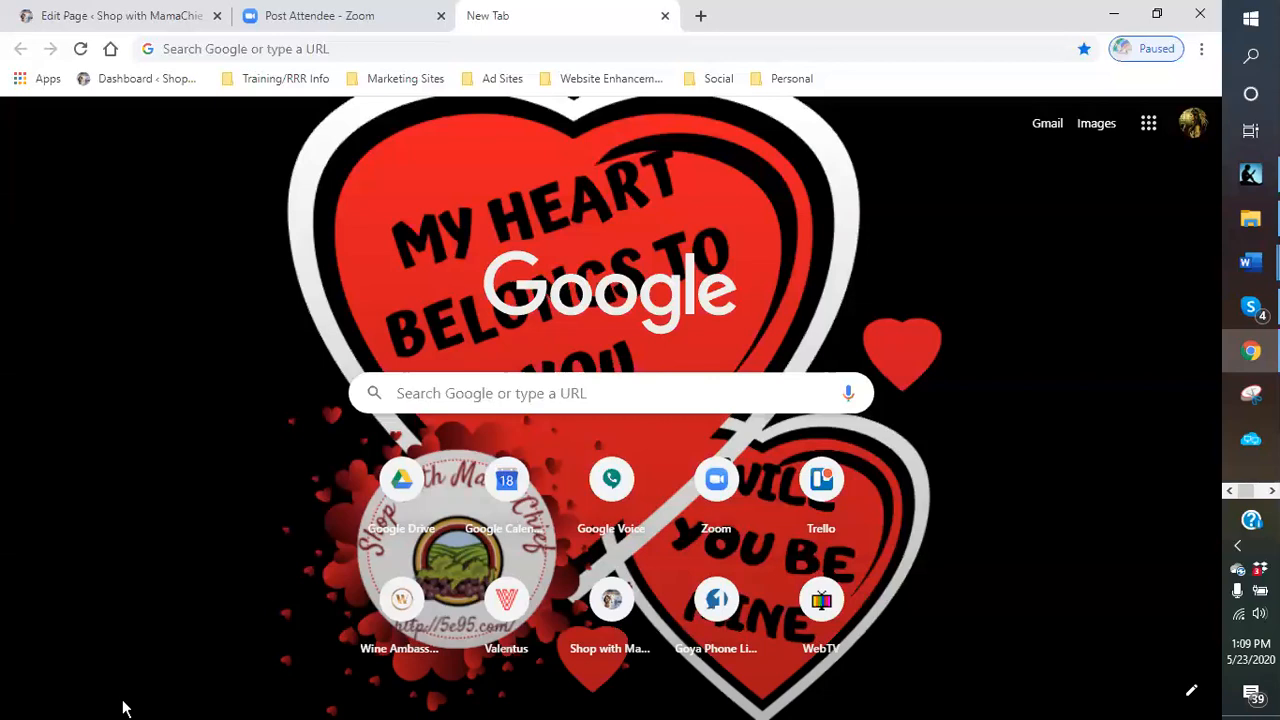
# - Switch to the WordPress page editor and update the Blue Scorpion Venom page
pyautogui.click(86, 17)
pyautogui.scroll(5, 894, 400)
pyautogui.scroll(-1, 876, 408)
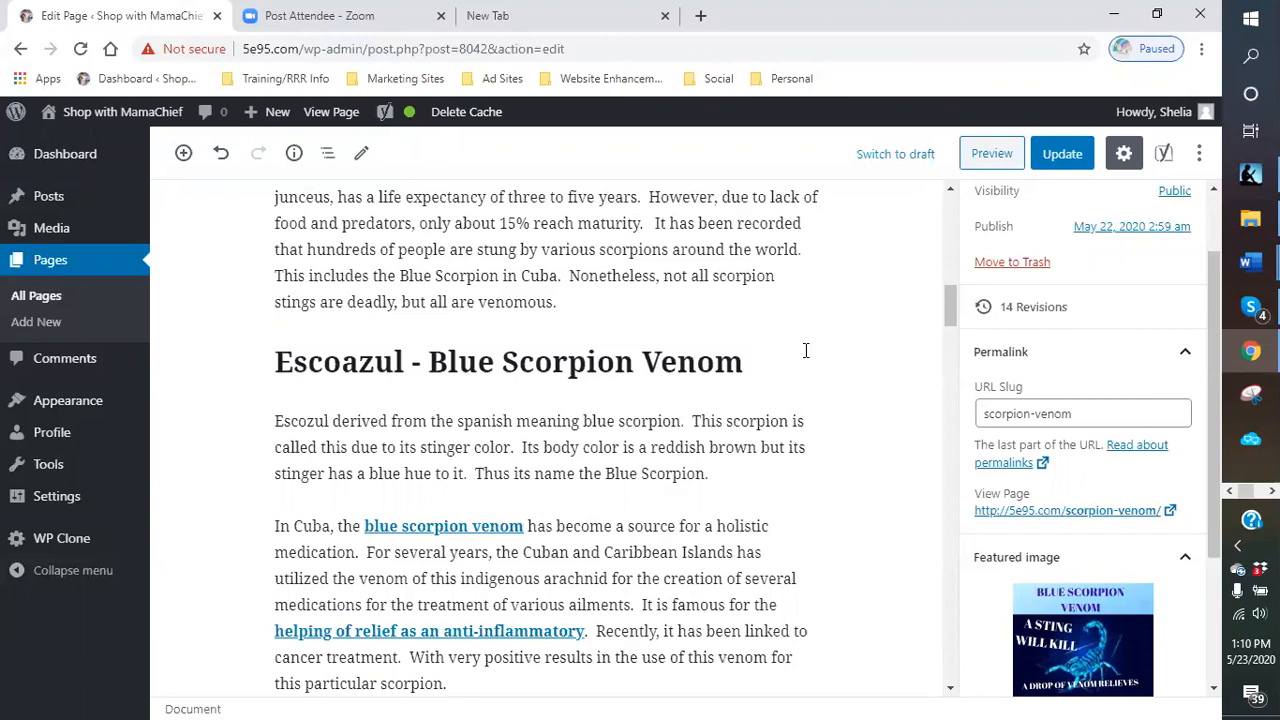
pyautogui.click(1062, 162)
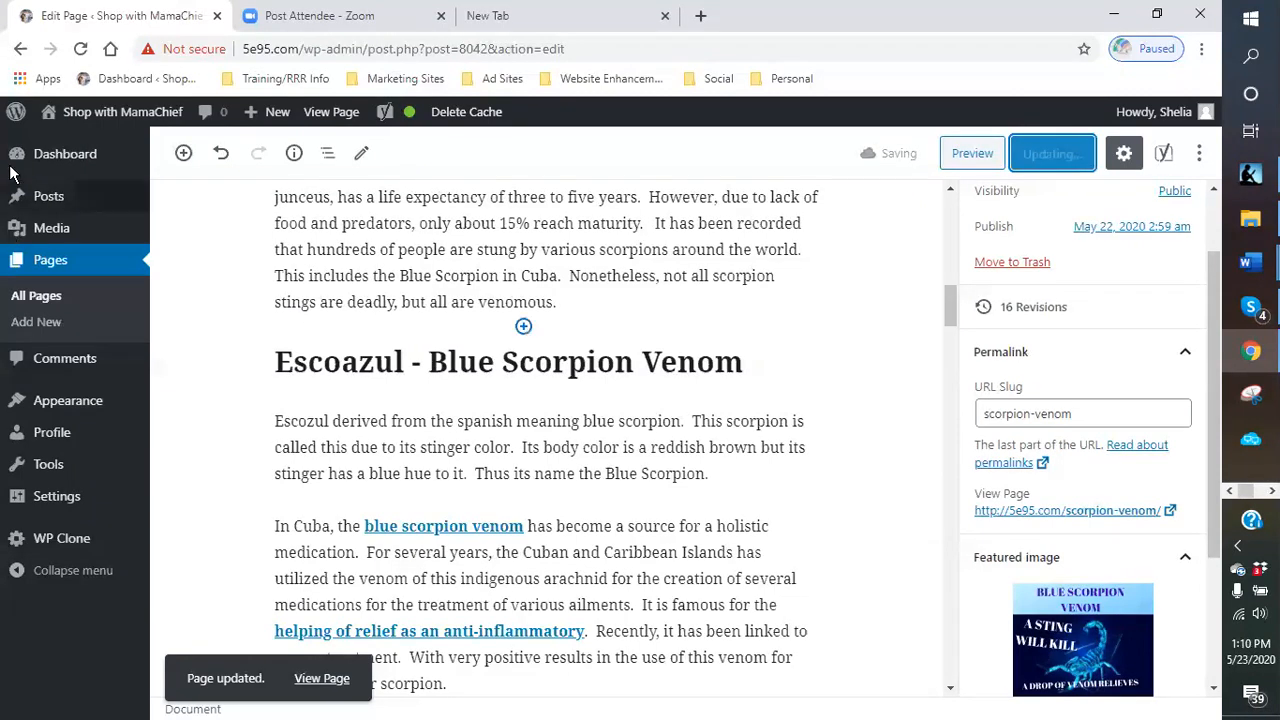
# - Reload the page editor
pyautogui.click(80, 48)
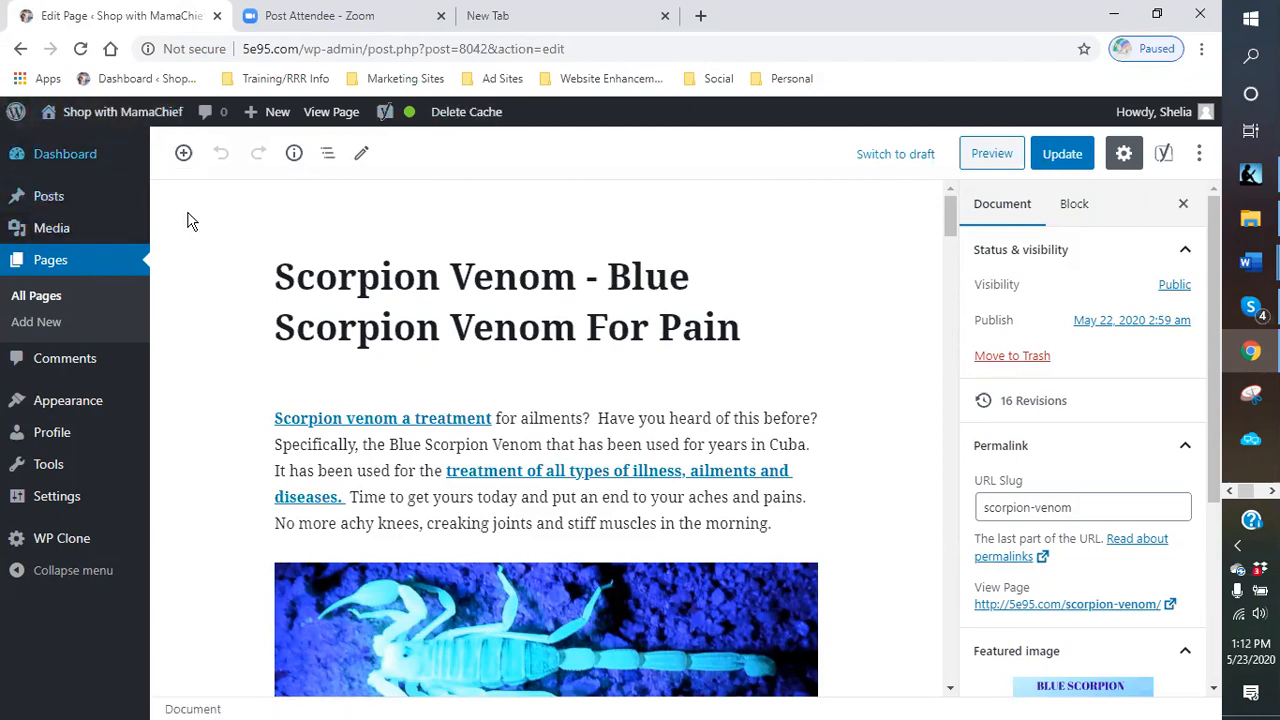
pyautogui.moveTo(115, 118)
pyautogui.click(82, 55)
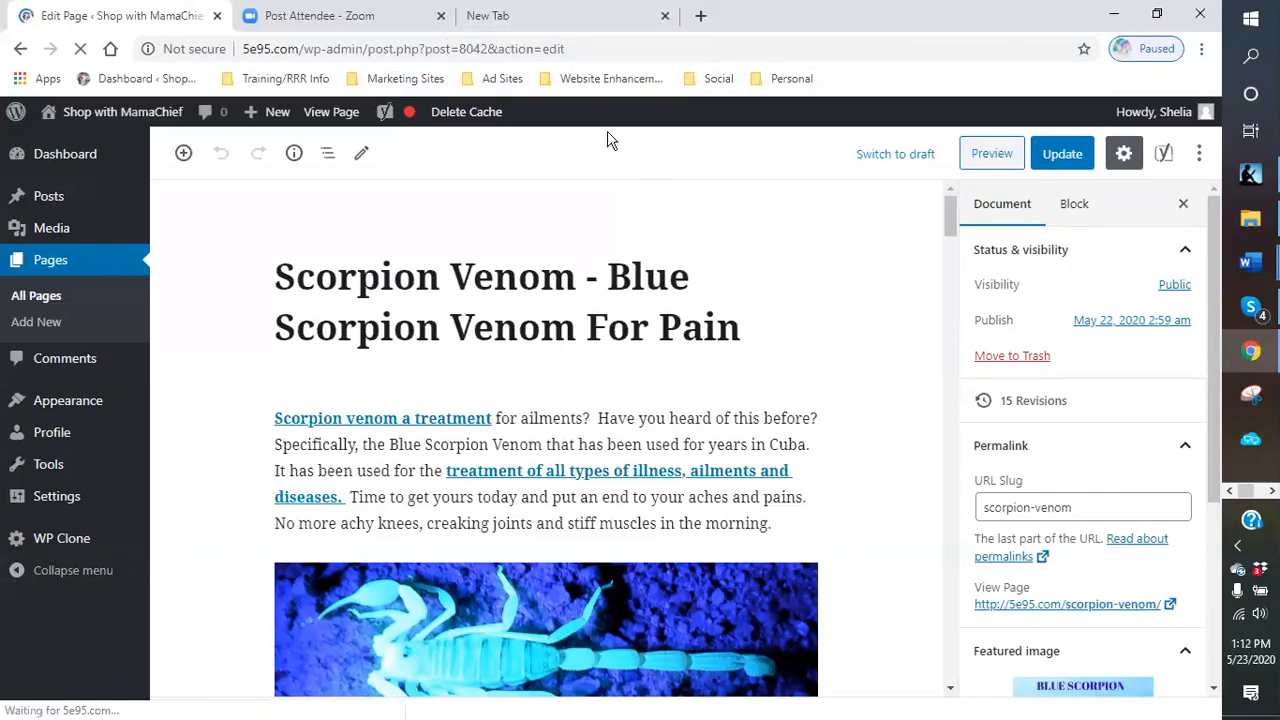
pyautogui.click(625, 84)
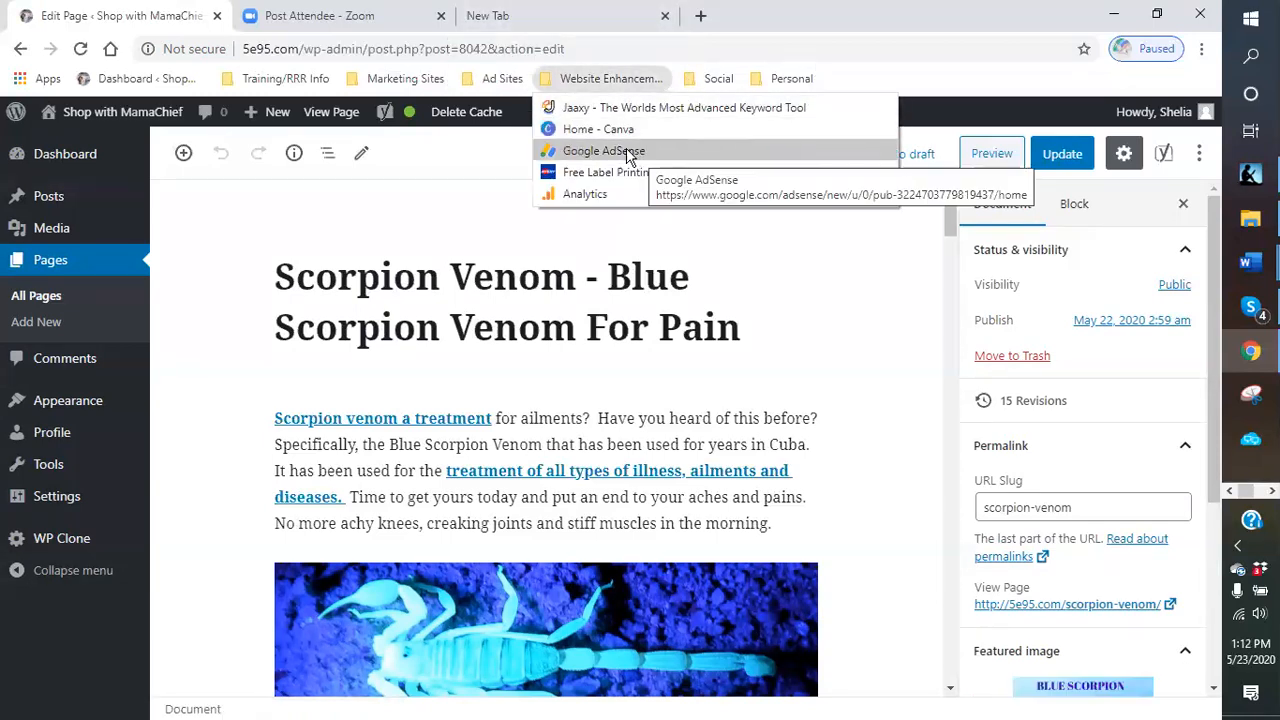
pyautogui.click(579, 107)
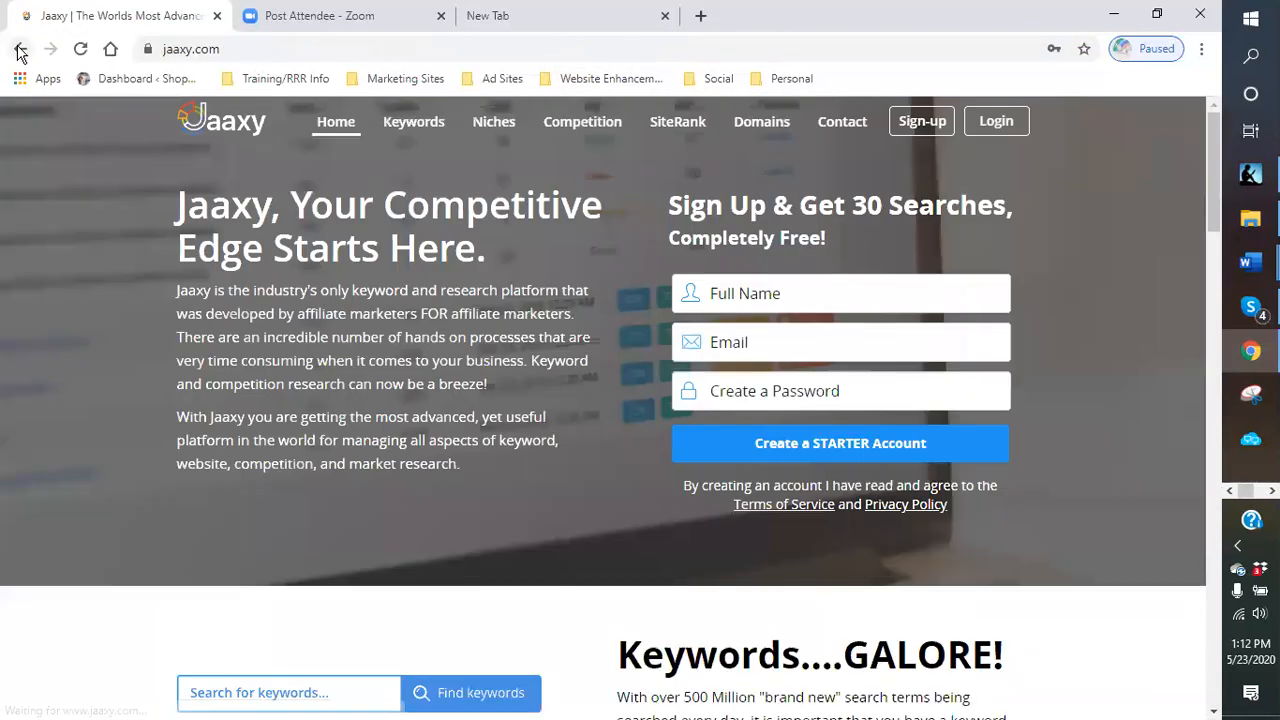
pyautogui.click(20, 49)
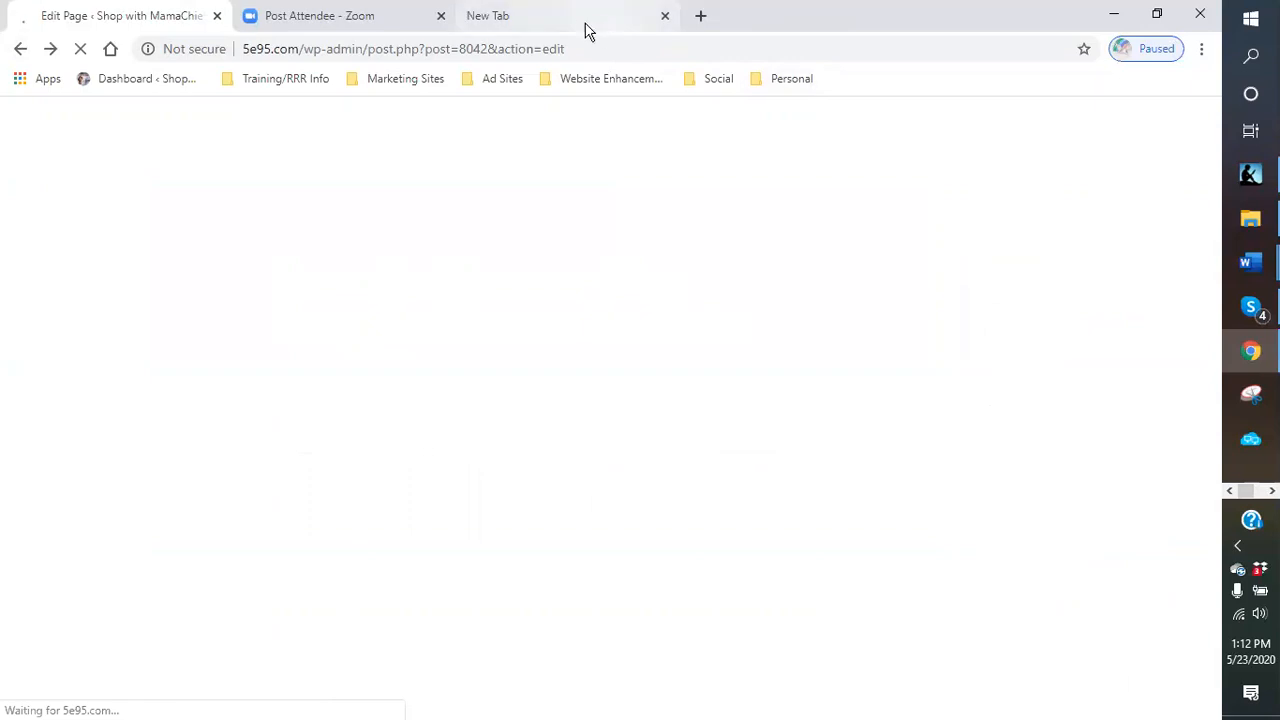
# - Open Jaaxy from the Website Enhancement bookmarks in the new tab and log in to the account
pyautogui.click(584, 20)
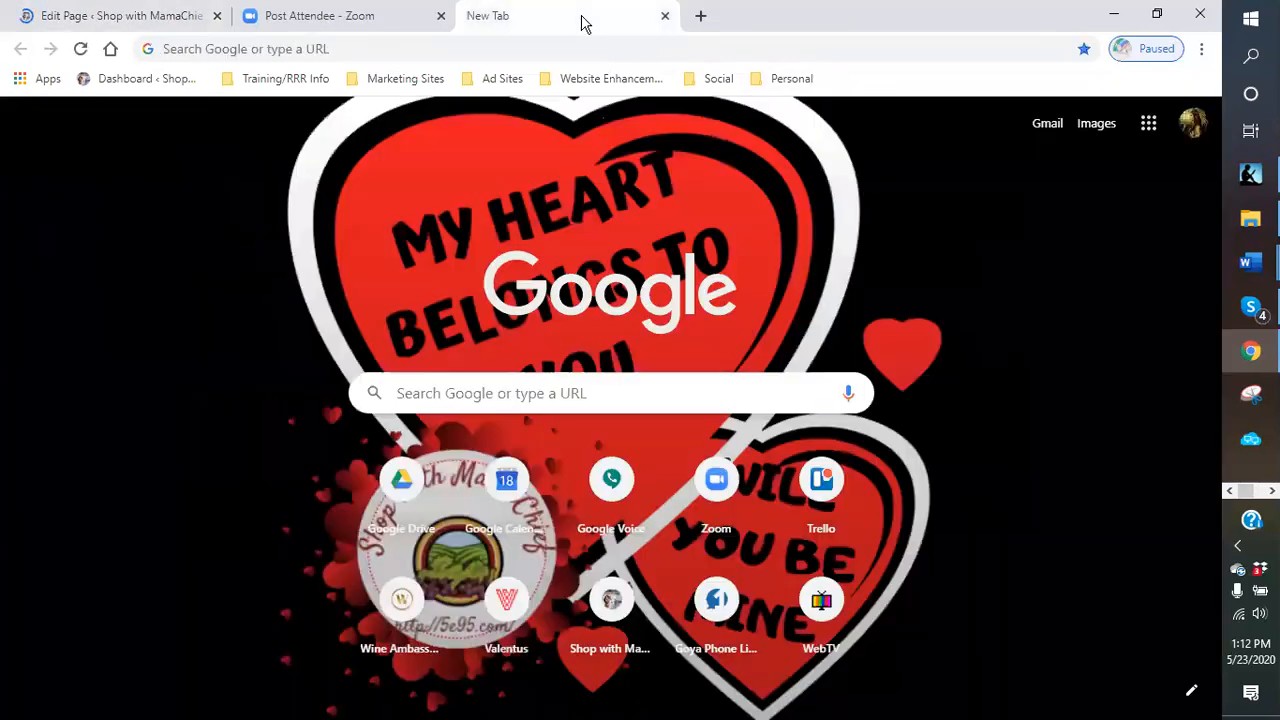
pyautogui.click(621, 80)
pyautogui.click(632, 106)
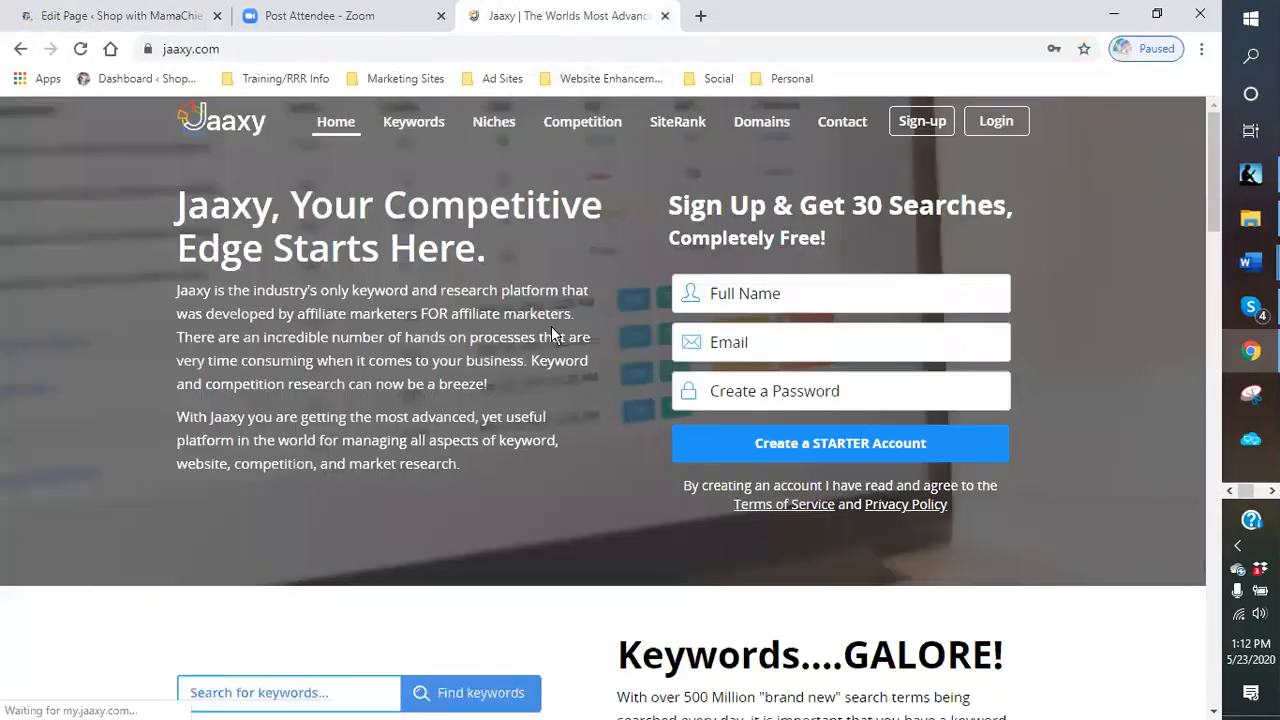
pyautogui.click(1008, 122)
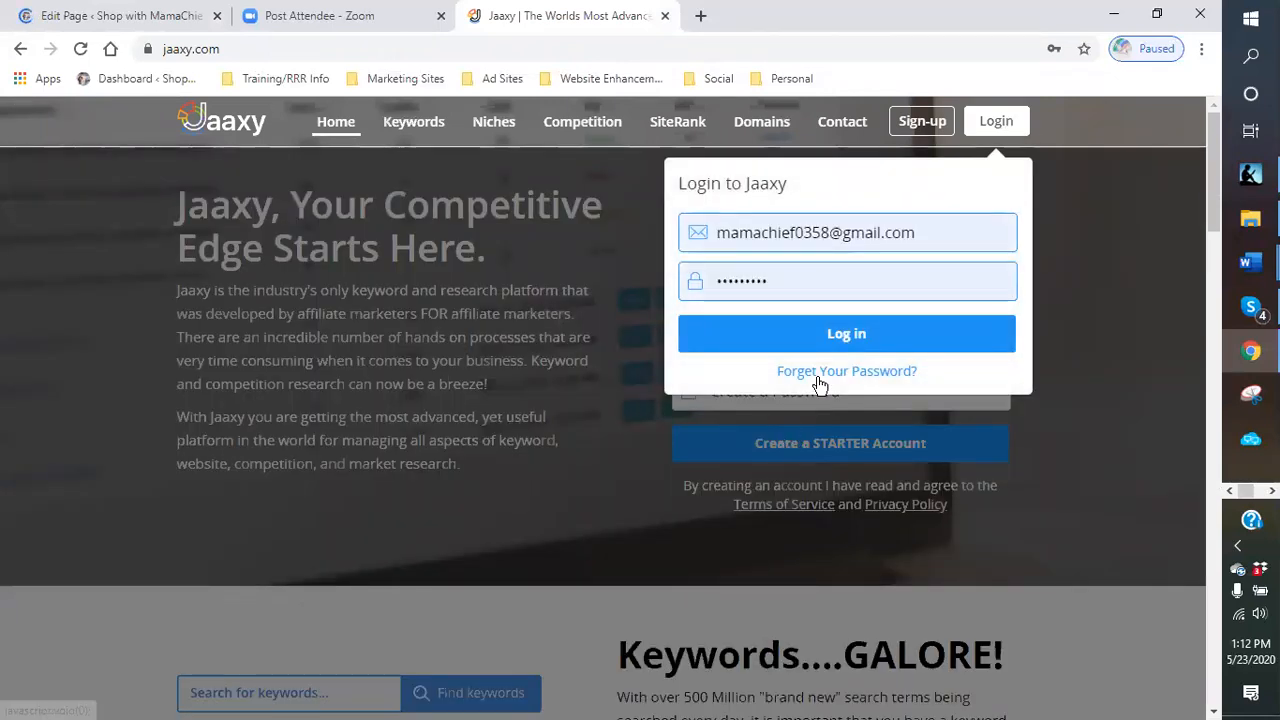
pyautogui.click(826, 337)
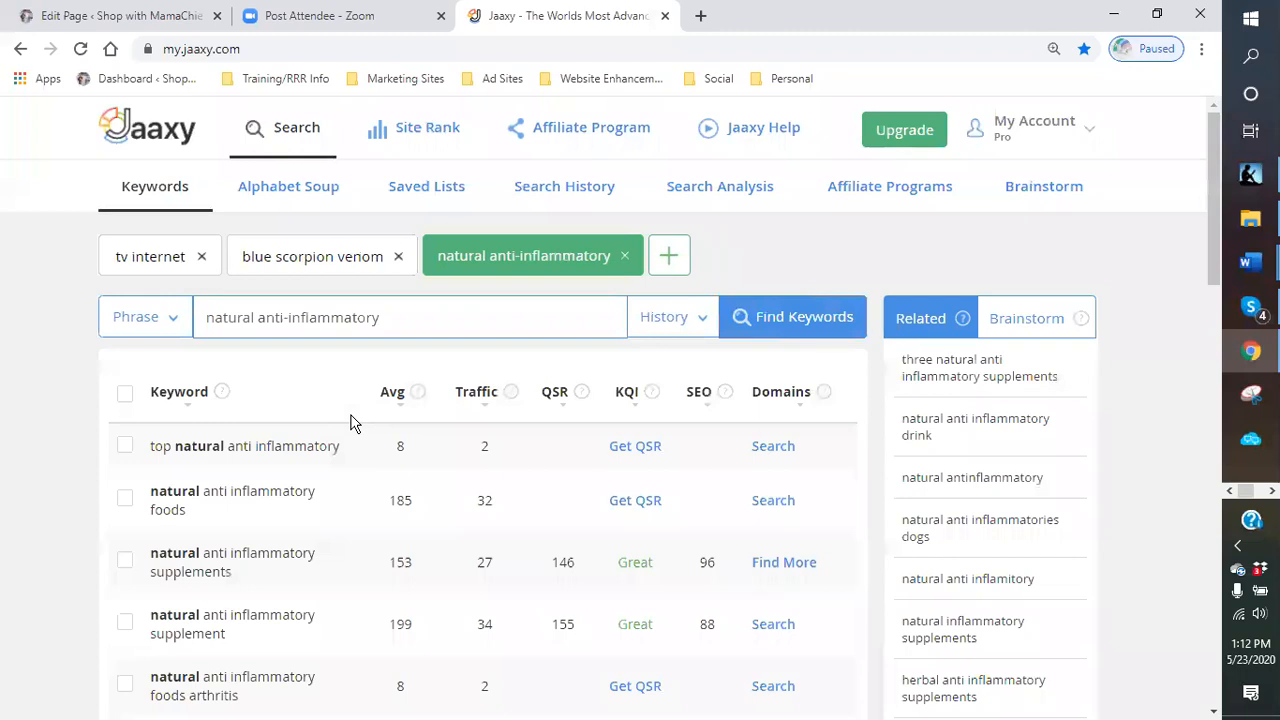
# - Scroll through the keyword results for natural anti-inflammatory
pyautogui.scroll(-1, 329, 314)
pyautogui.scroll(1, 329, 314)
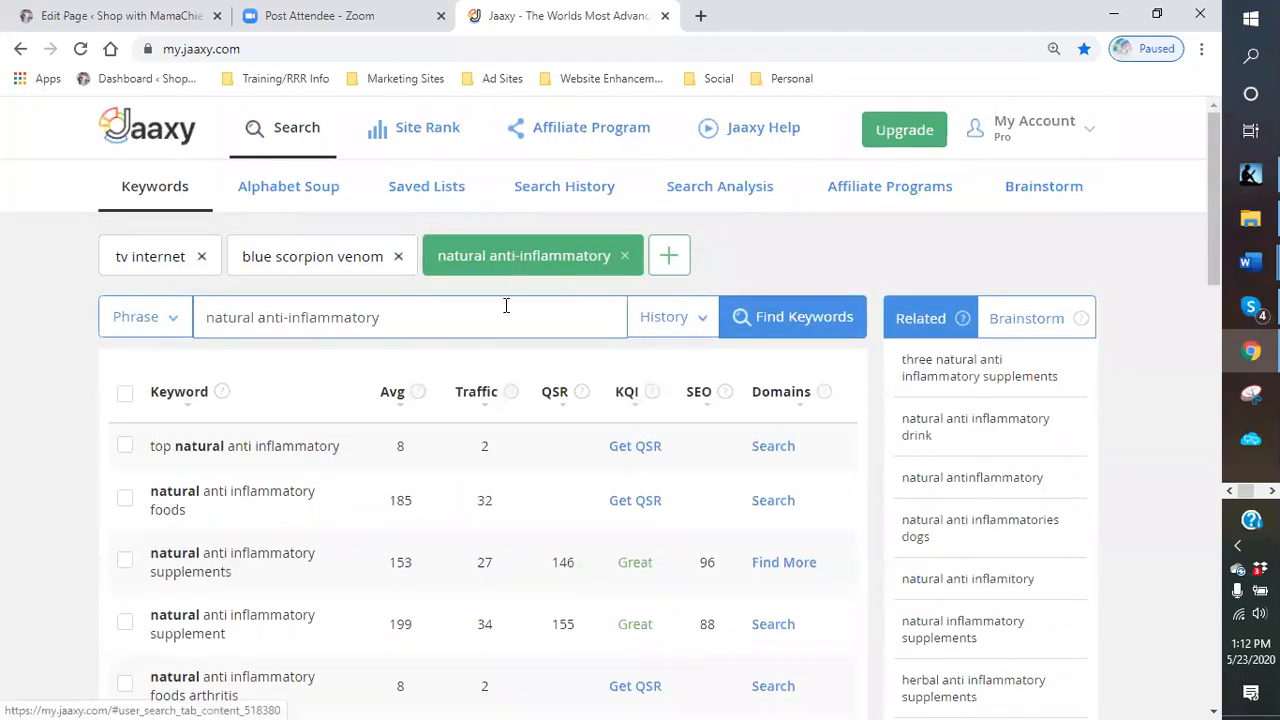
pyautogui.scroll(-1, 452, 360)
pyautogui.scroll(-3, 440, 375)
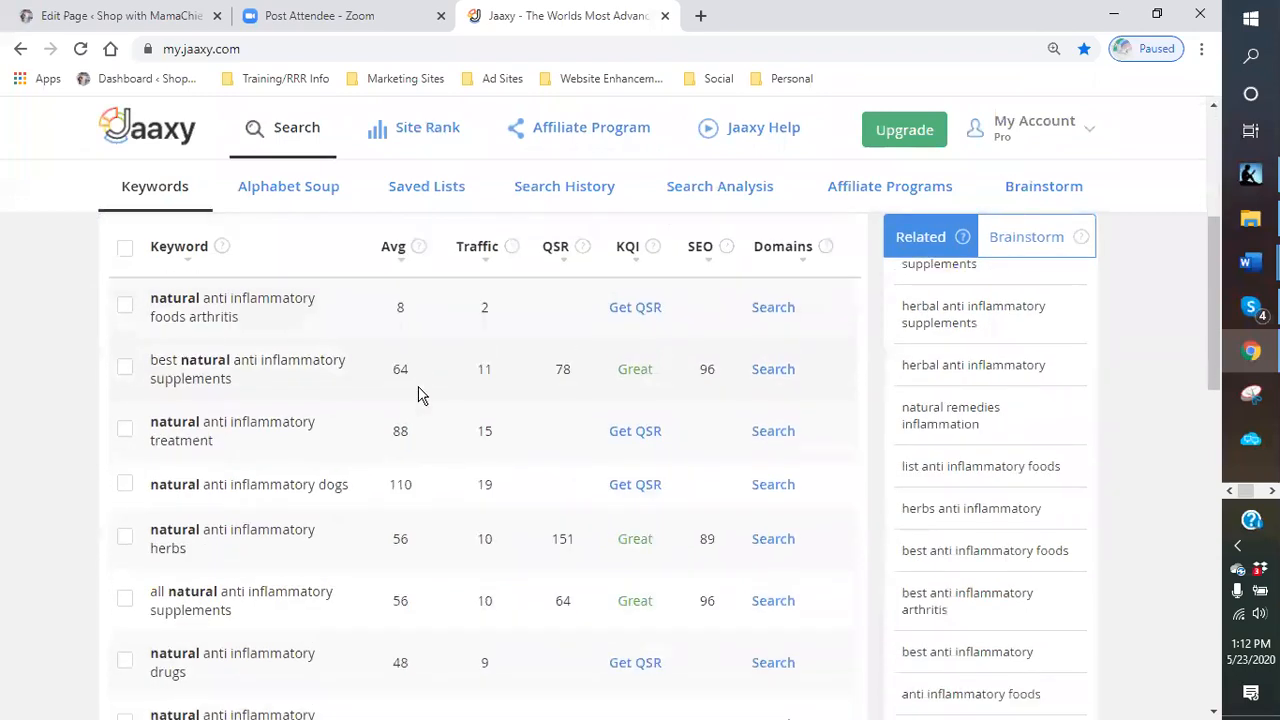
pyautogui.scroll(-3, 397, 401)
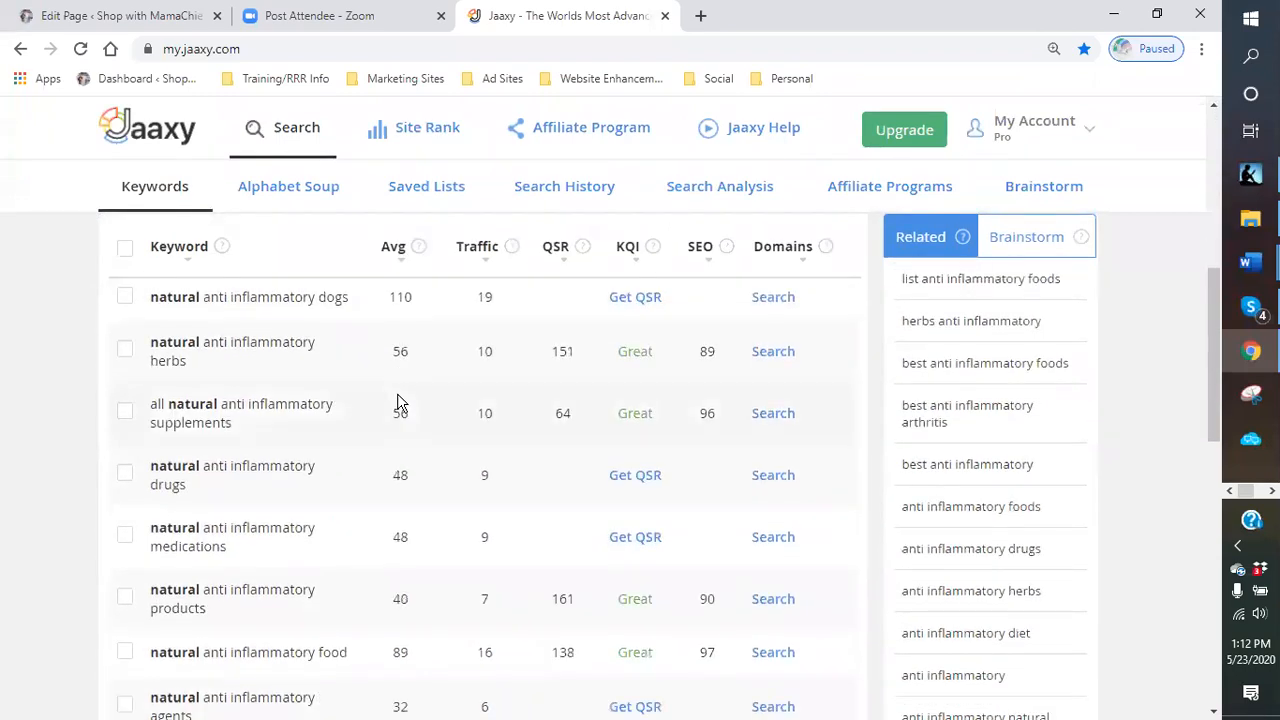
pyautogui.scroll(-2, 397, 401)
pyautogui.scroll(-3, 397, 401)
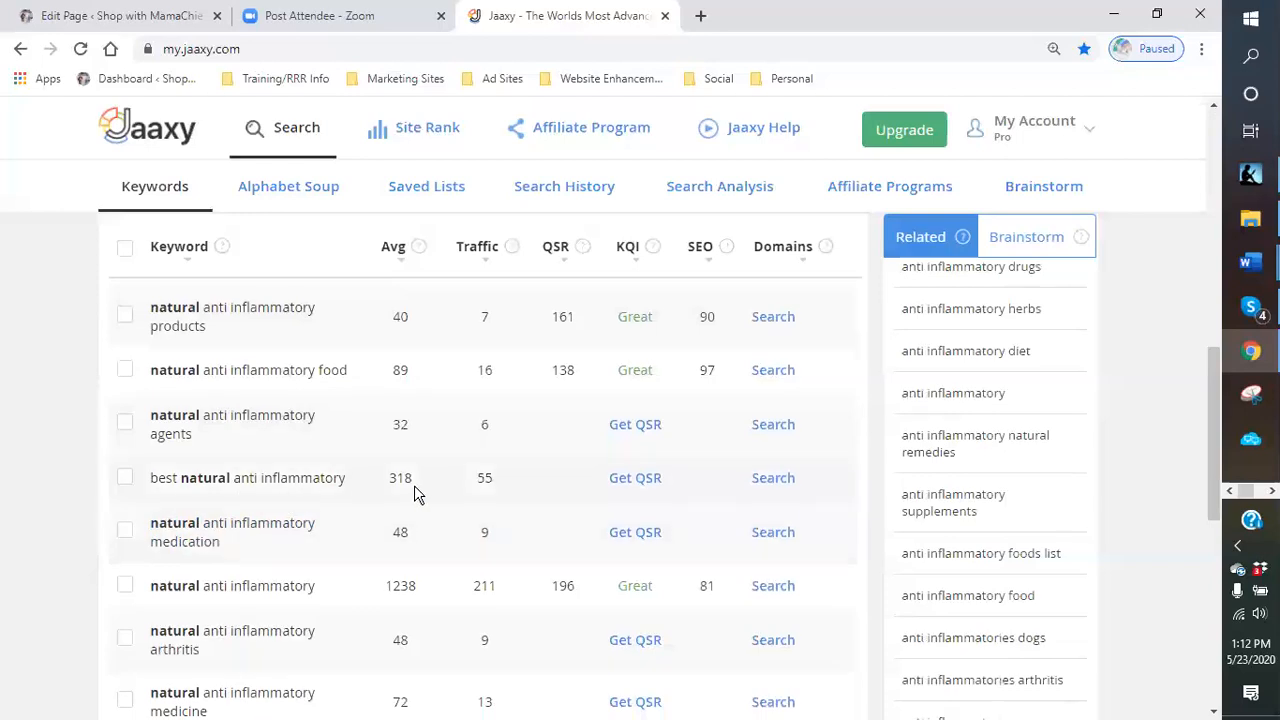
pyautogui.scroll(-2, 414, 485)
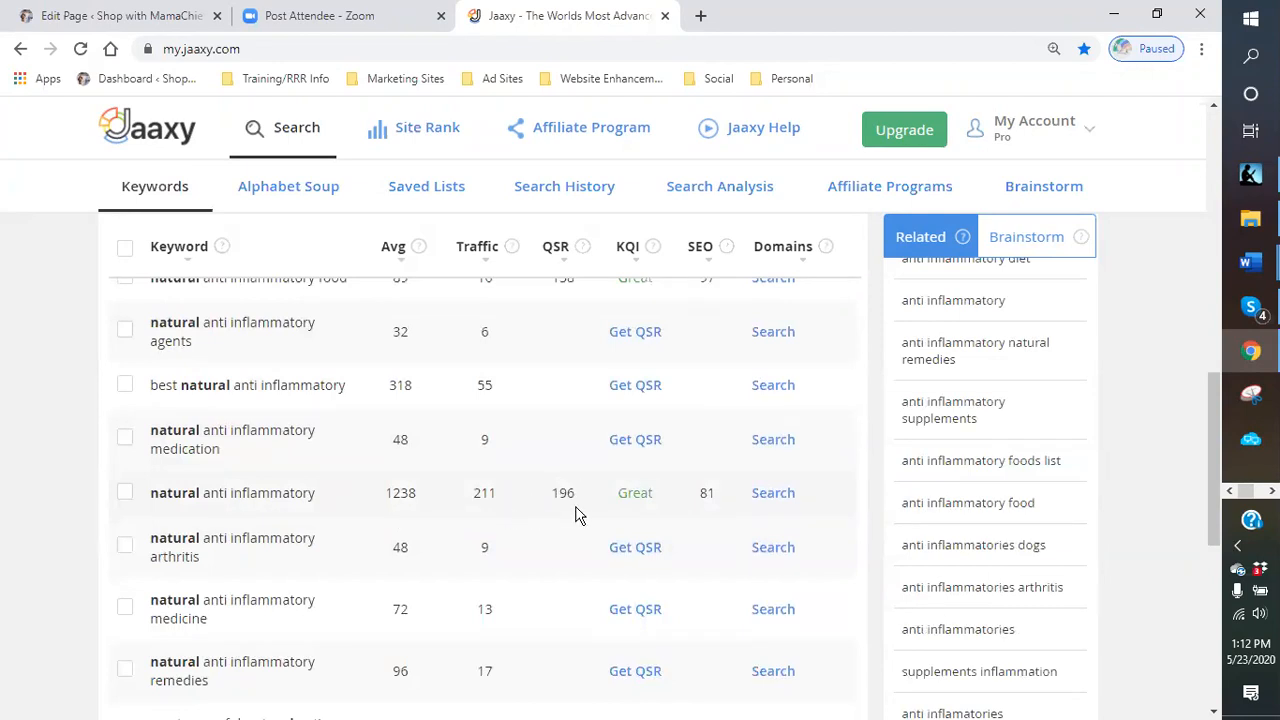
pyautogui.scroll(-3, 575, 515)
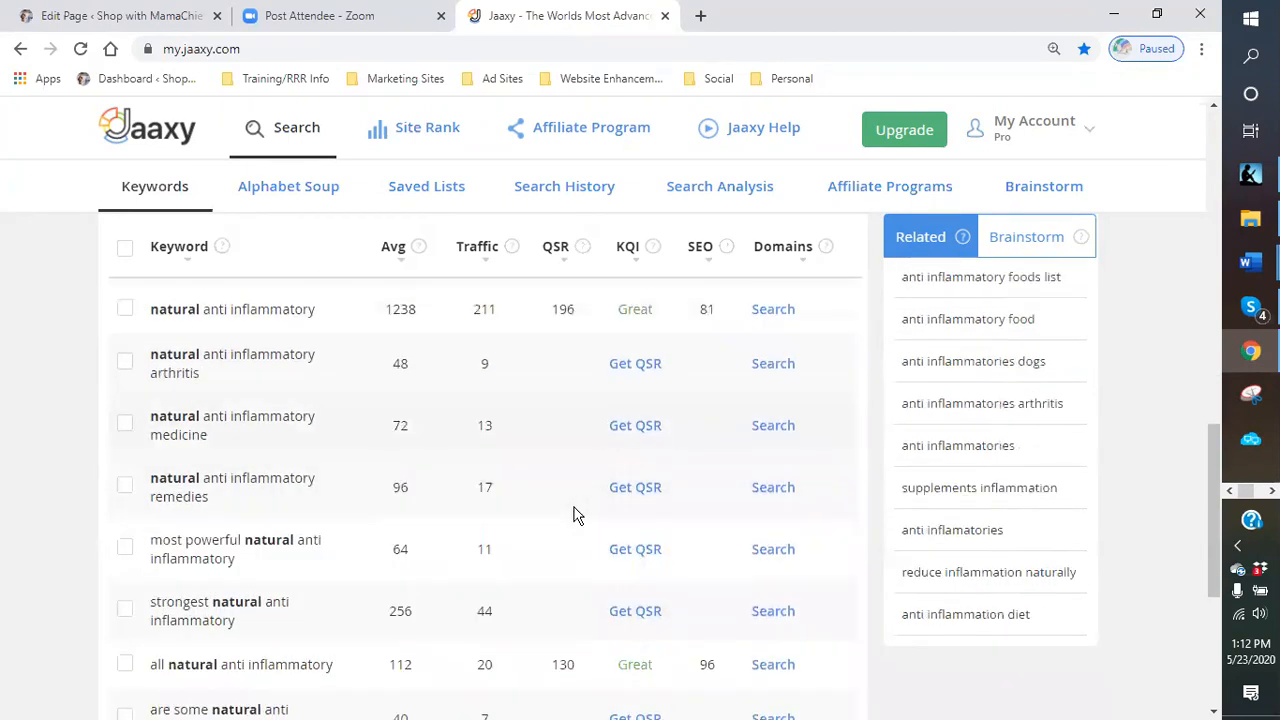
pyautogui.scroll(-2, 543, 512)
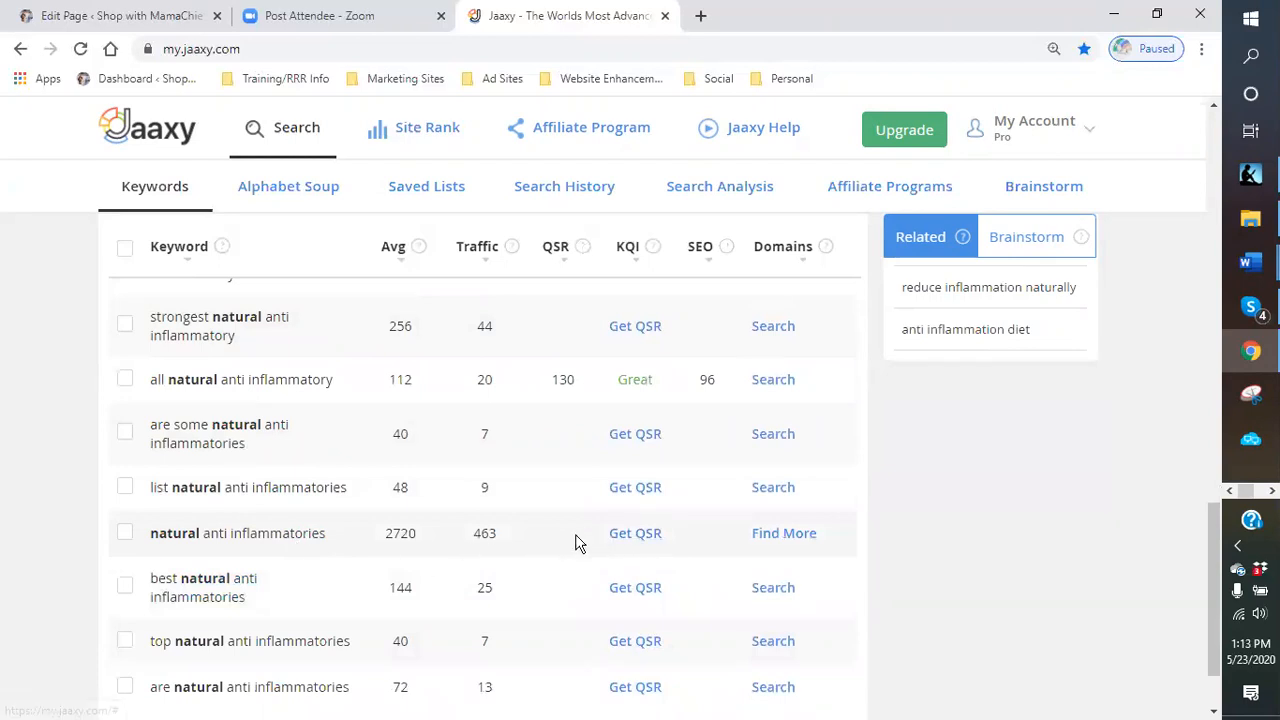
pyautogui.scroll(10, 575, 541)
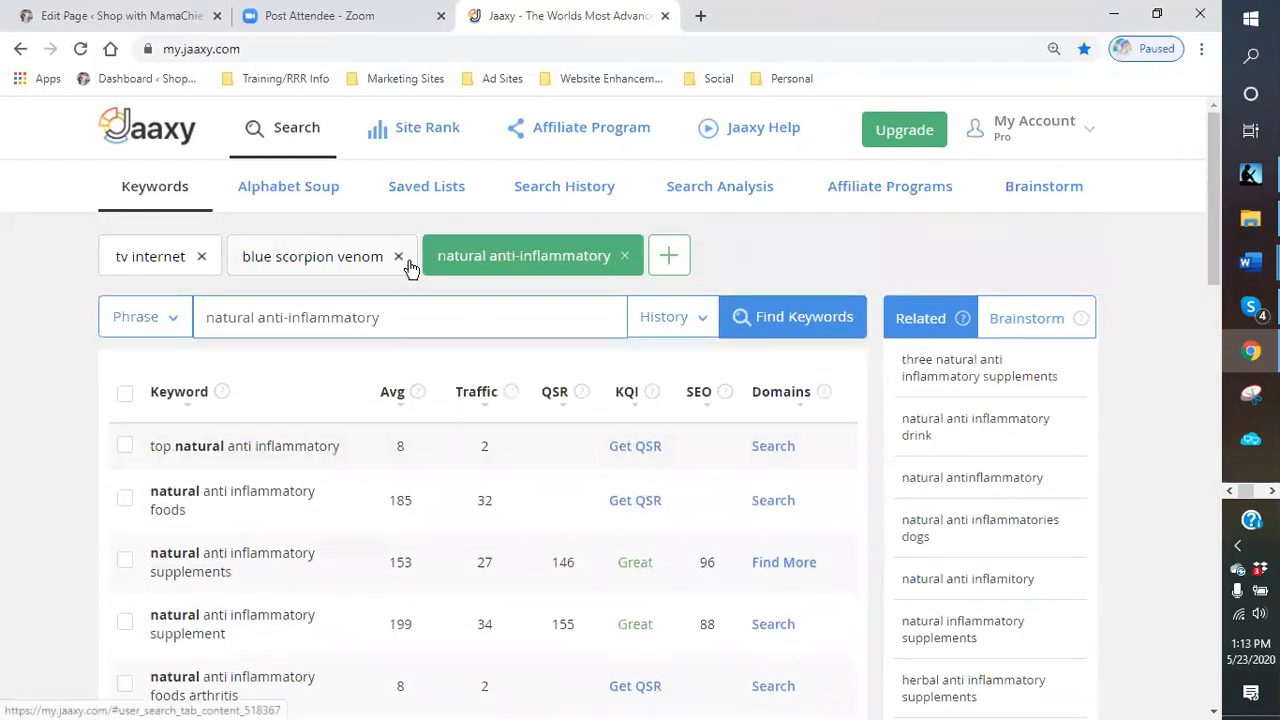
# - Close the natural anti-inflammatory search and review the blue scorpion venom keyword results
pyautogui.click(622, 258)
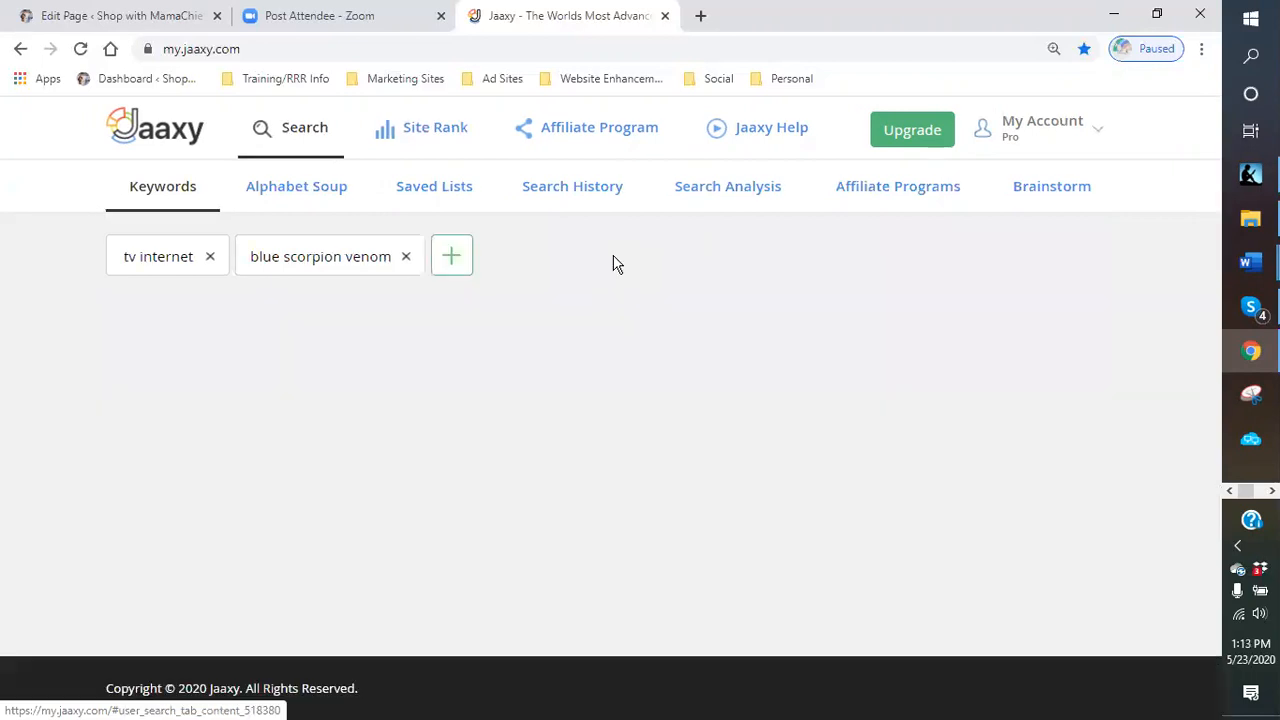
pyautogui.click(363, 274)
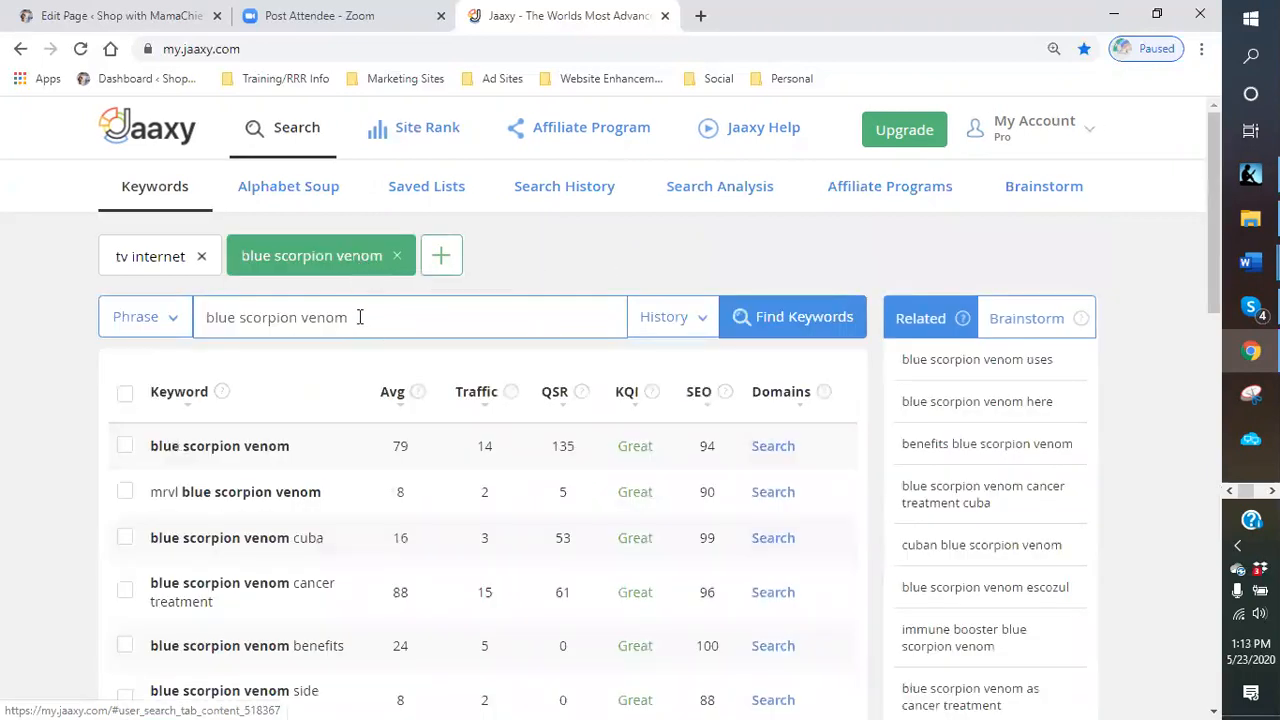
pyautogui.click(366, 317)
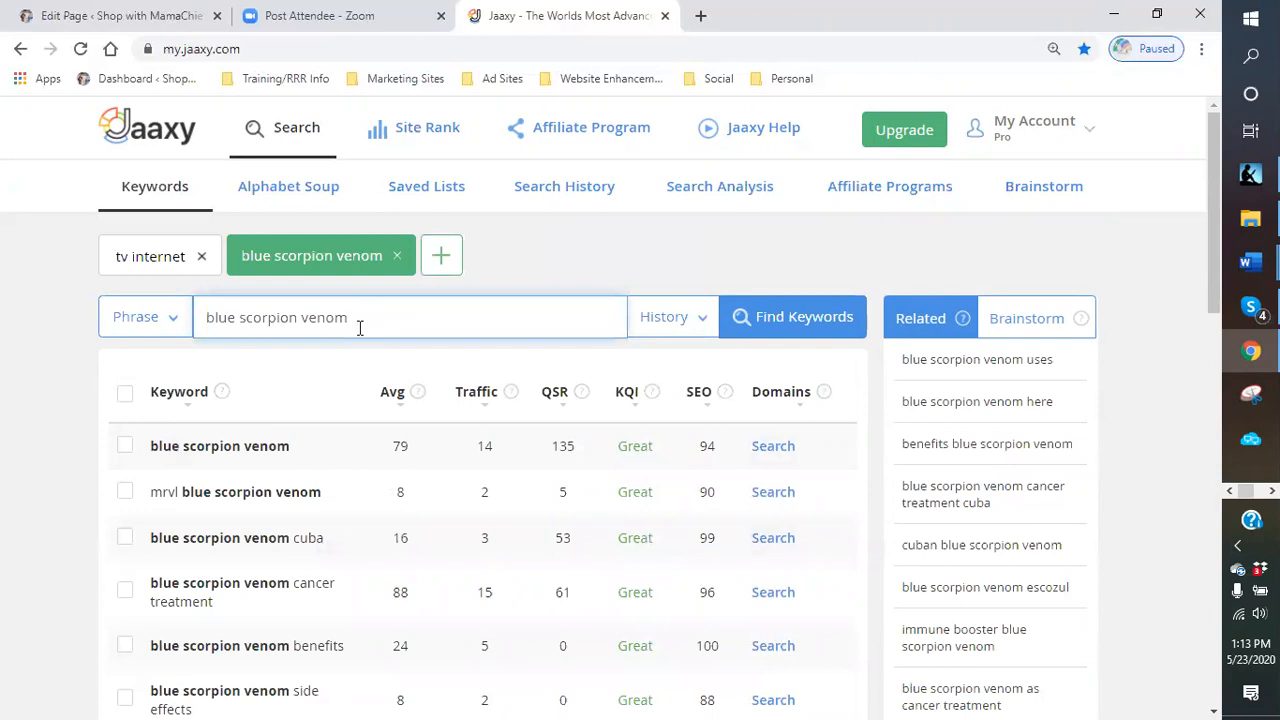
pyautogui.scroll(-1, 335, 384)
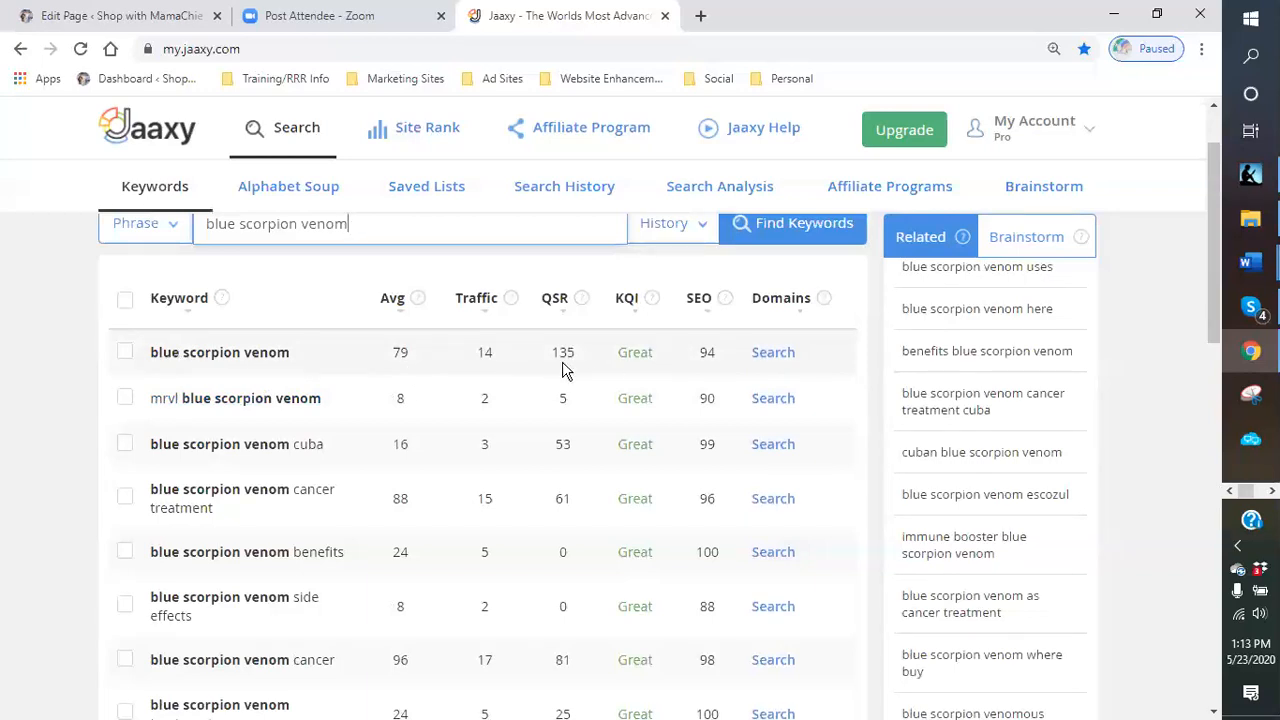
pyautogui.scroll(-2, 563, 370)
pyautogui.scroll(1, 563, 365)
pyautogui.scroll(-1, 564, 361)
pyautogui.scroll(-1, 564, 361)
pyautogui.scroll(4, 557, 371)
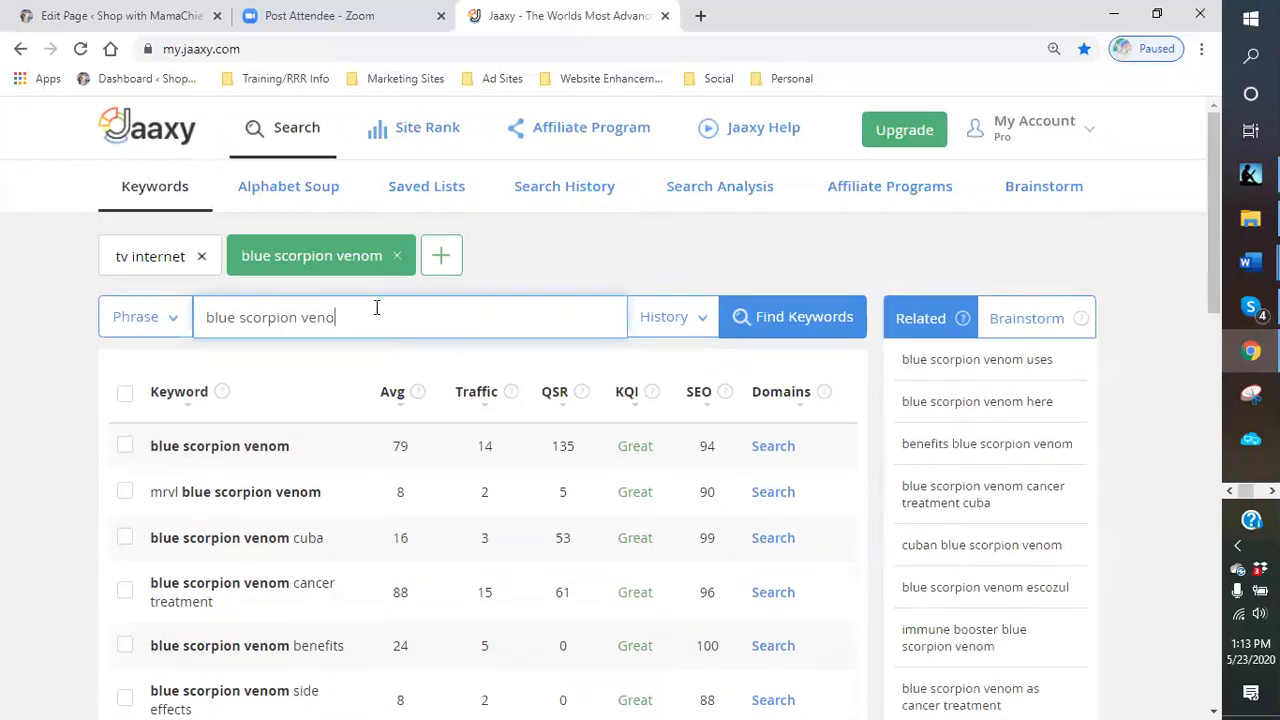
# - Search keywords for blue scorpion and scroll through its results
pyautogui.press('BackSpace')
pyautogui.press('BackSpace')
pyautogui.press('BackSpace')
pyautogui.press('BackSpace')
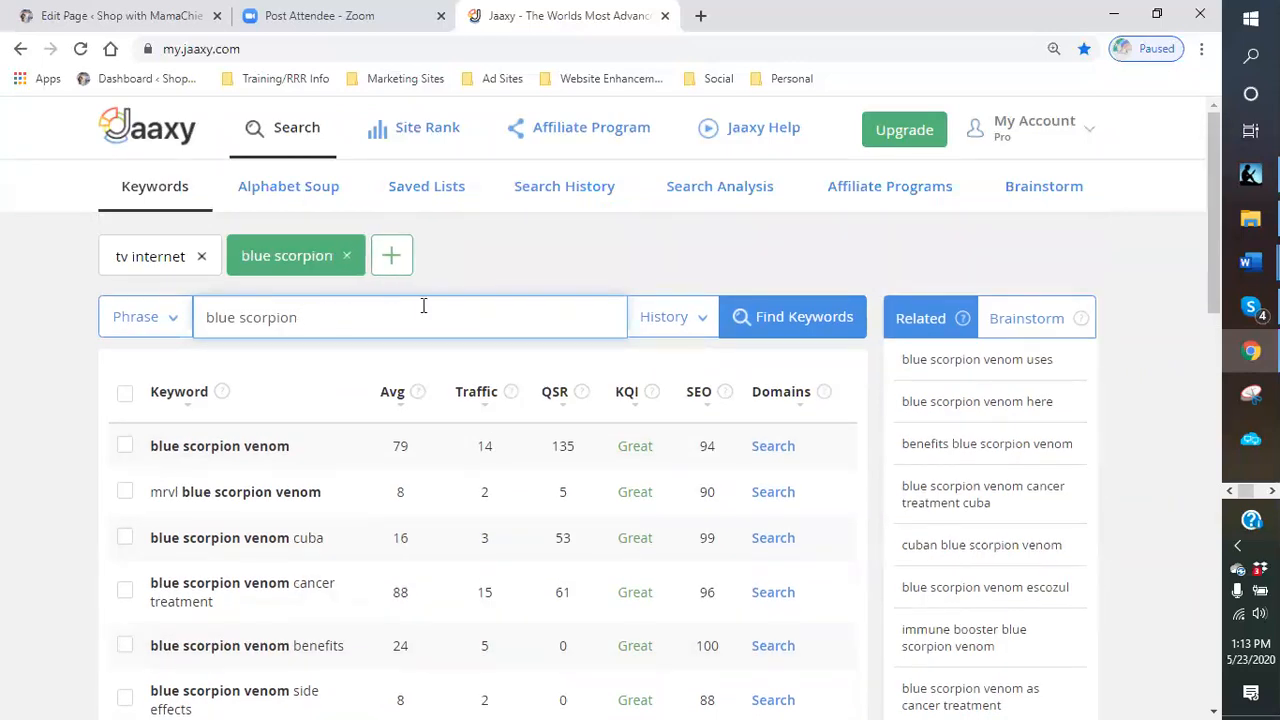
pyautogui.click(766, 334)
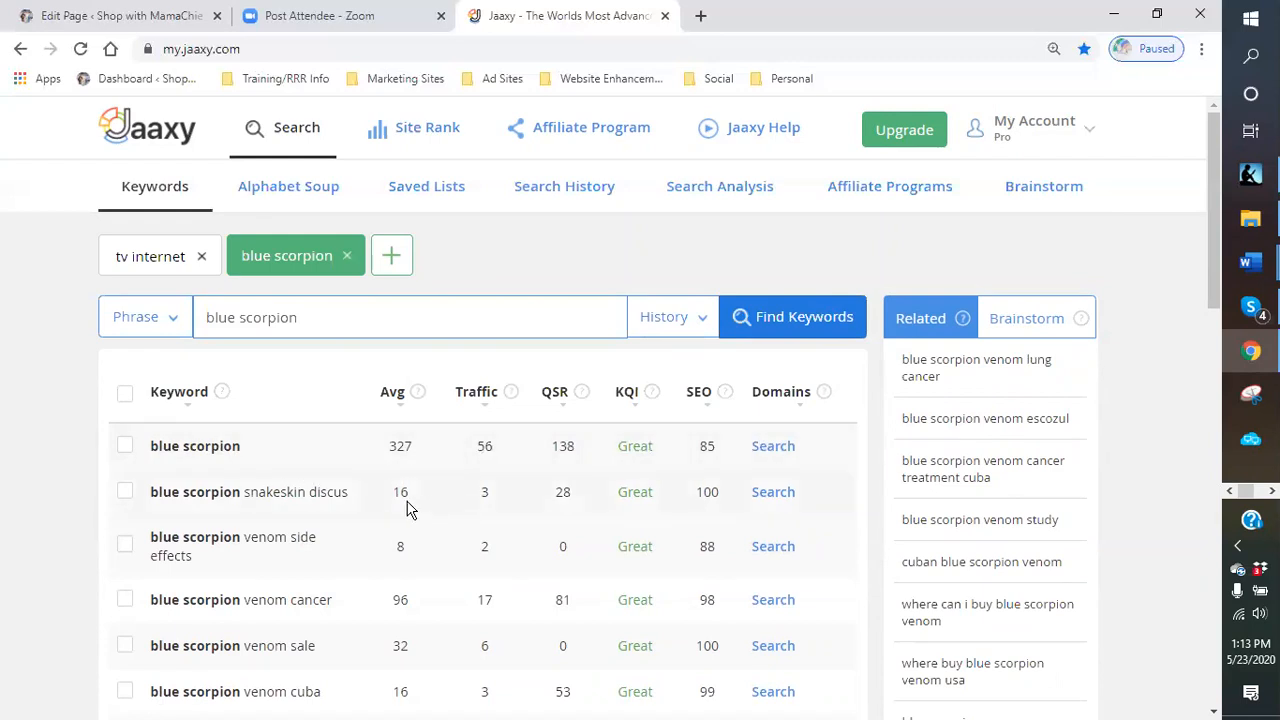
pyautogui.scroll(-3, 400, 508)
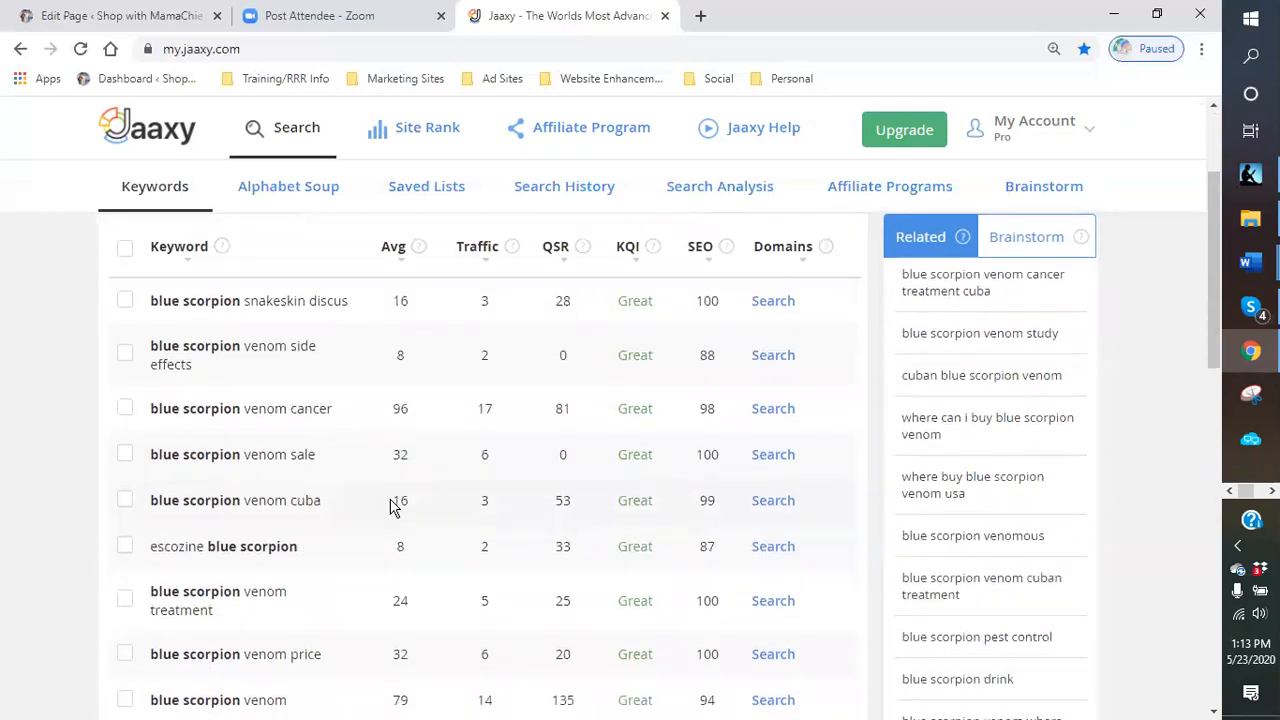
pyautogui.scroll(-4, 393, 507)
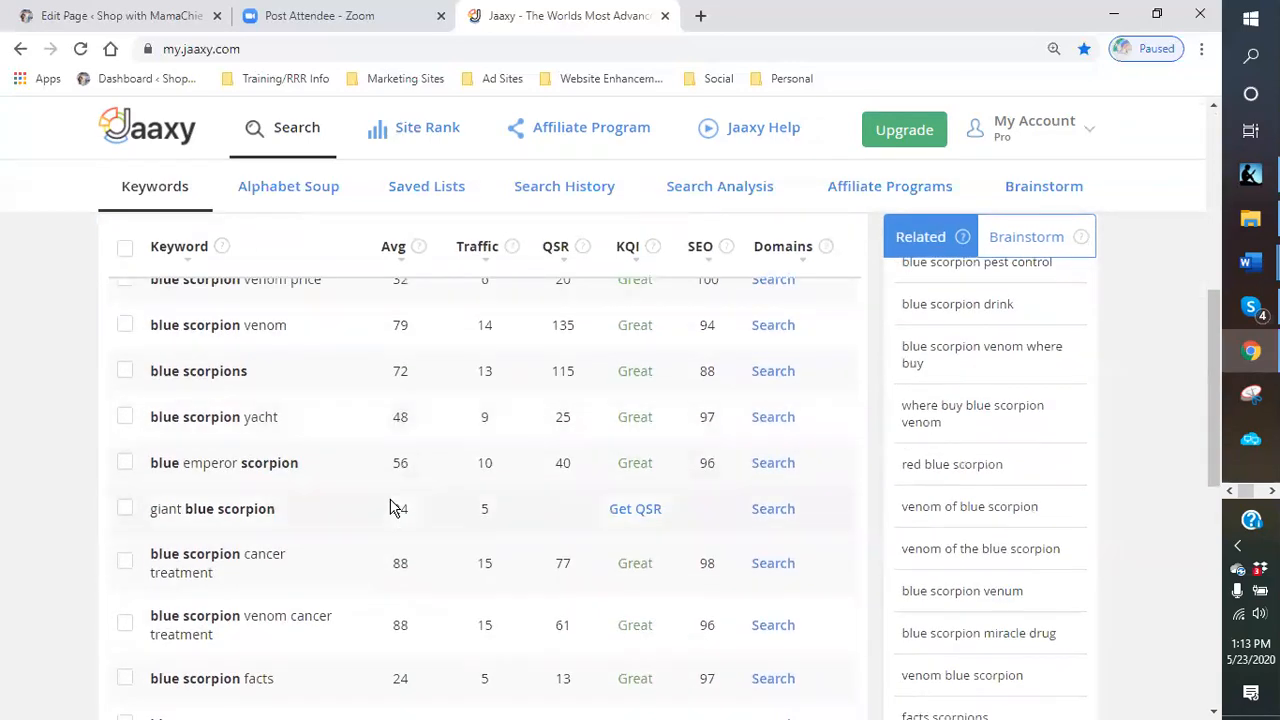
pyautogui.scroll(-3, 390, 505)
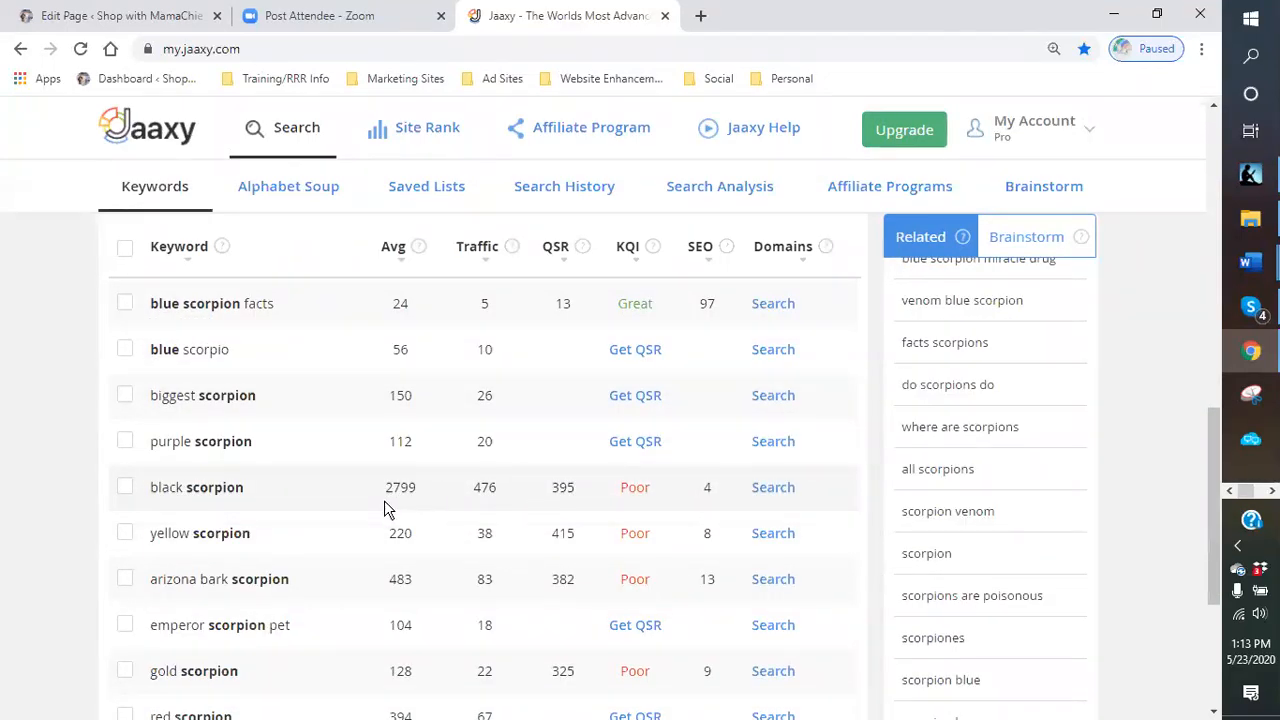
pyautogui.scroll(-3, 343, 503)
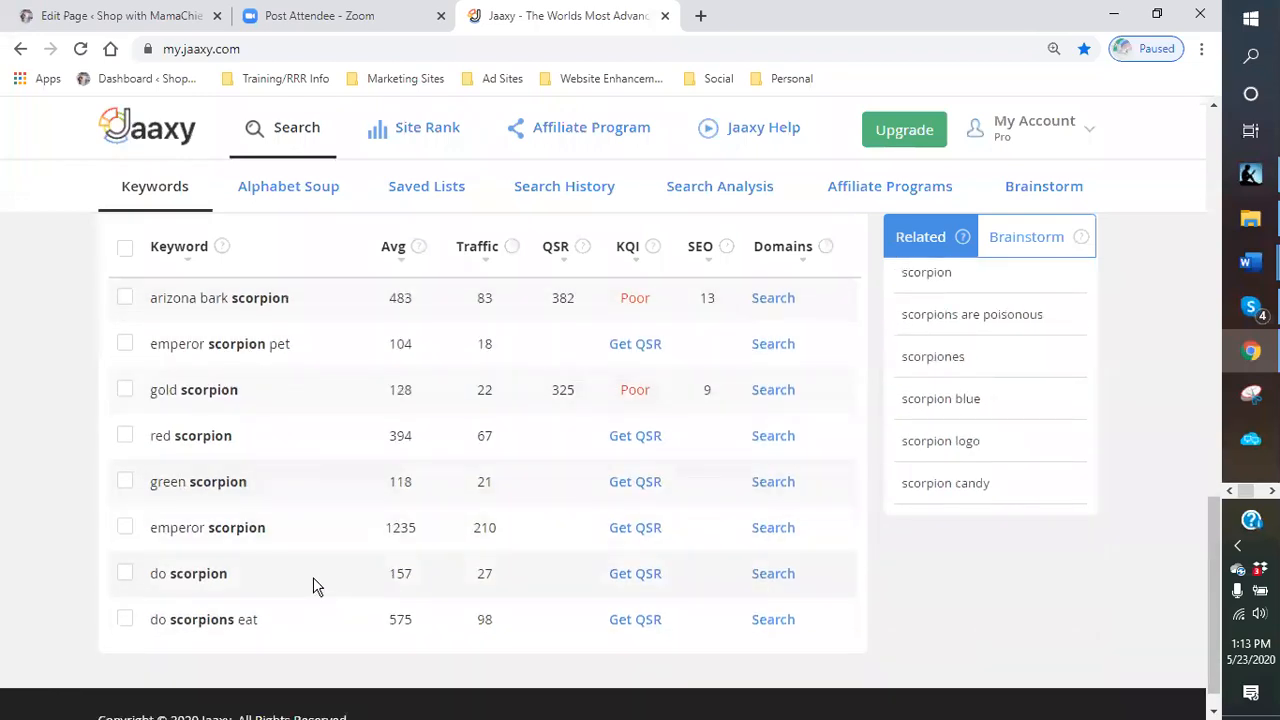
pyautogui.scroll(3, 313, 577)
pyautogui.scroll(10, 313, 577)
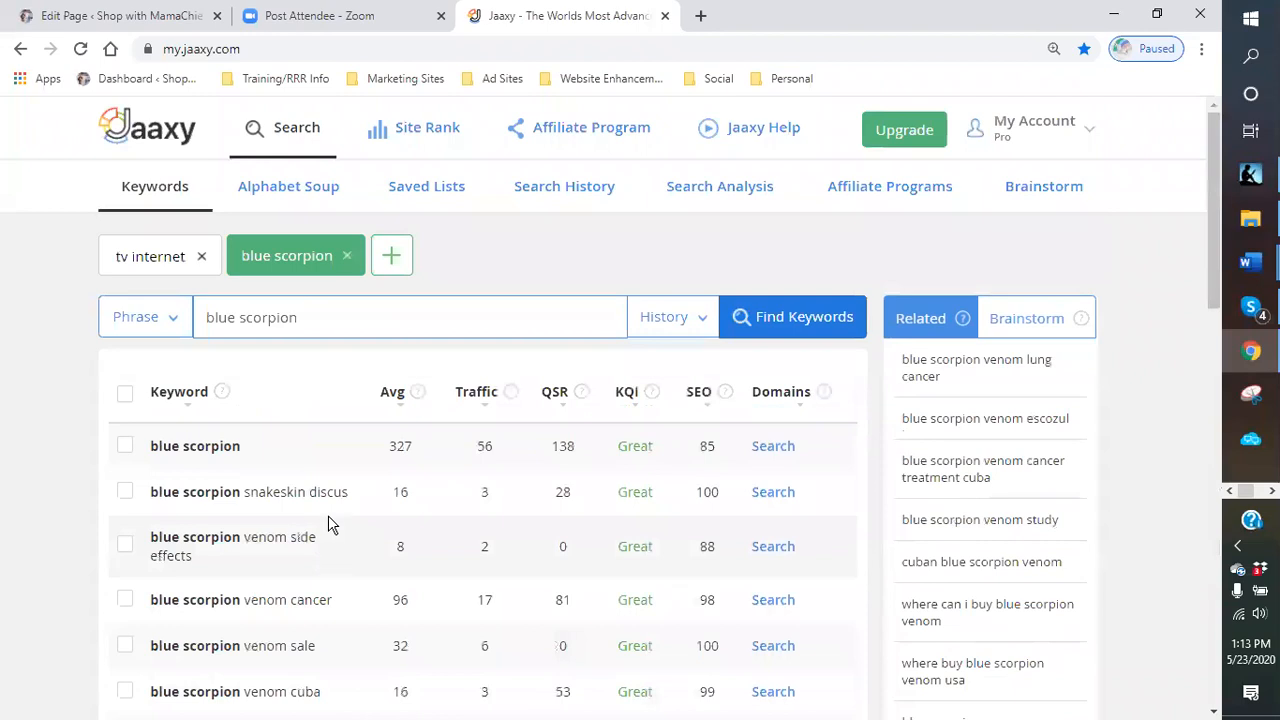
# - Search keywords for scorpion venom
pyautogui.moveTo(315, 317); pyautogui.dragTo(208, 320)
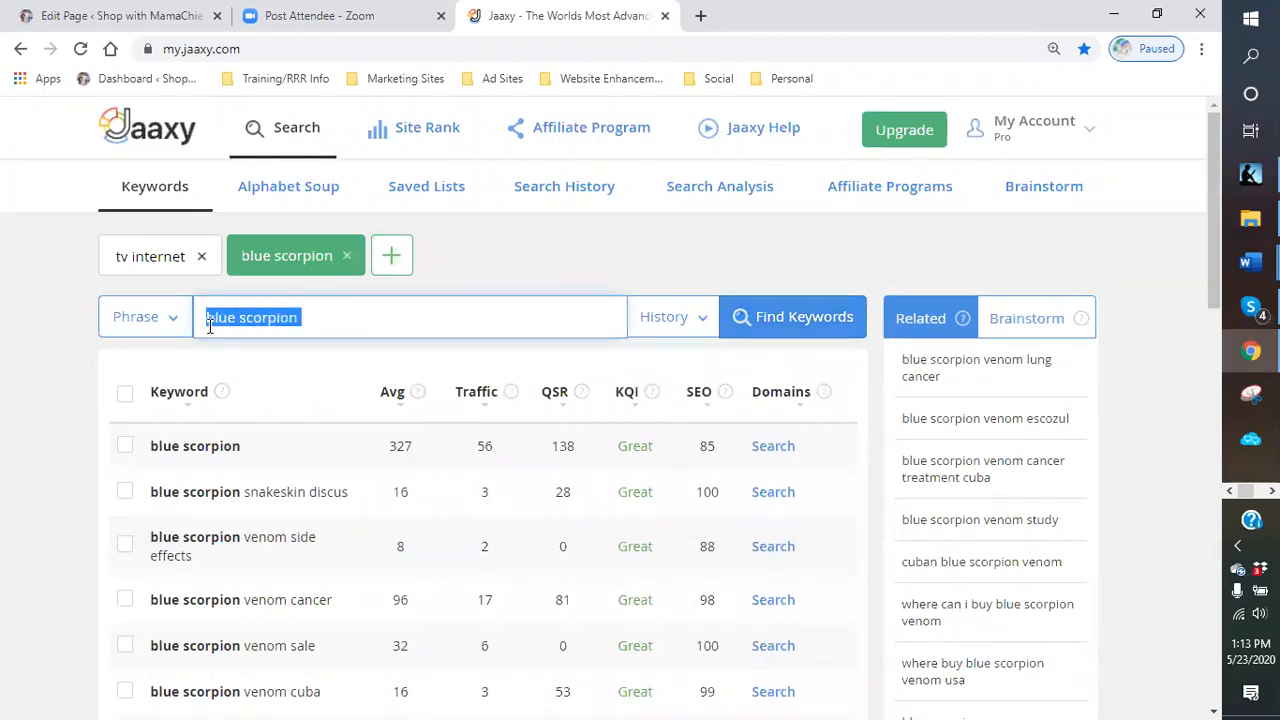
pyautogui.write('scr')
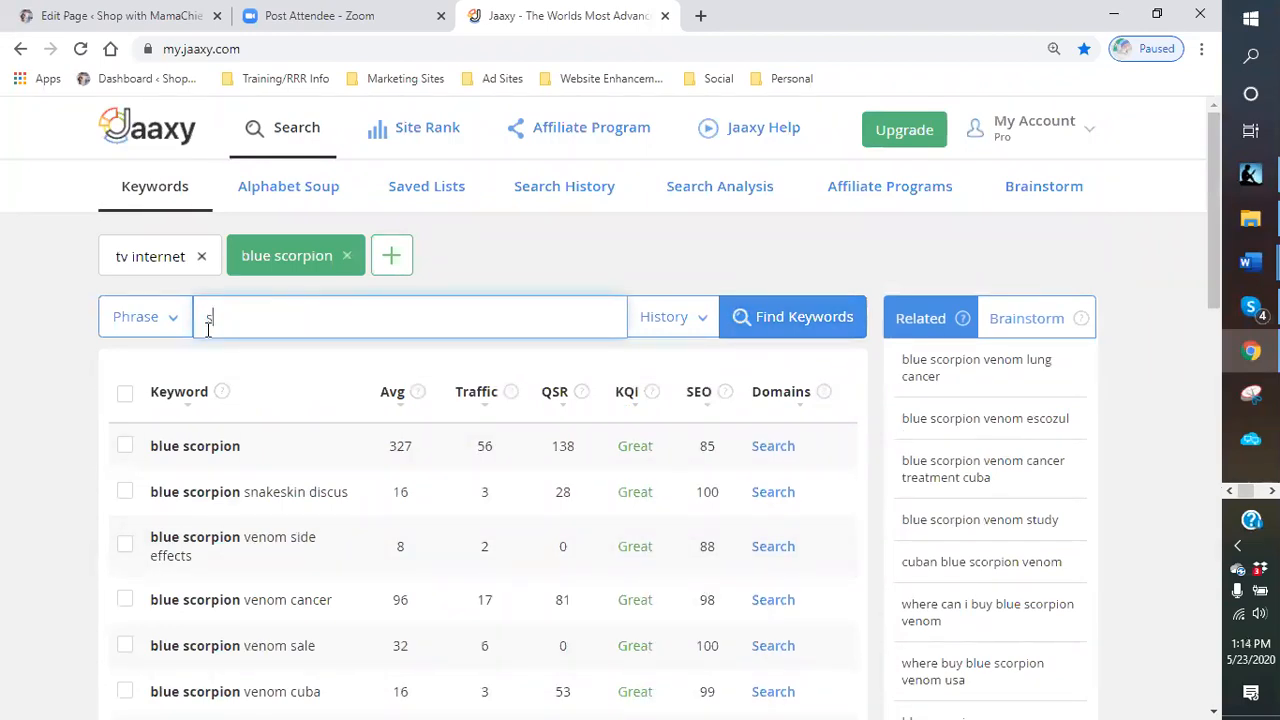
pyautogui.write('ion venom')
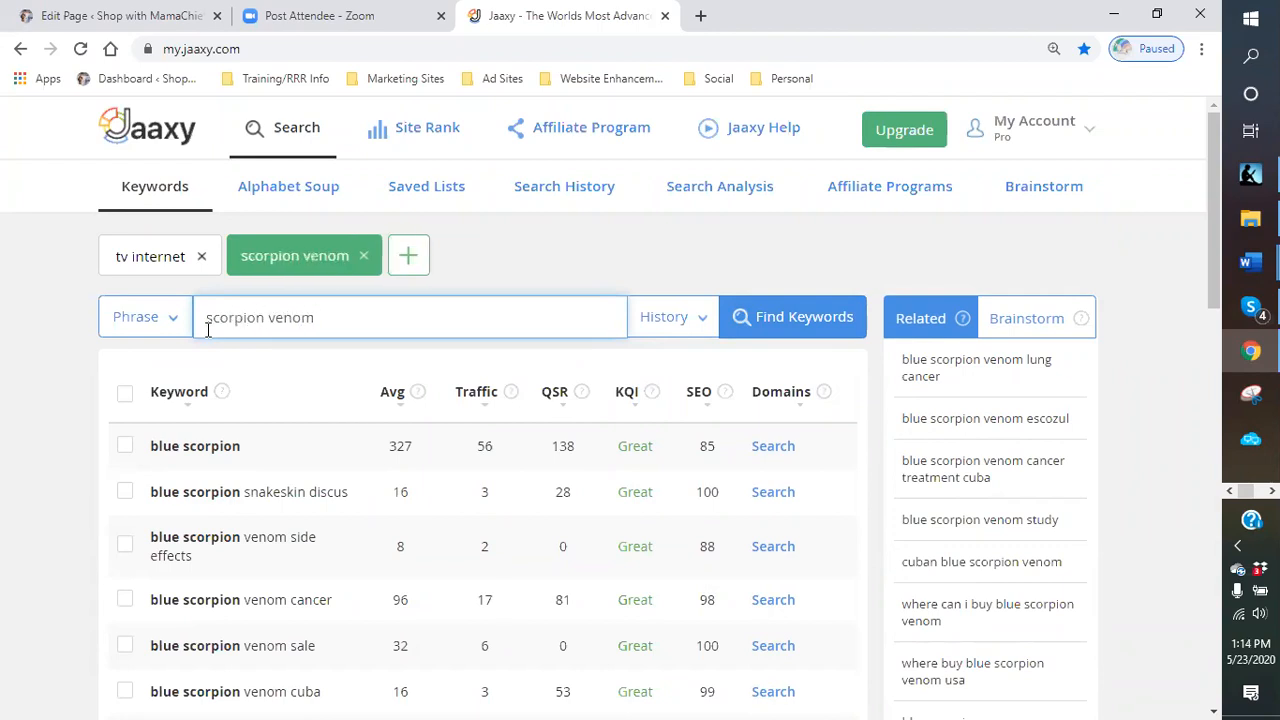
pyautogui.press('Return')
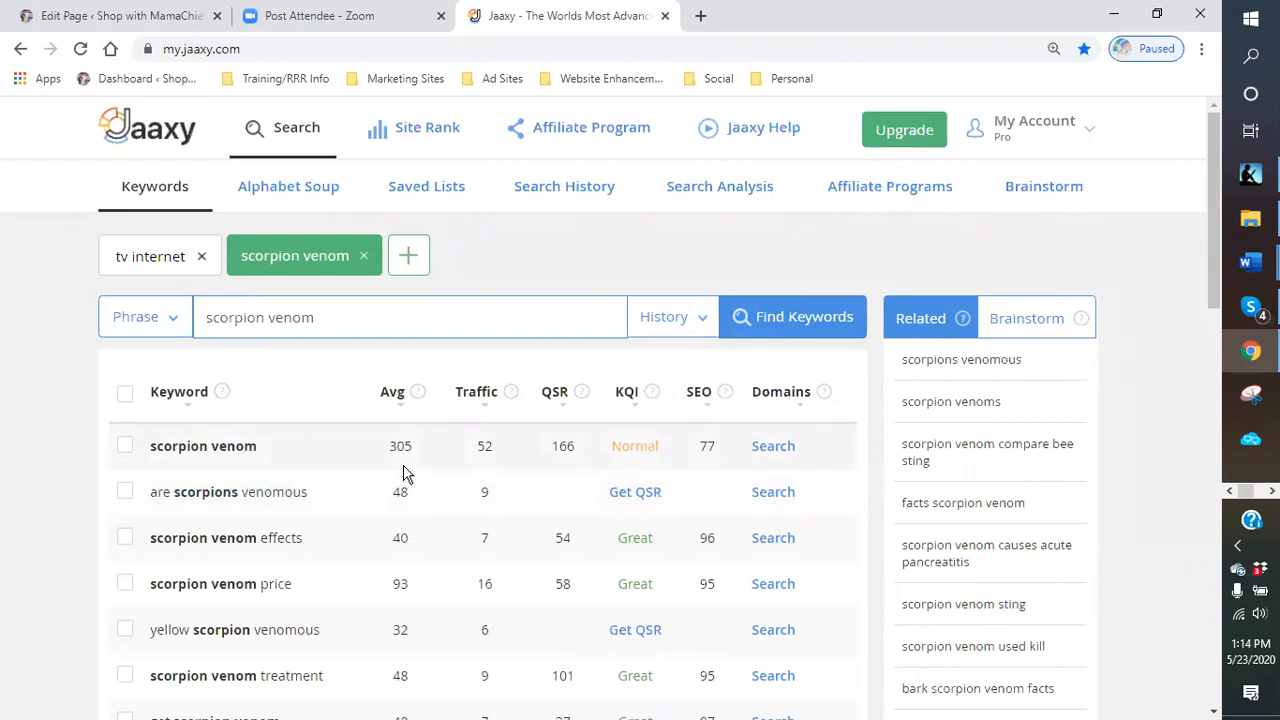
# - Scroll through the scorpion venom keyword results
pyautogui.scroll(-5, 420, 460)
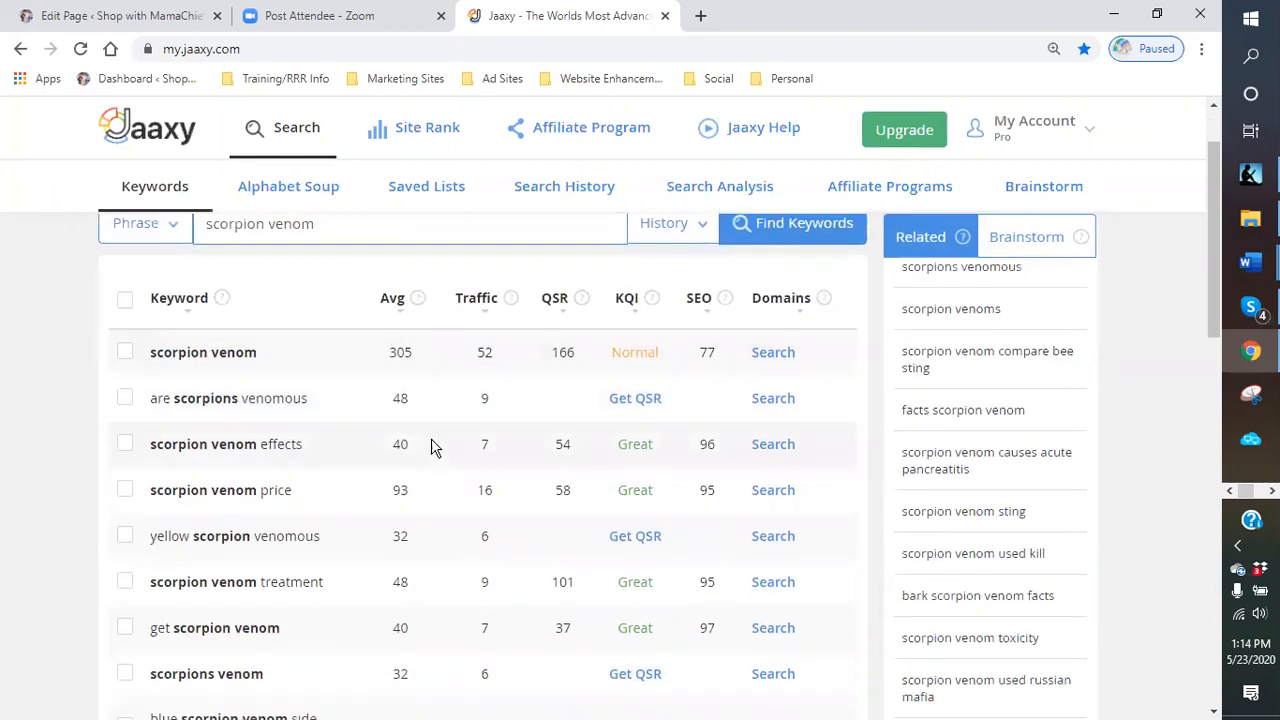
pyautogui.scroll(1, 435, 442)
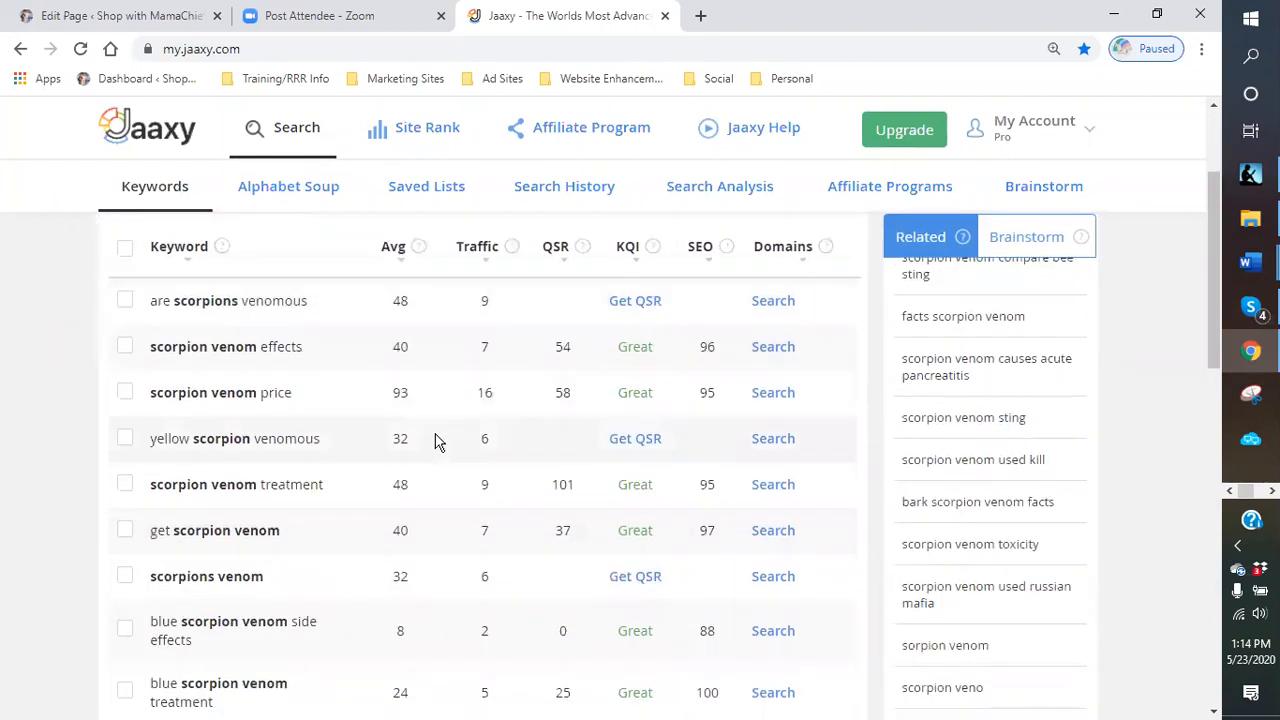
pyautogui.scroll(3, 435, 442)
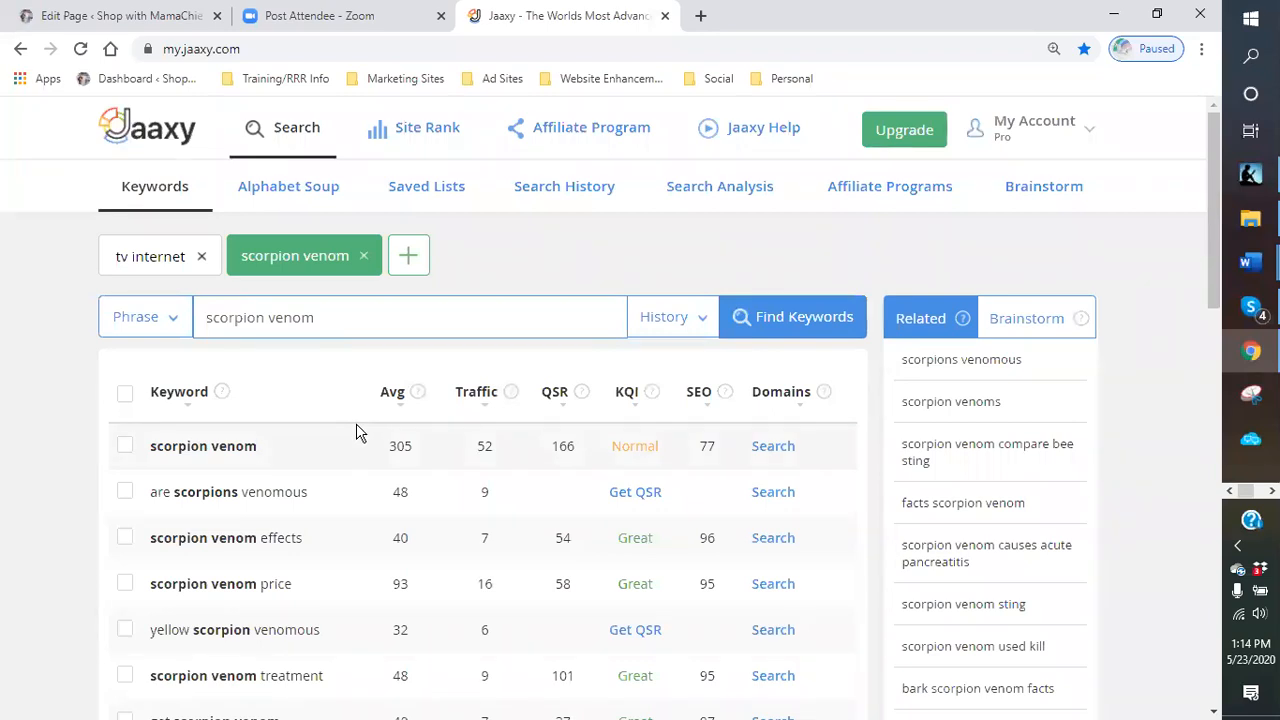
# - Search keywords for blue scorpion venom
pyautogui.click(337, 316)
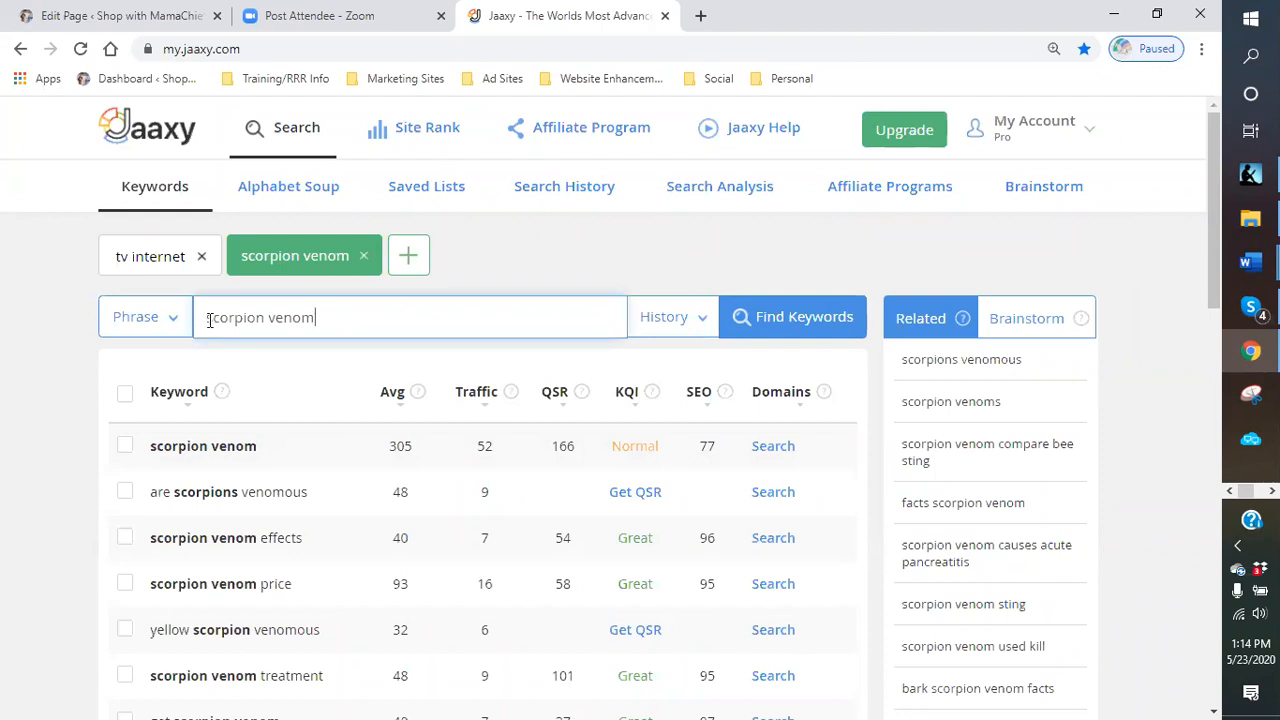
pyautogui.click(213, 318)
pyautogui.write('blue')
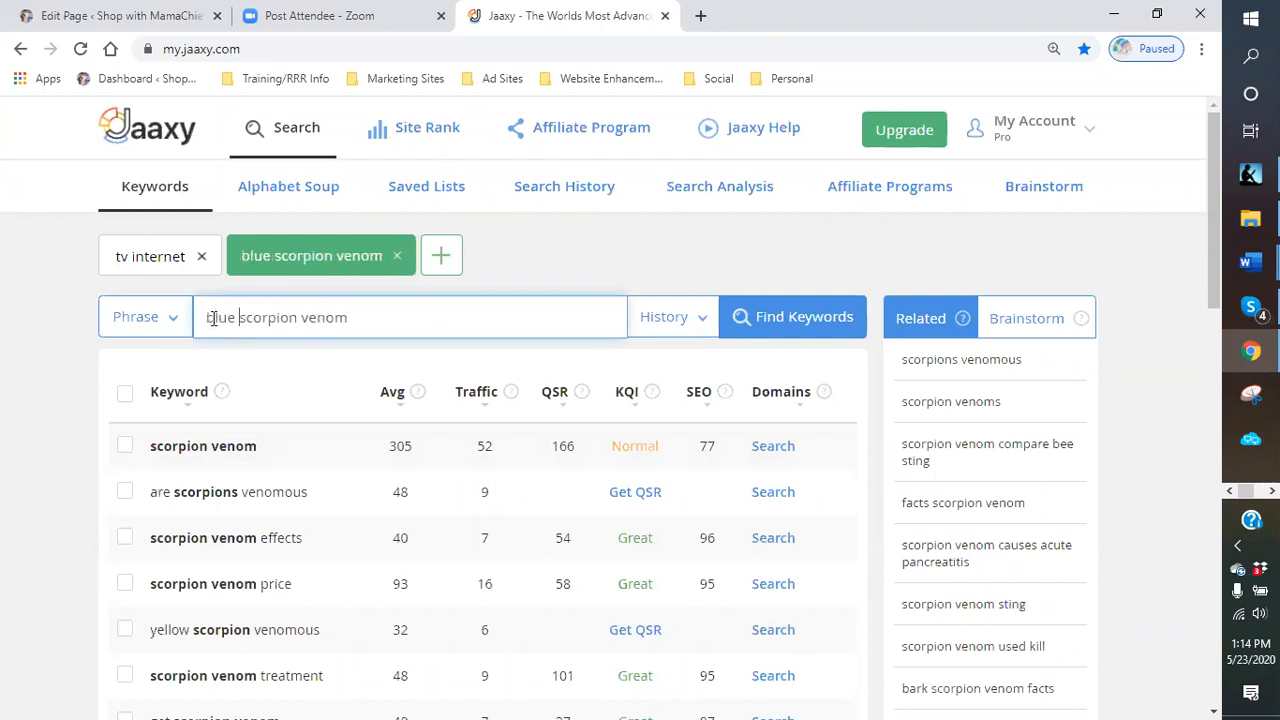
pyautogui.click(786, 320)
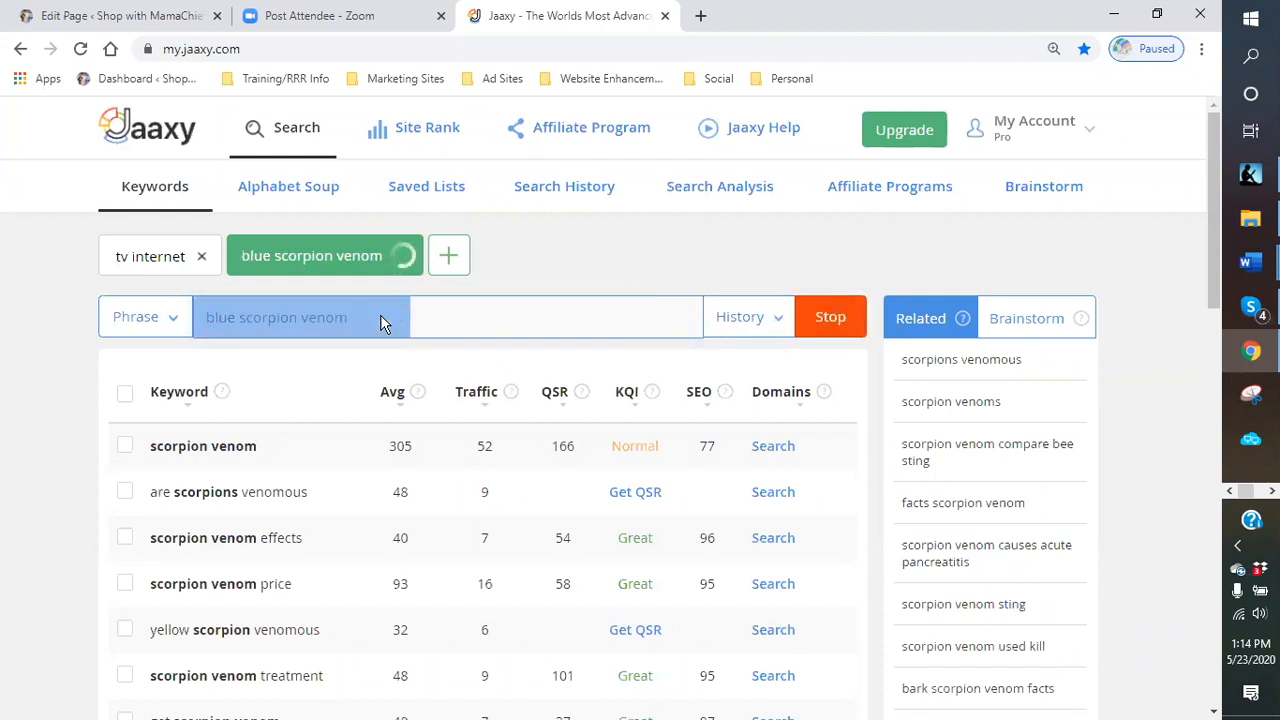
# - Shorten the search phrase and search keywords for blue scorpion
pyautogui.click(372, 317)
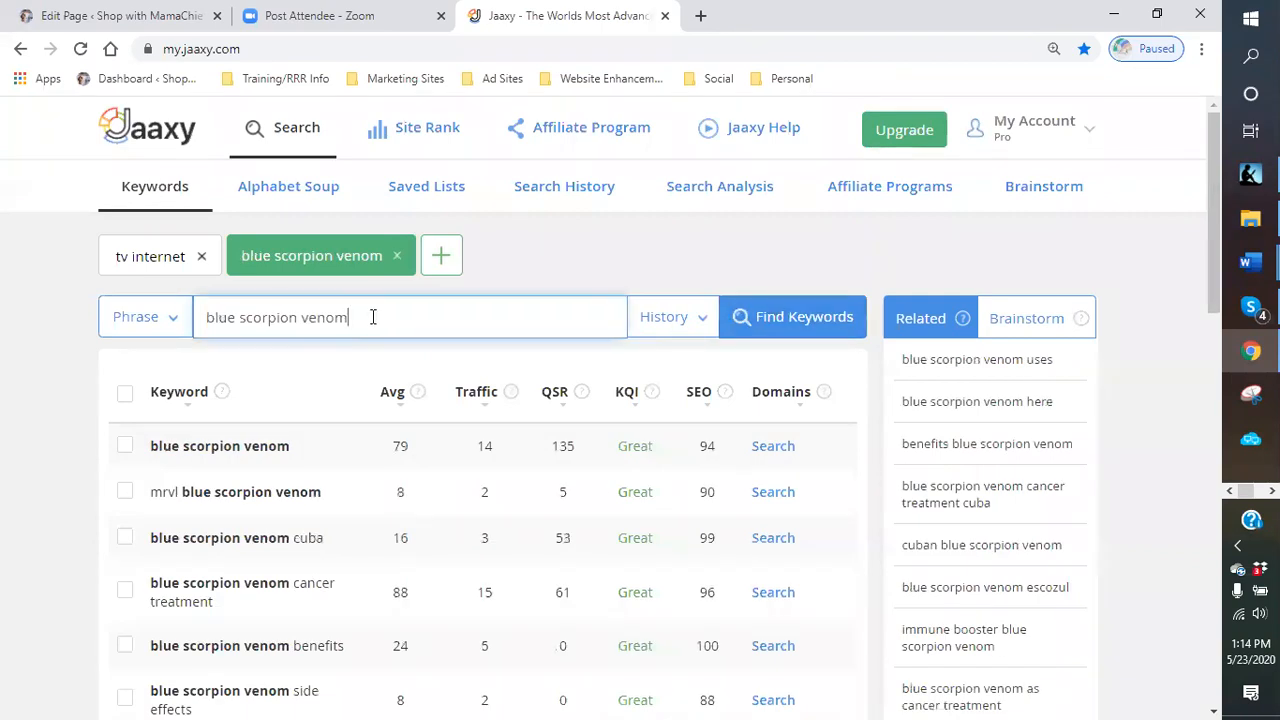
pyautogui.press('BackSpace')
pyautogui.press('BackSpace')
pyautogui.press('BackSpace')
pyautogui.press('BackSpace')
pyautogui.press('BackSpace')
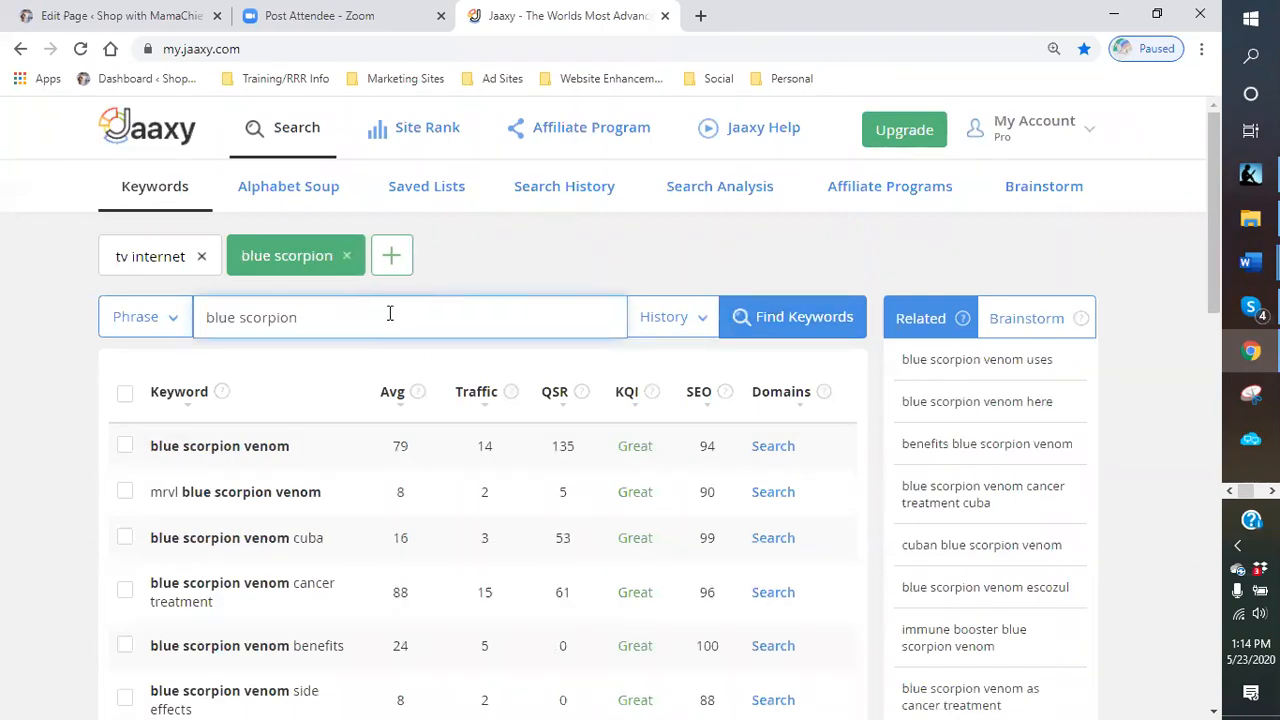
pyautogui.press('Return')
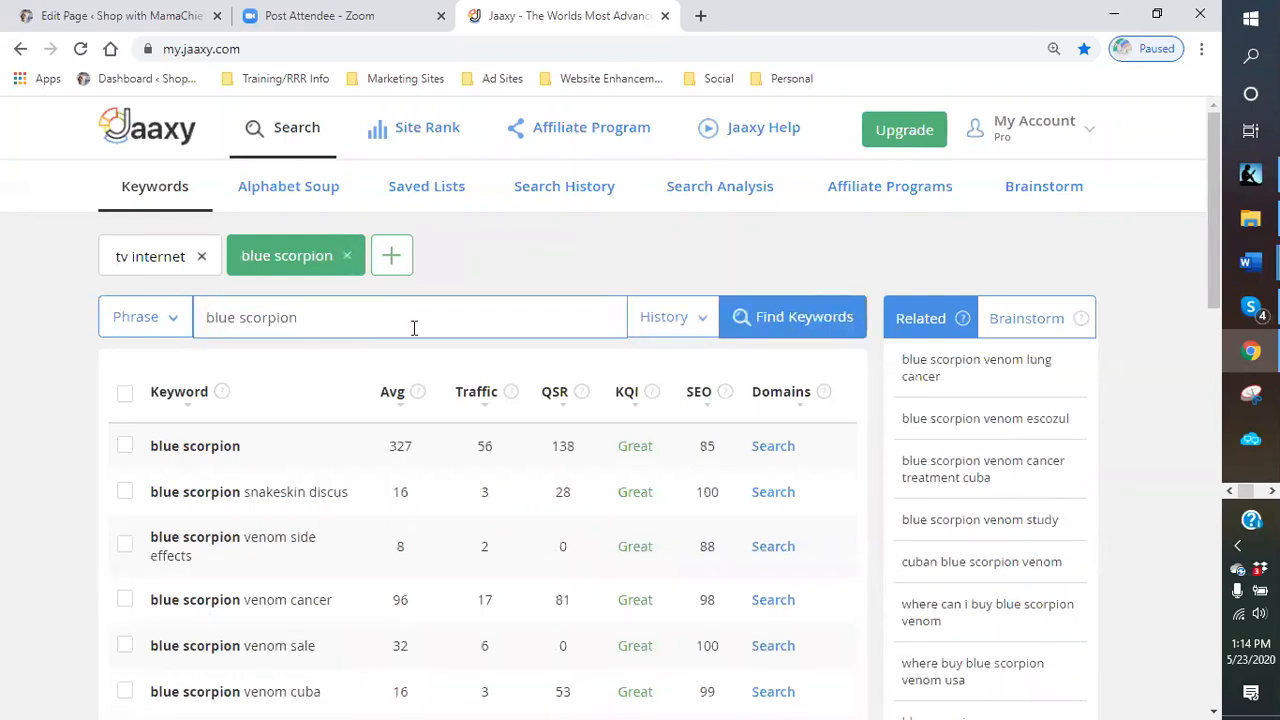
# - Switch to the WordPress page editor tab, reload it, and start a new page
pyautogui.click(73, 20)
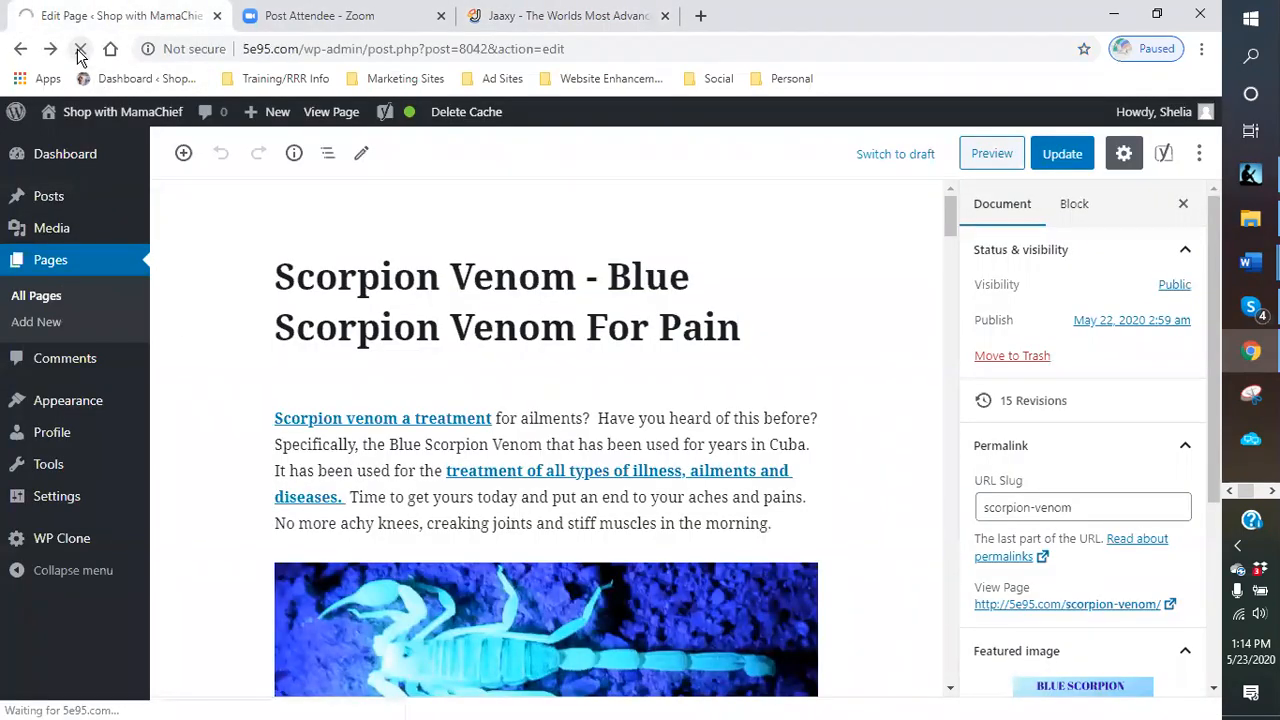
pyautogui.click(80, 50)
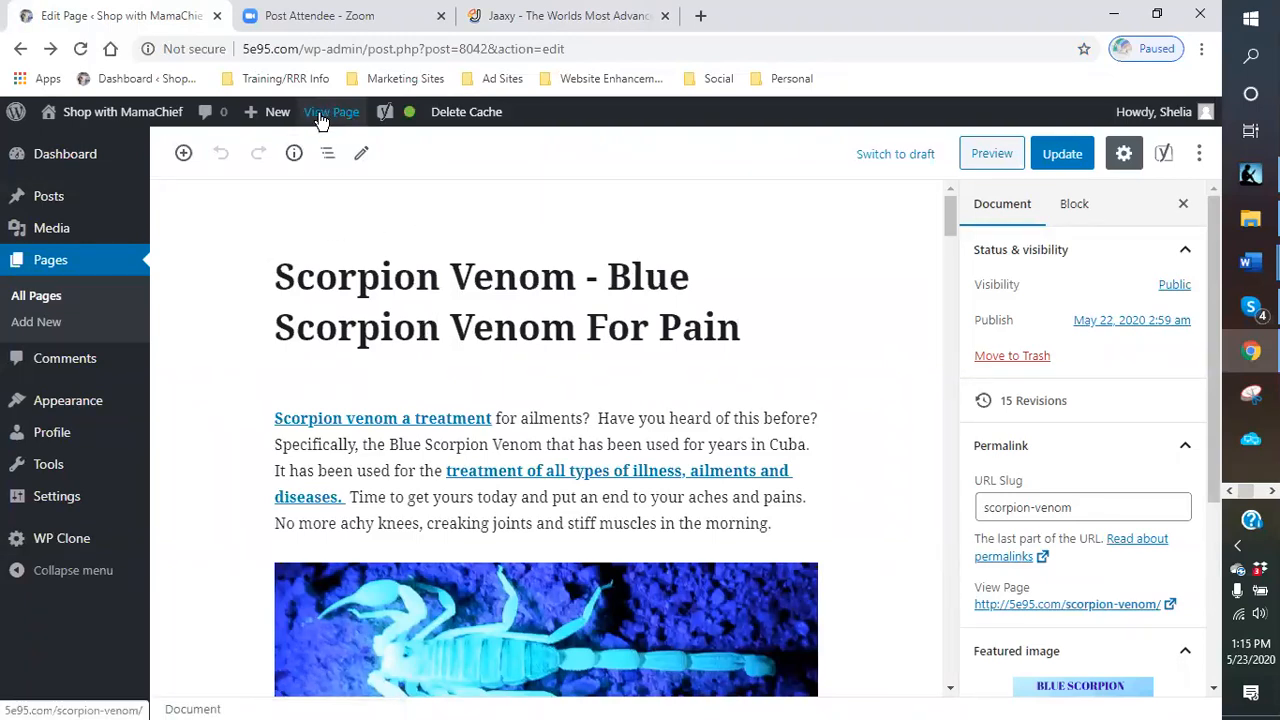
pyautogui.moveTo(273, 122)
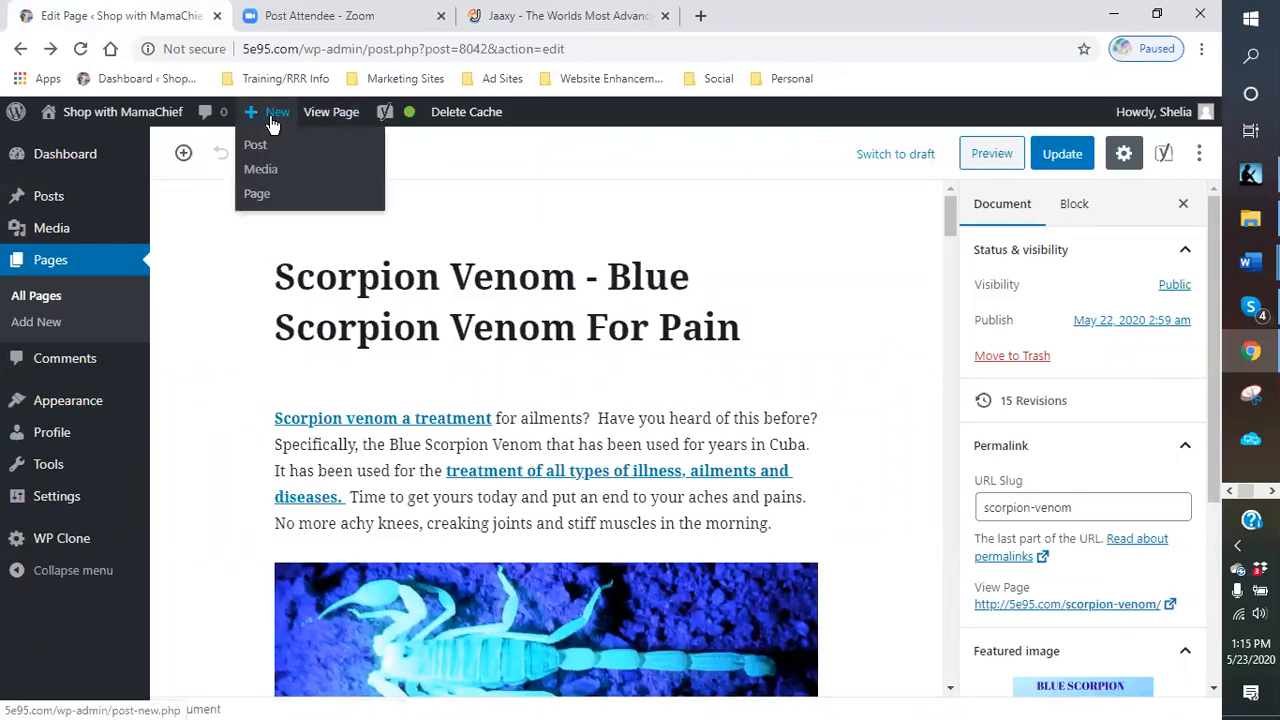
pyautogui.click(257, 196)
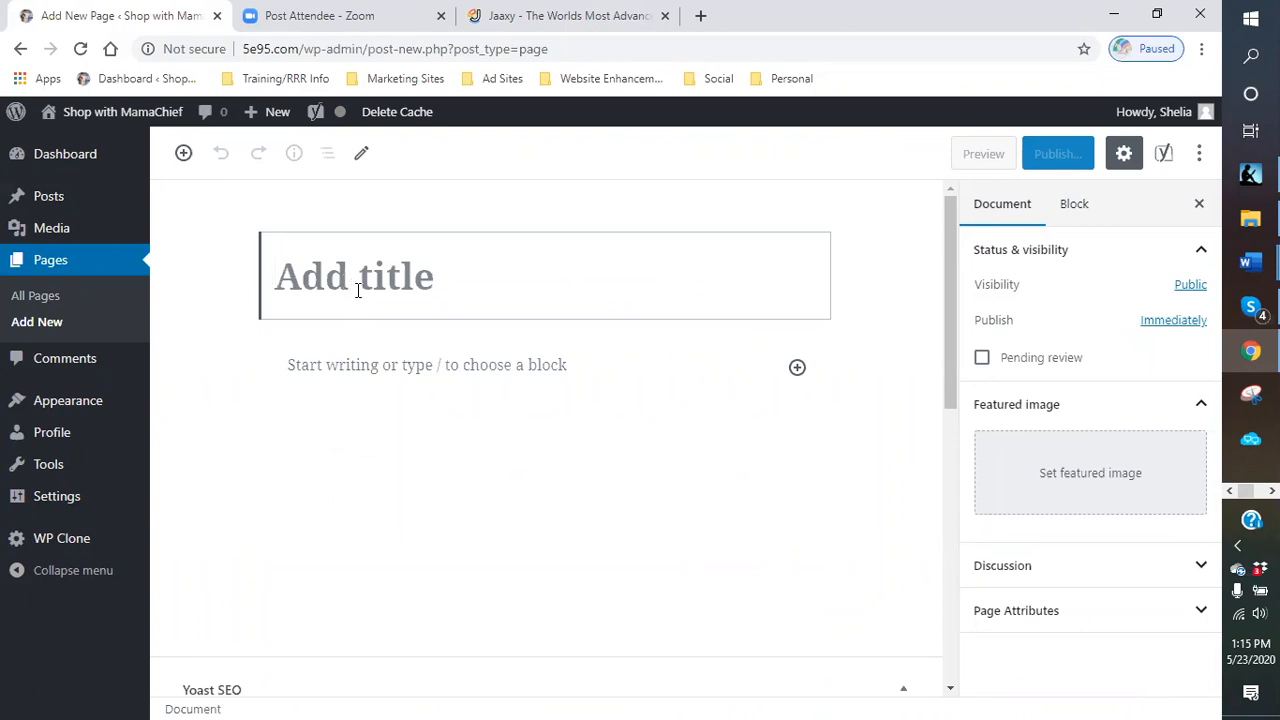
# - Title the new page BLUE SCORPION VENOM PRODUCTS
pyautogui.write('BLUE SCOPR')
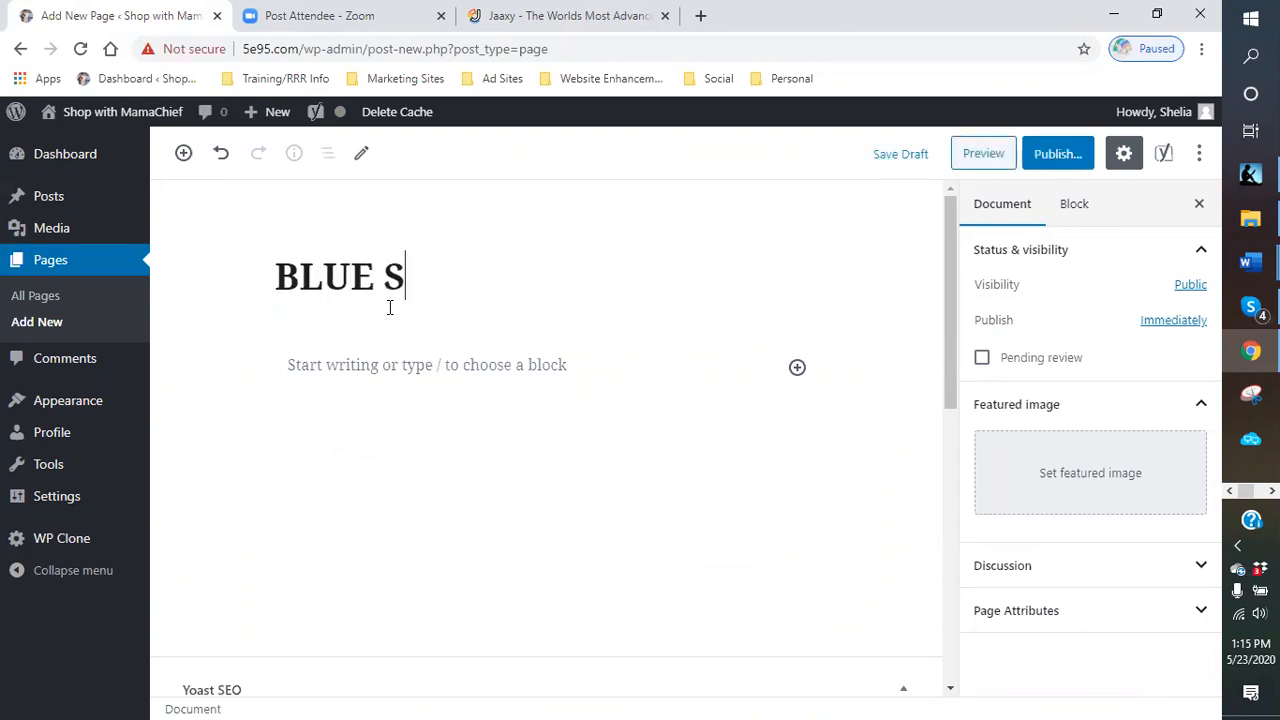
pyautogui.press('BackSpace')
pyautogui.press('BackSpace')
pyautogui.write('ROP')
pyautogui.press('BackSpace')
pyautogui.press('BackSpace')
pyautogui.write('PION')
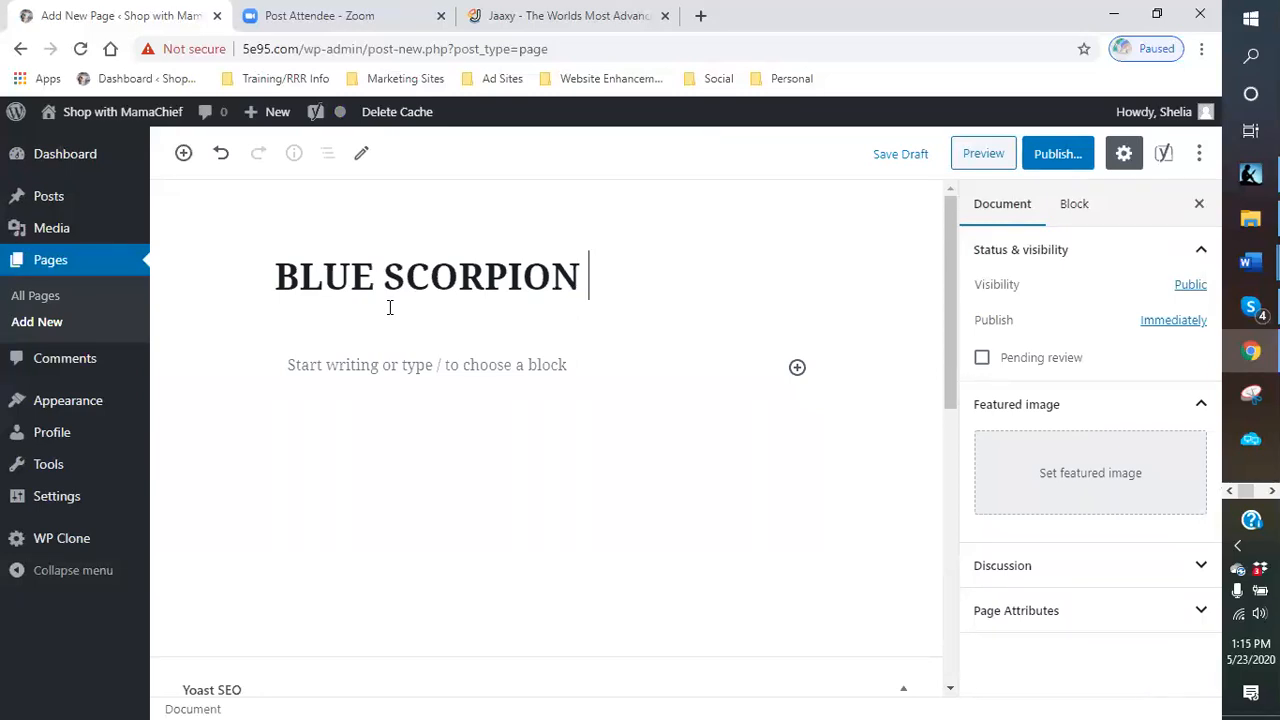
pyautogui.write('VEO')
pyautogui.press('BackSpace')
pyautogui.write('NOM')
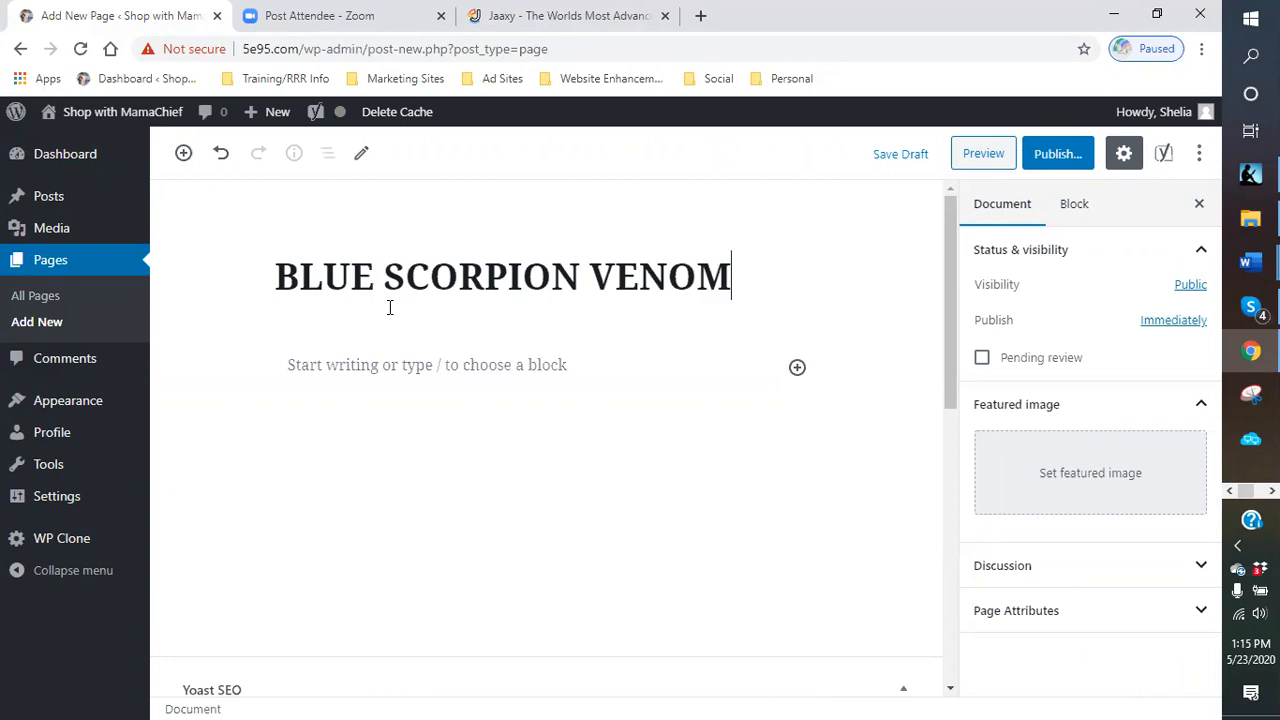
pyautogui.write(' PRODUCTS')
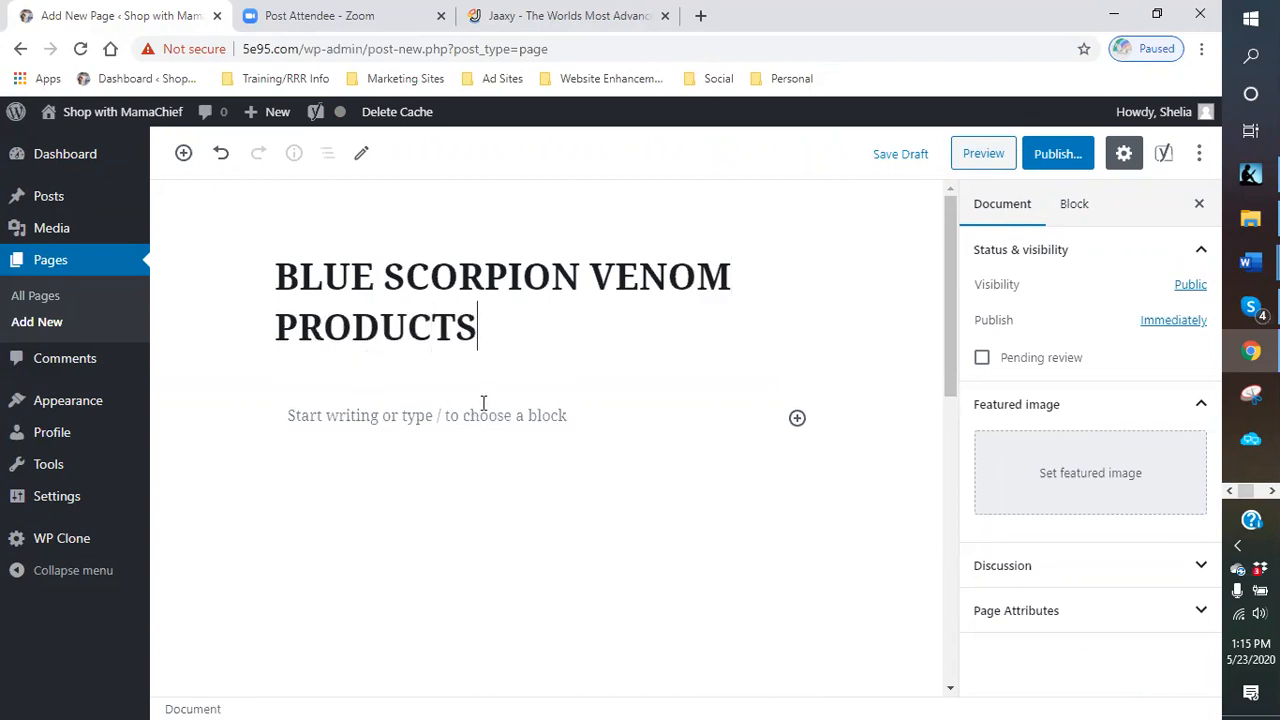
# - Set the Yoast SEO focus keyphrase to blue scorpion
pyautogui.scroll(-1, 510, 390)
pyautogui.scroll(1, 497, 372)
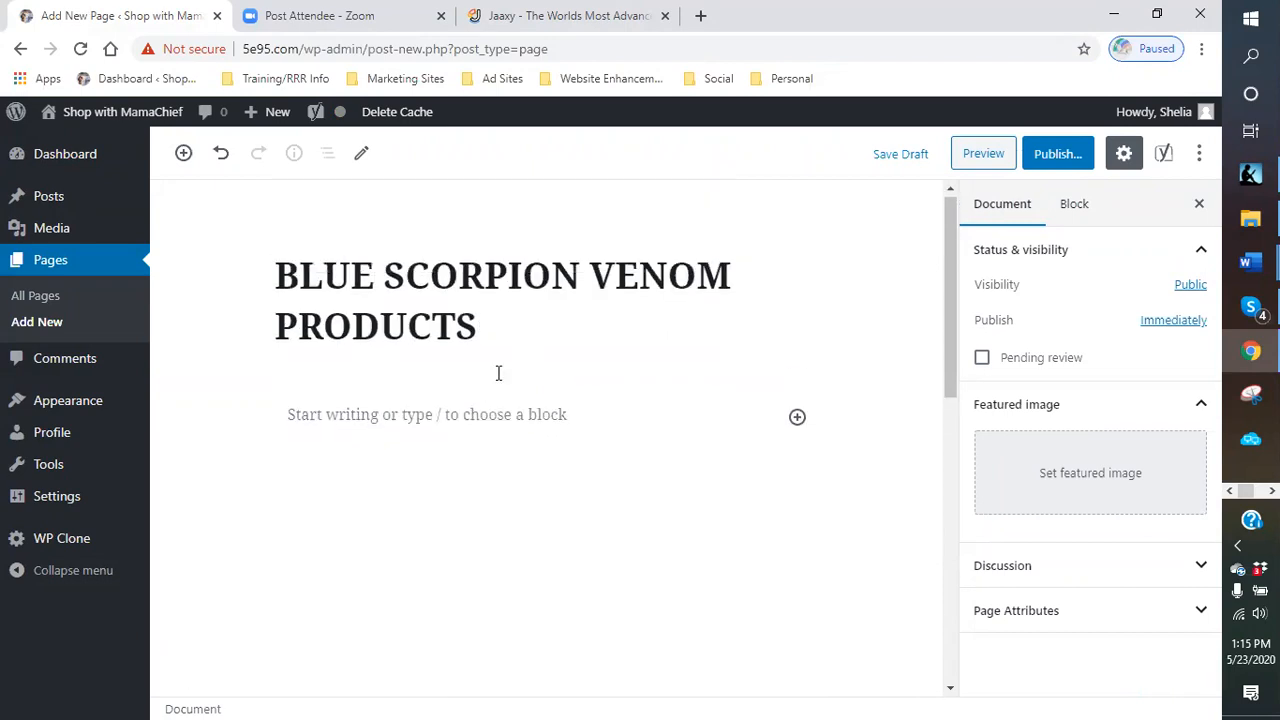
pyautogui.scroll(-4, 443, 366)
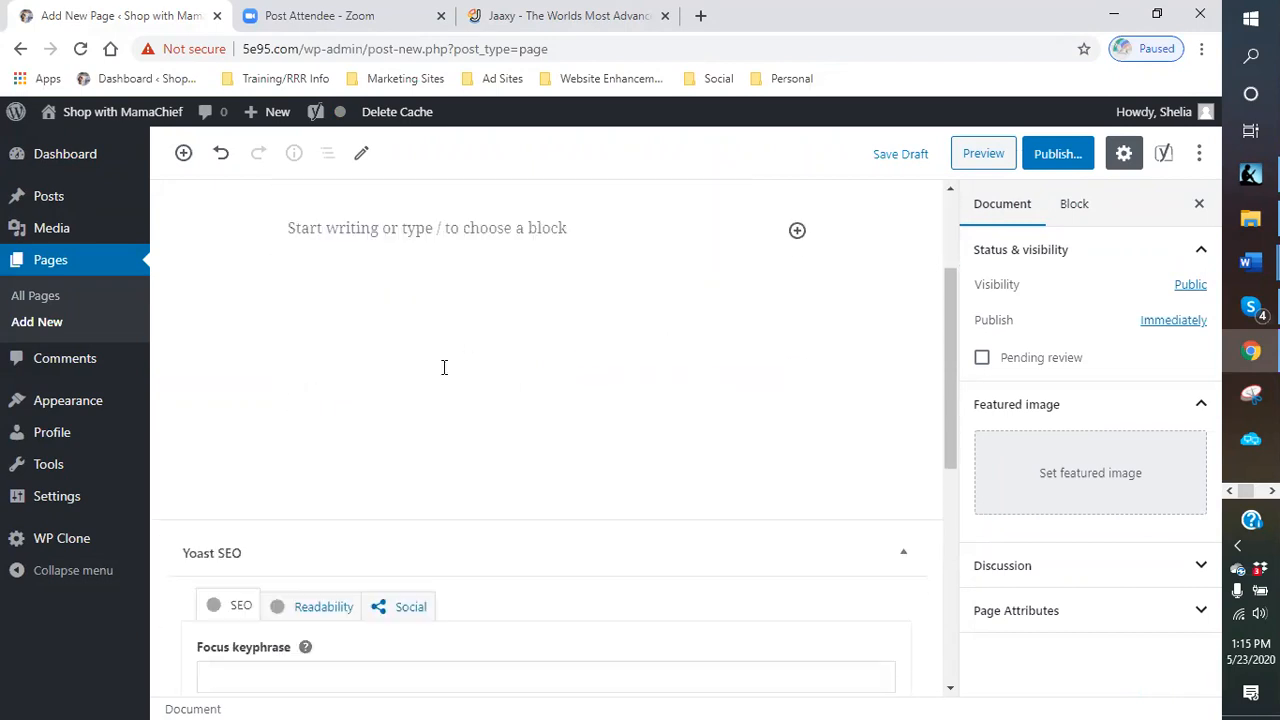
pyautogui.click(313, 393)
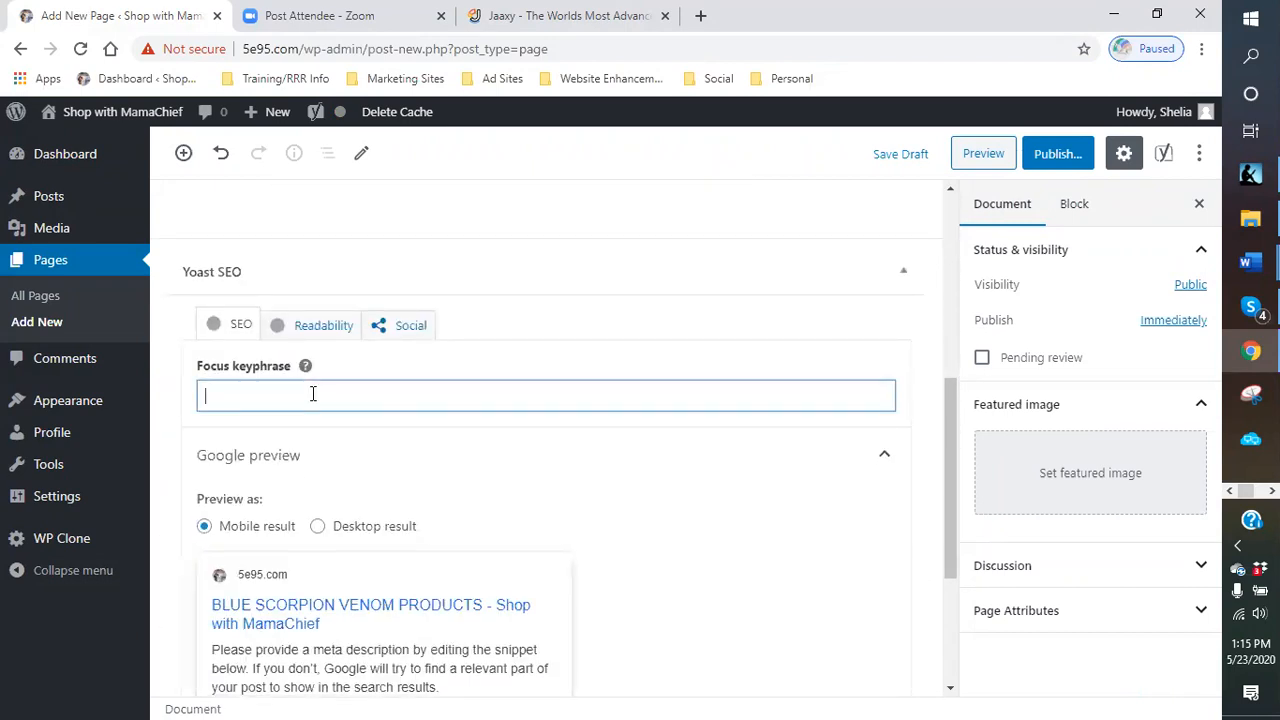
pyautogui.write('blue scorpion')
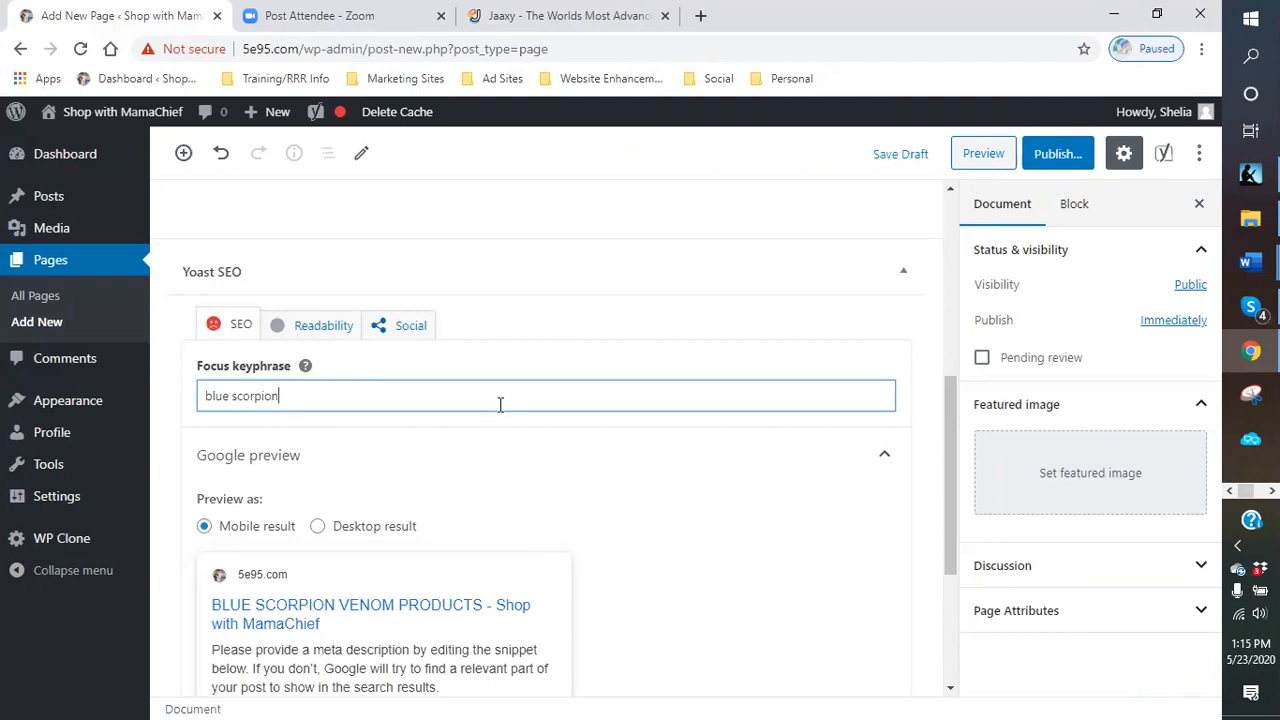
# - Collapse the Google preview section and save the new page as a draft
pyautogui.click(415, 438)
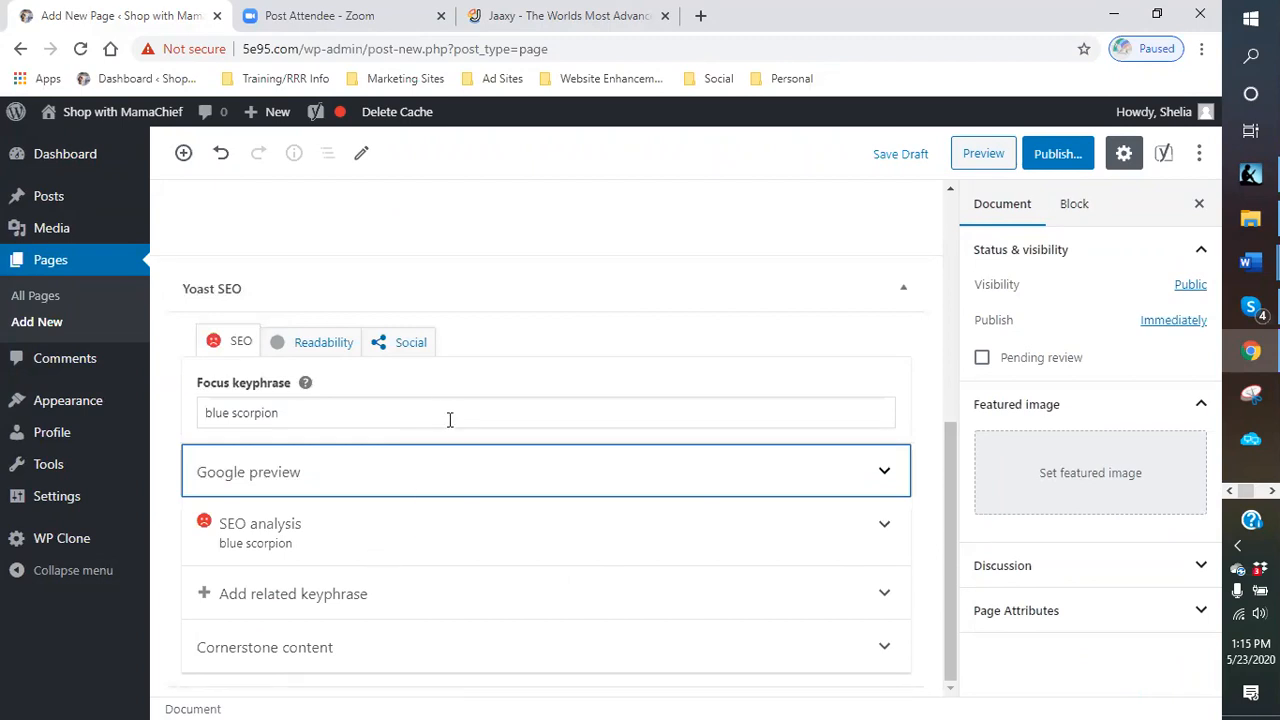
pyautogui.scroll(6, 450, 420)
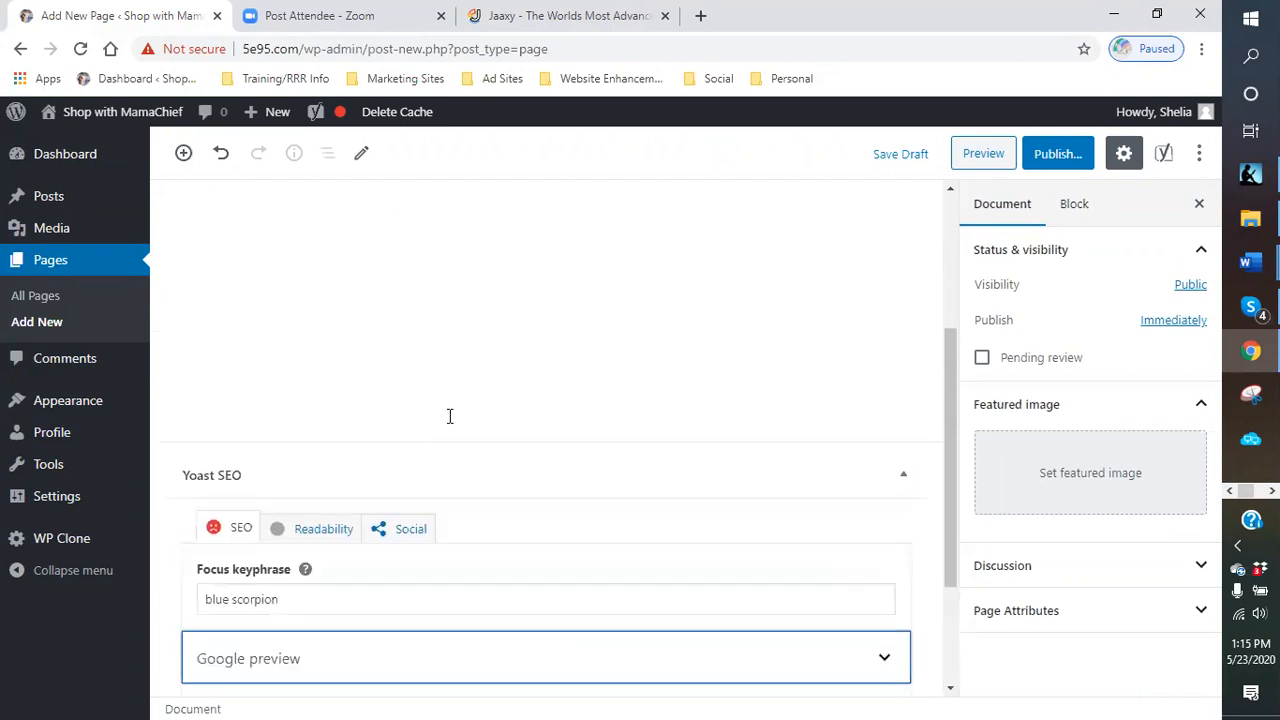
pyautogui.click(900, 155)
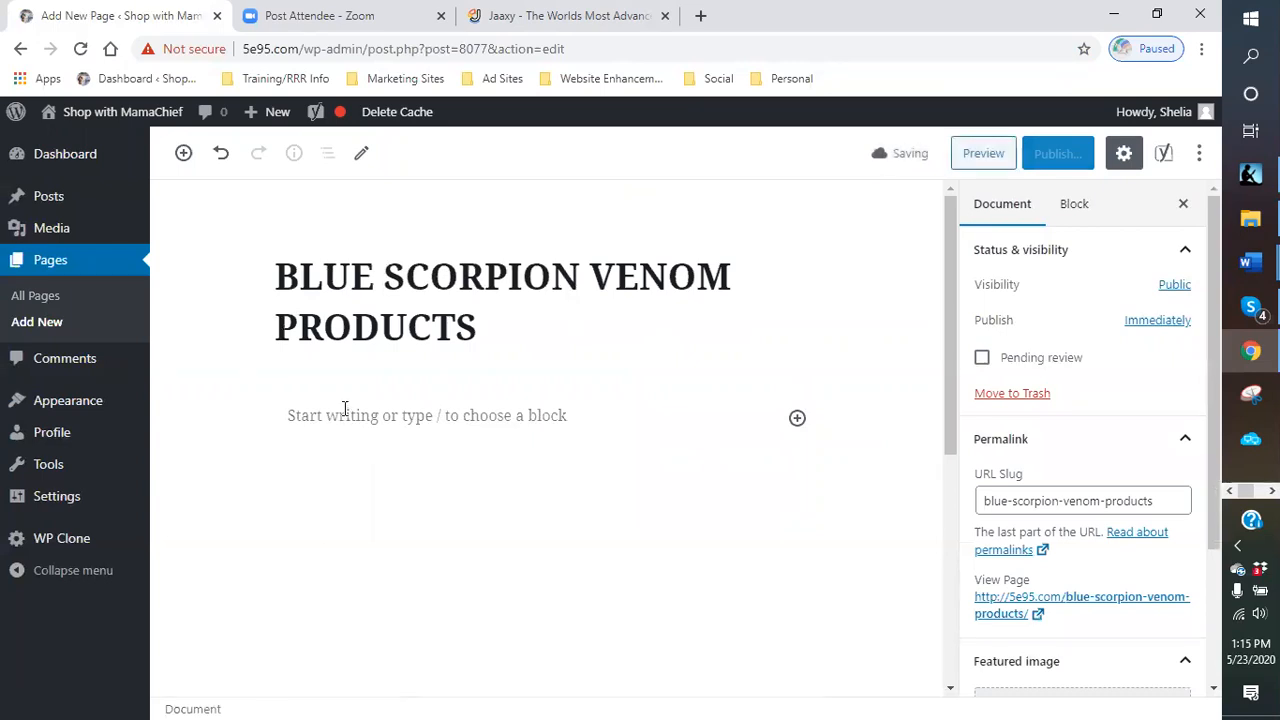
# - Open a new tab and load the Suforia - Earn Money bookmark from Marketing Sites
pyautogui.click(700, 16)
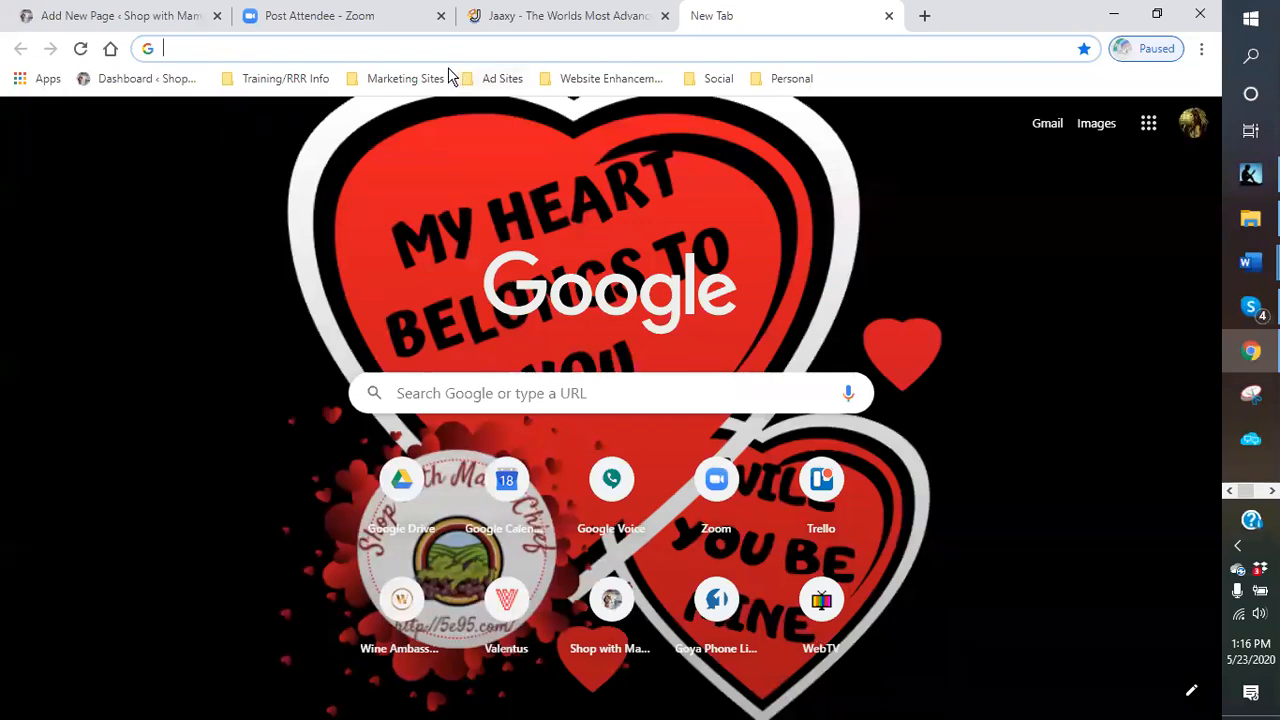
pyautogui.click(378, 86)
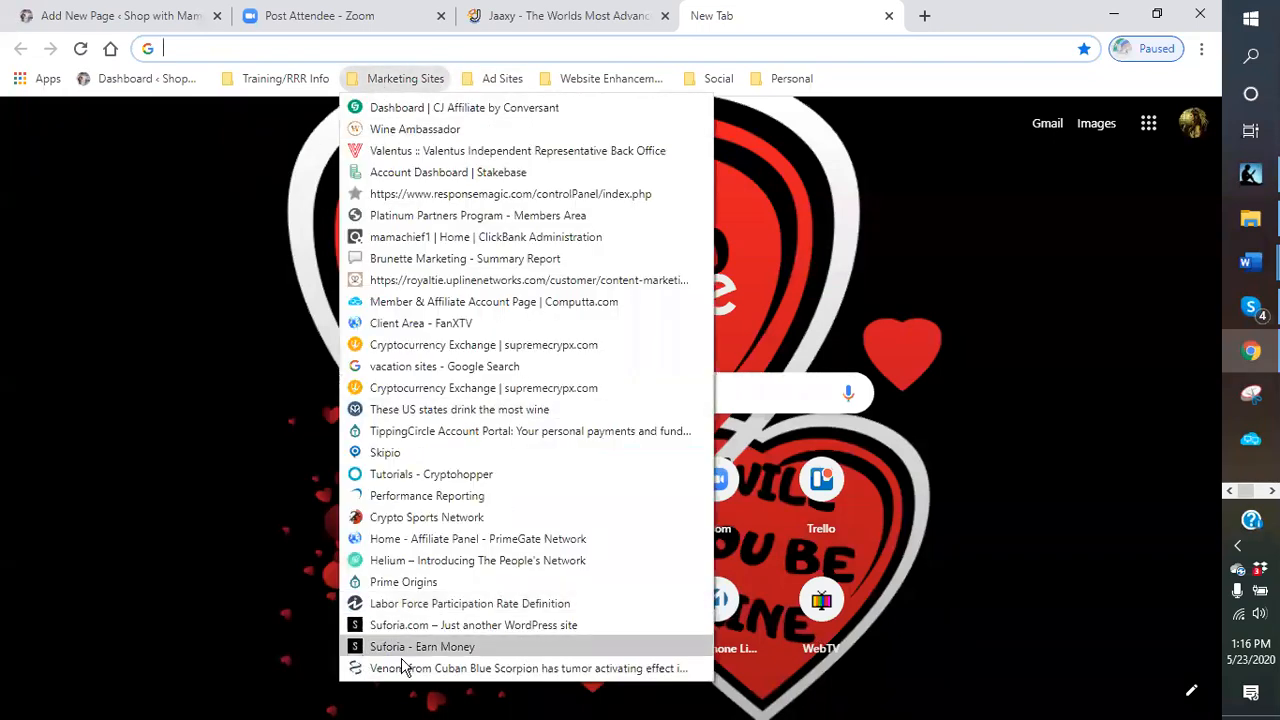
pyautogui.click(512, 650)
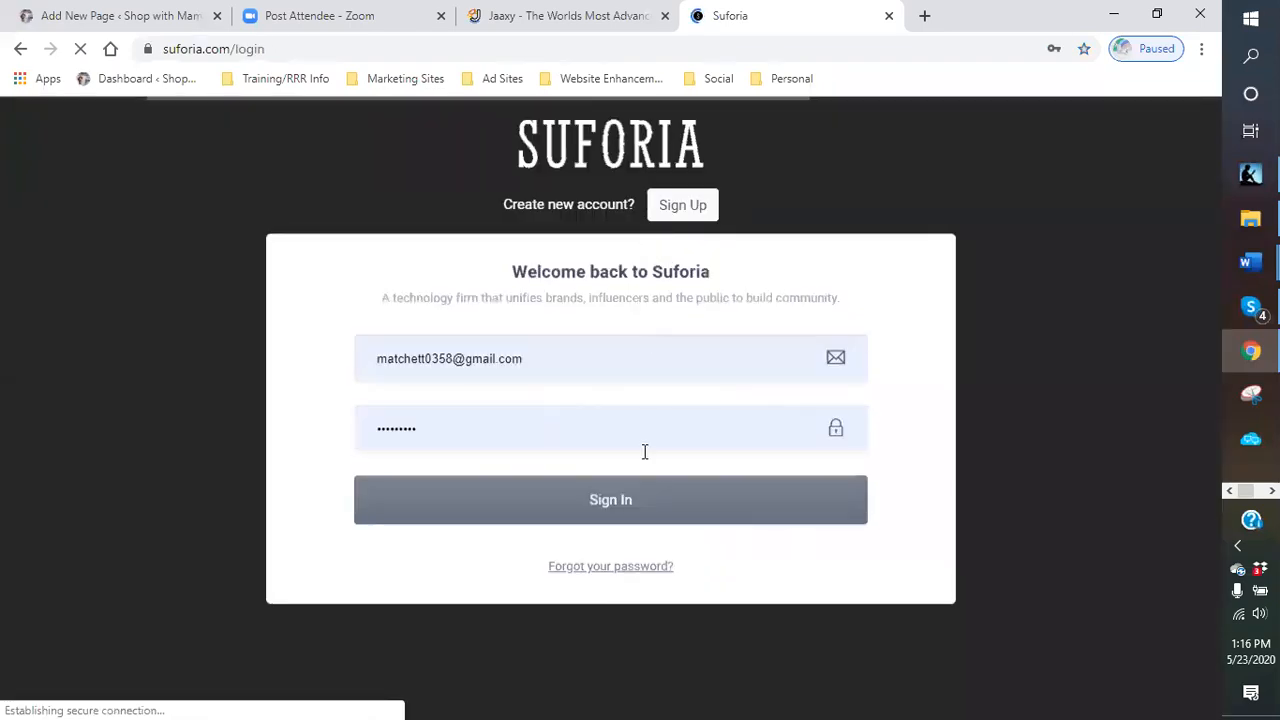
pyautogui.click(540, 512)
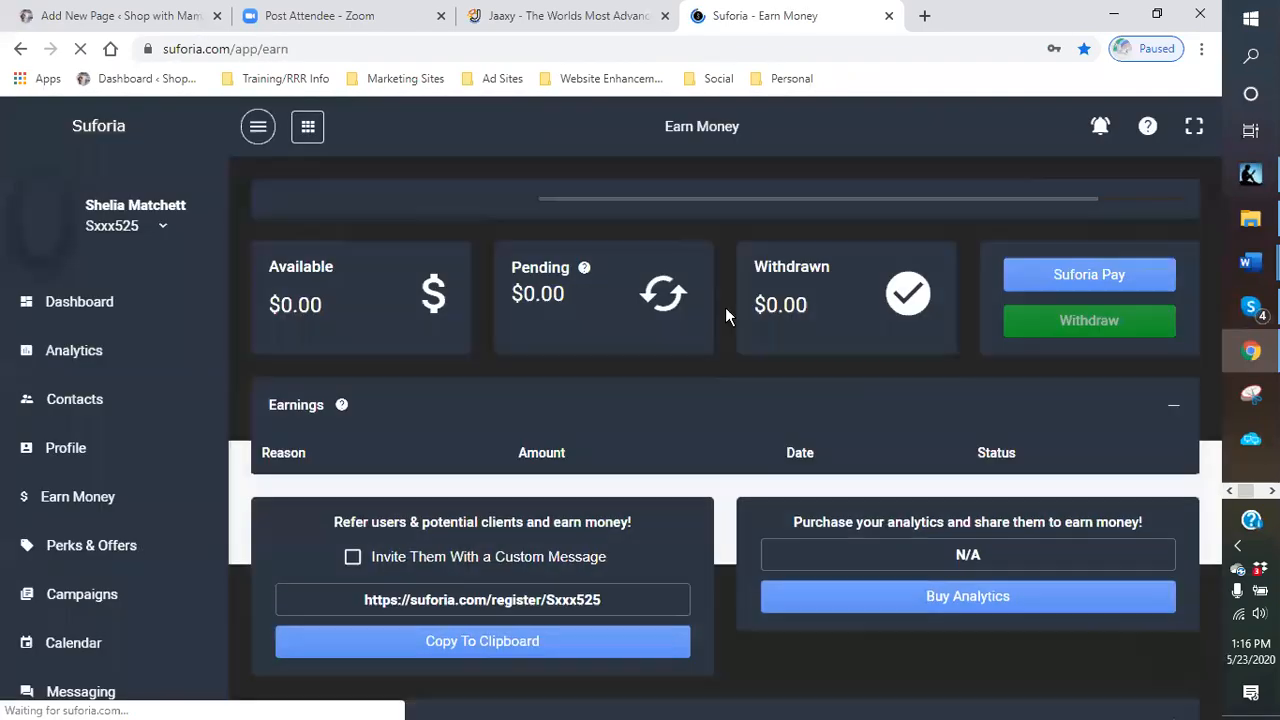
# - Open the Suforia campaign board and show the In Progress campaigns
pyautogui.scroll(-2, 506, 303)
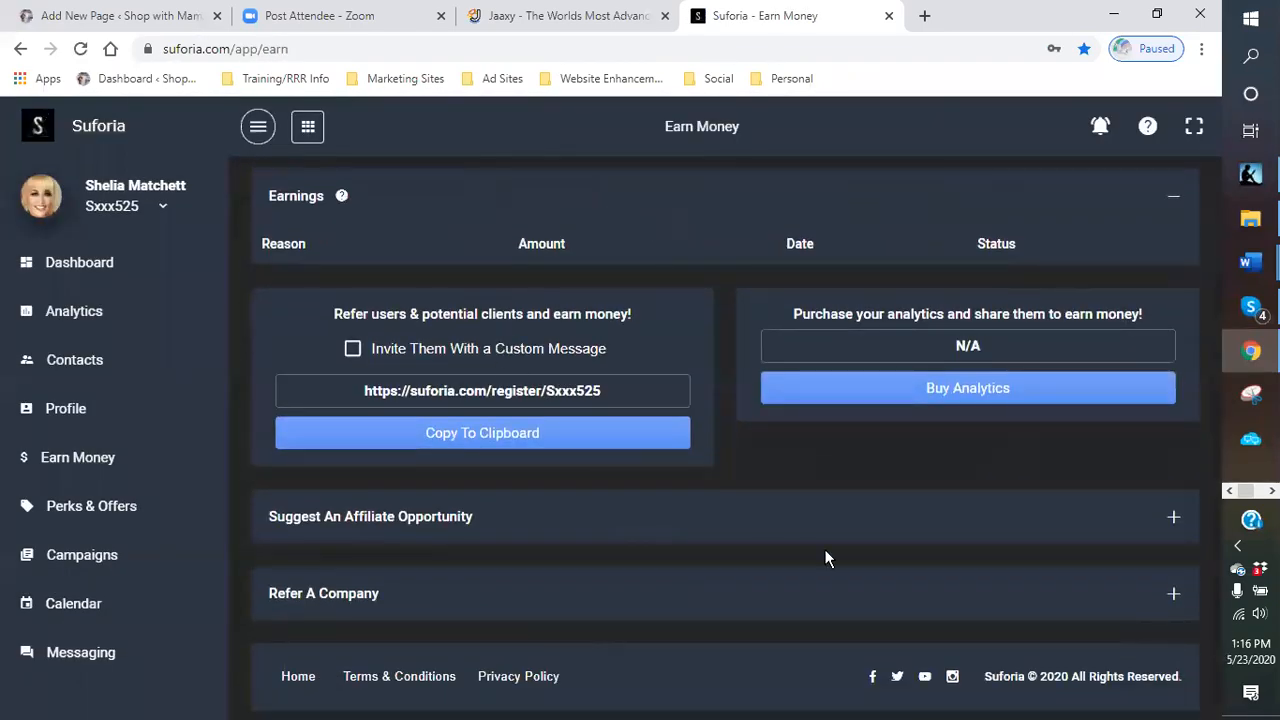
pyautogui.click(97, 562)
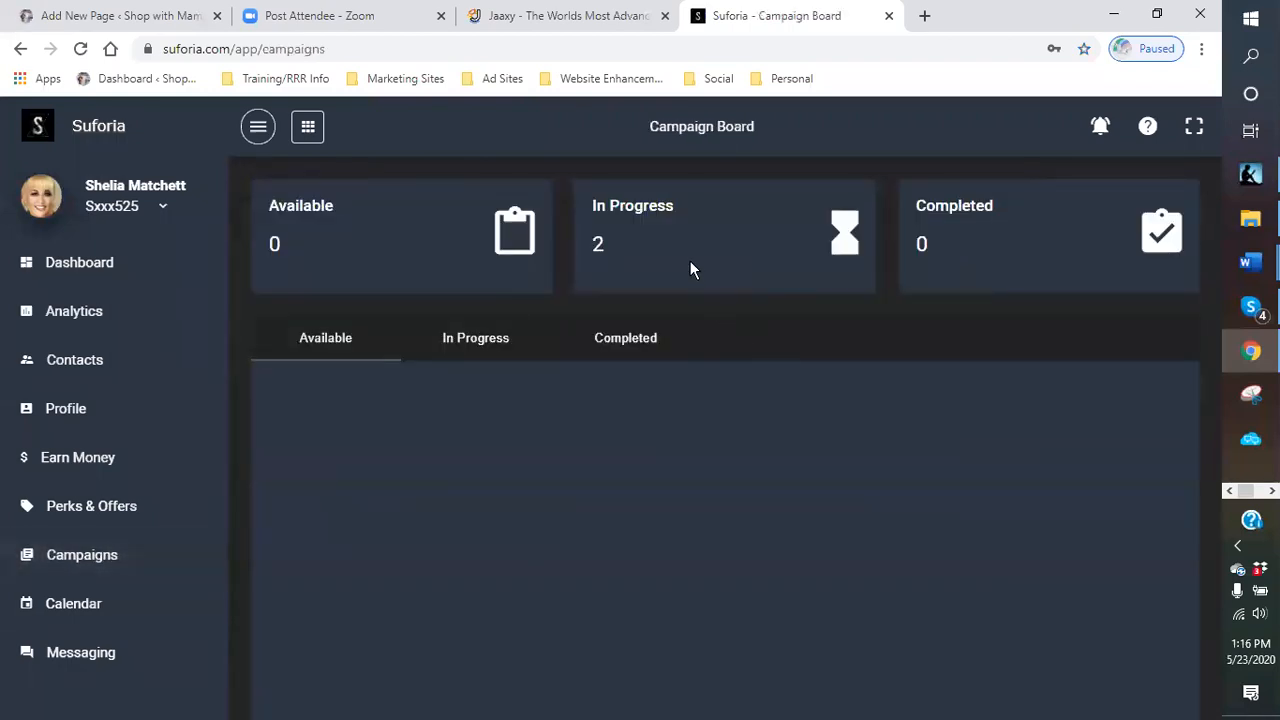
pyautogui.click(475, 340)
# - Open the MRVL Health Immune Support campaign and review its affiliate link and media files
pyautogui.scroll(-2, 946, 449)
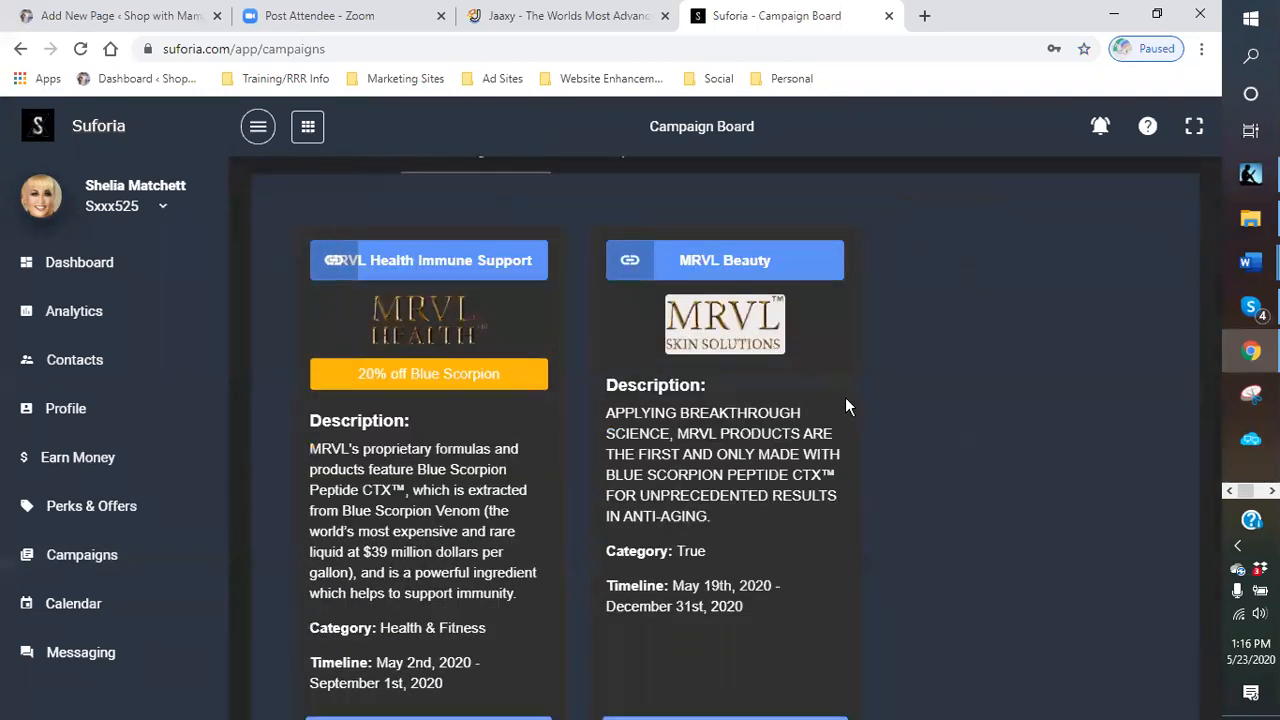
pyautogui.scroll(-2, 718, 433)
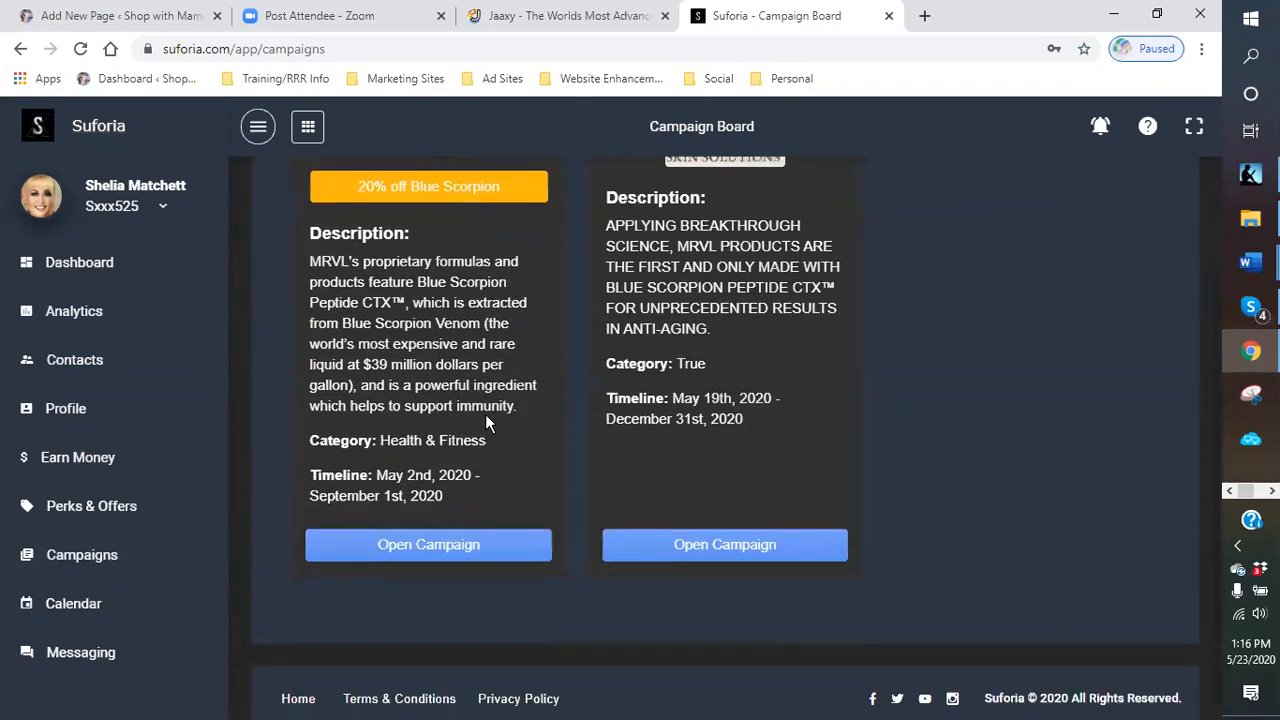
pyautogui.scroll(2, 485, 414)
pyautogui.scroll(-2, 444, 436)
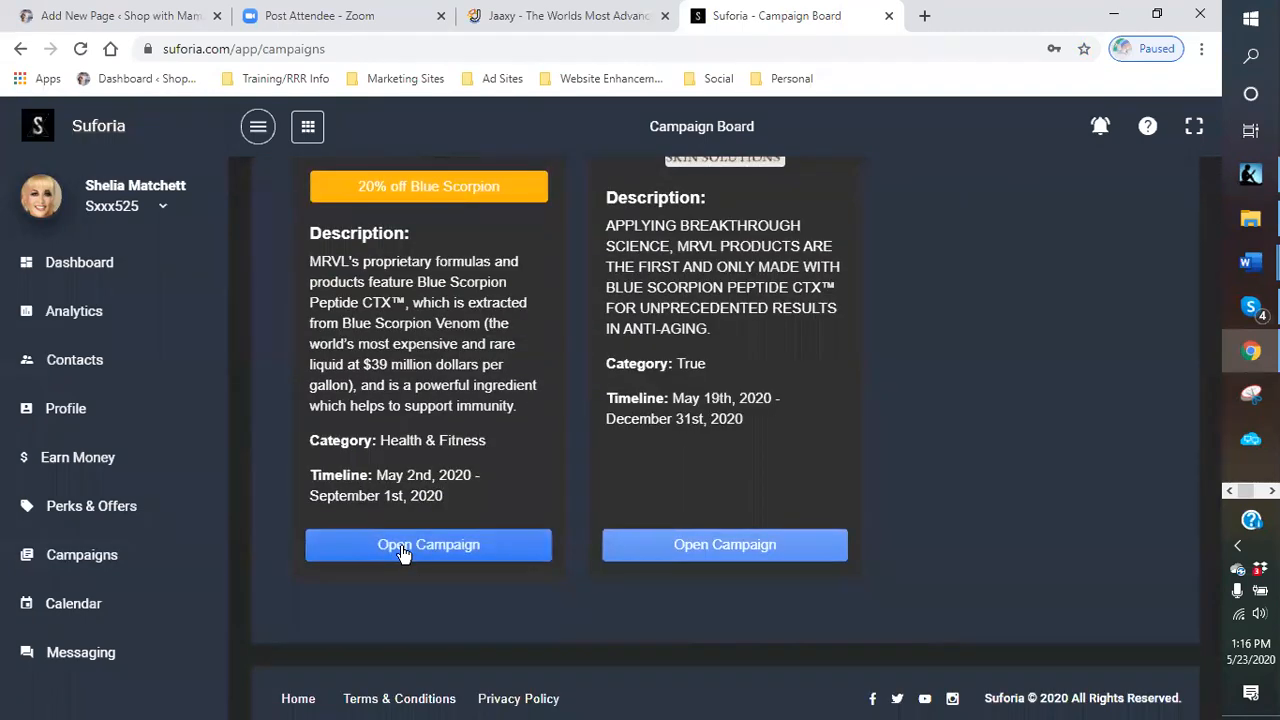
pyautogui.click(403, 548)
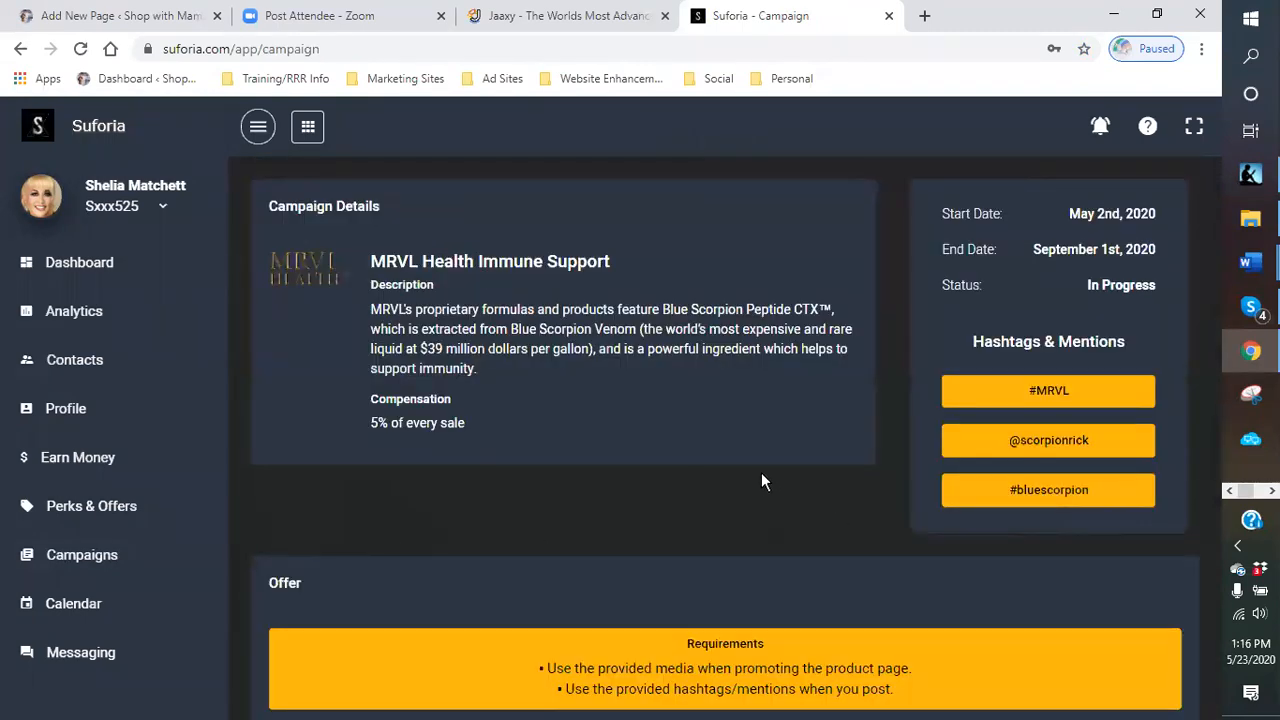
pyautogui.scroll(-5, 761, 481)
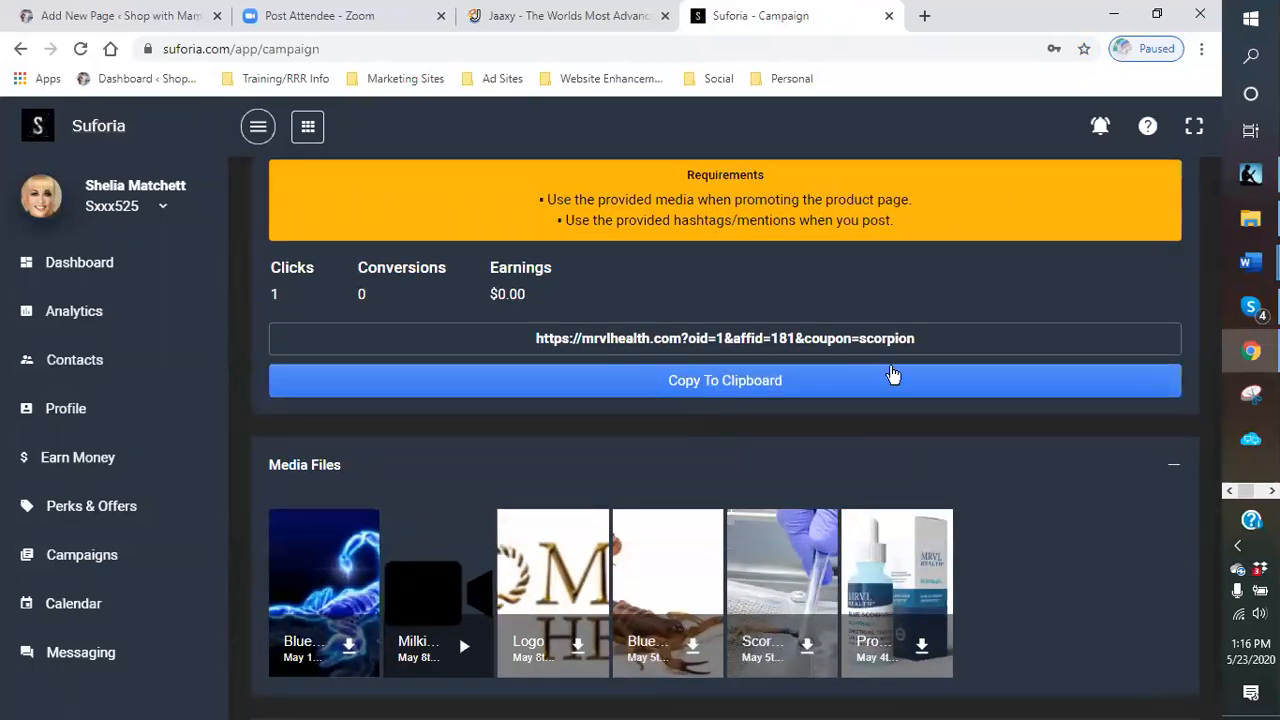
# - Open the campaign's mrvlhealth.com affiliate link in a new tab
pyautogui.moveTo(921, 343); pyautogui.dragTo(471, 342)
pyautogui.rightClick(657, 341)
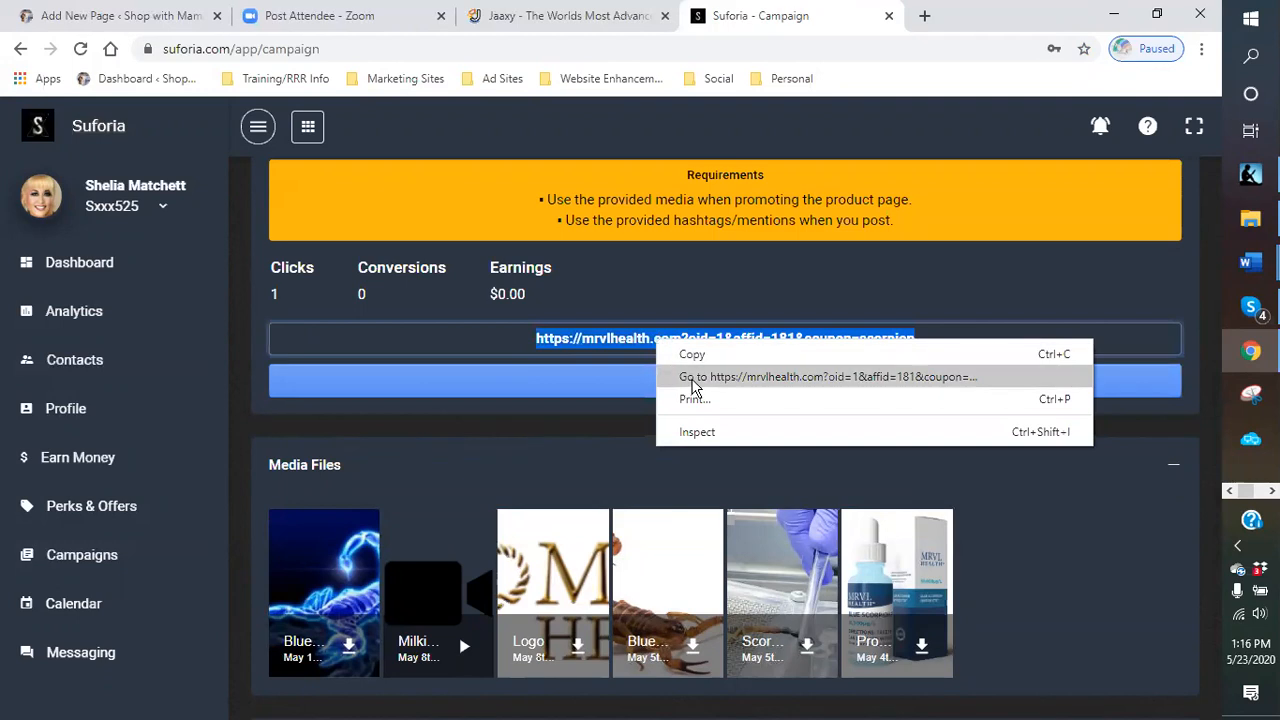
pyautogui.click(693, 384)
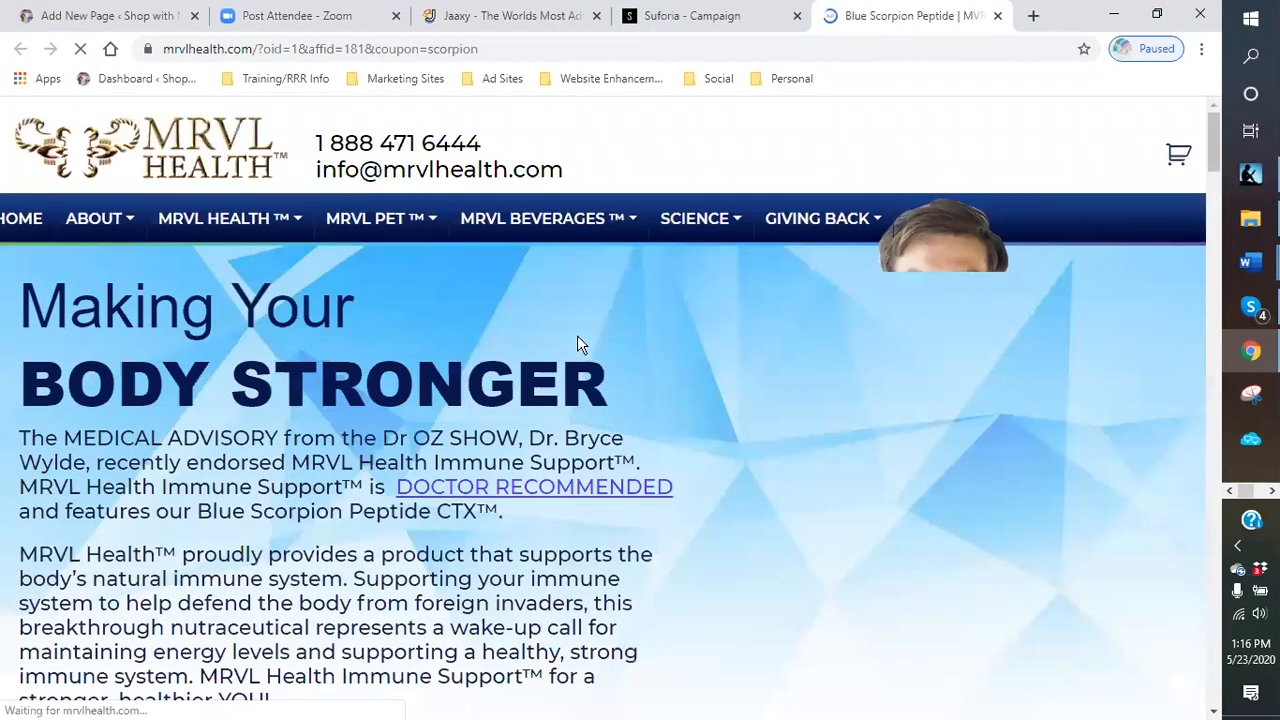
# - Scroll through the MRVL Health product page and cycle through its product carousel
pyautogui.scroll(-2, 575, 337)
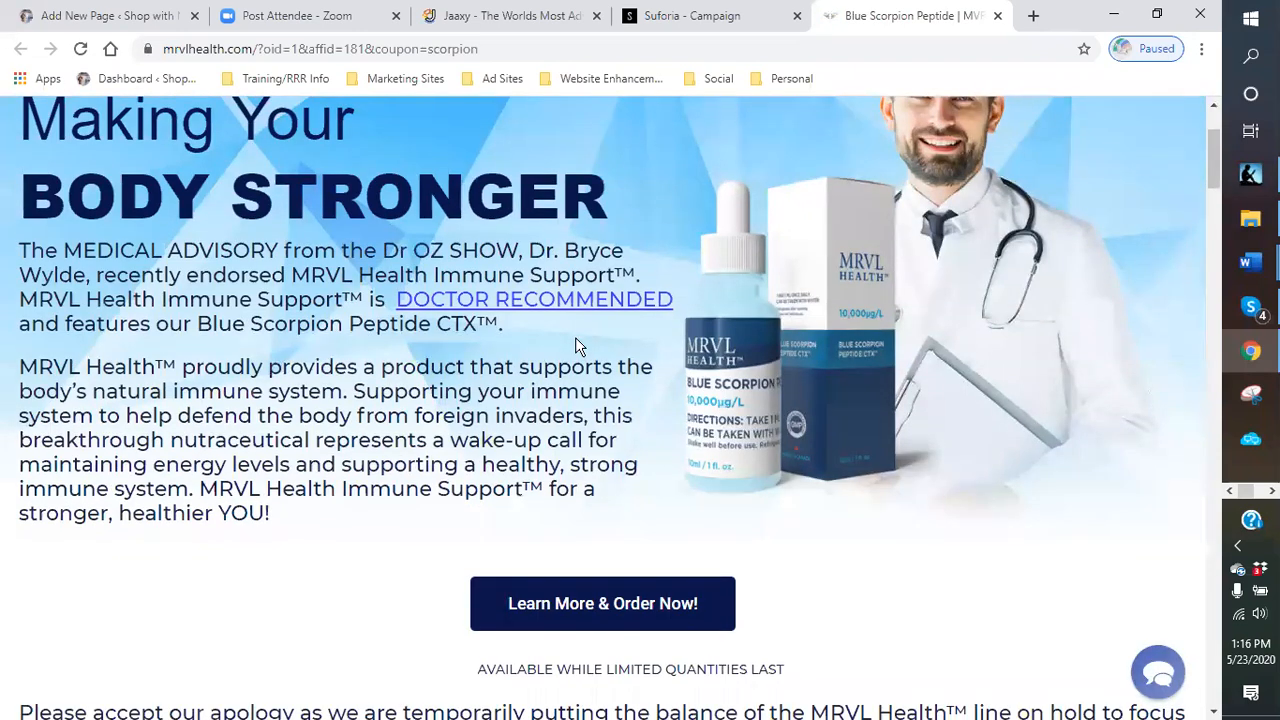
pyautogui.scroll(-4, 450, 360)
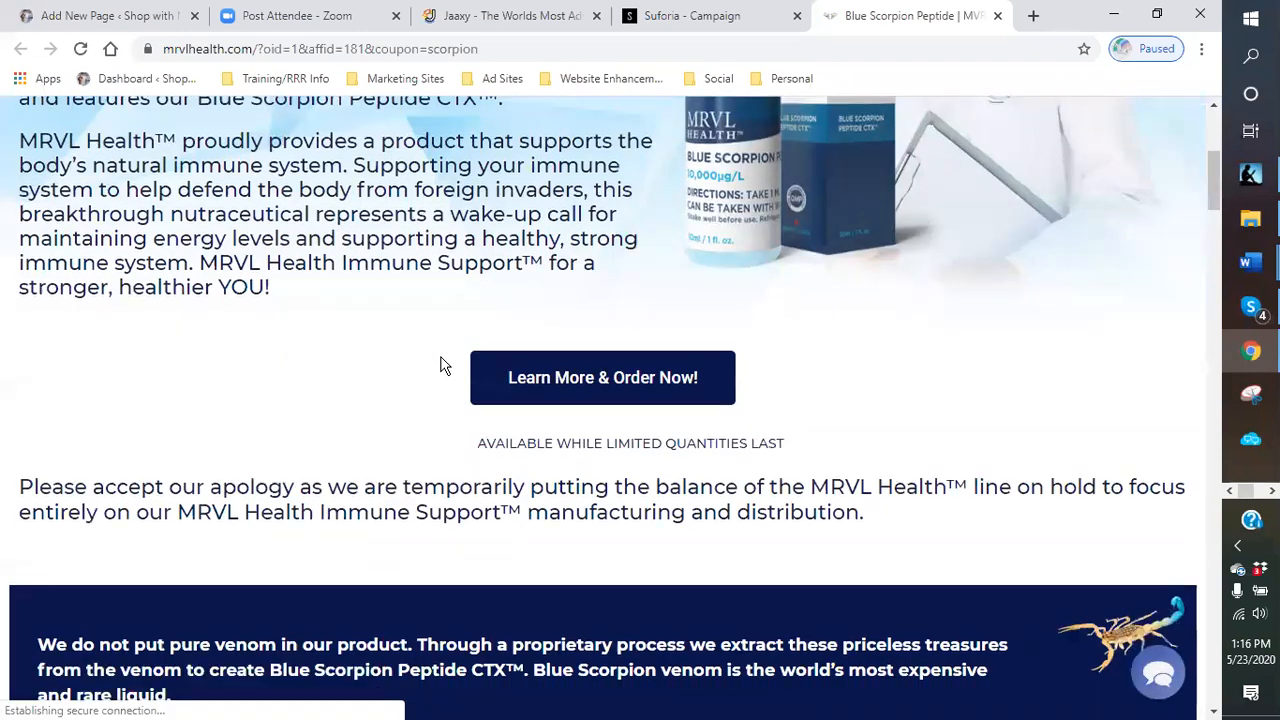
pyautogui.scroll(-1, 430, 358)
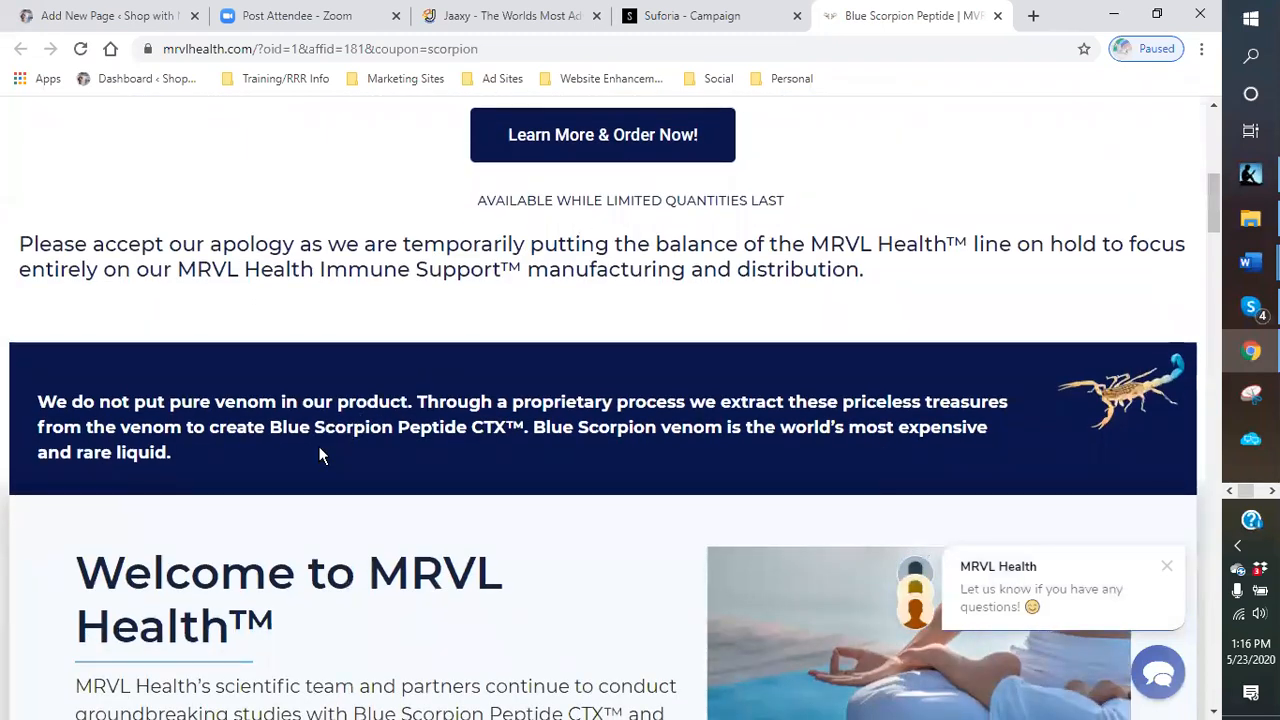
pyautogui.scroll(-2, 283, 450)
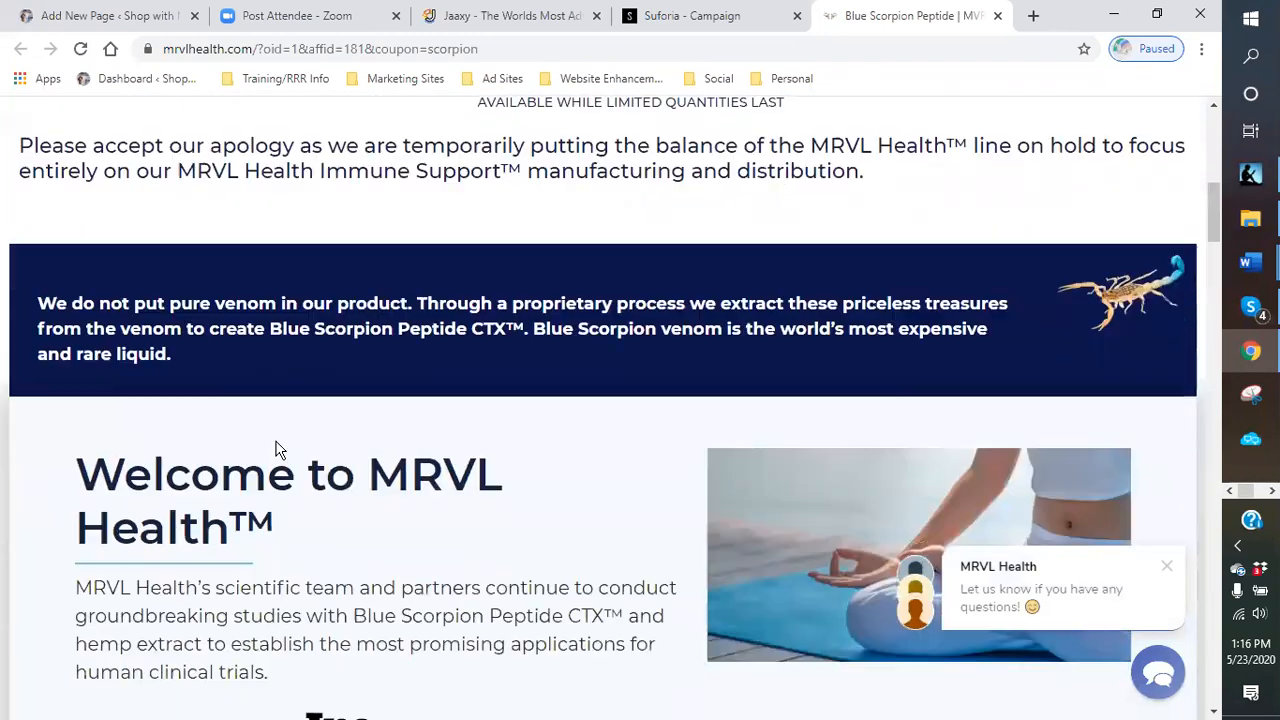
pyautogui.scroll(-2, 275, 442)
pyautogui.scroll(-5, 273, 440)
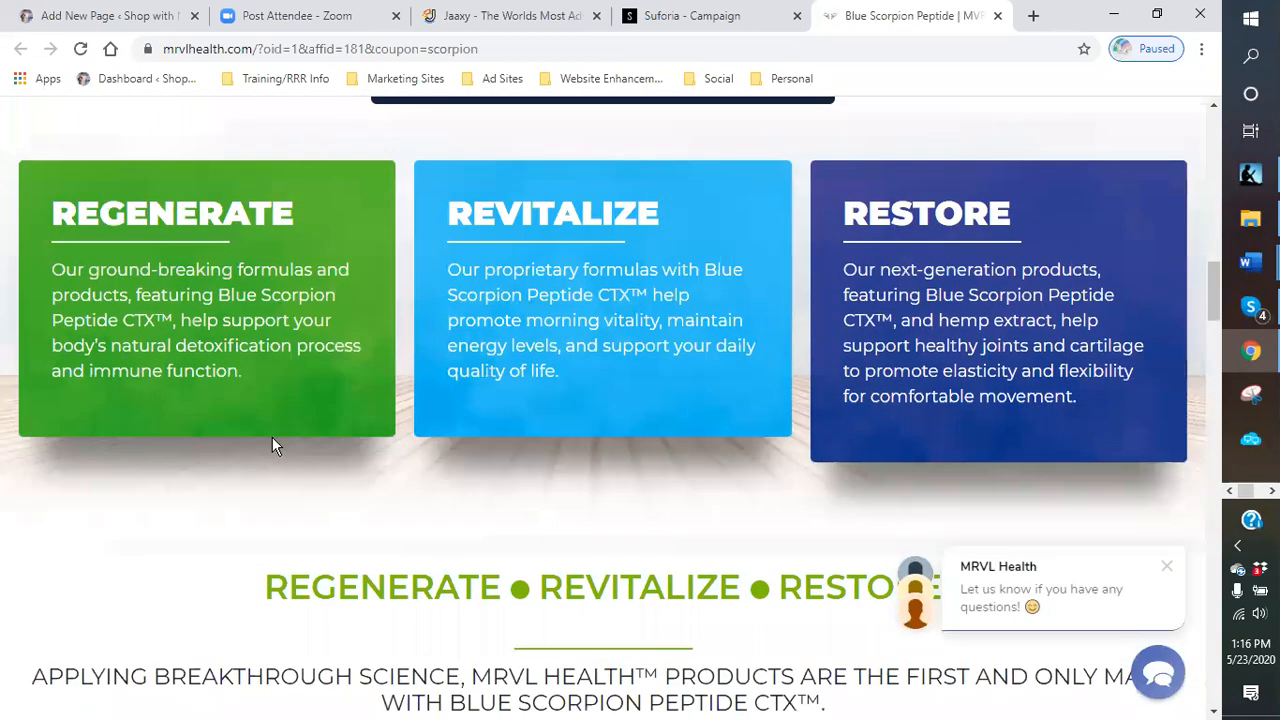
pyautogui.scroll(-4, 272, 440)
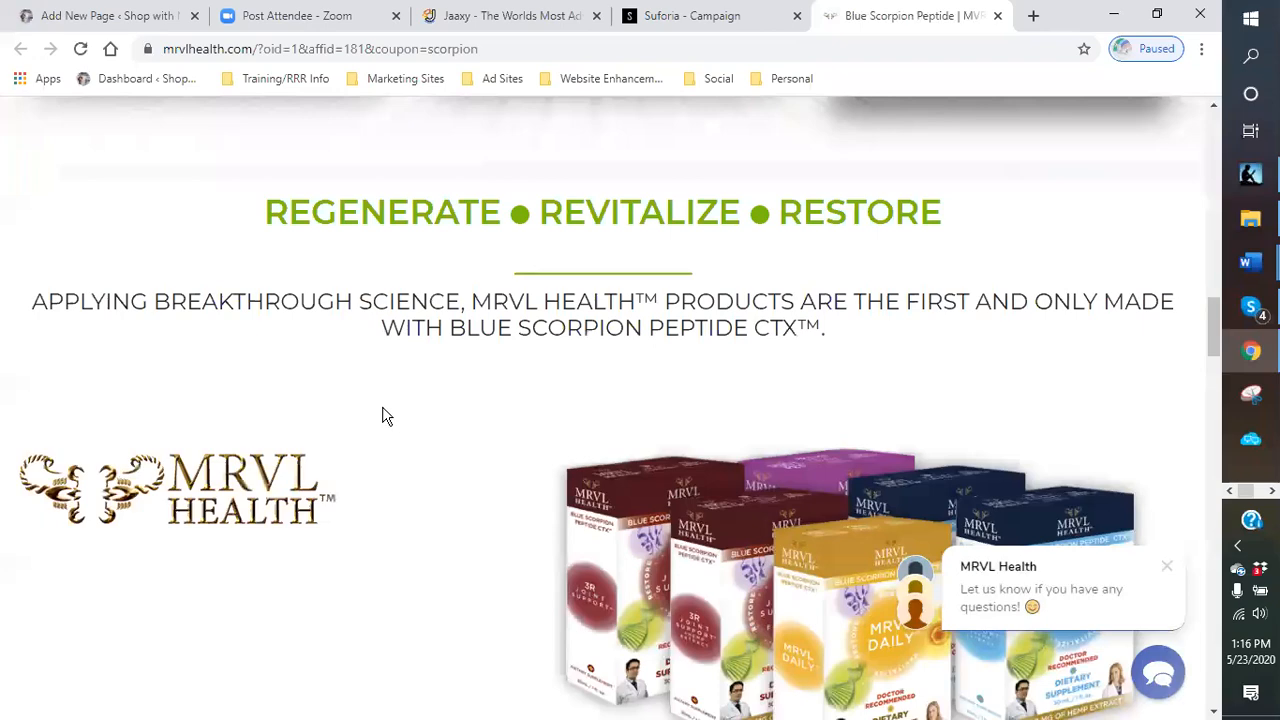
pyautogui.scroll(-5, 390, 417)
pyautogui.scroll(-5, 392, 418)
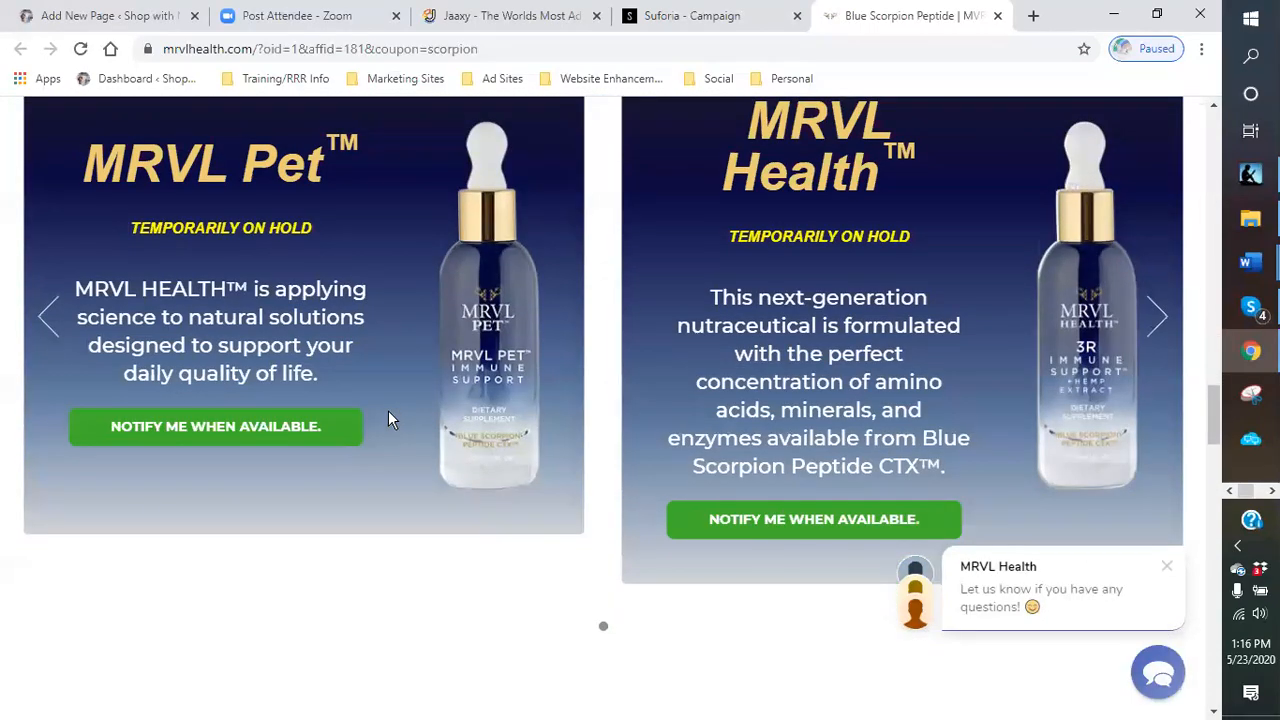
pyautogui.click(1160, 322)
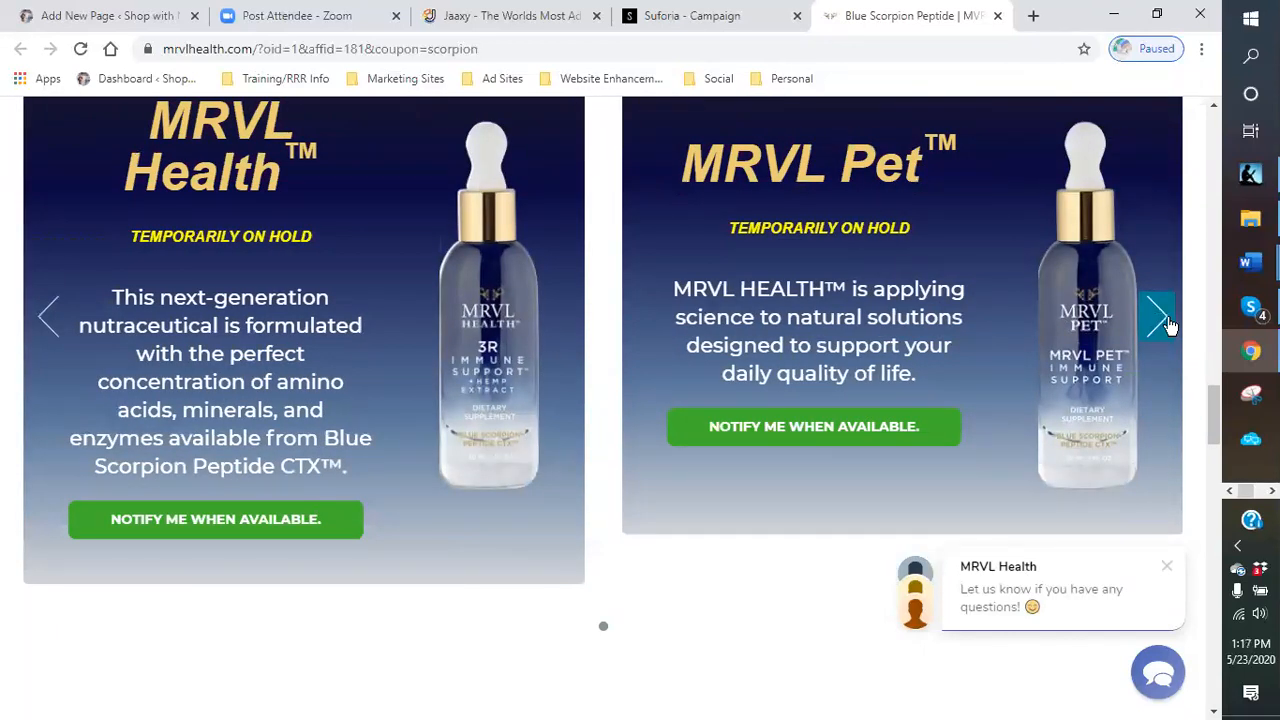
pyautogui.click(1160, 322)
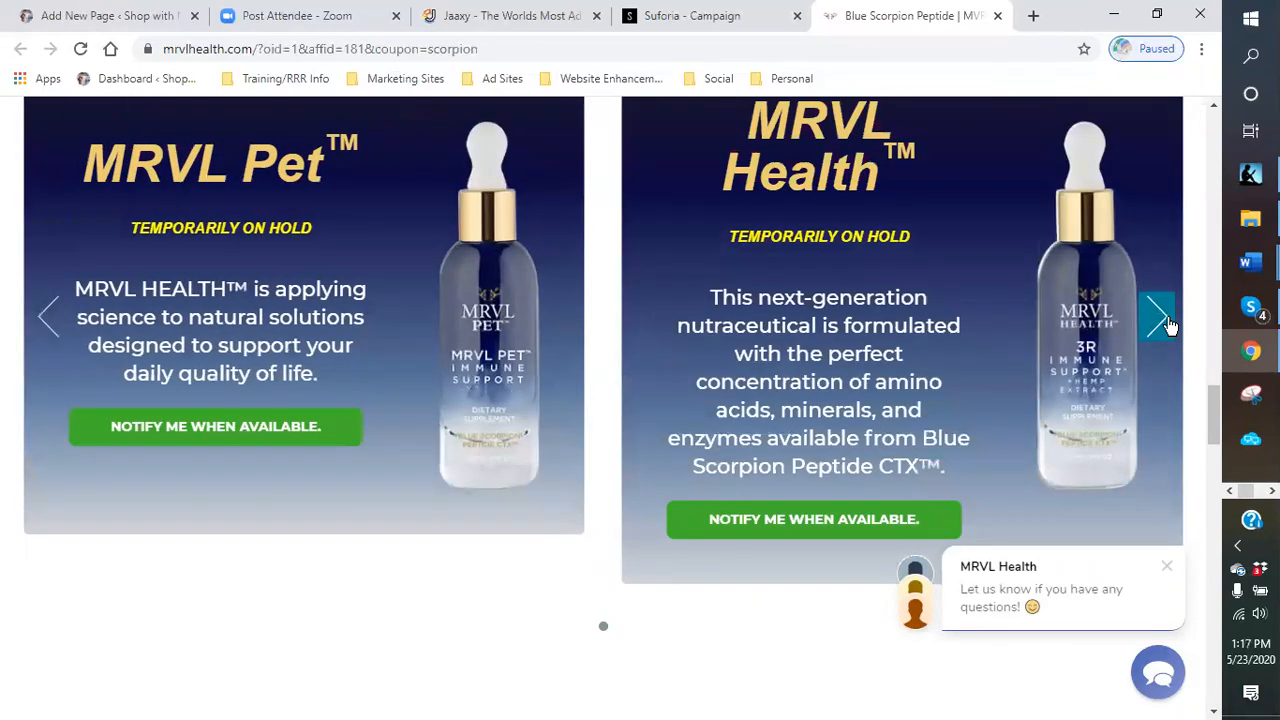
pyautogui.click(1160, 322)
pyautogui.click(1162, 320)
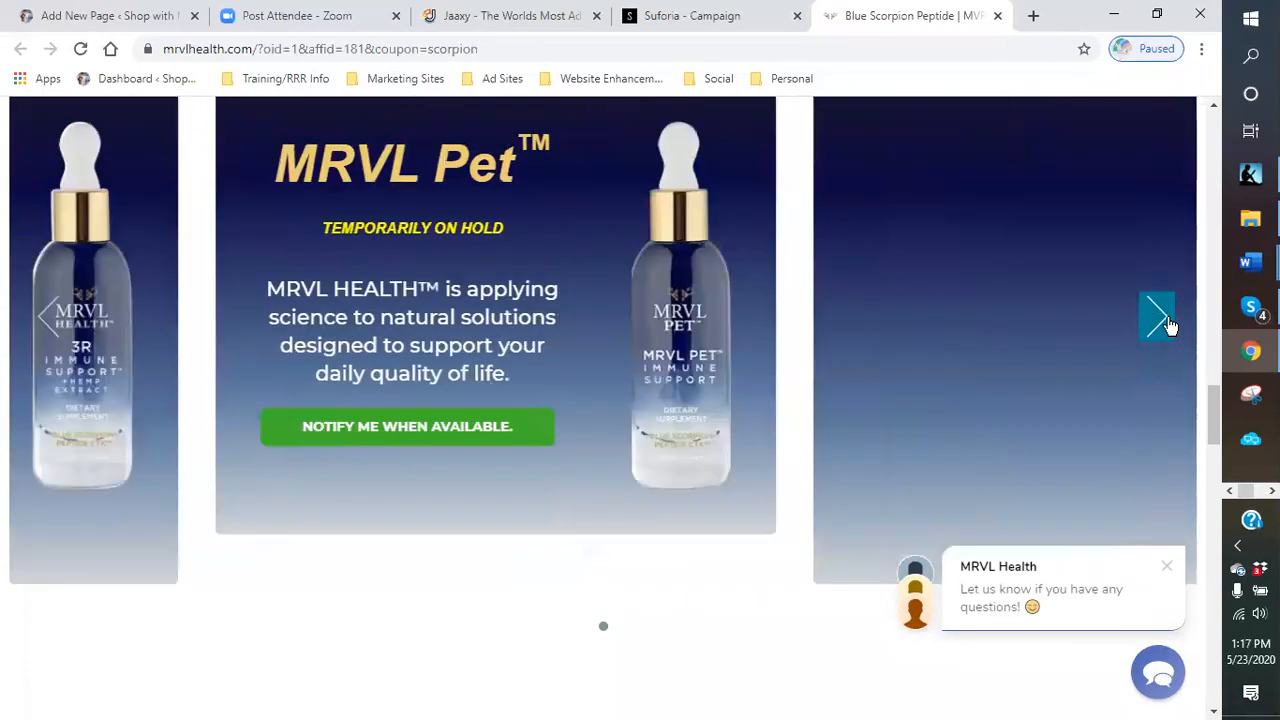
pyautogui.click(1162, 320)
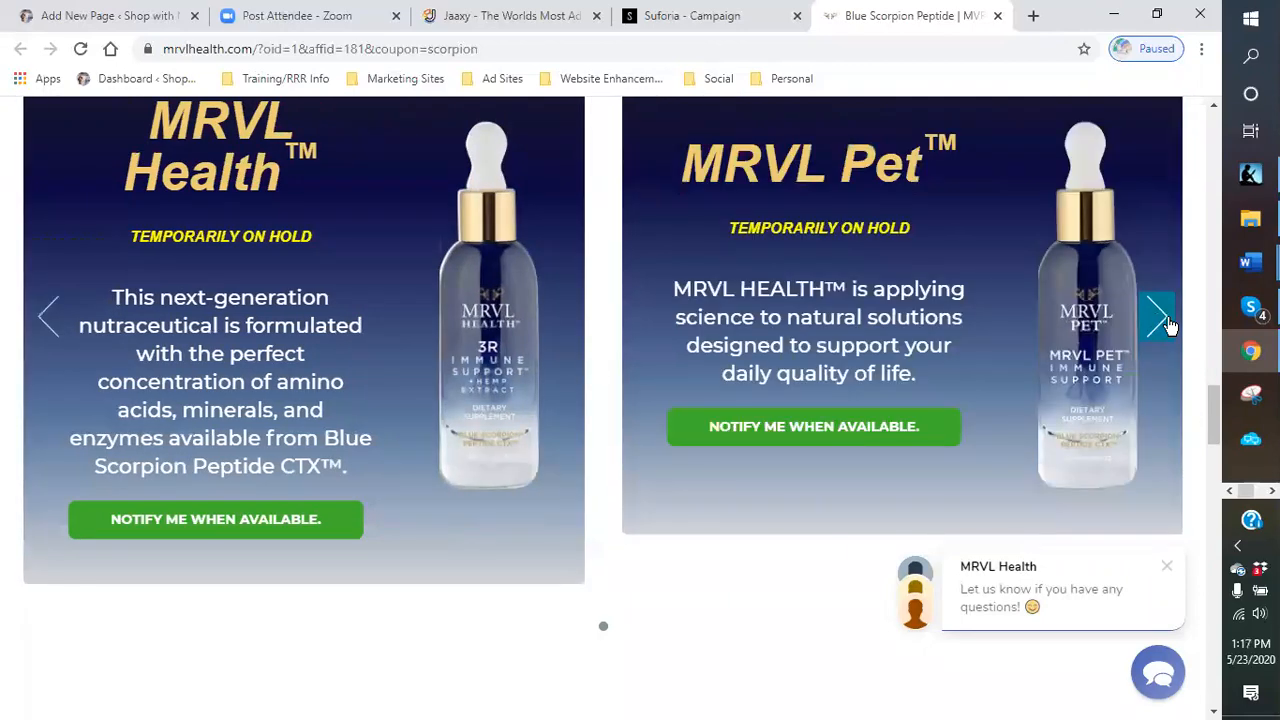
pyautogui.click(1162, 320)
# - Scroll down the rest of the MRVL Health page to the footer and back up
pyautogui.scroll(-8, 869, 340)
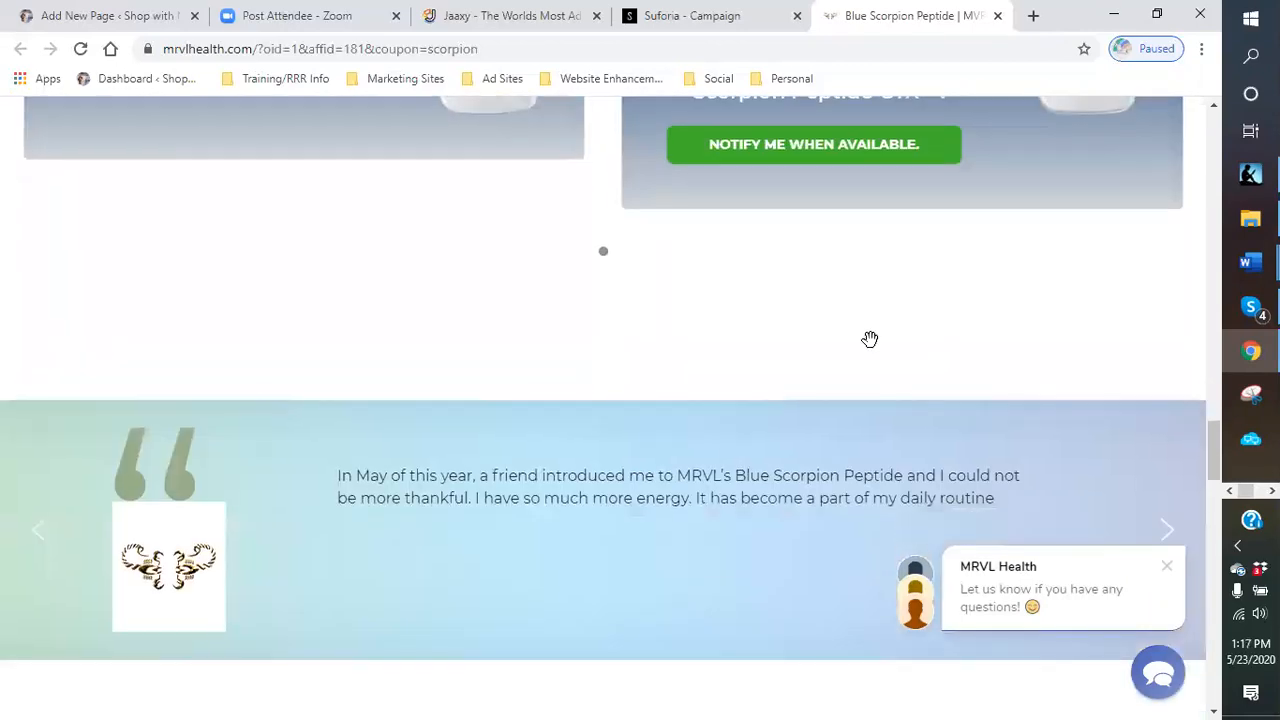
pyautogui.scroll(-10, 700, 384)
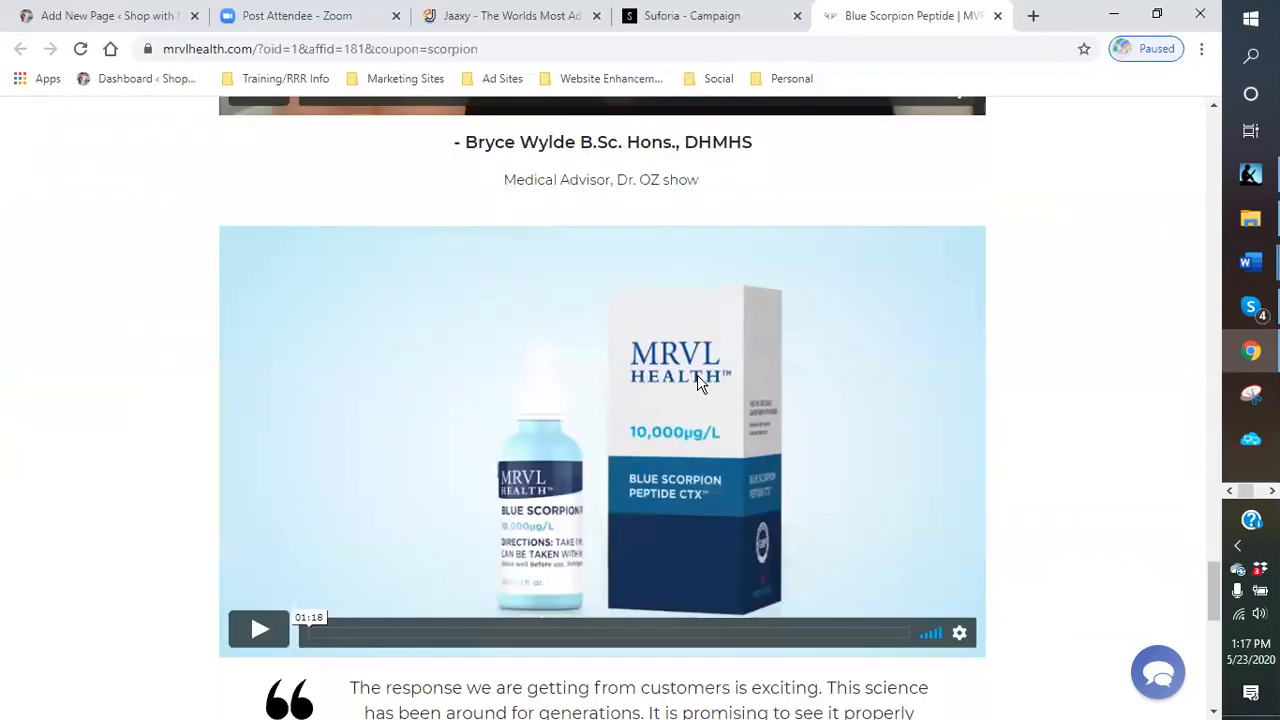
pyautogui.scroll(-2, 700, 384)
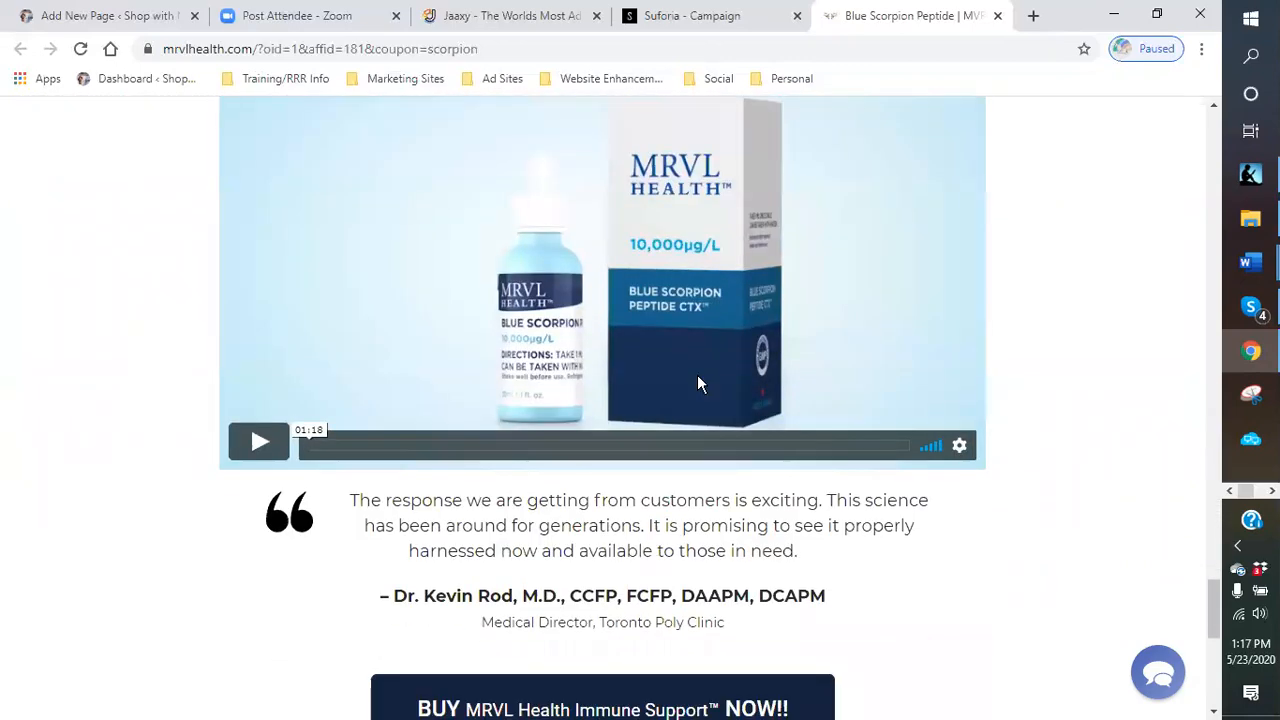
pyautogui.scroll(-6, 697, 384)
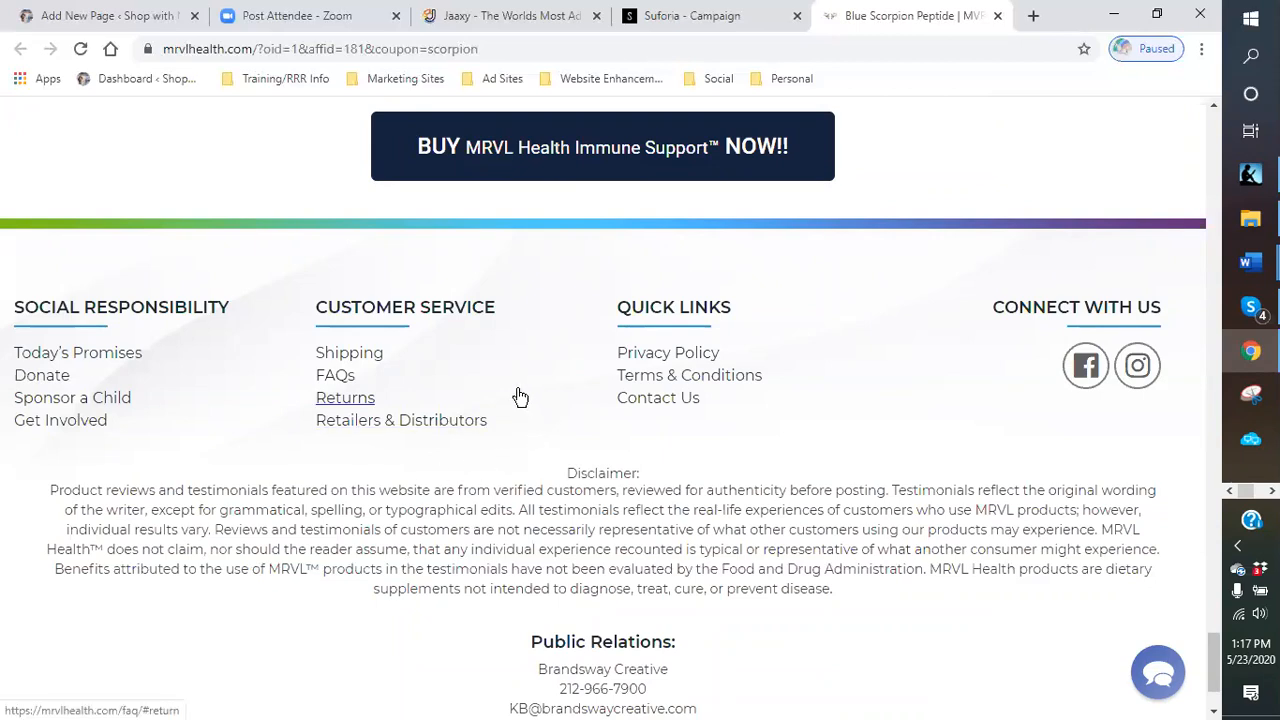
pyautogui.scroll(-2, 498, 365)
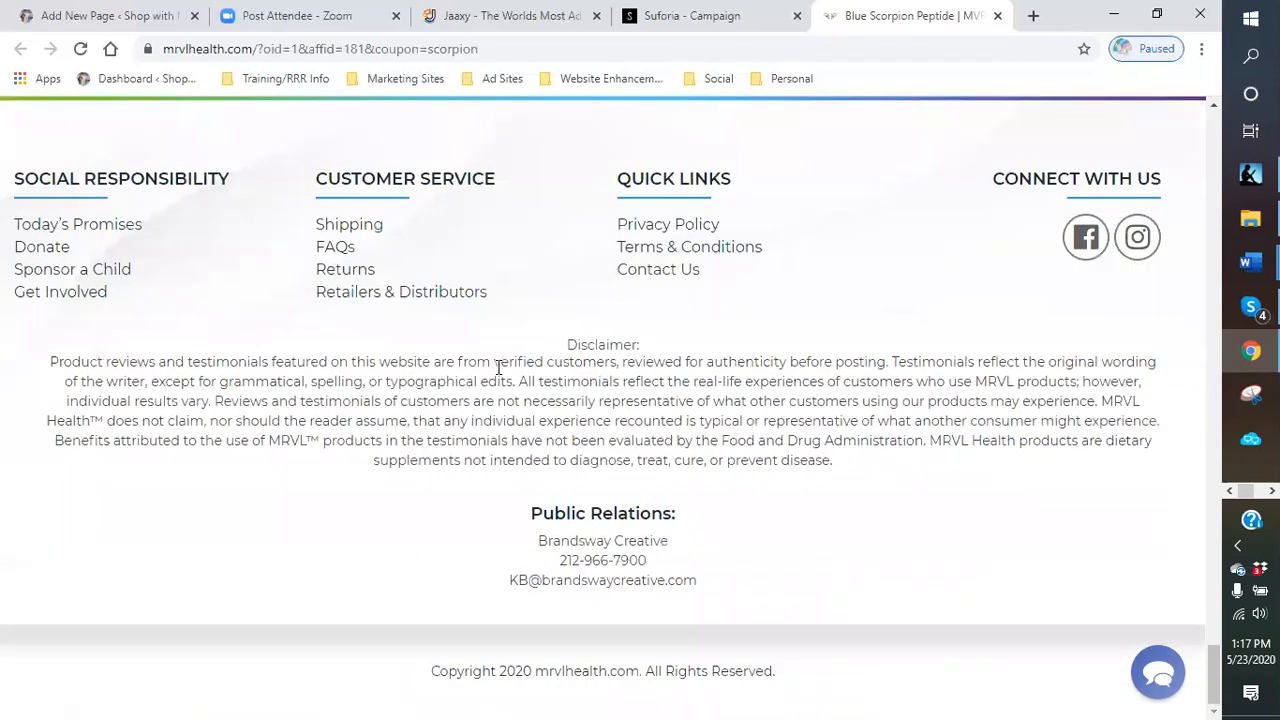
pyautogui.scroll(12, 506, 419)
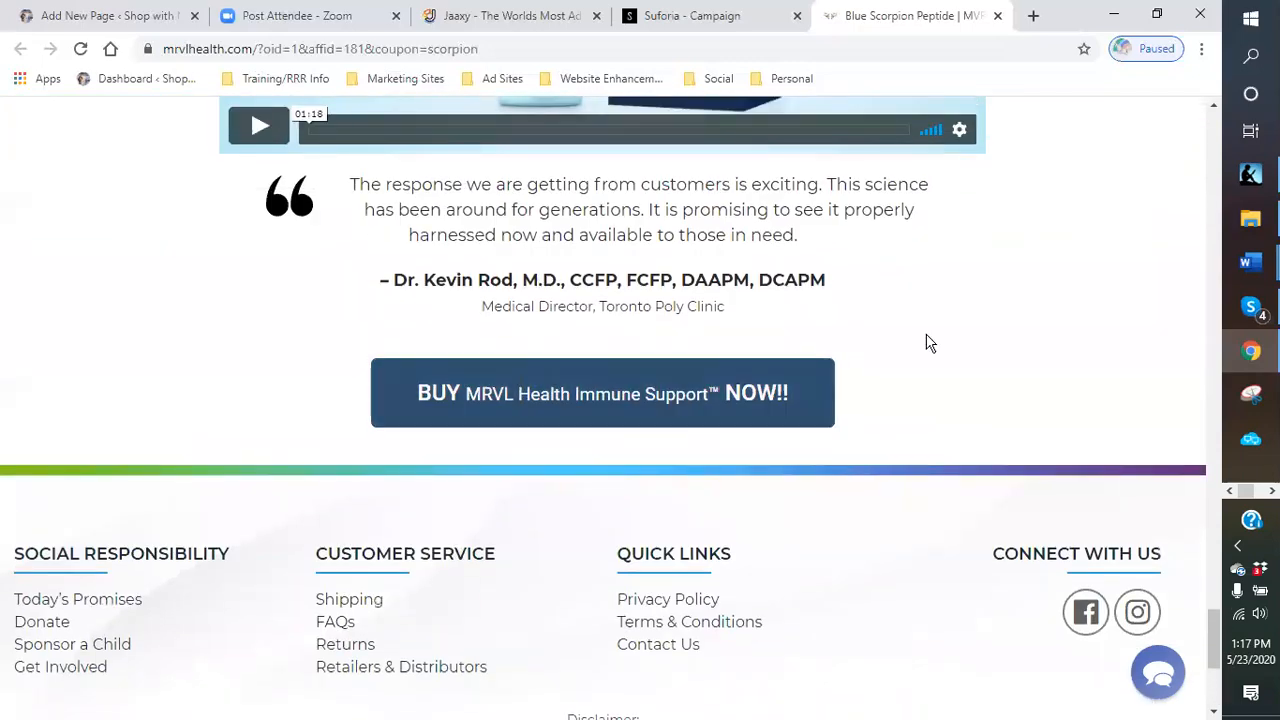
pyautogui.scroll(18, 849, 360)
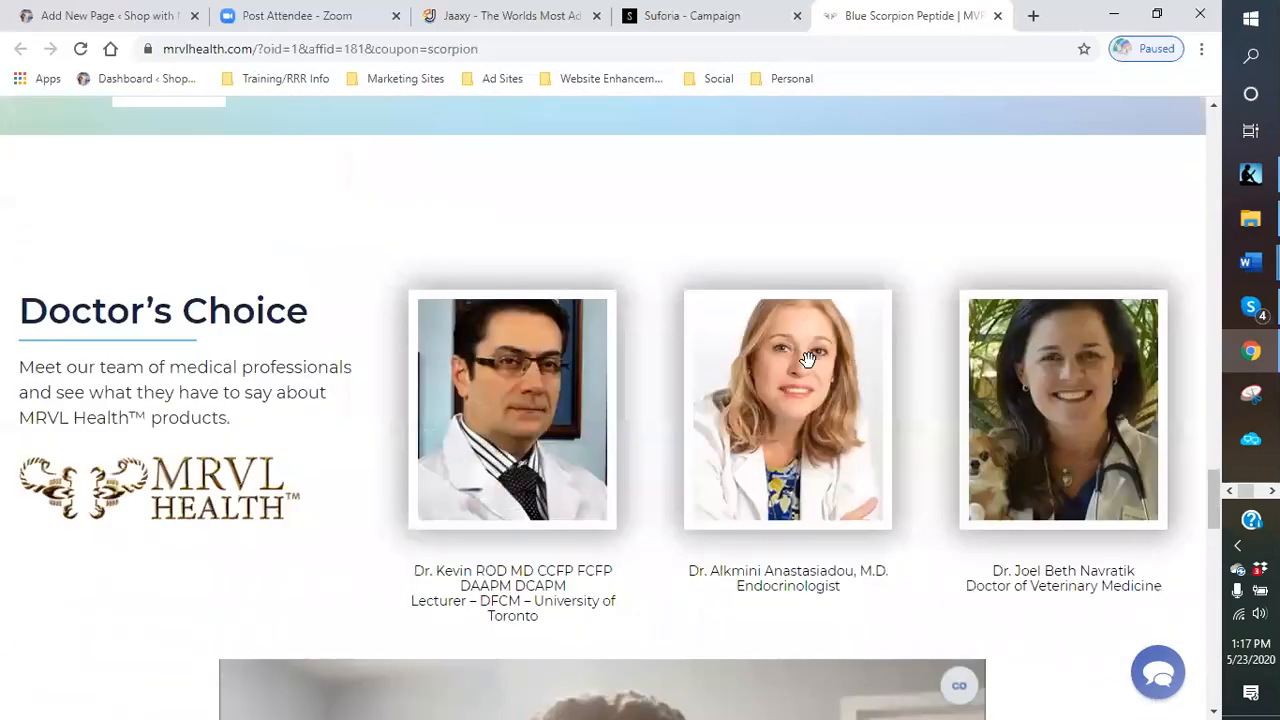
pyautogui.scroll(6, 645, 390)
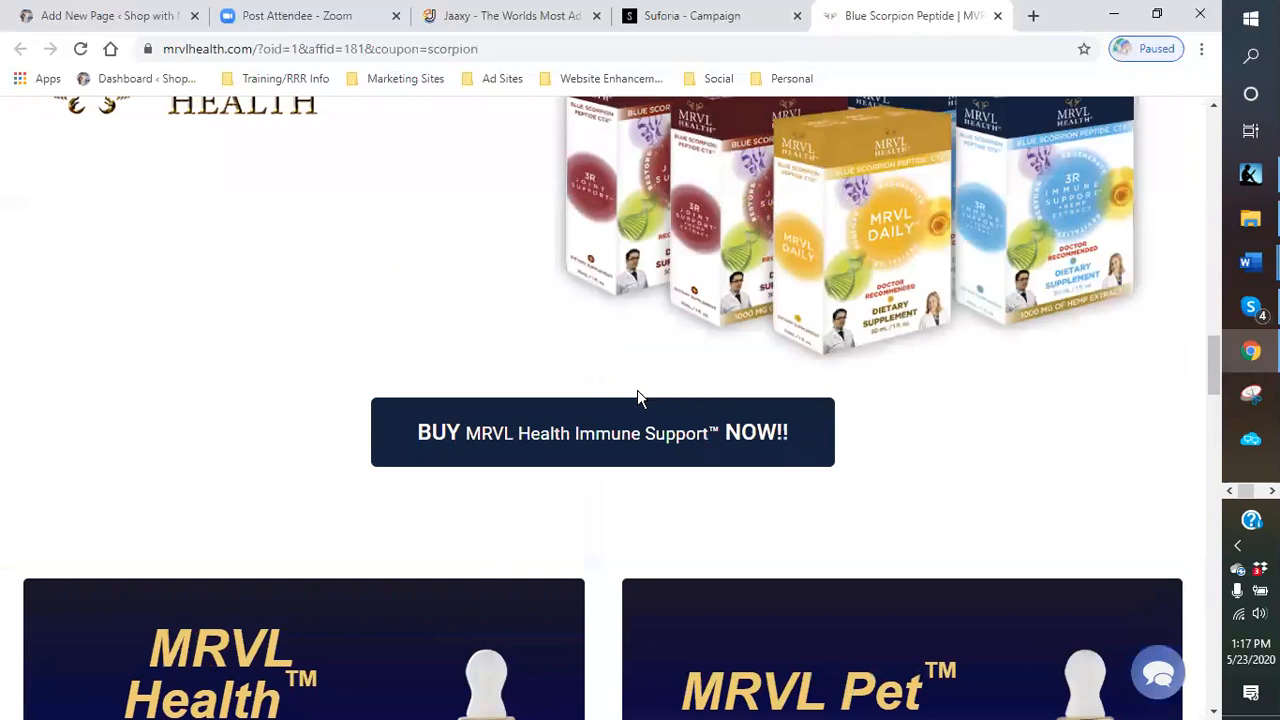
pyautogui.scroll(3, 503, 381)
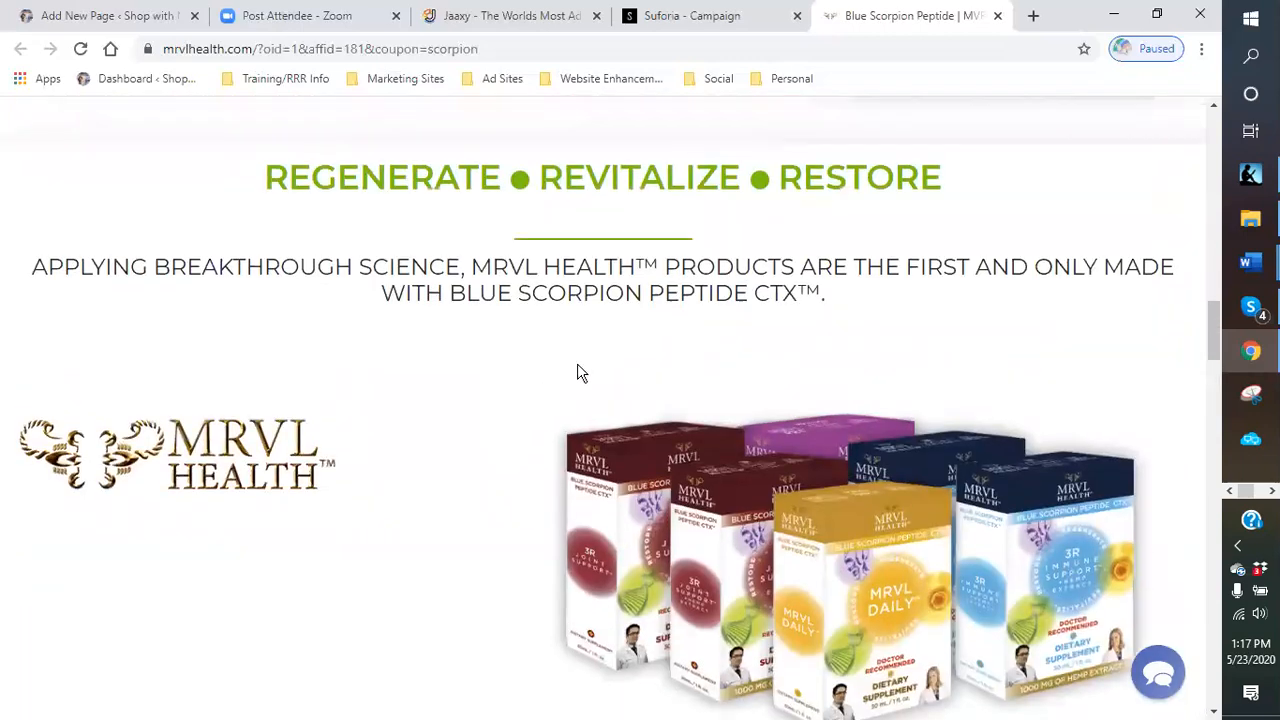
# - Copy the REGENERATE • REVITALIZE • RESTORE heading and its tagline from the MRVL Health page
pyautogui.moveTo(252, 175); pyautogui.dragTo(906, 337)
pyautogui.rightClick(697, 279)
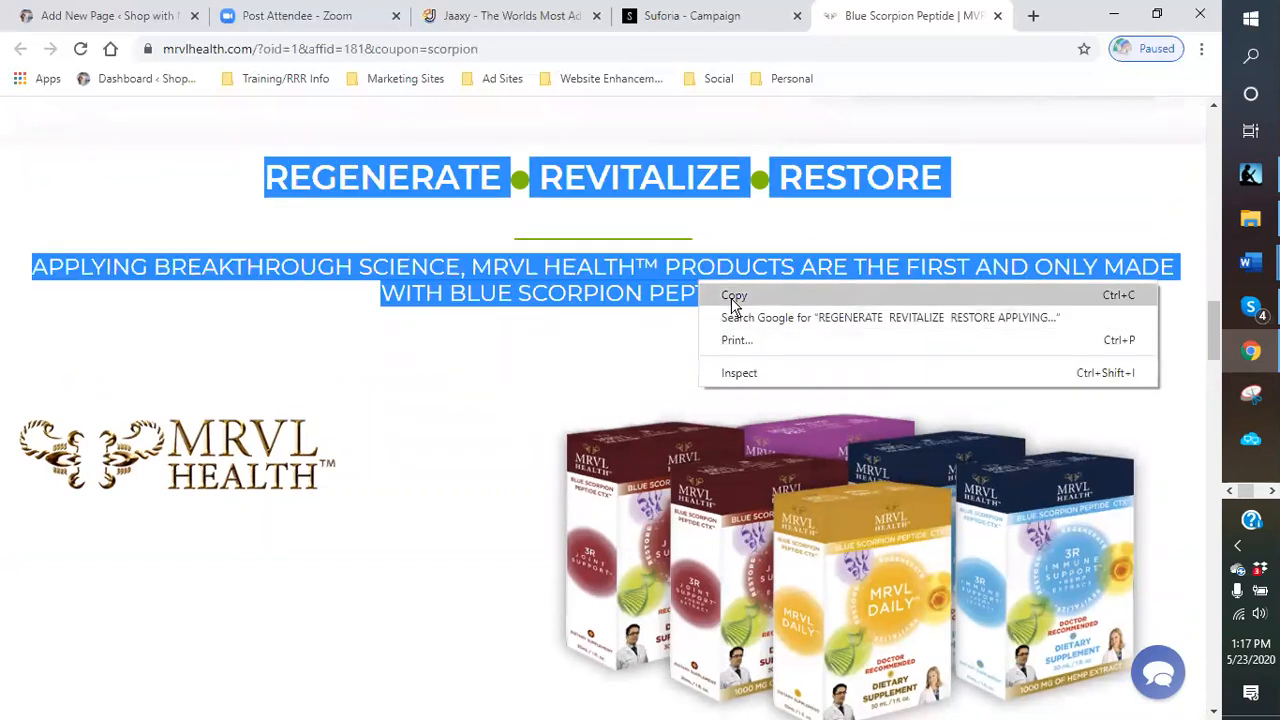
pyautogui.click(736, 295)
# - Paste the copied heading and tagline into the body of the Blue Scorpion Venom Products page
pyautogui.click(140, 20)
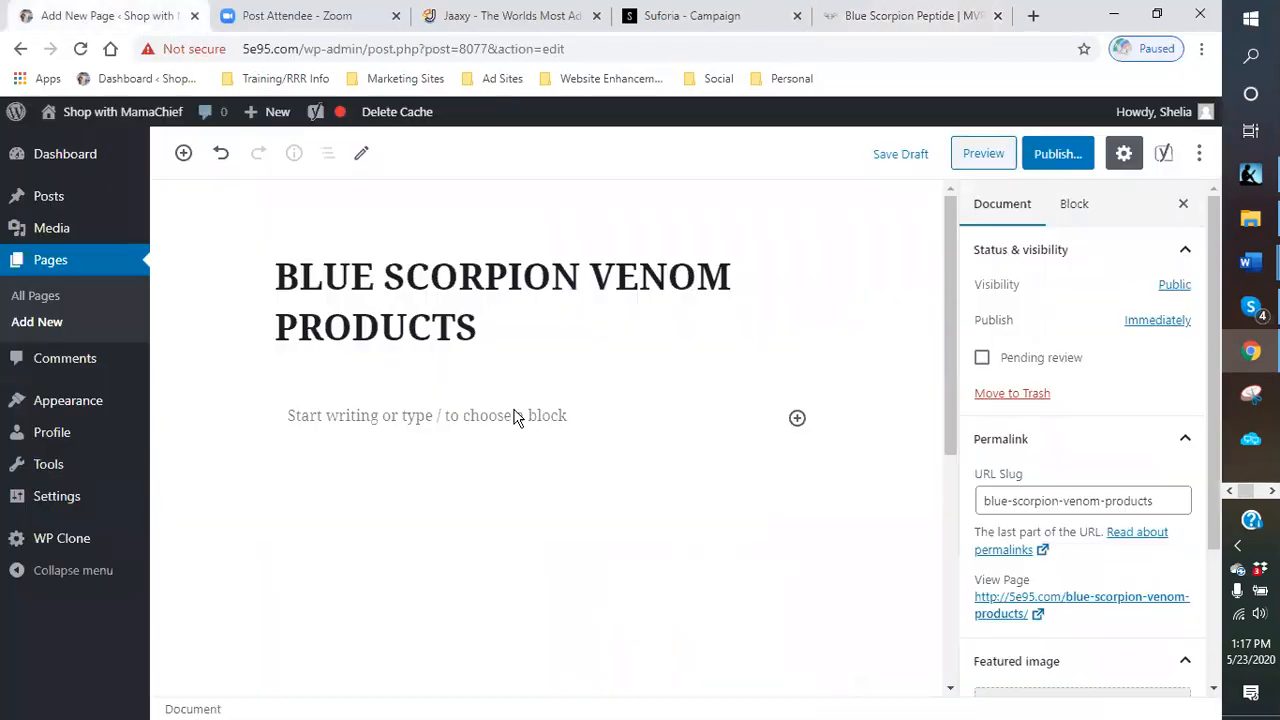
pyautogui.rightClick(322, 420)
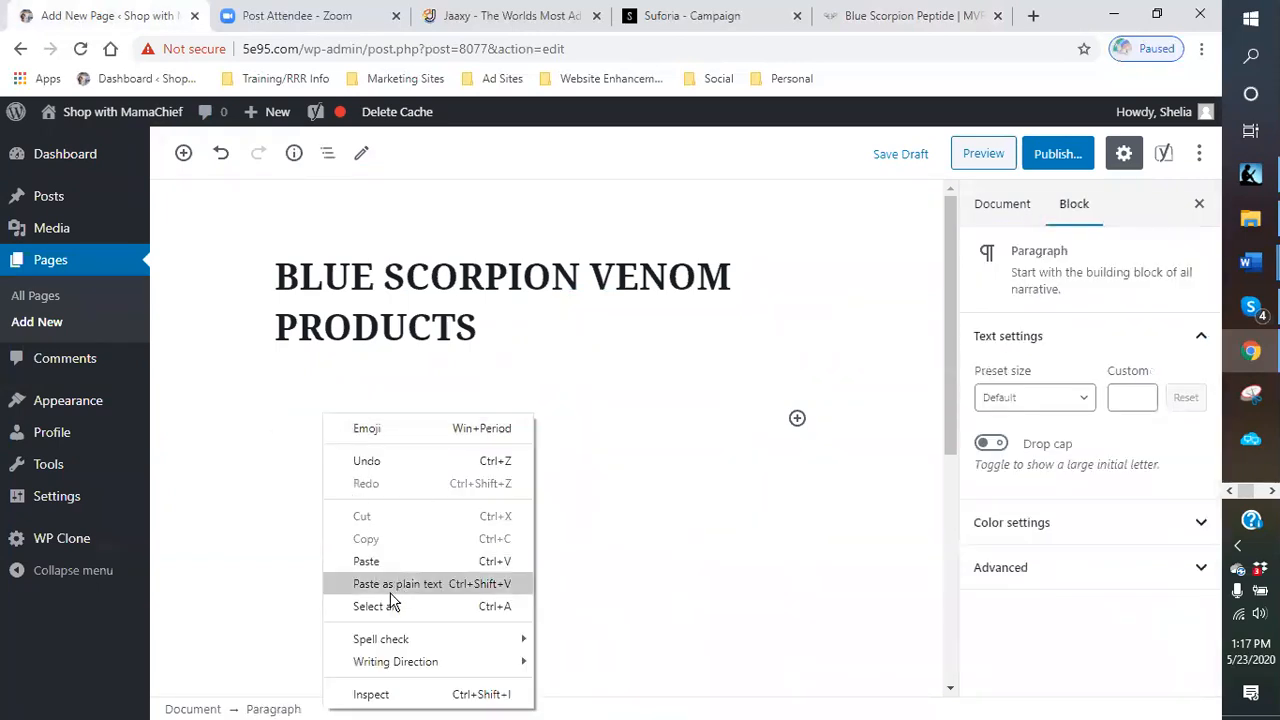
pyautogui.click(376, 569)
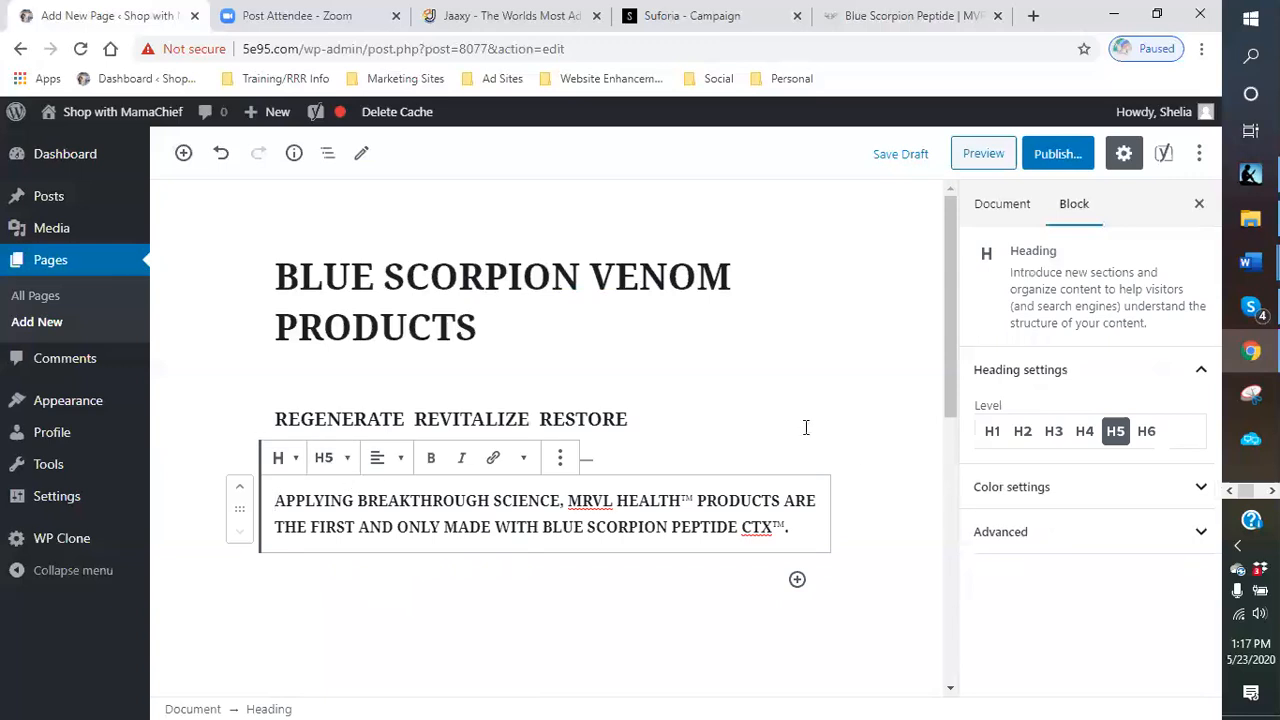
pyautogui.click(585, 614)
pyautogui.scroll(-2, 449, 451)
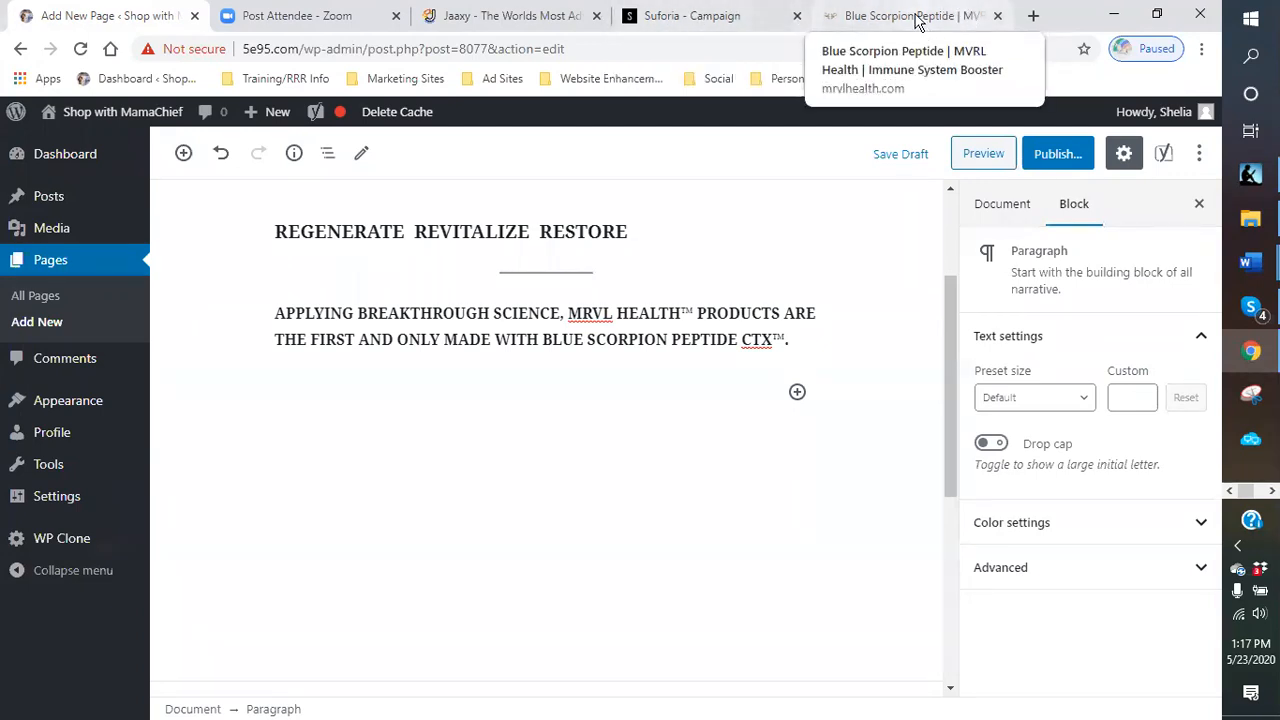
# - Open the WordPress dashboard in a new tab and go to the All Pages list
pyautogui.click(1033, 15)
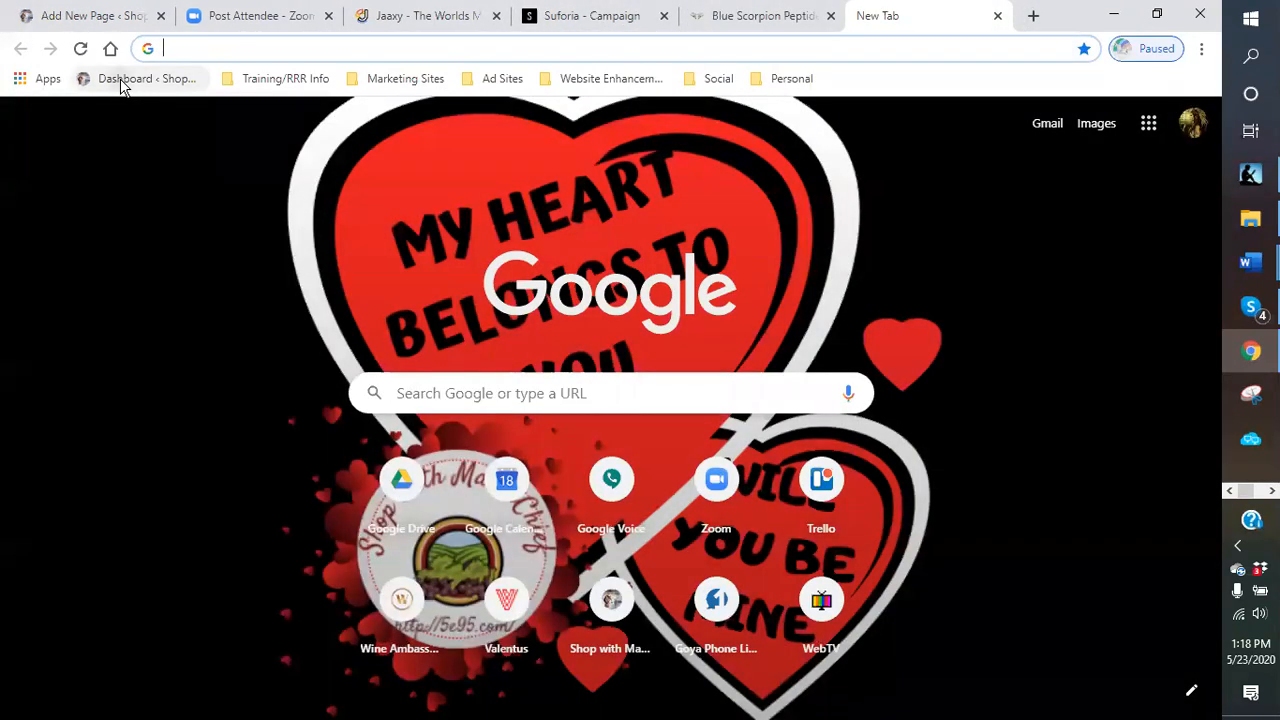
pyautogui.click(121, 81)
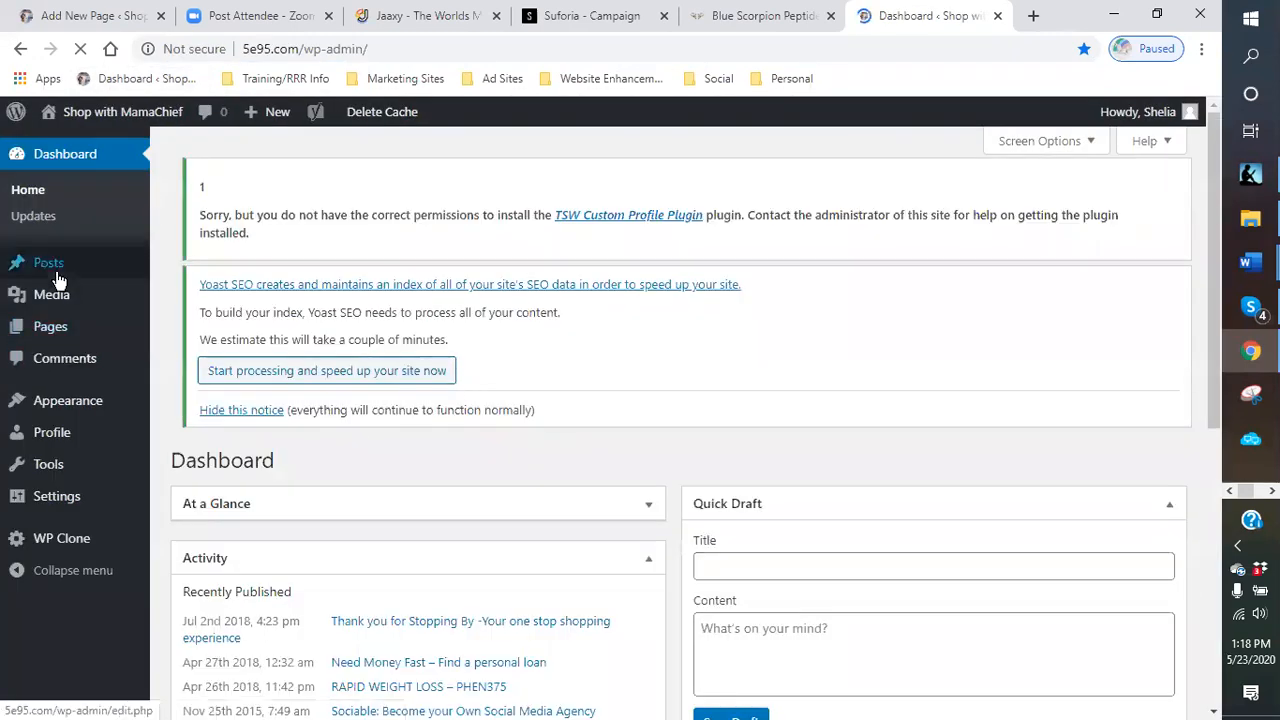
pyautogui.moveTo(50, 328)
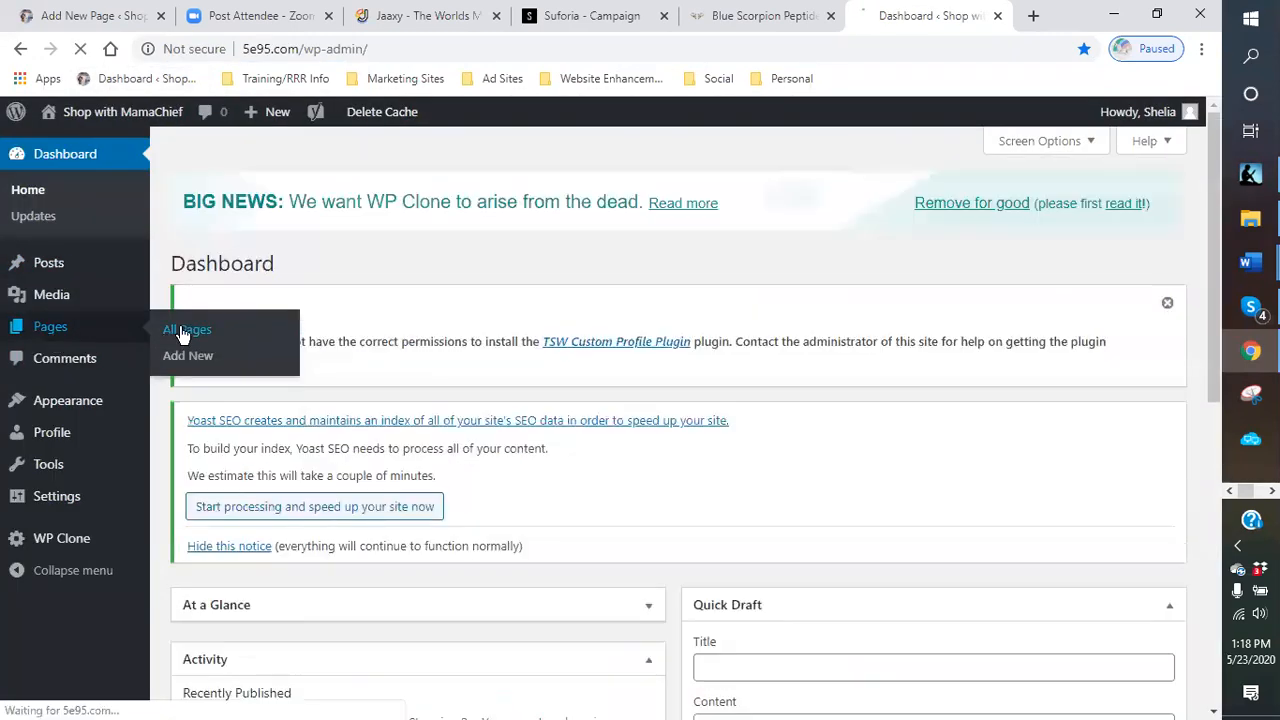
pyautogui.click(183, 332)
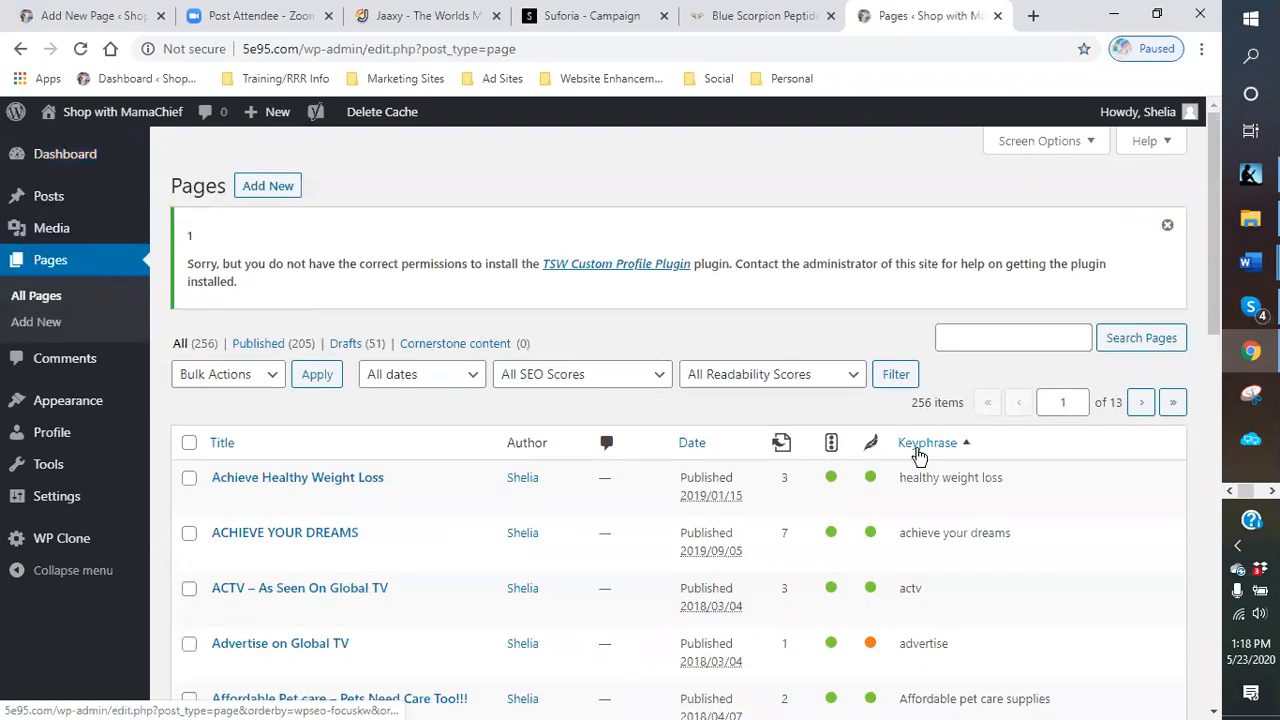
# - Search the pages list for blue scorpion
pyautogui.click(990, 414)
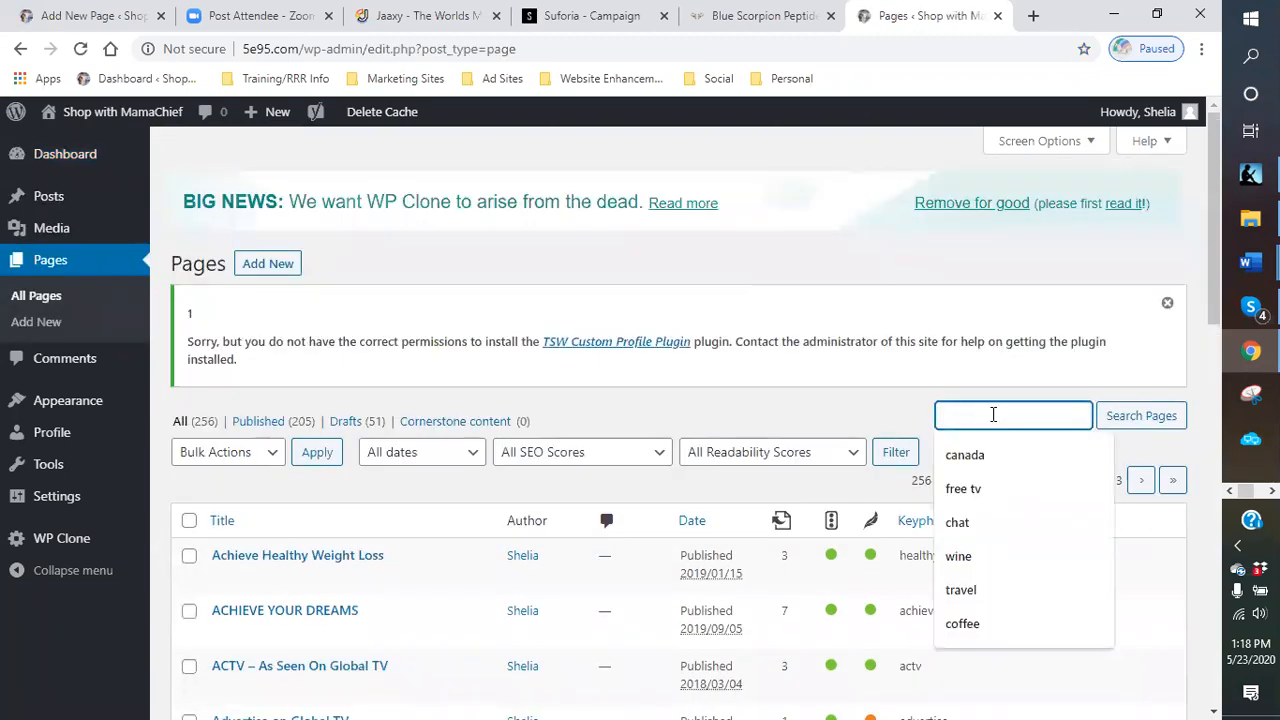
pyautogui.write('vk')
pyautogui.press('BackSpace')
pyautogui.press('BackSpace')
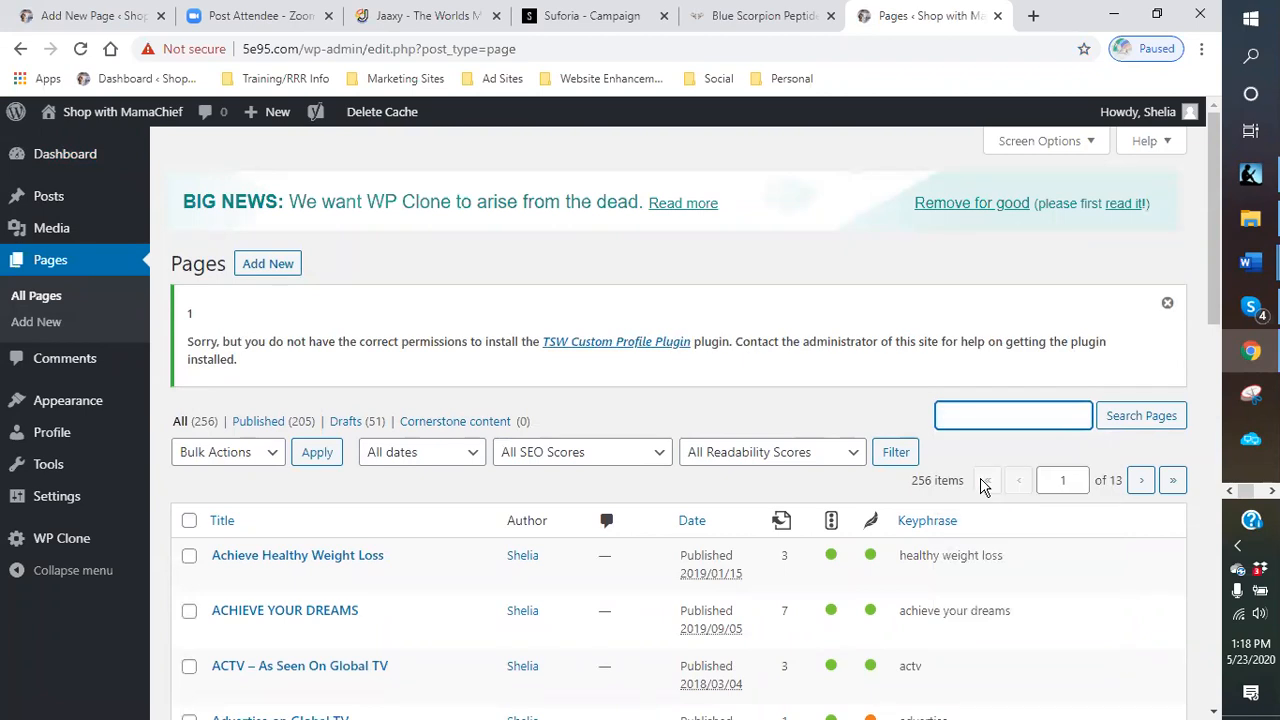
pyautogui.write('blue')
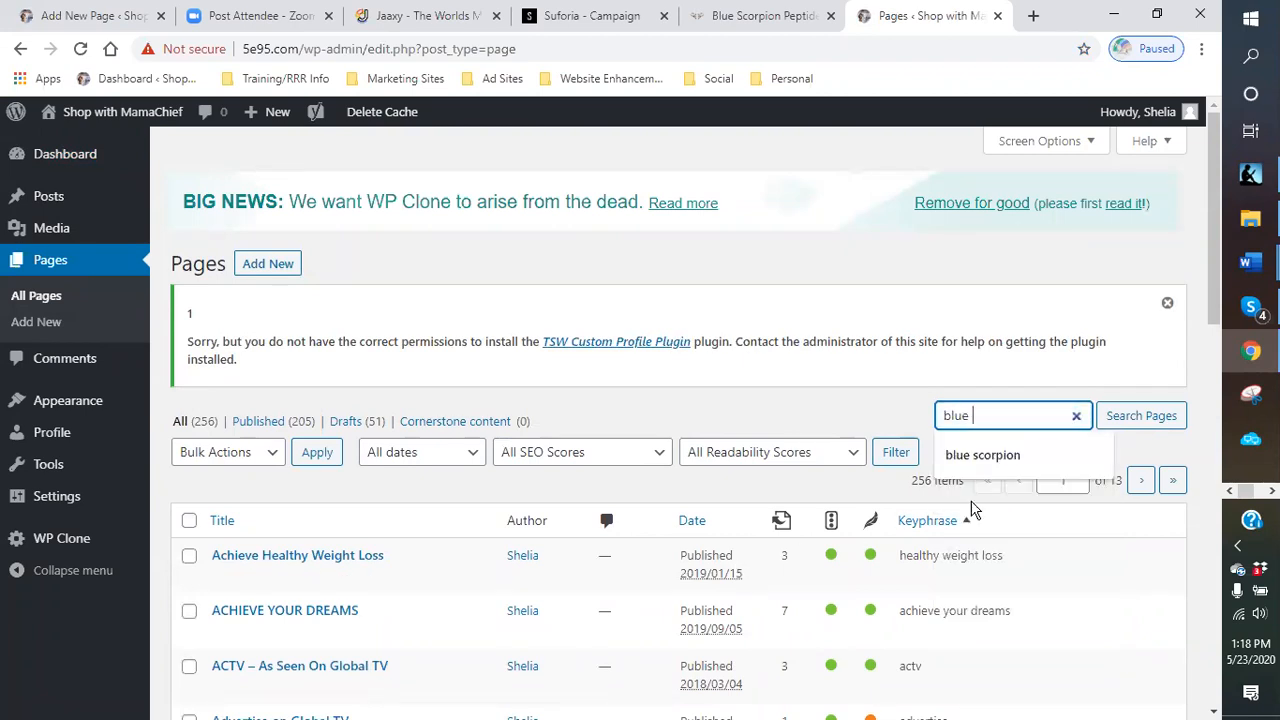
pyautogui.click(982, 455)
pyautogui.click(1141, 416)
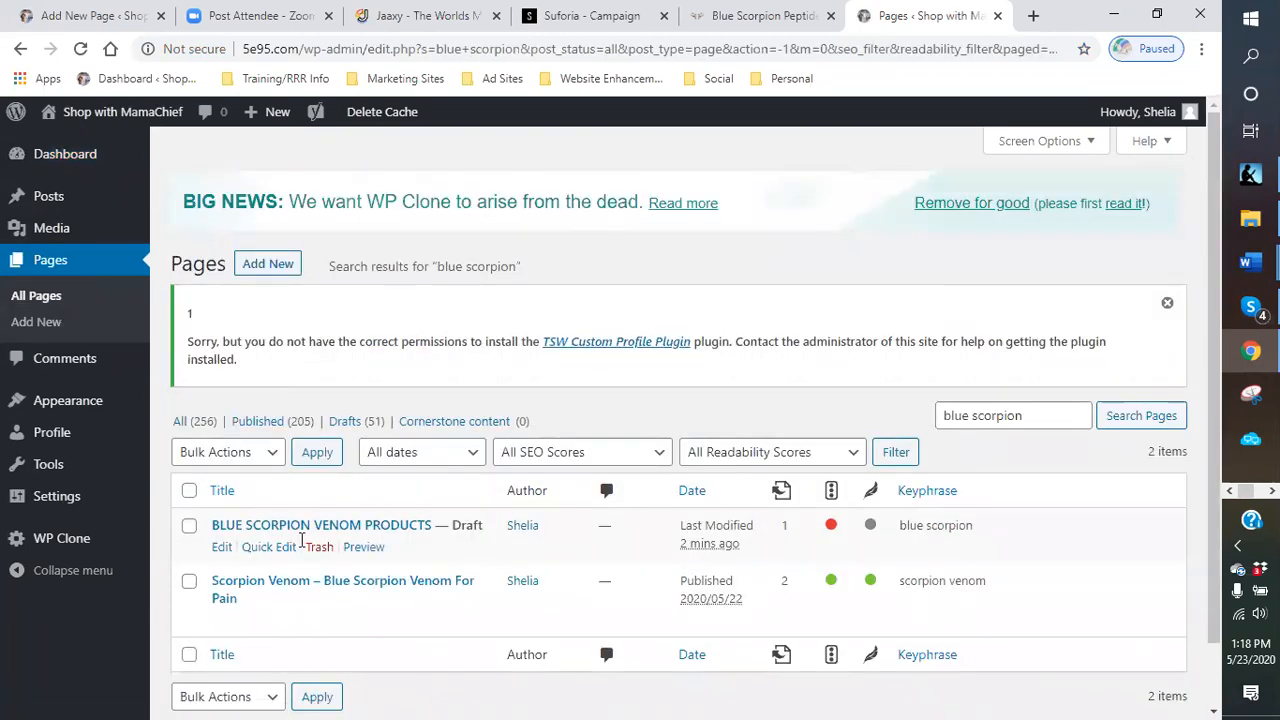
# - Open the published Scorpion Venom – Blue Scorpion Venom For Pain page in the editor and read through its content
pyautogui.scroll(-1, 258, 543)
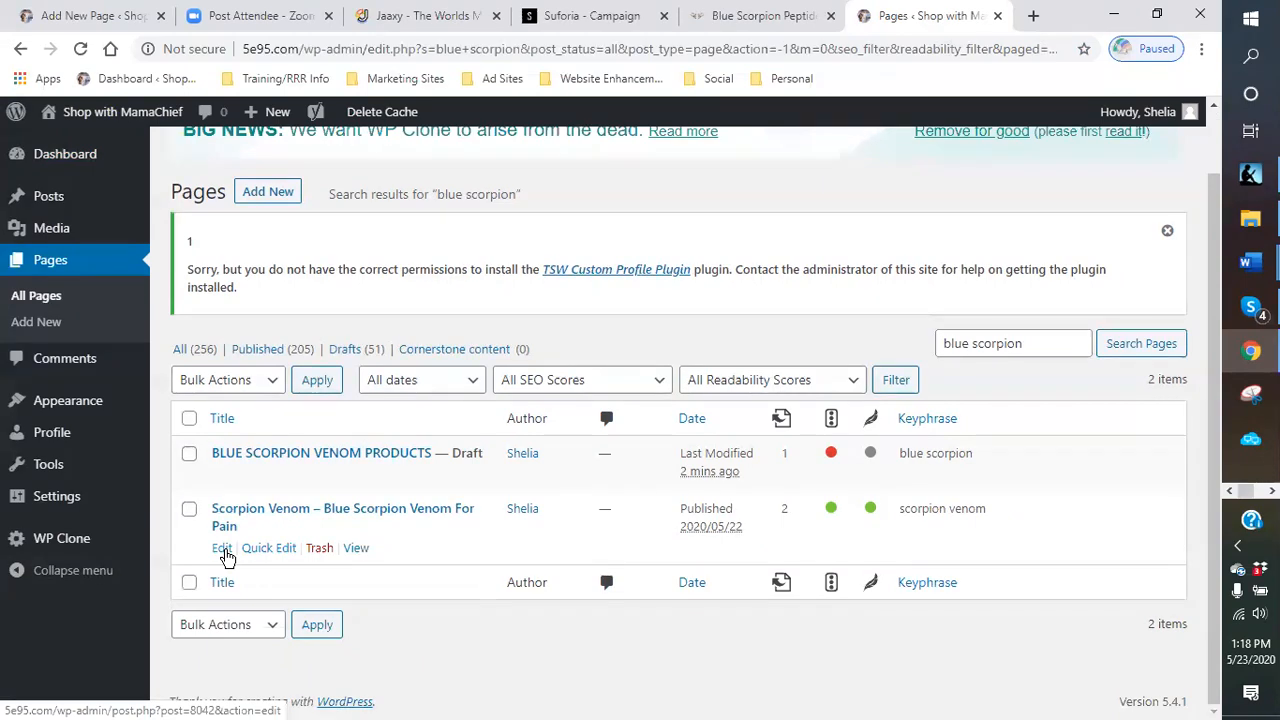
pyautogui.click(222, 548)
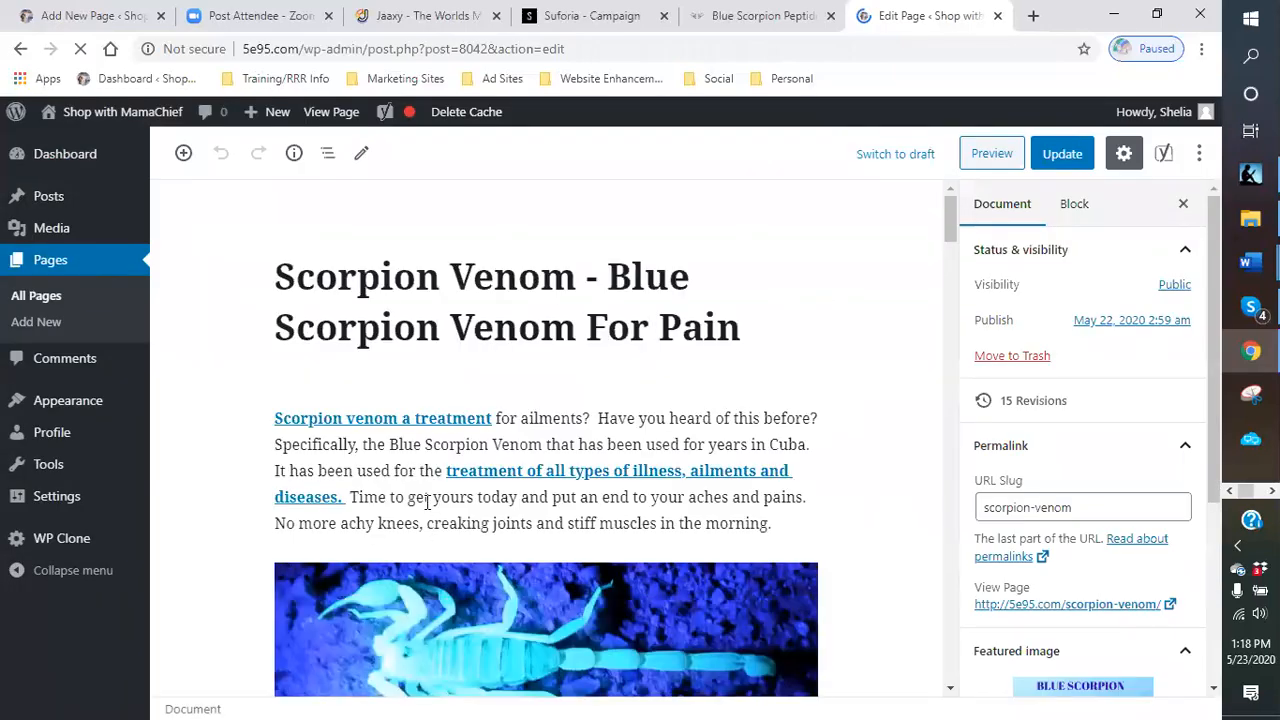
pyautogui.scroll(-5, 426, 495)
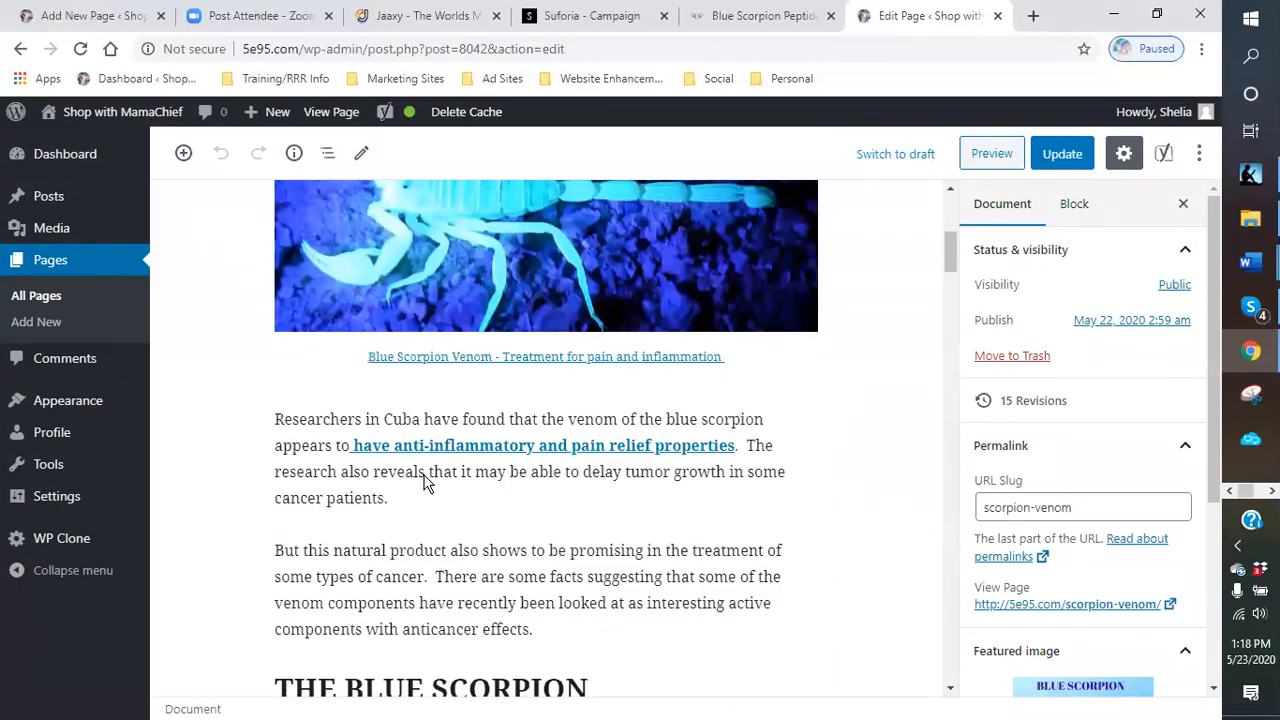
pyautogui.scroll(-2, 424, 472)
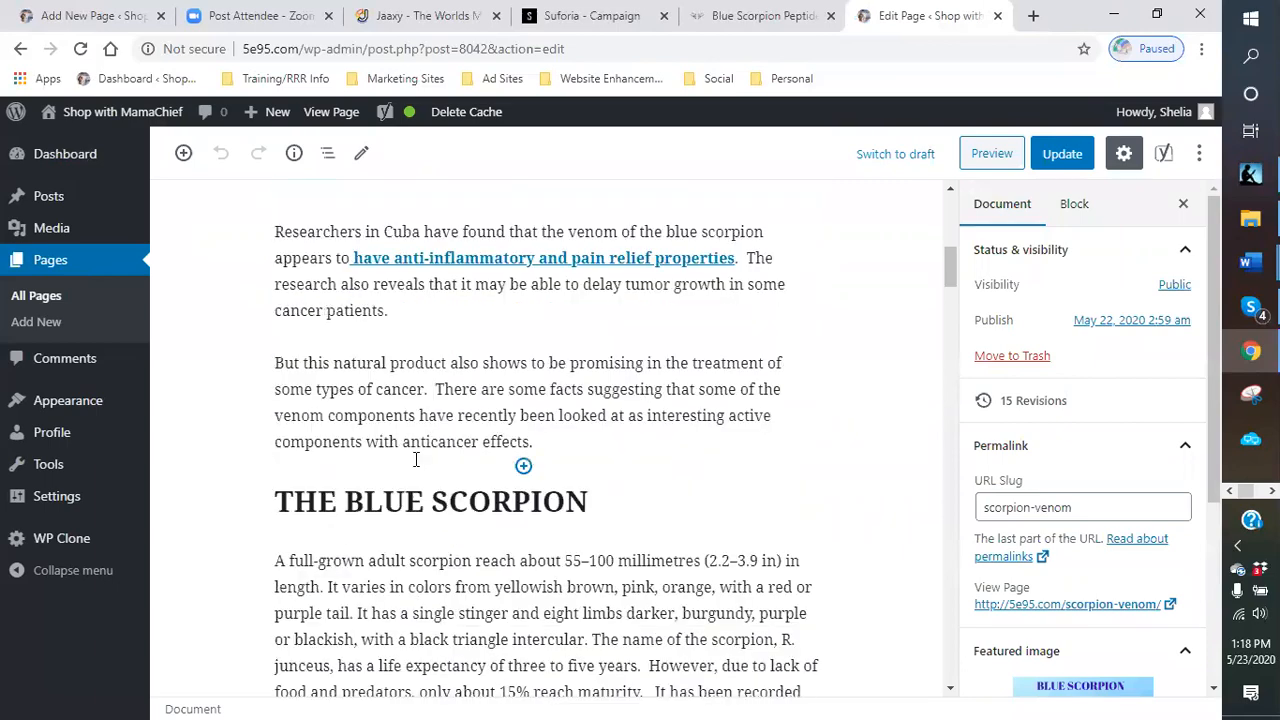
pyautogui.scroll(-10, 337, 400)
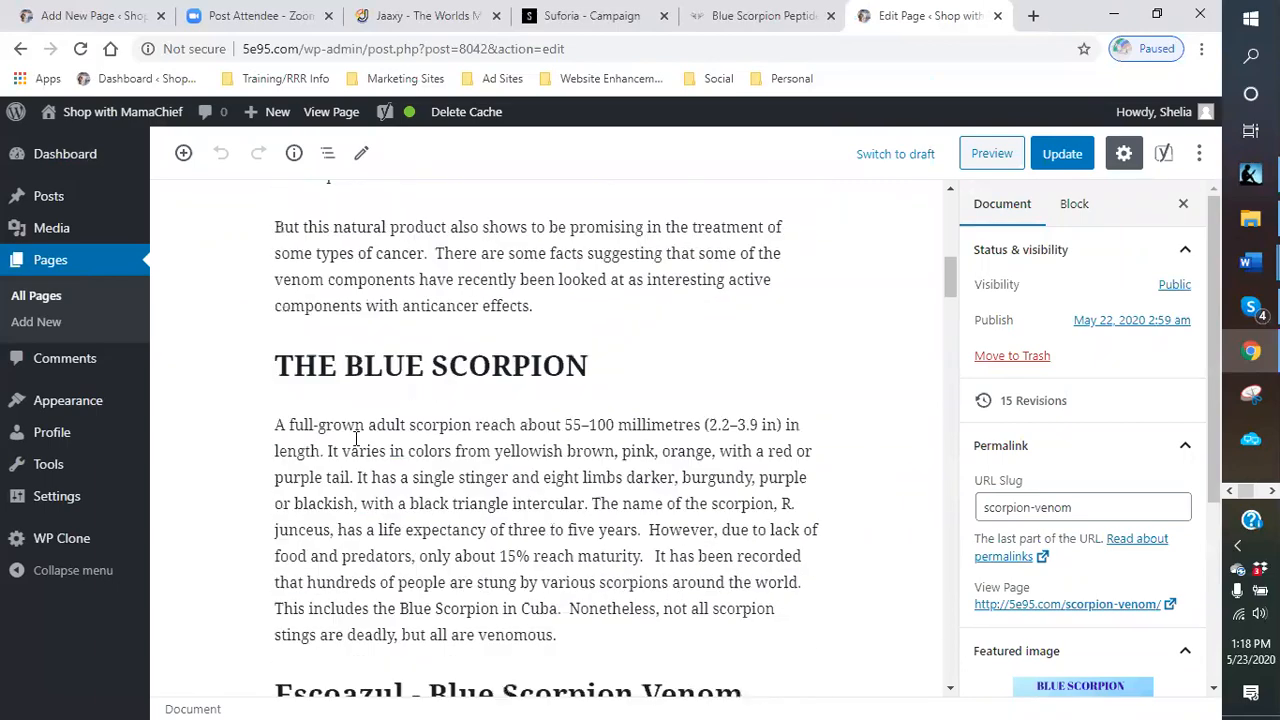
pyautogui.scroll(-5, 356, 440)
pyautogui.scroll(3, 356, 440)
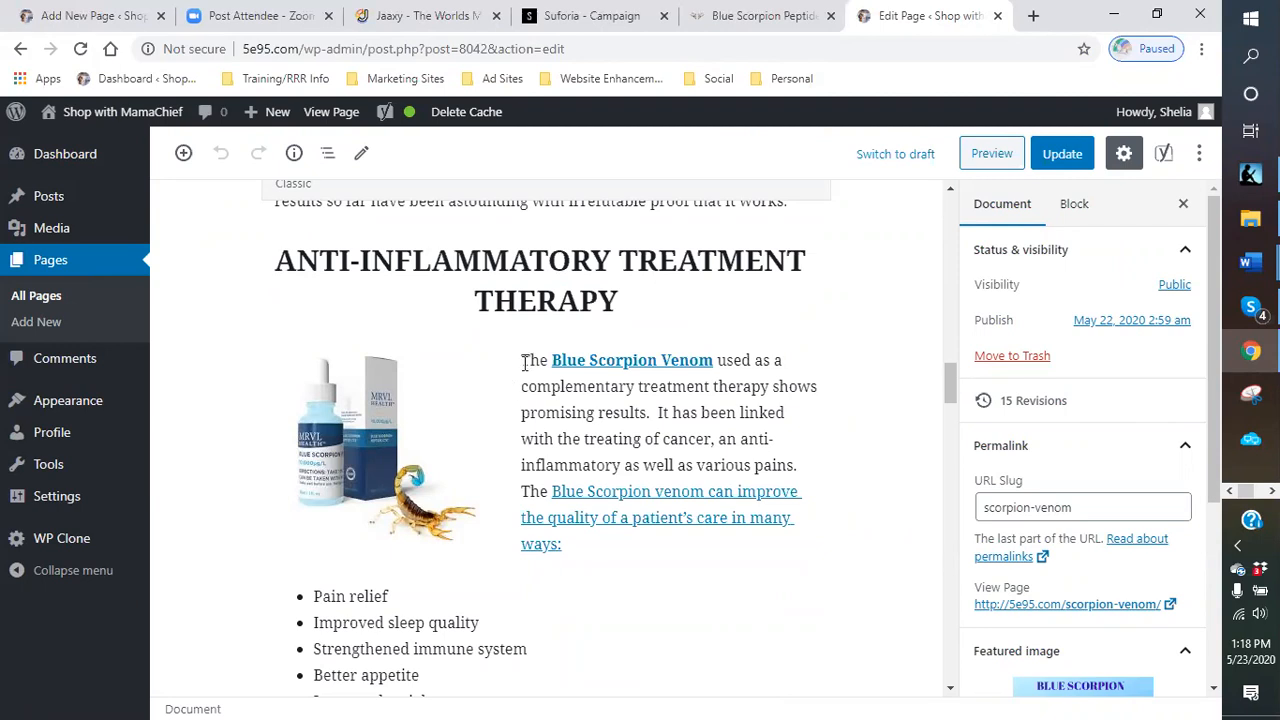
# - Select the opening Blue Scorpion Venom sentences of the paragraph under ANTI-INFLAMMATORY TREATMENT THERAPY
pyautogui.moveTo(537, 412); pyautogui.dragTo(670, 437)
pyautogui.click(552, 388)
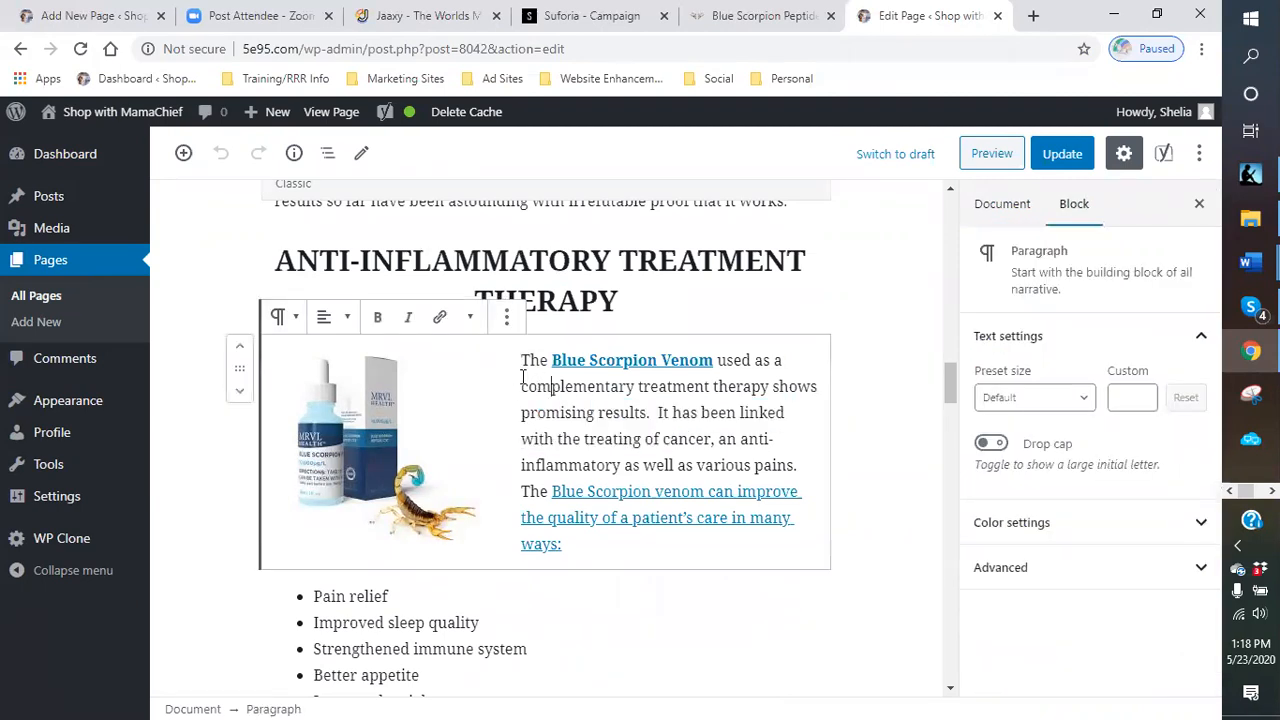
pyautogui.moveTo(522, 362); pyautogui.dragTo(805, 467)
pyautogui.rightClick(697, 440)
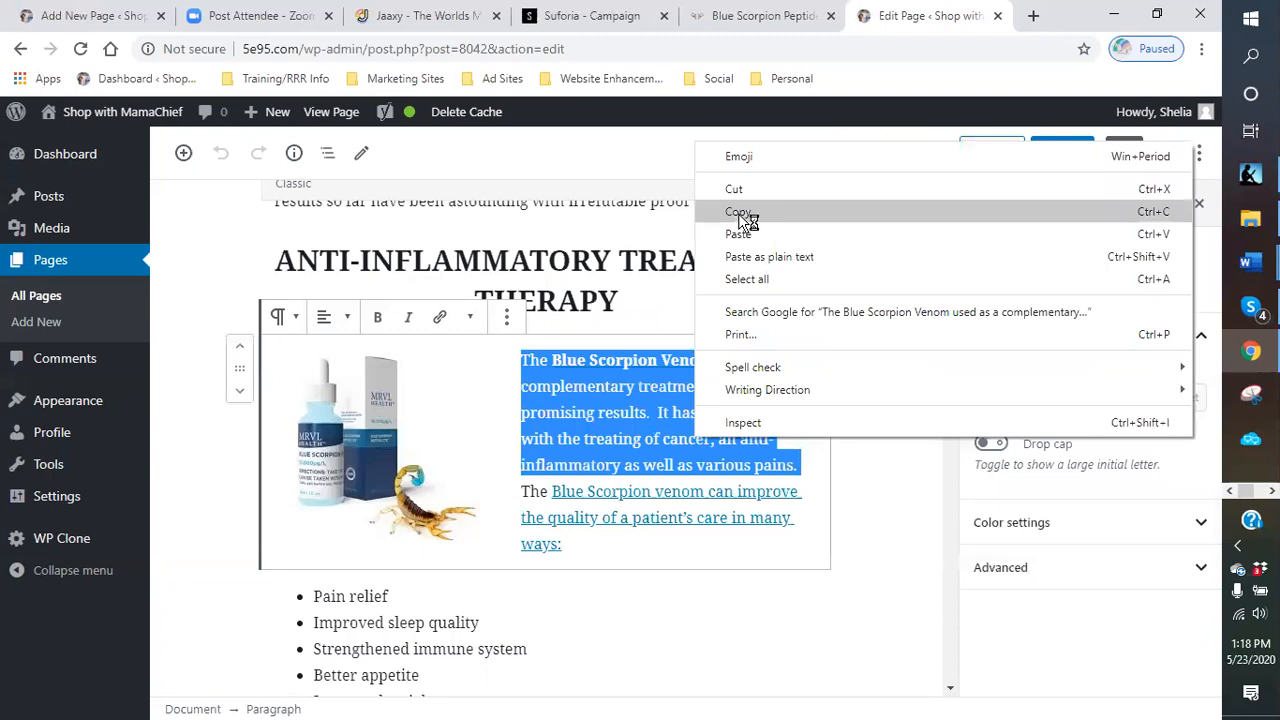
pyautogui.click(88, 16)
pyautogui.rightClick(282, 395)
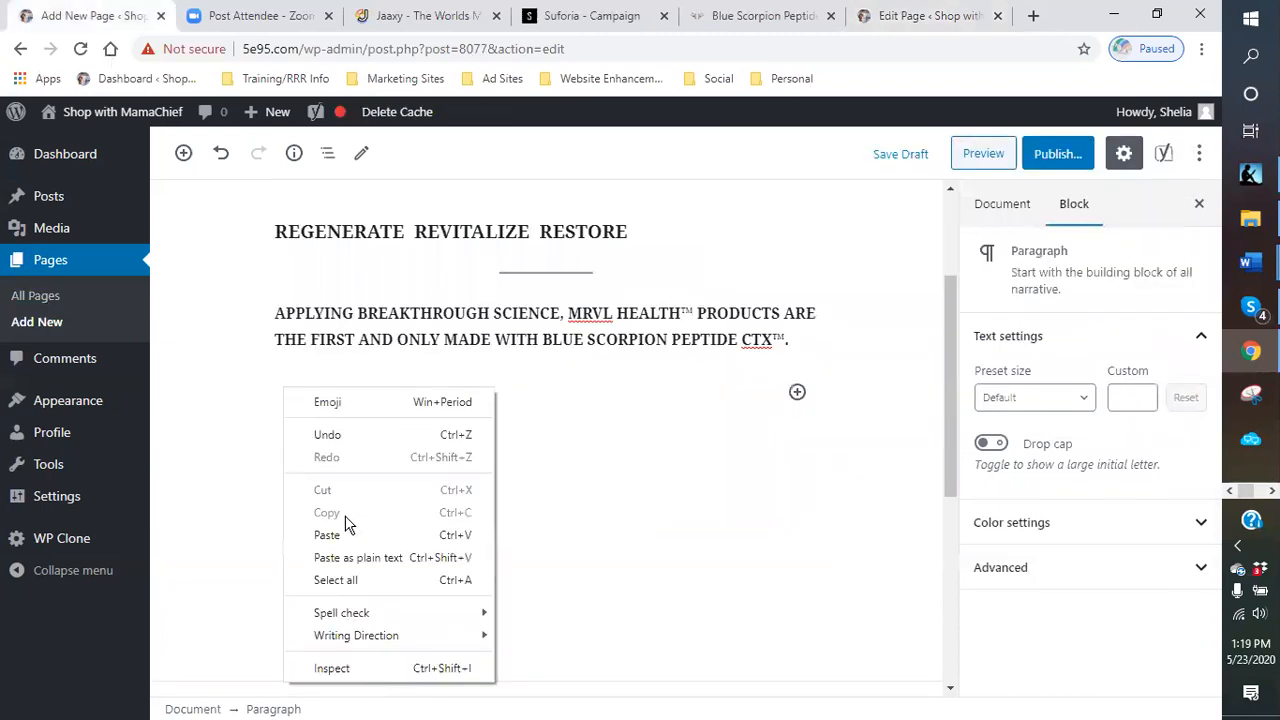
pyautogui.click(325, 534)
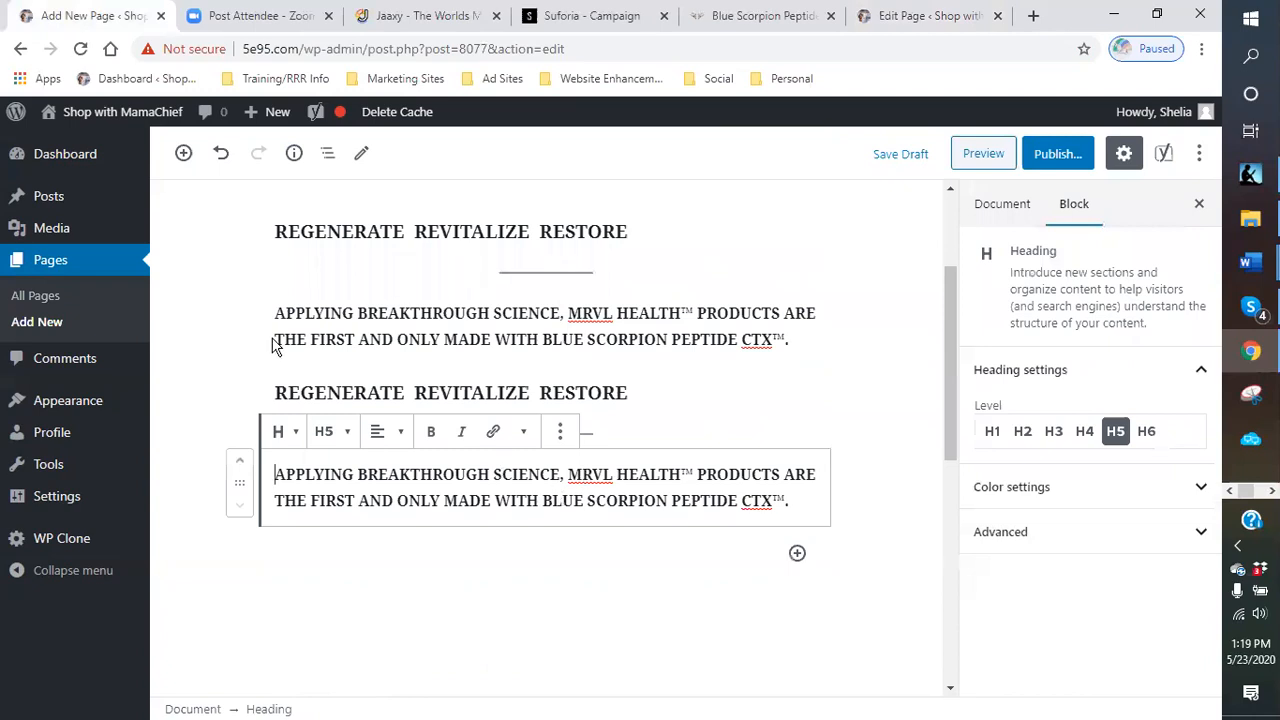
pyautogui.click(221, 160)
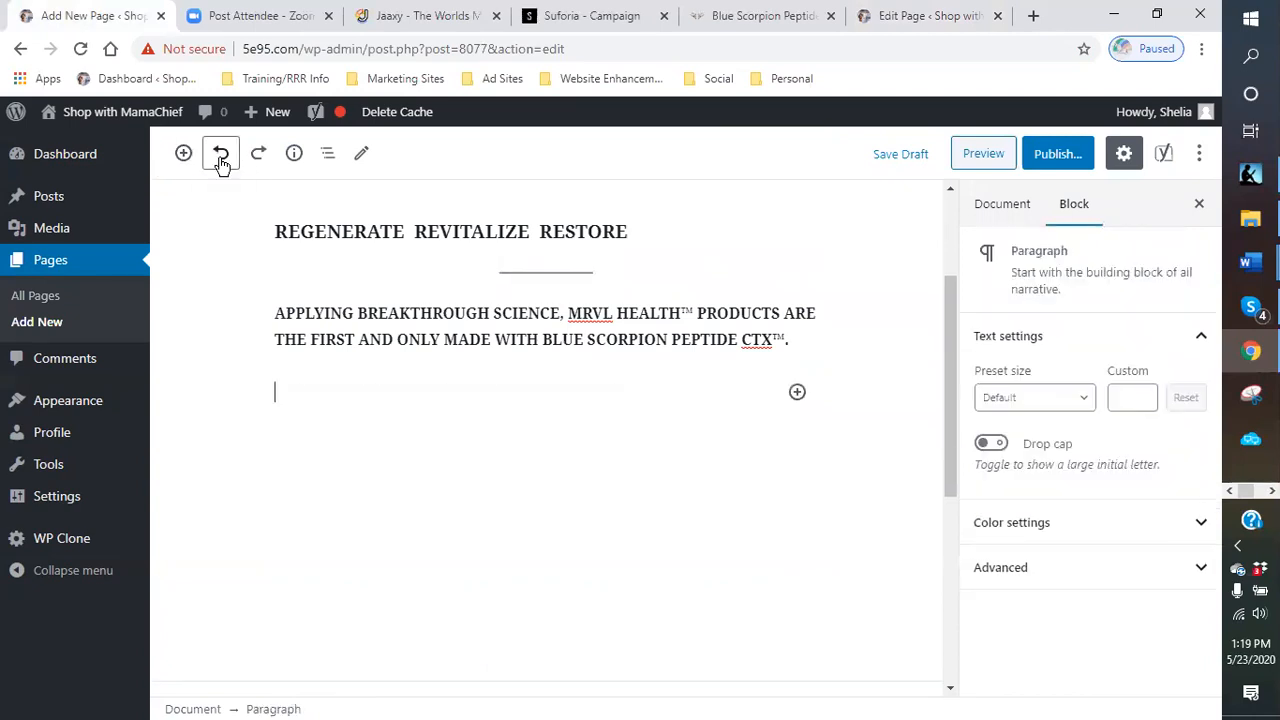
# - Copy the selected sentences and paste them as a paragraph below the tagline on the new Blue Scorpion Venom Products page
pyautogui.click(903, 22)
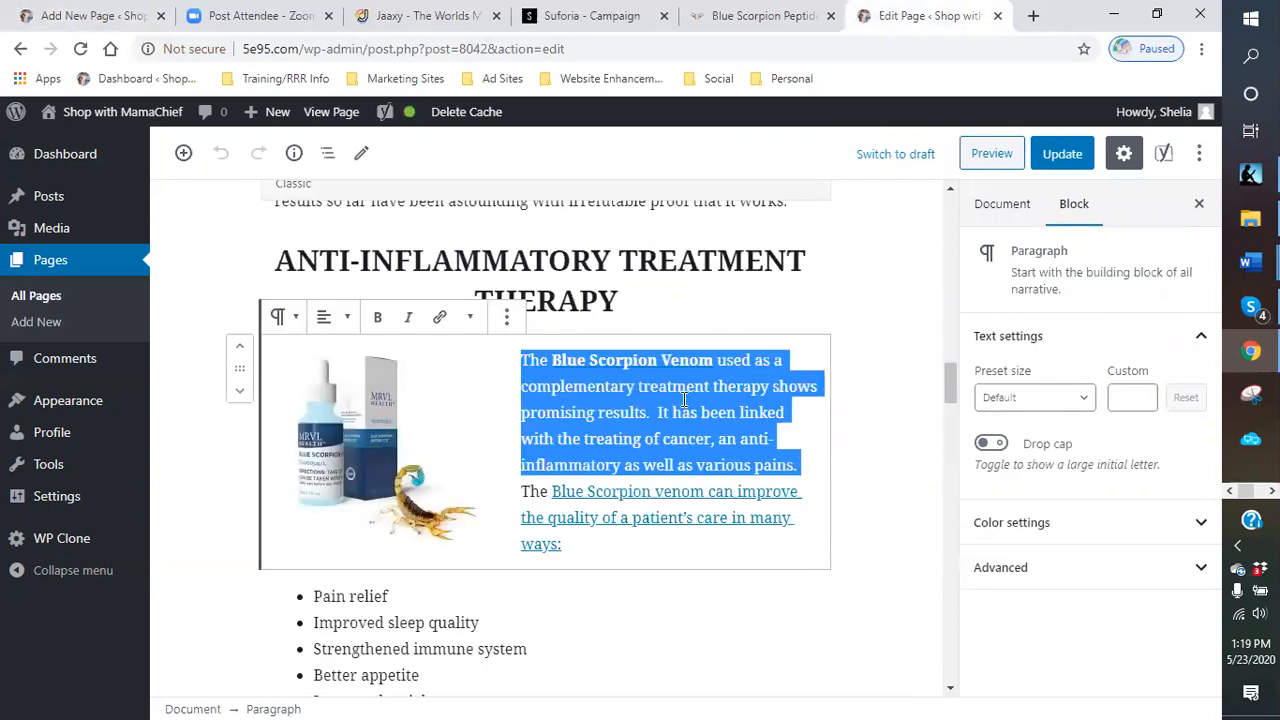
pyautogui.rightClick(684, 400)
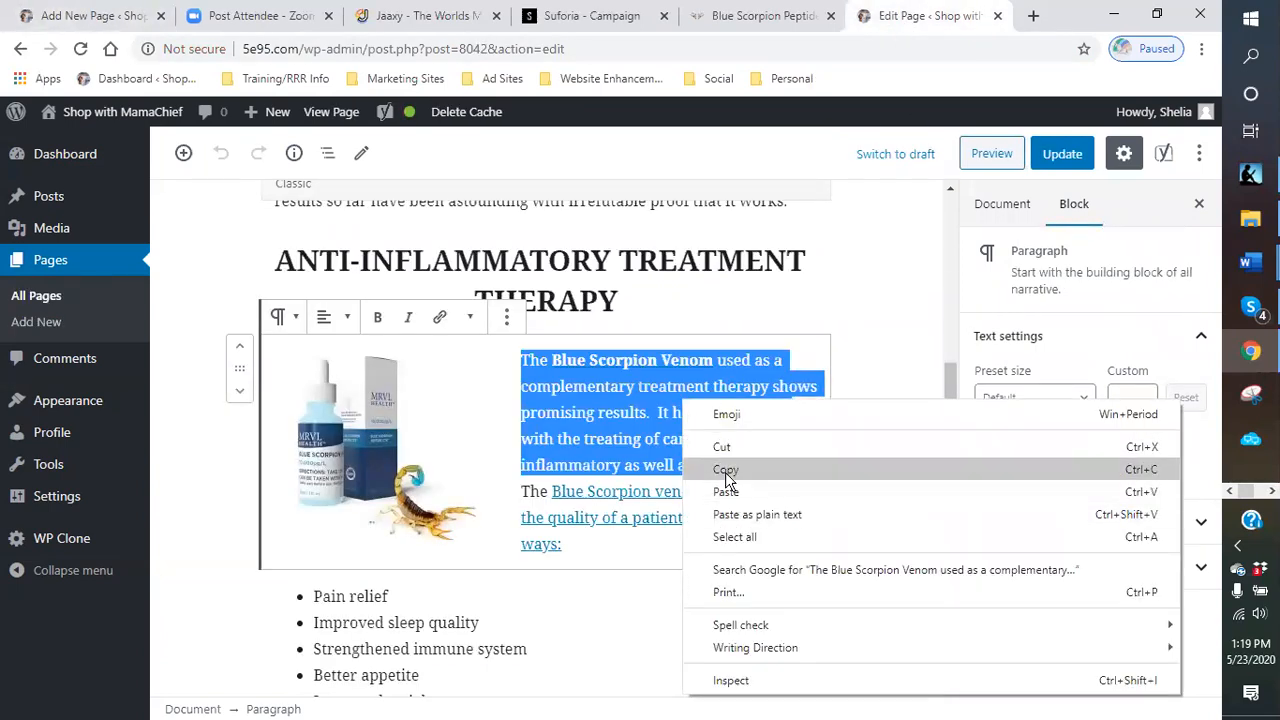
pyautogui.click(726, 472)
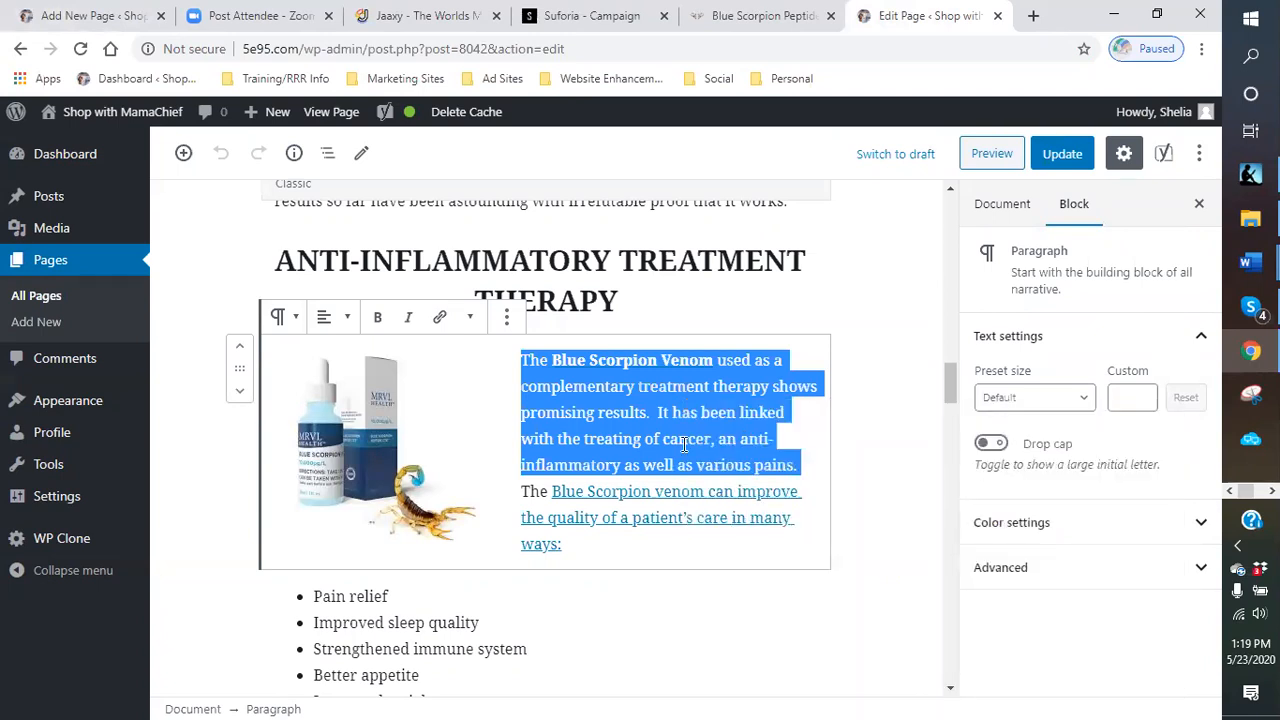
pyautogui.click(105, 20)
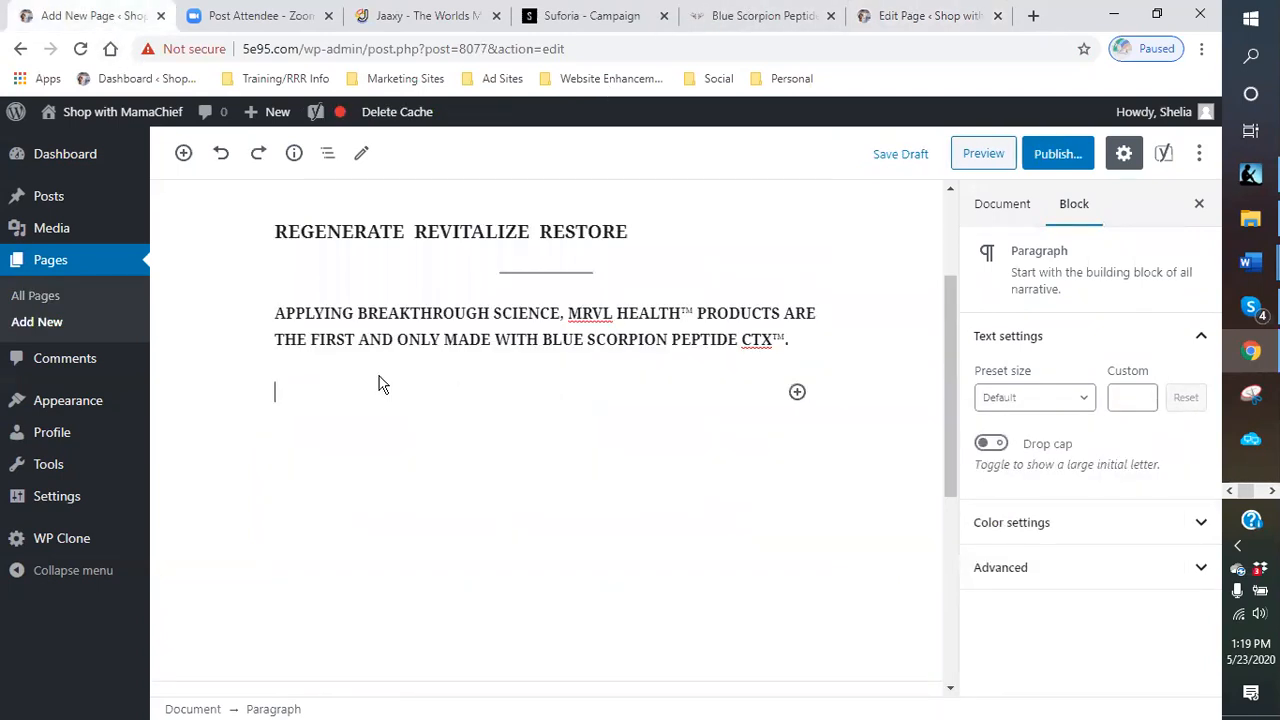
pyautogui.rightClick(350, 399)
pyautogui.click(394, 546)
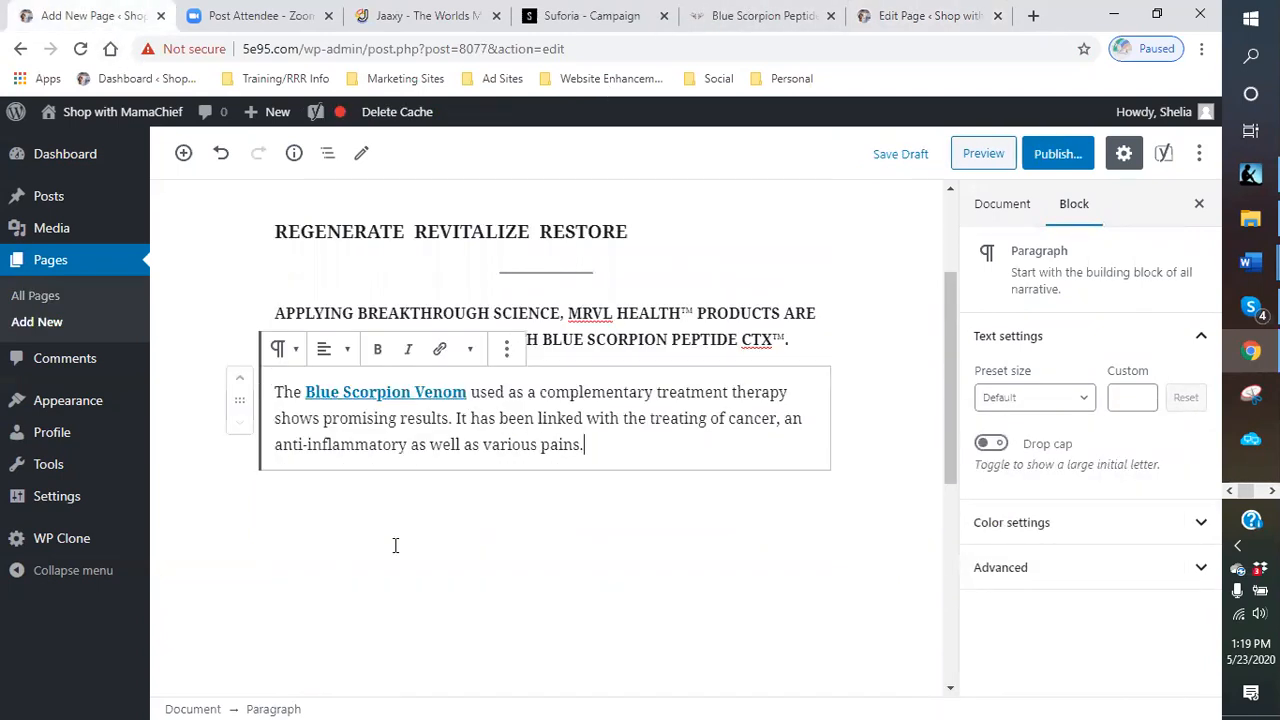
# - Copy the 'Our ground-breaking formulas' paragraph under the REGENERATE banner on the existing scorpion venom page
pyautogui.click(915, 17)
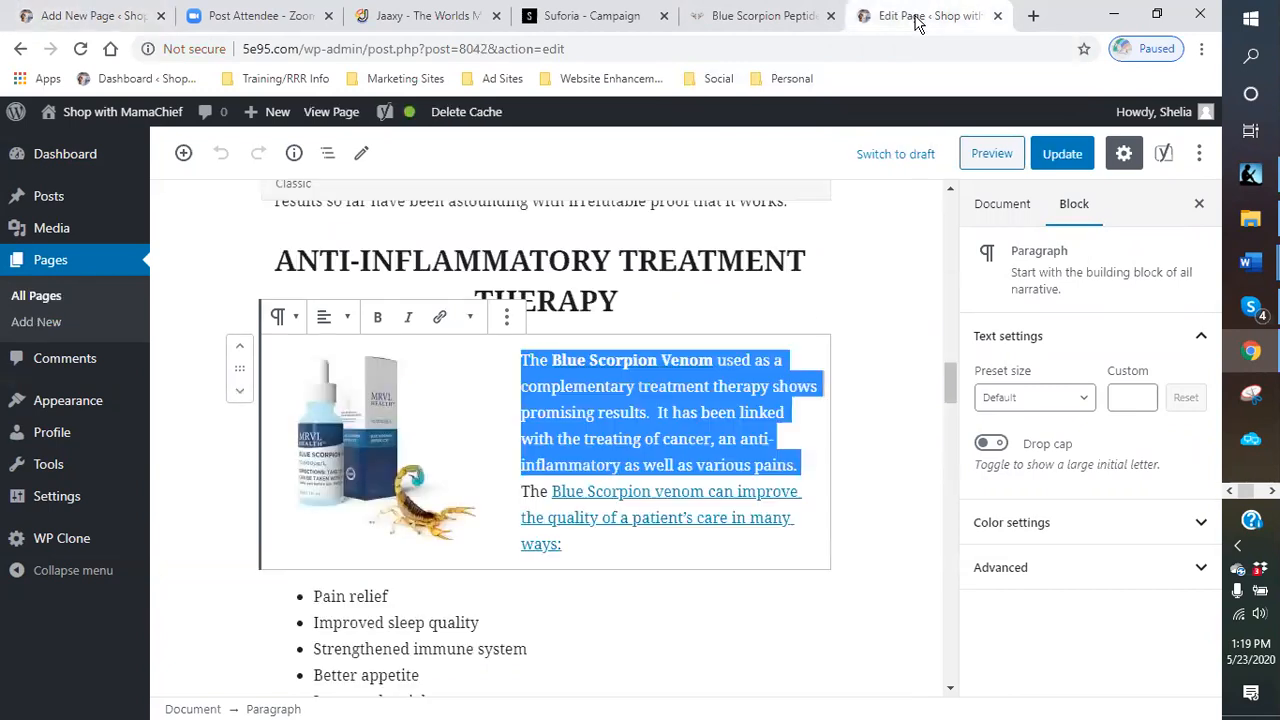
pyautogui.click(884, 487)
pyautogui.scroll(-4, 884, 487)
pyautogui.scroll(-3, 779, 467)
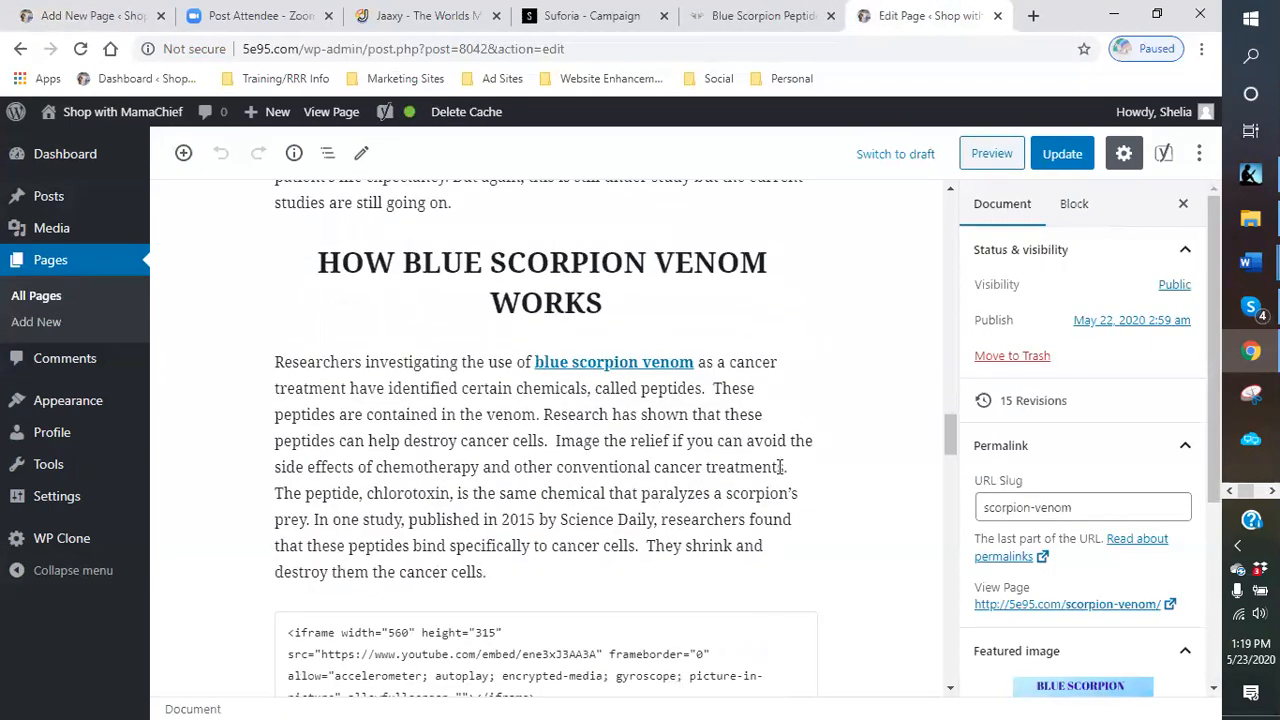
pyautogui.scroll(-5, 779, 467)
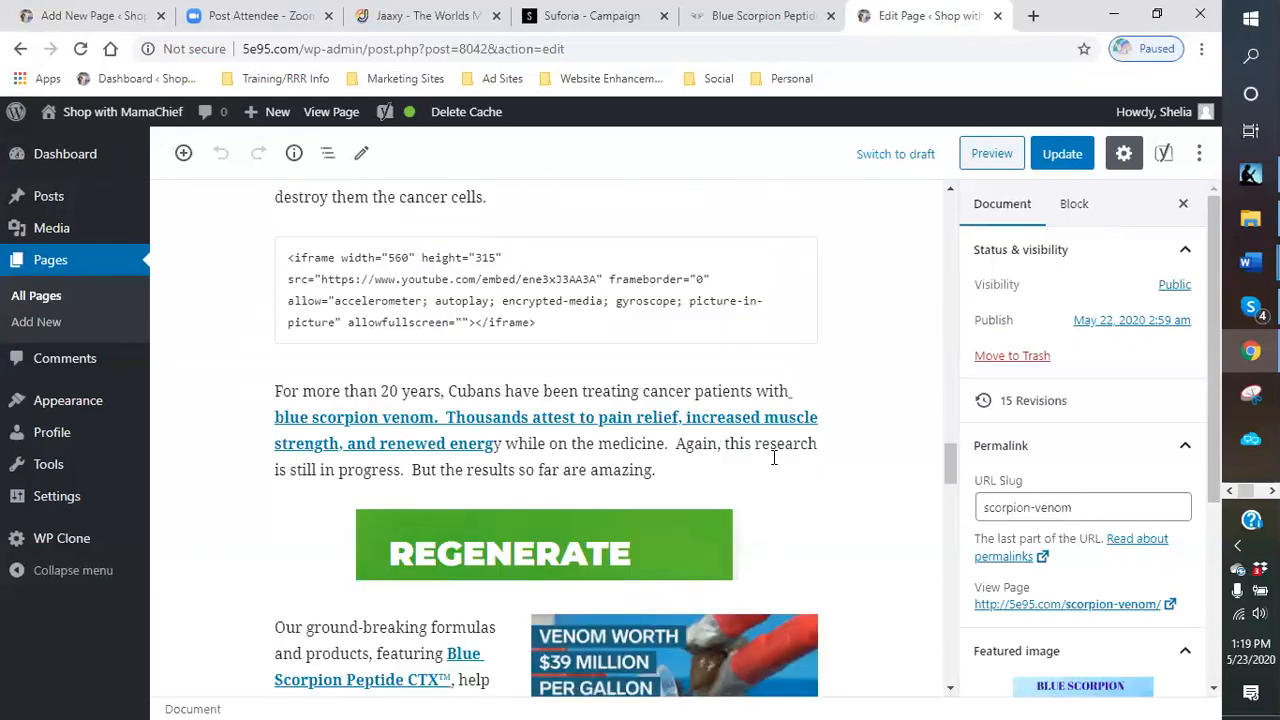
pyautogui.scroll(-2, 773, 457)
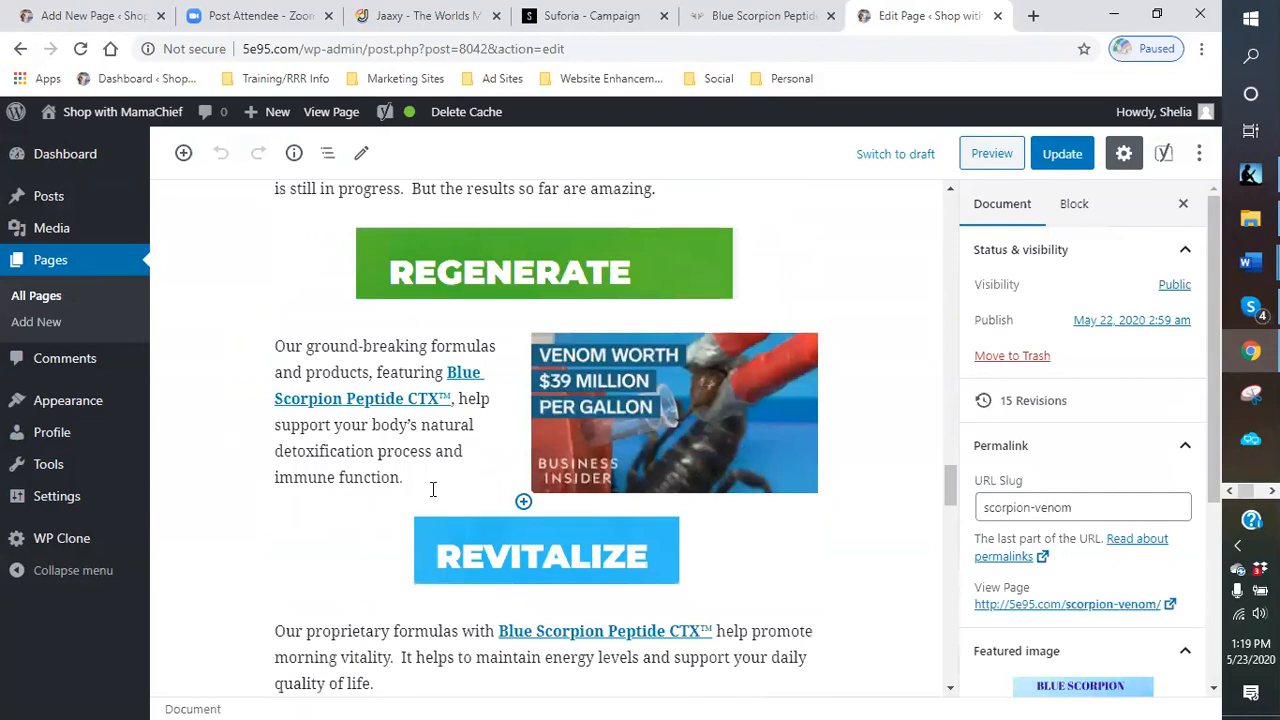
pyautogui.moveTo(427, 485); pyautogui.dragTo(272, 345)
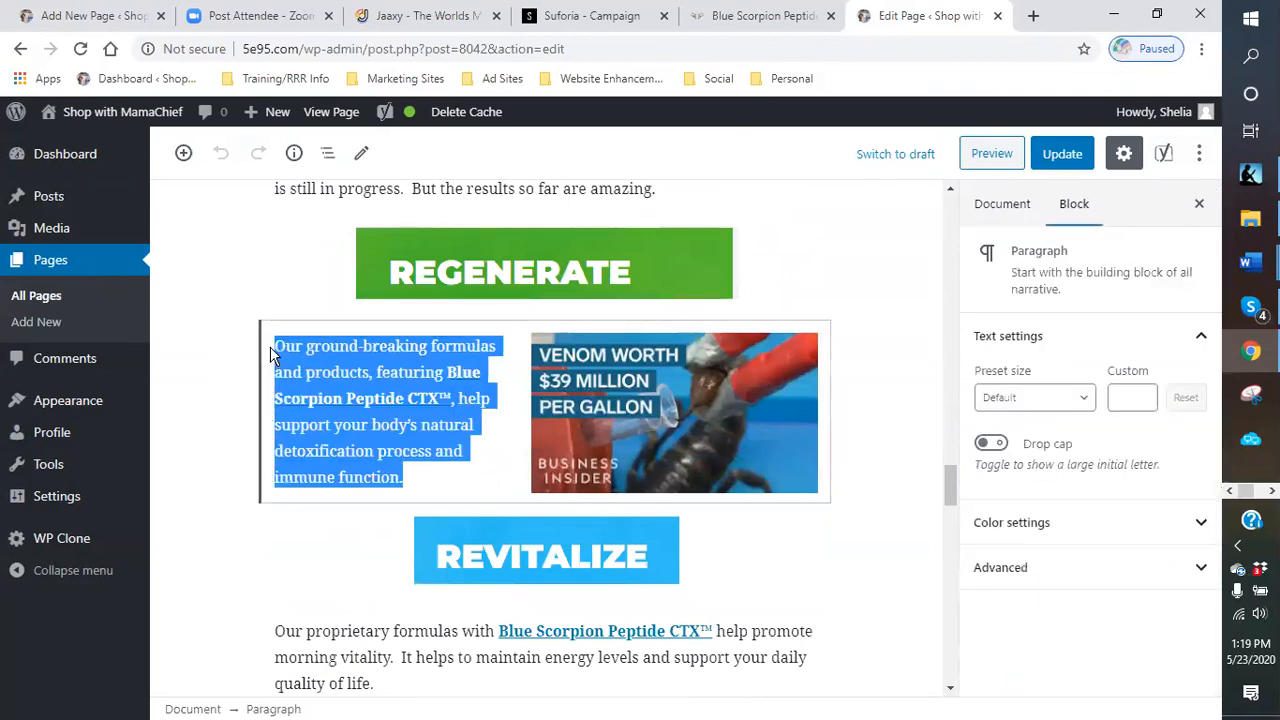
pyautogui.rightClick(341, 387)
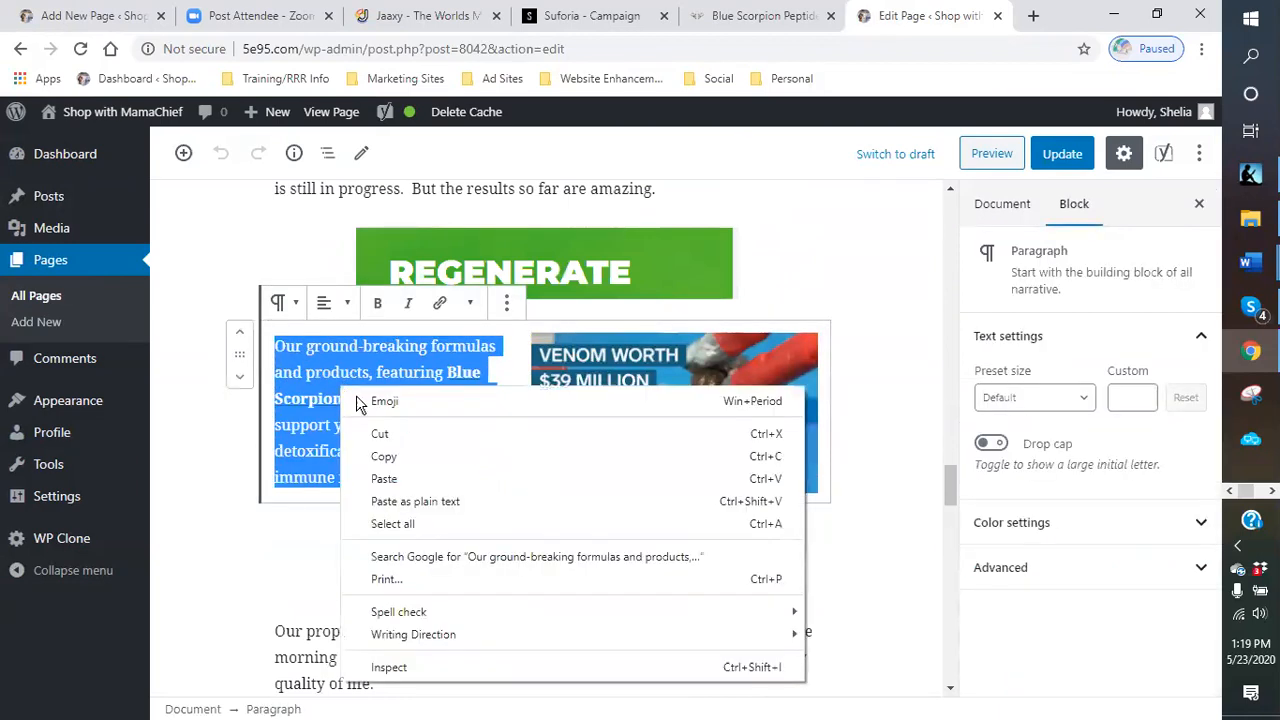
pyautogui.click(393, 460)
# - Paste the ground-breaking formulas paragraph as a new block after the treatment paragraph on the new page
pyautogui.click(105, 18)
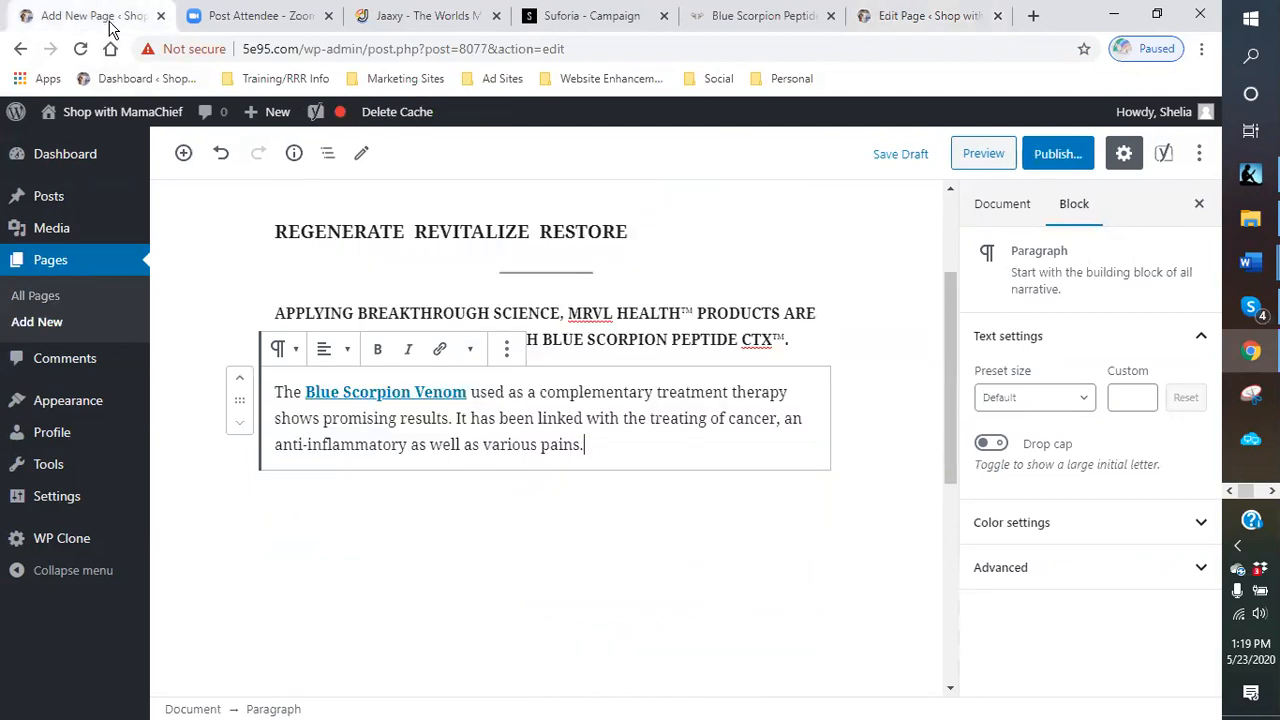
pyautogui.click(600, 465)
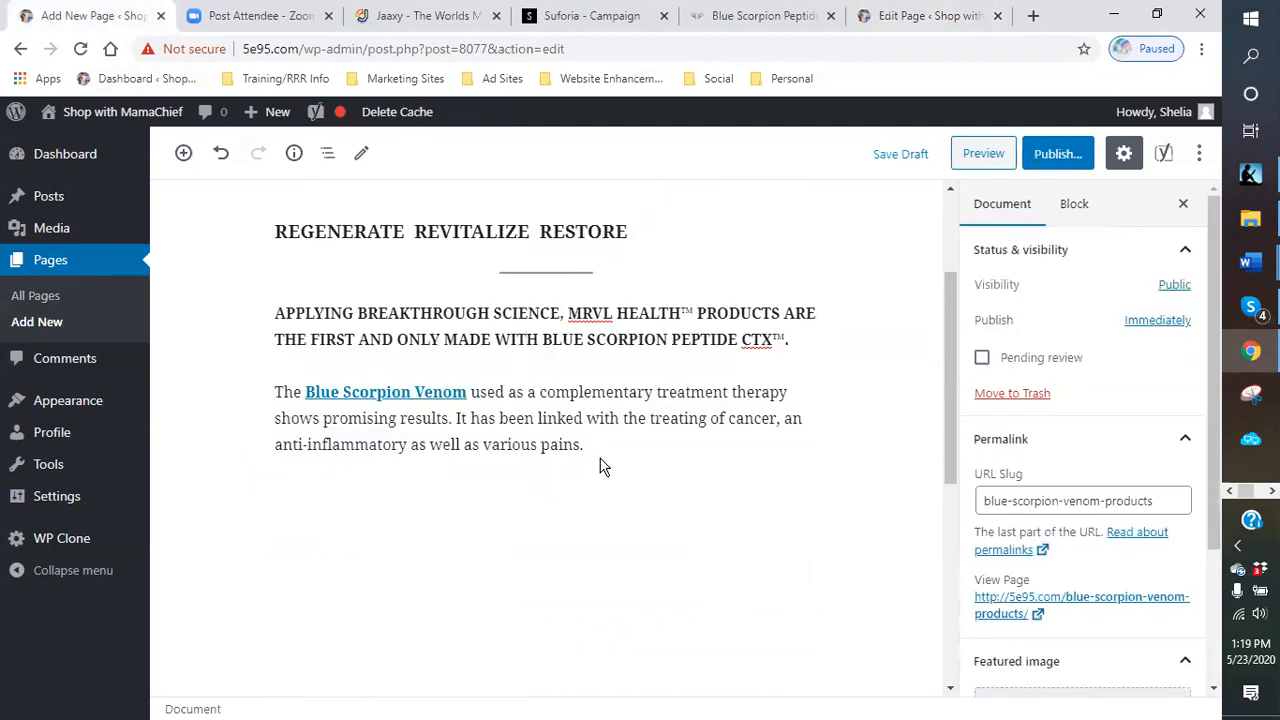
pyautogui.click(595, 445)
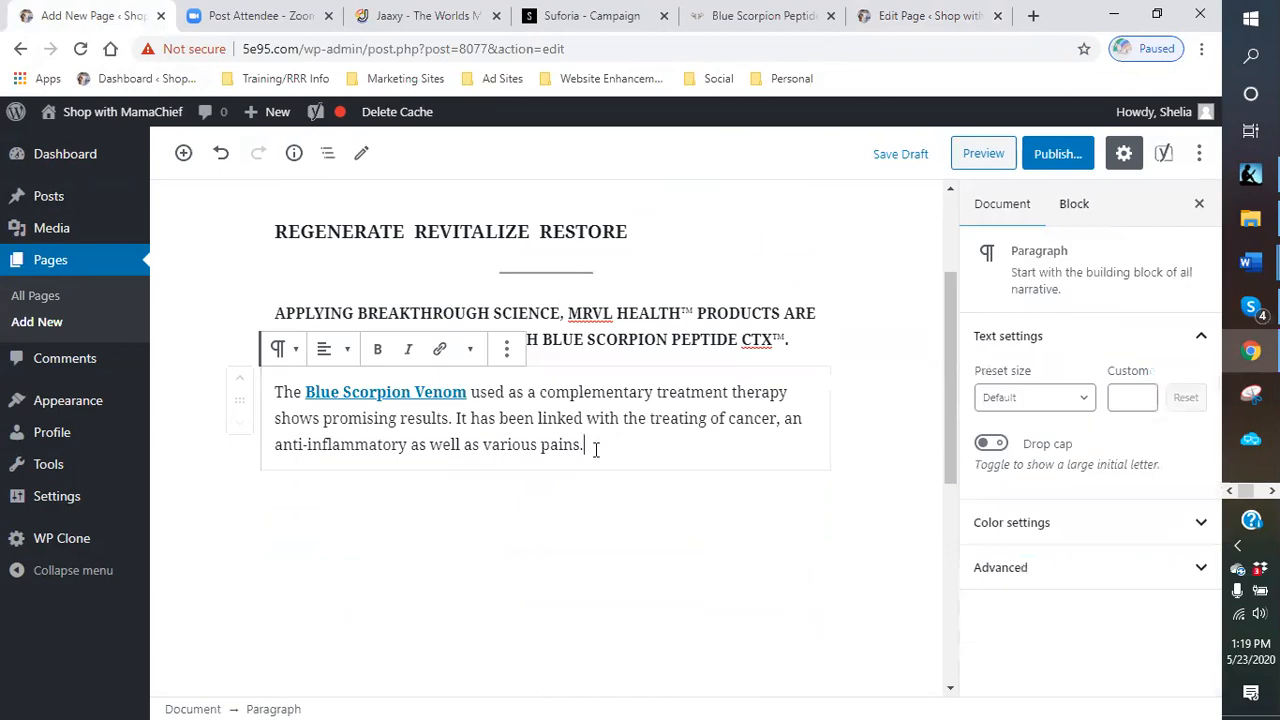
pyautogui.press('Return')
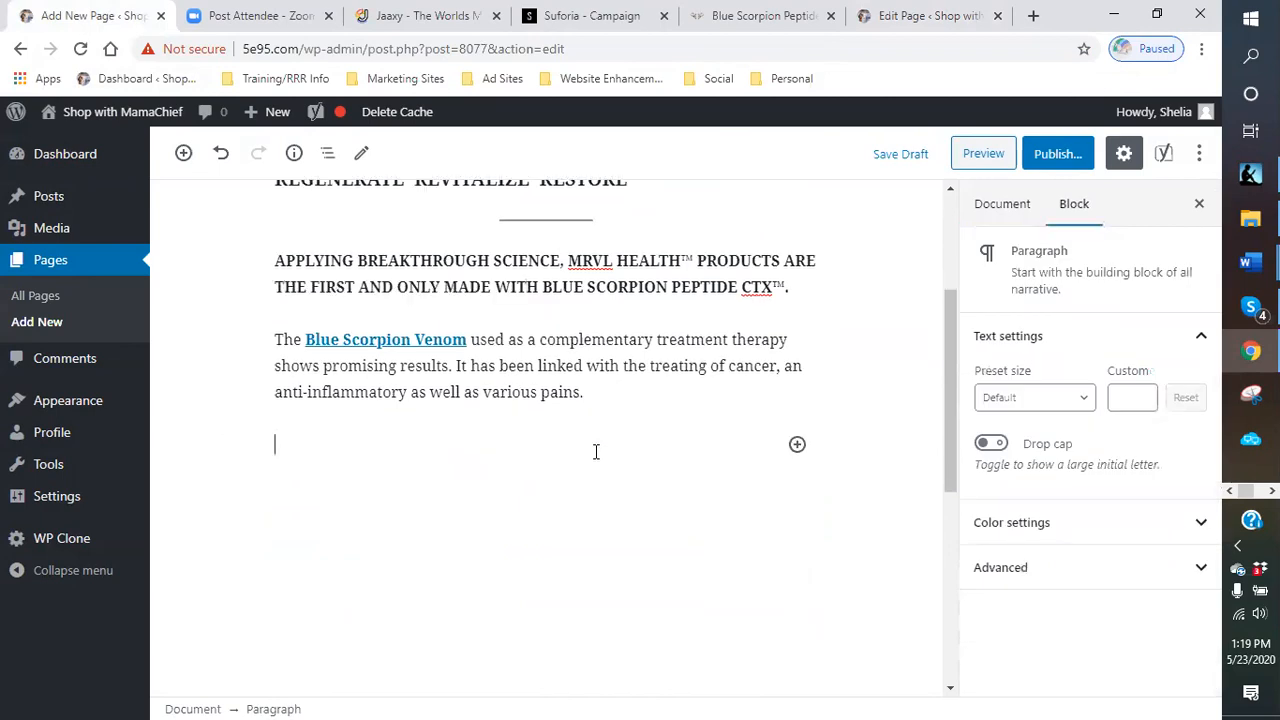
pyautogui.rightClick(509, 484)
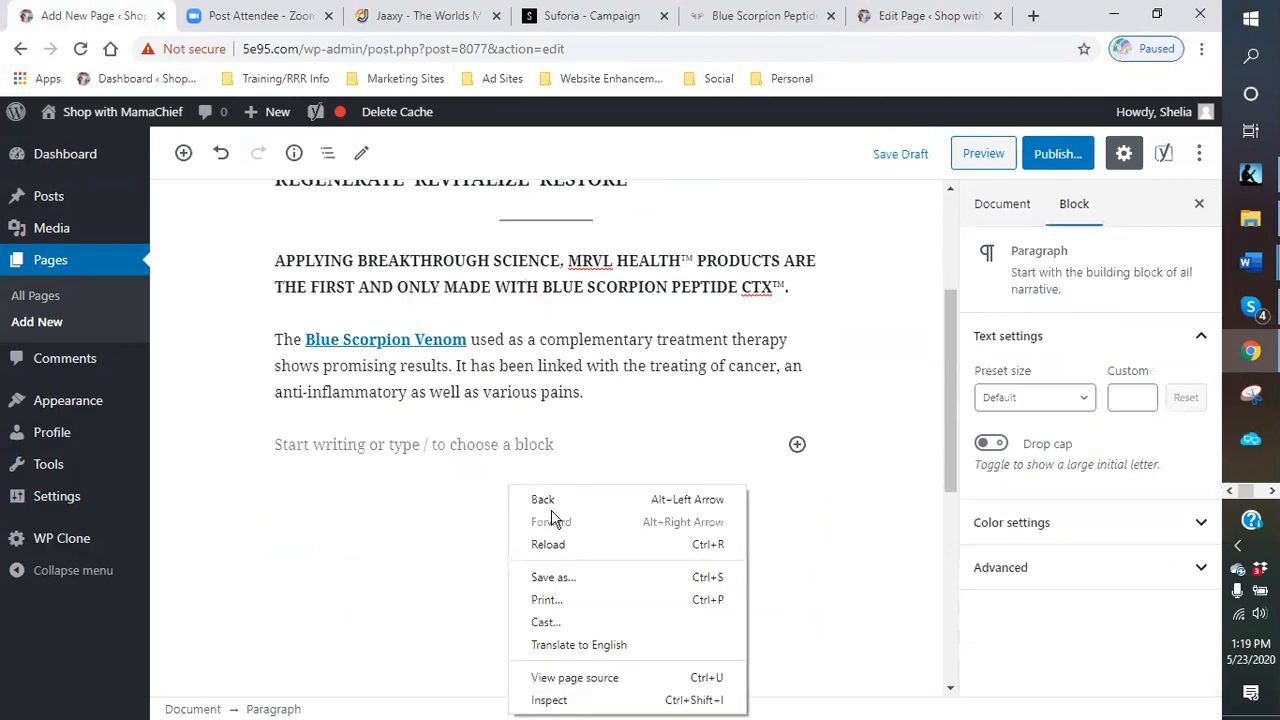
pyautogui.click(381, 446)
pyautogui.rightClick(381, 446)
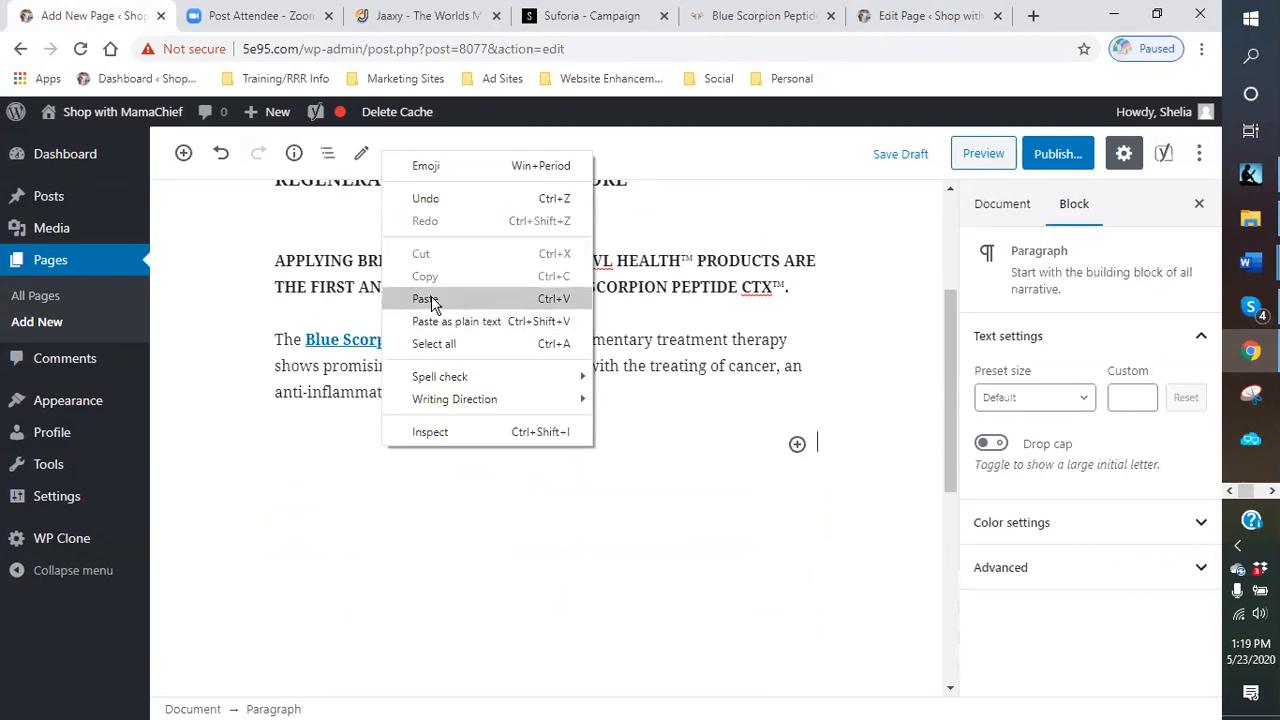
pyautogui.click(428, 294)
# - Open the in-progress MRVL Beauty campaign in Suforia and review its offer details
pyautogui.scroll(-3, 523, 531)
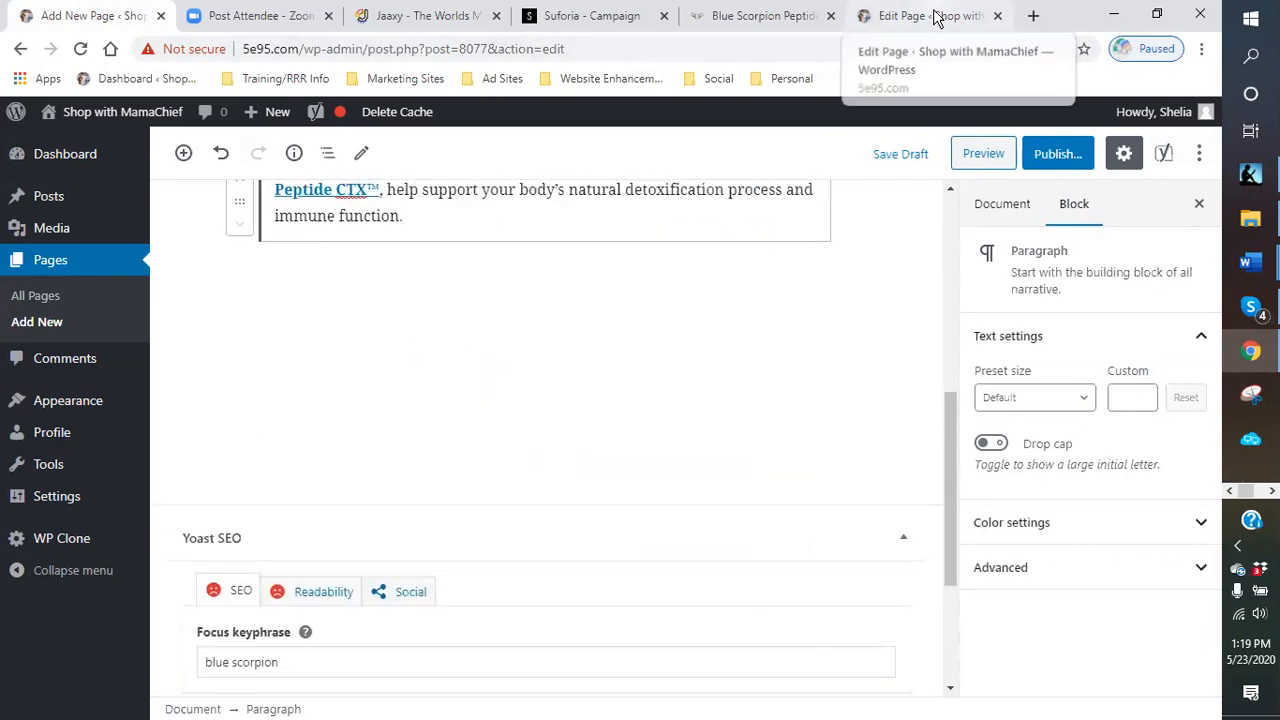
pyautogui.click(620, 17)
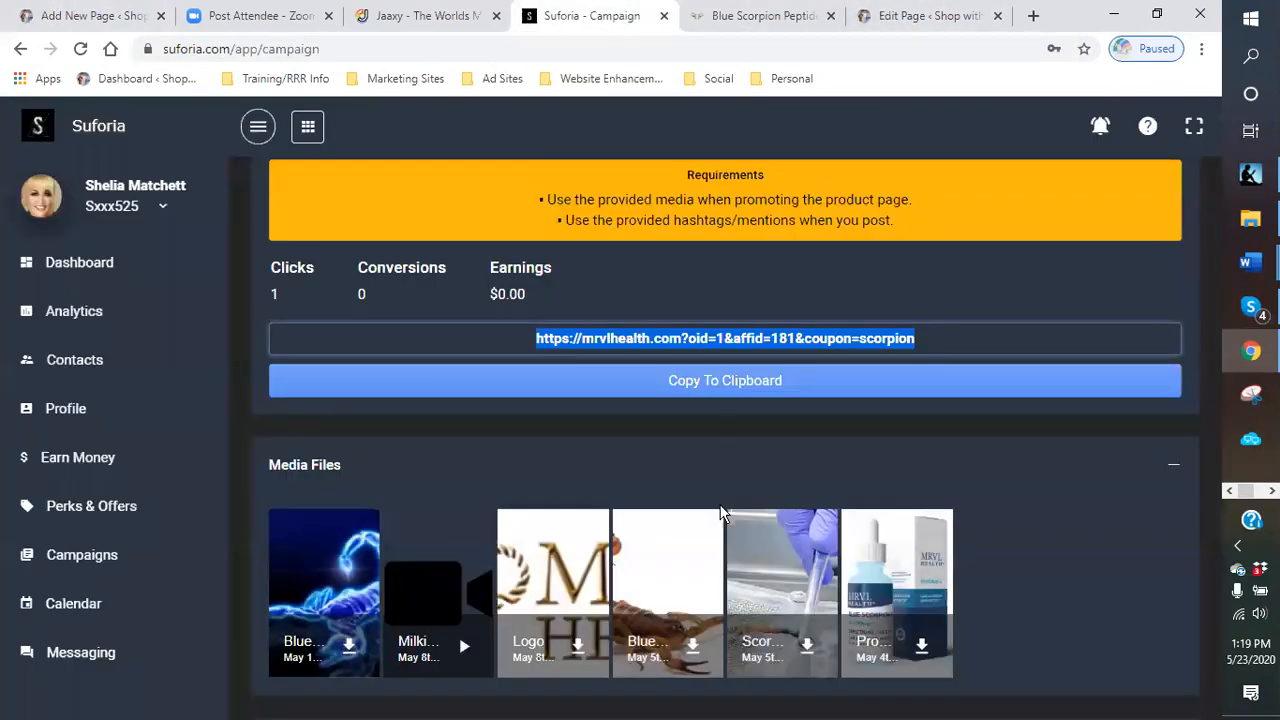
pyautogui.scroll(1, 260, 512)
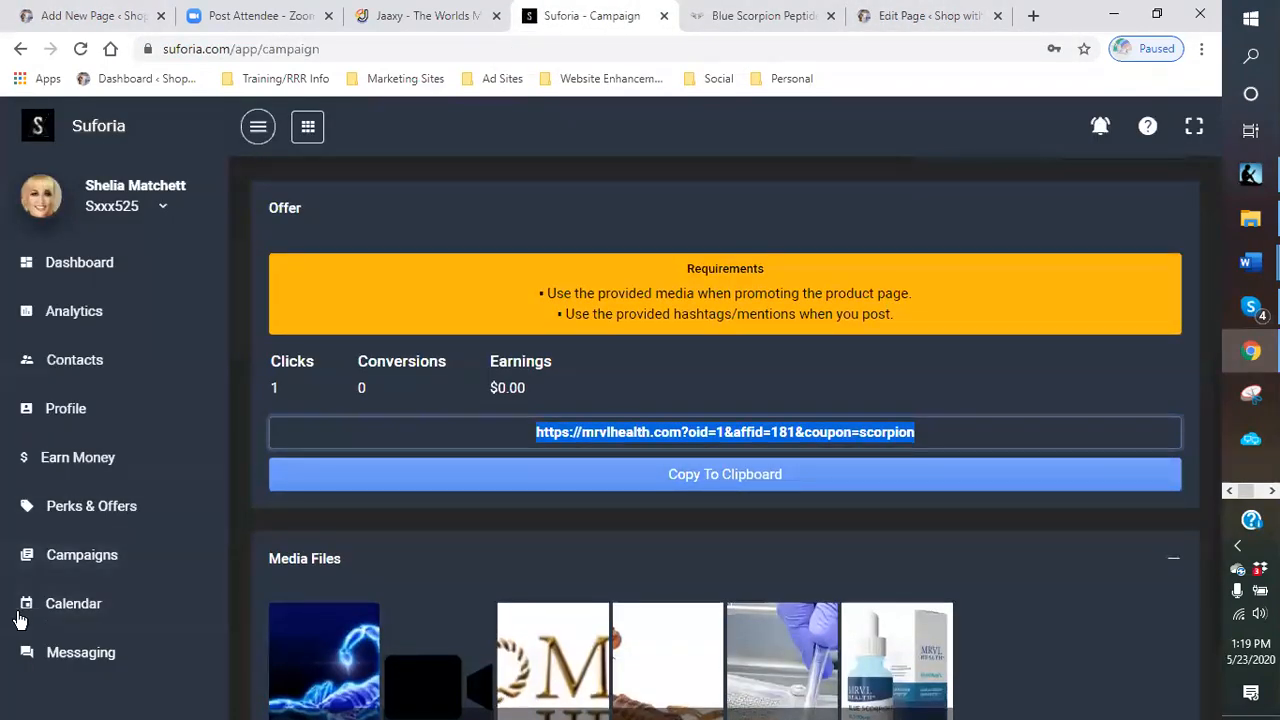
pyautogui.click(84, 568)
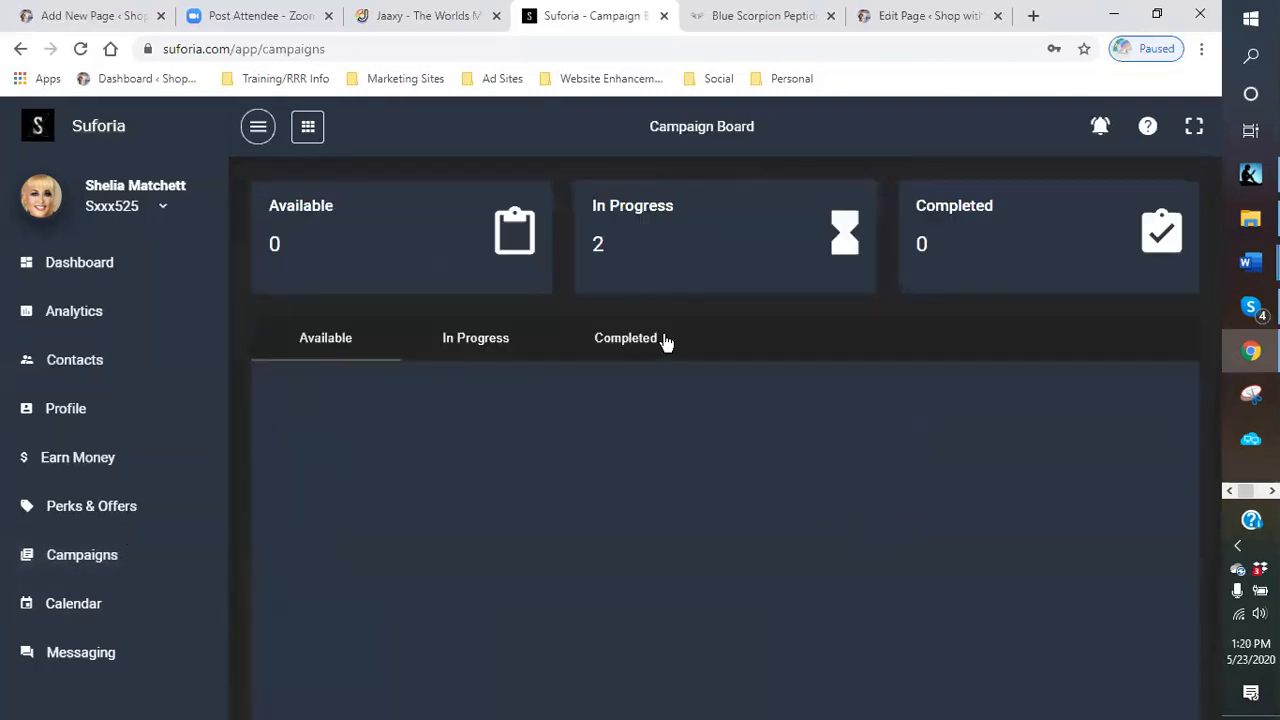
pyautogui.click(478, 345)
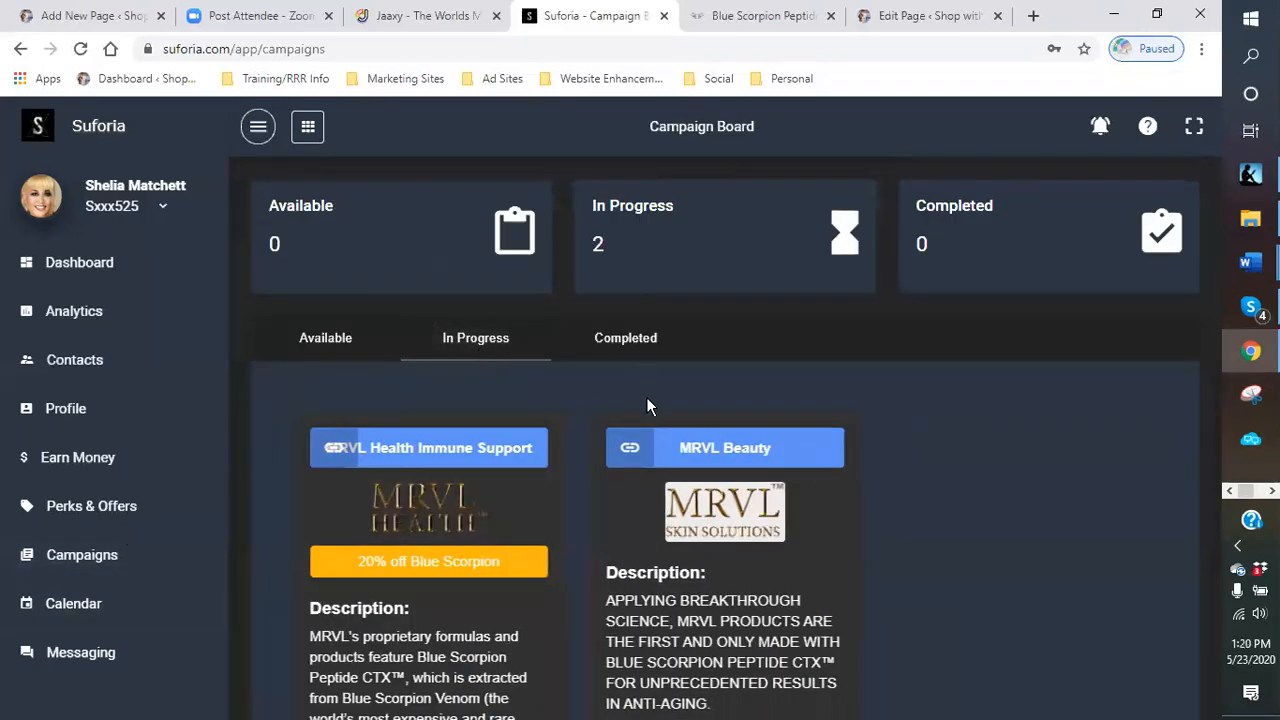
pyautogui.scroll(-3, 700, 470)
pyautogui.click(740, 652)
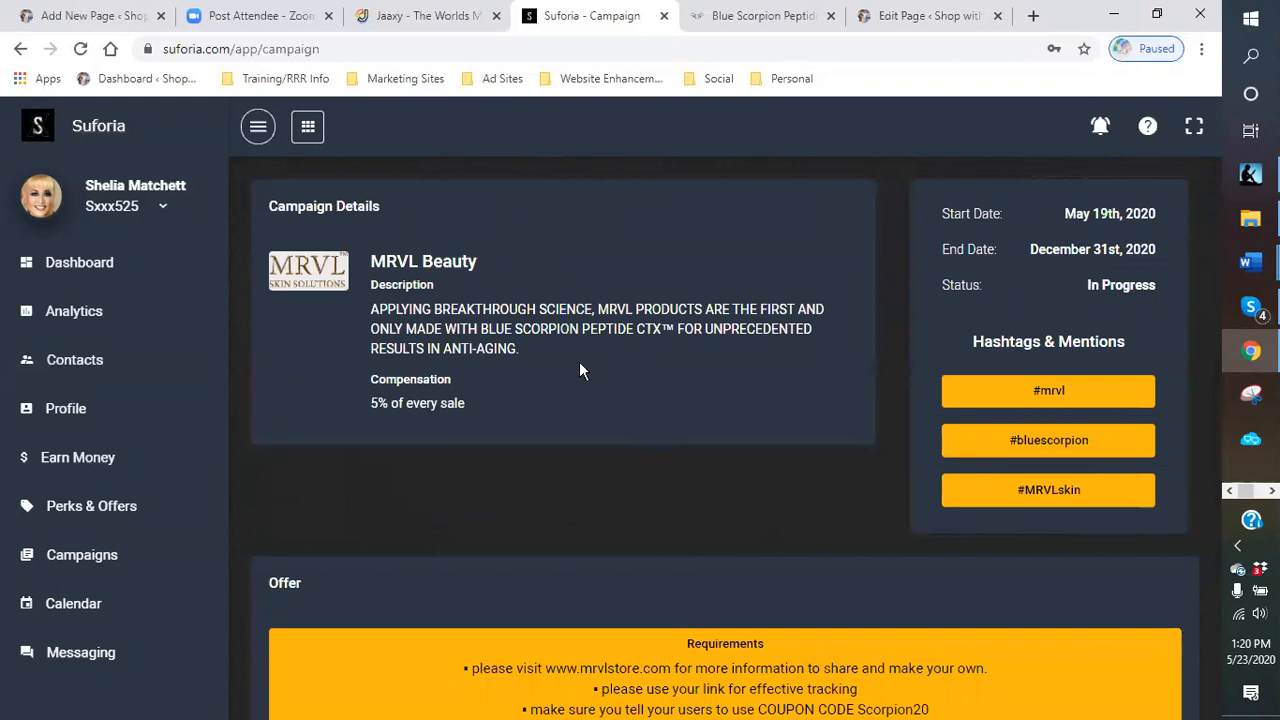
pyautogui.scroll(-3, 579, 361)
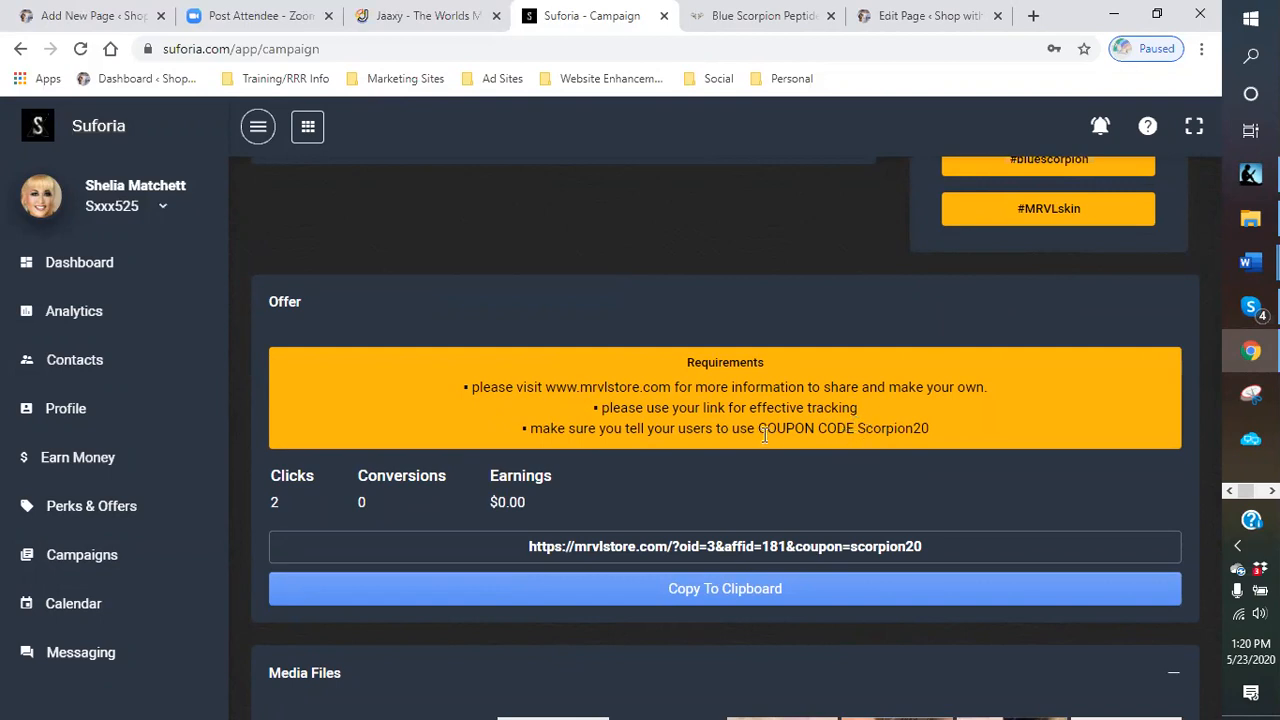
pyautogui.scroll(-4, 753, 440)
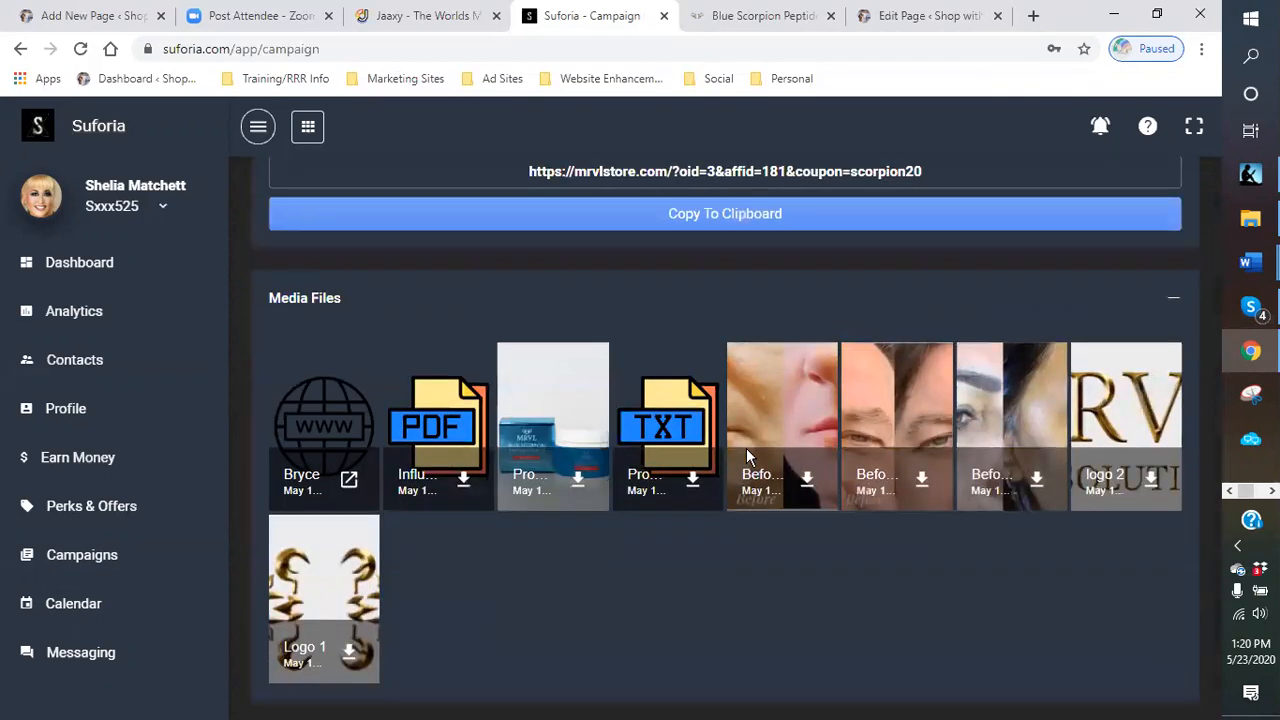
pyautogui.scroll(3, 746, 448)
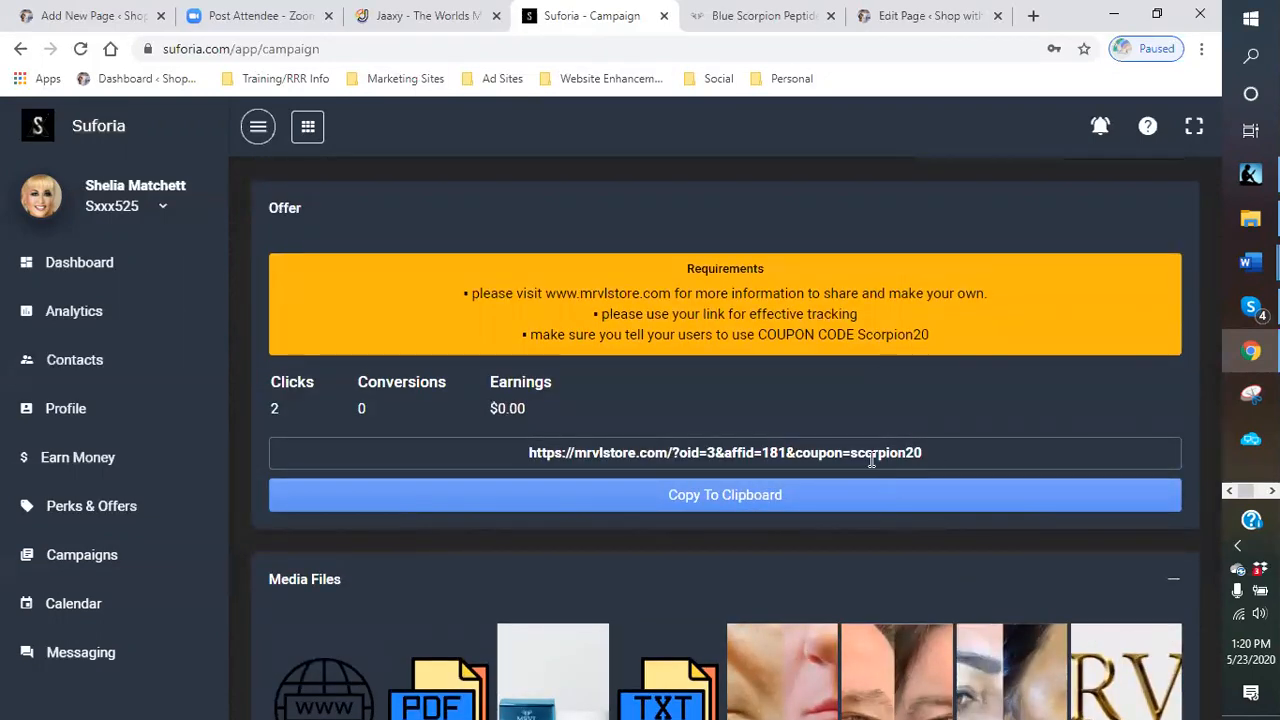
pyautogui.click(918, 443)
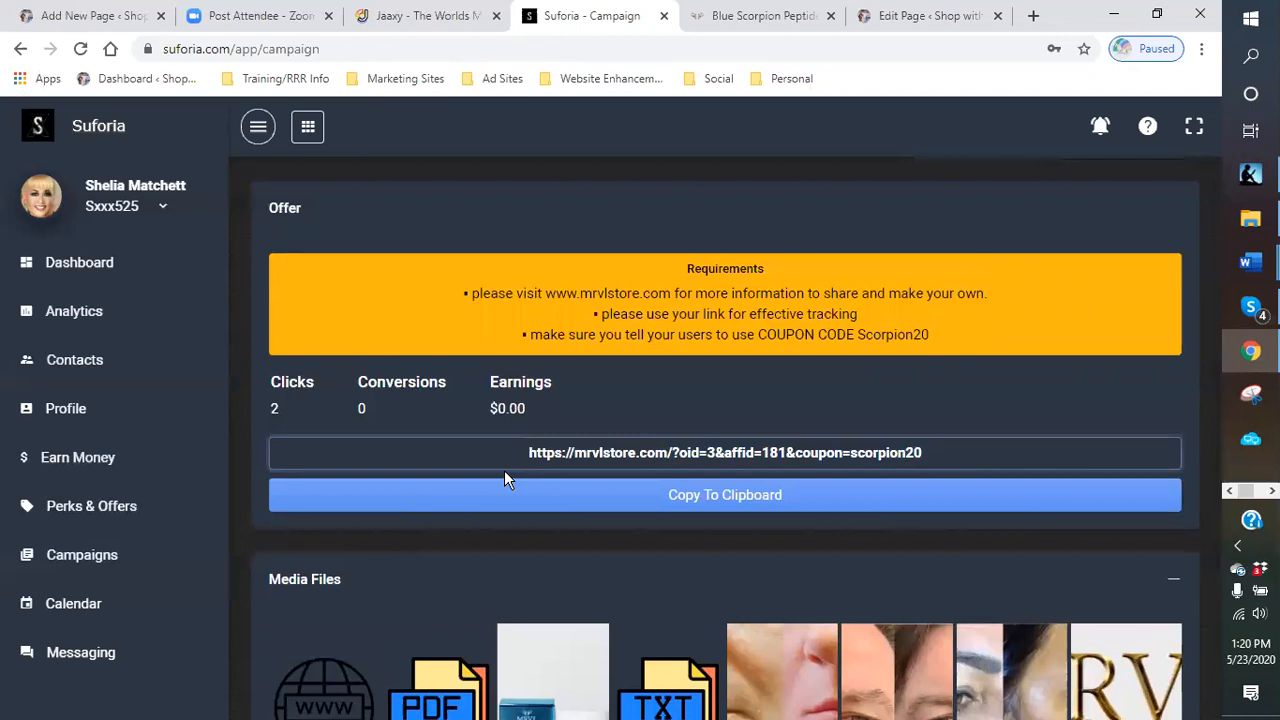
pyautogui.moveTo(715, 450); pyautogui.dragTo(610, 457)
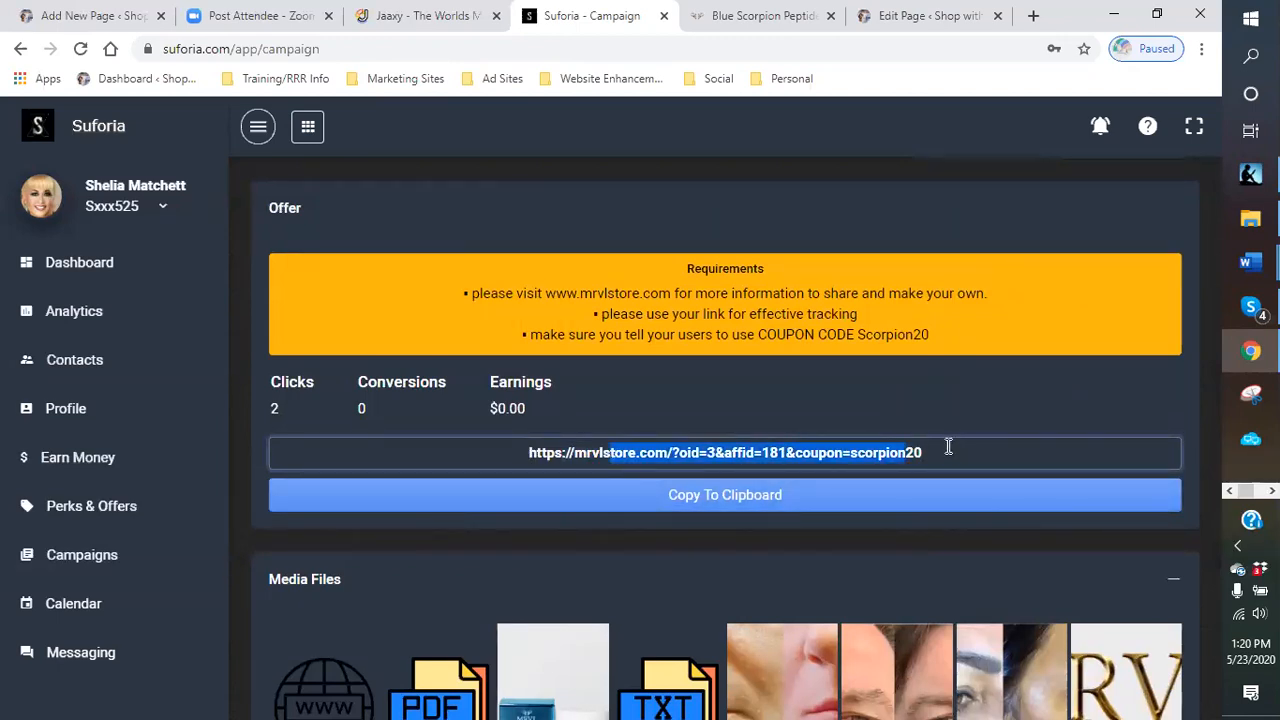
pyautogui.click(937, 452)
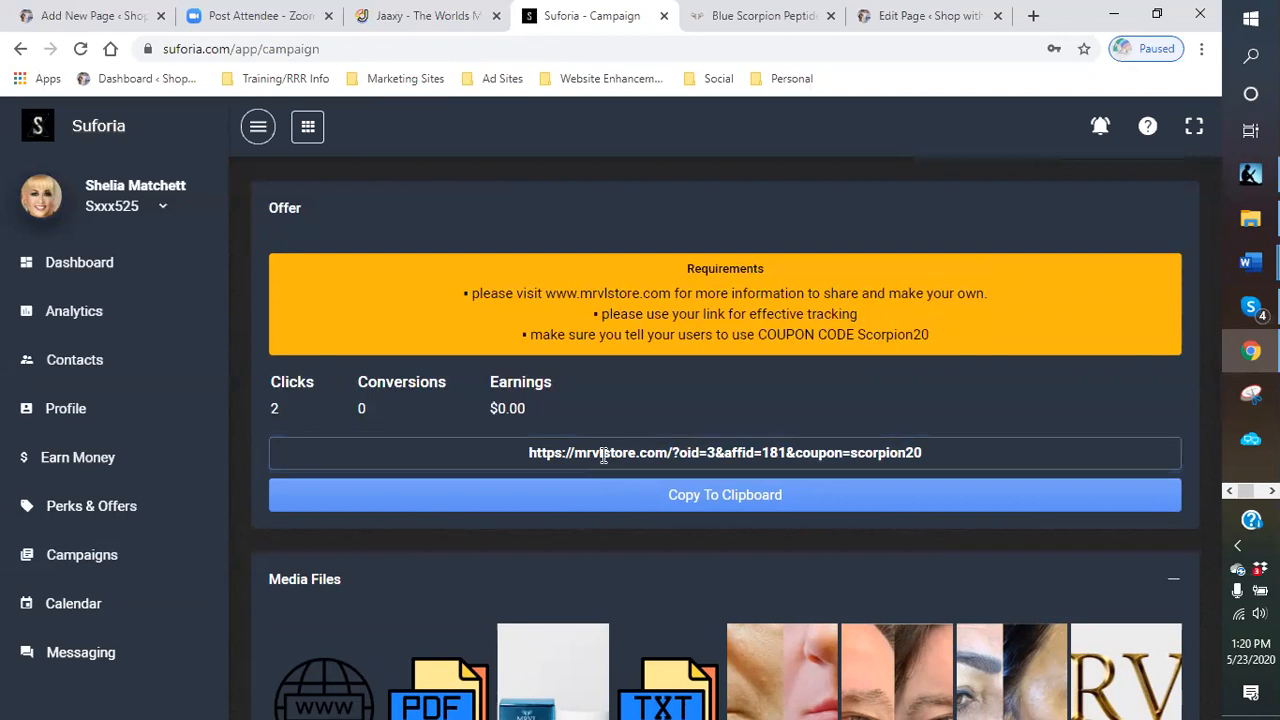
pyautogui.moveTo(522, 457); pyautogui.dragTo(924, 461)
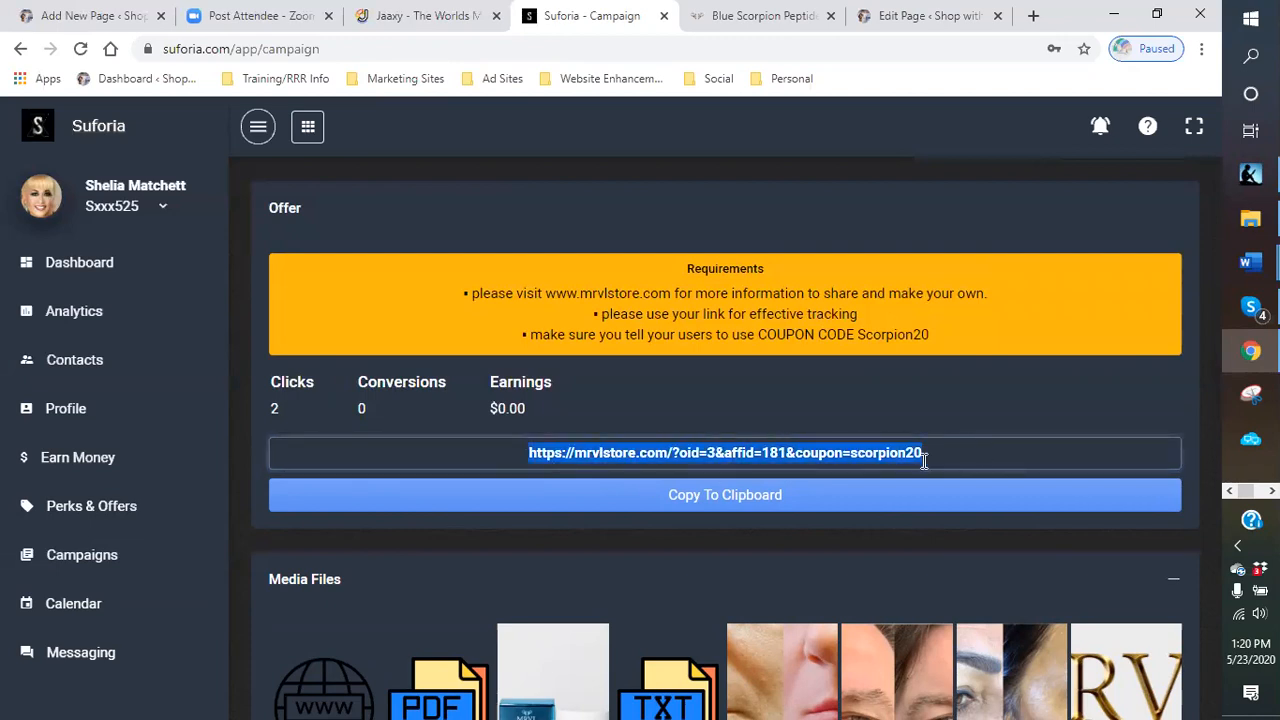
pyautogui.rightClick(906, 453)
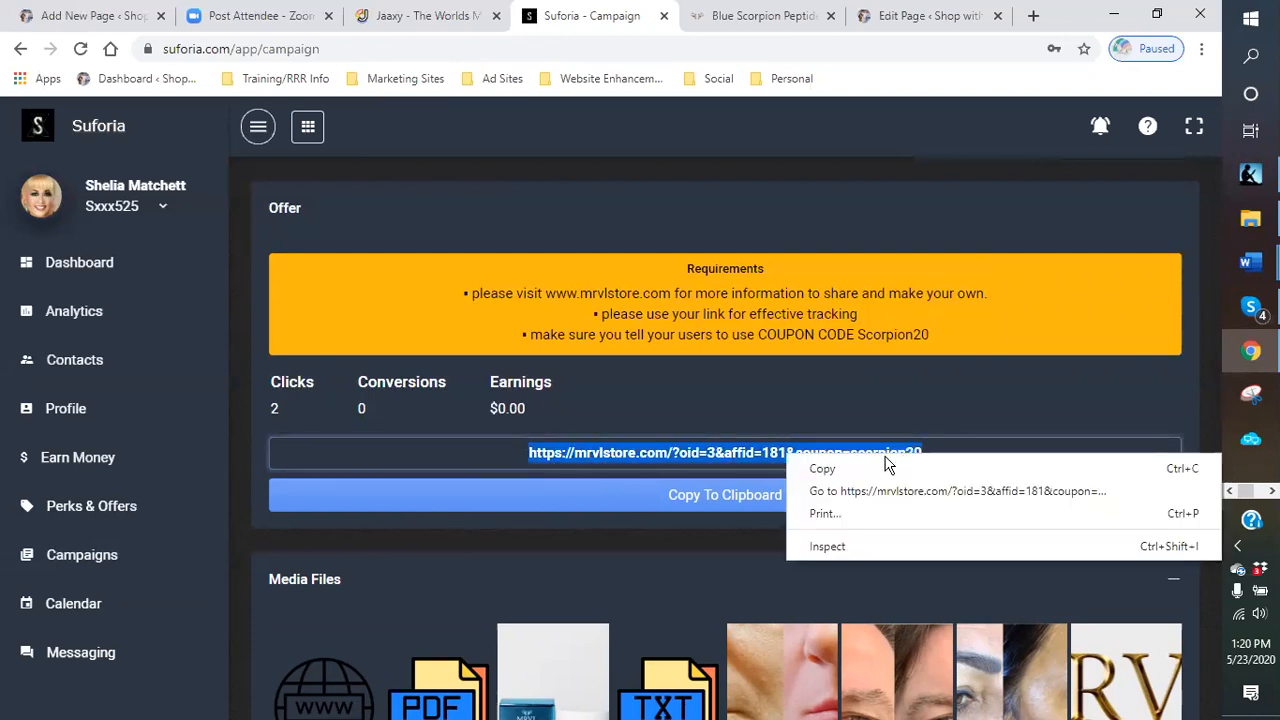
pyautogui.click(828, 492)
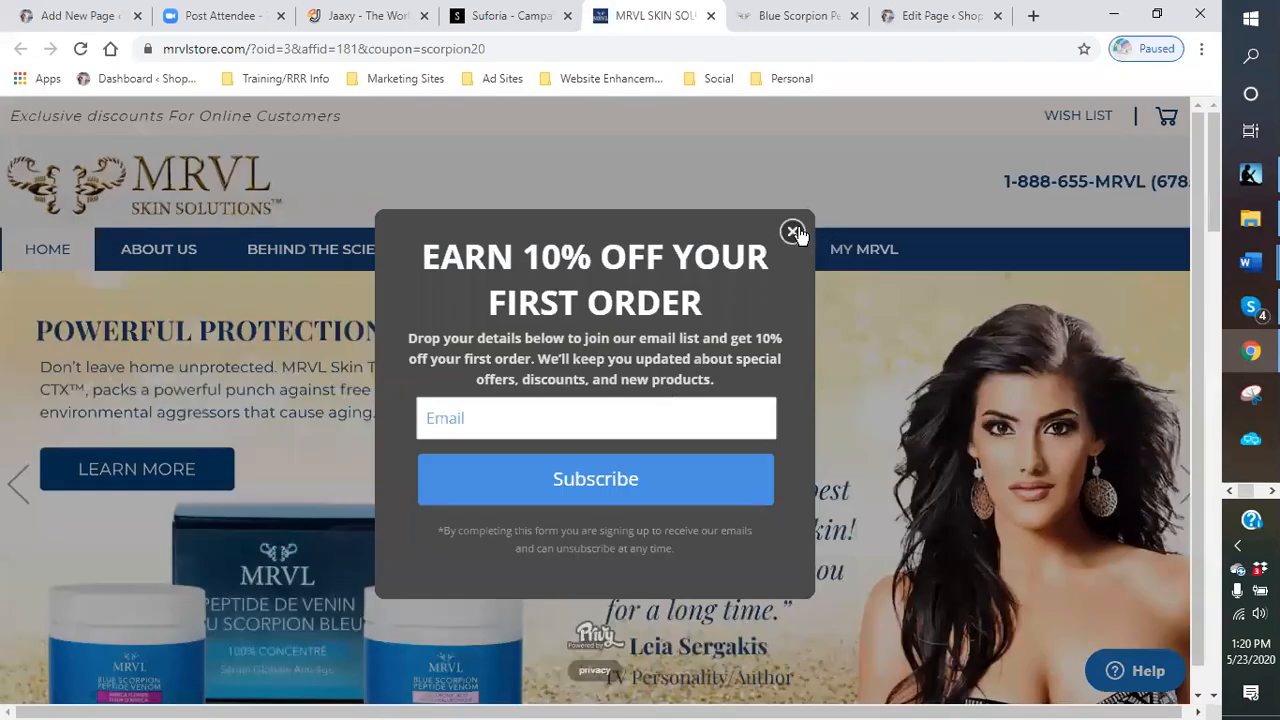
pyautogui.click(792, 232)
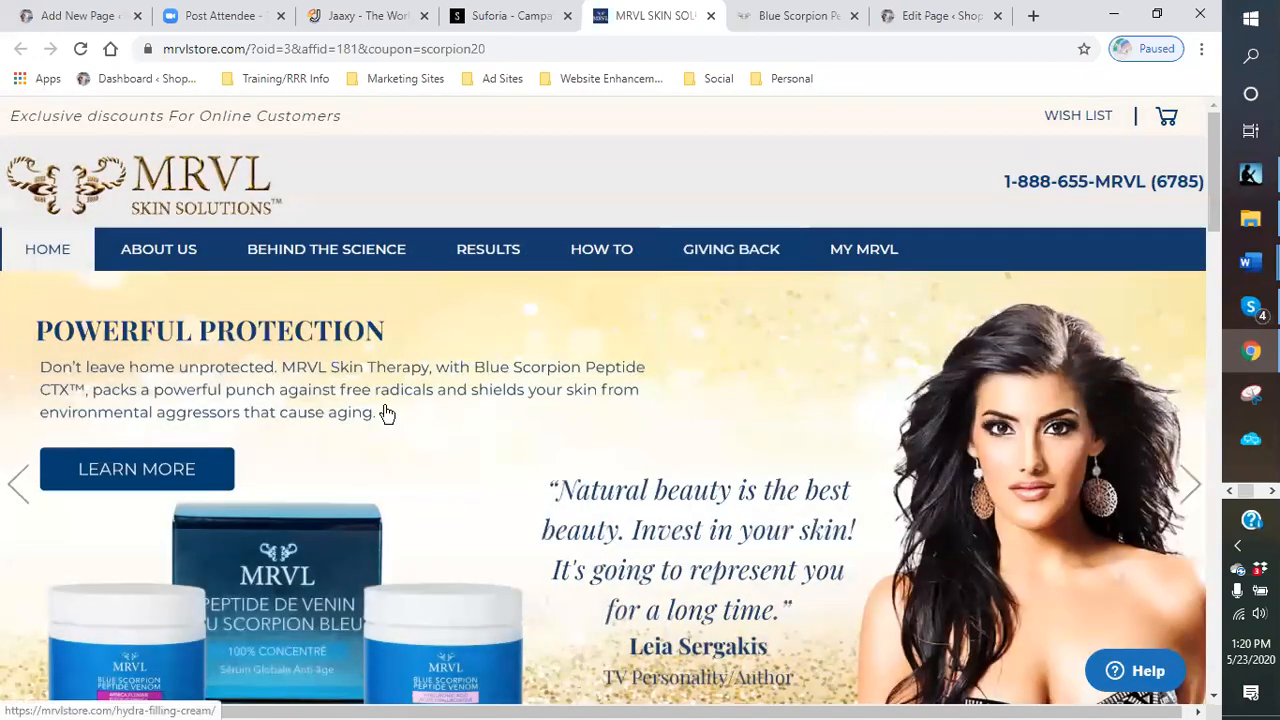
# - Open the Hydra Filling Cream product page and copy its name, price and description
pyautogui.scroll(-1, 420, 440)
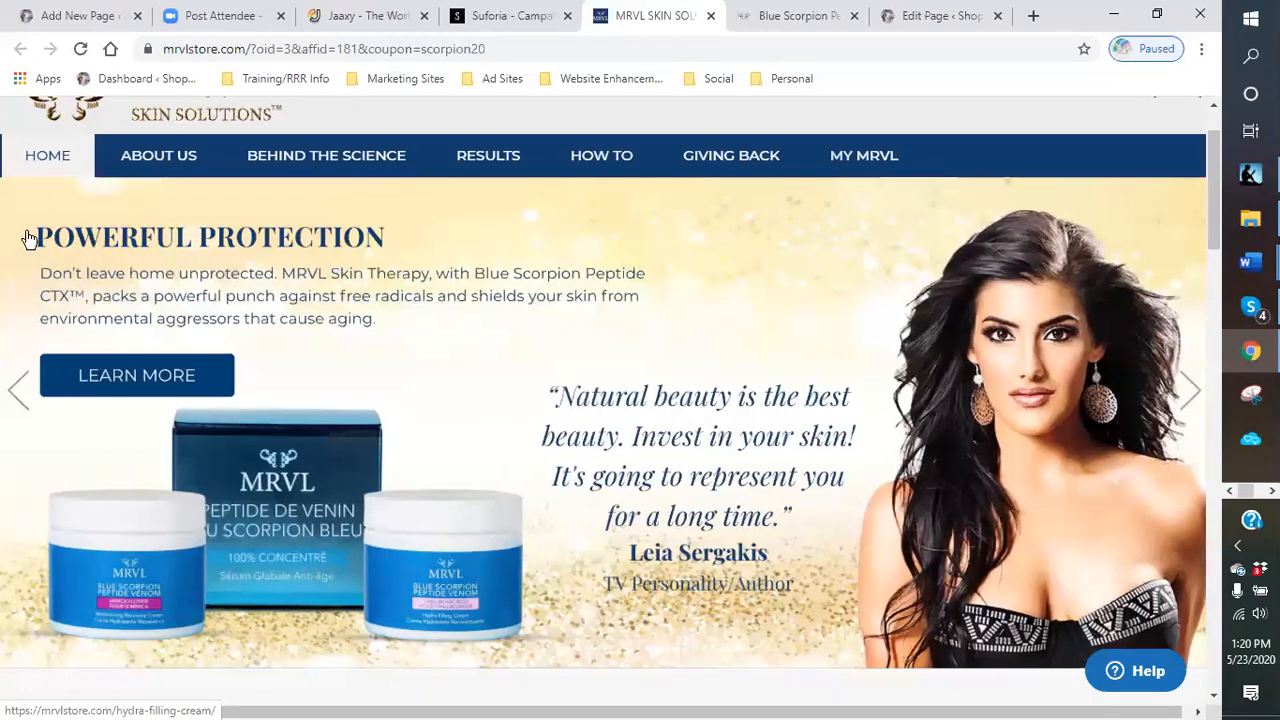
pyautogui.click(400, 320)
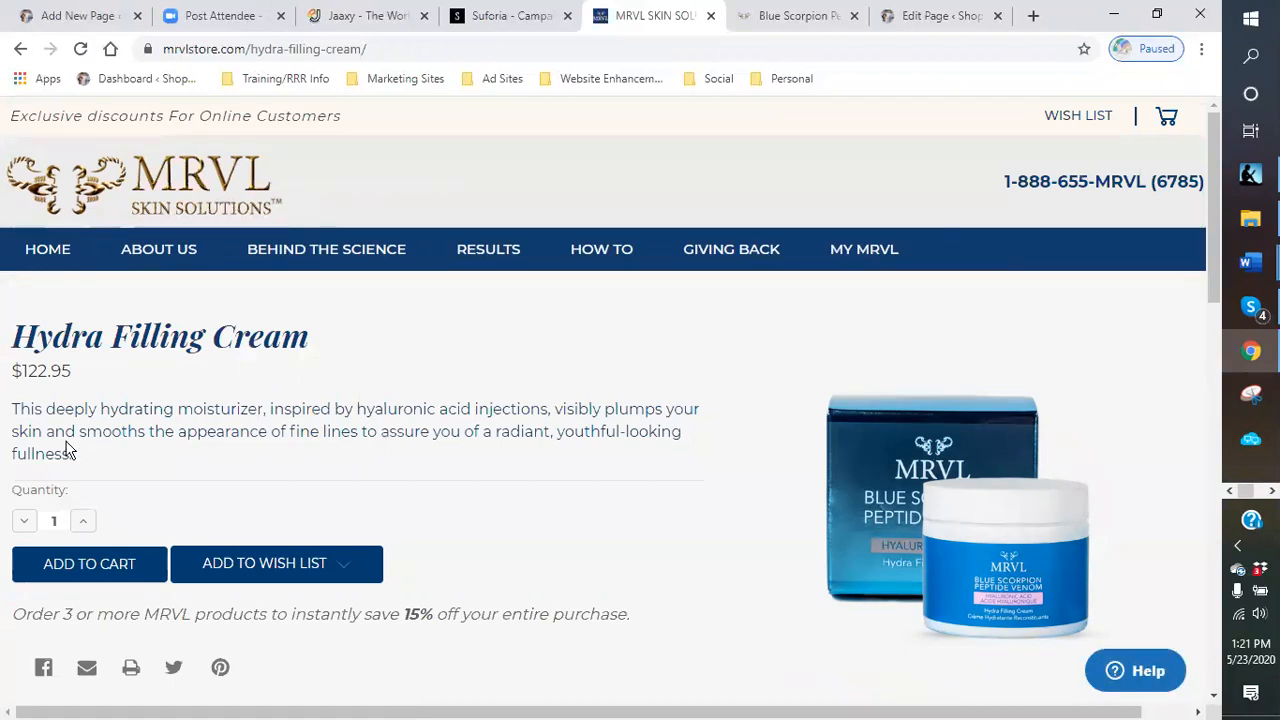
pyautogui.moveTo(72, 455); pyautogui.dragTo(17, 402)
pyautogui.moveTo(100, 466); pyautogui.dragTo(14, 345)
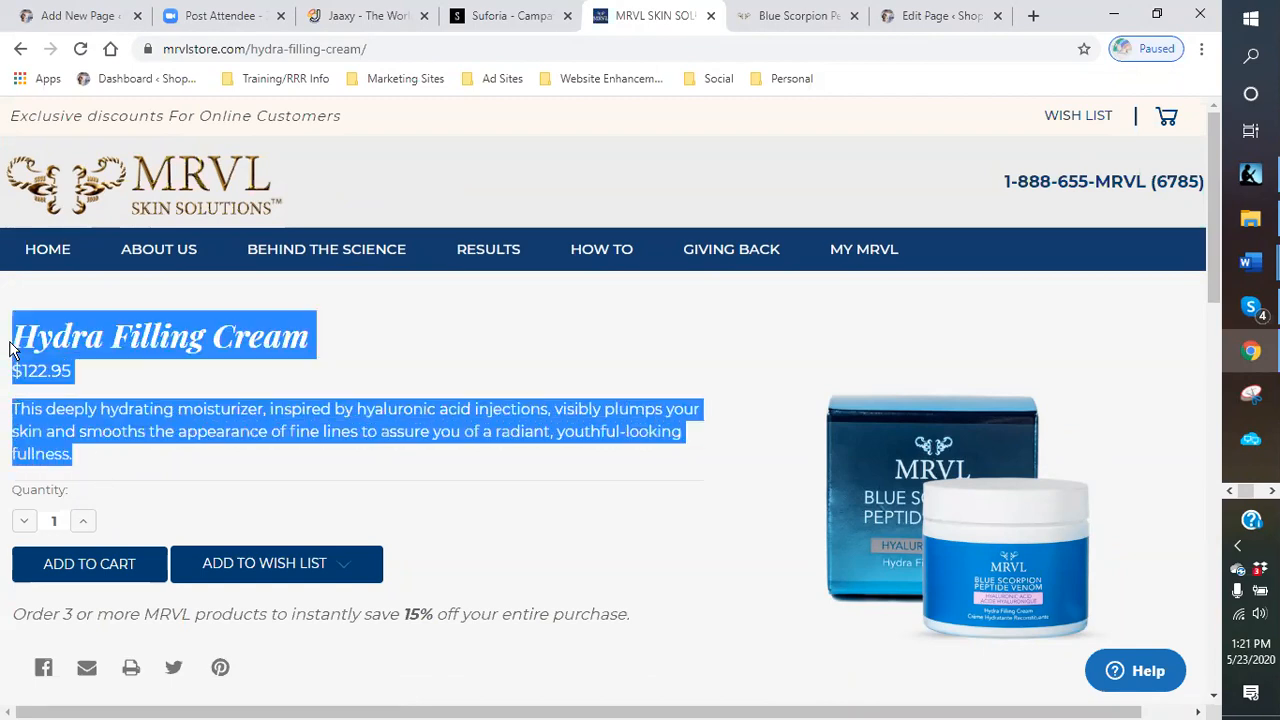
pyautogui.rightClick(47, 393)
pyautogui.click(85, 410)
# - Paste the Hydra Filling Cream text below the formulas paragraph, removing the price and splitting the name from the description
pyautogui.click(60, 18)
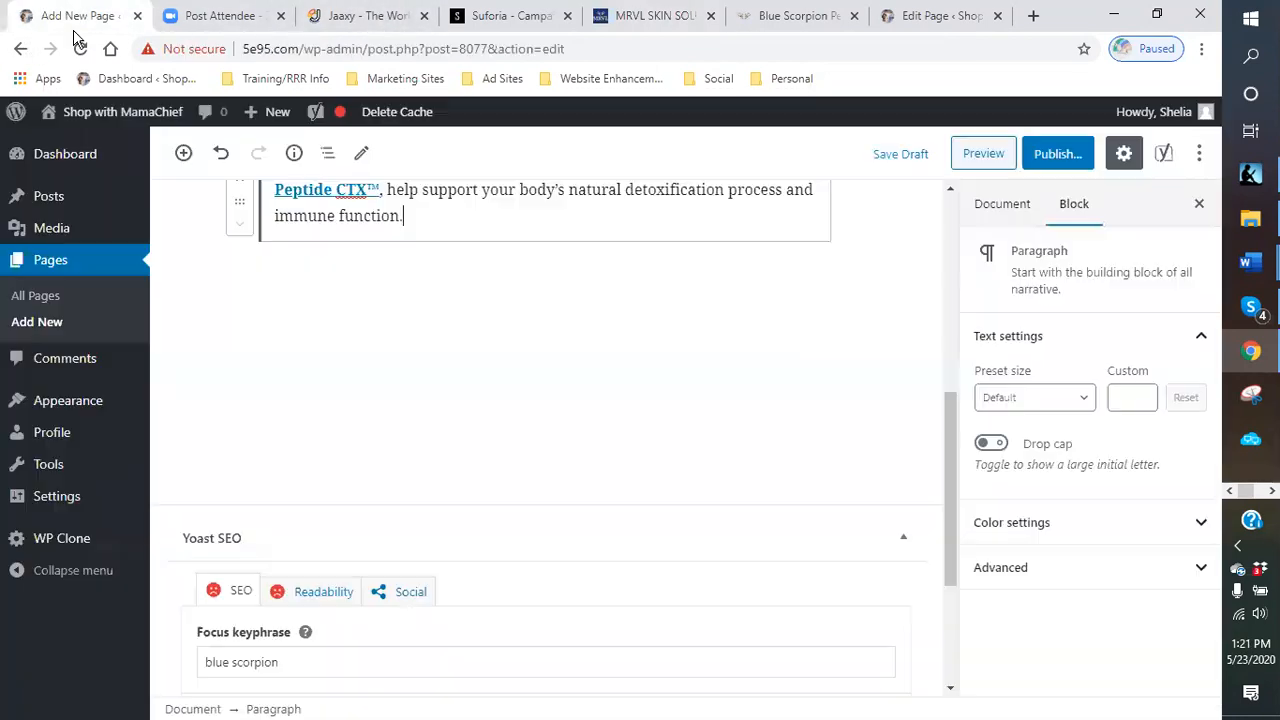
pyautogui.scroll(3, 450, 295)
pyautogui.scroll(-2, 457, 468)
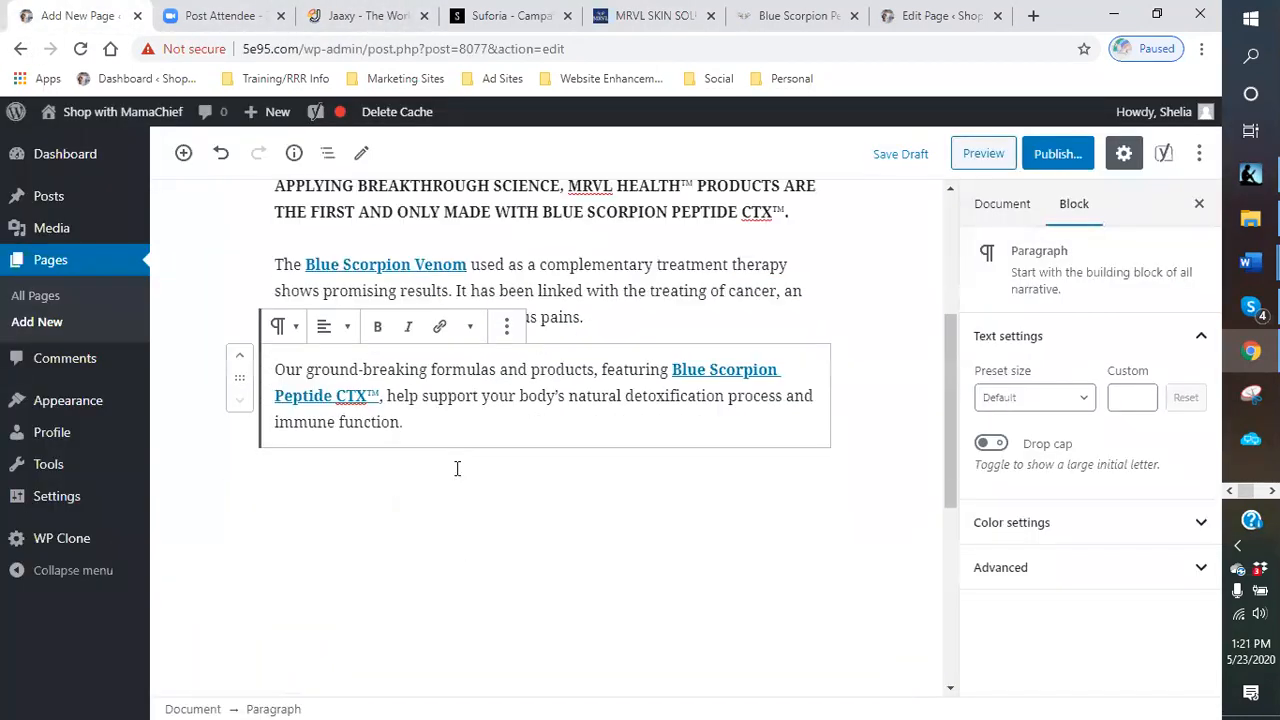
pyautogui.press('Return')
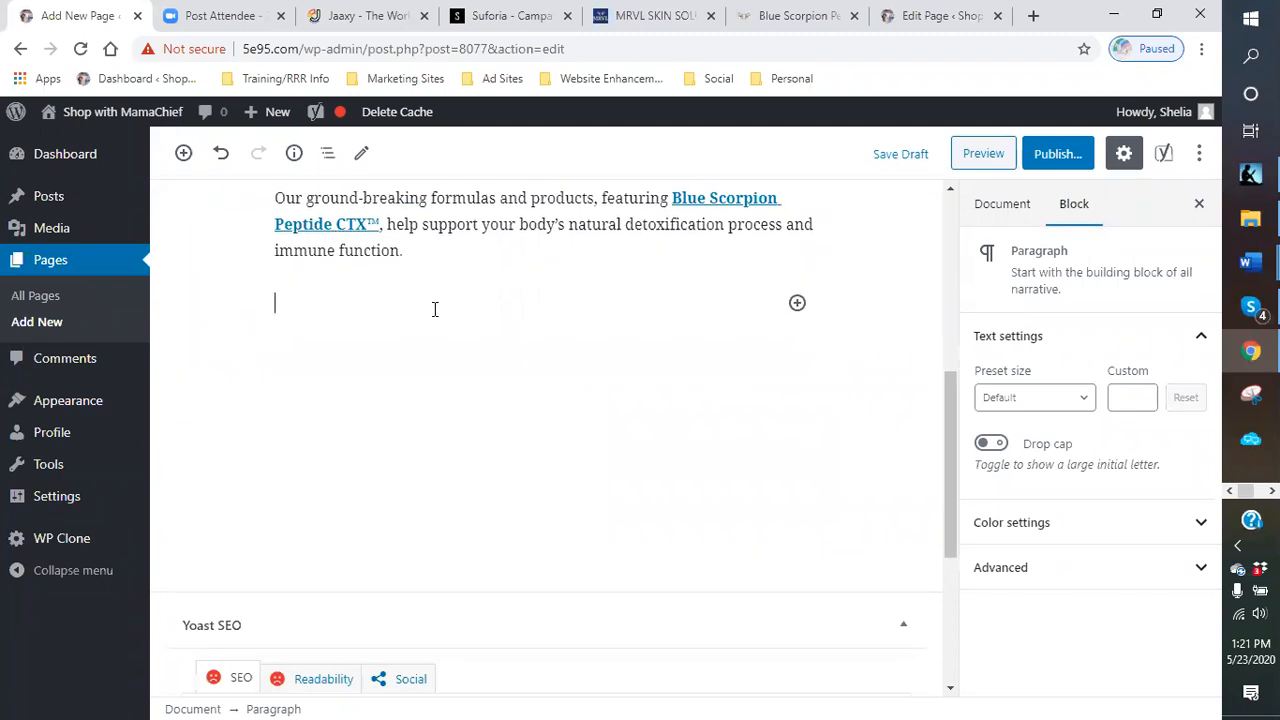
pyautogui.rightClick(355, 320)
pyautogui.click(400, 463)
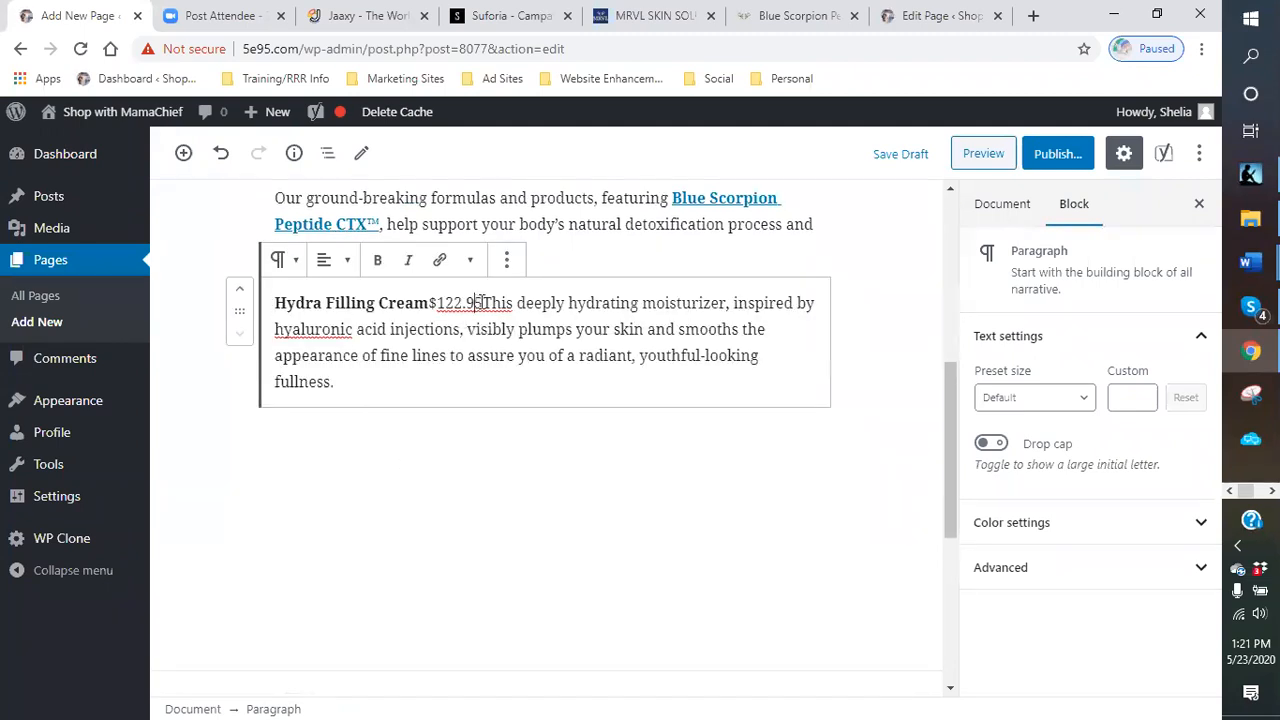
pyautogui.press('BackSpace')
pyautogui.press('BackSpace')
pyautogui.press('BackSpace')
pyautogui.press('BackSpace')
pyautogui.press('BackSpace')
pyautogui.press('BackSpace')
pyautogui.press('BackSpace')
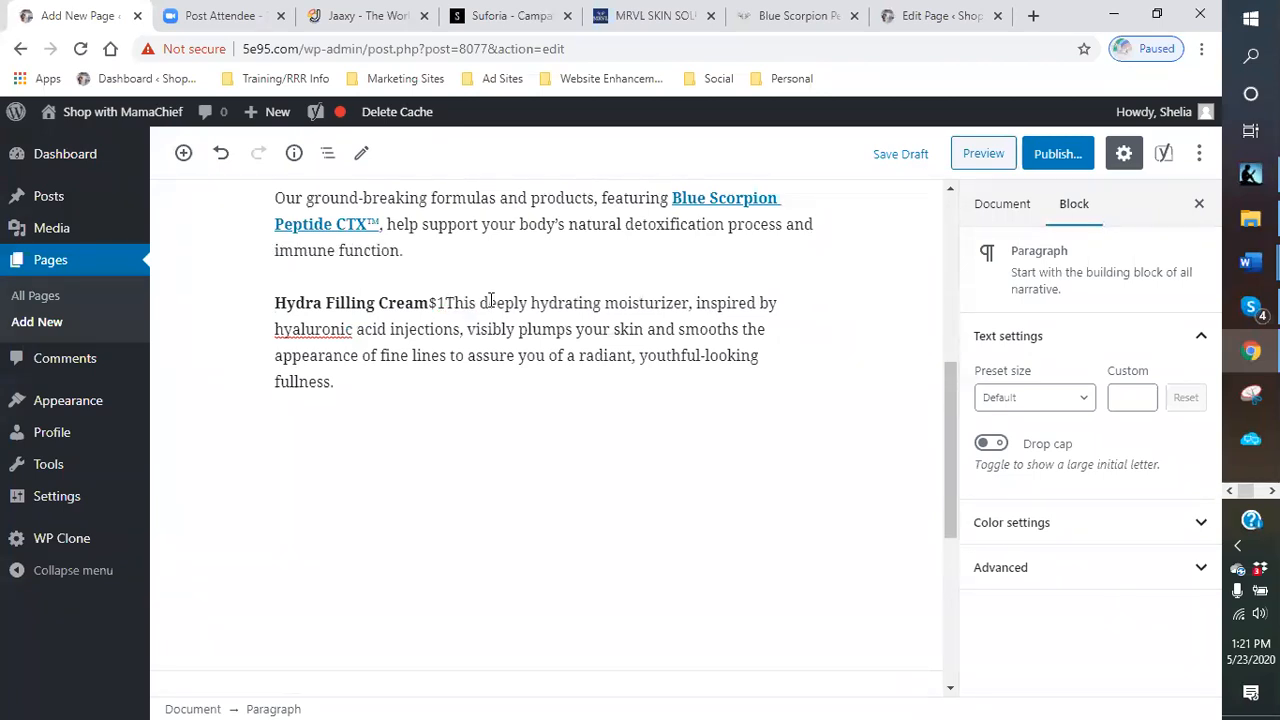
pyautogui.press('Return')
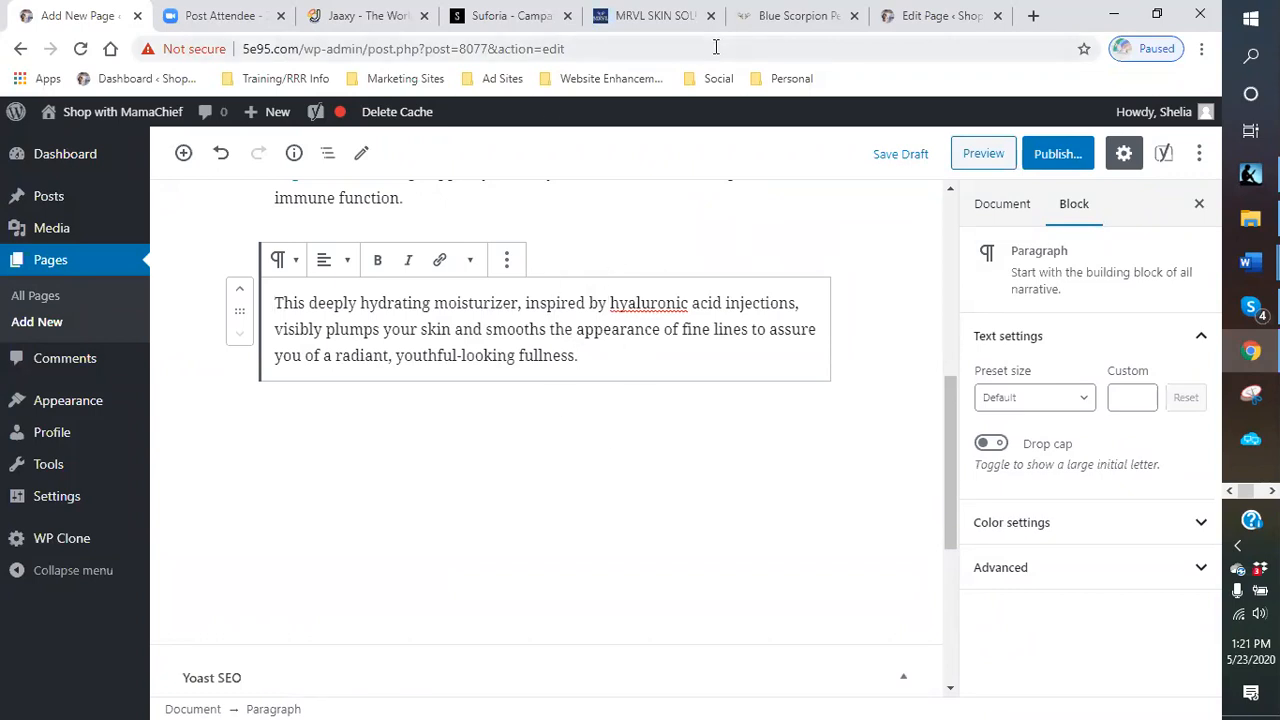
# - Go to the store's home page and copy the Absolute Wrinkle Correction Cream name and description under Featured Products
pyautogui.click(662, 16)
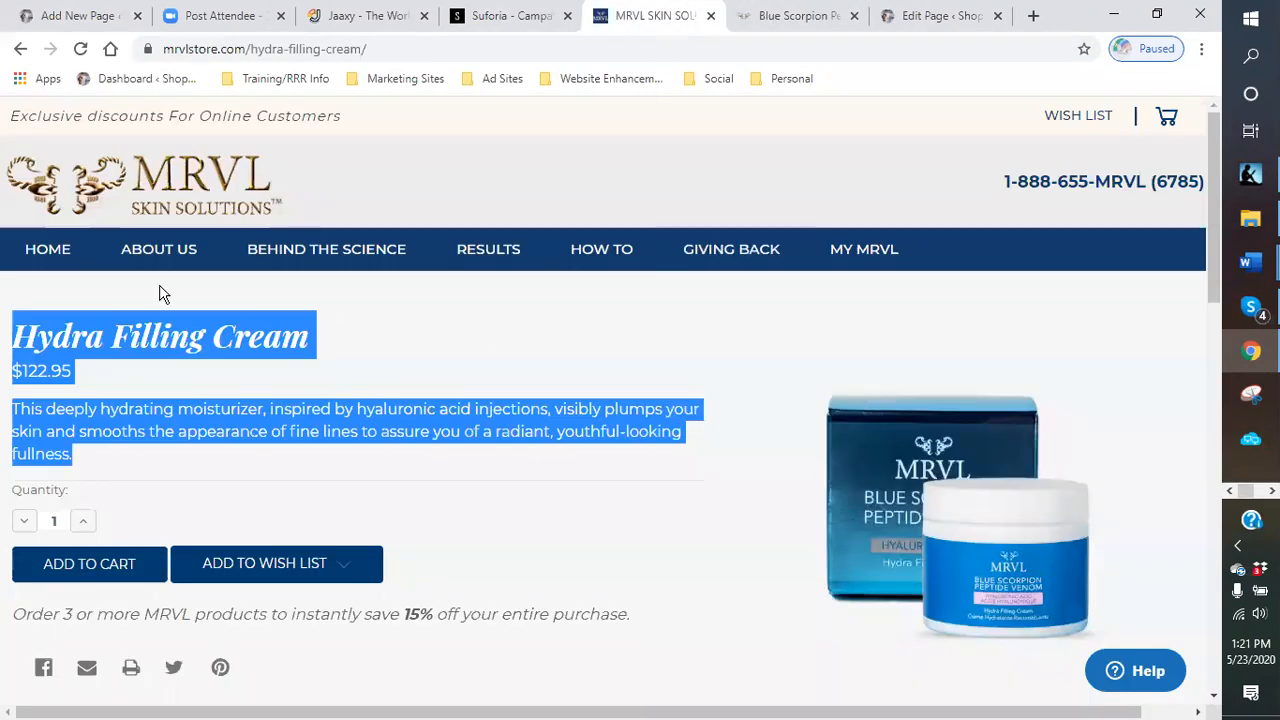
pyautogui.moveTo(163, 246)
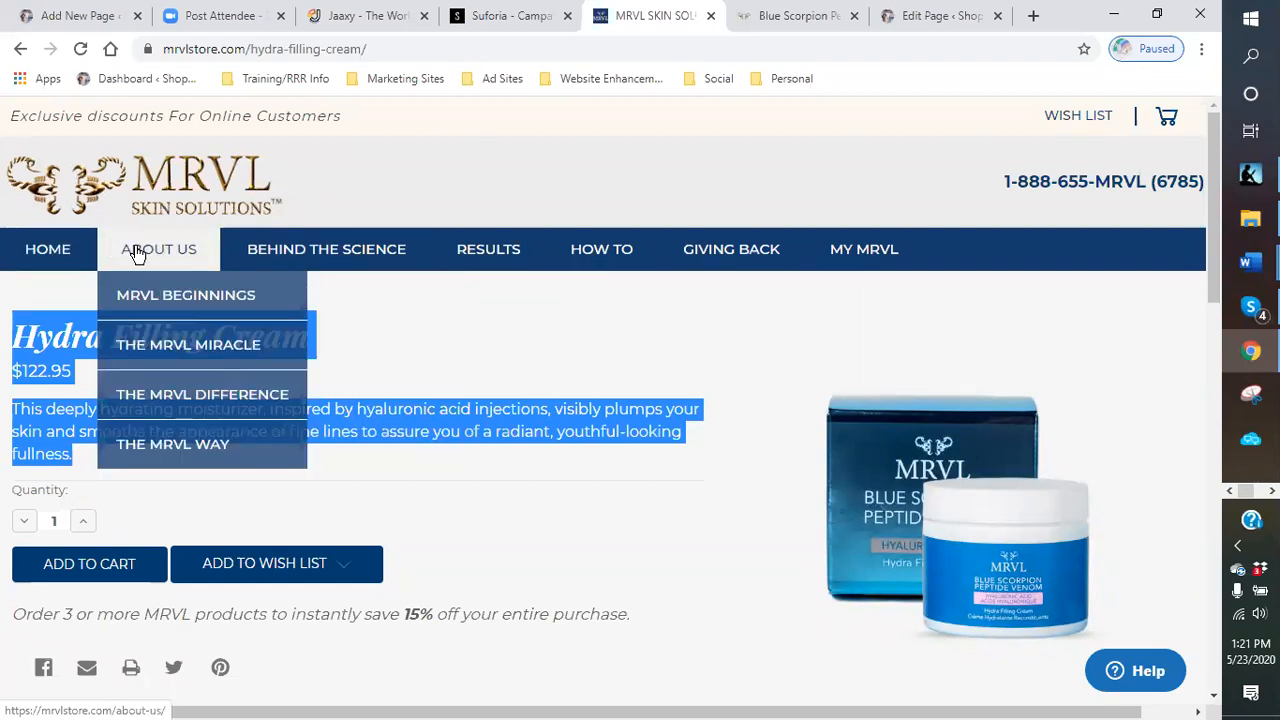
pyautogui.click(58, 253)
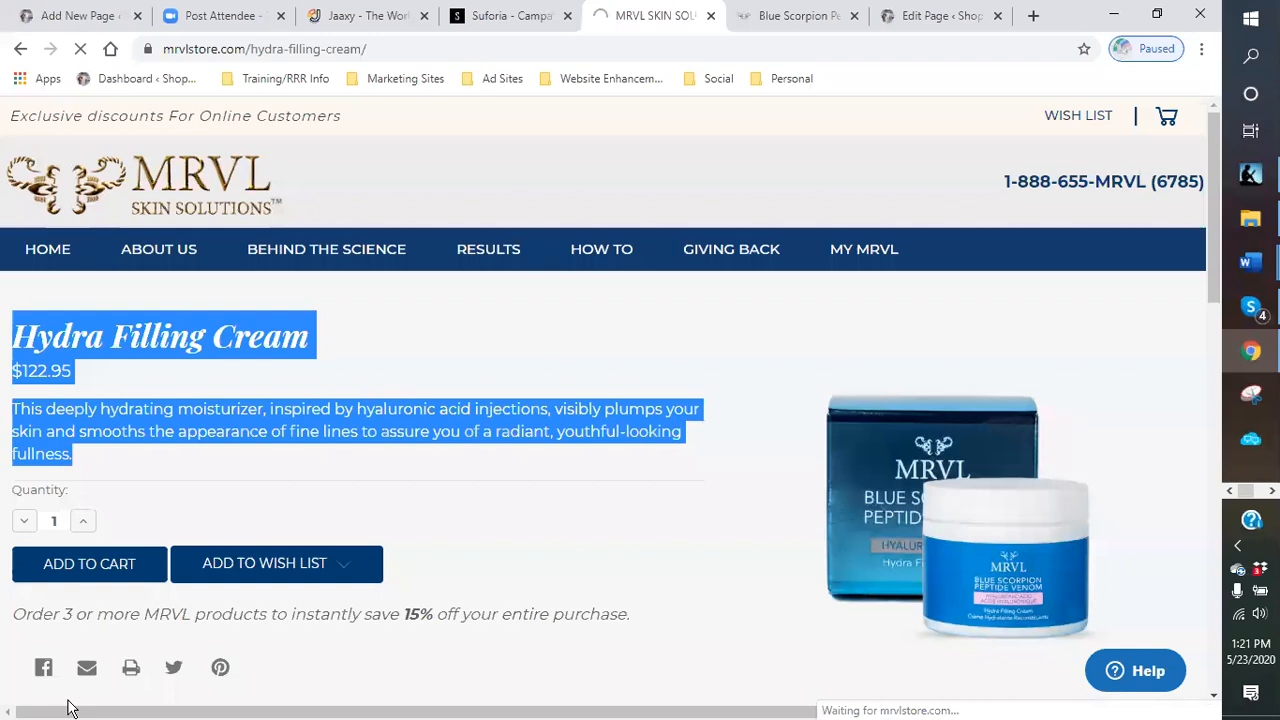
pyautogui.scroll(-2, 734, 371)
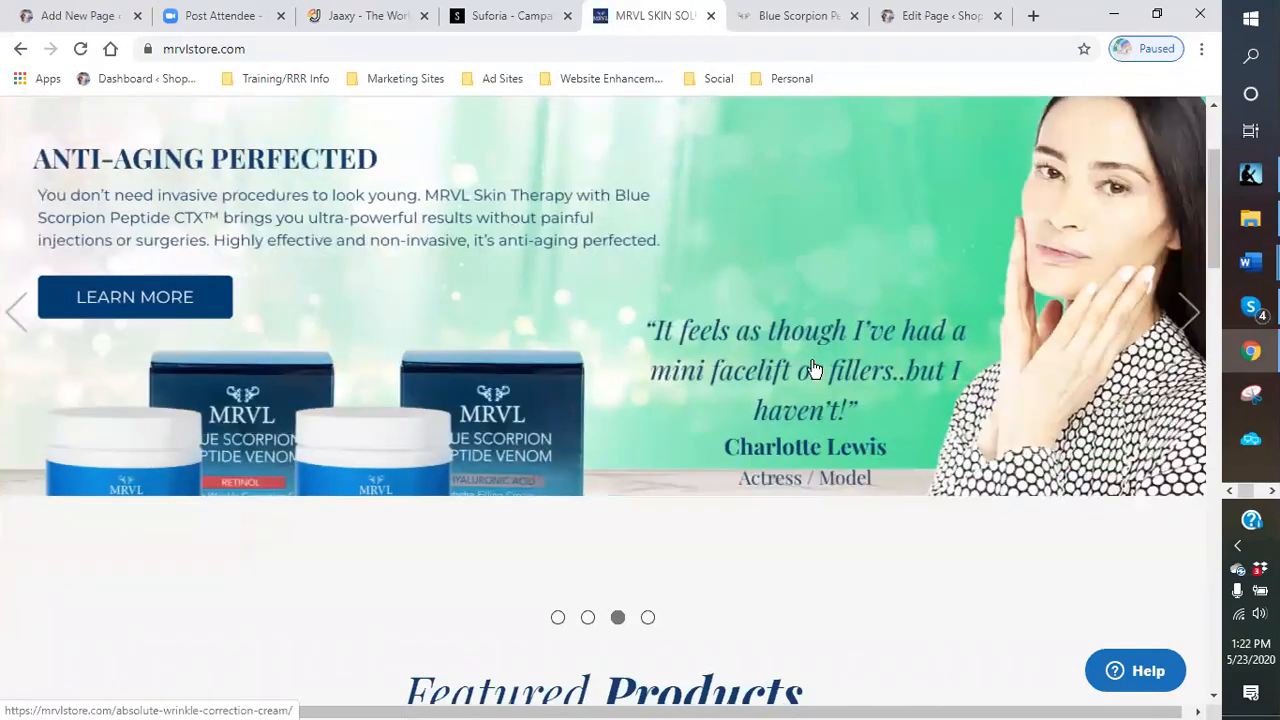
pyautogui.scroll(-5, 744, 308)
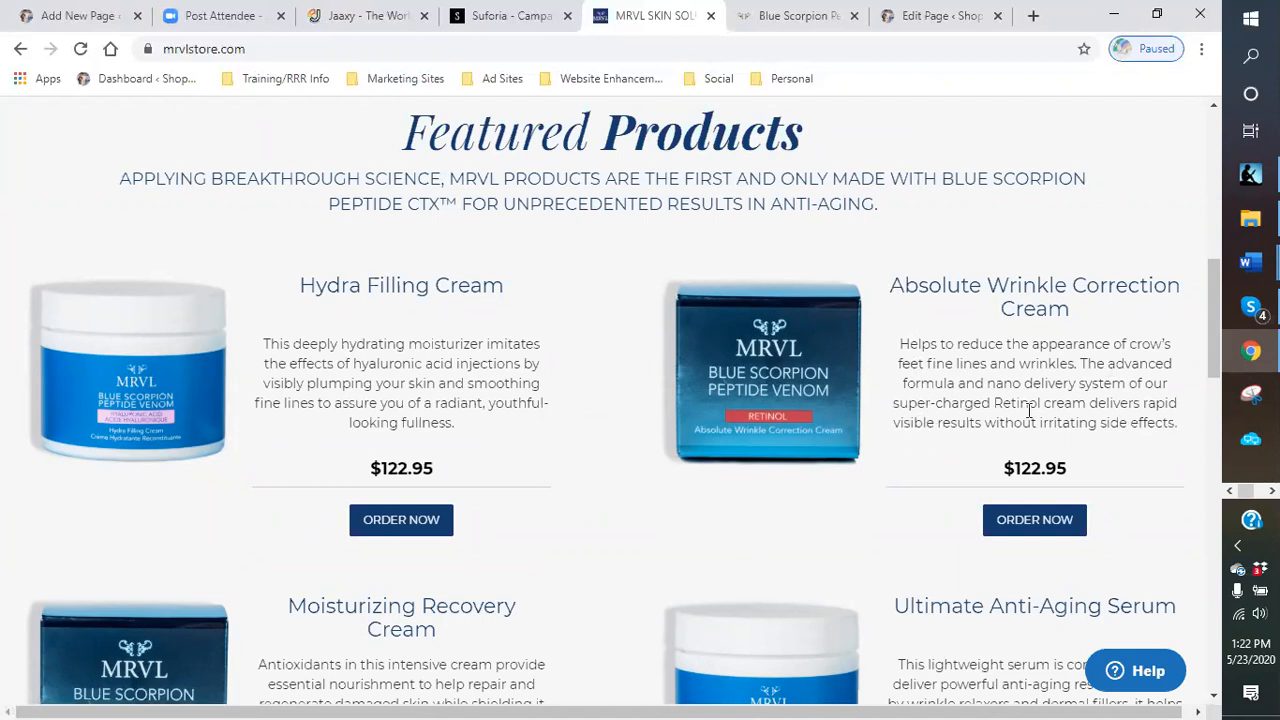
pyautogui.moveTo(889, 285); pyautogui.dragTo(1185, 438)
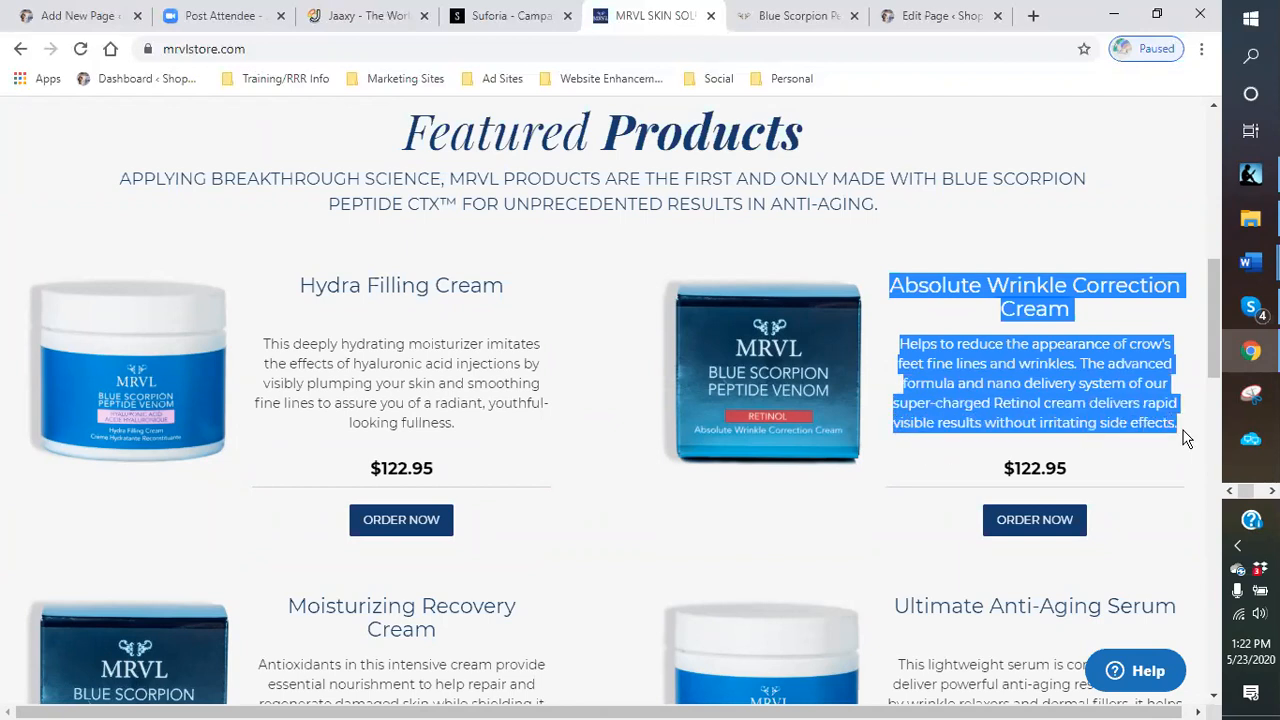
pyautogui.rightClick(1142, 405)
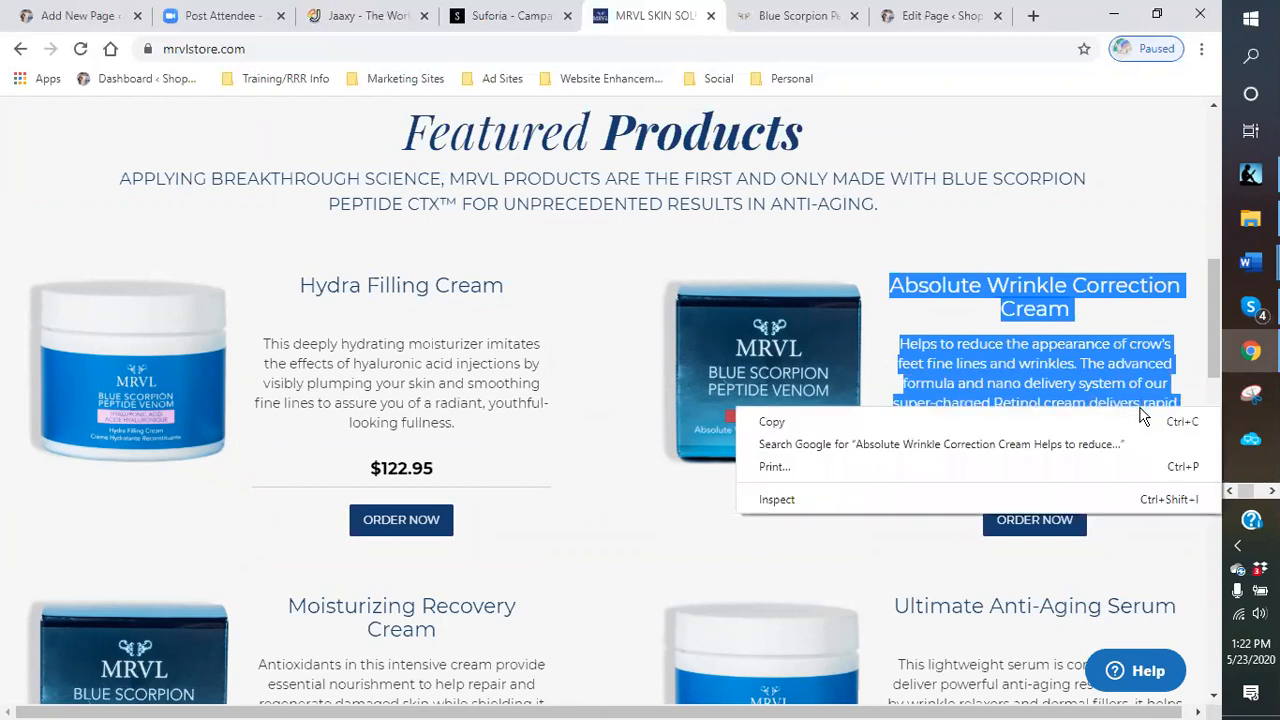
pyautogui.click(771, 421)
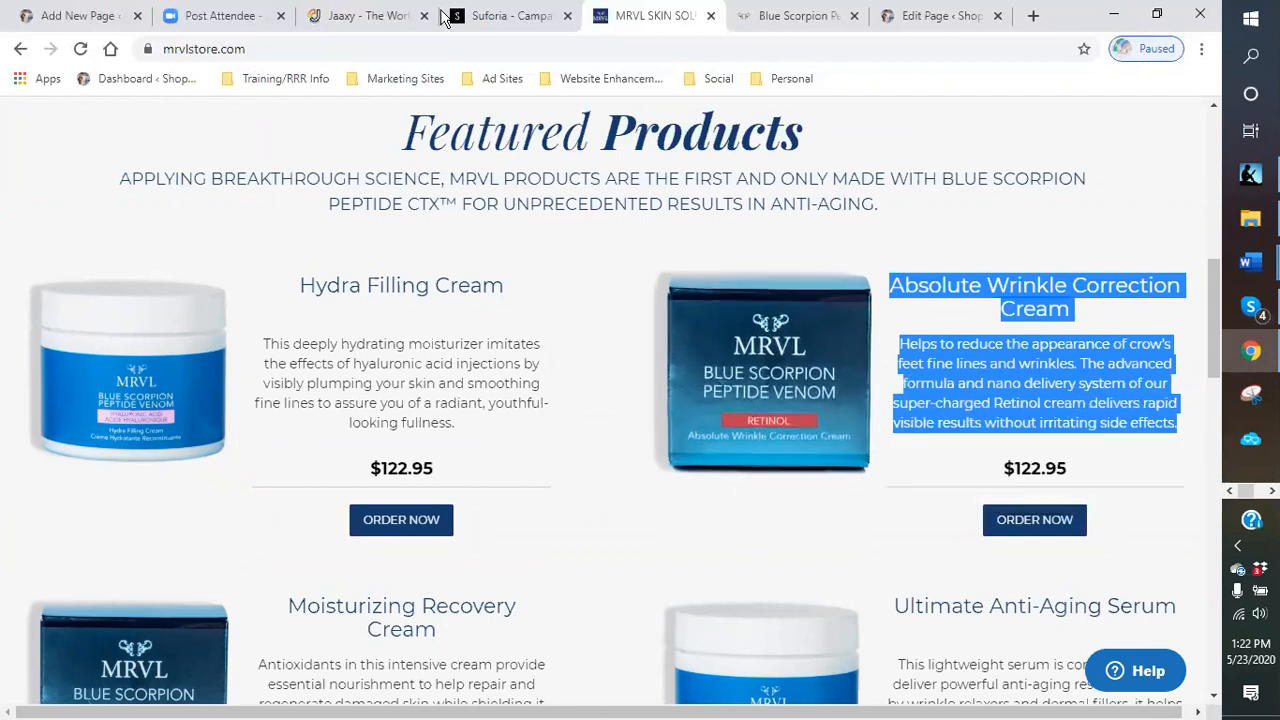
# - Paste the Absolute Wrinkle Correction Cream text as a new block below the Hydra description and split the name from the description
pyautogui.click(88, 15)
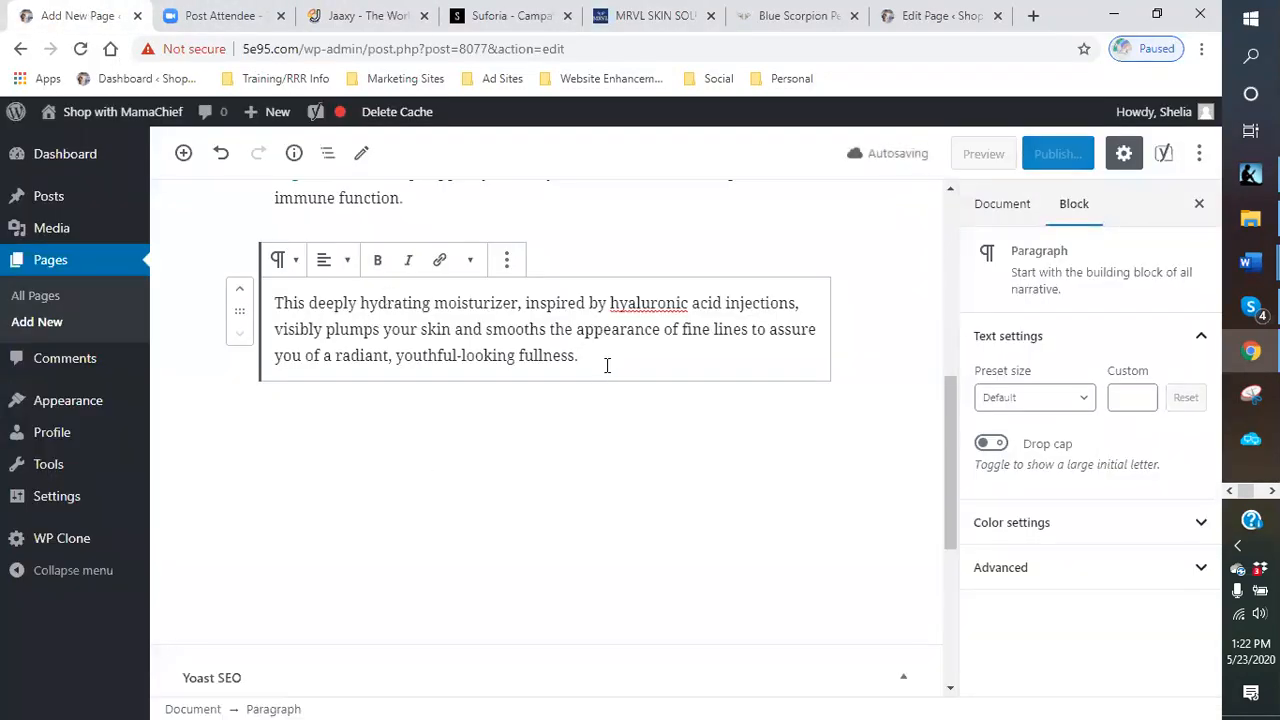
pyautogui.press('Return')
pyautogui.rightClick(333, 371)
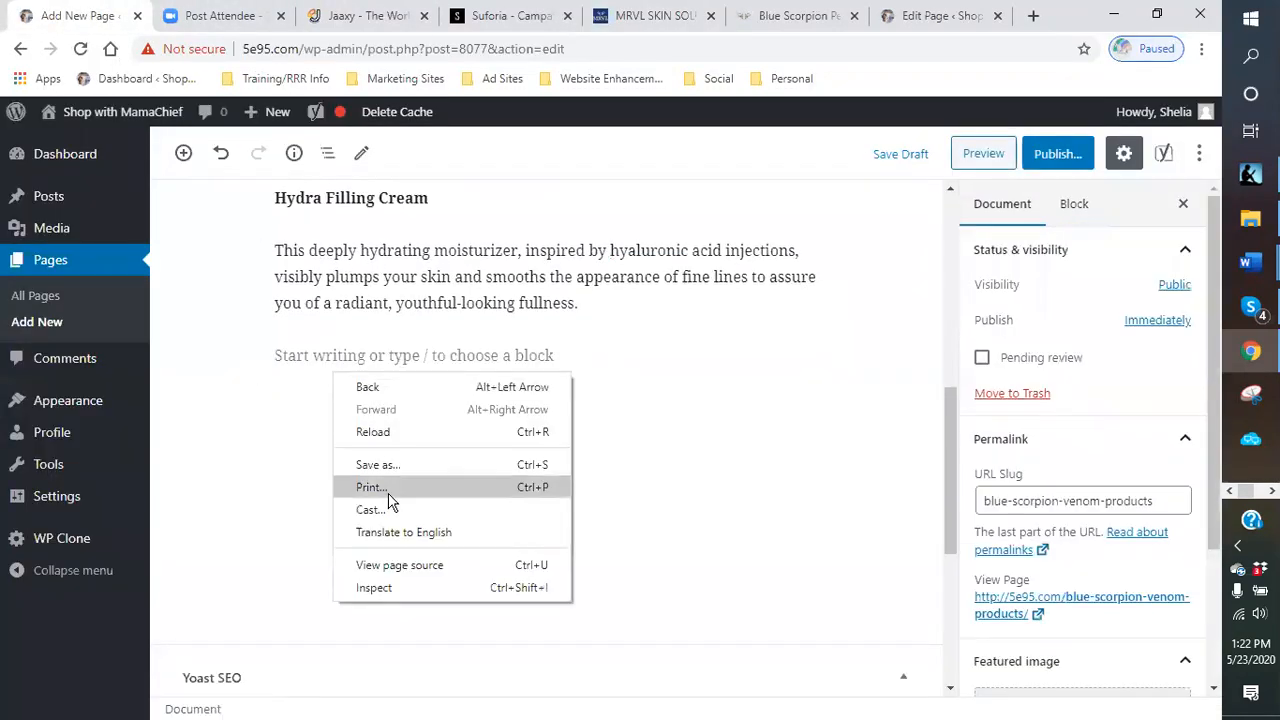
pyautogui.click(289, 363)
pyautogui.rightClick(288, 361)
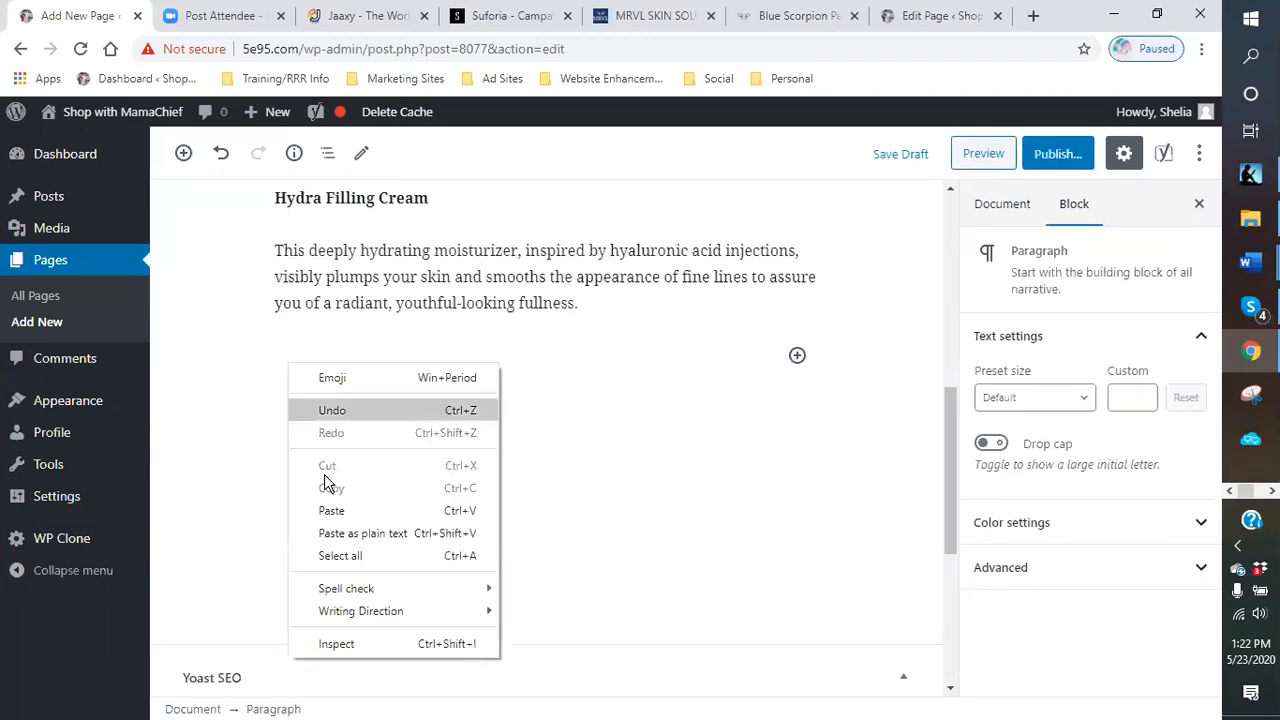
pyautogui.click(331, 509)
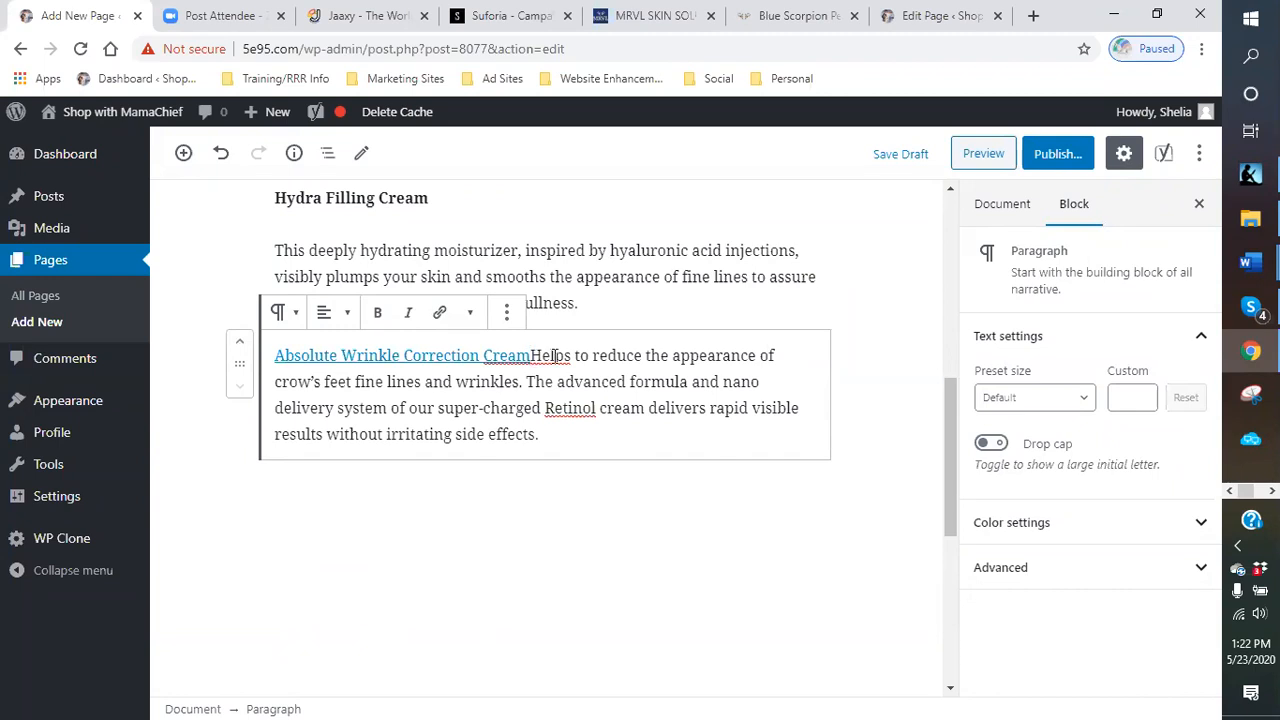
pyautogui.press('Return')
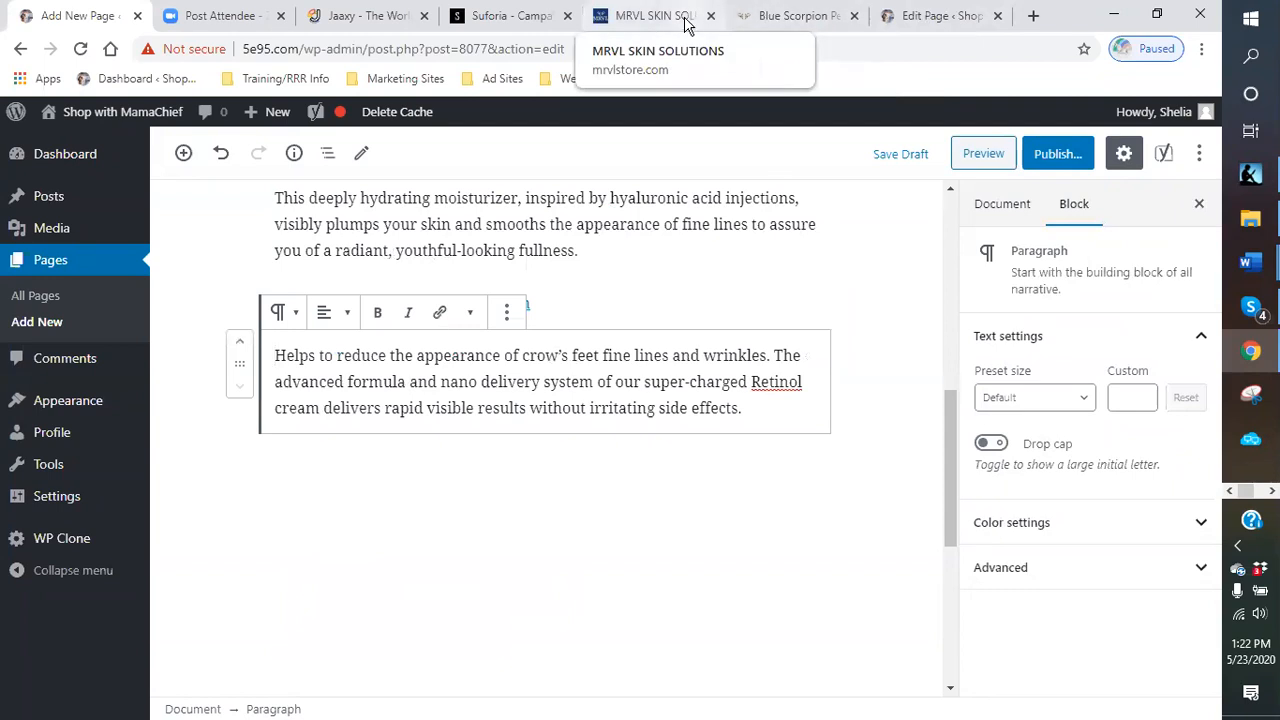
# - Copy the Moisturizing Recovery Cream name and description from the Featured Products section of the store
pyautogui.click(651, 22)
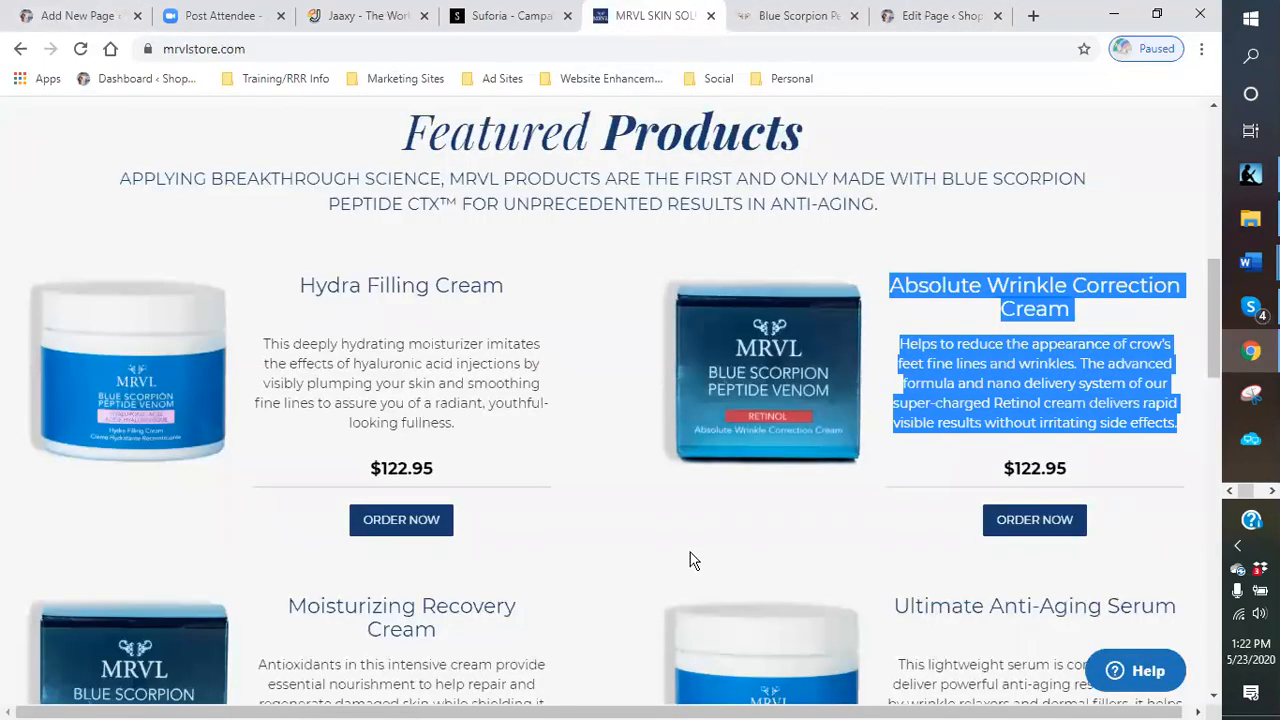
pyautogui.scroll(-3, 660, 545)
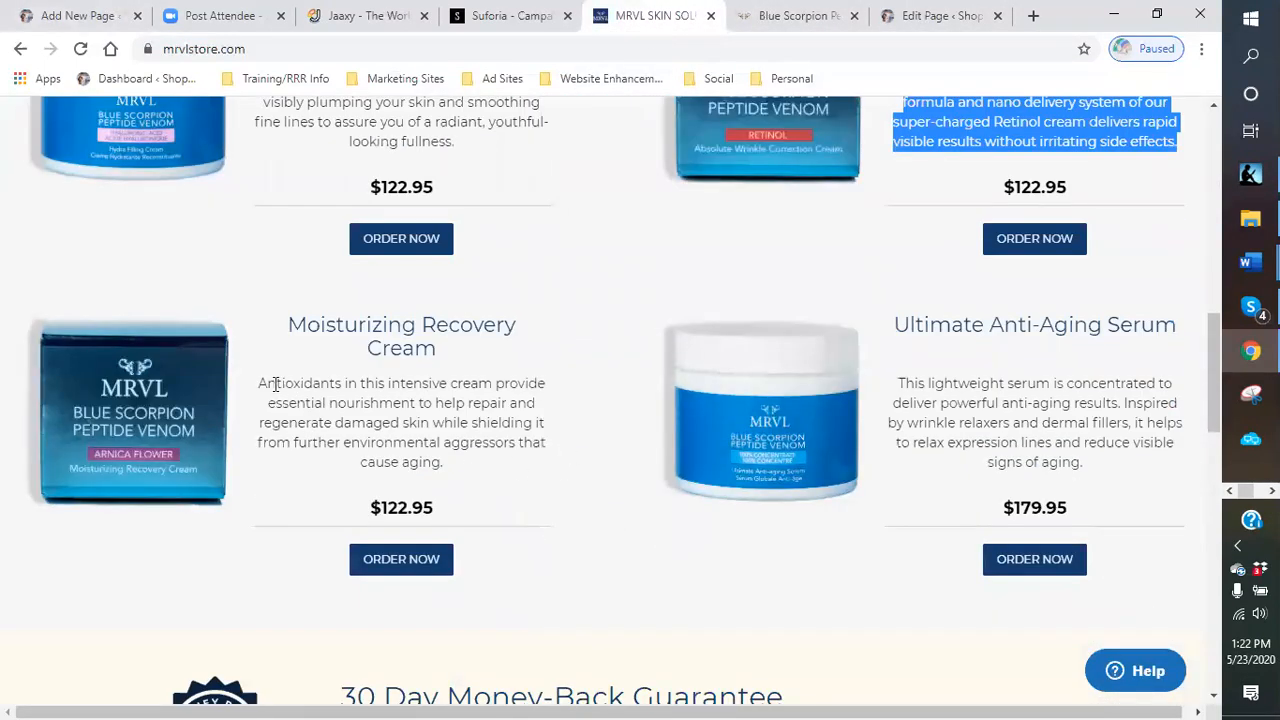
pyautogui.click(453, 472)
pyautogui.moveTo(453, 472); pyautogui.dragTo(270, 403)
pyautogui.click(279, 355)
pyautogui.tripleClick(283, 334)
pyautogui.click(281, 326)
pyautogui.moveTo(296, 425); pyautogui.dragTo(305, 425)
pyautogui.moveTo(448, 466); pyautogui.dragTo(306, 343)
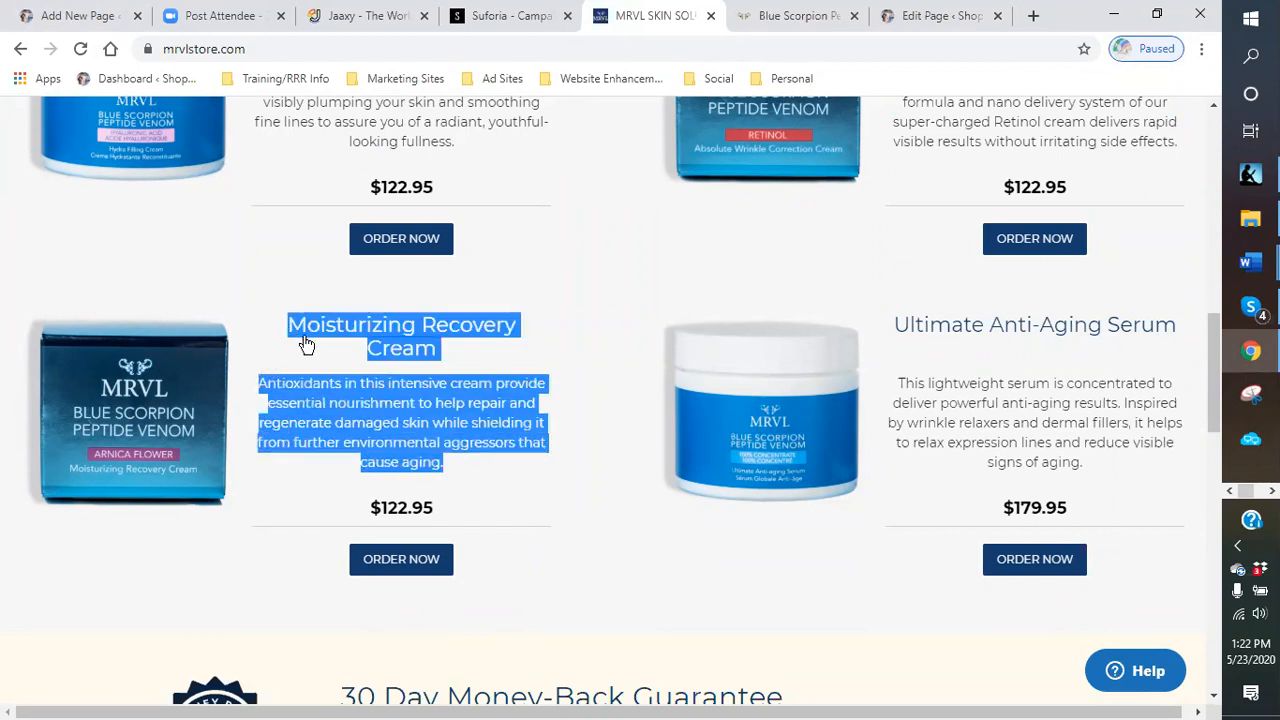
pyautogui.rightClick(386, 356)
pyautogui.click(434, 503)
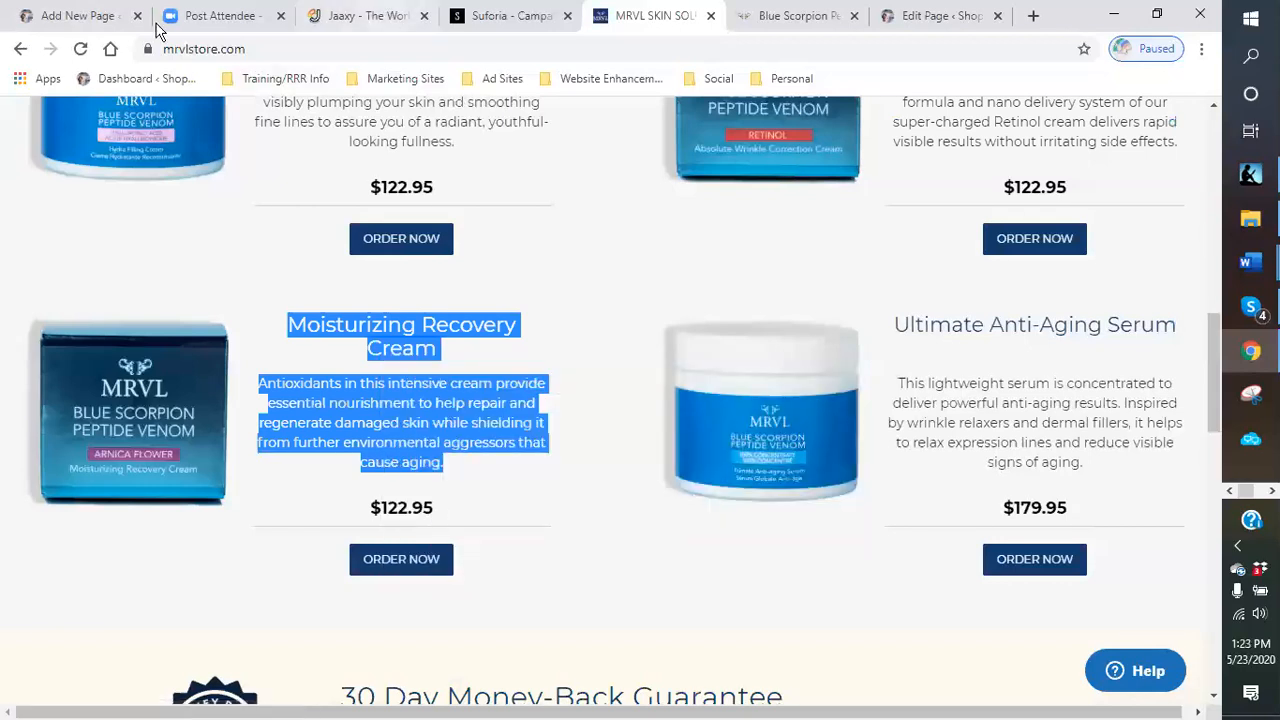
# - Paste the Moisturizing Recovery Cream text as a new block below the Absolute Wrinkle Correction description and split the name from the description
pyautogui.click(66, 20)
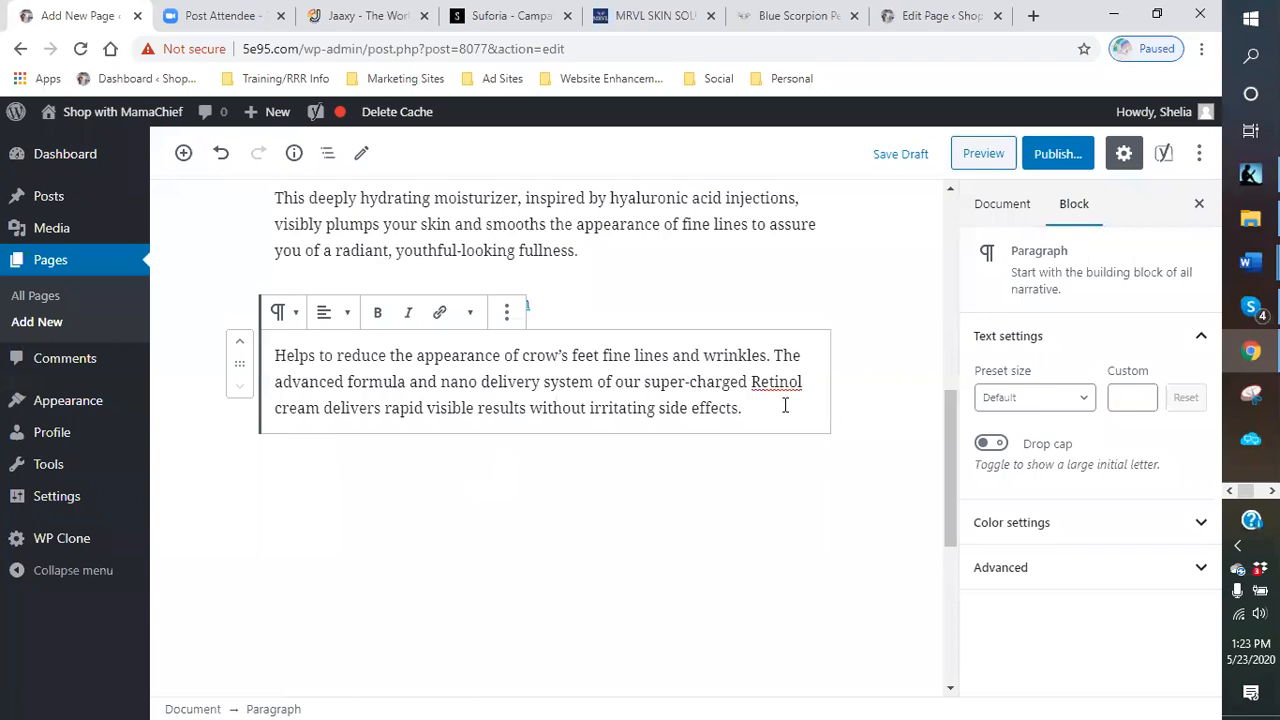
pyautogui.press('Return')
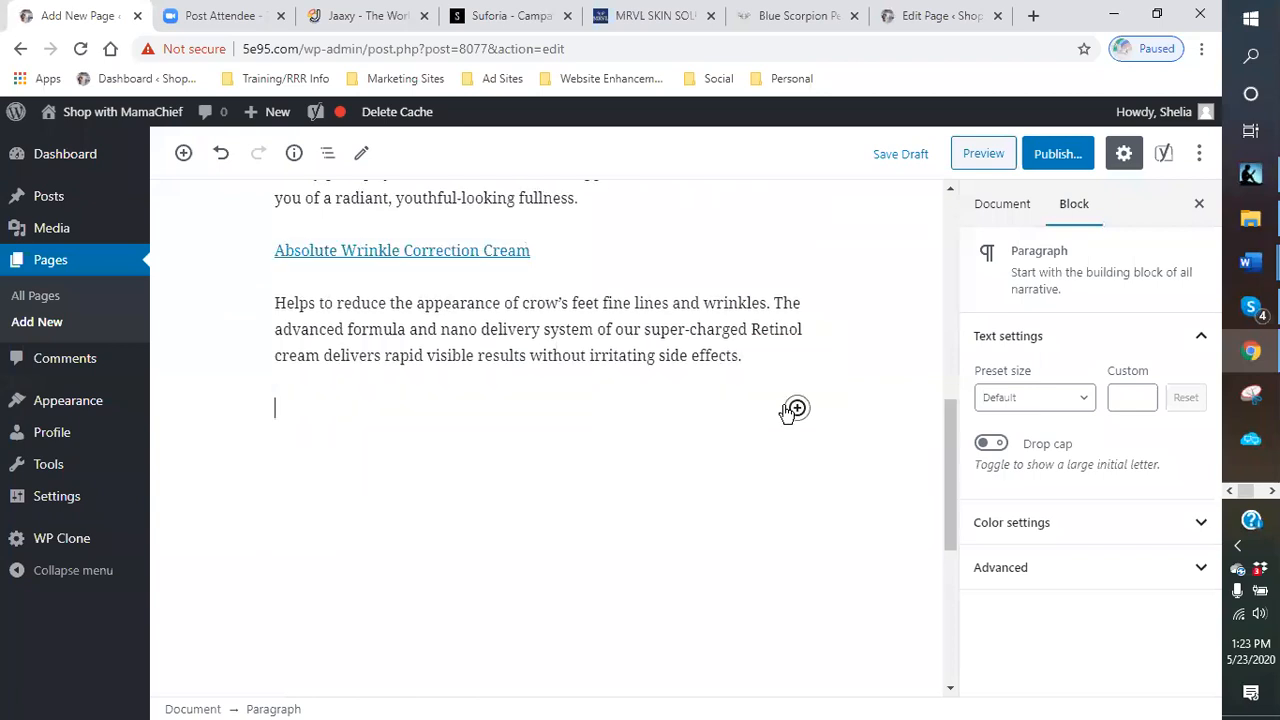
pyautogui.rightClick(286, 425)
pyautogui.click(325, 563)
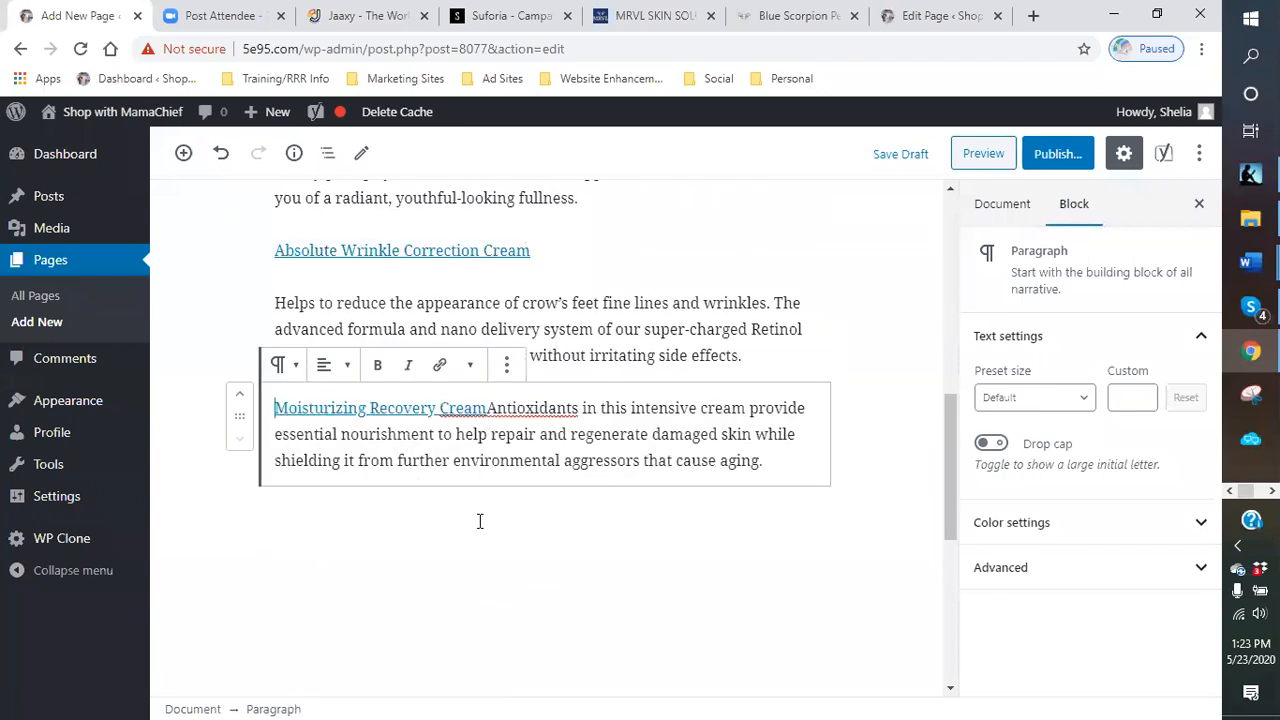
pyautogui.click(489, 407)
pyautogui.press('Return')
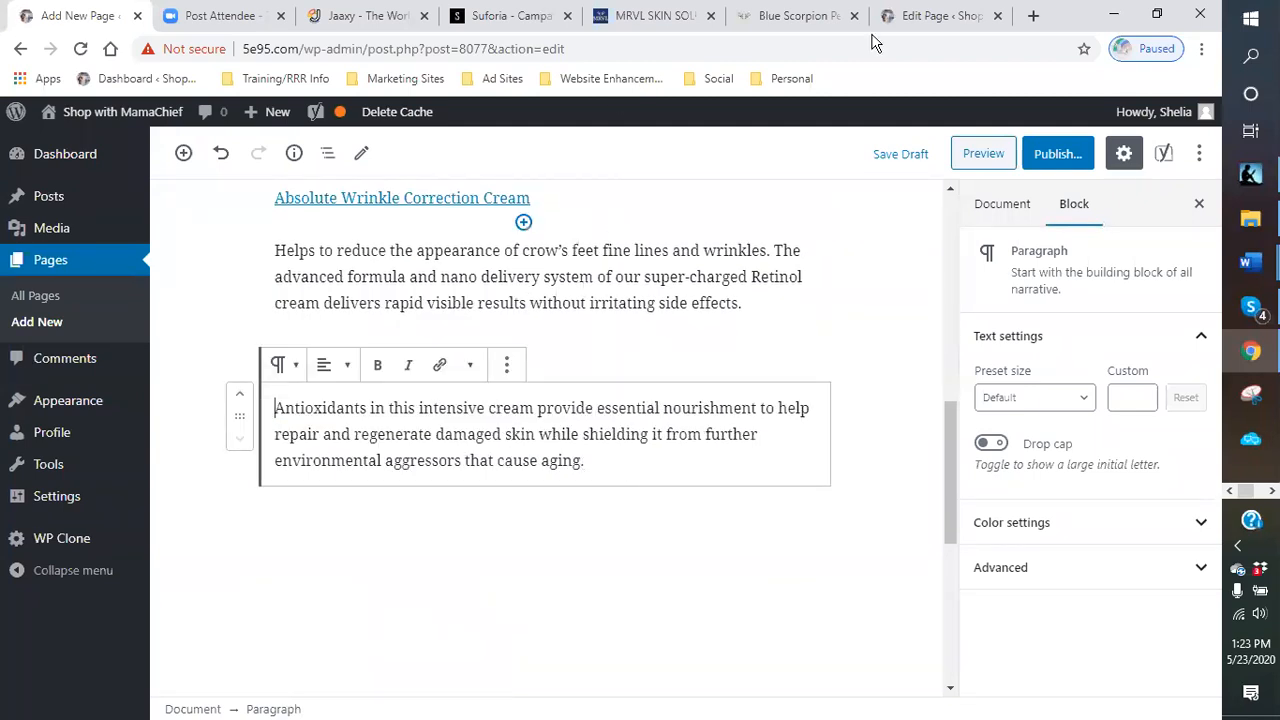
# - Copy the Ultimate Anti-Aging Serum name and description from the store's Featured Products section
pyautogui.click(662, 17)
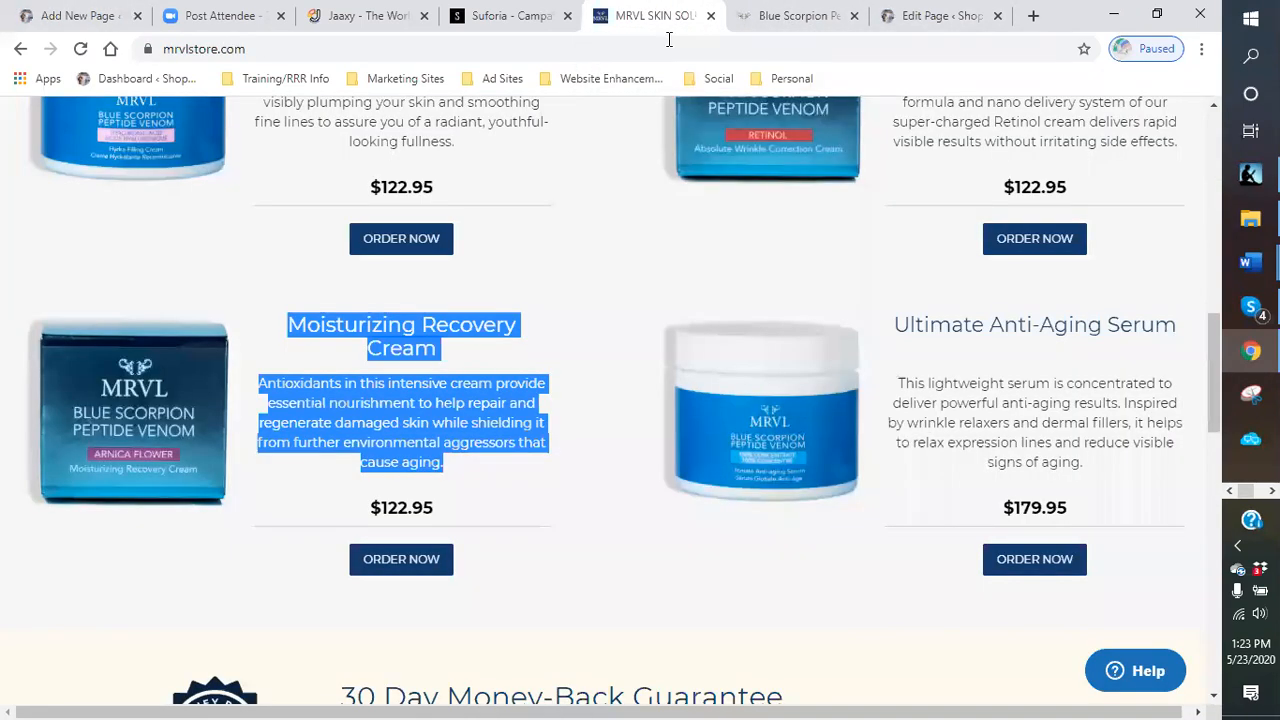
pyautogui.click(1141, 474)
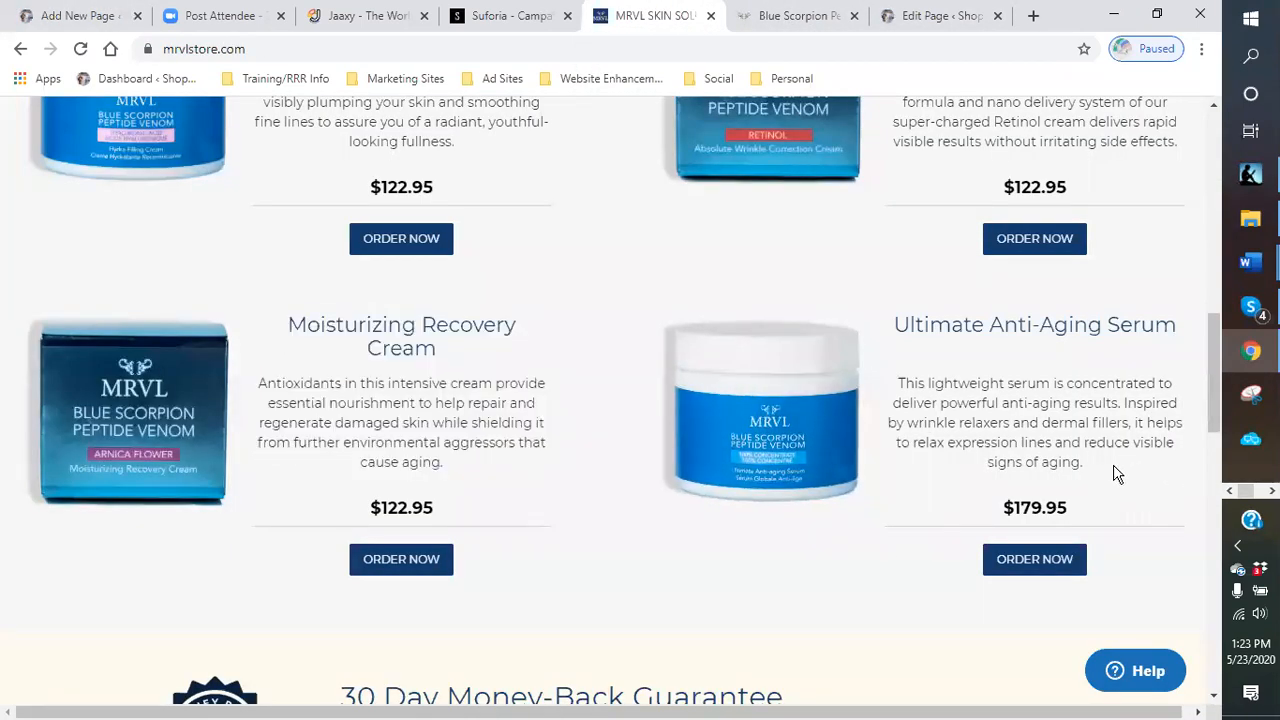
pyautogui.moveTo(1080, 474); pyautogui.dragTo(910, 352)
pyautogui.rightClick(920, 344)
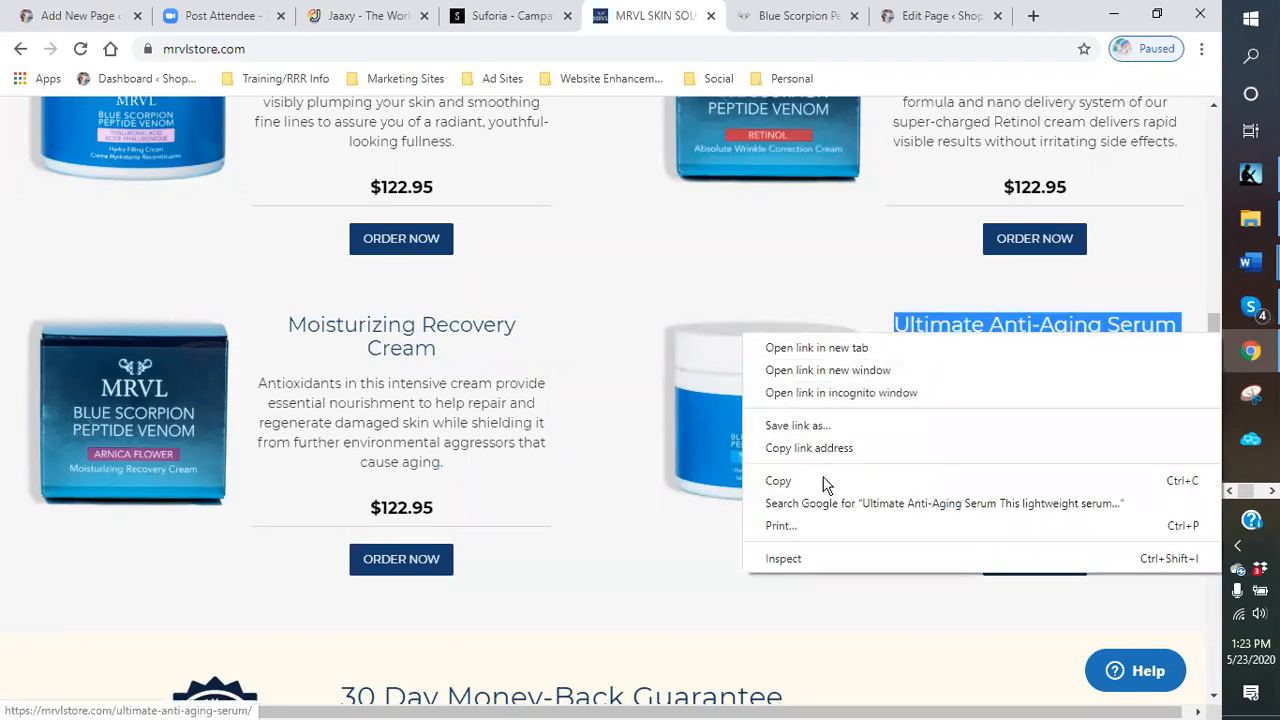
pyautogui.click(779, 481)
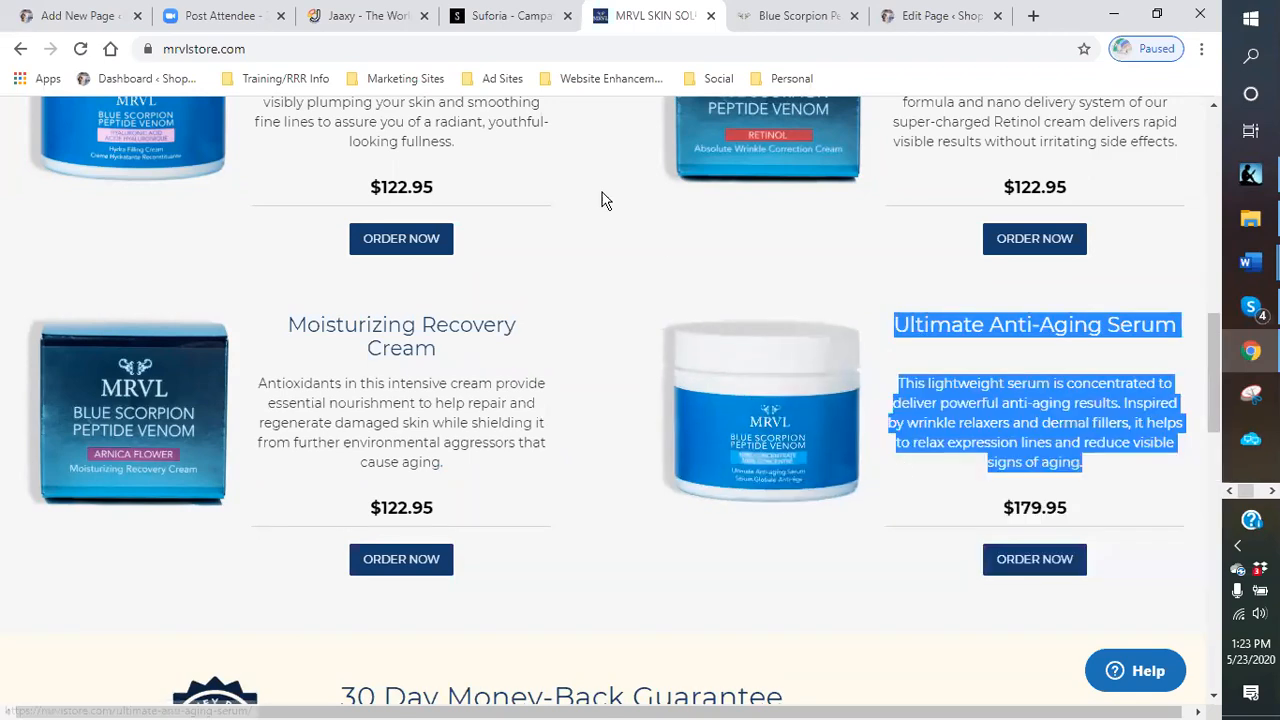
# - Paste the Ultimate Anti-Aging Serum text as a new block below the Moisturizing Recovery description and split the name from the description
pyautogui.click(60, 16)
pyautogui.click(626, 462)
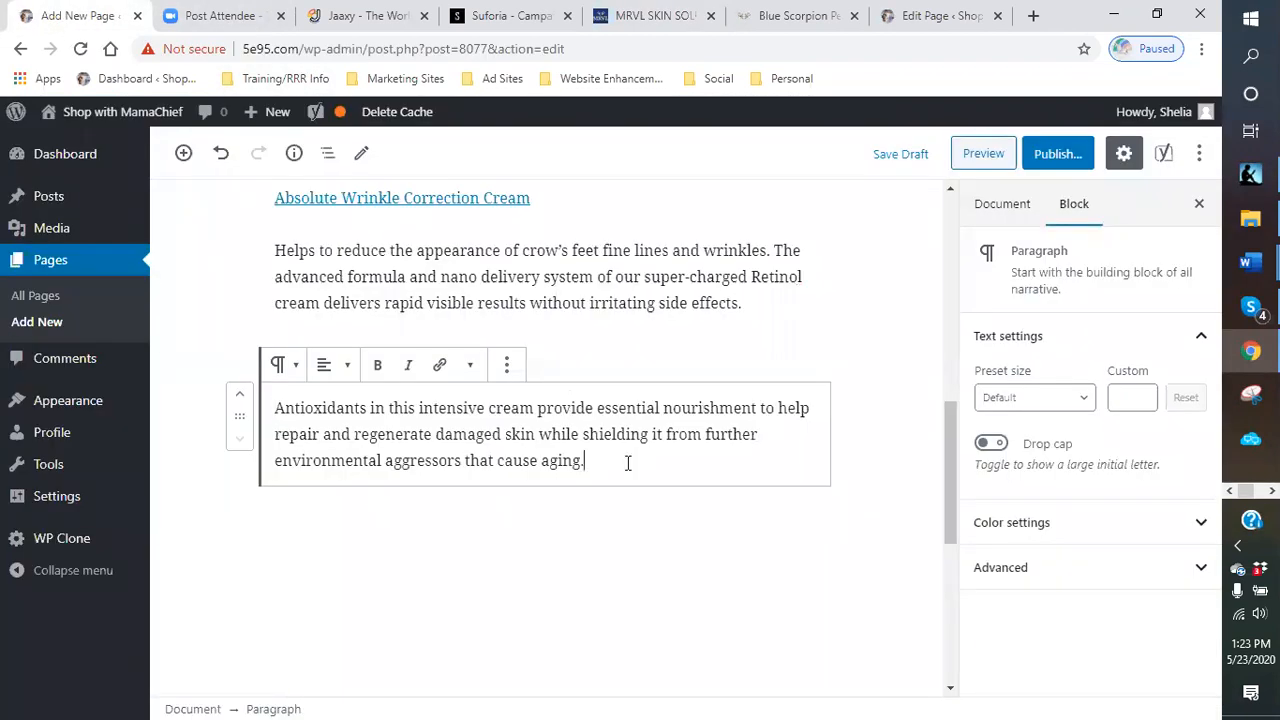
pyautogui.press('Return')
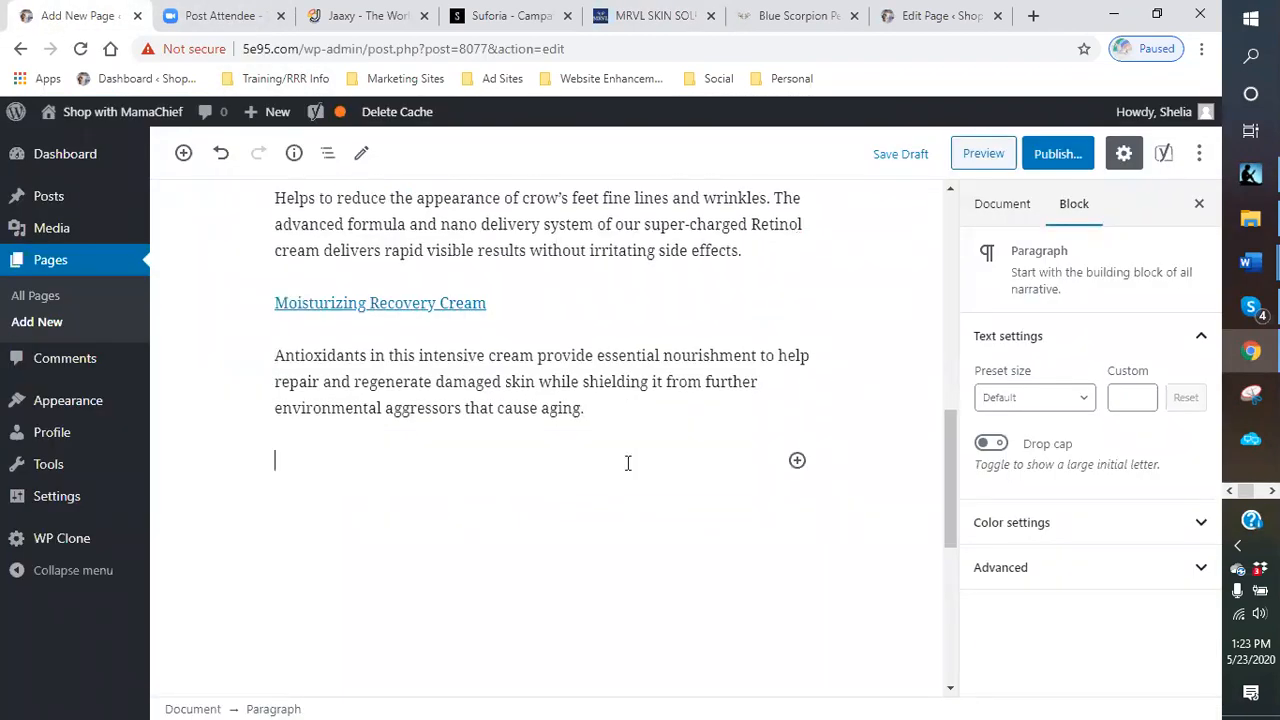
pyautogui.rightClick(365, 470)
pyautogui.click(423, 323)
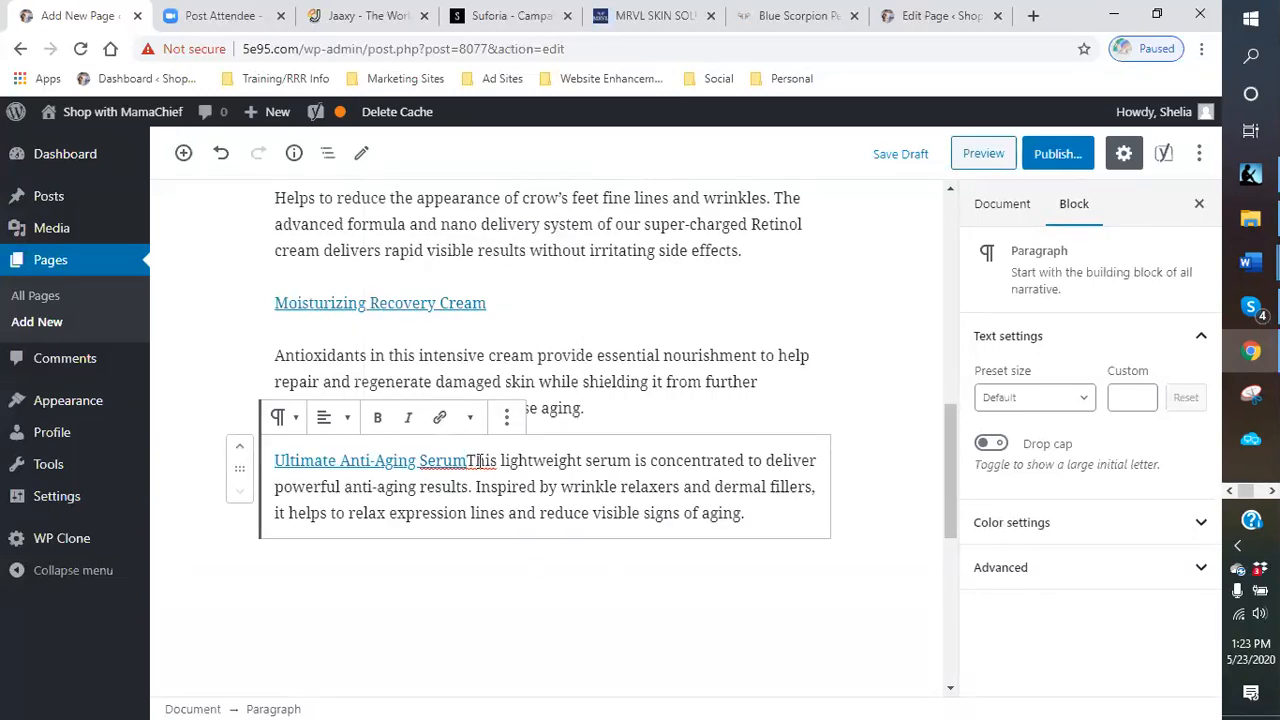
pyautogui.press('Return')
# - Save the page as a draft
pyautogui.scroll(15, 645, 405)
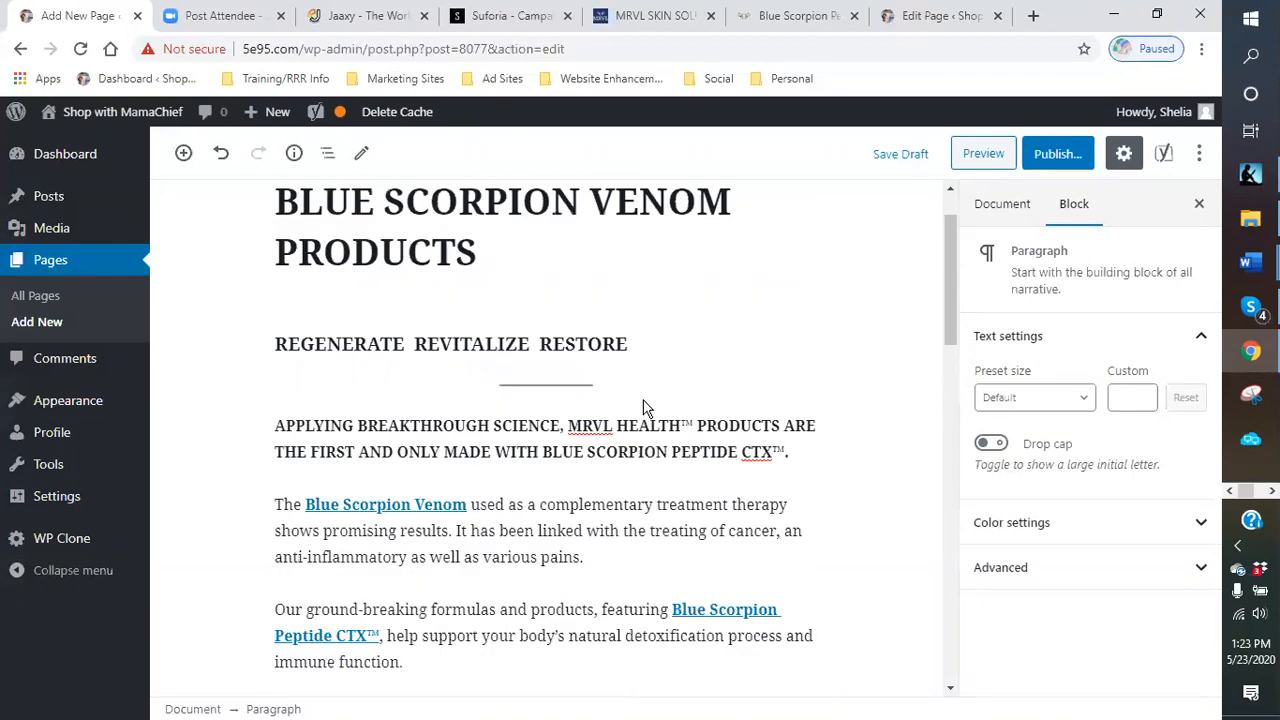
pyautogui.scroll(1, 645, 405)
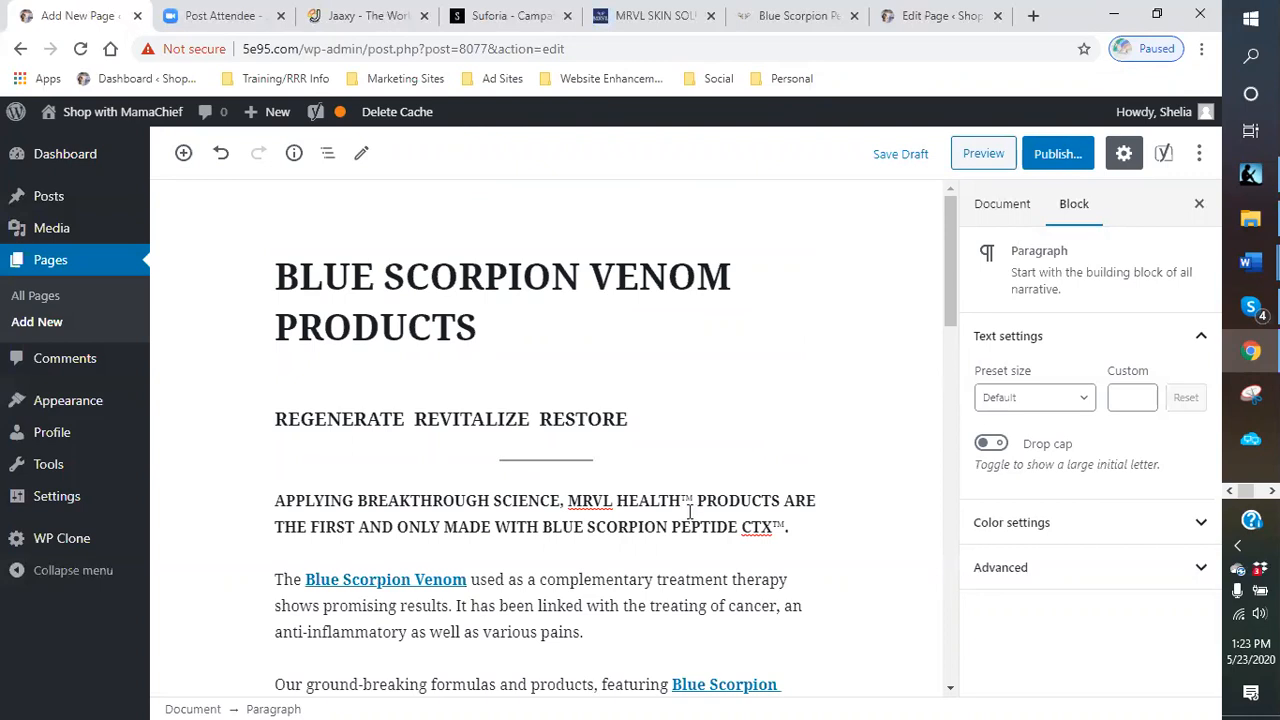
pyautogui.click(900, 155)
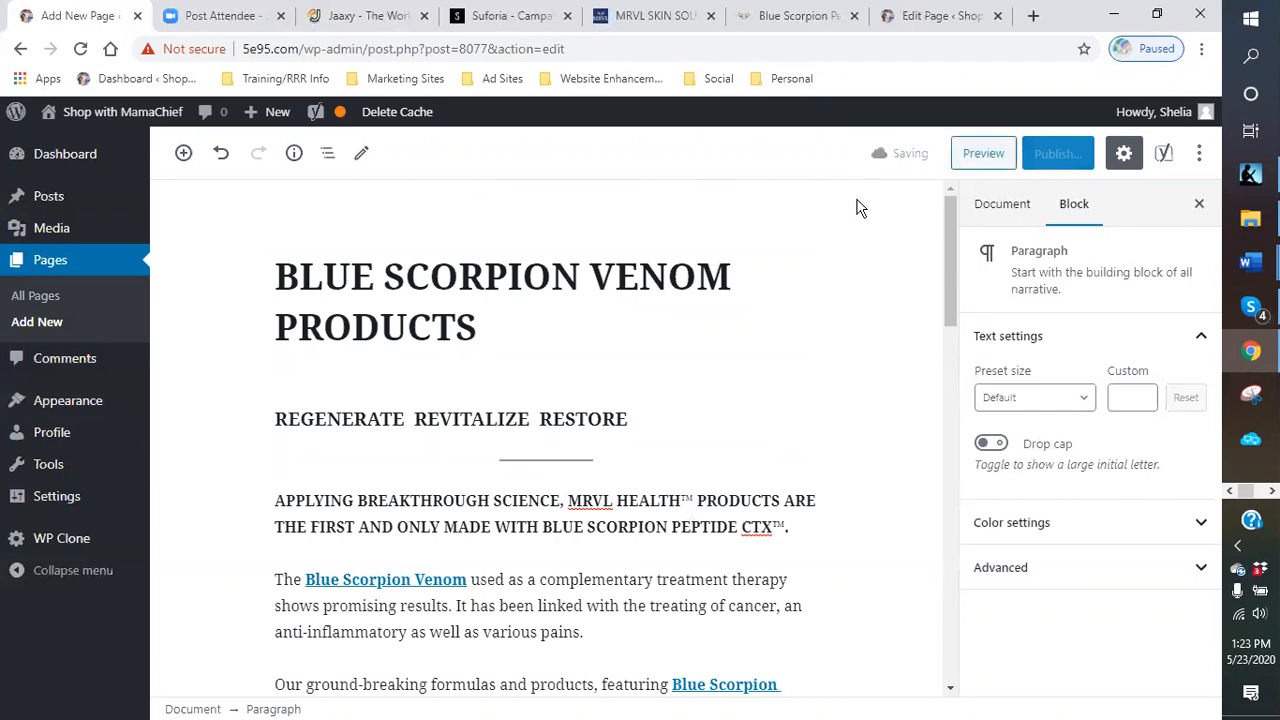
# - Remove the links from the Absolute Wrinkle Correction Cream, Moisturizing Recovery Cream and Ultimate Anti-Aging Serum product names
pyautogui.scroll(-2, 820, 300)
pyautogui.scroll(-1, 760, 330)
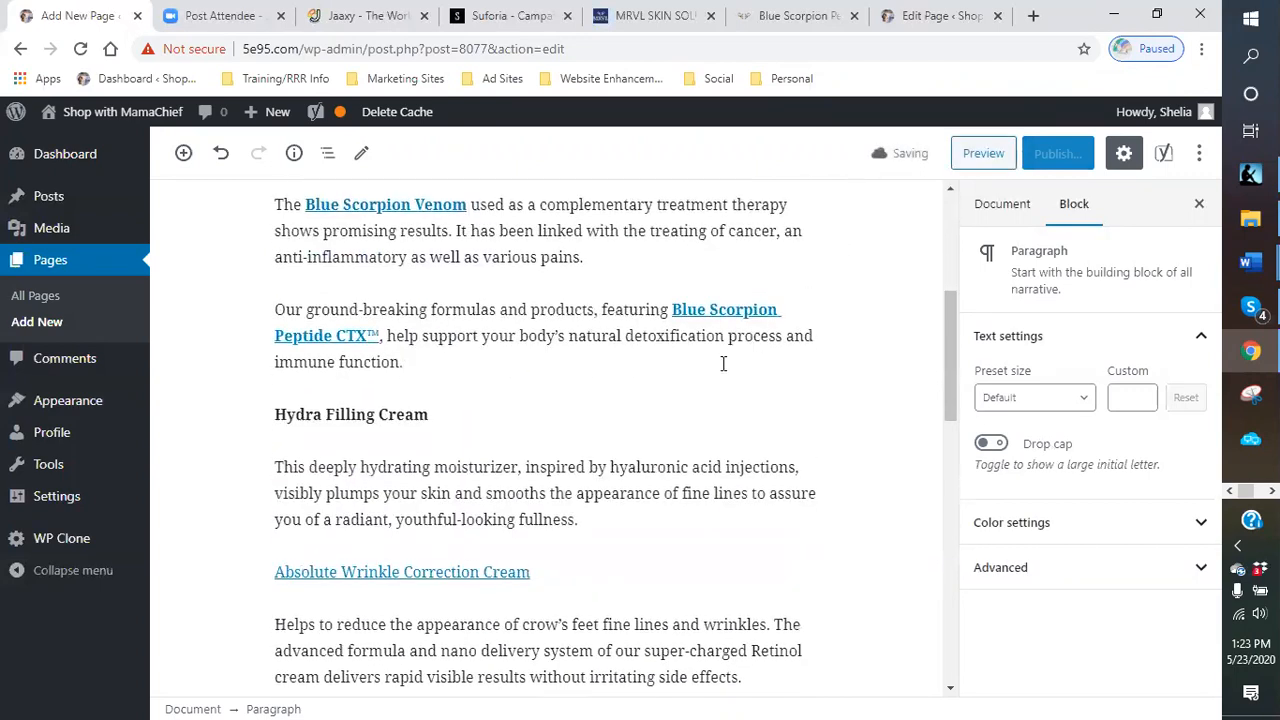
pyautogui.scroll(-1, 690, 420)
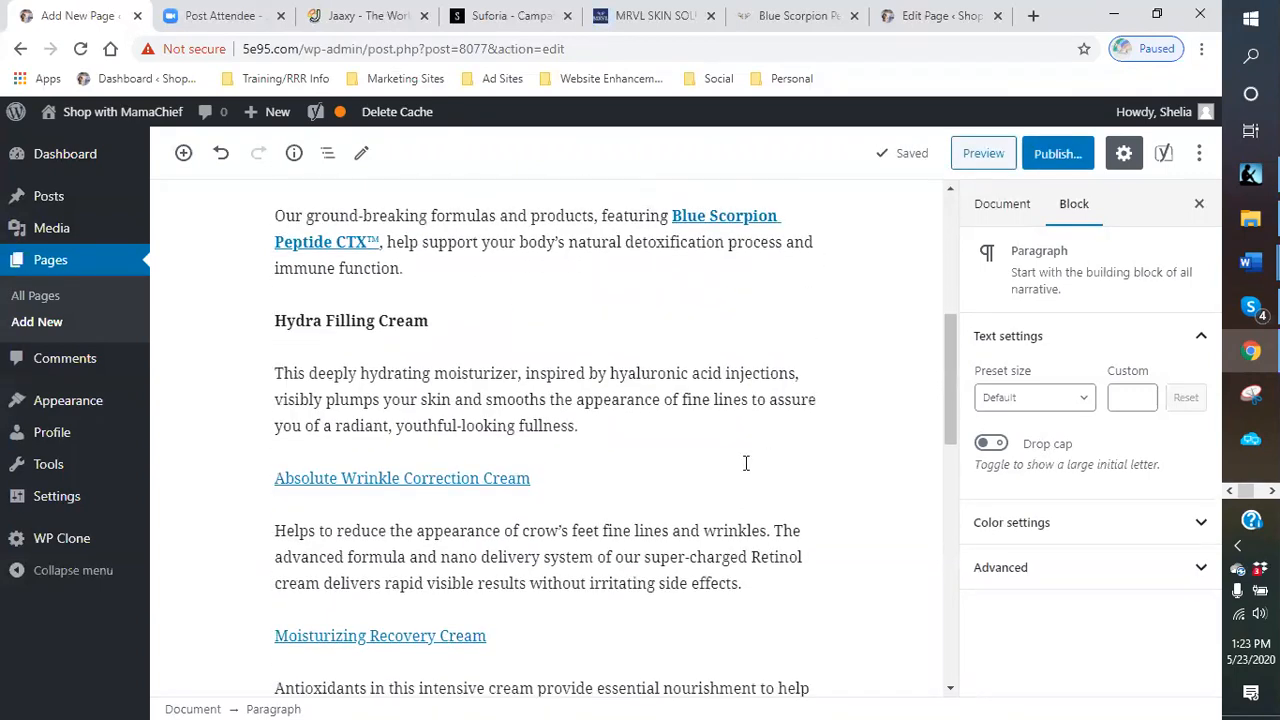
pyautogui.click(453, 477)
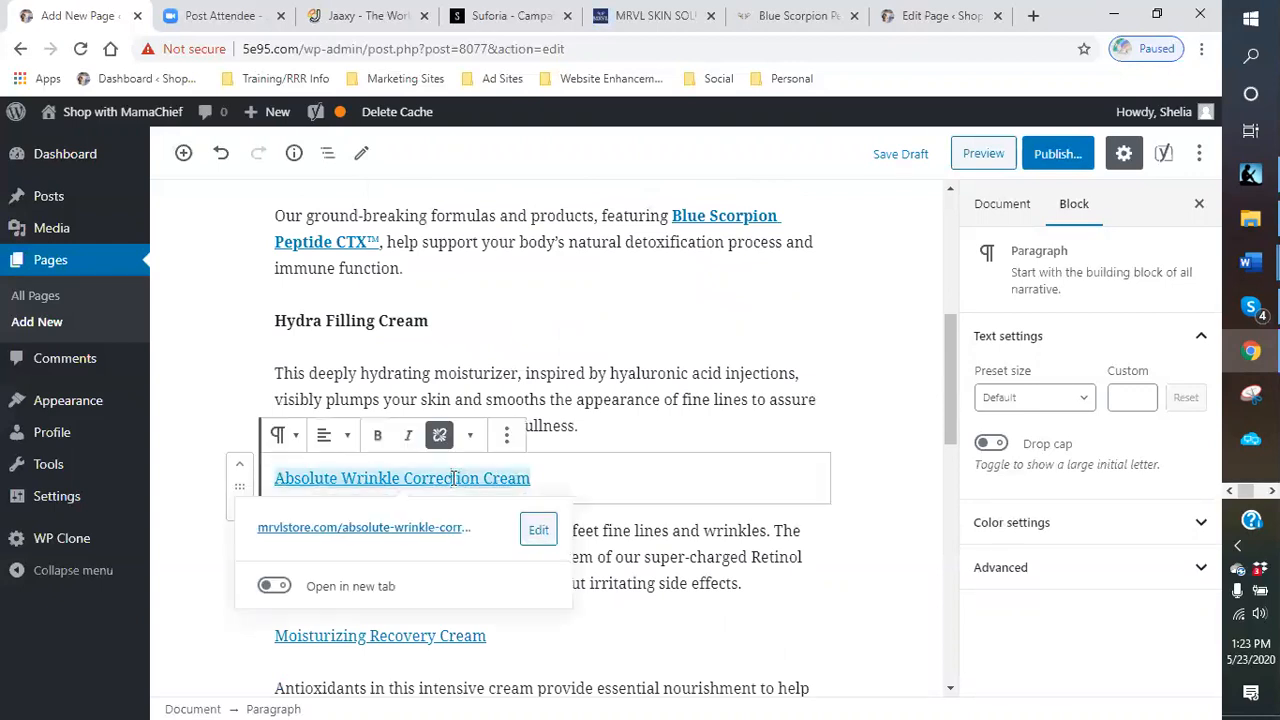
pyautogui.click(439, 435)
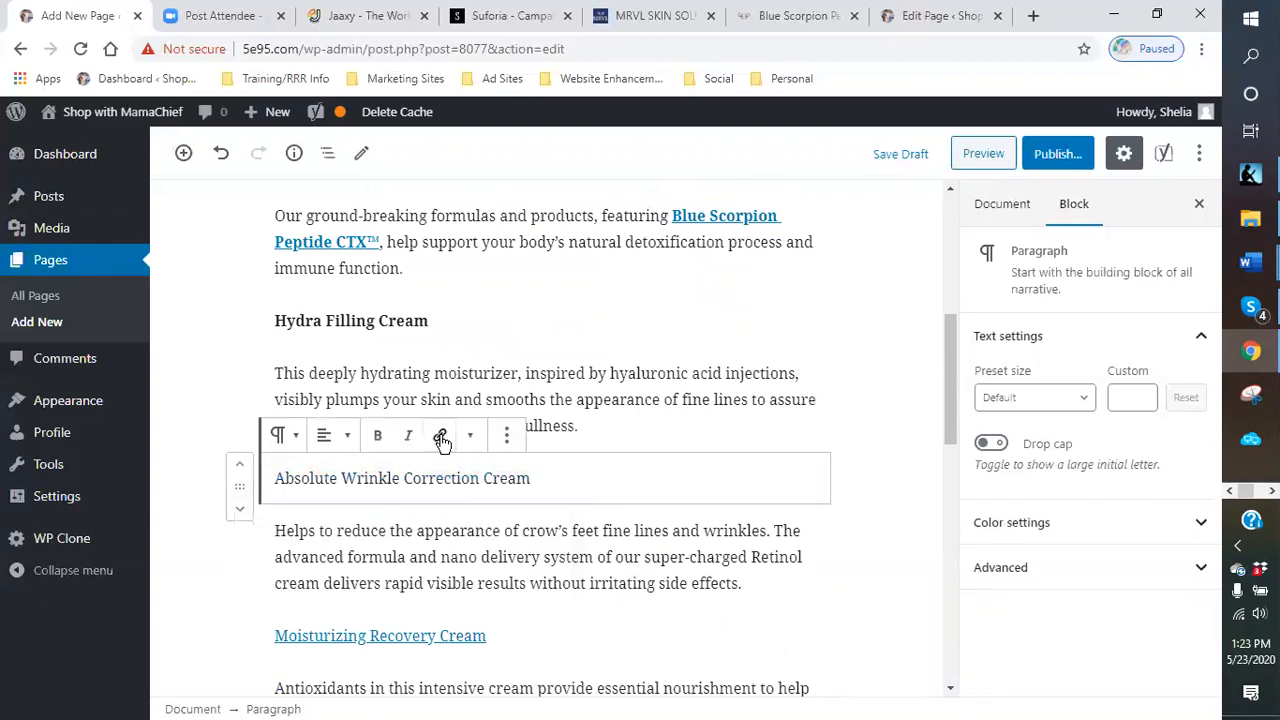
pyautogui.scroll(-2, 418, 620)
pyautogui.click(392, 449)
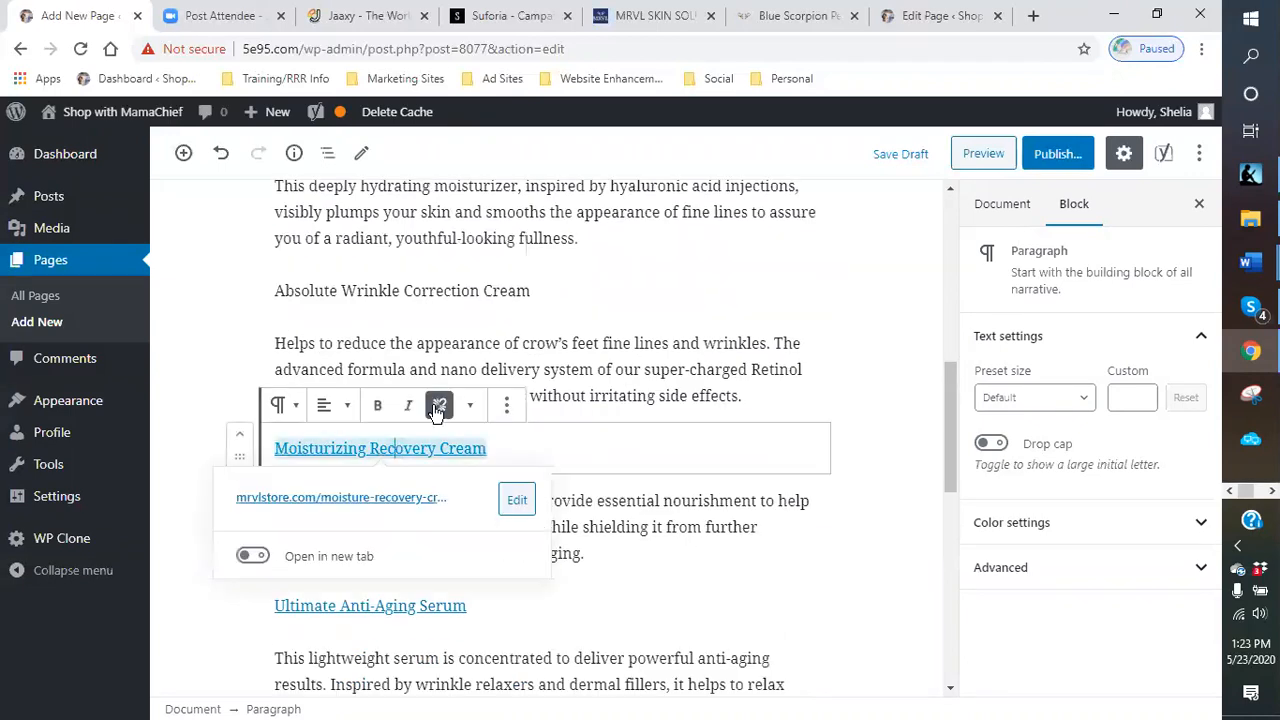
pyautogui.click(439, 409)
pyautogui.scroll(-2, 443, 451)
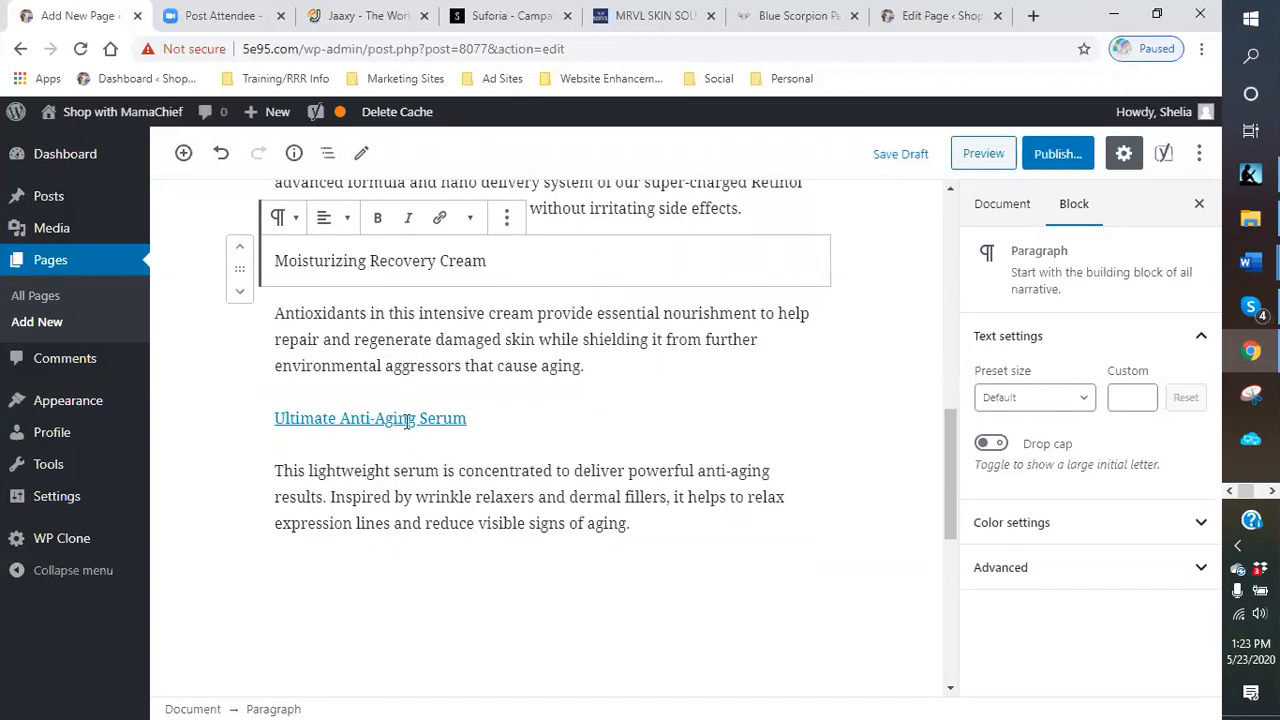
pyautogui.click(438, 420)
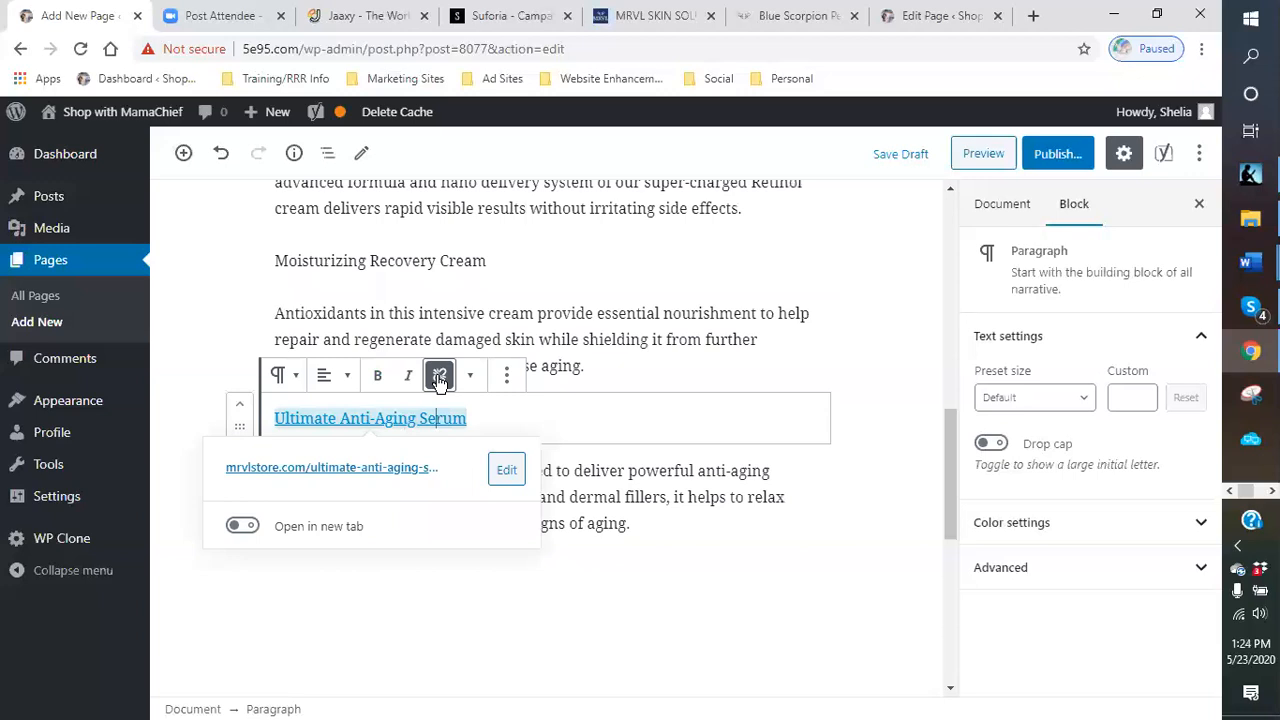
pyautogui.click(440, 380)
pyautogui.scroll(10, 663, 425)
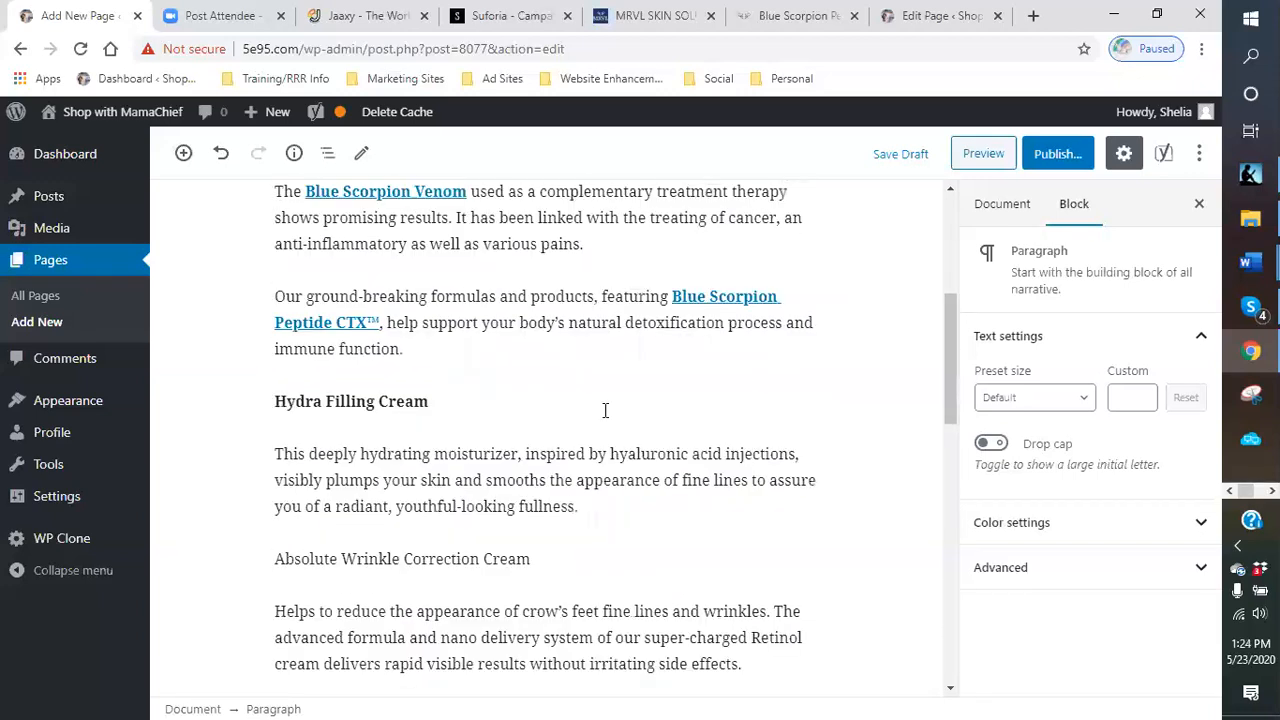
pyautogui.scroll(-3, 572, 447)
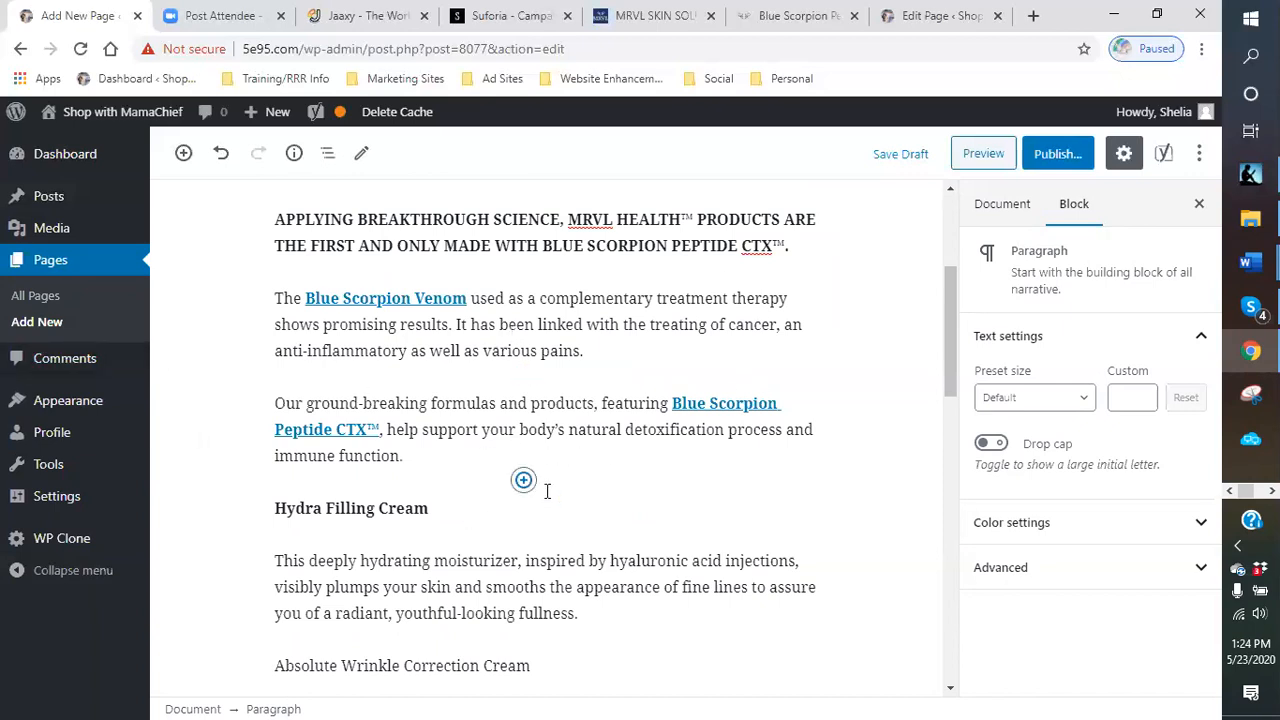
# - Copy the 30 Day Money-Back Guarantee heading and its text from the store page
pyautogui.click(646, 18)
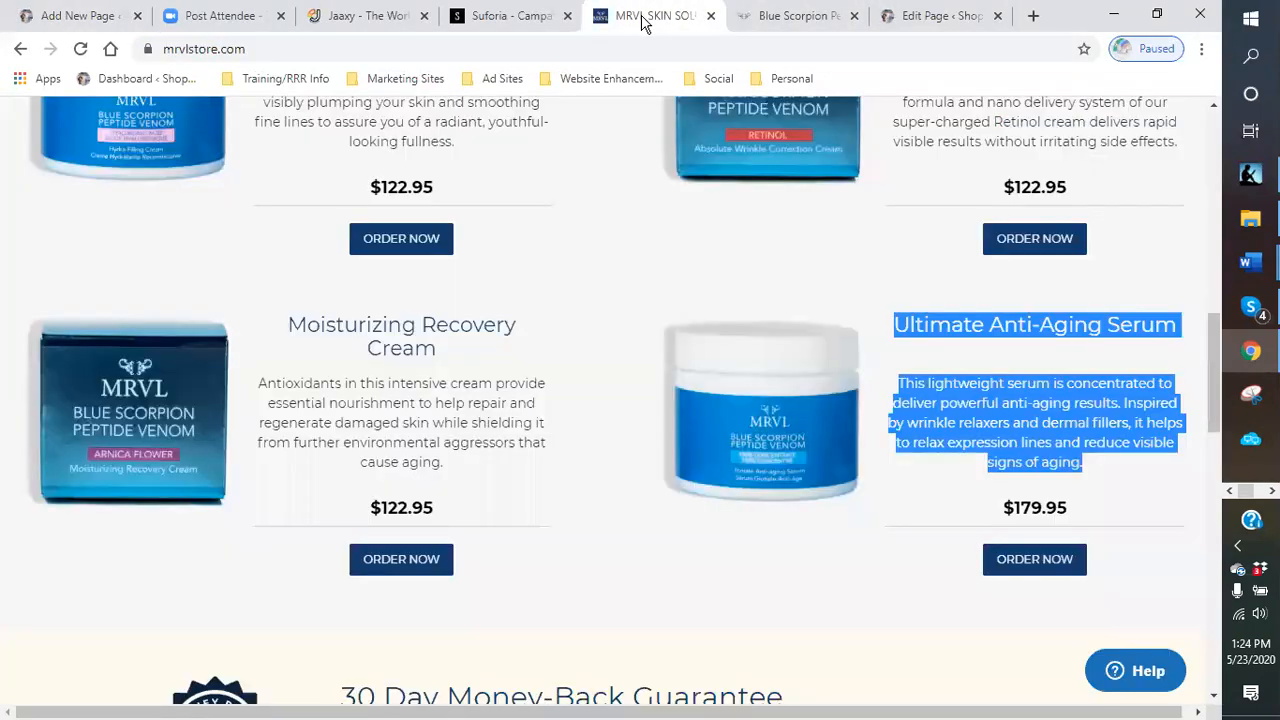
pyautogui.scroll(2, 543, 557)
pyautogui.scroll(1, 543, 557)
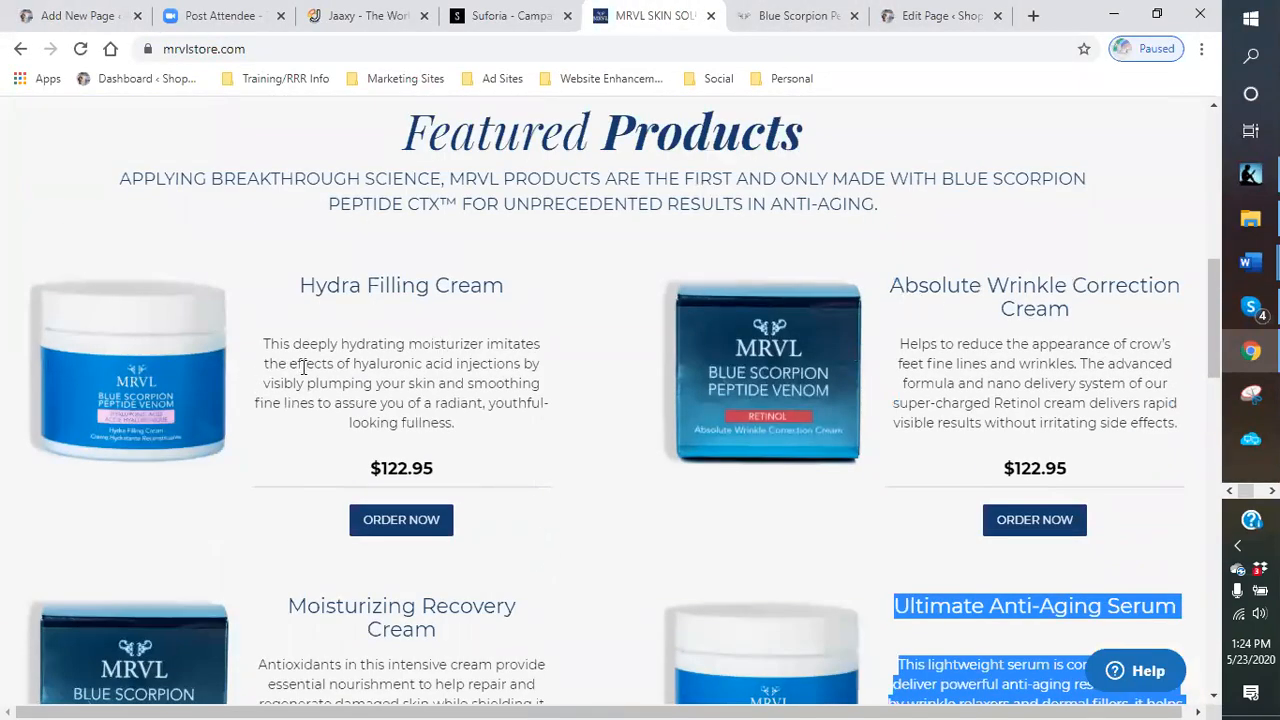
pyautogui.scroll(1, 471, 343)
pyautogui.scroll(-3, 468, 352)
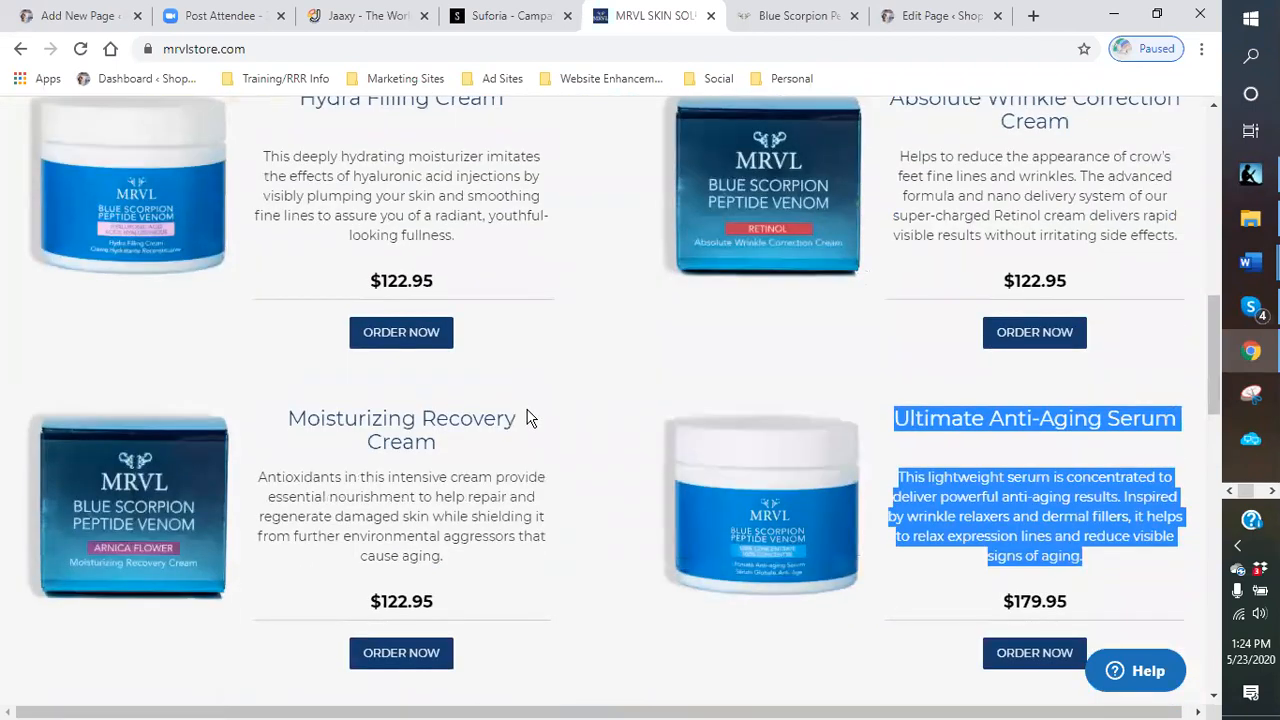
pyautogui.scroll(-1, 535, 440)
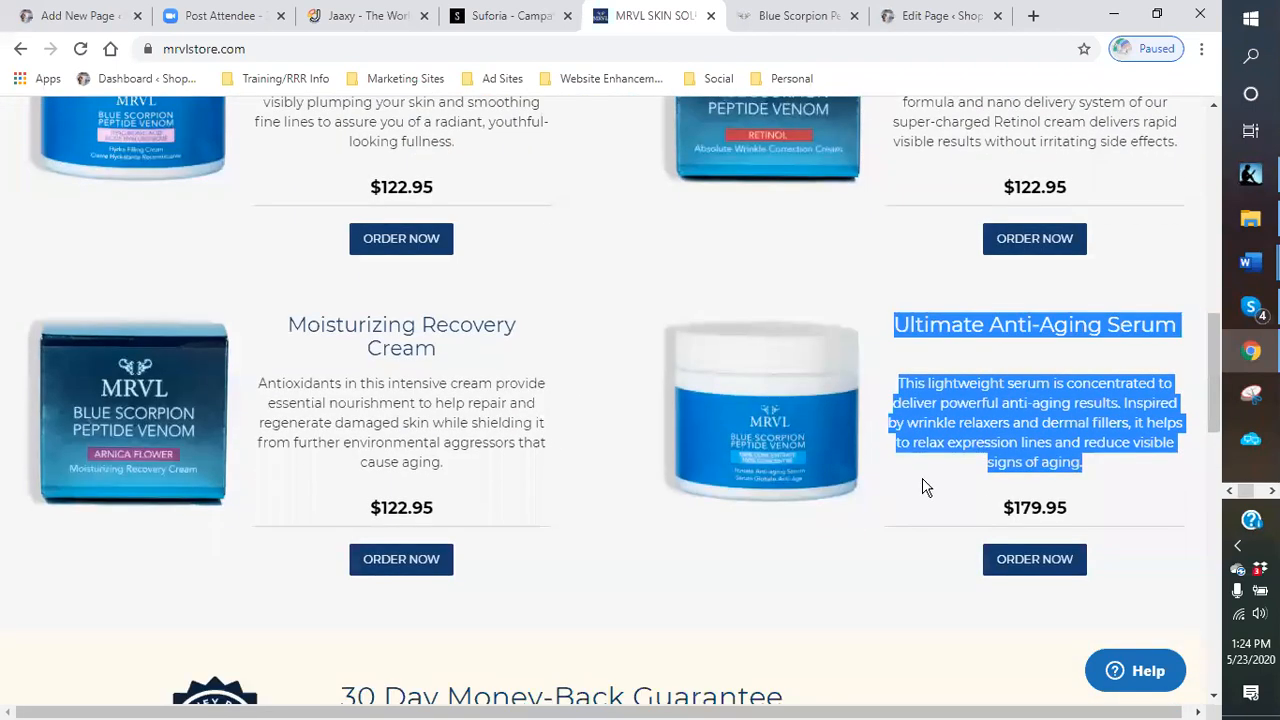
pyautogui.click(920, 509)
pyautogui.scroll(-3, 571, 631)
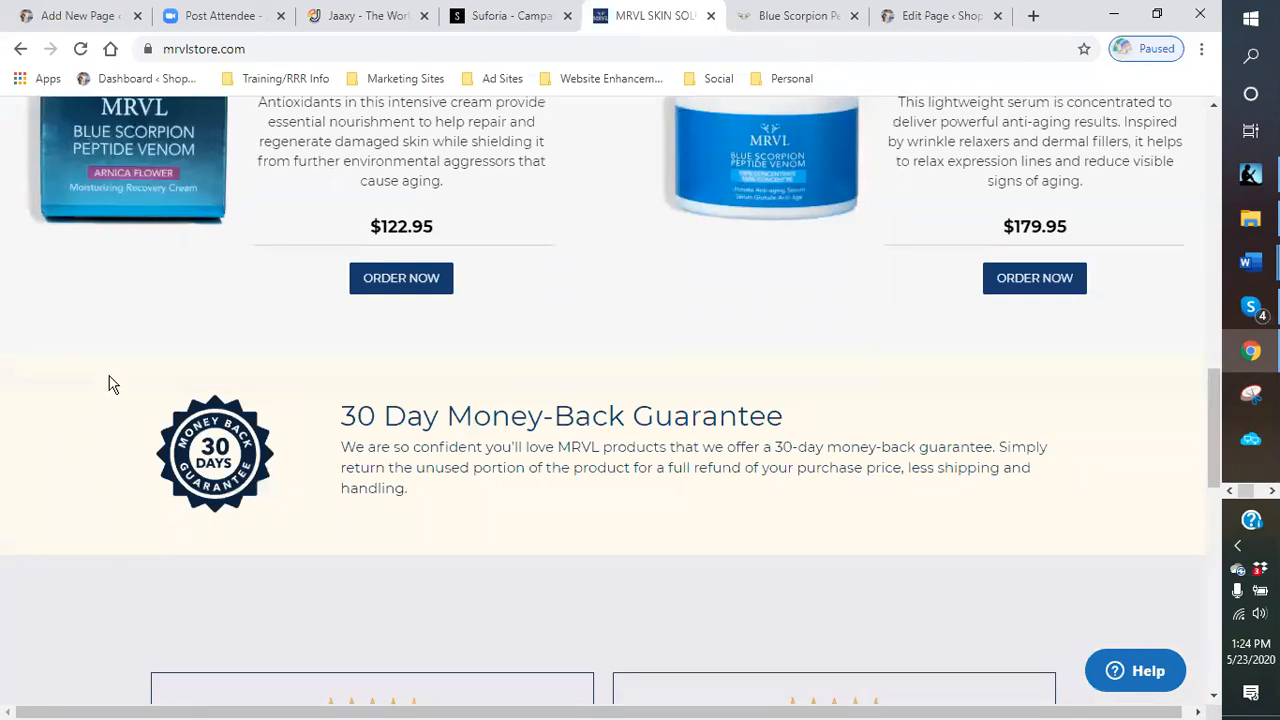
pyautogui.moveTo(117, 463); pyautogui.dragTo(447, 508)
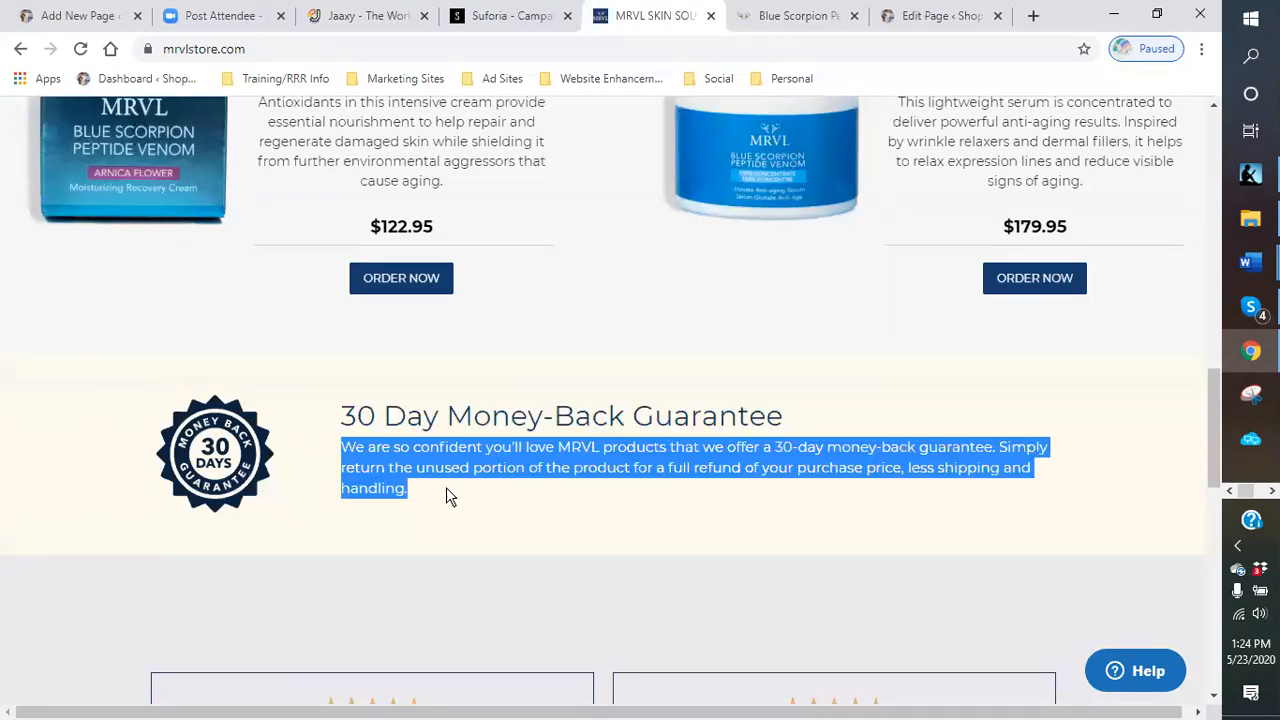
pyautogui.click(445, 490)
pyautogui.moveTo(335, 413)
pyautogui.mouseDown()
pyautogui.moveTo(337, 443)
pyautogui.moveTo(348, 420)
pyautogui.mouseUp()
pyautogui.click(334, 437)
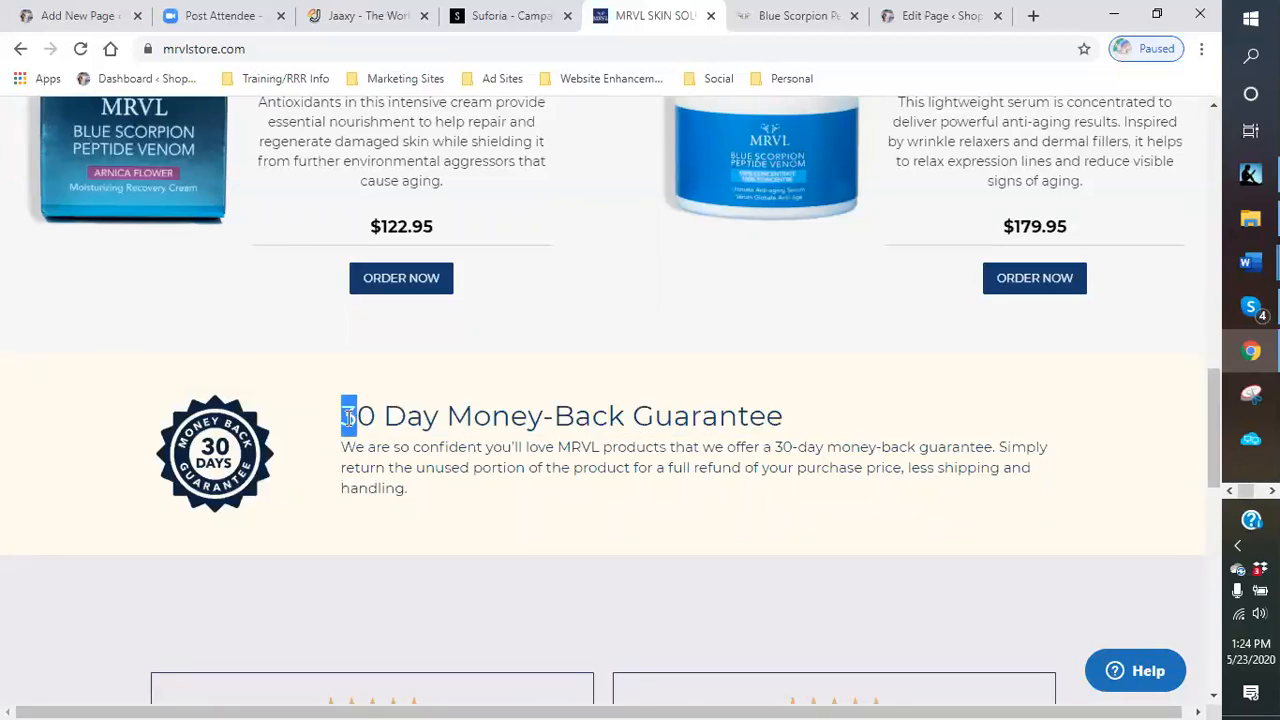
pyautogui.click(338, 420)
pyautogui.moveTo(335, 418); pyautogui.dragTo(443, 500)
pyautogui.rightClick(418, 462)
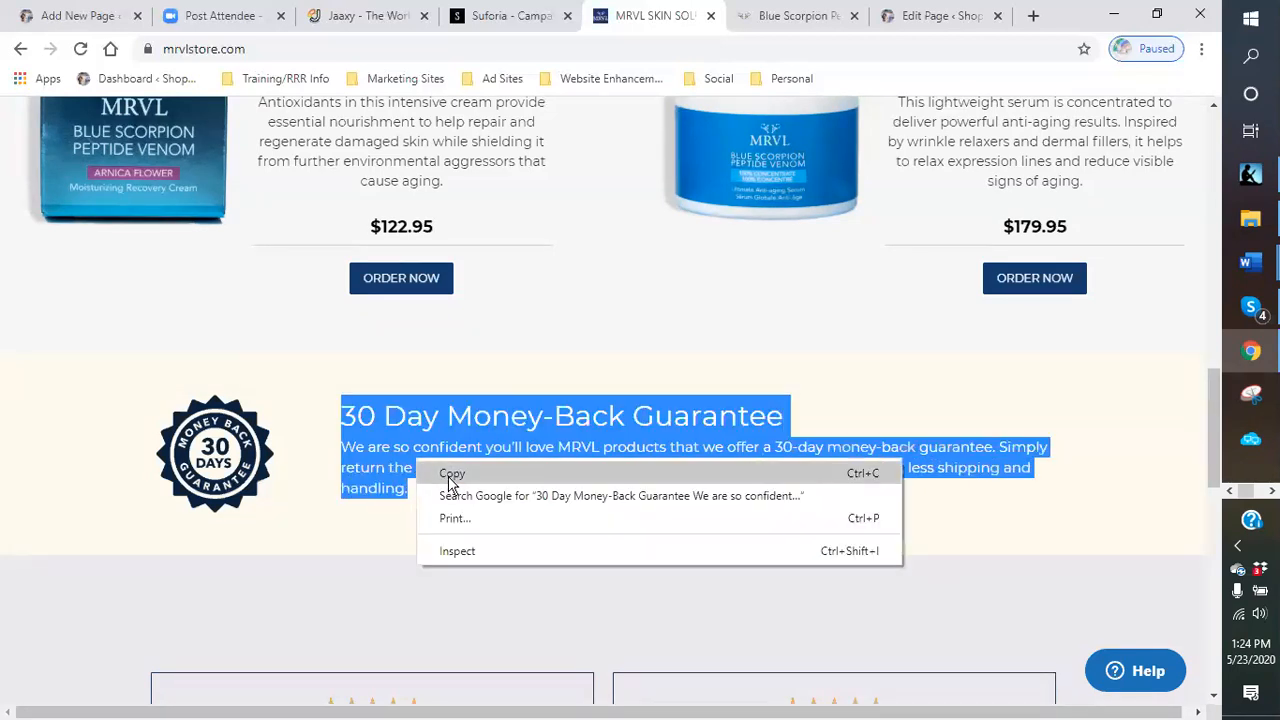
pyautogui.click(451, 476)
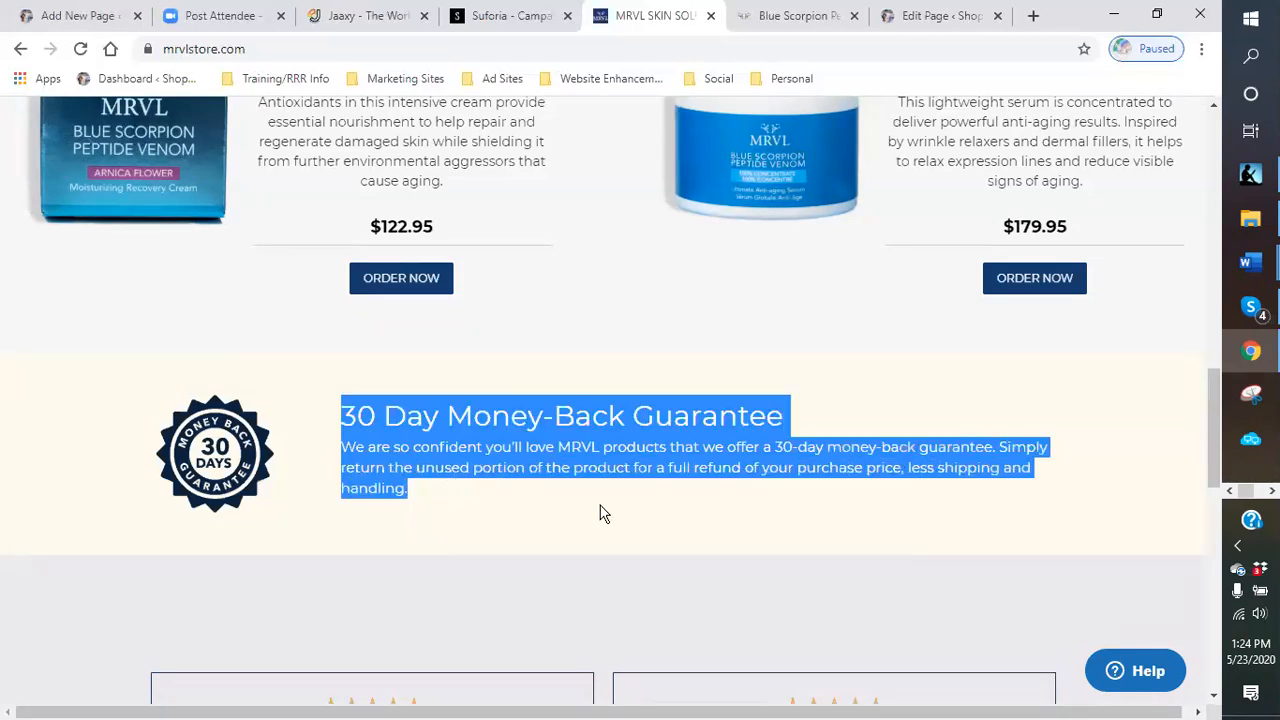
# - Paste the 30 Day Money-Back Guarantee heading and text as a new block below the Ultimate Anti-Aging Serum description
pyautogui.click(69, 20)
pyautogui.scroll(-2, 513, 540)
pyautogui.scroll(-5, 513, 540)
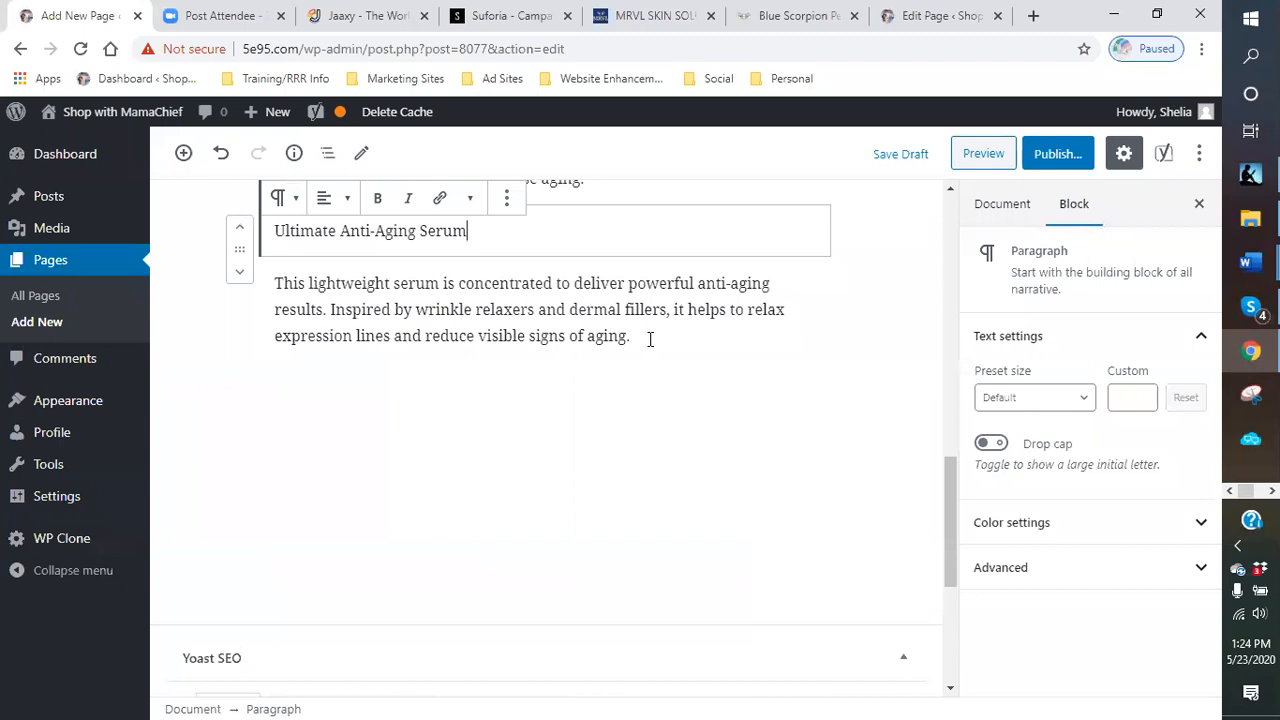
pyautogui.click(650, 341)
pyautogui.press('Return')
pyautogui.rightClick(289, 344)
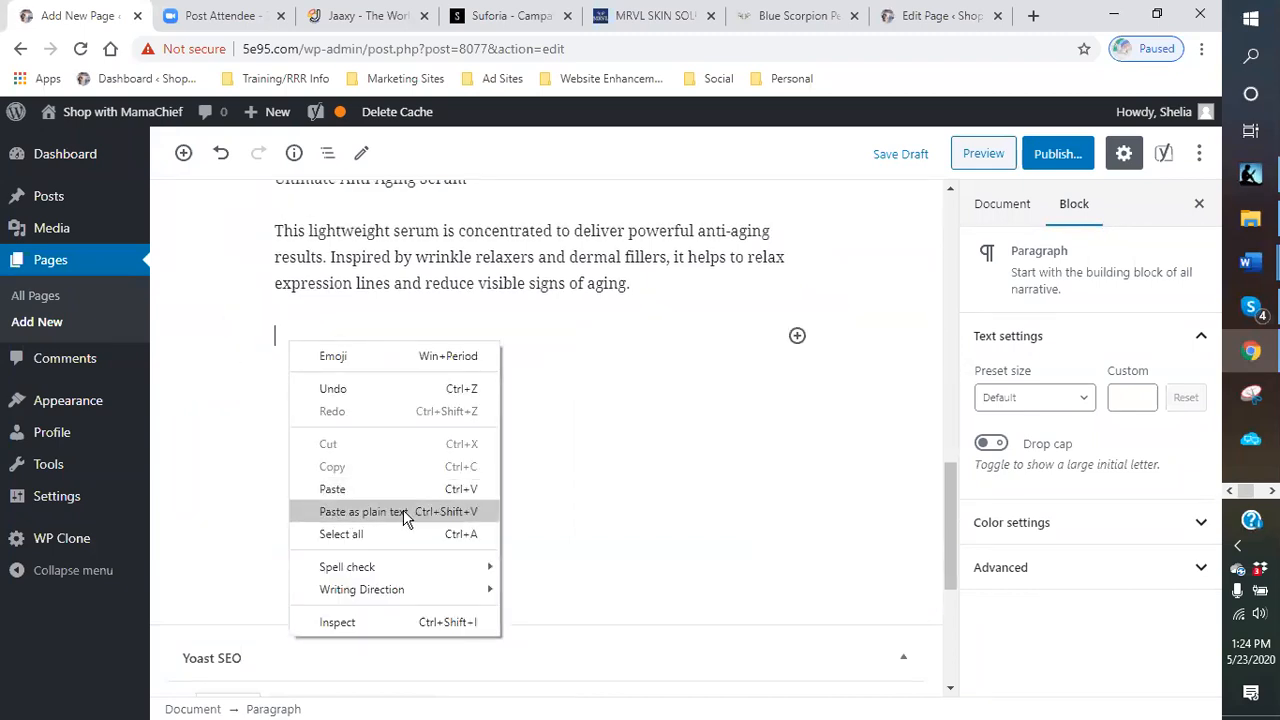
pyautogui.click(332, 489)
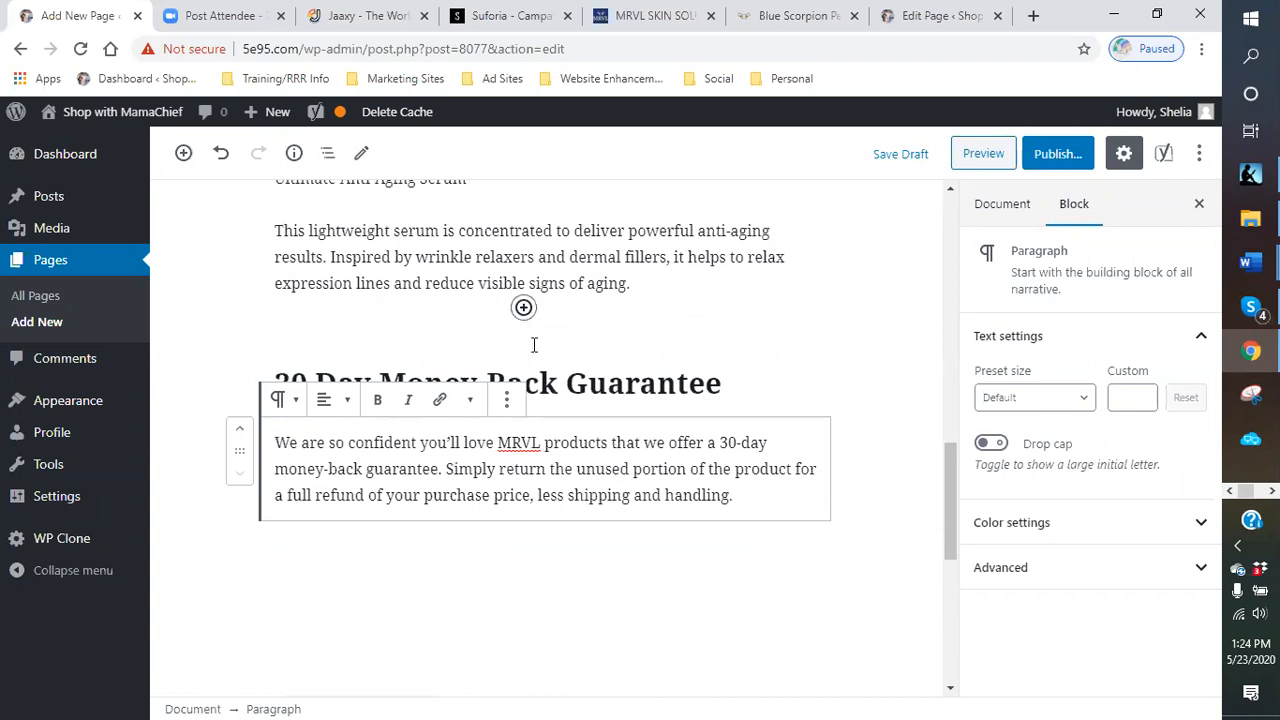
# - Save the page as a draft again
pyautogui.click(593, 336)
pyautogui.scroll(10, 765, 385)
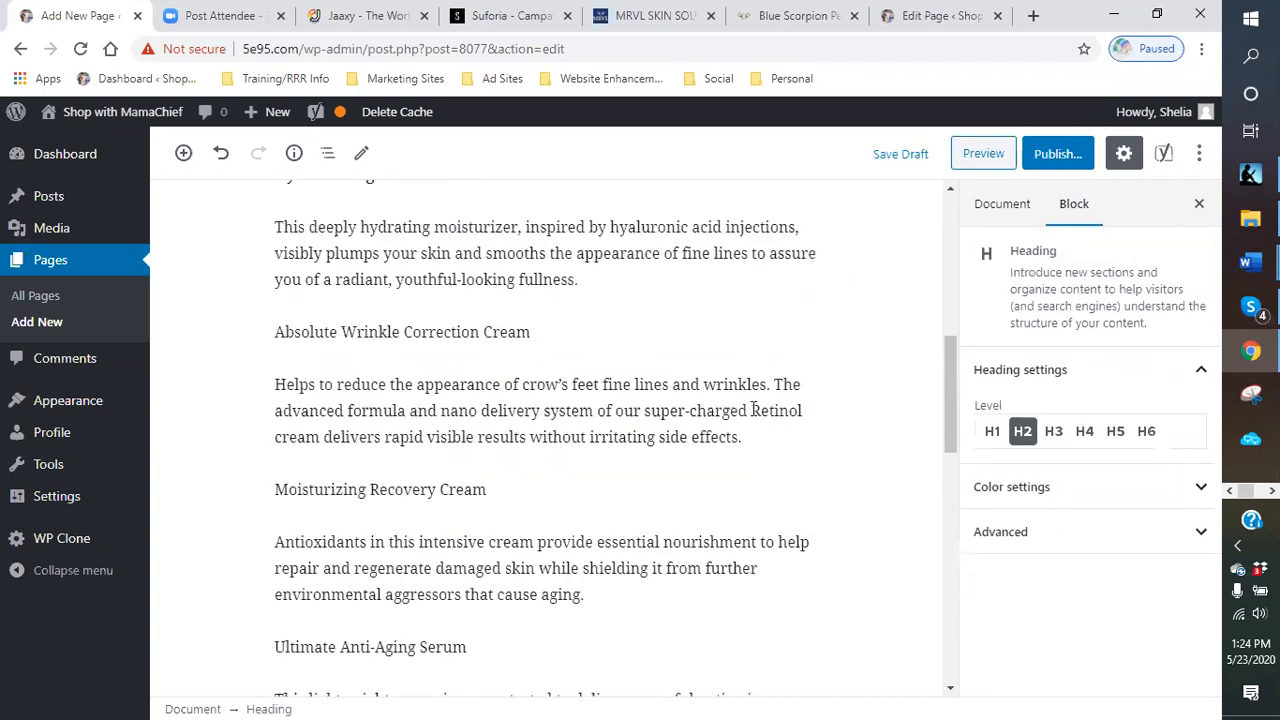
pyautogui.scroll(2, 606, 403)
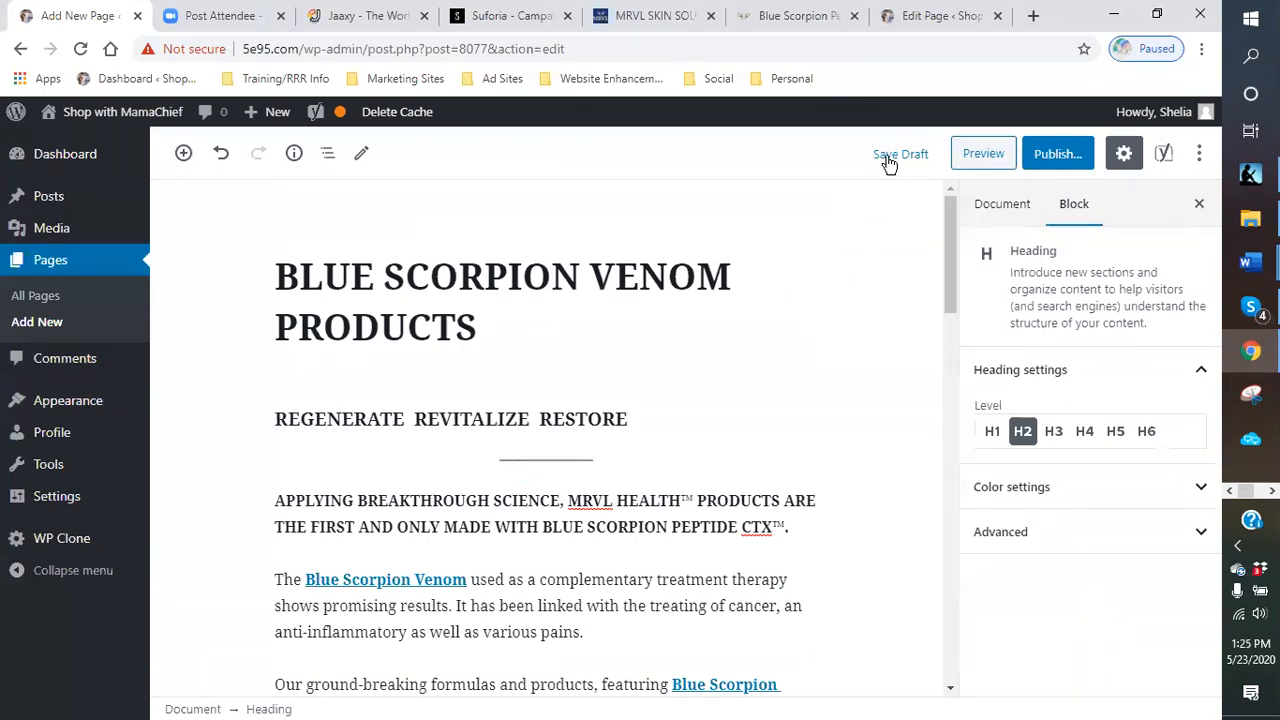
pyautogui.click(888, 164)
# - Open and close the document's content information to review its word count and outline
pyautogui.click(297, 162)
pyautogui.click(294, 158)
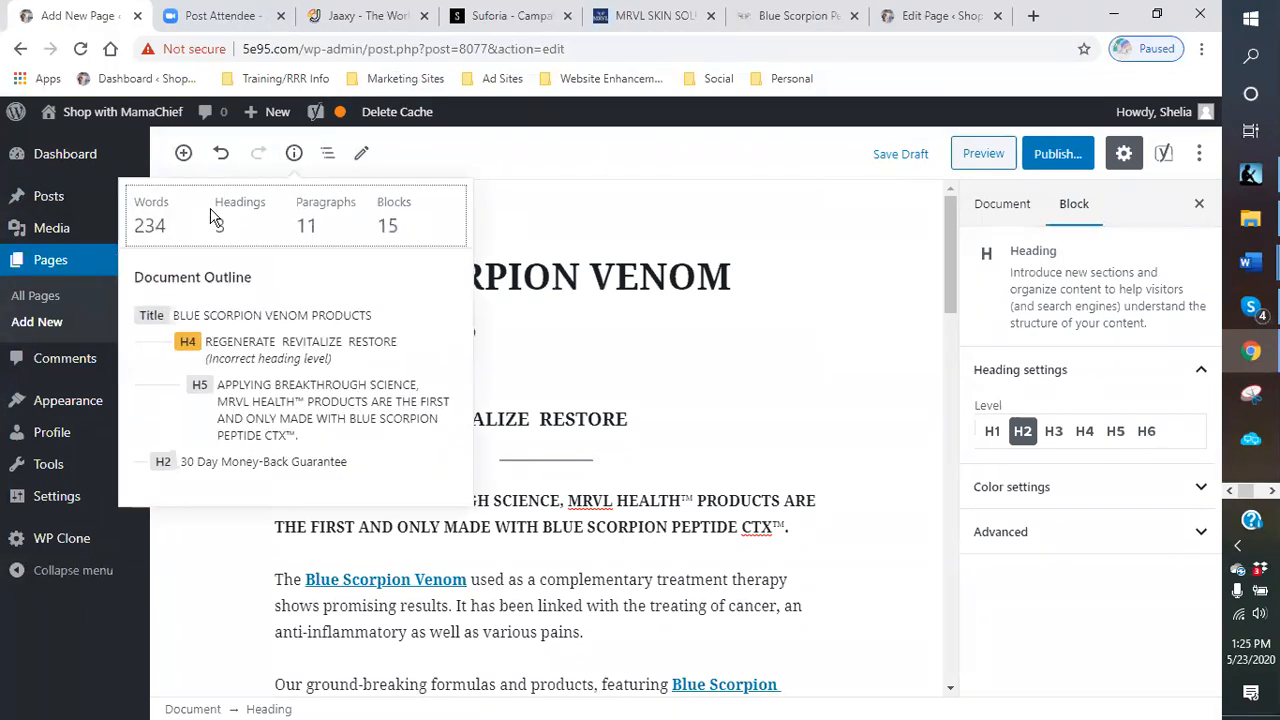
pyautogui.click(296, 156)
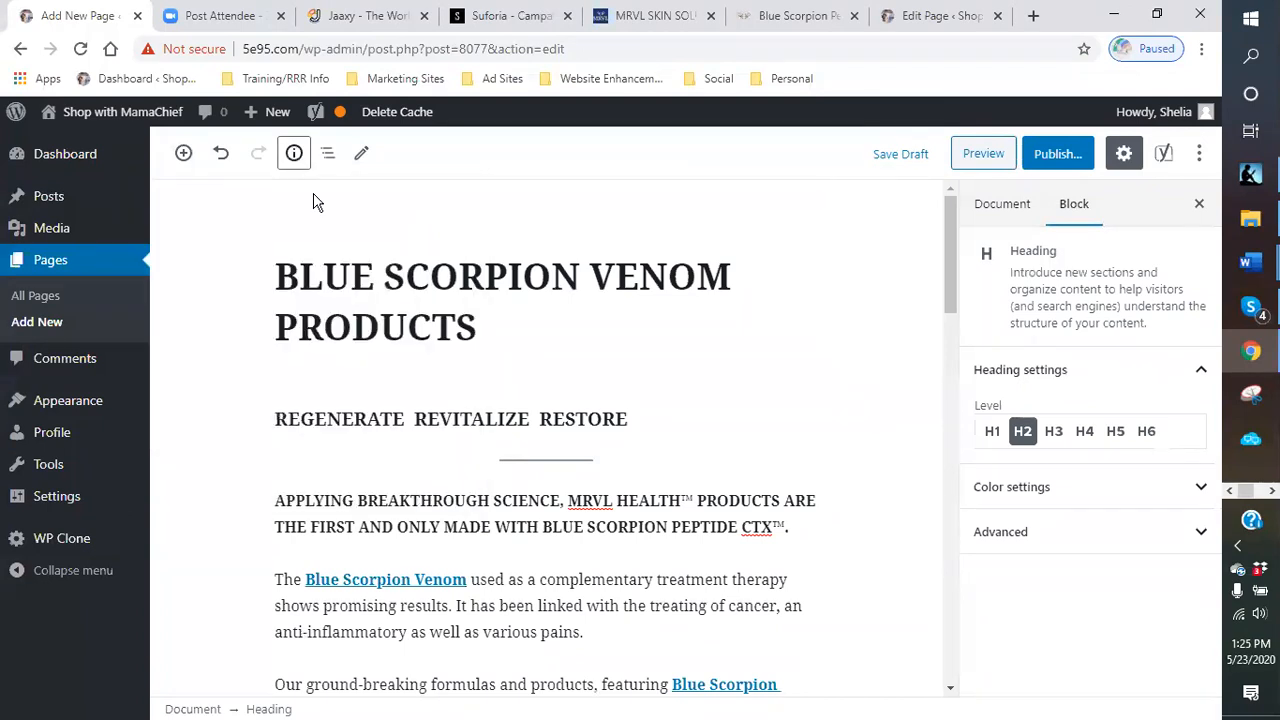
# - Insert a new paragraph below the page title and type "Blue Scorpion Venom"
pyautogui.click(572, 347)
pyautogui.click(506, 395)
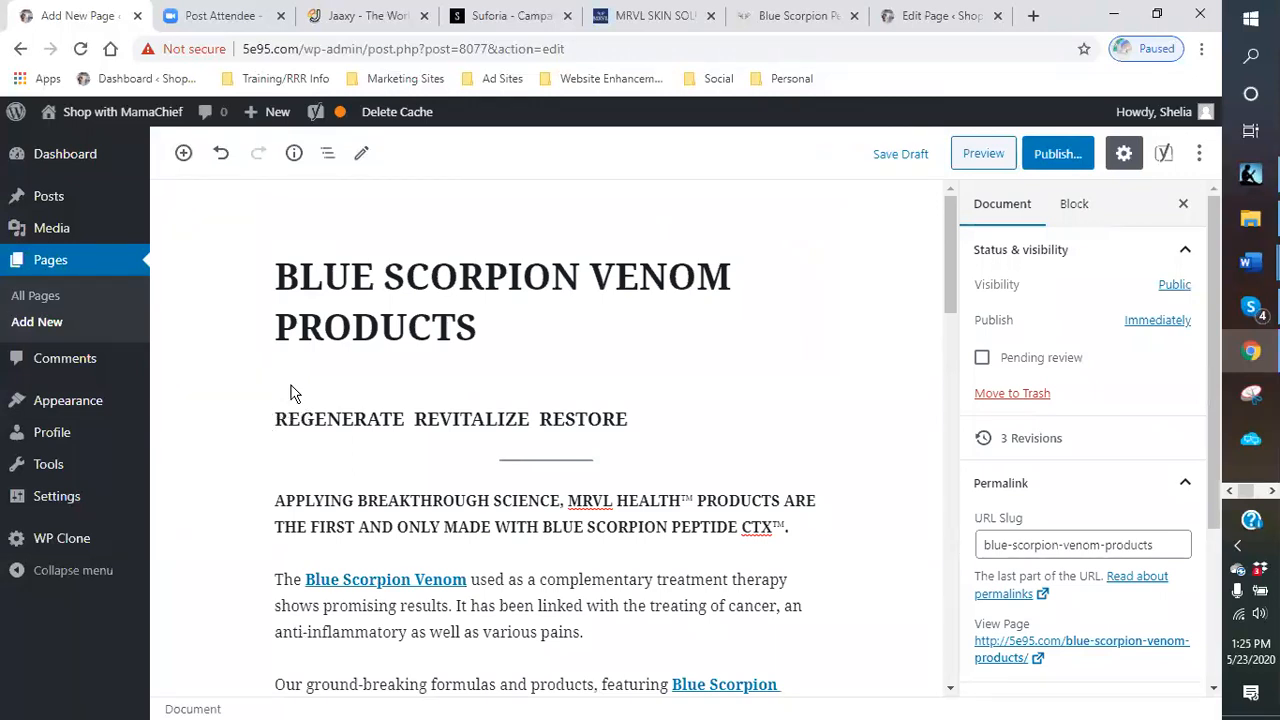
pyautogui.click(466, 350)
pyautogui.click(488, 335)
pyautogui.press('Return')
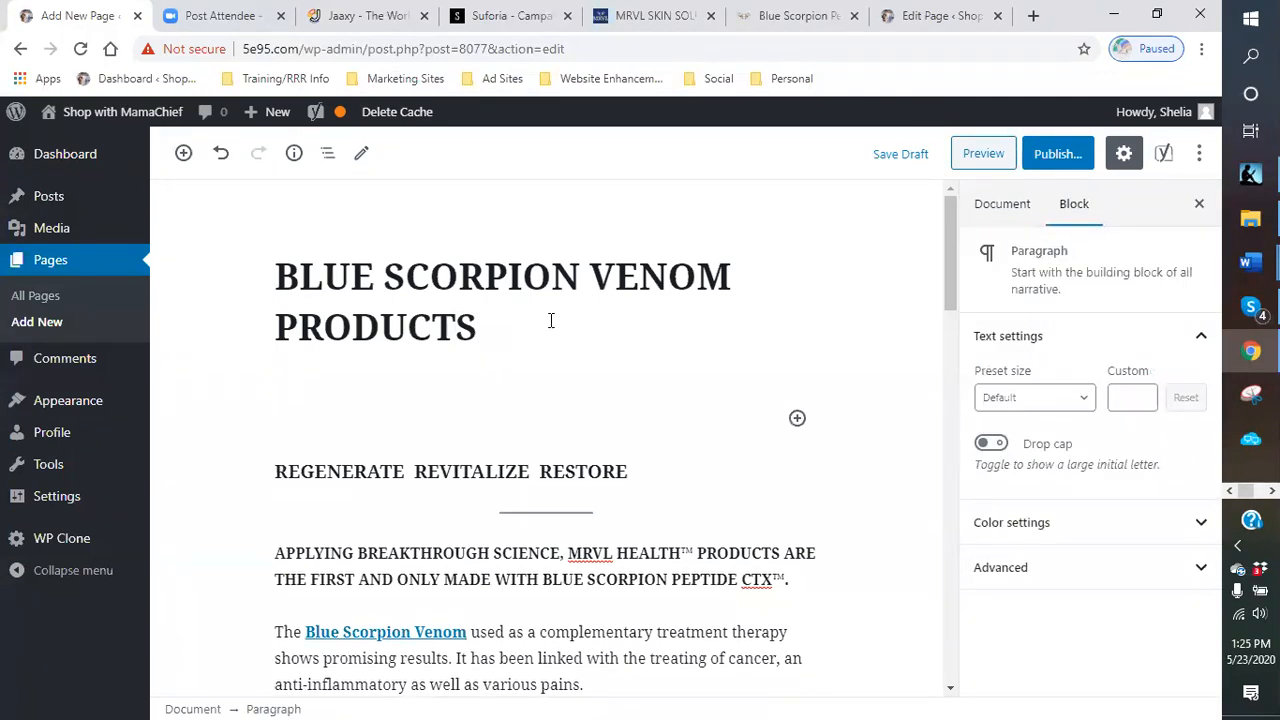
pyautogui.write('Blue Scorpi')
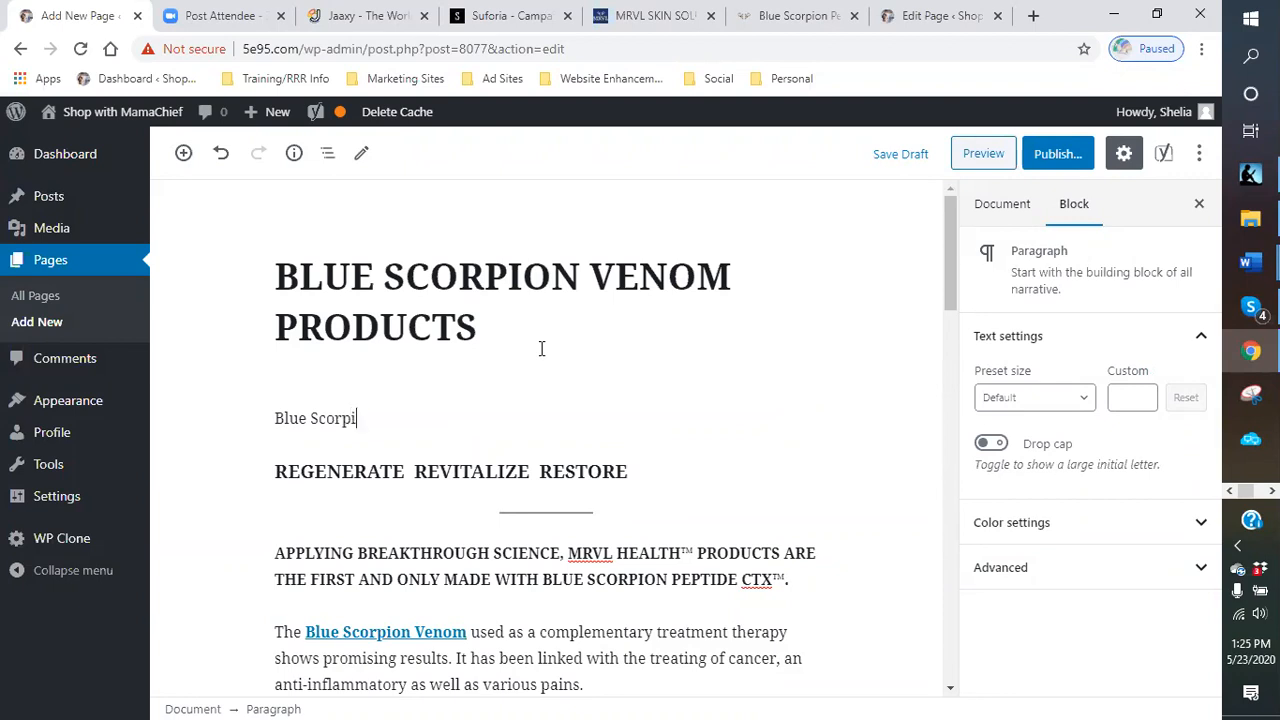
pyautogui.write('on Venom')
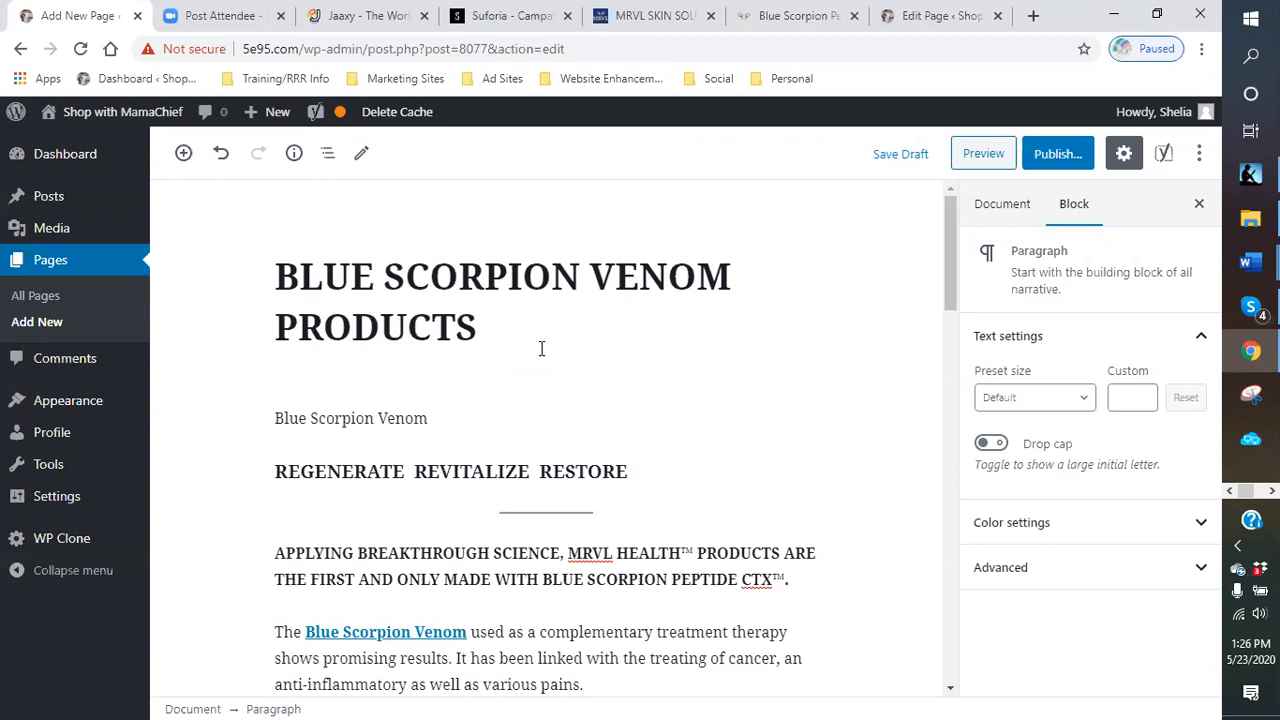
# - In the new paragraph below the title, continue the text with "is fast becoming one of the most viable products on the market for pain relief."
pyautogui.write('is fast becoming one of the most so')
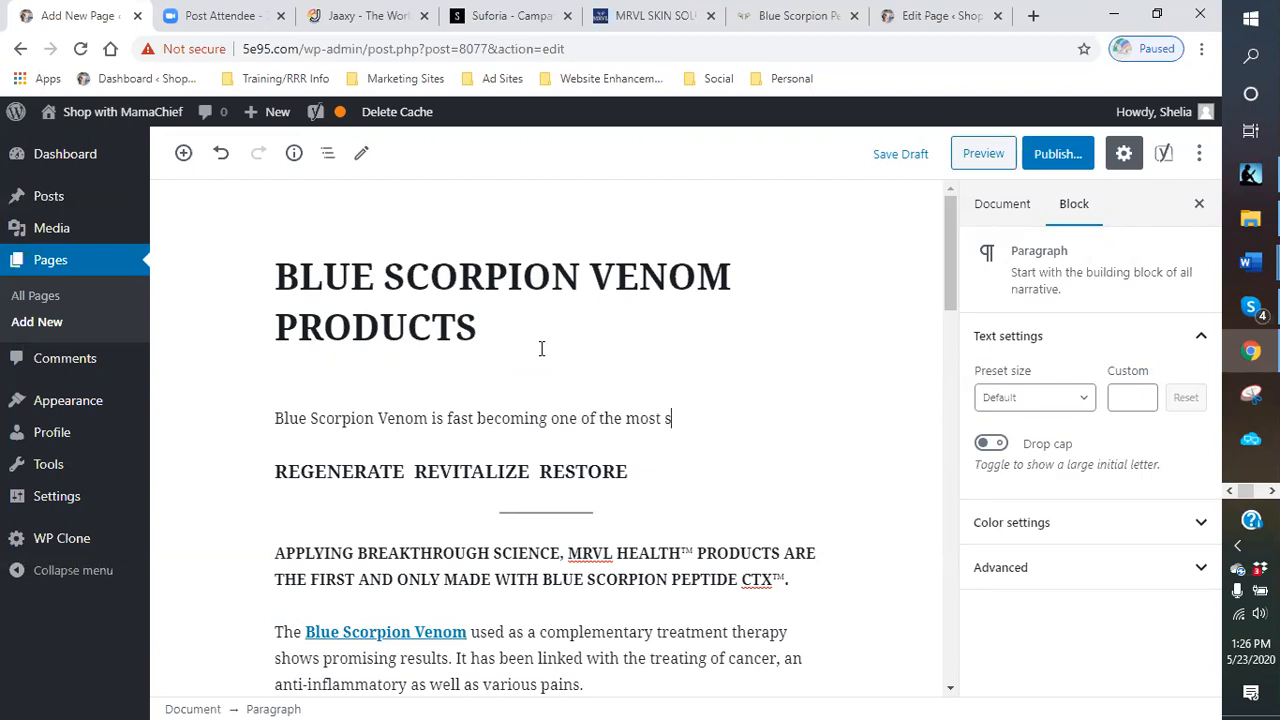
pyautogui.write('au')
pyautogui.press('BackSpace')
pyautogui.write('viable products')
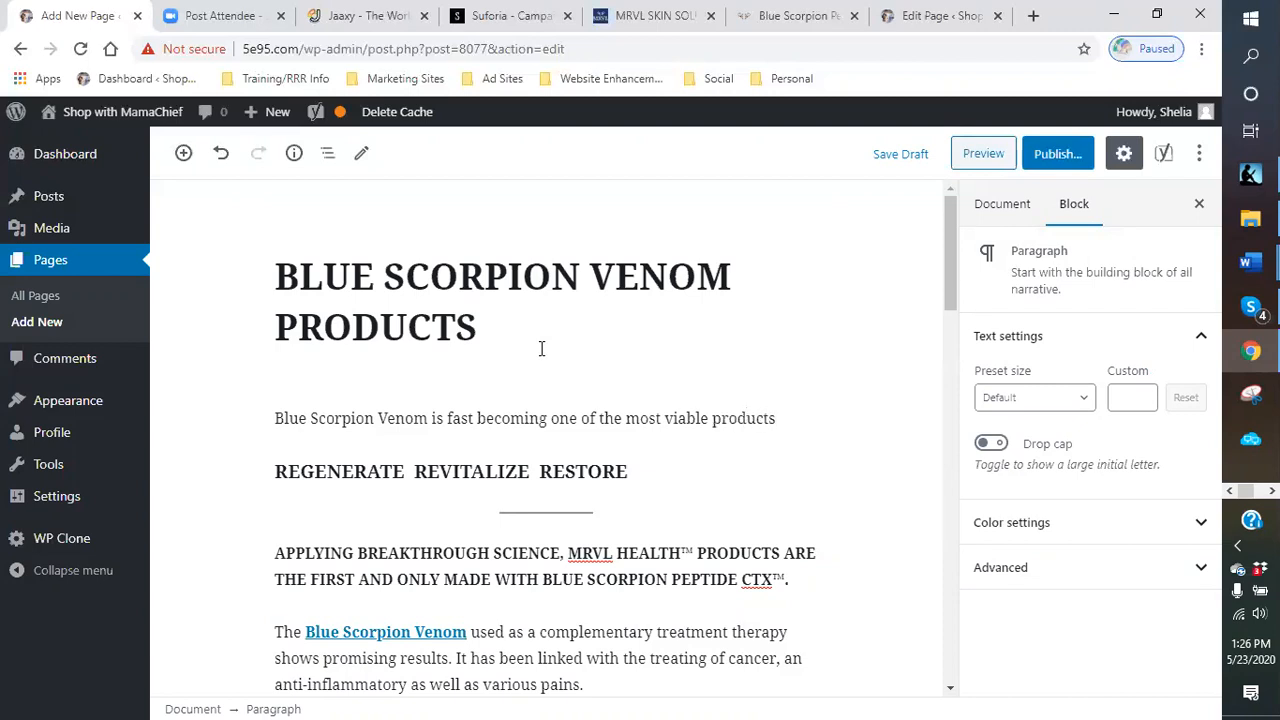
pyautogui.write(' on the mo')
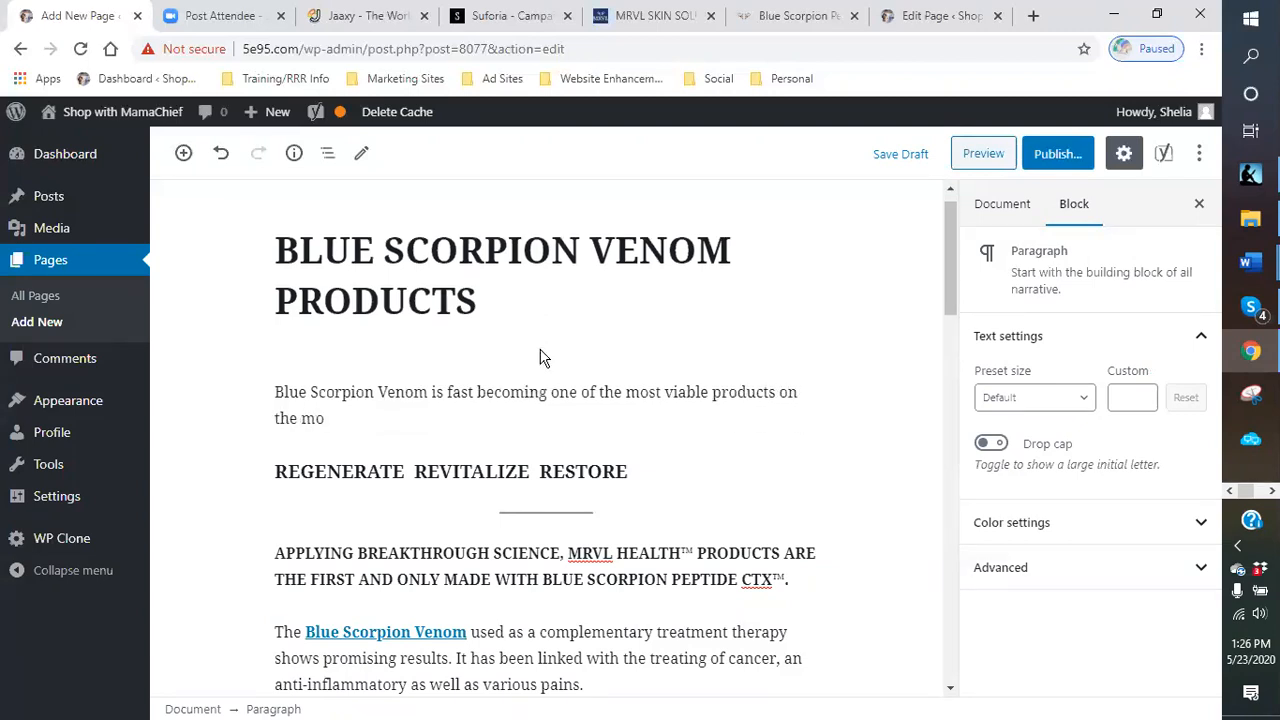
pyautogui.write('rket for pain relief')
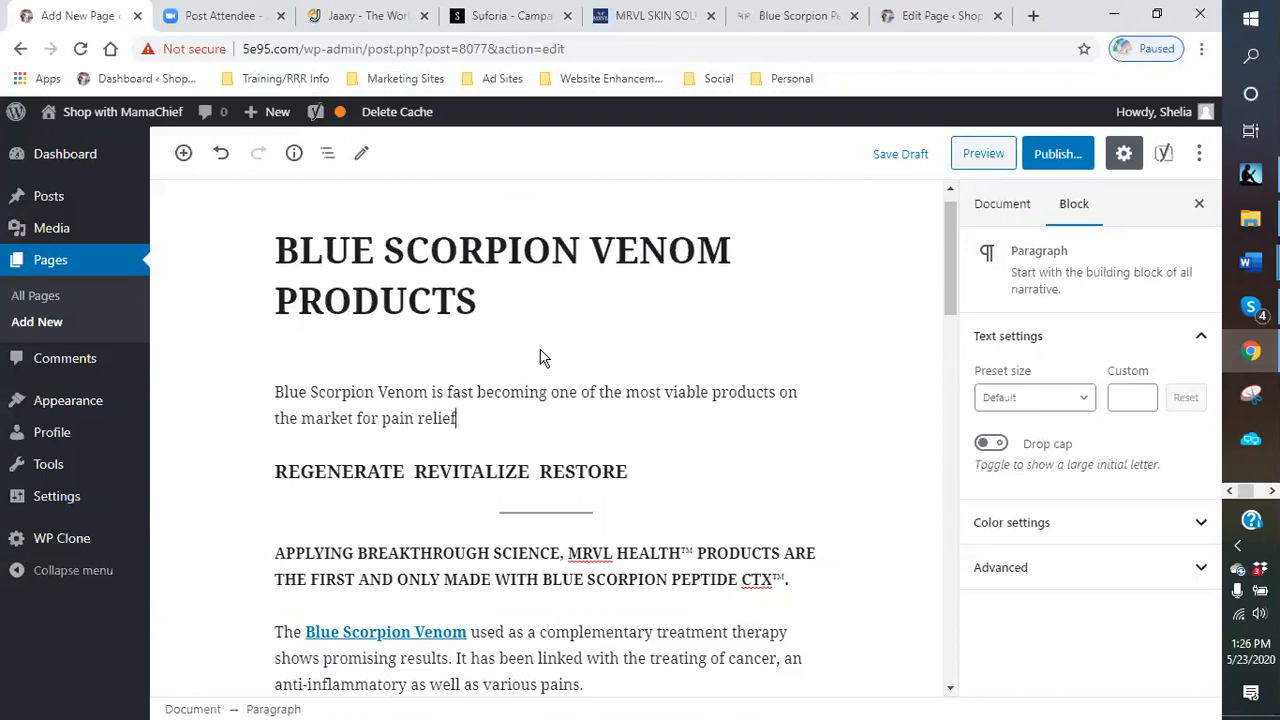
pyautogui.write('.  With the d')
pyautogui.write('e')
pyautogui.write('scover ')
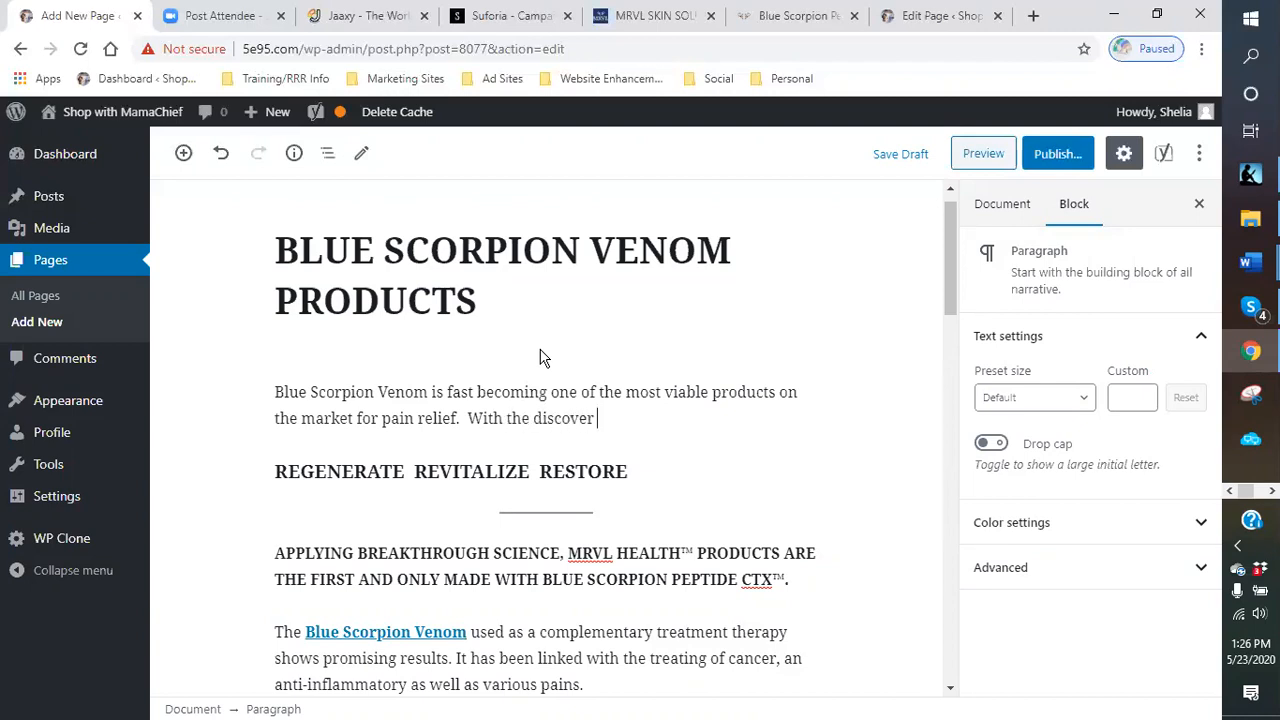
pyautogui.write('of the peptid')
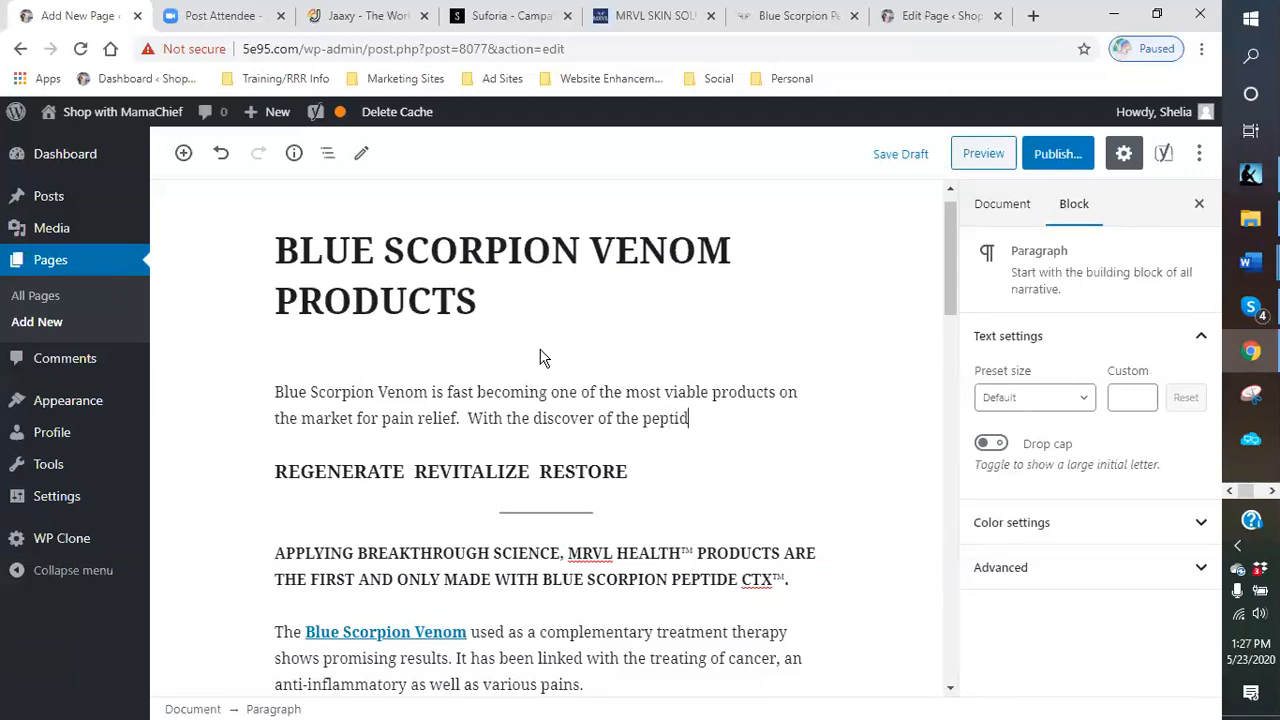
pyautogui.write('es in the scorip')
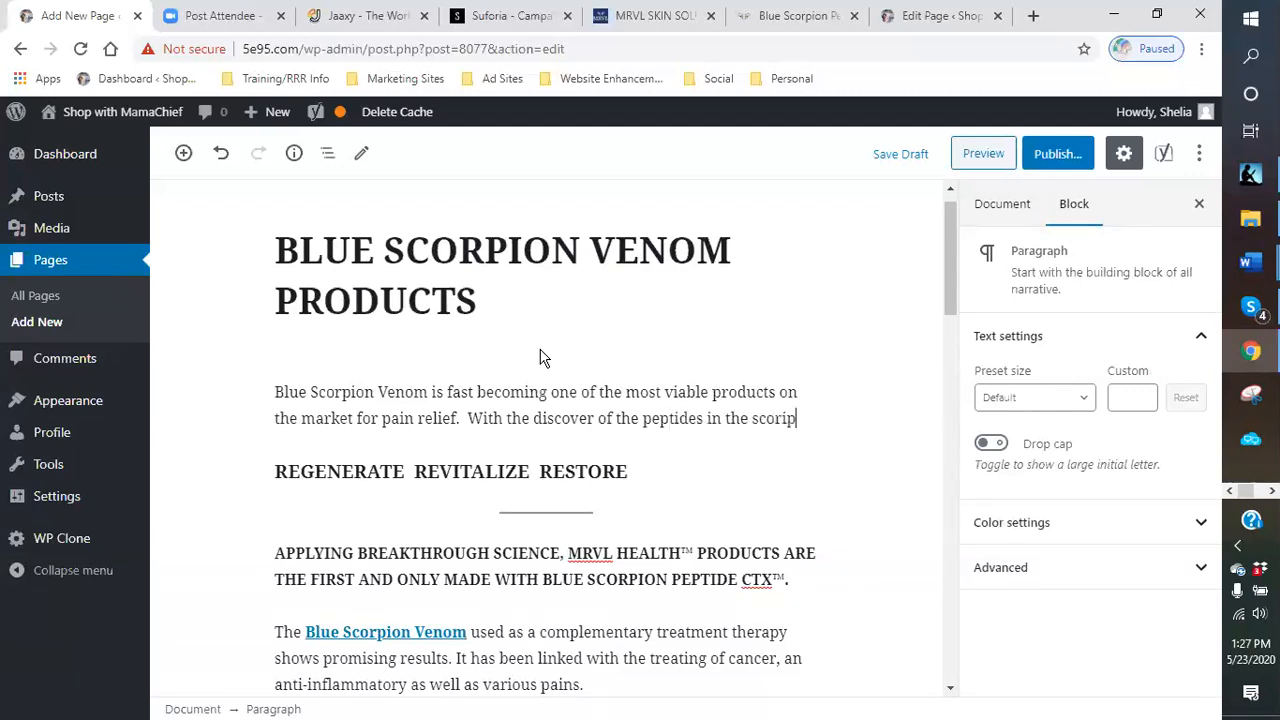
# - Add the sentence "With the discover of the peptides in the scorpion venom, it has also proved to be a useful resource in other health applications as well."
pyautogui.press('BackSpace')
pyautogui.press('BackSpace')
pyautogui.write('pion')
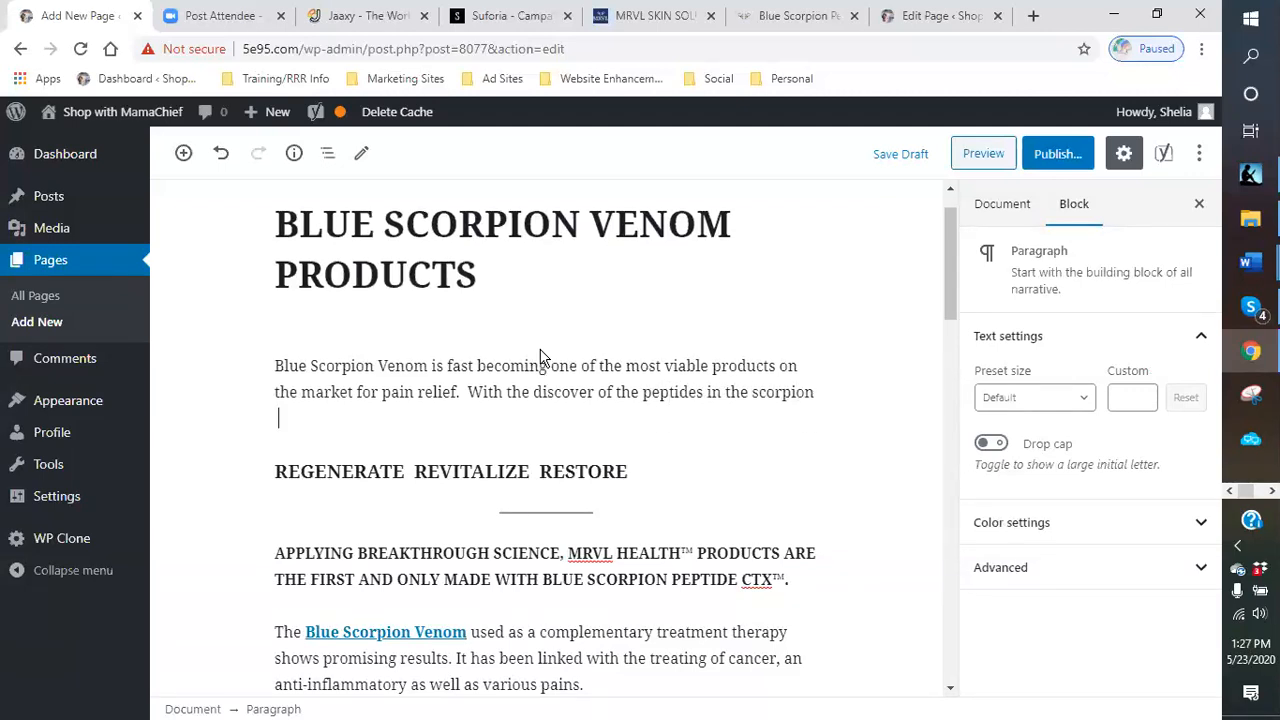
pyautogui.write(' venom, it has also p')
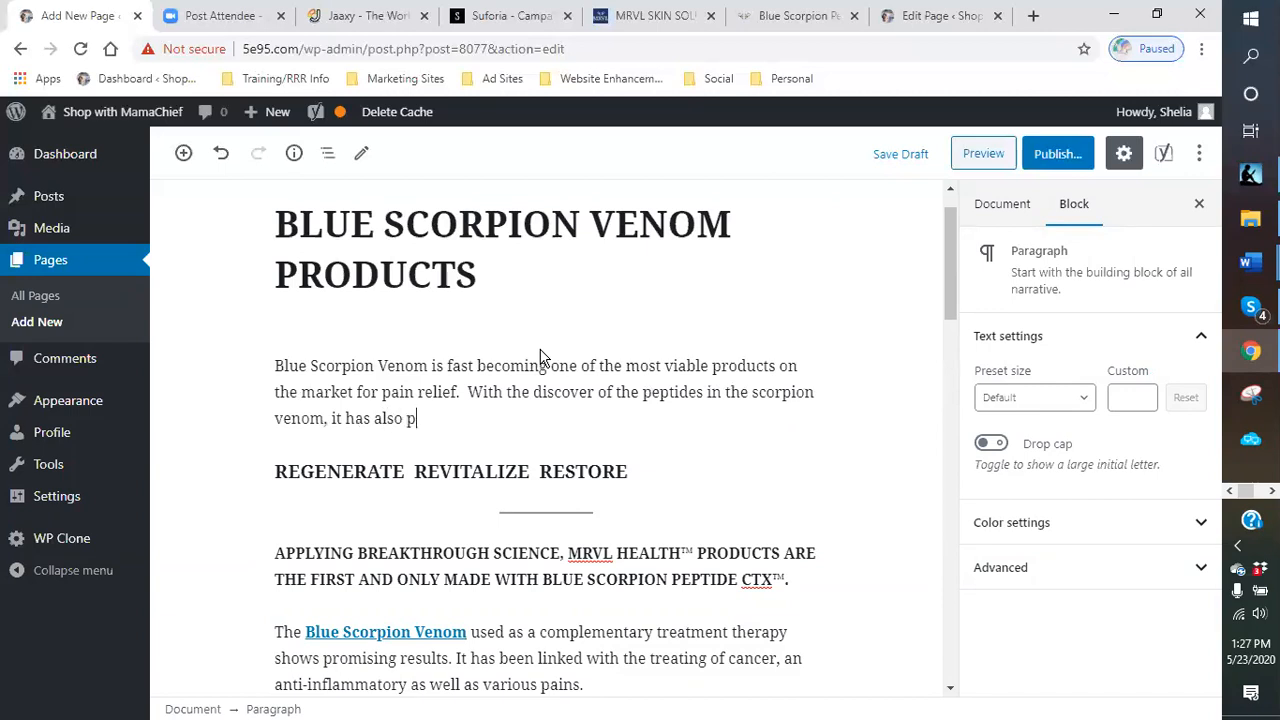
pyautogui.write('roved tob')
pyautogui.press('BackSpace')
pyautogui.write('be ')
pyautogui.write('use')
pyautogui.press('BackSpace')
pyautogui.press('BackSpace')
pyautogui.write('a useful resourse in')
pyautogui.press('BackSpace')
pyautogui.press('BackSpace')
pyautogui.press('BackSpace')
pyautogui.press('BackSpace')
pyautogui.press('BackSpace')
pyautogui.write('e o')
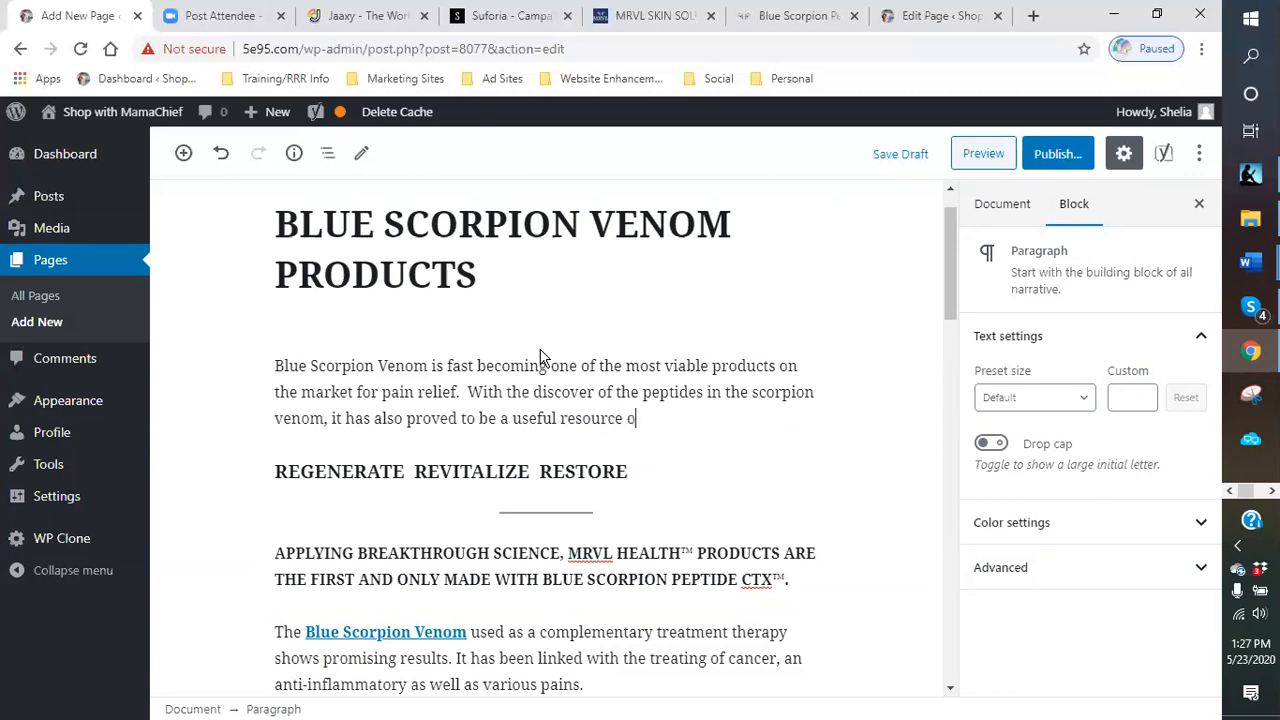
pyautogui.write('n other peop')
pyautogui.press('BackSpace')
pyautogui.press('BackSpace')
pyautogui.press('BackSpace')
pyautogui.write('health ')
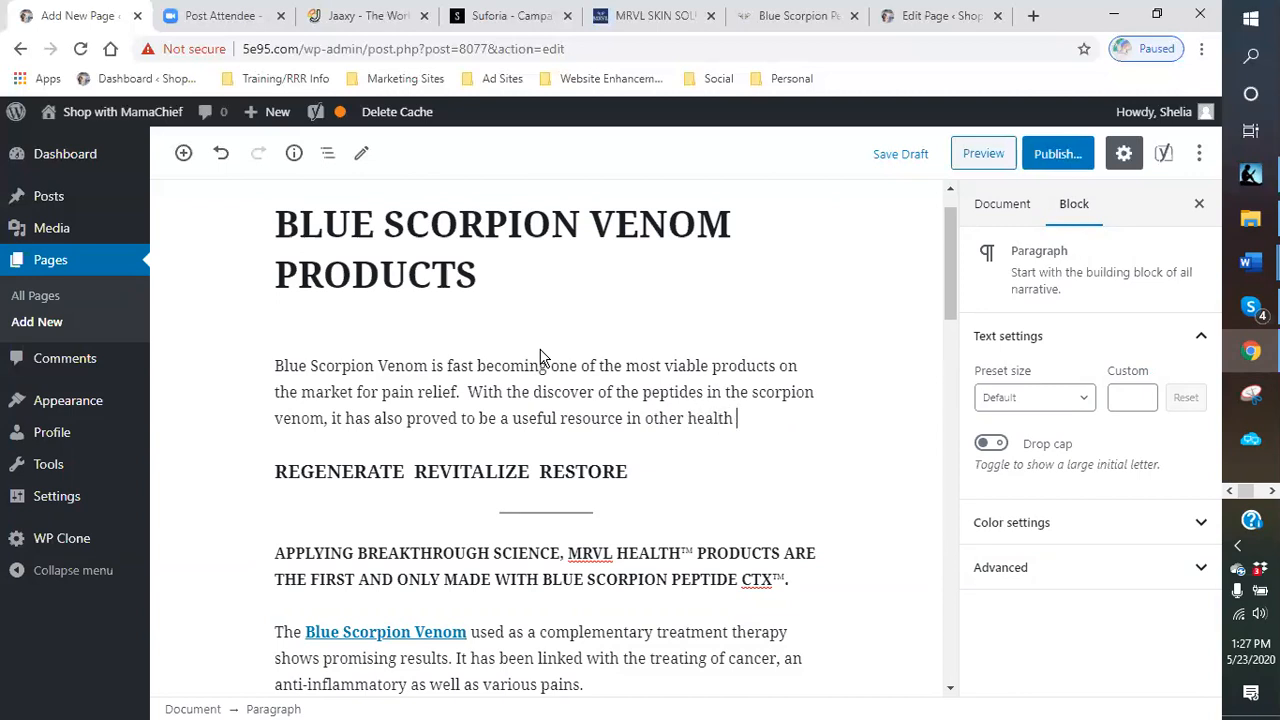
pyautogui.write('applications as well')
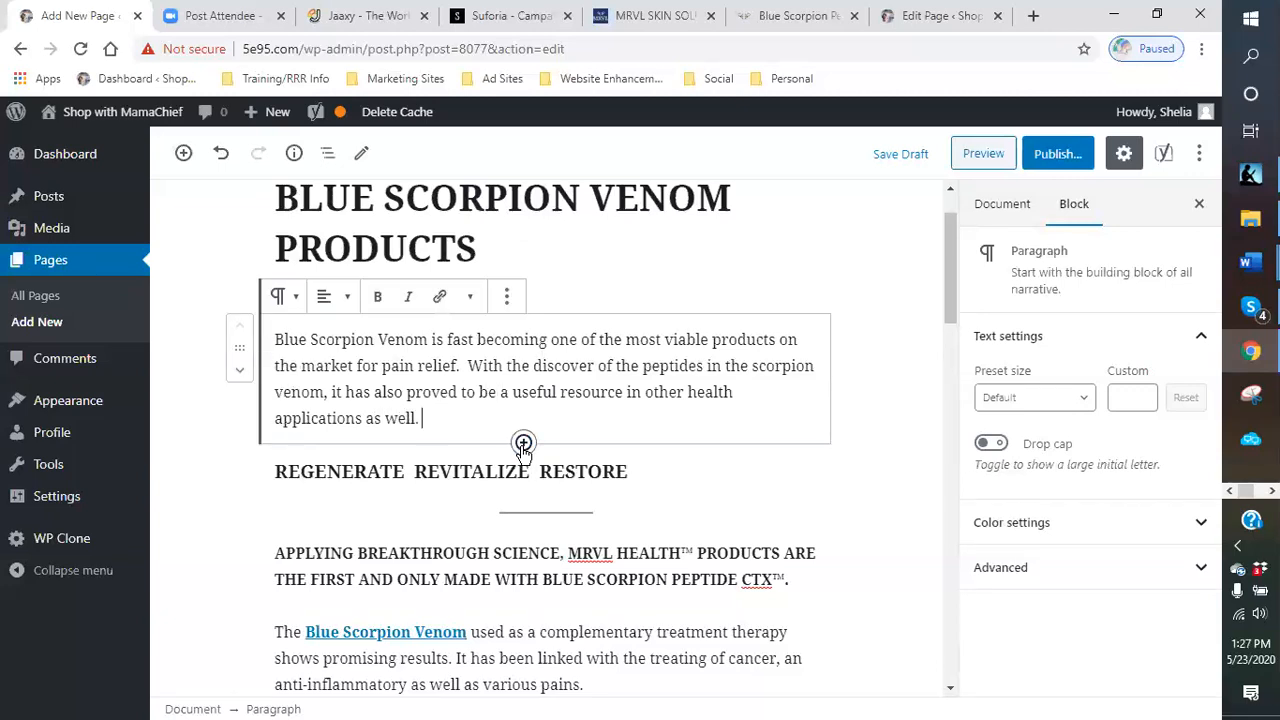
pyautogui.write('.  To learn ')
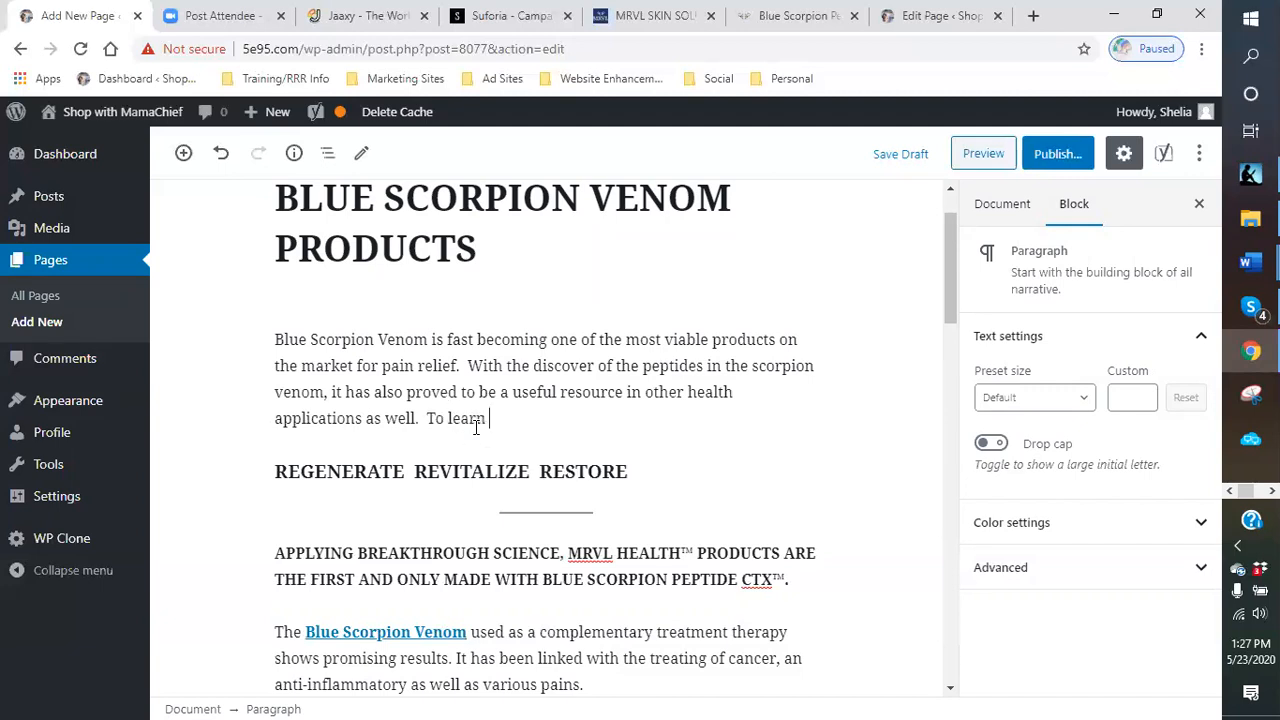
pyautogui.write('more, vis')
pyautogui.write('it any of the ')
pyautogui.write('ll')
pyautogui.write('inks in thi')
pyautogui.write('s page to get star')
pyautogui.write('ted and orf')
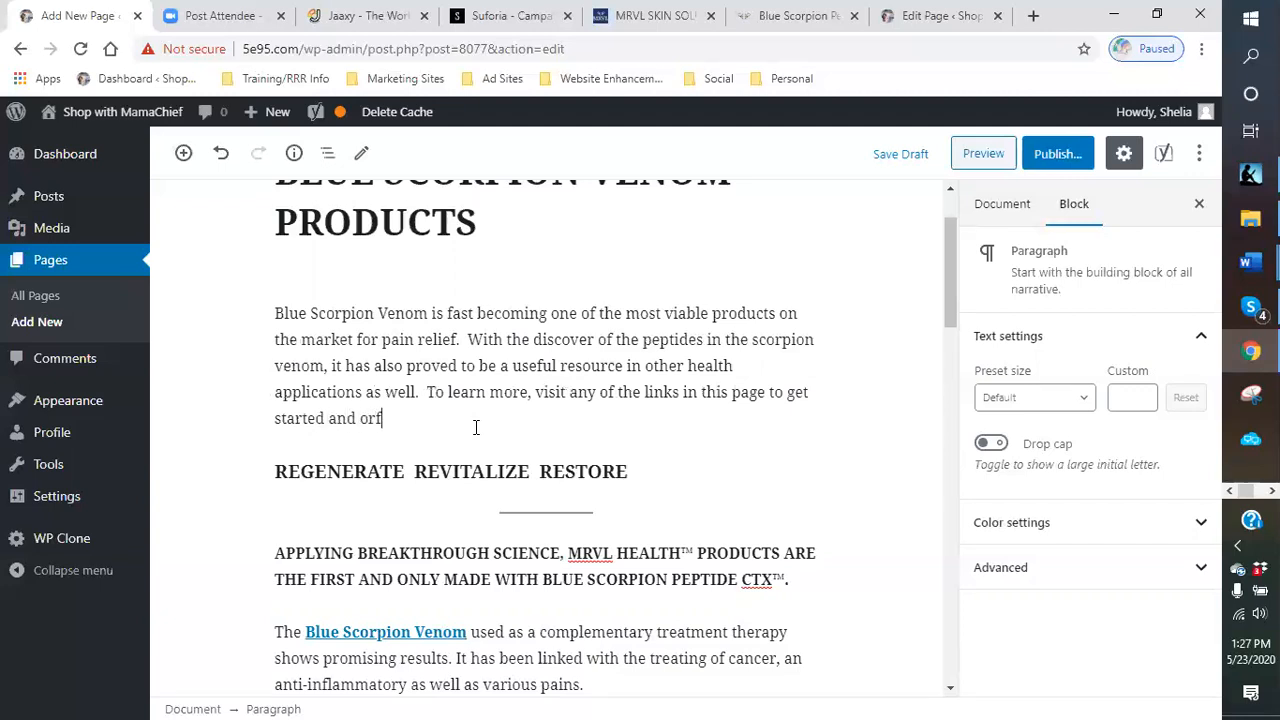
pyautogui.press('BackSpace')
pyautogui.write('der your supply today fo')
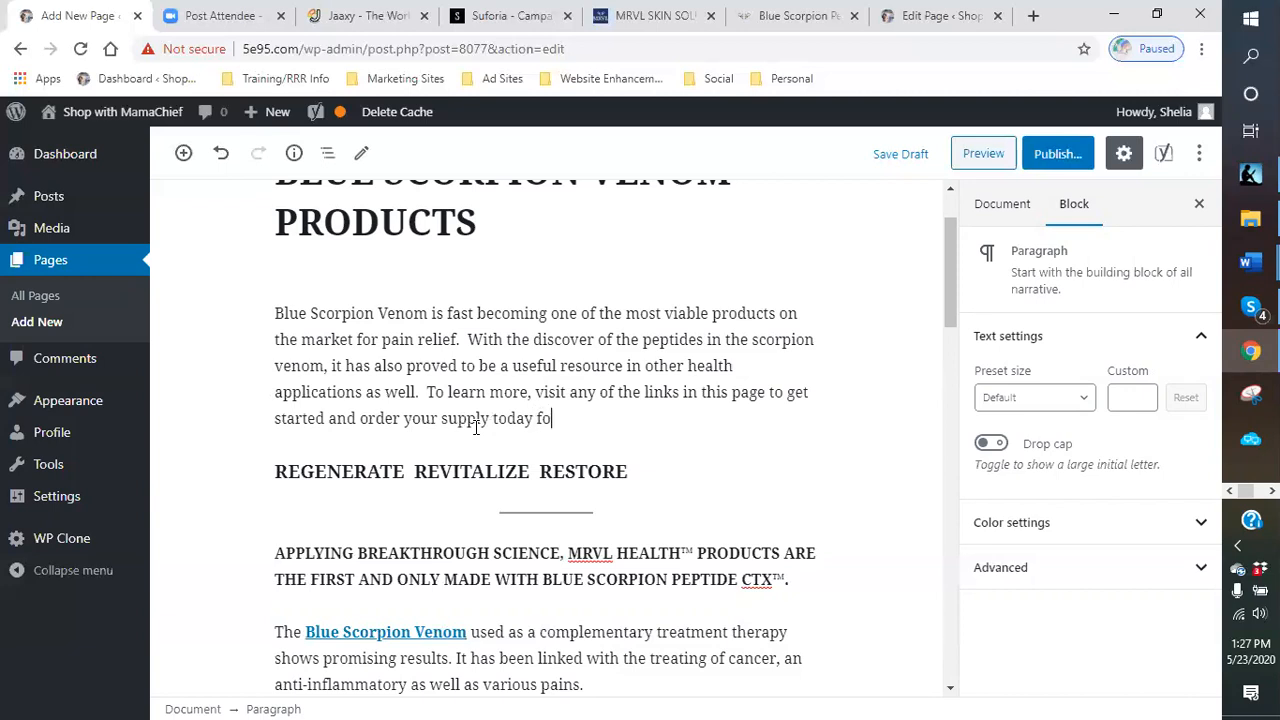
pyautogui.write('r your various ')
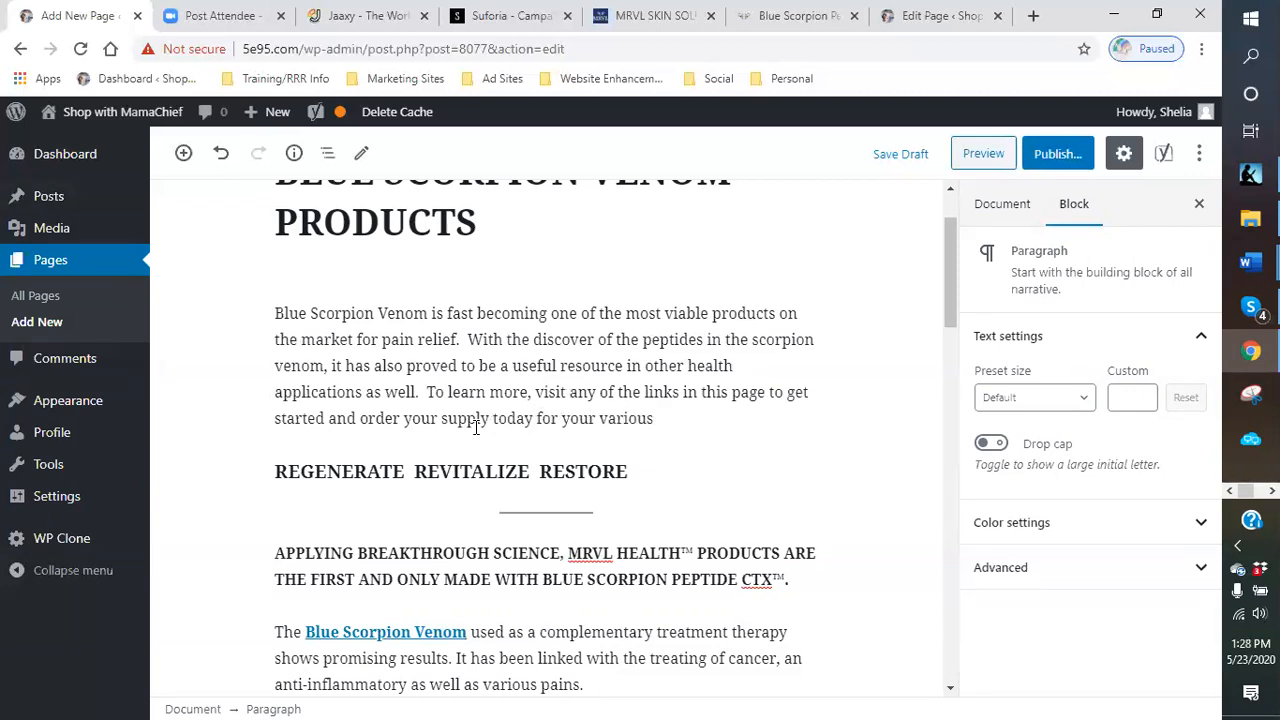
pyautogui.write('situation.  Or may')
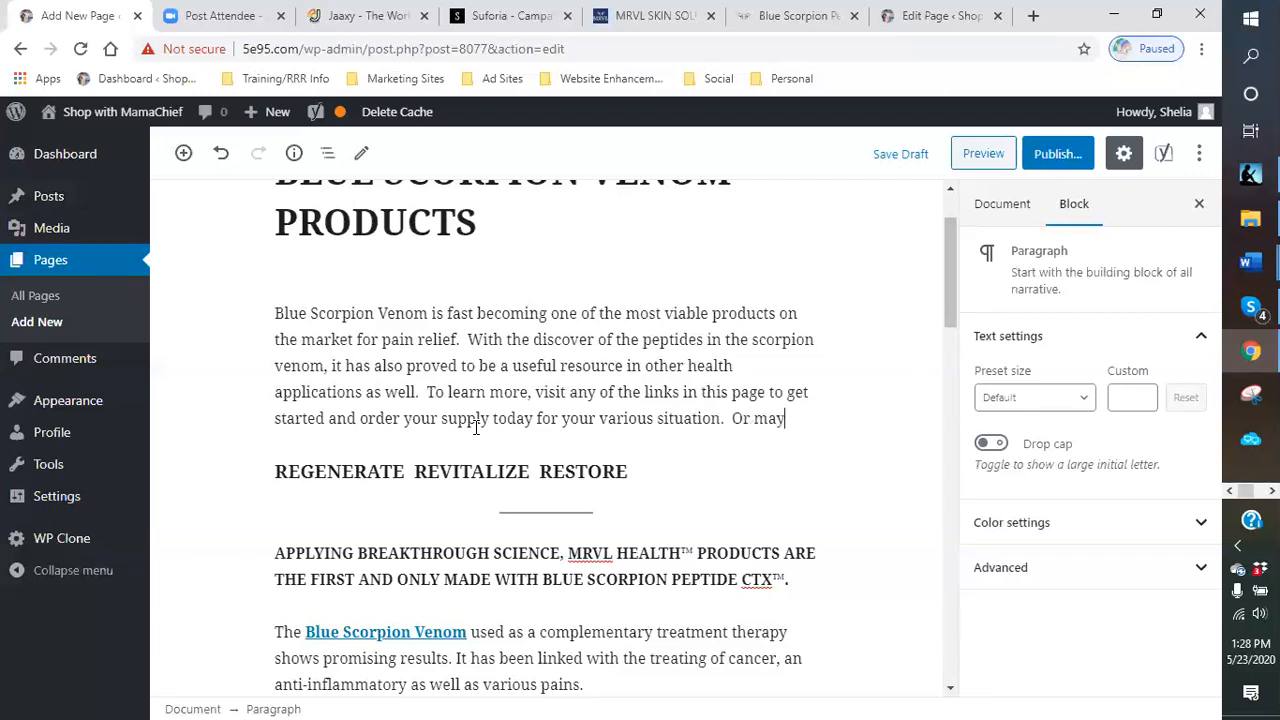
pyautogui.write('be multip')
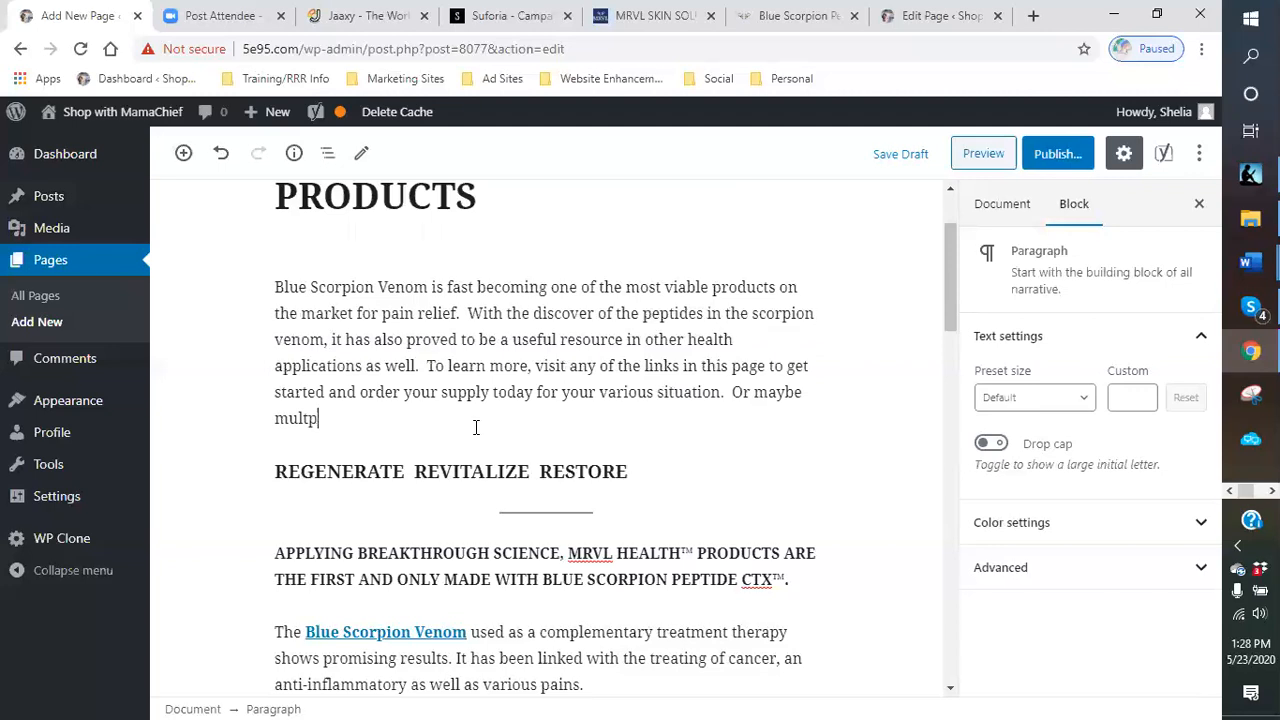
# - Finish the paragraph with sentences inviting readers to visit the page's links and order their supply today, maybe multiple orders depending on their need
pyautogui.press('BackSpace')
pyautogui.press('BackSpace')
pyautogui.press('BackSpace')
pyautogui.write('tiple orders for')
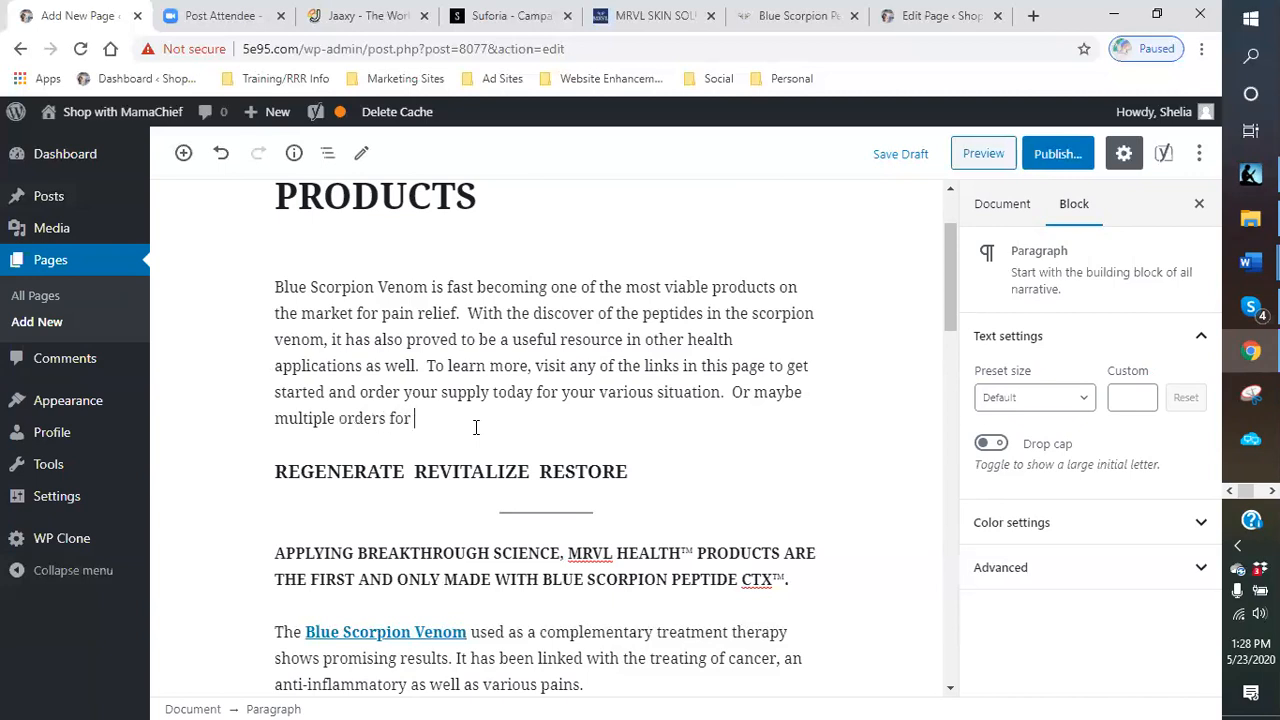
pyautogui.press('BackSpace')
pyautogui.press('BackSpace')
pyautogui.press('BackSpace')
pyautogui.write(', depending on your need.')
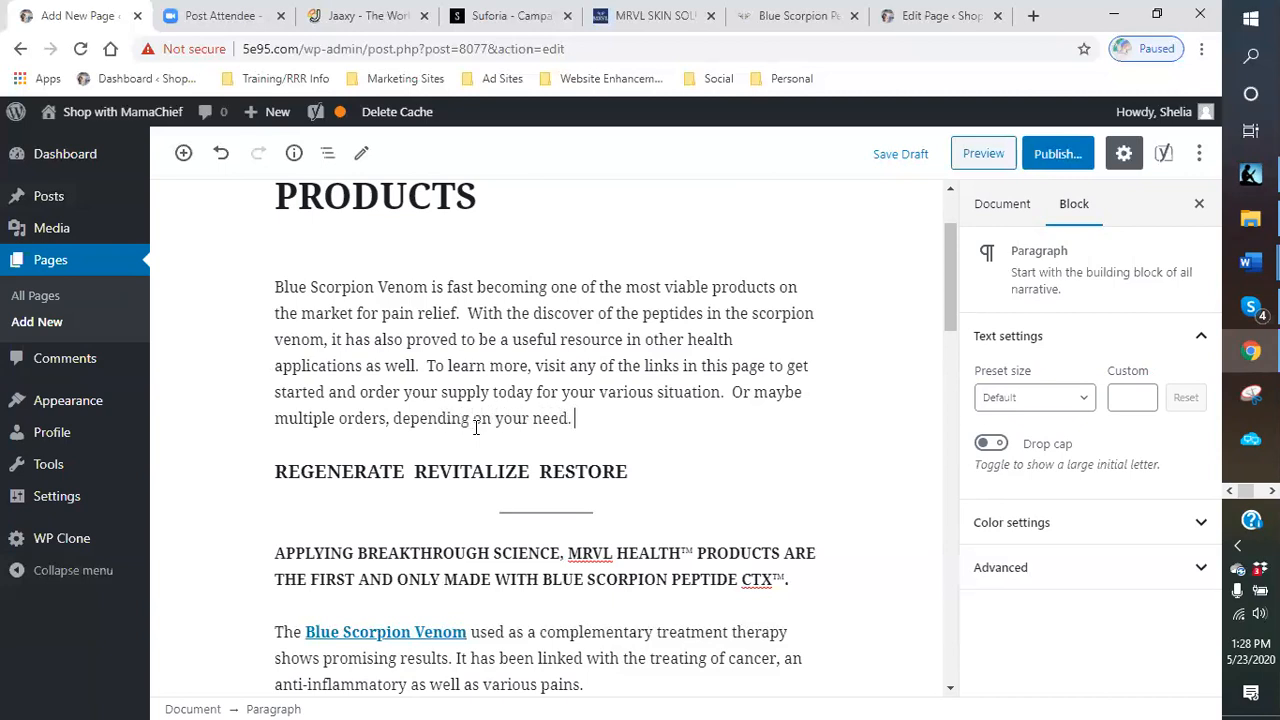
# - Insert "Blue Scorpion Venon:" as its own first line in the REGENERATE REVITALIZE RESTORE heading
pyautogui.scroll(-1, 620, 428)
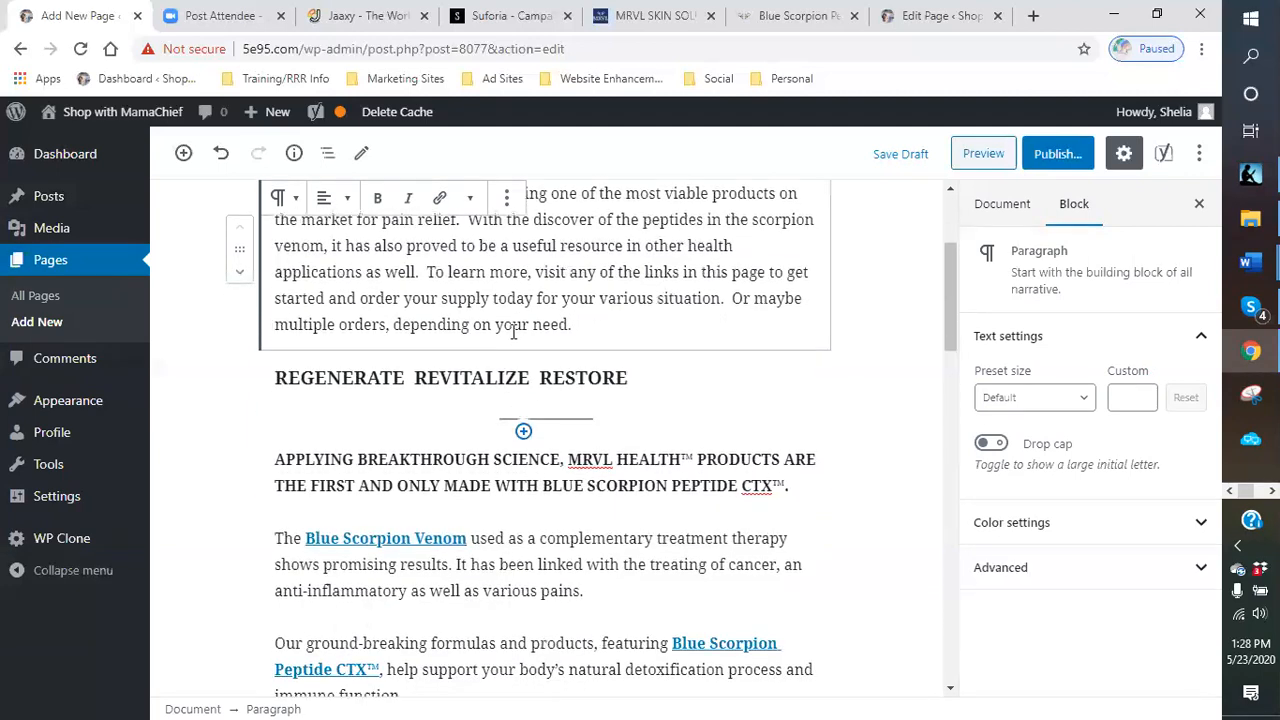
pyautogui.click(523, 350)
pyautogui.click(523, 352)
pyautogui.click(648, 382)
pyautogui.doubleClick(278, 377)
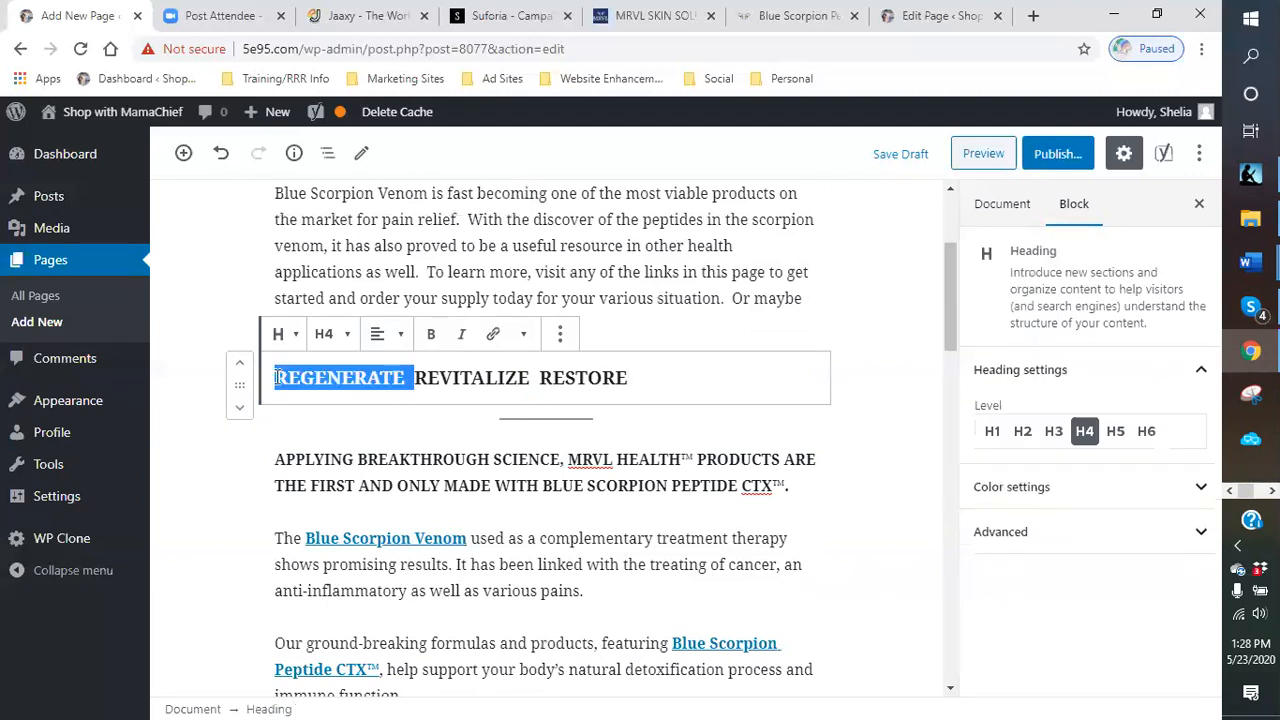
pyautogui.click(276, 377)
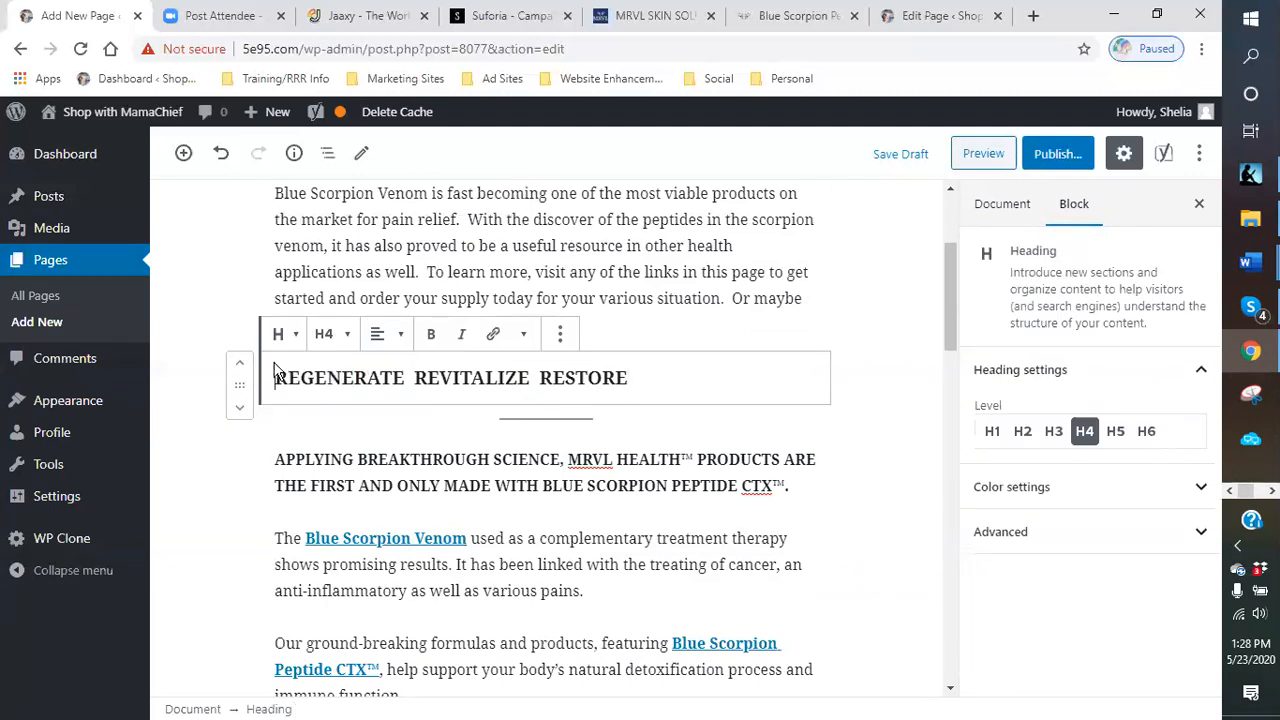
pyautogui.write('Blue')
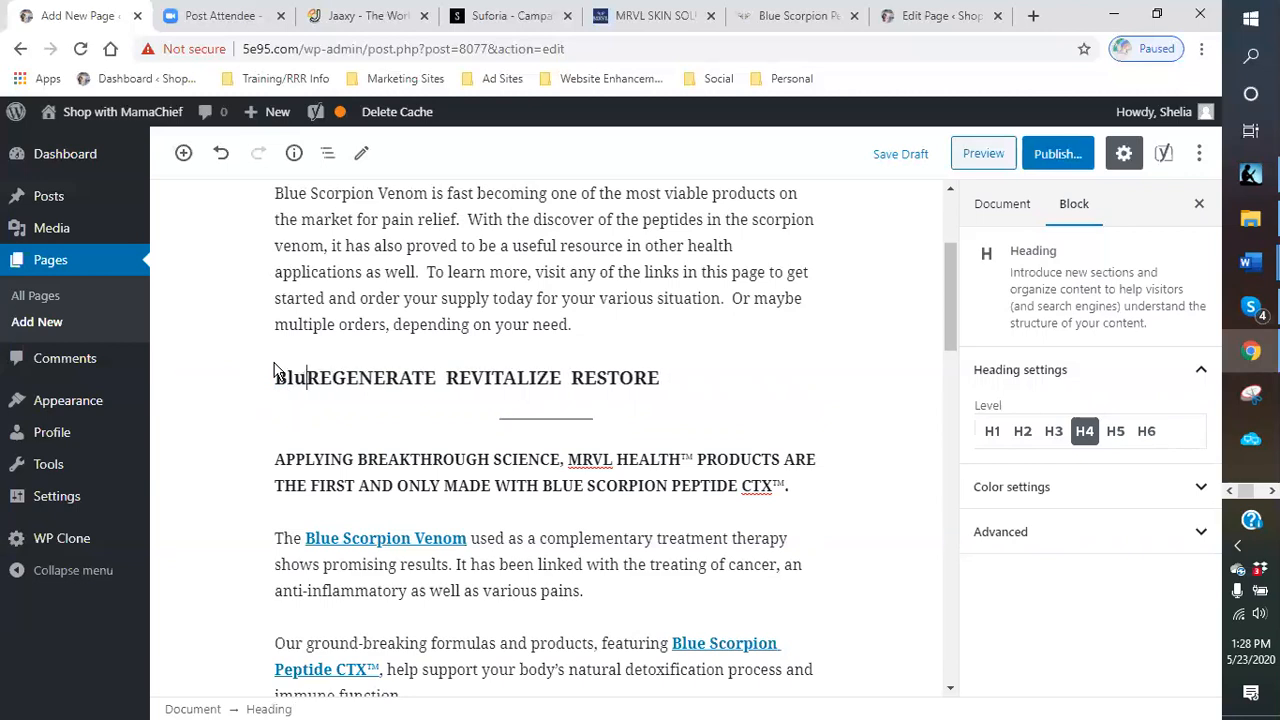
pyautogui.press('BackSpace')
pyautogui.write('Scopr')
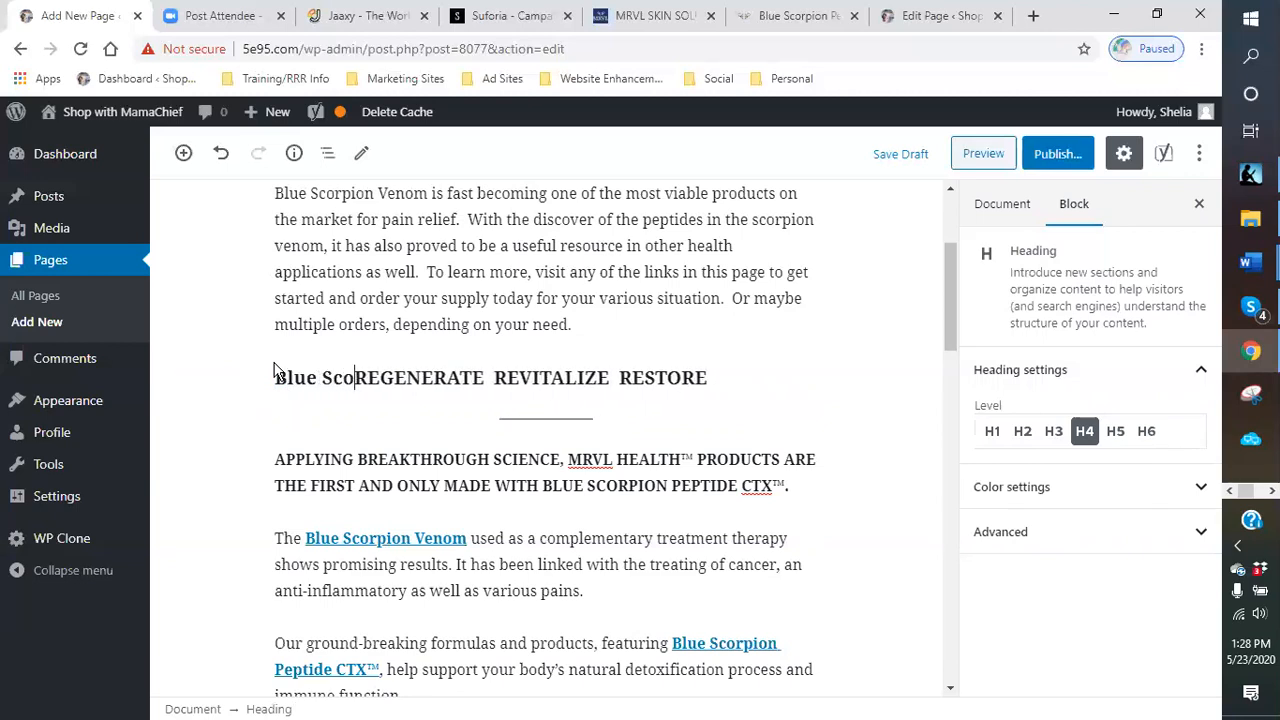
pyautogui.press('BackSpace')
pyautogui.press('BackSpace')
pyautogui.write('rpion Veno')
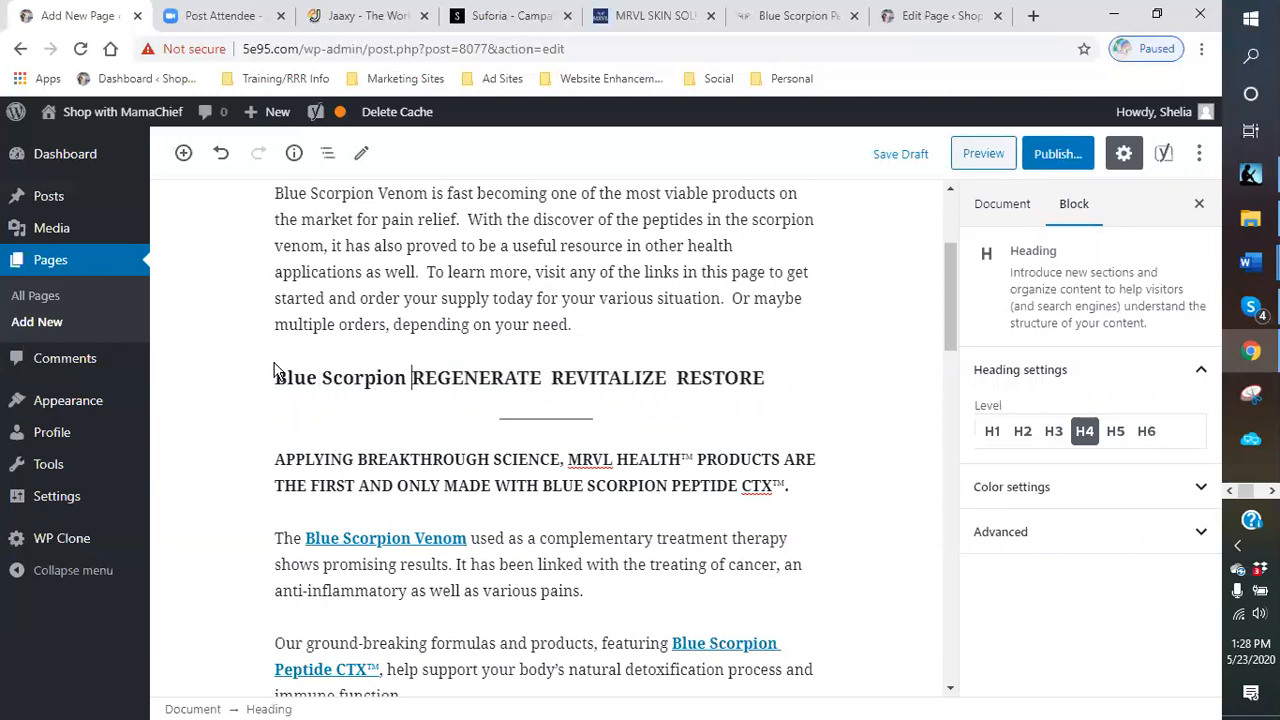
pyautogui.write('m')
pyautogui.hotkey('shift', 'Return')
pyautogui.press('BackSpace')
pyautogui.press('BackSpace')
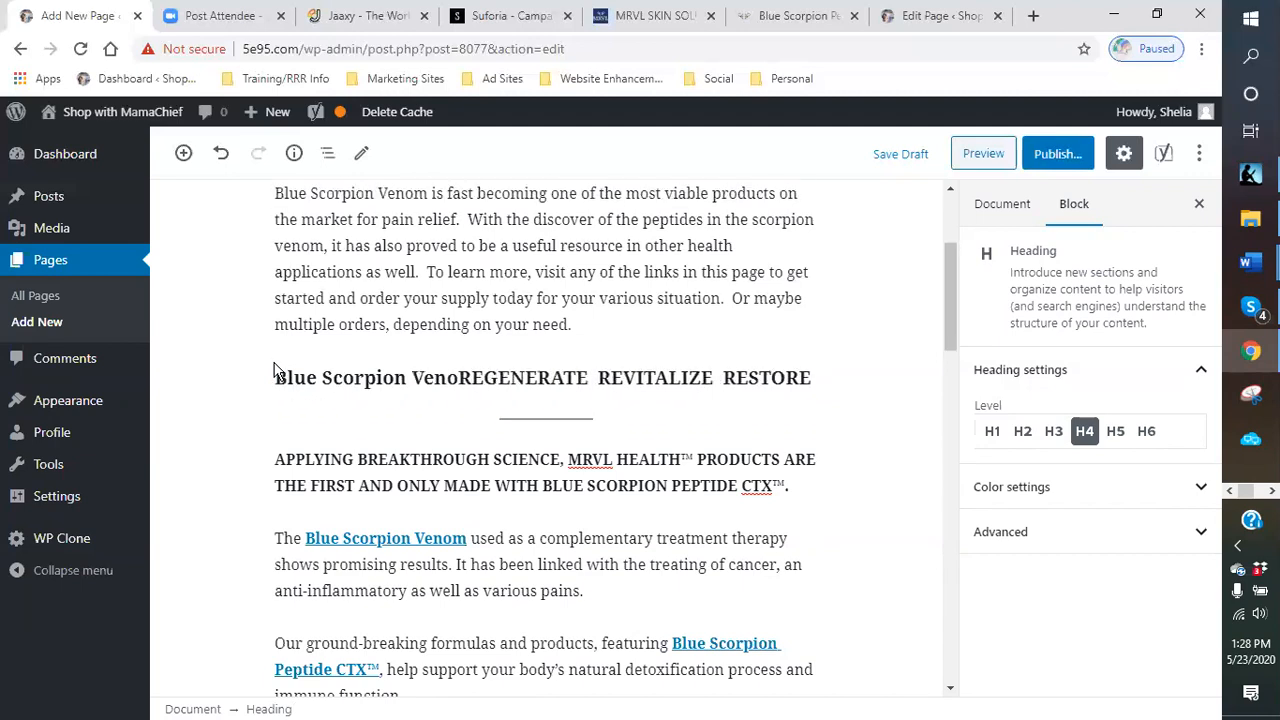
pyautogui.write('n:')
pyautogui.hotkey('shift', 'Return')
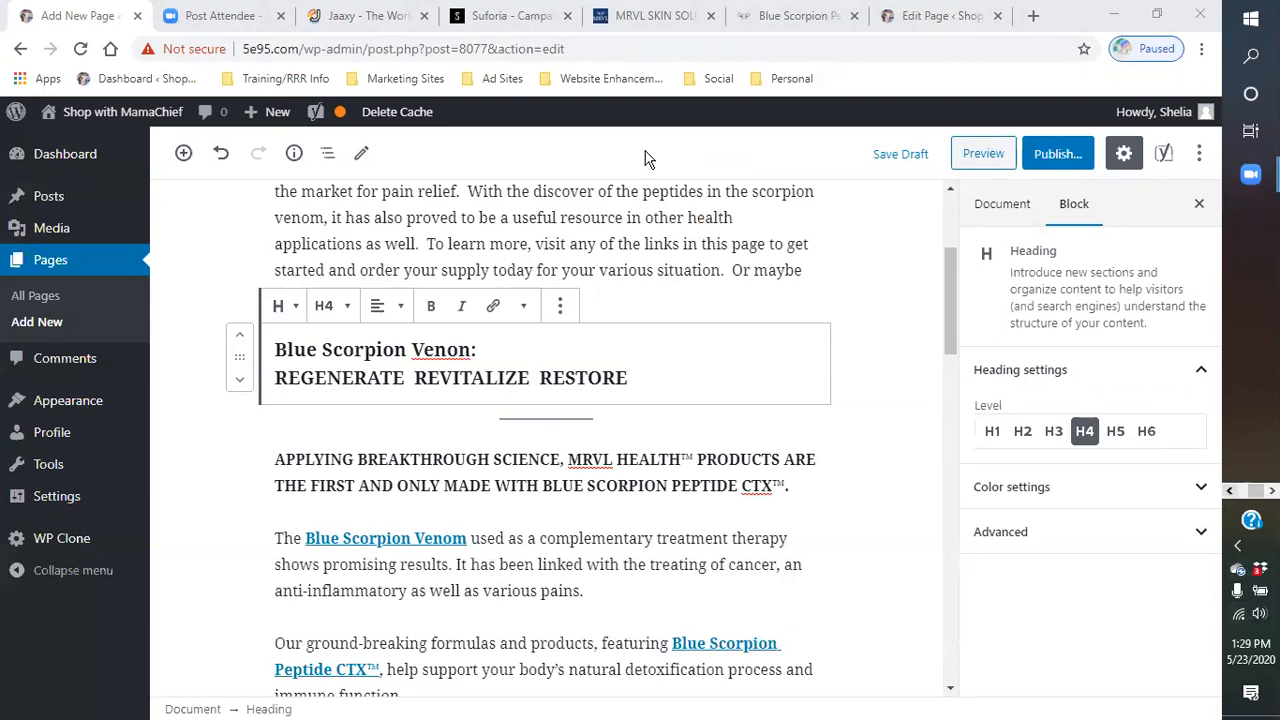
# - Switch to Skype and open a recent chat conversation
pyautogui.click(1198, 486)
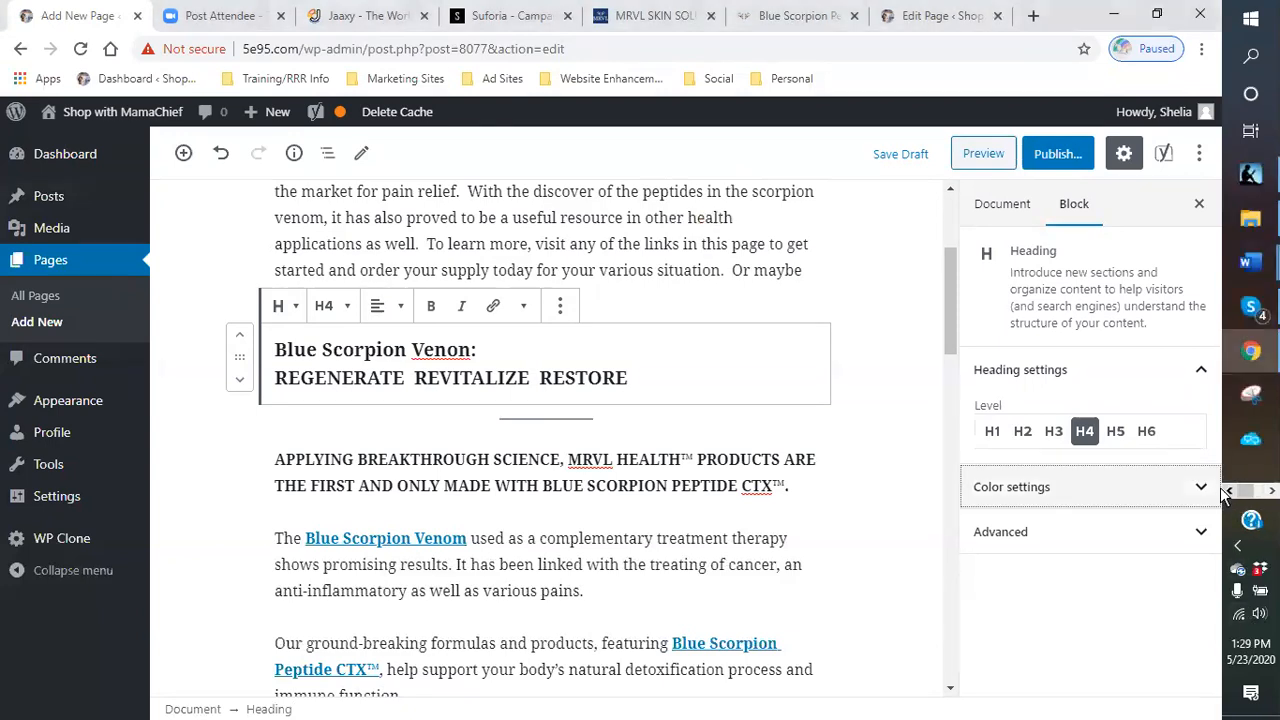
pyautogui.click(1250, 310)
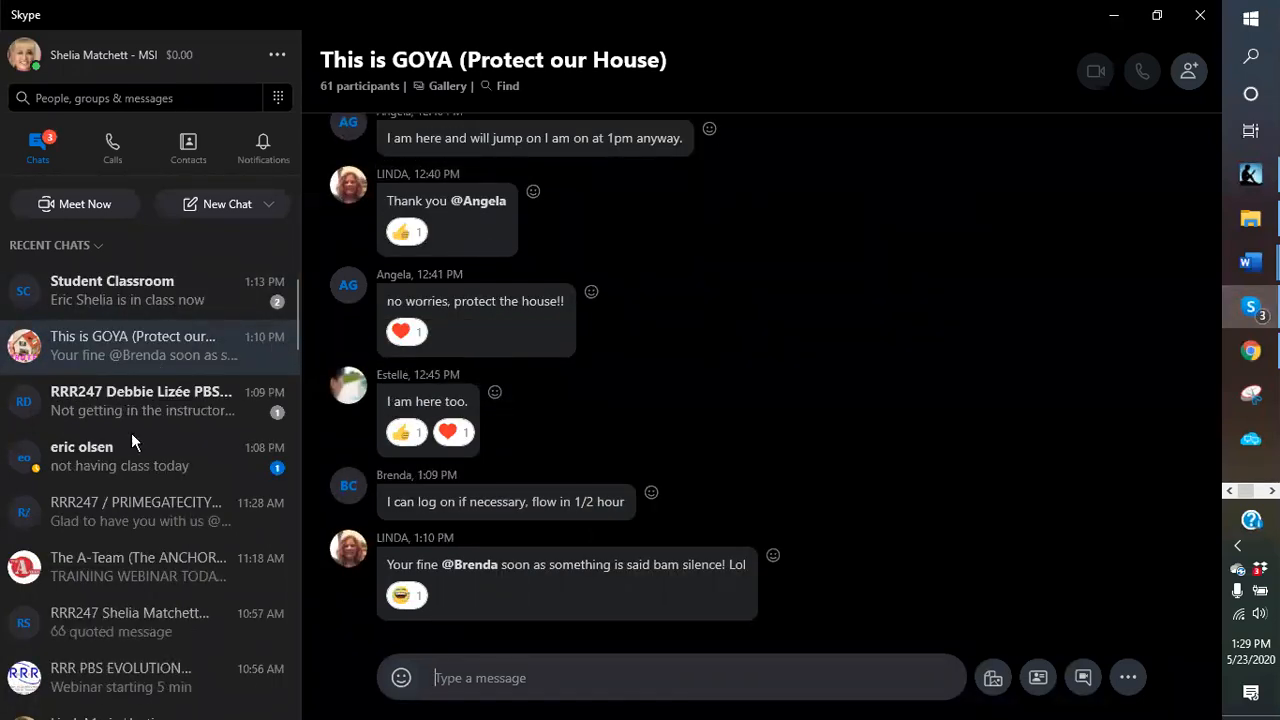
pyautogui.click(142, 462)
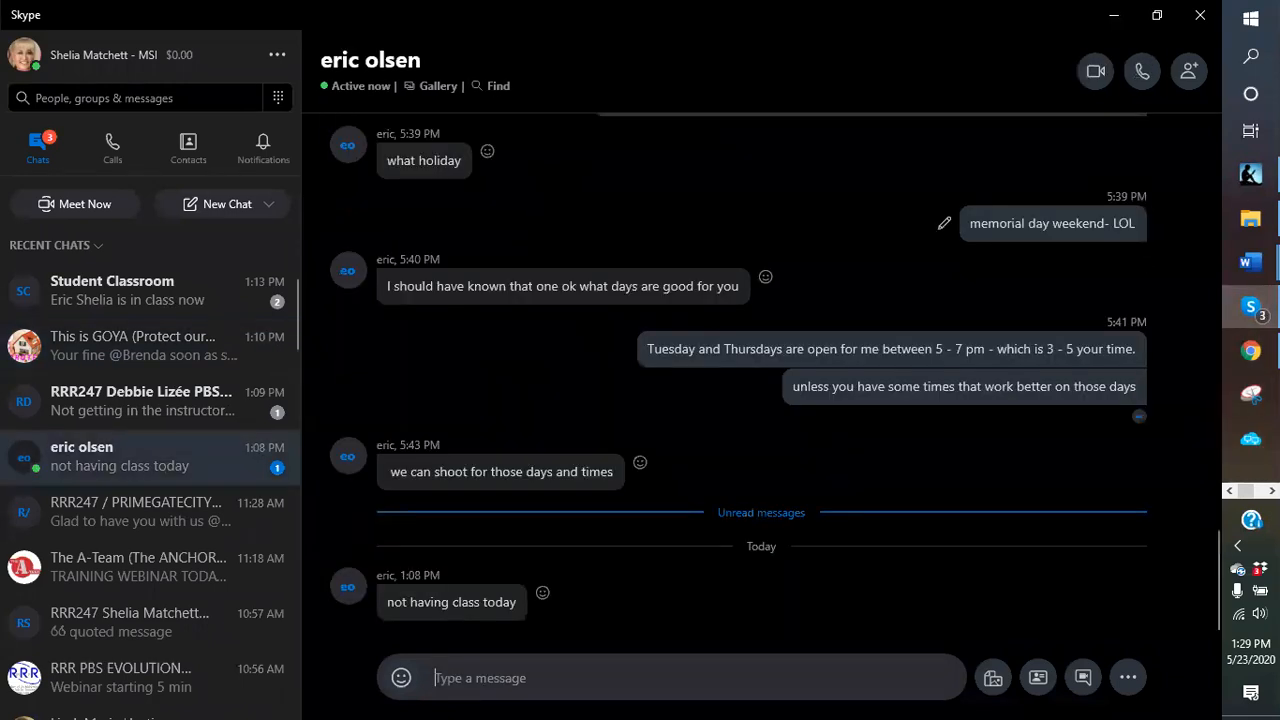
# - Copy the webinar invitation line and Zoom link from the New student information sheet-2 document
pyautogui.moveTo(1250, 262)
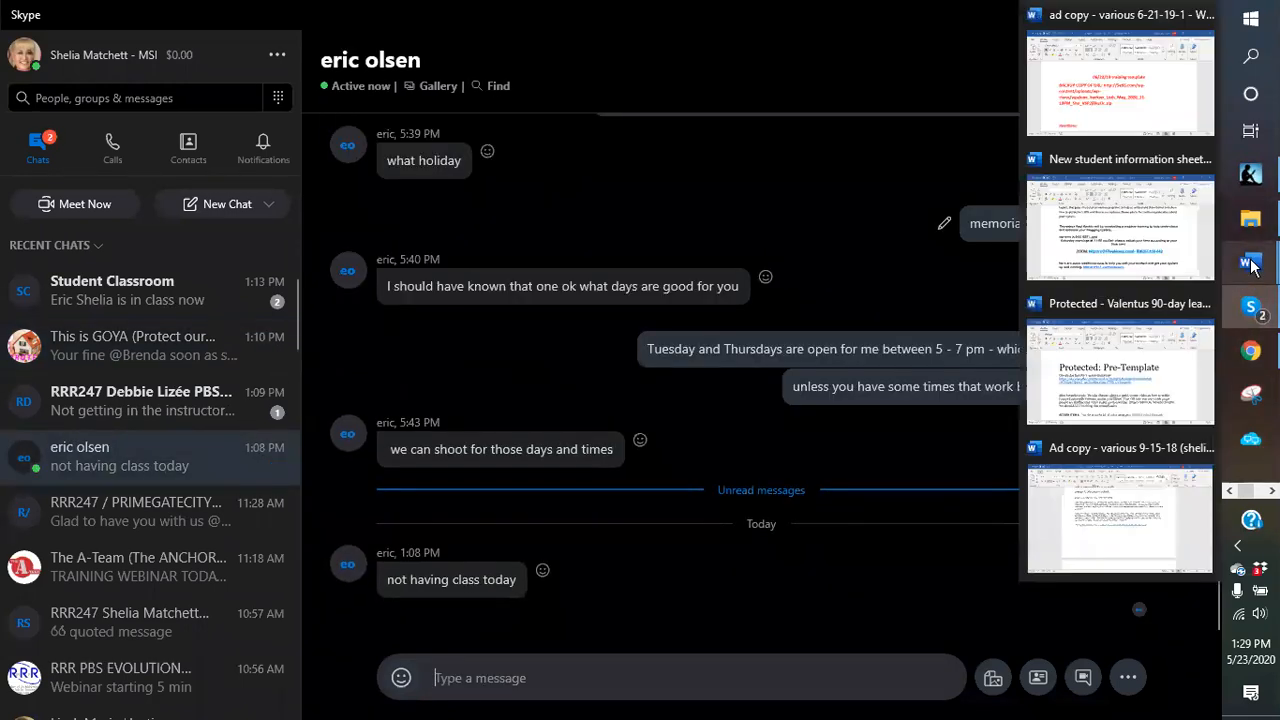
pyautogui.click(1133, 250)
pyautogui.scroll(1, 594, 390)
pyautogui.scroll(-15, 594, 390)
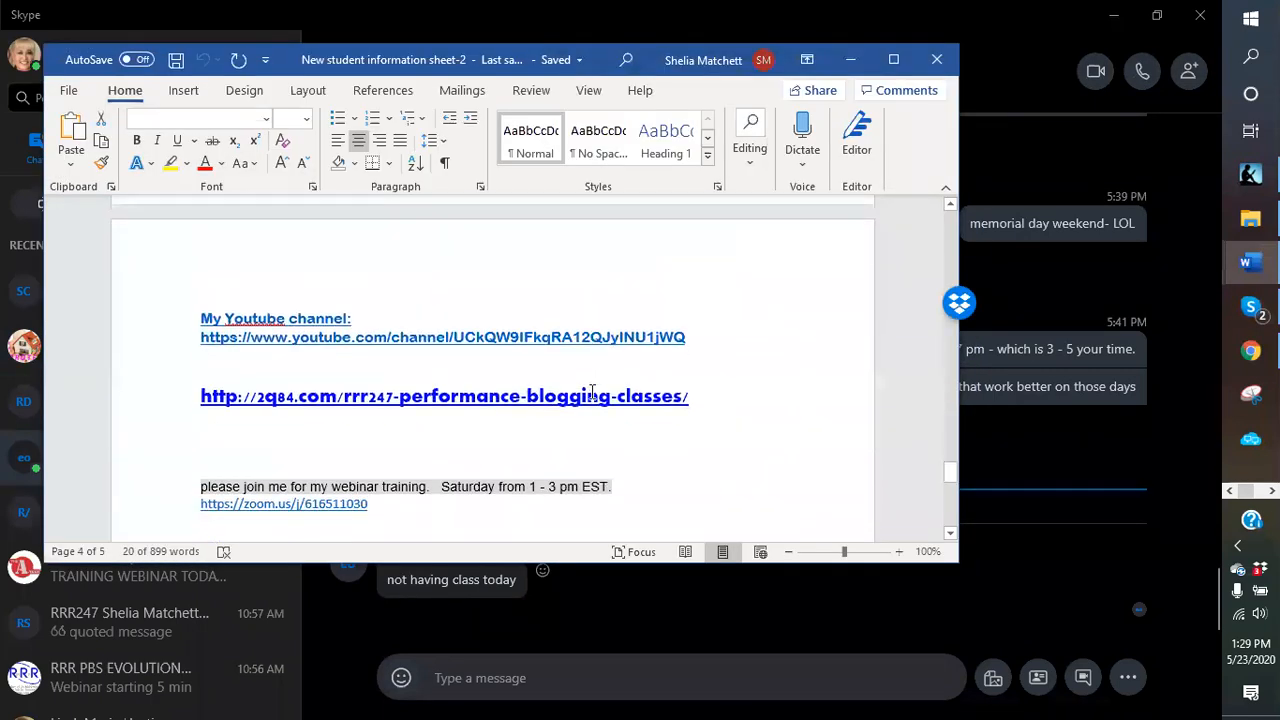
pyautogui.scroll(-5, 590, 388)
pyautogui.scroll(6, 286, 302)
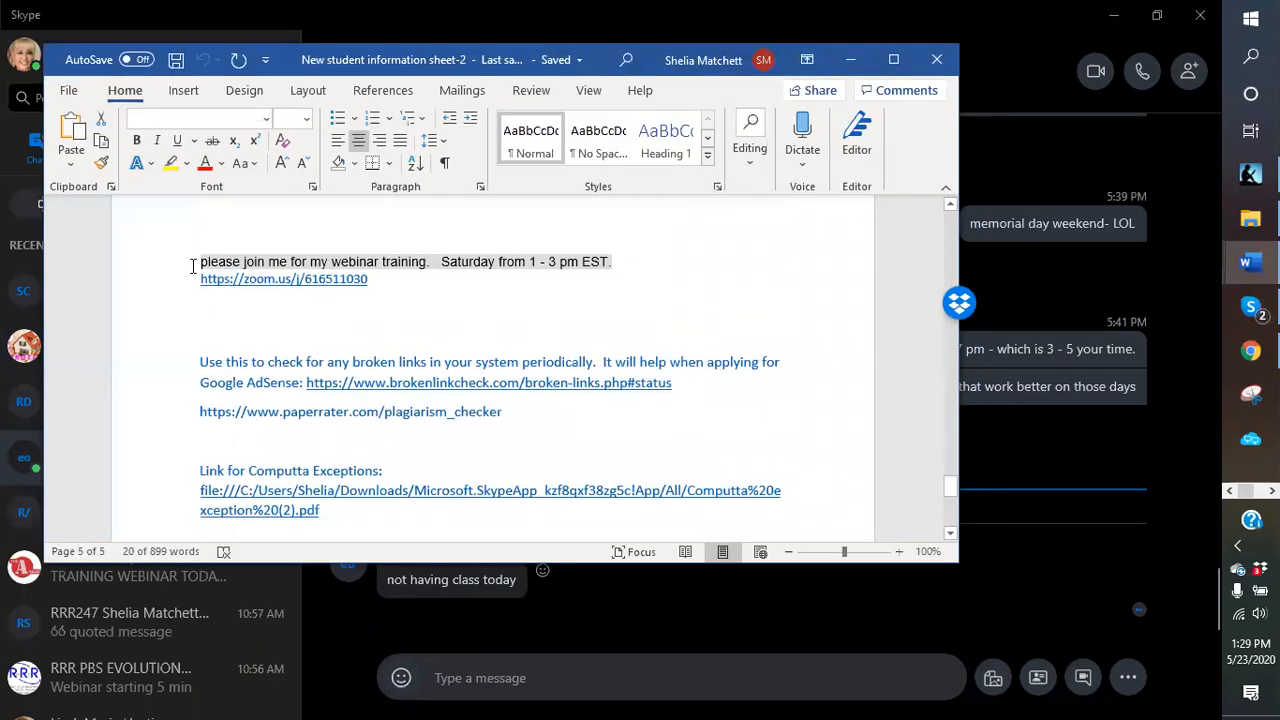
pyautogui.moveTo(193, 266); pyautogui.dragTo(380, 286)
pyautogui.hotkey('ctrl', 'c')
pyautogui.rightClick(369, 289)
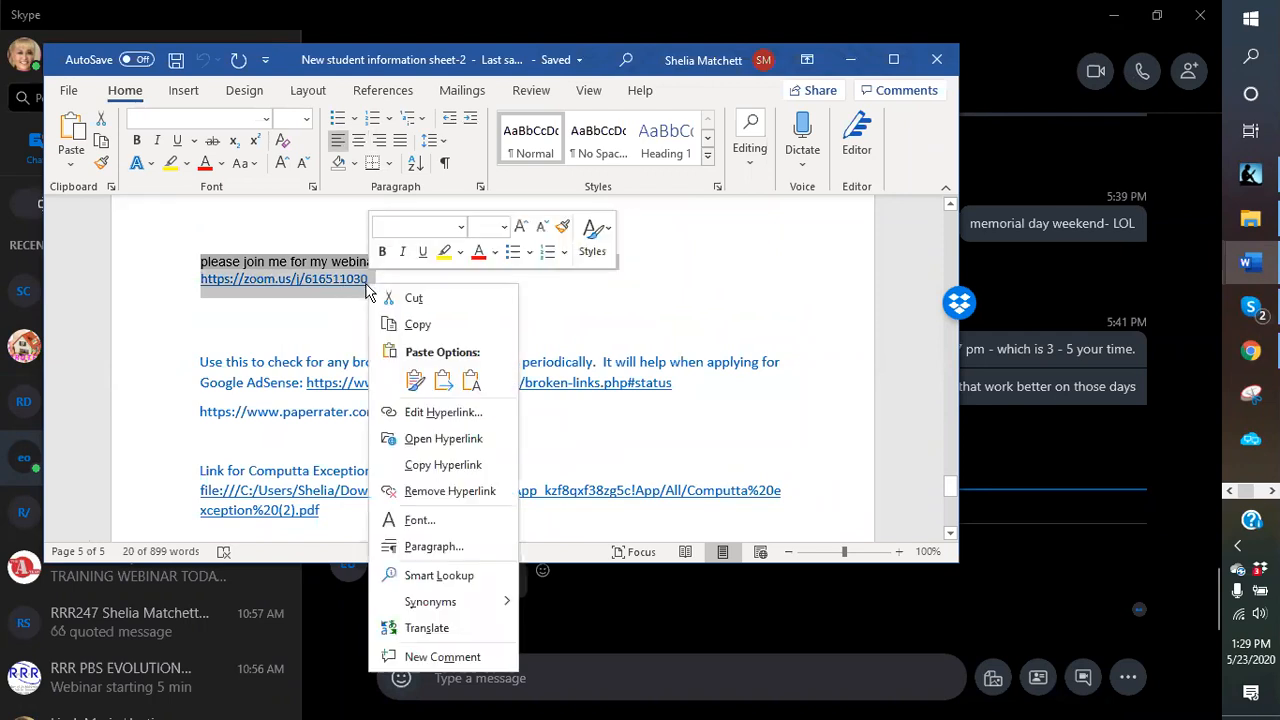
pyautogui.click(438, 325)
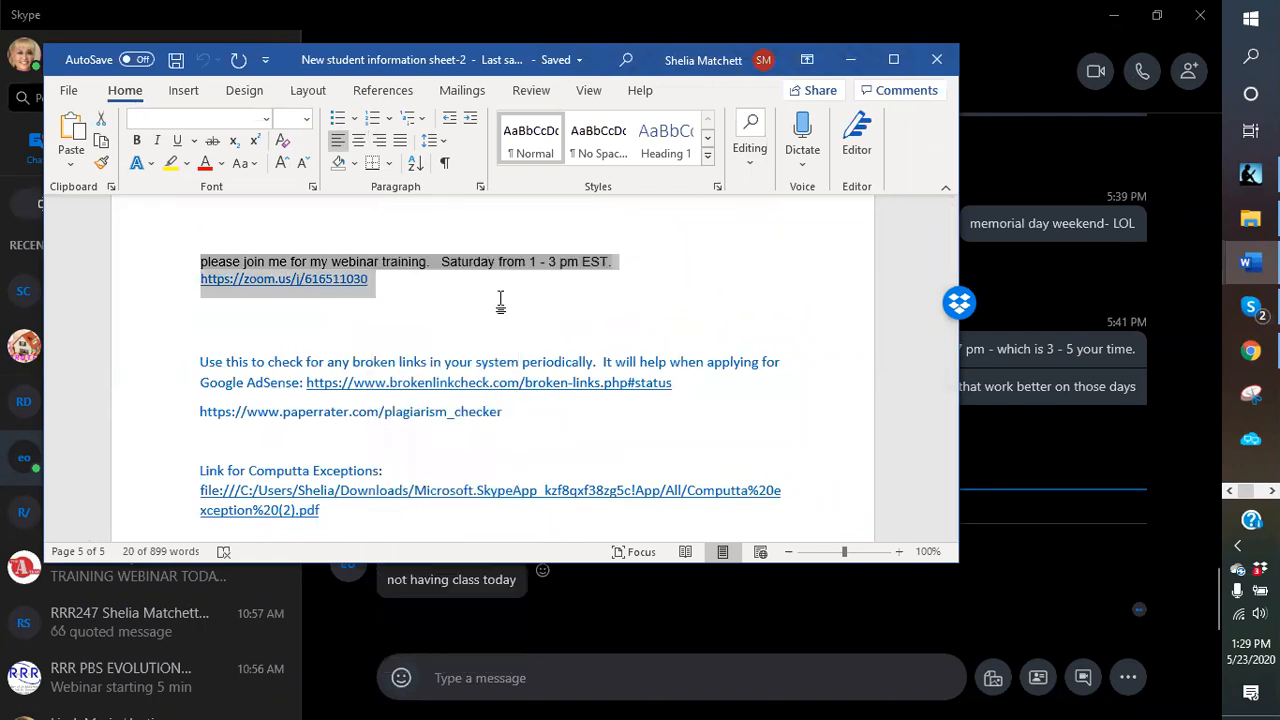
pyautogui.click(851, 59)
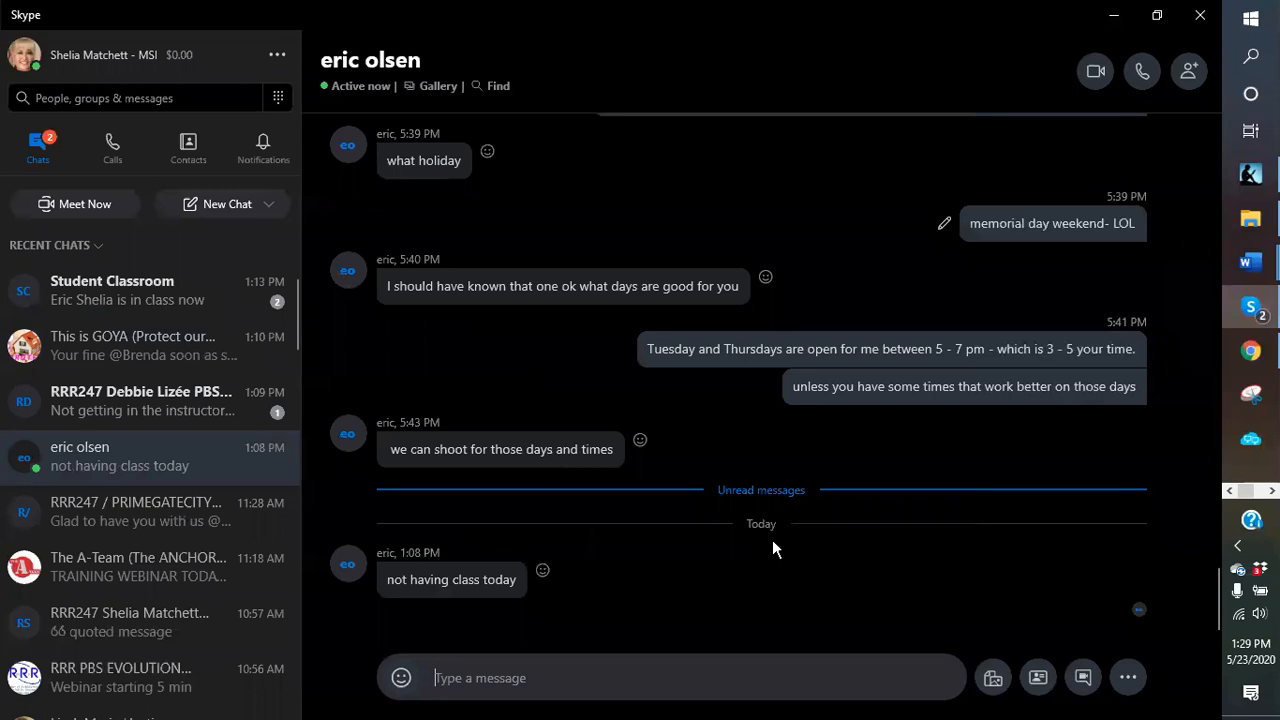
# - Paste the webinar invitation into the current chat conversation and send it
pyautogui.rightClick(482, 678)
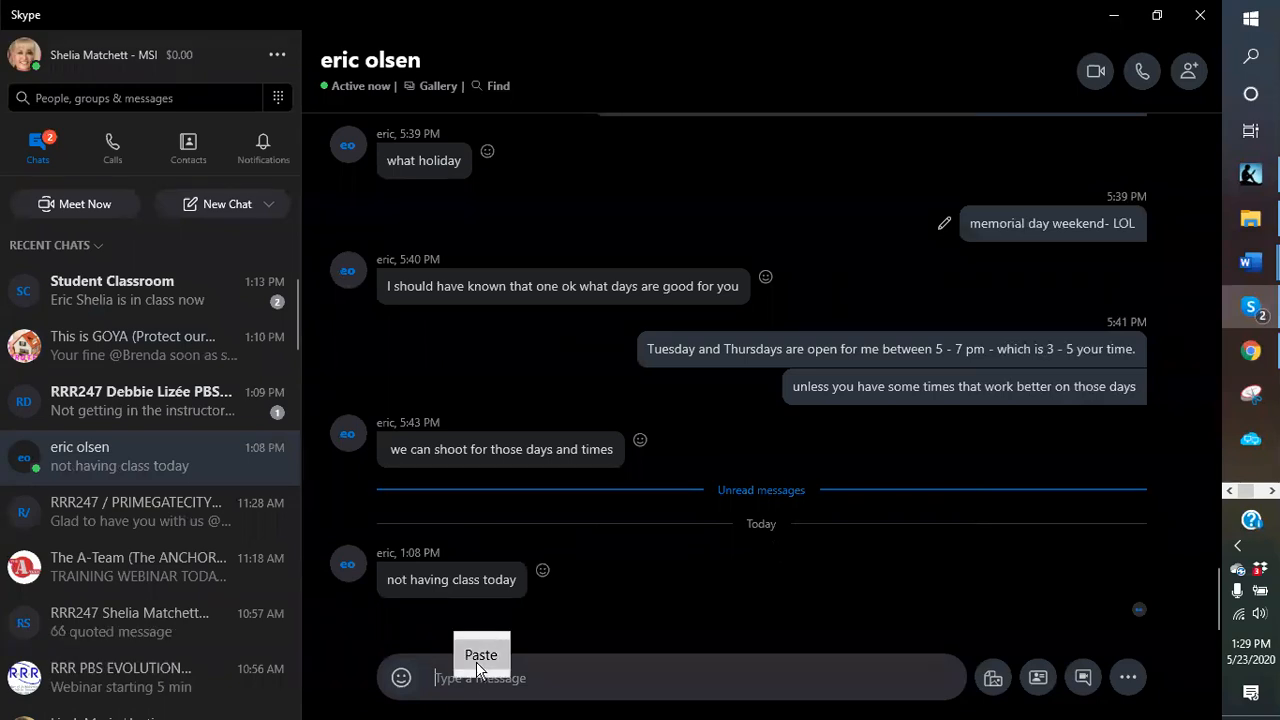
pyautogui.click(480, 660)
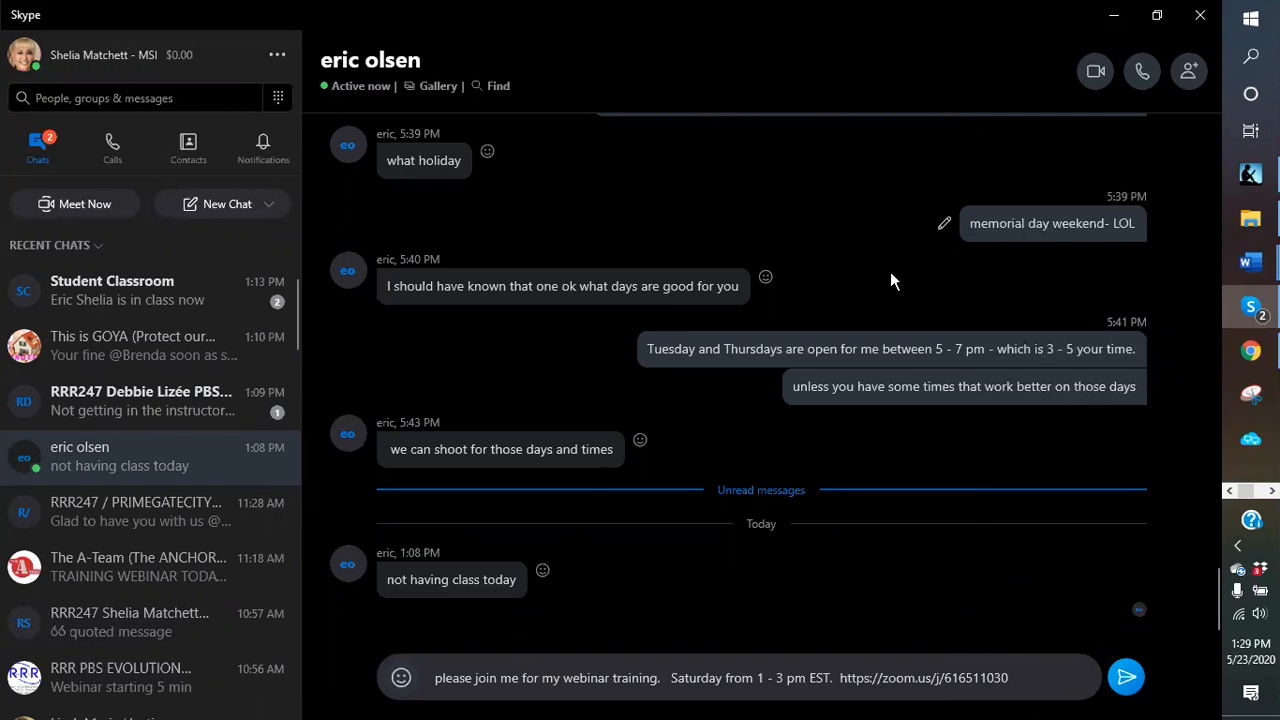
pyautogui.click(1126, 677)
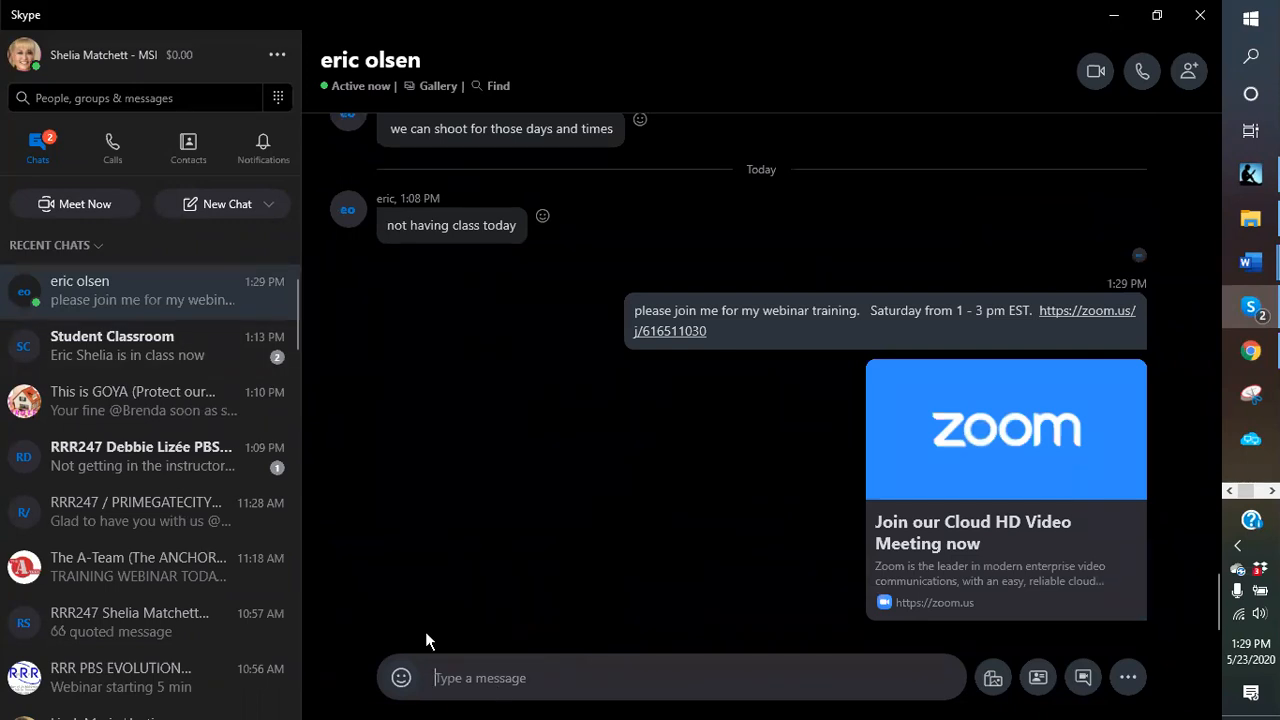
# - Open the Student Classroom group chat, paste the webinar invitation there and send it
pyautogui.rightClick(412, 676)
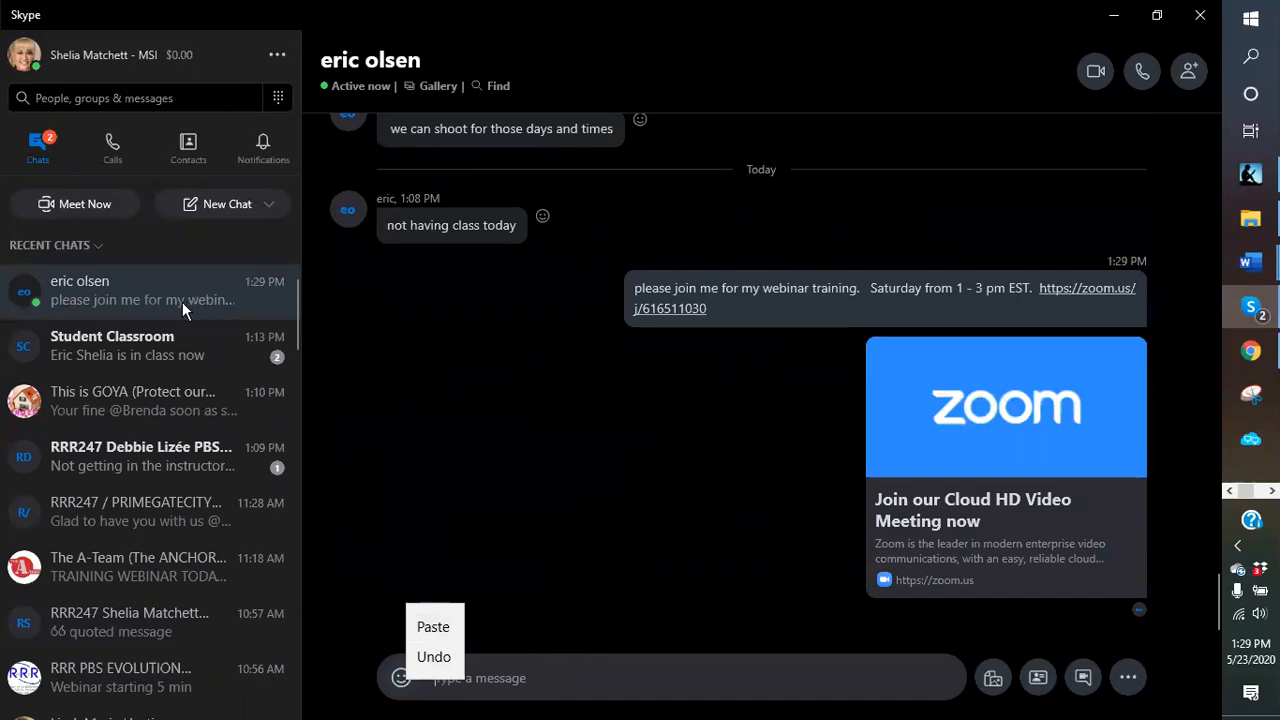
pyautogui.click(159, 343)
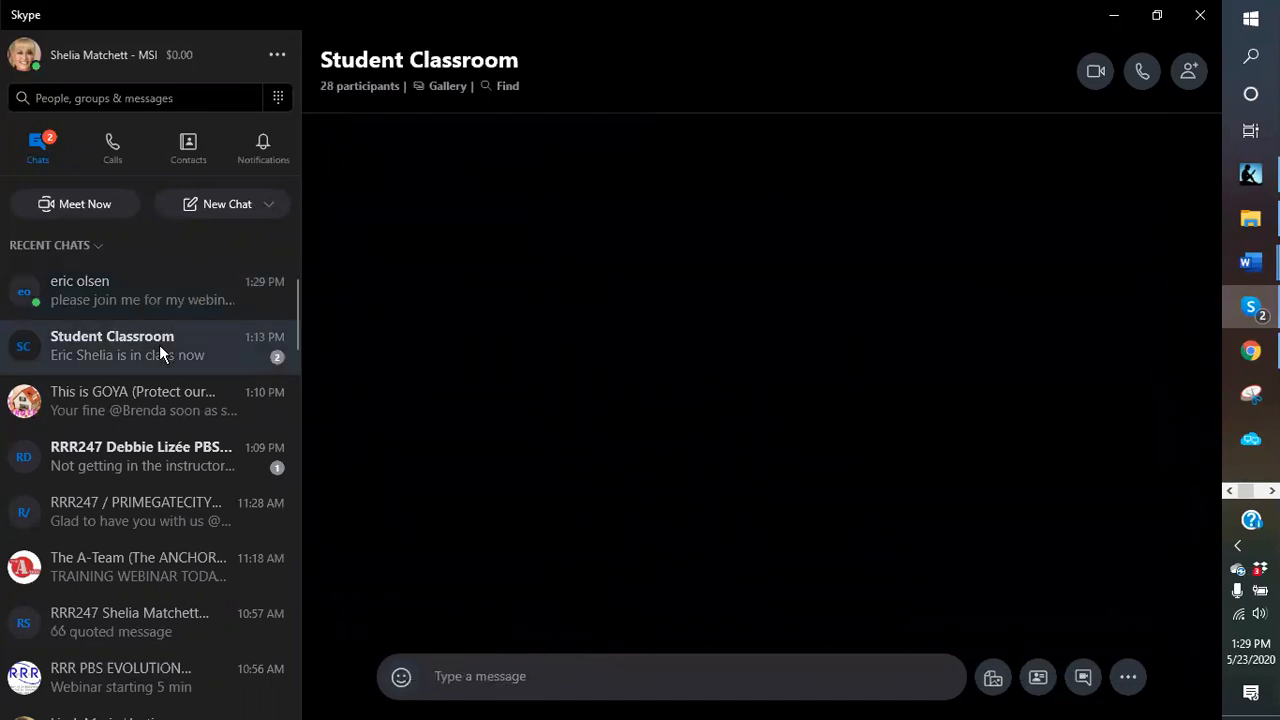
pyautogui.rightClick(500, 679)
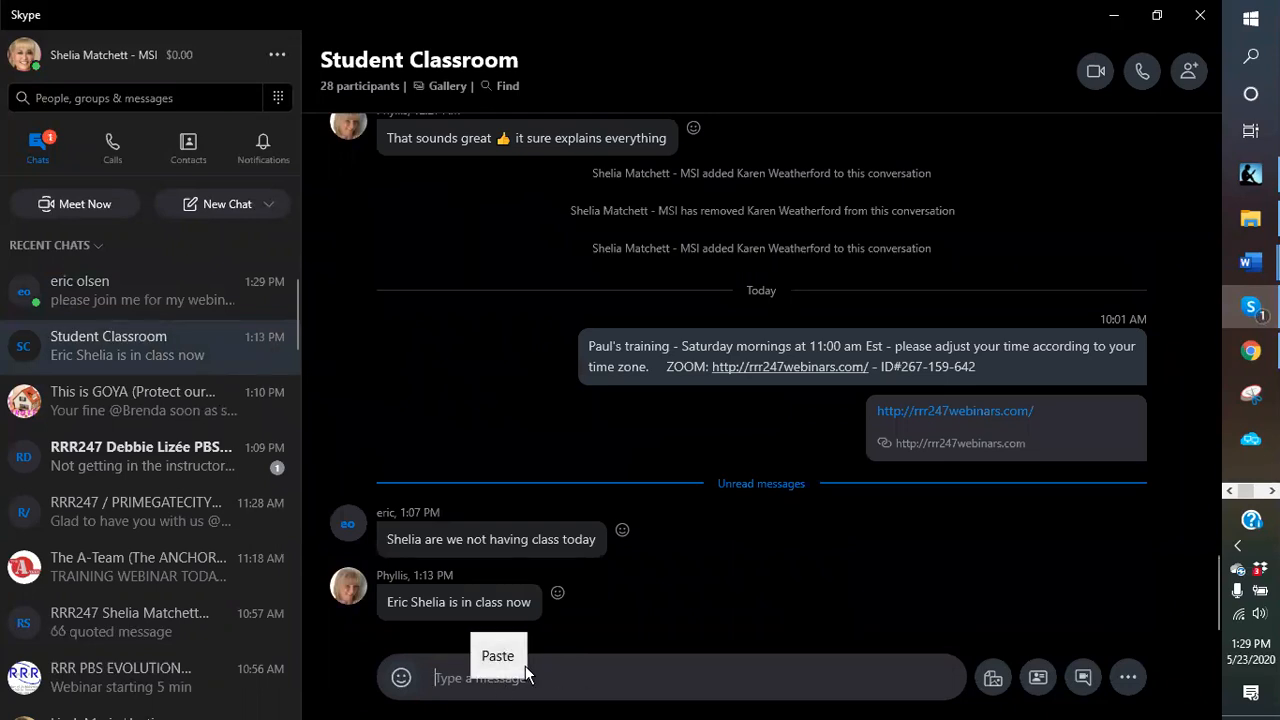
pyautogui.click(498, 656)
pyautogui.click(1137, 690)
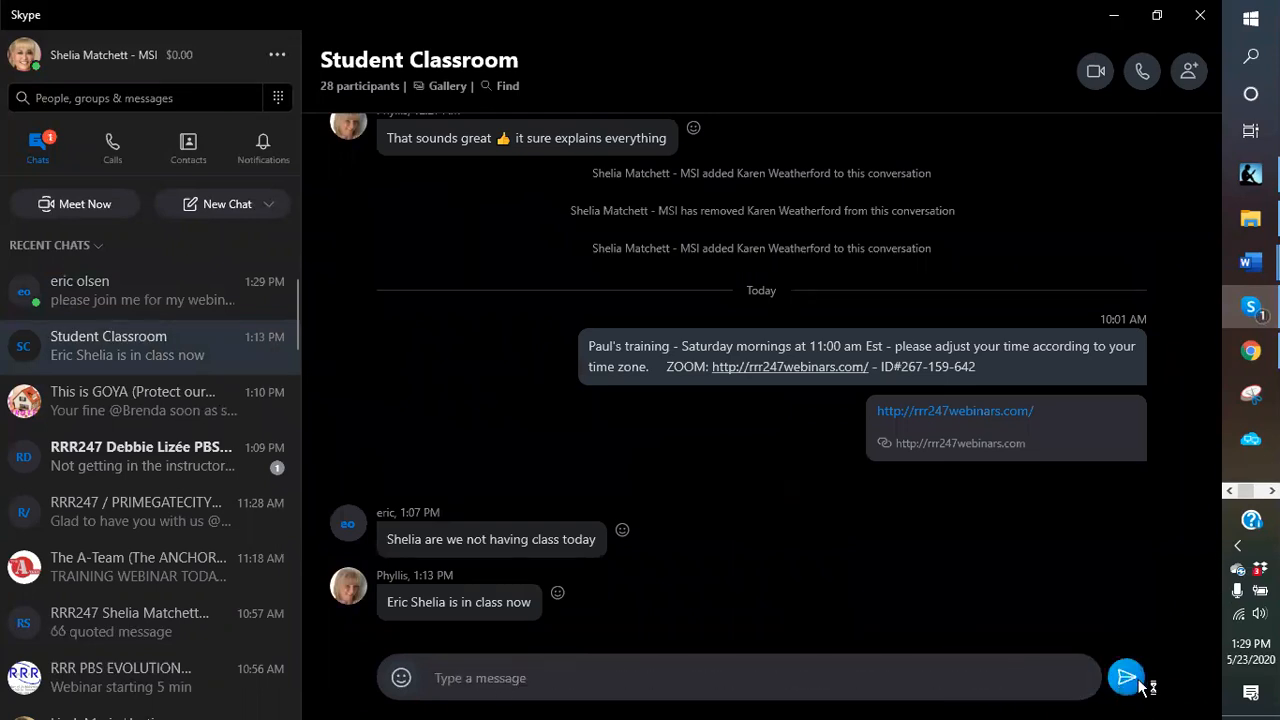
# - Back on the page editor, change the Blue Scorpion Venon heading's level to Heading 3
pyautogui.click(1113, 15)
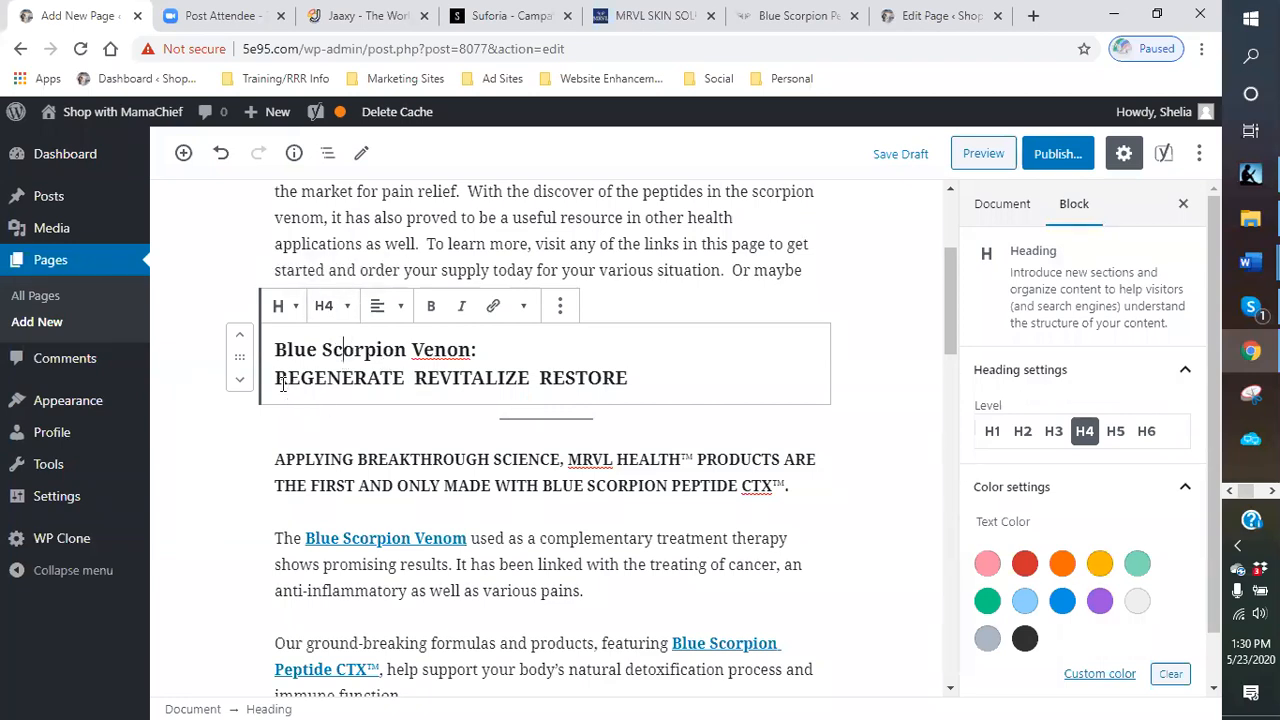
pyautogui.moveTo(278, 380); pyautogui.dragTo(655, 366)
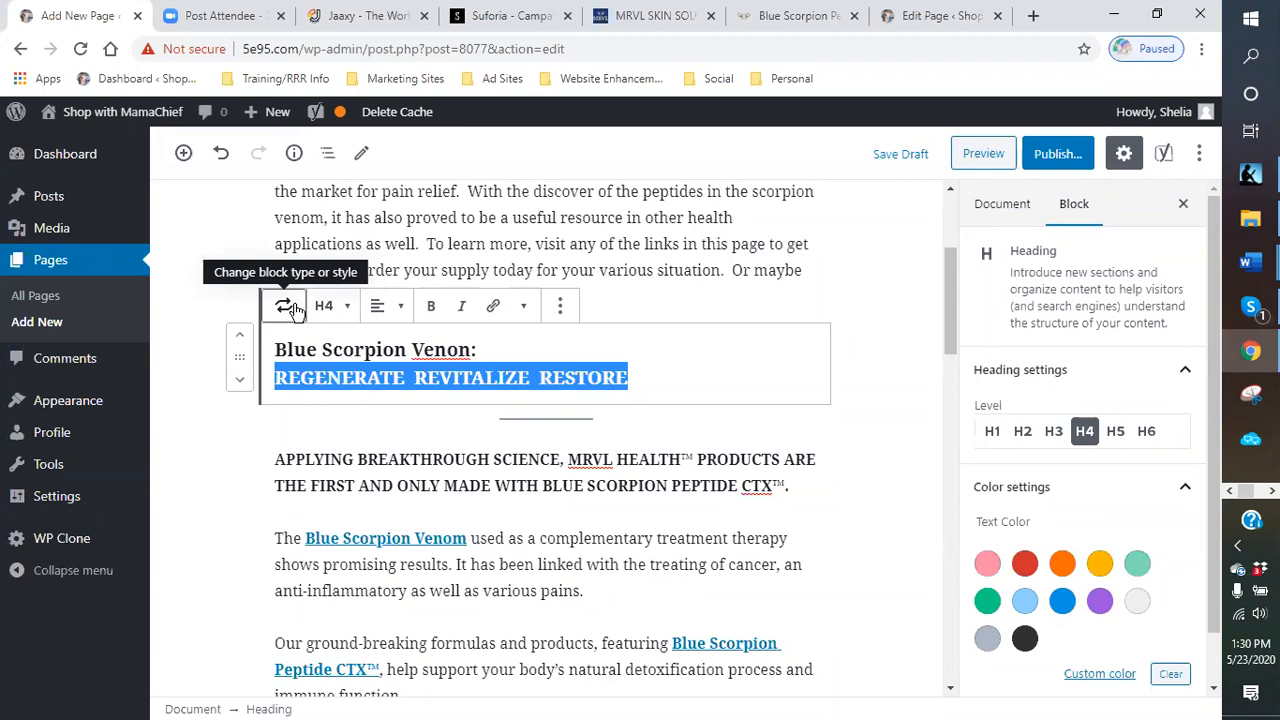
pyautogui.click(334, 310)
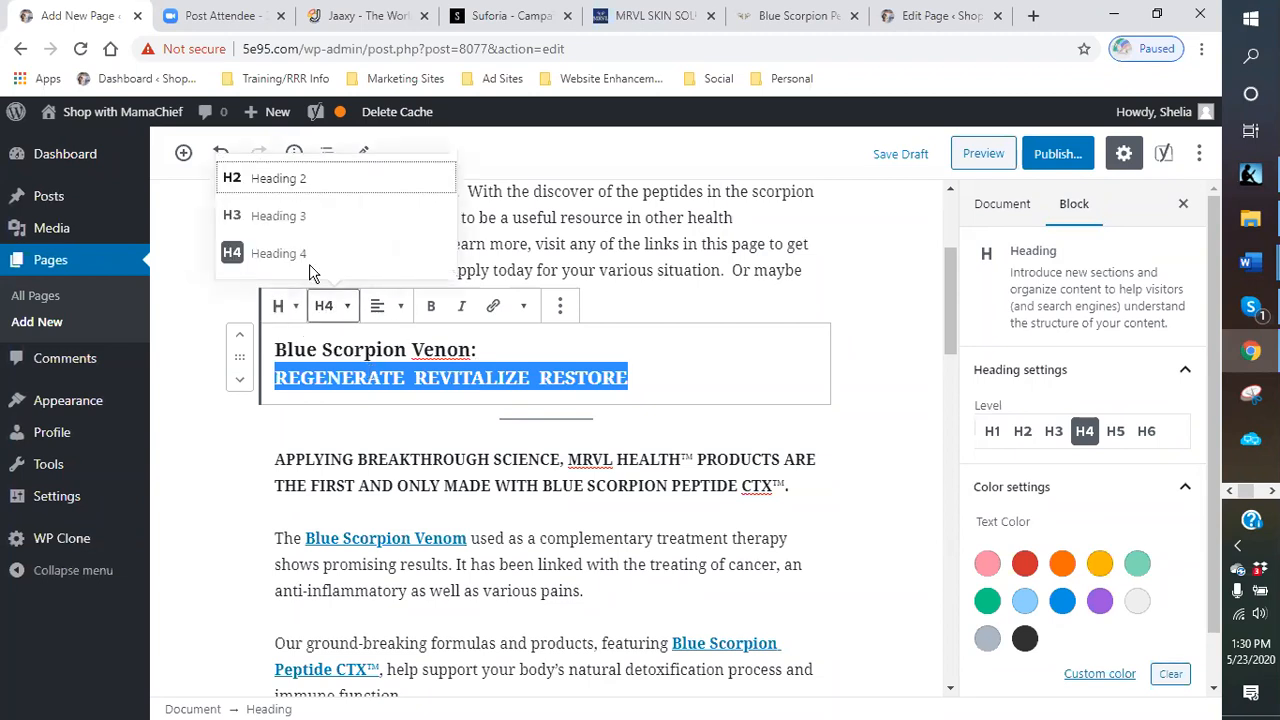
pyautogui.click(283, 220)
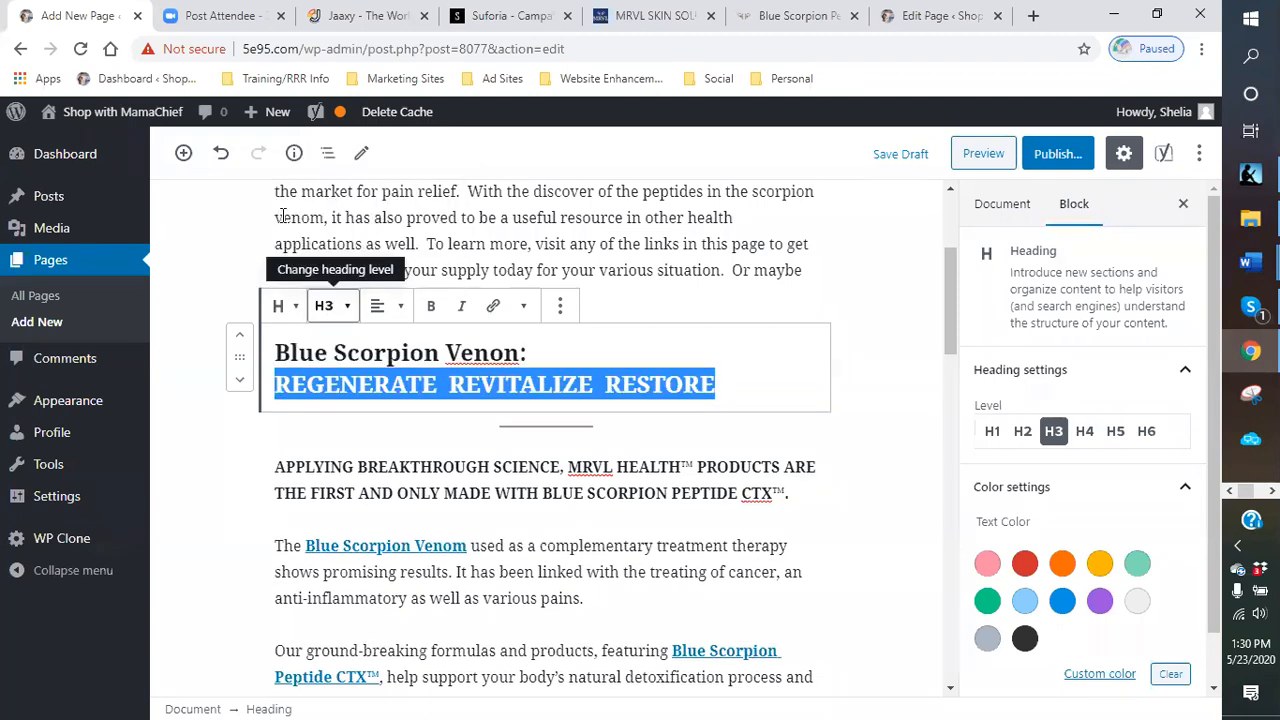
# - Center-align the Blue Scorpion Venon / REGENERATE REVITALIZE RESTORE heading
pyautogui.click(276, 385)
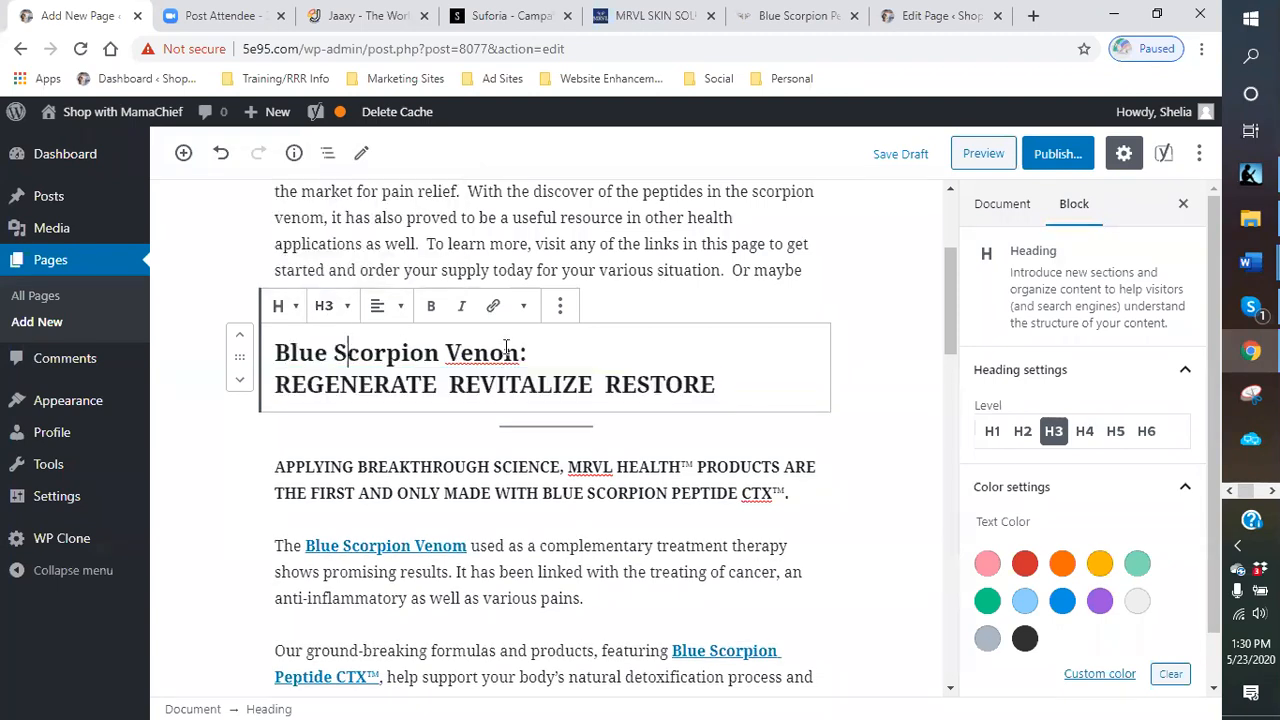
pyautogui.click(280, 356)
pyautogui.click(405, 316)
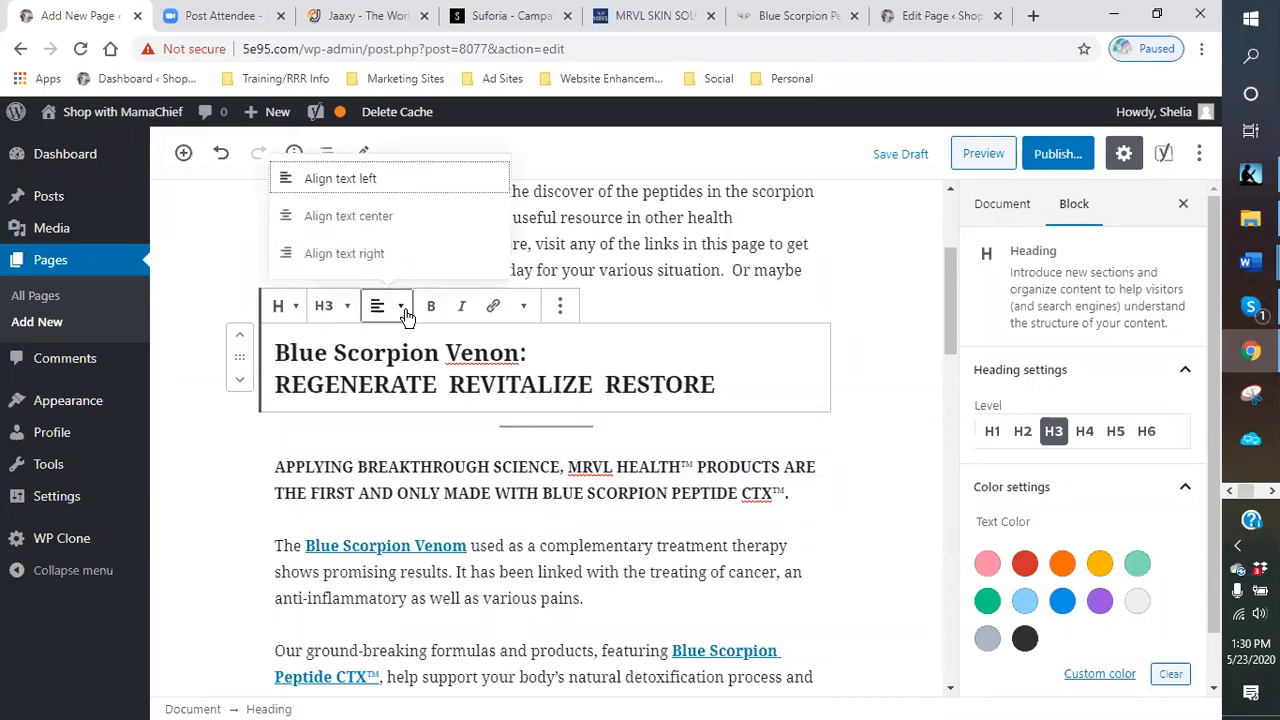
pyautogui.click(348, 224)
pyautogui.click(843, 405)
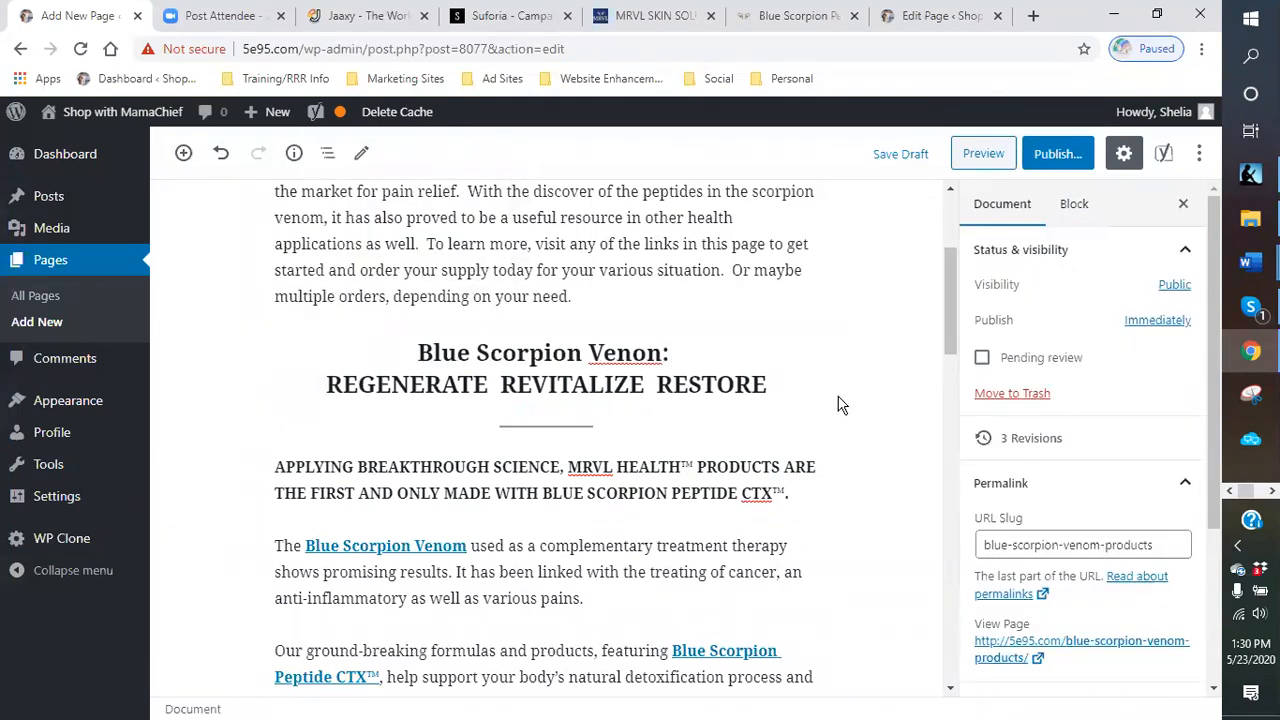
# - Correct the heading's spelling from "Venon" to "Venom"
pyautogui.click(664, 352)
pyautogui.press('BackSpace')
pyautogui.write('m')
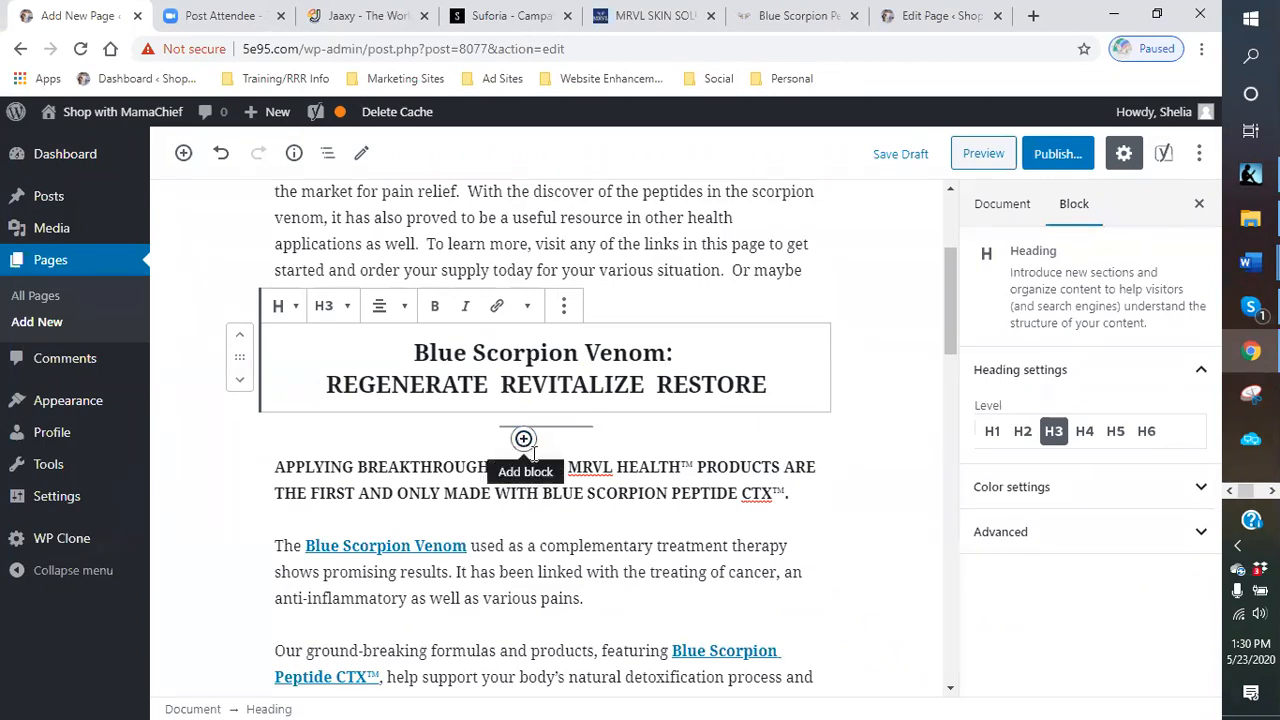
# - Add a paragraph block below the heading divider reading "MRLV health products are ground-breaking"
pyautogui.click(523, 441)
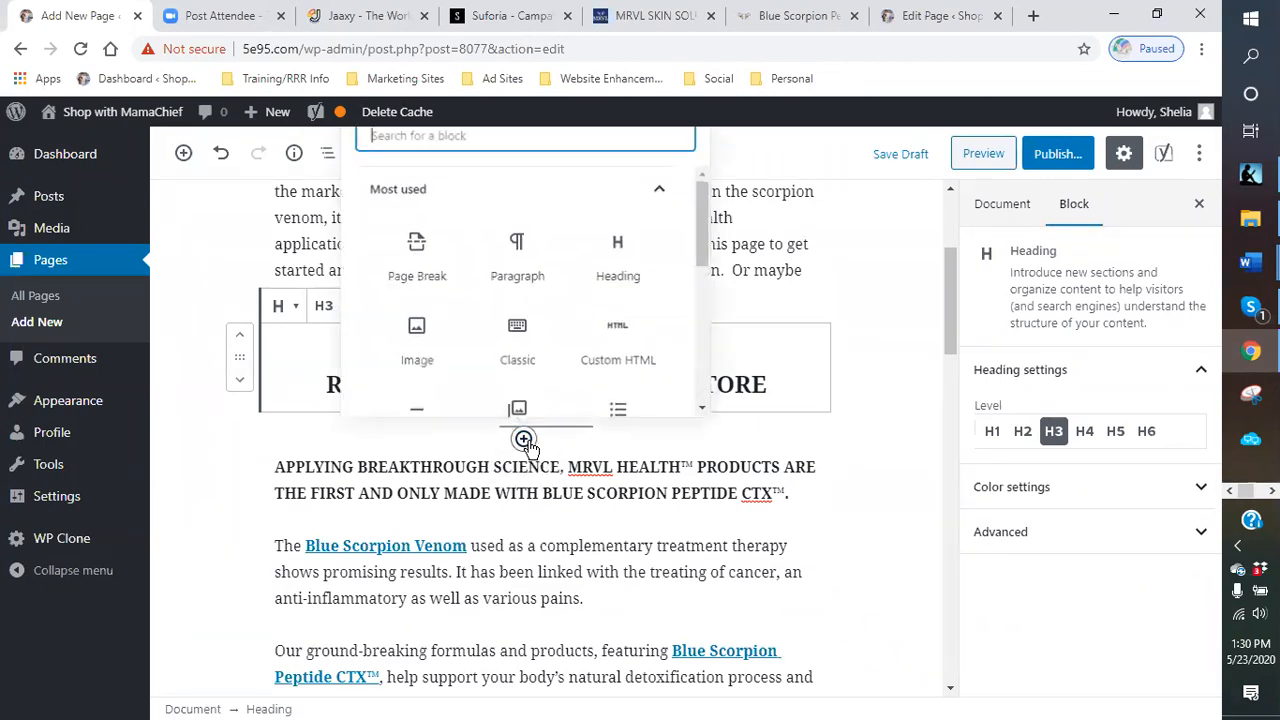
pyautogui.click(521, 256)
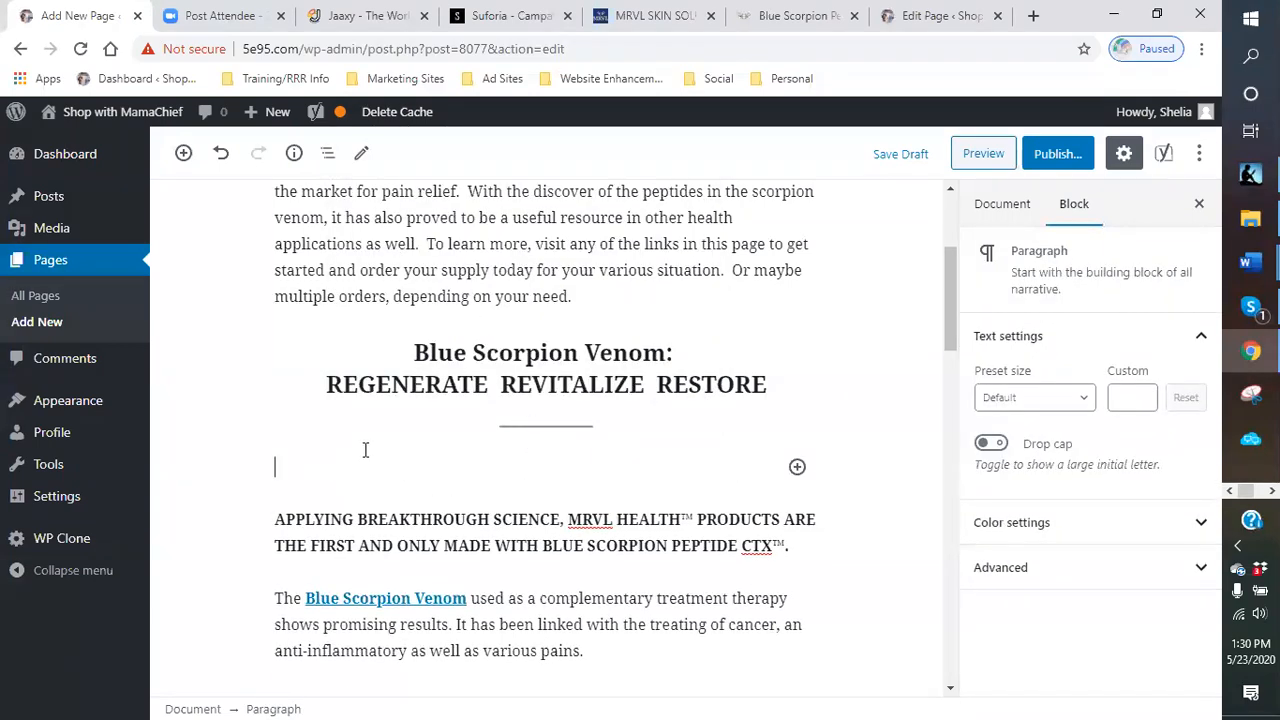
pyautogui.scroll(-1, 369, 465)
pyautogui.write('MRLV heal')
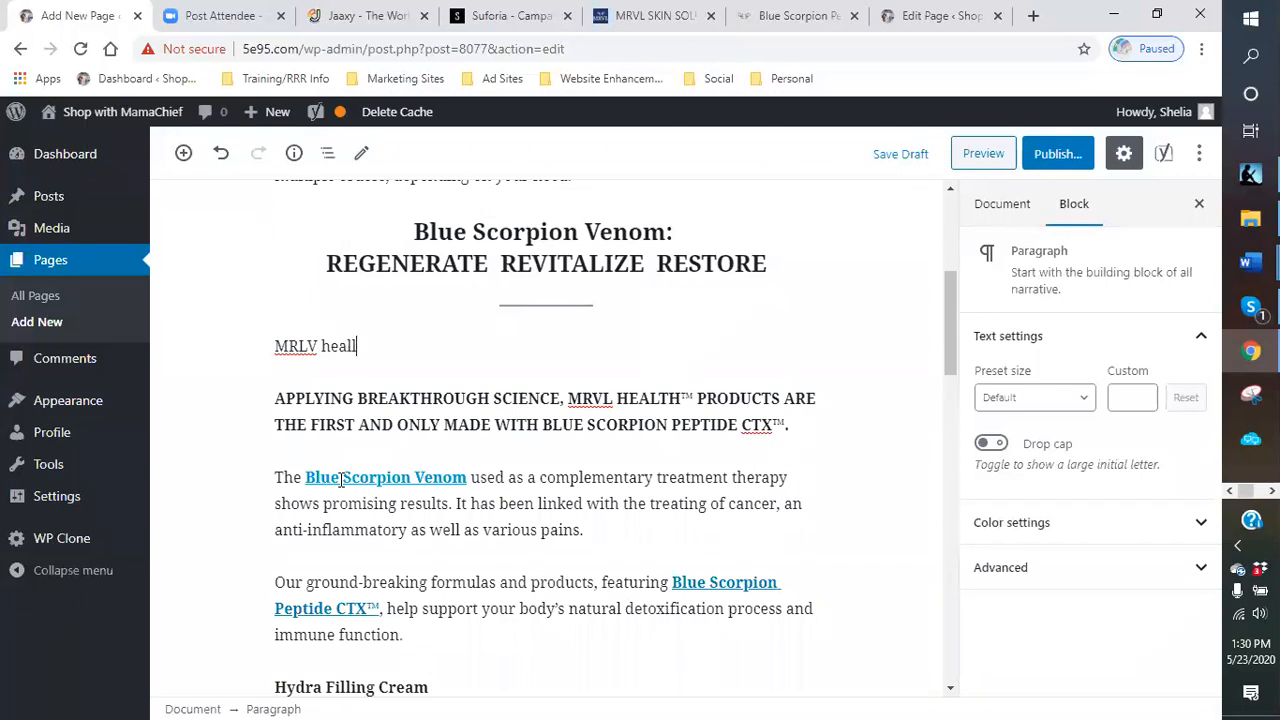
pyautogui.write('th products')
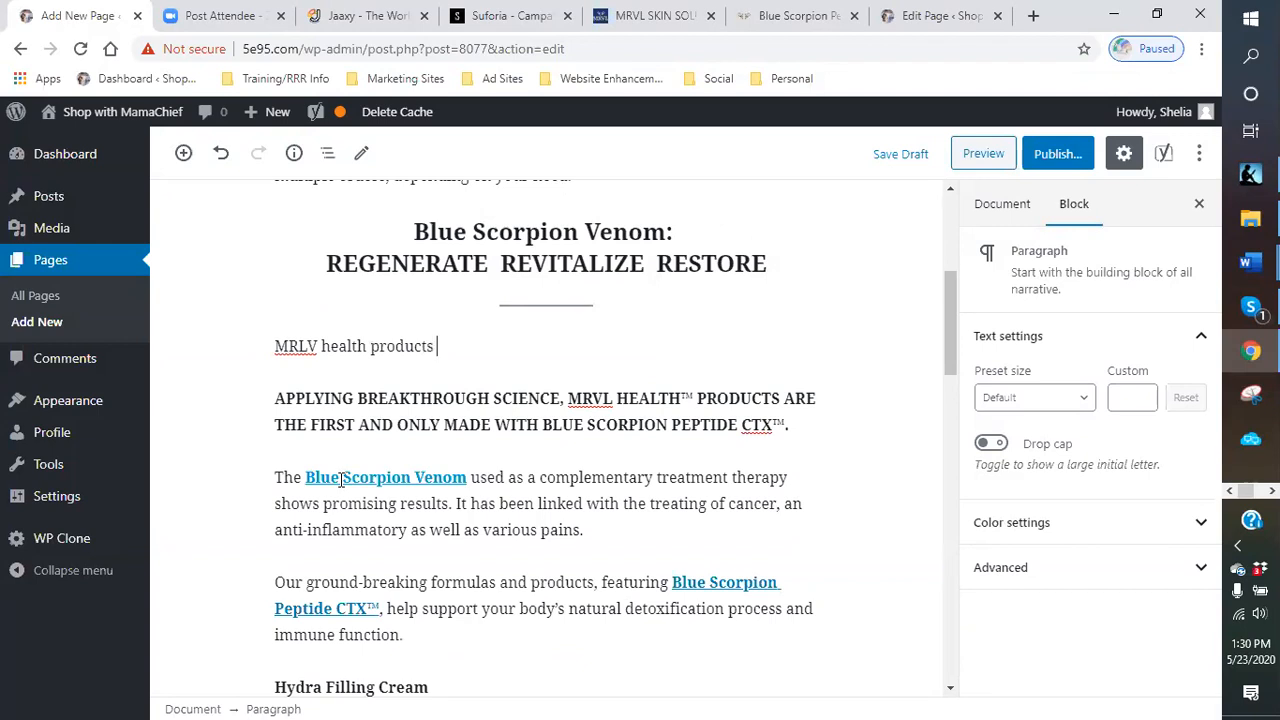
pyautogui.write(' are')
pyautogui.press('BackSpace')
pyautogui.press('BackSpace')
pyautogui.write('are b')
pyautogui.press('BackSpace')
pyautogui.write('ground-breaking')
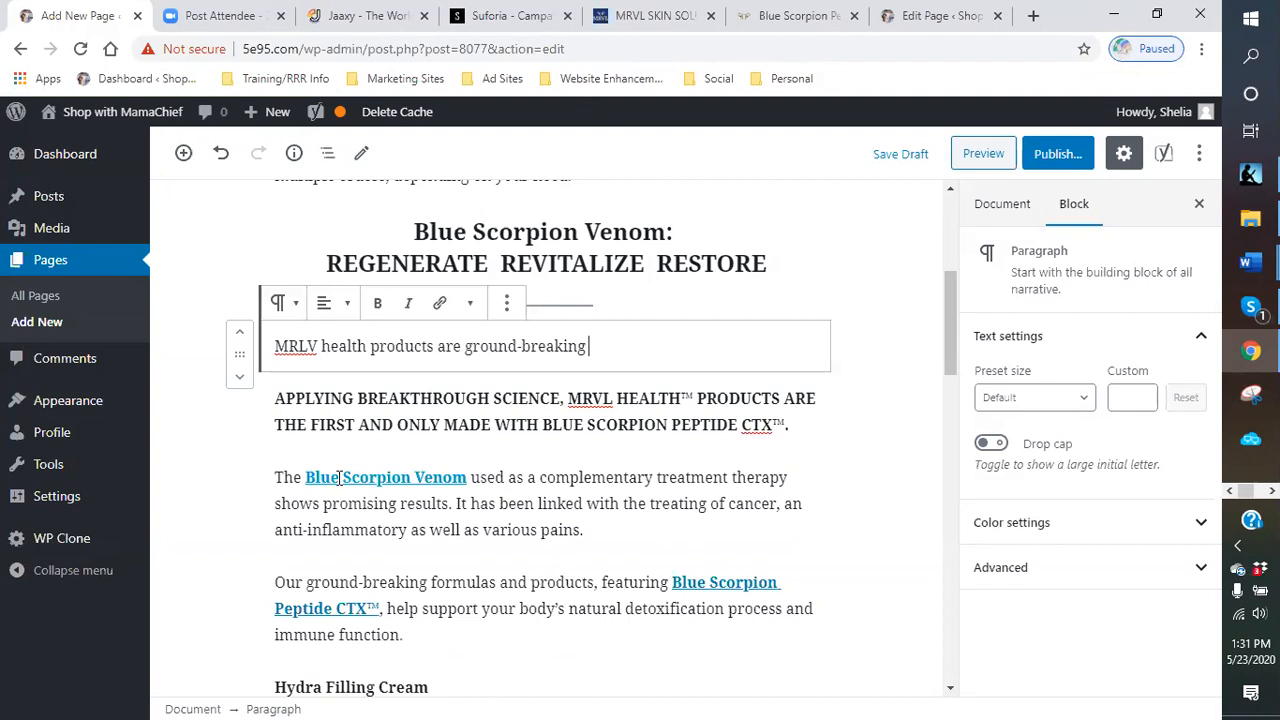
# - Continue the paragraph with "marvels. Using the peptides found in the Blue Scorpion Venom, they are rising to the top of scientific community."
pyautogui.write('marvels. Using the')
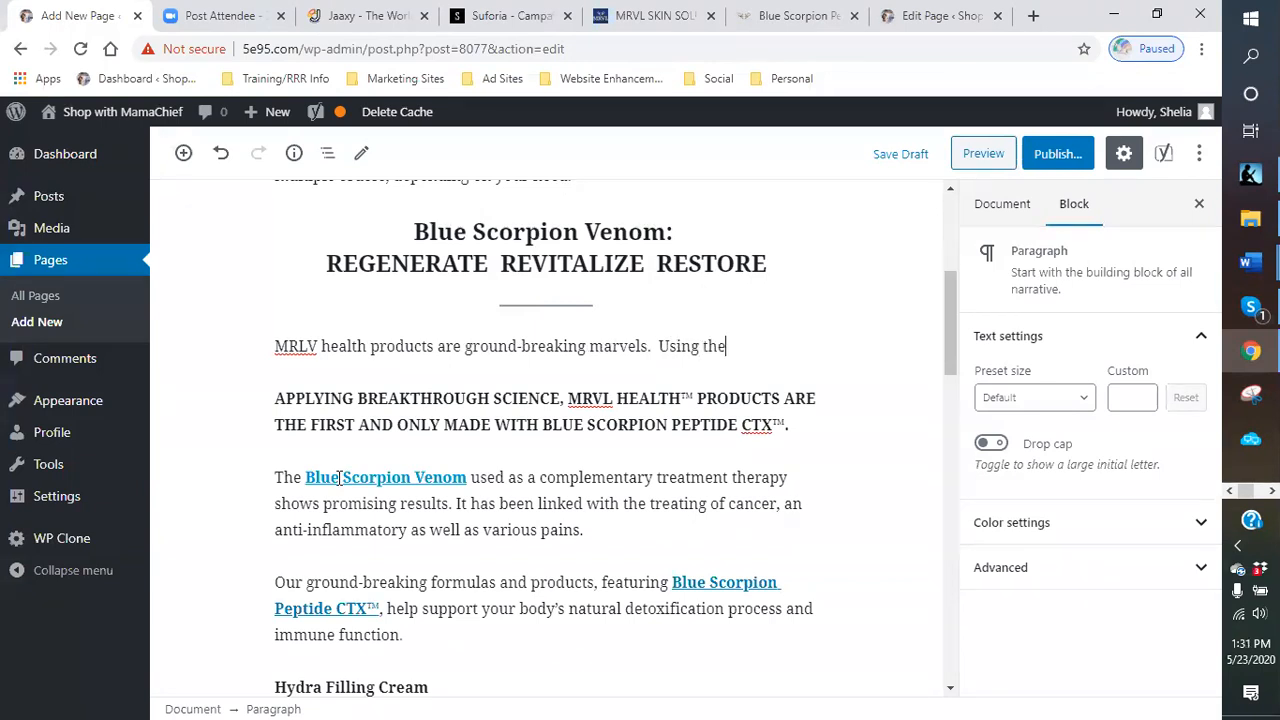
pyautogui.write(' peptides found in th')
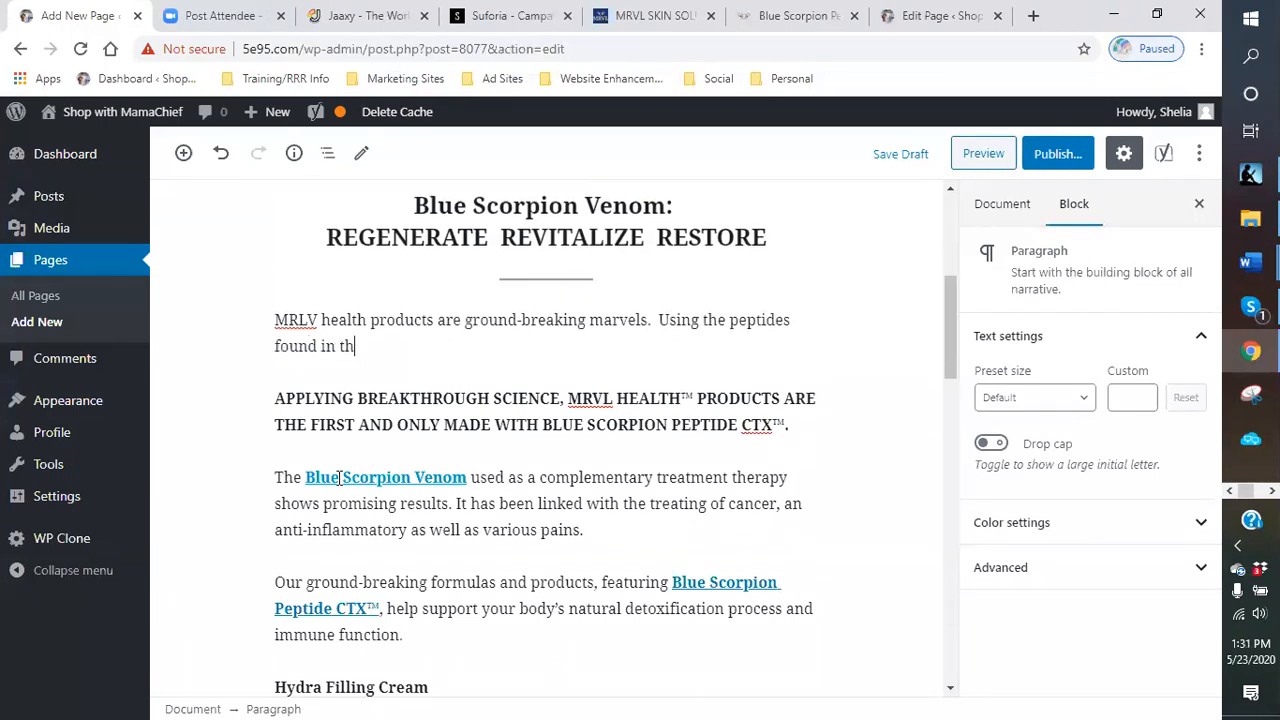
pyautogui.write('e Blue Scorpion Venw')
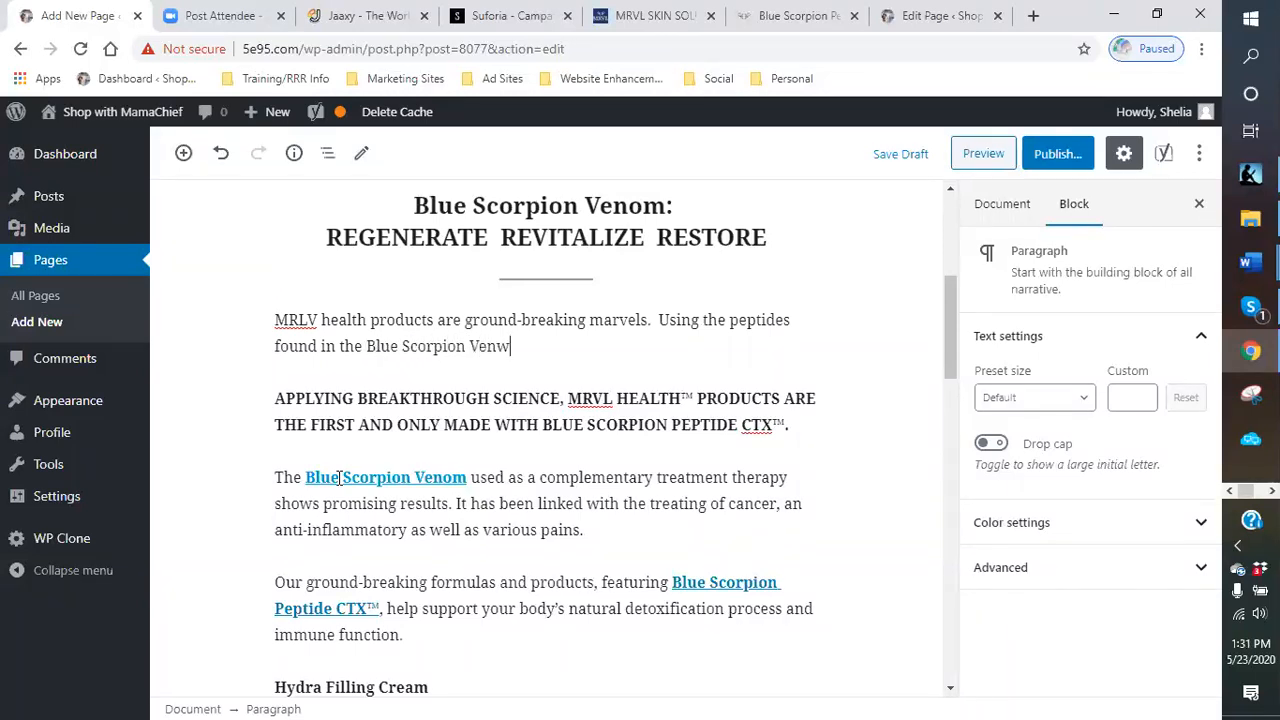
pyautogui.write('om, they are rising to the top of scientific ')
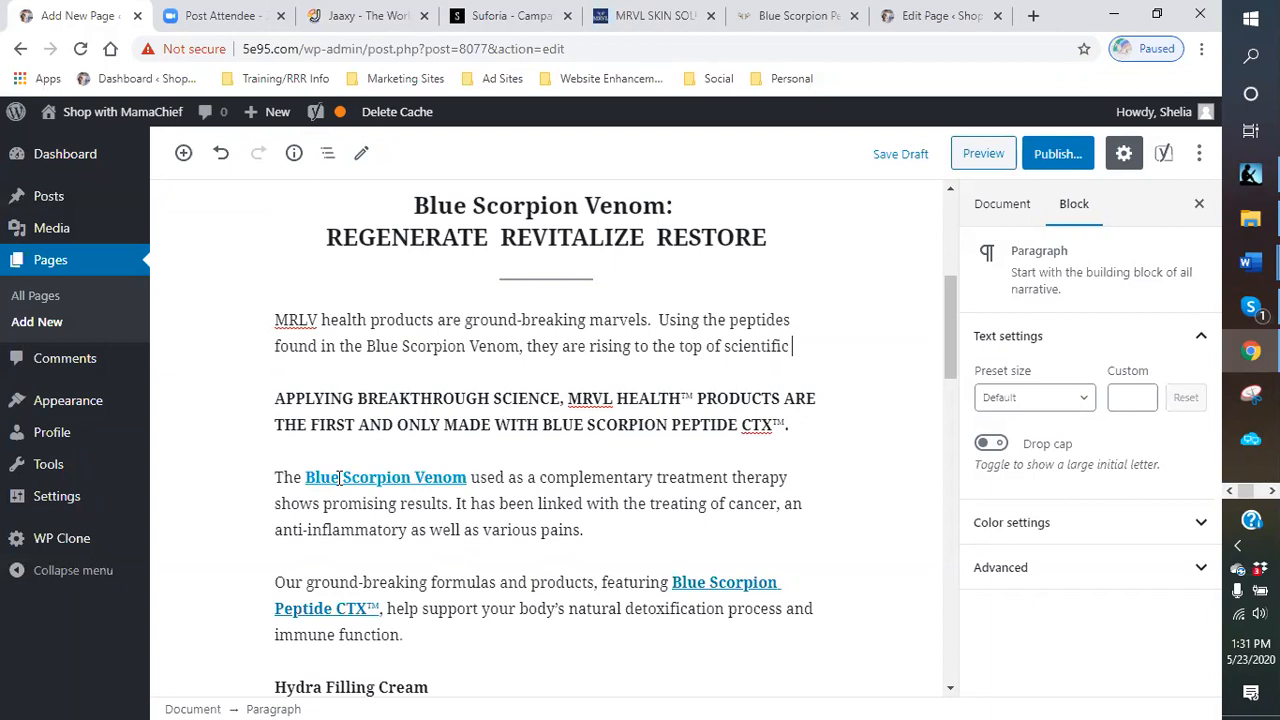
pyautogui.write('exper')
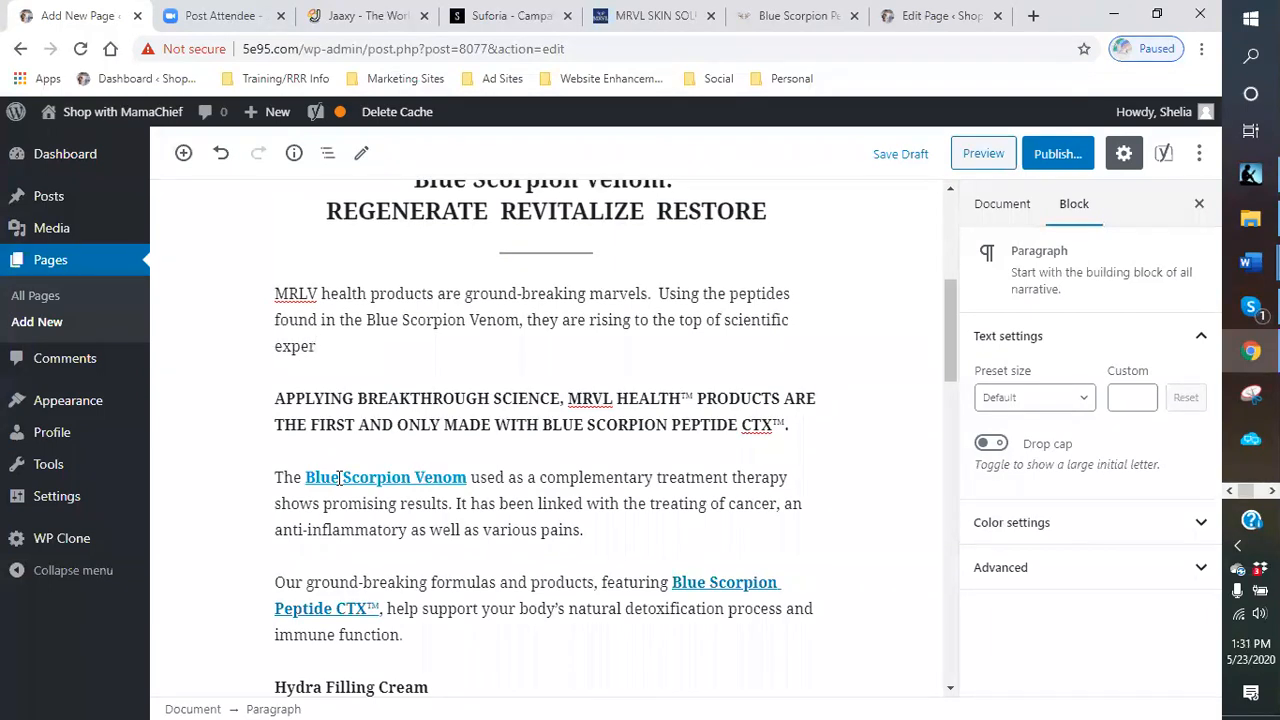
pyautogui.press('BackSpace')
pyautogui.press('BackSpace')
pyautogui.press('BackSpace')
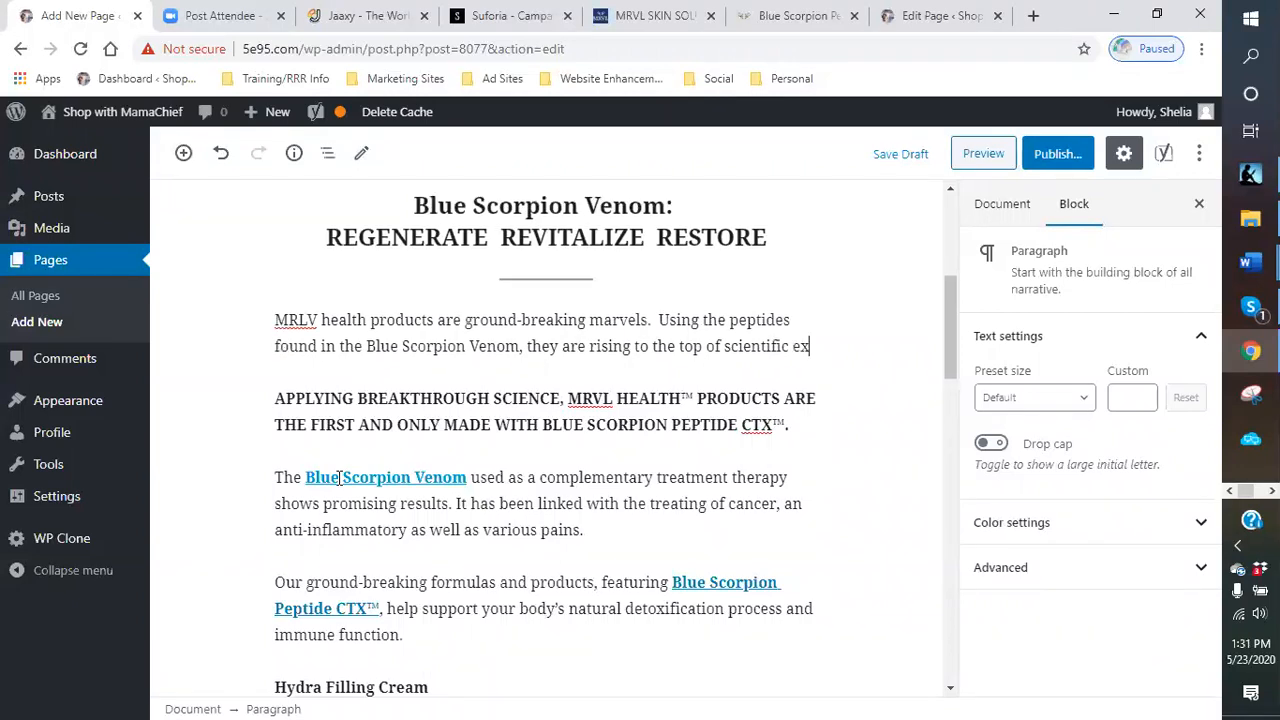
pyautogui.write('commh')
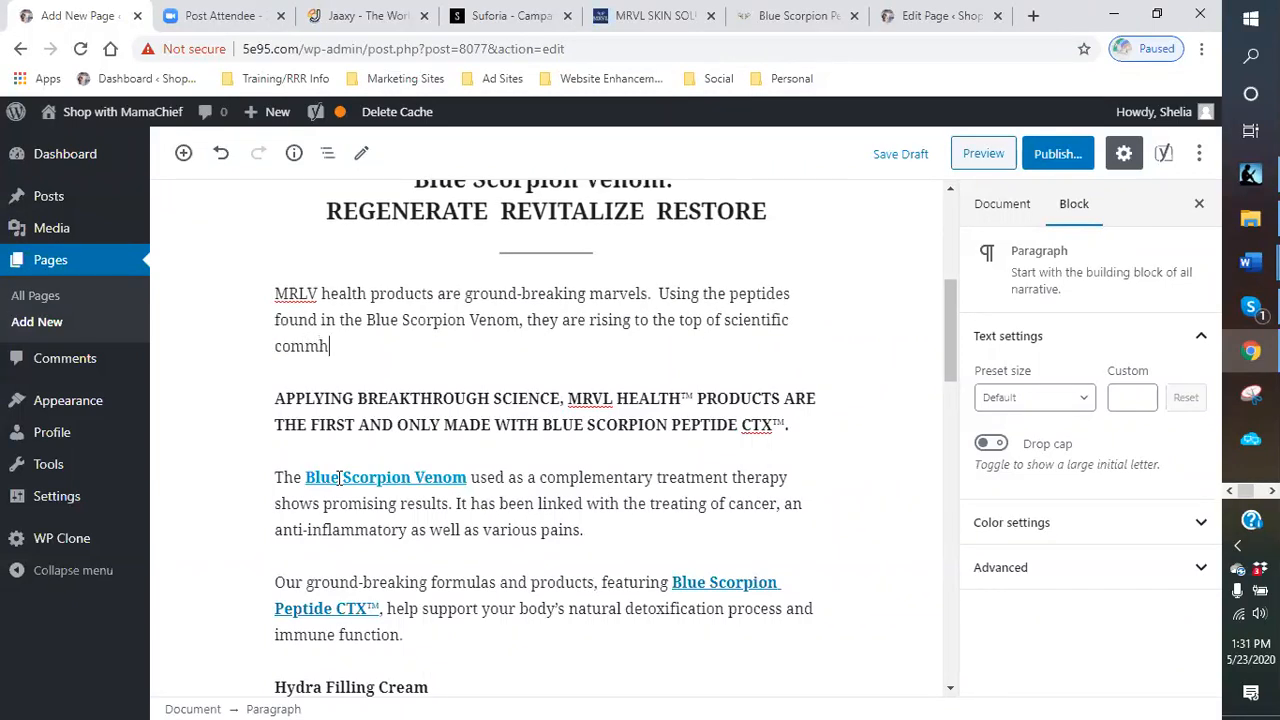
pyautogui.press('BackSpace')
pyautogui.write('unity.')
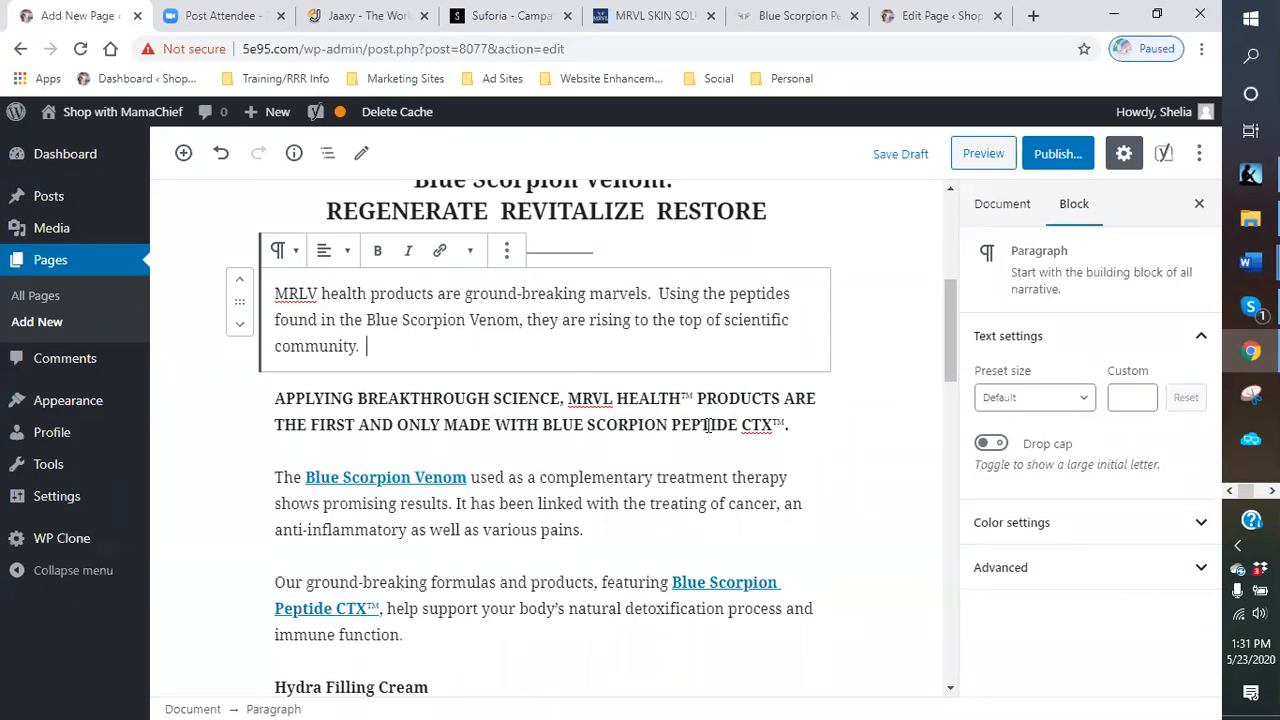
# - Copy the CTX™ text from the APPLYING BREAKTHROUGH SCIENCE heading, then remove that heading block
pyautogui.moveTo(787, 425); pyautogui.dragTo(741, 425)
pyautogui.rightClick(746, 423)
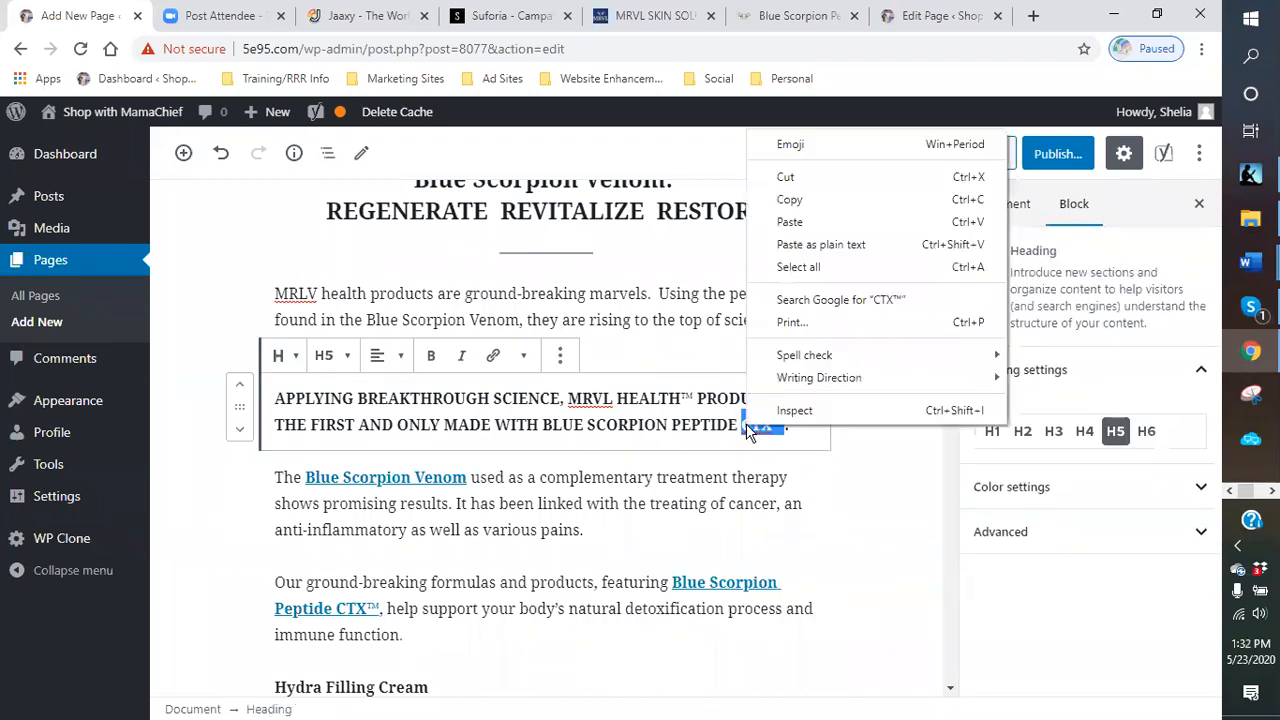
pyautogui.click(794, 200)
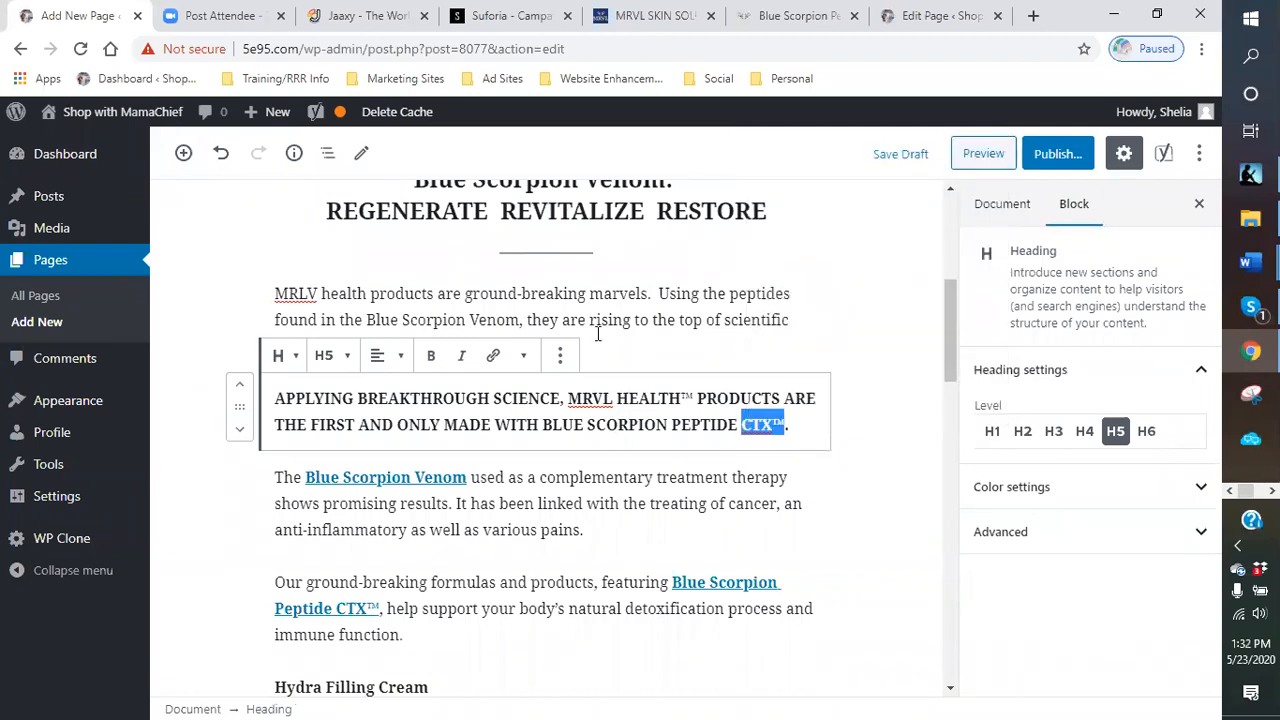
pyautogui.click(597, 333)
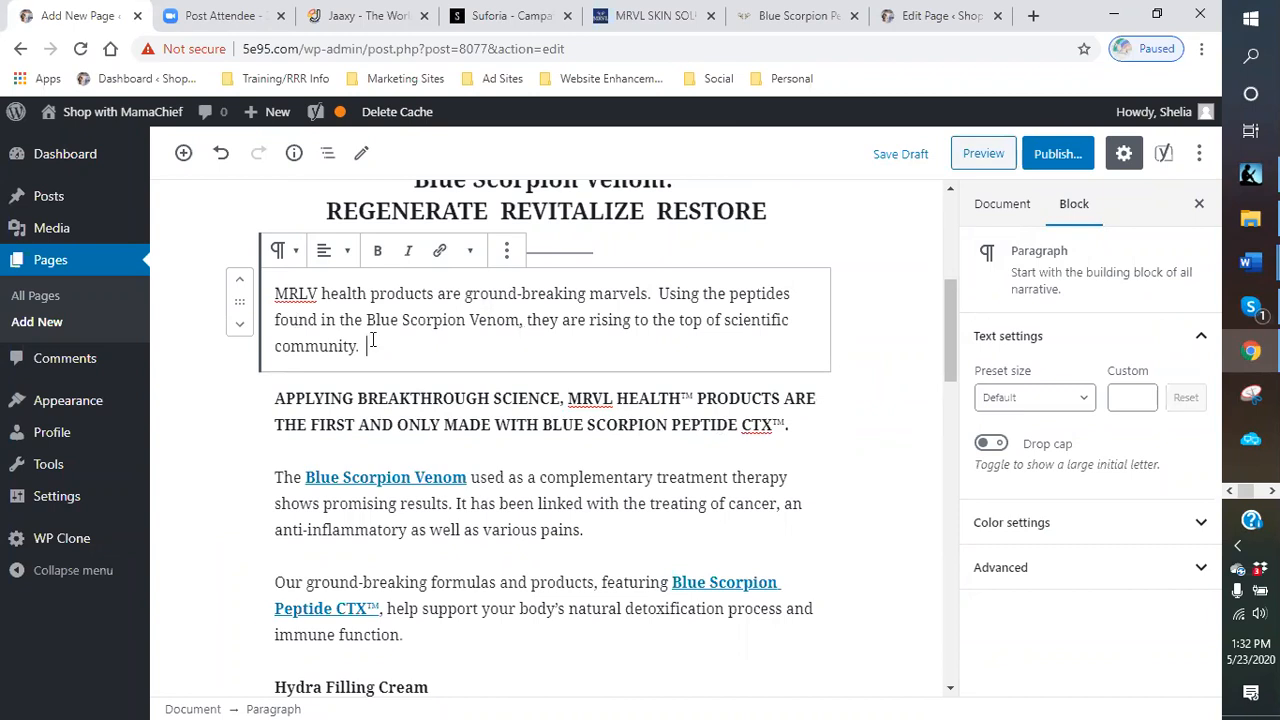
pyautogui.click(444, 418)
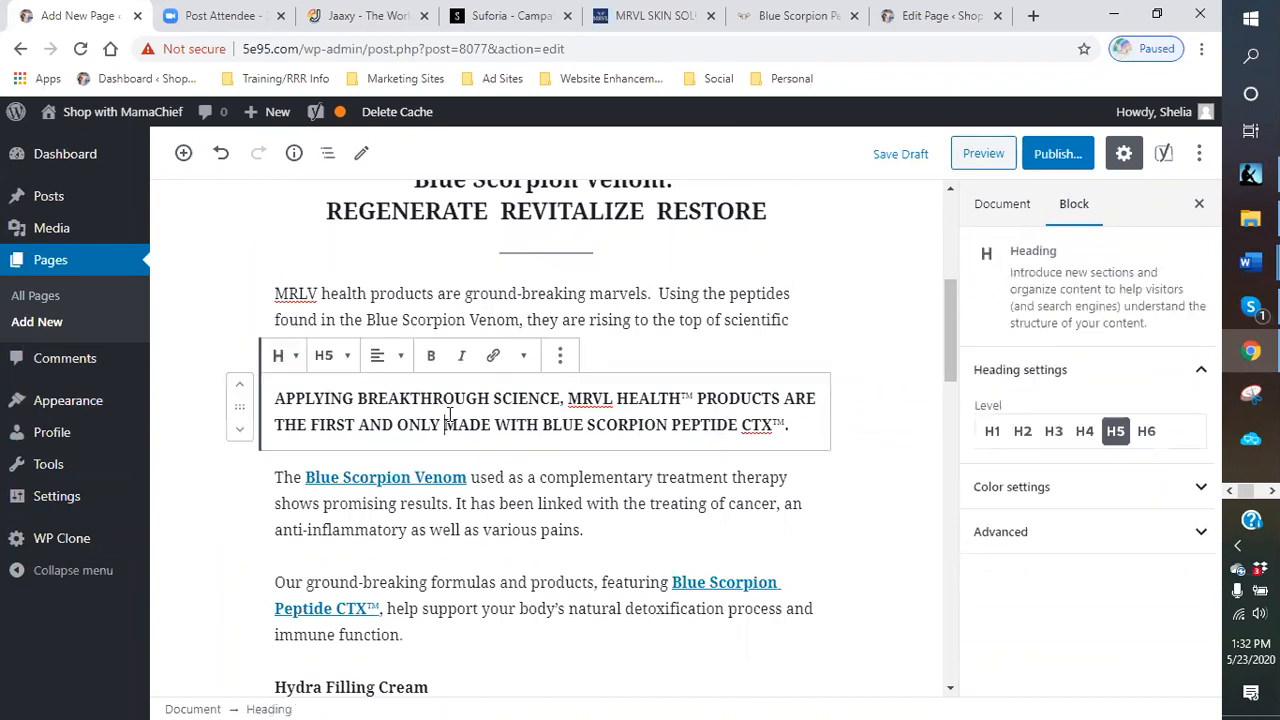
pyautogui.click(559, 358)
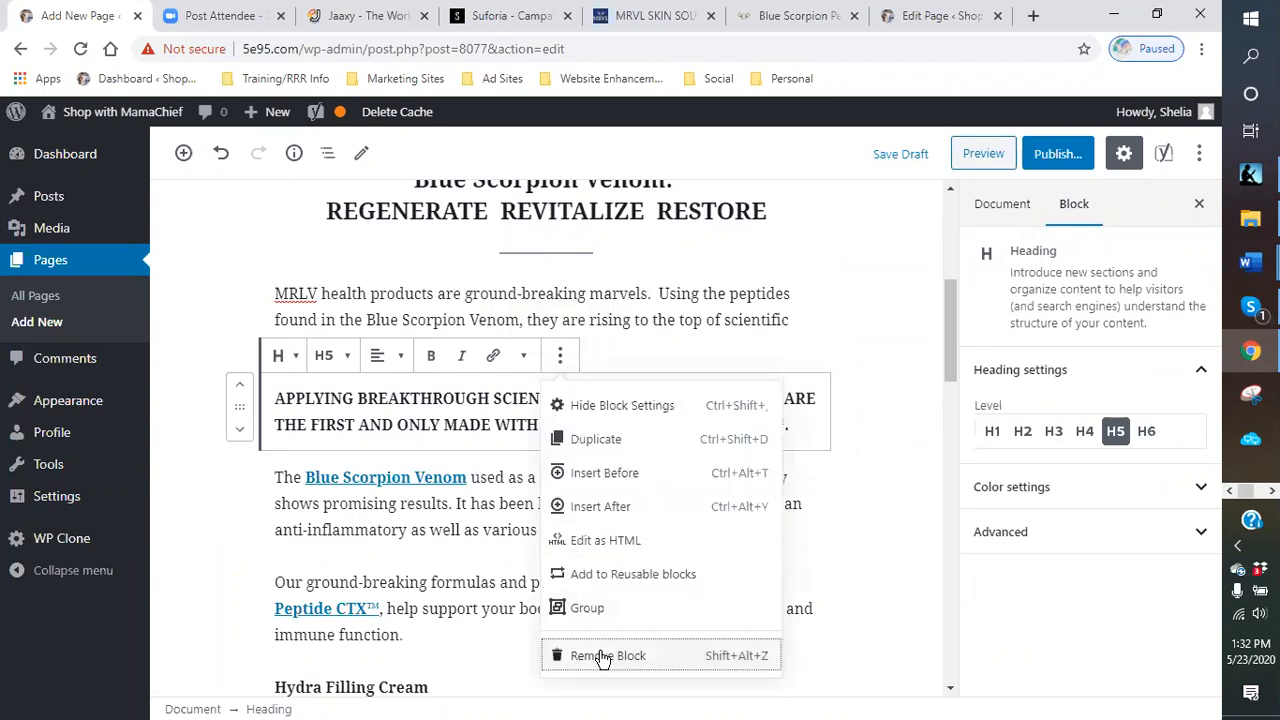
pyautogui.click(565, 655)
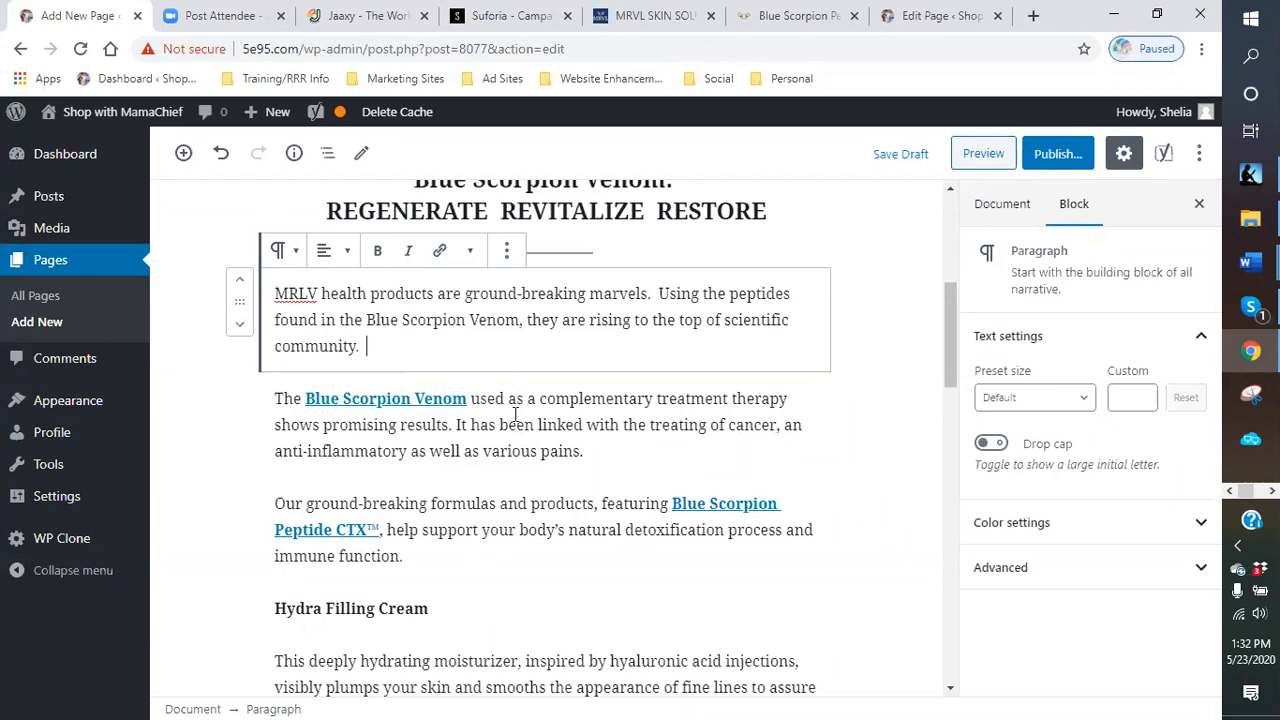
# - Move the "Our ground-breaking formulas and products" paragraph up above the "The Blue Scorpion Venom" paragraph
pyautogui.click(255, 527)
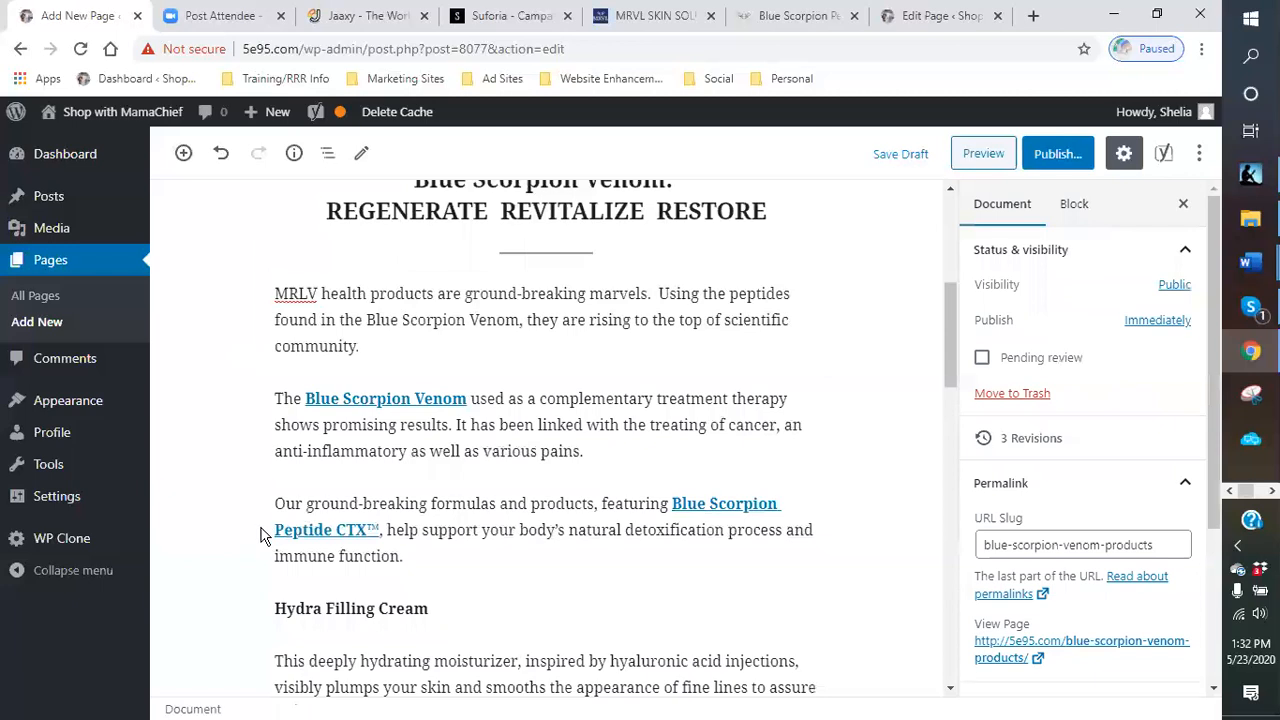
pyautogui.click(283, 514)
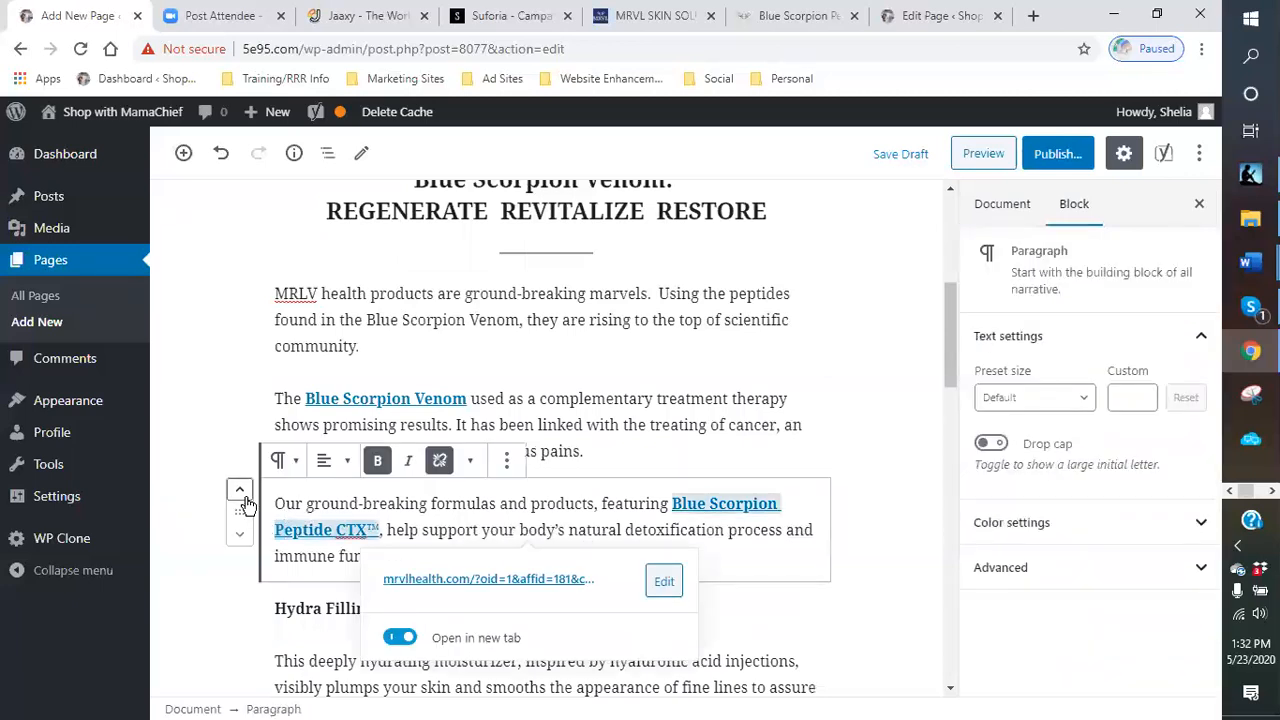
pyautogui.click(241, 495)
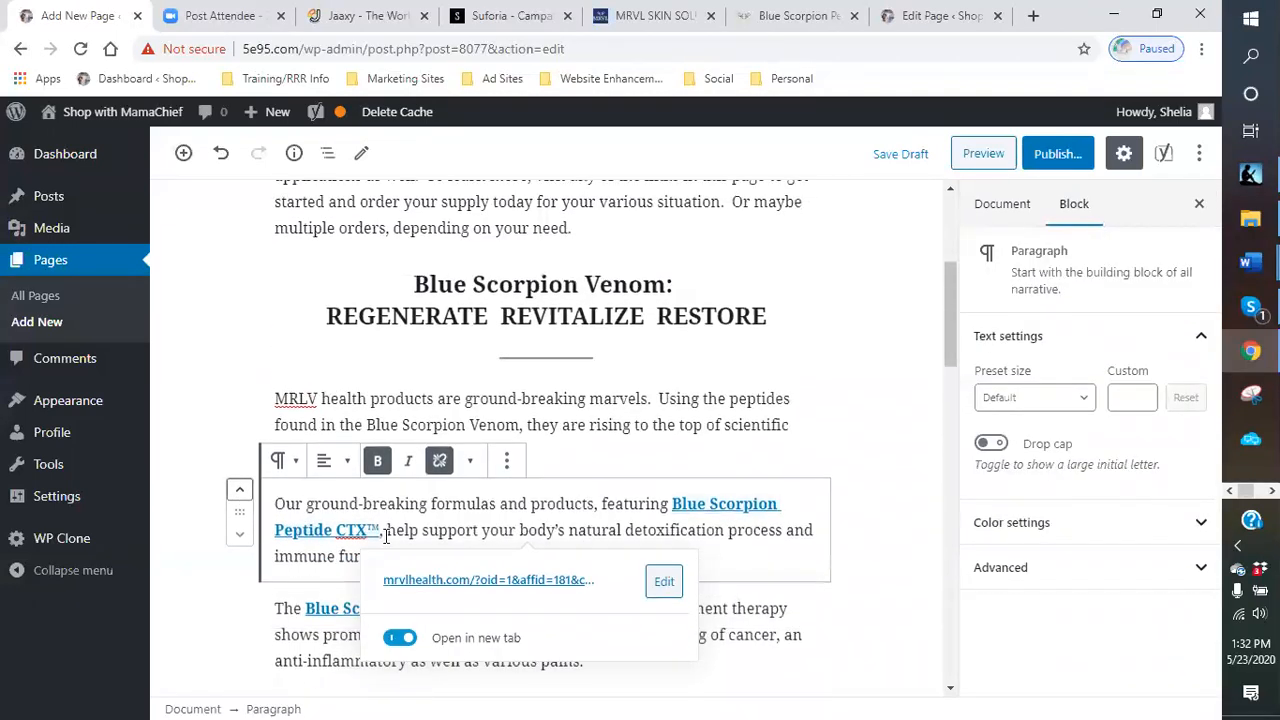
pyautogui.click(562, 447)
pyautogui.scroll(-2, 430, 526)
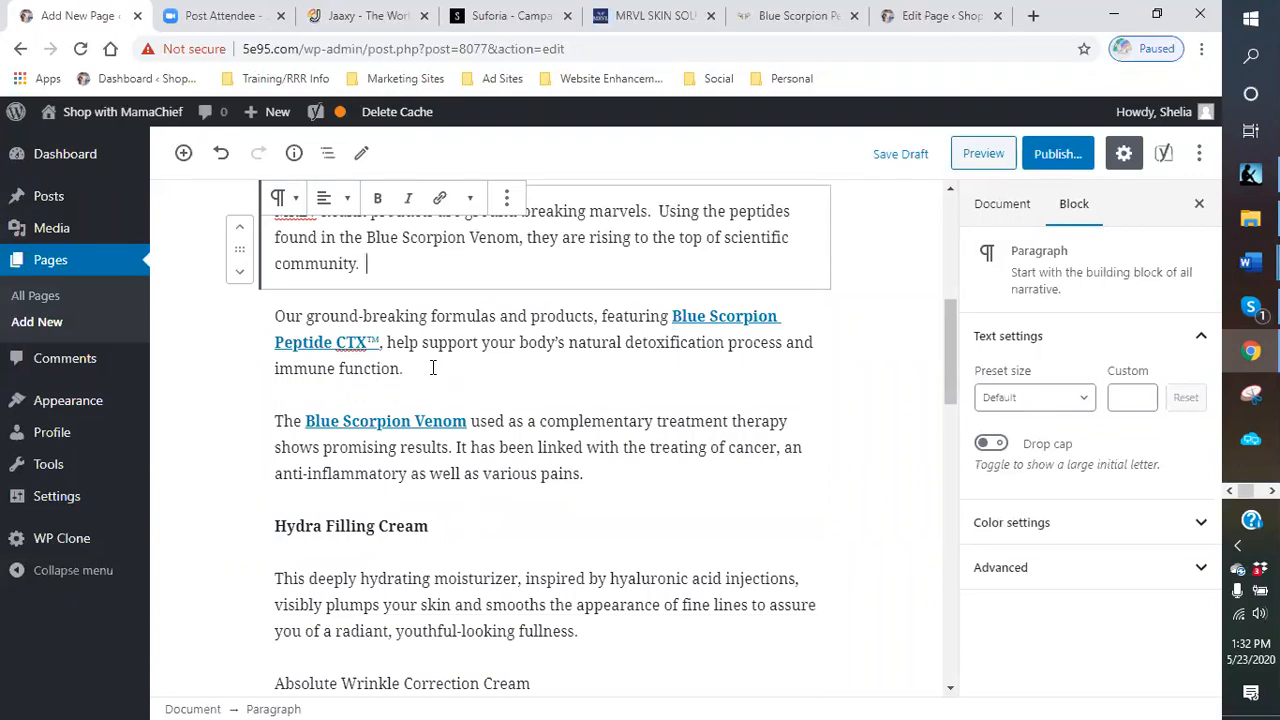
# - Reword that paragraph's opening to "Their ground-breaking formulas and products which feature the Blue Scorpion Peptide CTX™"
pyautogui.click(431, 365)
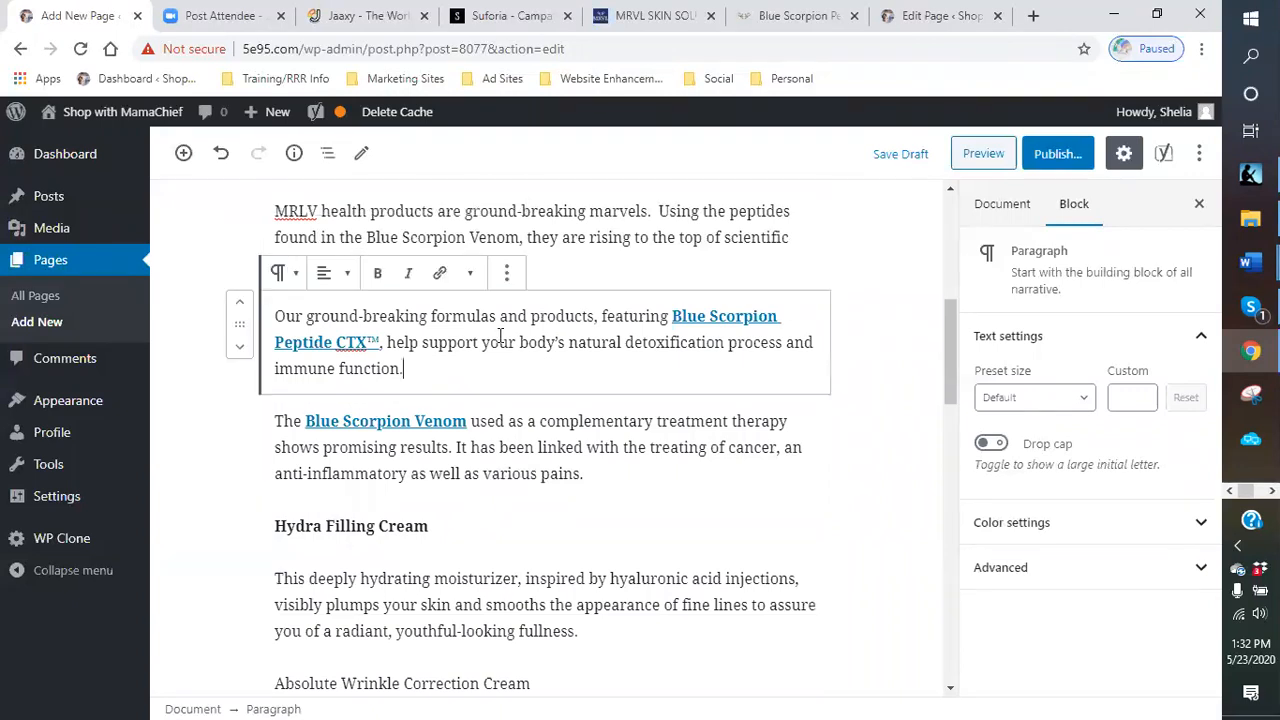
pyautogui.click(303, 315)
pyautogui.press('BackSpace')
pyautogui.press('BackSpace')
pyautogui.press('BackSpace')
pyautogui.write('Their')
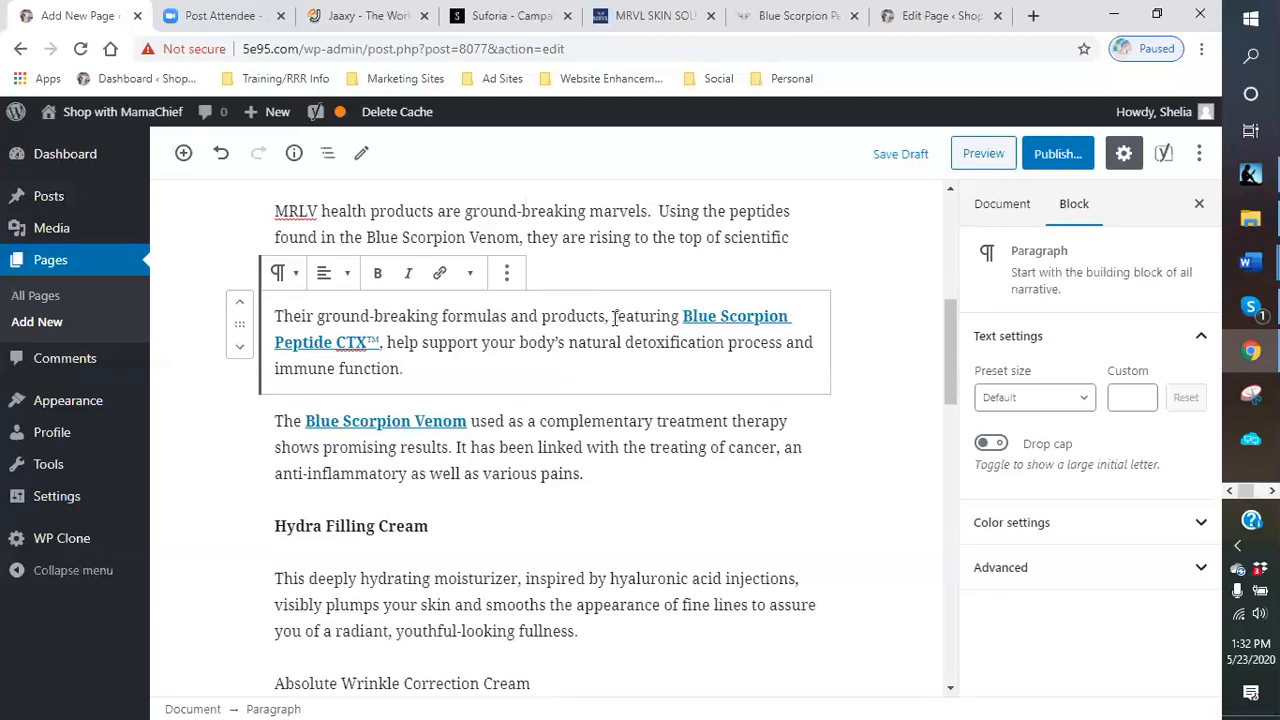
pyautogui.press('BackSpace')
pyautogui.write('which')
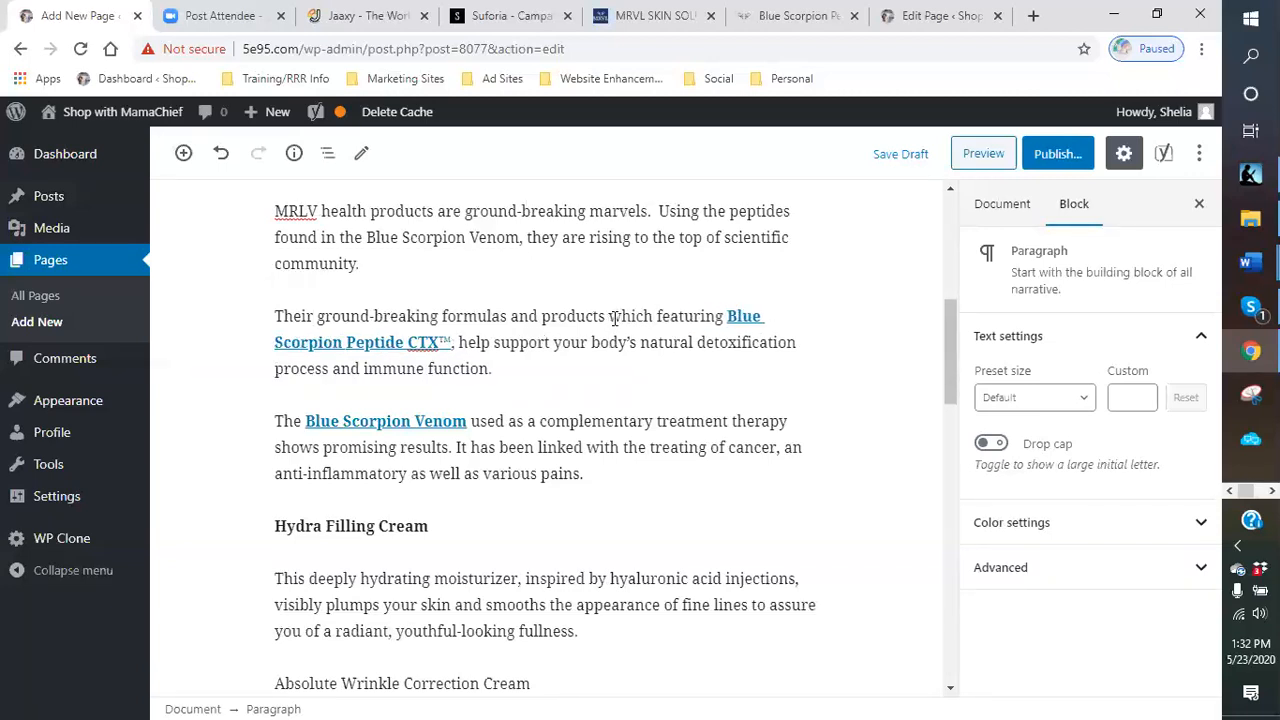
pyautogui.press('Right')
pyautogui.press('Right')
pyautogui.press('Right')
pyautogui.press('BackSpace')
pyautogui.press('BackSpace')
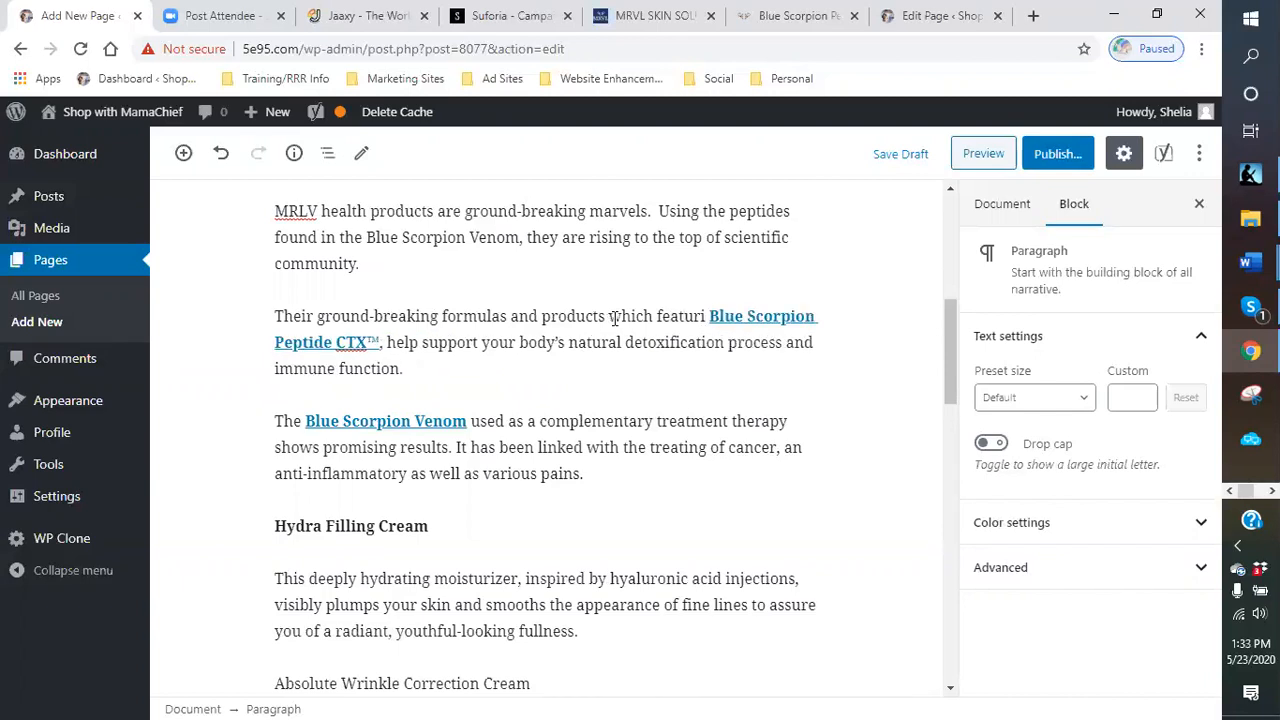
pyautogui.press('BackSpace')
pyautogui.write('e the')
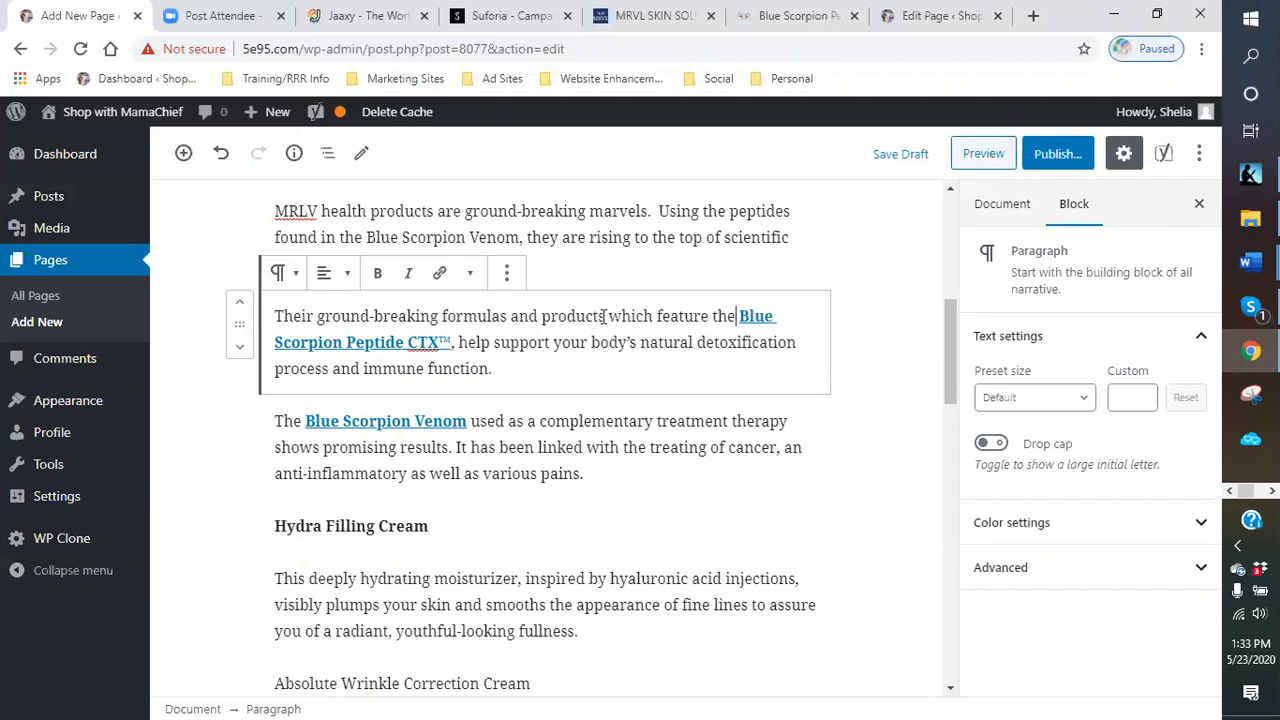
# - Add a comma after "products" and insert ", really" after CTX™ so it reads "really help support"
pyautogui.click(604, 316)
pyautogui.write(',')
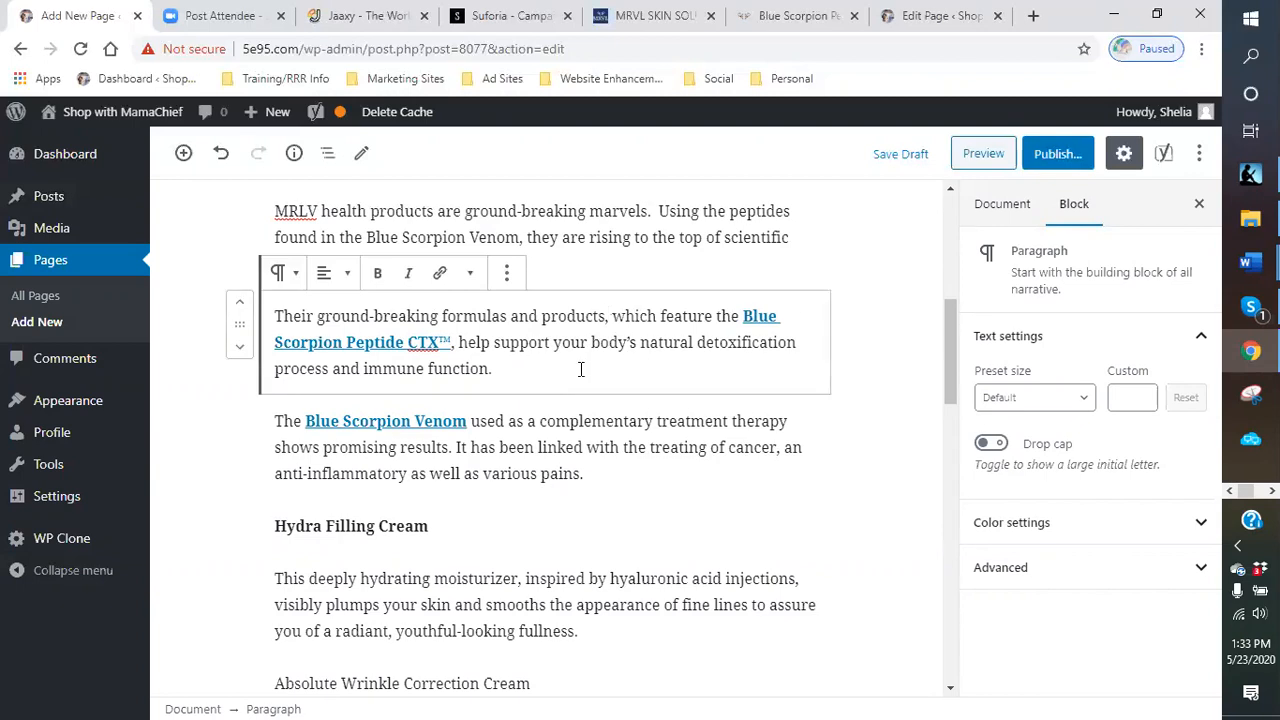
pyautogui.click(452, 342)
pyautogui.write(', really')
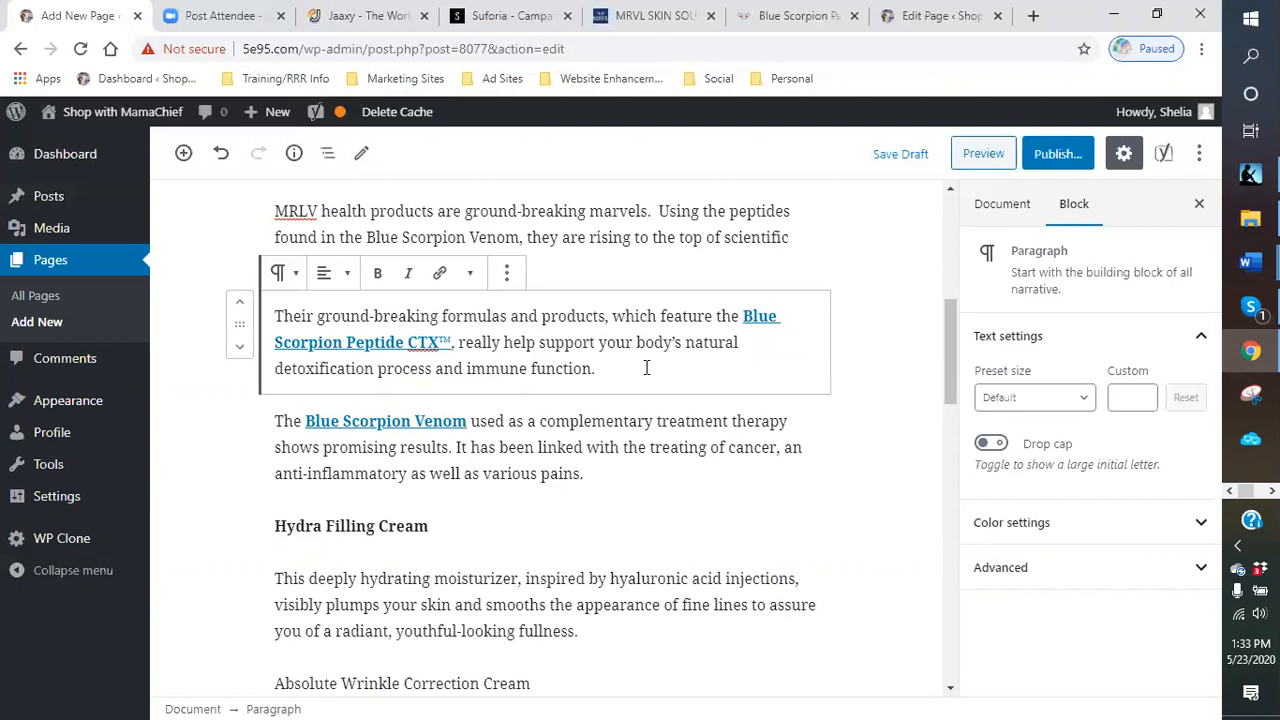
# - Append "Most of us do not have a good healthy diet plan. As a result, we may not always be at our optimum health level."
pyautogui.click(646, 368)
pyautogui.write('most')
pyautogui.press('BackSpace')
pyautogui.press('BackSpace')
pyautogui.press('BackSpace')
pyautogui.press('BackSpace')
pyautogui.write('Mos')
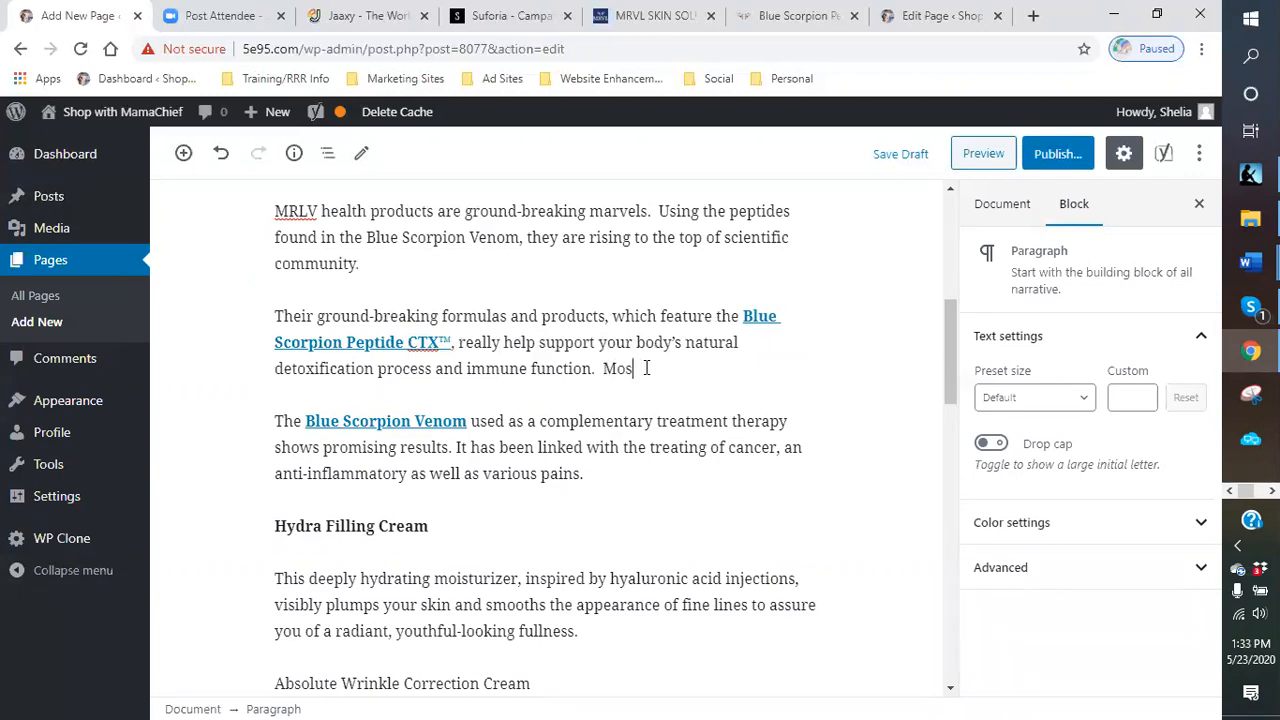
pyautogui.write('t of us')
pyautogui.write(' do not have a ')
pyautogui.write('good healthy')
pyautogui.write(' diet plan.  A')
pyautogui.write('s a resu')
pyautogui.press('BackSpace')
pyautogui.write('sult')
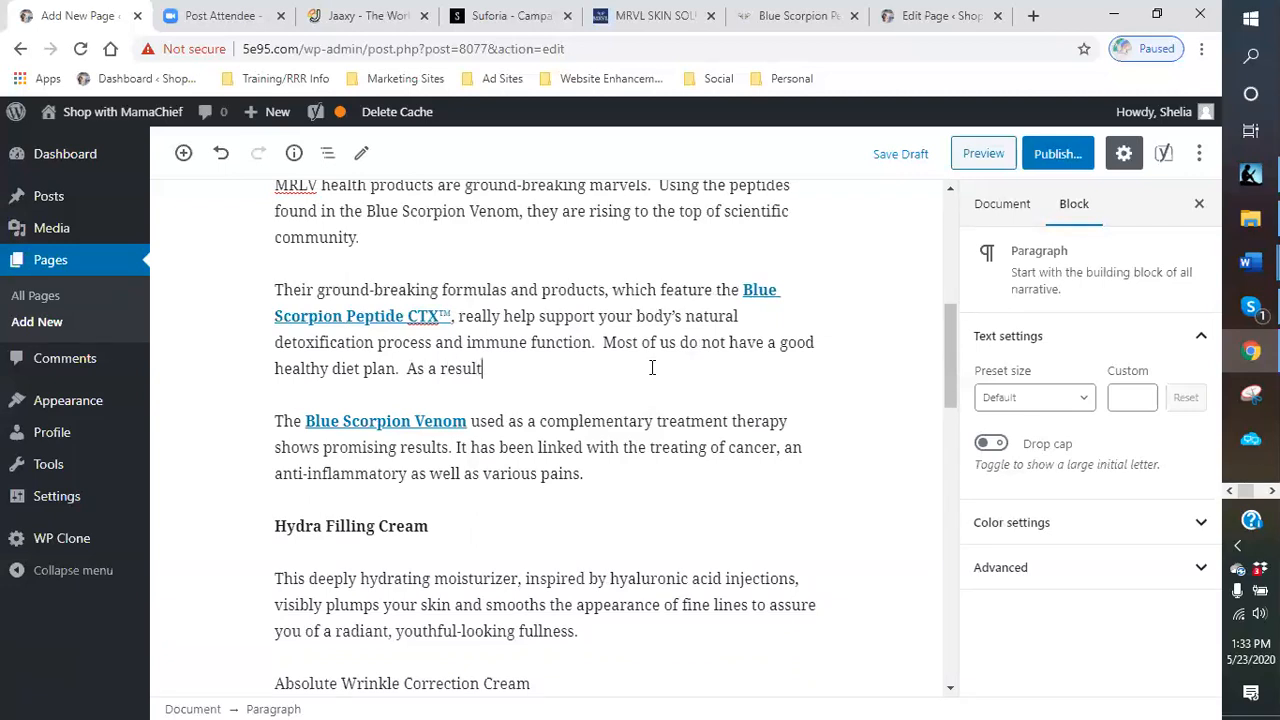
pyautogui.write(', we may not alway be')
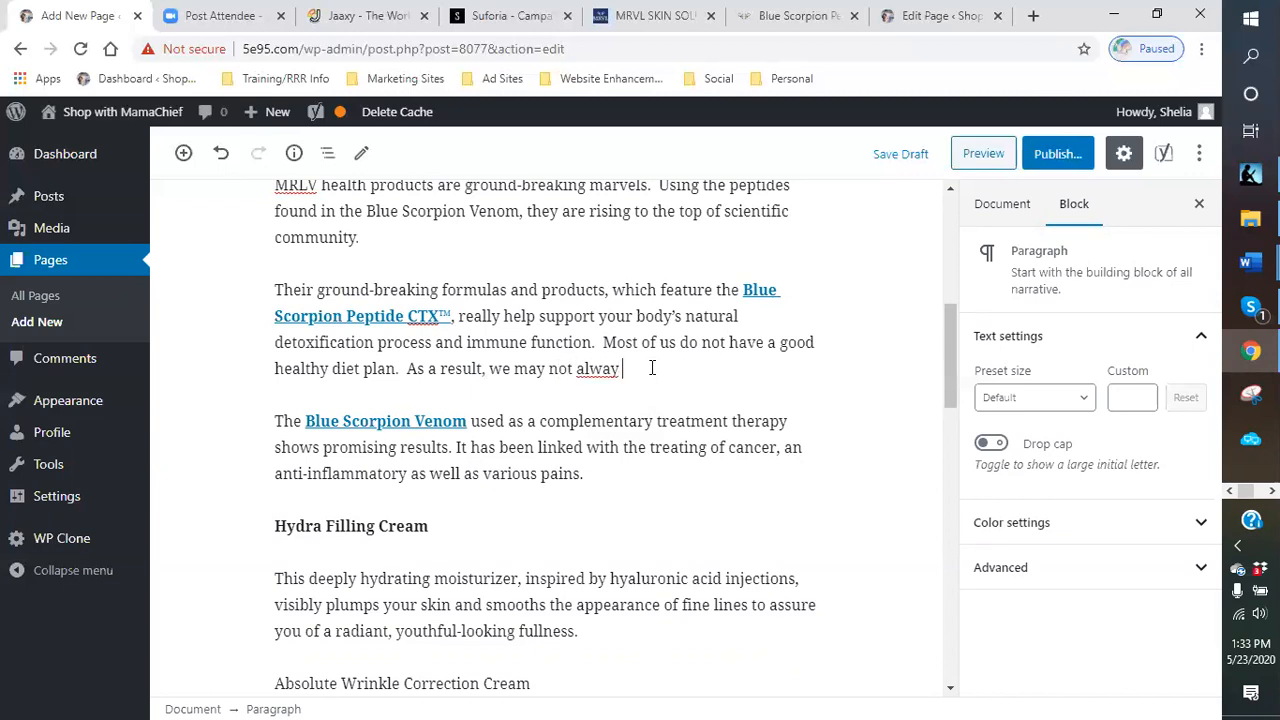
pyautogui.press('BackSpace')
pyautogui.press('BackSpace')
pyautogui.write('s be at our optimum health')
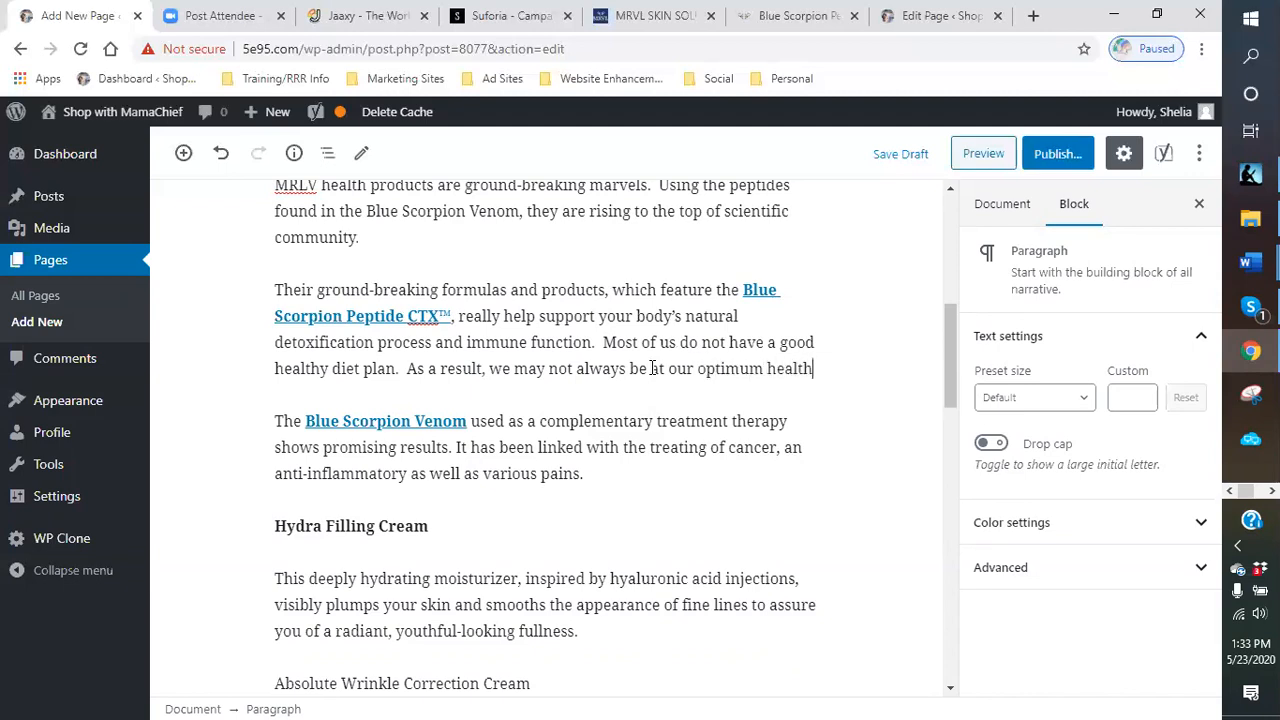
pyautogui.write(' leave')
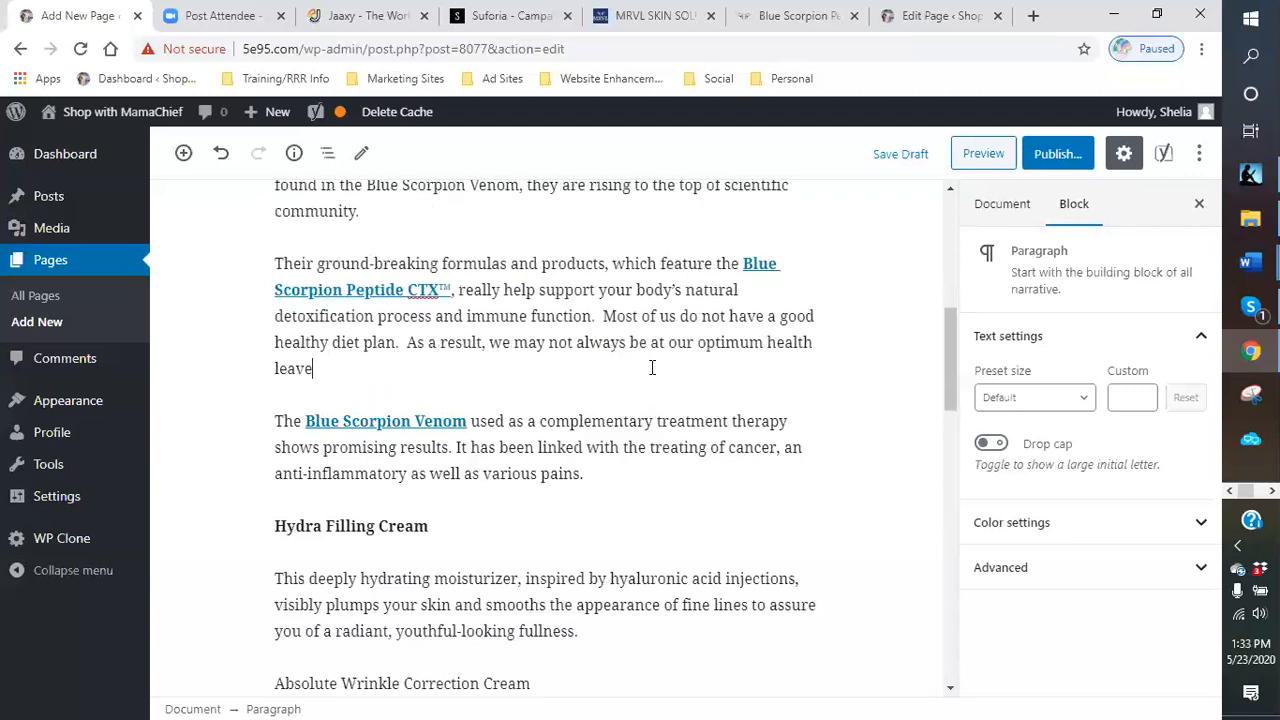
pyautogui.press('BackSpace')
pyautogui.press('BackSpace')
pyautogui.write('vel.  This BLue')
# - Append "This Blue Scorpion Peptide is proving to help with over general health concerns and issues." to the paragraph
pyautogui.press('BackSpace')
pyautogui.press('BackSpace')
pyautogui.press('BackSpace')
pyautogui.write('lue')
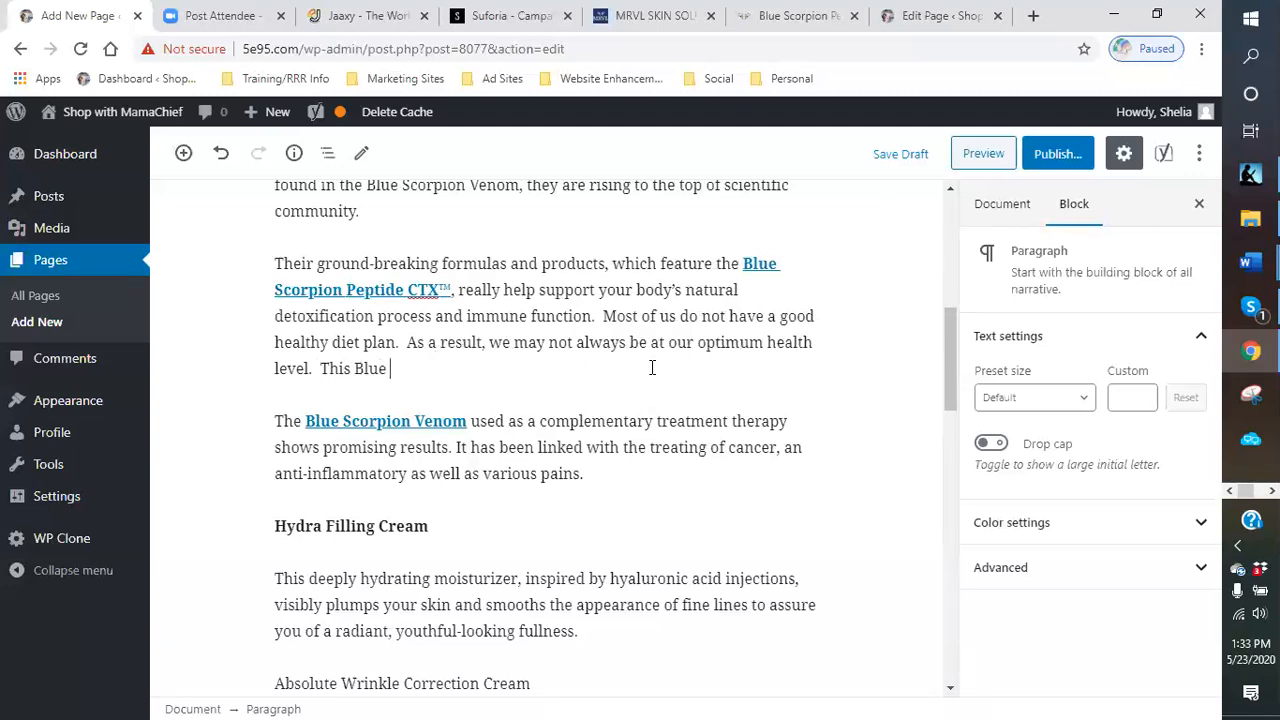
pyautogui.write(' Scorpion')
pyautogui.write('ptid')
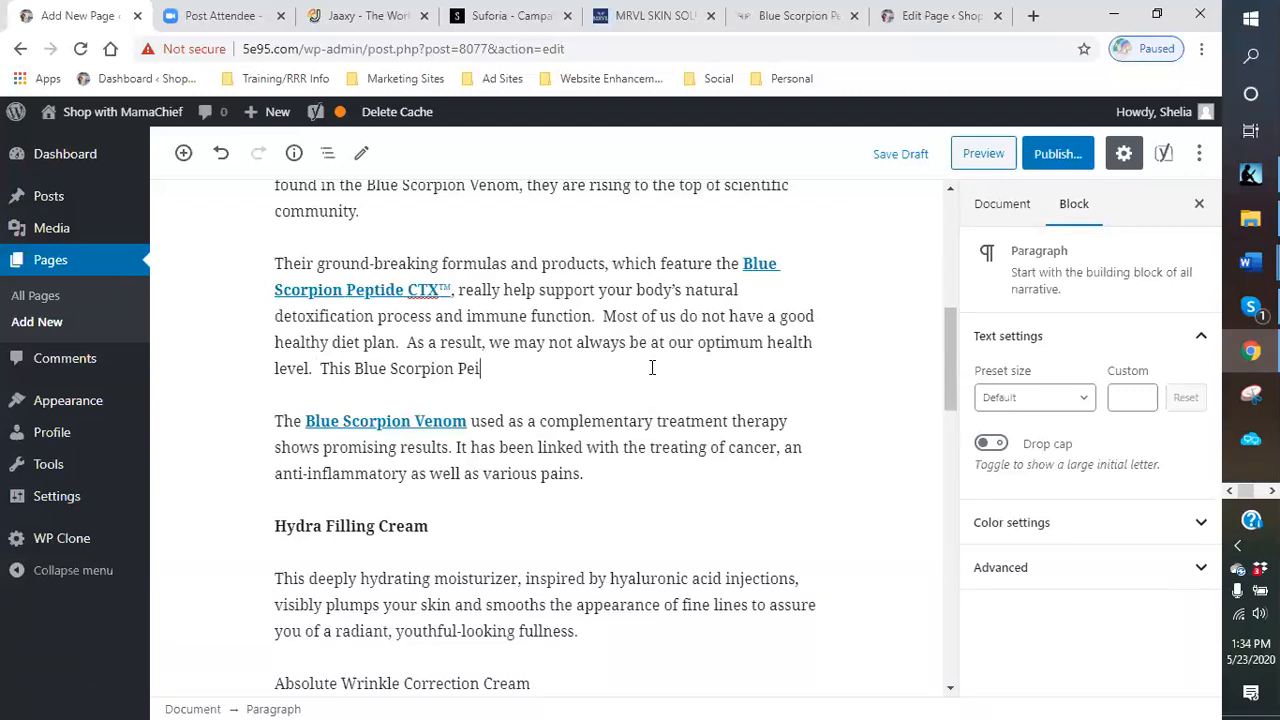
pyautogui.write('e is provien')
pyautogui.press('BackSpace')
pyautogui.press('BackSpace')
pyautogui.write('ng to help w')
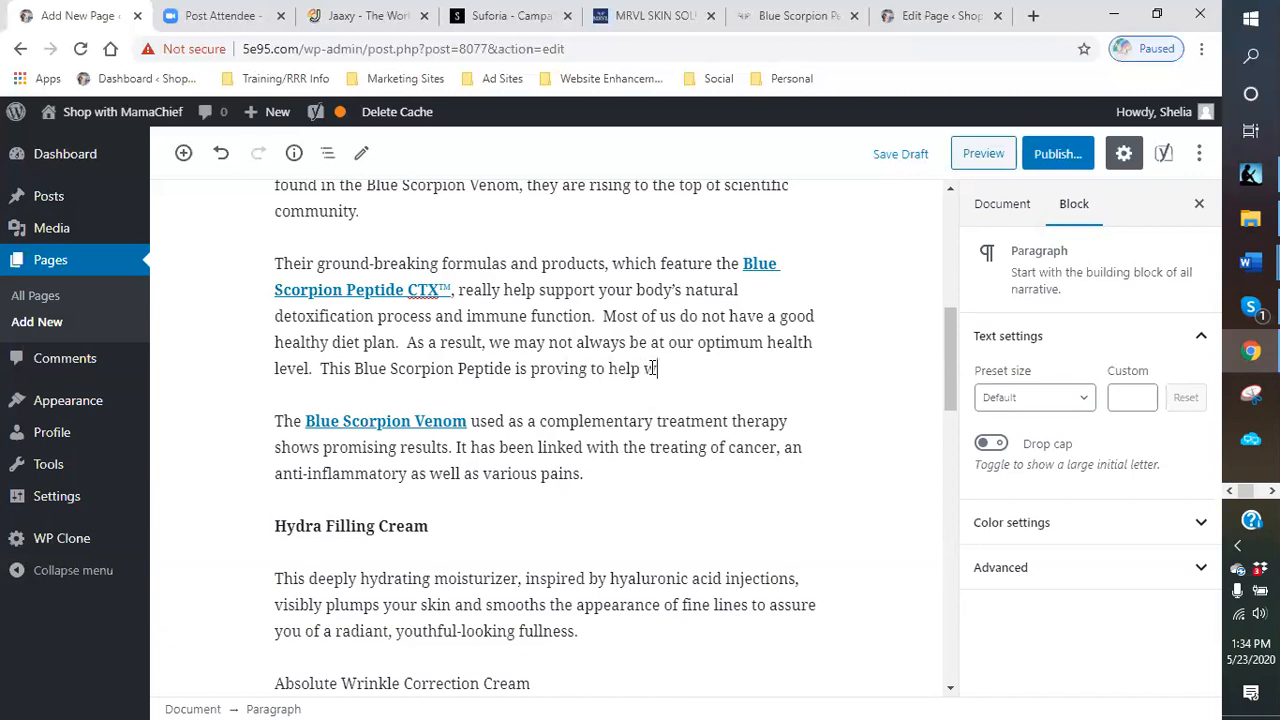
pyautogui.write('ith over generat')
pyautogui.press('BackSpace')
pyautogui.press('BackSpace')
pyautogui.press('BackSpace')
pyautogui.write('ral health con')
pyautogui.write('cerns and it')
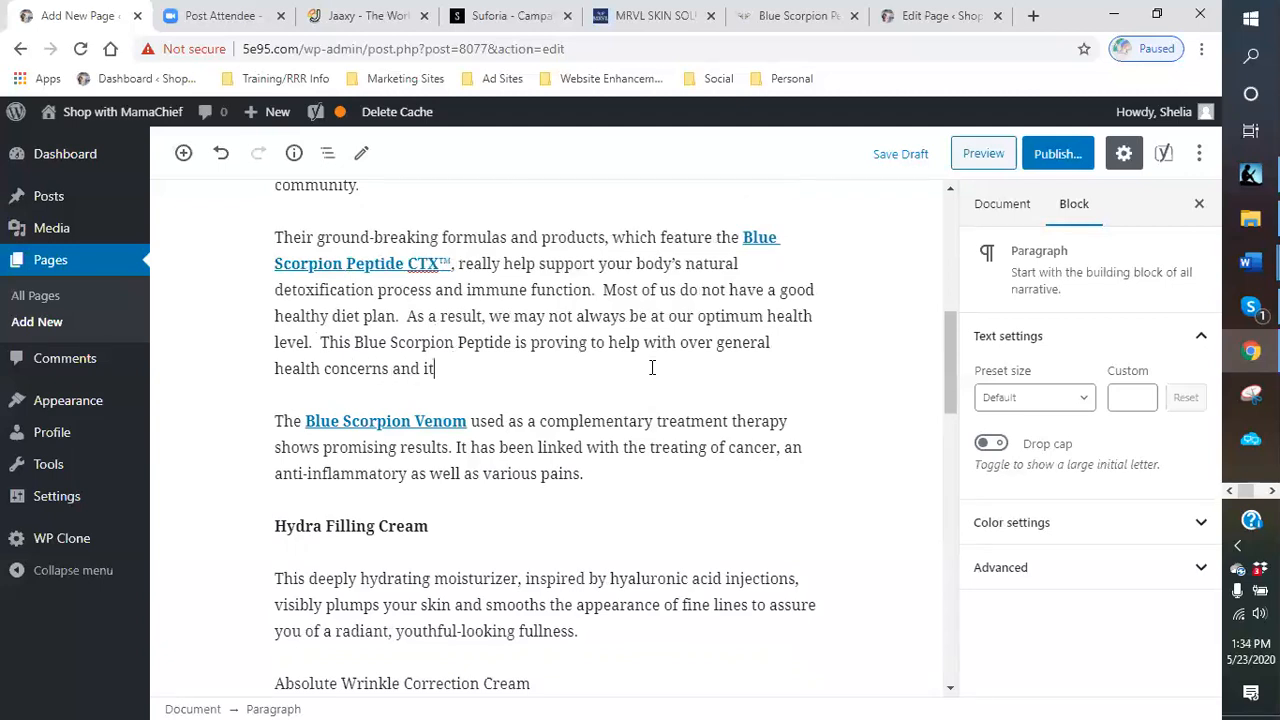
pyautogui.press('BackSpace')
pyautogui.write('ssues.')
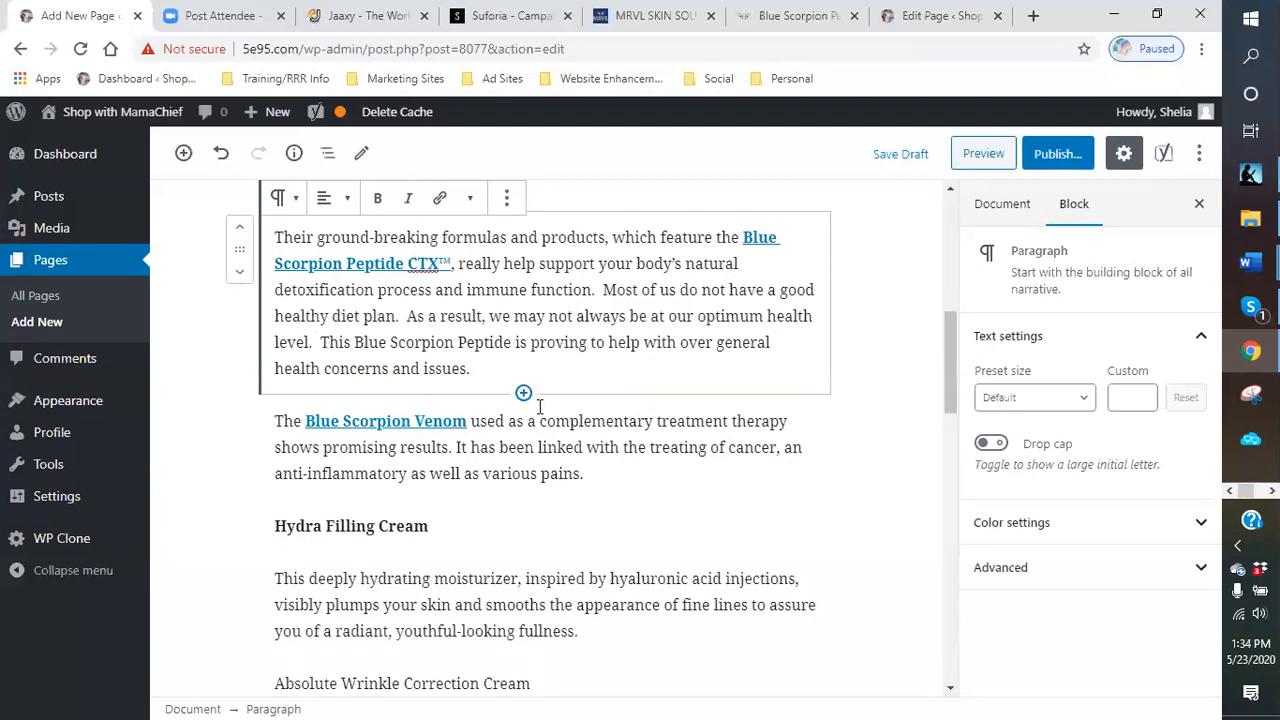
# - Revise the Blue Scorpion Venom paragraph to read "is being used as a complementary treatment for cancer patient and their therapy"
pyautogui.click(471, 421)
pyautogui.write('is ')
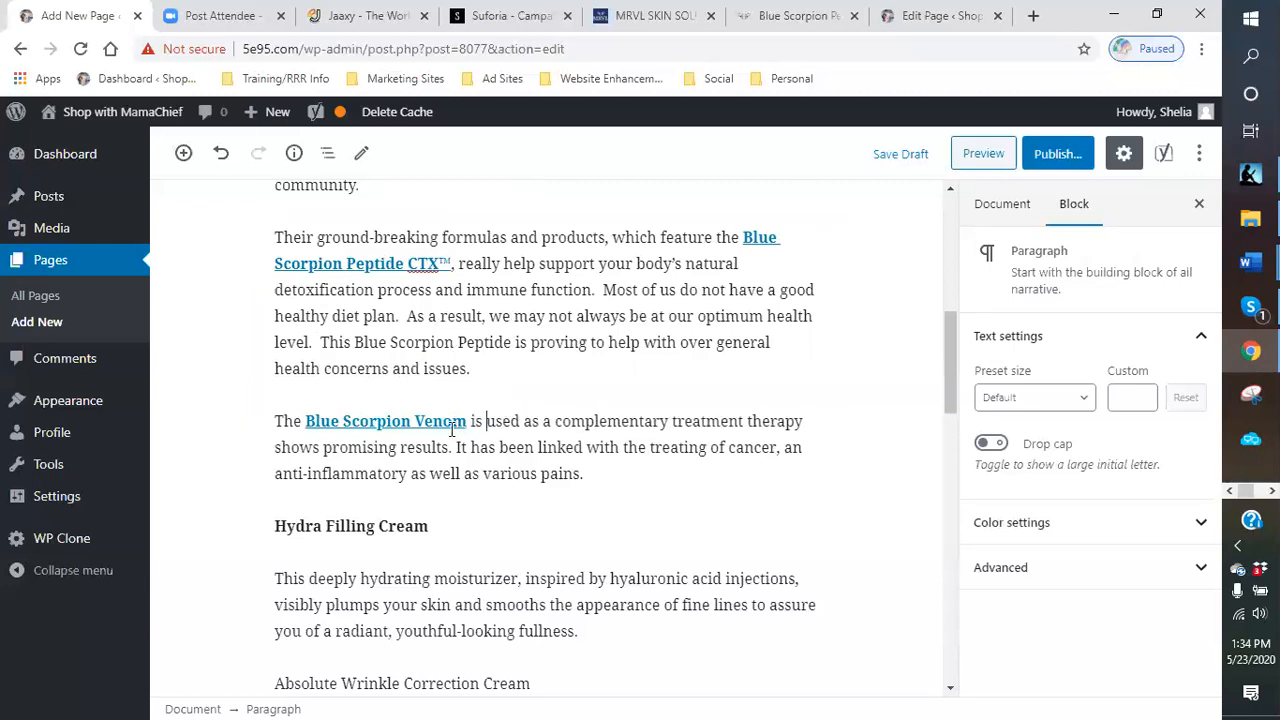
pyautogui.write('being')
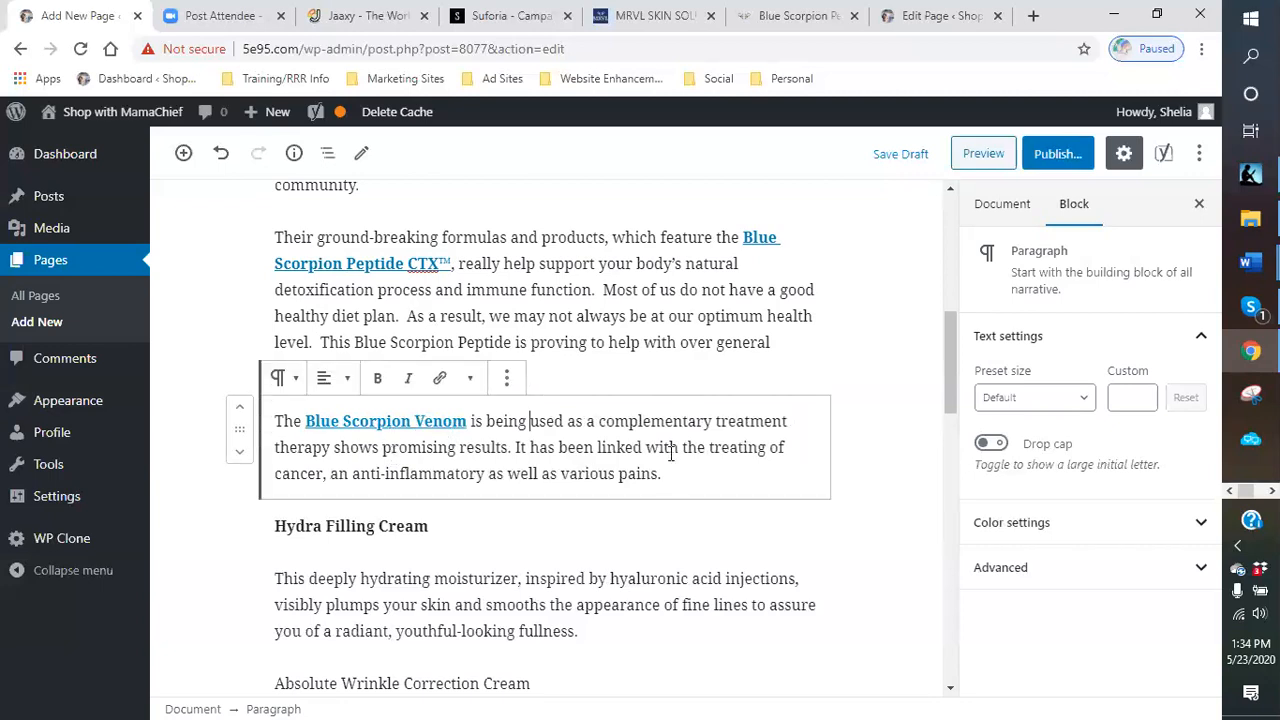
pyautogui.click(796, 420)
pyautogui.write('for cancer pa')
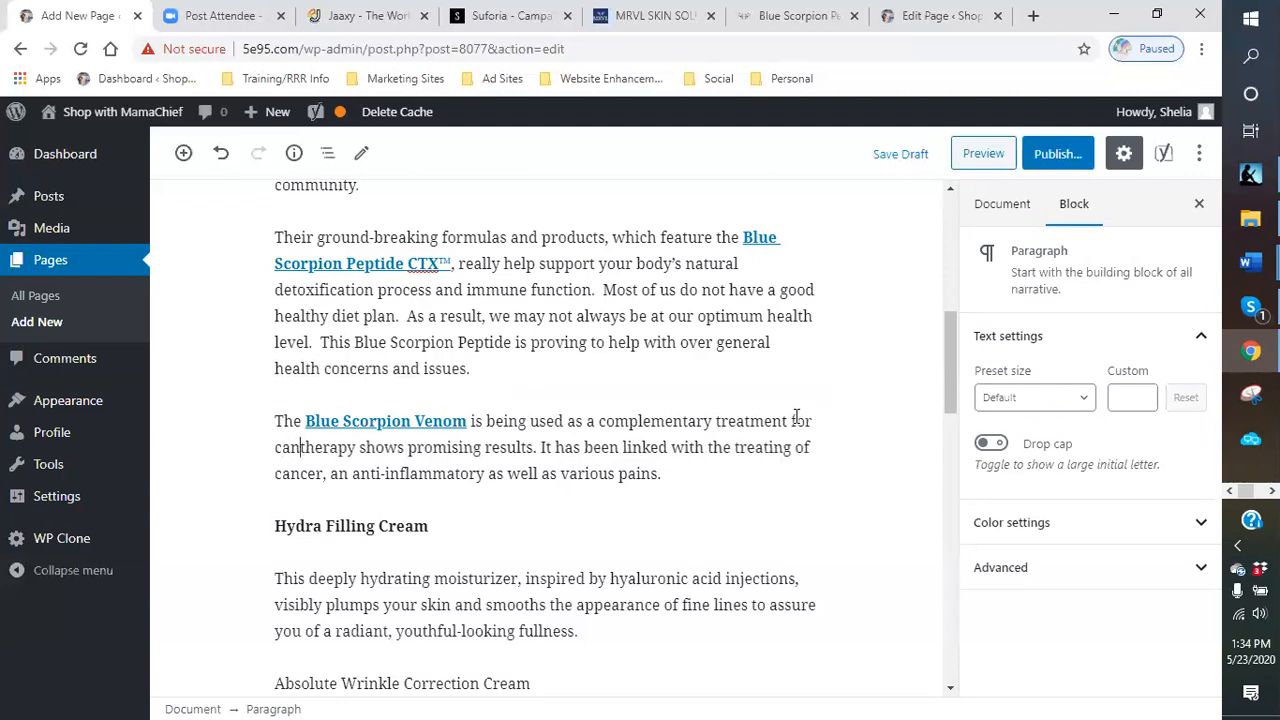
pyautogui.write('tient and th')
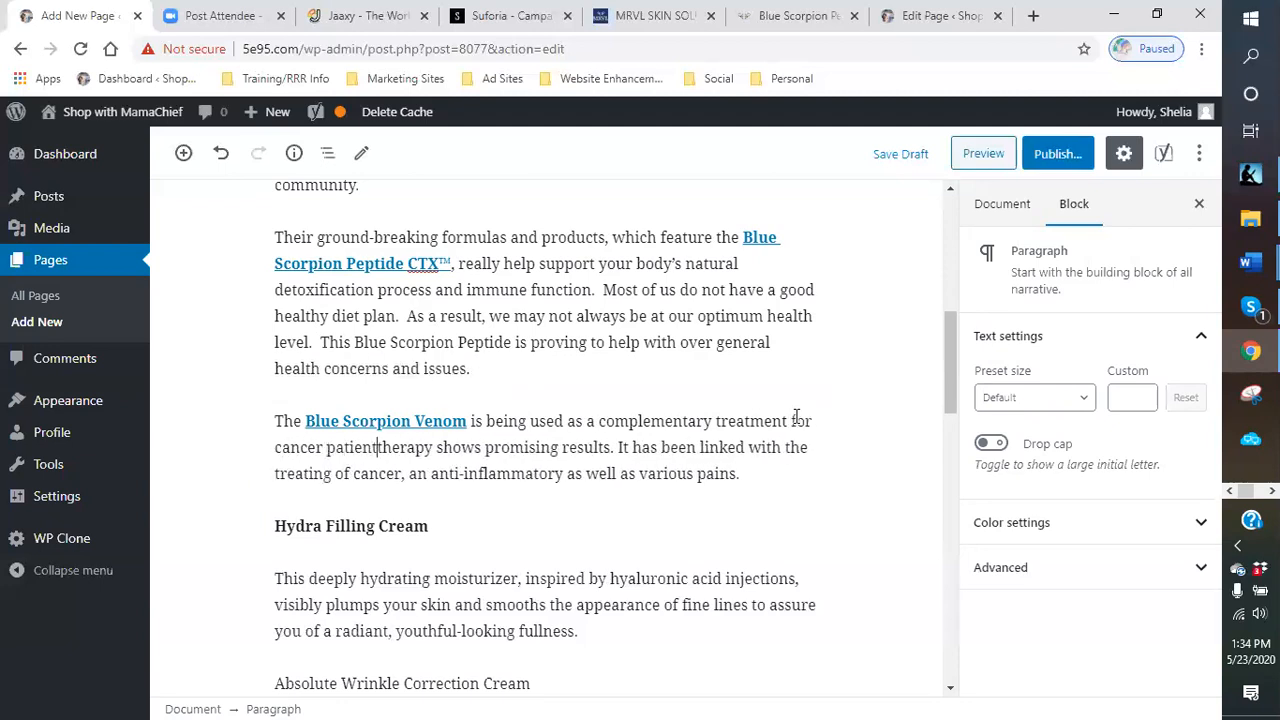
pyautogui.write('eir')
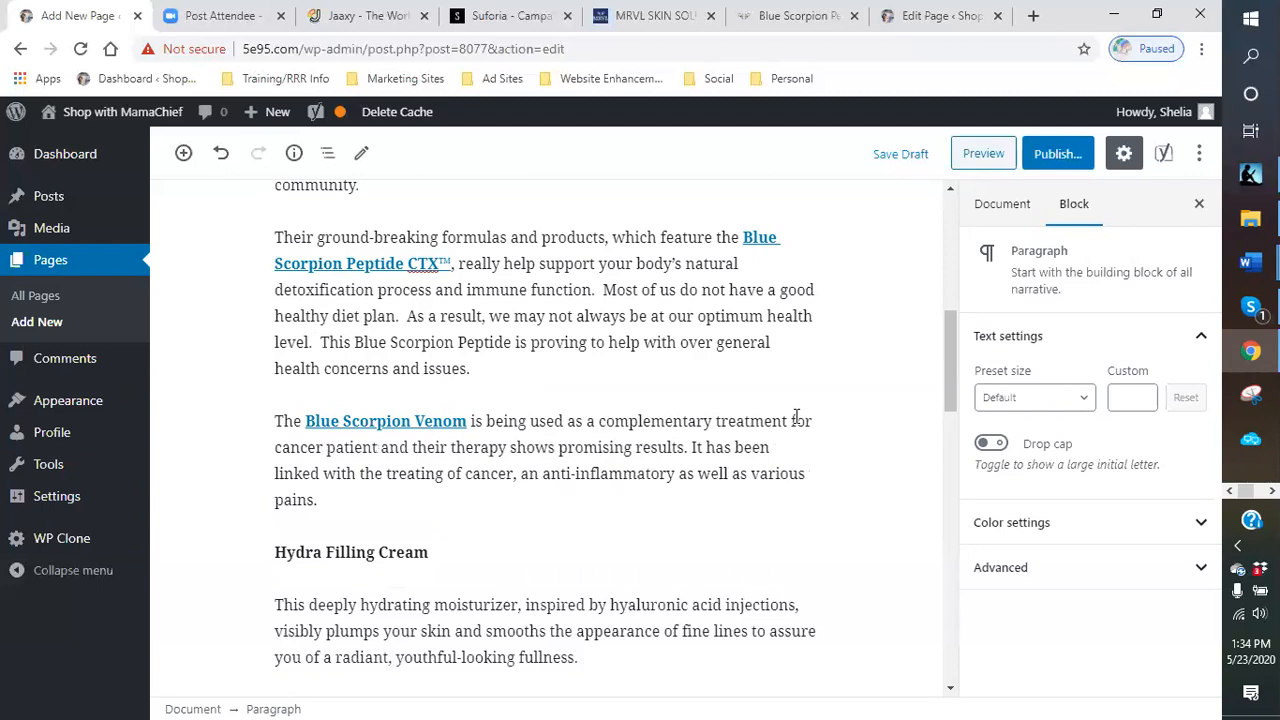
# - End the sentence after "therapy", begin "This is" and delete "shows" before "promising results"
pyautogui.click(505, 447)
pyautogui.write('. QW')
pyautogui.press('BackSpace')
pyautogui.press('BackSpace')
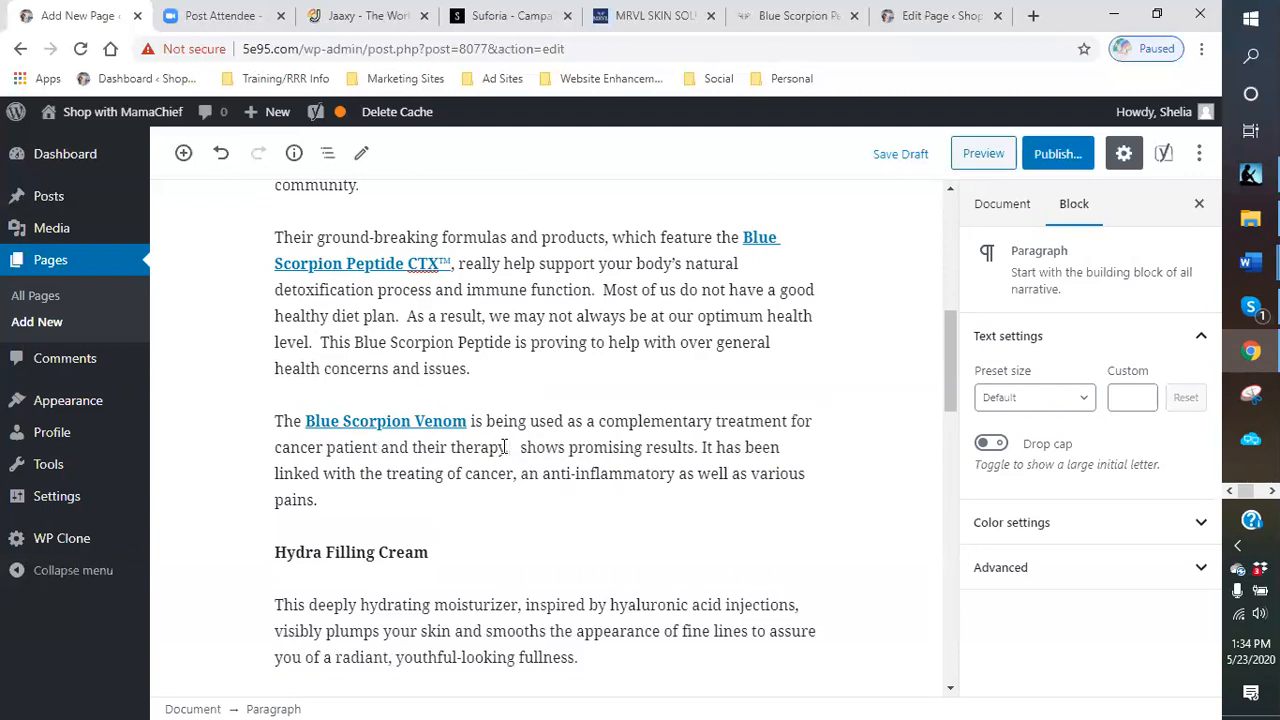
pyautogui.write('This is')
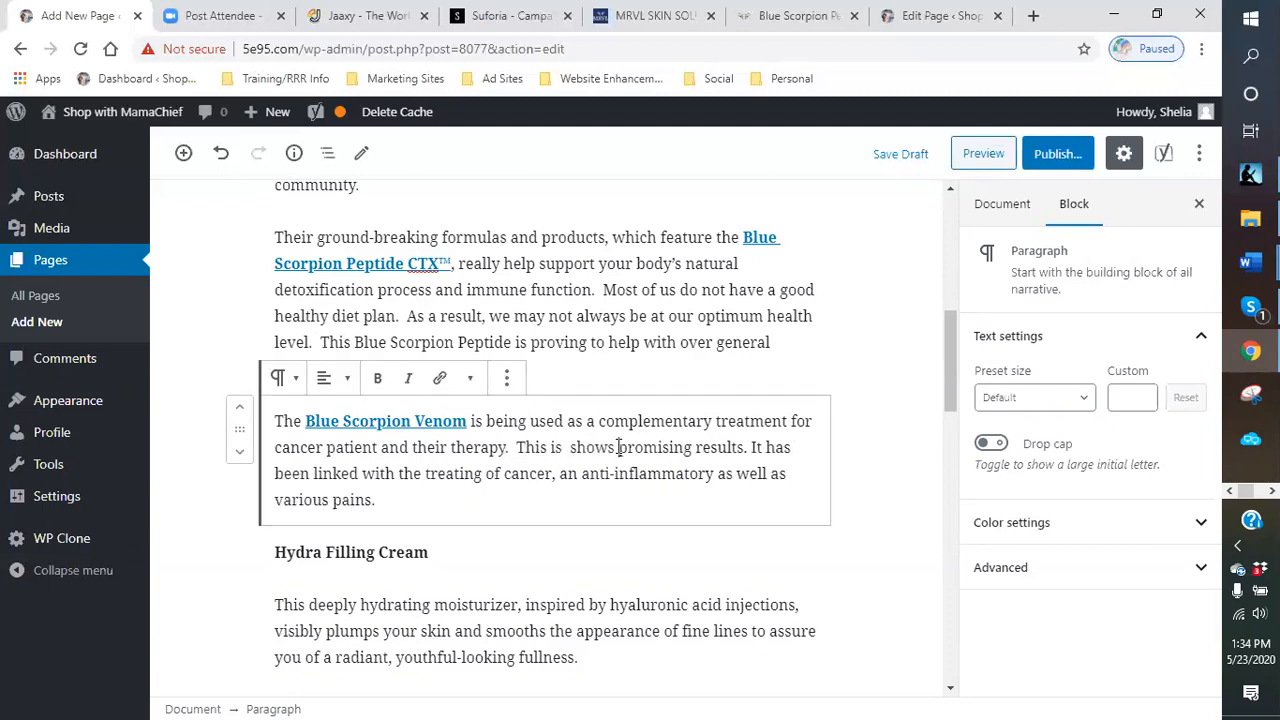
pyautogui.click(618, 447)
pyautogui.press('BackSpace')
pyautogui.press('BackSpace')
pyautogui.press('BackSpace')
pyautogui.press('BackSpace')
pyautogui.press('BackSpace')
pyautogui.press('BackSpace')
pyautogui.press('BackSpace')
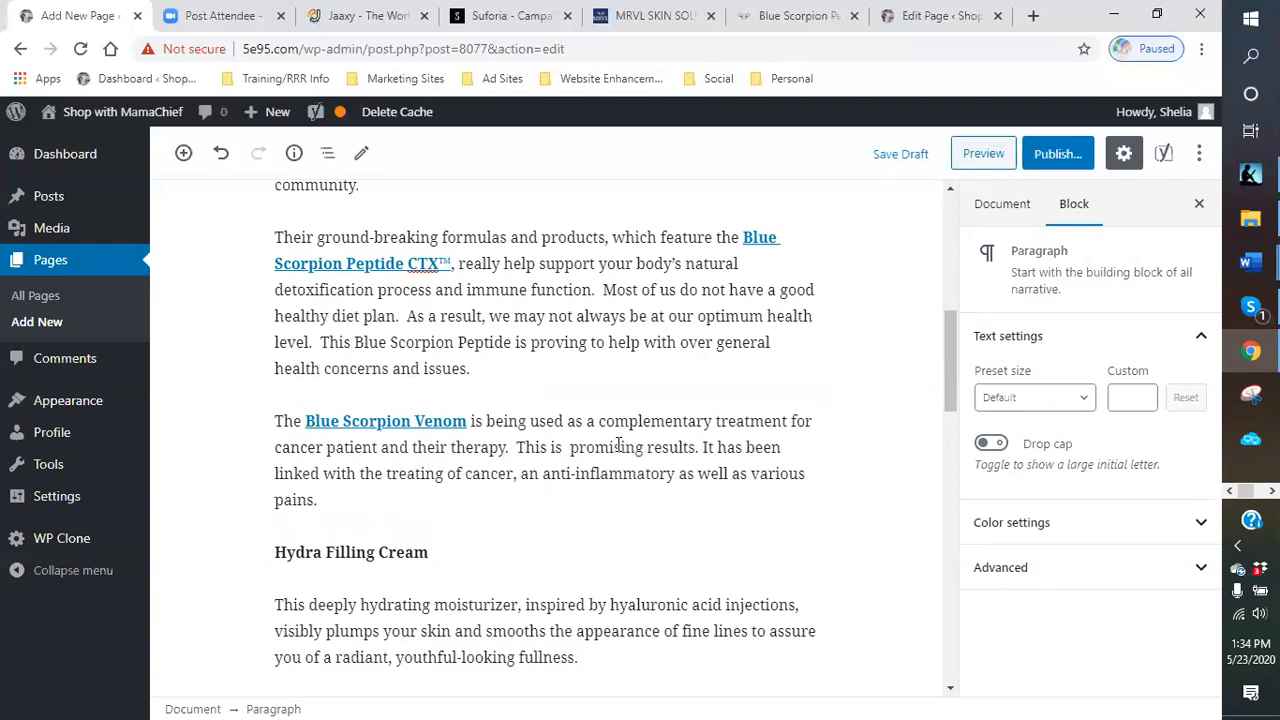
# - Insert "showing" after "This is" so the sentence reads "This is showing promising results."
pyautogui.write('shw')
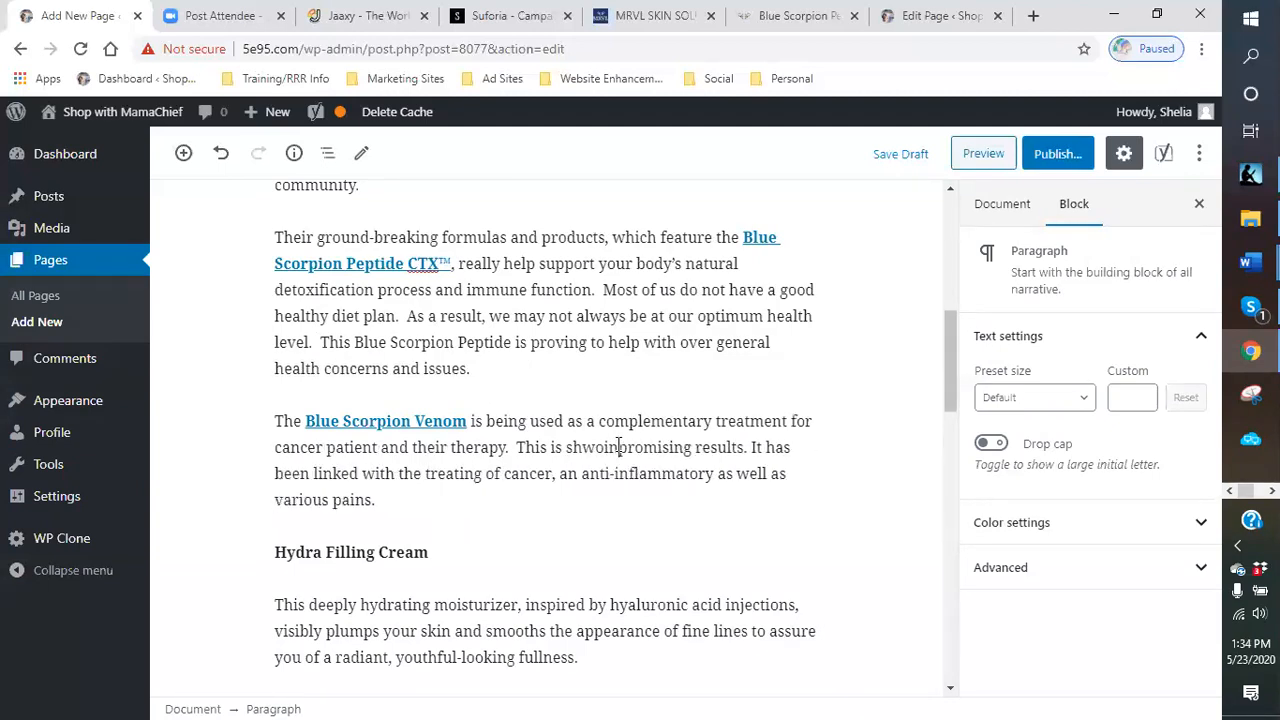
pyautogui.press('BackSpace')
pyautogui.write('owing  ')
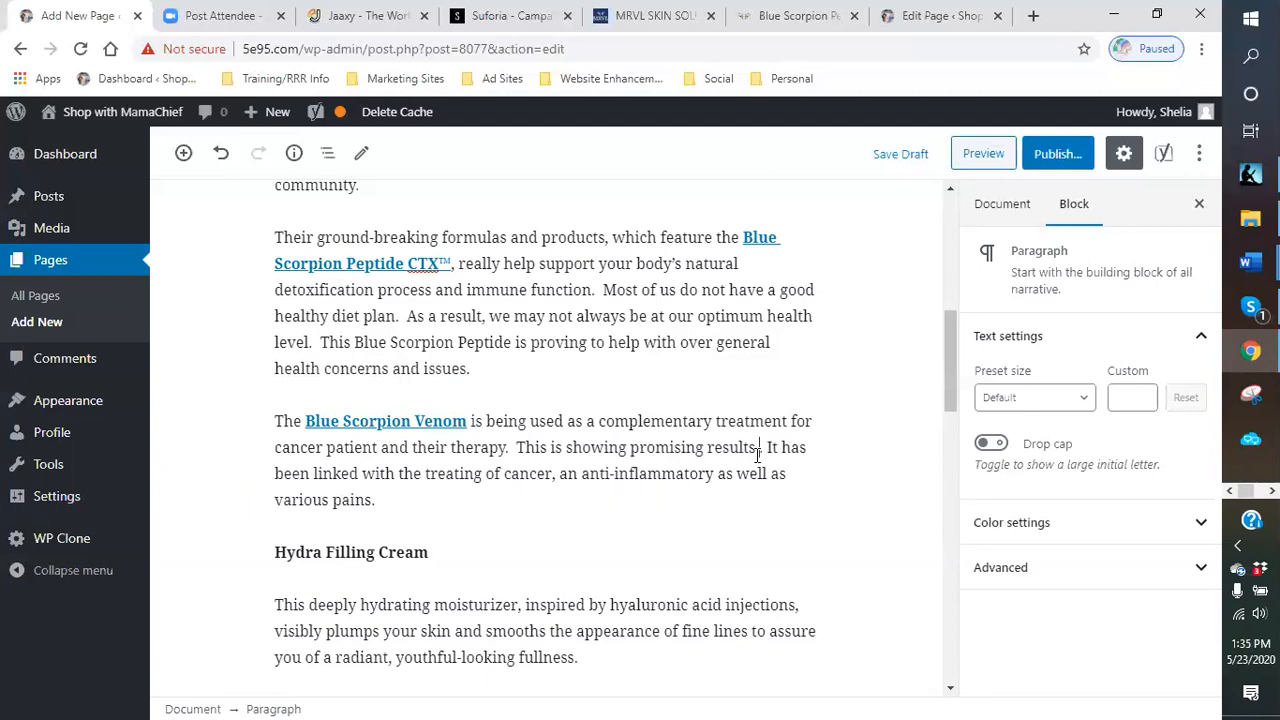
pyautogui.write(' in')
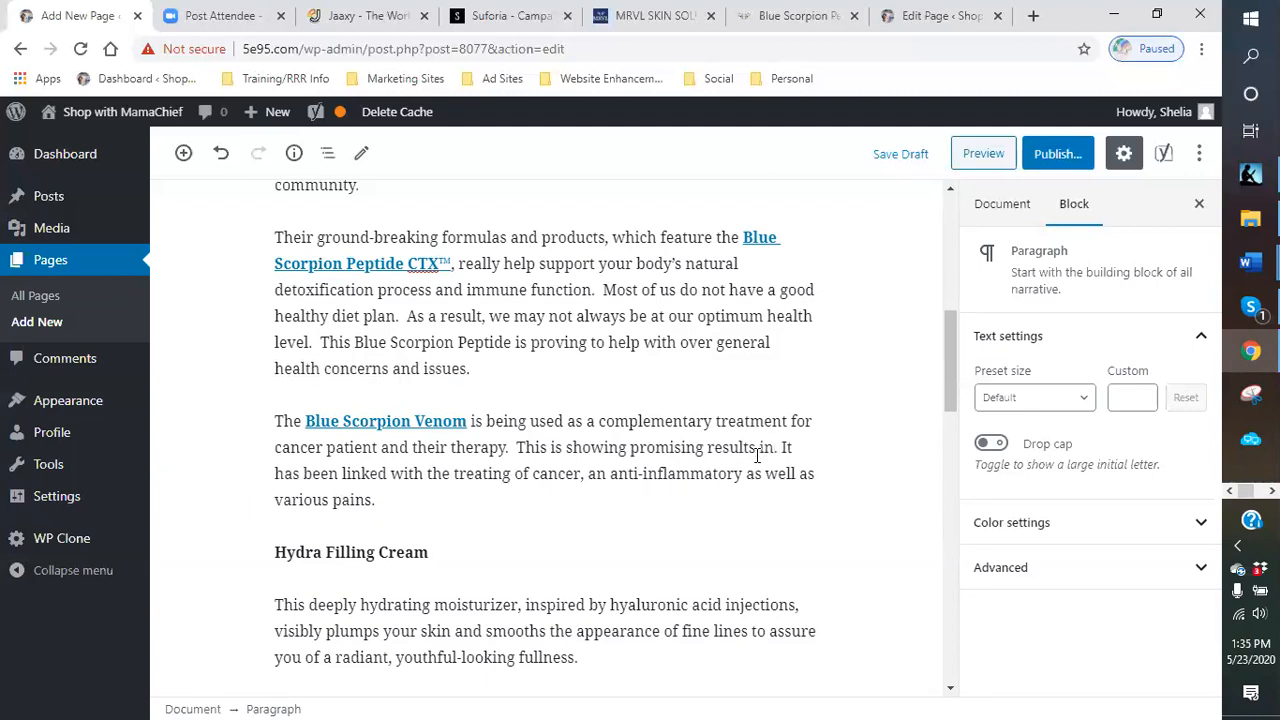
pyautogui.press('BackSpace')
pyautogui.press('BackSpace')
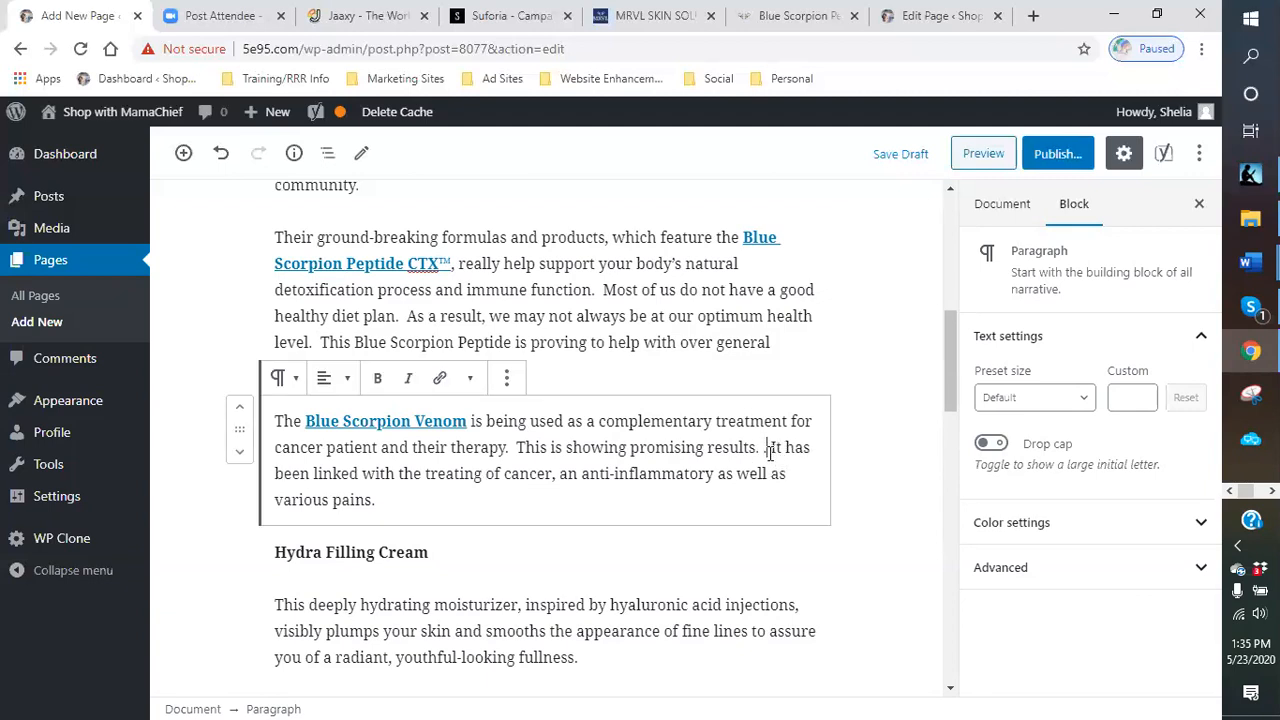
# - Replace "It" with "As a result, this amazing peptide" at the start of the next sentence
pyautogui.write('As a resul')
pyautogui.write('t, ')
pyautogui.write('this amazing p')
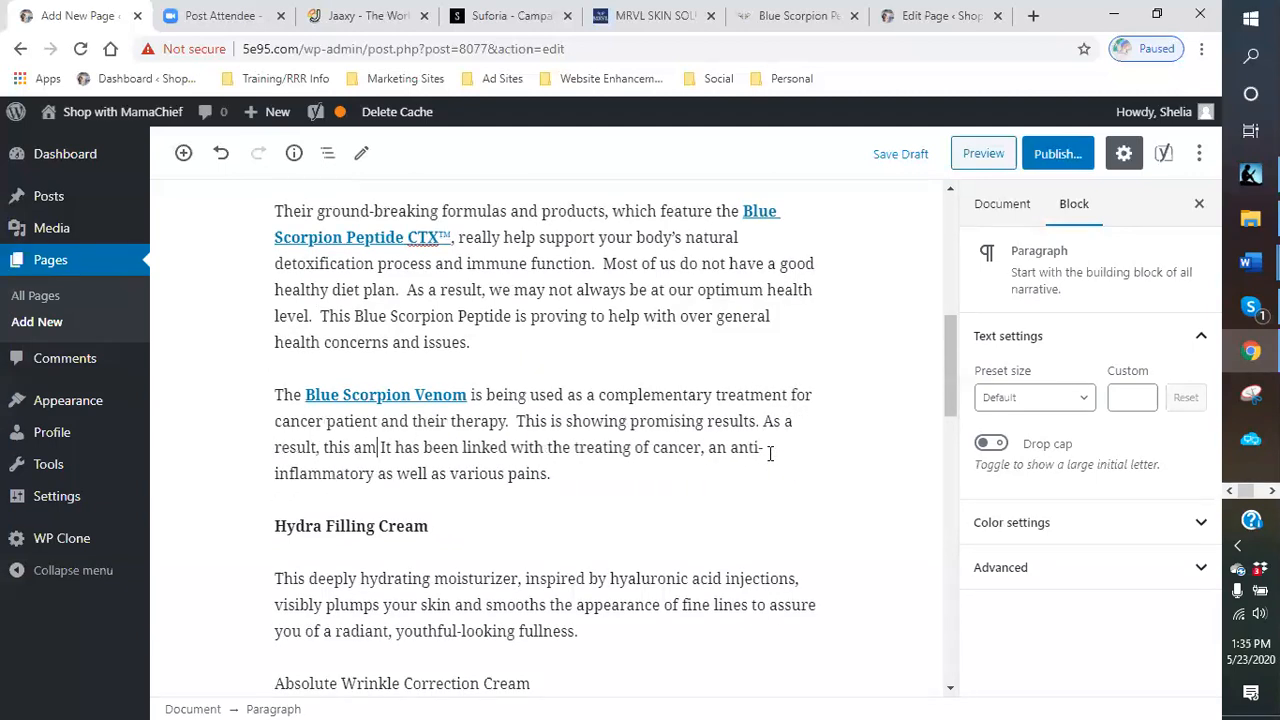
pyautogui.write('eptide')
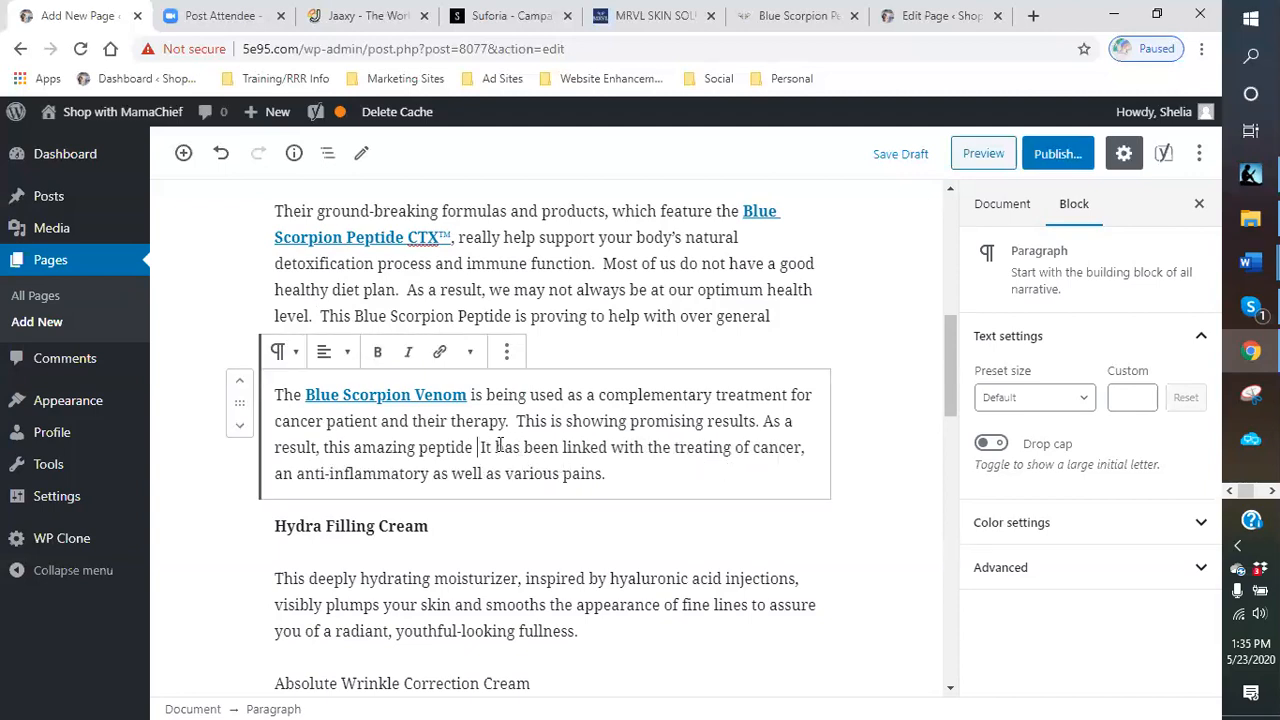
pyautogui.press('Delete')
pyautogui.press('Delete')
pyautogui.press('Delete')
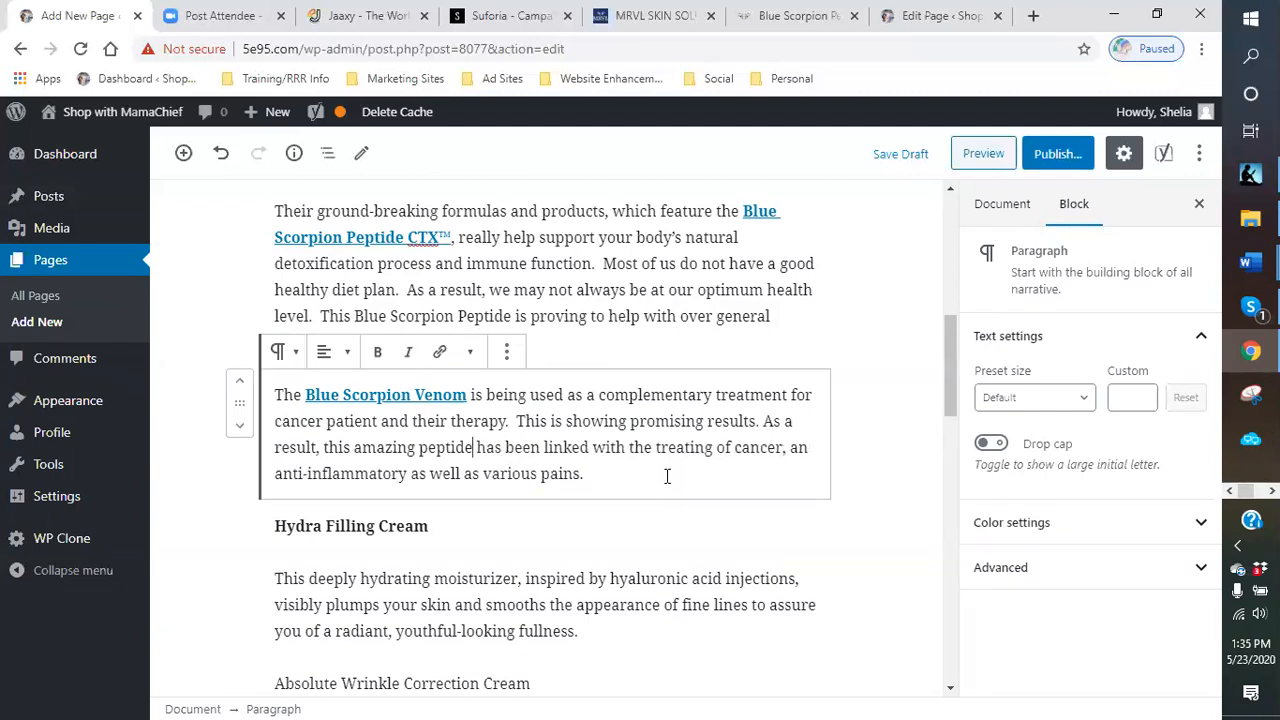
# - Rewrite the sentence ending to read "linked with the treatment for any anti-inflammatory issues as well as various pains."
pyautogui.click(590, 448)
pyautogui.moveTo(633, 446); pyautogui.dragTo(776, 440)
pyautogui.press('BackSpace')
pyautogui.write('with the treatment')
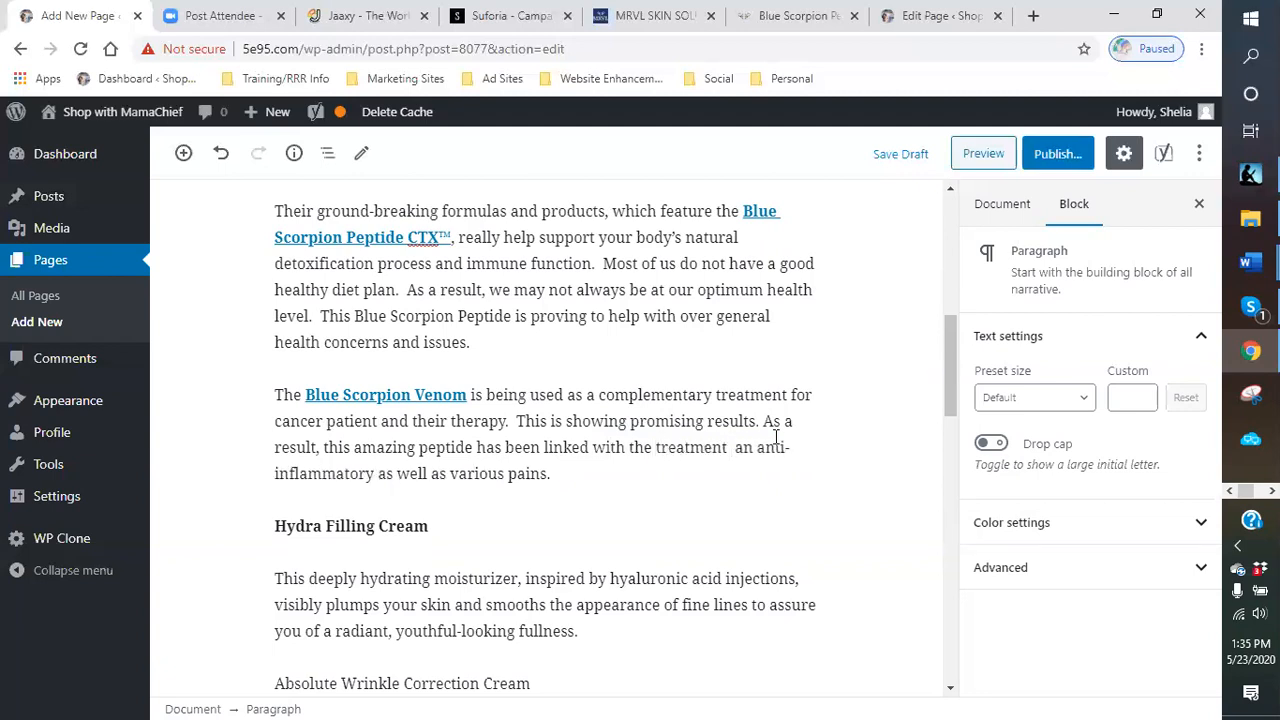
pyautogui.press('BackSpace')
pyautogui.press('BackSpace')
pyautogui.press('BackSpace')
pyautogui.press('BackSpace')
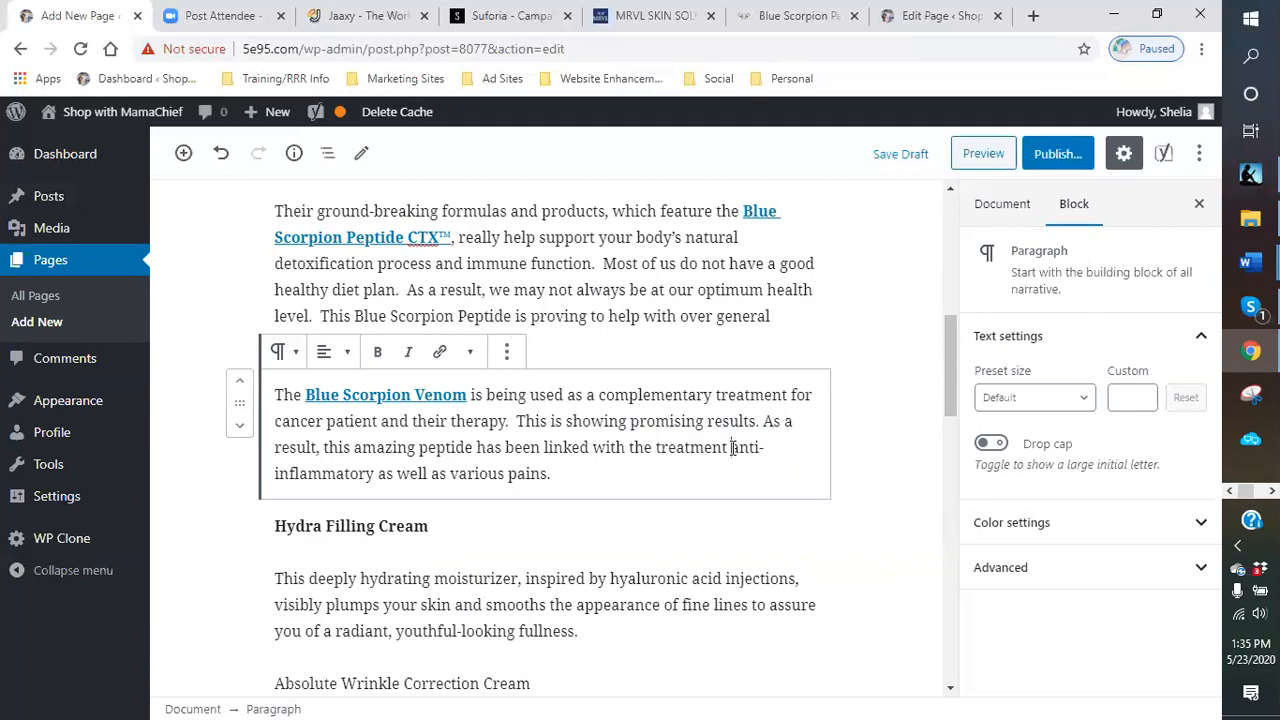
pyautogui.write('for any')
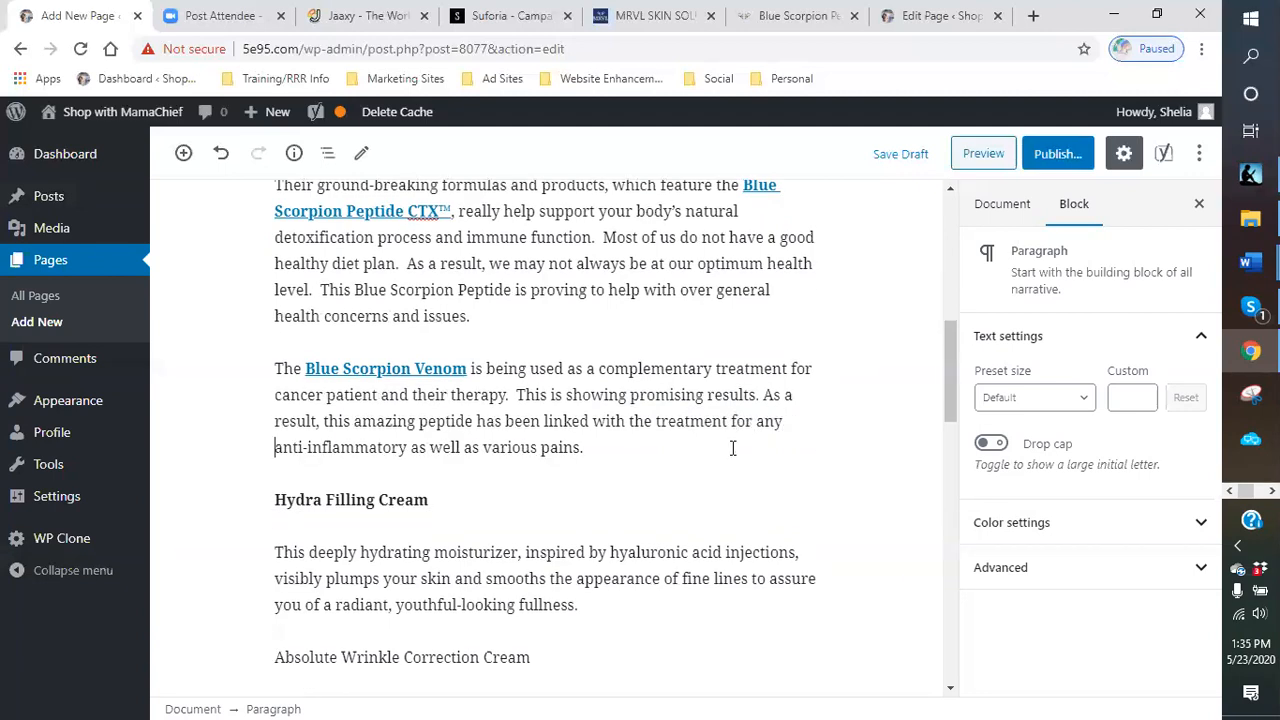
pyautogui.click(415, 448)
pyautogui.write('issues')
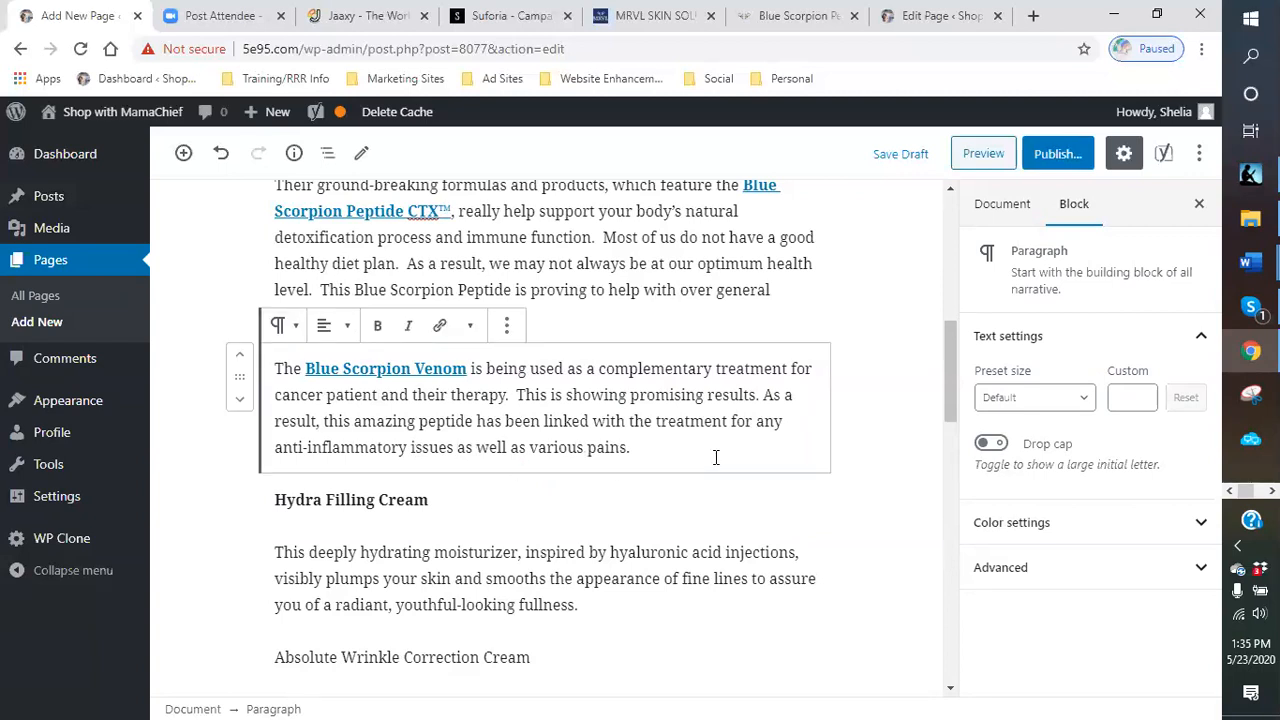
# - Link "MRLV health products are ground-breaking marvels" to the Scorpion Venom page, set to open in a new tab
pyautogui.scroll(5, 706, 466)
pyautogui.scroll(-4, 523, 434)
pyautogui.scroll(2, 590, 420)
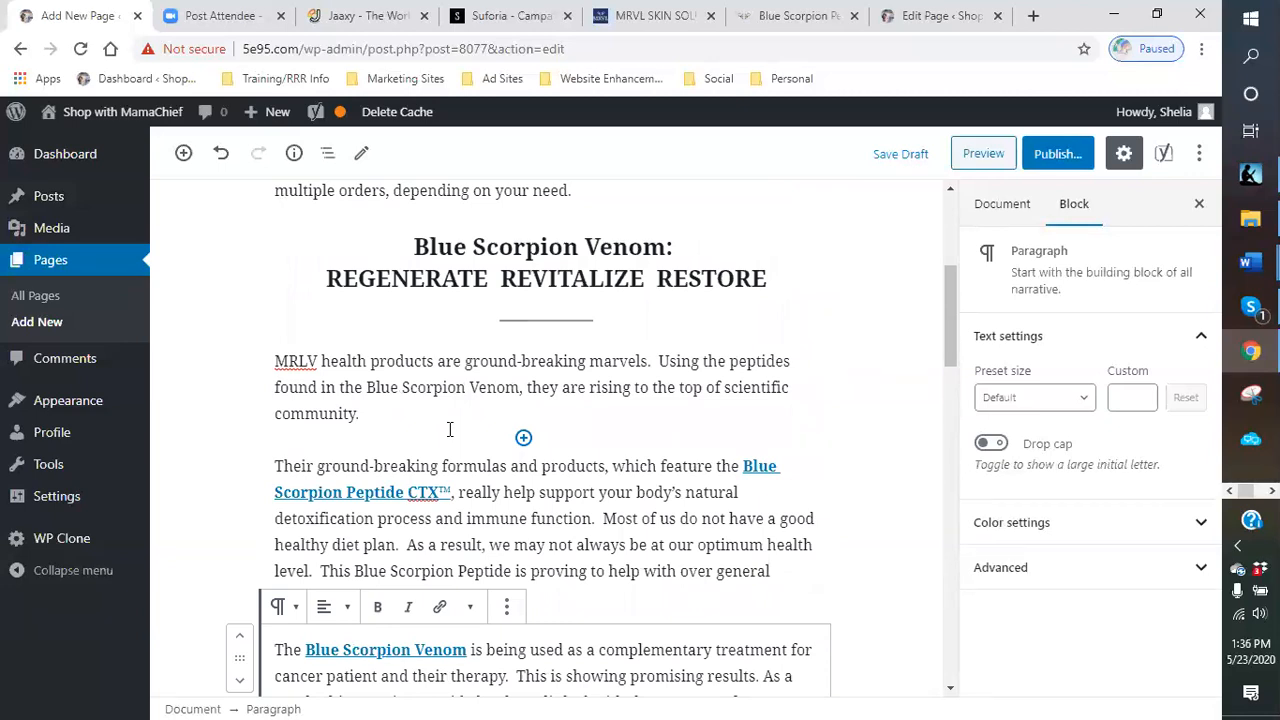
pyautogui.scroll(-2, 470, 380)
pyautogui.scroll(3, 474, 358)
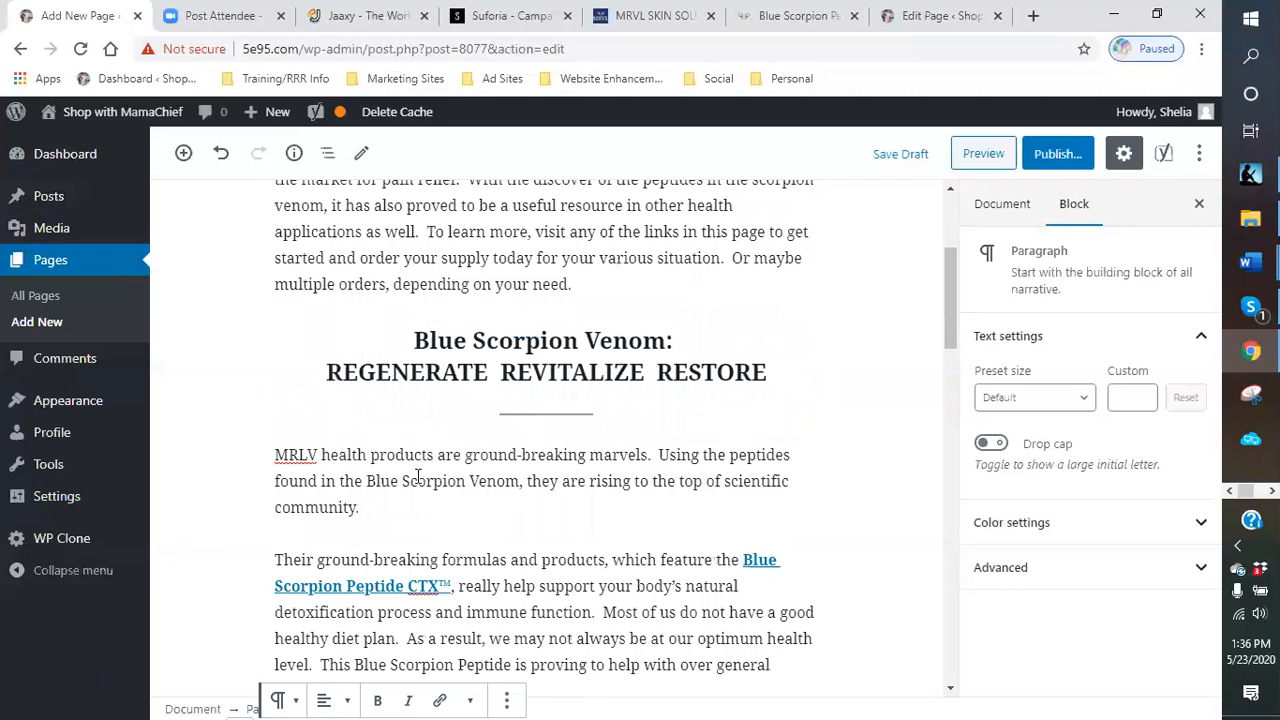
pyautogui.click(281, 456)
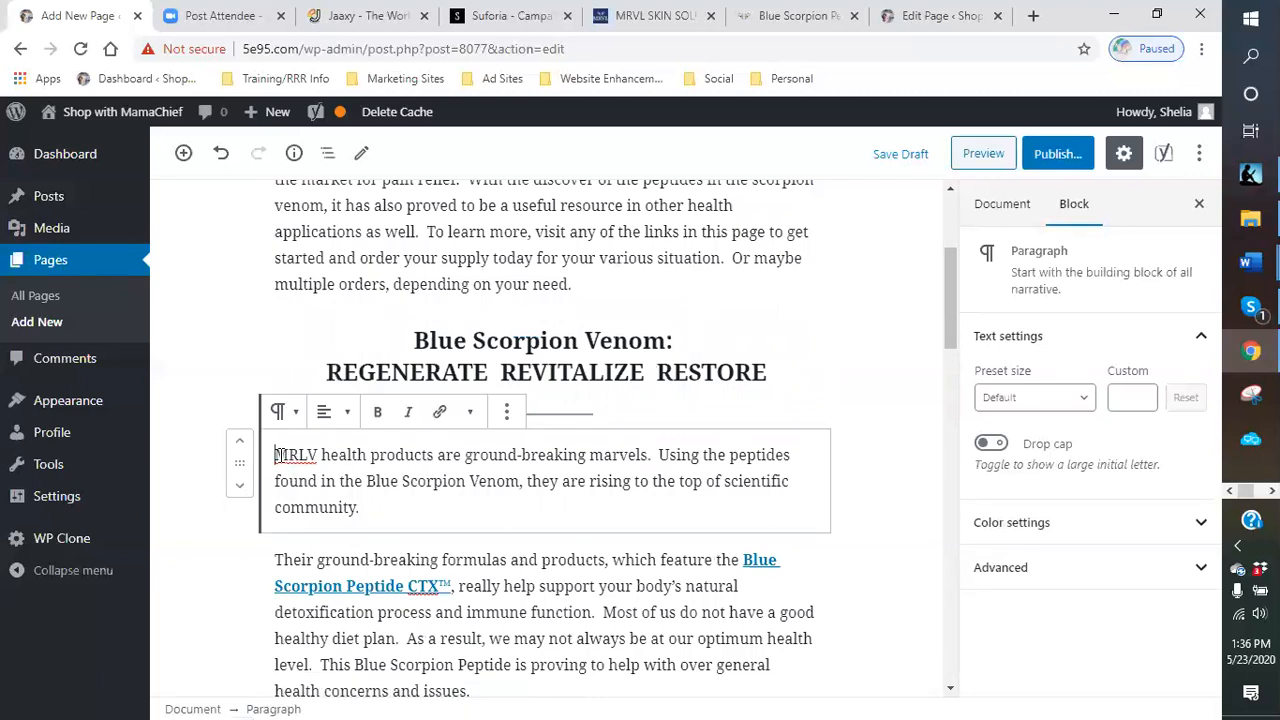
pyautogui.moveTo(281, 456); pyautogui.dragTo(650, 456)
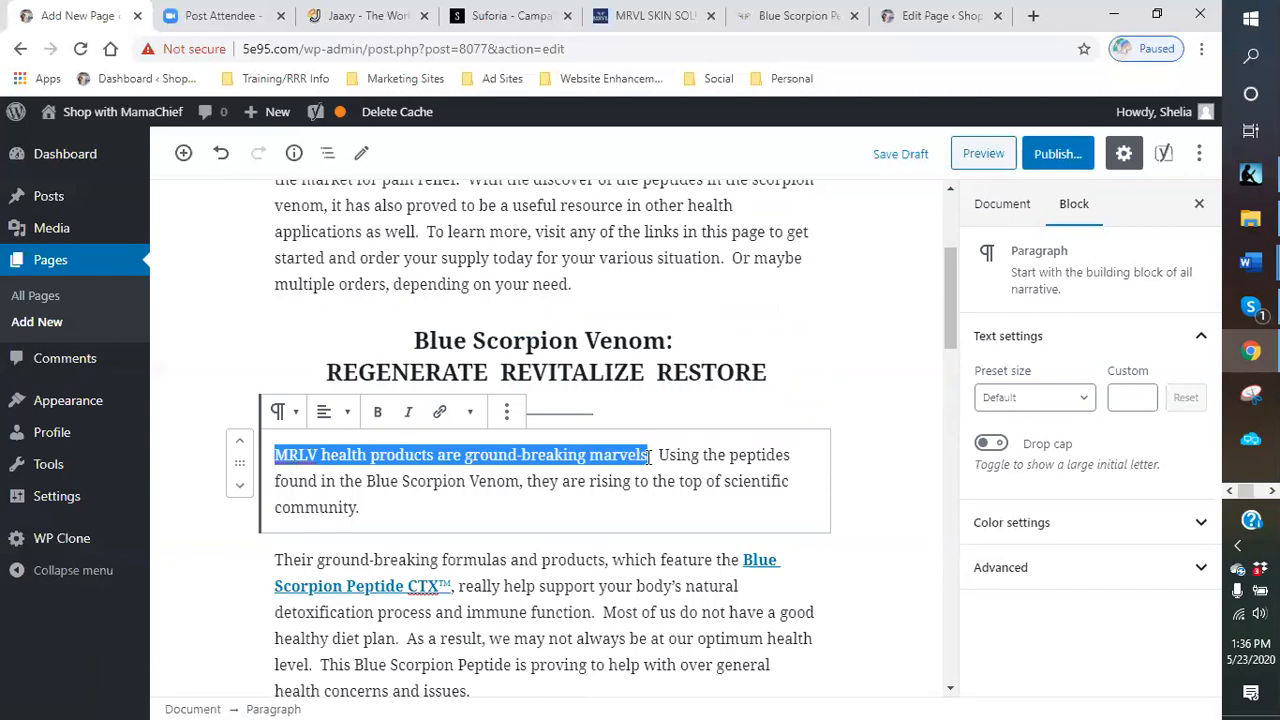
pyautogui.click(440, 411)
pyautogui.write('b')
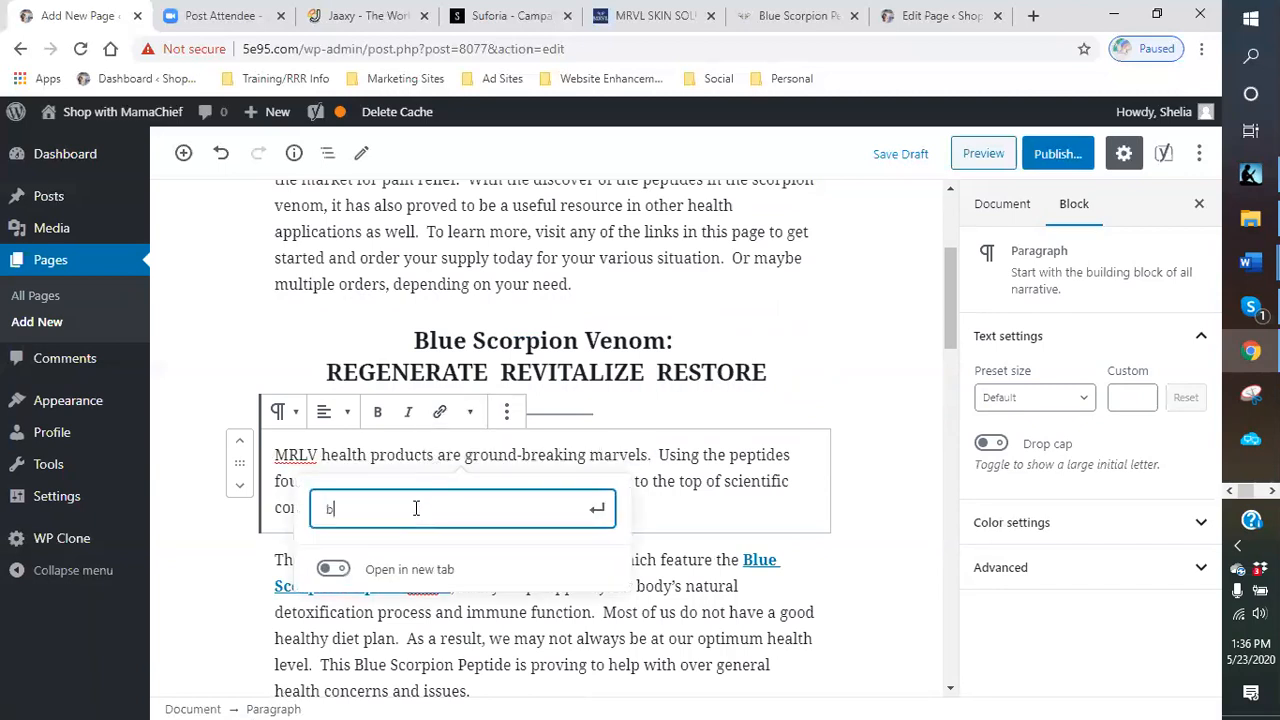
pyautogui.write('lue scor')
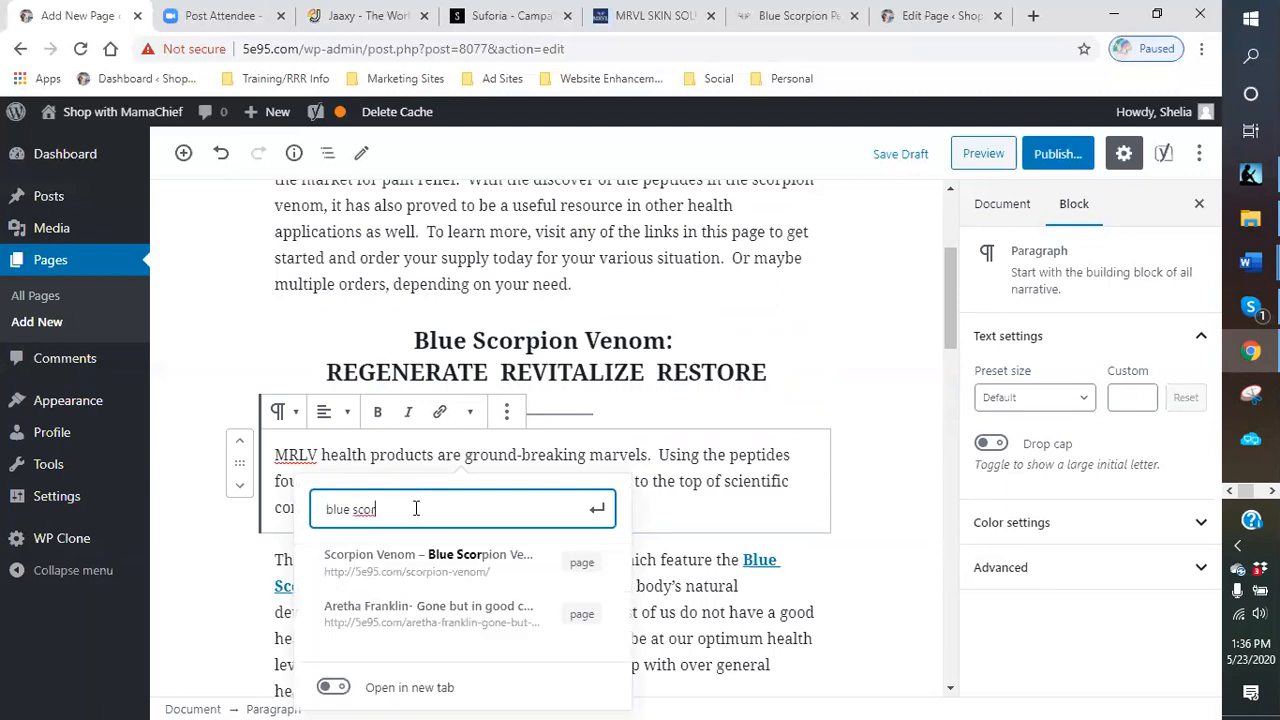
pyautogui.click(398, 568)
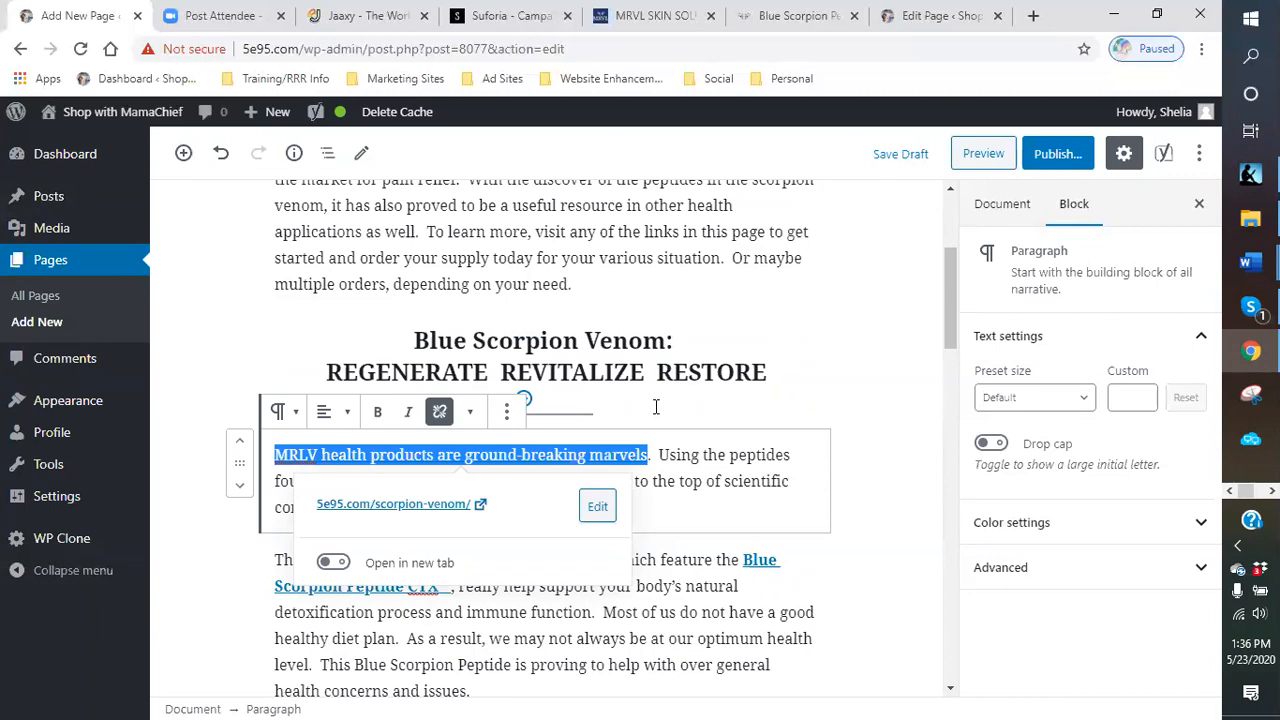
pyautogui.click(332, 562)
pyautogui.click(868, 517)
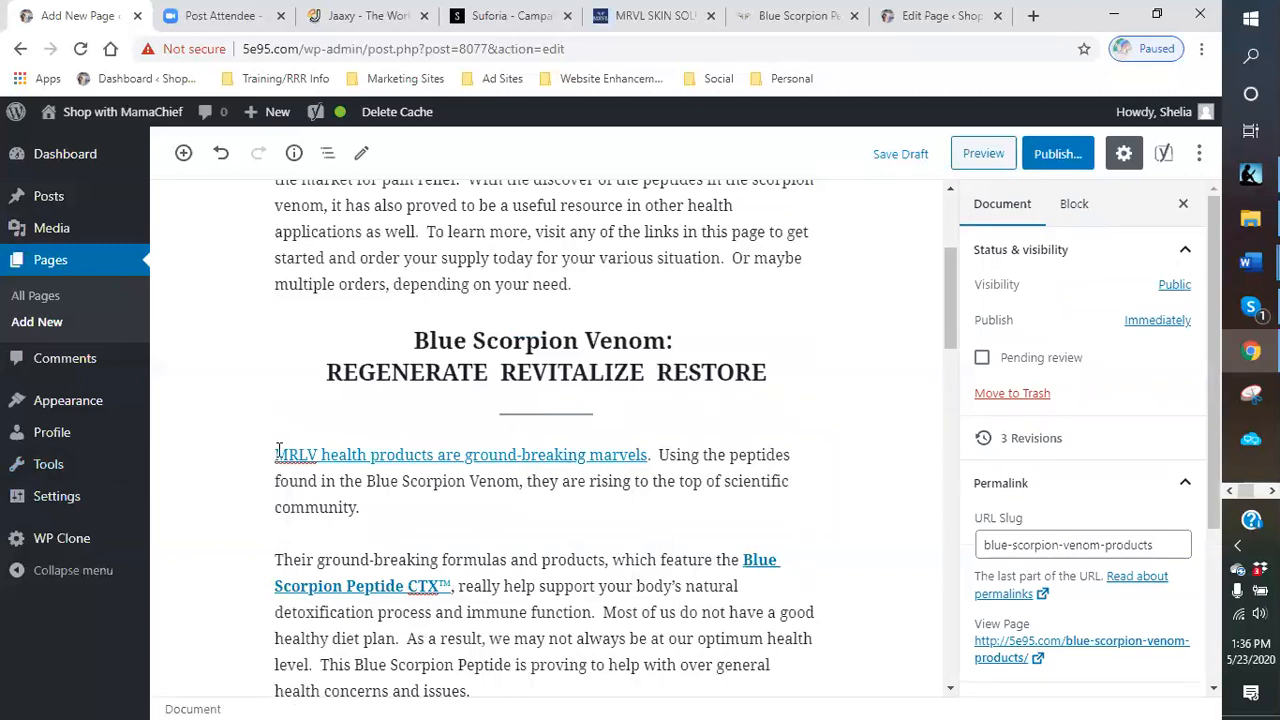
# - Make the linked "MRLV health products are ground-breaking marvels." sentence bold
pyautogui.moveTo(274, 458); pyautogui.dragTo(655, 462)
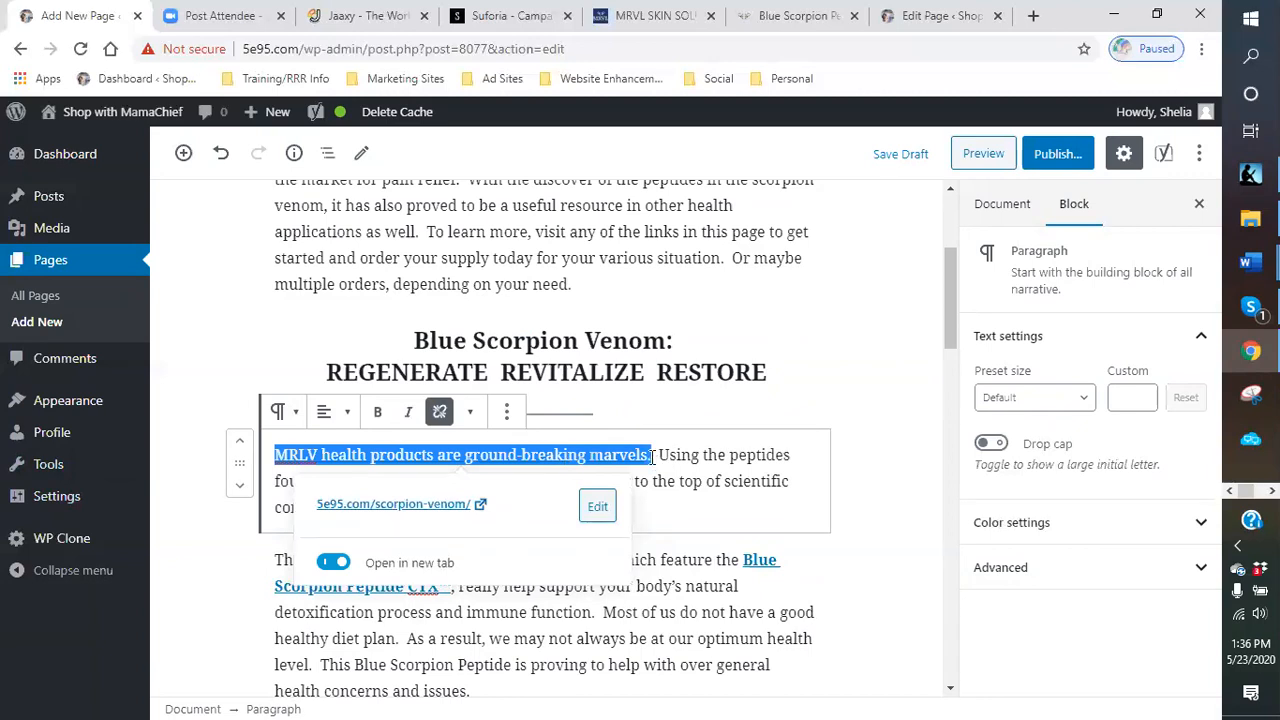
pyautogui.click(378, 420)
pyautogui.click(852, 494)
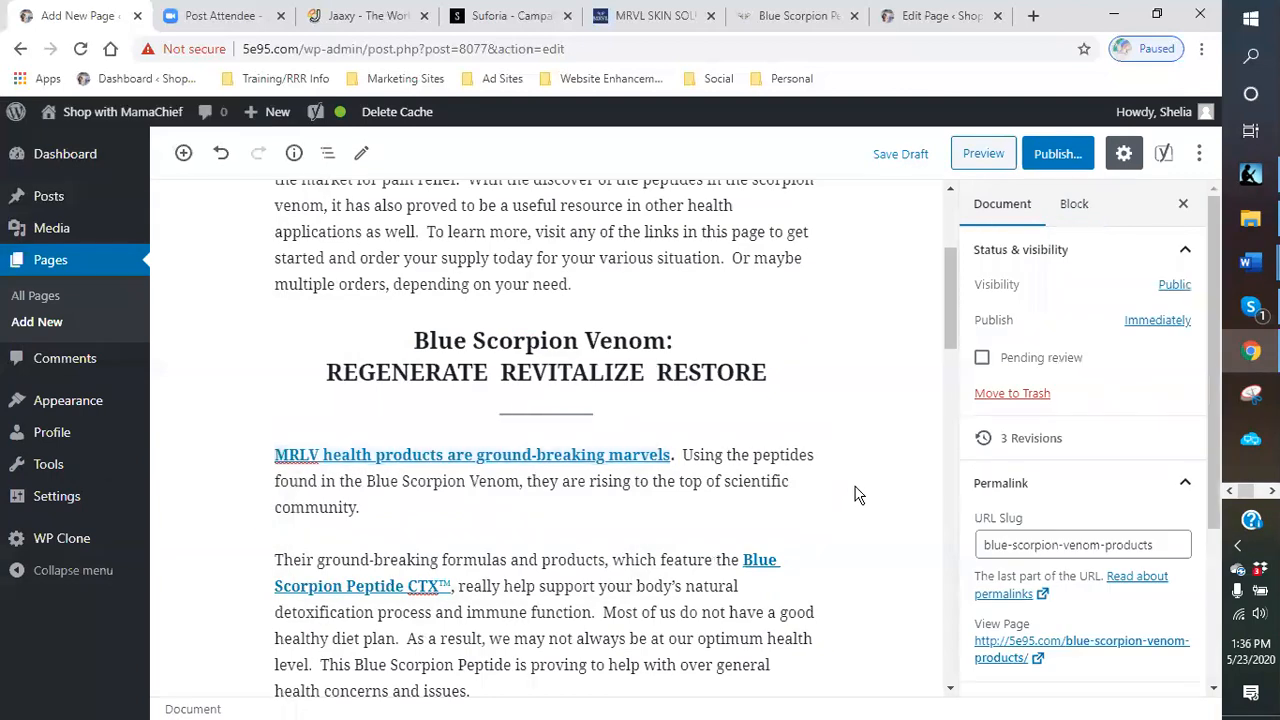
# - Scroll through the product descriptions to review the page content
pyautogui.scroll(-2, 852, 494)
pyautogui.scroll(-1, 493, 440)
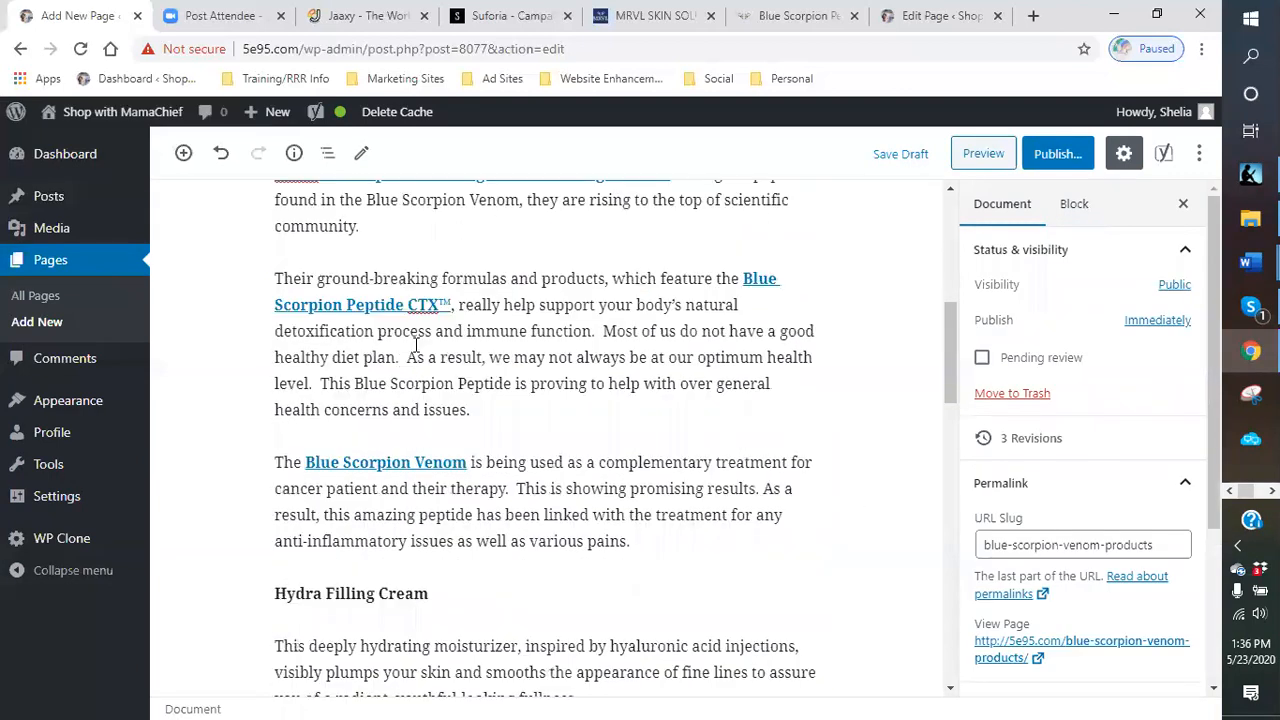
pyautogui.scroll(-2, 493, 440)
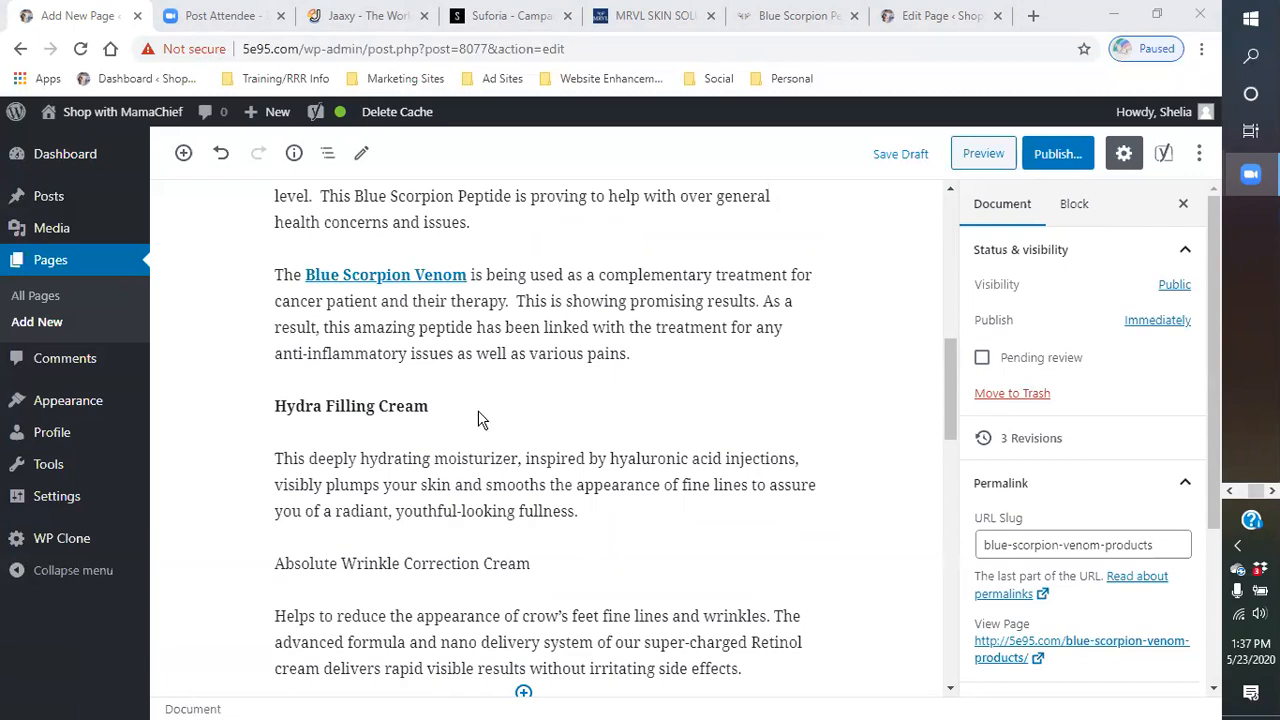
pyautogui.scroll(-2, 562, 434)
pyautogui.scroll(-3, 562, 434)
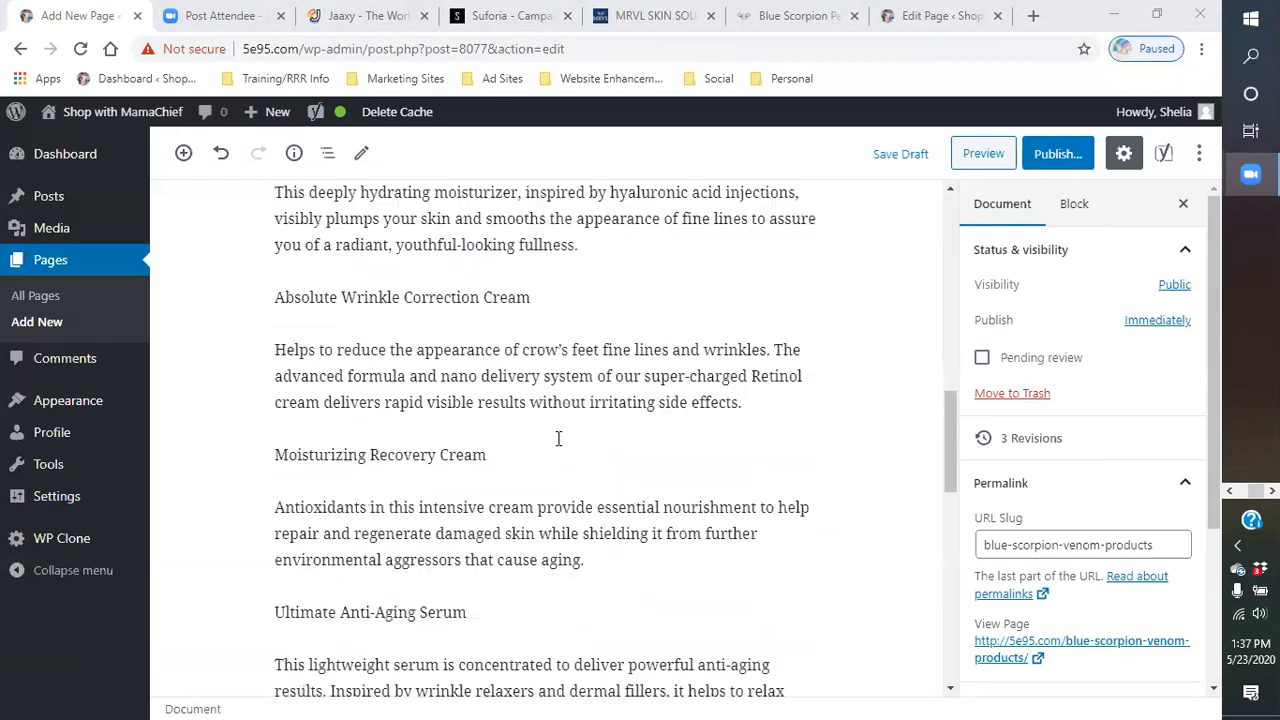
pyautogui.scroll(5, 550, 437)
pyautogui.scroll(1, 515, 440)
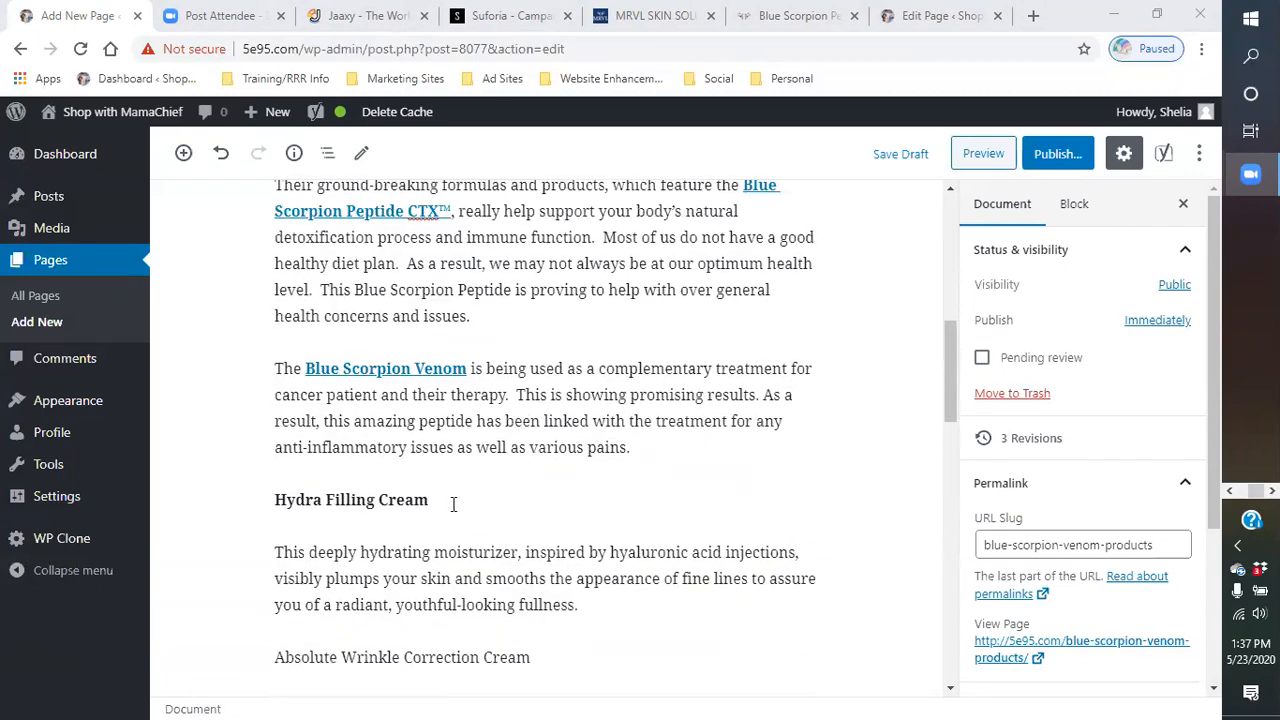
pyautogui.scroll(-1, 453, 498)
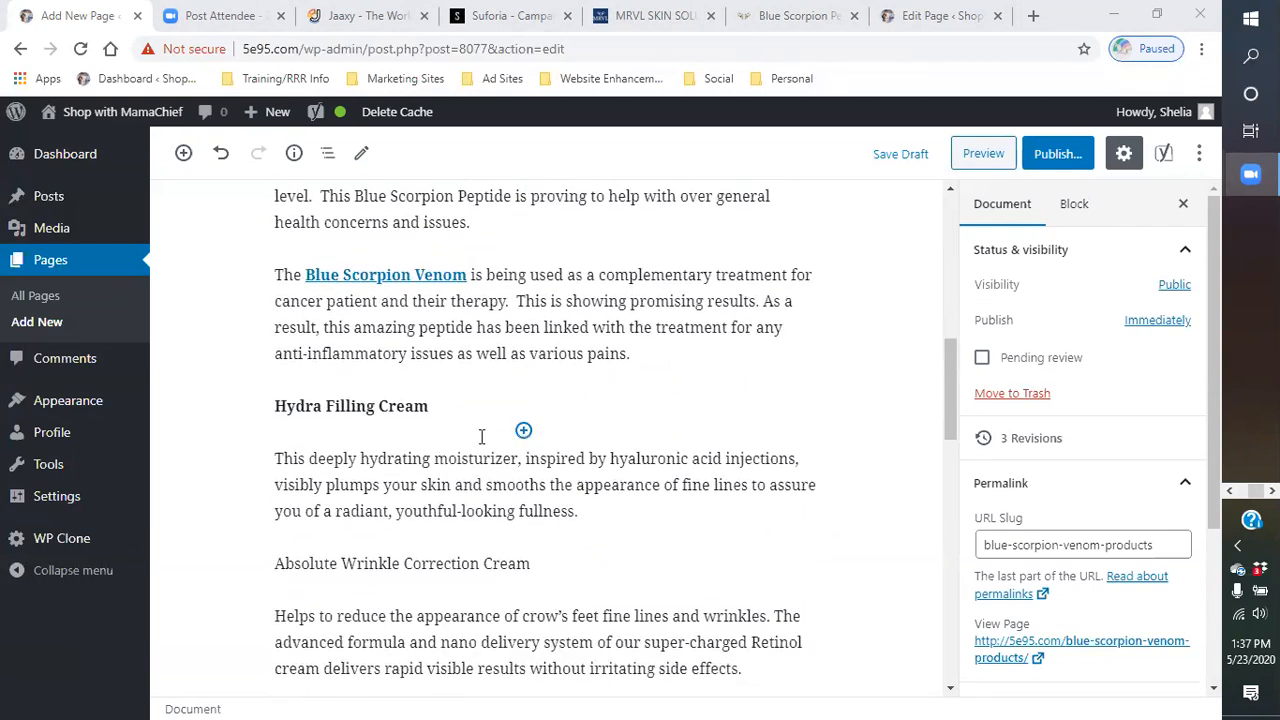
pyautogui.scroll(-1, 480, 437)
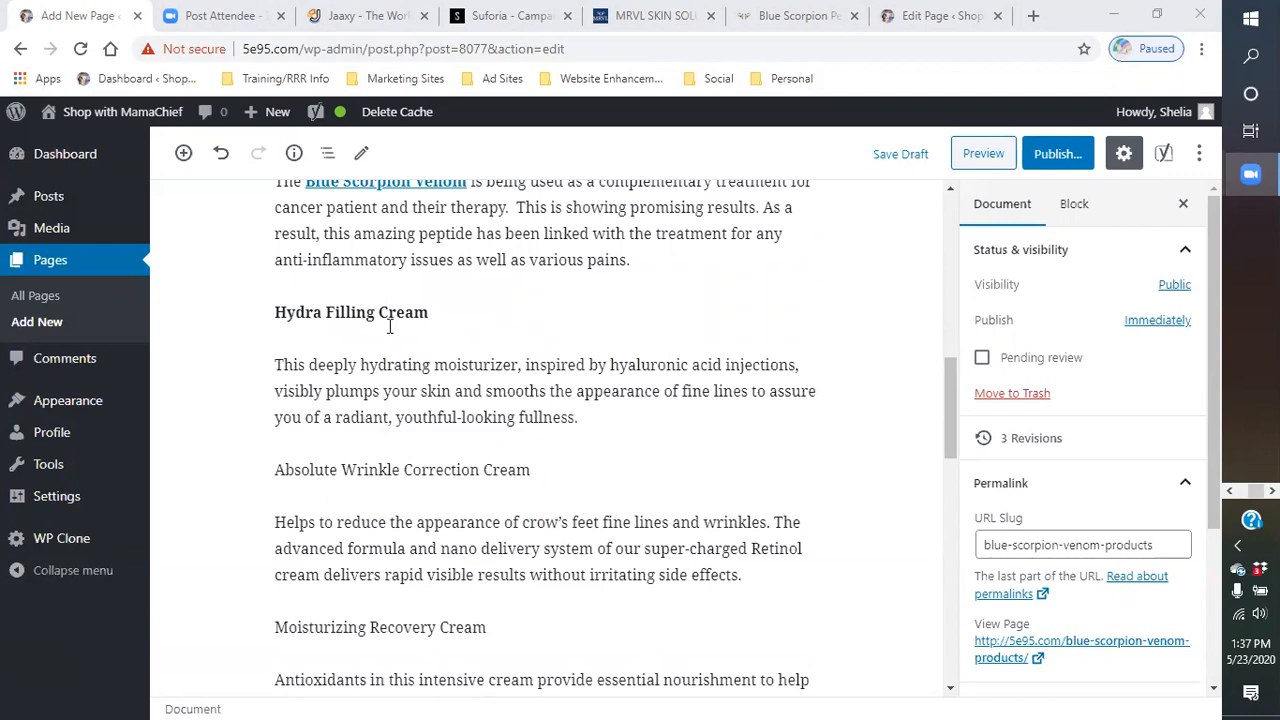
# - Convert the "Hydra Filling Cream" paragraph into a Heading 3 block
pyautogui.moveTo(432, 312); pyautogui.dragTo(238, 333)
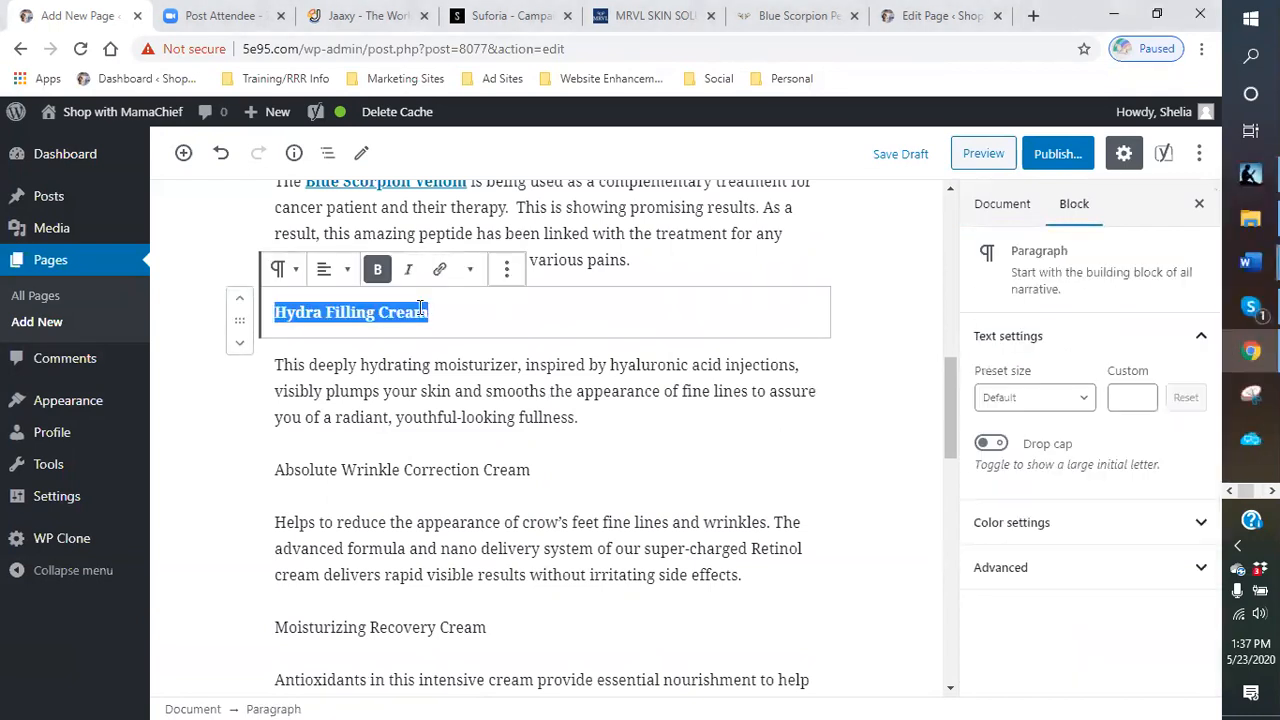
pyautogui.click(285, 268)
pyautogui.click(318, 393)
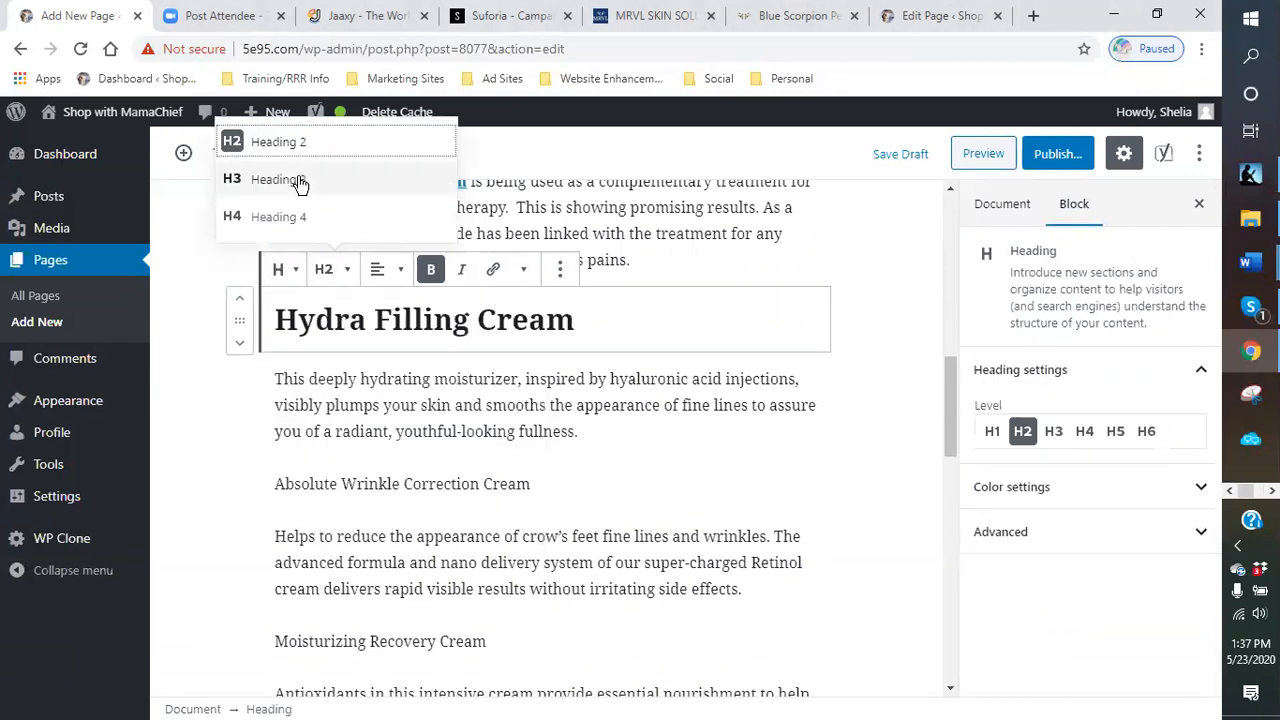
pyautogui.click(297, 180)
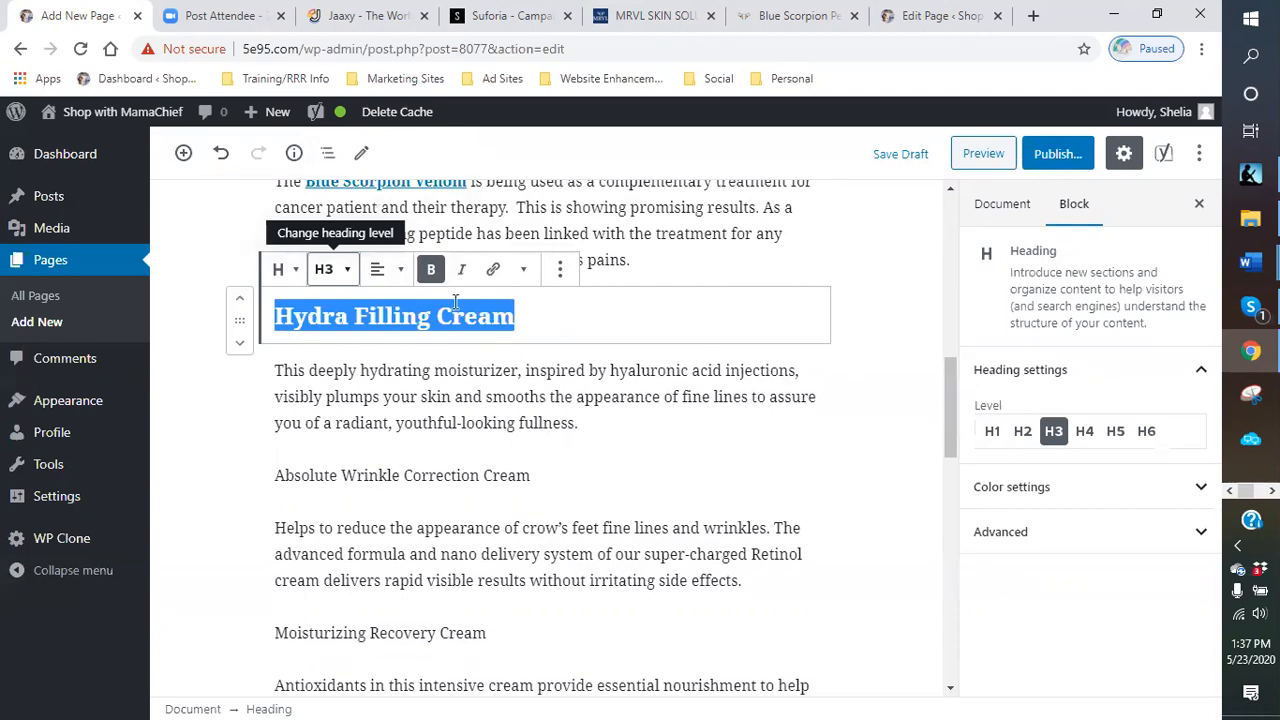
# - Append " - Blue Scorpion Venom" to the Hydra Filling Cream heading
pyautogui.click(578, 311)
pyautogui.write('-n')
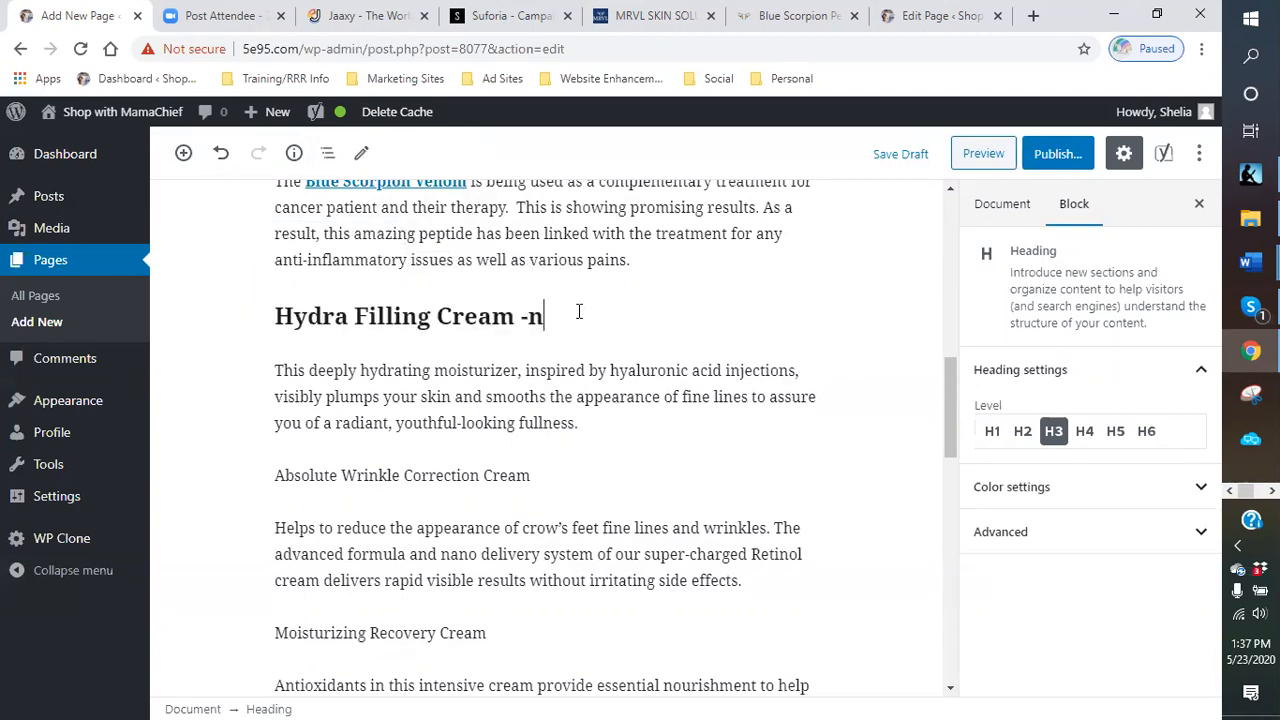
pyautogui.press('BackSpace')
pyautogui.write(' Blue Scorpion Venom')
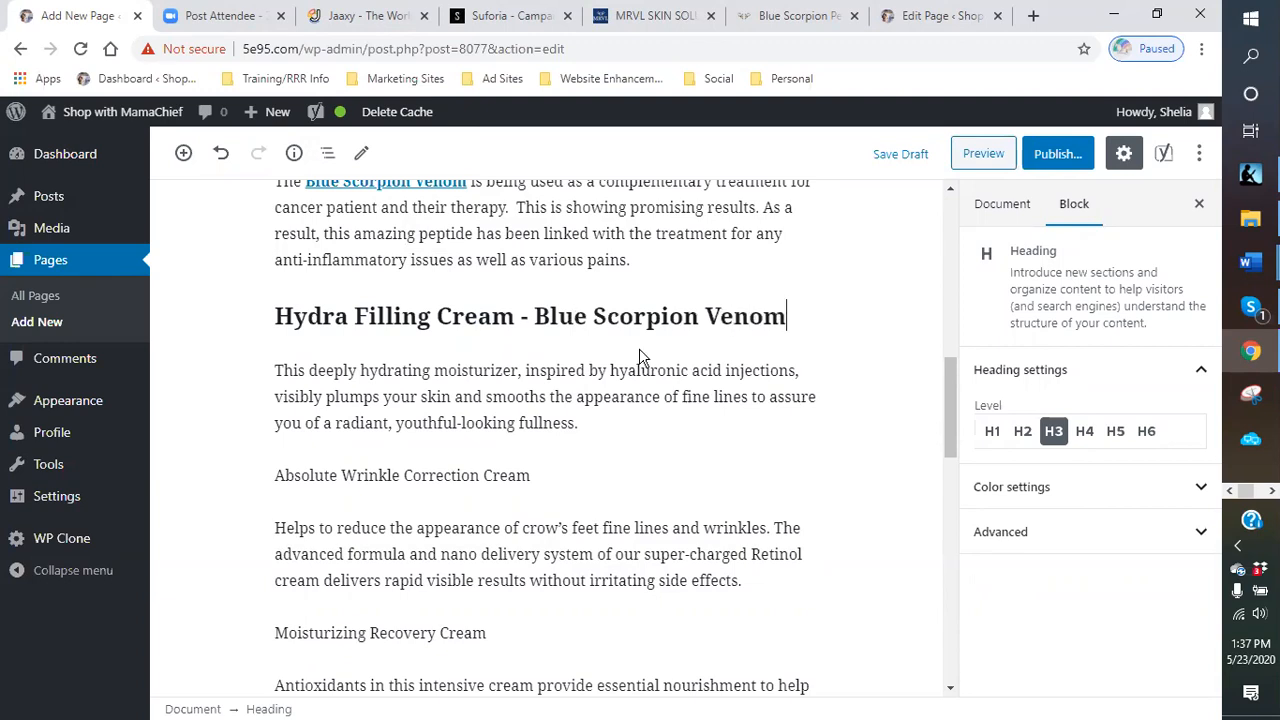
# - Convert the "Absolute Wrinkle Correction Cream" paragraph into a Heading 3 block
pyautogui.scroll(-1, 651, 463)
pyautogui.moveTo(521, 402); pyautogui.dragTo(246, 391)
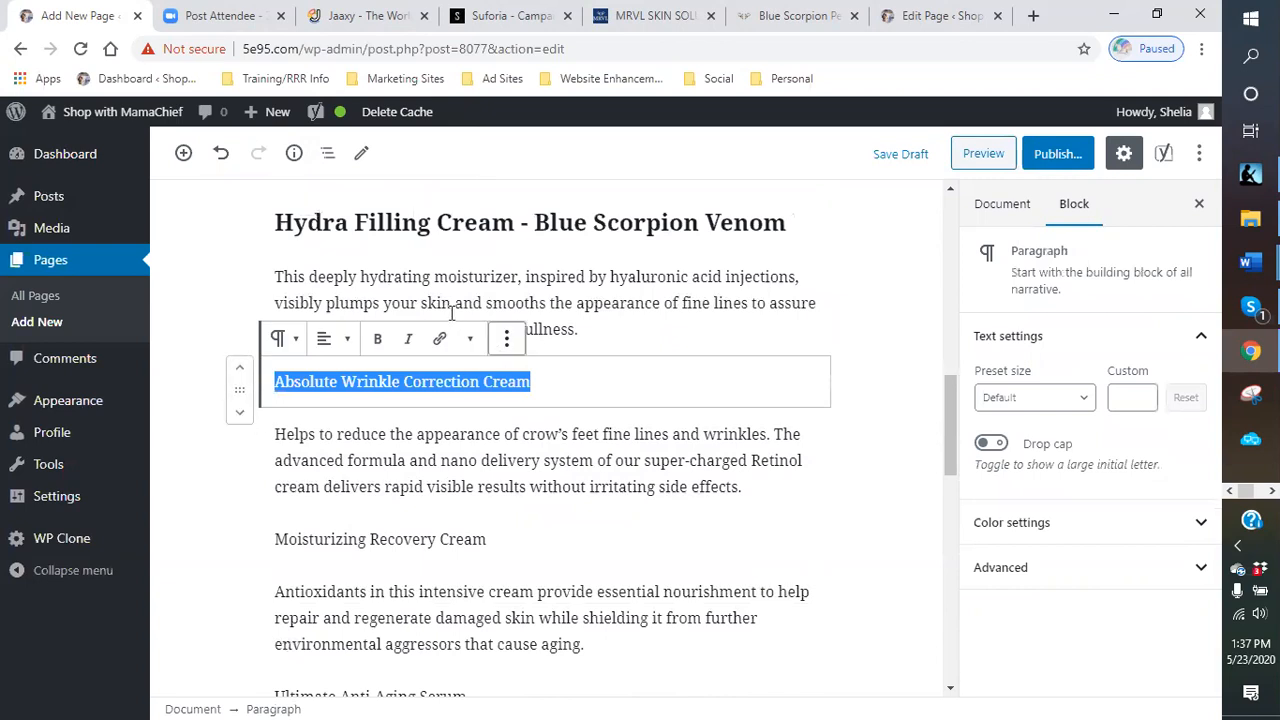
pyautogui.click(293, 347)
pyautogui.click(341, 477)
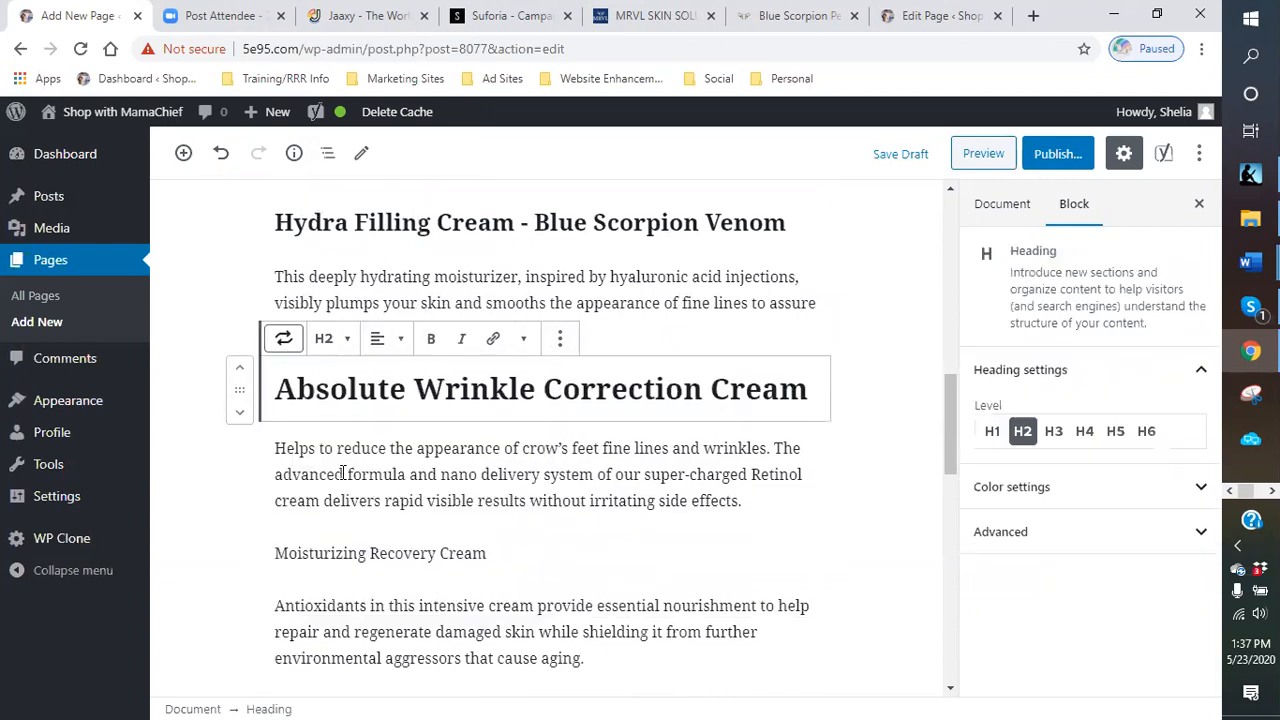
pyautogui.click(338, 342)
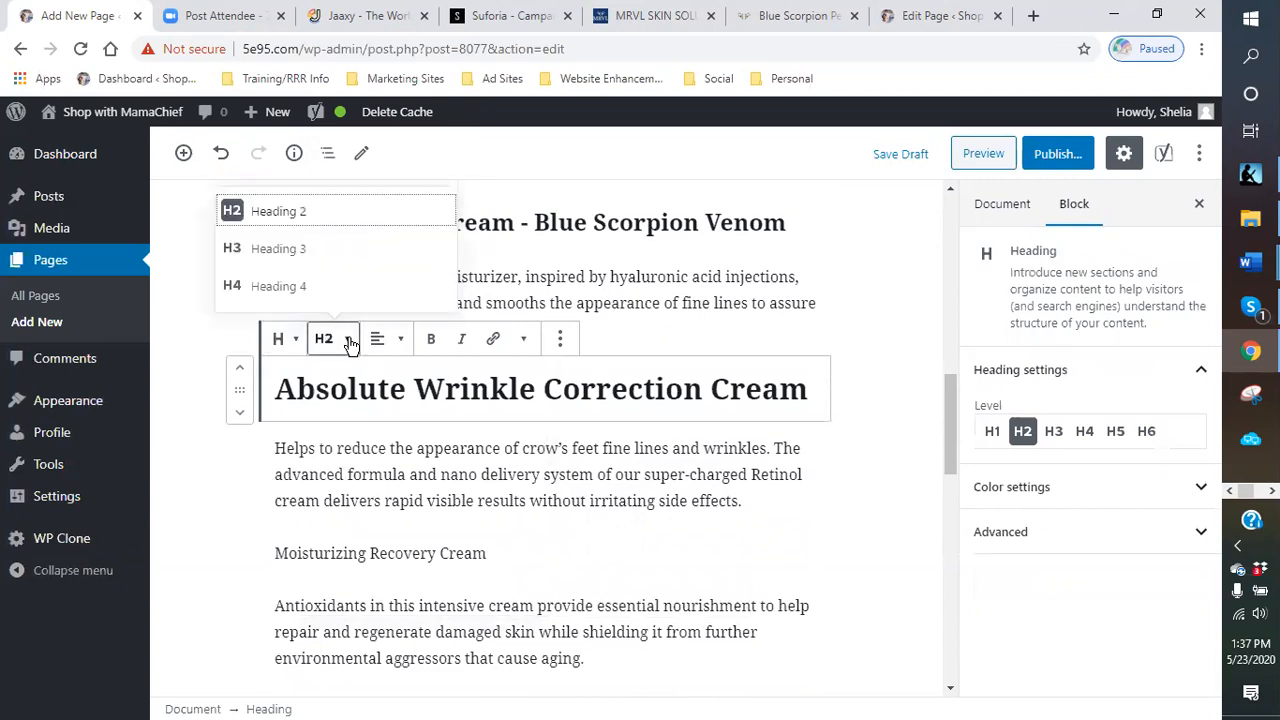
pyautogui.click(309, 254)
pyautogui.click(733, 385)
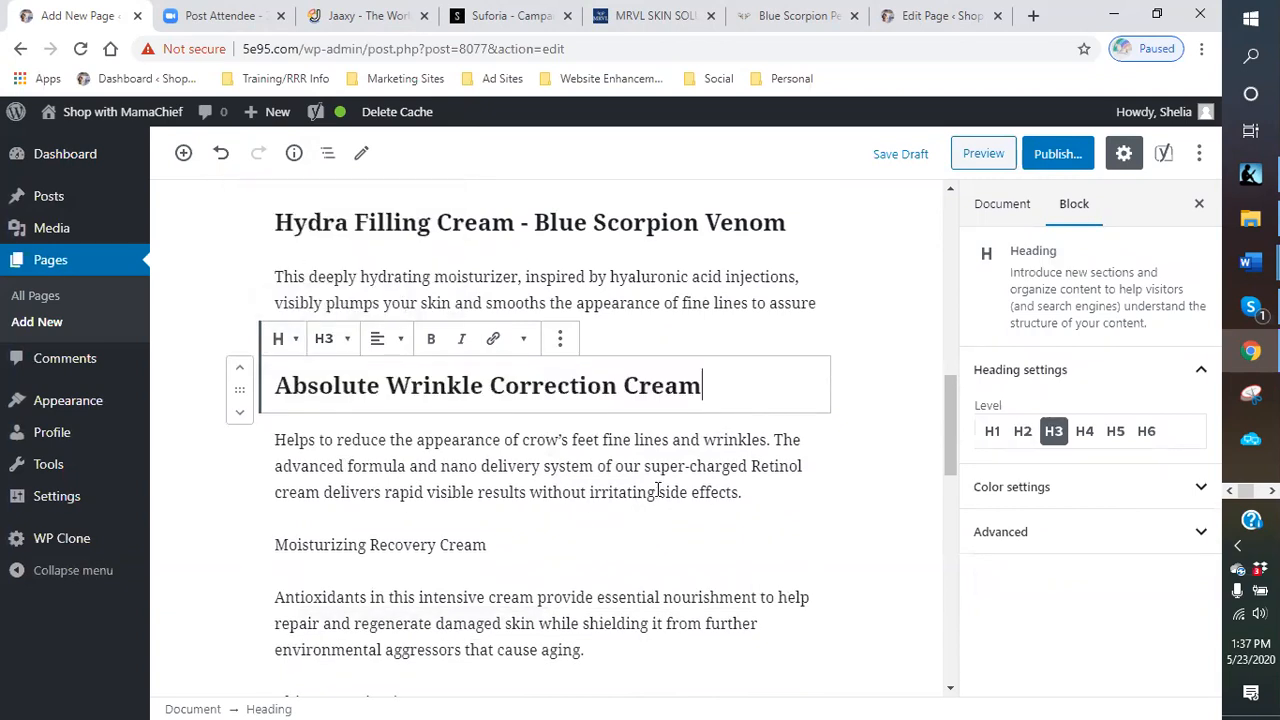
# - Convert the "Moisturizing Recovery Cream" paragraph into a Heading 3 block
pyautogui.scroll(-2, 620, 450)
pyautogui.moveTo(514, 357); pyautogui.dragTo(268, 360)
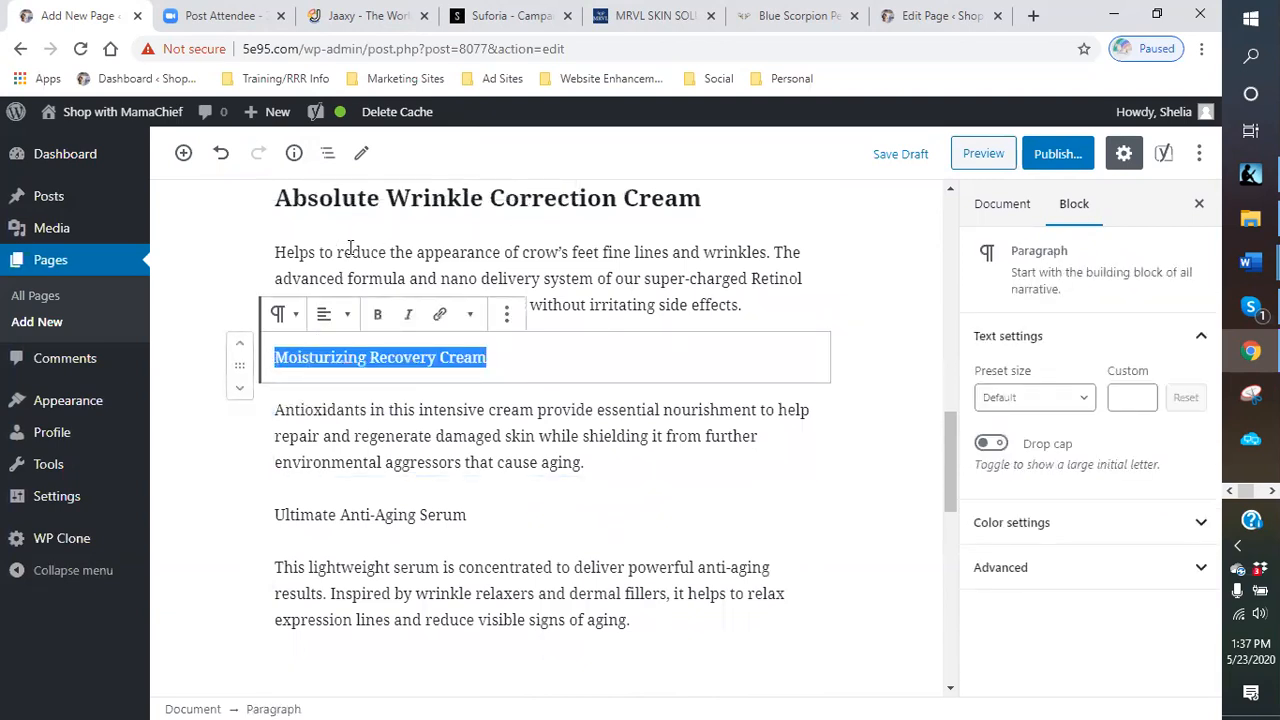
pyautogui.click(277, 316)
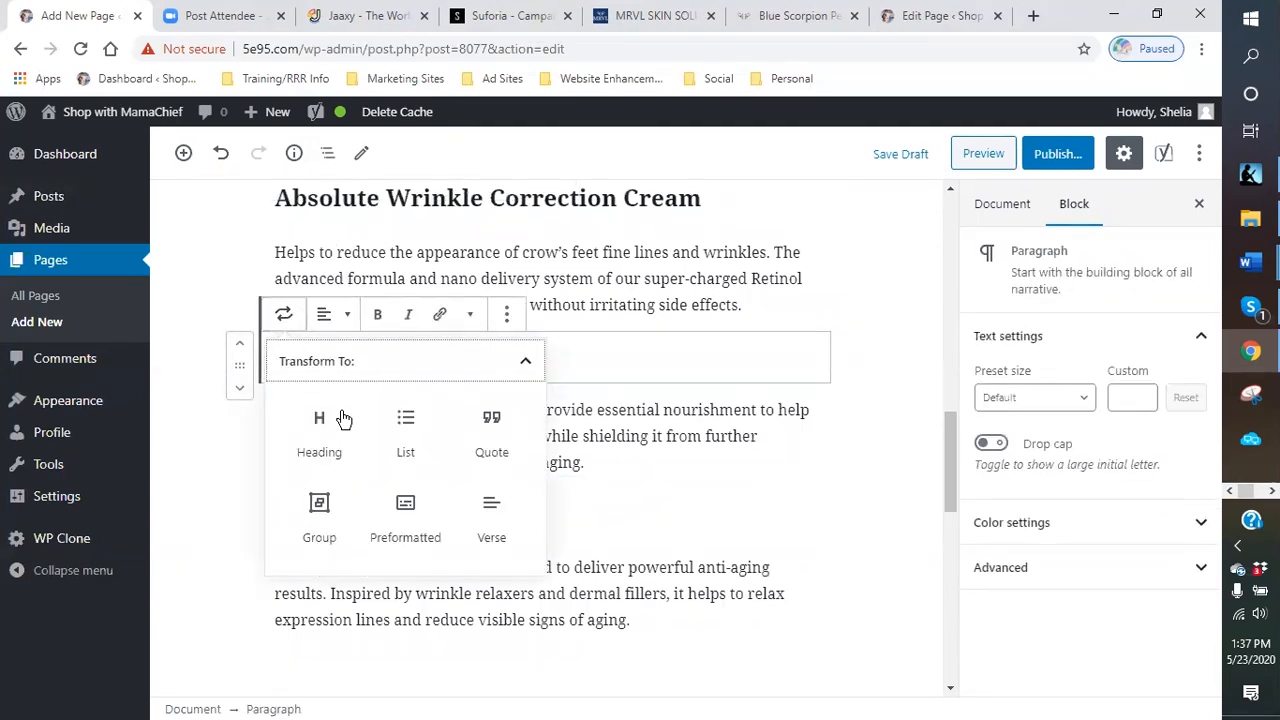
pyautogui.click(320, 460)
pyautogui.click(323, 314)
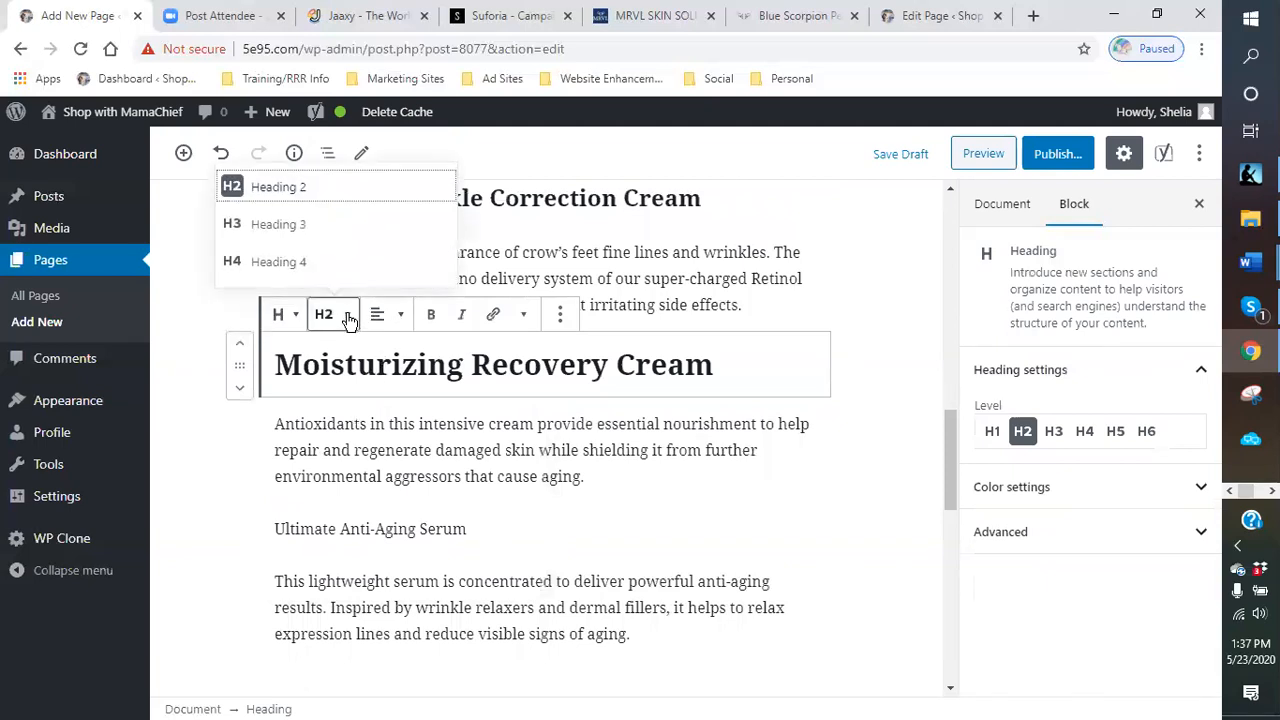
pyautogui.click(310, 237)
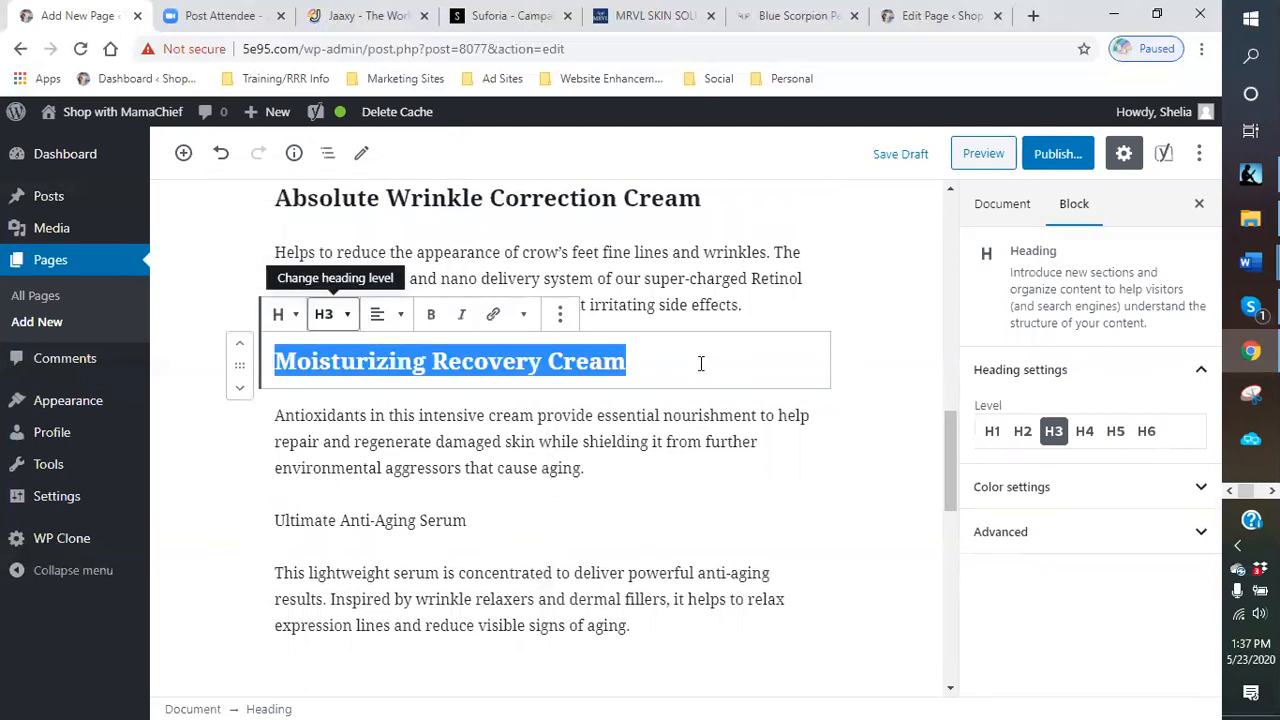
pyautogui.click(701, 363)
# - Convert the "Ultimate Anti-Aging Serum" paragraph into a Heading 3 block
pyautogui.moveTo(500, 522); pyautogui.dragTo(419, 522)
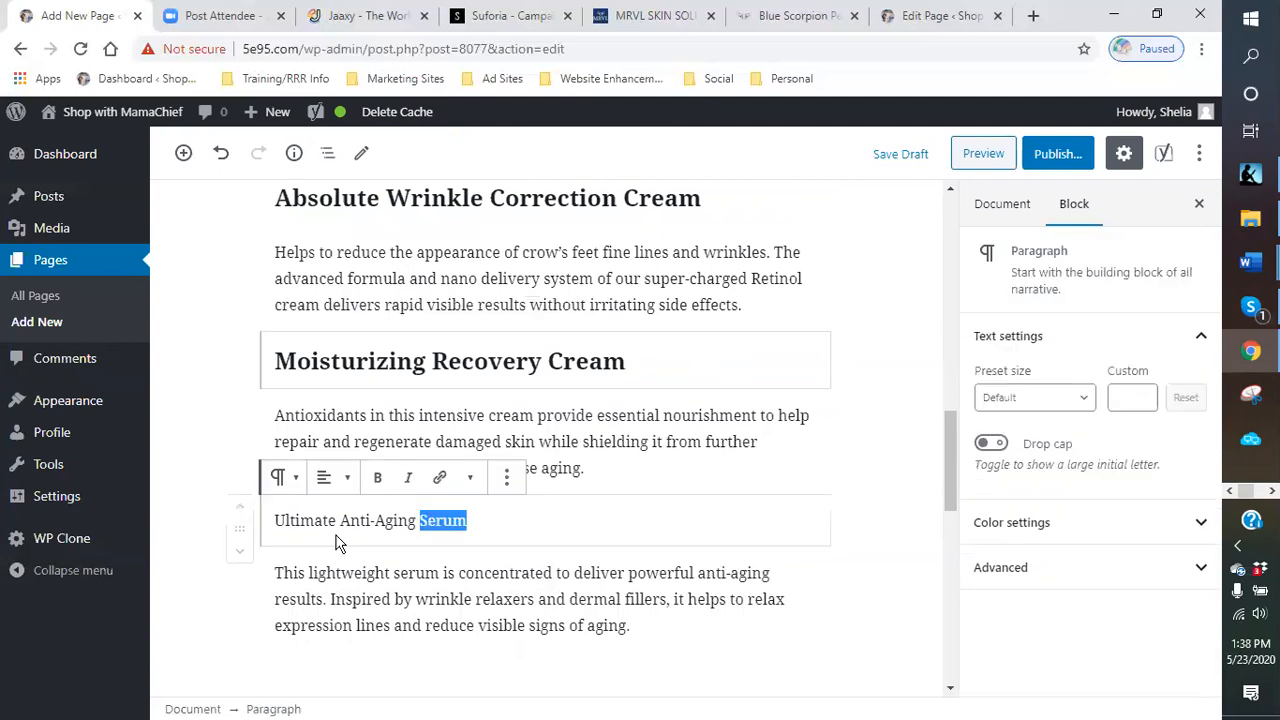
pyautogui.moveTo(336, 543); pyautogui.dragTo(274, 528)
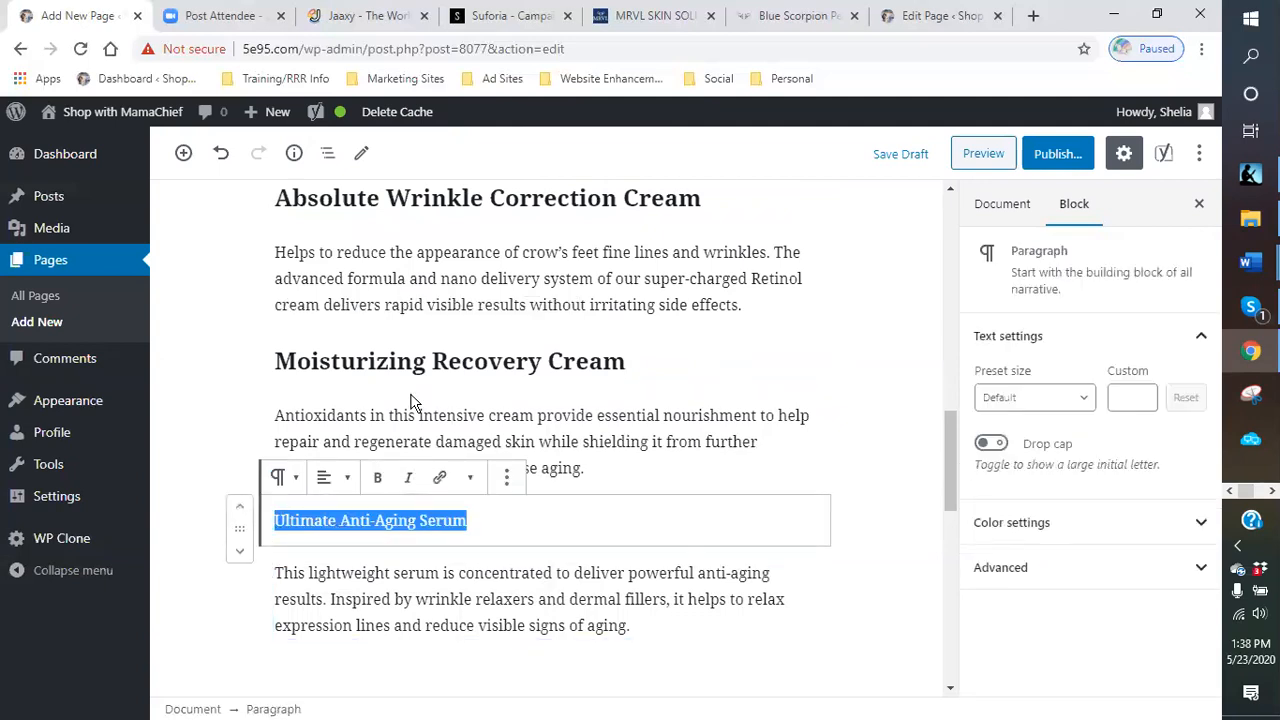
pyautogui.click(282, 477)
pyautogui.click(317, 302)
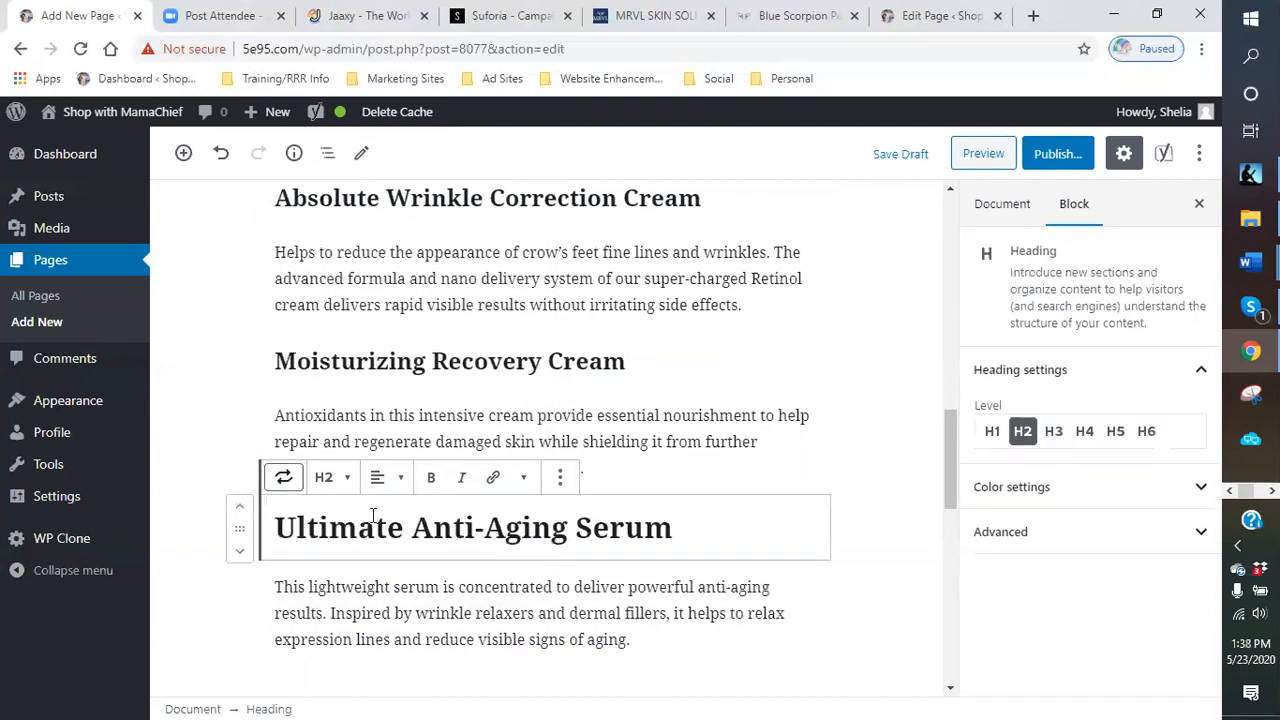
pyautogui.click(330, 477)
pyautogui.click(288, 386)
pyautogui.click(697, 523)
# - Set the "Blue Scorpion Venom: REGENERATE REVITALIZE RESTORE" heading's text color to custom blue #0c6091
pyautogui.scroll(15, 771, 517)
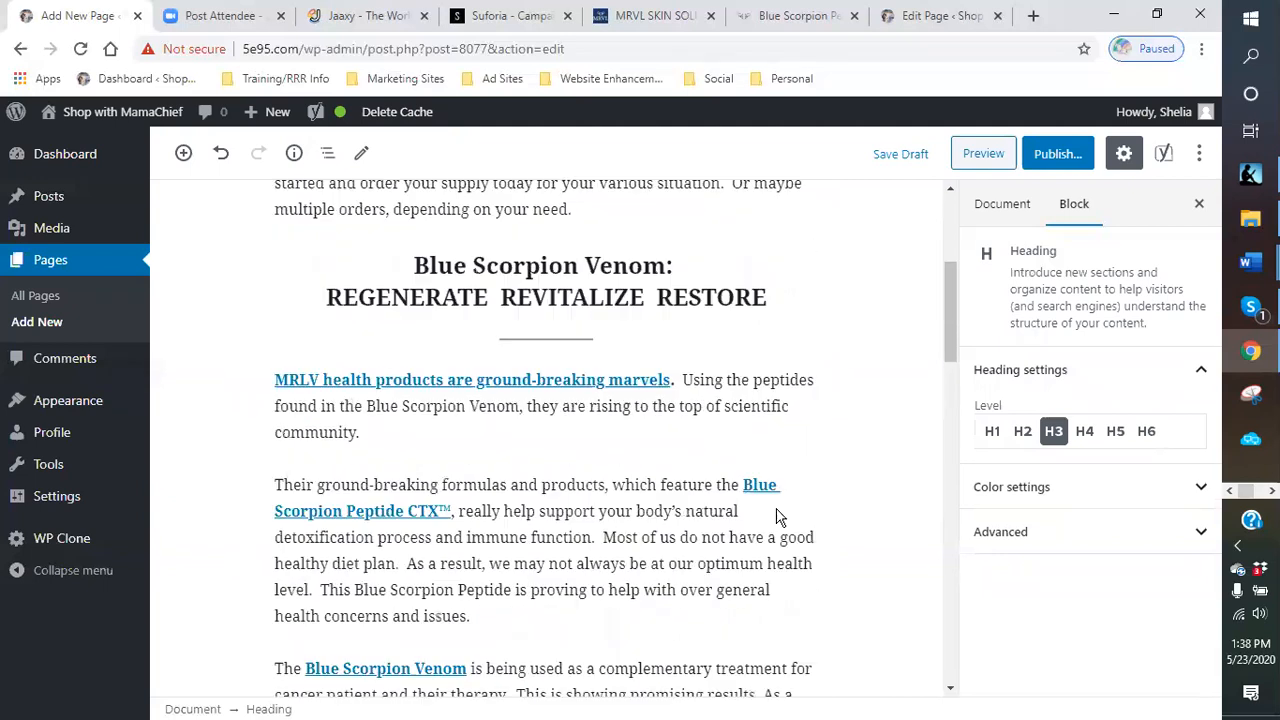
pyautogui.scroll(-3, 779, 507)
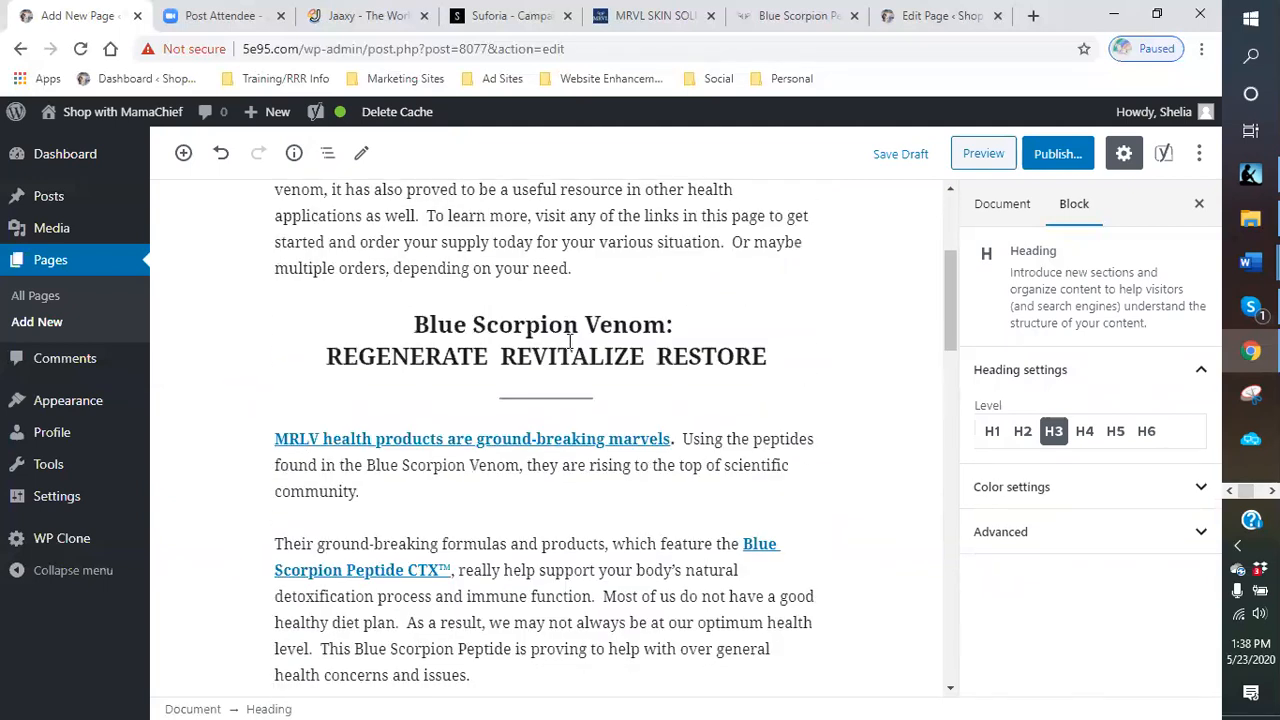
pyautogui.click(571, 342)
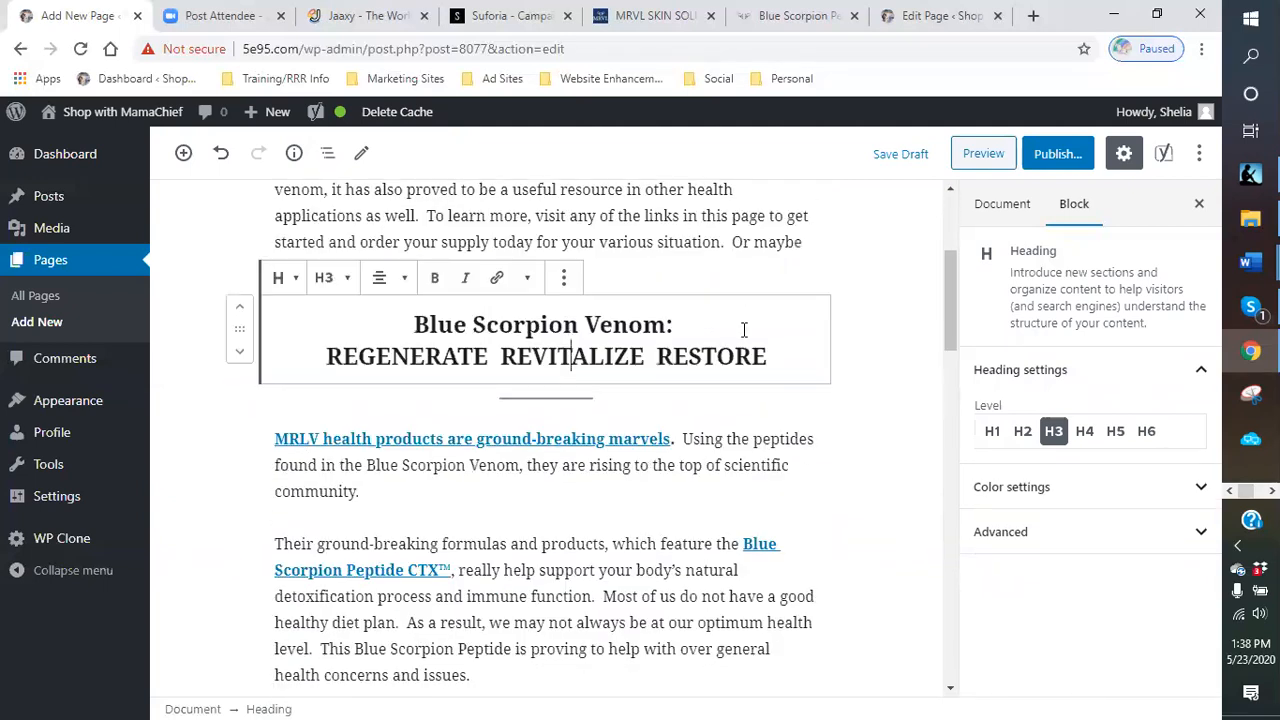
pyautogui.click(1068, 492)
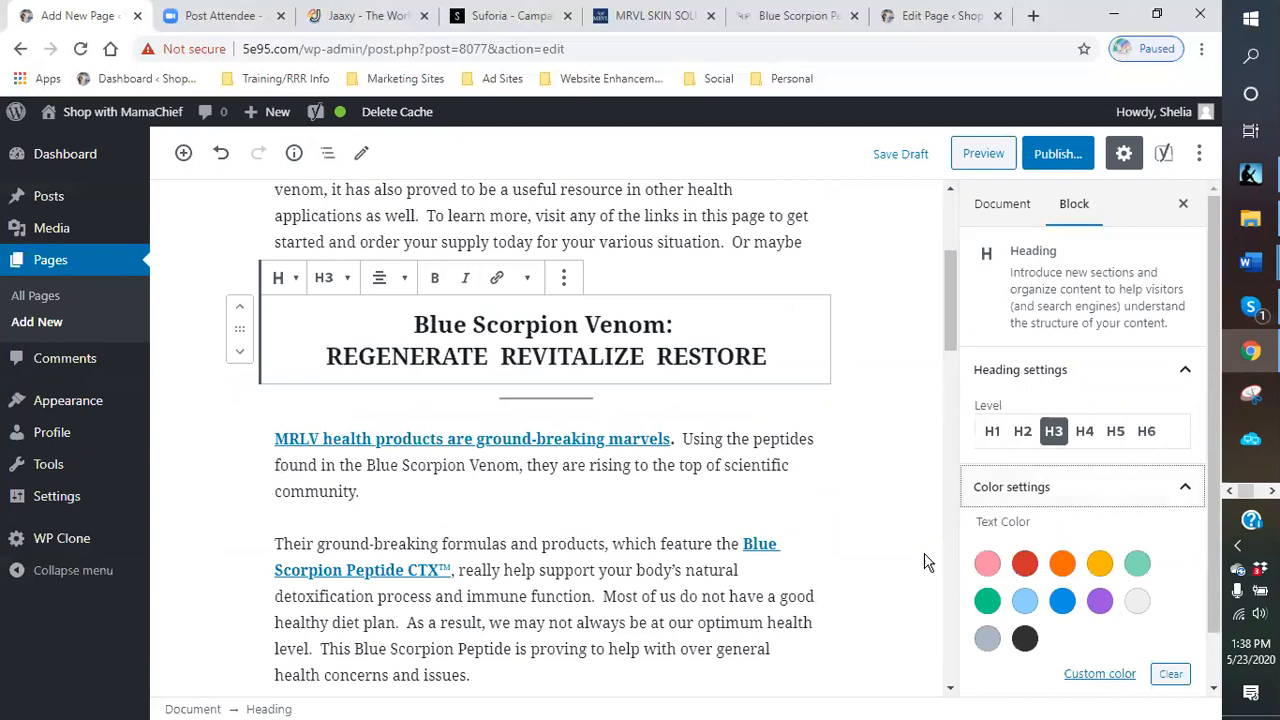
pyautogui.click(1063, 601)
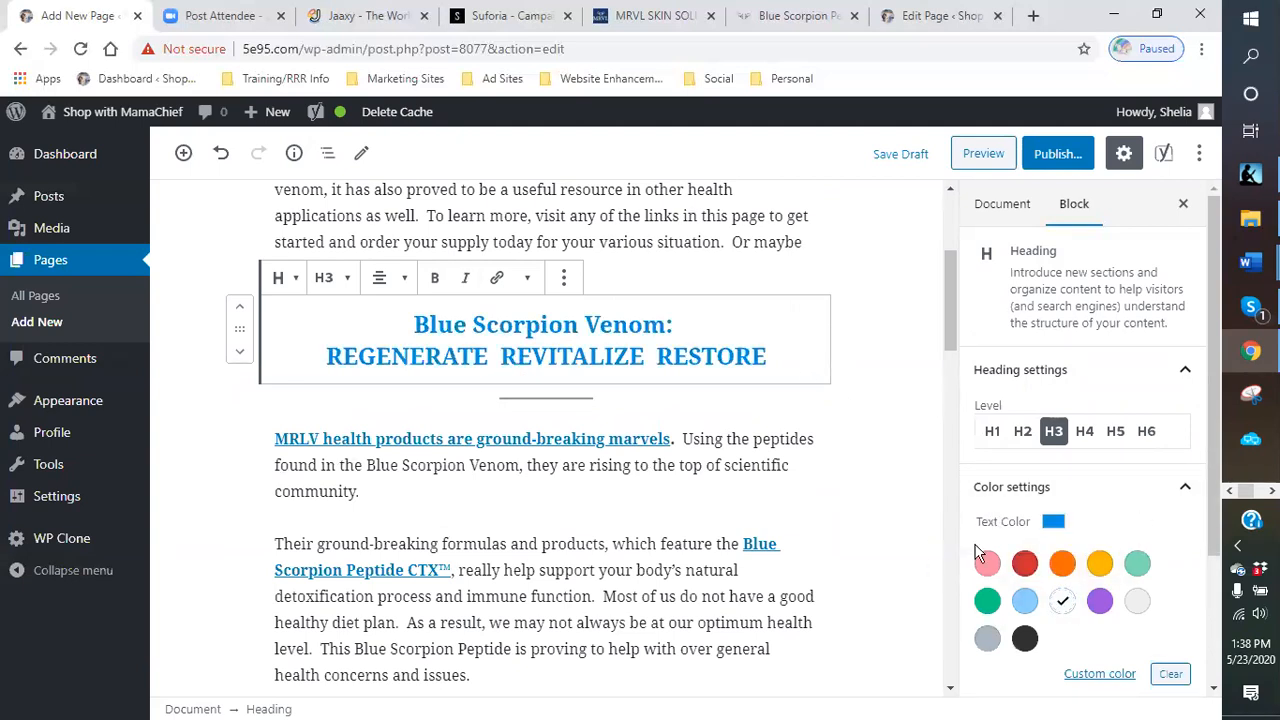
pyautogui.scroll(-1, 1110, 637)
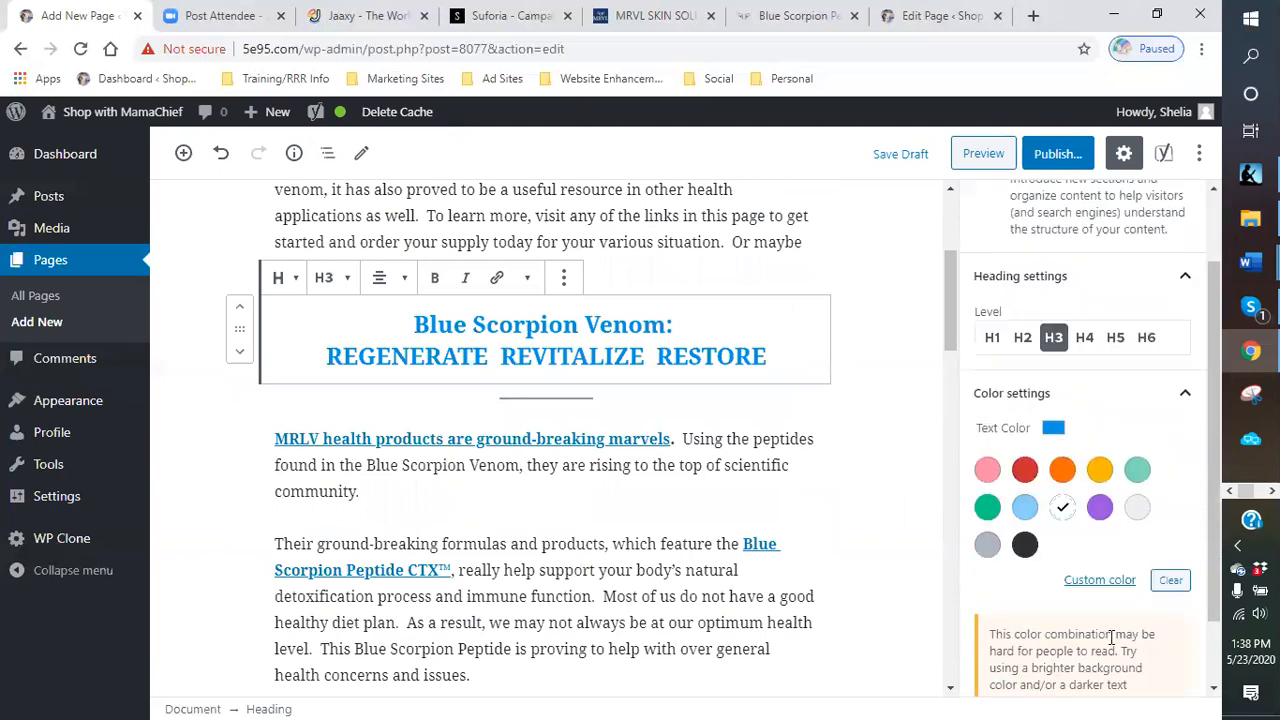
pyautogui.click(1104, 581)
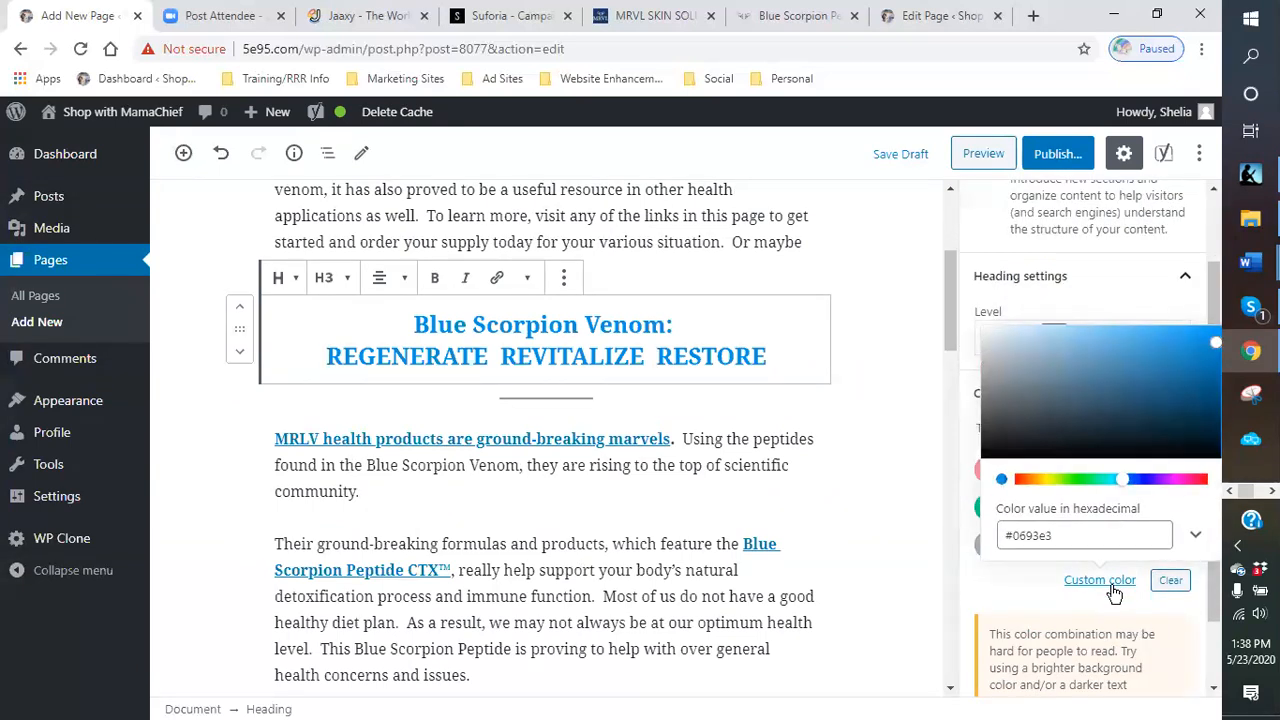
pyautogui.moveTo(1213, 343); pyautogui.dragTo(1206, 421)
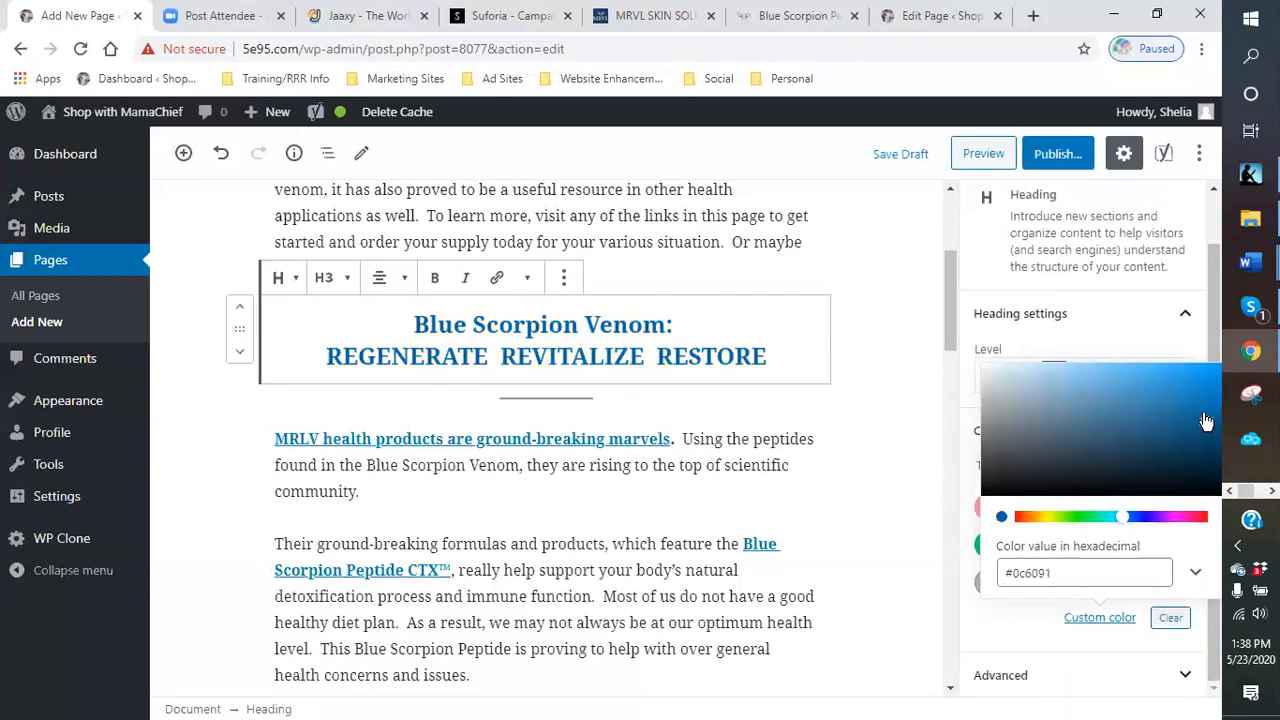
pyautogui.click(890, 517)
# - Set the Hydra Filling Cream heading's text color to custom pink #d25473
pyautogui.scroll(-5, 848, 517)
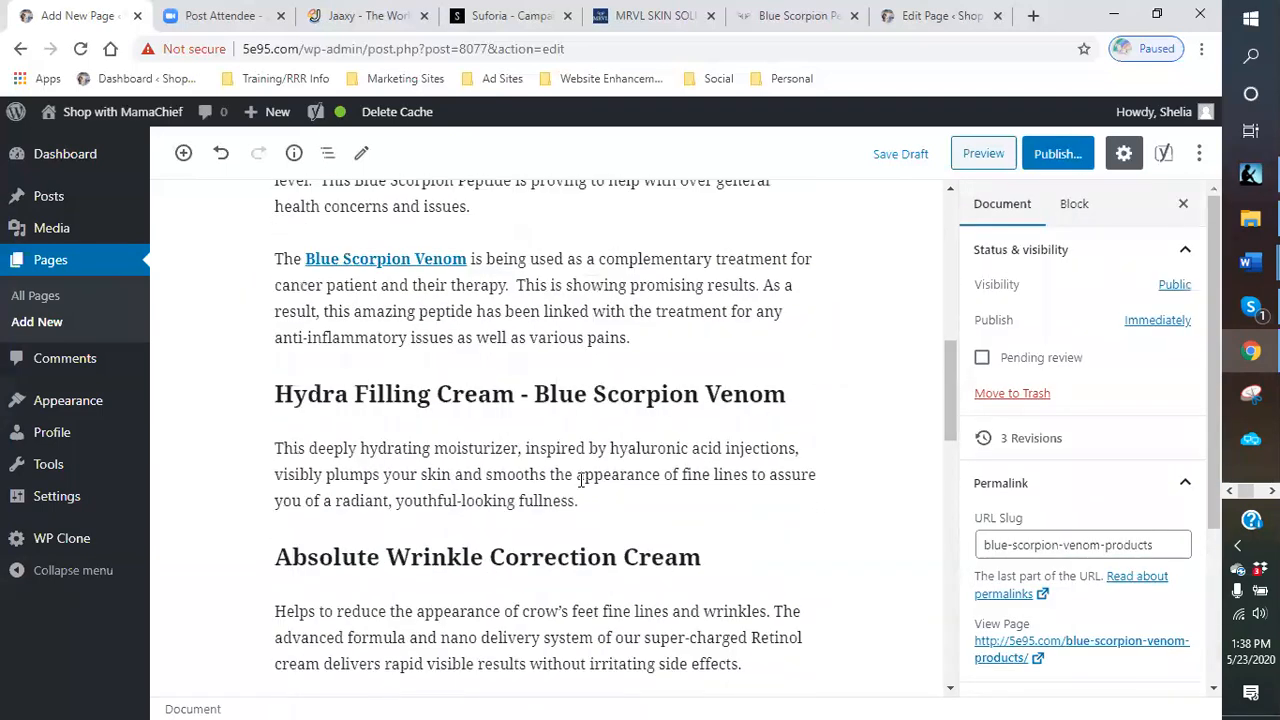
pyautogui.click(670, 394)
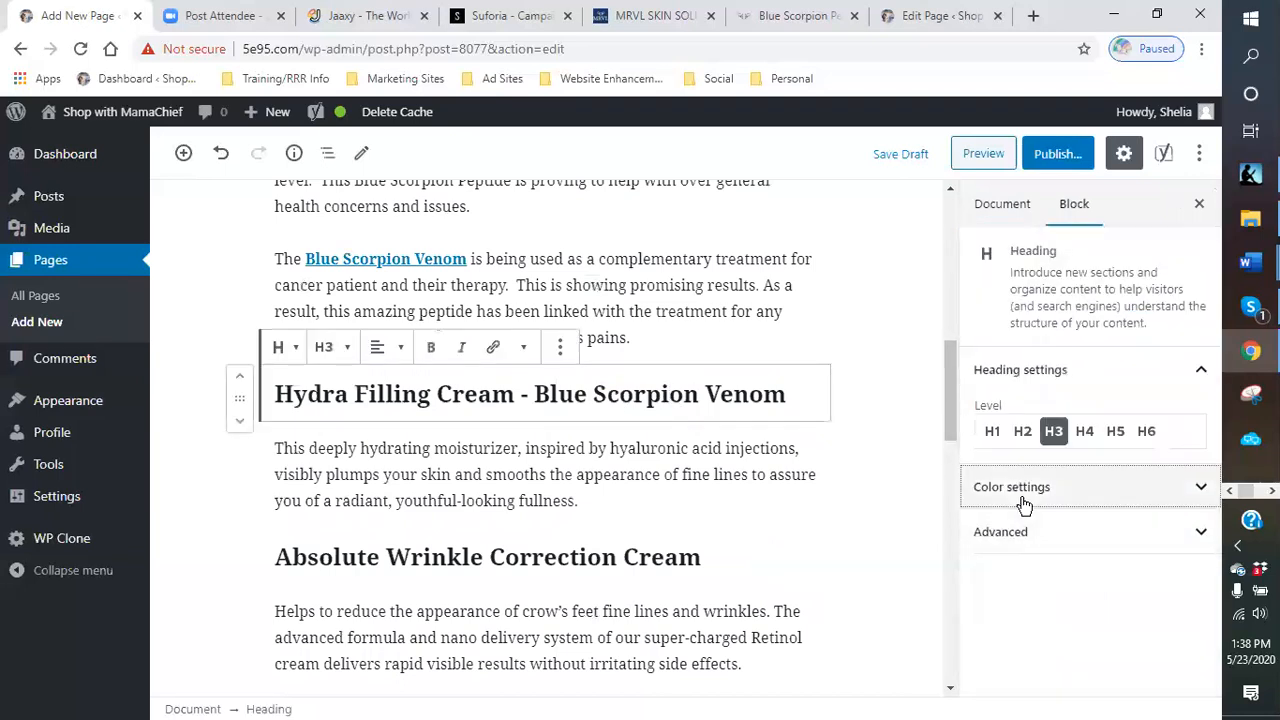
pyautogui.click(986, 500)
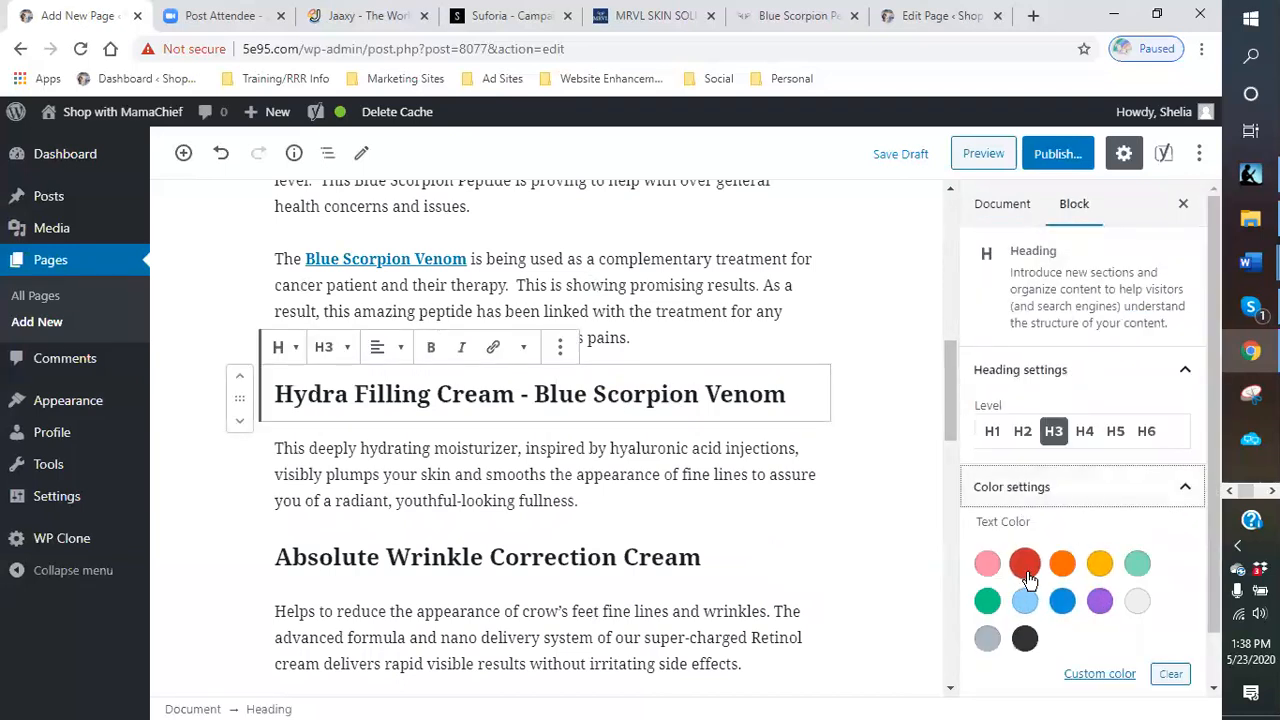
pyautogui.click(989, 572)
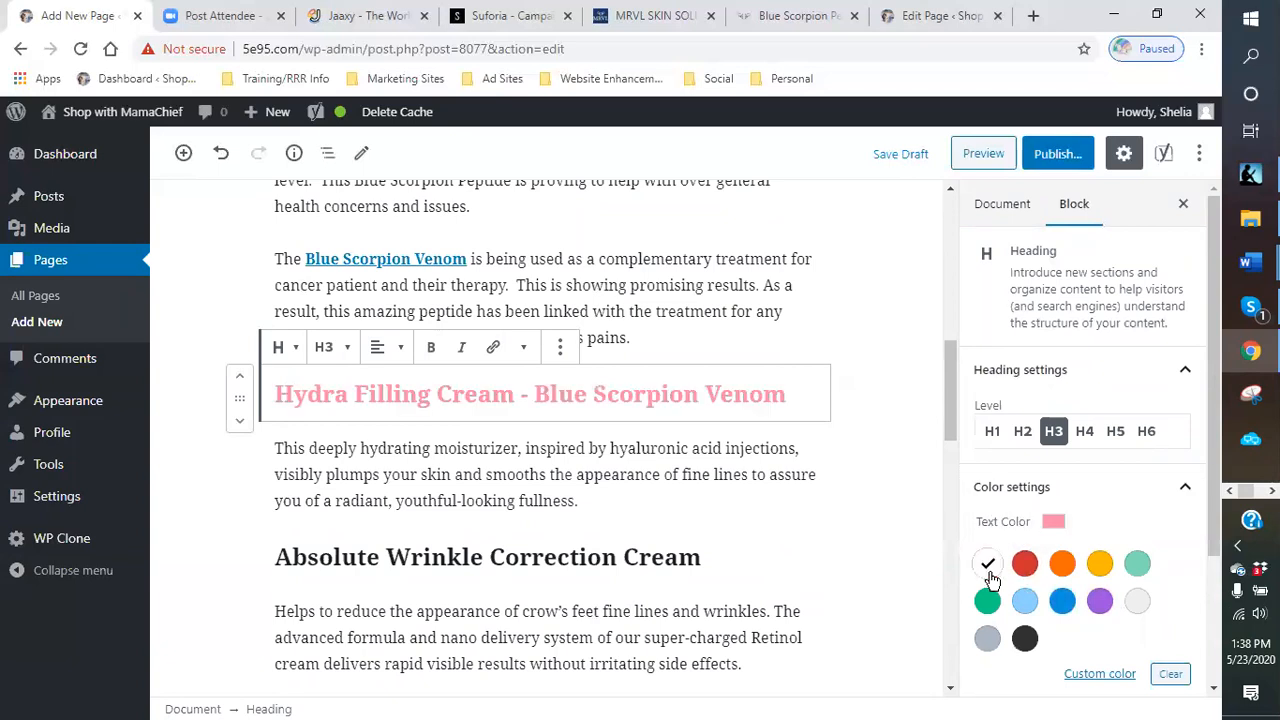
pyautogui.click(1105, 674)
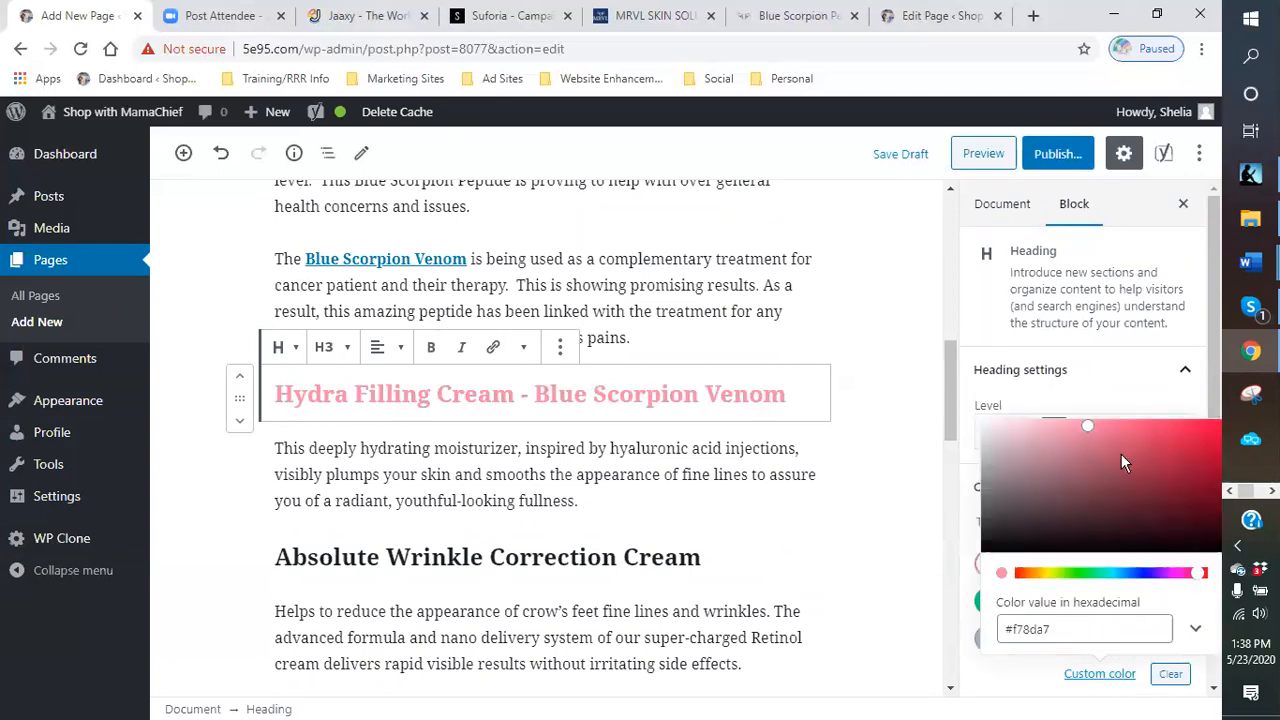
pyautogui.moveTo(1088, 431); pyautogui.dragTo(1129, 450)
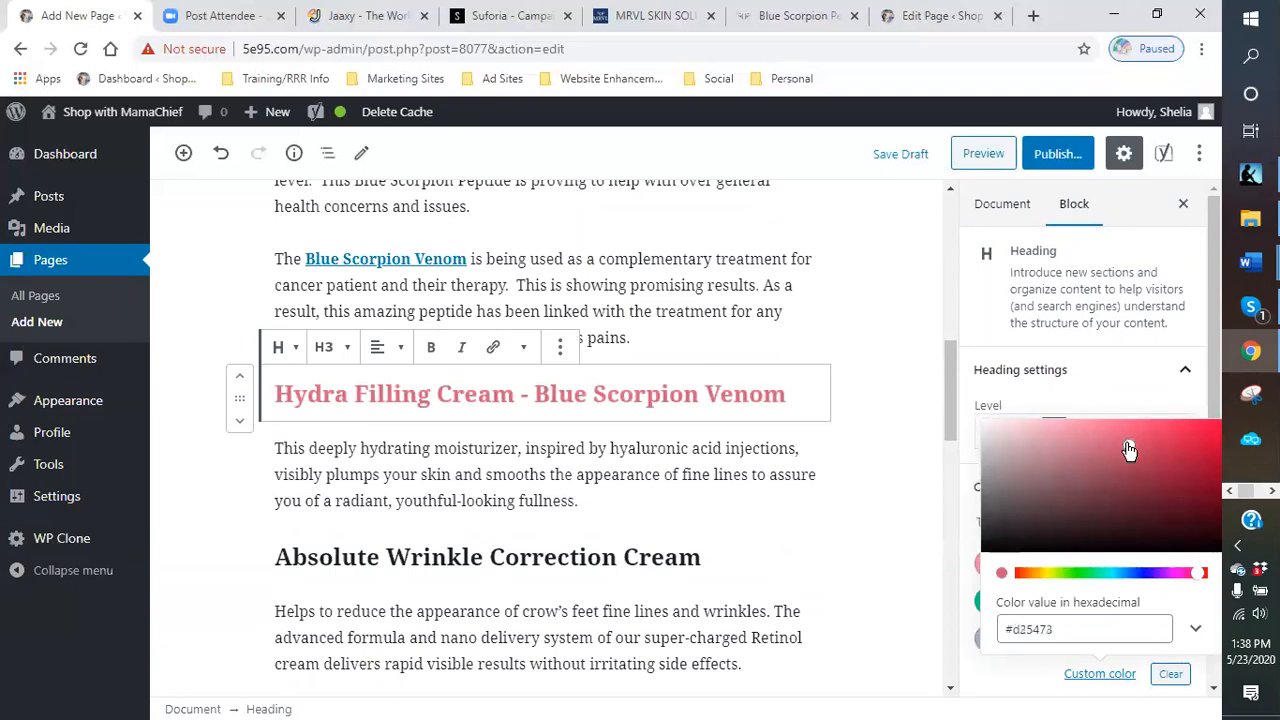
pyautogui.click(700, 557)
# - Set the Absolute Wrinkle Correction Cream heading's text color to custom amber #dca40a
pyautogui.scroll(-3, 720, 523)
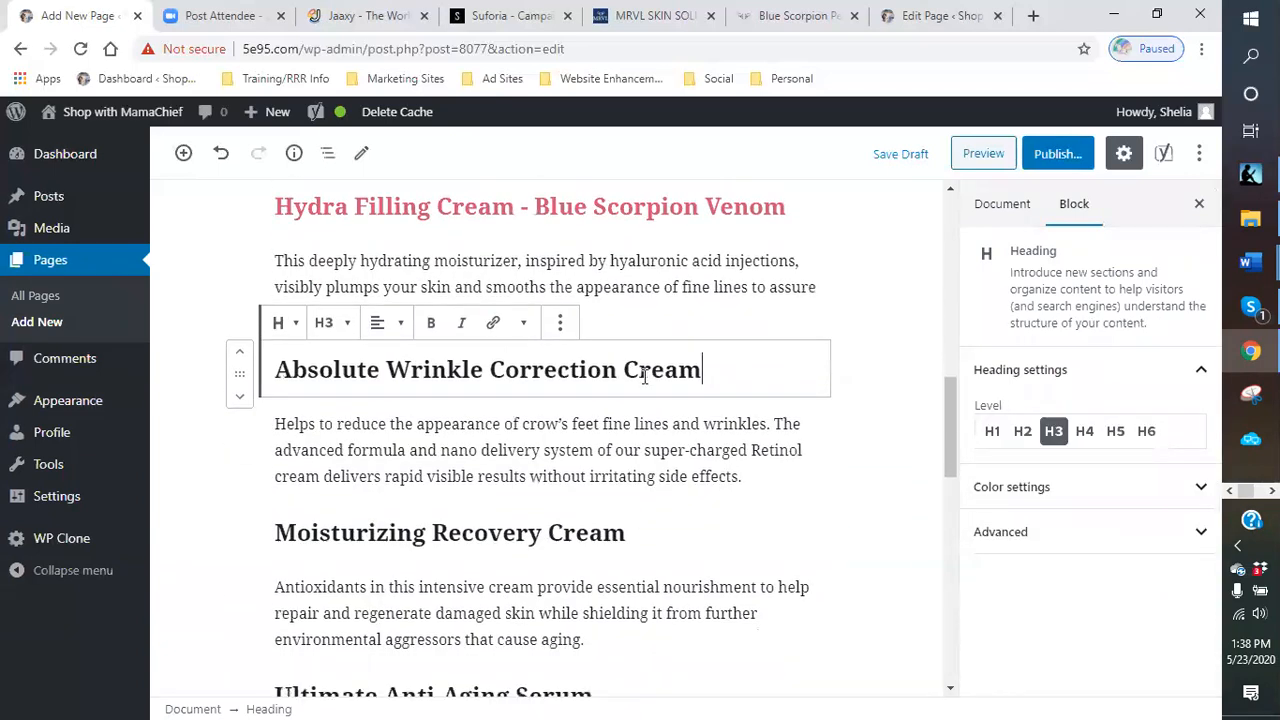
pyautogui.click(1194, 488)
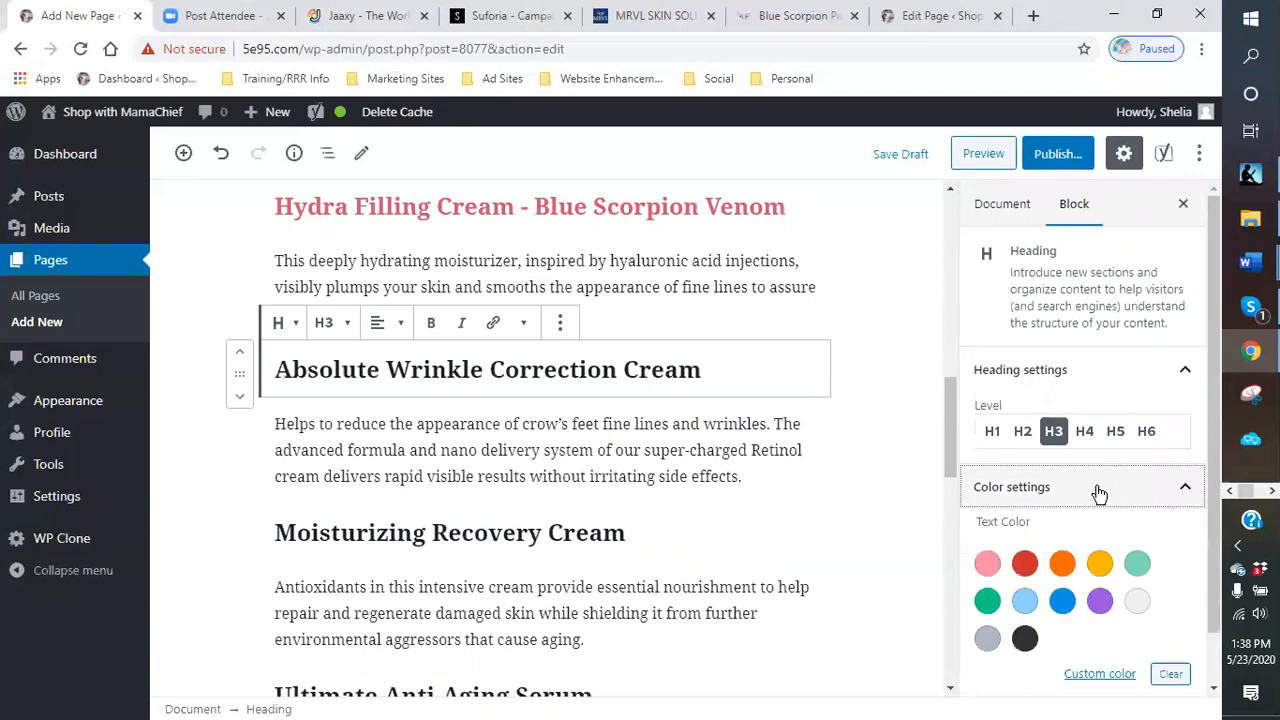
pyautogui.click(1099, 564)
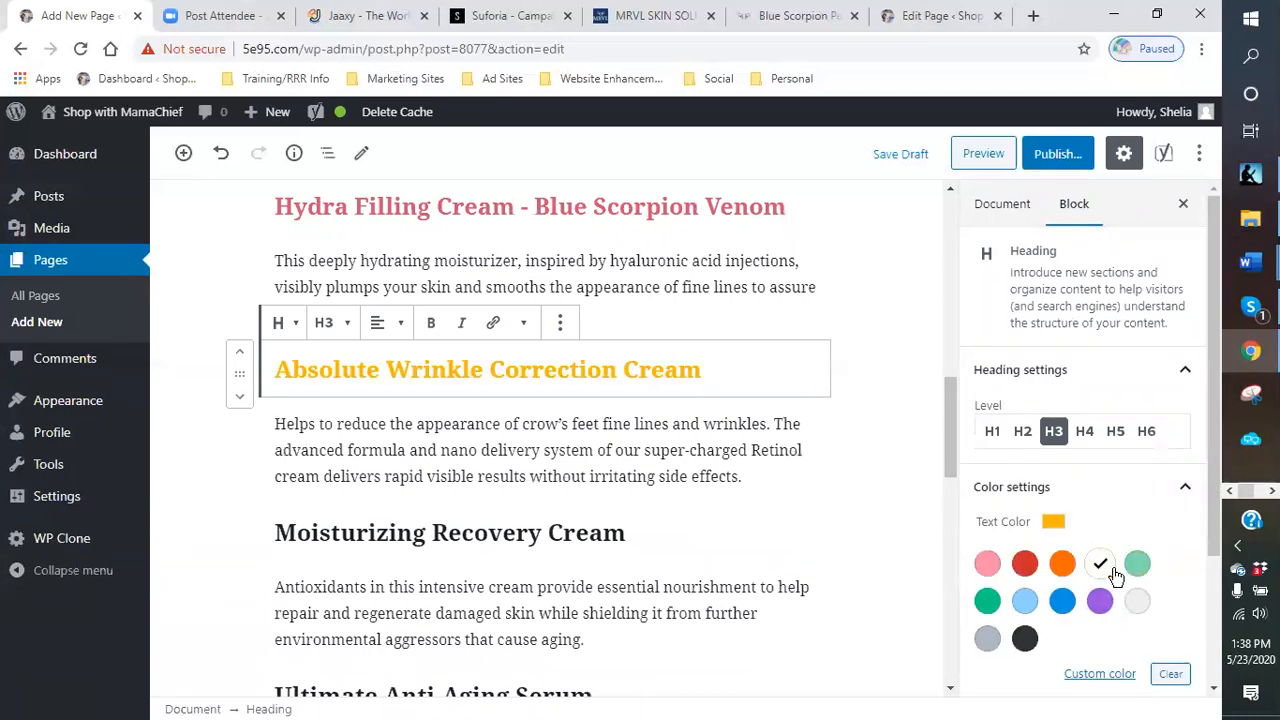
pyautogui.click(1095, 675)
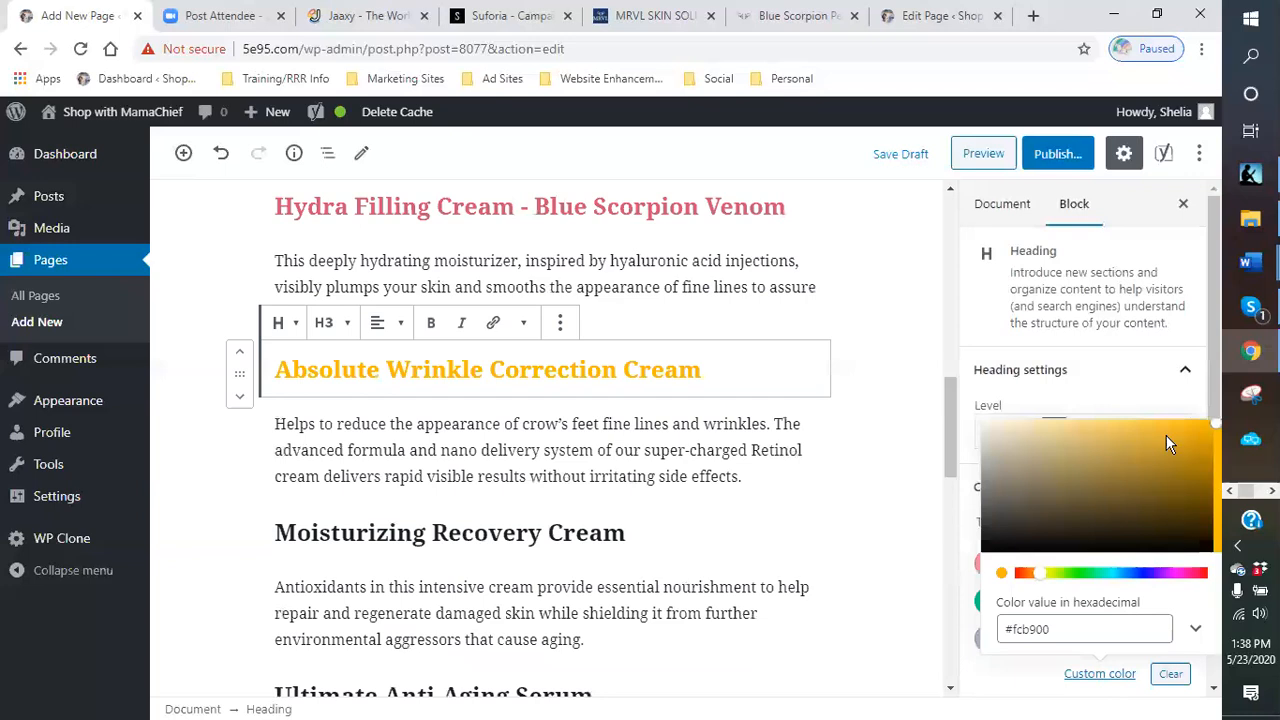
pyautogui.moveTo(1218, 430); pyautogui.dragTo(1212, 444)
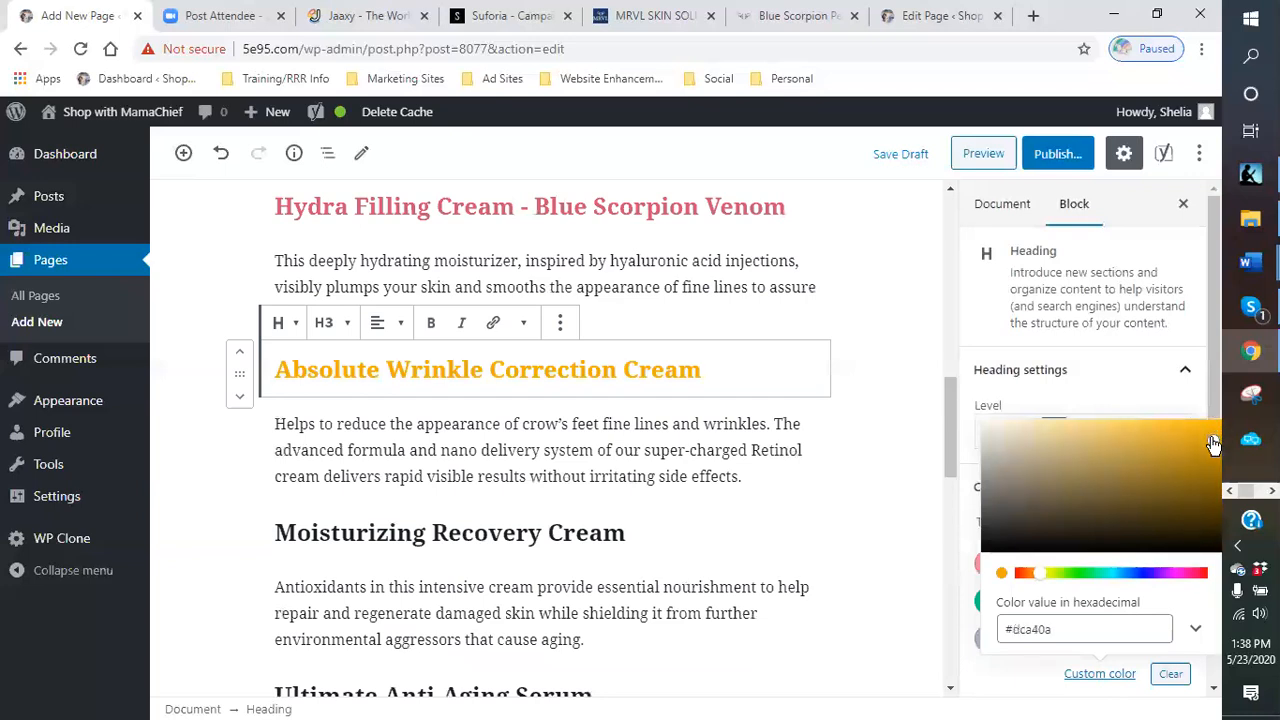
pyautogui.click(737, 543)
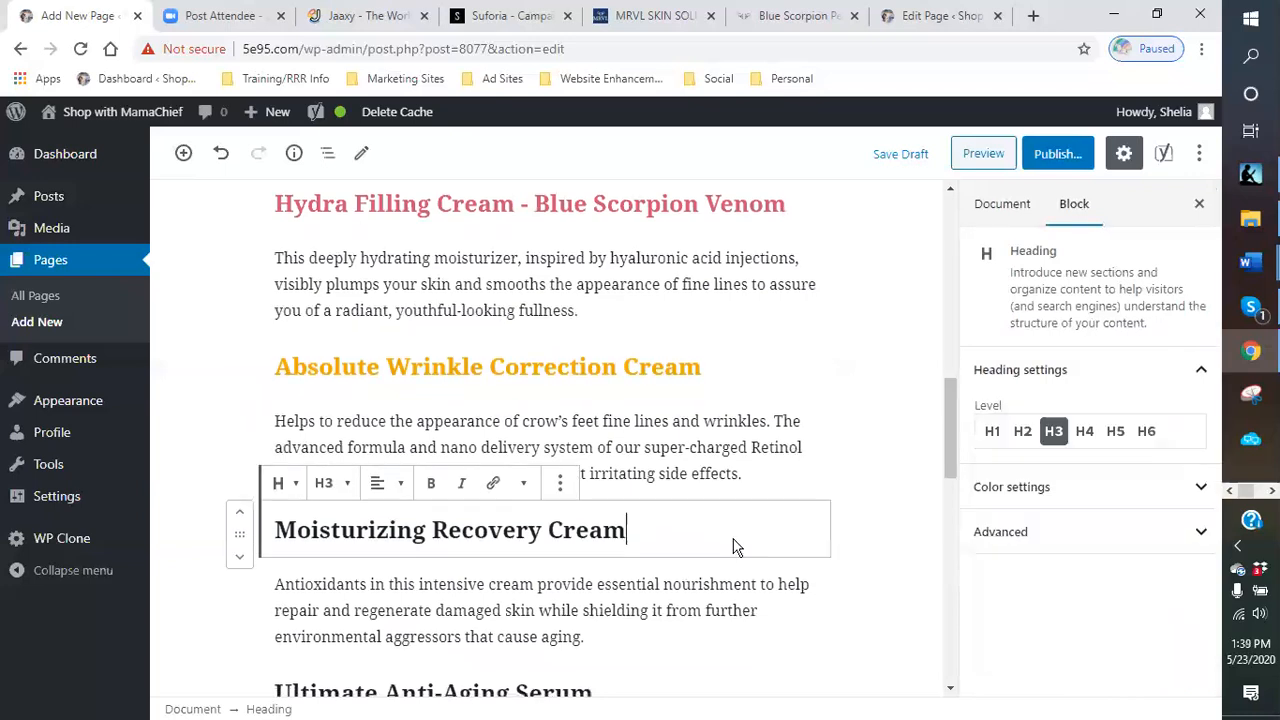
# - Set the Moisturizing Recovery Cream heading's text color to custom green #0f865a
pyautogui.scroll(-2, 760, 546)
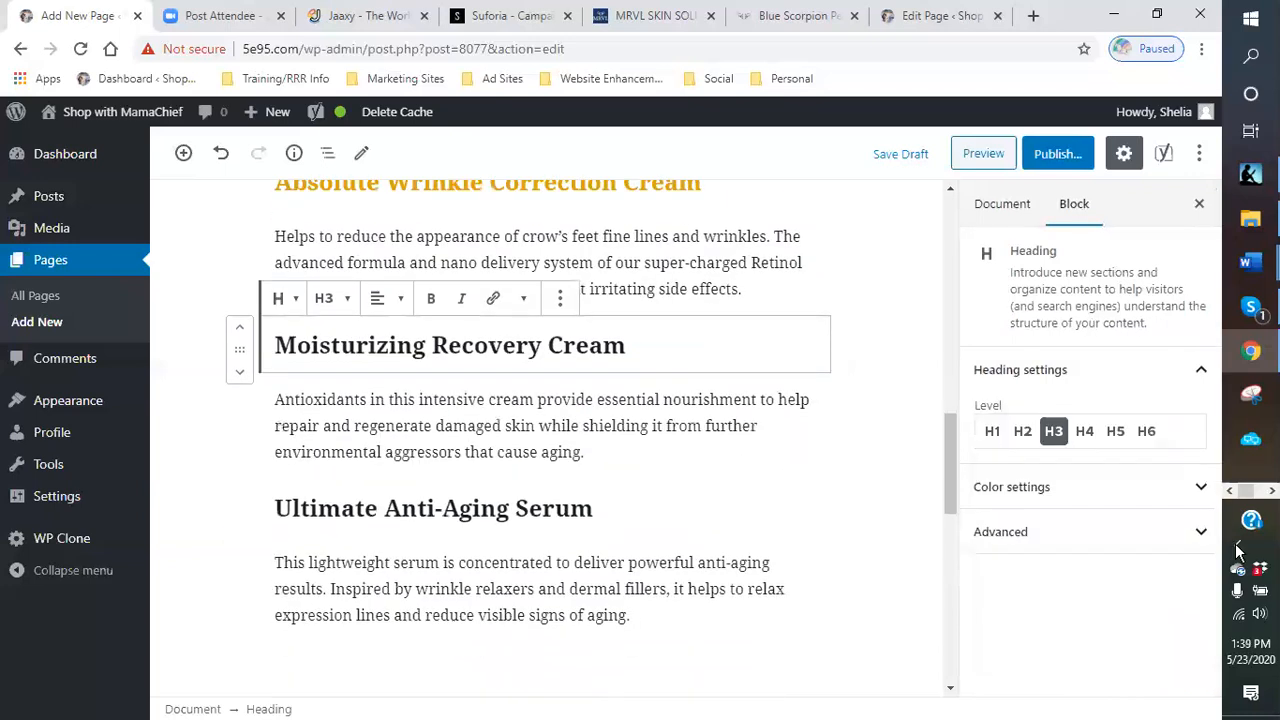
pyautogui.click(1063, 497)
pyautogui.click(987, 601)
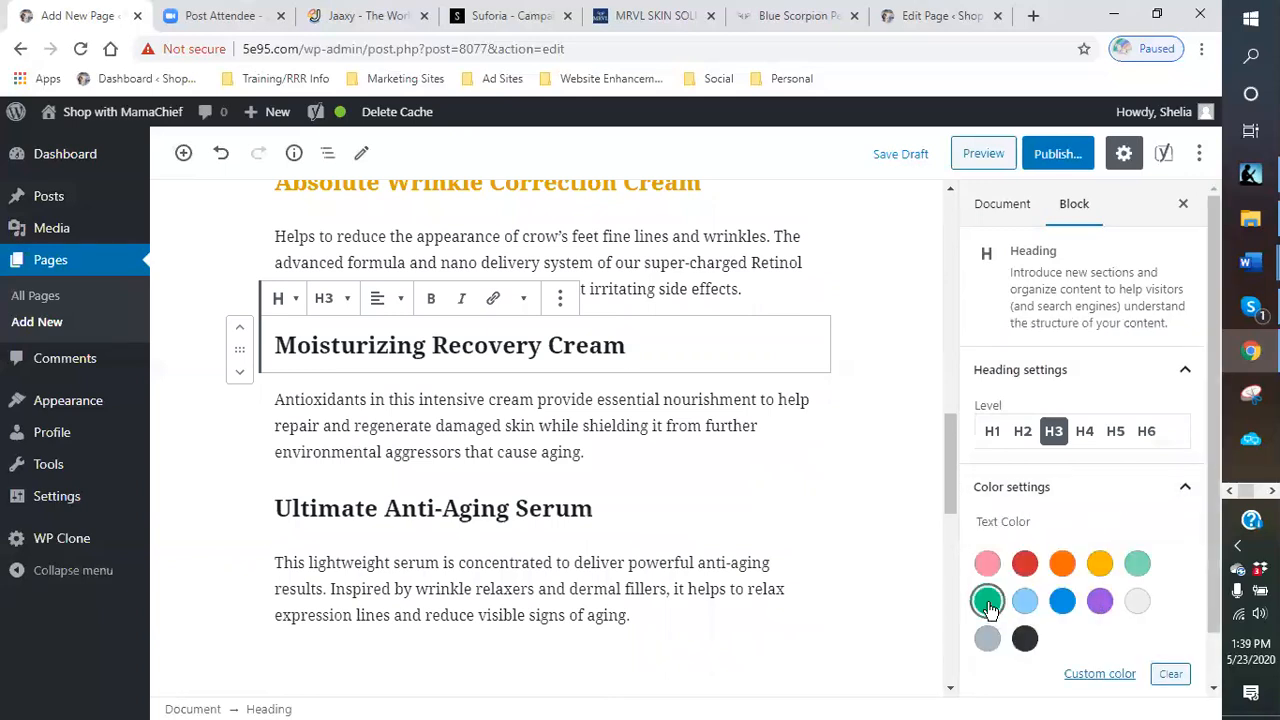
pyautogui.click(1089, 676)
pyautogui.moveTo(1217, 455)
pyautogui.mouseDown()
pyautogui.moveTo(1185, 488)
pyautogui.moveTo(1199, 487)
pyautogui.mouseUp()
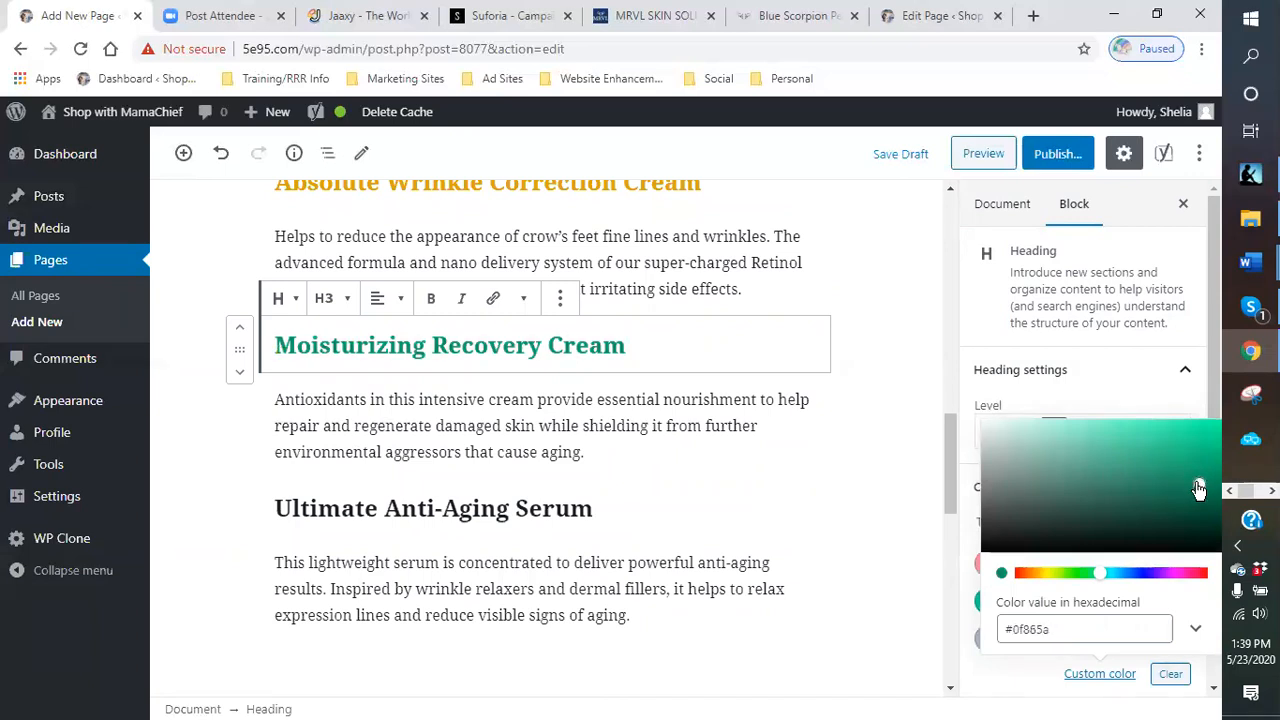
pyautogui.click(660, 514)
pyautogui.scroll(-2, 811, 503)
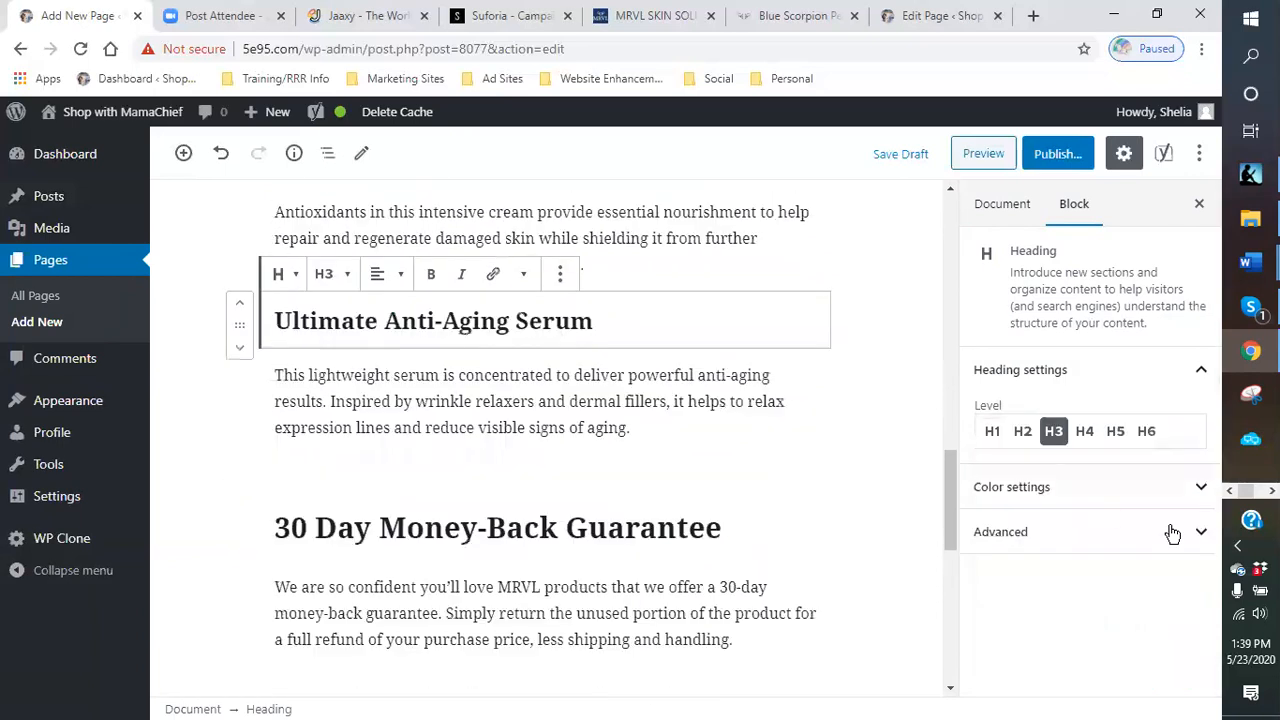
# - Set the Ultimate Anti-Aging Serum heading's text color to custom purple #8c1eb5
pyautogui.click(1054, 494)
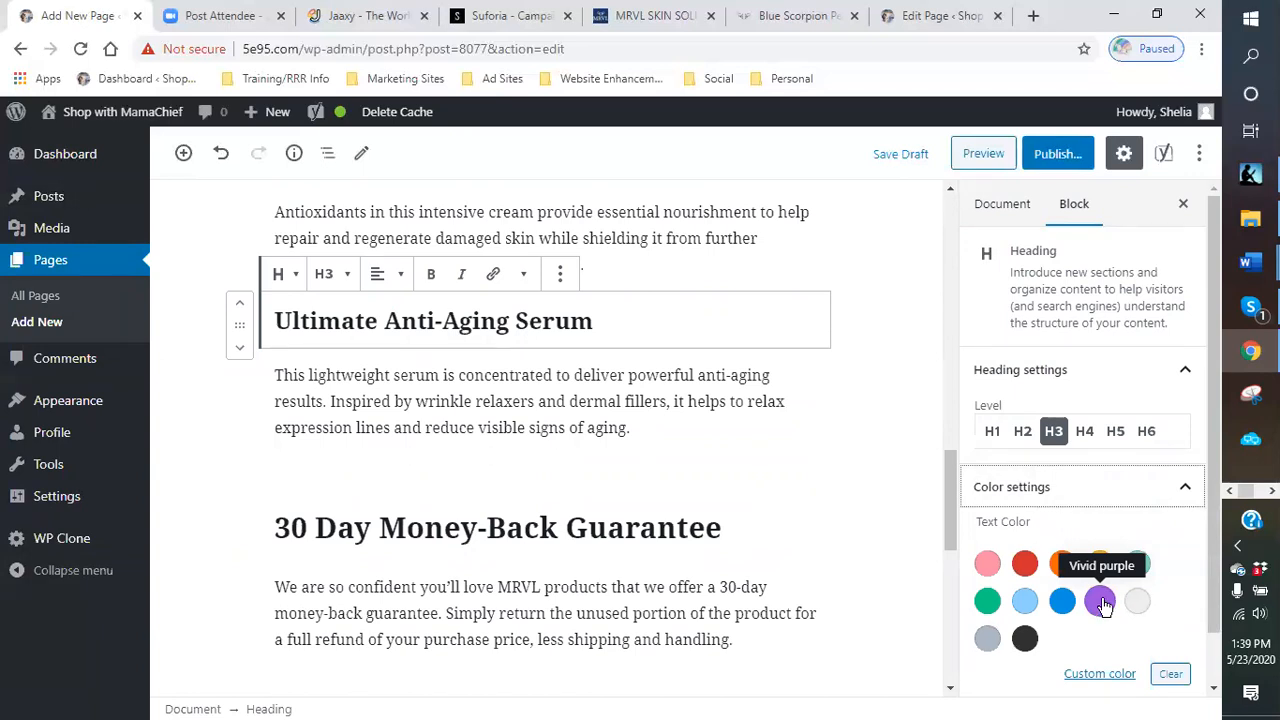
pyautogui.click(1100, 600)
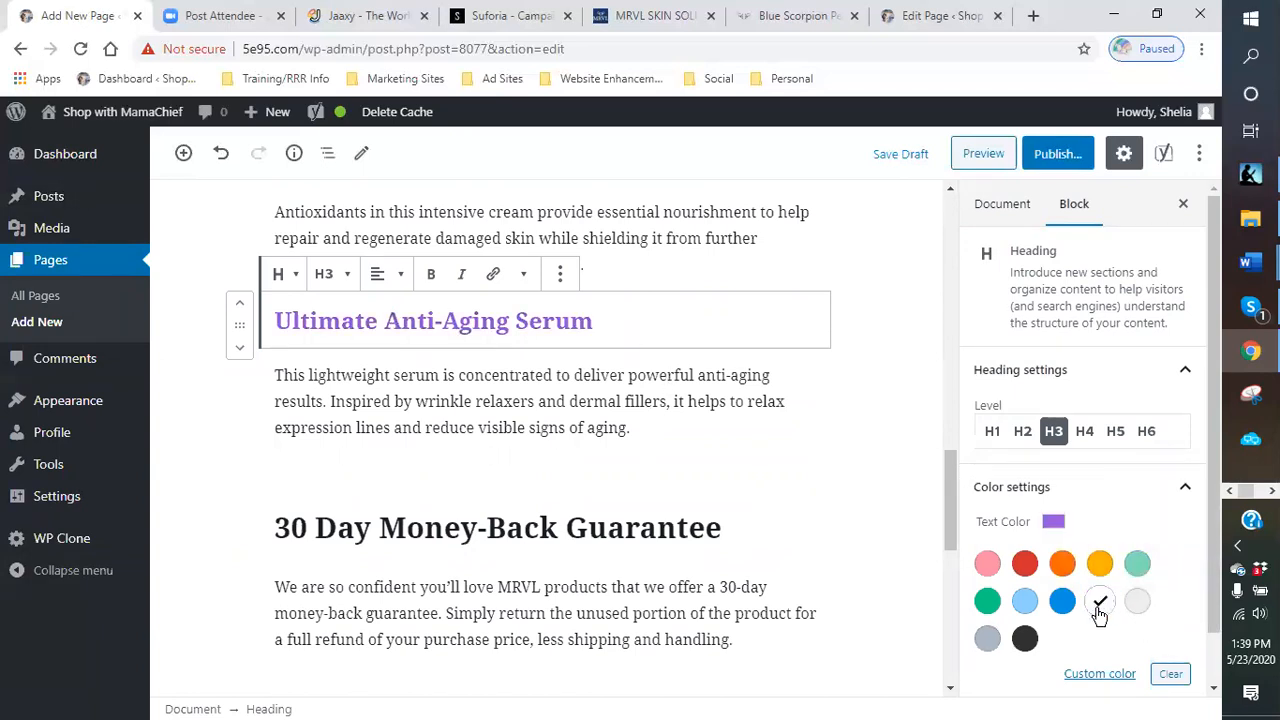
pyautogui.click(1099, 673)
pyautogui.moveTo(1137, 444); pyautogui.dragTo(1184, 463)
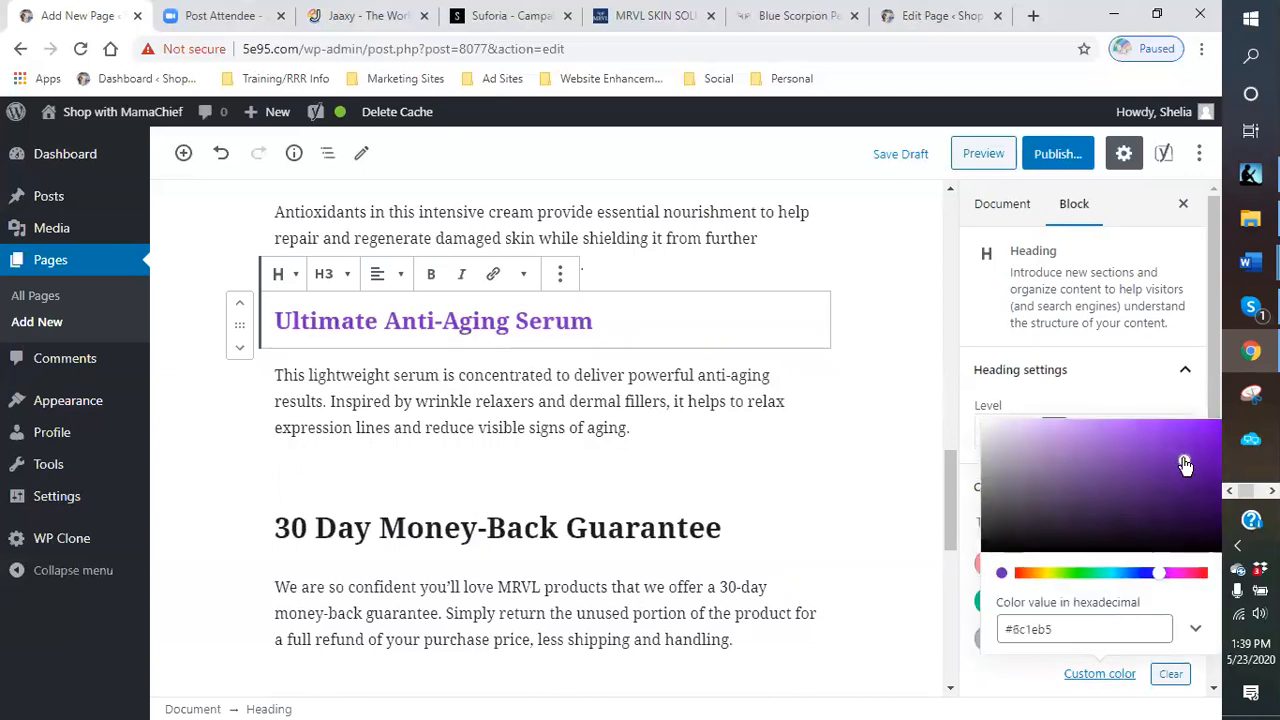
# - Center-align the 30 Day Money-Back Guarantee heading
pyautogui.click(785, 515)
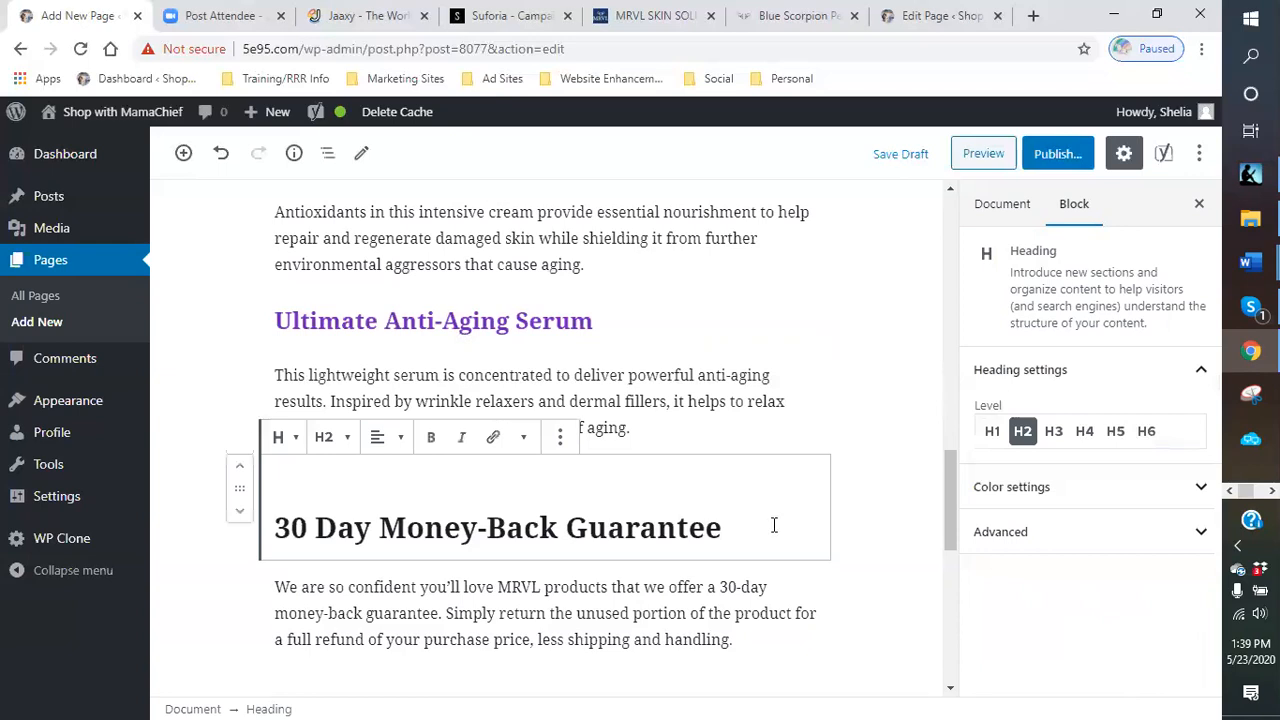
pyautogui.click(395, 440)
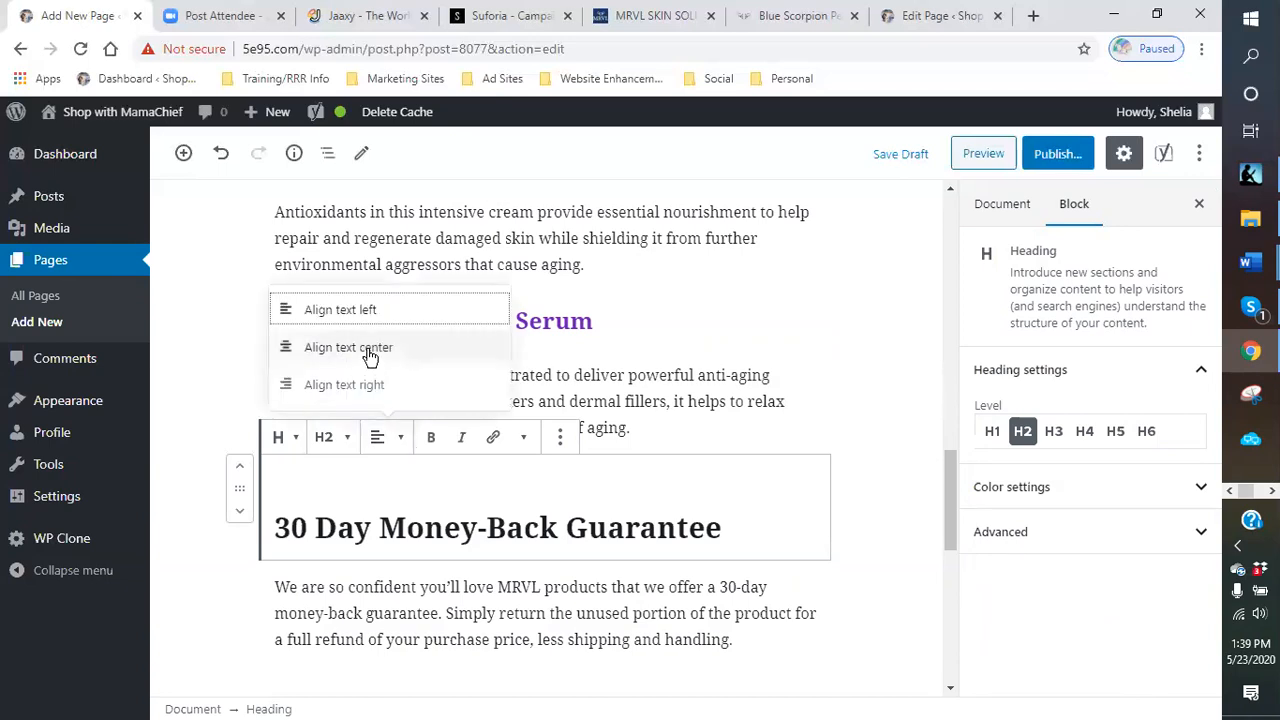
pyautogui.click(369, 347)
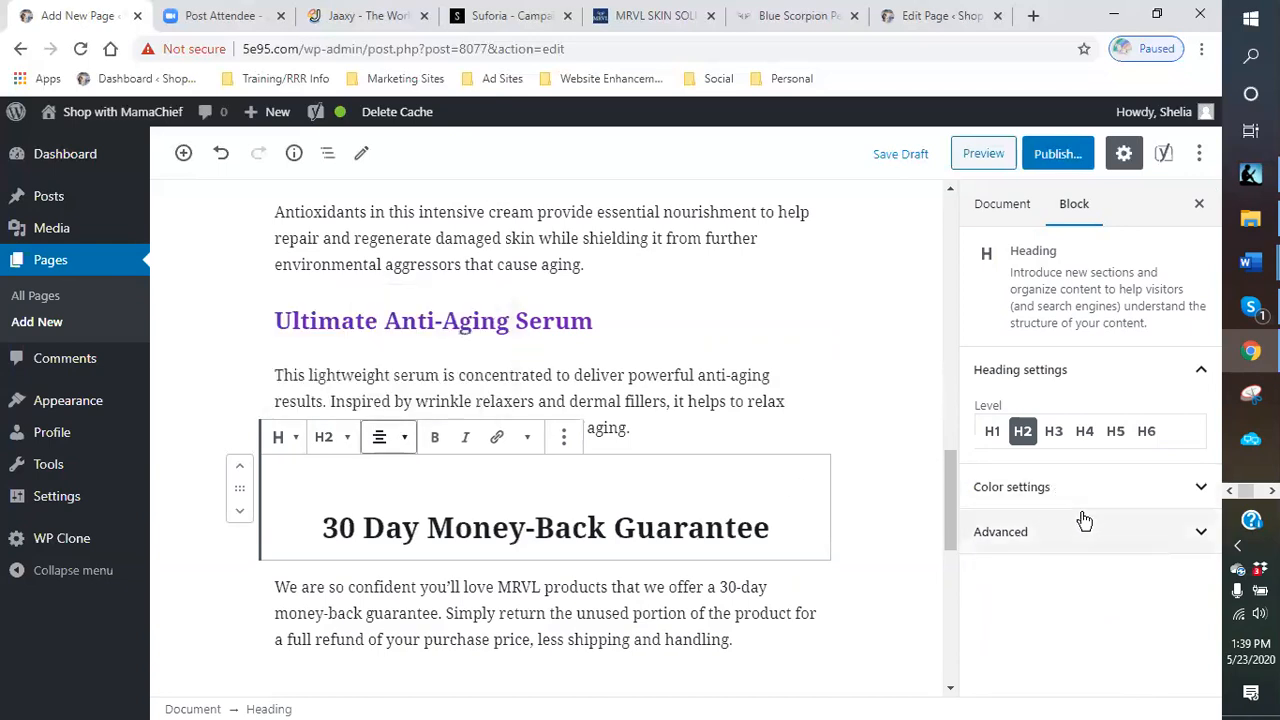
# - Try to remove the blank line above the 30 Day Money-Back Guarantee heading, then undo it
pyautogui.click(659, 504)
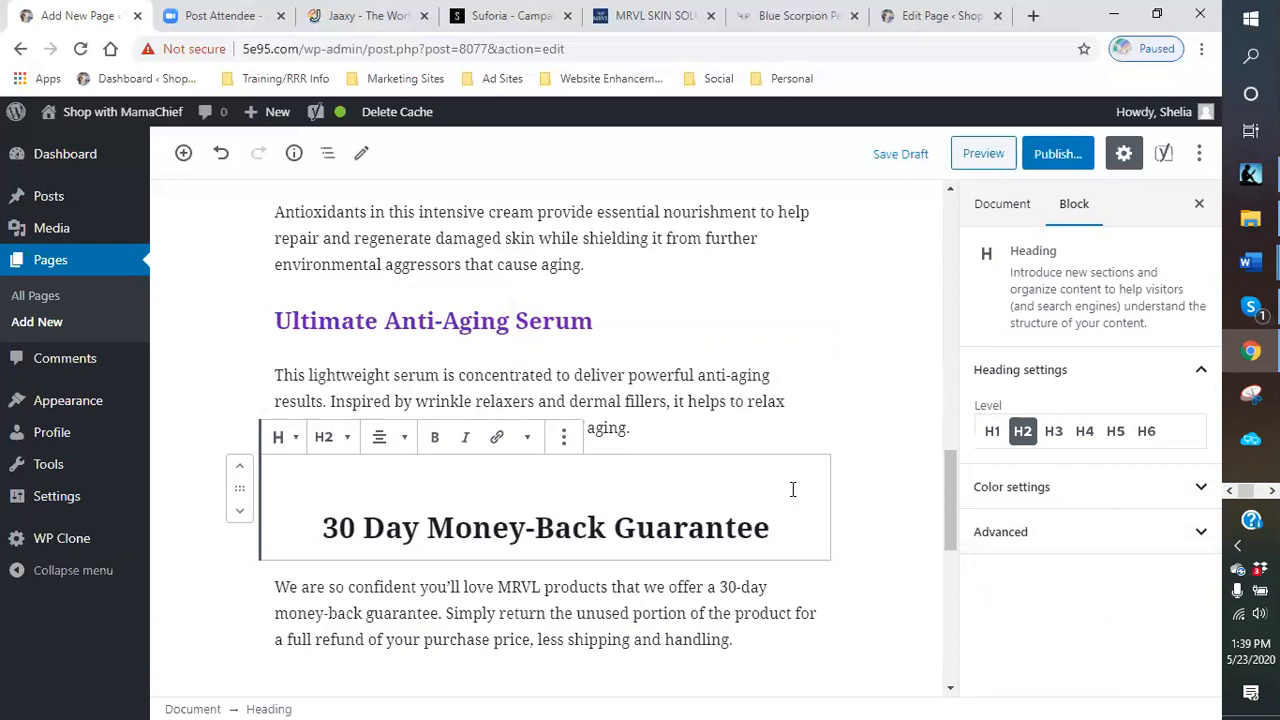
pyautogui.press('BackSpace')
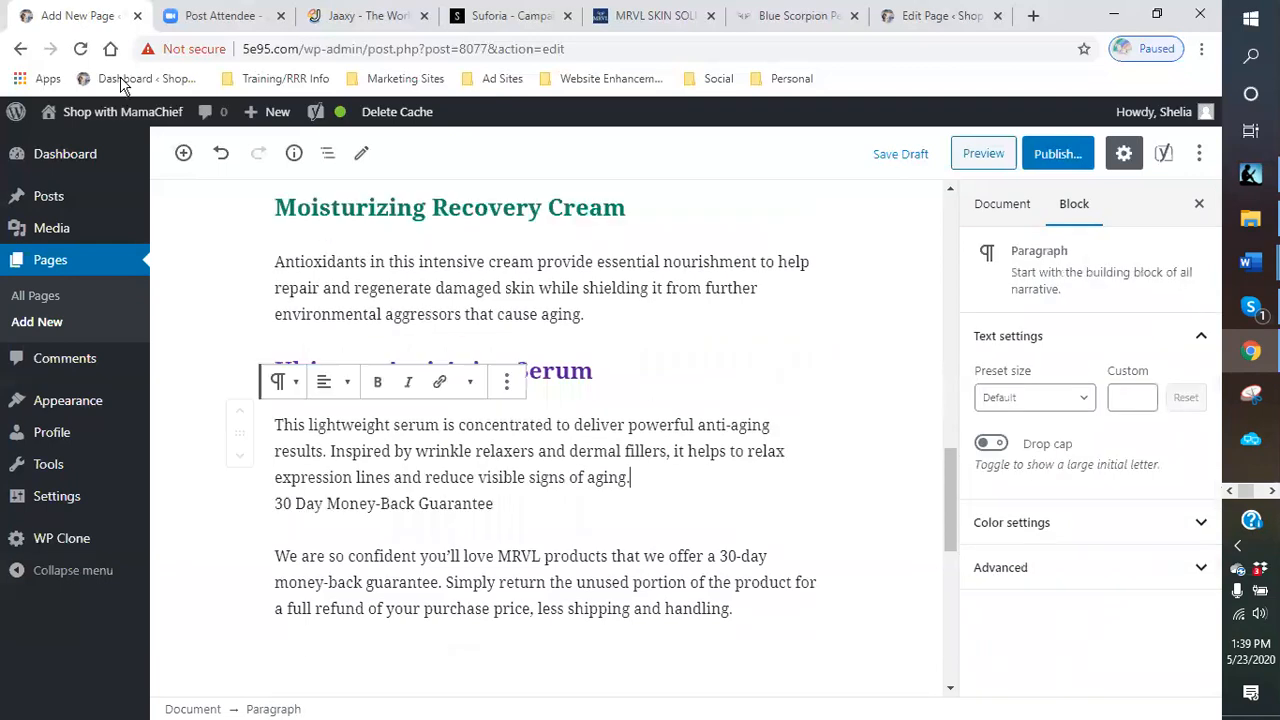
pyautogui.click(221, 153)
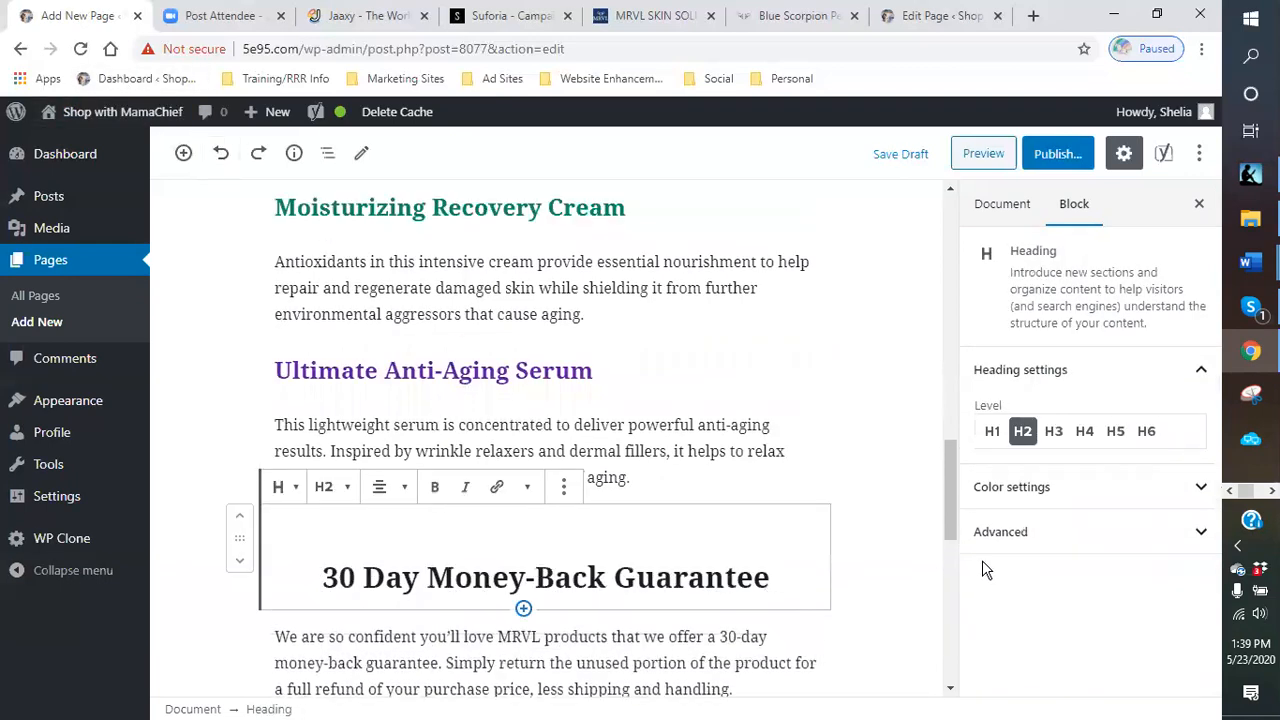
# - Set the 30 Day Money-Back Guarantee heading's text color to a custom red
pyautogui.click(1012, 487)
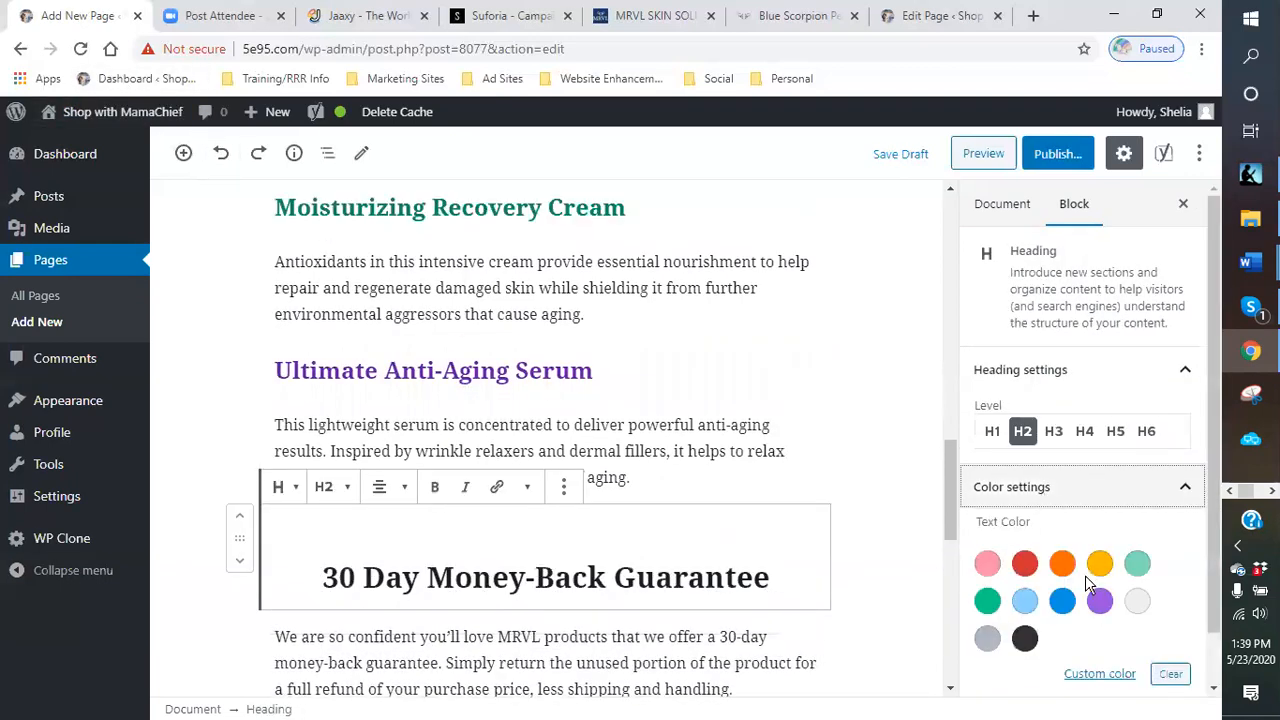
pyautogui.click(1025, 563)
pyautogui.scroll(-1, 846, 606)
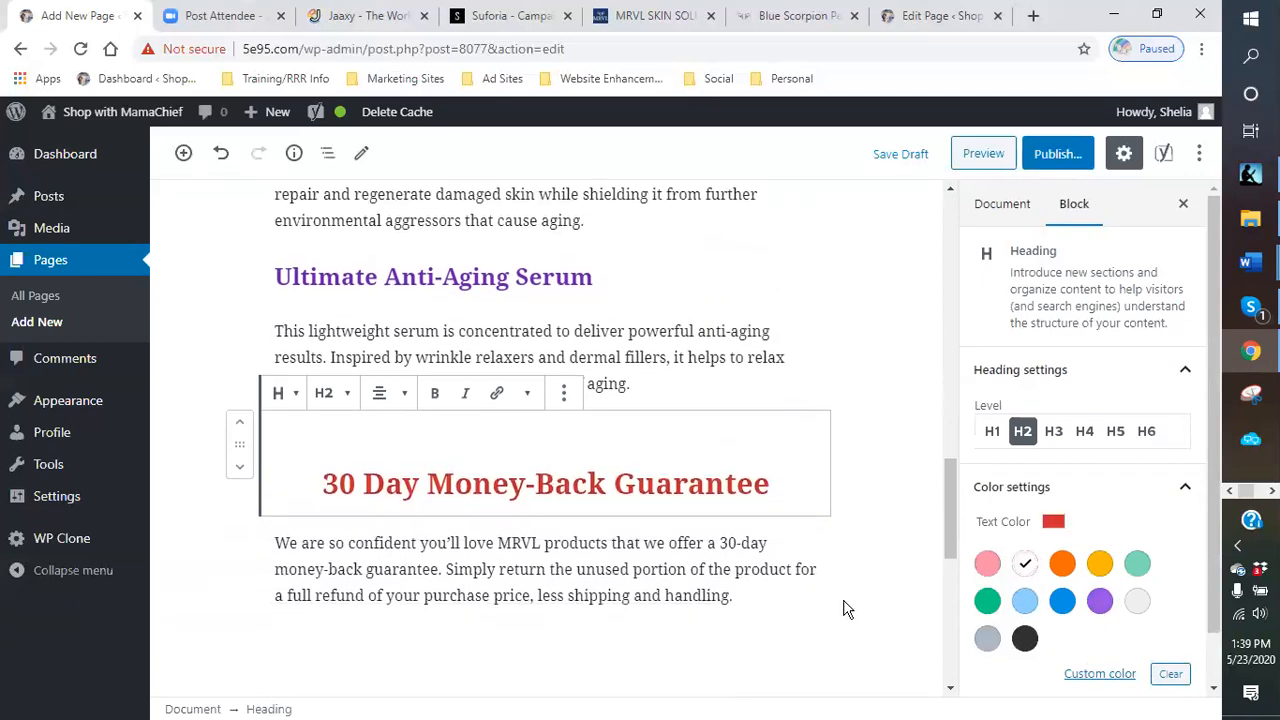
pyautogui.click(1110, 676)
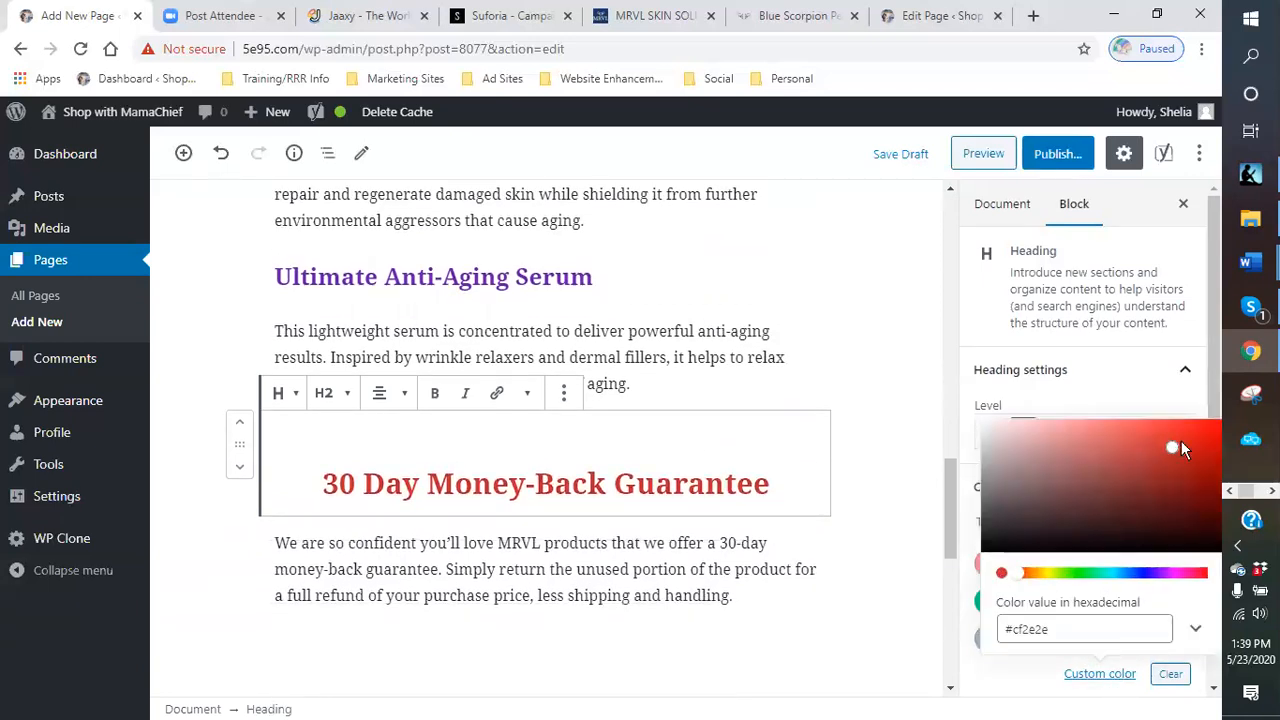
pyautogui.moveTo(1174, 455); pyautogui.dragTo(1214, 434)
pyautogui.click(862, 510)
# - Set the guarantee paragraph's text color to vivid red
pyautogui.scroll(-1, 899, 553)
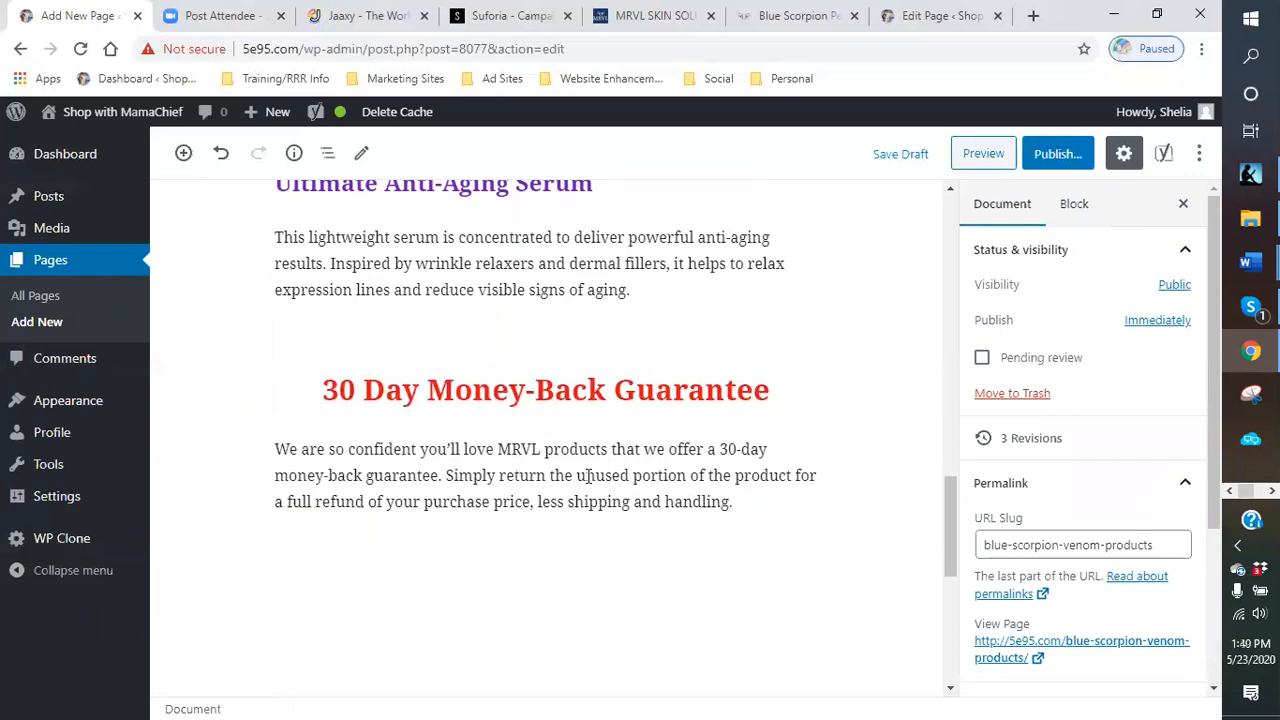
pyautogui.click(278, 452)
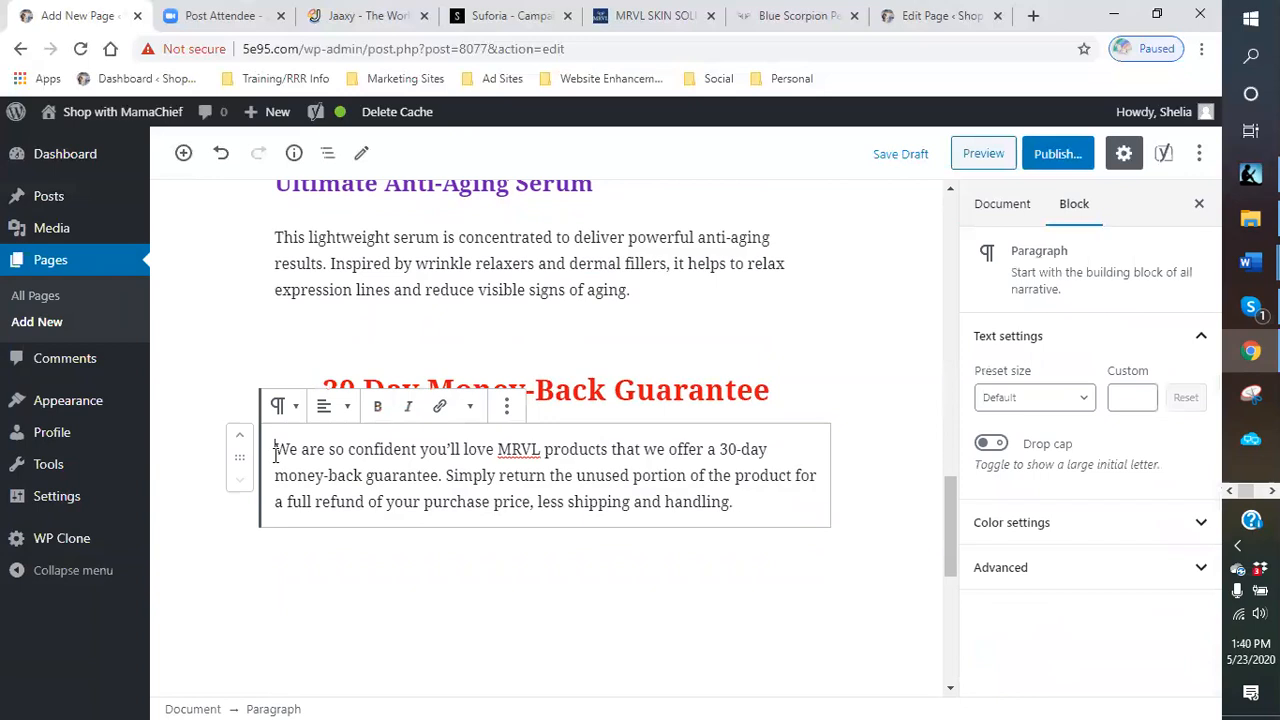
pyautogui.click(1040, 524)
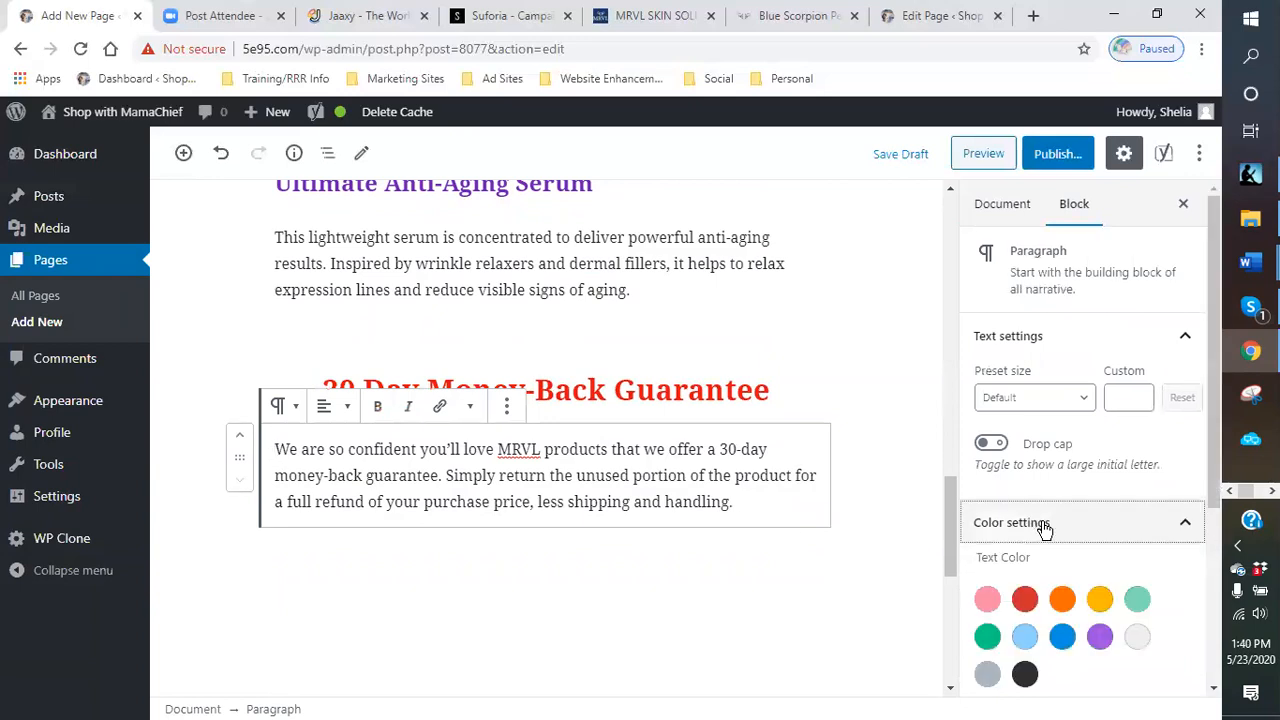
pyautogui.click(1026, 604)
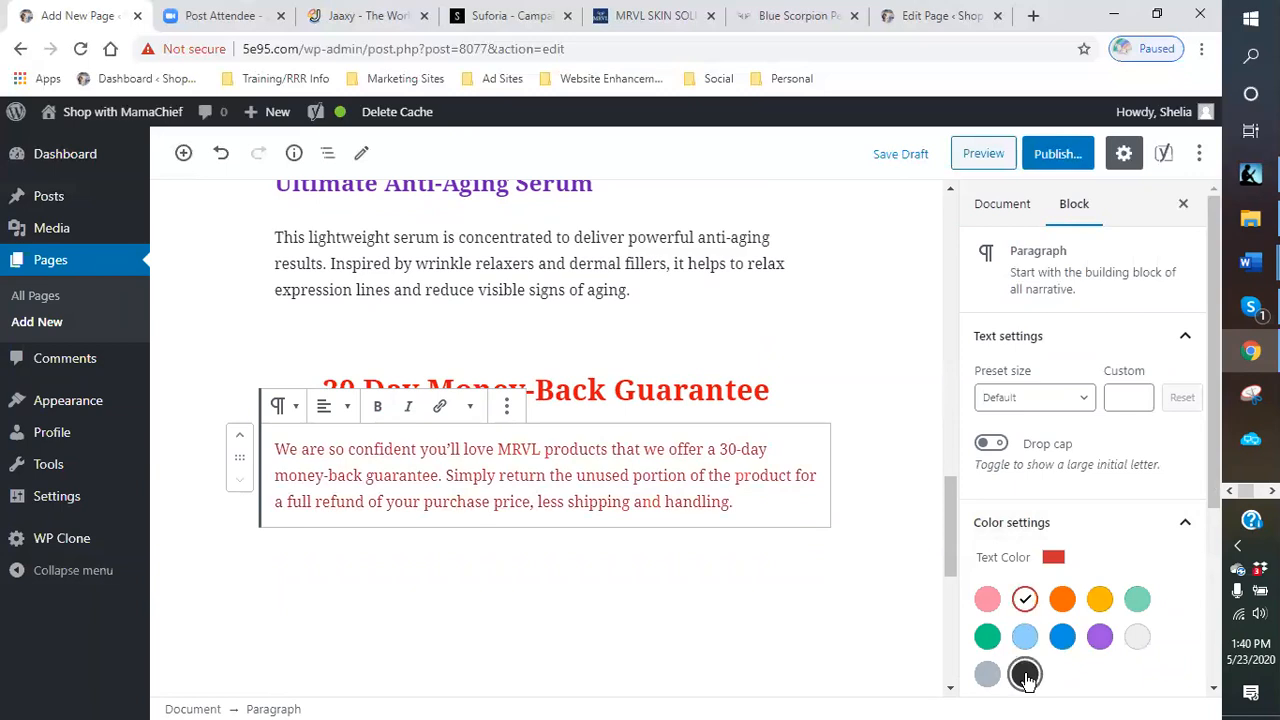
pyautogui.click(1025, 674)
pyautogui.click(1027, 606)
# - Try dark and gray background colors on the guarantee paragraph, then remove the background color
pyautogui.scroll(-1, 850, 530)
pyautogui.scroll(-3, 1163, 547)
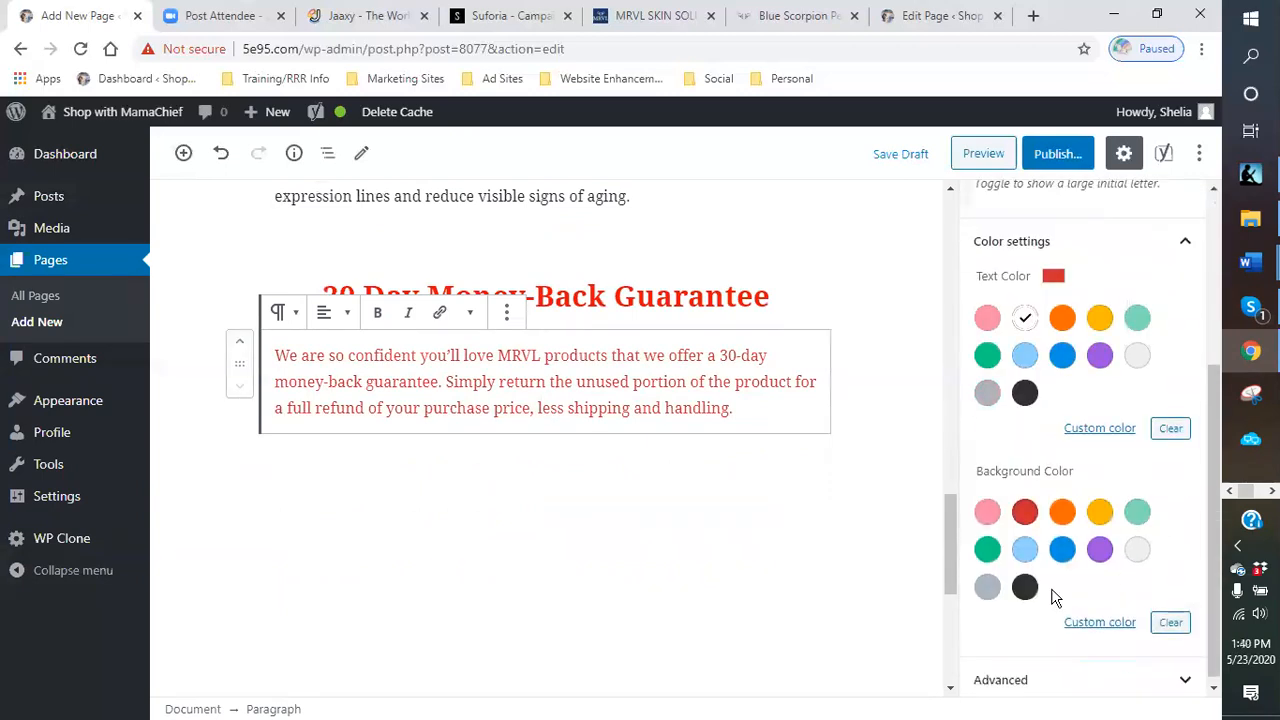
pyautogui.click(1025, 587)
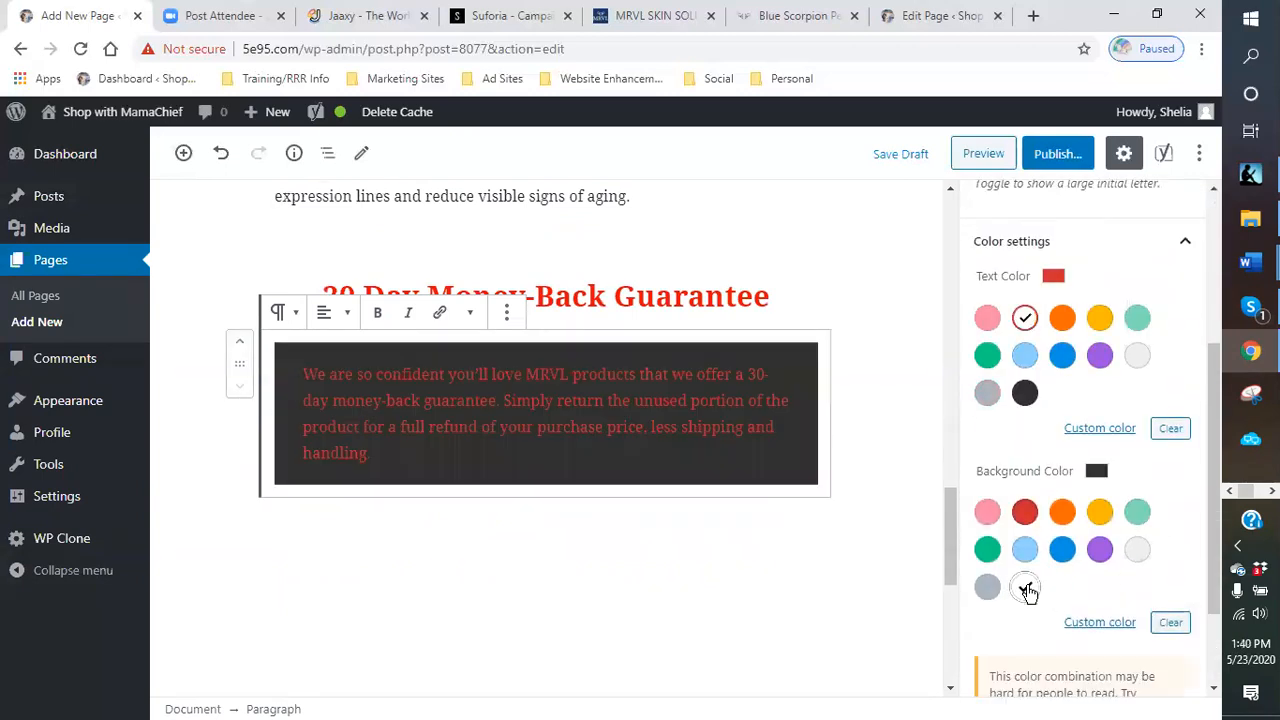
pyautogui.click(985, 589)
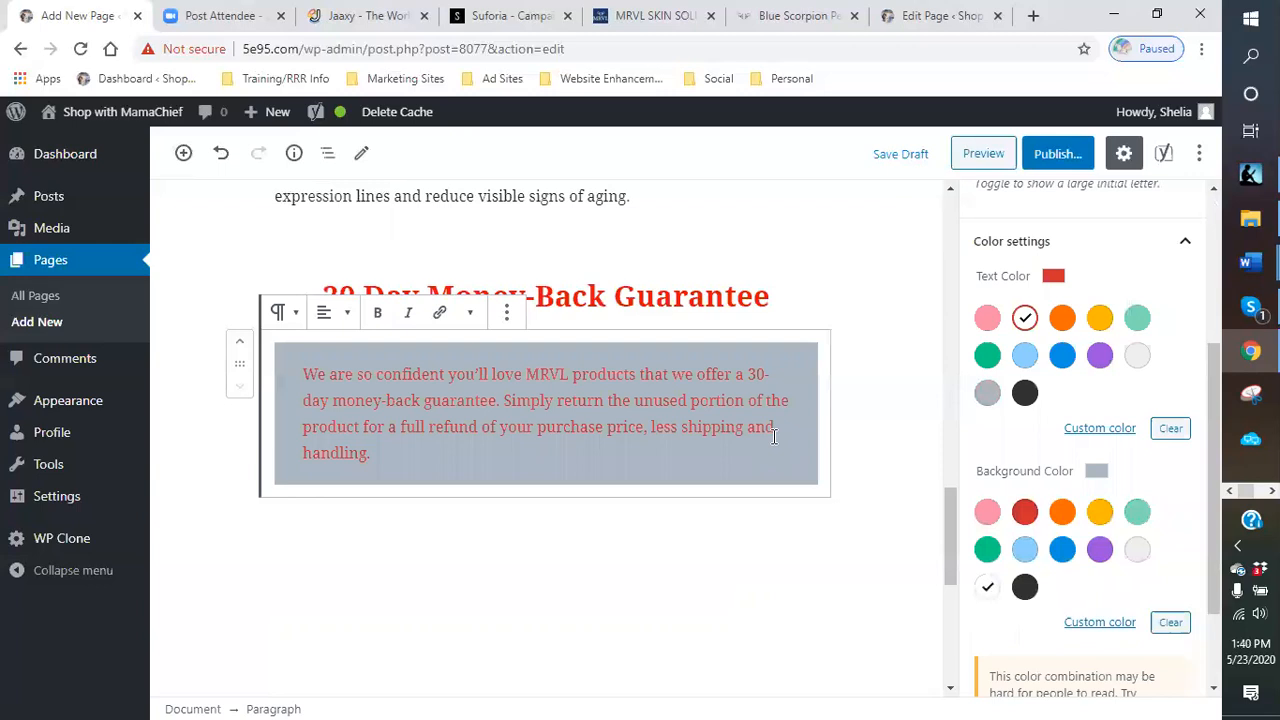
pyautogui.click(987, 588)
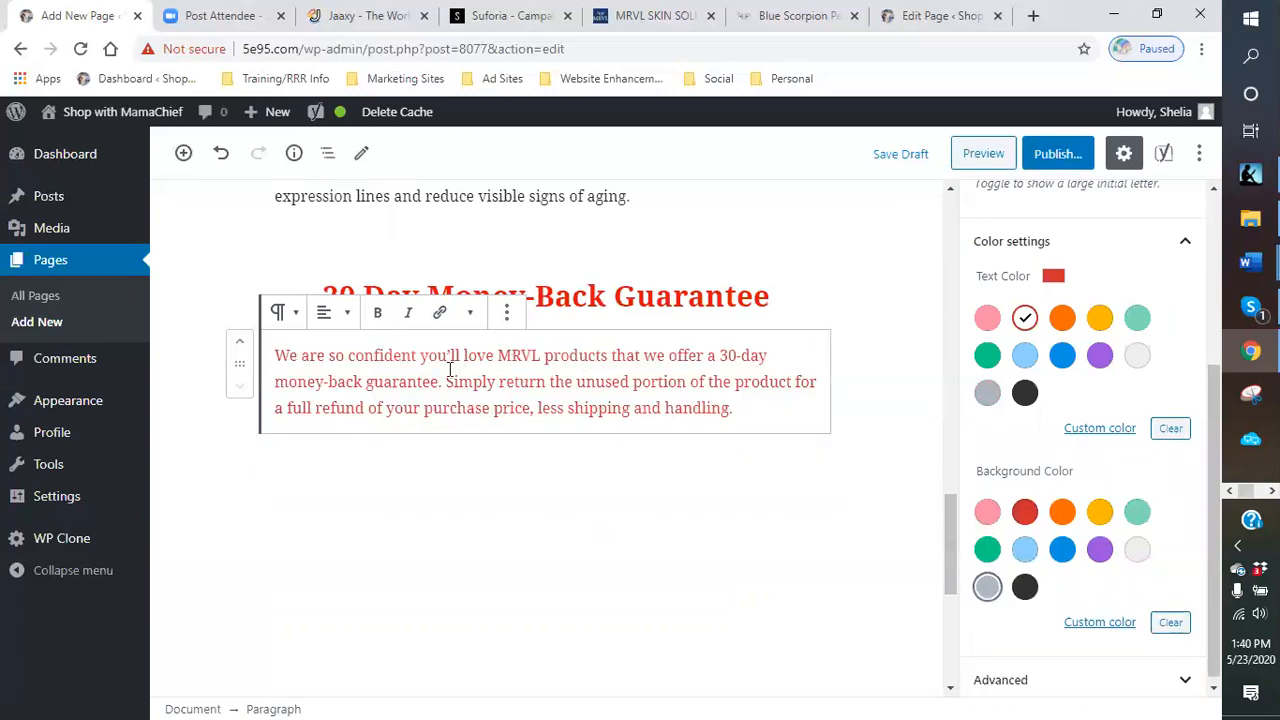
# - Bold the entire guarantee paragraph text
pyautogui.click(378, 312)
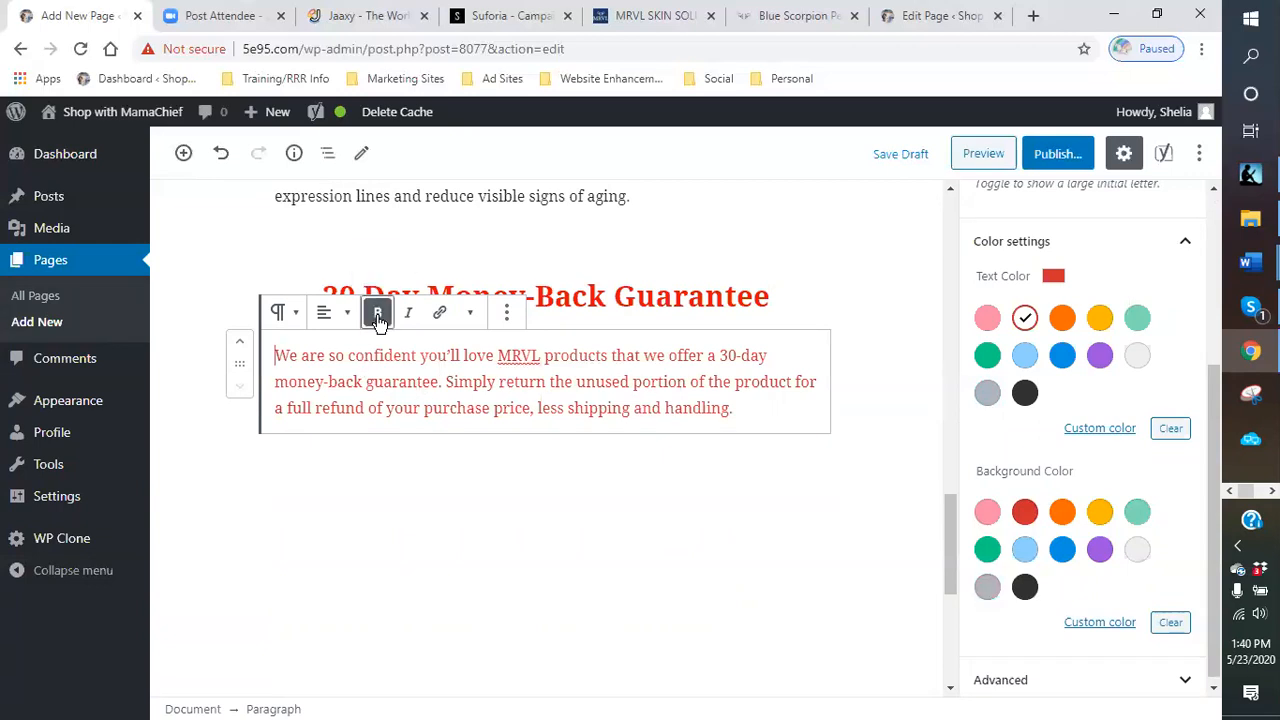
pyautogui.moveTo(736, 407); pyautogui.dragTo(276, 352)
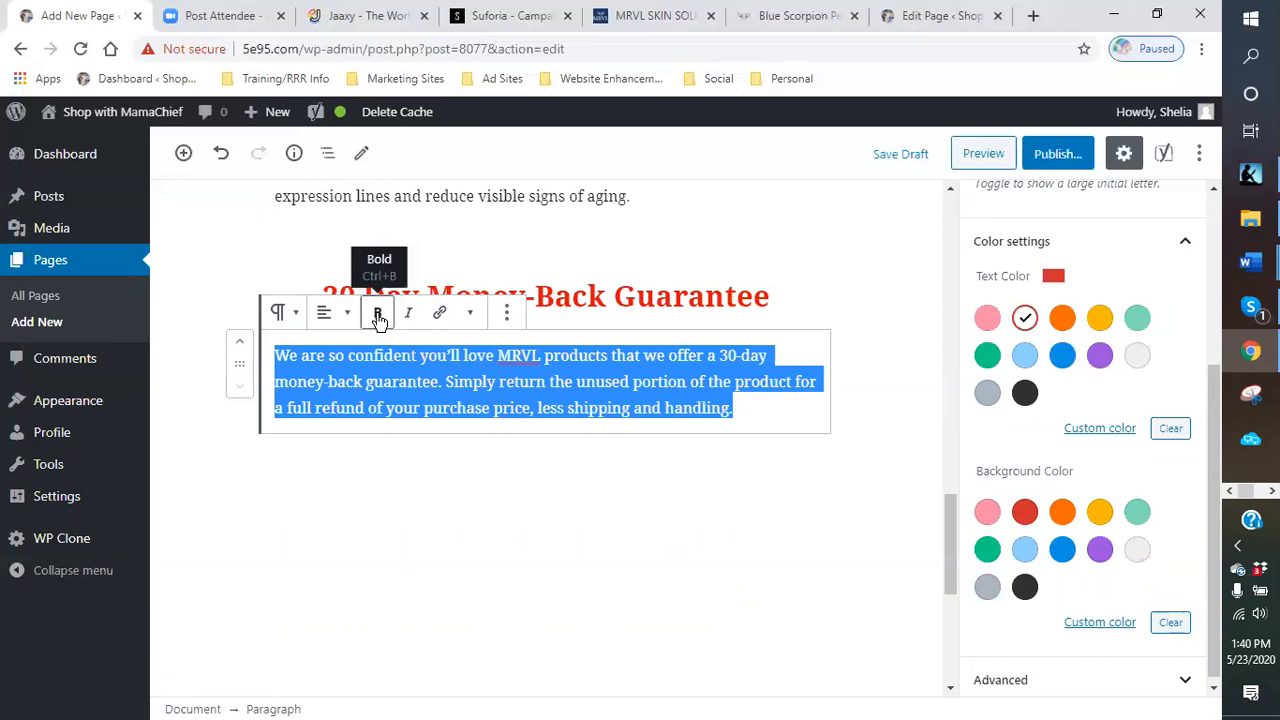
pyautogui.click(772, 410)
pyautogui.moveTo(770, 410); pyautogui.dragTo(272, 354)
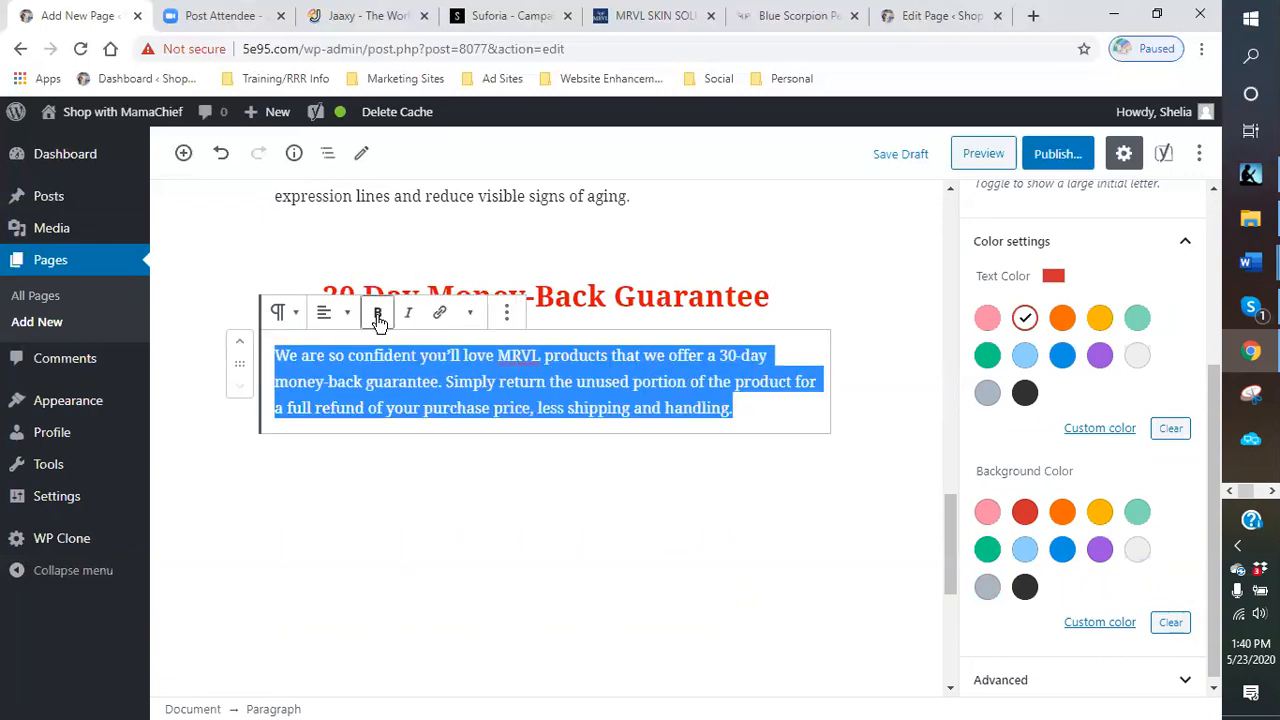
pyautogui.click(378, 316)
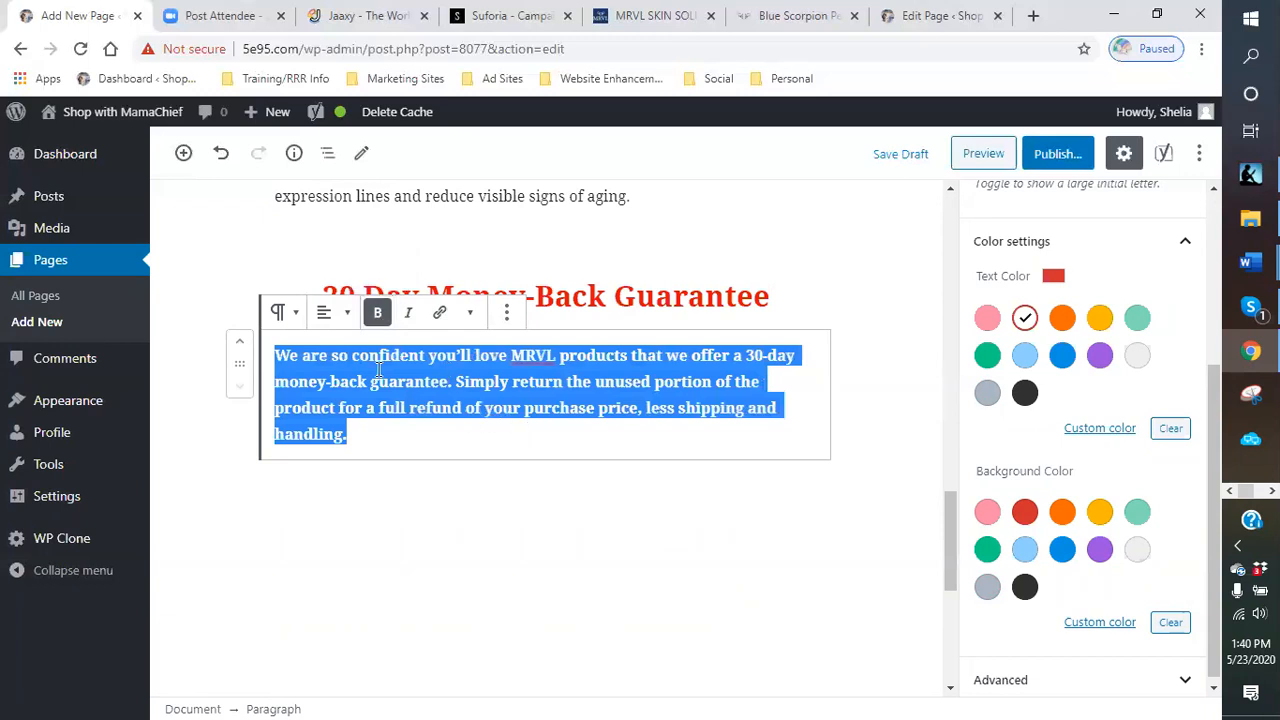
# - Center-align the guarantee paragraph
pyautogui.click(330, 316)
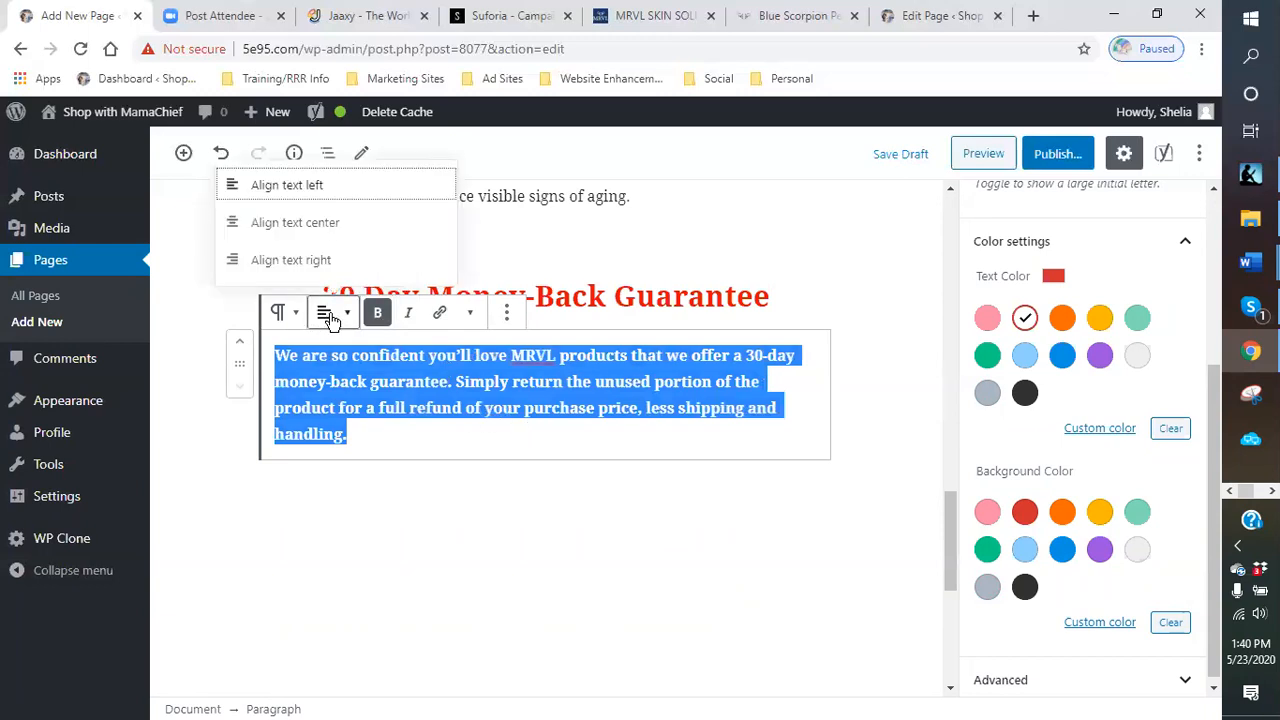
pyautogui.click(312, 230)
pyautogui.click(686, 489)
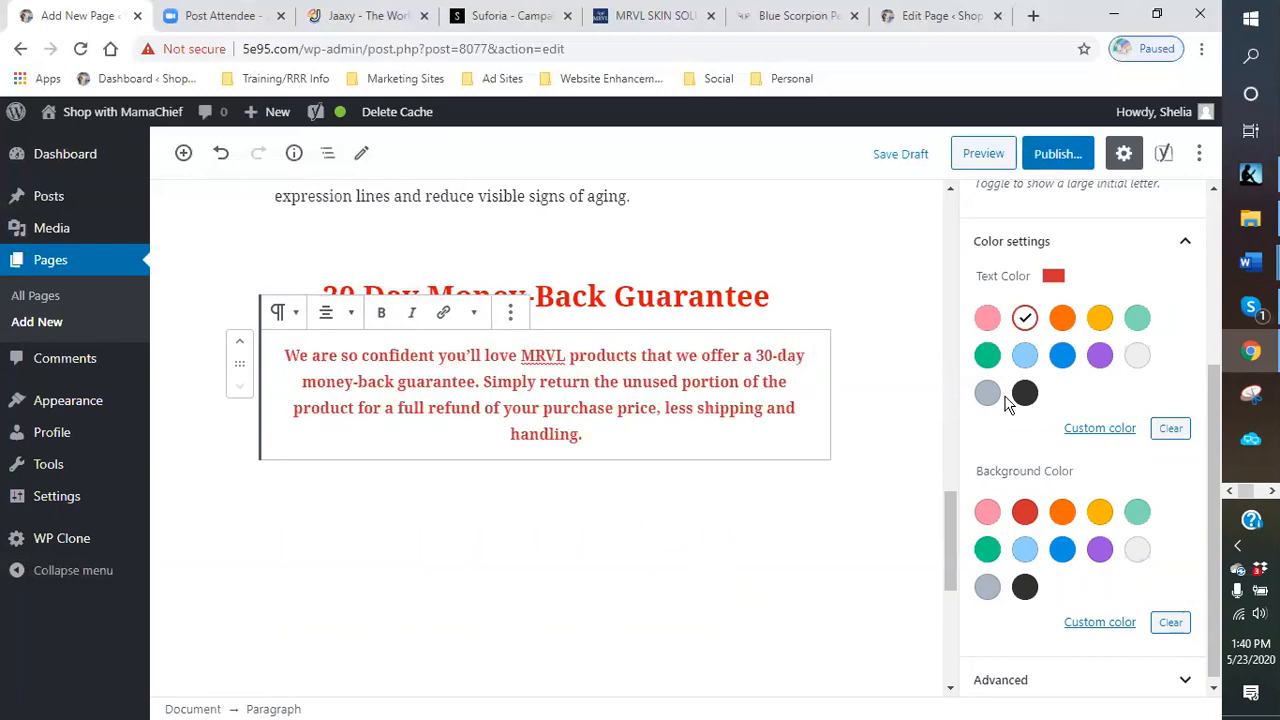
pyautogui.click(843, 296)
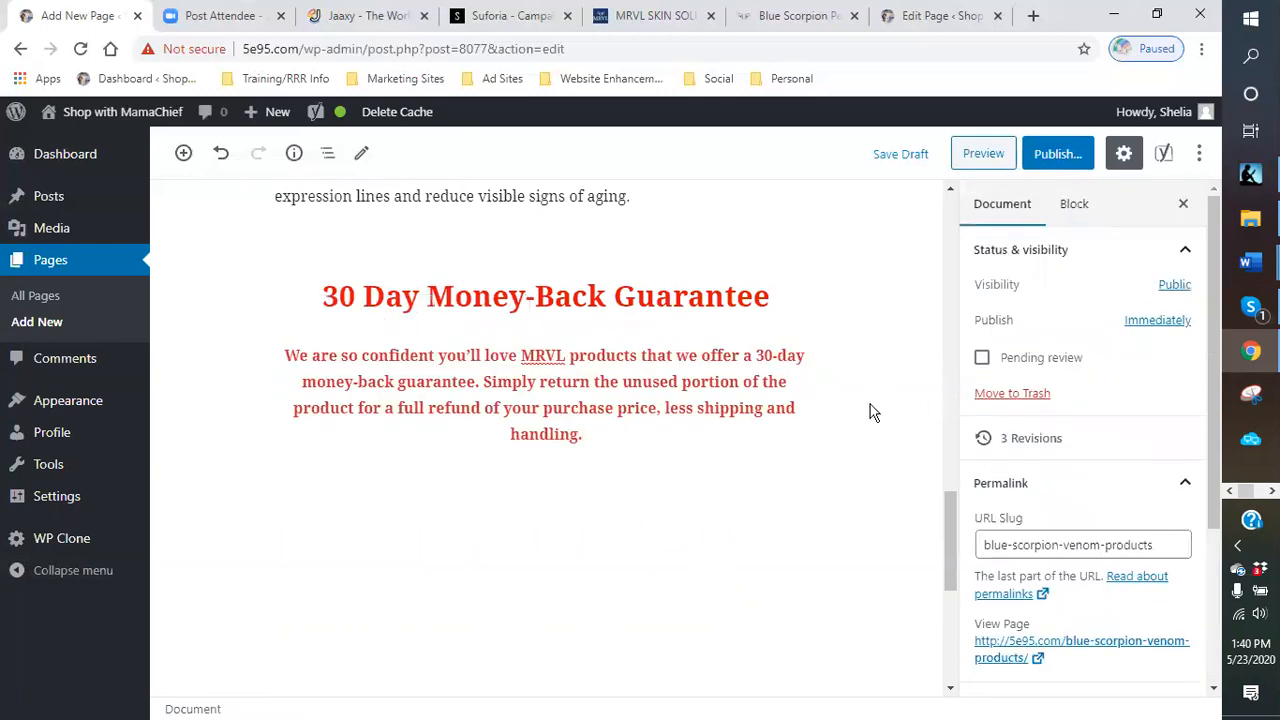
# - Scroll through the page to review the colored headings and the guarantee section
pyautogui.scroll(7, 871, 409)
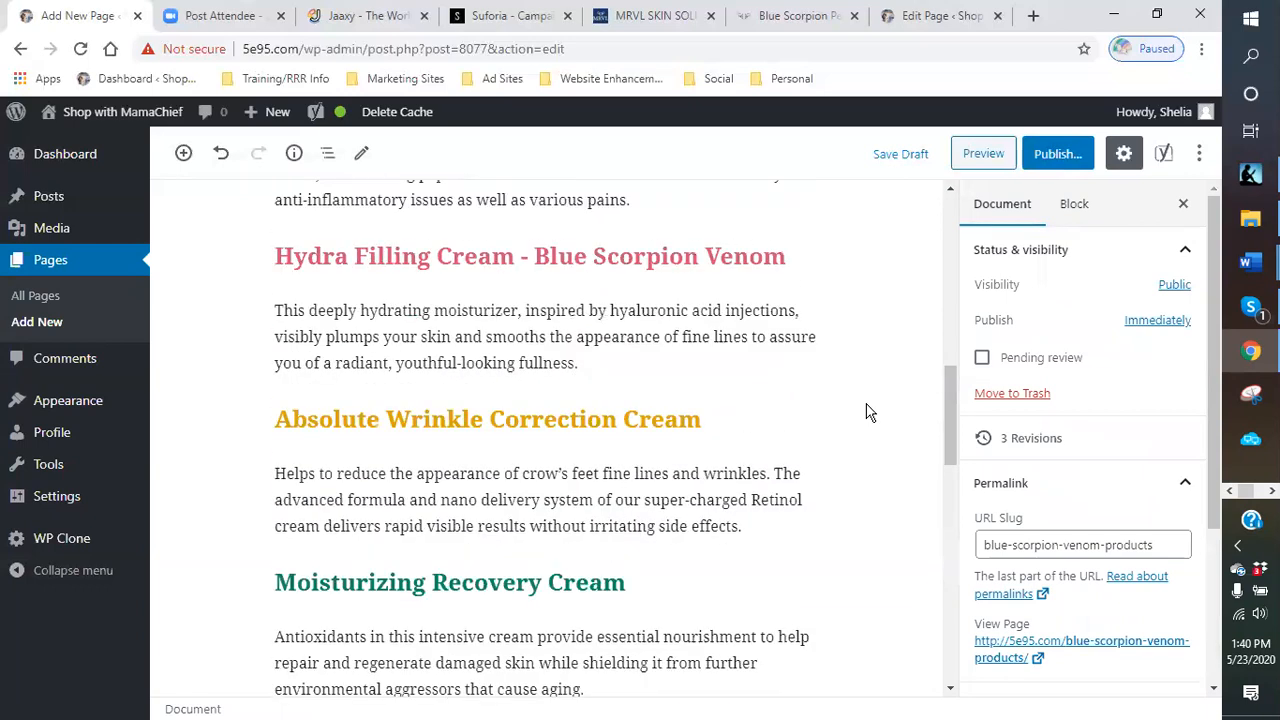
pyautogui.scroll(-4, 869, 412)
pyautogui.scroll(1, 869, 412)
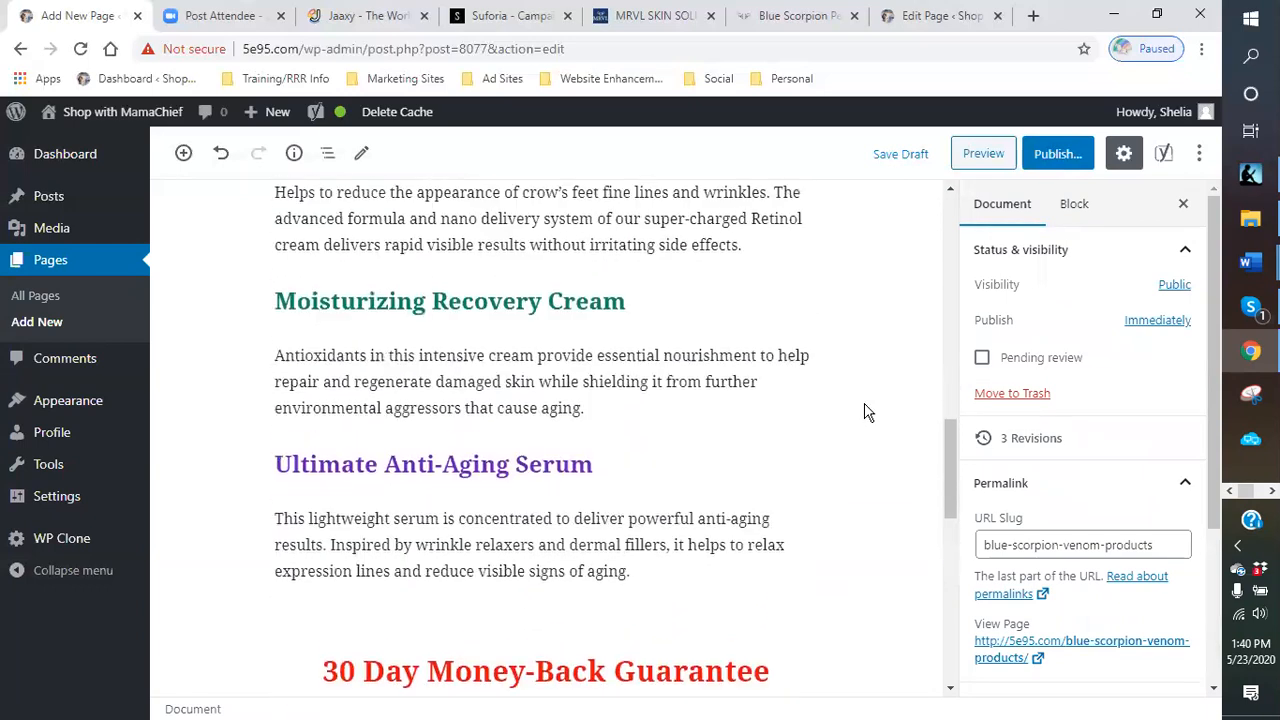
pyautogui.click(424, 590)
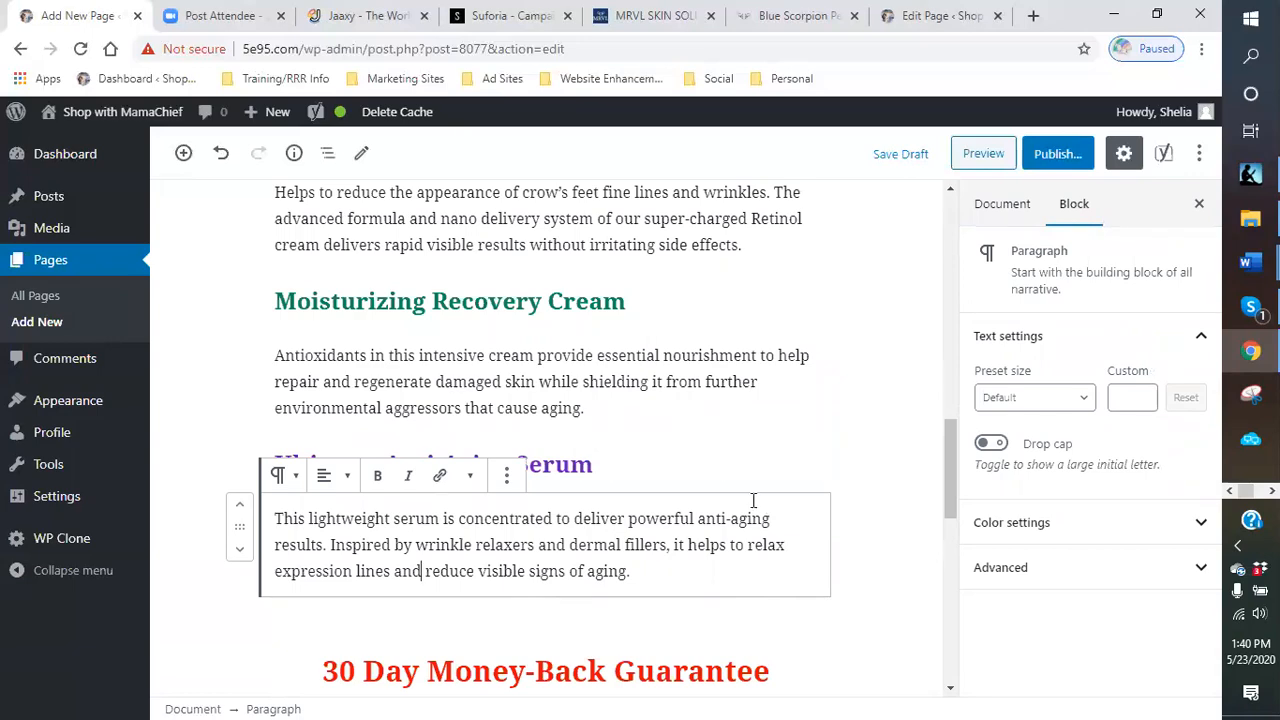
pyautogui.scroll(6, 753, 500)
pyautogui.scroll(2, 490, 326)
pyautogui.scroll(-7, 555, 450)
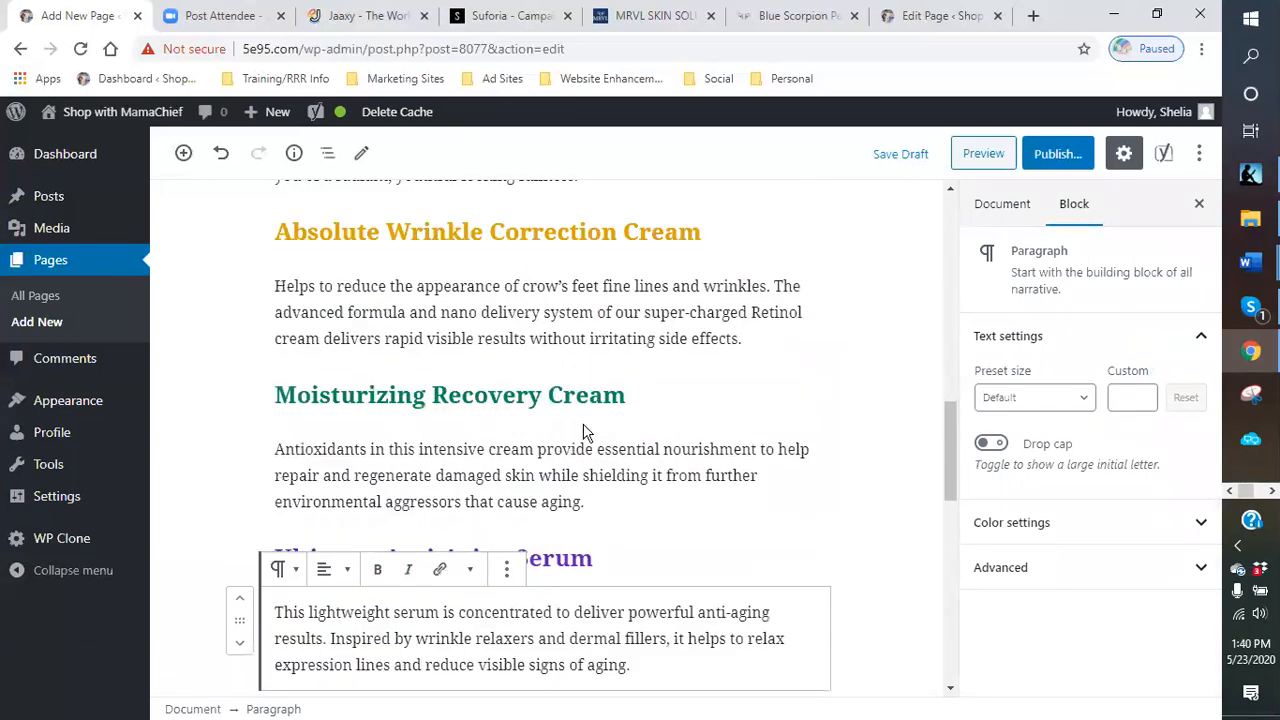
pyautogui.scroll(5, 590, 375)
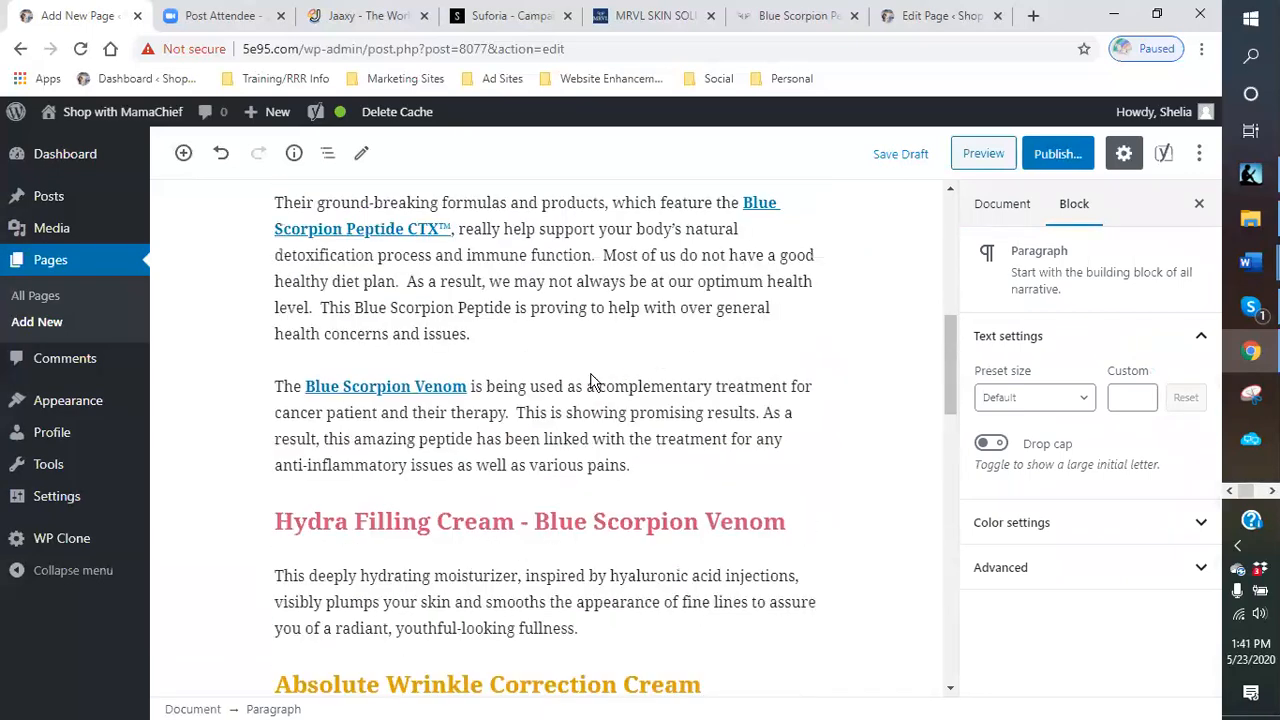
pyautogui.scroll(5, 590, 380)
pyautogui.scroll(-2, 585, 378)
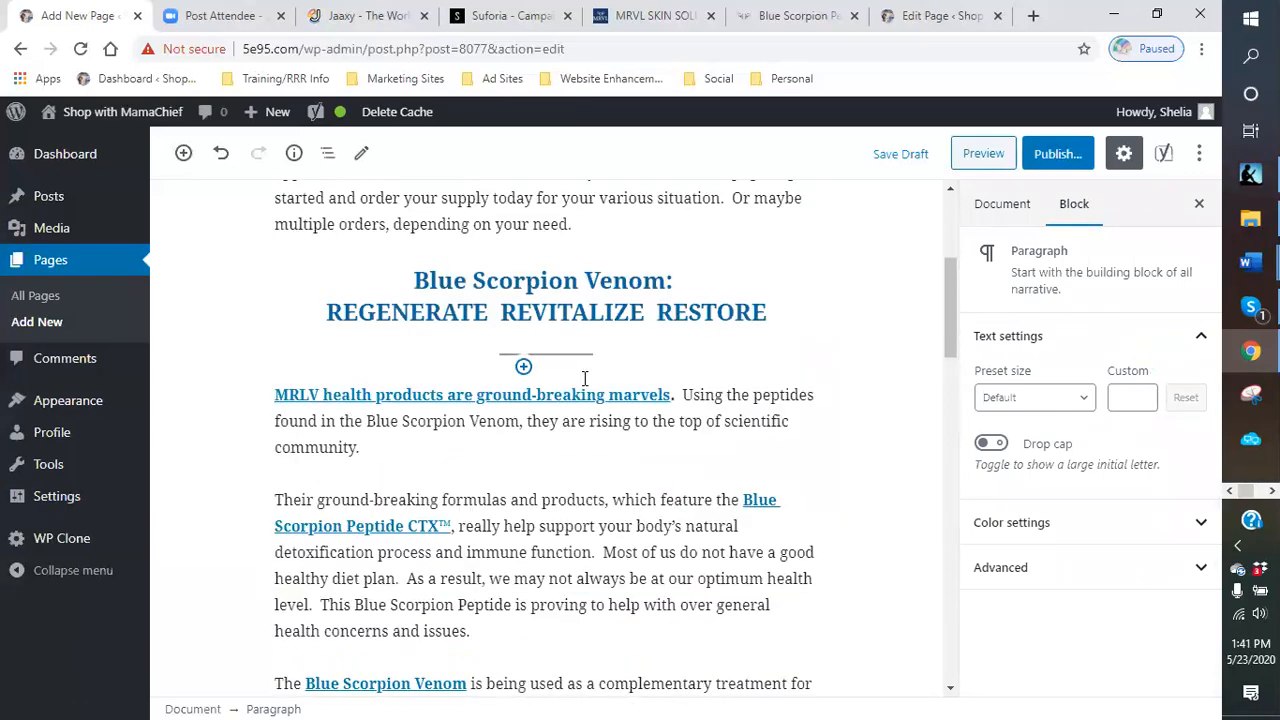
pyautogui.scroll(-5, 585, 378)
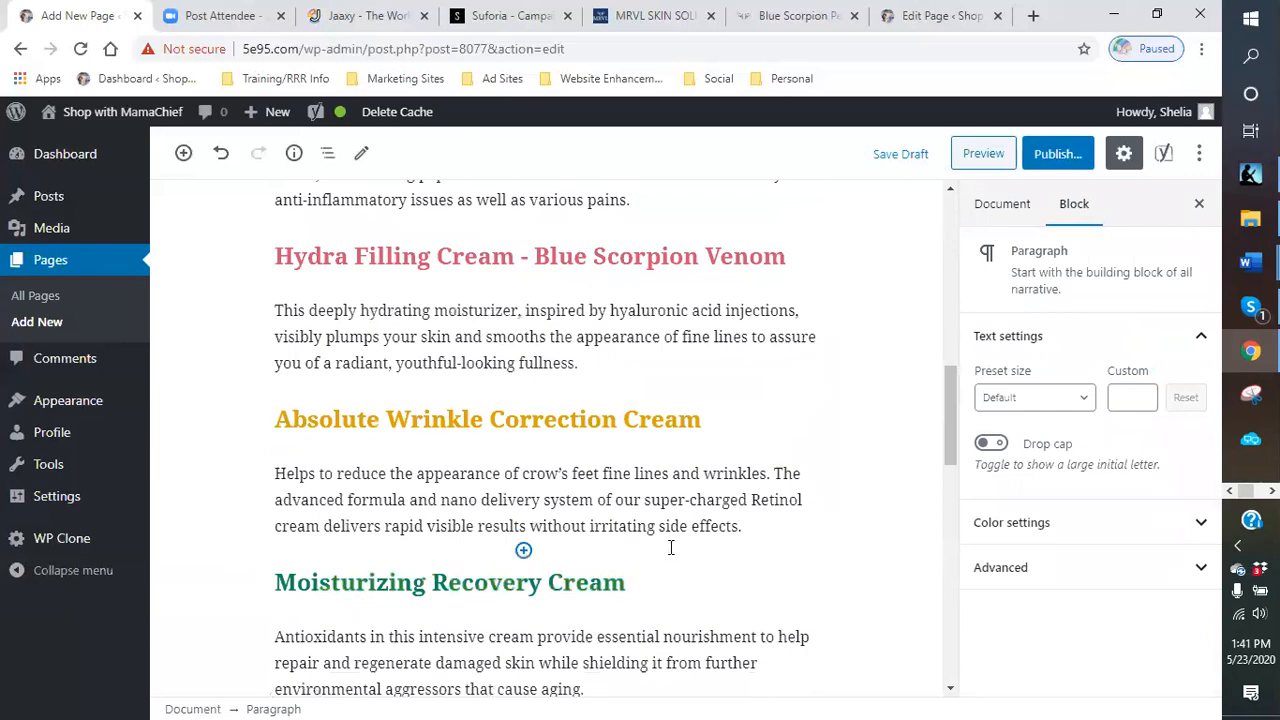
pyautogui.scroll(-2, 672, 540)
pyautogui.scroll(6, 641, 490)
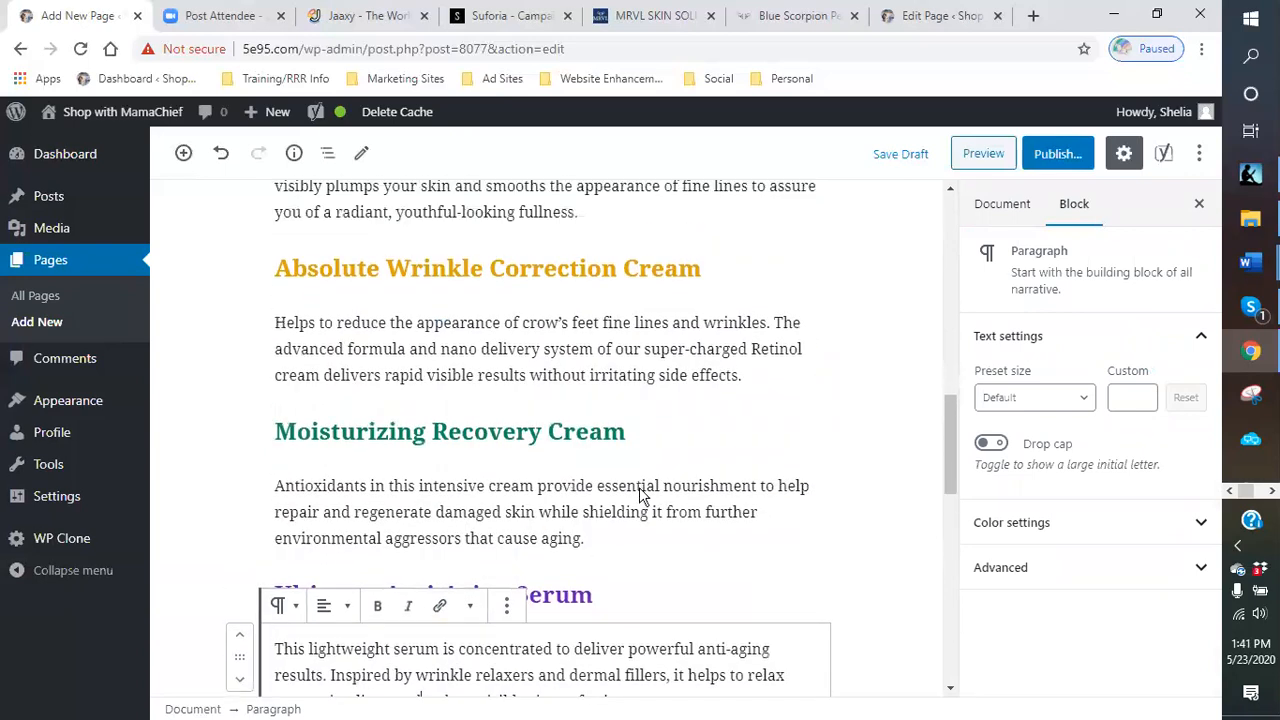
# - Turn on the drop cap for the Absolute Wrinkle Correction Cream description paragraph
pyautogui.scroll(3, 580, 470)
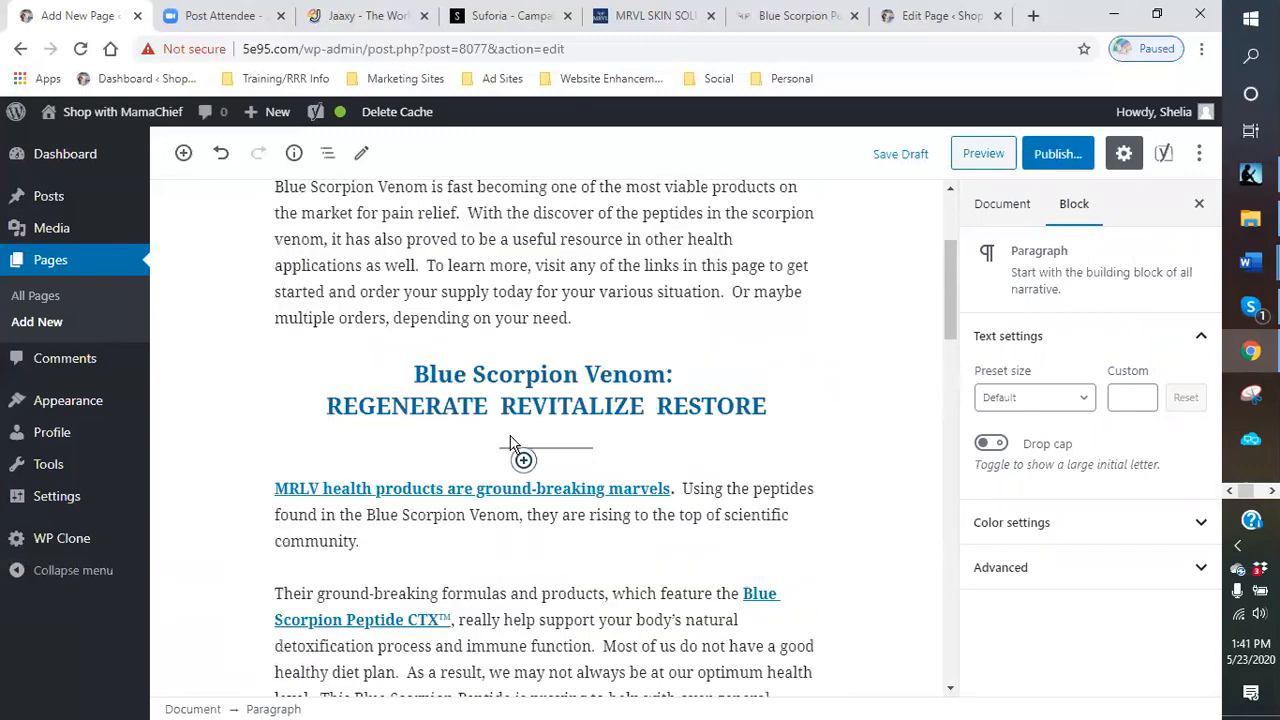
pyautogui.scroll(-2, 540, 500)
pyautogui.scroll(-2, 553, 463)
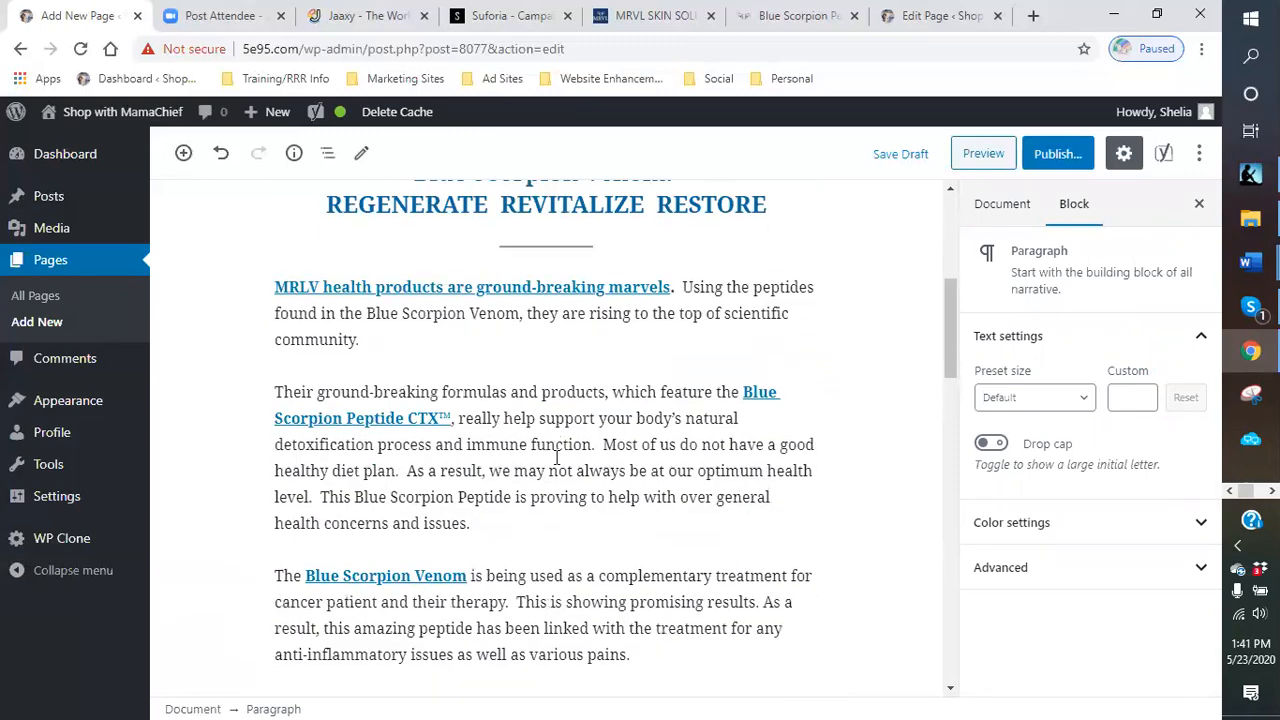
pyautogui.scroll(-2, 641, 430)
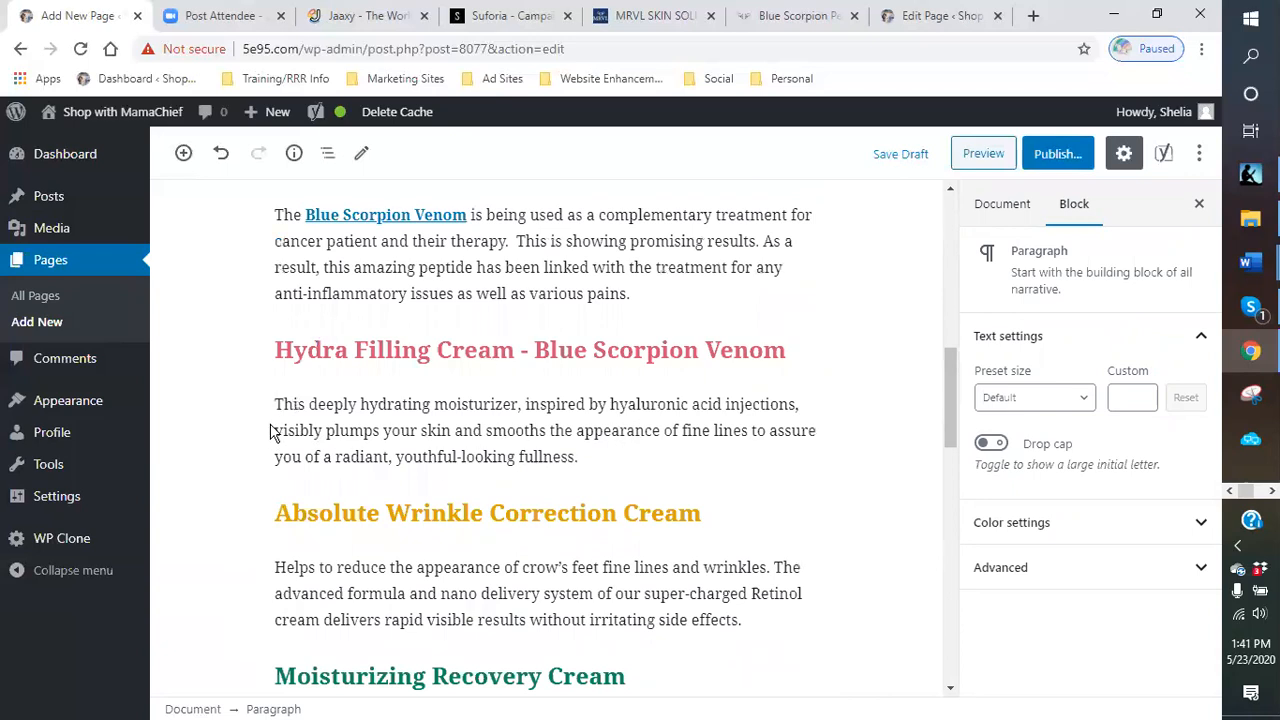
pyautogui.scroll(-2, 744, 454)
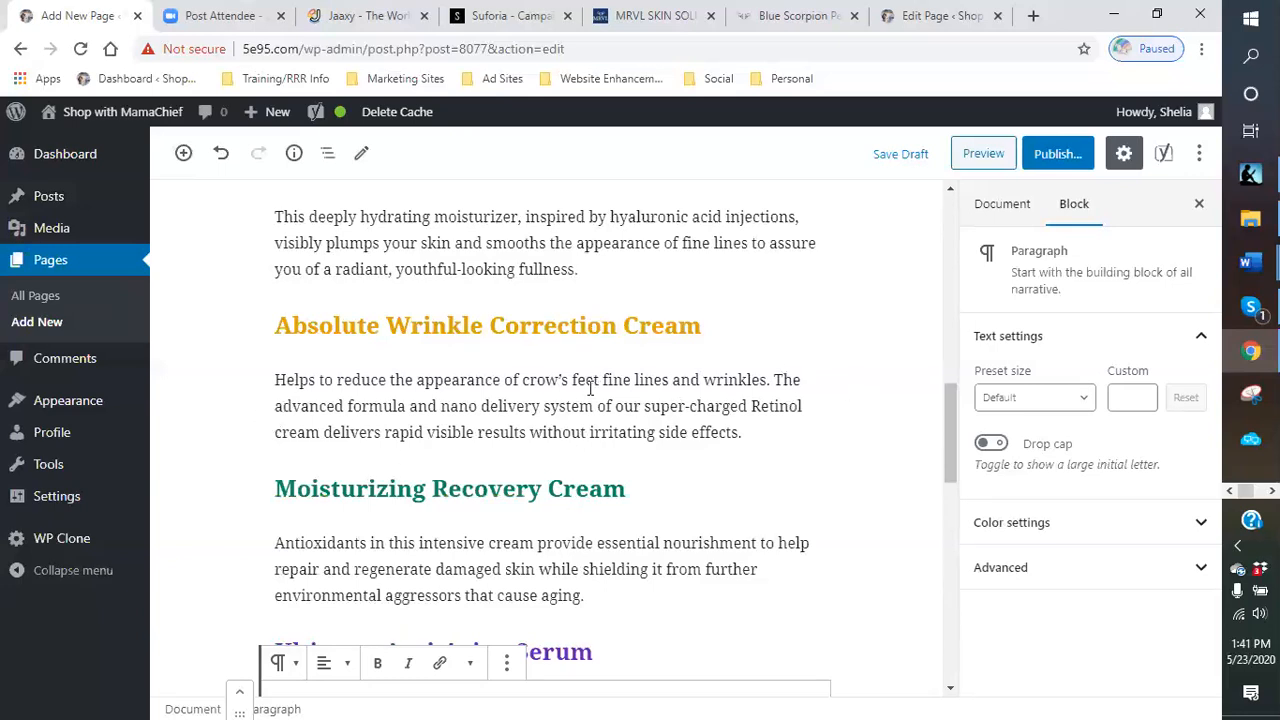
pyautogui.scroll(-1, 741, 432)
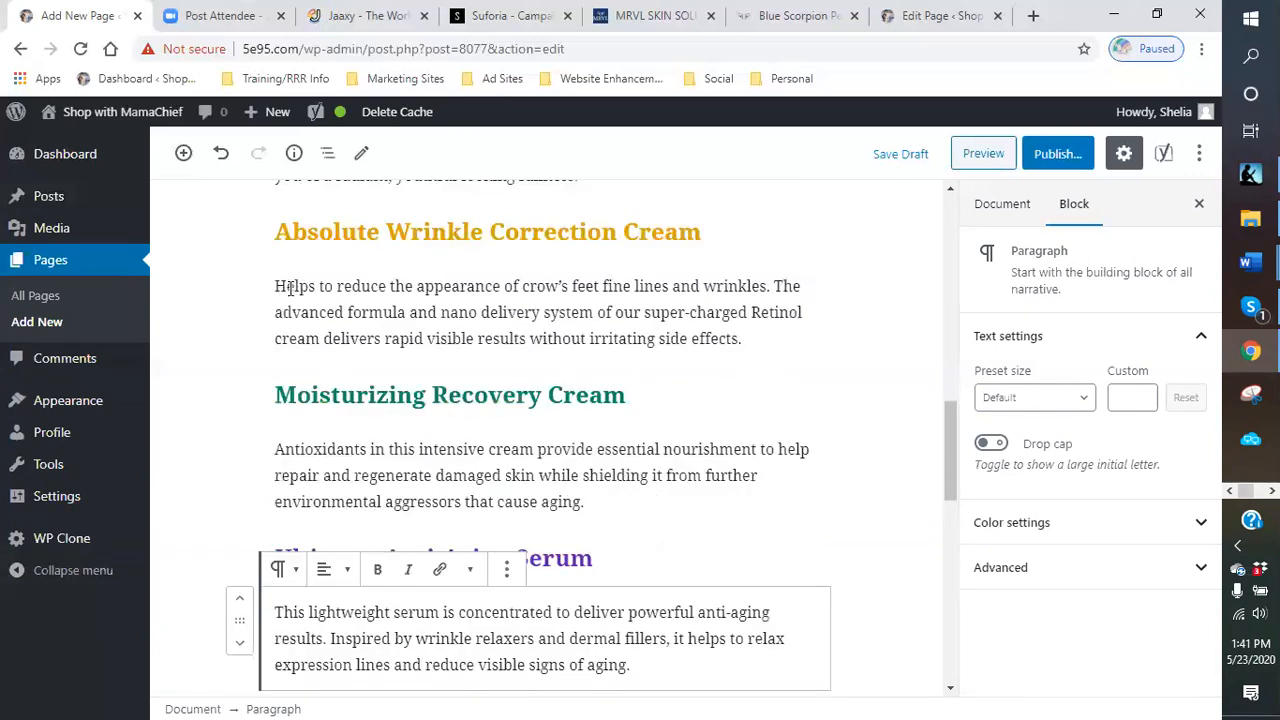
pyautogui.click(289, 287)
pyautogui.click(990, 445)
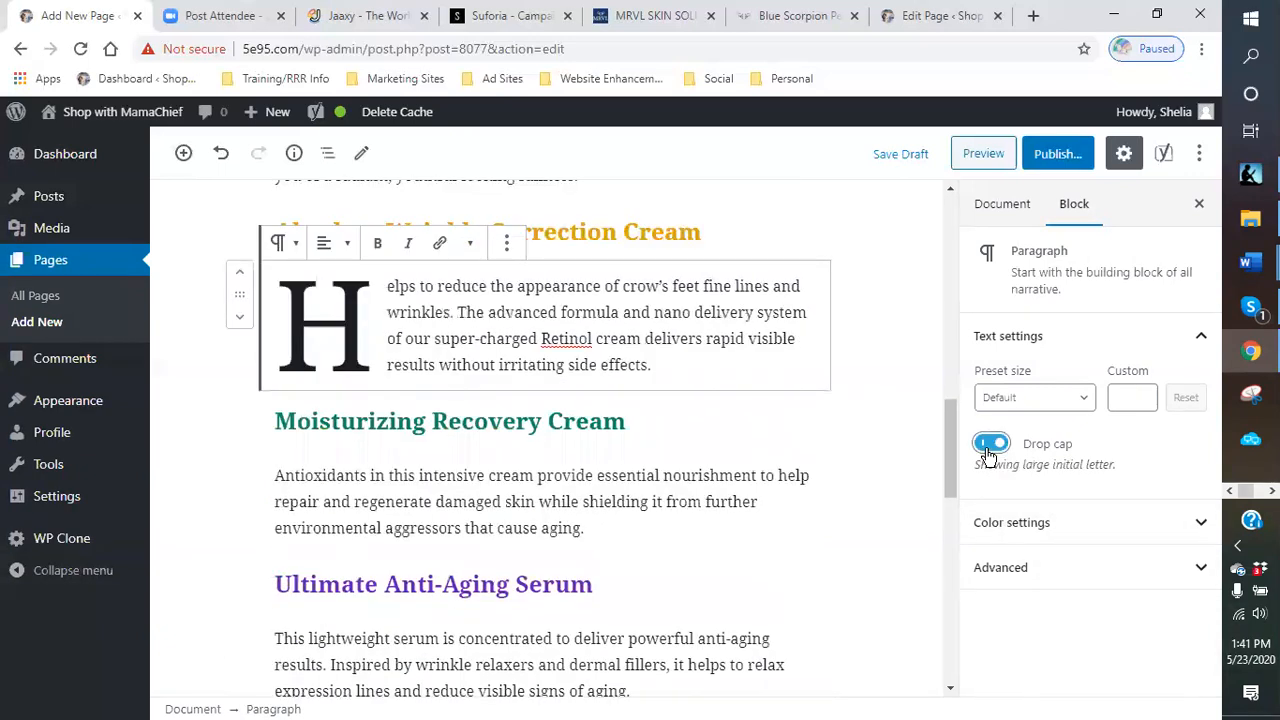
# - Turn on the drop cap for the Moisturizing Recovery Cream description paragraph
pyautogui.scroll(-1, 436, 416)
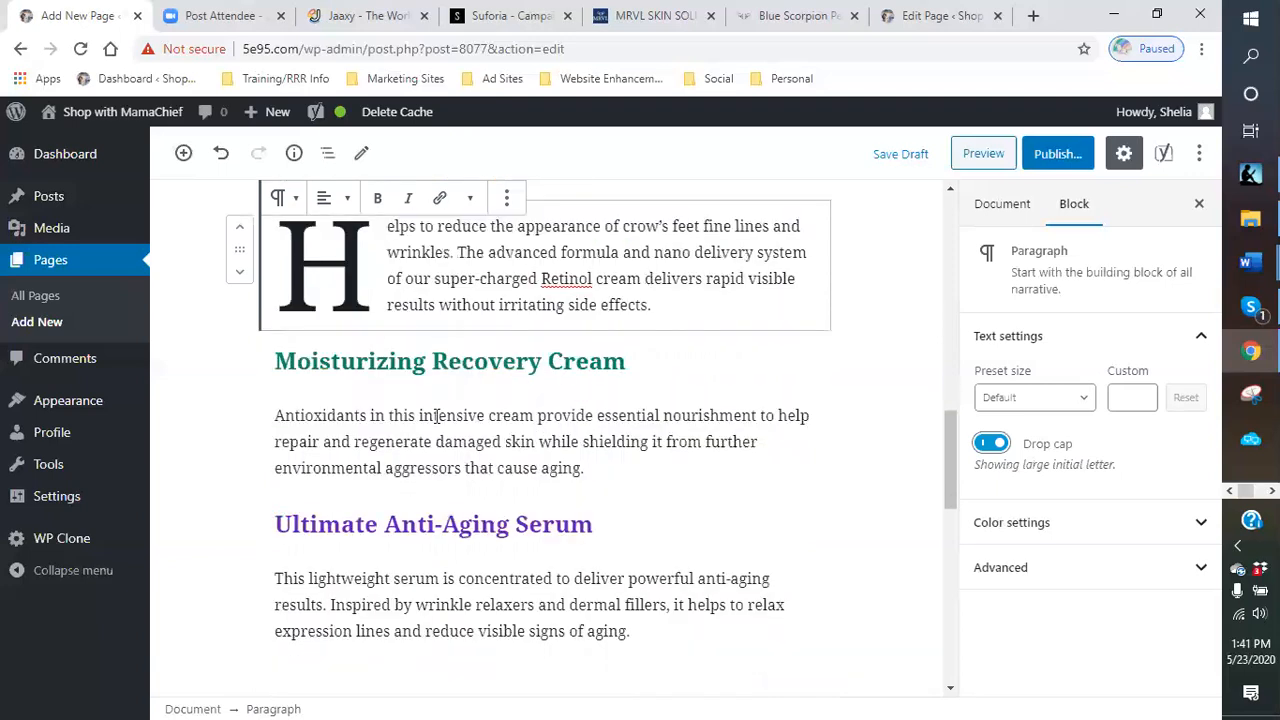
pyautogui.scroll(-2, 436, 416)
pyautogui.click(281, 287)
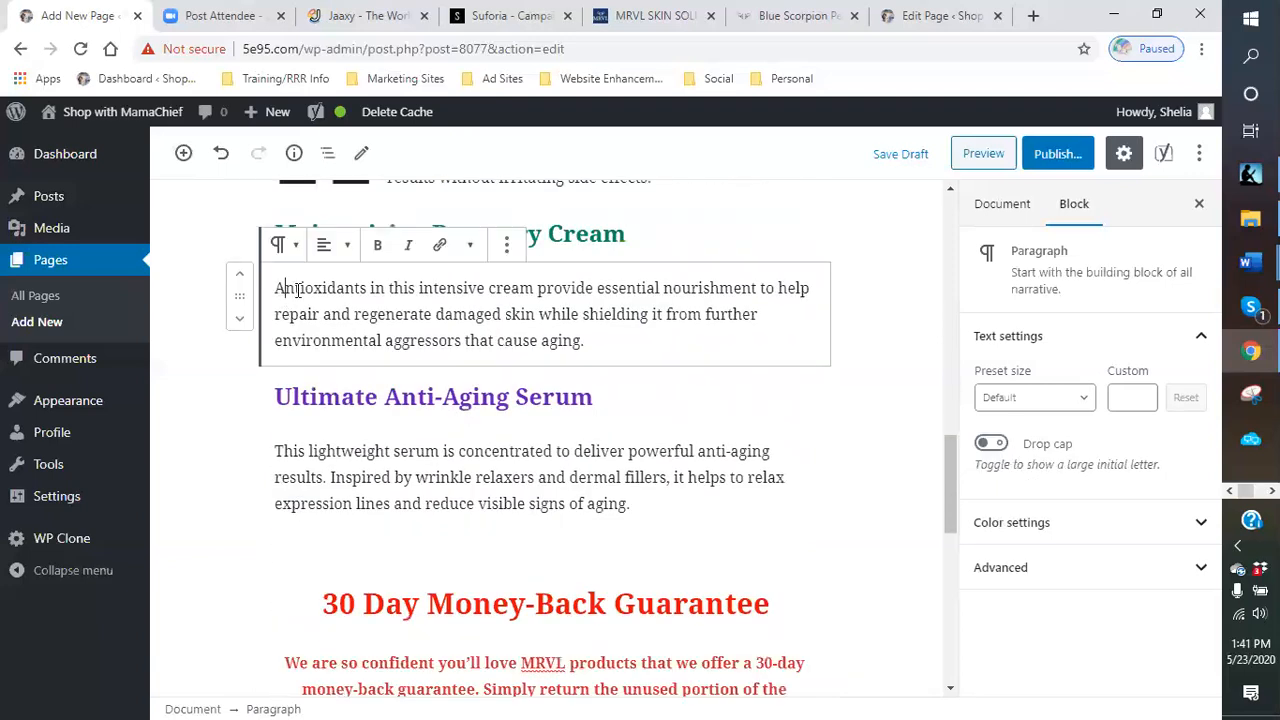
pyautogui.click(993, 444)
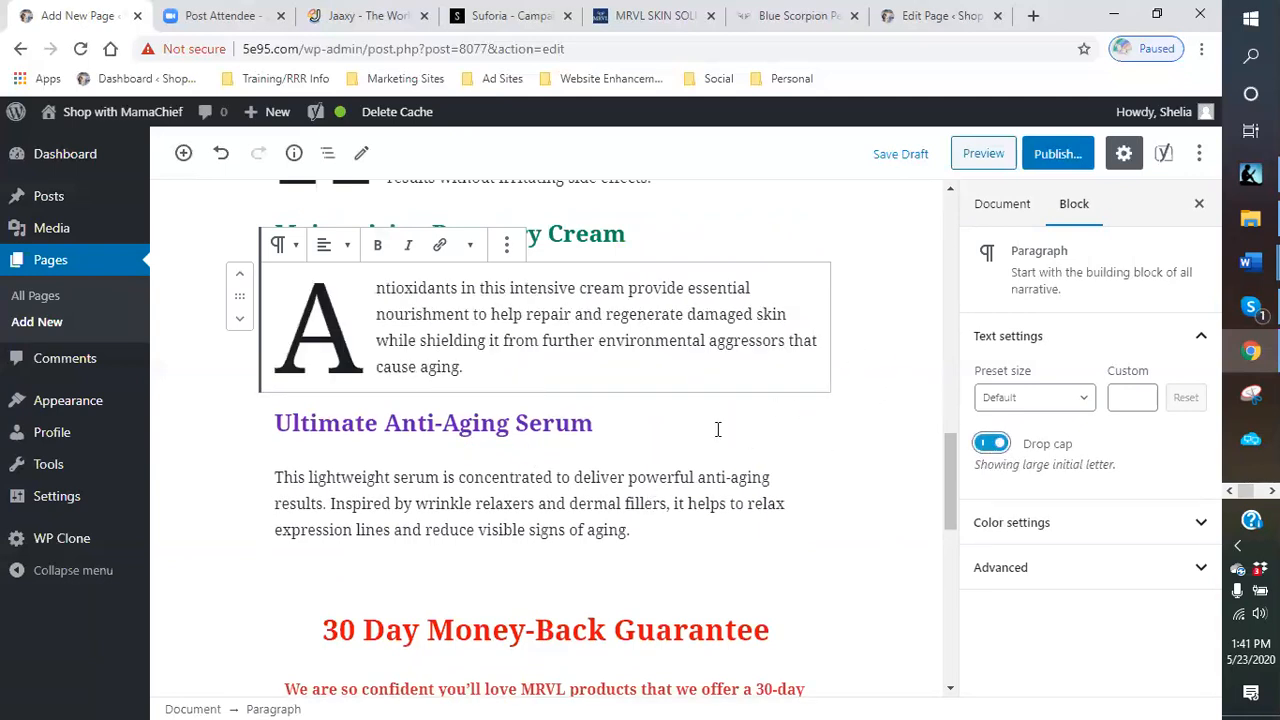
pyautogui.scroll(-1, 620, 358)
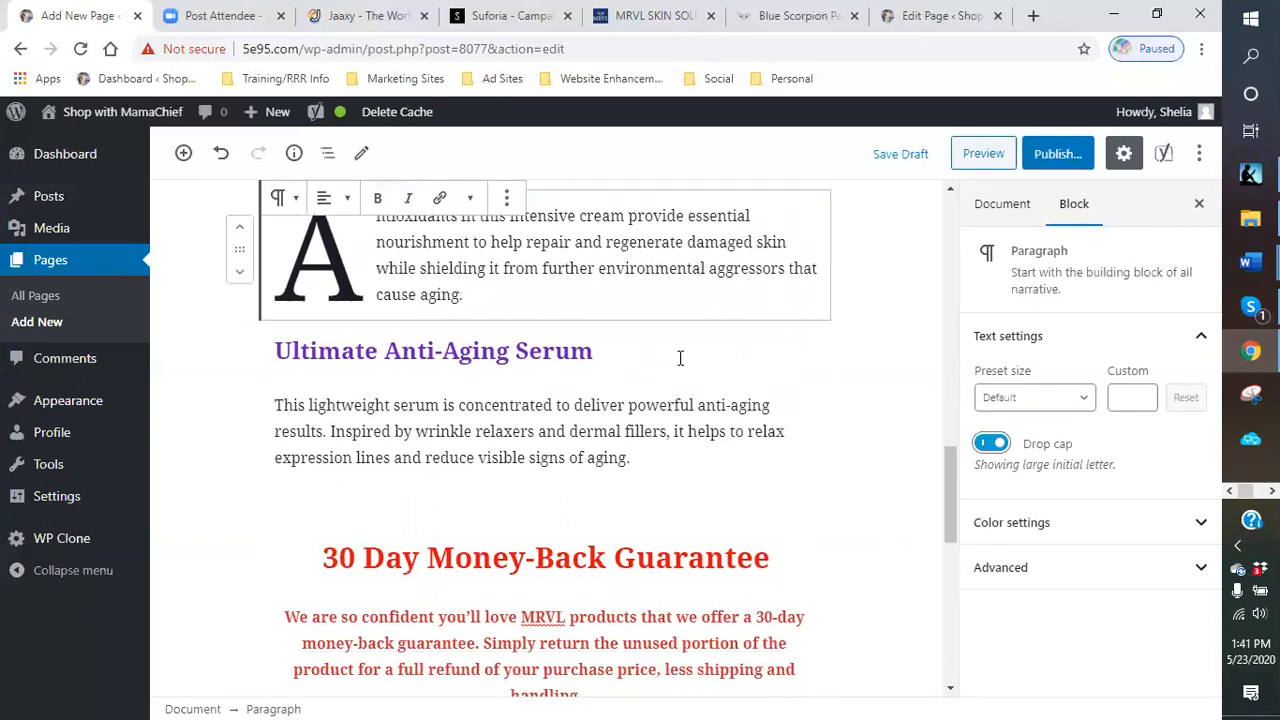
pyautogui.scroll(3, 710, 320)
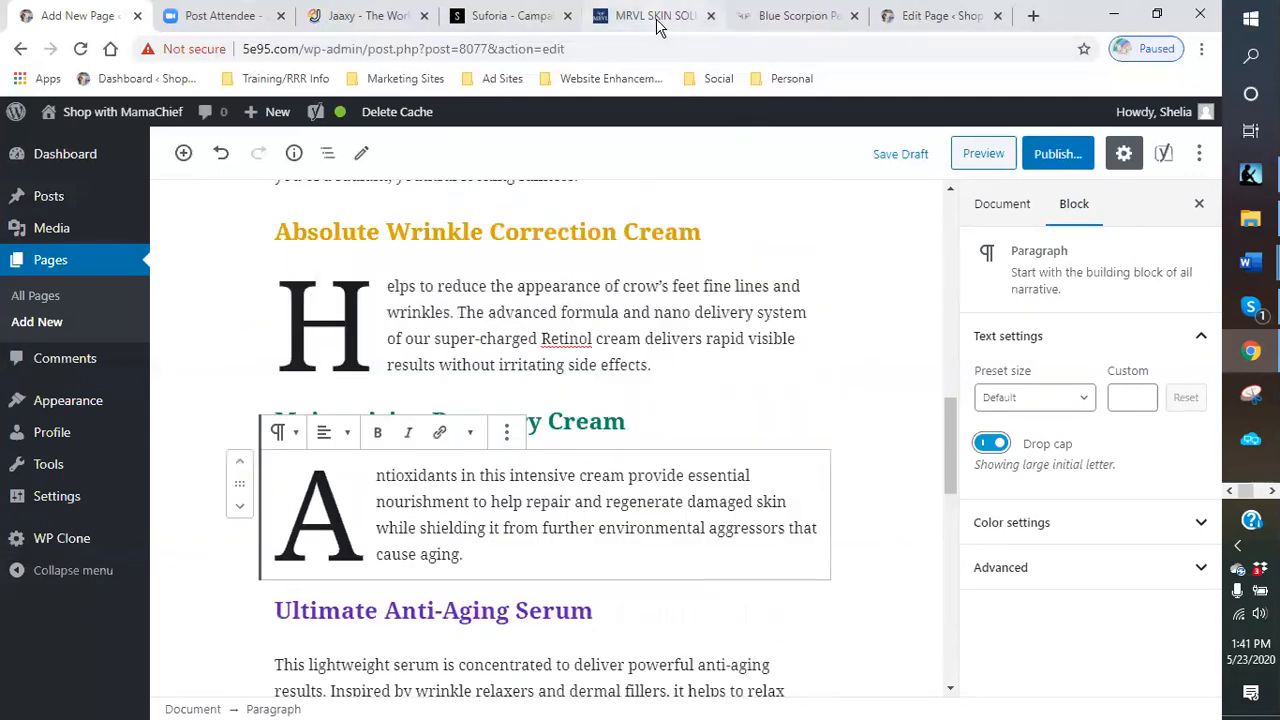
pyautogui.click(510, 16)
pyautogui.scroll(-3, 760, 515)
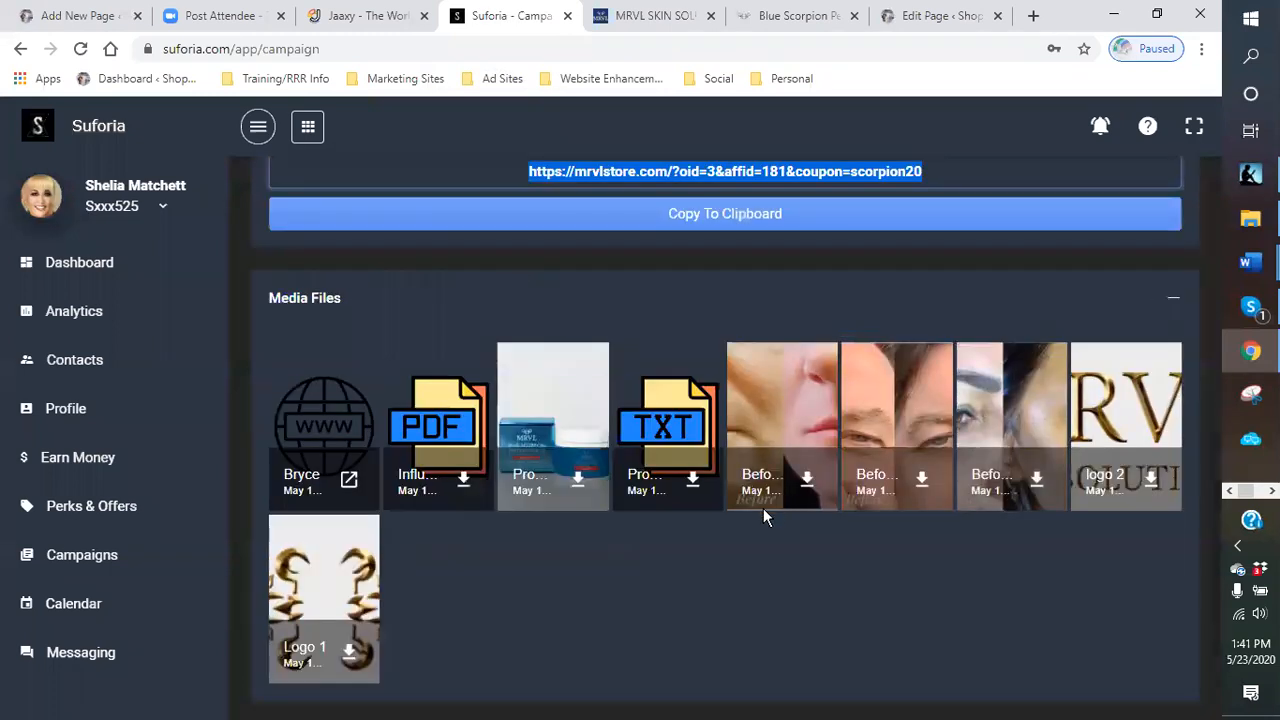
pyautogui.scroll(4, 763, 508)
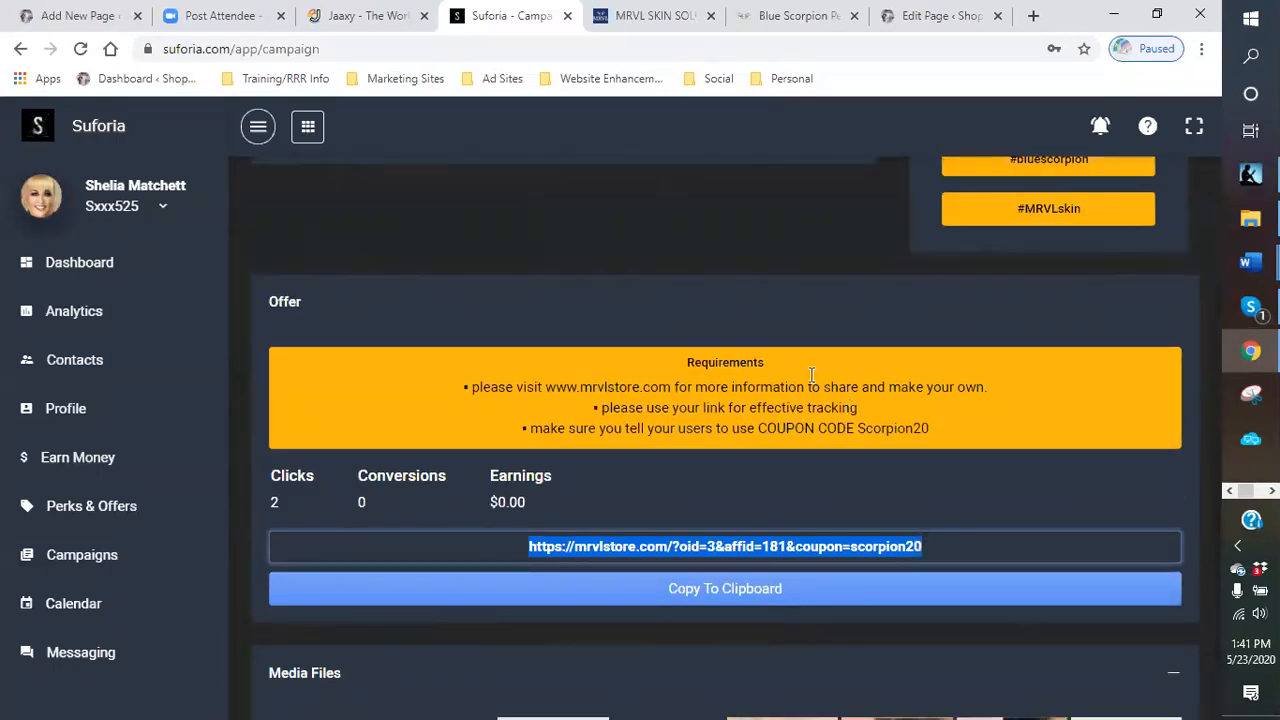
# - On the MRVL store site, capture the Hydra Filling Cream product image with Snipping Tool
pyautogui.click(655, 16)
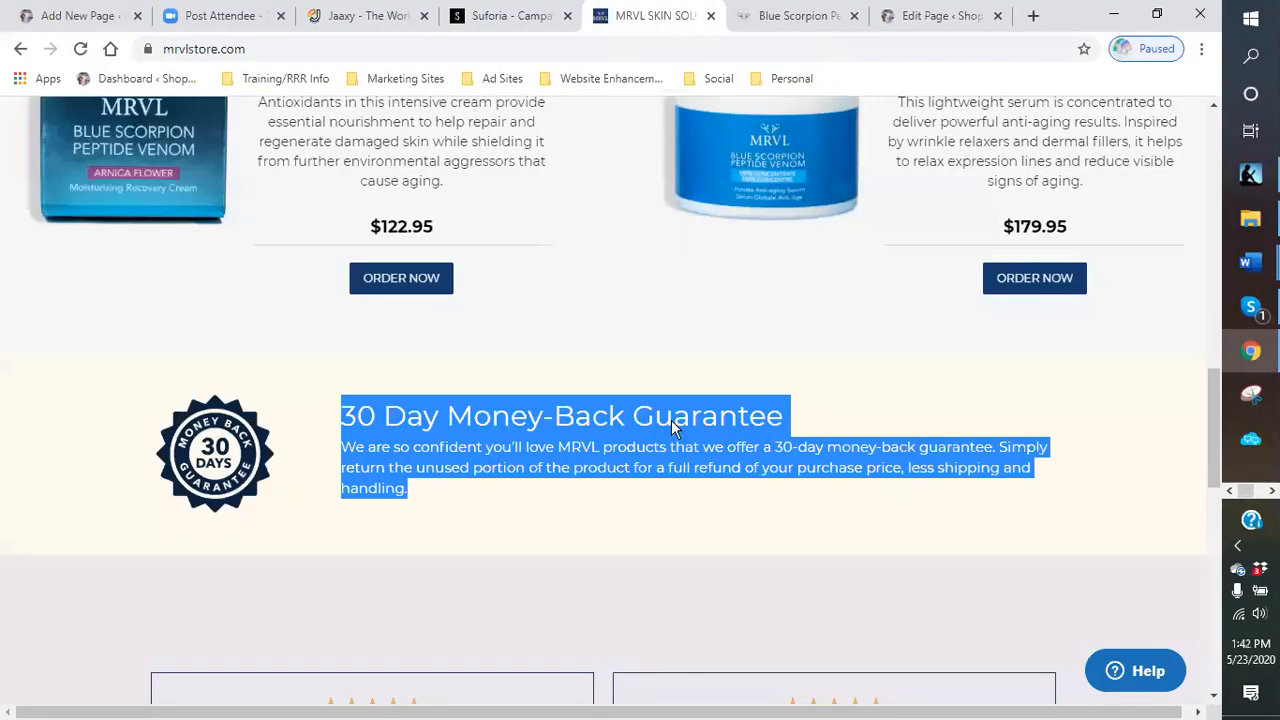
pyautogui.scroll(5, 675, 323)
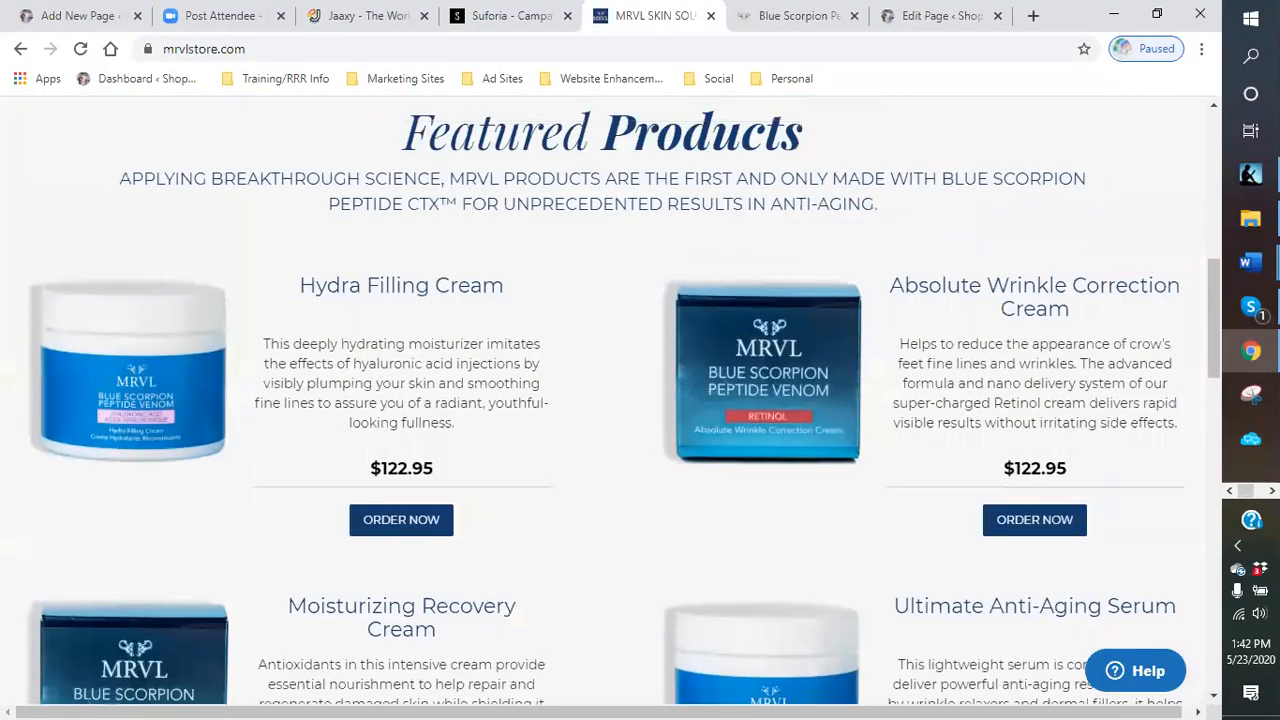
pyautogui.click(1250, 396)
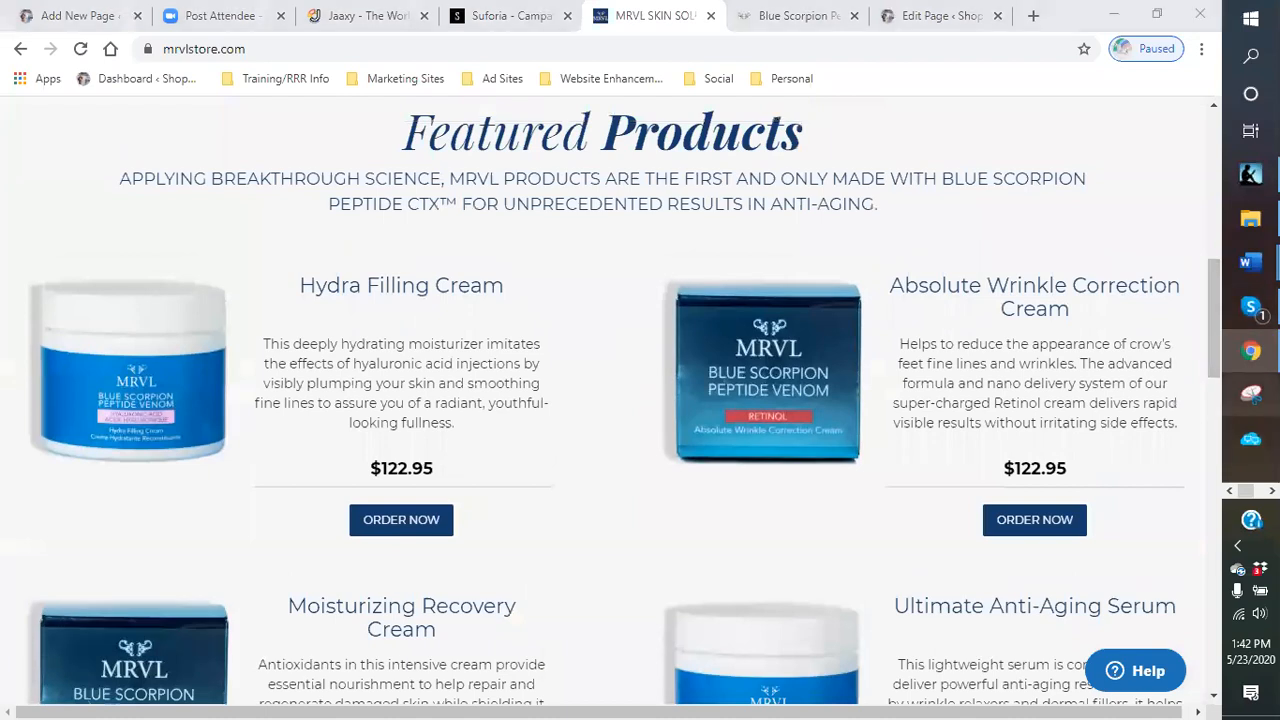
pyautogui.click(55, 506)
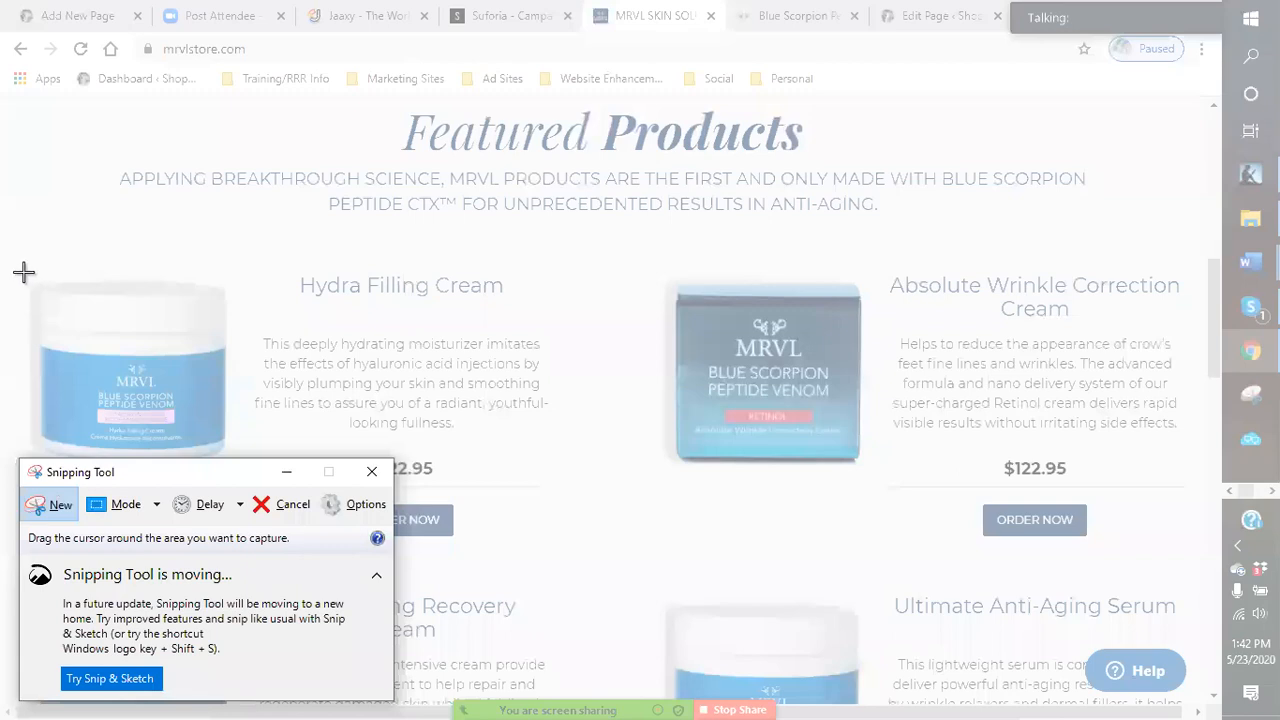
pyautogui.moveTo(24, 272); pyautogui.dragTo(234, 475)
# - Start saving the snip and browse to the Dropbox blogging pictures > blue venom folder
pyautogui.click(23, 132)
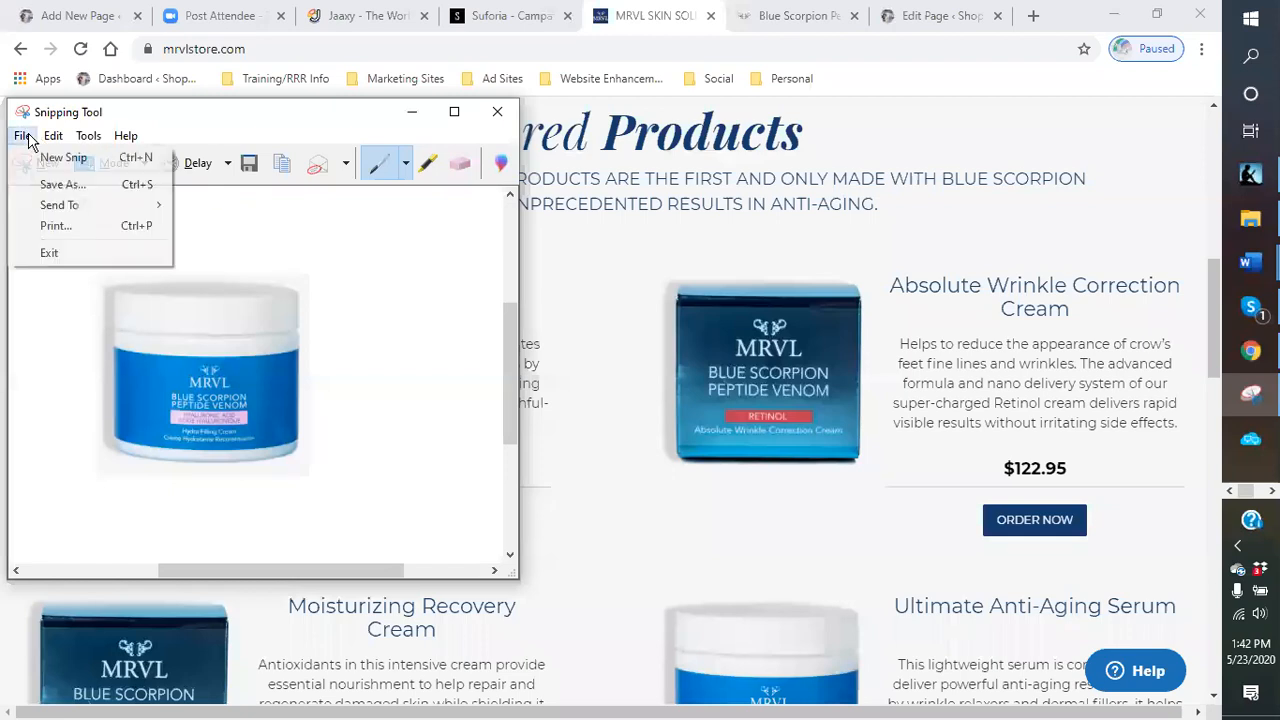
pyautogui.click(47, 188)
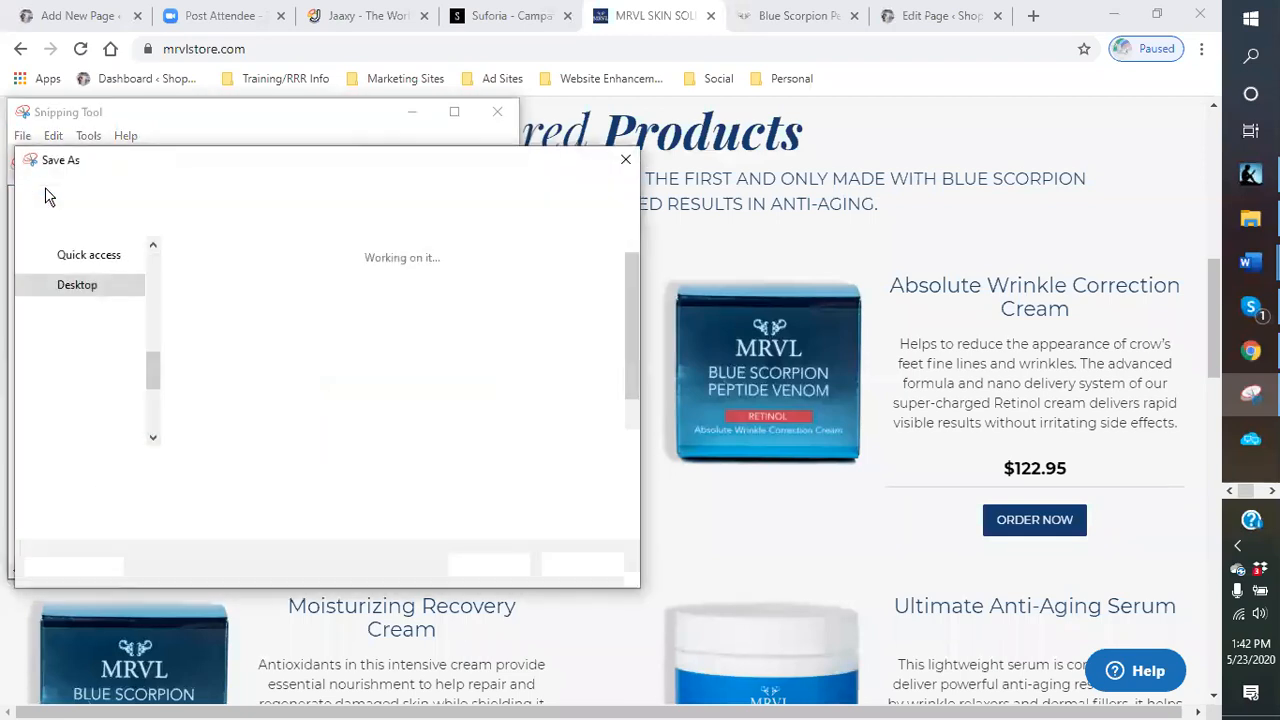
pyautogui.scroll(-2, 108, 368)
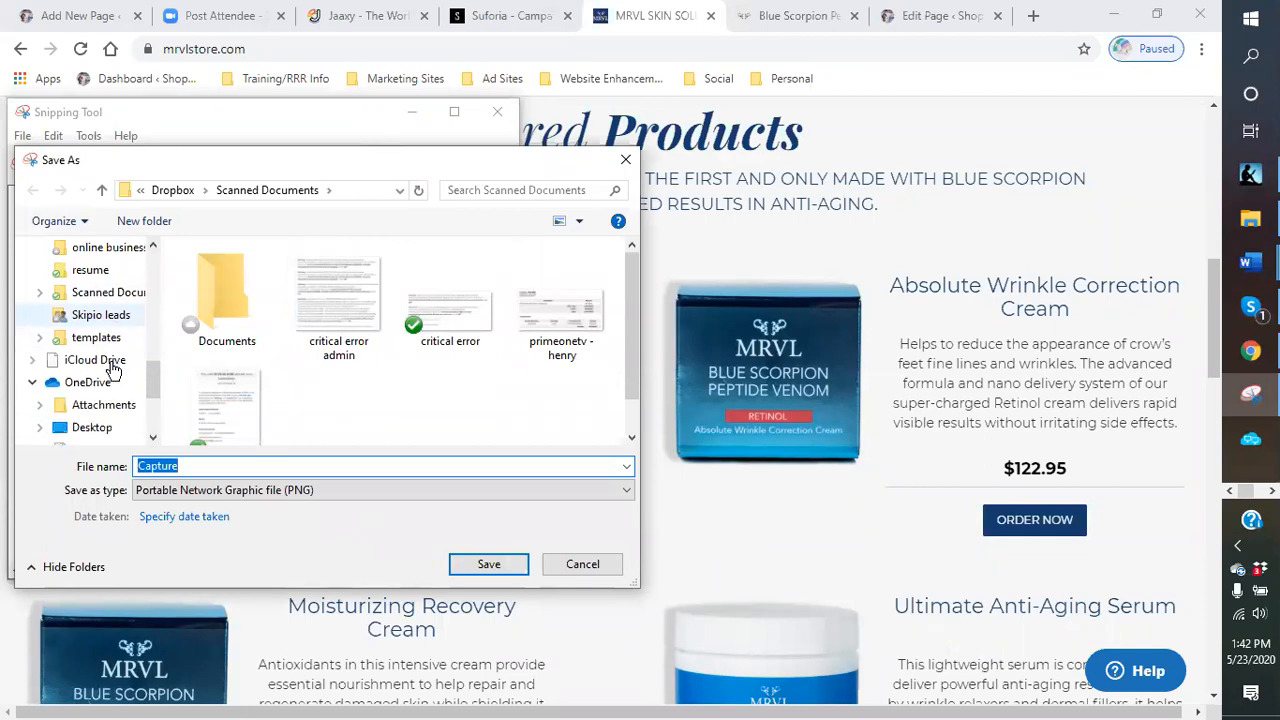
pyautogui.scroll(-3, 105, 382)
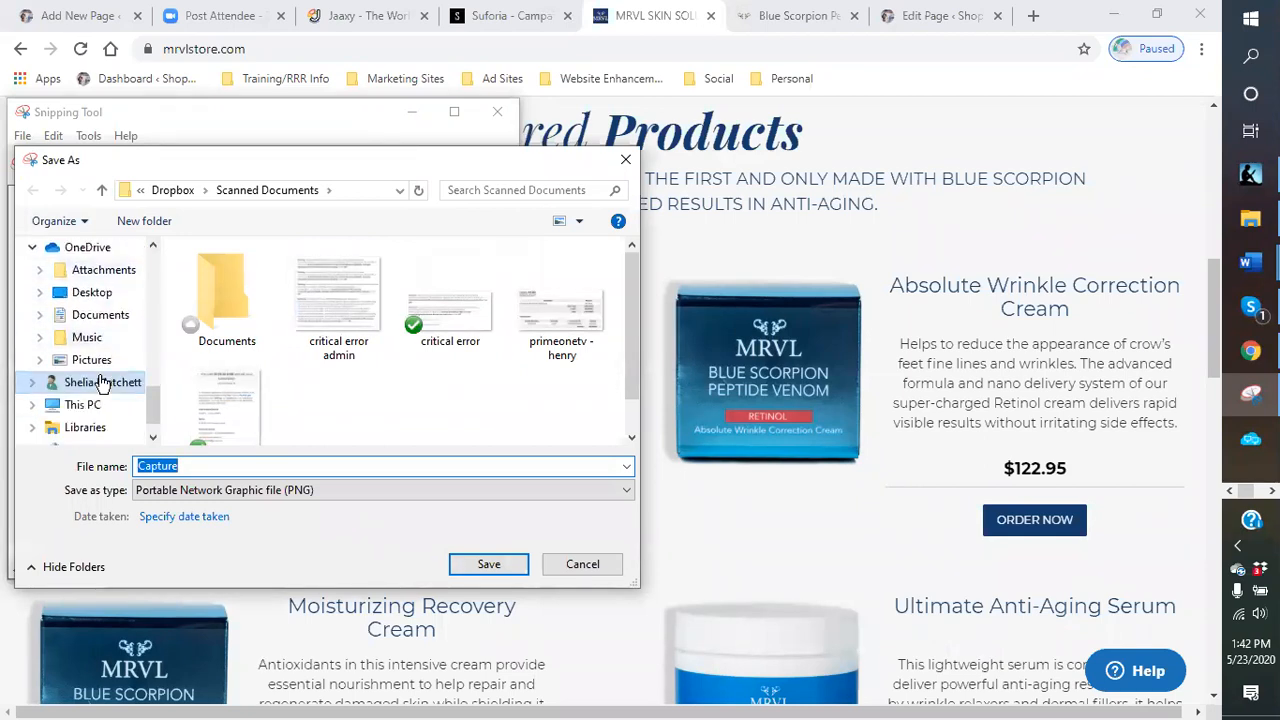
pyautogui.scroll(4, 100, 382)
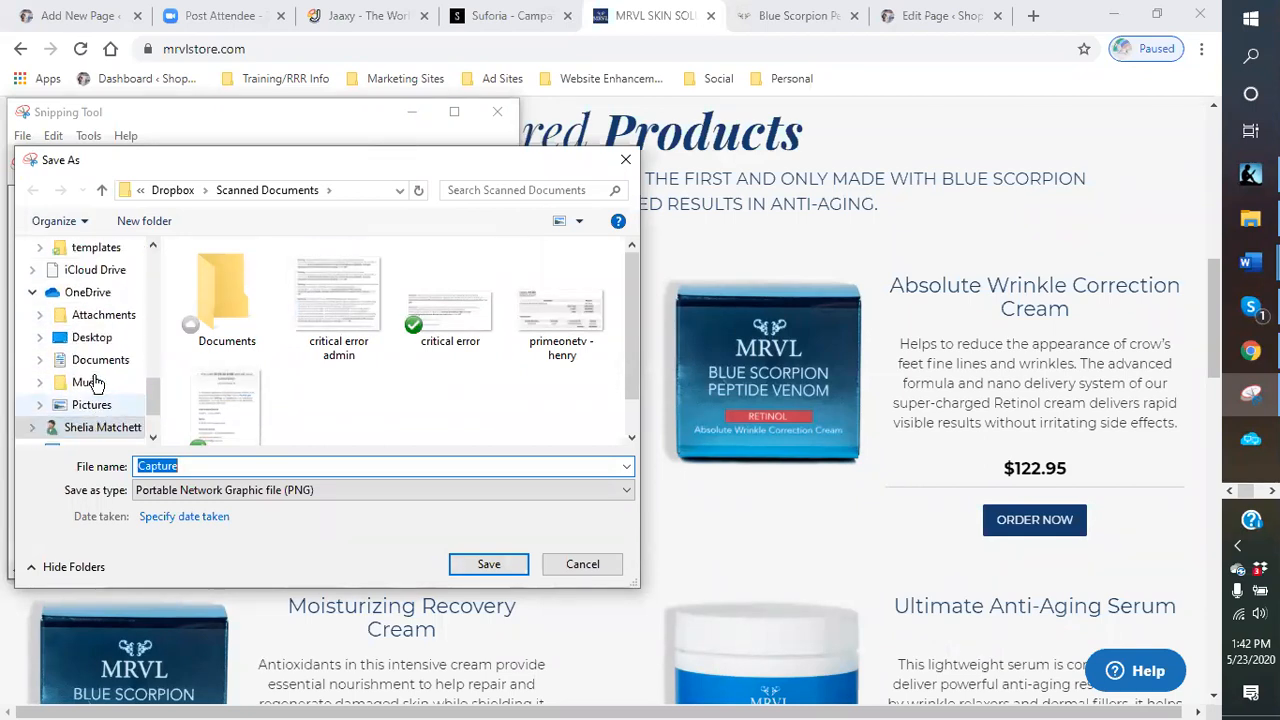
pyautogui.scroll(4, 93, 383)
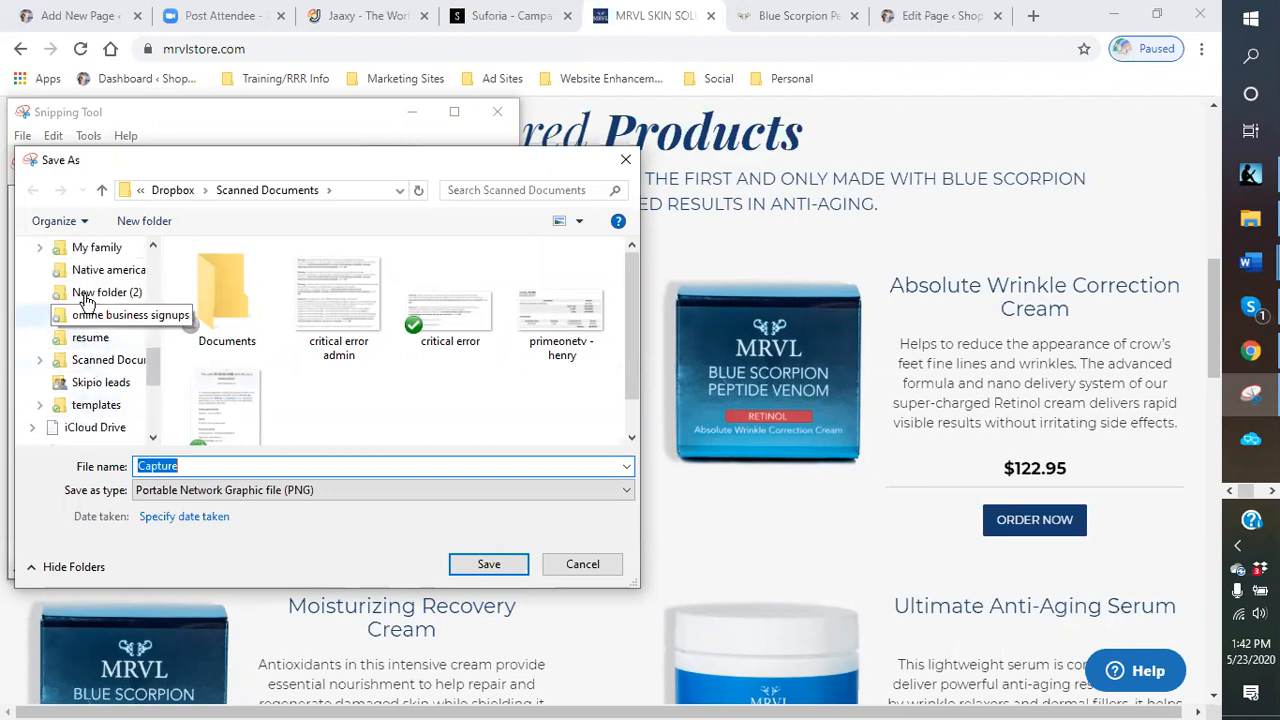
pyautogui.scroll(5, 87, 300)
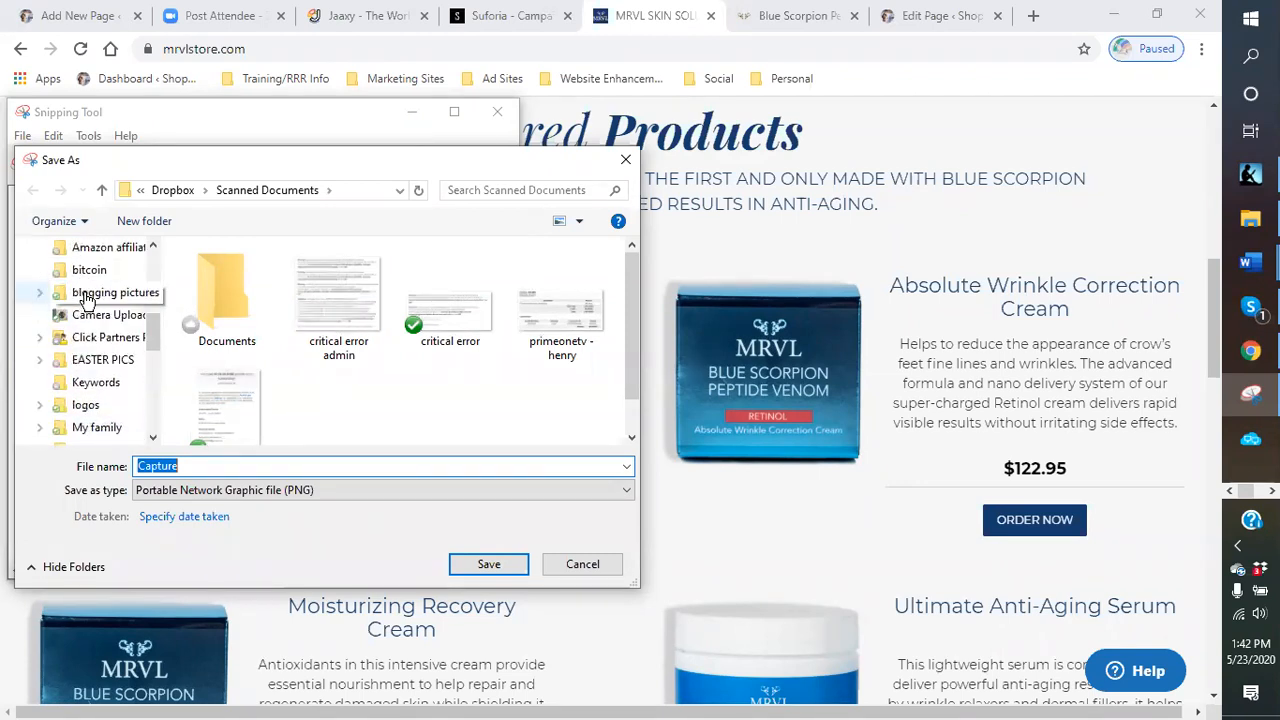
pyautogui.scroll(1, 86, 310)
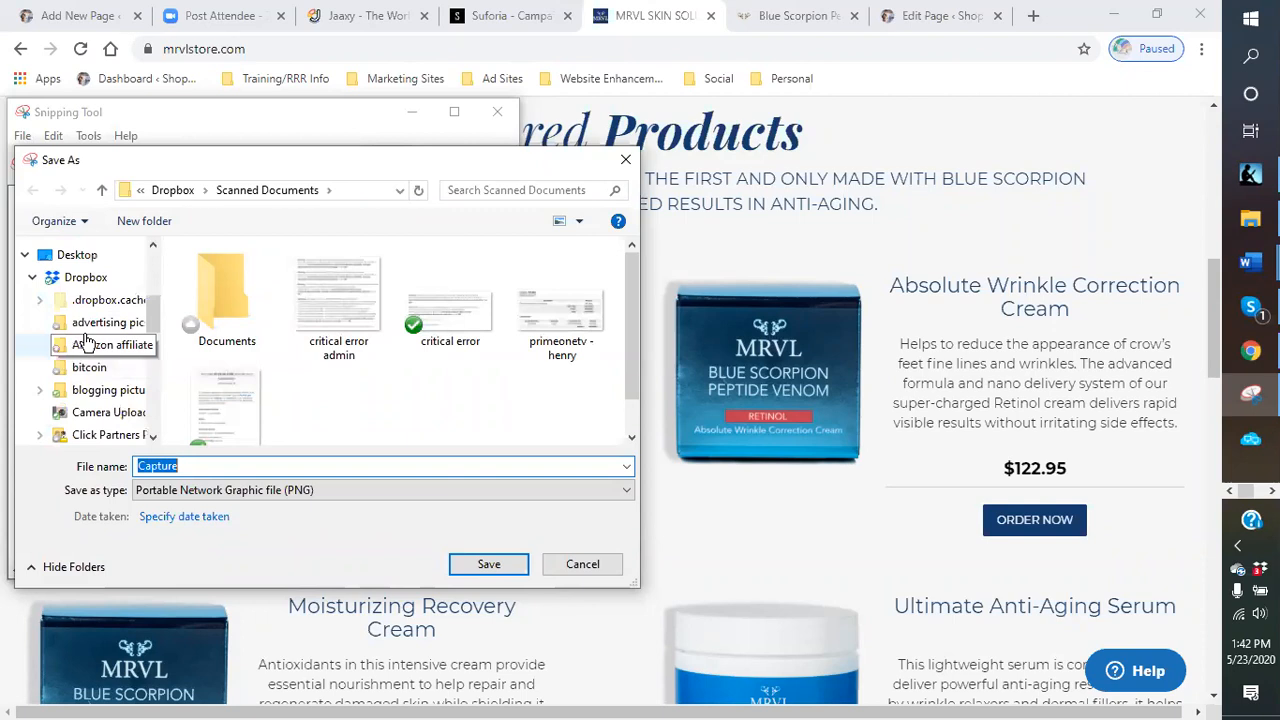
pyautogui.scroll(-1, 86, 335)
pyautogui.click(101, 362)
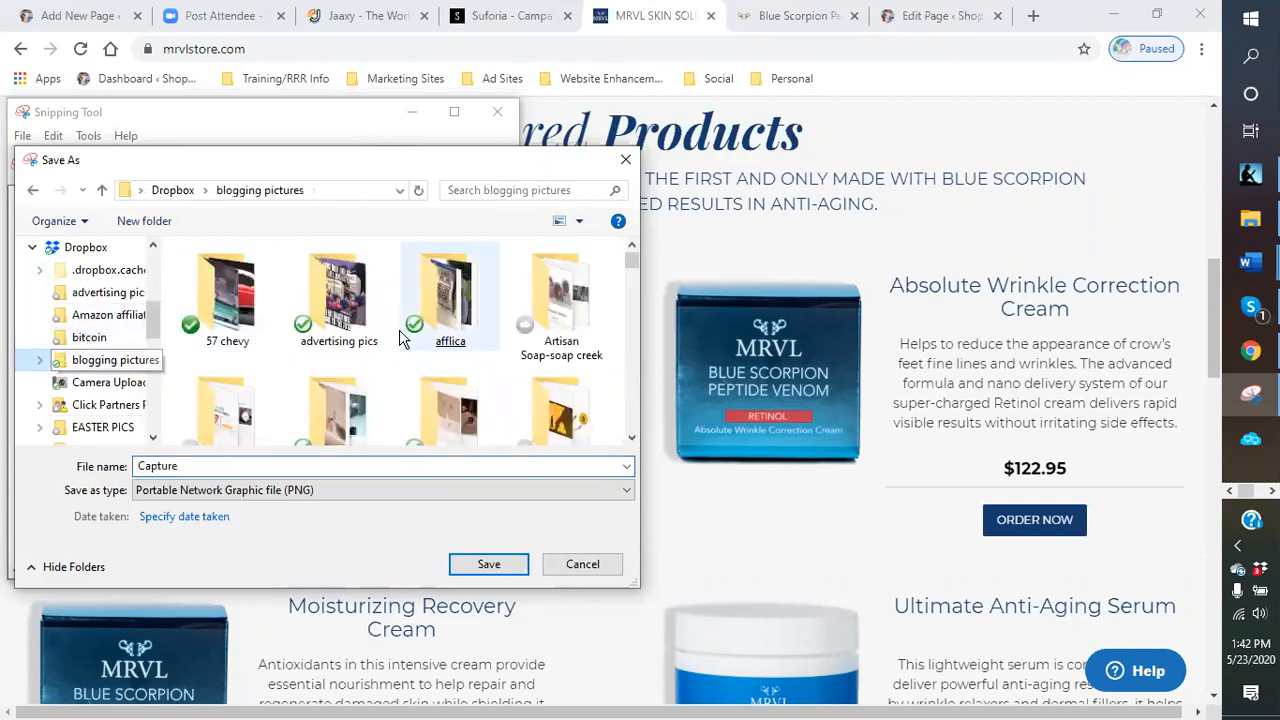
pyautogui.scroll(-1, 398, 343)
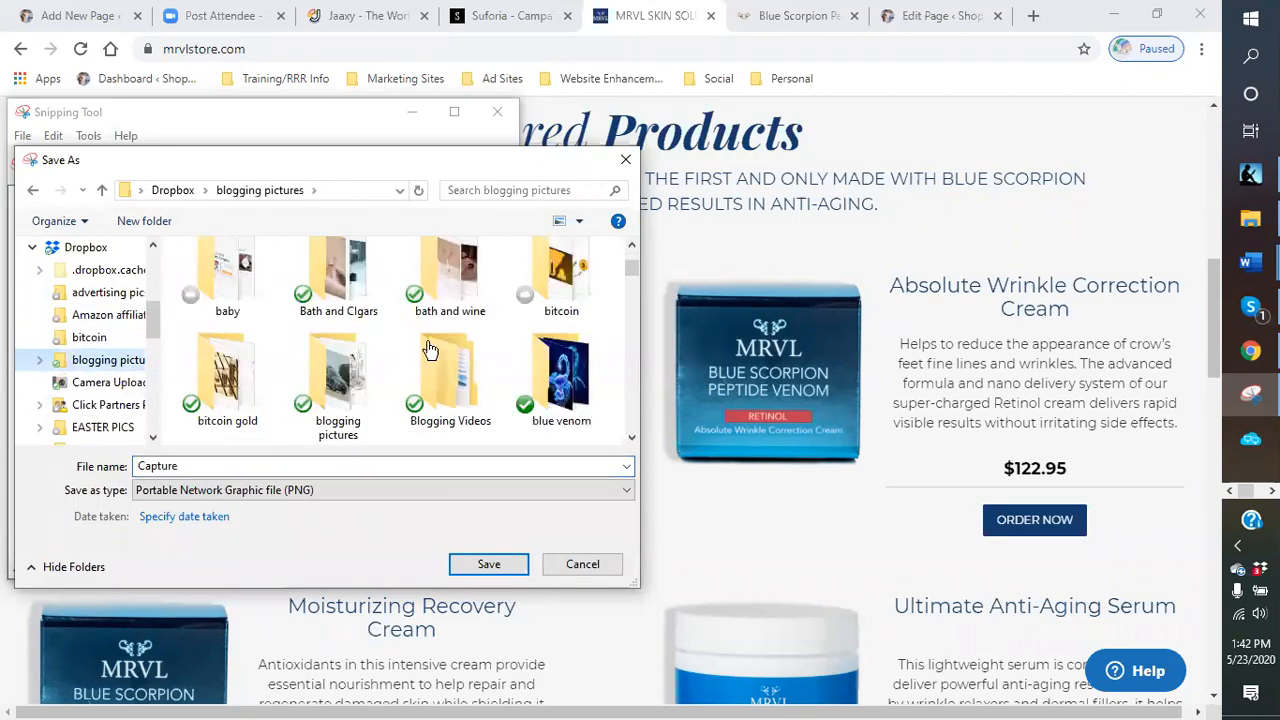
pyautogui.click(577, 390)
pyautogui.doubleClick(577, 390)
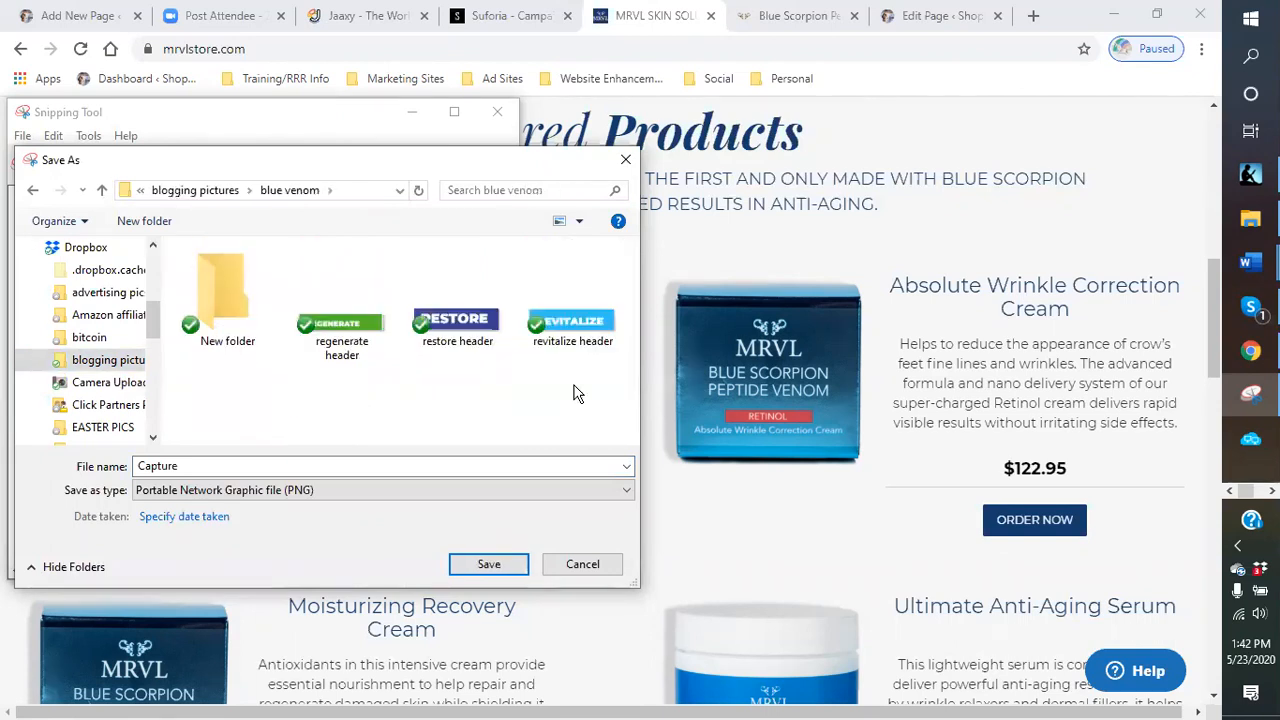
# - Rename the New folder inside blue venom to products
pyautogui.click(229, 350)
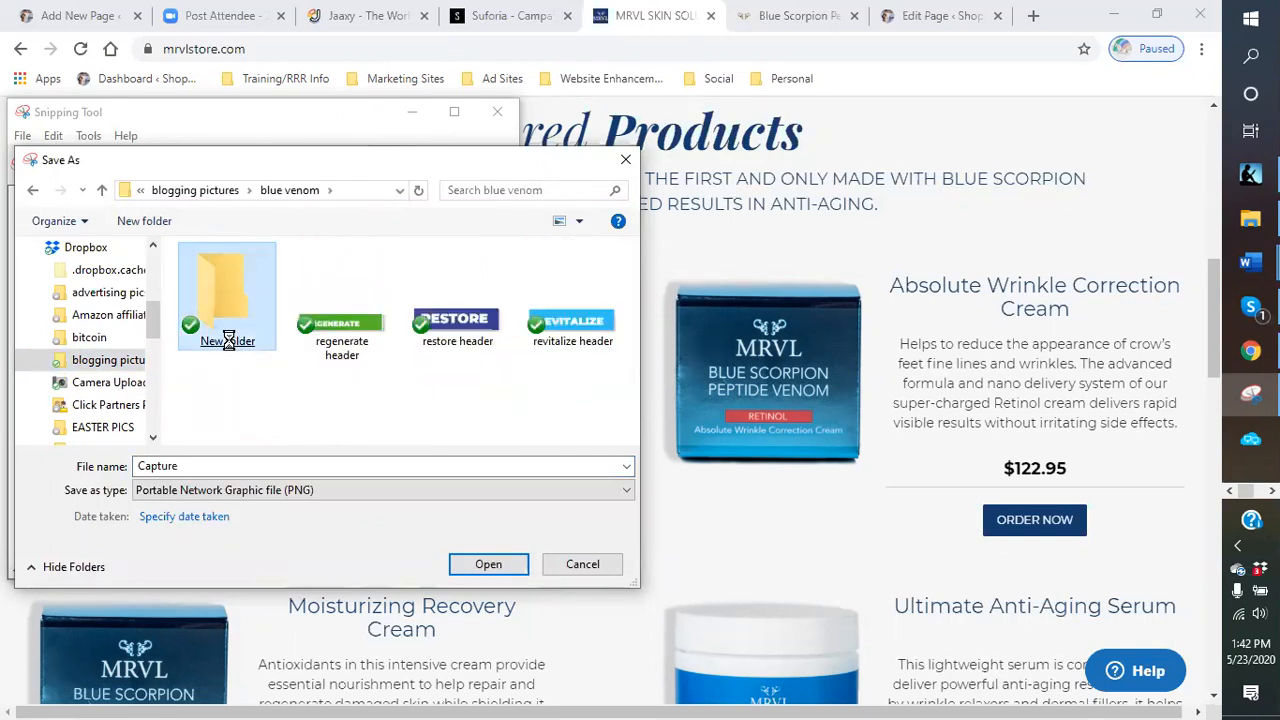
pyautogui.rightClick(230, 345)
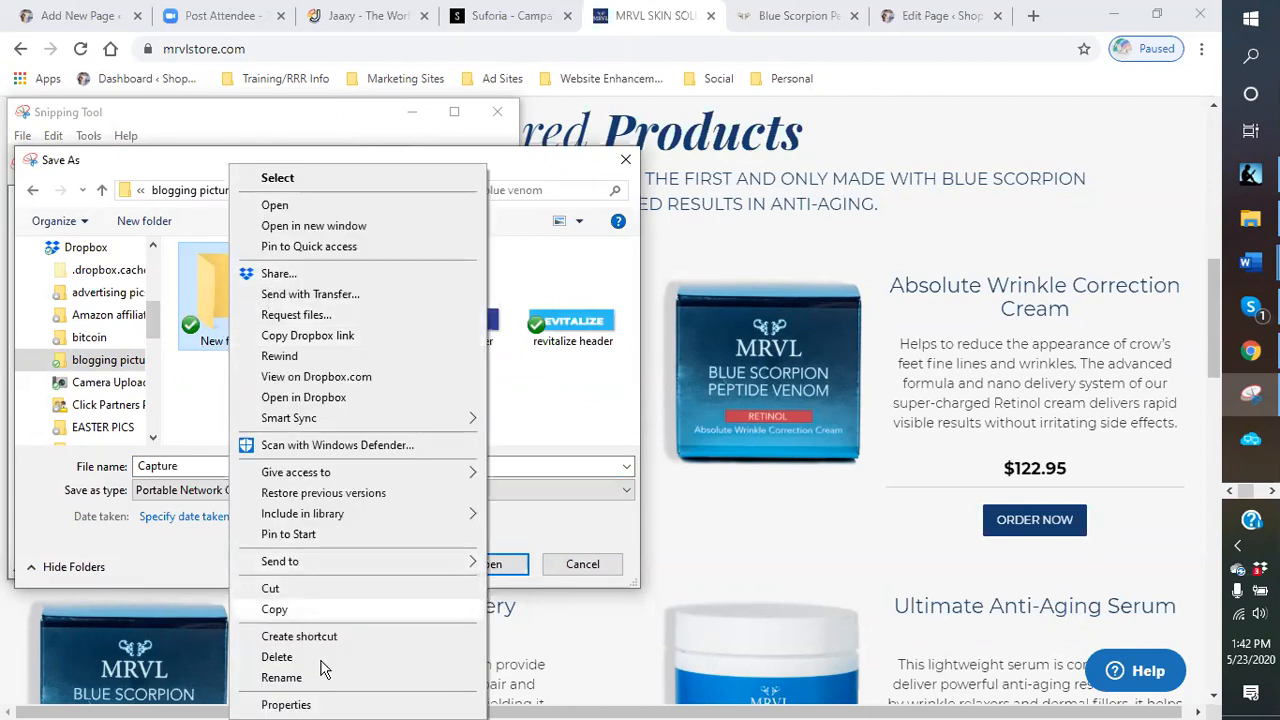
pyautogui.click(281, 678)
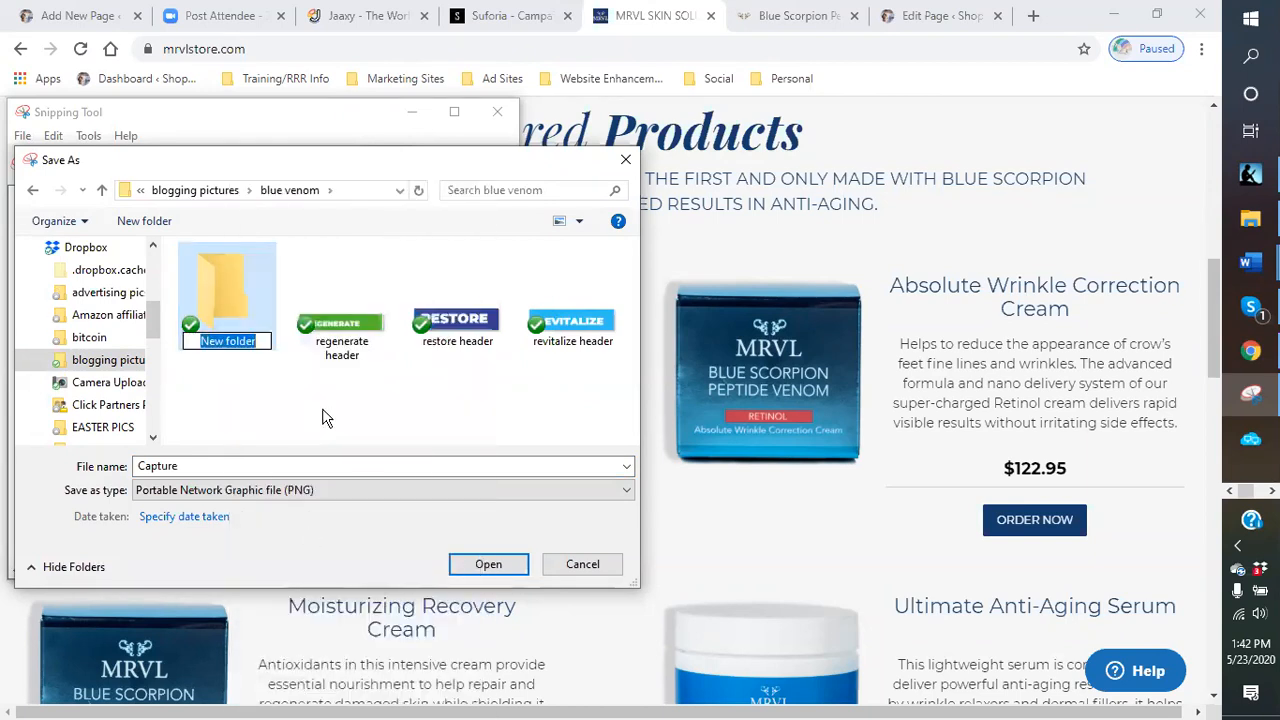
pyautogui.write('products')
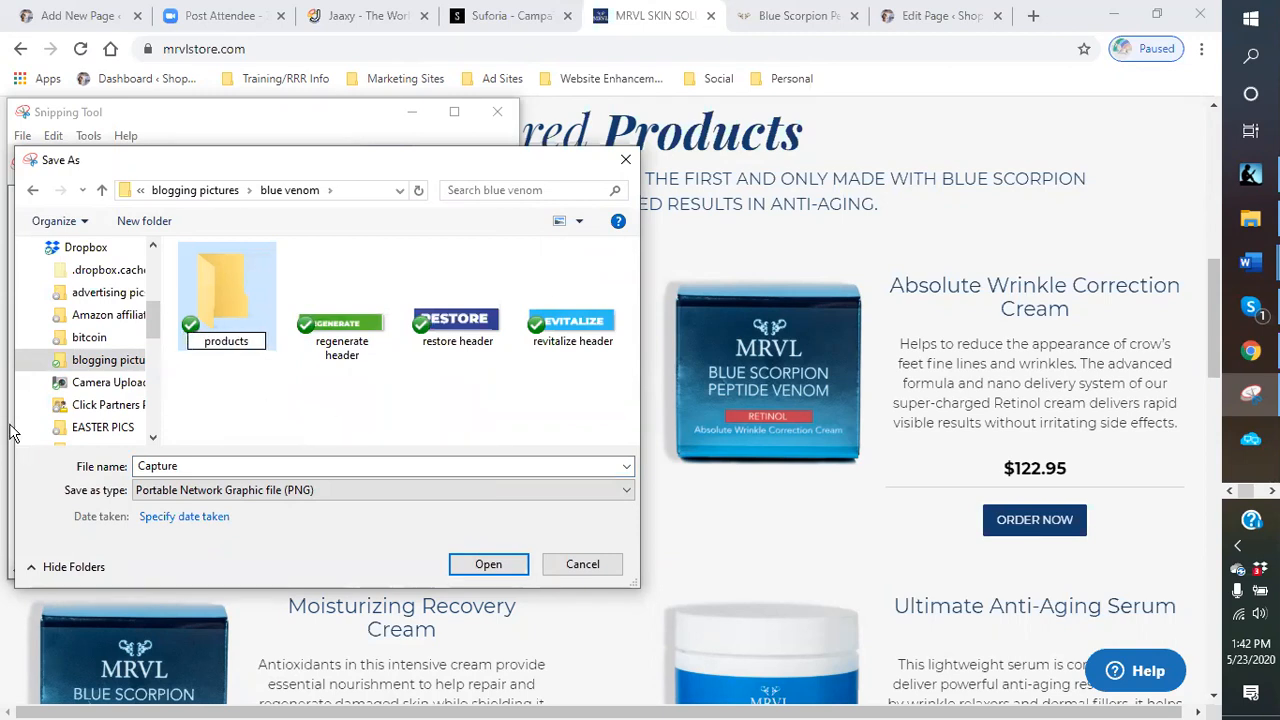
# - Save the snip as hydra in the products folder and close Snipping Tool
pyautogui.doubleClick(246, 345)
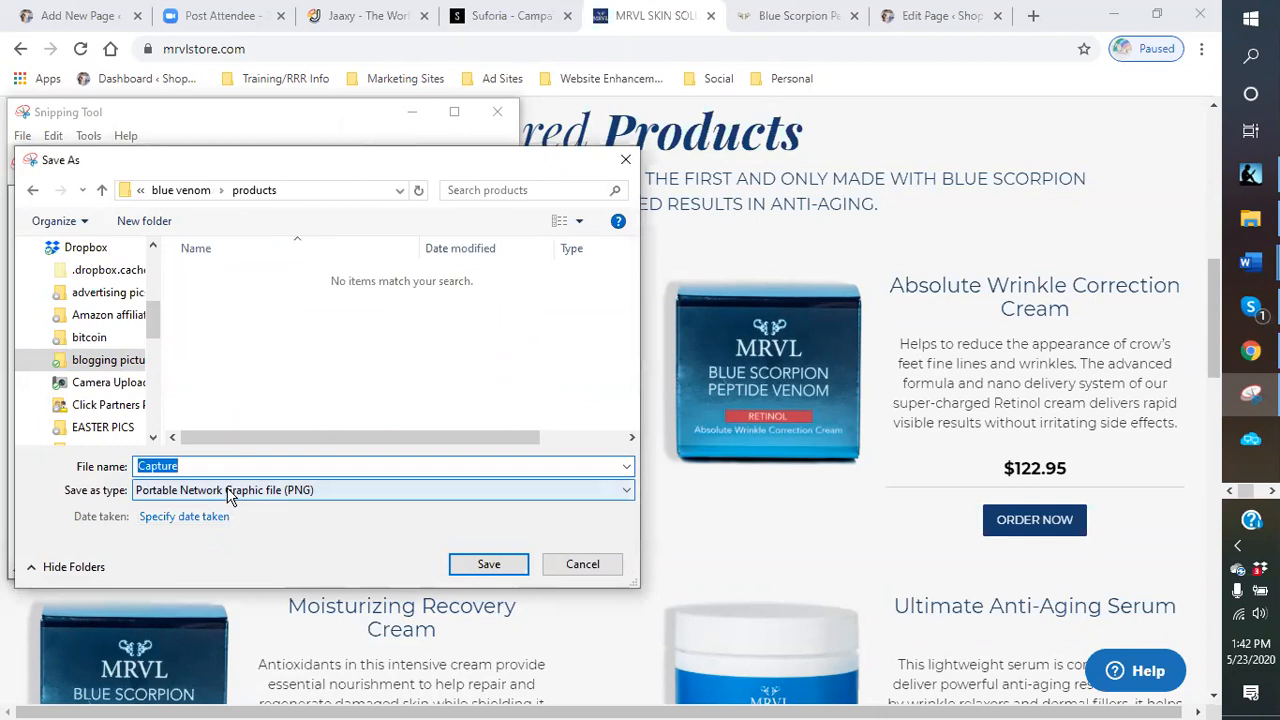
pyautogui.write('hydrated')
pyautogui.press('Return')
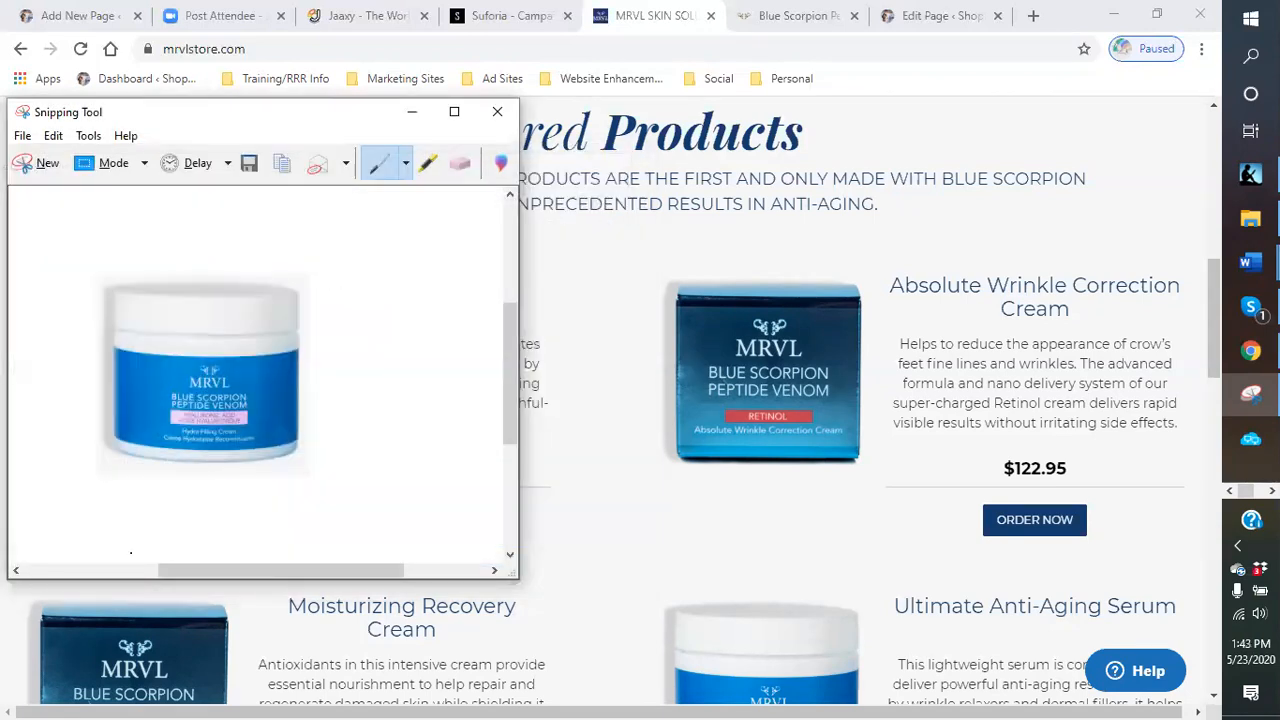
pyautogui.click(497, 111)
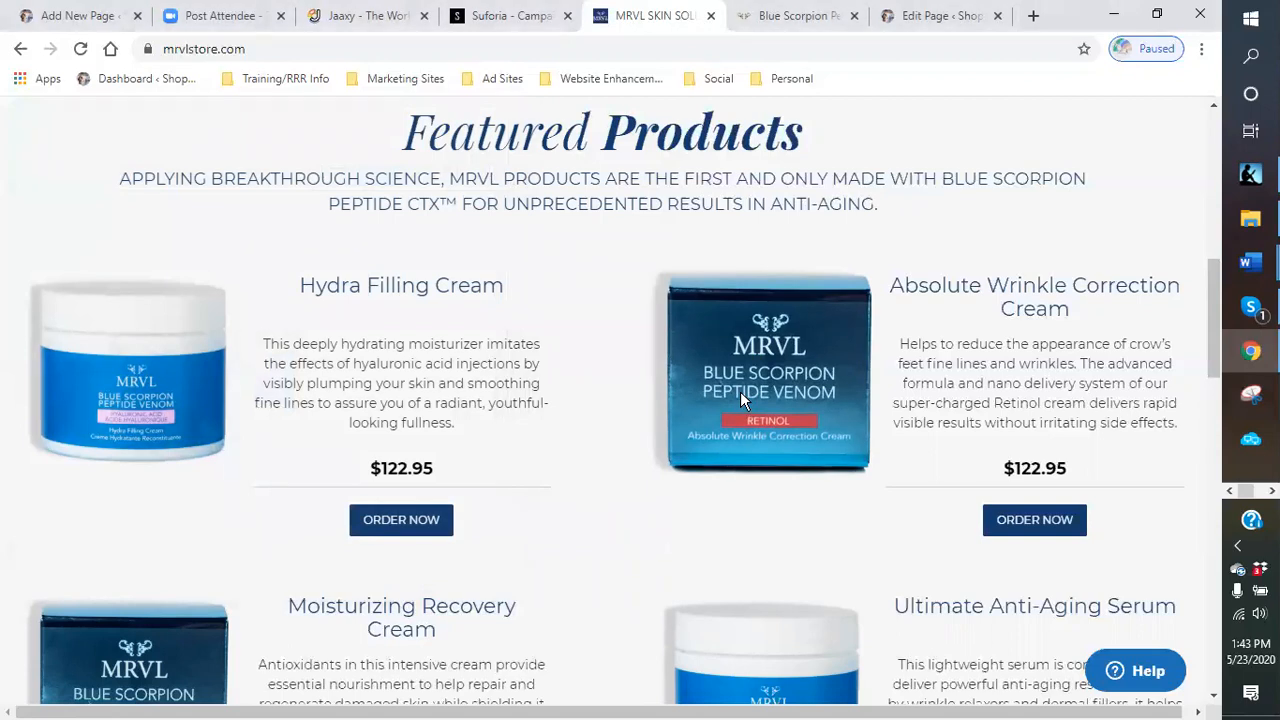
pyautogui.click(1251, 392)
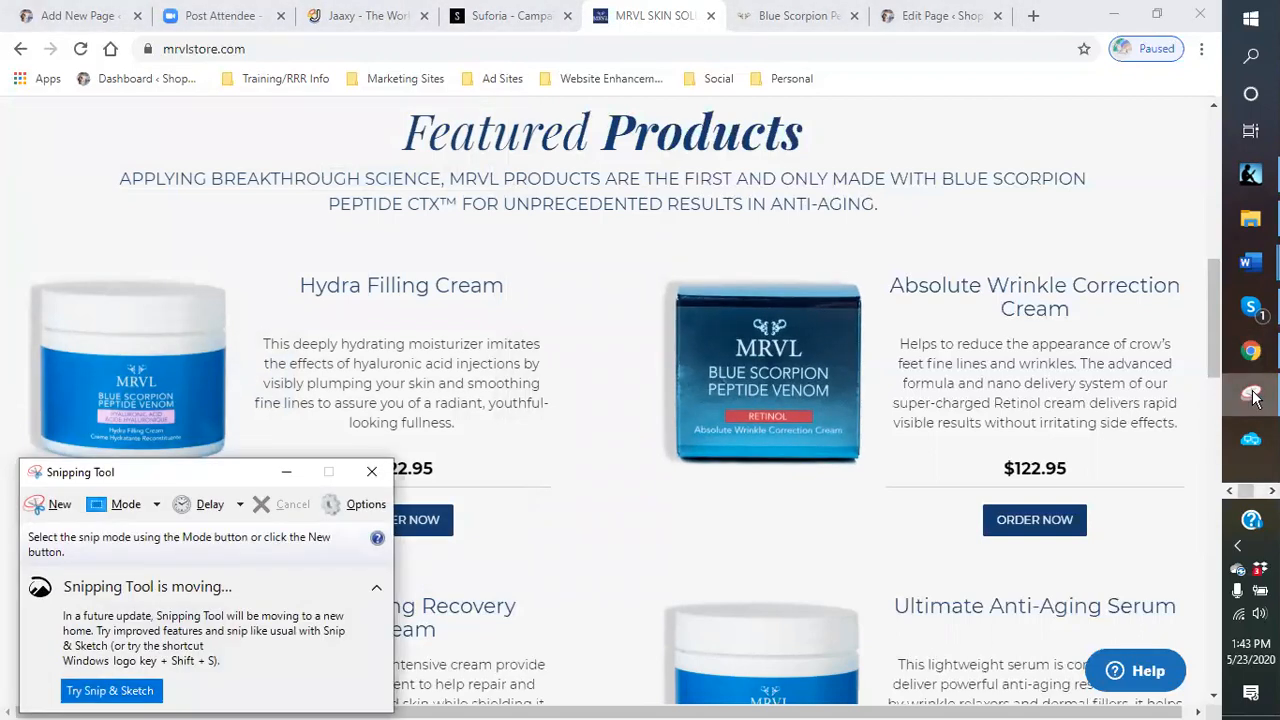
pyautogui.click(52, 504)
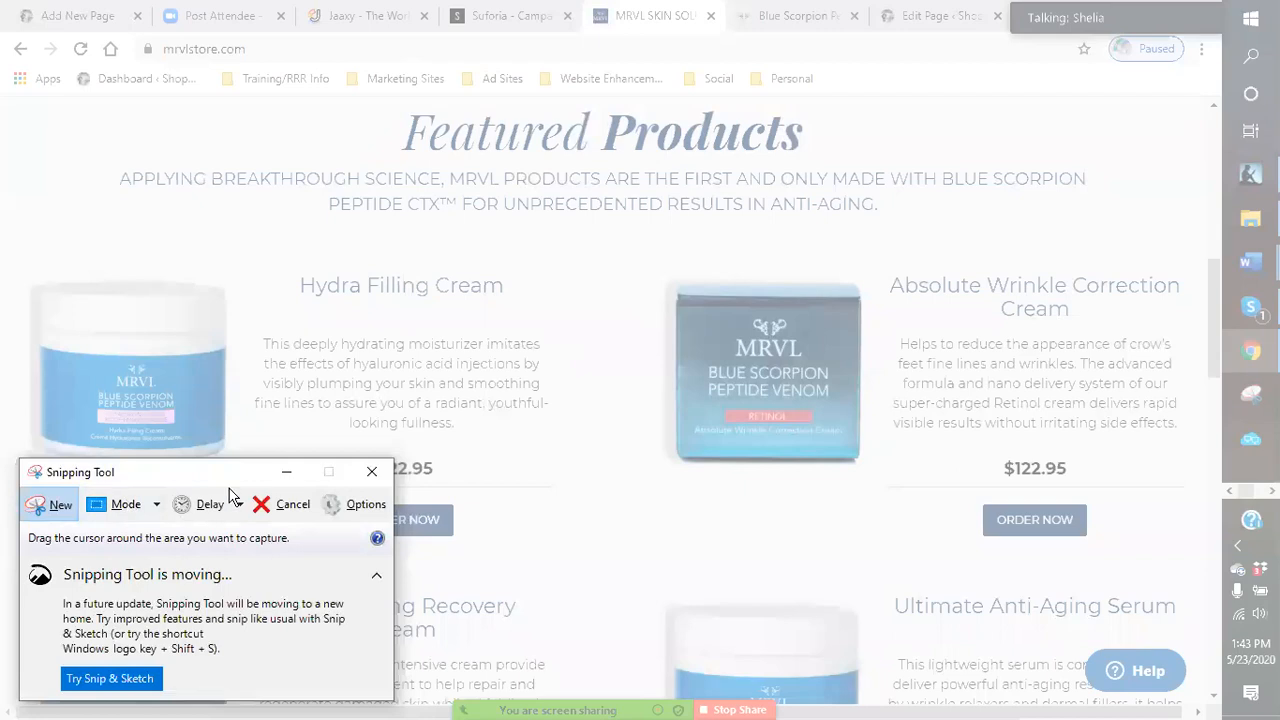
pyautogui.moveTo(735, 288); pyautogui.dragTo(816, 280)
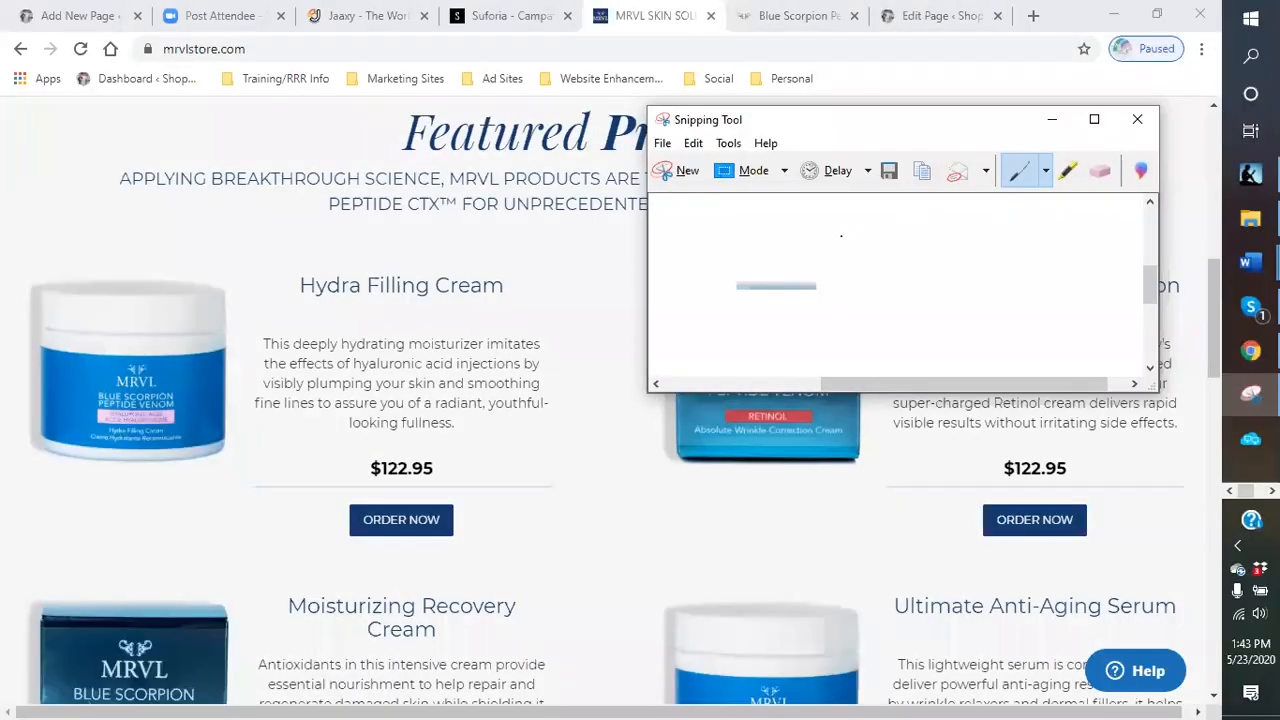
pyautogui.click(1137, 119)
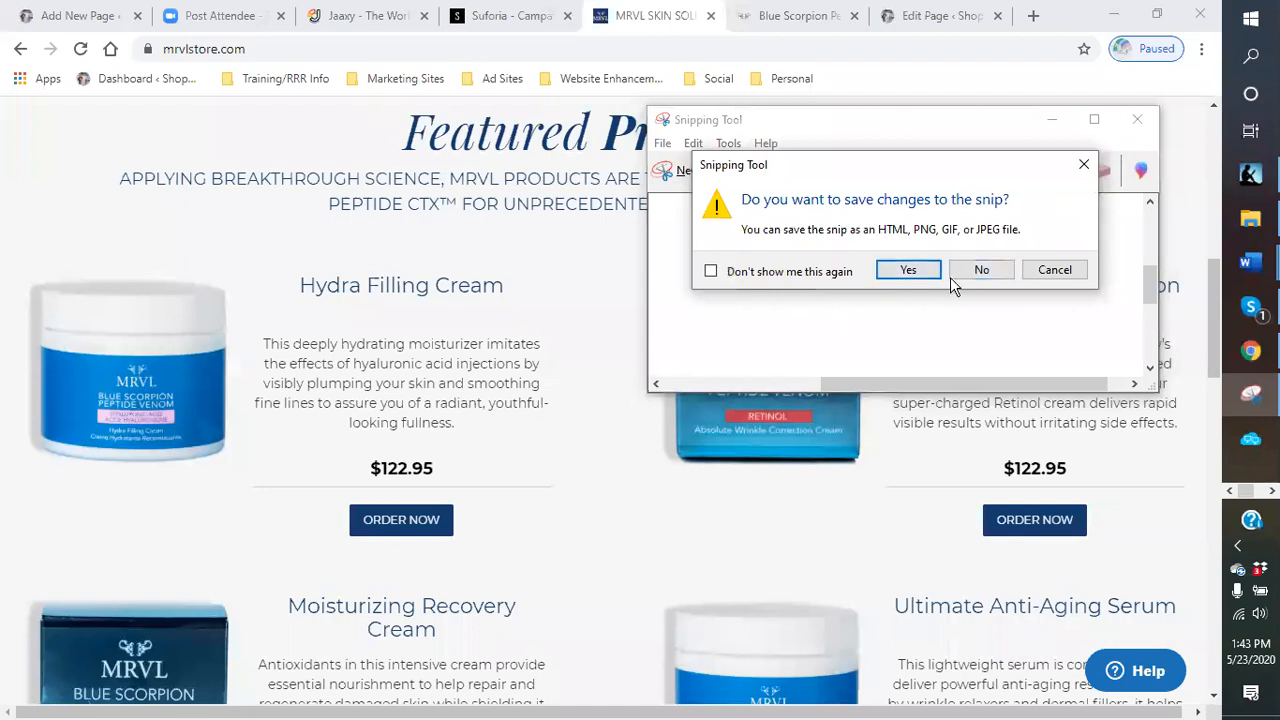
pyautogui.click(979, 271)
# - Capture the Absolute Wrinkle Correction Cream product image with Snipping Tool
pyautogui.click(1250, 394)
pyautogui.click(48, 510)
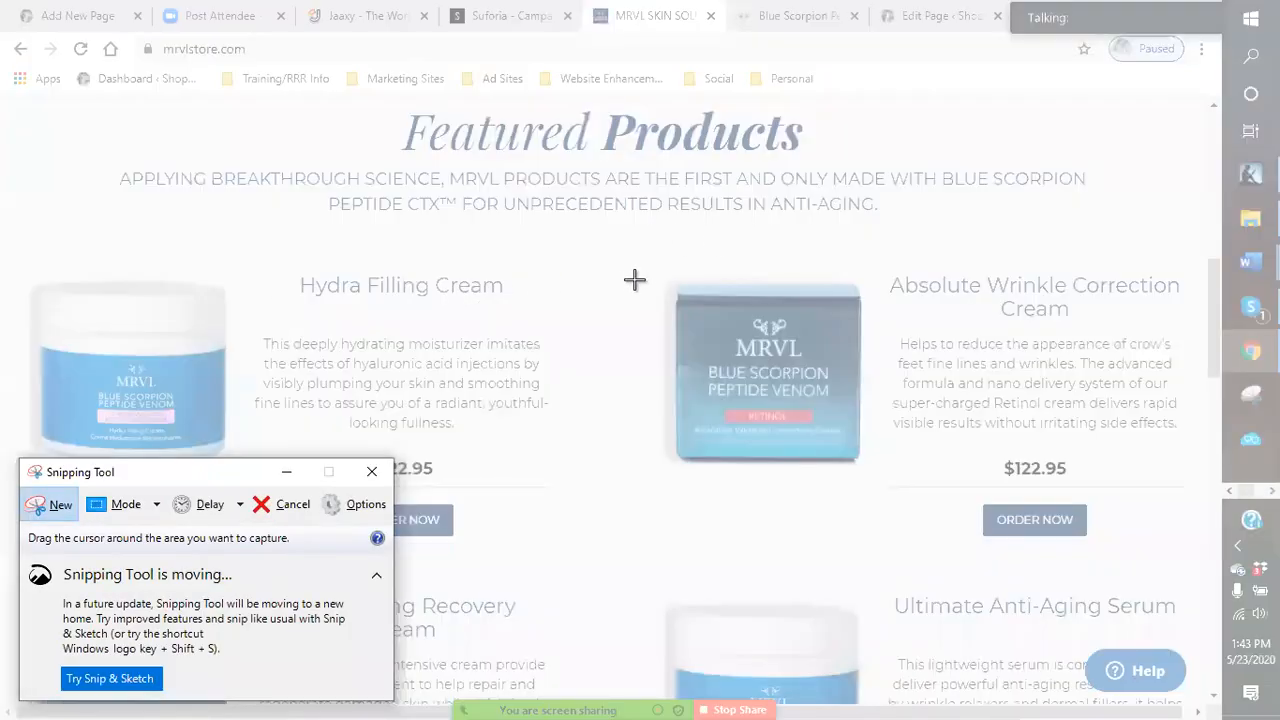
pyautogui.moveTo(643, 285); pyautogui.dragTo(877, 474)
# - Save the snip as anti wrinkle in the products folder and close Snipping Tool
pyautogui.click(569, 148)
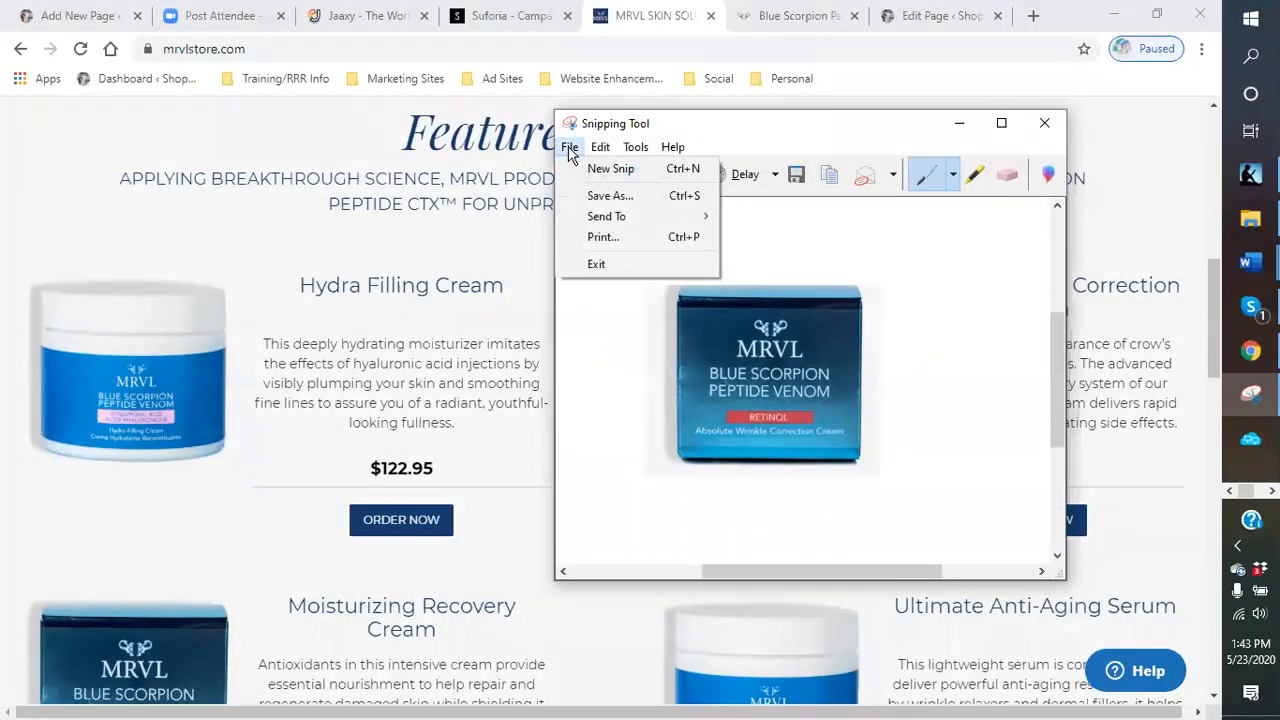
pyautogui.click(610, 196)
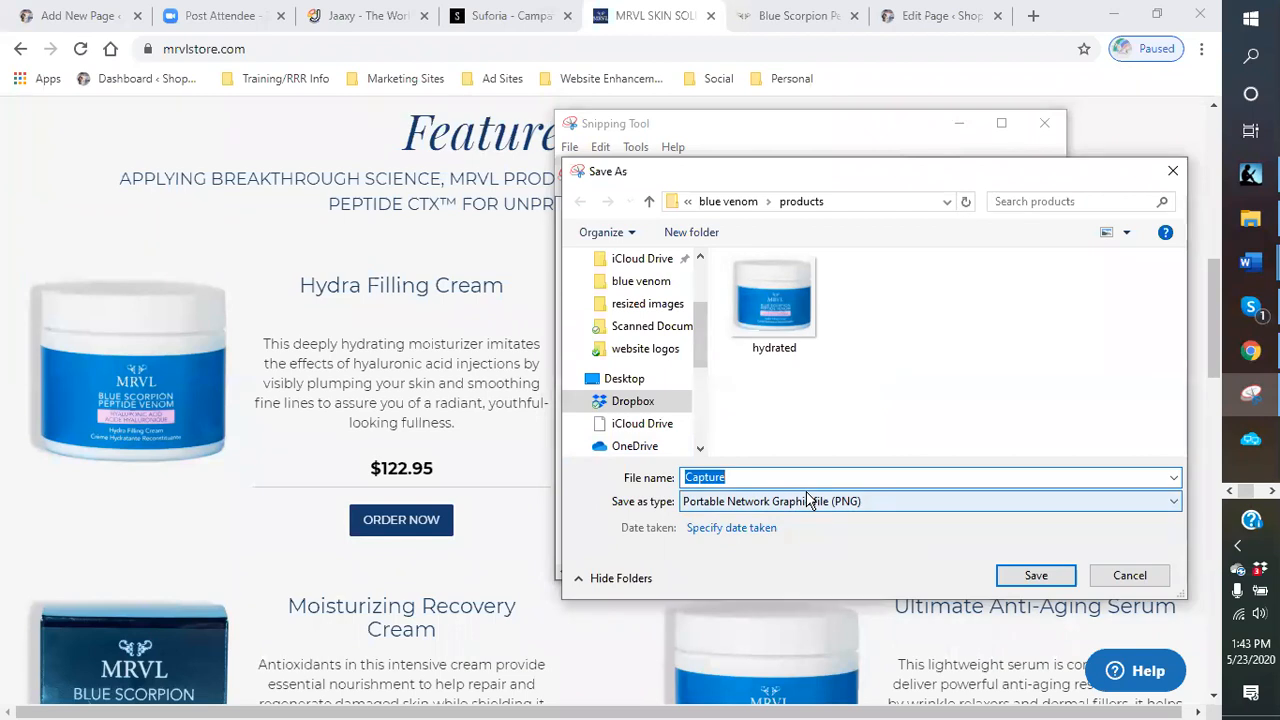
pyautogui.write('anti wrinkl')
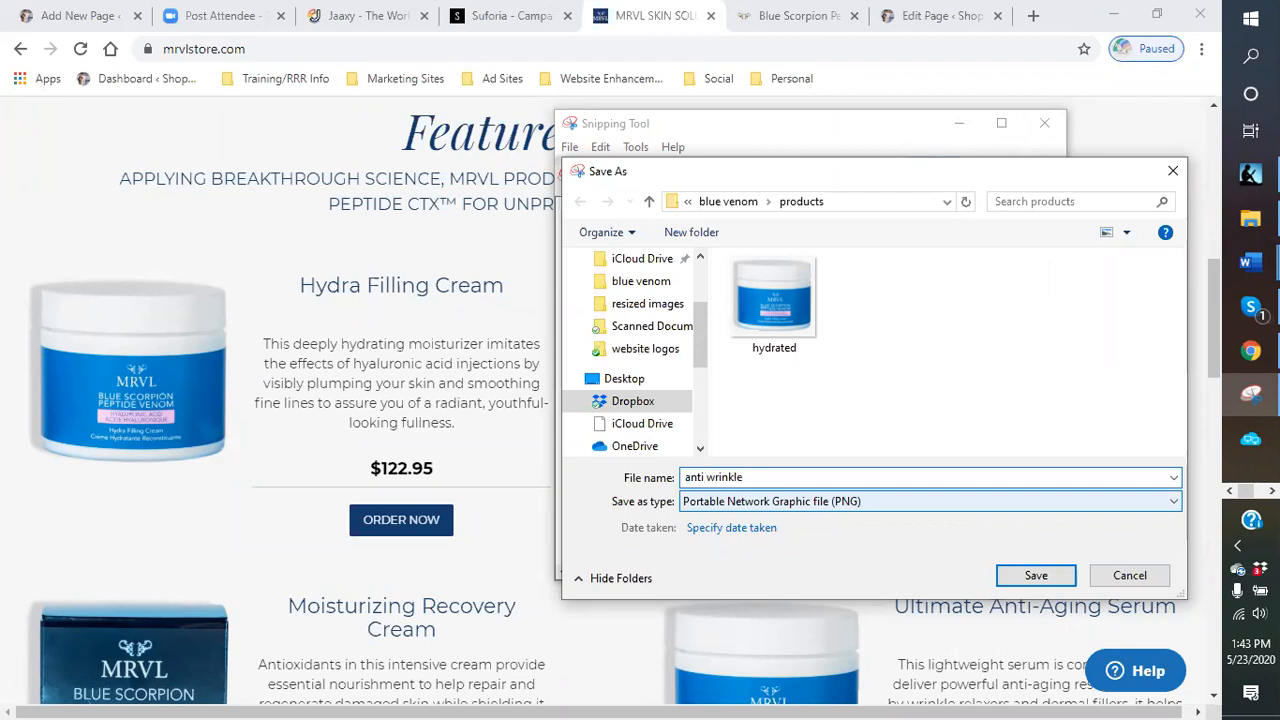
pyautogui.press('Return')
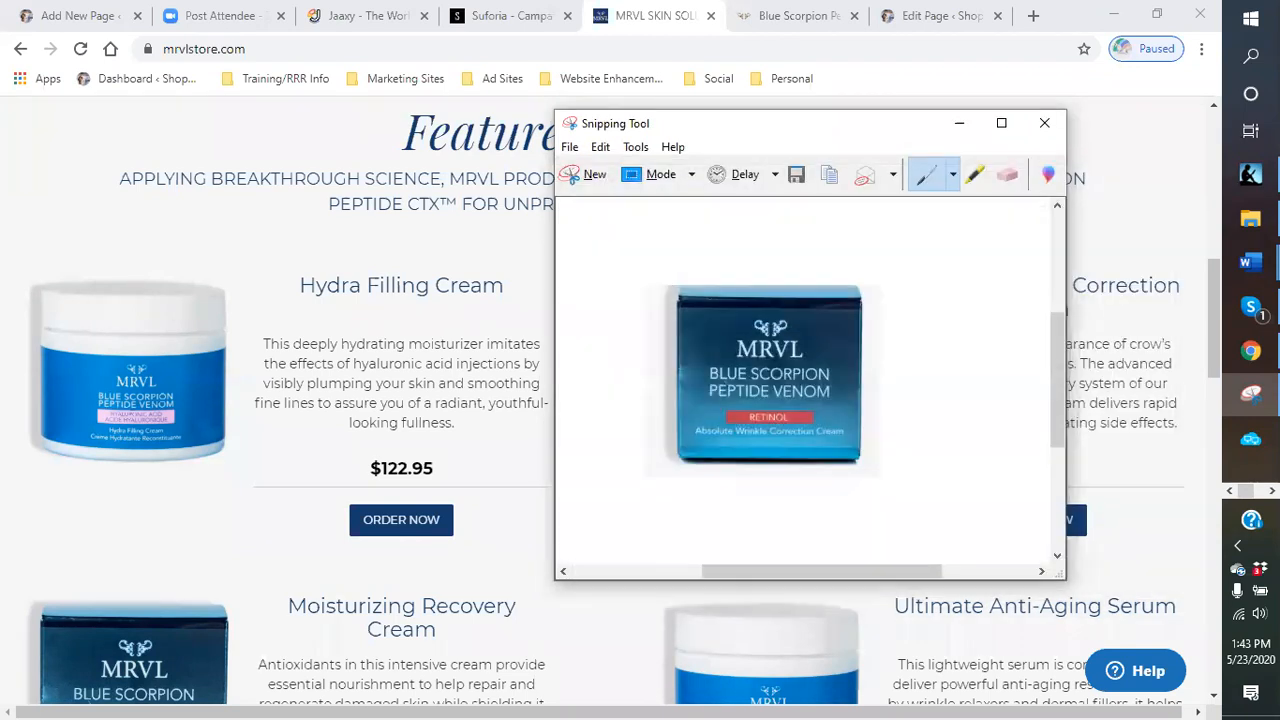
pyautogui.click(1045, 124)
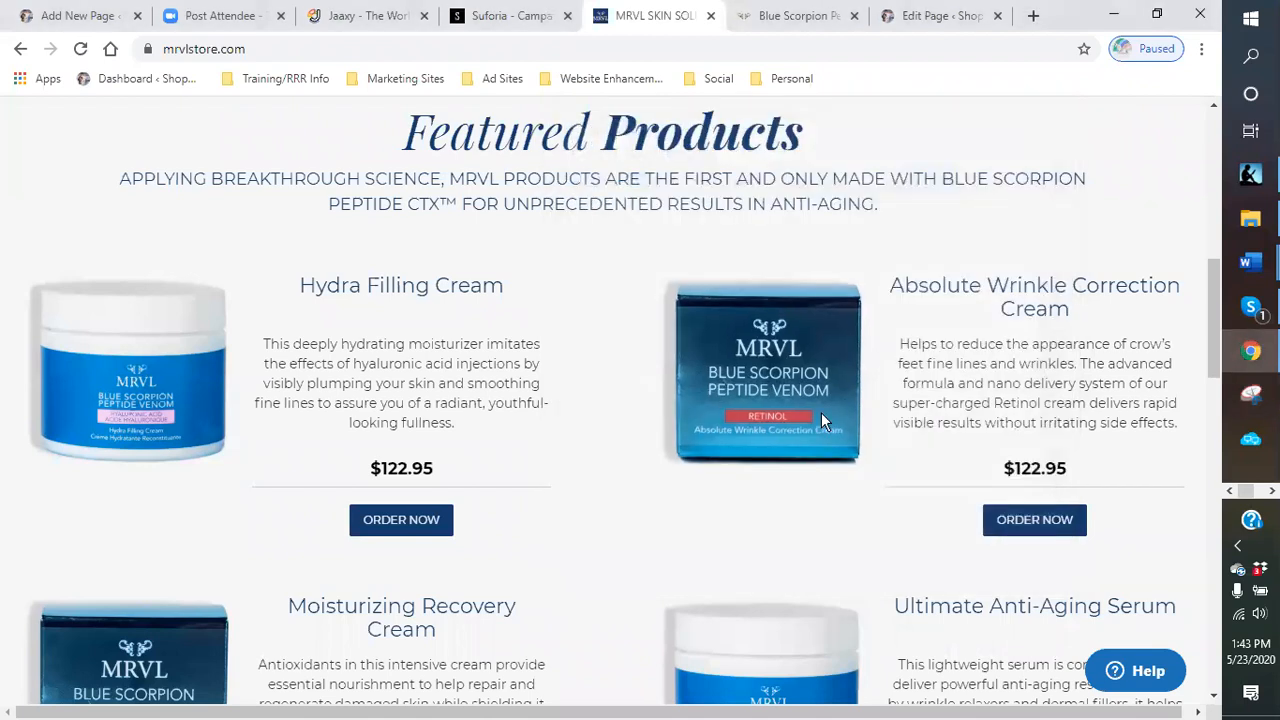
# - Capture the Moisturizing Recovery Cream product image further down the page with Snipping Tool
pyautogui.scroll(-3, 483, 498)
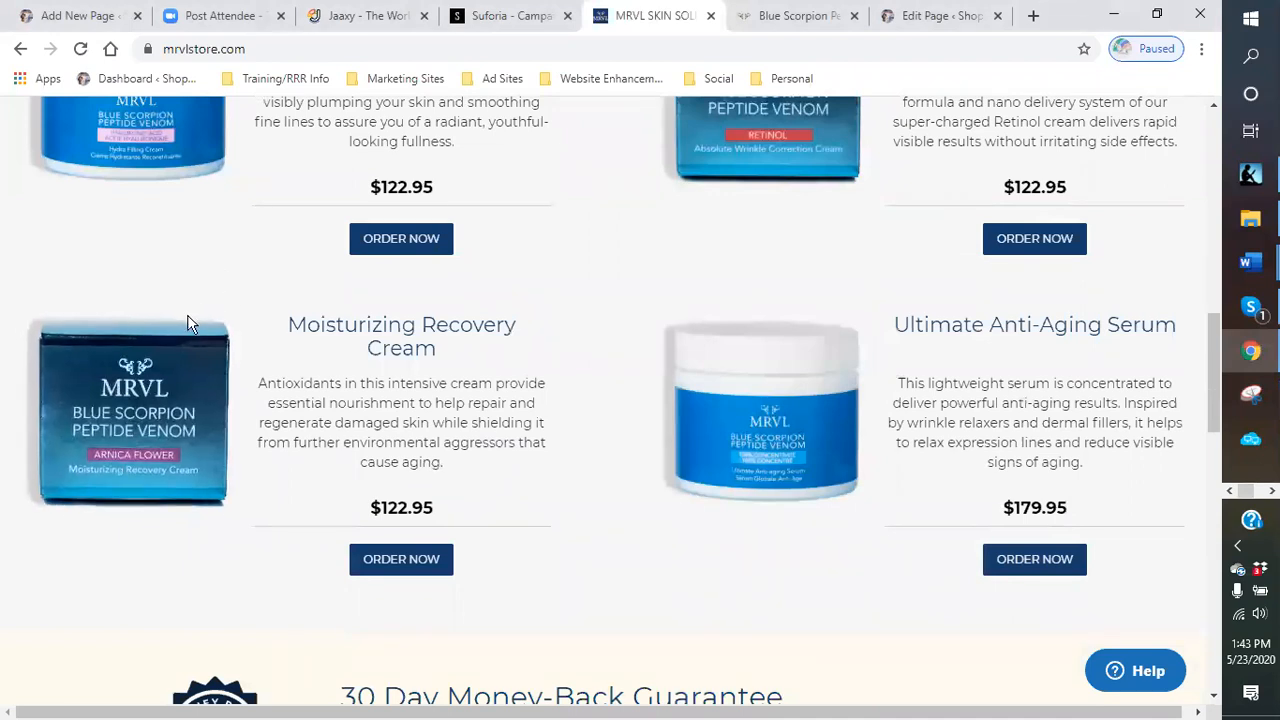
pyautogui.click(1250, 394)
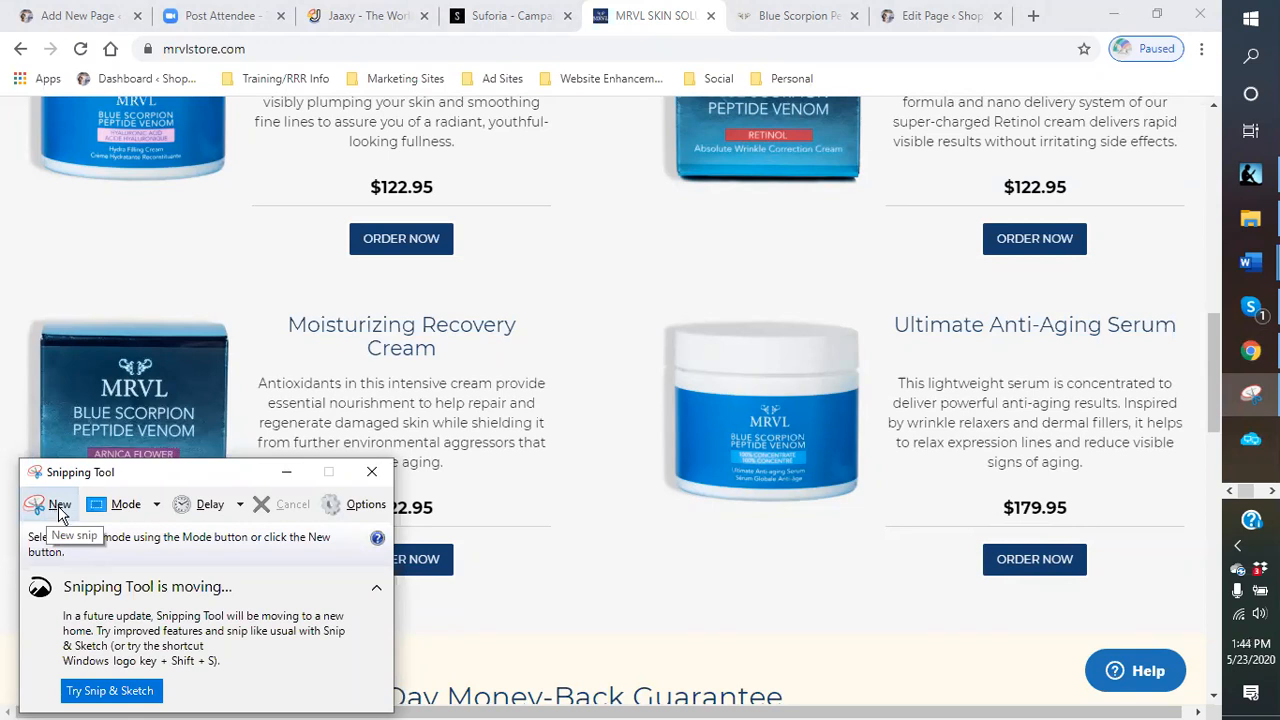
pyautogui.click(59, 508)
pyautogui.moveTo(26, 324); pyautogui.dragTo(249, 514)
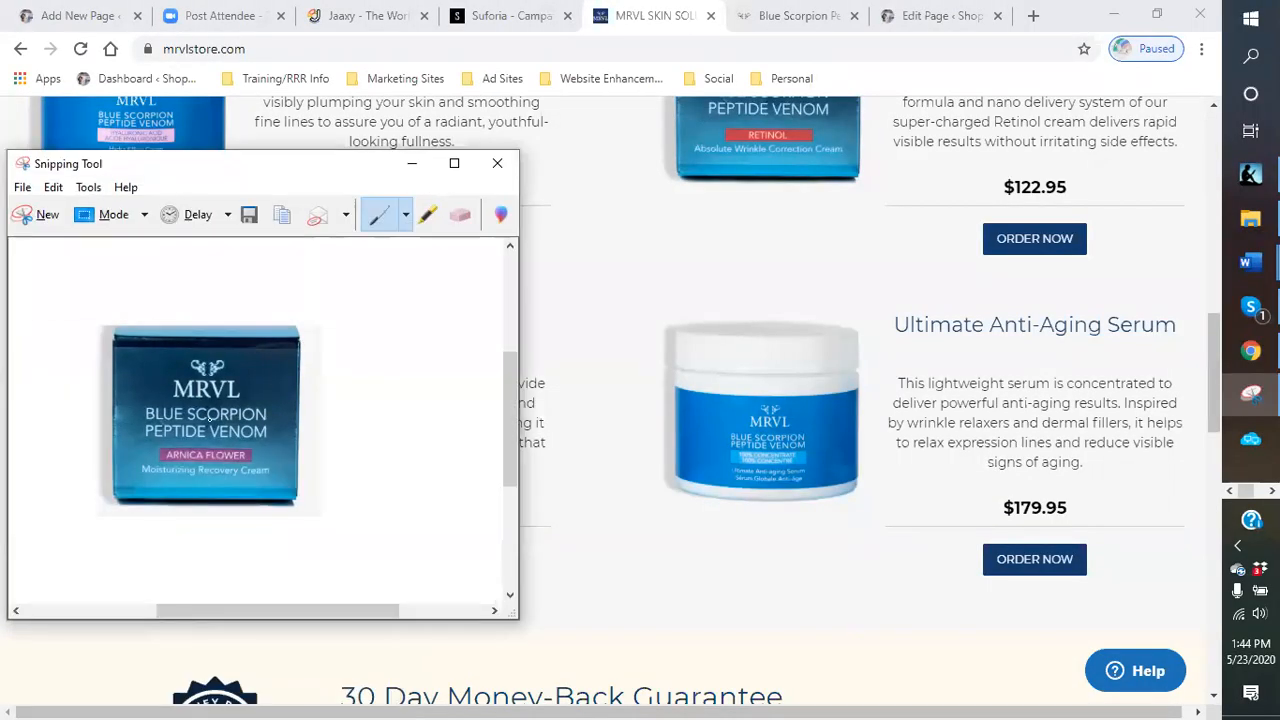
# - Start saving the Moisturizing Recovery Cream snip in the products folder
pyautogui.click(22, 189)
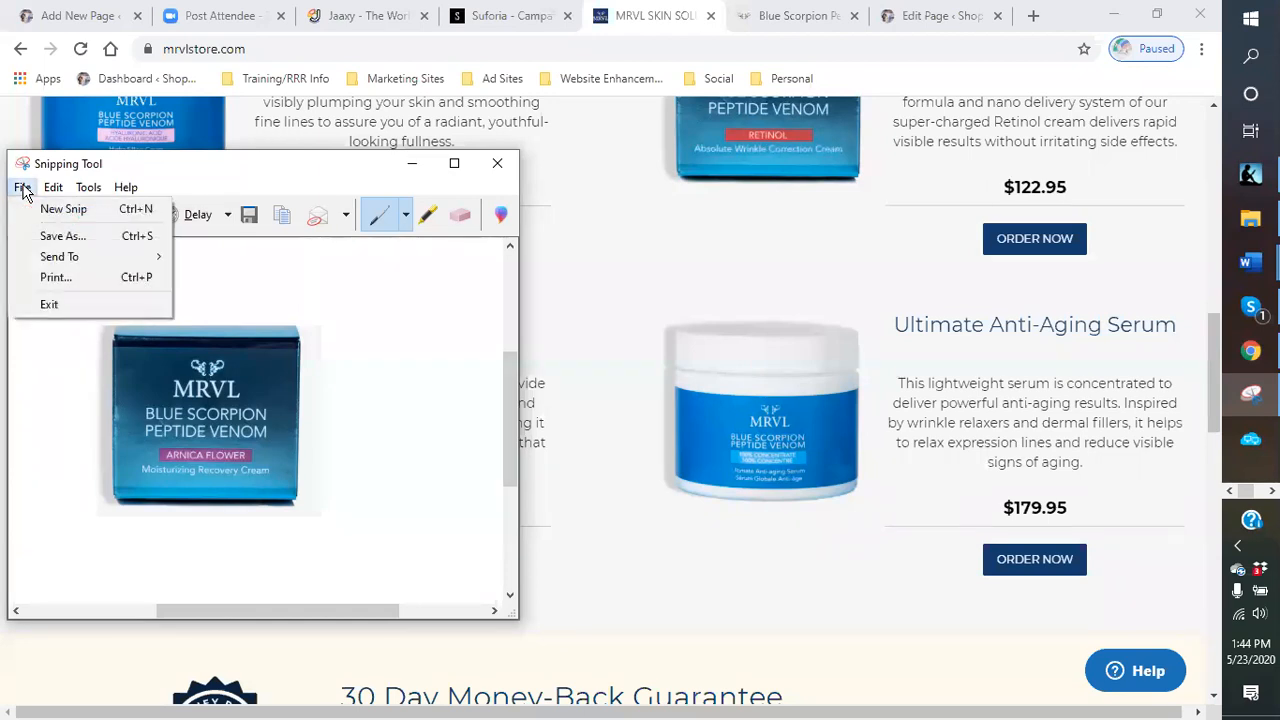
pyautogui.click(43, 232)
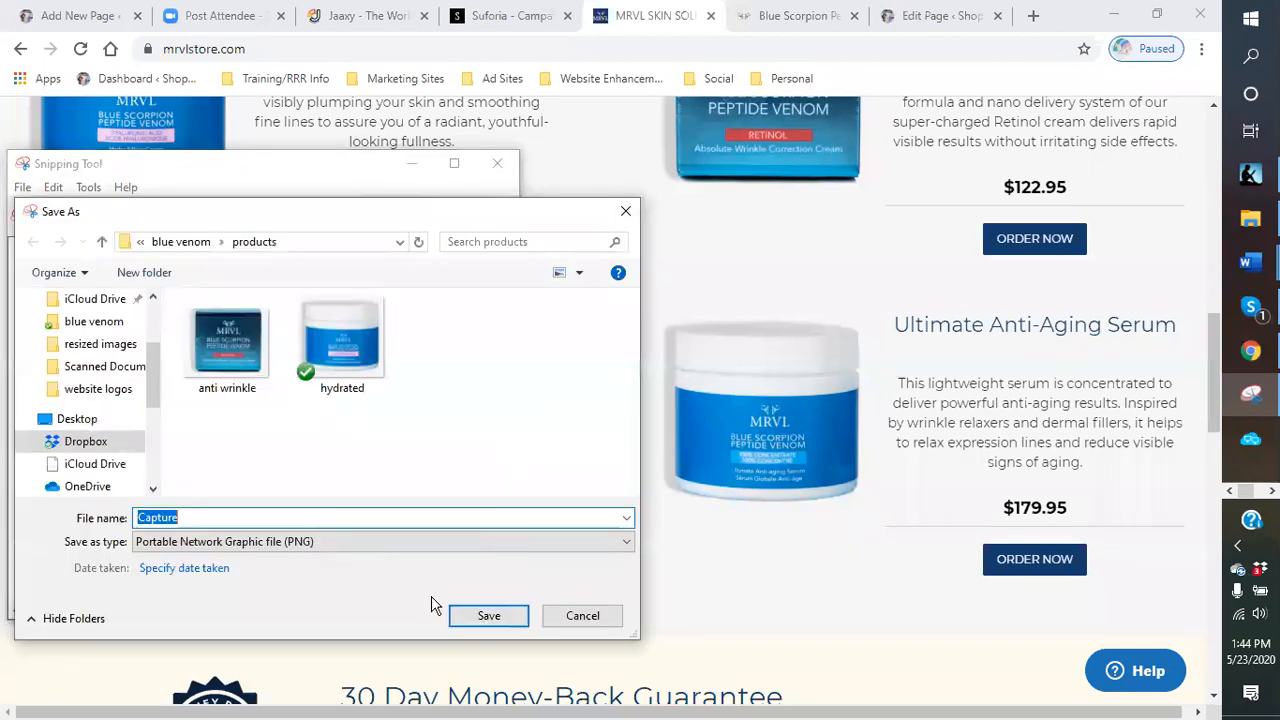
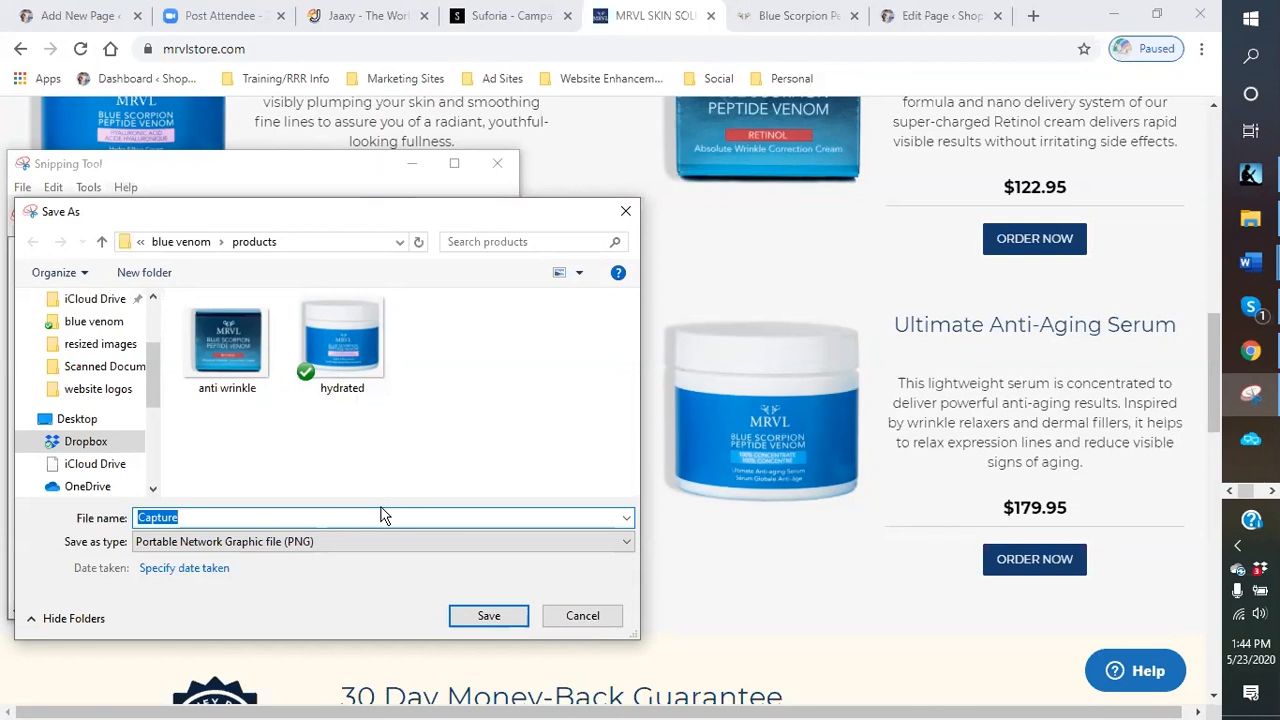
# - Save the snip as product in the products folder and close Snipping Tool
pyautogui.write('product')
pyautogui.press('Return')
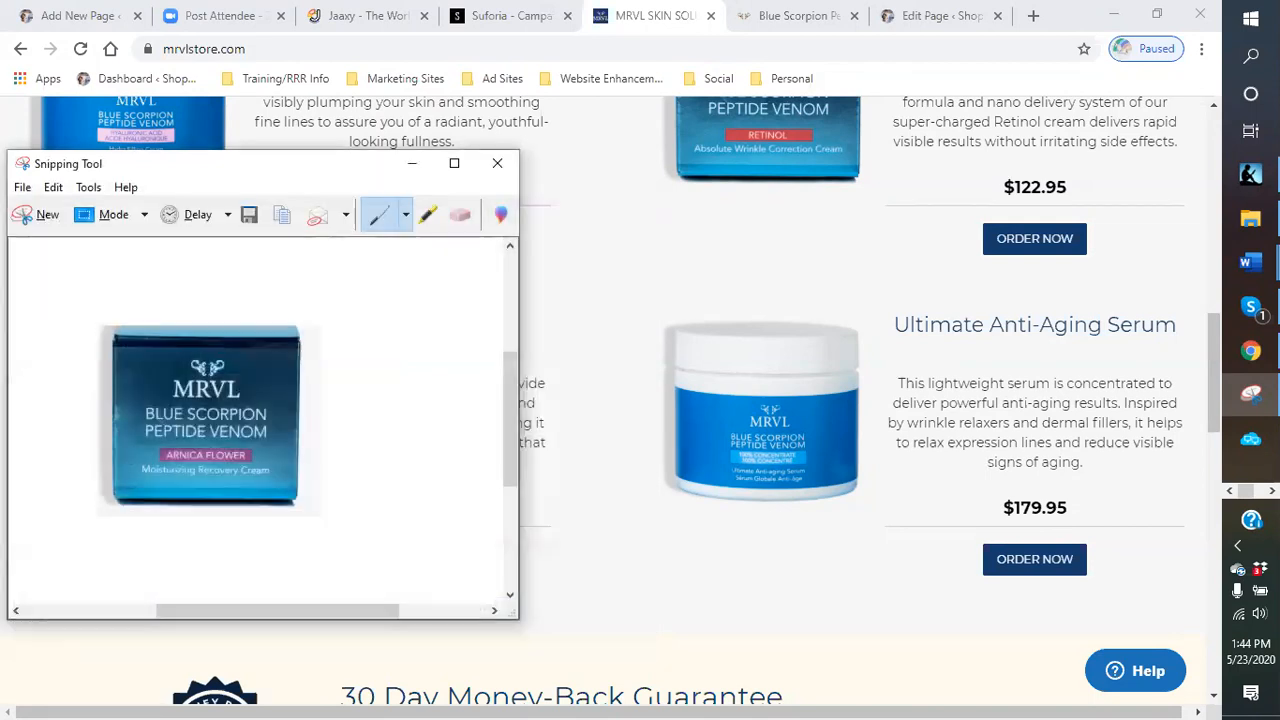
pyautogui.click(497, 165)
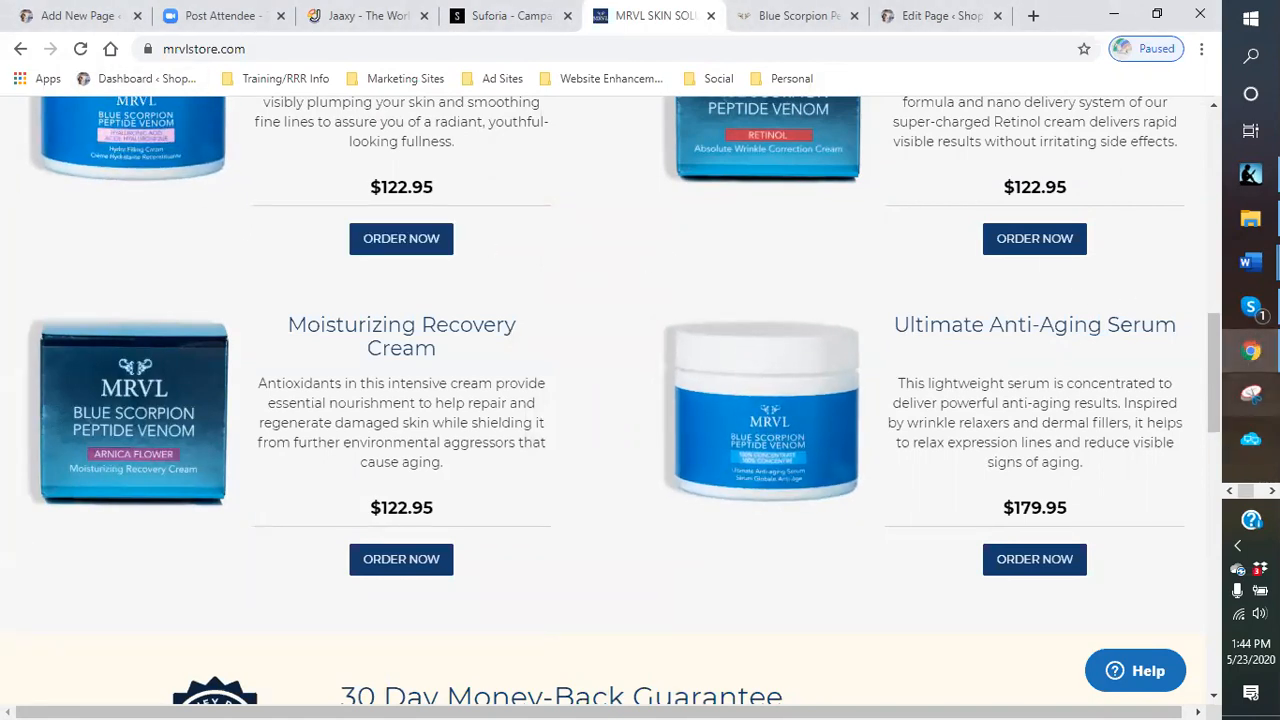
# - Try to snip the Ultimate Anti-Aging Serum product image with Snipping Tool
pyautogui.click(1248, 400)
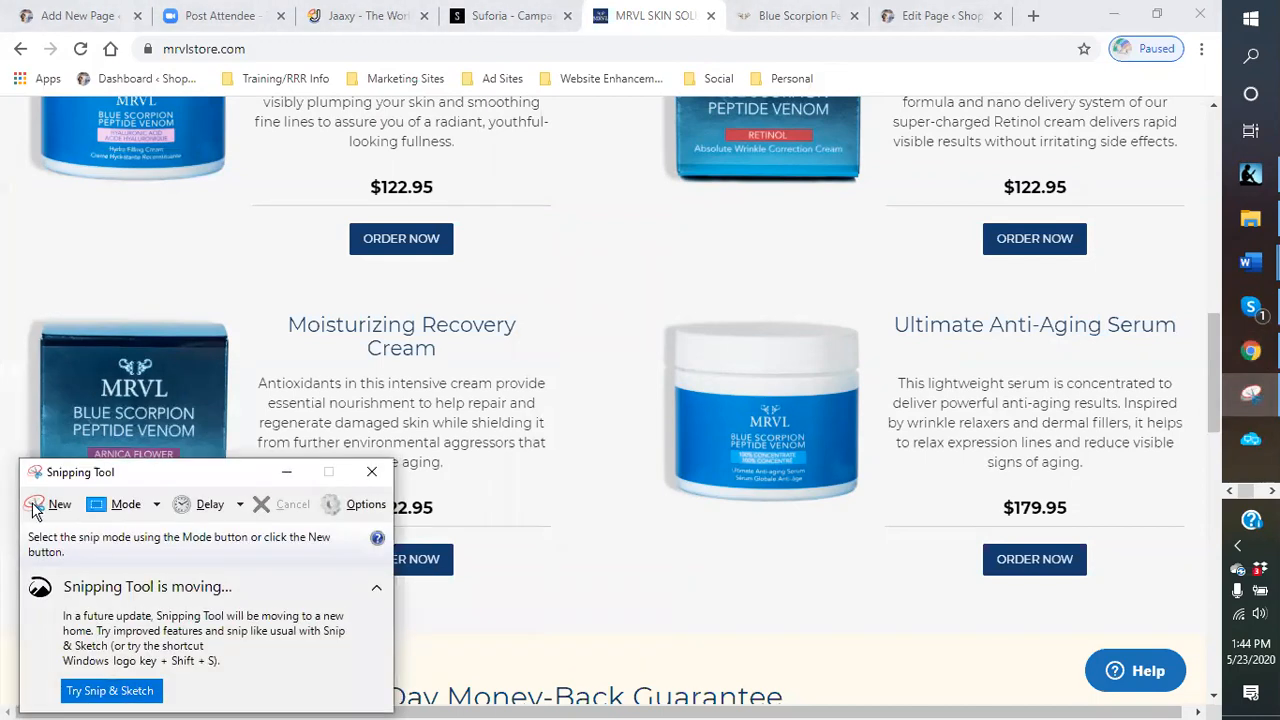
pyautogui.click(48, 510)
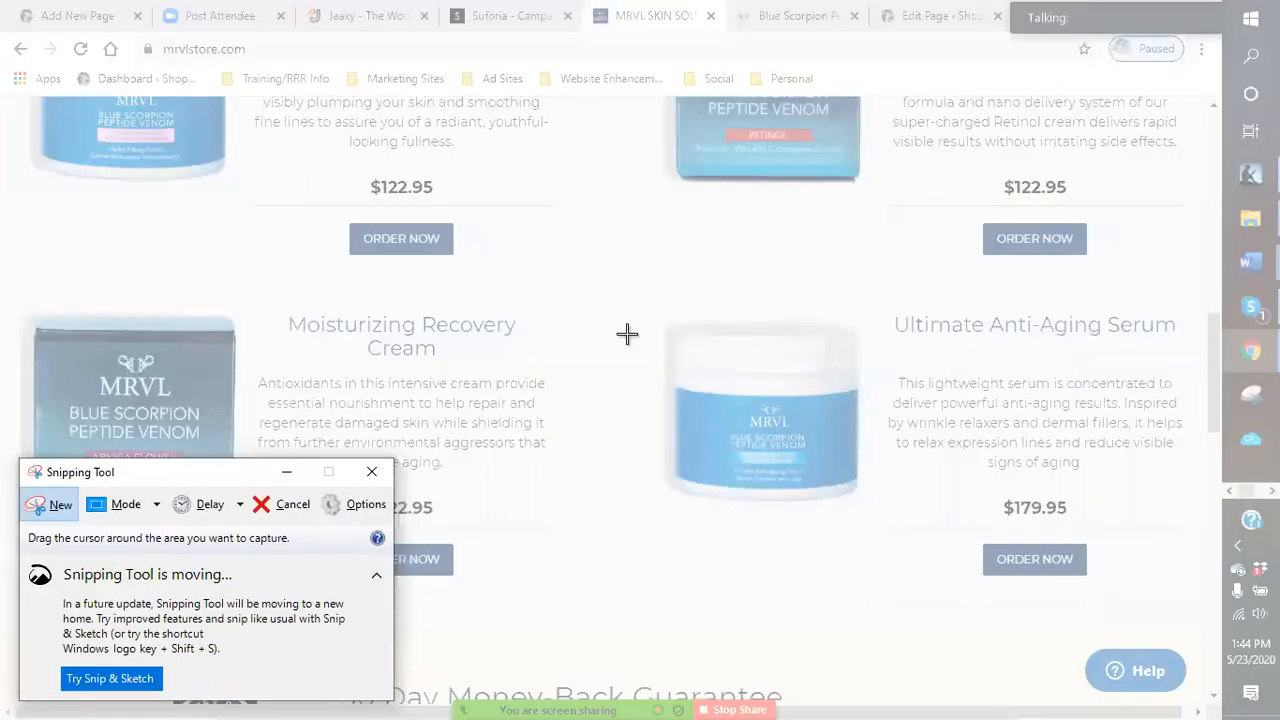
pyautogui.moveTo(617, 309); pyautogui.dragTo(857, 291)
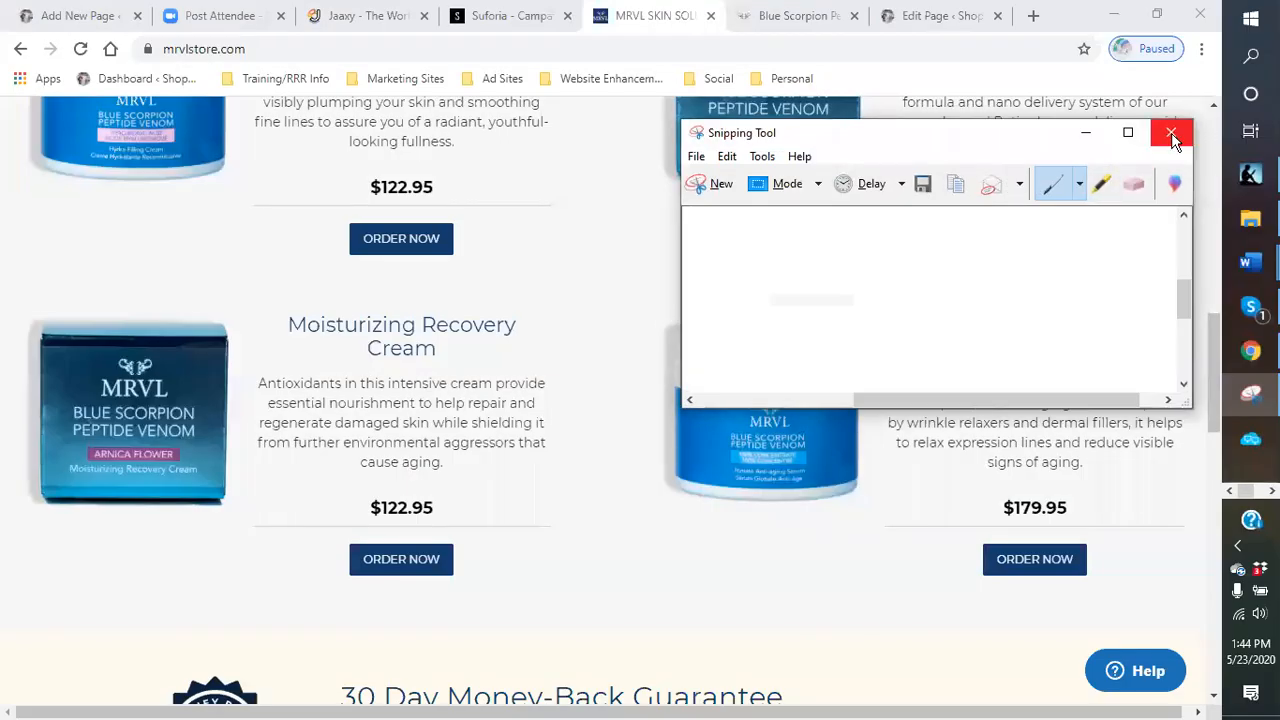
pyautogui.click(716, 186)
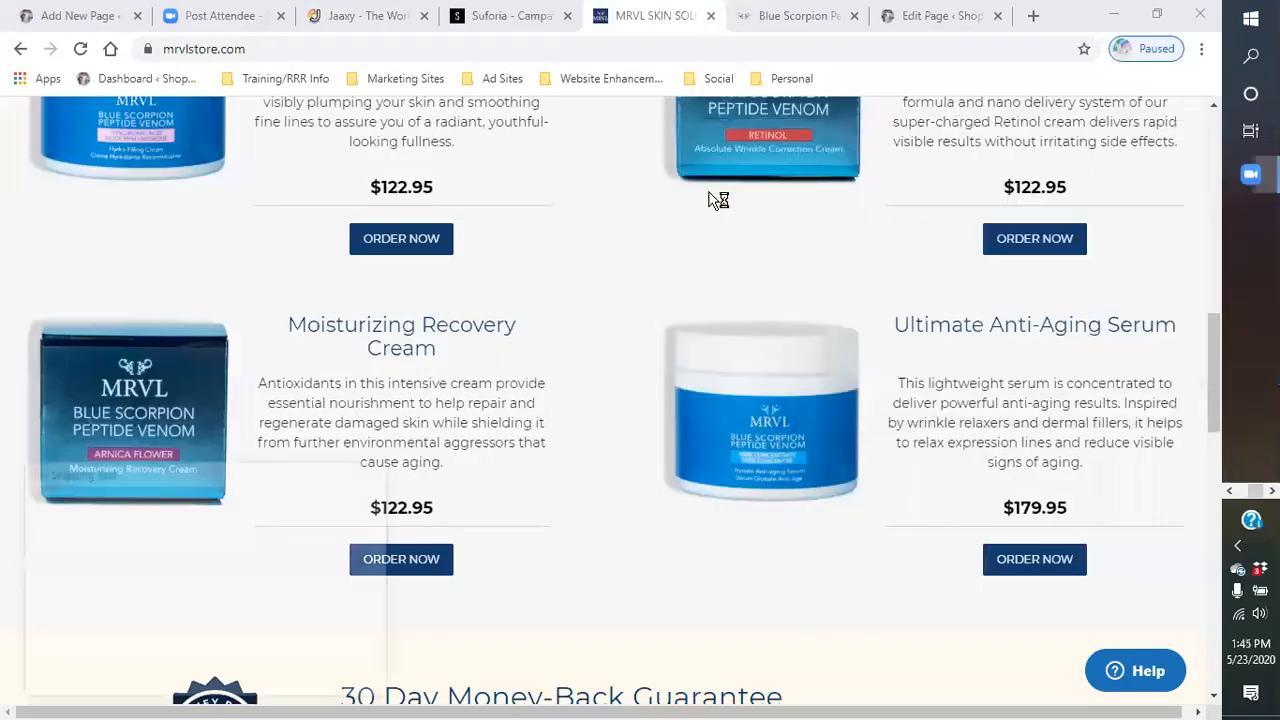
pyautogui.moveTo(638, 315); pyautogui.dragTo(876, 328)
pyautogui.moveTo(878, 332); pyautogui.dragTo(700, 325)
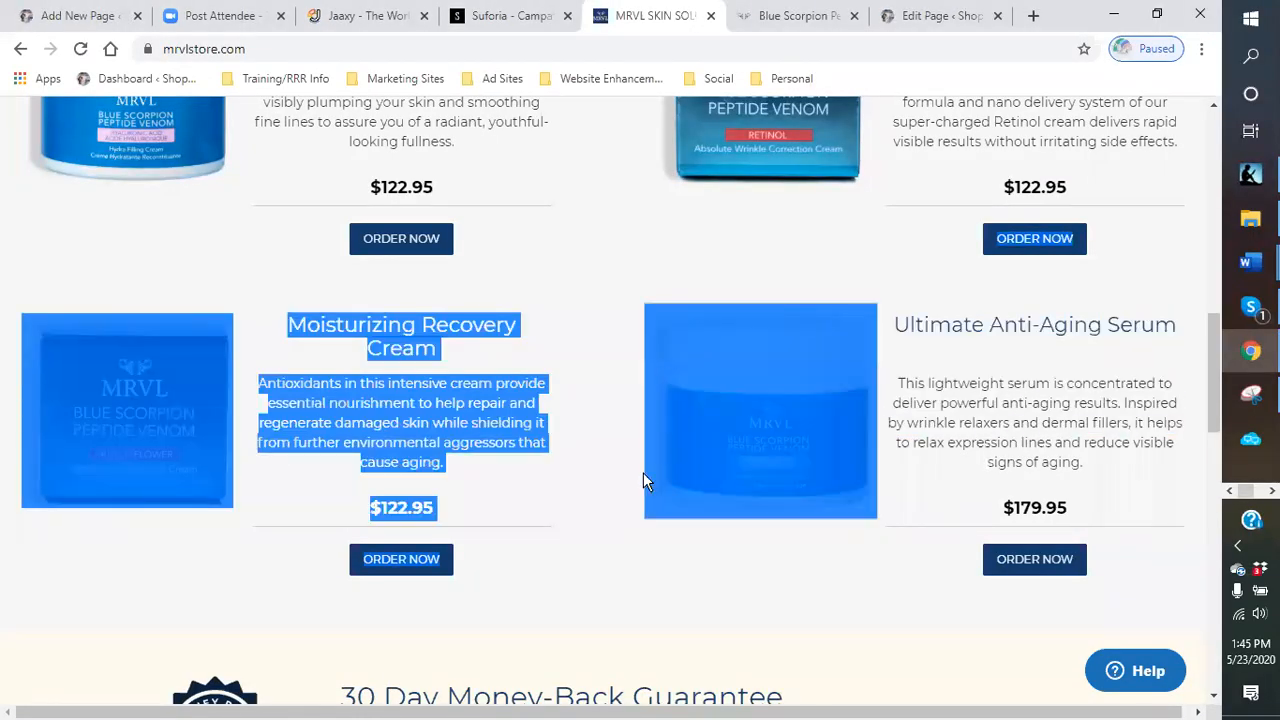
pyautogui.click(585, 530)
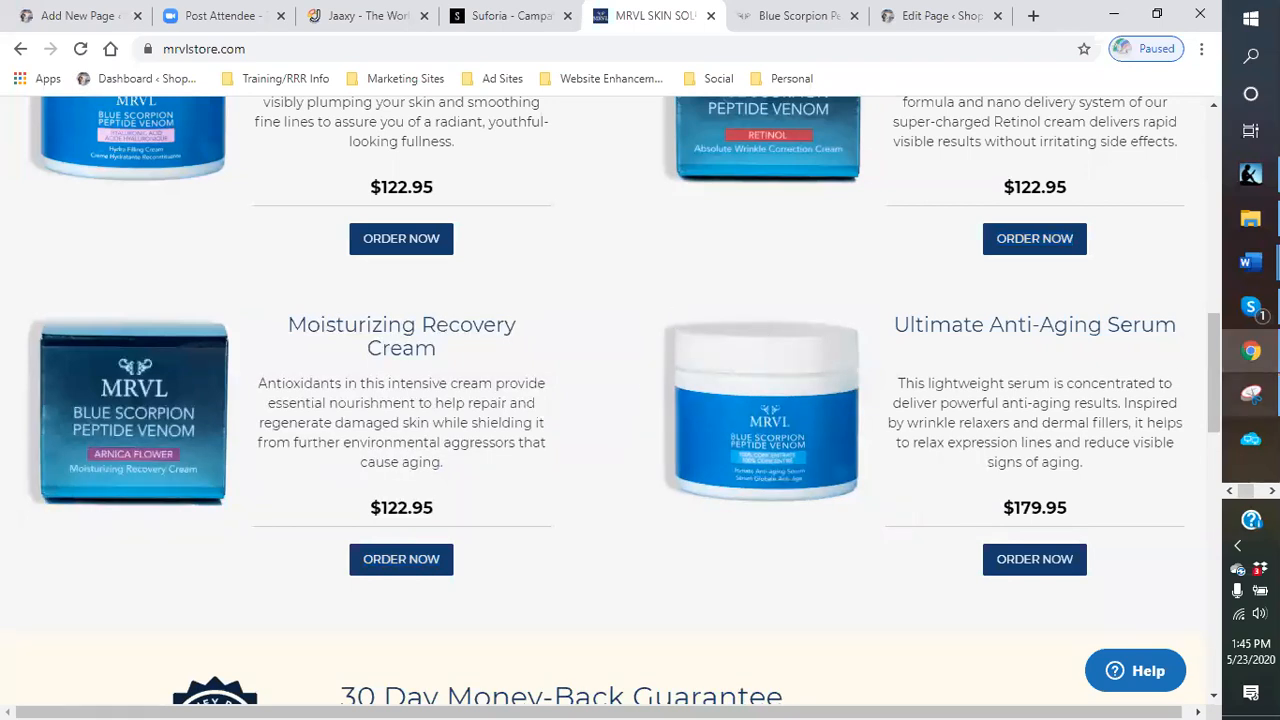
# - Capture the Ultimate Anti-Aging Serum product image with Snipping Tool
pyautogui.click(1272, 491)
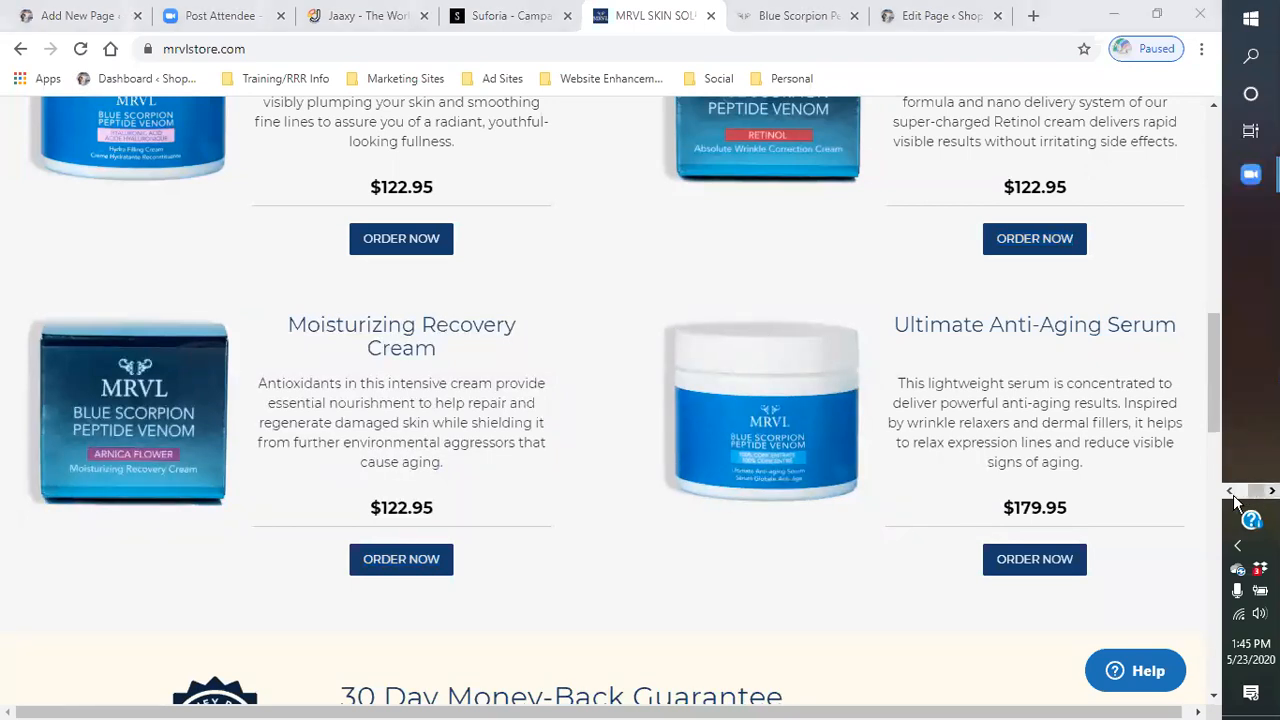
pyautogui.click(1231, 492)
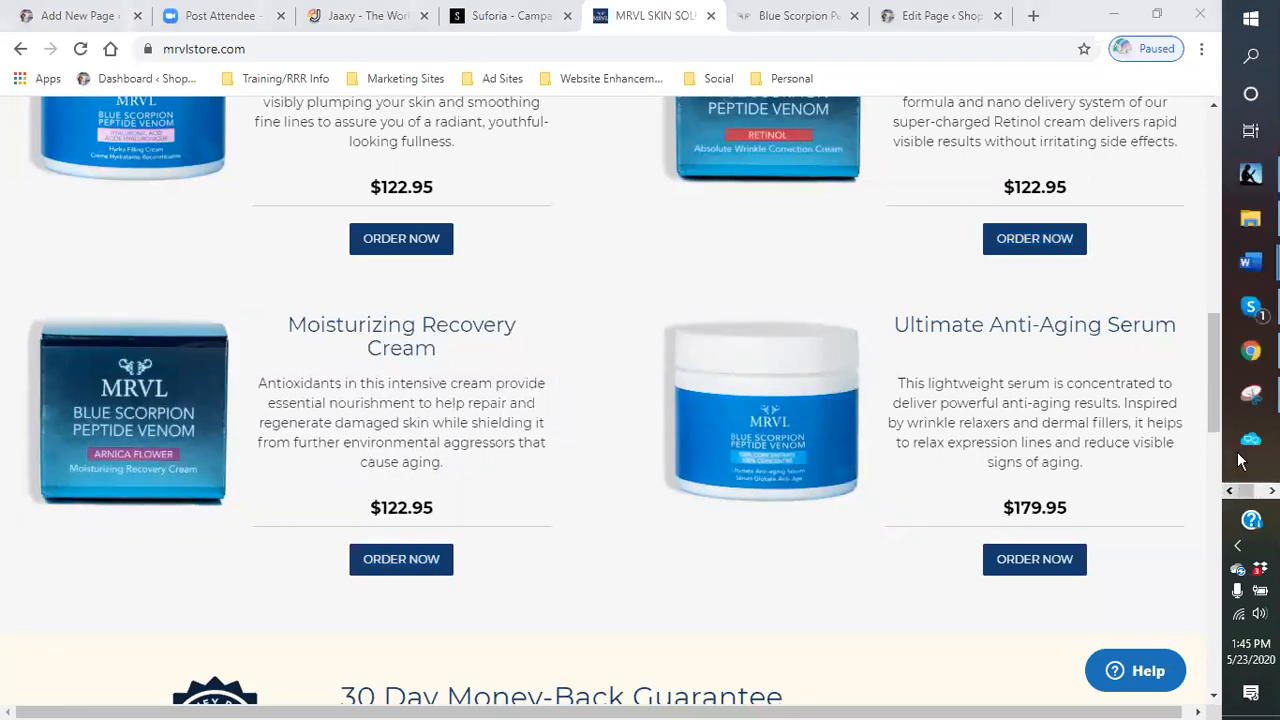
pyautogui.click(1249, 398)
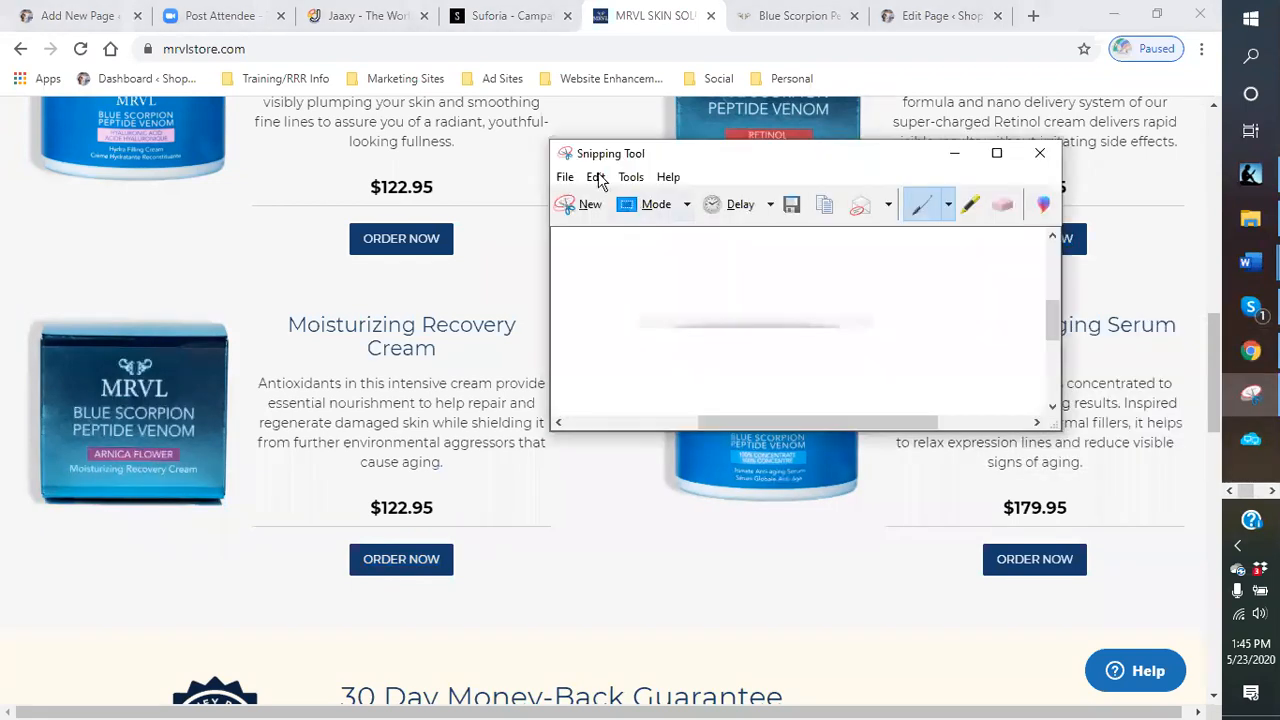
pyautogui.click(564, 178)
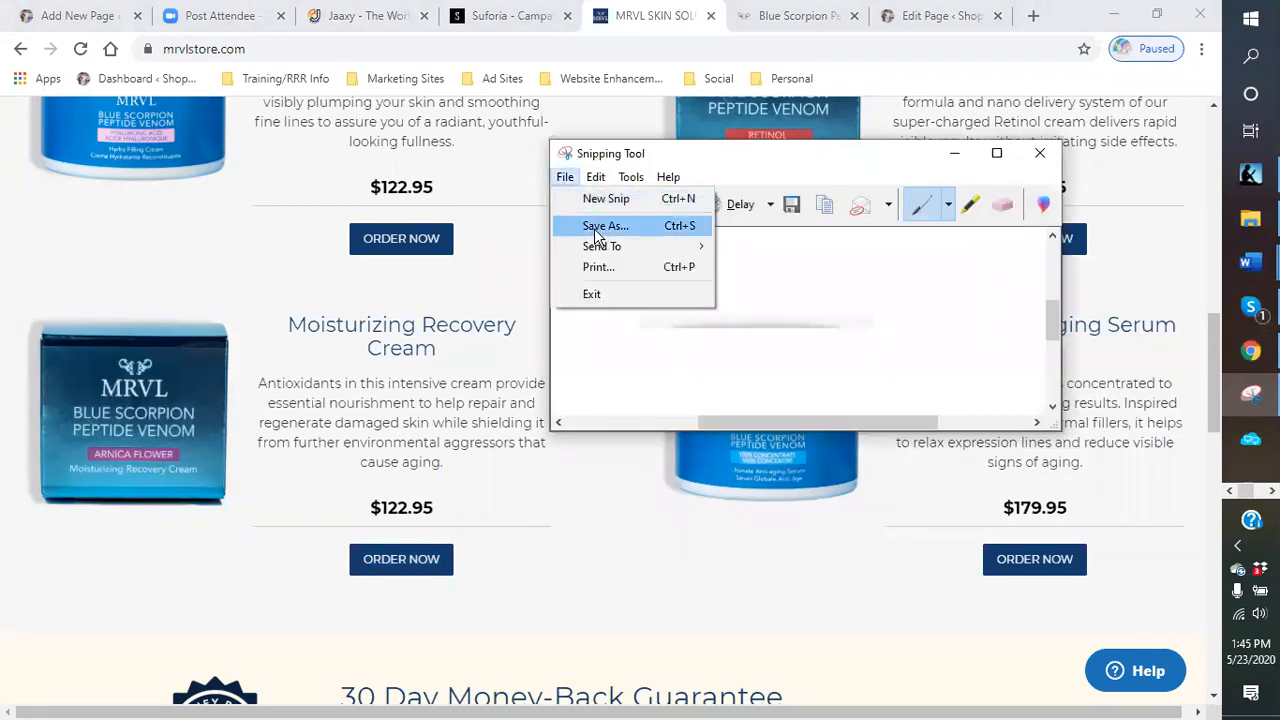
pyautogui.click(600, 199)
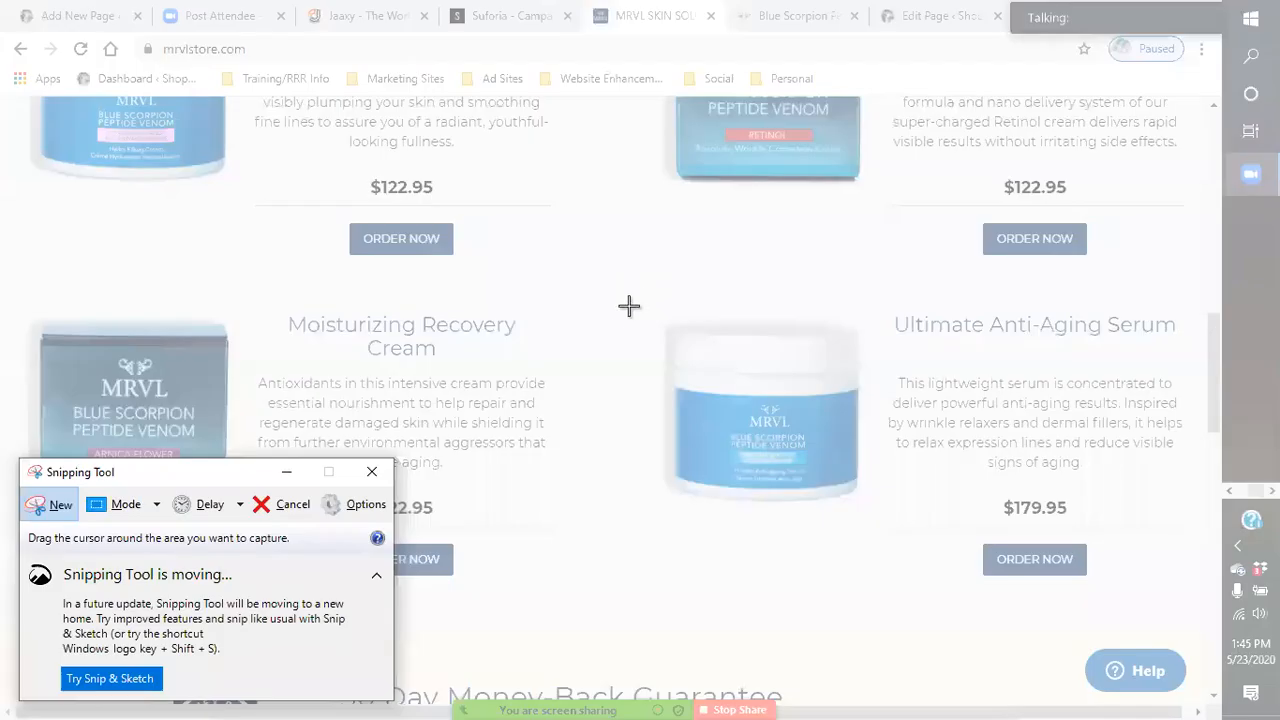
pyautogui.moveTo(618, 307); pyautogui.dragTo(884, 516)
# - Save the snip as anti aging in the products folder and close Snipping Tool
pyautogui.click(545, 170)
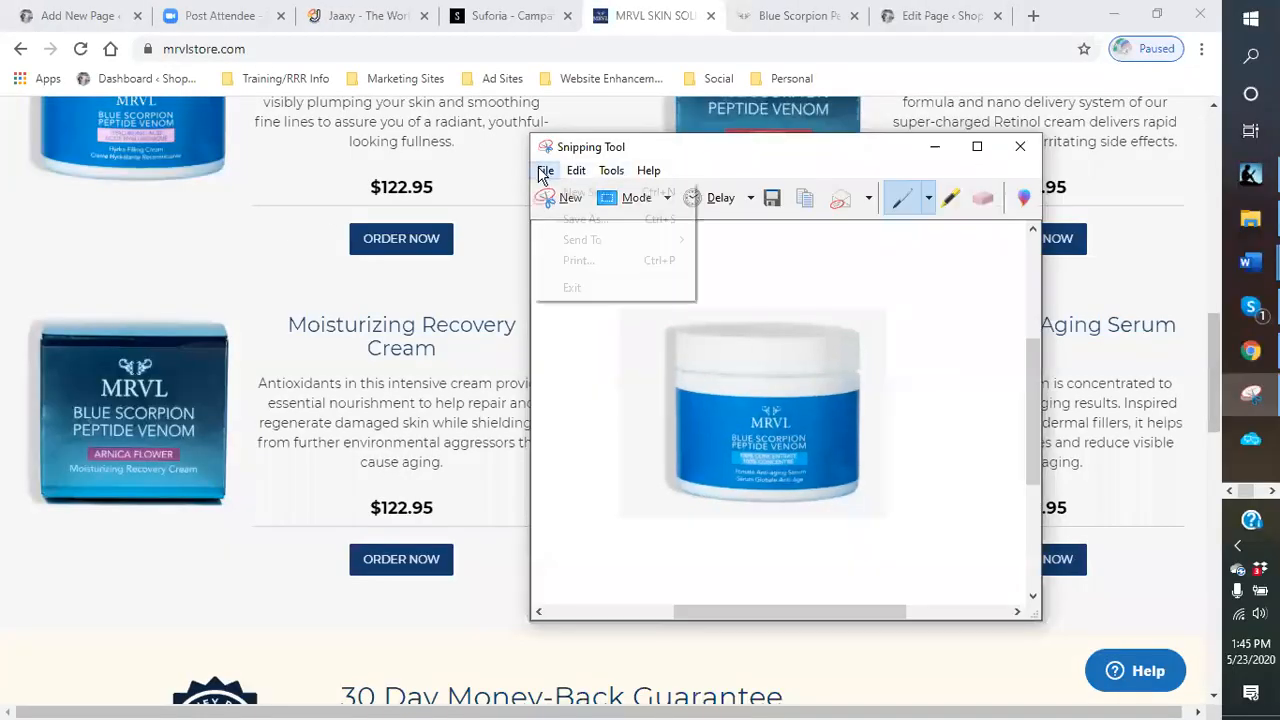
pyautogui.click(573, 222)
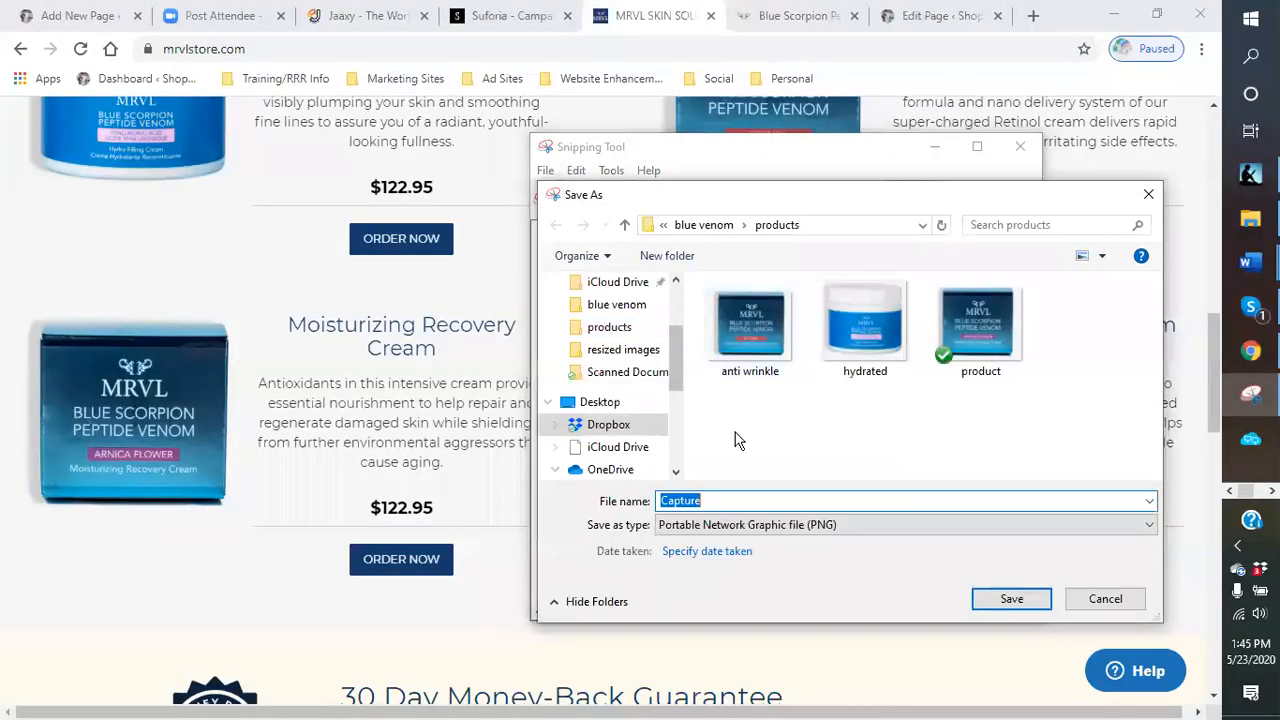
pyautogui.write('ant')
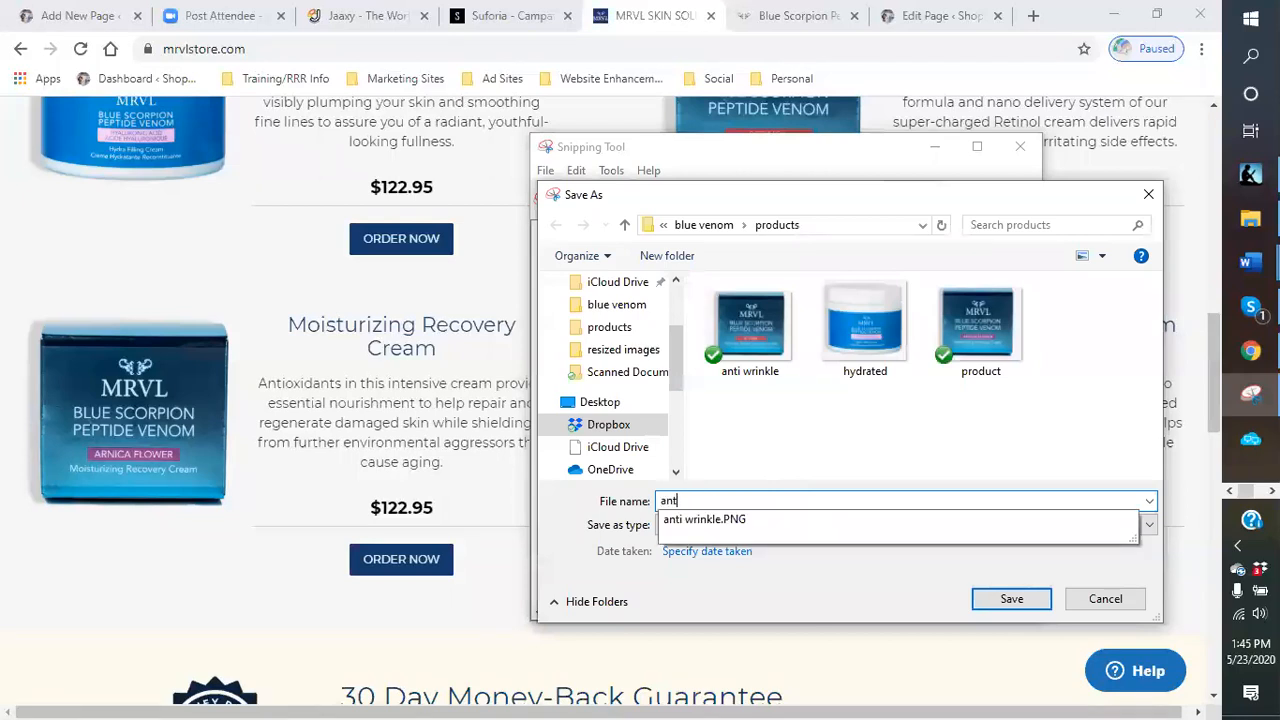
pyautogui.write('i agin')
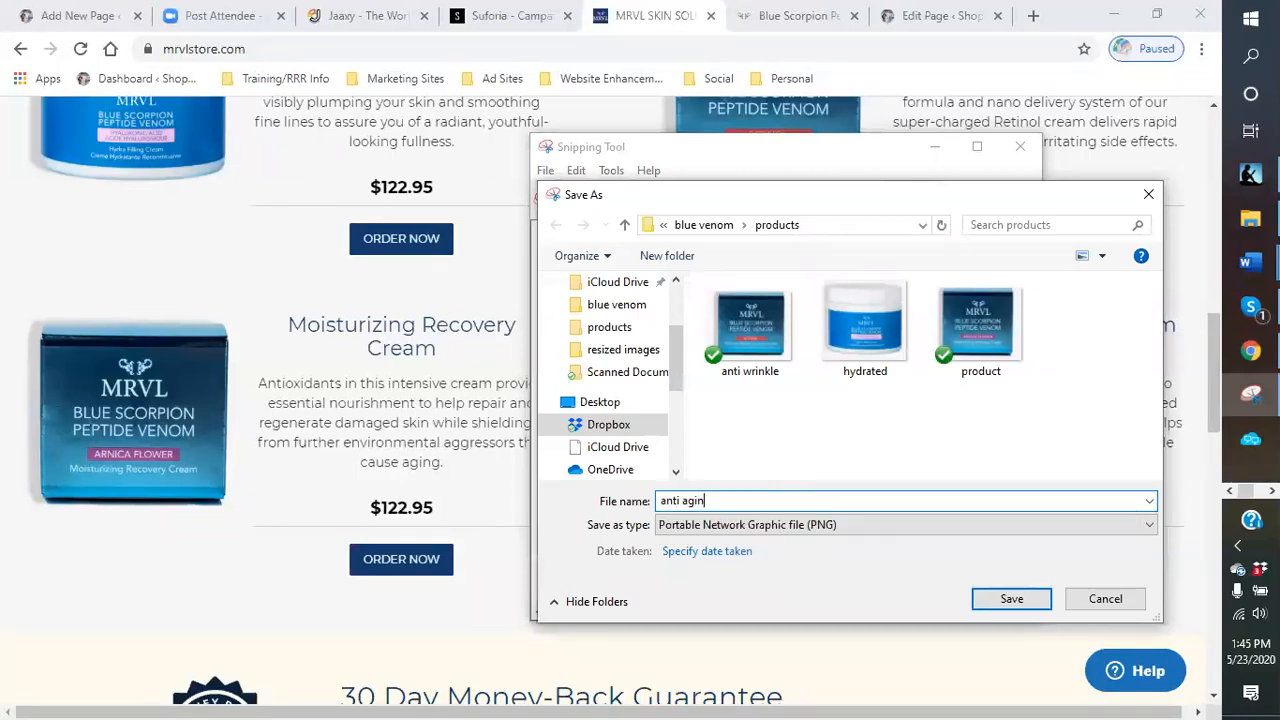
pyautogui.press('Return')
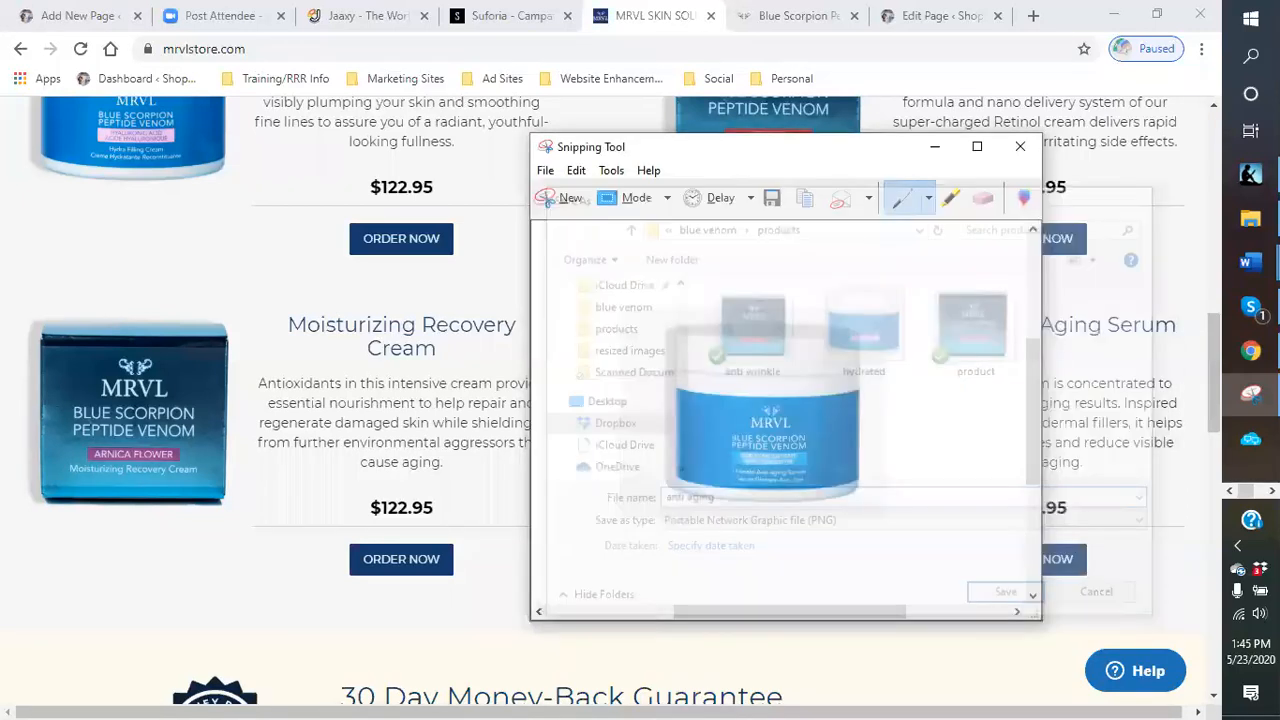
pyautogui.click(1020, 146)
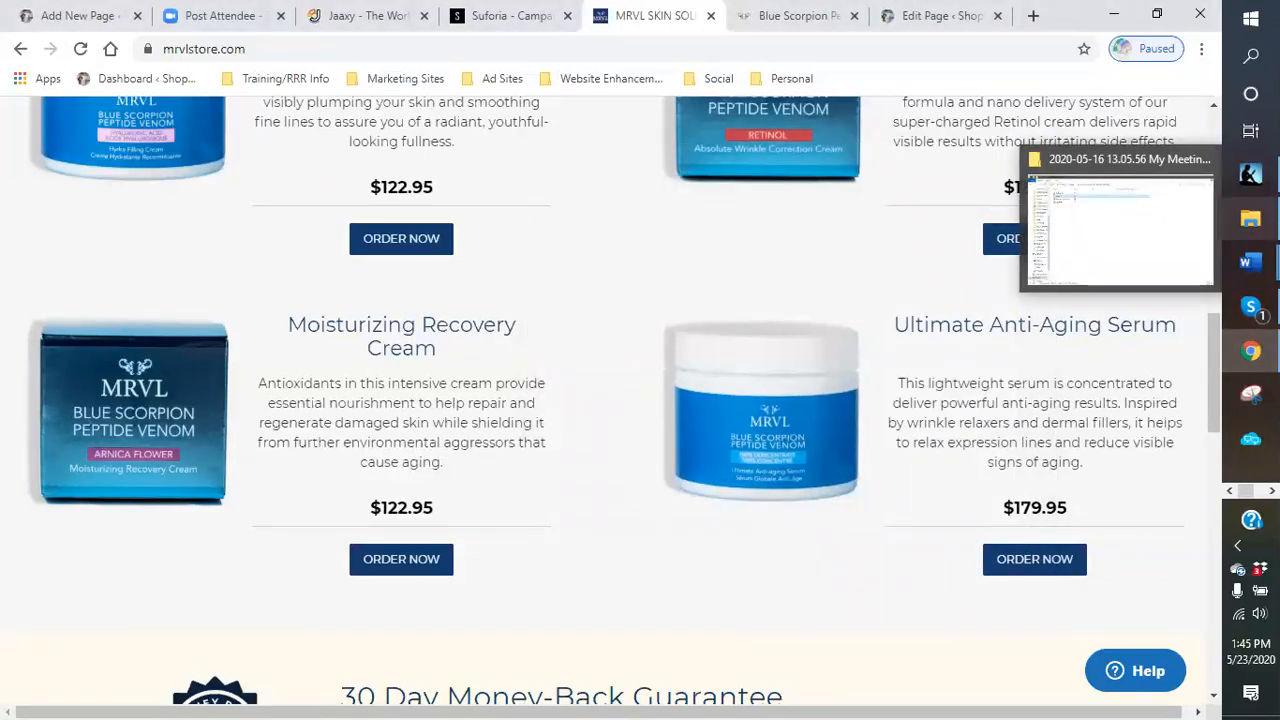
# - Open the products folder under blogging pictures and blue venom in File Explorer
pyautogui.click(1250, 218)
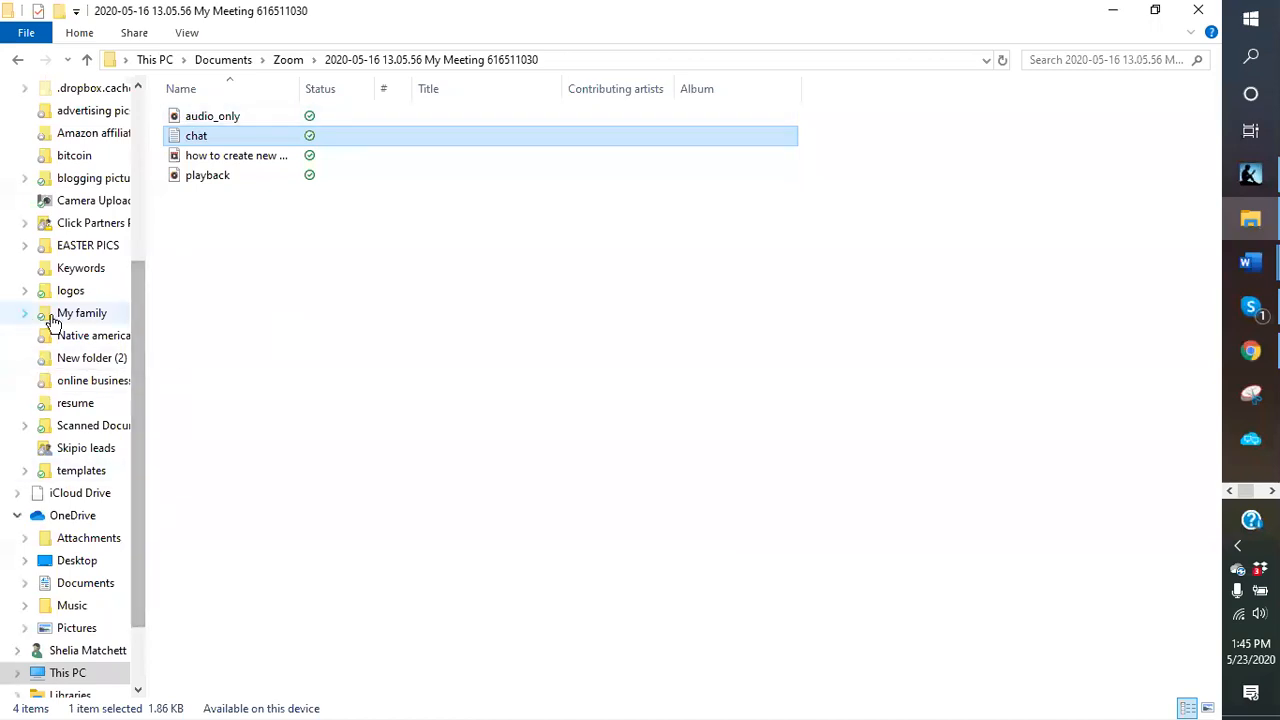
pyautogui.click(88, 180)
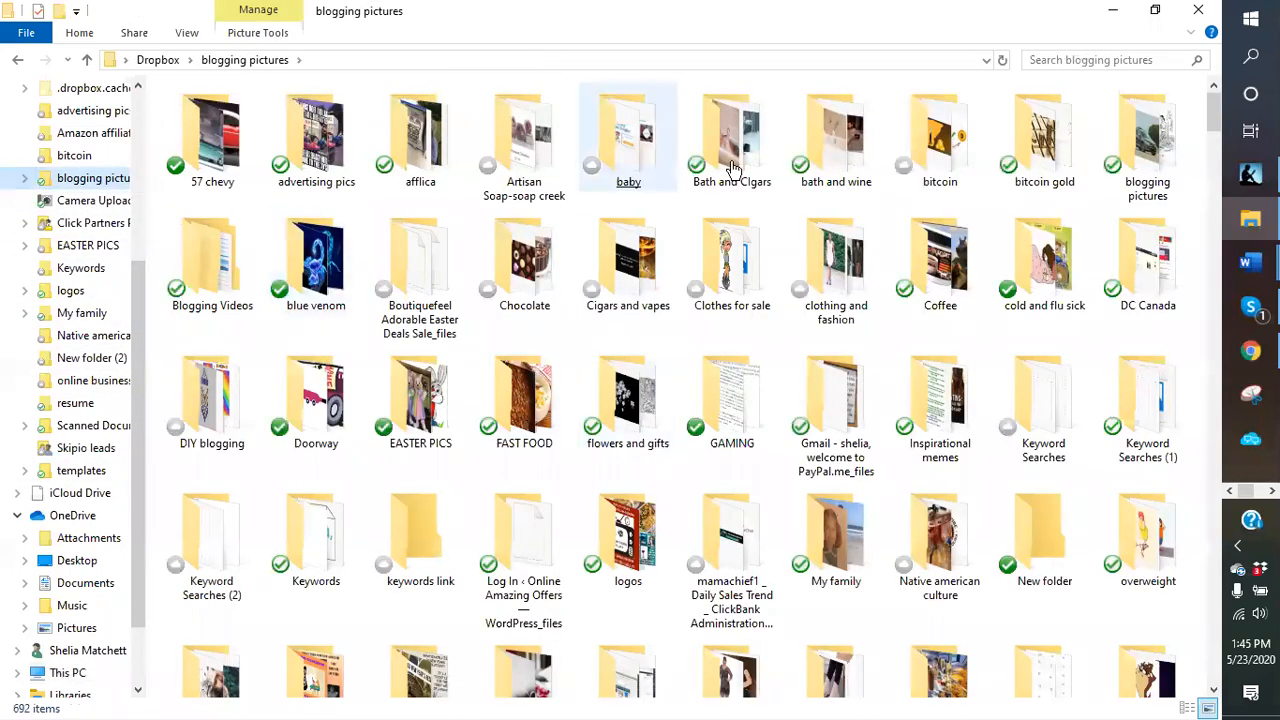
pyautogui.click(1145, 172)
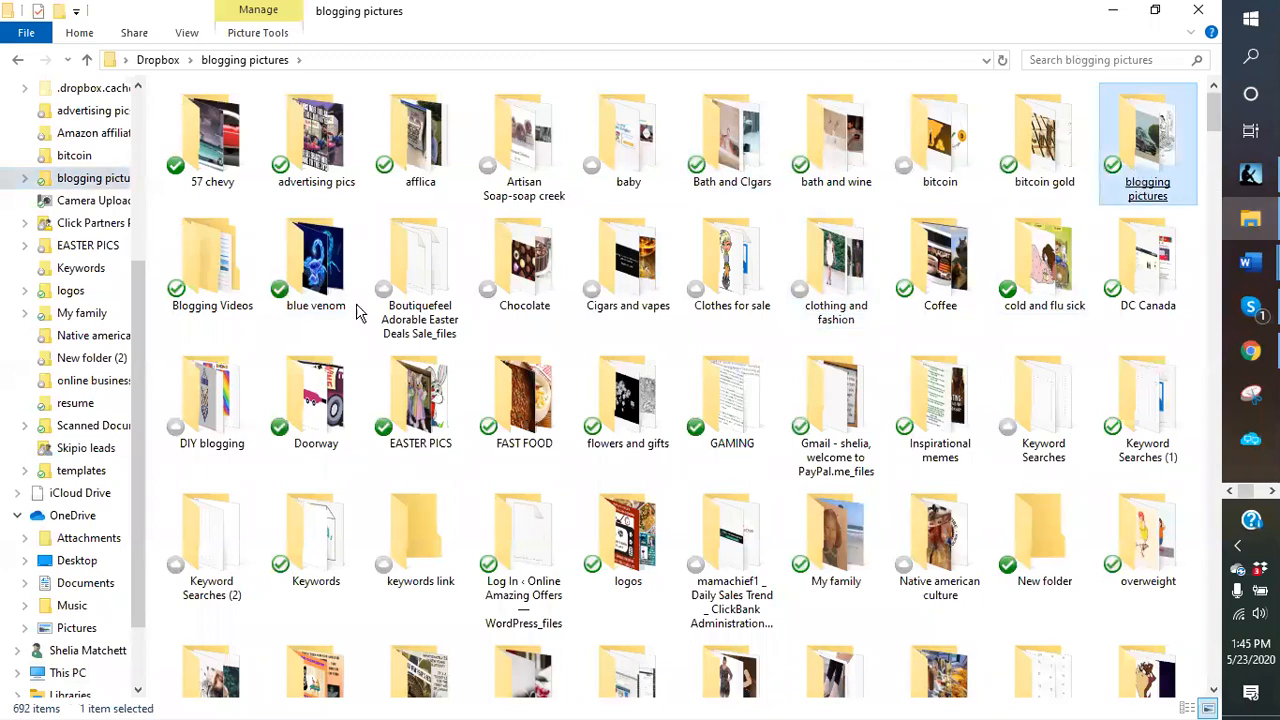
pyautogui.doubleClick(311, 298)
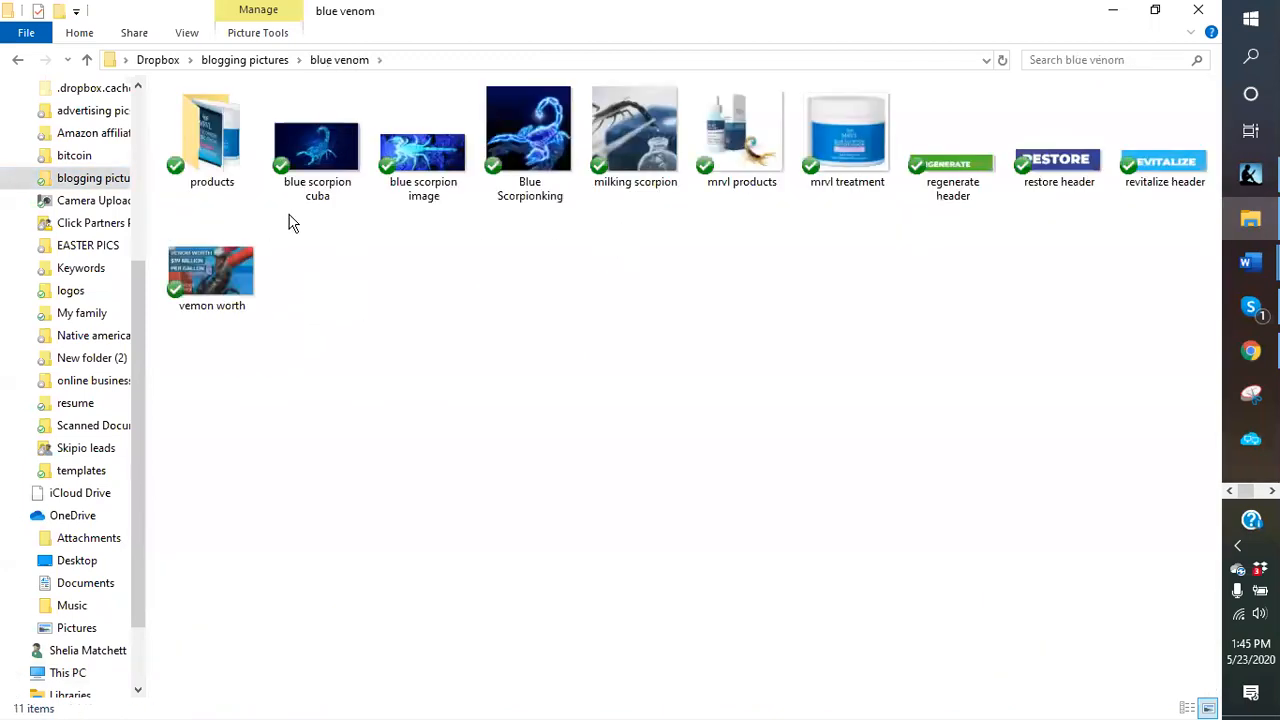
pyautogui.click(213, 191)
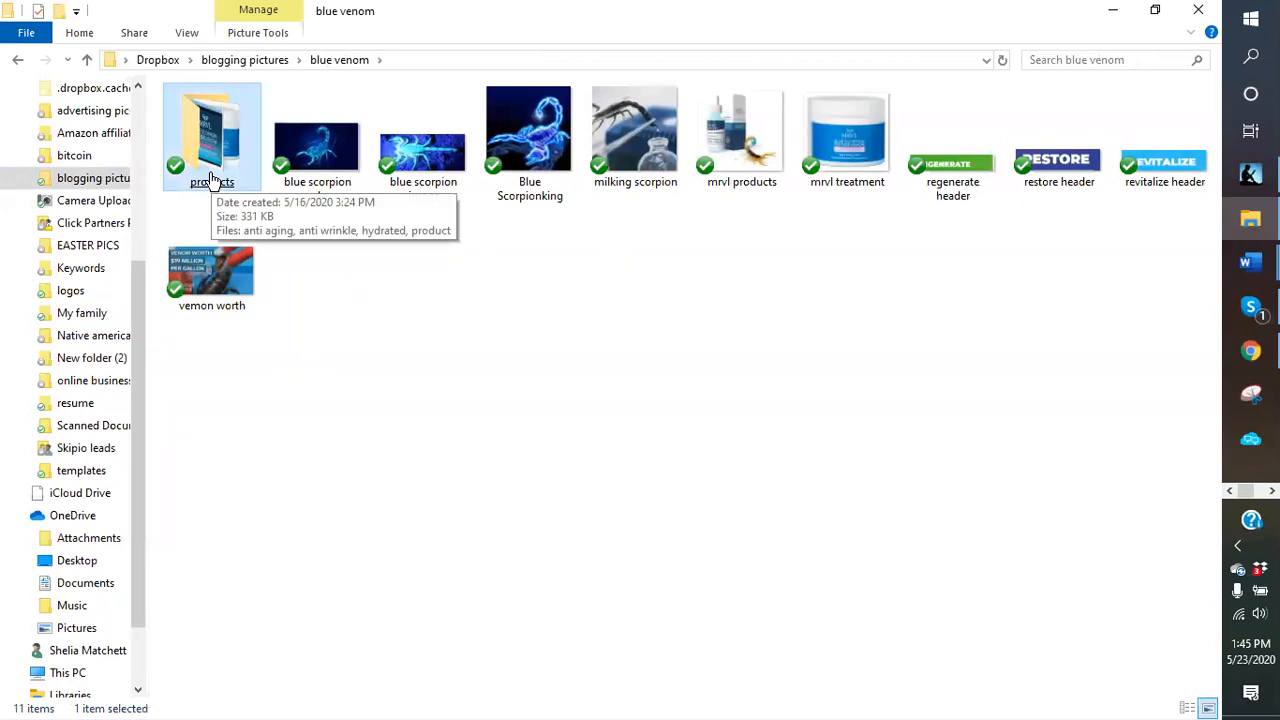
pyautogui.doubleClick(212, 178)
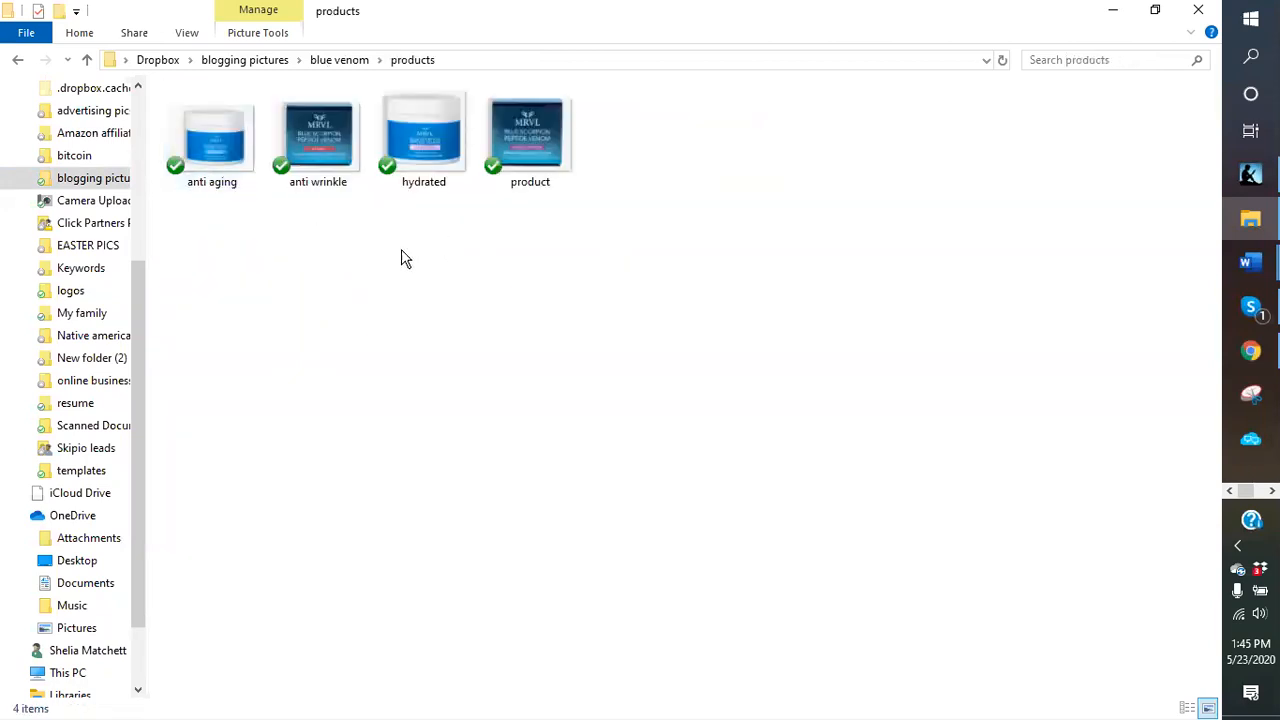
# - Try to delete the product image file from the products folder
pyautogui.rightClick(545, 197)
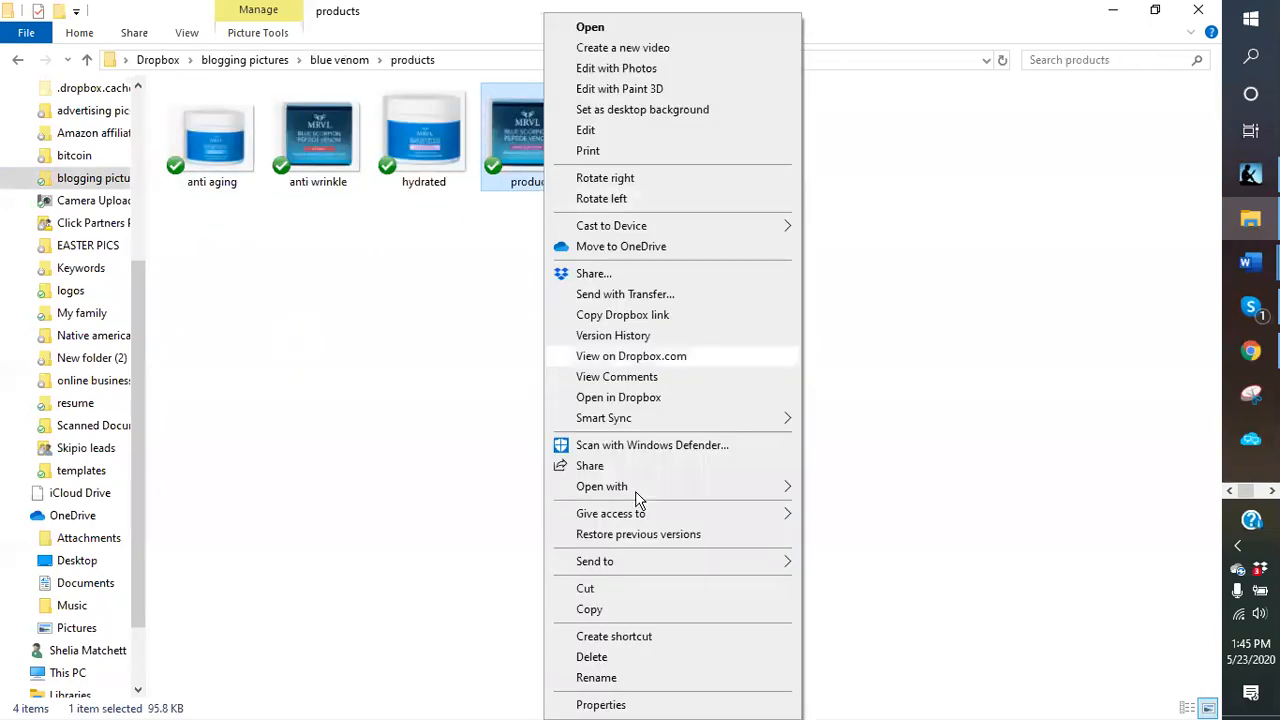
pyautogui.click(603, 660)
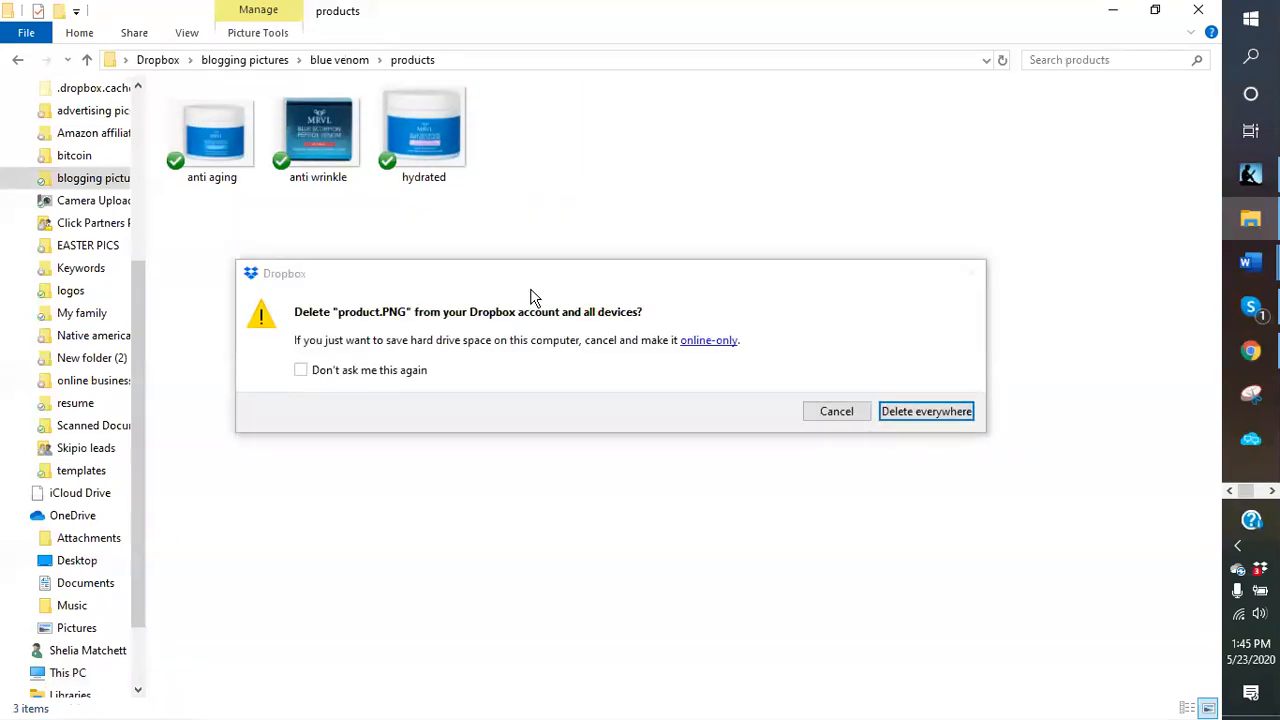
pyautogui.click(836, 412)
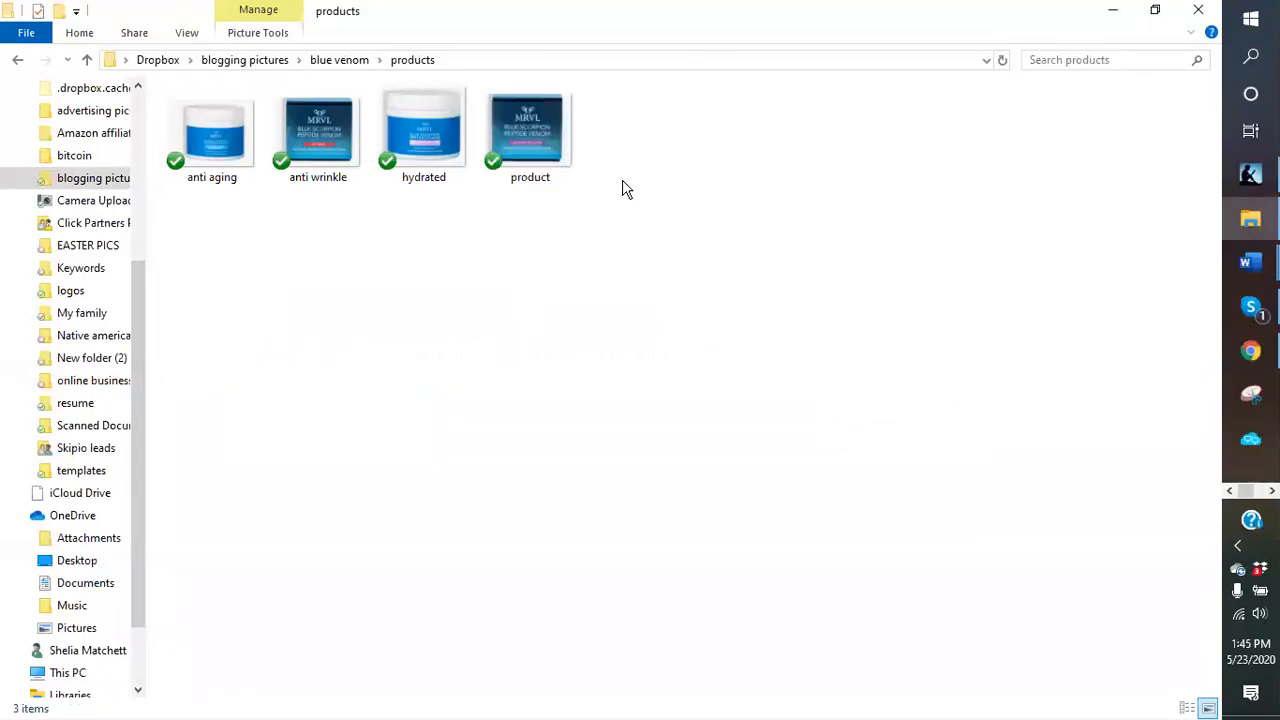
pyautogui.click(528, 180)
pyautogui.rightClick(528, 180)
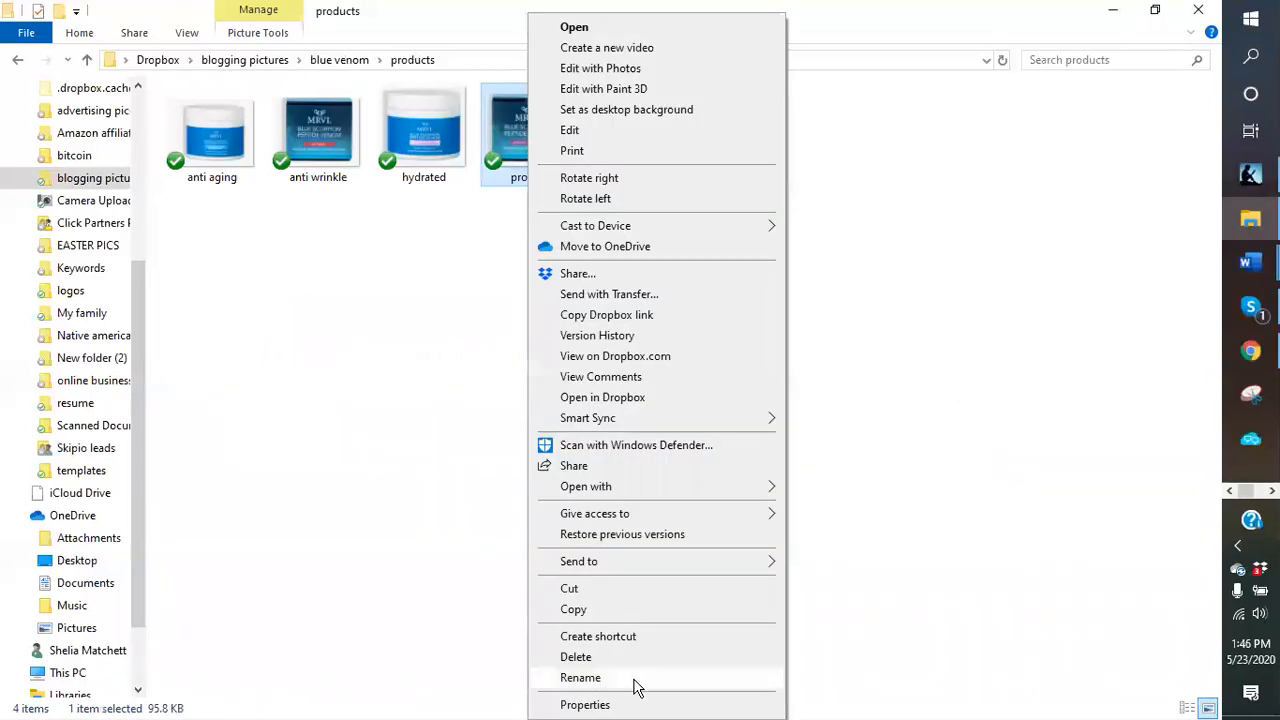
pyautogui.click(604, 679)
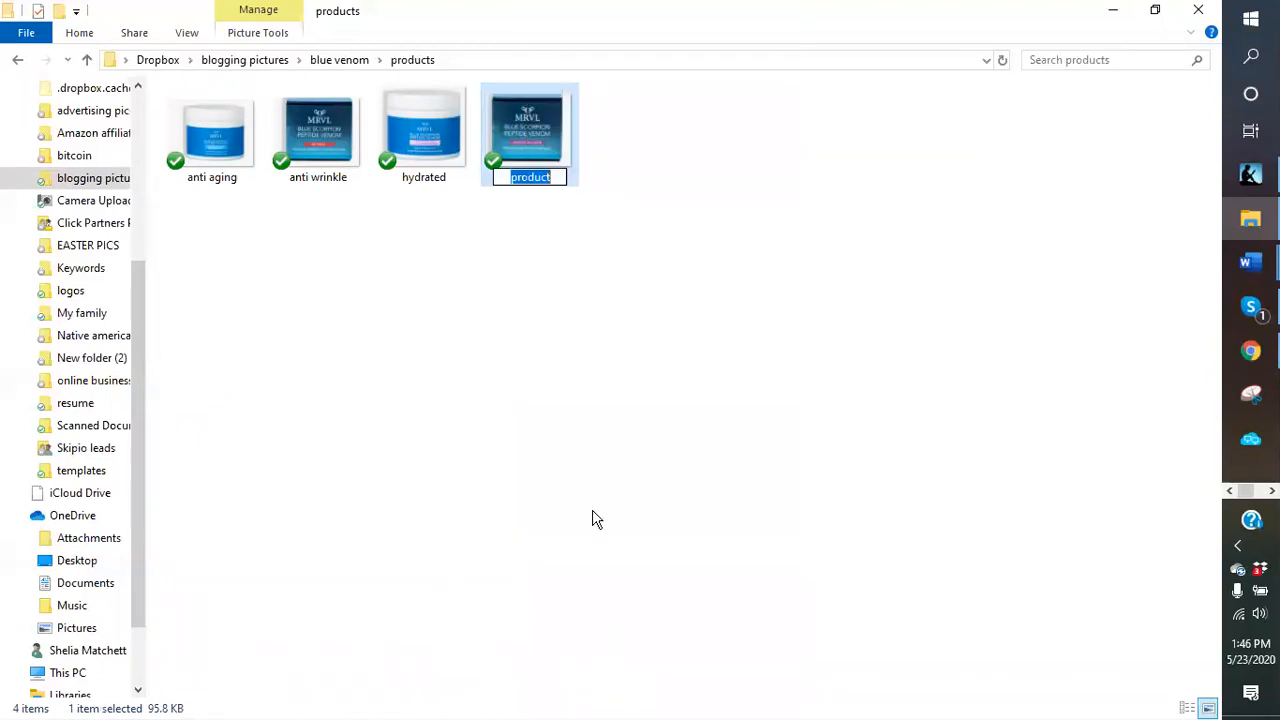
pyautogui.click(630, 390)
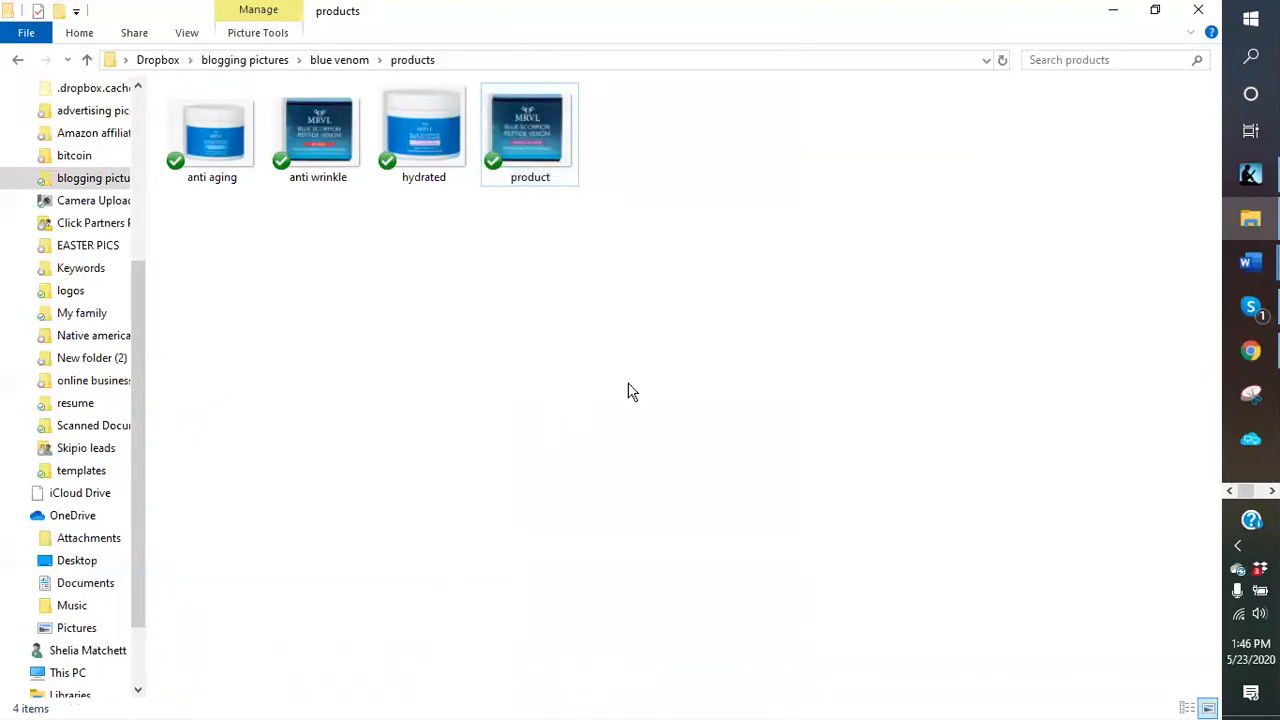
# - Rename the product image file as moisturizer
pyautogui.rightClick(535, 189)
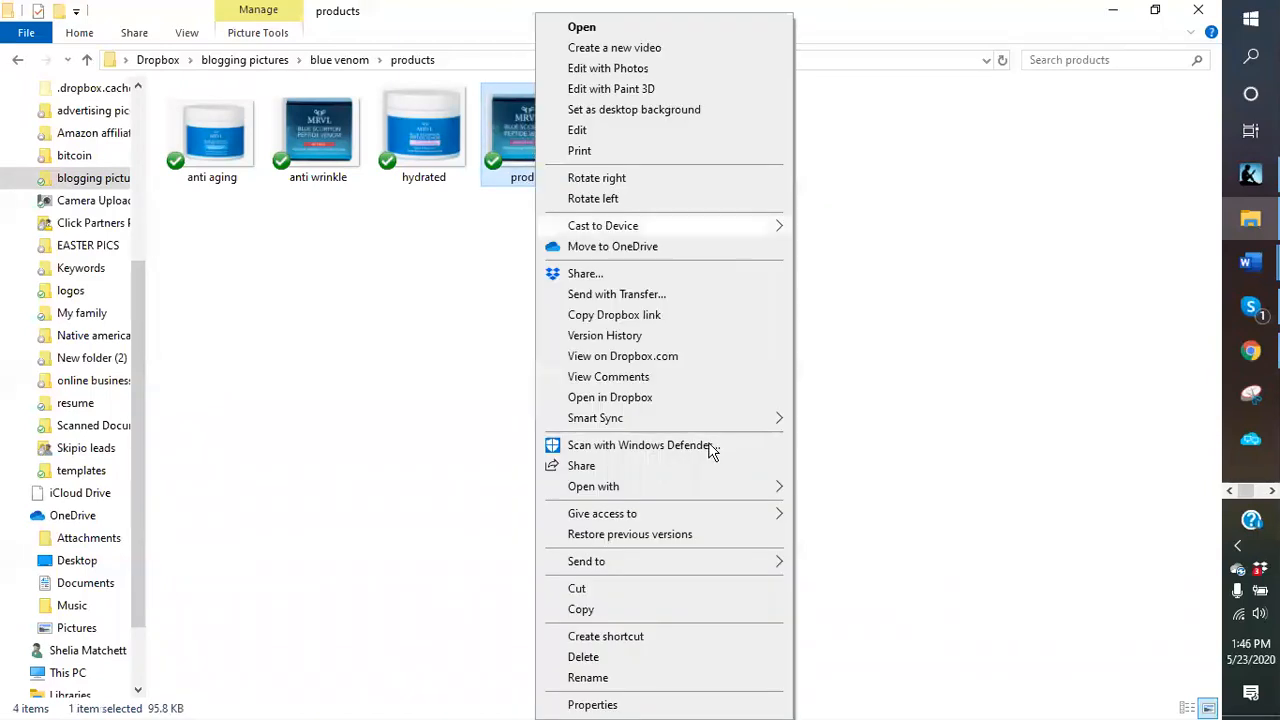
pyautogui.click(590, 678)
pyautogui.write('mo')
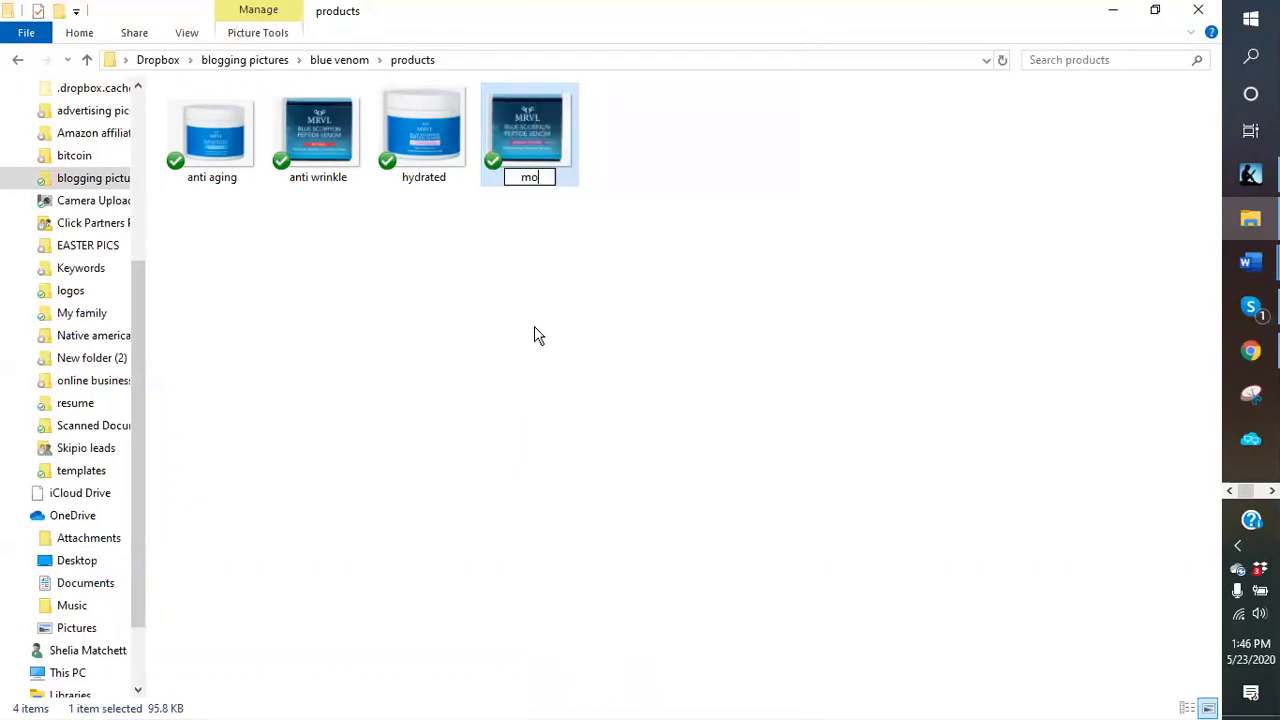
pyautogui.write('isturizer')
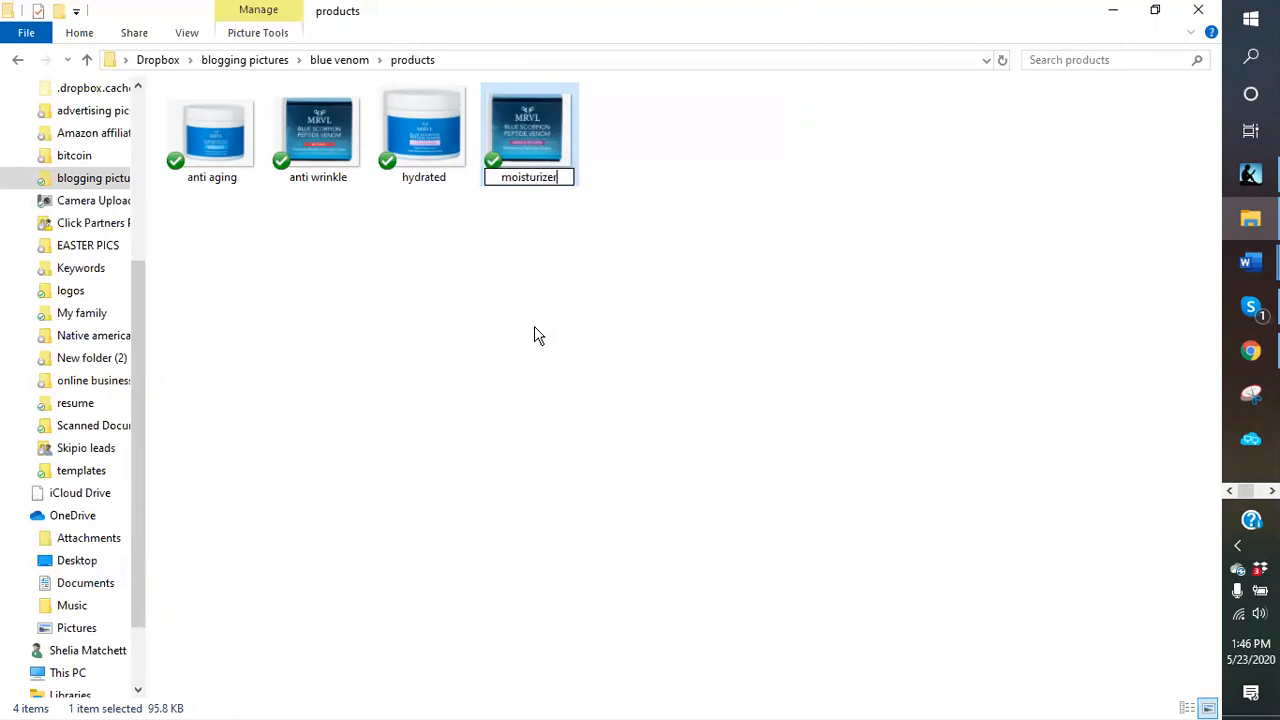
pyautogui.press('Return')
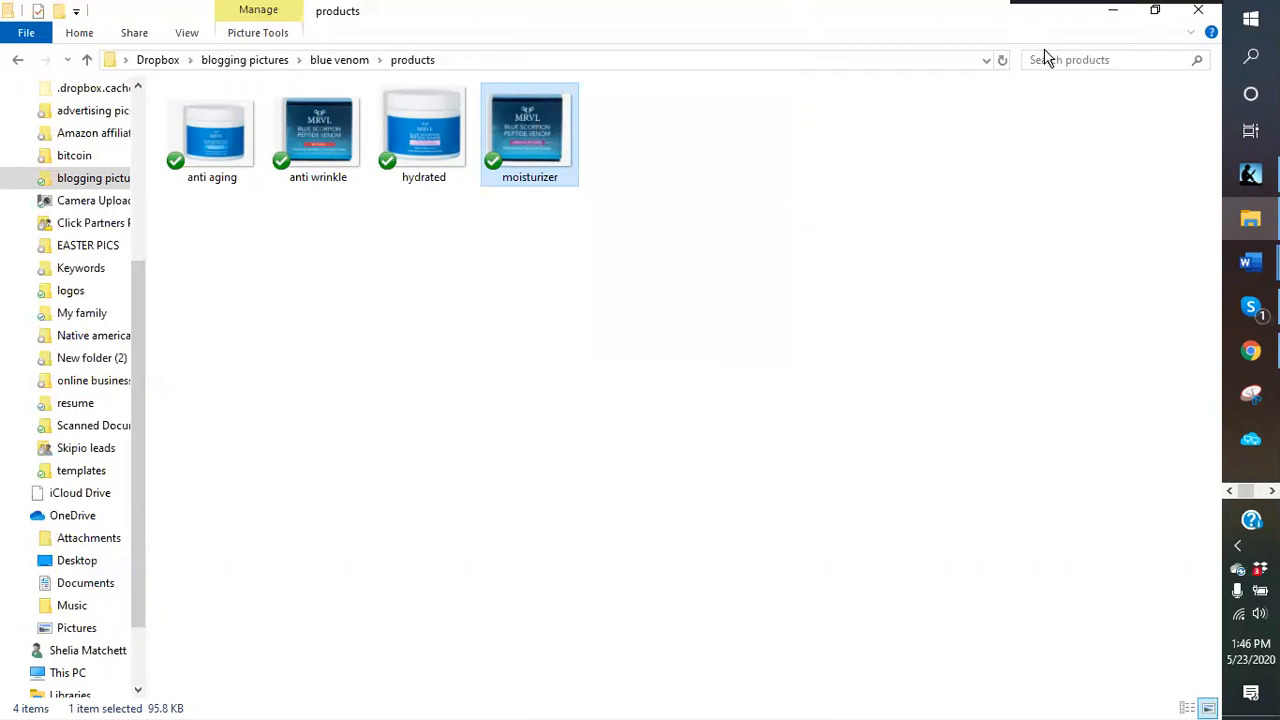
# - Close the MRVL store tab and return to the WordPress page editor tab
pyautogui.click(1106, 206)
pyautogui.click(1113, 18)
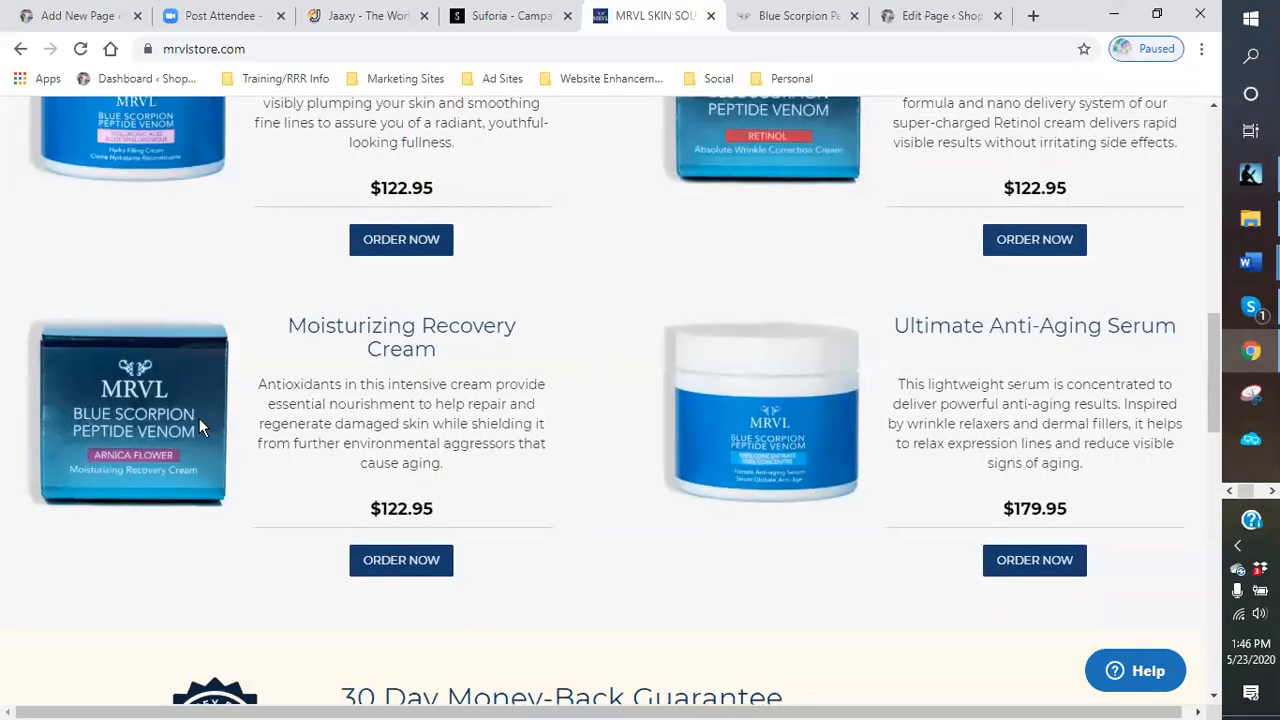
pyautogui.scroll(1, 466, 468)
pyautogui.scroll(5, 466, 468)
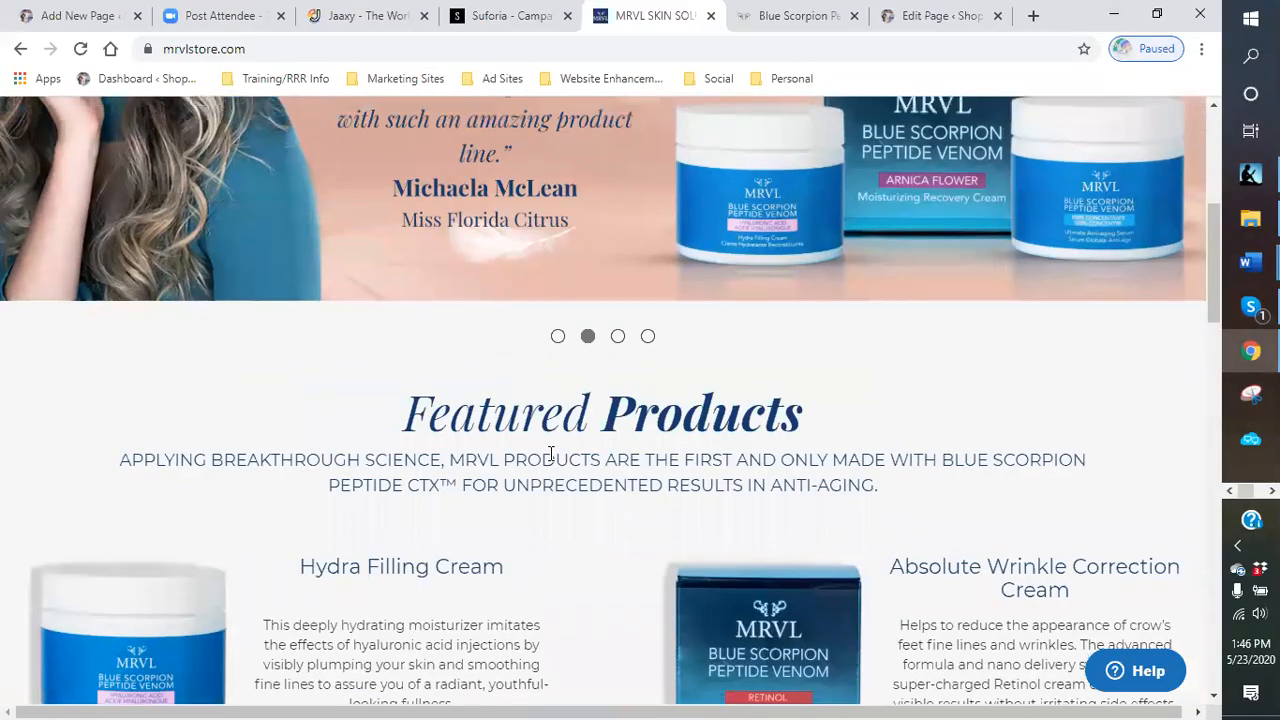
pyautogui.scroll(5, 553, 456)
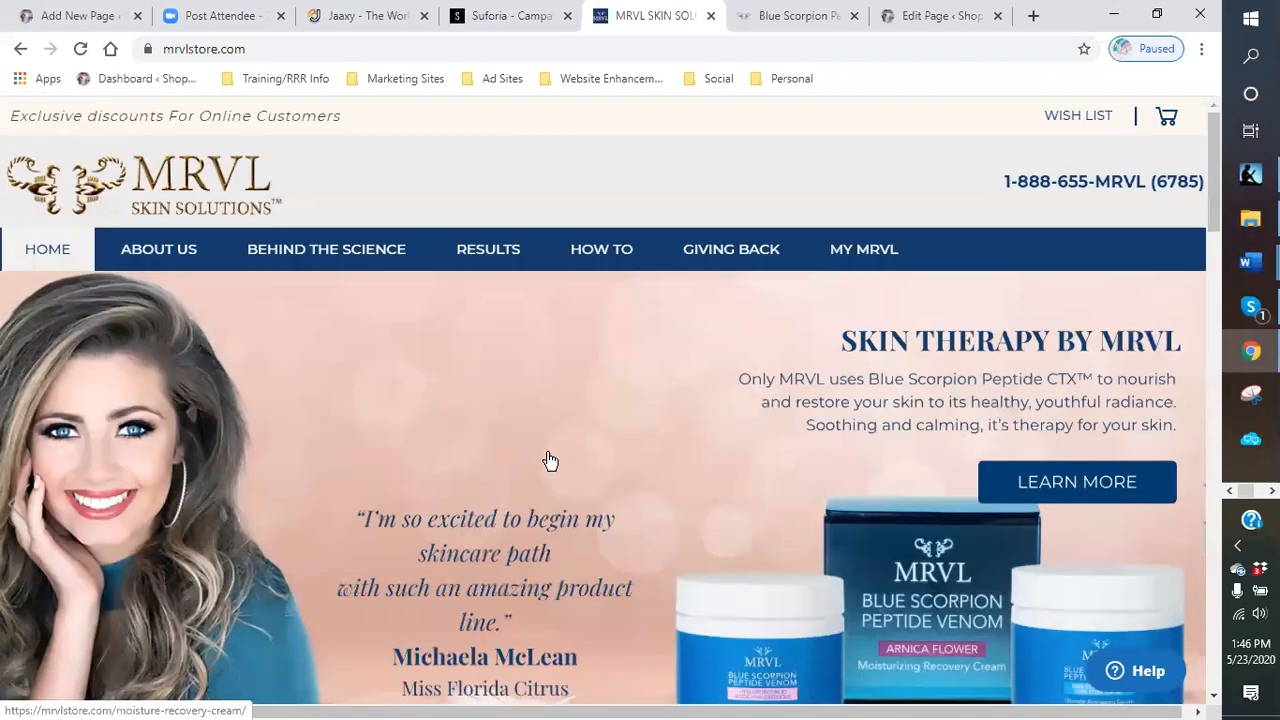
pyautogui.click(710, 17)
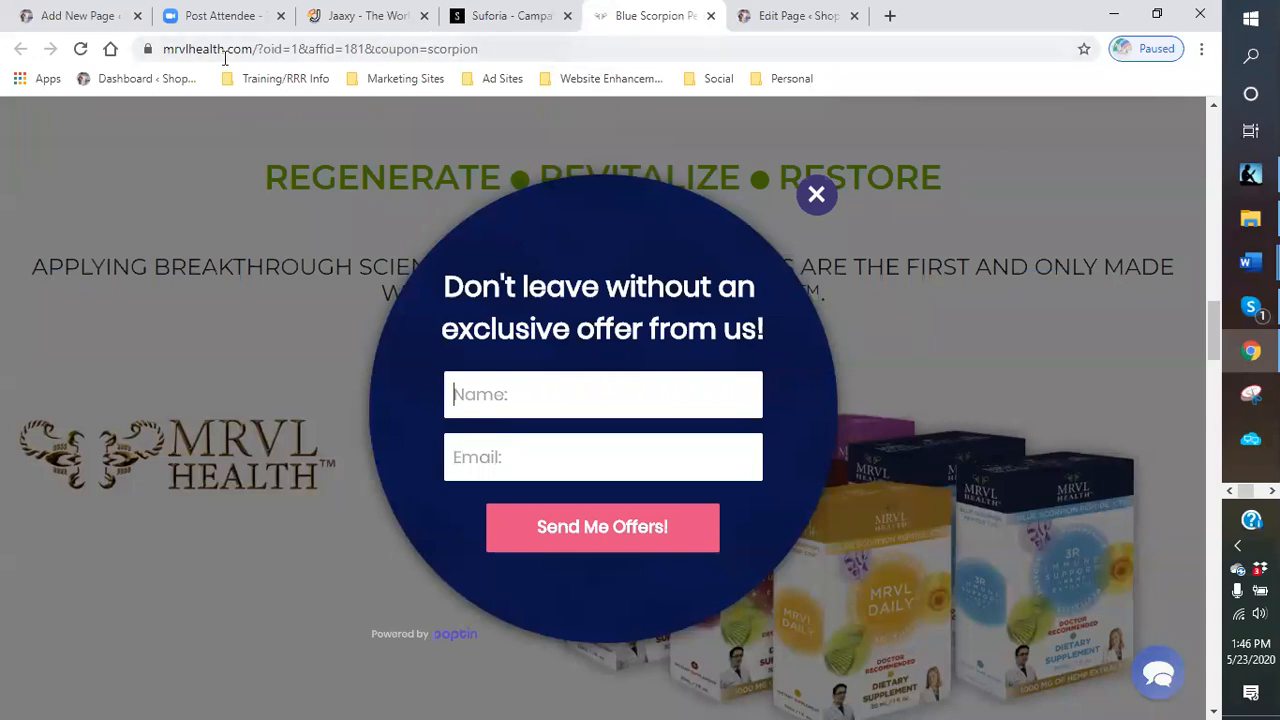
pyautogui.click(88, 16)
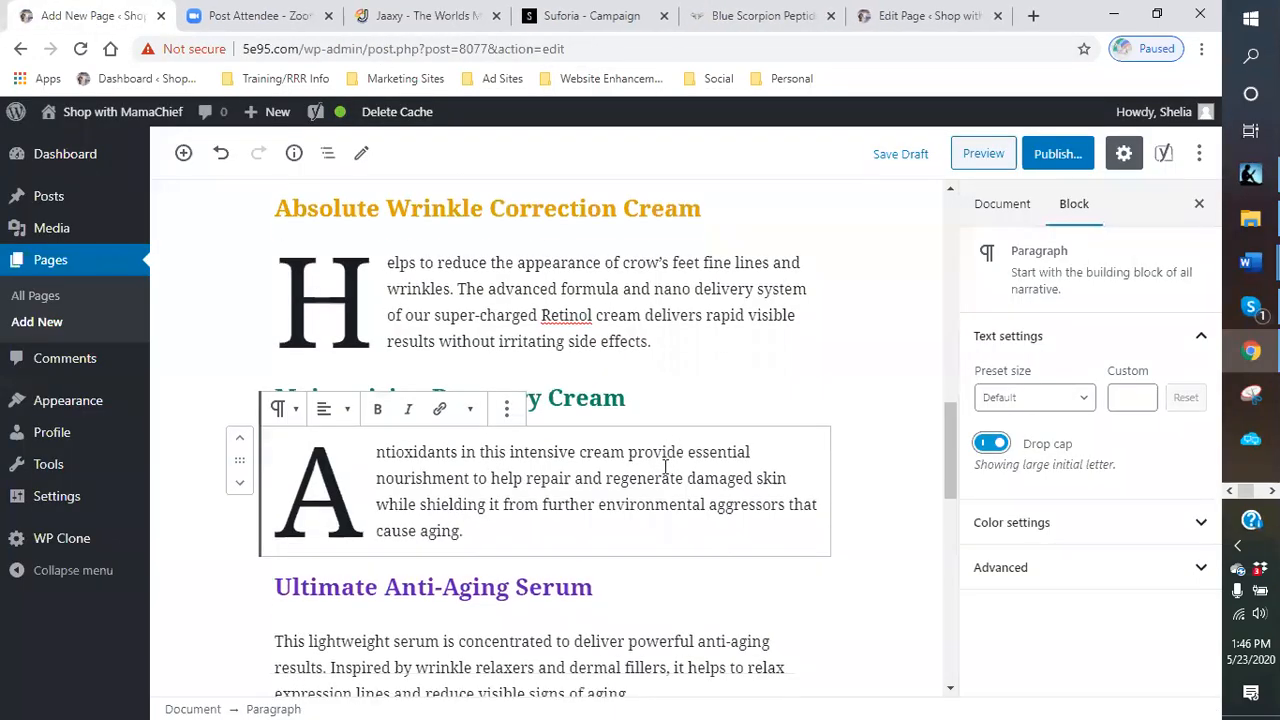
# - Insert the VENOM KILLS image from the media library below the introductory paragraph
pyautogui.scroll(2, 665, 466)
pyautogui.scroll(-2, 540, 400)
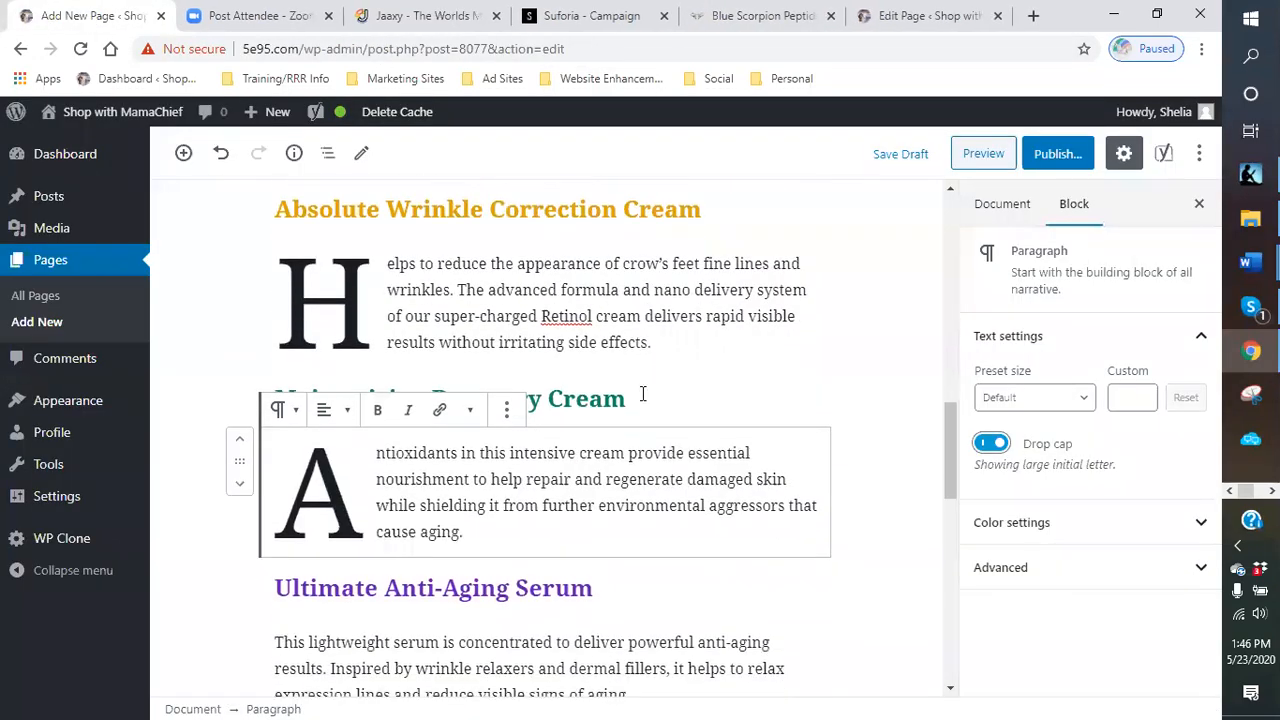
pyautogui.scroll(6, 643, 394)
pyautogui.scroll(2, 522, 341)
pyautogui.scroll(-2, 530, 350)
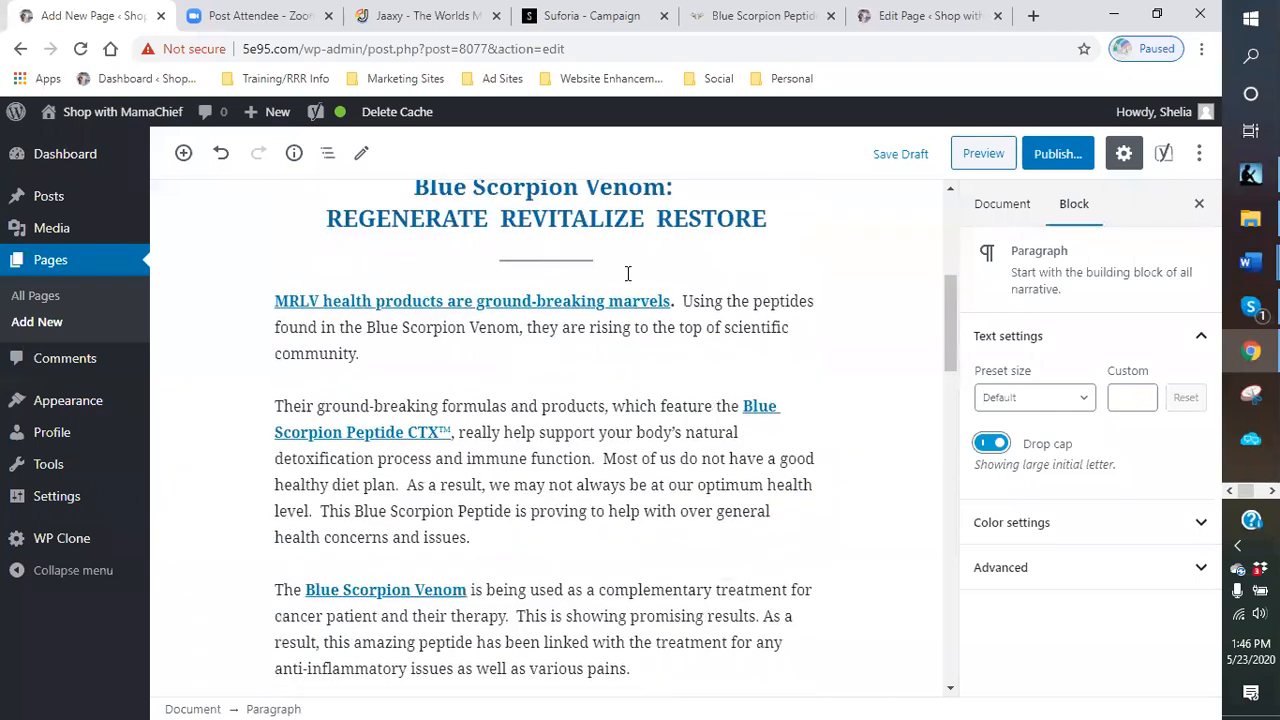
pyautogui.click(524, 379)
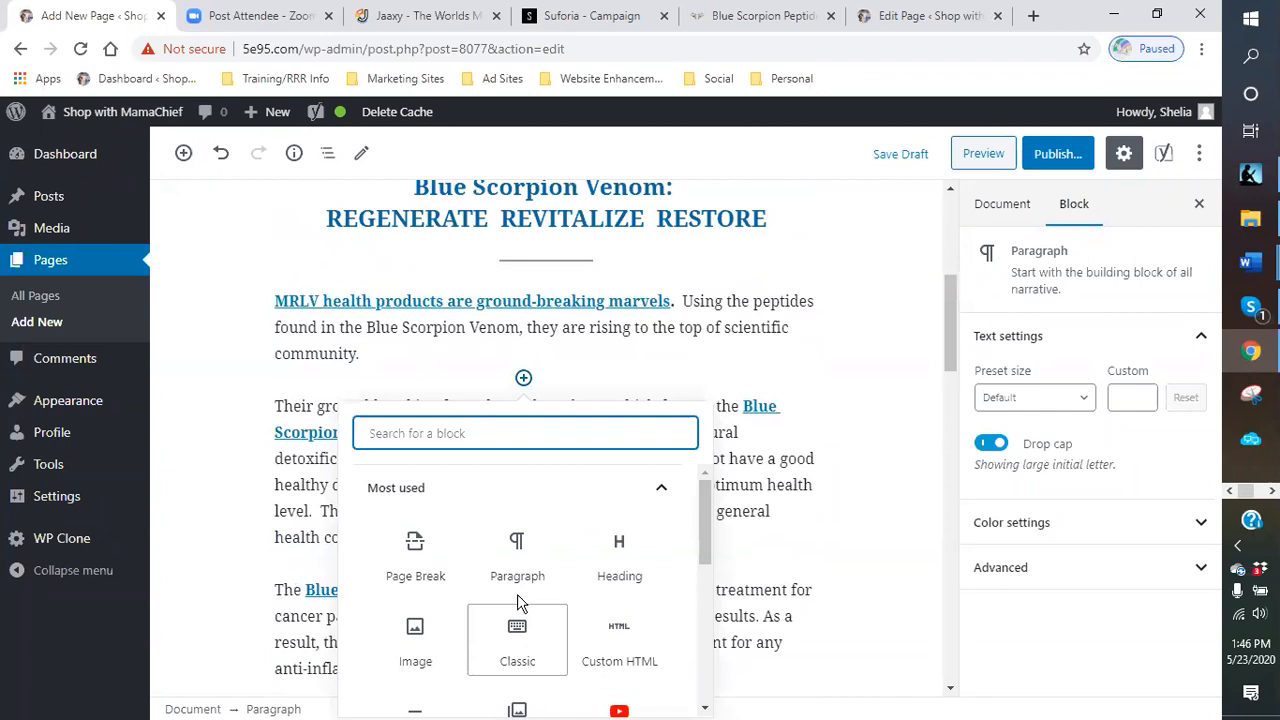
pyautogui.click(415, 660)
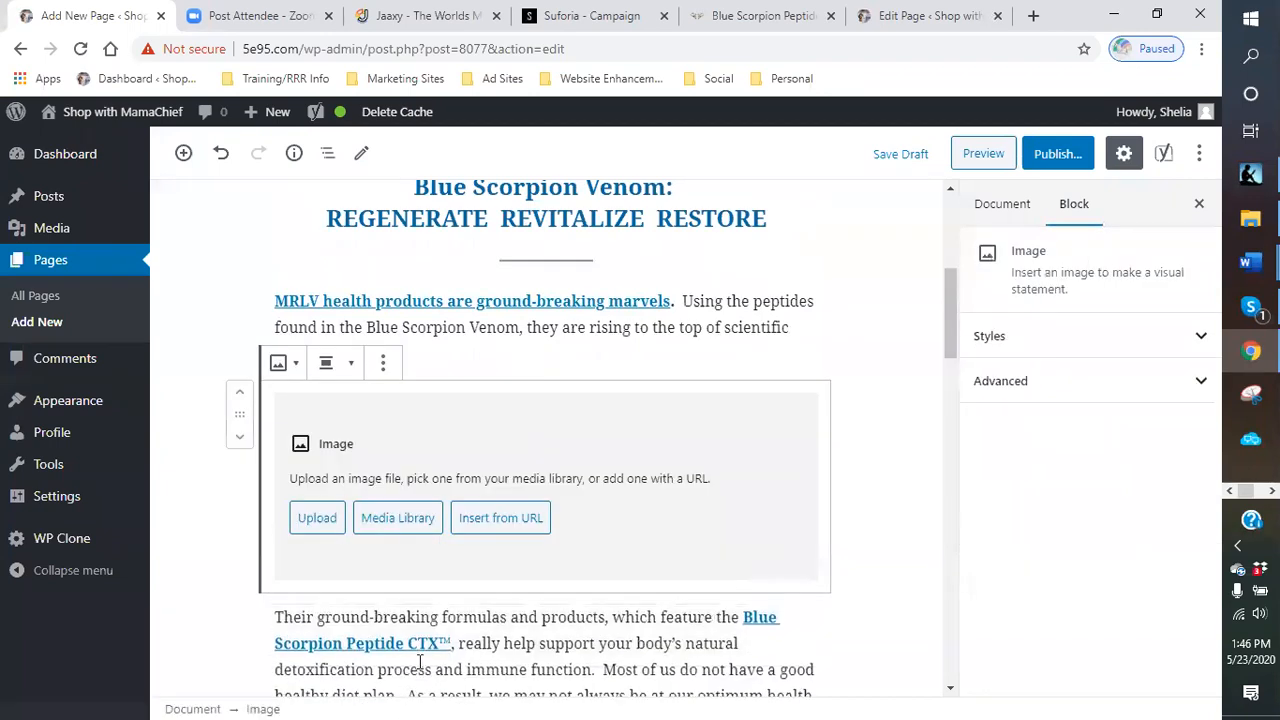
pyautogui.click(399, 522)
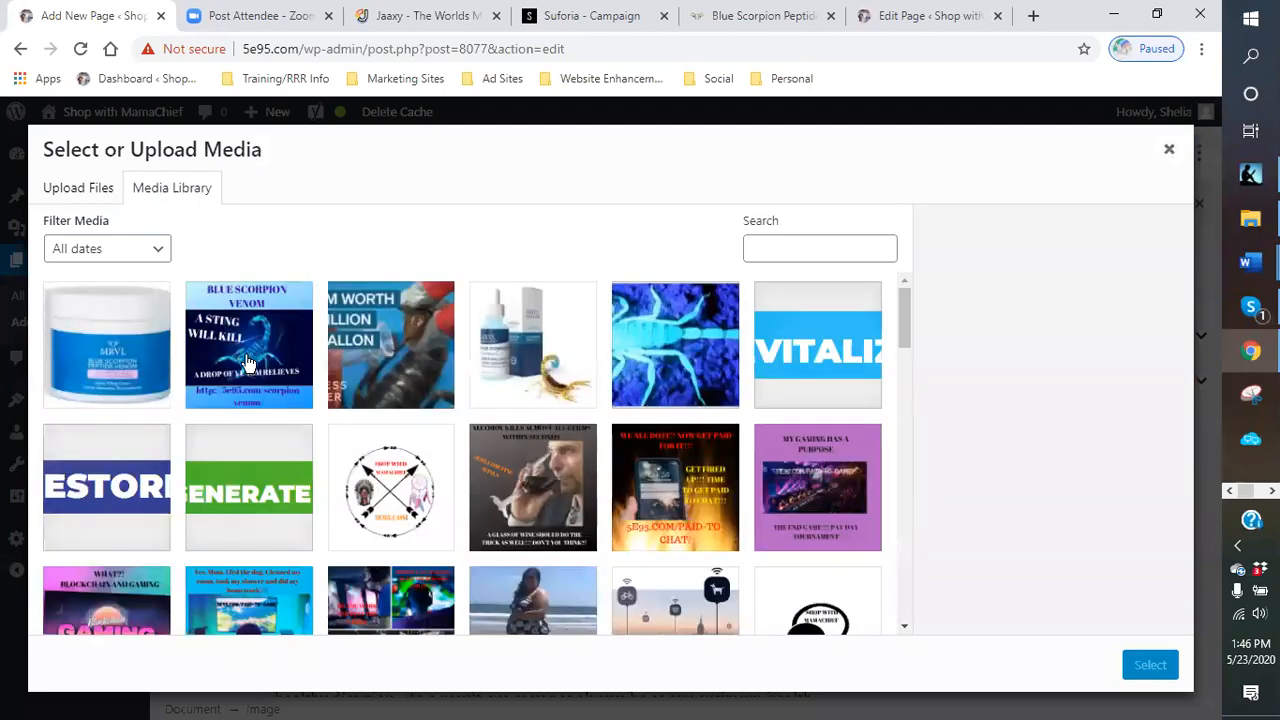
pyautogui.click(248, 362)
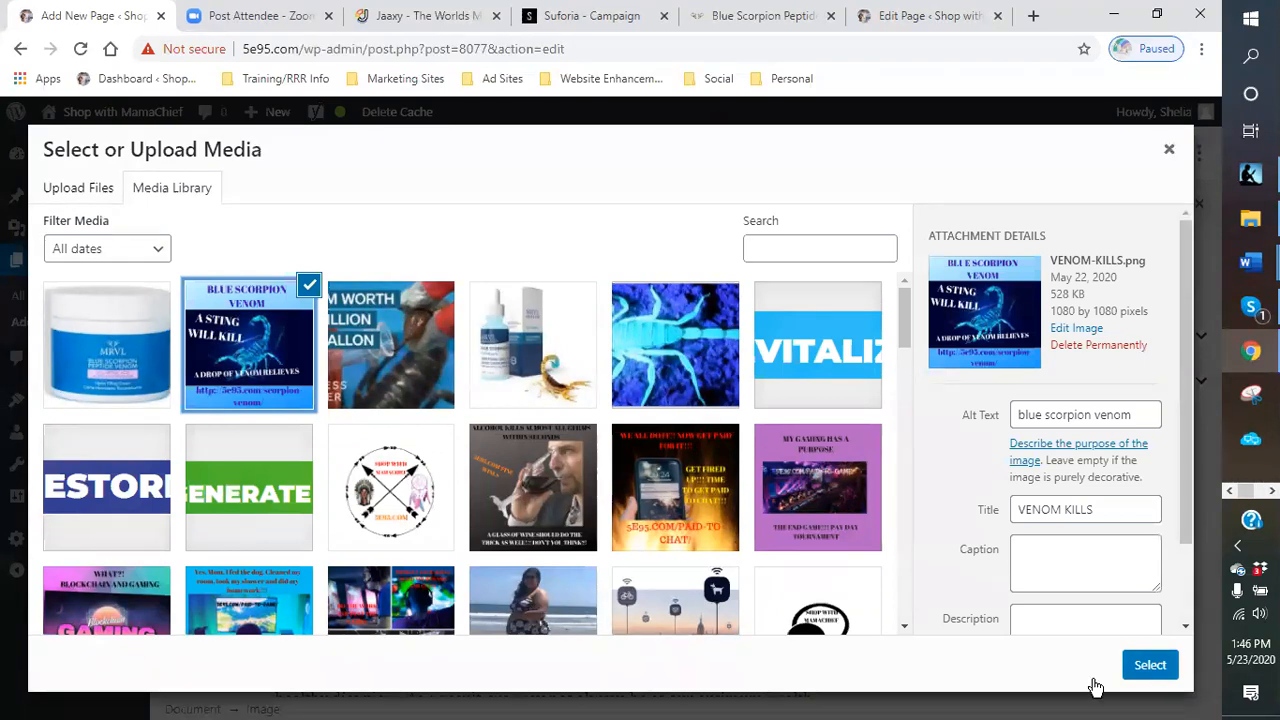
pyautogui.click(1150, 665)
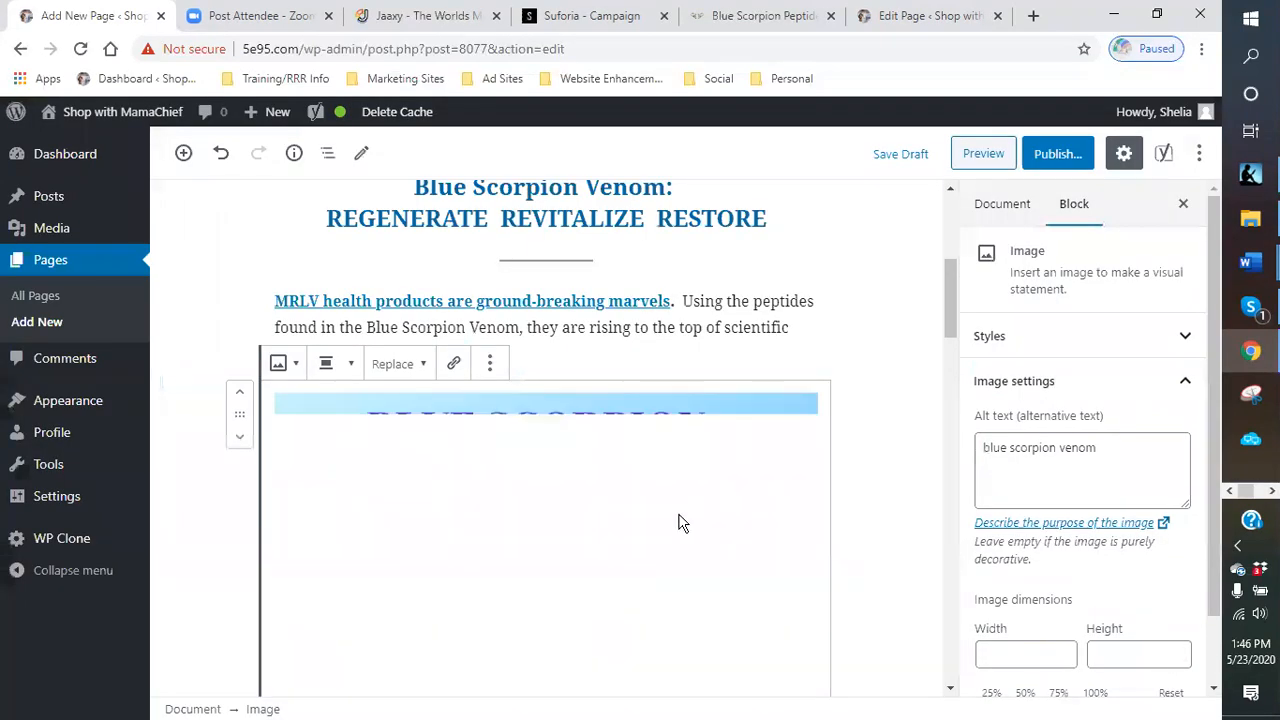
# - Resize the scorpion image smaller and align it left beside the following paragraph
pyautogui.scroll(-2, 542, 592)
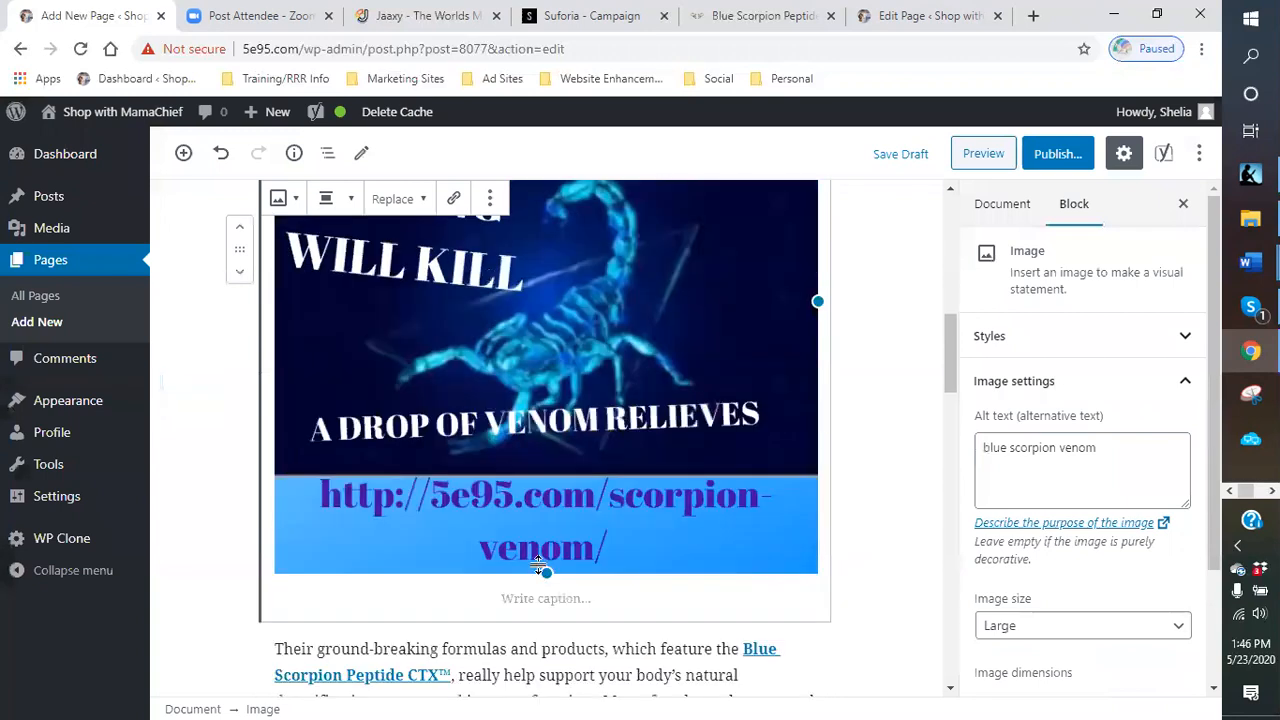
pyautogui.moveTo(550, 562); pyautogui.dragTo(563, 289)
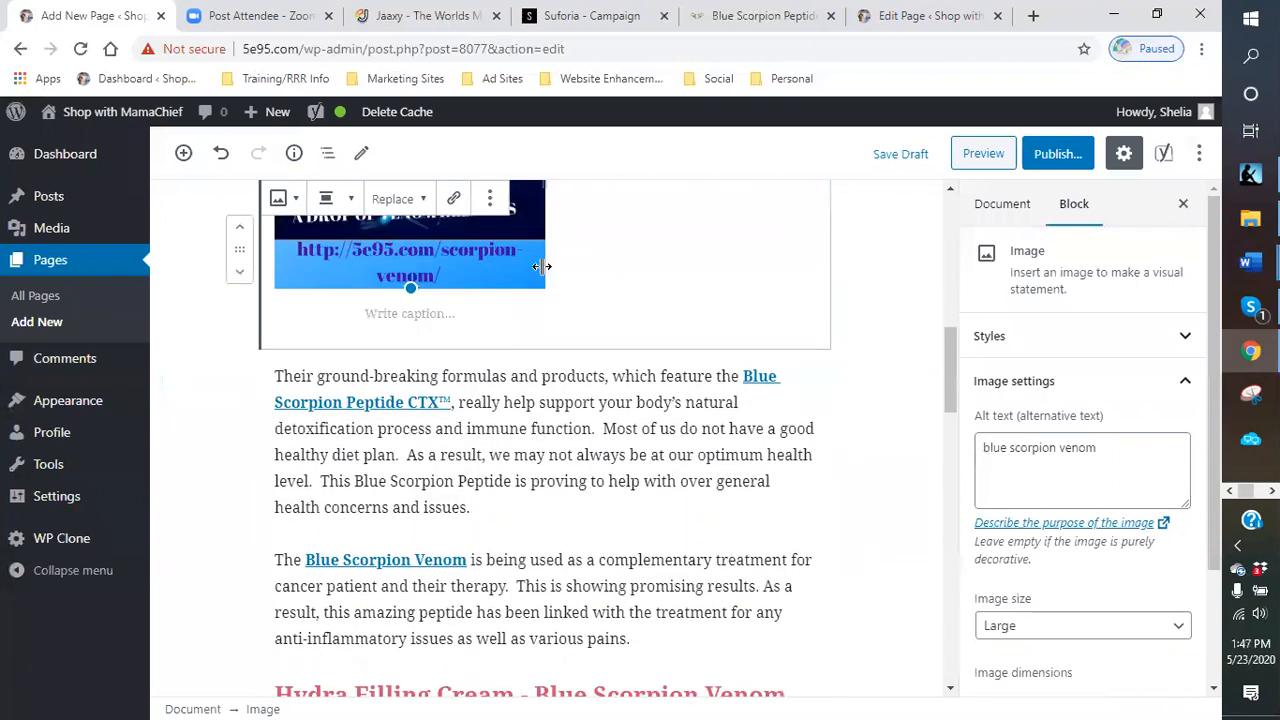
pyautogui.scroll(3, 500, 346)
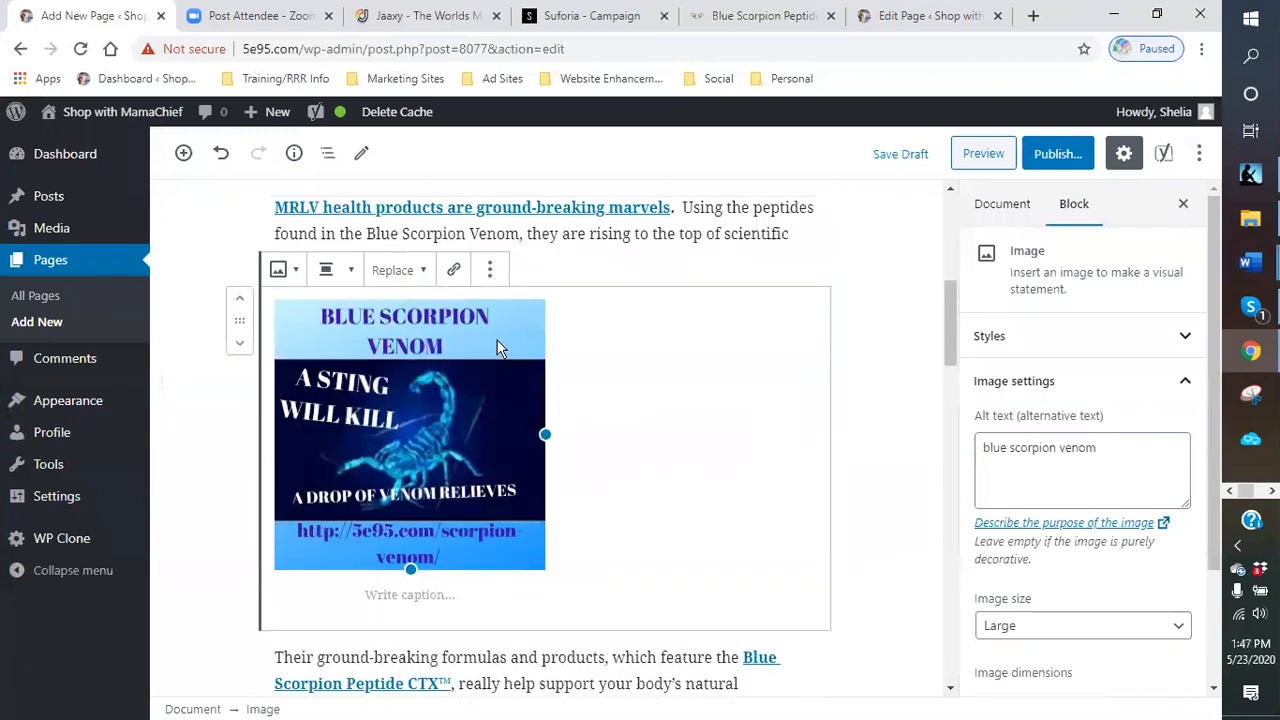
pyautogui.click(351, 277)
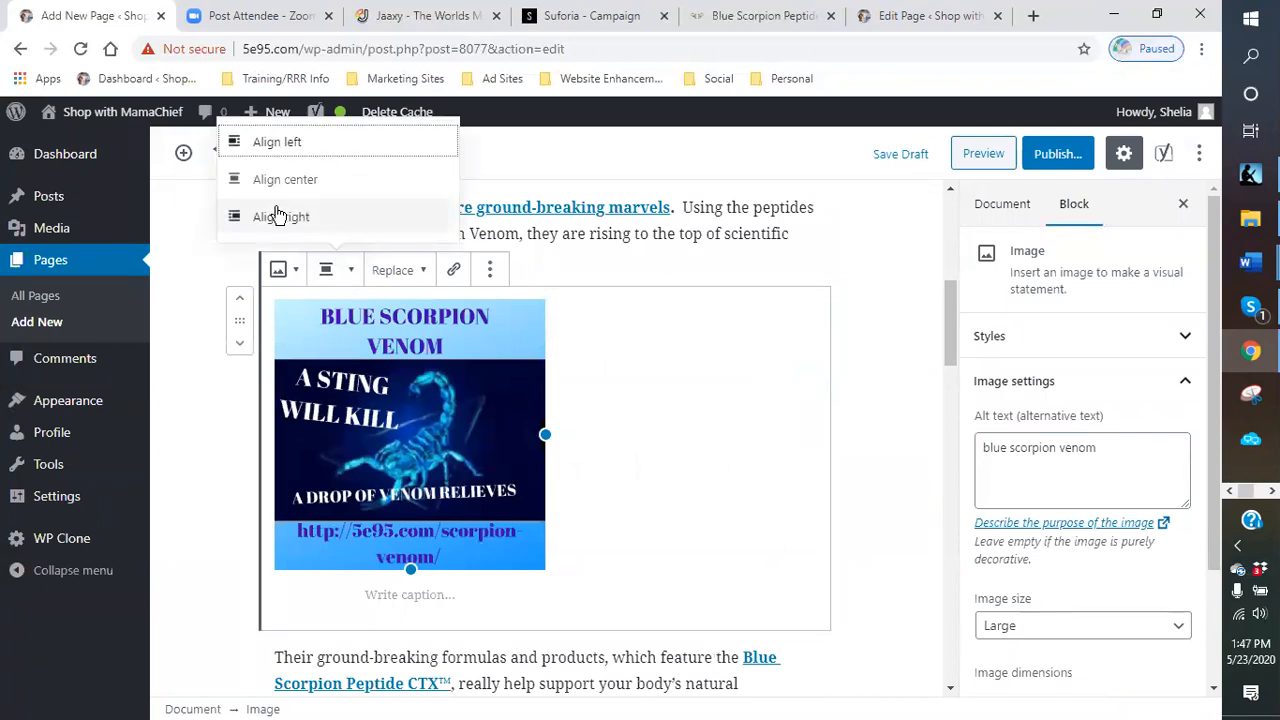
pyautogui.click(229, 143)
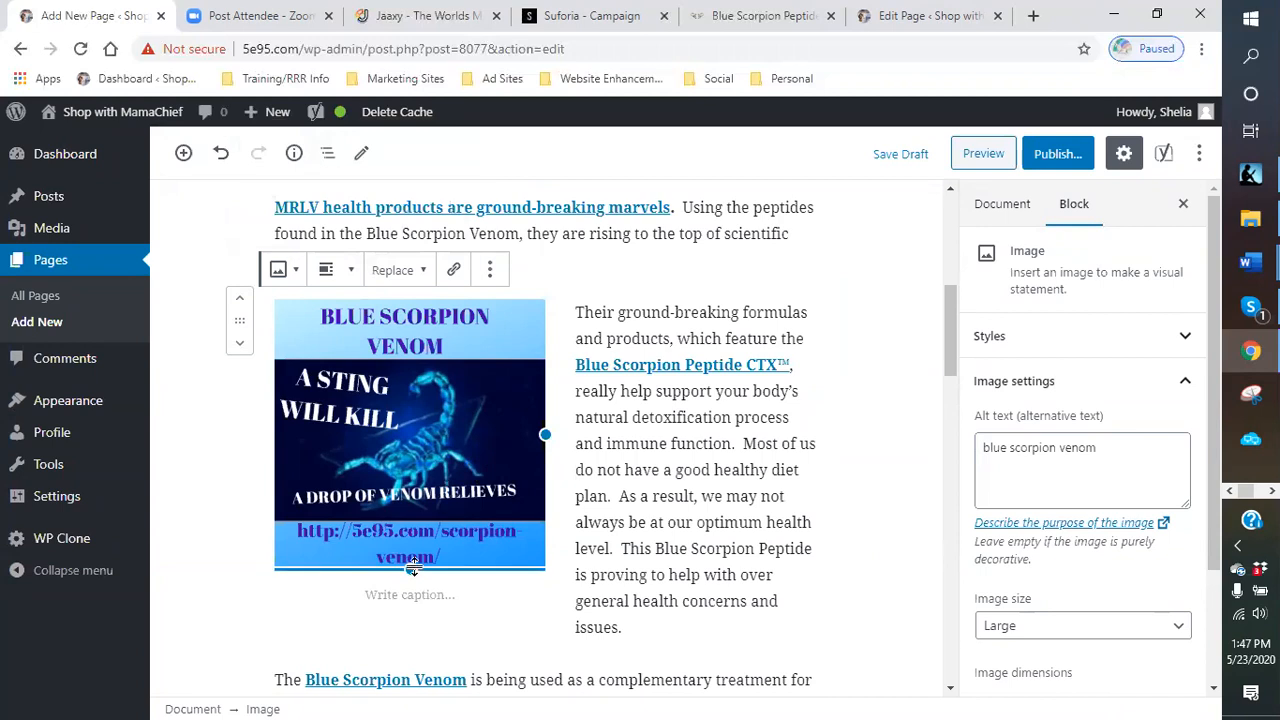
pyautogui.moveTo(407, 568); pyautogui.dragTo(390, 512)
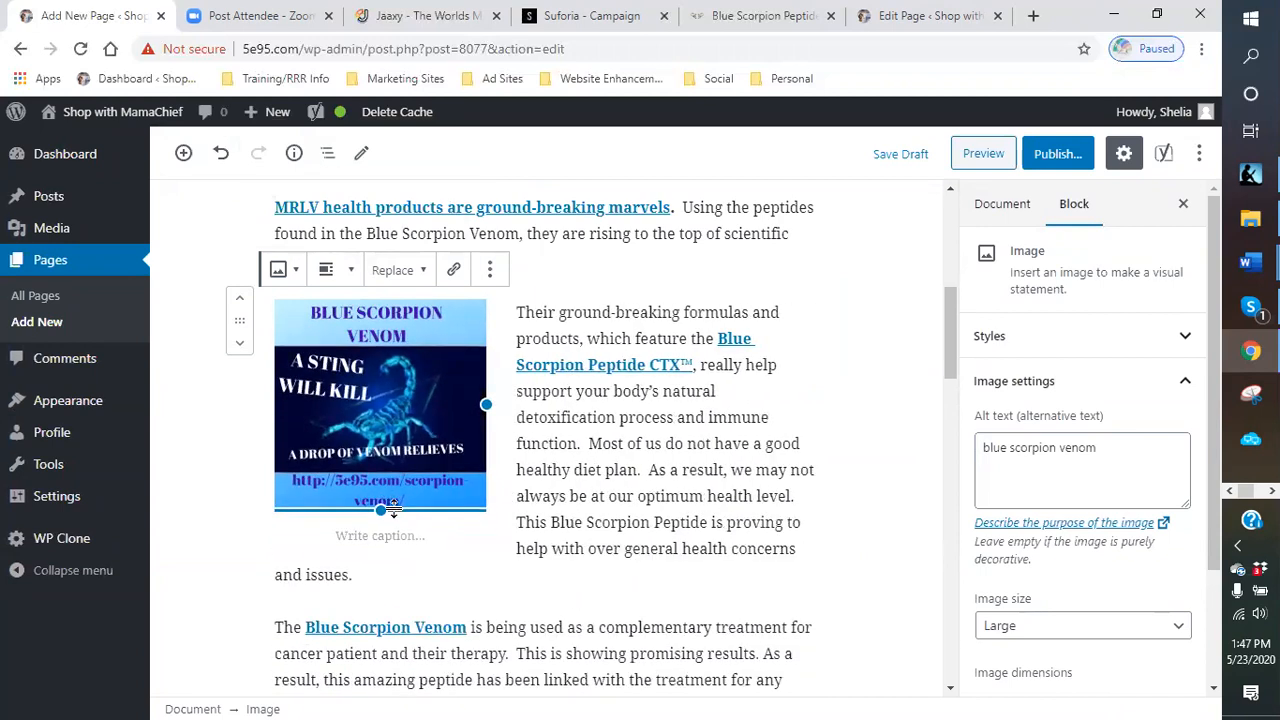
pyautogui.click(843, 507)
# - Add an image block below the Hydra Filling Cream heading
pyautogui.scroll(-6, 805, 458)
pyautogui.scroll(2, 540, 345)
pyautogui.scroll(-1, 555, 360)
pyautogui.click(550, 318)
pyautogui.click(547, 286)
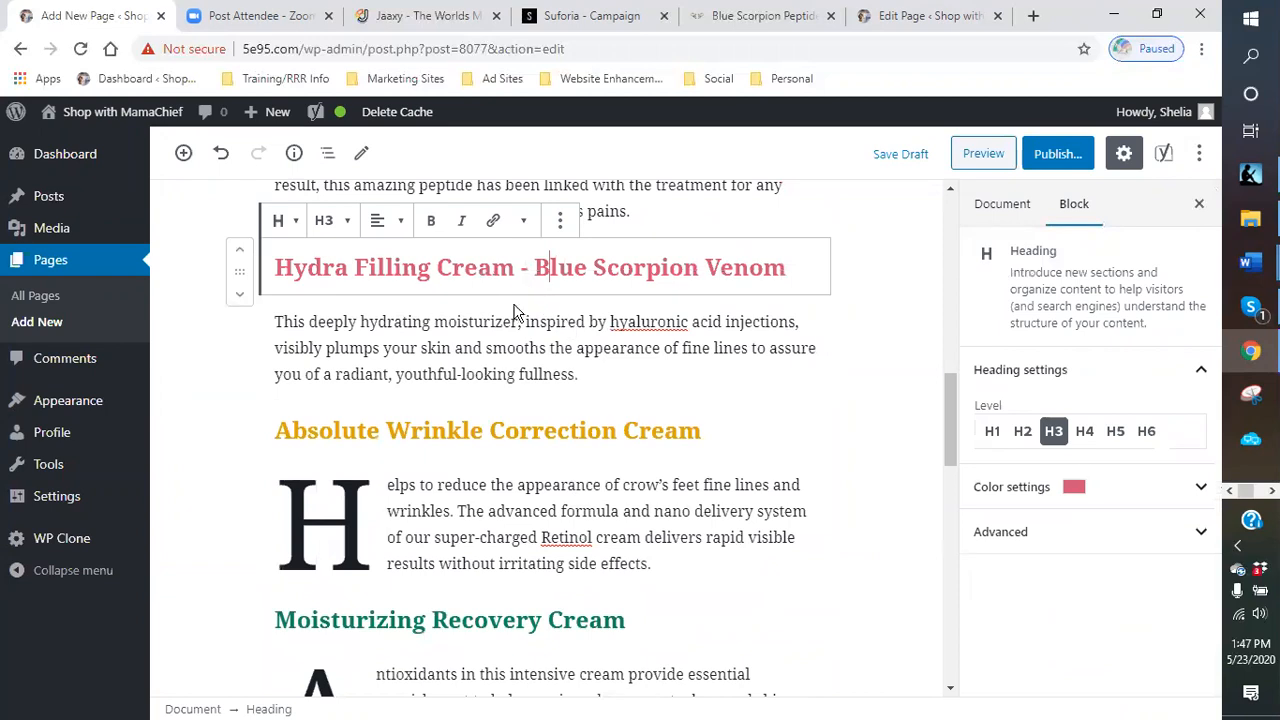
pyautogui.click(523, 295)
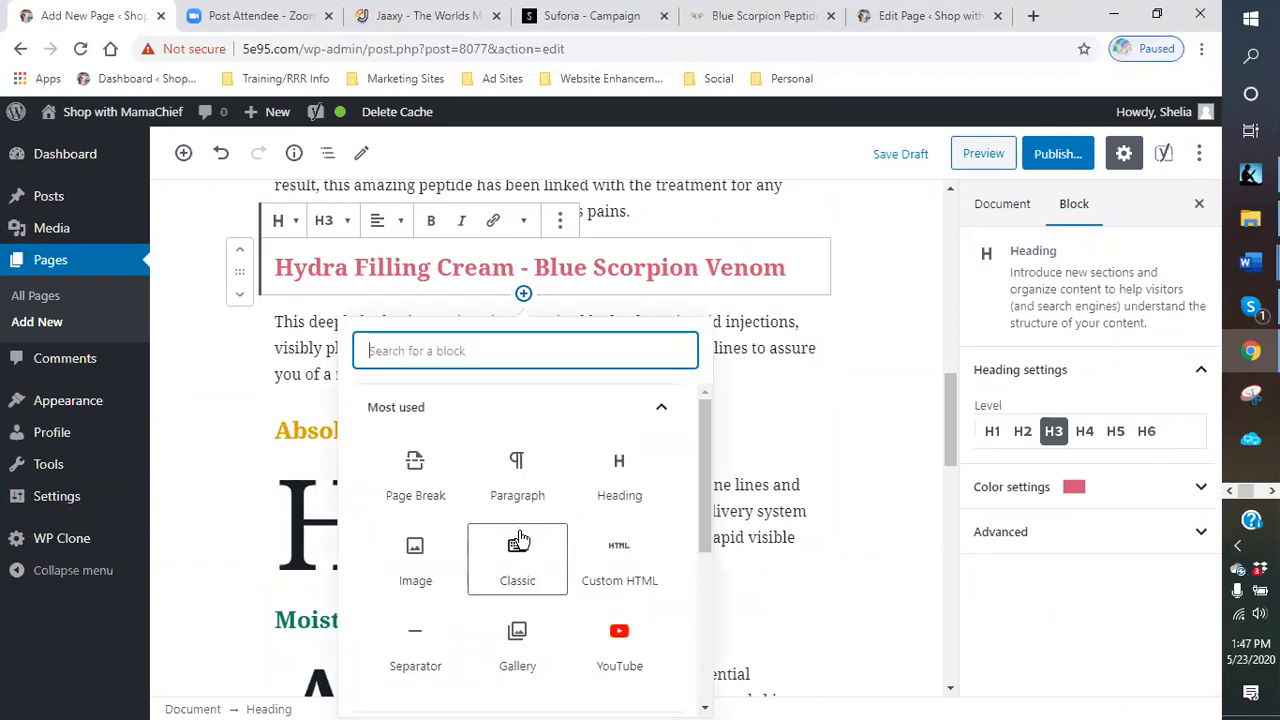
pyautogui.click(421, 590)
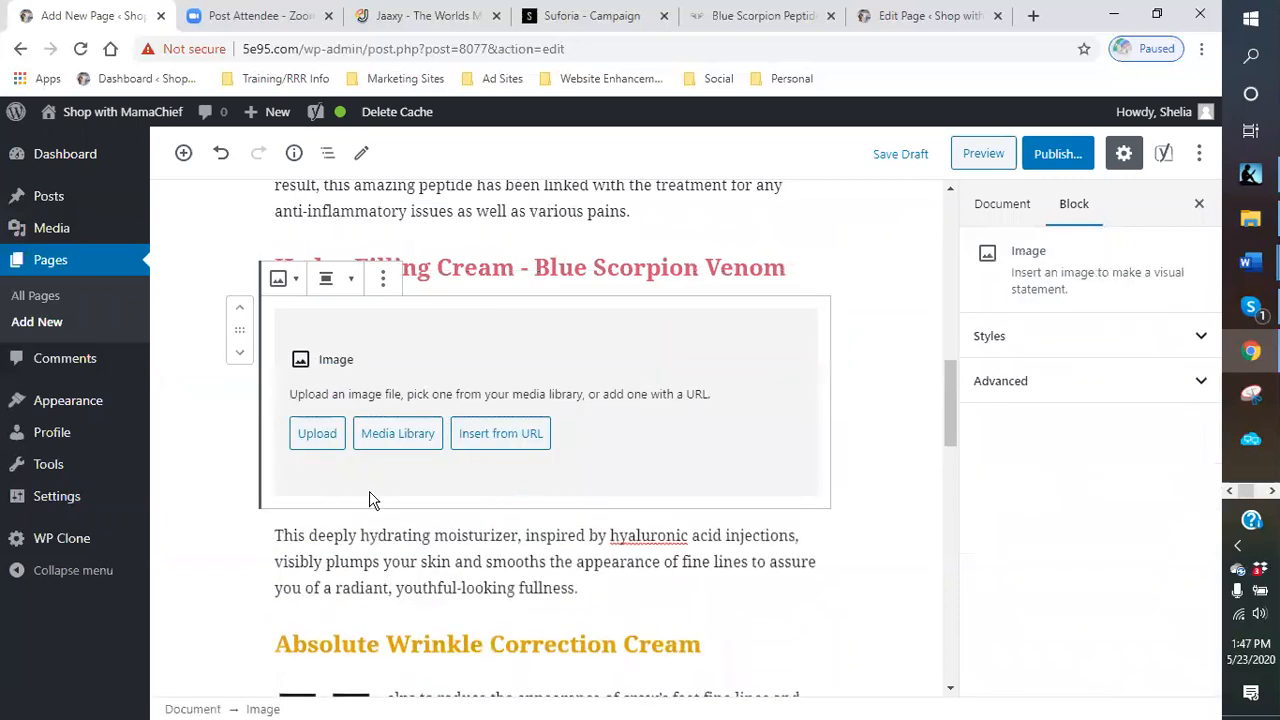
# - Try to upload the hydrated image from the products folder under blue venom into the image block
pyautogui.click(314, 434)
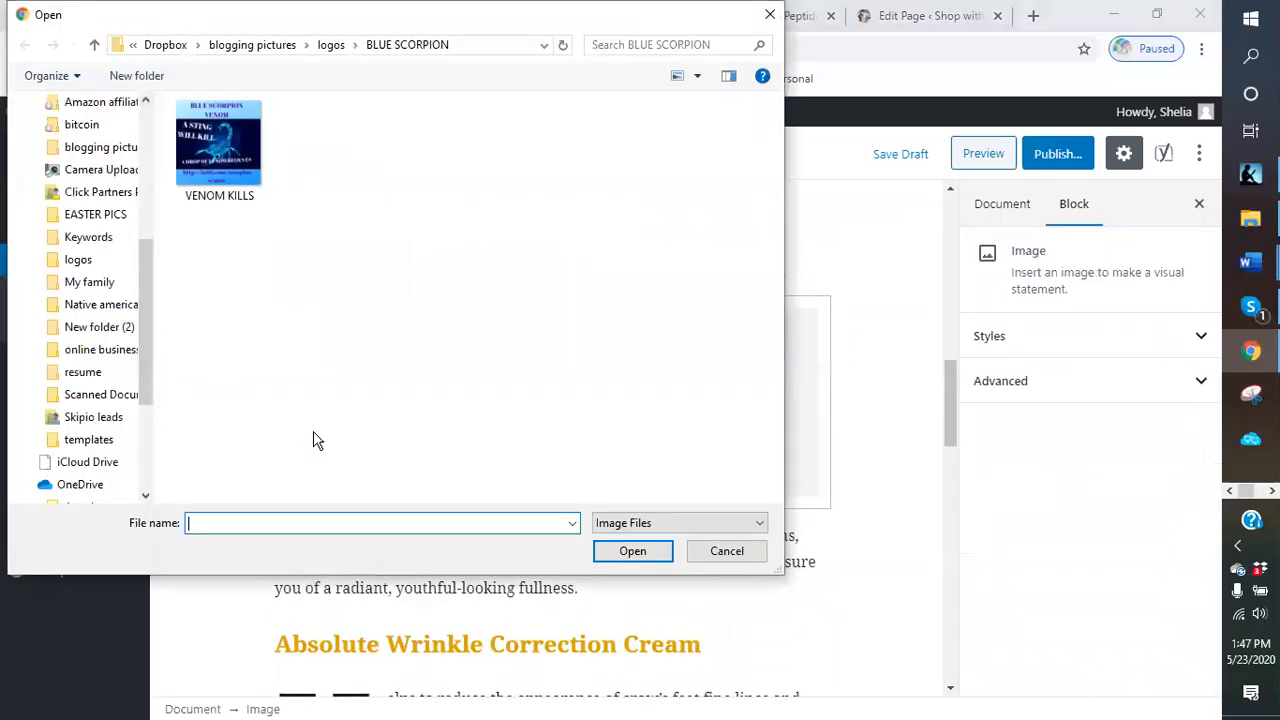
pyautogui.click(245, 45)
pyautogui.scroll(-5, 221, 305)
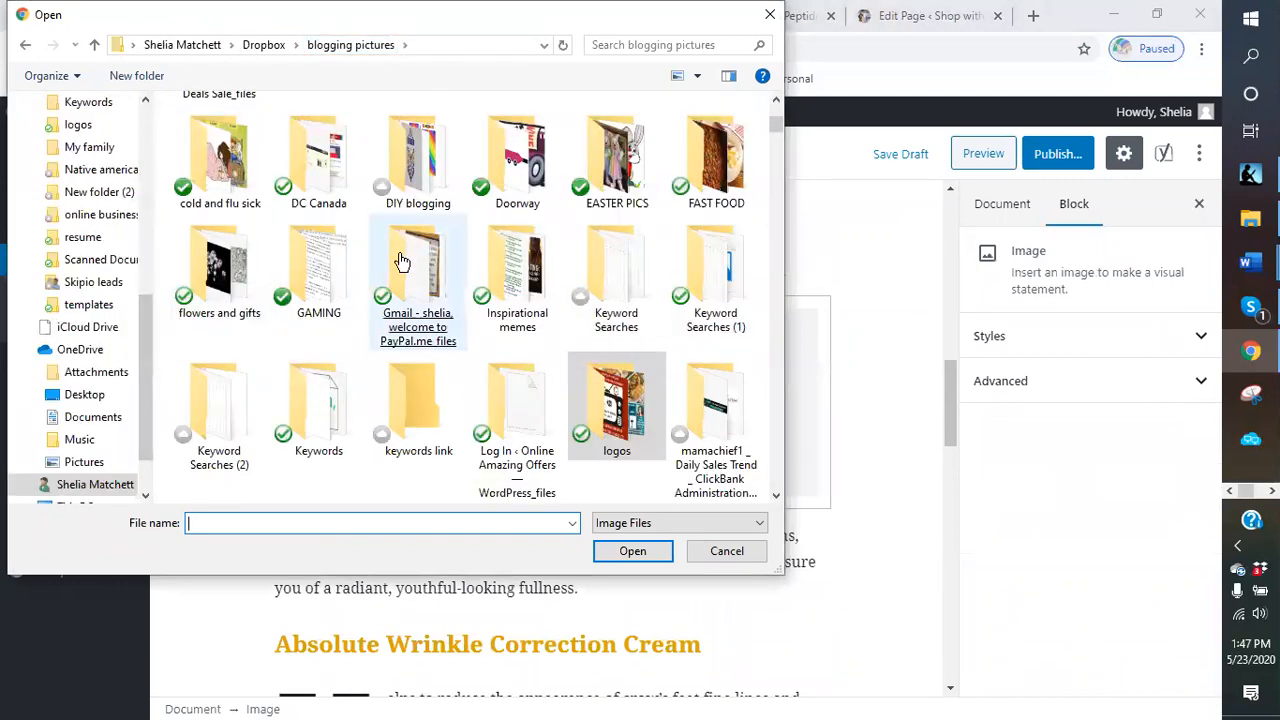
pyautogui.scroll(5, 418, 290)
pyautogui.doubleClick(722, 290)
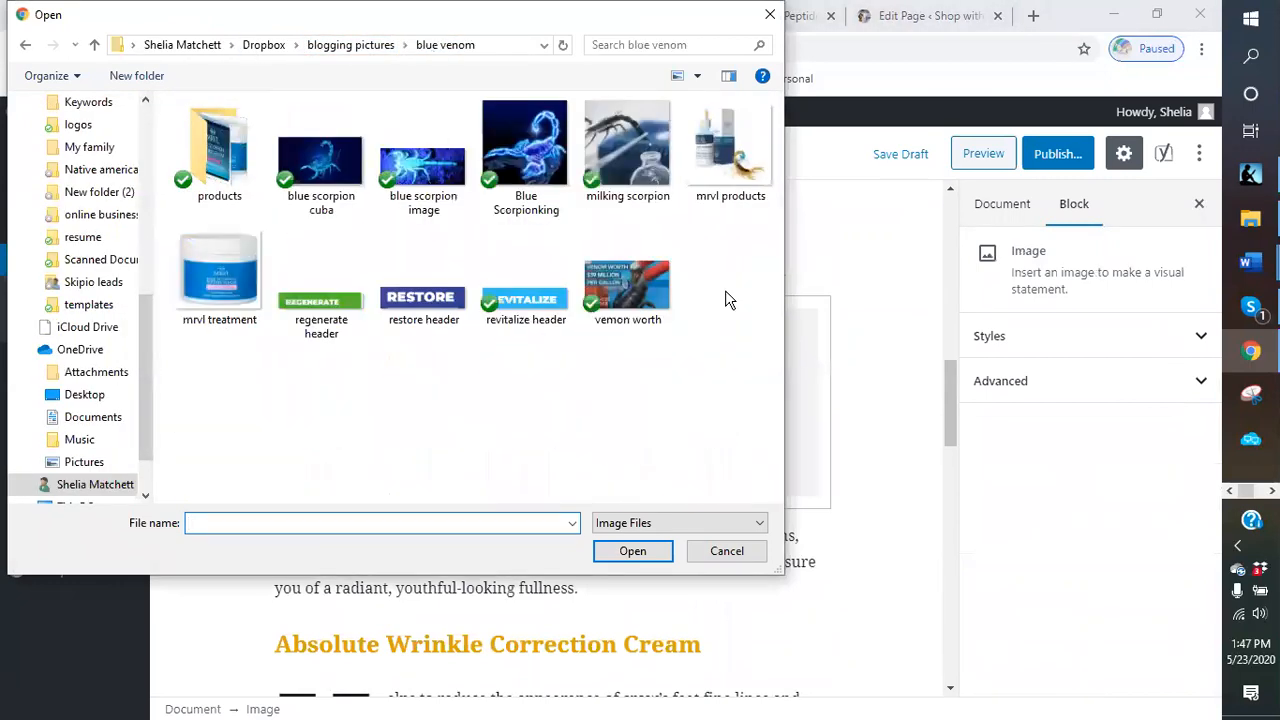
pyautogui.doubleClick(220, 170)
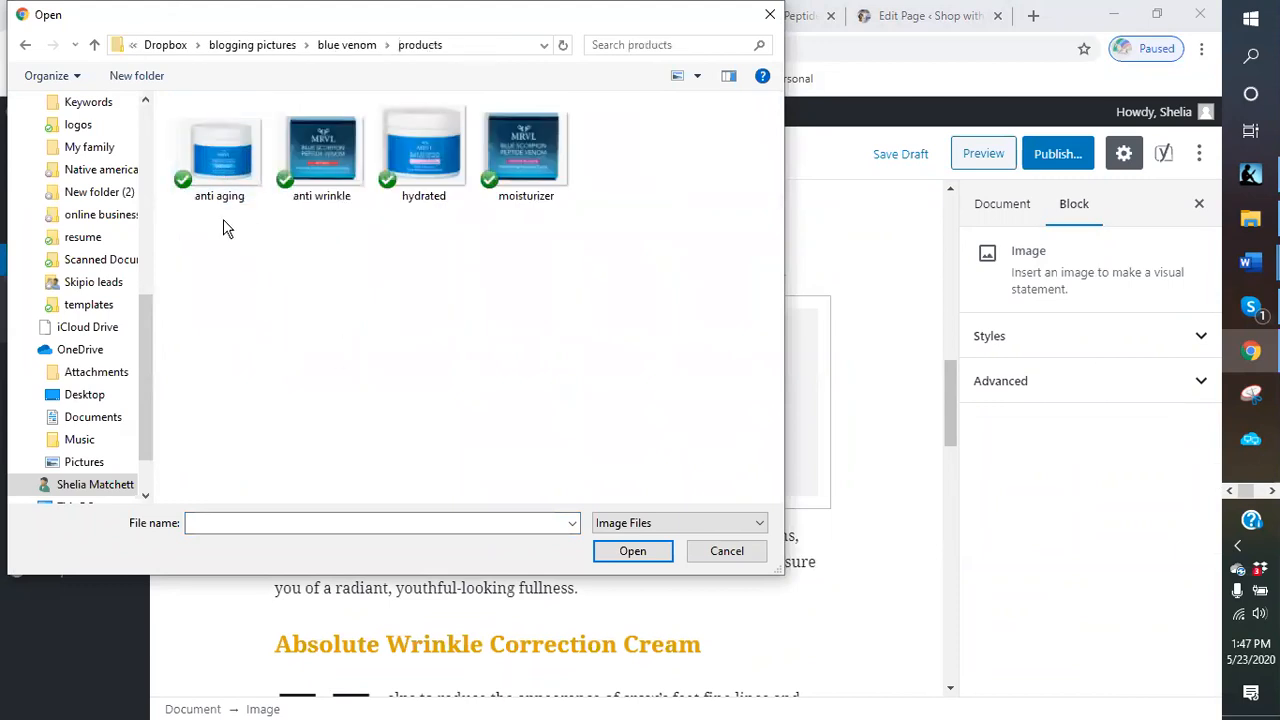
pyautogui.click(428, 180)
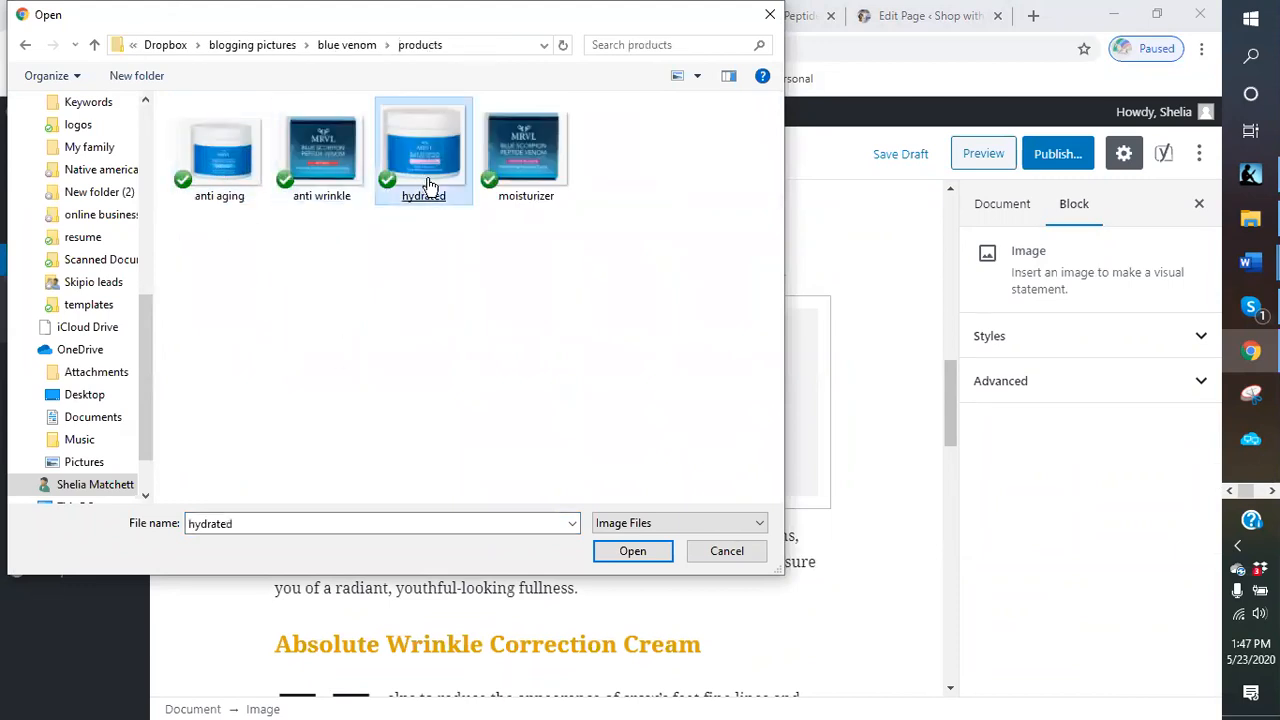
pyautogui.doubleClick(428, 180)
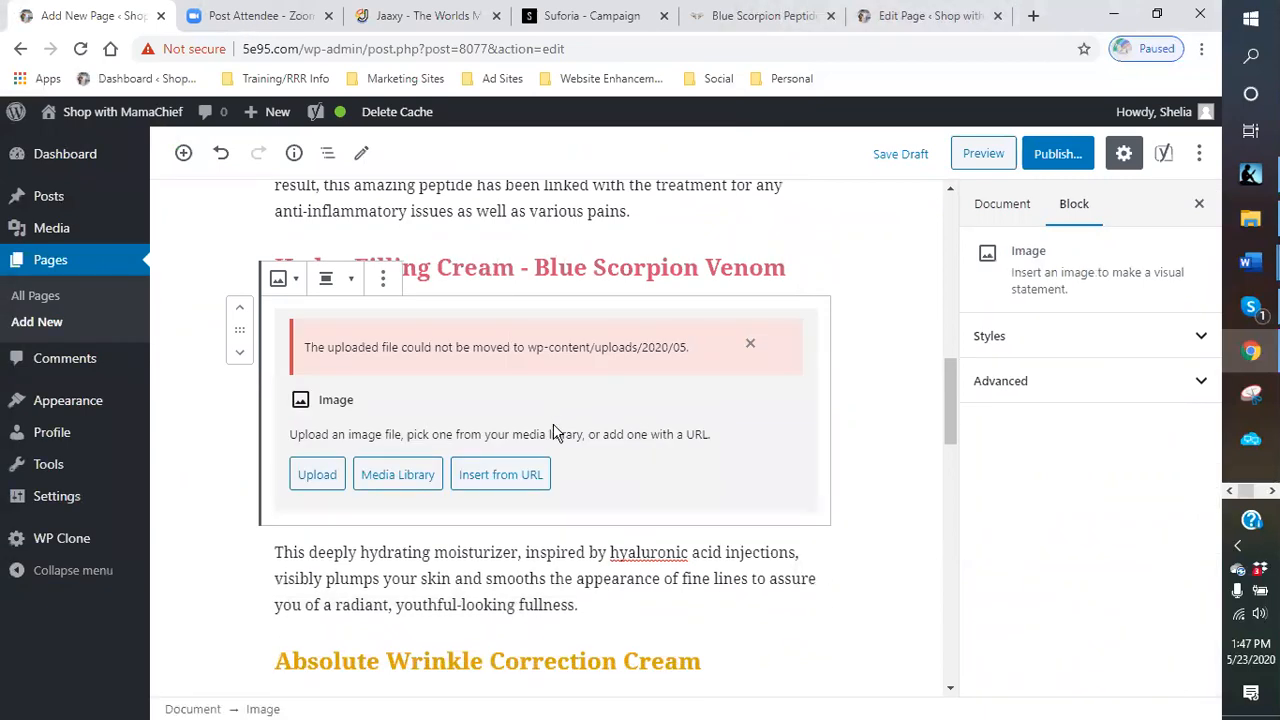
pyautogui.click(750, 343)
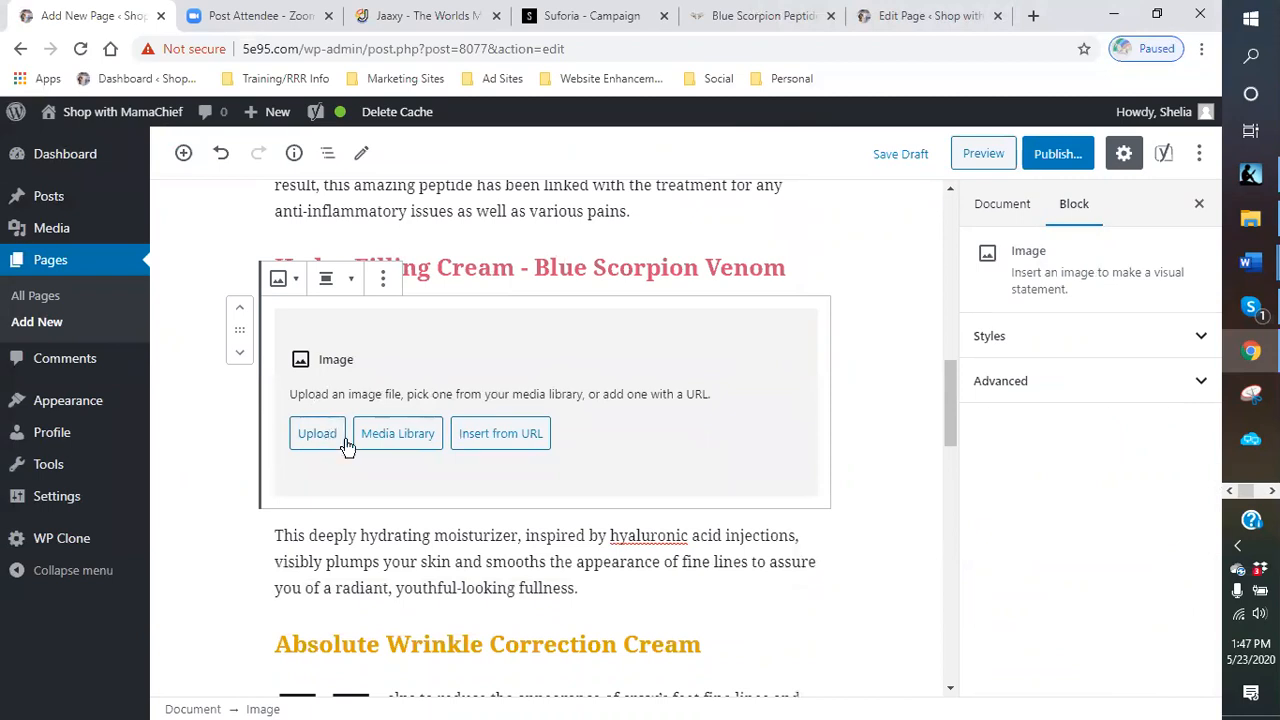
# - Insert the mrvl-treatment image from the media library into the Hydra Filling Cream image block
pyautogui.click(388, 434)
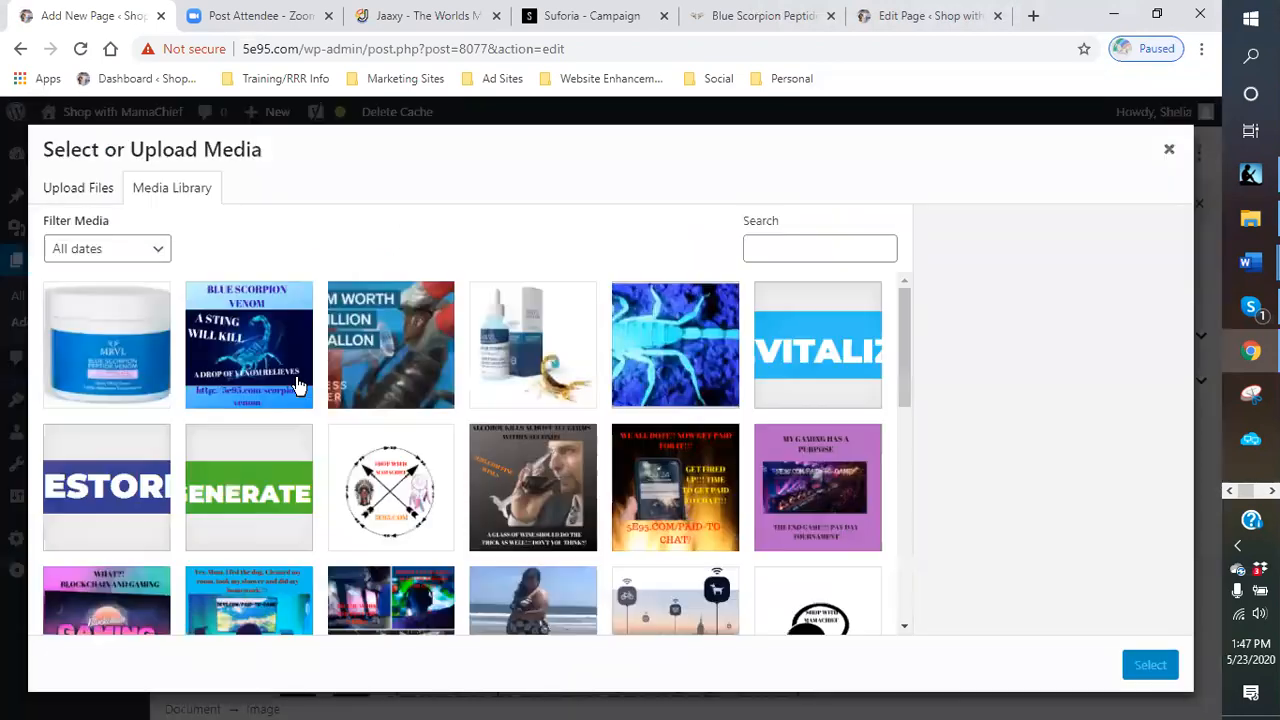
pyautogui.click(126, 366)
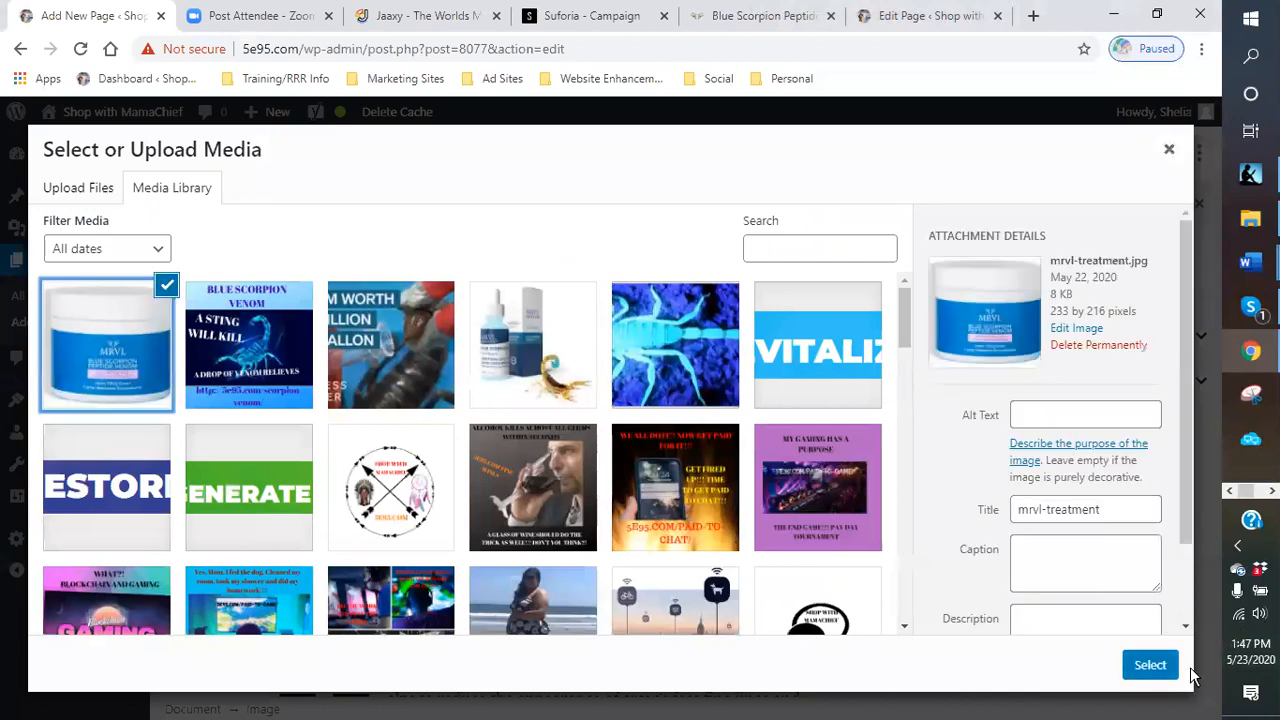
pyautogui.click(1143, 666)
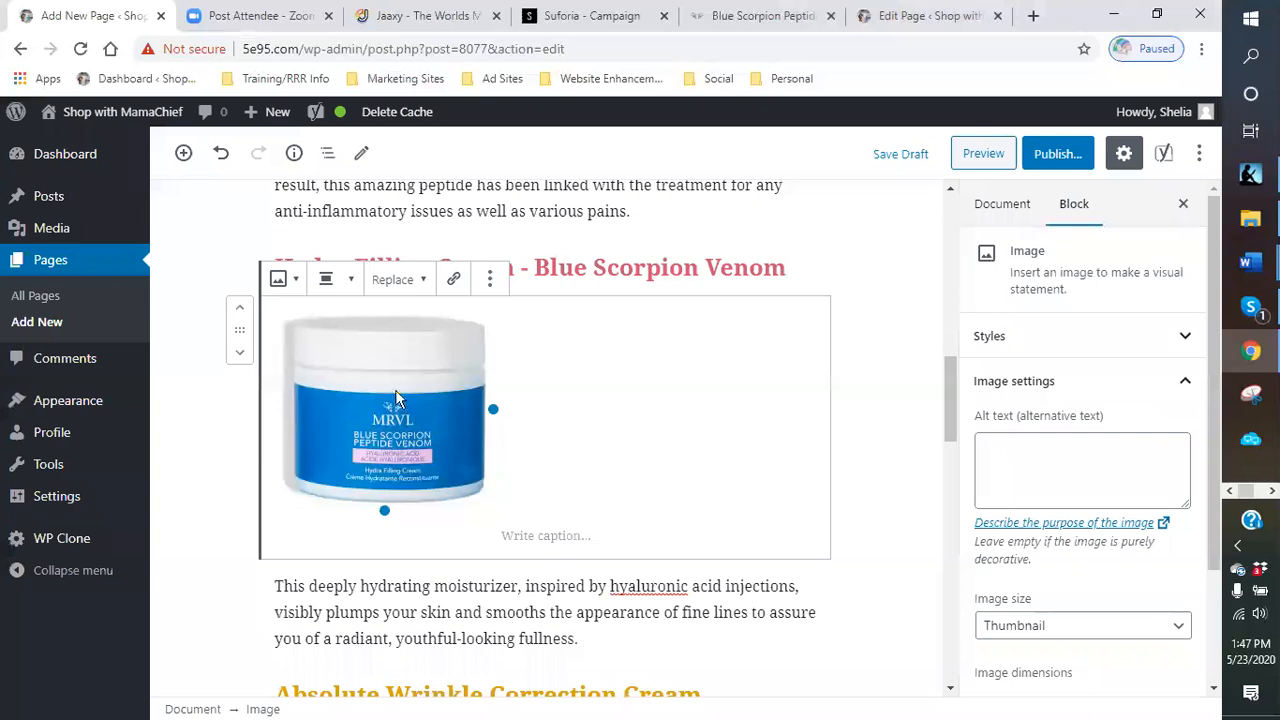
# - Align the Hydra Filling Cream product image right and shrink it beside its description
pyautogui.click(343, 286)
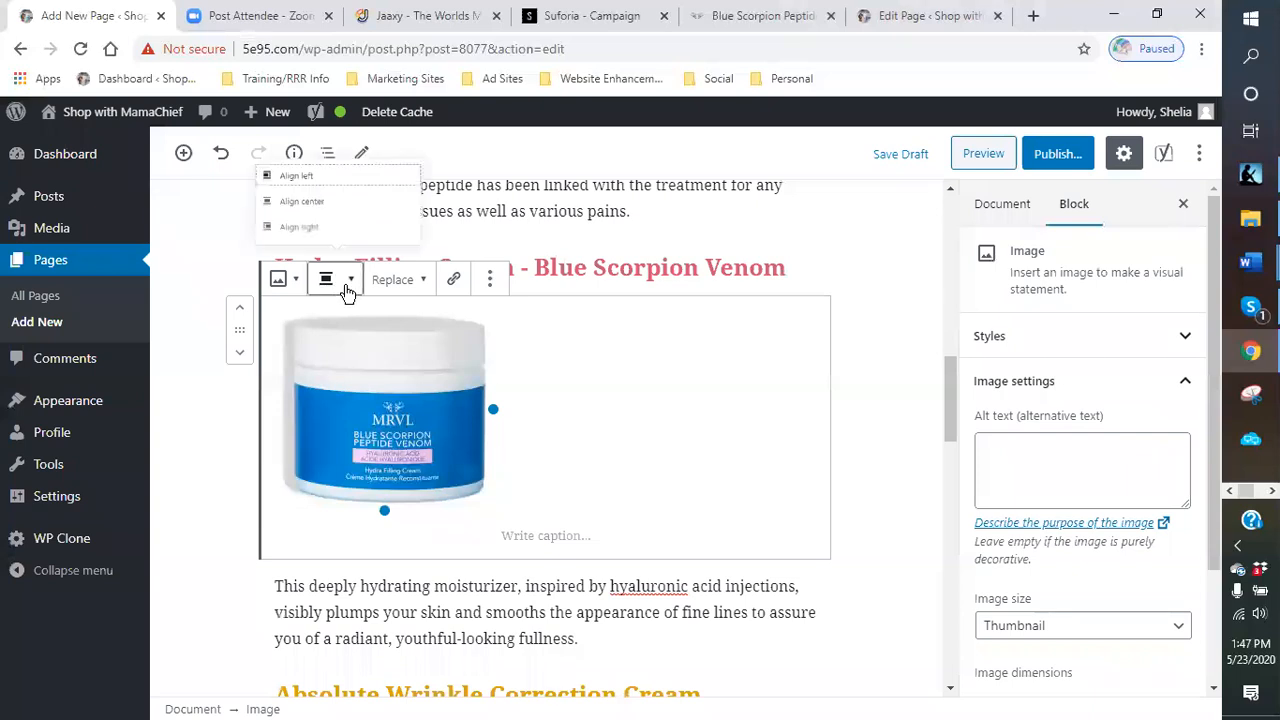
pyautogui.click(293, 228)
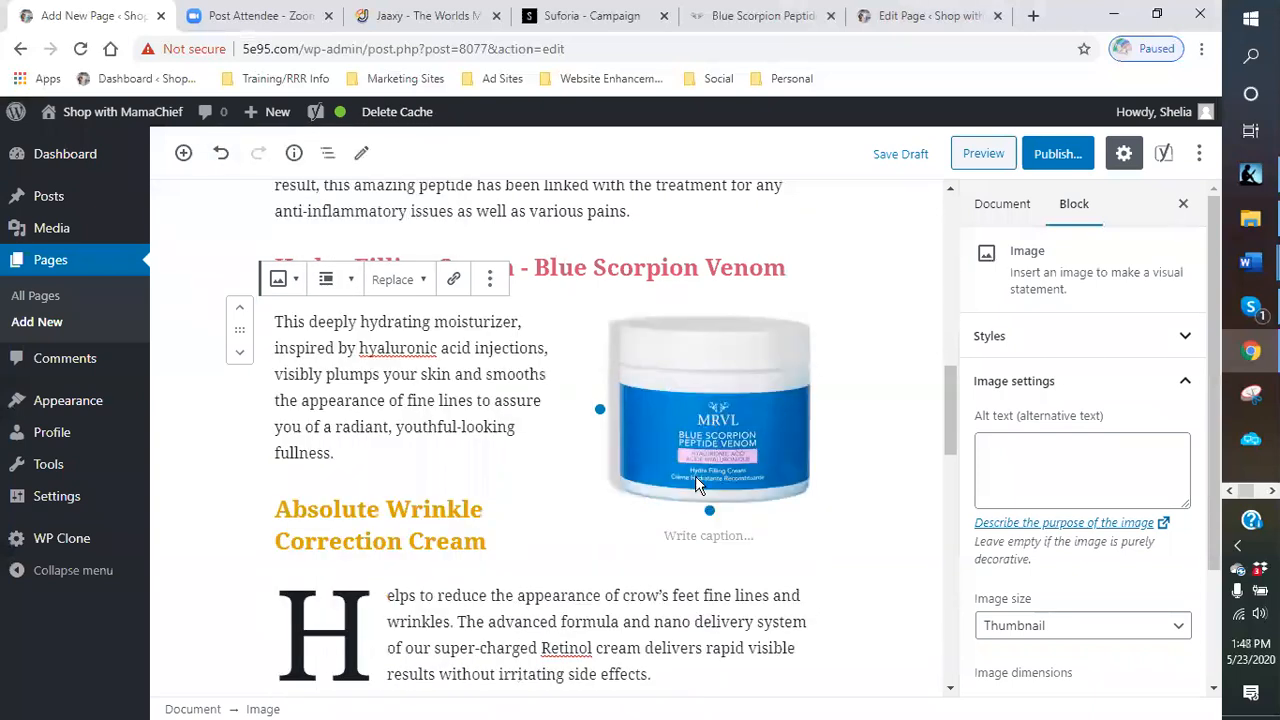
pyautogui.moveTo(703, 507); pyautogui.dragTo(743, 403)
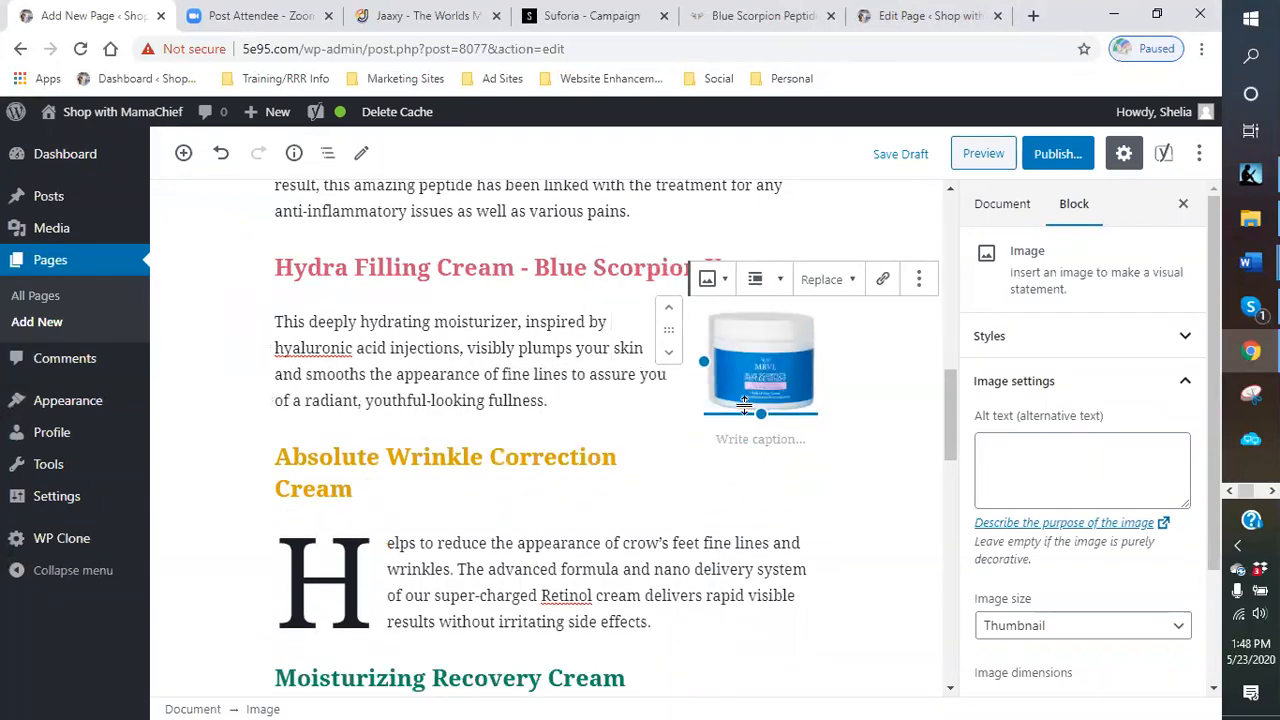
pyautogui.click(880, 457)
pyautogui.scroll(-3, 620, 508)
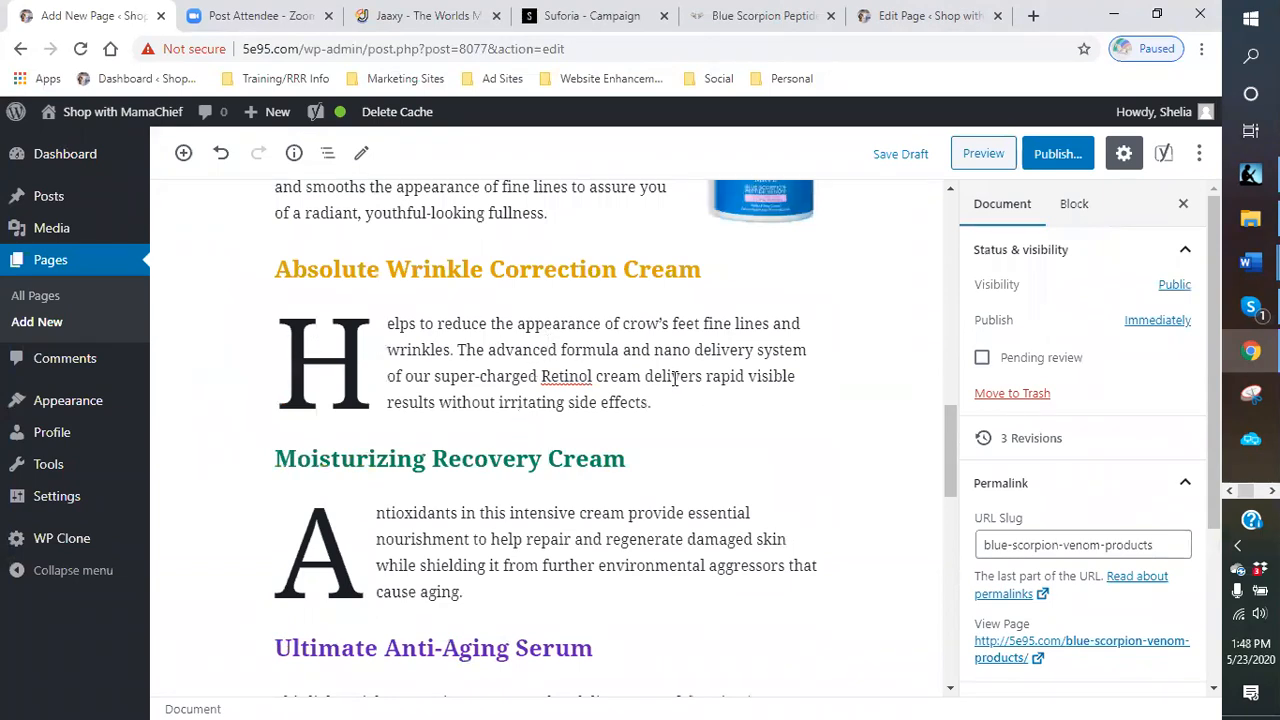
# - Add an image block below the Absolute Wrinkle Correction Cream heading
pyautogui.click(523, 295)
pyautogui.click(415, 588)
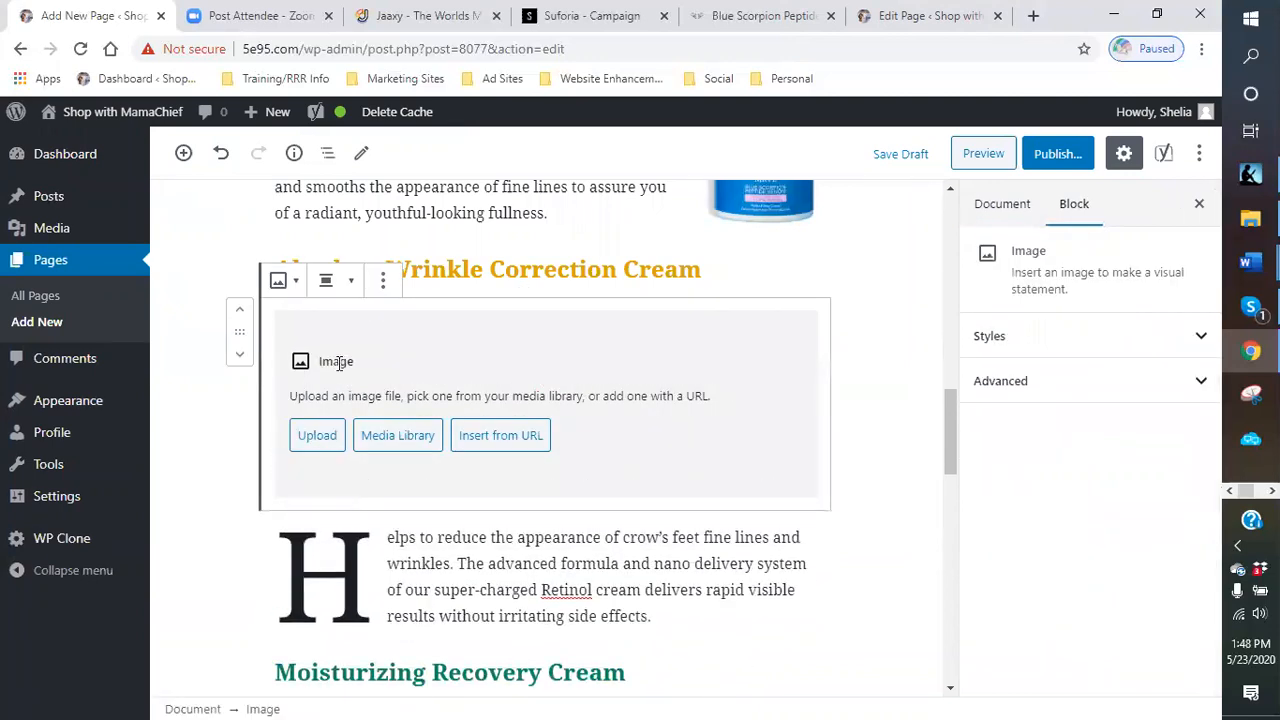
pyautogui.click(310, 449)
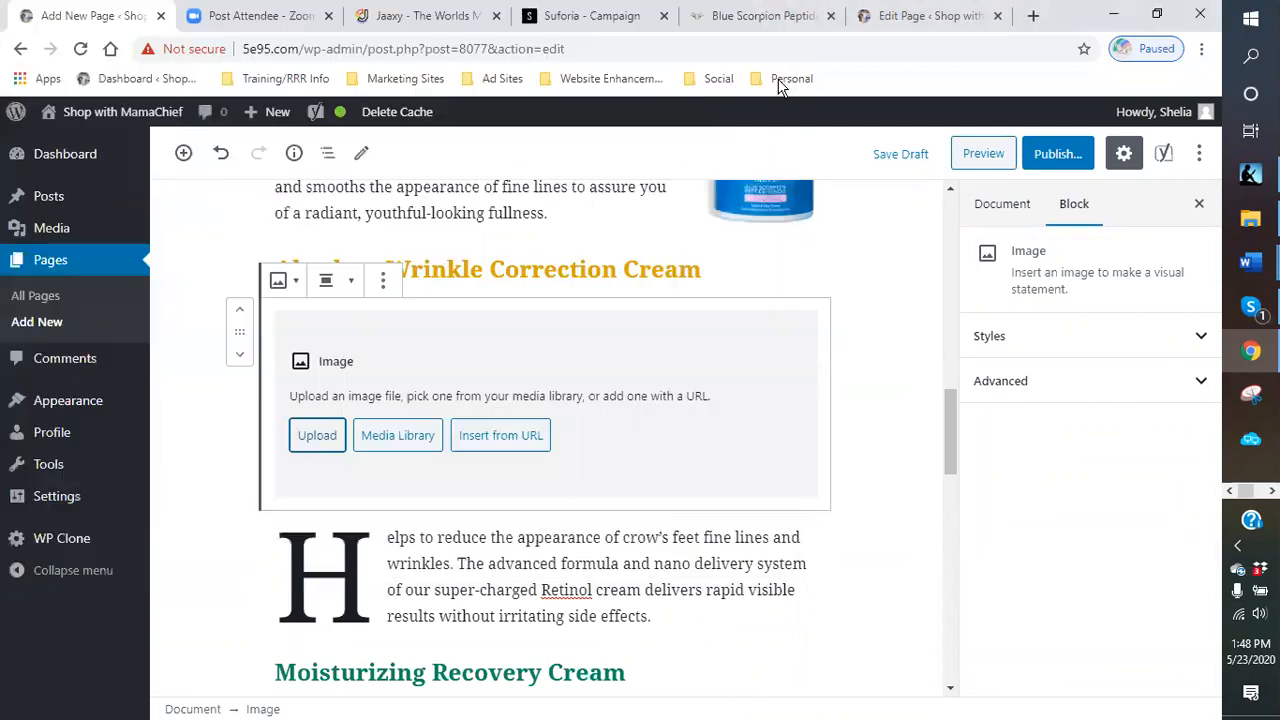
pyautogui.click(770, 14)
# - Try to upload the anti wrinkle image from the products folder into the new image block
pyautogui.click(314, 437)
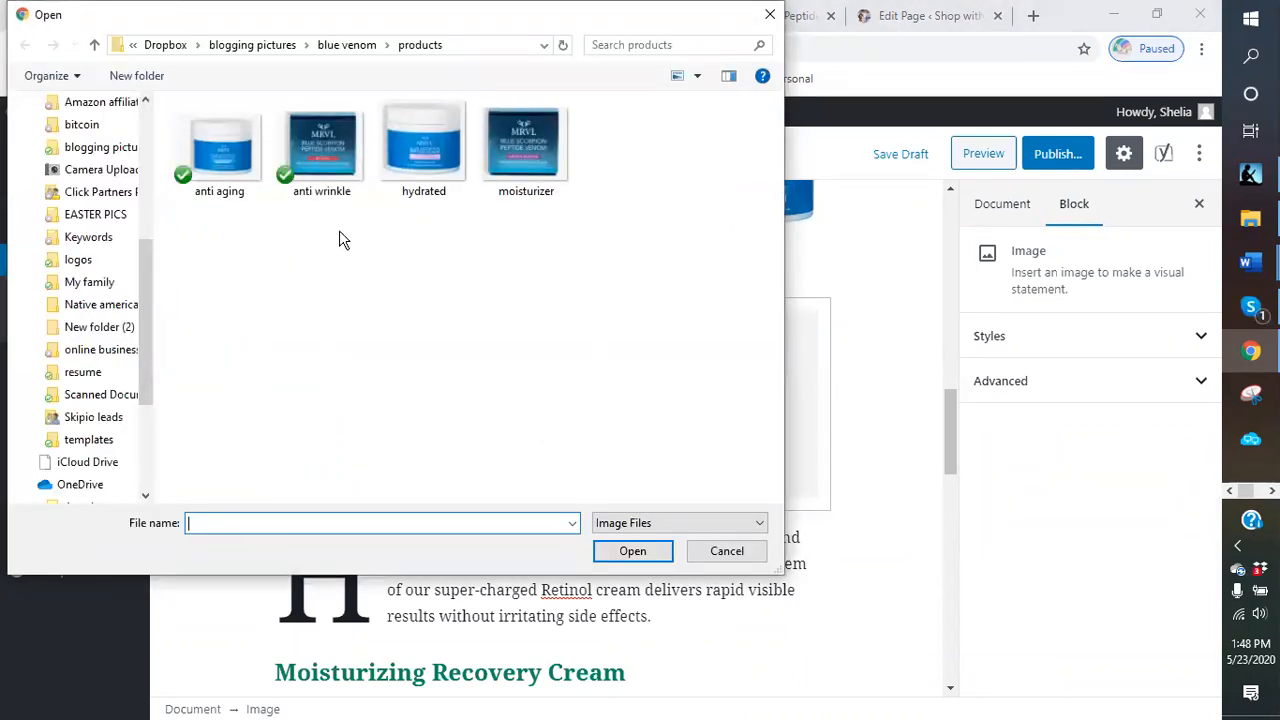
pyautogui.doubleClick(322, 174)
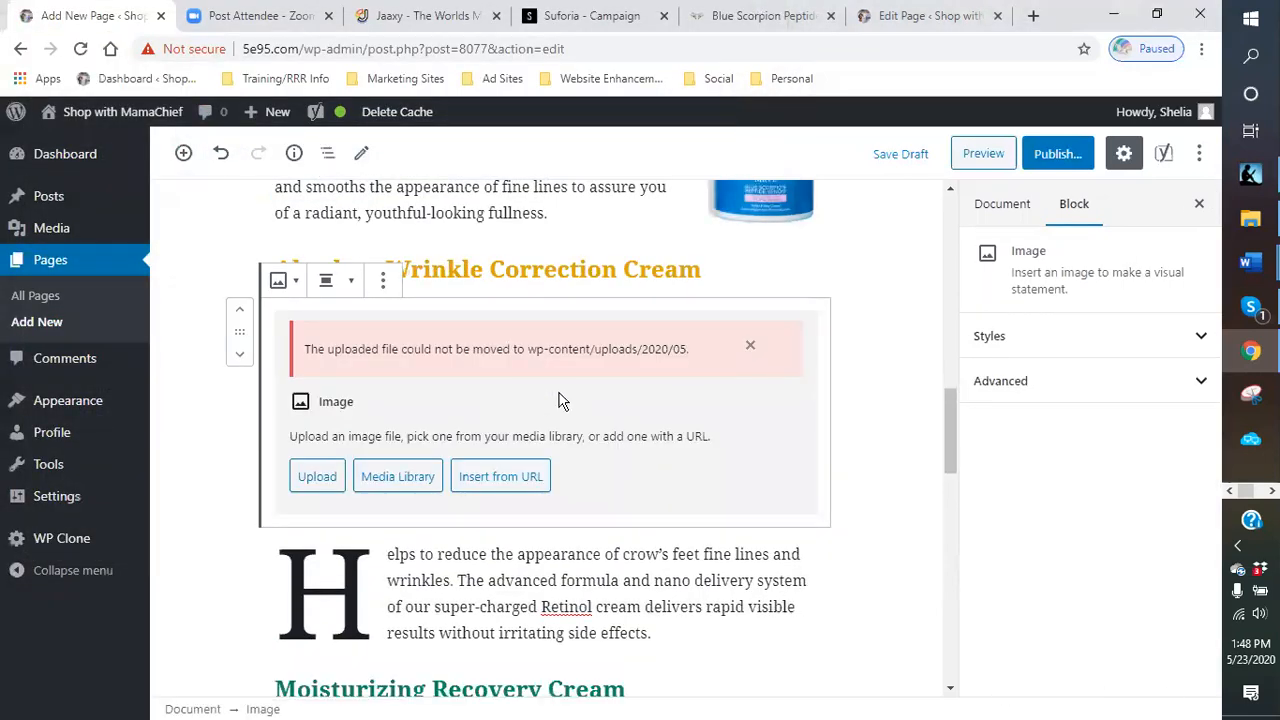
pyautogui.click(750, 345)
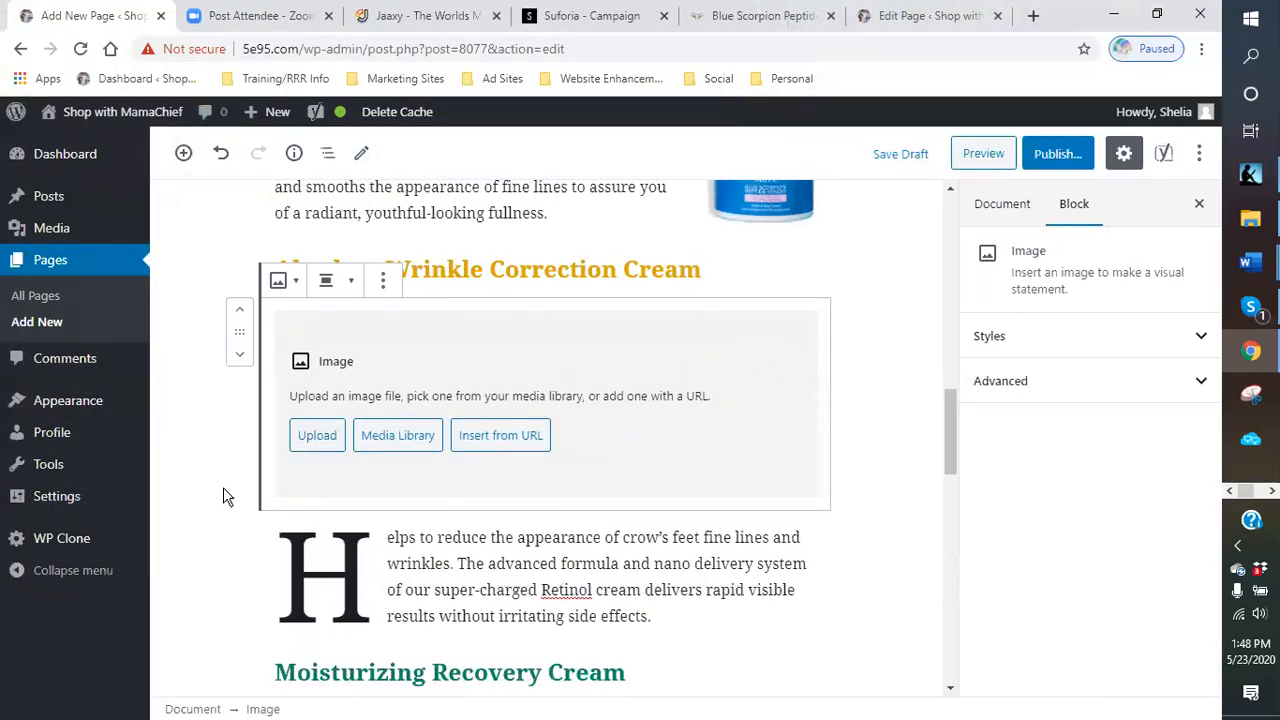
# - Try to upload all four product images from the products folder through the media library's upload option
pyautogui.click(410, 448)
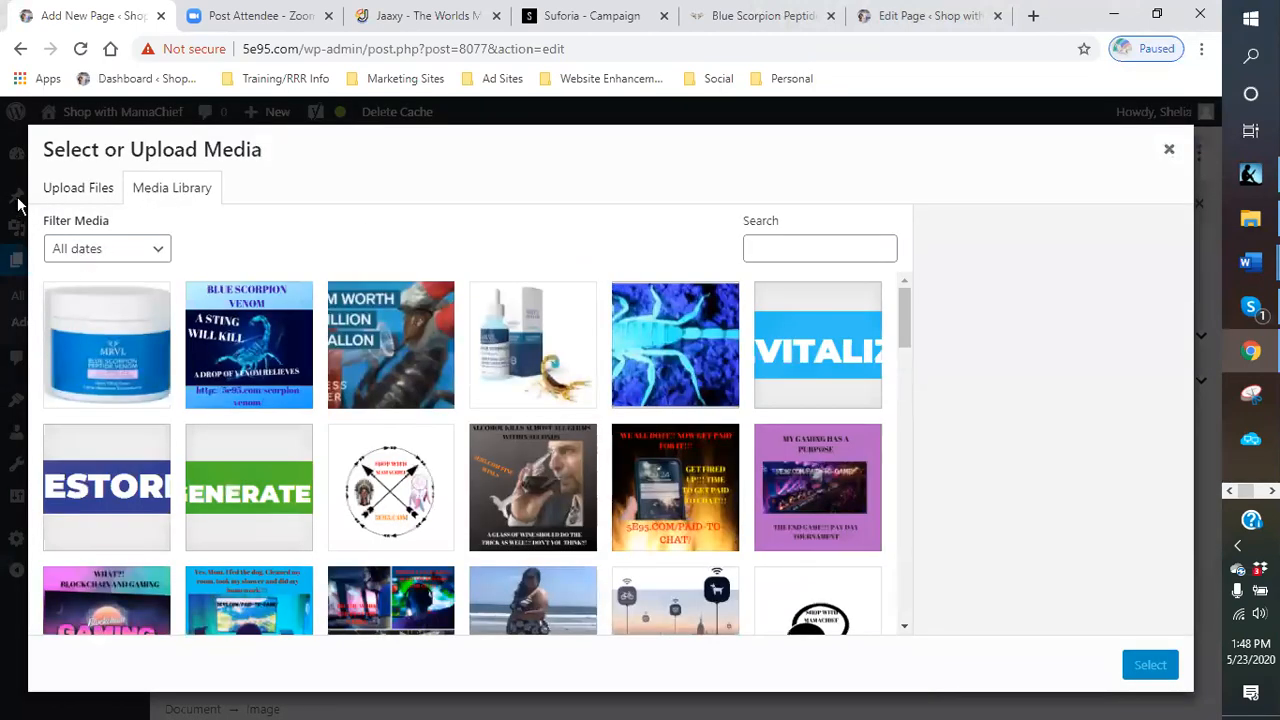
pyautogui.click(79, 190)
pyautogui.click(597, 448)
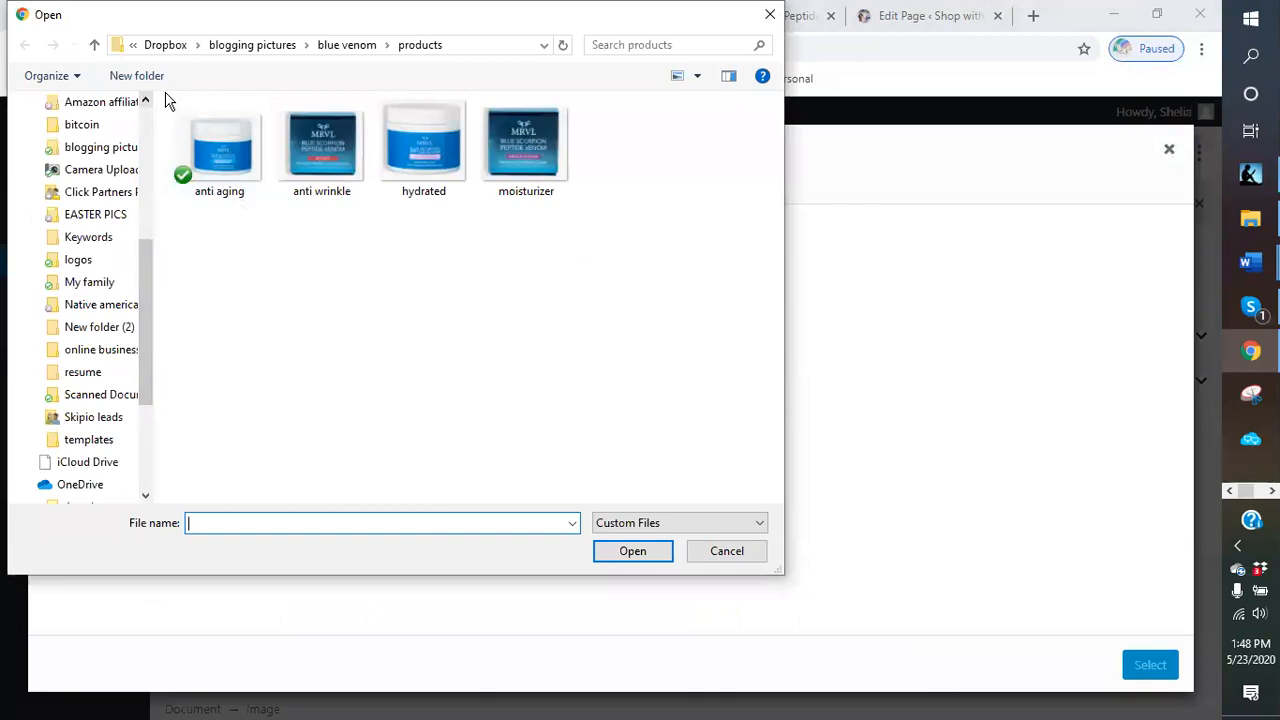
pyautogui.moveTo(614, 212); pyautogui.dragTo(162, 104)
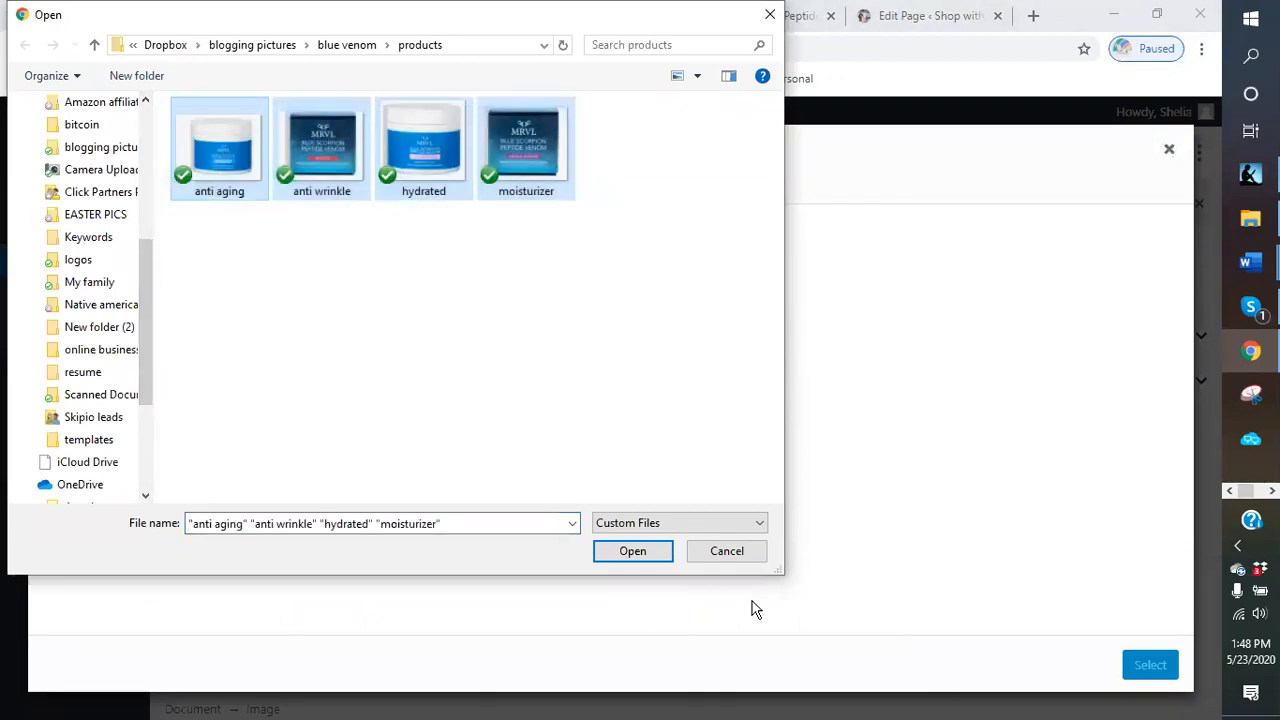
pyautogui.click(630, 560)
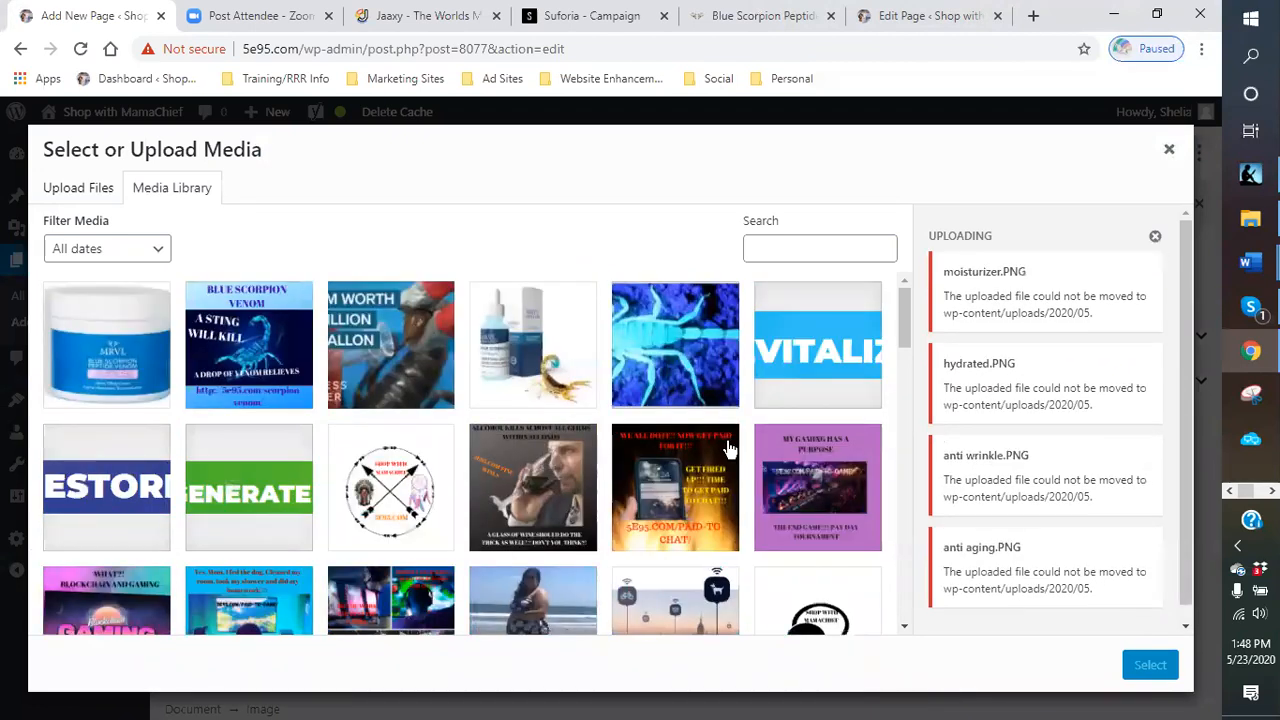
pyautogui.click(1157, 238)
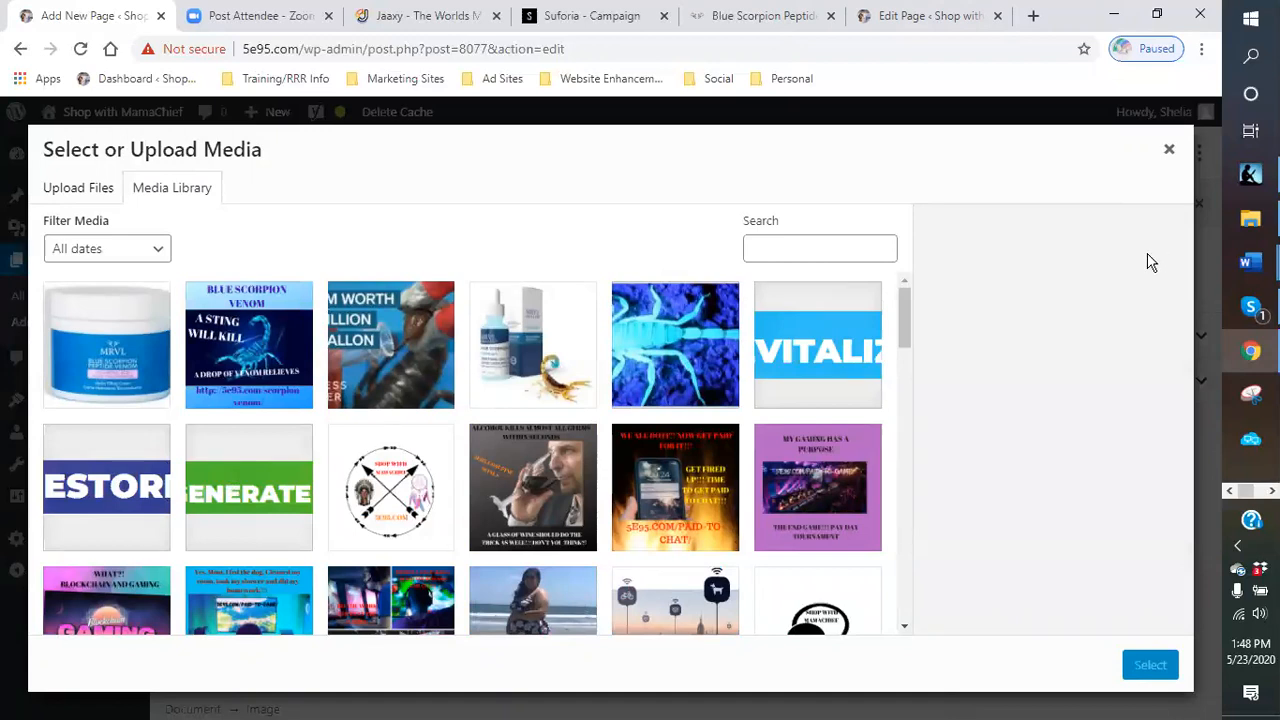
# - Switch to the Scorpion Venom edit page tab and update that page
pyautogui.click(925, 16)
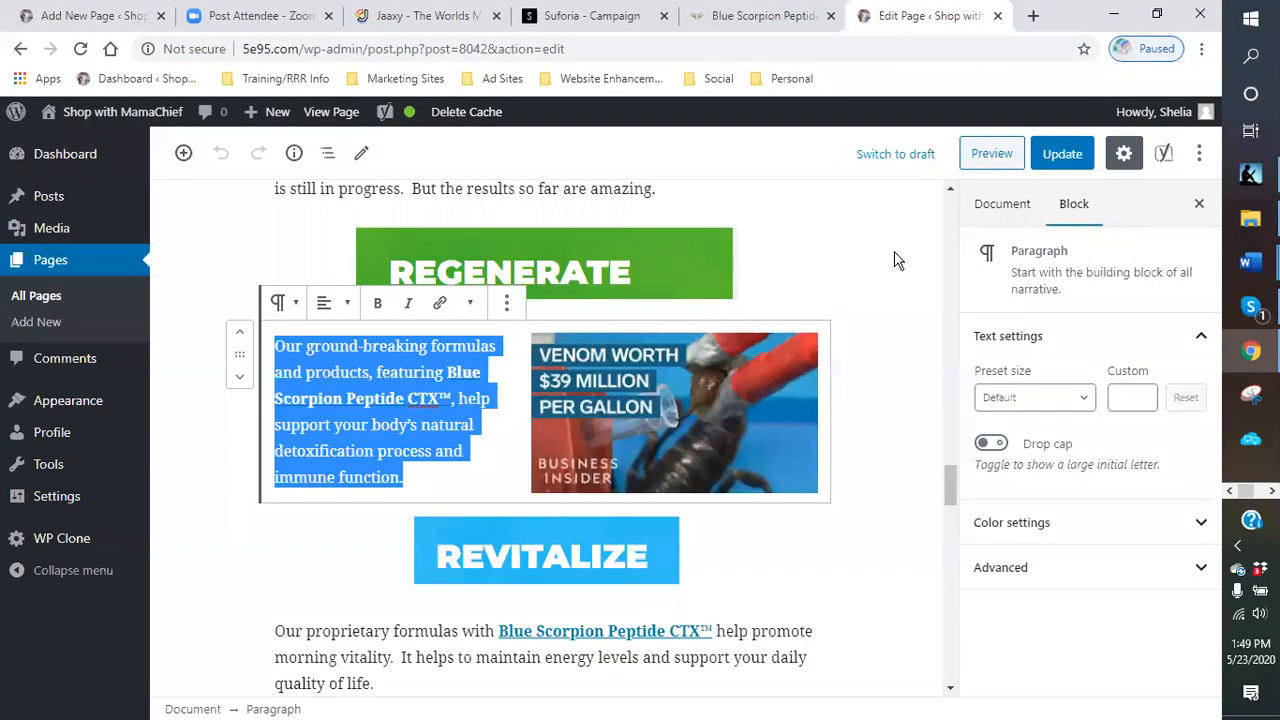
pyautogui.click(863, 309)
pyautogui.click(1062, 156)
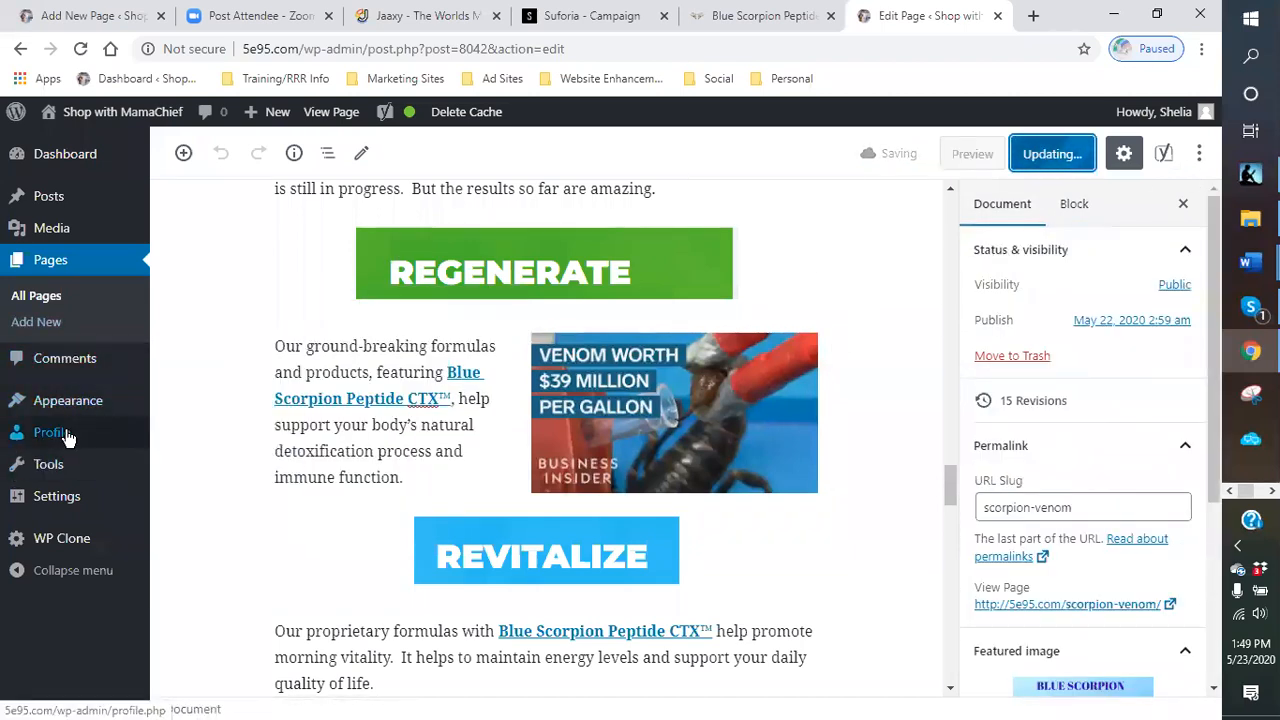
# - Open the Media Library and place the products folder window beside it
pyautogui.click(60, 238)
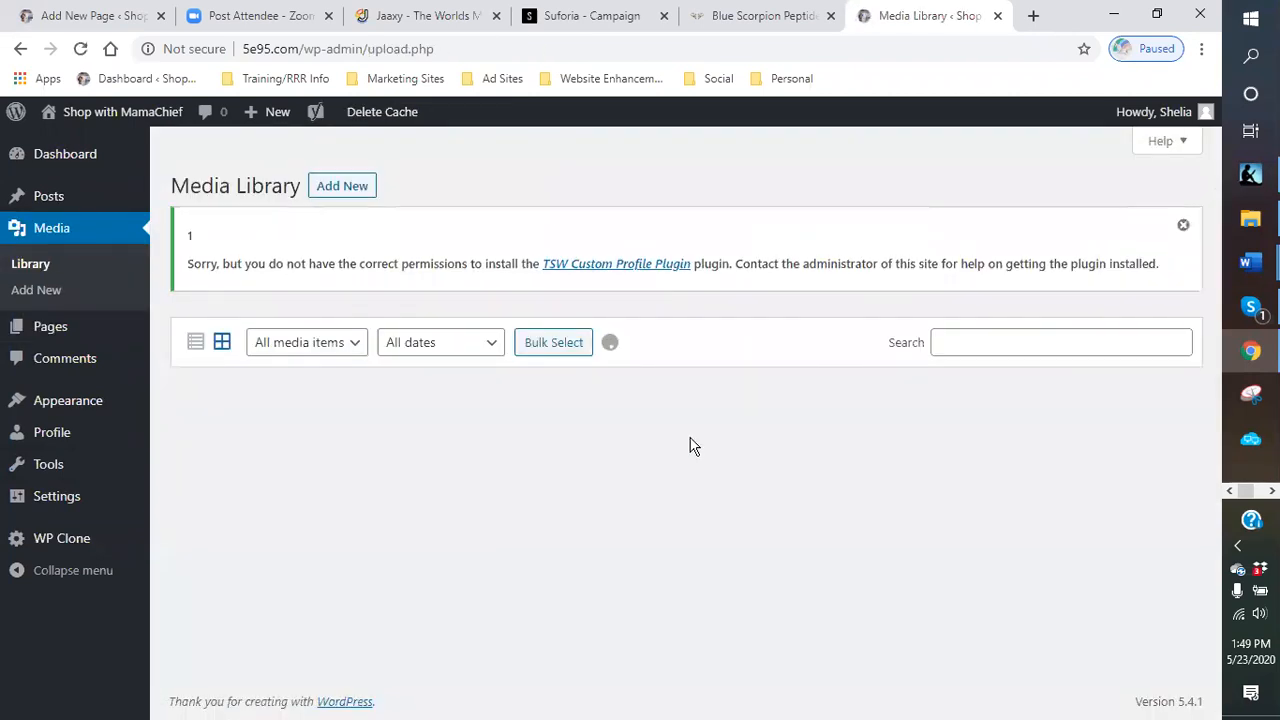
pyautogui.click(1250, 220)
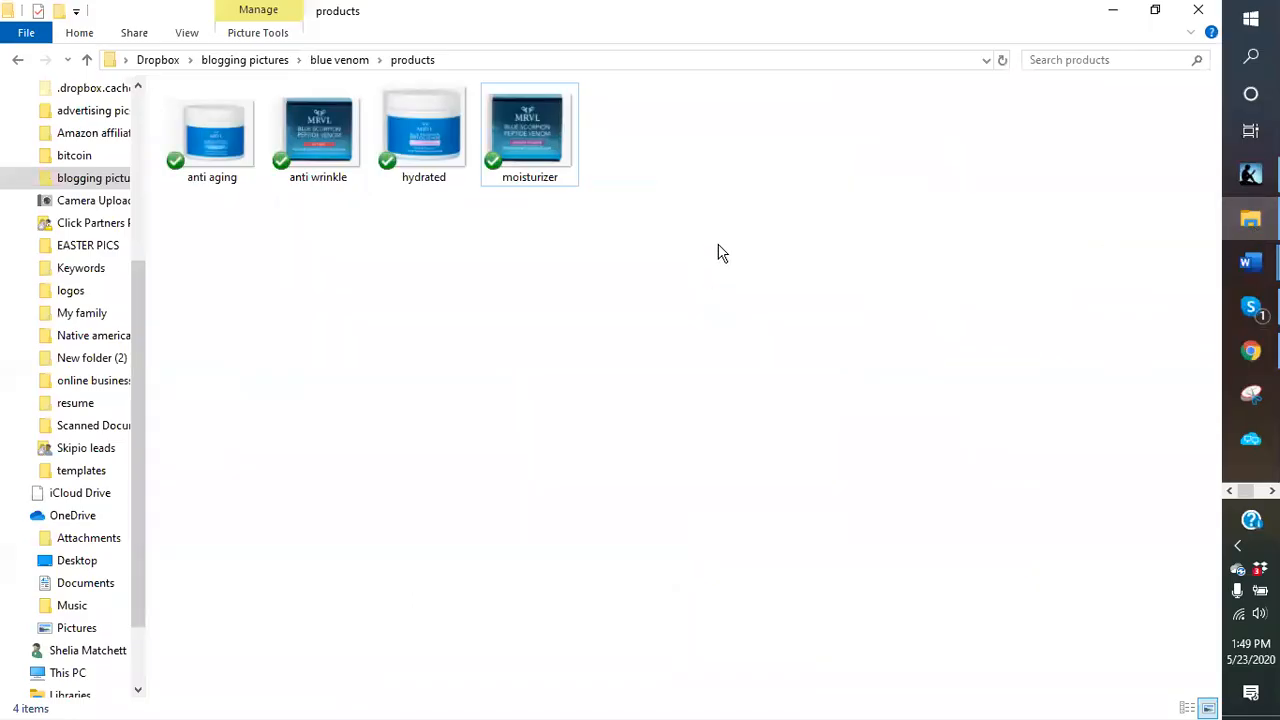
pyautogui.click(1155, 14)
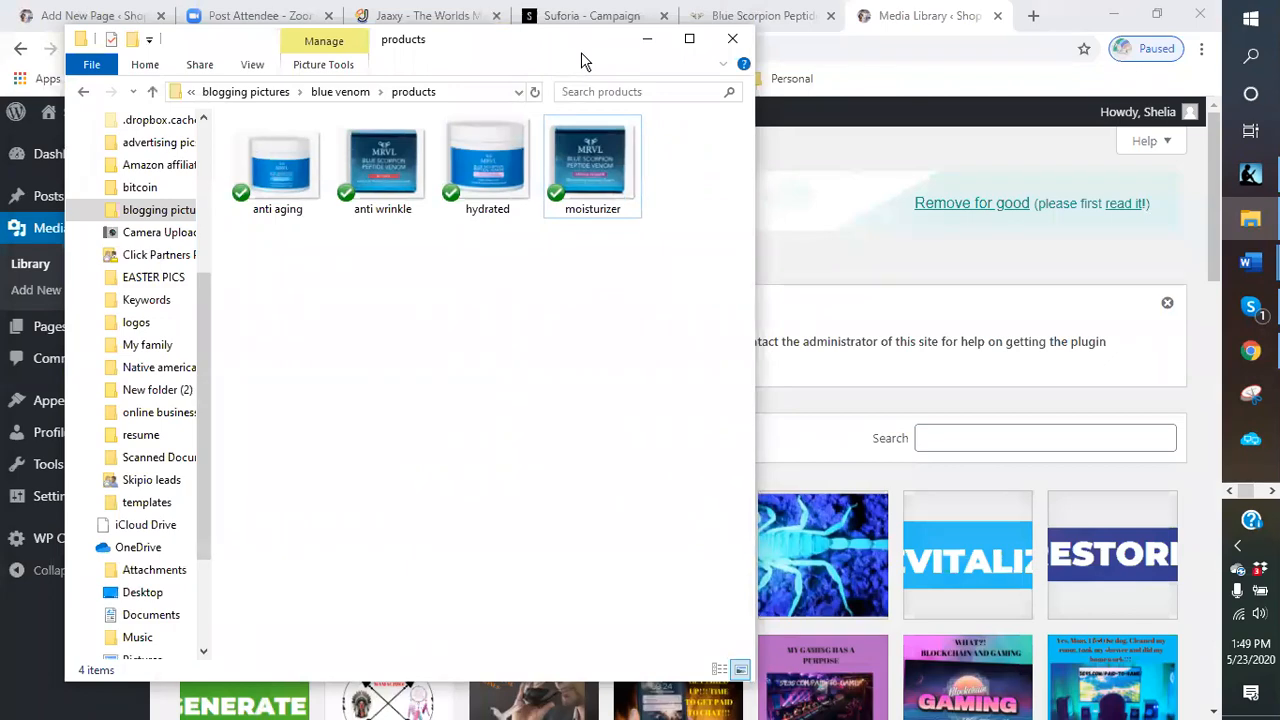
pyautogui.moveTo(581, 52); pyautogui.dragTo(1165, 77)
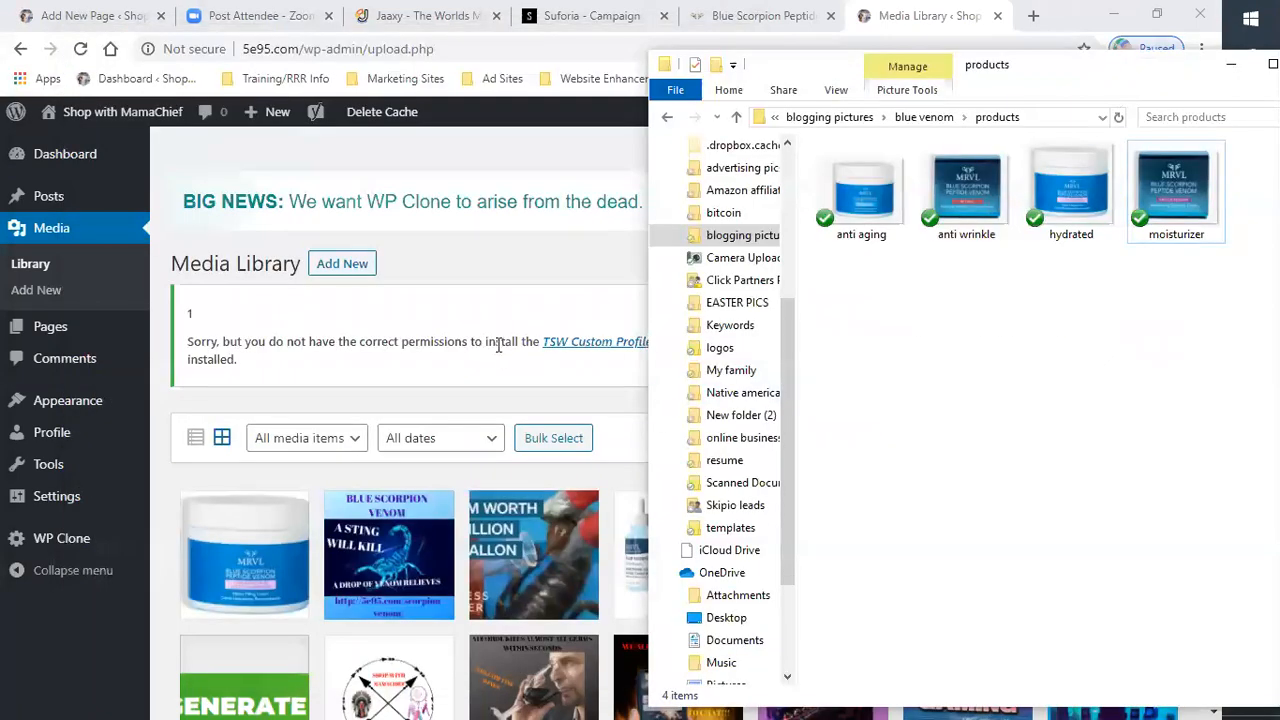
# - Try to upload the anti aging image by dropping it from the products folder onto the Media Library upload area
pyautogui.scroll(-6, 490, 356)
pyautogui.scroll(5, 484, 367)
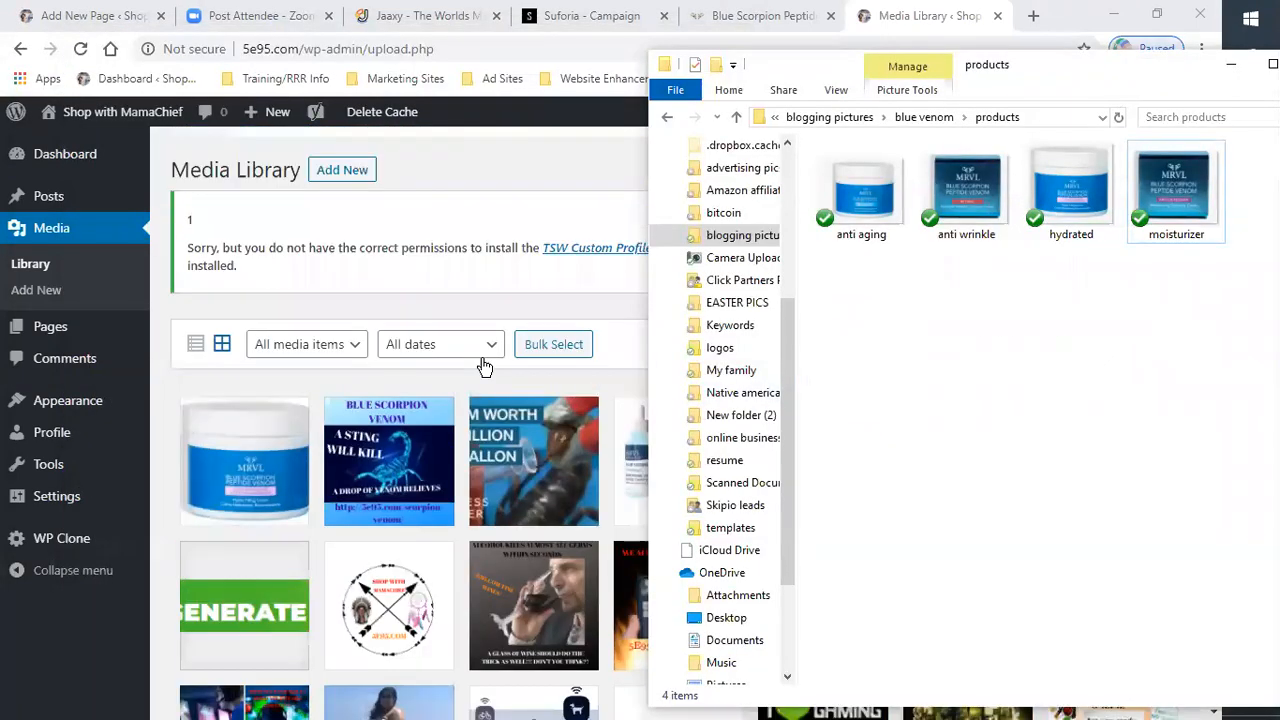
pyautogui.scroll(1, 484, 367)
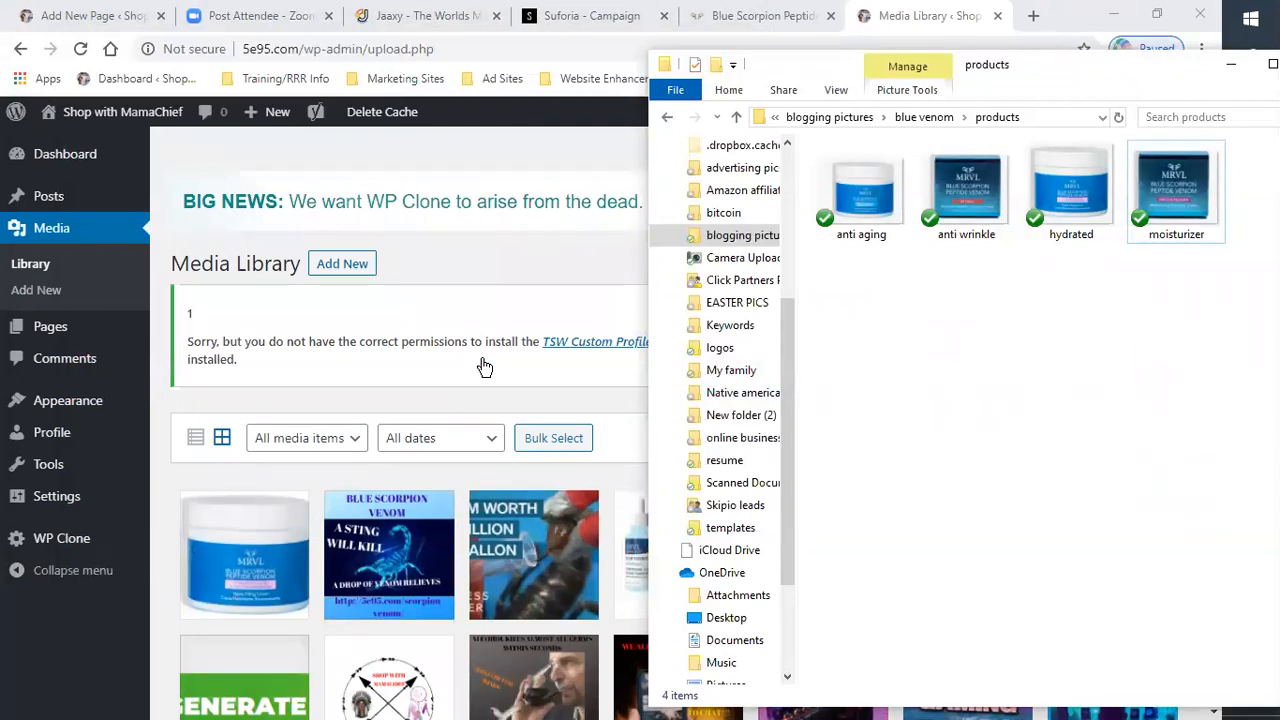
pyautogui.click(356, 267)
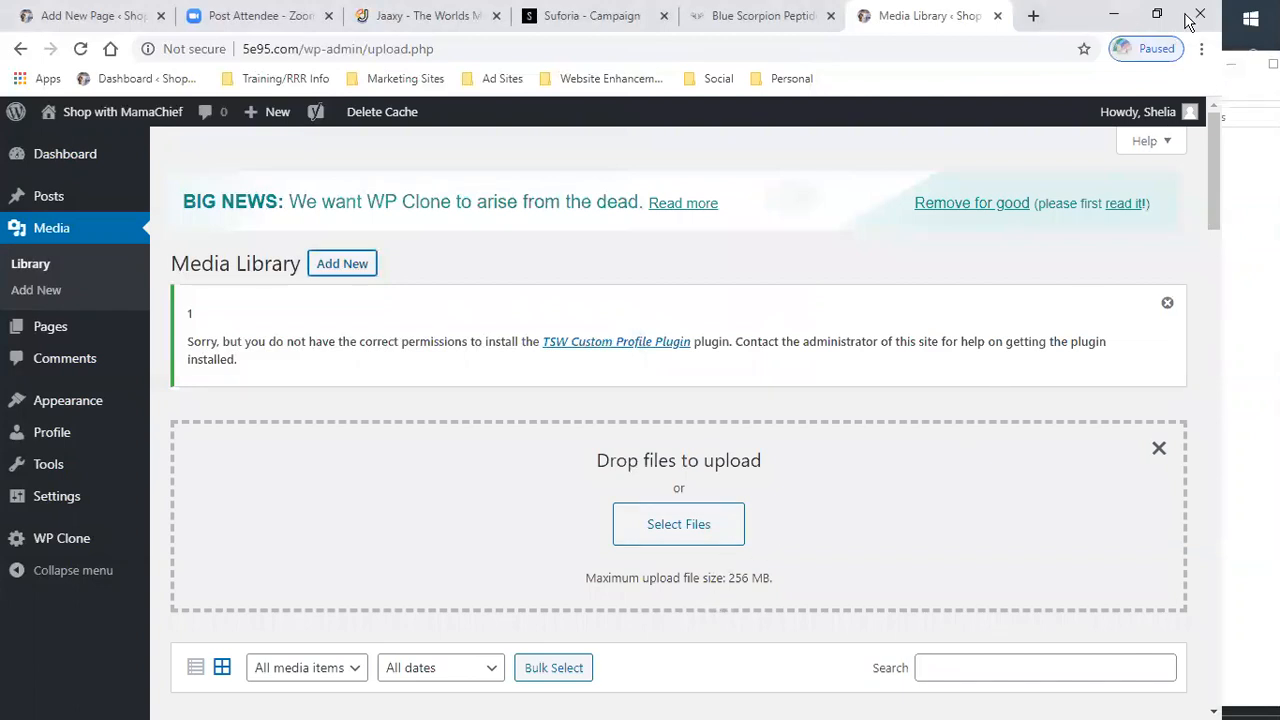
pyautogui.click(1250, 18)
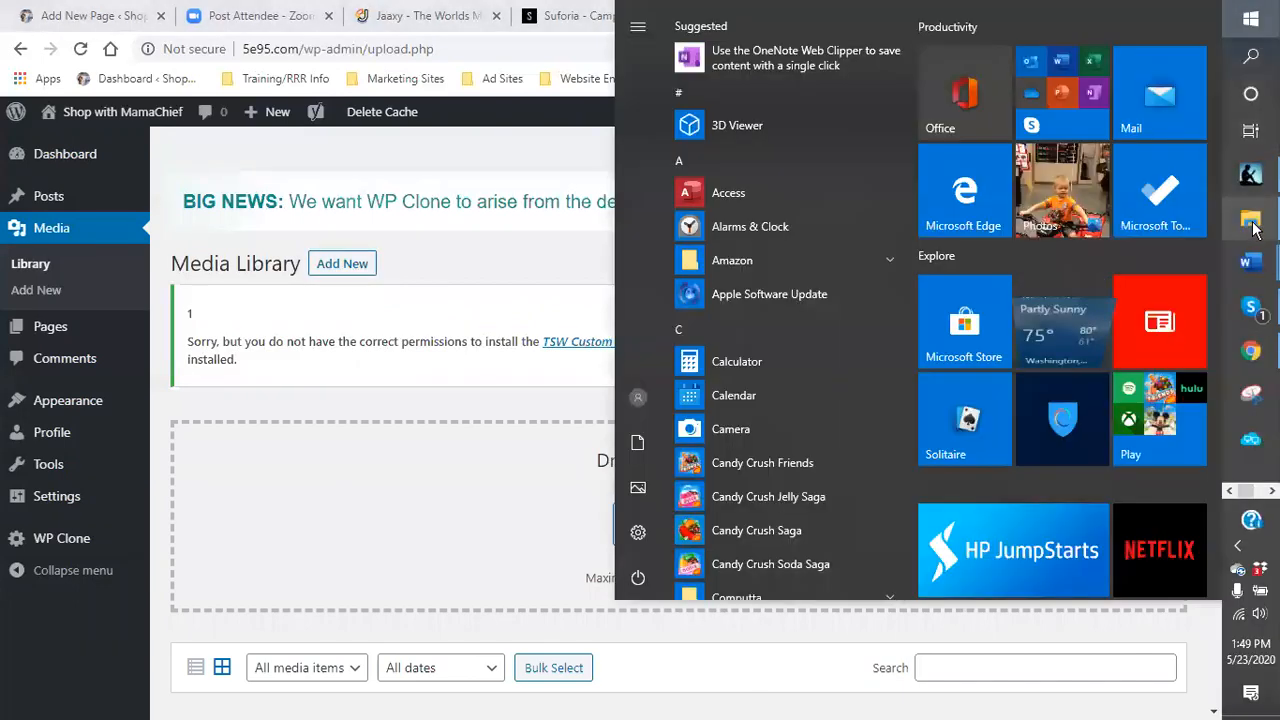
pyautogui.click(1250, 216)
pyautogui.moveTo(878, 203); pyautogui.dragTo(430, 515)
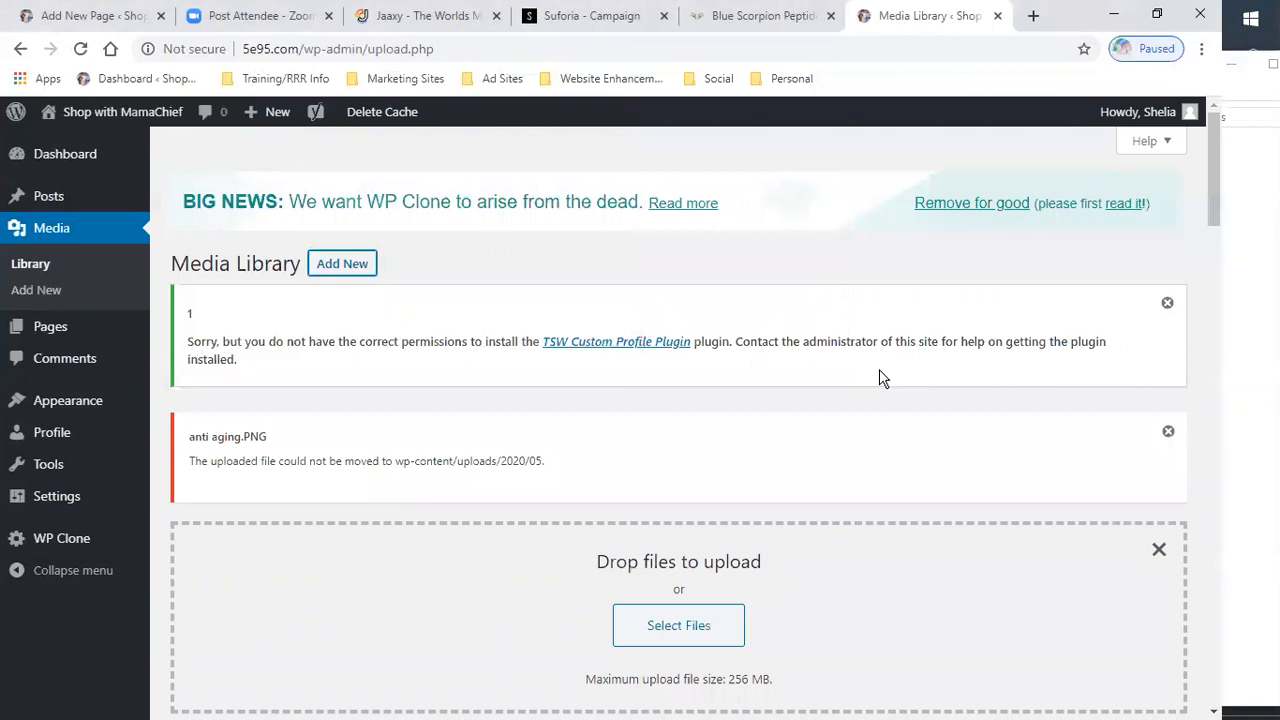
pyautogui.click(1168, 434)
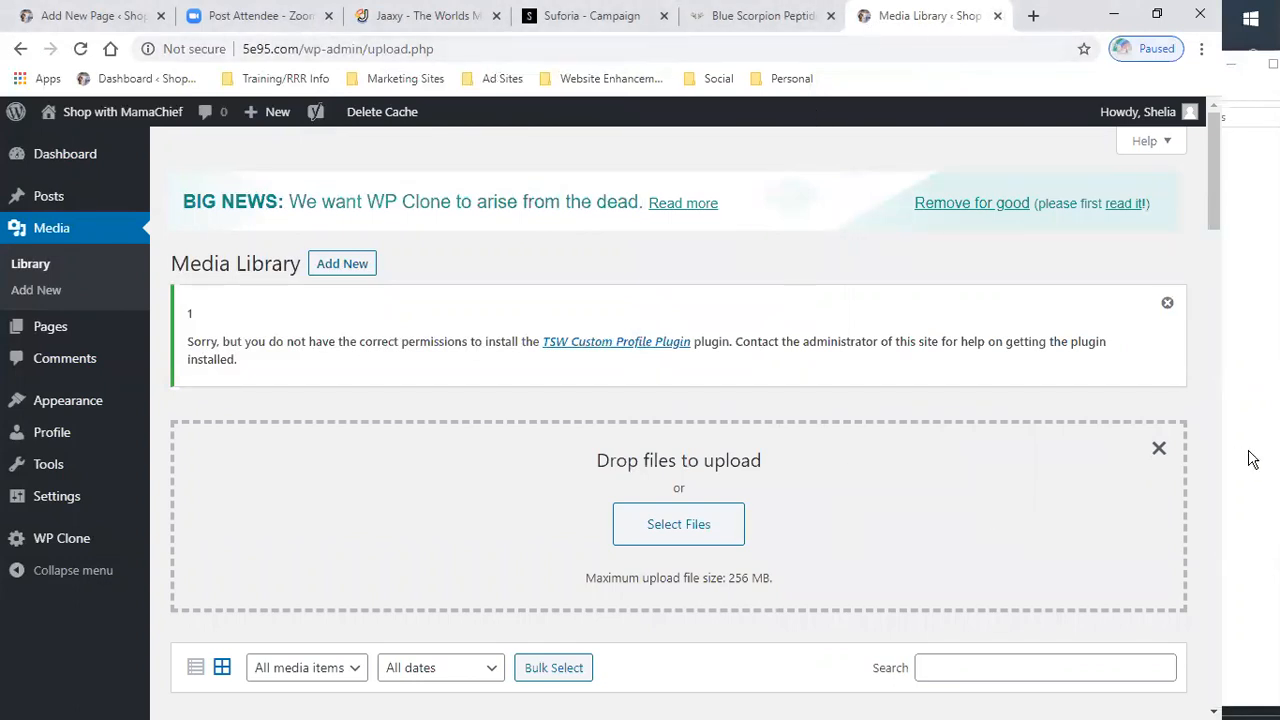
pyautogui.click(1159, 449)
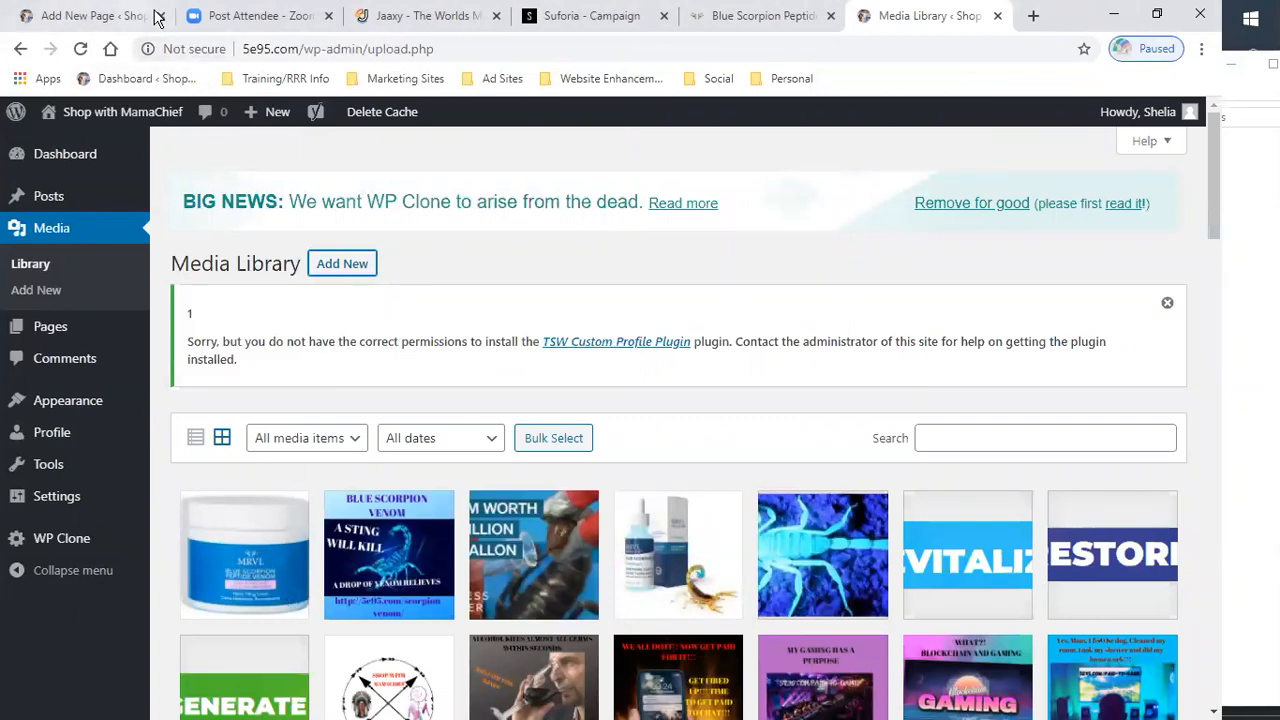
# - Return to the new page and try again to upload the anti aging image into the image block
pyautogui.click(72, 16)
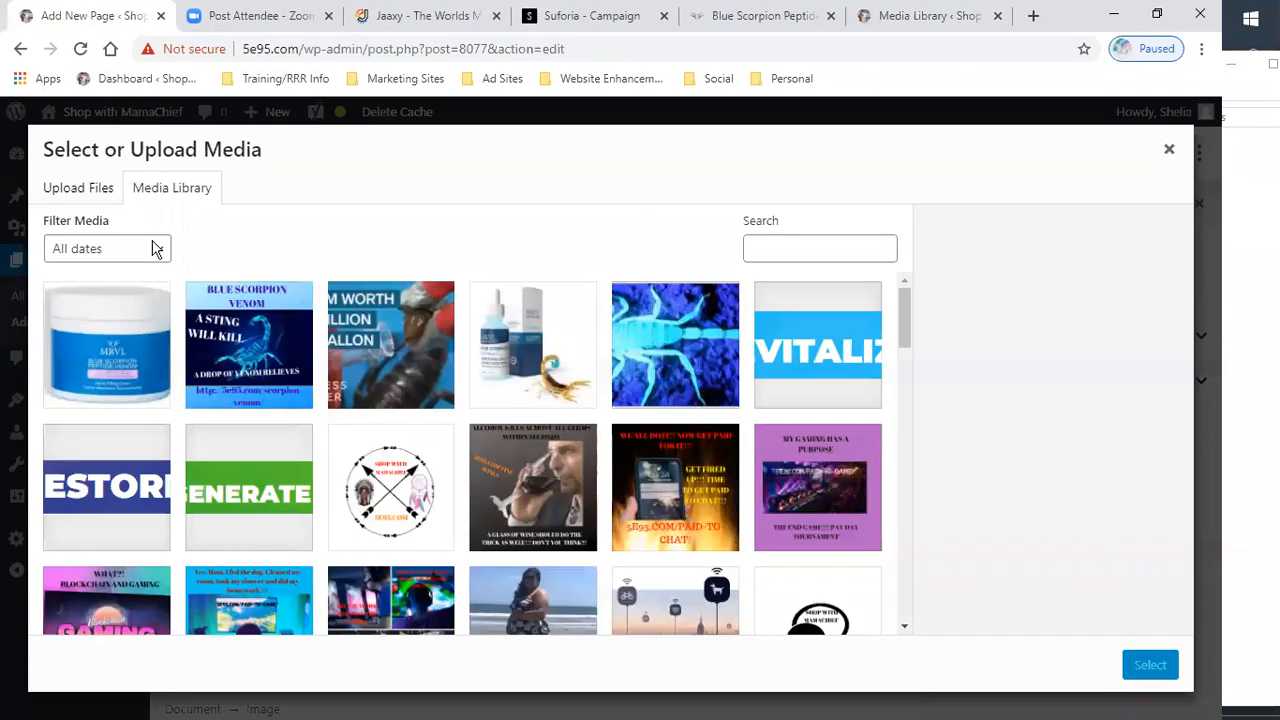
pyautogui.click(80, 190)
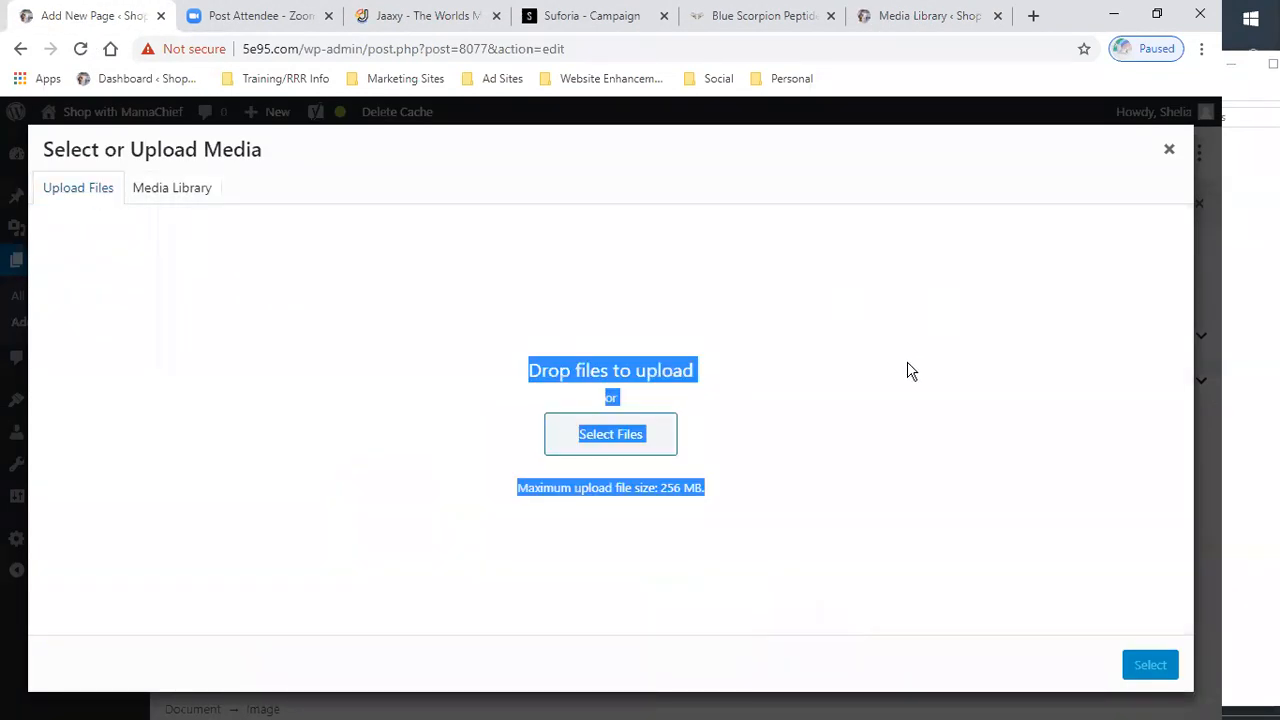
pyautogui.click(763, 440)
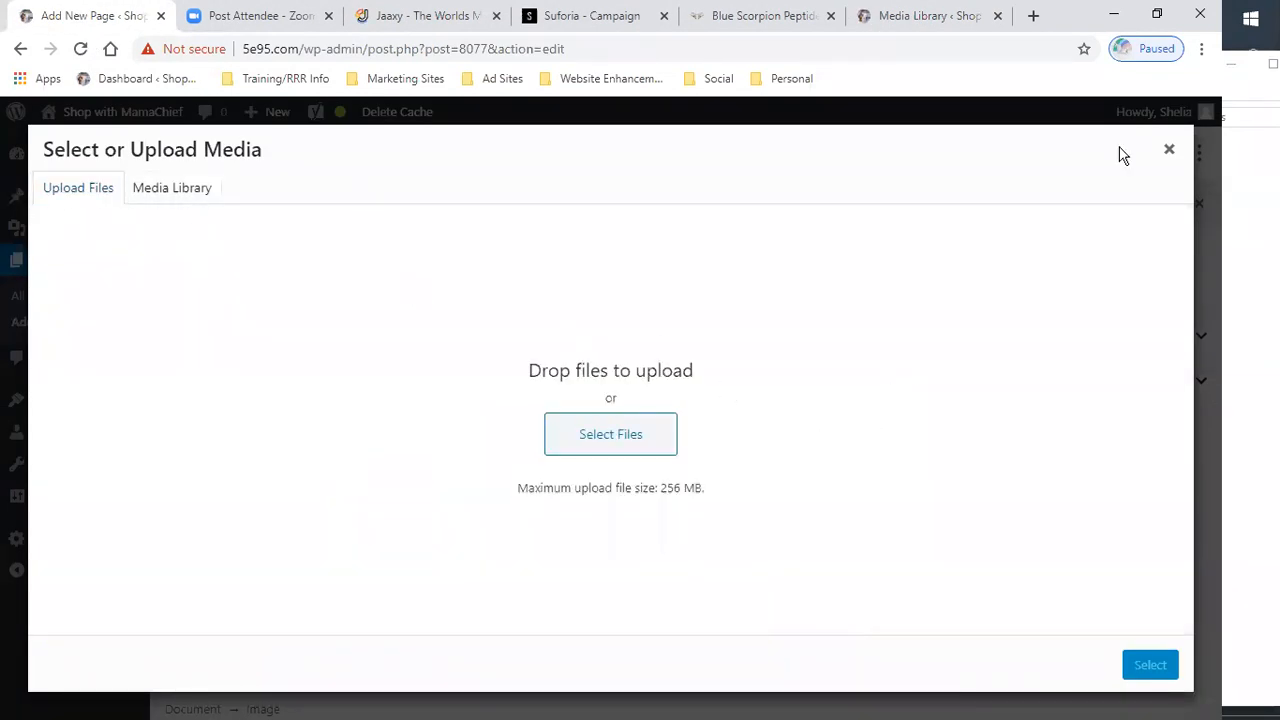
pyautogui.click(1169, 153)
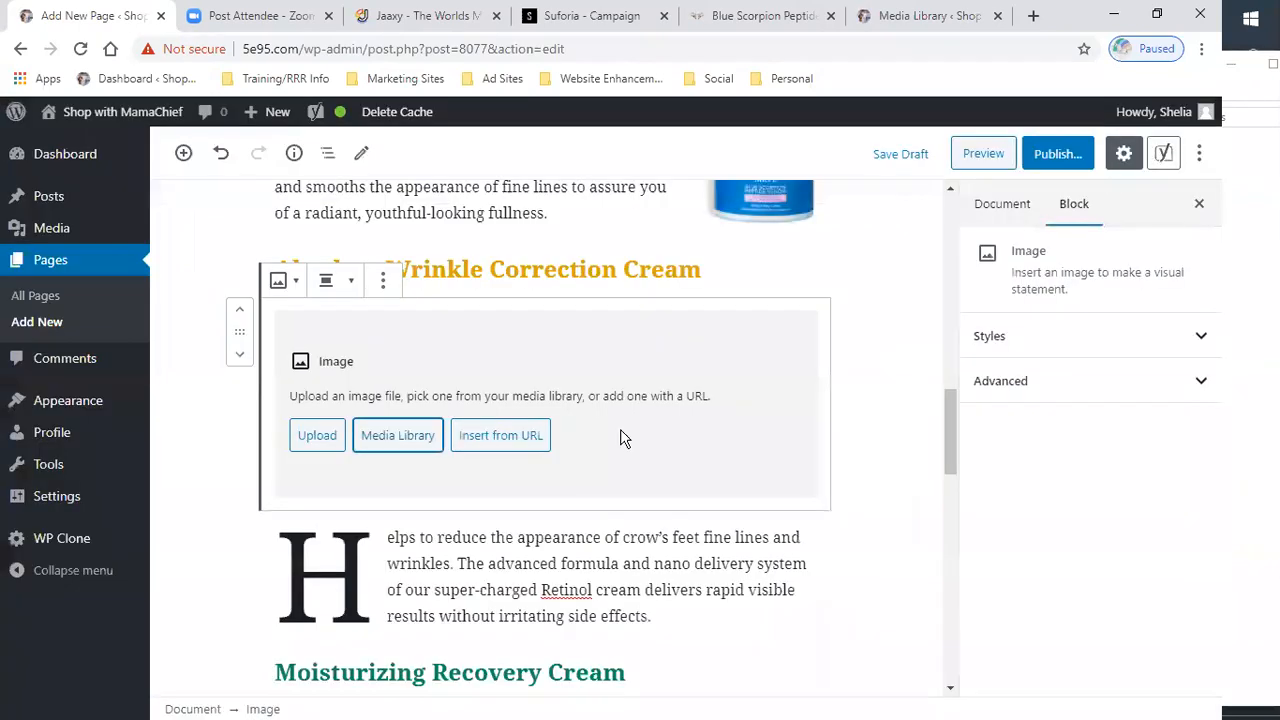
pyautogui.click(313, 440)
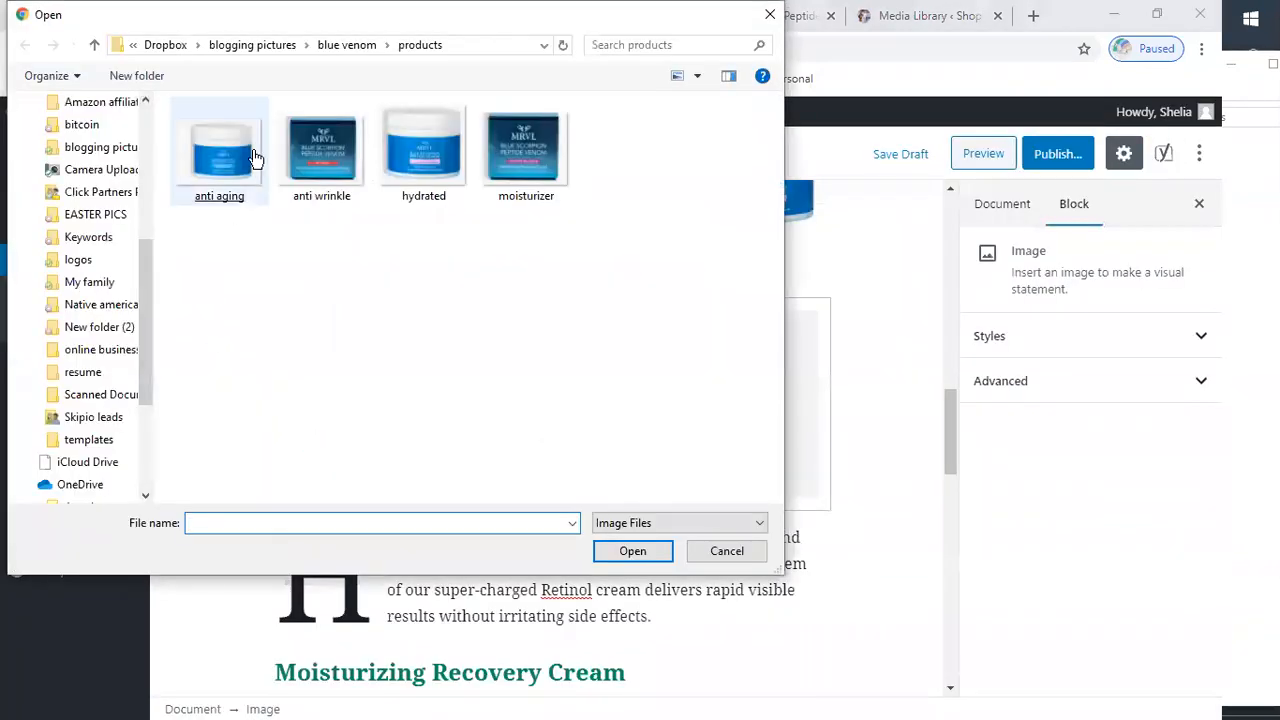
pyautogui.doubleClick(229, 160)
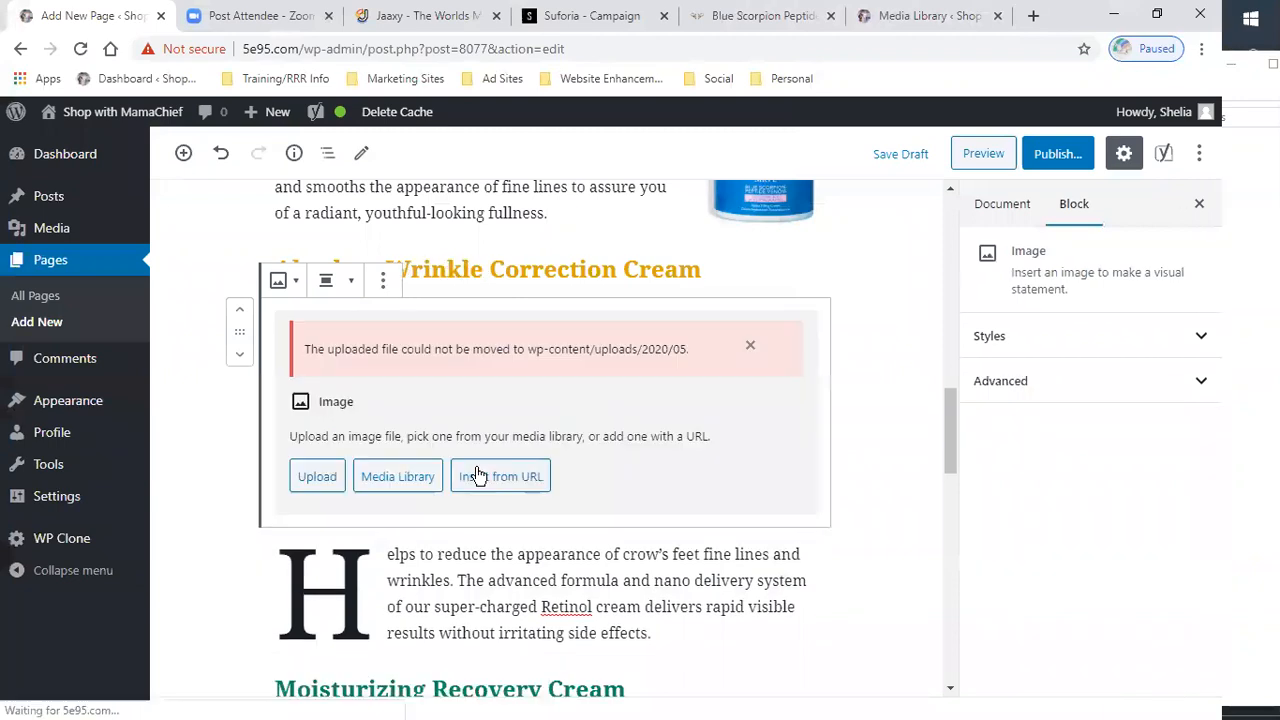
pyautogui.click(750, 345)
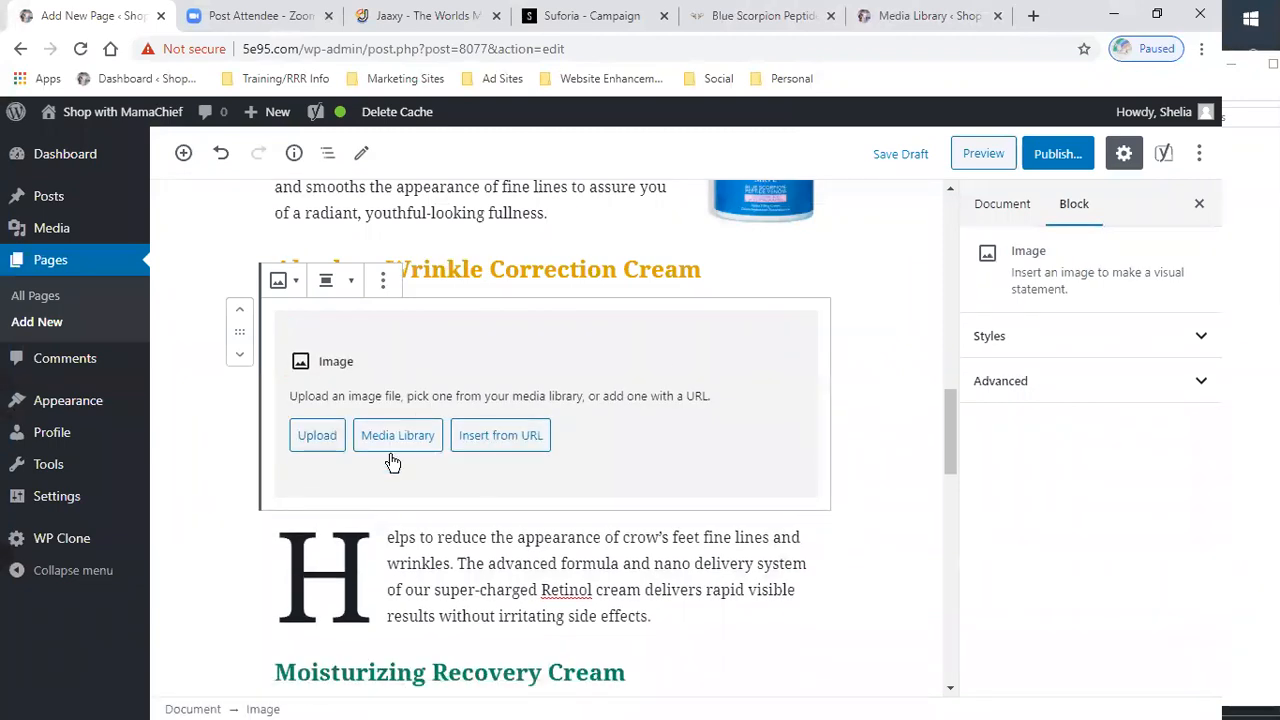
pyautogui.click(393, 445)
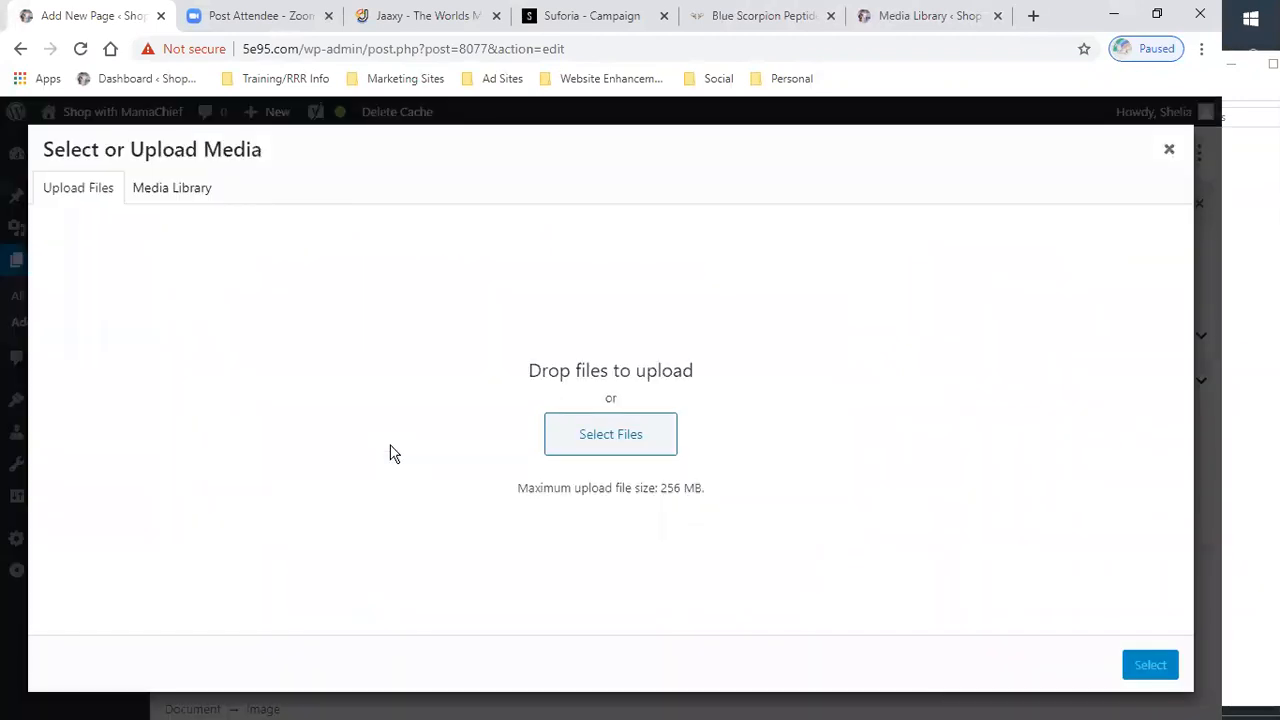
pyautogui.click(197, 189)
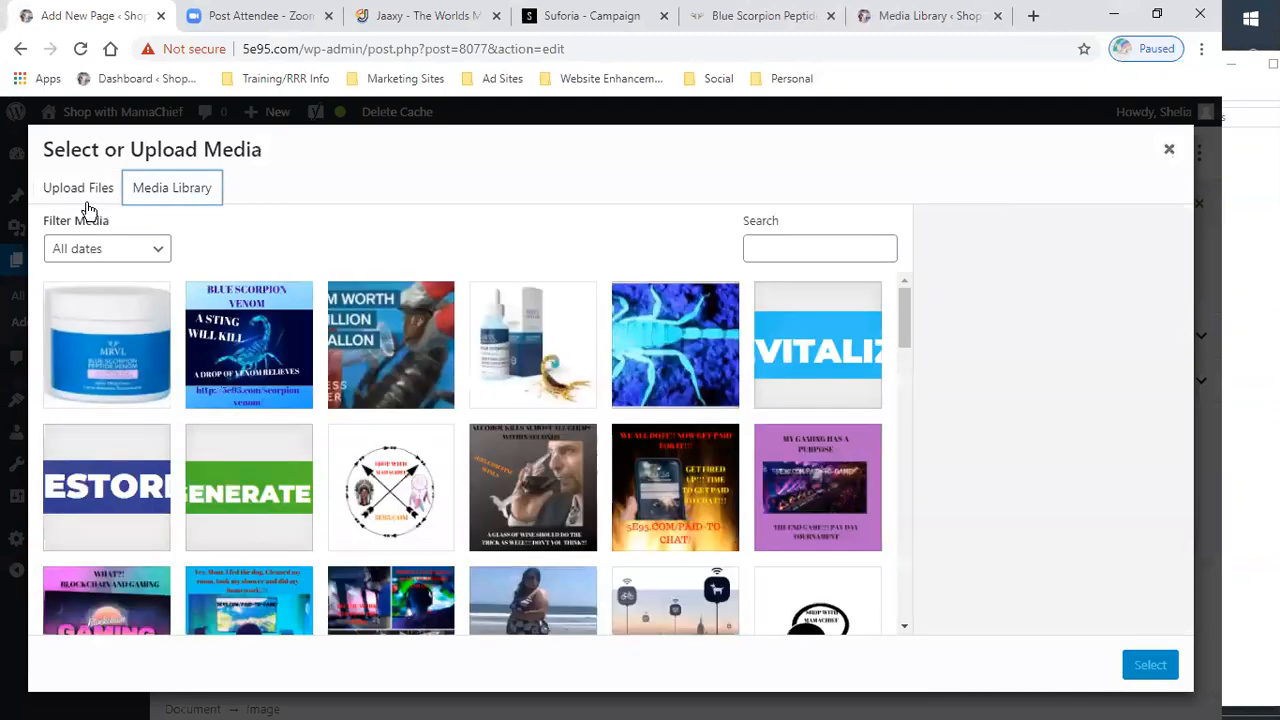
pyautogui.click(1170, 151)
pyautogui.scroll(-1, 697, 423)
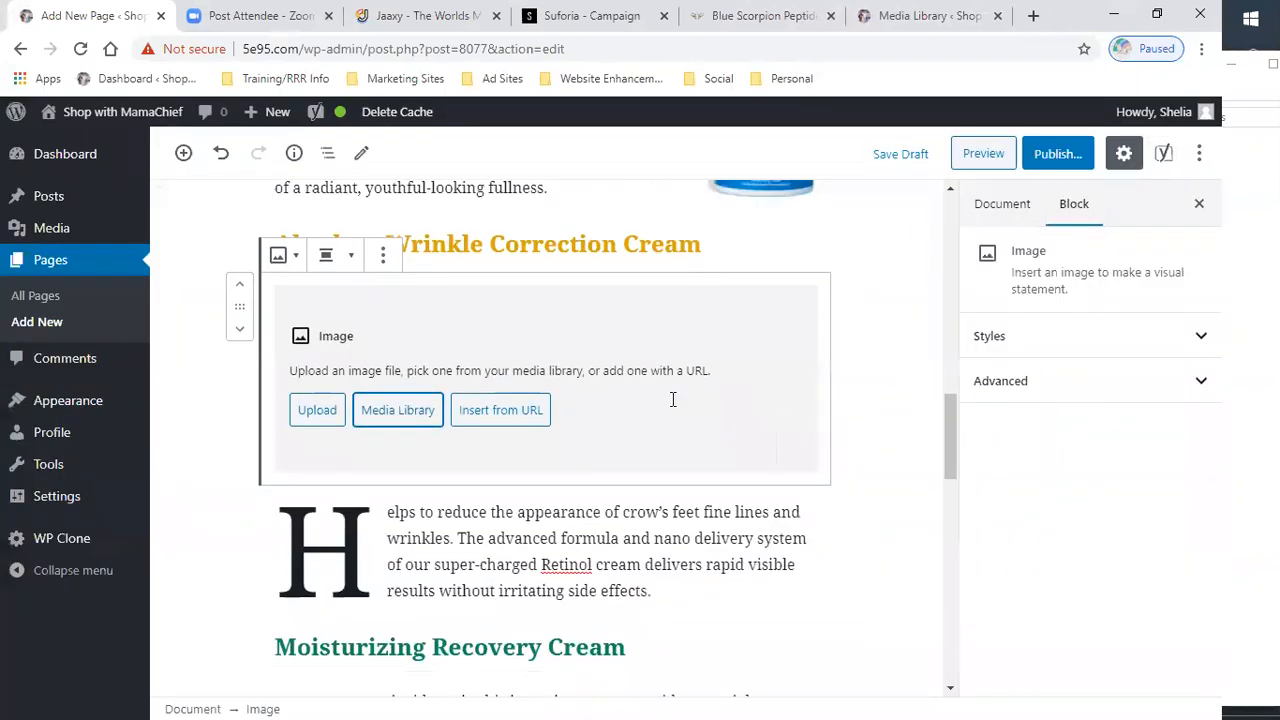
pyautogui.scroll(3, 674, 400)
pyautogui.scroll(-2, 514, 545)
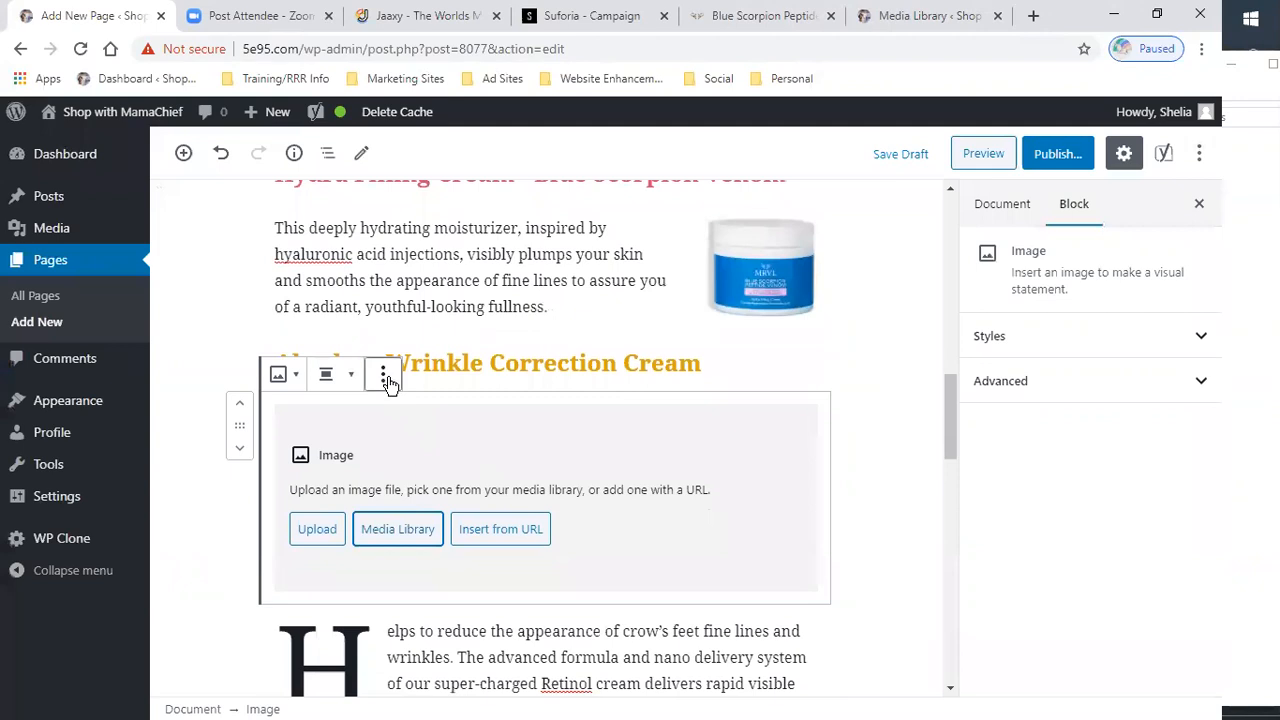
# - Remove the empty image block below the Absolute Wrinkle Correction Cream heading
pyautogui.click(383, 374)
pyautogui.click(443, 674)
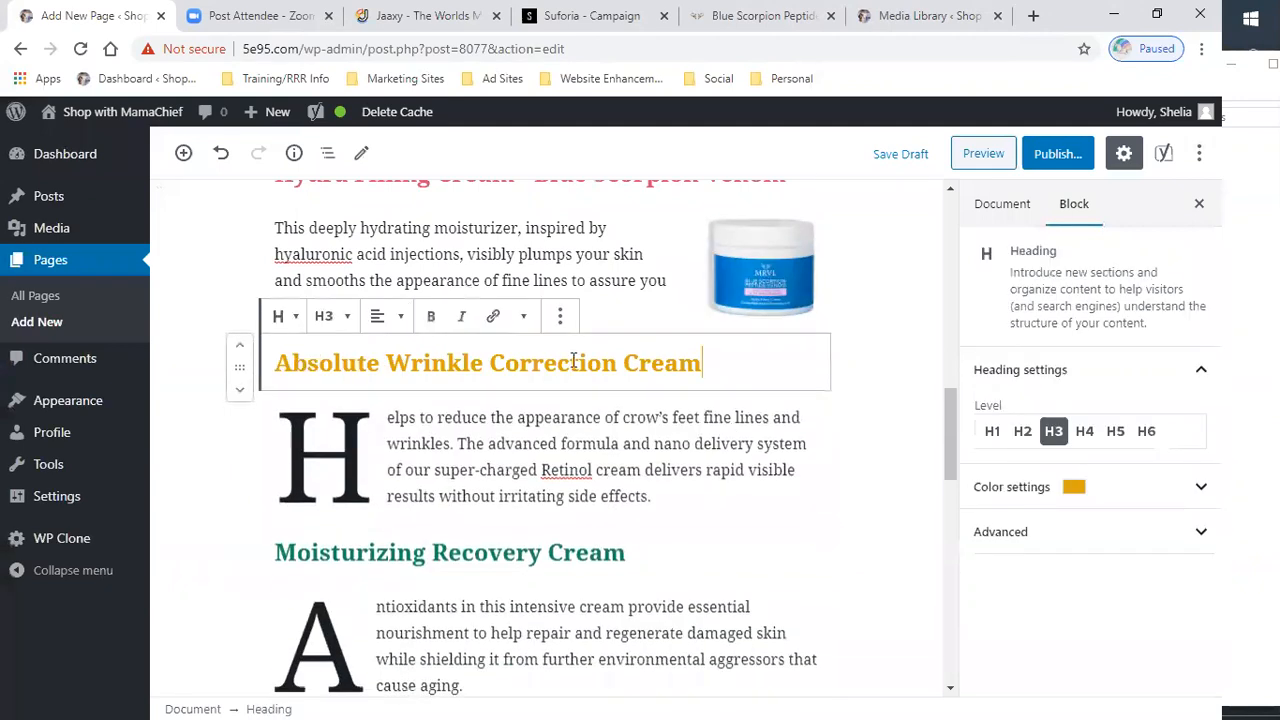
# - Try to insert the anti aging image in a new image block below the Ultimate Anti-Aging Serum description
pyautogui.scroll(-2, 479, 577)
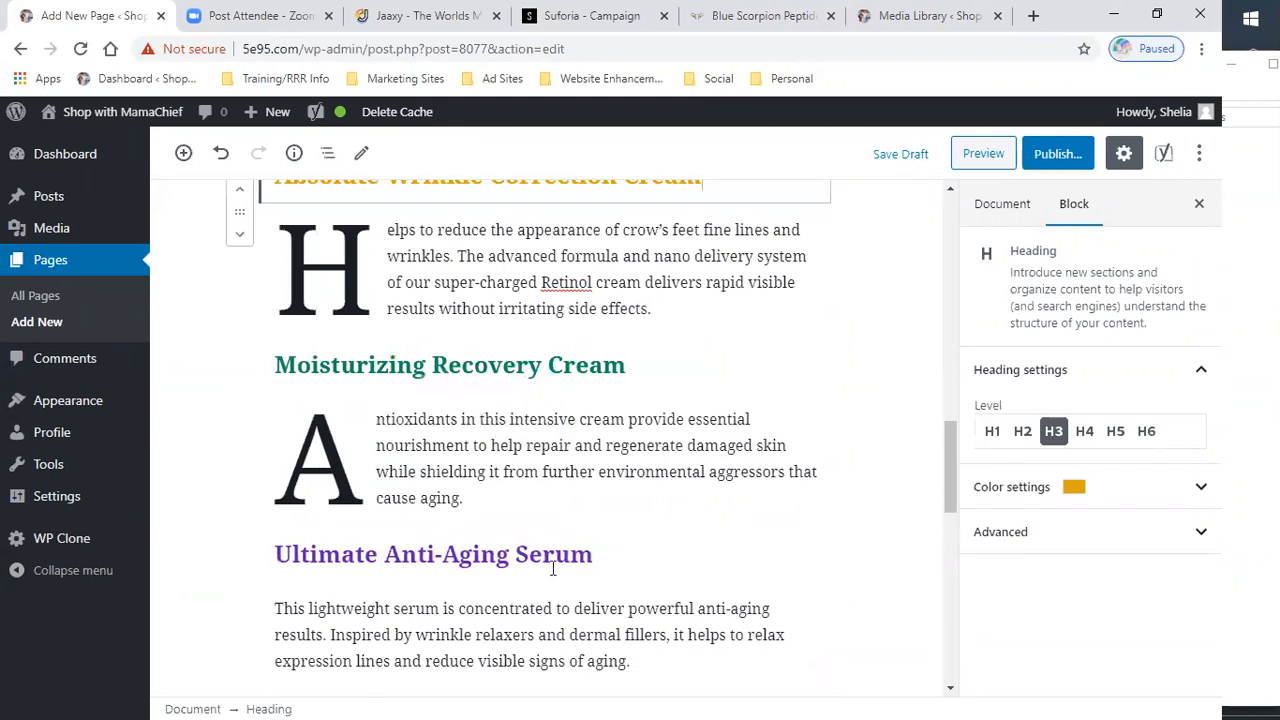
pyautogui.scroll(-2, 528, 450)
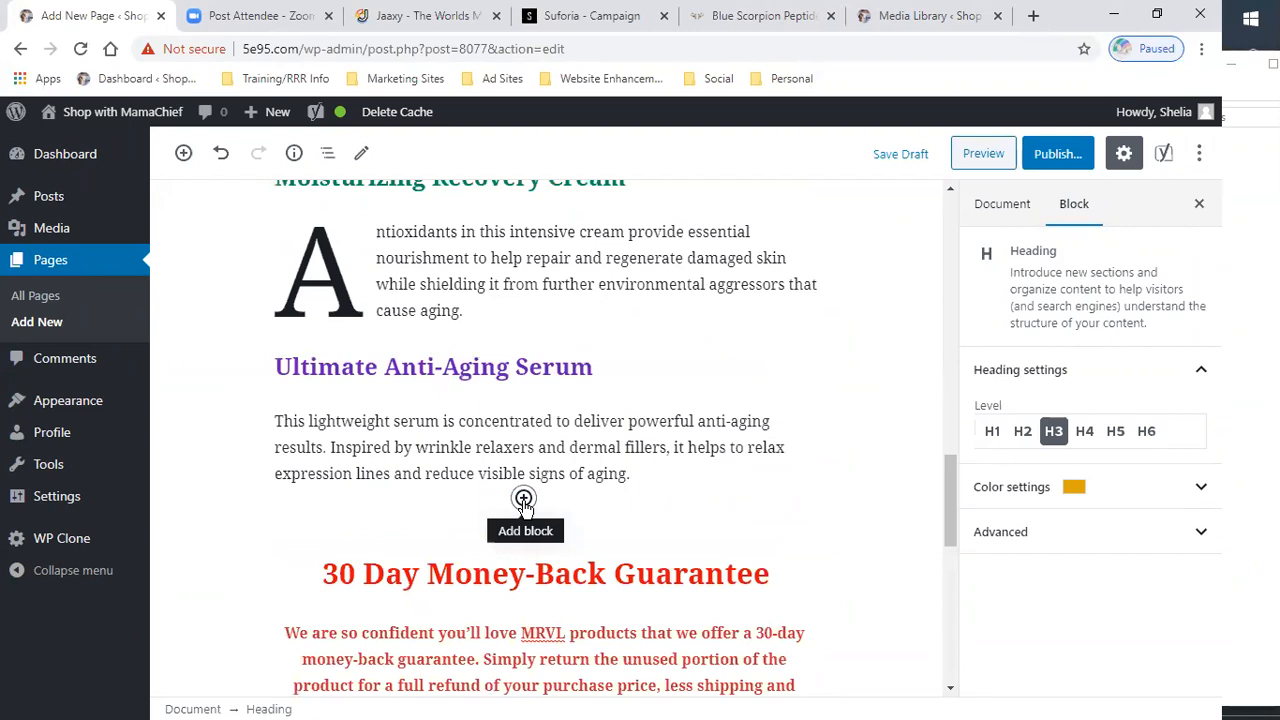
pyautogui.click(523, 499)
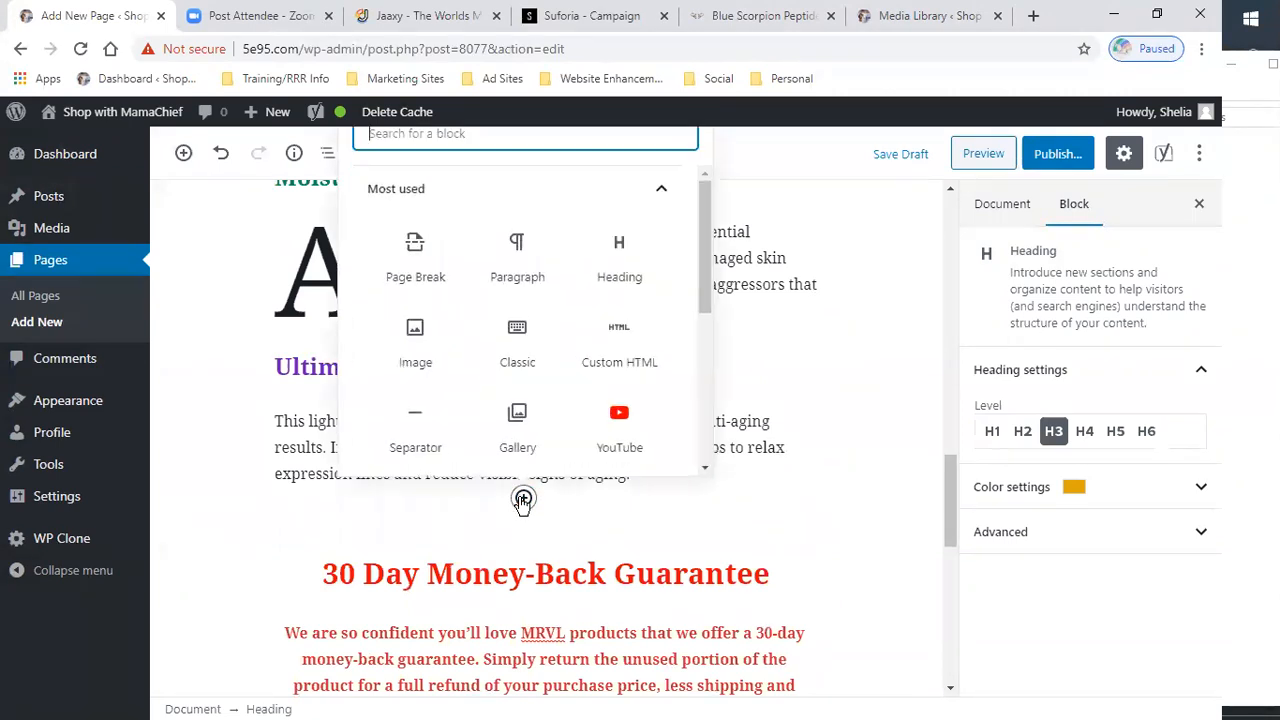
pyautogui.click(414, 343)
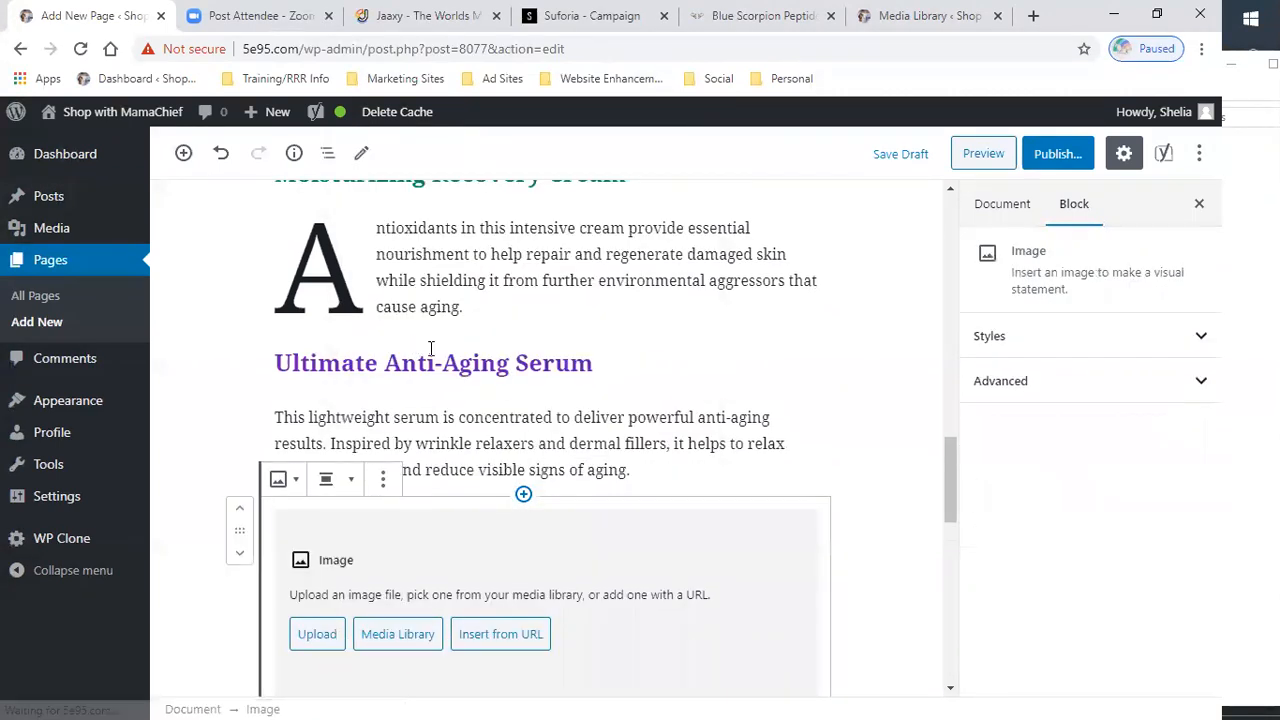
pyautogui.scroll(-2, 334, 508)
pyautogui.click(318, 447)
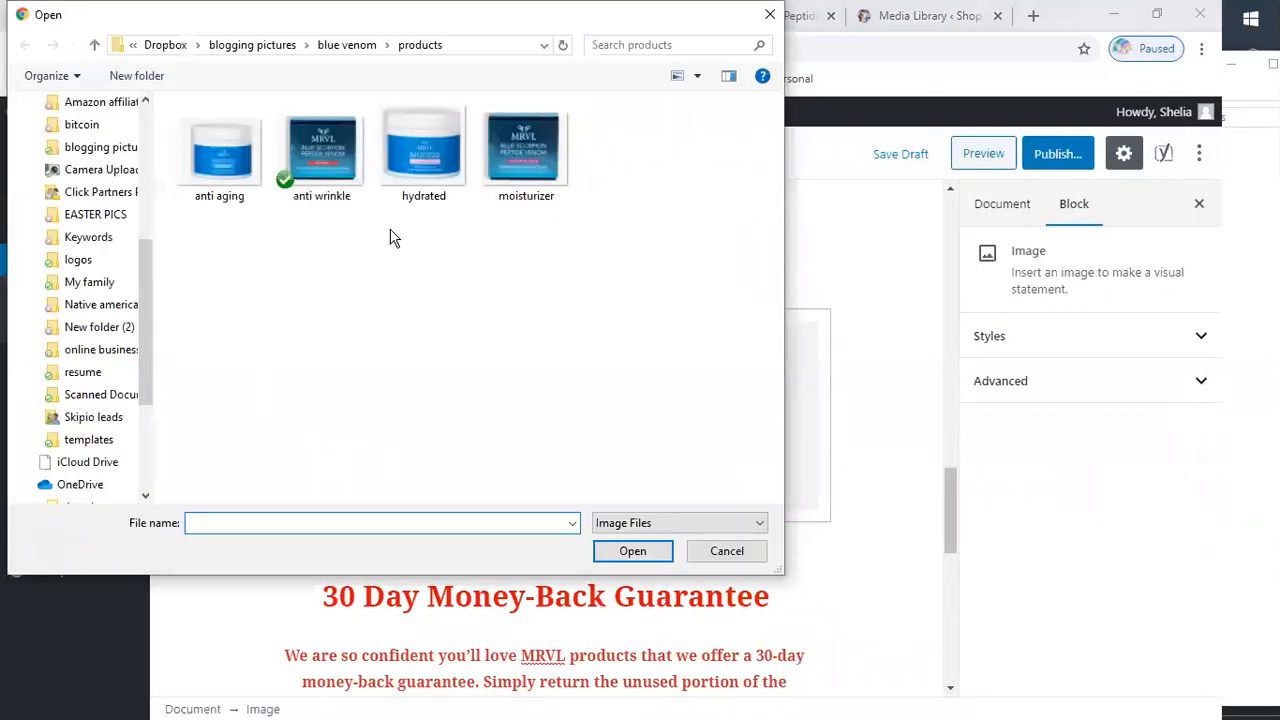
pyautogui.doubleClick(214, 190)
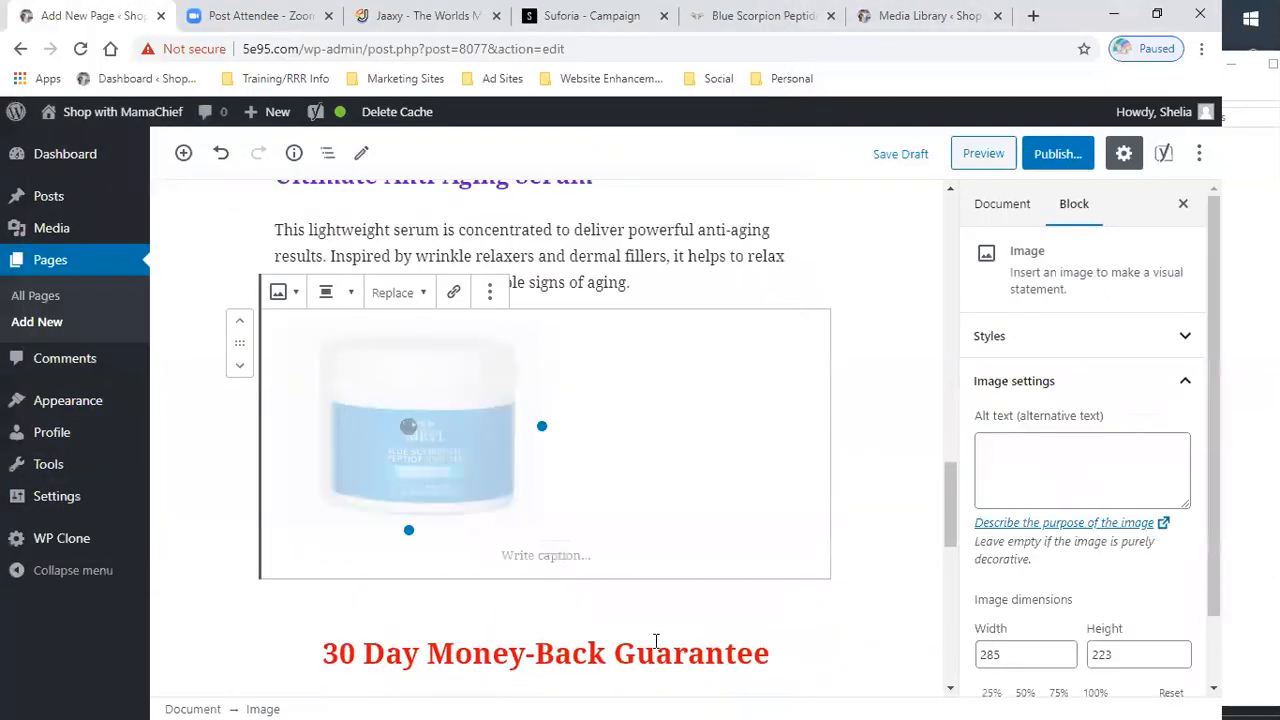
pyautogui.click(755, 360)
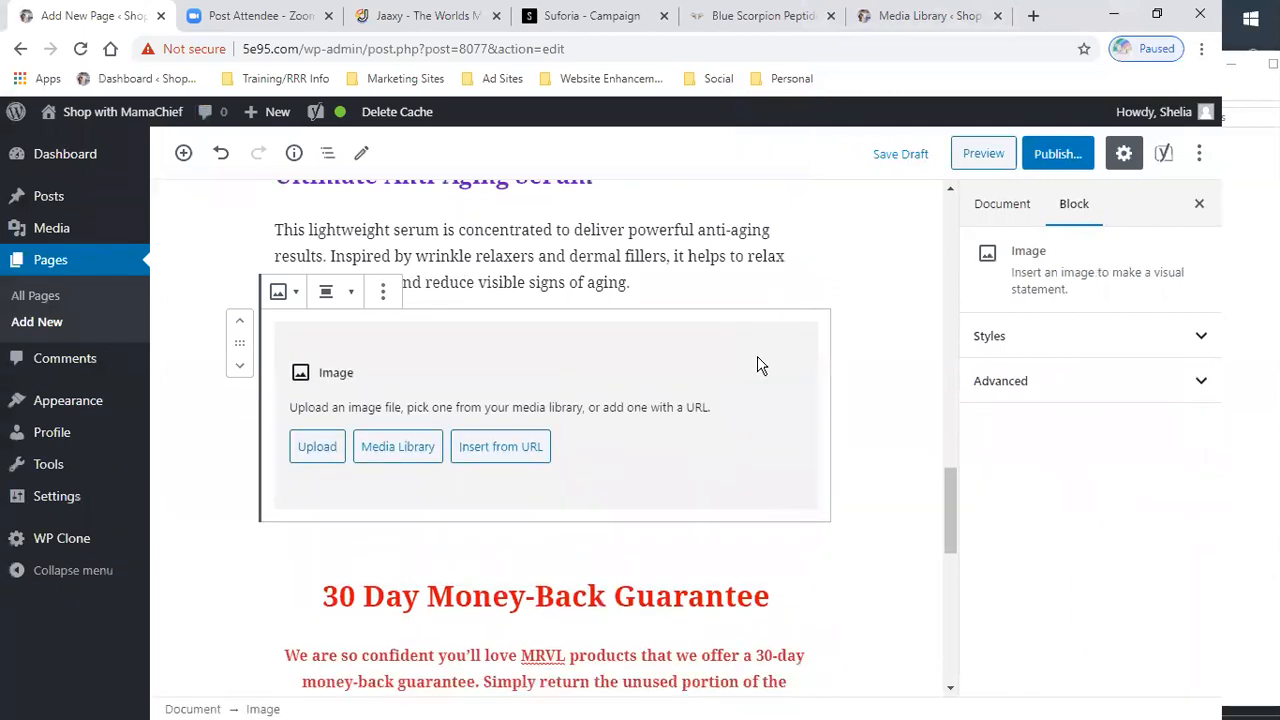
# - Remove the empty image block below the Ultimate Anti-Aging Serum description
pyautogui.click(382, 291)
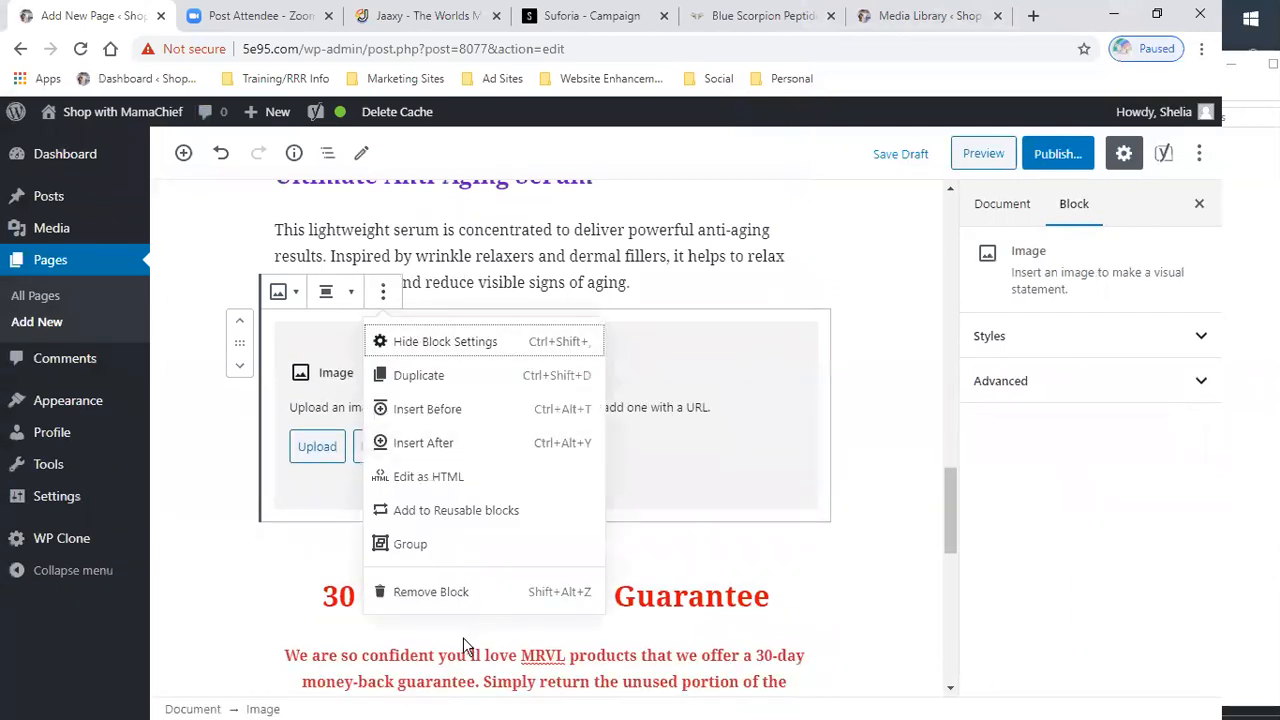
pyautogui.click(443, 600)
# - Publish the page
pyautogui.scroll(10, 888, 363)
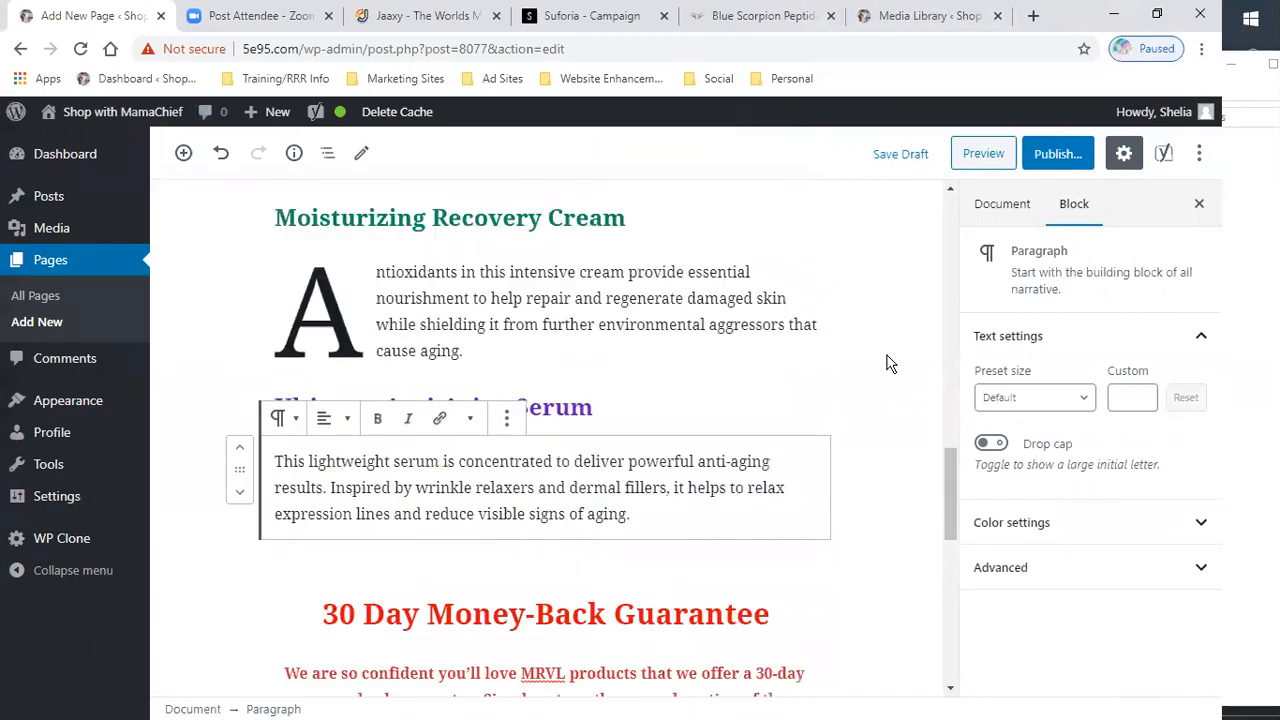
pyautogui.scroll(2, 865, 352)
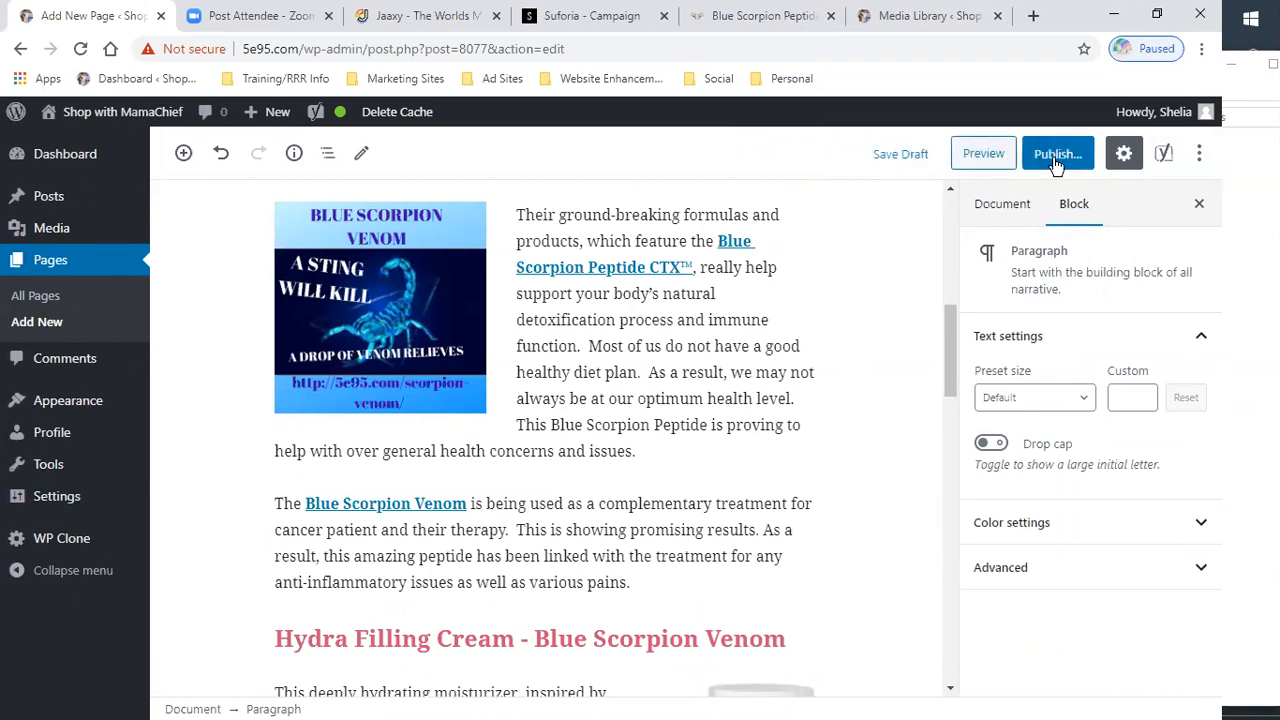
pyautogui.click(1056, 160)
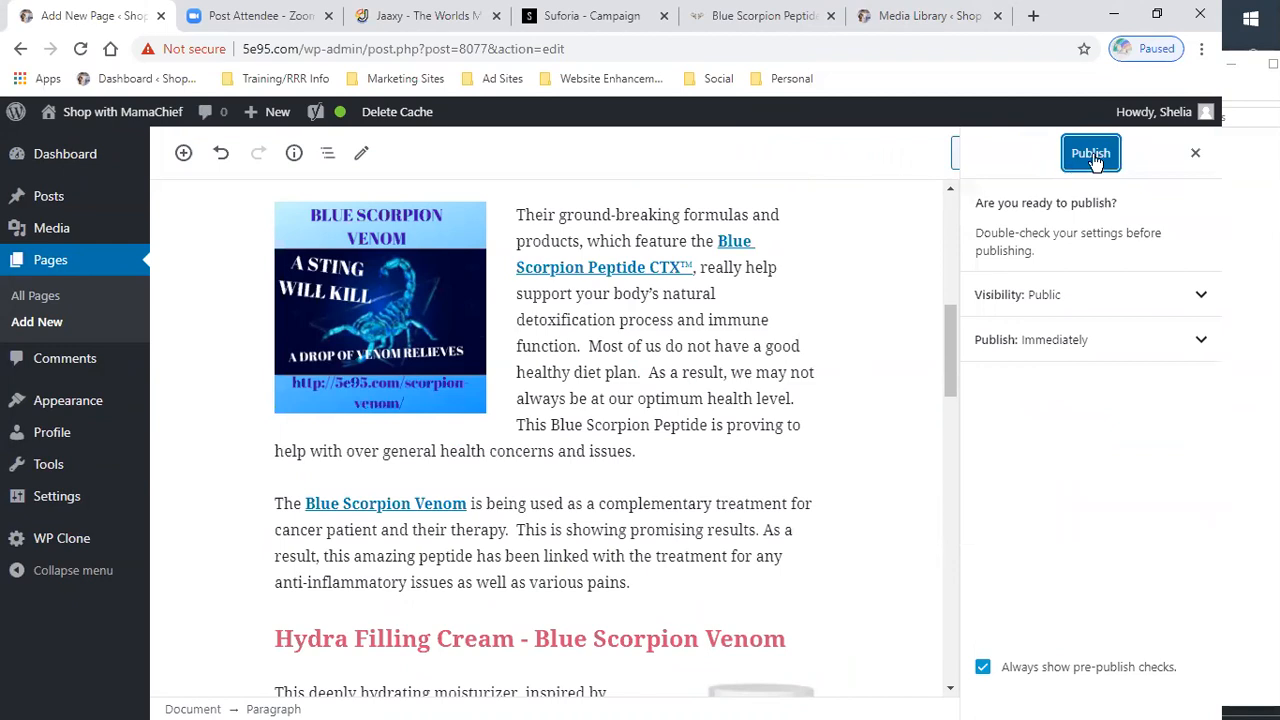
pyautogui.click(1092, 156)
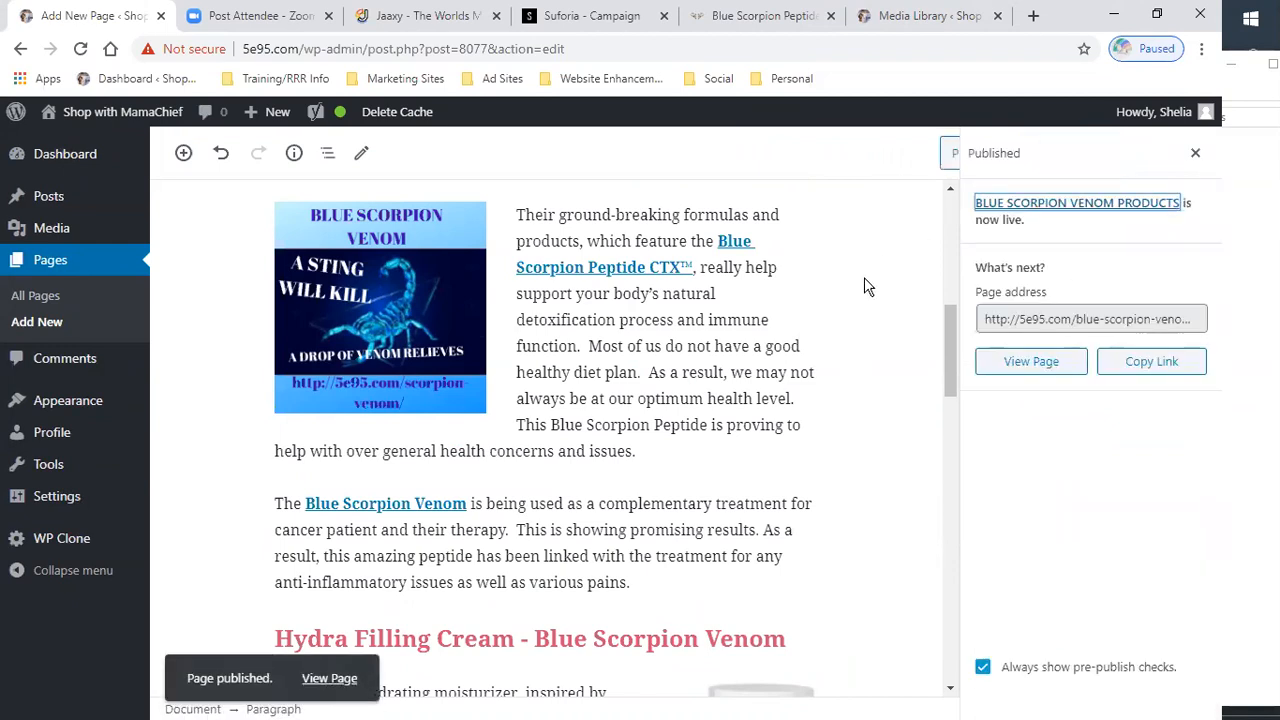
# - Review the Yoast SEO readability analysis results for the page
pyautogui.scroll(-1, 857, 290)
pyautogui.scroll(-12, 857, 293)
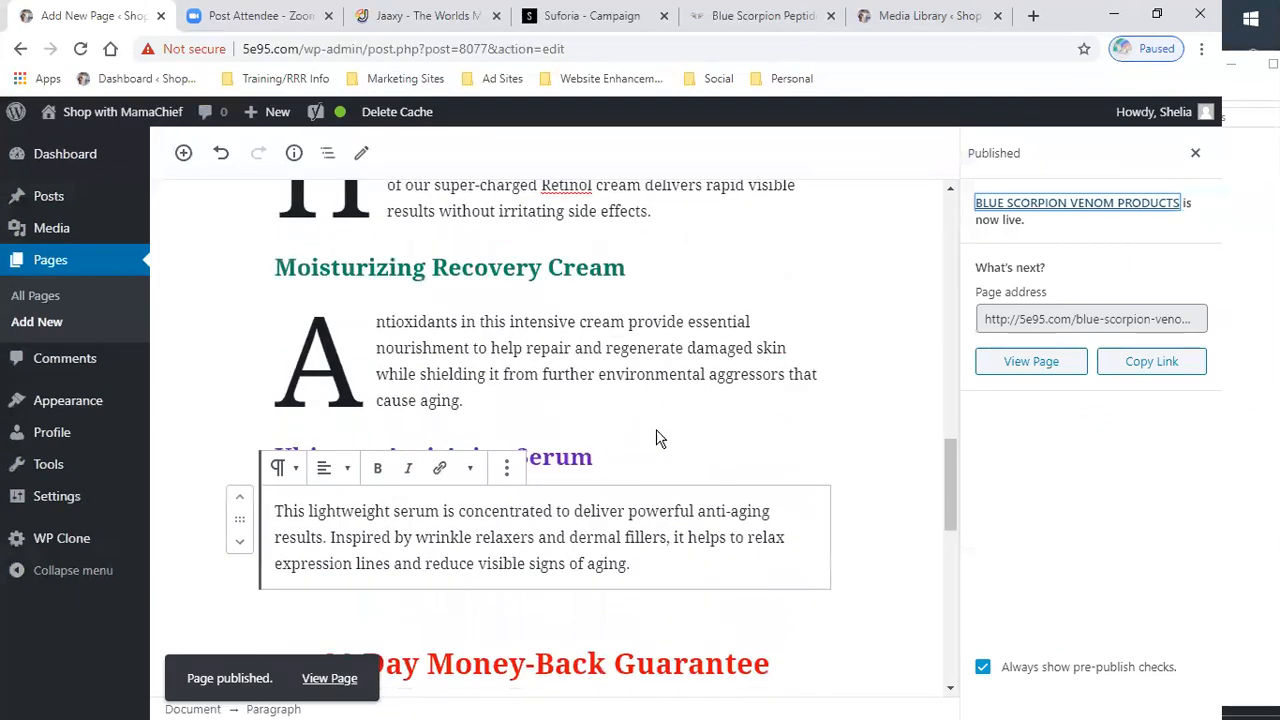
pyautogui.scroll(-1, 435, 467)
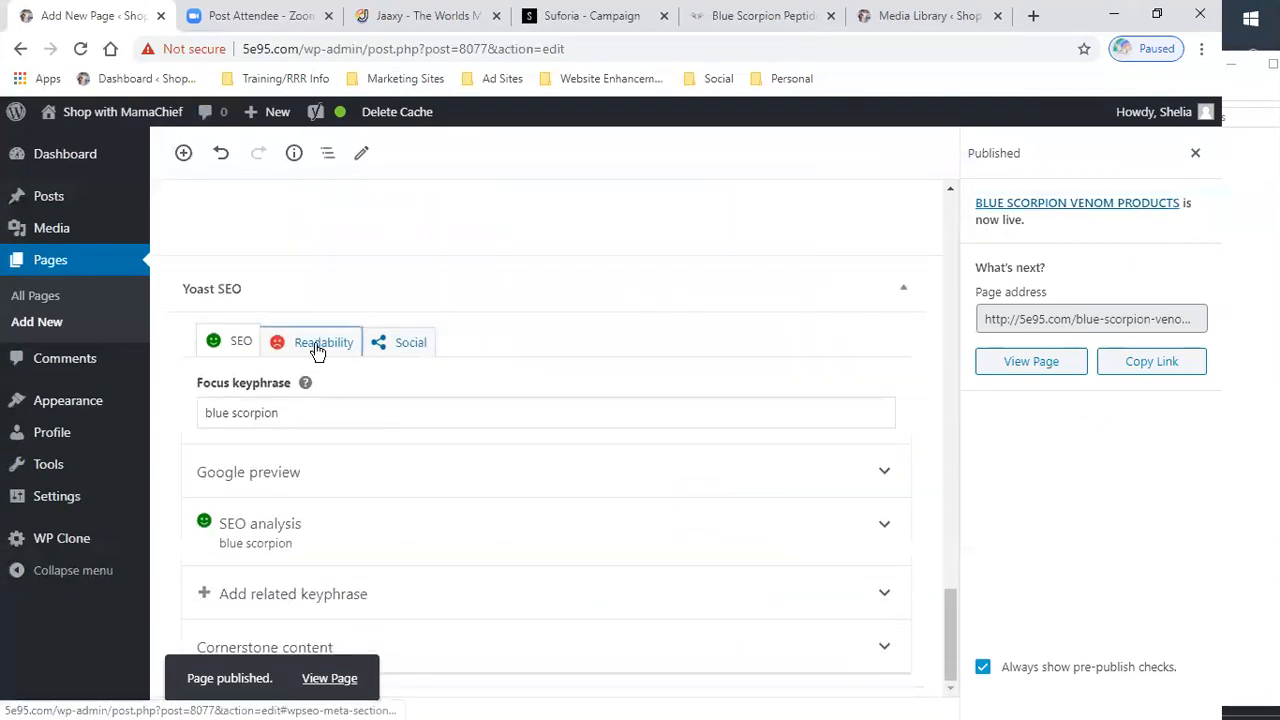
pyautogui.click(314, 347)
pyautogui.scroll(-1, 486, 451)
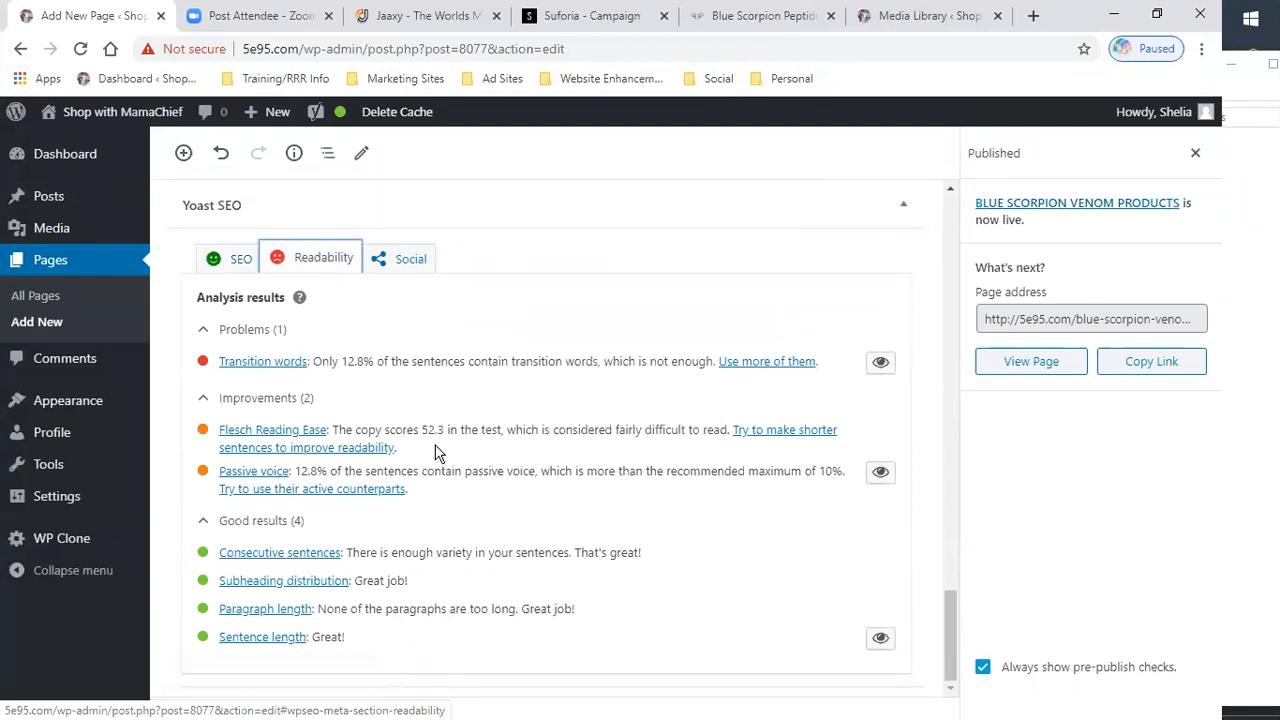
pyautogui.scroll(6, 435, 452)
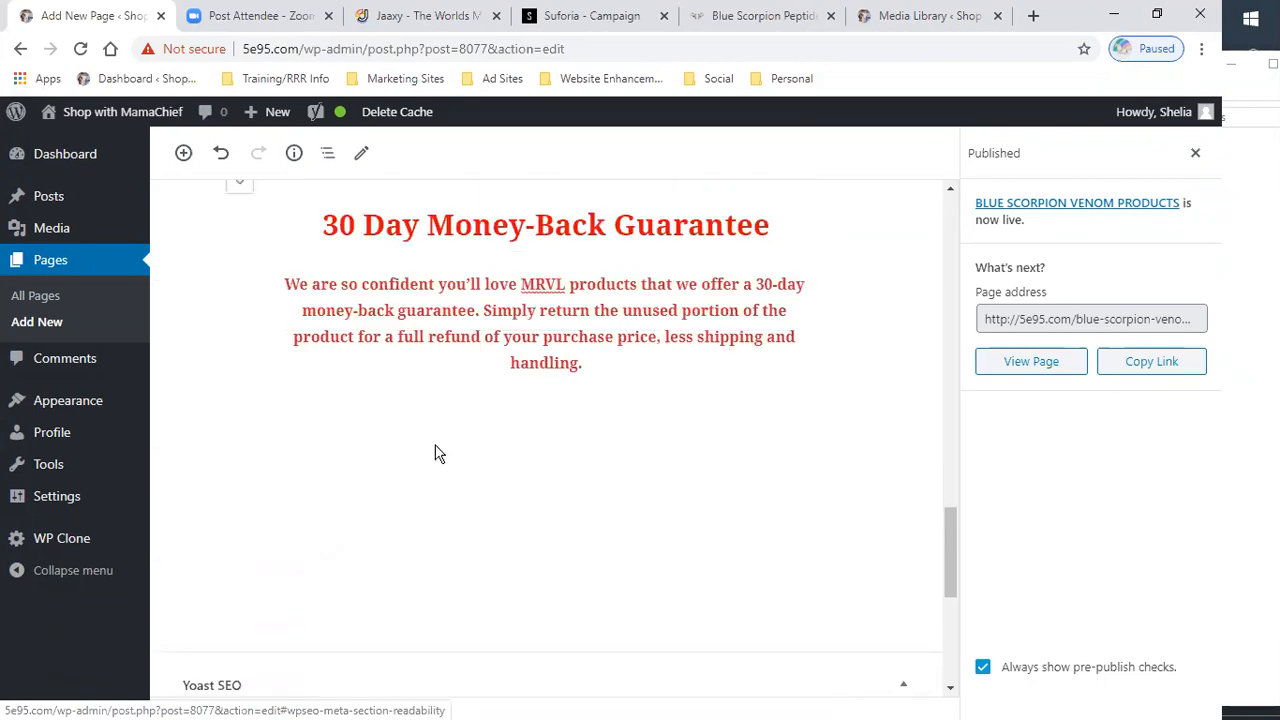
pyautogui.scroll(5, 436, 444)
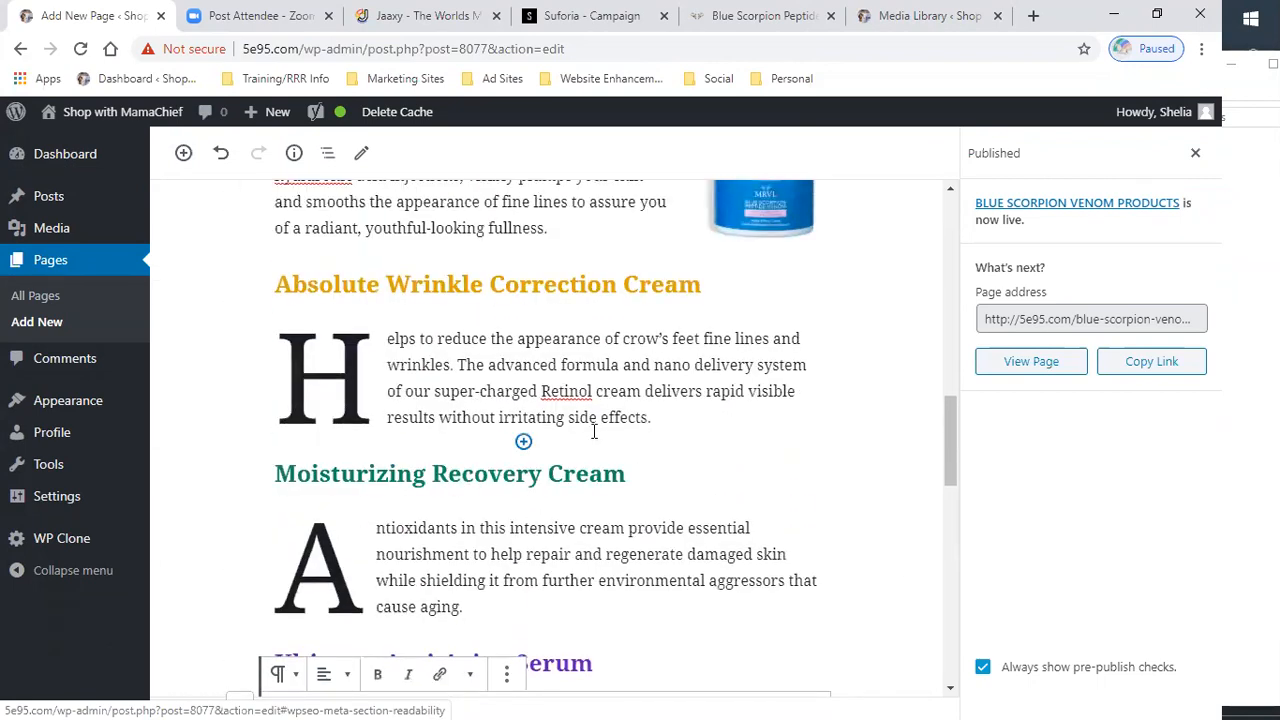
pyautogui.scroll(-3, 600, 440)
pyautogui.scroll(-8, 595, 440)
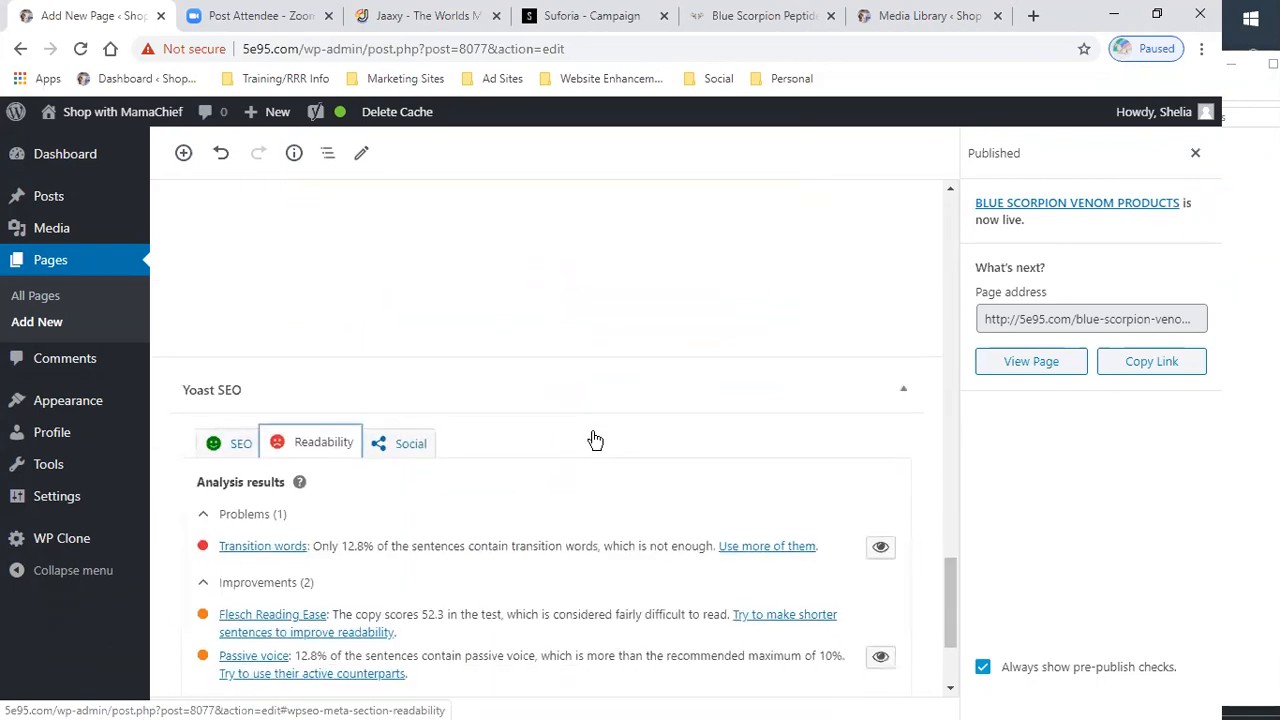
# - Expand and review the Yoast SEO analysis results for the blue scorpion keyphrase
pyautogui.click(242, 261)
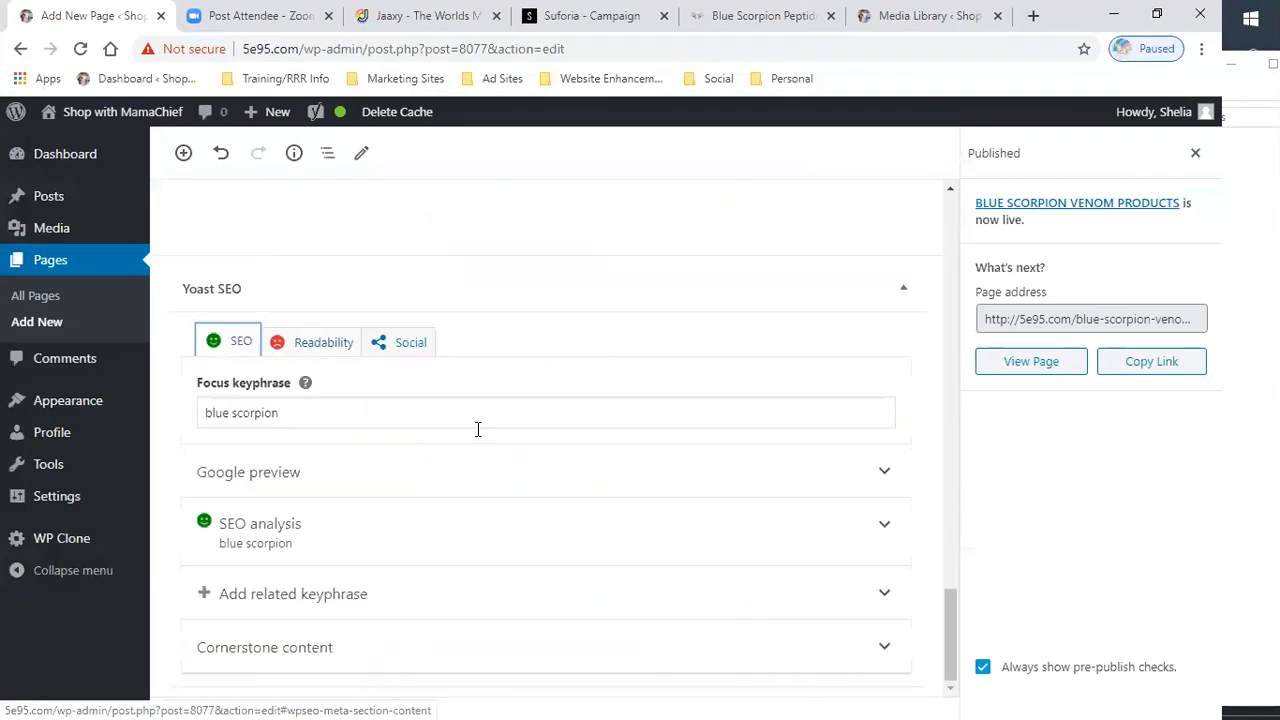
pyautogui.click(370, 522)
pyautogui.scroll(-3, 506, 471)
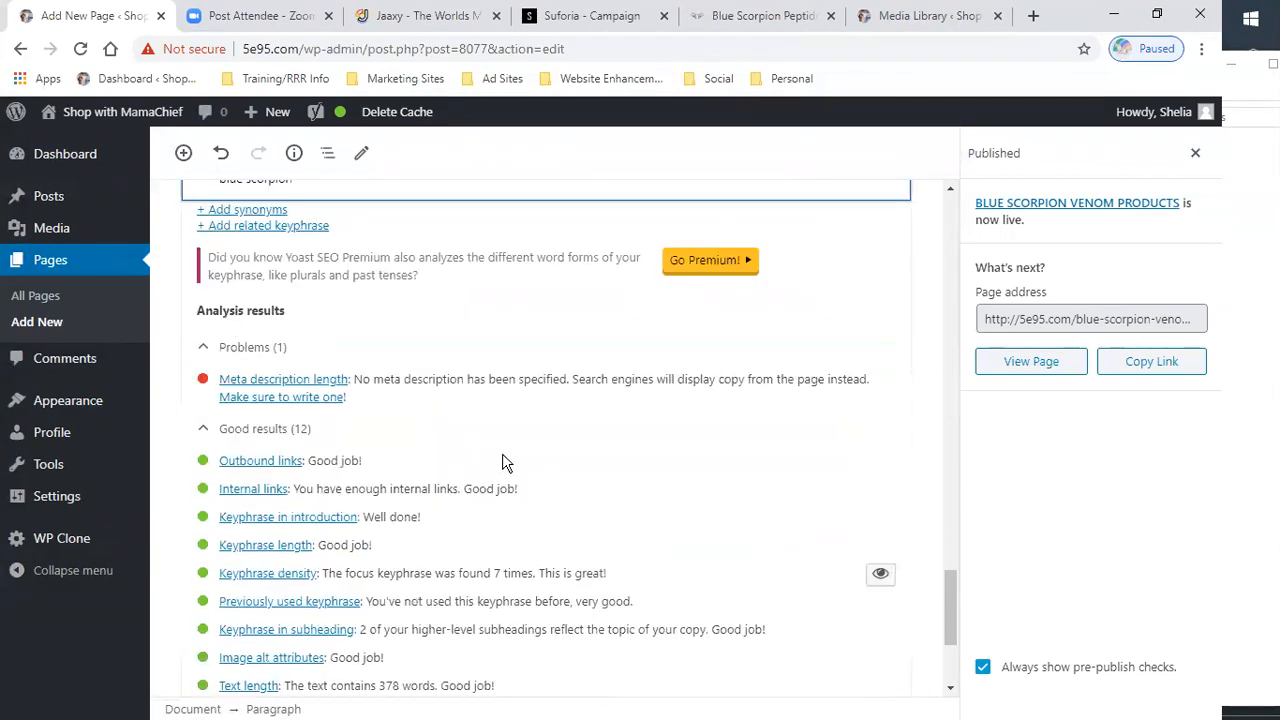
pyautogui.scroll(10, 571, 429)
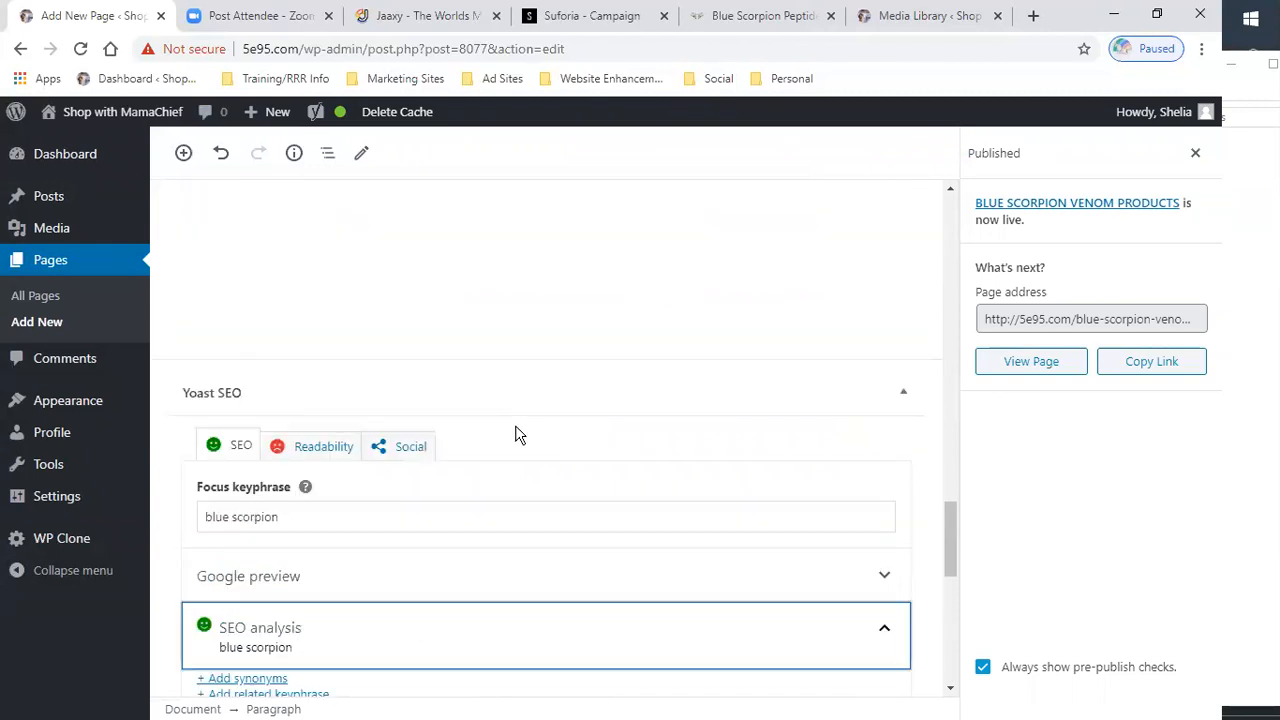
pyautogui.scroll(-8, 446, 455)
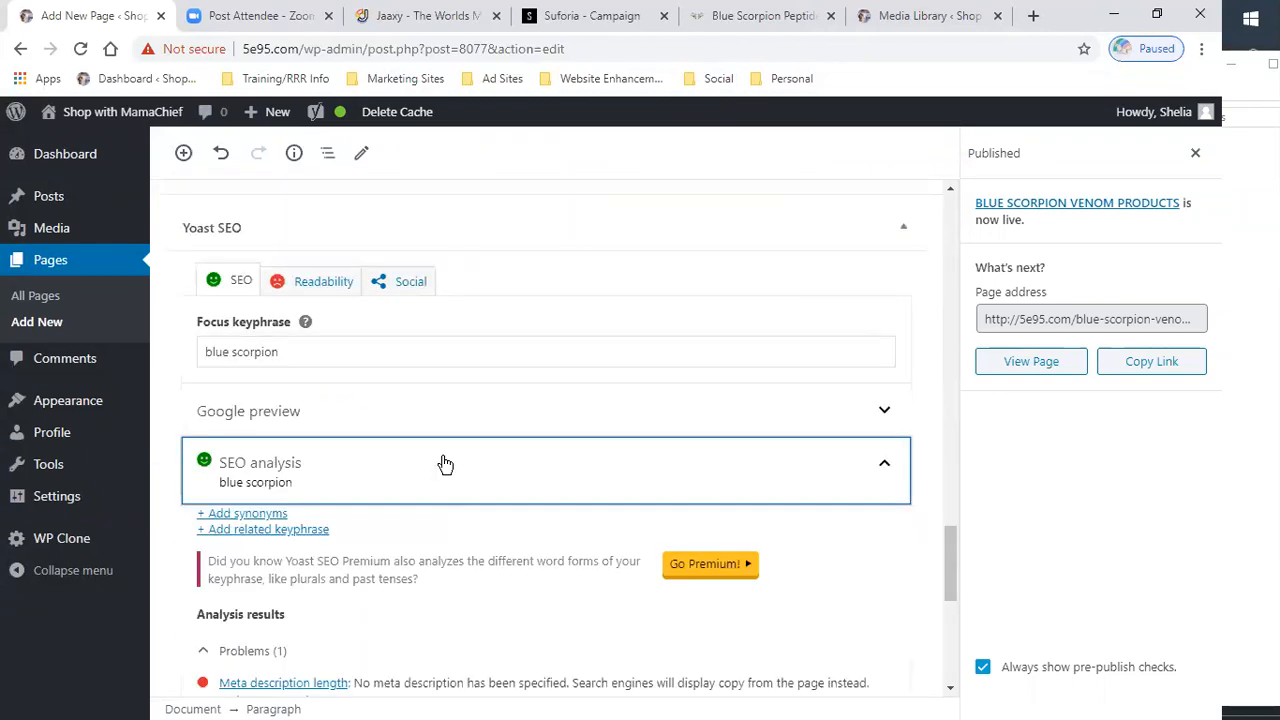
pyautogui.scroll(-1, 404, 432)
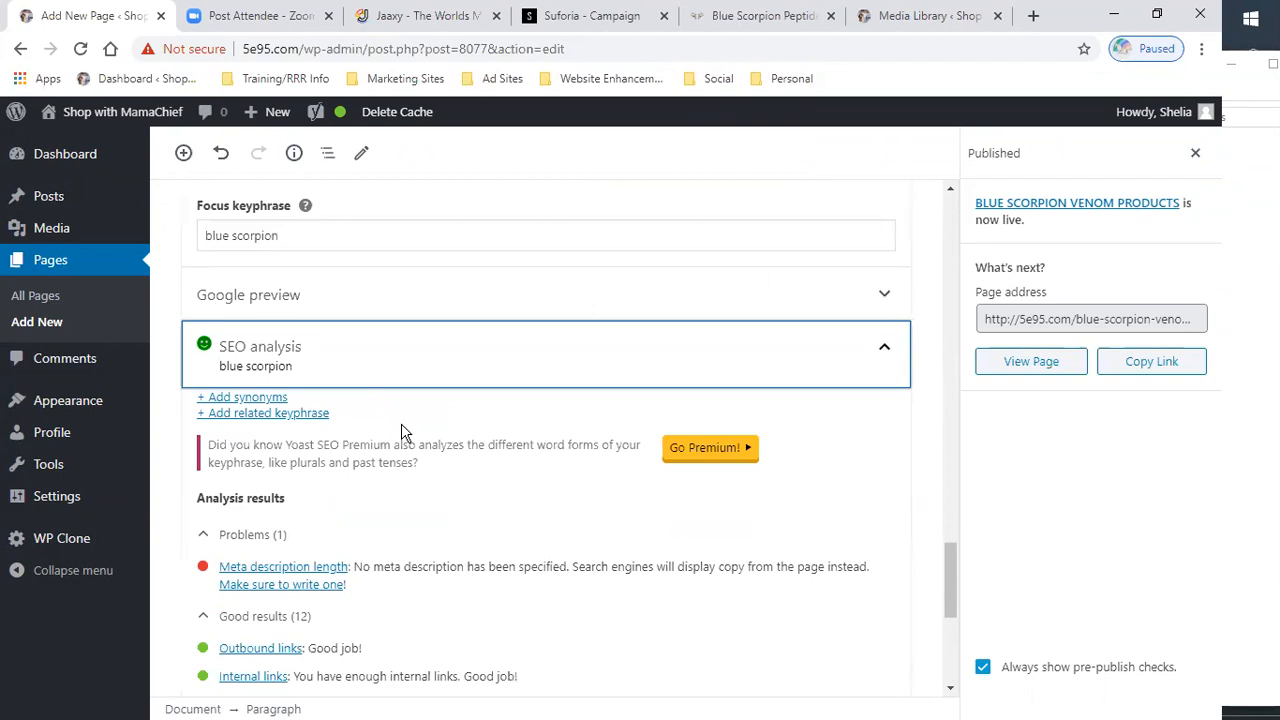
pyautogui.click(885, 353)
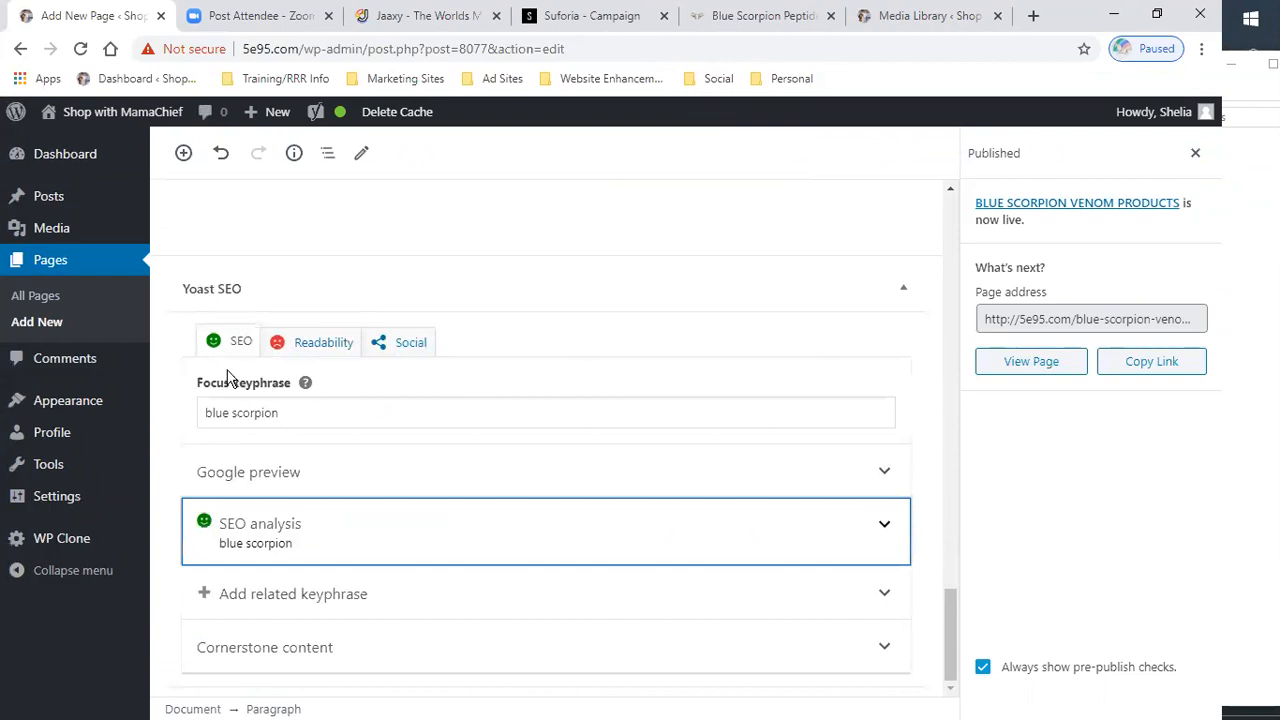
pyautogui.click(309, 533)
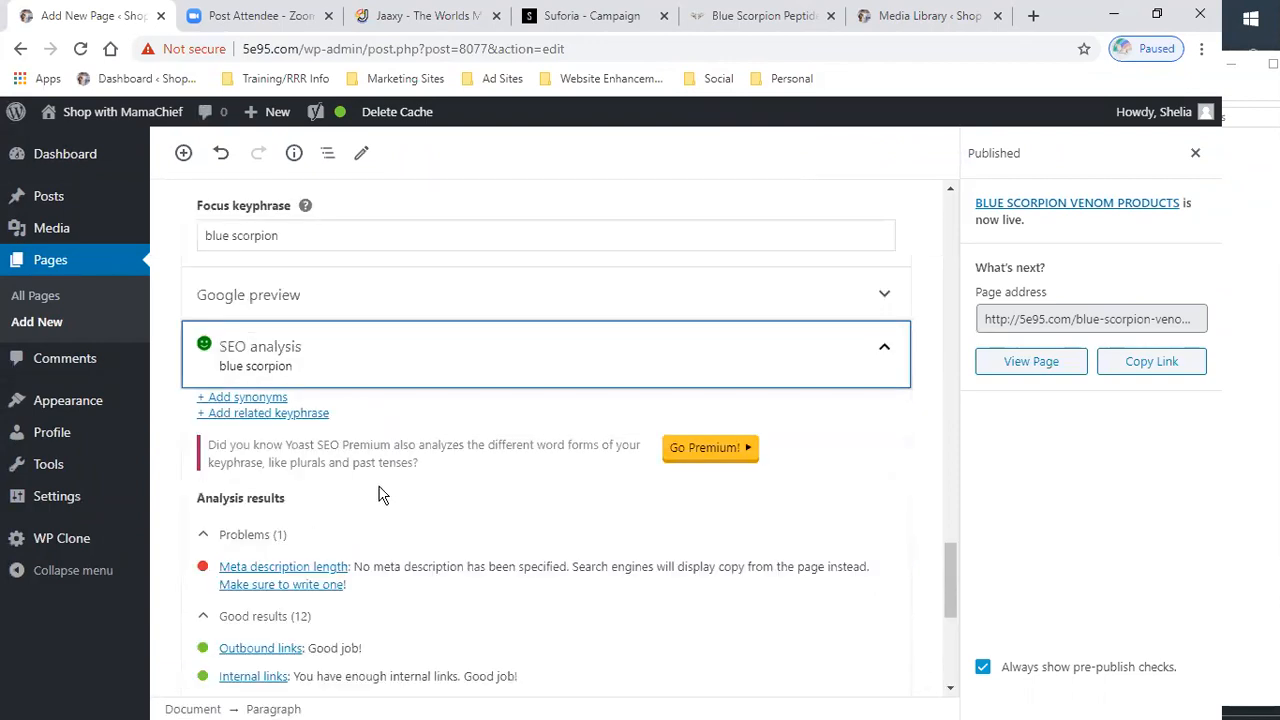
pyautogui.scroll(-4, 380, 494)
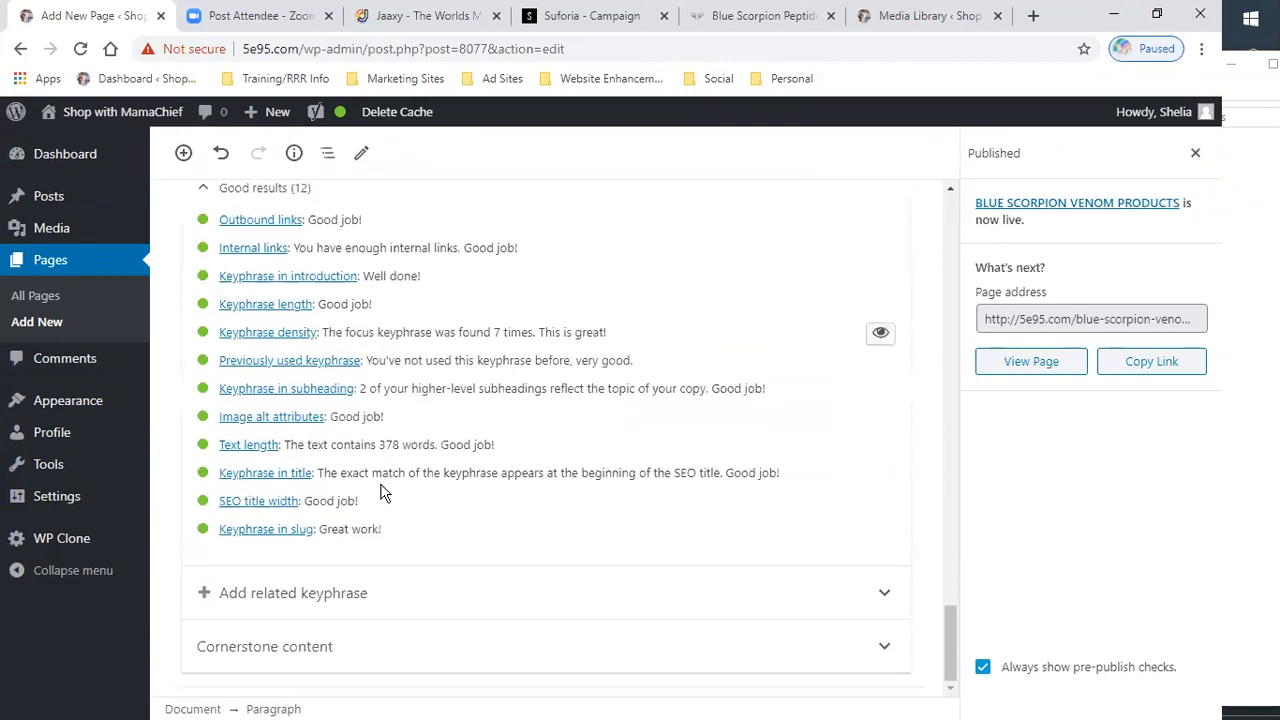
pyautogui.scroll(2, 380, 494)
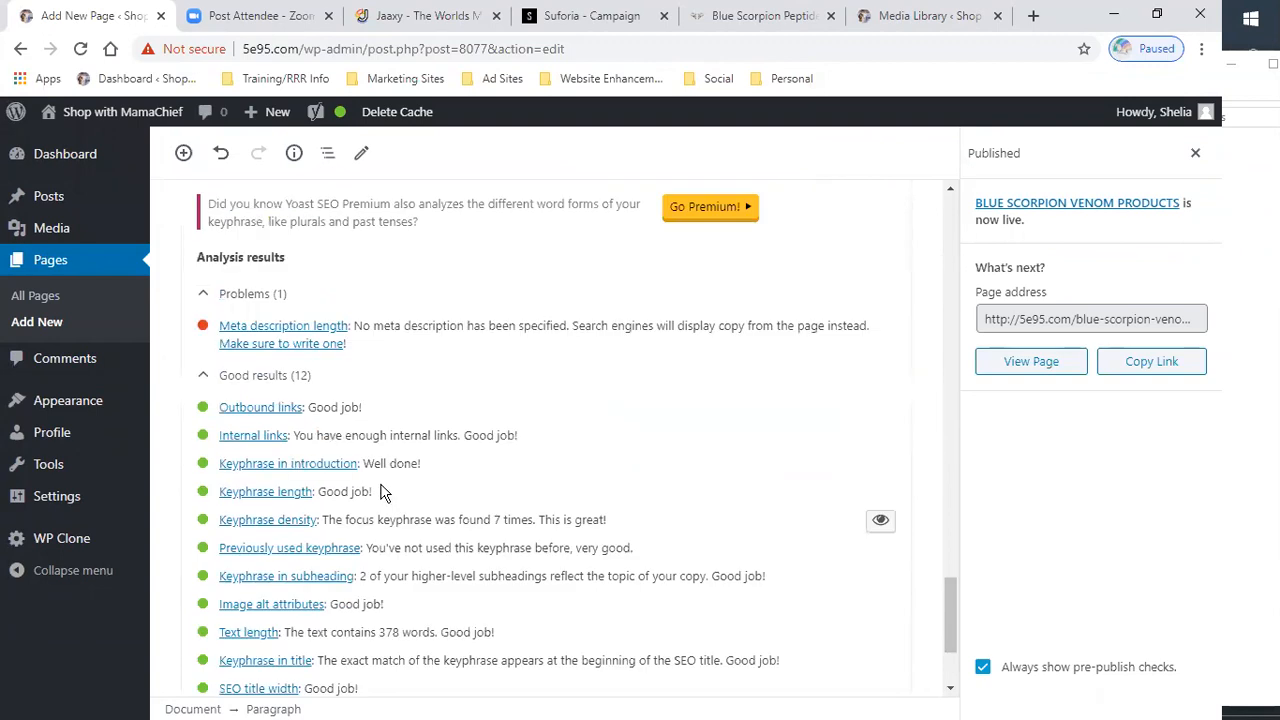
pyautogui.scroll(2, 380, 493)
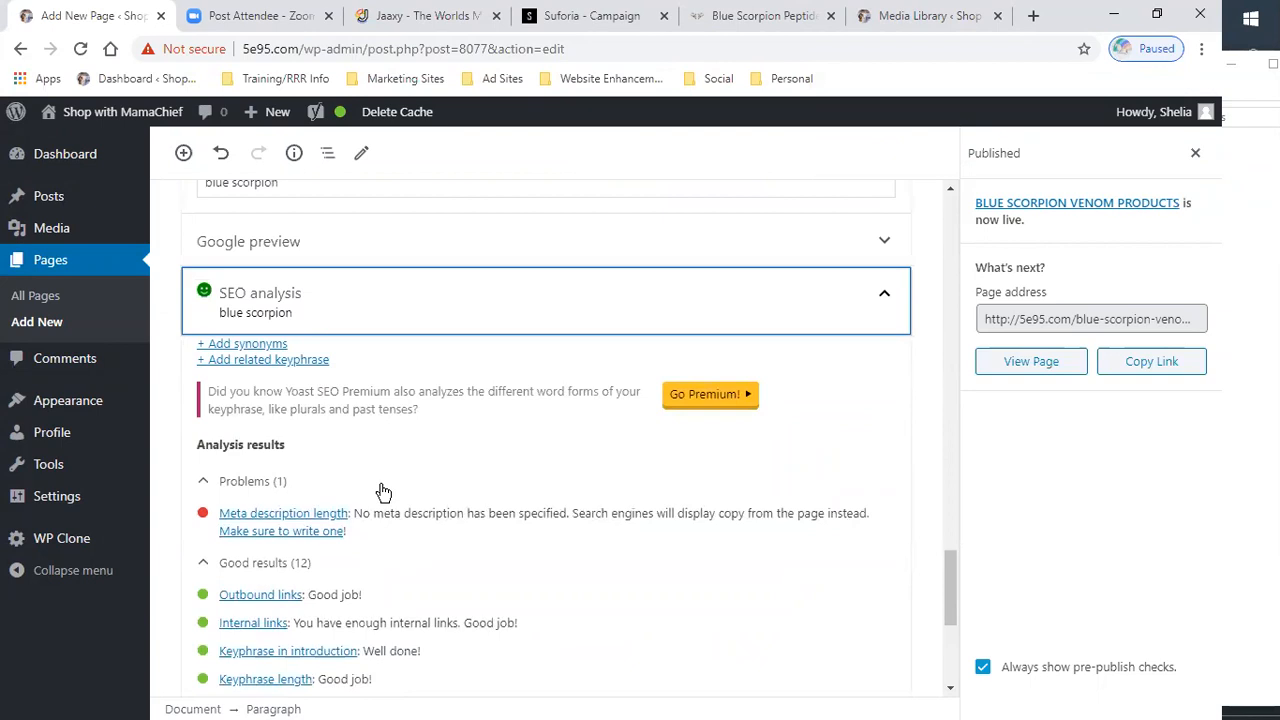
pyautogui.scroll(2, 380, 492)
# - Open the Yoast Google preview snippet editor
pyautogui.click(285, 442)
pyautogui.scroll(-4, 300, 443)
pyautogui.click(264, 384)
pyautogui.scroll(-2, 341, 430)
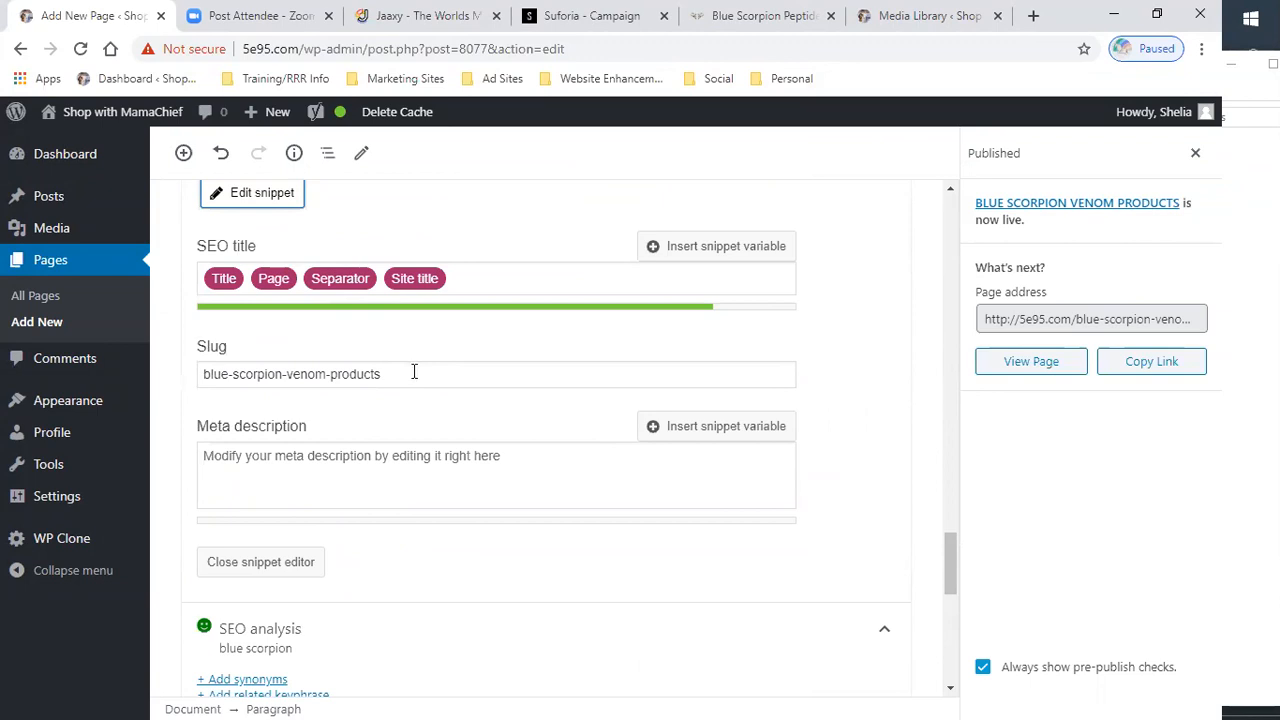
pyautogui.scroll(-2, 415, 402)
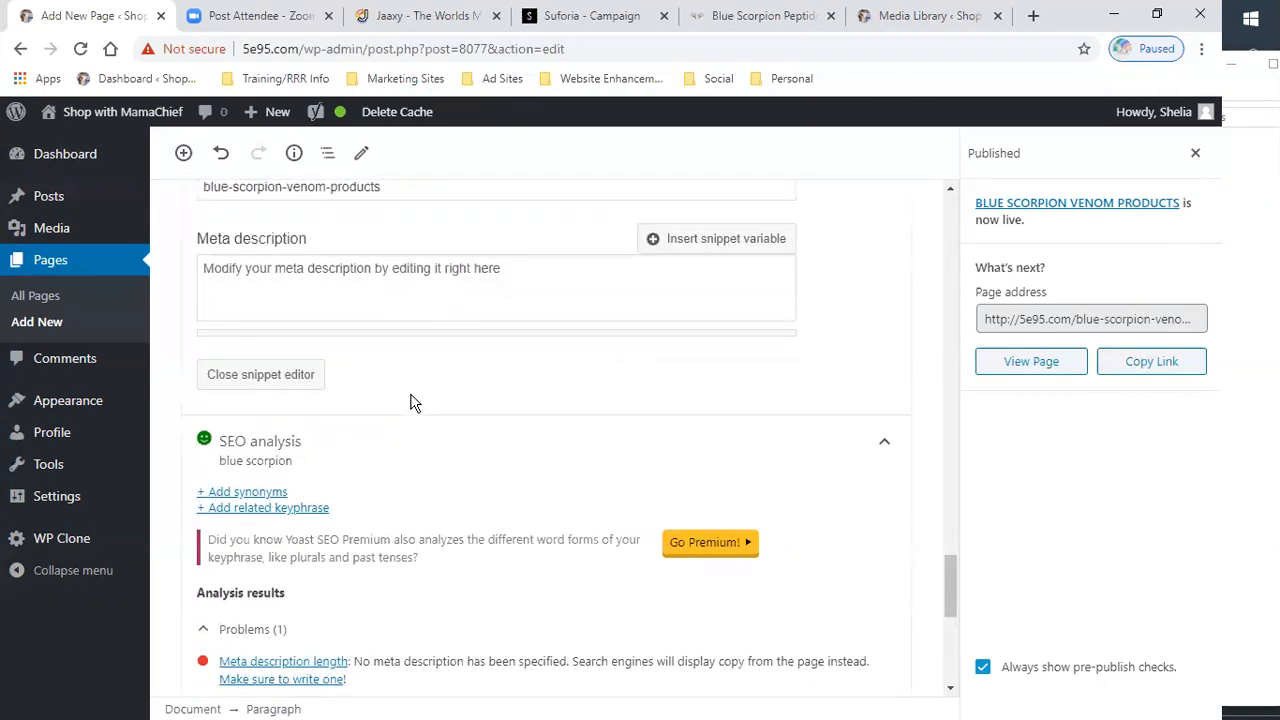
pyautogui.scroll(1, 415, 402)
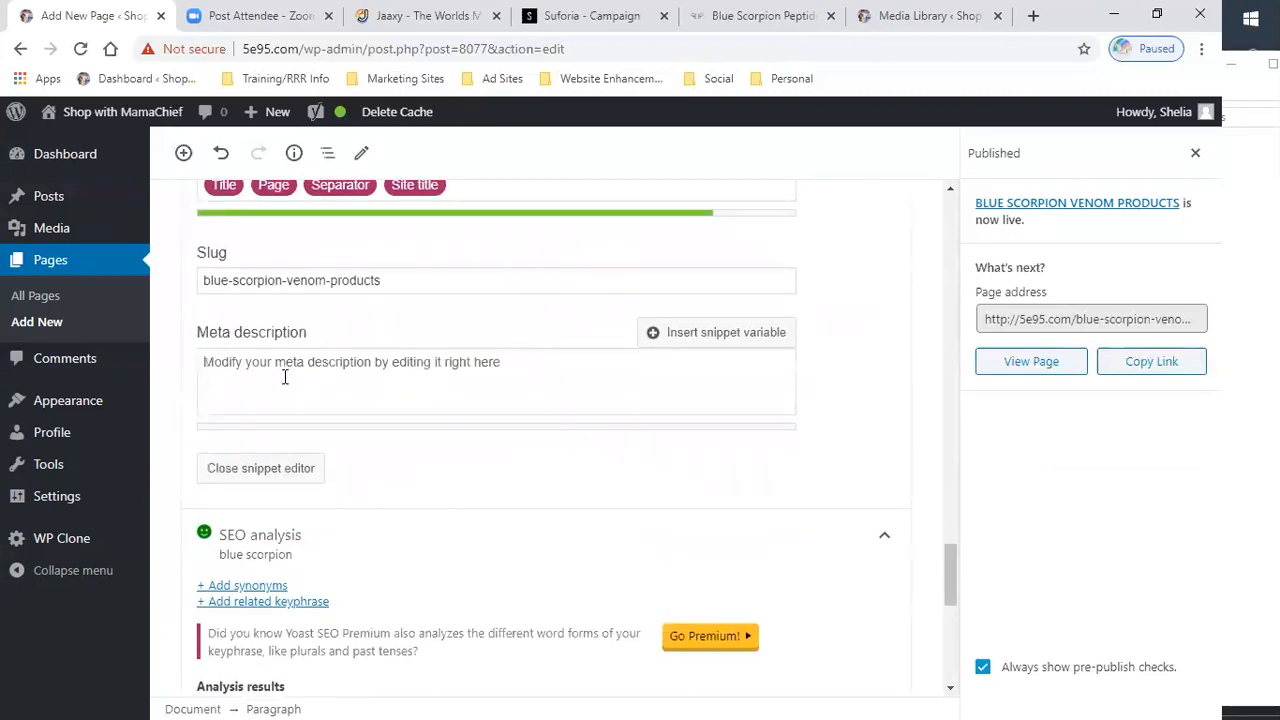
# - Enter the meta description "Blue Scorpion Venom is being labeled as the newest medical break-through for pain. The peptides found in it is also used for various other health and beauty products"
pyautogui.click(288, 360)
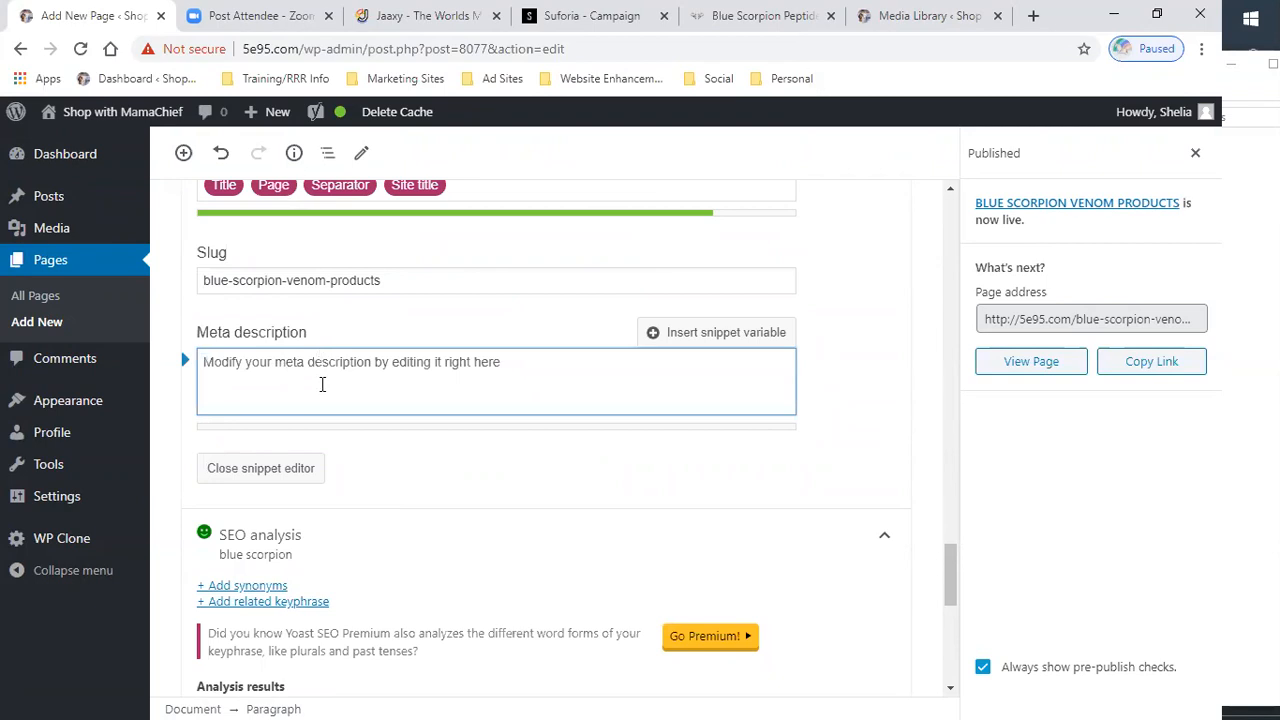
pyautogui.write('BLu')
pyautogui.press('BackSpace')
pyautogui.press('BackSpace')
pyautogui.write('lue')
pyautogui.press('BackSpace')
pyautogui.press('BackSpace')
pyautogui.write('ue s')
pyautogui.press('BackSpace')
pyautogui.write('Scorpion Venom is being ')
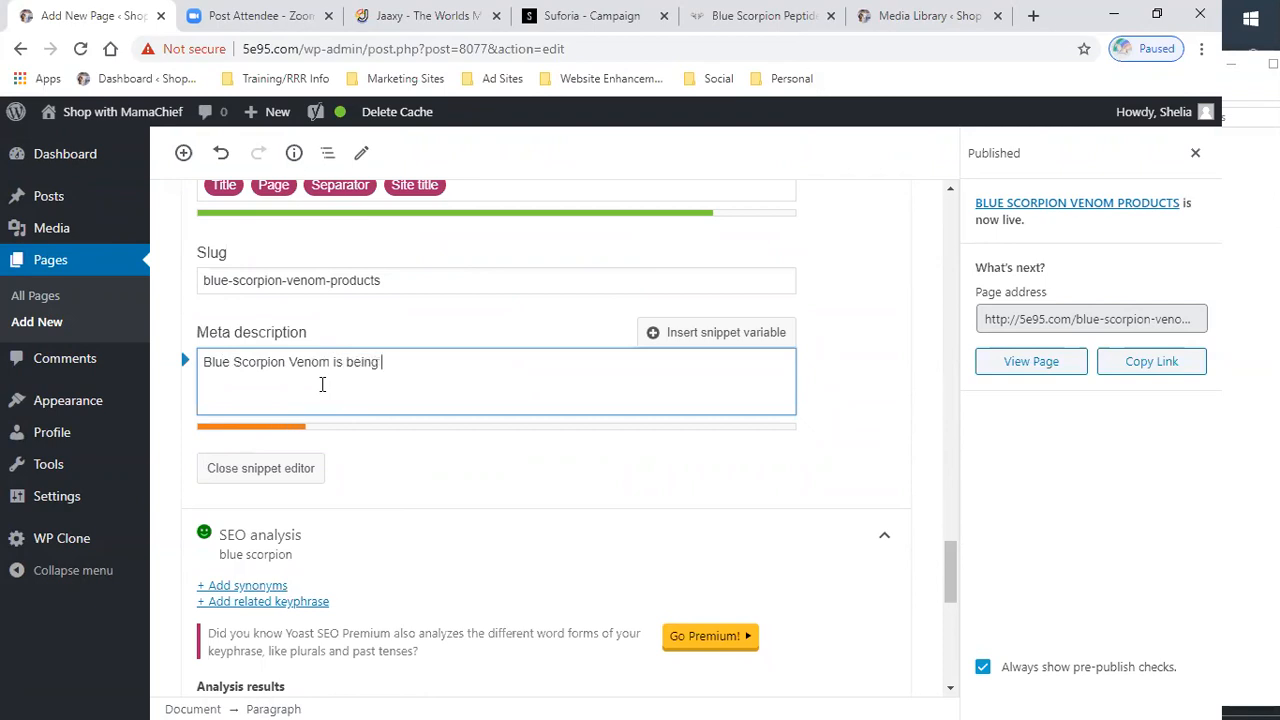
pyautogui.write('labeled as t')
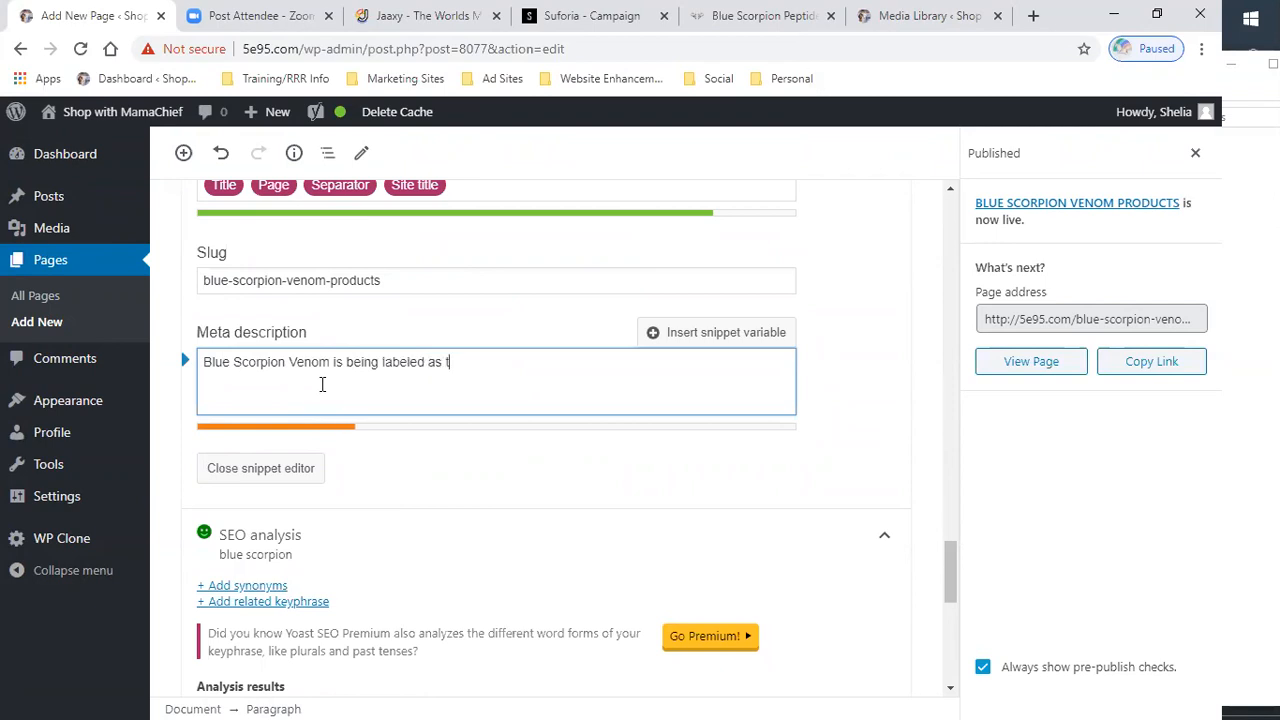
pyautogui.write('he news')
pyautogui.write('st')
pyautogui.write('media')
pyautogui.press('BackSpace')
pyautogui.write('cal ')
pyautogui.write('bre')
pyautogui.press('BackSpace')
pyautogui.write('reak-through for pain. ')
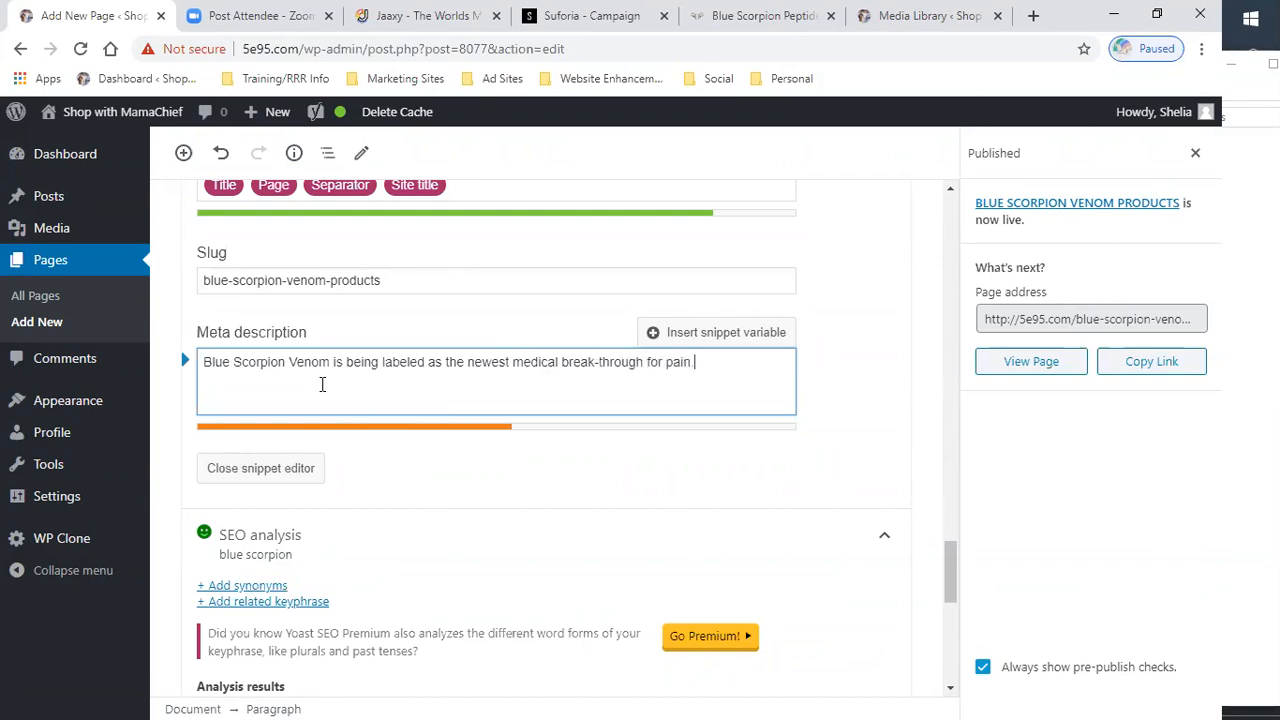
pyautogui.write(' HT')
pyautogui.press('BackSpace')
pyautogui.write('The peptides found in')
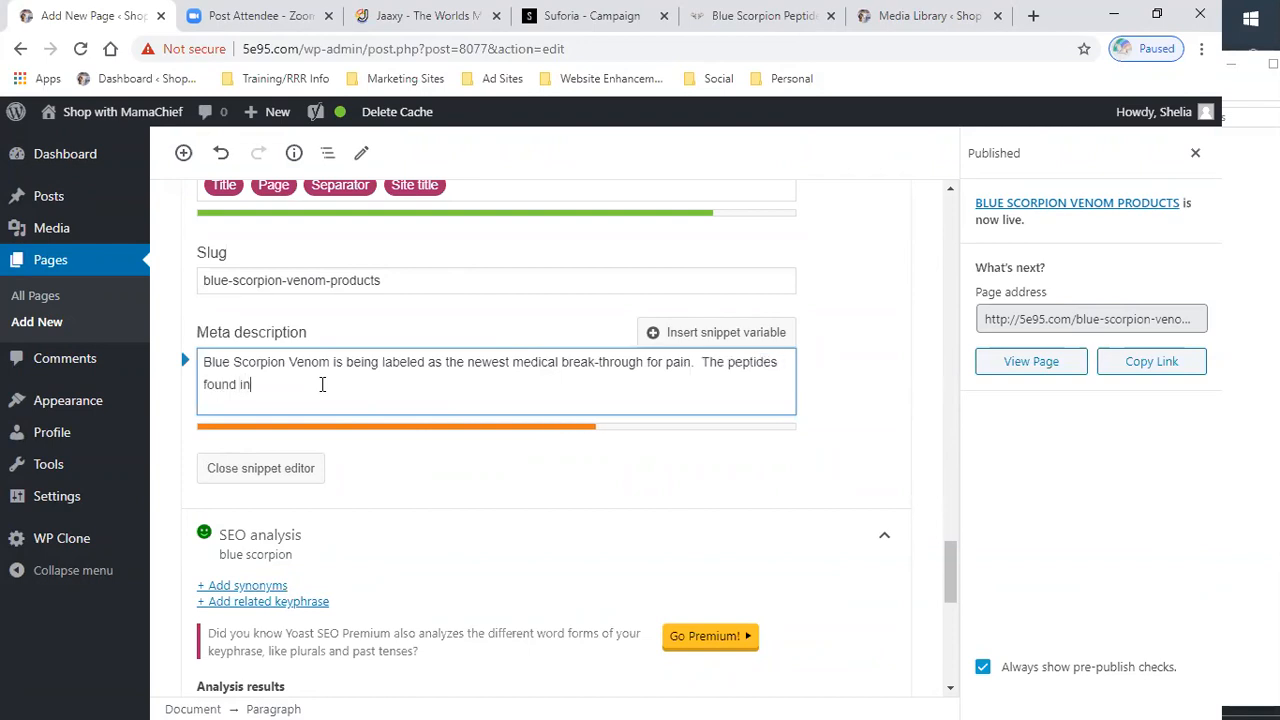
pyautogui.write(' it is also used for various othe')
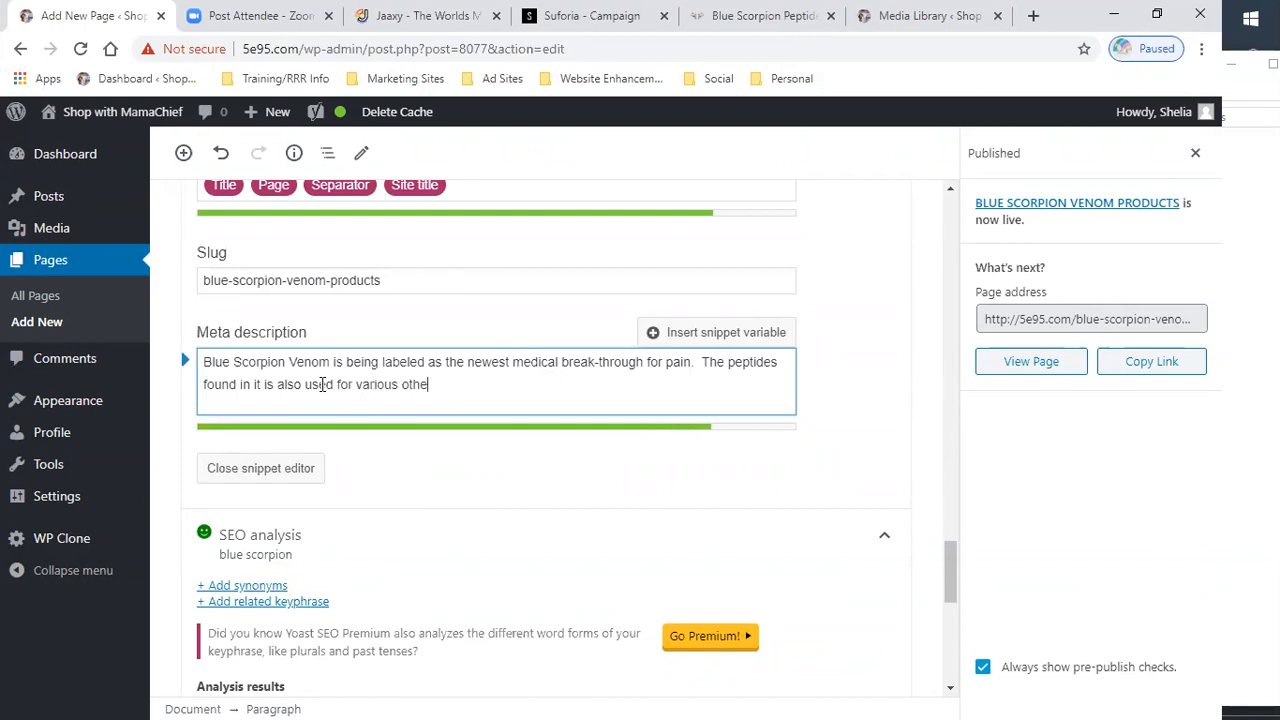
pyautogui.write('r health and beauty')
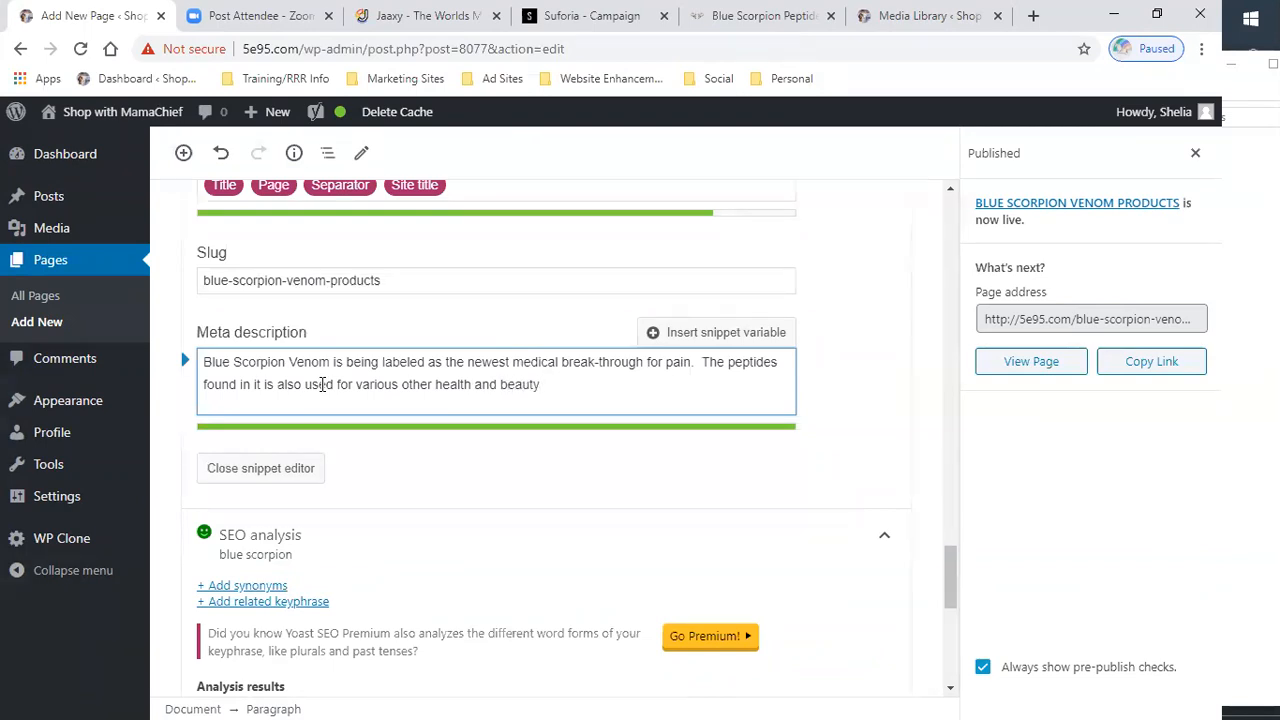
pyautogui.write(' products')
# - Edit the meta description to read "labeled as a medical break-through" and remove the extra space after "pain."
pyautogui.click(704, 362)
pyautogui.press('BackSpace')
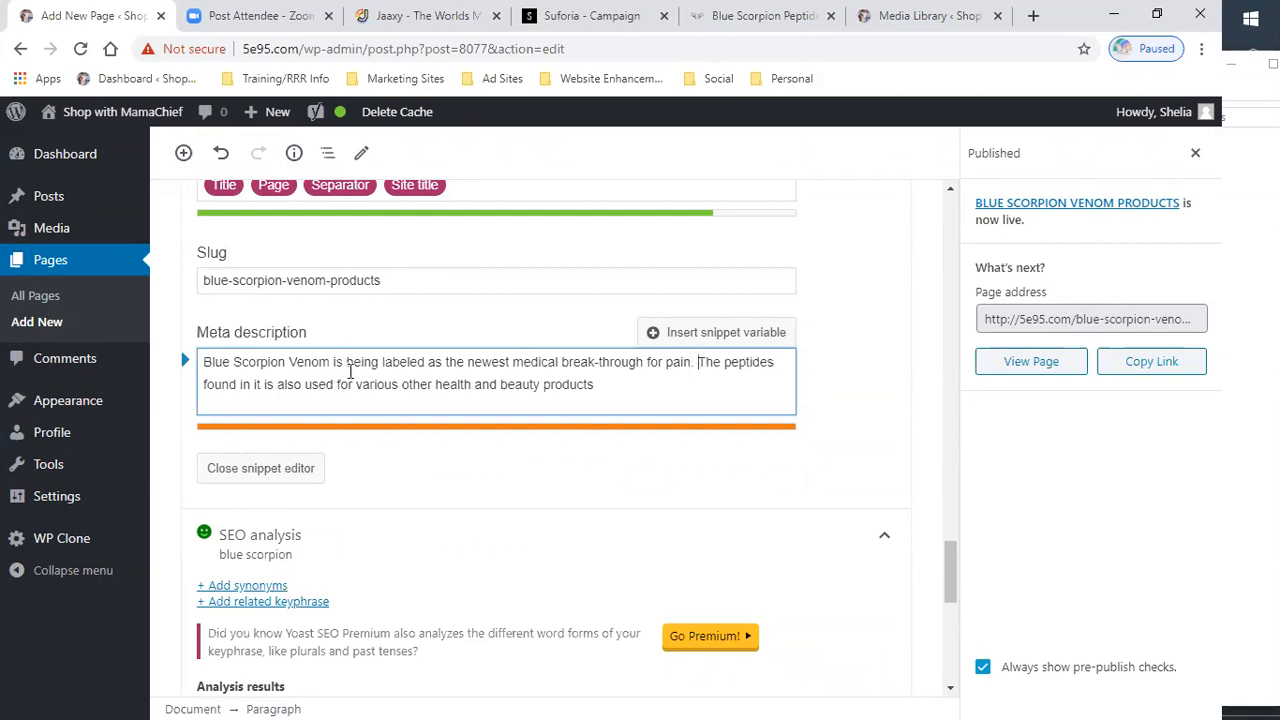
pyautogui.click(510, 364)
pyautogui.press('BackSpace')
pyautogui.press('BackSpace')
pyautogui.press('BackSpace')
pyautogui.press('BackSpace')
pyautogui.press('BackSpace')
pyautogui.press('BackSpace')
pyautogui.press('BackSpace')
pyautogui.press('BackSpace')
pyautogui.press('BackSpace')
pyautogui.press('BackSpace')
pyautogui.press('BackSpace')
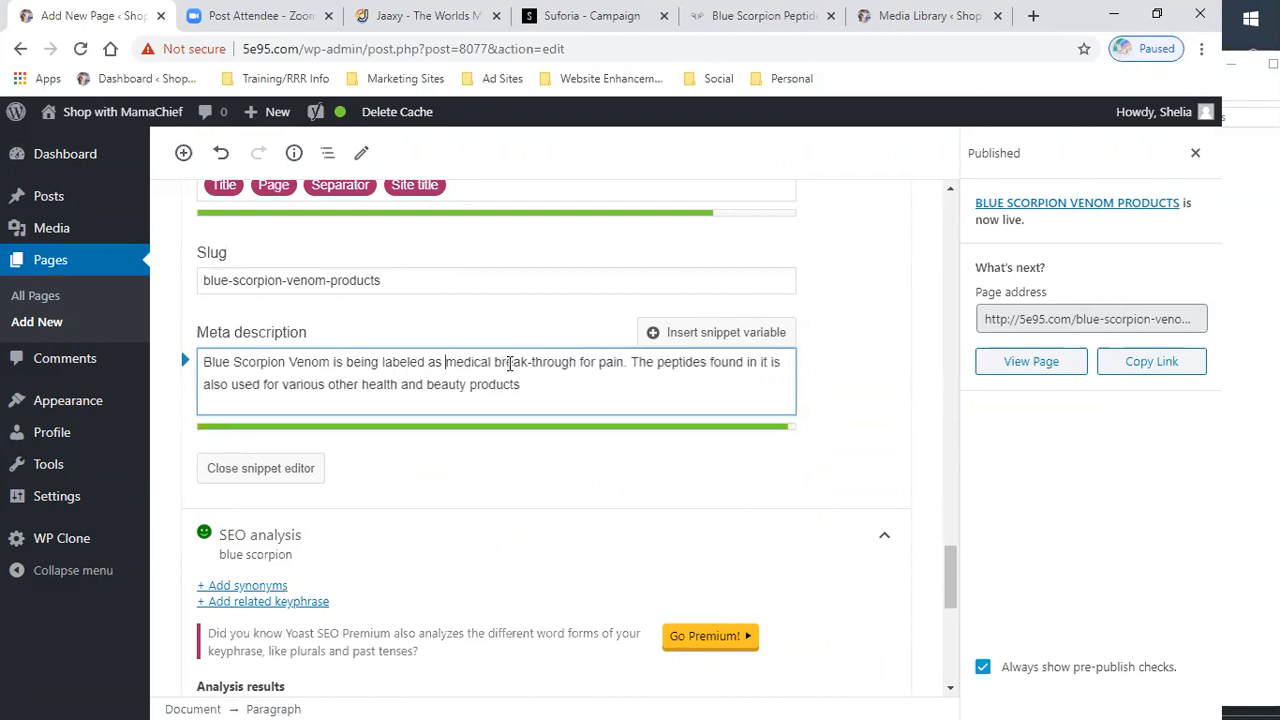
pyautogui.write('a')
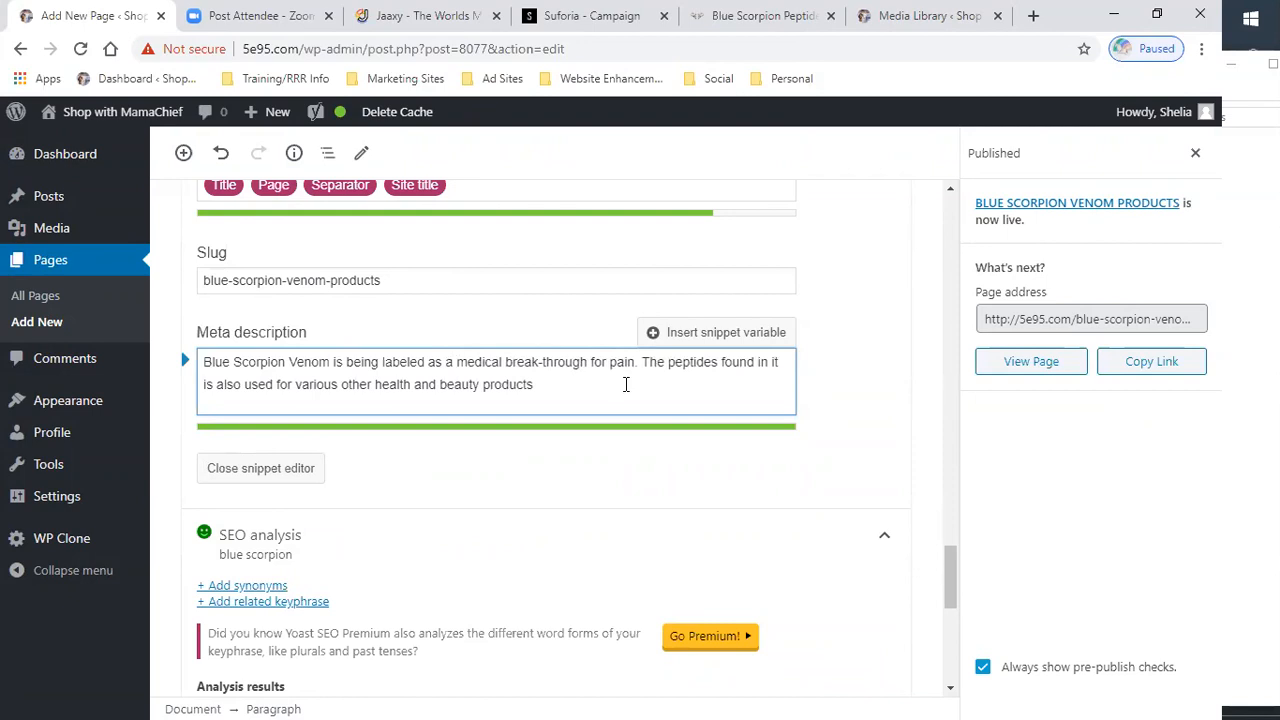
# - Close the Yoast snippet editor
pyautogui.scroll(-1, 549, 434)
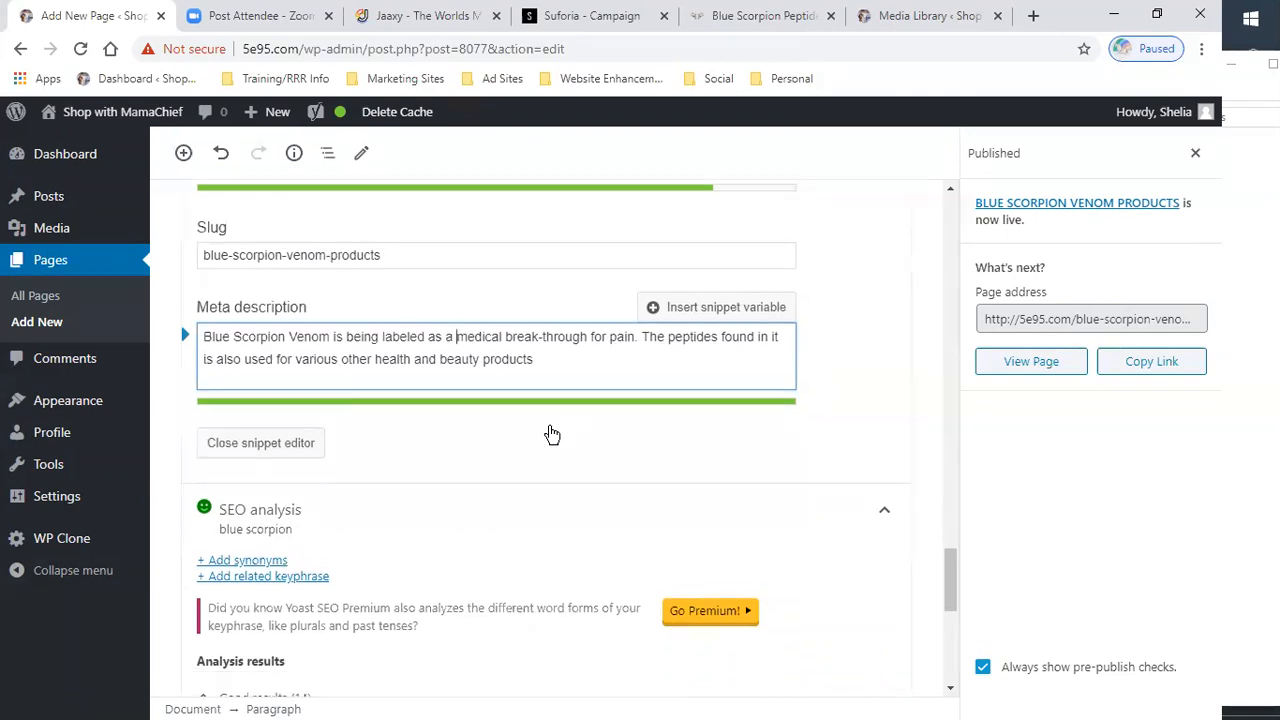
pyautogui.scroll(1, 489, 420)
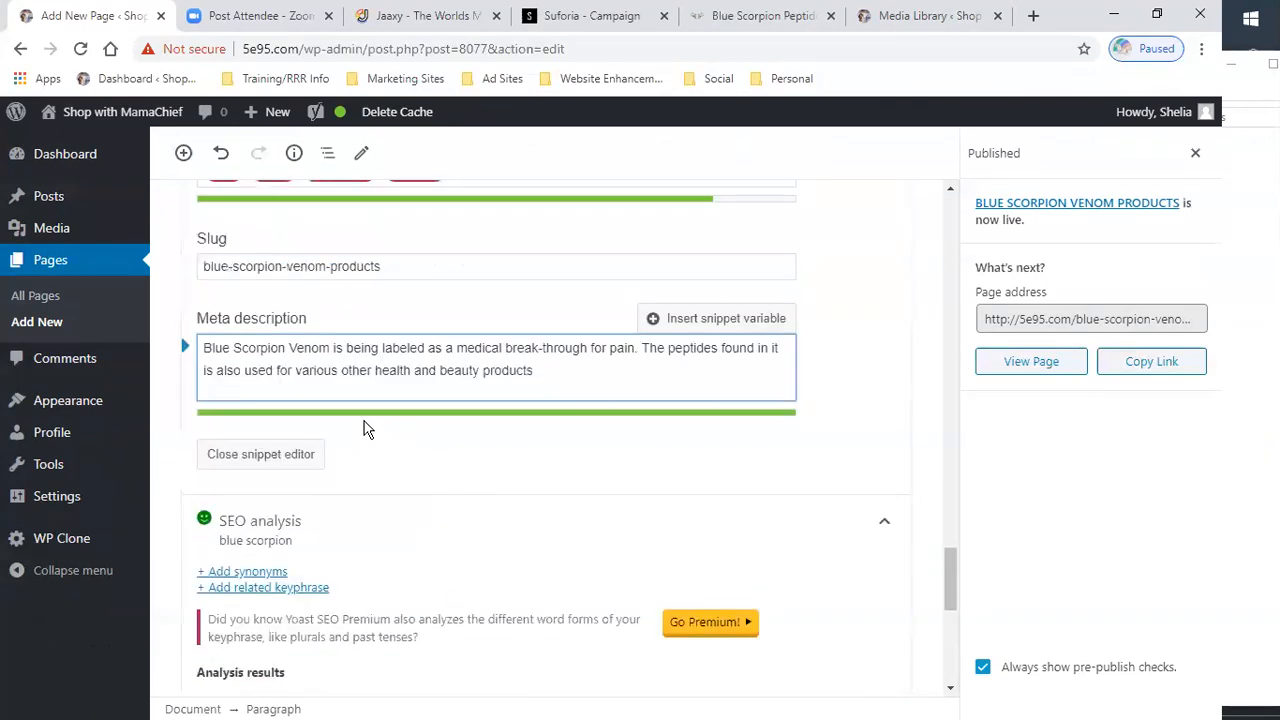
pyautogui.click(264, 467)
# - Scroll through the Google preview, SEO analysis results and page content to review them
pyautogui.scroll(1, 710, 434)
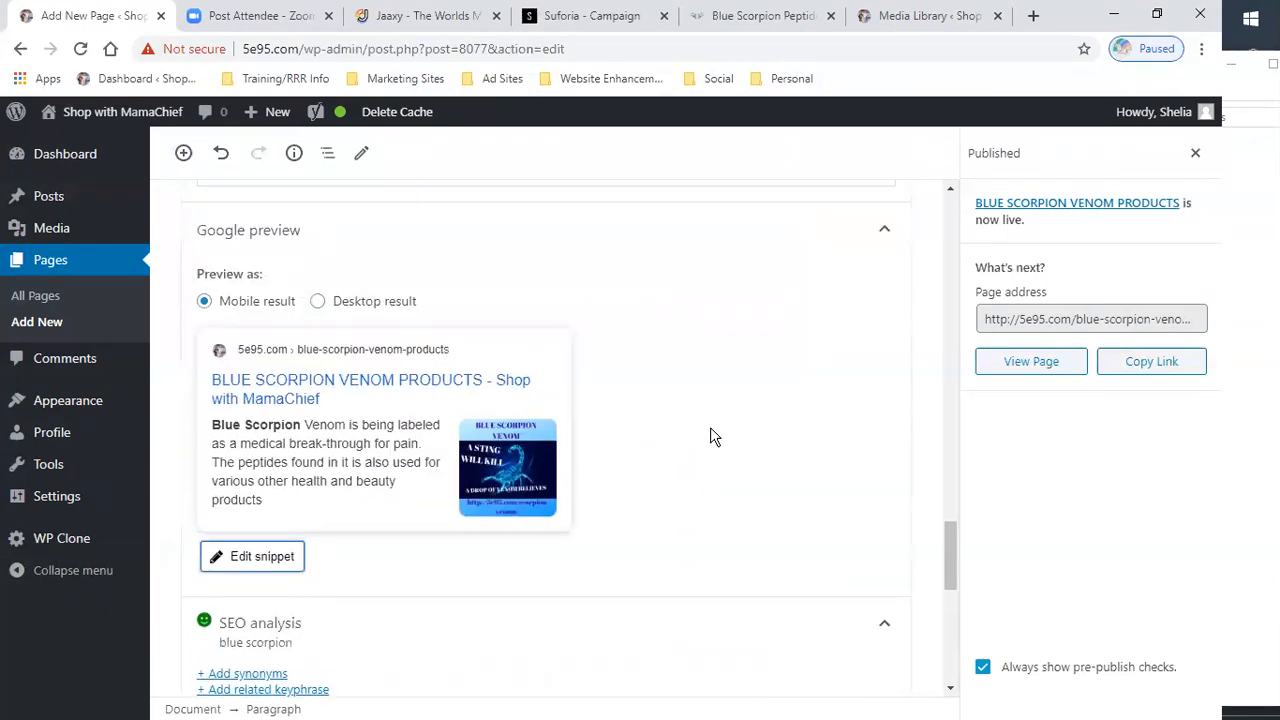
pyautogui.scroll(-4, 689, 446)
pyautogui.scroll(-3, 458, 412)
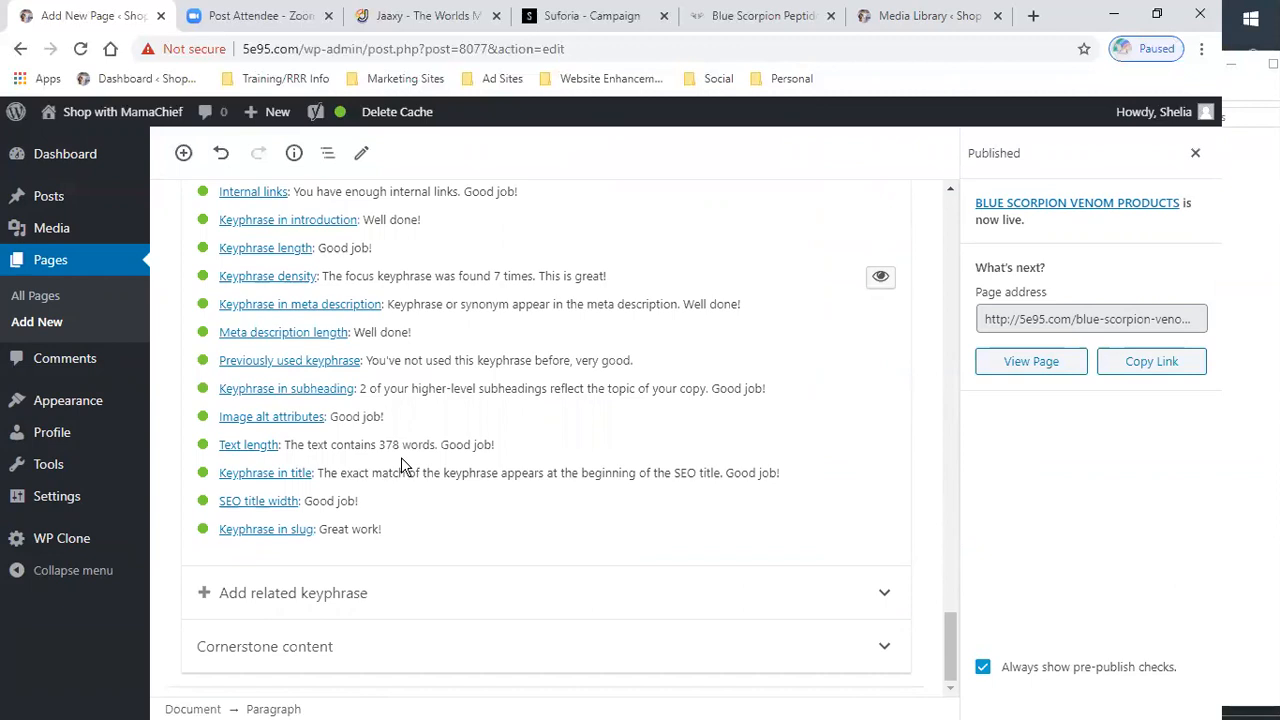
pyautogui.scroll(8, 410, 450)
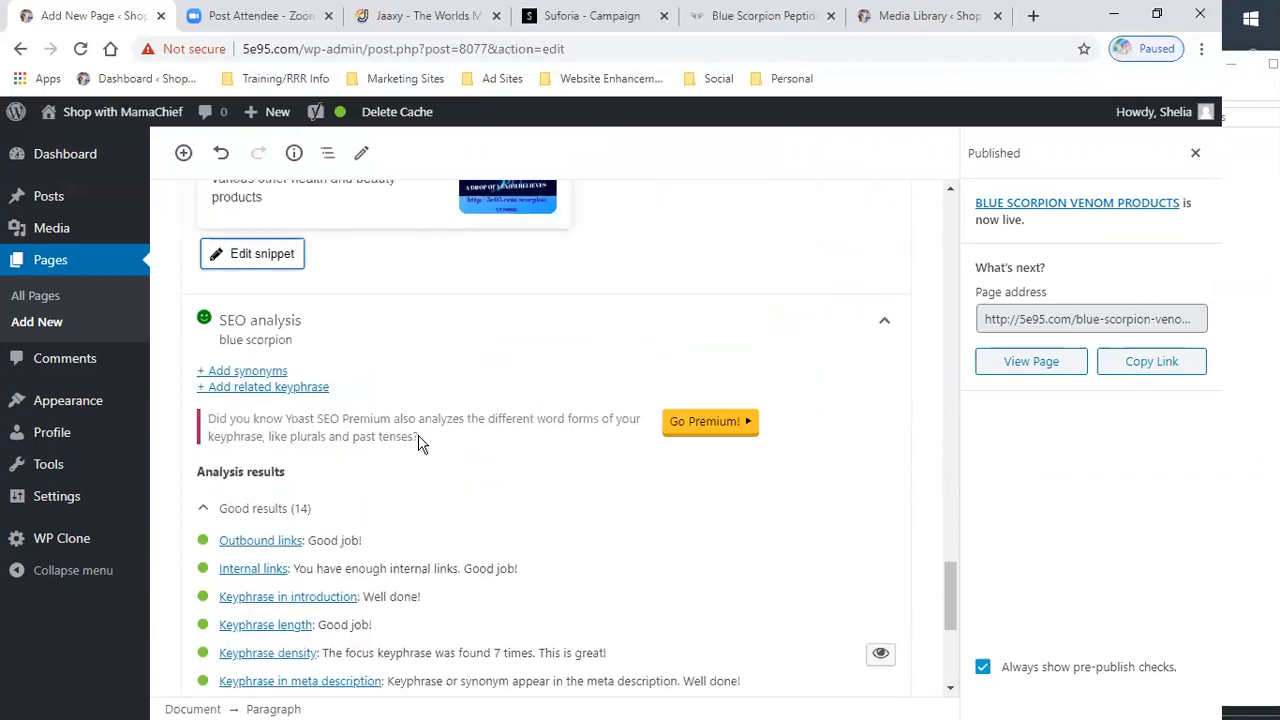
pyautogui.scroll(10, 430, 425)
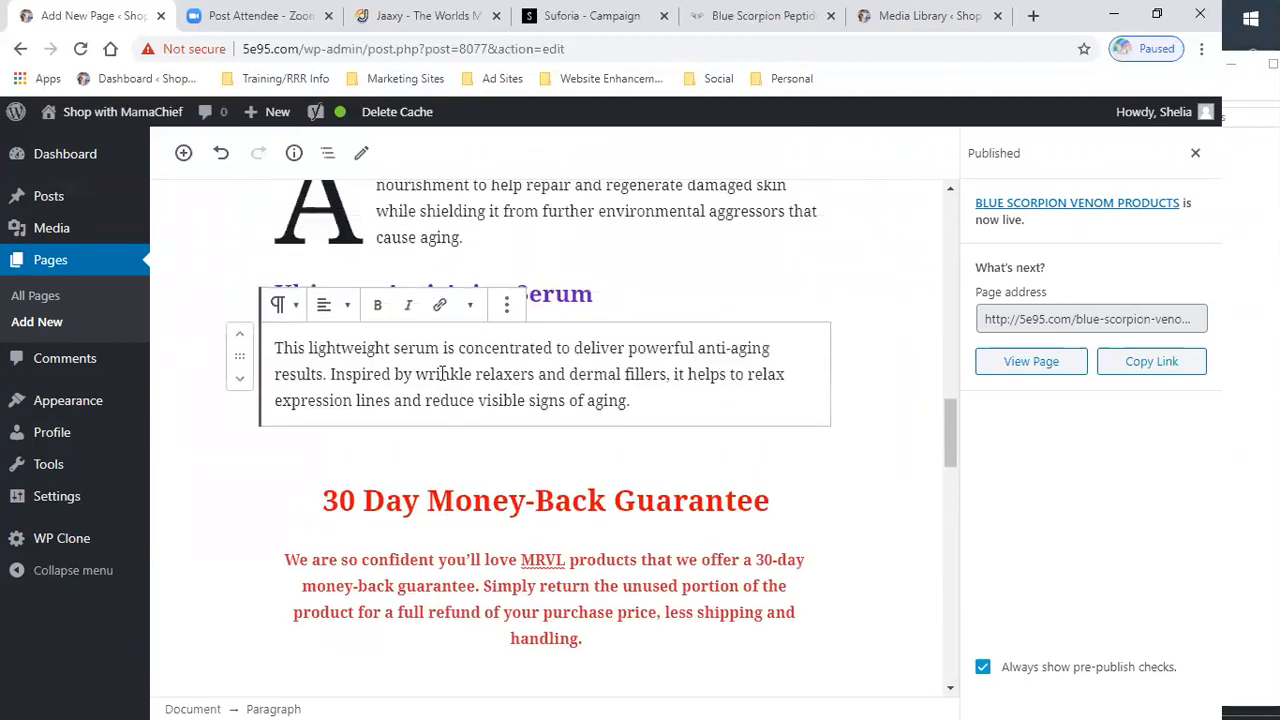
pyautogui.scroll(6, 513, 415)
pyautogui.scroll(-6, 523, 409)
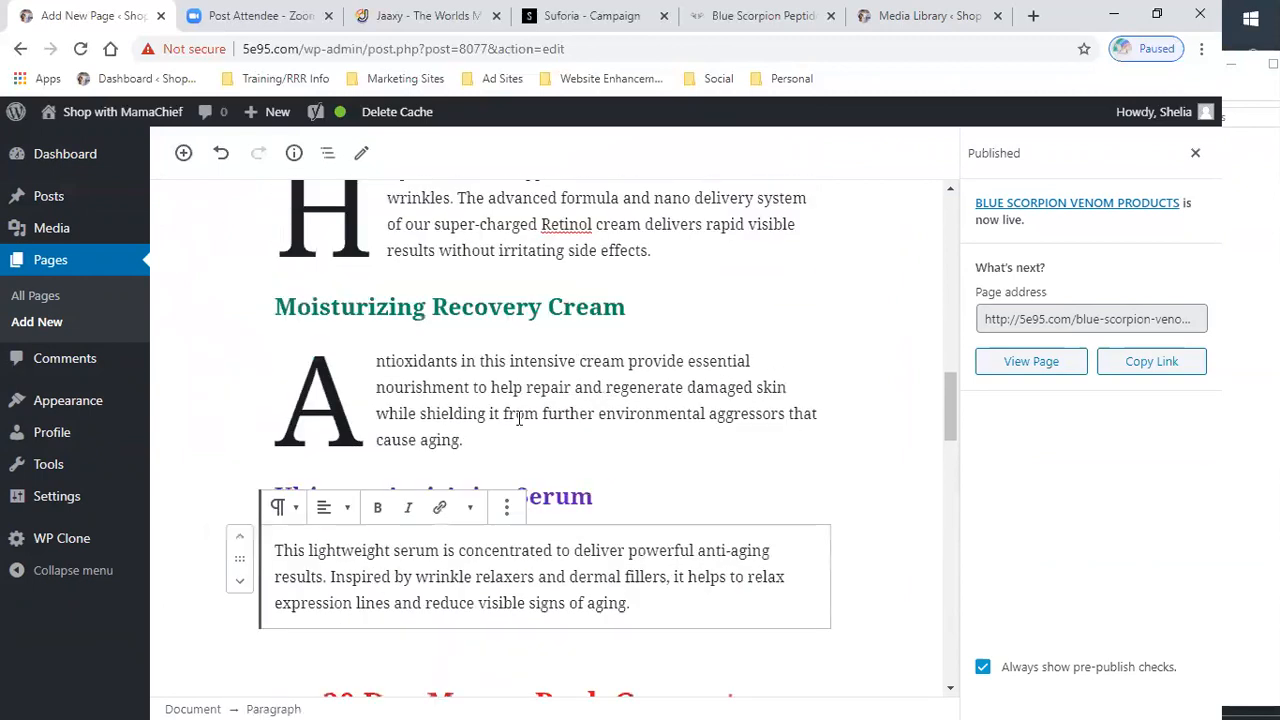
pyautogui.scroll(-4, 598, 538)
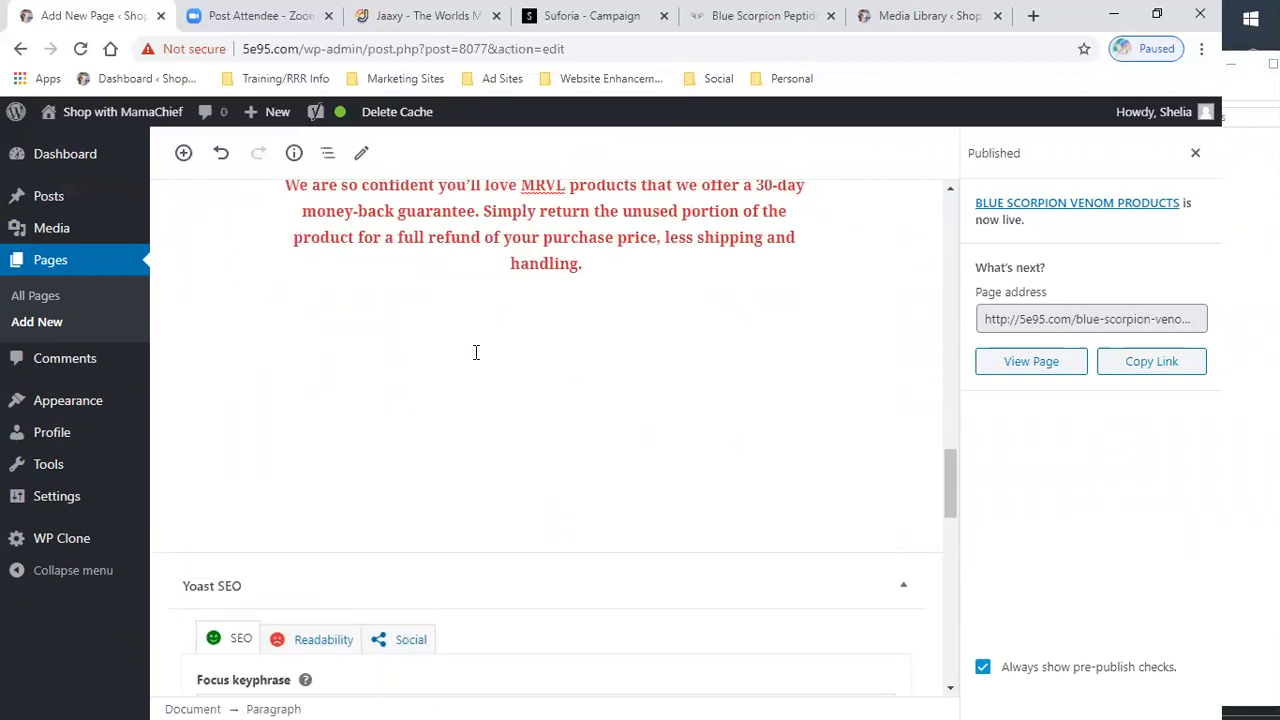
pyautogui.scroll(8, 539, 399)
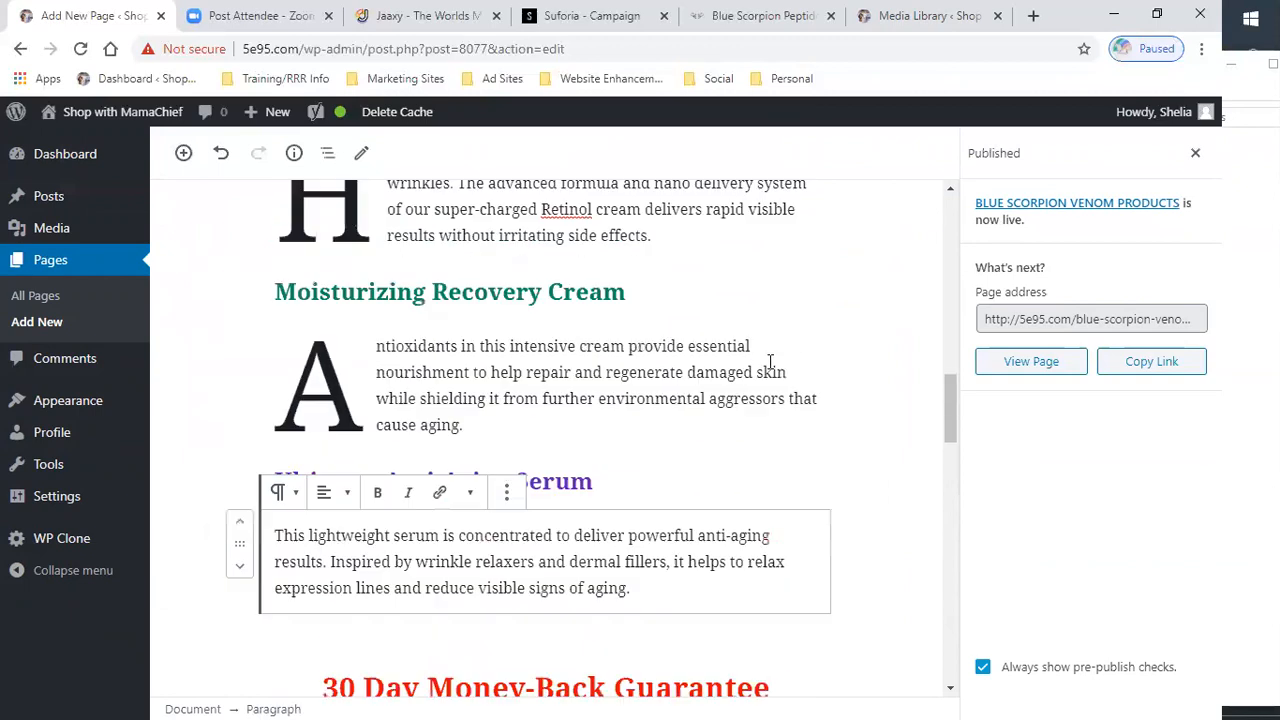
pyautogui.scroll(1, 835, 370)
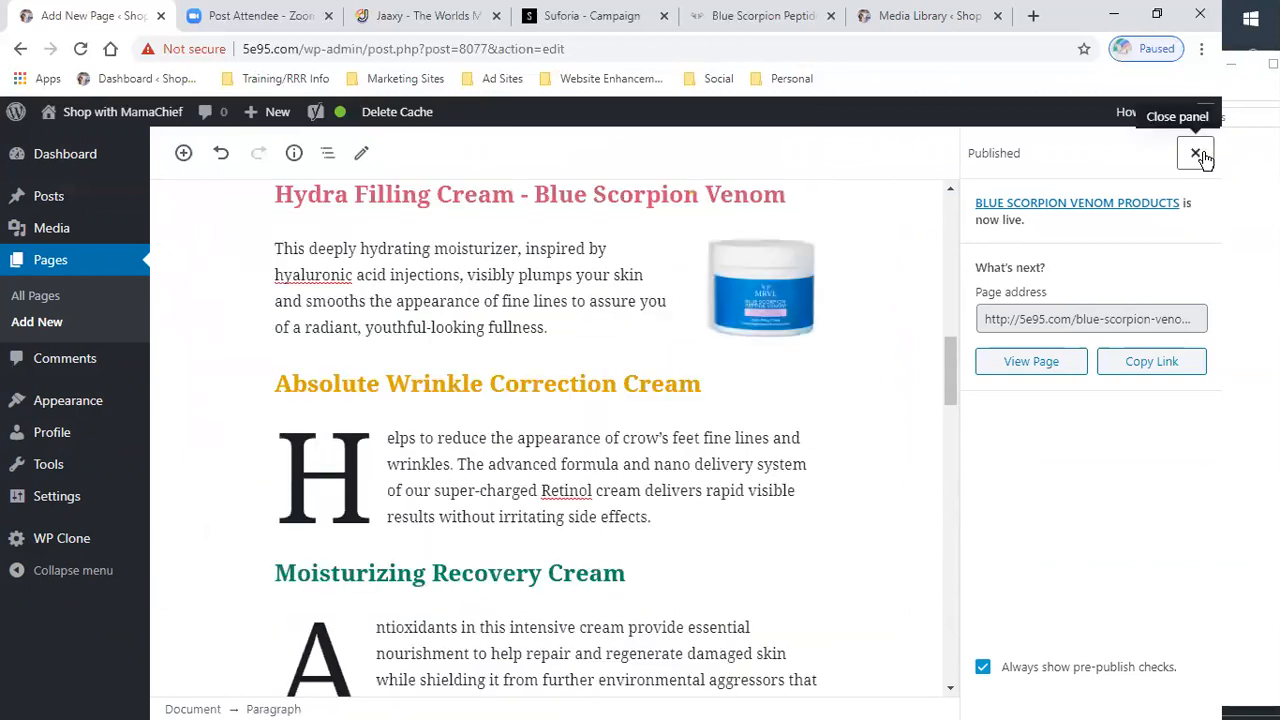
# - Close the published panel, update the page, and open the Appearance Menus screen
pyautogui.click(1195, 153)
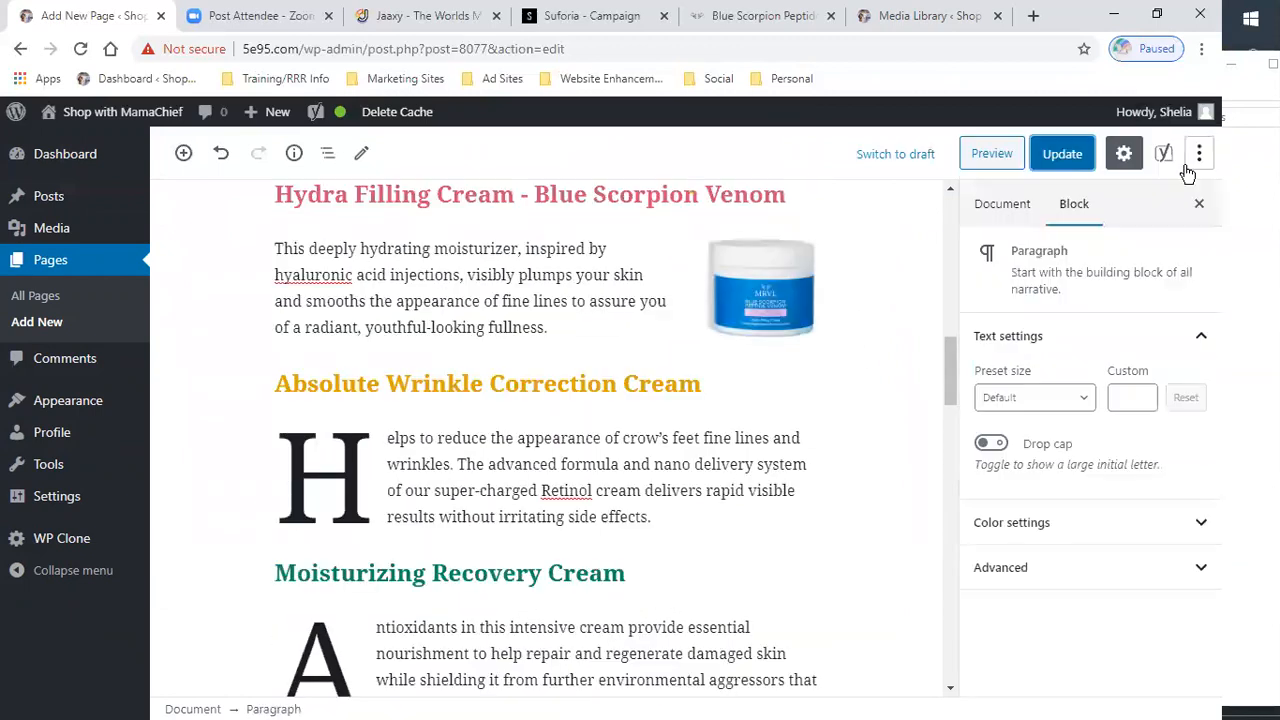
pyautogui.click(1068, 155)
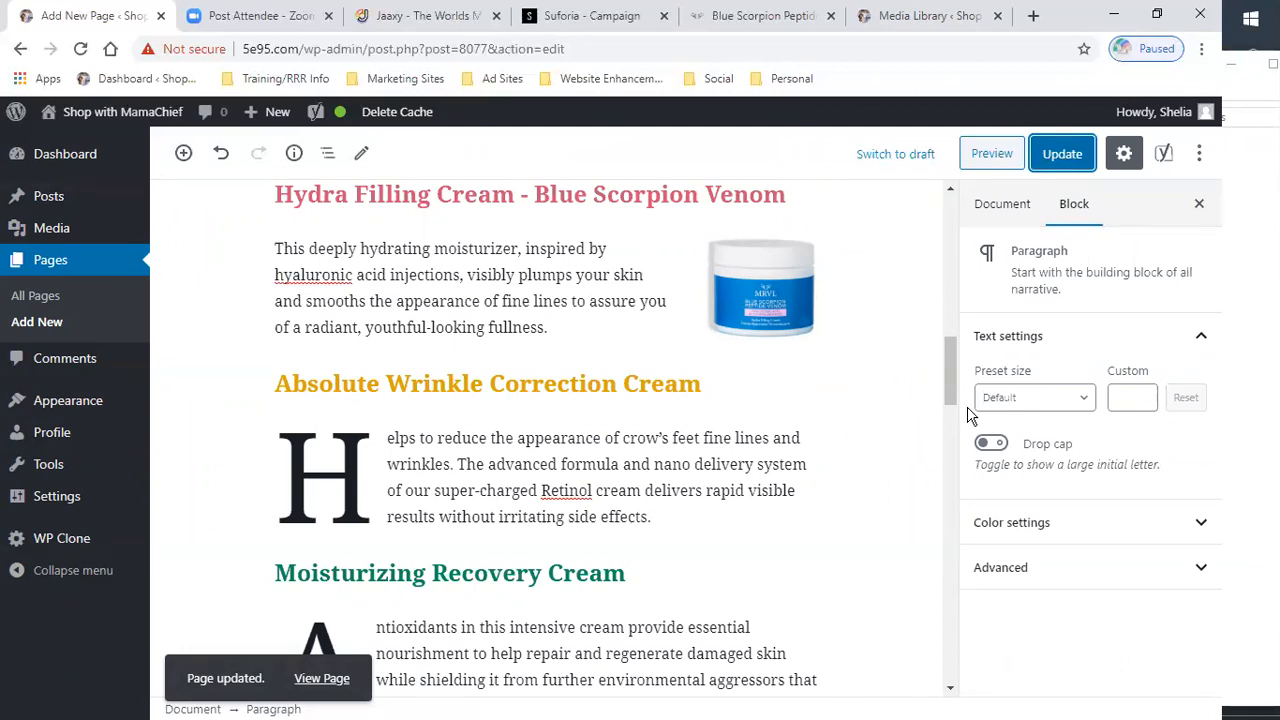
pyautogui.moveTo(176, 185)
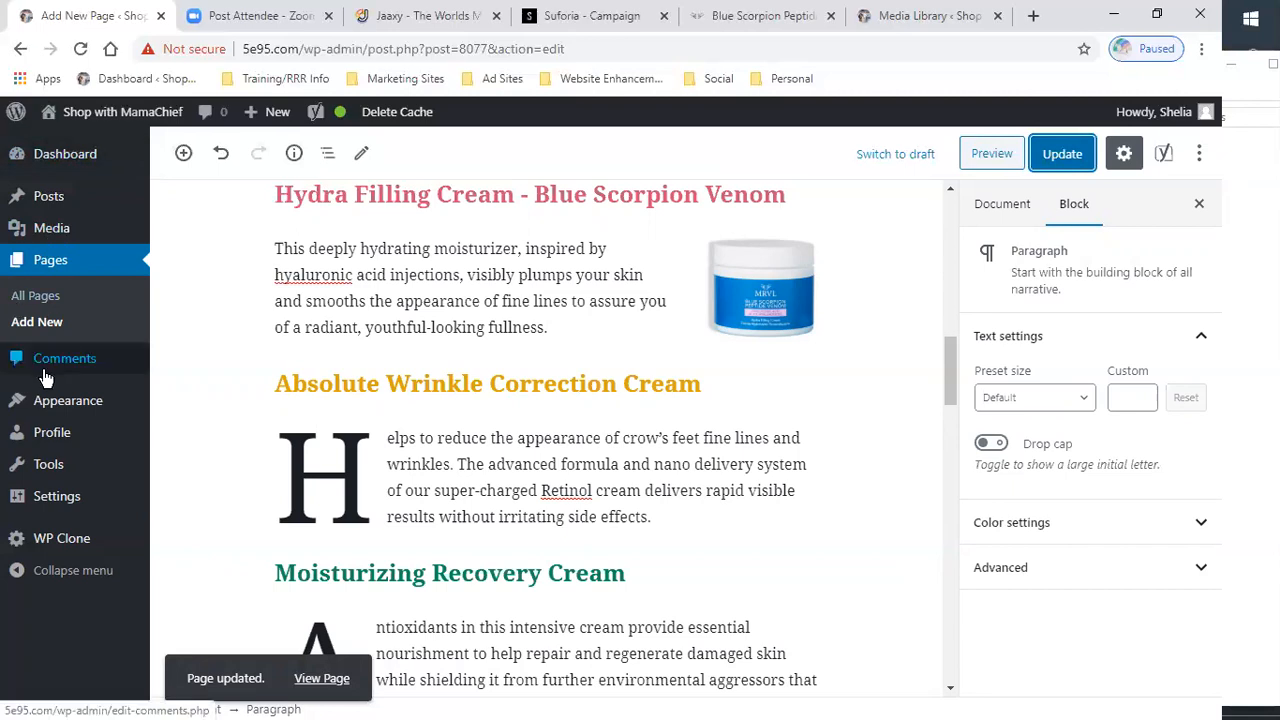
pyautogui.moveTo(53, 410)
pyautogui.click(190, 482)
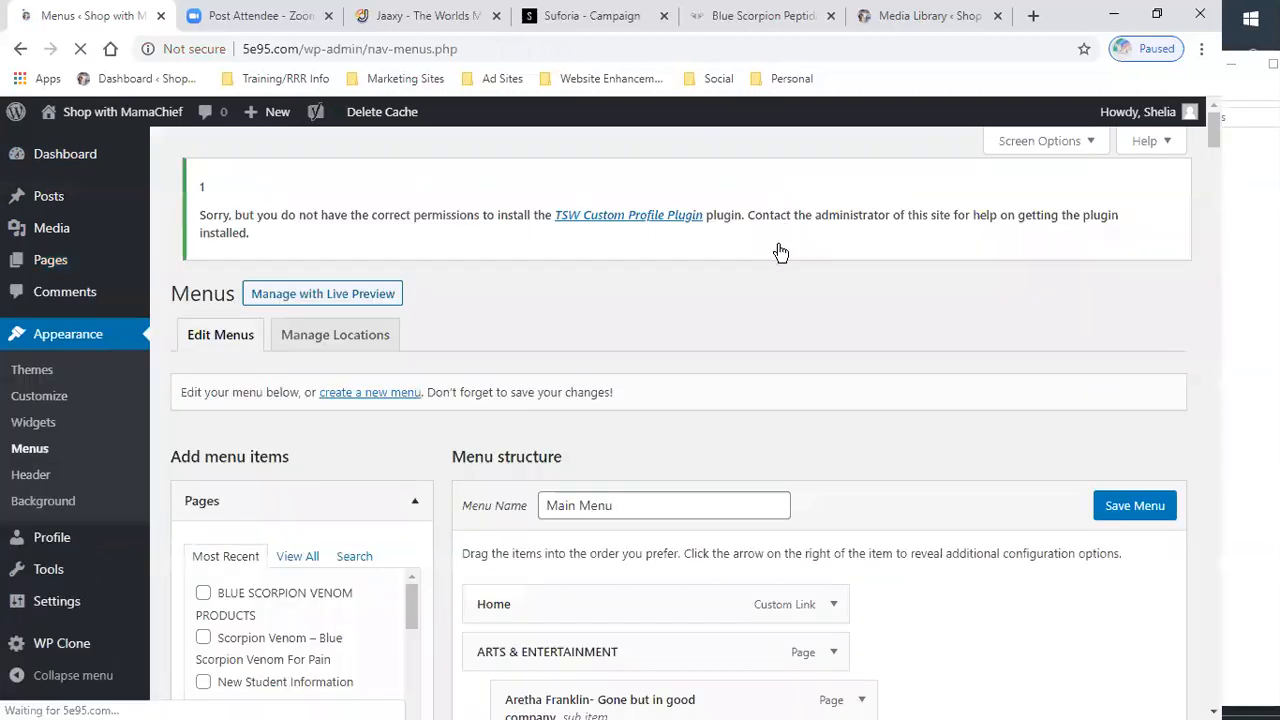
# - Remove the "ACTV – As Seen On Global TV" sub item from the Main Menu structure
pyautogui.scroll(-5, 812, 418)
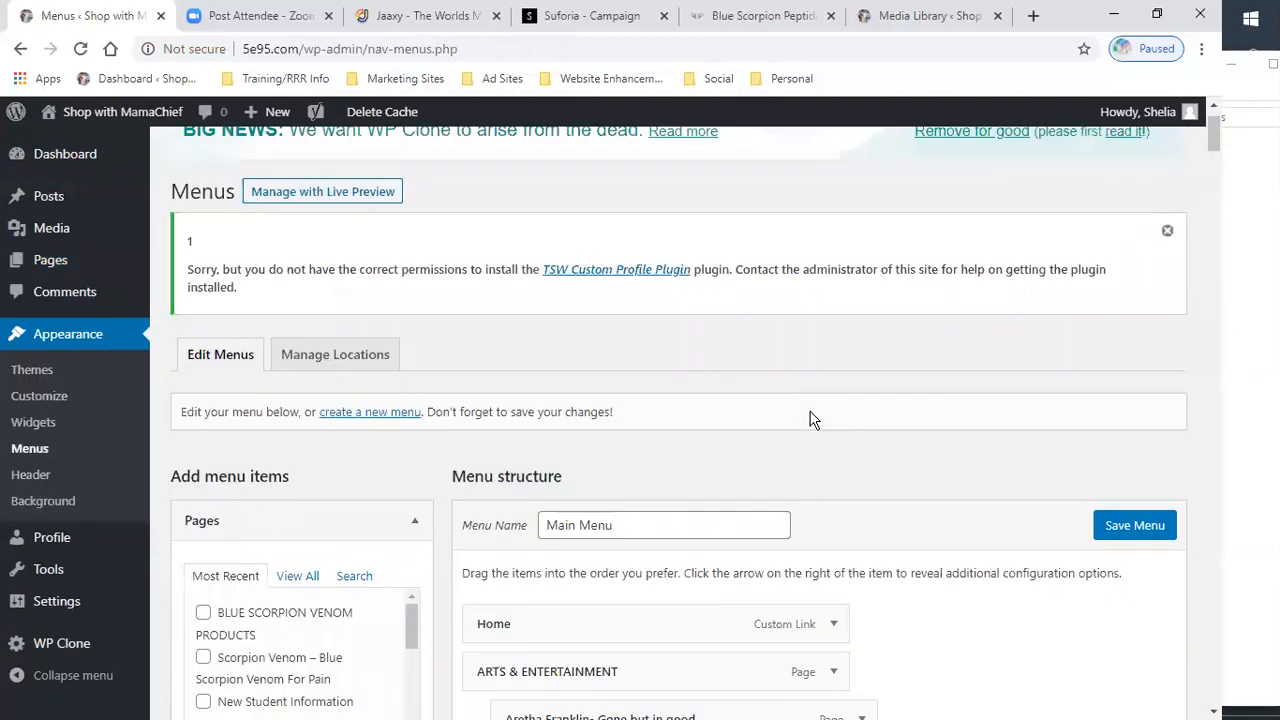
pyautogui.scroll(2, 862, 327)
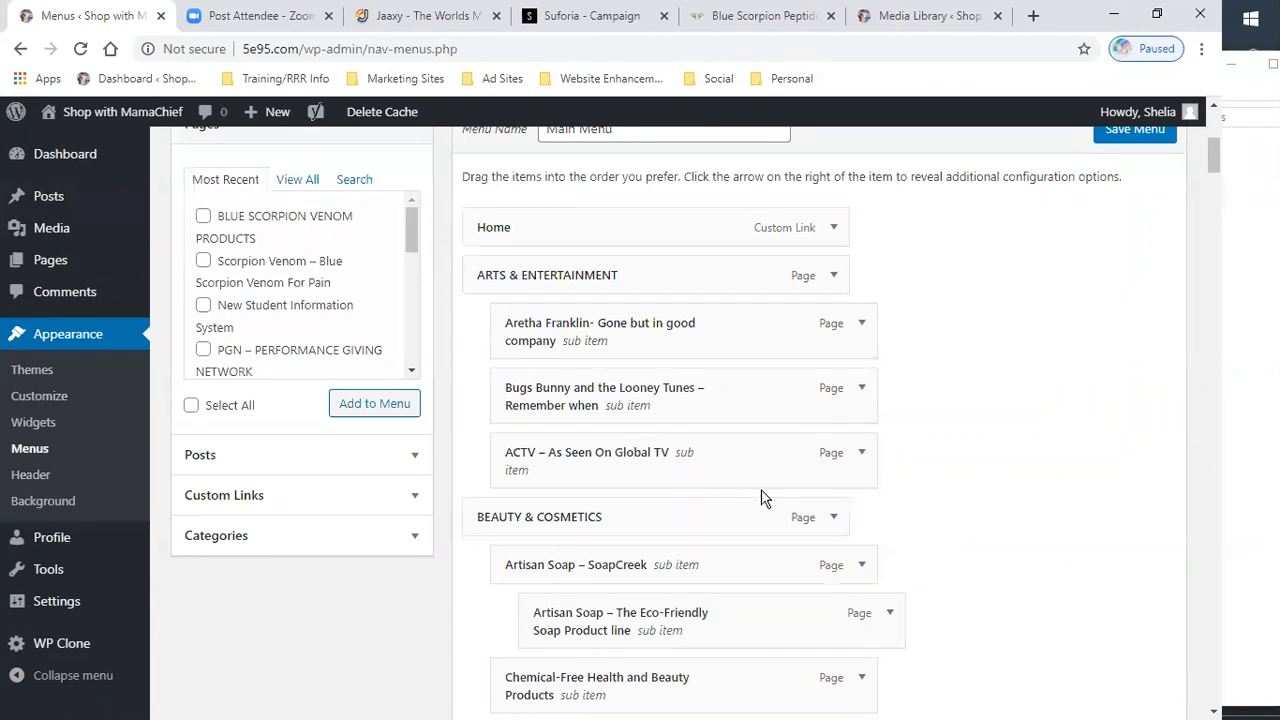
pyautogui.click(864, 457)
pyautogui.click(532, 662)
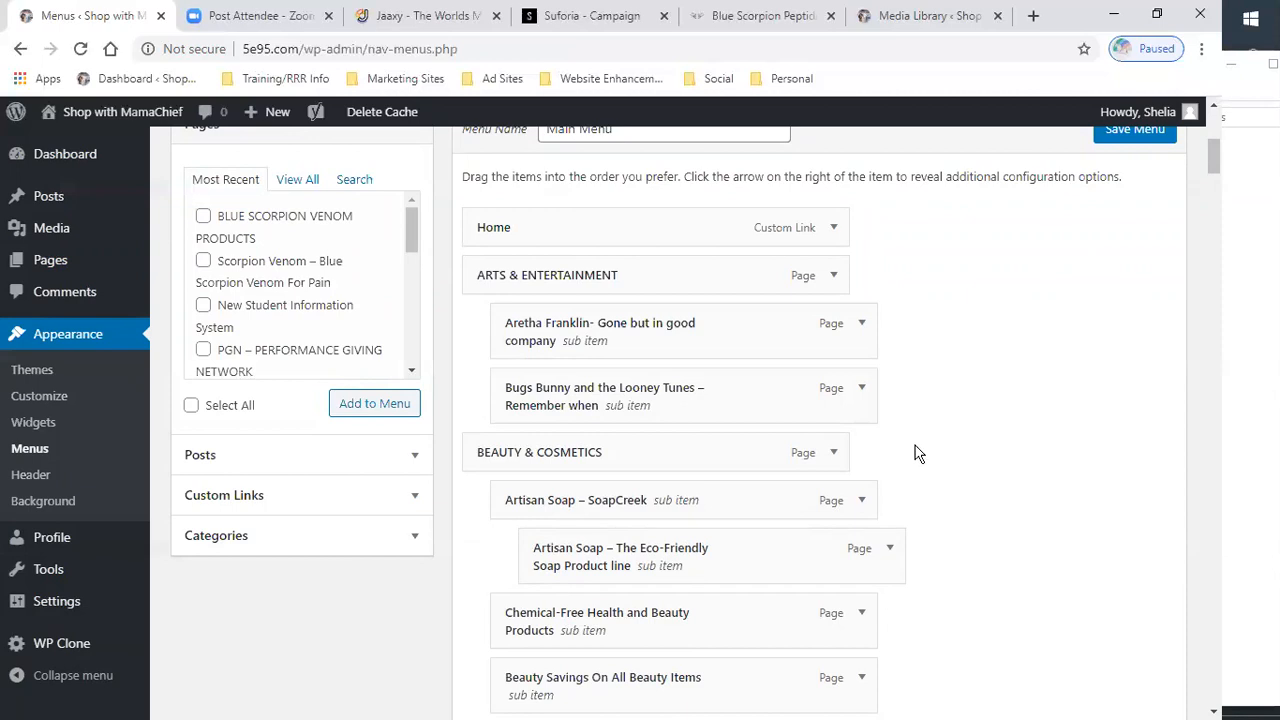
# - Add the BLUE SCORPION VENOM PRODUCTS page to the Main Menu
pyautogui.scroll(-2, 640, 340)
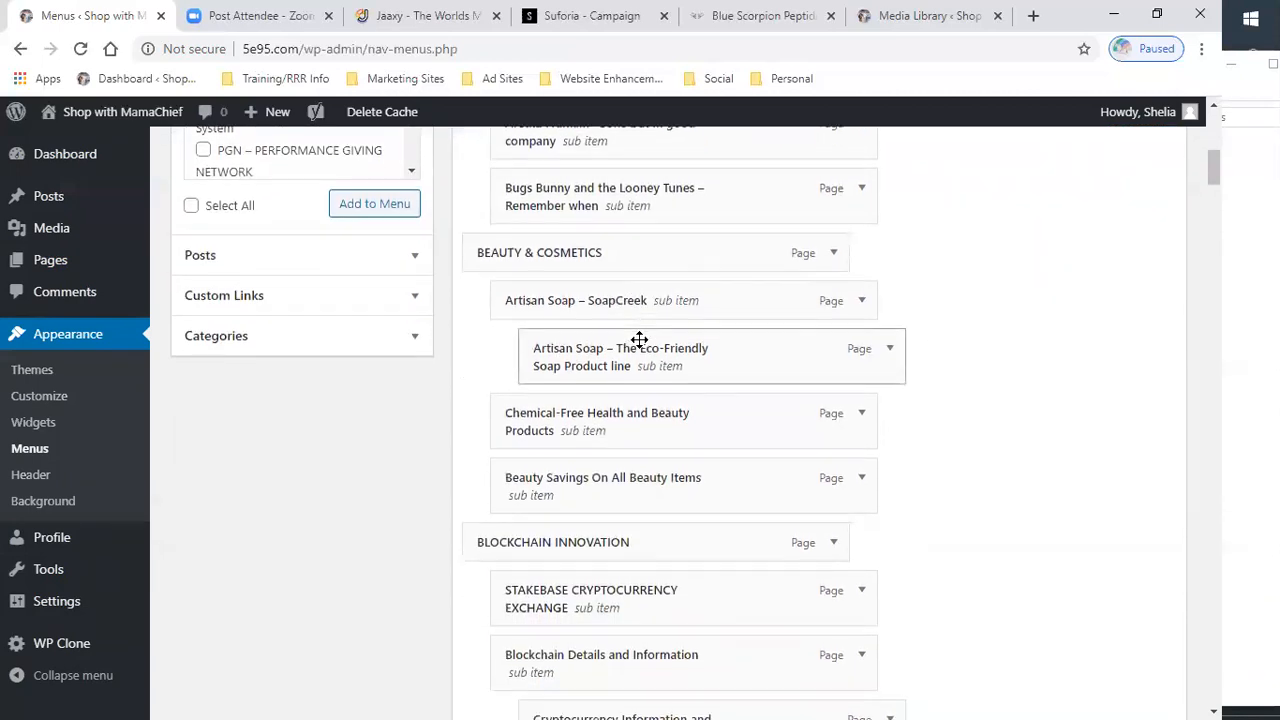
pyautogui.scroll(-1, 574, 340)
pyautogui.scroll(5, 434, 374)
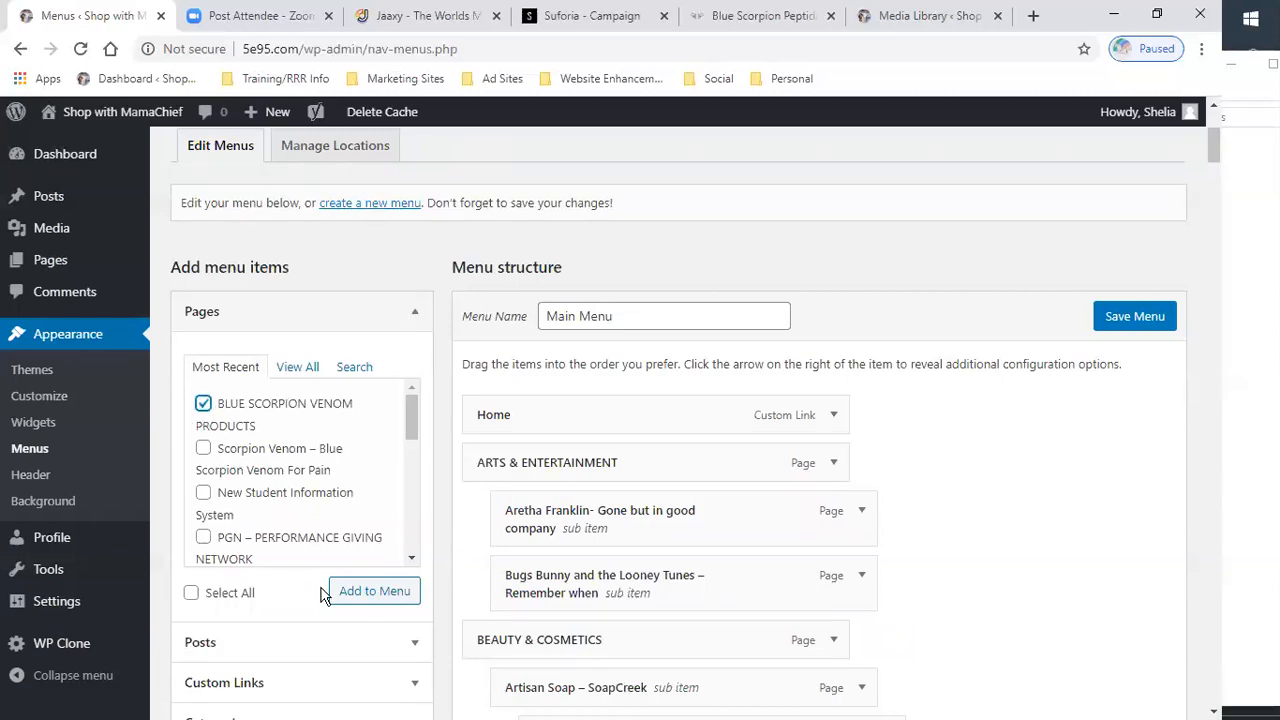
pyautogui.click(367, 597)
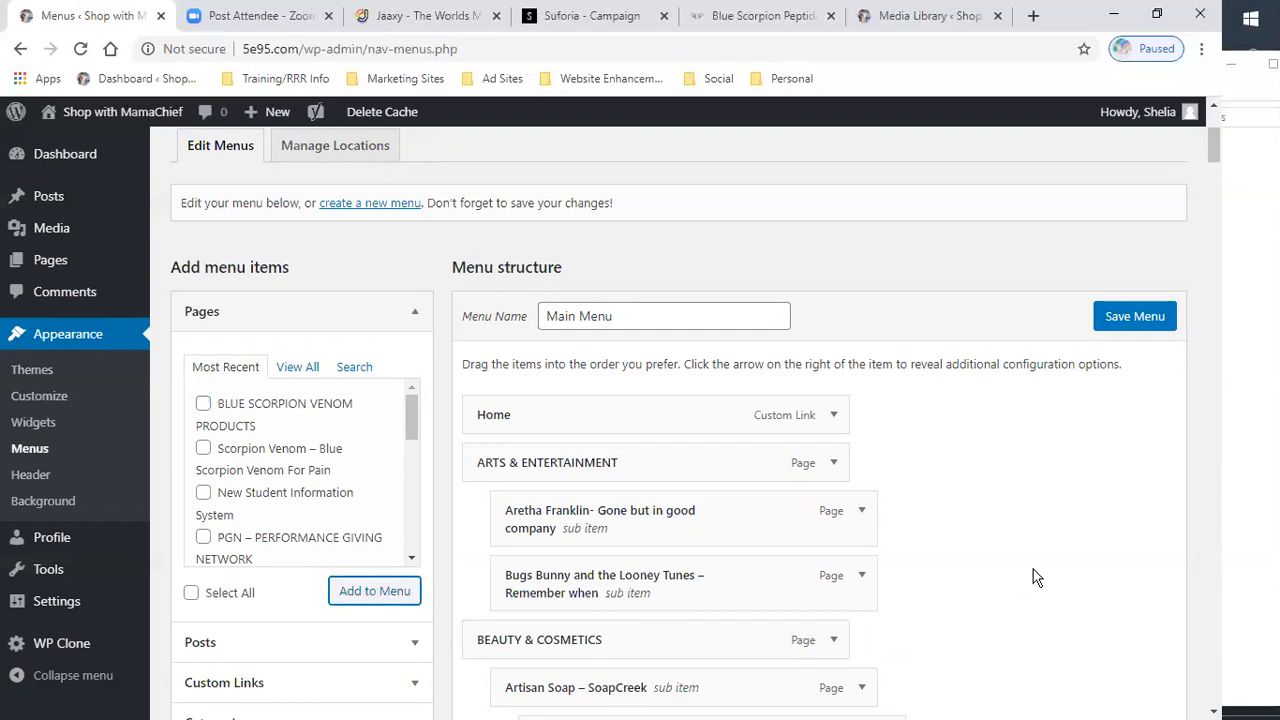
# - Move the BLUE SCORPION VENOM PRODUCTS item up to a top-level position just before The Cigar and The Smoking Alternative
pyautogui.scroll(-7, 1031, 580)
pyautogui.scroll(-18, 1031, 580)
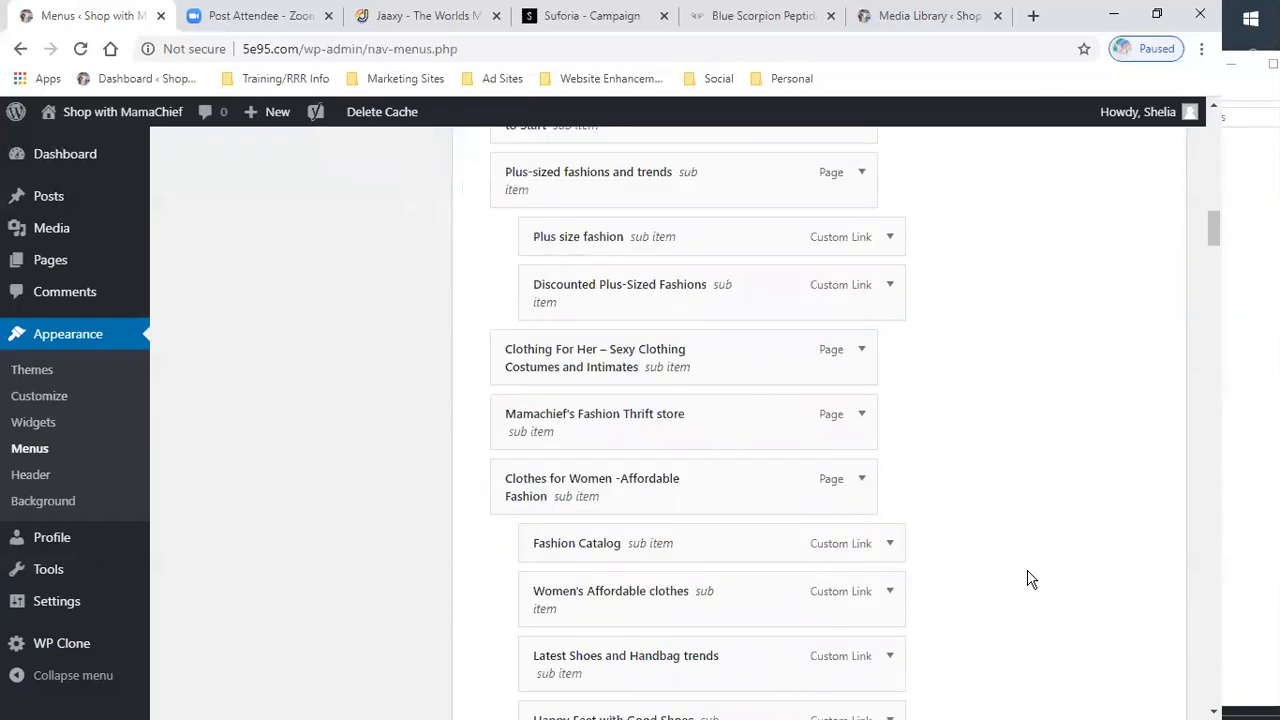
pyautogui.scroll(-20, 1031, 580)
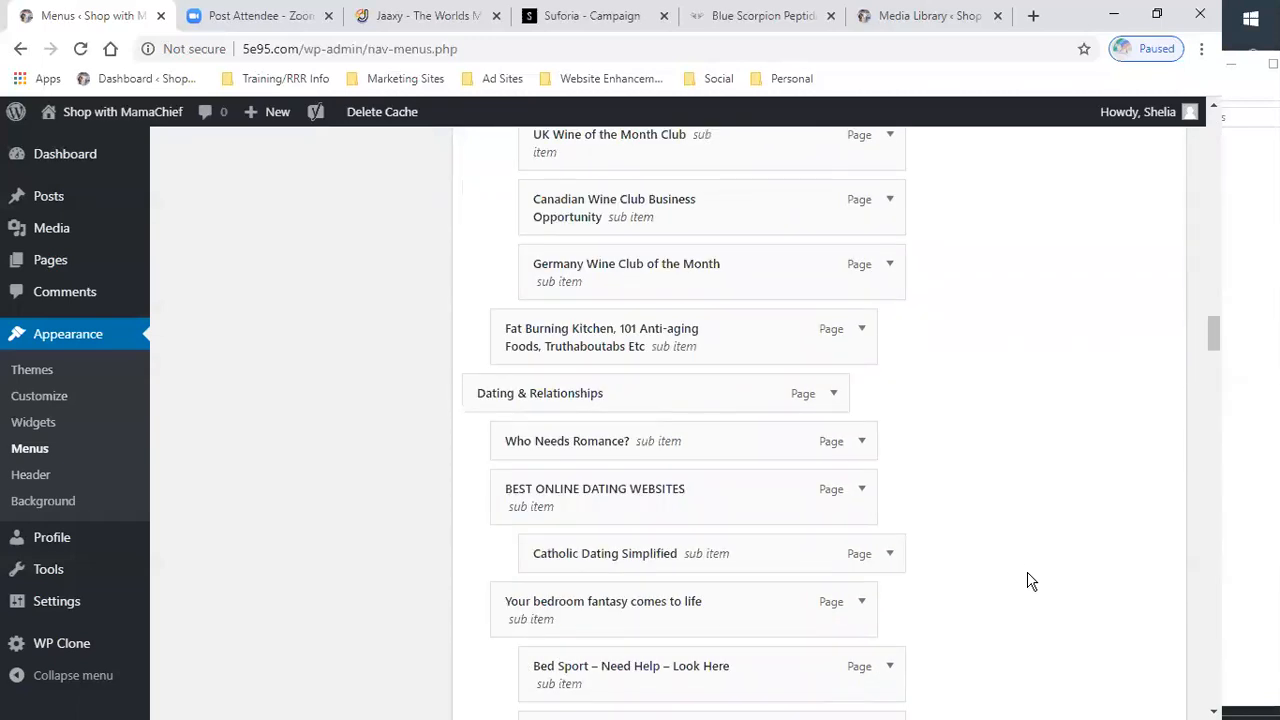
pyautogui.scroll(-20, 1031, 580)
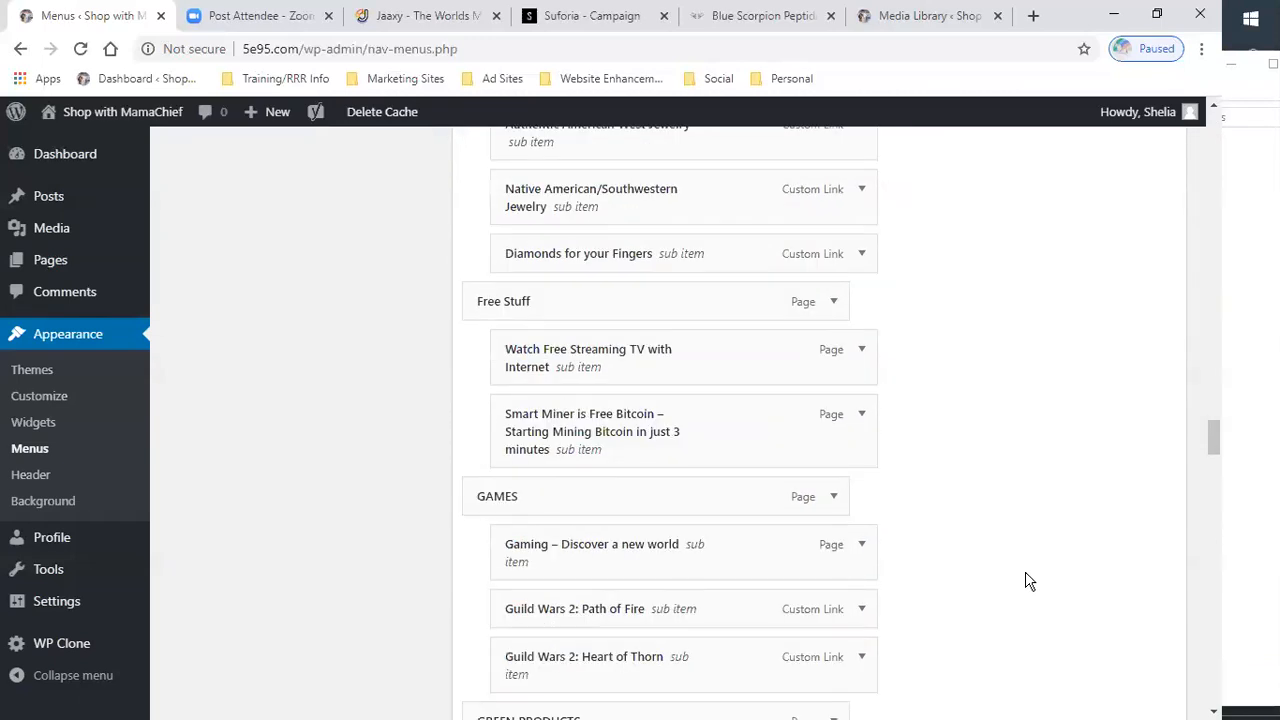
pyautogui.scroll(-20, 1031, 580)
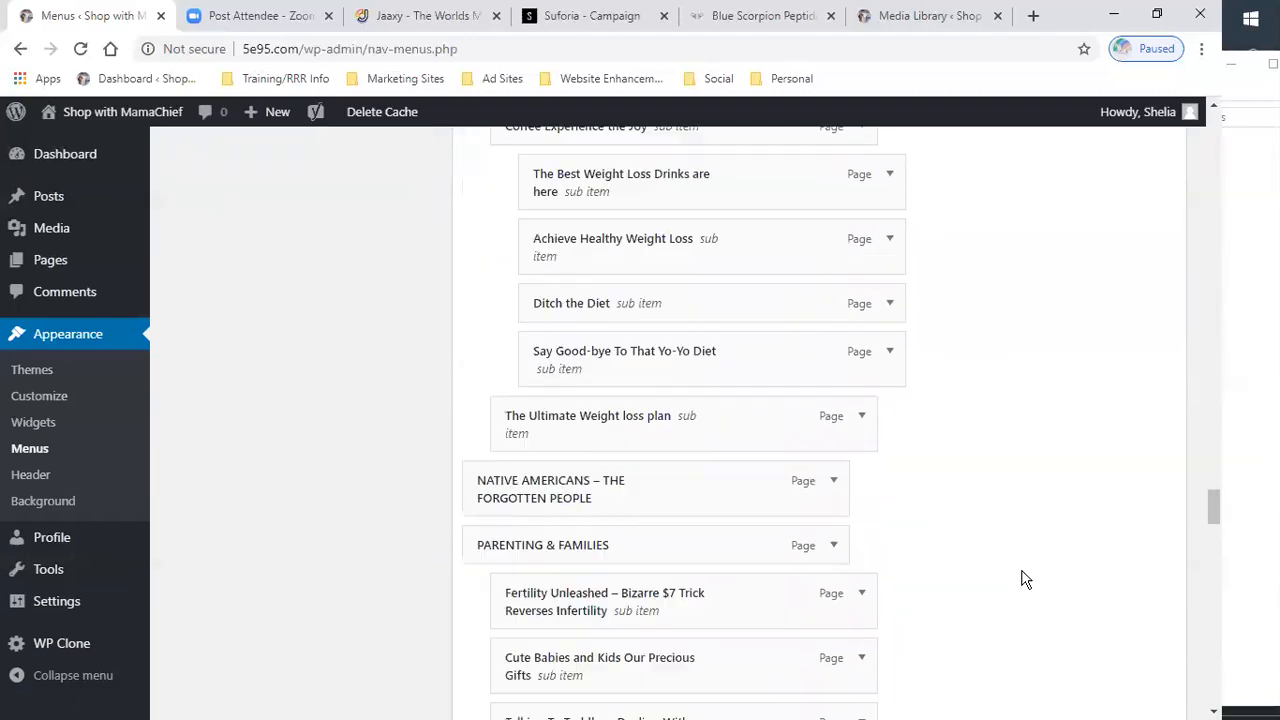
pyautogui.scroll(-4, 1022, 579)
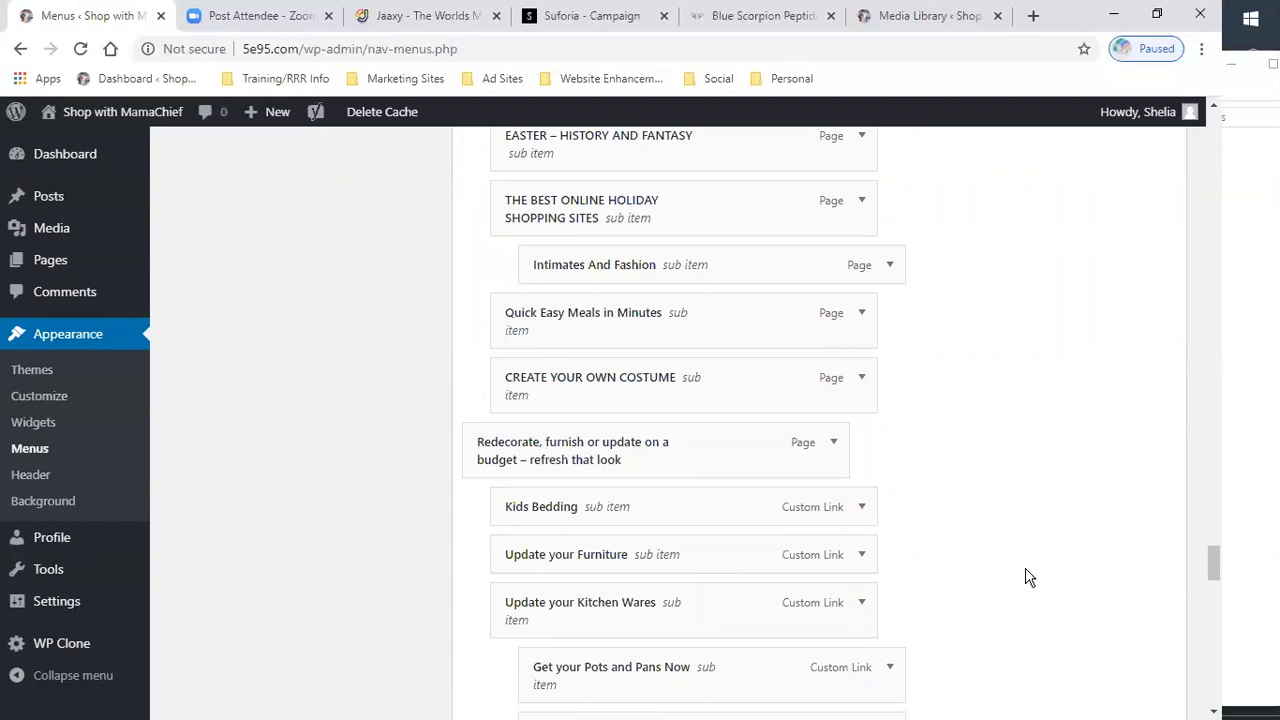
pyautogui.scroll(-7, 1028, 577)
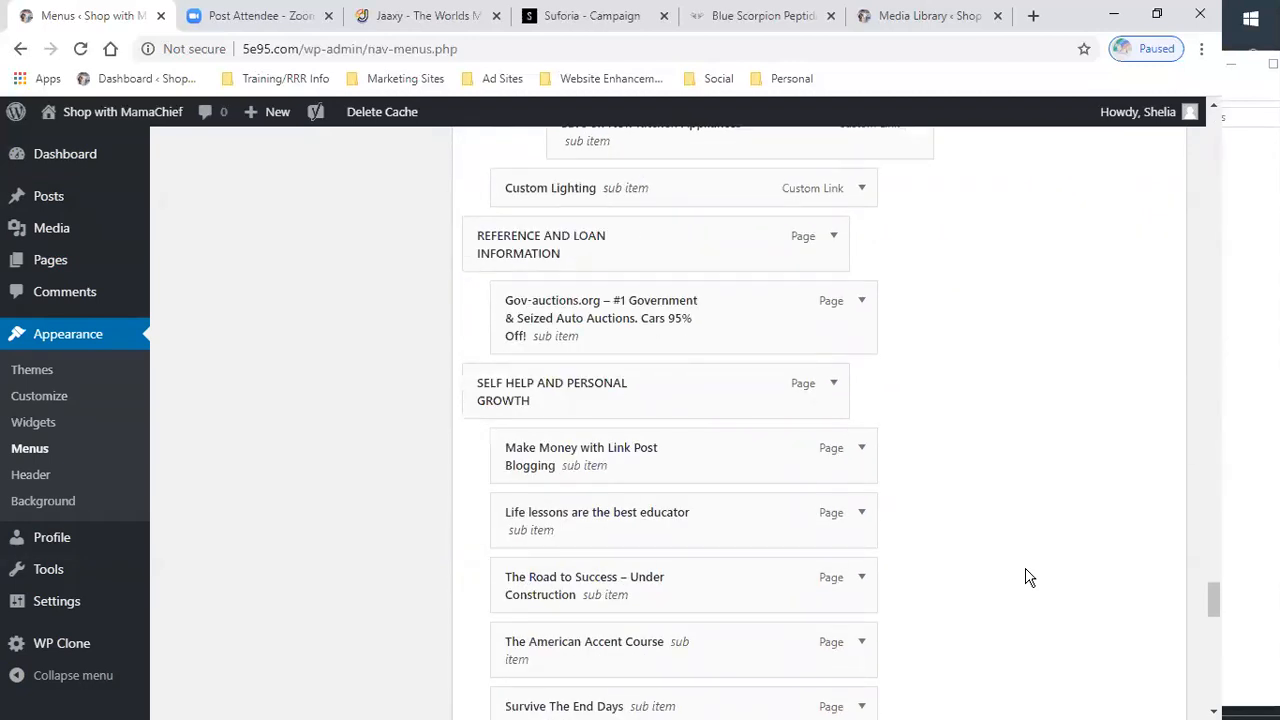
pyautogui.scroll(-8, 1028, 577)
pyautogui.scroll(-6, 1028, 577)
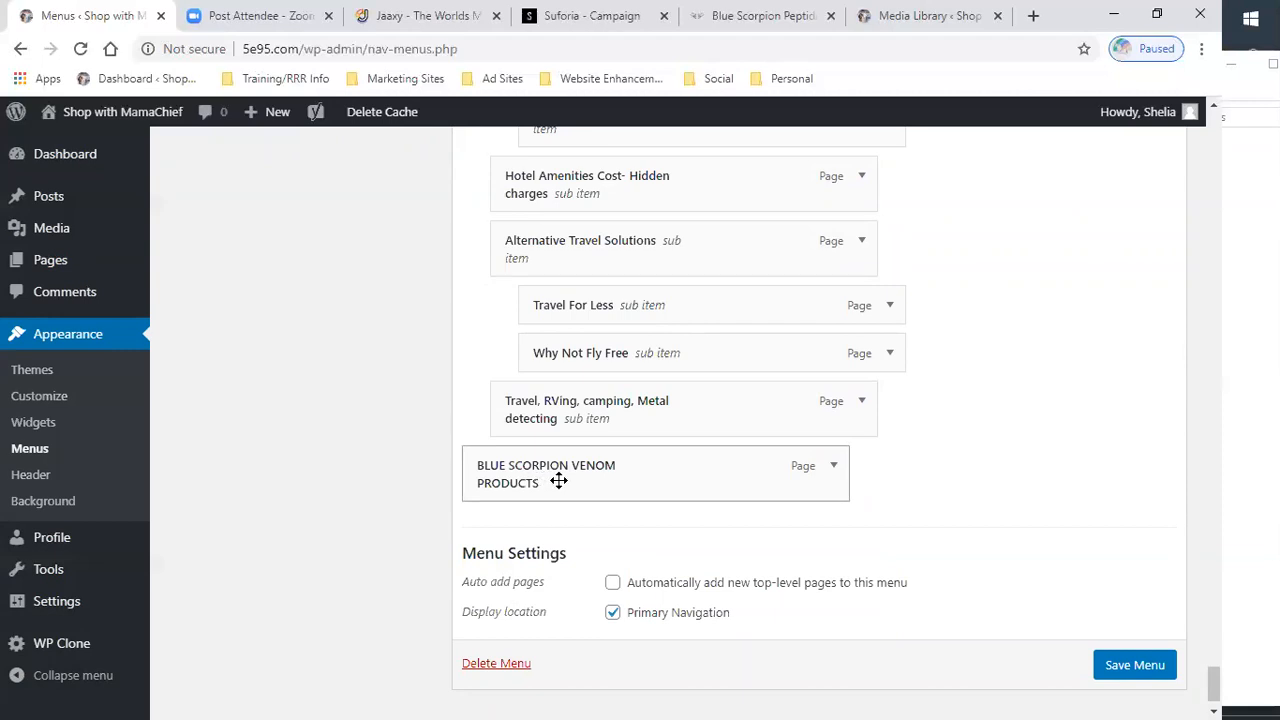
pyautogui.moveTo(581, 484); pyautogui.dragTo(591, 448)
pyautogui.moveTo(587, 313); pyautogui.dragTo(570, 497)
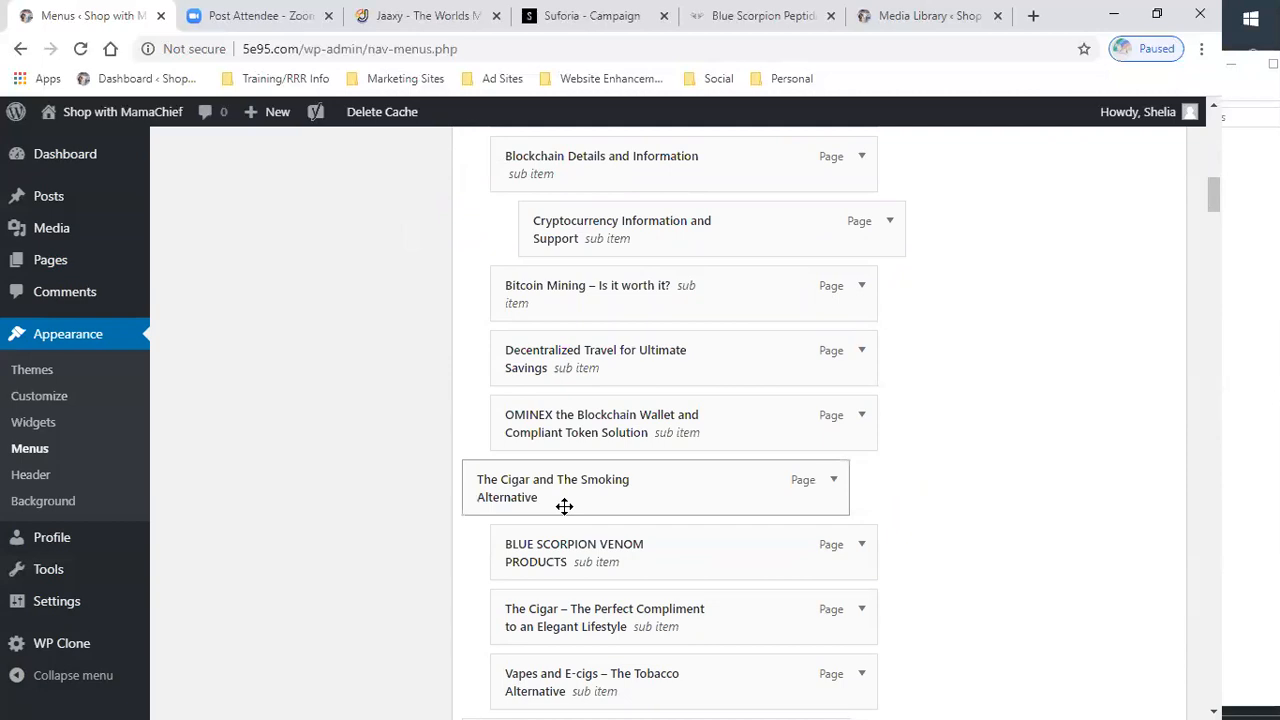
pyautogui.moveTo(594, 550); pyautogui.dragTo(519, 497)
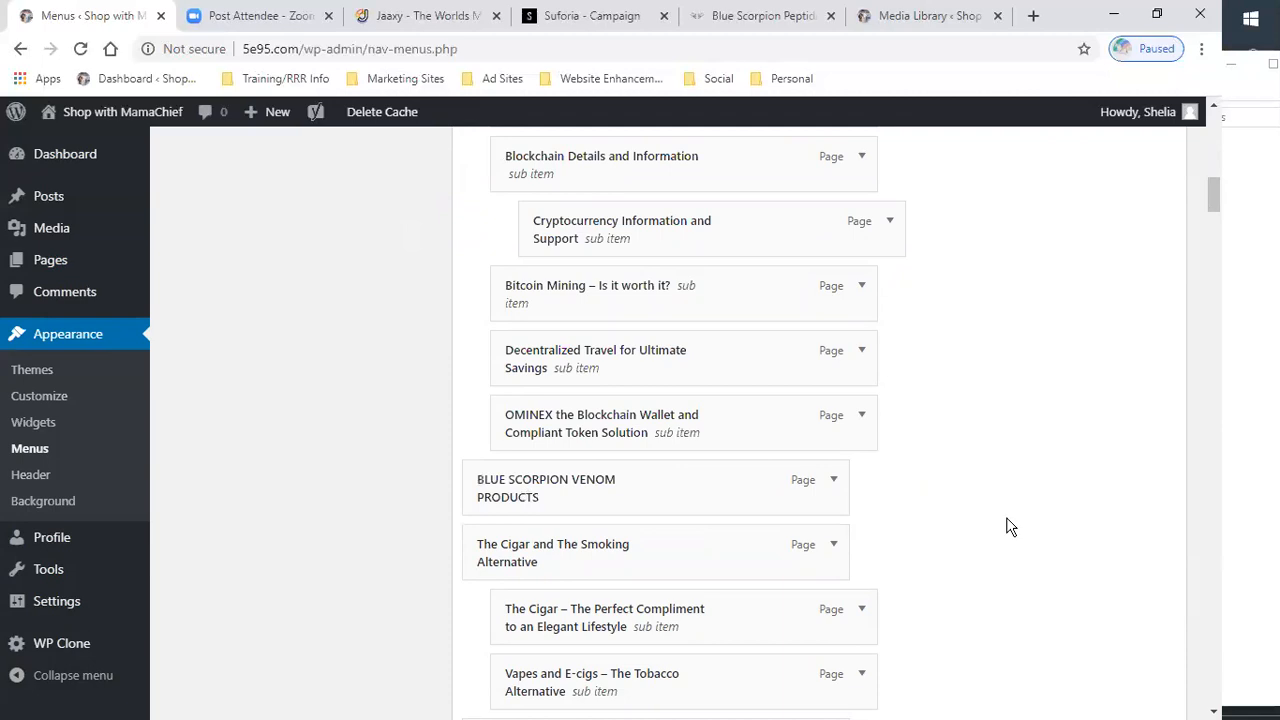
# - Save the Main Menu with the repositioned item
pyautogui.scroll(1, 980, 529)
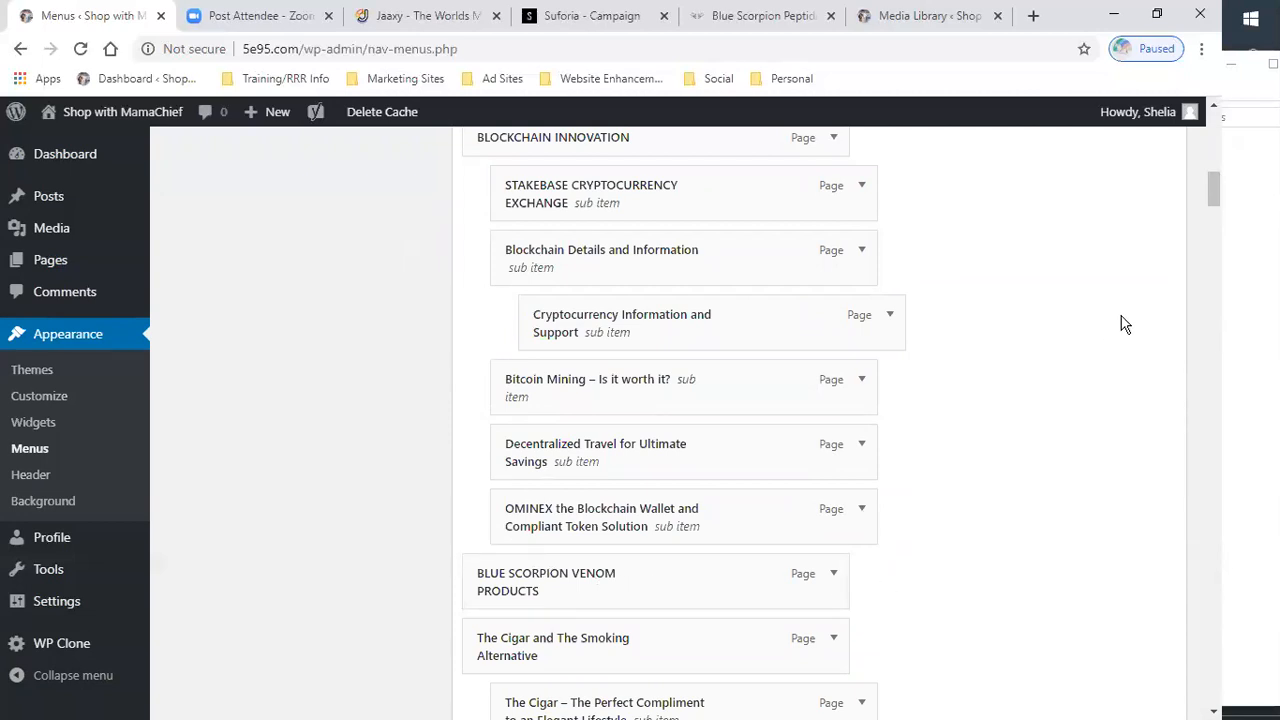
pyautogui.scroll(4, 1123, 318)
pyautogui.scroll(3, 1109, 260)
pyautogui.click(1145, 189)
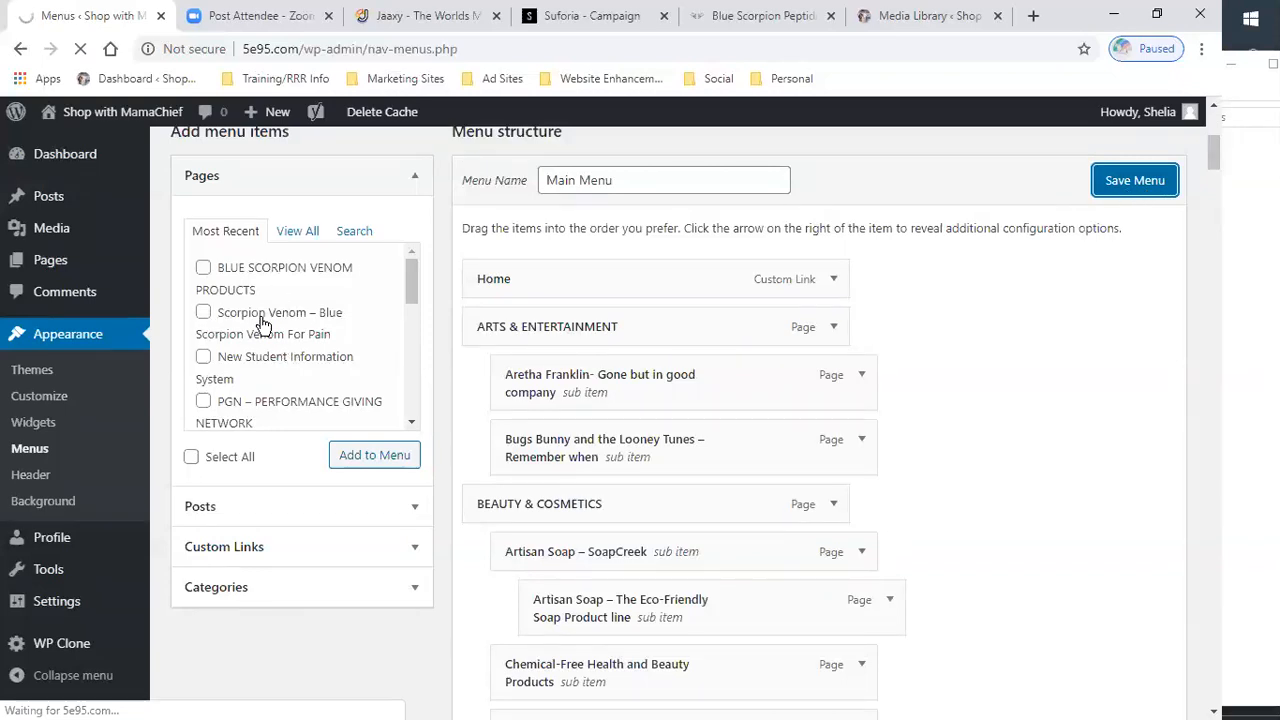
# - Add the "Scorpion Venom – Blue Scorpion Venom For Pain" page to the Main Menu
pyautogui.scroll(-1, 262, 323)
pyautogui.scroll(1, 264, 327)
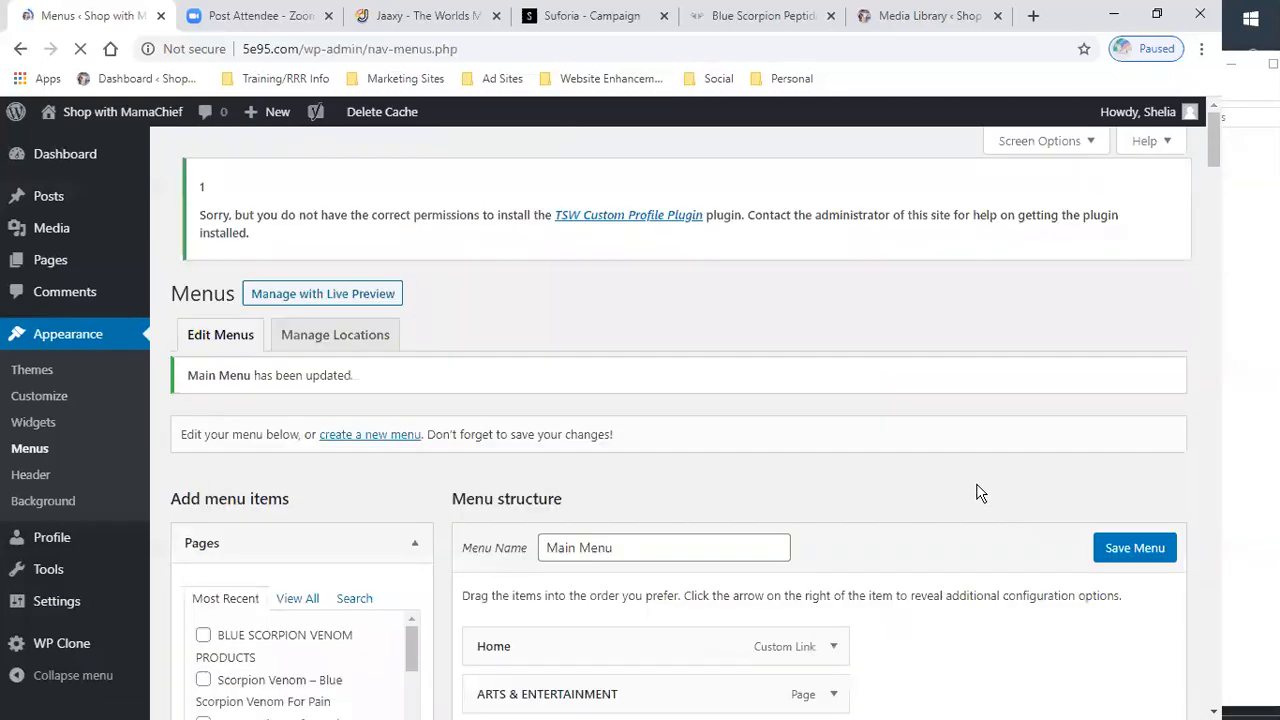
pyautogui.scroll(-3, 1002, 517)
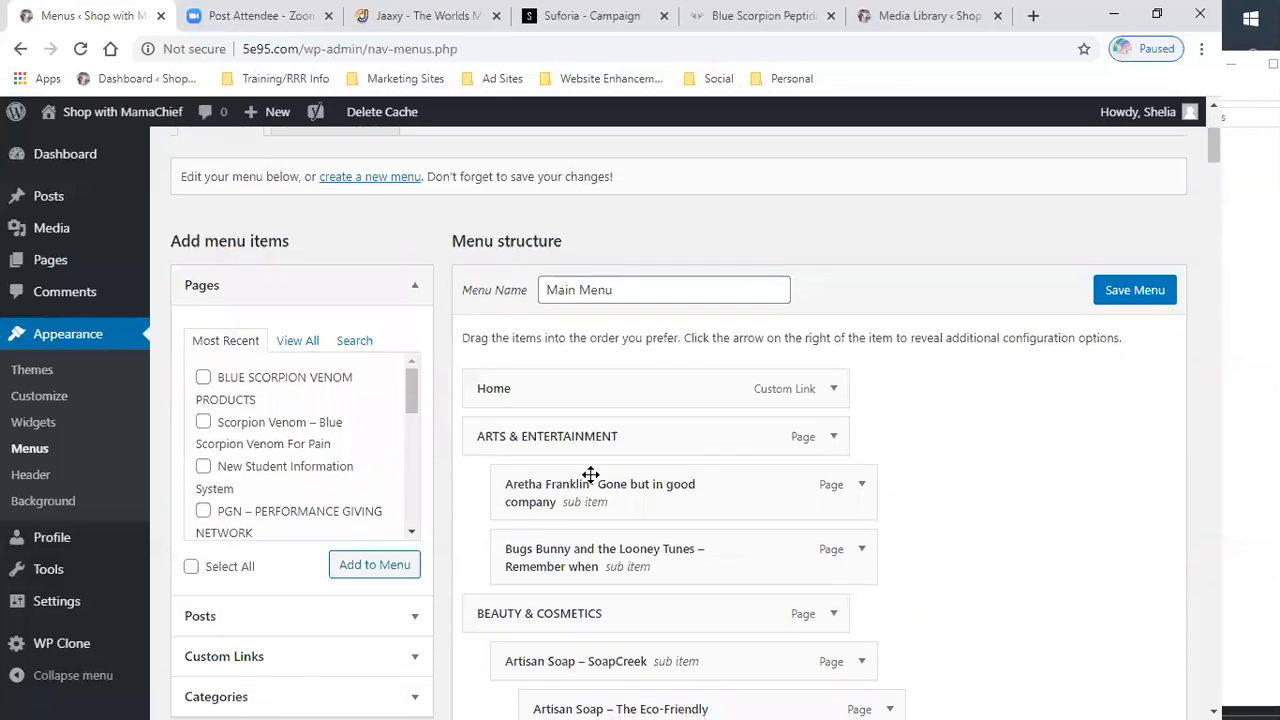
pyautogui.click(203, 424)
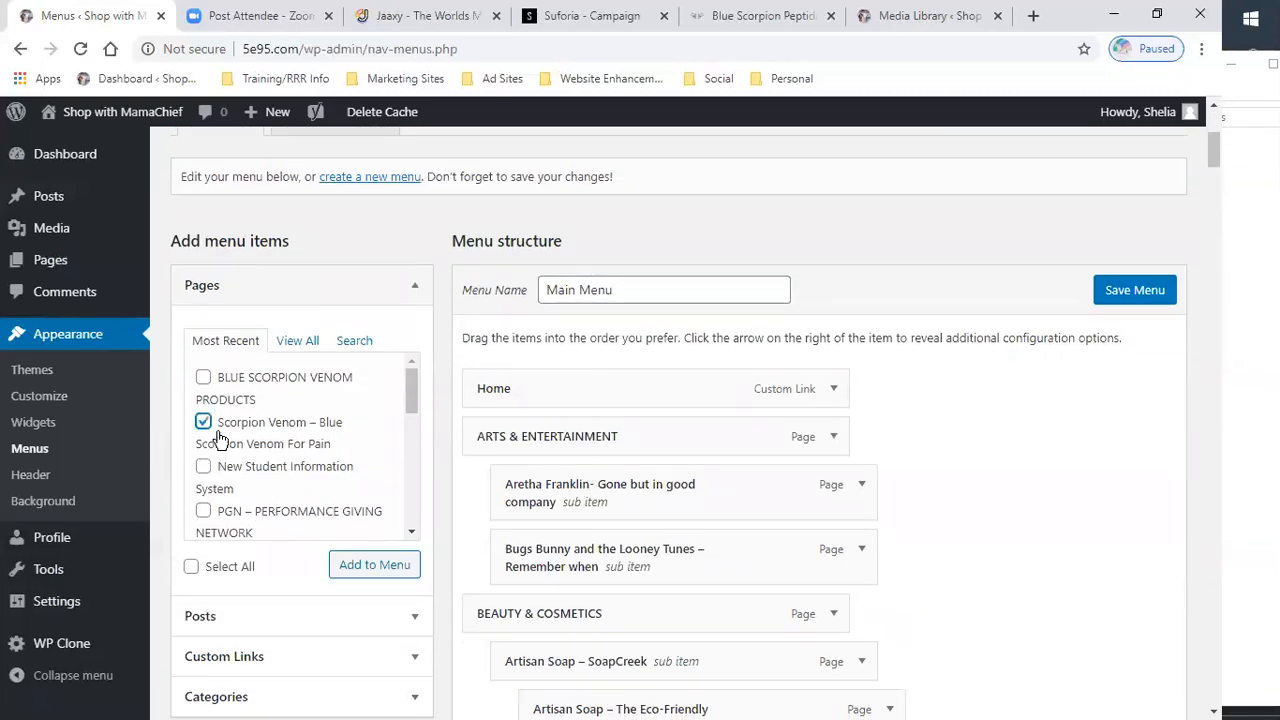
pyautogui.click(374, 567)
# - Nest the Scorpion Venom – Blue Scorpion Venom For Pain item as a sub item under BLUE SCORPION VENOM PRODUCTS and save the menu
pyautogui.scroll(-10, 1040, 615)
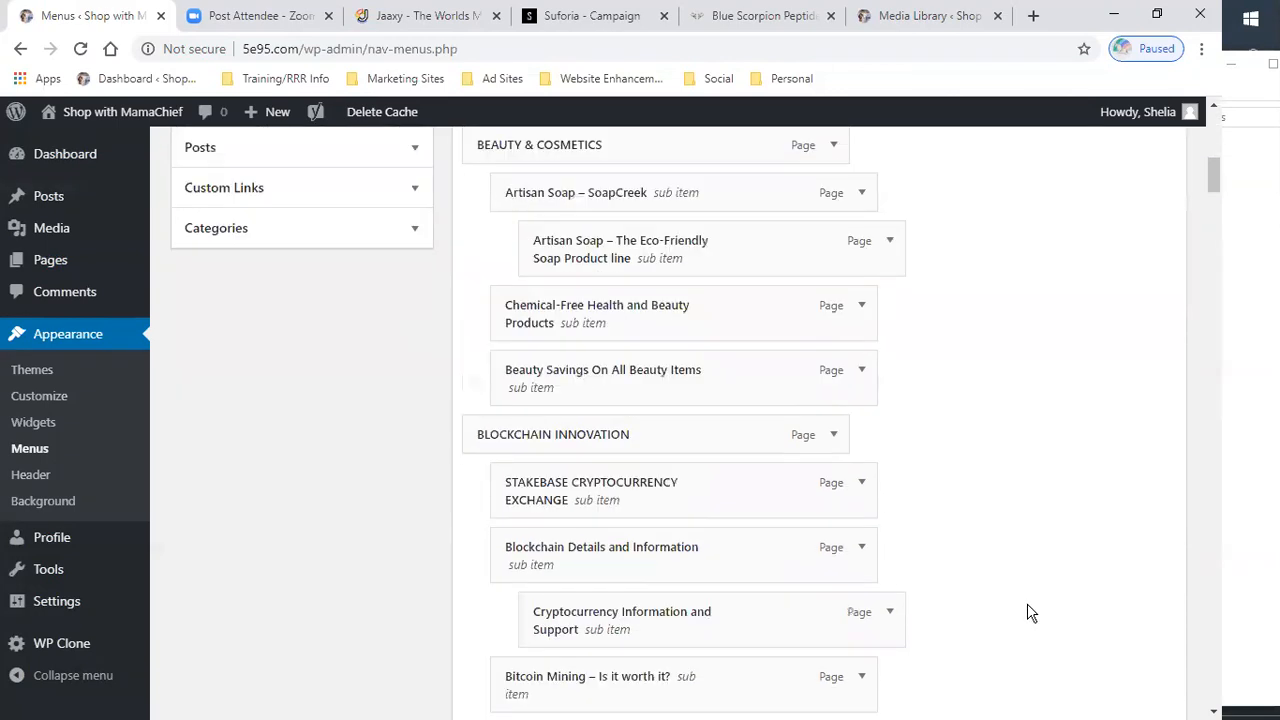
pyautogui.scroll(-20, 1023, 605)
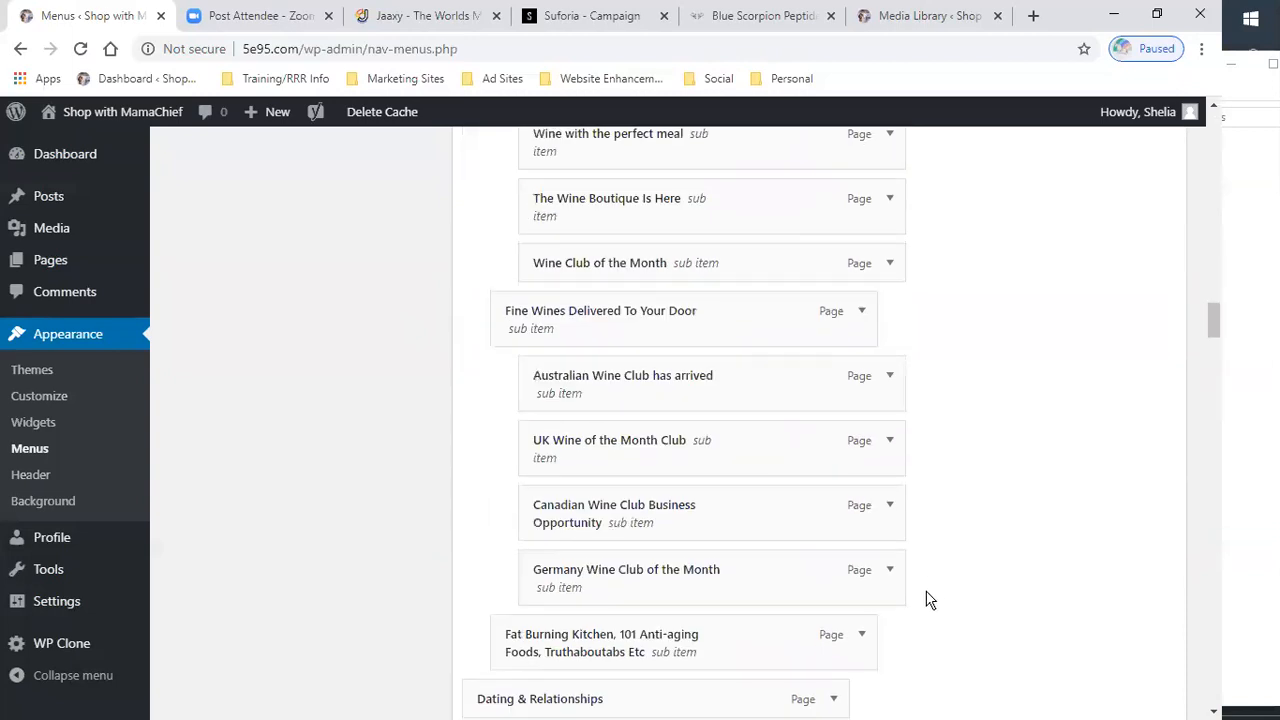
pyautogui.scroll(-20, 920, 590)
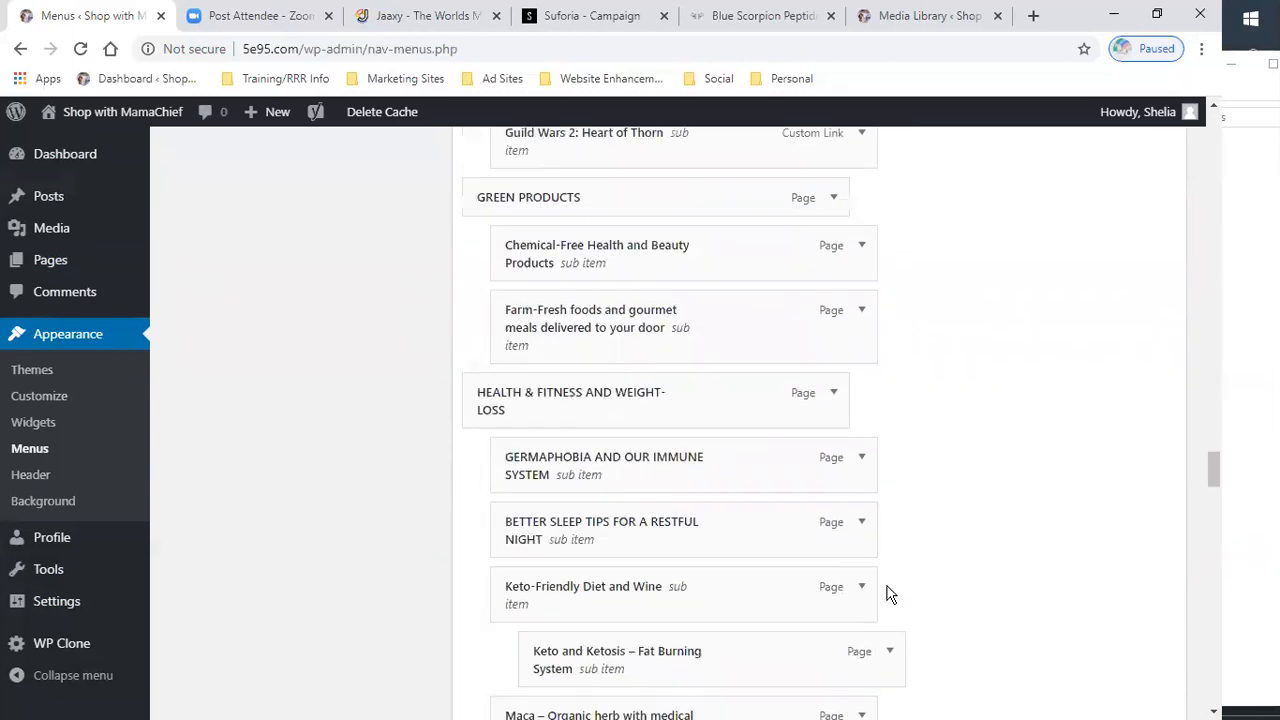
pyautogui.scroll(-20, 888, 595)
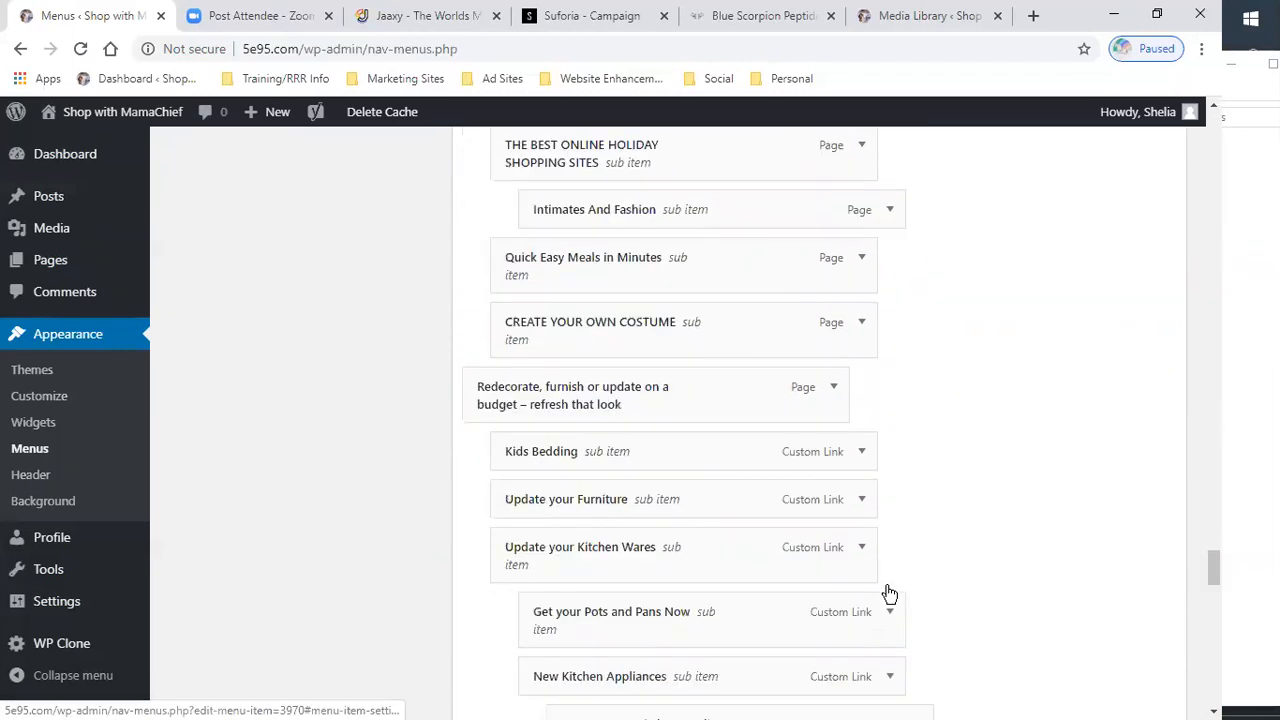
pyautogui.scroll(-20, 883, 594)
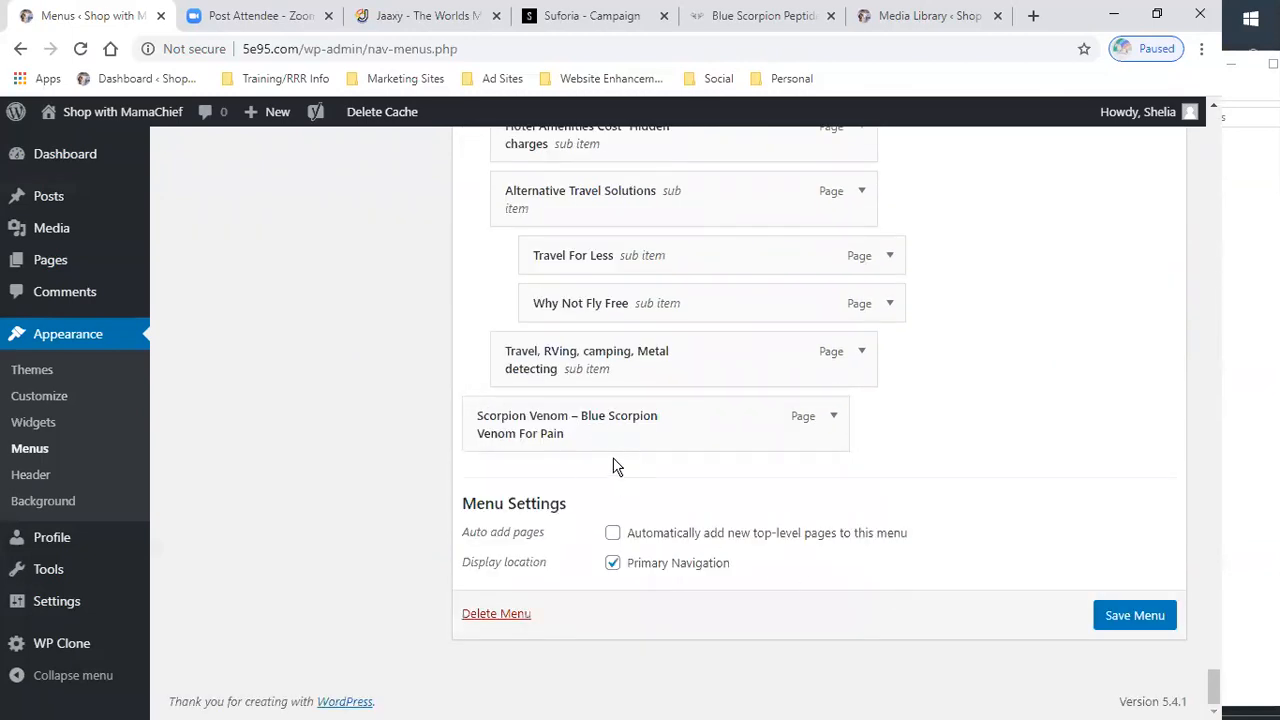
pyautogui.moveTo(703, 345)
pyautogui.mouseDown()
pyautogui.moveTo(734, 129)
pyautogui.moveTo(694, 80)
pyautogui.moveTo(694, 137)
pyautogui.moveTo(724, 55)
pyautogui.moveTo(731, 143)
pyautogui.moveTo(734, 51)
pyautogui.moveTo(729, 137)
pyautogui.moveTo(734, 57)
pyautogui.moveTo(727, 131)
pyautogui.moveTo(725, 80)
pyautogui.moveTo(706, 171)
pyautogui.moveTo(706, 77)
pyautogui.moveTo(715, 135)
pyautogui.moveTo(725, 63)
pyautogui.moveTo(673, 99)
pyautogui.moveTo(666, 66)
pyautogui.moveTo(661, 135)
pyautogui.moveTo(680, 51)
pyautogui.moveTo(680, 110)
pyautogui.moveTo(690, 72)
pyautogui.moveTo(700, 123)
pyautogui.moveTo(699, 63)
pyautogui.moveTo(705, 108)
pyautogui.moveTo(691, 71)
pyautogui.moveTo(707, 108)
pyautogui.moveTo(720, 80)
pyautogui.moveTo(717, 126)
pyautogui.moveTo(712, 63)
pyautogui.moveTo(673, 105)
pyautogui.moveTo(671, 70)
pyautogui.moveTo(660, 139)
pyautogui.moveTo(639, 90)
pyautogui.moveTo(637, 127)
pyautogui.moveTo(630, 105)
pyautogui.moveTo(634, 130)
pyautogui.moveTo(641, 90)
pyautogui.moveTo(639, 108)
pyautogui.moveTo(648, 100)
pyautogui.moveTo(665, 284)
pyautogui.moveTo(652, 671)
pyautogui.moveTo(674, 614)
pyautogui.moveTo(663, 631)
pyautogui.mouseUp()
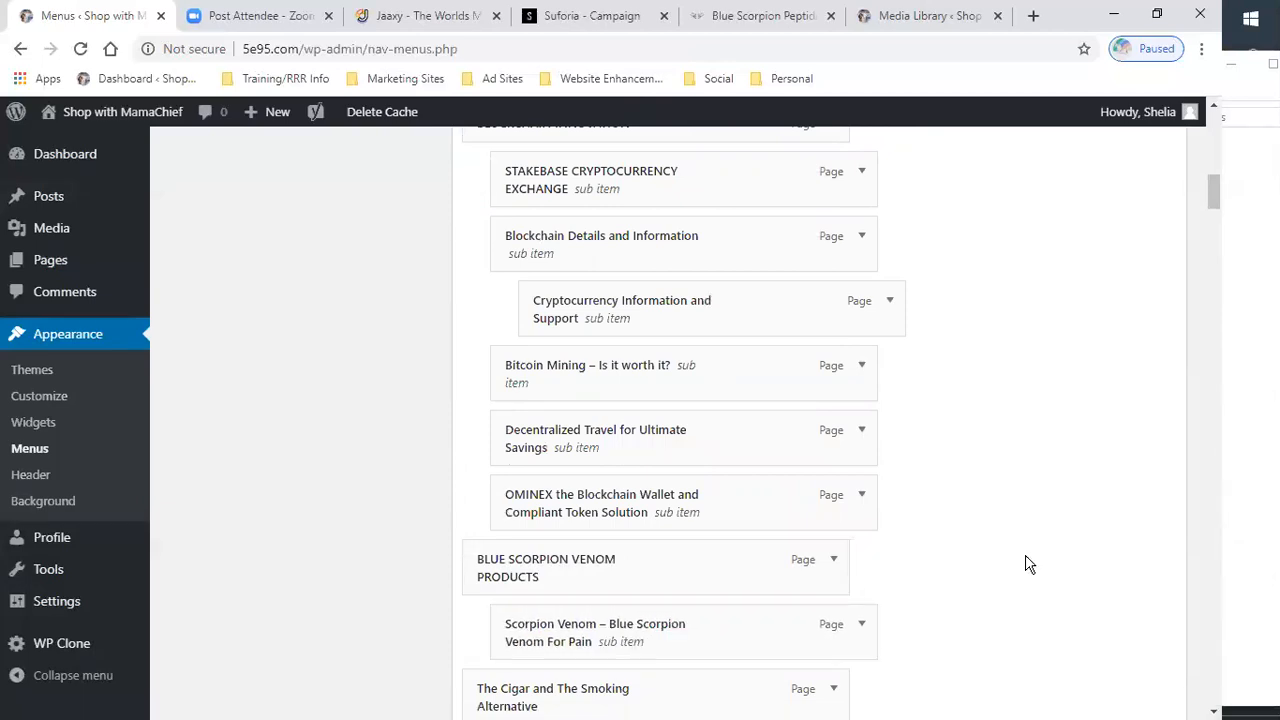
pyautogui.scroll(8, 1137, 289)
pyautogui.click(1132, 358)
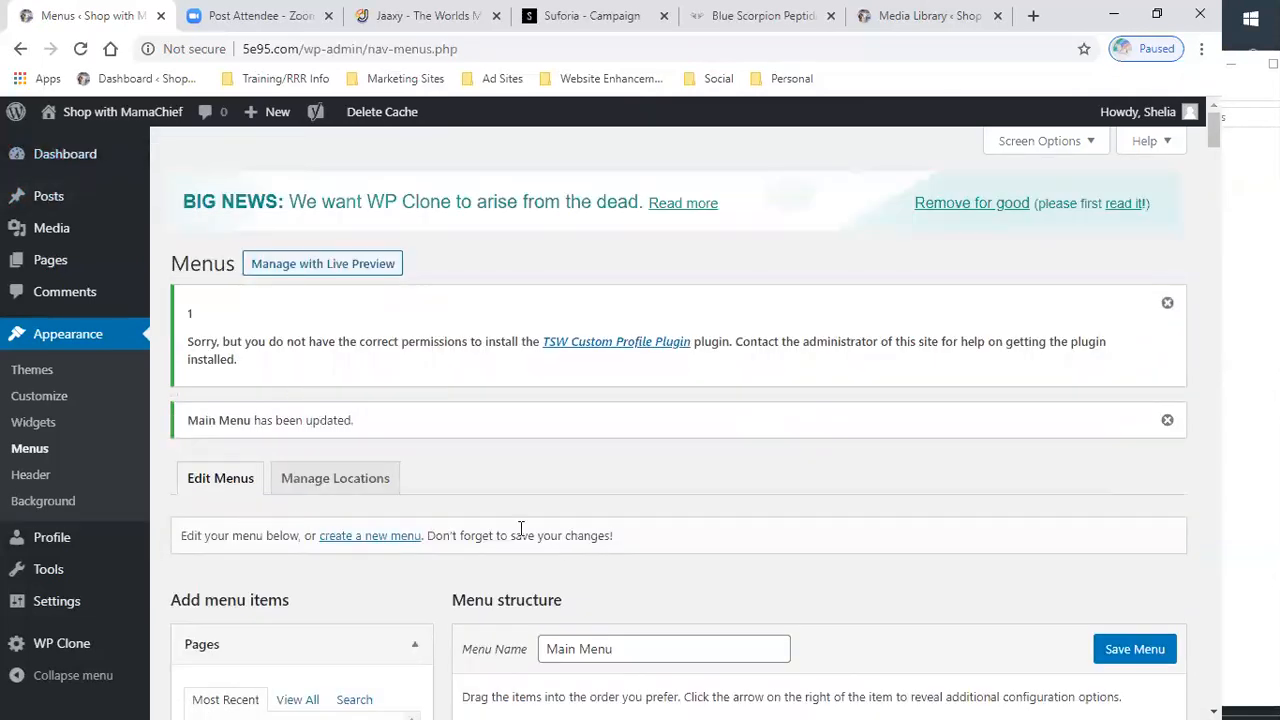
# - Visit the live site and review the sidebar menu and its submenus, including BLUE SCORPION VENOM PRODUCTS
pyautogui.moveTo(76, 166)
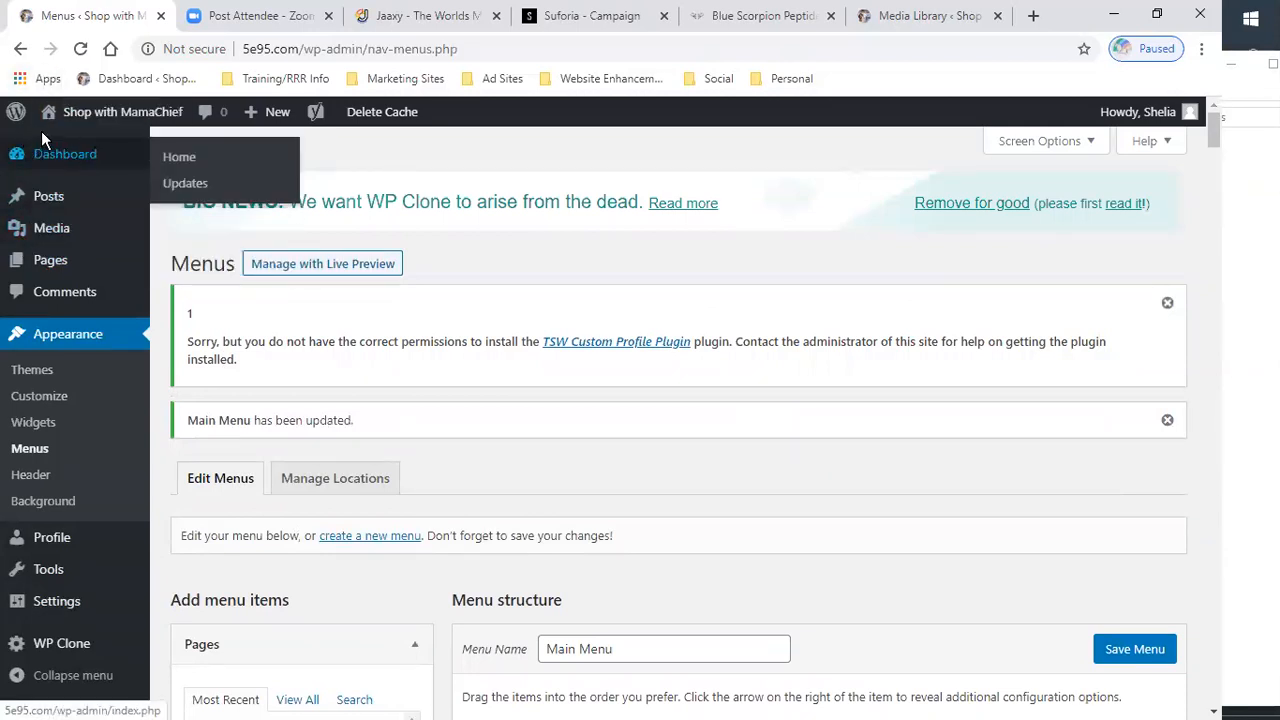
pyautogui.click(64, 148)
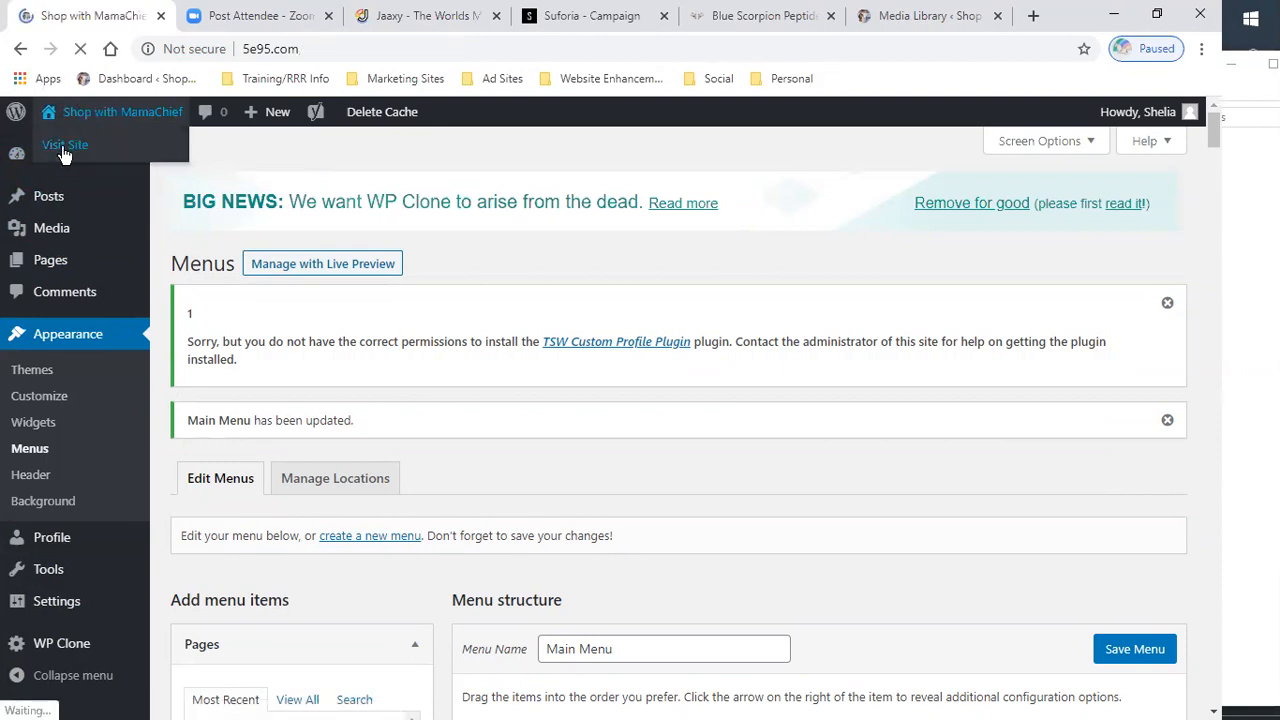
pyautogui.scroll(-2, 334, 372)
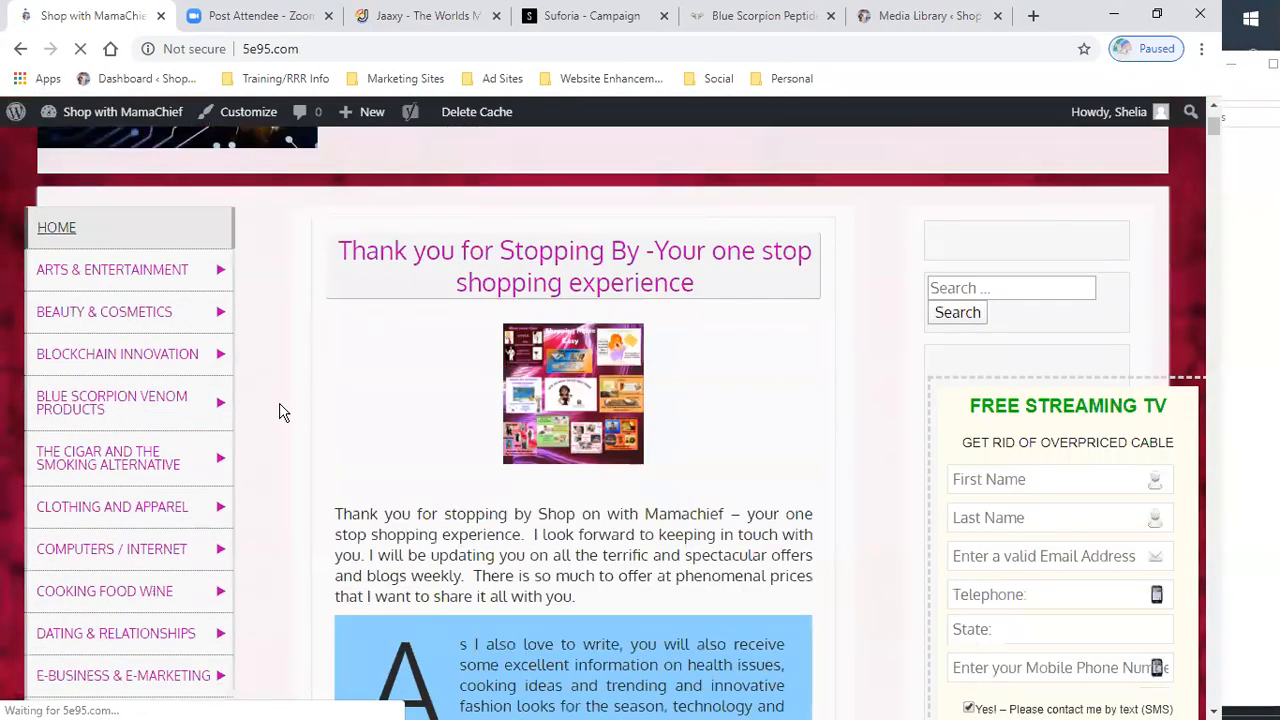
pyautogui.moveTo(80, 418)
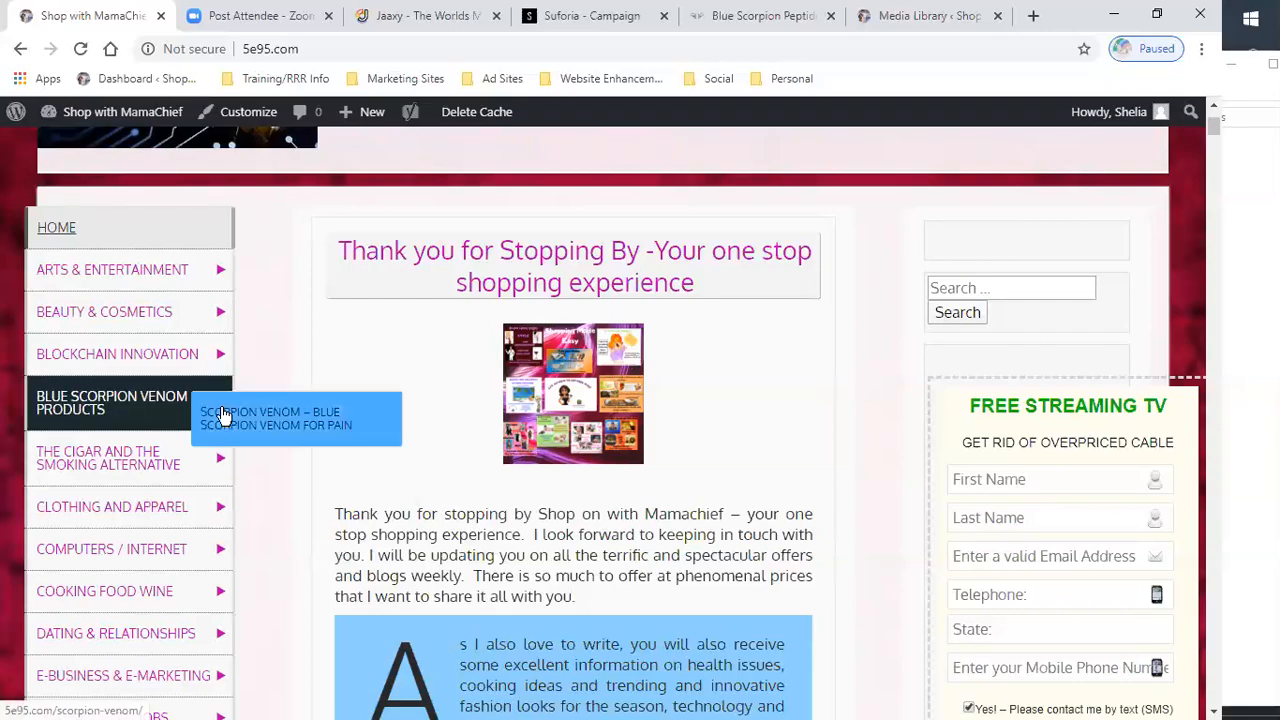
pyautogui.scroll(-2, 218, 412)
pyautogui.scroll(-3, 222, 416)
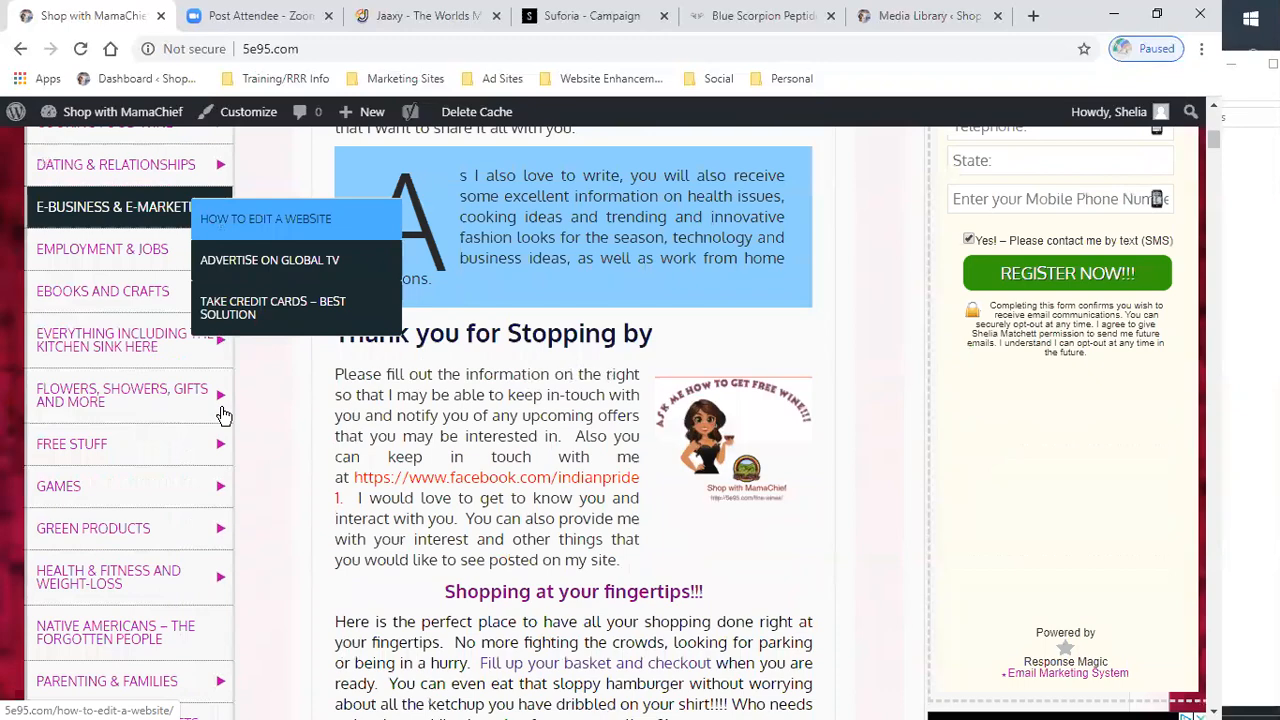
pyautogui.scroll(-2, 222, 416)
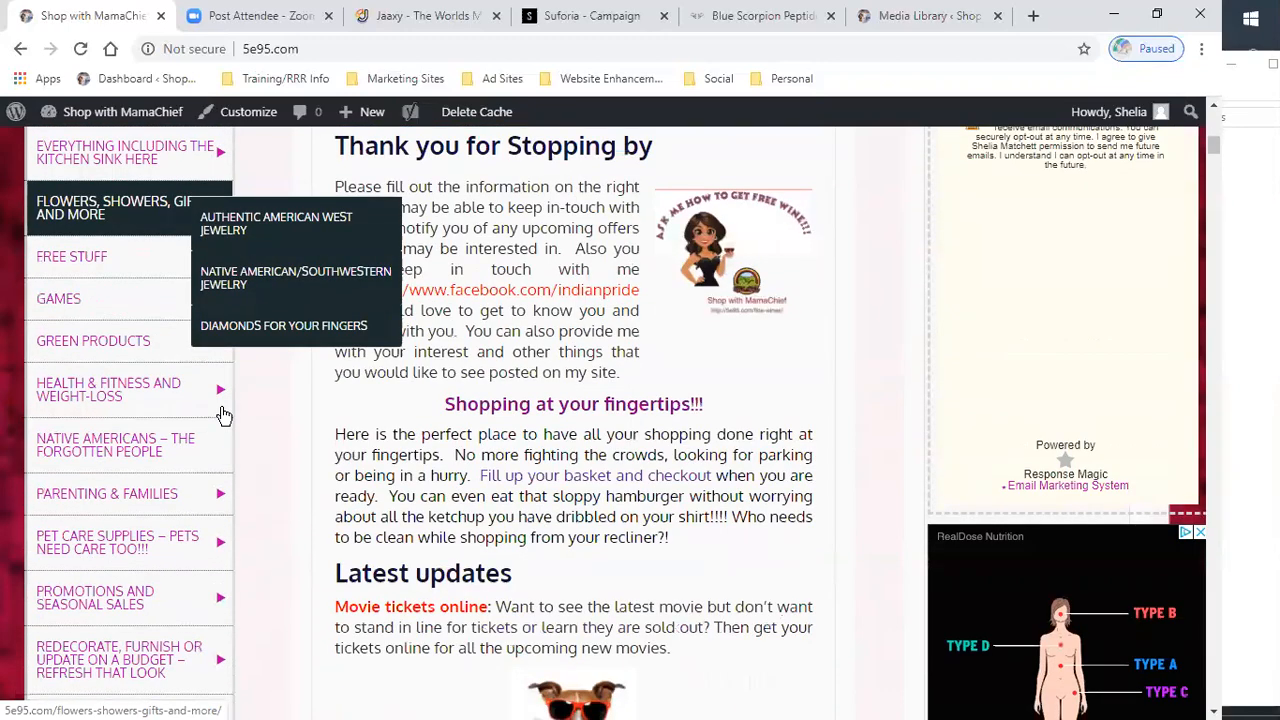
pyautogui.moveTo(100, 398)
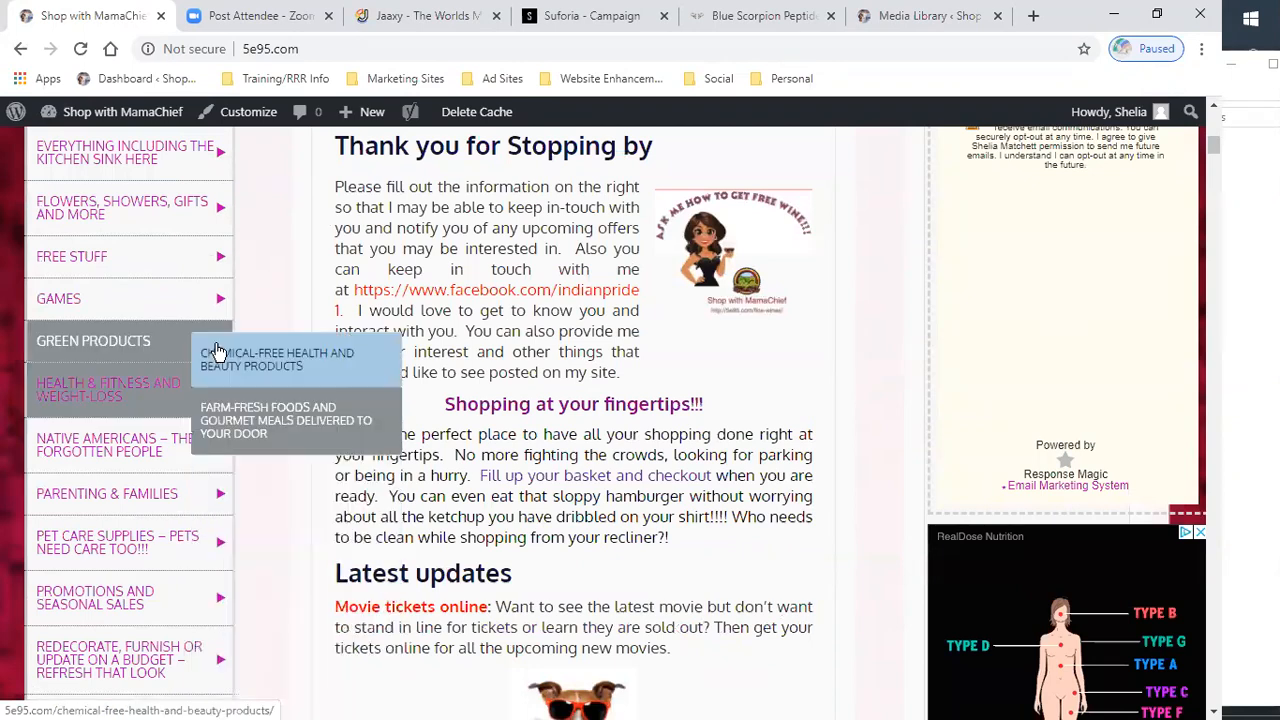
pyautogui.scroll(-1, 174, 380)
pyautogui.moveTo(105, 450)
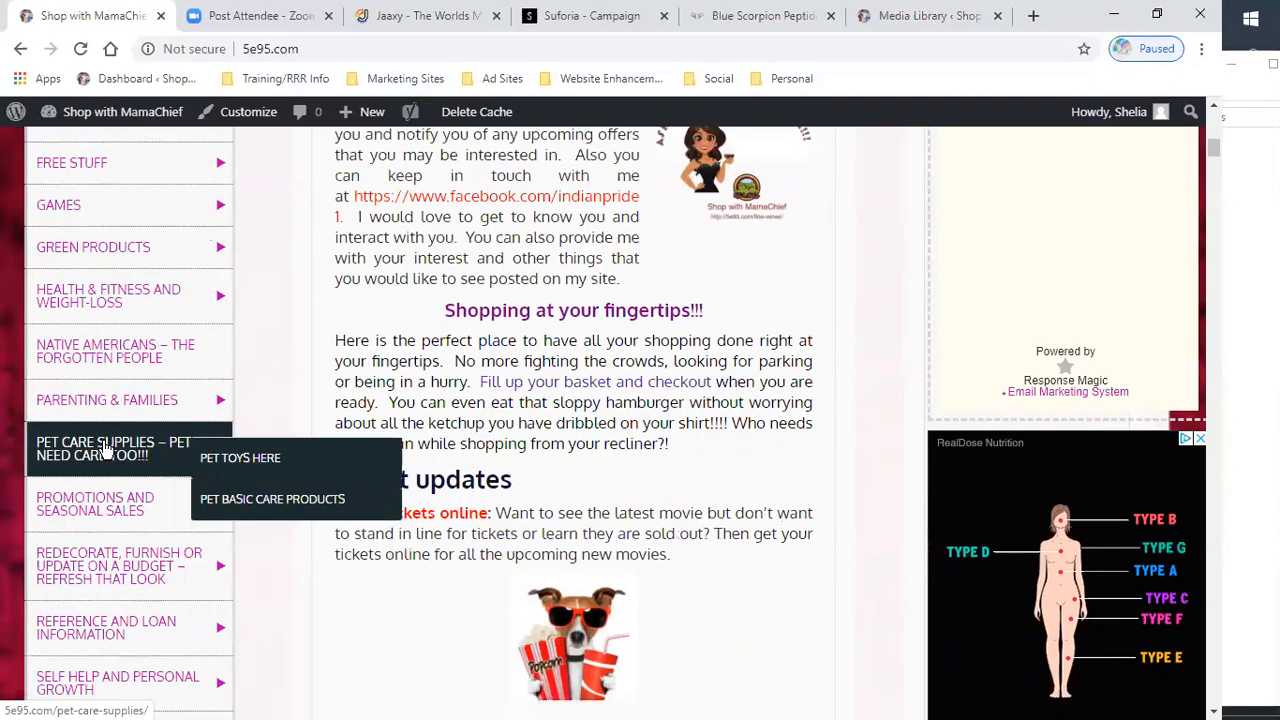
pyautogui.scroll(-1, 105, 450)
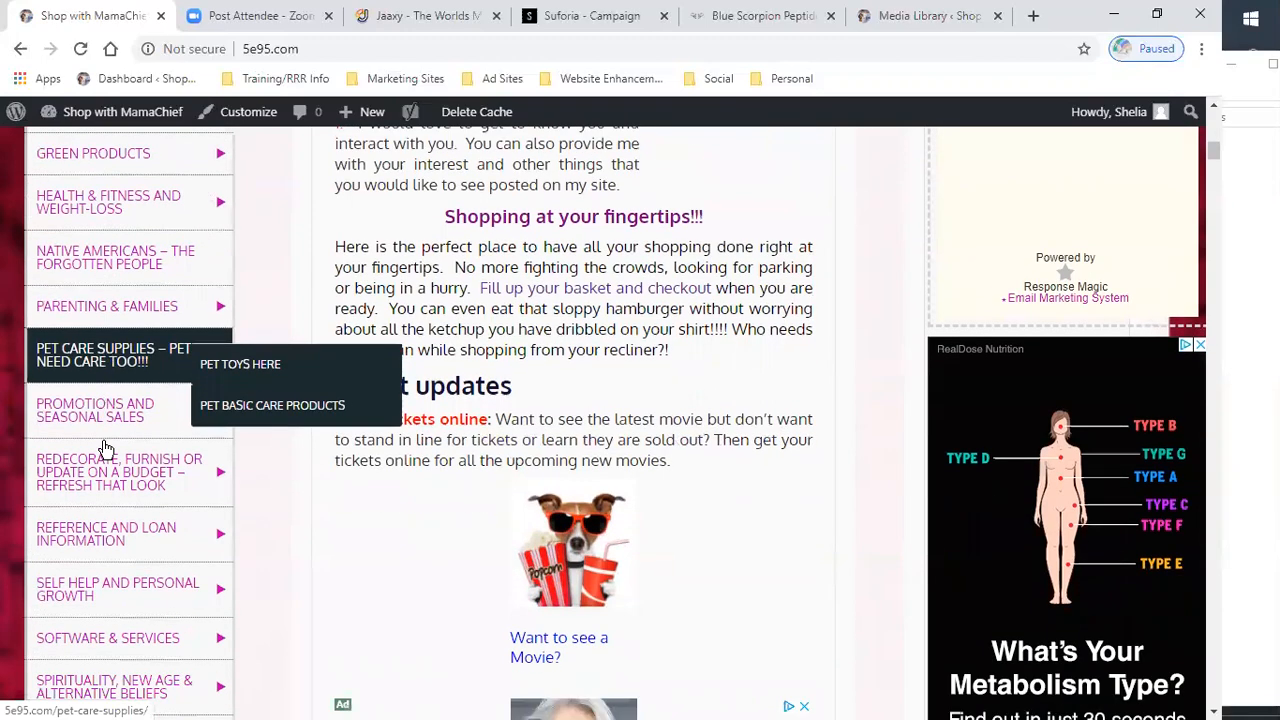
pyautogui.scroll(-1, 105, 450)
pyautogui.scroll(-1, 105, 450)
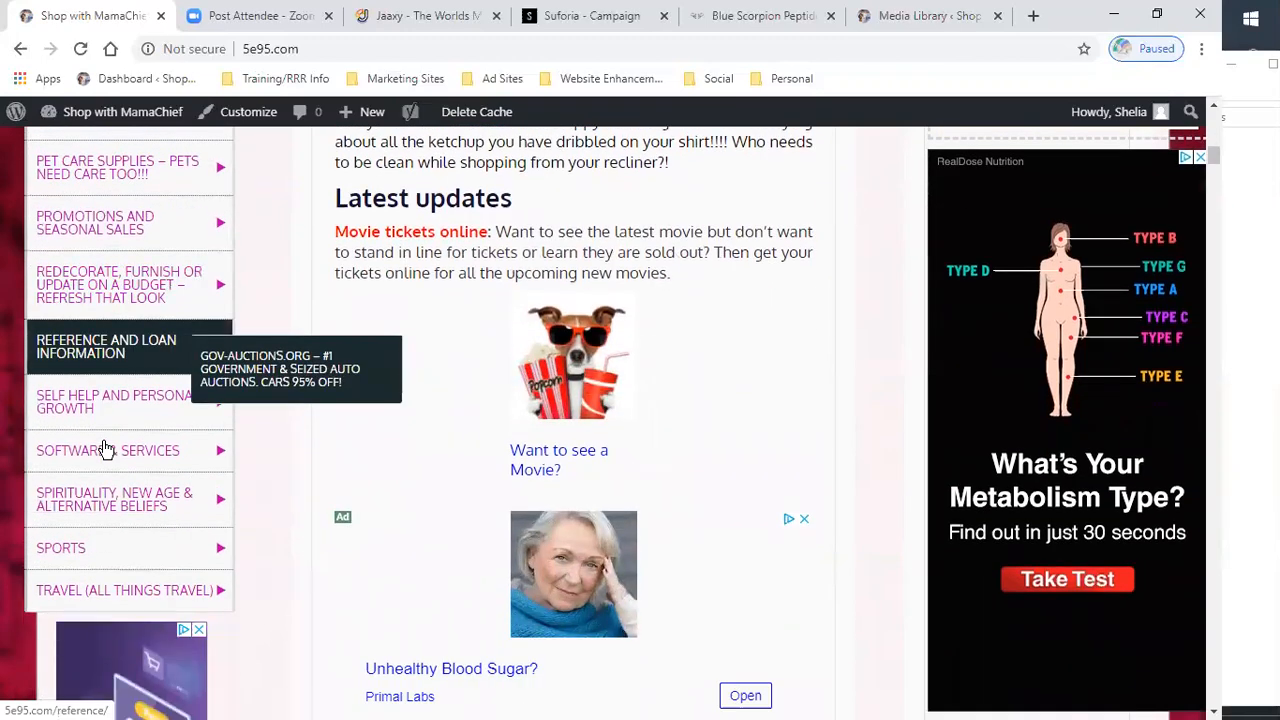
pyautogui.scroll(-1, 105, 450)
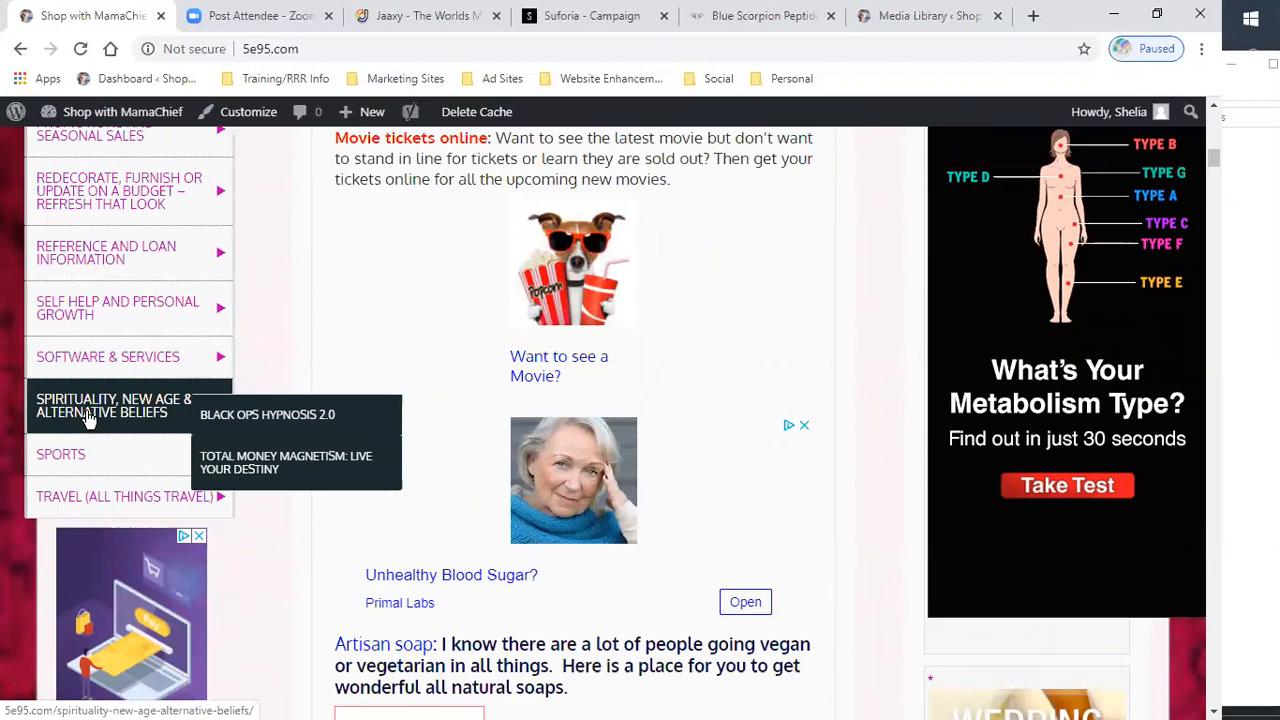
pyautogui.scroll(5, 88, 418)
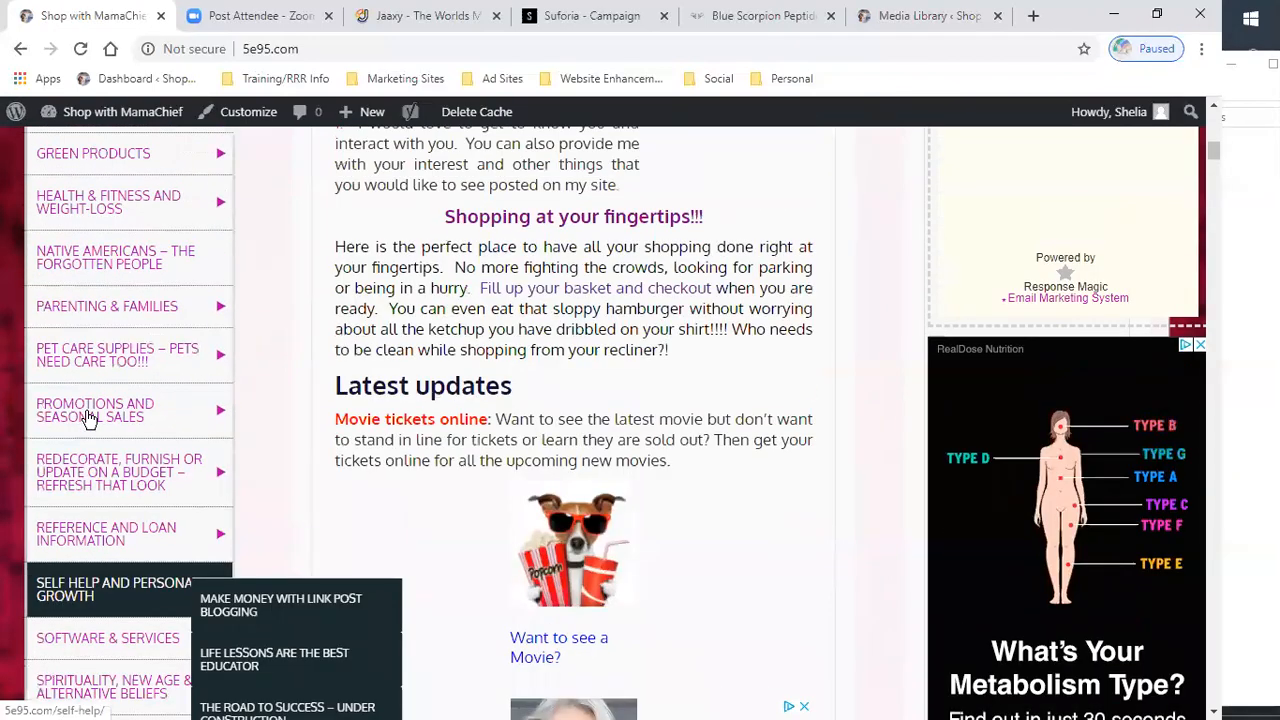
pyautogui.scroll(3, 88, 418)
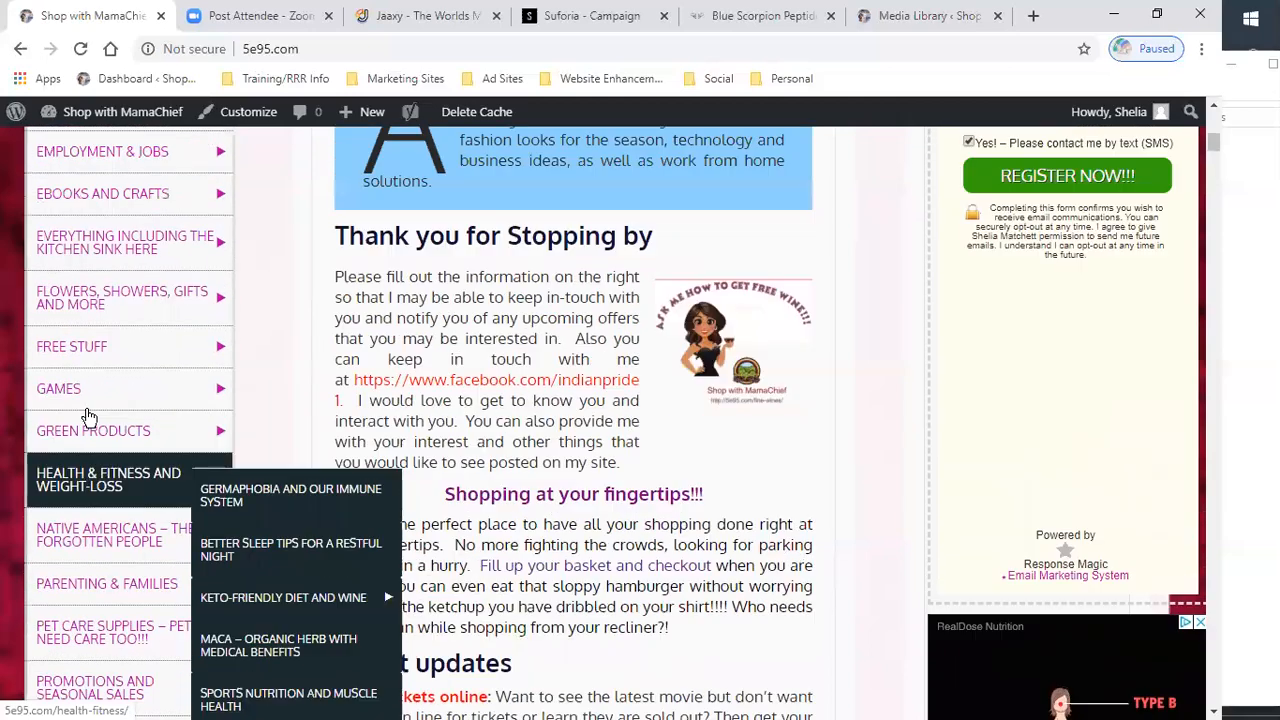
# - Open the BLUE SCORPION VENOM PRODUCTS page from the site's sidebar menu, checking its submenu item
pyautogui.moveTo(80, 114)
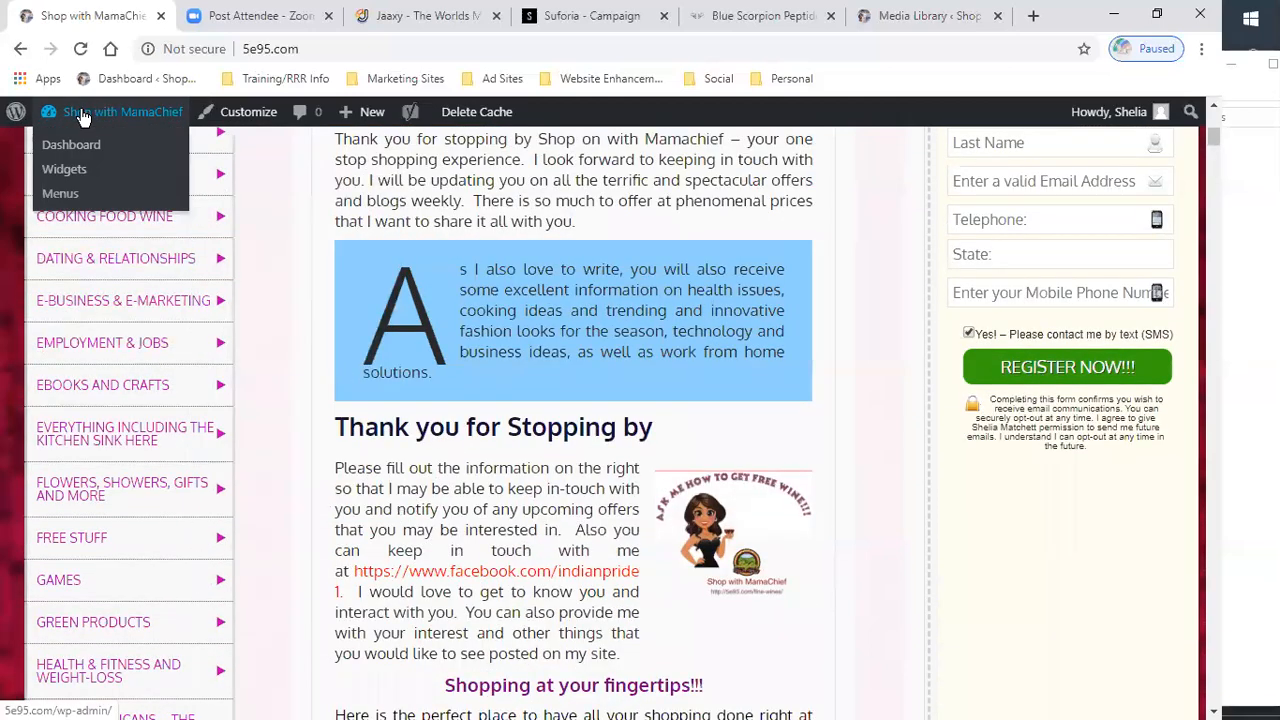
pyautogui.click(62, 196)
pyautogui.scroll(2, 266, 280)
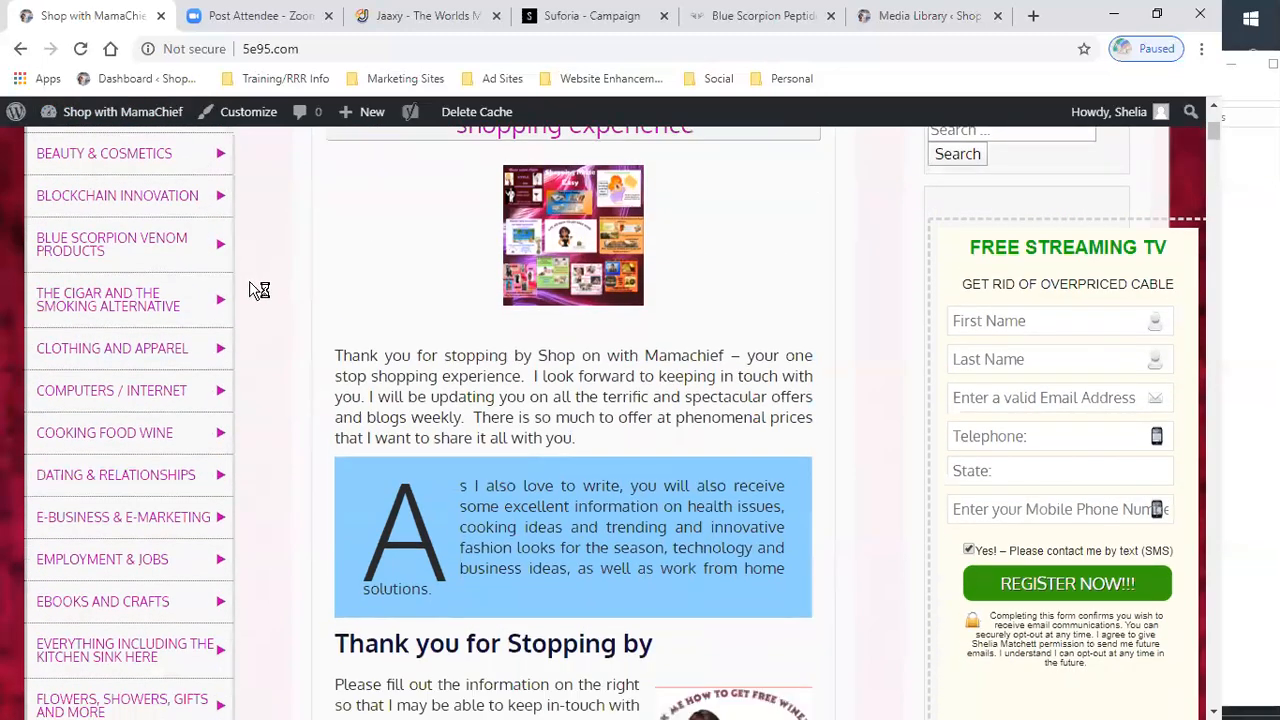
pyautogui.scroll(1, 251, 283)
pyautogui.moveTo(110, 314)
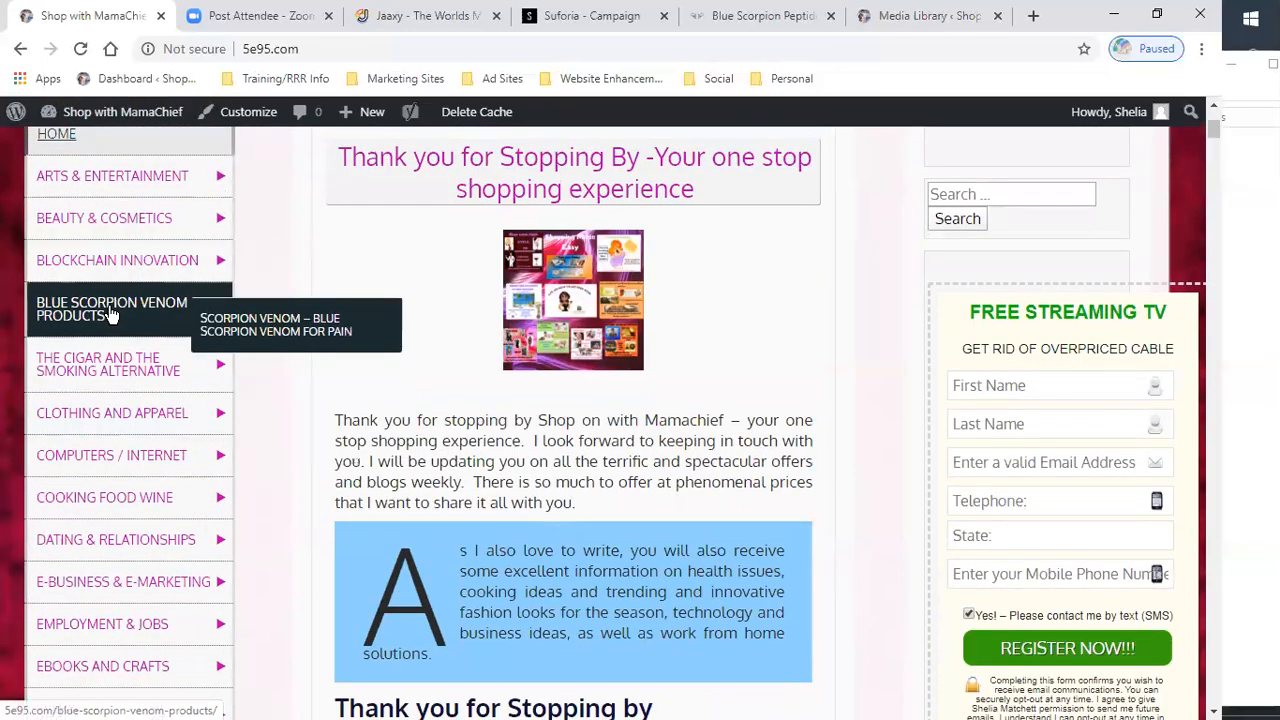
pyautogui.moveTo(95, 112)
pyautogui.moveTo(97, 232)
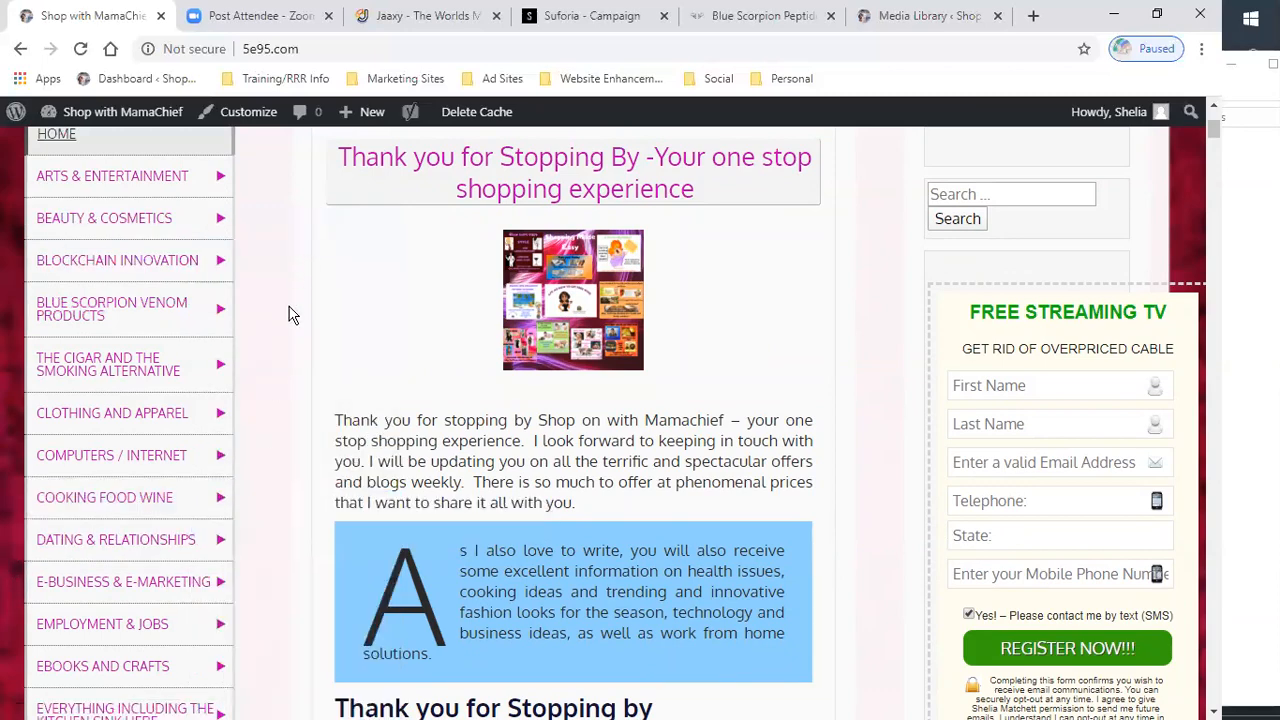
pyautogui.scroll(-2, 290, 318)
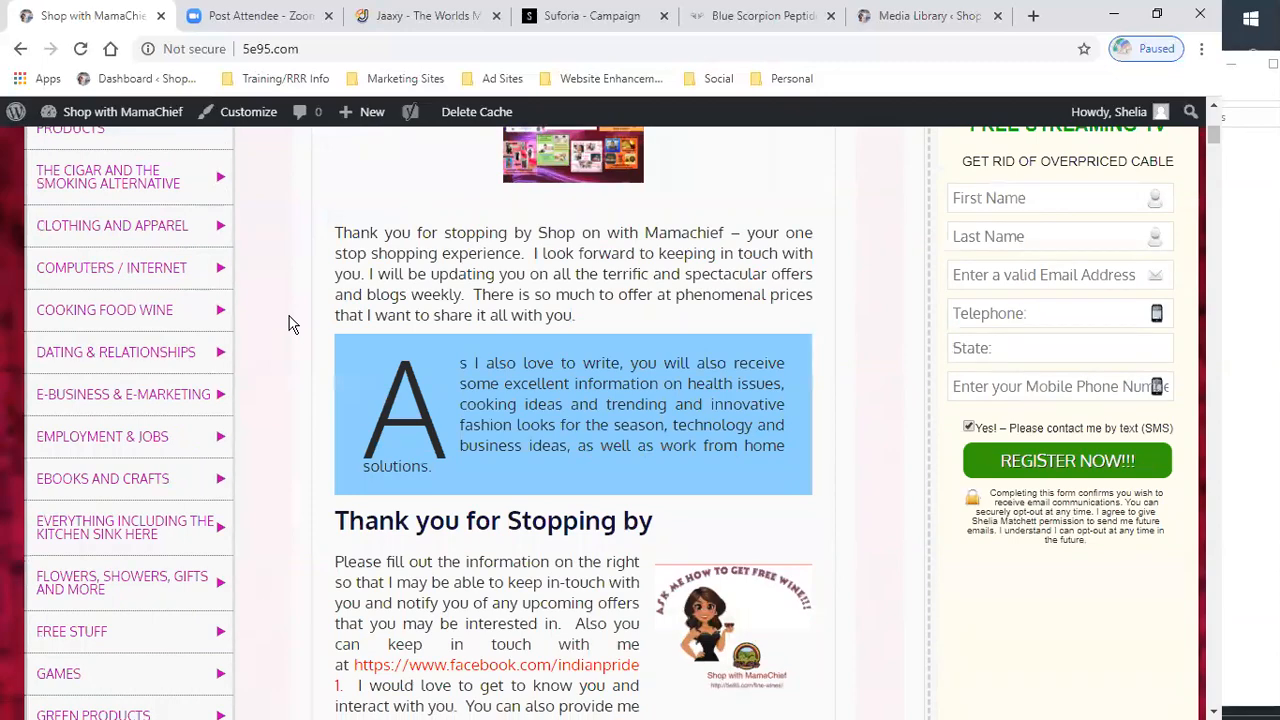
pyautogui.scroll(3, 290, 323)
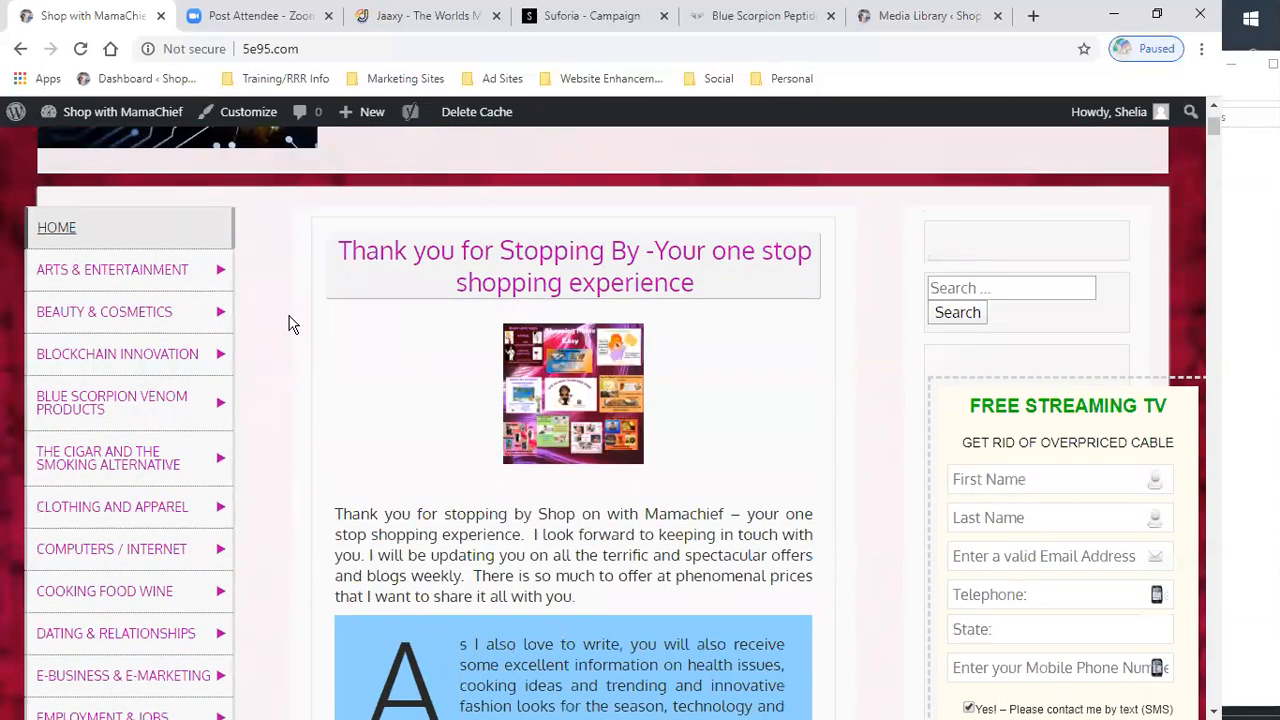
pyautogui.scroll(-2, 290, 323)
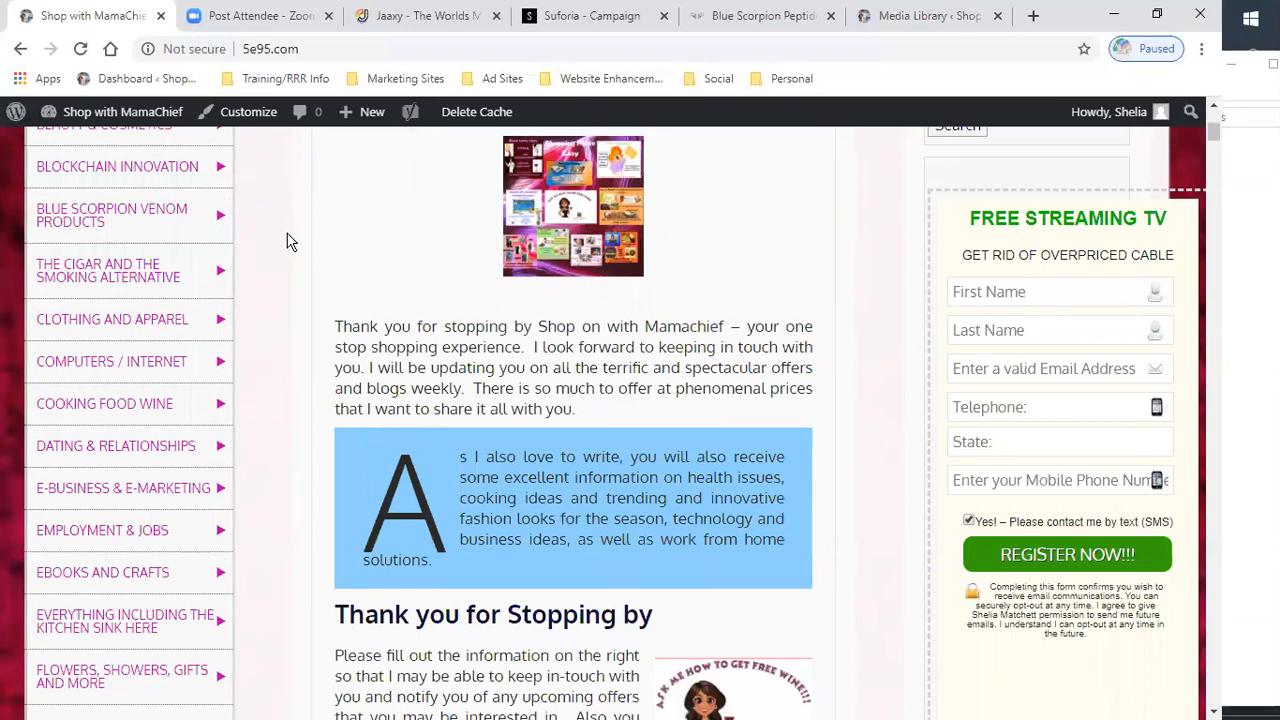
pyautogui.scroll(-2, 279, 253)
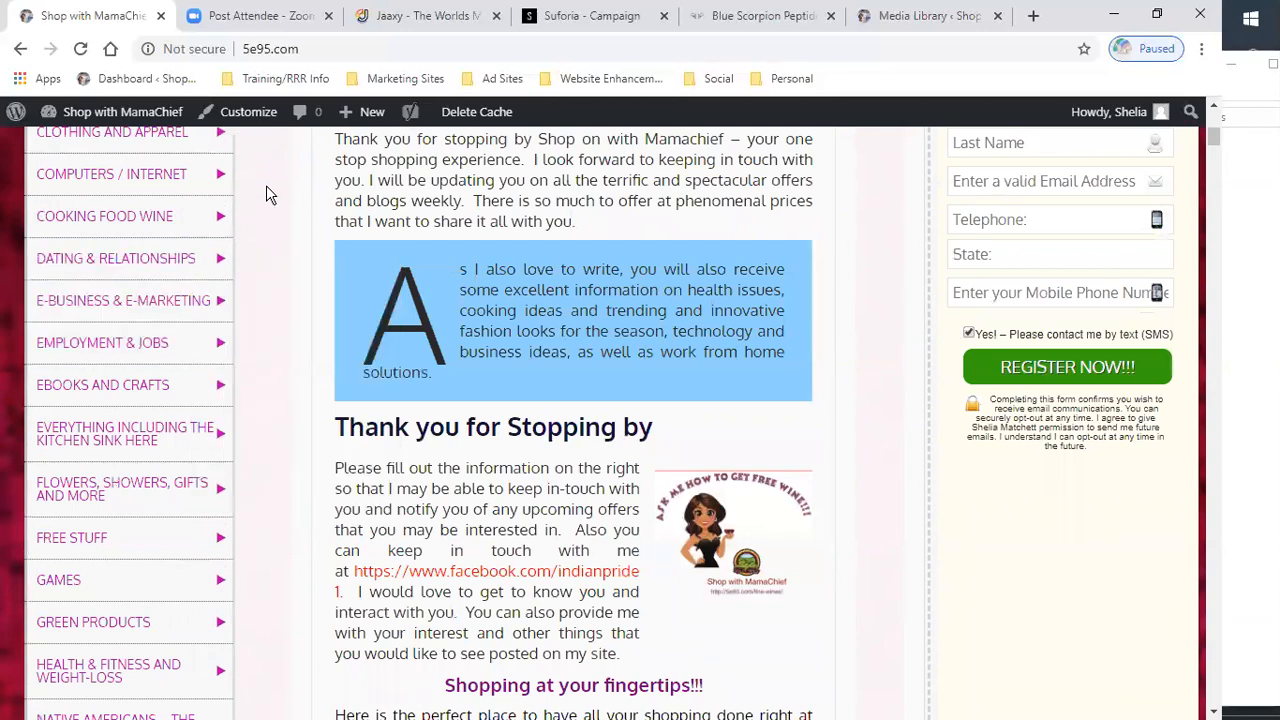
pyautogui.scroll(2, 274, 234)
pyautogui.moveTo(137, 112)
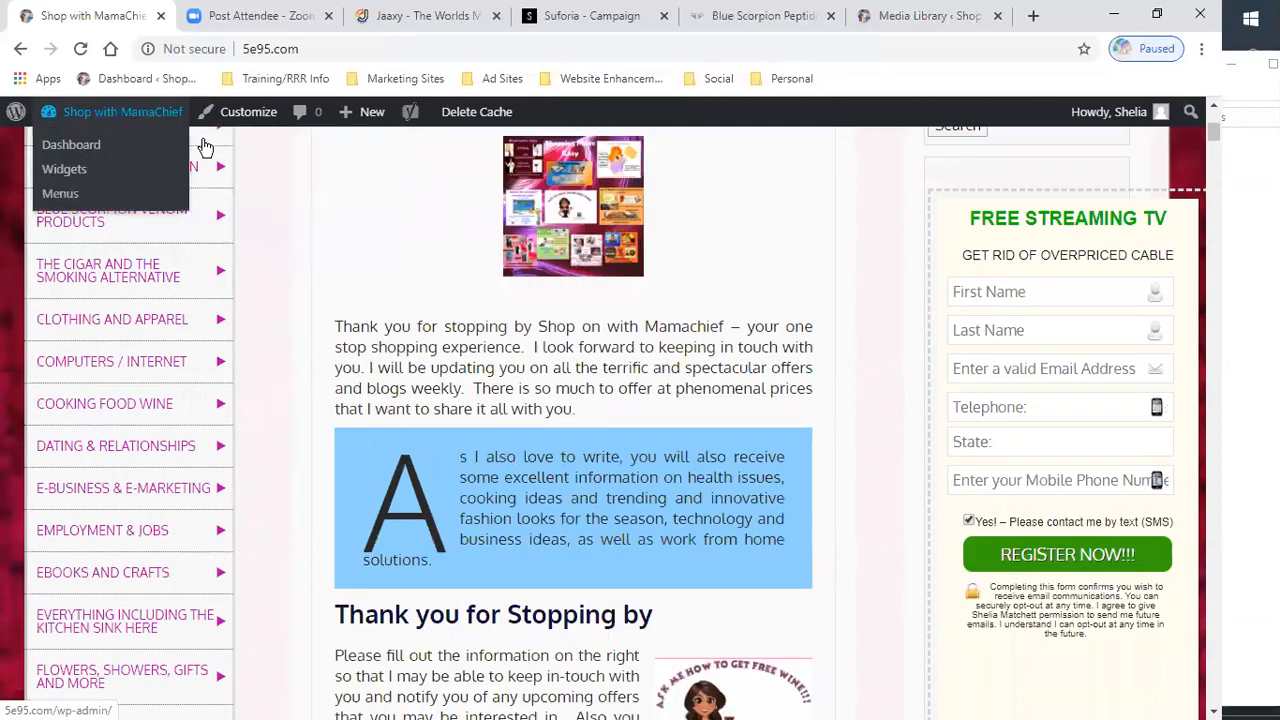
pyautogui.moveTo(78, 225)
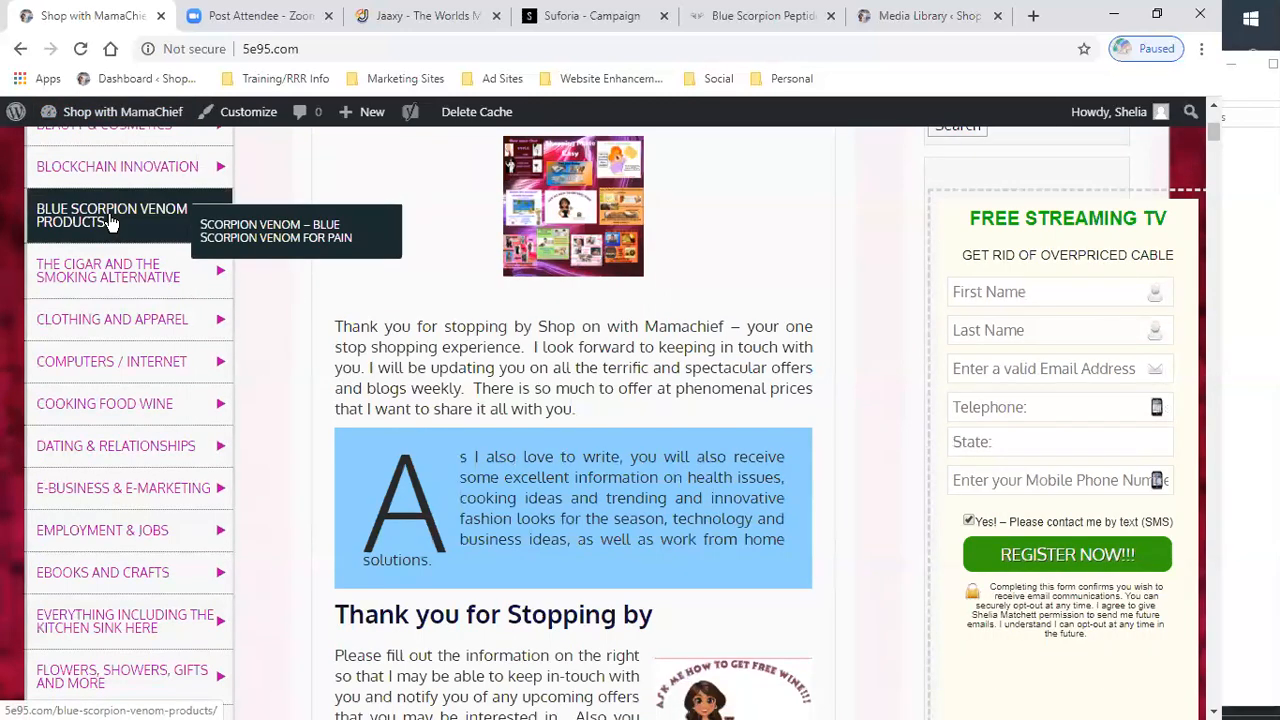
pyautogui.click(108, 220)
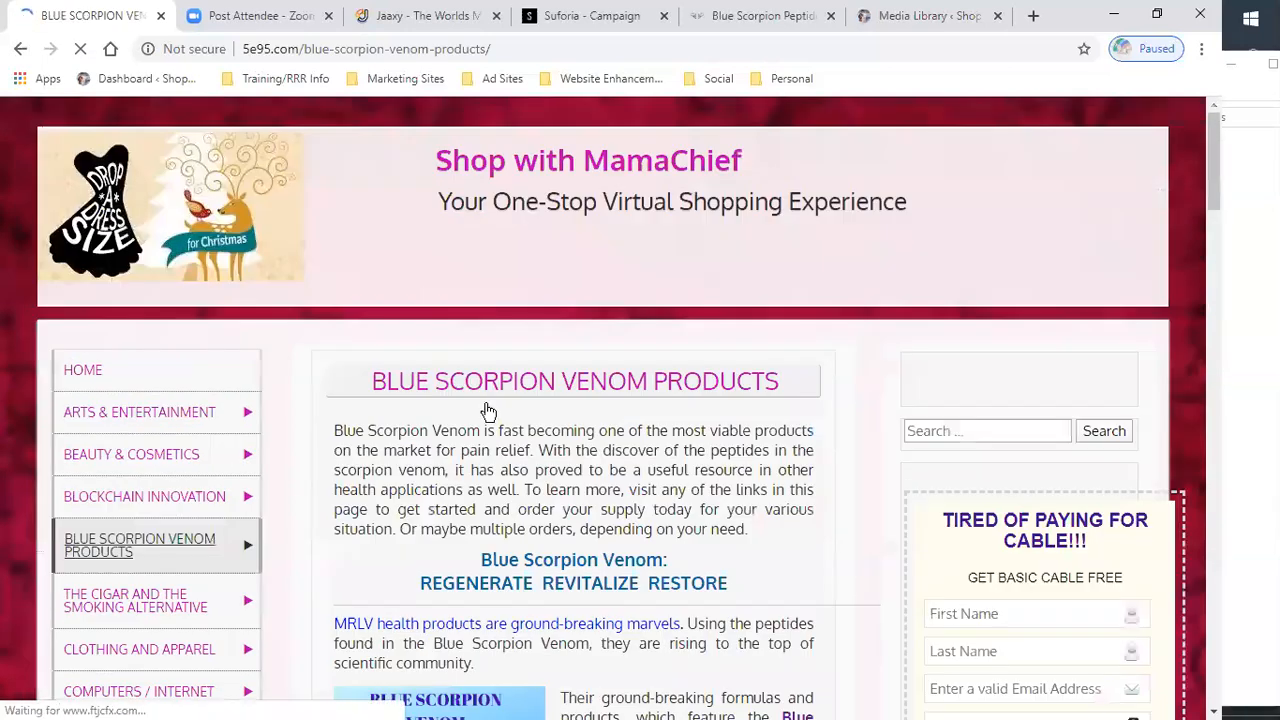
# - Follow the MRLV health products link to the Scorpion Venom page, review it, and return to the products page
pyautogui.scroll(-3, 571, 451)
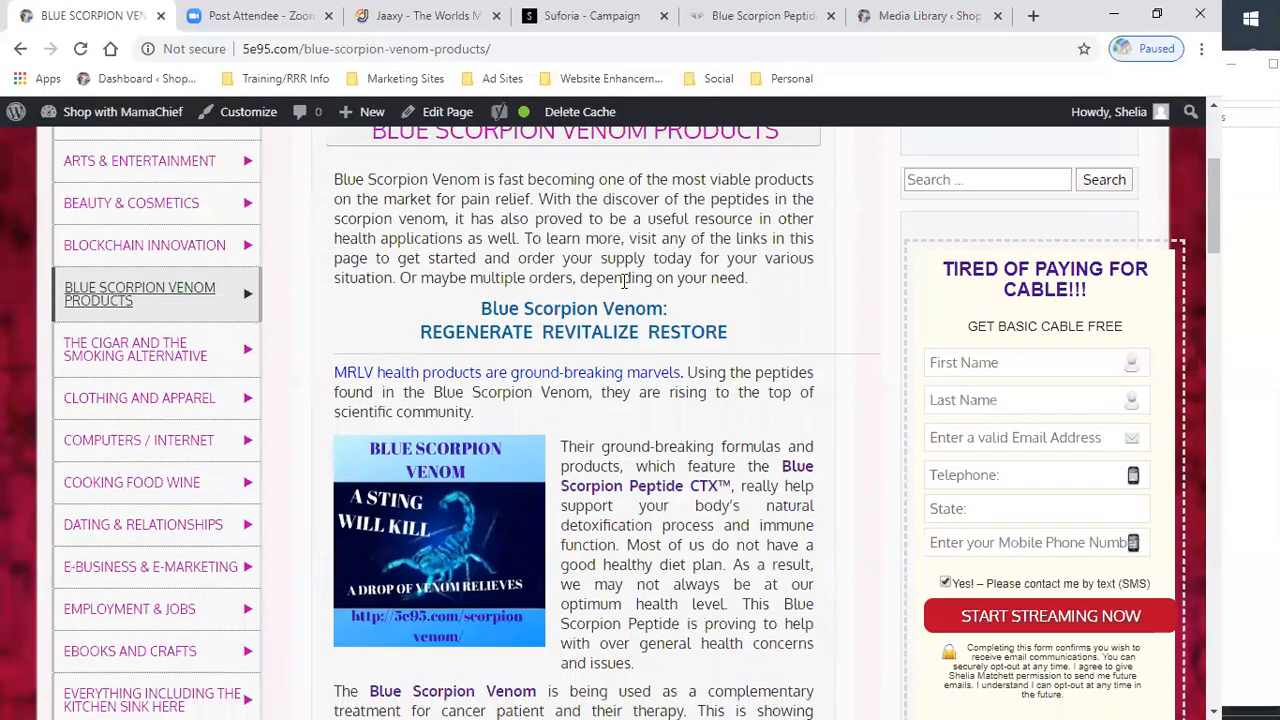
pyautogui.scroll(-1, 624, 280)
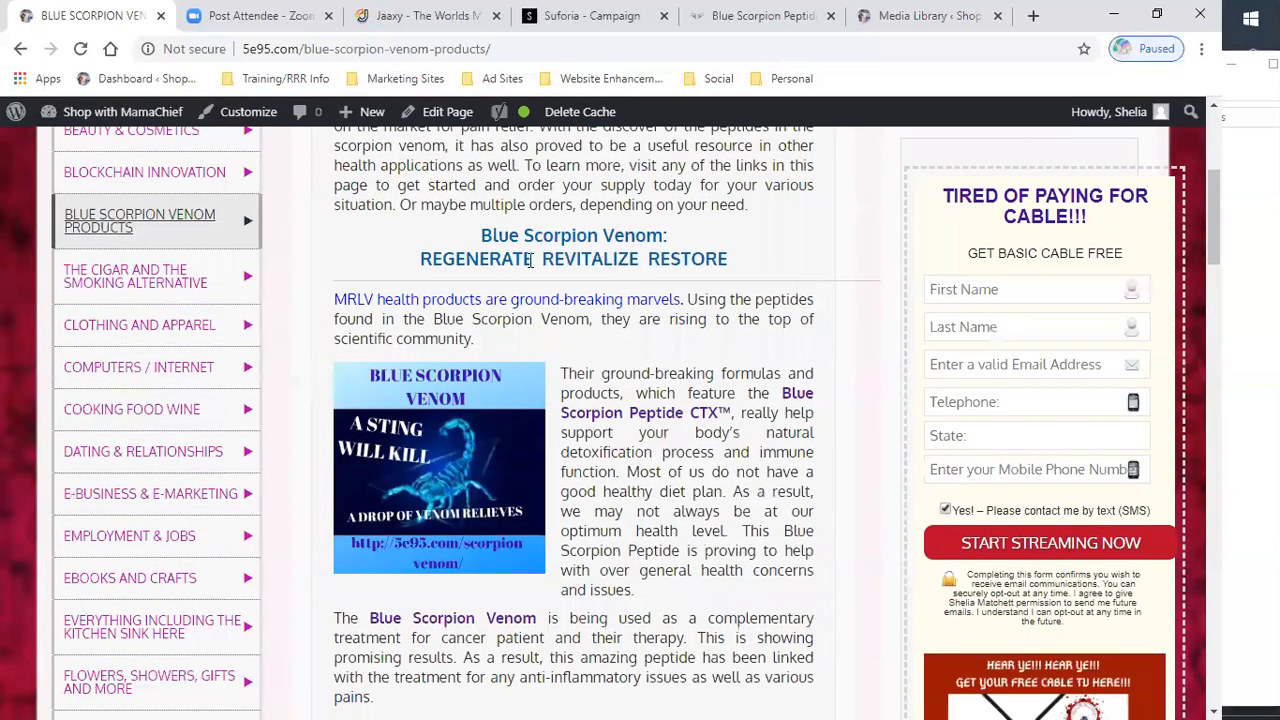
pyautogui.click(494, 300)
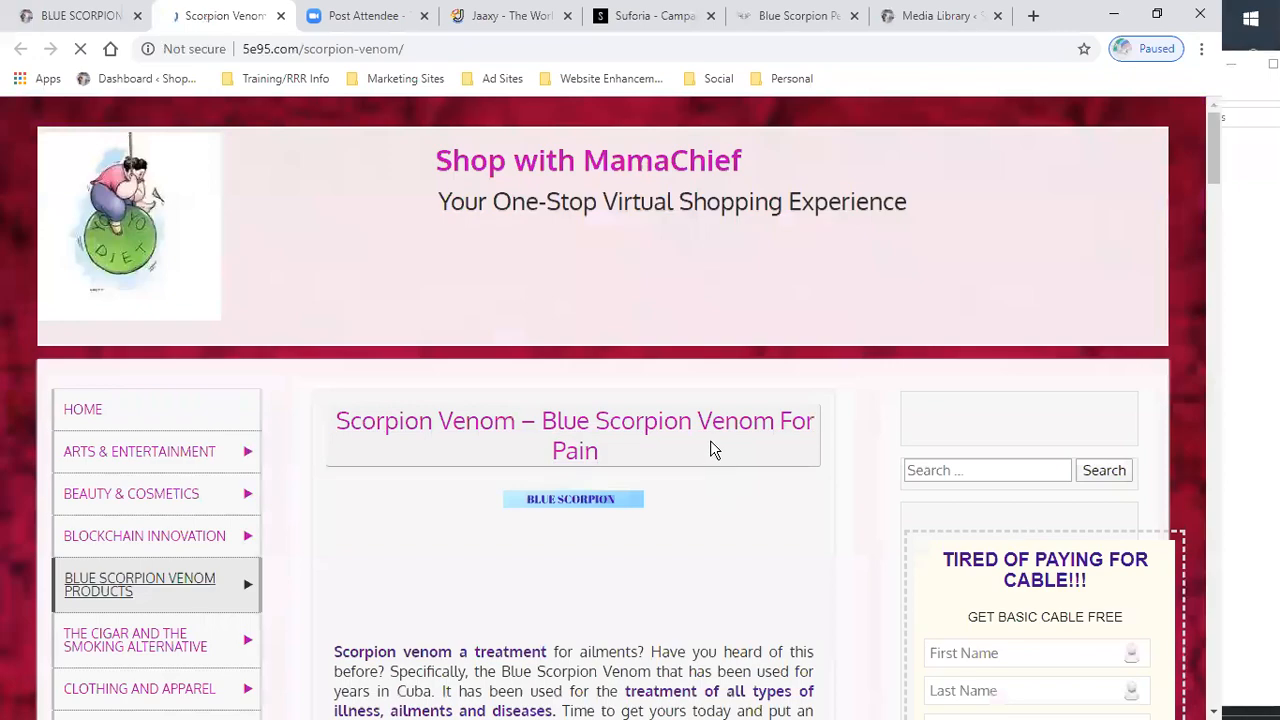
pyautogui.scroll(-5, 690, 440)
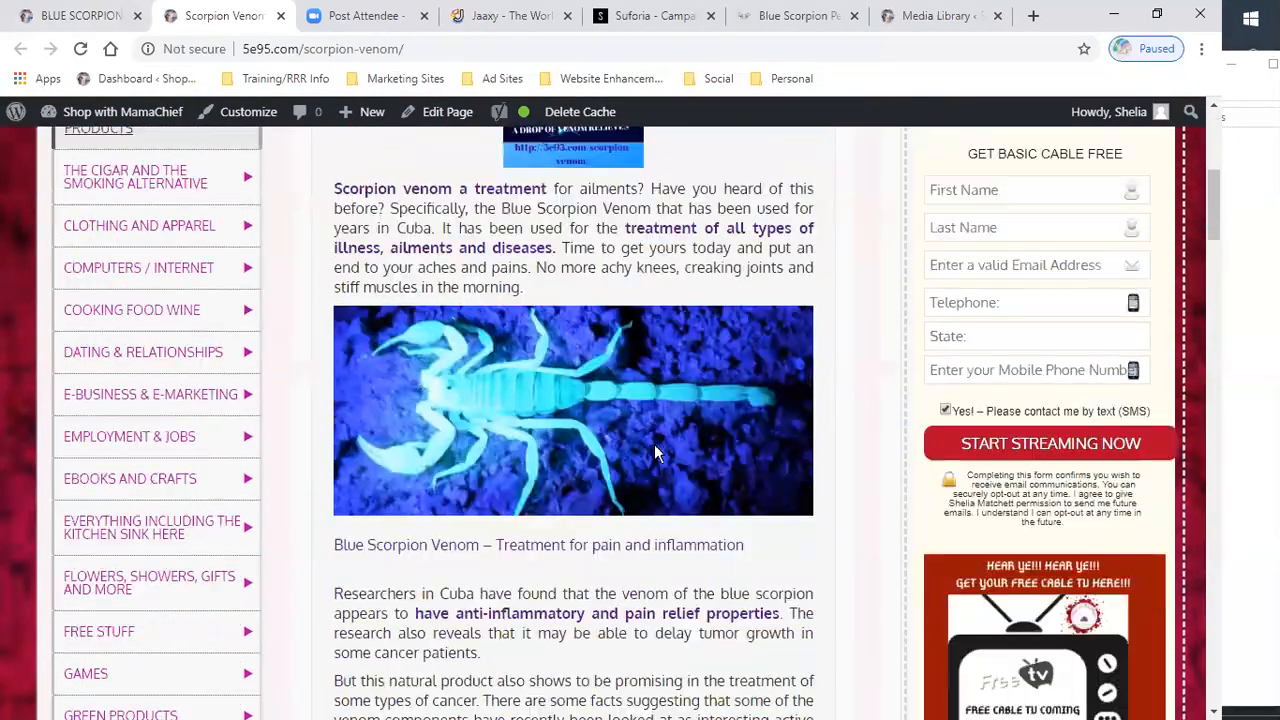
pyautogui.scroll(-3, 654, 452)
pyautogui.scroll(4, 654, 470)
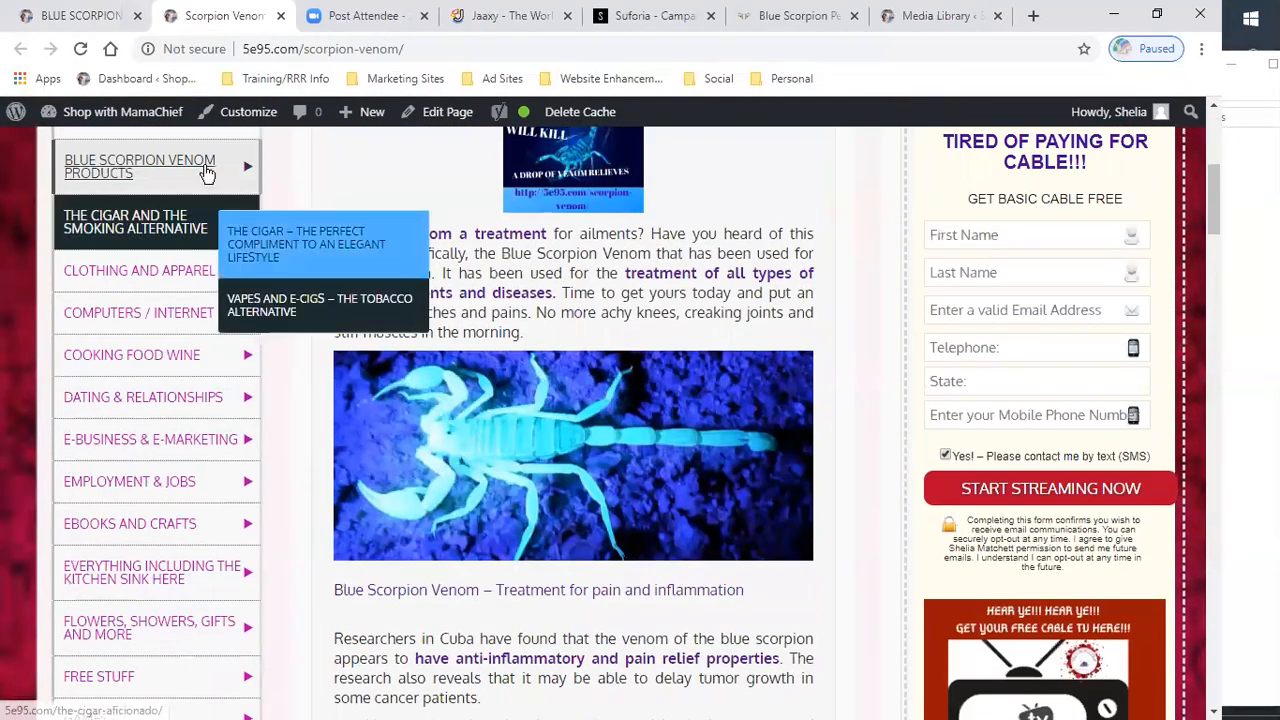
pyautogui.click(85, 15)
# - Read through the Blue Scorpion Venom Products page content and close the Scorpion Venom tab
pyautogui.scroll(-2, 660, 510)
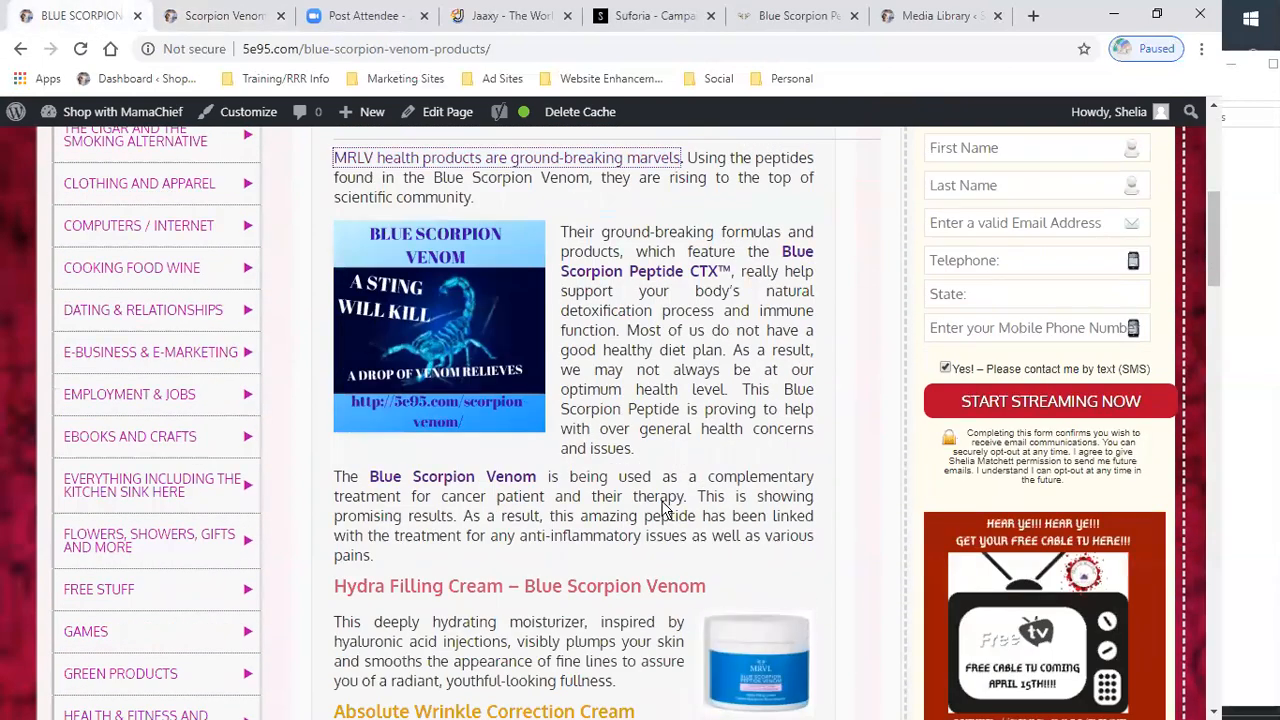
pyautogui.scroll(-3, 663, 510)
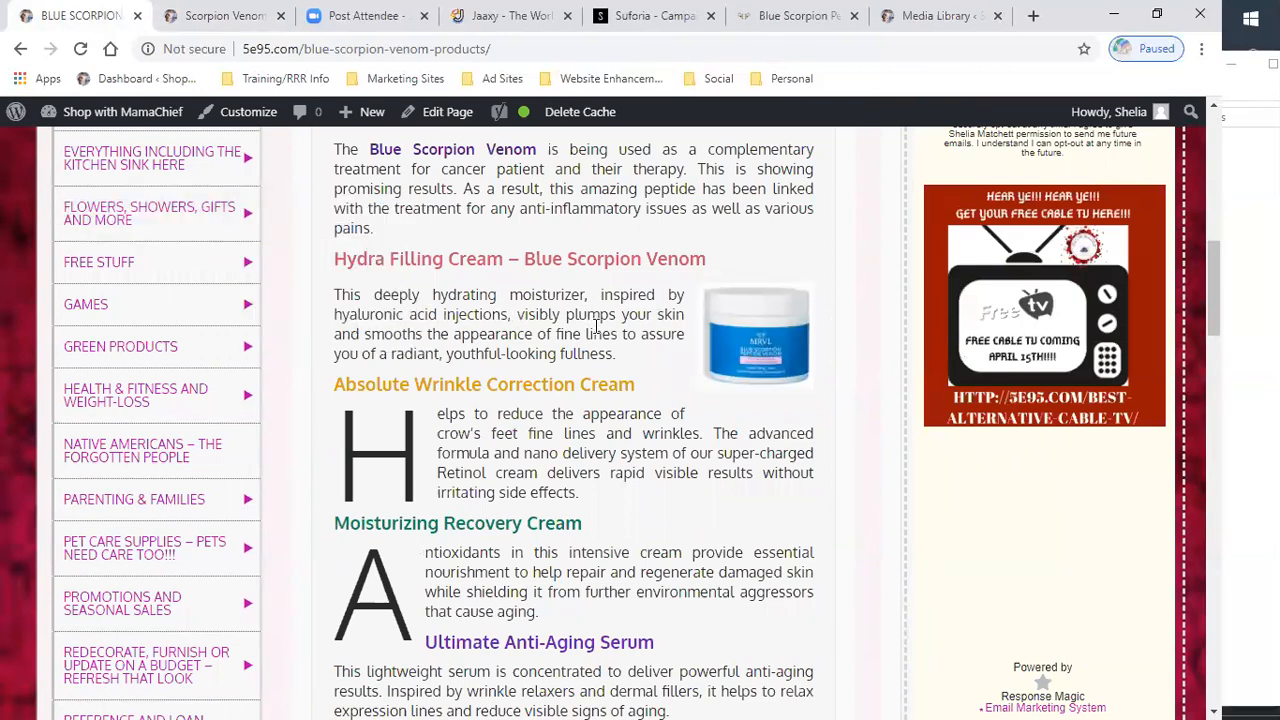
pyautogui.scroll(-2, 597, 325)
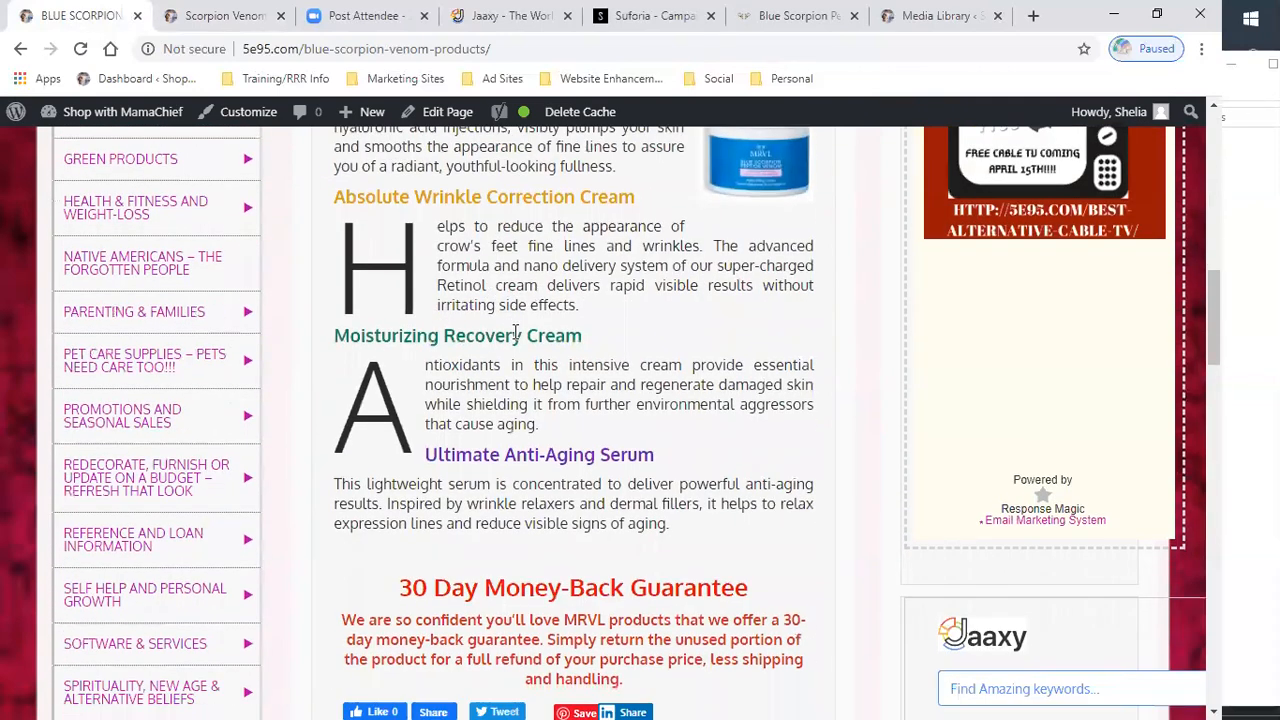
pyautogui.scroll(-1, 516, 333)
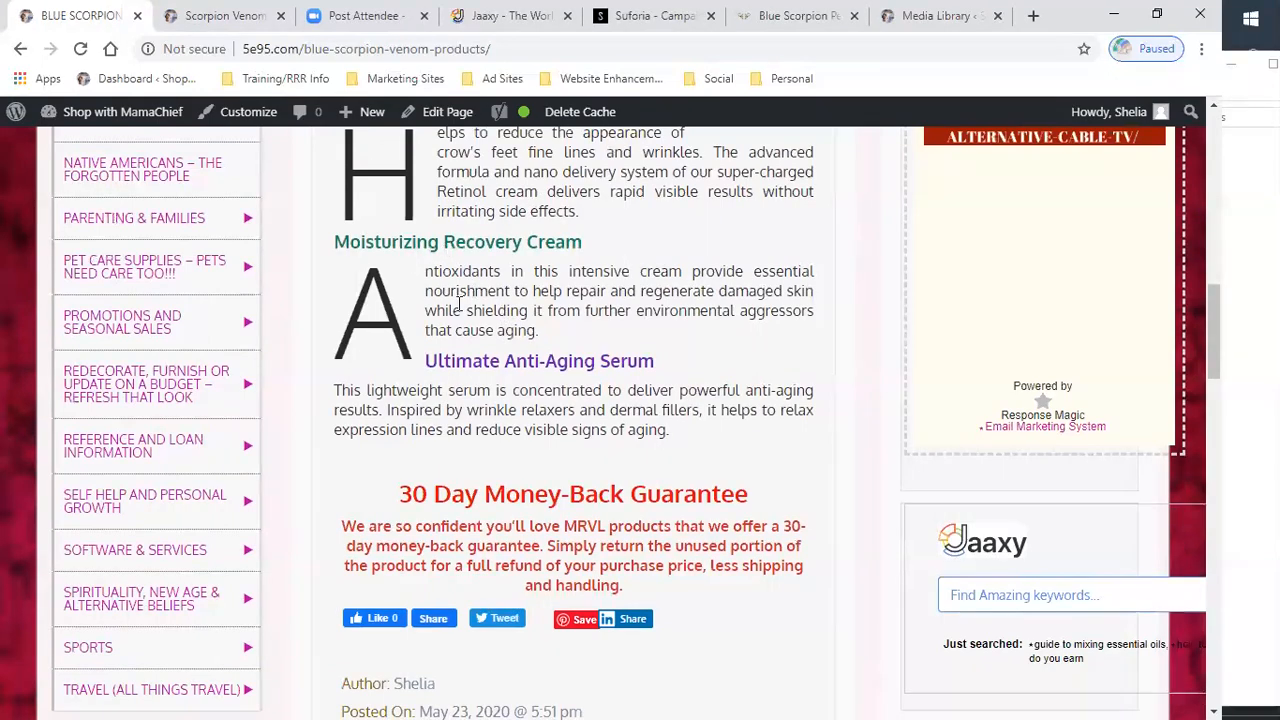
pyautogui.scroll(1, 508, 352)
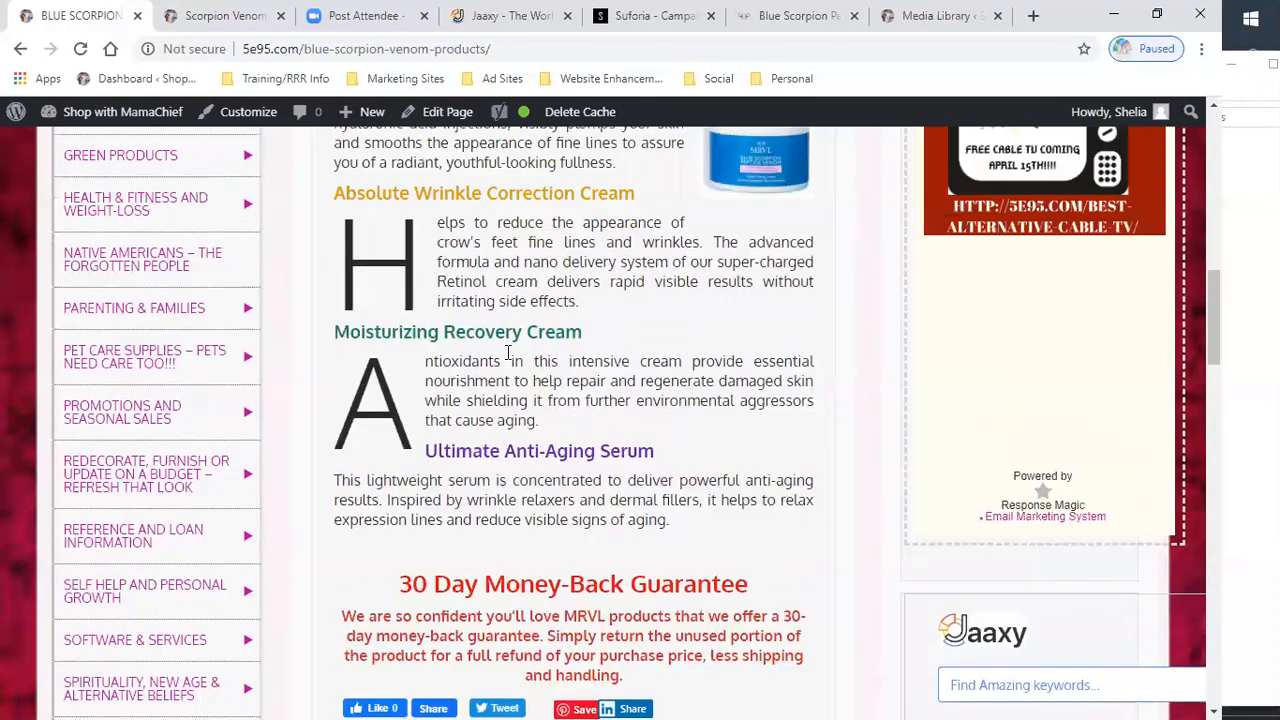
pyautogui.scroll(2, 508, 352)
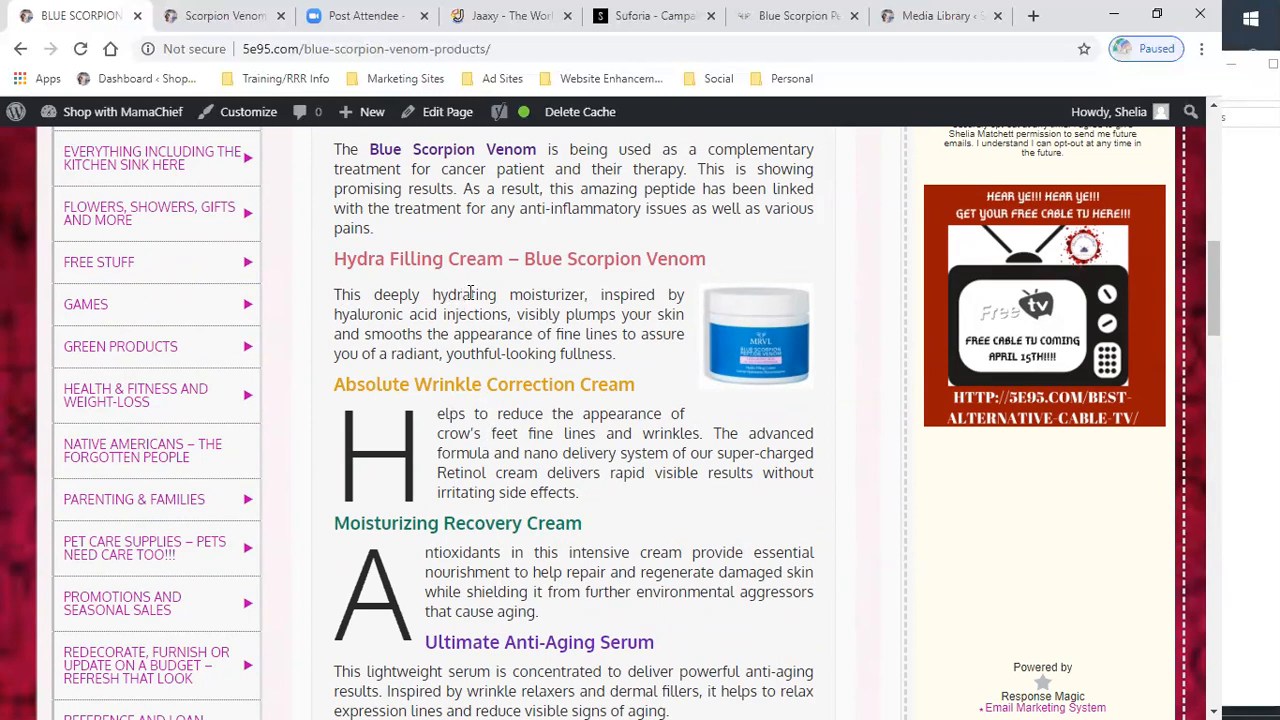
pyautogui.scroll(-1, 541, 478)
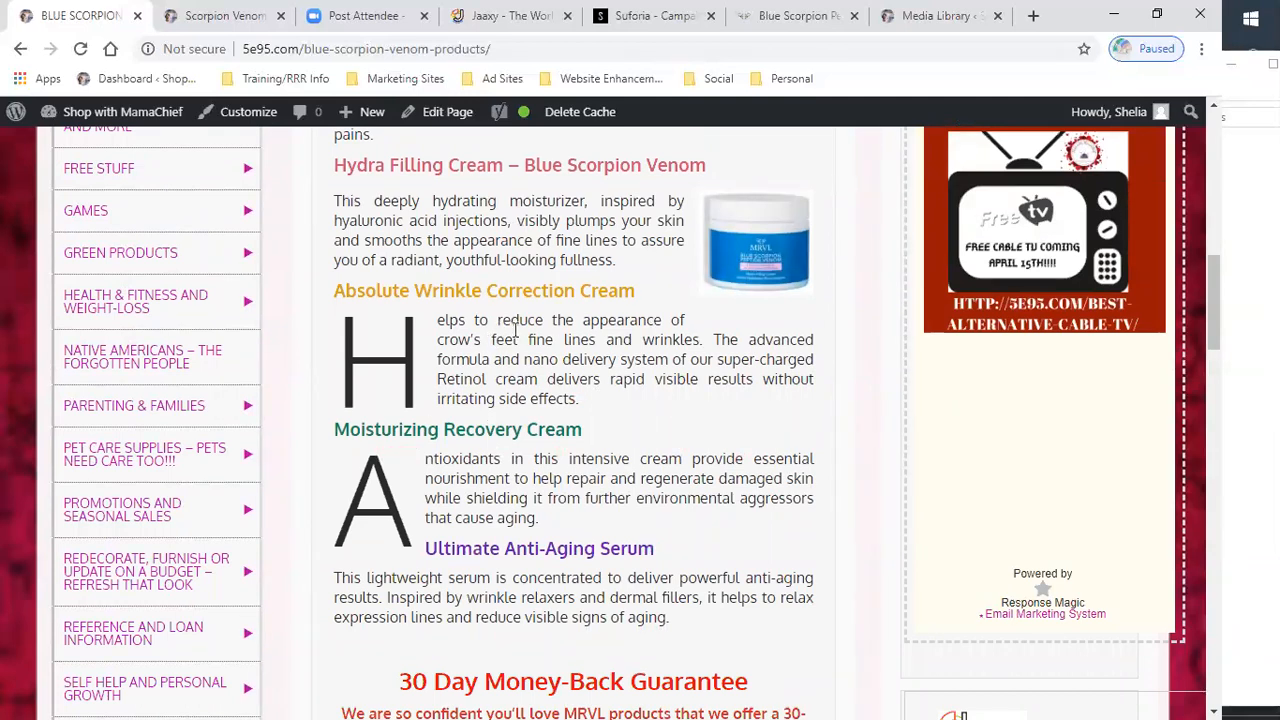
pyautogui.scroll(-1, 525, 362)
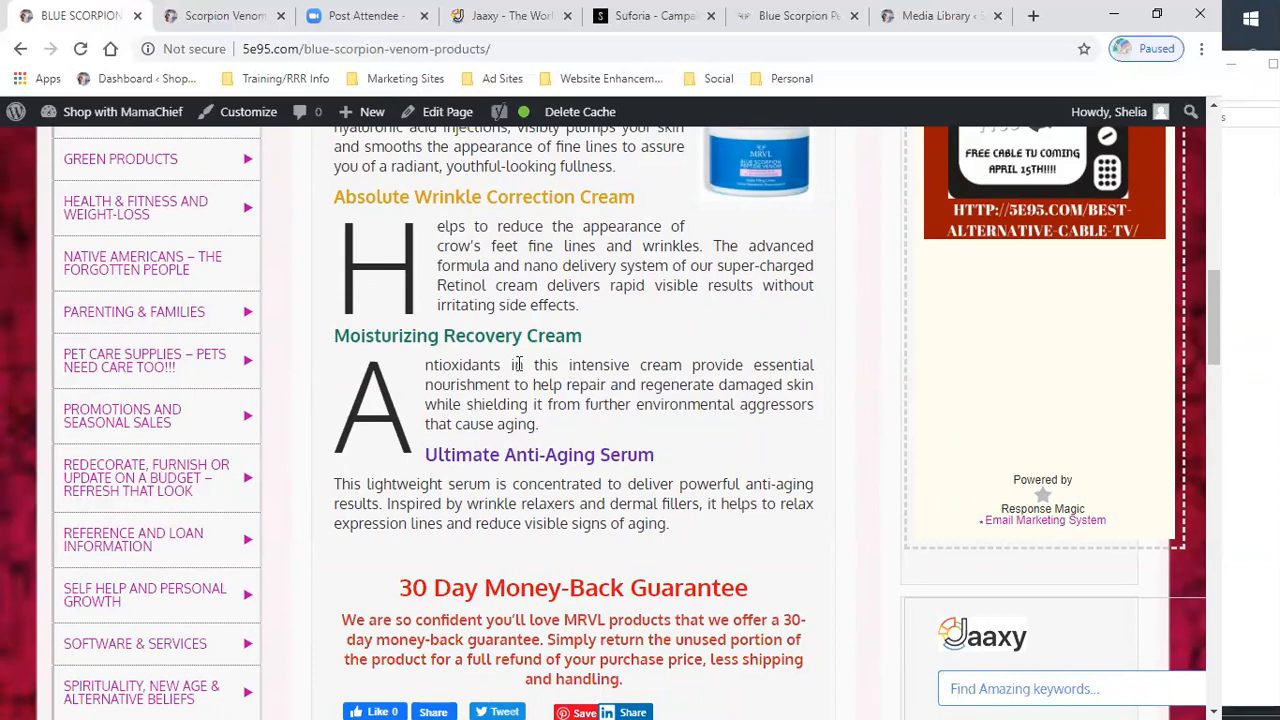
pyautogui.scroll(-2, 522, 391)
pyautogui.scroll(2, 520, 391)
pyautogui.scroll(4, 522, 391)
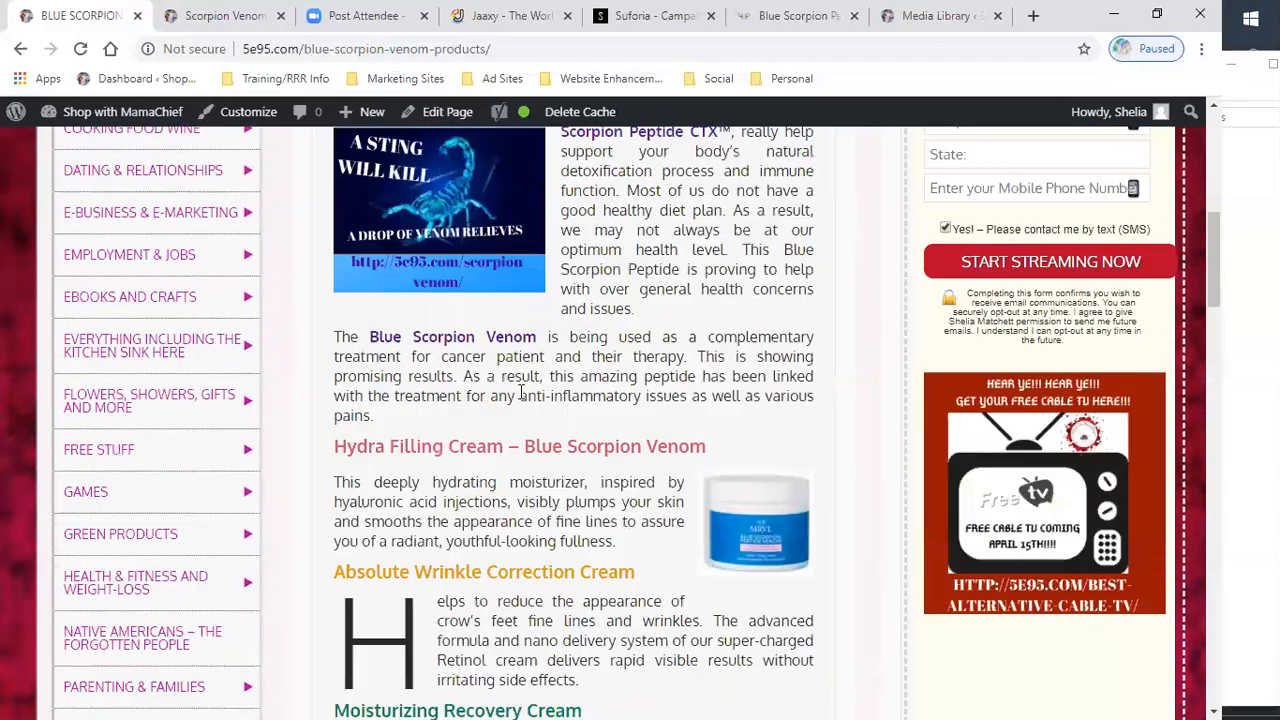
pyautogui.scroll(-4, 520, 391)
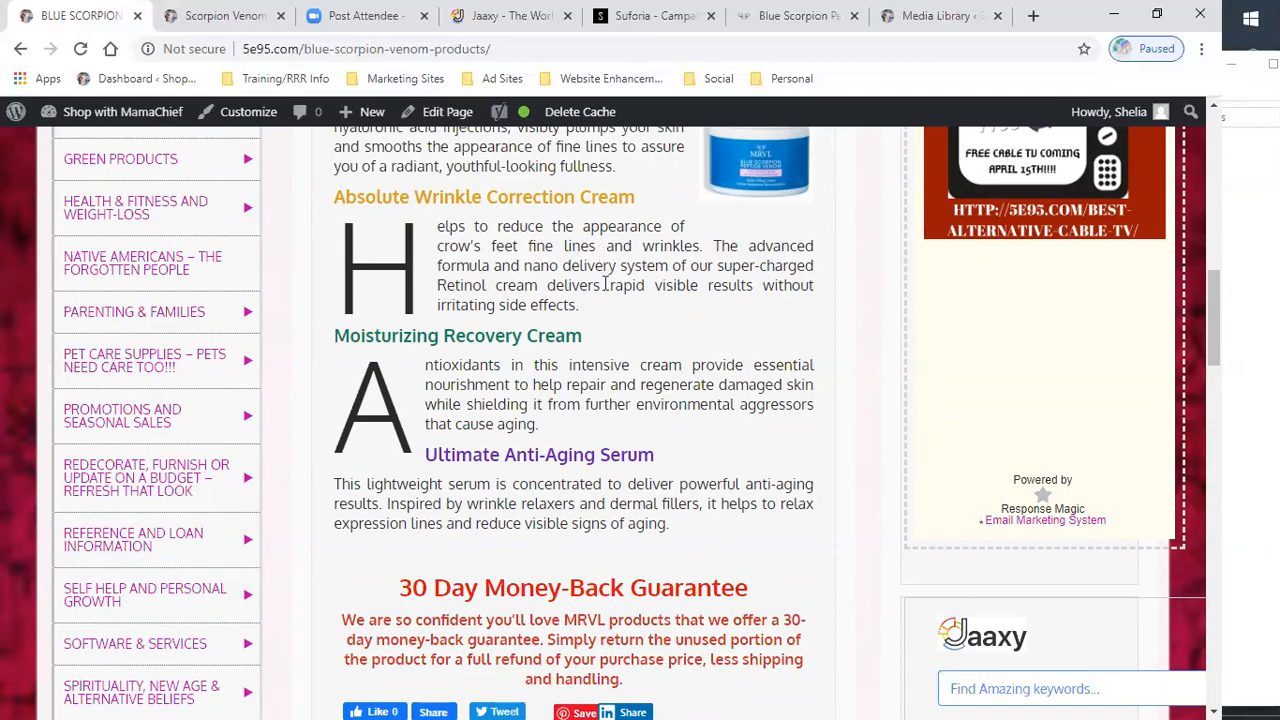
pyautogui.scroll(3, 594, 341)
pyautogui.scroll(5, 594, 350)
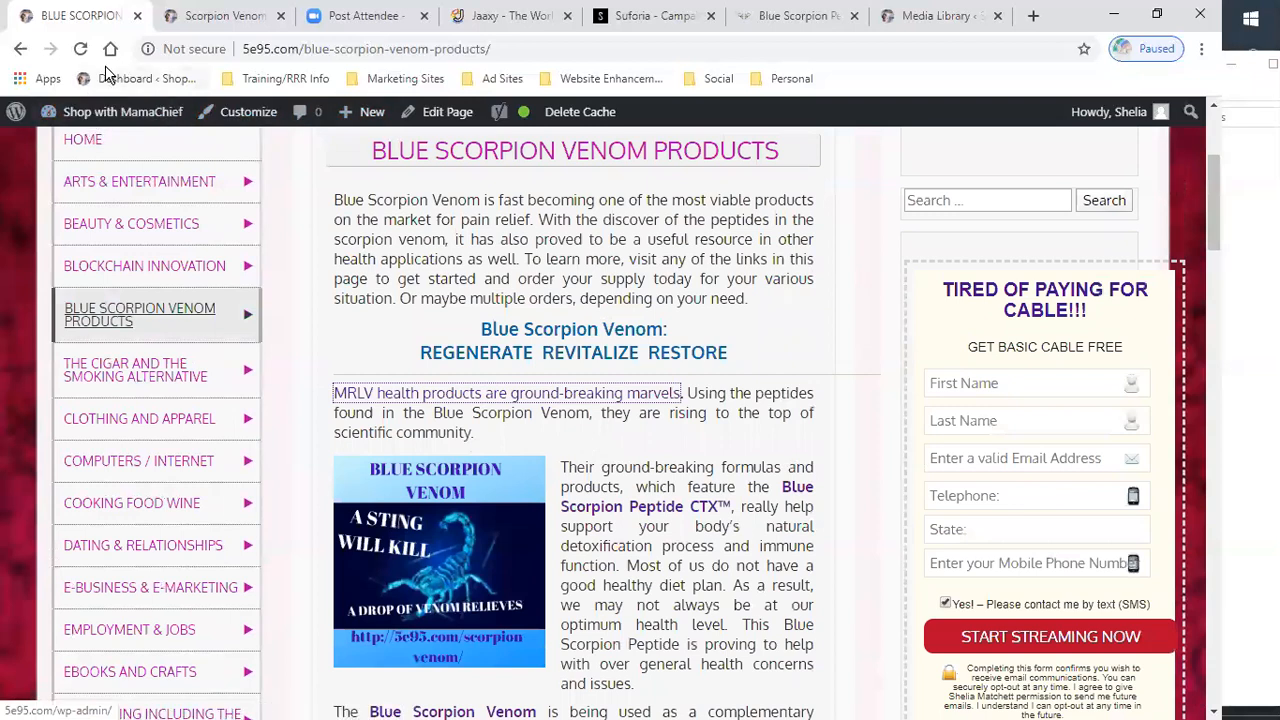
pyautogui.click(281, 17)
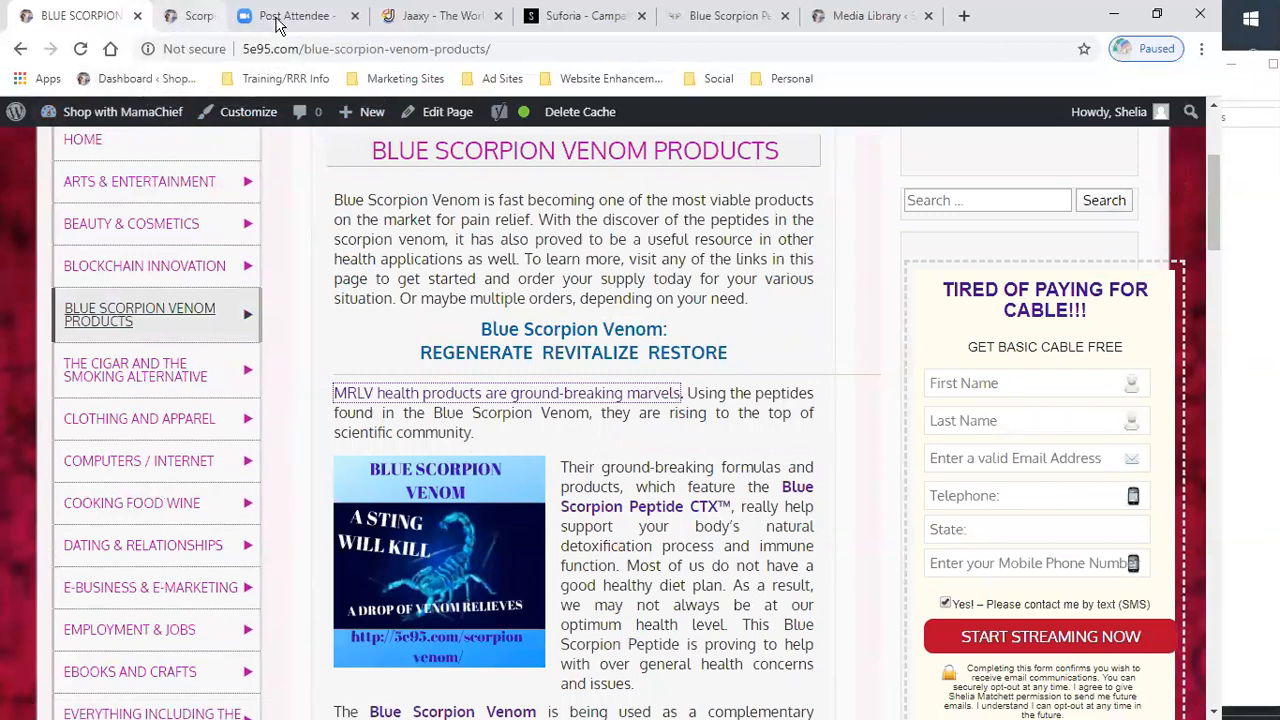
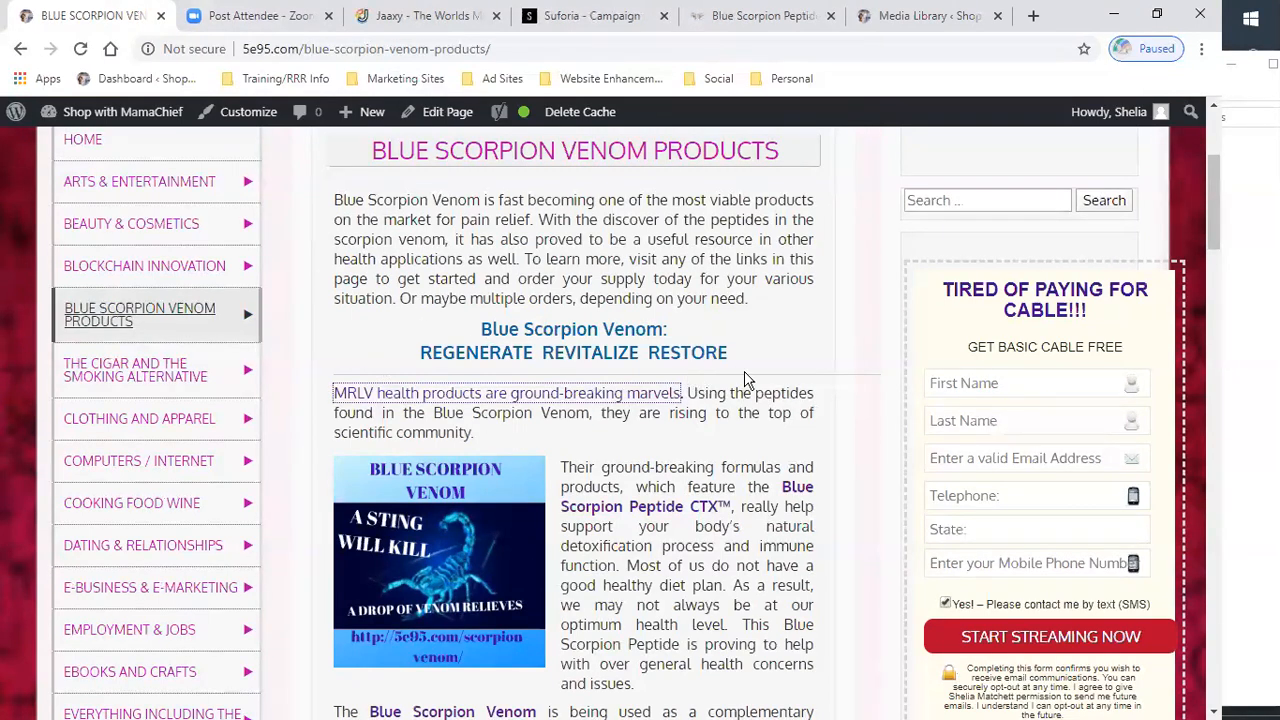
# - Scroll through the live Blue Scorpion Venom Products page and browse the sidebar menu's submenus
pyautogui.scroll(-4, 742, 378)
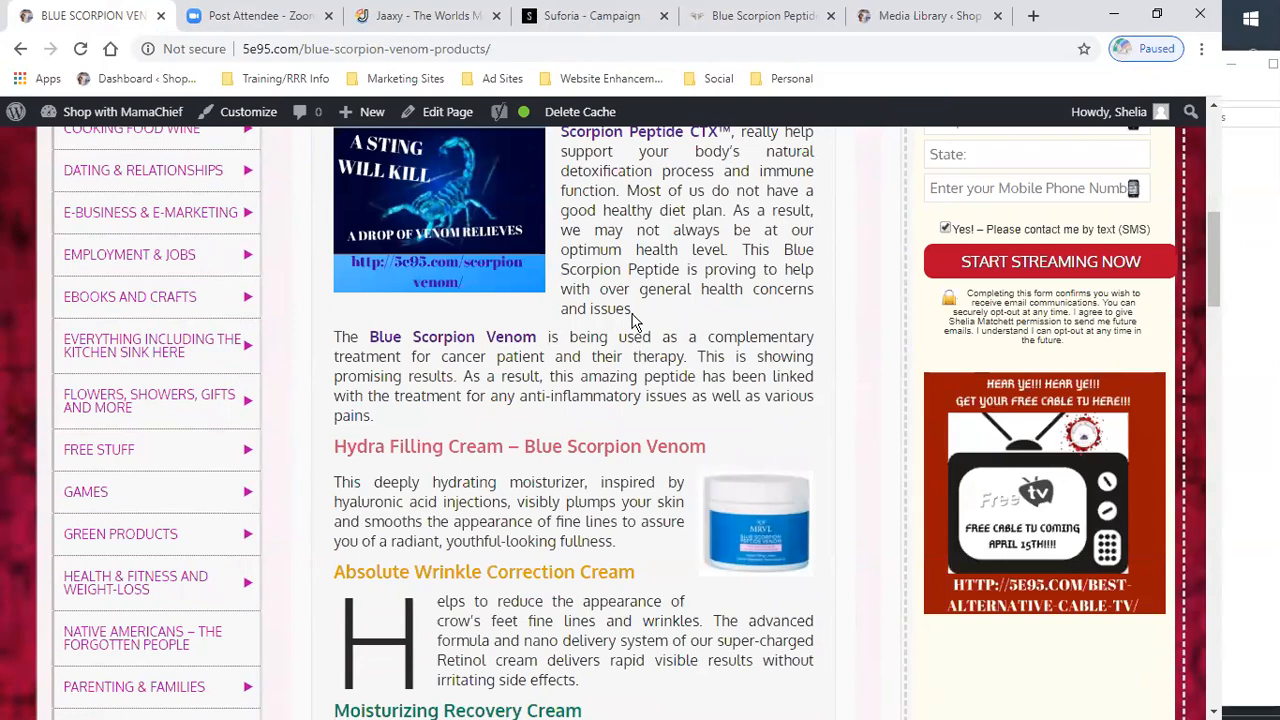
pyautogui.scroll(-1, 596, 340)
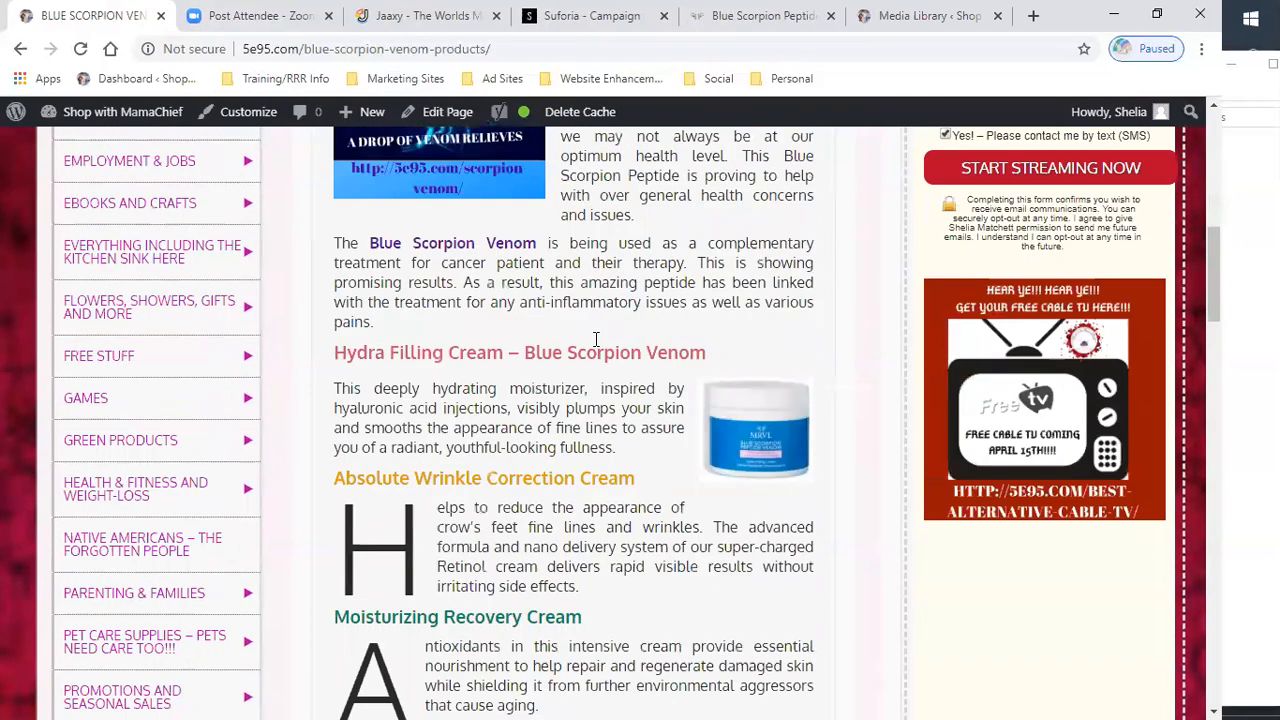
pyautogui.scroll(-4, 596, 340)
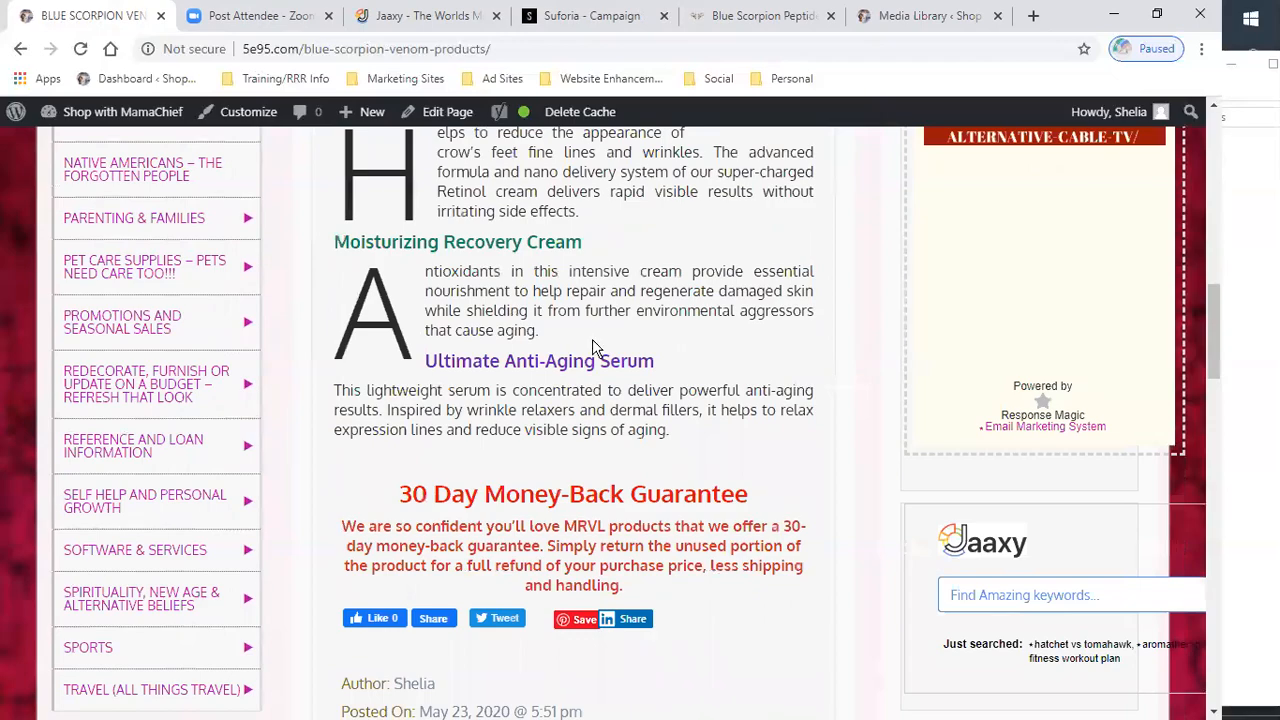
pyautogui.scroll(6, 594, 340)
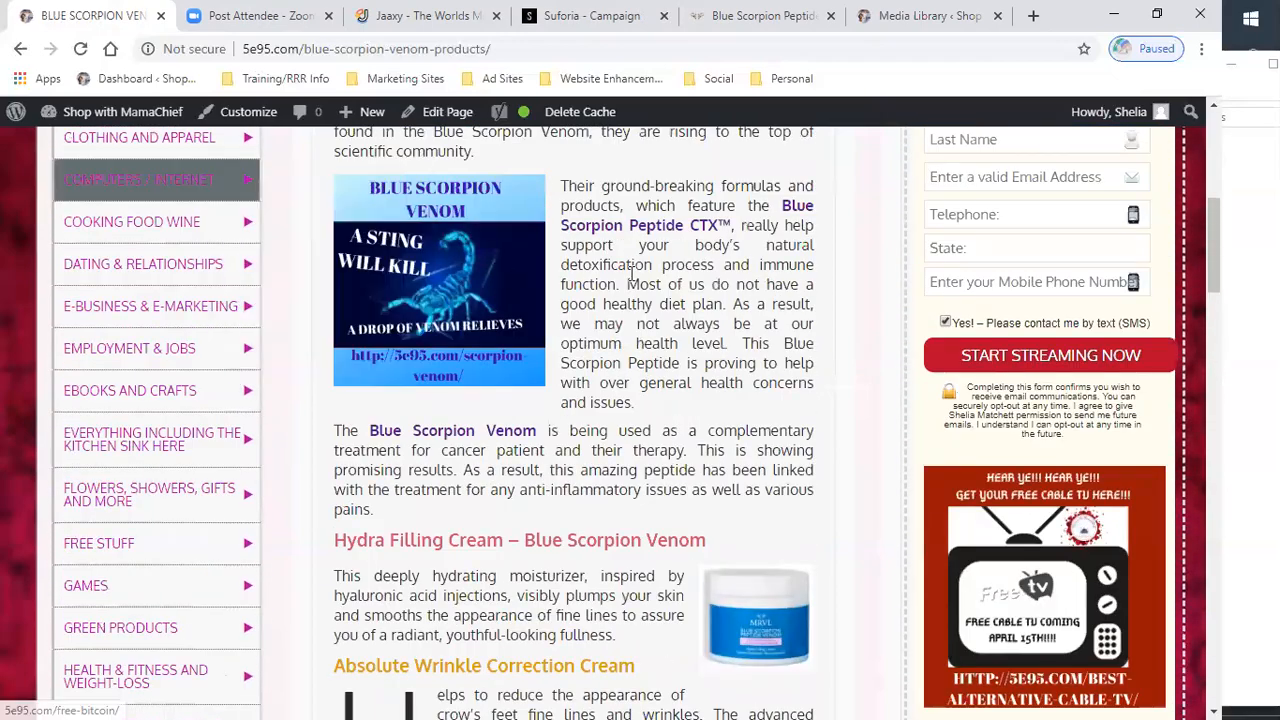
pyautogui.scroll(4, 429, 318)
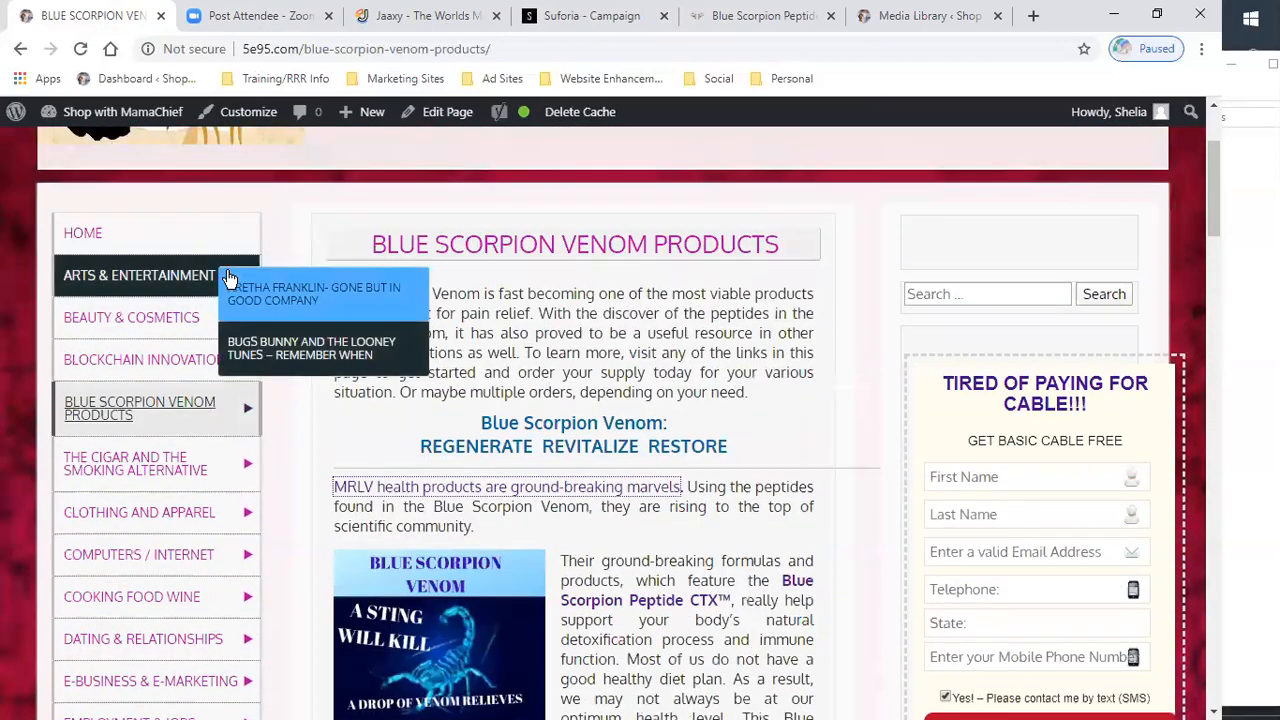
pyautogui.scroll(-5, 249, 320)
pyautogui.scroll(-3, 251, 318)
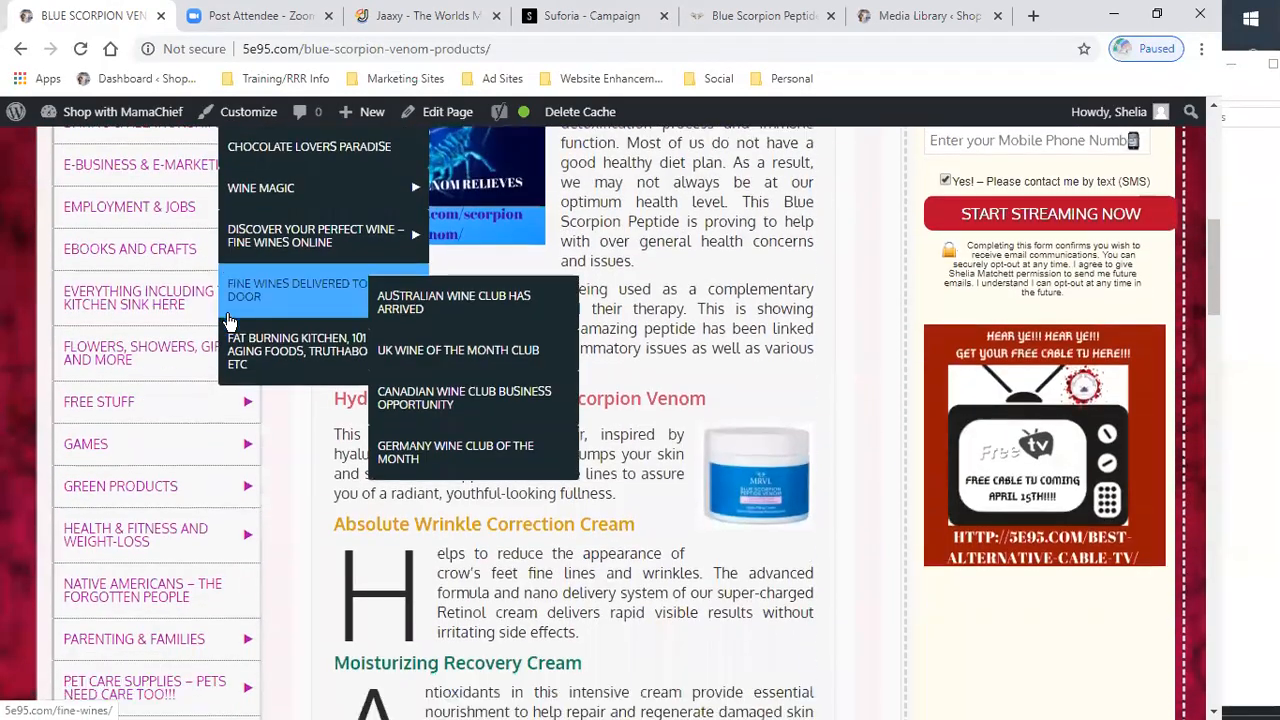
pyautogui.scroll(-3, 229, 321)
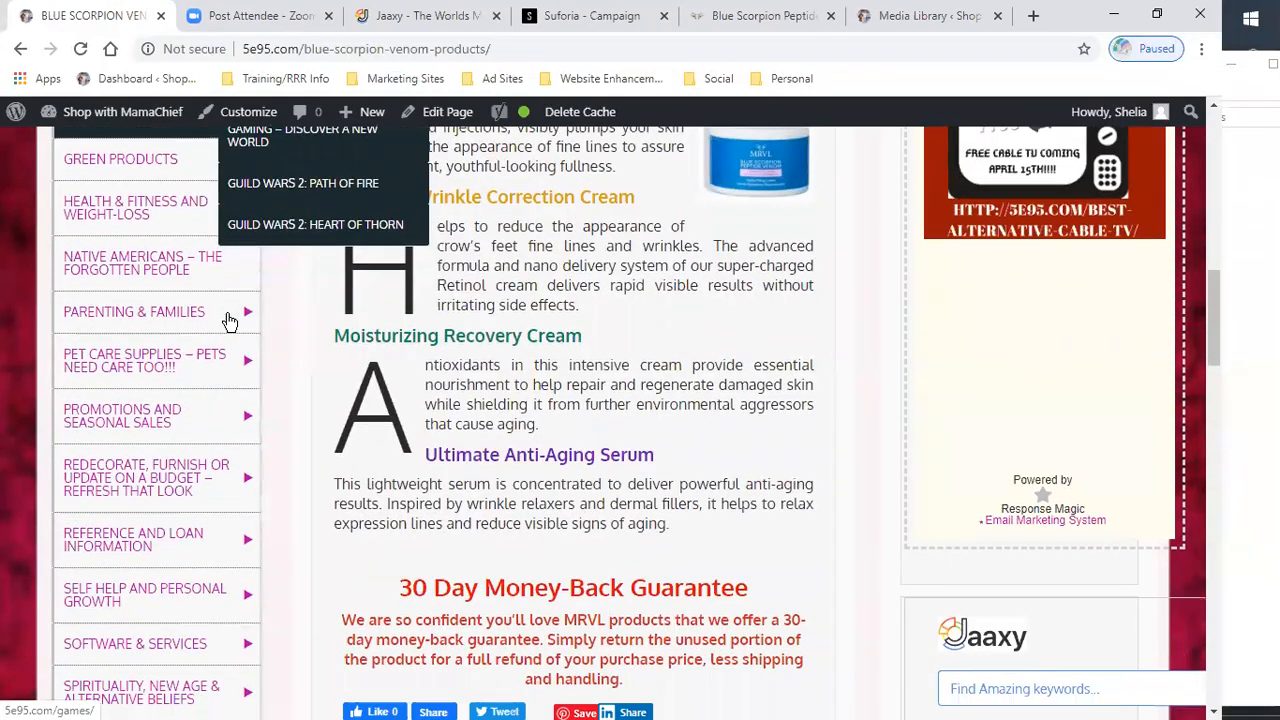
pyautogui.scroll(-1, 195, 318)
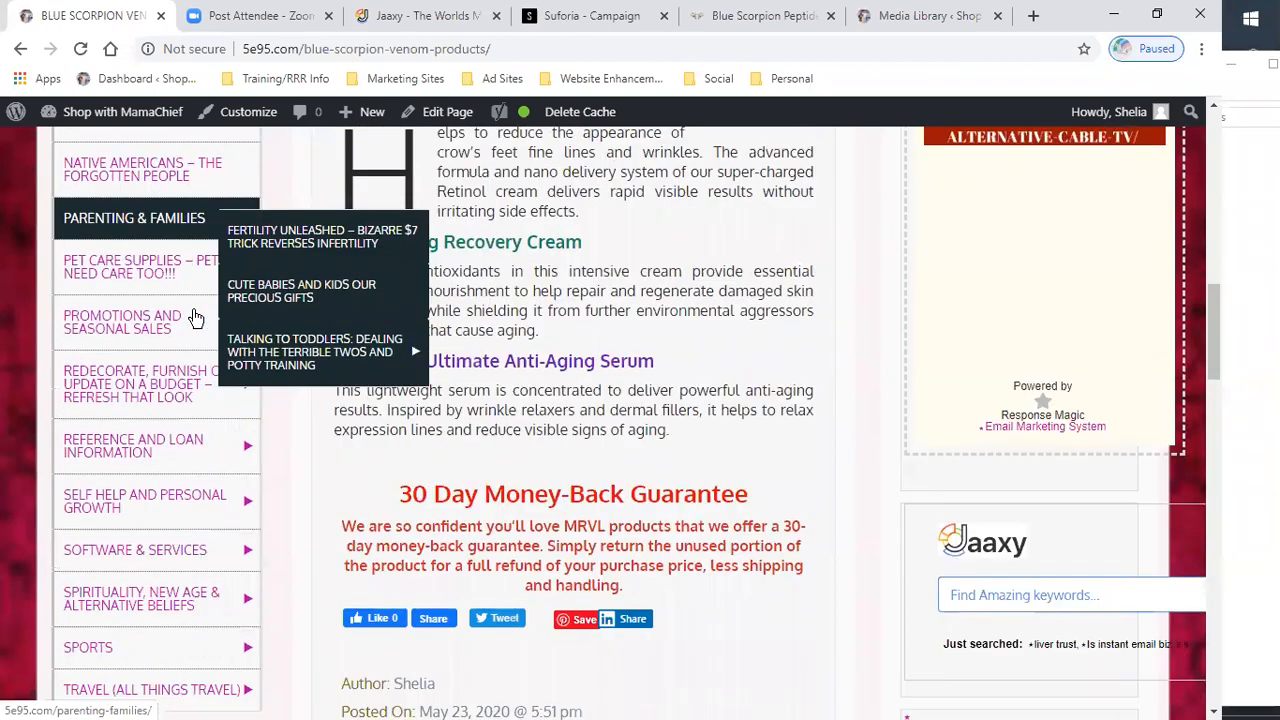
pyautogui.scroll(3, 195, 318)
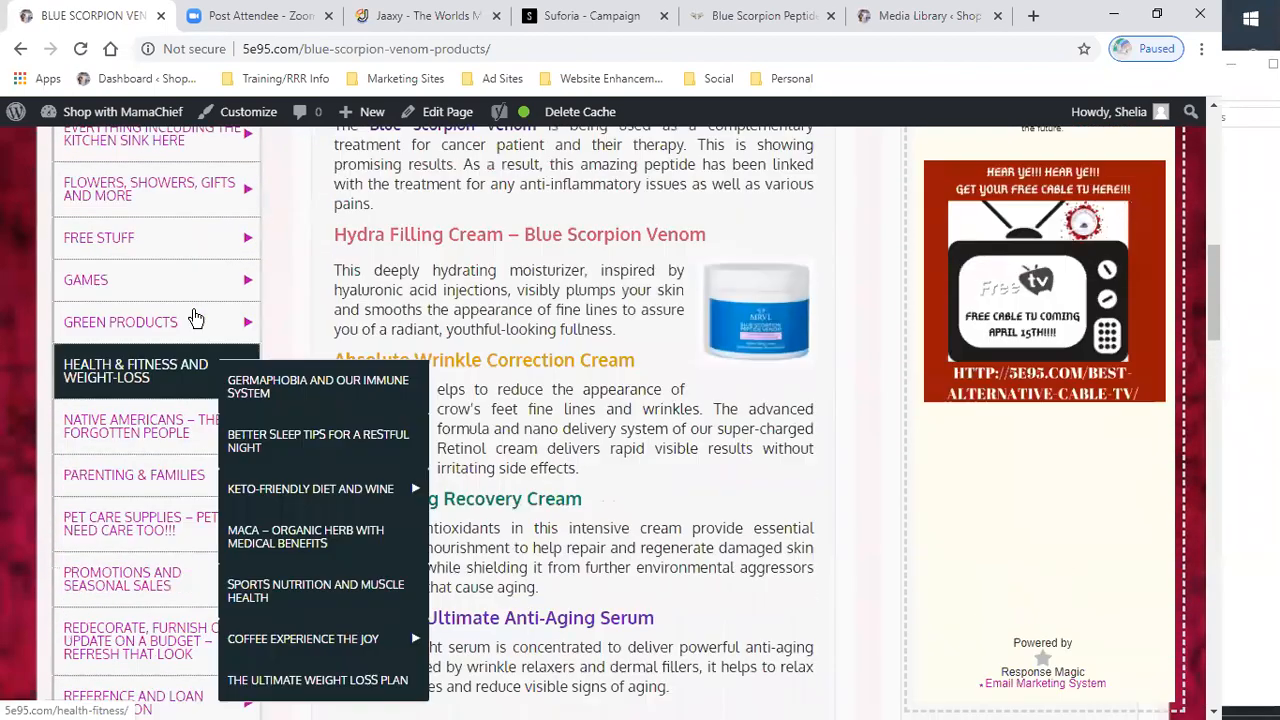
# - Open the Menus admin screen and scroll through the most recent pages list
pyautogui.moveTo(89, 116)
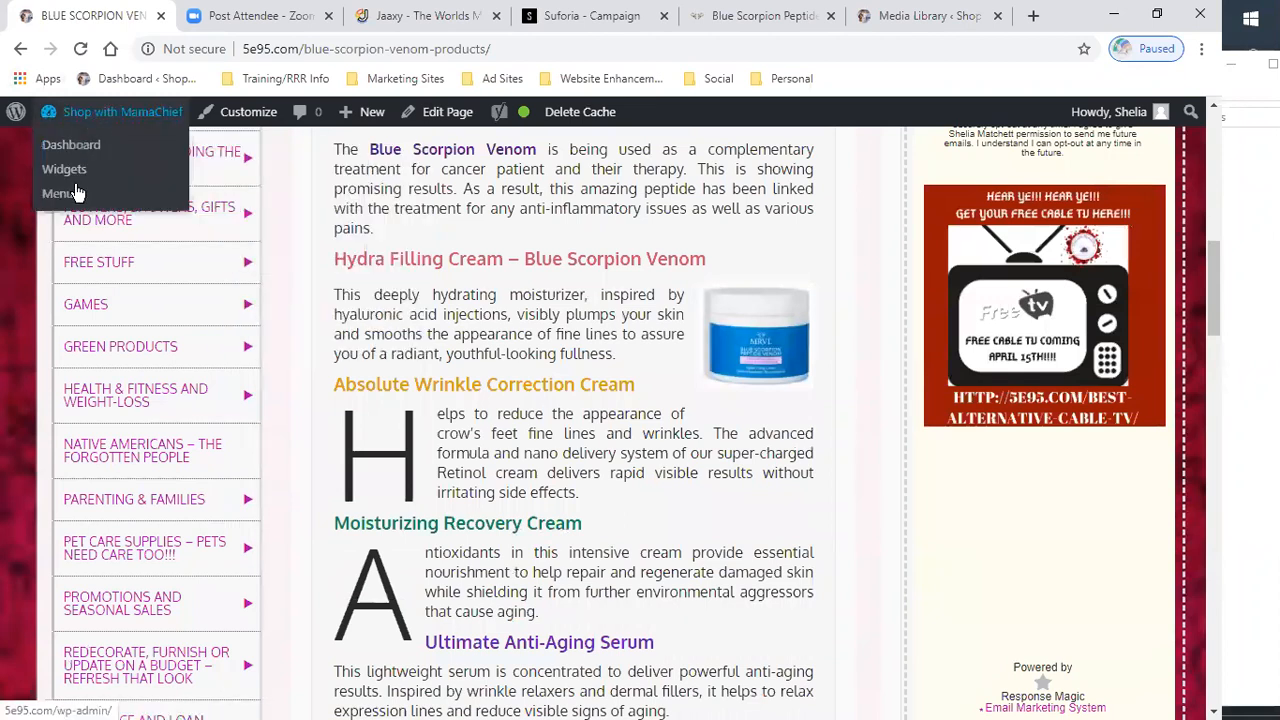
pyautogui.click(71, 199)
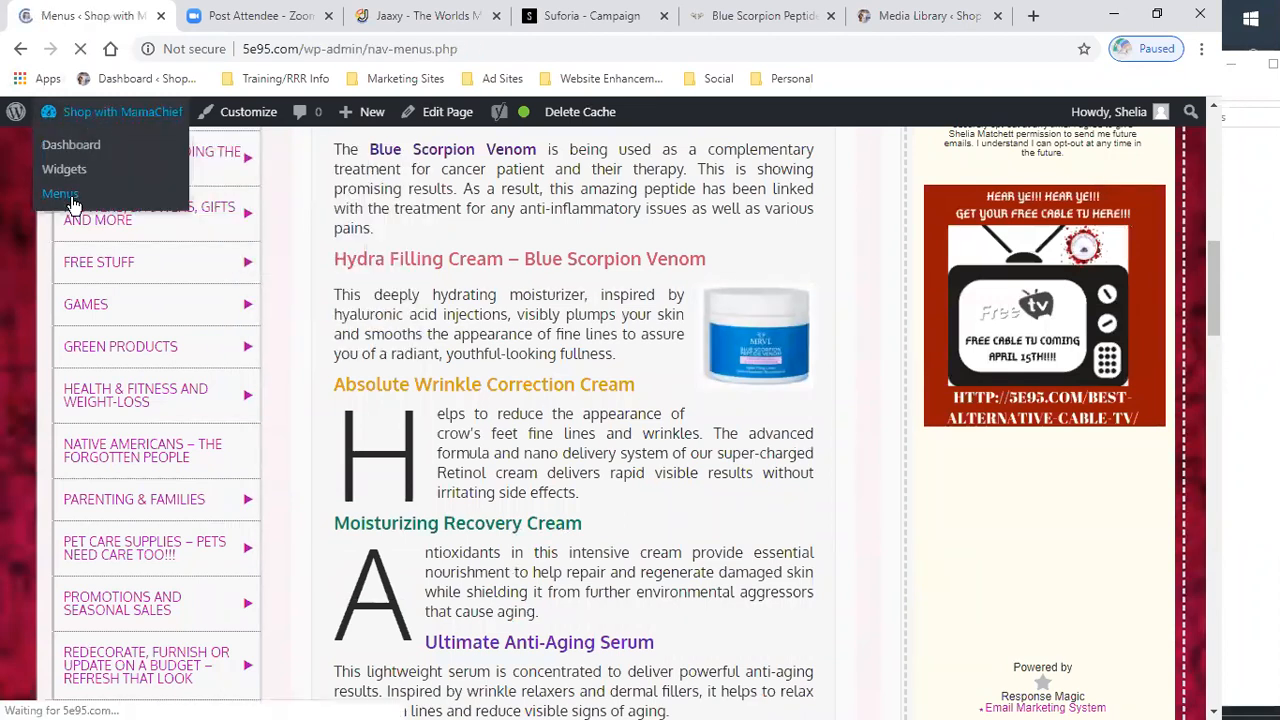
pyautogui.scroll(-3, 183, 478)
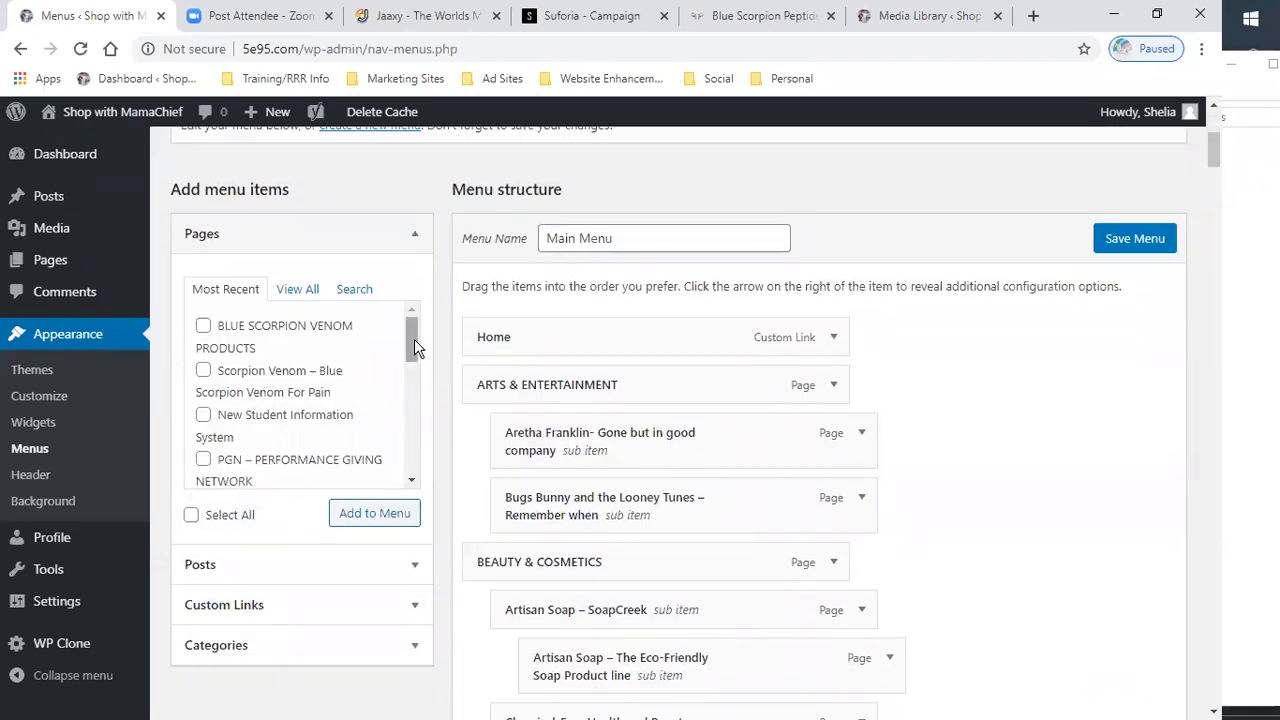
pyautogui.moveTo(414, 339); pyautogui.dragTo(422, 401)
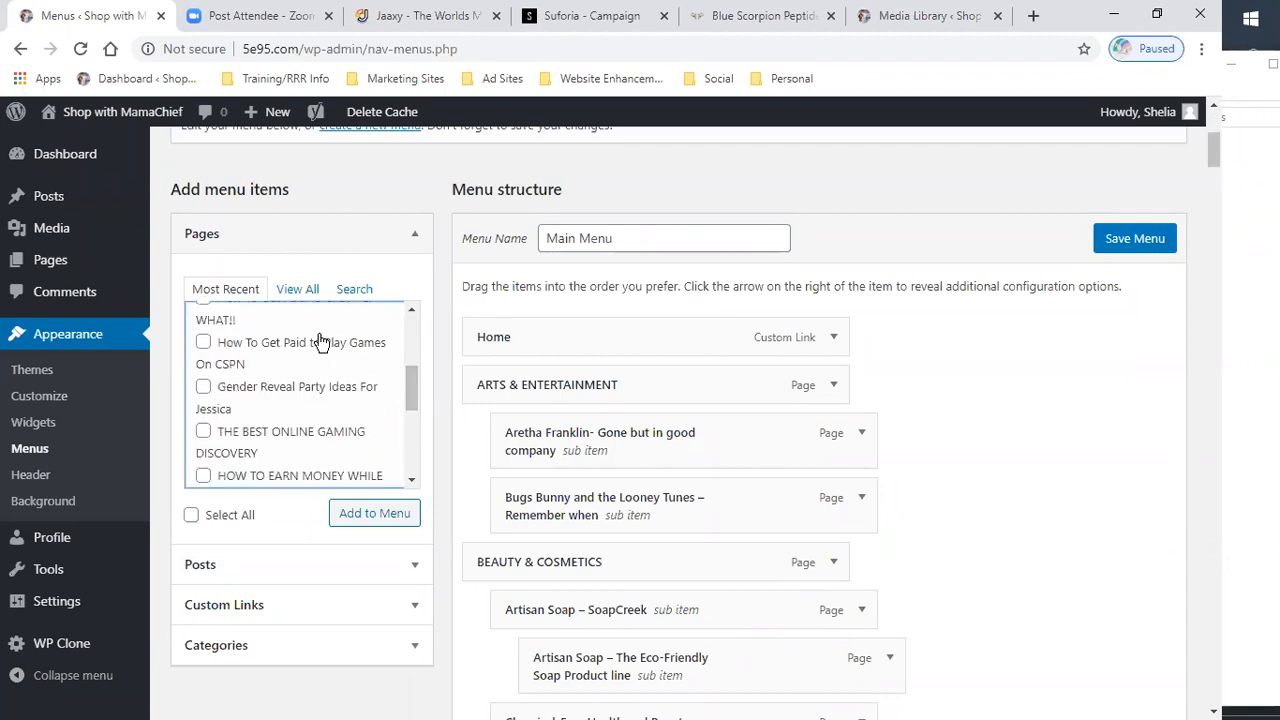
pyautogui.scroll(1, 312, 360)
pyautogui.scroll(-1, 296, 399)
pyautogui.scroll(-1, 290, 395)
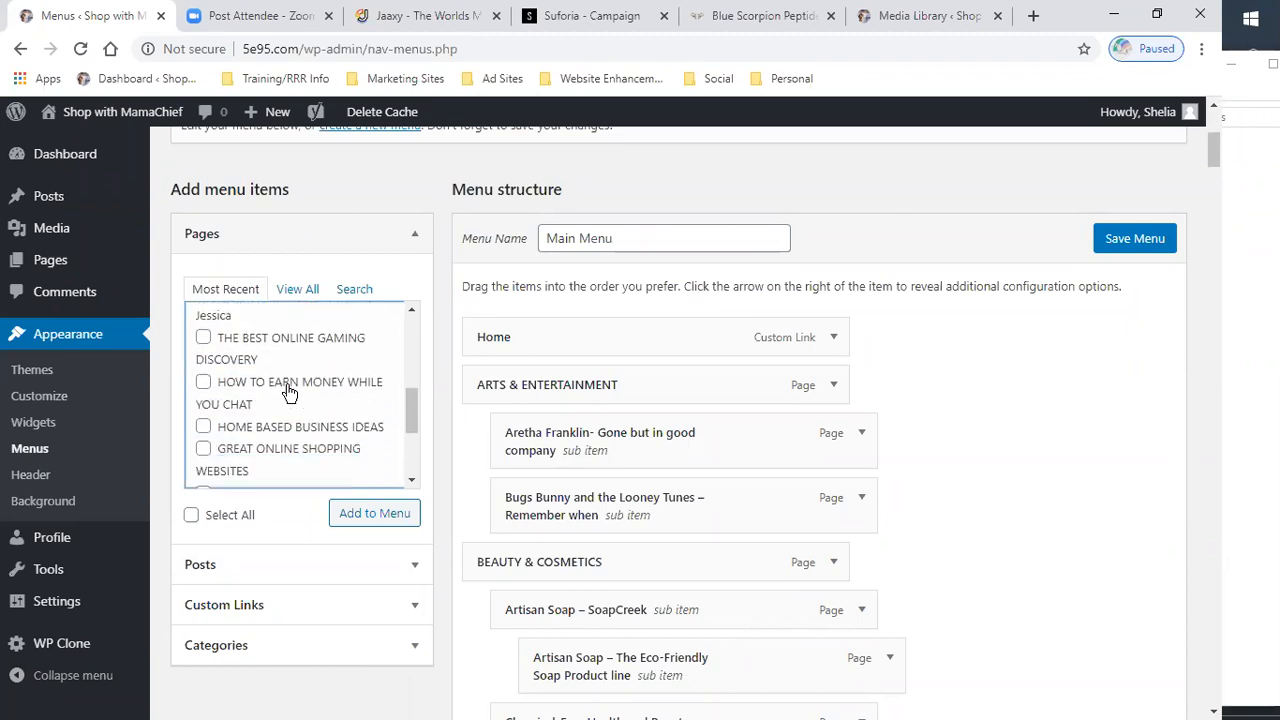
pyautogui.scroll(-1, 288, 392)
pyautogui.moveTo(414, 422); pyautogui.dragTo(416, 320)
pyautogui.click(428, 346)
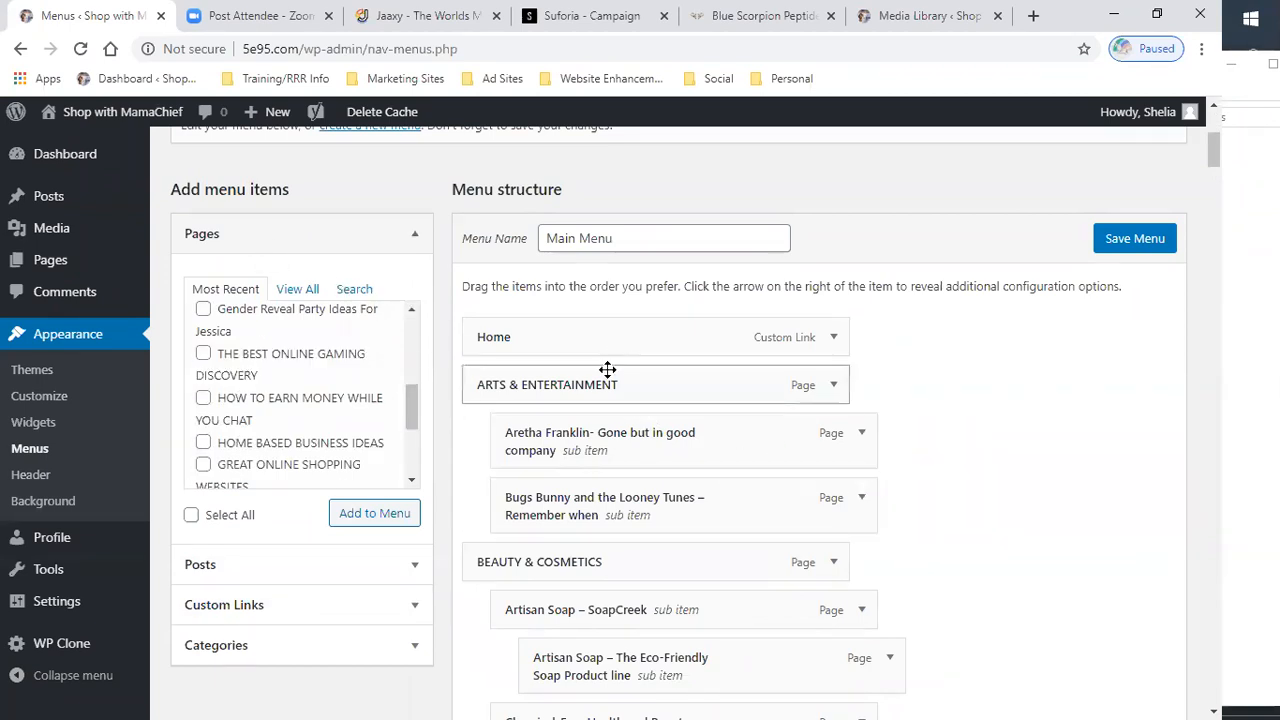
# - Scroll through the Main Menu structure, checking the BLUE SCORPION VENOM PRODUCTS item and its sub item
pyautogui.scroll(-4, 607, 370)
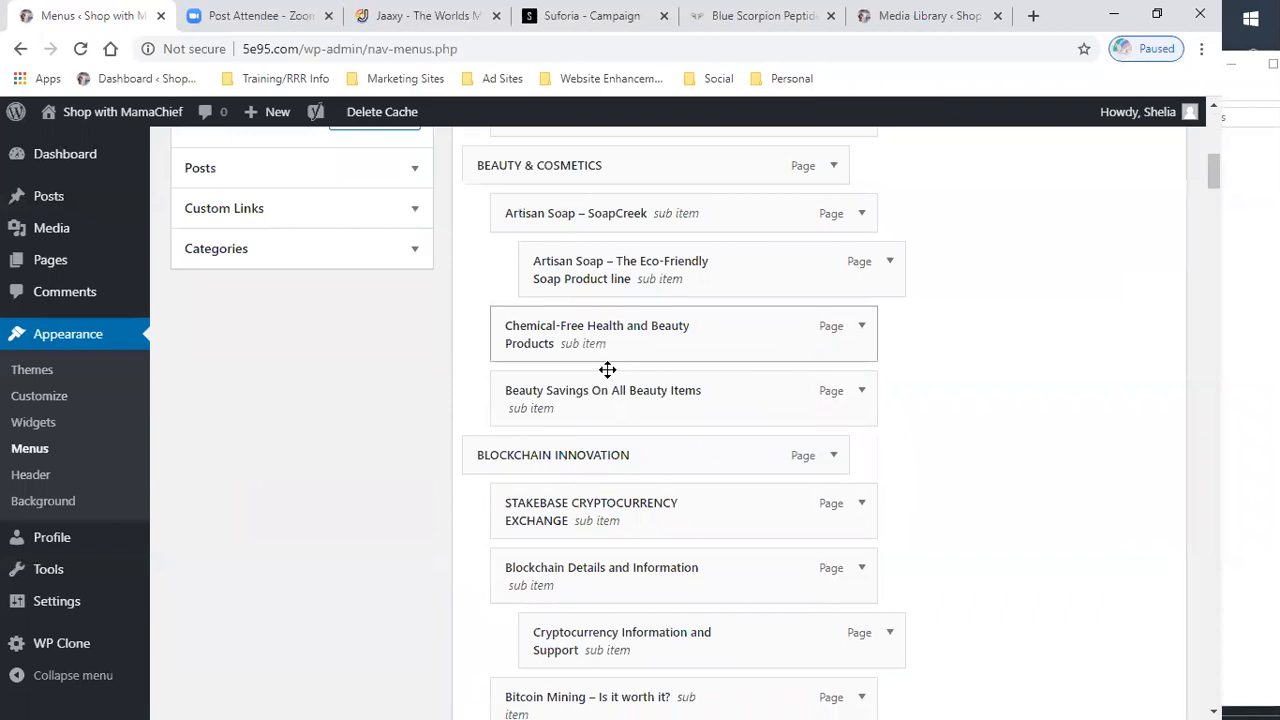
pyautogui.scroll(-5, 607, 370)
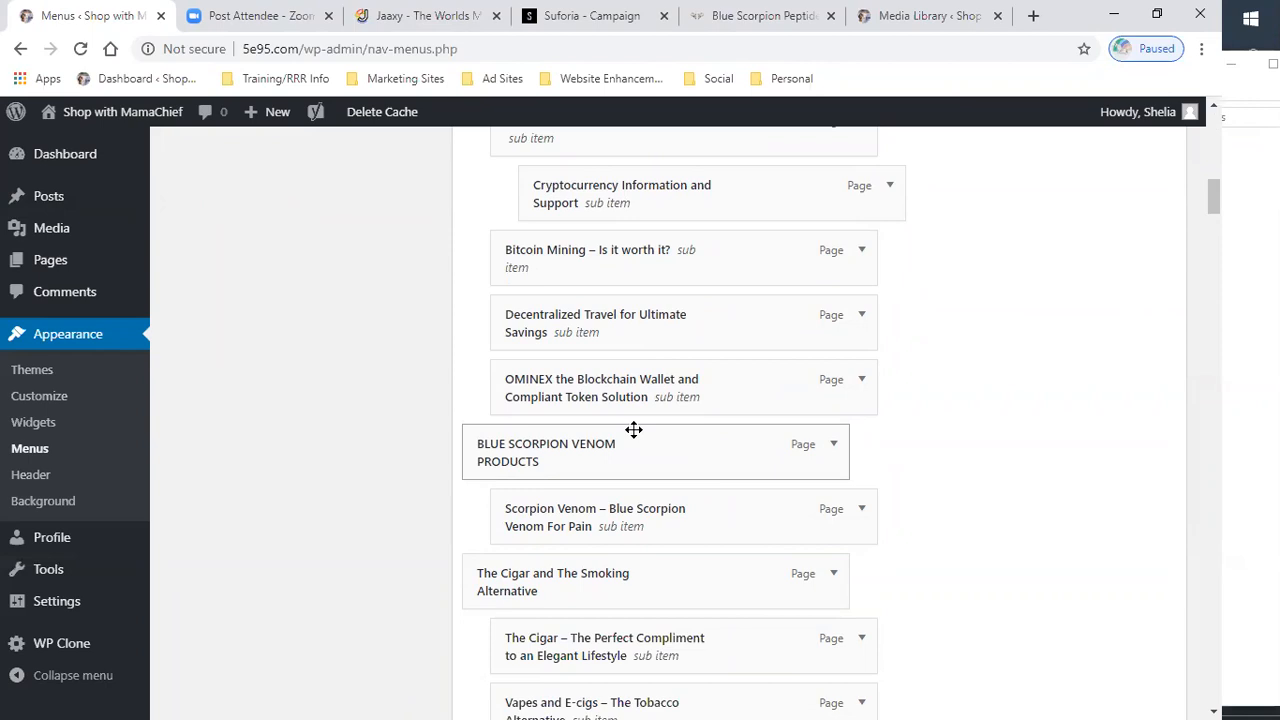
pyautogui.scroll(-2, 634, 429)
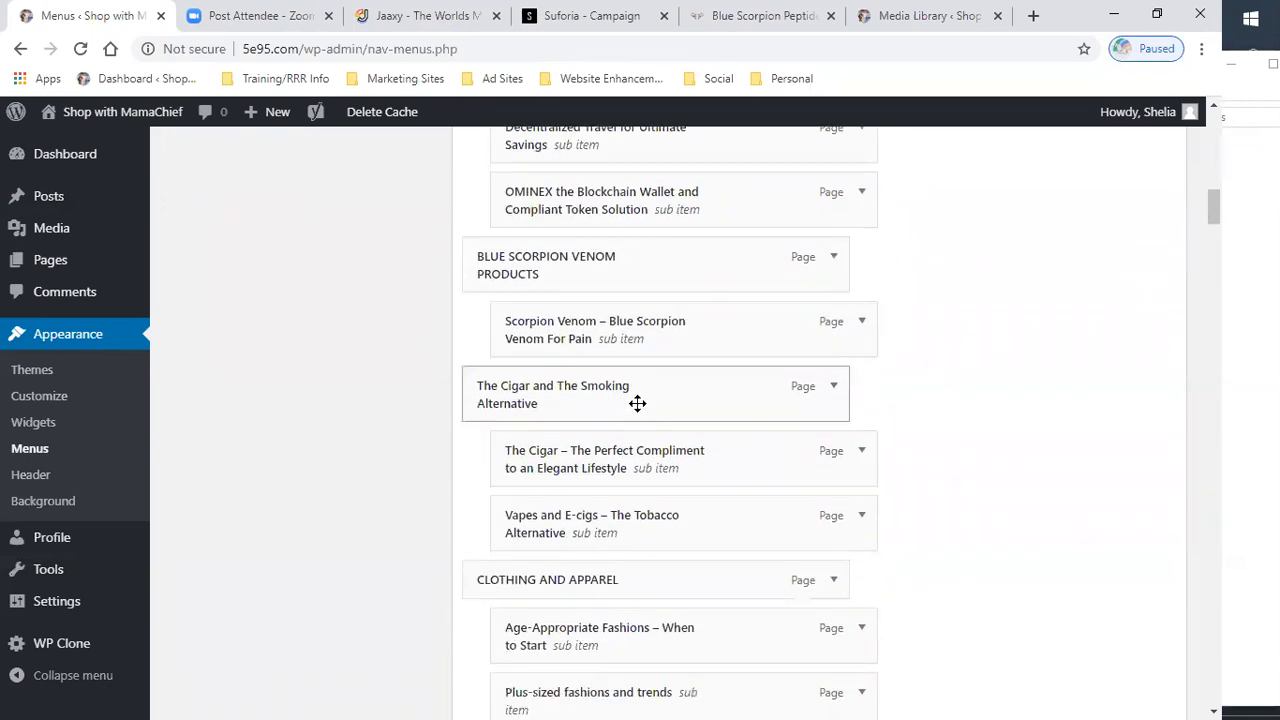
pyautogui.scroll(-3, 637, 403)
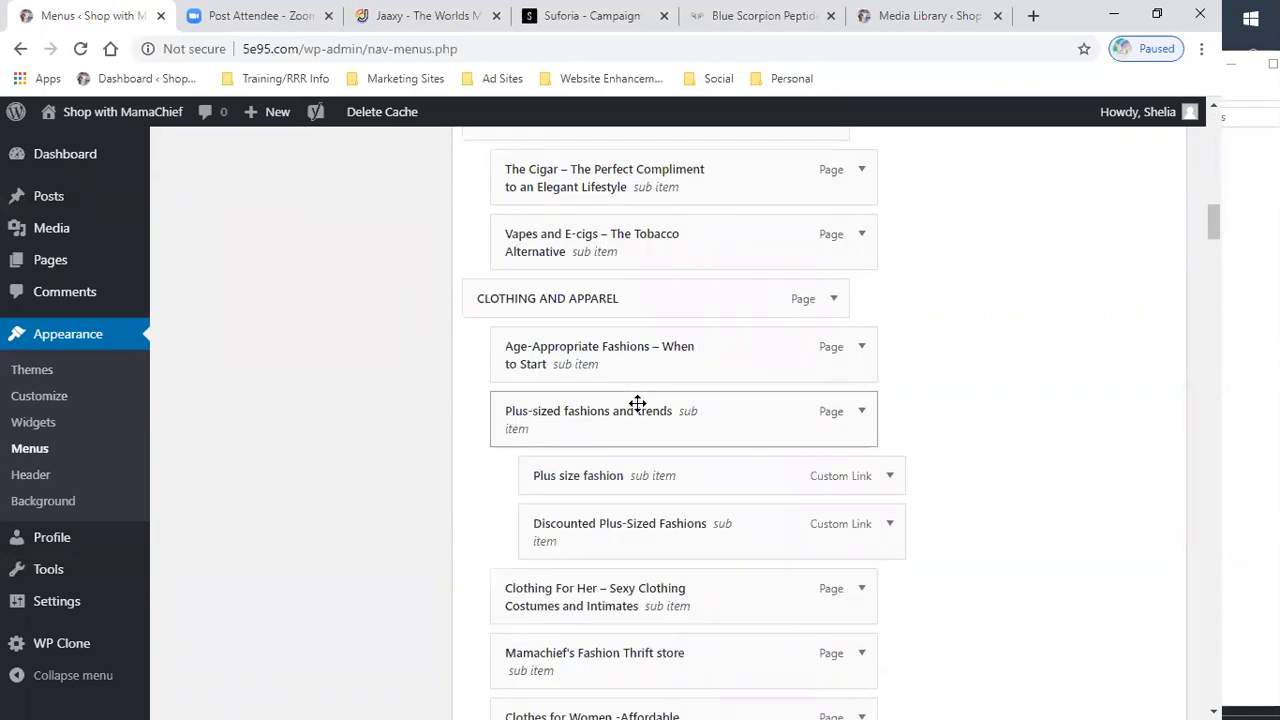
pyautogui.scroll(-2, 637, 403)
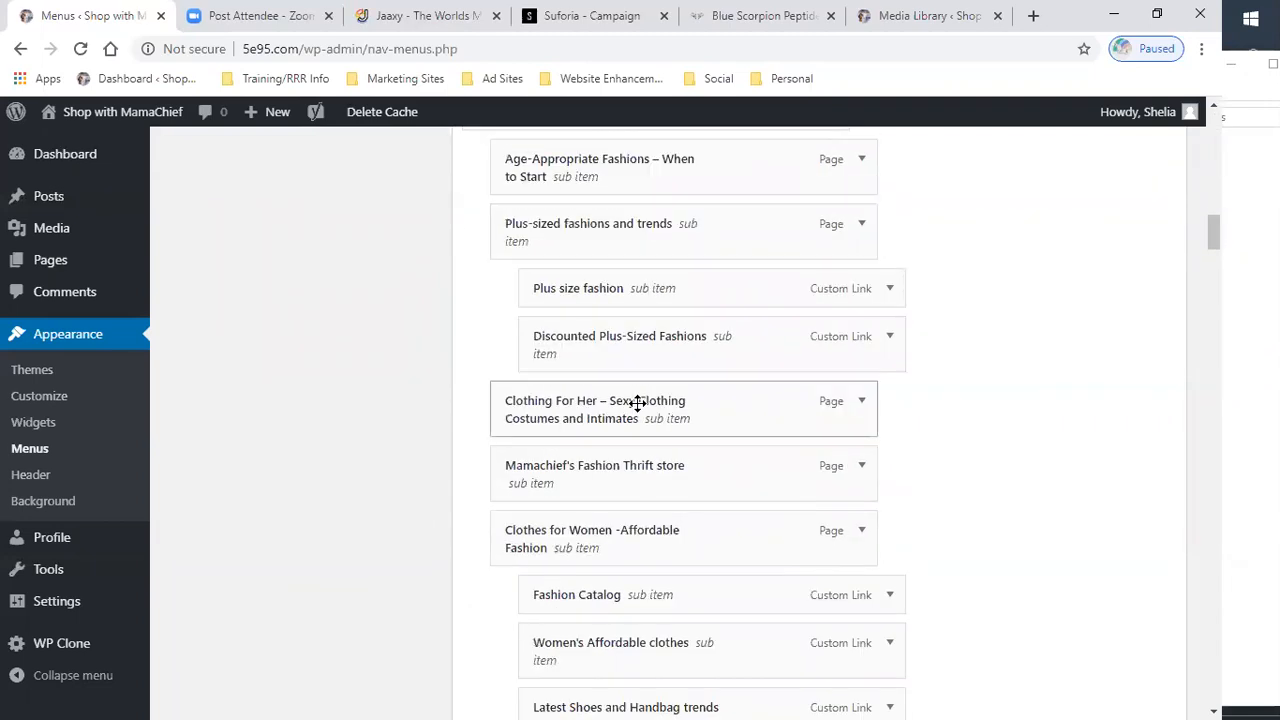
pyautogui.scroll(-3, 637, 403)
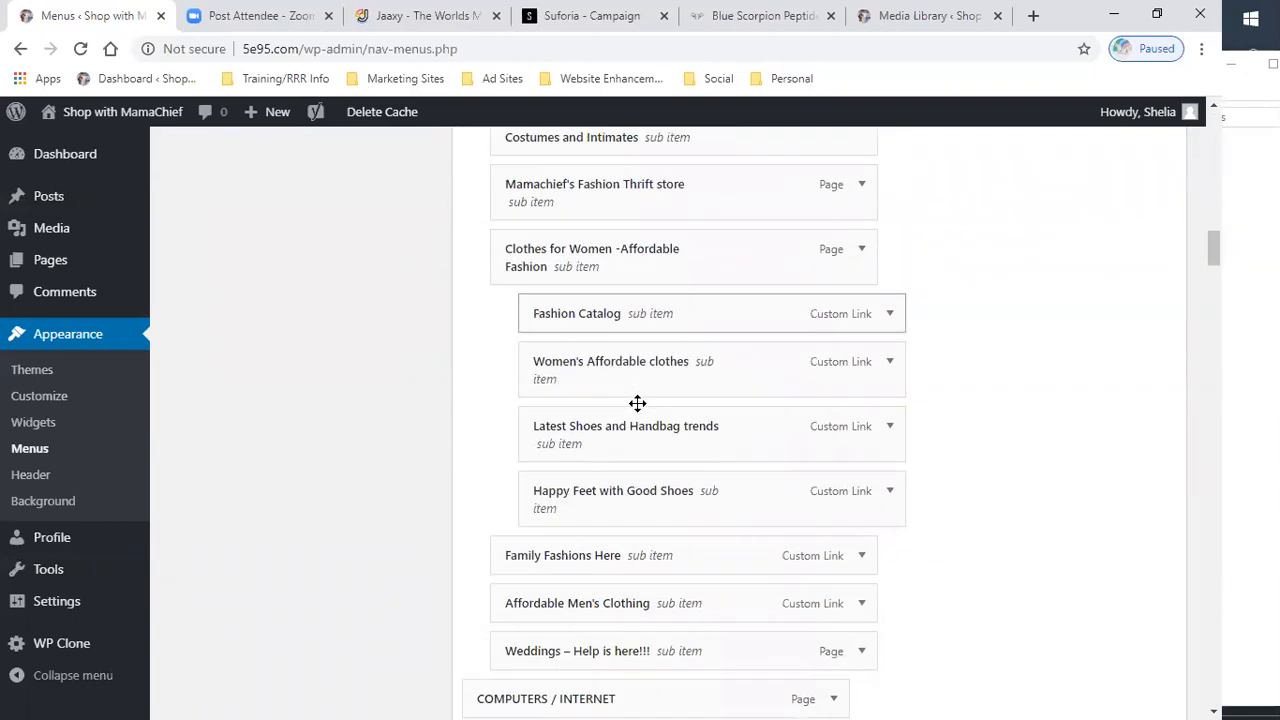
pyautogui.scroll(-3, 637, 413)
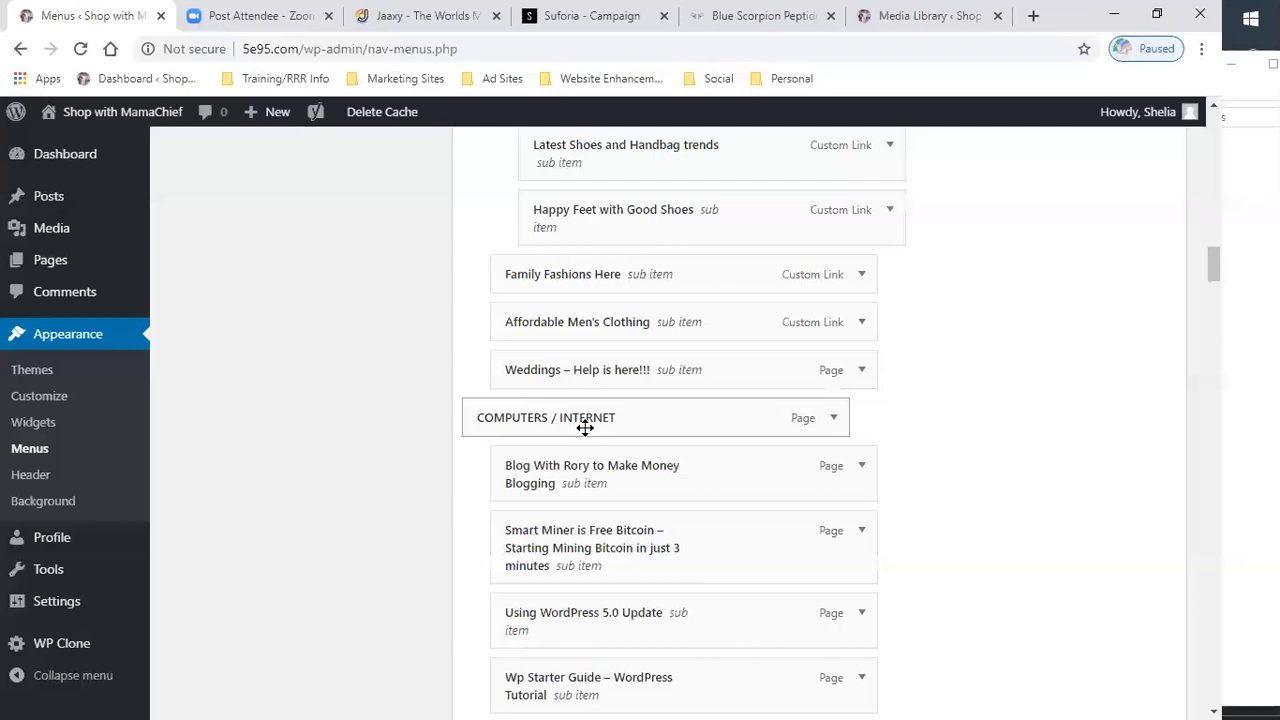
pyautogui.scroll(-2, 585, 427)
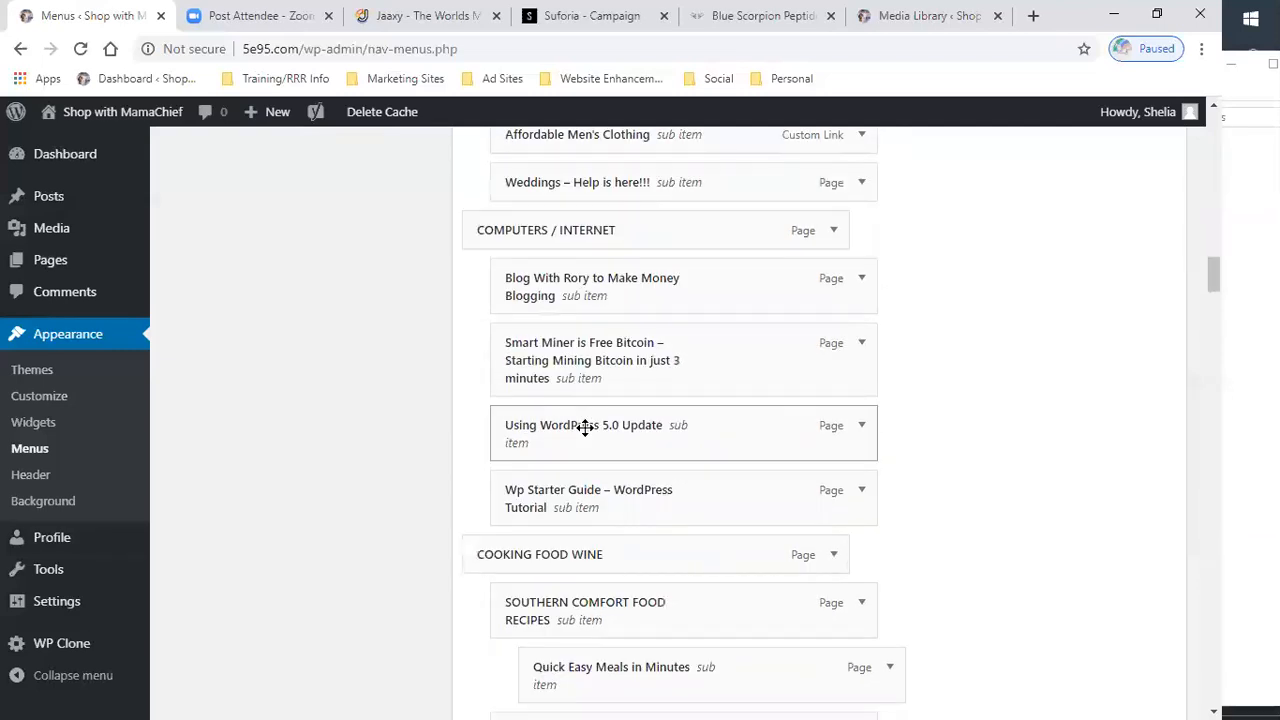
pyautogui.scroll(-9, 585, 427)
pyautogui.scroll(-7, 585, 427)
pyautogui.scroll(-6, 585, 427)
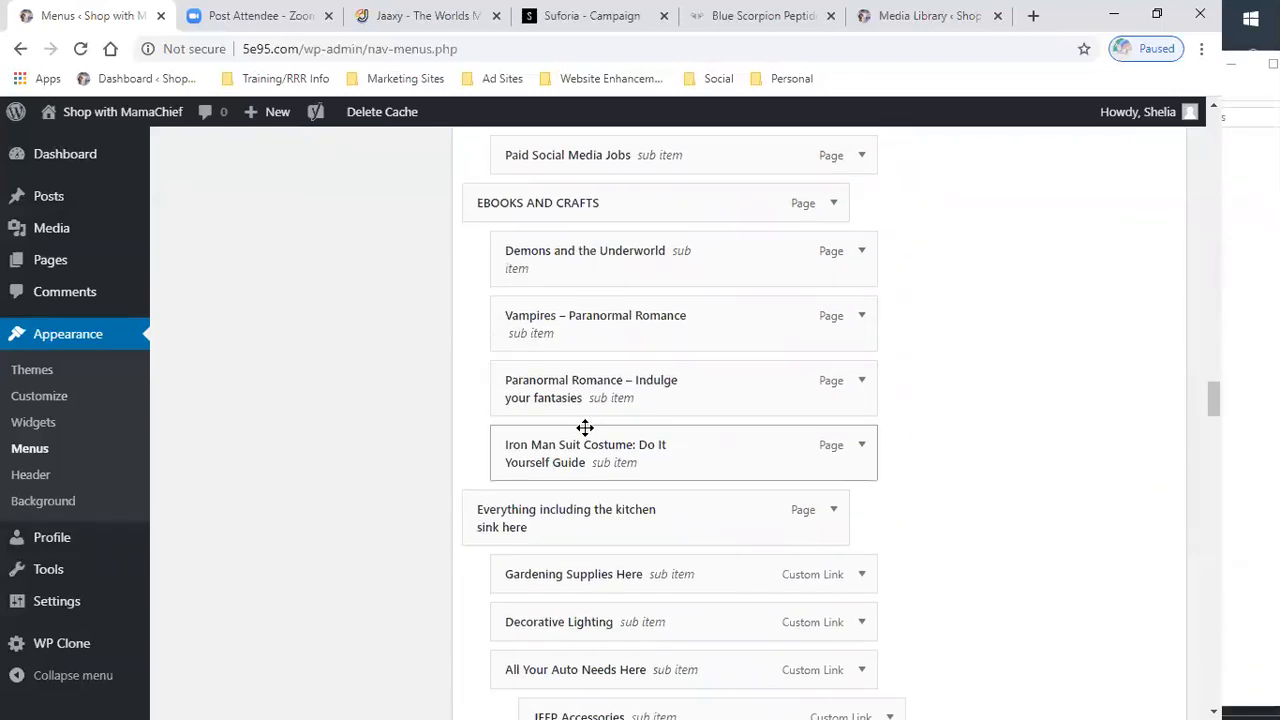
pyautogui.scroll(-3, 585, 427)
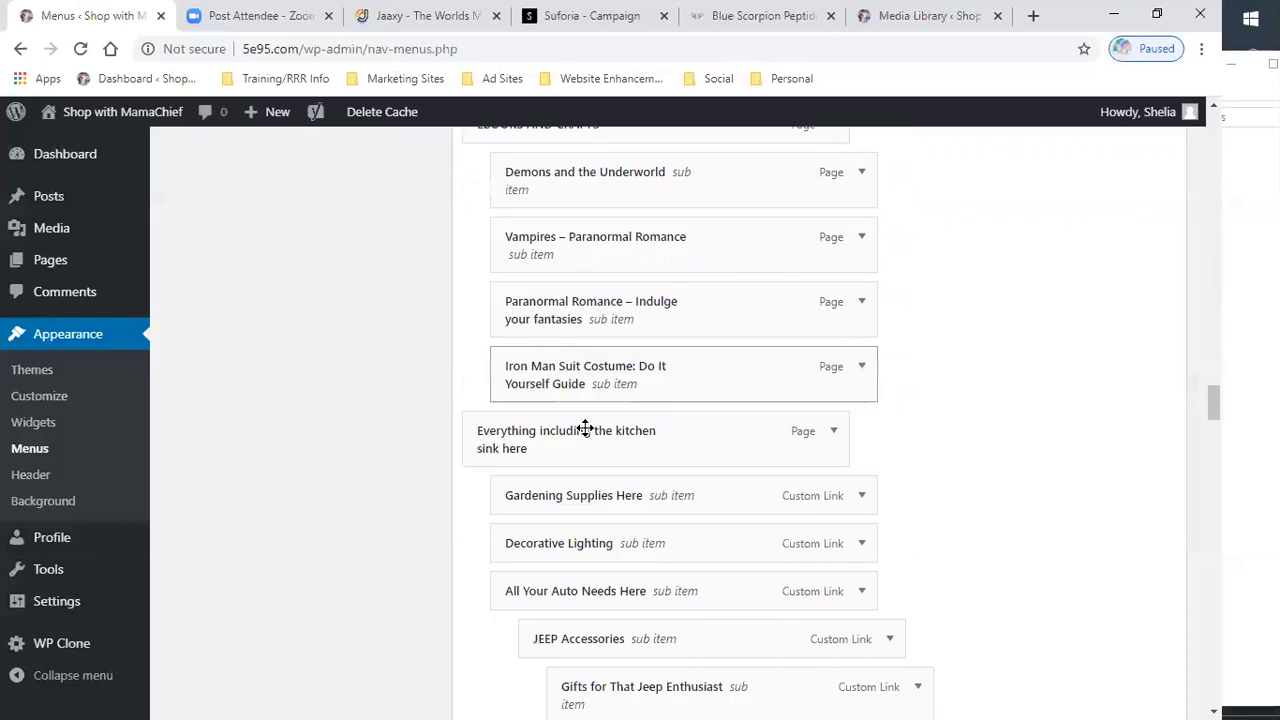
pyautogui.scroll(-2, 585, 427)
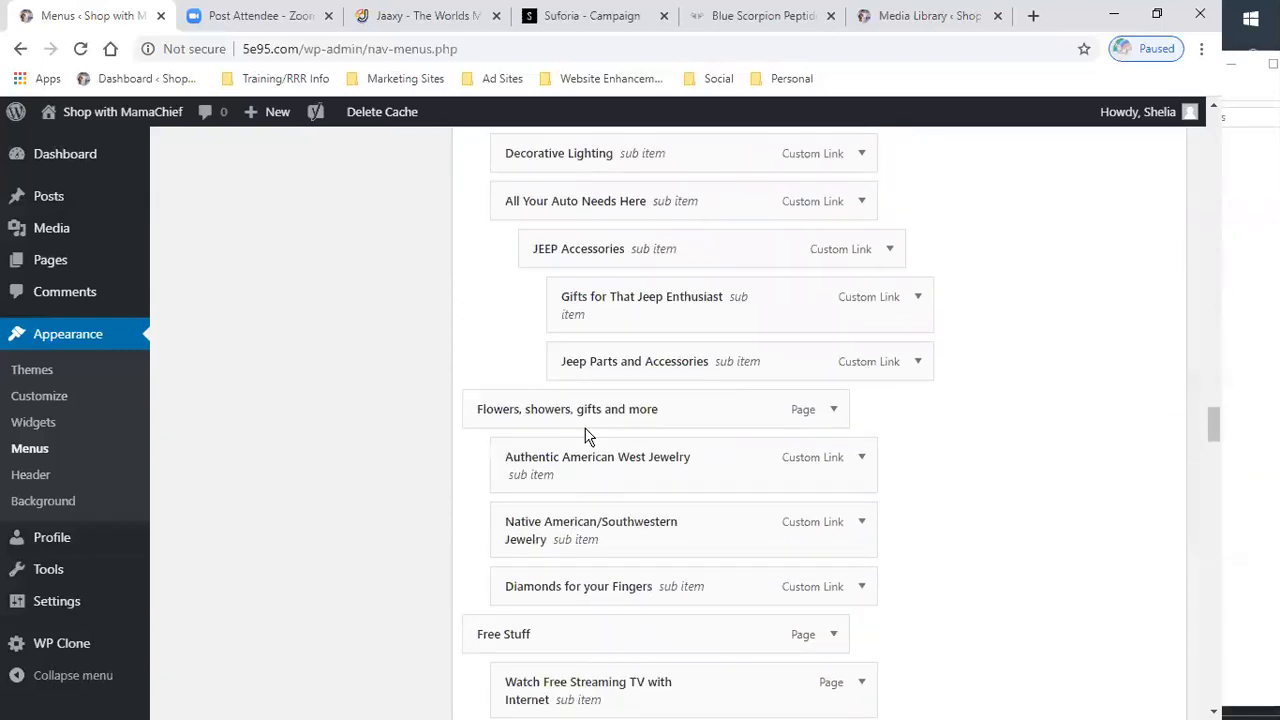
pyautogui.scroll(-2, 588, 436)
pyautogui.scroll(-4, 588, 436)
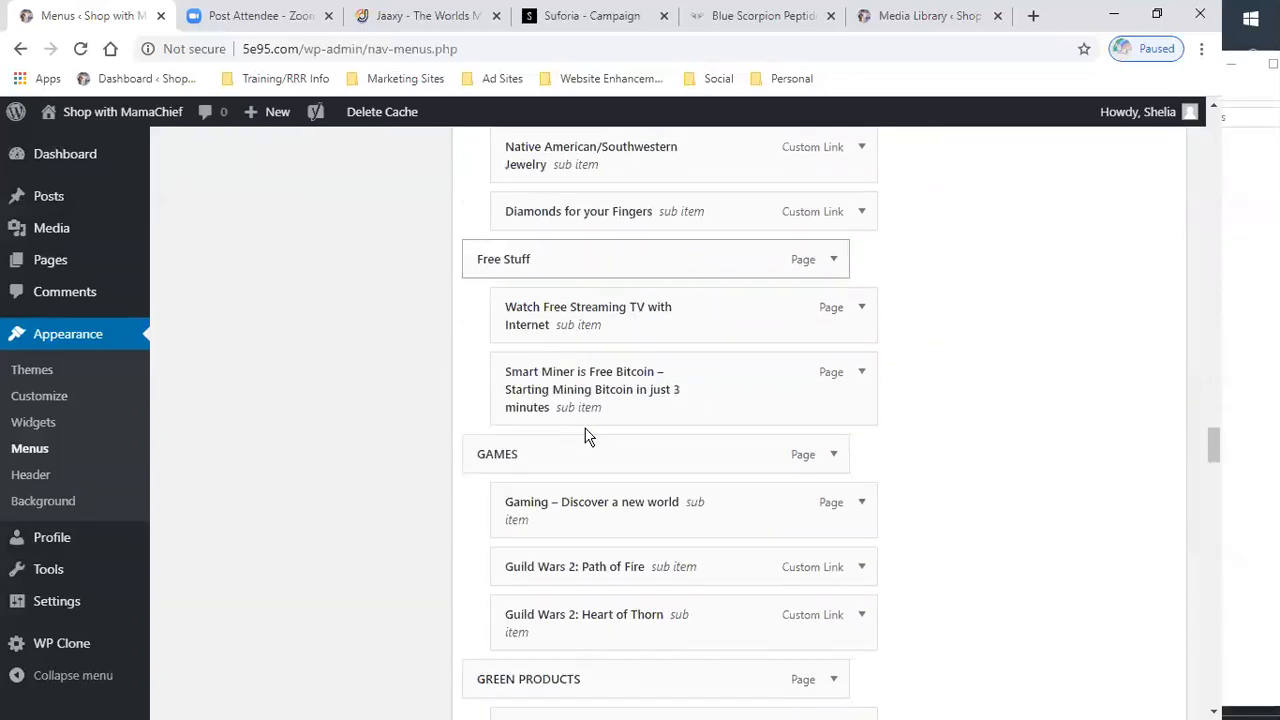
pyautogui.scroll(-1, 587, 437)
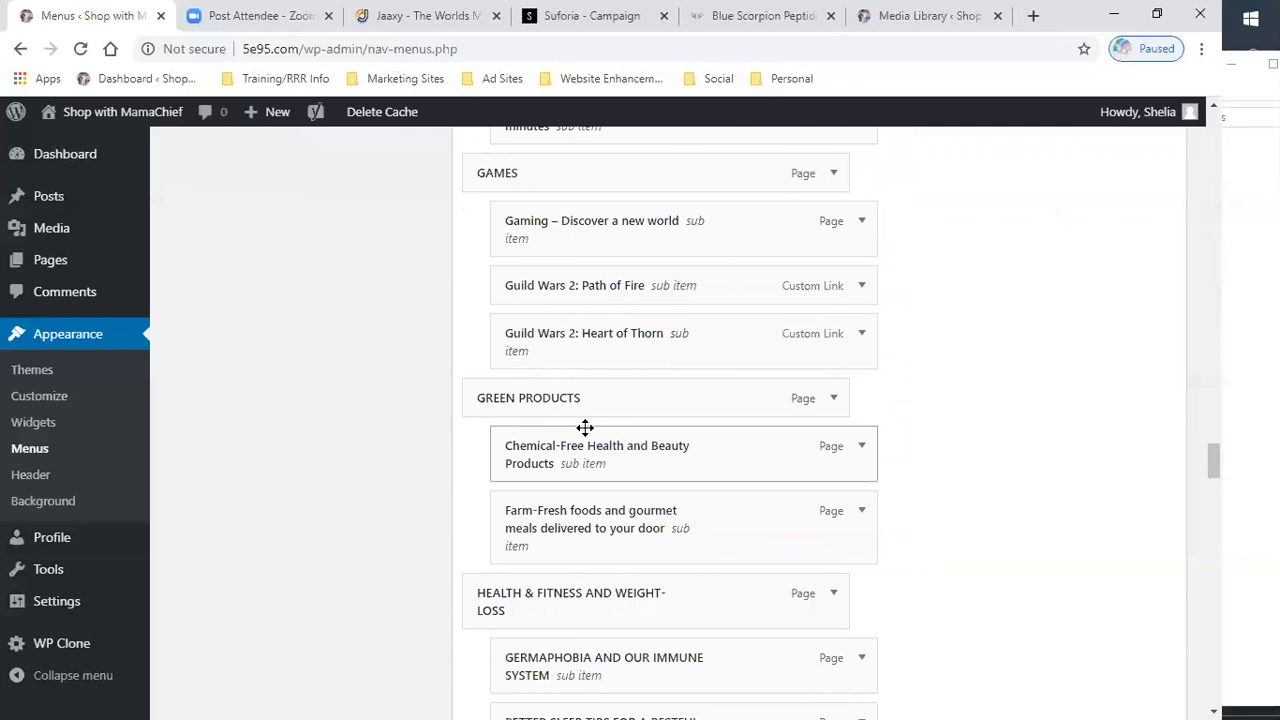
pyautogui.scroll(-3, 585, 427)
pyautogui.scroll(-5, 585, 427)
pyautogui.scroll(-6, 585, 427)
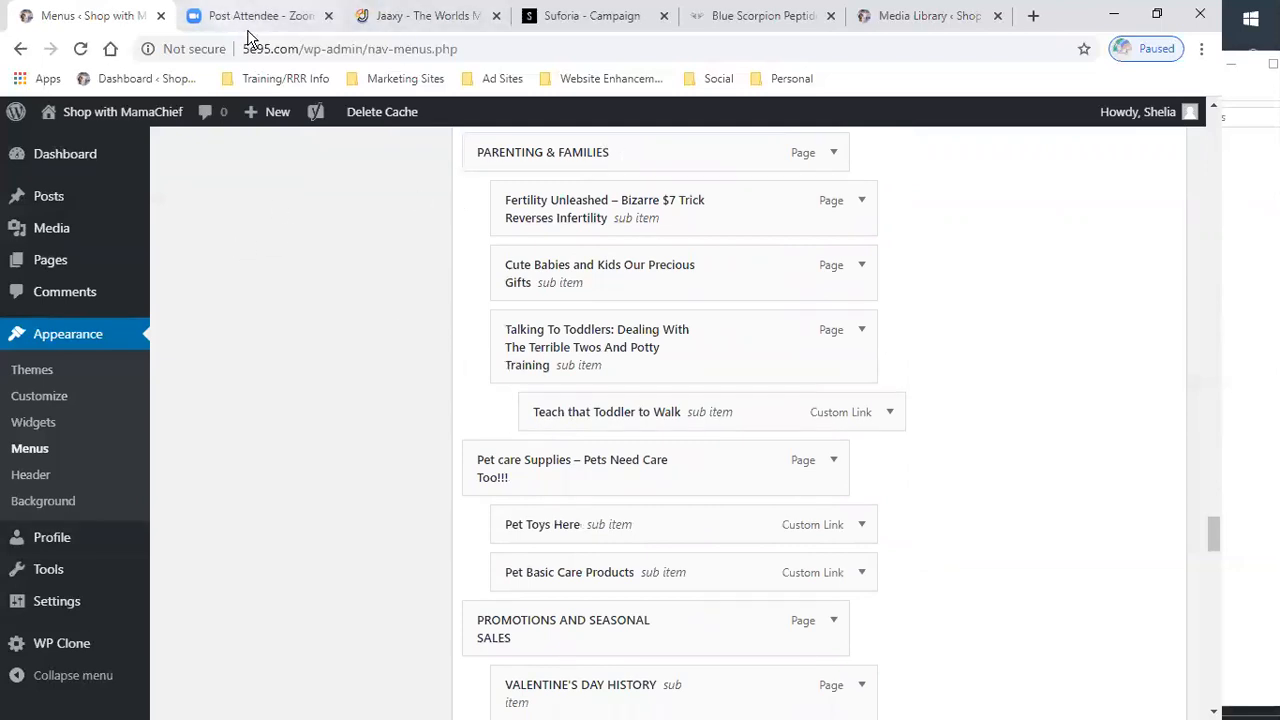
# - Close the Jaaxy, Suforia and Blue Scorpion Peptide browser tabs
pyautogui.click(496, 16)
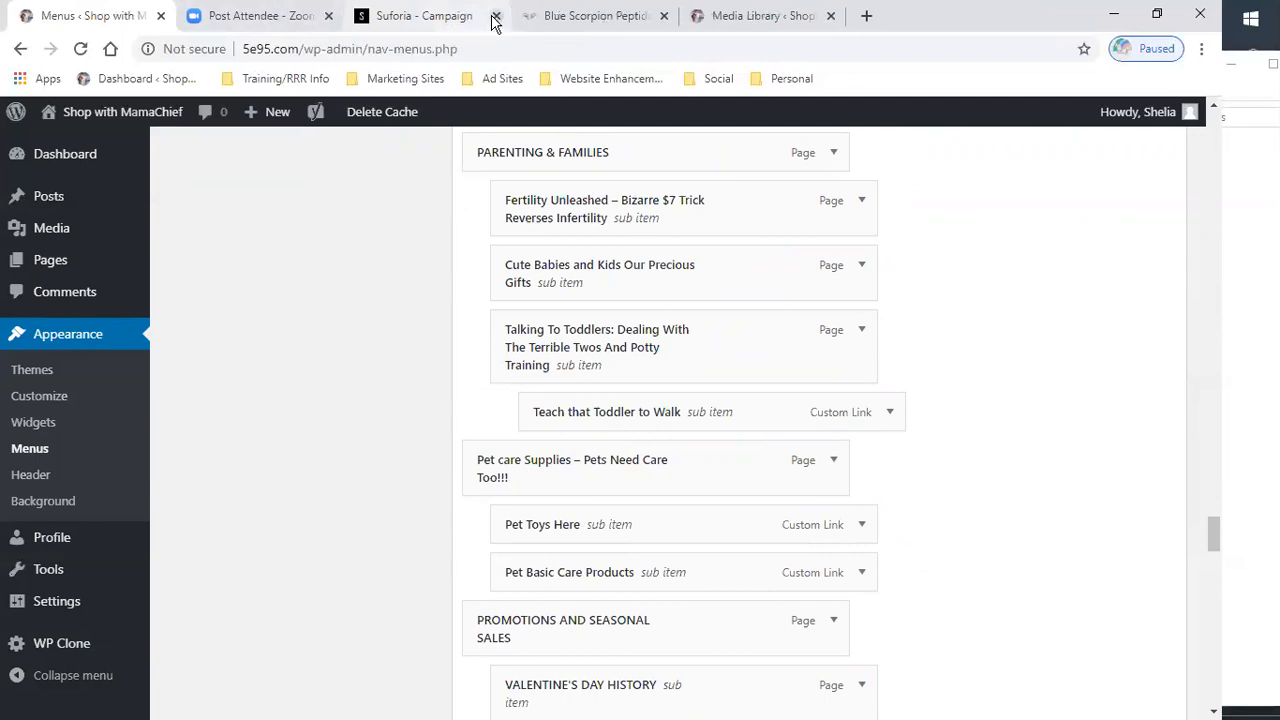
pyautogui.click(495, 16)
pyautogui.click(495, 16)
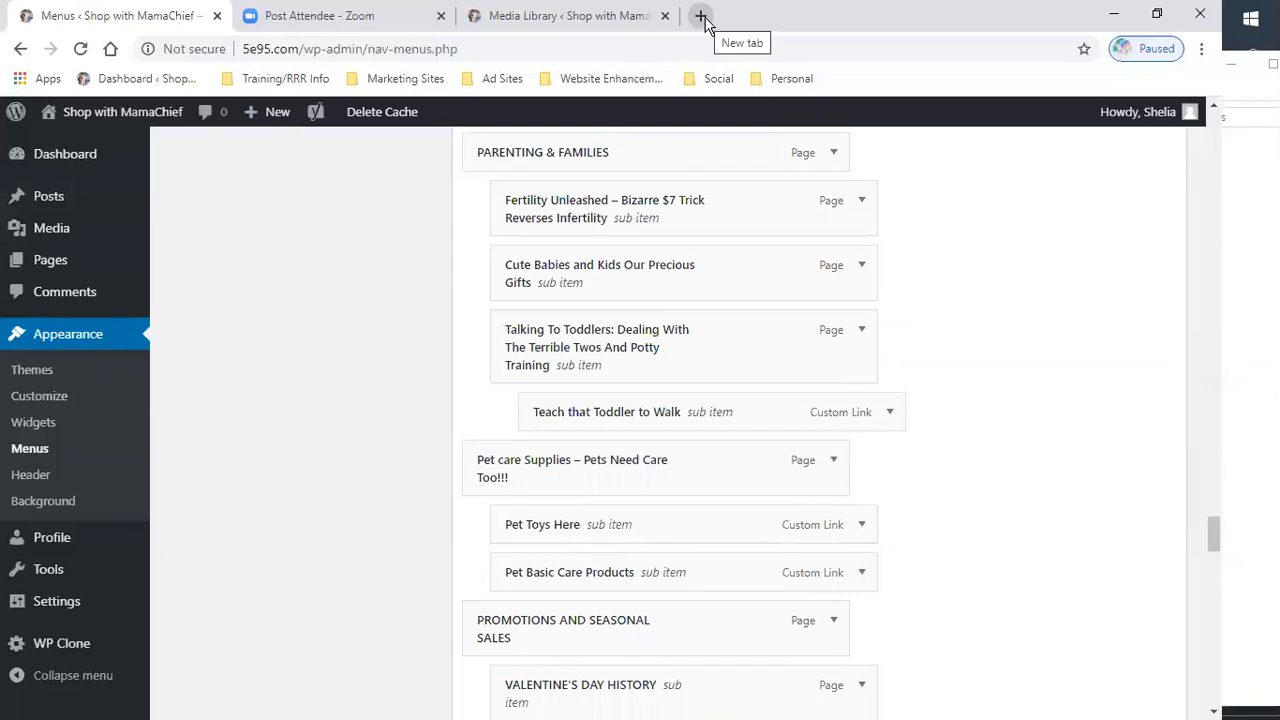
# - Open a new browser tab and launch Google Drive from the Google apps launcher
pyautogui.click(702, 17)
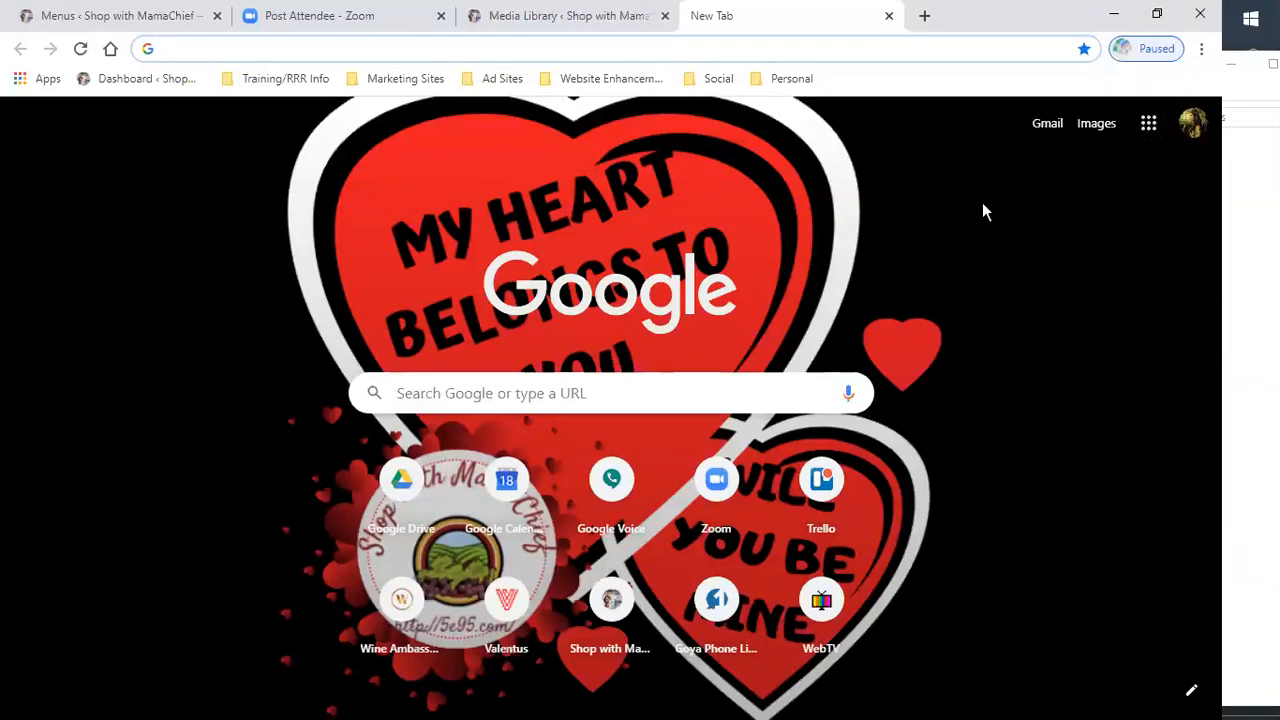
pyautogui.click(1150, 125)
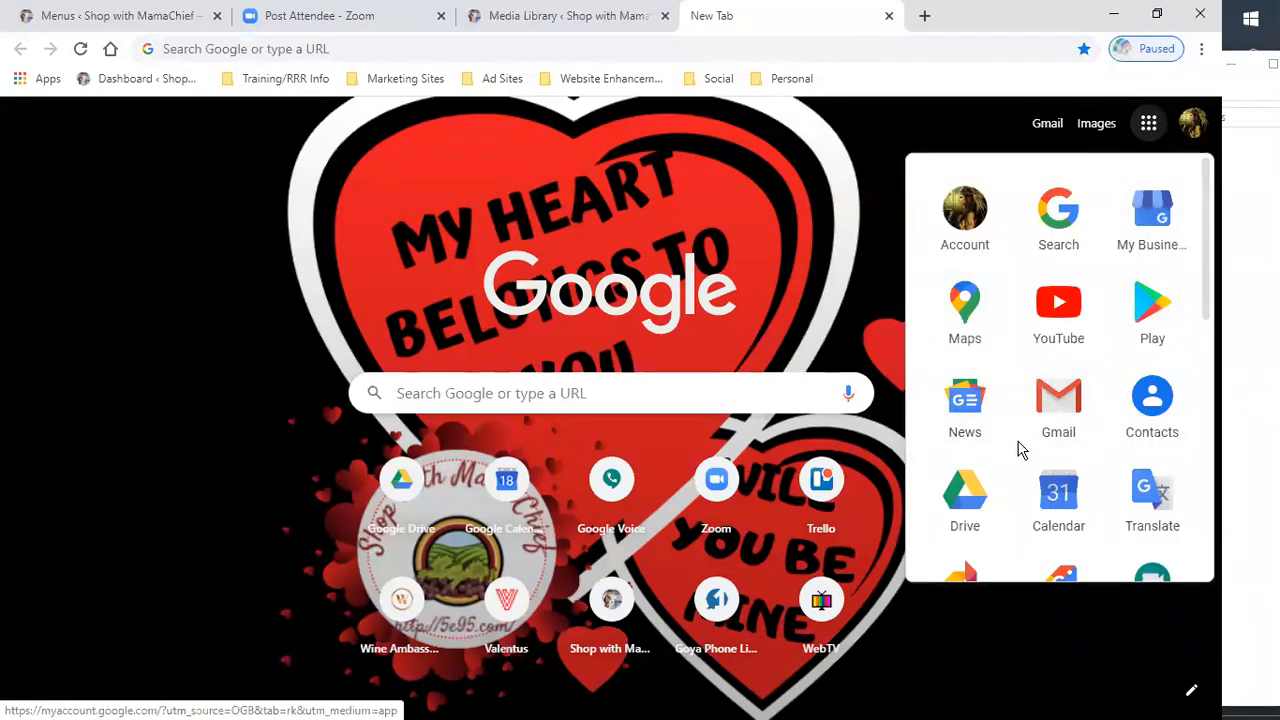
pyautogui.scroll(-1, 1007, 519)
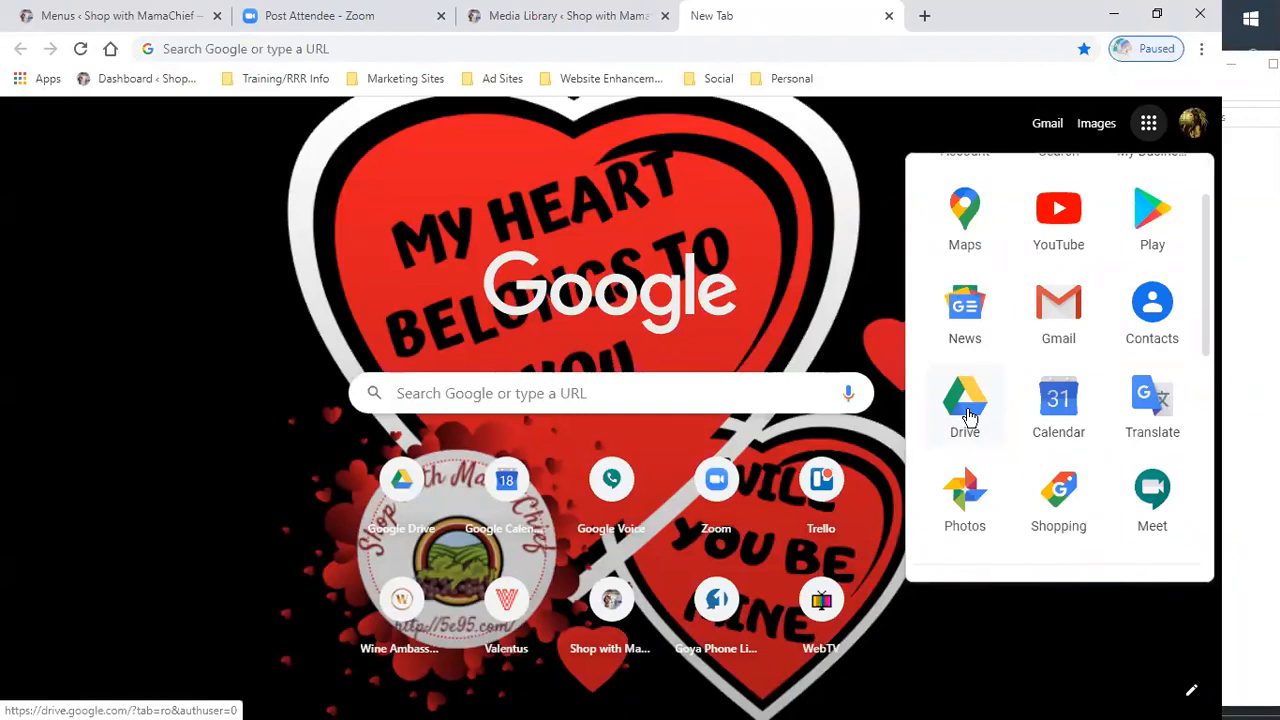
pyautogui.click(966, 410)
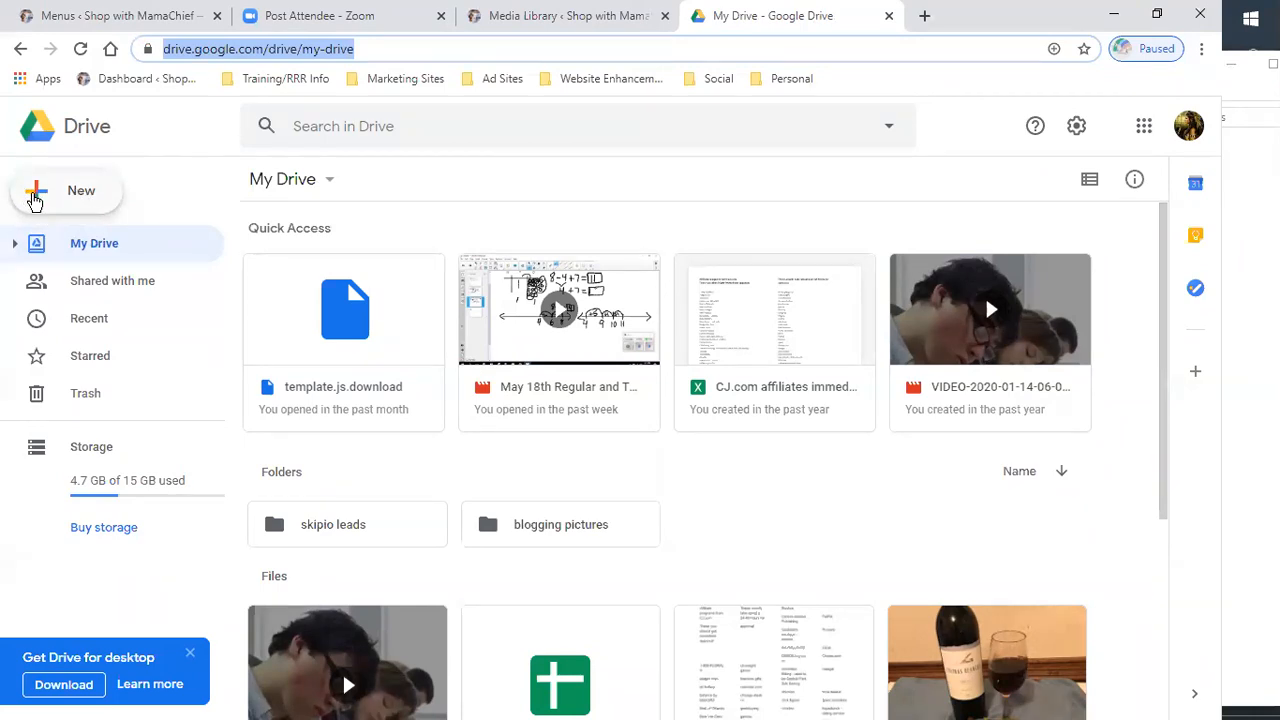
# - Create a new Google Doc and name it ad file for Blue Scorpion
pyautogui.click(37, 198)
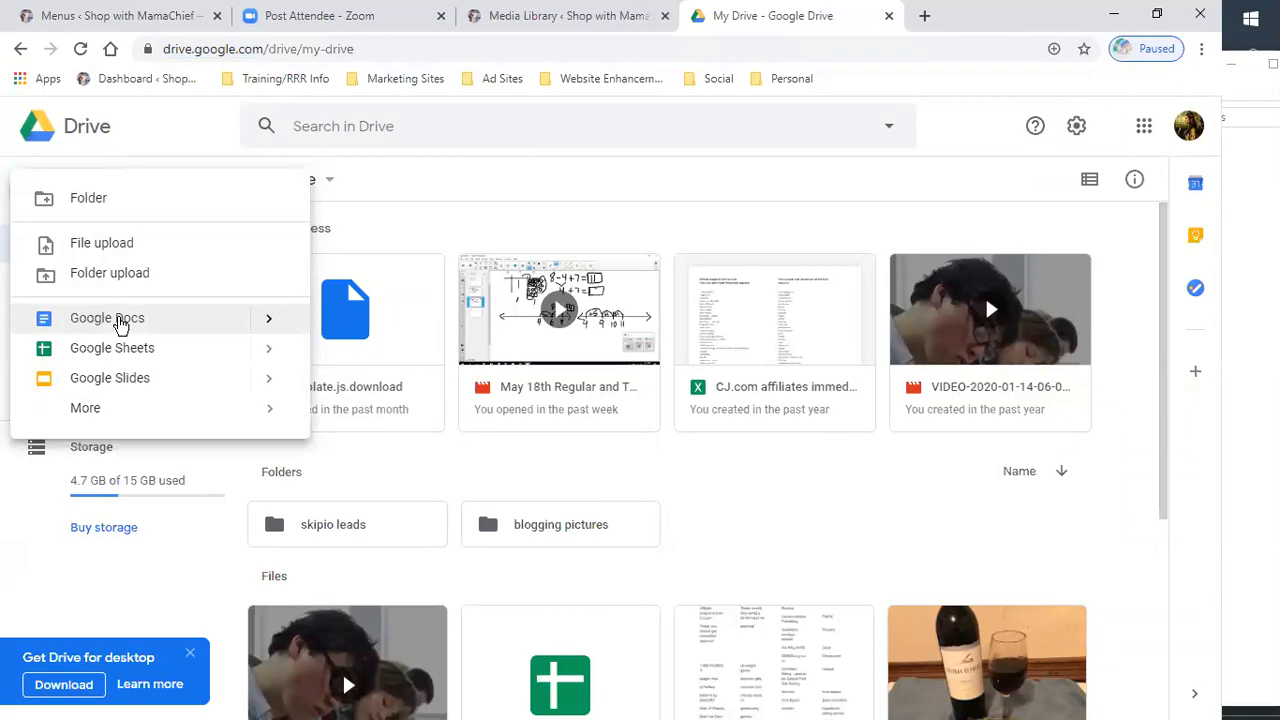
pyautogui.click(120, 325)
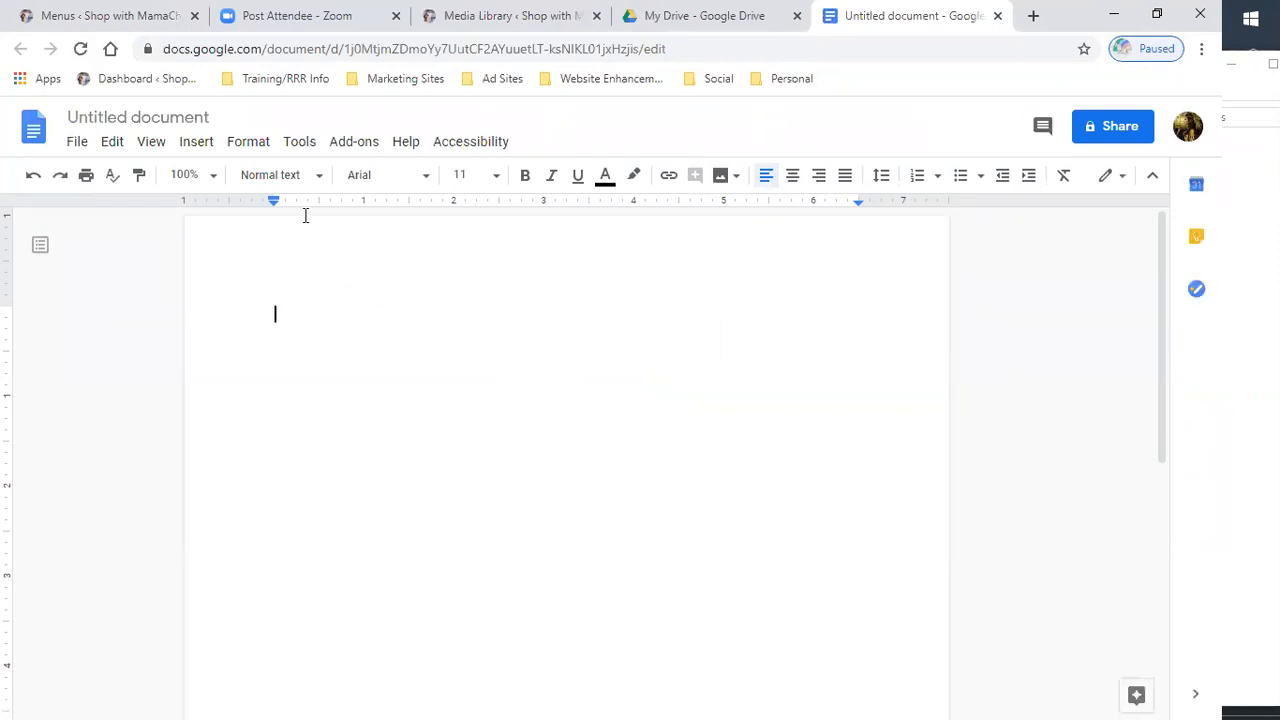
pyautogui.click(215, 115)
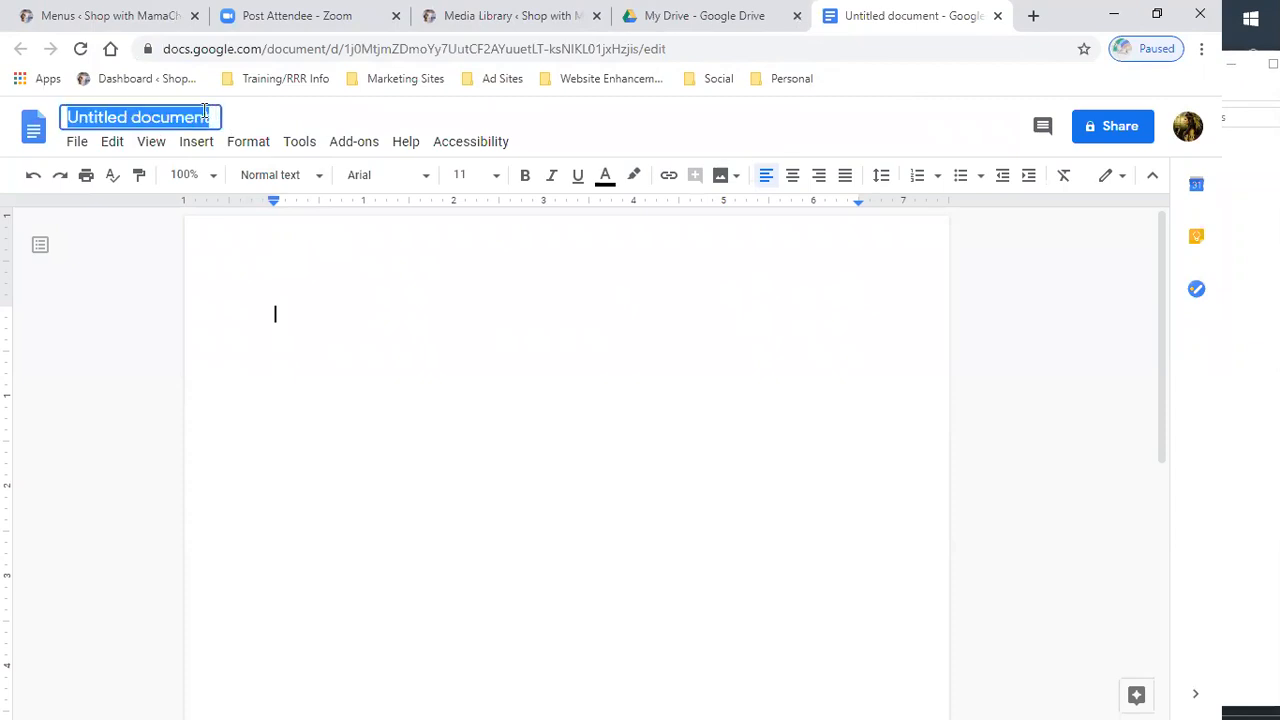
pyautogui.write('ad file for ')
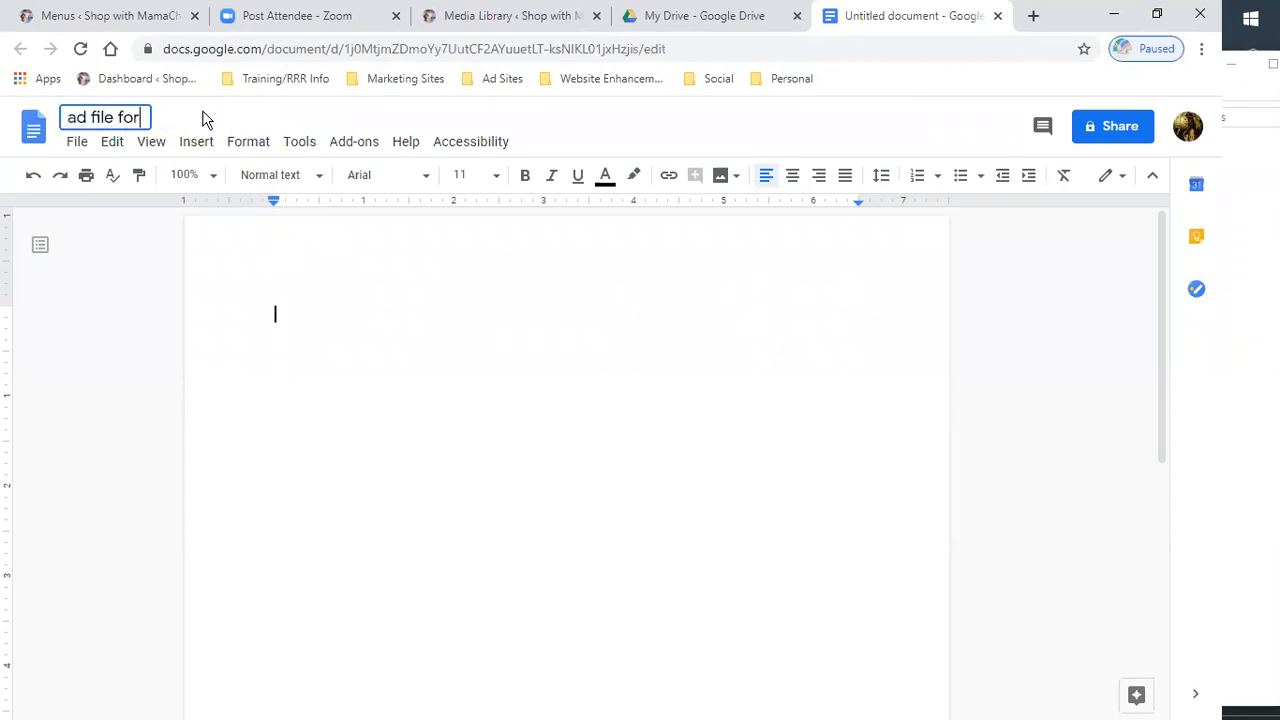
pyautogui.write('Blue Scorpion')
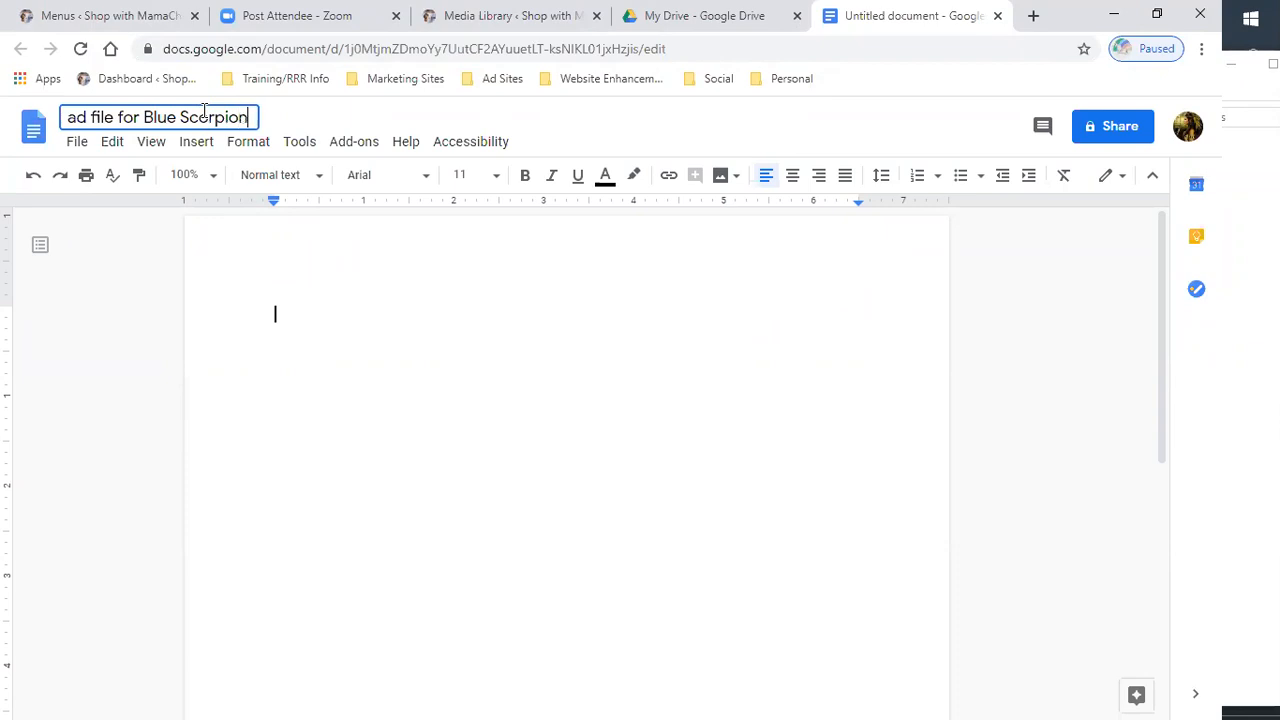
pyautogui.press('Return')
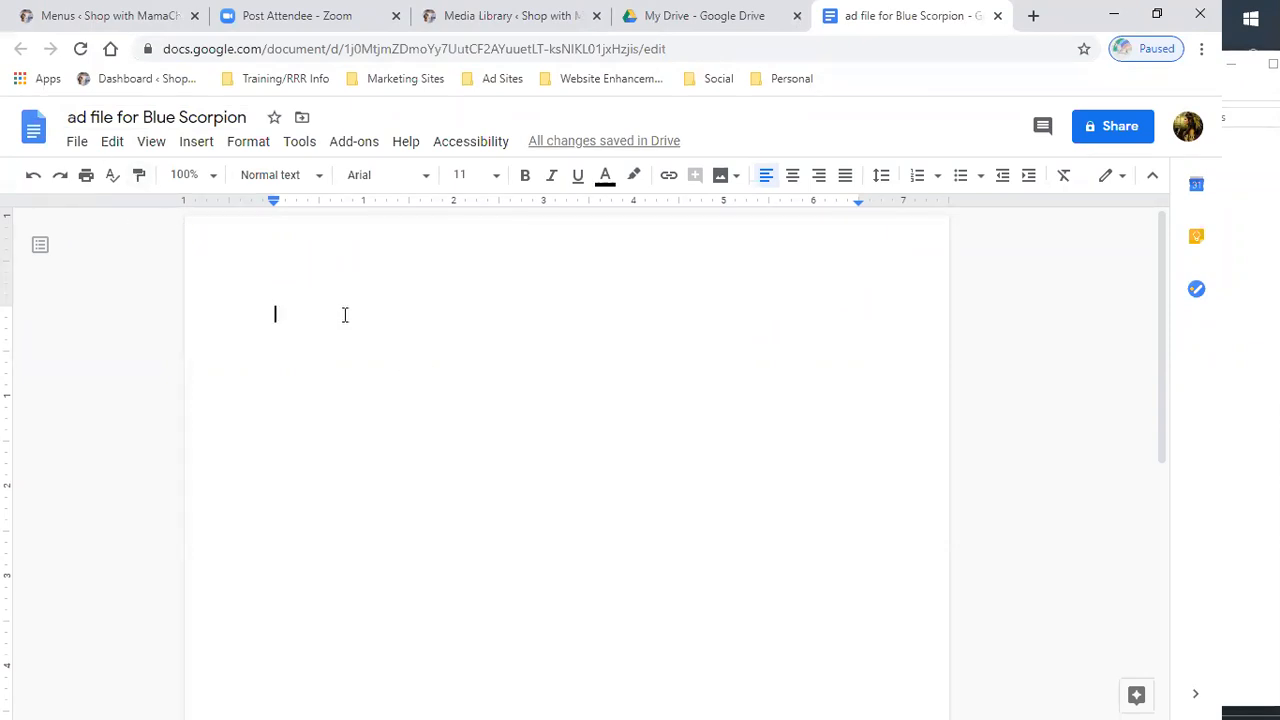
# - Type the heading Blue scorpion ad template at the top of the document
pyautogui.write('Blue ')
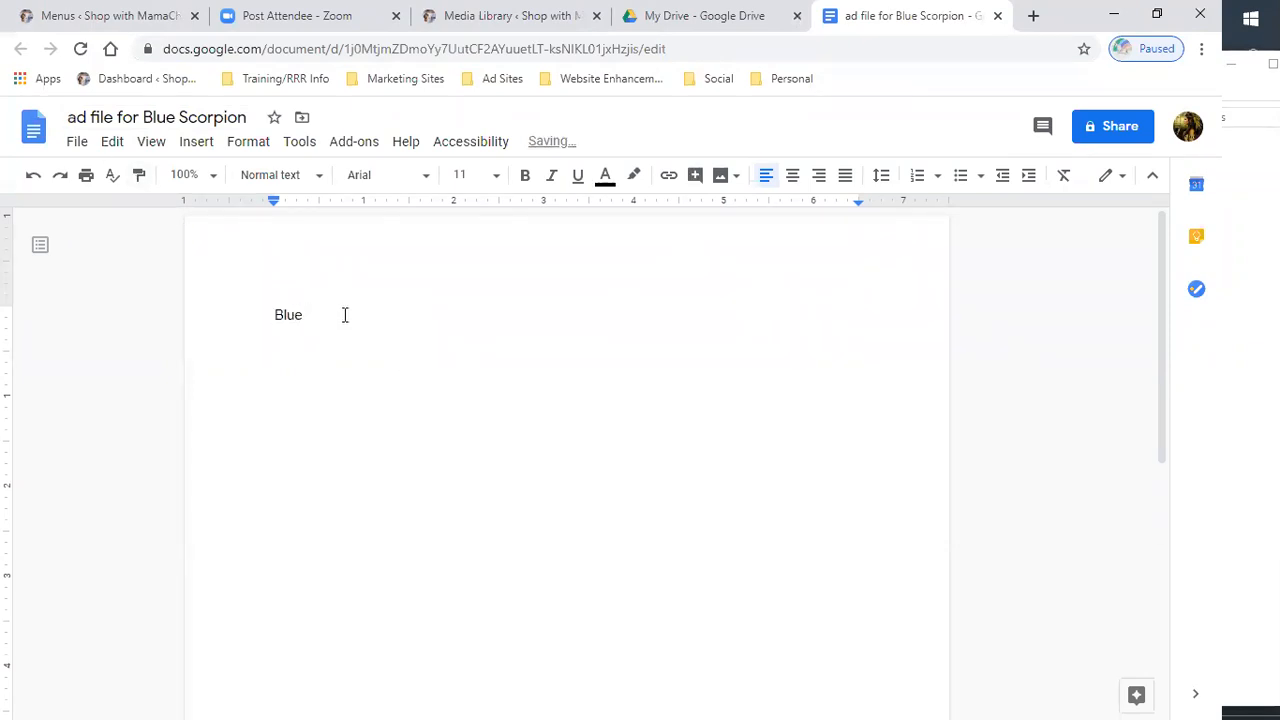
pyautogui.write('scopr')
pyautogui.write('ion ad template:')
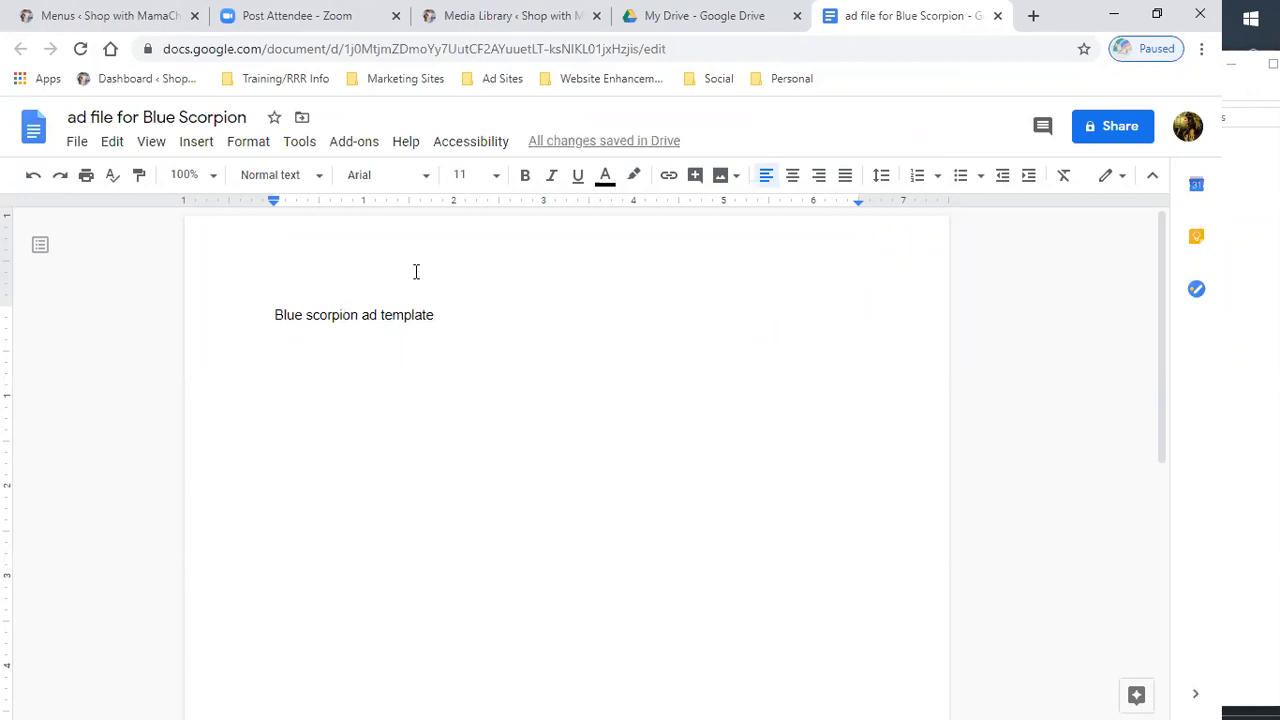
# - Format the heading in Impact at 24 pt, keeping it left aligned
pyautogui.moveTo(440, 315); pyautogui.dragTo(258, 302)
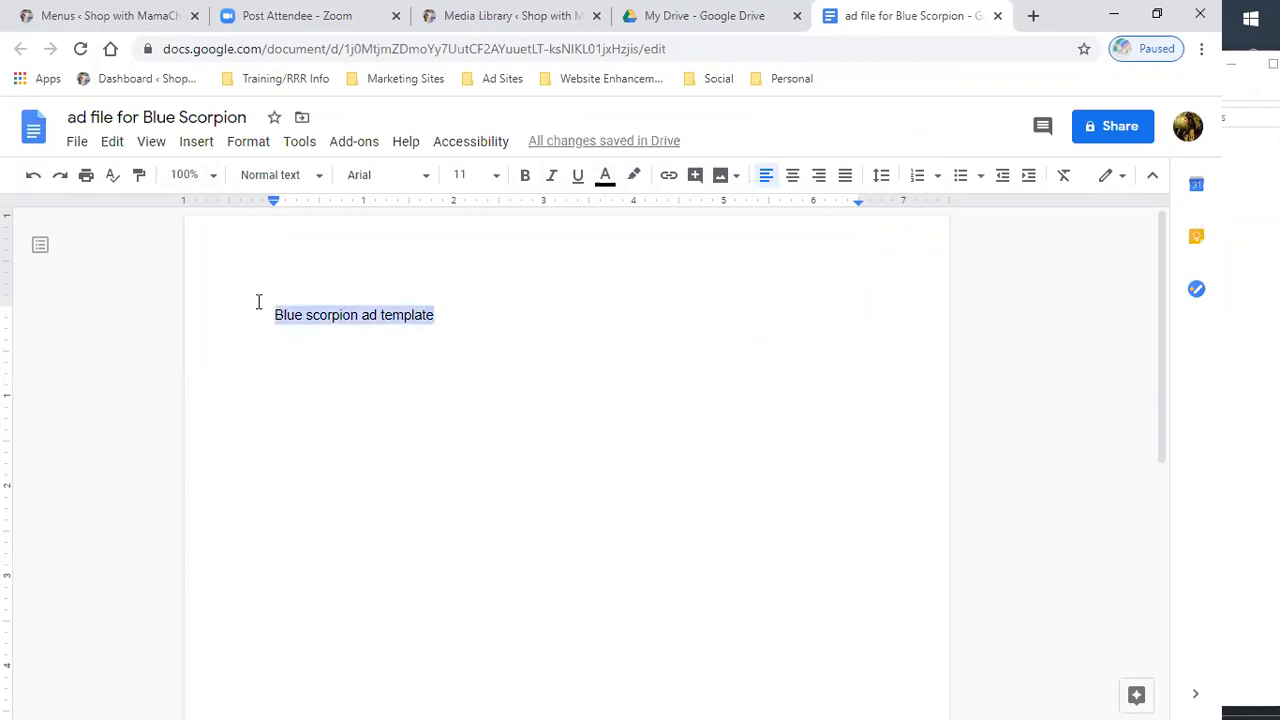
pyautogui.click(429, 177)
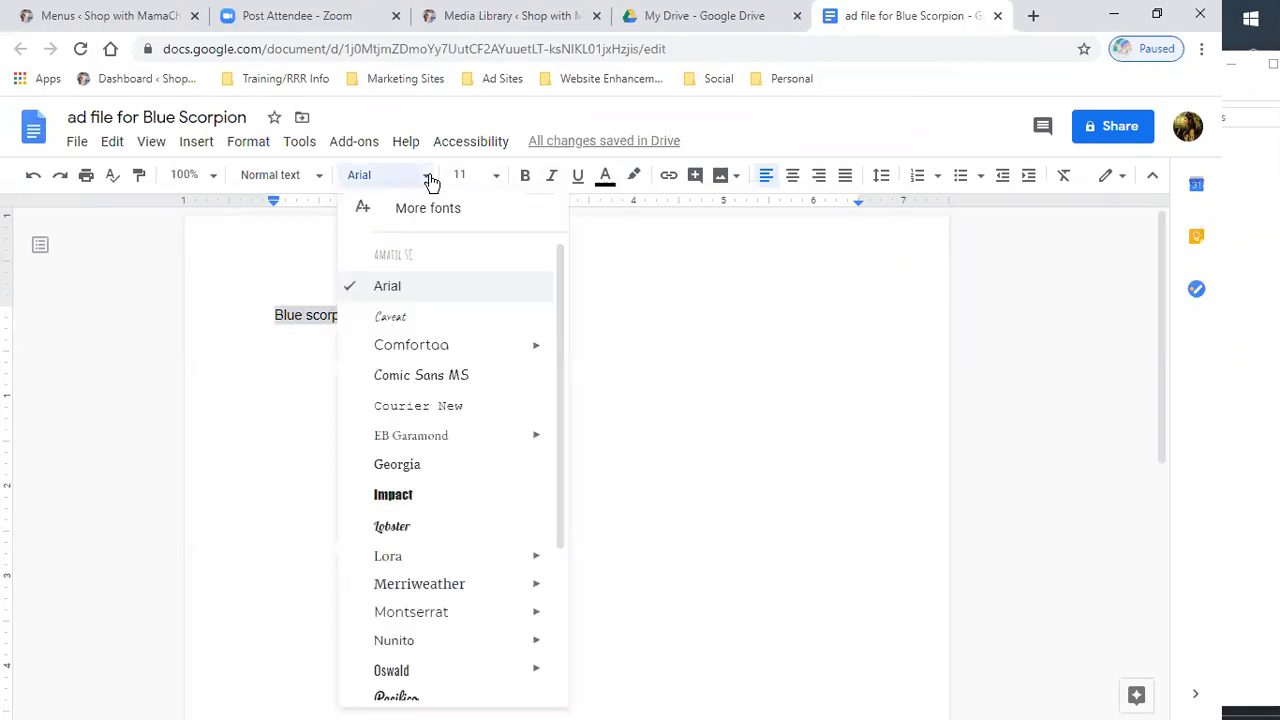
pyautogui.click(412, 495)
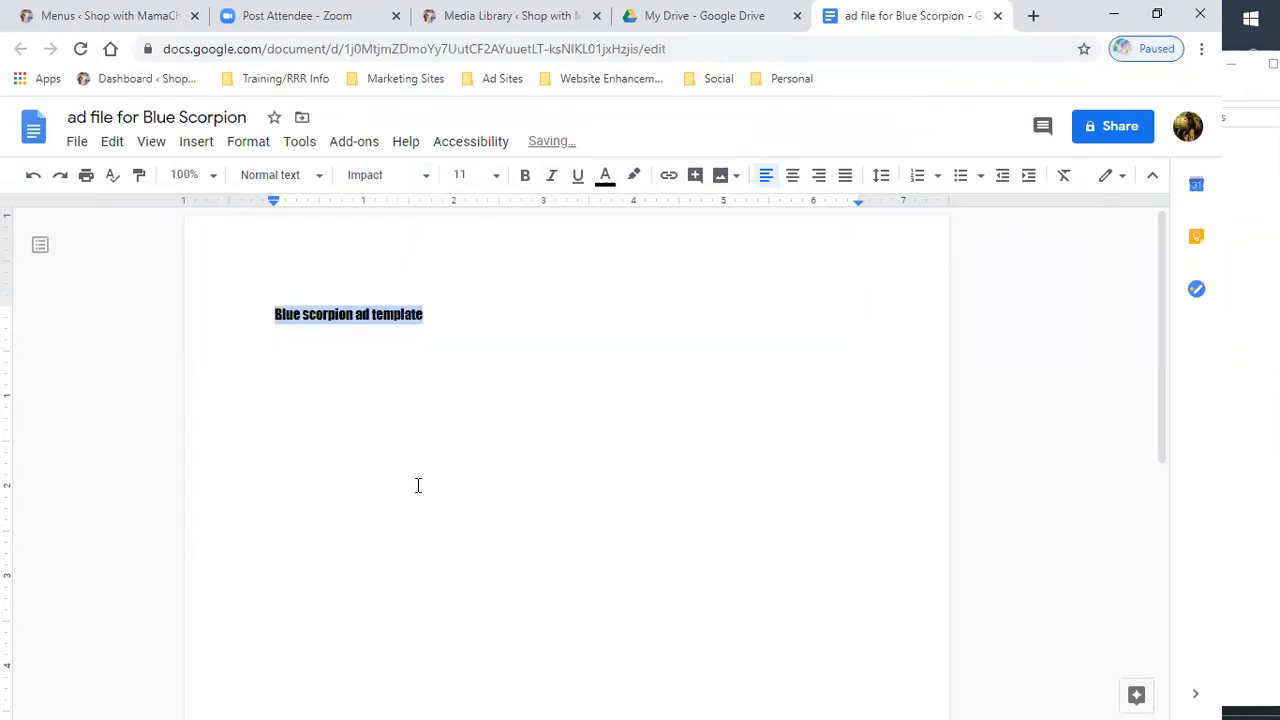
pyautogui.click(492, 176)
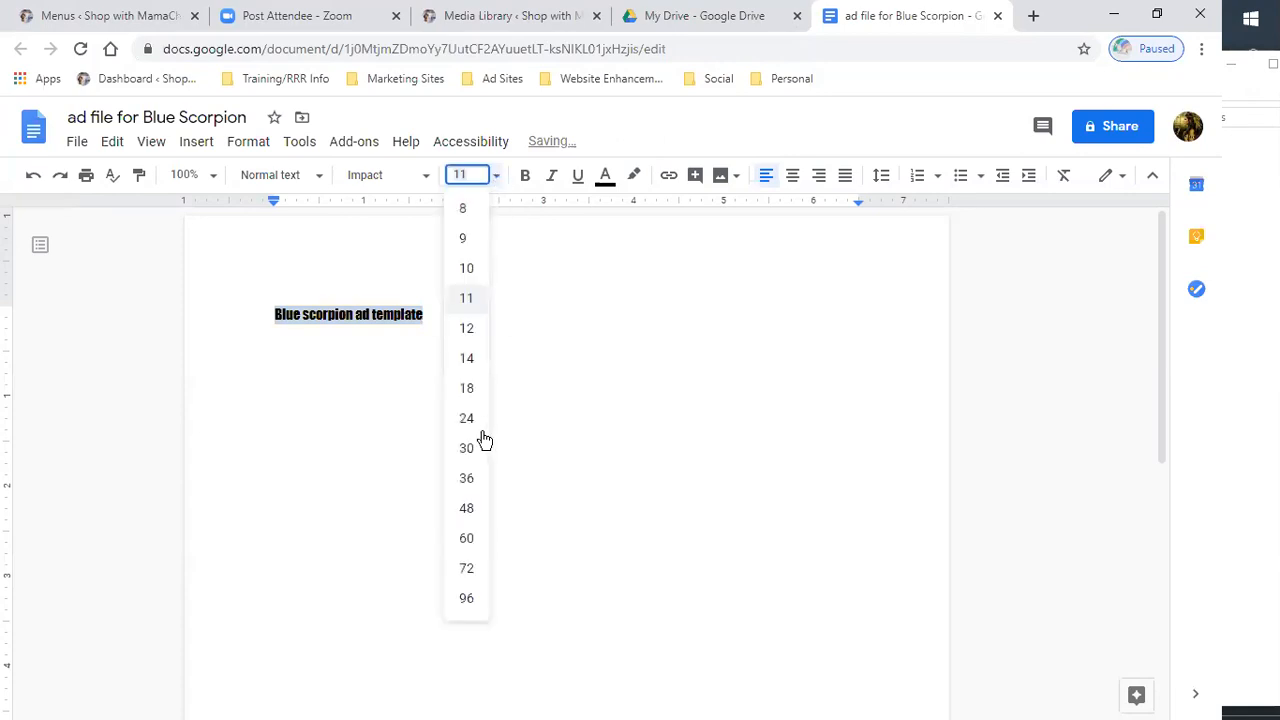
pyautogui.click(467, 419)
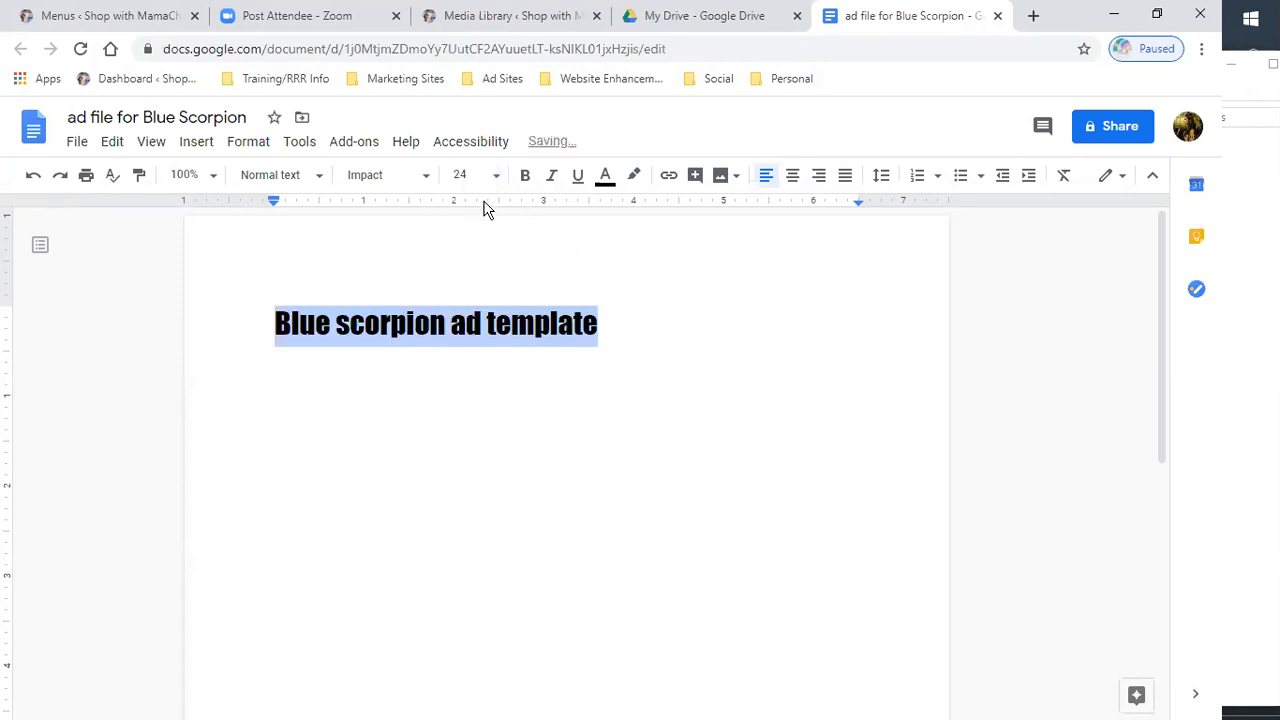
pyautogui.click(792, 177)
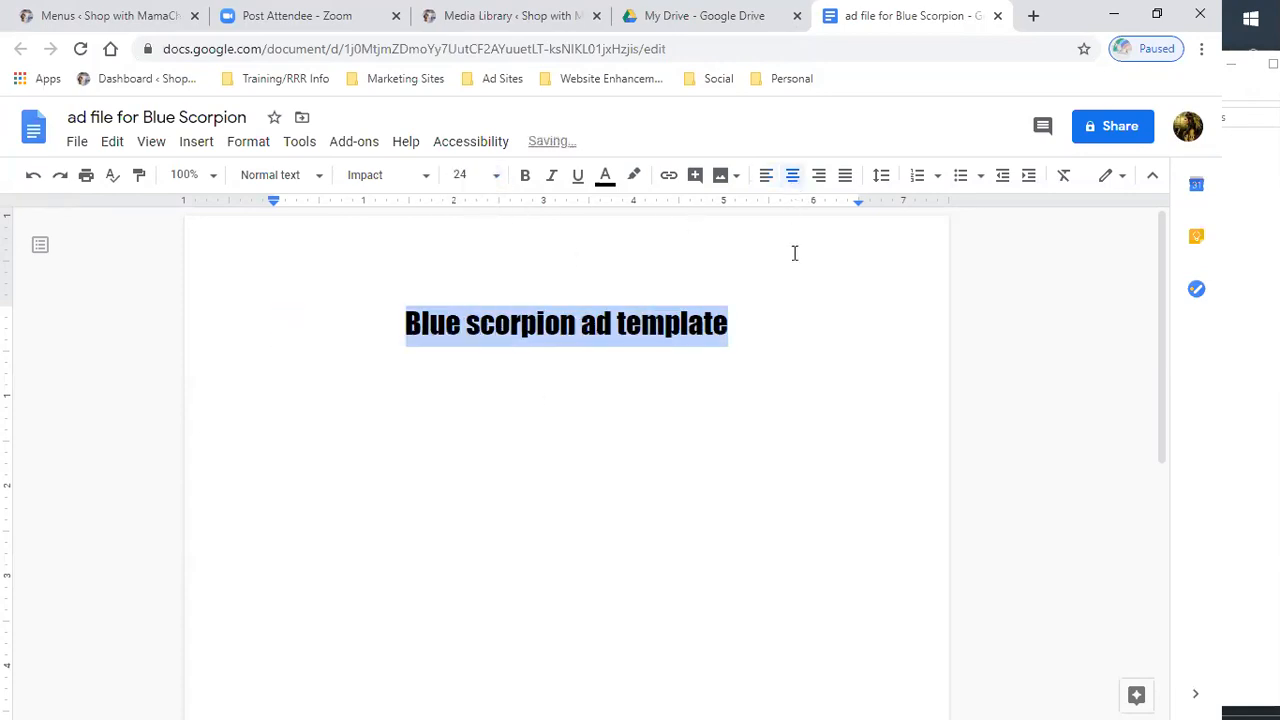
pyautogui.click(765, 177)
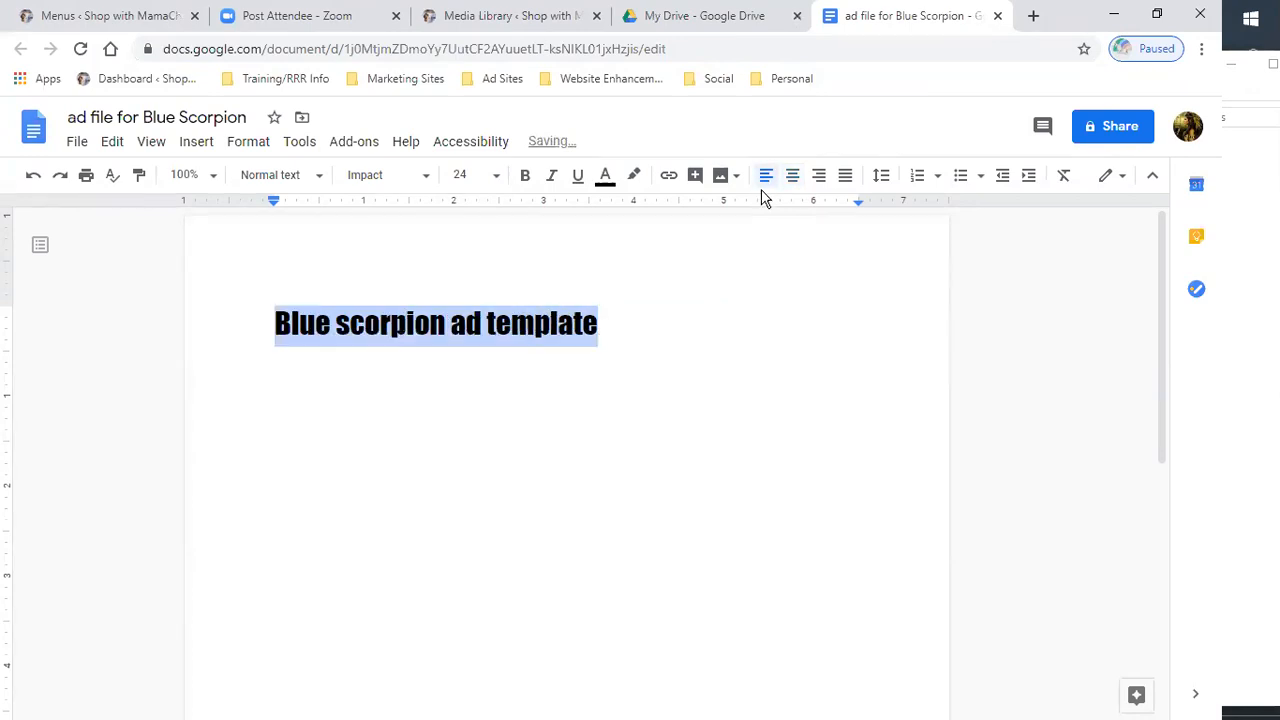
# - Start a new line below the heading in 18 pt Arial and type Headline:
pyautogui.click(648, 348)
pyautogui.press('Return')
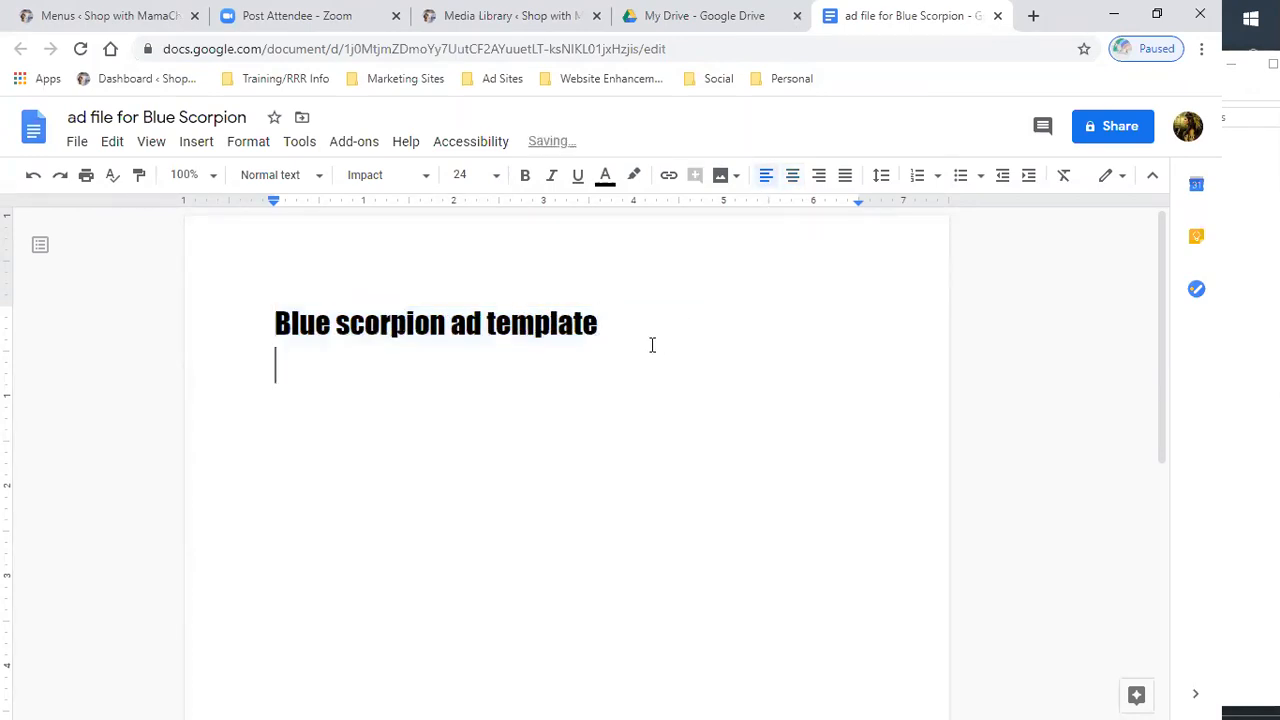
pyautogui.click(495, 177)
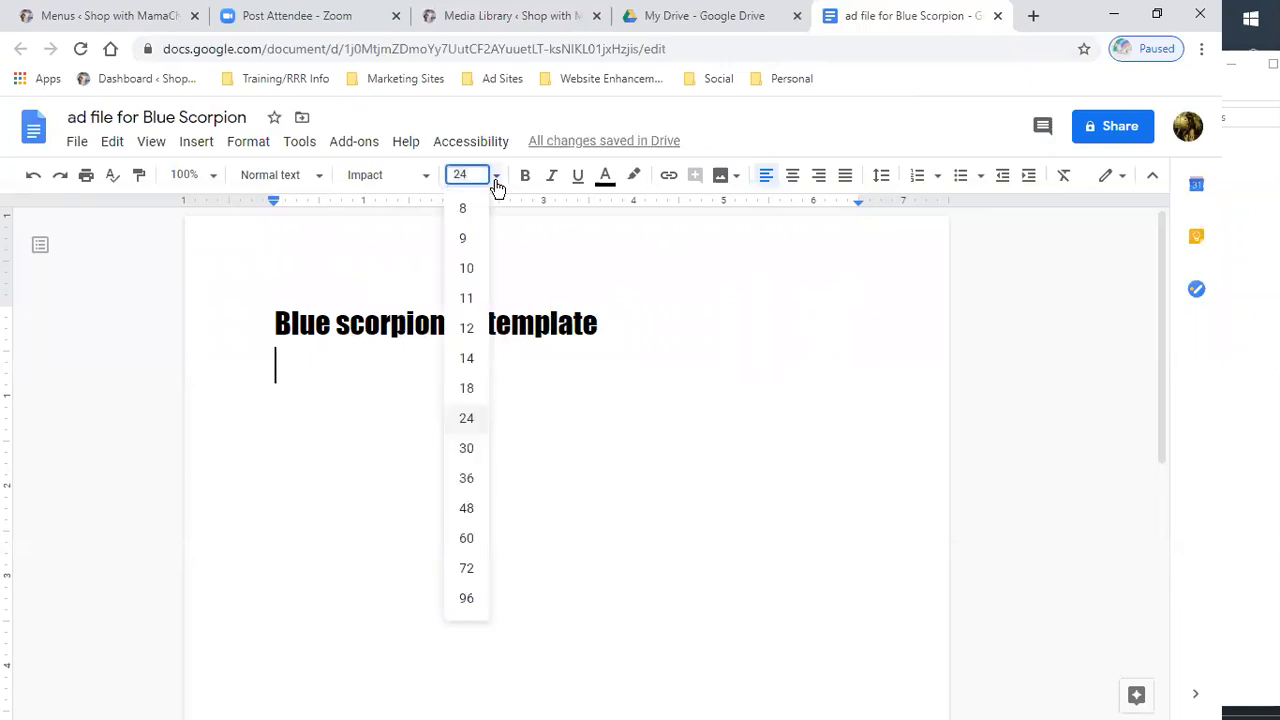
pyautogui.click(466, 389)
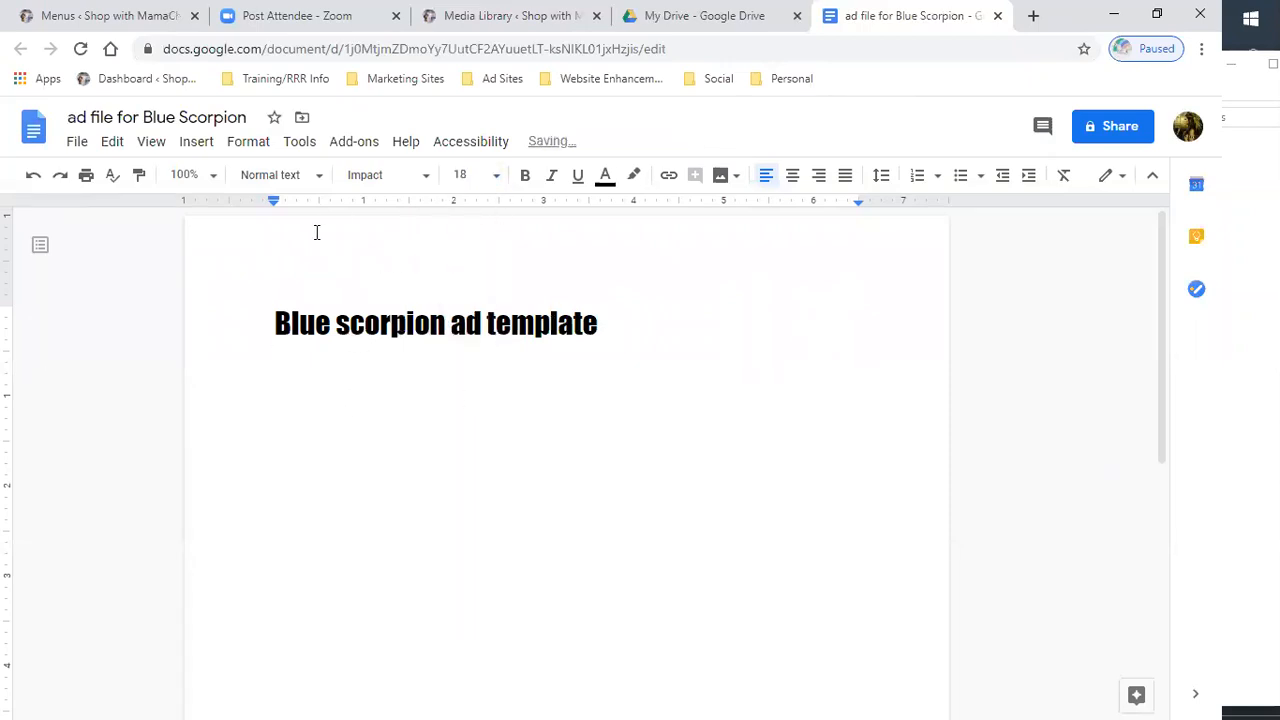
pyautogui.press('Return')
pyautogui.click(428, 180)
pyautogui.click(410, 366)
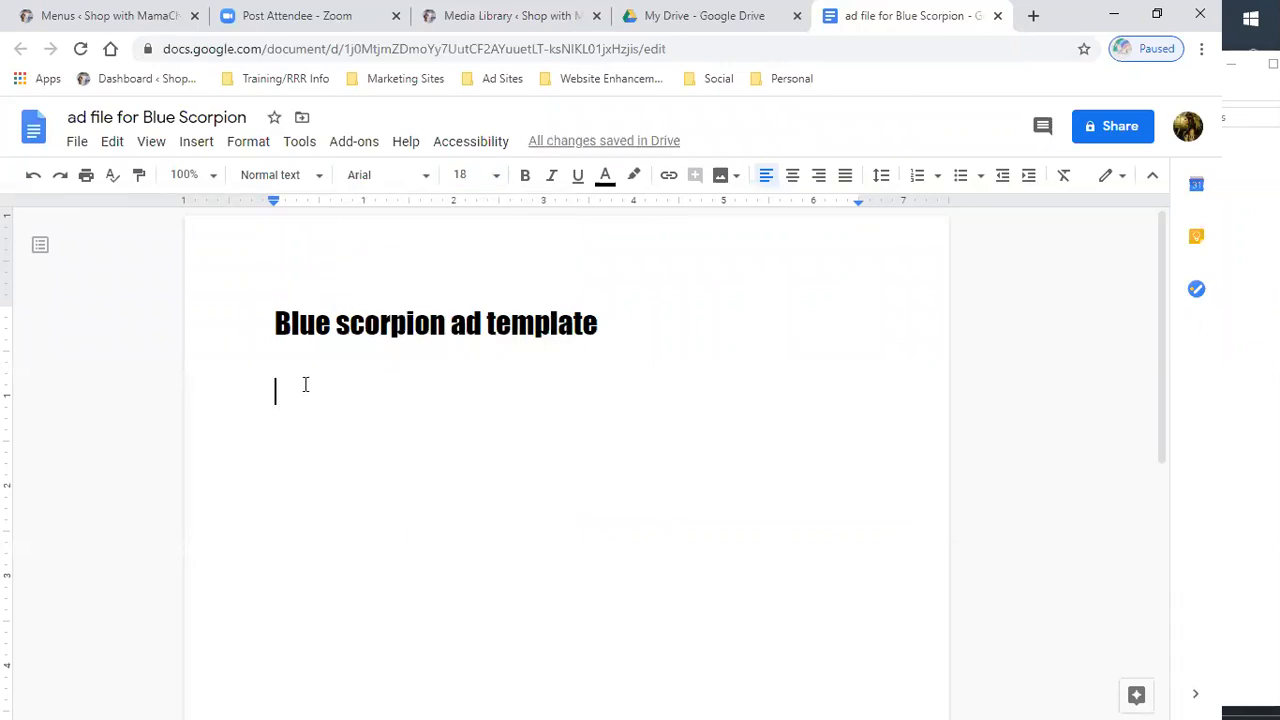
pyautogui.write('Headline:')
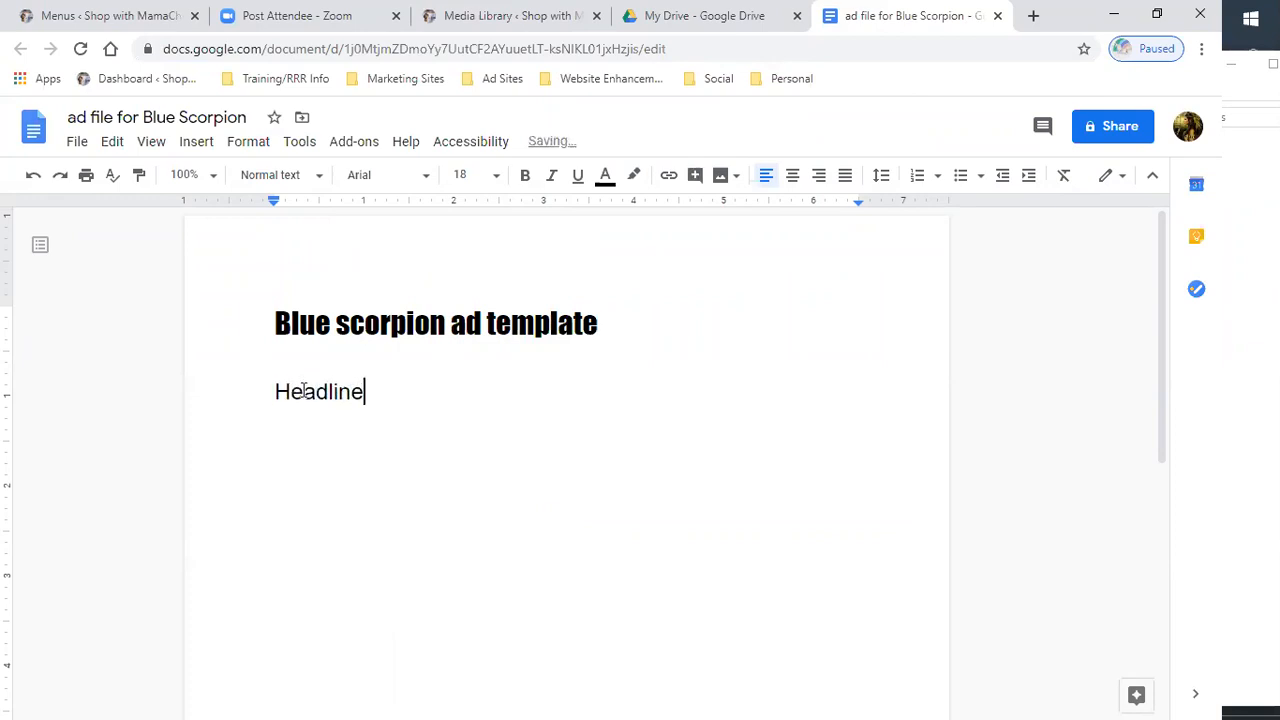
# - Add the label Description: a few blank lines below Headline:
pyautogui.press('Return')
pyautogui.press('Return')
pyautogui.press('Return')
pyautogui.press('Return')
pyautogui.write('Descro')
pyautogui.press('BackSpace')
pyautogui.write('iption:')
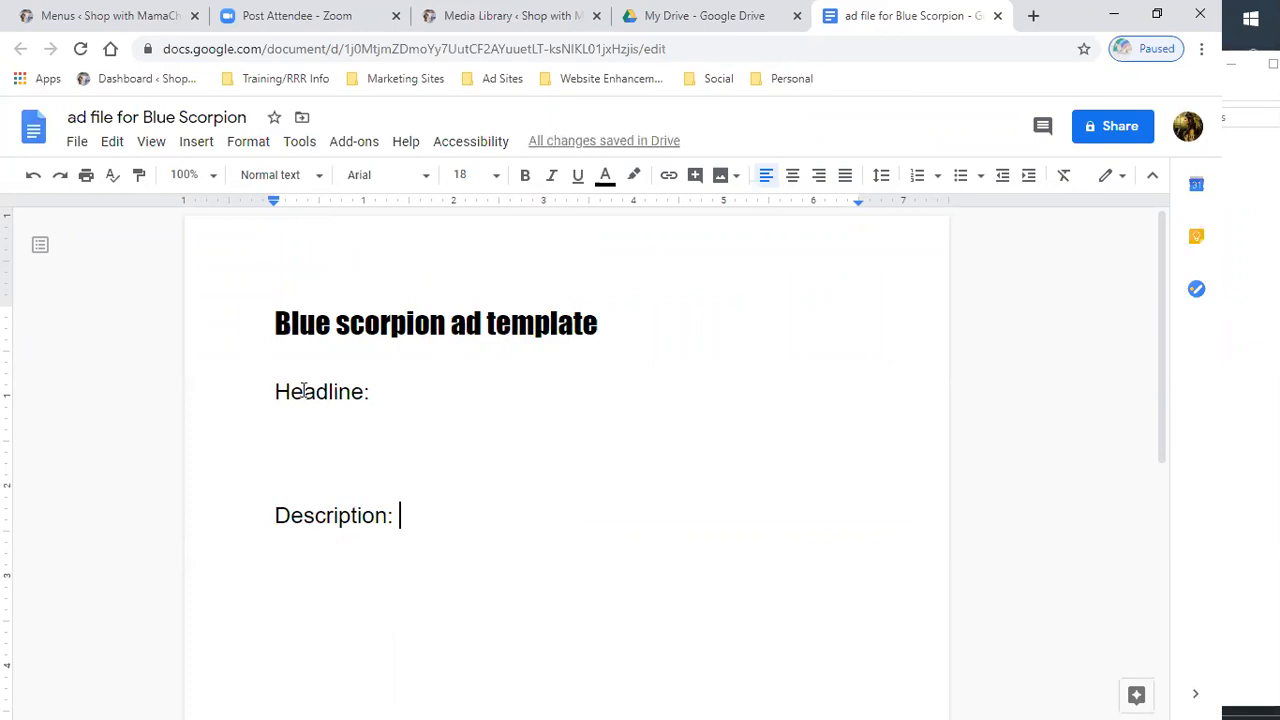
# - Insert blank lines below the heading and set the new empty line to 14 pt
pyautogui.scroll(-2, 443, 440)
pyautogui.scroll(2, 629, 360)
pyautogui.doubleClick(641, 322)
pyautogui.press('Return')
pyautogui.press('Return')
pyautogui.write('titl')
pyautogui.press('BackSpace')
pyautogui.press('BackSpace')
pyautogui.press('BackSpace')
pyautogui.press('BackSpace')
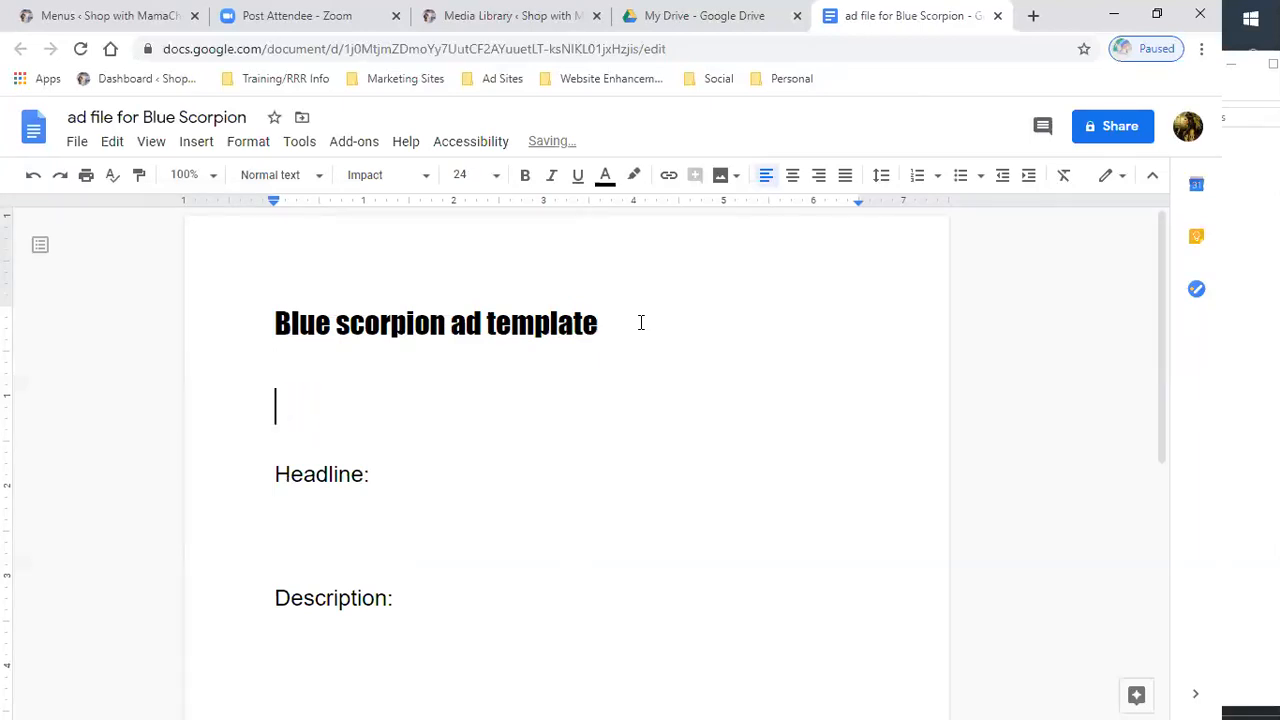
pyautogui.click(430, 179)
pyautogui.click(430, 179)
pyautogui.click(498, 177)
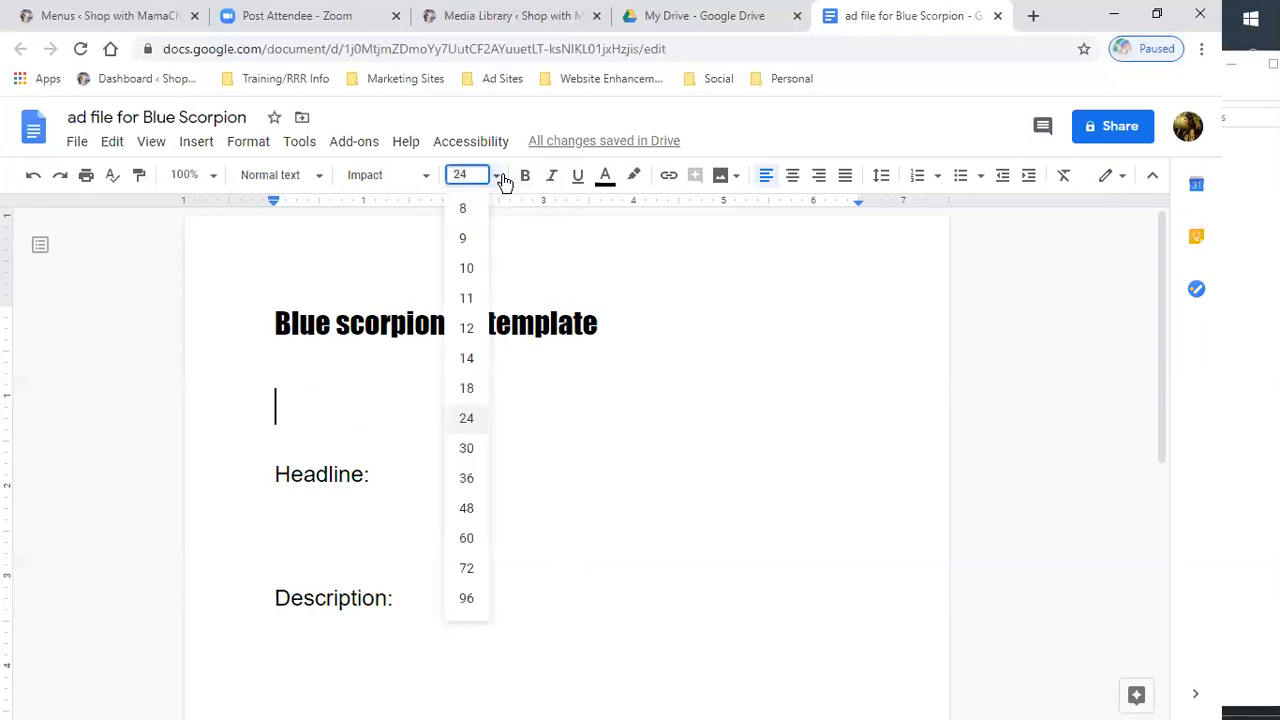
pyautogui.click(465, 358)
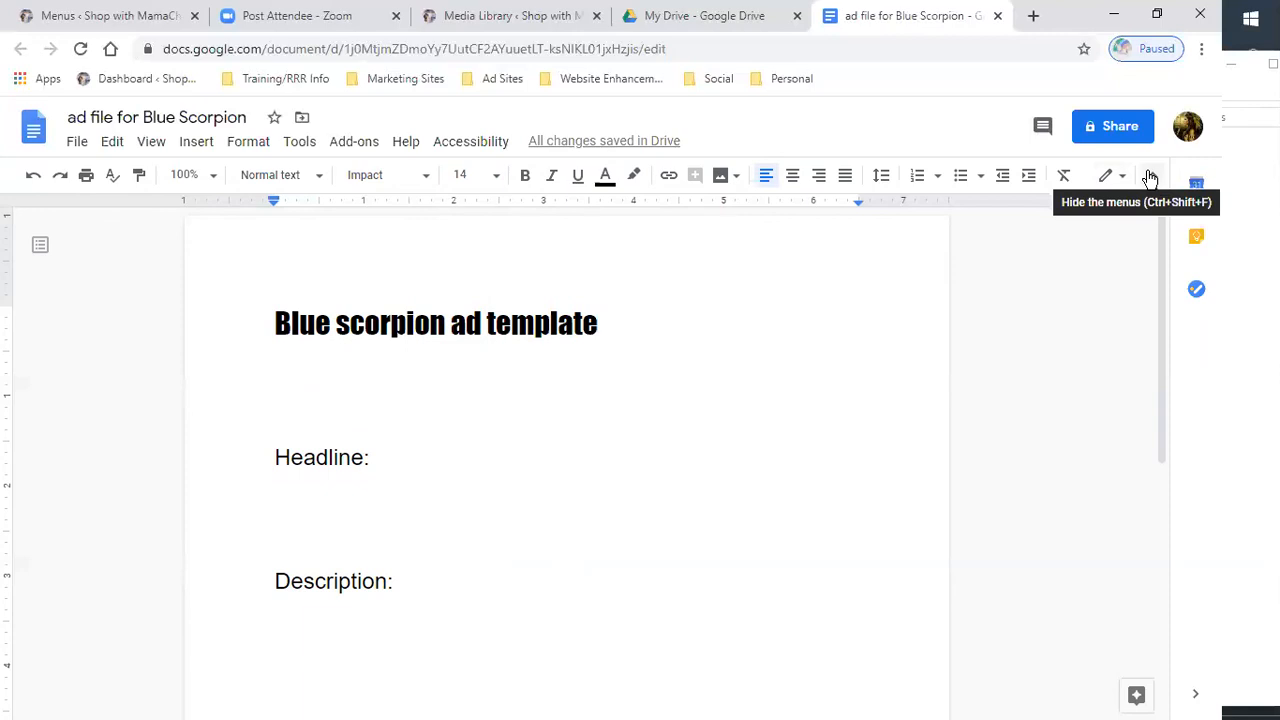
# - Apply a red highlight and red text colour, then type blue scorpion venom on the line below the heading
pyautogui.click(634, 178)
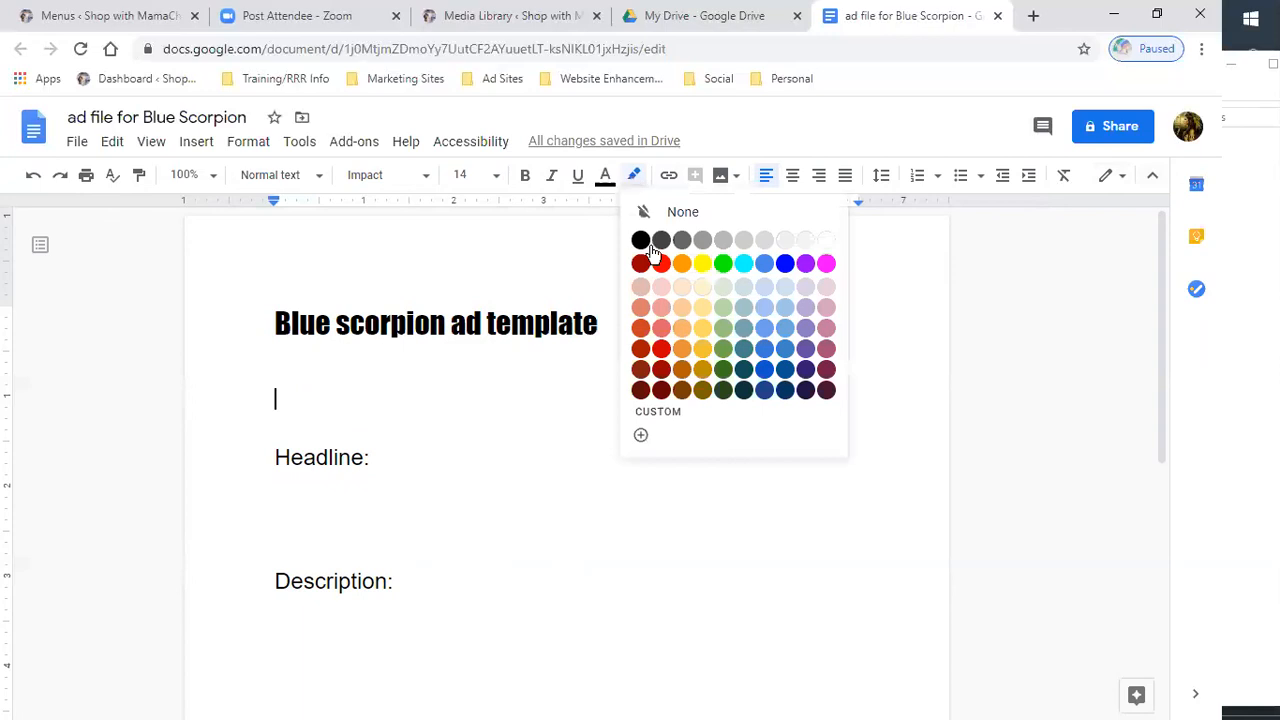
pyautogui.click(661, 349)
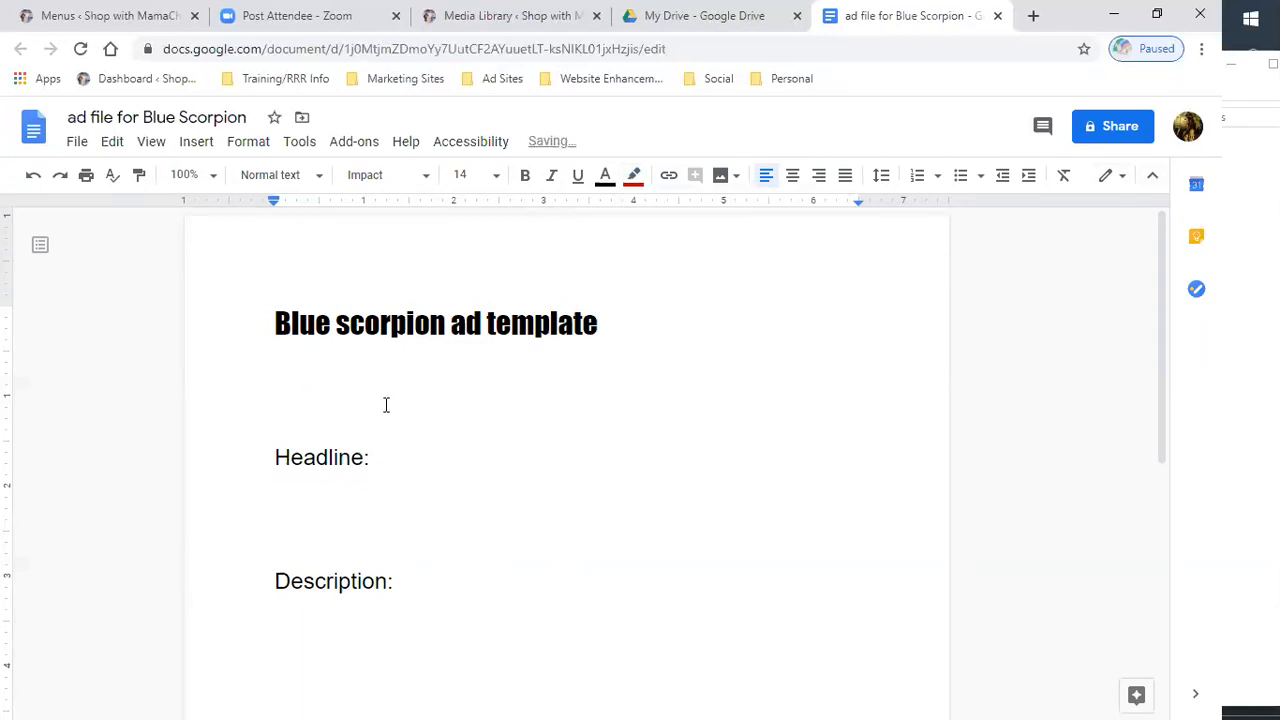
pyautogui.write('dfgh')
pyautogui.press('BackSpace')
pyautogui.press('BackSpace')
pyautogui.press('BackSpace')
pyautogui.press('BackSpace')
pyautogui.click(603, 179)
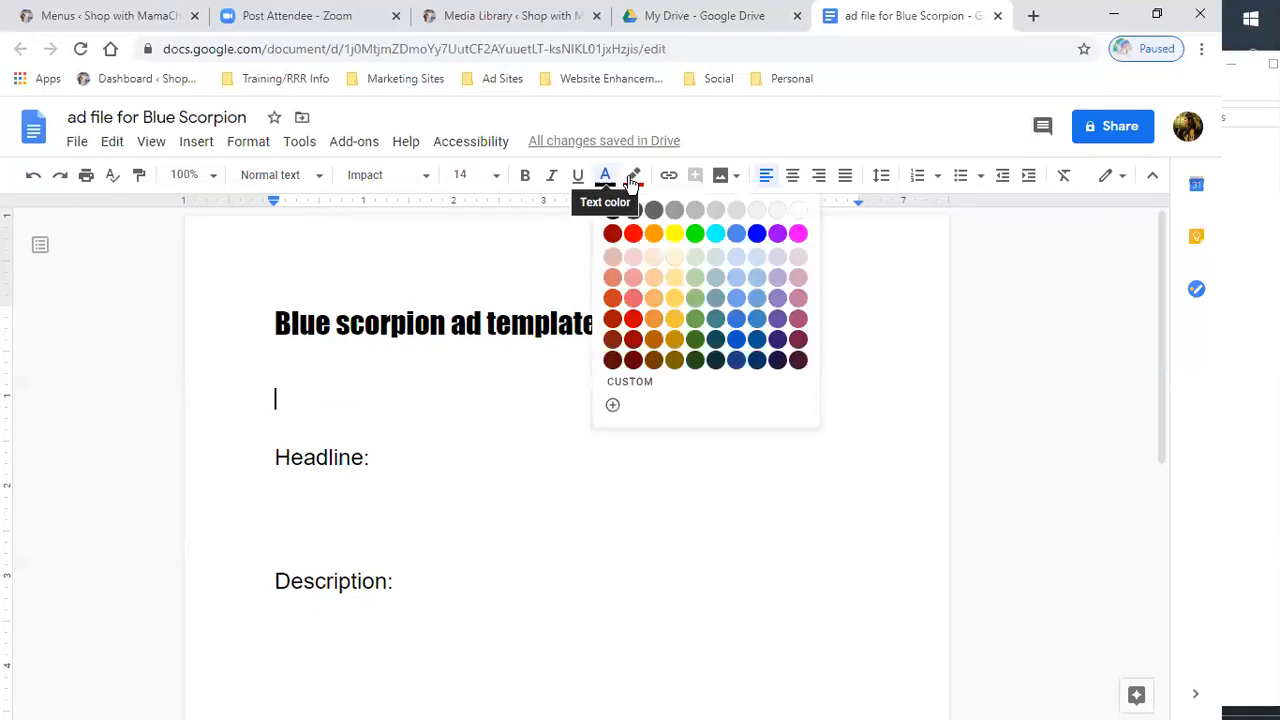
pyautogui.click(798, 210)
pyautogui.click(608, 177)
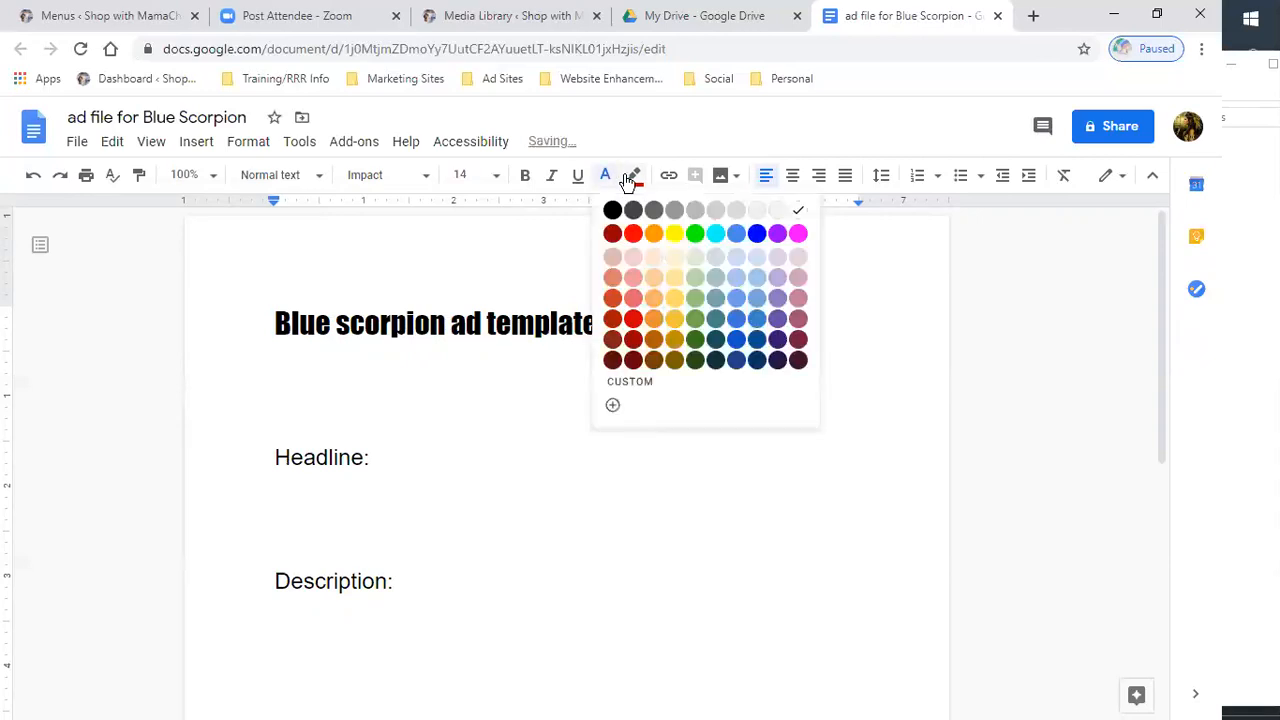
pyautogui.click(823, 243)
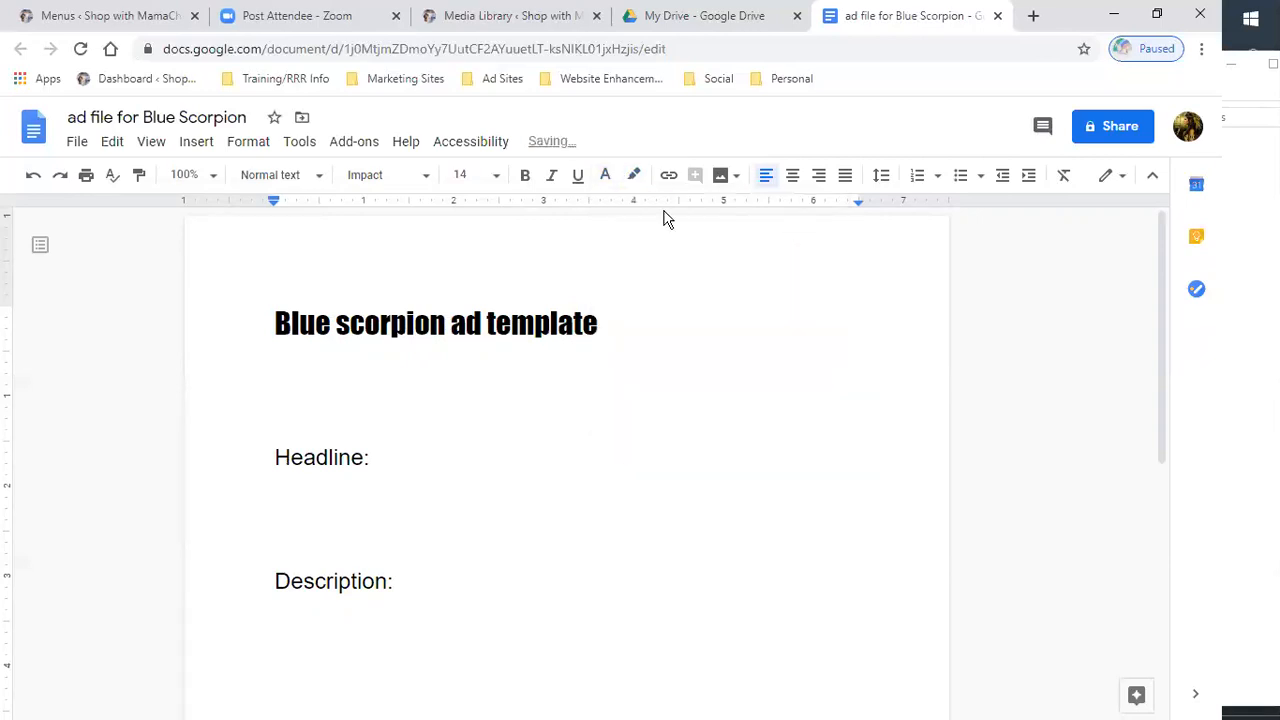
pyautogui.click(605, 177)
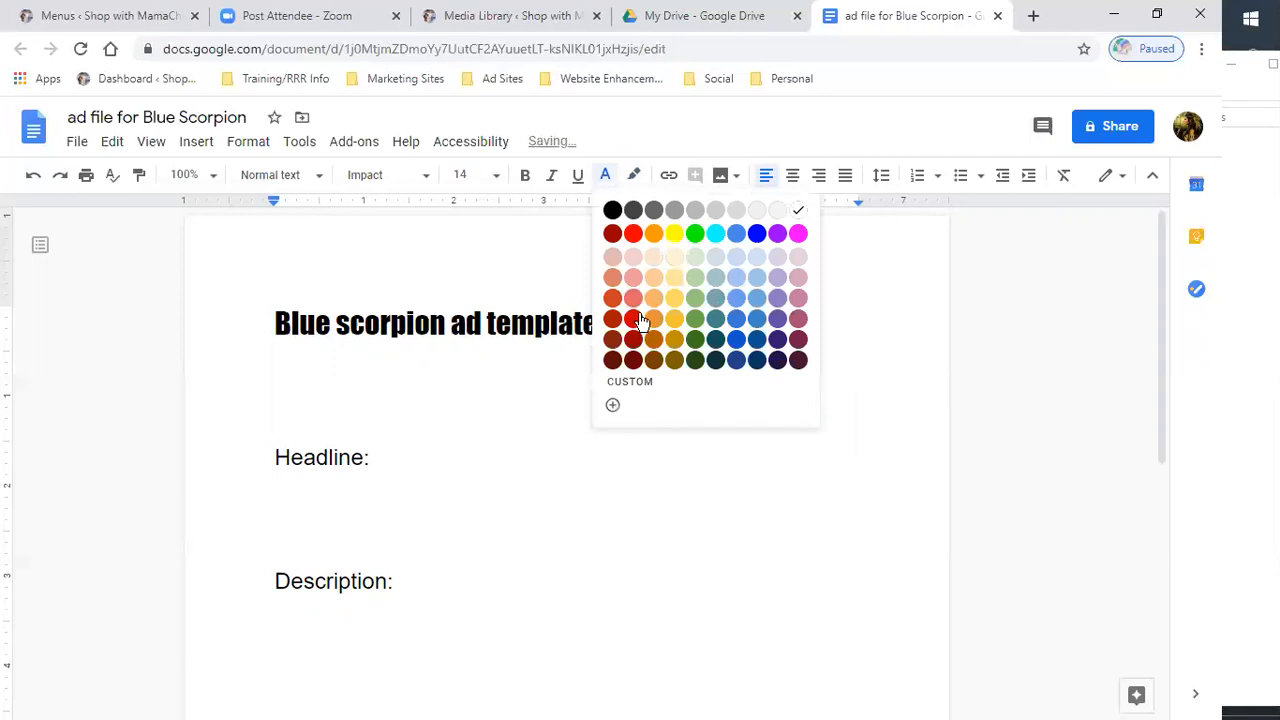
pyautogui.click(637, 318)
pyautogui.write('blue scorpion venome')
pyautogui.press('BackSpace')
# - Type Anti aging cream in magenta two lines below Description: and add blank lines after it
pyautogui.scroll(-3, 611, 617)
pyautogui.click(293, 438)
pyautogui.doubleClick(427, 305)
pyautogui.press('Return')
pyautogui.press('Return')
pyautogui.press('Return')
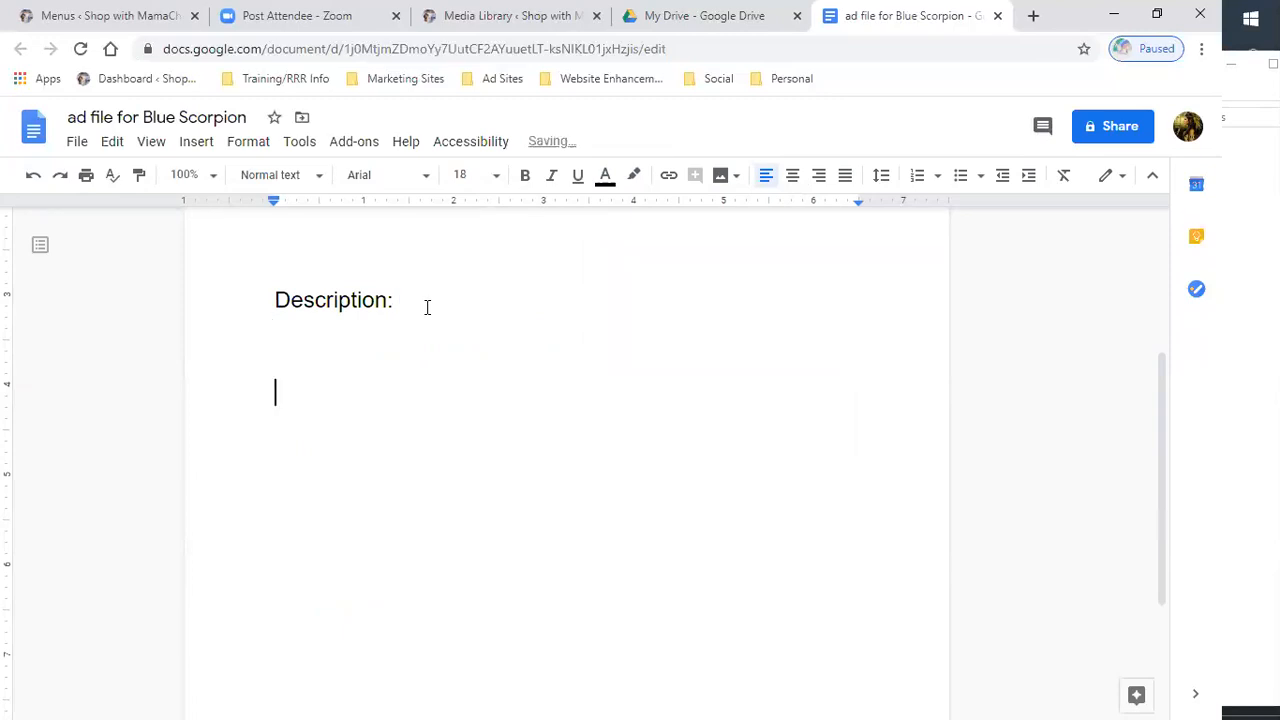
pyautogui.click(604, 177)
pyautogui.click(797, 234)
pyautogui.write('anti')
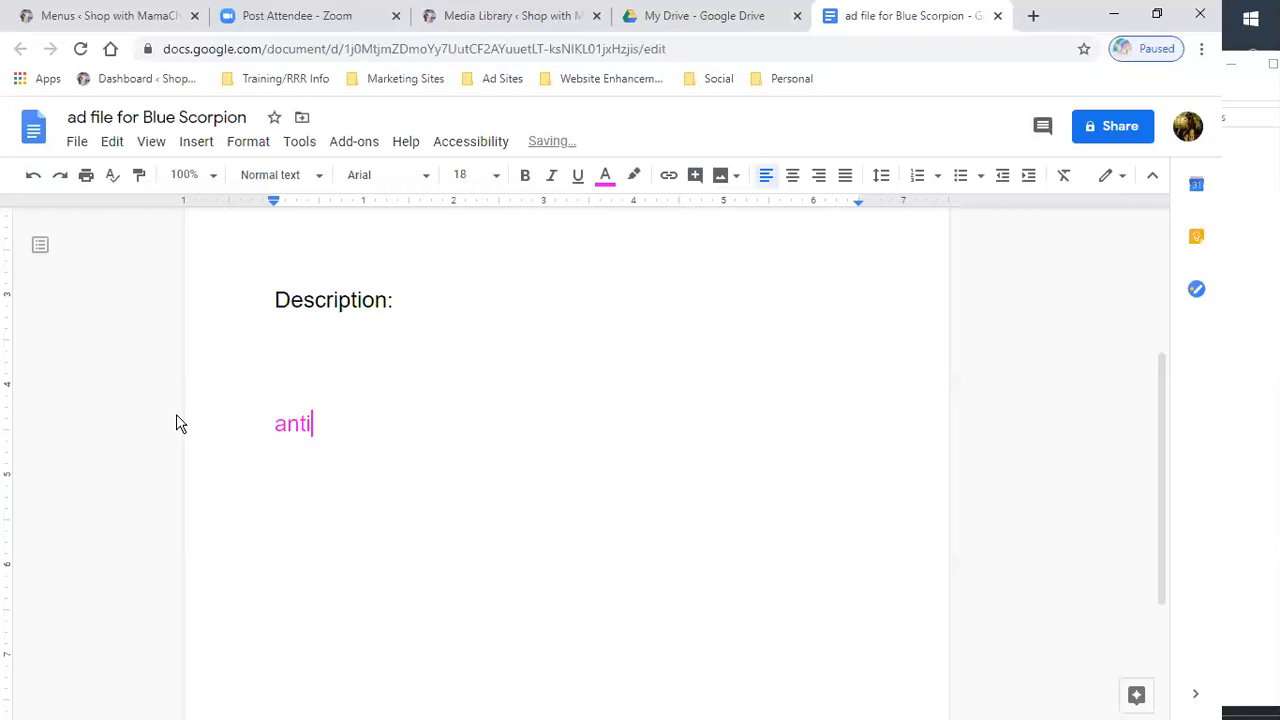
pyautogui.write(' aging cream')
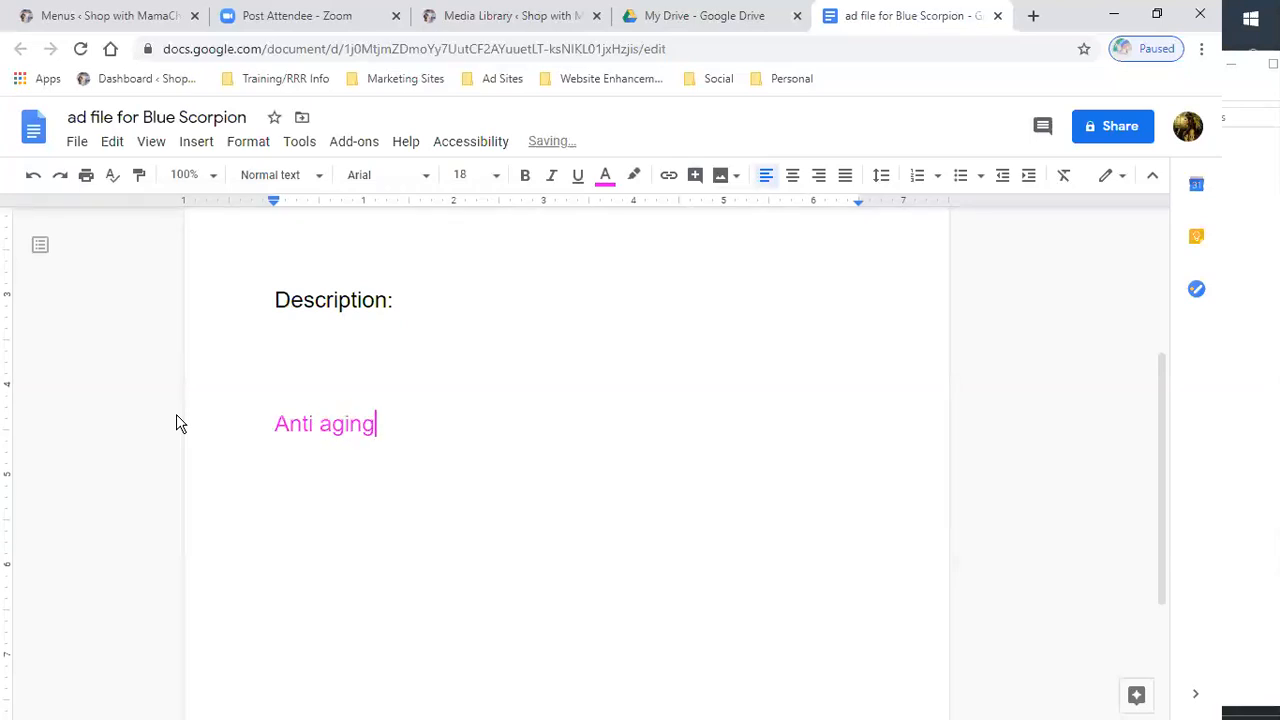
pyautogui.press('Return')
pyautogui.press('Return')
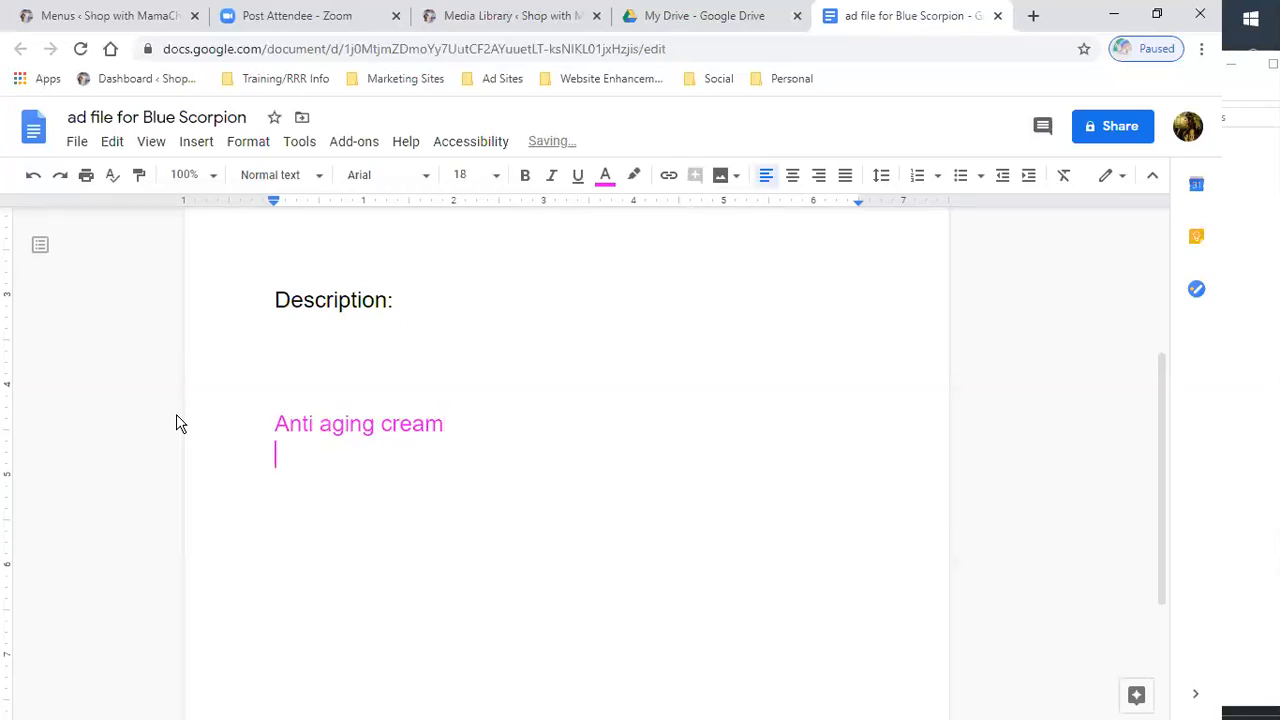
# - Switch the text colour to green and type Anti wrinkle cream on the next line, starting a new line after it
pyautogui.click(607, 182)
pyautogui.click(703, 236)
pyautogui.write('wri')
pyautogui.press('BackSpace')
pyautogui.press('BackSpace')
pyautogui.press('BackSpace')
pyautogui.write('anti')
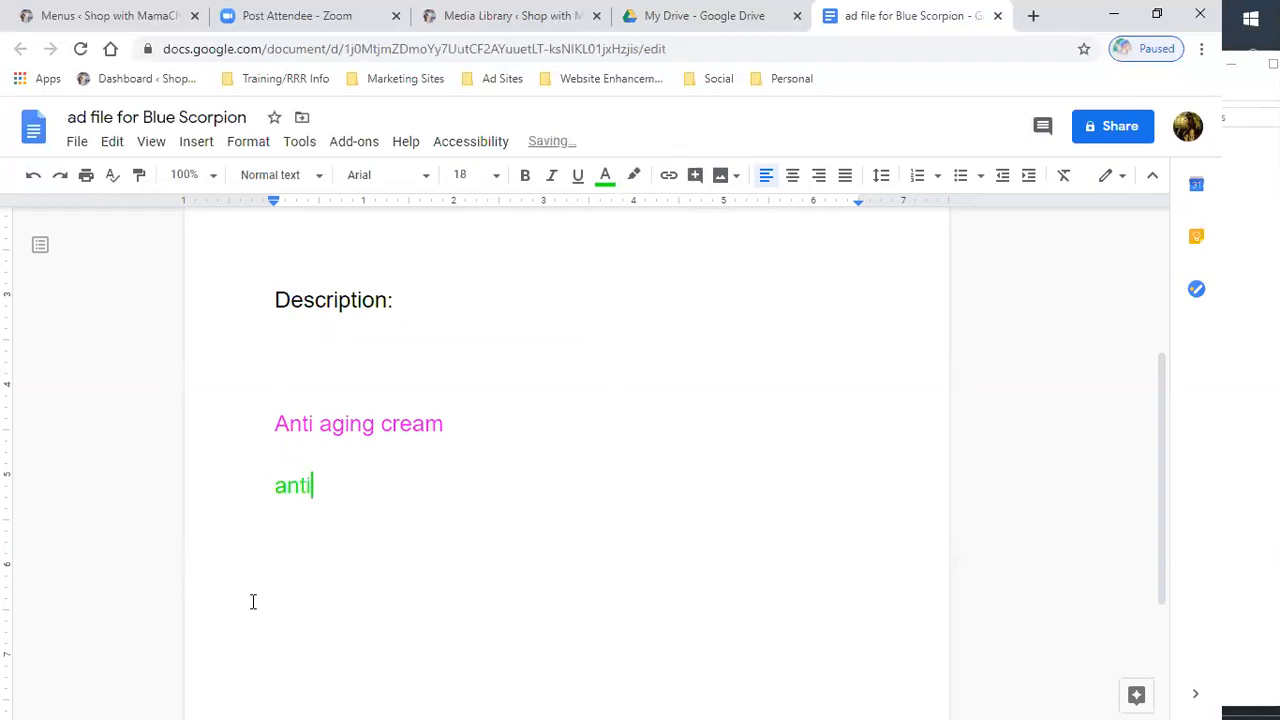
pyautogui.write(' wrinkle')
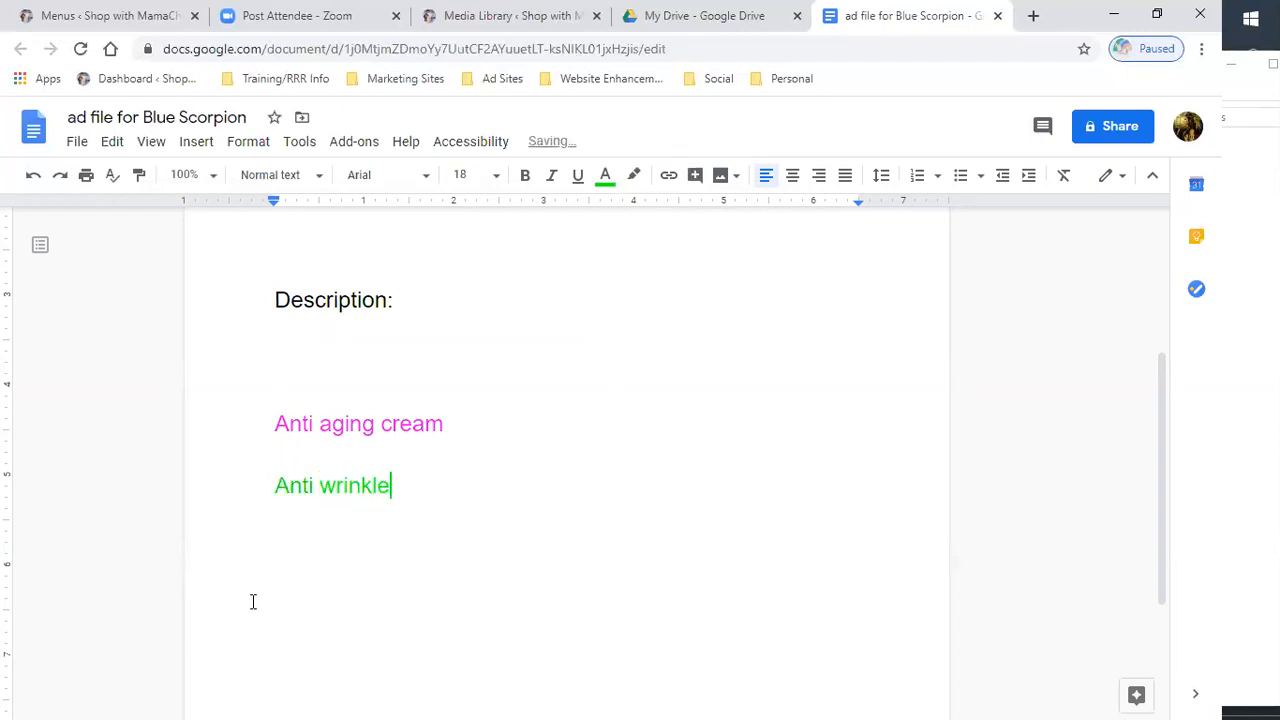
pyautogui.write(' cream')
pyautogui.press('Return')
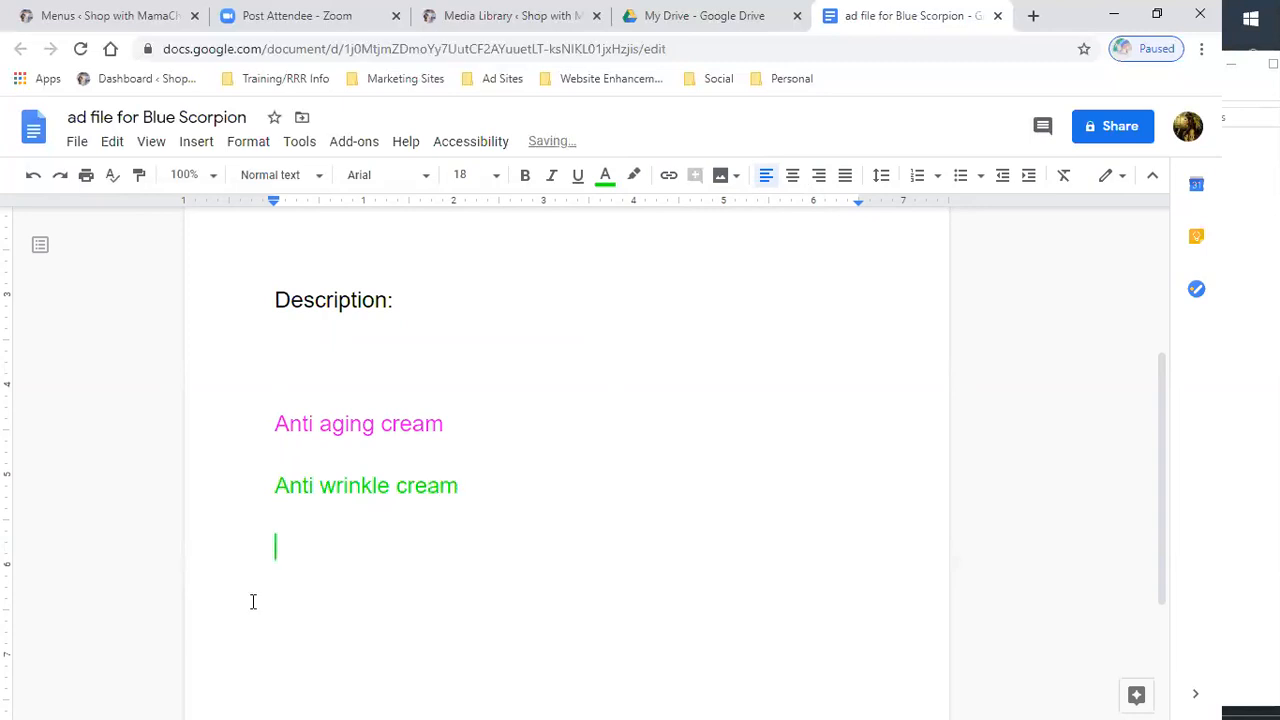
# - Set the text colour to dark cornflower blue 2 and type Moisturizer on the next line, then start a new line
pyautogui.click(612, 182)
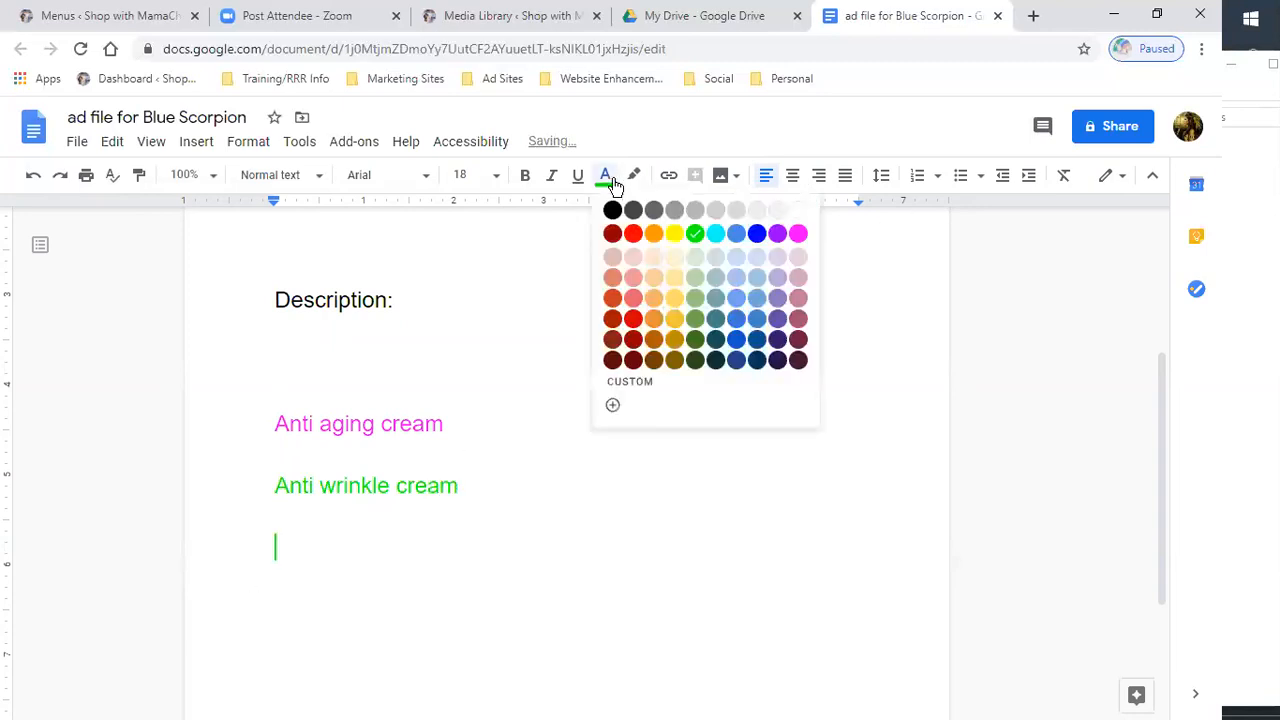
pyautogui.click(736, 339)
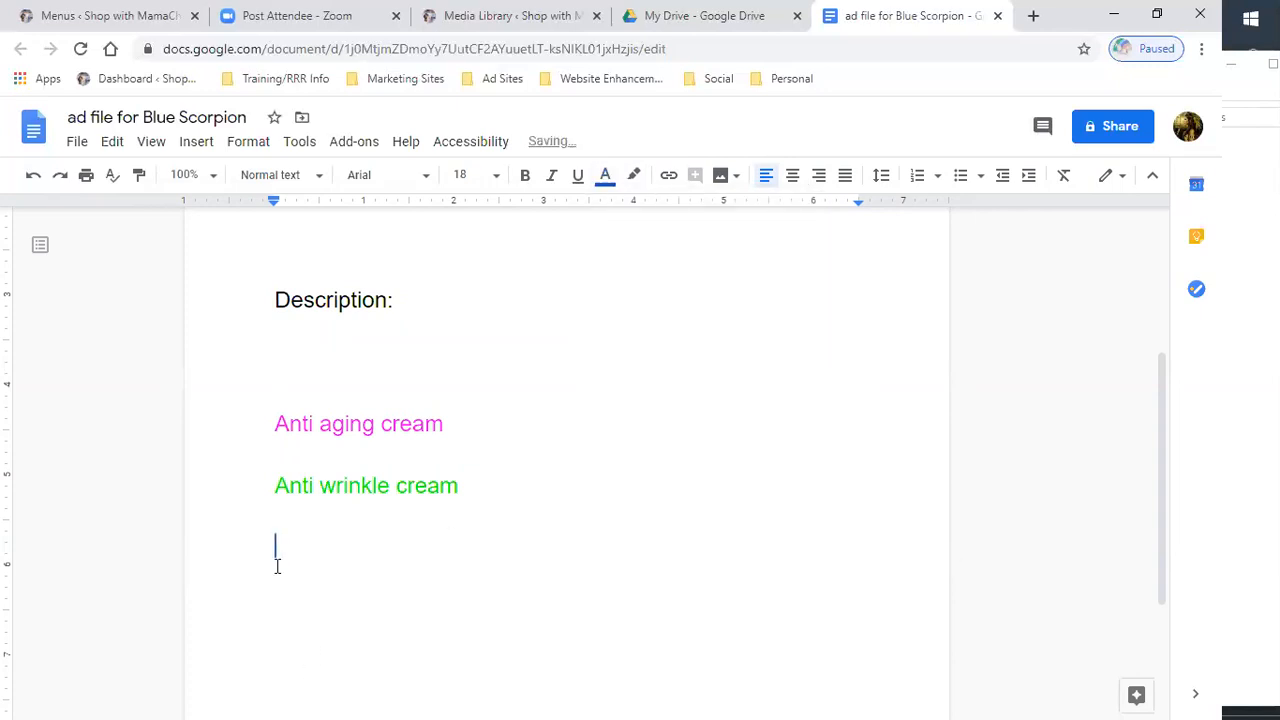
pyautogui.write('moisturizer')
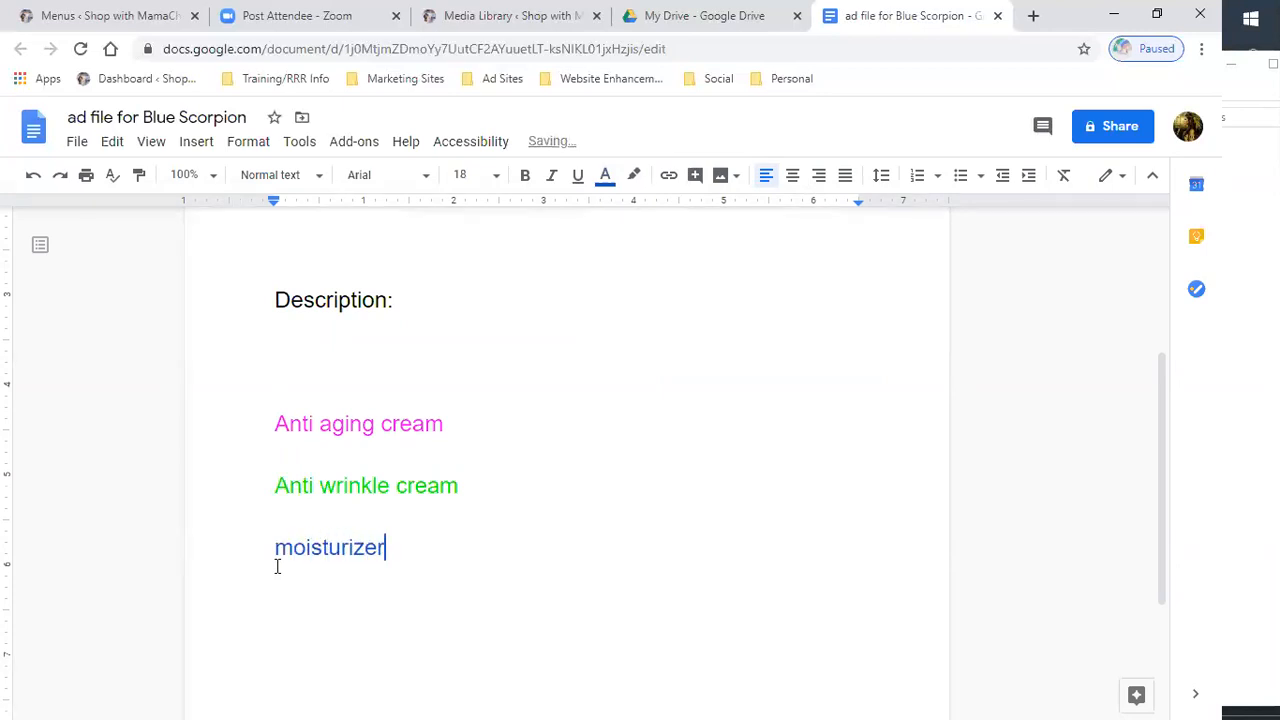
pyautogui.press('Return')
# - Open the Blue Scorpion Venom Products page on the shop website and review its product descriptions
pyautogui.scroll(-1, 516, 518)
pyautogui.click(112, 16)
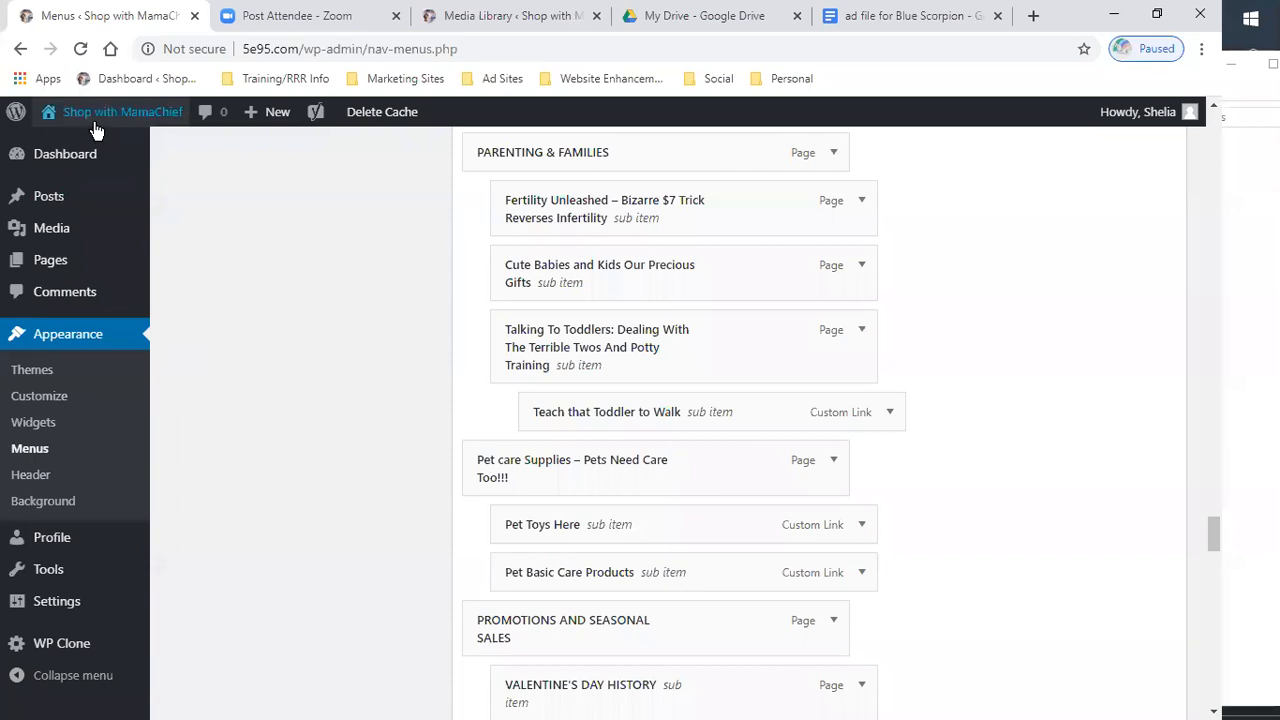
pyautogui.moveTo(74, 166)
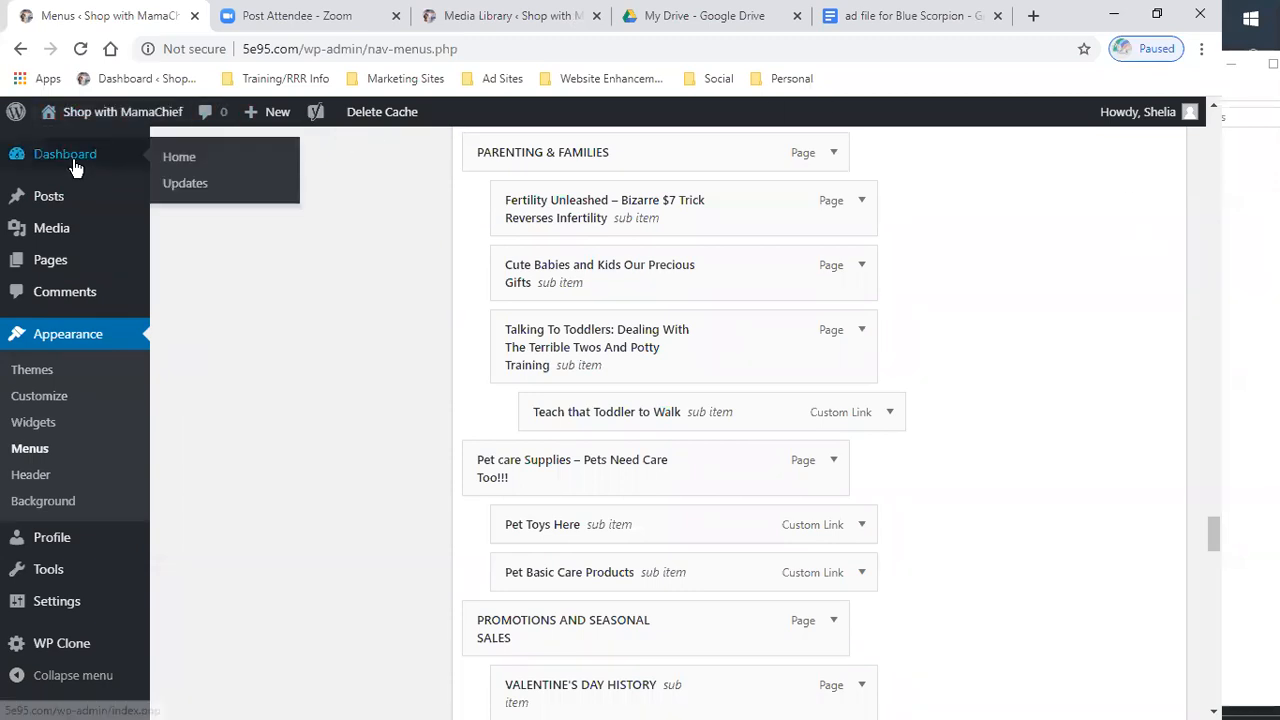
pyautogui.moveTo(95, 130)
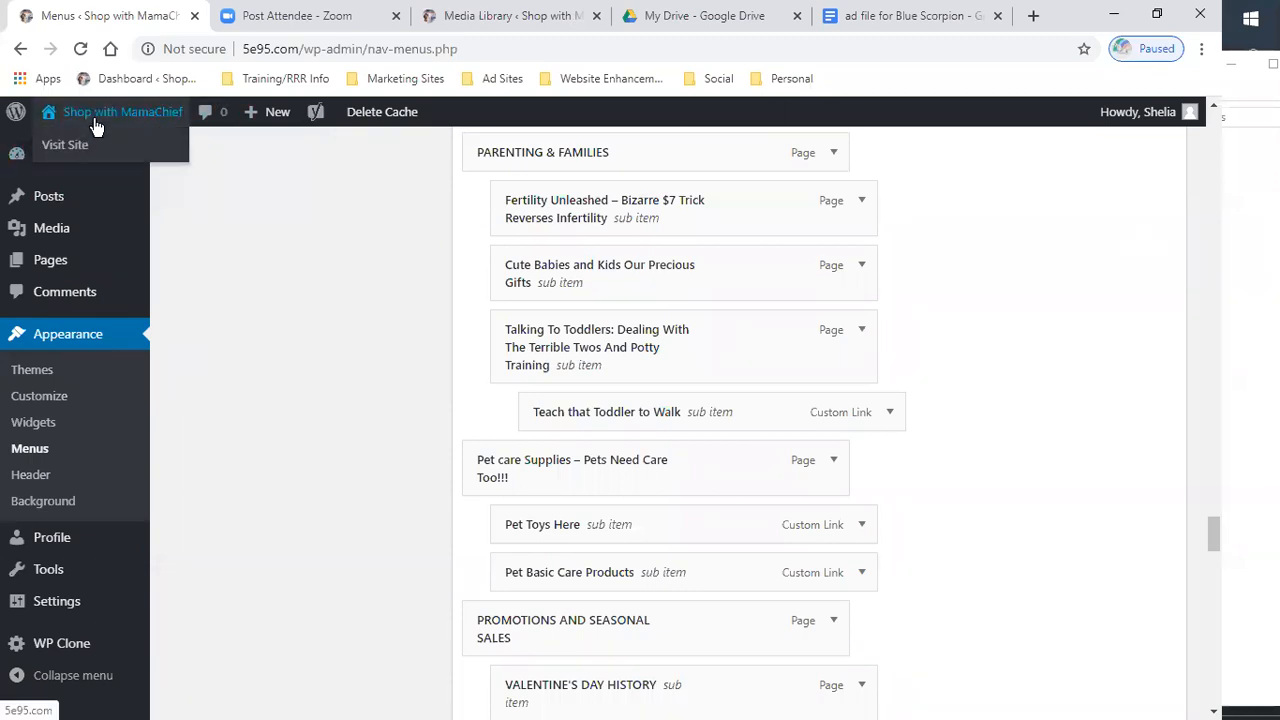
pyautogui.click(78, 148)
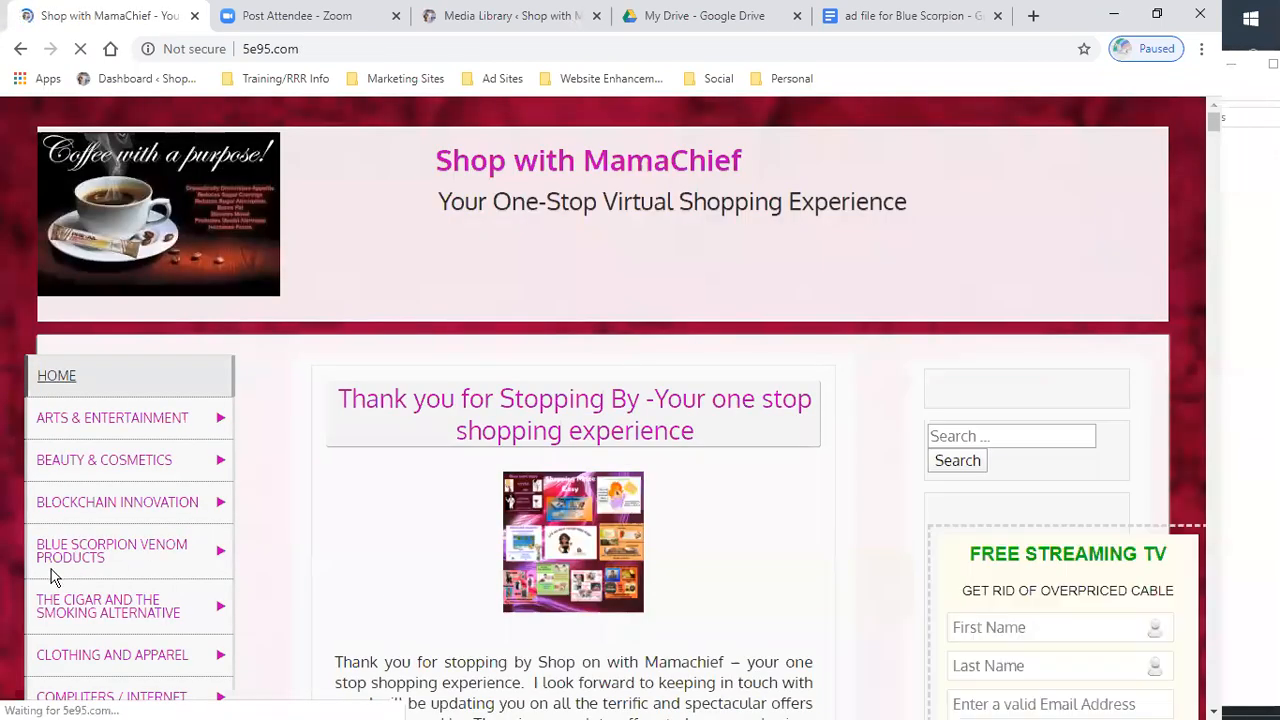
pyautogui.moveTo(117, 511)
pyautogui.scroll(-3, 117, 511)
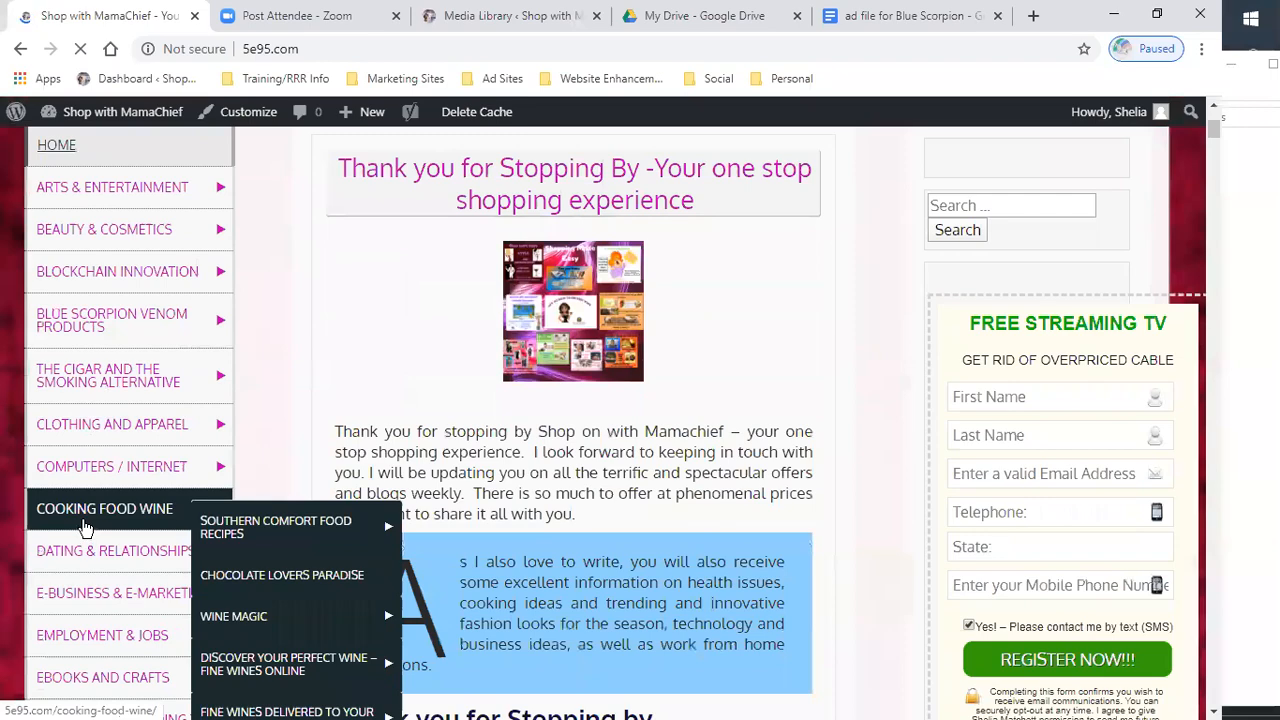
pyautogui.scroll(-2, 90, 458)
pyautogui.scroll(1, 92, 457)
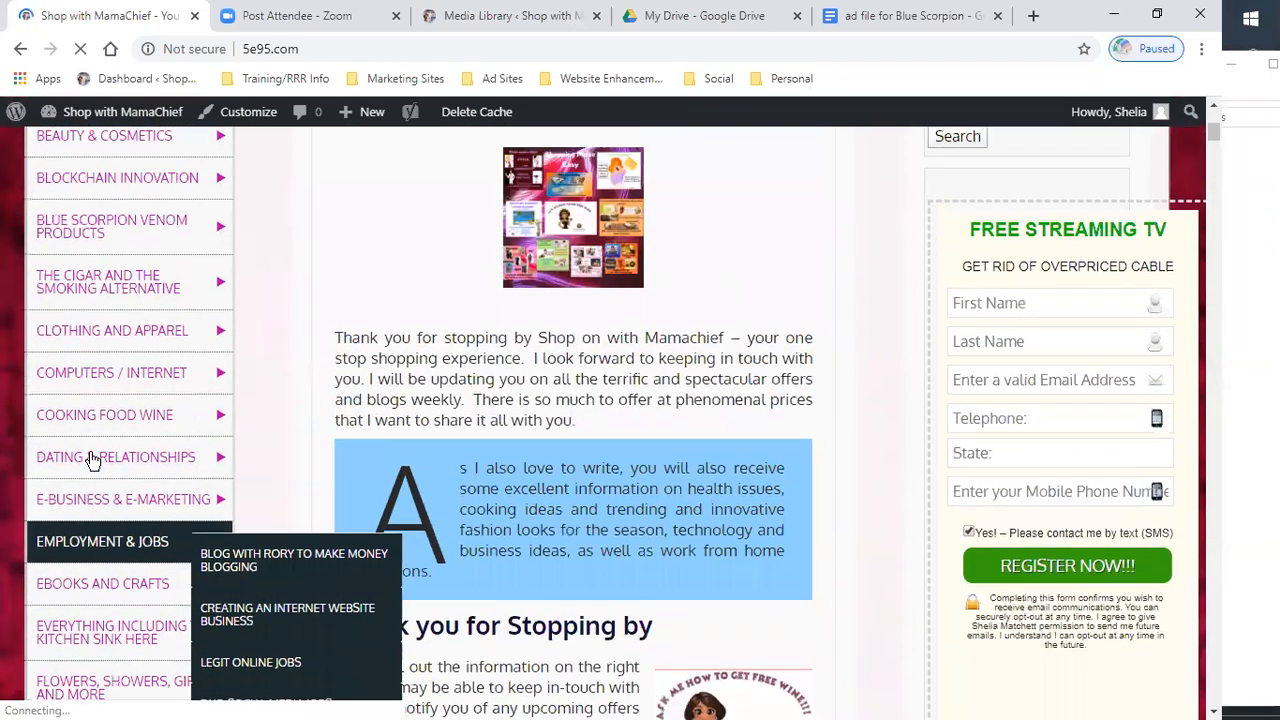
pyautogui.moveTo(125, 255)
pyautogui.click(97, 228)
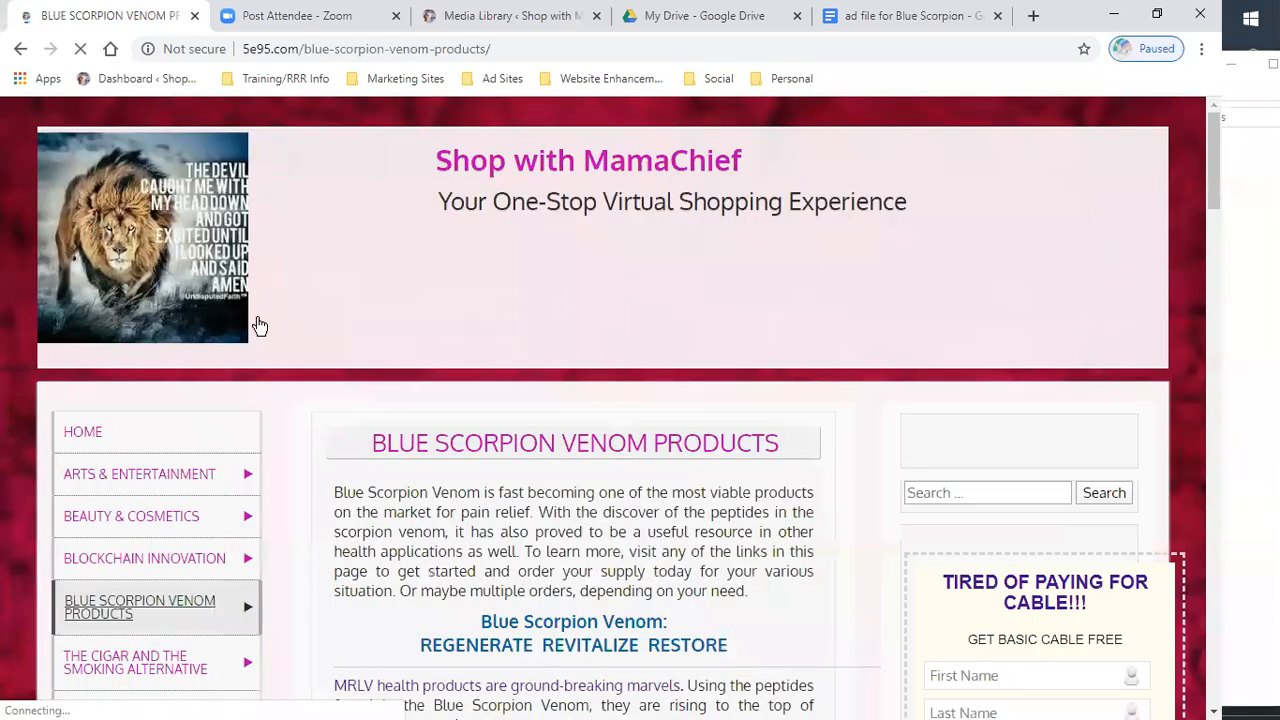
pyautogui.scroll(-7, 647, 583)
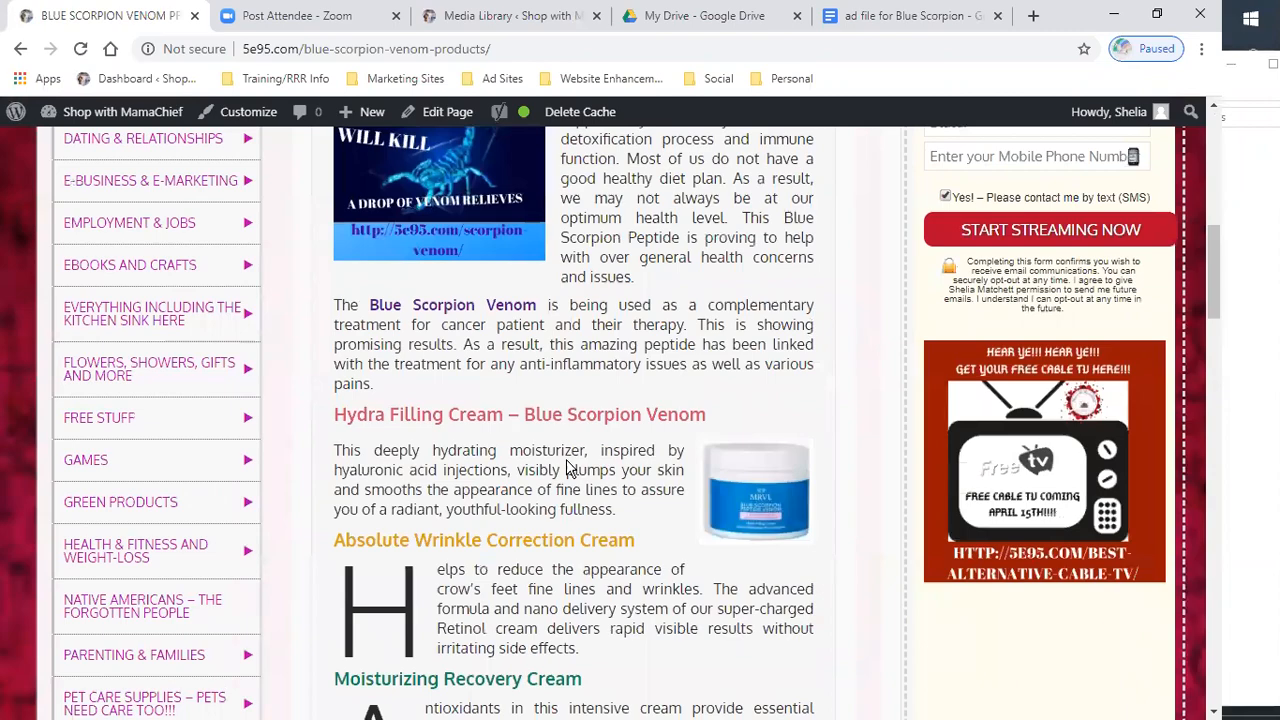
pyautogui.scroll(-2, 568, 465)
pyautogui.scroll(1, 568, 465)
pyautogui.scroll(-2, 600, 470)
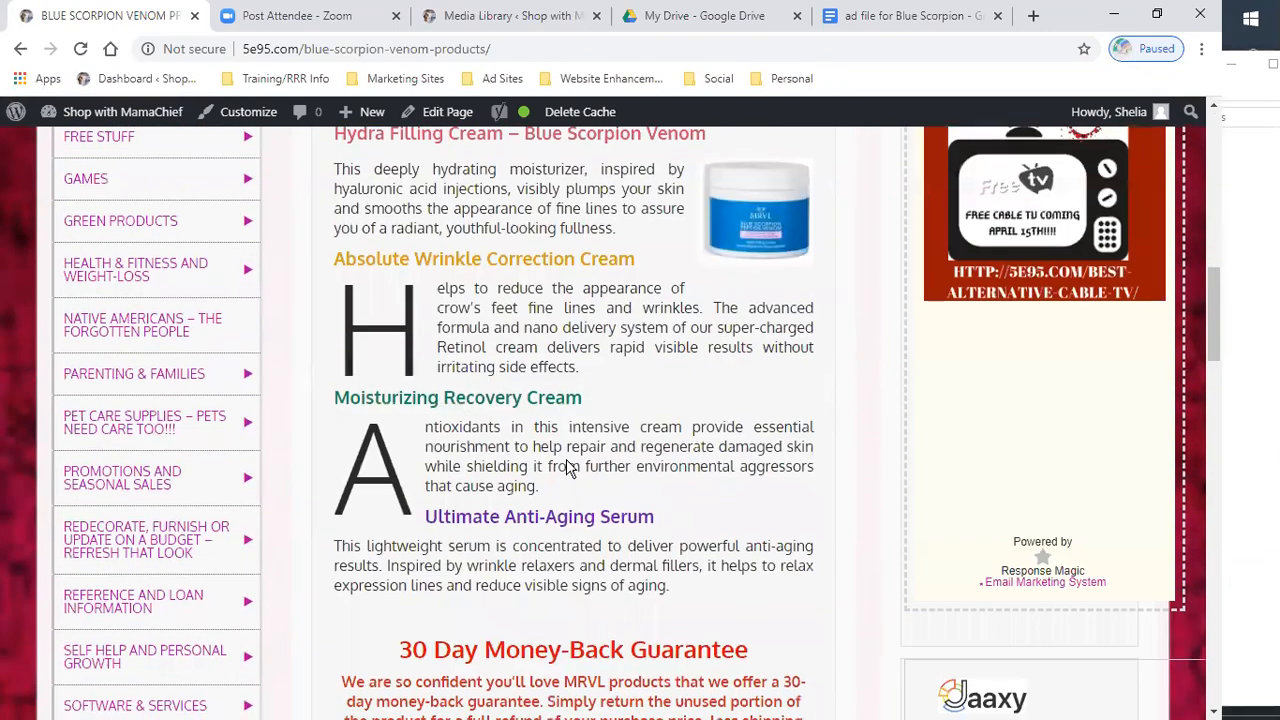
pyautogui.scroll(1, 620, 243)
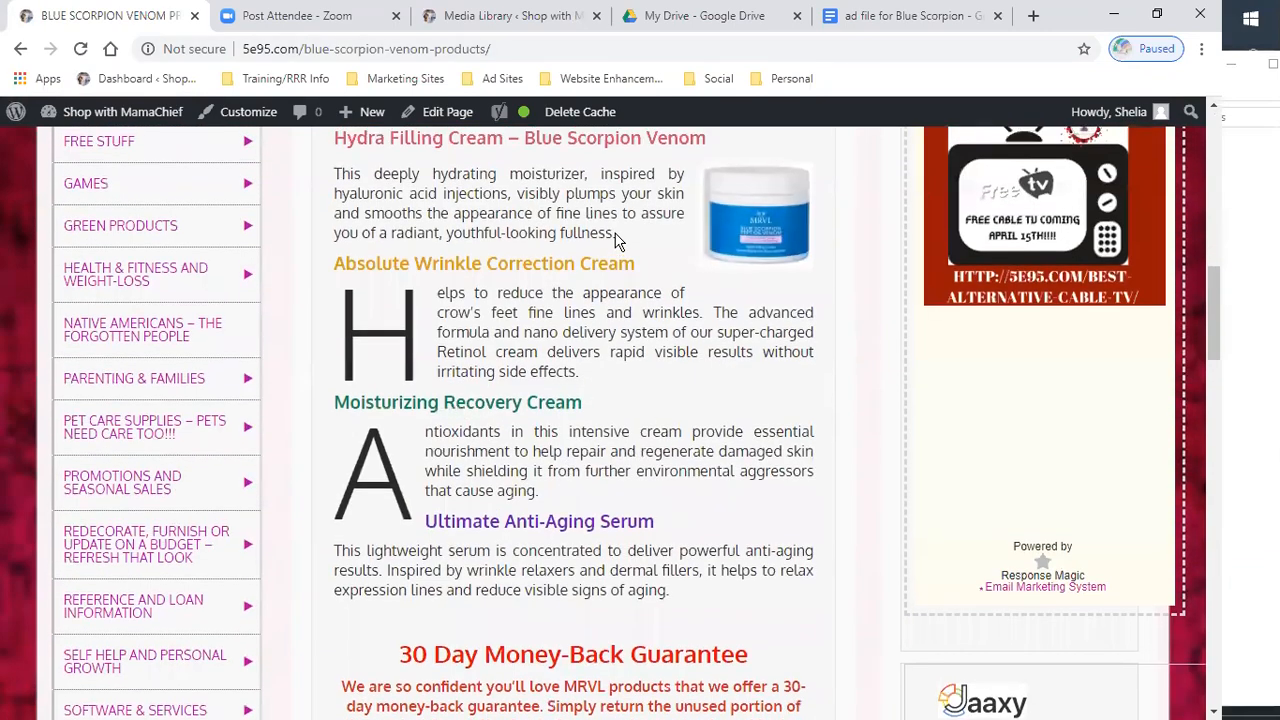
# - Return to the ad document and type Hydration cream: in blue below Moisturizer
pyautogui.click(885, 16)
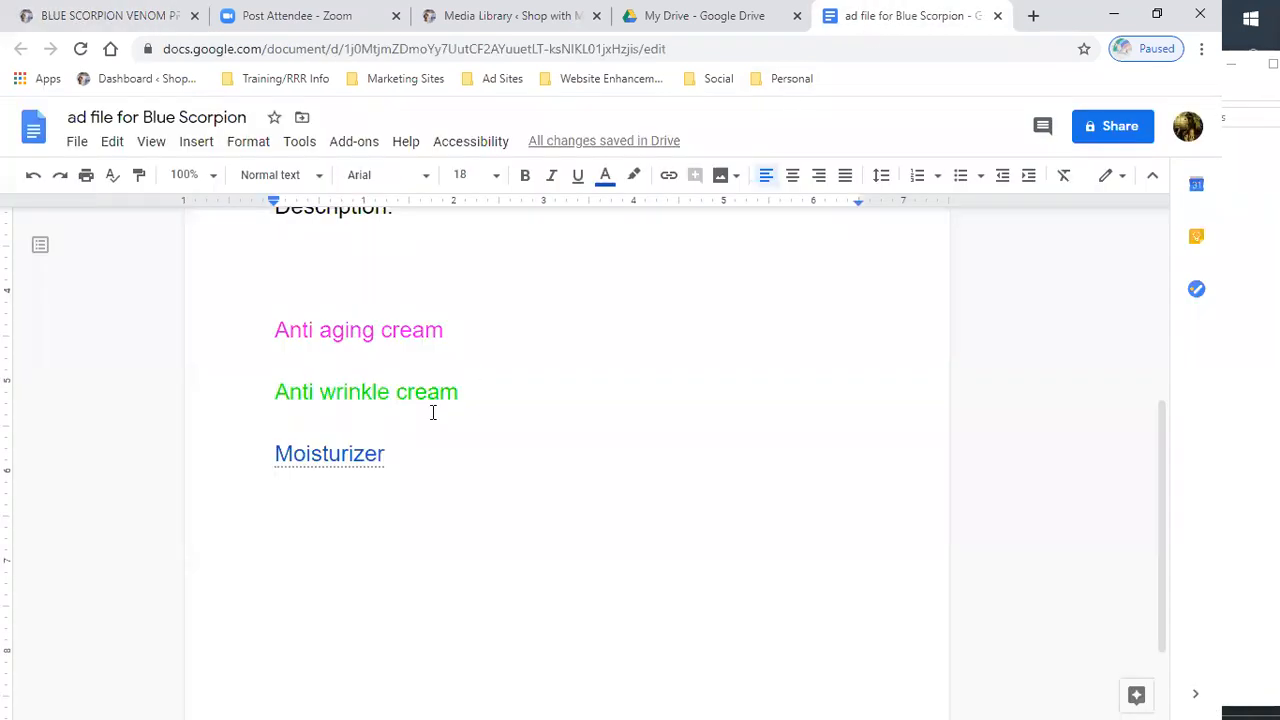
pyautogui.scroll(1, 433, 412)
pyautogui.scroll(-1, 433, 412)
pyautogui.write('h')
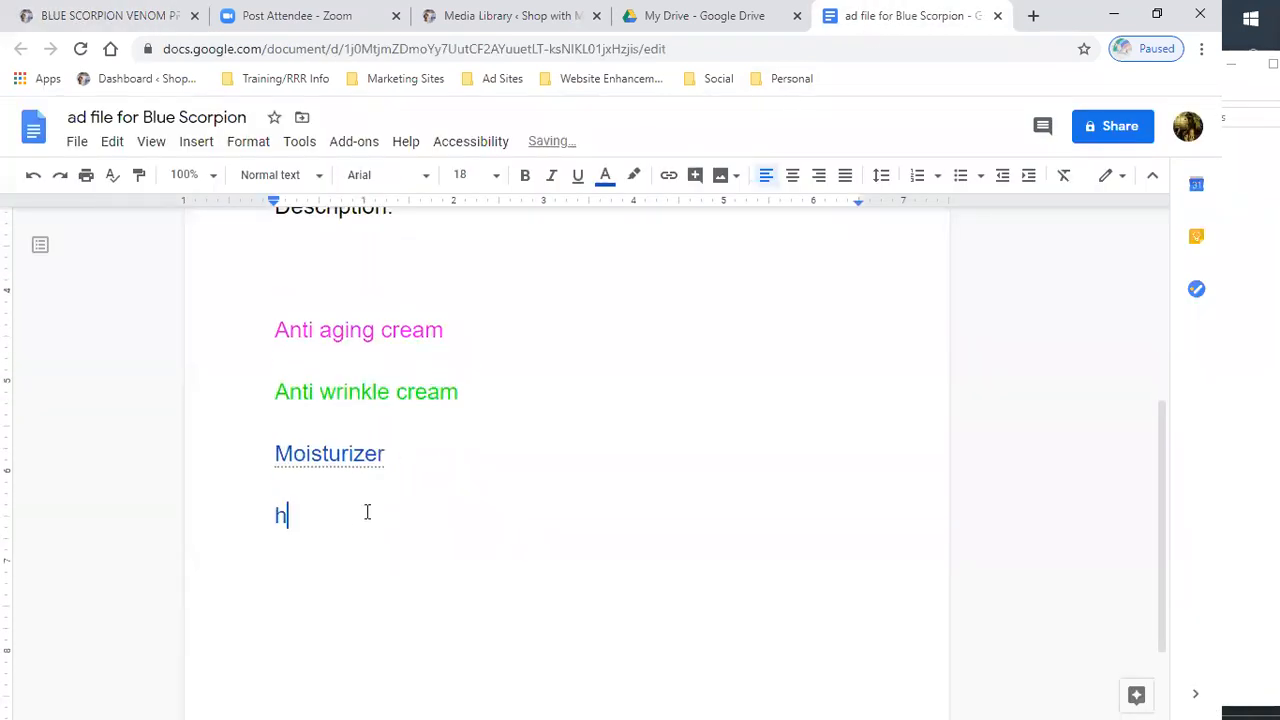
pyautogui.write('ydration ')
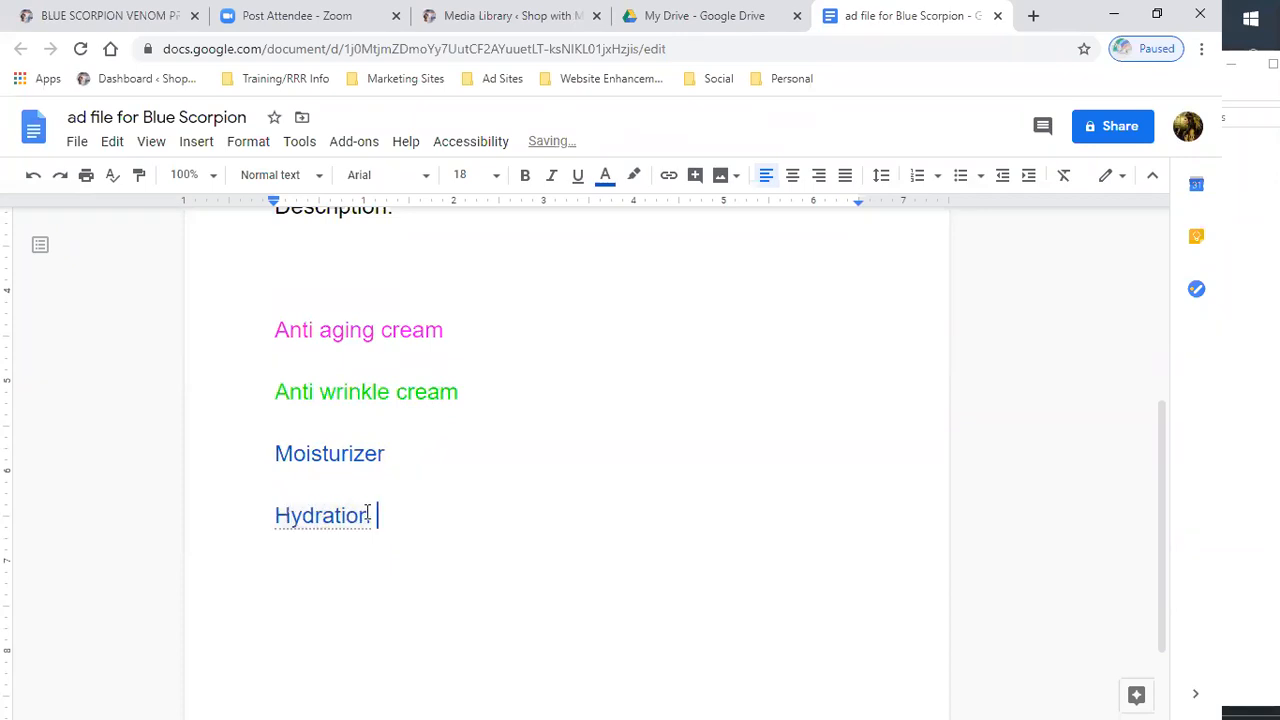
pyautogui.write('cream:')
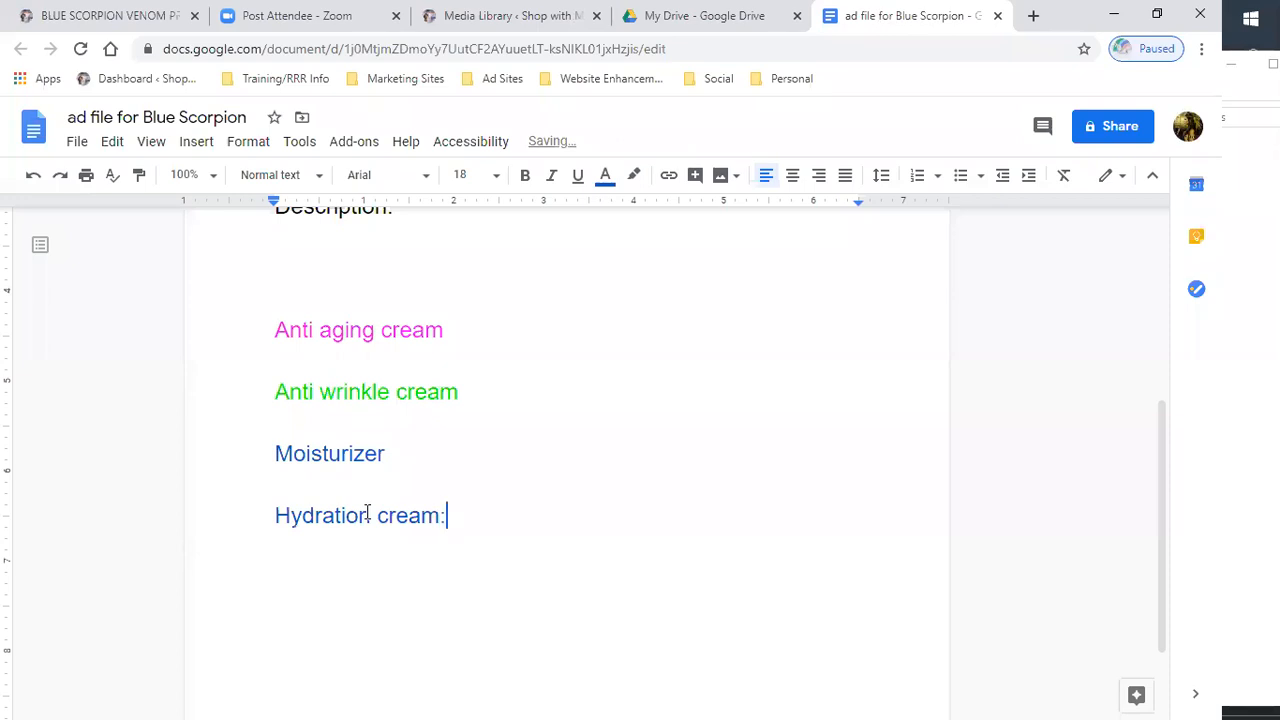
# - Select the red Blue scorpion venom line under the heading and set its font size to 18 pt
pyautogui.scroll(4, 367, 513)
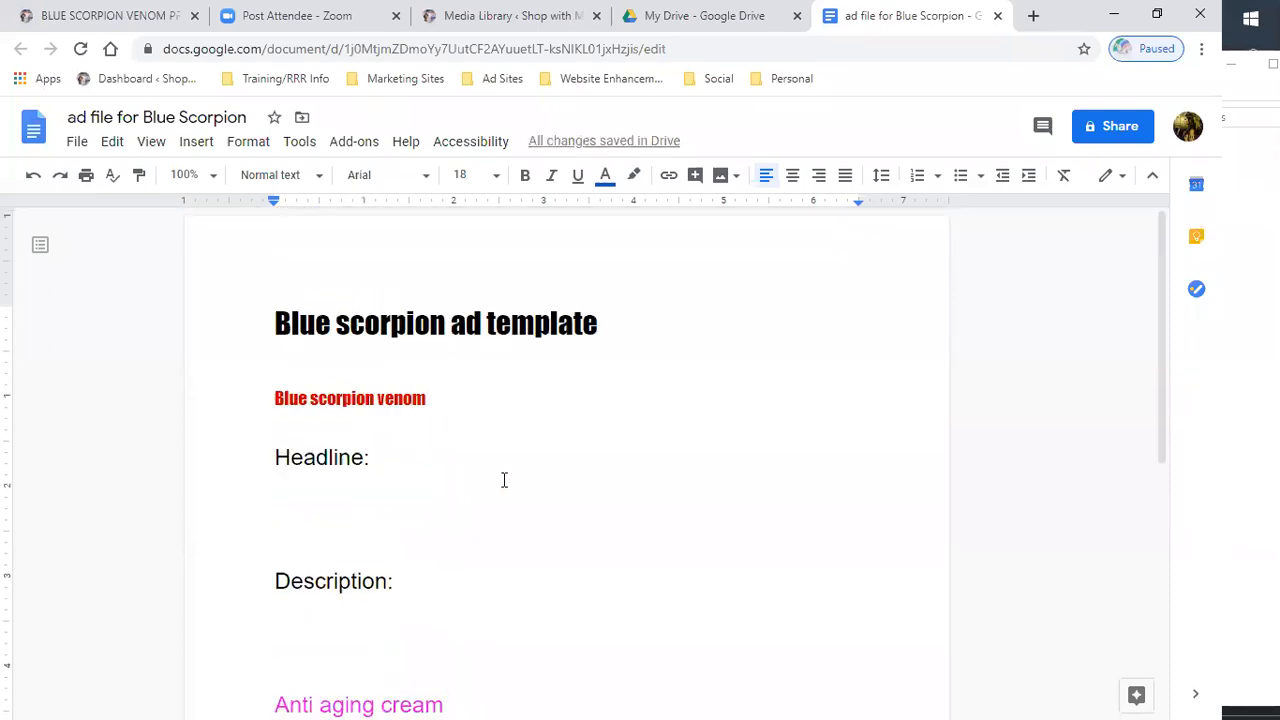
pyautogui.click(430, 398)
pyautogui.scroll(-2, 428, 440)
pyautogui.click(442, 518)
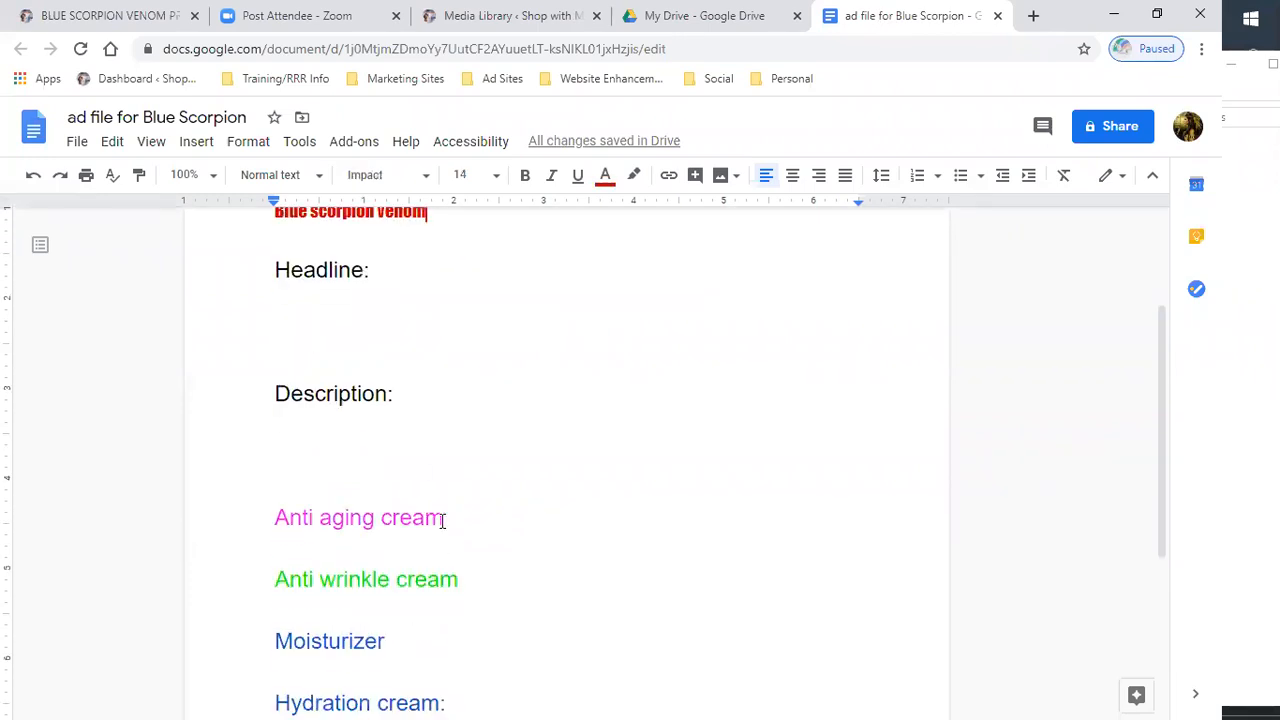
pyautogui.scroll(2, 433, 478)
pyautogui.moveTo(428, 398); pyautogui.dragTo(266, 397)
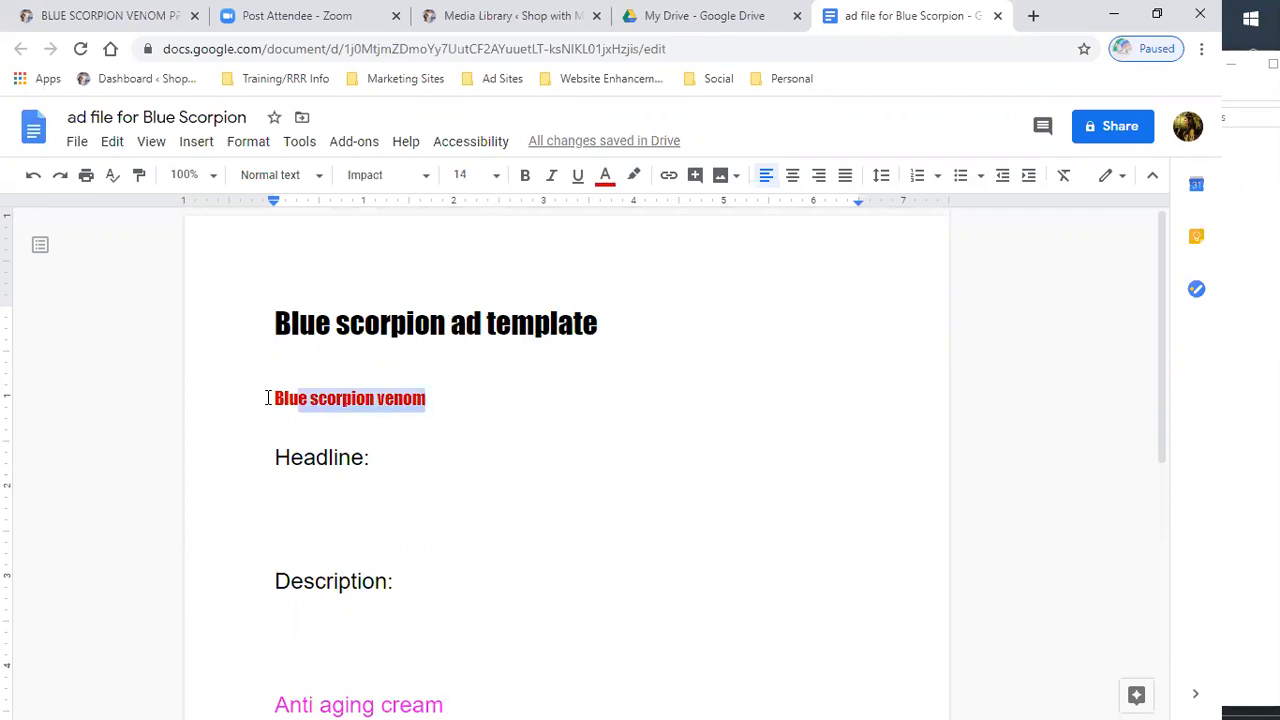
pyautogui.click(495, 176)
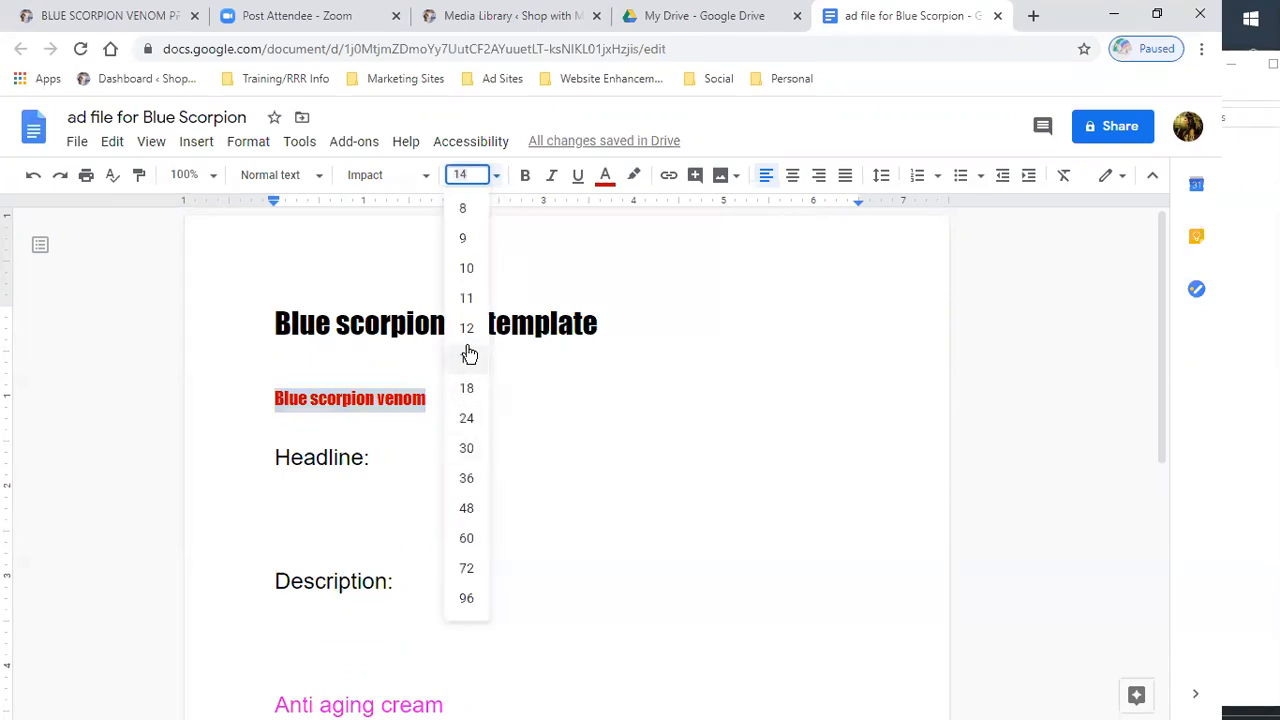
pyautogui.click(466, 388)
pyautogui.click(507, 415)
# - Type the headline What do you know about Blue Scorpion Venom below Headline: and add a new line after it
pyautogui.click(328, 492)
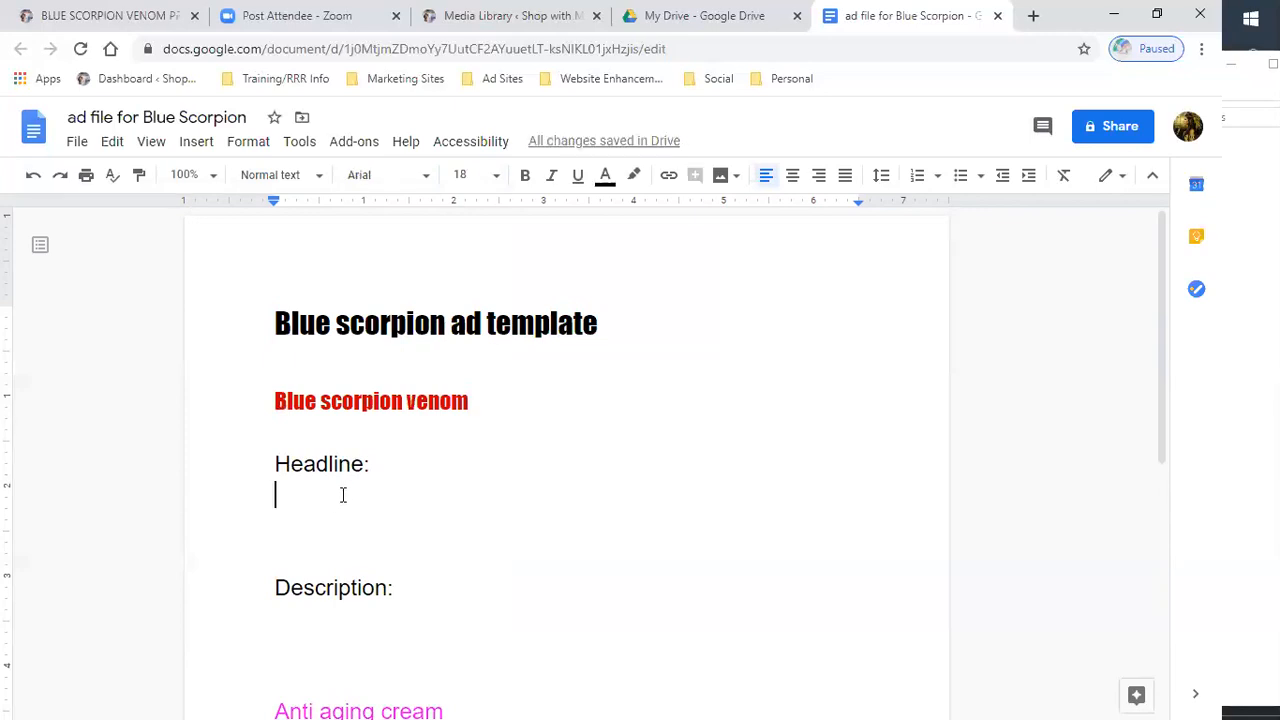
pyautogui.write('What do y')
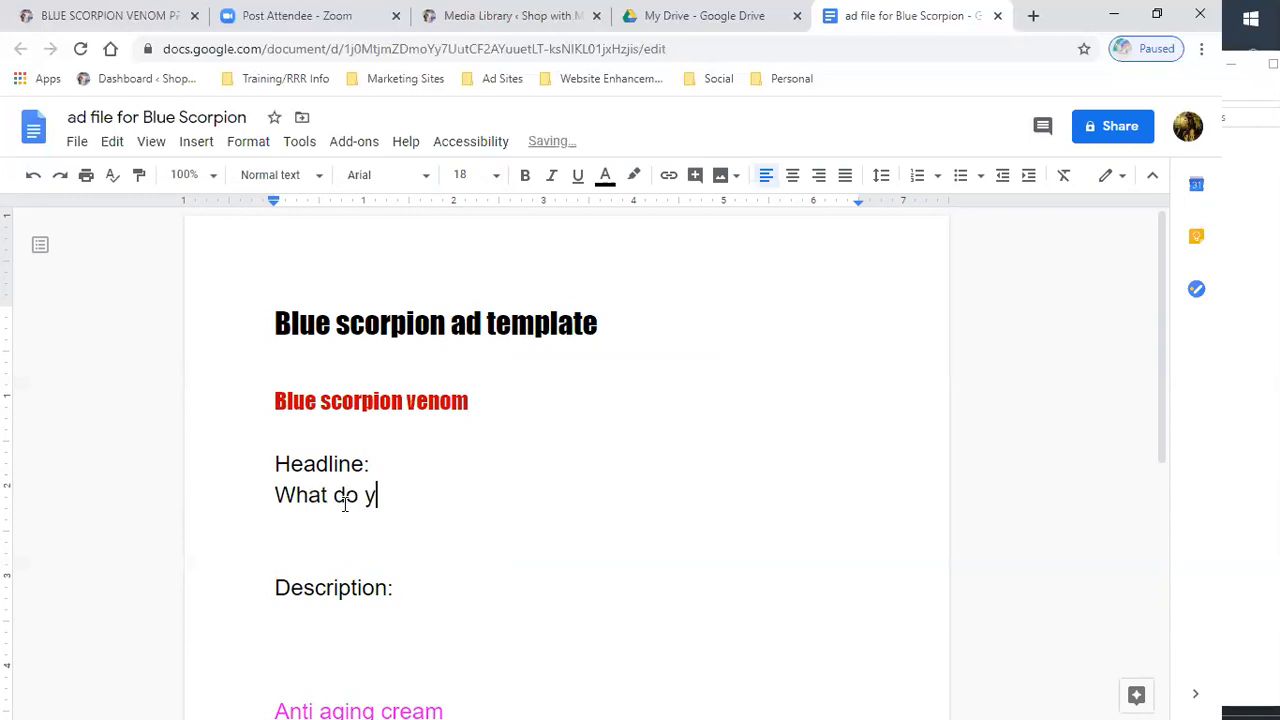
pyautogui.write('ou know about ')
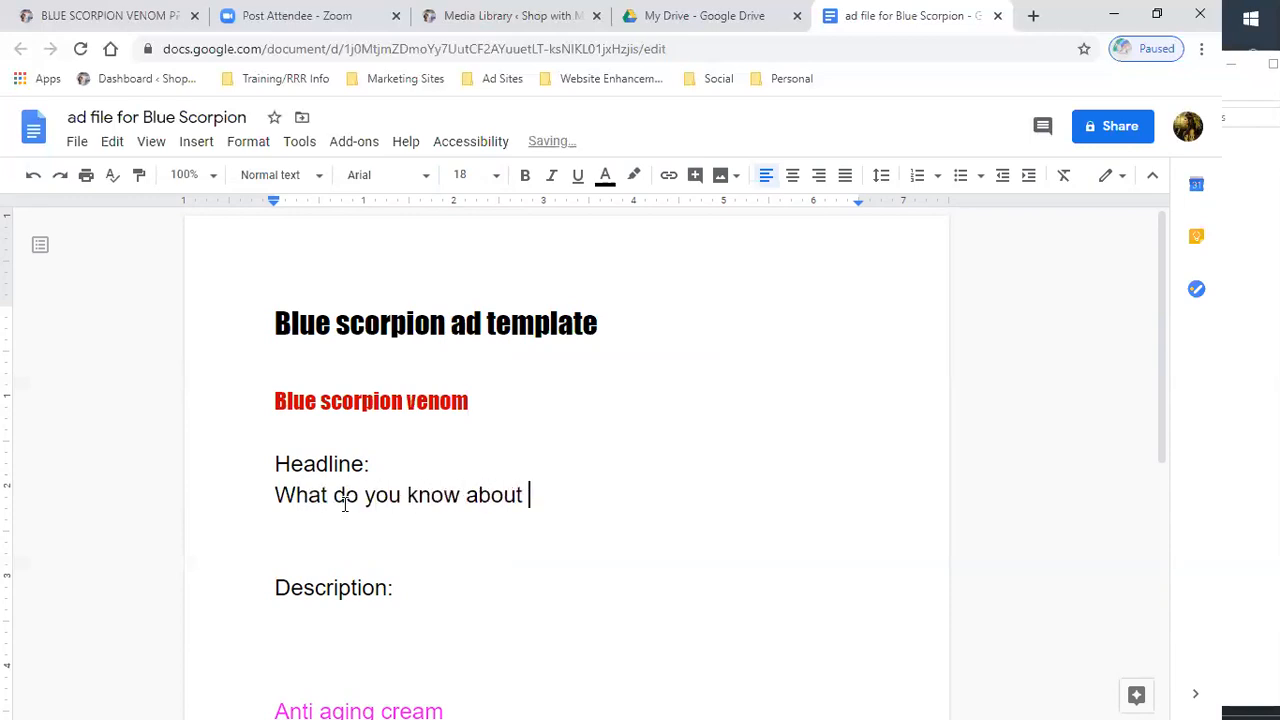
pyautogui.write('Scorpion venom')
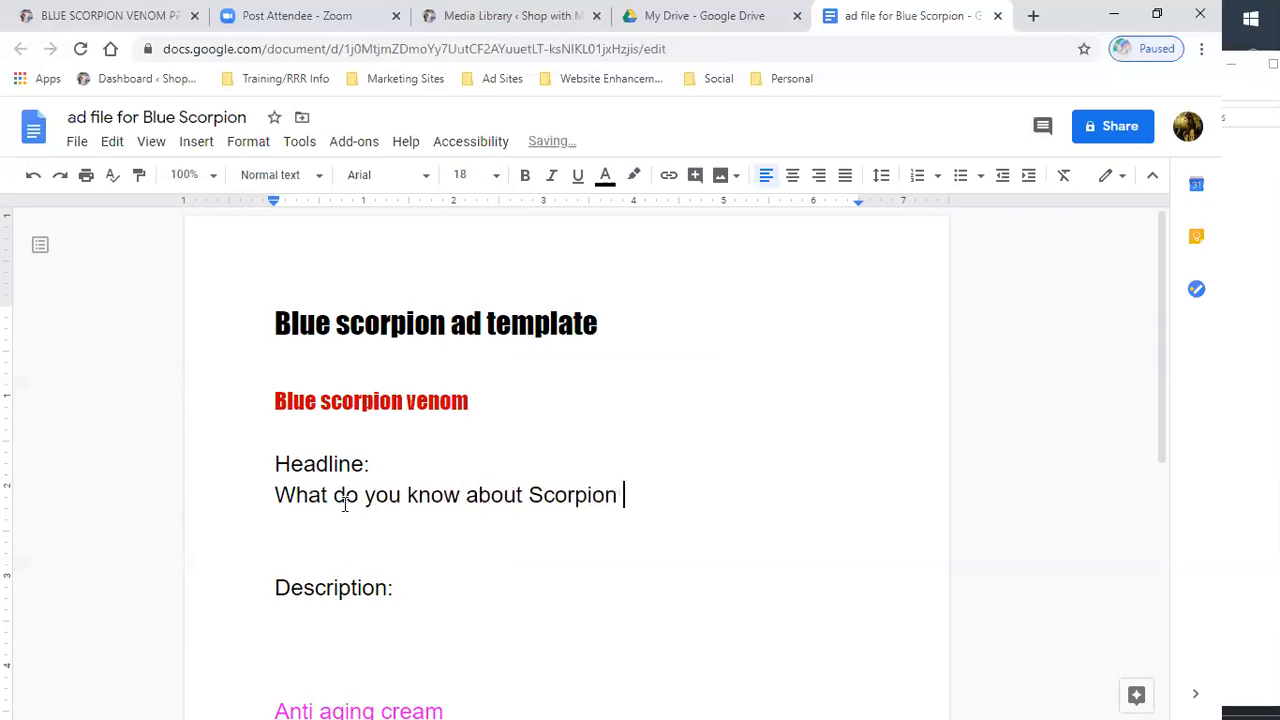
pyautogui.press('BackSpace')
pyautogui.press('BackSpace')
pyautogui.press('BackSpace')
pyautogui.press('BackSpace')
pyautogui.press('BackSpace')
pyautogui.press('BackSpace')
pyautogui.press('BackSpace')
pyautogui.press('BackSpace')
pyautogui.press('BackSpace')
pyautogui.press('BackSpace')
pyautogui.press('BackSpace')
pyautogui.press('BackSpace')
pyautogui.press('BackSpace')
pyautogui.press('BackSpace')
pyautogui.write('Blue ')
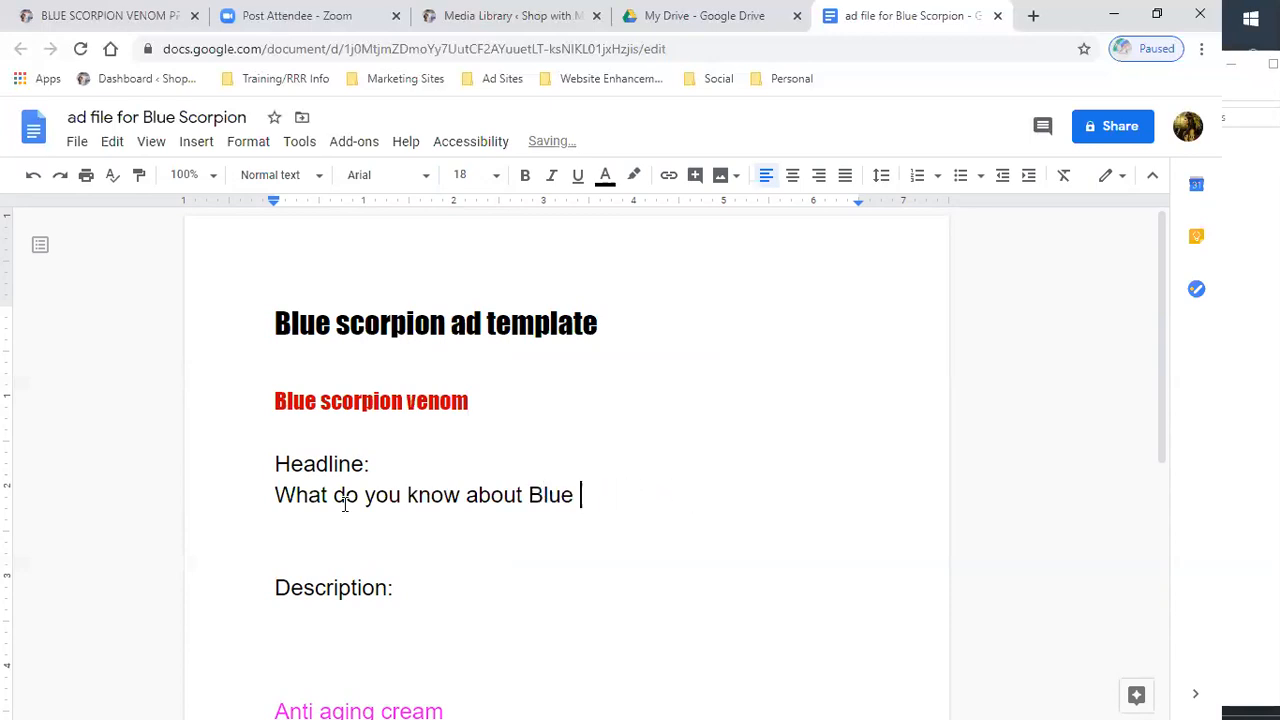
pyautogui.write('Scorp')
pyautogui.press('BackSpace')
pyautogui.write('ro')
pyautogui.press('BackSpace')
pyautogui.write('pion Venom:')
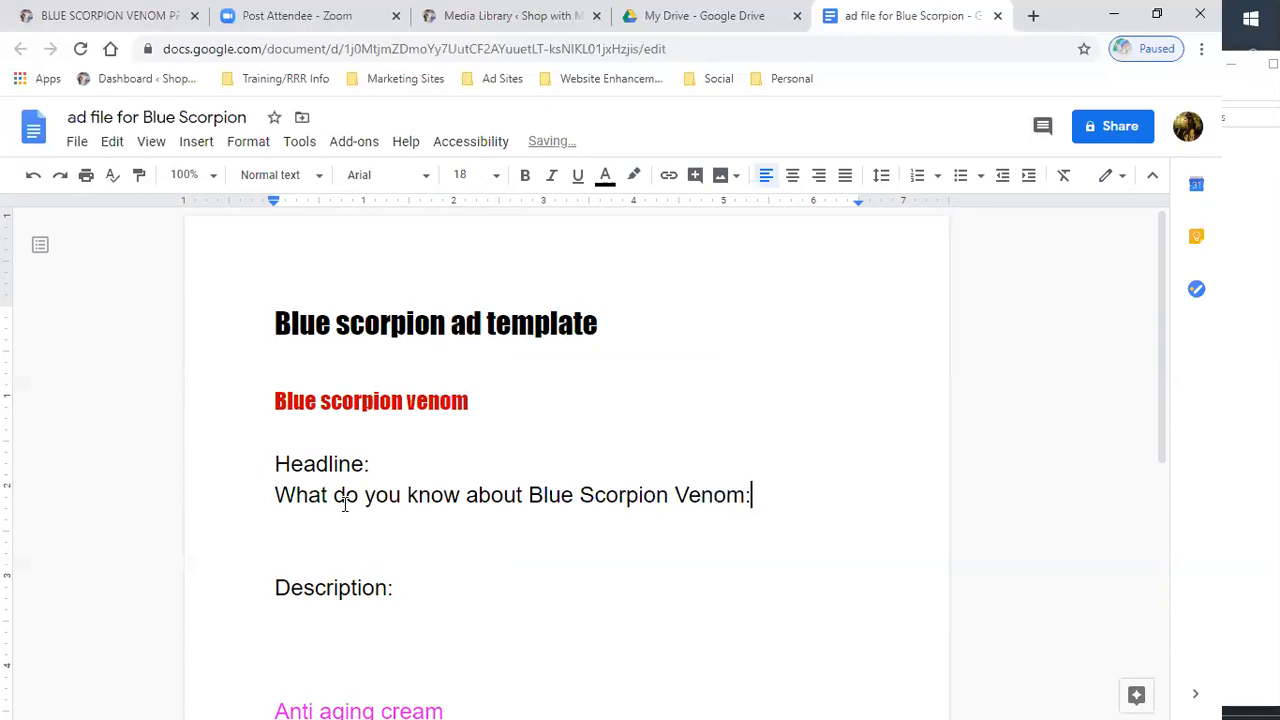
pyautogui.press('BackSpace')
pyautogui.press('Return')
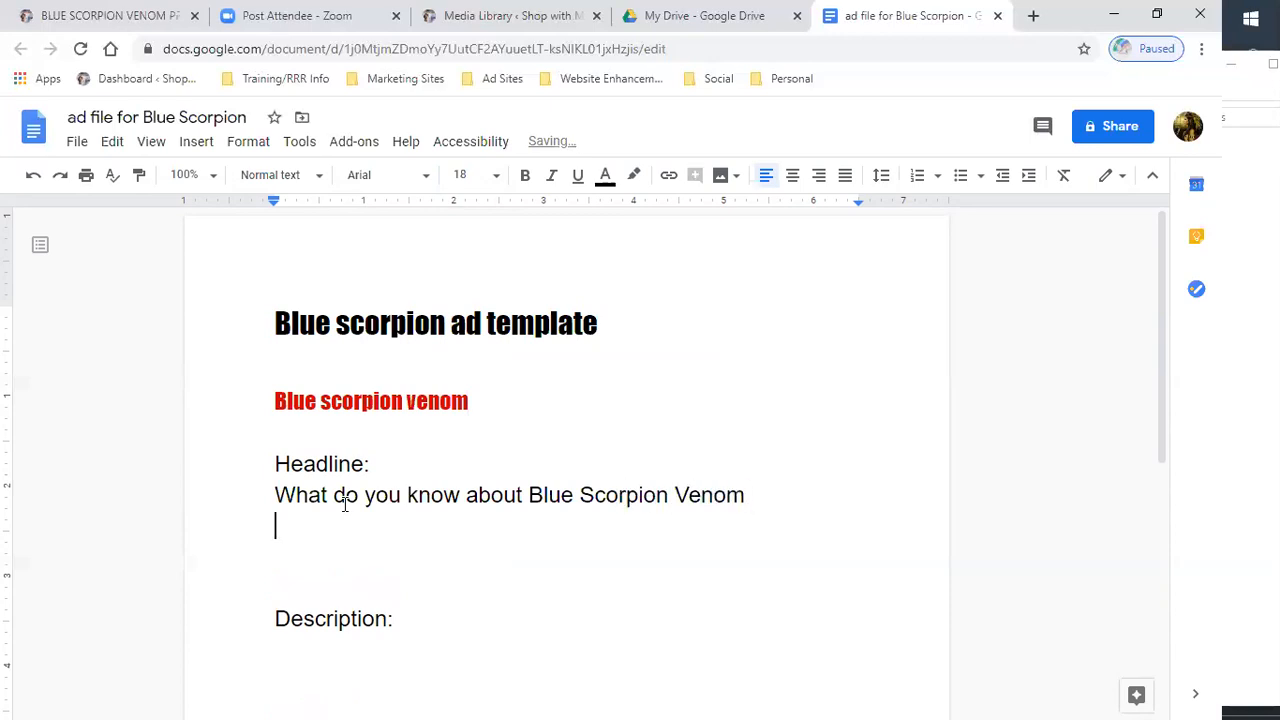
# - Insert a blank line directly below the Blue scorpion venom line
pyautogui.click(486, 366)
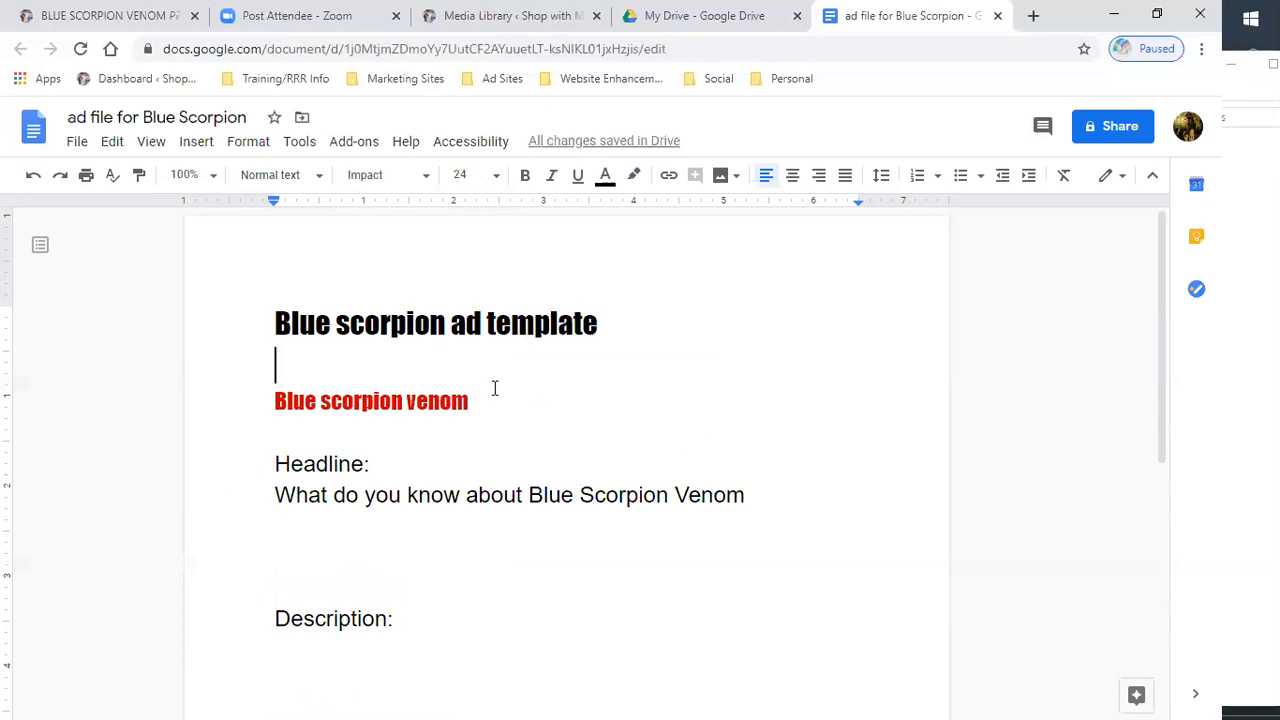
pyautogui.click(487, 394)
pyautogui.press('Return')
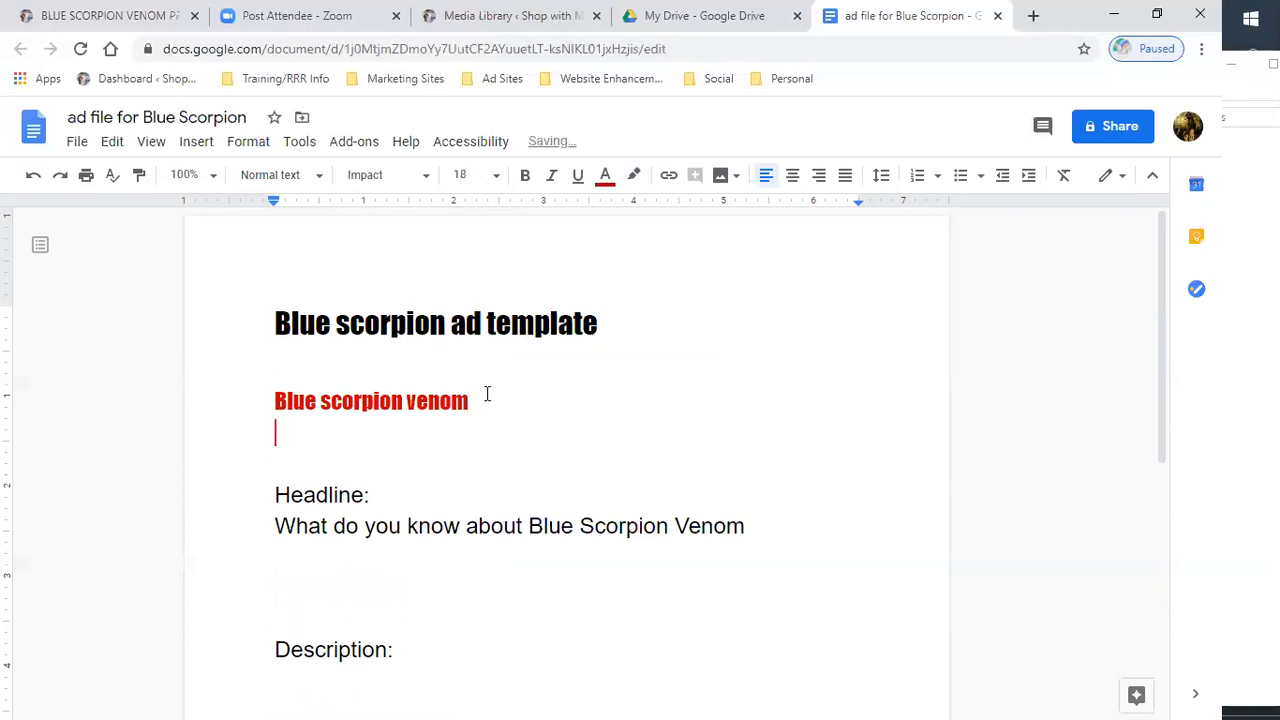
# - Open the Scorpion Venom page from the Blue Scorpion Venom products site and copy its web address
pyautogui.click(105, 15)
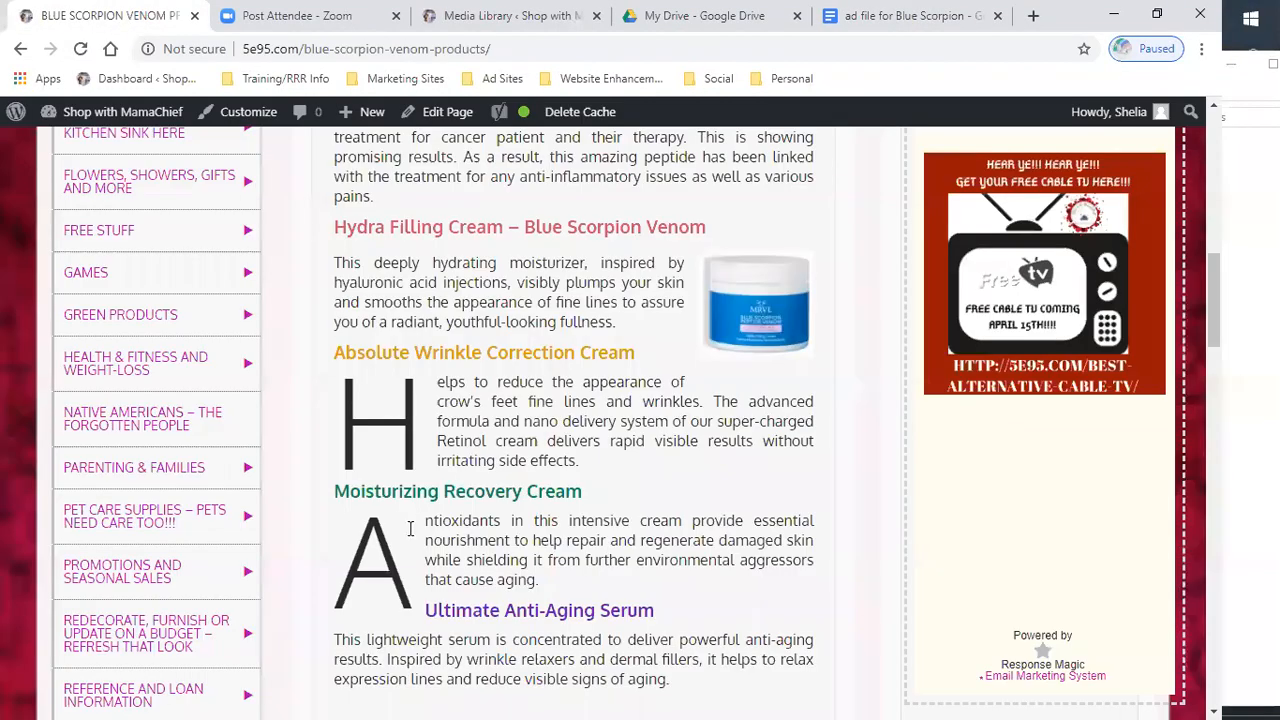
pyautogui.scroll(4, 410, 528)
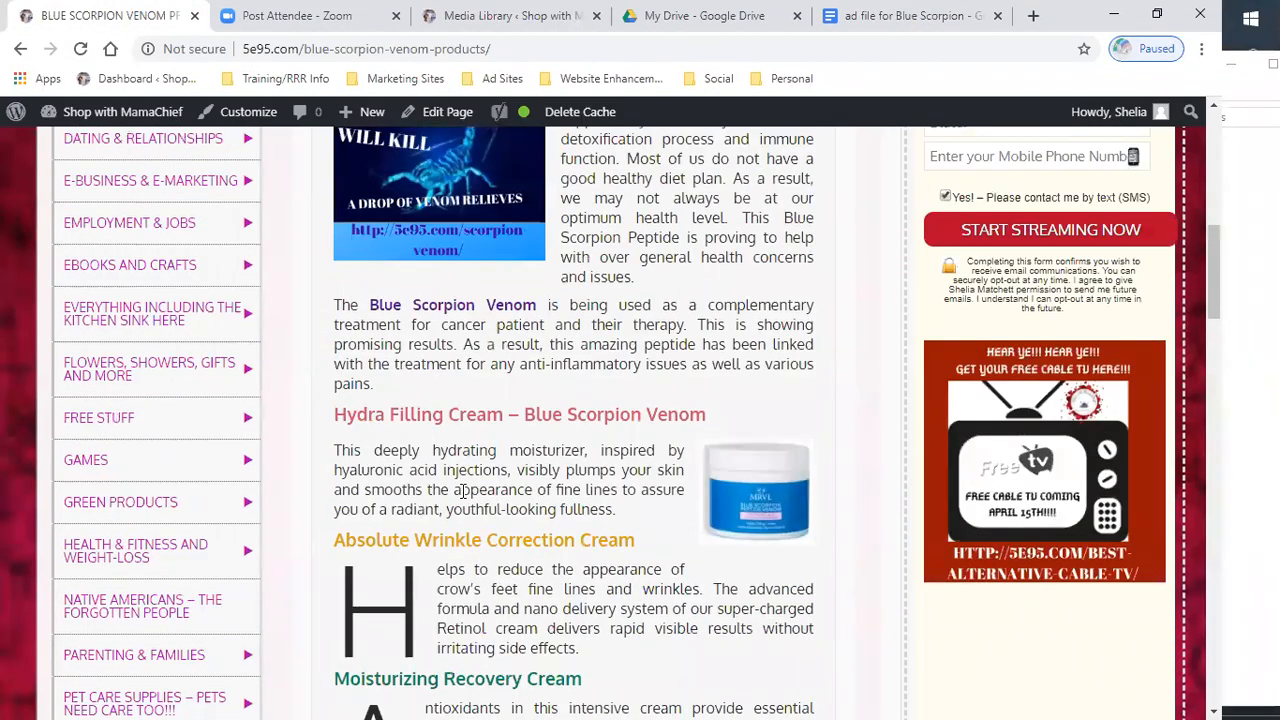
pyautogui.scroll(1, 483, 511)
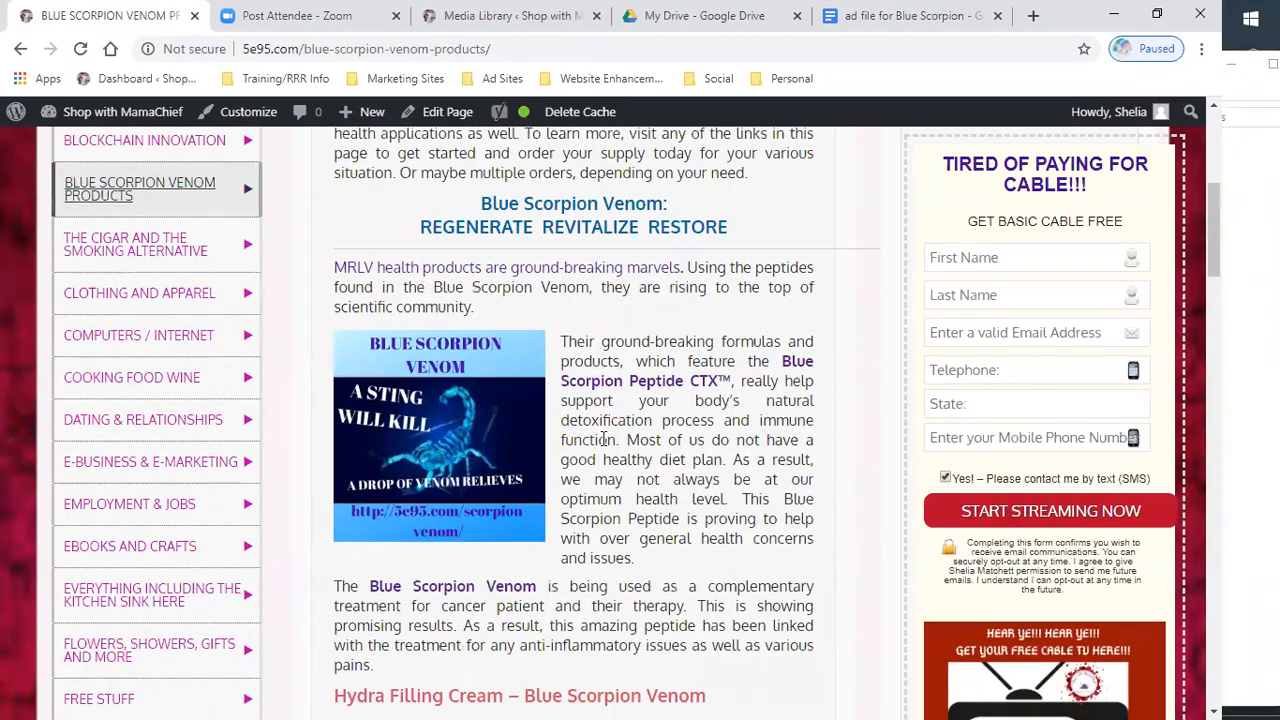
pyautogui.scroll(-1, 604, 440)
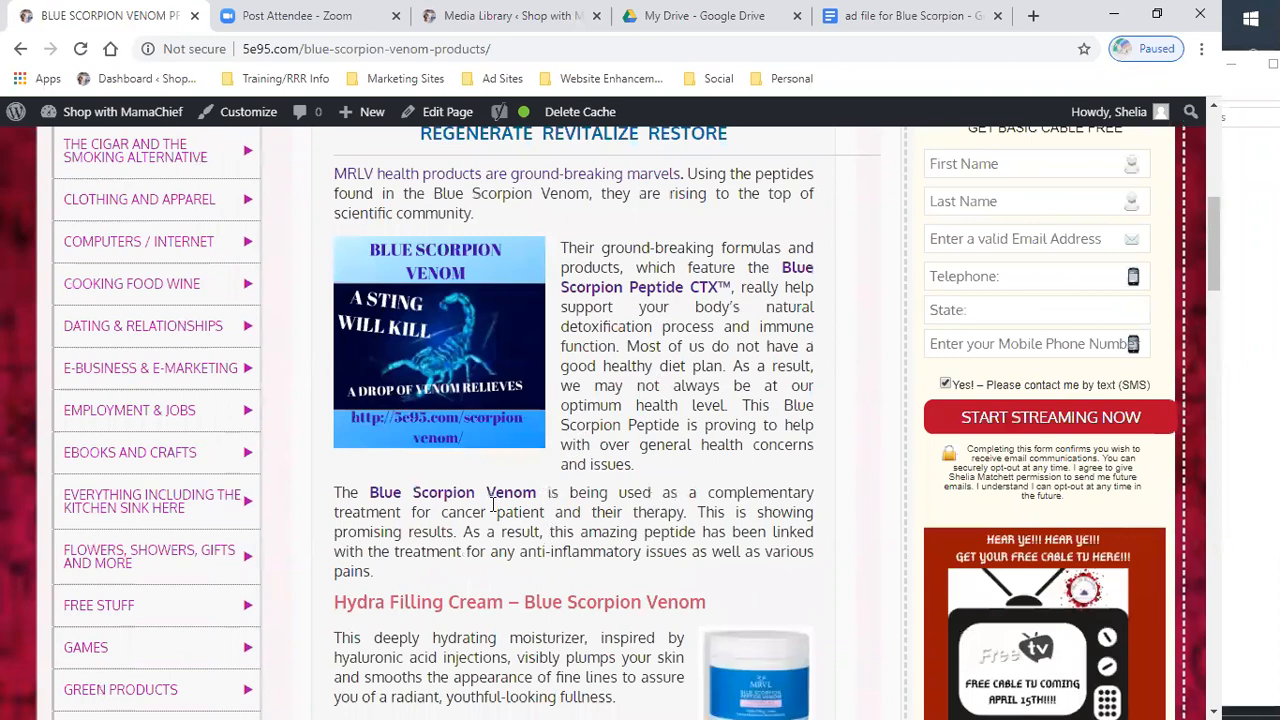
pyautogui.scroll(4, 541, 519)
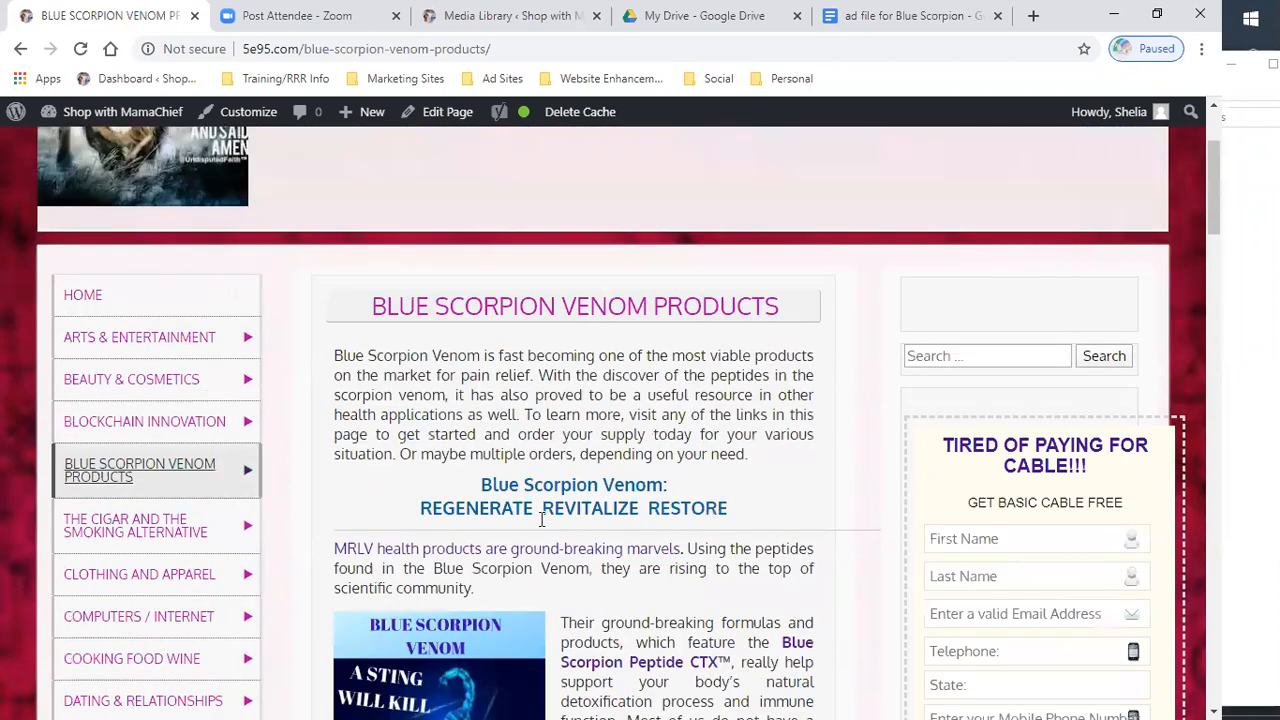
pyautogui.click(549, 547)
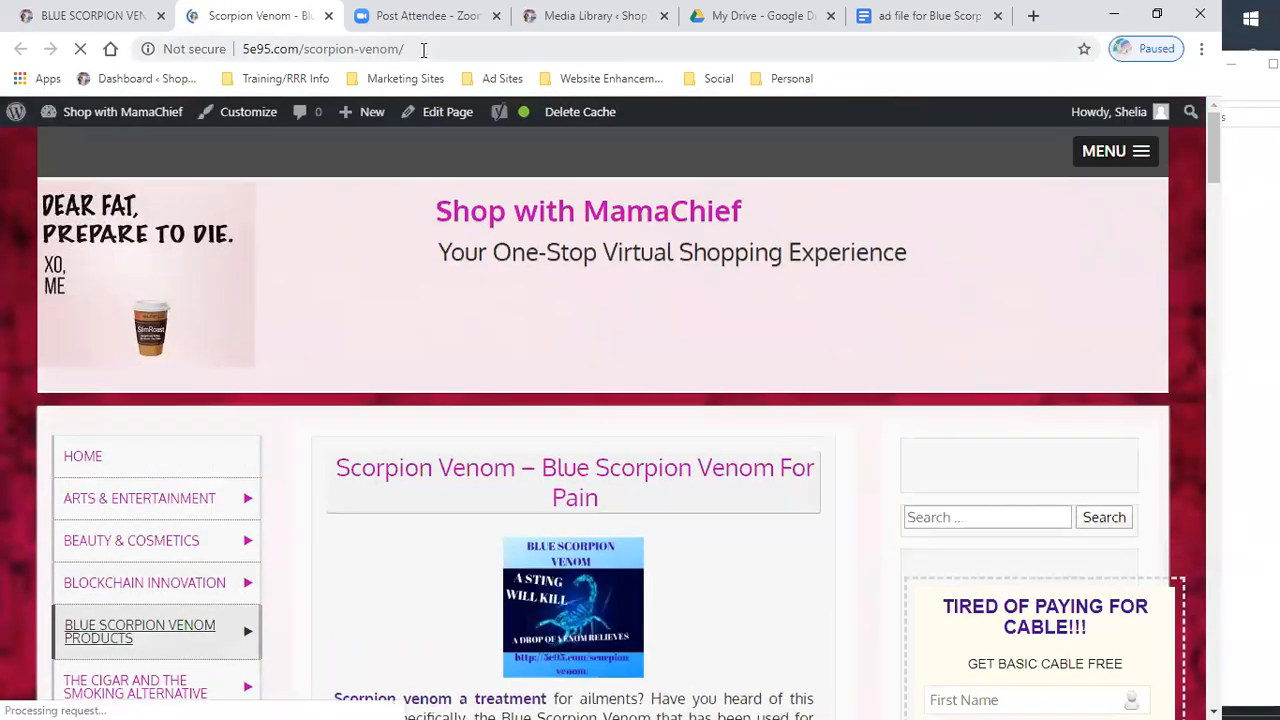
pyautogui.click(423, 49)
pyautogui.rightClick(252, 50)
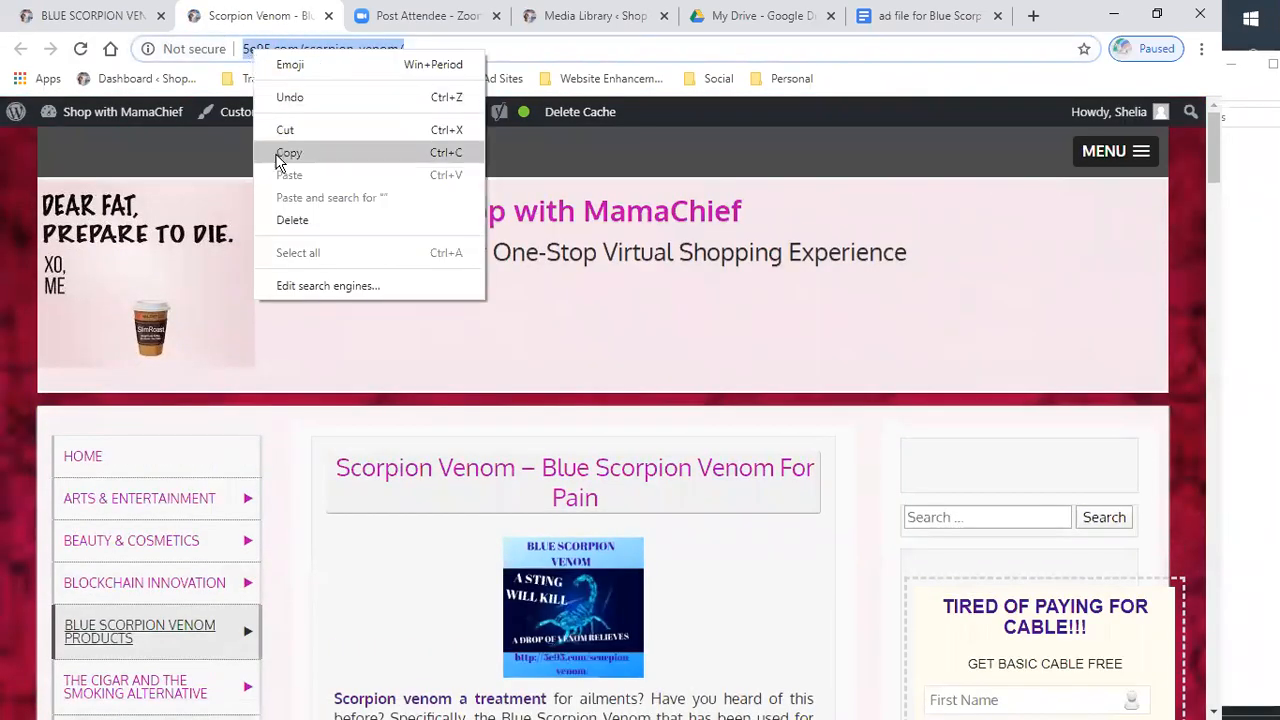
pyautogui.click(285, 153)
# - Return to the ad document and add Link: followed by the pasted page address below the Blue scorpion venom line
pyautogui.click(86, 16)
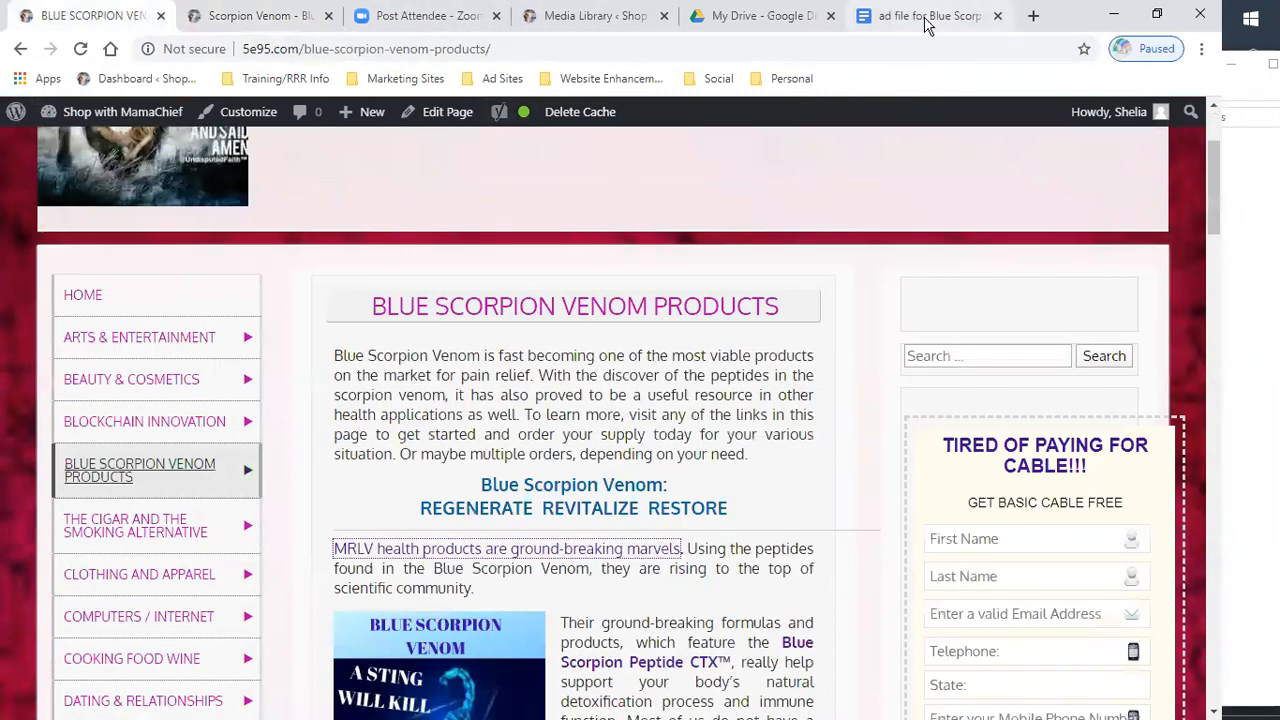
pyautogui.click(925, 18)
pyautogui.rightClick(291, 441)
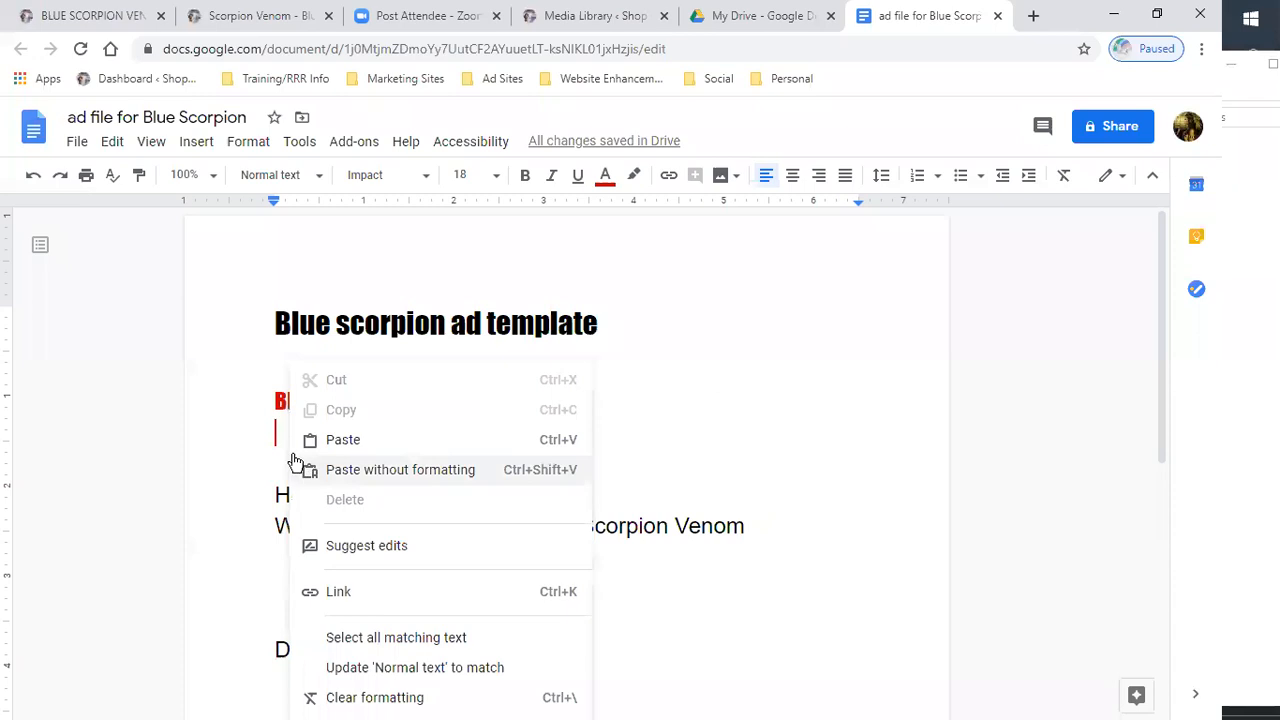
pyautogui.click(266, 434)
pyautogui.write('link:')
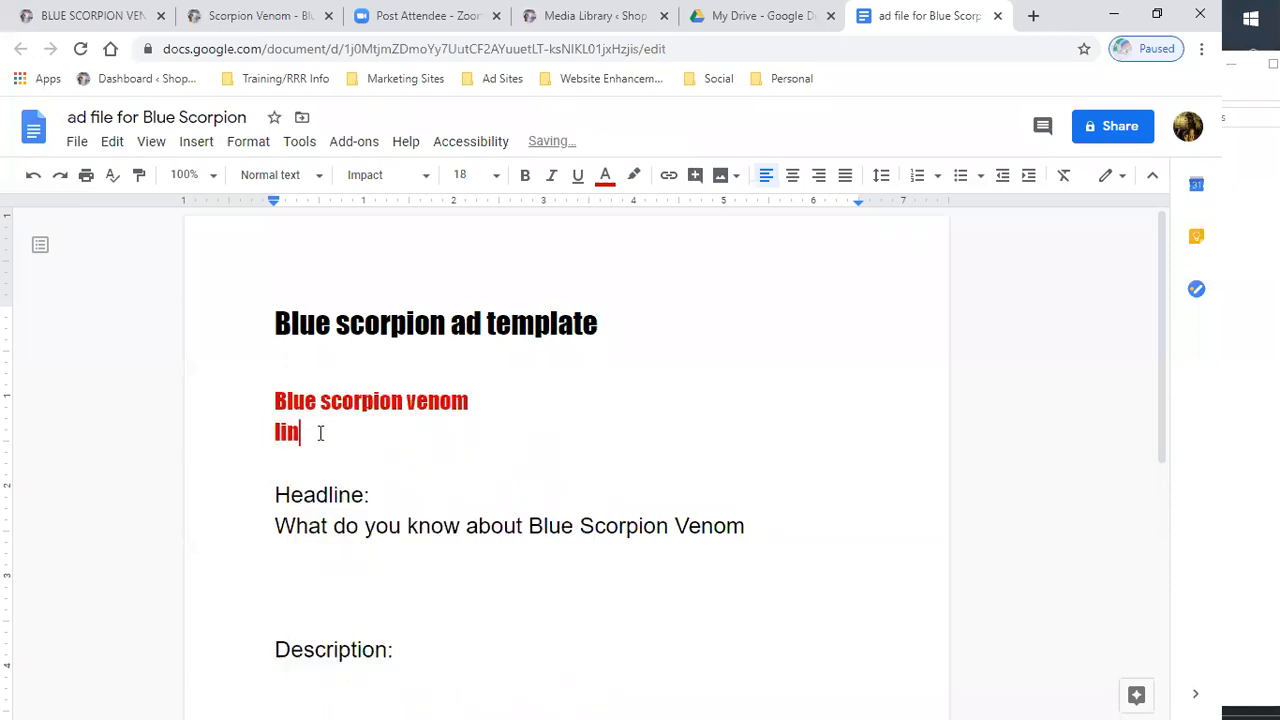
pyautogui.rightClick(394, 446)
pyautogui.click(450, 414)
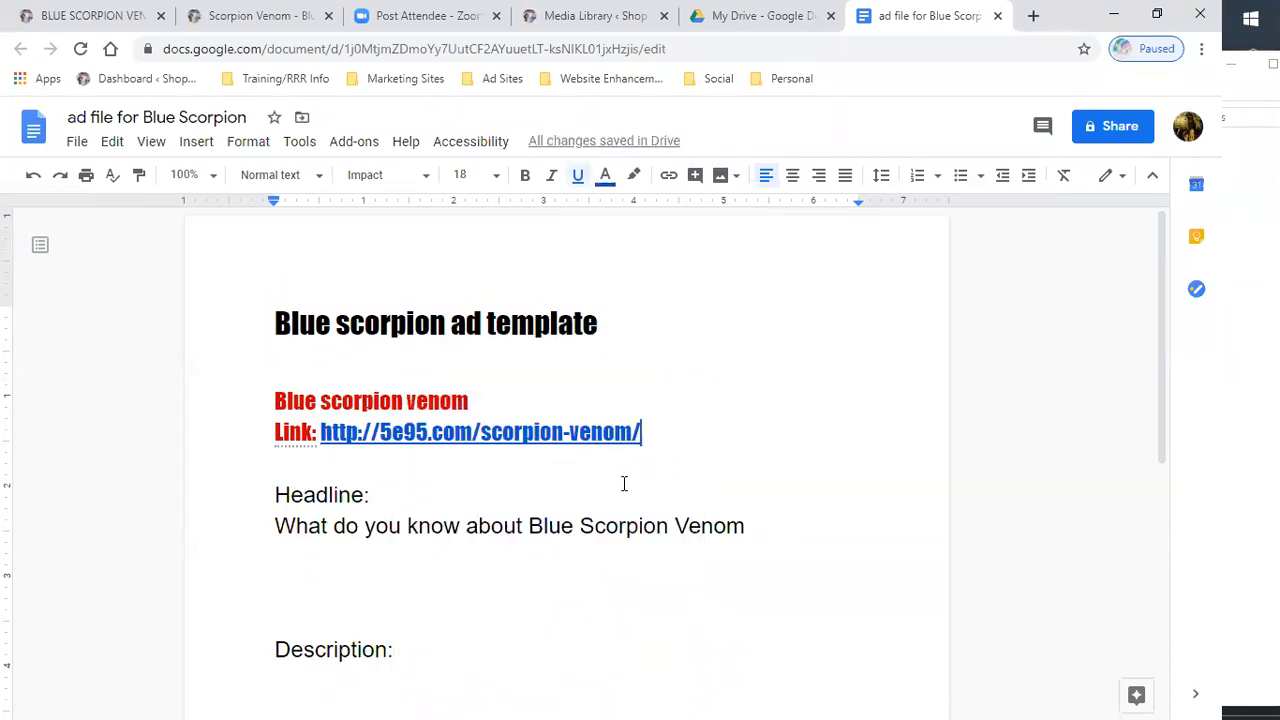
# - Add the headline Blue Scorpion Venom for pain management on a new line below the first headline
pyautogui.click(768, 540)
pyautogui.press('Return')
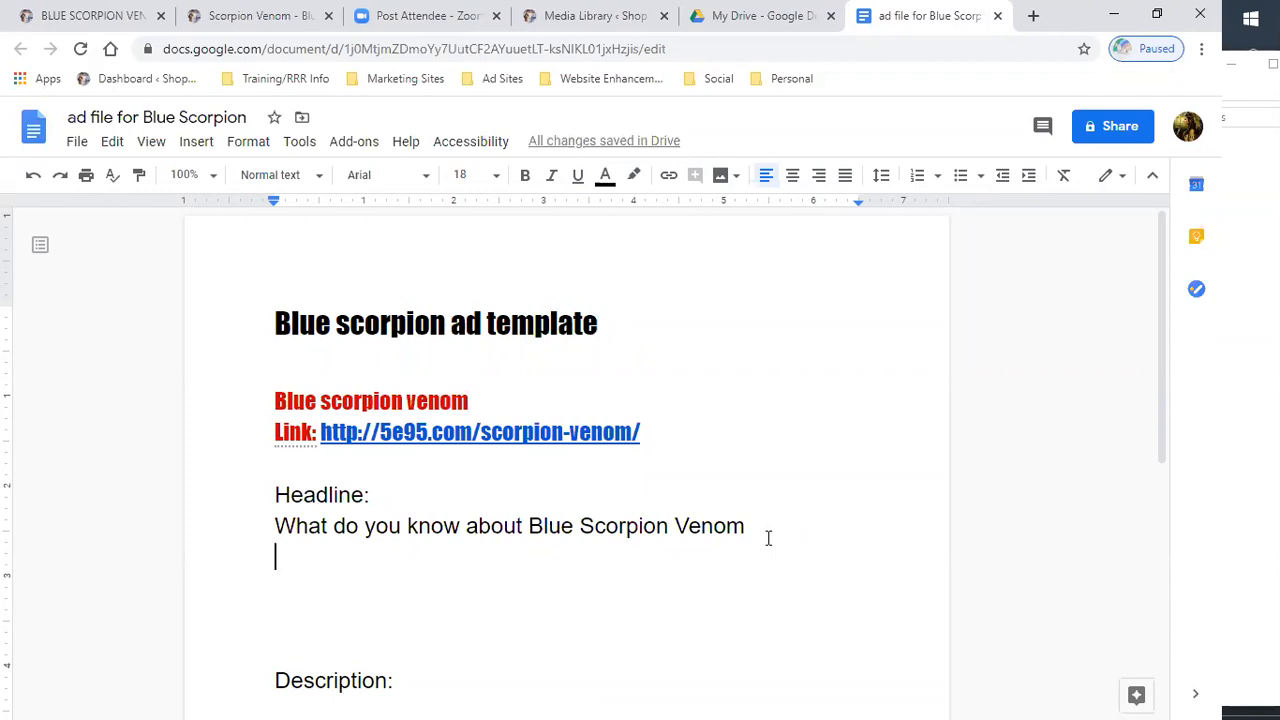
pyautogui.scroll(-2, 765, 539)
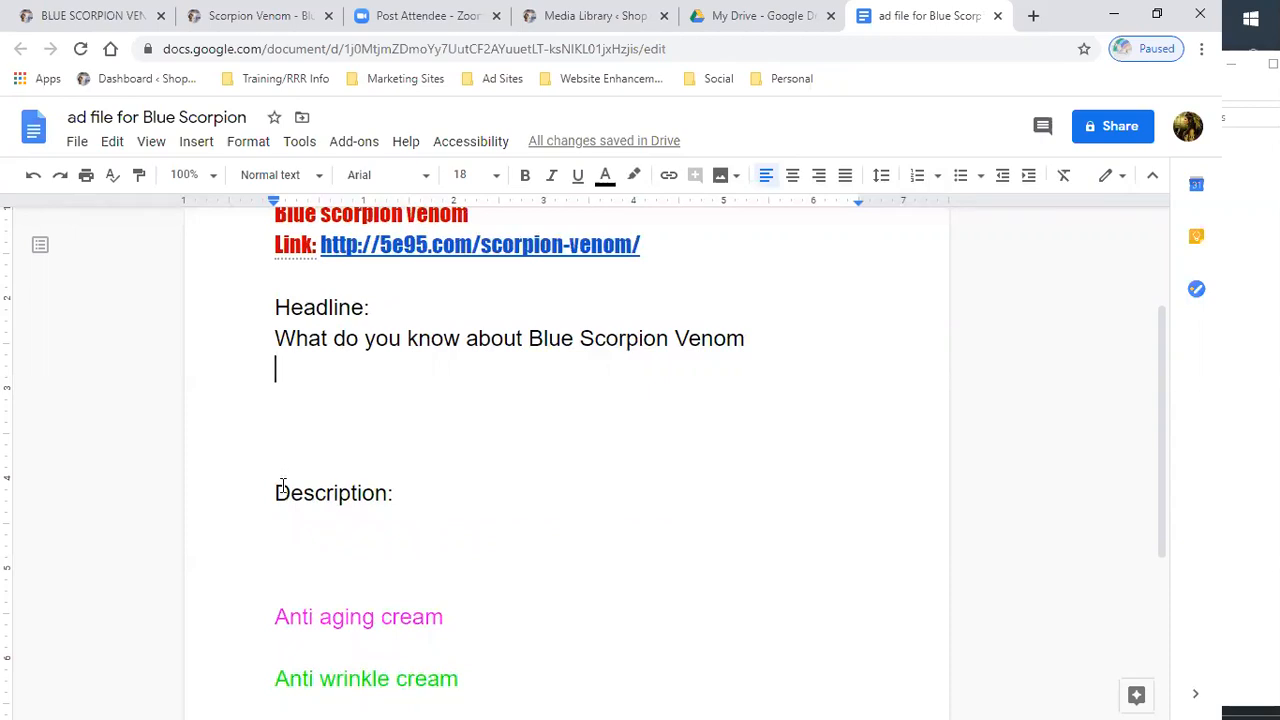
pyautogui.write('S')
pyautogui.press('BackSpace')
pyautogui.write('Blue scorpion')
pyautogui.press('BackSpace')
pyautogui.press('BackSpace')
pyautogui.press('BackSpace')
pyautogui.press('BackSpace')
pyautogui.press('BackSpace')
pyautogui.press('BackSpace')
pyautogui.press('BackSpace')
pyautogui.write('c')
pyautogui.press('BackSpace')
pyautogui.press('BackSpace')
pyautogui.write('Scorpion venm')
pyautogui.press('BackSpace')
pyautogui.press('BackSpace')
pyautogui.press('BackSpace')
pyautogui.press('BackSpace')
pyautogui.write('Venom vo')
pyautogui.press('BackSpace')
pyautogui.press('BackSpace')
pyautogui.write('for pain m')
pyautogui.write('anagement')
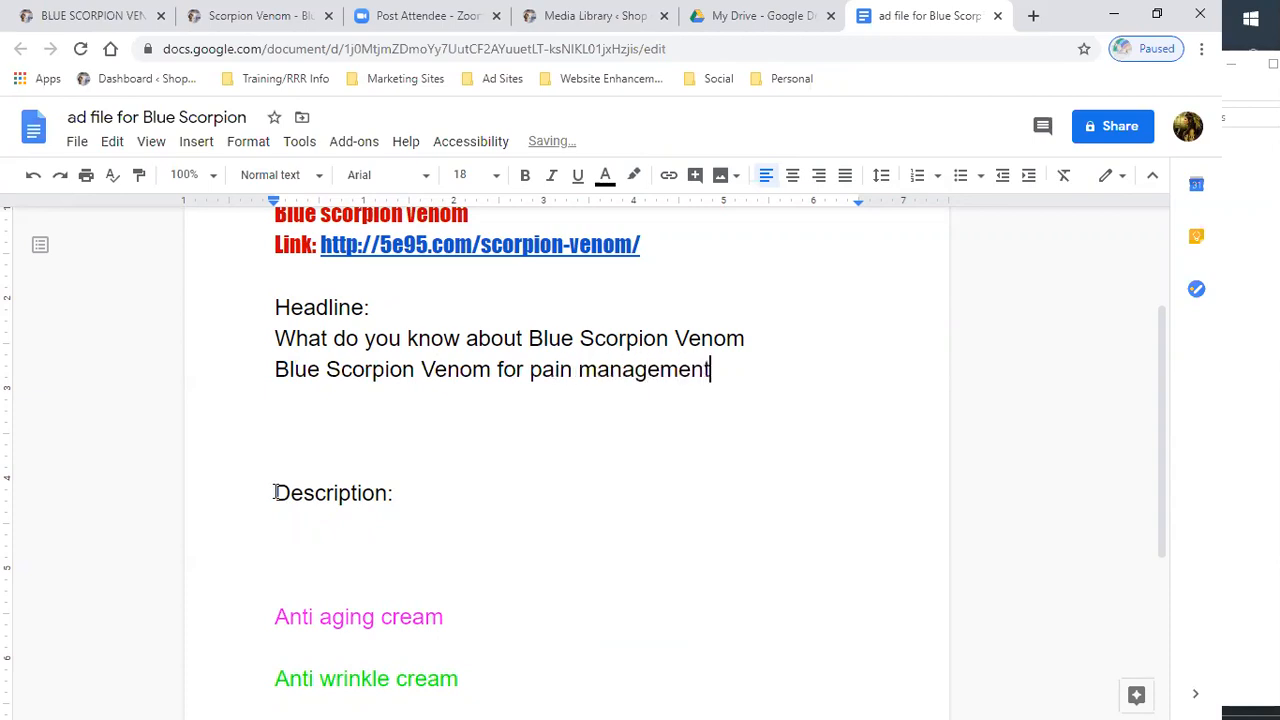
pyautogui.press('Return')
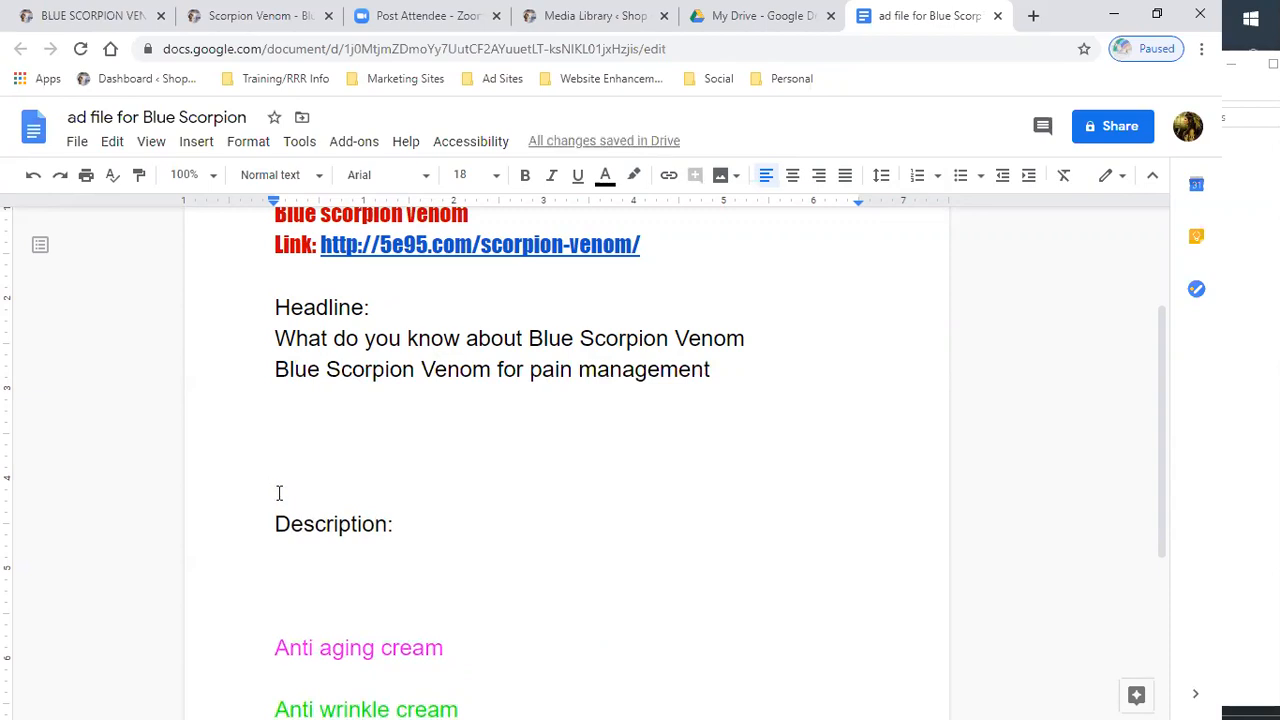
# - Type the headline New and innovative medication using Blue Scorpion Venom on the next line
pyautogui.write('New a')
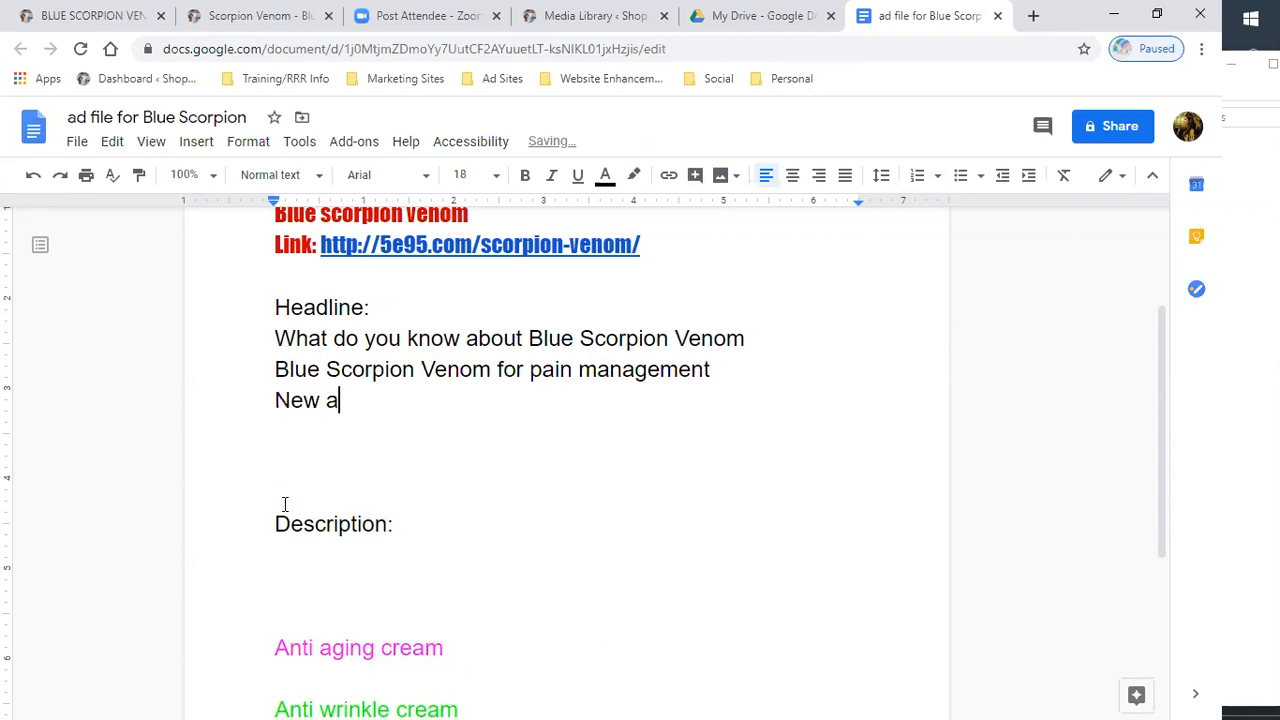
pyautogui.write('nd innovative medi')
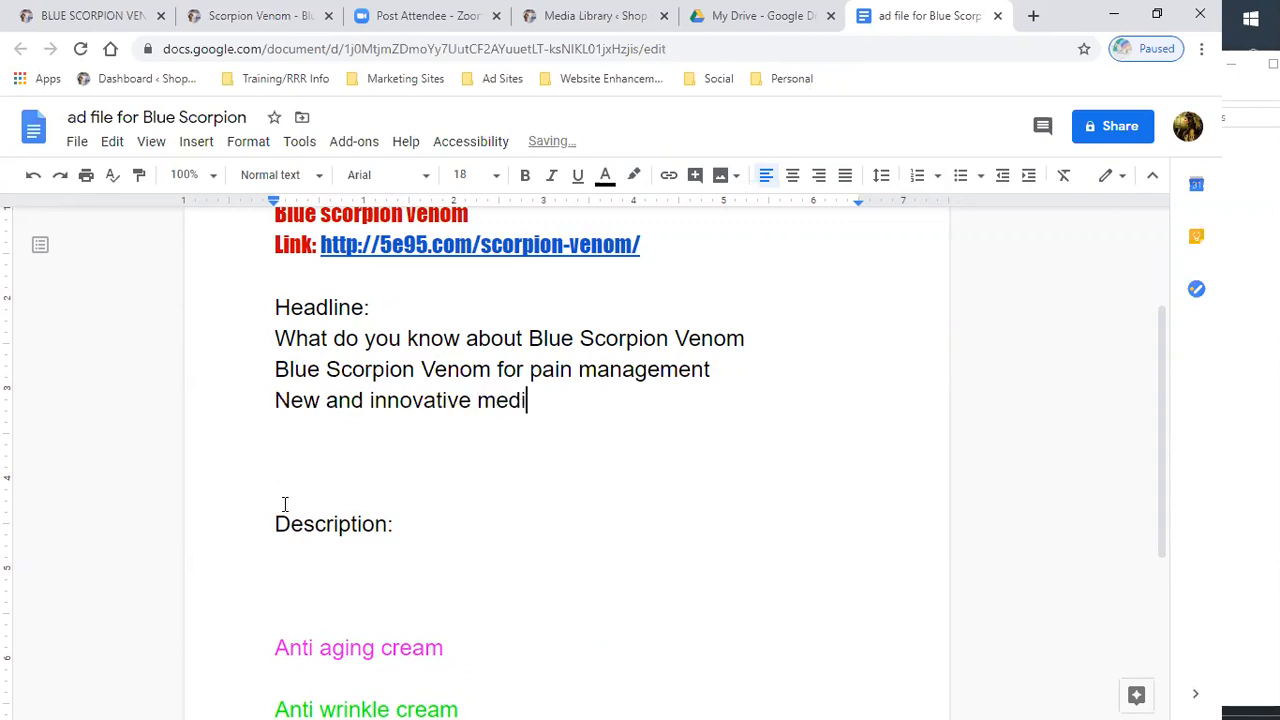
pyautogui.write('cation for Pa')
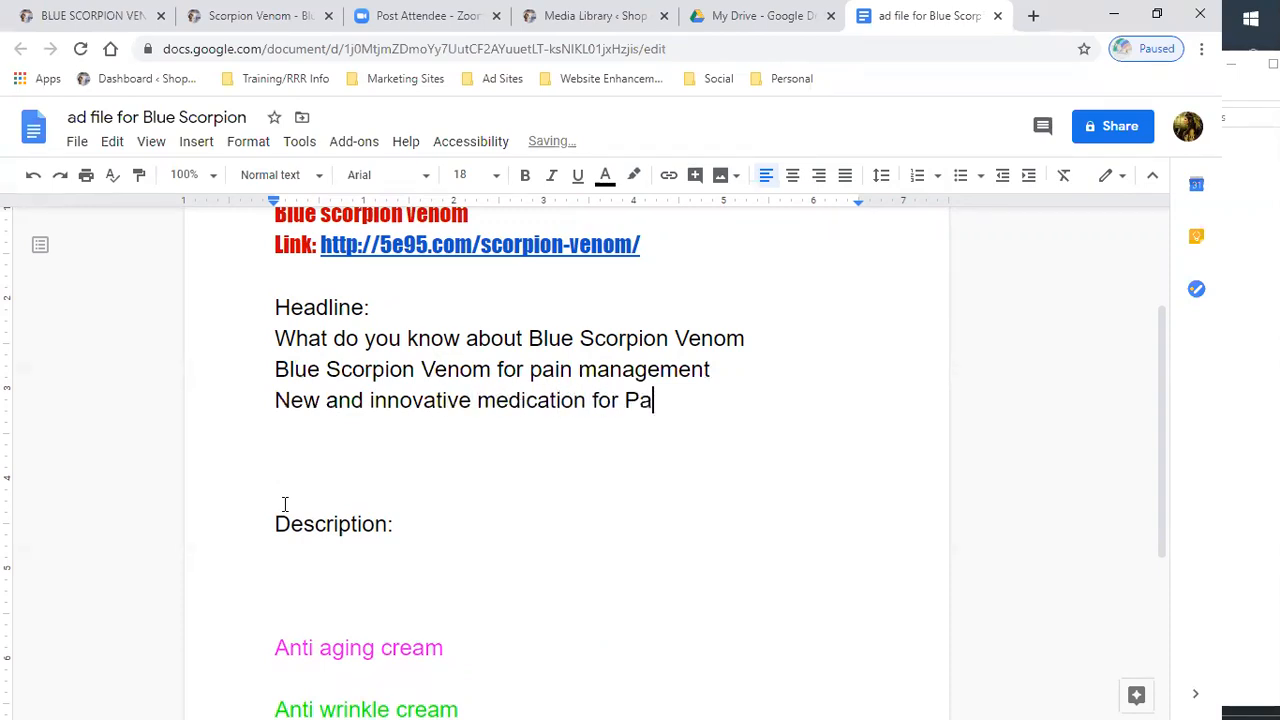
pyautogui.press('BackSpace')
pyautogui.press('BackSpace')
pyautogui.write('Blue Scorpio')
pyautogui.press('BackSpace')
pyautogui.write('ion')
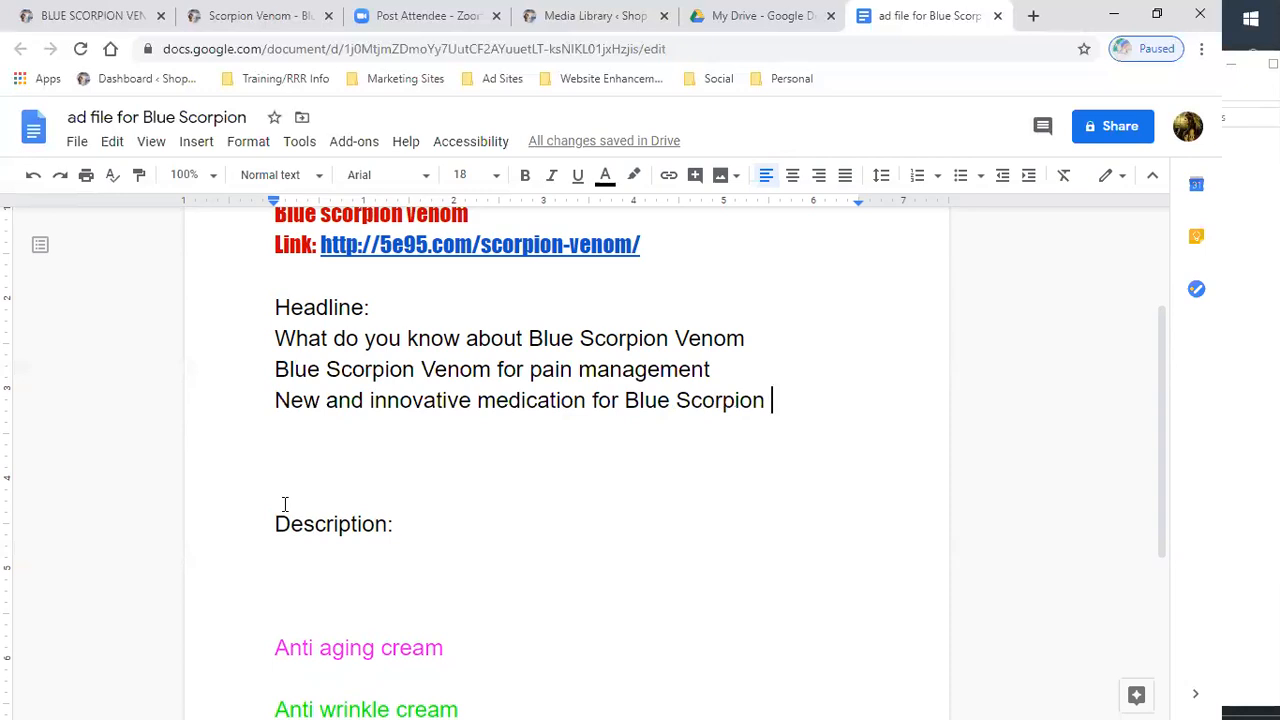
pyautogui.press('BackSpace')
pyautogui.press('BackSpace')
pyautogui.press('BackSpace')
pyautogui.press('BackSpace')
pyautogui.press('BackSpace')
pyautogui.press('BackSpace')
pyautogui.press('BackSpace')
pyautogui.press('BackSpace')
pyautogui.press('BackSpace')
pyautogui.press('BackSpace')
pyautogui.press('BackSpace')
pyautogui.press('BackSpace')
pyautogui.press('BackSpace')
pyautogui.press('BackSpace')
pyautogui.press('BackSpace')
pyautogui.press('BackSpace')
pyautogui.press('BackSpace')
pyautogui.press('BackSpace')
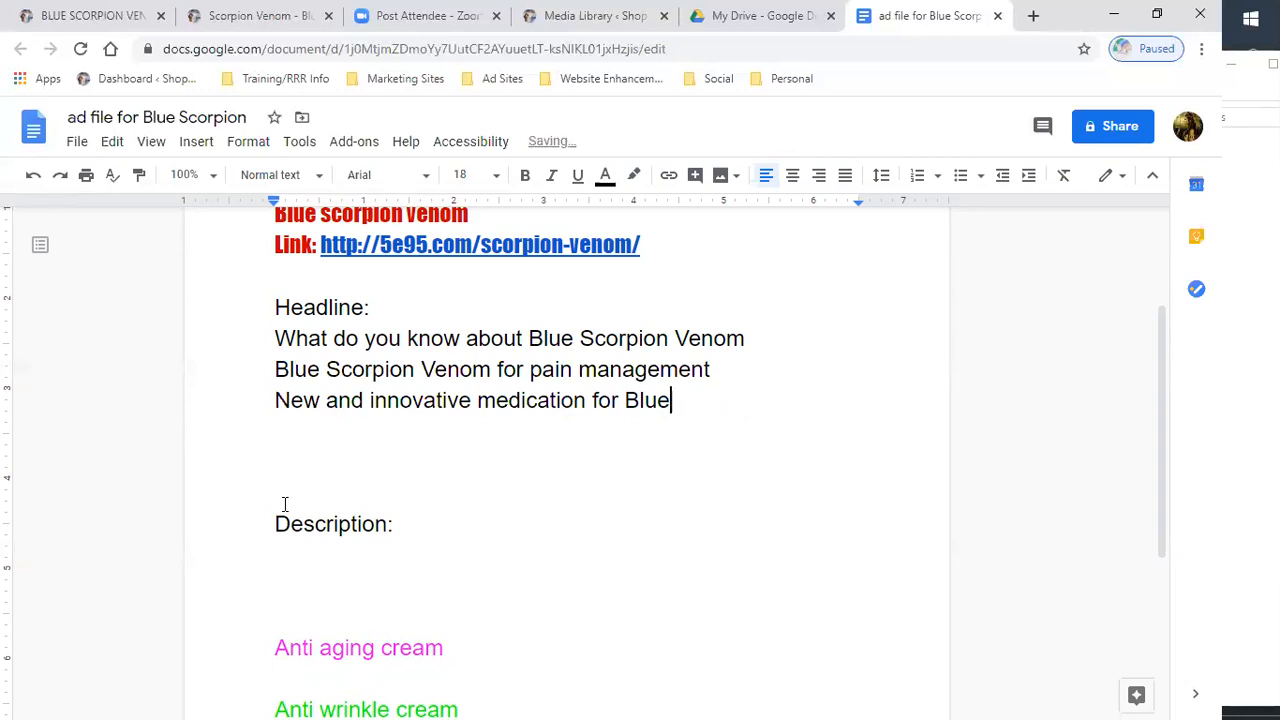
pyautogui.write('y')
pyautogui.press('BackSpace')
pyautogui.write('using')
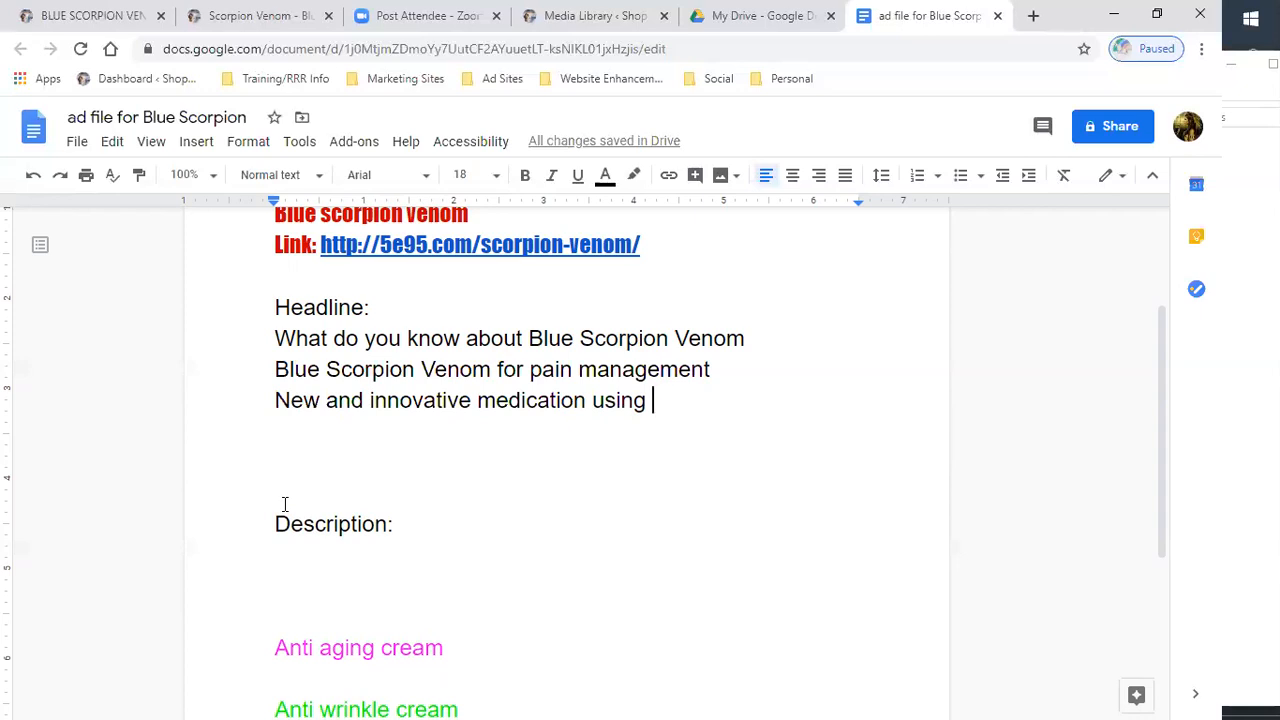
pyautogui.write('Blue ')
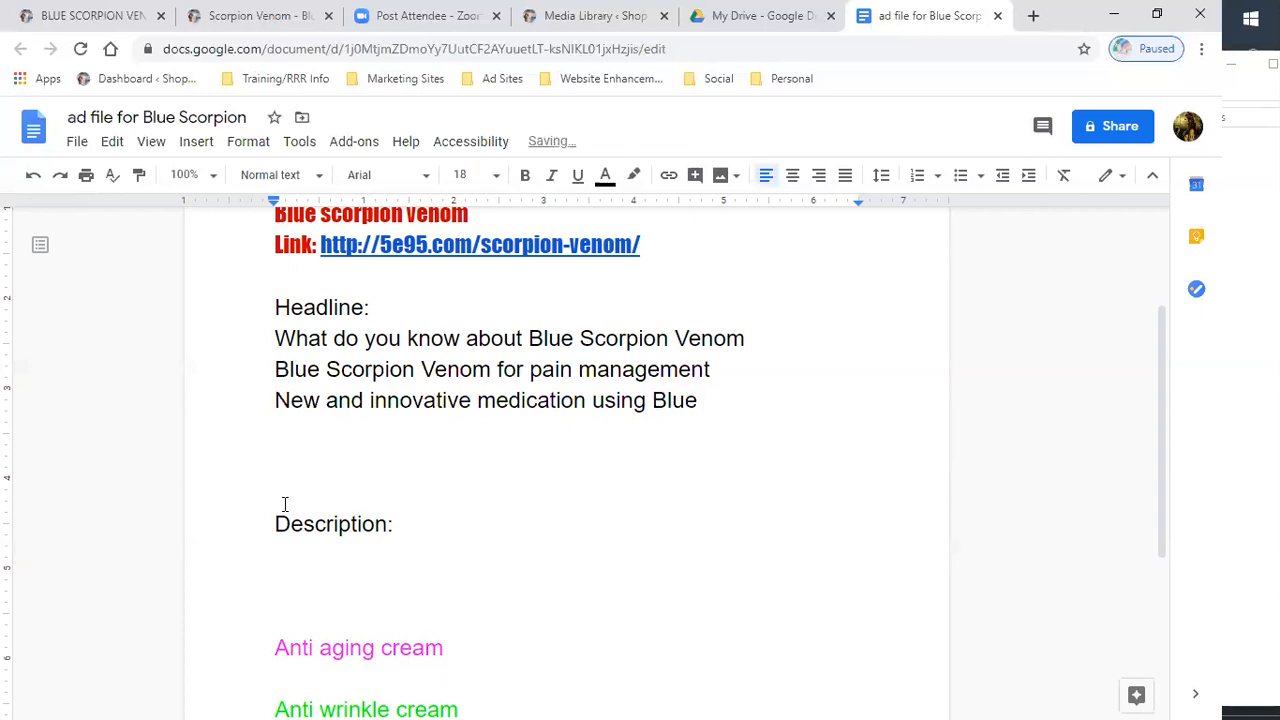
pyautogui.write('Scorpion Vewno')
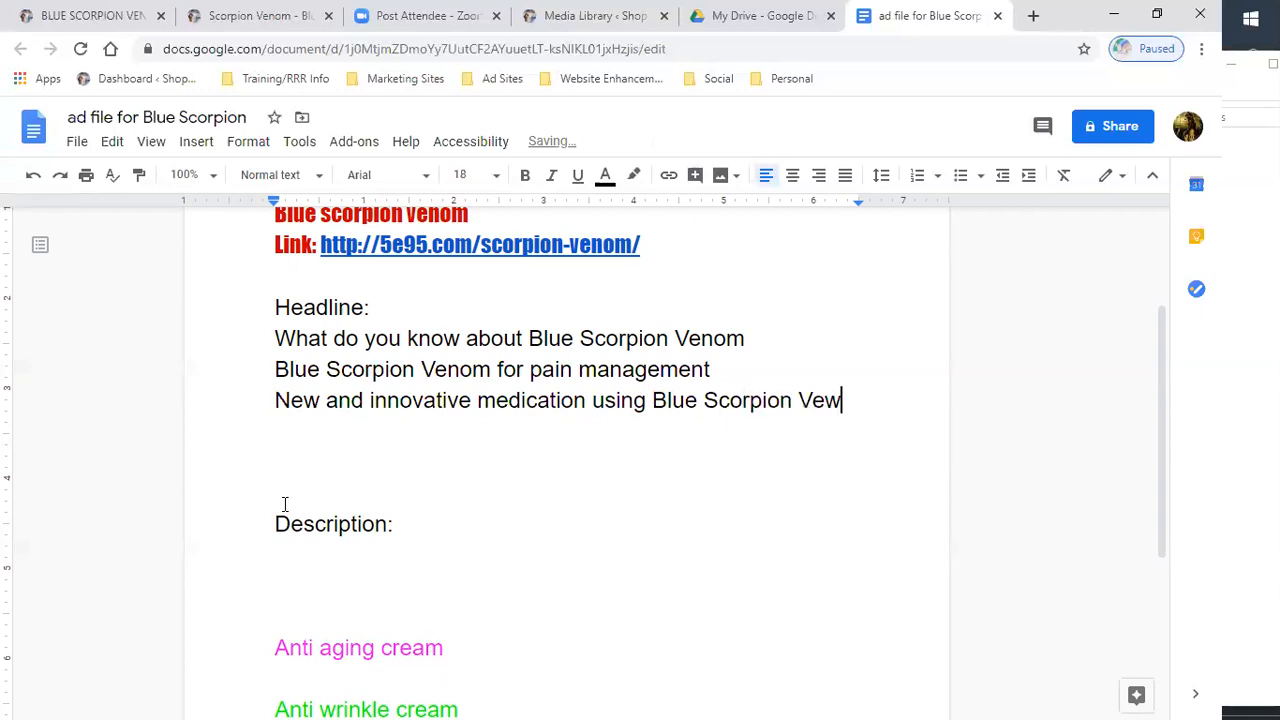
pyautogui.press('BackSpace')
pyautogui.press('BackSpace')
pyautogui.press('BackSpace')
pyautogui.write('nom')
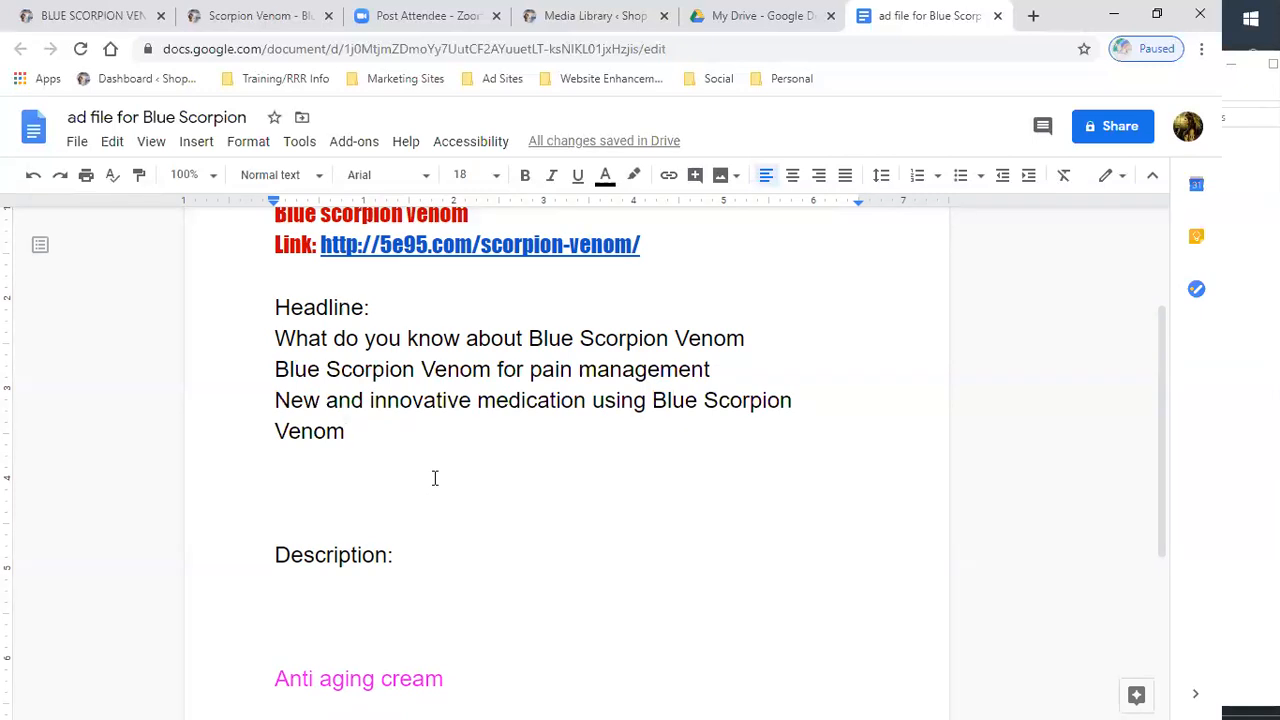
# - Switch to the products website and open the Blue Scorpion Venom products page in the WordPress editor
pyautogui.scroll(-1, 434, 478)
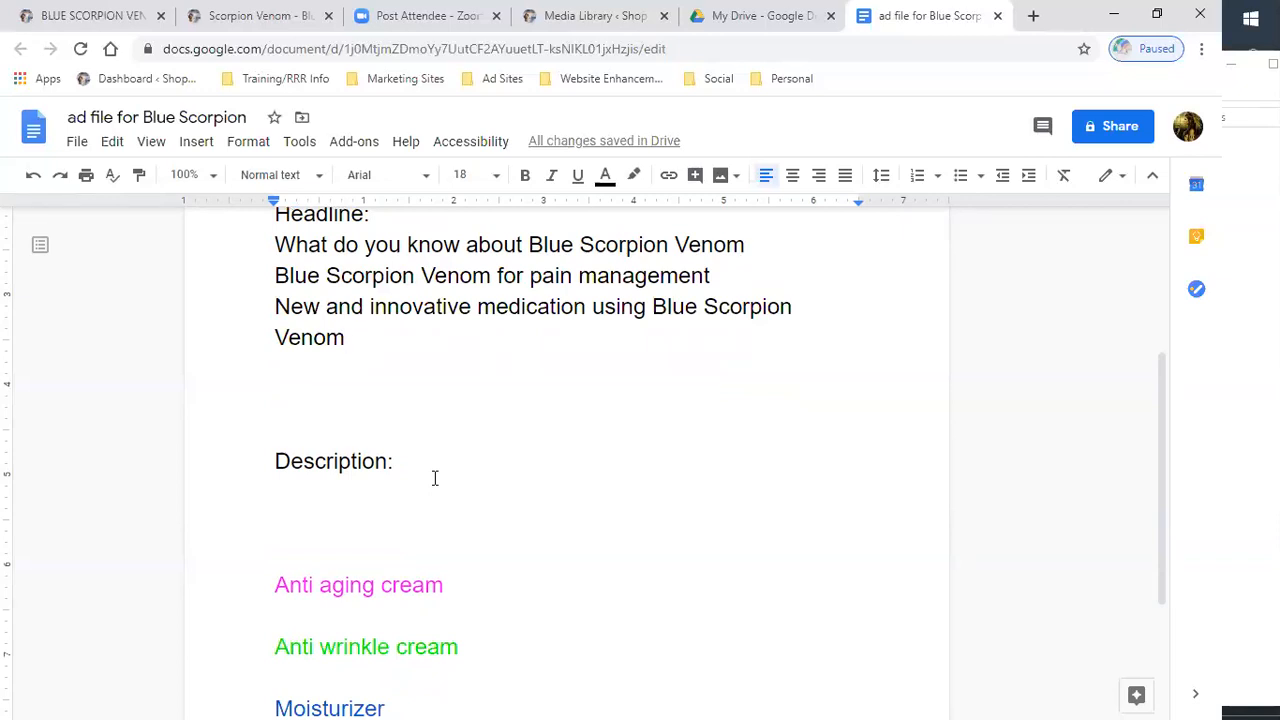
pyautogui.scroll(3, 434, 478)
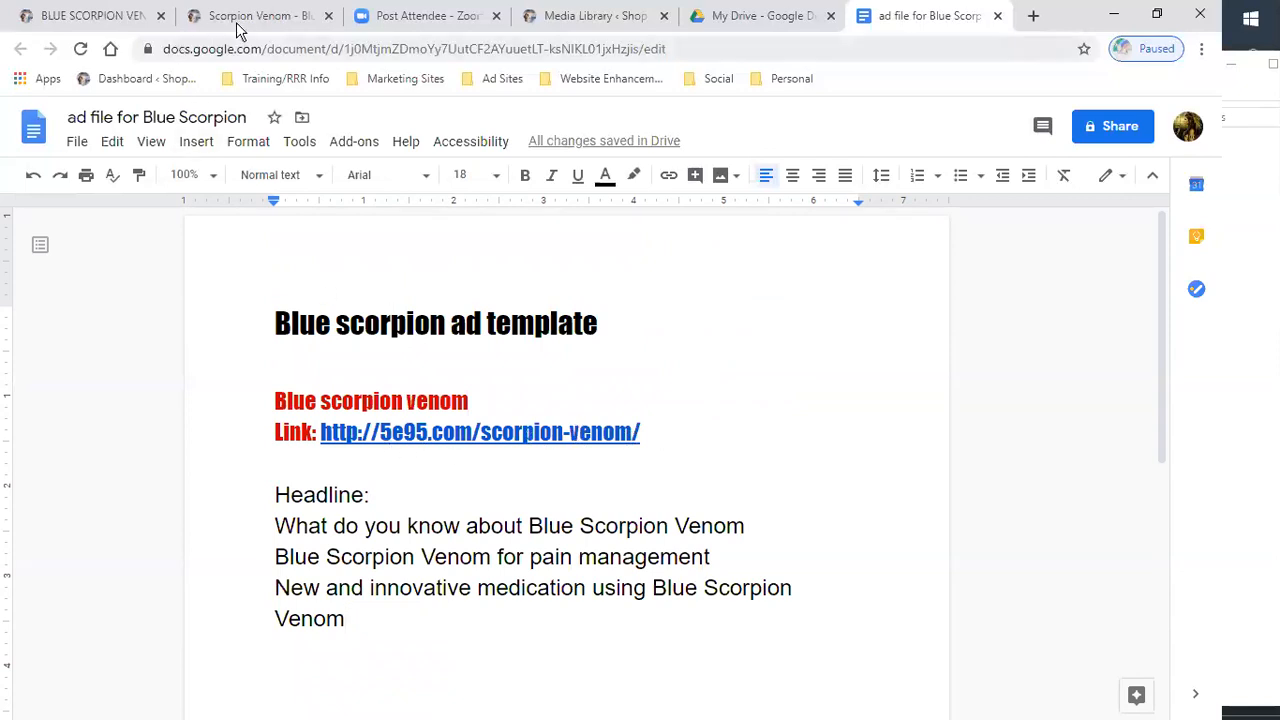
pyautogui.click(113, 18)
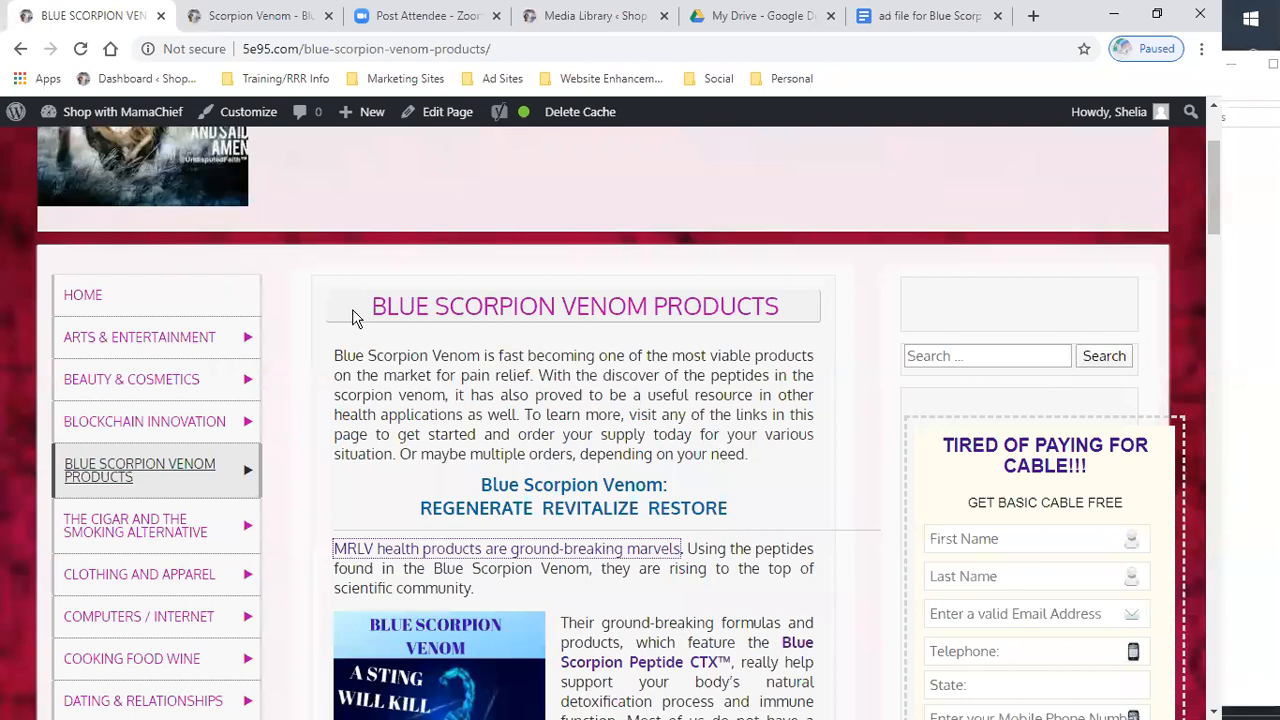
pyautogui.click(441, 118)
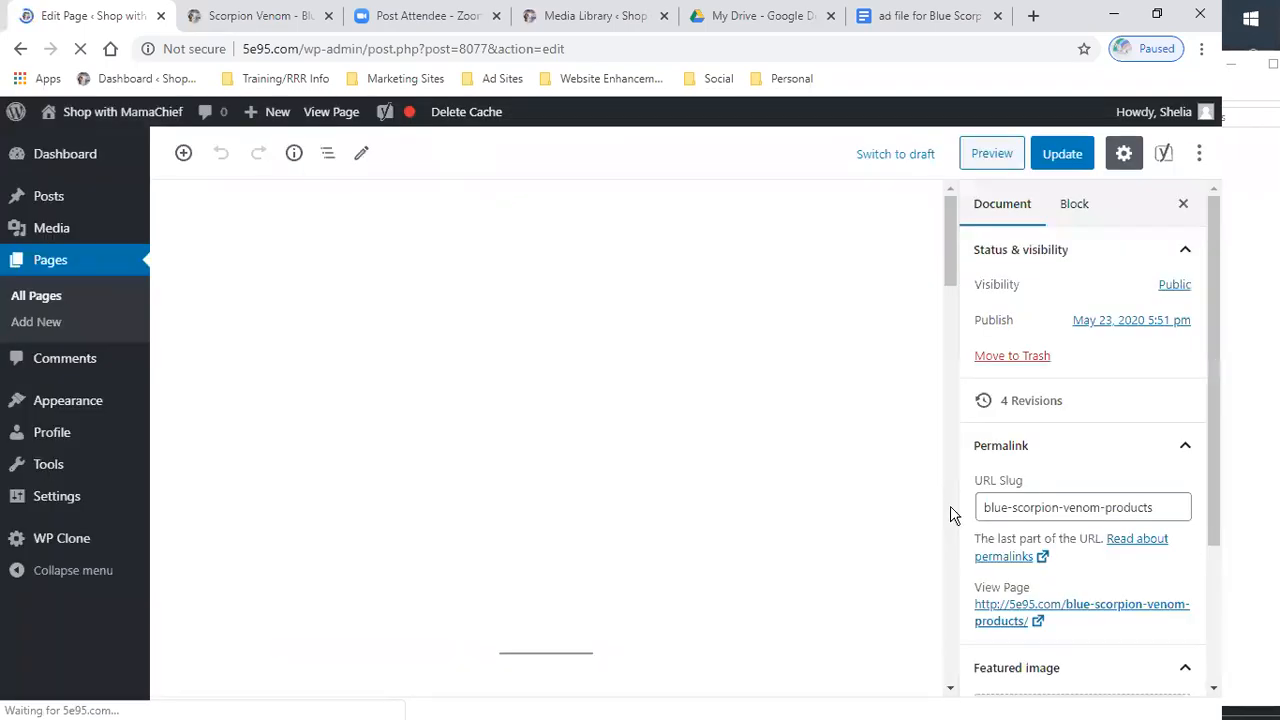
# - Expand the page's Permalink section and open its view link in a new tab
pyautogui.click(1001, 450)
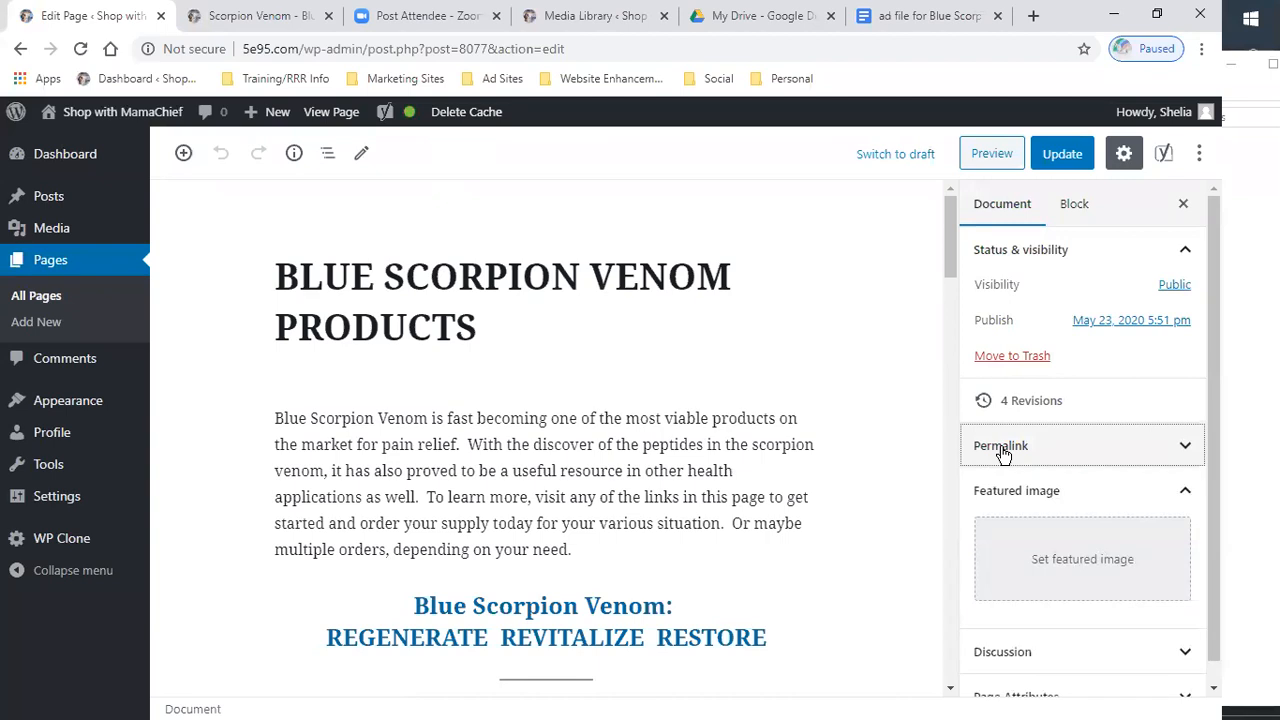
pyautogui.click(1003, 455)
pyautogui.scroll(-2, 1060, 450)
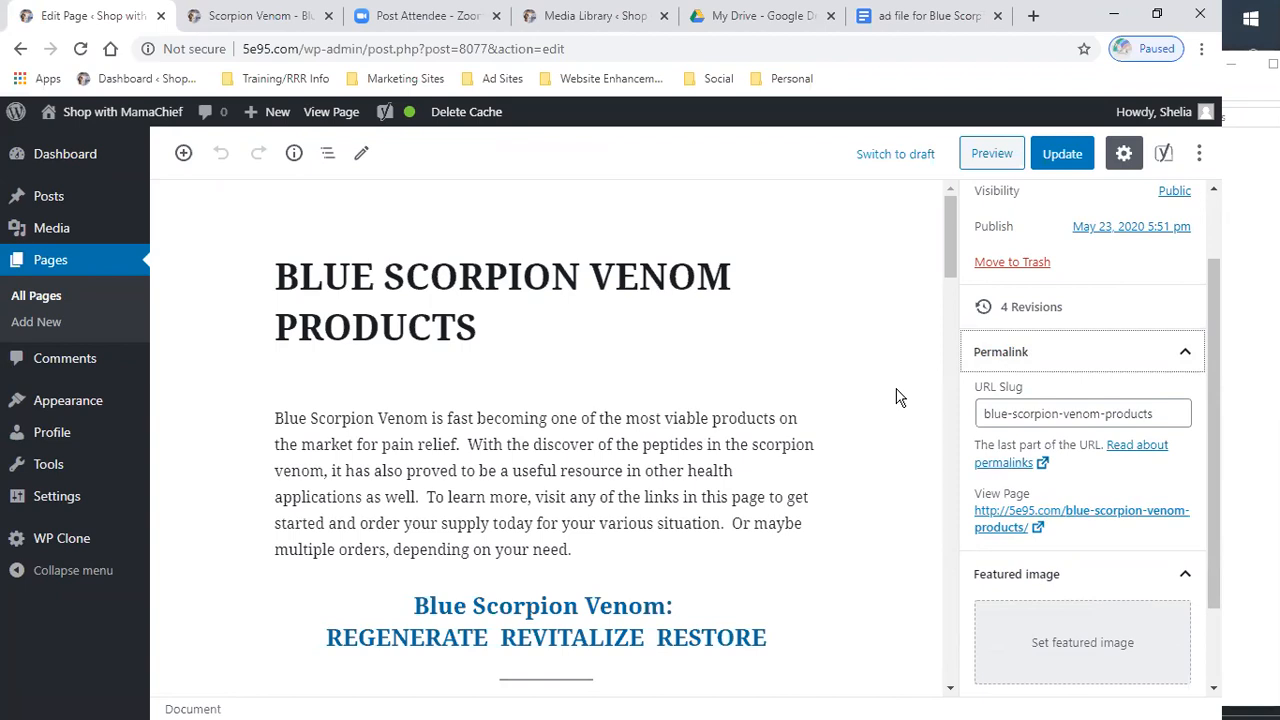
pyautogui.rightClick(999, 529)
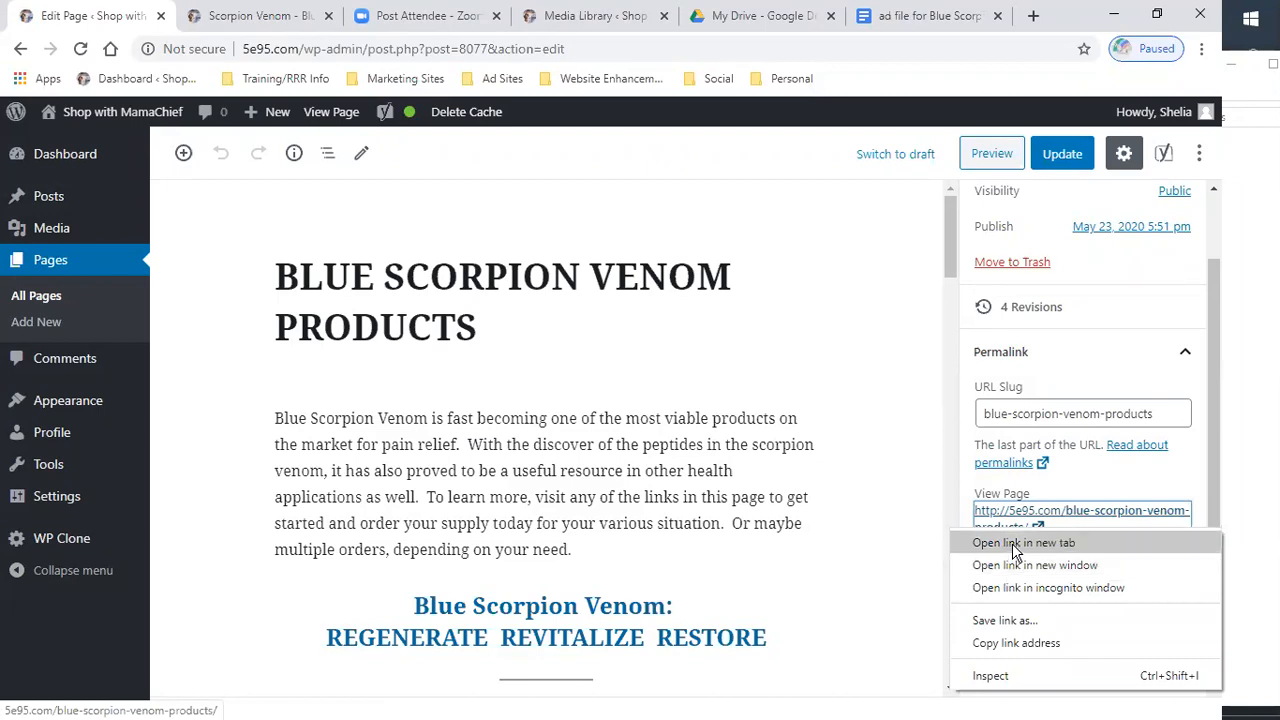
pyautogui.click(1012, 543)
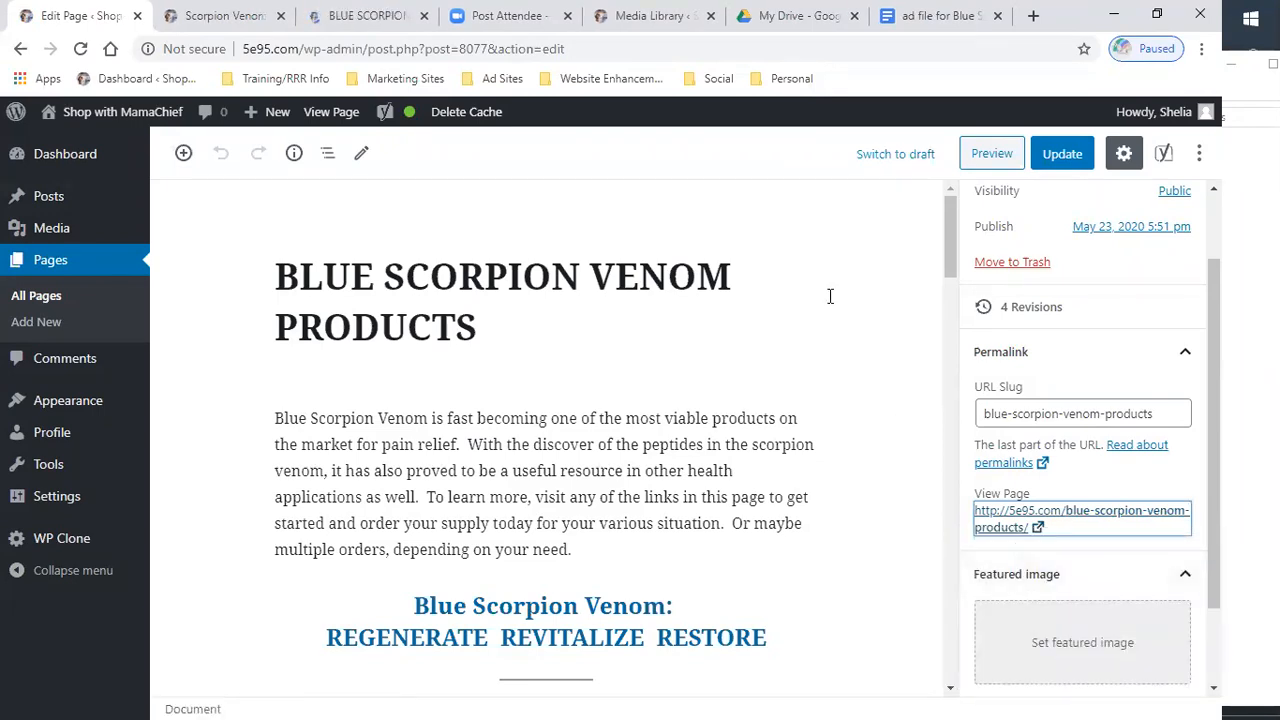
# - Check the live products page and the Scorpion Venom page address, reopening the products page from its View Page link
pyautogui.click(372, 18)
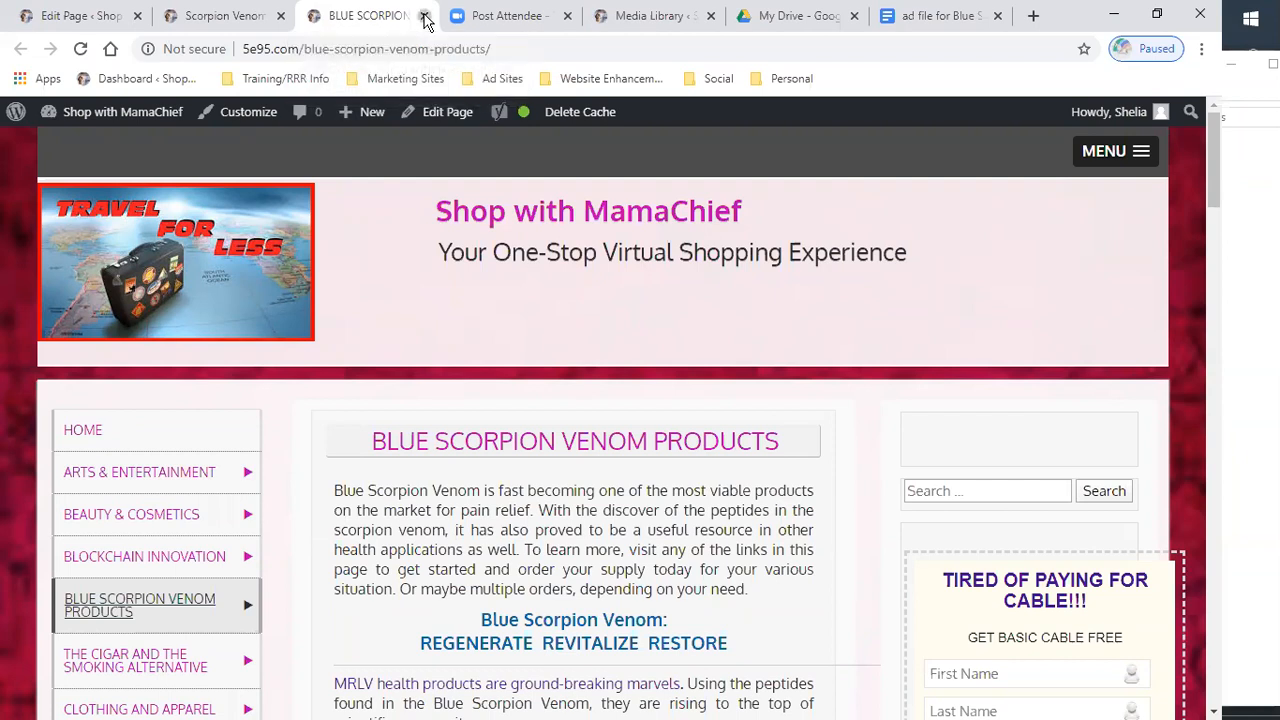
pyautogui.click(424, 17)
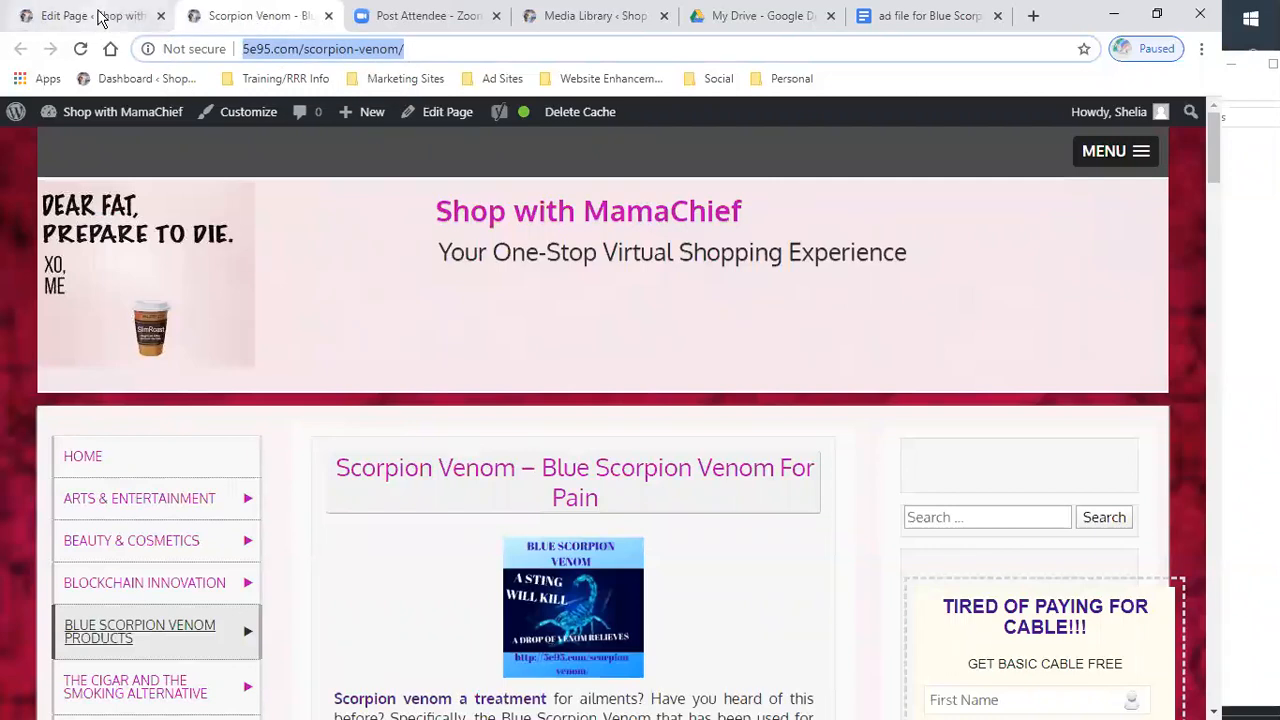
pyautogui.click(434, 48)
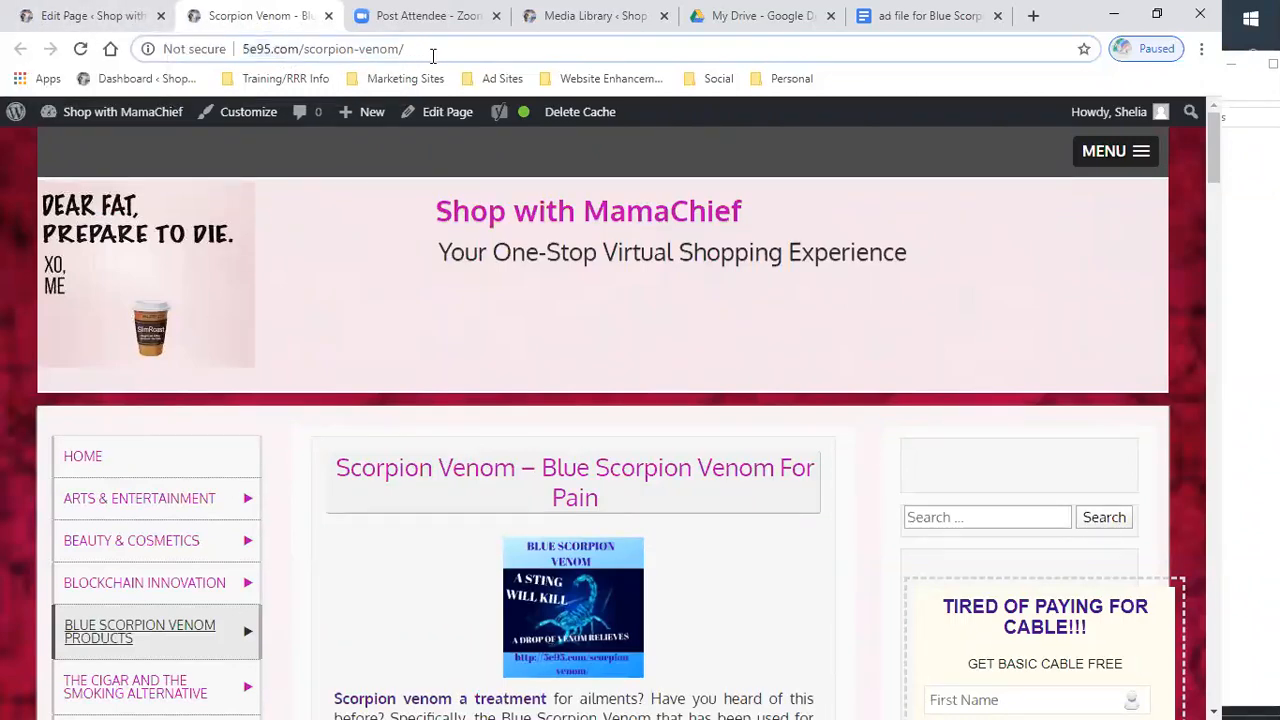
pyautogui.click(102, 16)
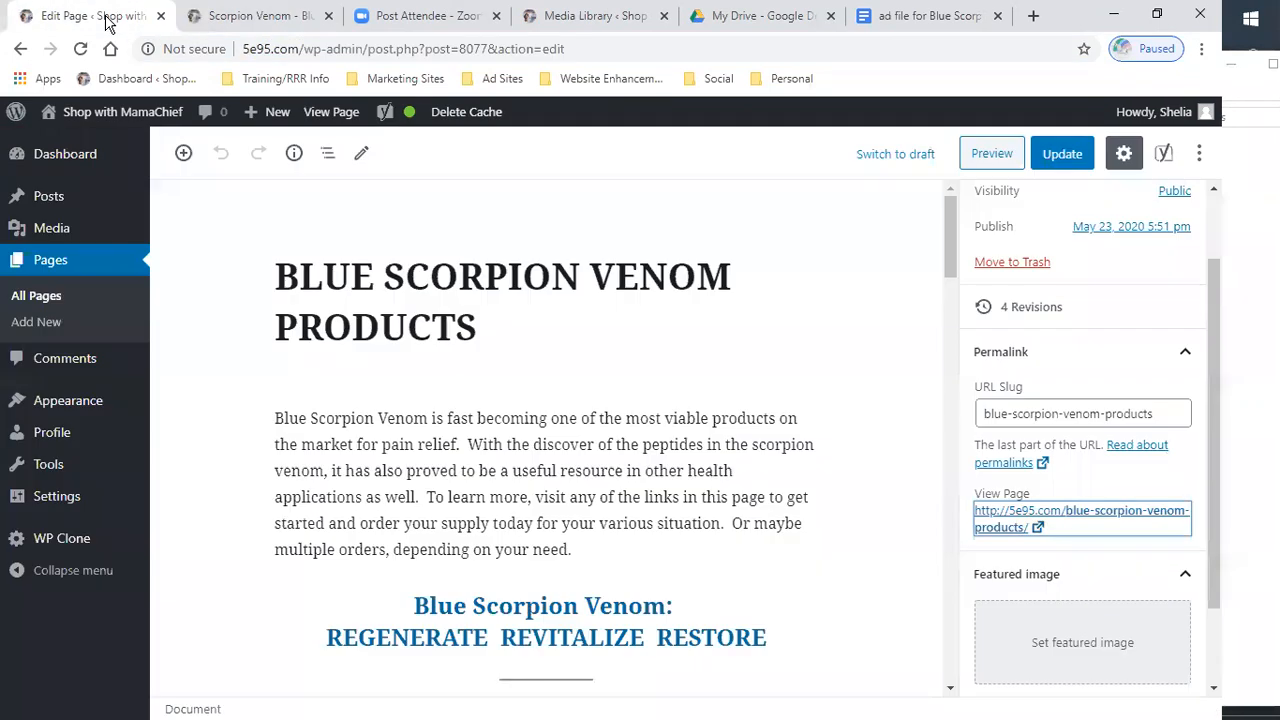
pyautogui.click(1059, 523)
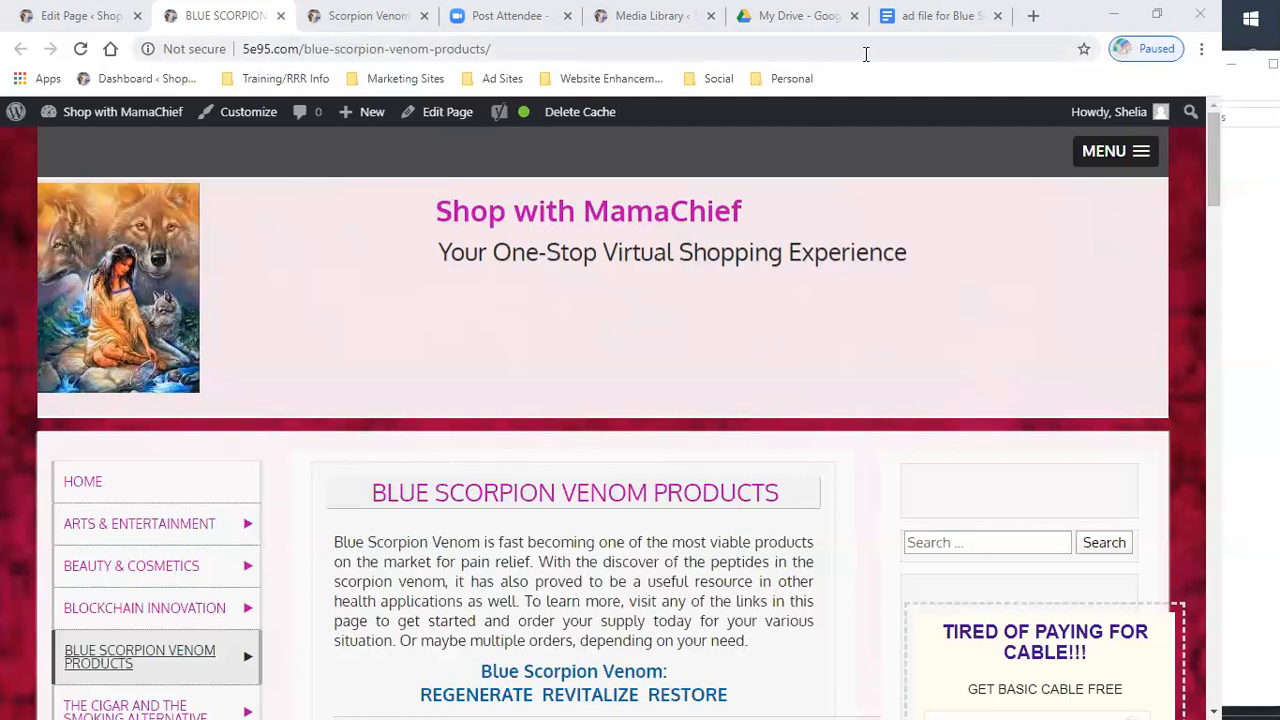
# - Close the Media Library, Scorpion Venom and Blue Scorpion Venom products browser tabs
pyautogui.click(710, 17)
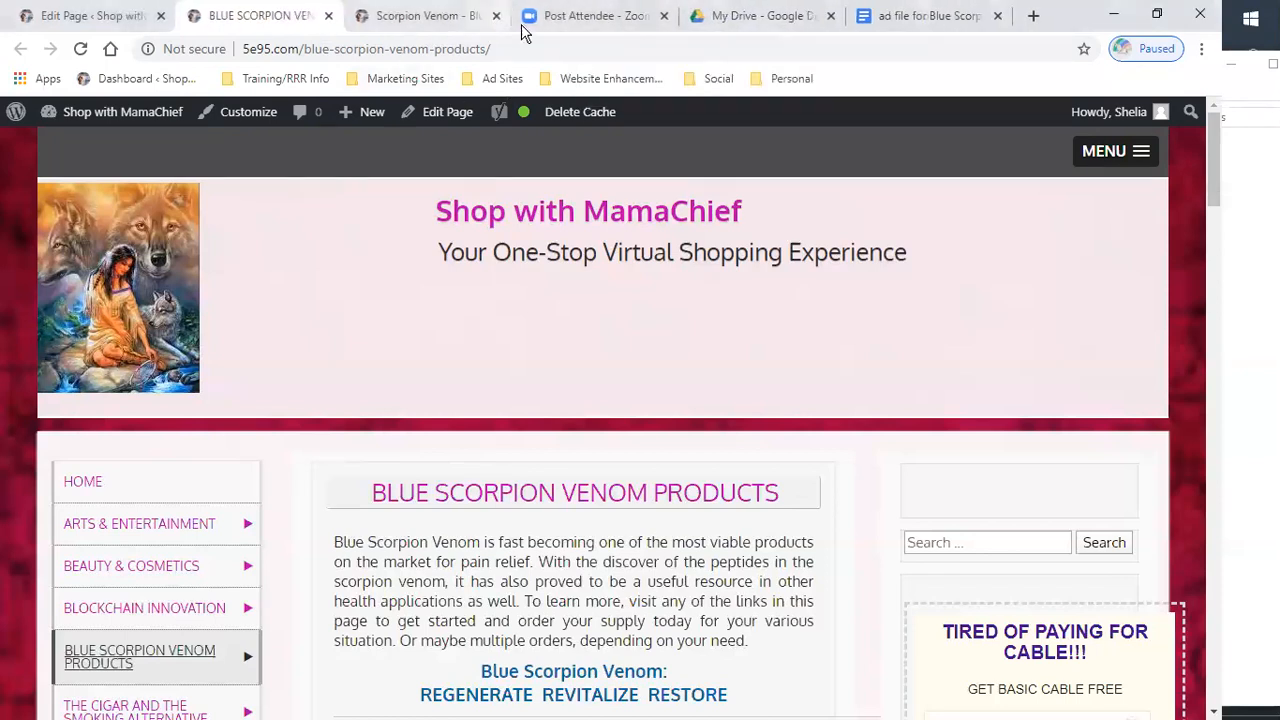
pyautogui.click(487, 18)
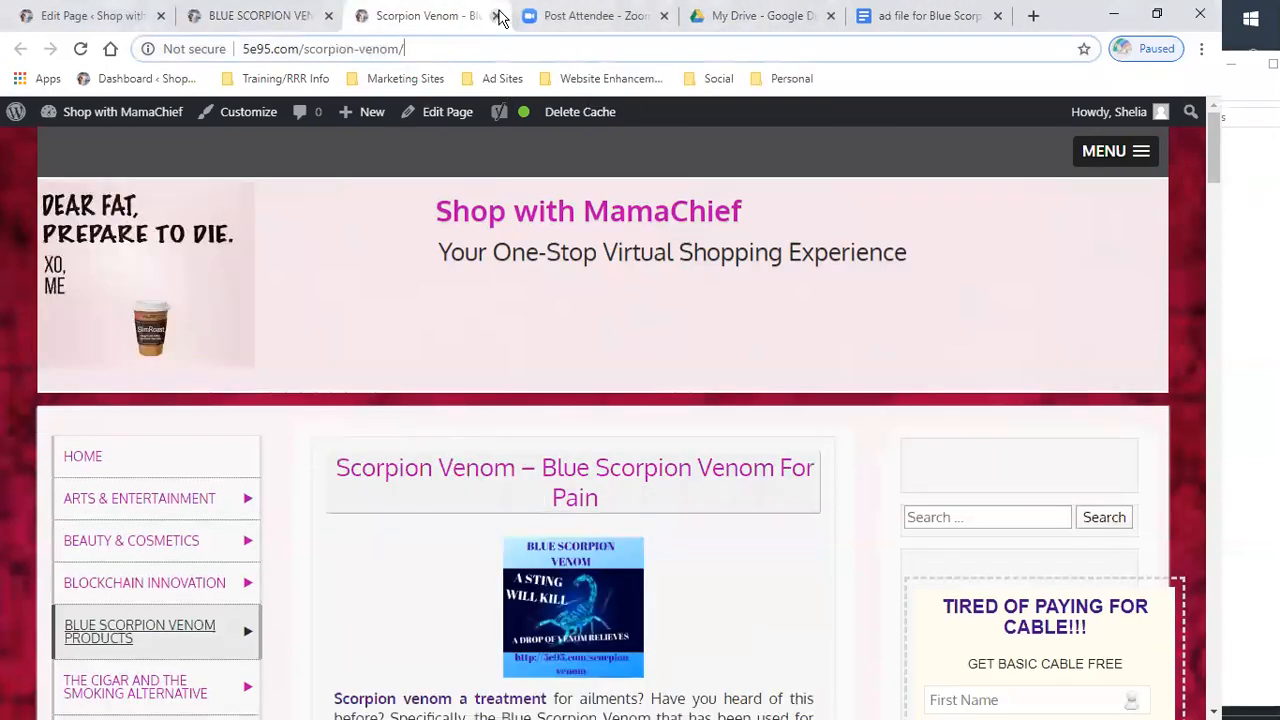
pyautogui.click(492, 17)
pyautogui.click(325, 17)
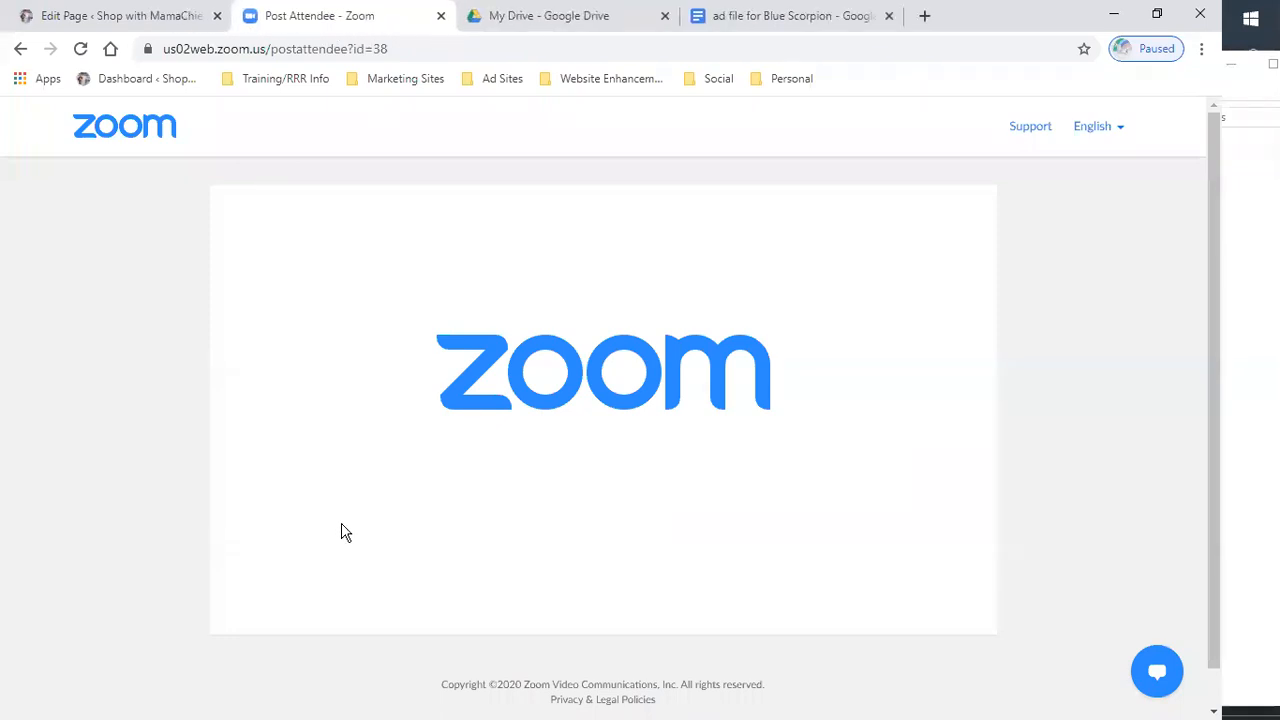
# - Return to the ad document and add the headline Need pain relief? Try Blue Scorpion Venom!! REALLY!!! below the others
pyautogui.click(777, 17)
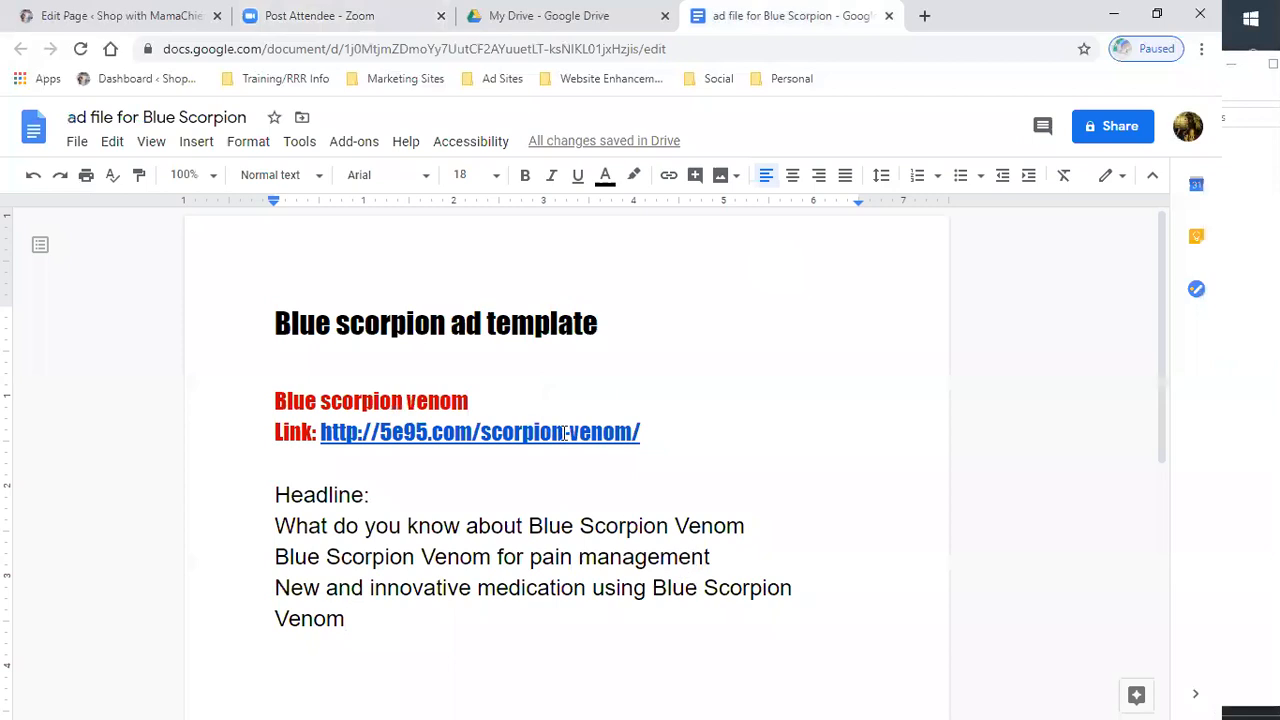
pyautogui.scroll(-3, 446, 609)
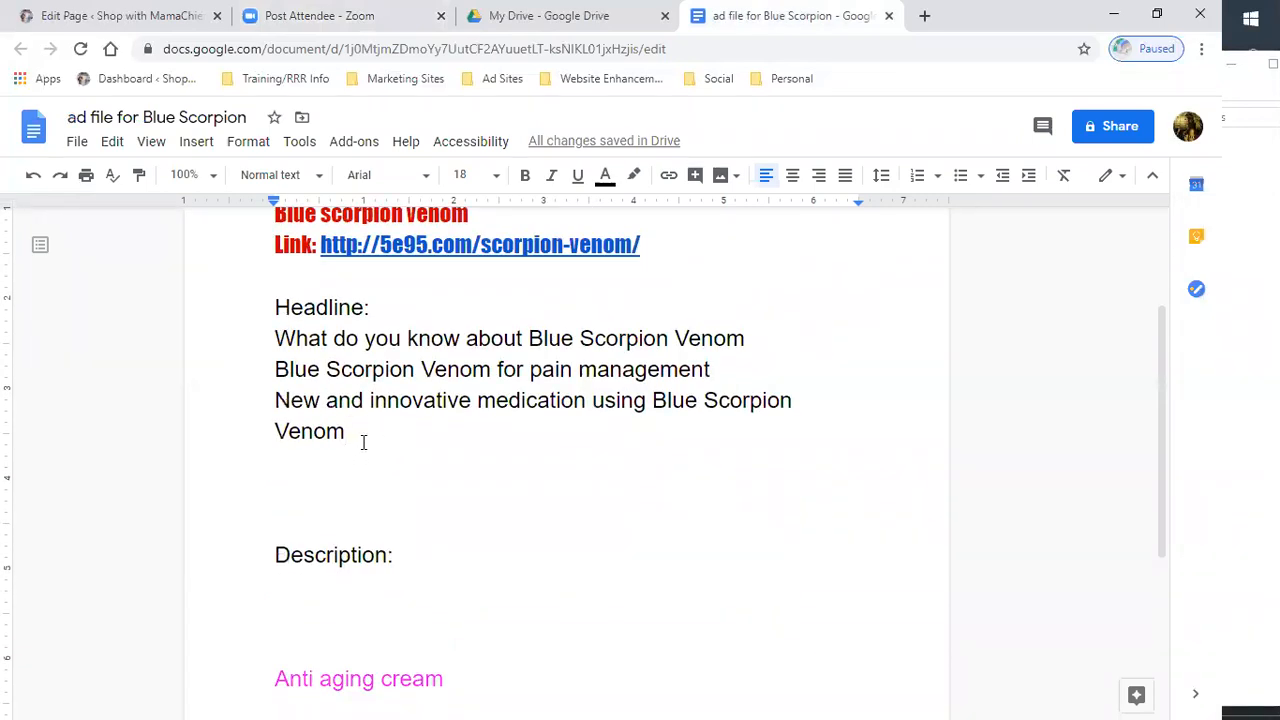
pyautogui.press('Return')
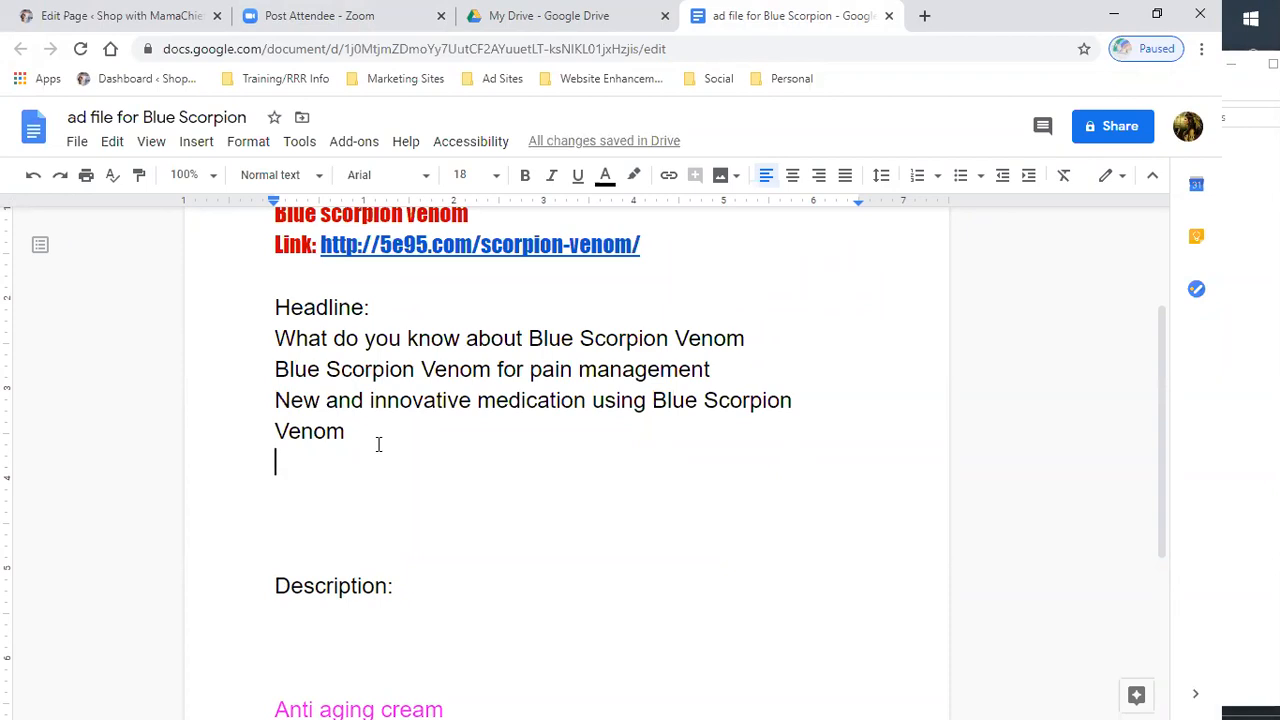
pyautogui.write('N')
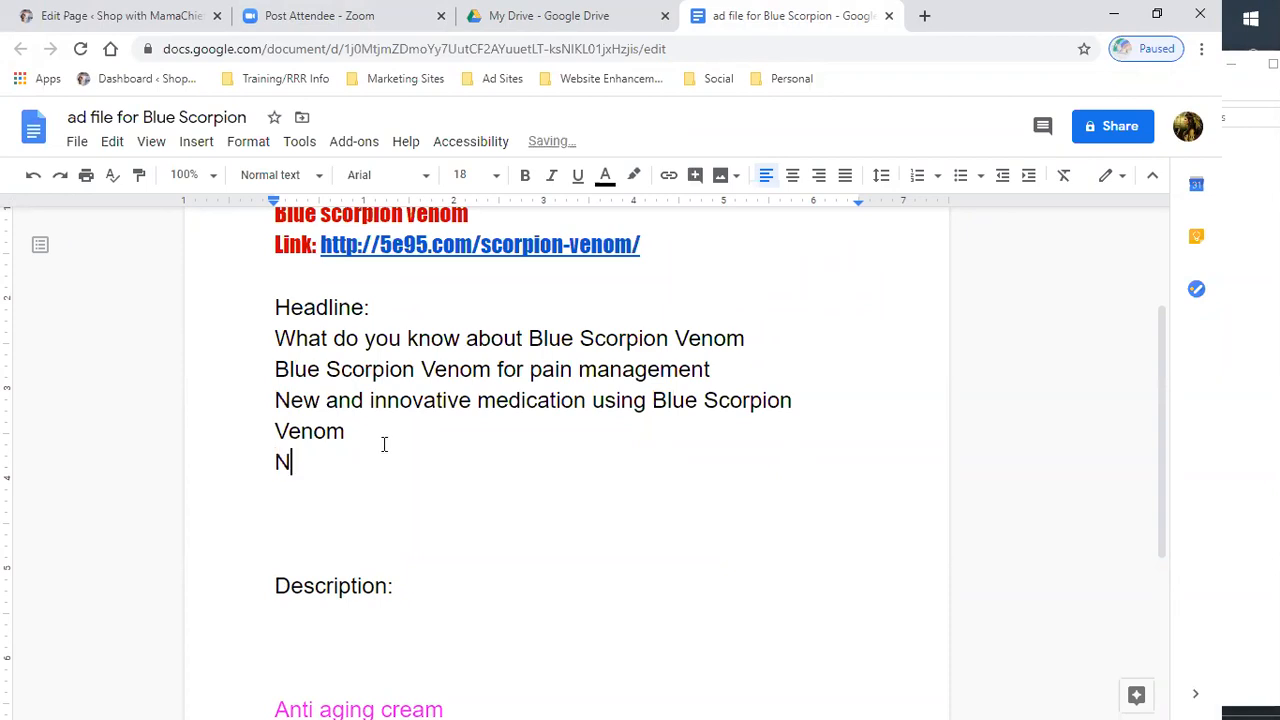
pyautogui.write('eed h')
pyautogui.press('BackSpace')
pyautogui.write('H')
pyautogui.press('BackSpace')
pyautogui.write('help re')
pyautogui.press('BackSpace')
pyautogui.press('BackSpace')
pyautogui.press('BackSpace')
pyautogui.press('BackSpace')
pyautogui.press('BackSpace')
pyautogui.press('BackSpace')
pyautogui.press('BackSpace')
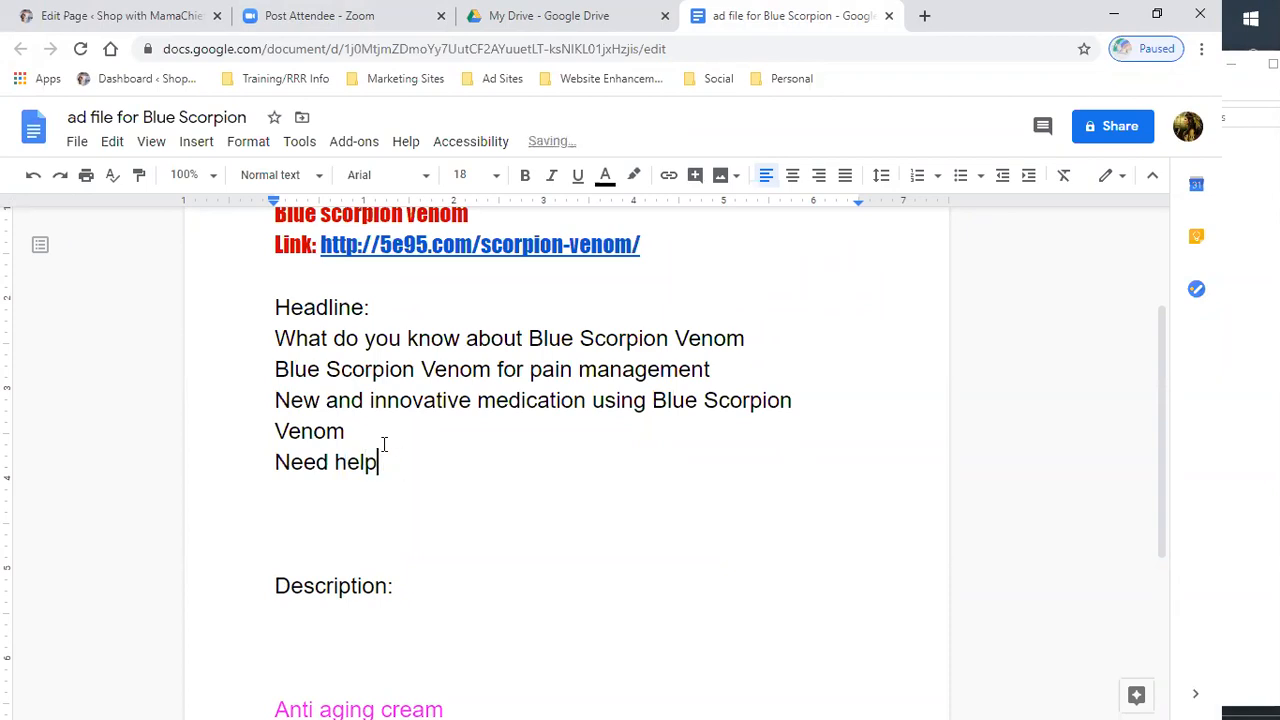
pyautogui.write('pain relief')
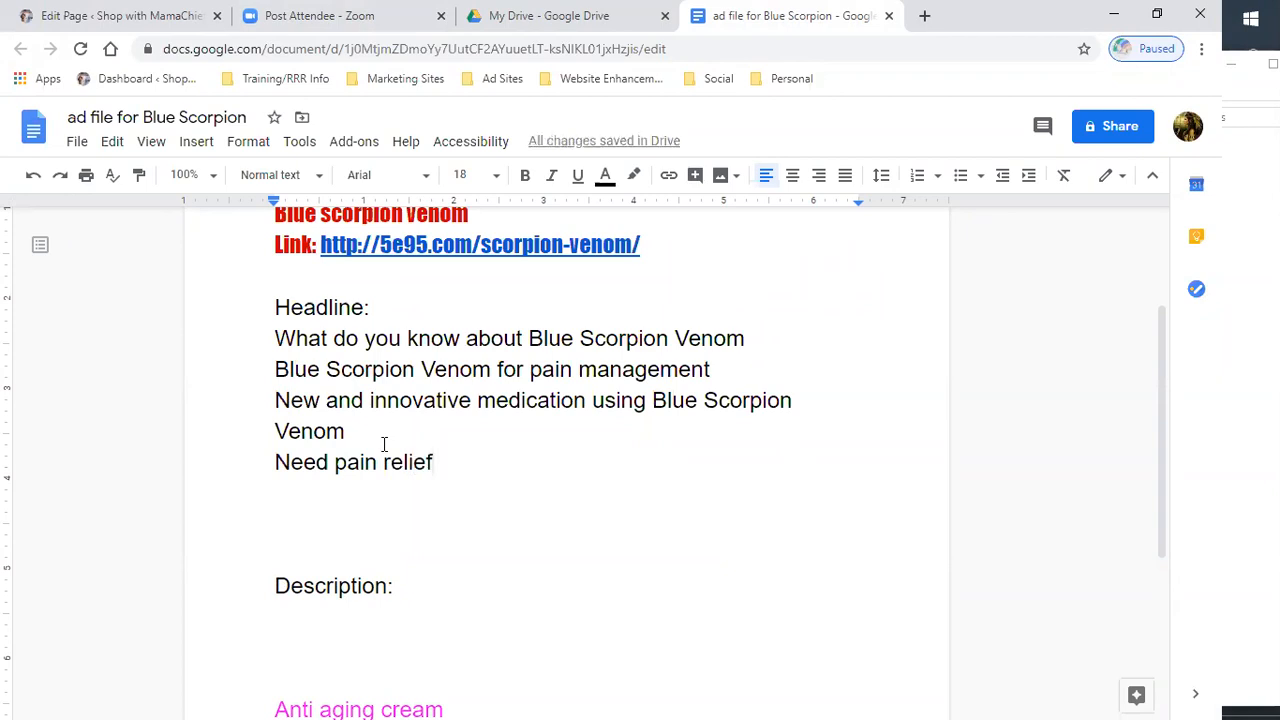
pyautogui.write('? Try ')
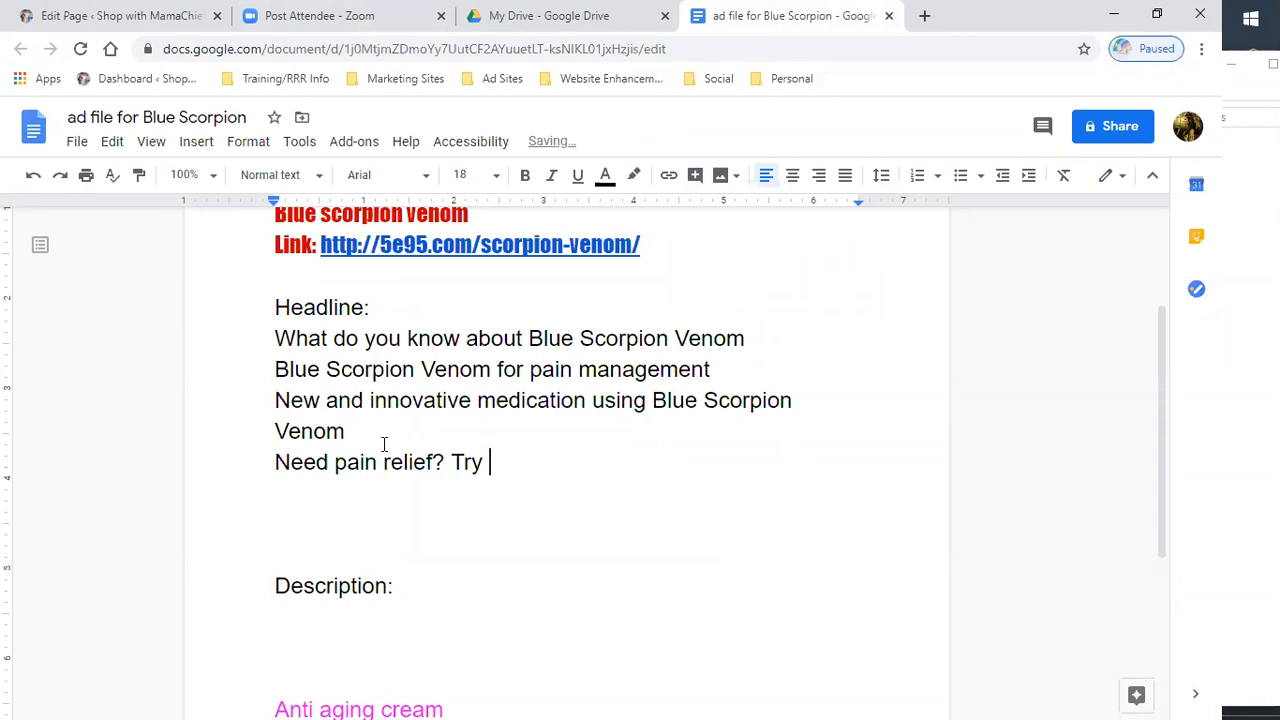
pyautogui.write('Blue Scorp')
pyautogui.press('BackSpace')
pyautogui.write('rpion Venom')
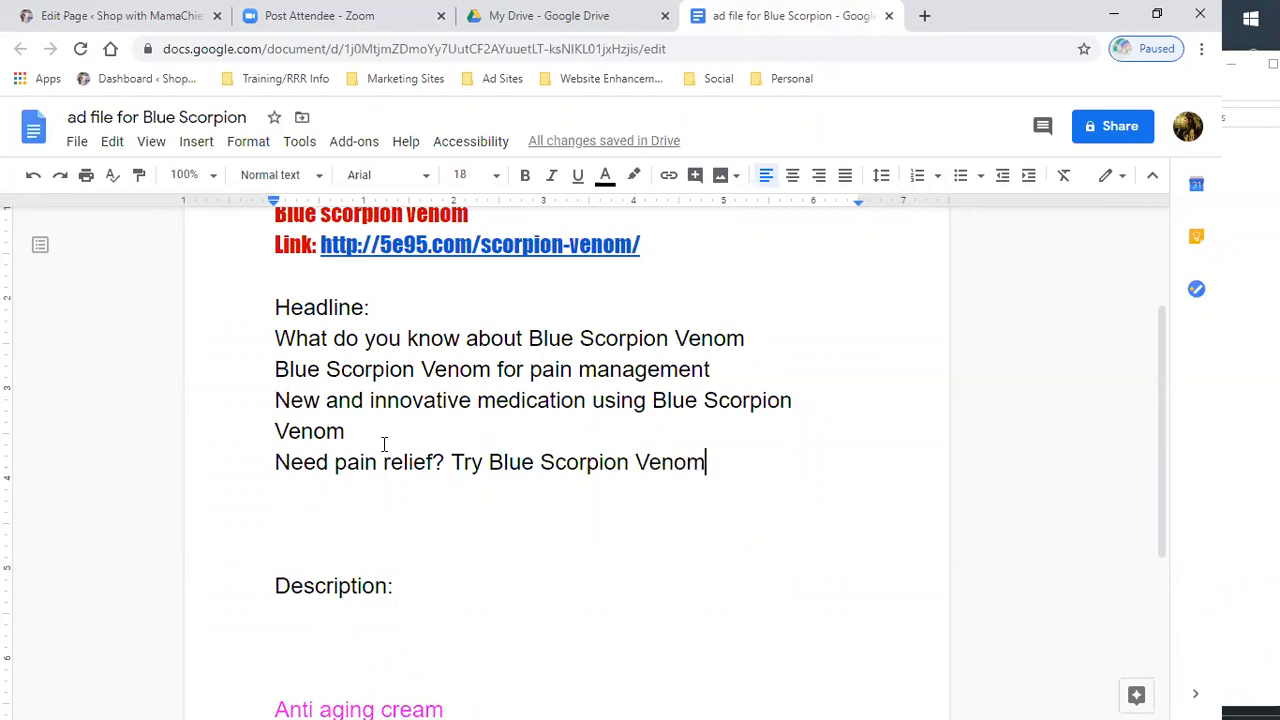
pyautogui.write('!! REALLY!!!')
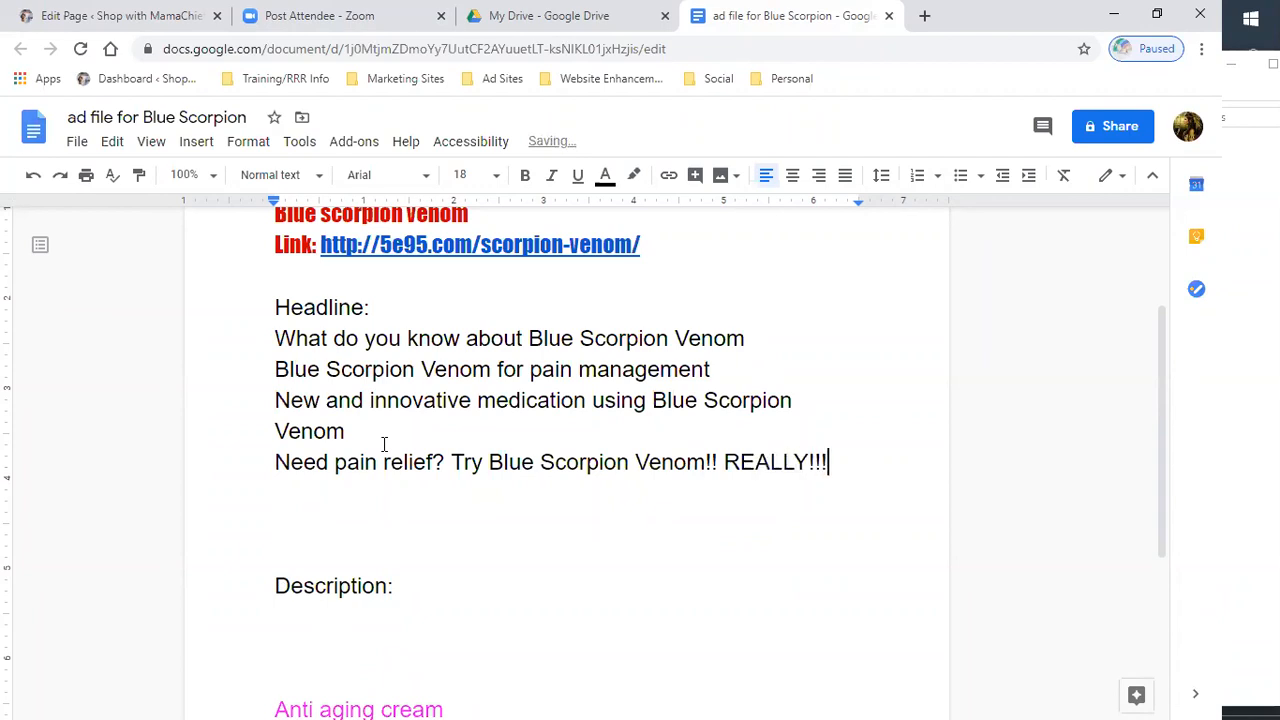
# - Remove the extra blank lines between the last headline and the Description label
pyautogui.click(296, 525)
pyautogui.press('BackSpace')
pyautogui.press('Delete')
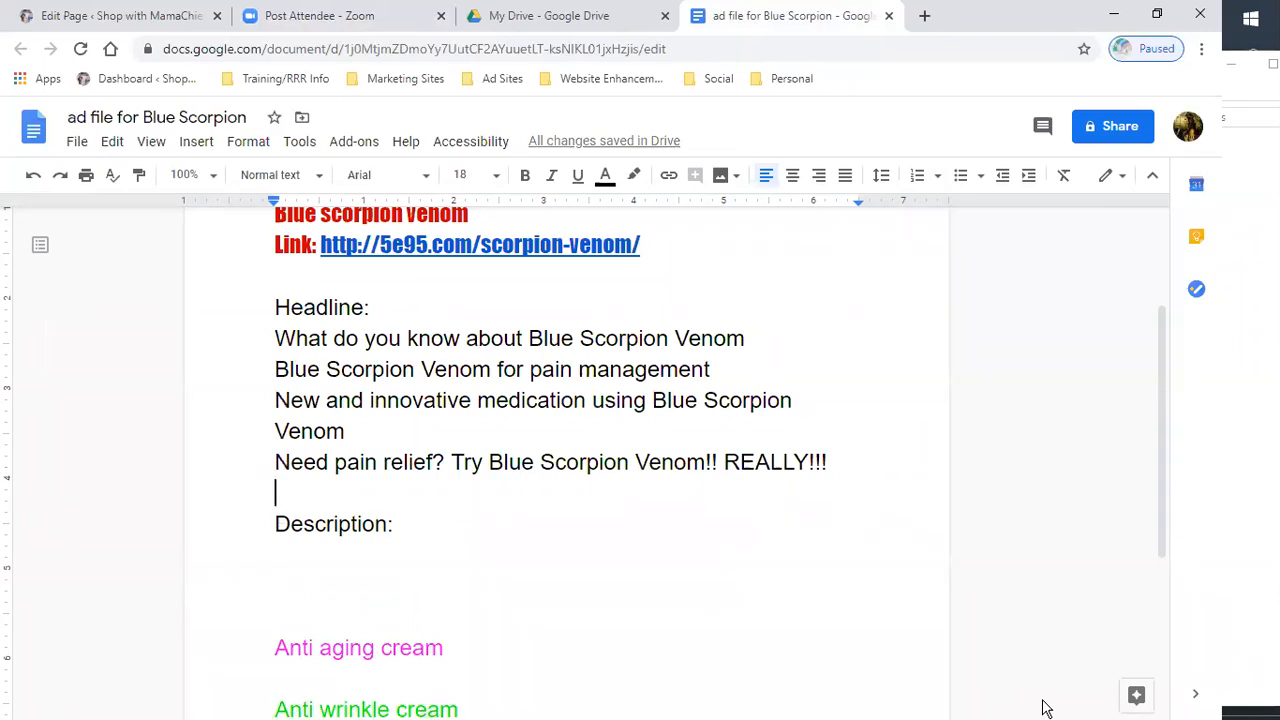
# - Under Description, write Blue Scorpion venom is a new and innovative holistic solution to help alleviate pain and inflammation
pyautogui.click(329, 569)
pyautogui.write('BLu')
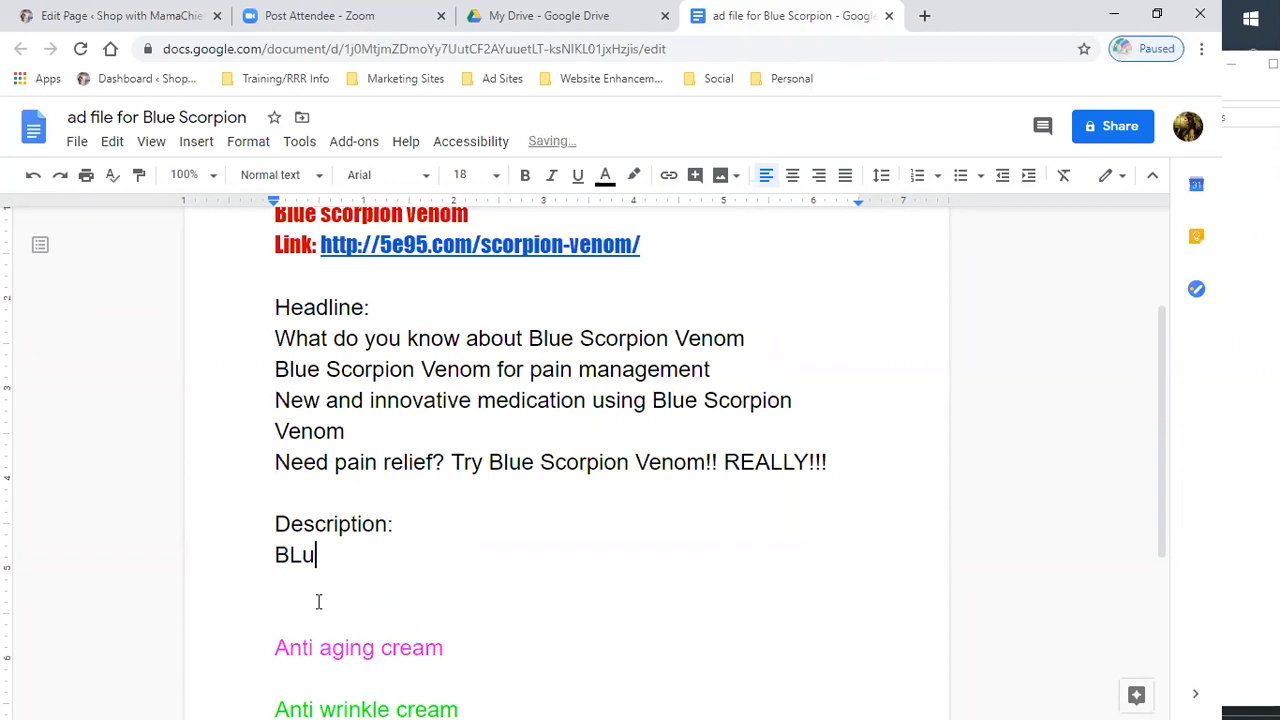
pyautogui.press('BackSpace')
pyautogui.press('BackSpace')
pyautogui.write('lue scop')
pyautogui.press('BackSpace')
pyautogui.press('BackSpace')
pyautogui.press('BackSpace')
pyautogui.press('BackSpace')
pyautogui.write('Scorp')
pyautogui.press('BackSpace')
pyautogui.write('rpion venom i')
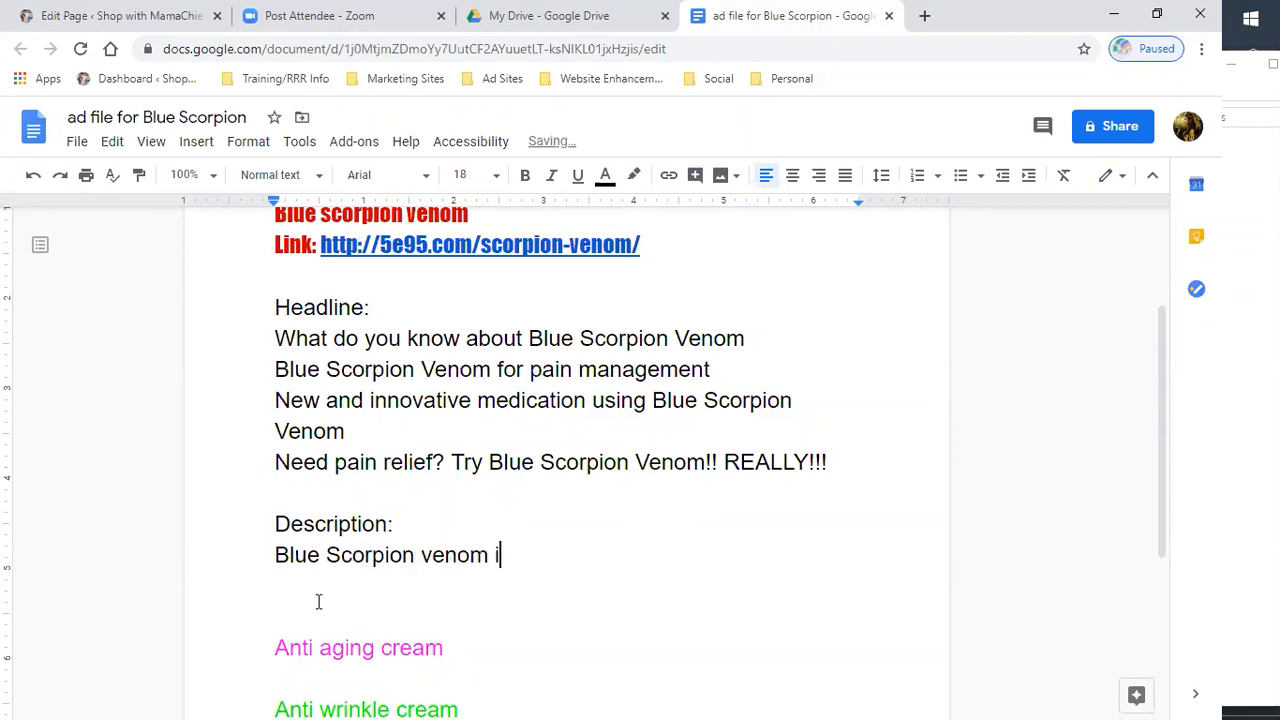
pyautogui.write('s a new and innovation')
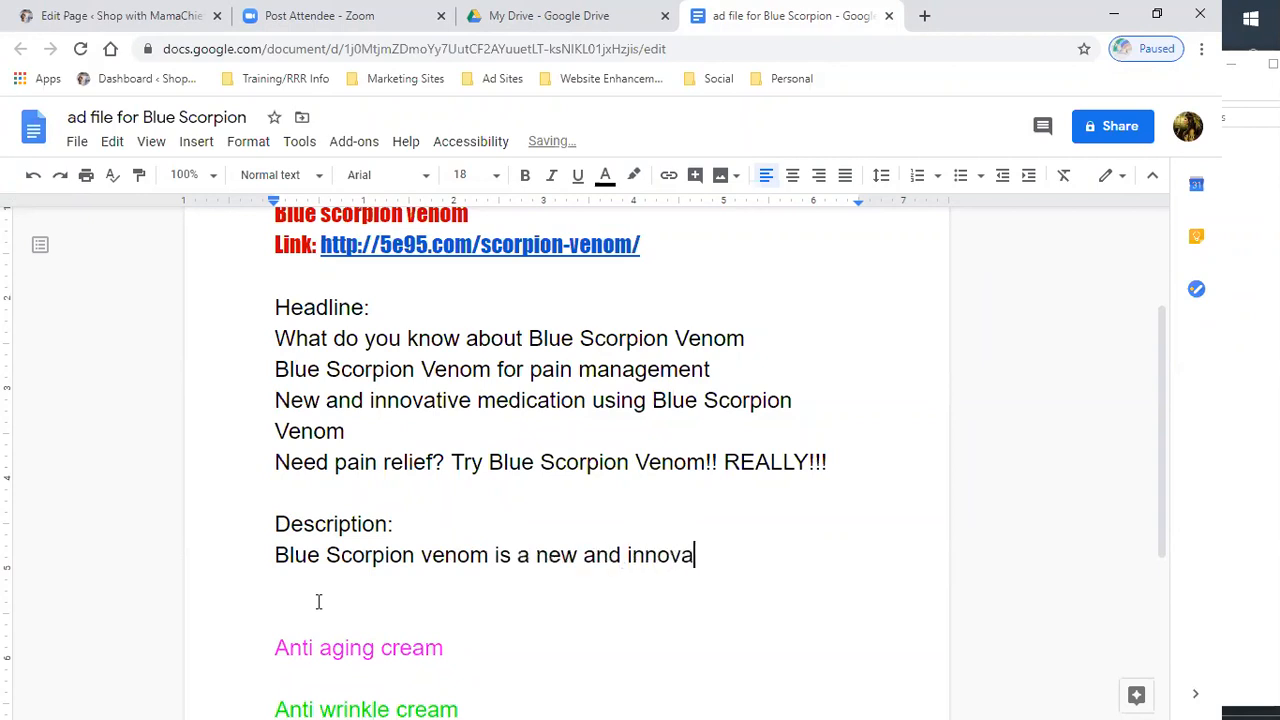
pyautogui.press('BackSpace')
pyautogui.press('BackSpace')
pyautogui.press('BackSpace')
pyautogui.write('ve holistic solutio')
pyautogui.press('BackSpace')
pyautogui.write('lution ')
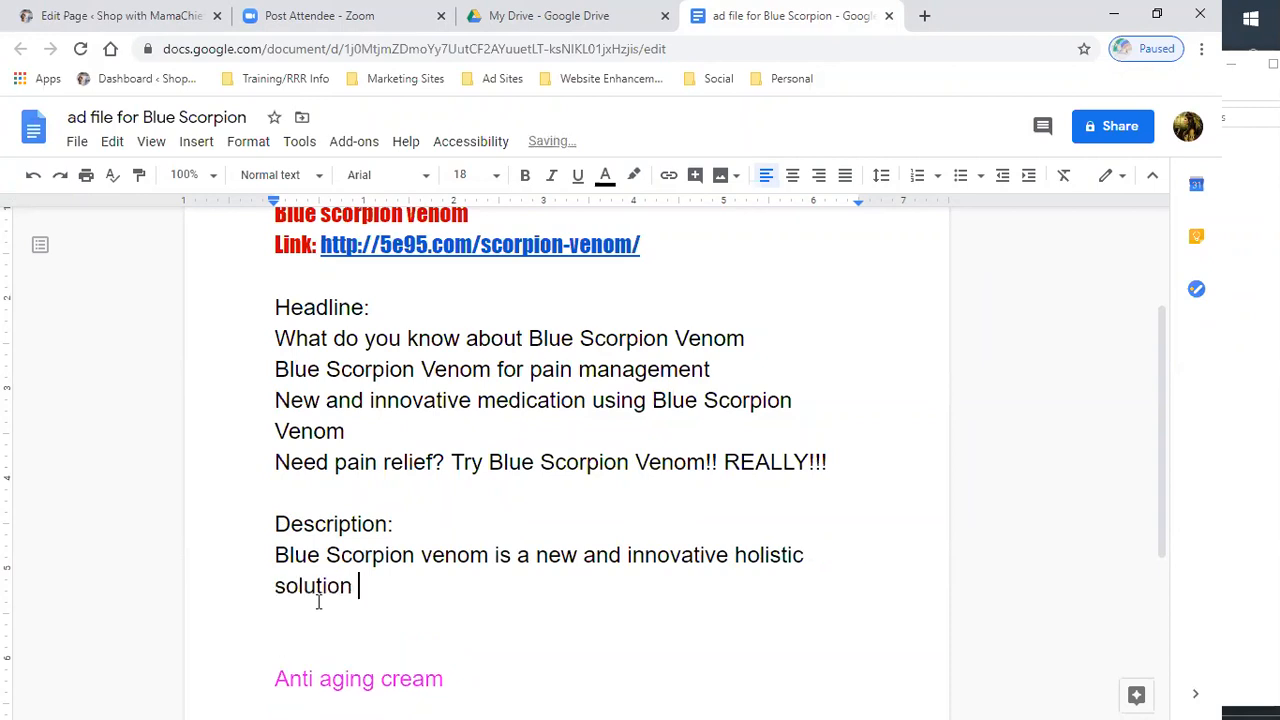
pyautogui.write('to help alleviate pain and infll')
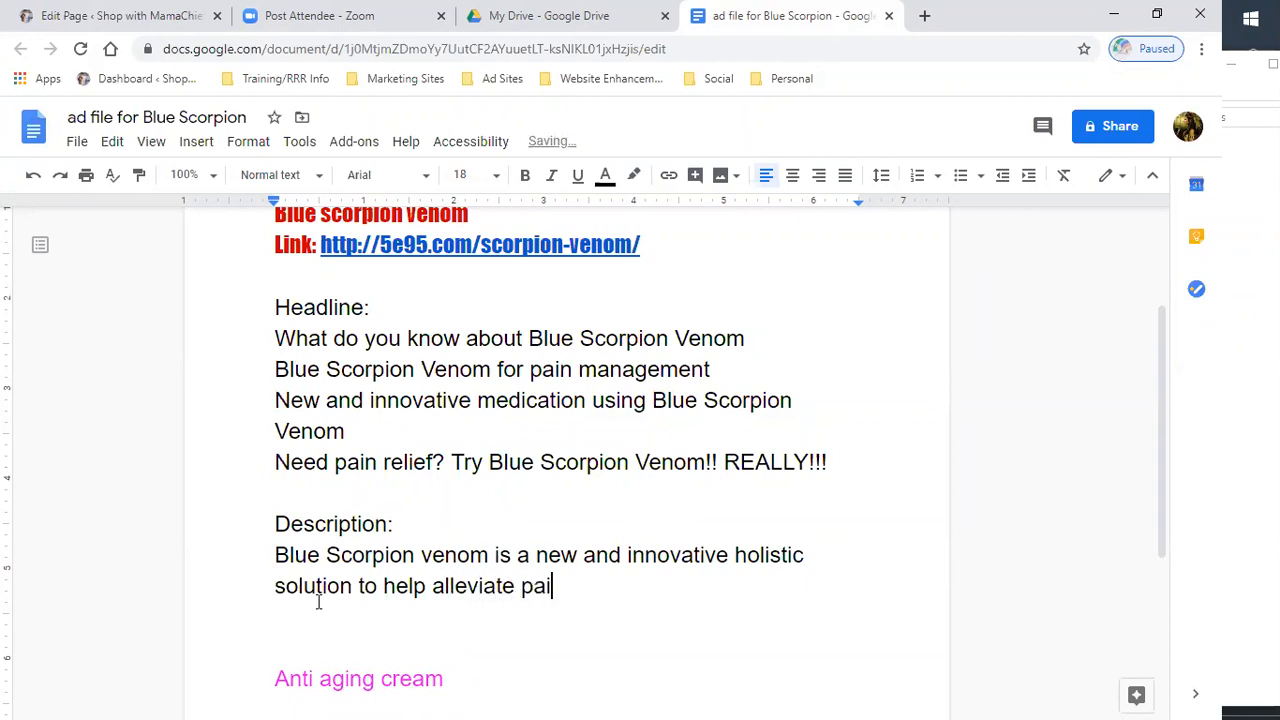
pyautogui.press('BackSpace')
pyautogui.write('ammation.')
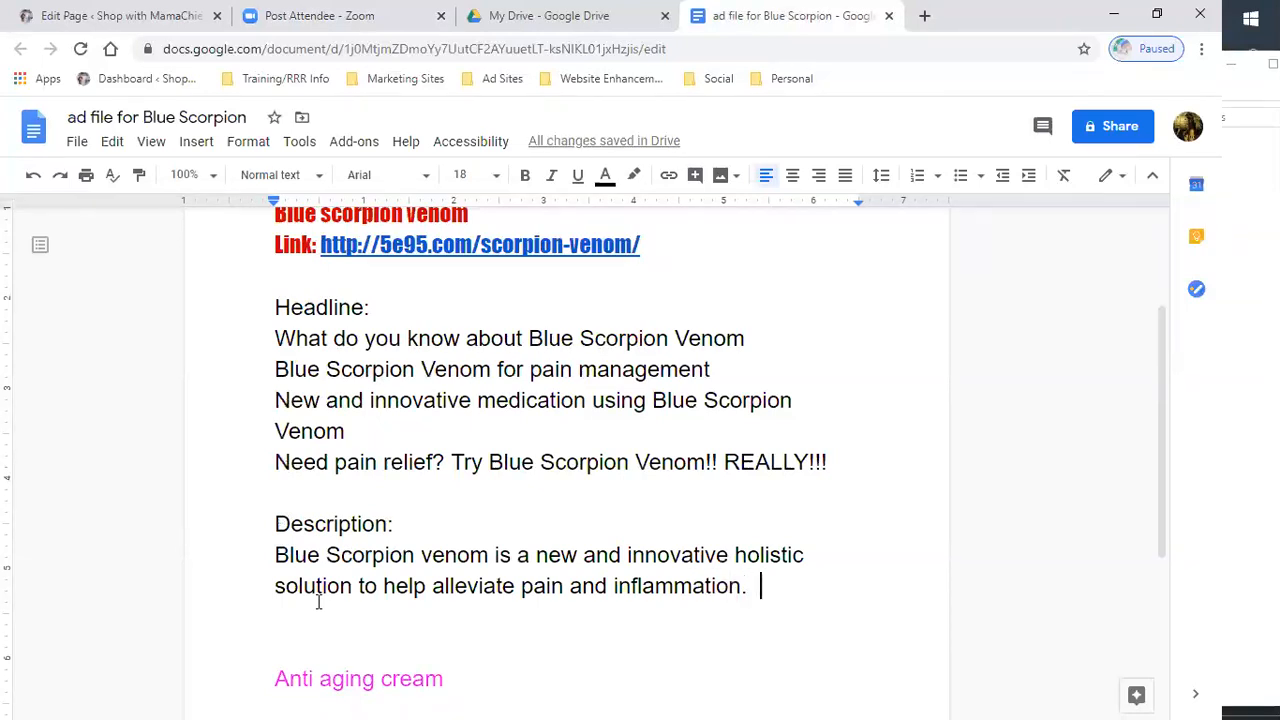
pyautogui.write('  First fo')
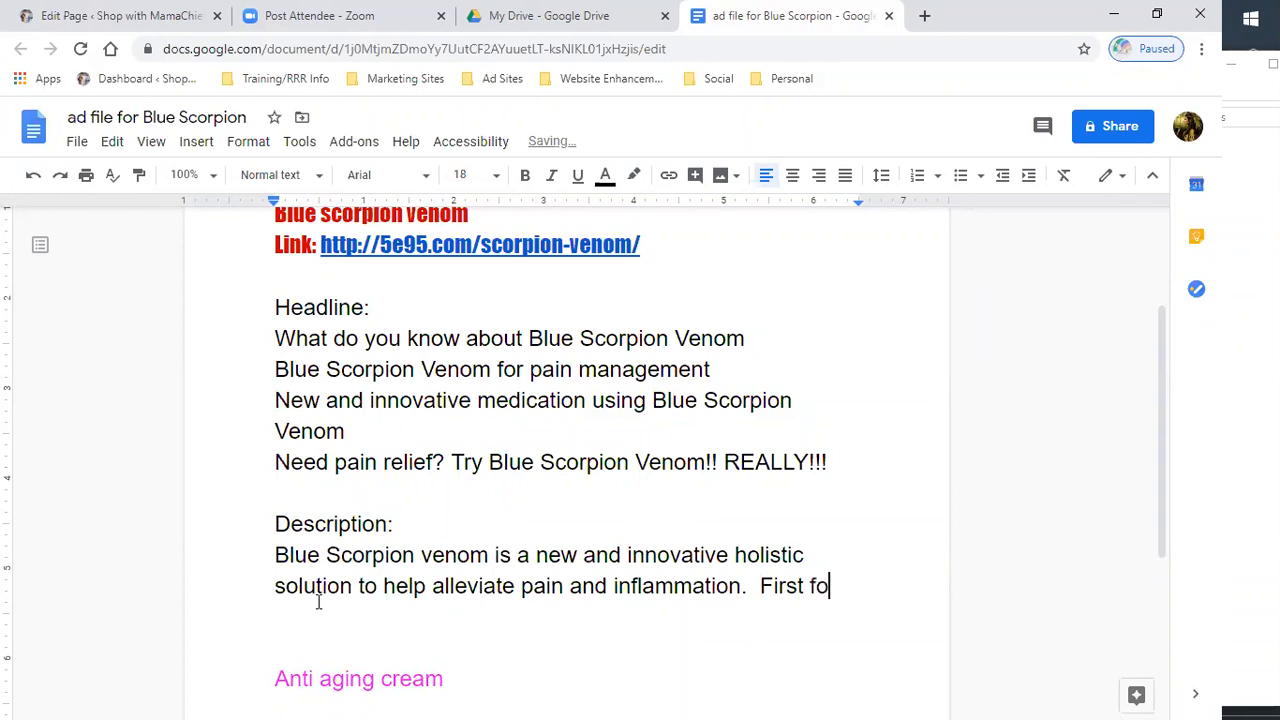
pyautogui.write('und in cu')
# - Continue the description with First found in Cuba and the Caribbean Islands, this pain reliever is using break-through technology
pyautogui.press('BackSpace')
pyautogui.press('BackSpace')
pyautogui.write('C')
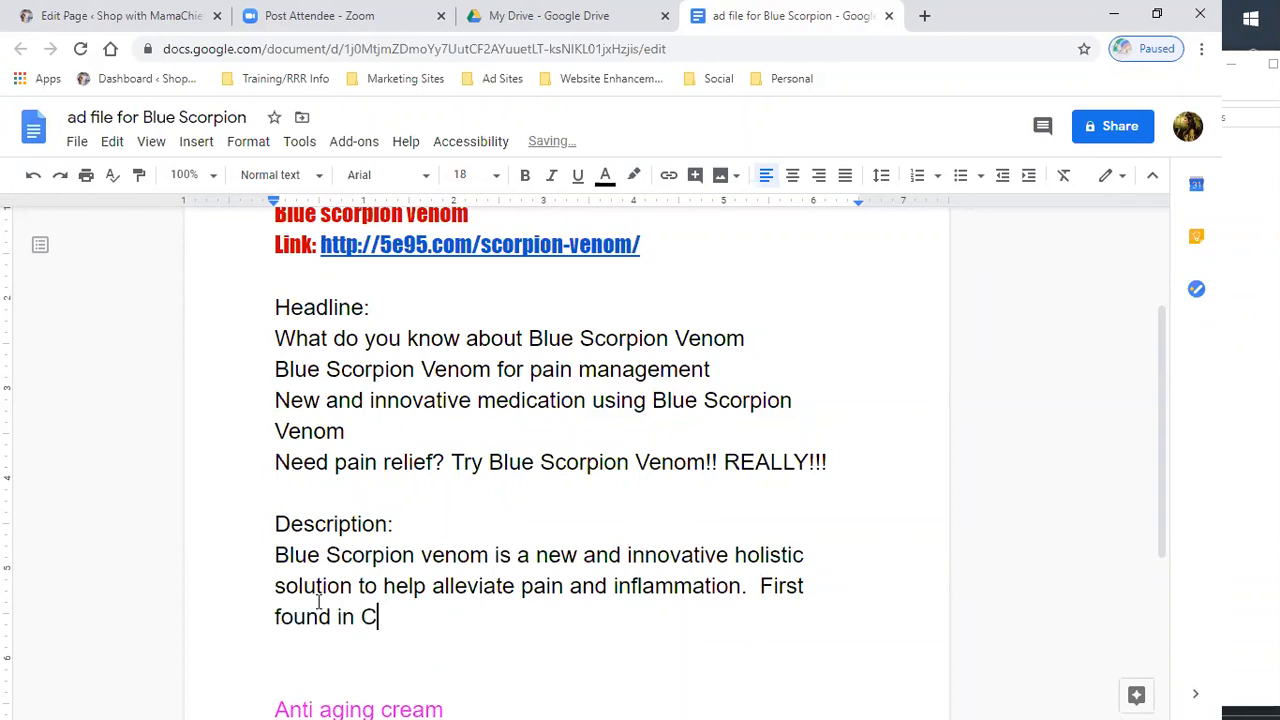
pyautogui.write('uba an')
pyautogui.press('BackSpace')
pyautogui.write('and ')
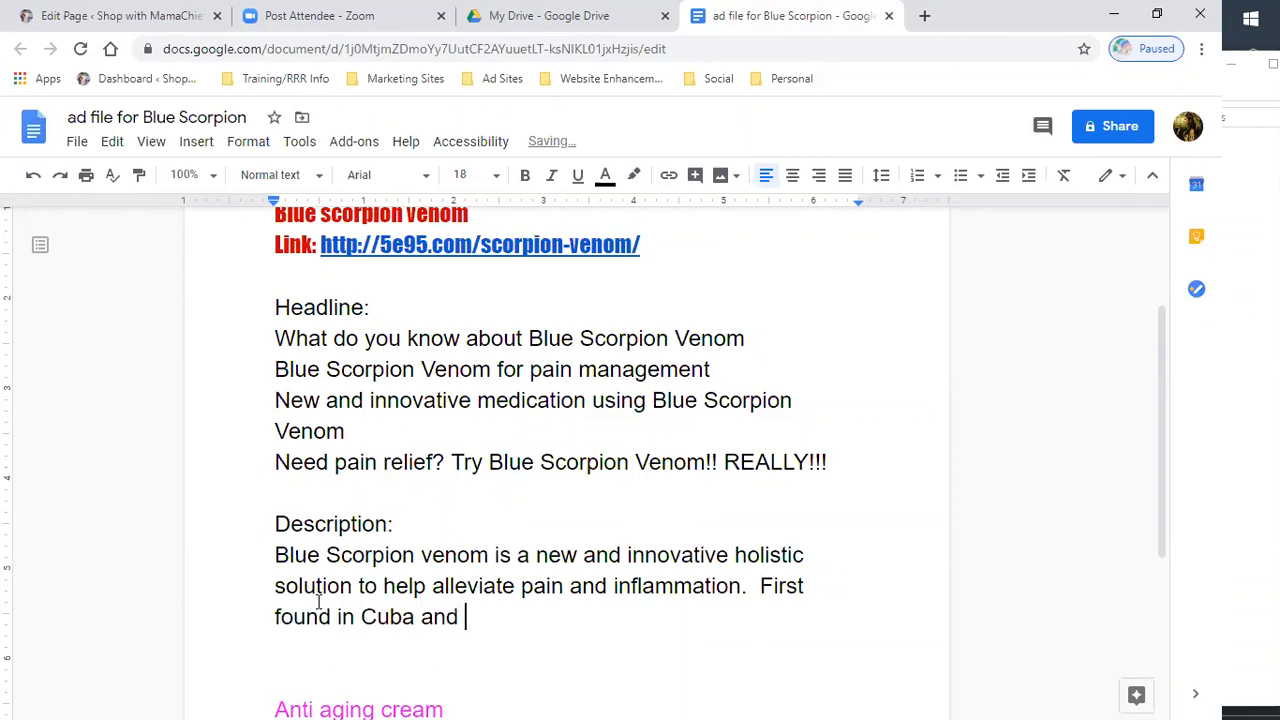
pyautogui.write('the Caribge')
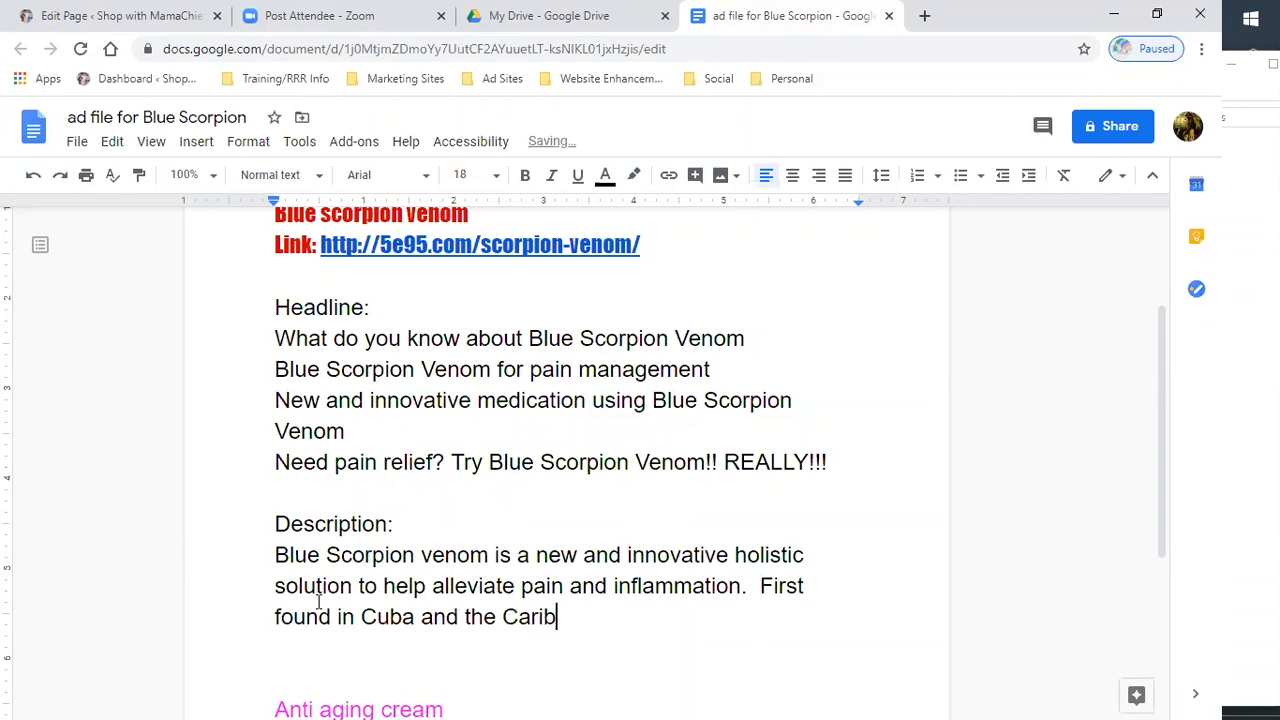
pyautogui.press('BackSpace')
pyautogui.press('BackSpace')
pyautogui.write('bean is')
pyautogui.press('BackSpace')
pyautogui.press('BackSpace')
pyautogui.write('Islands,')
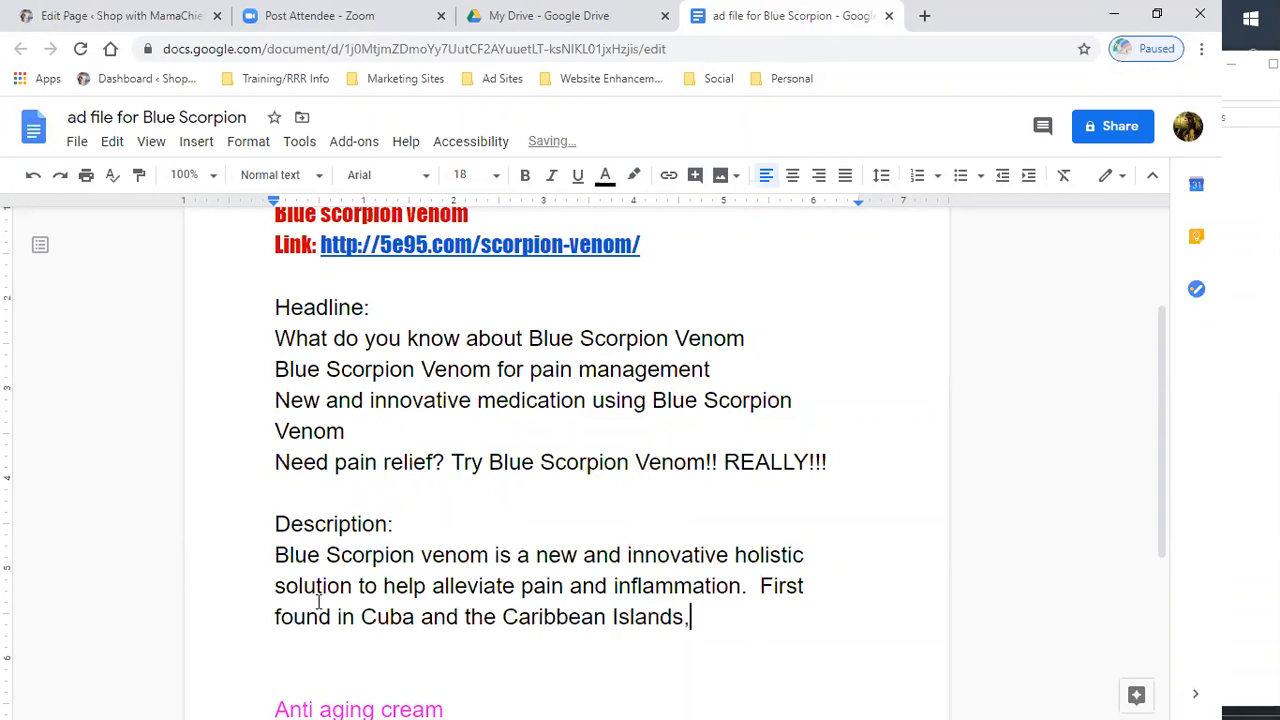
pyautogui.write(' this')
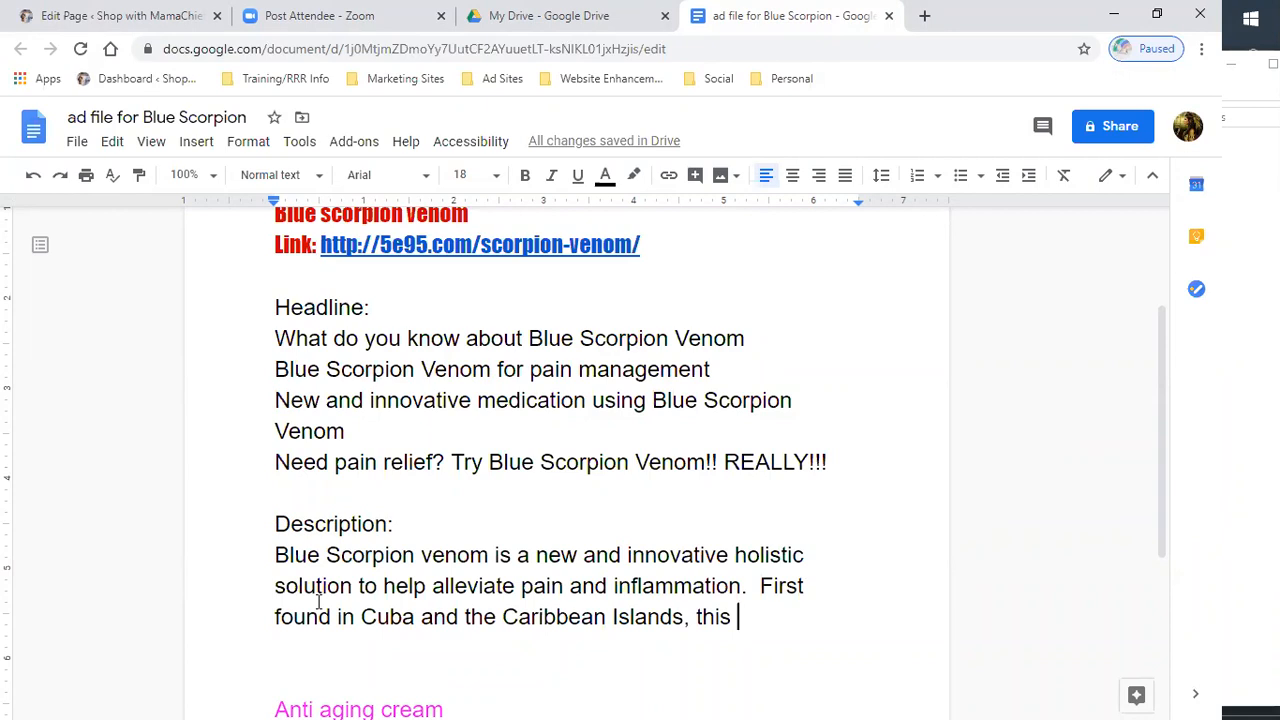
pyautogui.write('pai')
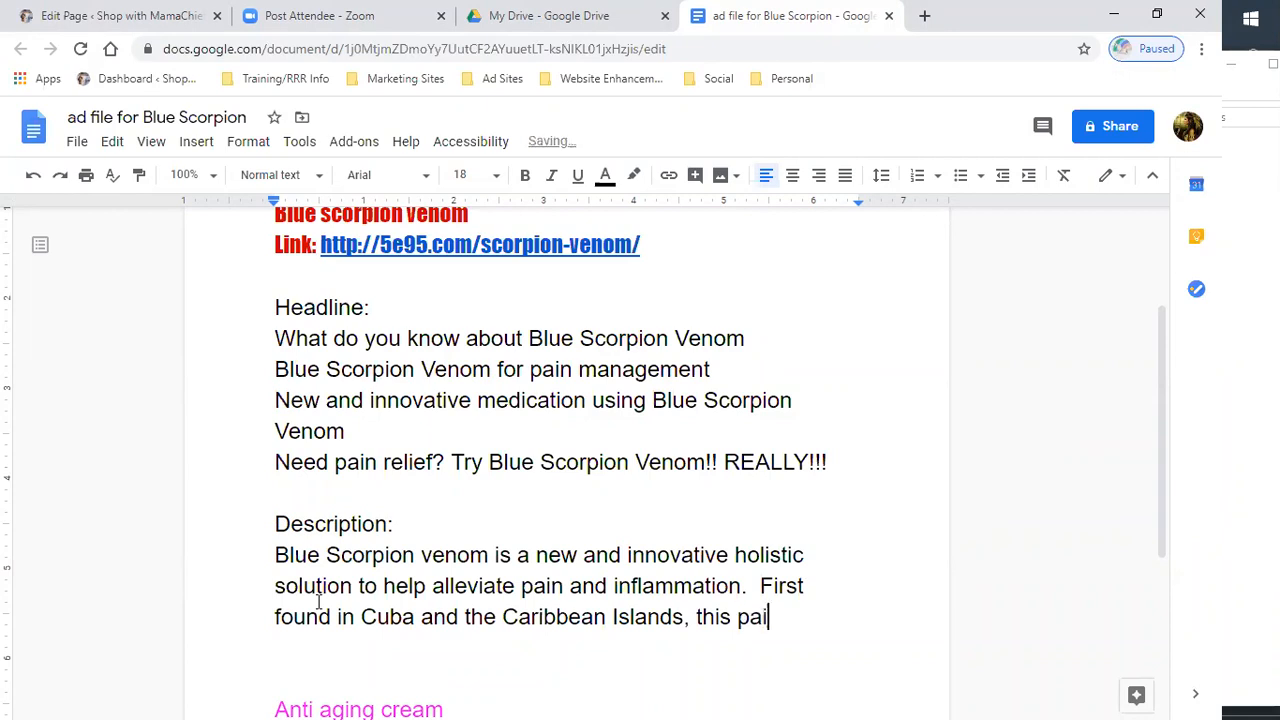
pyautogui.write('n reliever ')
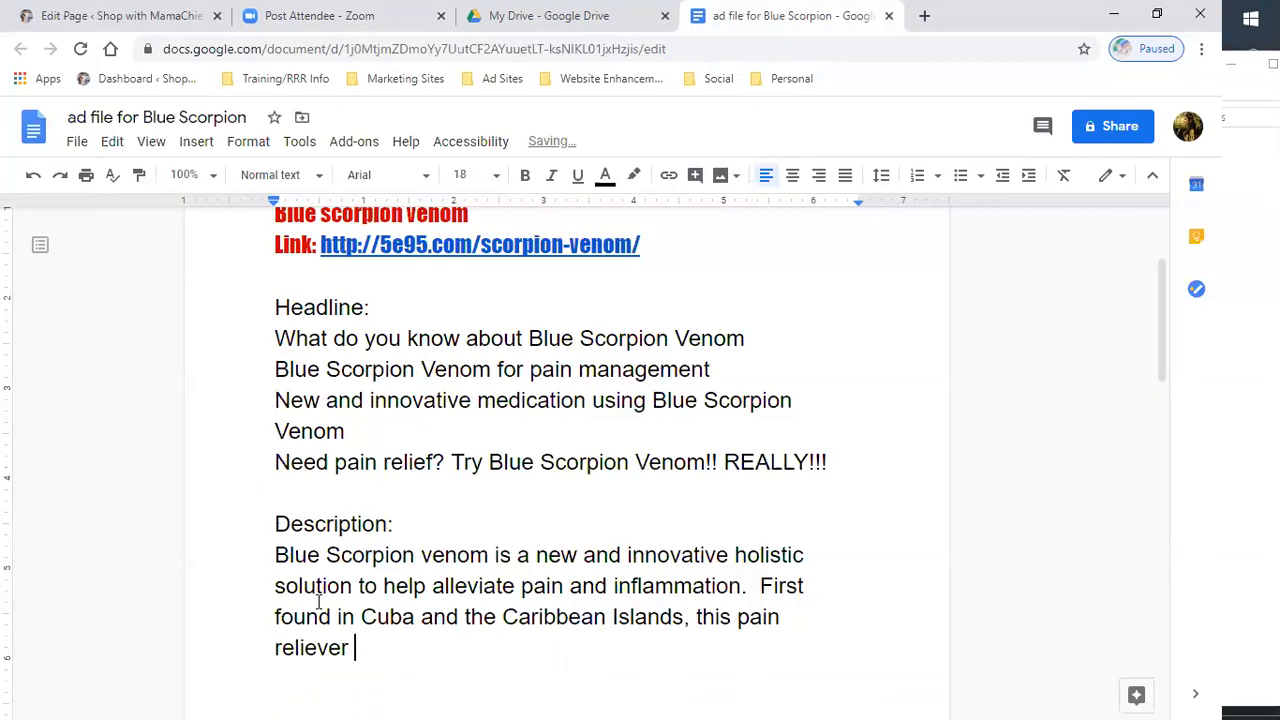
pyautogui.write('is using break-t')
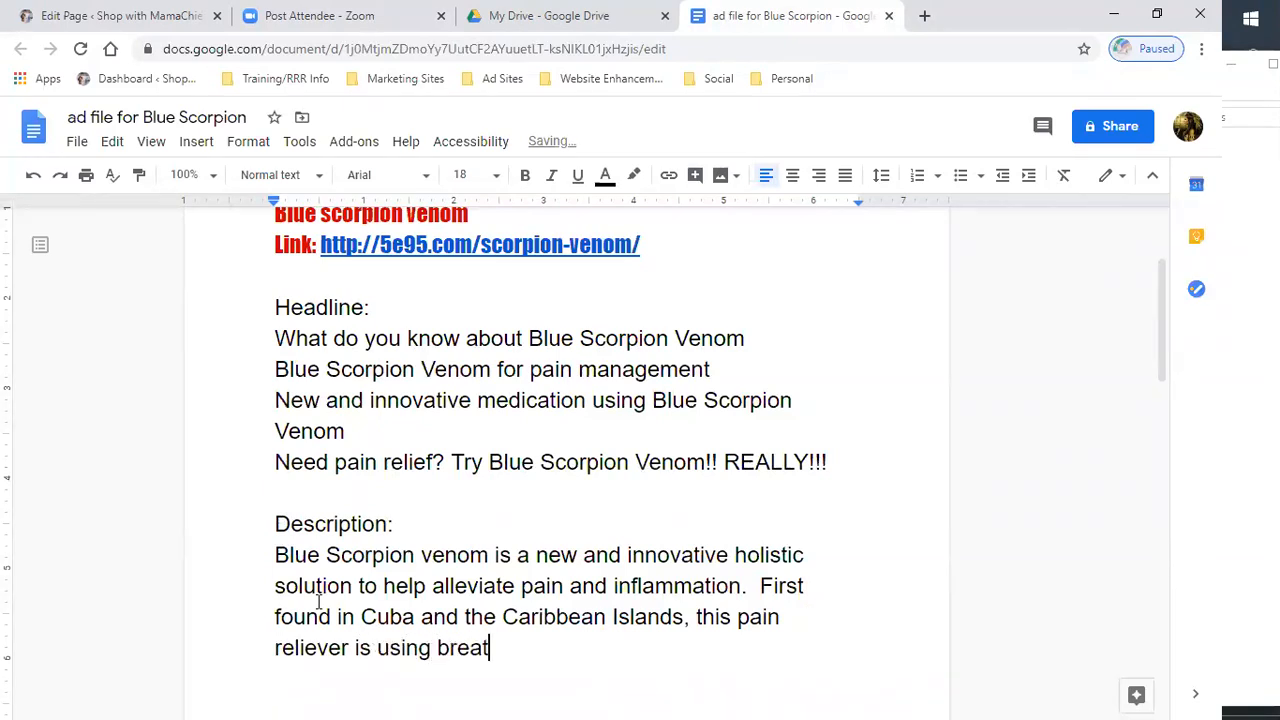
pyautogui.press('BackSpace')
pyautogui.write('k-throug')
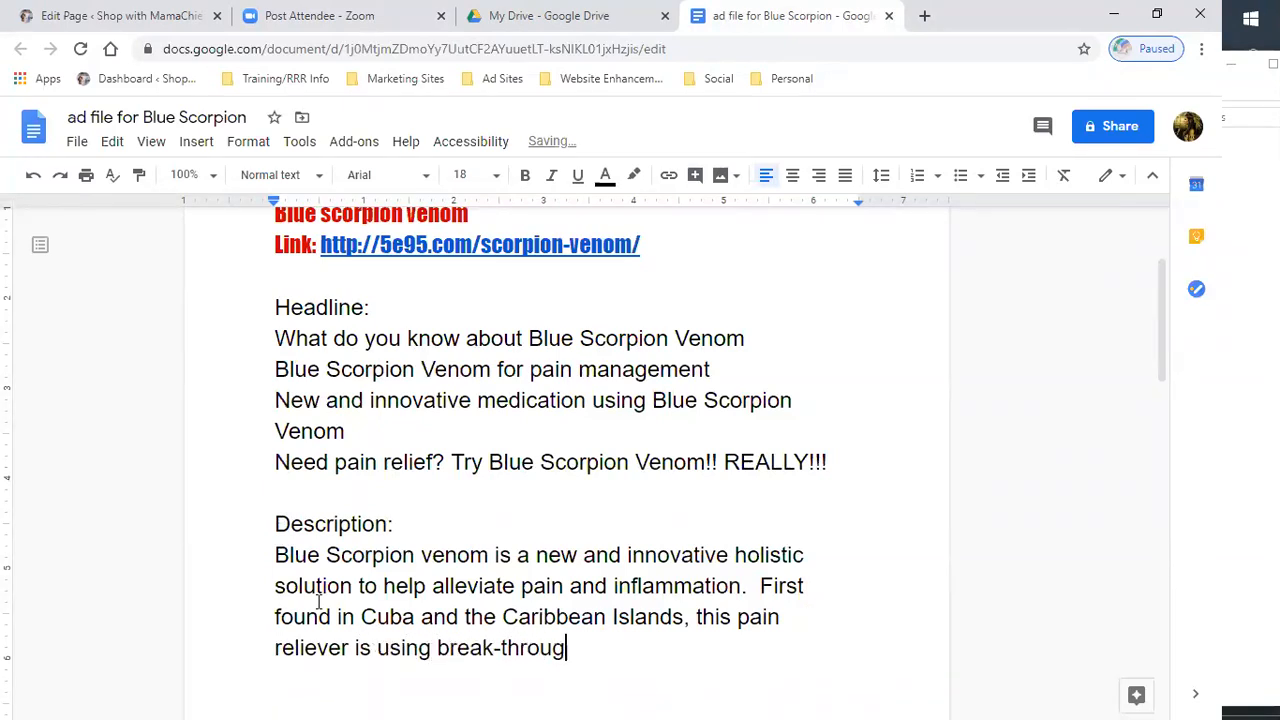
pyautogui.write('h technology')
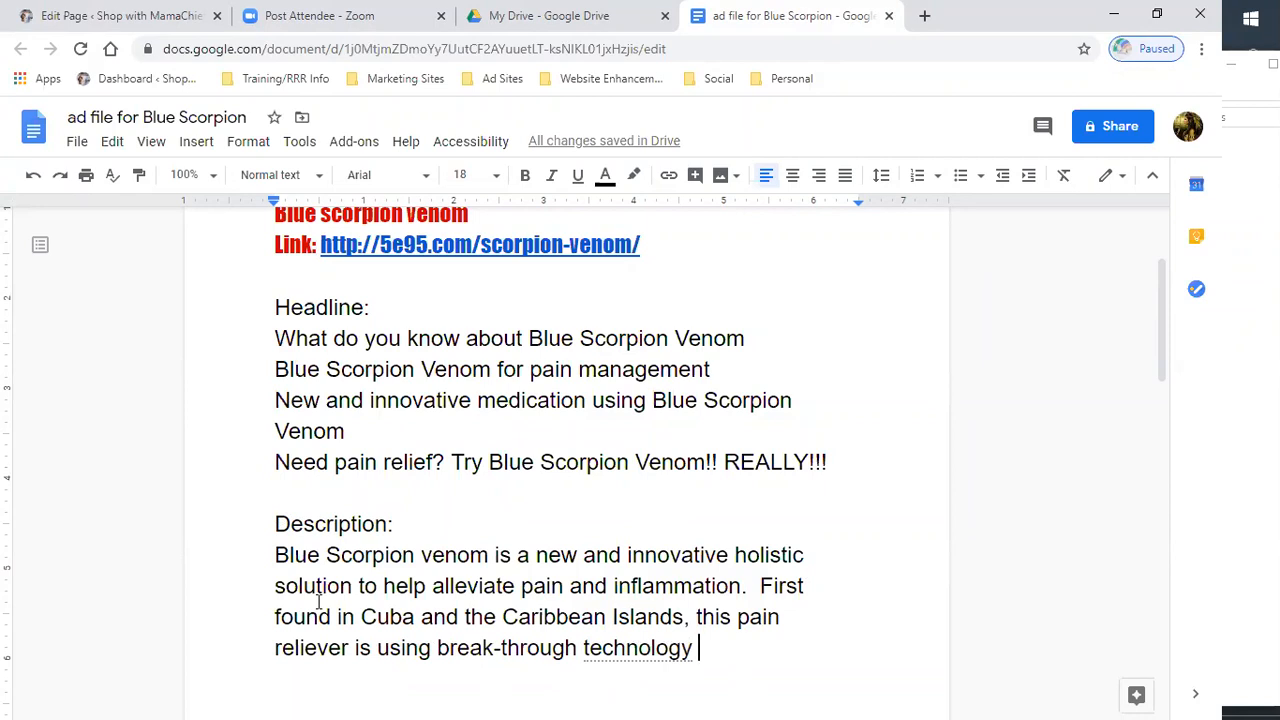
pyautogui.write('to')
pyautogui.press('BackSpace')
pyautogui.press('BackSpace')
pyautogui.press('BackSpace')
pyautogui.write('. ')
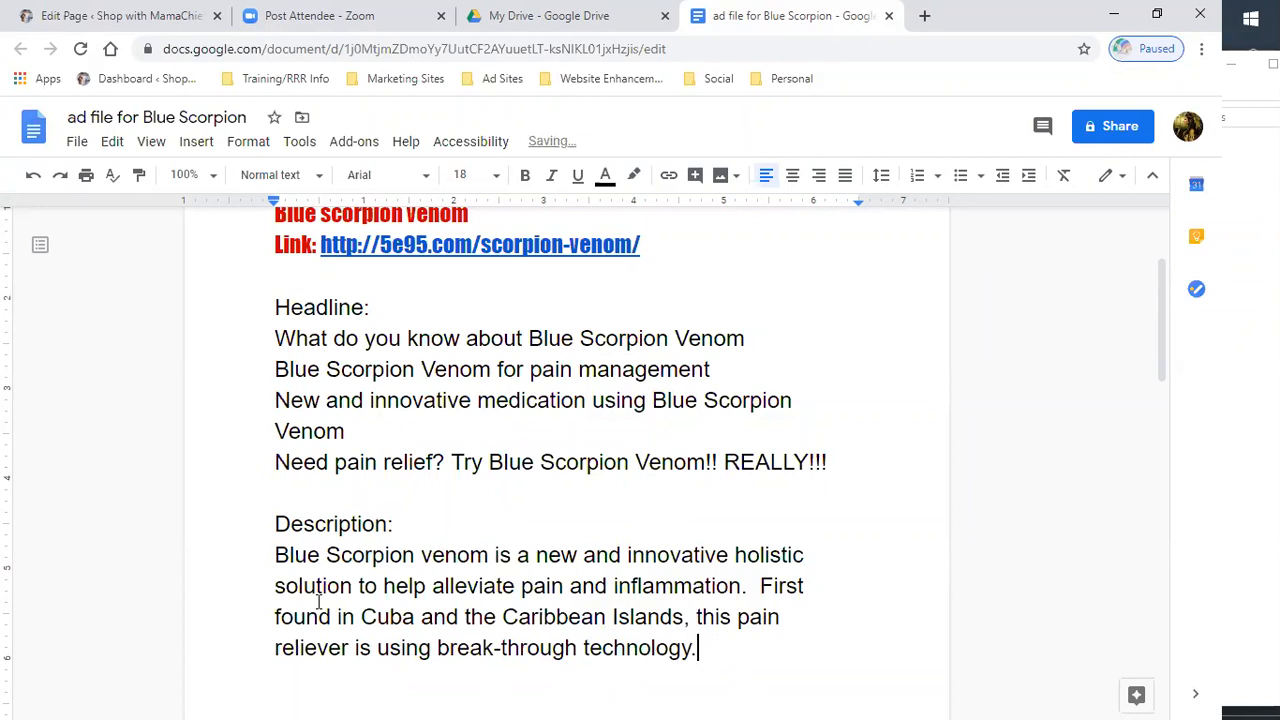
pyautogui.write('With Pepti')
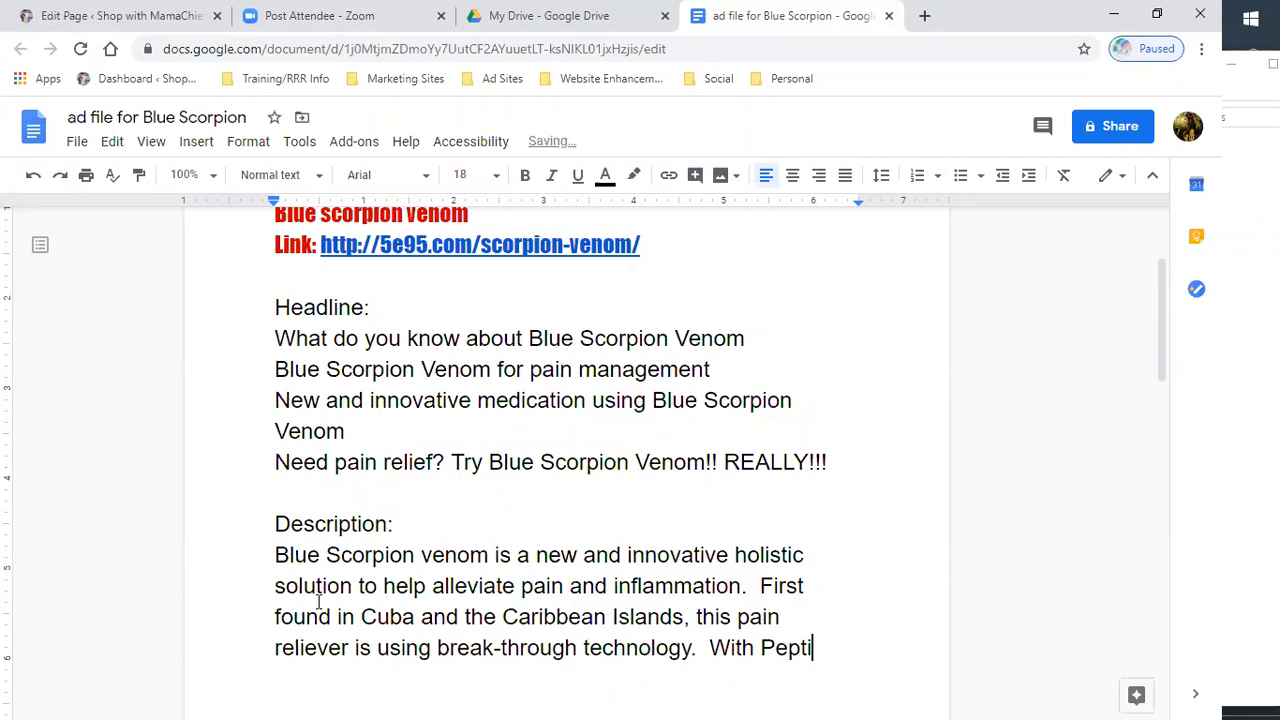
pyautogui.write('des rou')
# - Add the sentence With Peptides naturally found in the Blue Scorpion Venom, it is showing amazing results in helping with various pains and as well as other medical issues
pyautogui.press('BackSpace')
pyautogui.press('BackSpace')
pyautogui.press('BackSpace')
pyautogui.write('naturally ')
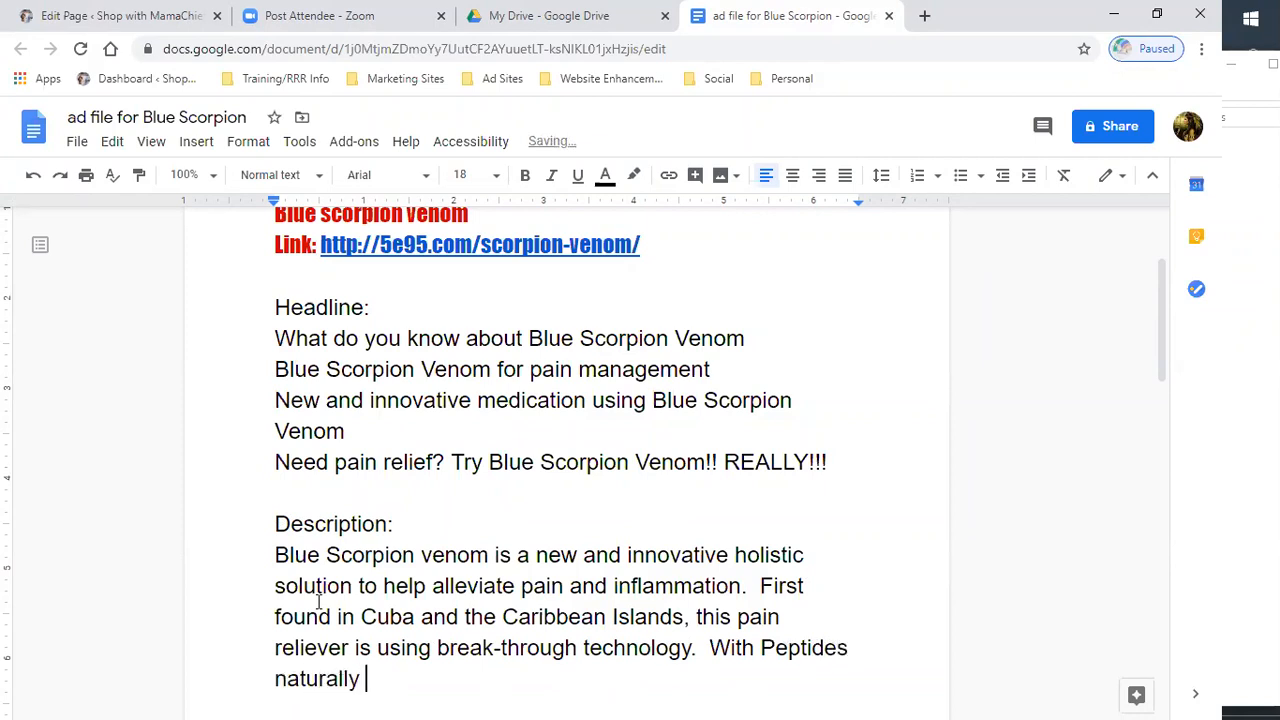
pyautogui.write('found in the Blue Sco')
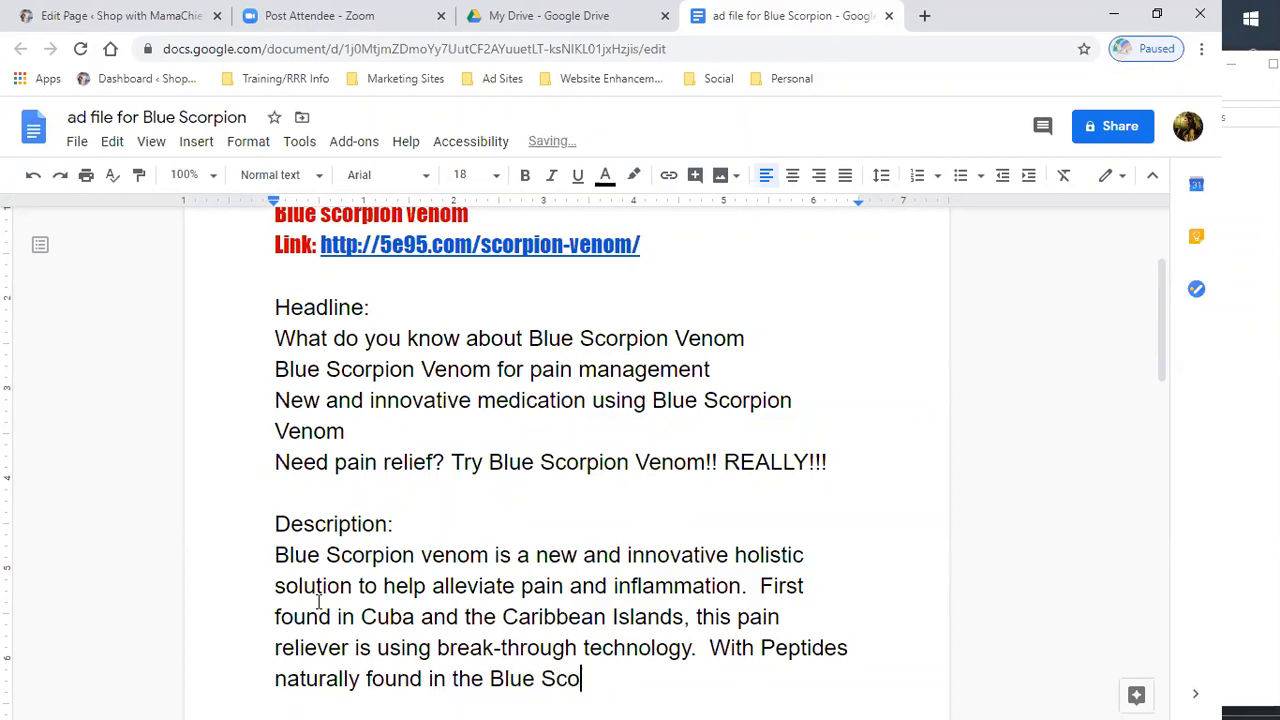
pyautogui.write('rpion Venom, it i')
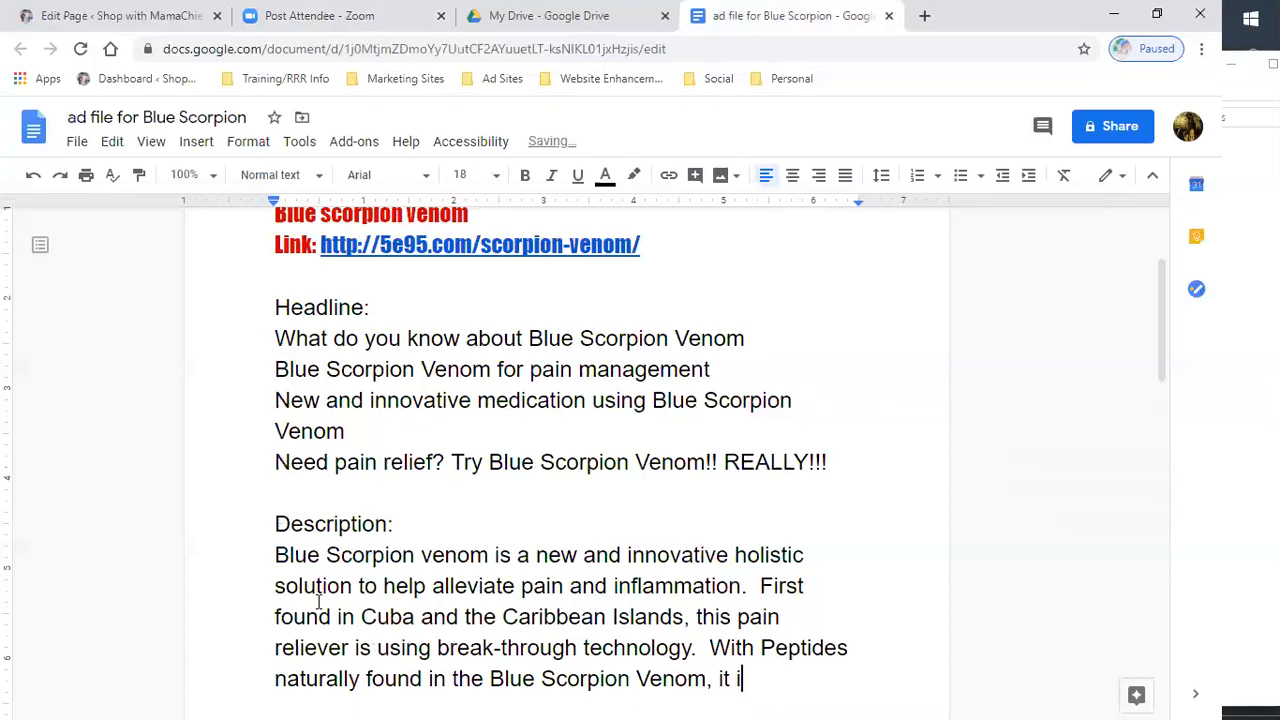
pyautogui.write('s shouwing amazing')
pyautogui.press('BackSpace')
pyautogui.write('results in helping with')
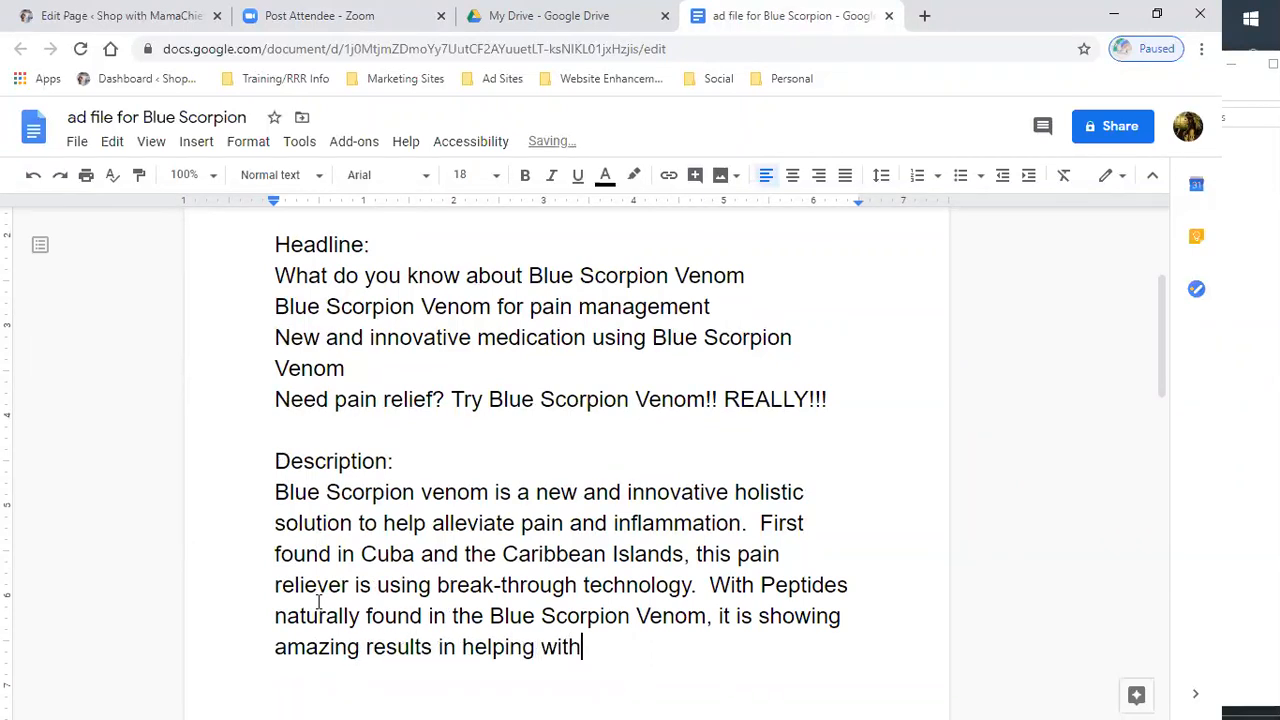
pyautogui.write(' various pains')
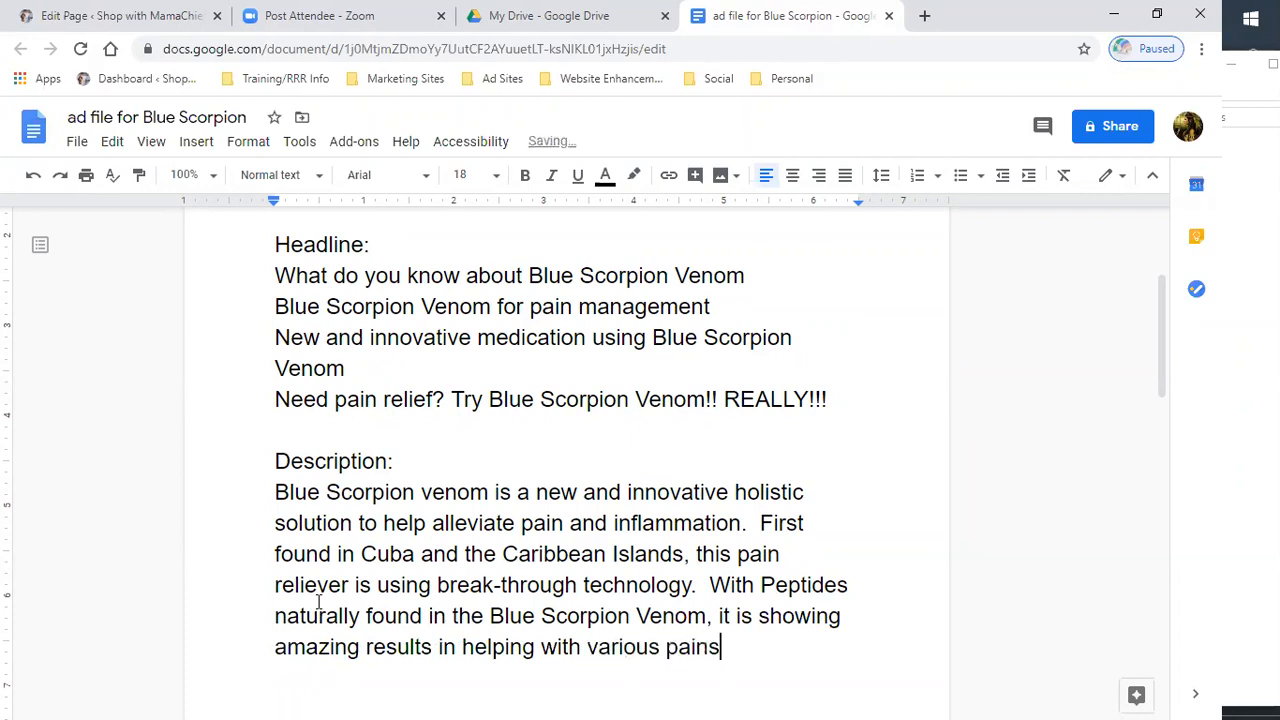
pyautogui.write(' and')
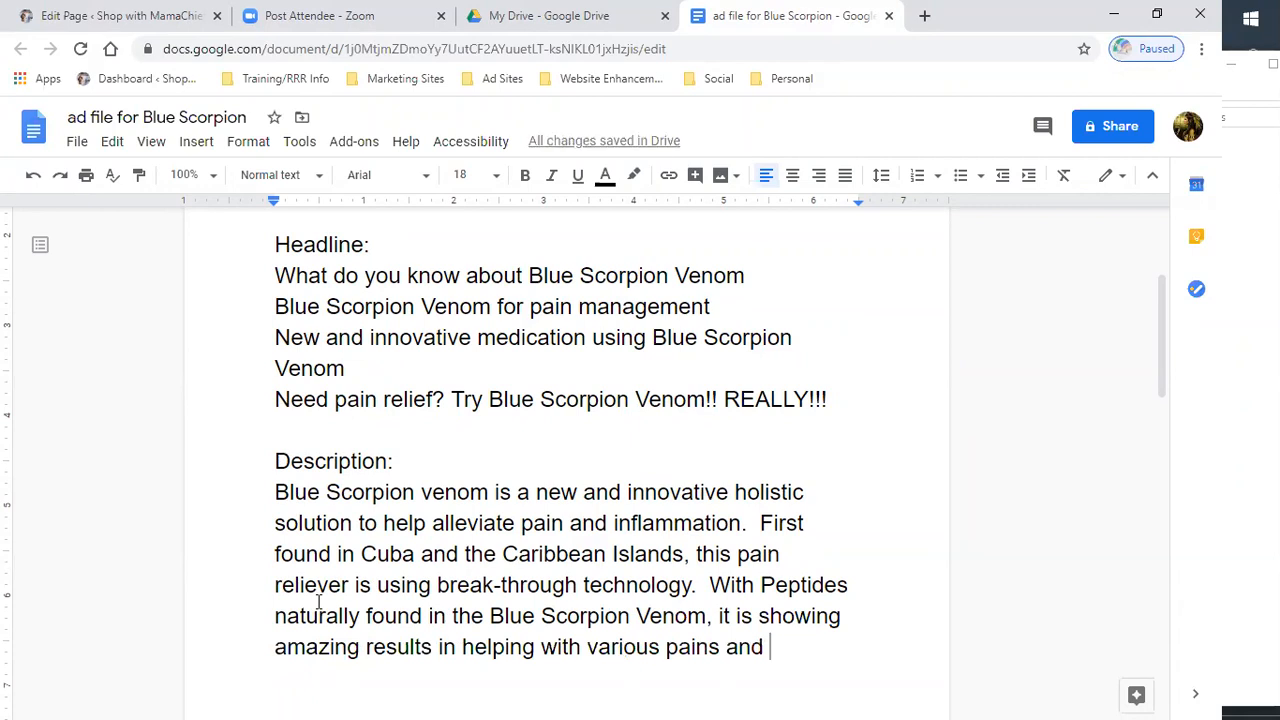
pyautogui.write('as ')
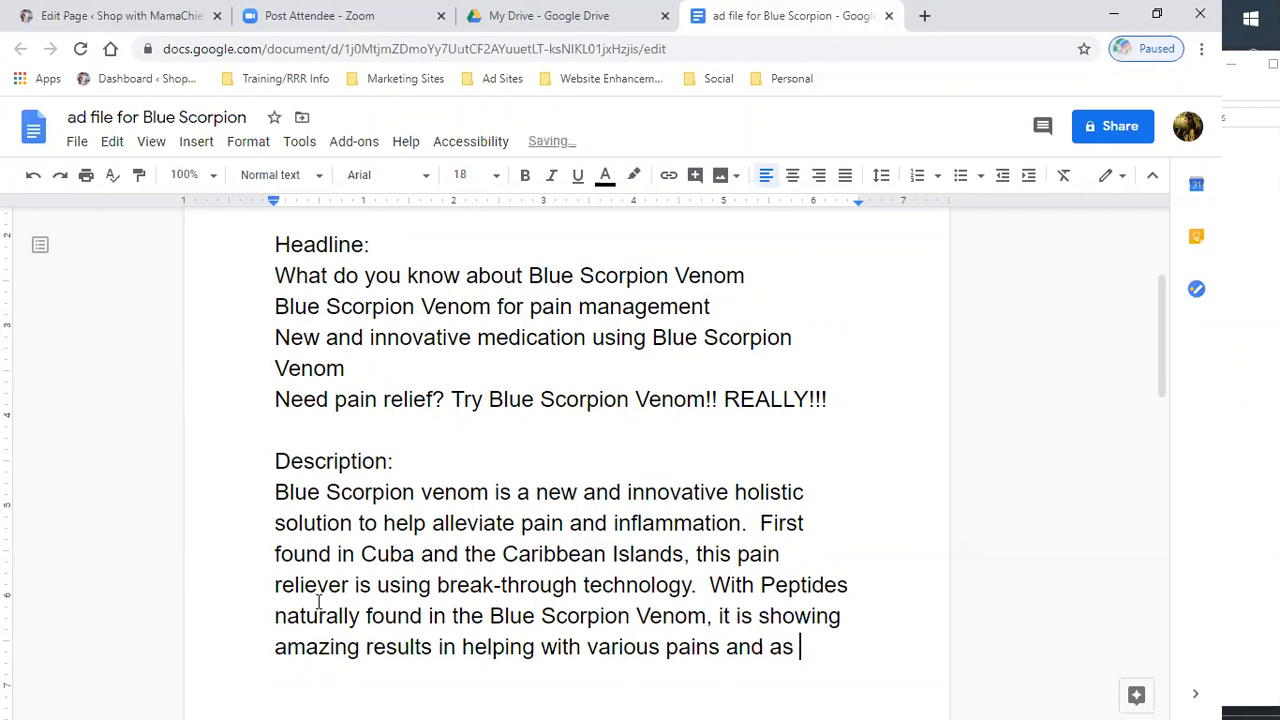
pyautogui.write('well as other ')
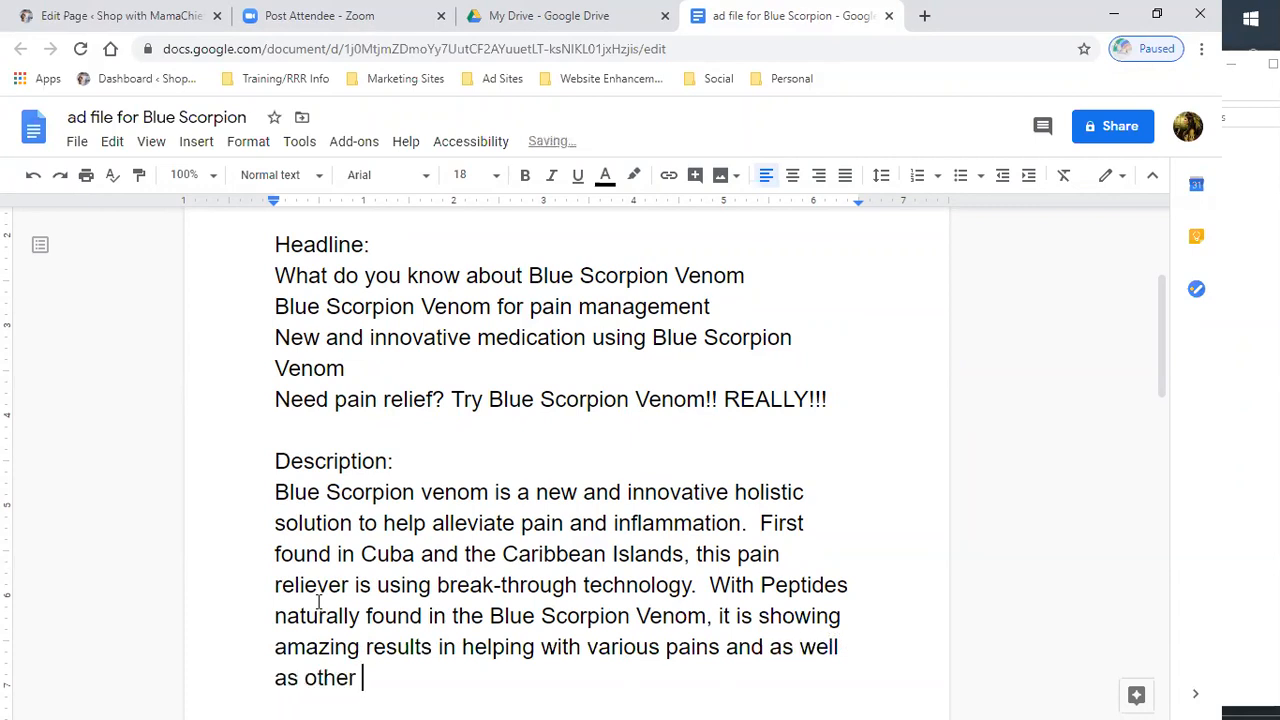
pyautogui.write('medical h')
pyautogui.press('BackSpace')
pyautogui.write('issues.')
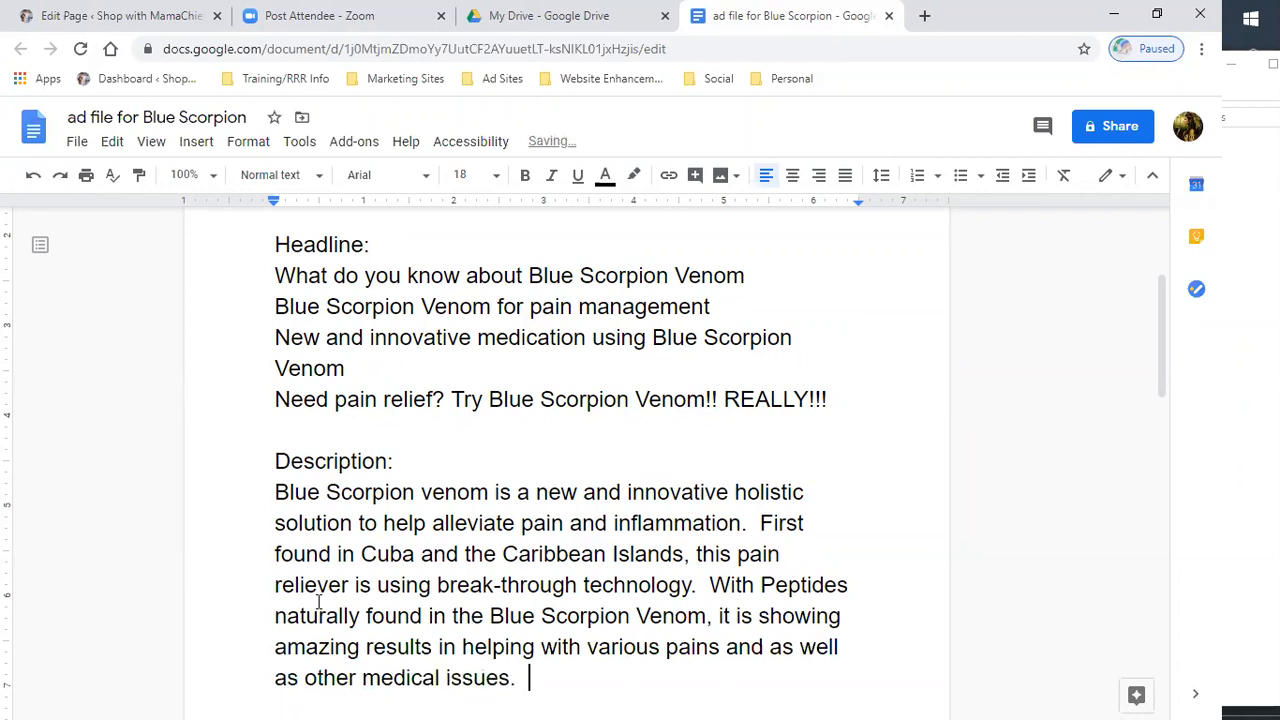
# - End the description with Find out more by reading on here at:
pyautogui.scroll(-3, 386, 549)
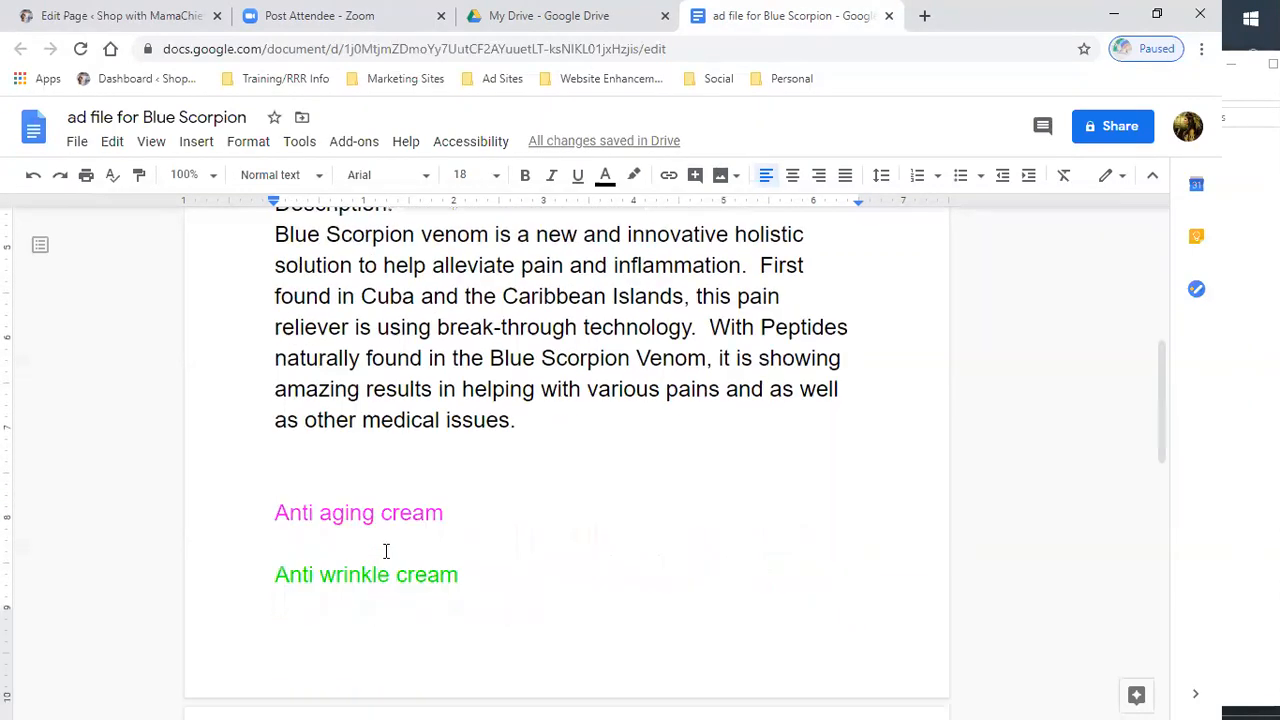
pyautogui.write('First foun')
pyautogui.write('d')
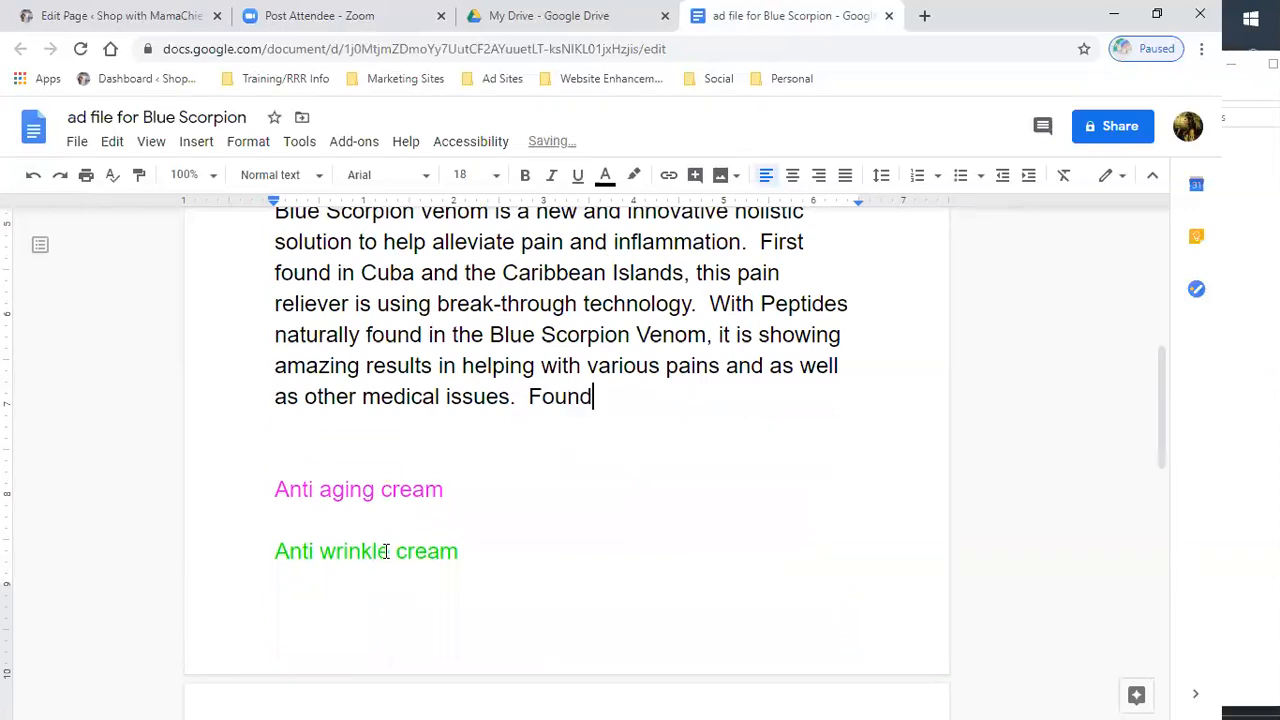
pyautogui.press('BackSpace')
pyautogui.press('BackSpace')
pyautogui.press('BackSpace')
pyautogui.press('BackSpace')
pyautogui.press('BackSpace')
pyautogui.write('ind out more by re')
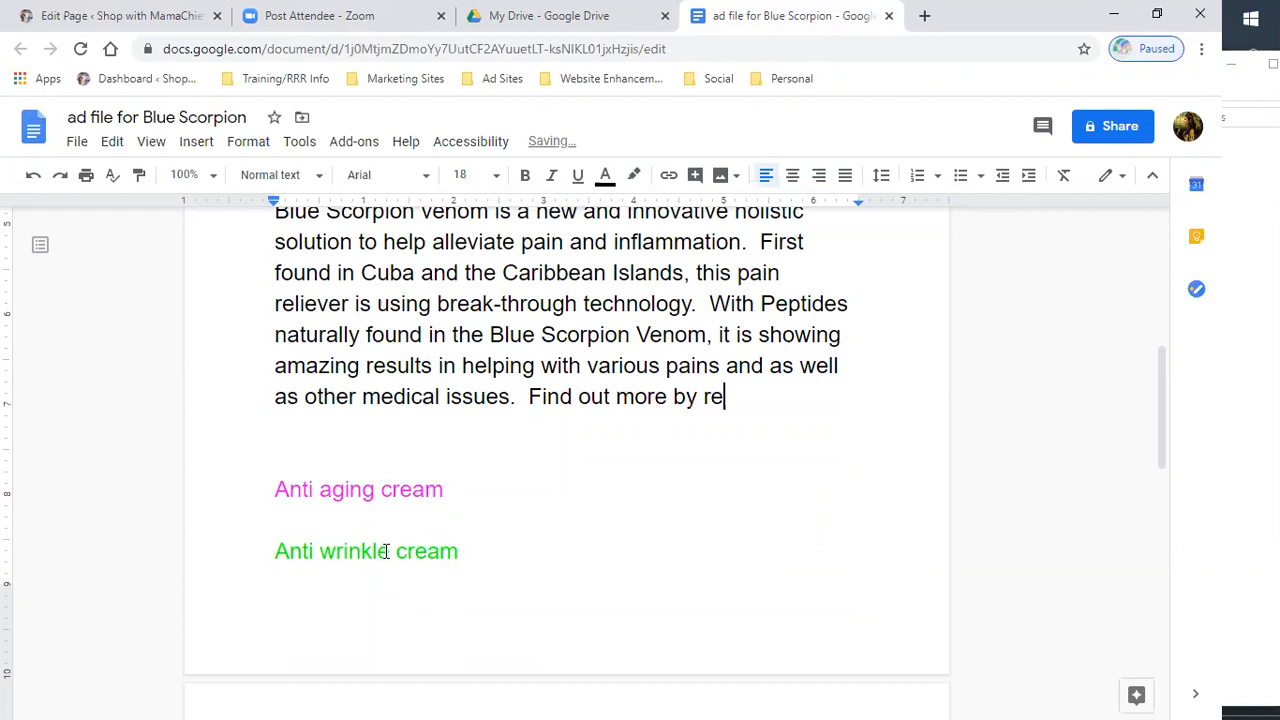
pyautogui.write('ading on.')
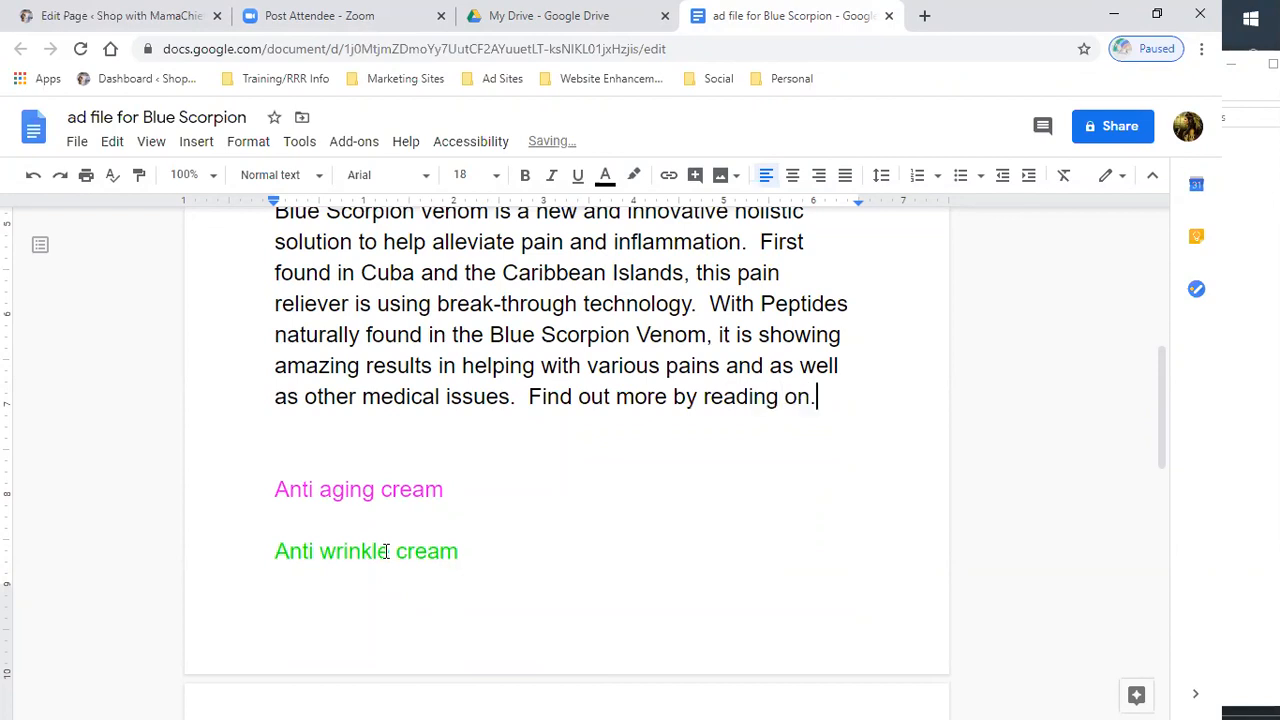
pyautogui.write(' herea')
pyautogui.press('BackSpace')
pyautogui.write('at:')
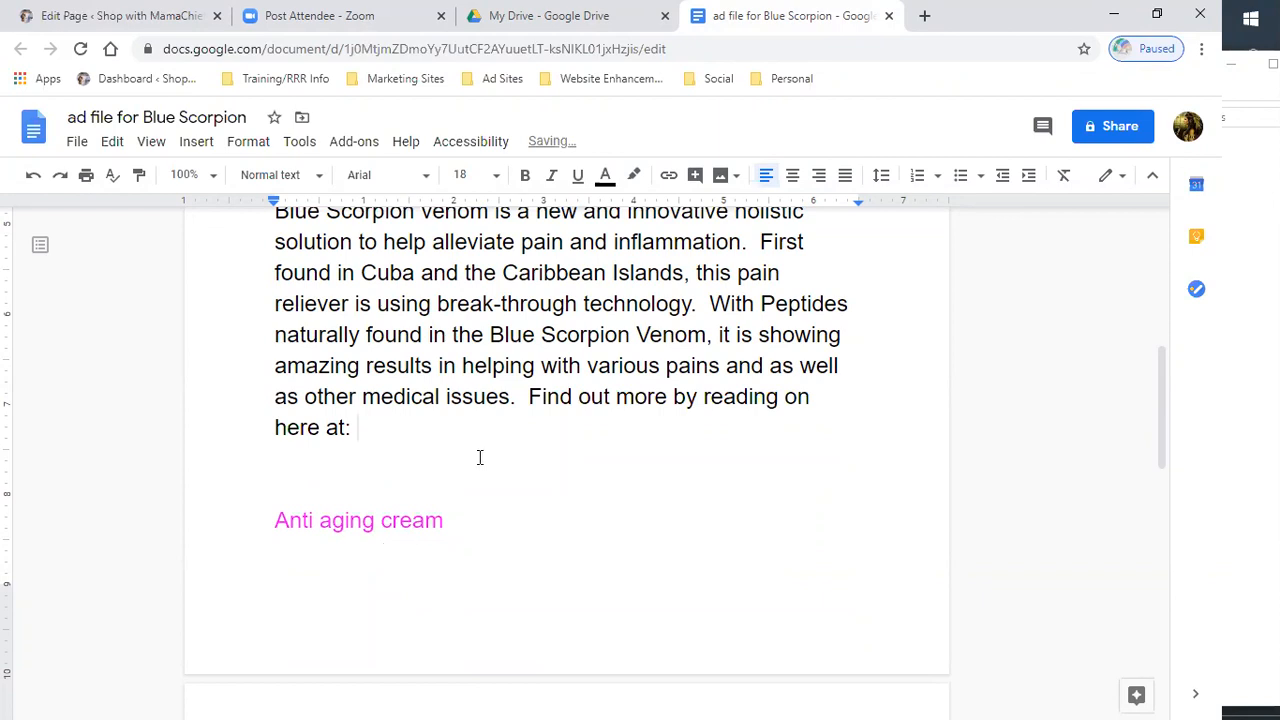
# - Turn the description paragraph into a numbered list item by starting it with 1
pyautogui.scroll(3, 481, 458)
pyautogui.scroll(-3, 481, 459)
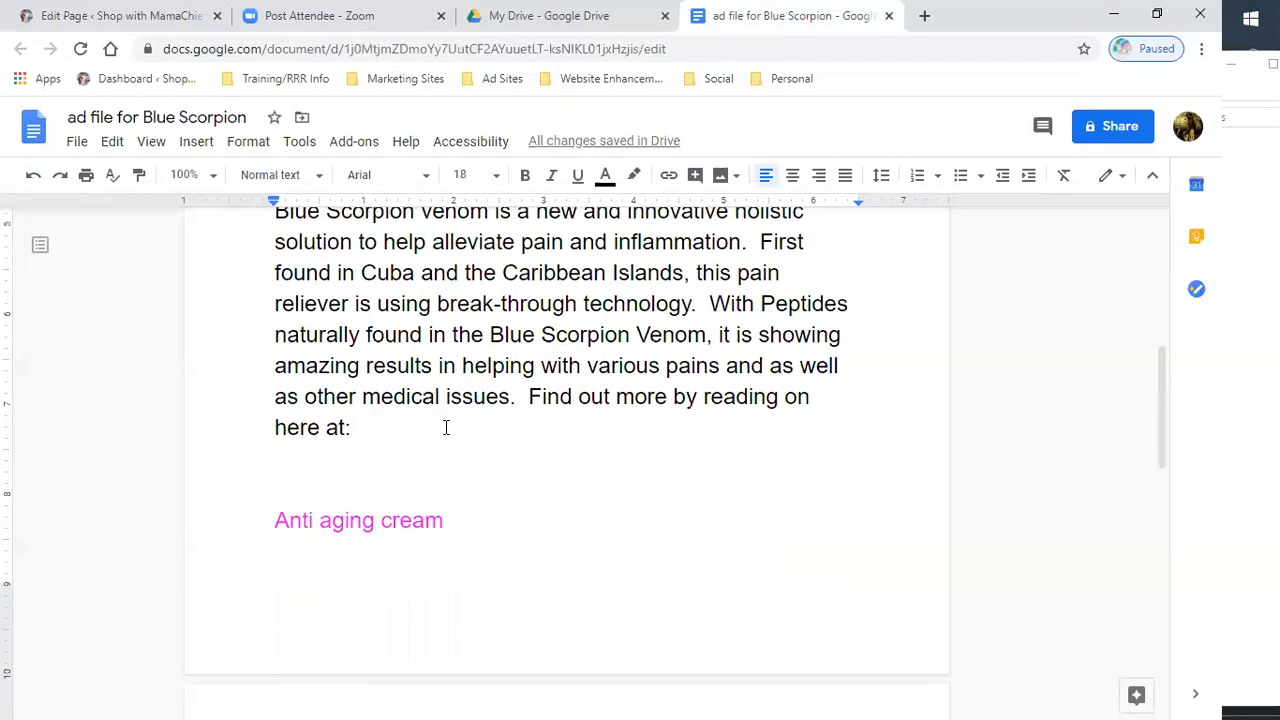
pyautogui.scroll(2, 178, 470)
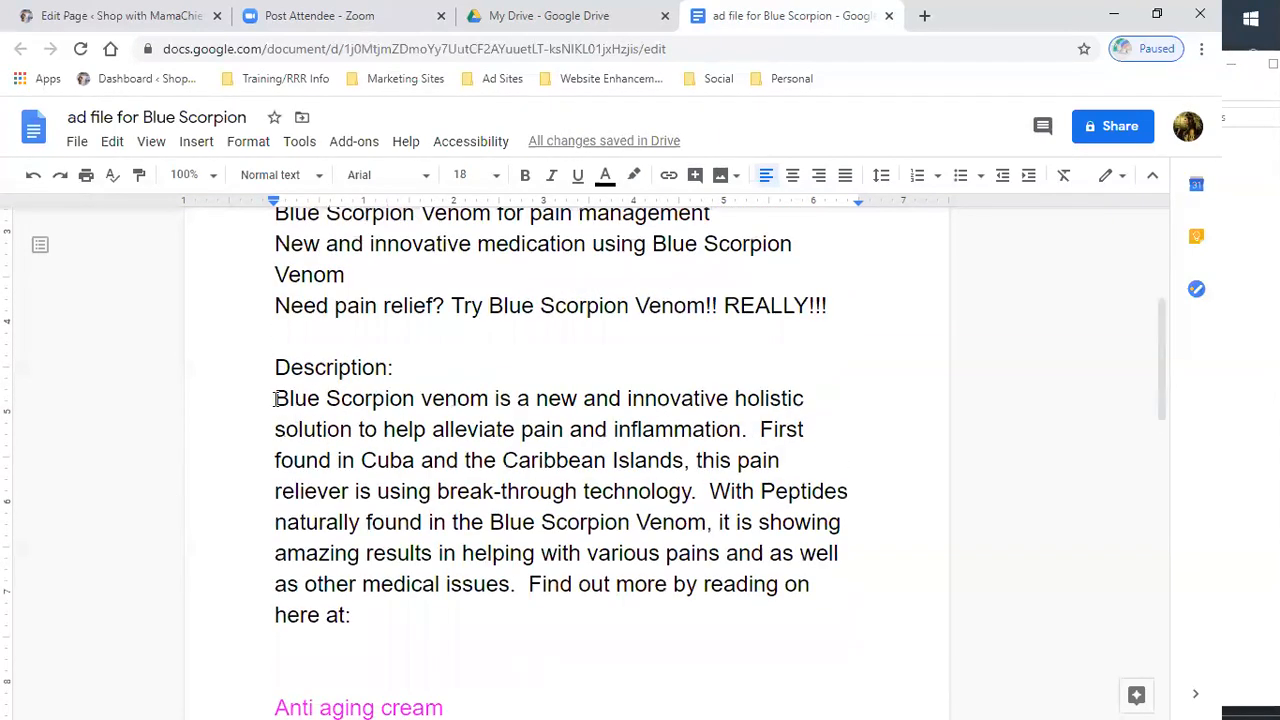
pyautogui.press('Delete')
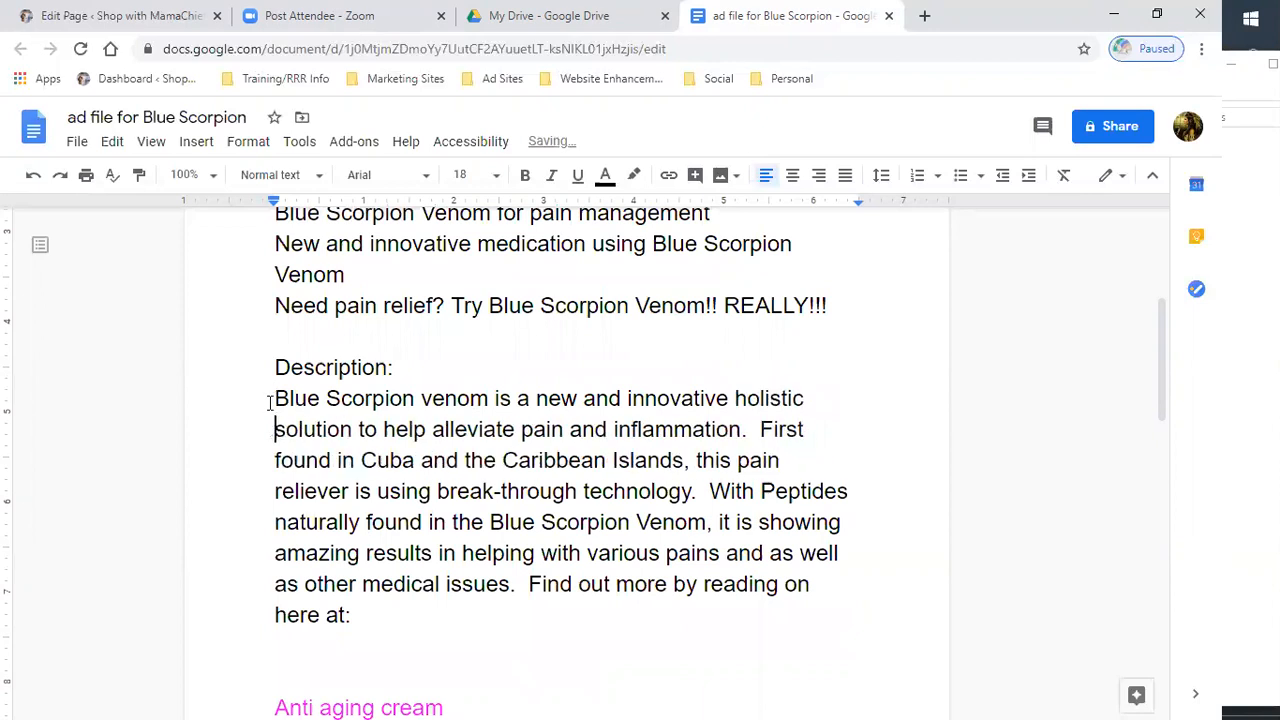
pyautogui.click(265, 396)
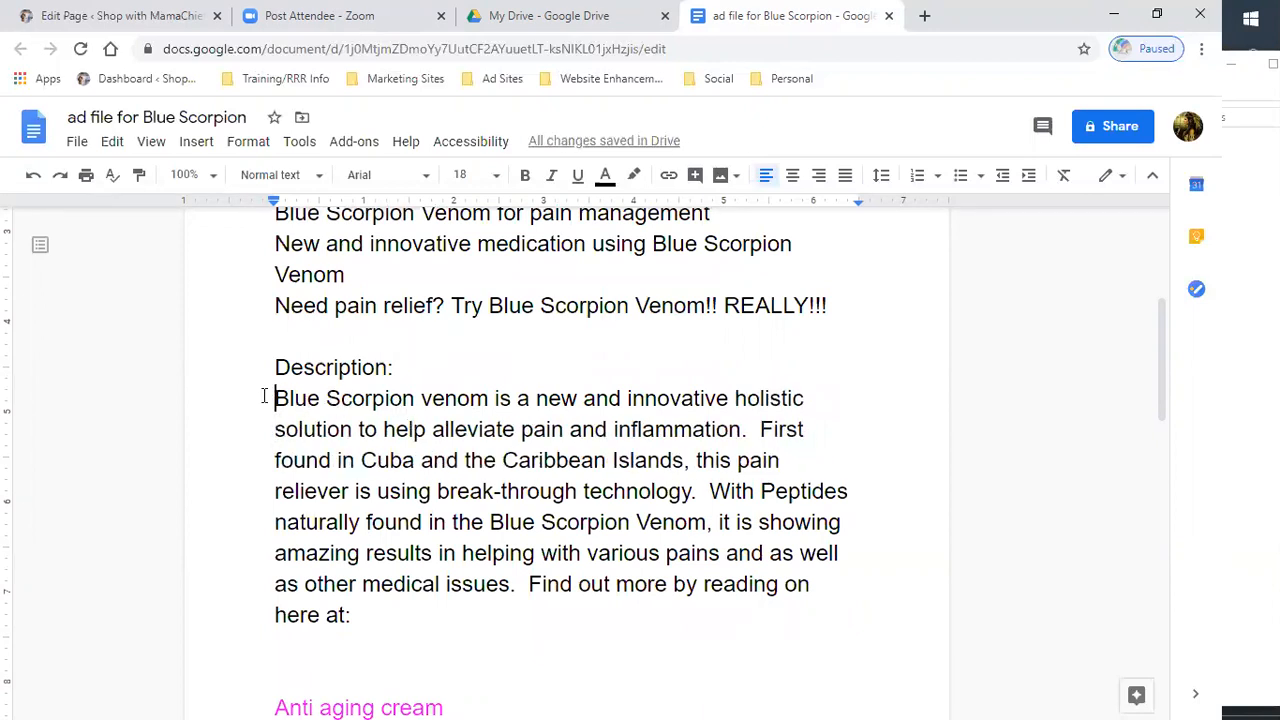
pyautogui.press('BackSpace')
pyautogui.click(280, 396)
pyautogui.write('1.')
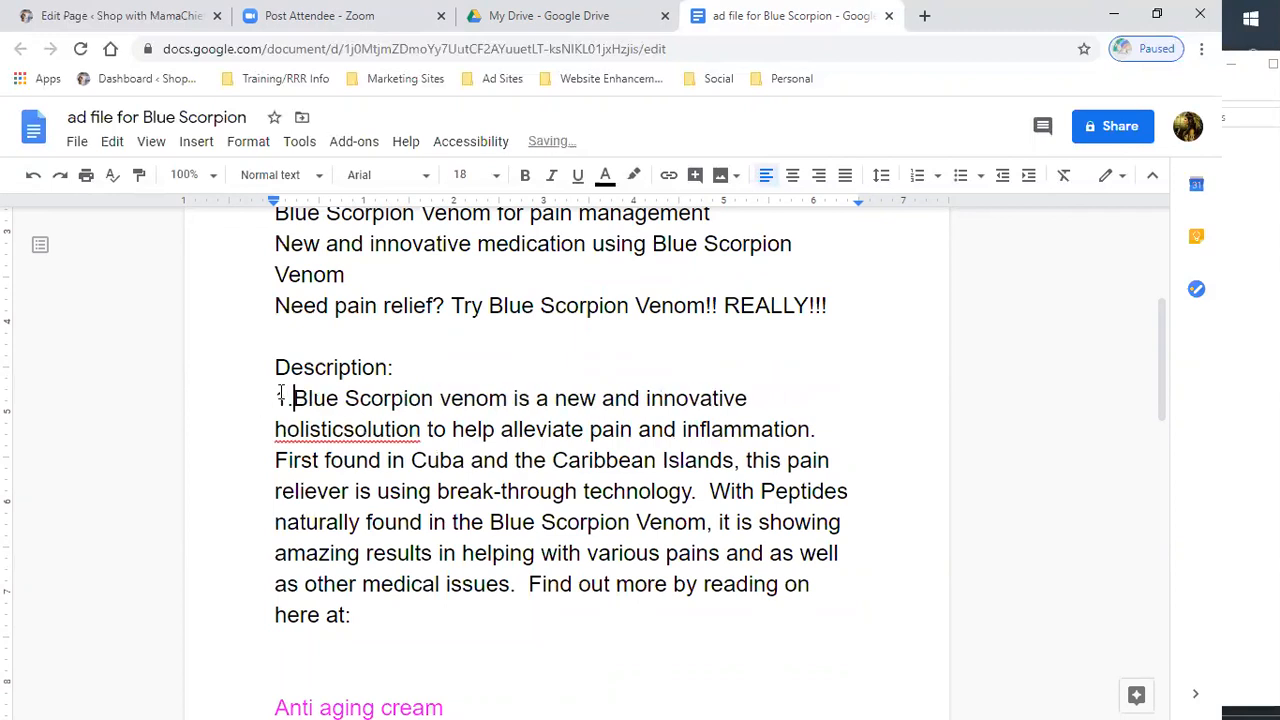
# - Switch to the WordPress Edit Page tab for the Blue Scorpion Venom Products page
pyautogui.scroll(-2, 668, 460)
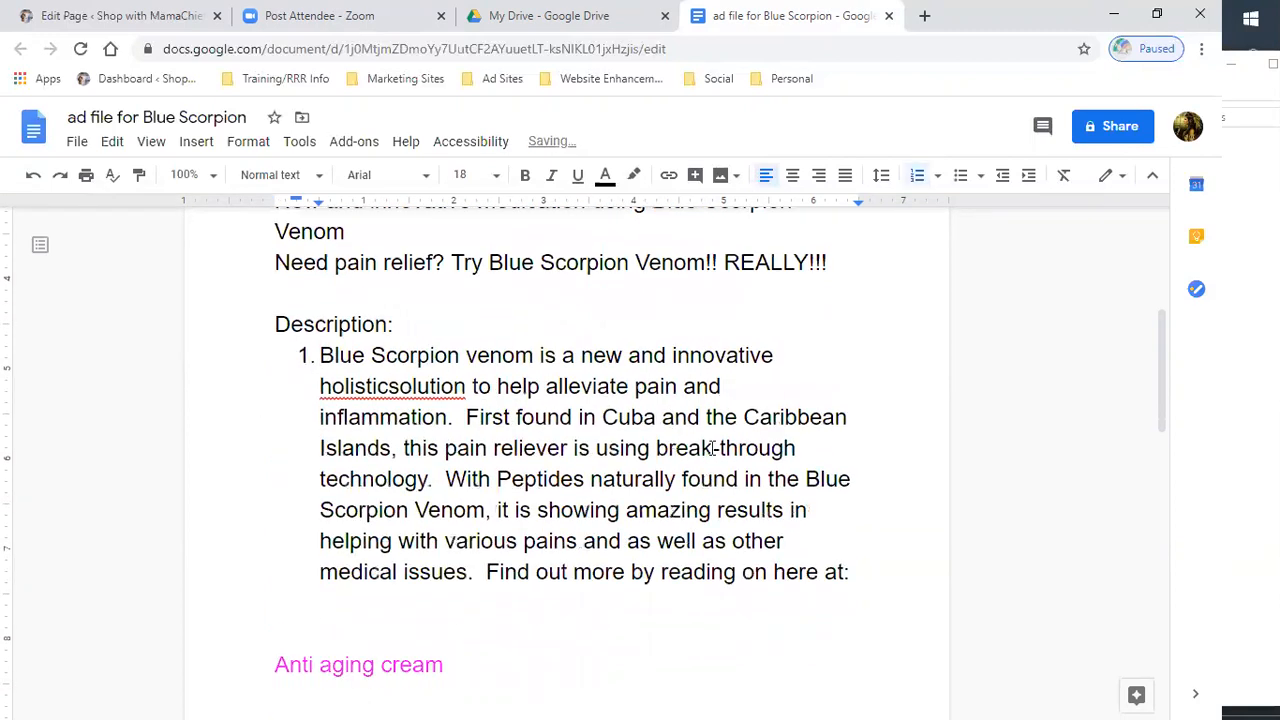
pyautogui.scroll(2, 723, 445)
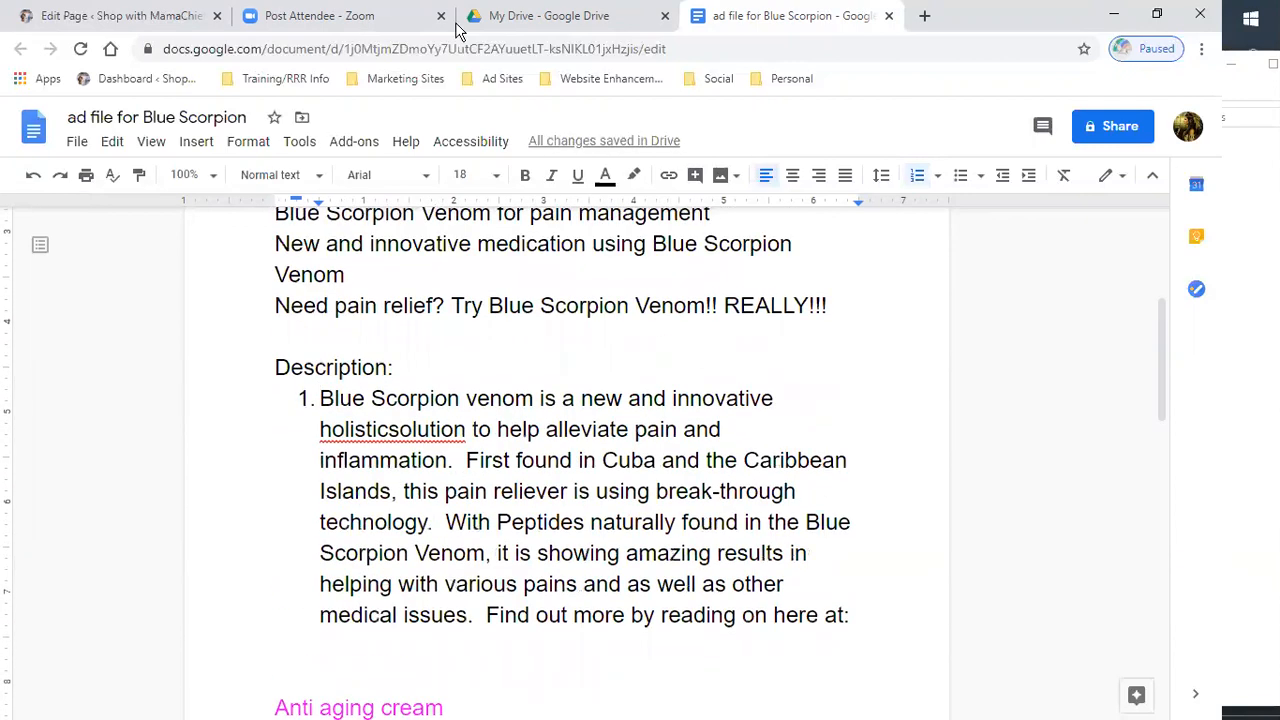
pyautogui.click(133, 19)
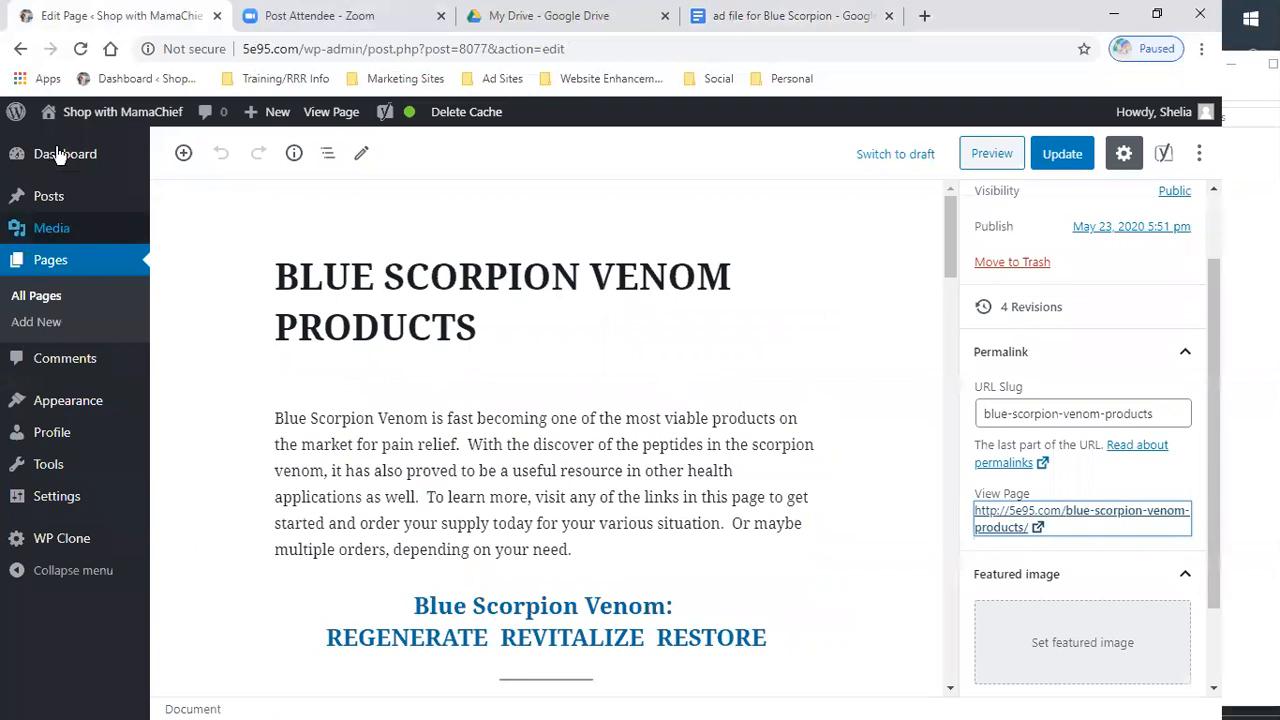
# - Open the linked Scorpion Venom page from the MRLV health products link in the page content
pyautogui.moveTo(75, 115)
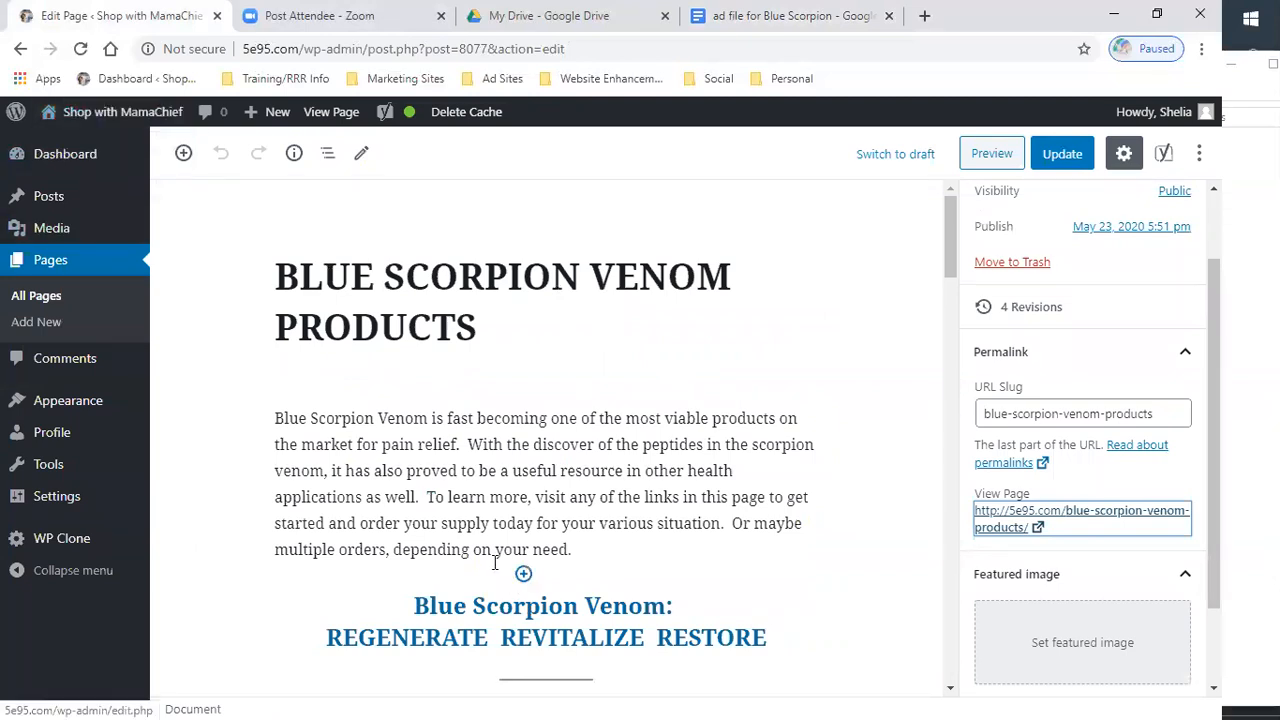
pyautogui.scroll(-3, 520, 572)
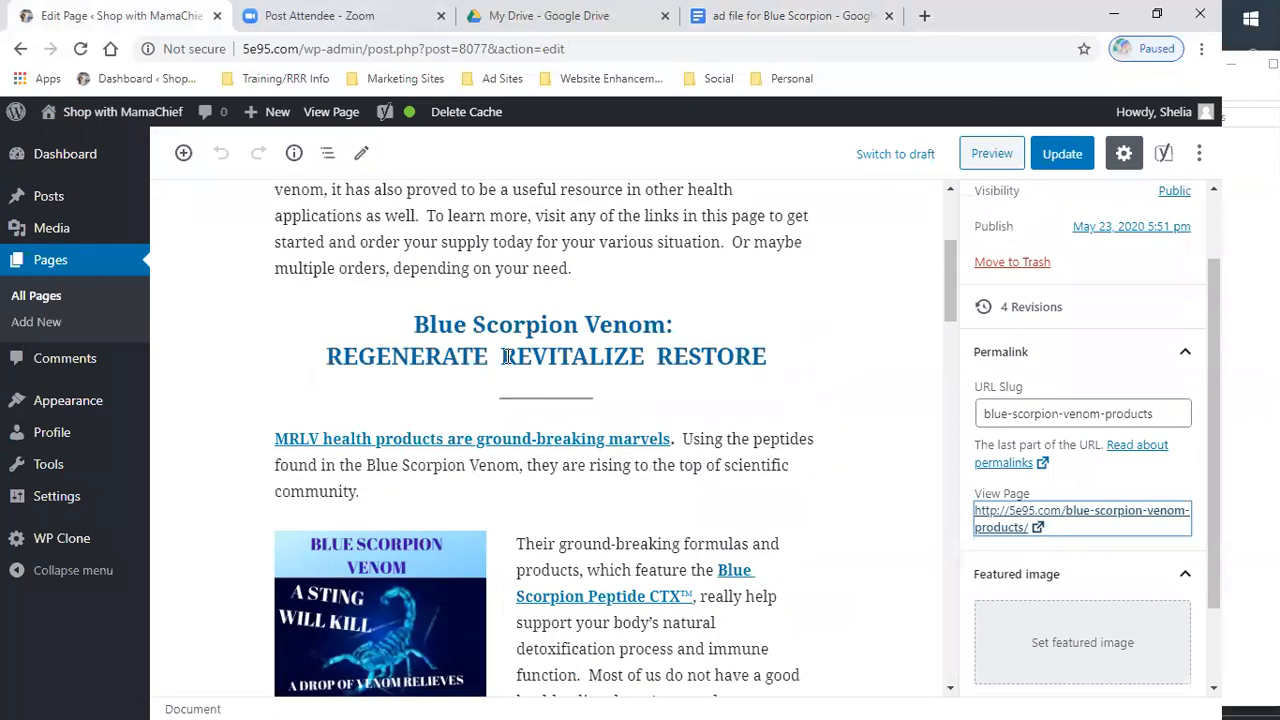
pyautogui.click(493, 440)
pyautogui.click(405, 489)
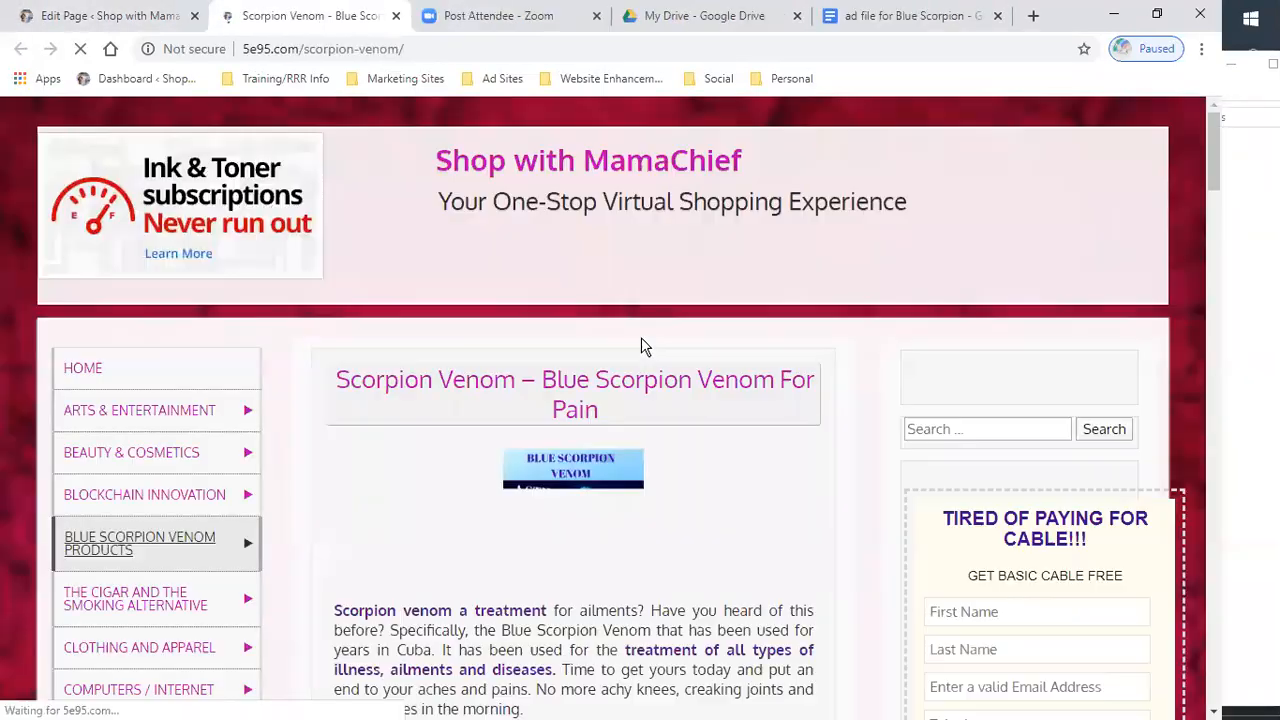
# - Copy the passage on how Blue Scorpion venom improves a patient's care, including its bulleted list of benefits
pyautogui.scroll(-2, 639, 352)
pyautogui.scroll(-12, 639, 352)
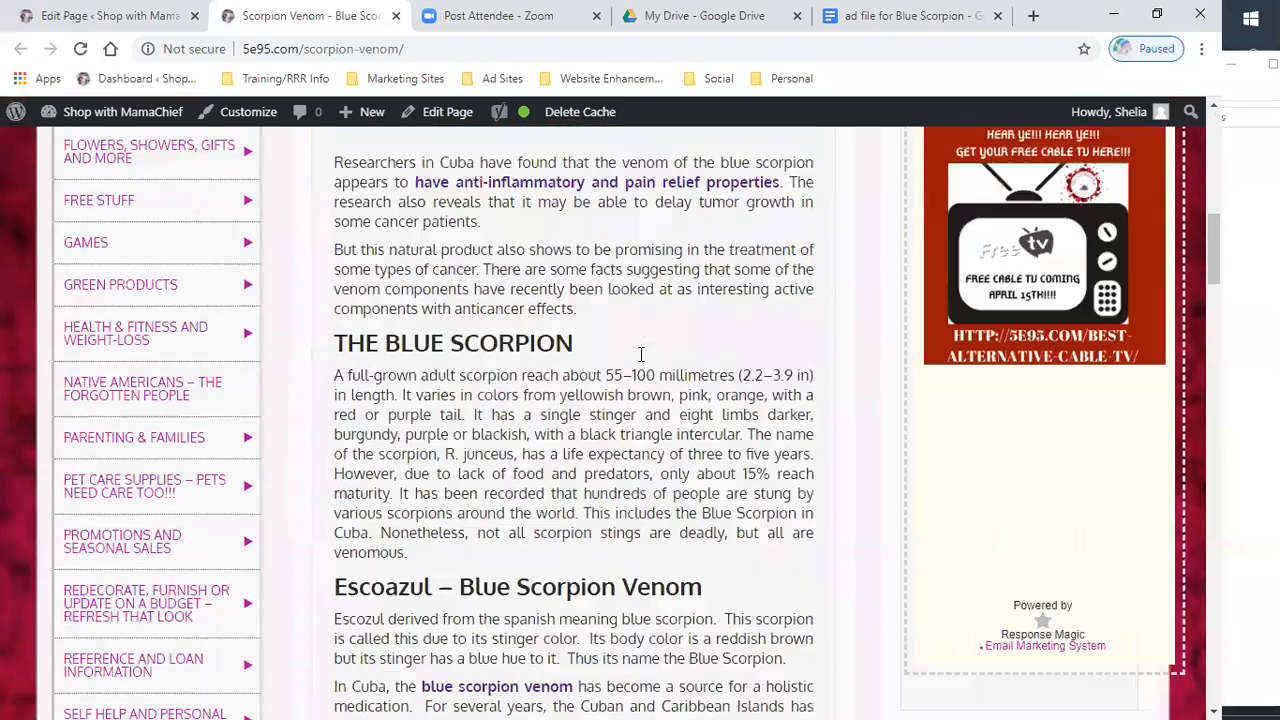
pyautogui.scroll(-7, 641, 354)
pyautogui.scroll(1, 629, 323)
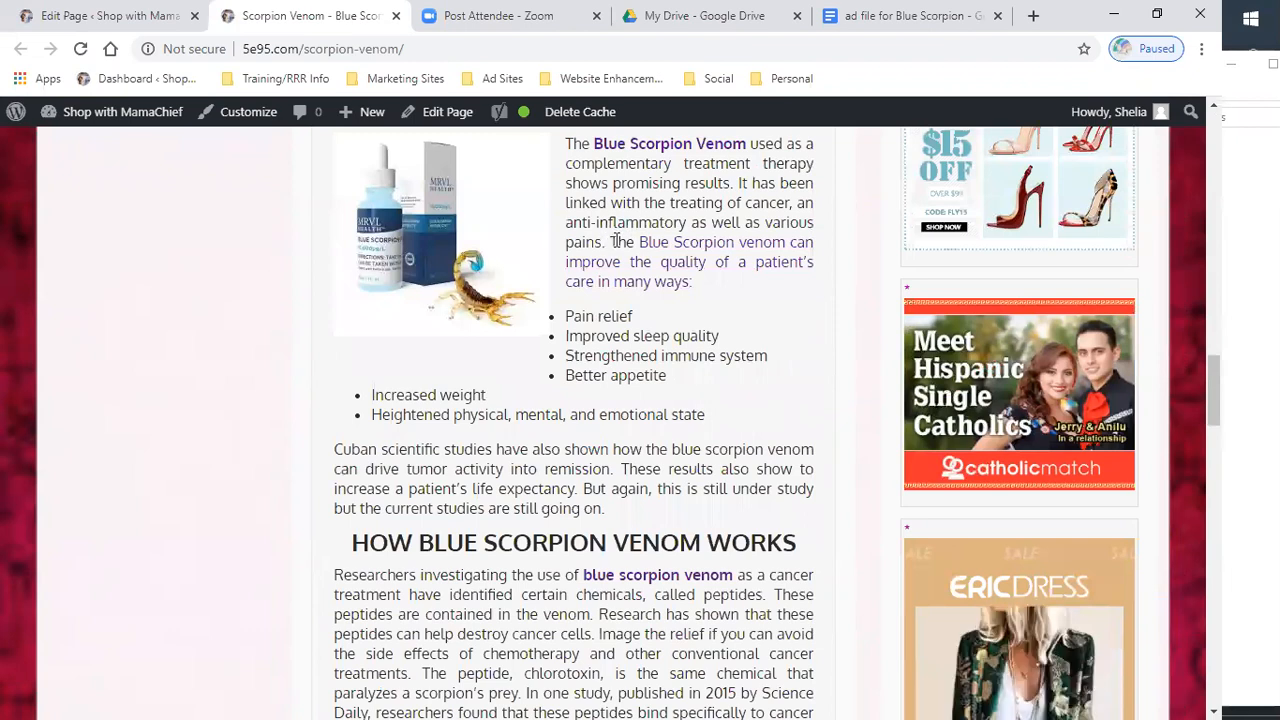
pyautogui.moveTo(617, 242); pyautogui.dragTo(786, 417)
pyautogui.hotkey('ctrl', 'c')
pyautogui.click(608, 243)
pyautogui.rightClick(648, 372)
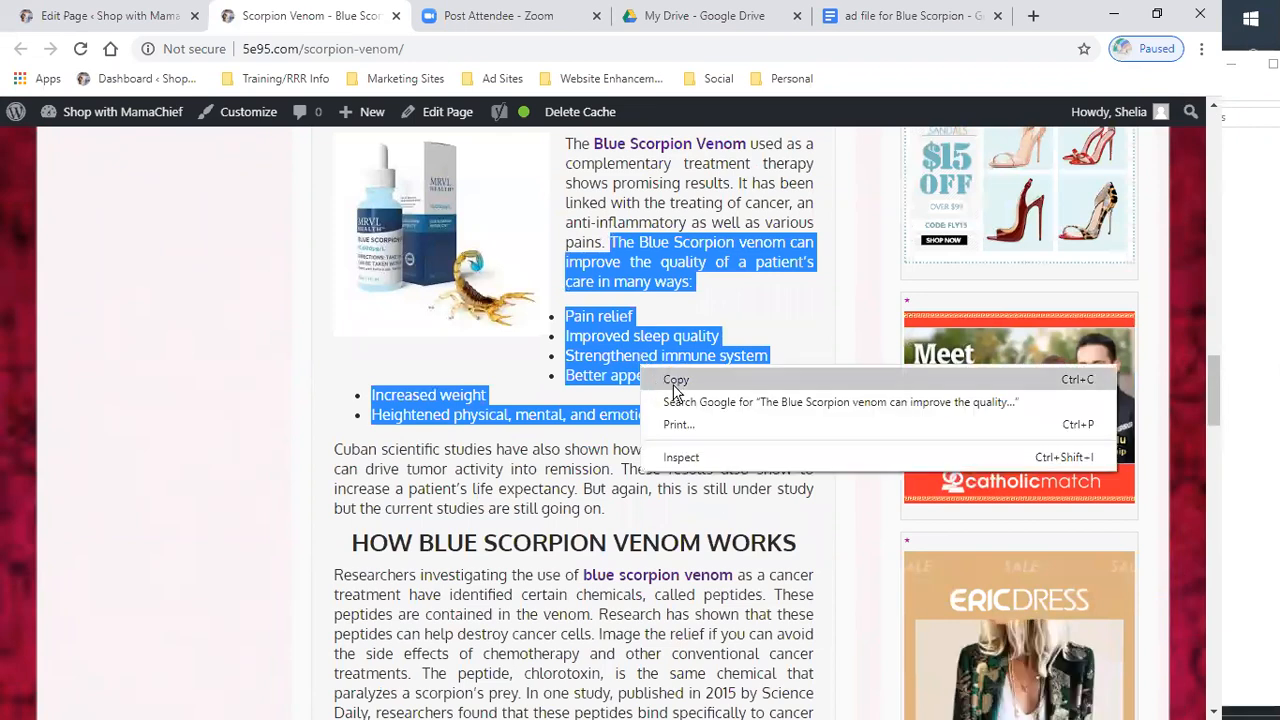
pyautogui.click(700, 380)
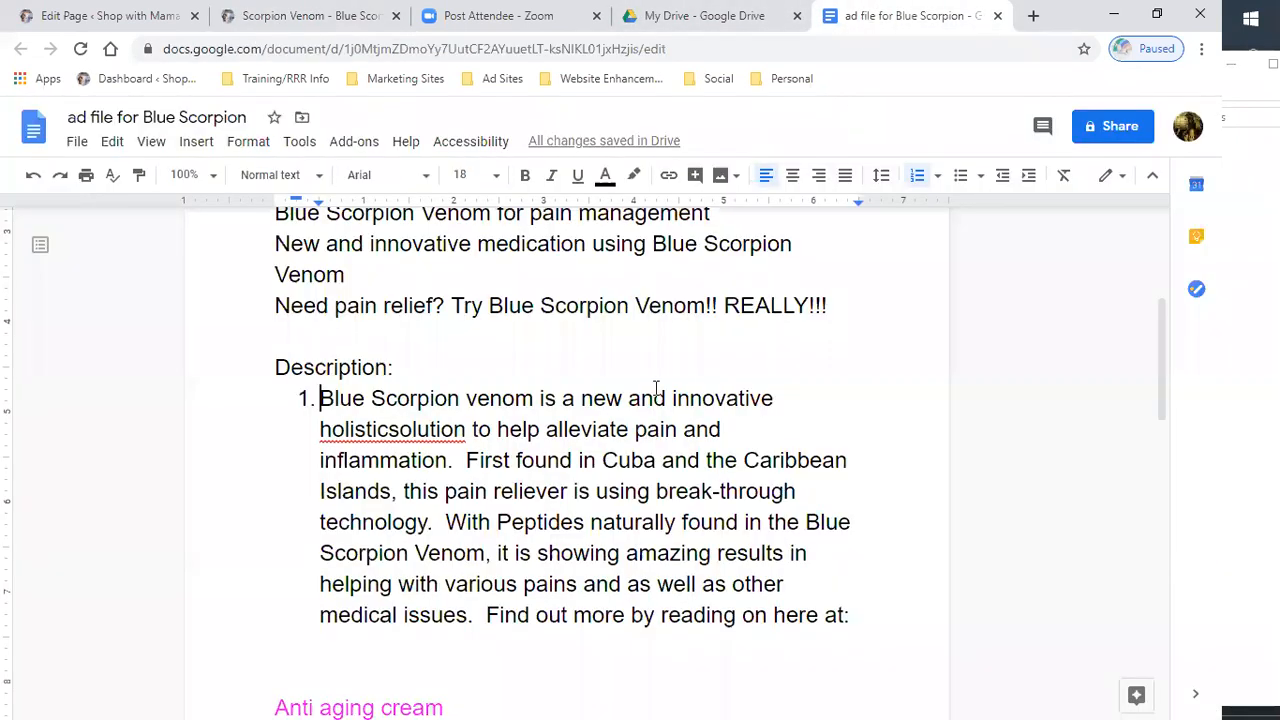
# - In the ad document, end the description with such as: and move Find out more by reading on here at: to a new line
pyautogui.click(870, 16)
pyautogui.scroll(-2, 671, 497)
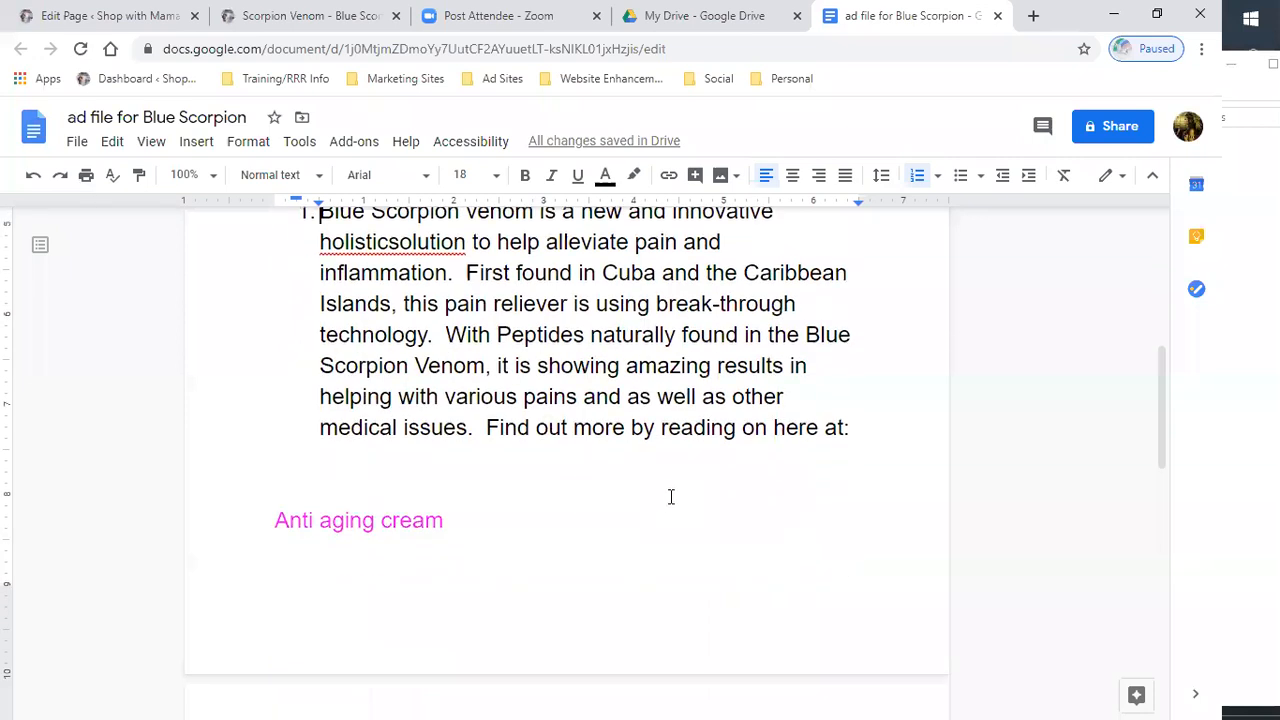
pyautogui.click(483, 427)
pyautogui.press('BackSpace')
pyautogui.press('BackSpace')
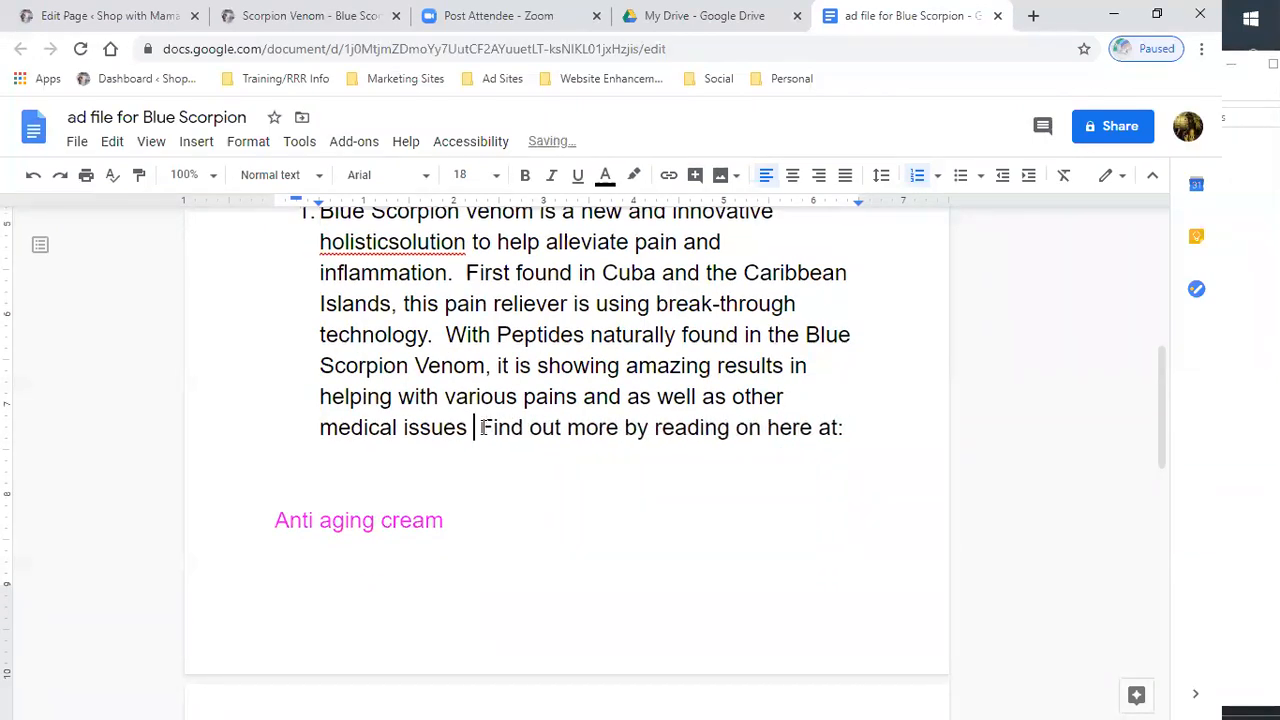
pyautogui.write('such as:')
pyautogui.press('Return')
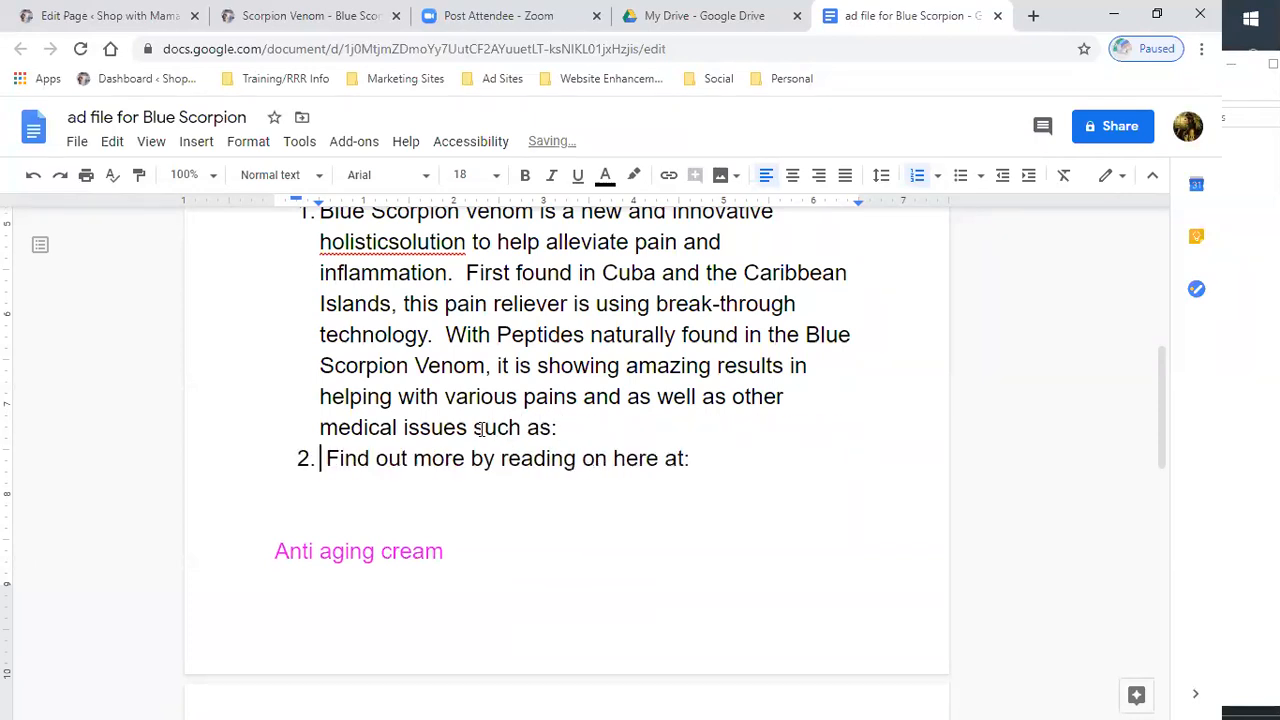
# - Paste the copied benefits passage after such as:
pyautogui.rightClick(608, 430)
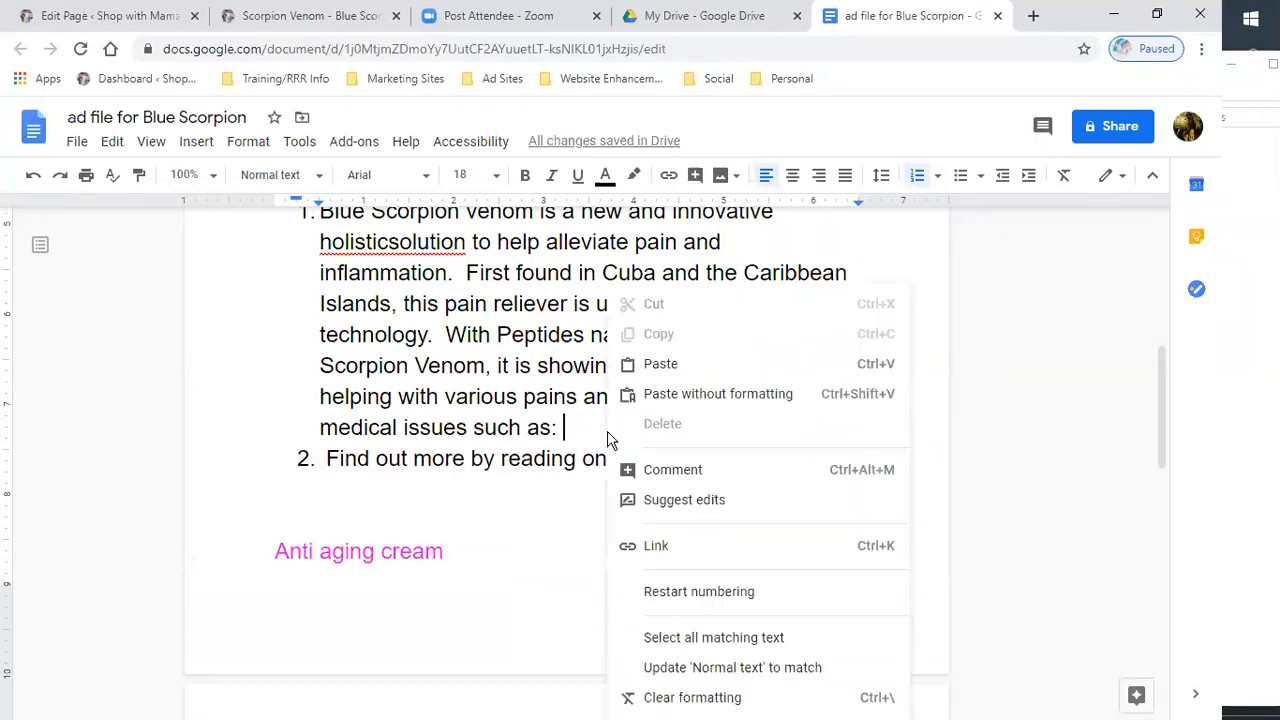
pyautogui.click(660, 366)
pyautogui.scroll(1, 580, 418)
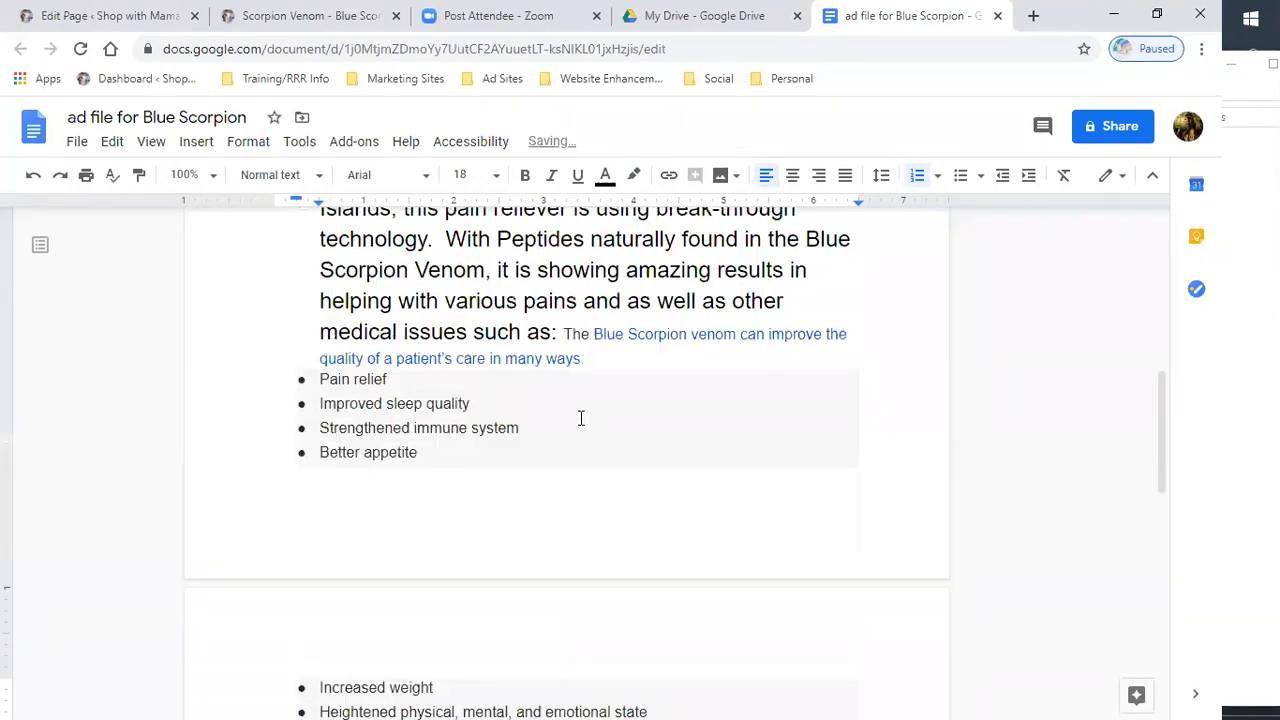
pyautogui.scroll(1, 580, 418)
pyautogui.scroll(-1, 580, 418)
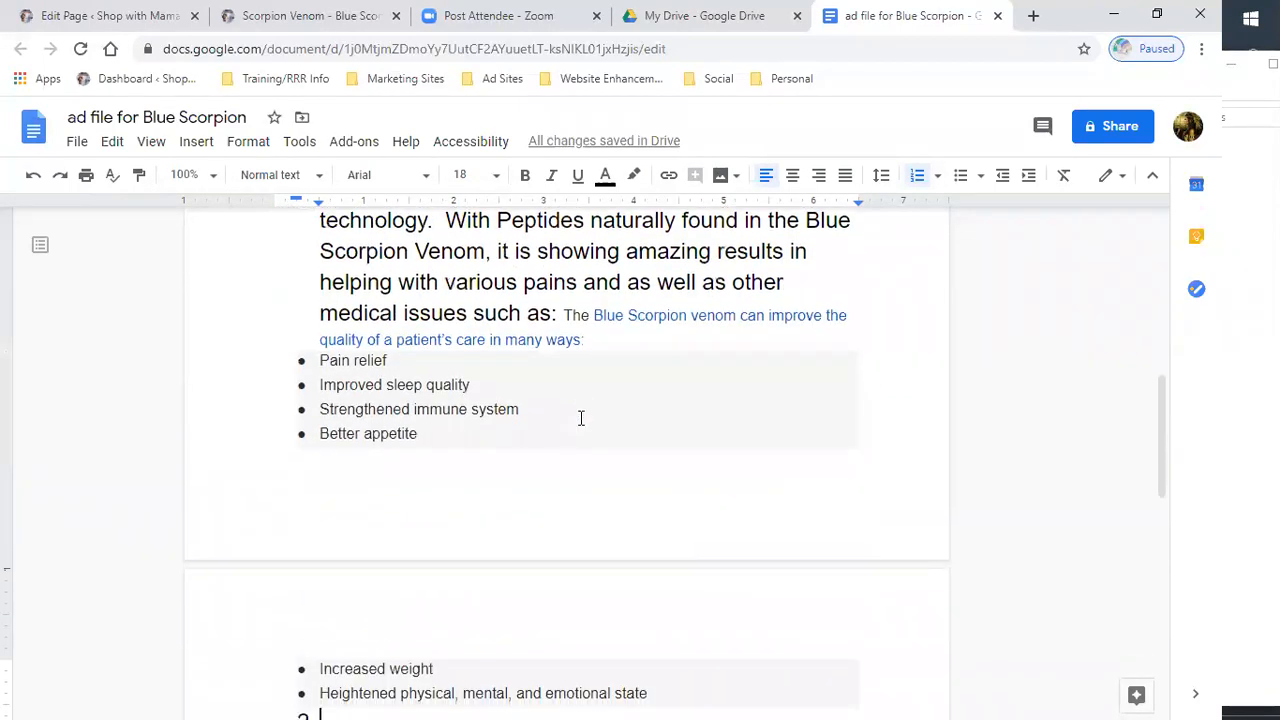
pyautogui.scroll(-2, 580, 418)
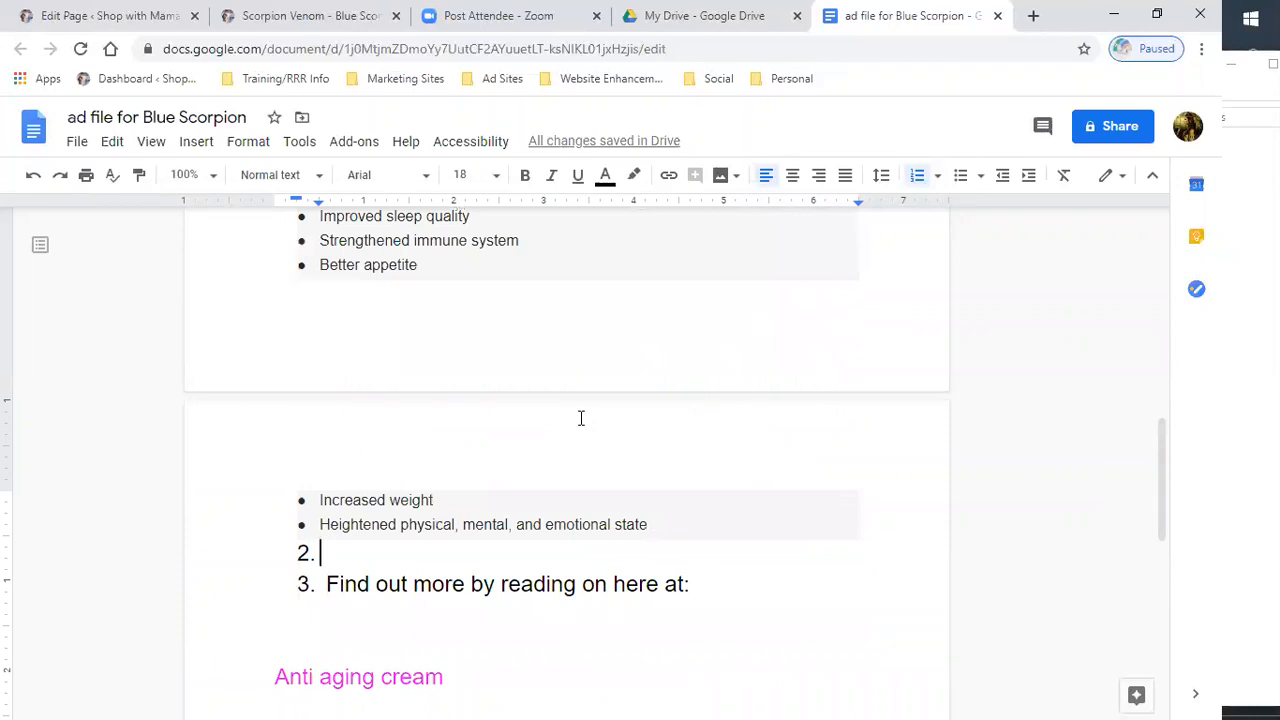
# - Remove the empty list item and the numbering from the Find out more line
pyautogui.press('BackSpace')
pyautogui.press('BackSpace')
pyautogui.press('BackSpace')
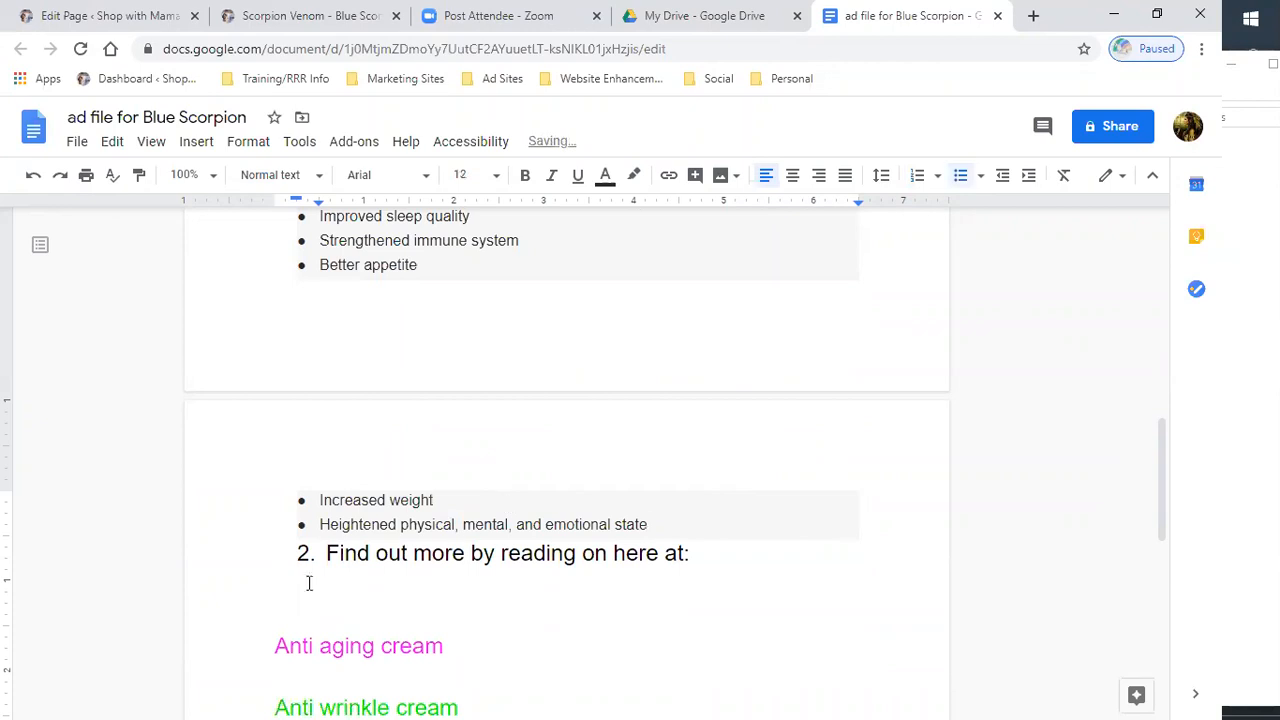
pyautogui.click(328, 553)
pyautogui.press('BackSpace')
pyautogui.press('BackSpace')
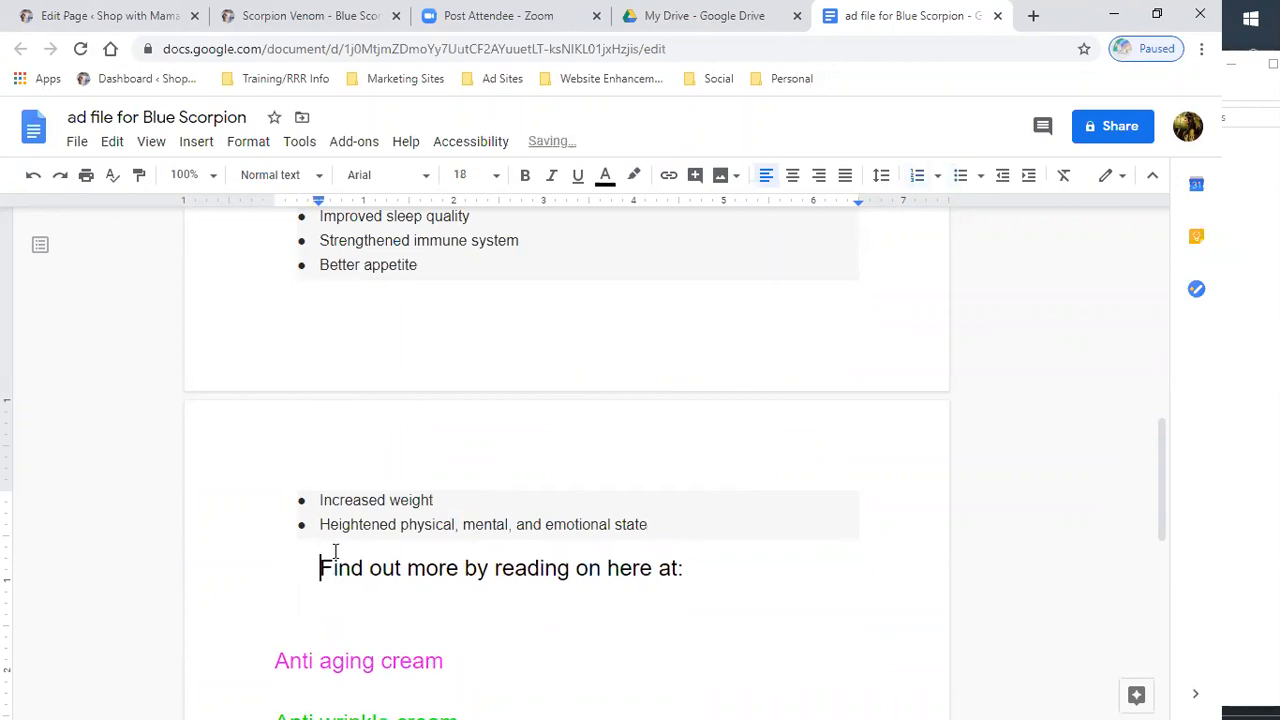
# - Delete the pasted sentence The Blue Scorpion venom can improve the quality of a patient's care in many ways:
pyautogui.scroll(3, 497, 457)
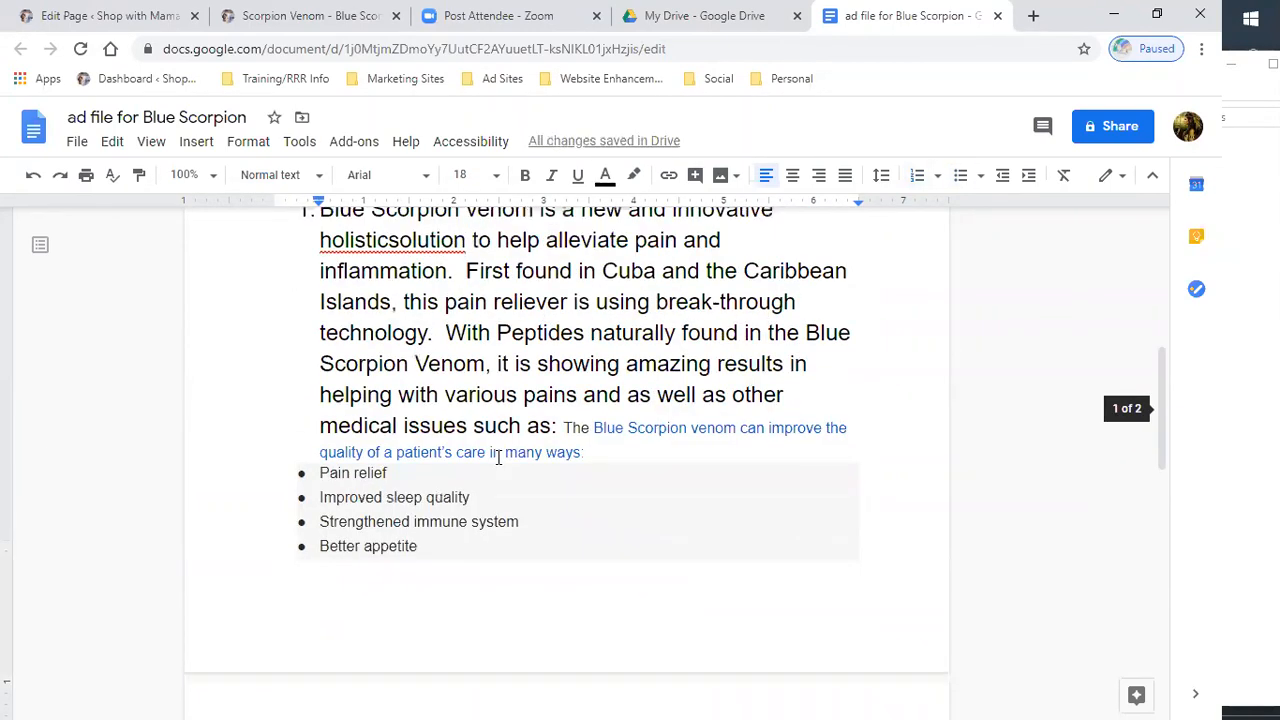
pyautogui.click(565, 428)
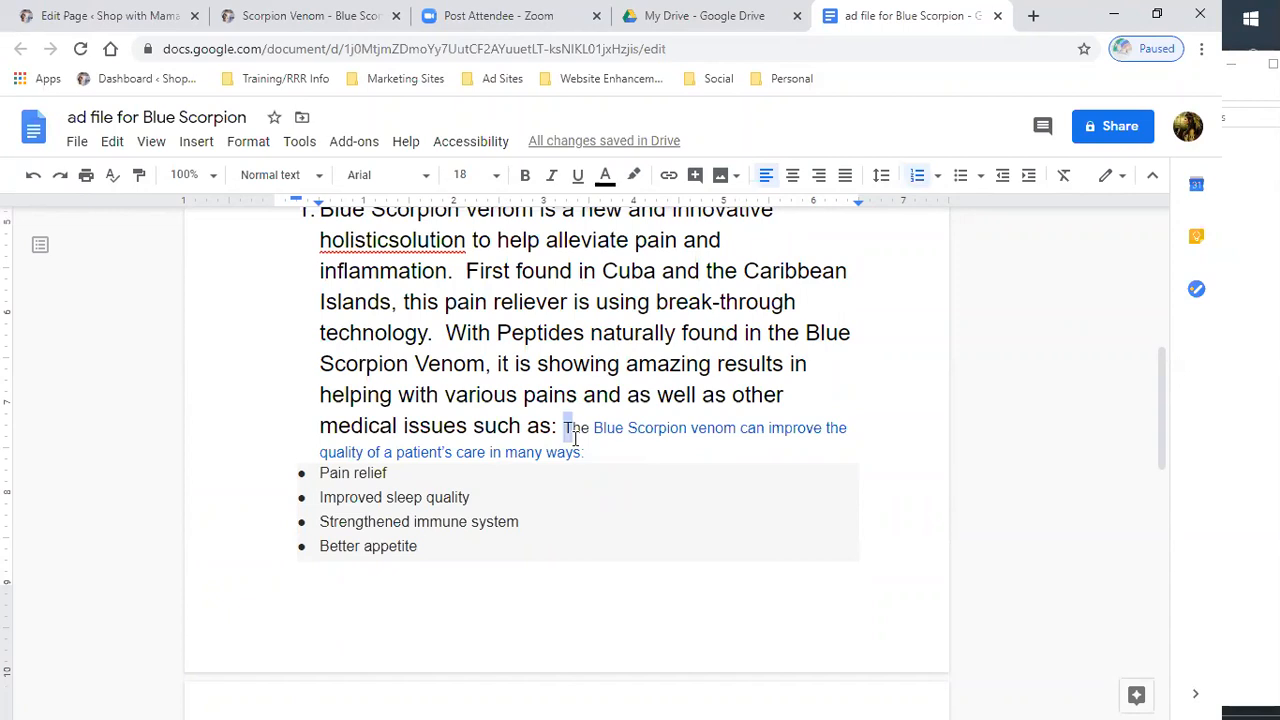
pyautogui.moveTo(565, 428); pyautogui.dragTo(585, 452)
pyautogui.press('BackSpace')
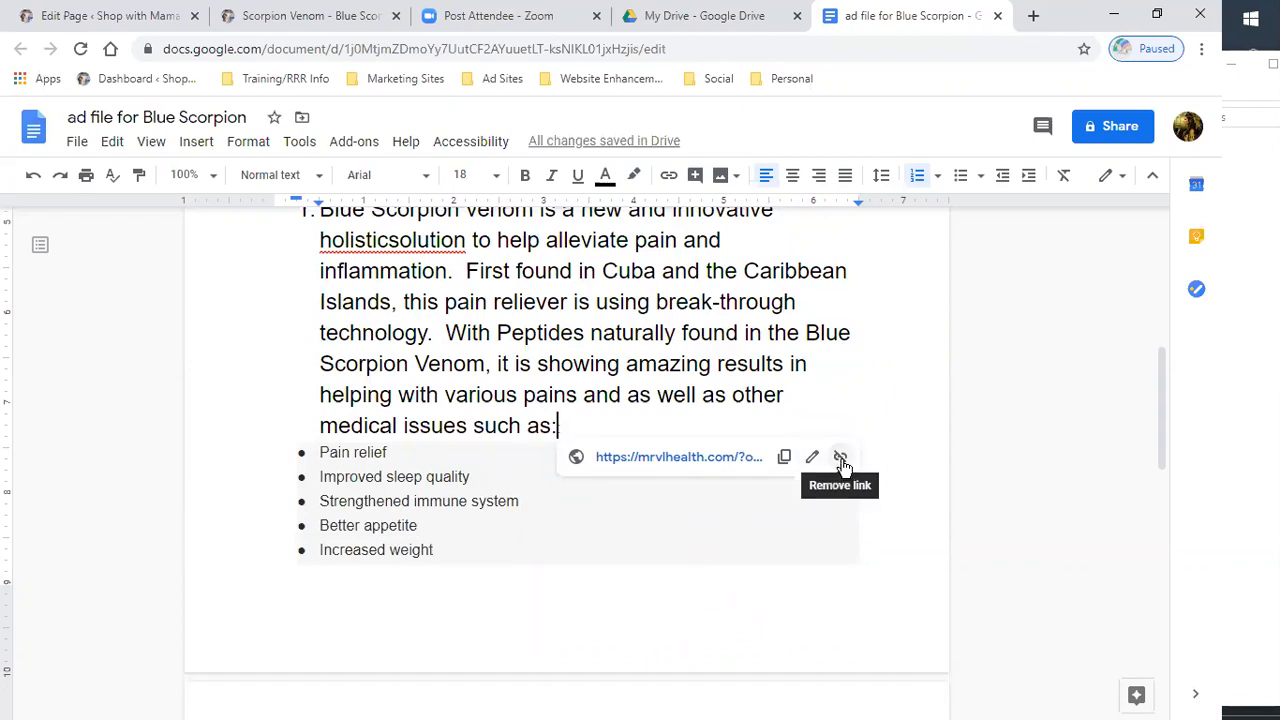
# - Move Pain relief onto its own line below the description paragraph
pyautogui.doubleClick(633, 422)
pyautogui.press('BackSpace')
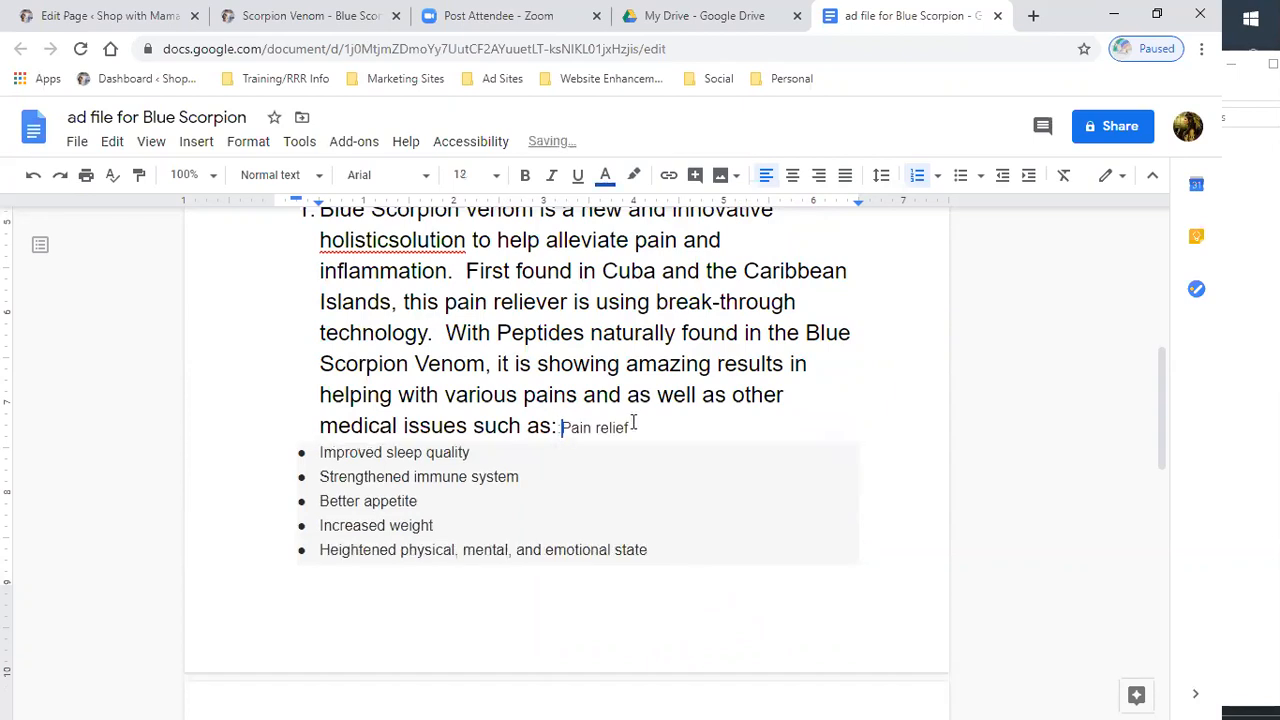
pyautogui.press('Return')
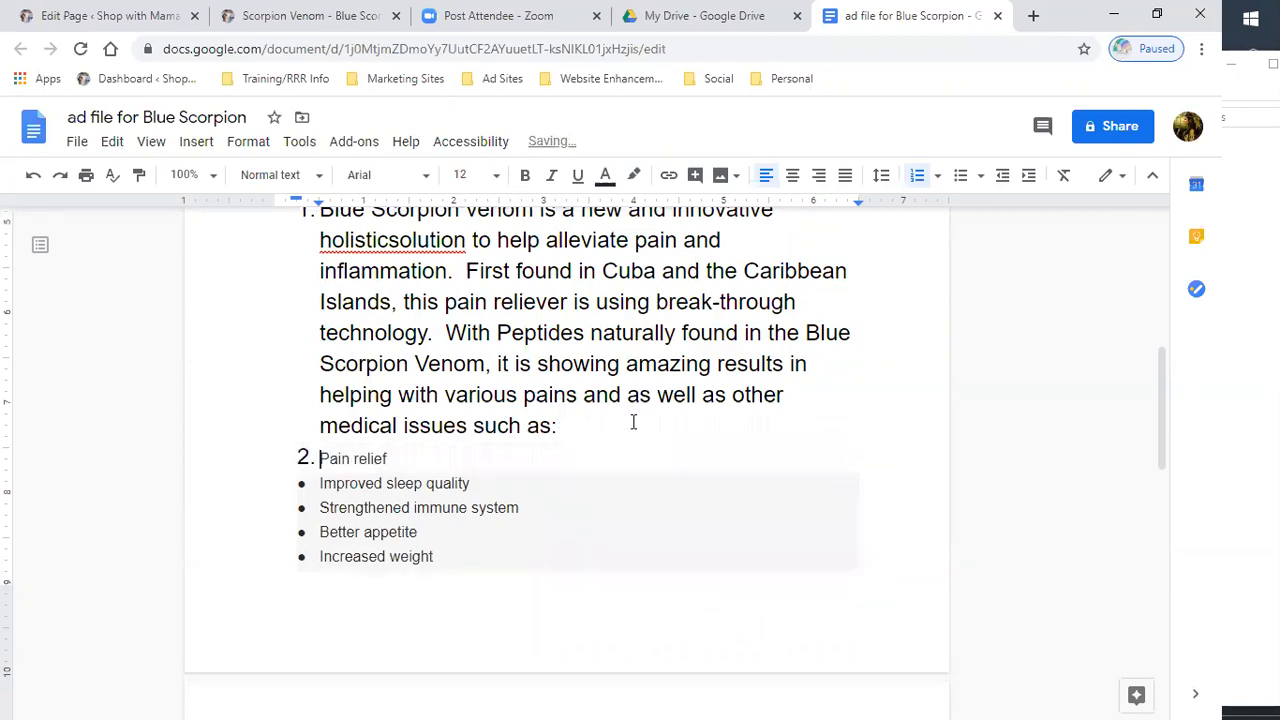
pyautogui.press('BackSpace')
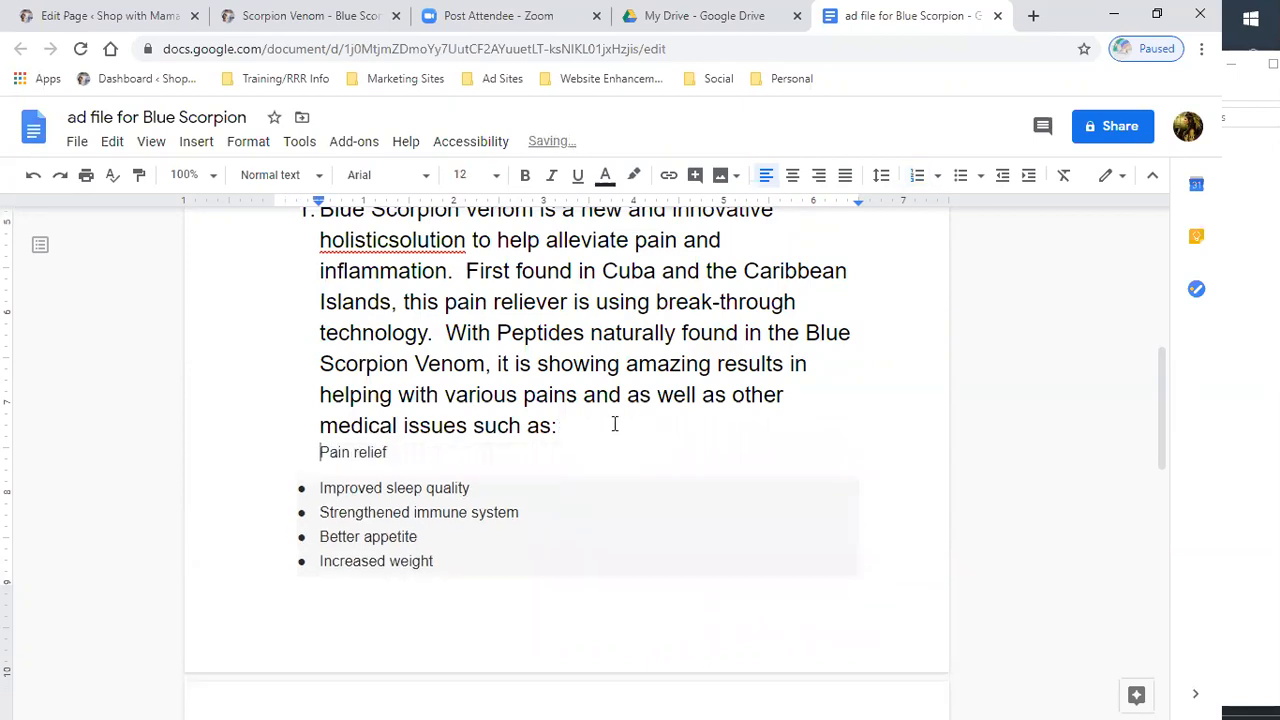
pyautogui.press('Return')
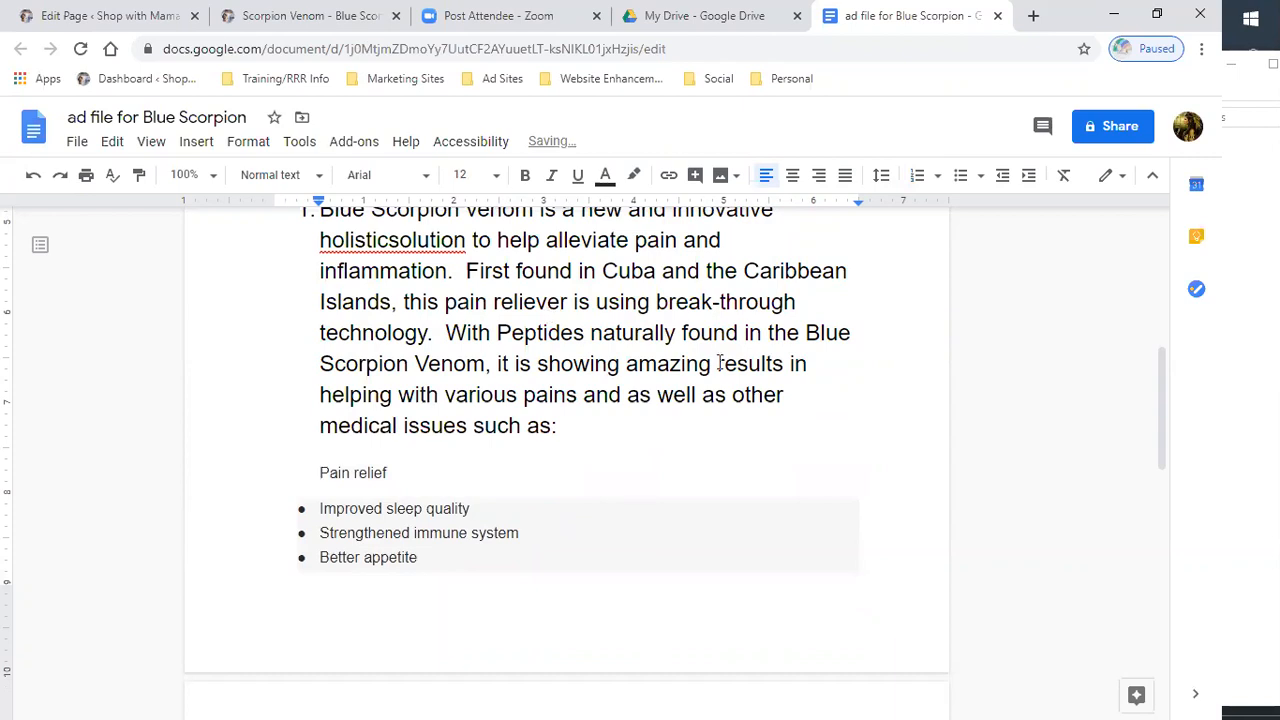
# - Try a bulleted list on the benefits, then strip the list formatting from the Pain relief line
pyautogui.moveTo(408, 603); pyautogui.dragTo(488, 608)
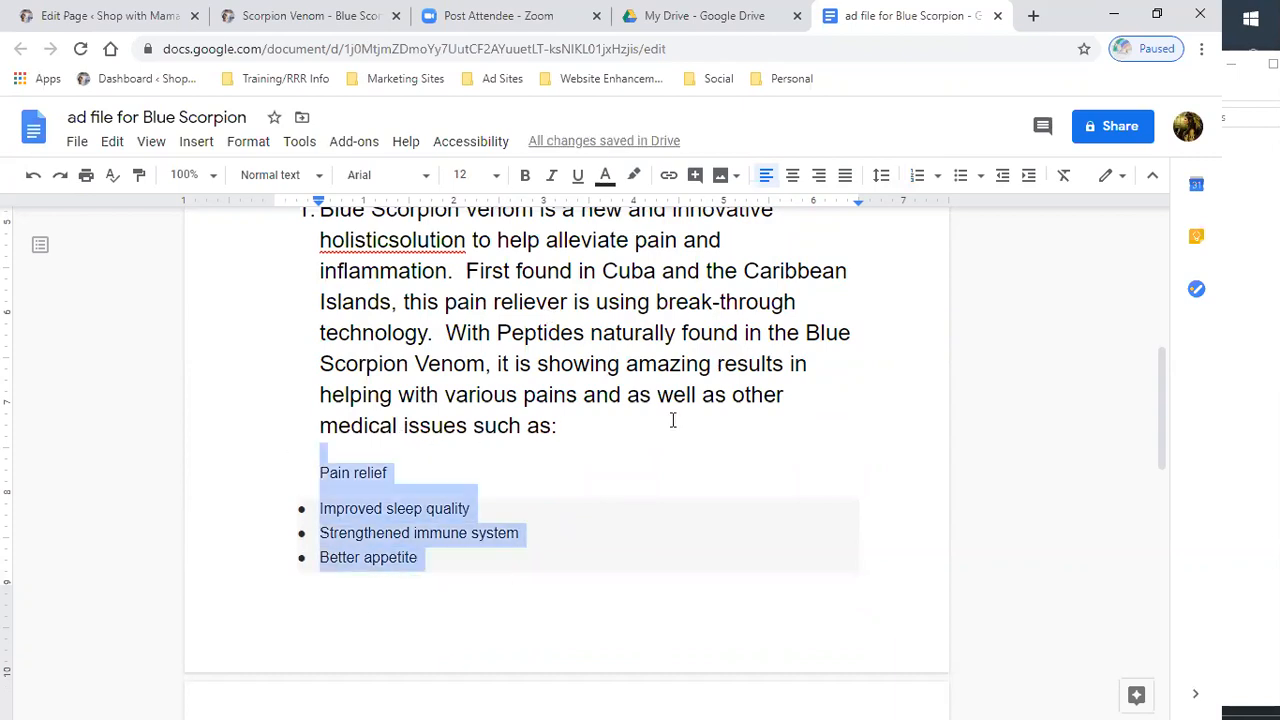
pyautogui.click(958, 178)
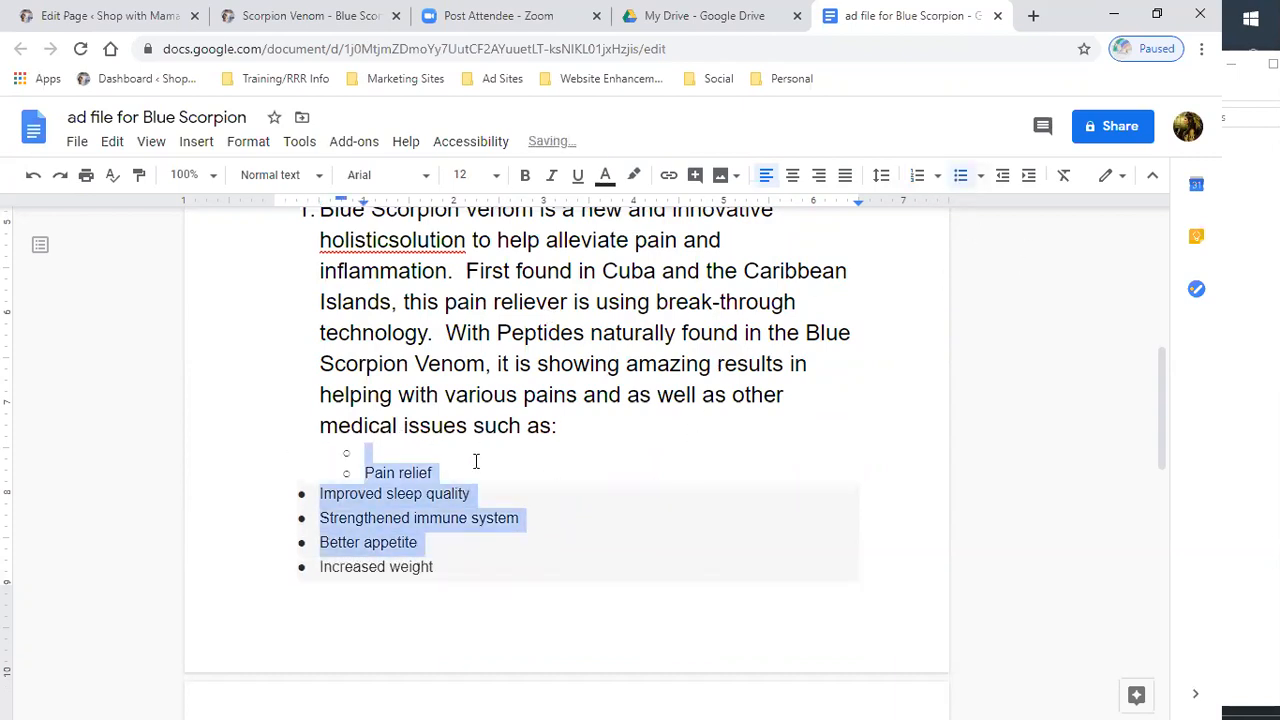
pyautogui.click(362, 455)
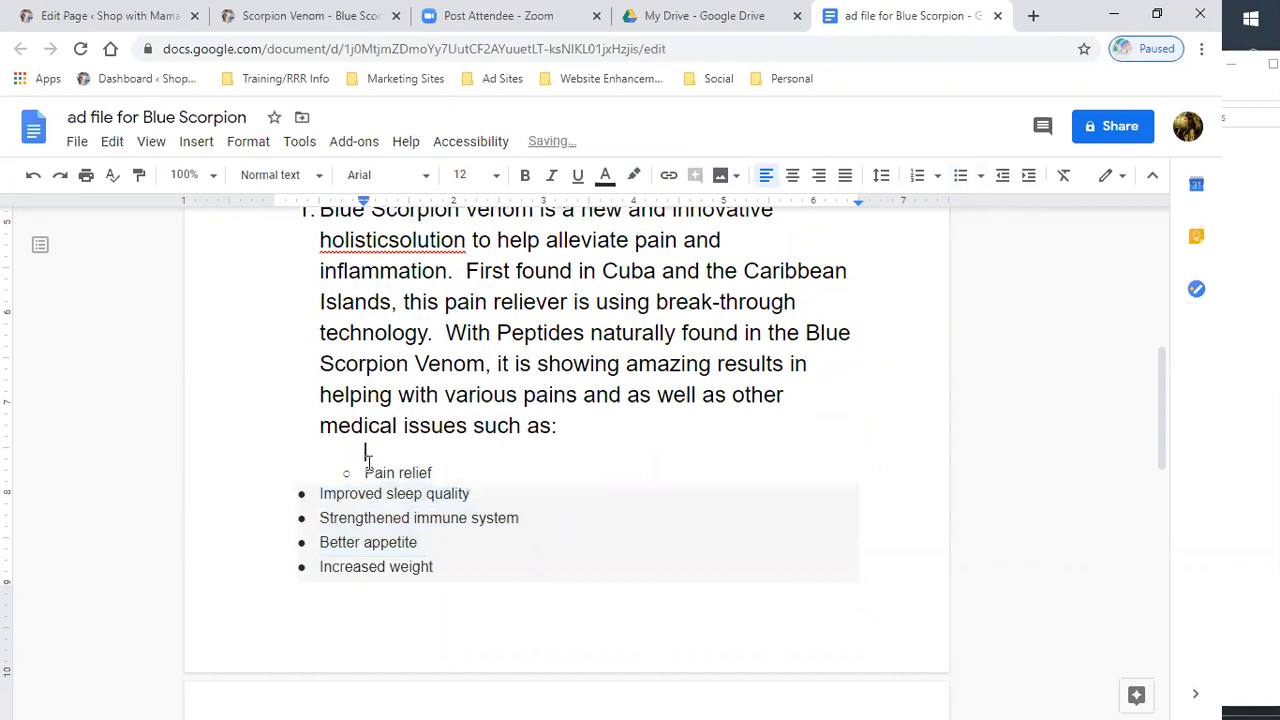
pyautogui.click(366, 471)
pyautogui.press('BackSpace')
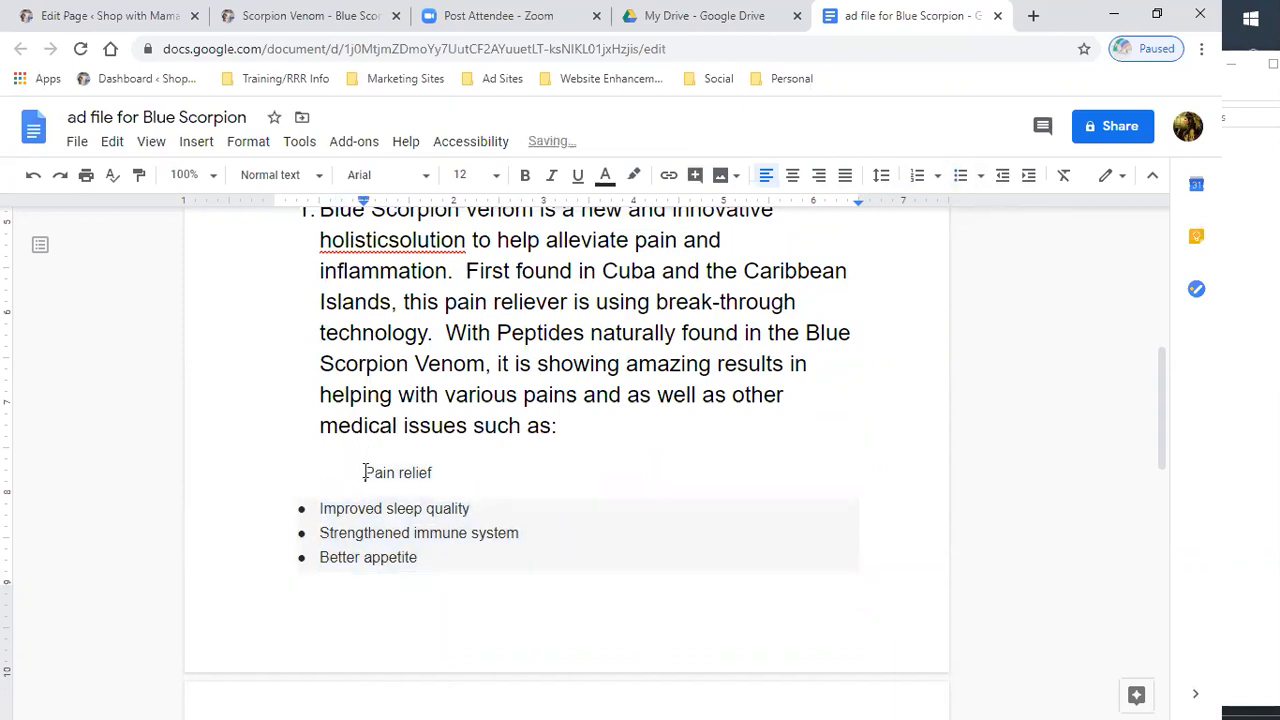
pyautogui.press('BackSpace')
pyautogui.press('BackSpace')
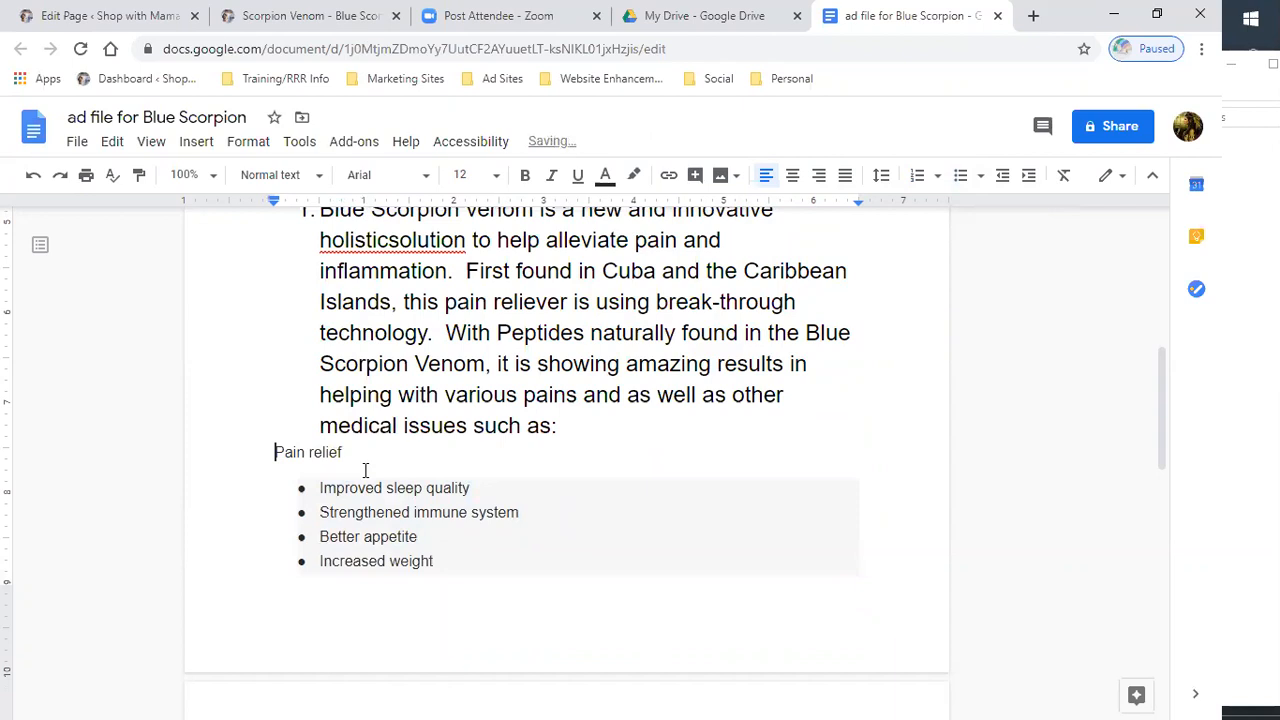
# - Remove the bullets from the remaining benefit items
pyautogui.moveTo(305, 491); pyautogui.dragTo(316, 516)
pyautogui.click(300, 510)
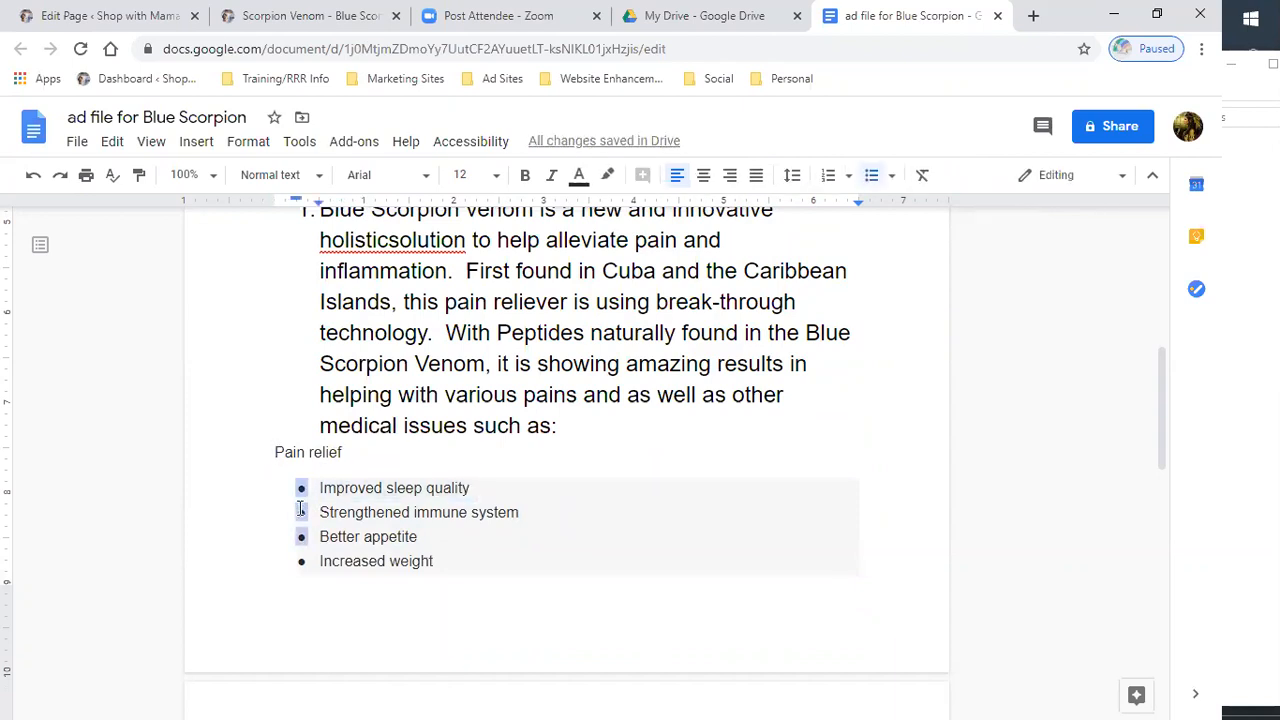
pyautogui.click(301, 558)
pyautogui.press('BackSpace')
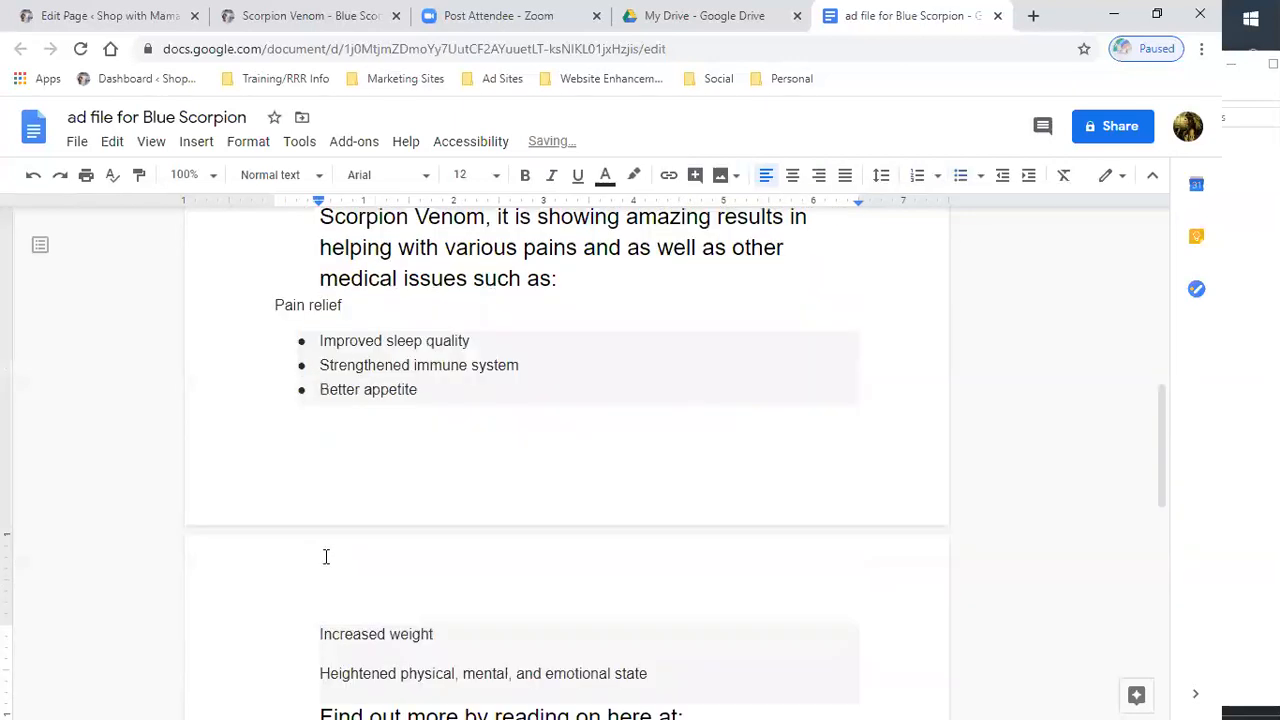
pyautogui.click(304, 389)
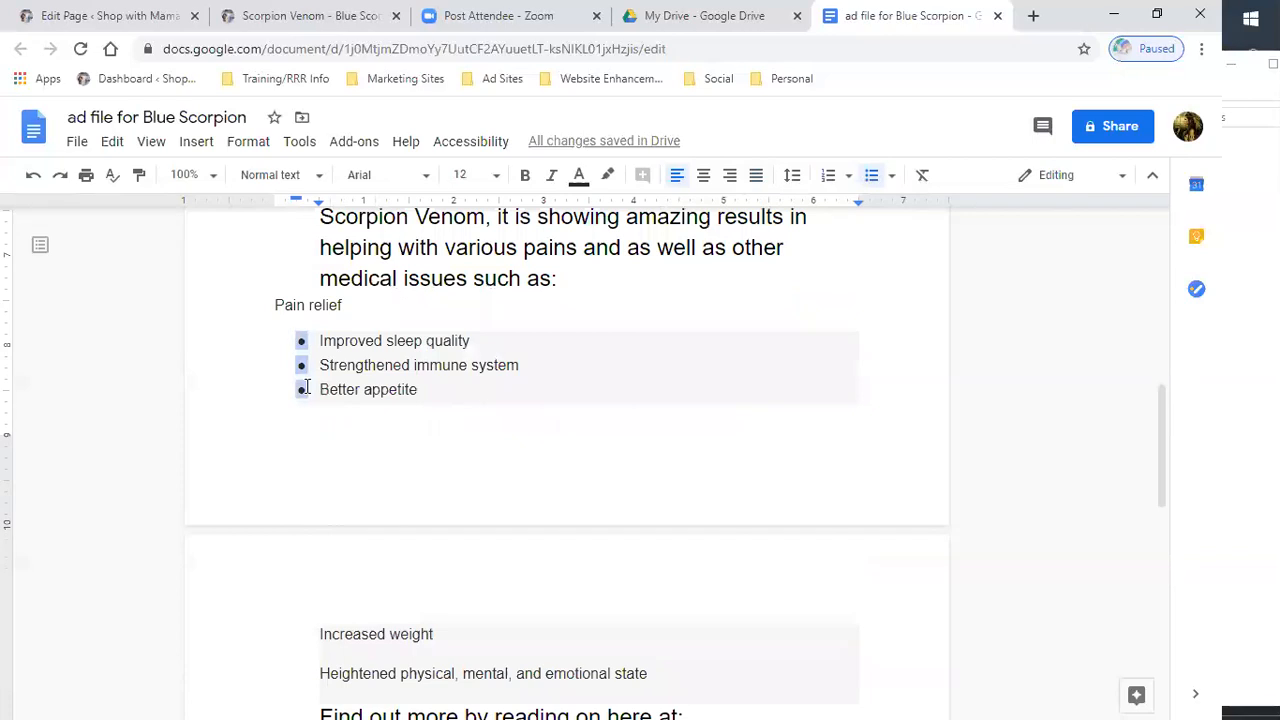
pyautogui.press('BackSpace')
# - Format Pain relief and the benefits as a numbered list, with the benefits as lettered sub-items
pyautogui.moveTo(271, 304); pyautogui.dragTo(671, 510)
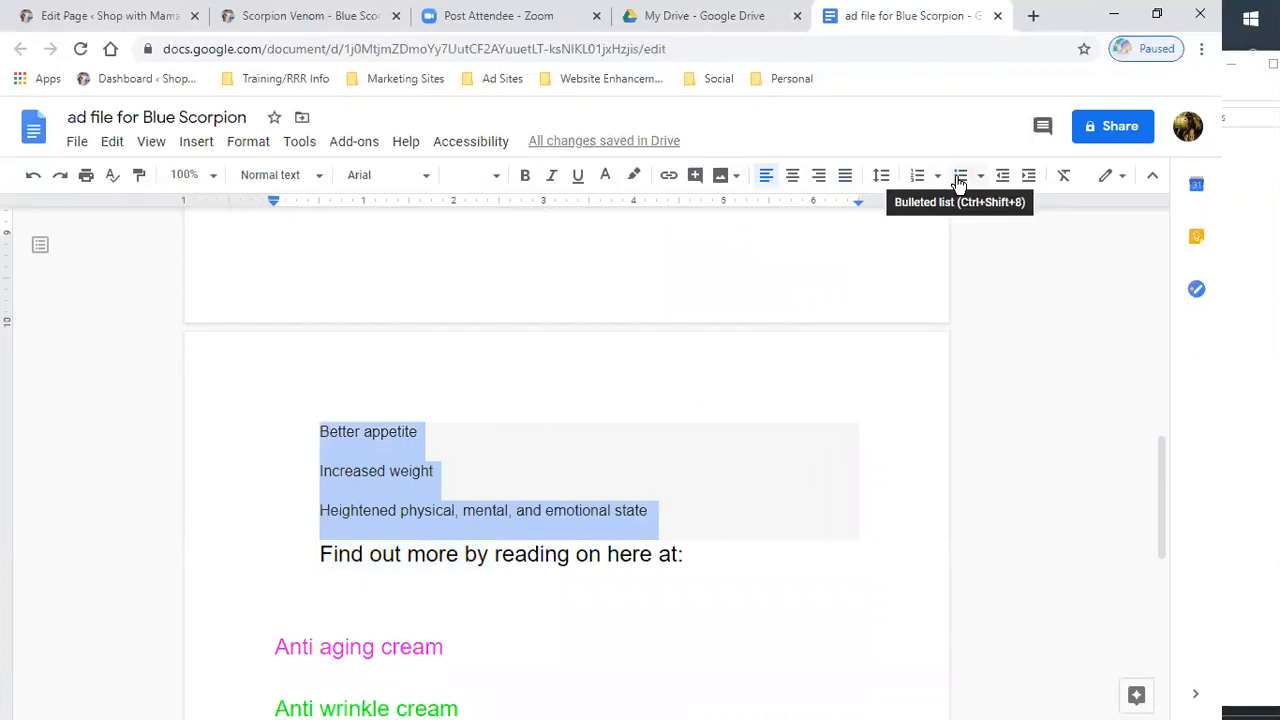
pyautogui.click(920, 176)
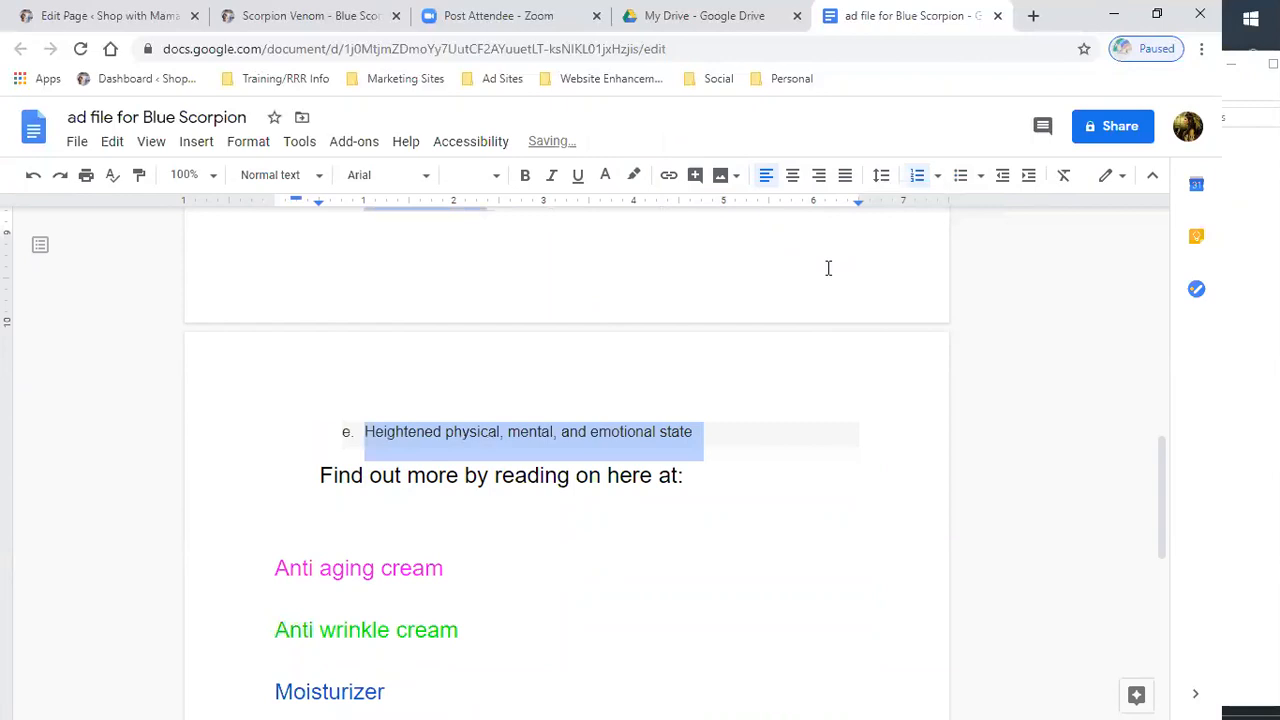
pyautogui.scroll(3, 751, 316)
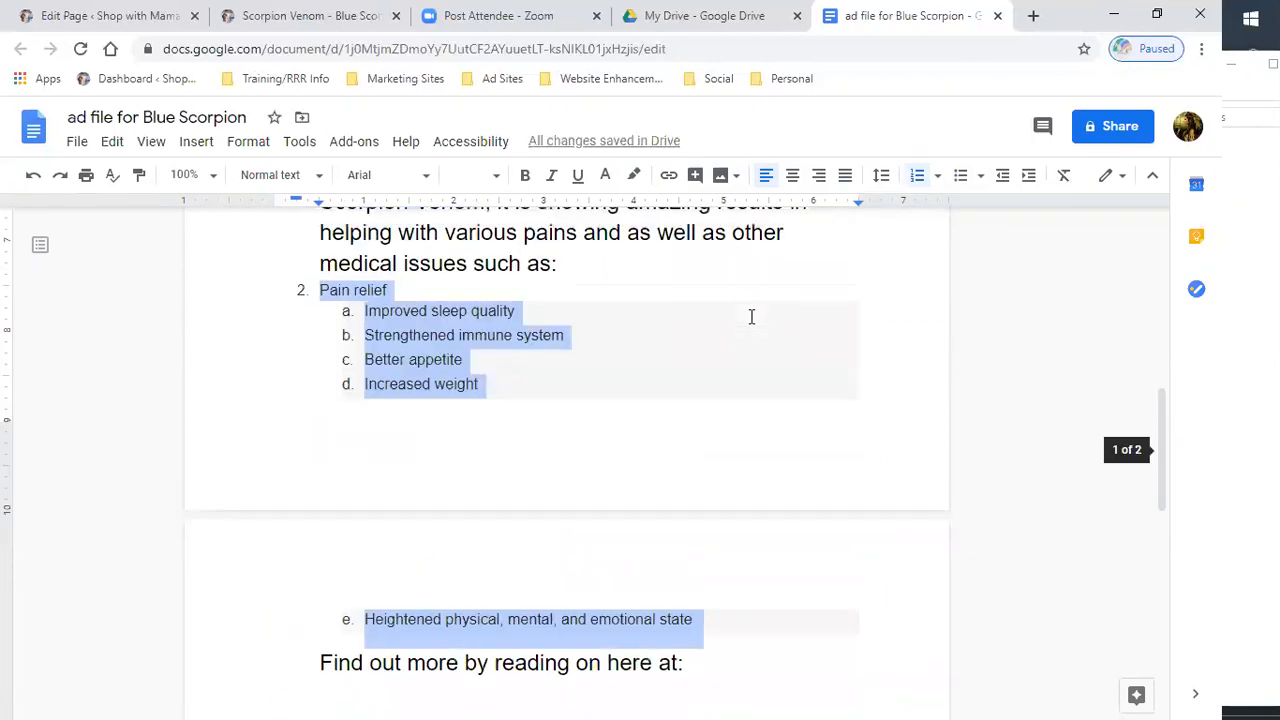
pyautogui.scroll(1, 751, 316)
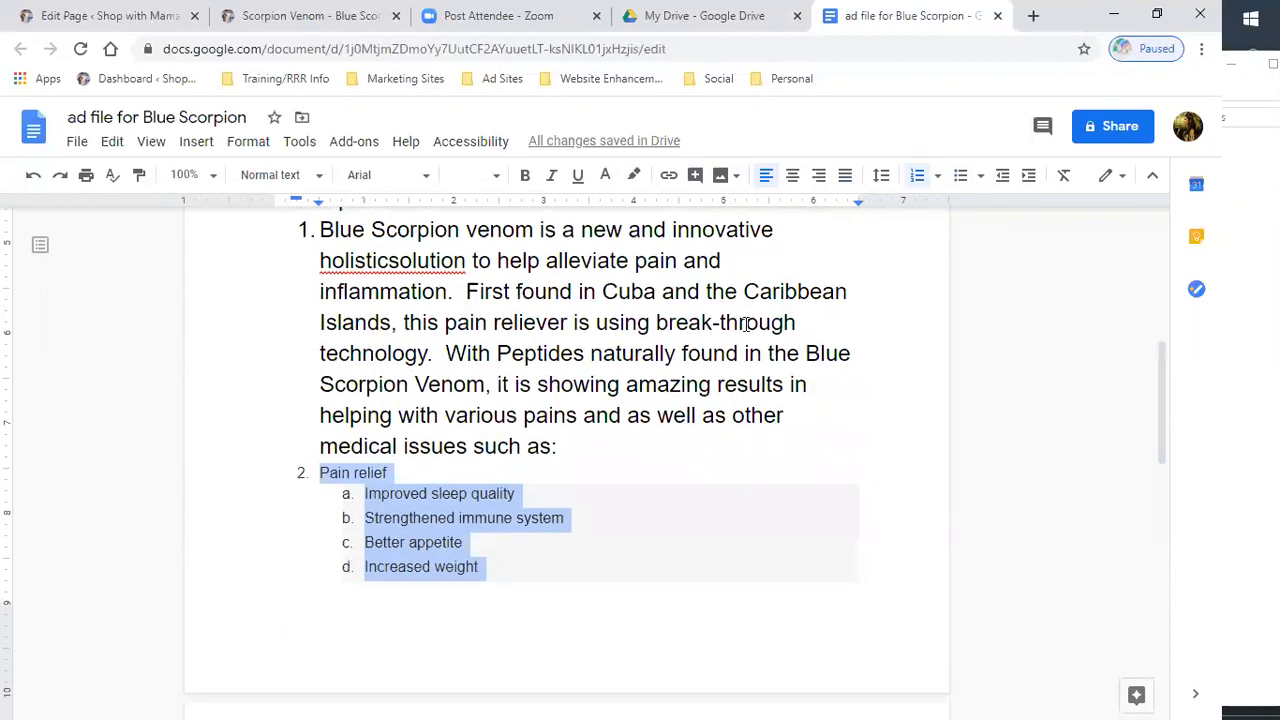
# - Remove the numbering from the Pain relief line and from the description paragraph
pyautogui.scroll(-2, 740, 323)
pyautogui.scroll(3, 700, 330)
pyautogui.scroll(-2, 352, 488)
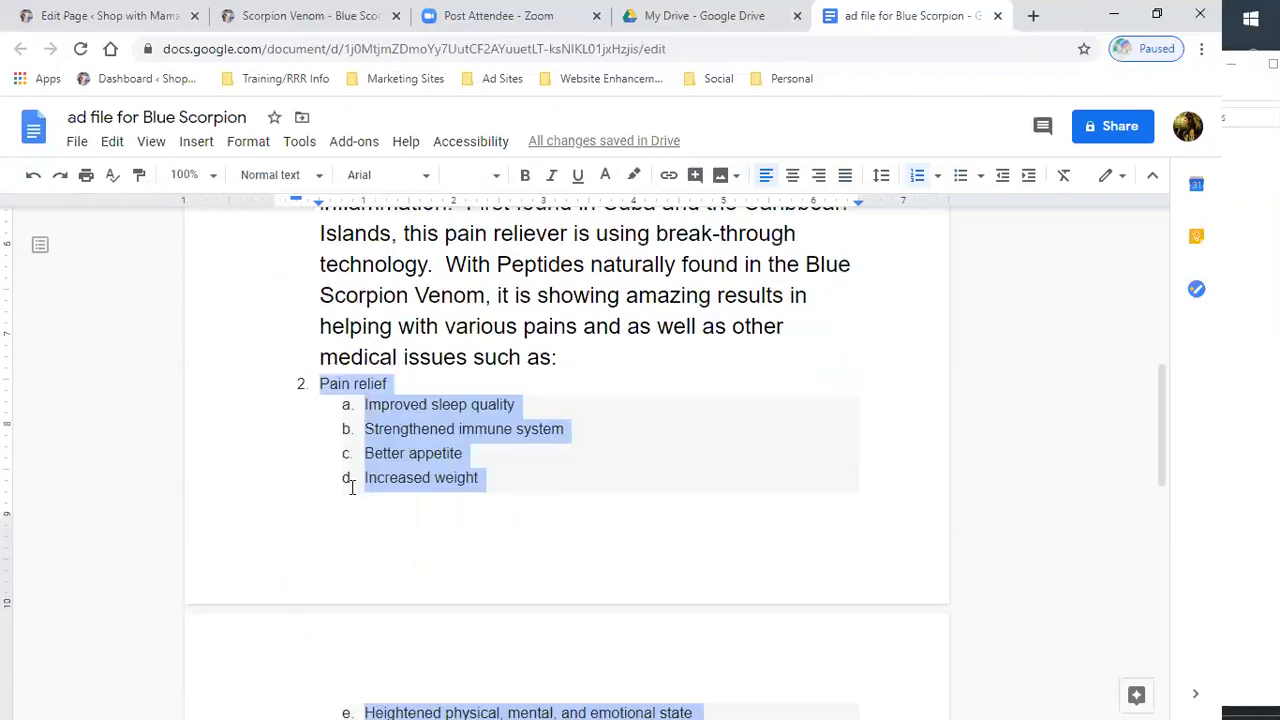
pyautogui.click(271, 482)
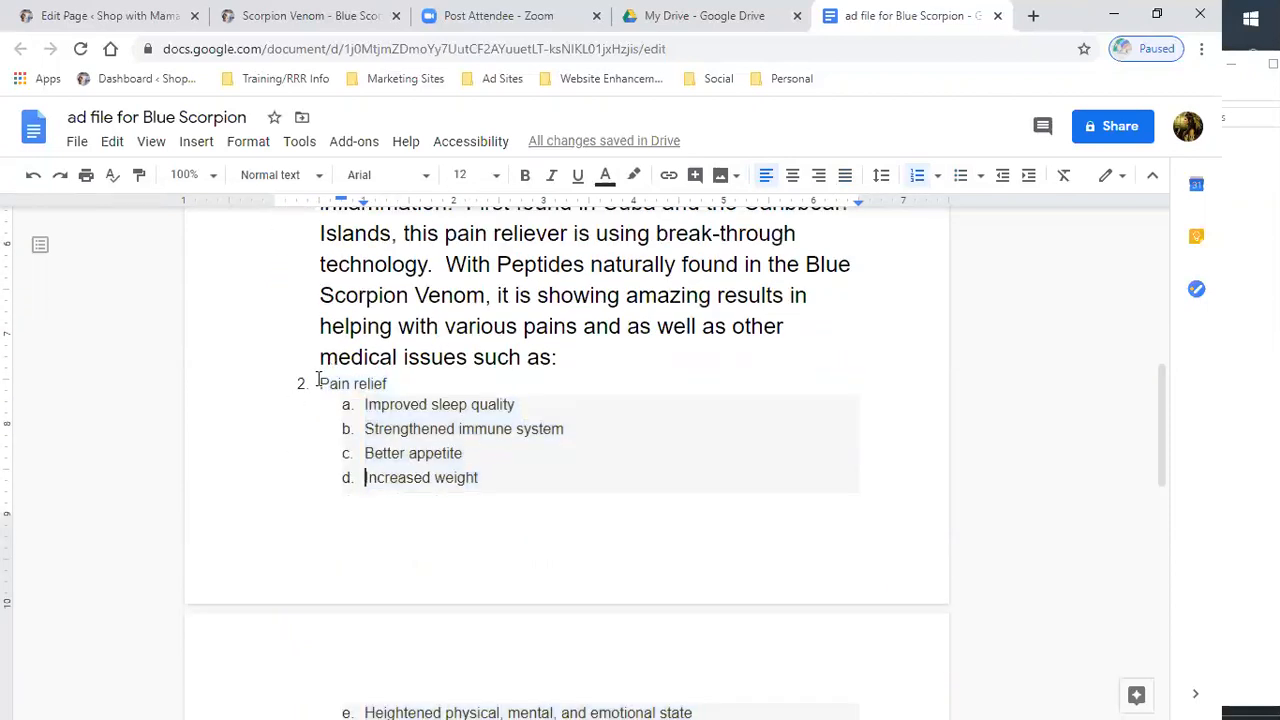
pyautogui.click(318, 383)
pyautogui.press('BackSpace')
pyautogui.press('BackSpace')
pyautogui.scroll(3, 333, 377)
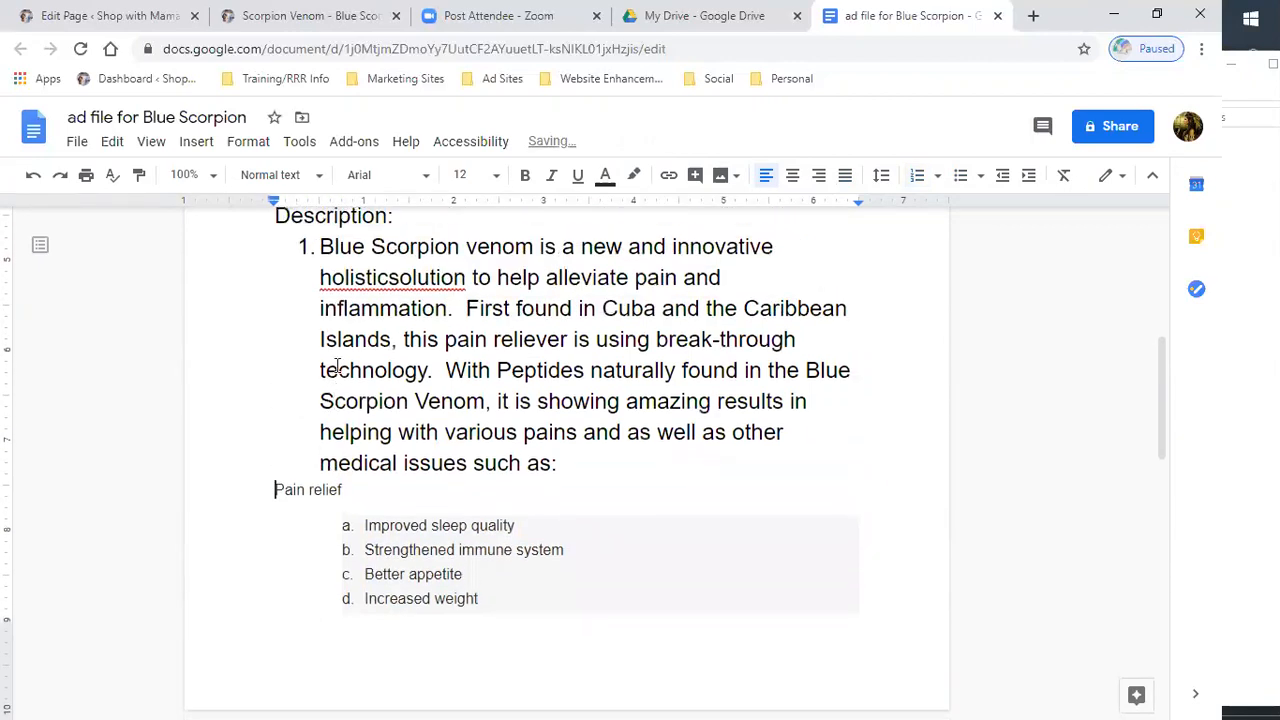
pyautogui.click(314, 421)
pyautogui.click(321, 421)
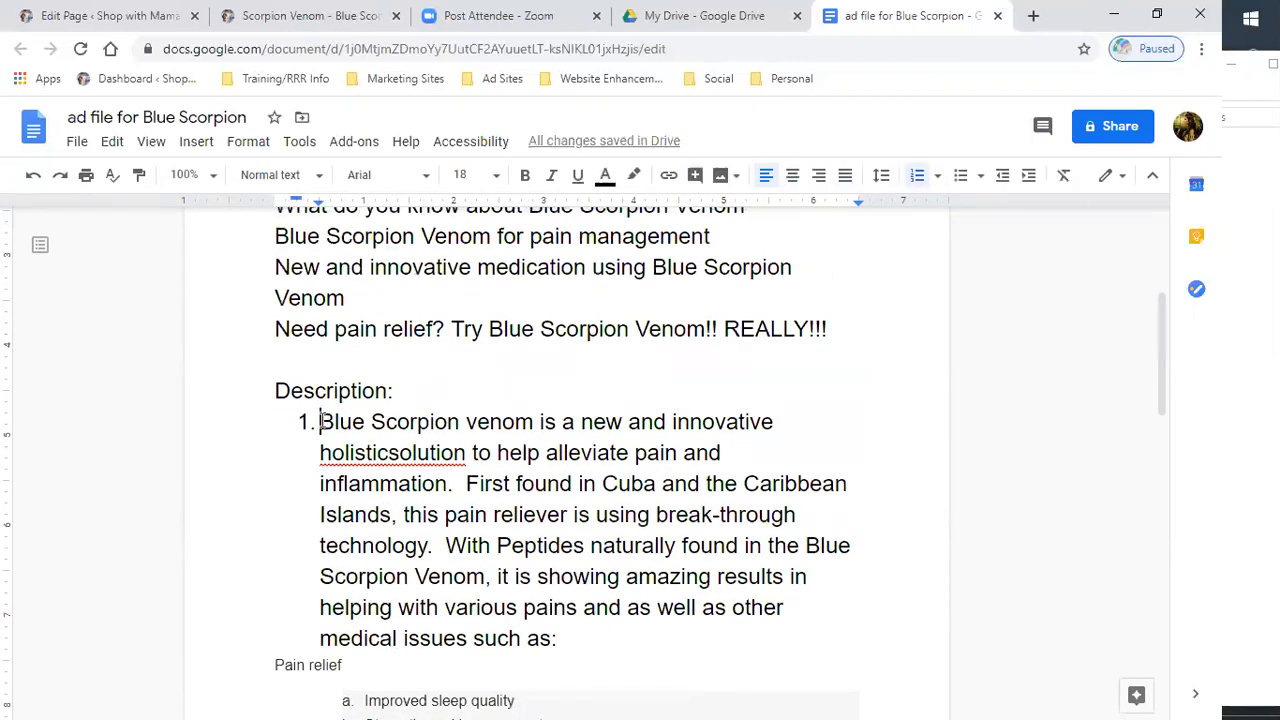
pyautogui.press('BackSpace')
pyautogui.press('BackSpace')
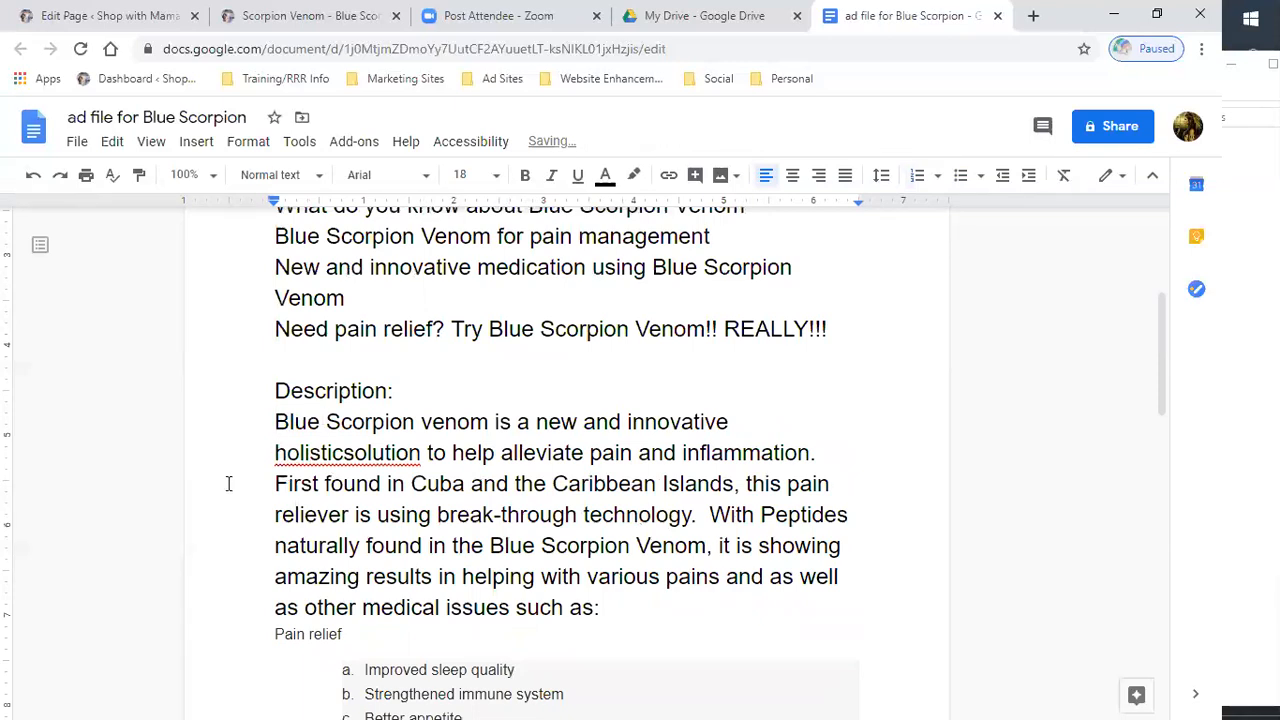
# - Strip the lettered list formatting from Improved sleep quality, Strengthened immune system and Better appetite
pyautogui.scroll(-3, 228, 483)
pyautogui.moveTo(340, 394); pyautogui.dragTo(367, 420)
pyautogui.click(346, 401)
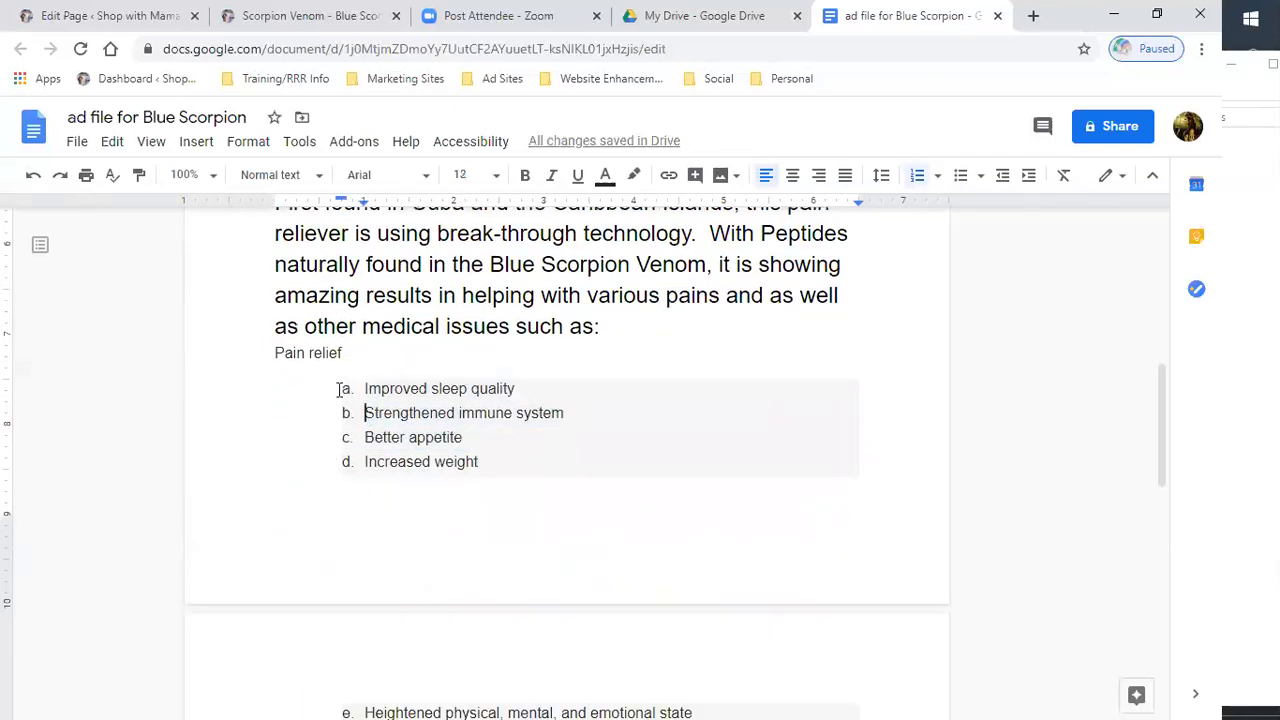
pyautogui.click(916, 181)
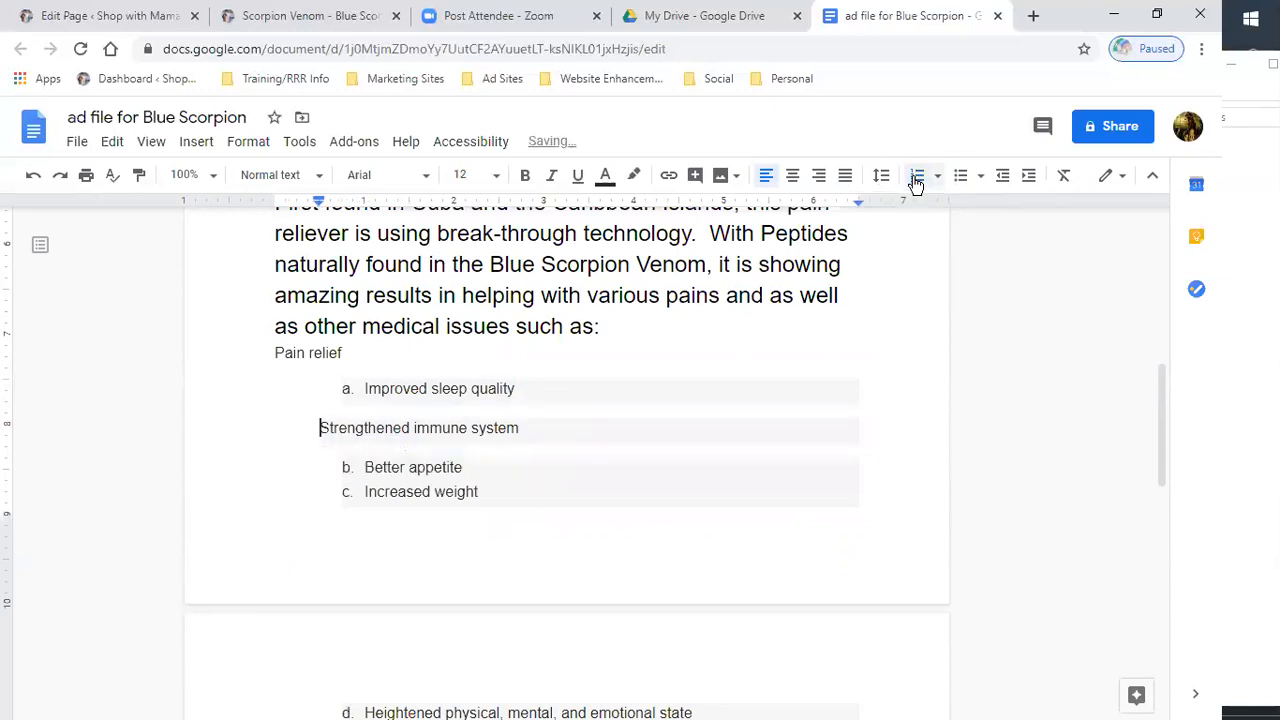
pyautogui.click(362, 388)
pyautogui.press('BackSpace')
pyautogui.press('BackSpace')
pyautogui.click(338, 467)
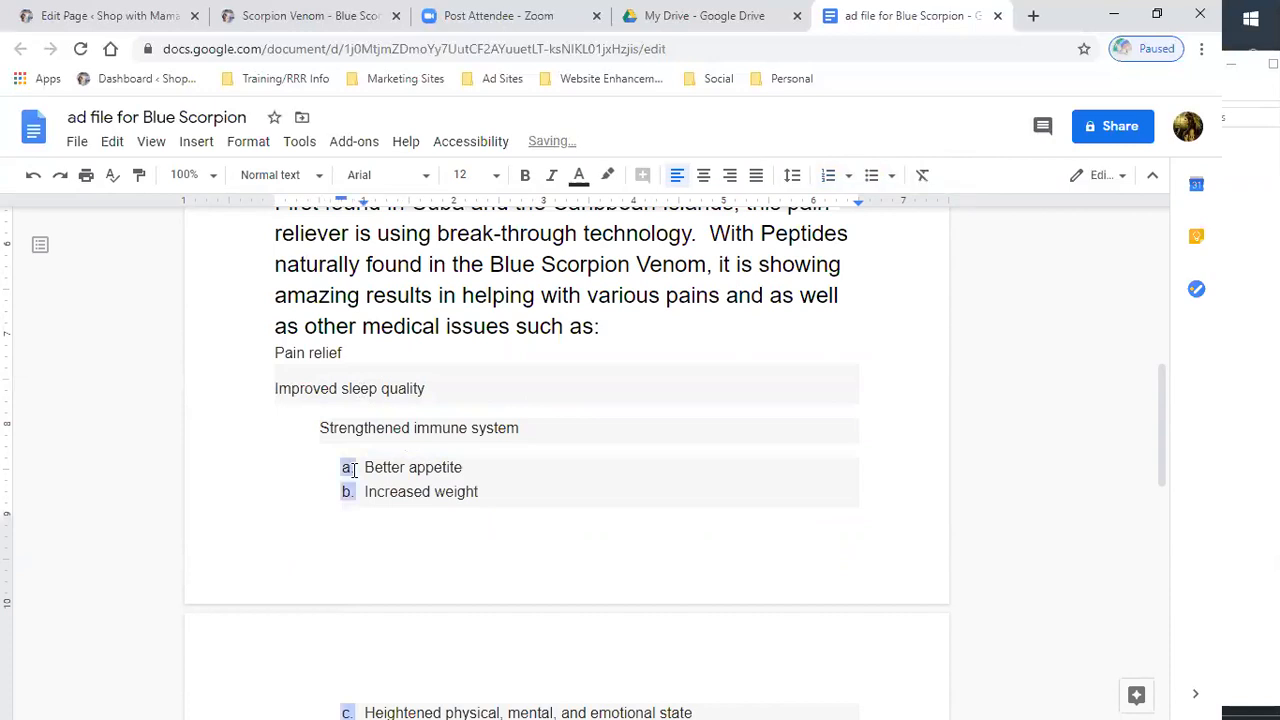
pyautogui.press('BackSpace')
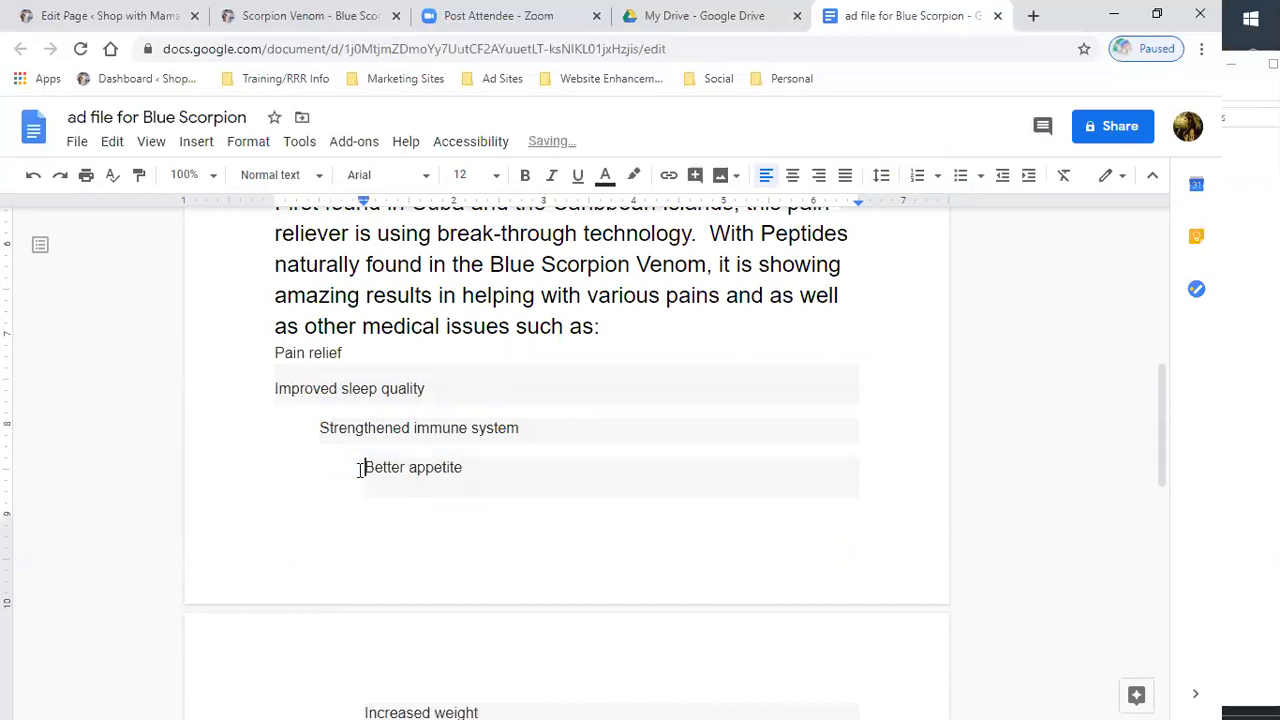
pyautogui.press('BackSpace')
# - Remove the remaining list indentation from Strengthened immune system, Increased weight and Heightened physical, mental, and emotional state
pyautogui.click(321, 427)
pyautogui.press('BackSpace')
pyautogui.scroll(-4, 366, 400)
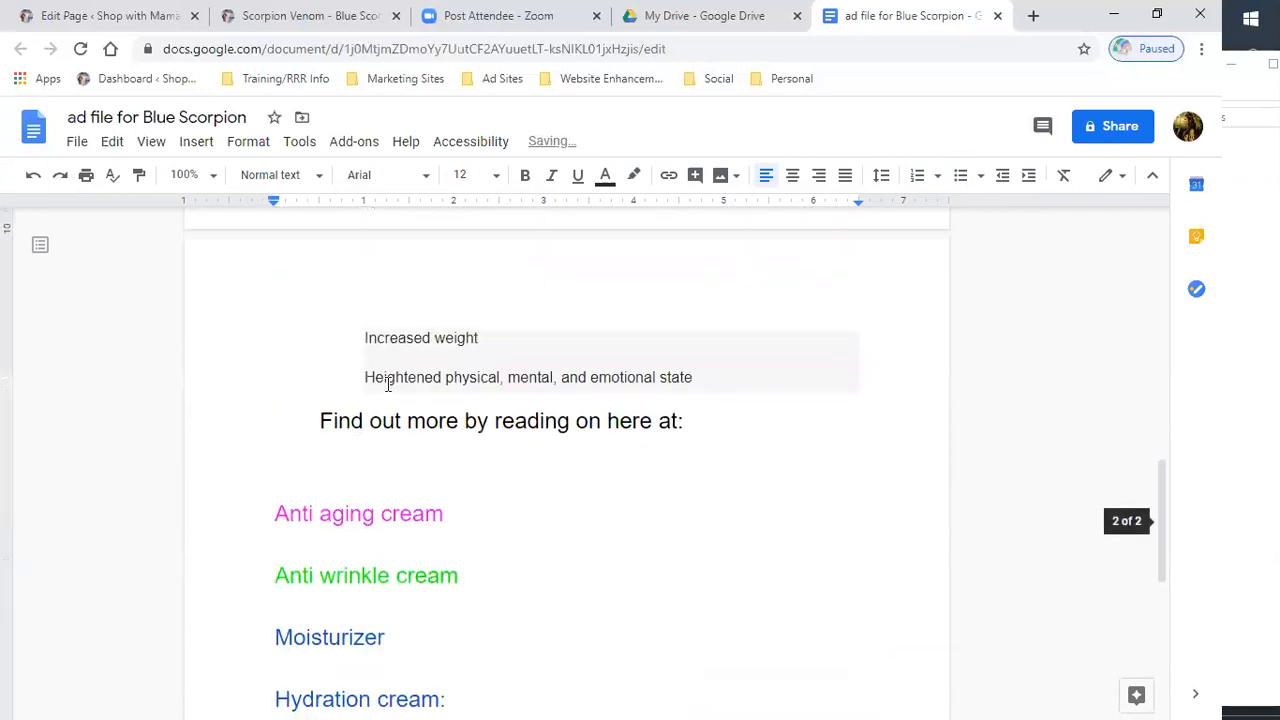
pyautogui.click(365, 338)
pyautogui.press('BackSpace')
pyautogui.click(365, 378)
pyautogui.press('BackSpace')
# - Format Pain relief and all the benefit lines as a single numbered list
pyautogui.scroll(5, 383, 372)
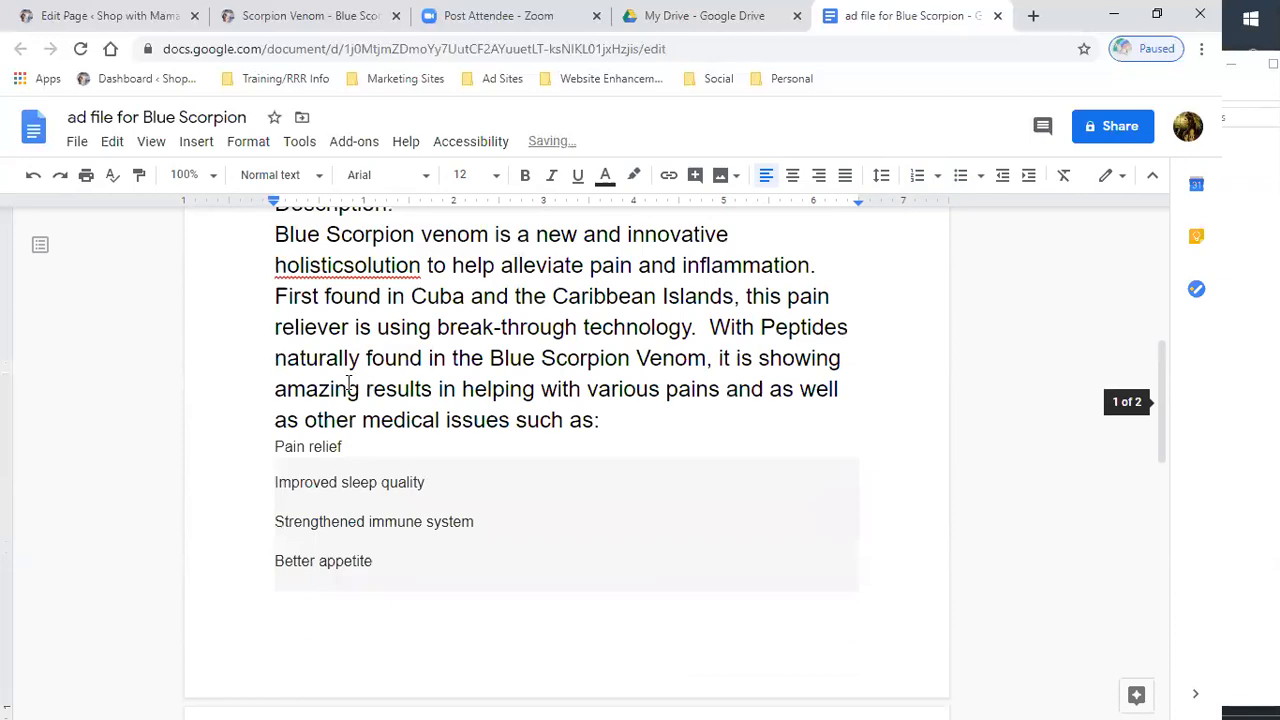
pyautogui.scroll(-2, 280, 449)
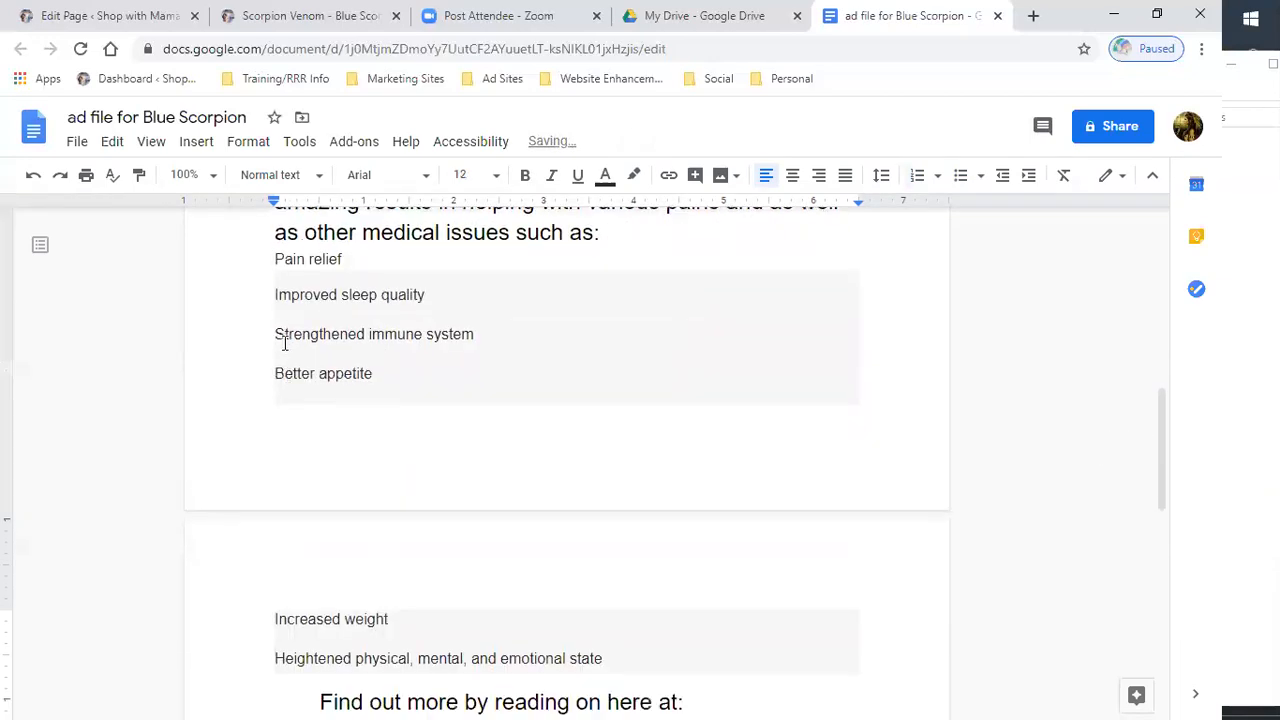
pyautogui.click(272, 259)
pyautogui.moveTo(275, 287); pyautogui.dragTo(307, 463)
pyautogui.click(290, 297)
pyautogui.click(273, 259)
pyautogui.moveTo(273, 259); pyautogui.dragTo(631, 657)
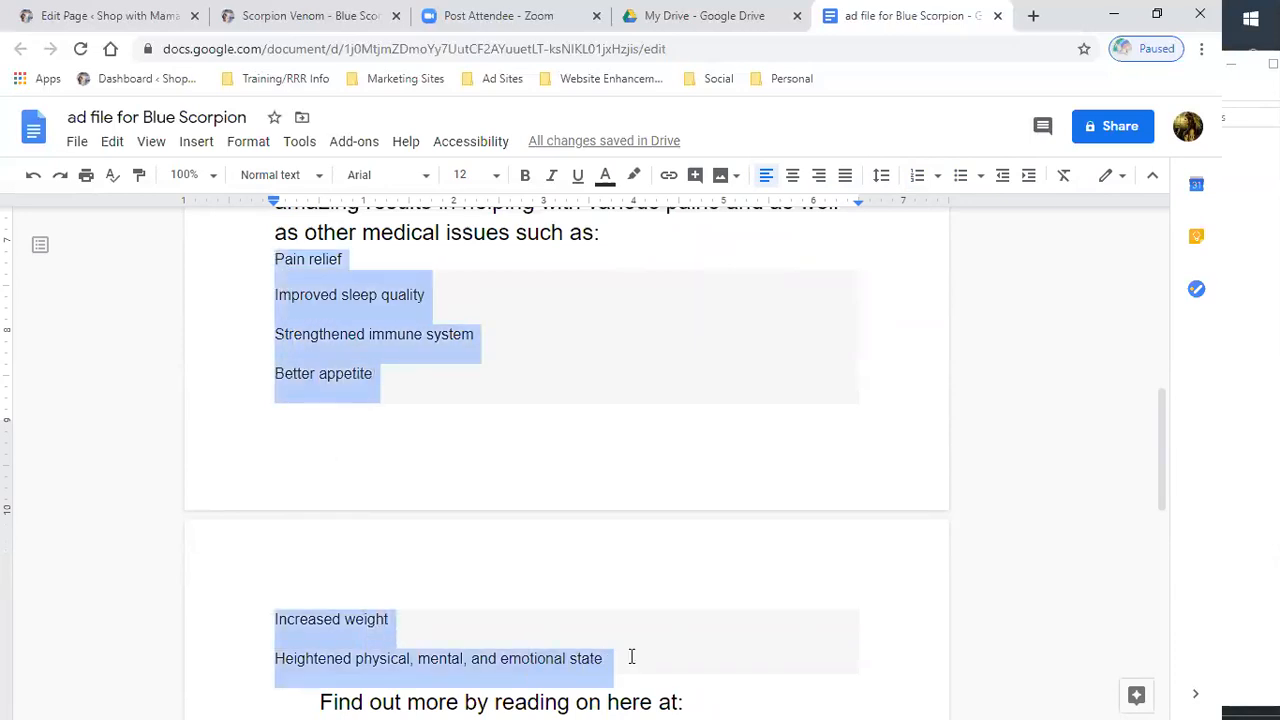
pyautogui.click(924, 183)
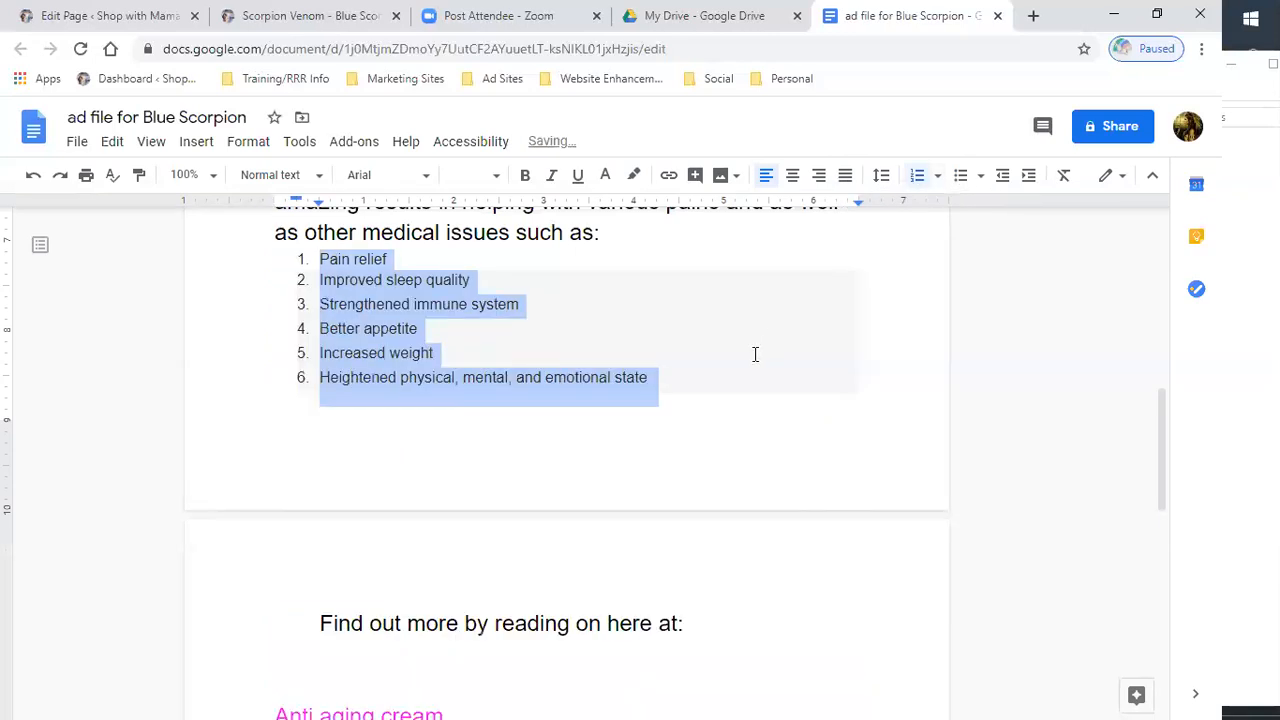
pyautogui.click(660, 306)
pyautogui.scroll(2, 737, 420)
pyautogui.scroll(-3, 737, 429)
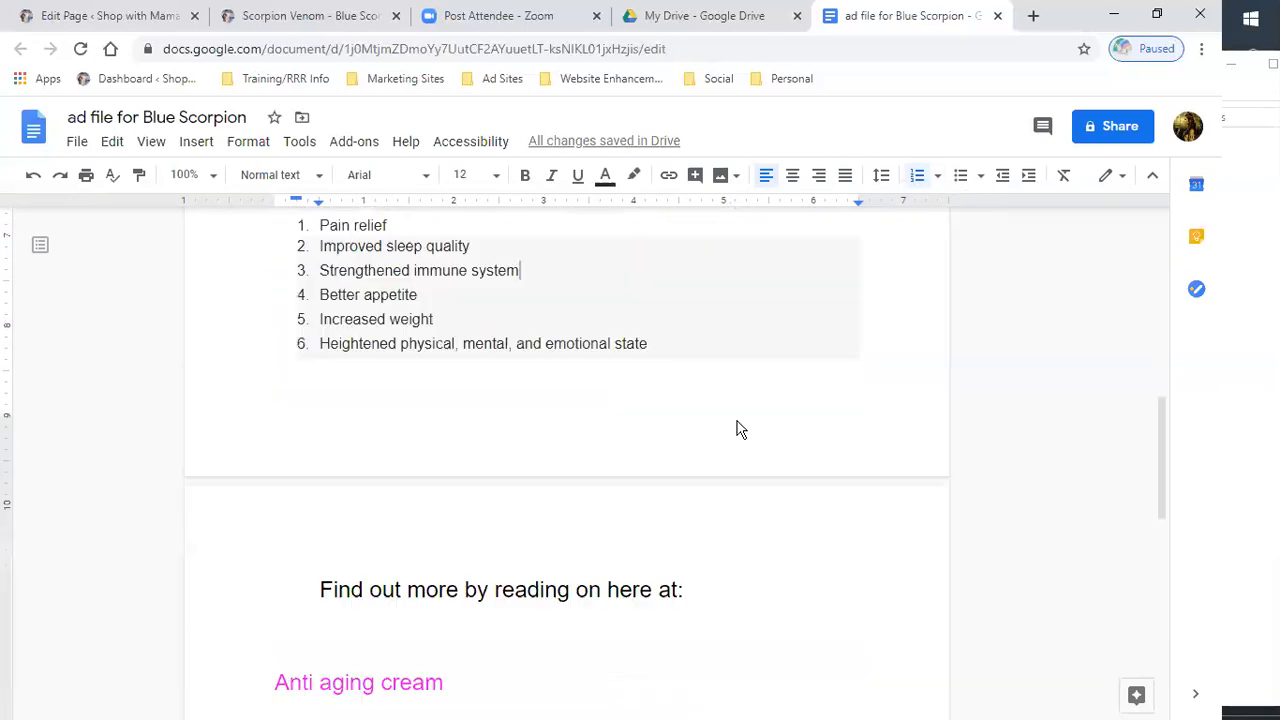
pyautogui.scroll(6, 578, 417)
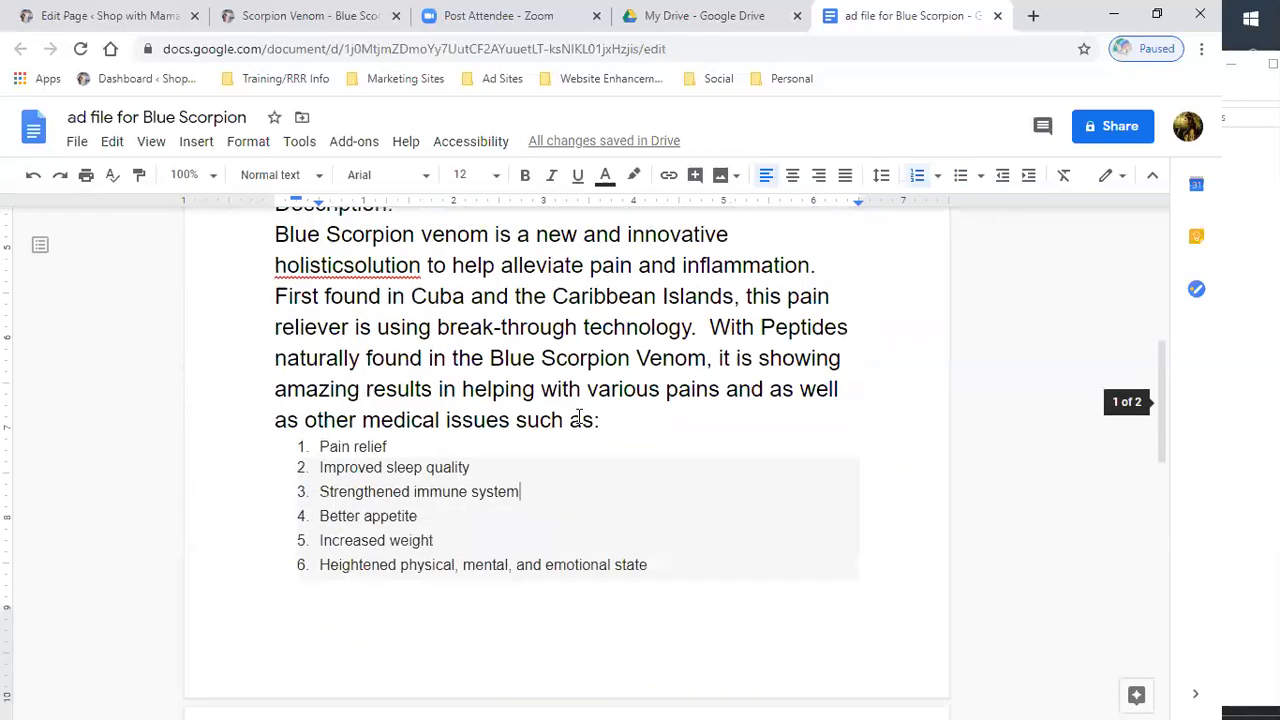
# - Correct the misspelled holisticsolution in the description to holistic solution
pyautogui.doubleClick(386, 555)
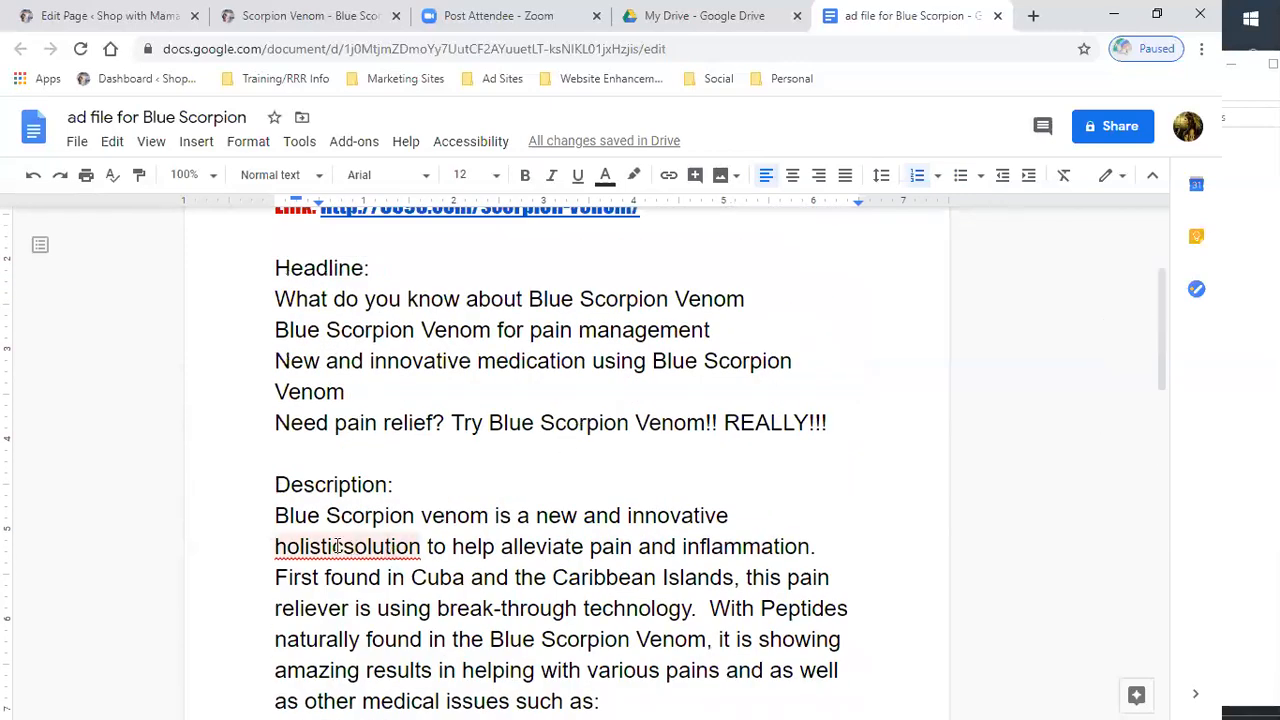
pyautogui.click(325, 515)
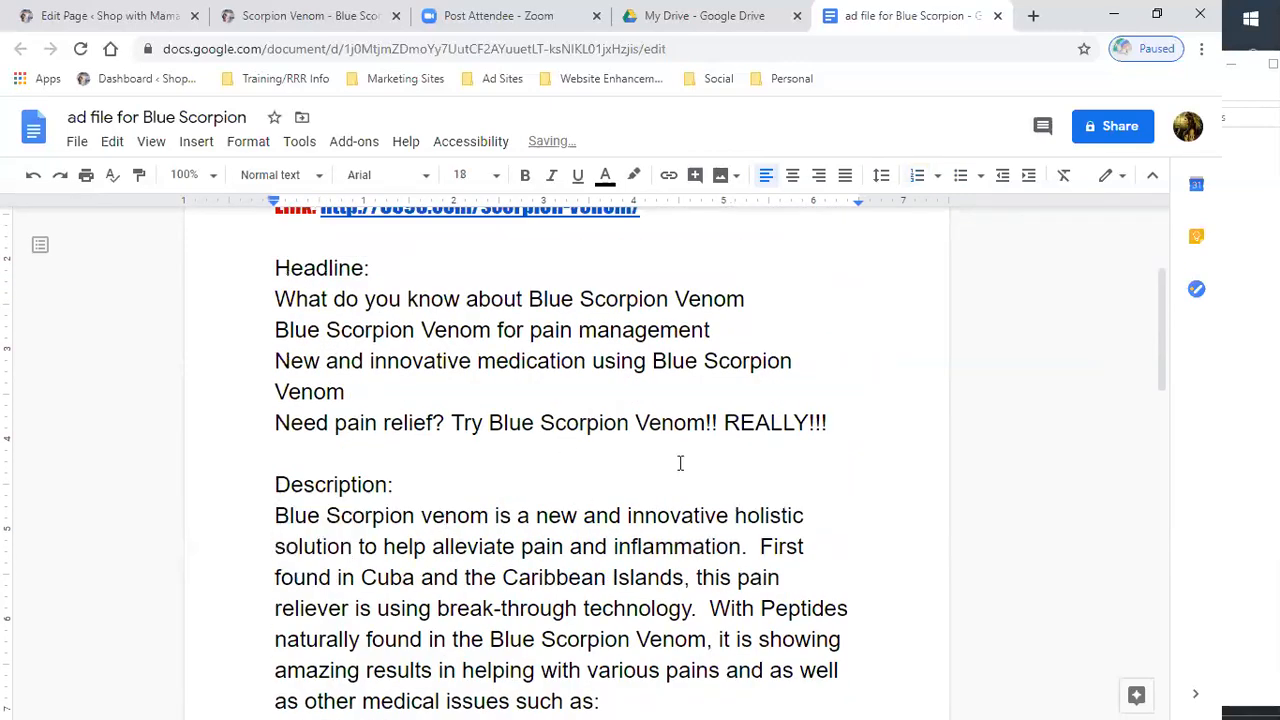
pyautogui.scroll(3, 680, 461)
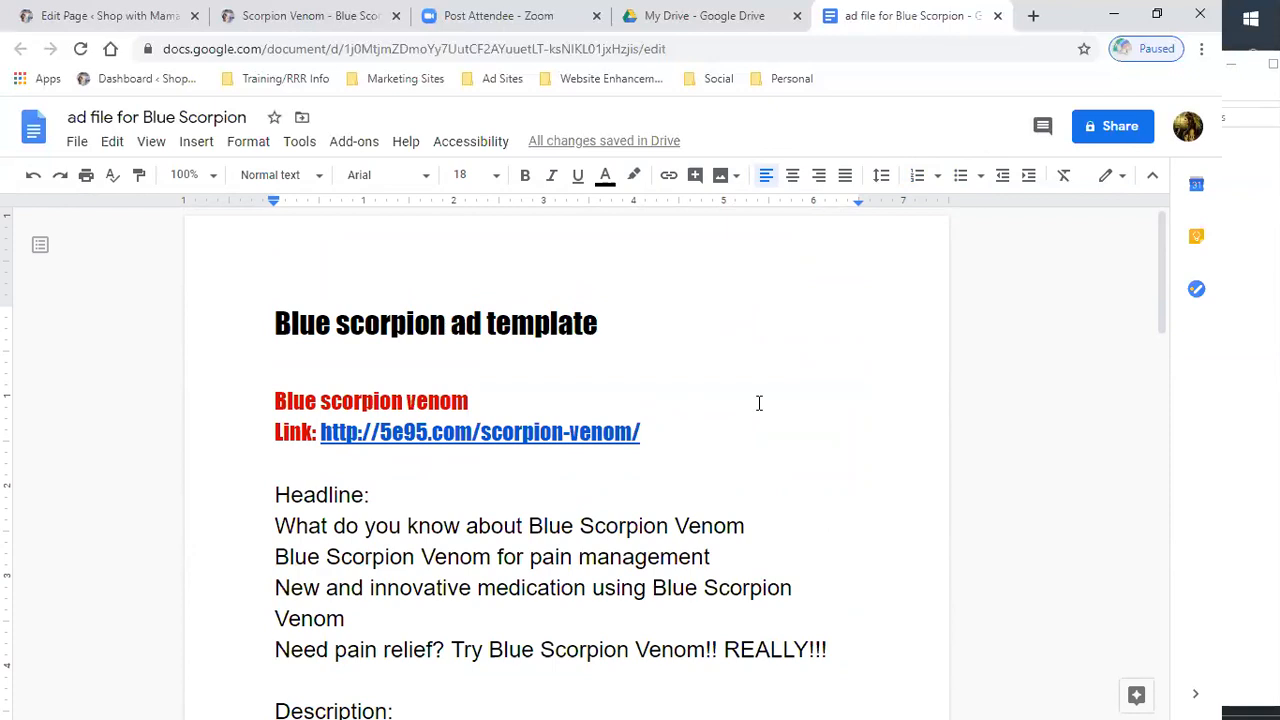
# - Review the My Drive files and the Blue Scorpion ad template document
pyautogui.click(720, 17)
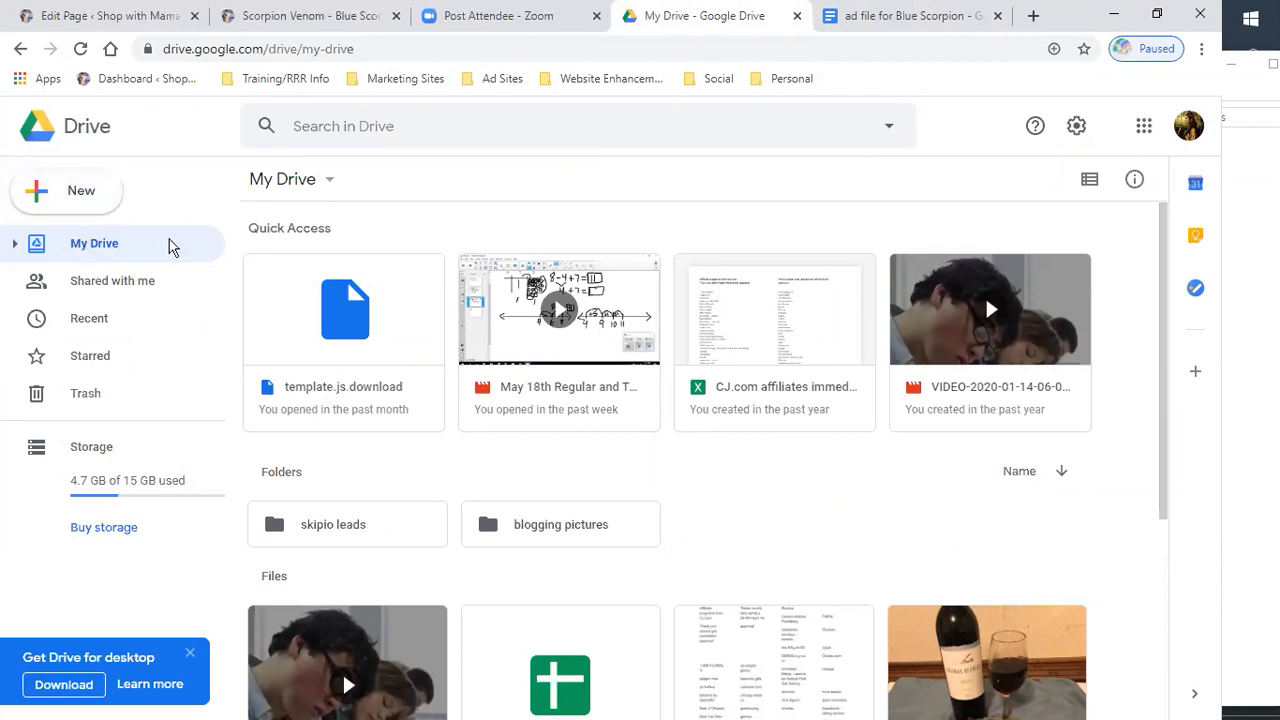
pyautogui.scroll(-3, 512, 290)
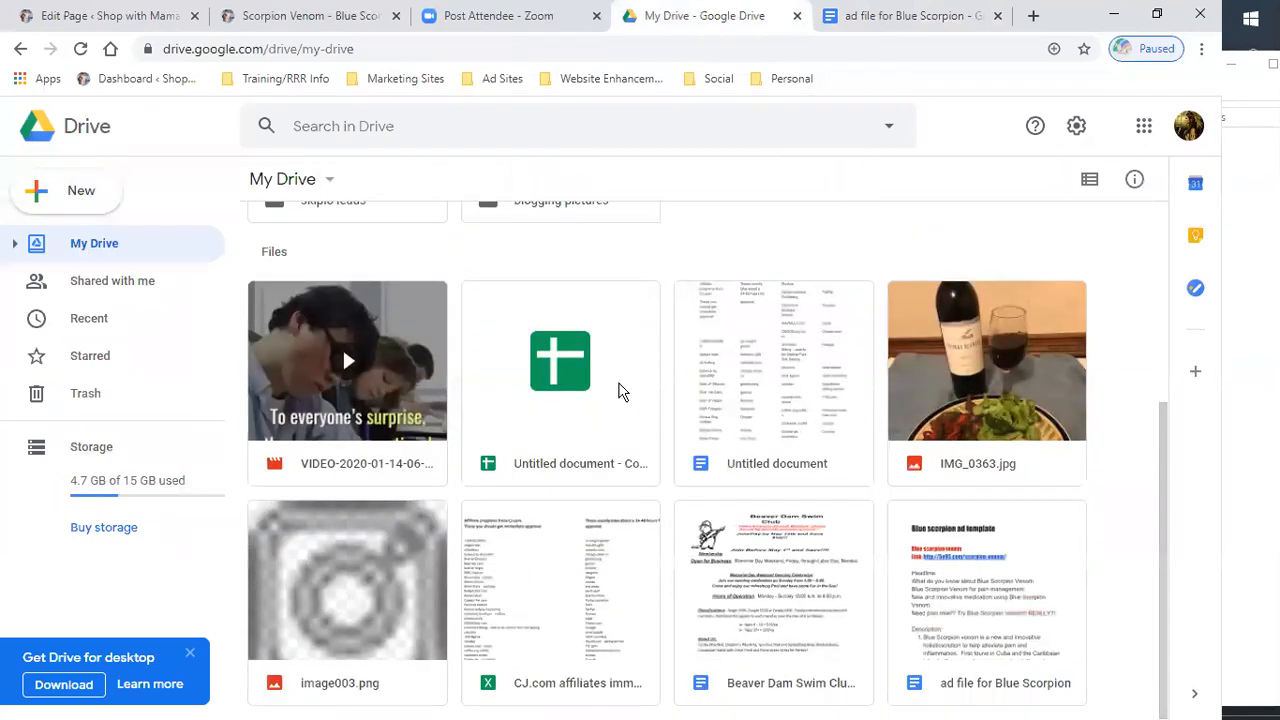
pyautogui.scroll(4, 610, 380)
pyautogui.click(957, 24)
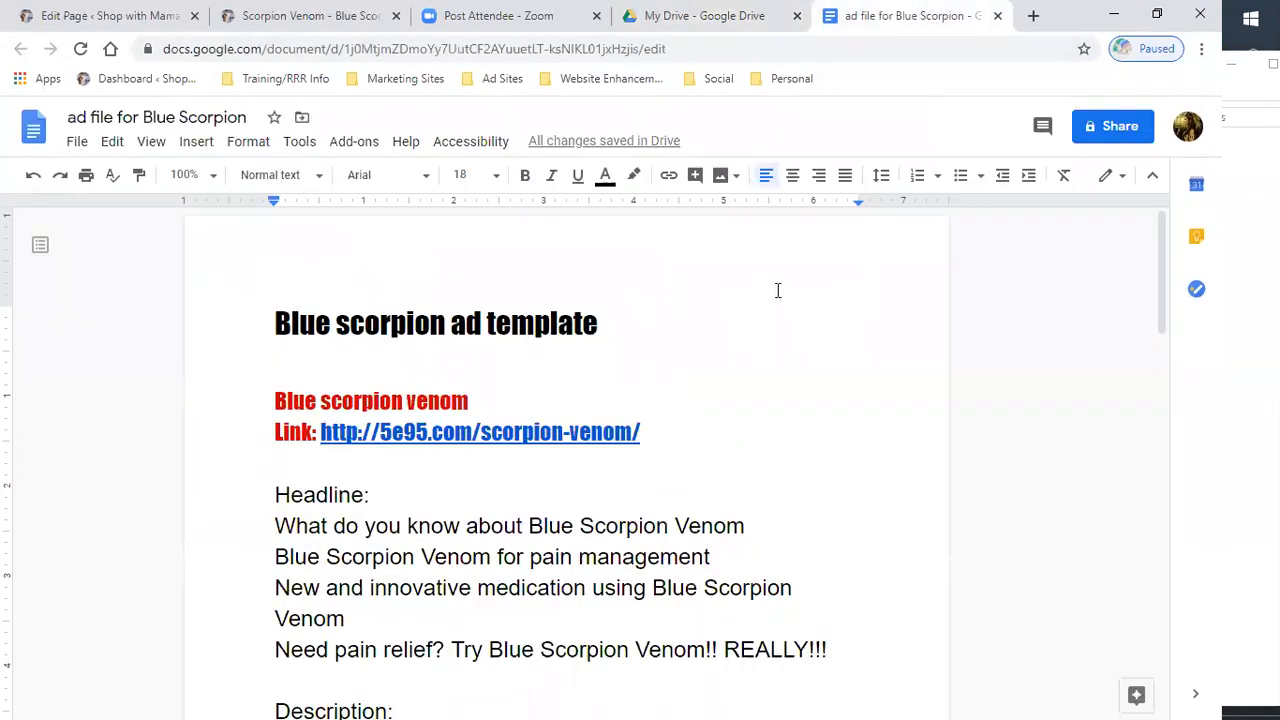
pyautogui.scroll(-3, 866, 246)
pyautogui.scroll(3, 884, 240)
pyautogui.scroll(2, 884, 240)
pyautogui.scroll(-3, 818, 251)
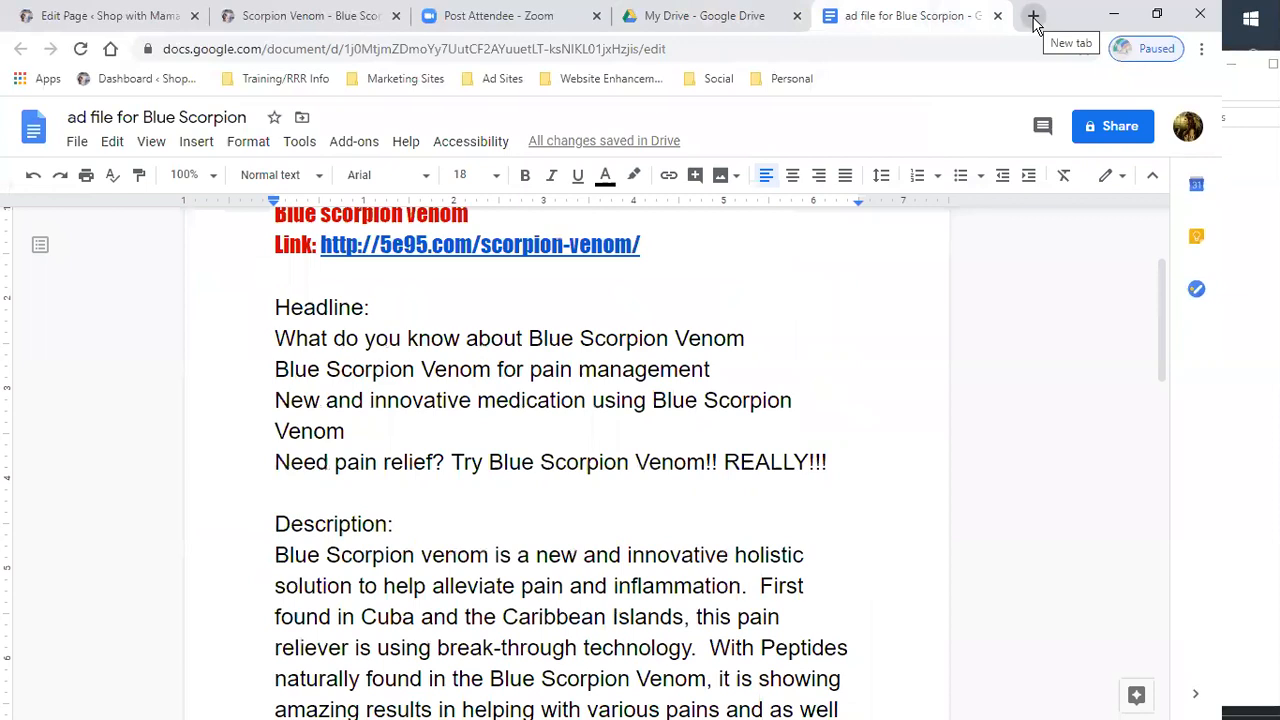
# - Close the Drive tab and open the ClassifiedAds.com site from the Ad Sites bookmarks in a new tab
pyautogui.click(797, 16)
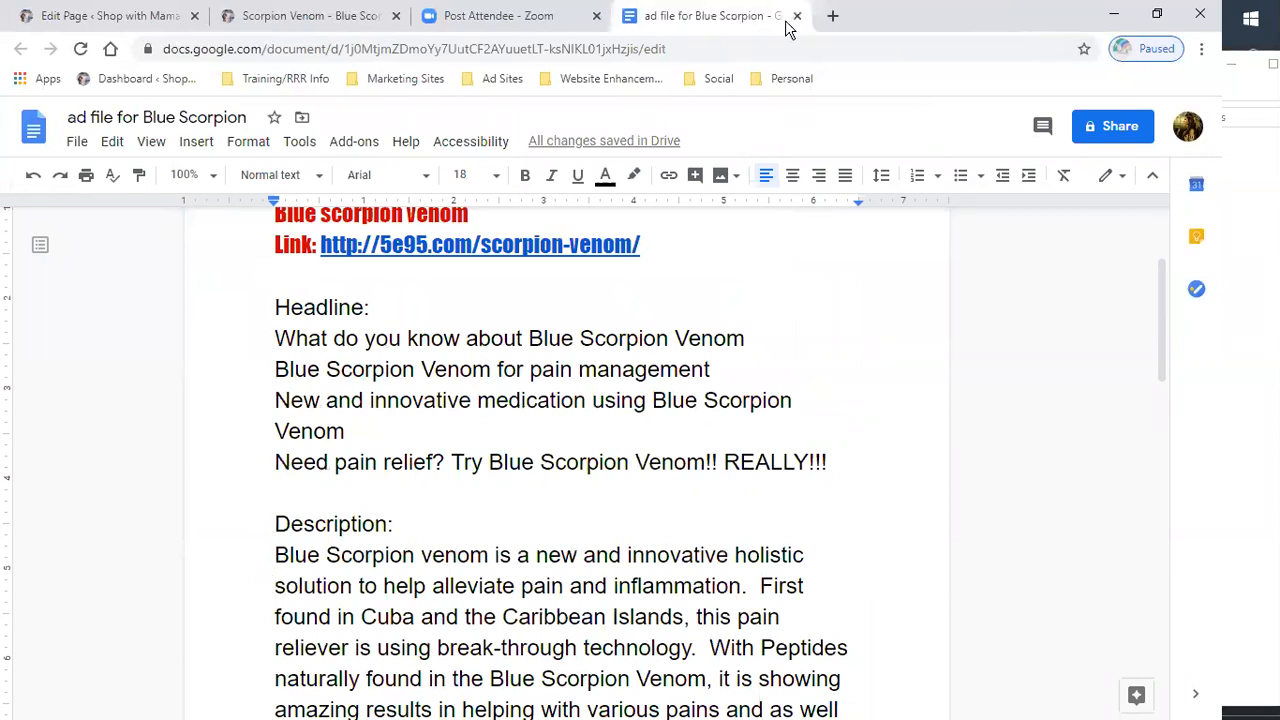
pyautogui.click(833, 16)
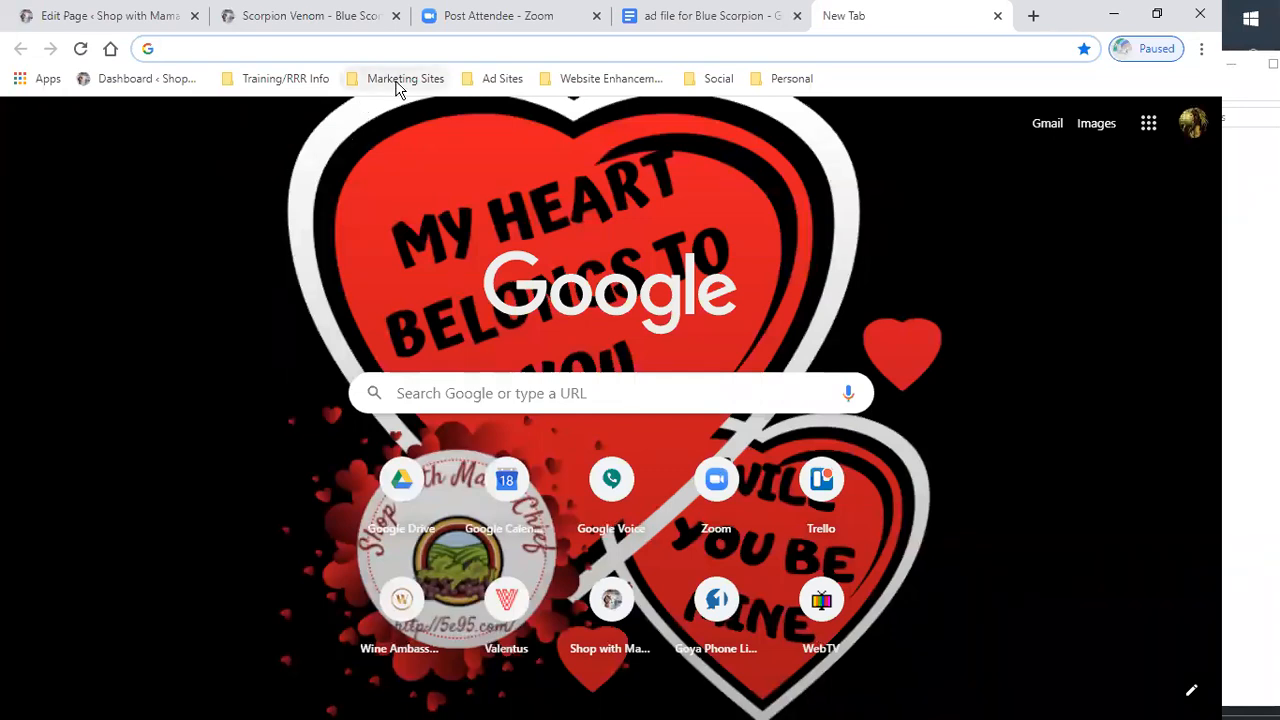
pyautogui.click(398, 84)
pyautogui.moveTo(500, 82)
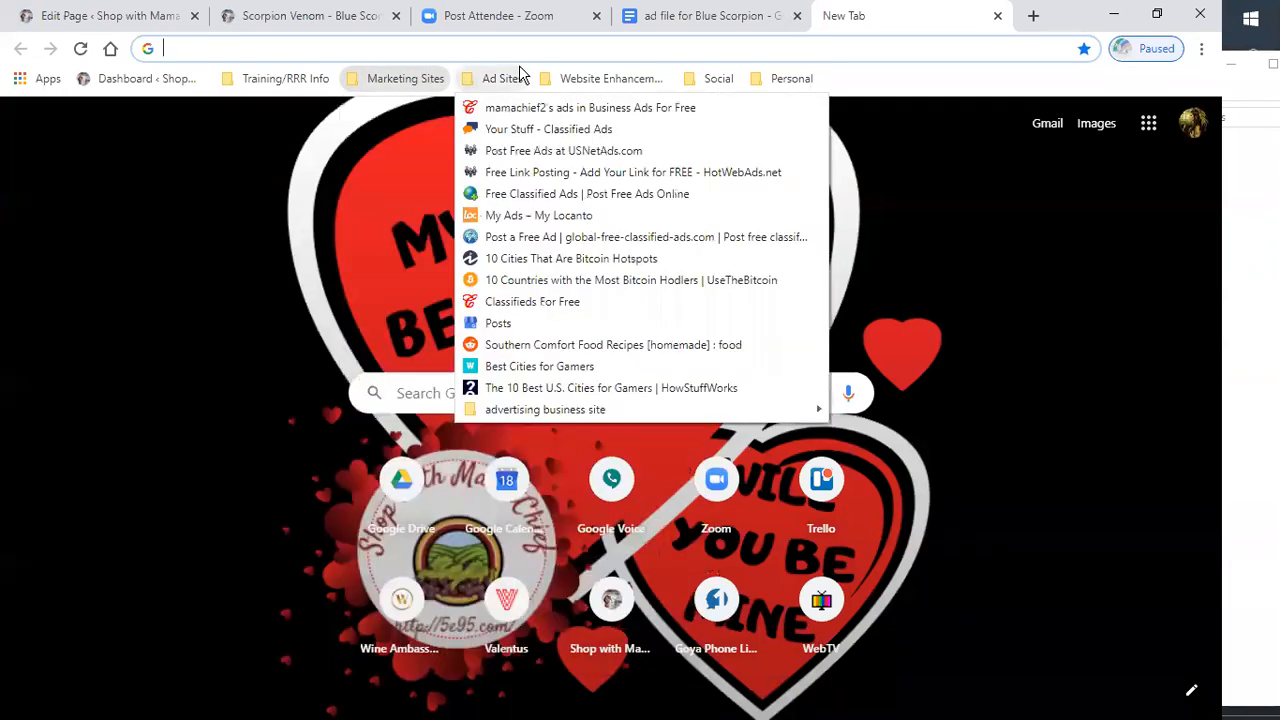
pyautogui.click(517, 129)
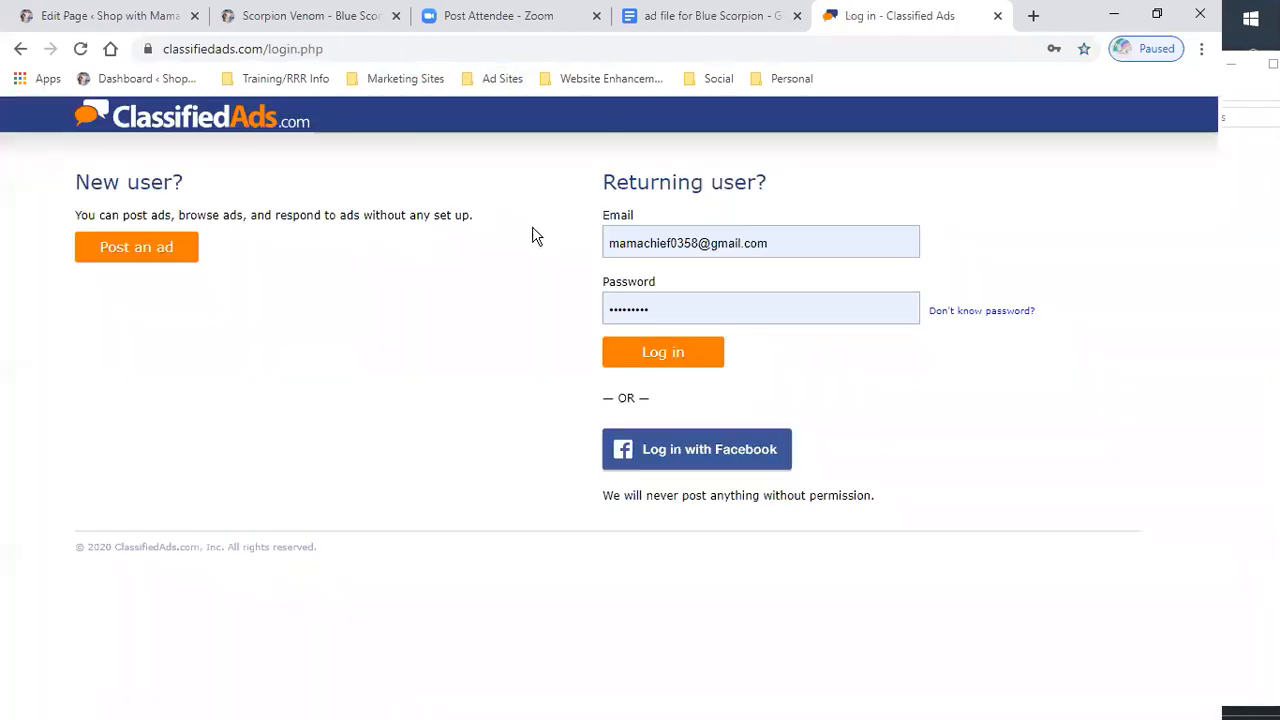
# - Log in to ClassifiedAds.com with the saved account and look over your existing ads
pyautogui.click(669, 354)
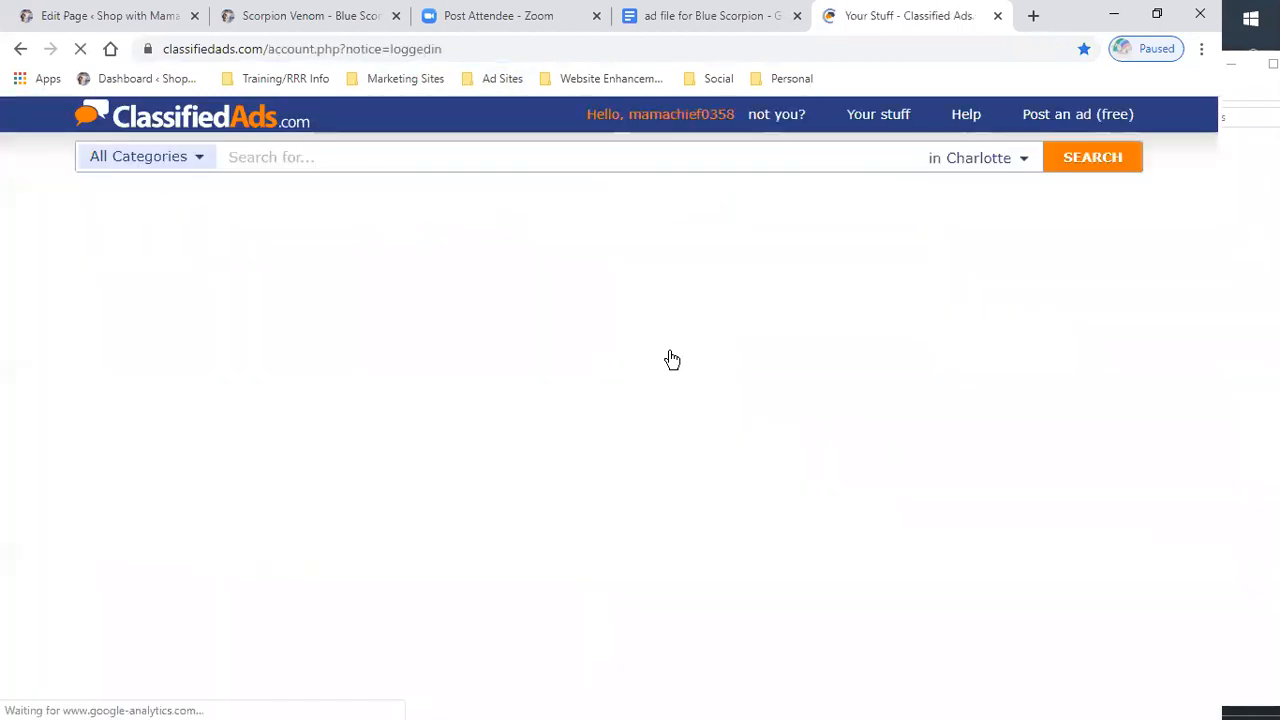
pyautogui.scroll(-2, 620, 403)
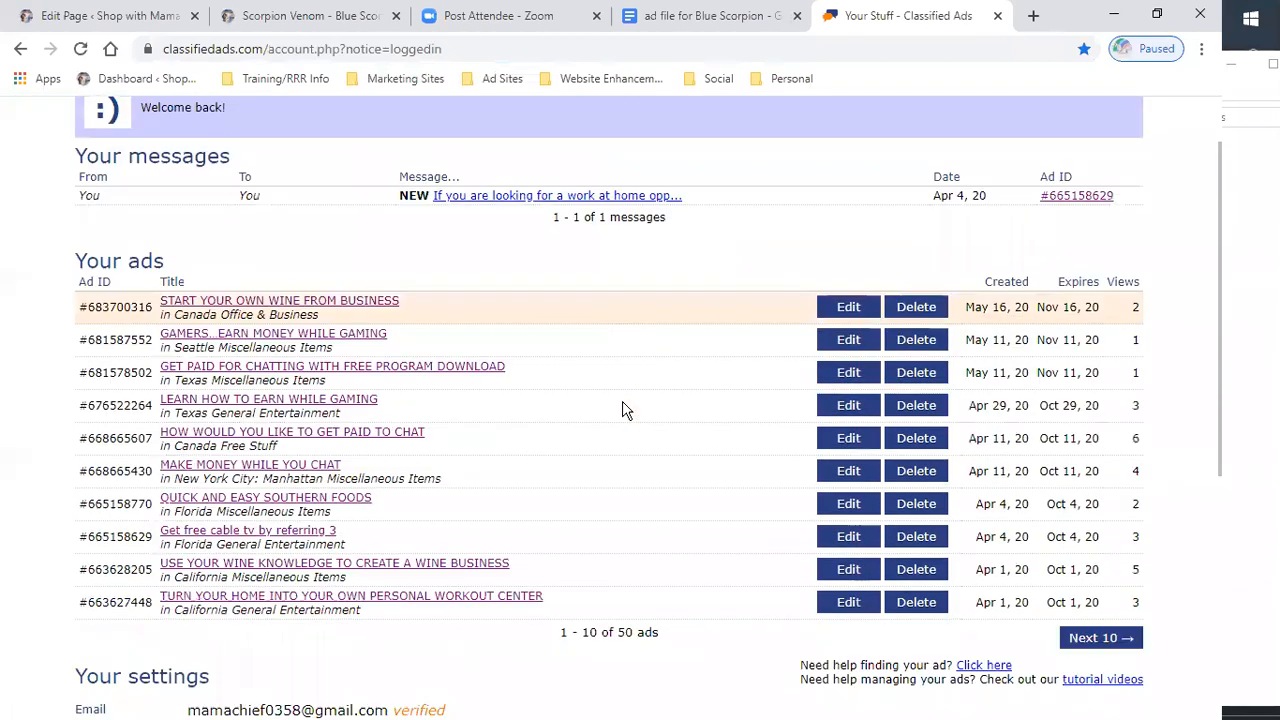
pyautogui.scroll(2, 697, 468)
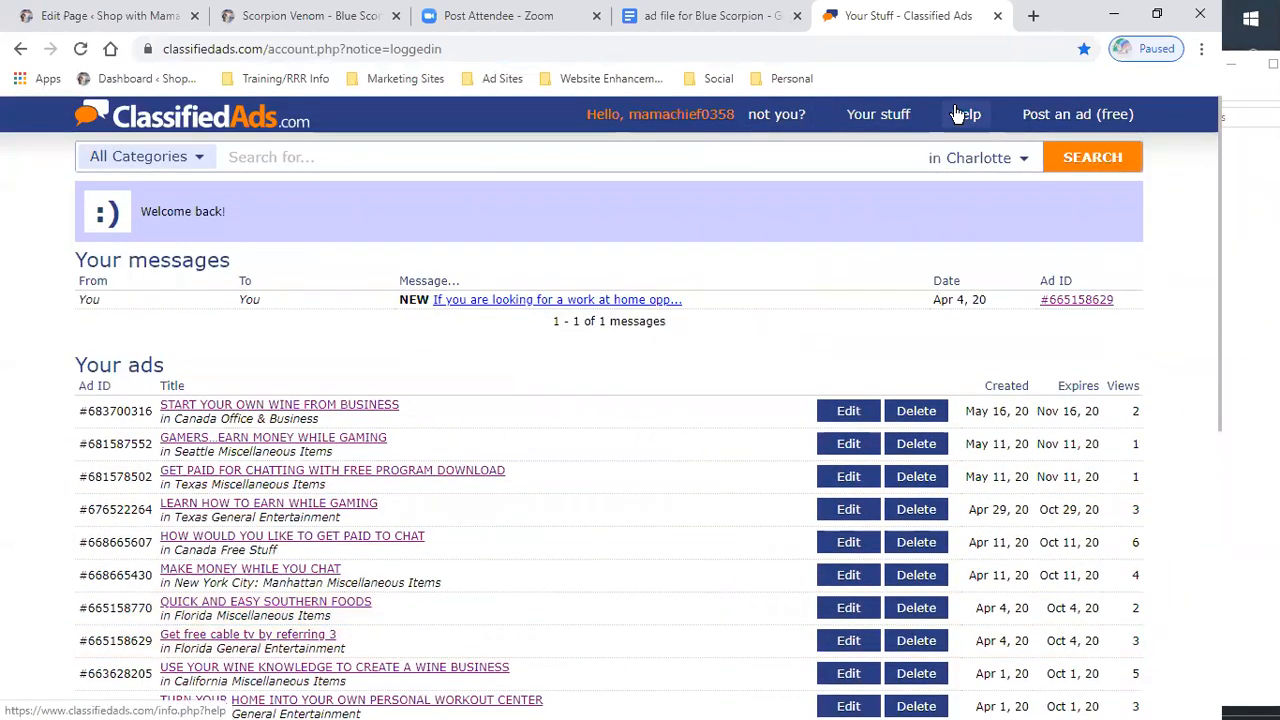
# - Start posting a free ad and pick Items for Sale as its category
pyautogui.click(1052, 118)
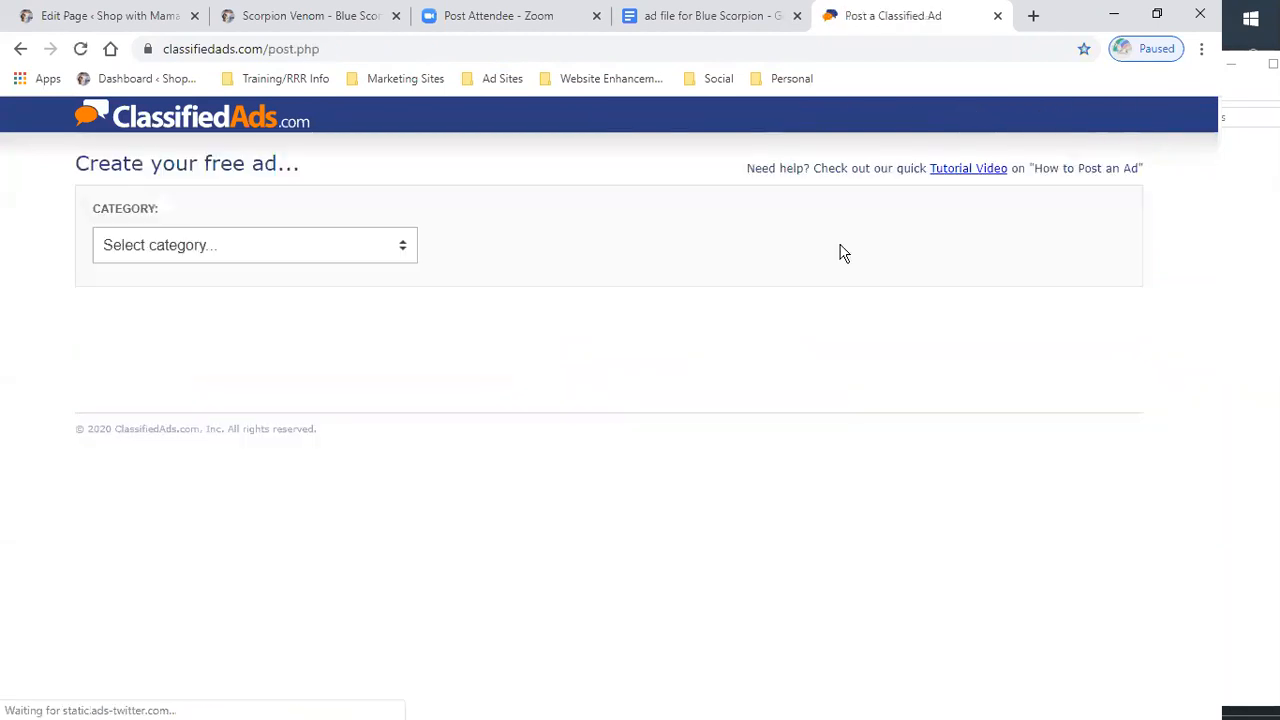
pyautogui.click(400, 250)
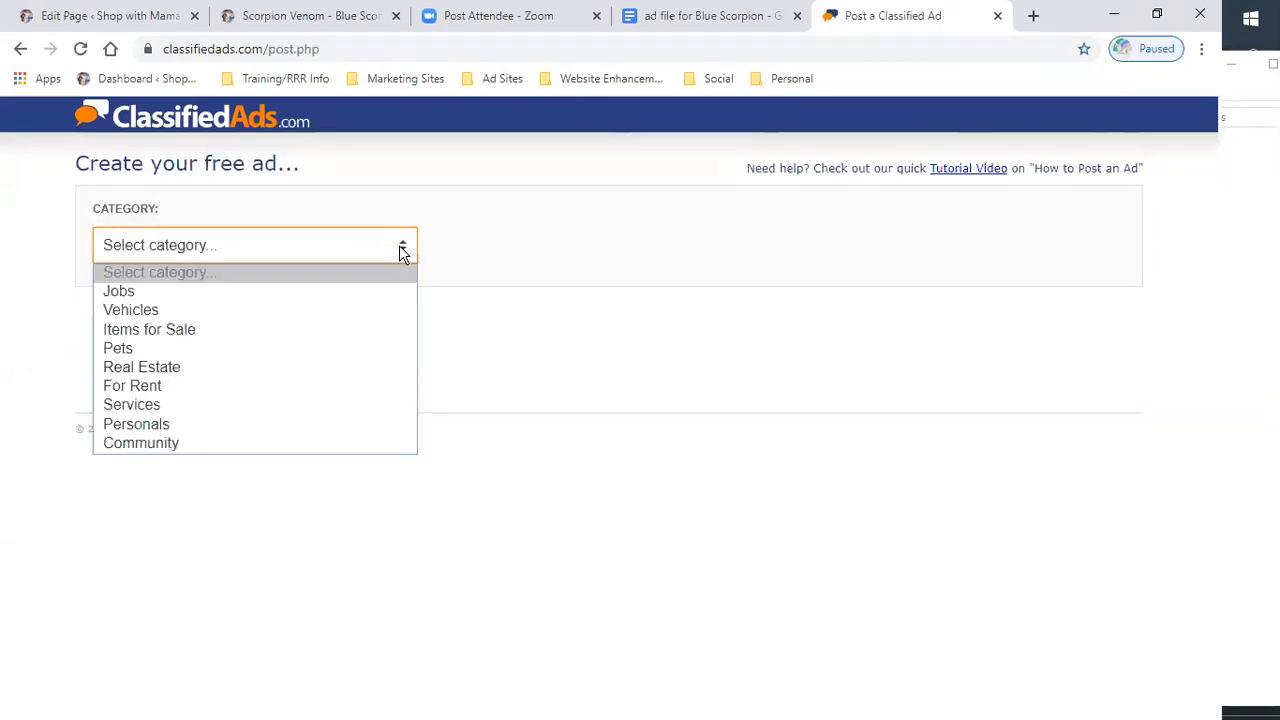
pyautogui.click(268, 333)
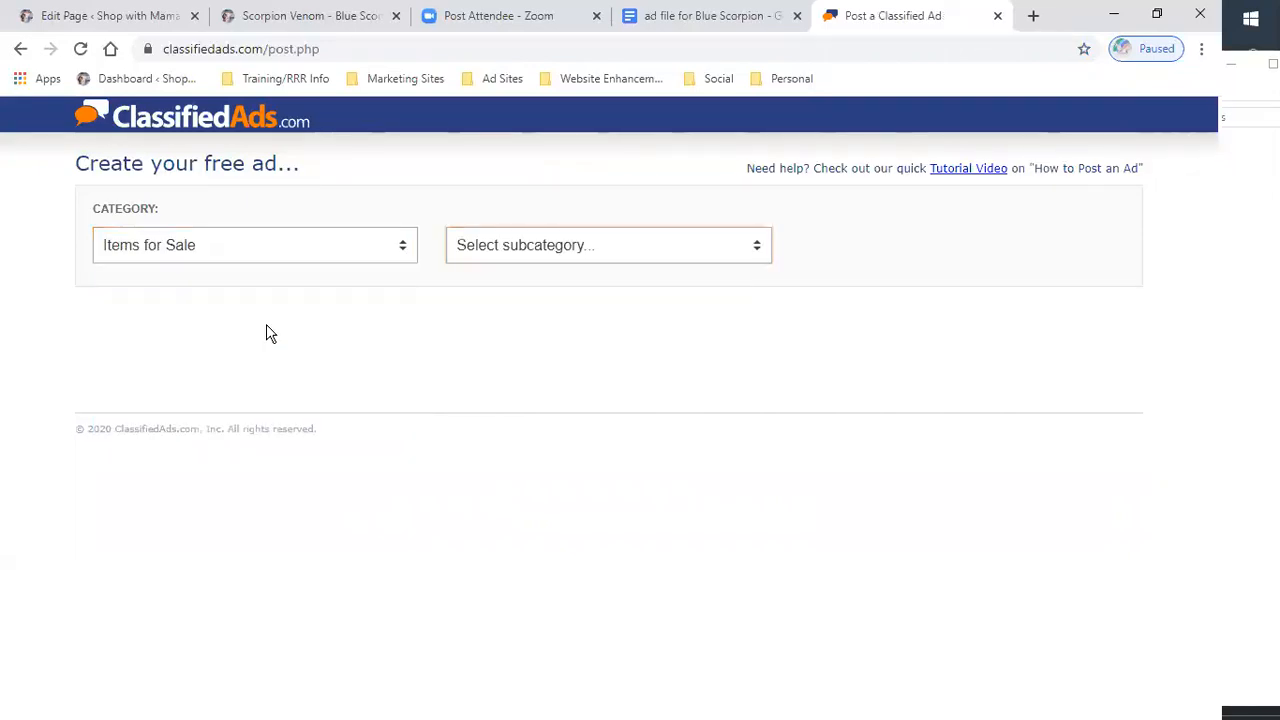
# - Choose Health & Beauty Items as the subcategory and place the cursor in the location field
pyautogui.click(761, 247)
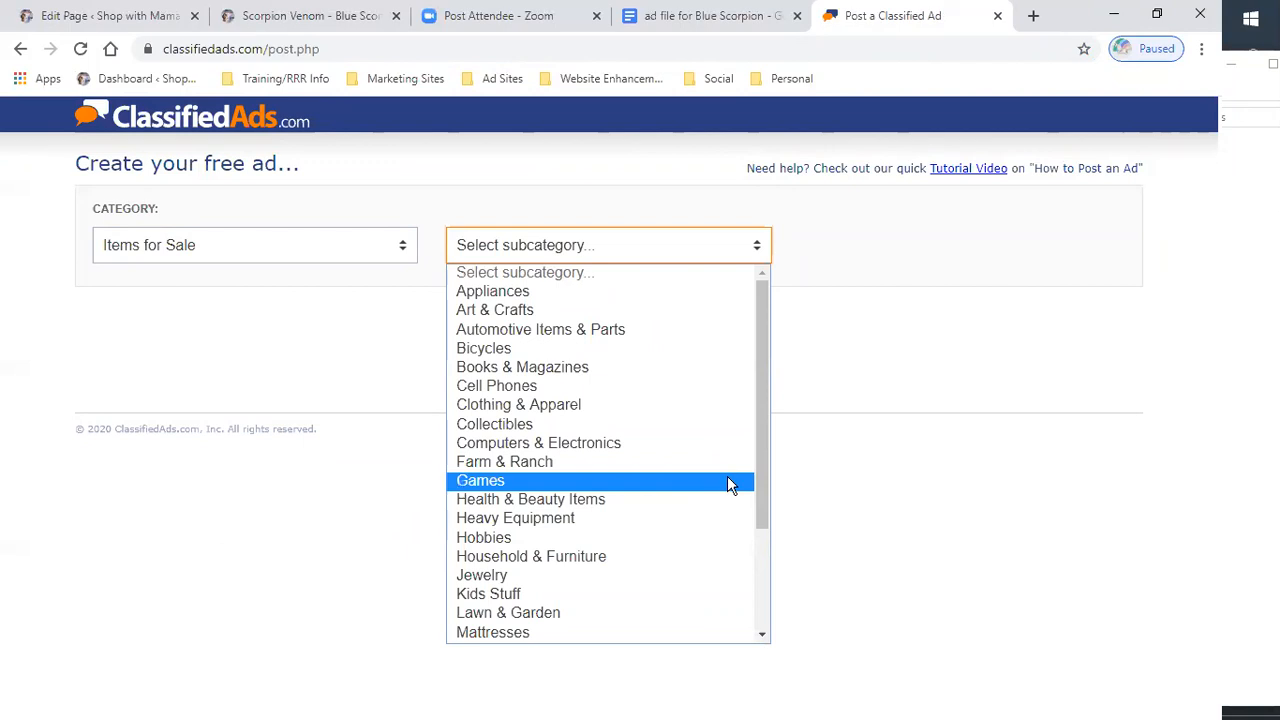
pyautogui.scroll(-3, 730, 485)
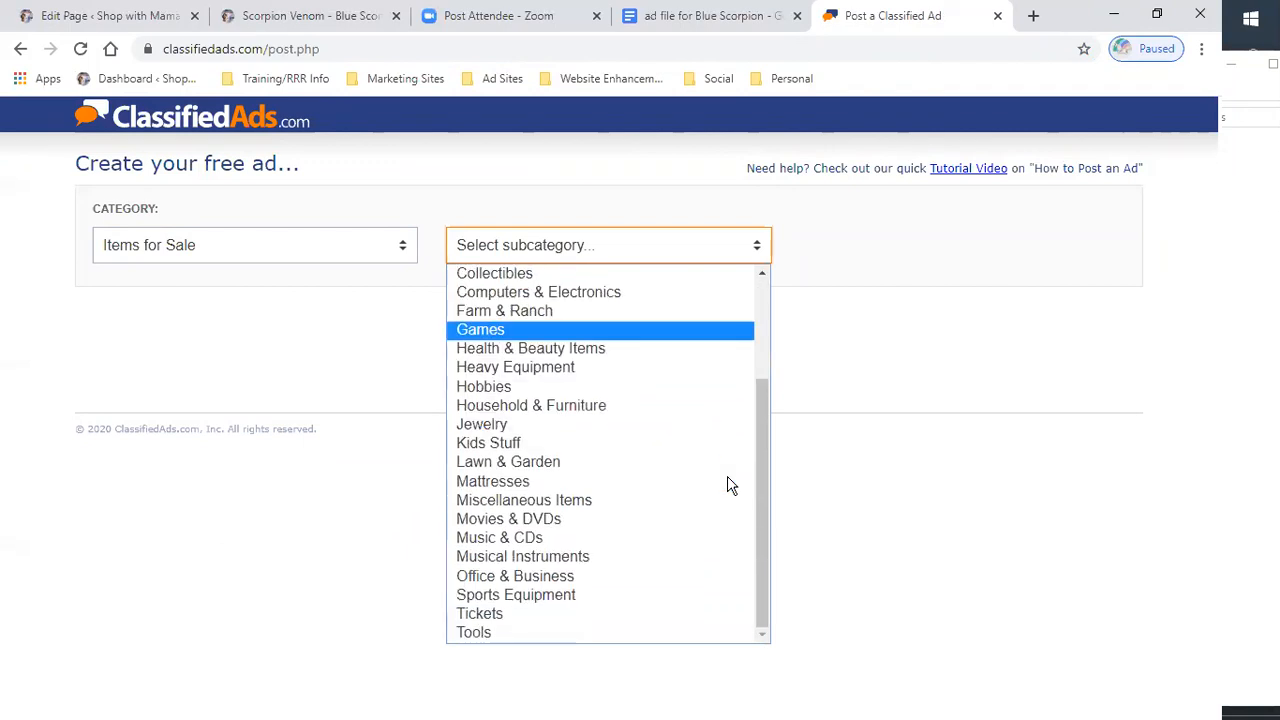
pyautogui.click(573, 356)
pyautogui.click(243, 330)
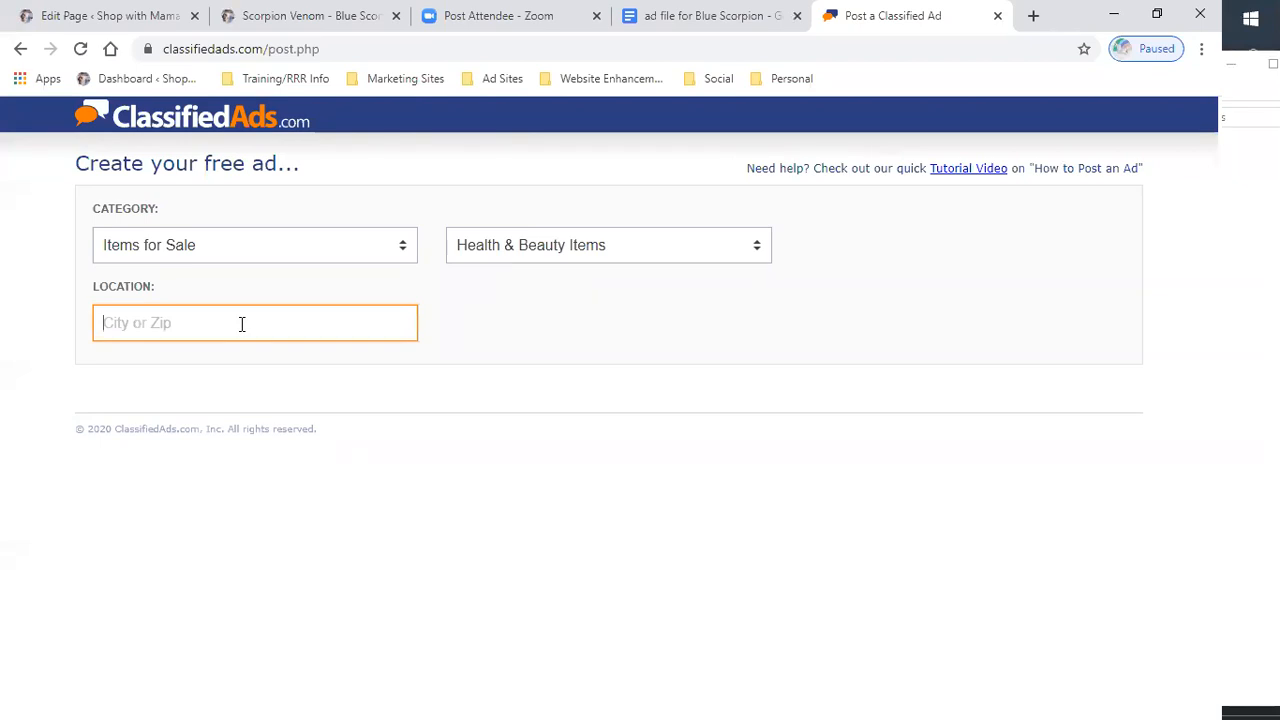
# - Search the location field for New York state
pyautogui.write('stat')
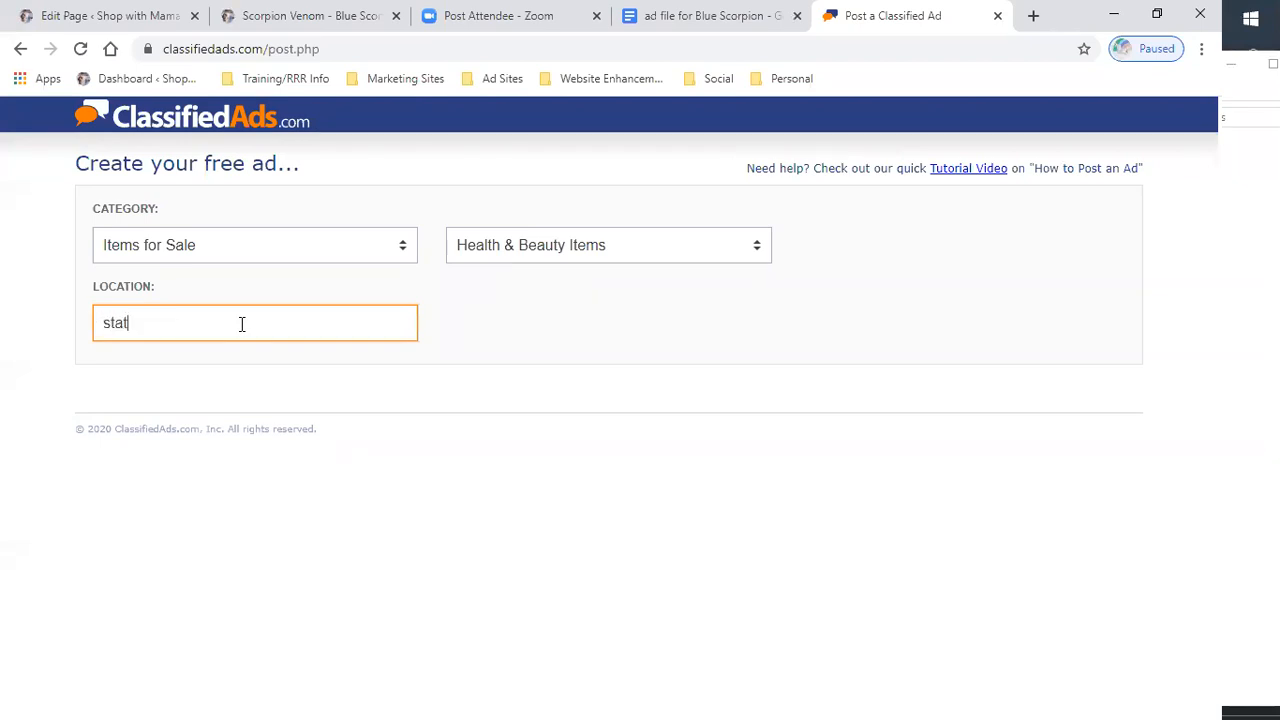
pyautogui.write('e of new your')
pyautogui.press('BackSpace')
pyautogui.press('BackSpace')
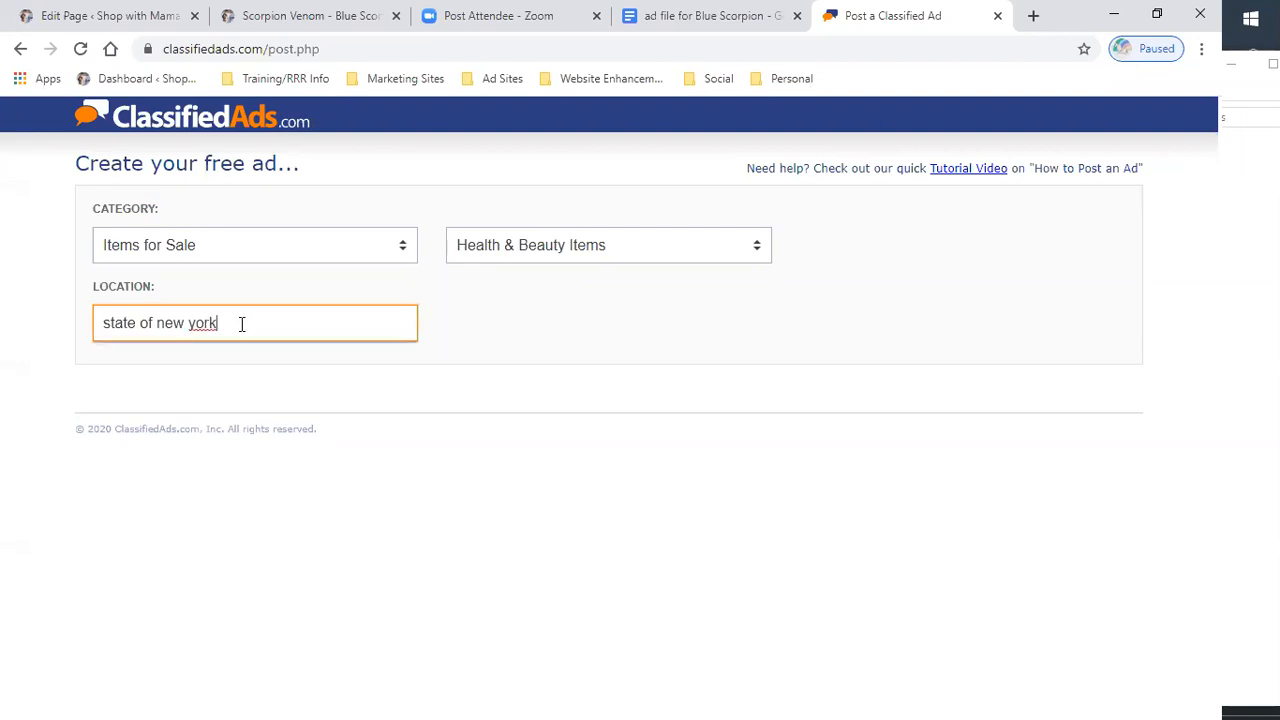
pyautogui.press('BackSpace')
pyautogui.press('BackSpace')
pyautogui.press('BackSpace')
pyautogui.press('BackSpace')
pyautogui.press('BackSpace')
pyautogui.press('BackSpace')
pyautogui.write('New')
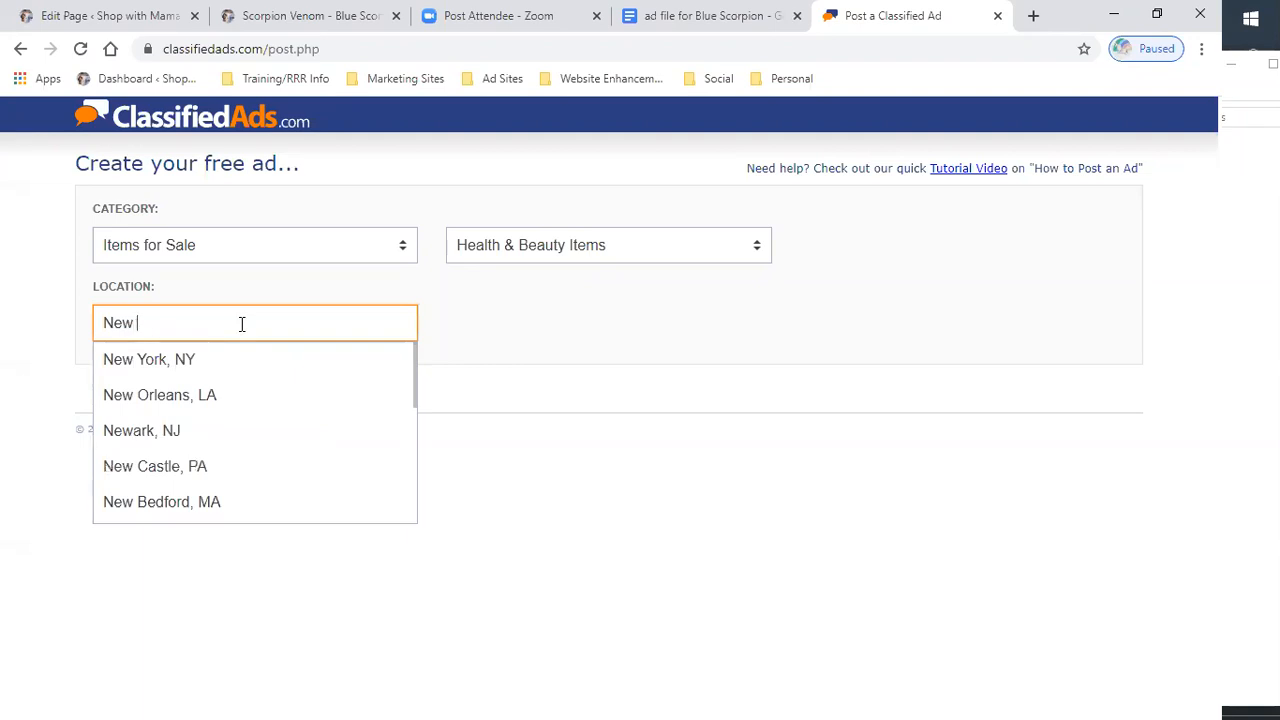
pyautogui.write('York state')
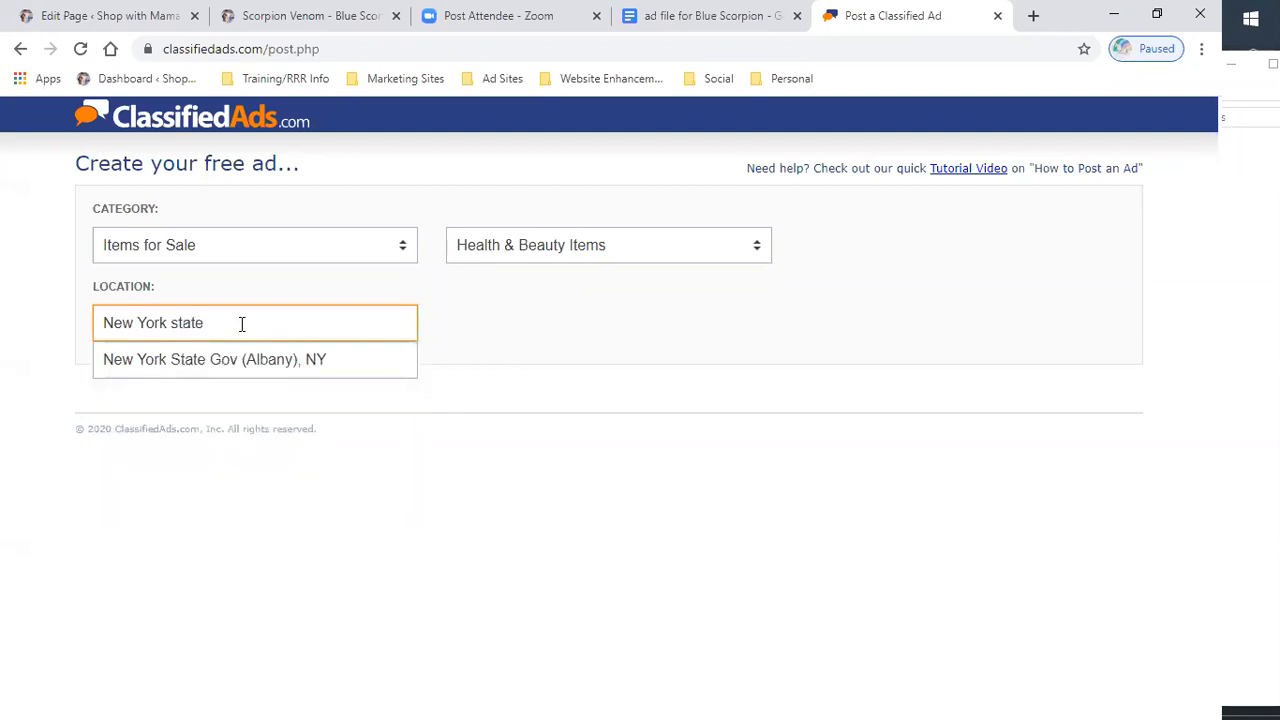
pyautogui.write(' of')
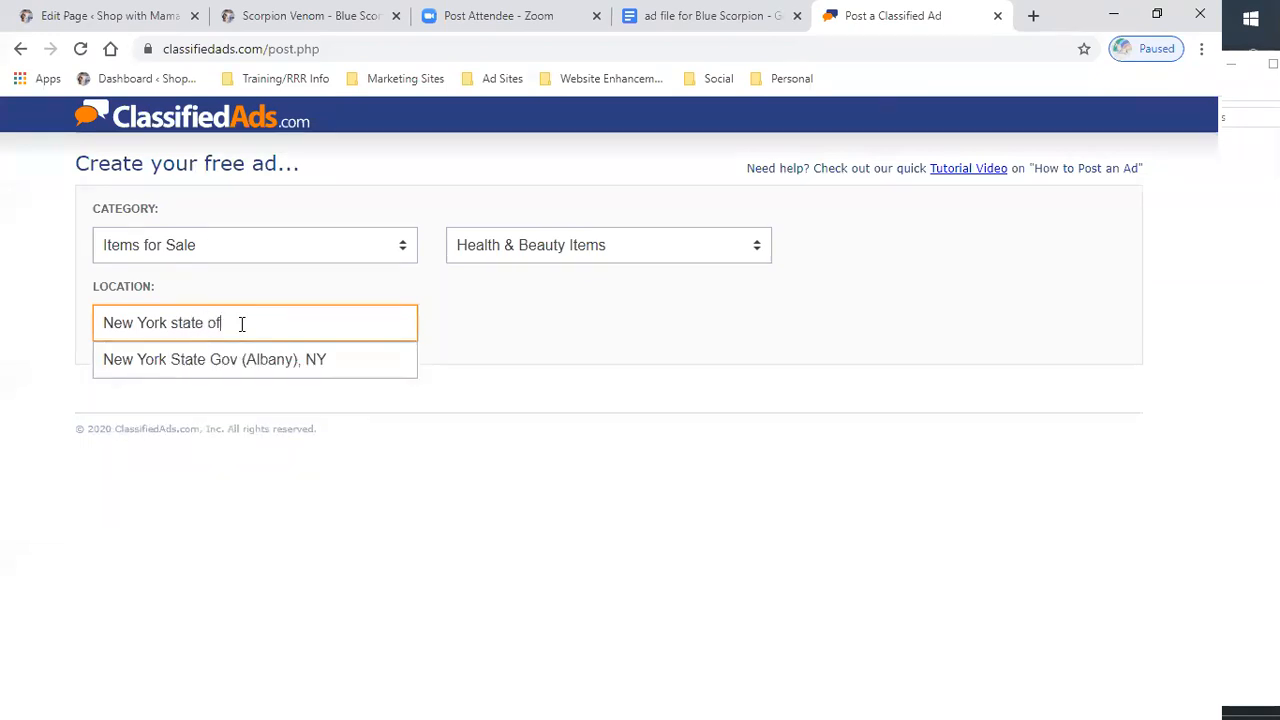
pyautogui.press('BackSpace')
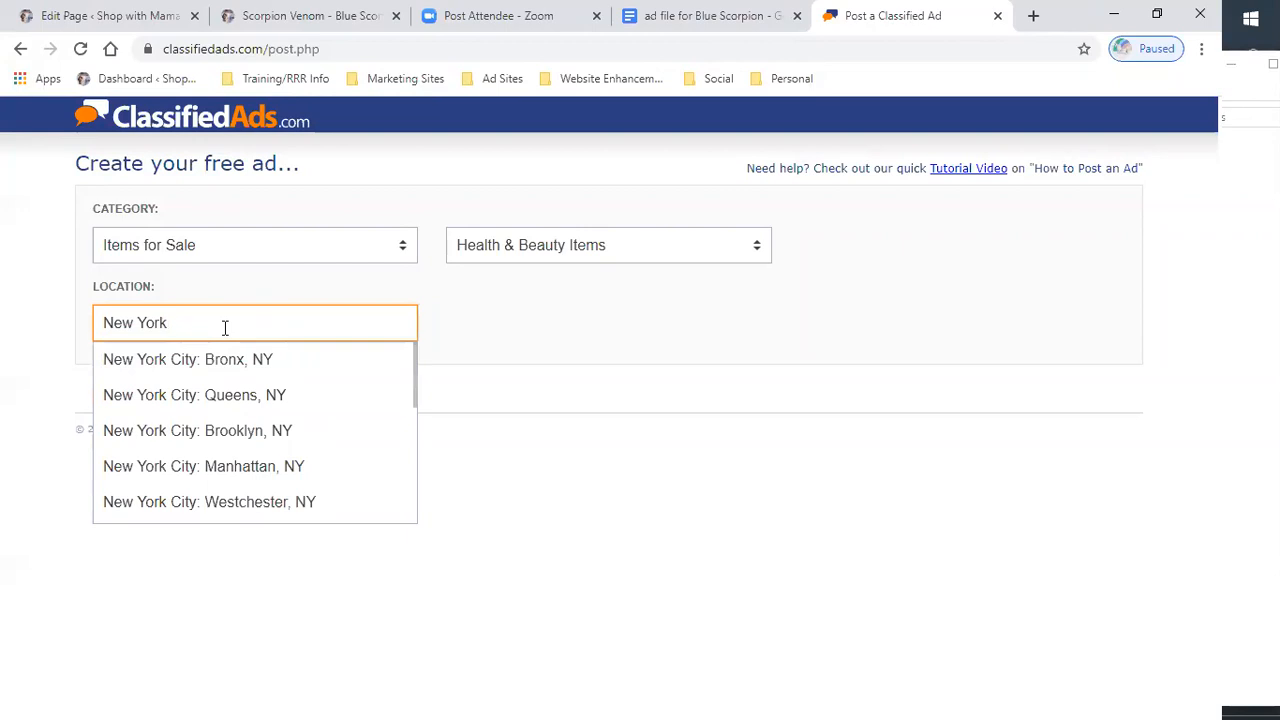
# - Set the ad location to New York State Gov (Albany), NY
pyautogui.click(98, 322)
pyautogui.write('State of')
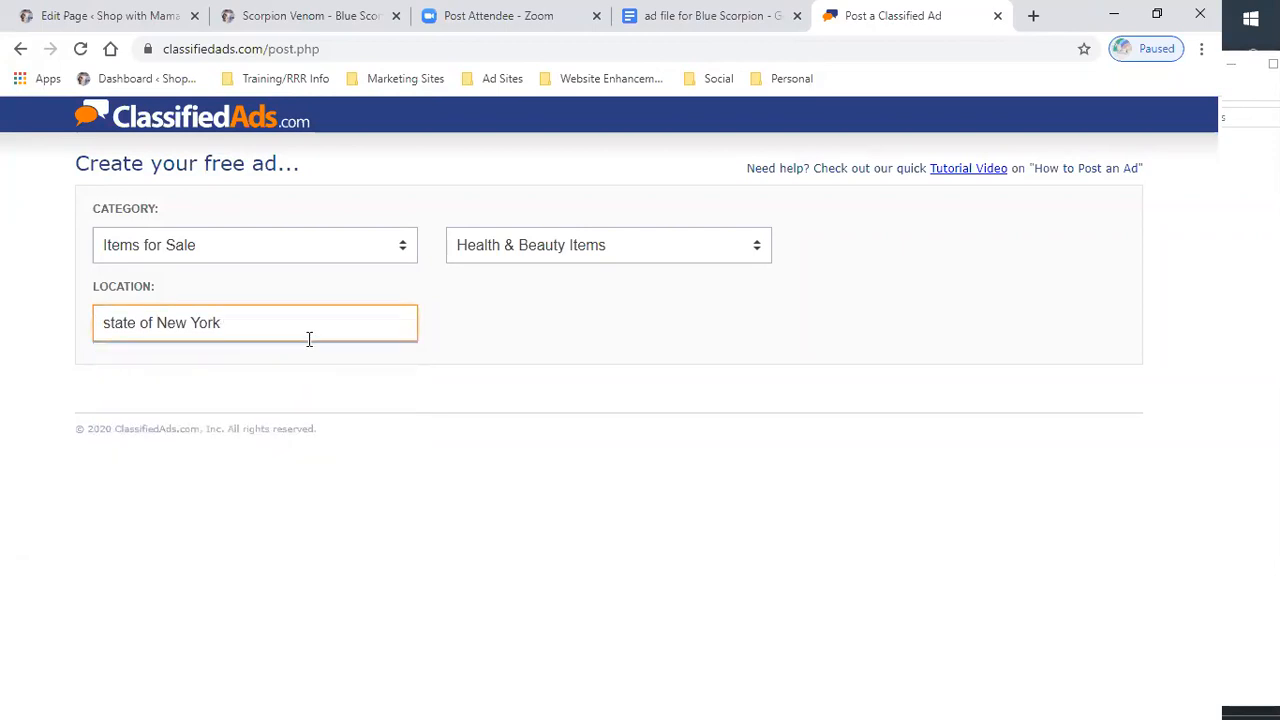
pyautogui.moveTo(157, 323); pyautogui.dragTo(101, 330)
pyautogui.press('BackSpace')
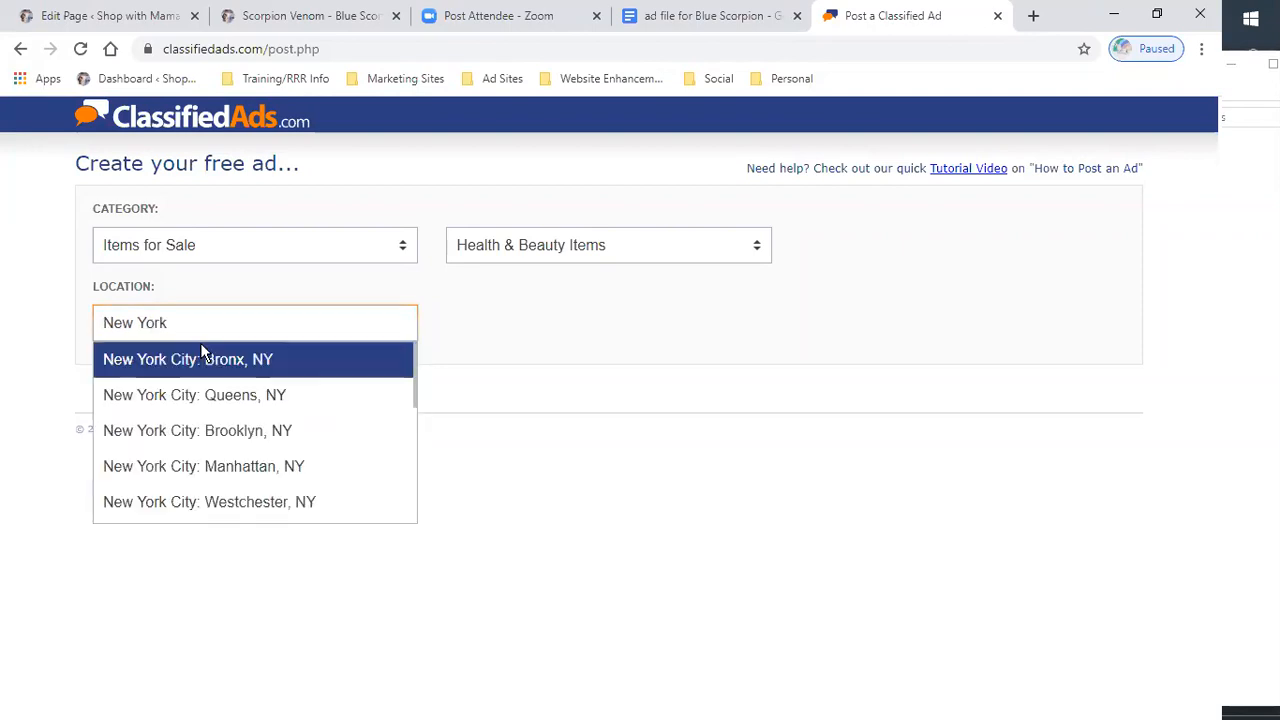
pyautogui.write('state')
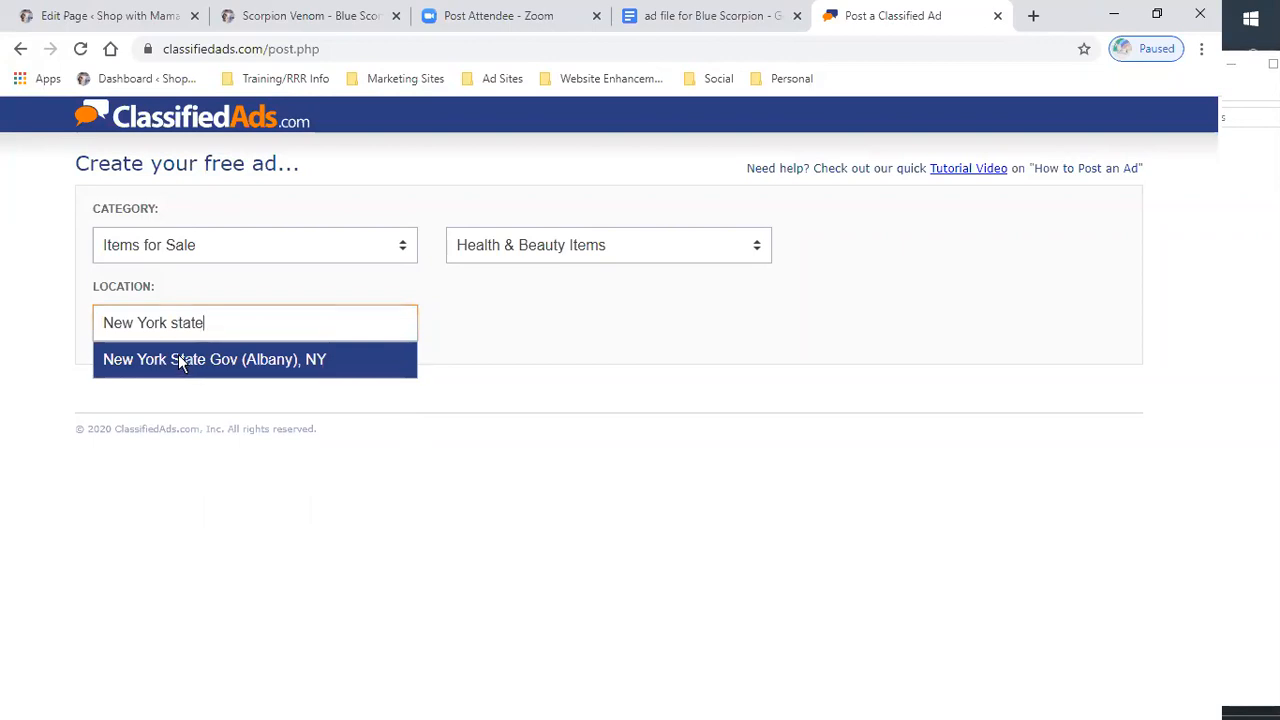
pyautogui.click(180, 360)
pyautogui.click(152, 388)
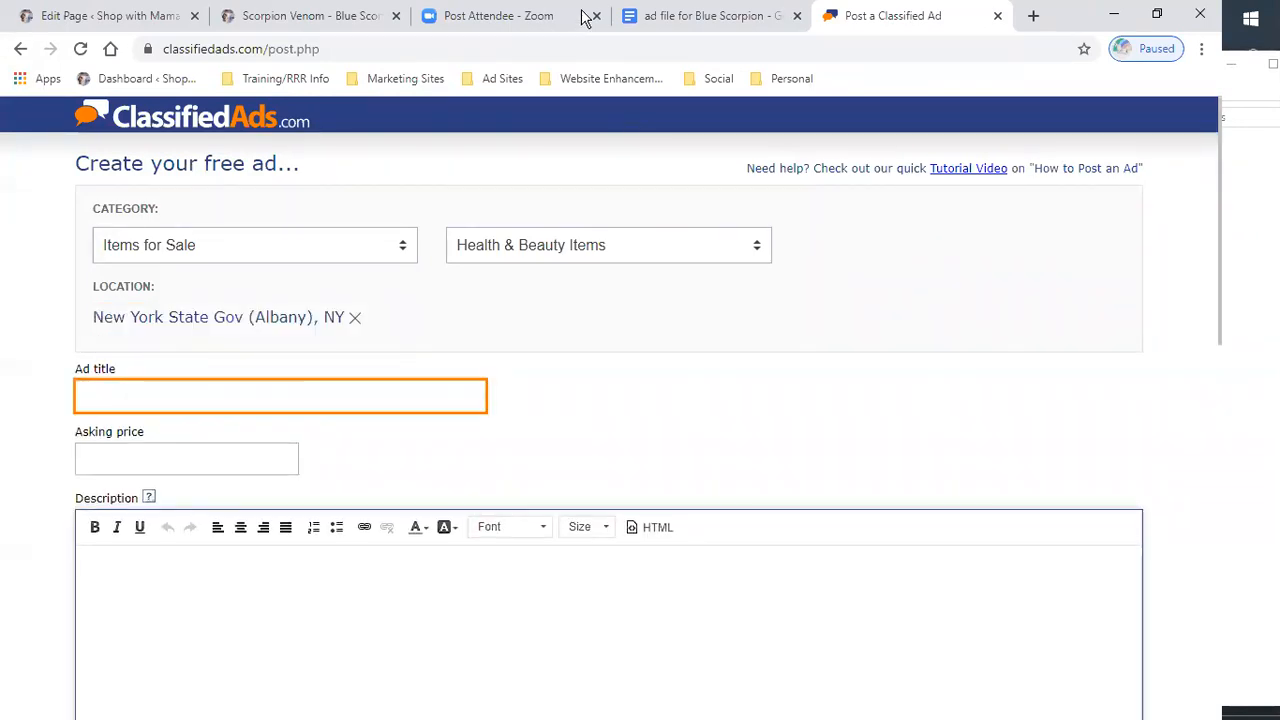
# - Copy the headline 'Need pain relief? Try Blue Scorpion Venom!! REALLY!!!' from the ad document
pyautogui.click(700, 15)
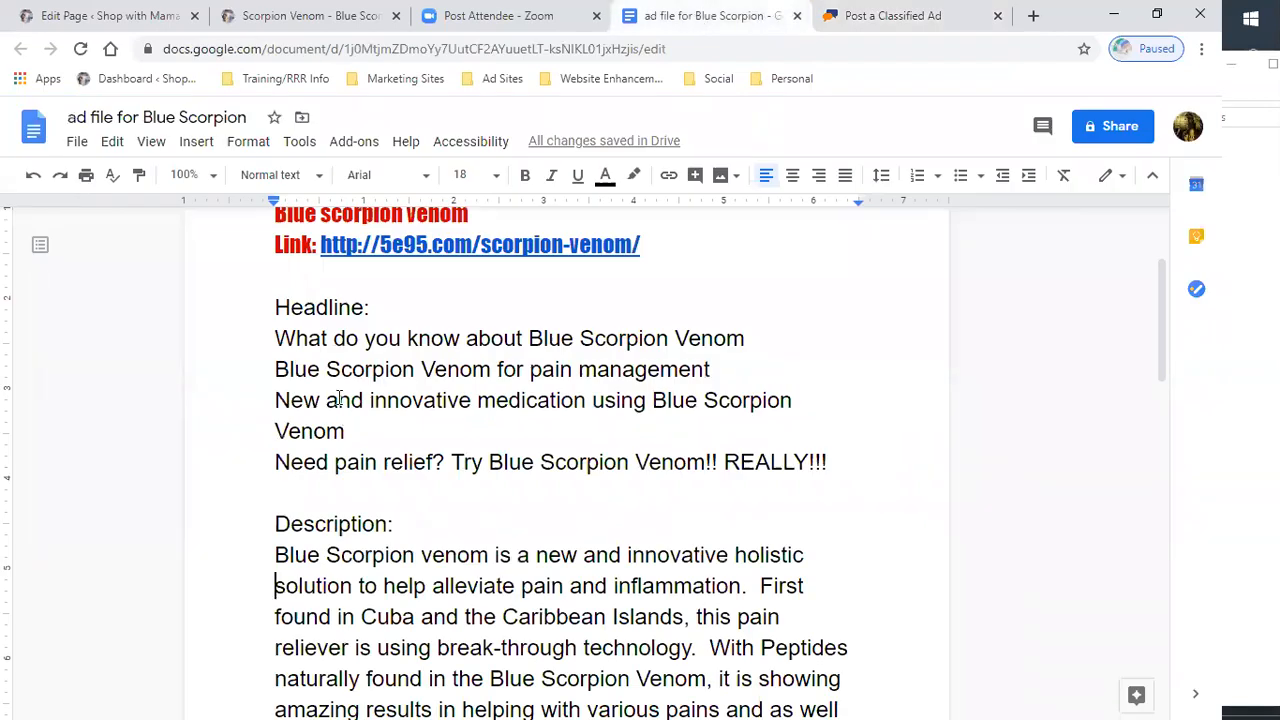
pyautogui.scroll(2, 340, 400)
pyautogui.scroll(-2, 371, 480)
pyautogui.moveTo(274, 461); pyautogui.dragTo(826, 462)
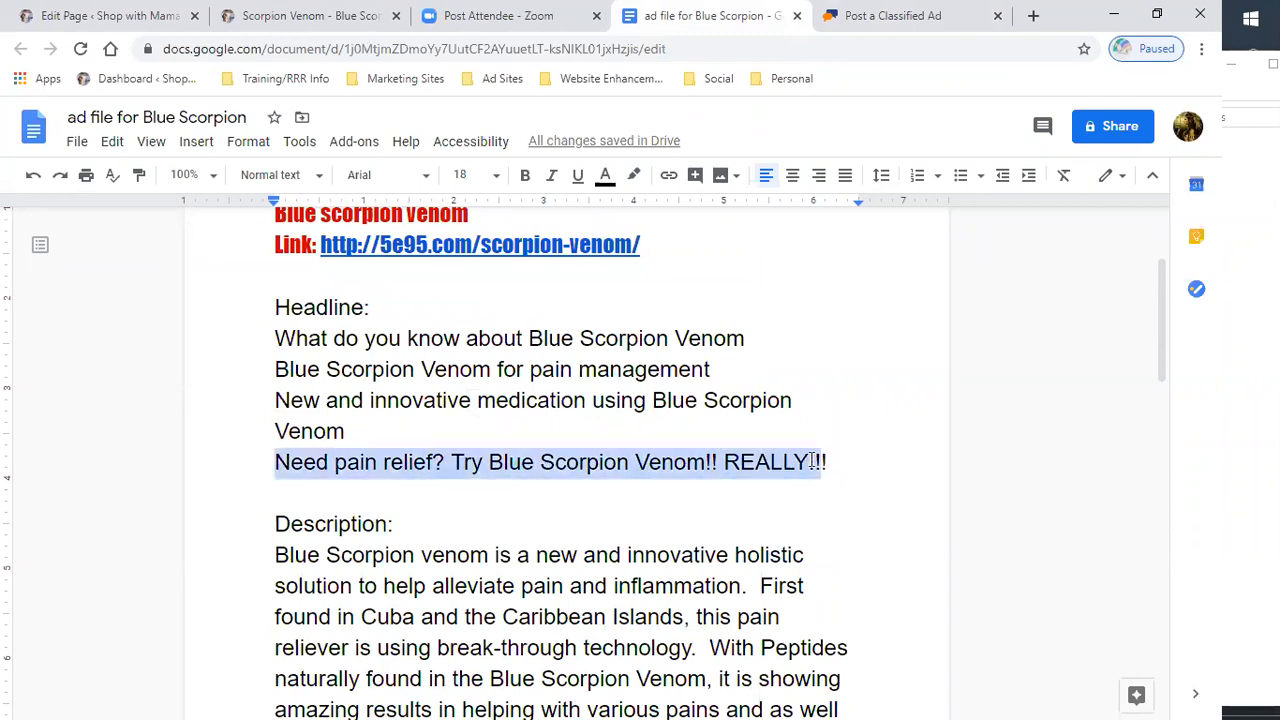
pyautogui.rightClick(795, 468)
pyautogui.click(856, 256)
# - Paste the copied headline as the ad title
pyautogui.click(868, 16)
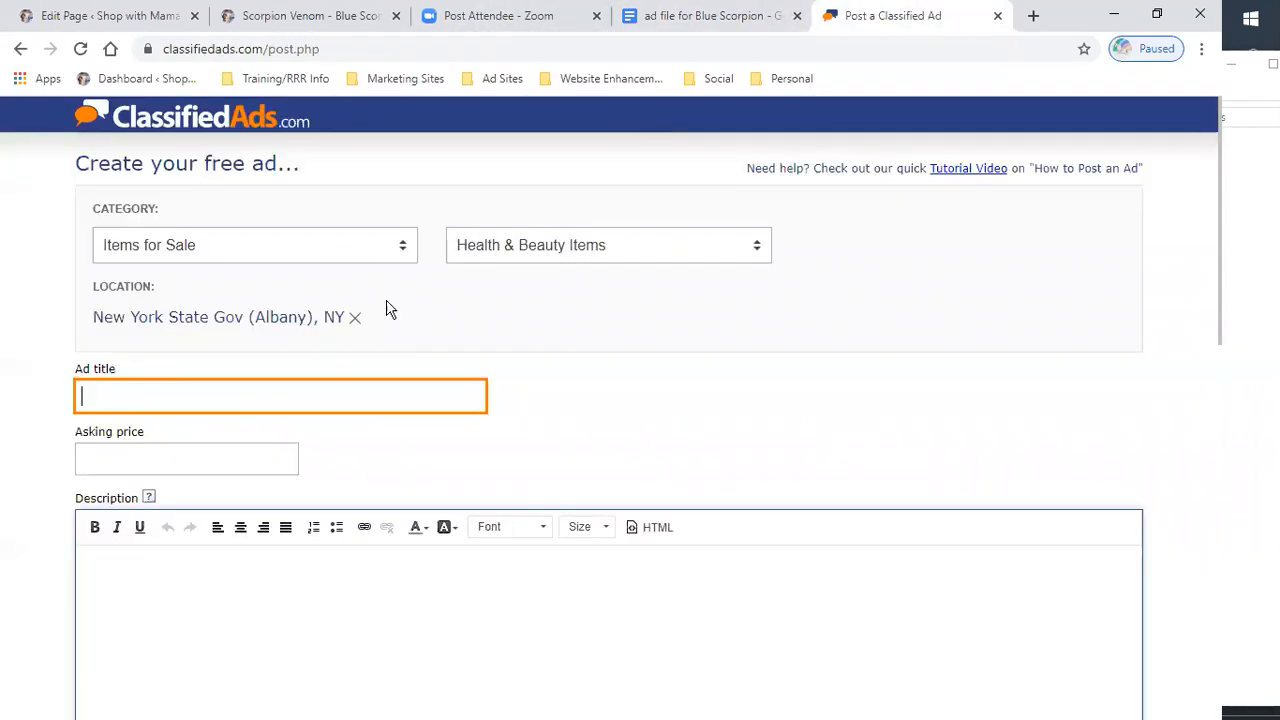
pyautogui.rightClick(134, 397)
pyautogui.click(176, 542)
pyautogui.click(176, 459)
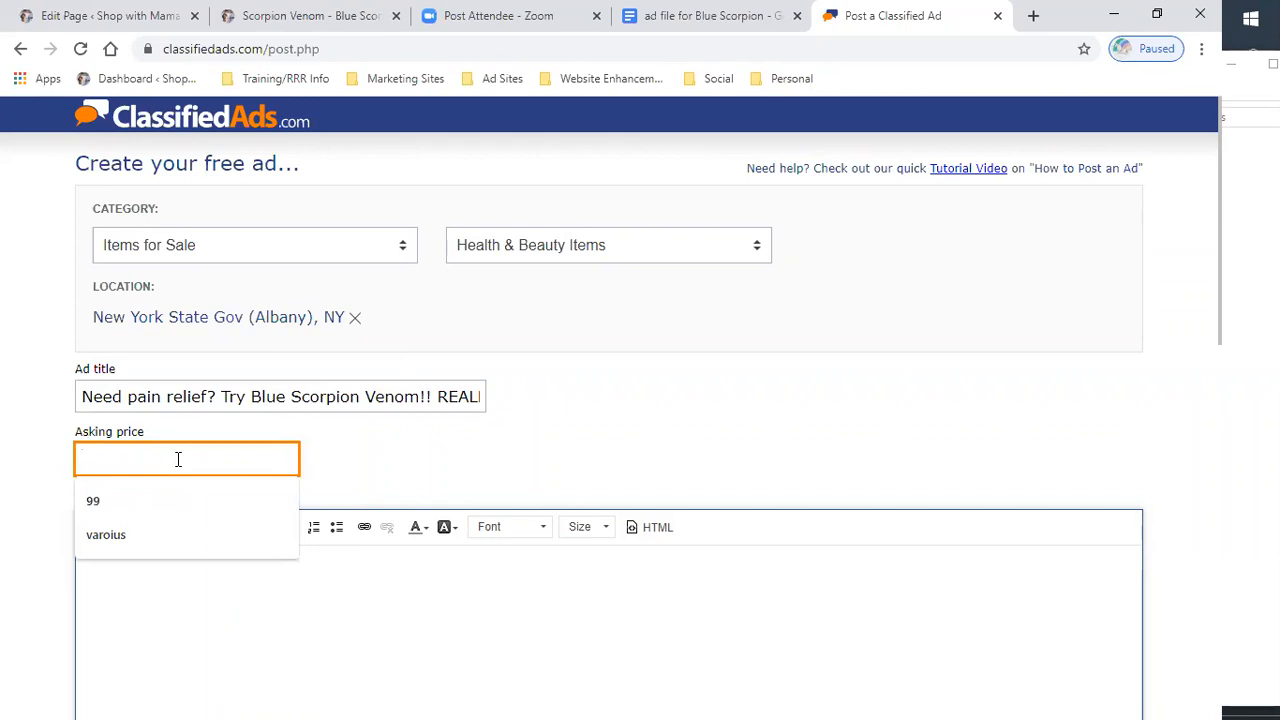
# - Set the asking price to $129.95
pyautogui.write('$')
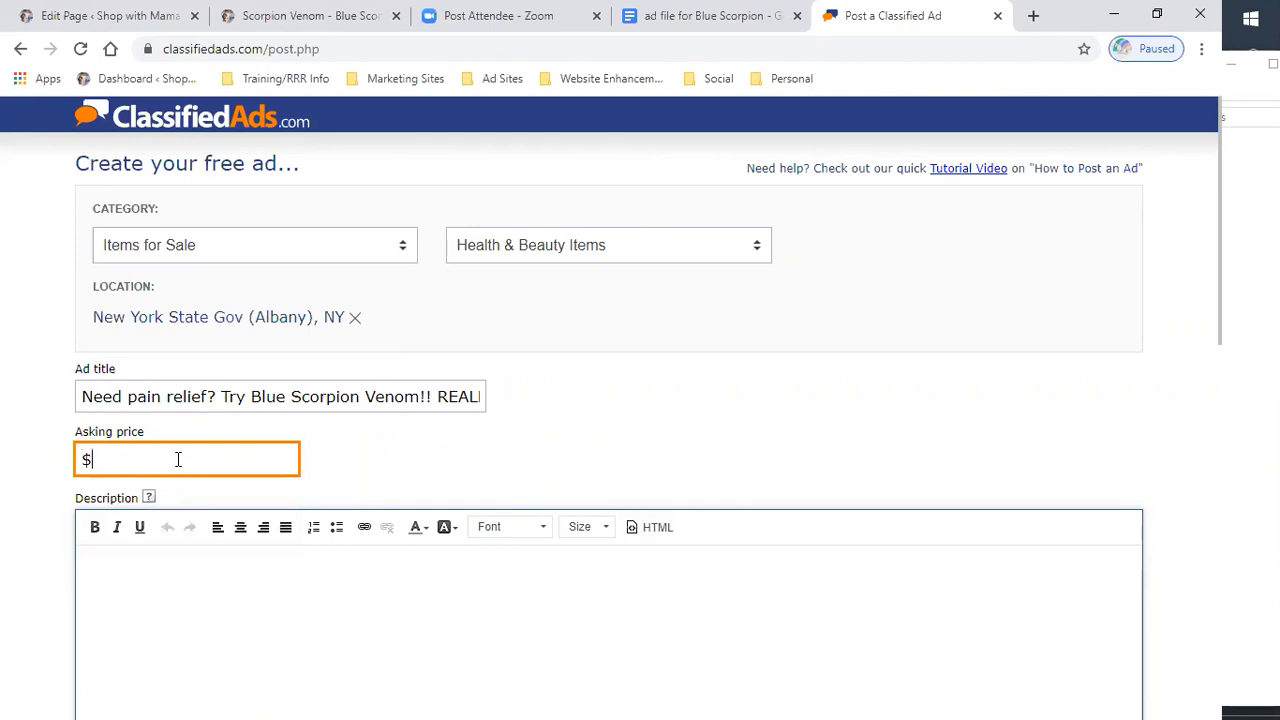
pyautogui.write('129.95')
pyautogui.press('BackSpace')
pyautogui.press('BackSpace')
pyautogui.write('2.95')
pyautogui.press('BackSpace')
pyautogui.press('BackSpace')
pyautogui.write('9.')
pyautogui.write('95')
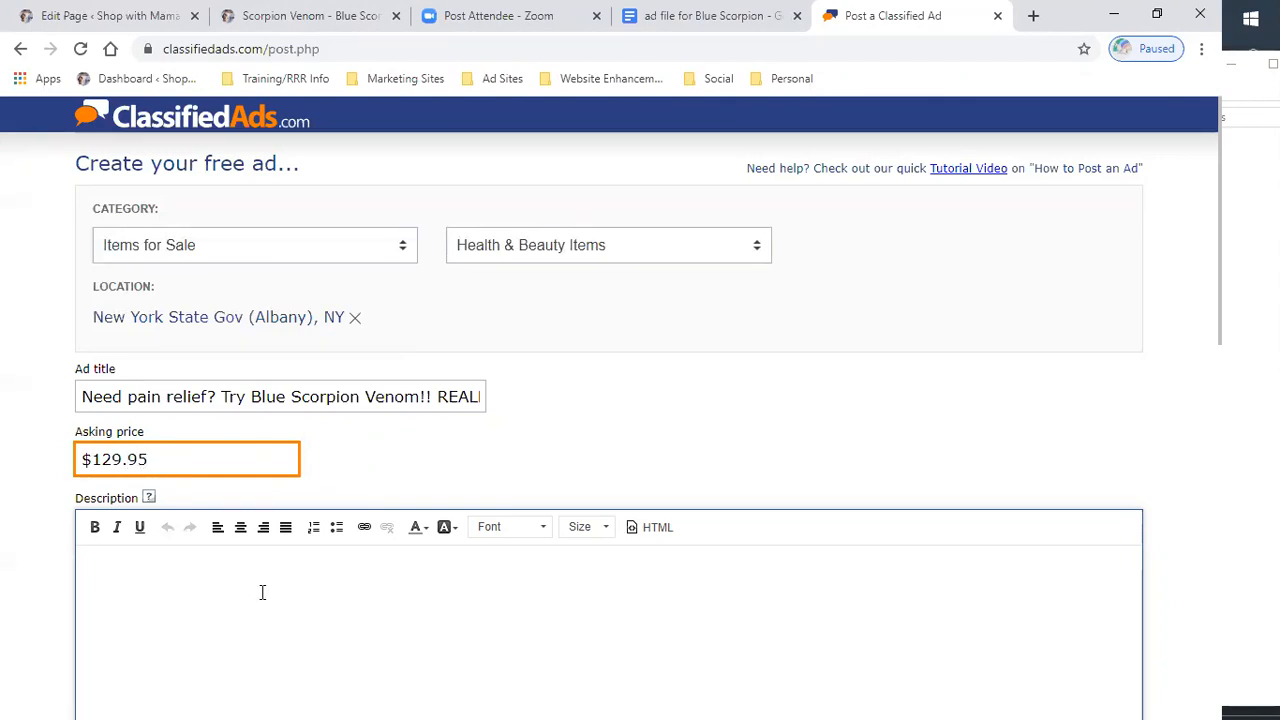
# - Copy the description text, from 'Blue Scorpion venom is a new…' through 'Find out more by reading on here at:', from the ad document
pyautogui.scroll(-2, 260, 591)
pyautogui.click(206, 429)
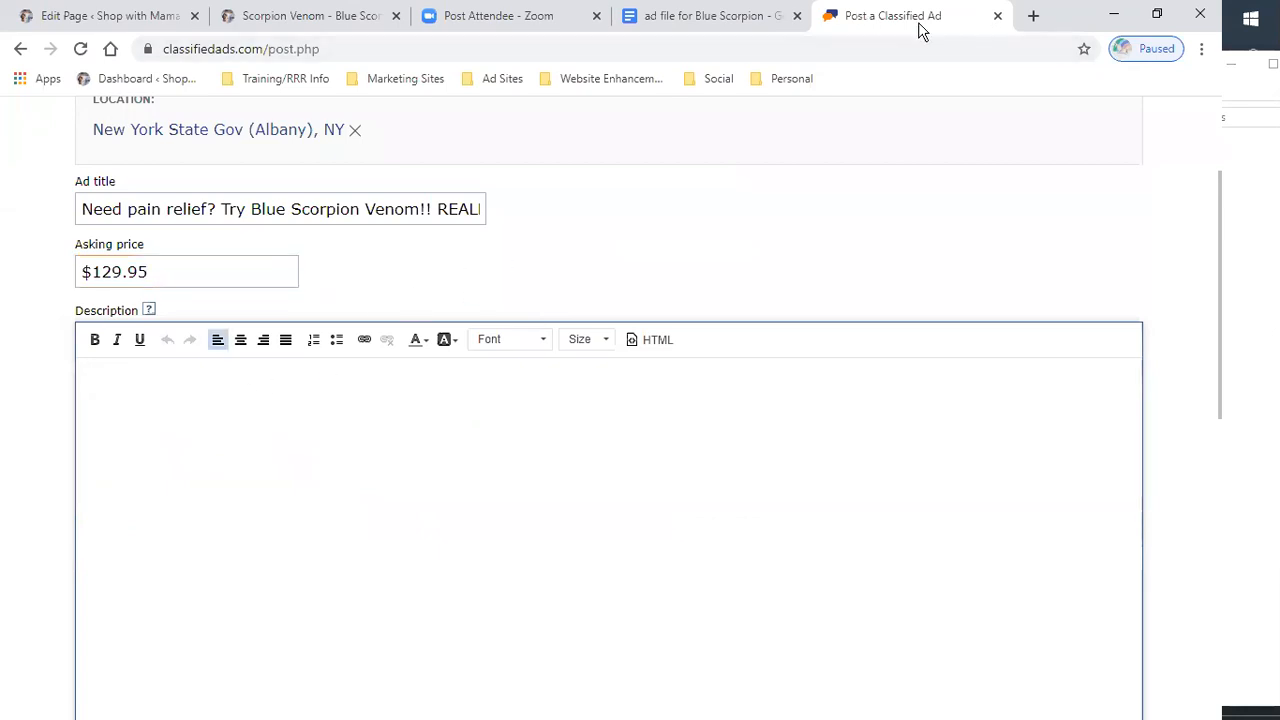
pyautogui.click(662, 22)
pyautogui.scroll(-3, 429, 521)
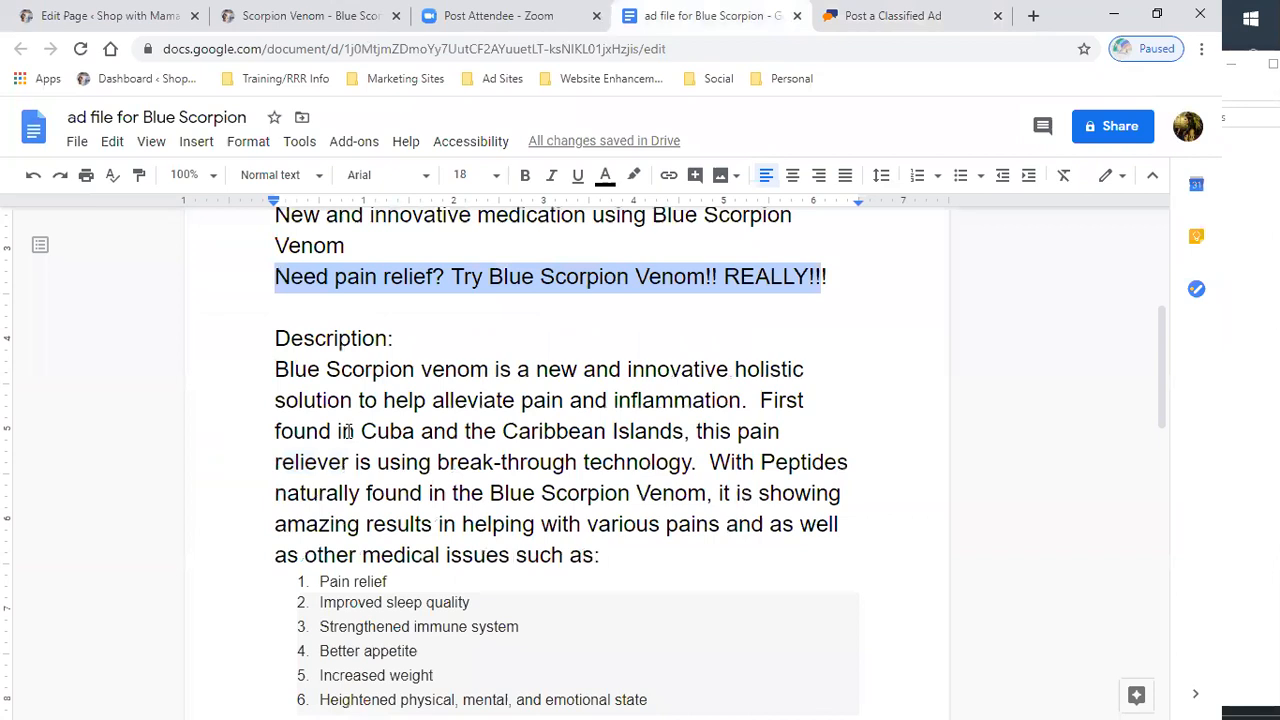
pyautogui.moveTo(274, 273); pyautogui.dragTo(606, 587)
pyautogui.rightClick(606, 587)
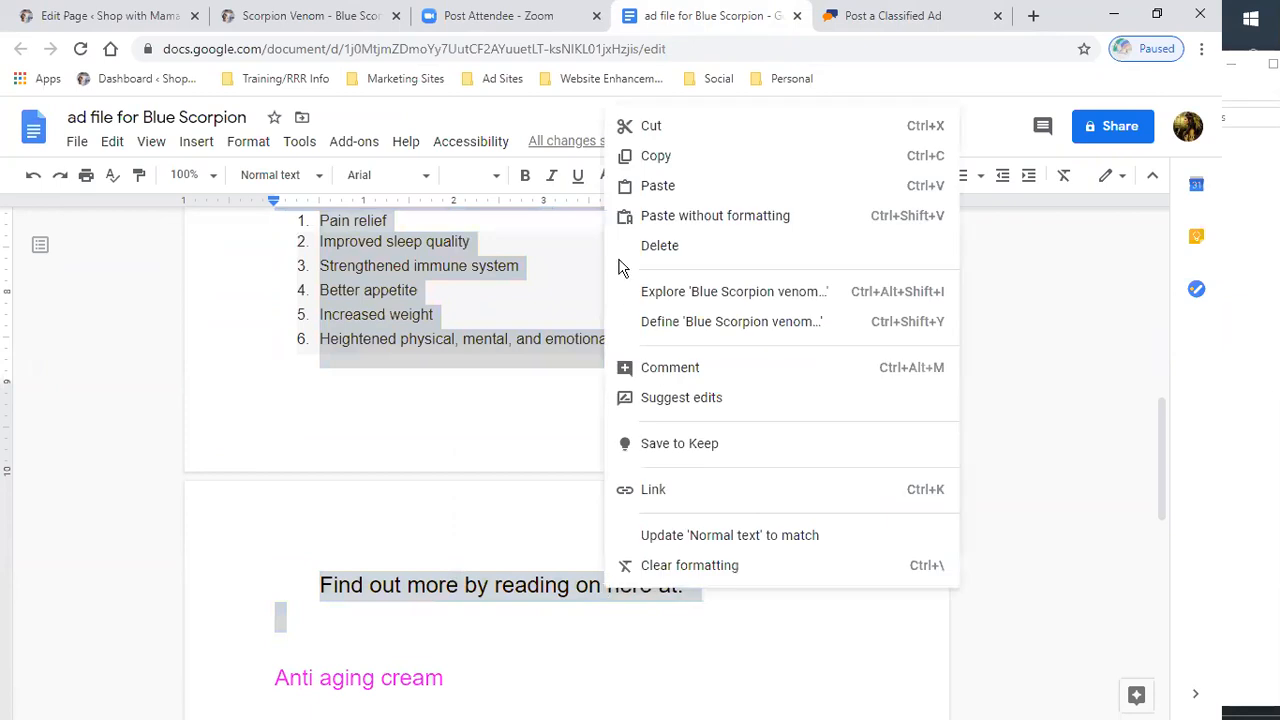
pyautogui.click(675, 155)
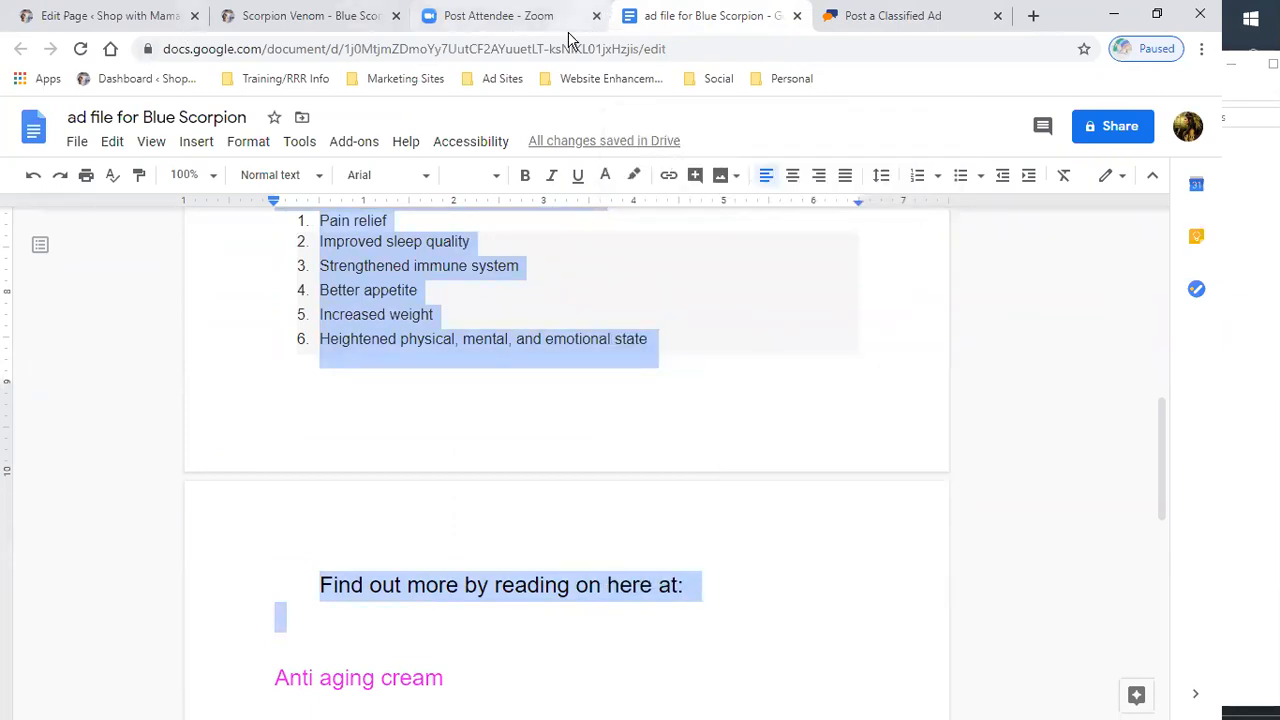
# - Paste the copied description into the ad's Description box
pyautogui.click(898, 19)
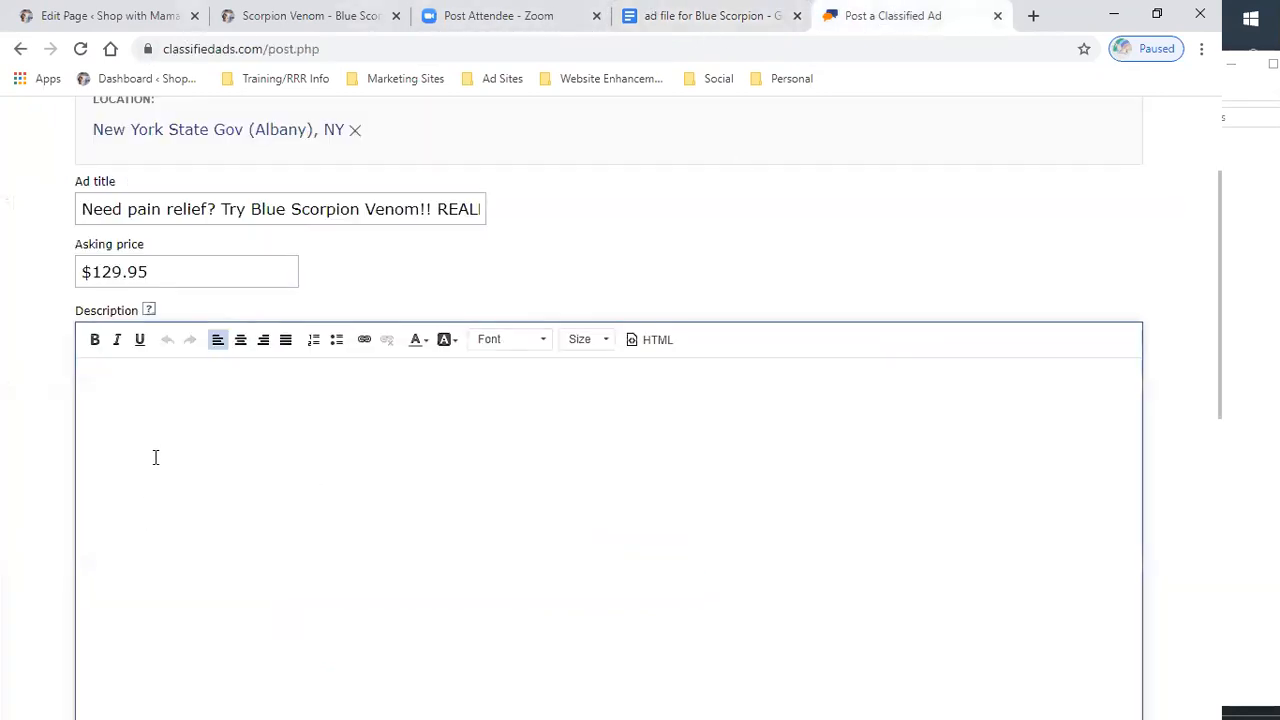
pyautogui.hotkey('ctrl', 'v')
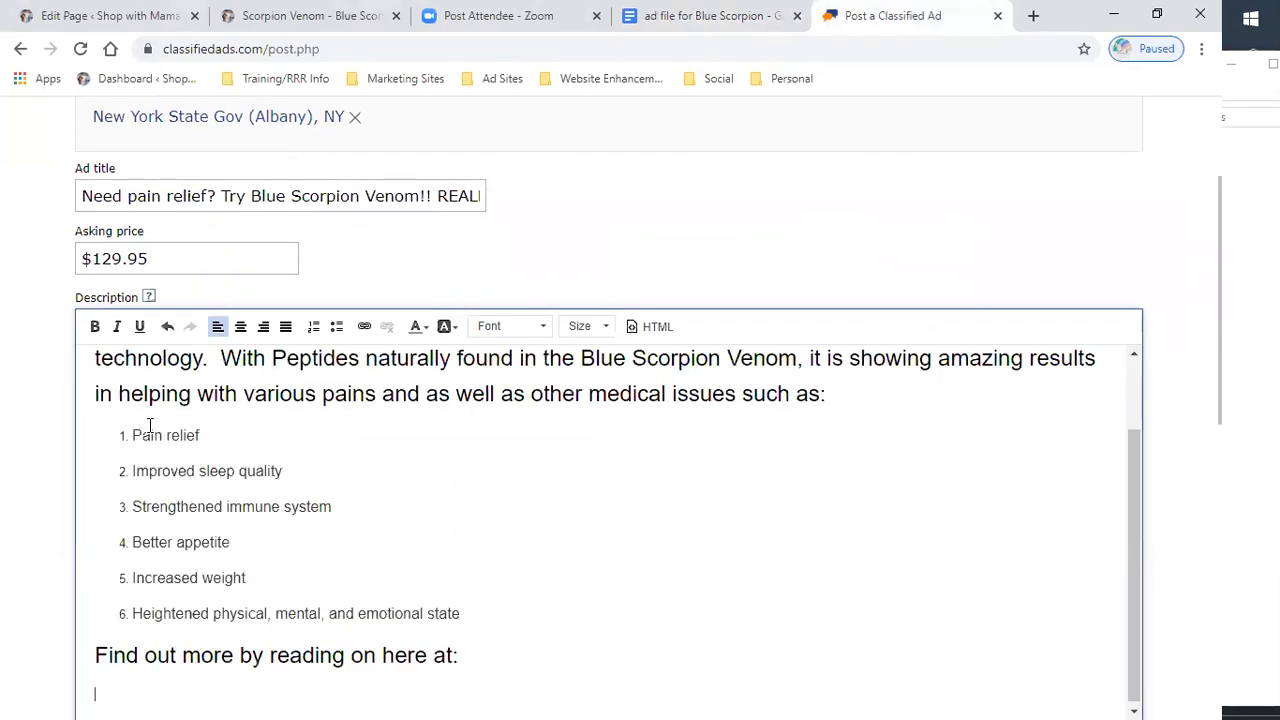
pyautogui.scroll(2, 432, 527)
pyautogui.scroll(-2, 436, 525)
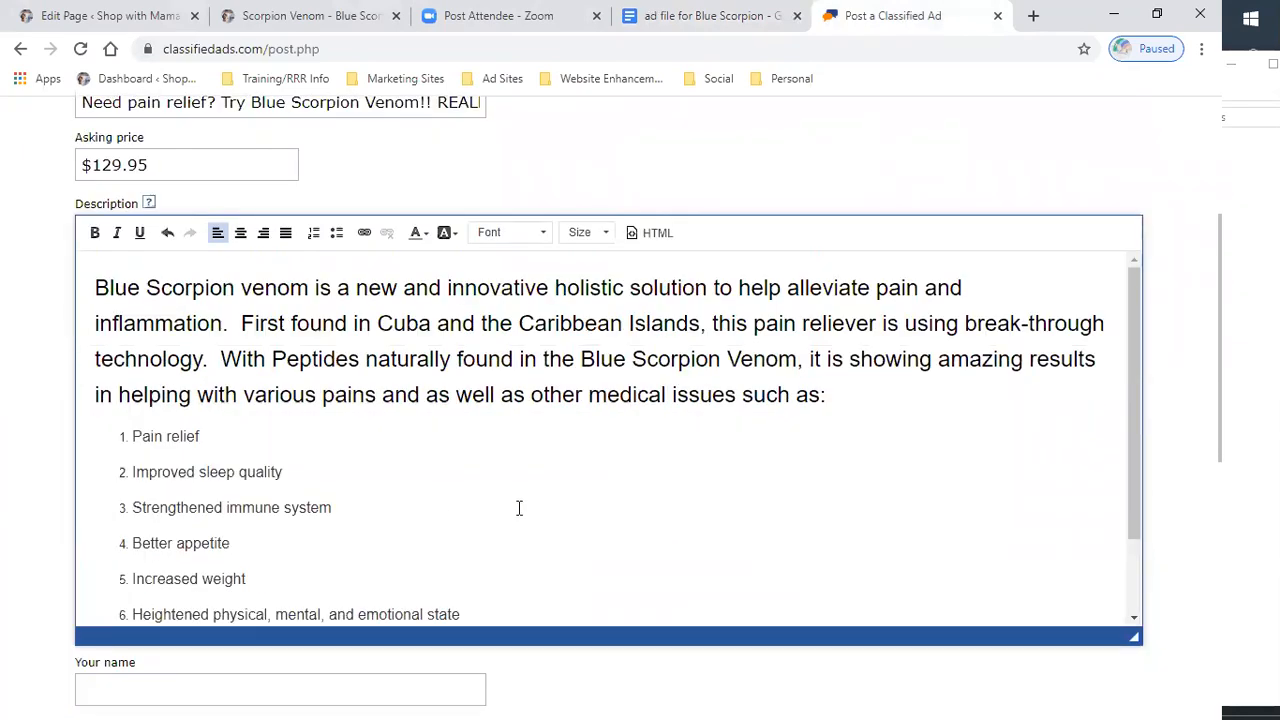
pyautogui.scroll(-2, 688, 457)
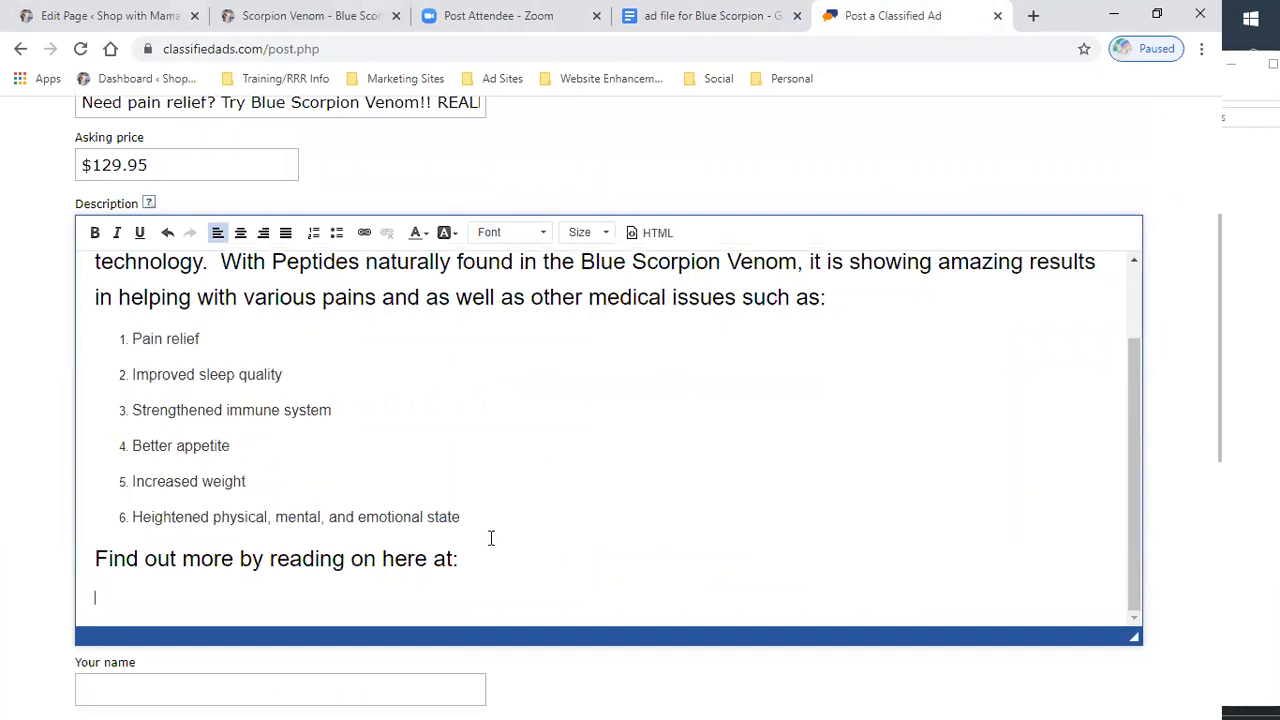
pyautogui.scroll(2, 768, 386)
pyautogui.scroll(-2, 703, 423)
pyautogui.click(748, 20)
pyautogui.scroll(8, 500, 286)
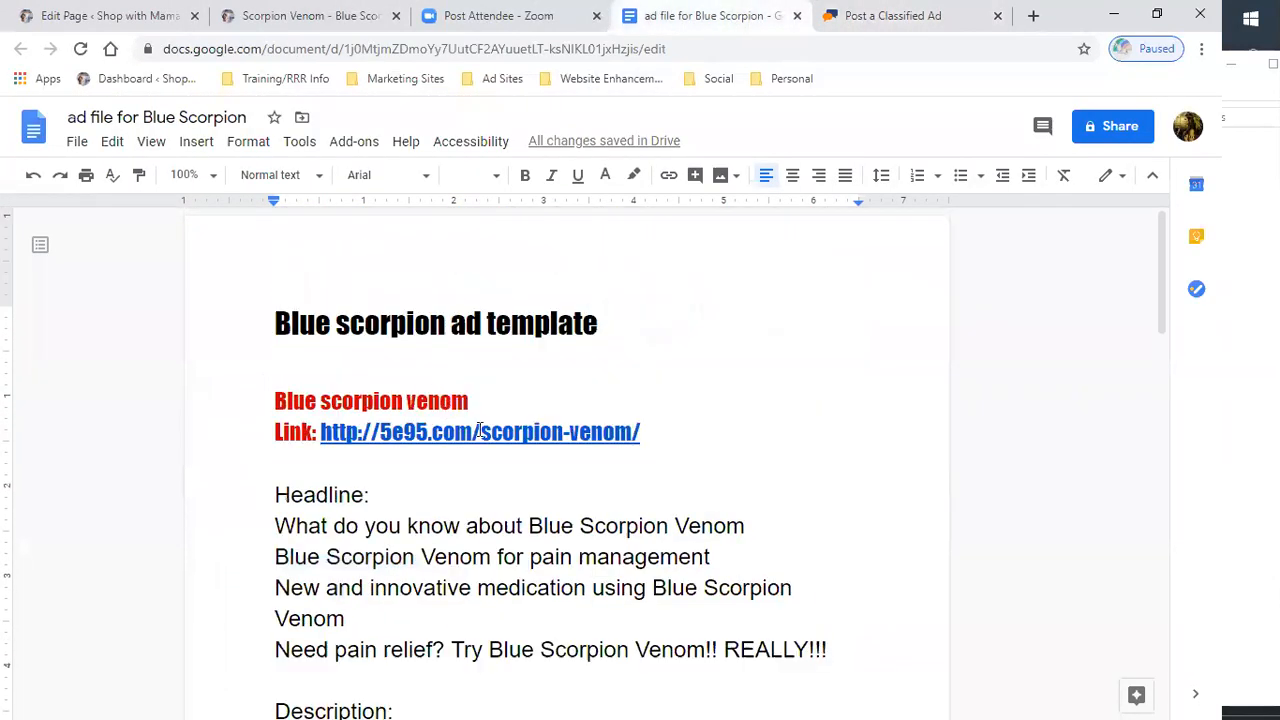
pyautogui.moveTo(317, 432); pyautogui.dragTo(650, 432)
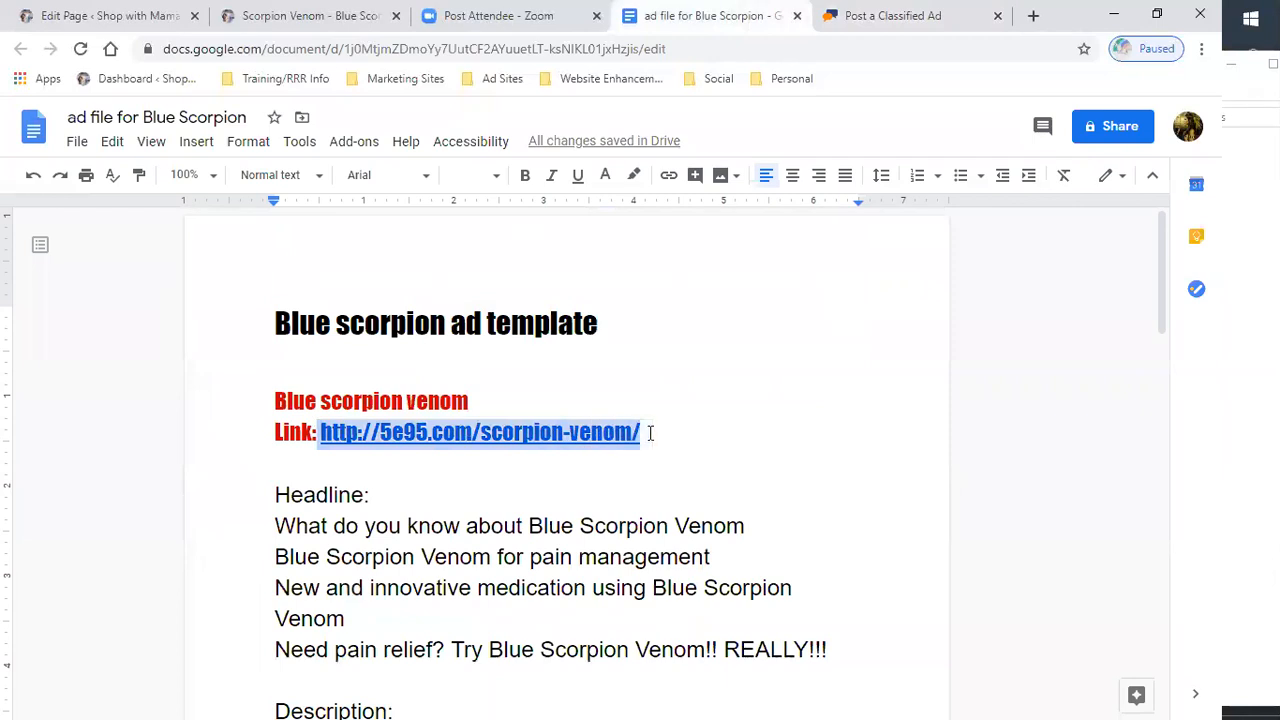
pyautogui.rightClick(590, 437)
pyautogui.click(631, 290)
# - Paste the link into the description and join it onto the 'Find out more by reading on here at:' line
pyautogui.click(913, 15)
pyautogui.click(479, 556)
pyautogui.hotkey('ctrl', 'v')
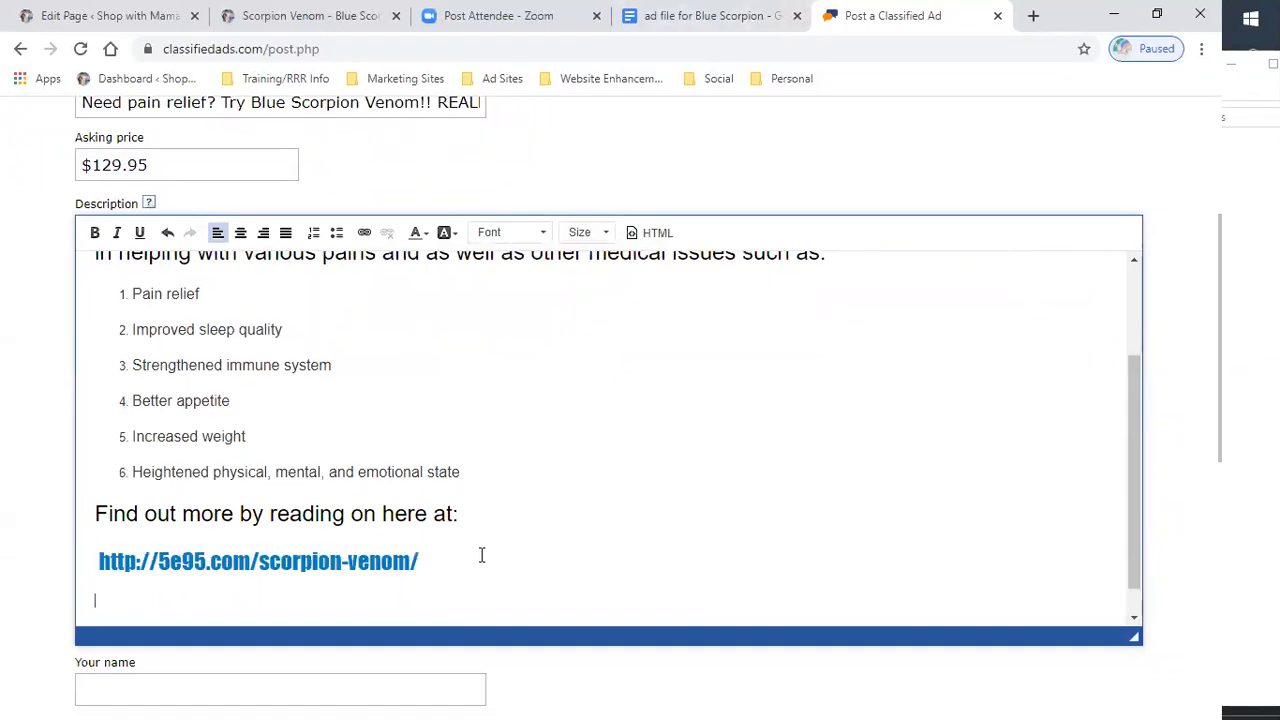
pyautogui.click(94, 560)
pyautogui.press('BackSpace')
pyautogui.click(845, 534)
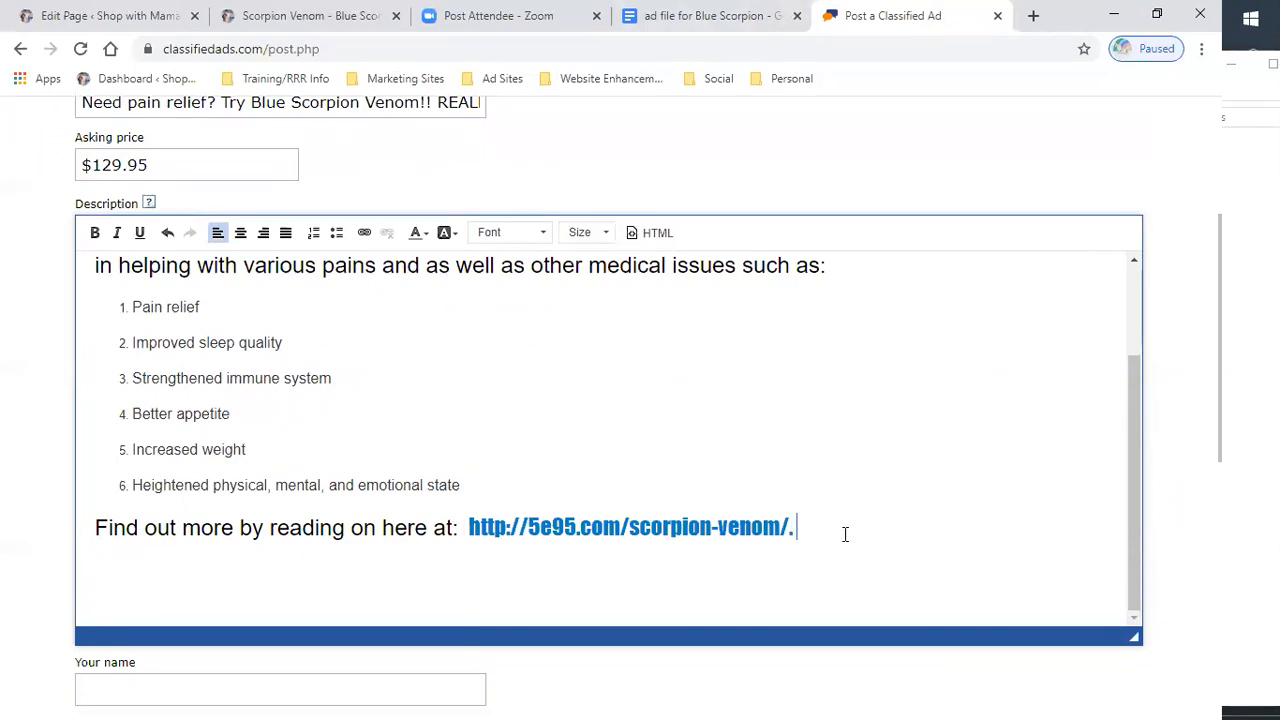
# - Start a new description line reading 'Also, order early for a 20' below the link
pyautogui.press('Return')
pyautogui.write('A')
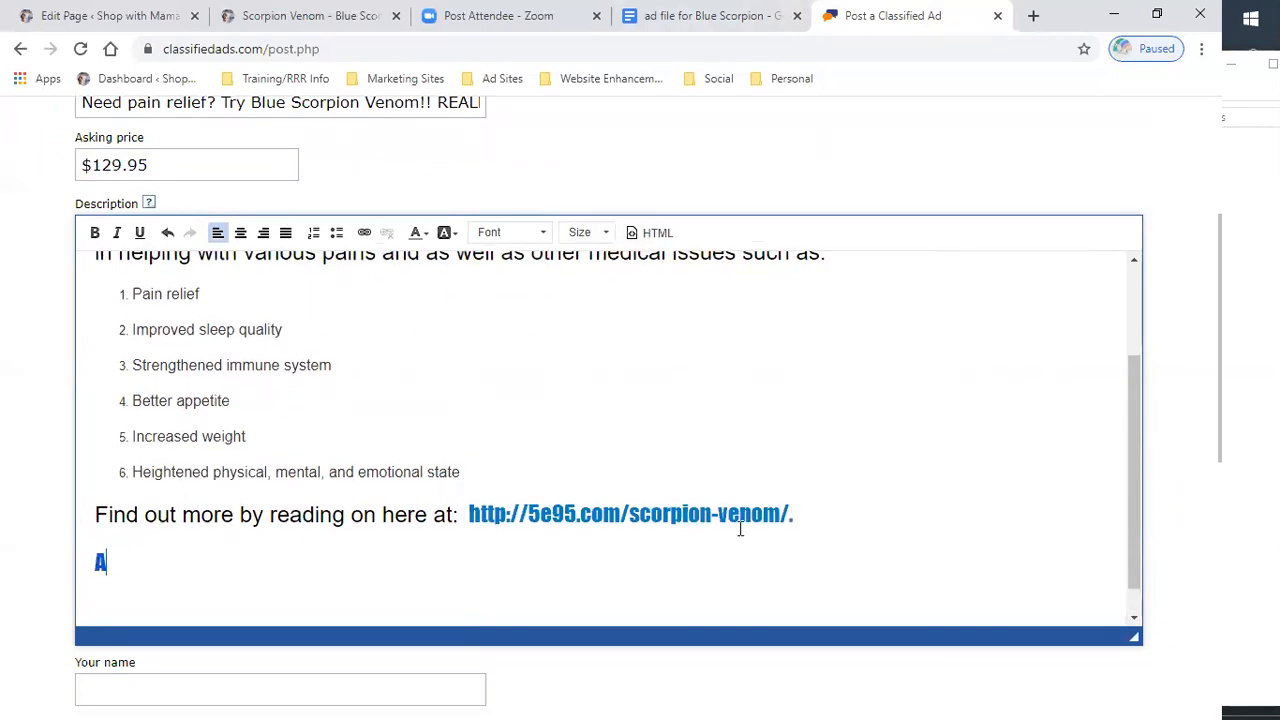
pyautogui.write("lso, don't forget ")
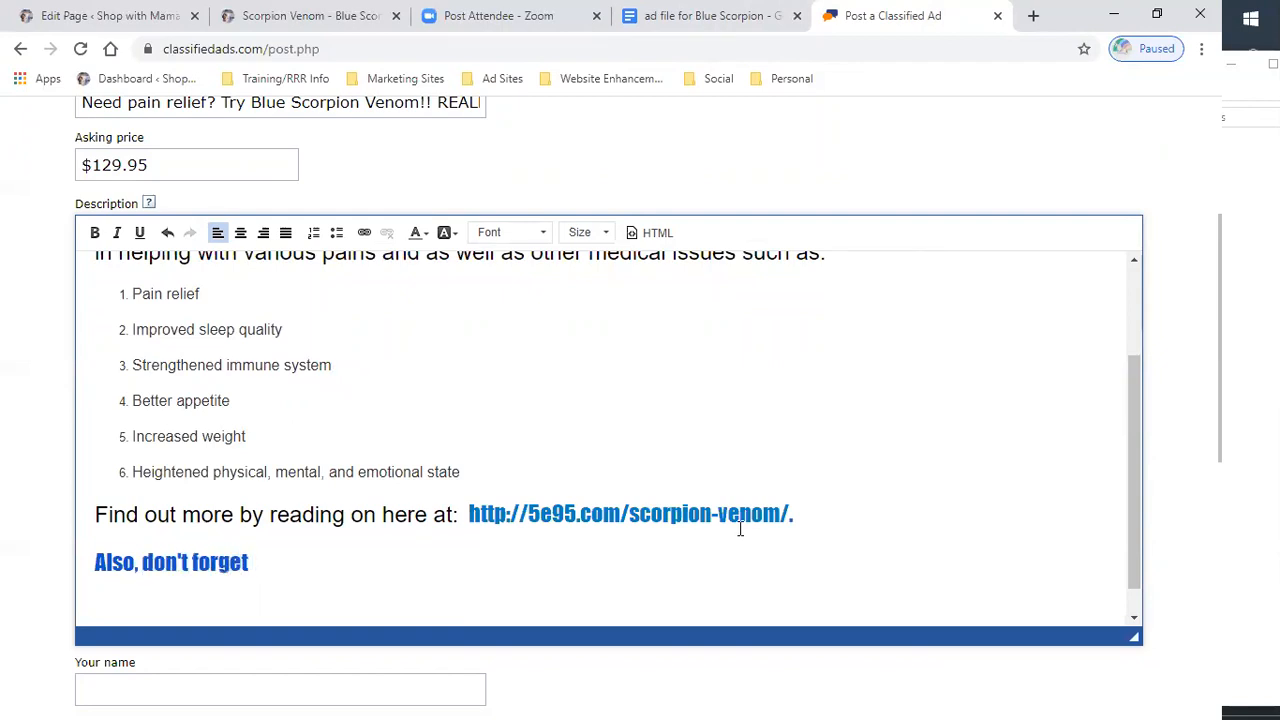
pyautogui.write('your discount')
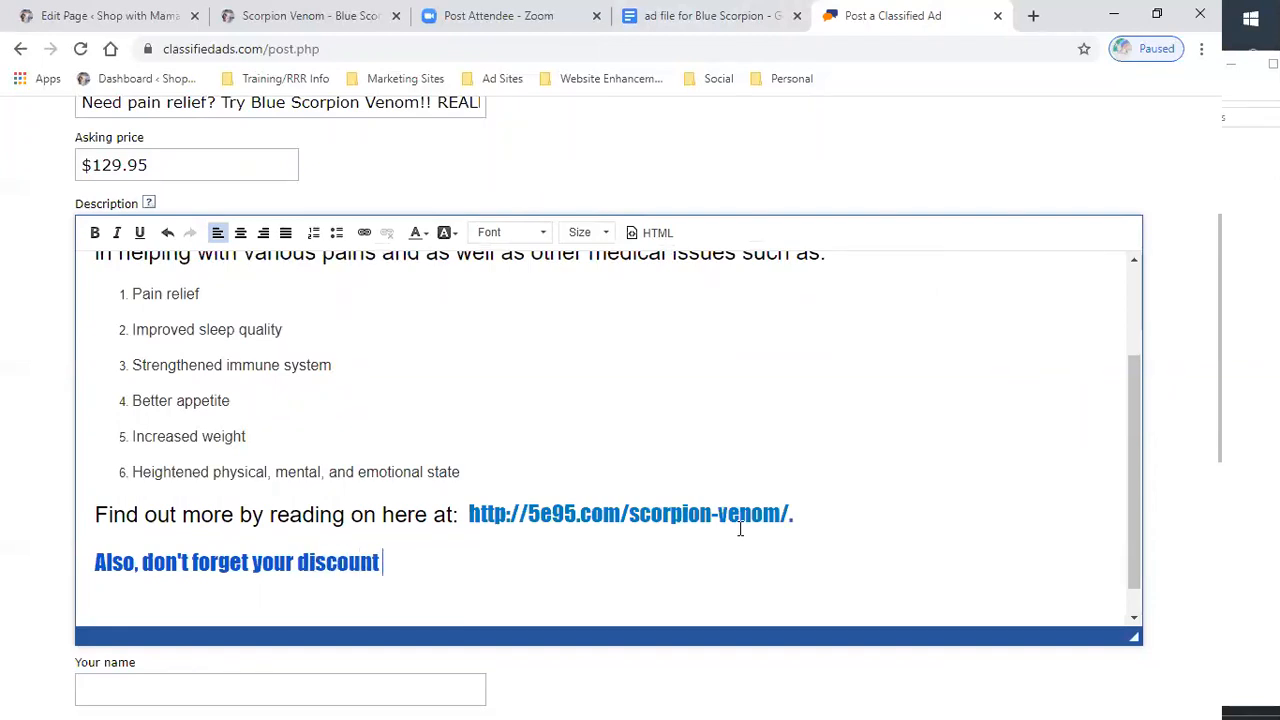
pyautogui.press('BackSpace')
pyautogui.press('BackSpace')
pyautogui.press('BackSpace')
pyautogui.press('BackSpace')
pyautogui.press('BackSpace')
pyautogui.press('BackSpace')
pyautogui.press('BackSpace')
pyautogui.press('BackSpace')
pyautogui.press('BackSpace')
pyautogui.press('BackSpace')
pyautogui.press('BackSpace')
pyautogui.press('BackSpace')
pyautogui.press('BackSpace')
pyautogui.press('BackSpace')
pyautogui.press('BackSpace')
pyautogui.press('BackSpace')
pyautogui.press('BackSpace')
pyautogui.press('BackSpace')
pyautogui.press('BackSpace')
pyautogui.press('BackSpace')
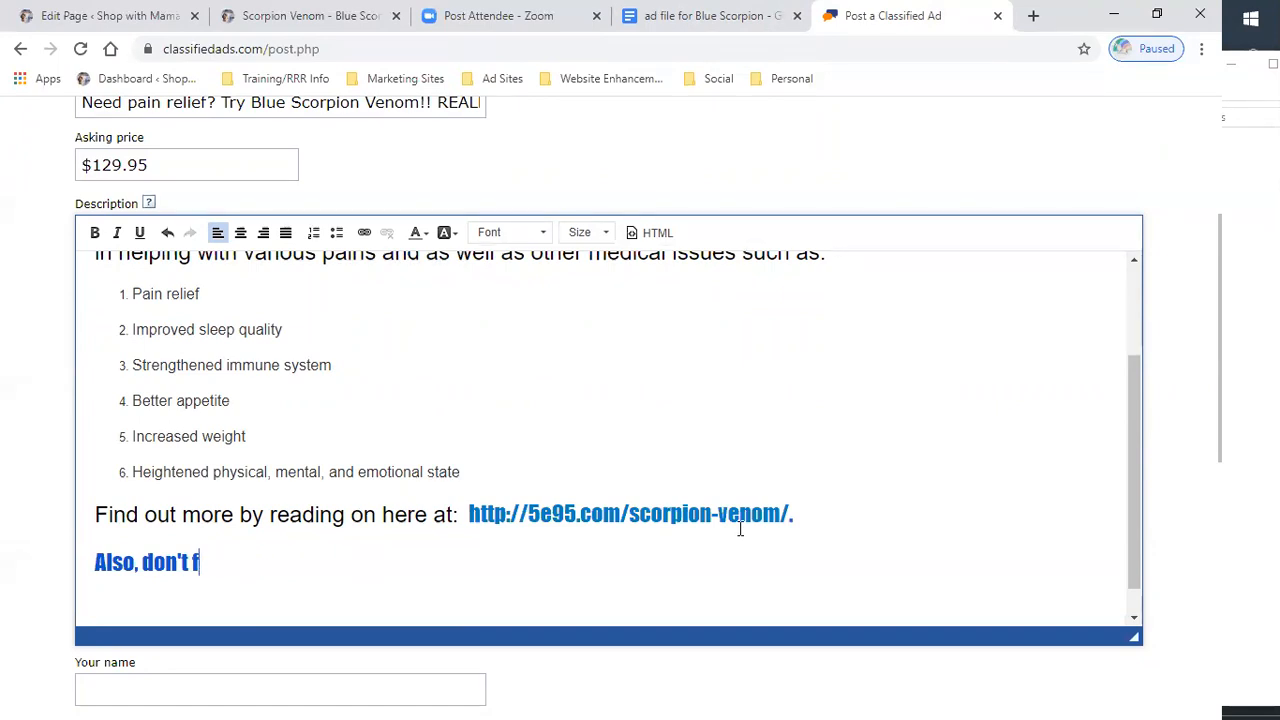
pyautogui.write('order early for a 20')
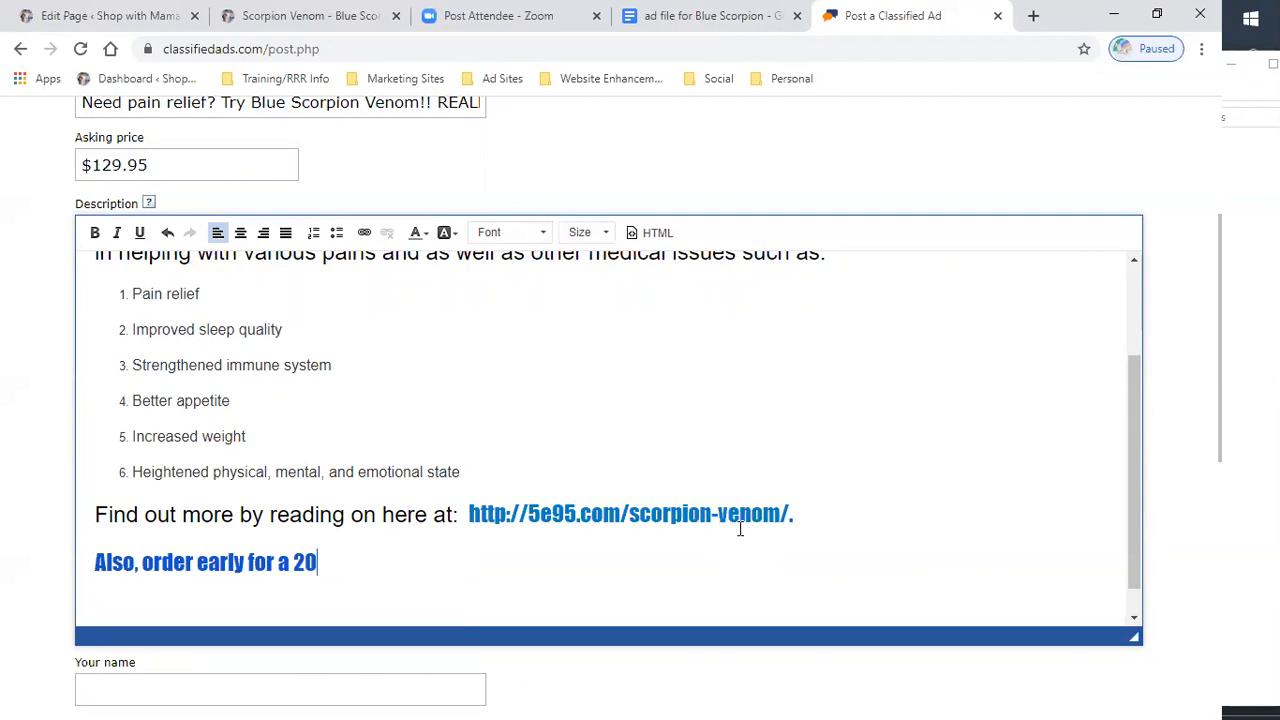
# - Undo the accidental replacement of part of the link text with a percent sign
pyautogui.keyDown('shift'); pyautogui.click(740, 529); pyautogui.keyUp('shift')
pyautogui.write('%')
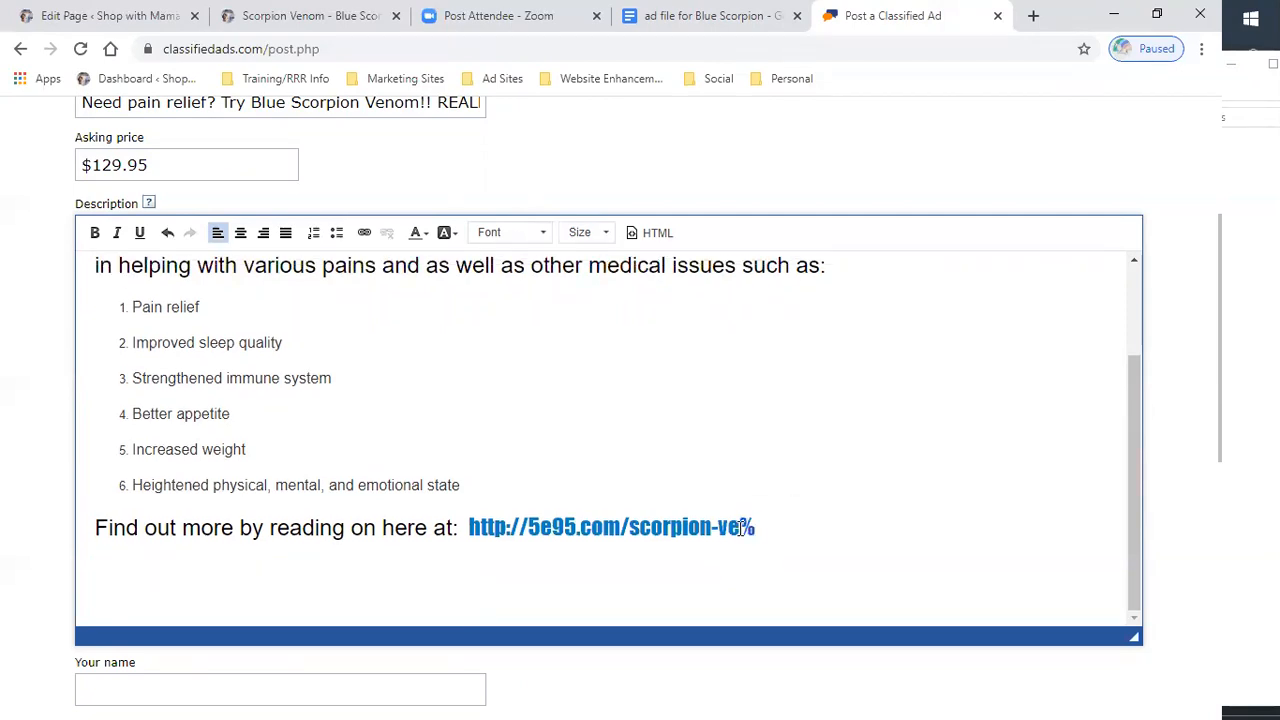
pyautogui.press('BackSpace')
pyautogui.click(171, 232)
pyautogui.click(171, 232)
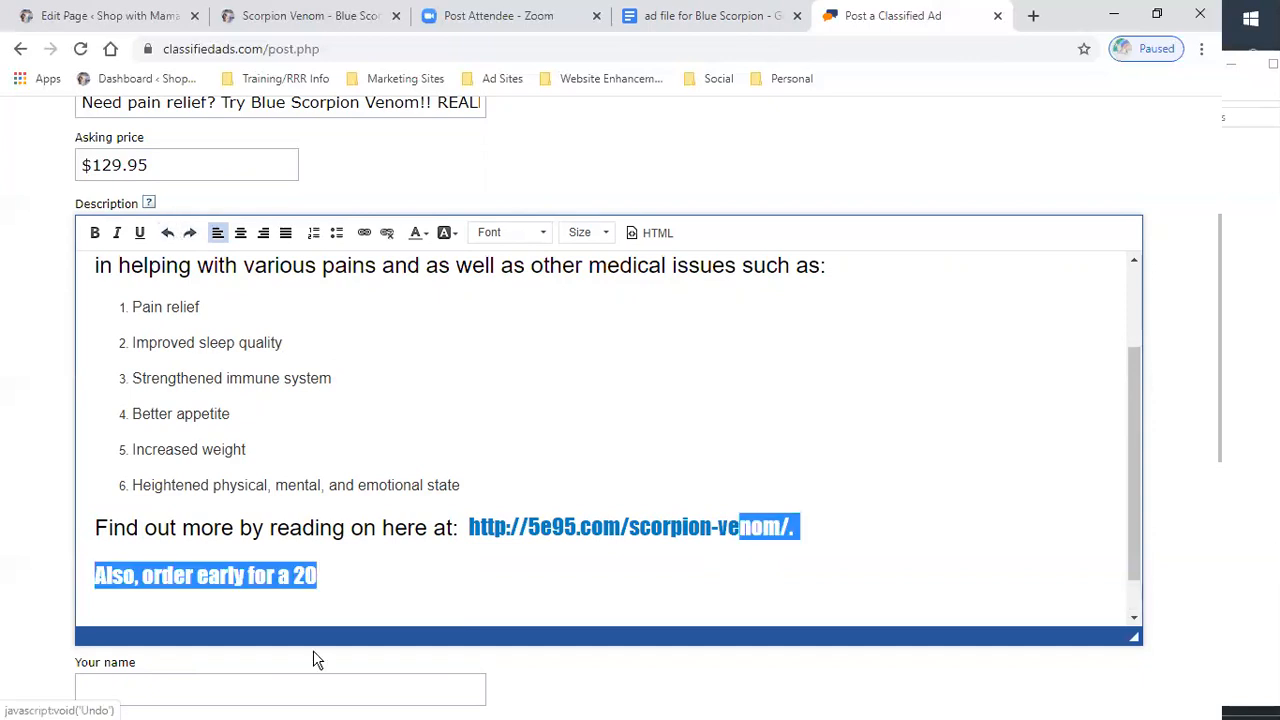
# - Finish the new line so it reads 'Also, order early for a 20% discount at checkout!!!'
pyautogui.click(323, 580)
pyautogui.write('% discount at checkout')
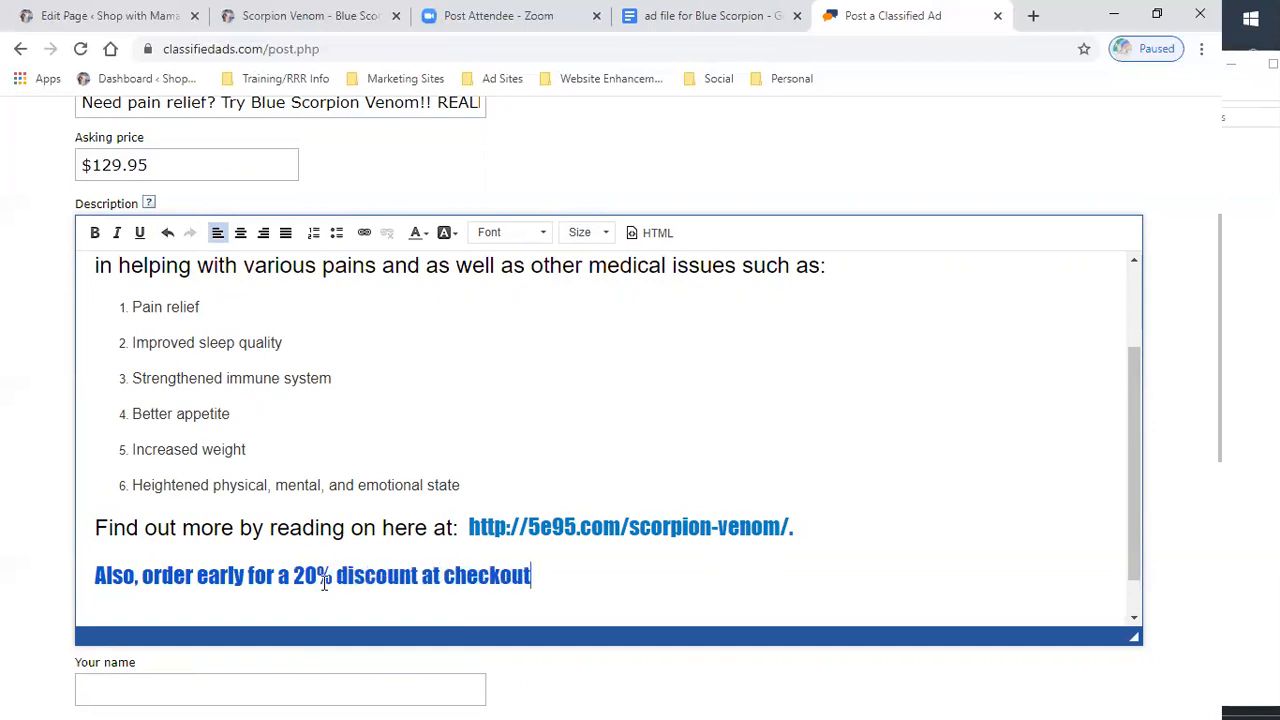
pyautogui.write('!!!')
# - Fill in the seller's name field from the browser's saved entries
pyautogui.scroll(3, 660, 434)
pyautogui.scroll(-6, 603, 423)
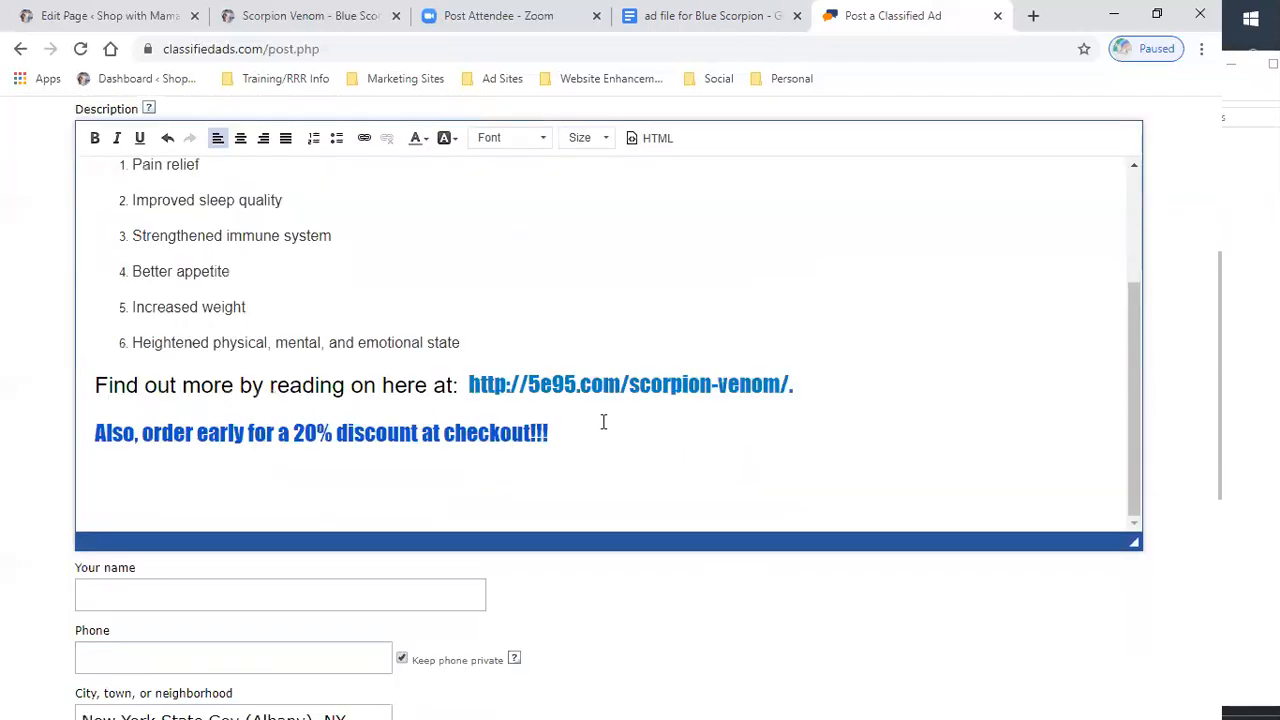
pyautogui.scroll(1, 240, 308)
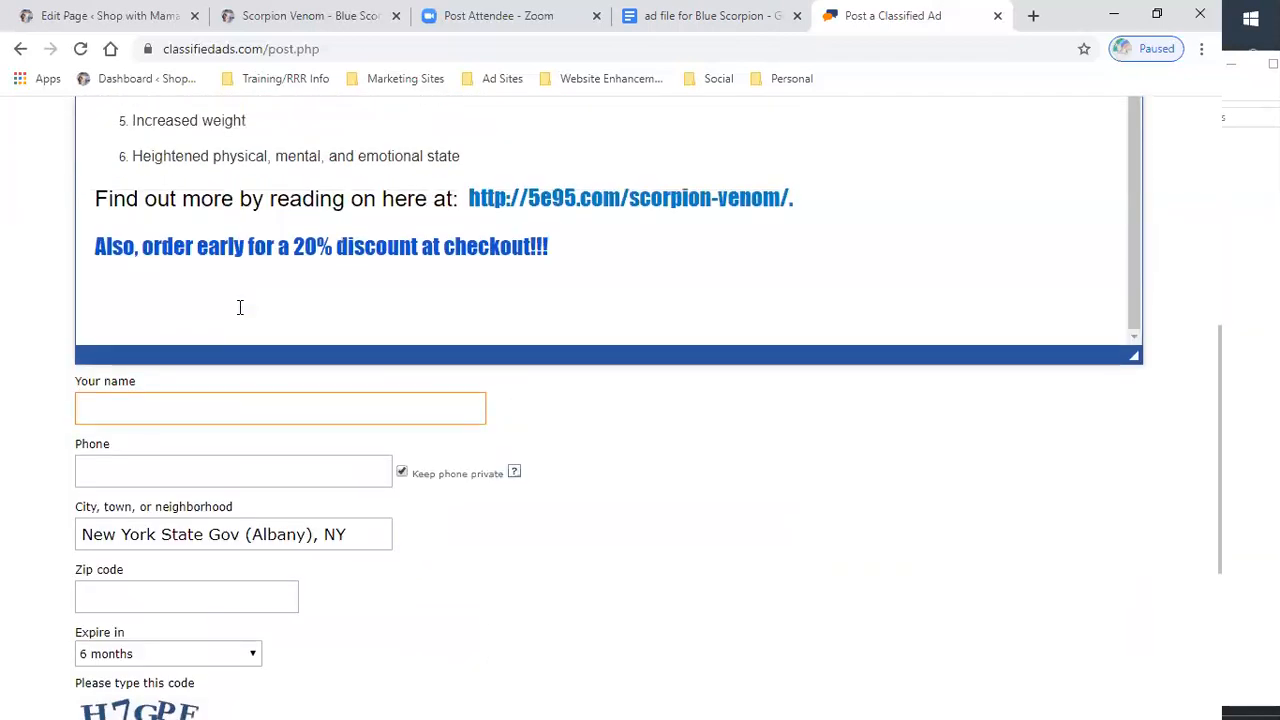
pyautogui.scroll(-3, 240, 310)
pyautogui.scroll(1, 200, 285)
pyautogui.click(154, 222)
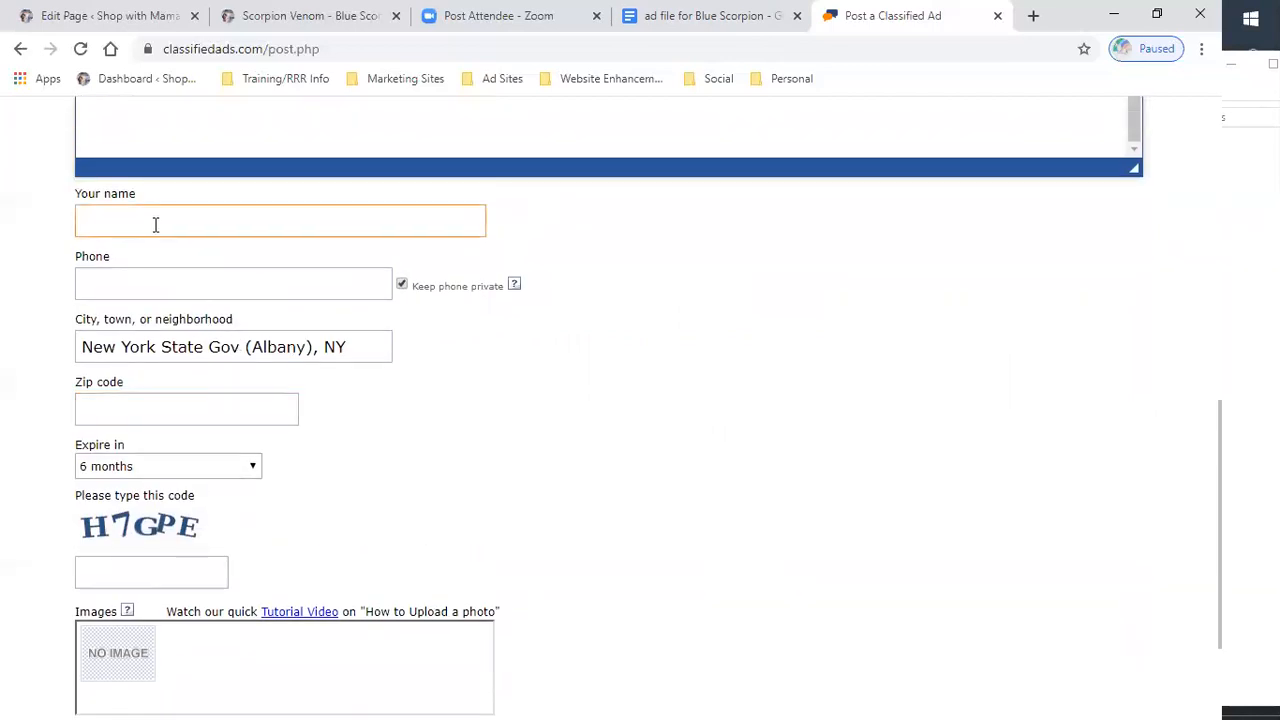
pyautogui.click(137, 263)
# - Enter the contact phone number in the Phone field
pyautogui.click(150, 283)
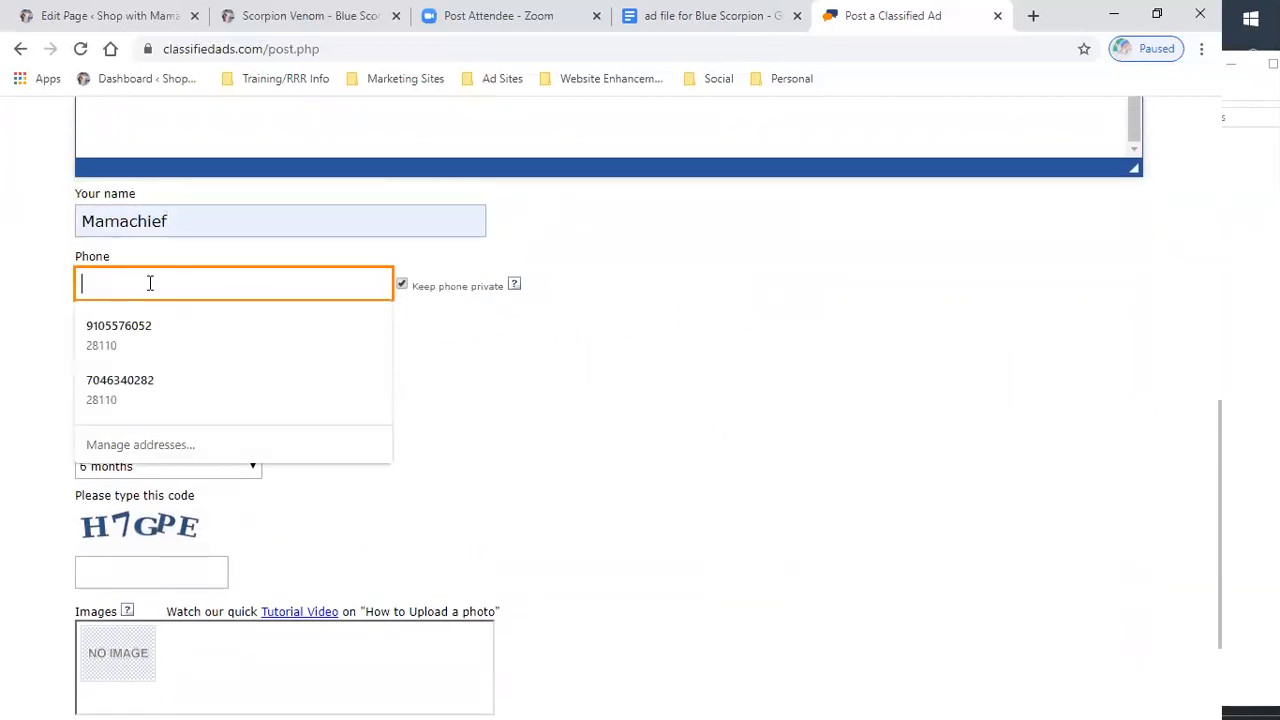
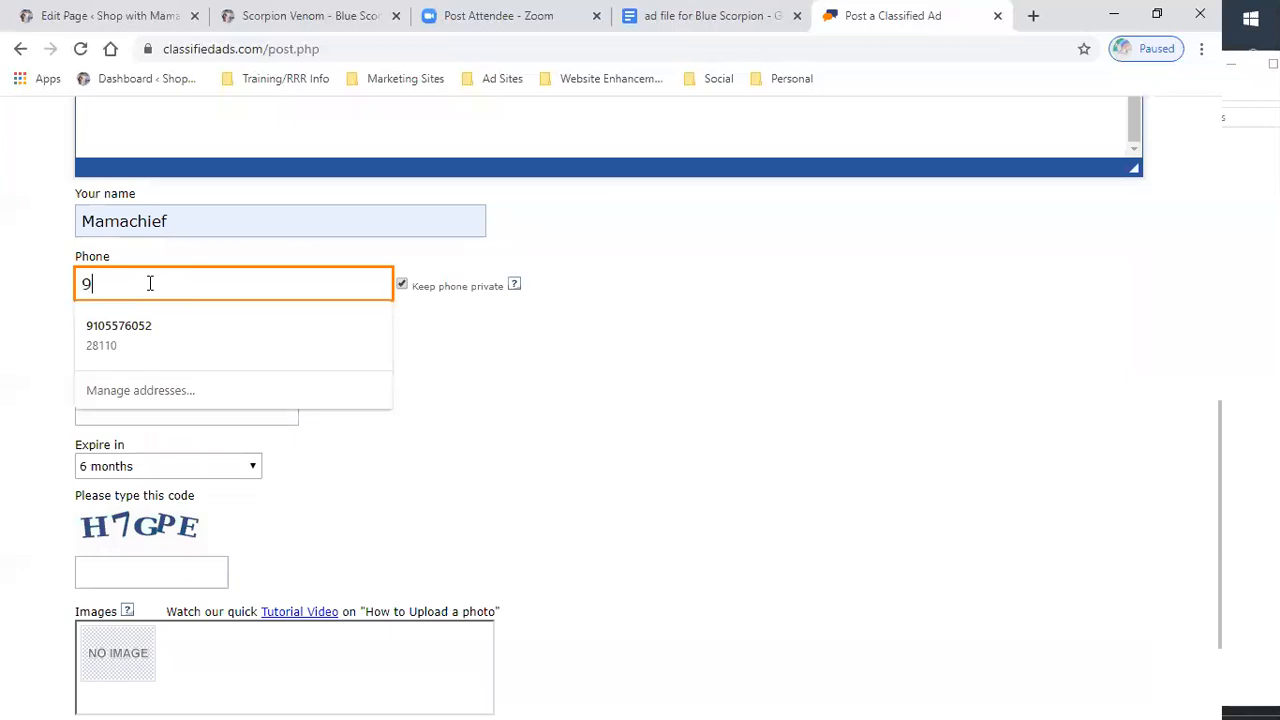
pyautogui.click(526, 412)
# - Enter the displayed security code in the verification field
pyautogui.scroll(-2, 224, 383)
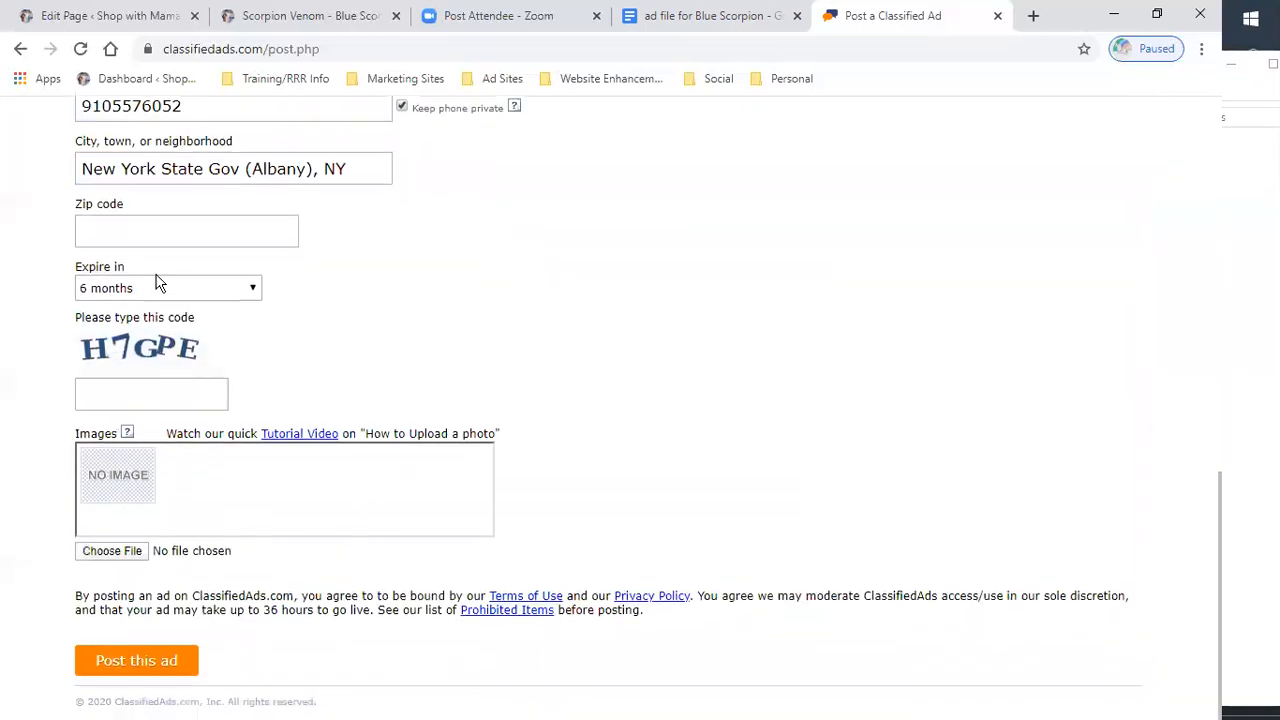
pyautogui.click(146, 400)
pyautogui.click(144, 396)
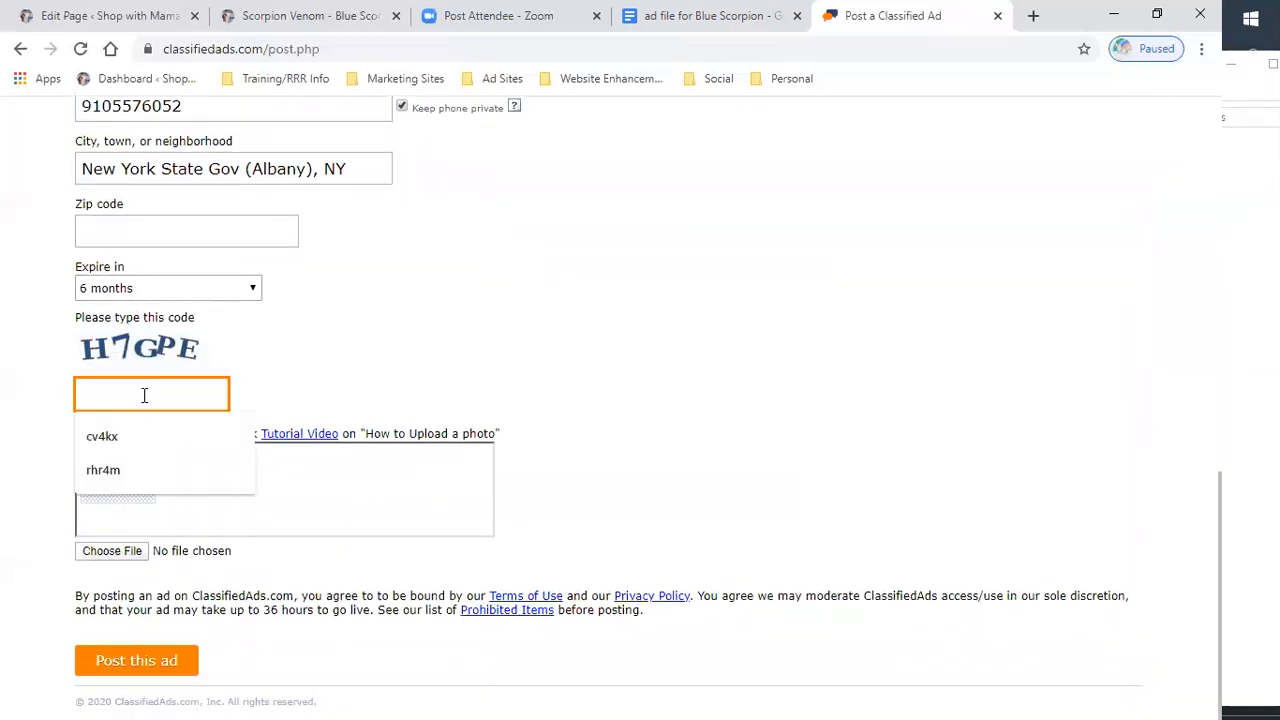
pyautogui.write('h7gpe')
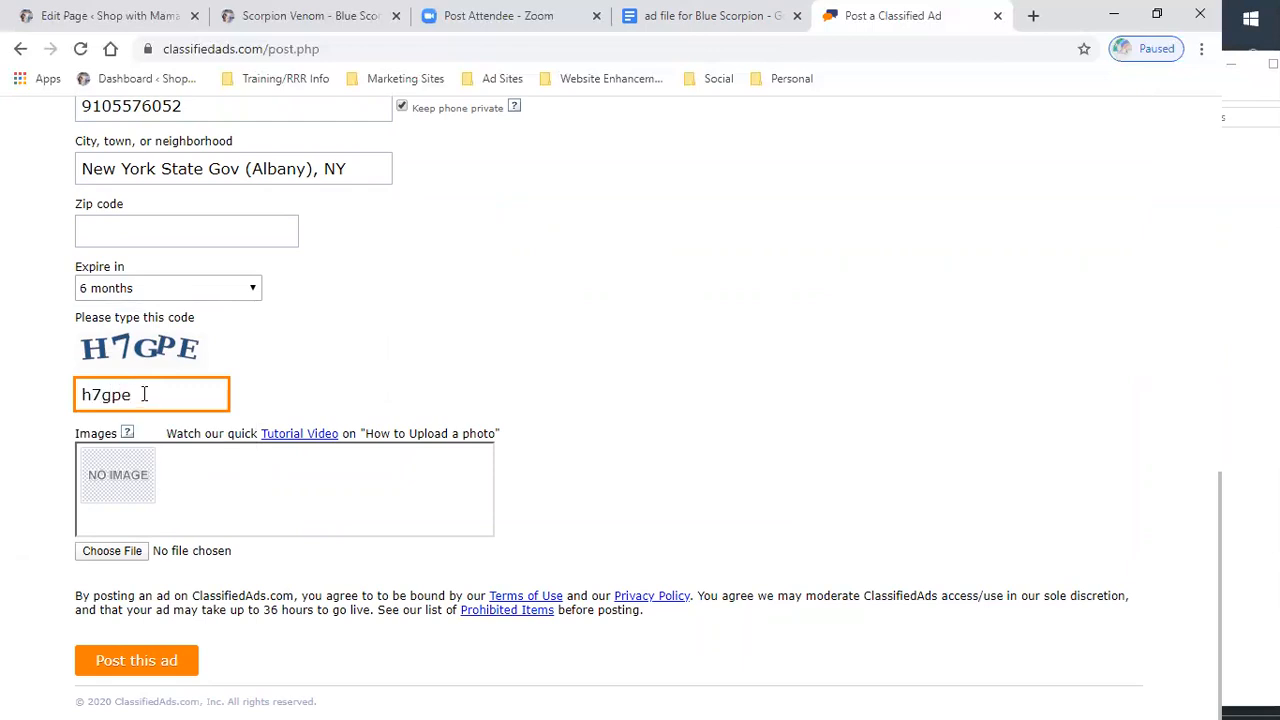
# - Upload a Blue Scorpion Venom product image from the Dropbox blogging pictures folders as the ad photo
pyautogui.click(110, 553)
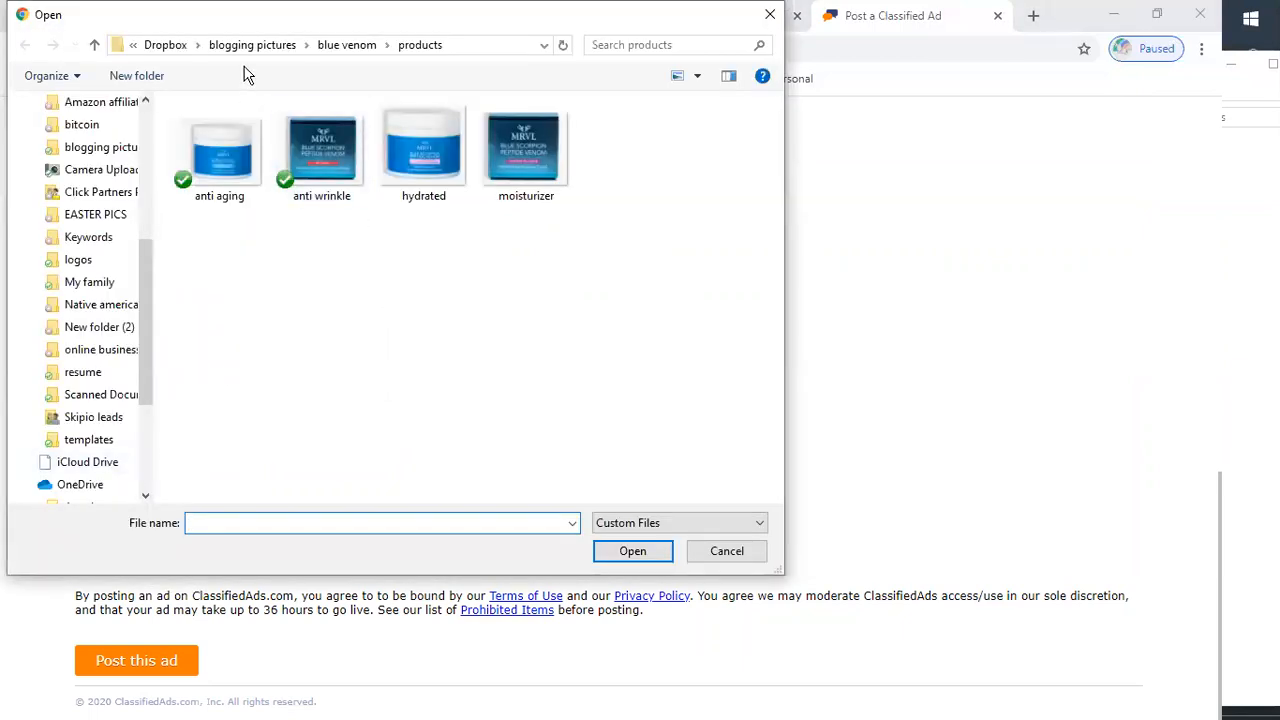
pyautogui.click(252, 45)
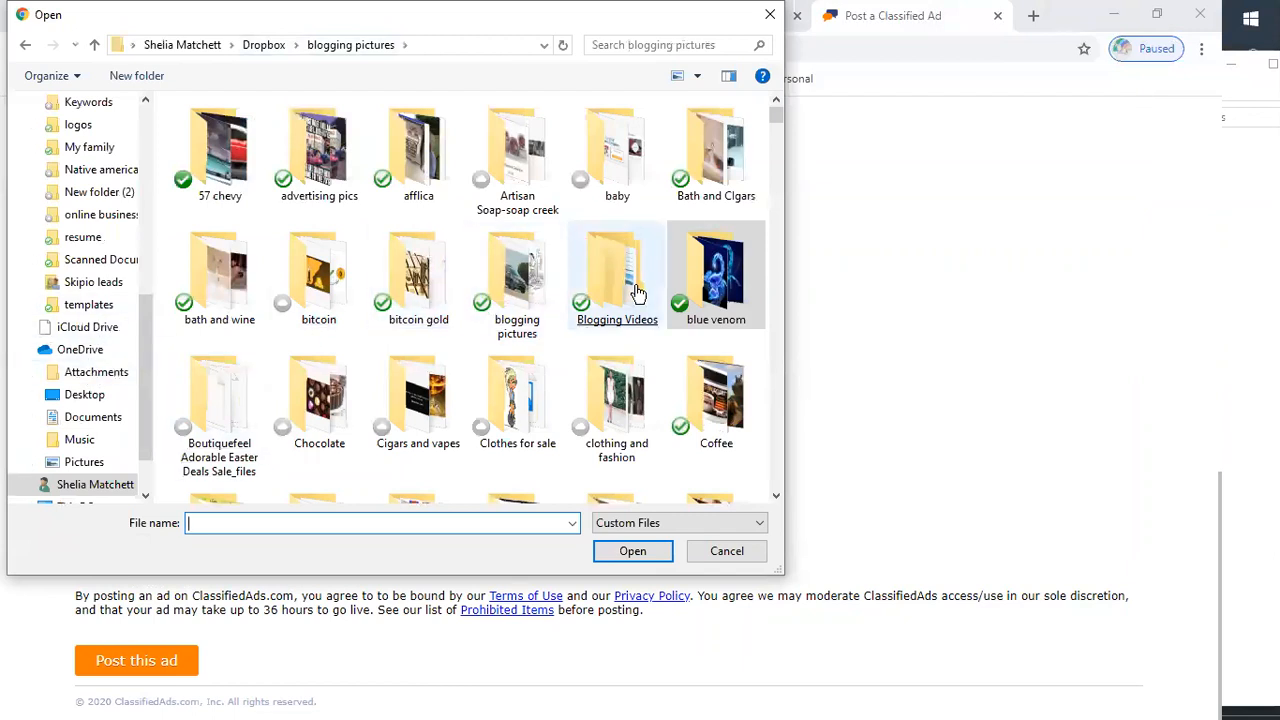
pyautogui.scroll(-2, 616, 292)
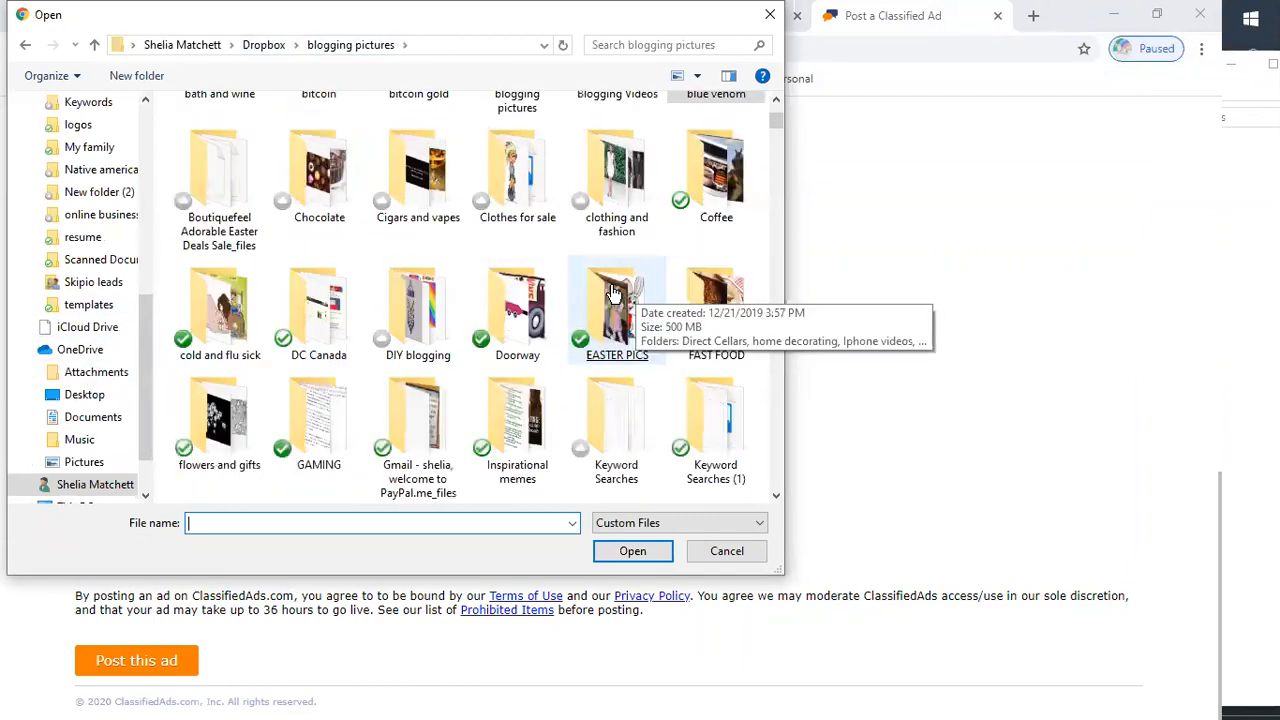
pyautogui.scroll(-3, 614, 292)
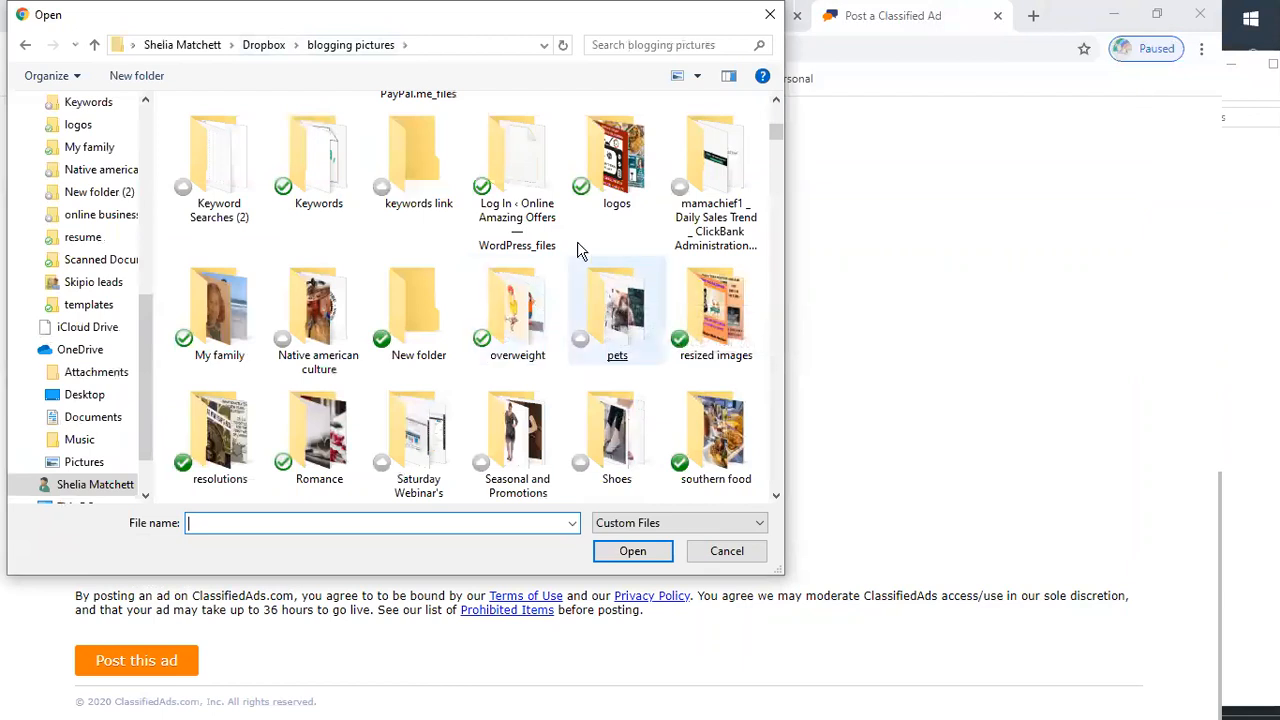
pyautogui.doubleClick(615, 190)
pyautogui.click(515, 275)
pyautogui.doubleClick(219, 150)
pyautogui.doubleClick(230, 155)
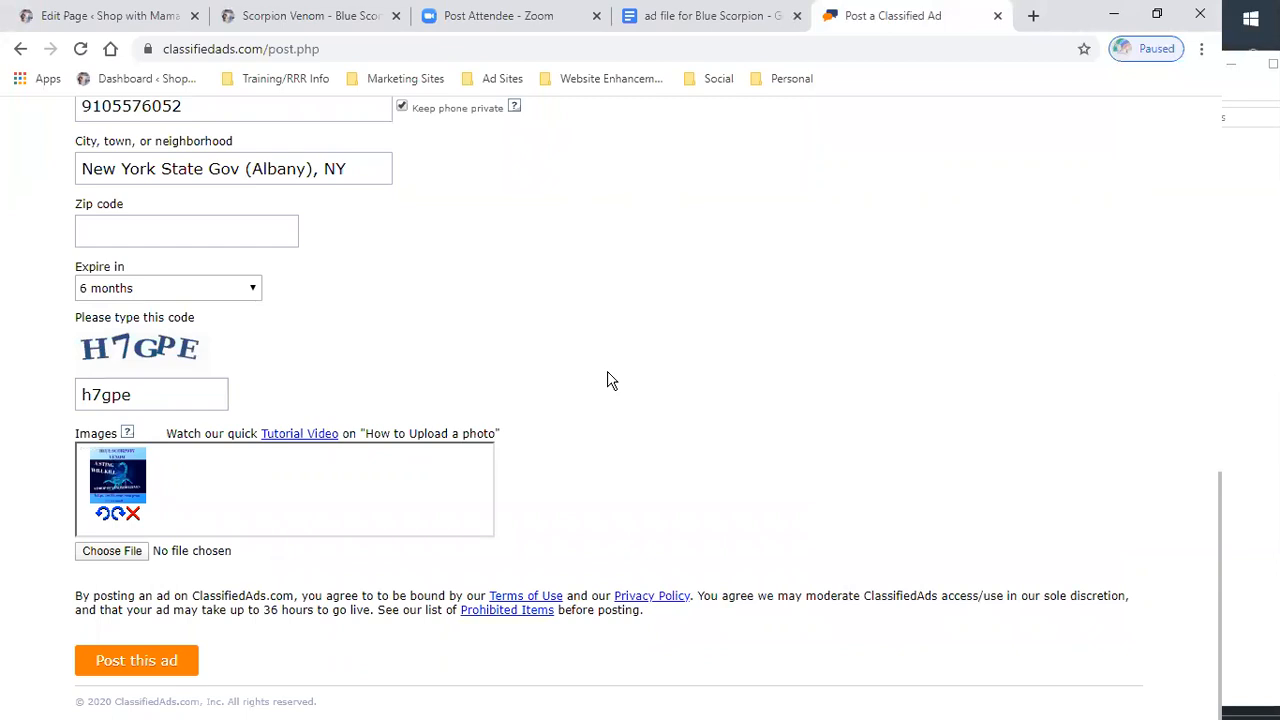
pyautogui.scroll(3, 500, 326)
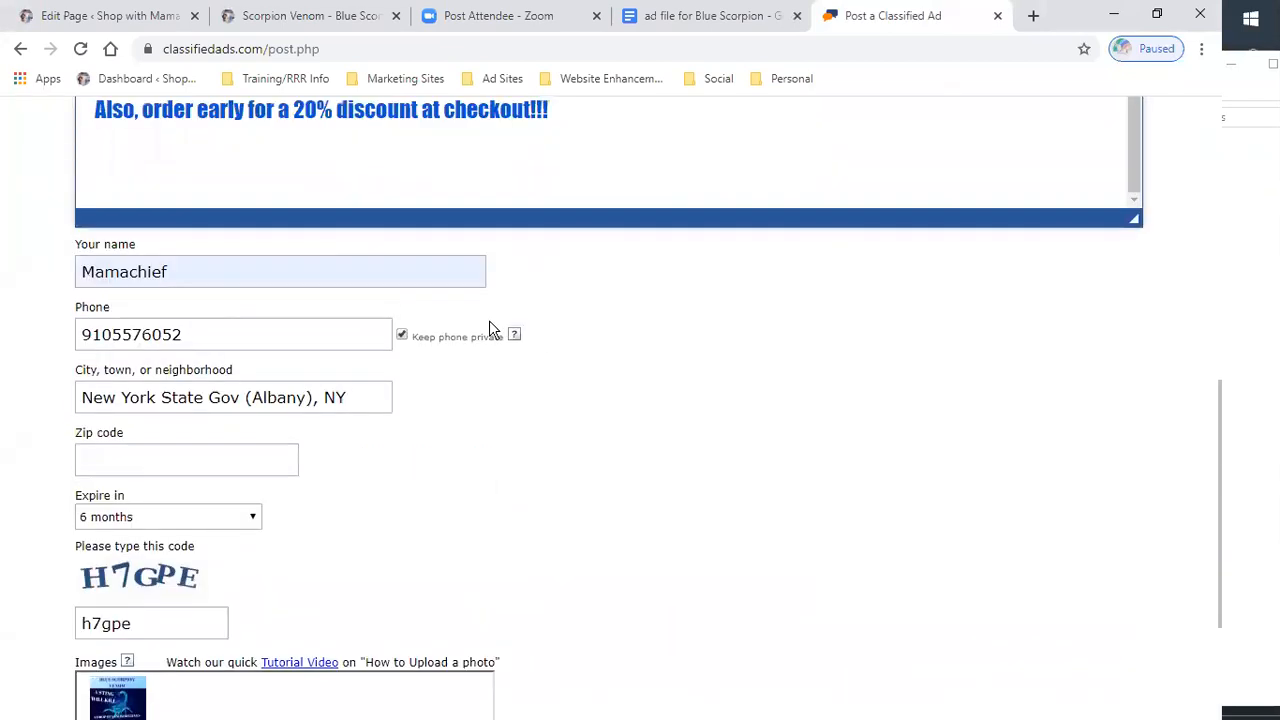
# - Add the Blue Scorpionking image from the Dropbox blogging pictures > blue venom folder as a second ad photo
pyautogui.click(228, 324)
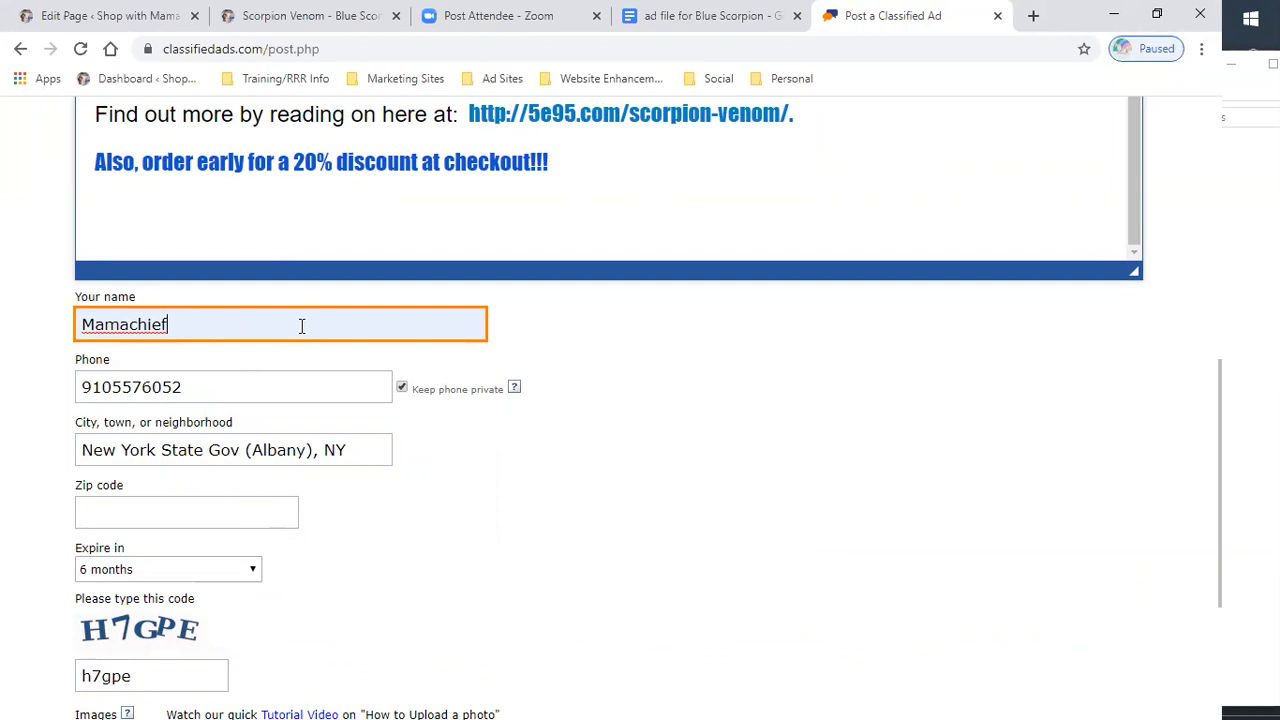
pyautogui.scroll(5, 307, 325)
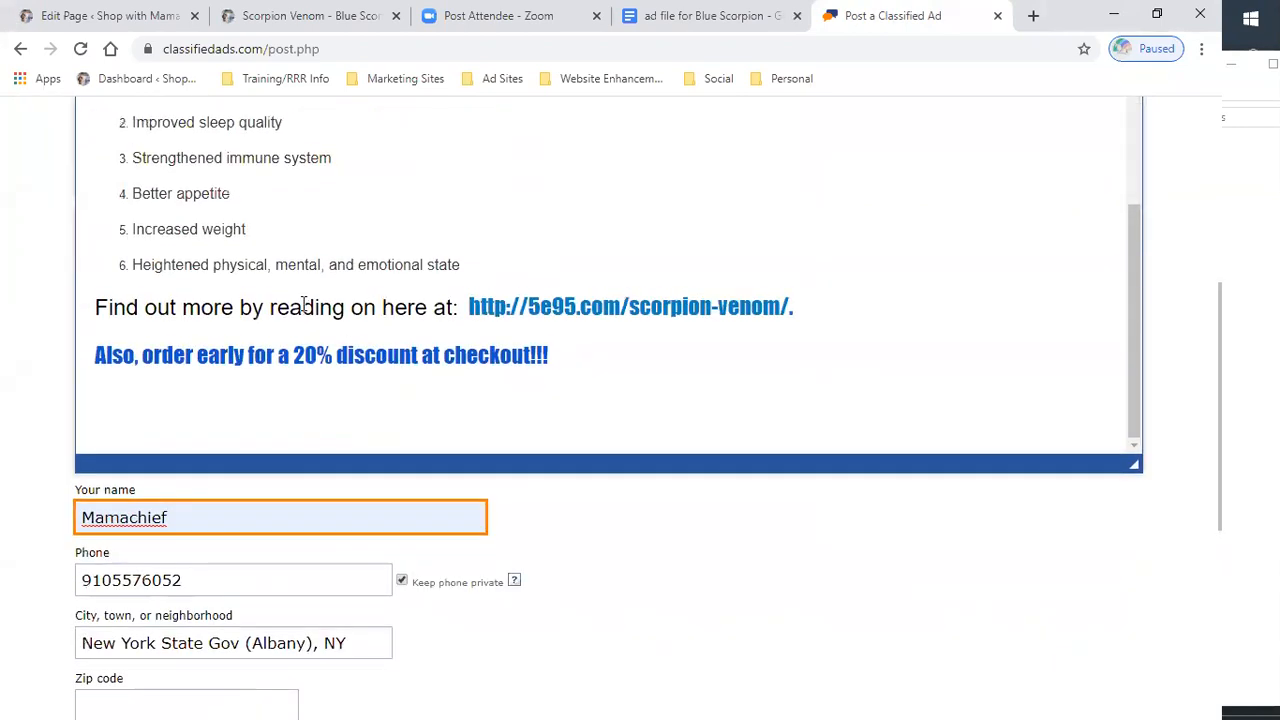
pyautogui.scroll(-2, 304, 305)
pyautogui.scroll(-2, 195, 570)
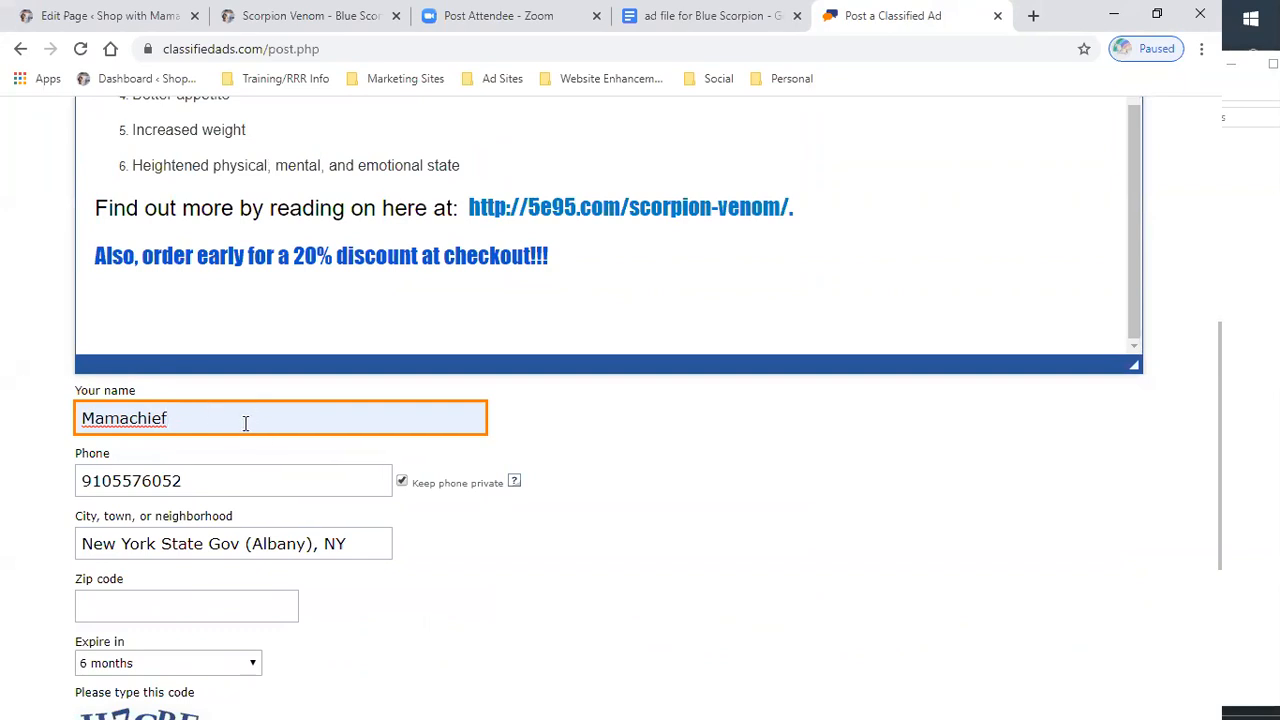
pyautogui.scroll(-1, 245, 423)
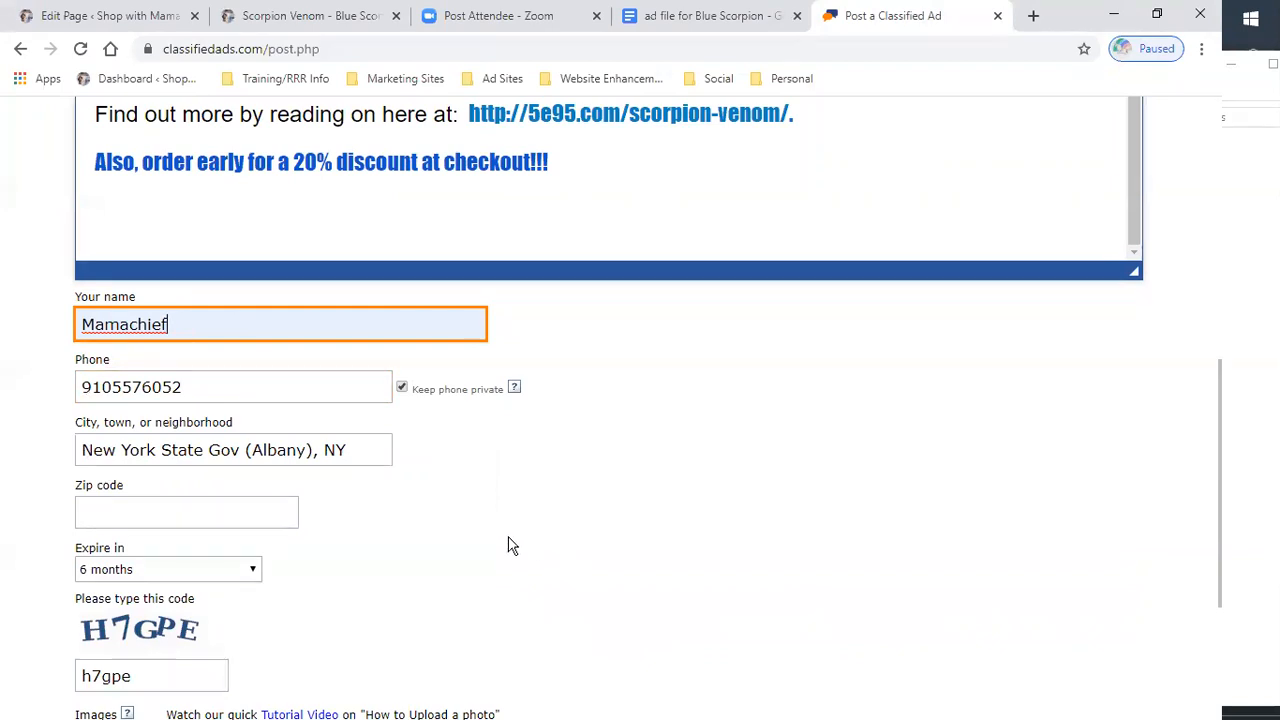
pyautogui.scroll(-2, 500, 531)
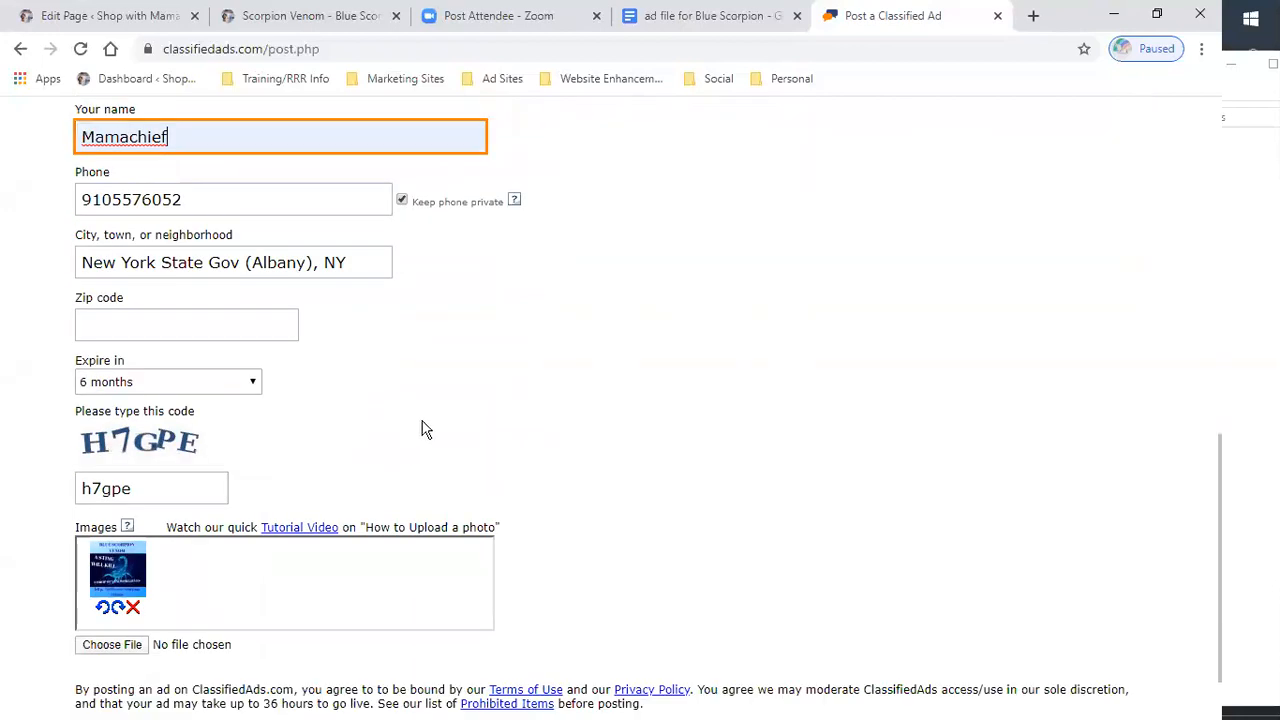
pyautogui.scroll(-1, 433, 428)
pyautogui.click(112, 556)
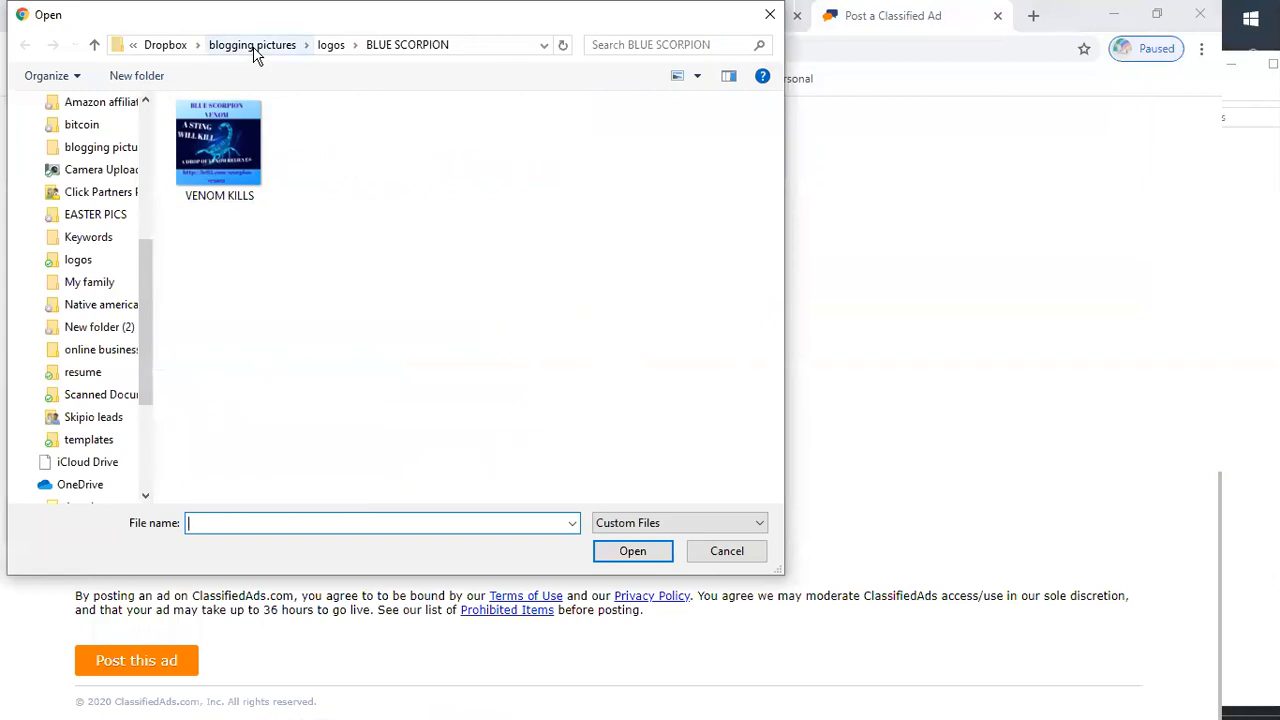
pyautogui.click(335, 48)
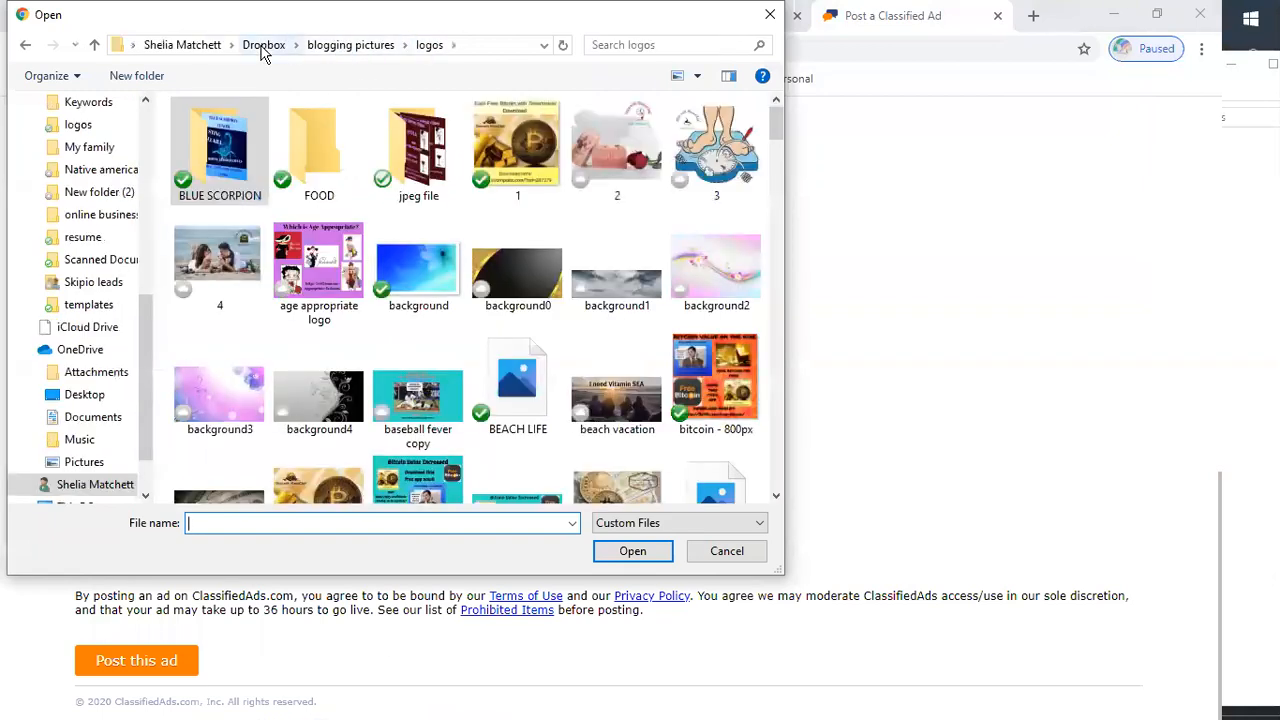
pyautogui.click(262, 46)
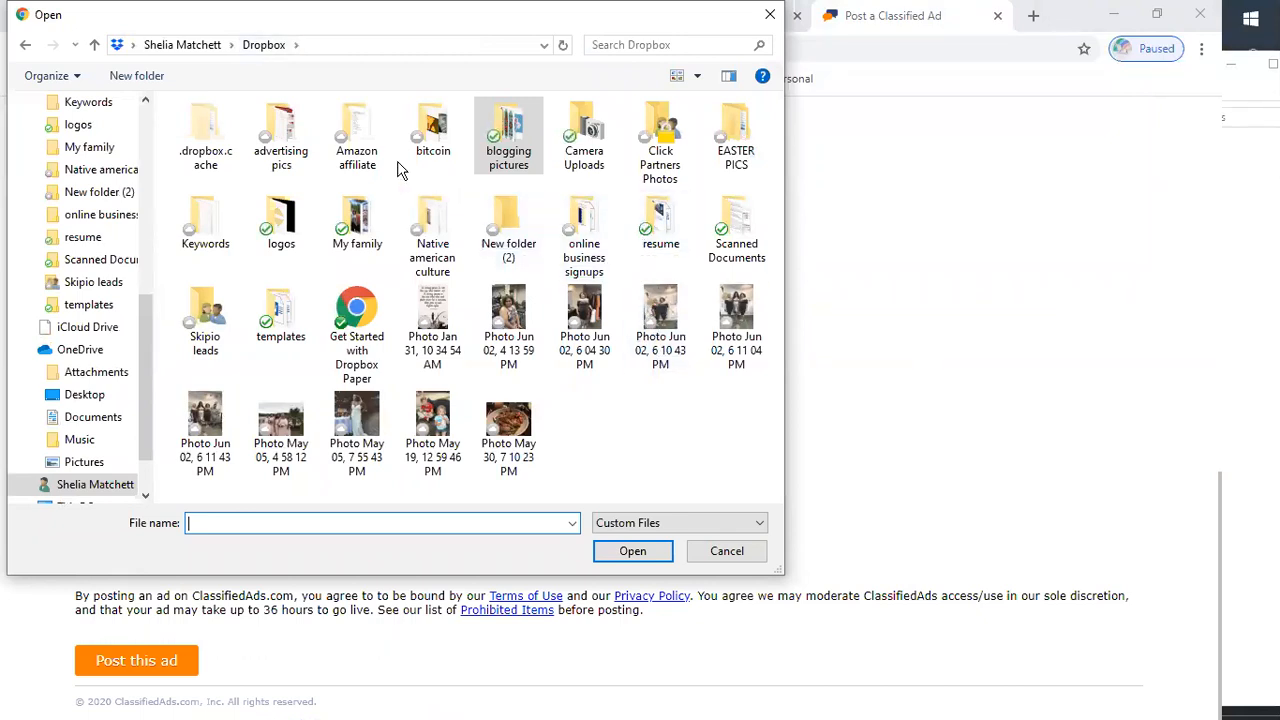
pyautogui.doubleClick(524, 165)
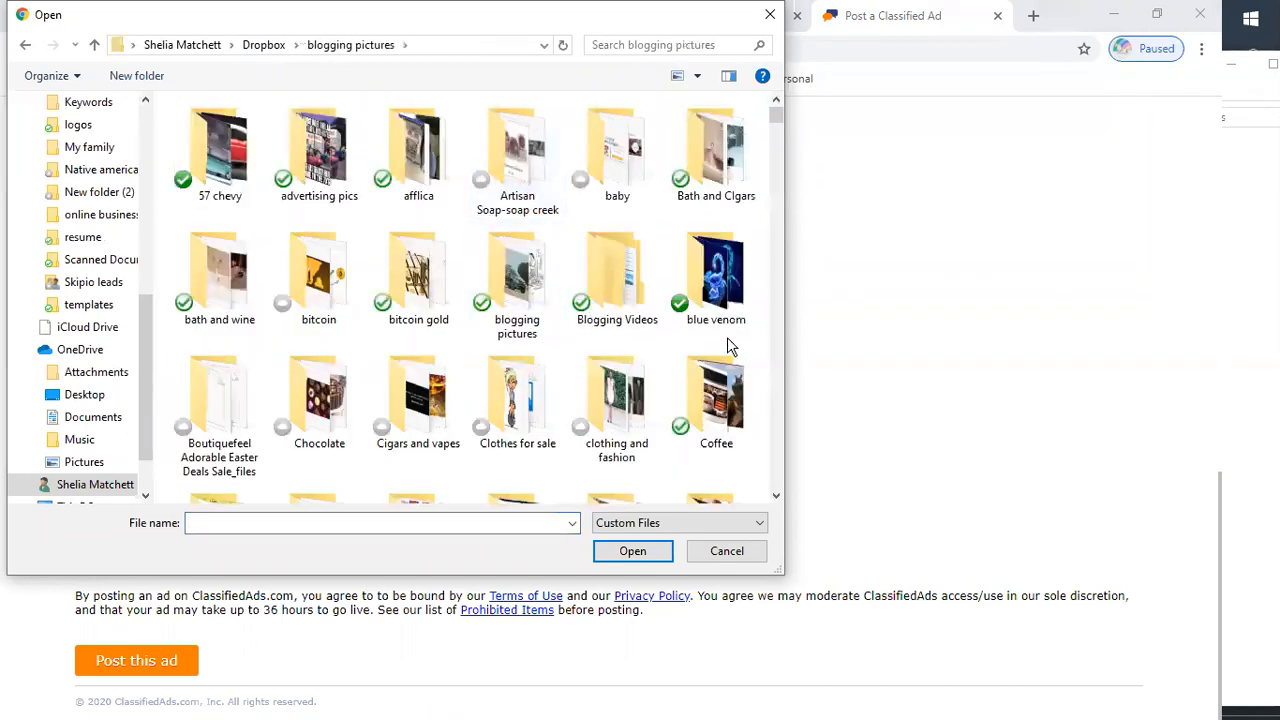
pyautogui.doubleClick(716, 300)
pyautogui.click(525, 152)
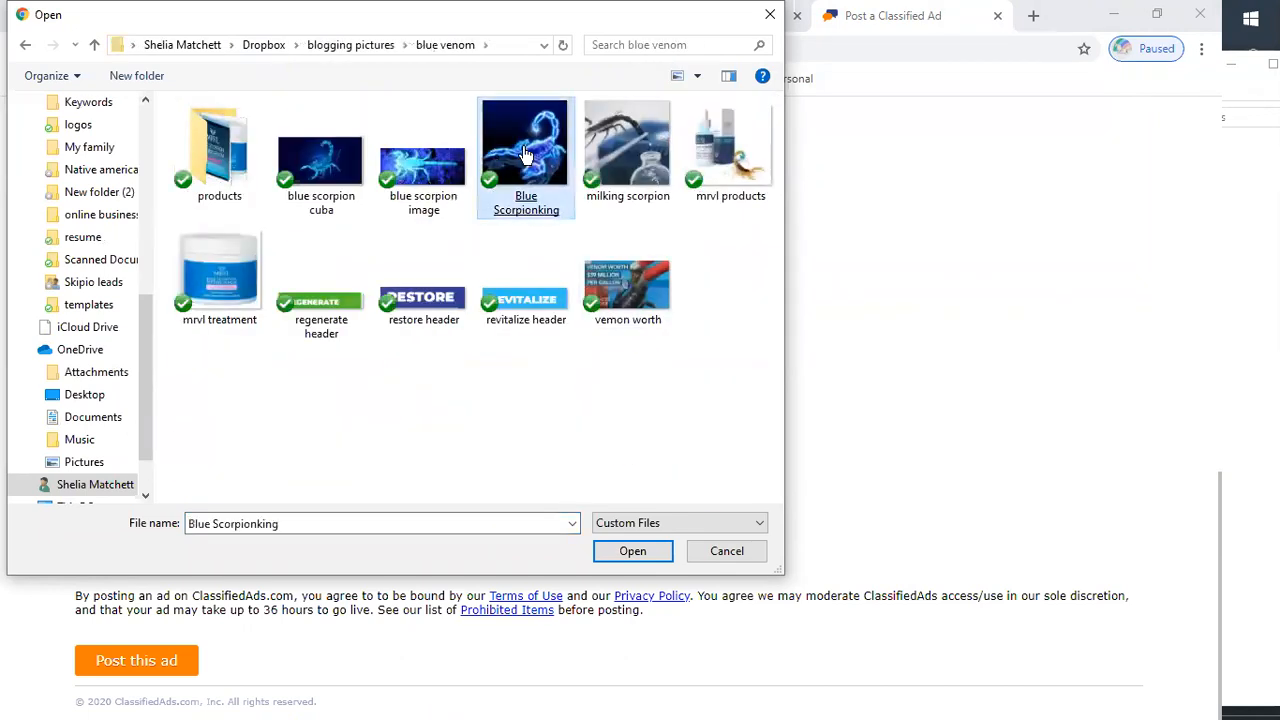
pyautogui.doubleClick(526, 155)
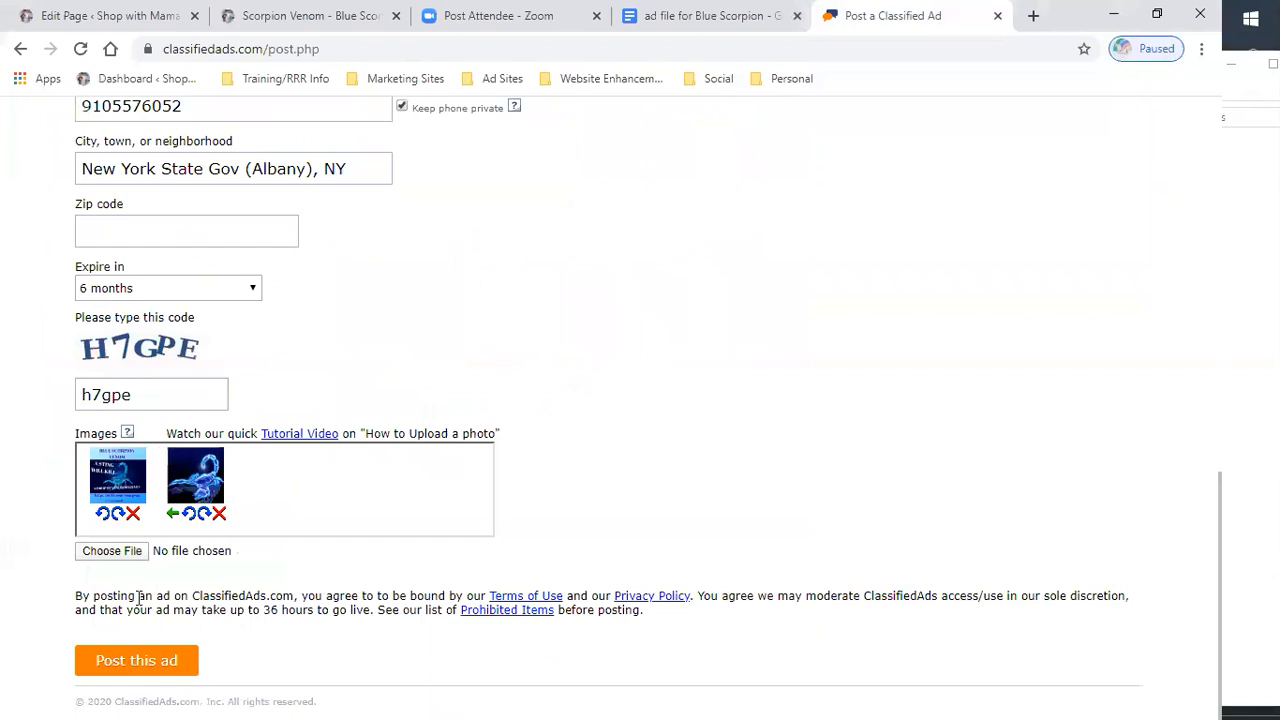
# - Add the mrvl products, vemon worth and milking scorpion images from the blue venom folder, then post the ad
pyautogui.click(112, 552)
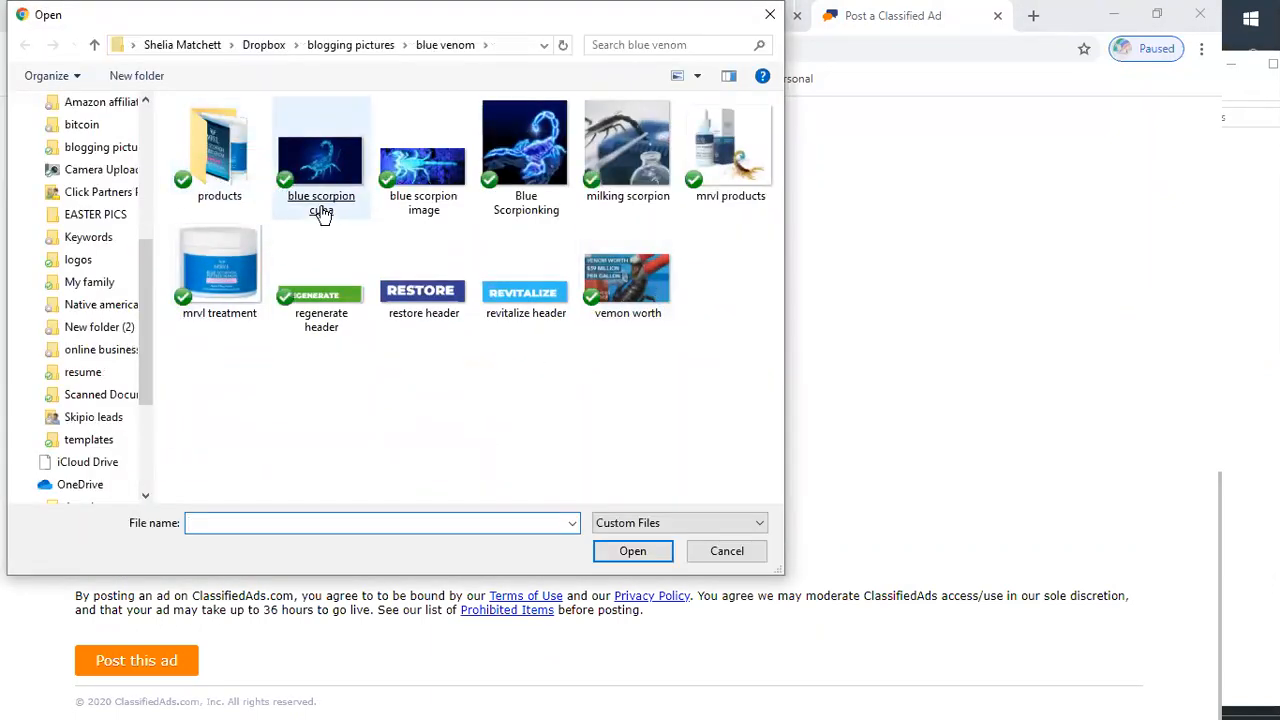
pyautogui.doubleClick(729, 170)
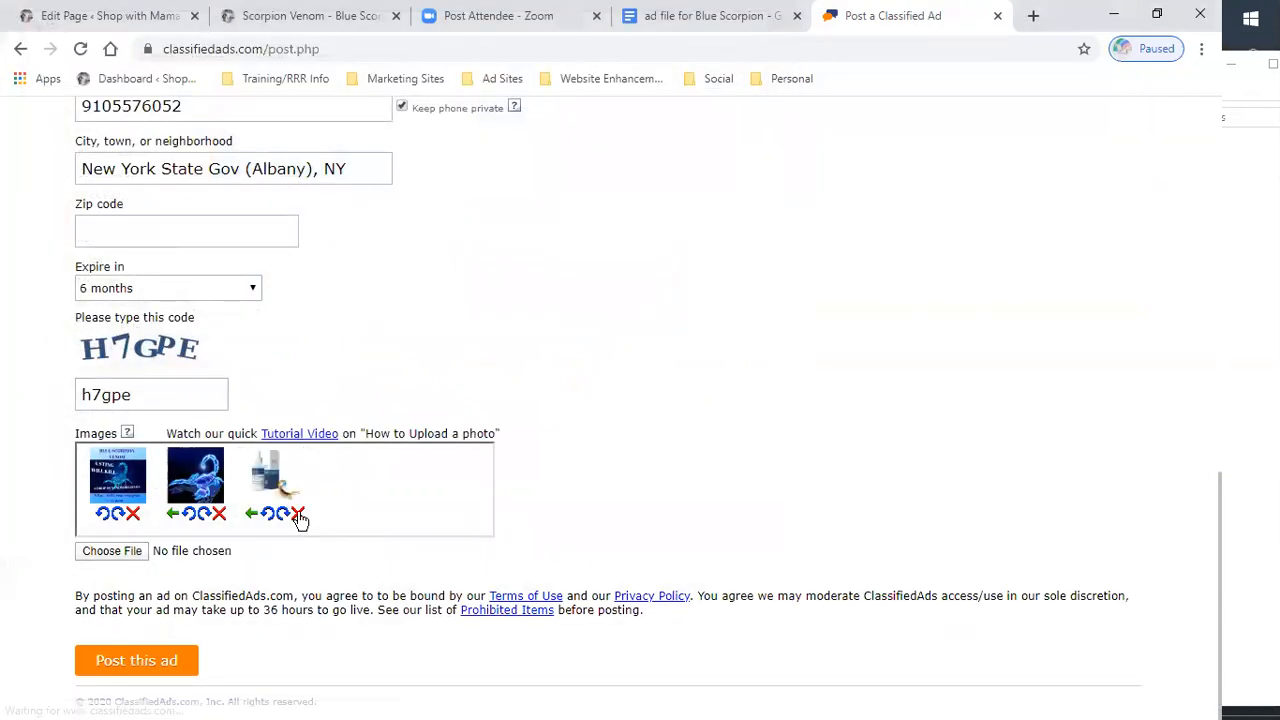
pyautogui.click(113, 556)
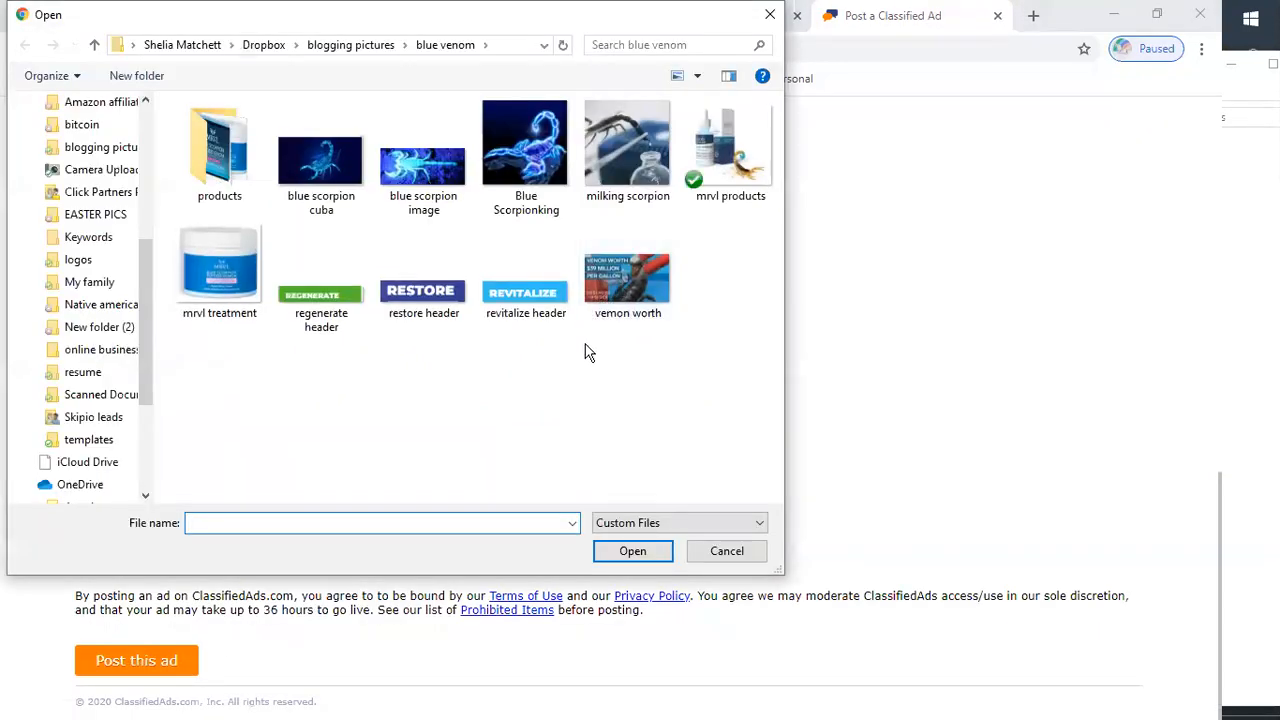
pyautogui.doubleClick(644, 289)
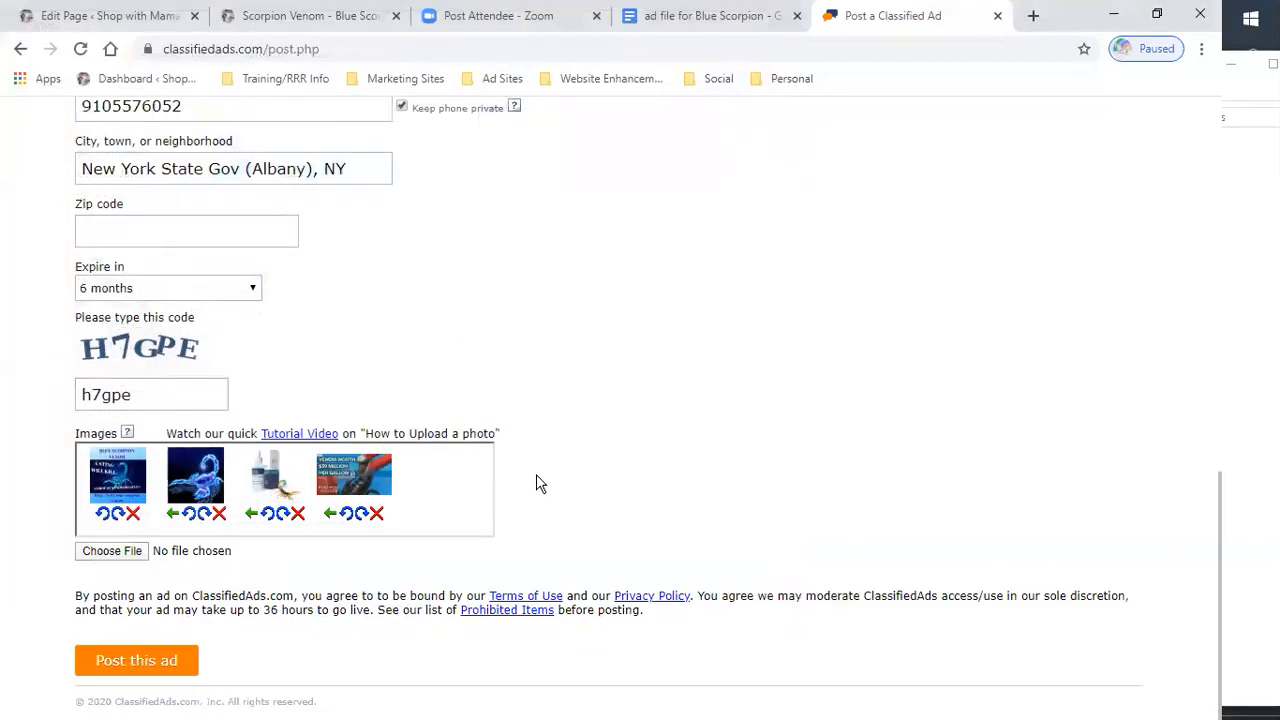
pyautogui.click(103, 551)
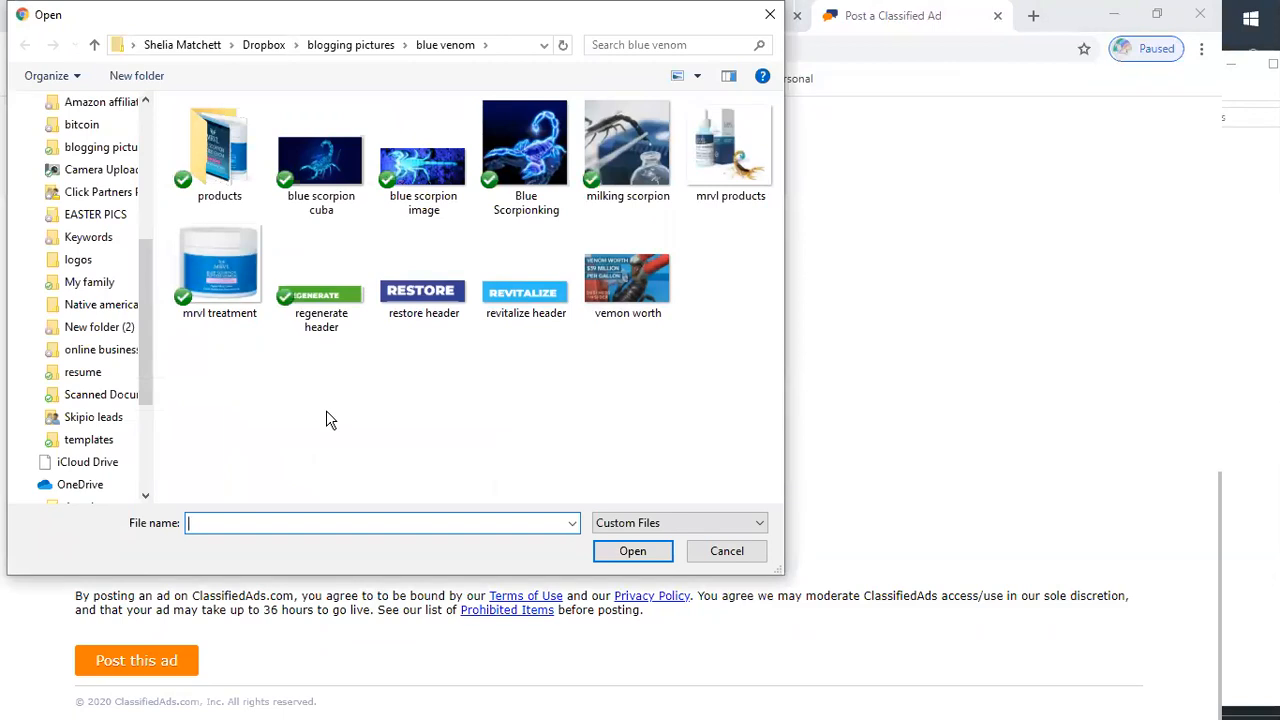
pyautogui.doubleClick(620, 180)
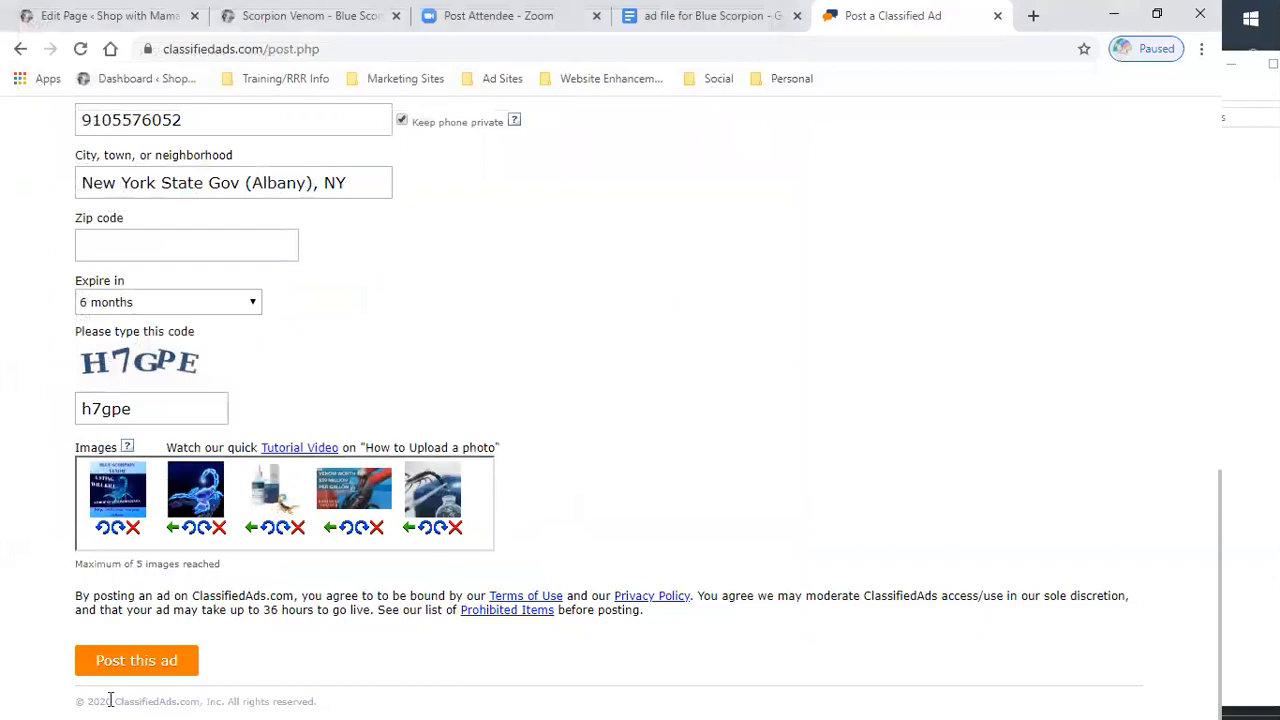
pyautogui.click(124, 665)
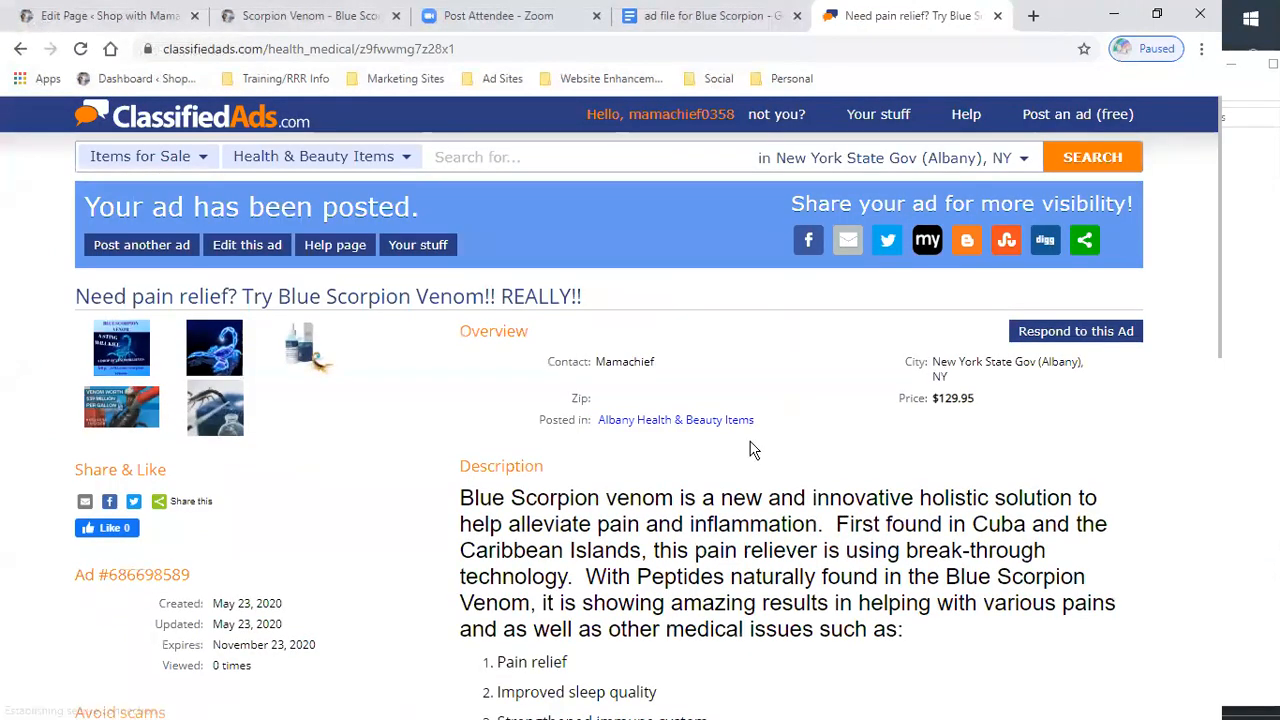
# - Scroll through the posted ad to review its title, photos, description and link
pyautogui.scroll(-1, 403, 443)
pyautogui.scroll(-2, 403, 443)
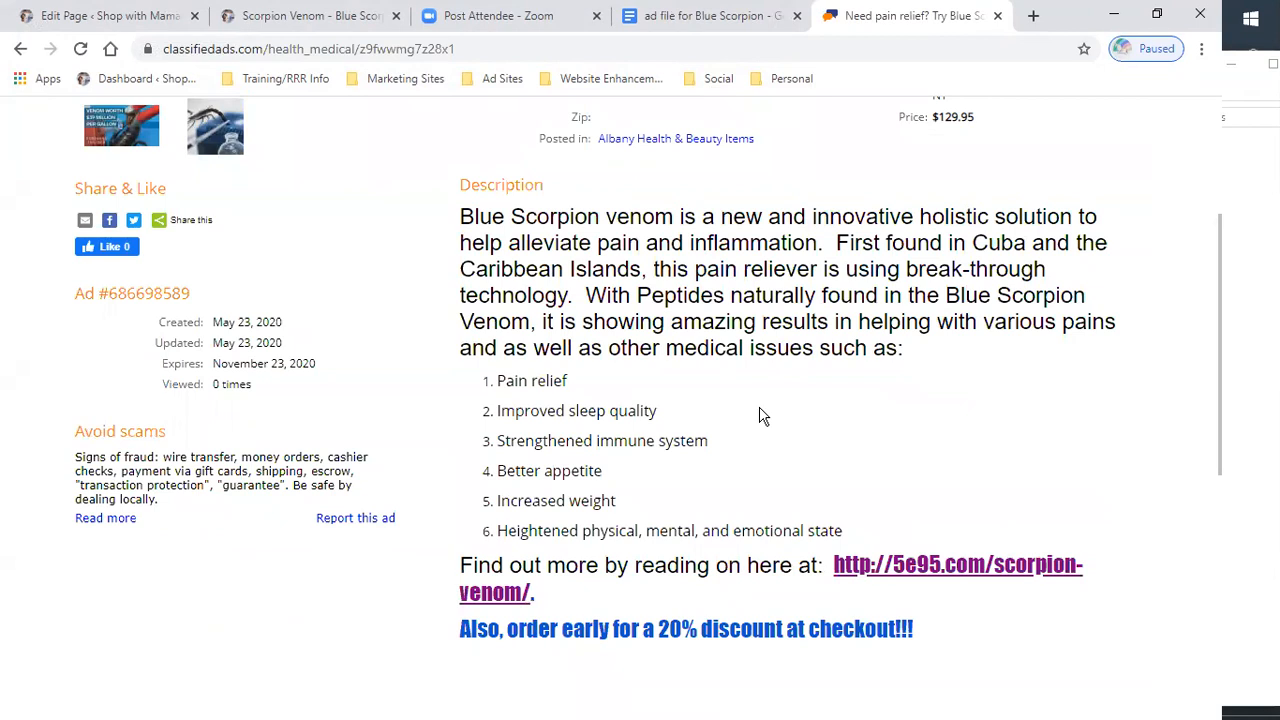
pyautogui.scroll(-2, 760, 418)
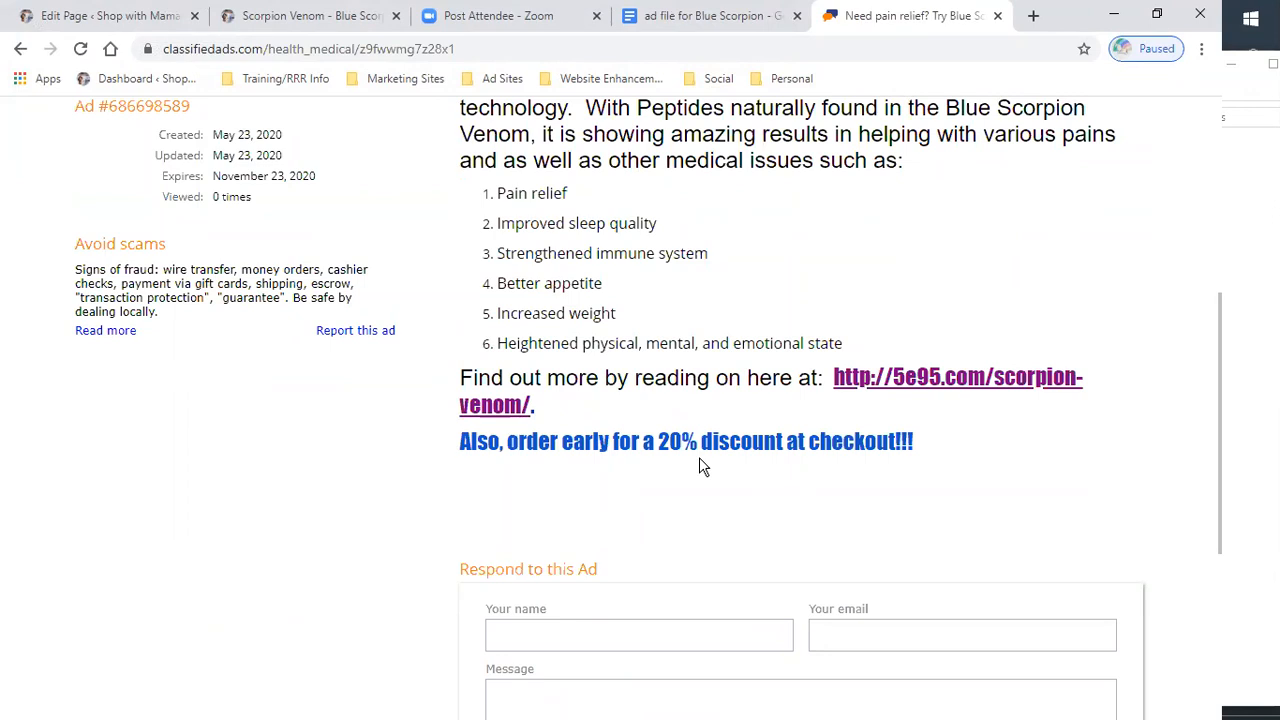
pyautogui.scroll(3, 699, 459)
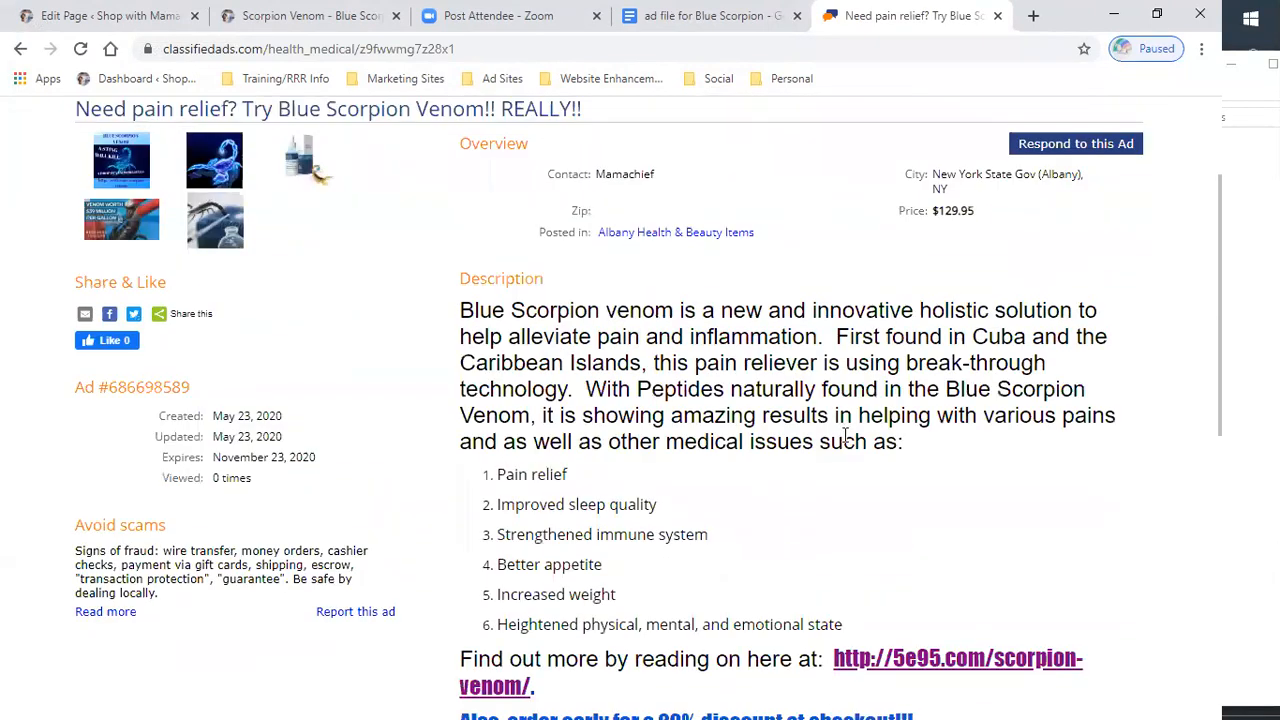
pyautogui.scroll(-3, 843, 437)
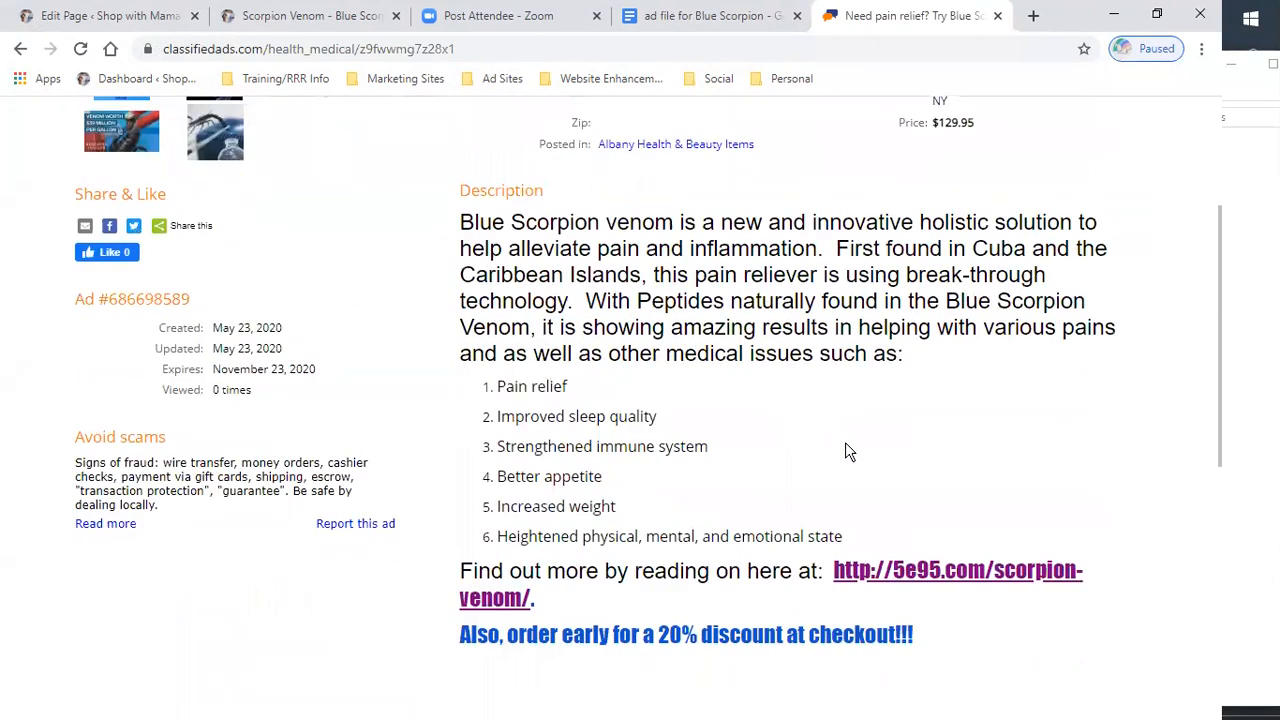
pyautogui.scroll(-1, 700, 443)
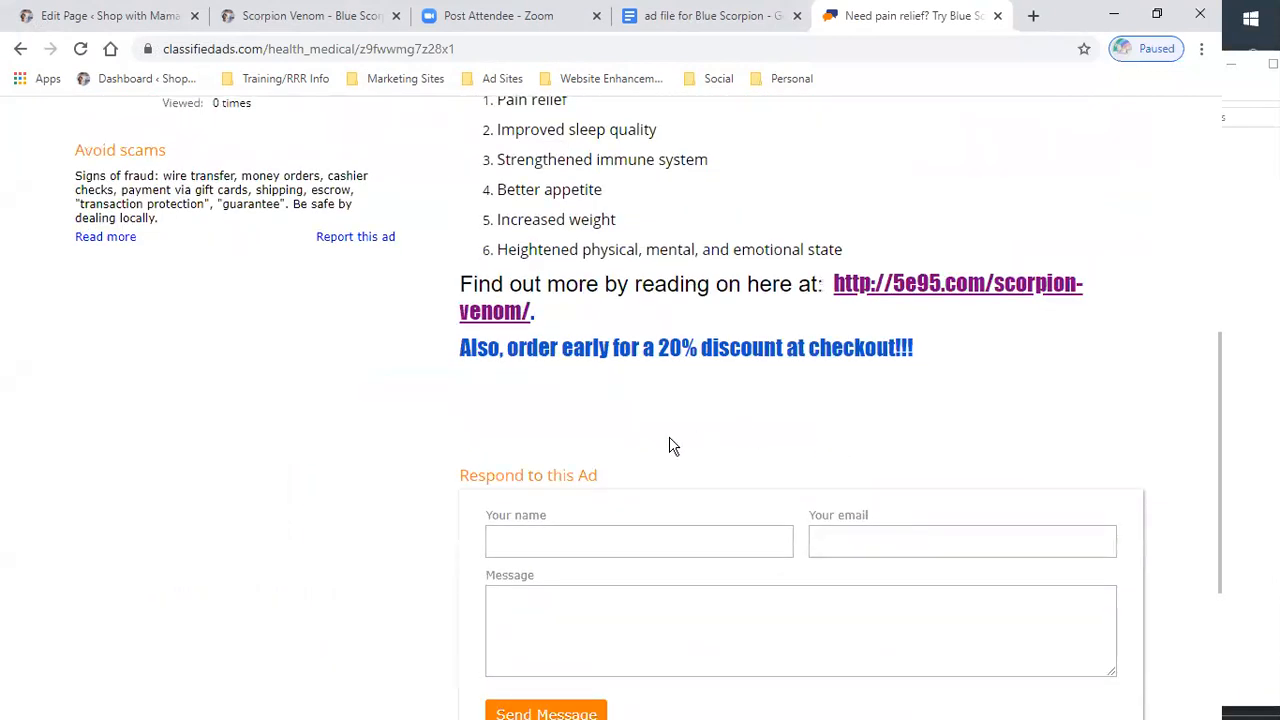
pyautogui.scroll(1, 672, 441)
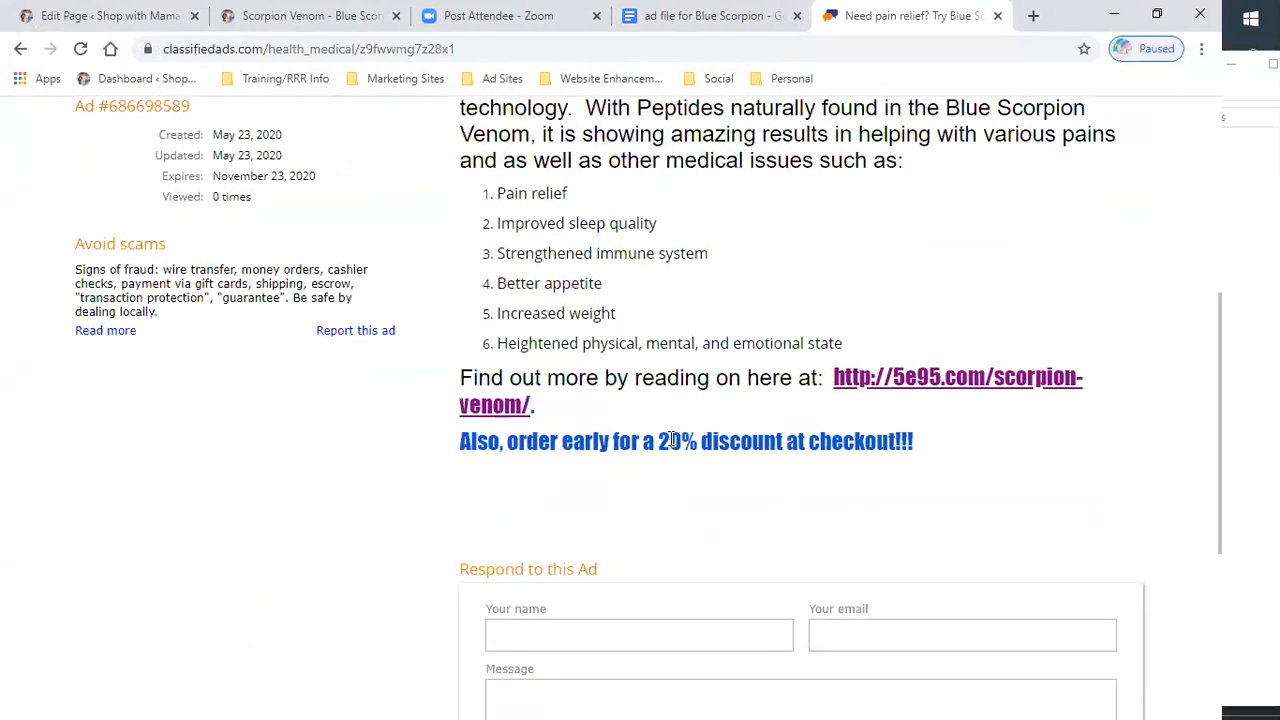
pyautogui.scroll(2, 672, 441)
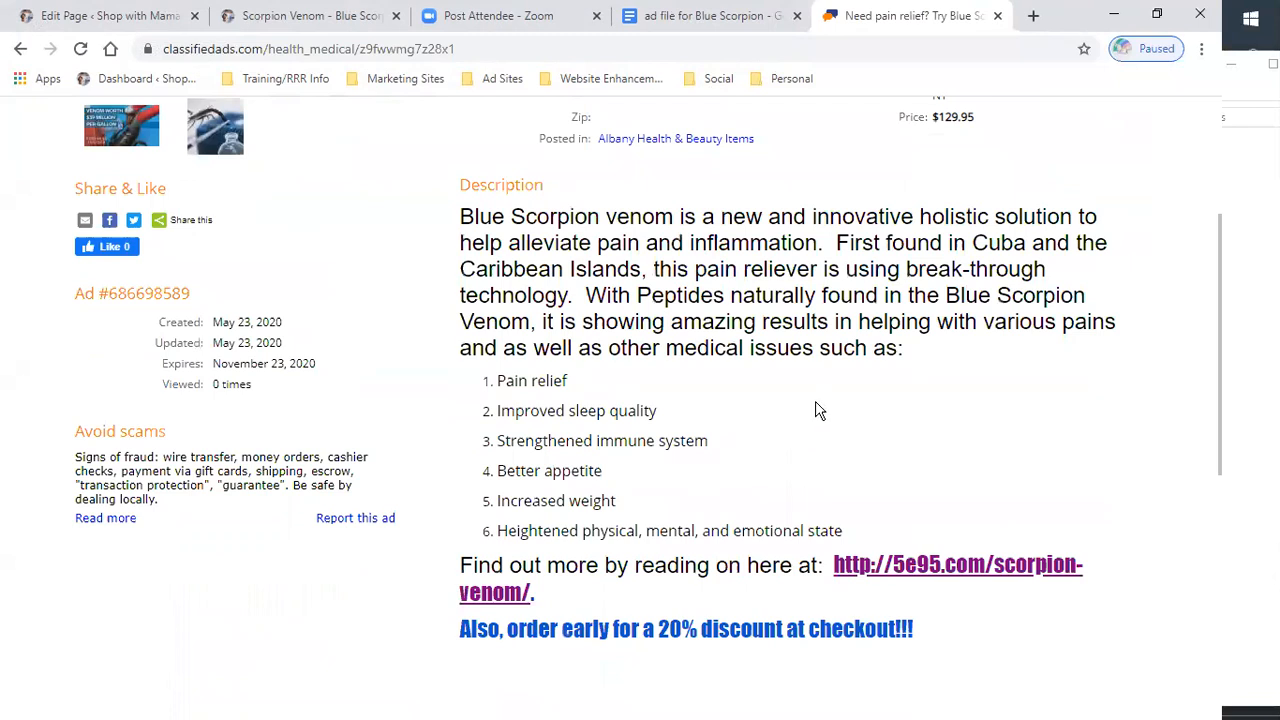
pyautogui.scroll(-2, 815, 410)
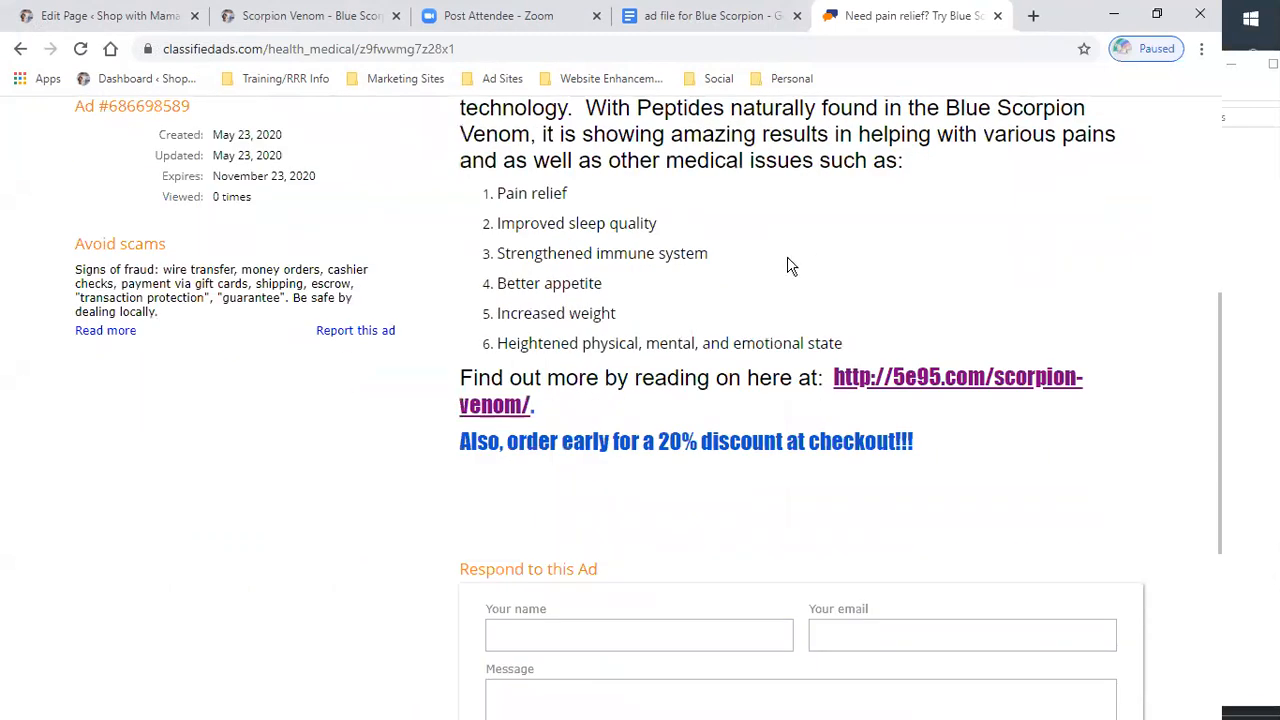
pyautogui.scroll(3, 787, 265)
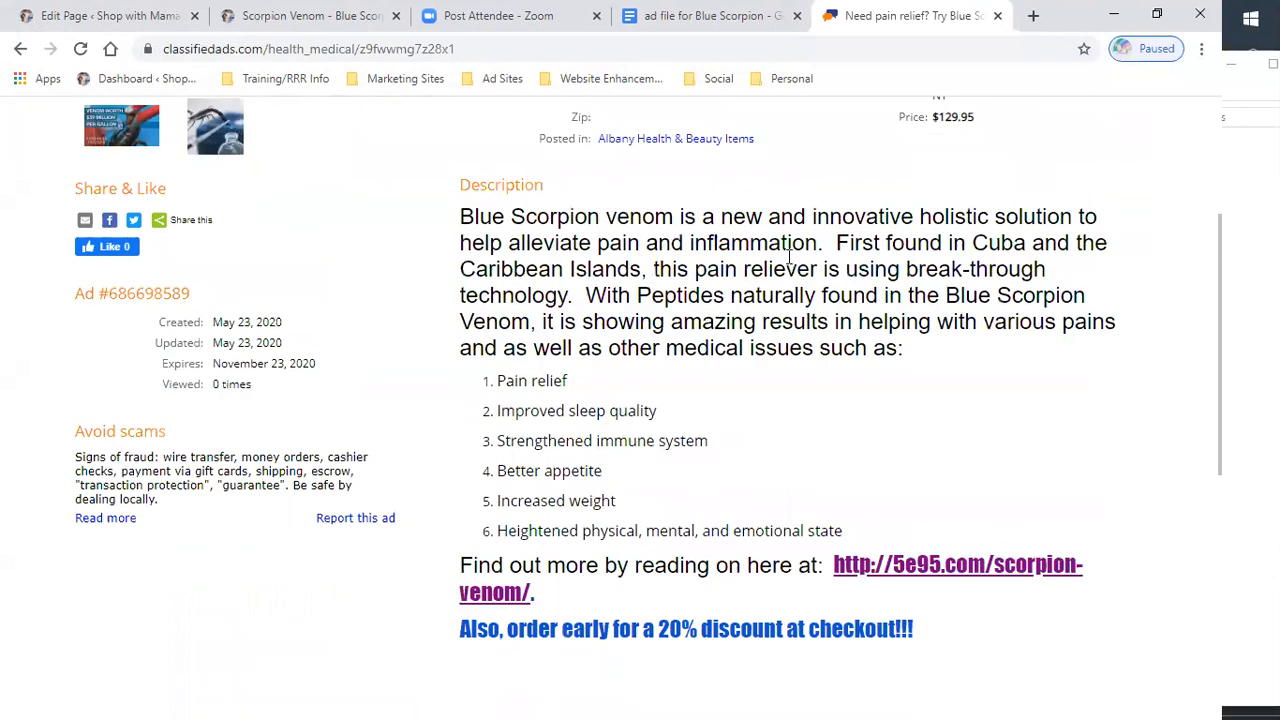
pyautogui.scroll(1, 787, 265)
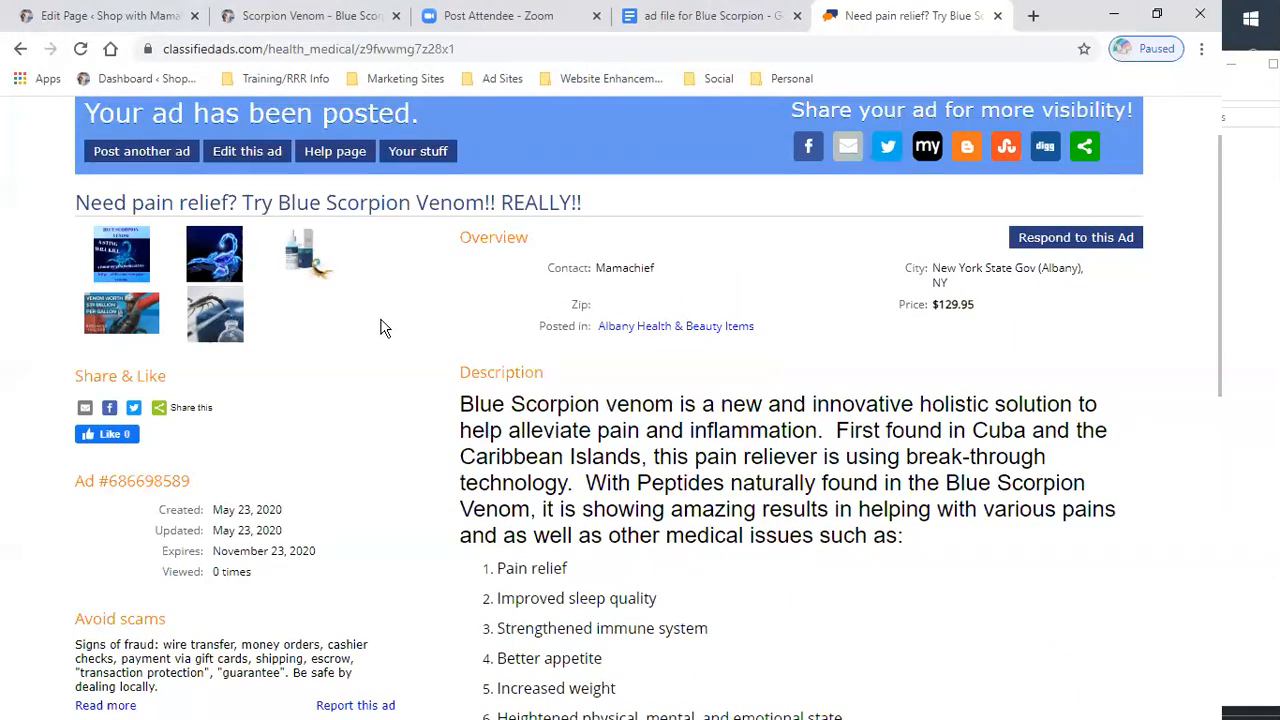
pyautogui.scroll(-2, 380, 318)
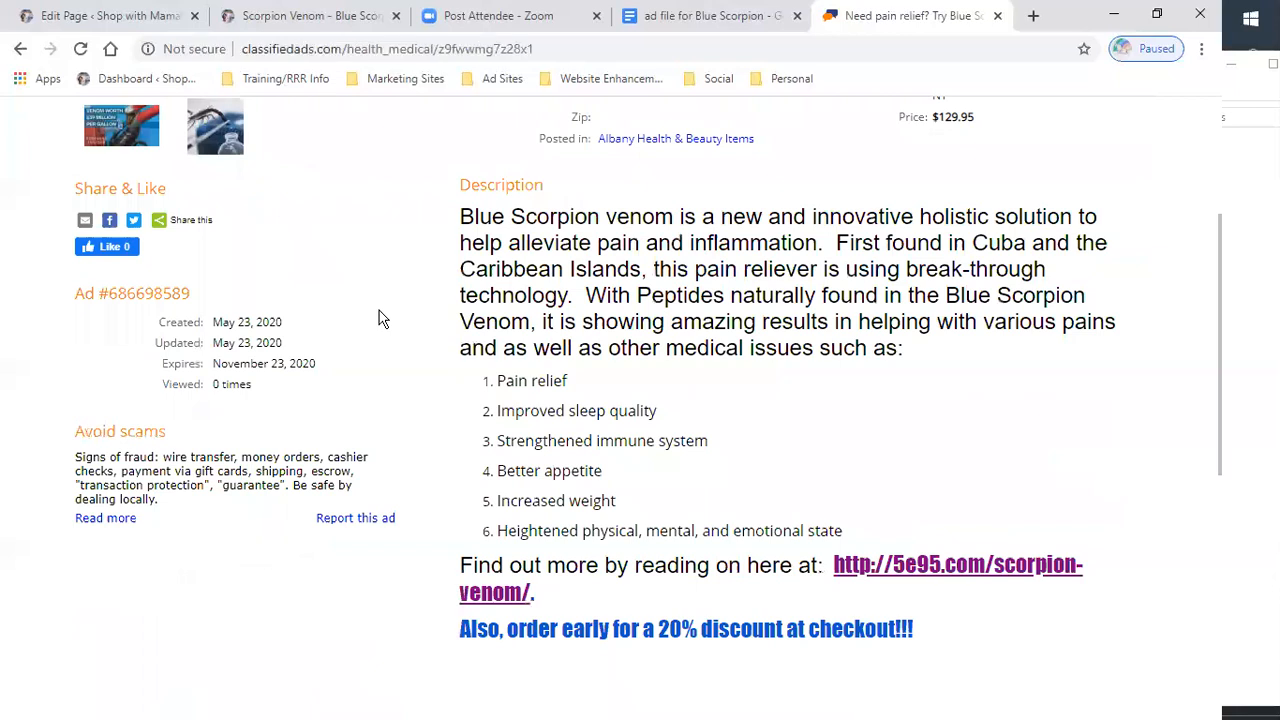
# - Close the ad tab and open the USNetAds.com free ad posting form from the Ad Sites bookmarks
pyautogui.click(997, 16)
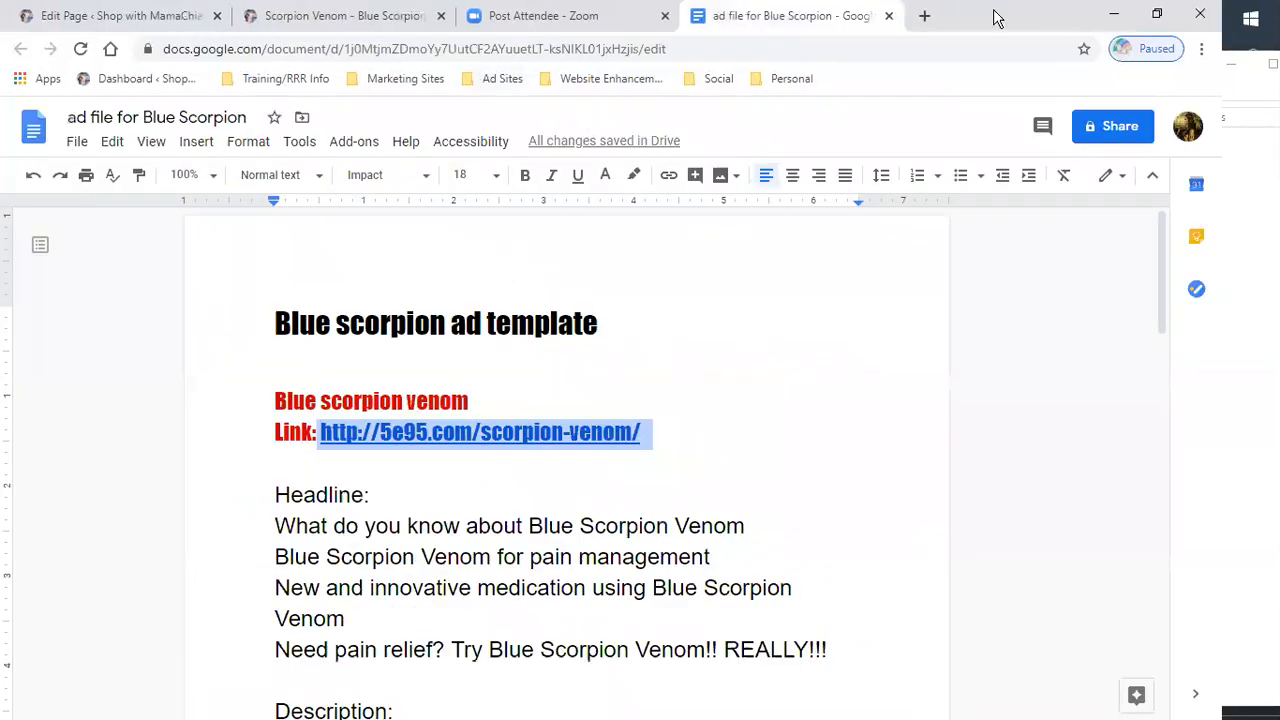
pyautogui.click(926, 17)
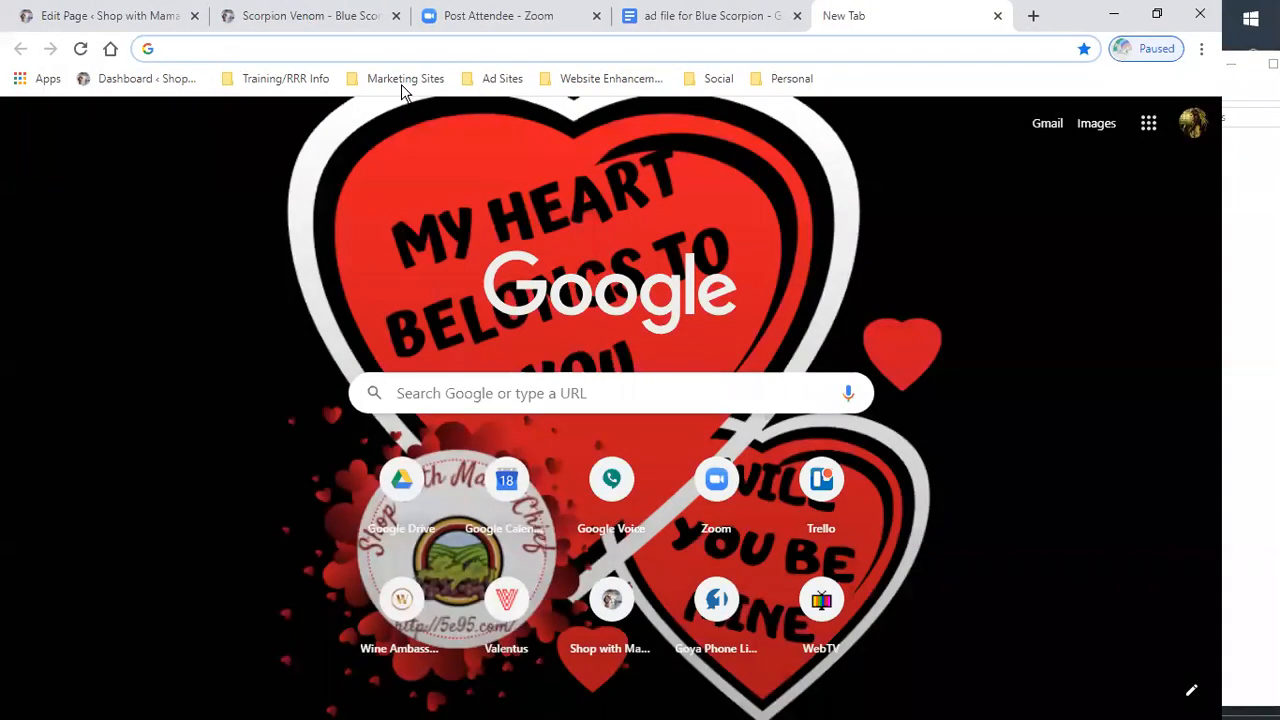
pyautogui.click(401, 80)
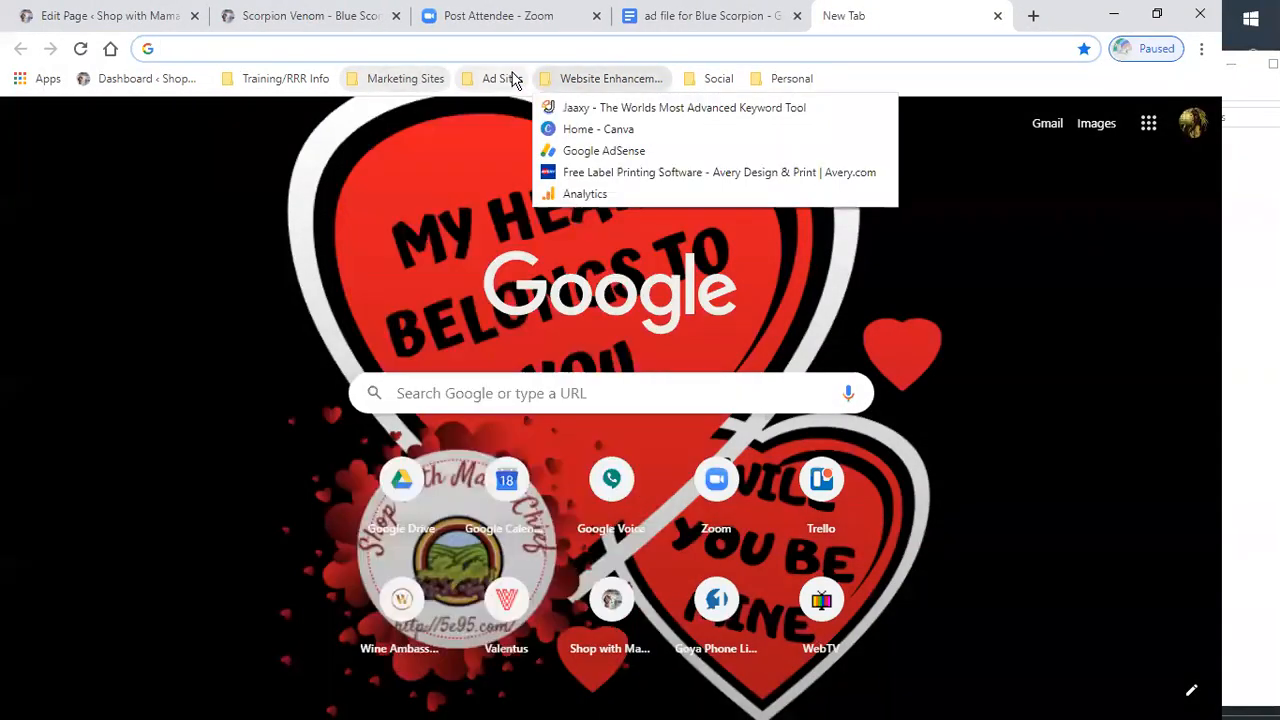
pyautogui.moveTo(503, 79)
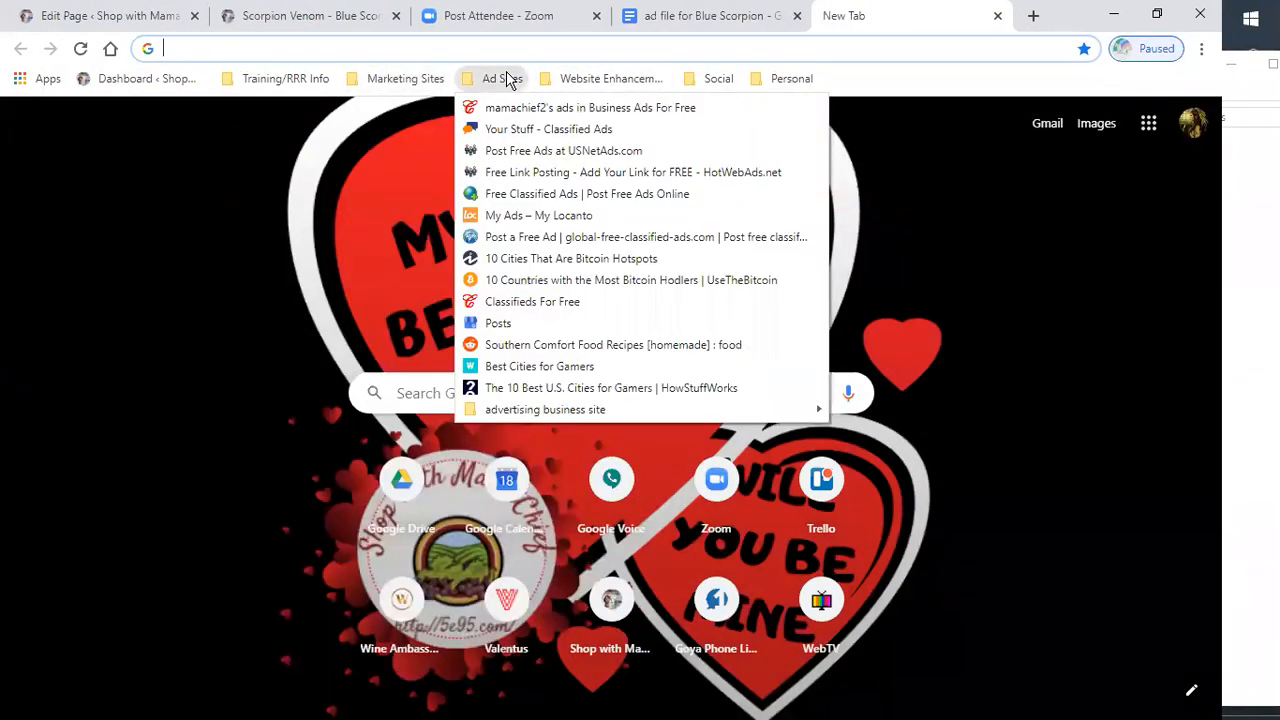
pyautogui.click(520, 152)
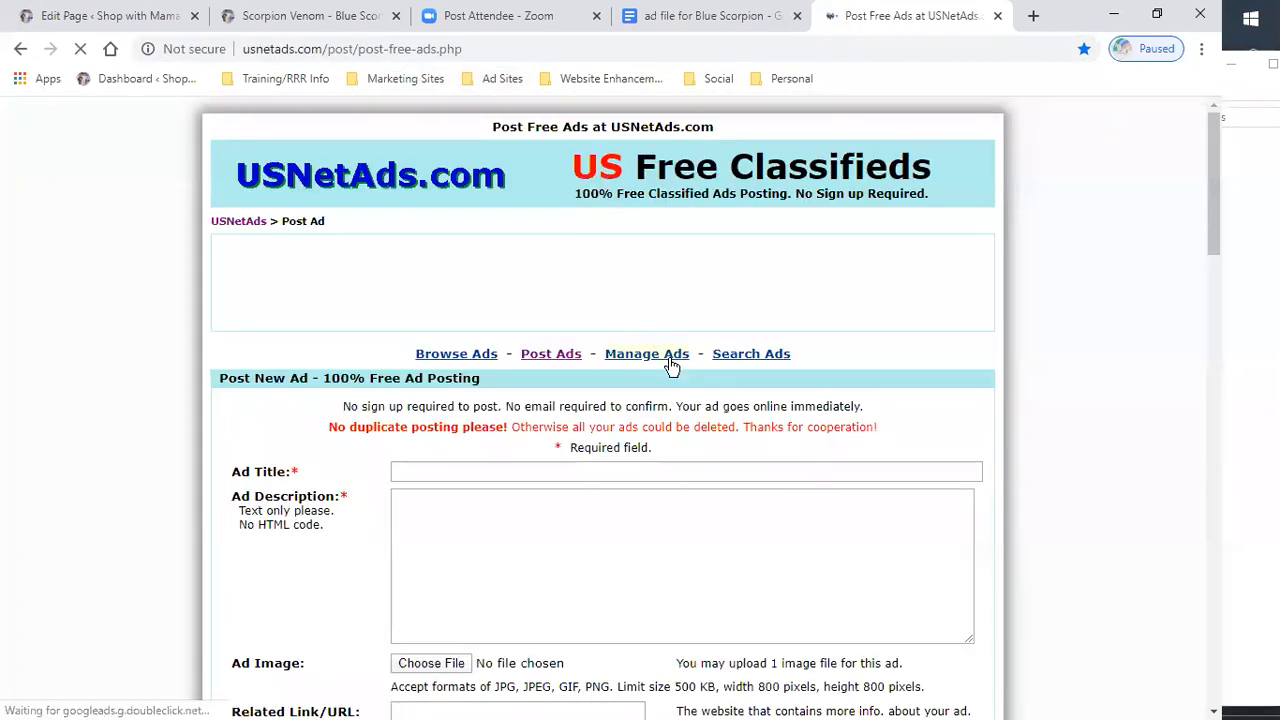
pyautogui.scroll(-3, 600, 340)
pyautogui.click(462, 283)
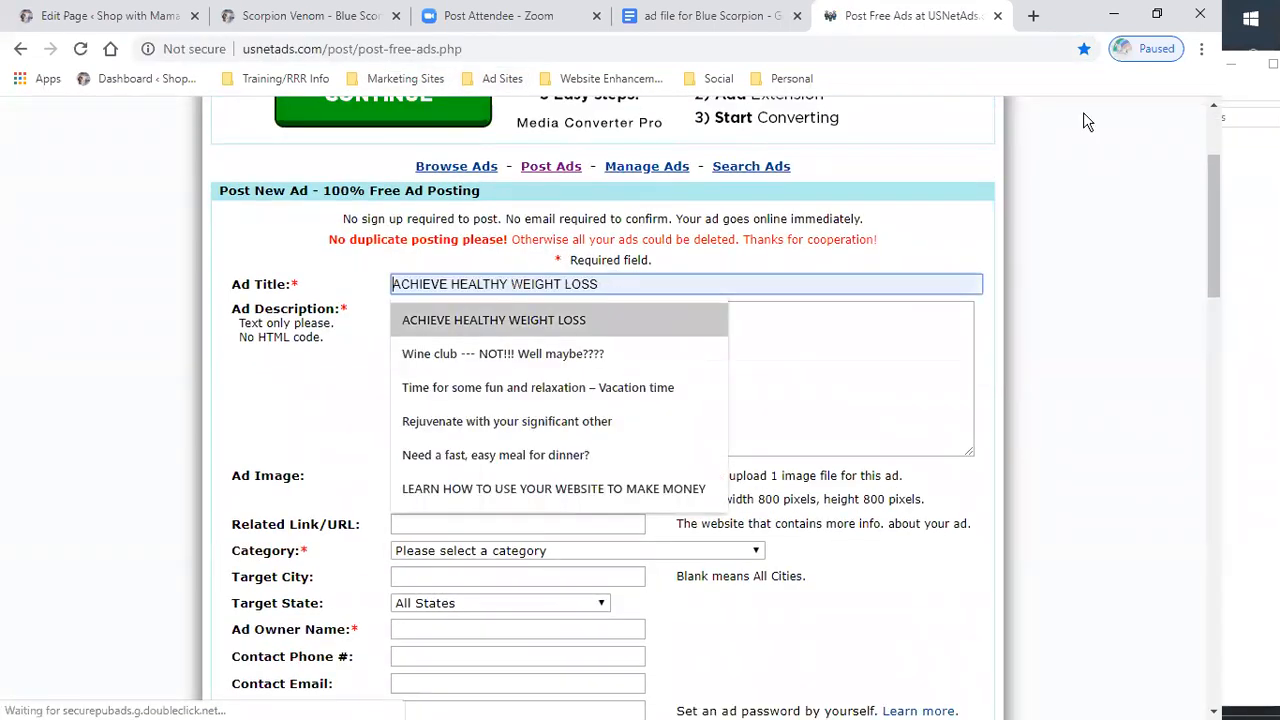
# - Copy the headline "New and innovative medication using Blue Scorpion Venom" from the ad template and paste it as the ad title
pyautogui.click(690, 20)
pyautogui.scroll(-2, 686, 443)
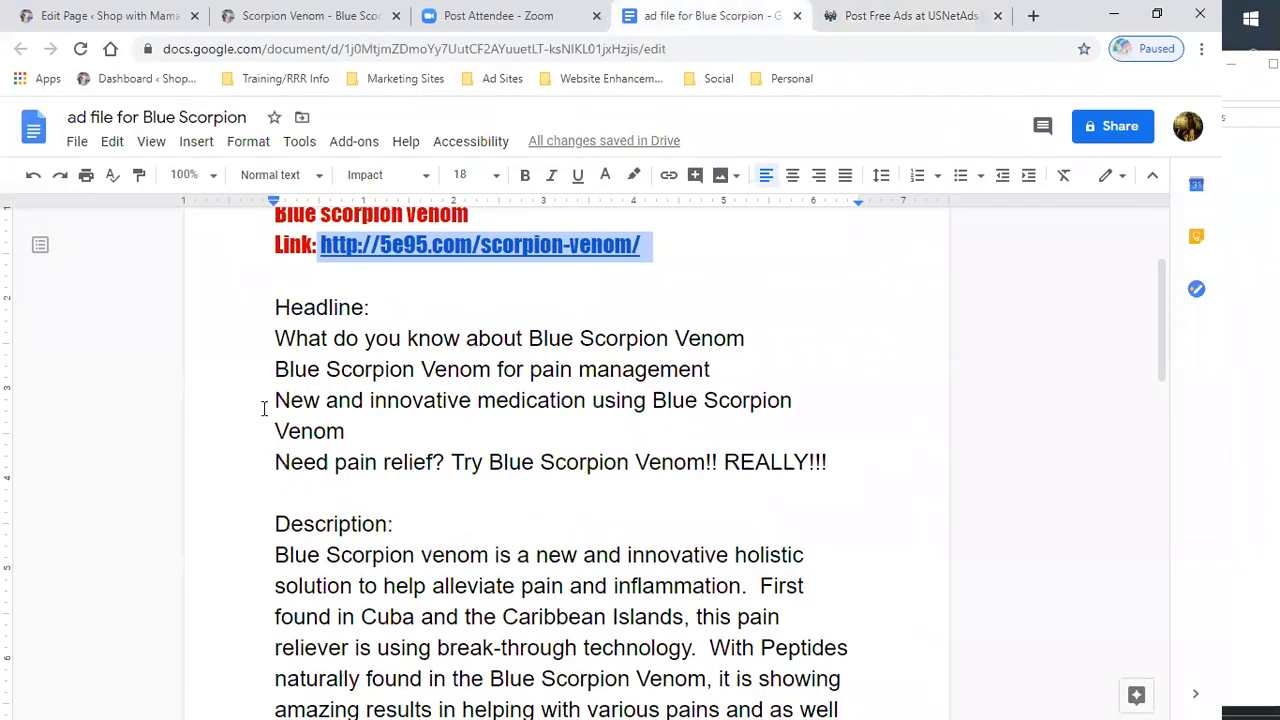
pyautogui.moveTo(268, 403); pyautogui.dragTo(349, 431)
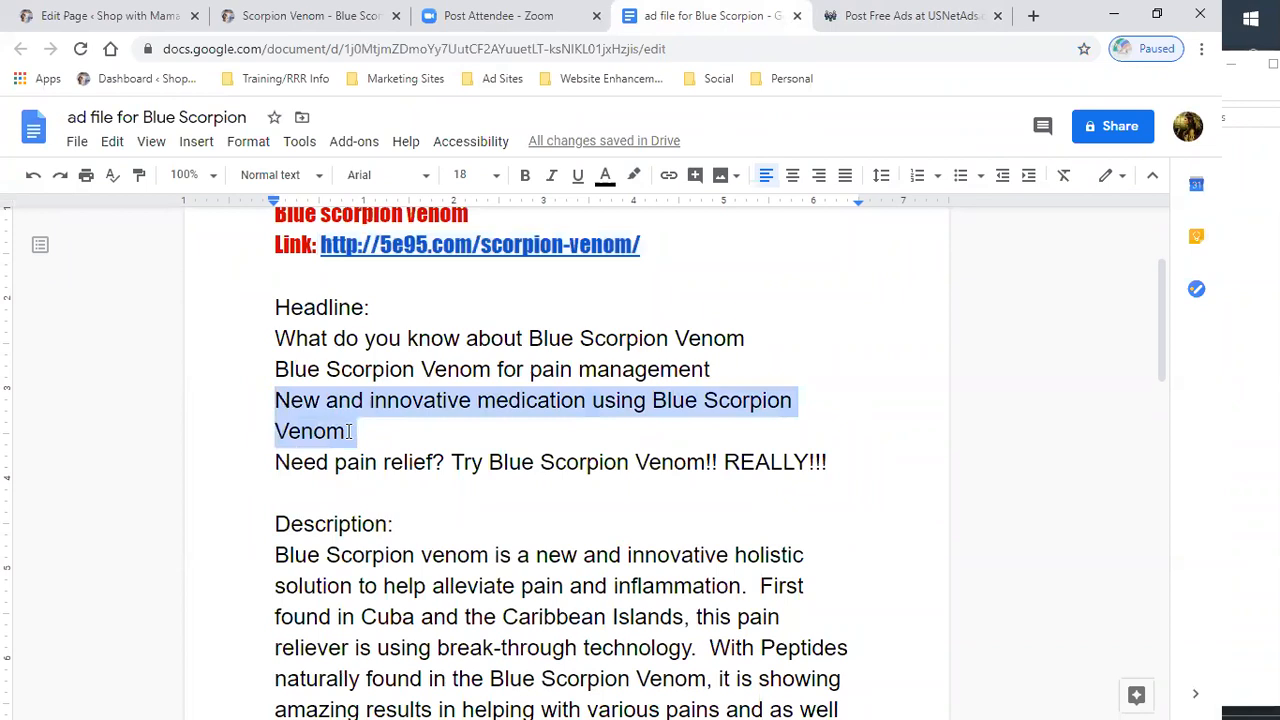
pyautogui.rightClick(343, 431)
pyautogui.click(360, 255)
pyautogui.click(905, 16)
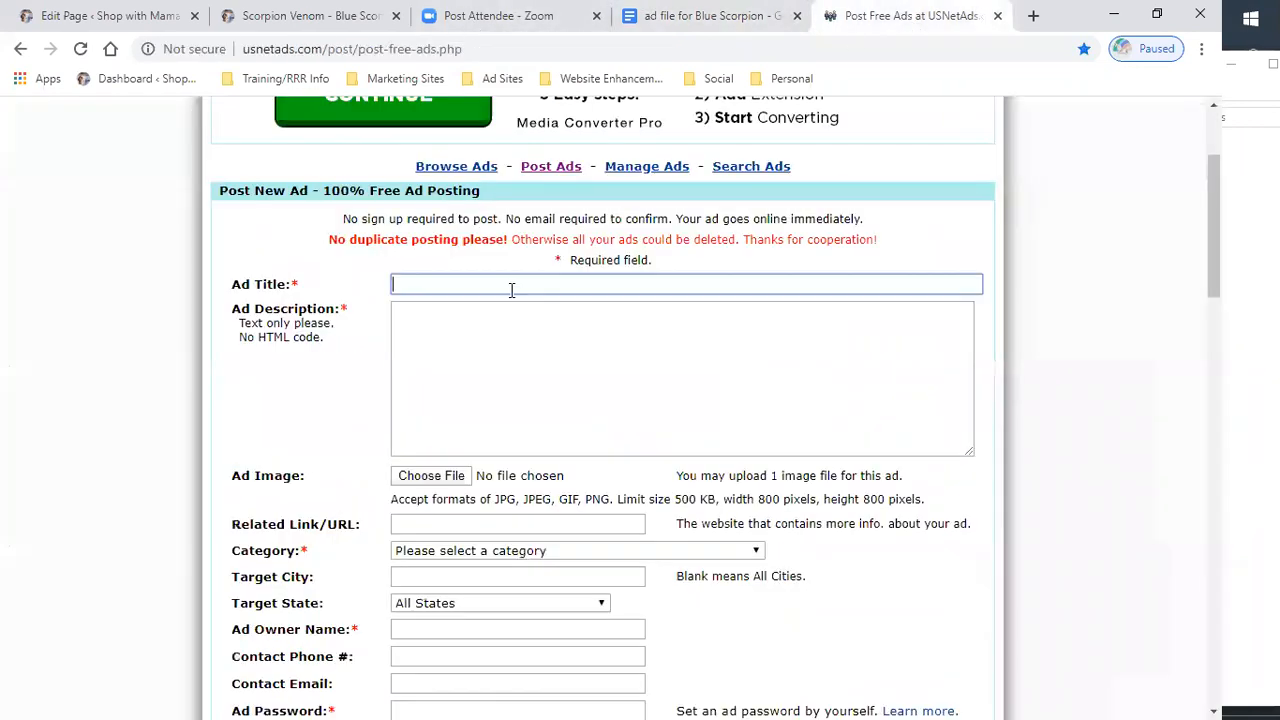
pyautogui.rightClick(416, 284)
pyautogui.click(457, 432)
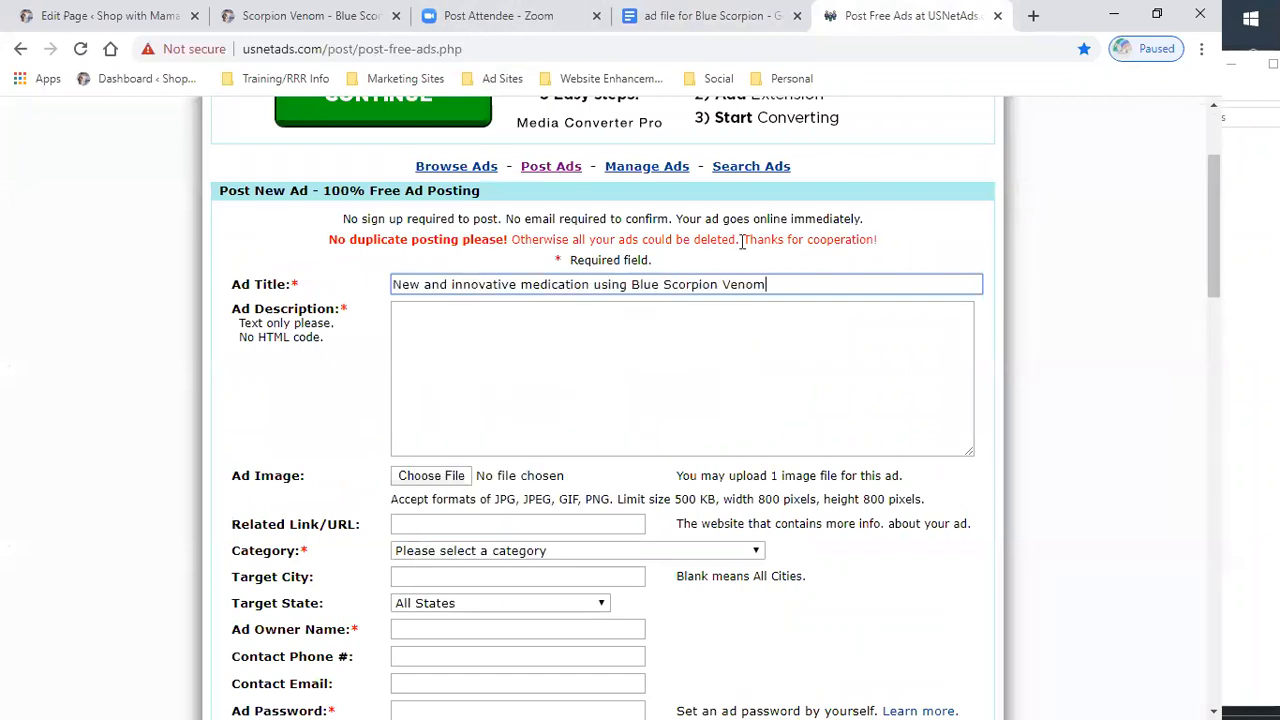
# - Copy the description and benefits list through "Find out more by reading on here at:" from the template into the ad description
pyautogui.click(723, 16)
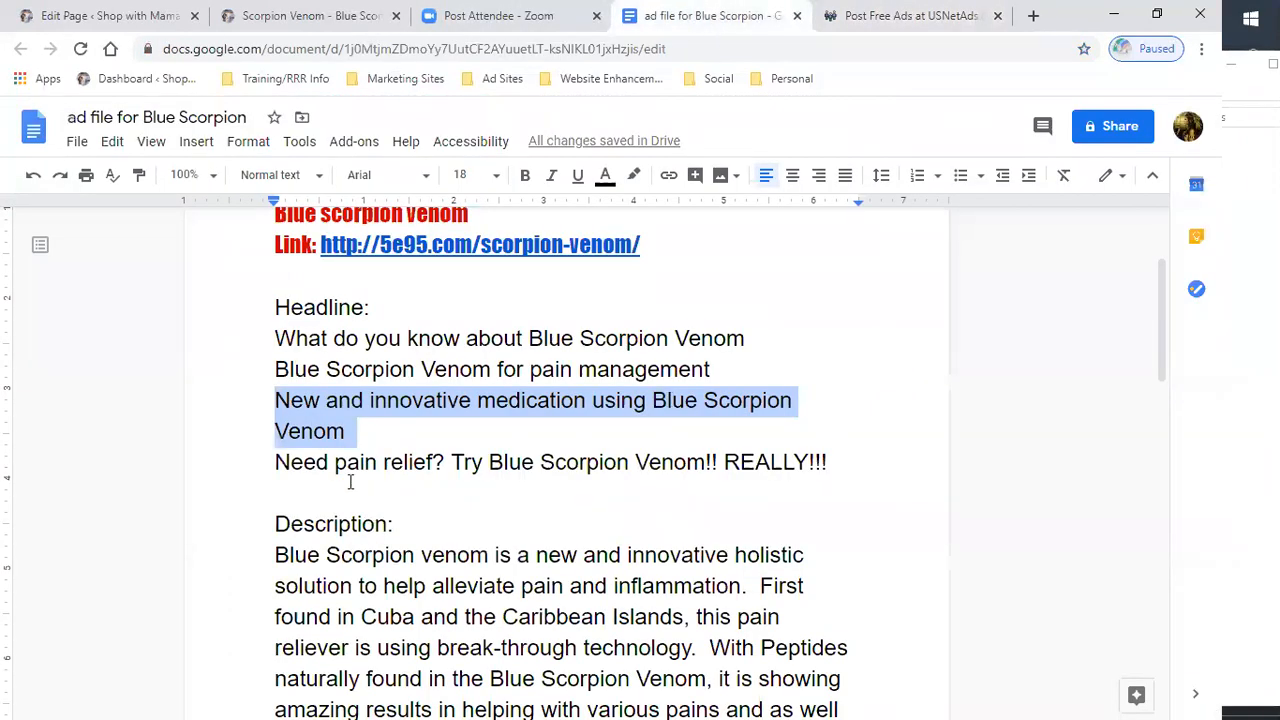
pyautogui.scroll(-3, 350, 483)
pyautogui.moveTo(272, 273); pyautogui.dragTo(693, 560)
pyautogui.scroll(-3, 663, 563)
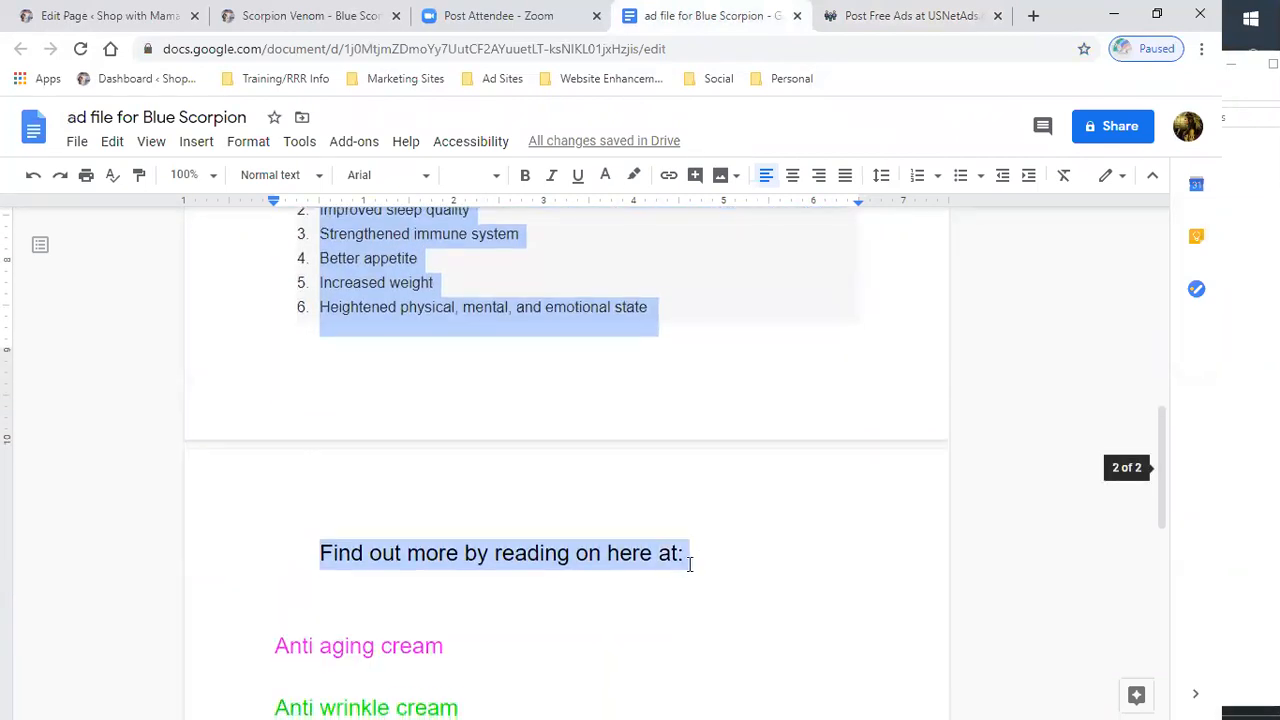
pyautogui.rightClick(507, 556)
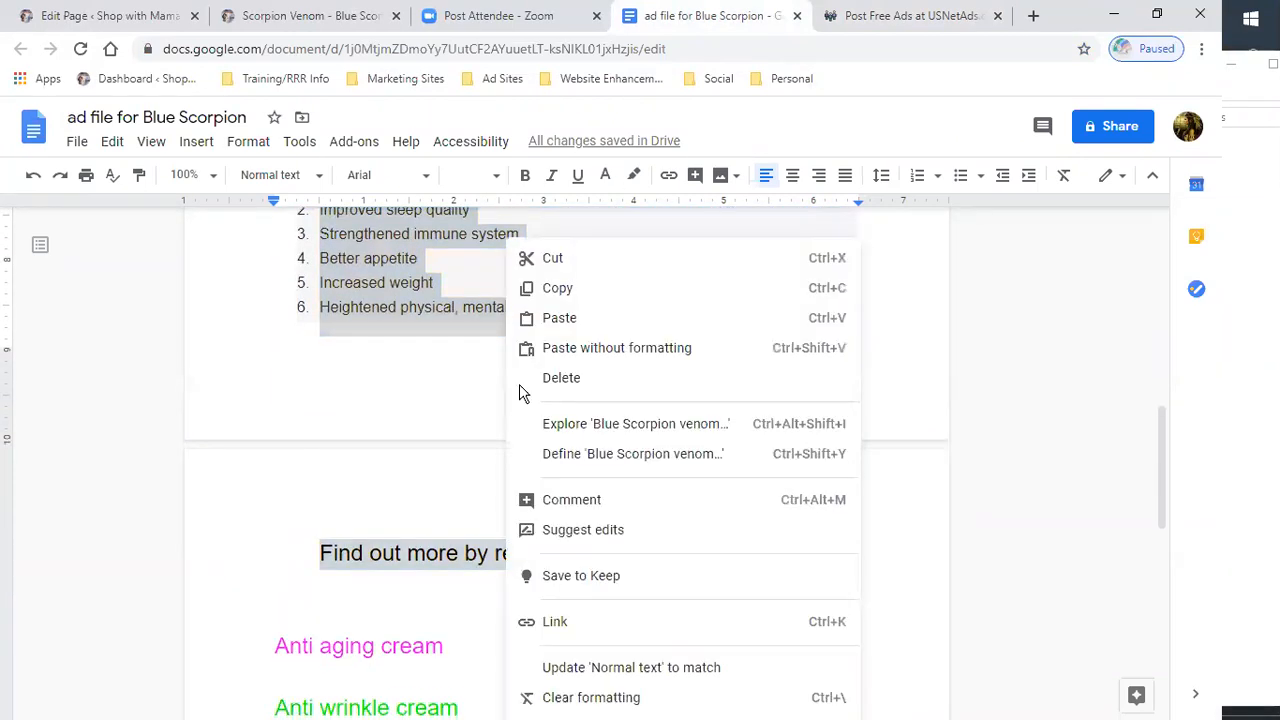
pyautogui.click(560, 292)
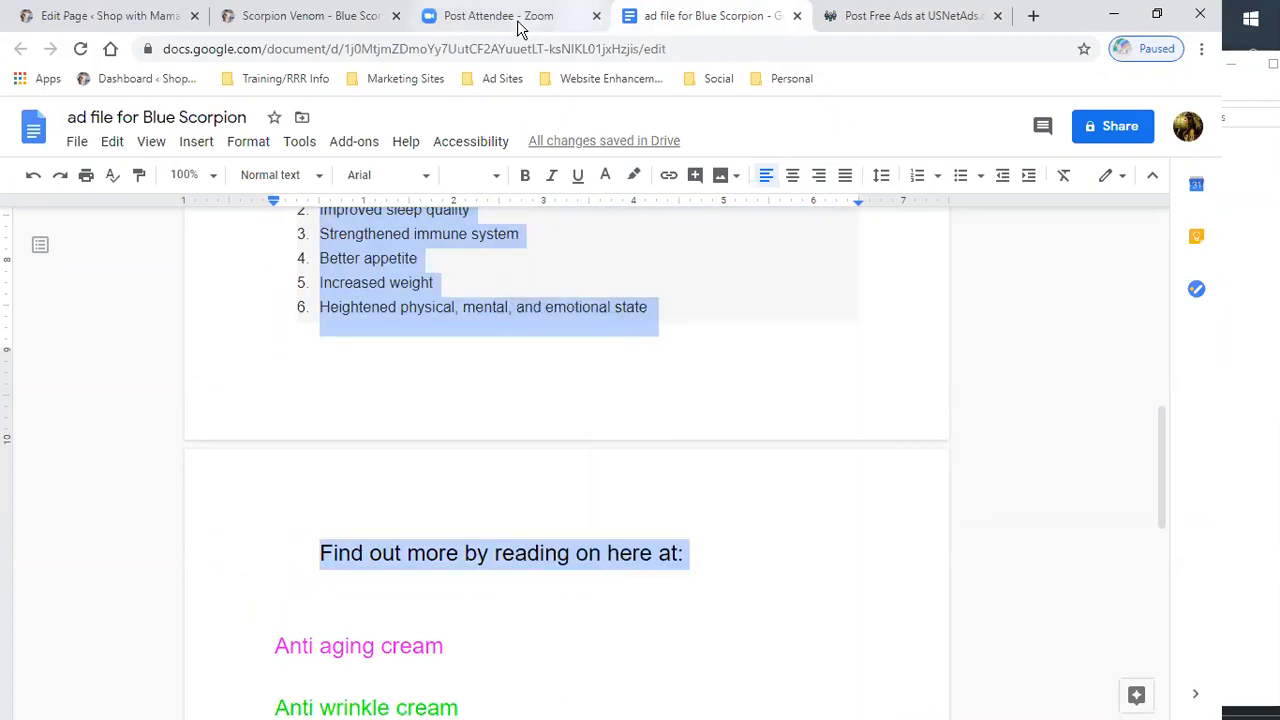
pyautogui.click(915, 15)
pyautogui.click(442, 326)
pyautogui.rightClick(442, 326)
pyautogui.click(490, 472)
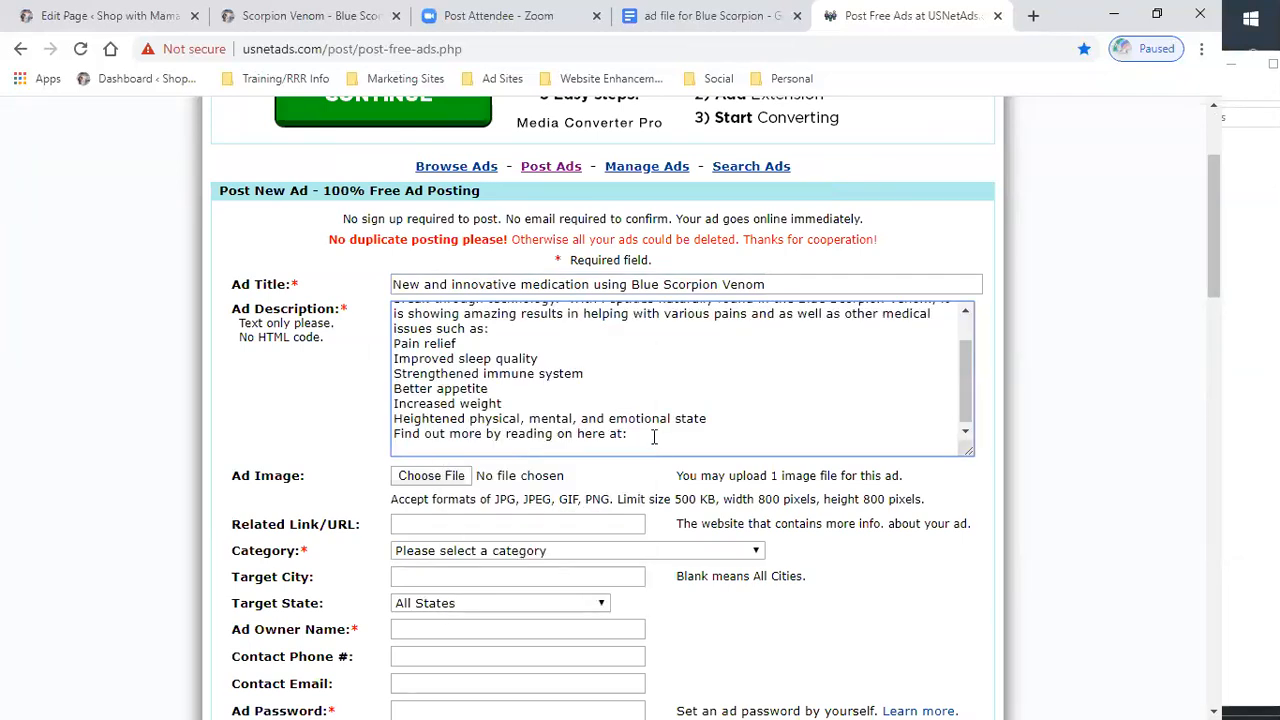
# - Copy the template's link, append it to the description, and add "- Order early and get an additional 20% off at checkout."
pyautogui.click(712, 16)
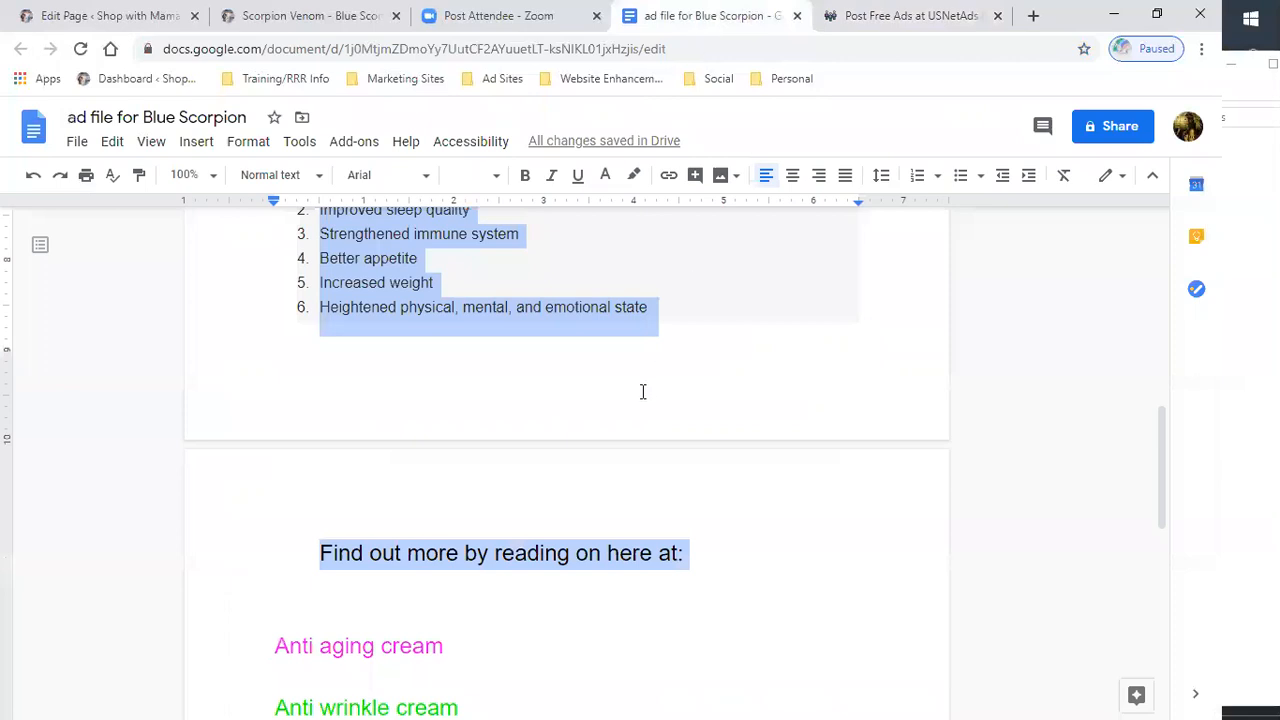
pyautogui.click(694, 394)
pyautogui.scroll(5, 682, 386)
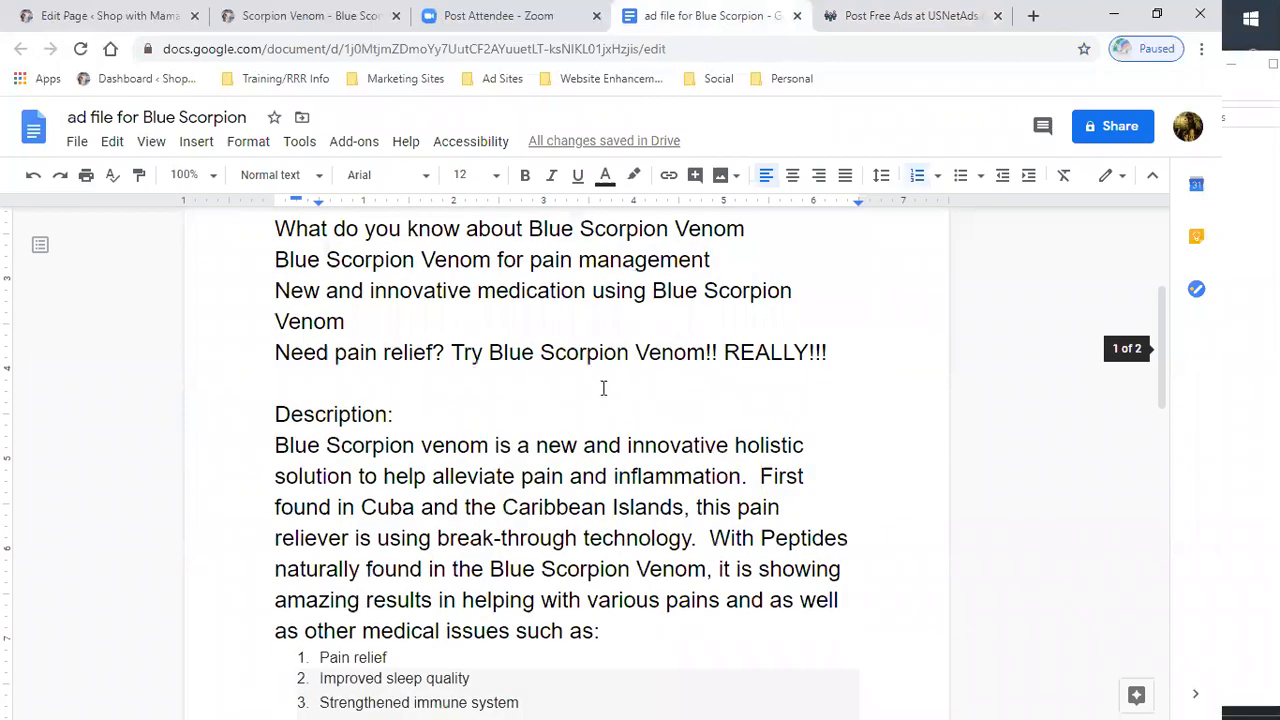
pyautogui.scroll(2, 603, 388)
pyautogui.moveTo(640, 322); pyautogui.dragTo(357, 345)
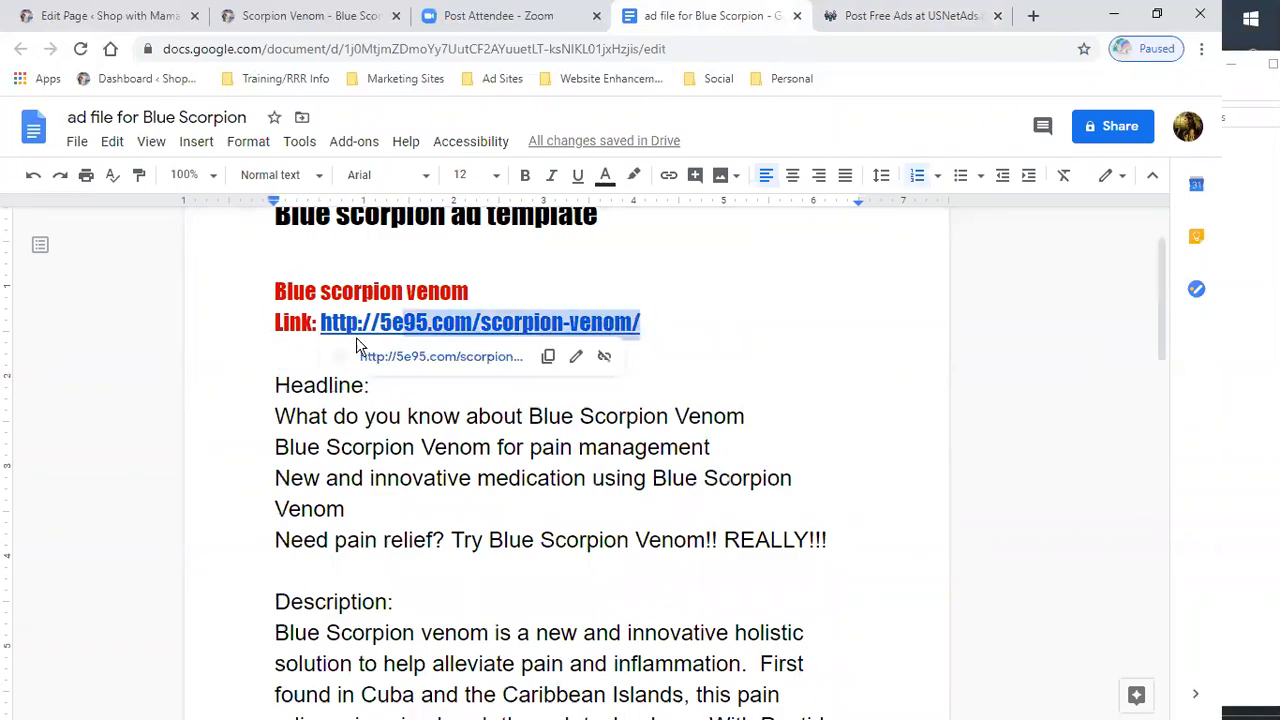
pyautogui.rightClick(325, 320)
pyautogui.click(368, 203)
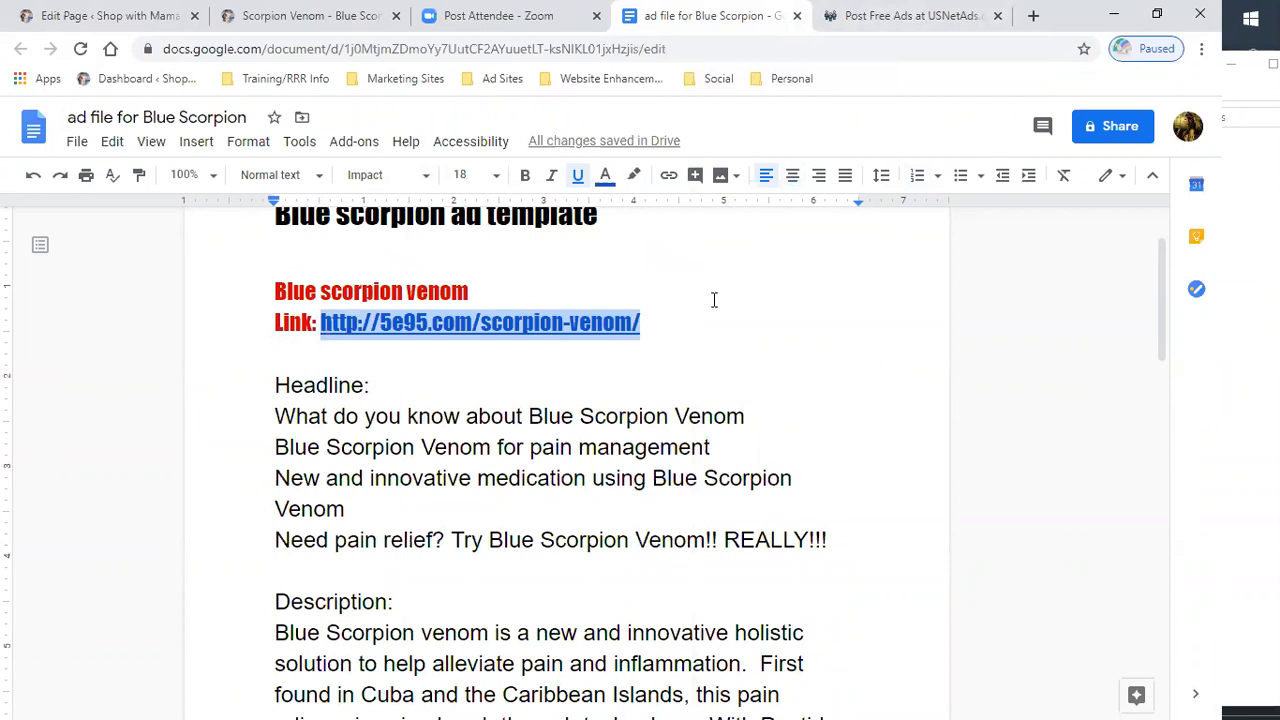
pyautogui.click(866, 30)
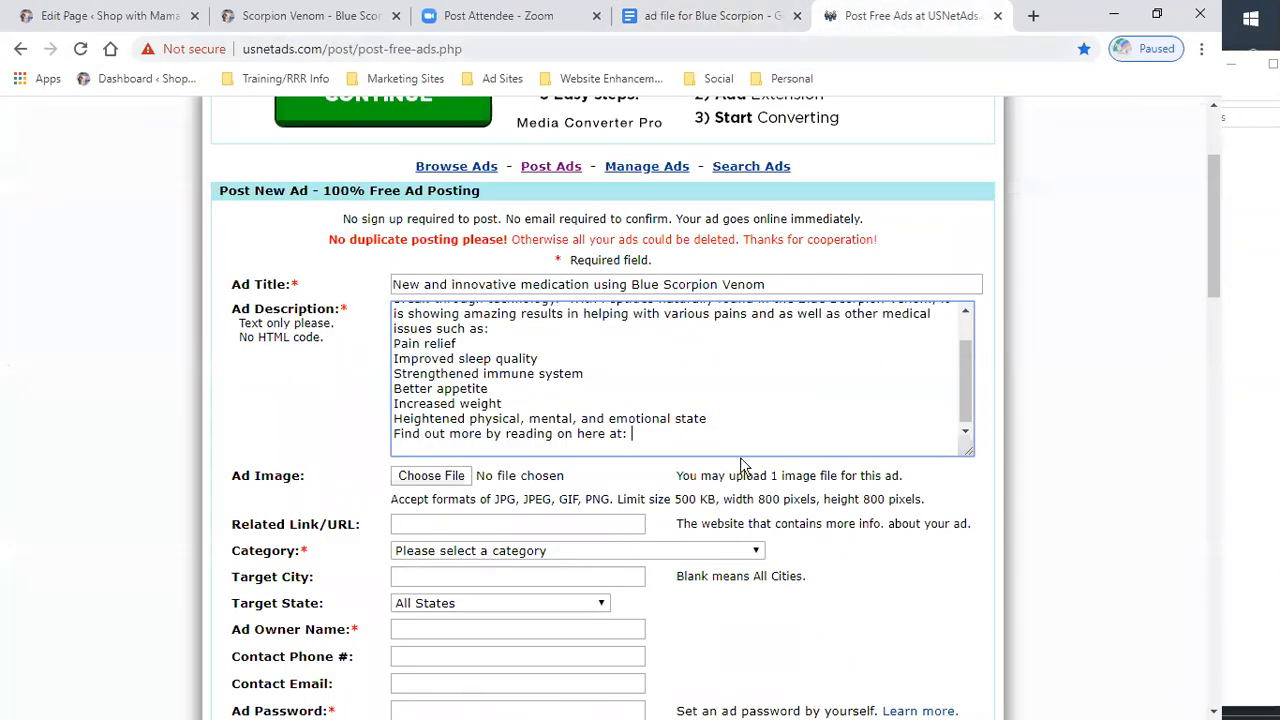
pyautogui.rightClick(665, 440)
pyautogui.click(705, 289)
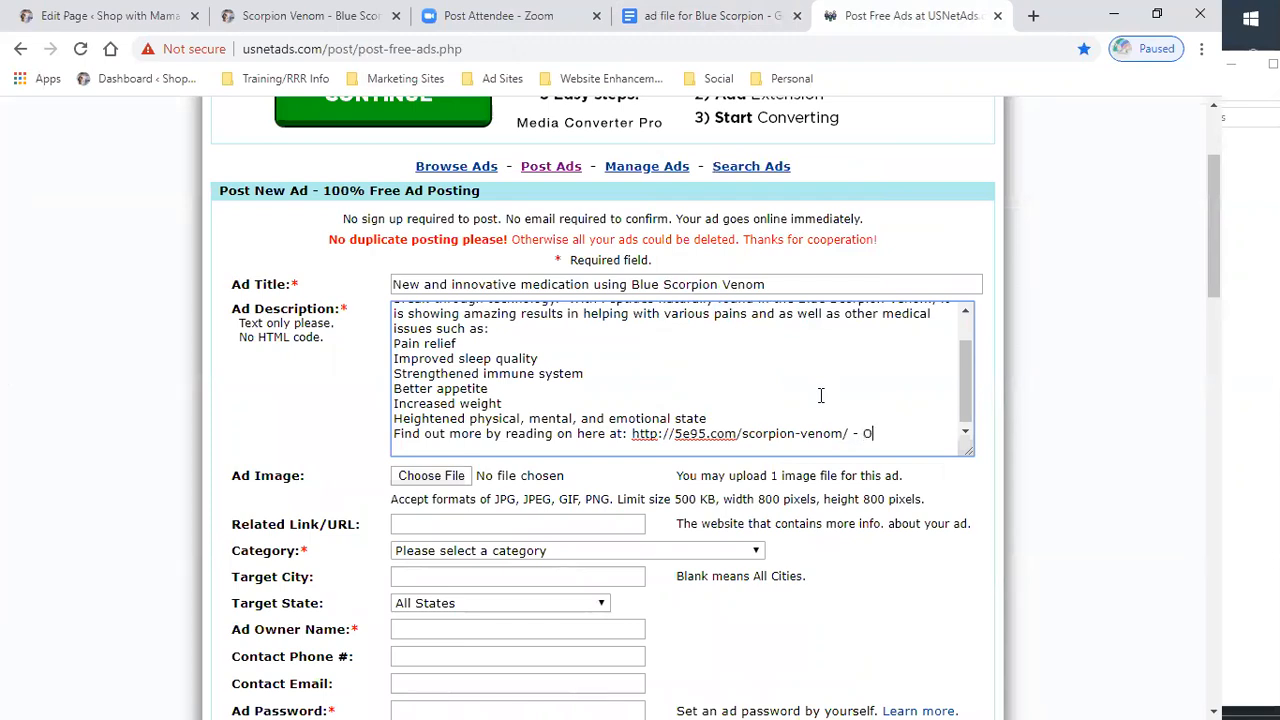
pyautogui.write('and')
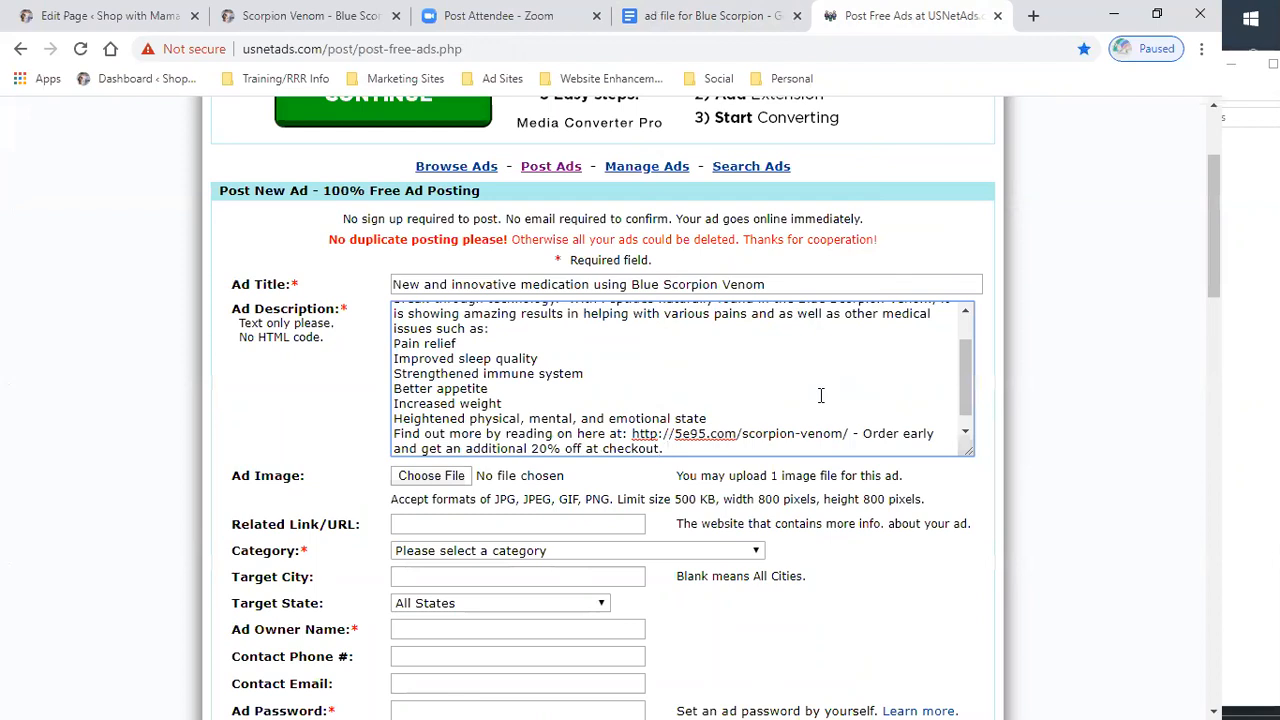
# - Attach VENOM KILLS.png from the Dropbox blogging pictures > logos > BLUE SCORPION folder as the ad image
pyautogui.click(455, 481)
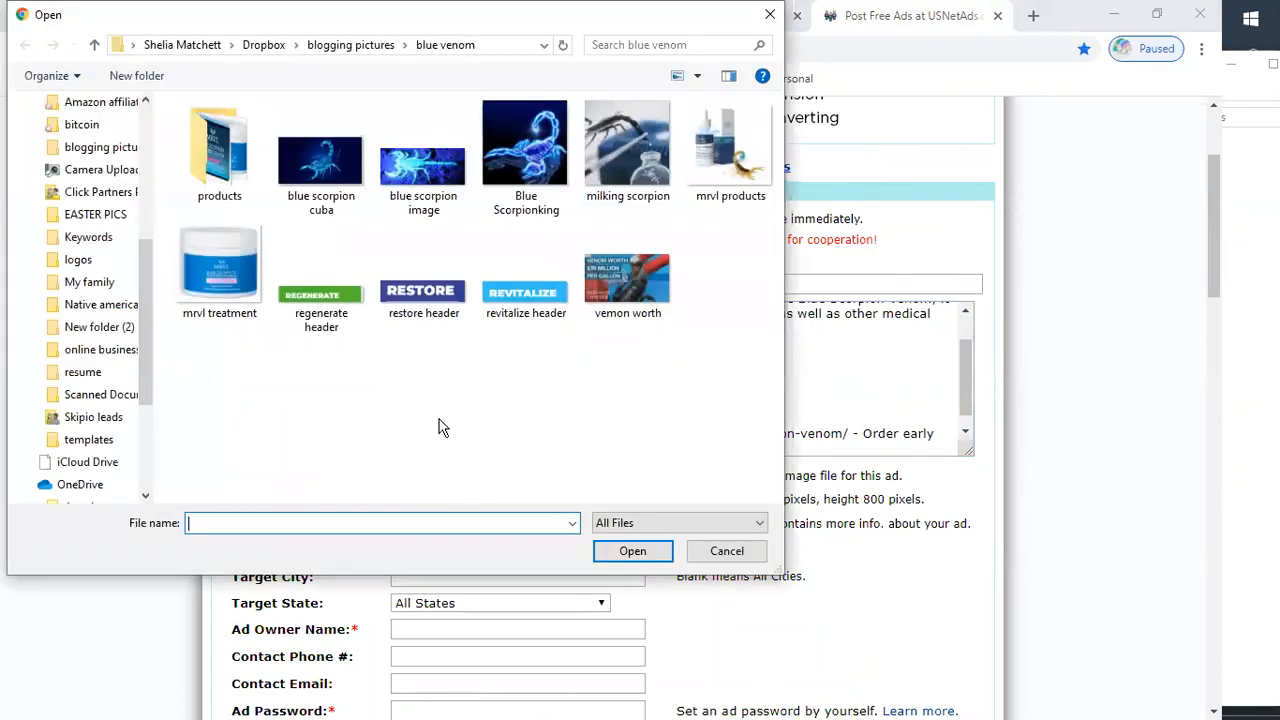
pyautogui.click(340, 45)
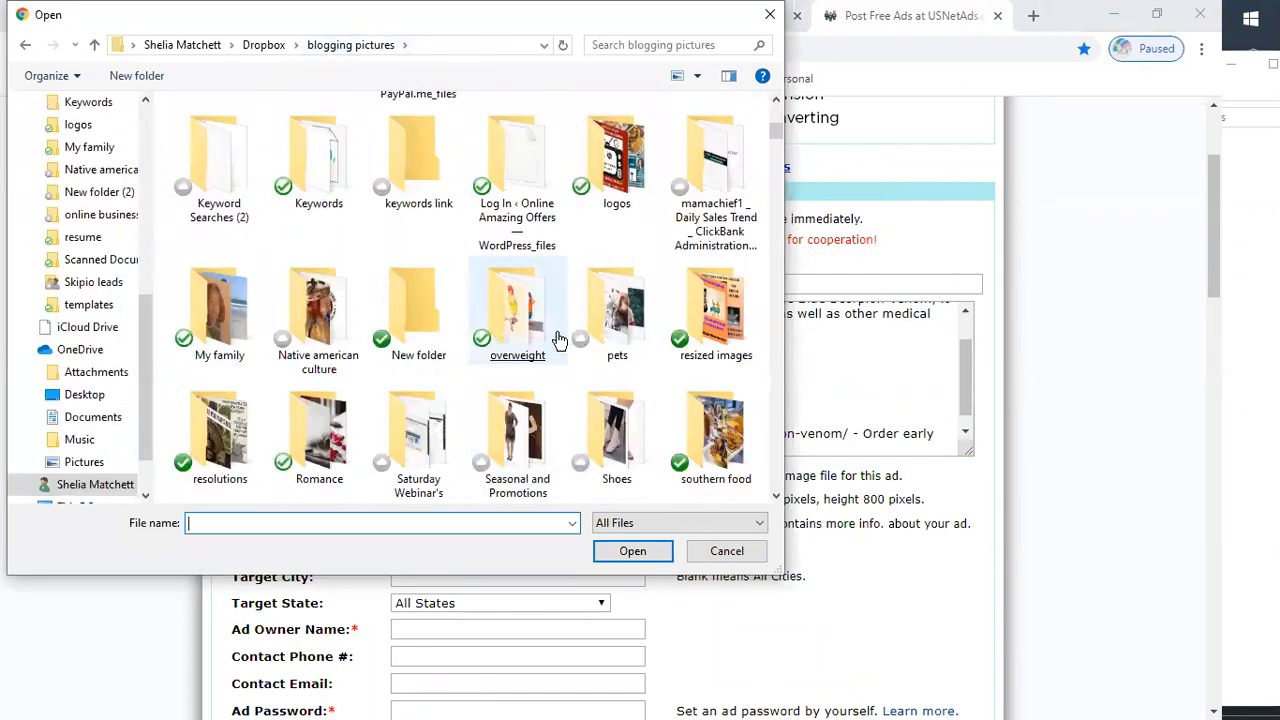
pyautogui.doubleClick(613, 203)
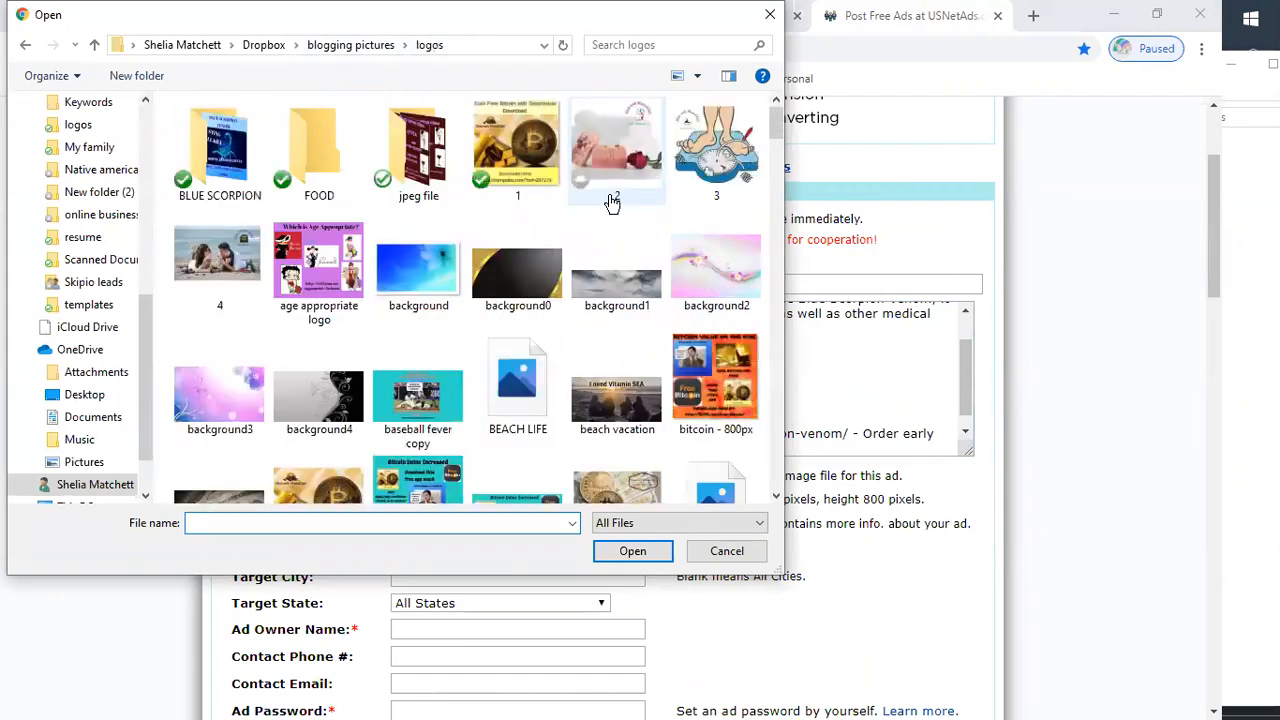
pyautogui.click(608, 195)
pyautogui.doubleClick(240, 160)
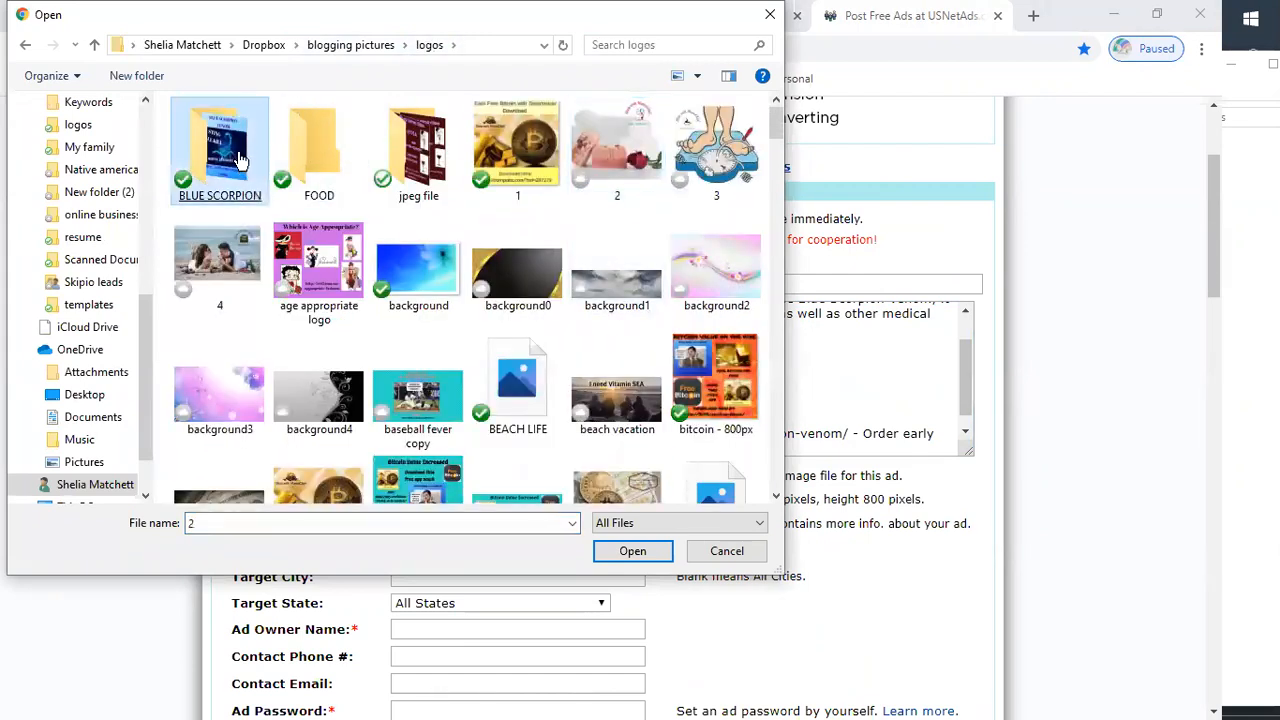
pyautogui.doubleClick(240, 158)
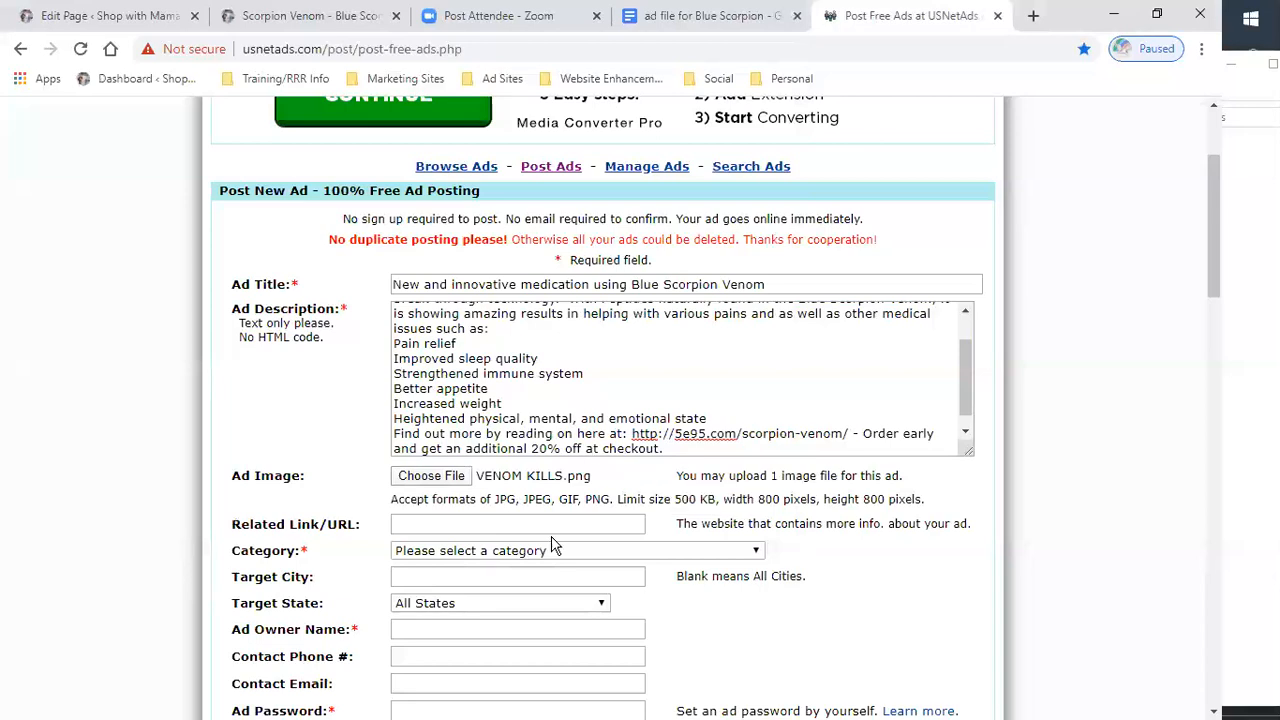
pyautogui.click(524, 526)
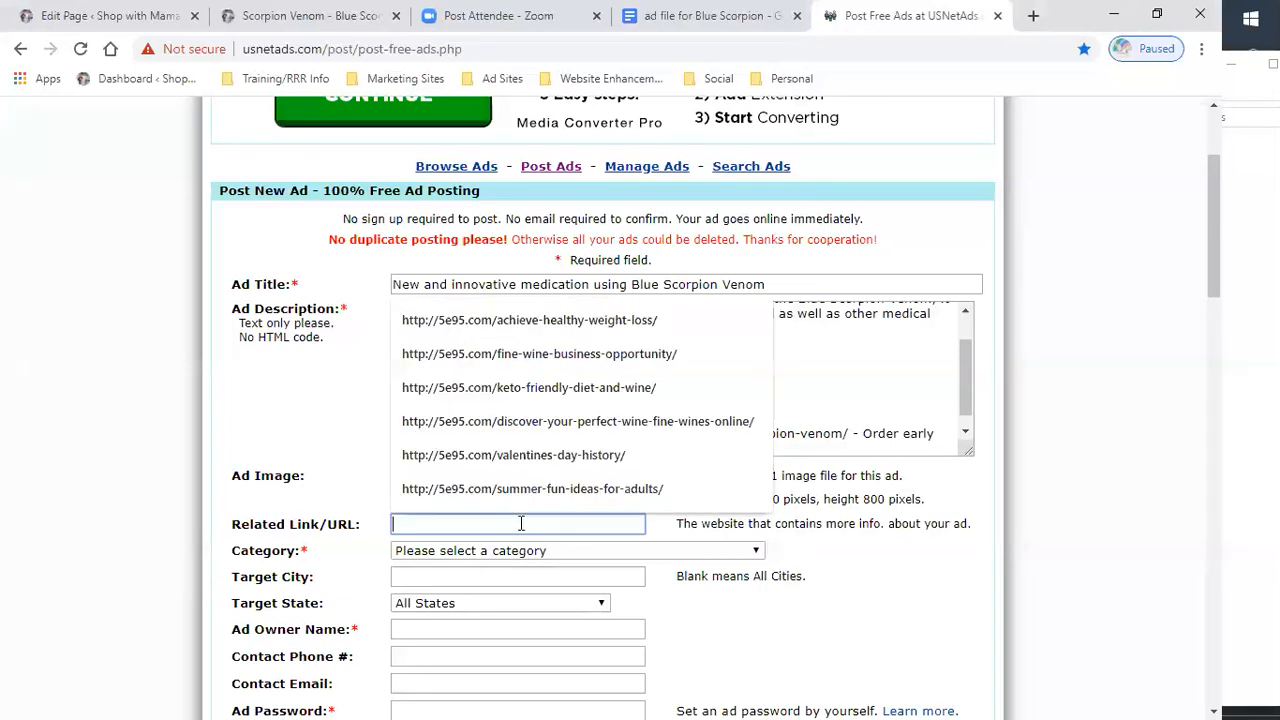
pyautogui.rightClick(519, 517)
pyautogui.click(565, 374)
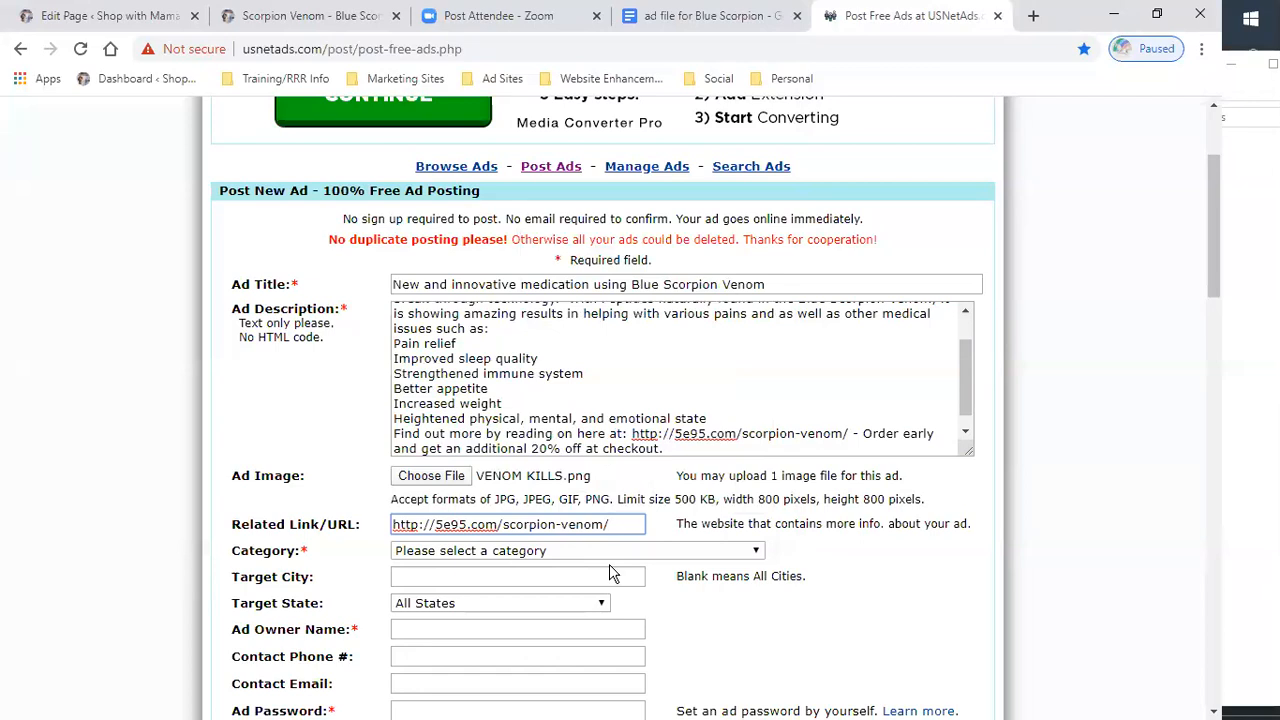
# - Set the category to Health & Beauty - Other Health Ads
pyautogui.scroll(-1, 609, 564)
pyautogui.click(757, 459)
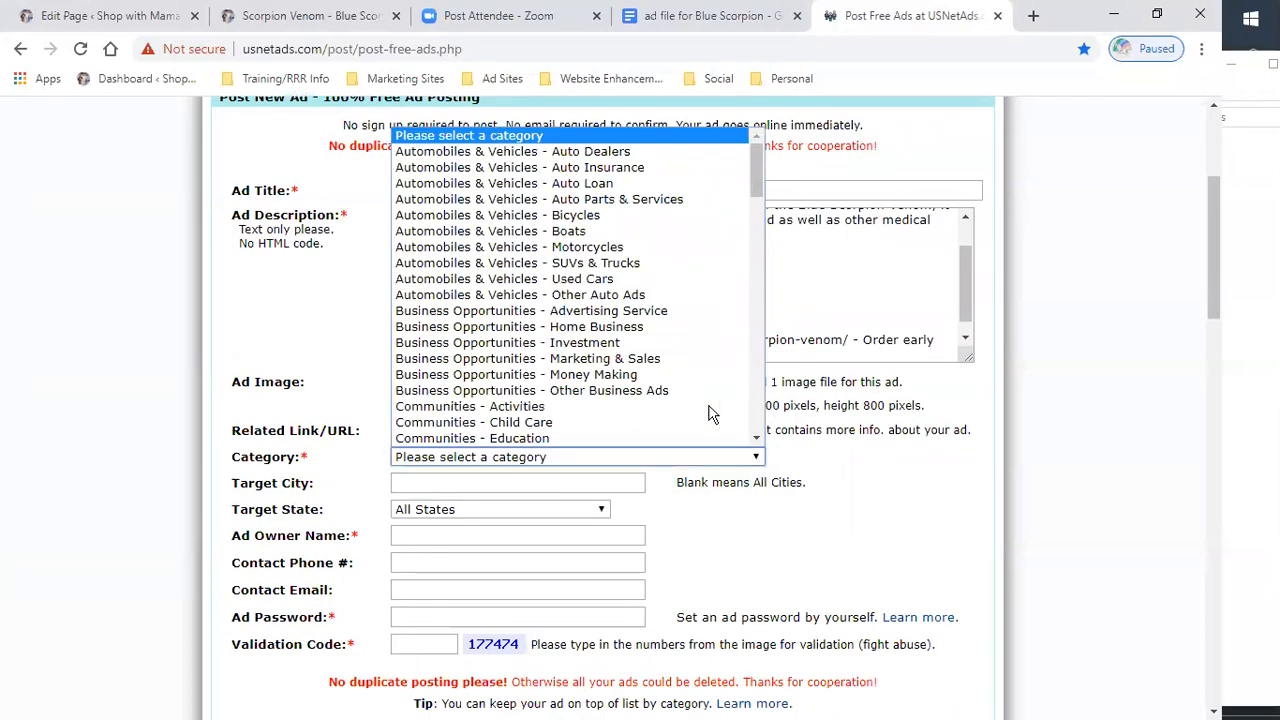
pyautogui.scroll(-5, 699, 401)
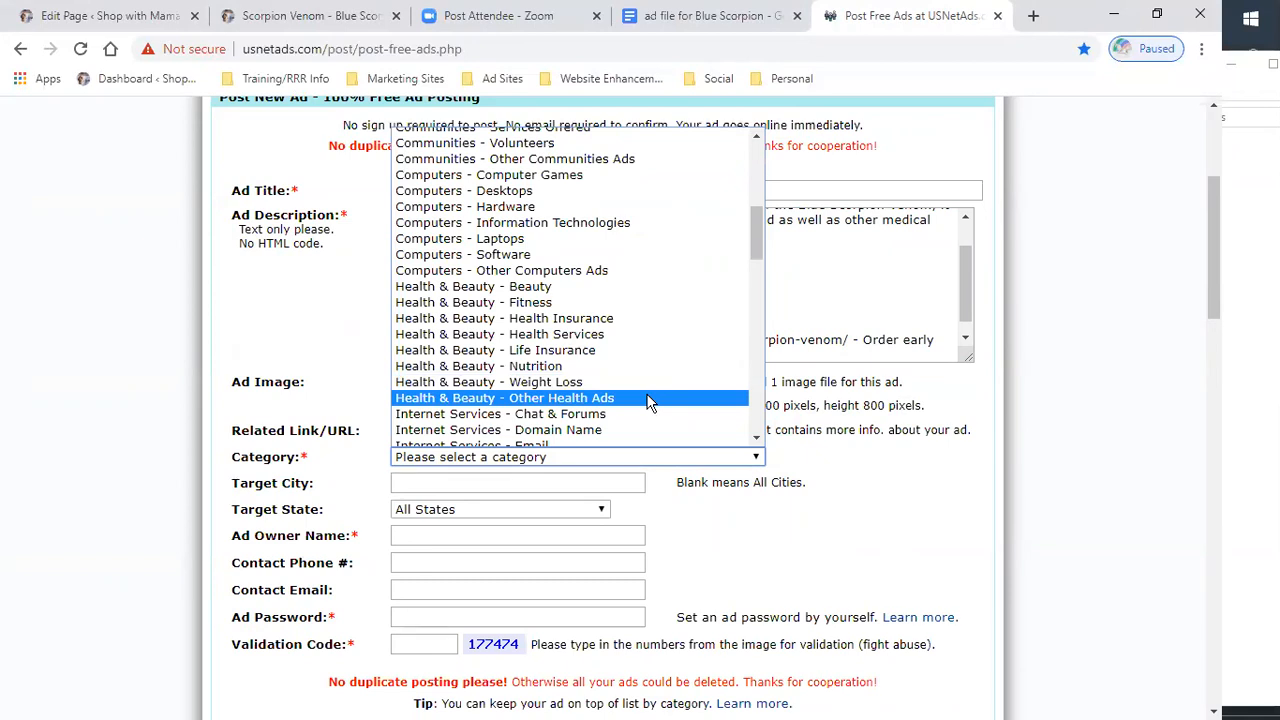
pyautogui.click(647, 398)
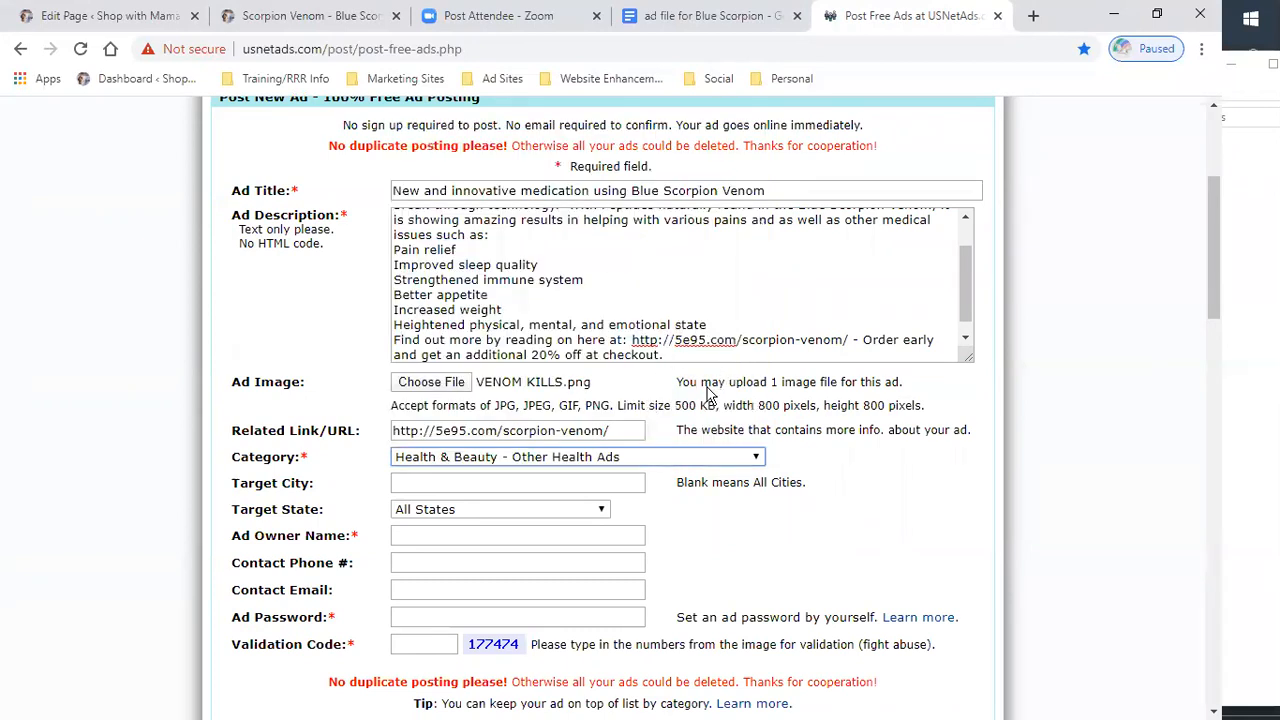
# - Fill in the ad owner's name and the contact phone number
pyautogui.scroll(-2, 605, 370)
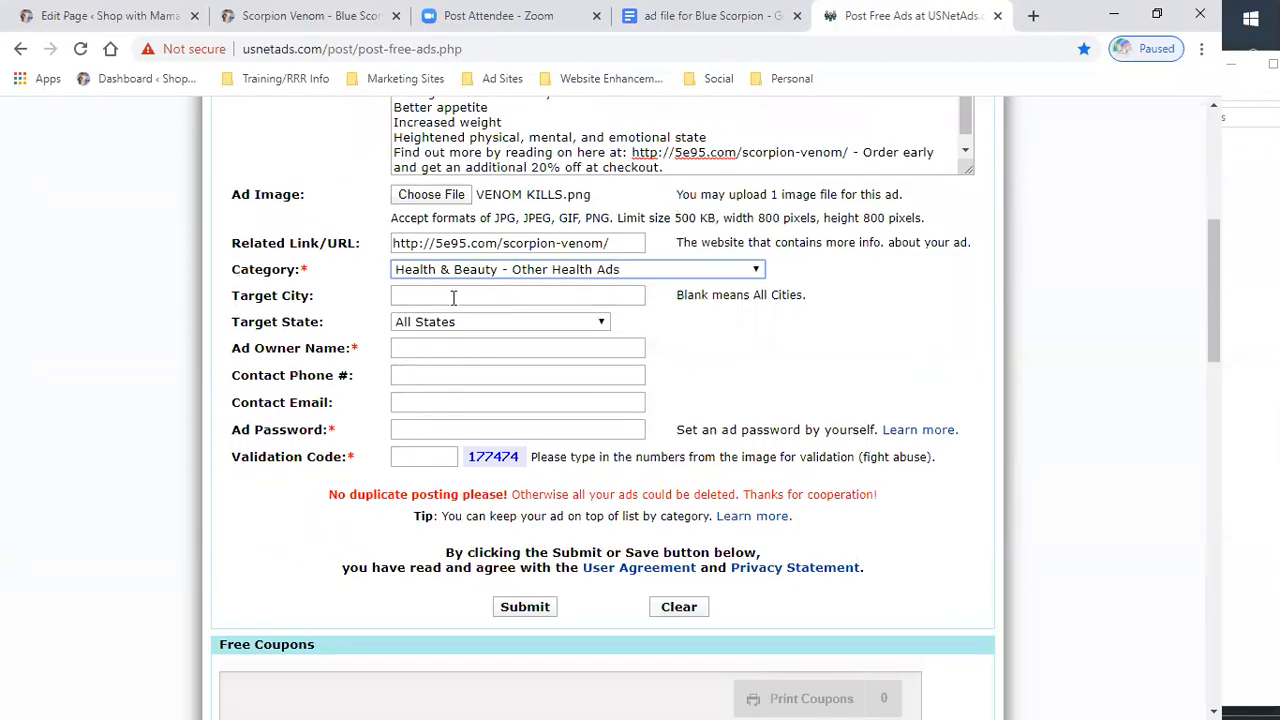
pyautogui.click(489, 348)
pyautogui.click(476, 379)
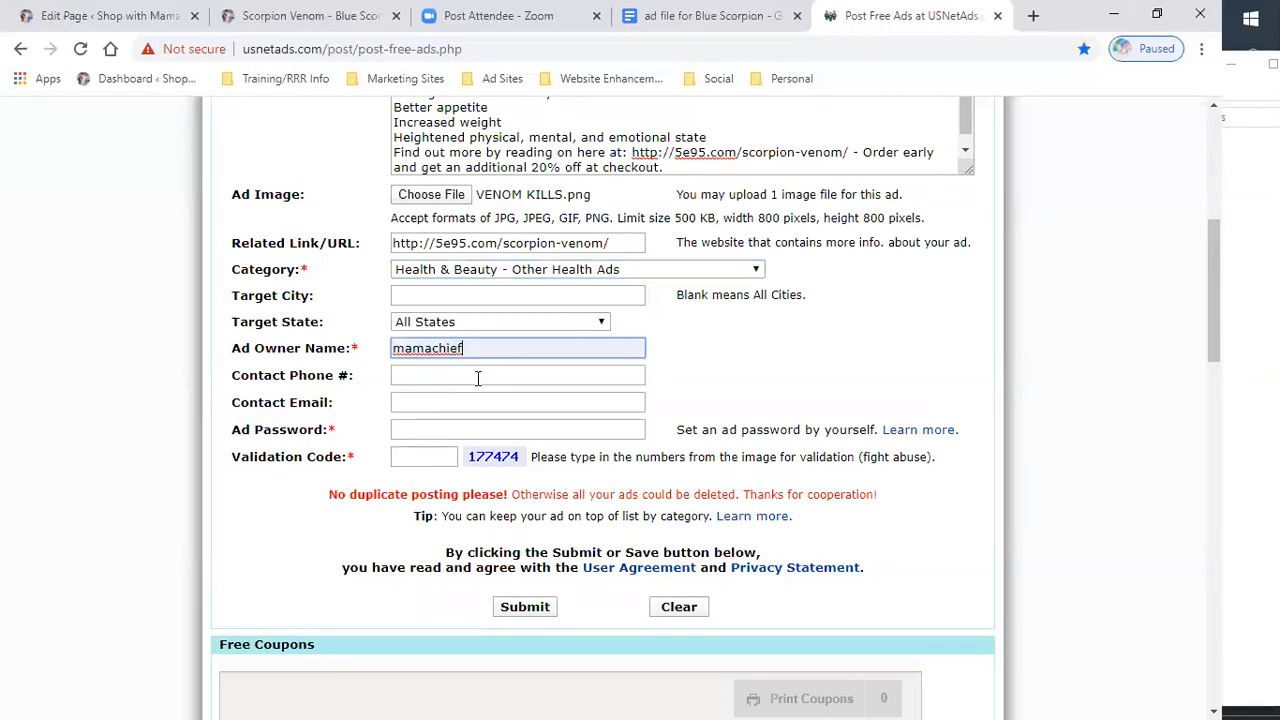
pyautogui.click(465, 376)
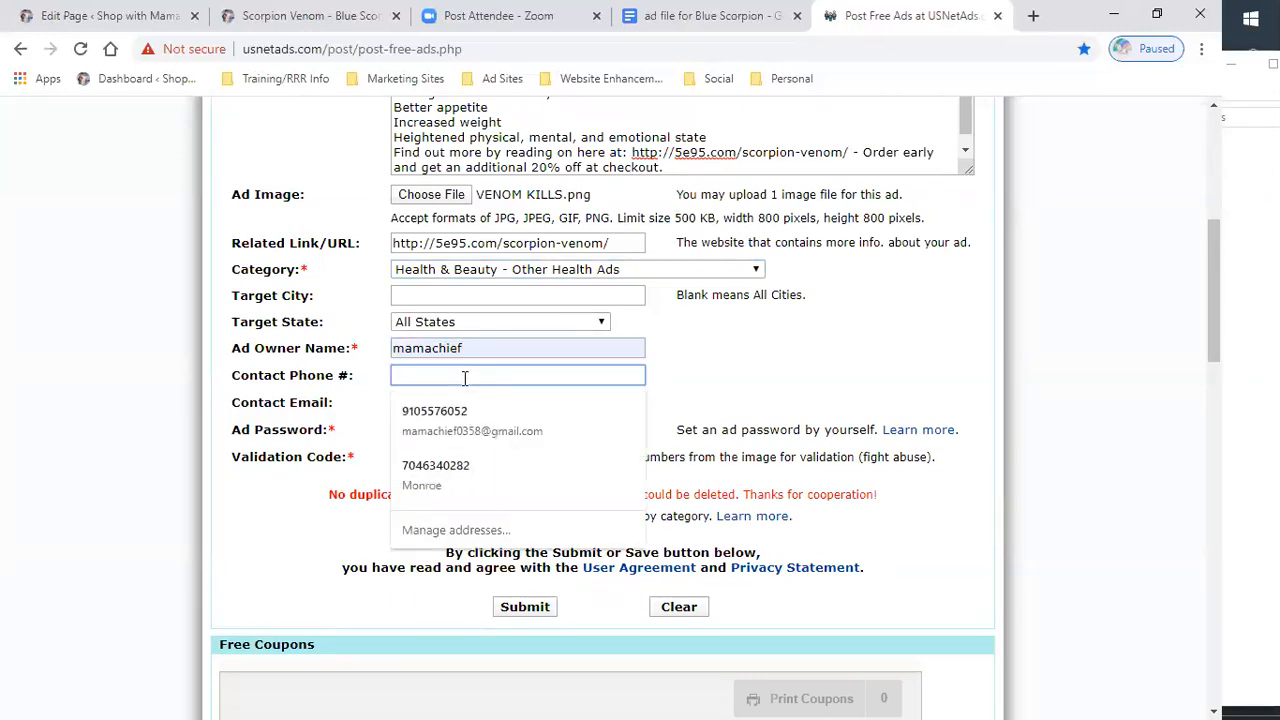
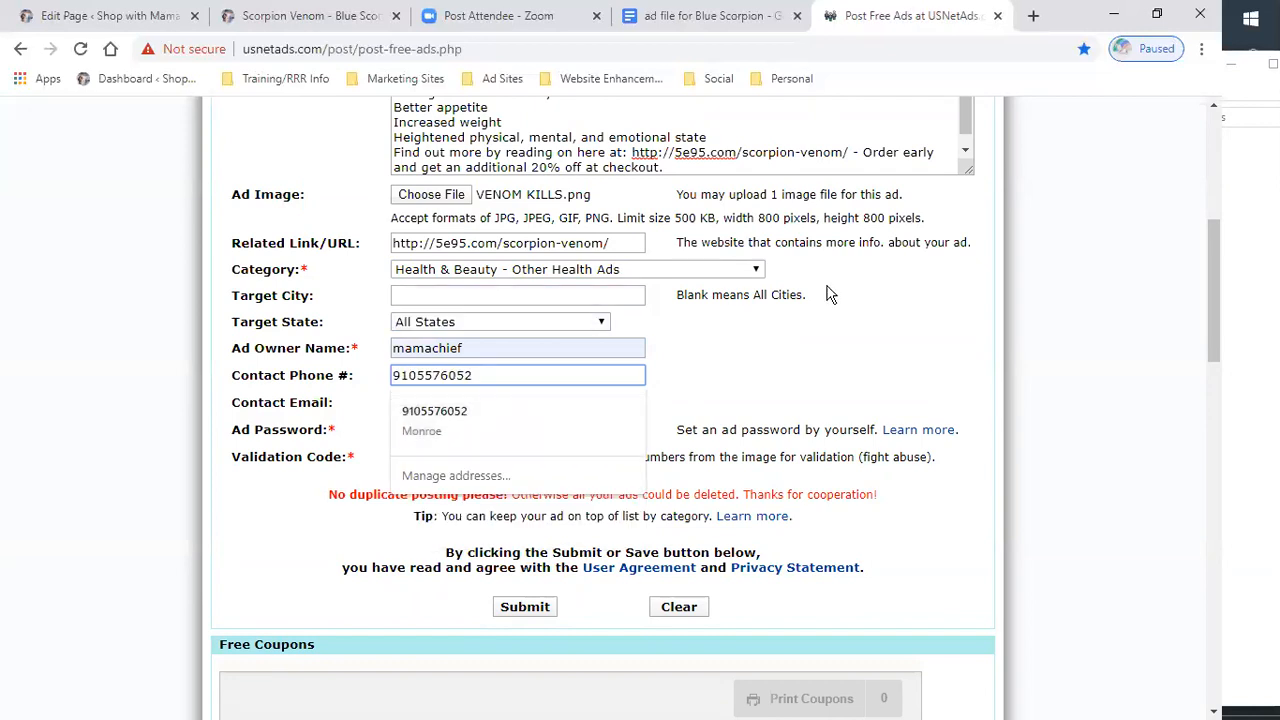
pyautogui.click(722, 393)
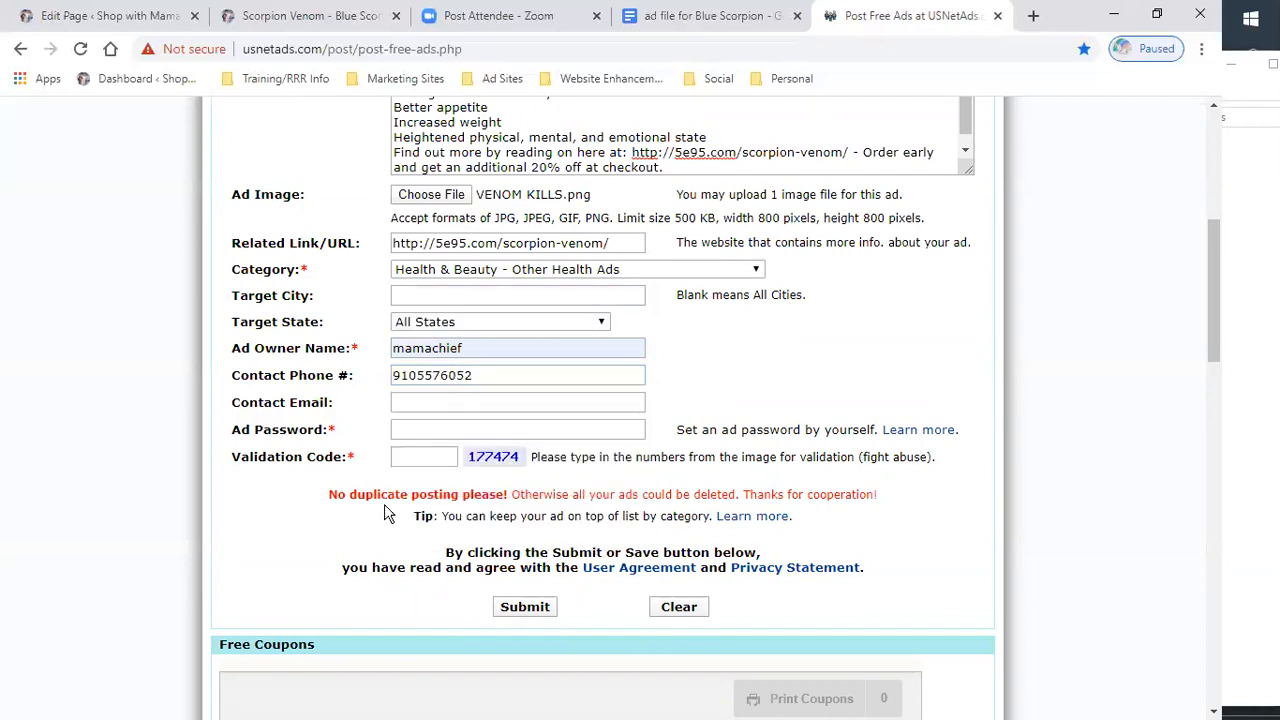
# - Enter an ad password and the displayed validation code, then try to submit the ad
pyautogui.click(432, 428)
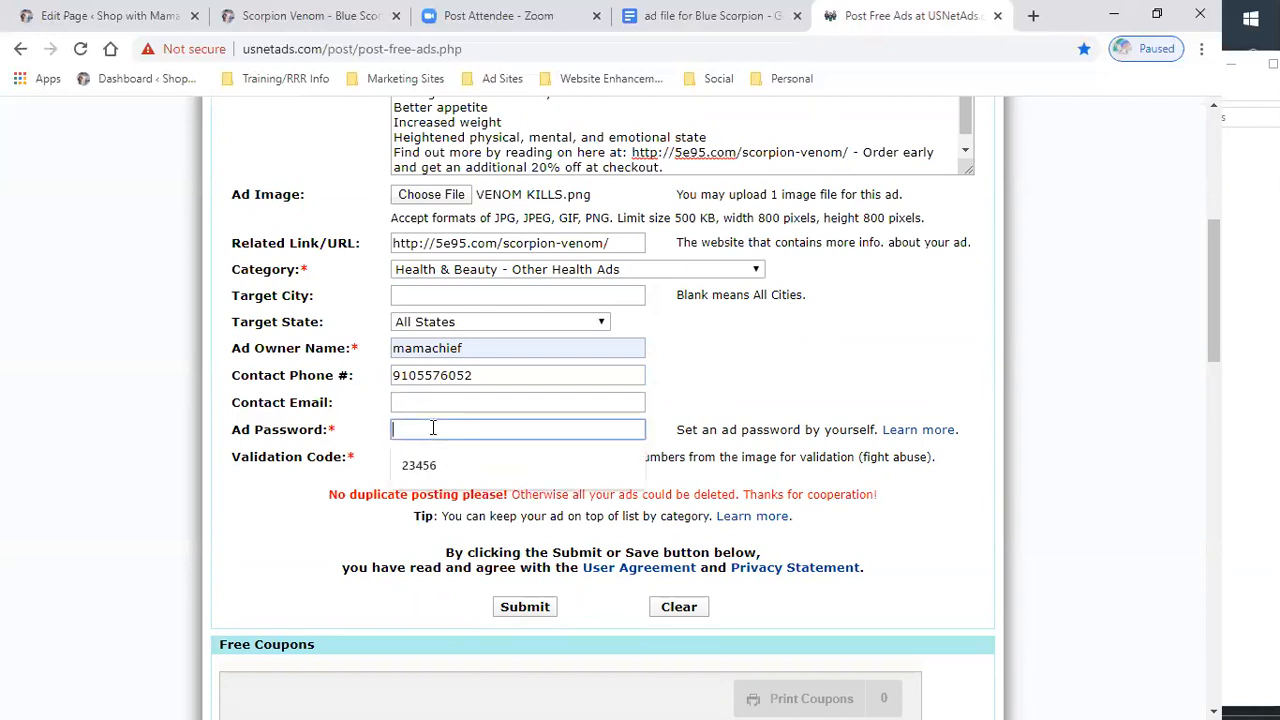
pyautogui.write('23456')
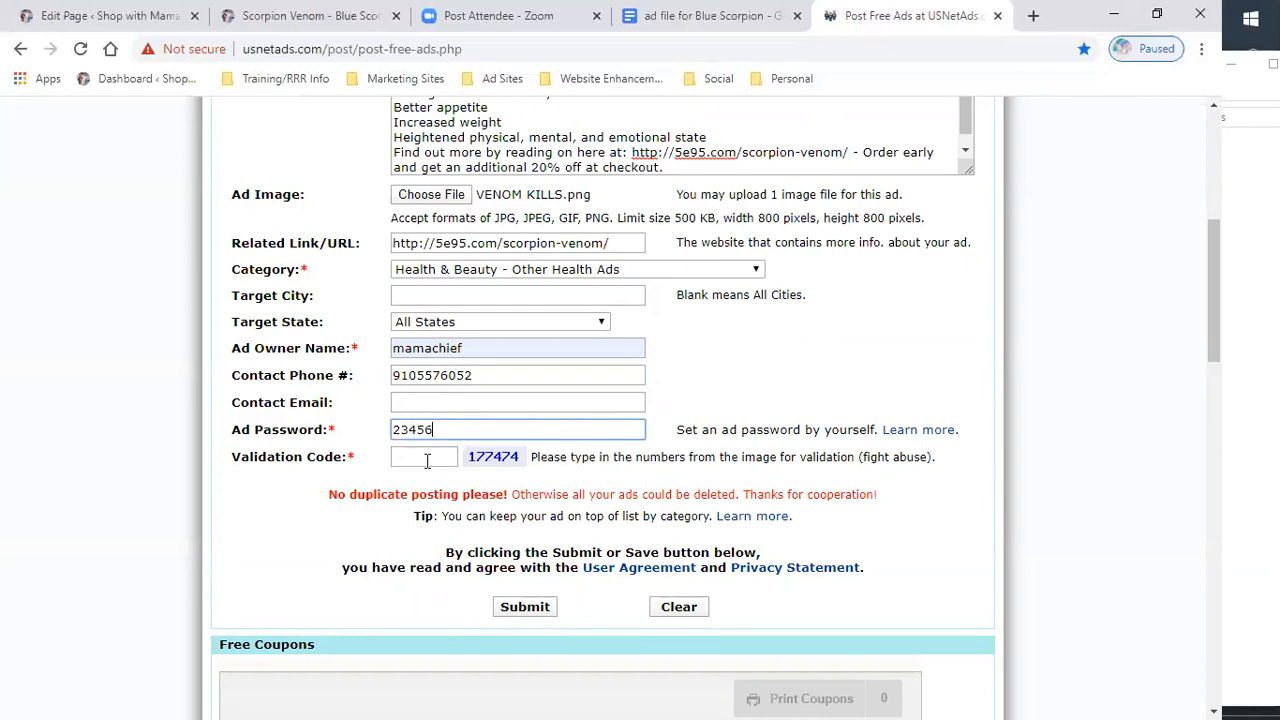
pyautogui.click(427, 459)
pyautogui.write('1177')
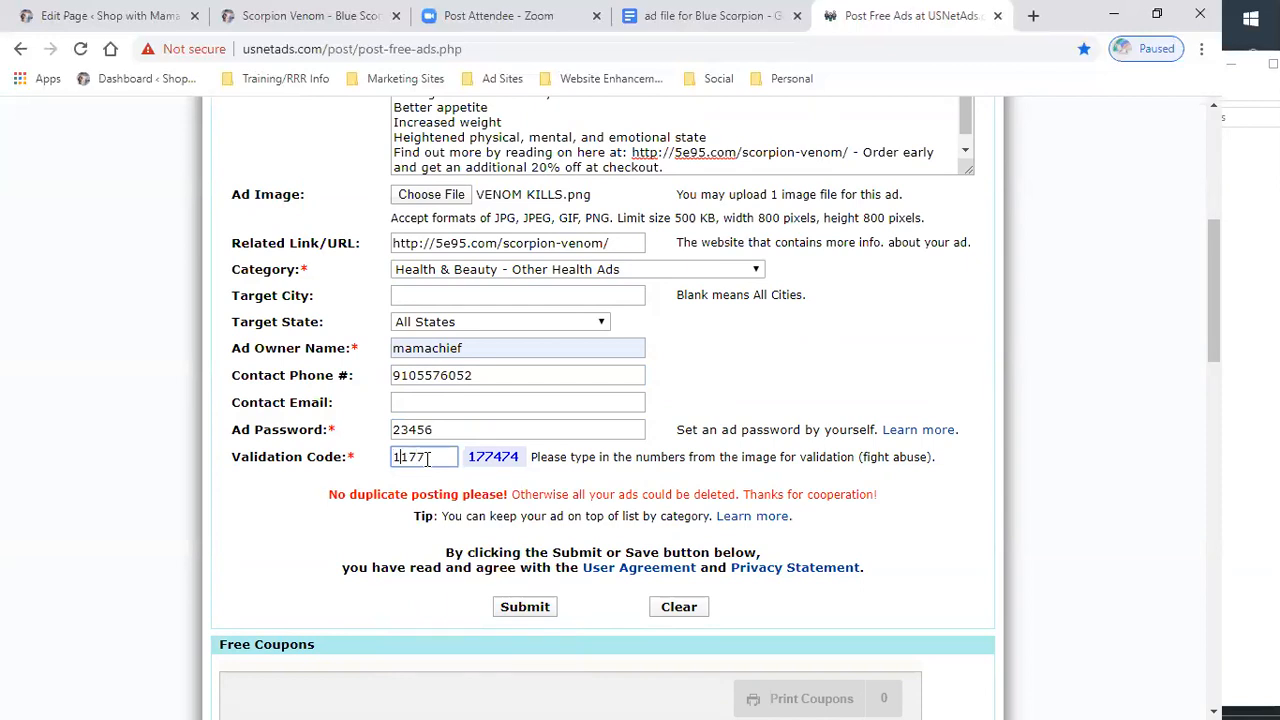
pyautogui.write('474')
pyautogui.click(527, 610)
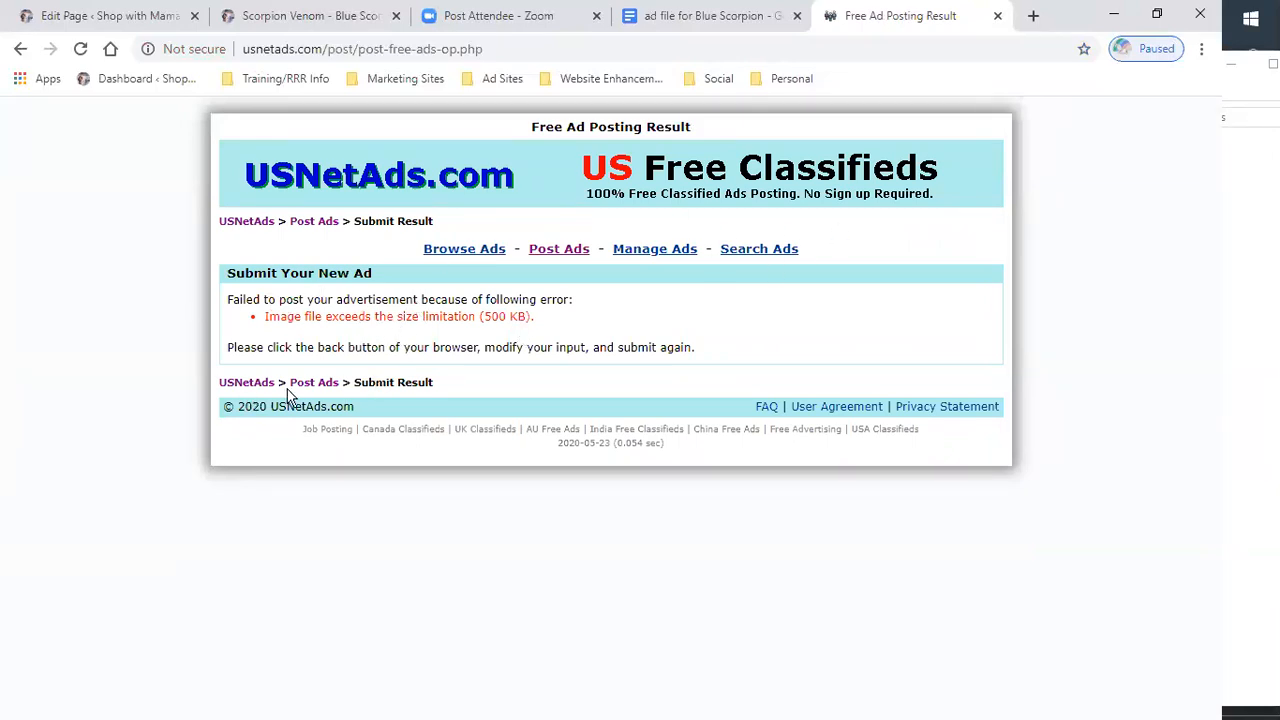
# - Return to the ad posting form and open the Start menu to browse the installed apps
pyautogui.click(20, 49)
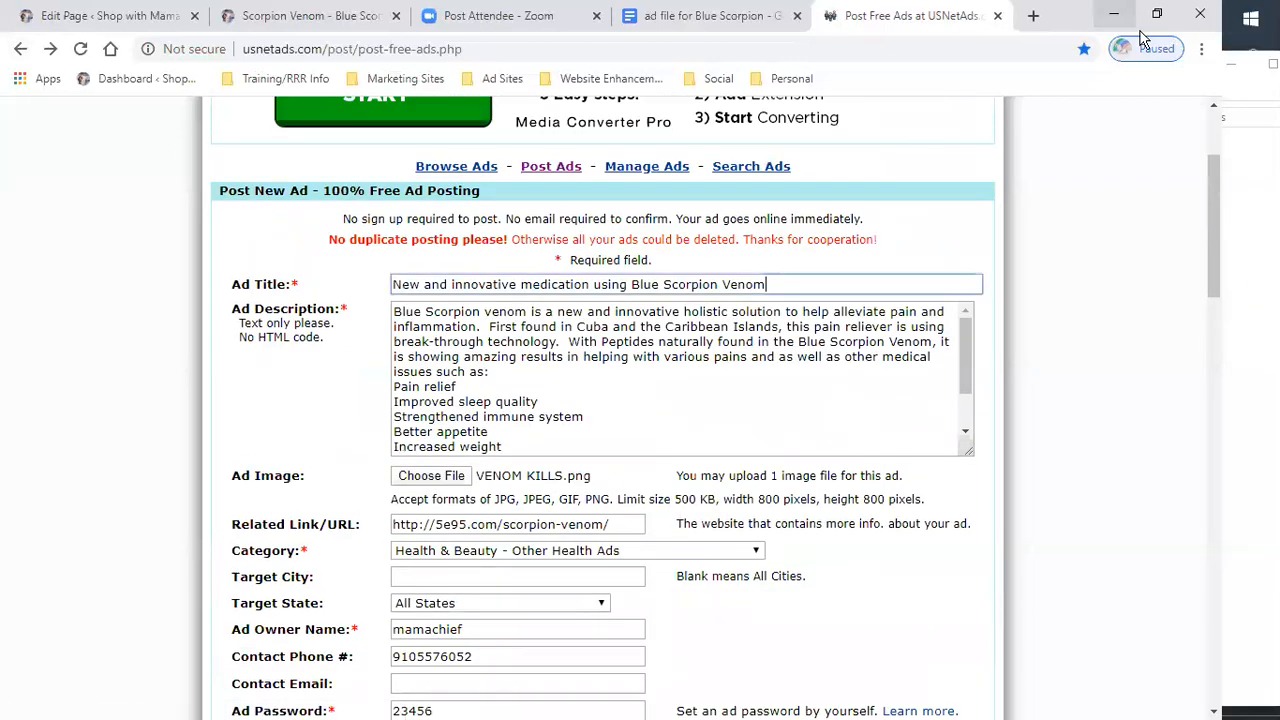
pyautogui.click(1250, 18)
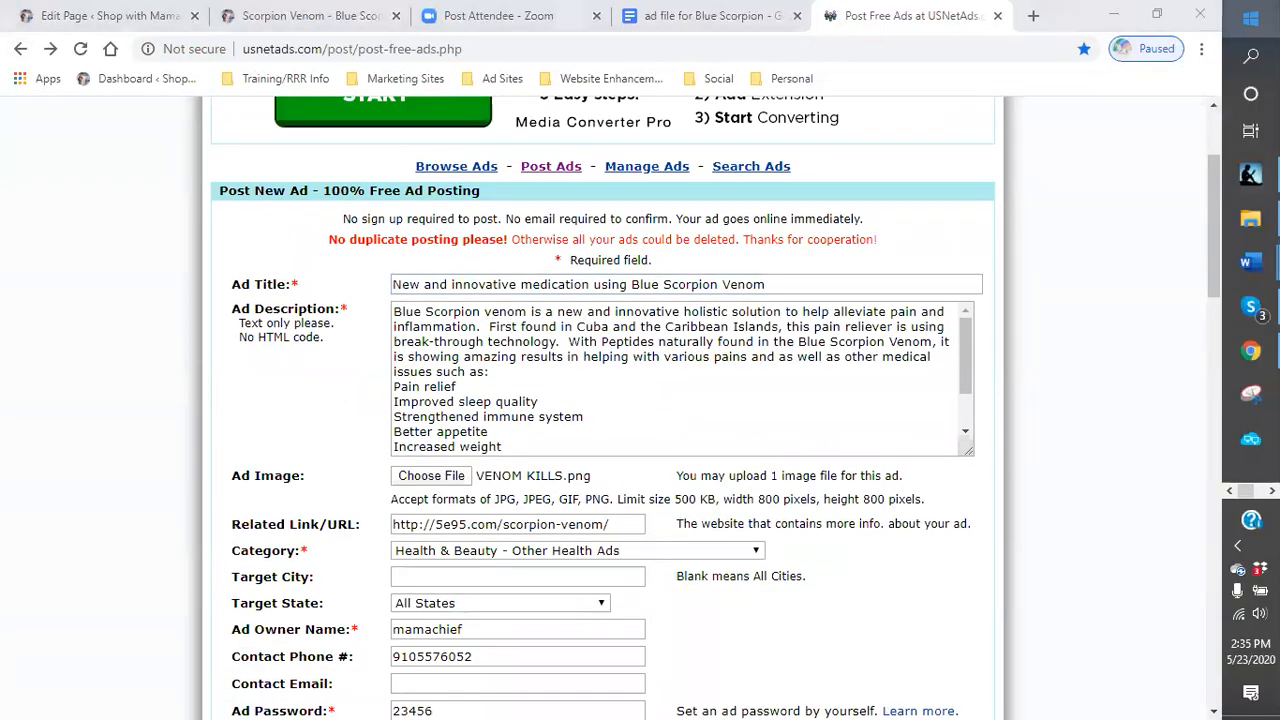
pyautogui.click(1250, 18)
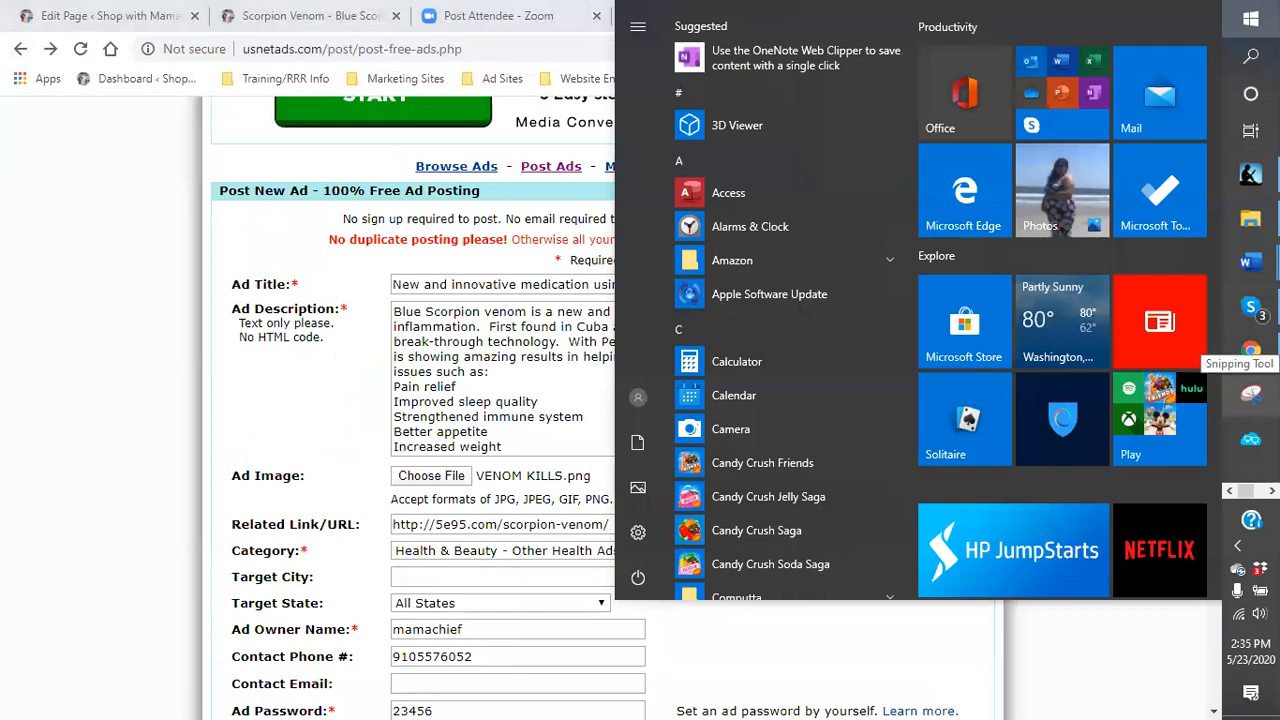
pyautogui.scroll(-3, 774, 354)
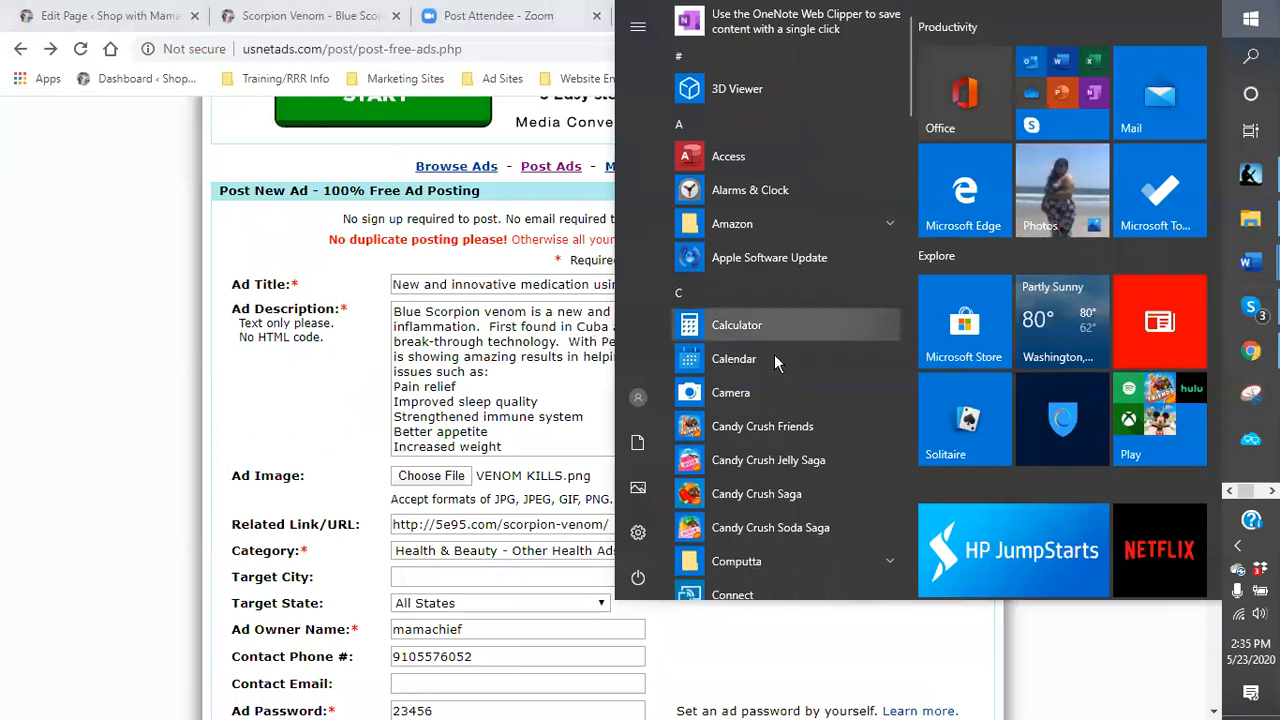
pyautogui.scroll(-6, 776, 362)
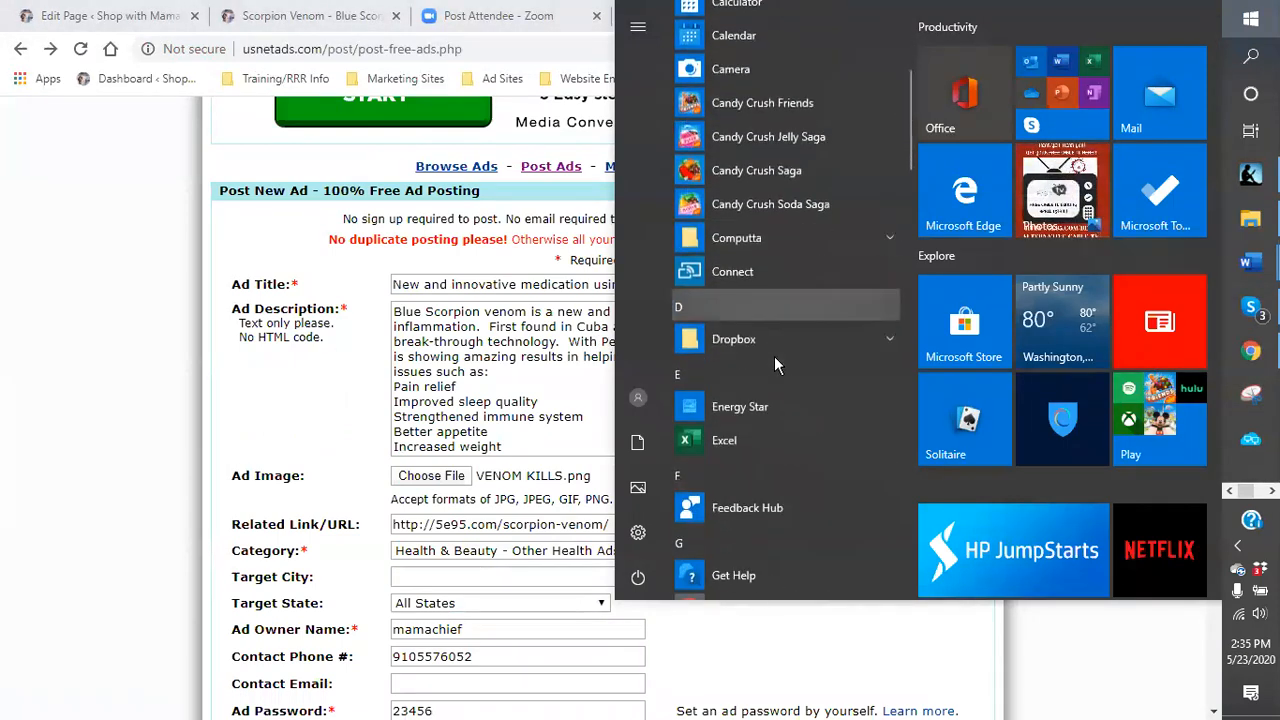
pyautogui.scroll(-15, 774, 358)
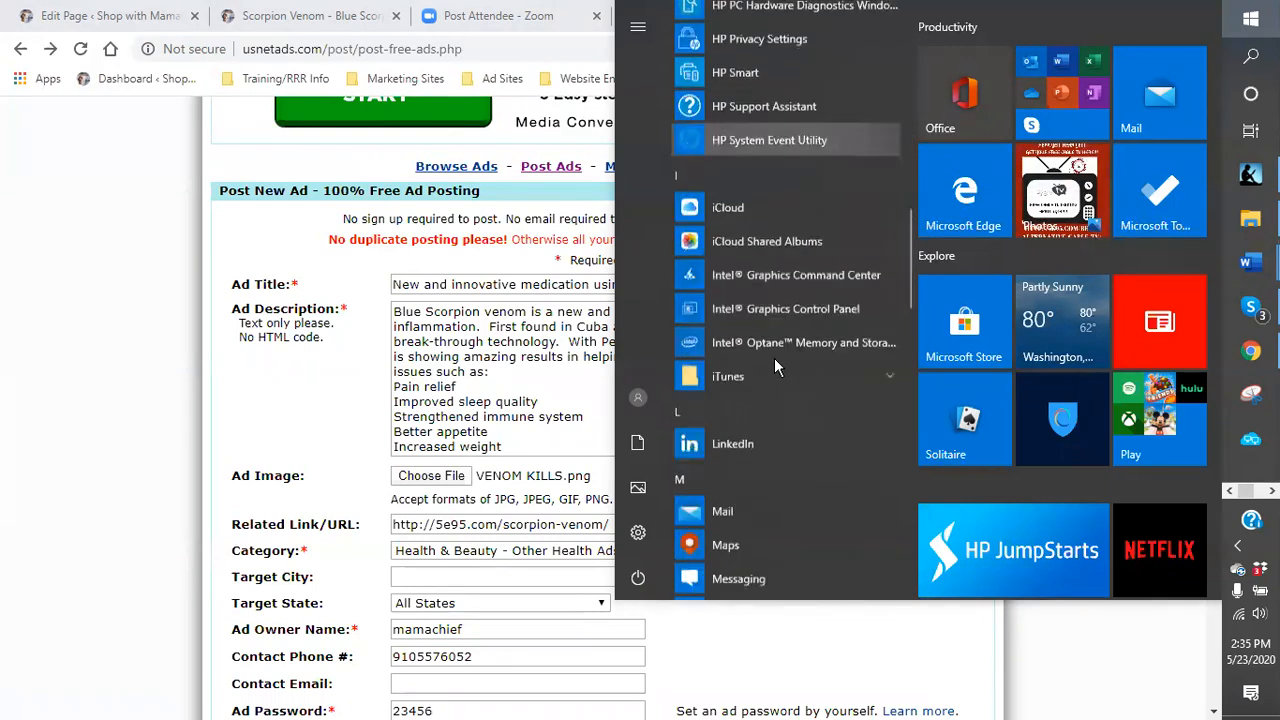
pyautogui.scroll(-11, 774, 358)
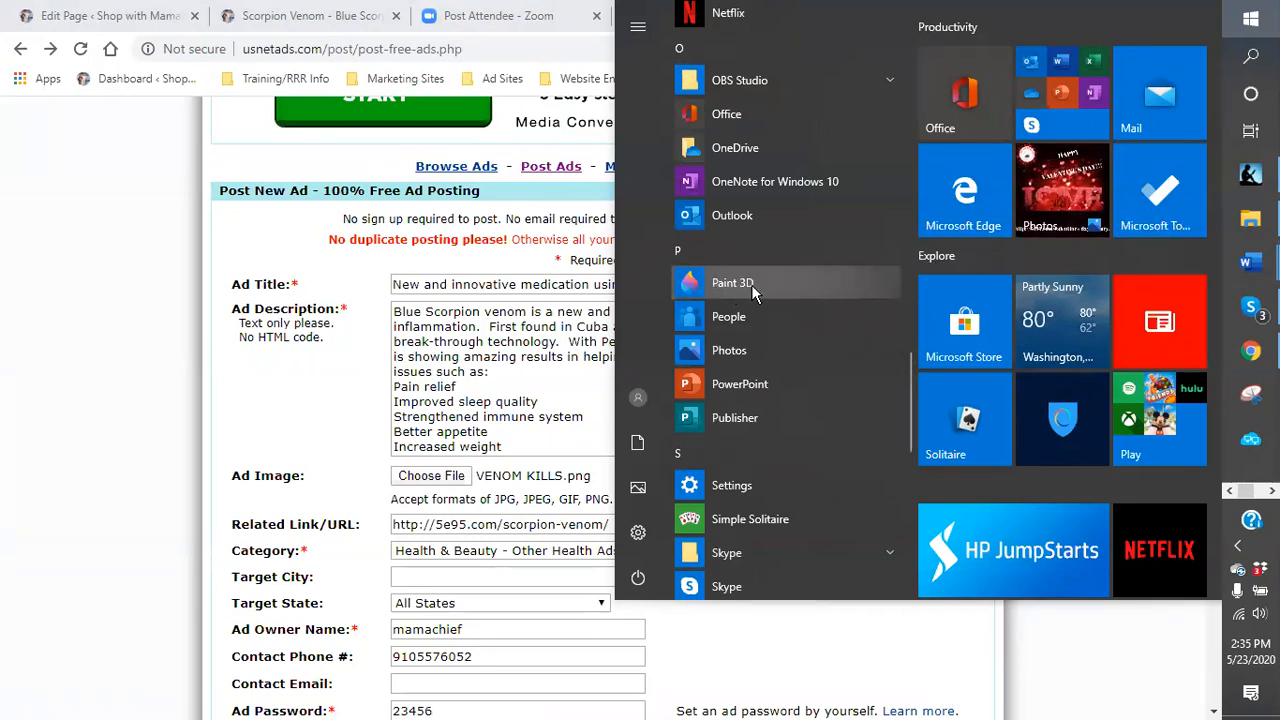
pyautogui.scroll(4, 750, 288)
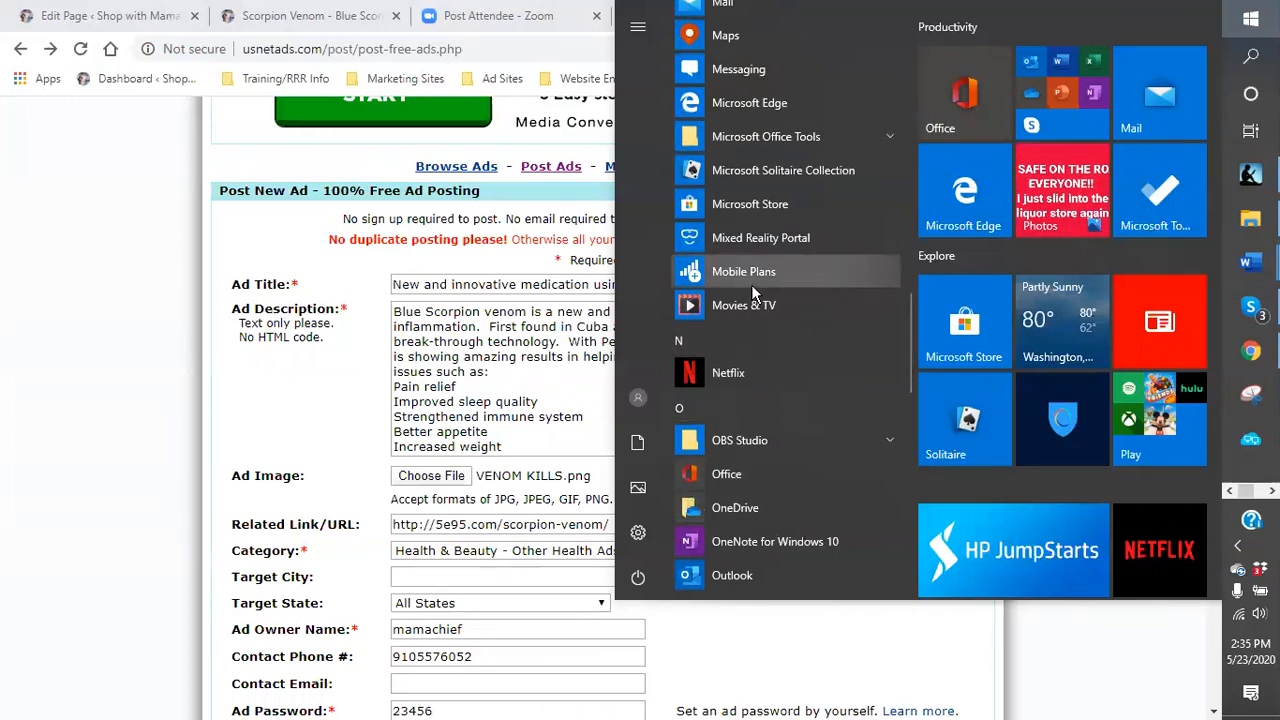
# - Open File Explorer, go to Dropbox > blogging pictures > logos > BLUE SCORPION, and open VENOM KILLS in Photos
pyautogui.click(1250, 217)
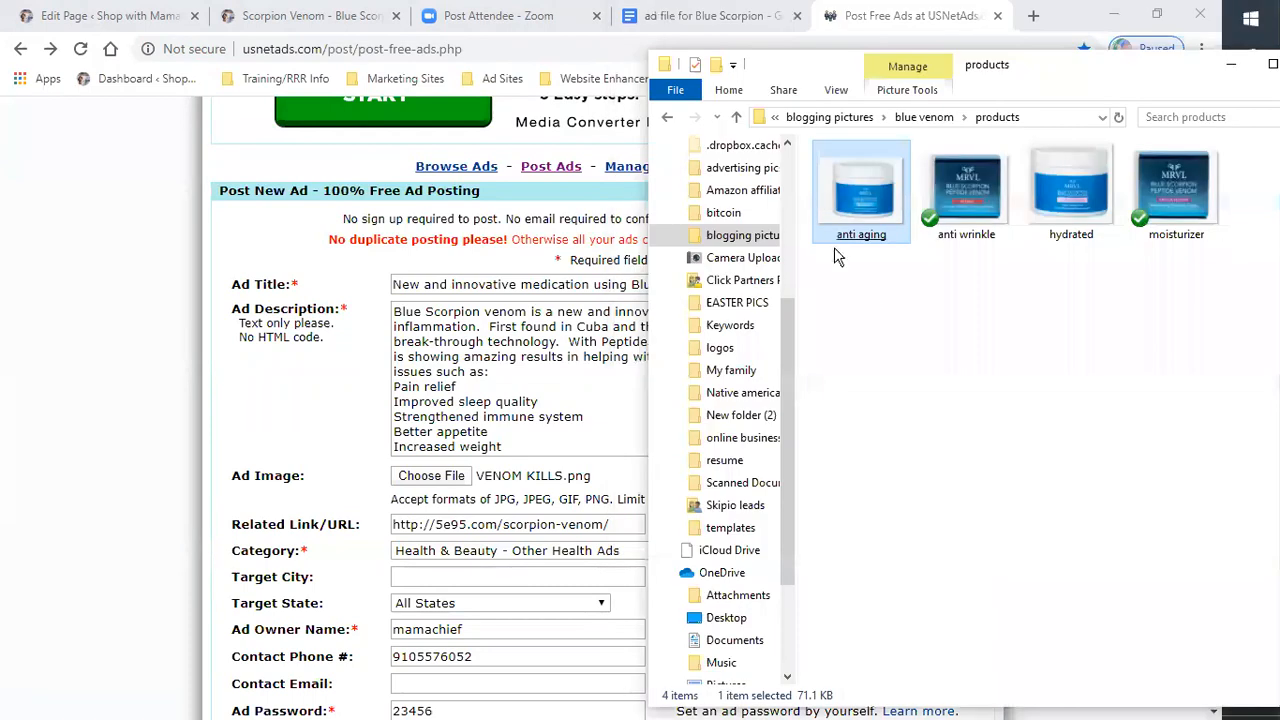
pyautogui.click(829, 117)
pyautogui.scroll(-3, 1190, 508)
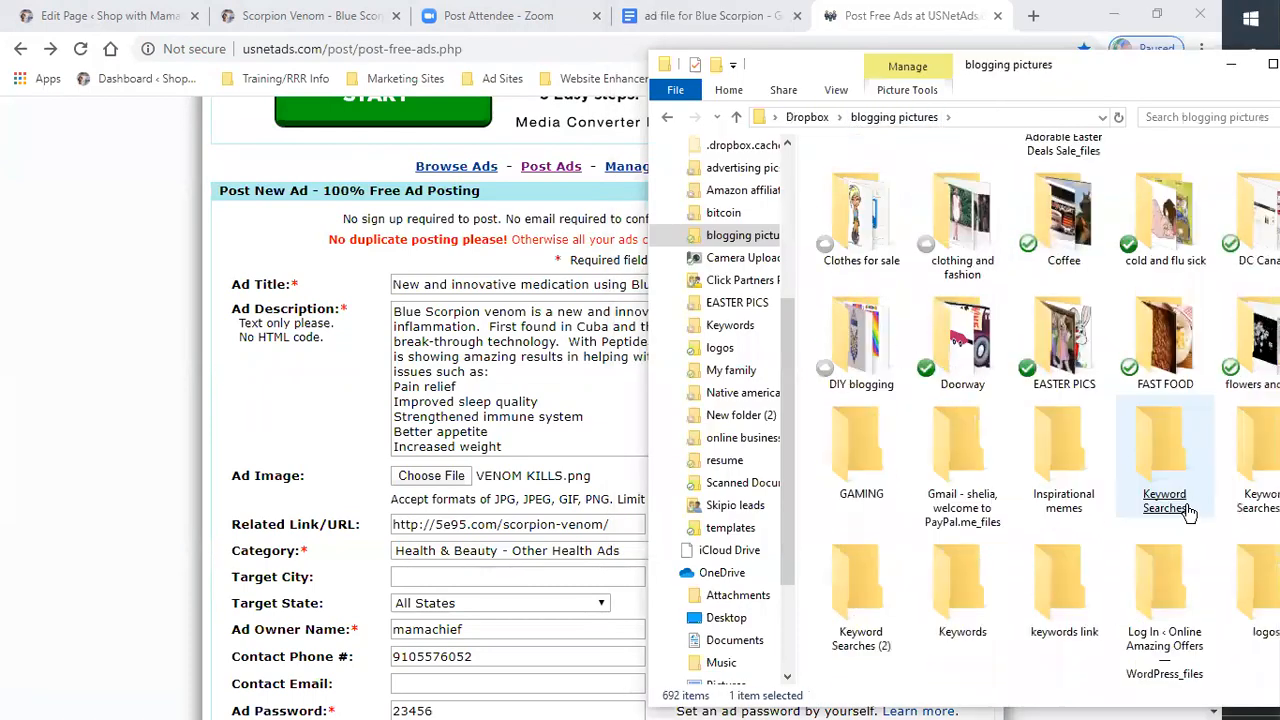
pyautogui.scroll(-5, 1180, 512)
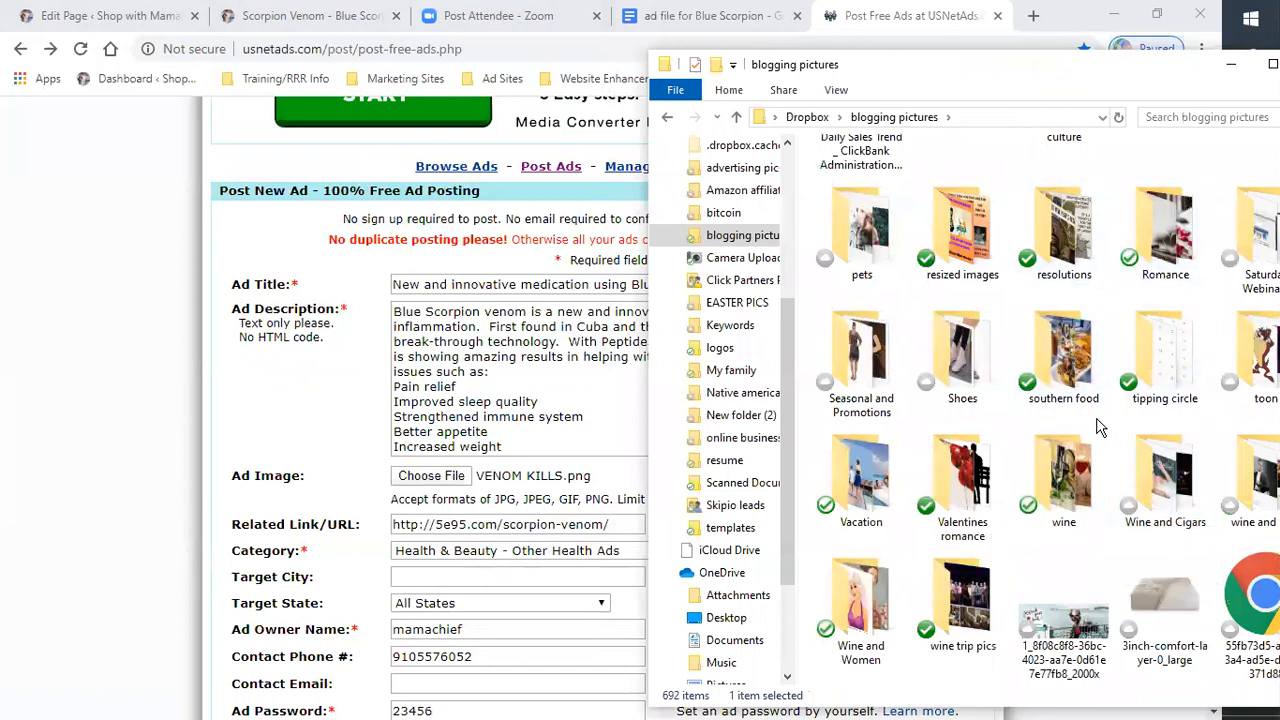
pyautogui.scroll(3, 1098, 427)
pyautogui.doubleClick(1244, 238)
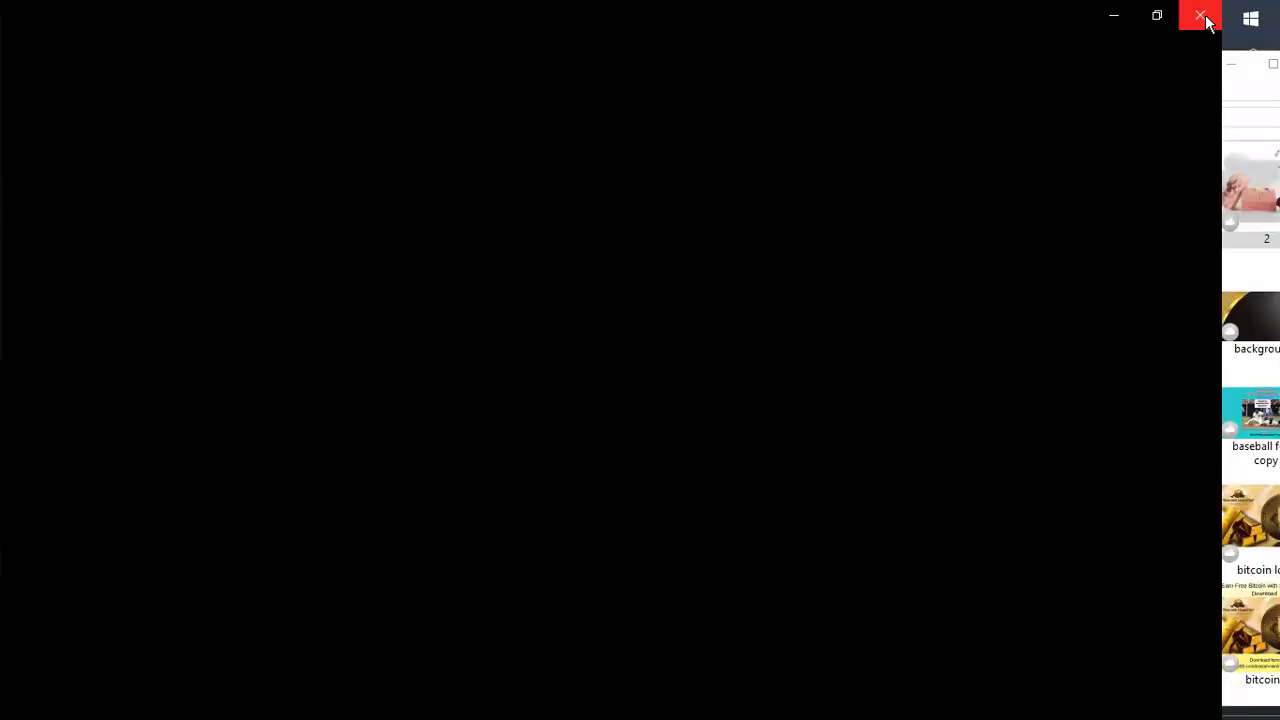
pyautogui.click(1200, 17)
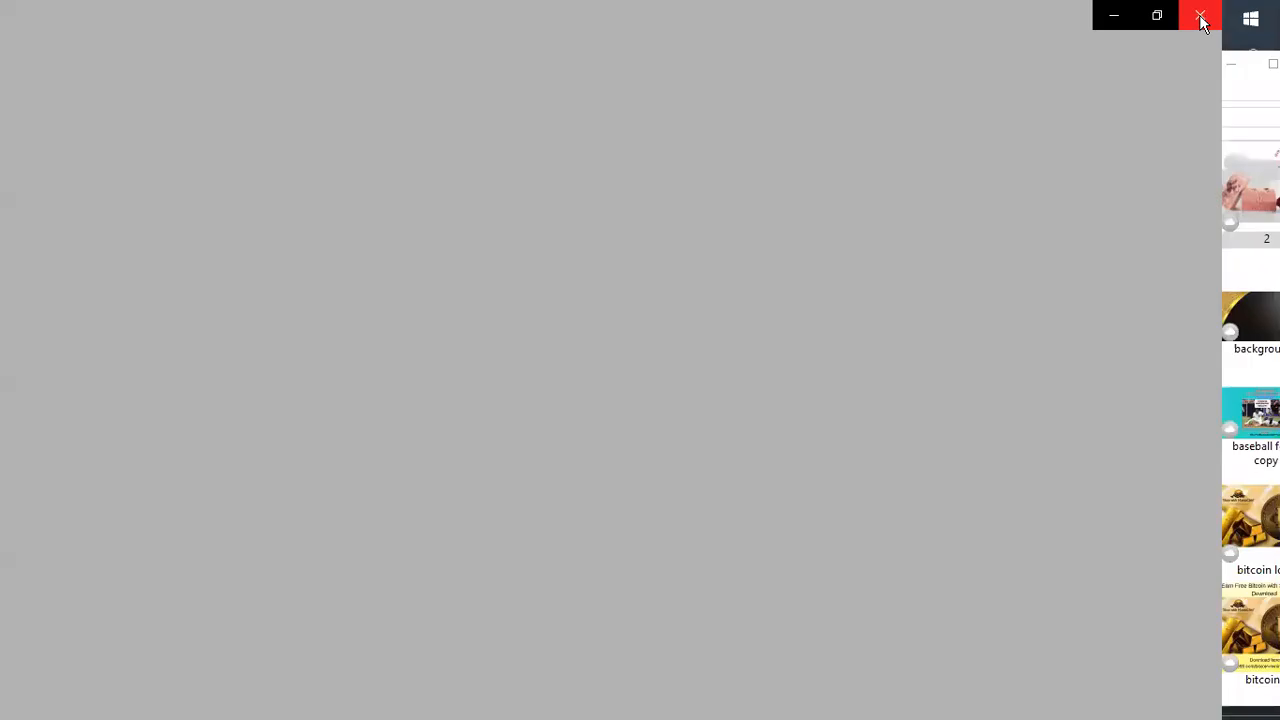
pyautogui.click(1200, 17)
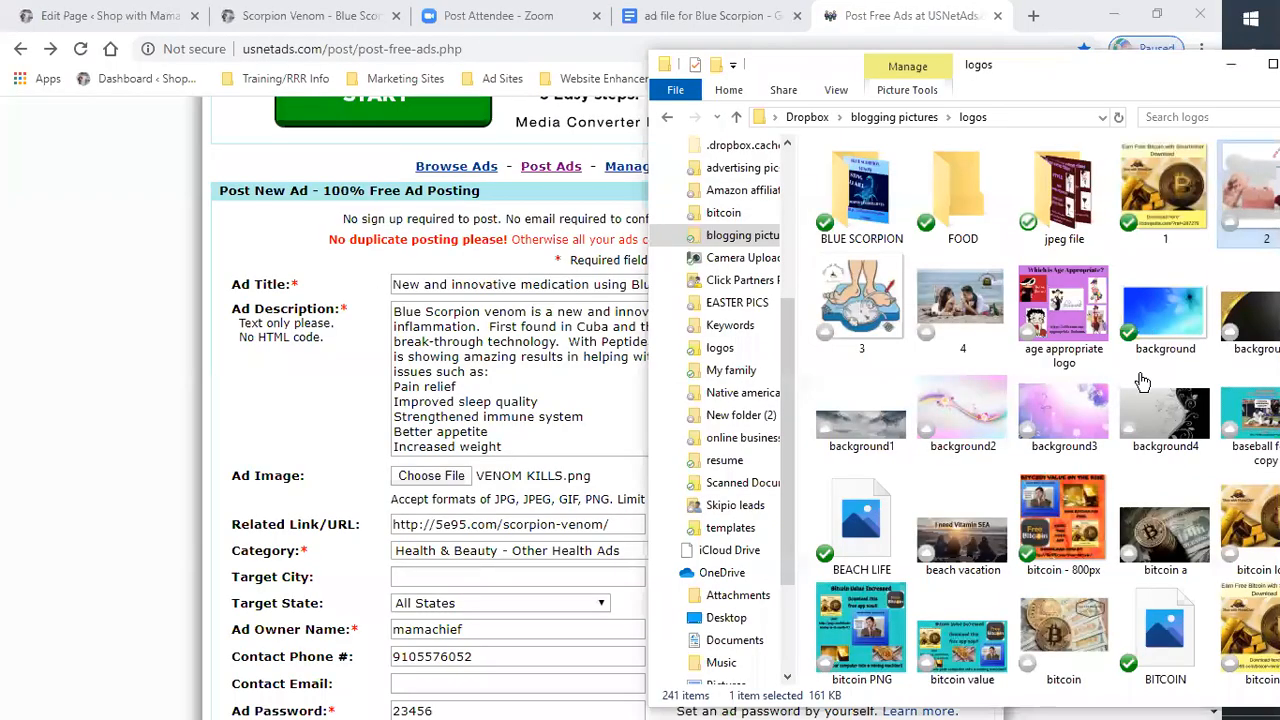
pyautogui.doubleClick(868, 198)
pyautogui.doubleClick(872, 203)
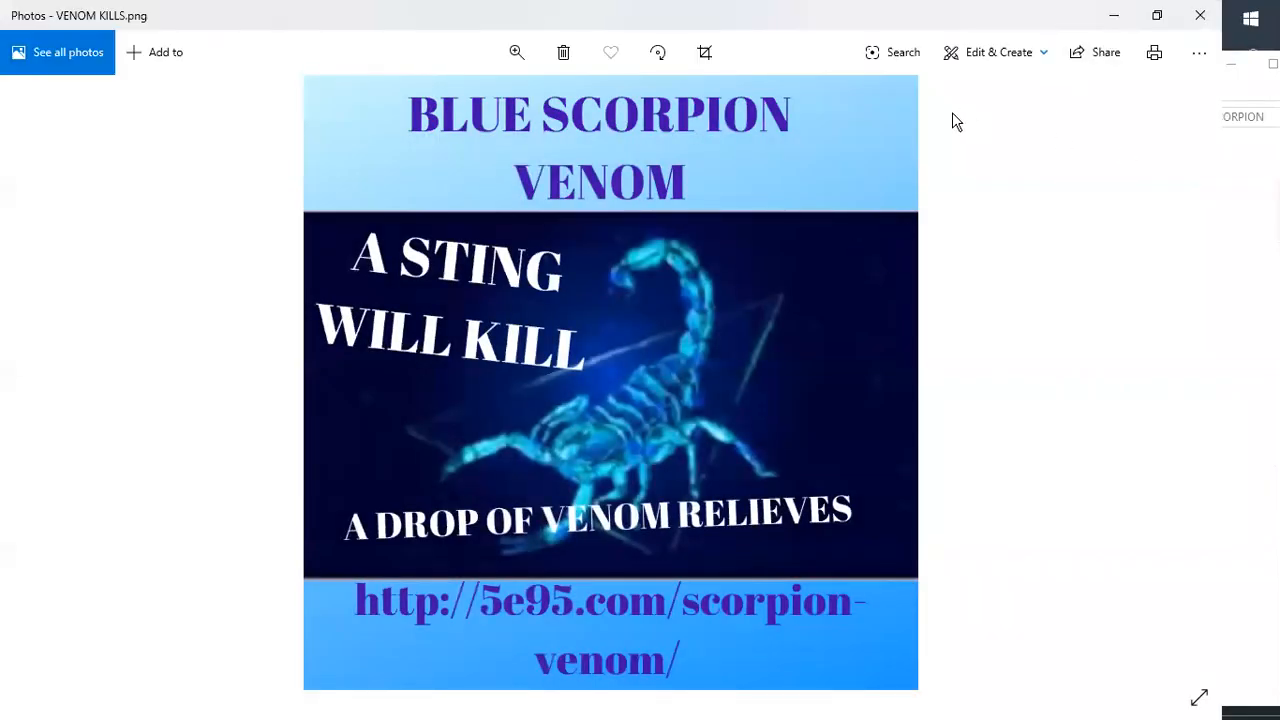
# - Resize the VENOM KILLS image with custom dimensions of 600 pixels and save a resized copy
pyautogui.click(1197, 55)
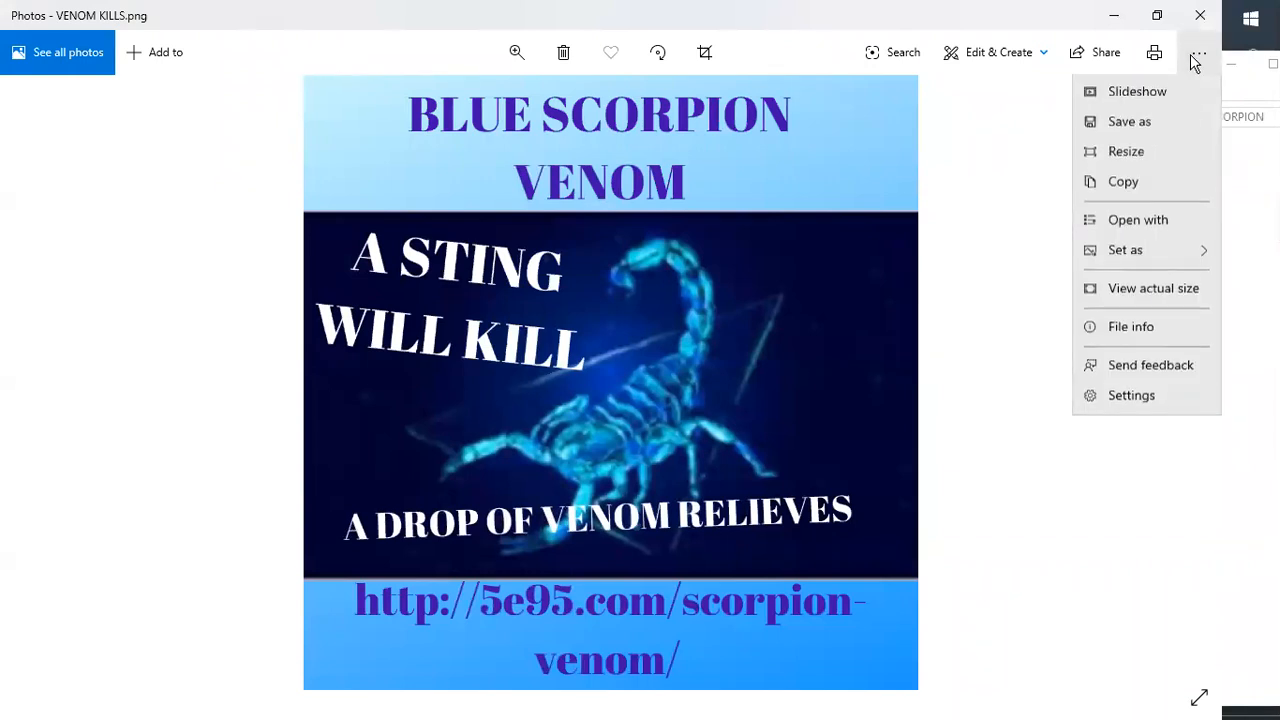
pyautogui.click(1124, 157)
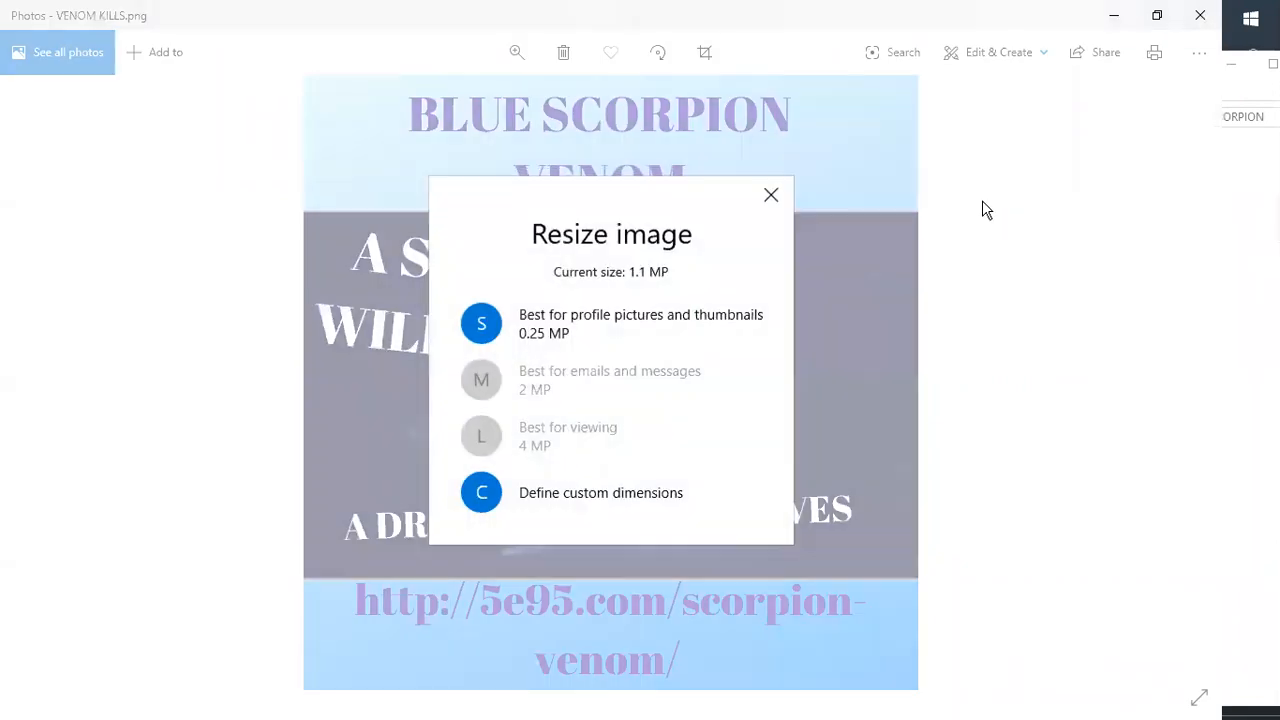
pyautogui.click(575, 503)
pyautogui.moveTo(529, 366); pyautogui.dragTo(450, 388)
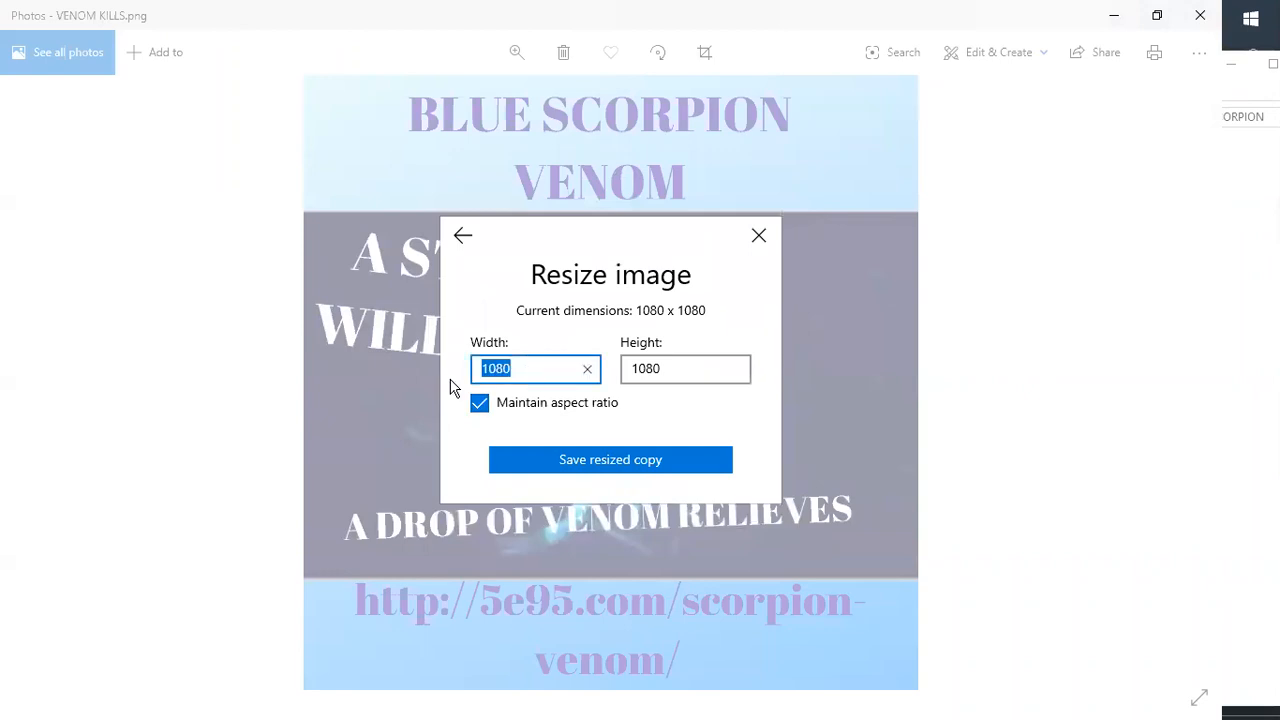
pyautogui.write('800')
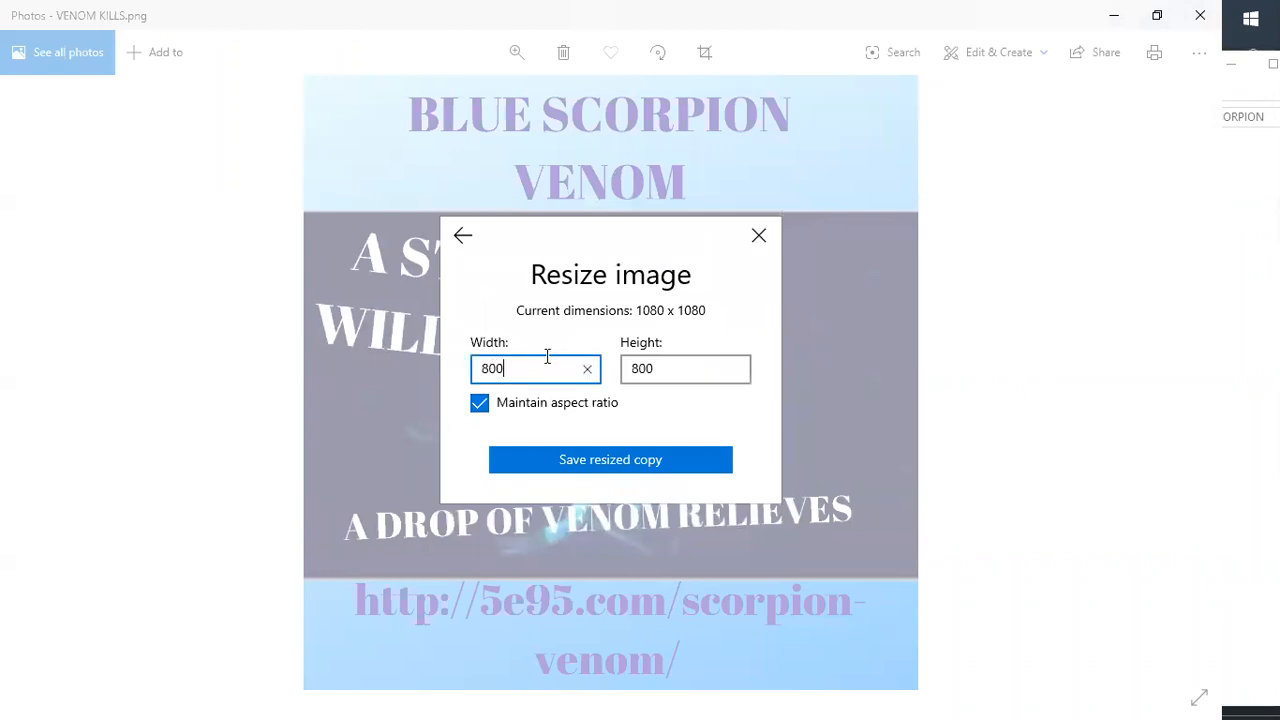
pyautogui.press('BackSpace')
pyautogui.press('BackSpace')
pyautogui.press('BackSpace')
pyautogui.click(480, 405)
pyautogui.click(479, 406)
pyautogui.press('BackSpace')
pyautogui.write('600')
pyautogui.click(607, 461)
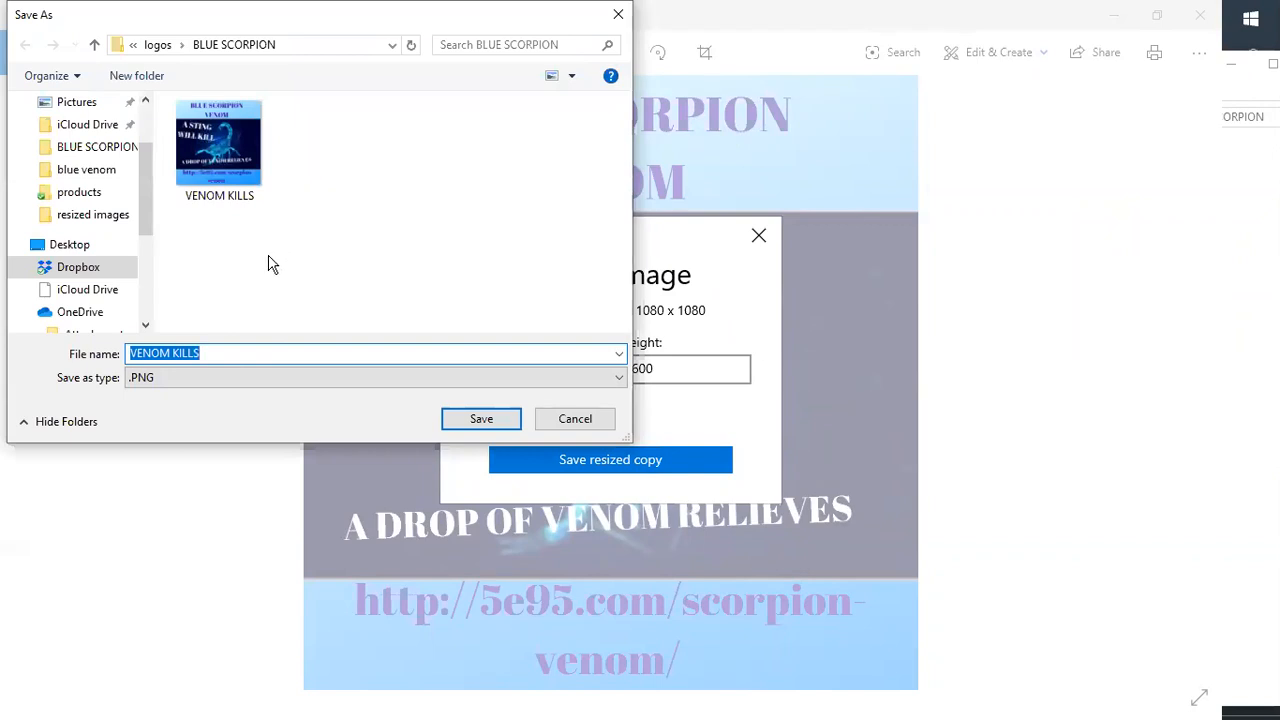
# - Navigate the save dialog to the Dropbox > blogging pictures > blue venom folder
pyautogui.click(158, 46)
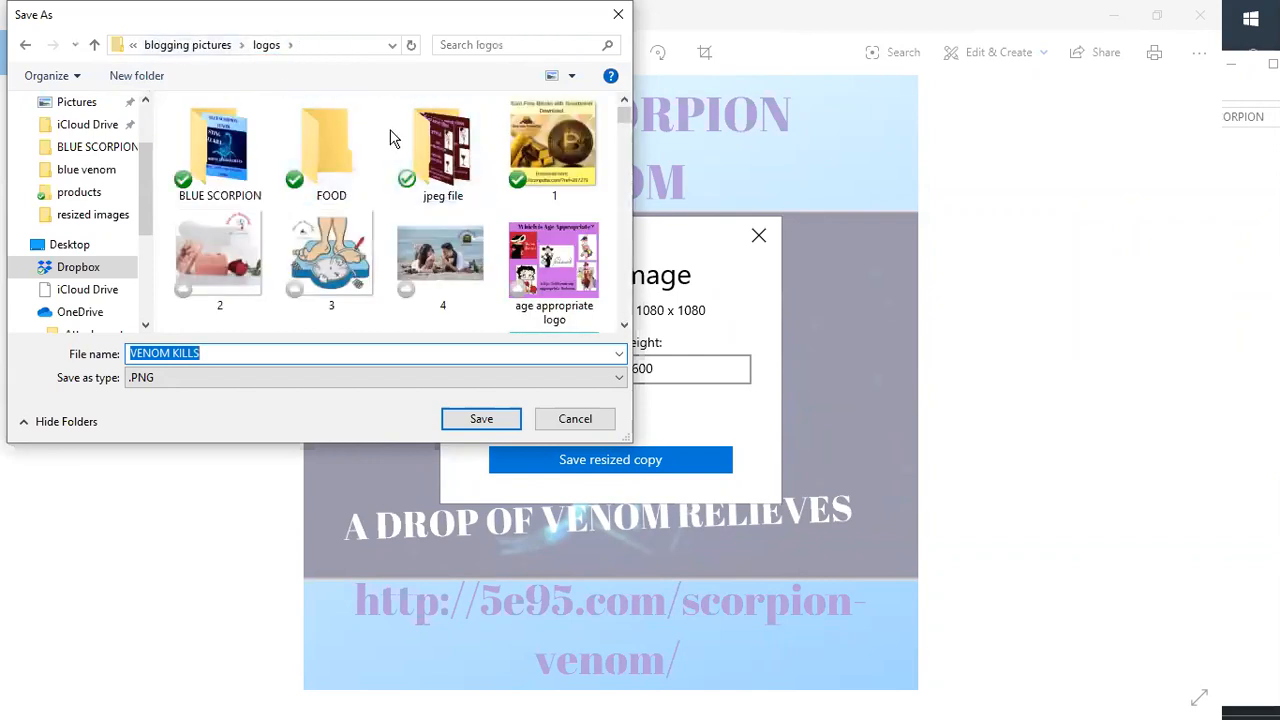
pyautogui.scroll(-1, 393, 138)
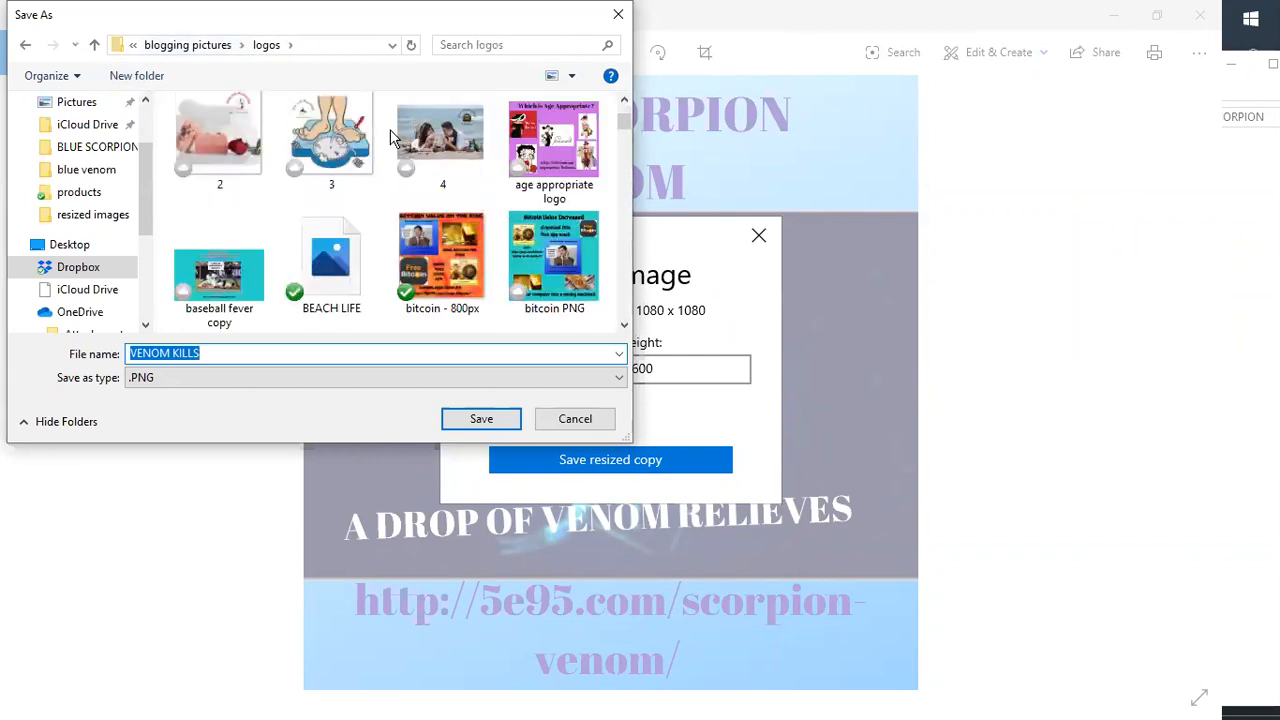
pyautogui.scroll(-2, 389, 129)
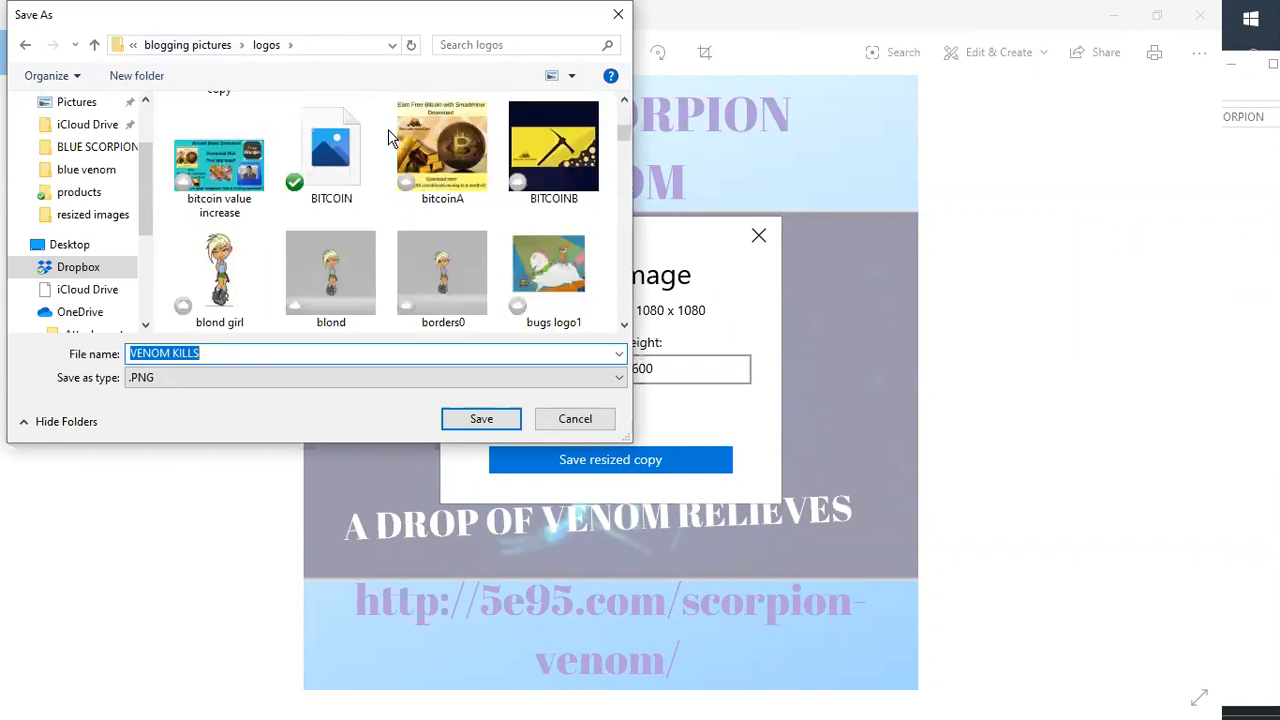
pyautogui.scroll(-3, 388, 129)
pyautogui.scroll(-2, 388, 129)
pyautogui.scroll(8, 388, 129)
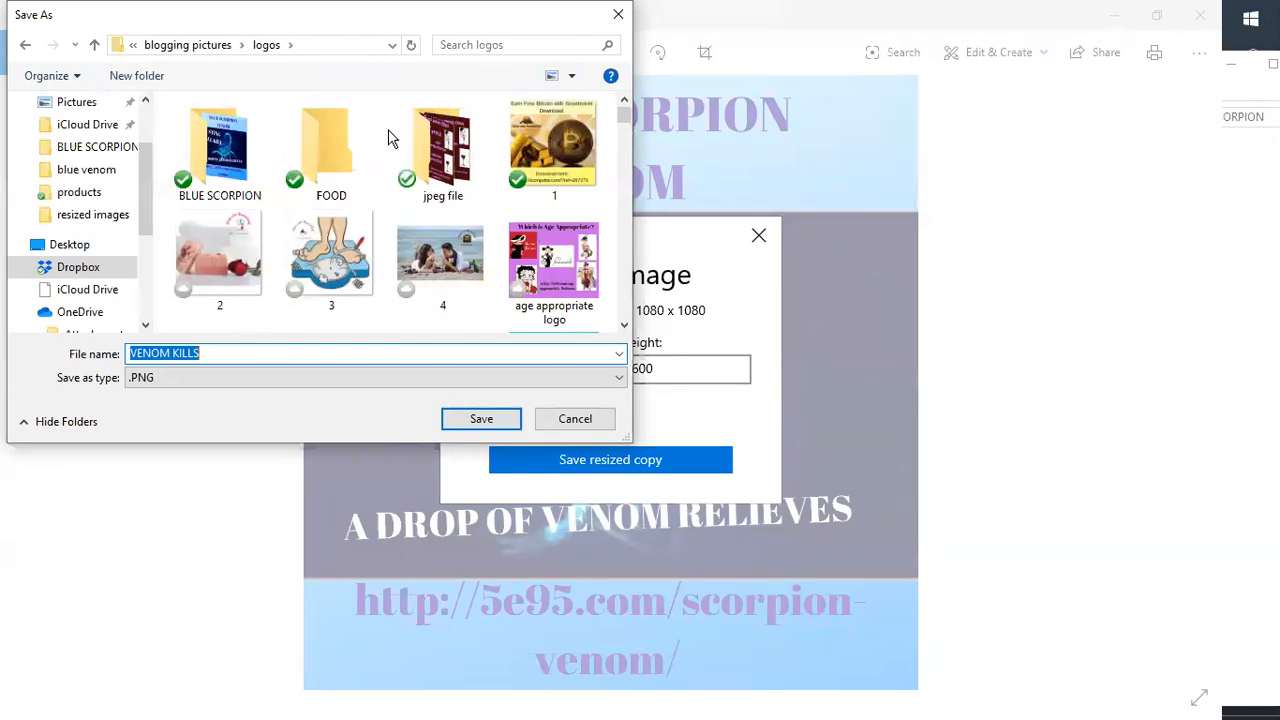
pyautogui.click(182, 45)
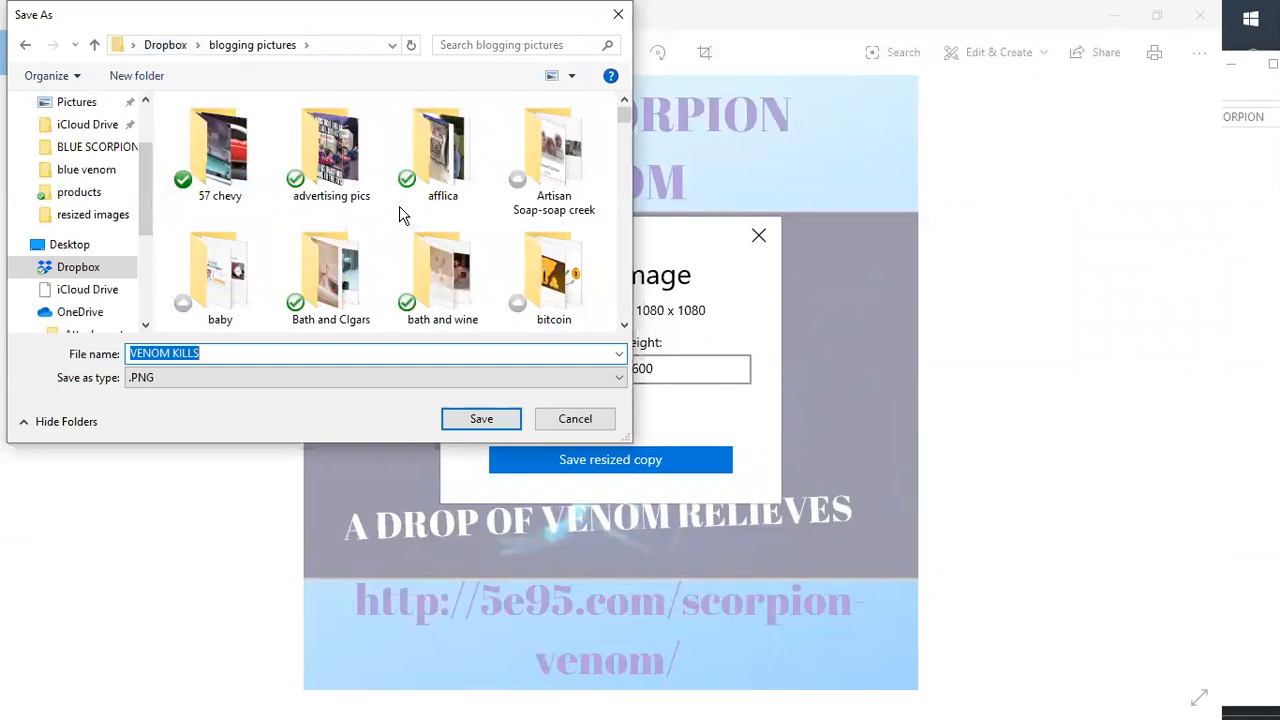
pyautogui.scroll(-1, 400, 215)
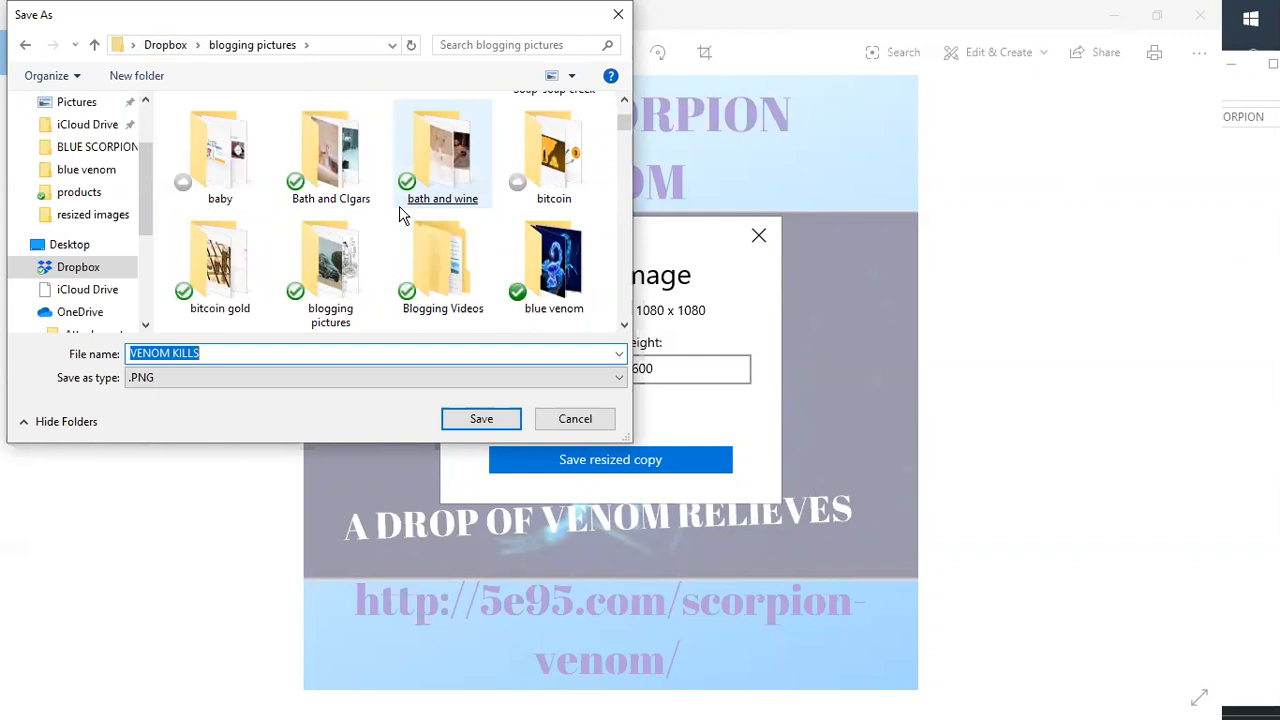
pyautogui.scroll(-1, 400, 215)
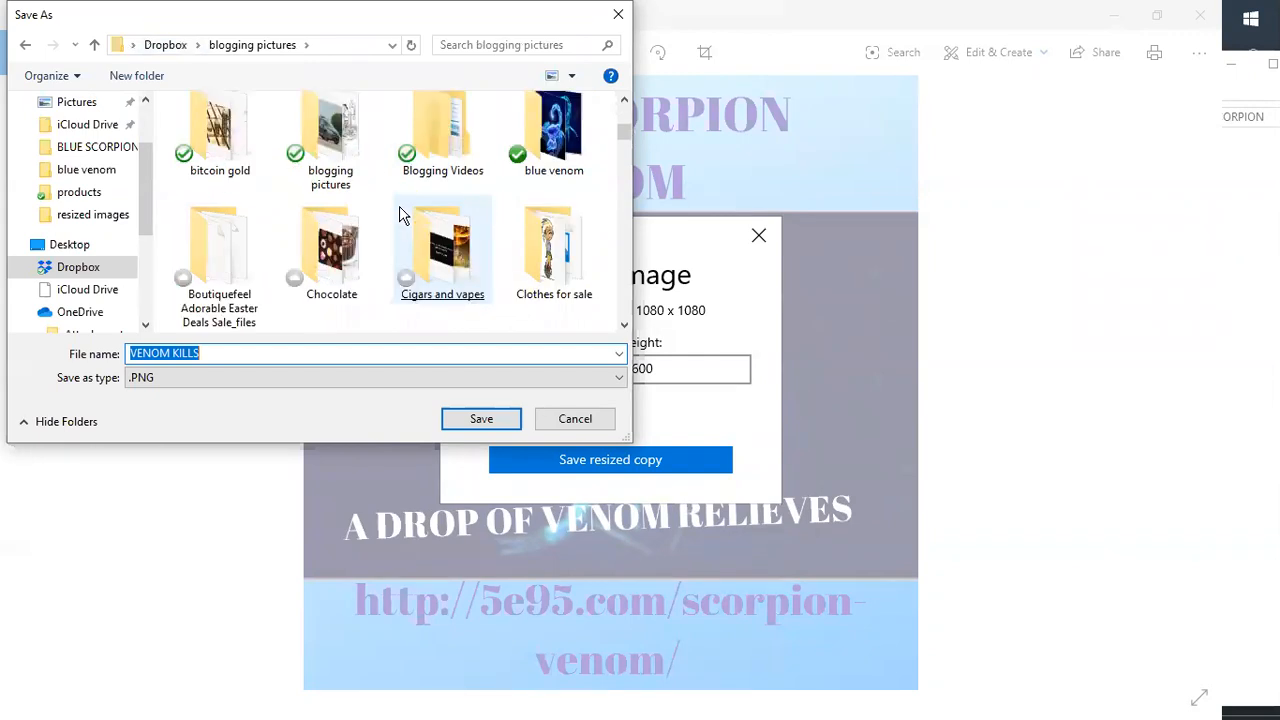
pyautogui.scroll(-1, 399, 215)
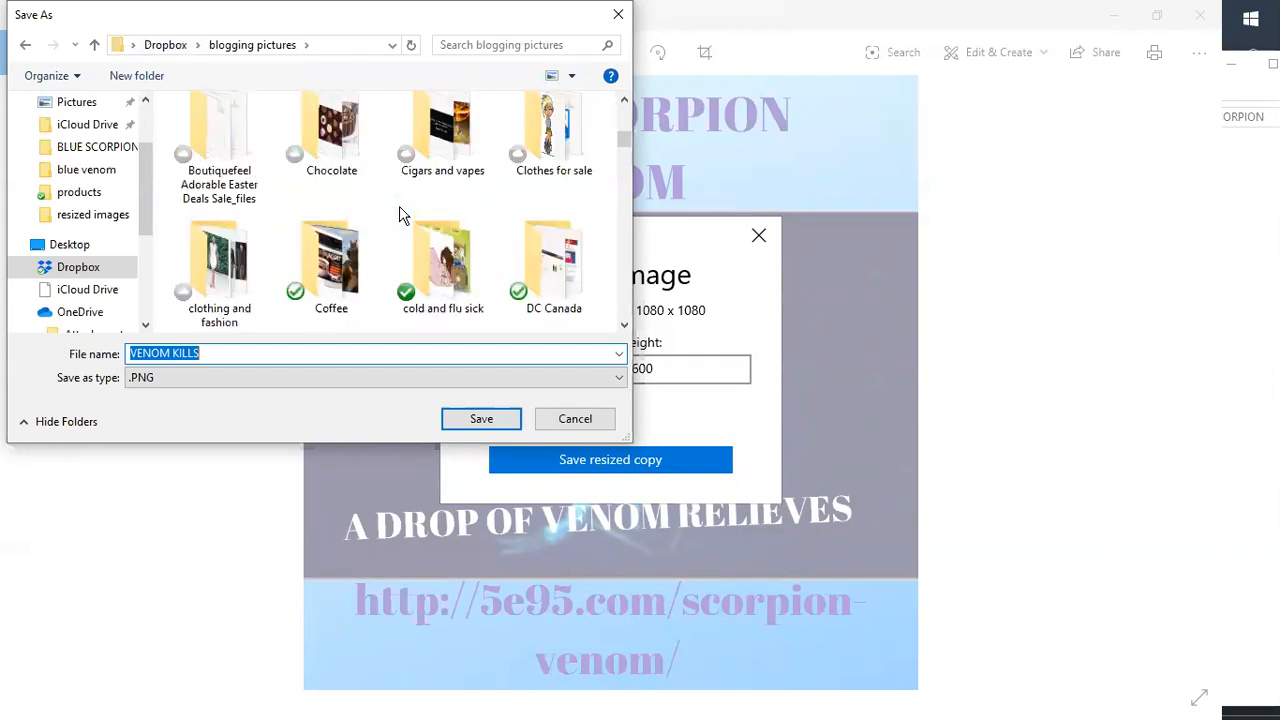
pyautogui.scroll(-1, 399, 215)
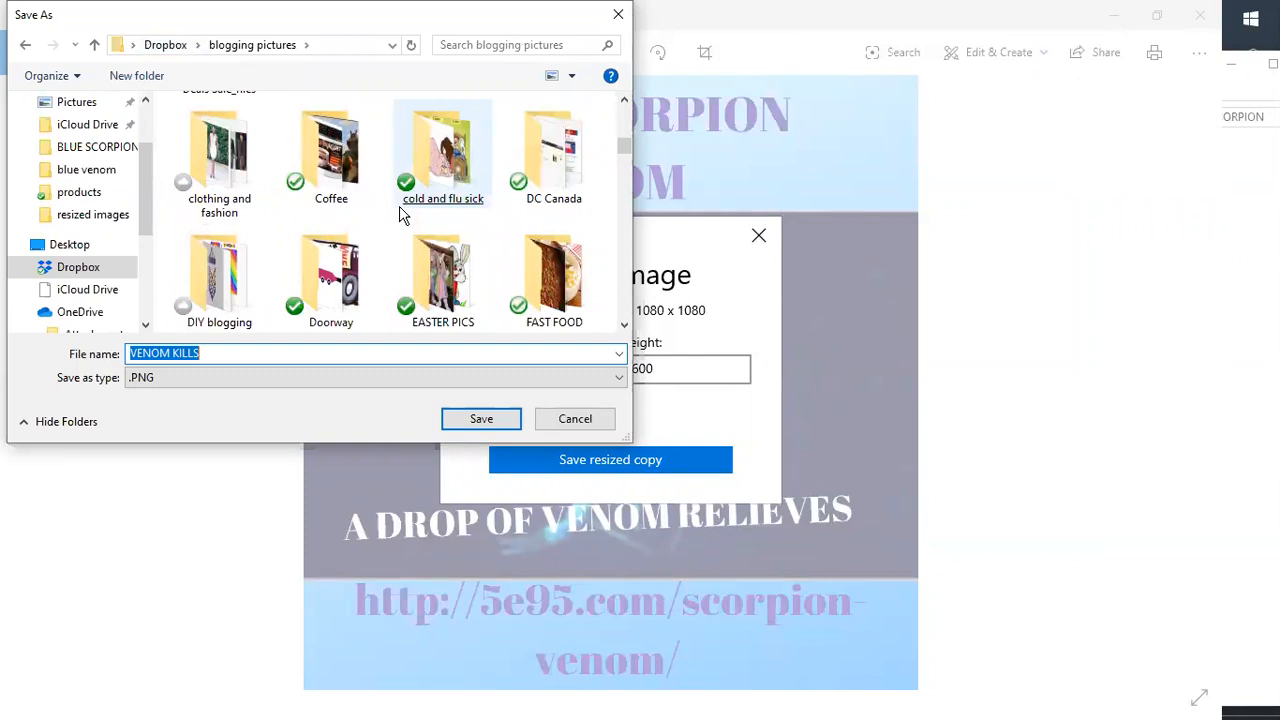
pyautogui.scroll(-1, 399, 215)
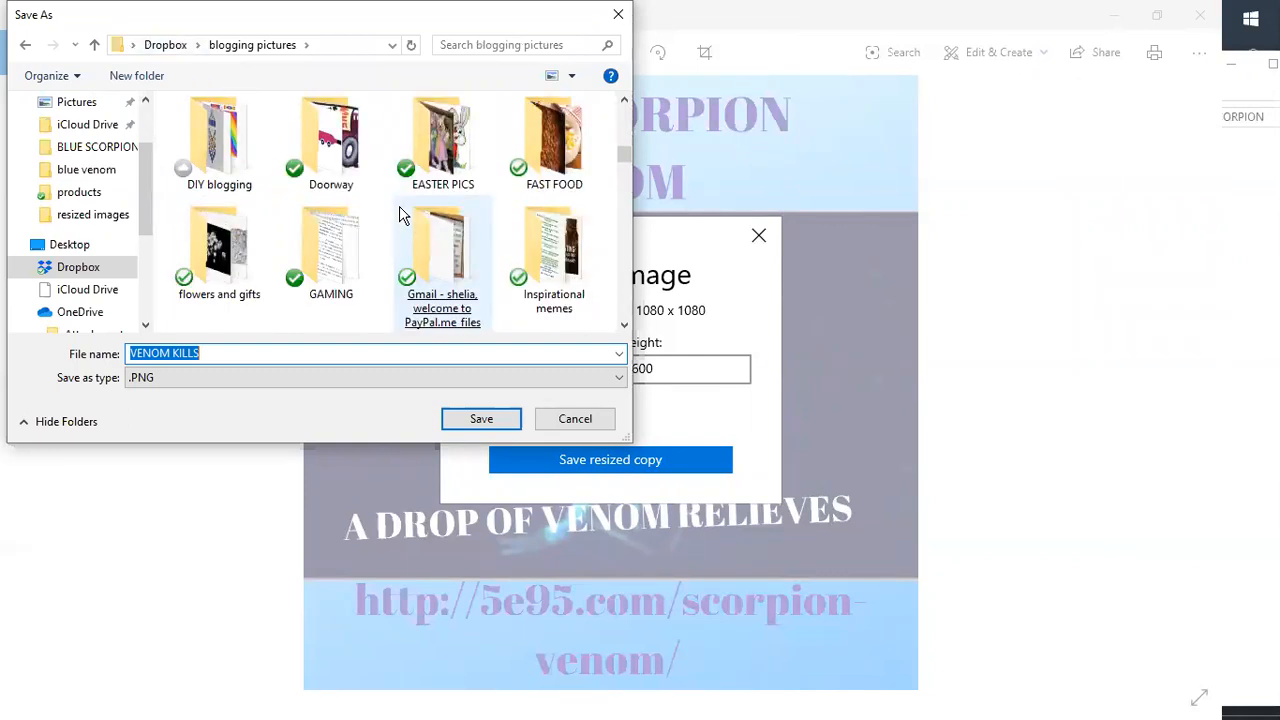
pyautogui.scroll(4, 399, 215)
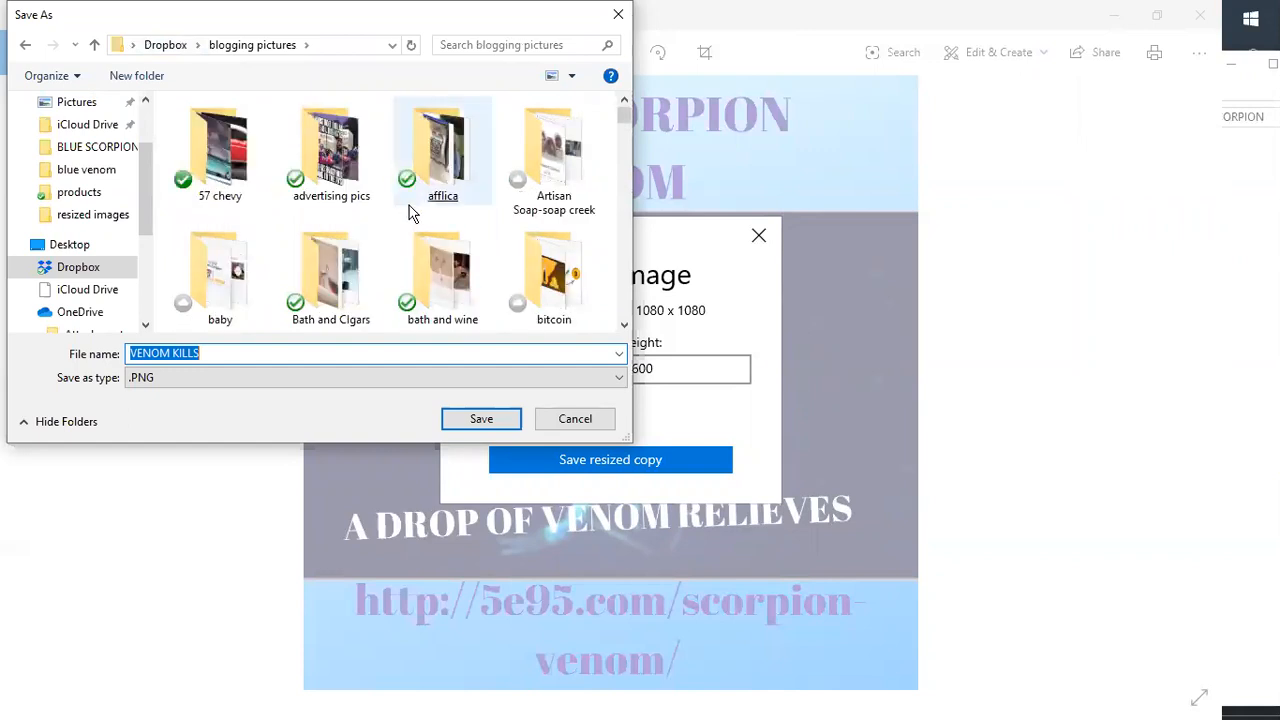
pyautogui.scroll(-1, 405, 210)
pyautogui.doubleClick(590, 274)
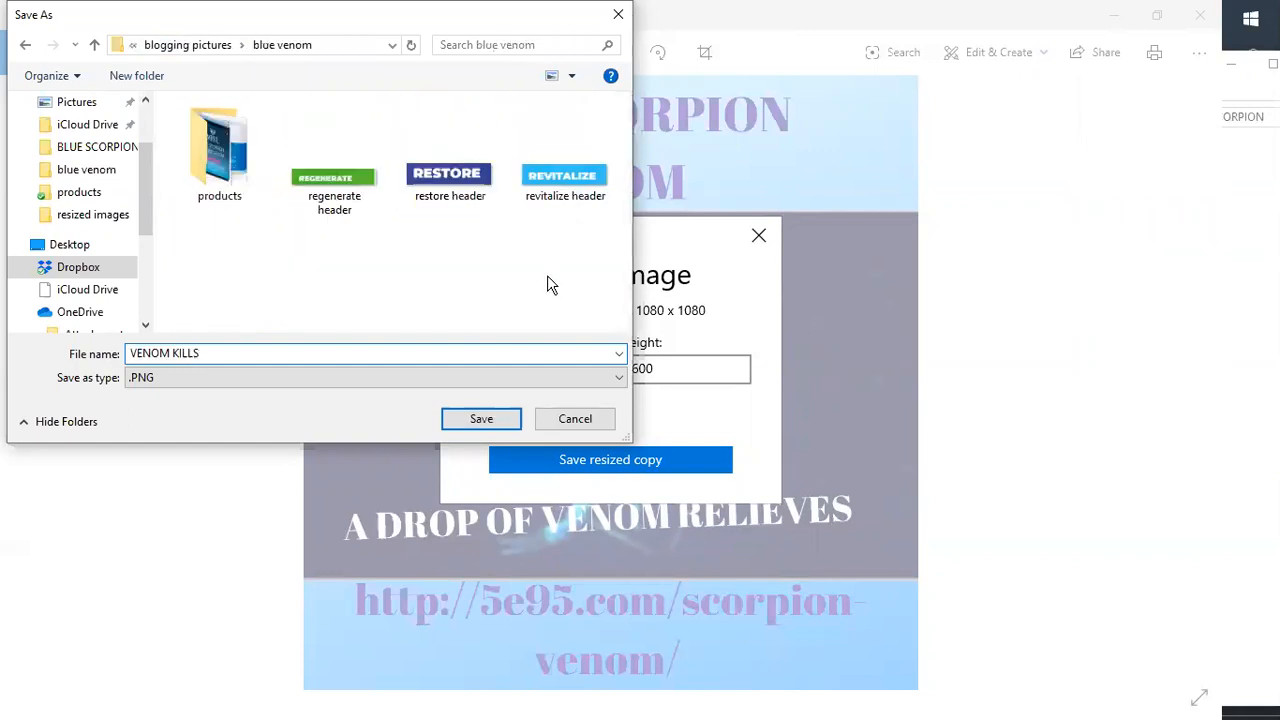
# - Name the resized file VENOM KILLS - resize, save it, and minimize Photos
pyautogui.click(266, 349)
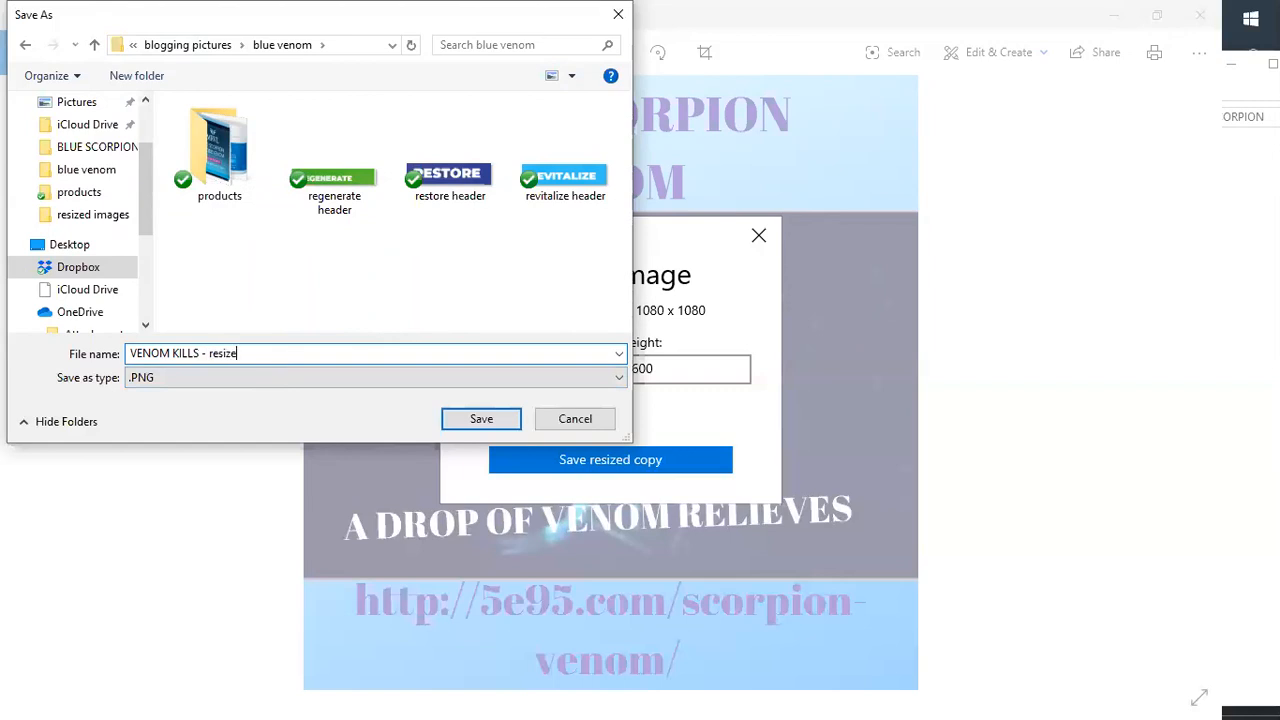
pyautogui.press('Return')
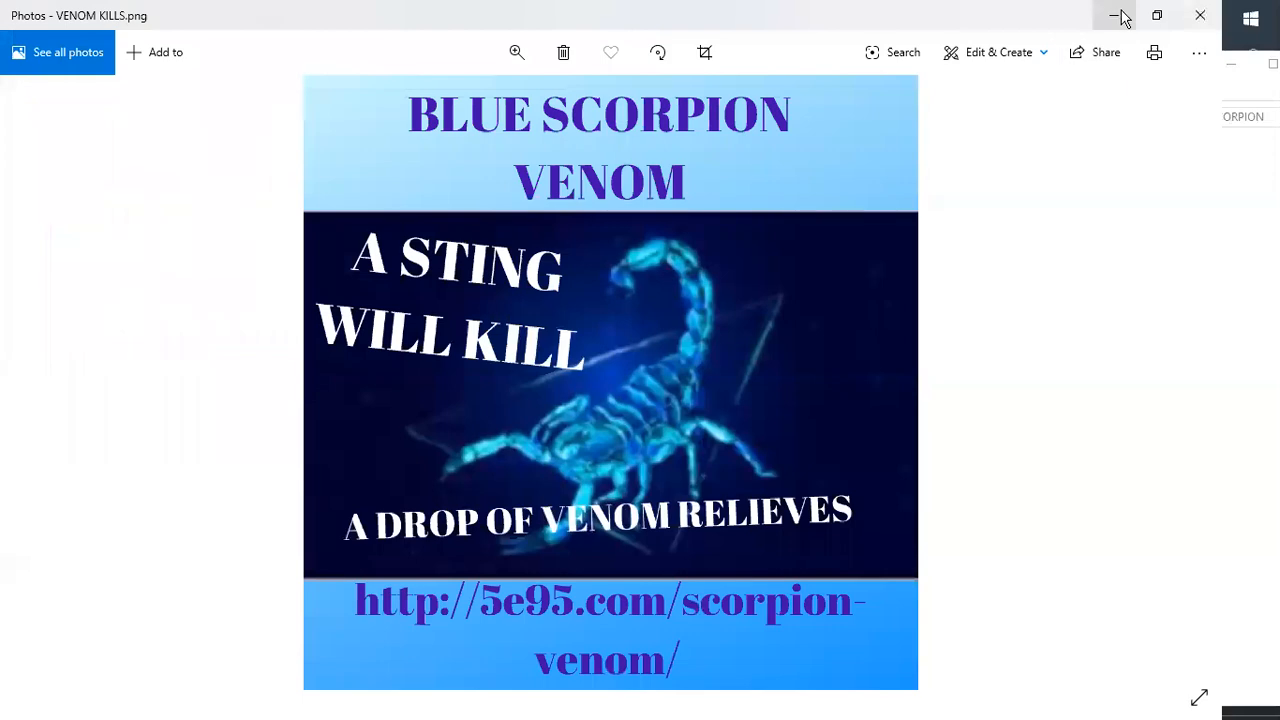
pyautogui.click(1117, 17)
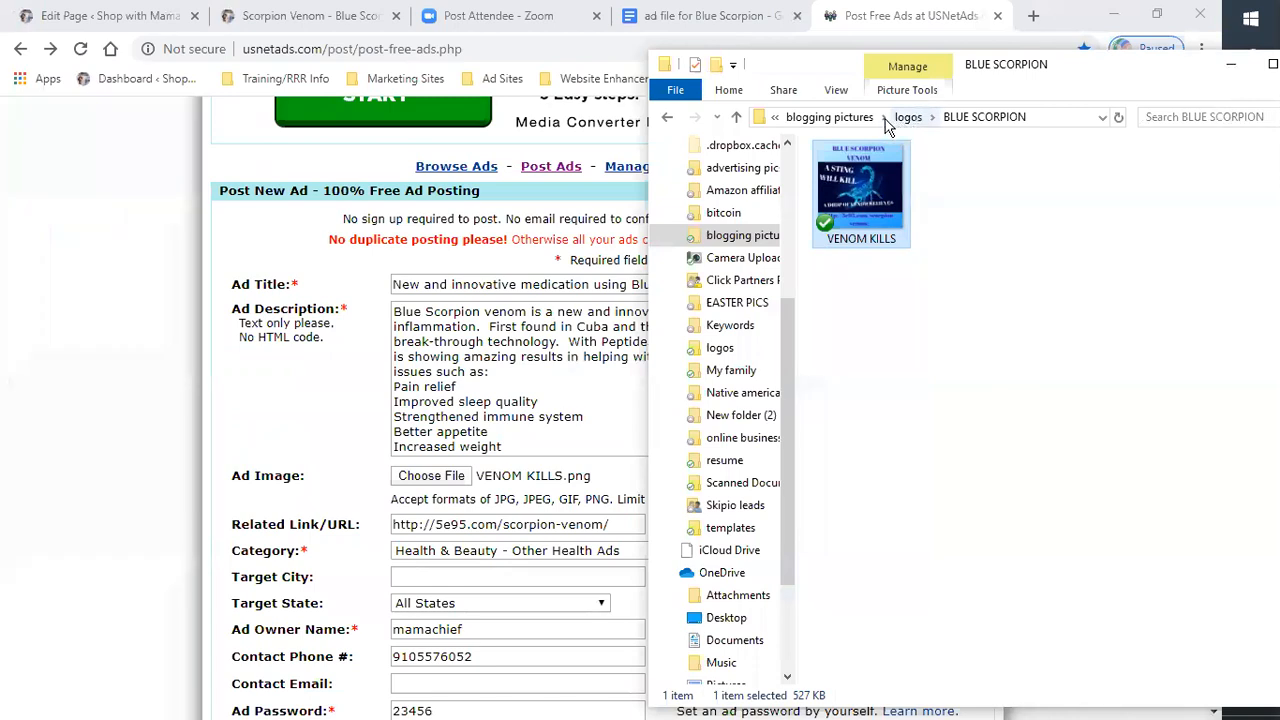
# - Open the blue venom folder and preview the VENOM KILLS - resized image in Photos, then close it
pyautogui.click(840, 118)
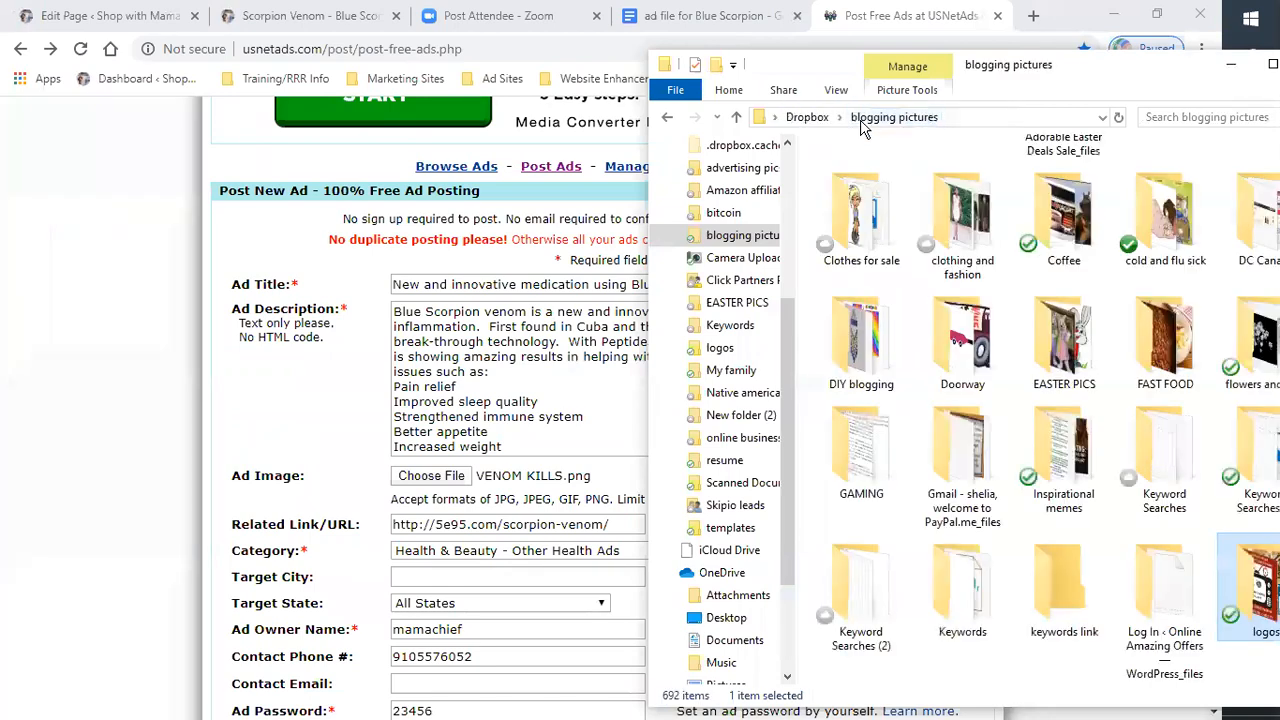
pyautogui.moveTo(1110, 70); pyautogui.dragTo(806, 28)
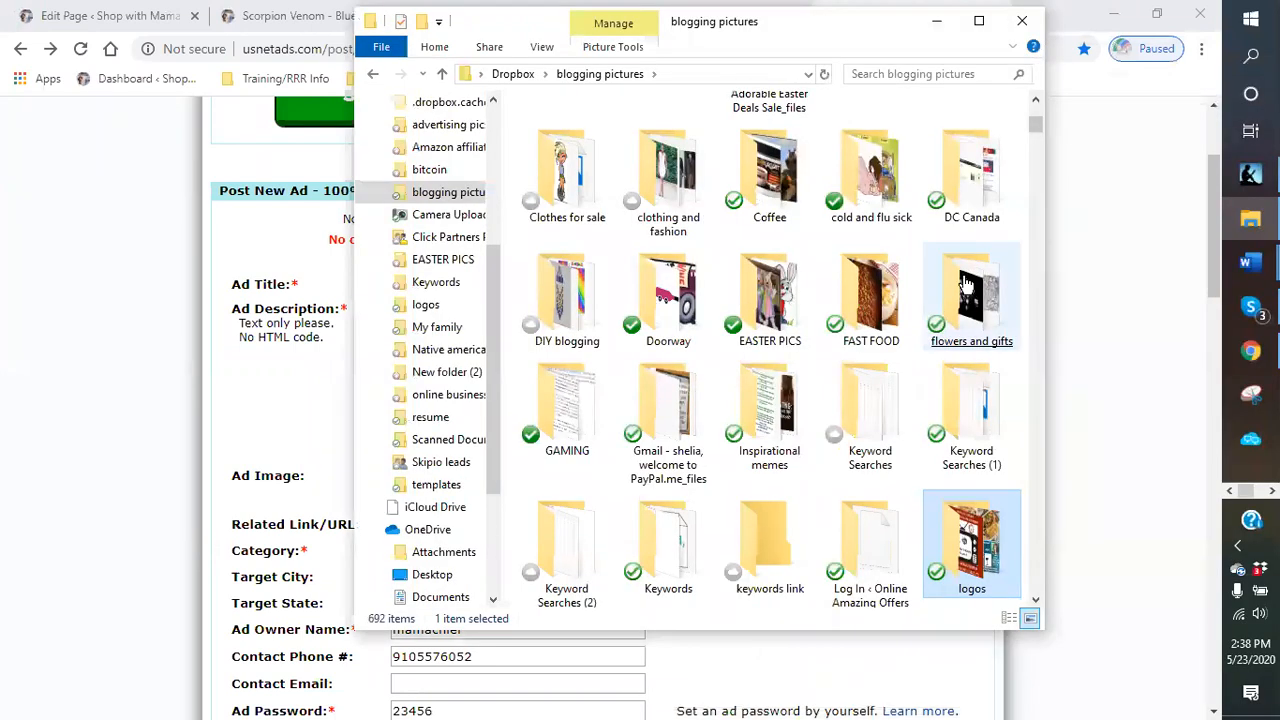
pyautogui.scroll(3, 950, 280)
pyautogui.doubleClick(668, 430)
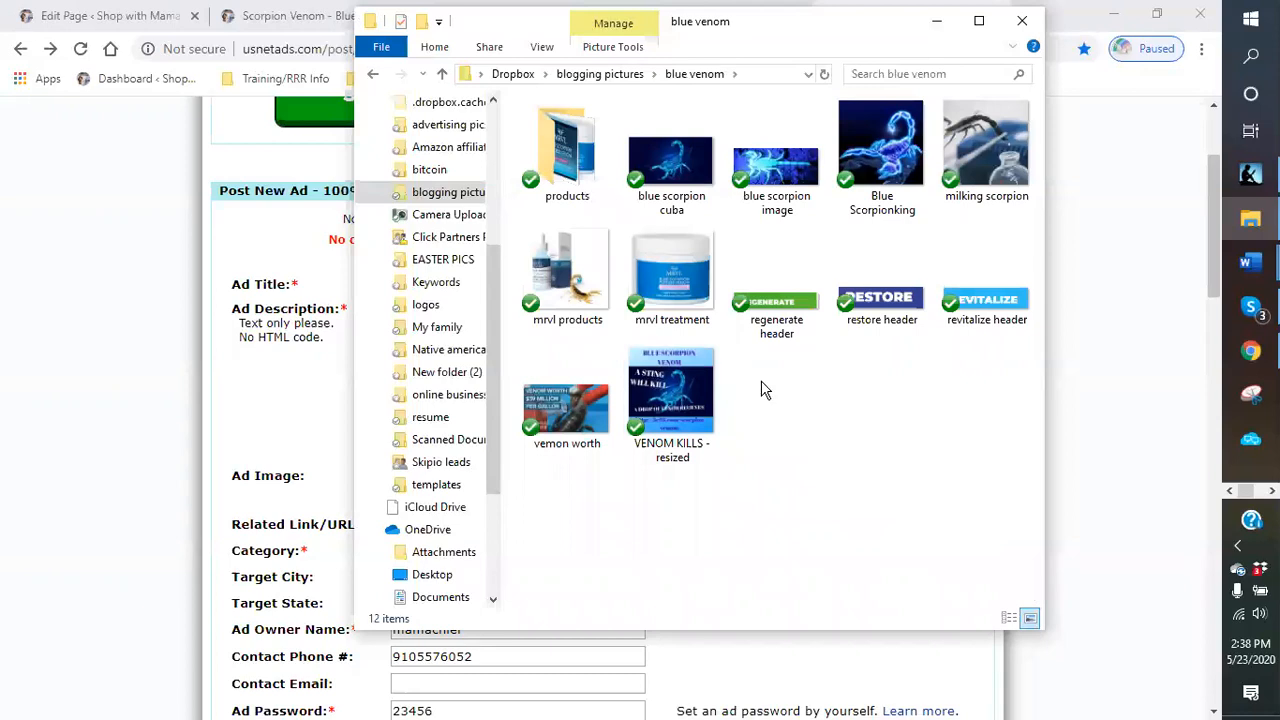
pyautogui.rightClick(697, 420)
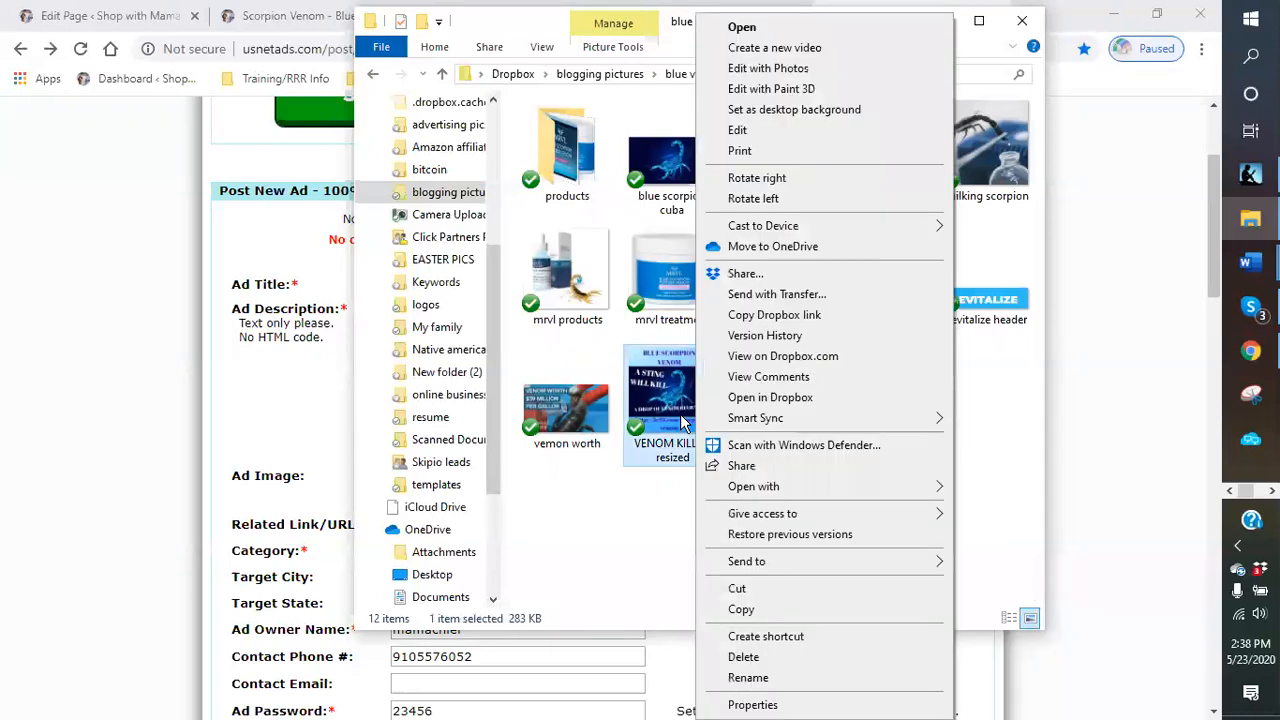
pyautogui.doubleClick(680, 415)
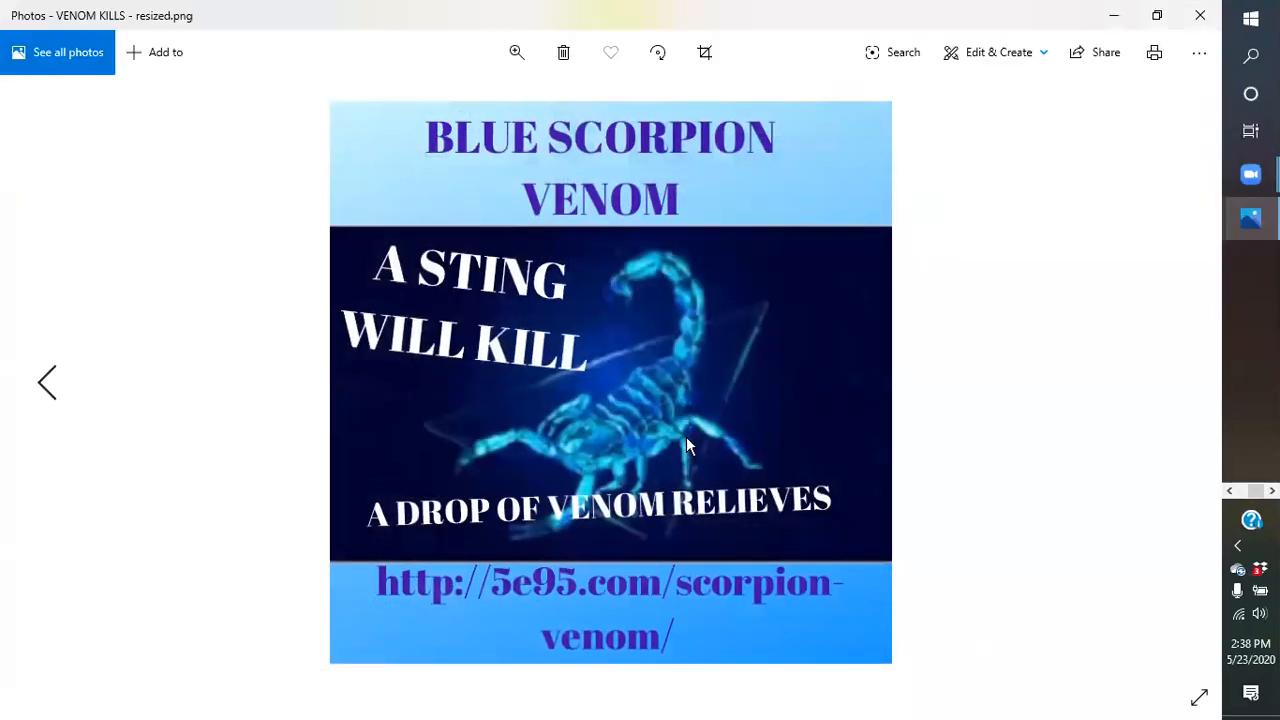
pyautogui.rightClick(785, 341)
pyautogui.click(763, 337)
pyautogui.click(1203, 22)
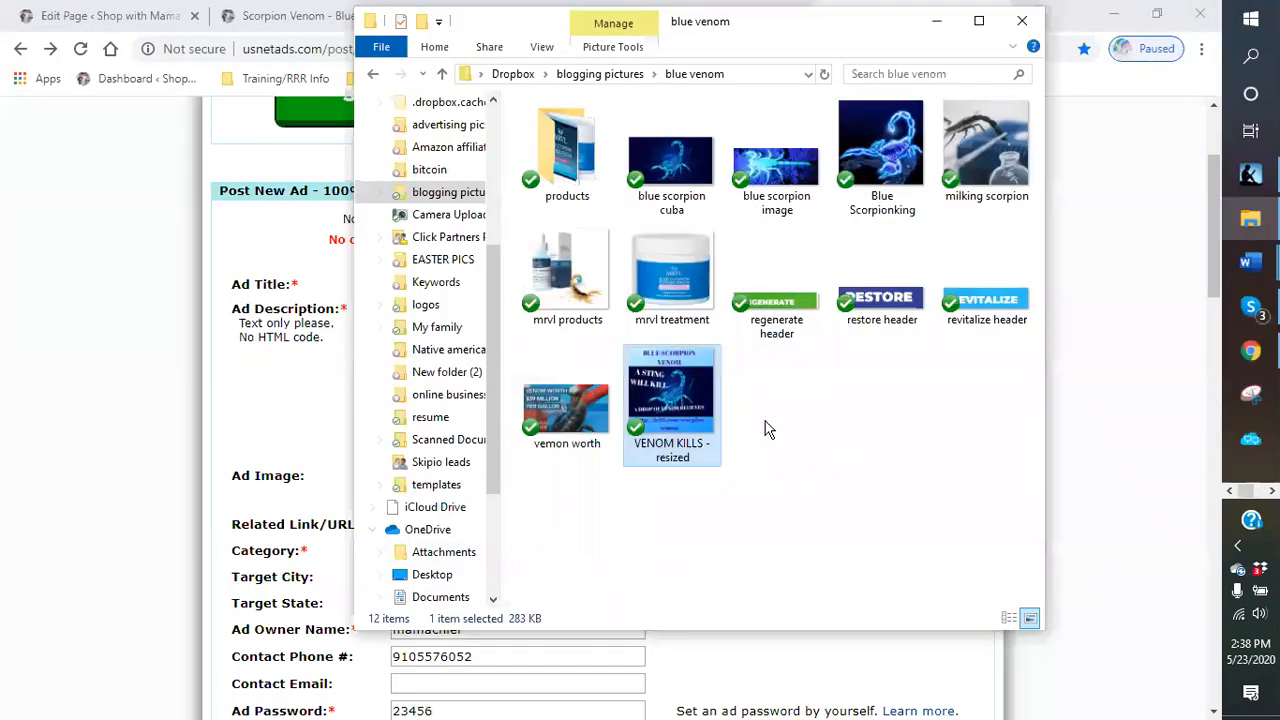
pyautogui.click(937, 21)
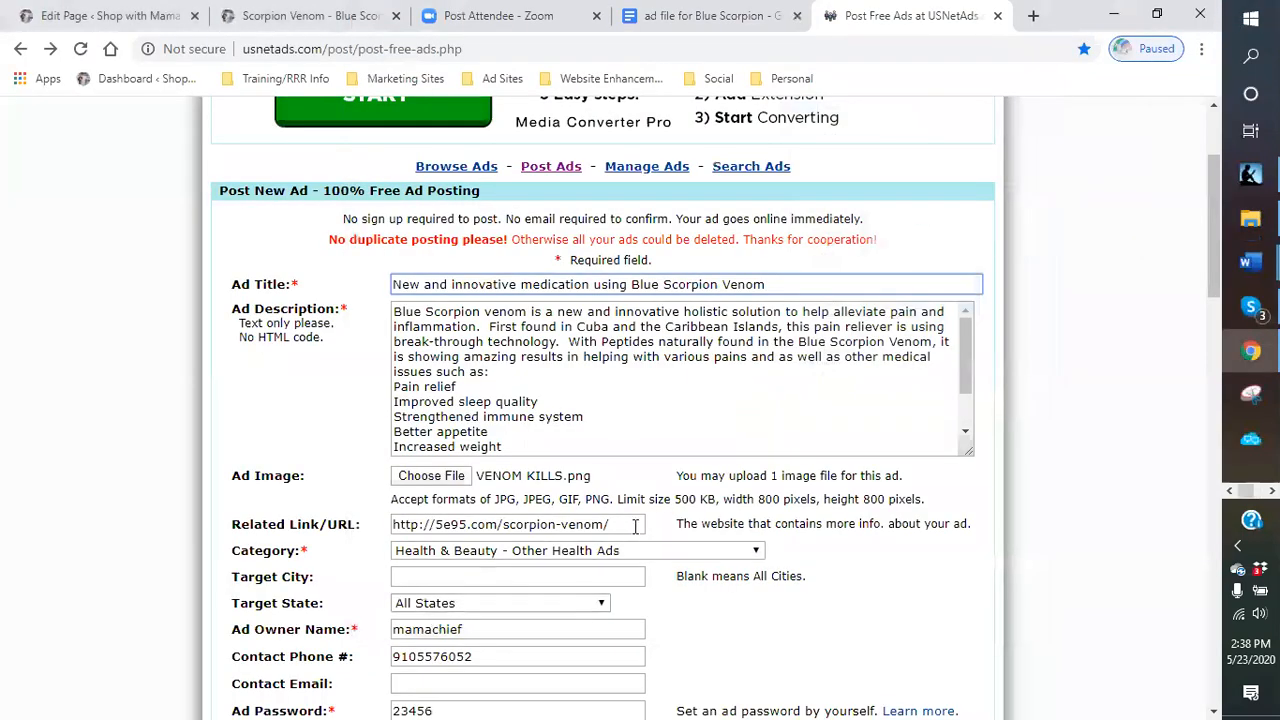
# - Replace the ad image with VENOM KILLS - resized.png from the Dropbox blogging pictures blue venom folder
pyautogui.click(450, 478)
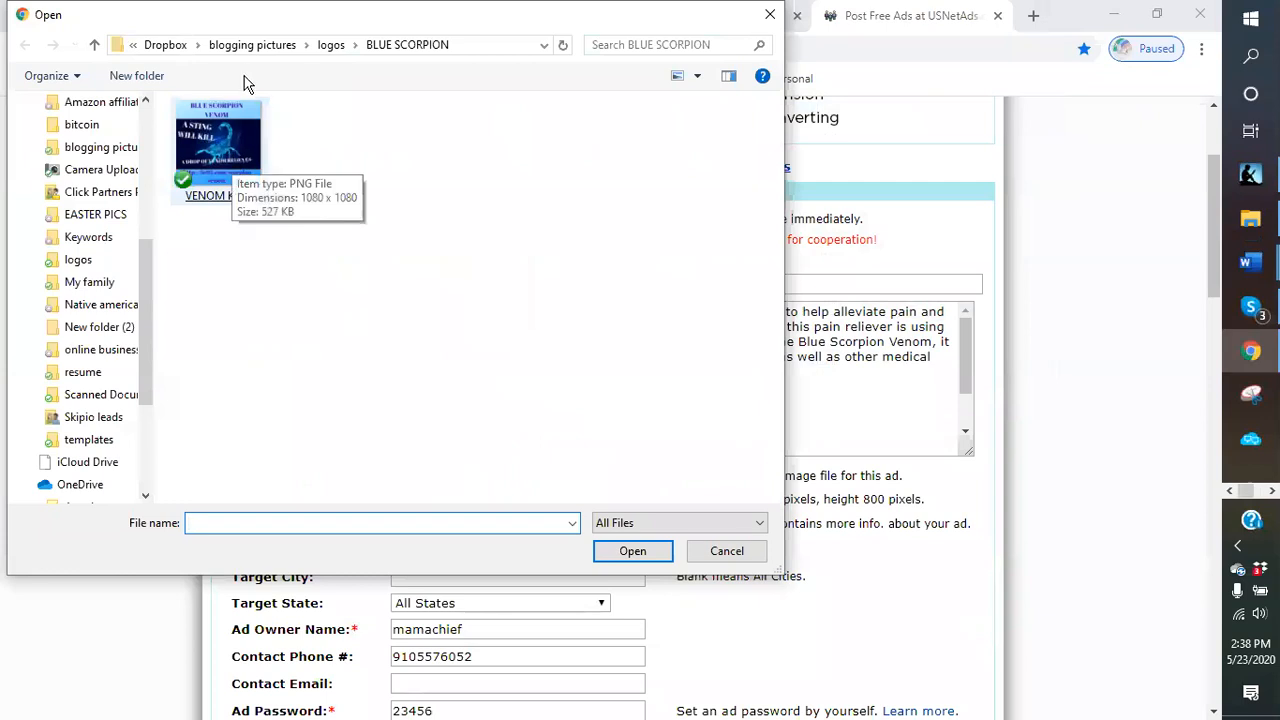
pyautogui.click(251, 47)
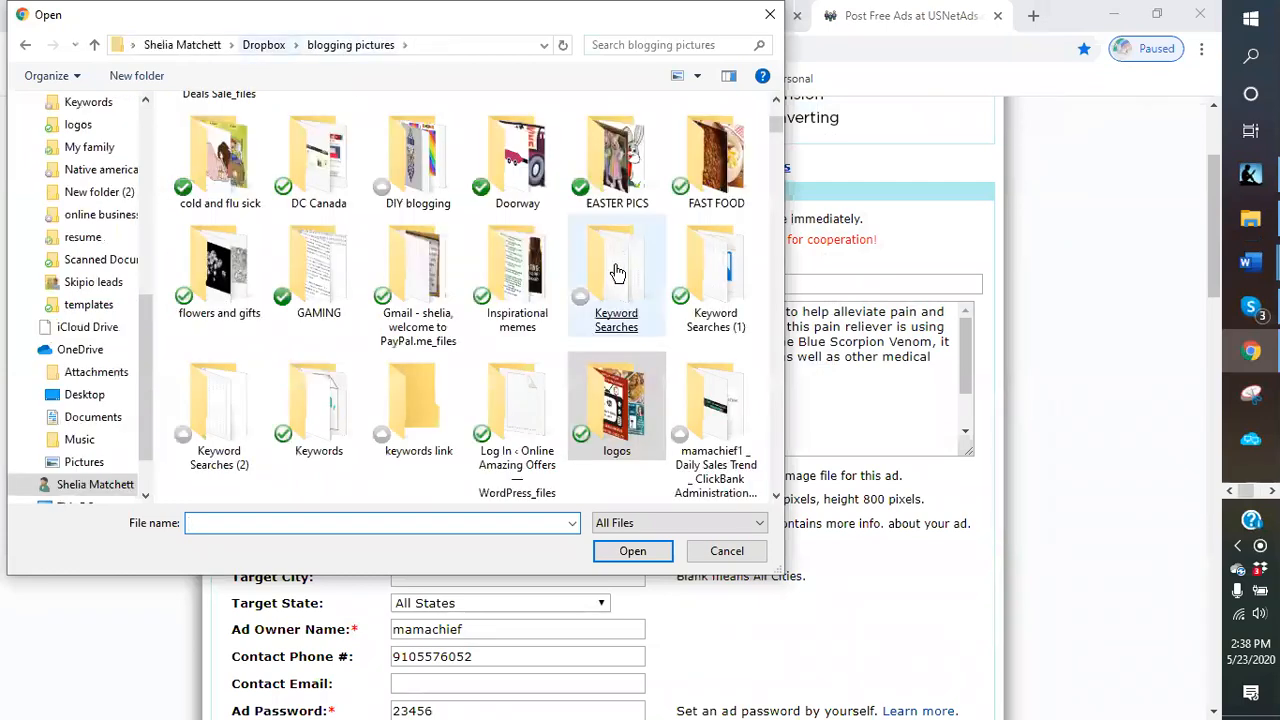
pyautogui.scroll(2, 515, 260)
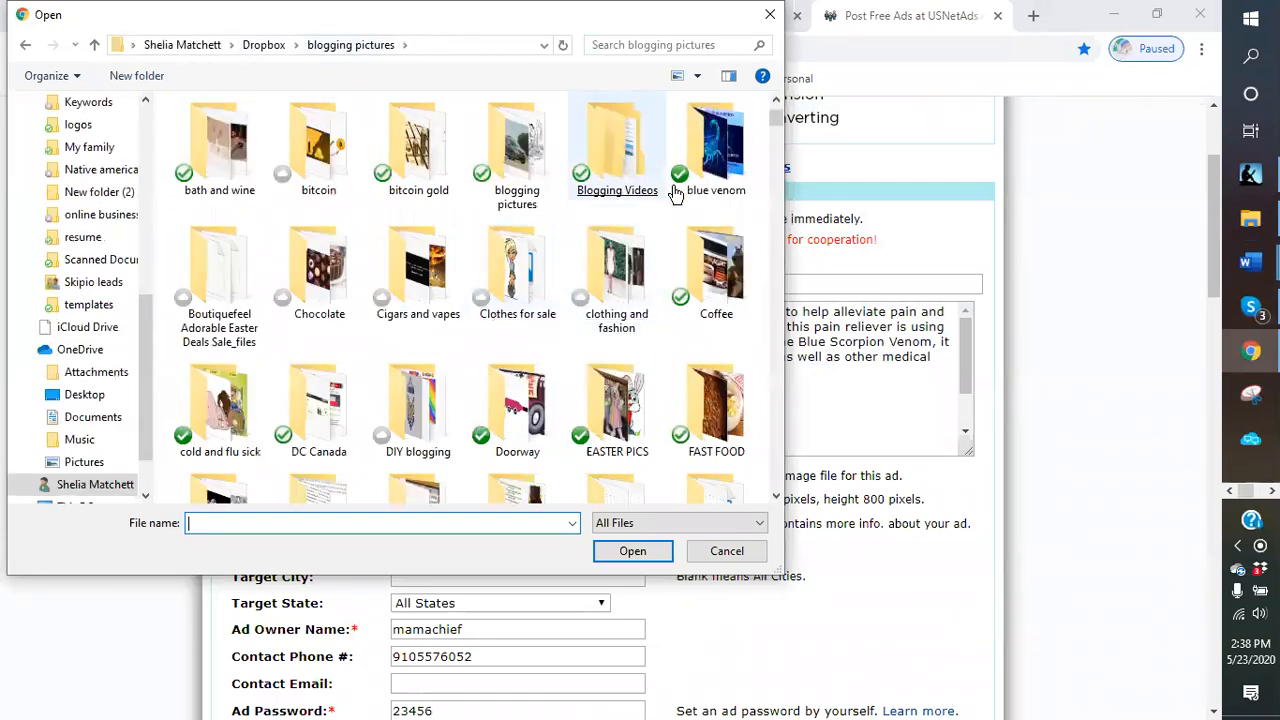
pyautogui.doubleClick(718, 180)
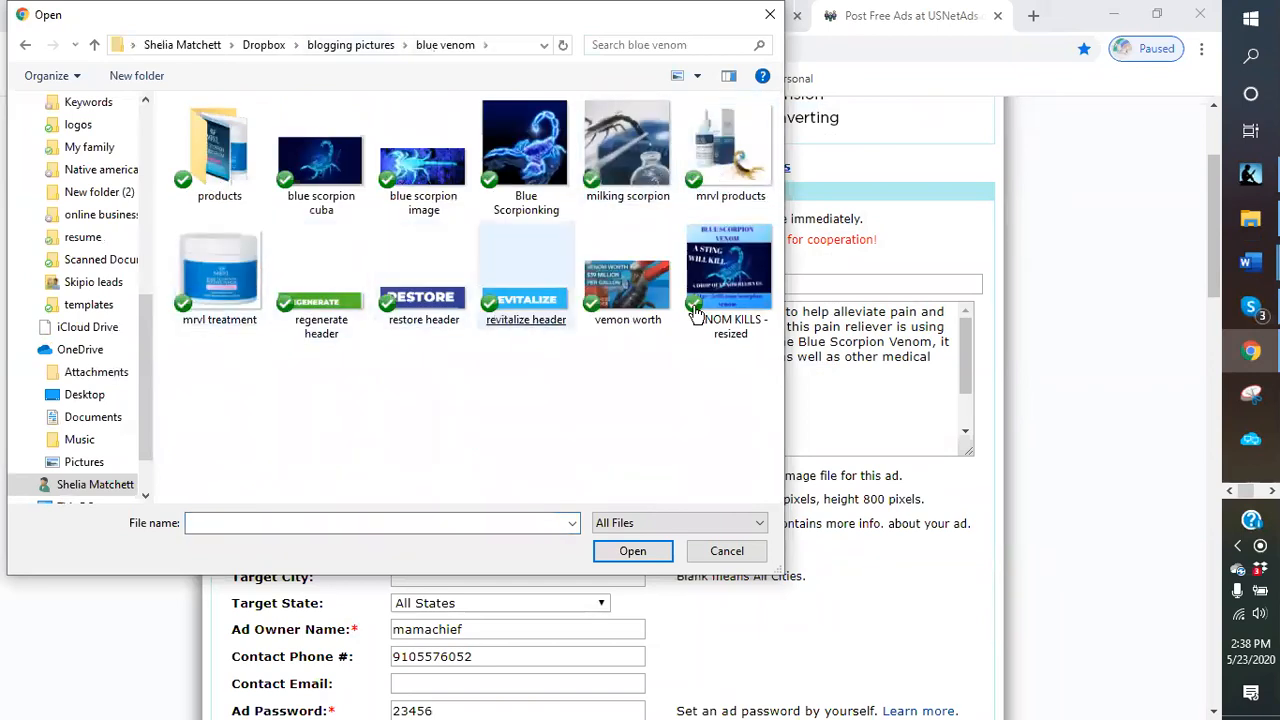
pyautogui.doubleClick(740, 308)
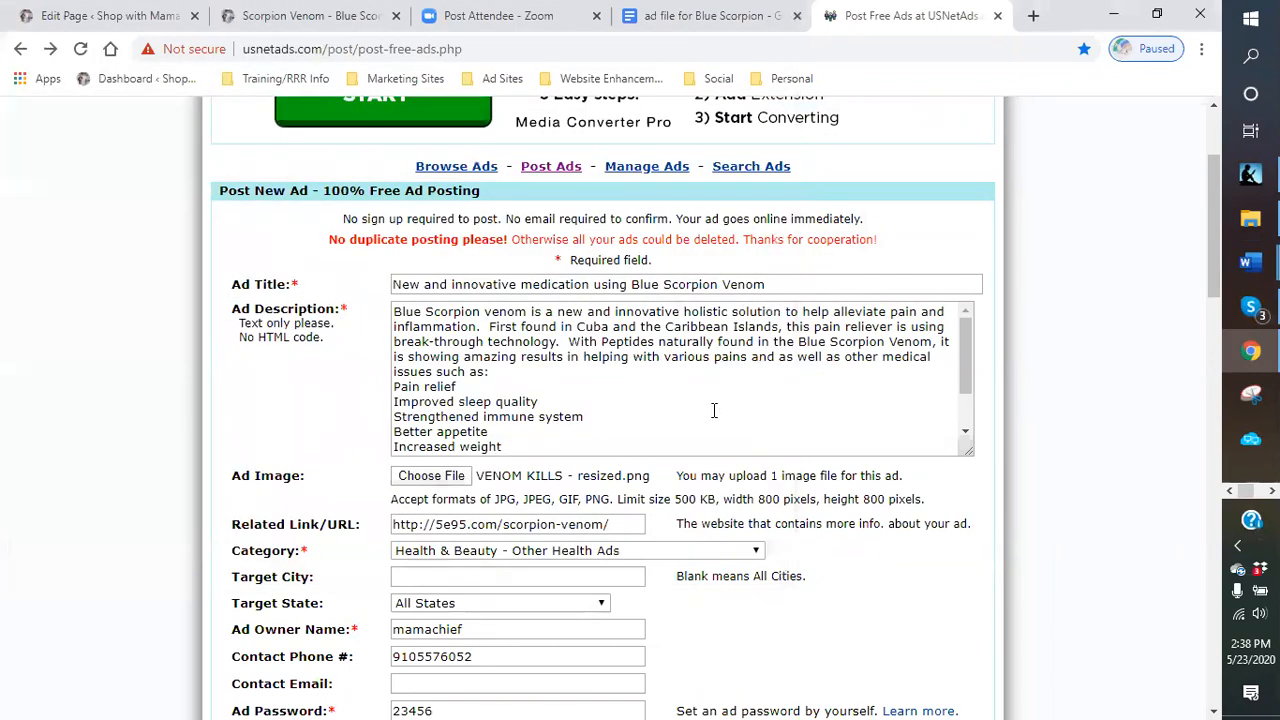
# - Submit the completed free ad posting form
pyautogui.scroll(-1, 714, 410)
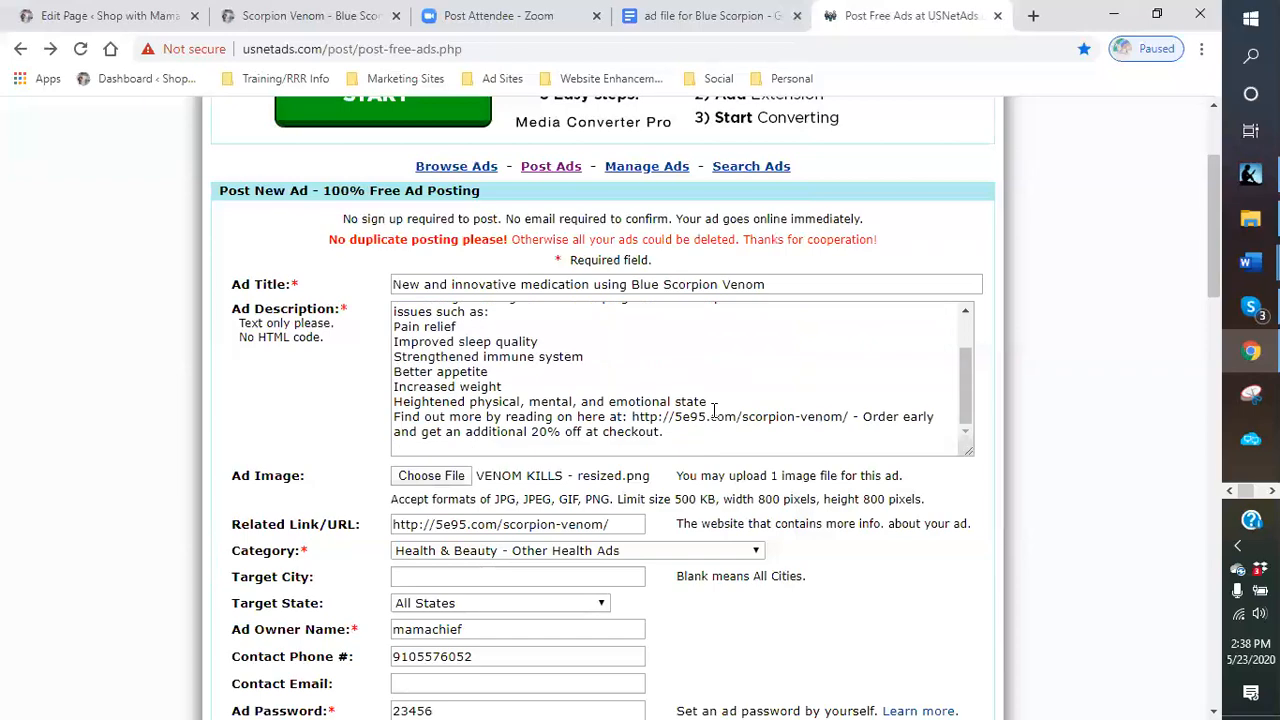
pyautogui.scroll(-5, 860, 547)
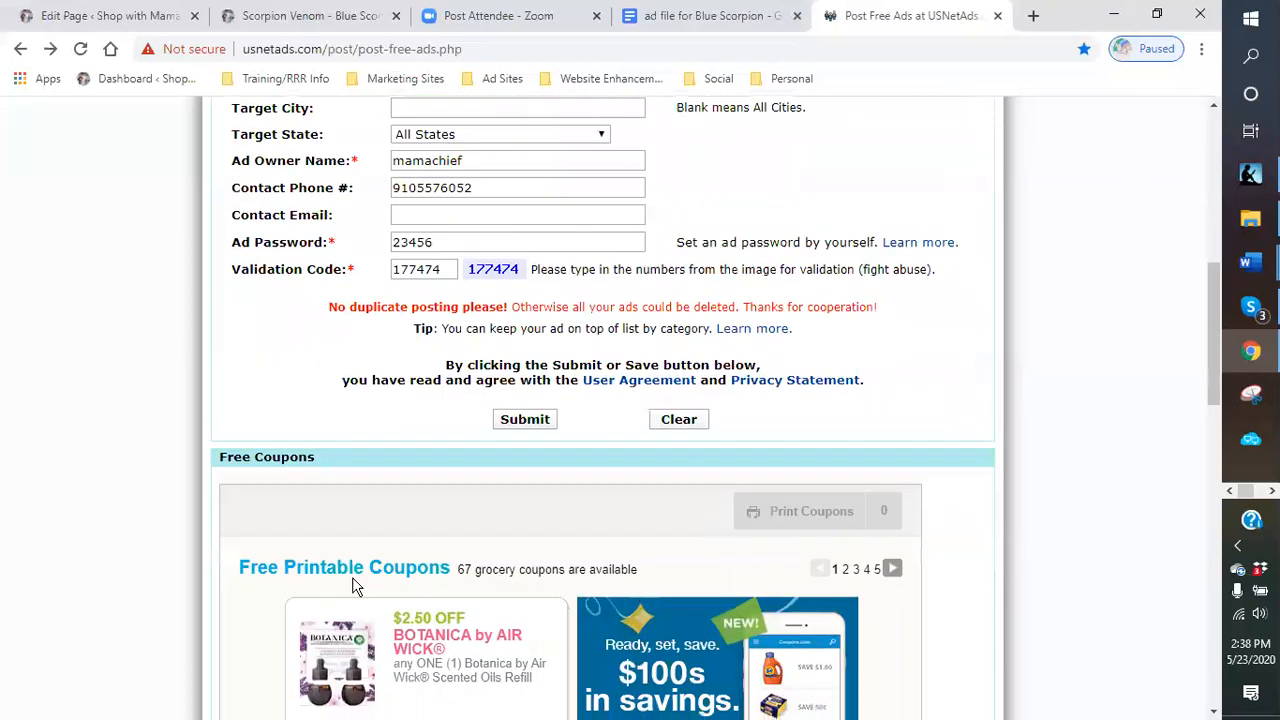
pyautogui.click(530, 422)
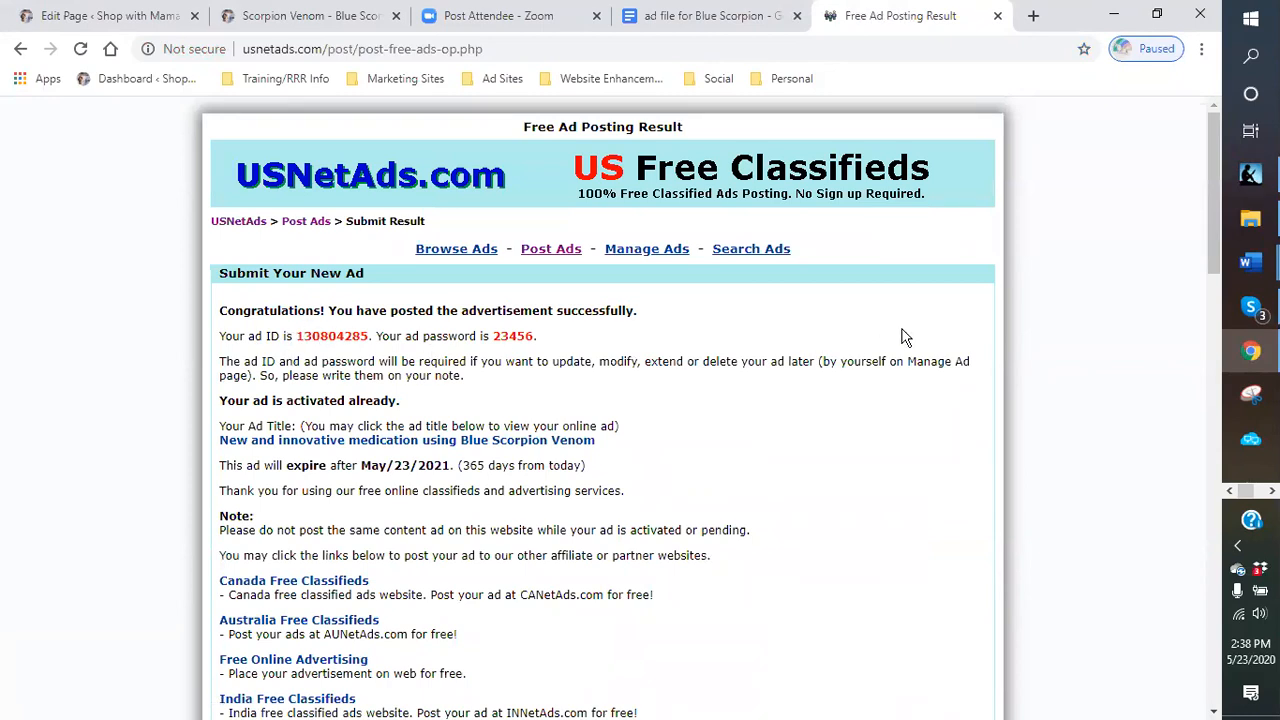
# - Open the ad spreadsheet workbook from the Dropbox templates folder
pyautogui.click(1272, 491)
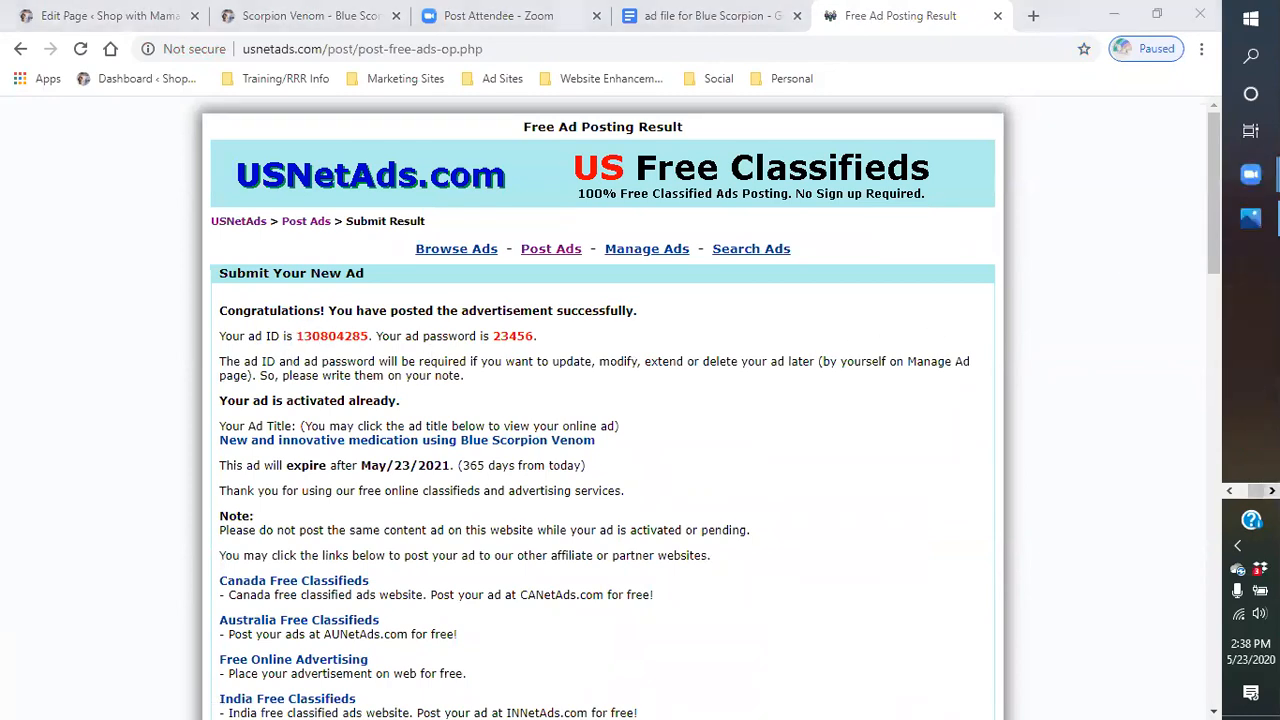
pyautogui.click(1230, 489)
pyautogui.click(1250, 218)
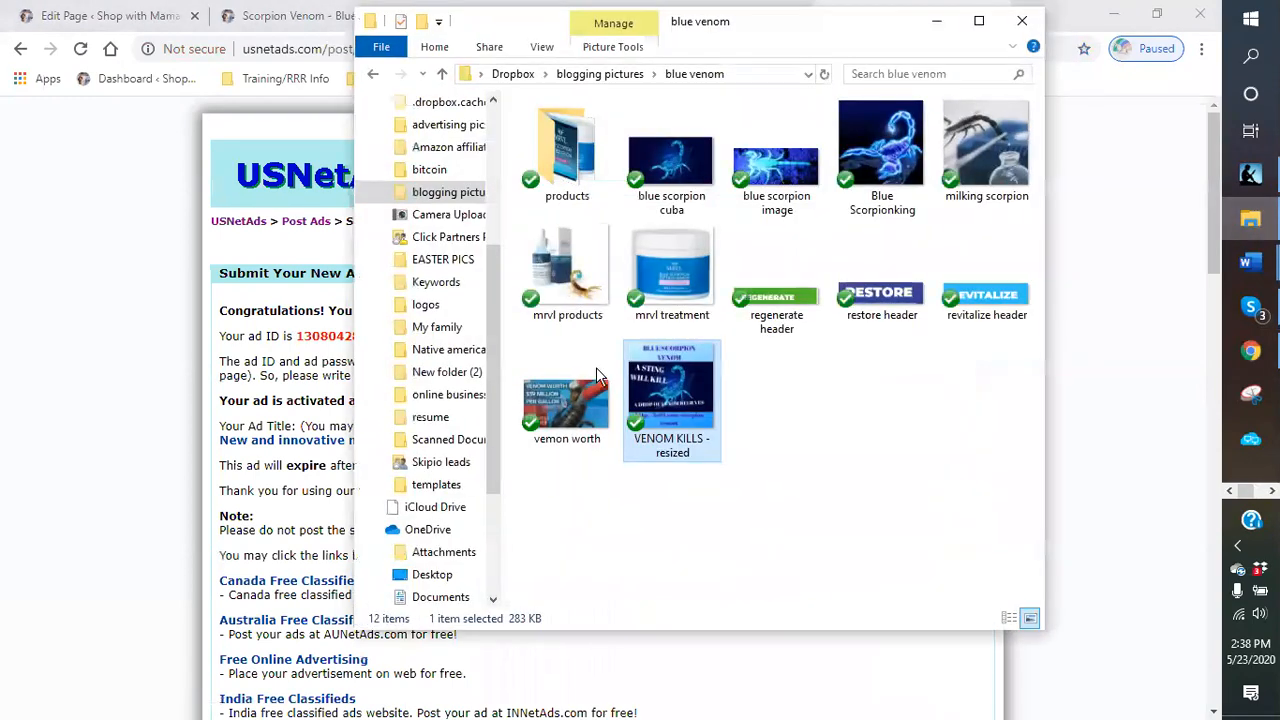
pyautogui.click(428, 486)
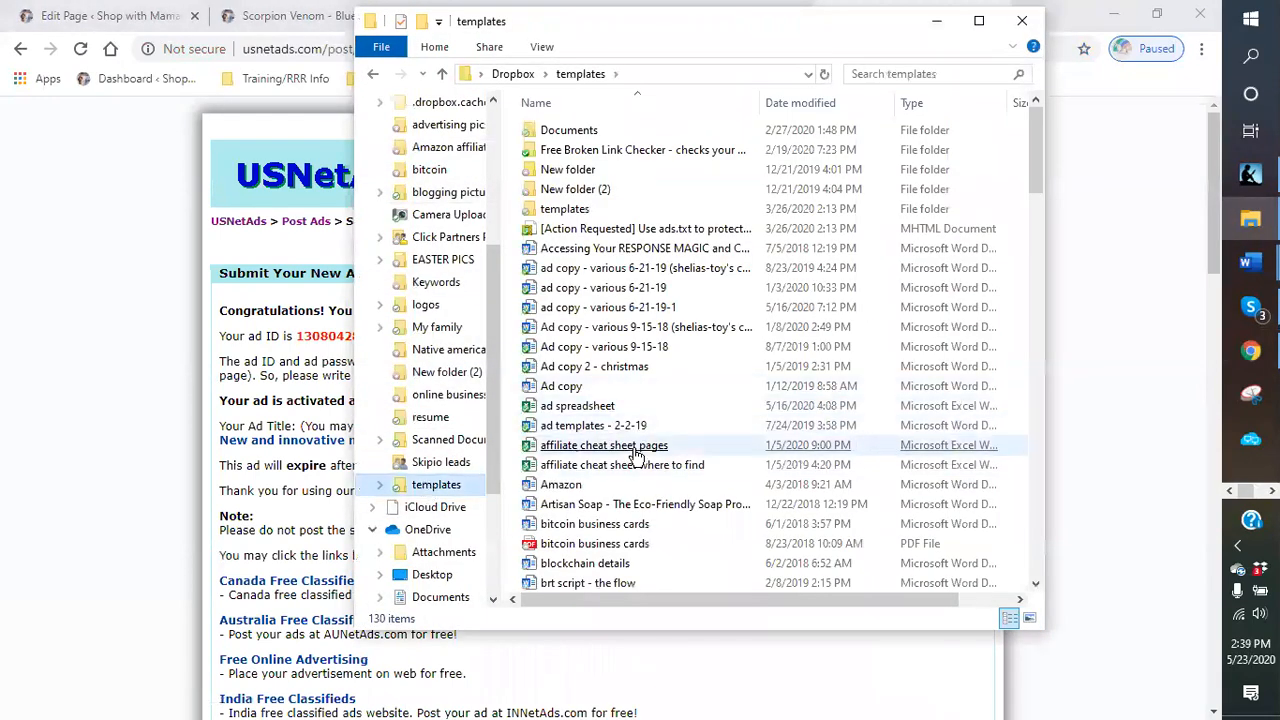
pyautogui.click(602, 485)
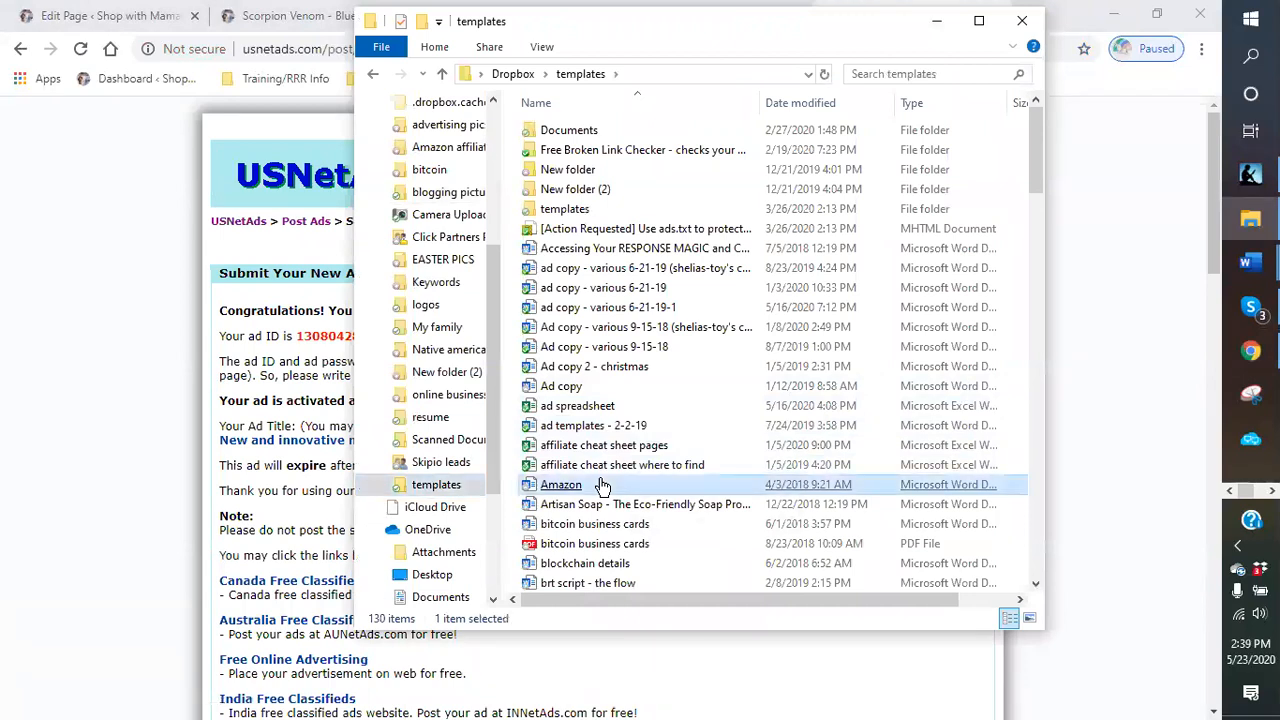
pyautogui.click(655, 404)
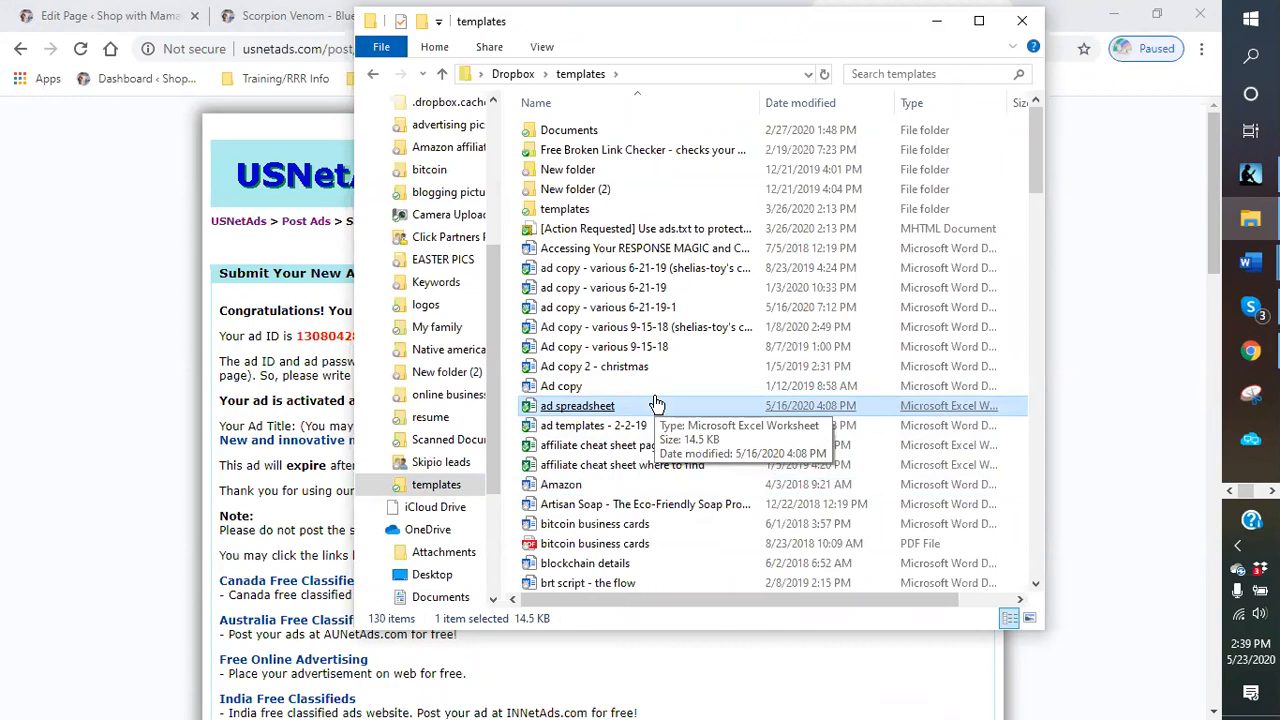
pyautogui.doubleClick(567, 408)
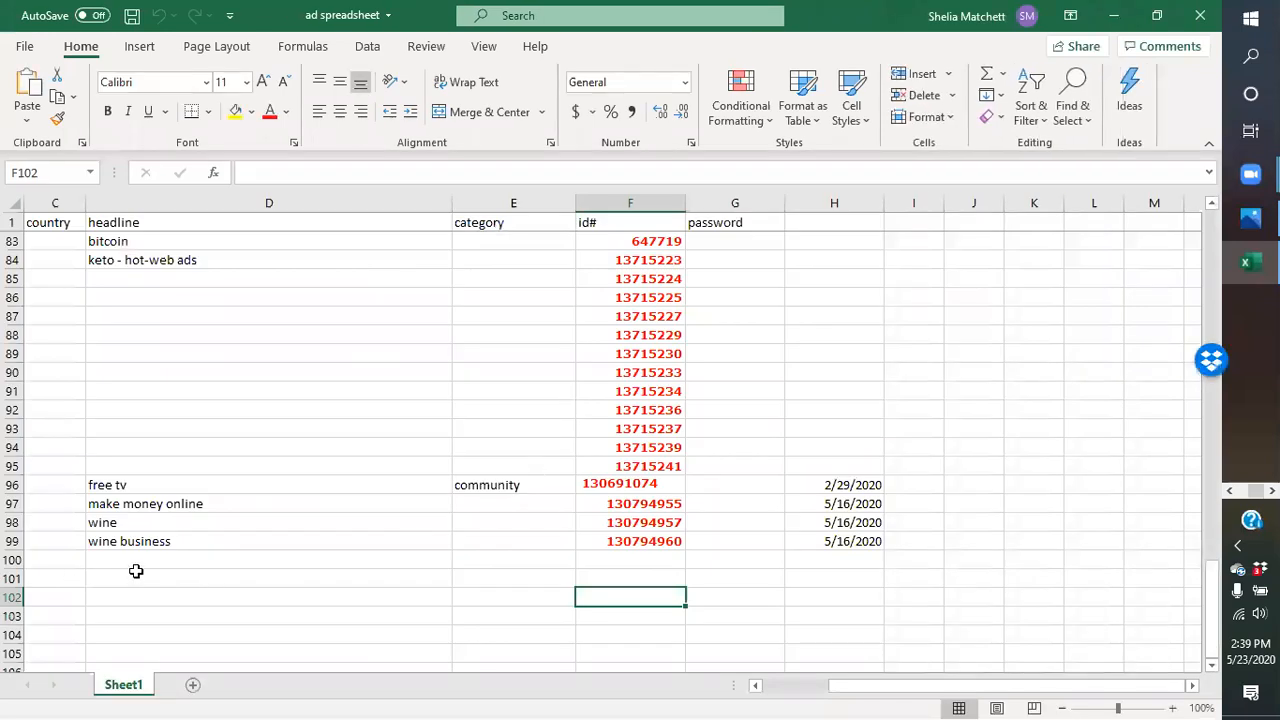
# - Add a new row with headline blue scorpiono and category other health
pyautogui.click(119, 577)
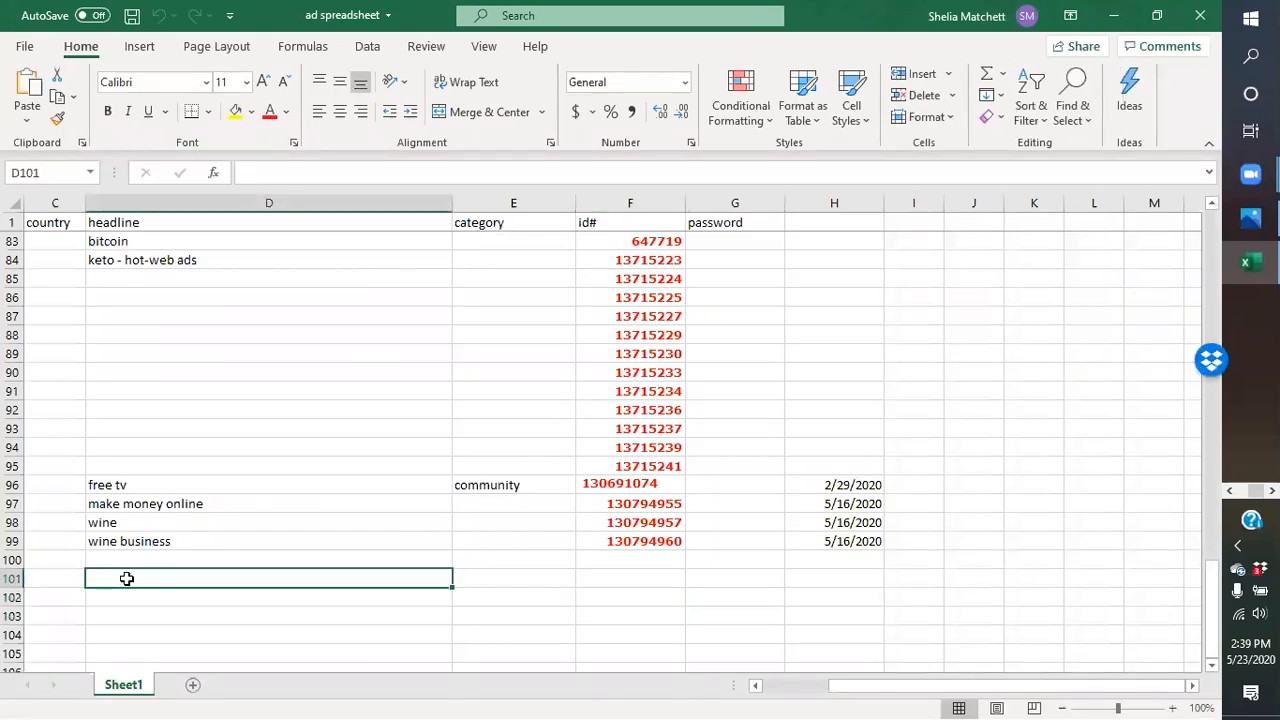
pyautogui.write('blue sco')
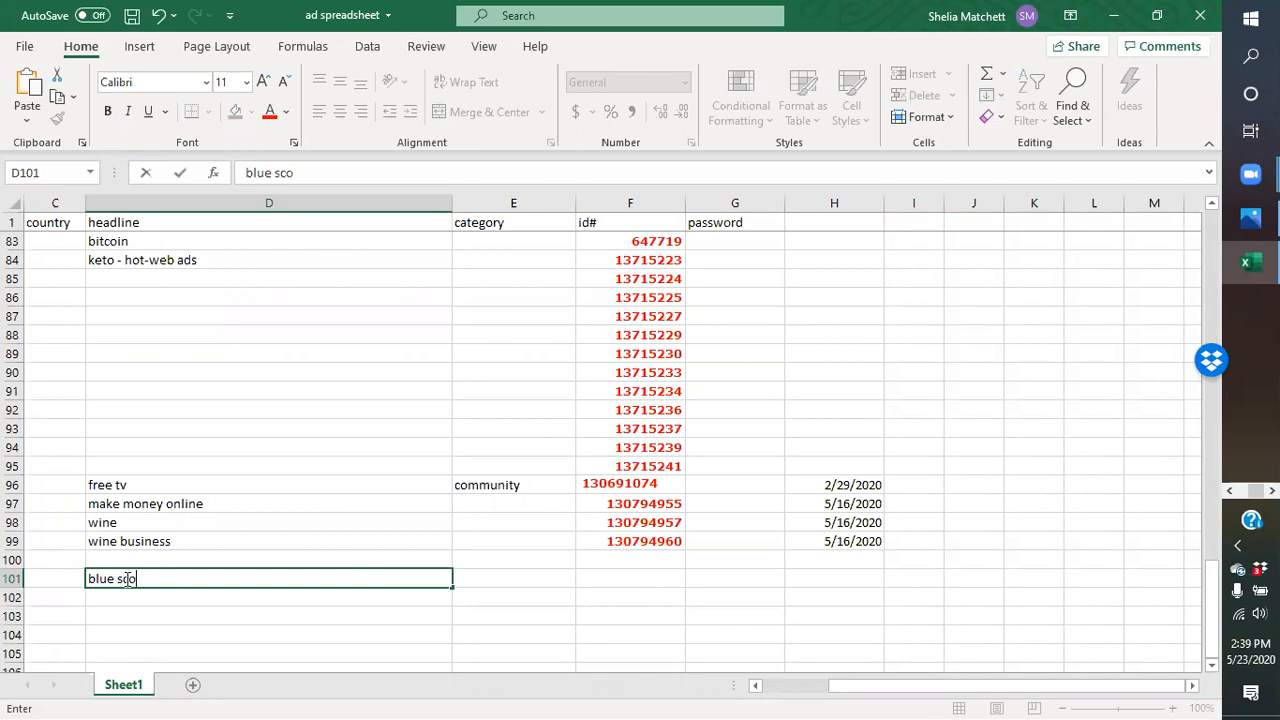
pyautogui.write('rpiono')
pyautogui.click(514, 580)
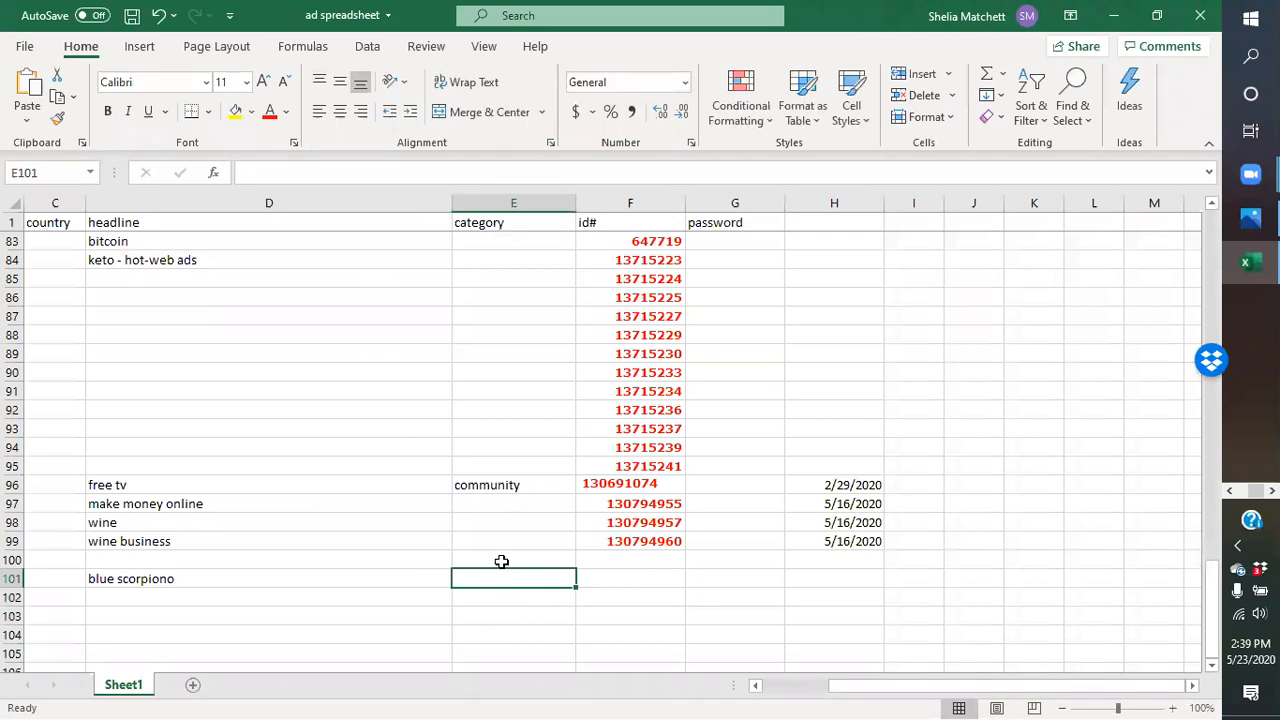
pyautogui.write('other health')
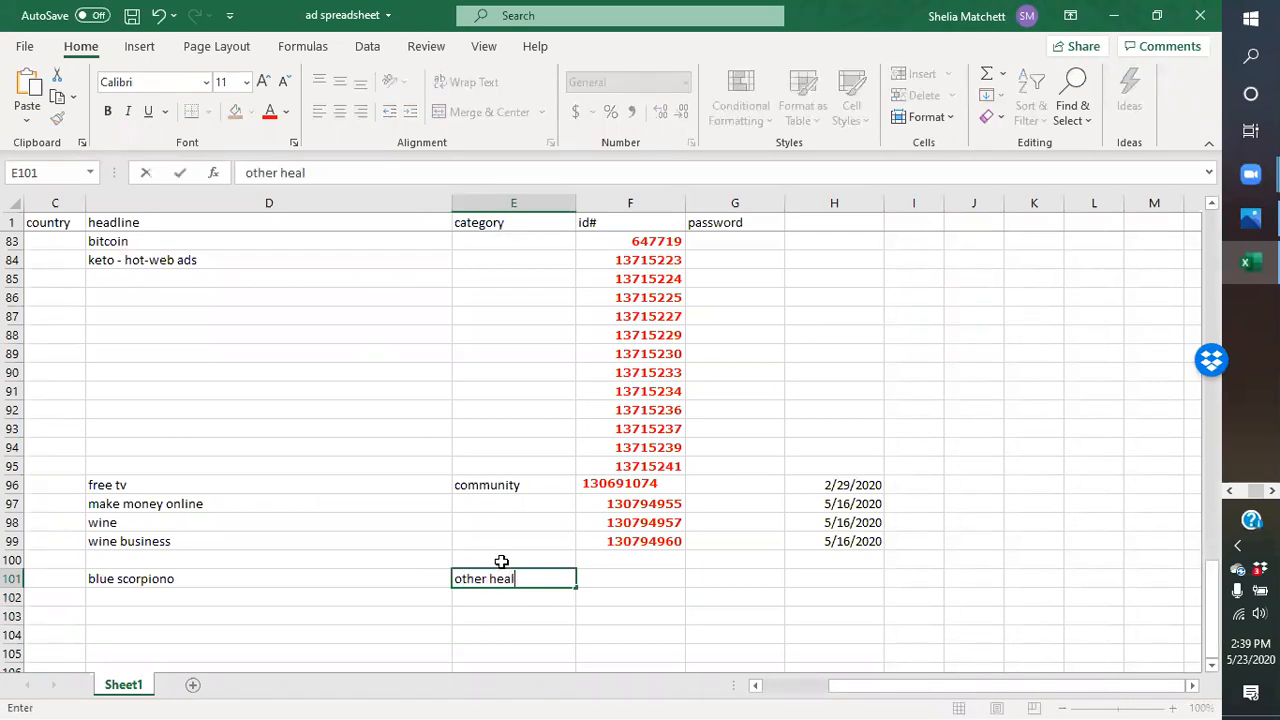
# - Copy the new ad's ID from the posting result page
pyautogui.click(1113, 15)
pyautogui.click(936, 21)
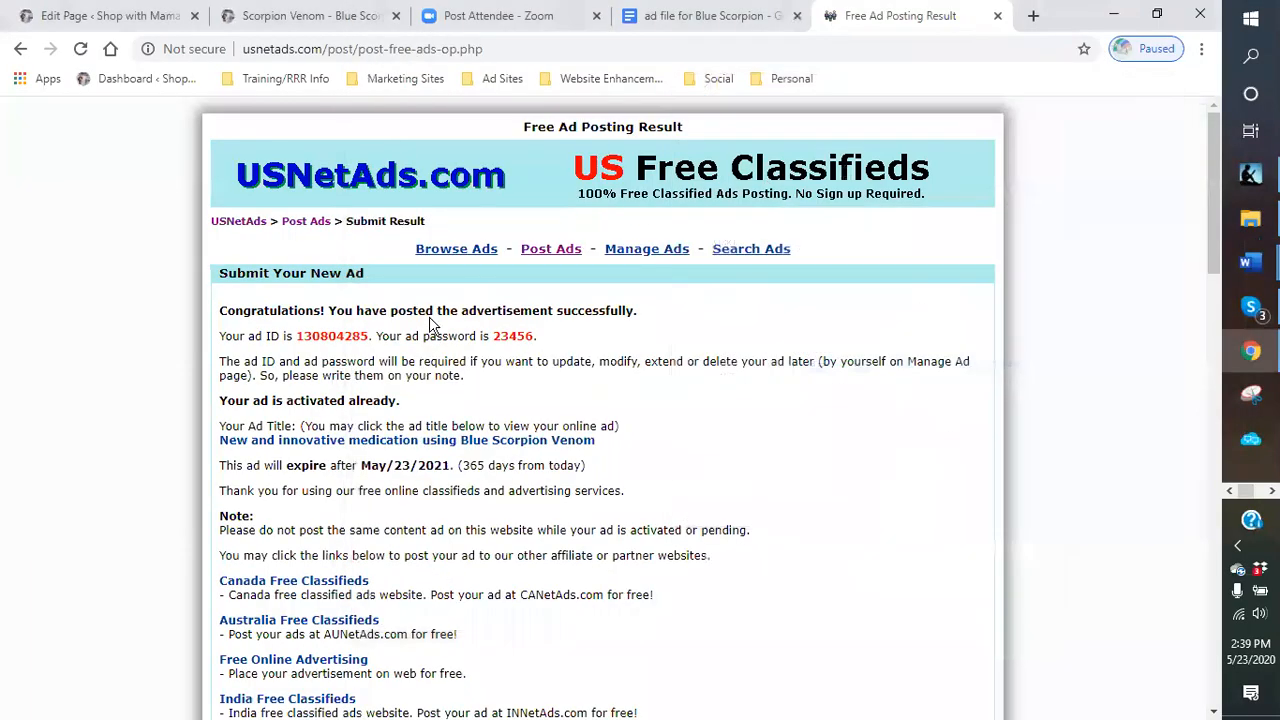
pyautogui.moveTo(354, 336)
pyautogui.mouseDown()
pyautogui.moveTo(312, 339)
pyautogui.moveTo(371, 338)
pyautogui.mouseUp()
pyautogui.click(300, 340)
pyautogui.rightClick(369, 336)
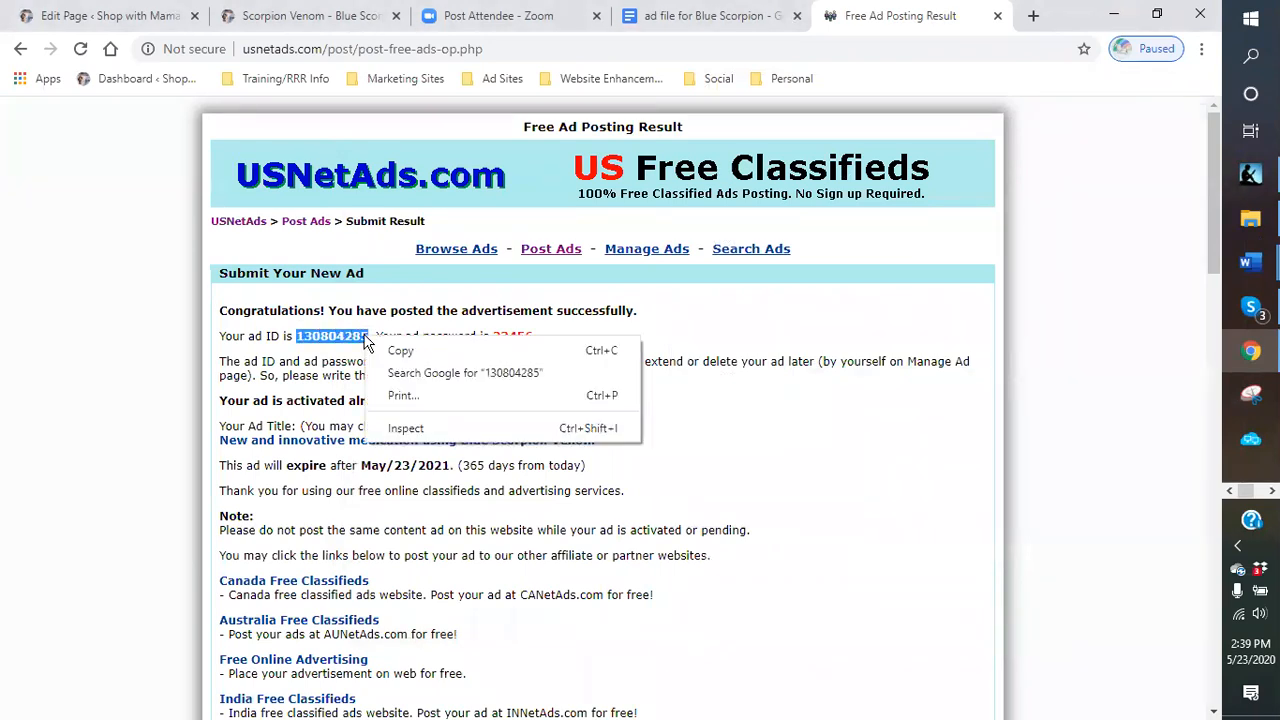
pyautogui.click(392, 352)
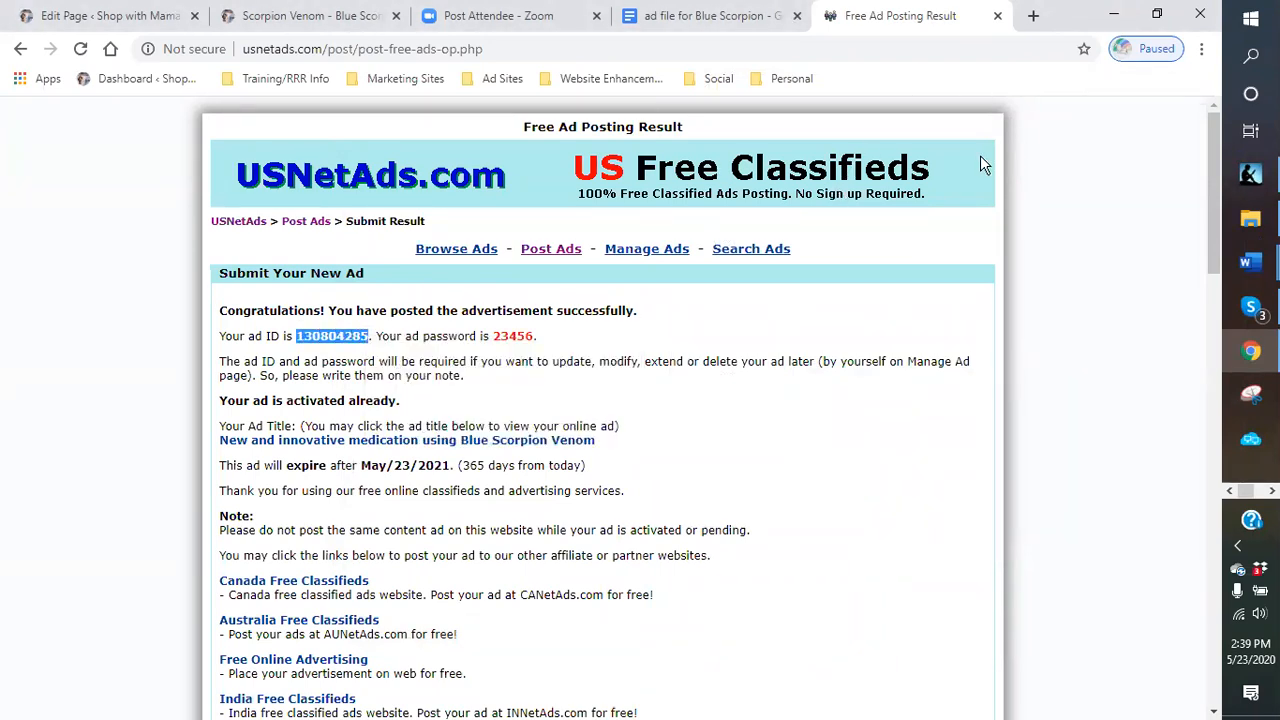
# - Paste the copied ad ID into the id# cell of the new spreadsheet row
pyautogui.click(1272, 491)
pyautogui.click(1250, 262)
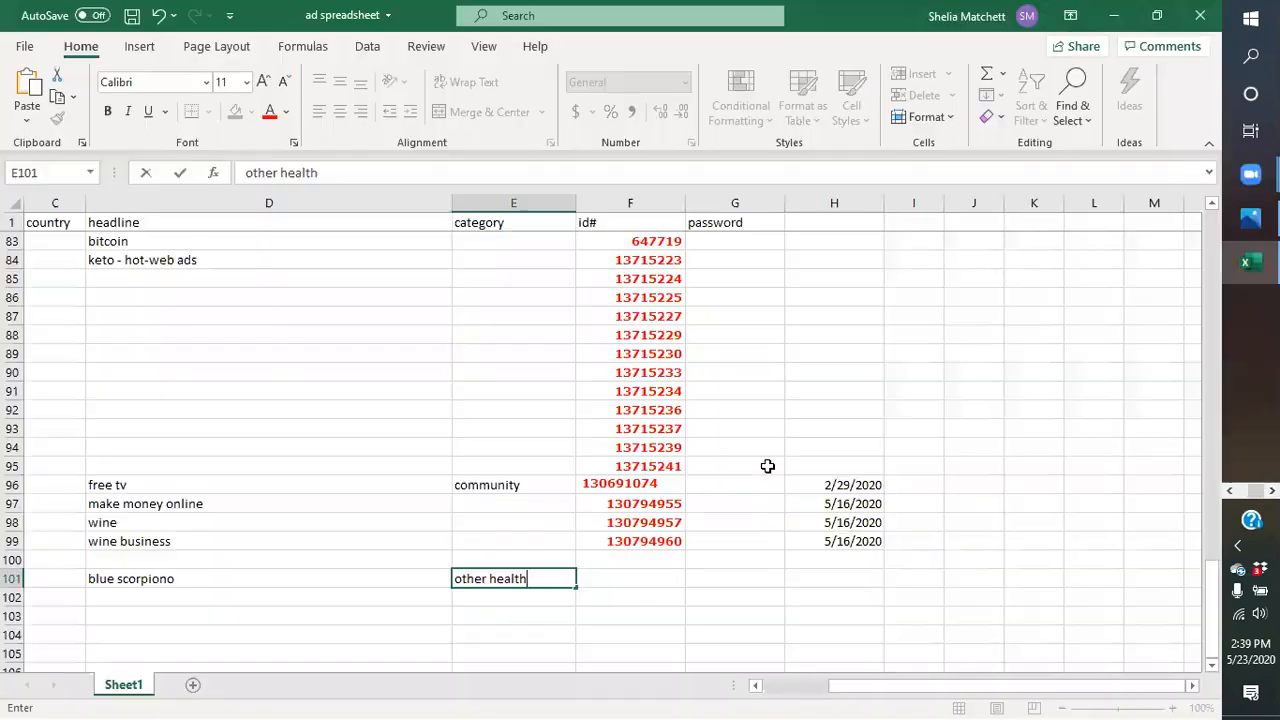
pyautogui.click(634, 580)
pyautogui.rightClick(634, 580)
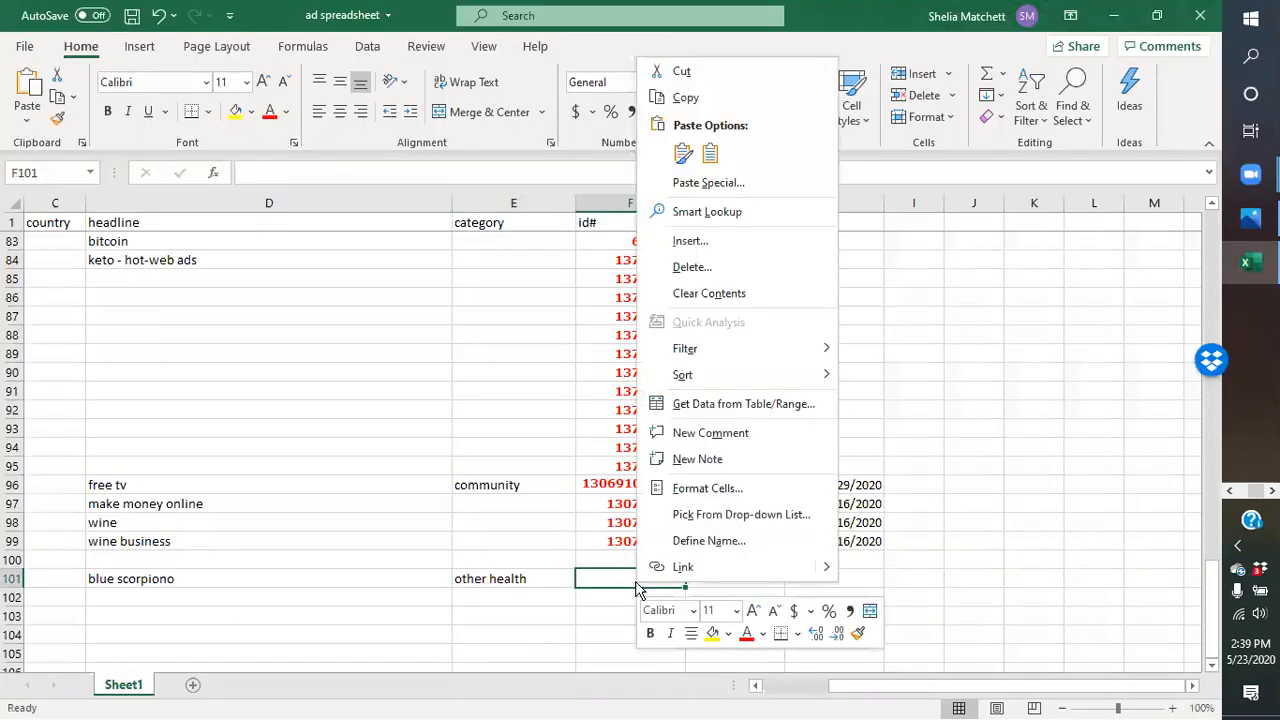
pyautogui.click(681, 156)
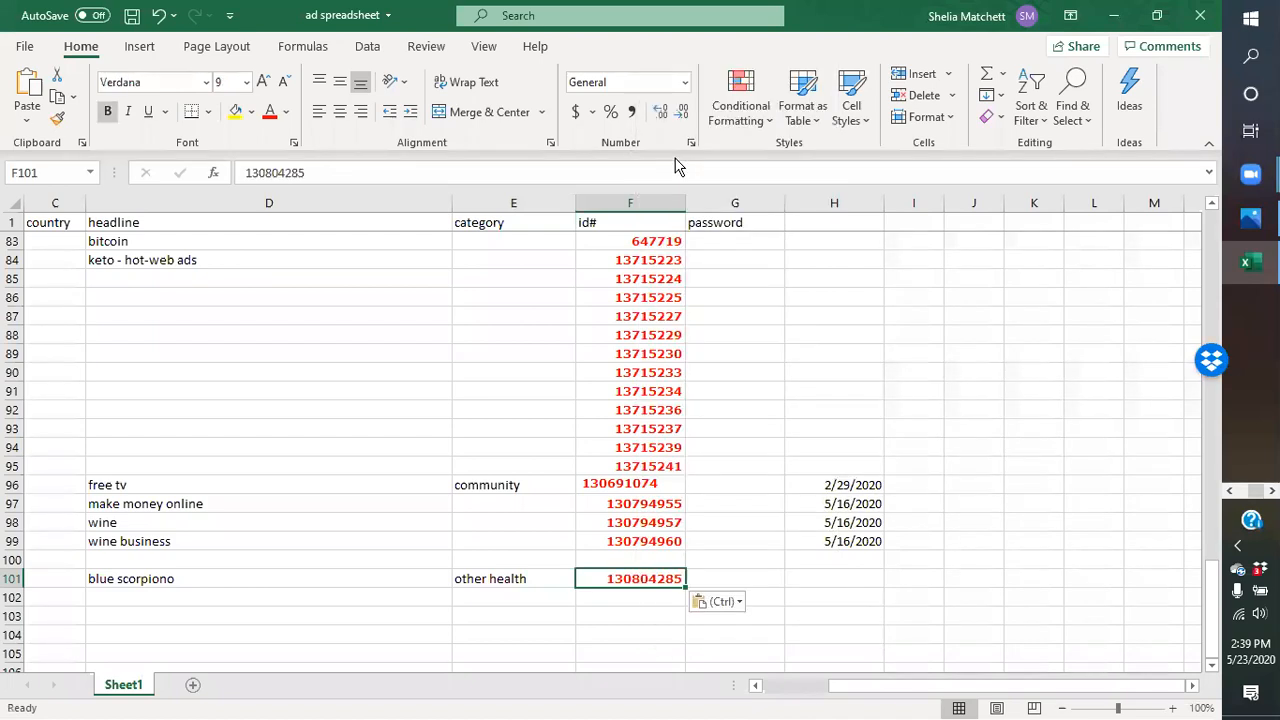
# - Enter the date 5/23/20 in the new row's date column and save the spreadsheet
pyautogui.click(829, 575)
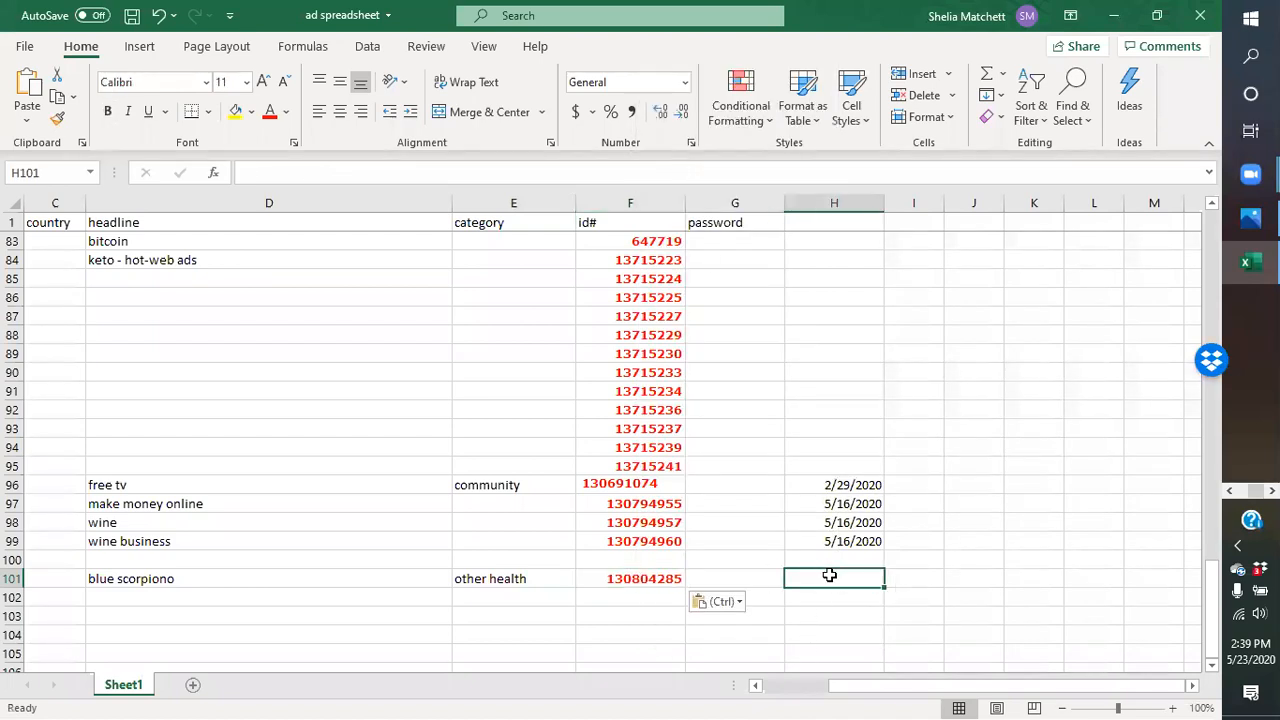
pyautogui.write('5/23/2020')
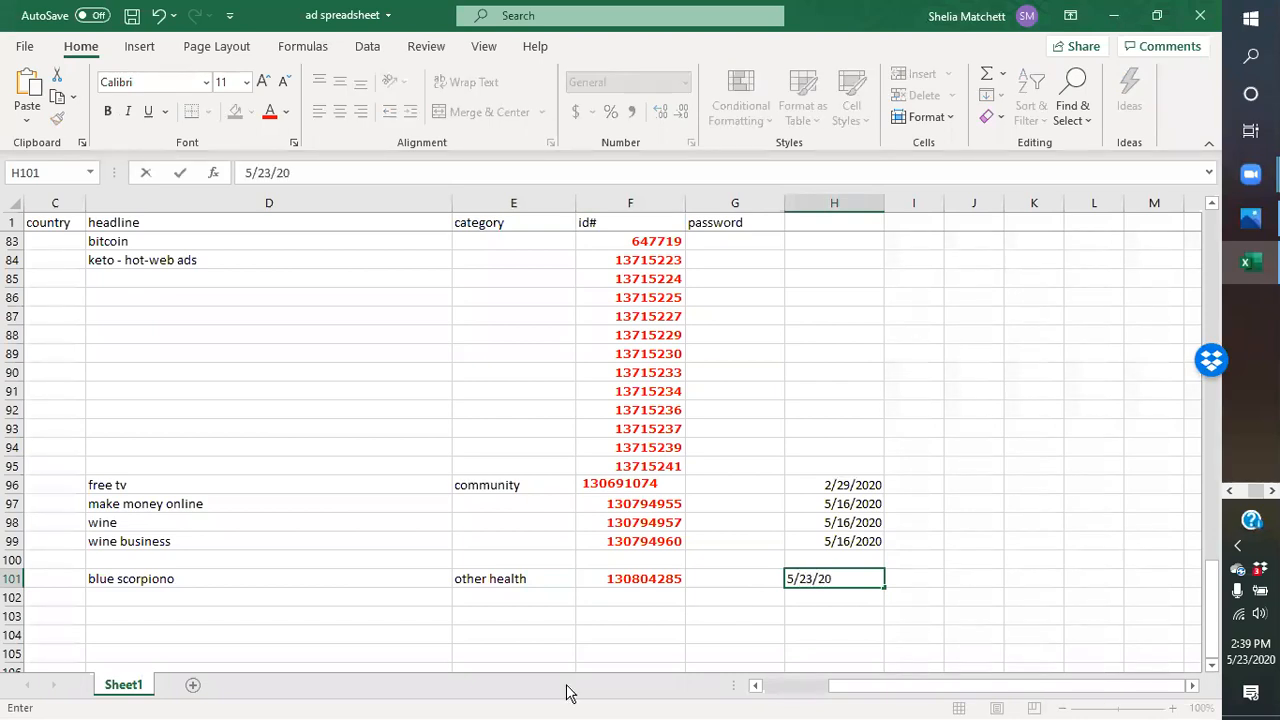
pyautogui.click(131, 17)
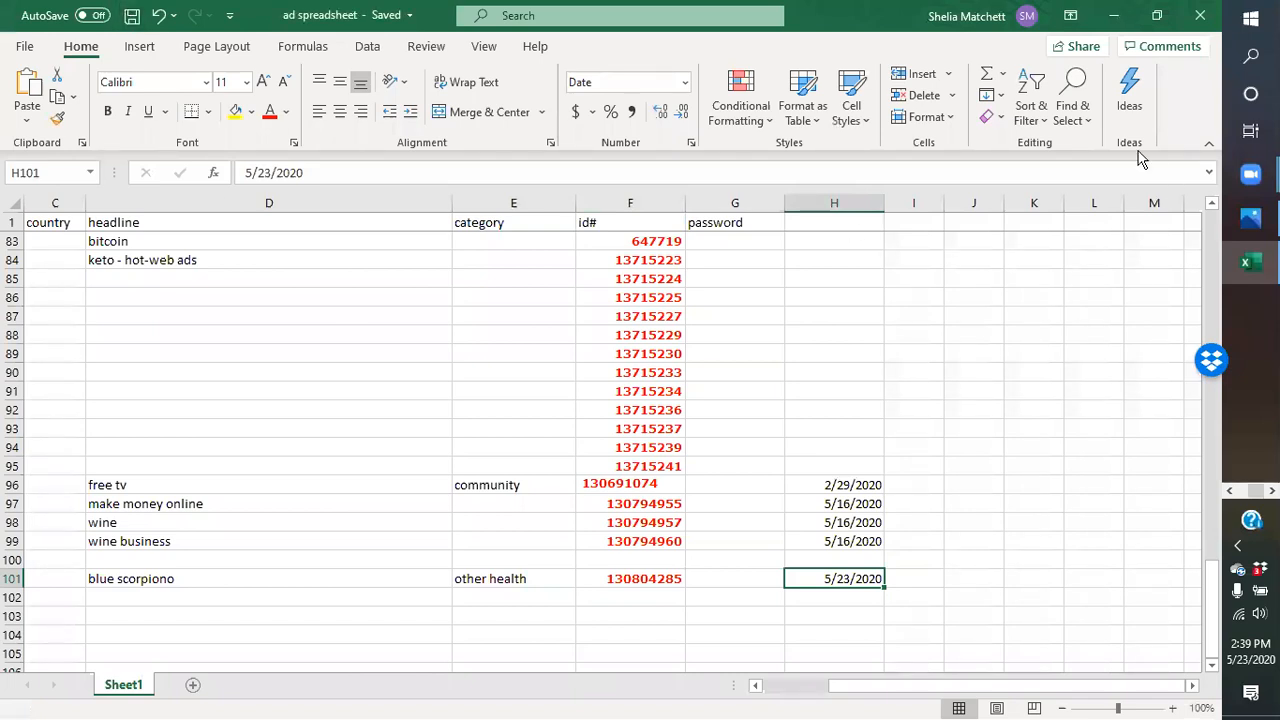
# - Return to the browser and open the newly posted ad from the posting result page
pyautogui.click(1113, 17)
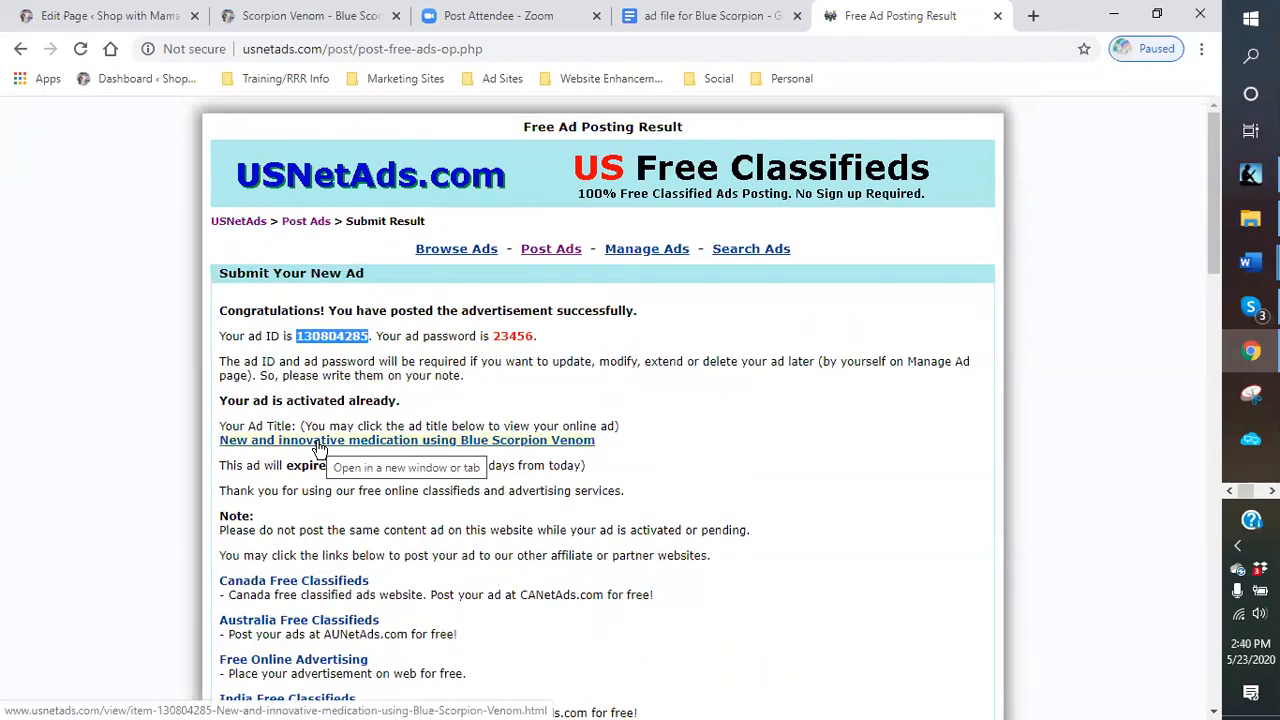
pyautogui.click(319, 443)
pyautogui.scroll(-6, 824, 362)
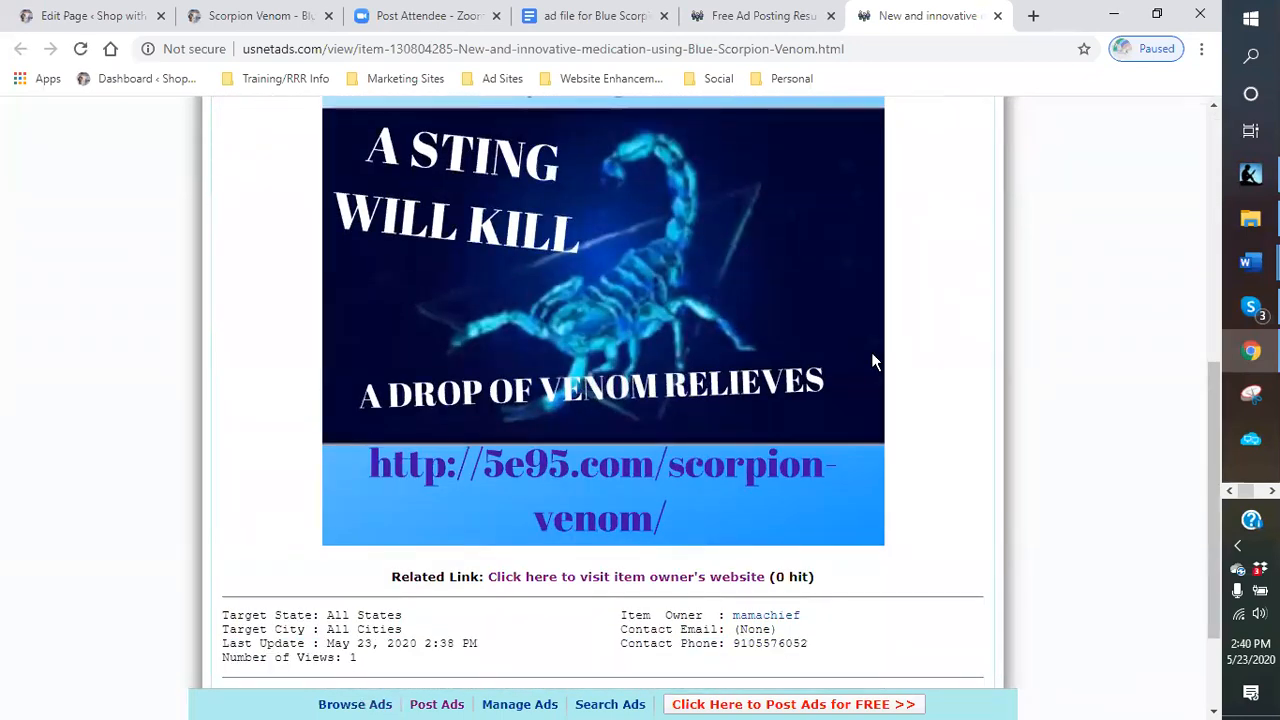
pyautogui.scroll(-1, 871, 352)
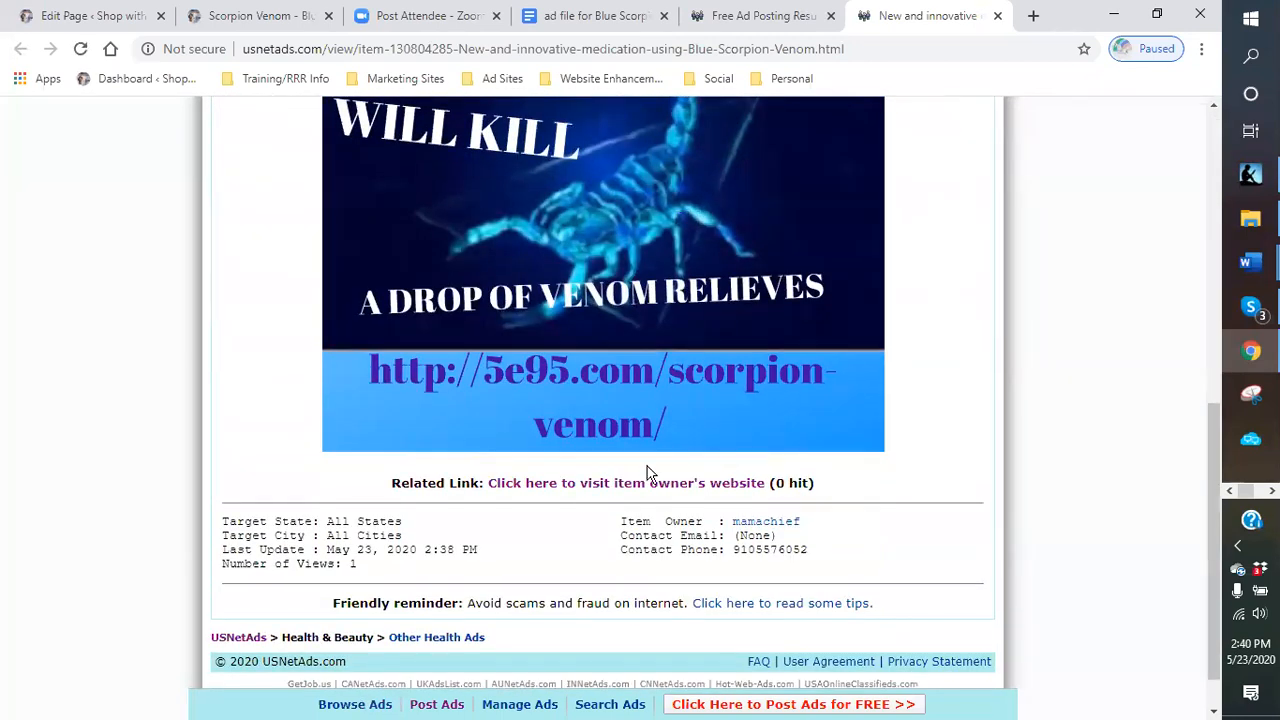
# - Open the ad's related link to the owner's website, then close that website tab
pyautogui.click(578, 486)
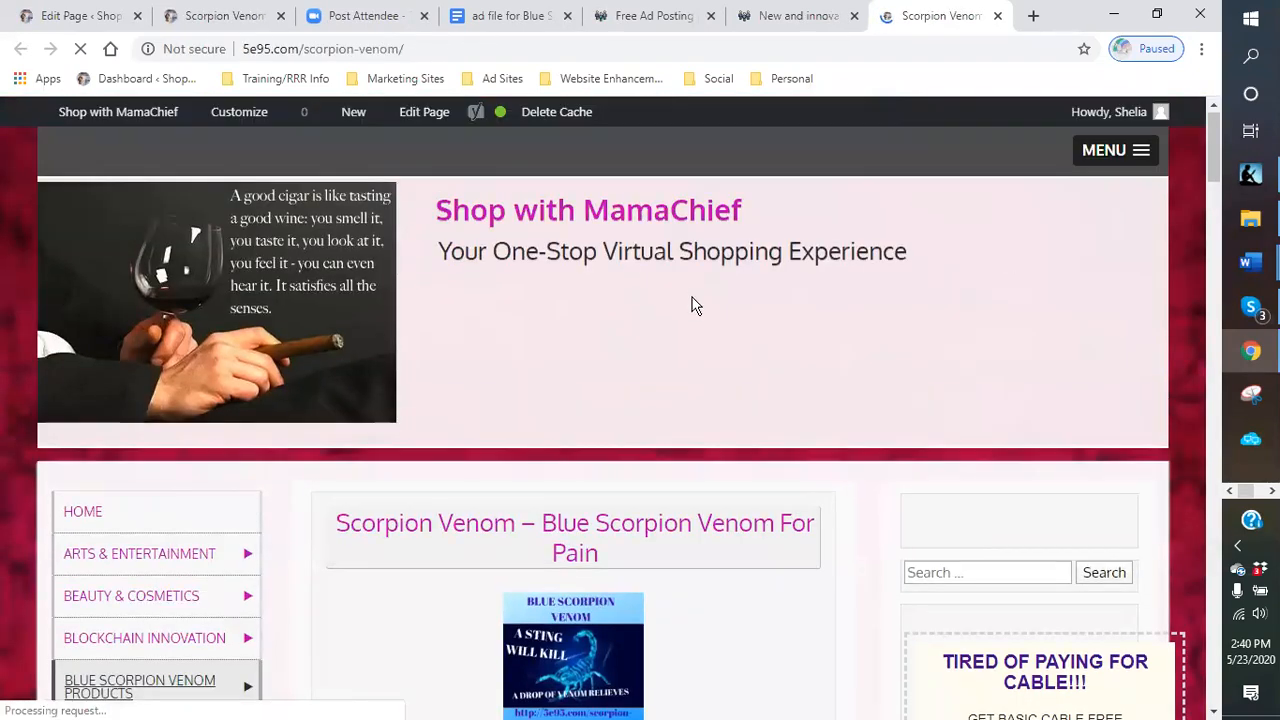
pyautogui.scroll(-2, 692, 300)
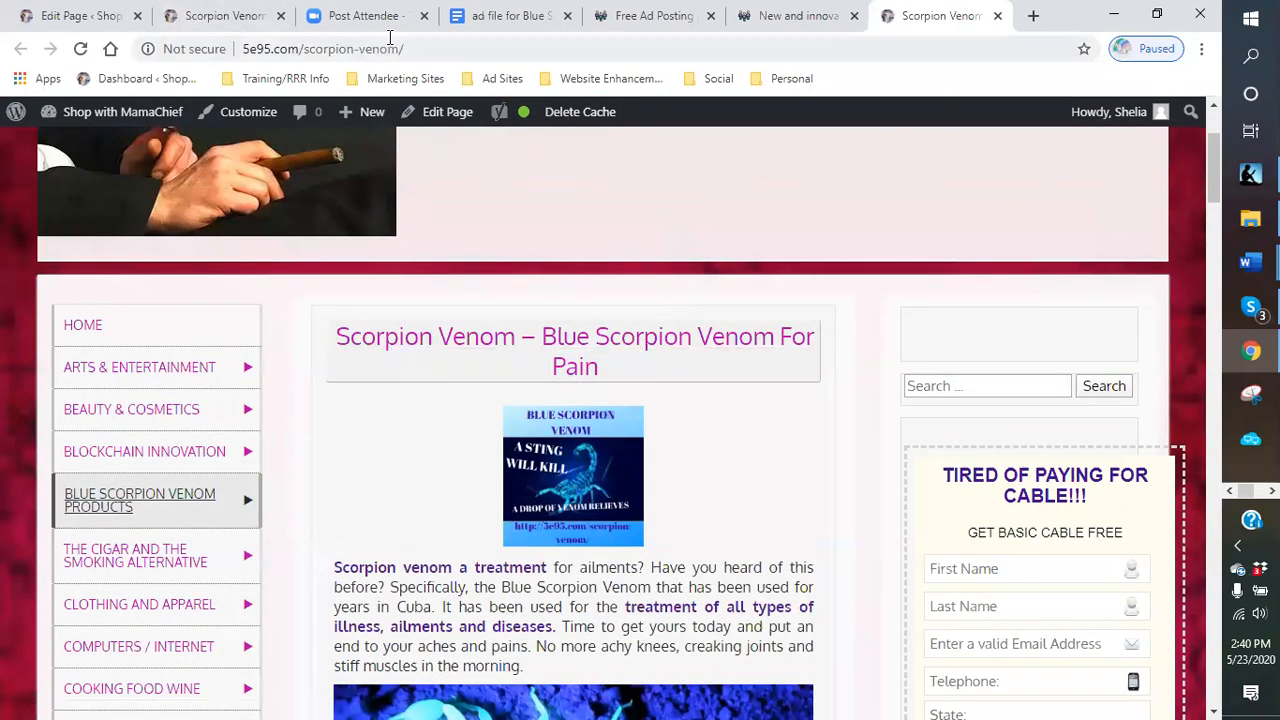
pyautogui.click(997, 16)
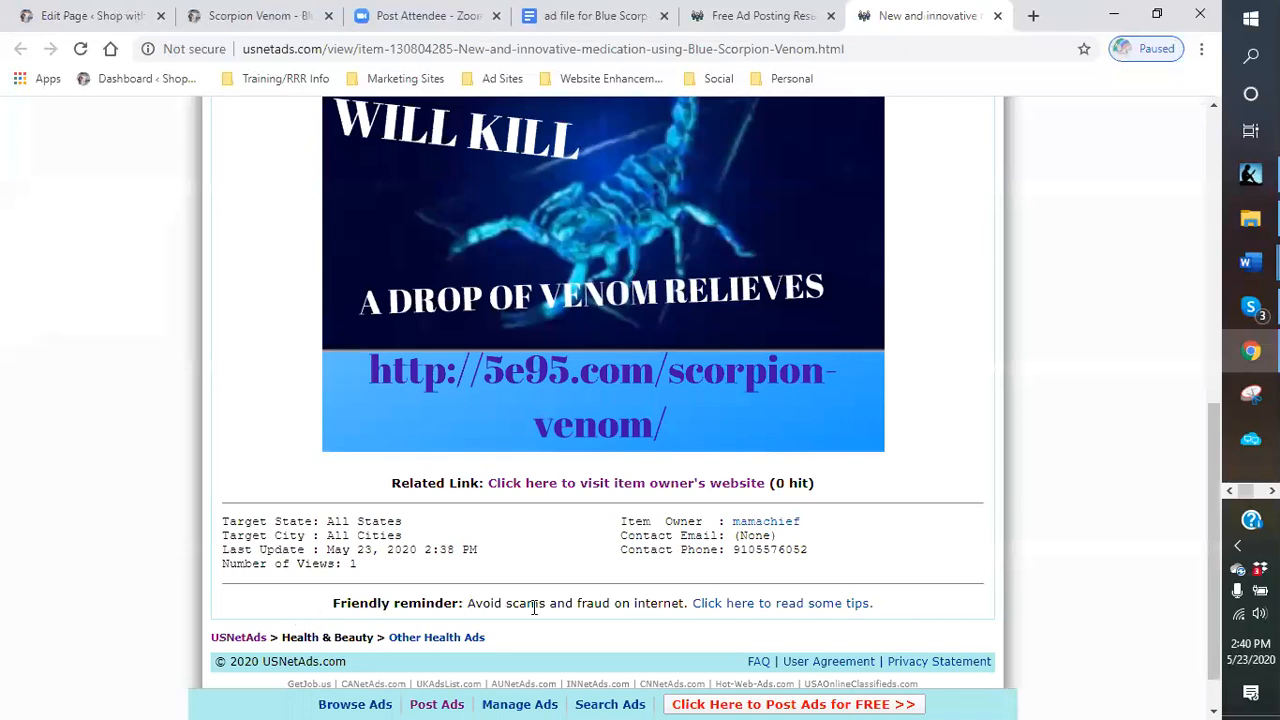
# - Scroll through the posted ad page to review its text and image
pyautogui.scroll(2, 534, 607)
pyautogui.scroll(7, 841, 450)
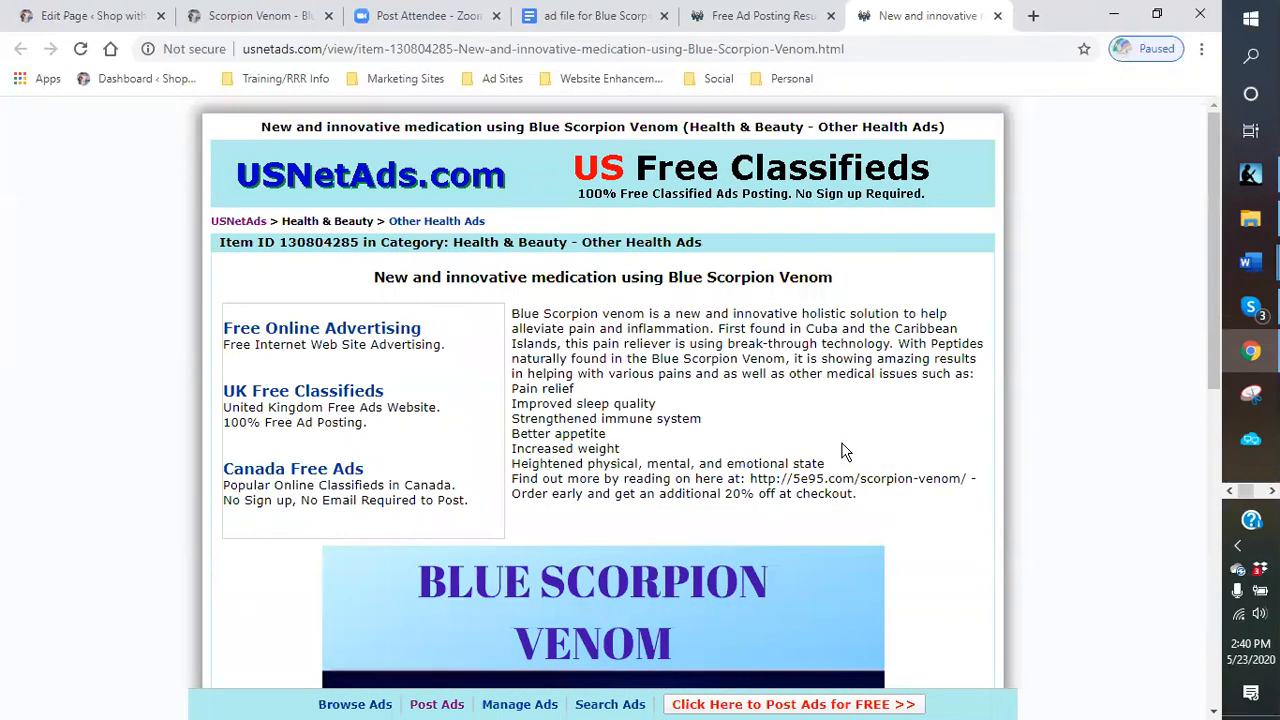
pyautogui.scroll(-7, 841, 452)
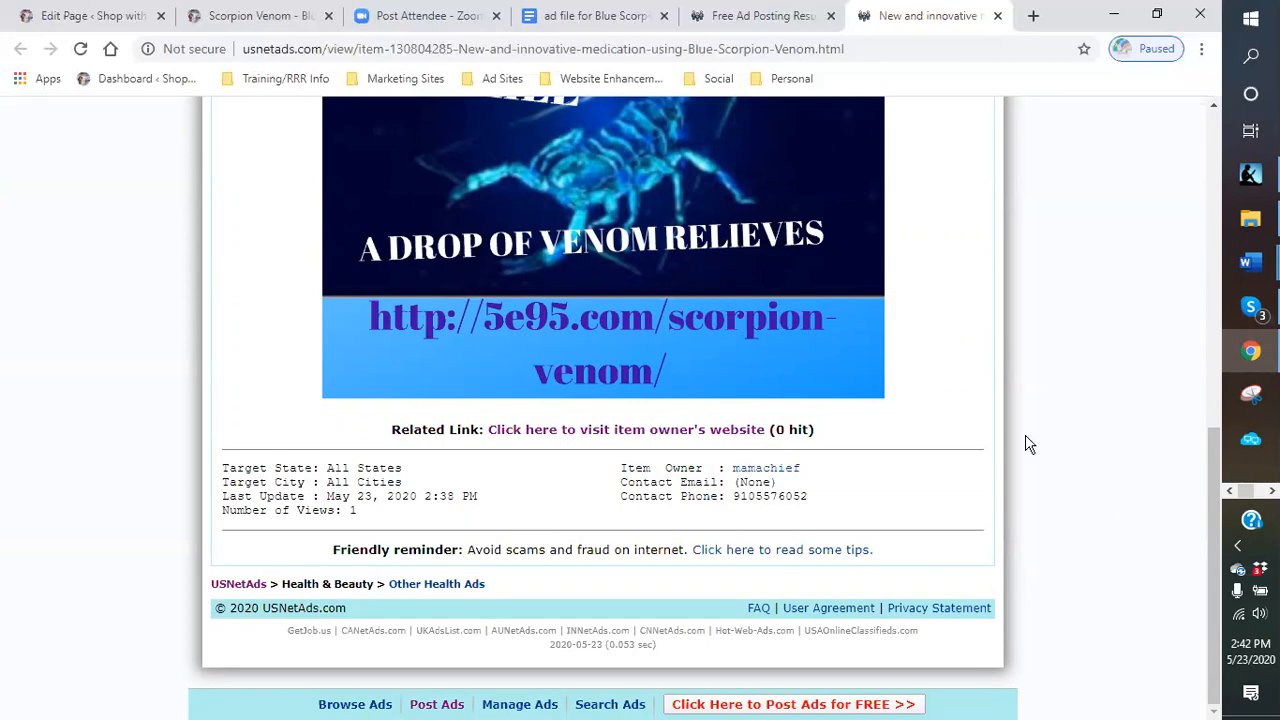
pyautogui.scroll(10, 925, 422)
pyautogui.scroll(-3, 925, 422)
pyautogui.scroll(4, 925, 422)
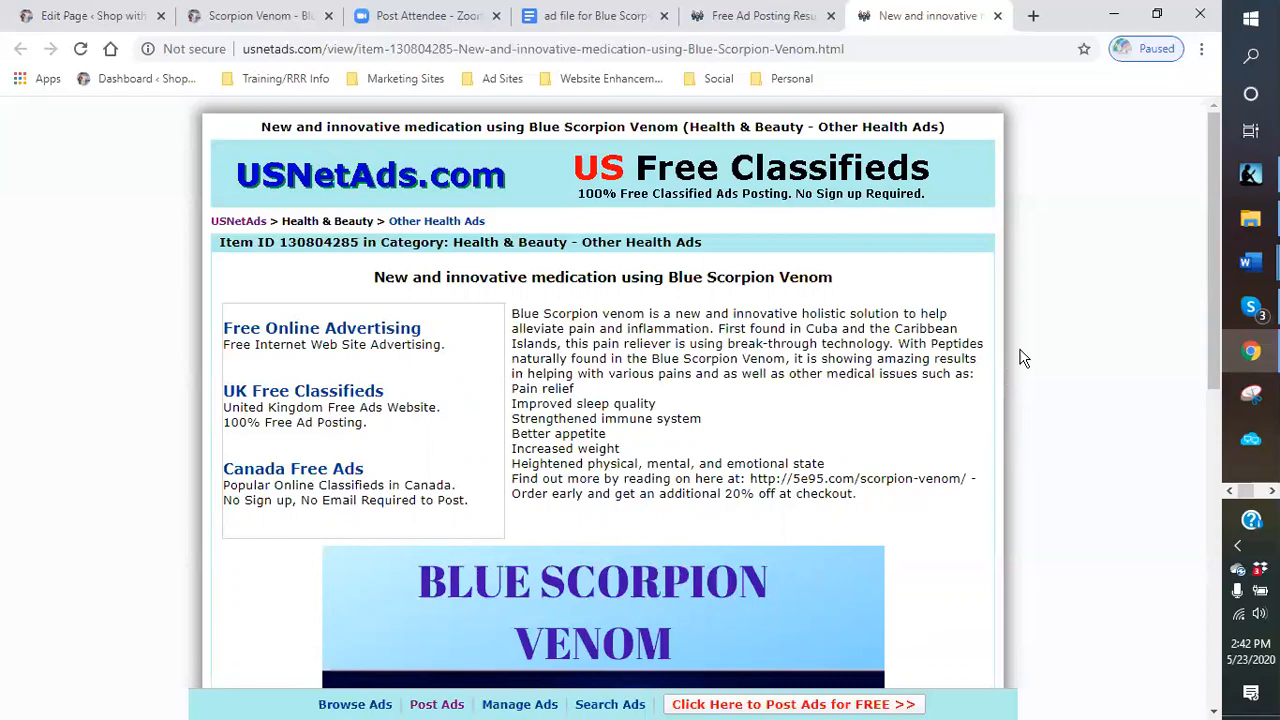
pyautogui.scroll(-4, 1030, 352)
pyautogui.scroll(3, 1032, 350)
pyautogui.scroll(1, 1033, 350)
pyautogui.scroll(-2, 1033, 350)
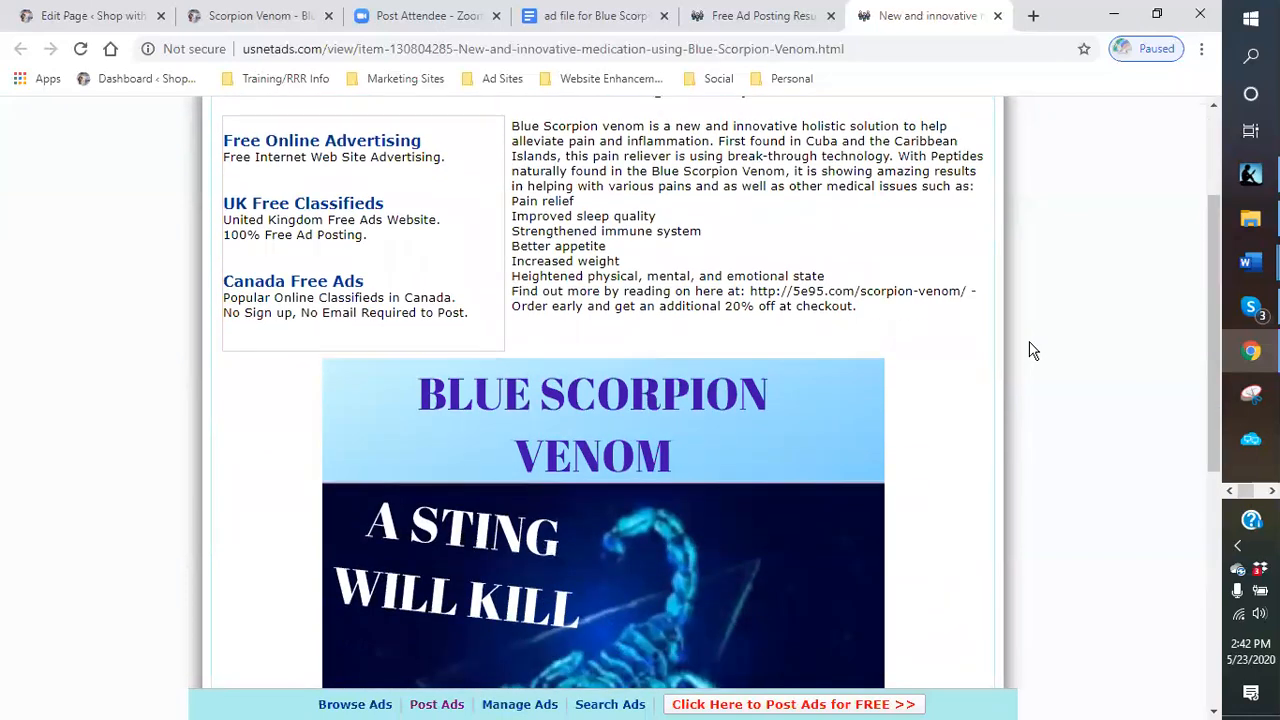
pyautogui.scroll(2, 1033, 351)
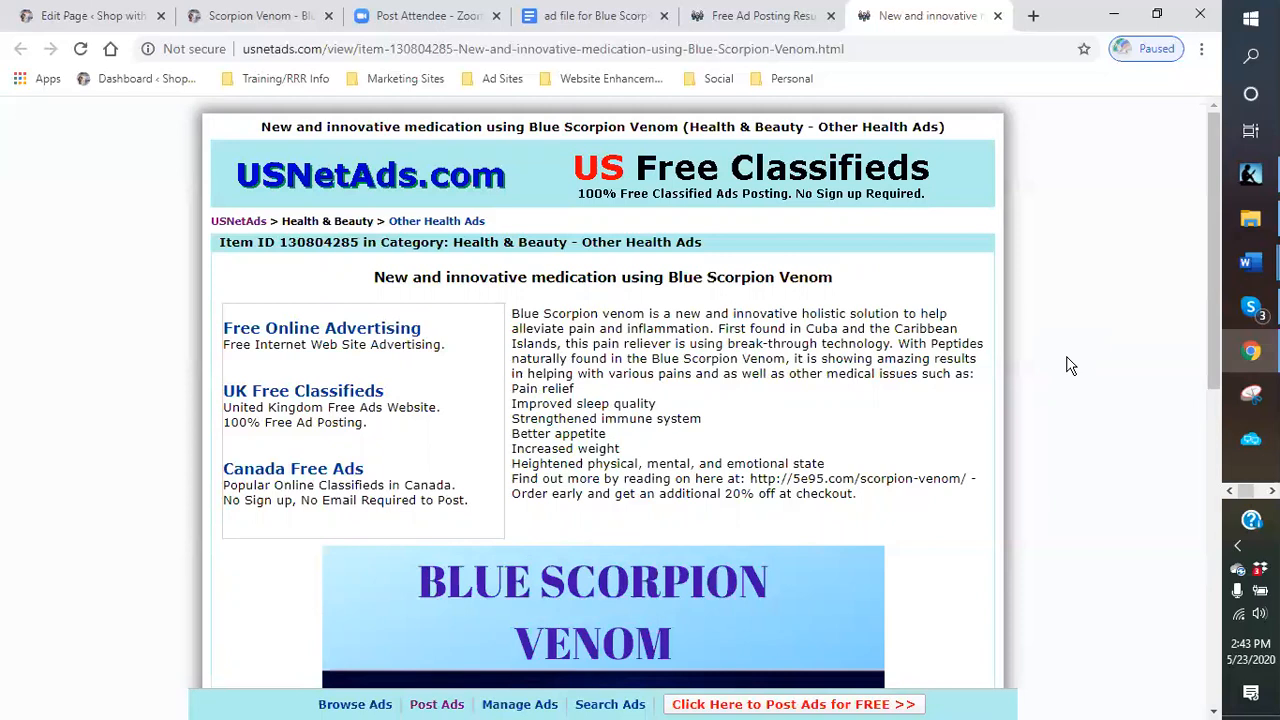
# - Search Google for wine in a new tab and browse the results
pyautogui.click(1034, 16)
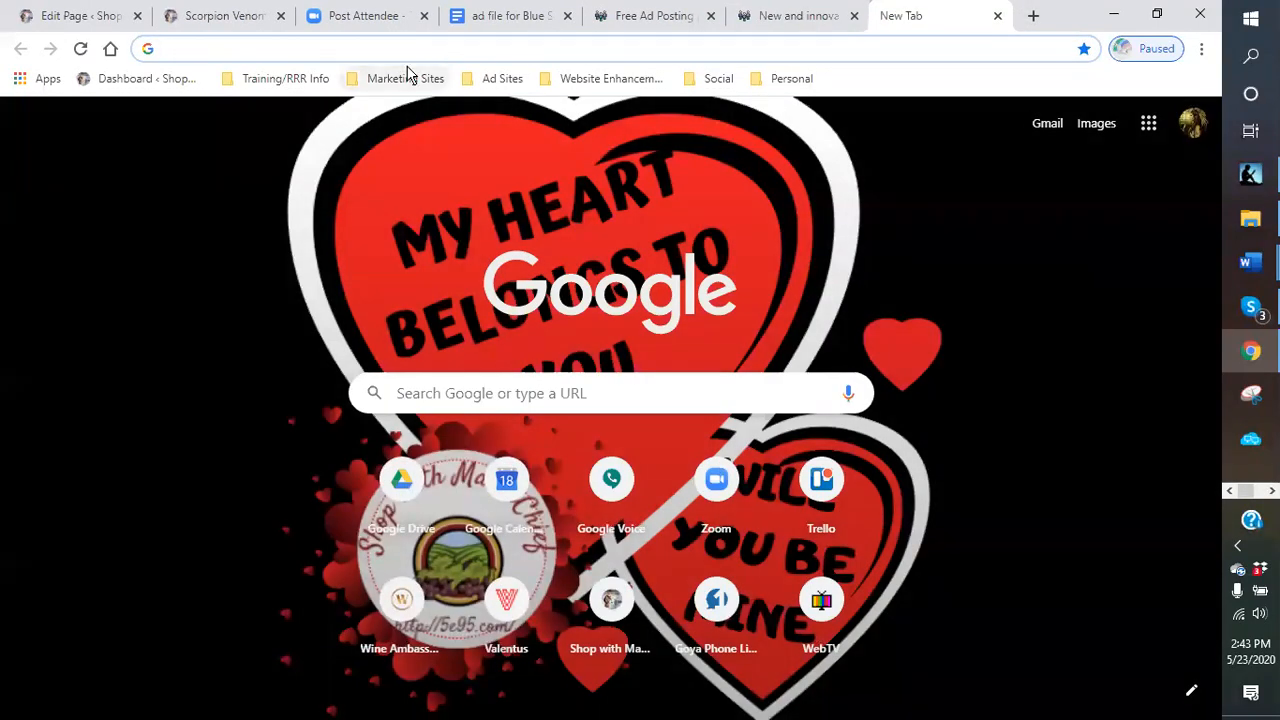
pyautogui.write('wine')
pyautogui.press('Return')
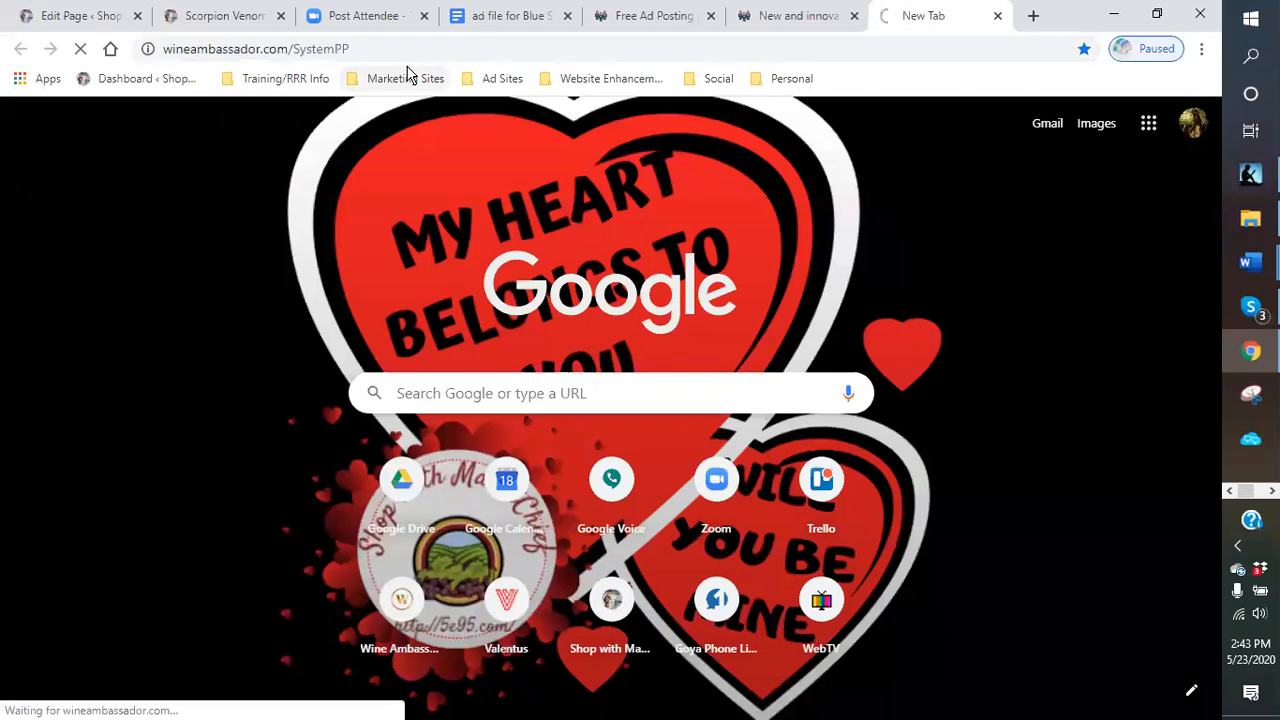
pyautogui.moveTo(380, 48); pyautogui.dragTo(162, 50)
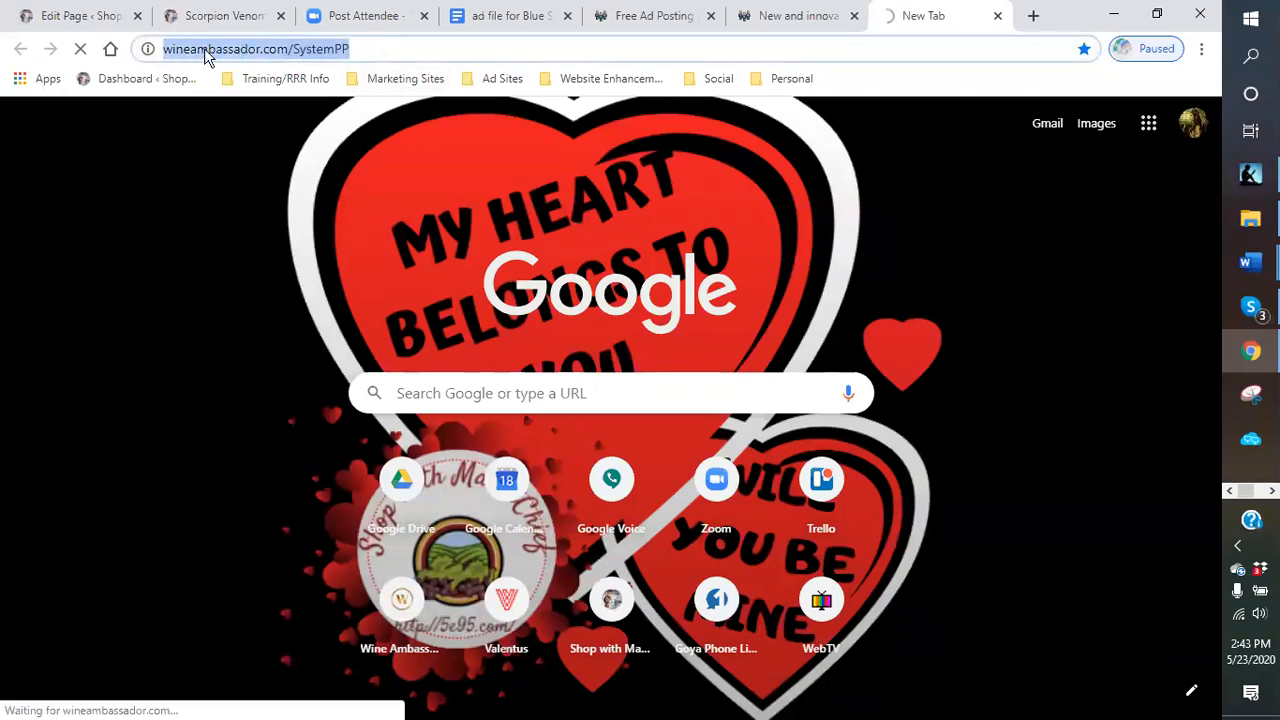
pyautogui.write('wine')
pyautogui.press('Delete')
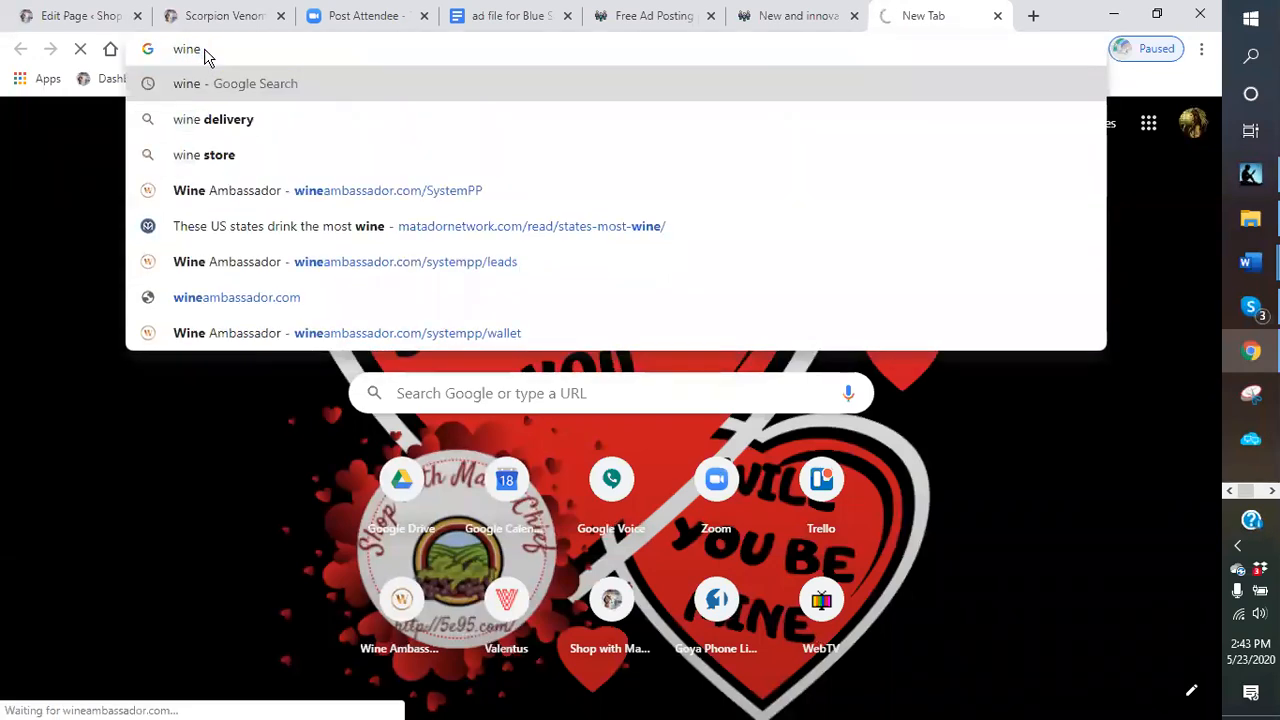
pyautogui.press('Return')
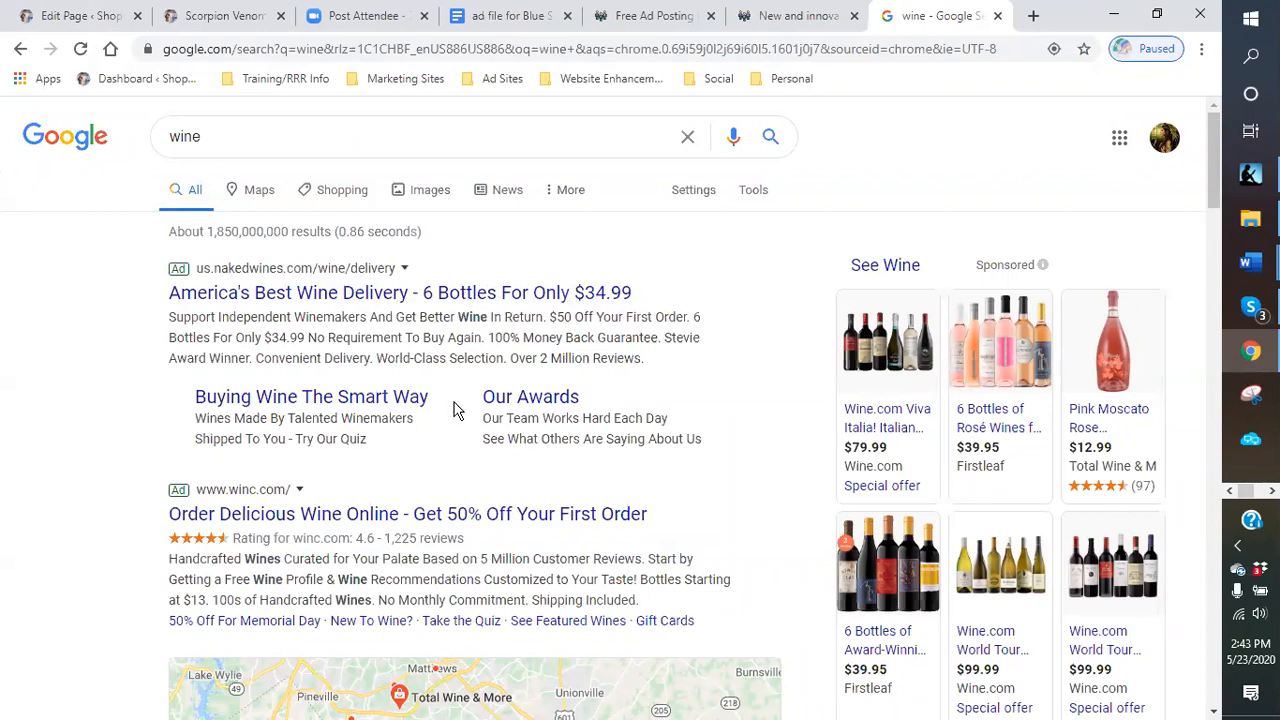
pyautogui.scroll(-1, 449, 391)
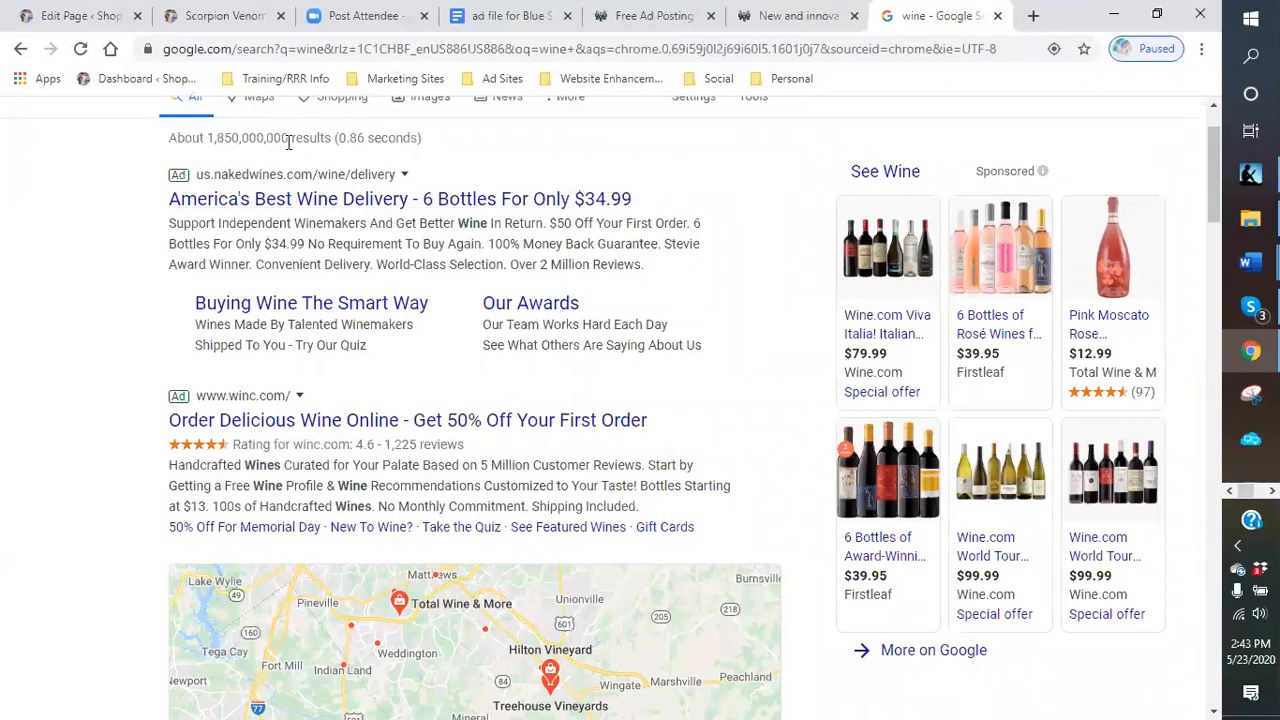
pyautogui.scroll(-4, 404, 392)
pyautogui.scroll(-2, 404, 393)
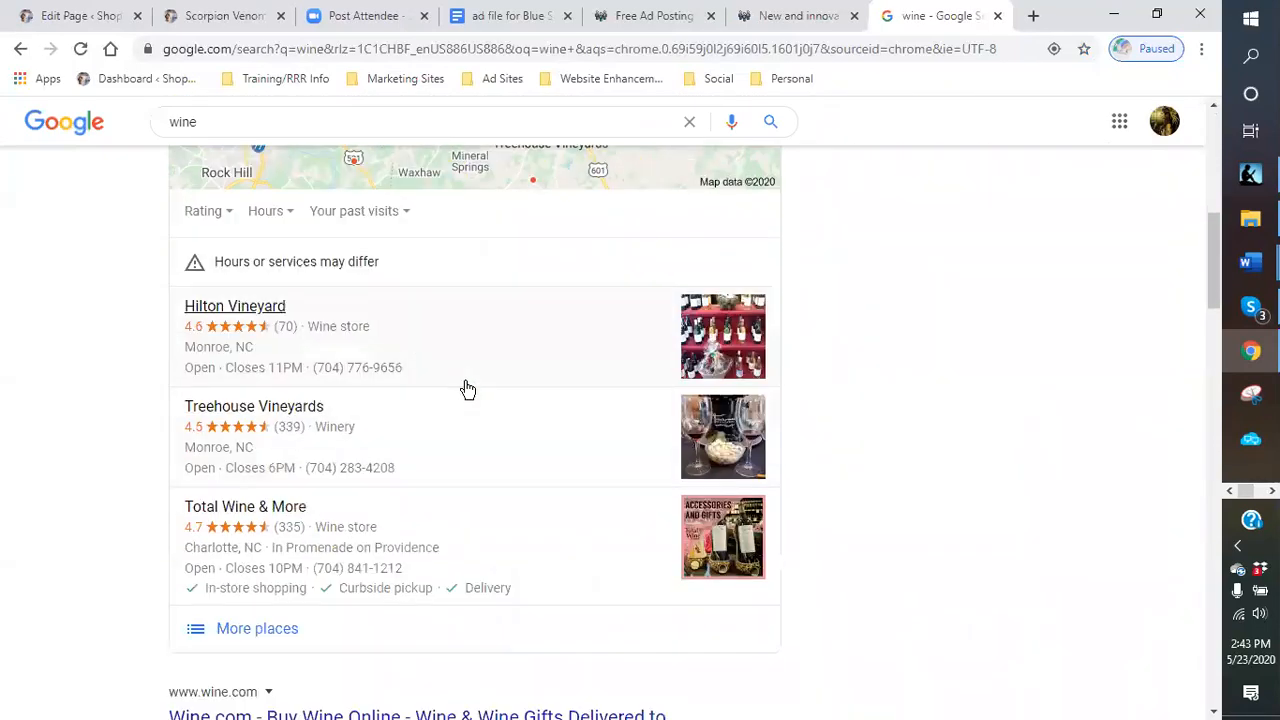
pyautogui.scroll(-6, 467, 389)
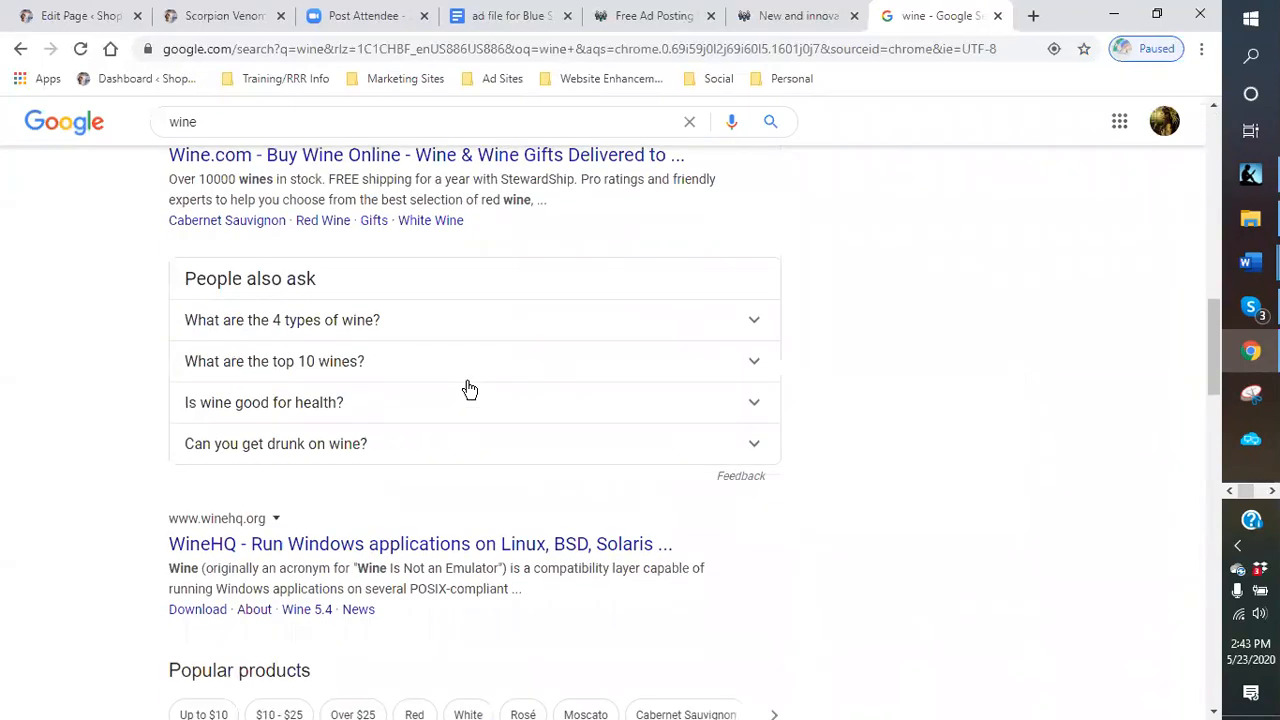
pyautogui.scroll(-3, 468, 389)
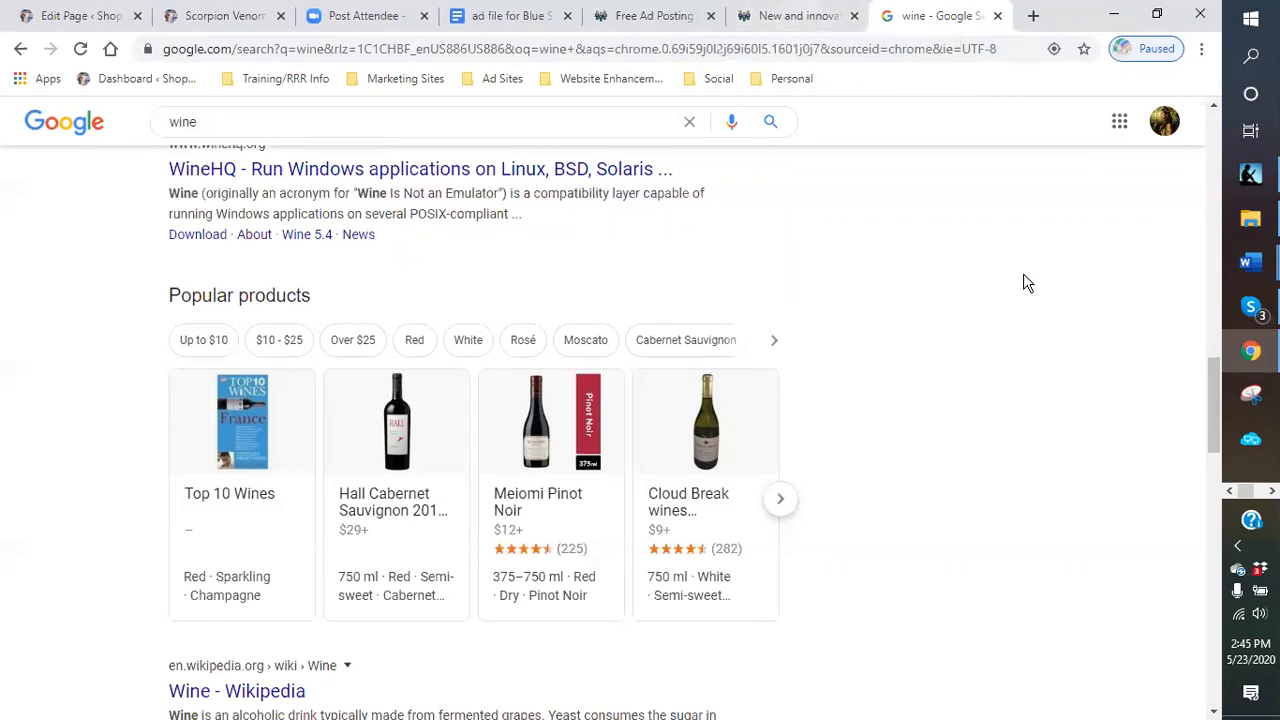
# - Close the search tab, the posting result tab and the ad view tab
pyautogui.click(996, 15)
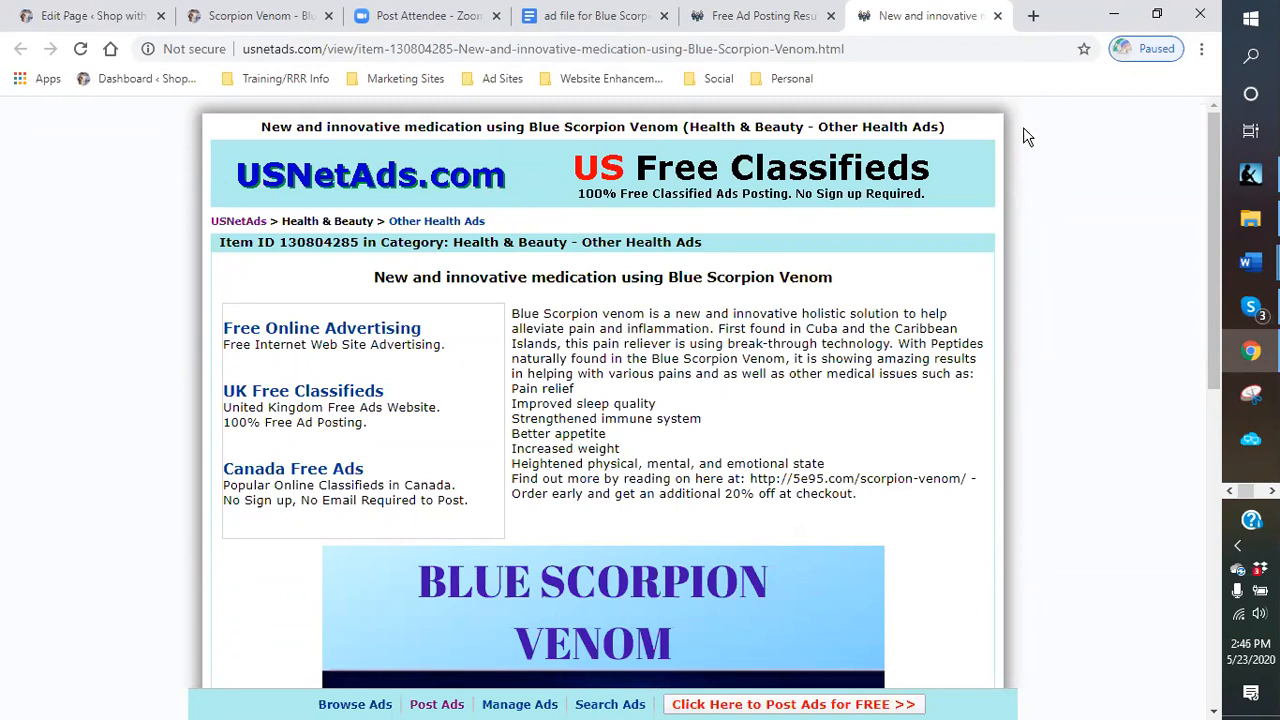
pyautogui.click(831, 17)
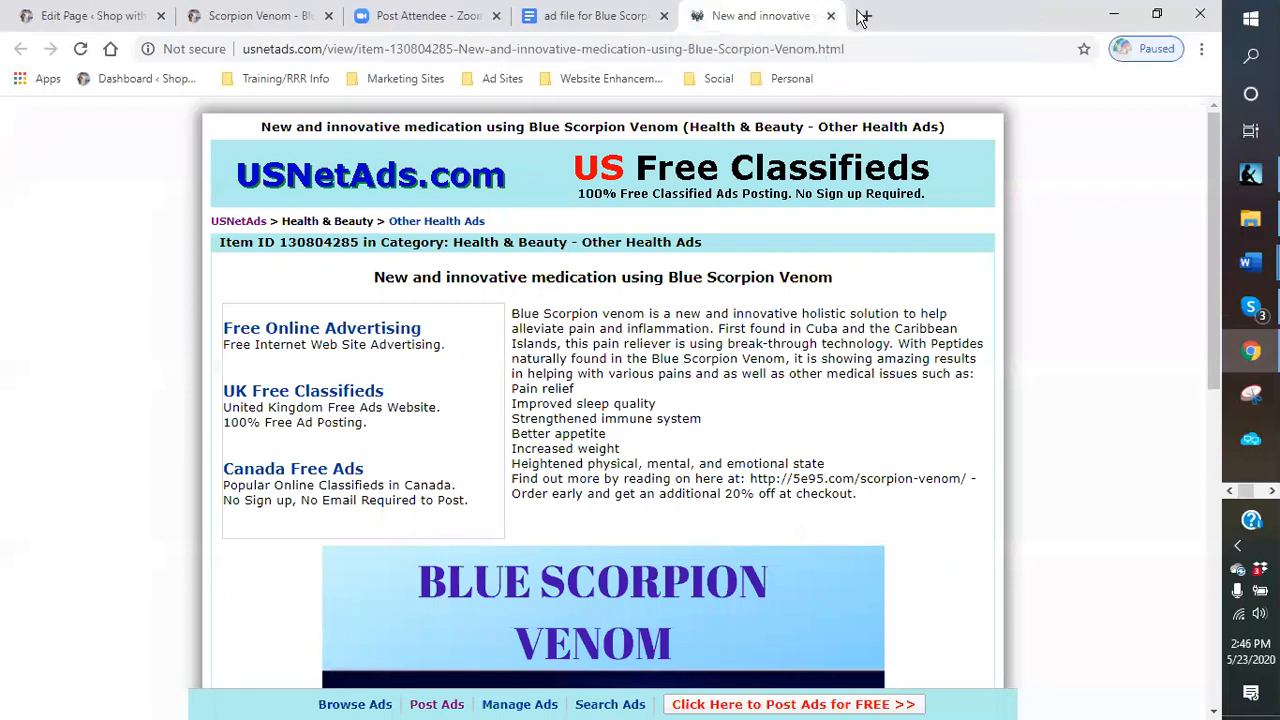
pyautogui.click(831, 17)
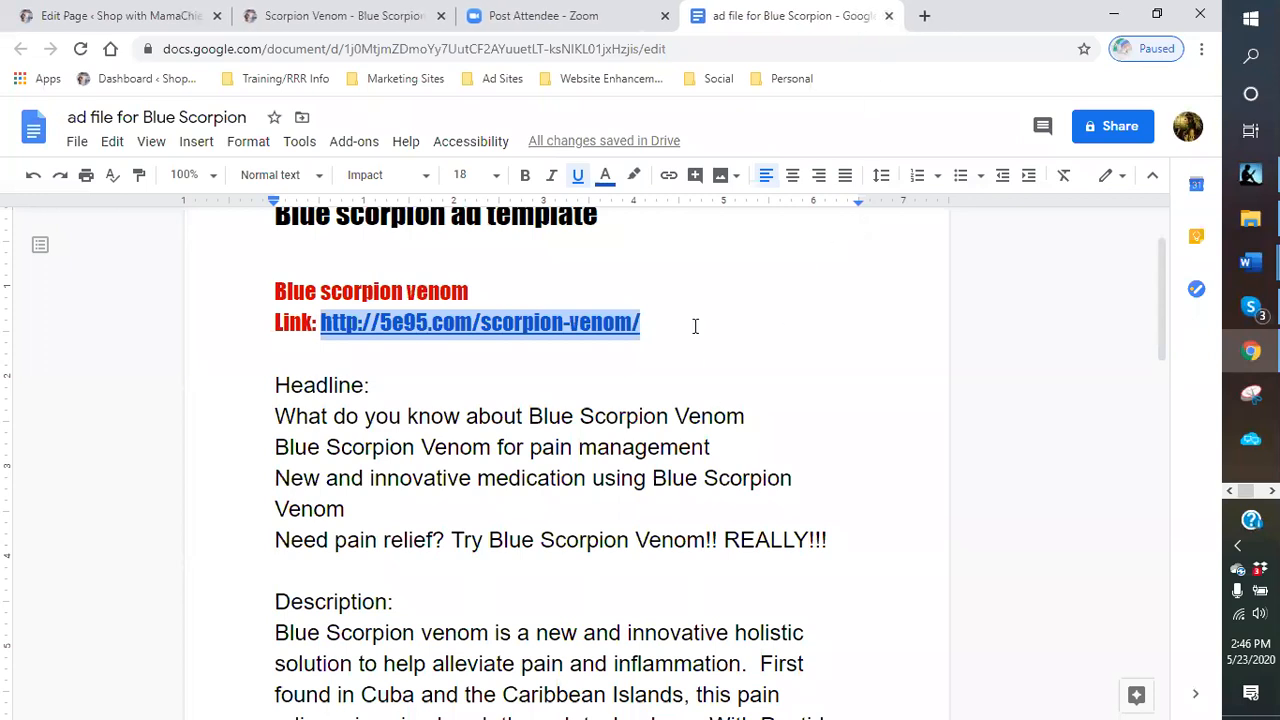
# - Review the headlines and description in the Blue Scorpion ad template document
pyautogui.scroll(1, 849, 357)
pyautogui.scroll(-1, 849, 357)
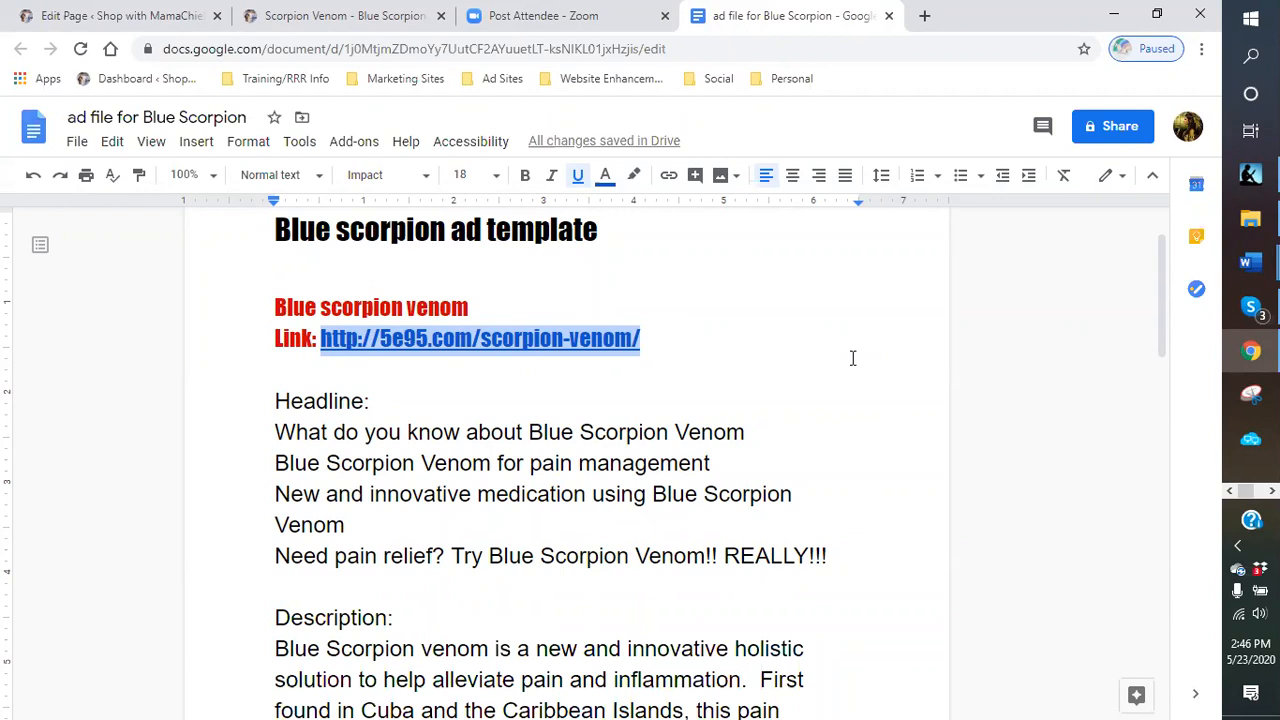
pyautogui.click(804, 392)
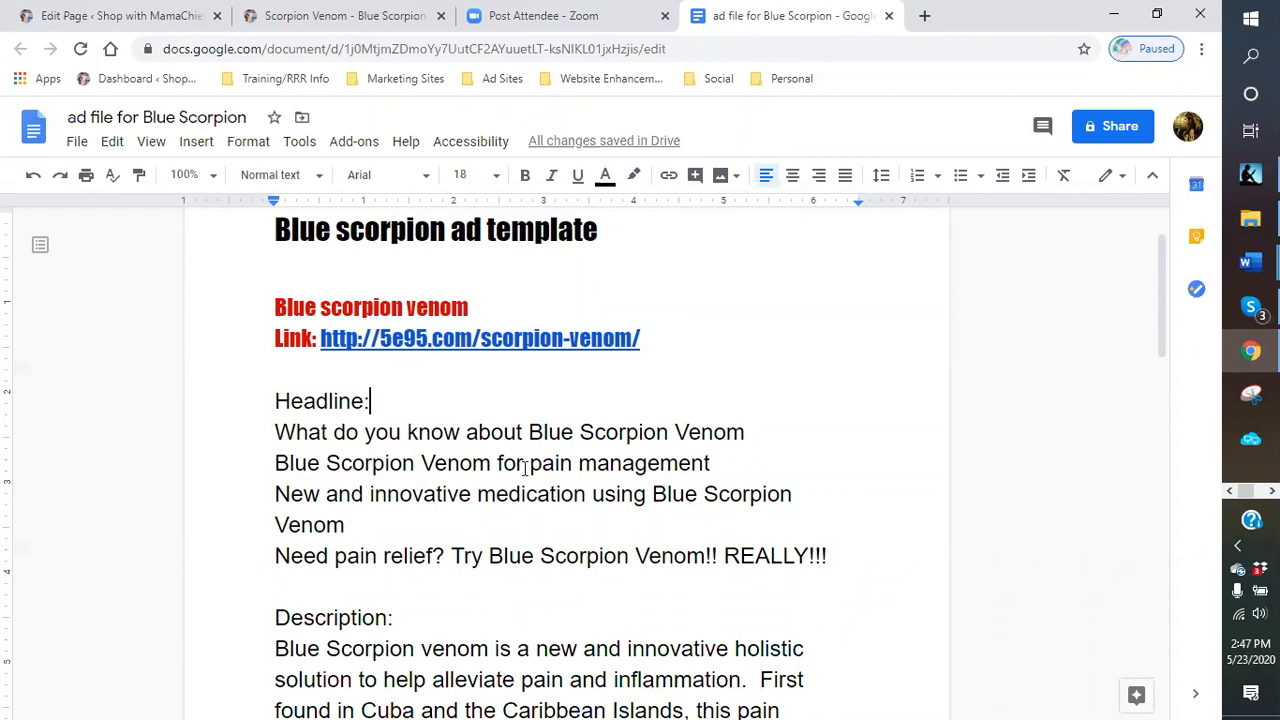
pyautogui.scroll(-2, 396, 510)
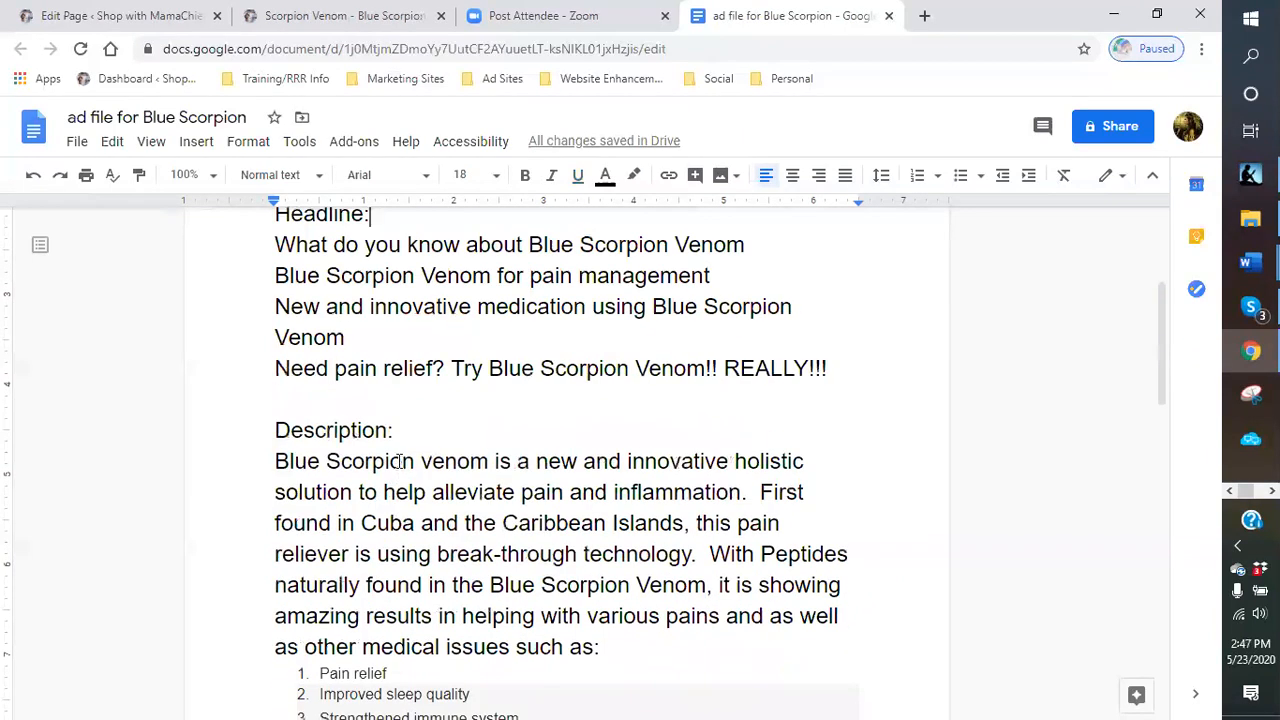
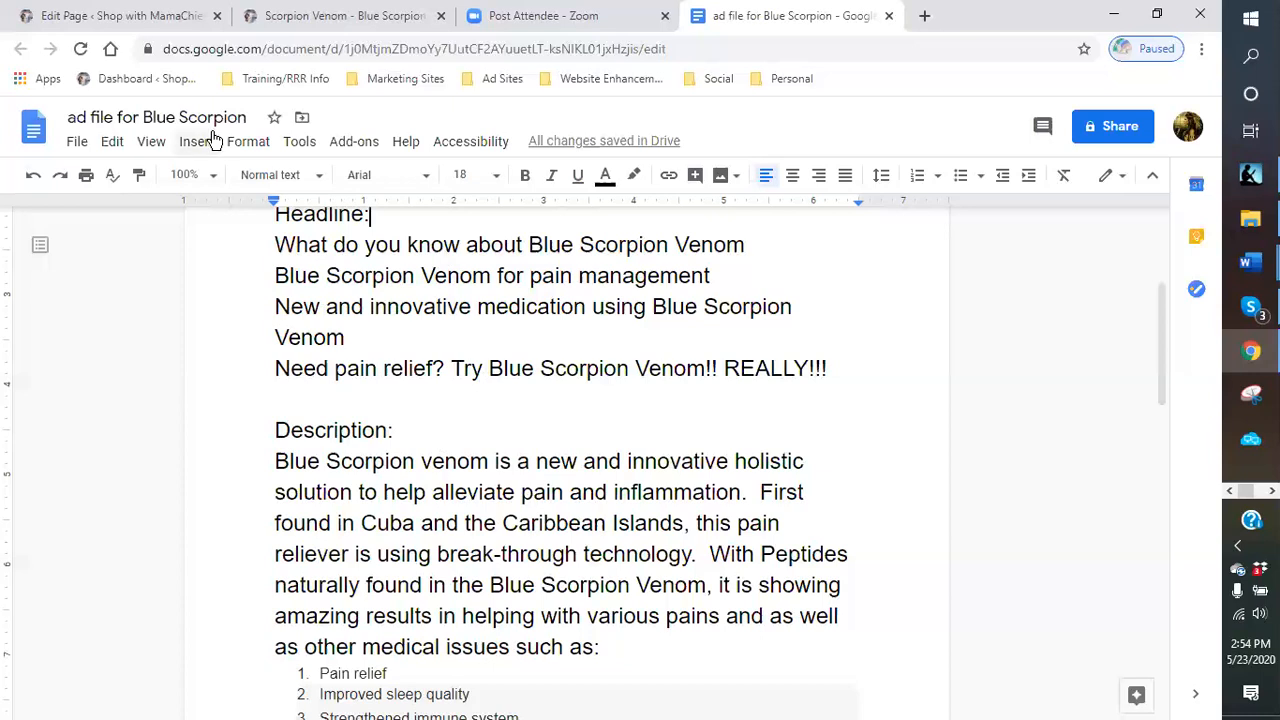
# - Open the bookmarked NCBI article on venom from the Cuban Blue Scorpion in a new tab
pyautogui.click(925, 17)
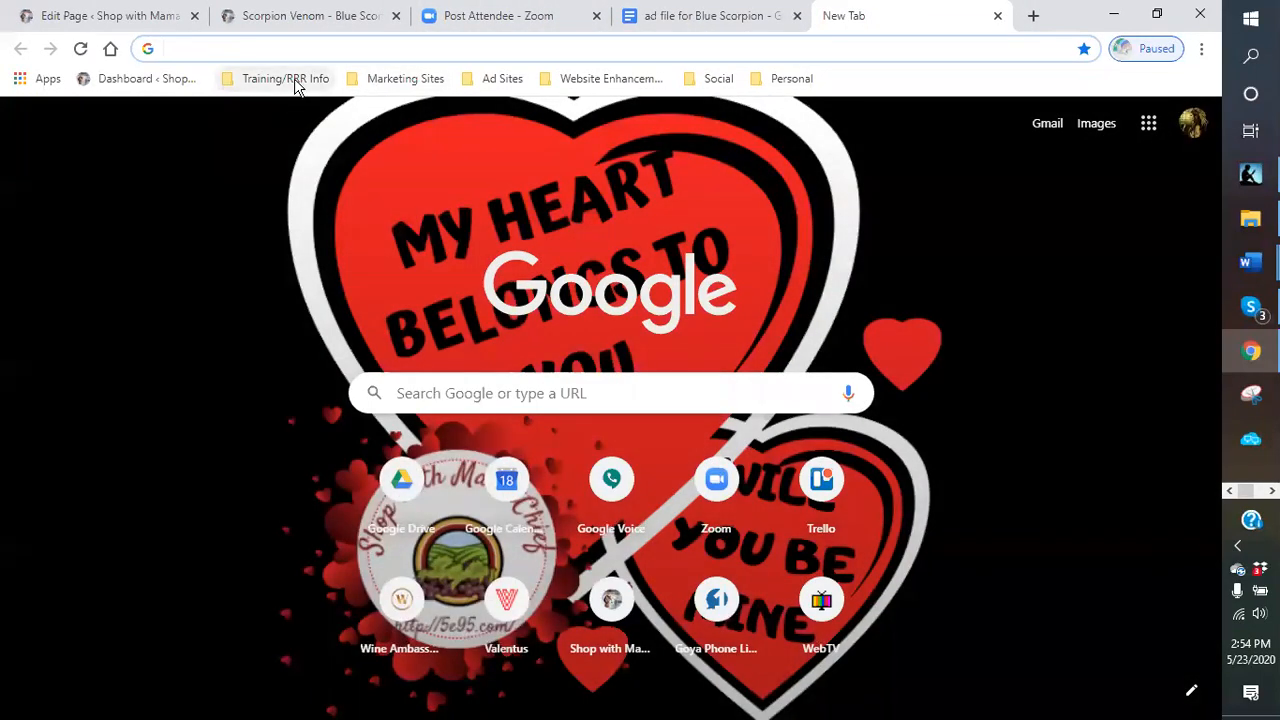
pyautogui.click(372, 80)
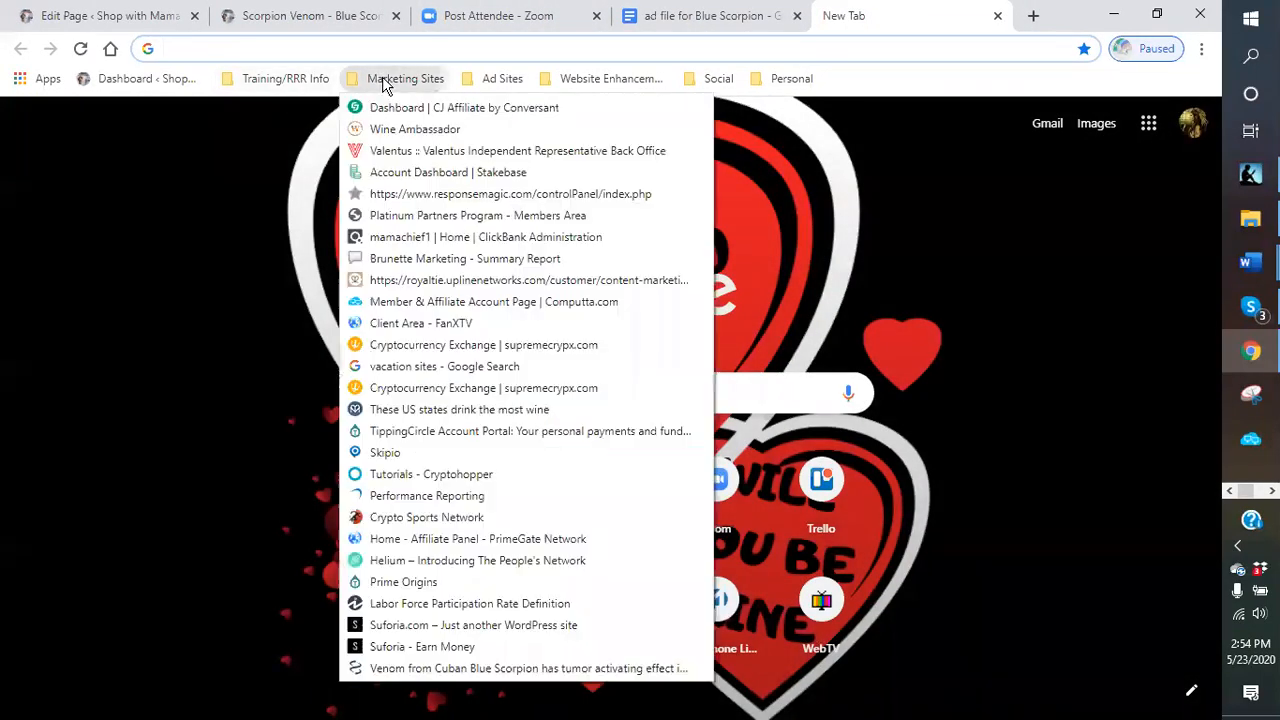
pyautogui.click(440, 670)
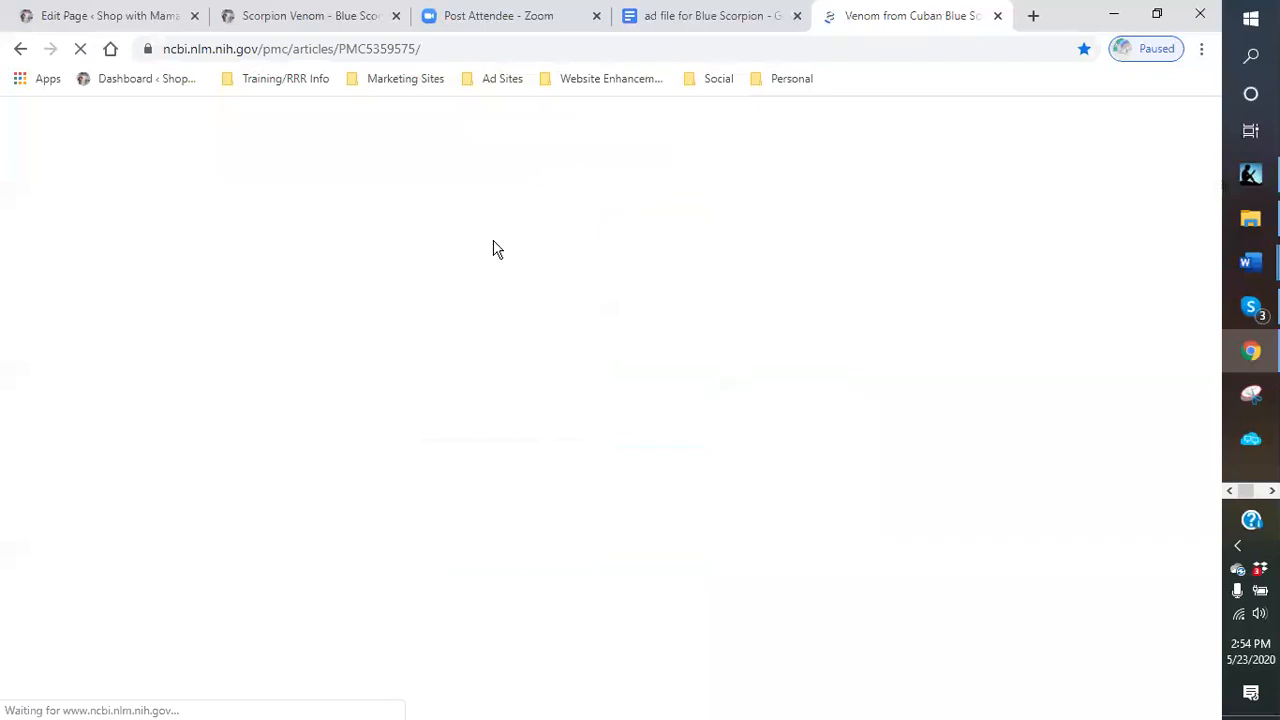
# - Scroll through the scorpion venom research article's text and figures, then close its tab
pyautogui.scroll(-3, 531, 340)
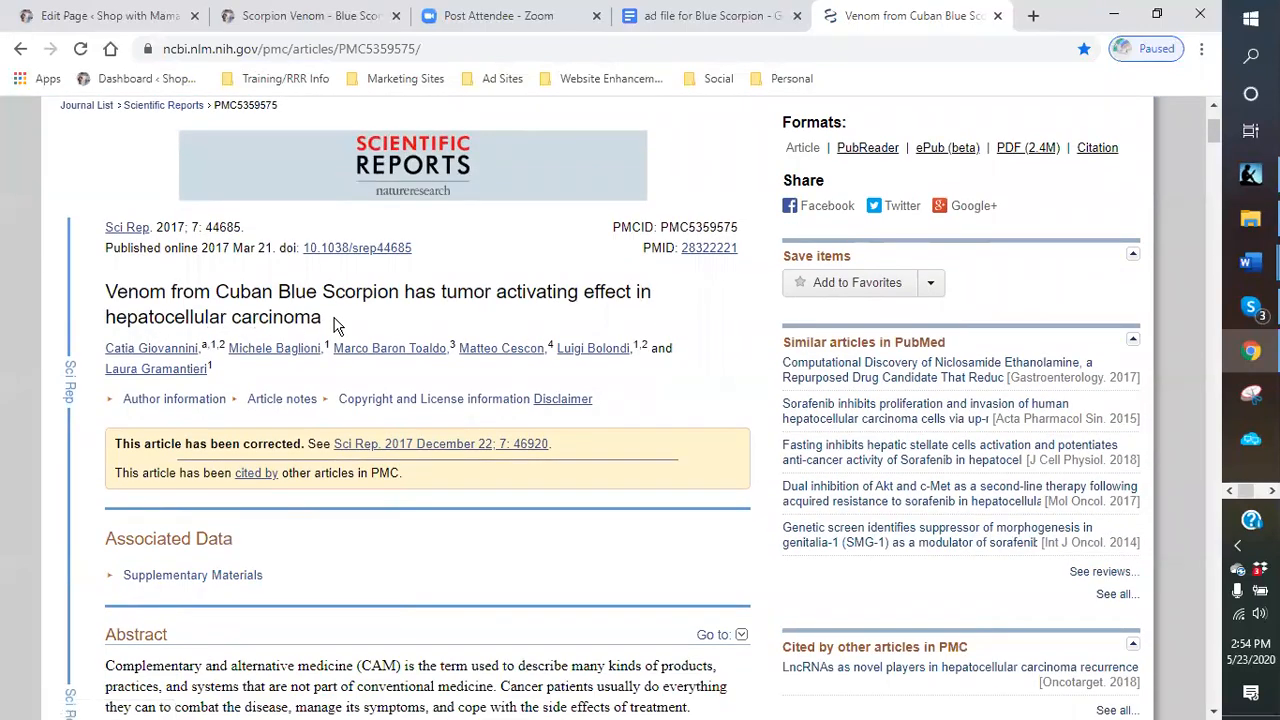
pyautogui.scroll(-5, 435, 314)
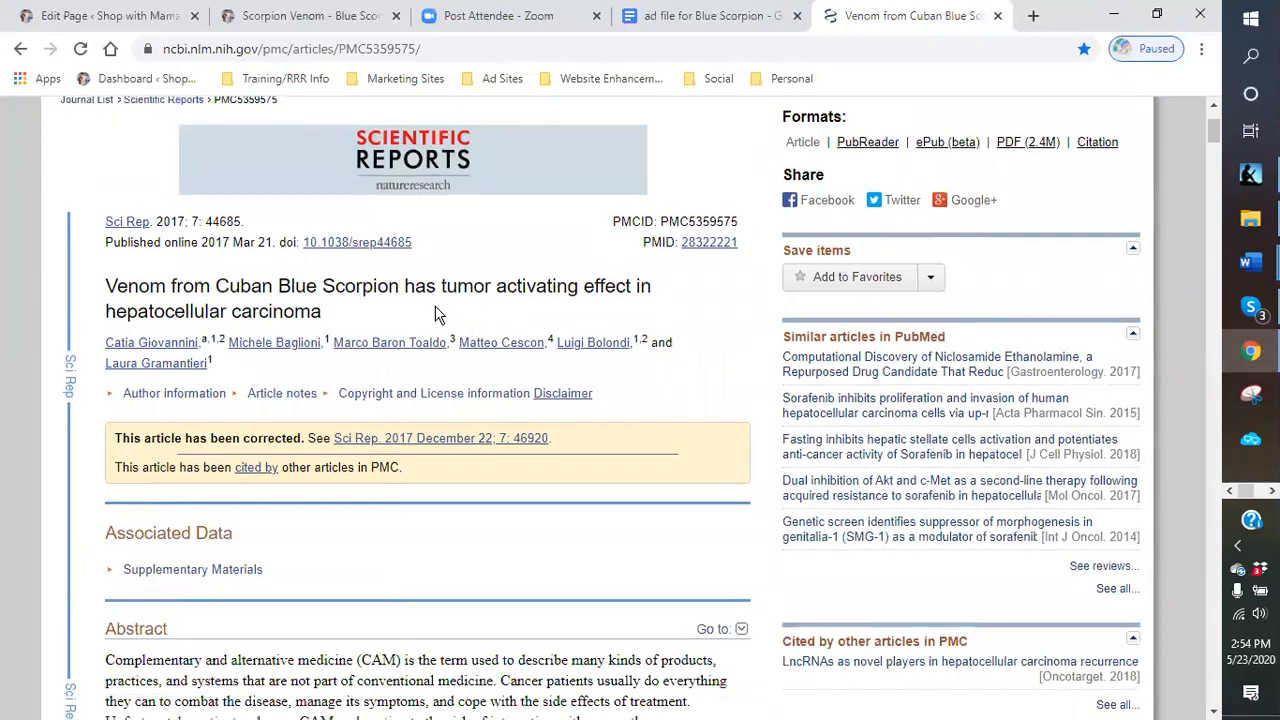
pyautogui.scroll(-12, 443, 308)
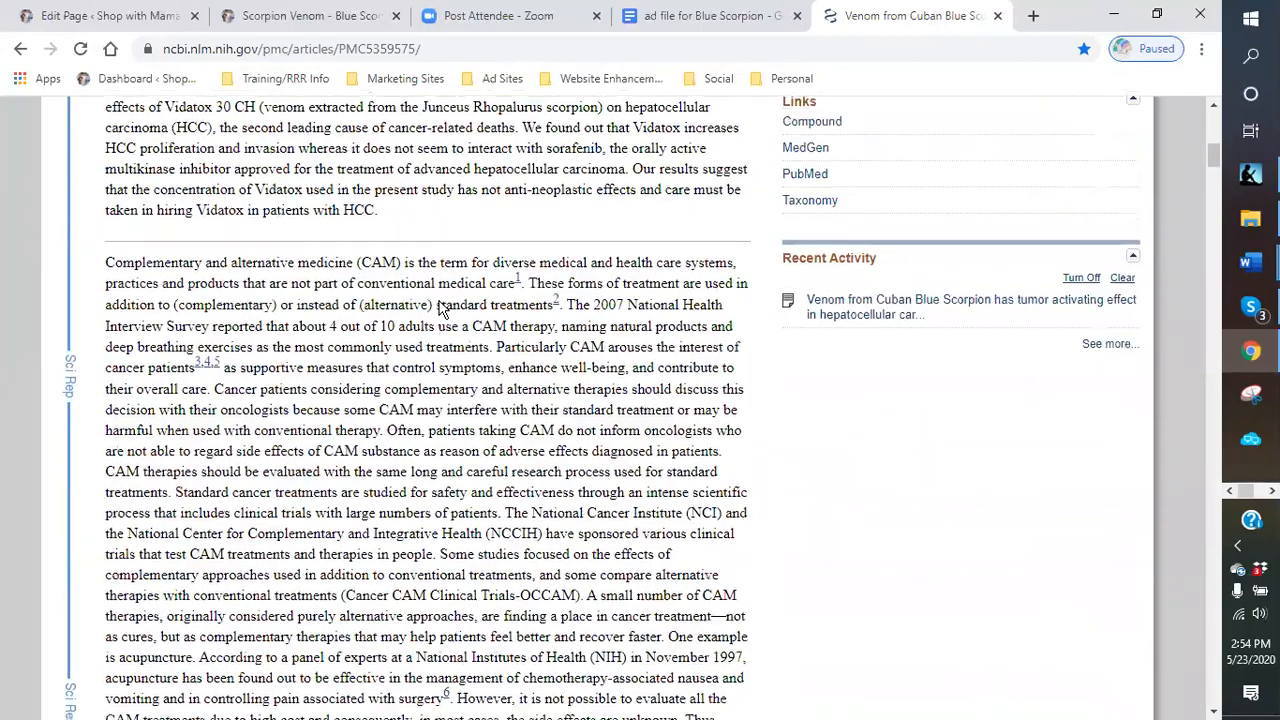
pyautogui.scroll(-6, 441, 300)
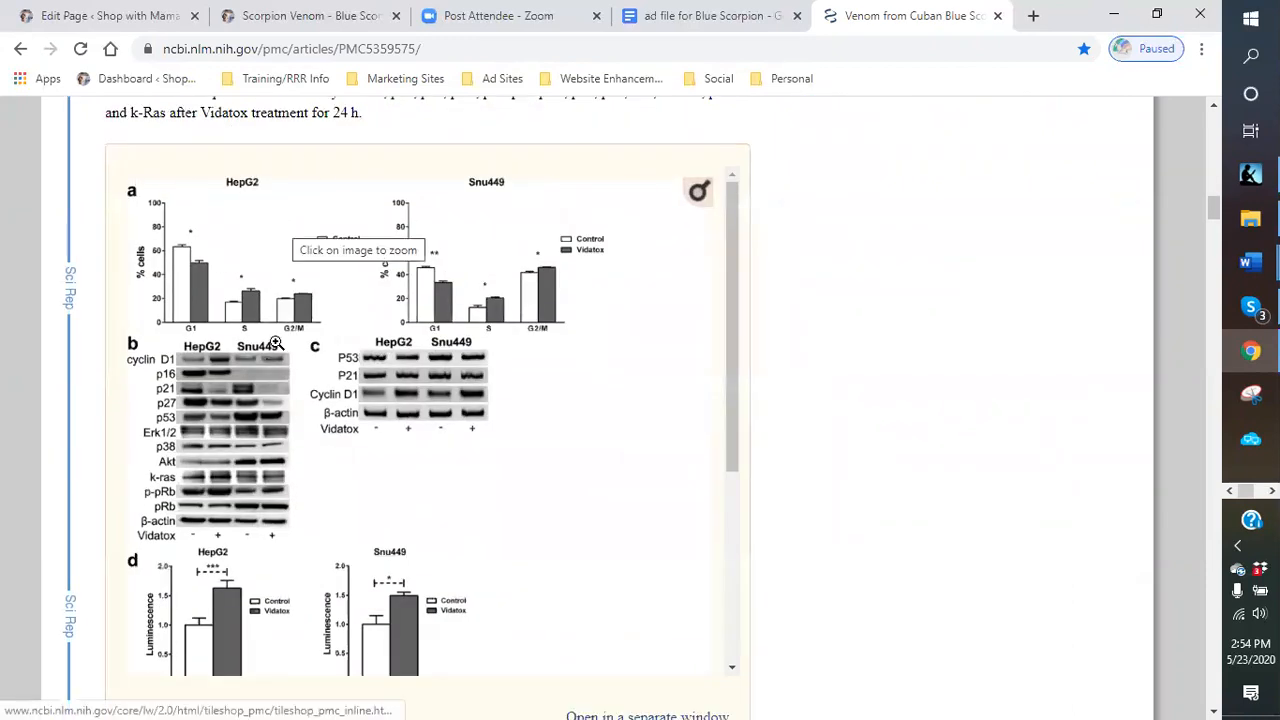
pyautogui.scroll(-3, 340, 341)
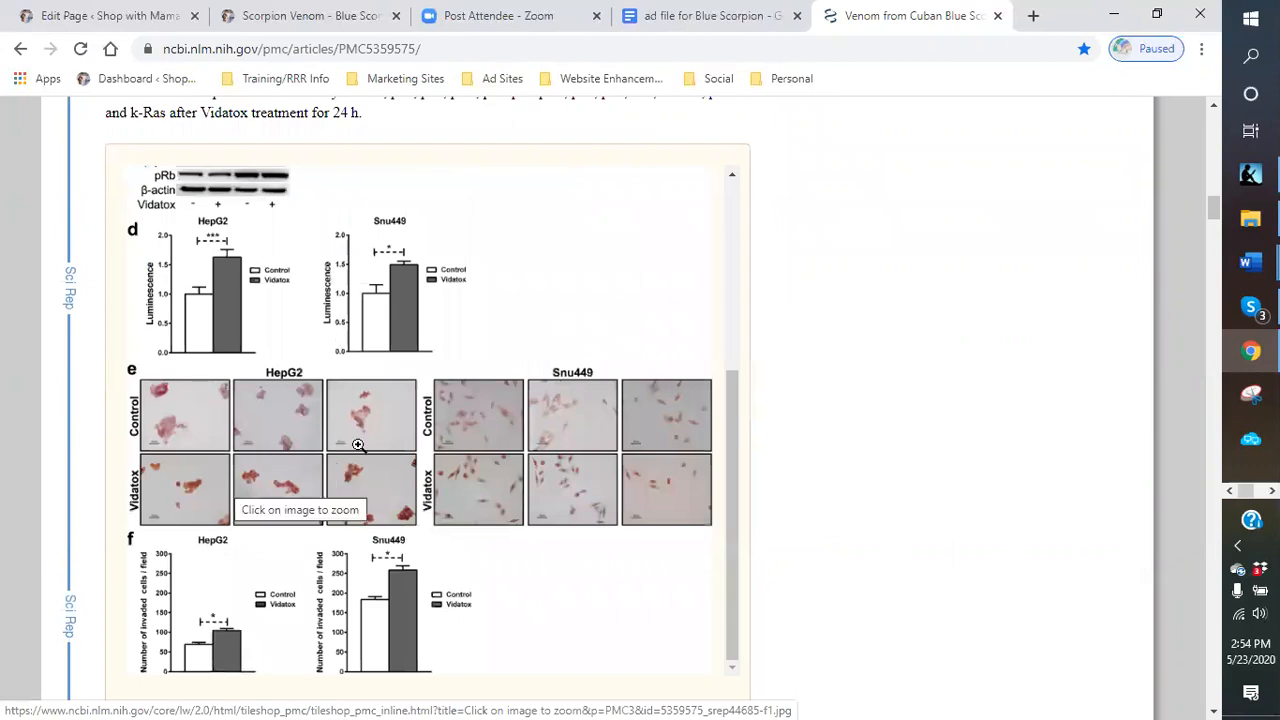
pyautogui.scroll(-6, 586, 549)
pyautogui.scroll(-7, 552, 494)
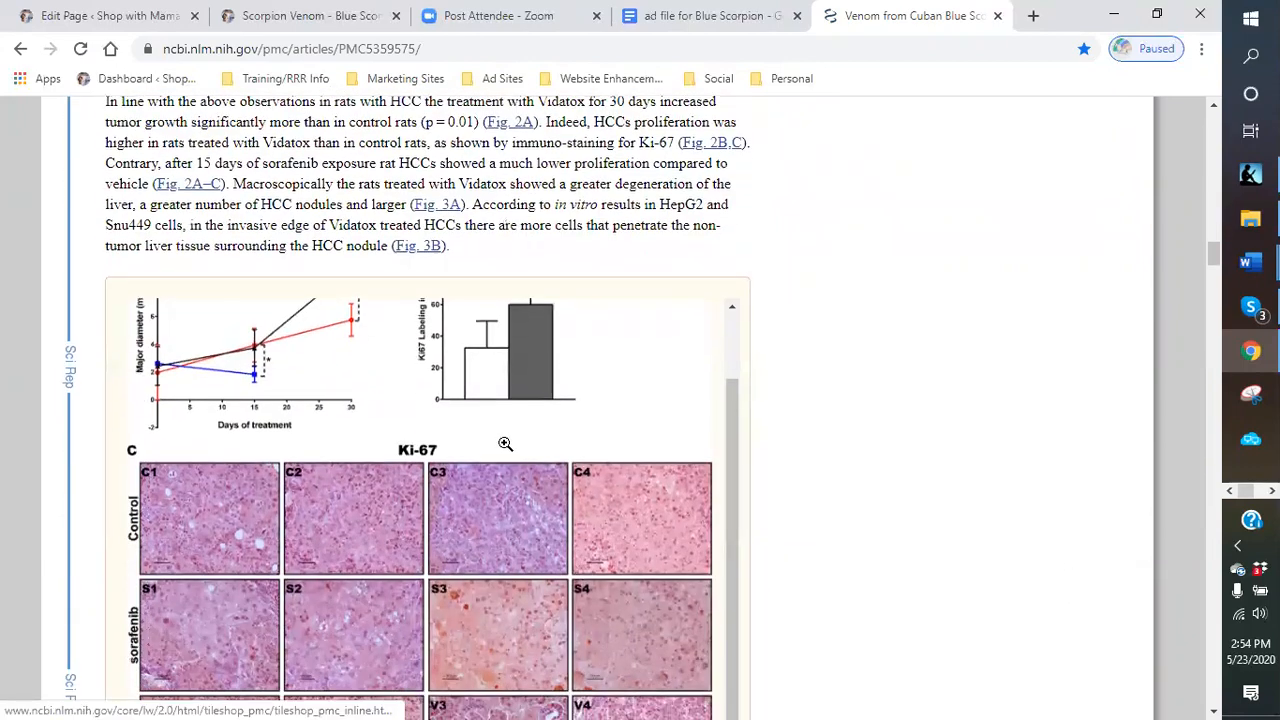
pyautogui.scroll(-7, 505, 443)
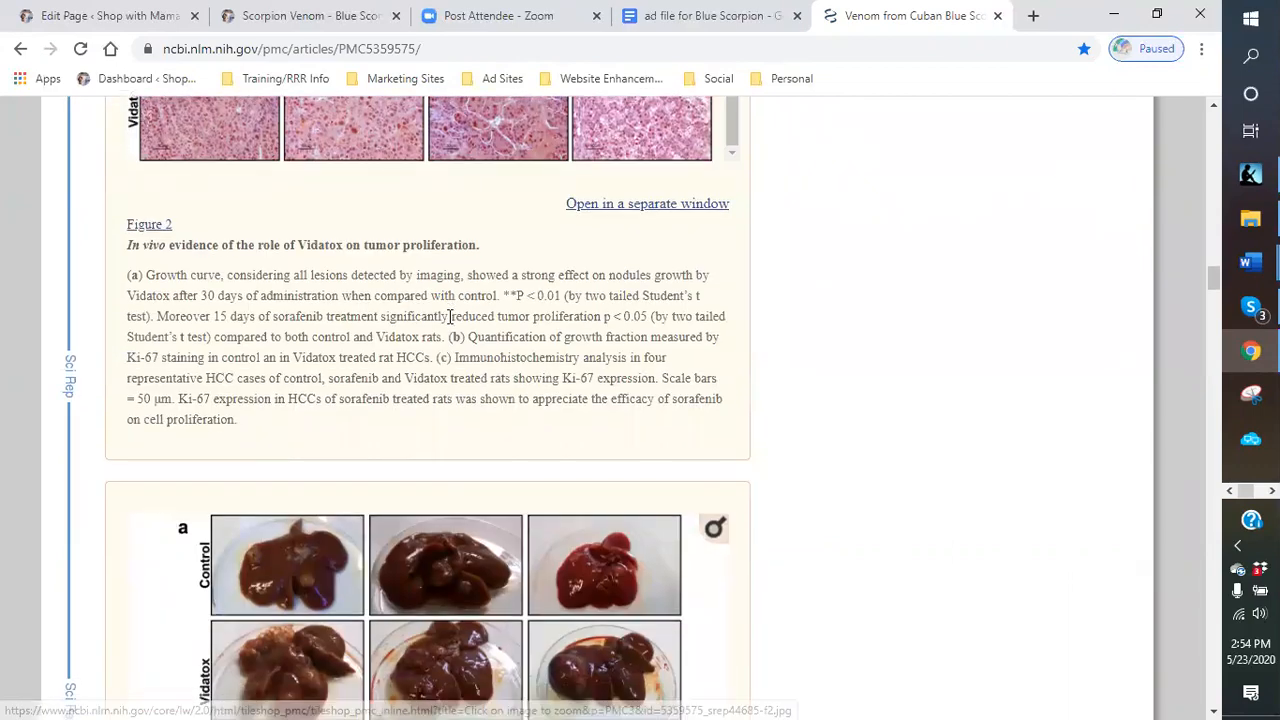
pyautogui.scroll(-3, 450, 316)
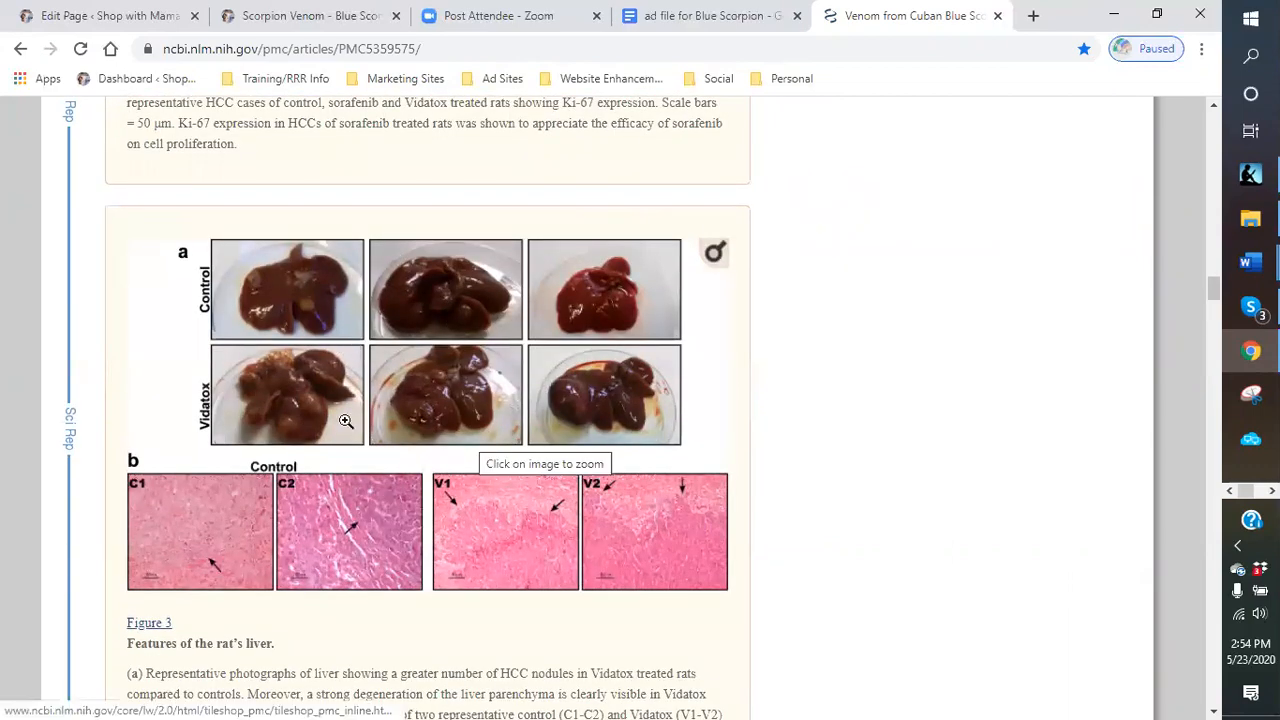
pyautogui.scroll(-1, 302, 390)
pyautogui.scroll(-10, 302, 390)
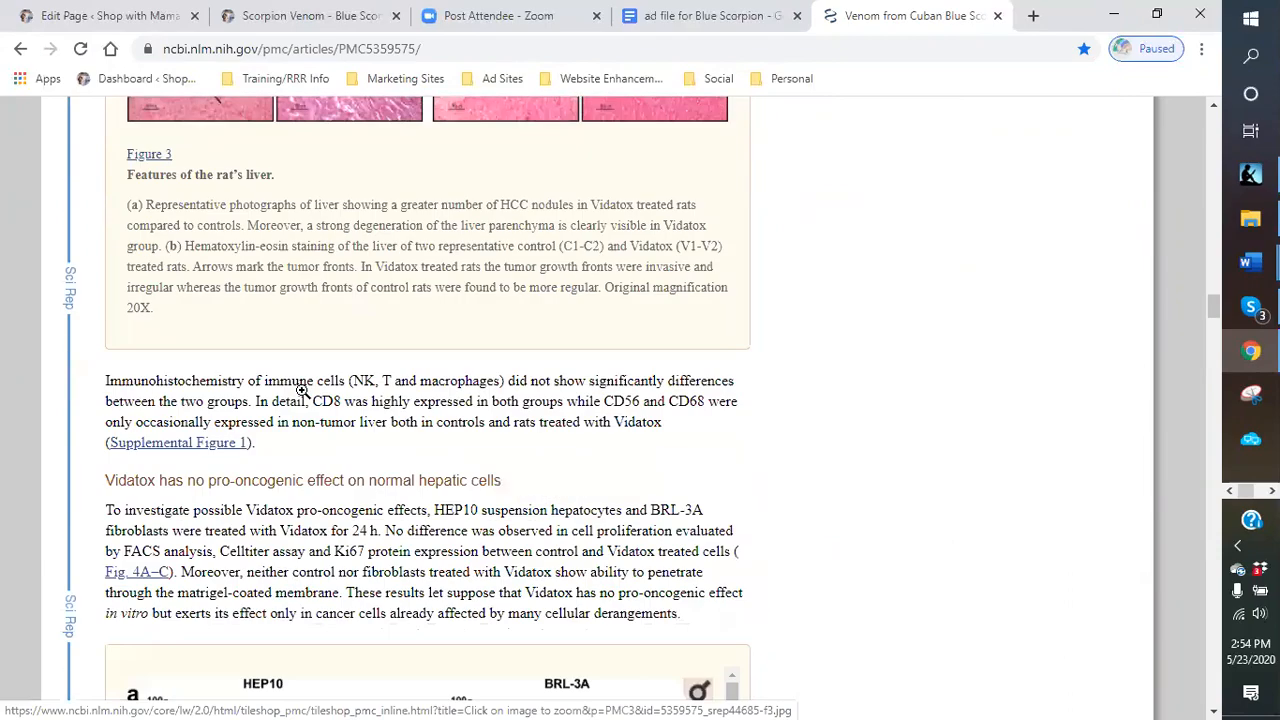
pyautogui.scroll(-11, 302, 390)
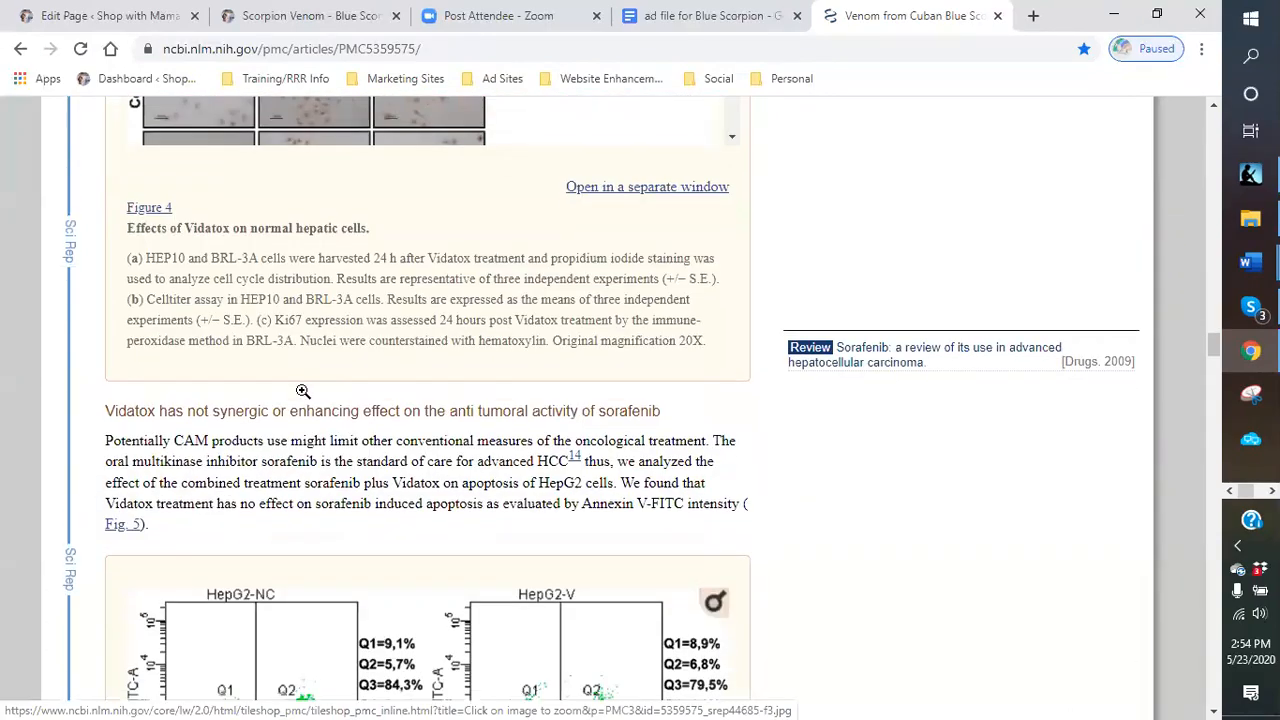
pyautogui.scroll(-10, 305, 390)
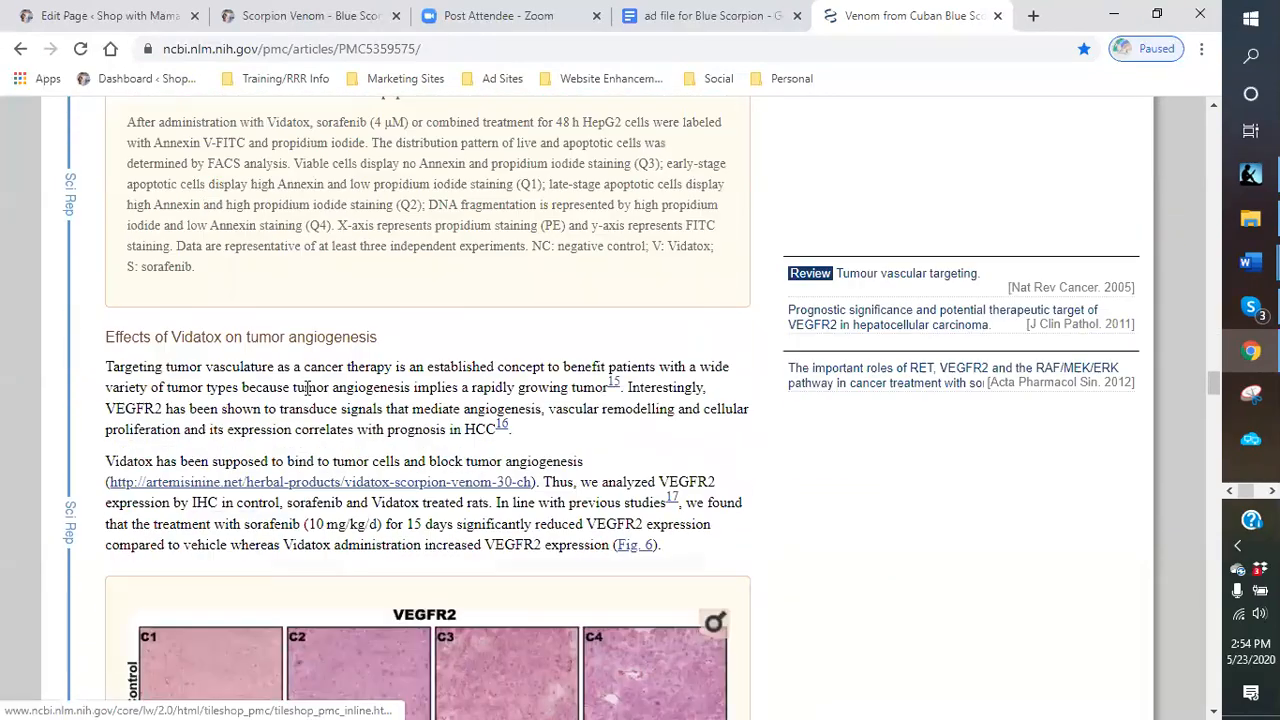
pyautogui.scroll(20, 450, 349)
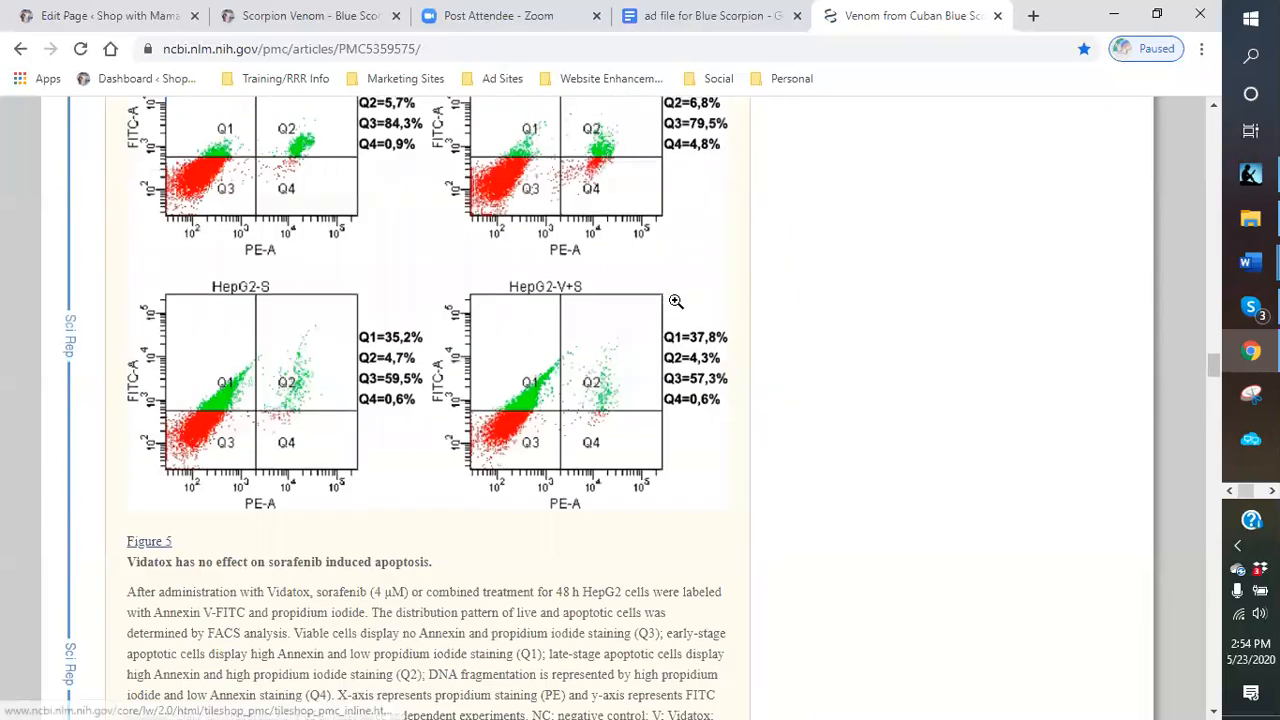
pyautogui.scroll(20, 670, 238)
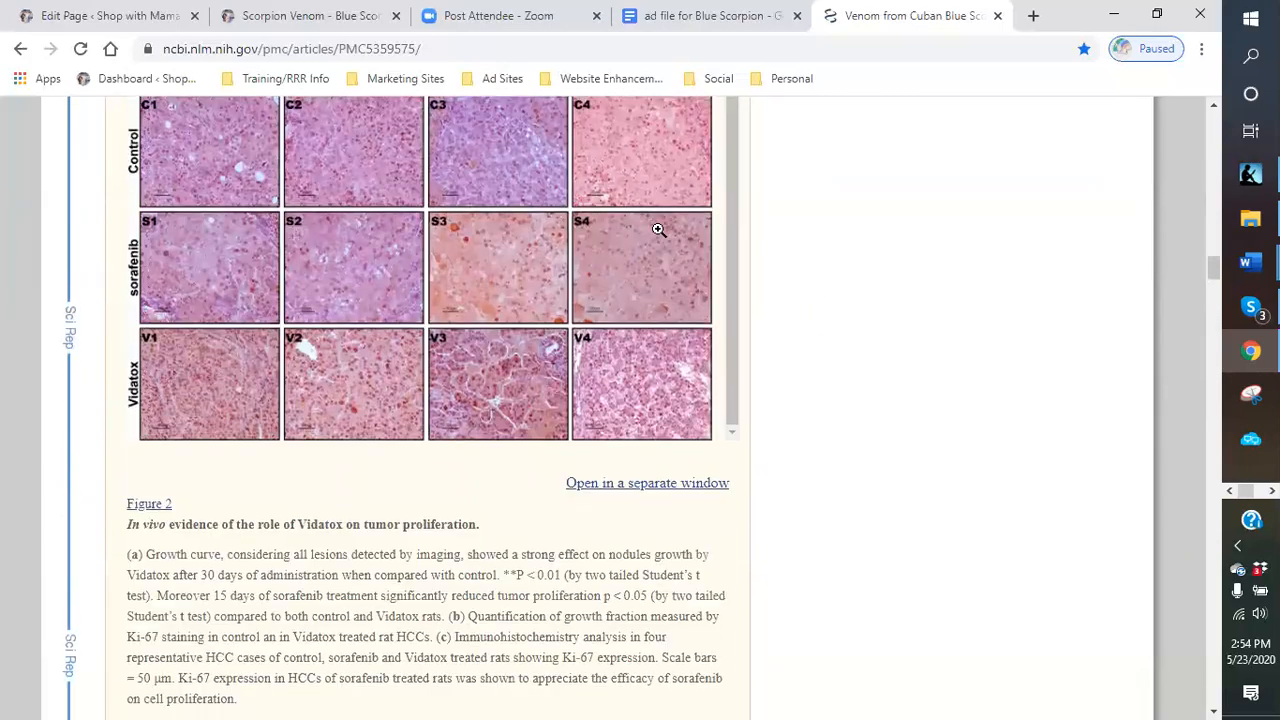
pyautogui.scroll(20, 658, 232)
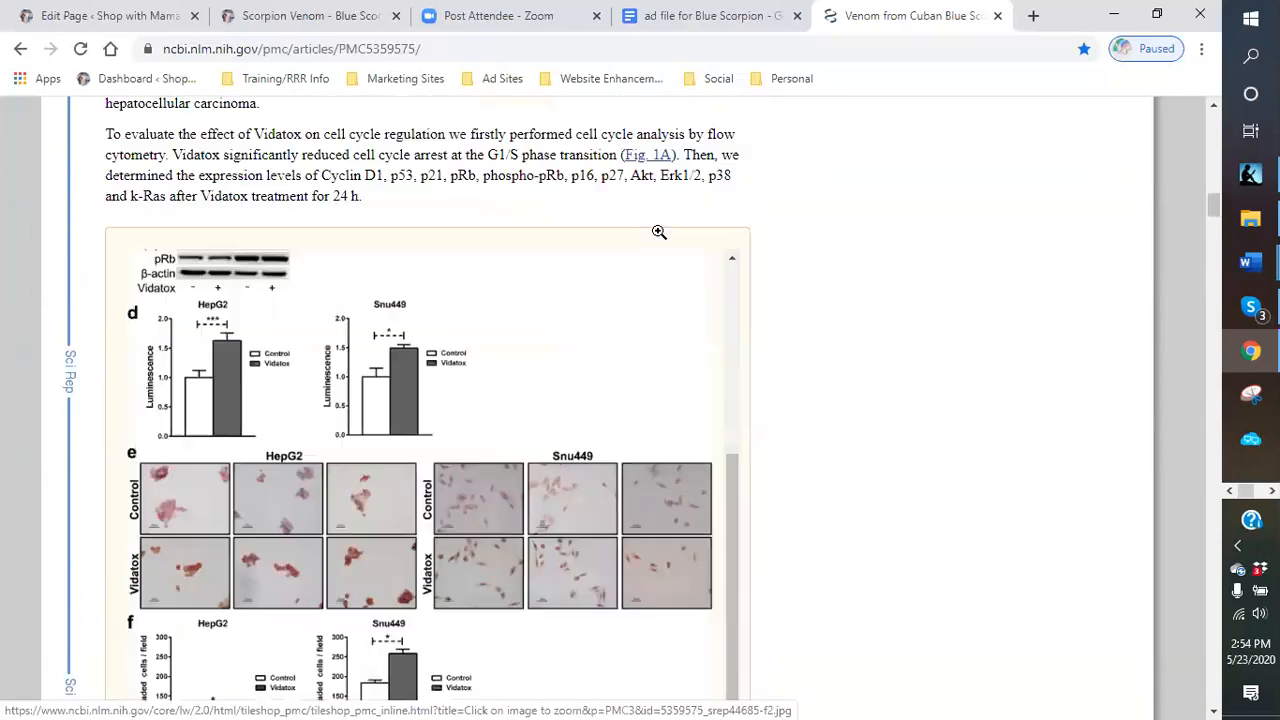
pyautogui.scroll(12, 658, 232)
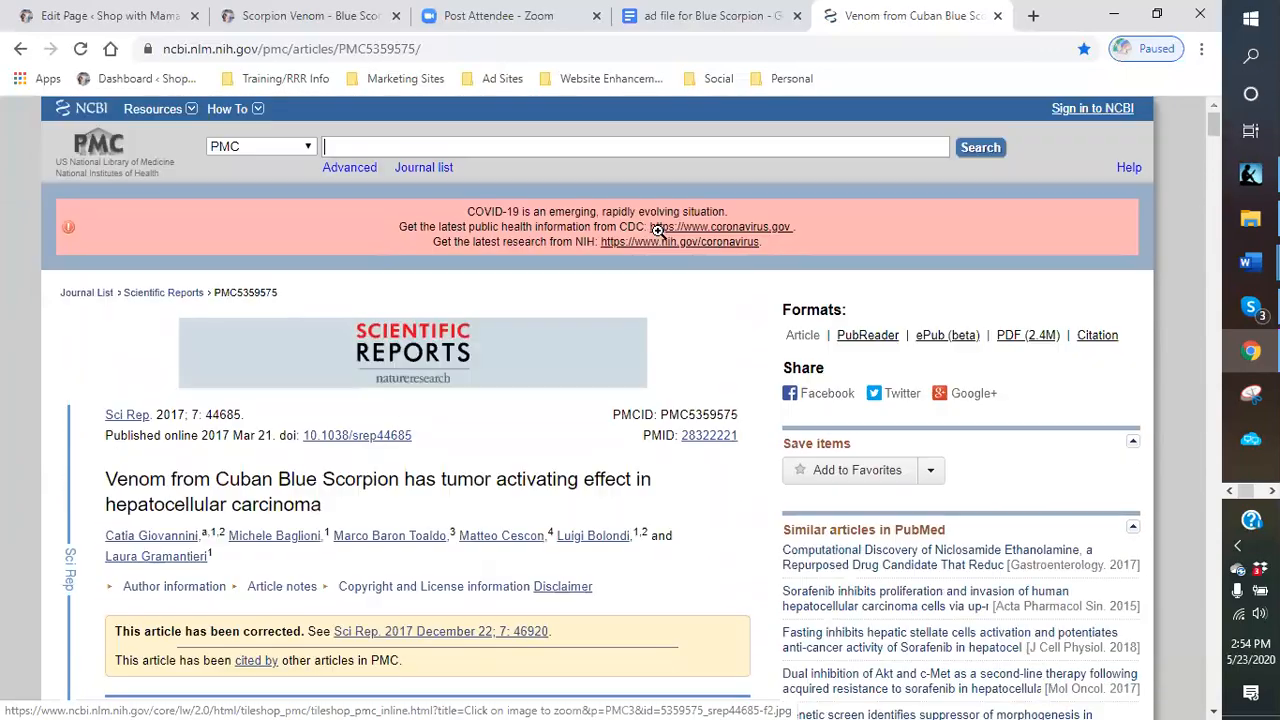
pyautogui.click(998, 16)
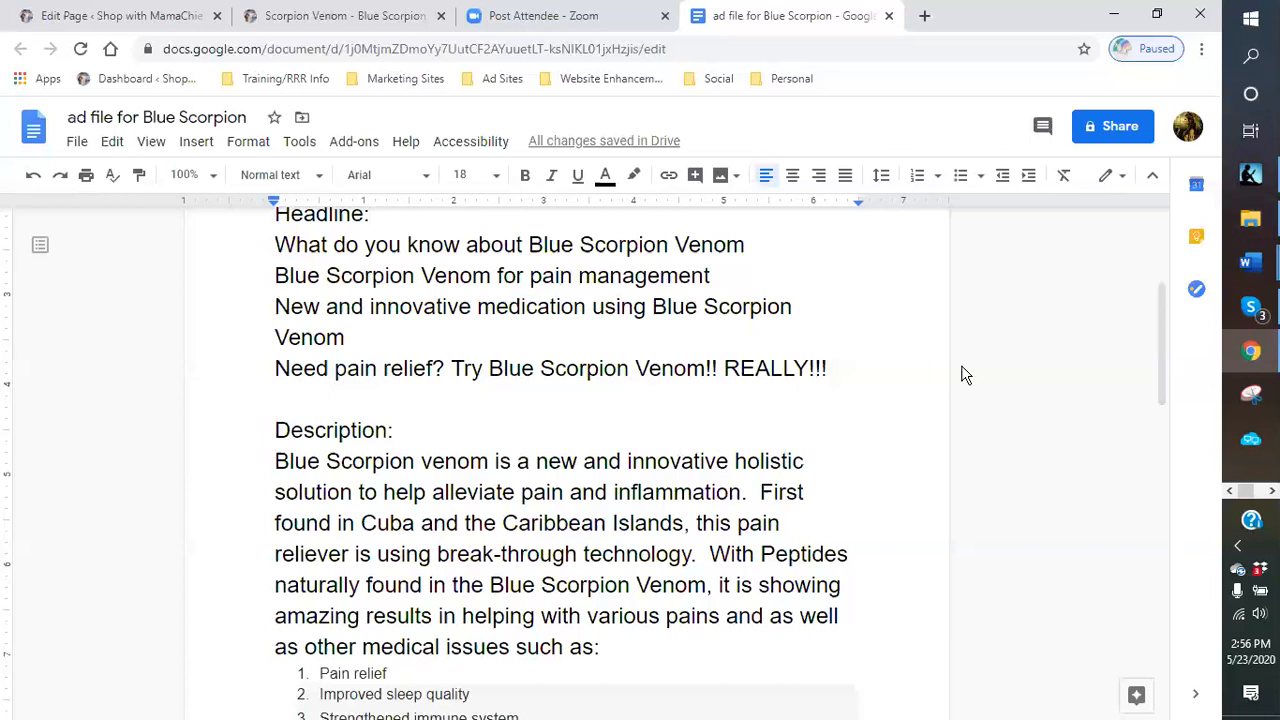
# - Scroll through the whole Blue Scorpion ad template, from the link and headlines to the closing product lines
pyautogui.scroll(1, 831, 425)
pyautogui.scroll(3, 831, 425)
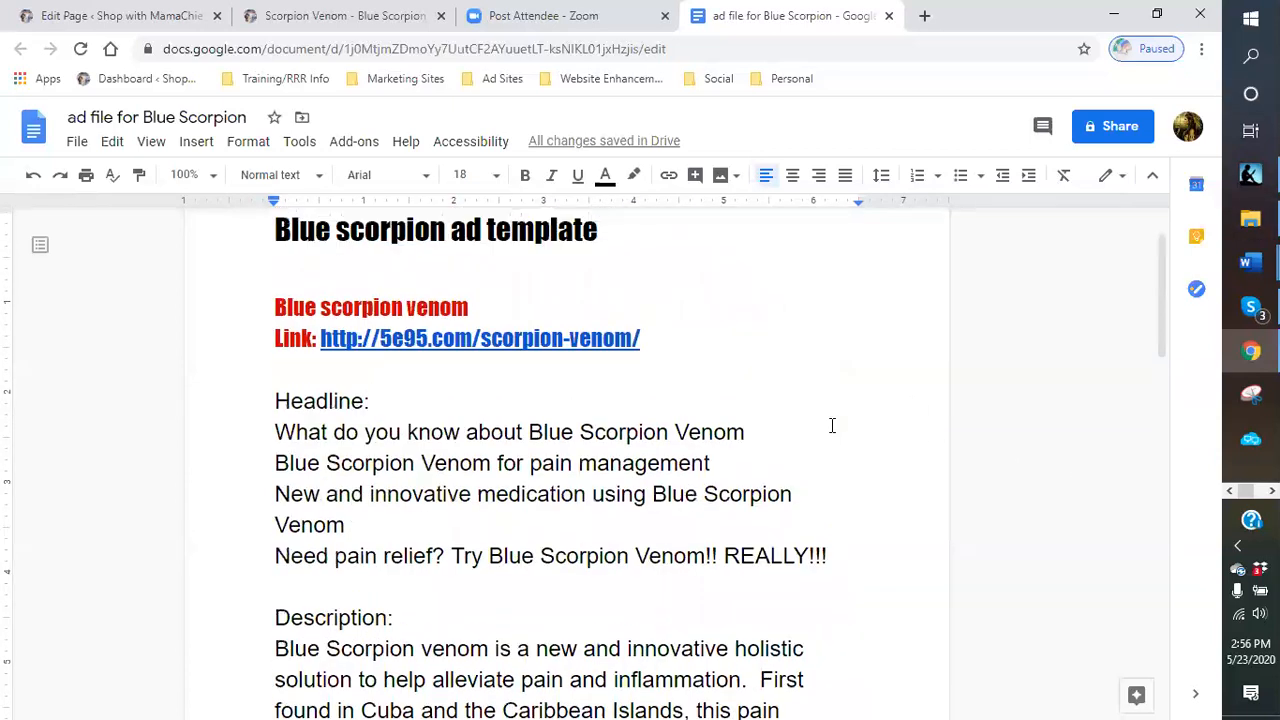
pyautogui.scroll(-3, 831, 425)
pyautogui.scroll(3, 831, 425)
pyautogui.scroll(1, 717, 391)
pyautogui.scroll(-1, 745, 375)
pyautogui.scroll(-1, 749, 373)
pyautogui.scroll(1, 777, 357)
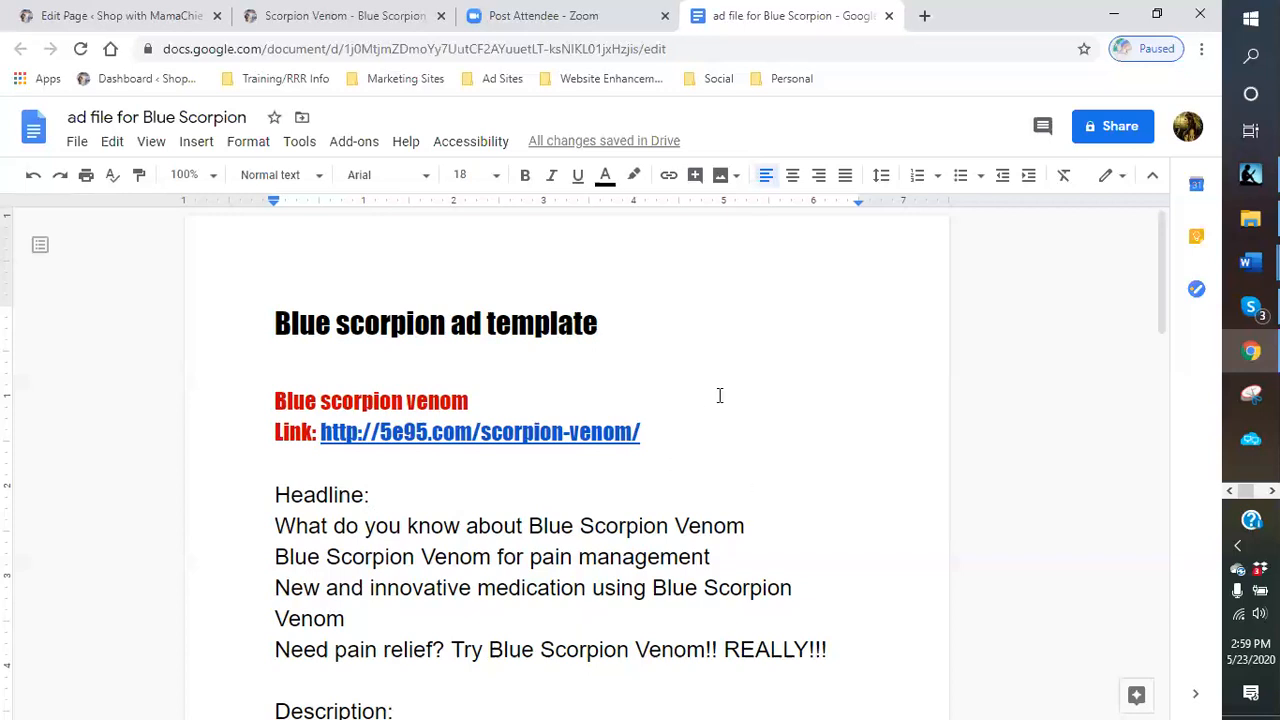
pyautogui.scroll(-8, 736, 431)
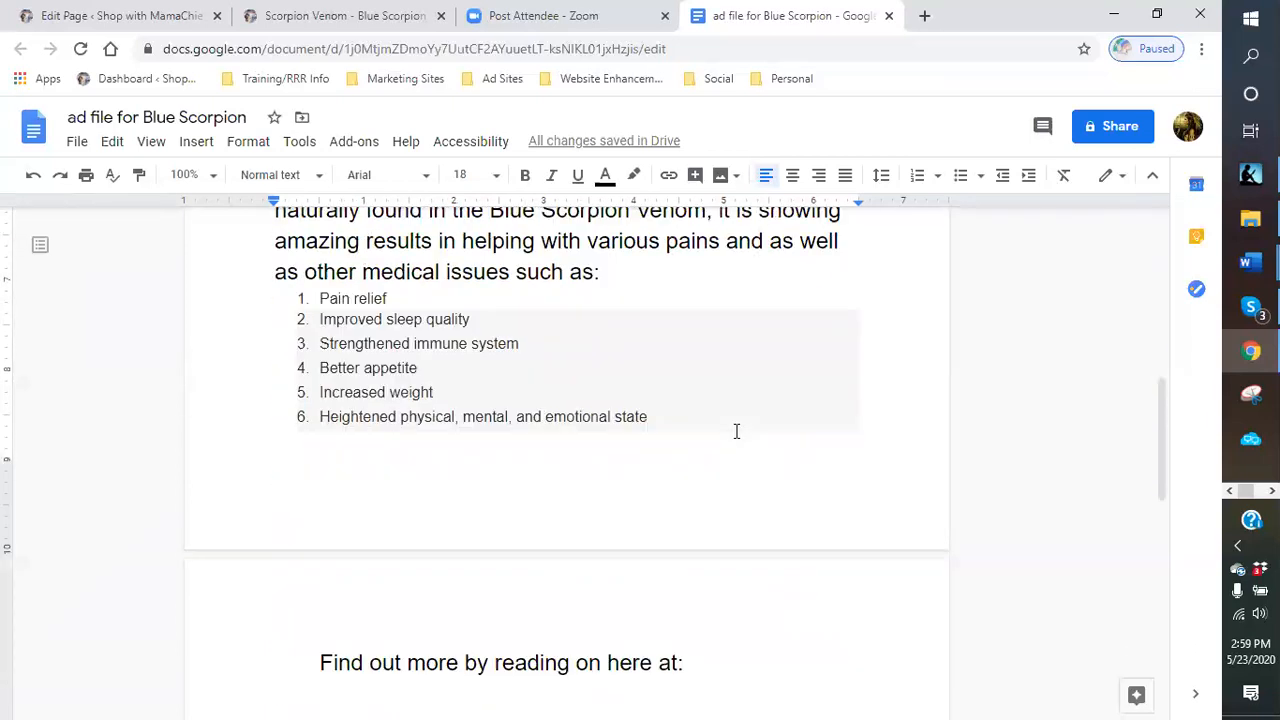
pyautogui.scroll(-4, 736, 431)
pyautogui.scroll(3, 736, 431)
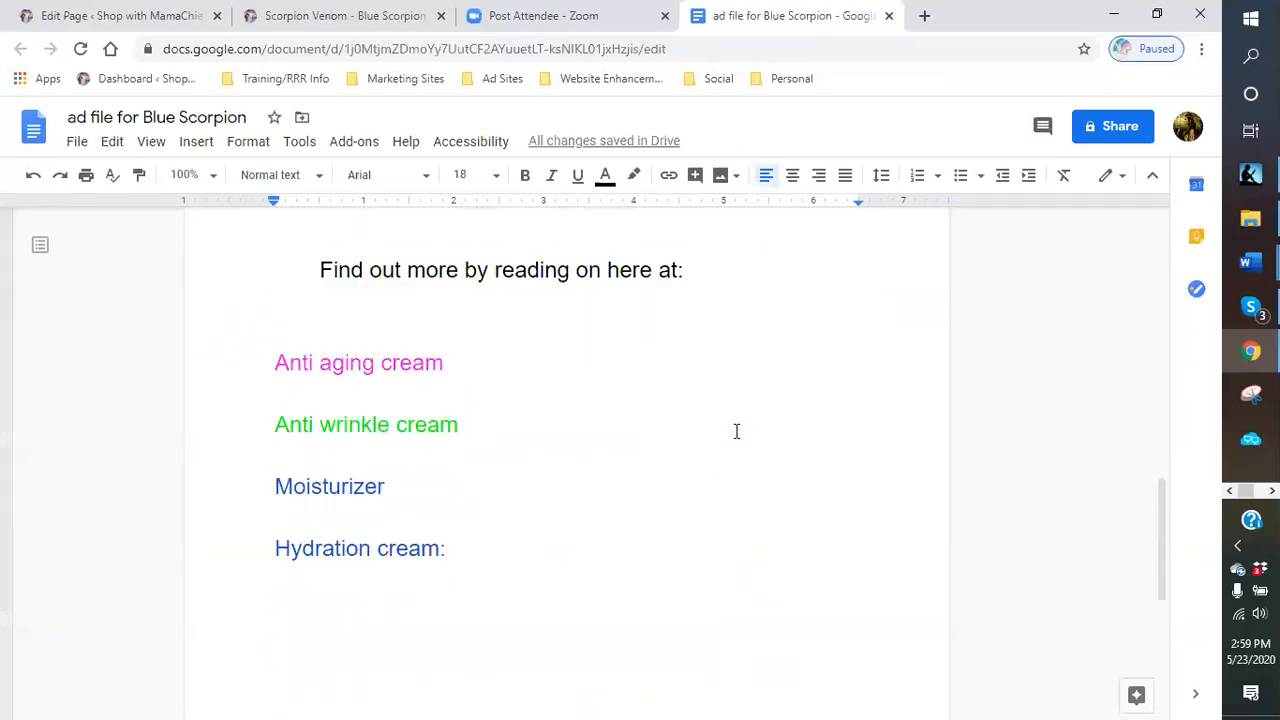
pyautogui.scroll(3, 736, 429)
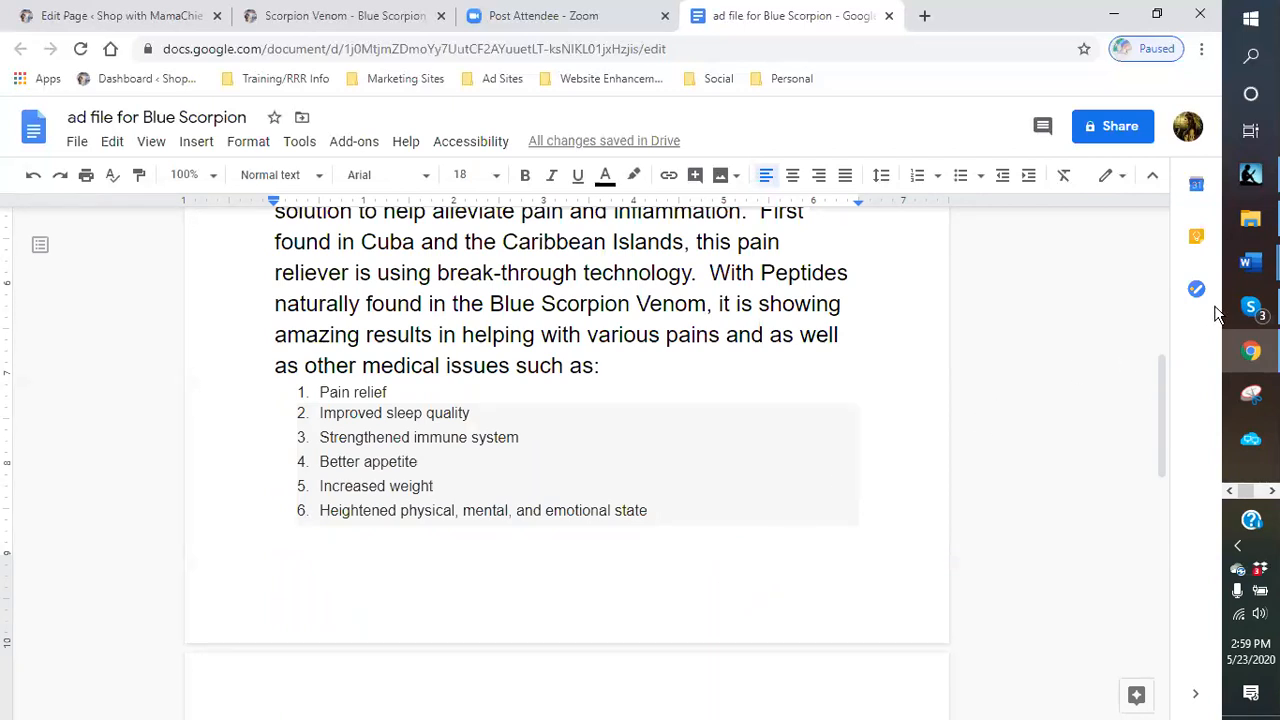
pyautogui.moveTo(1253, 310)
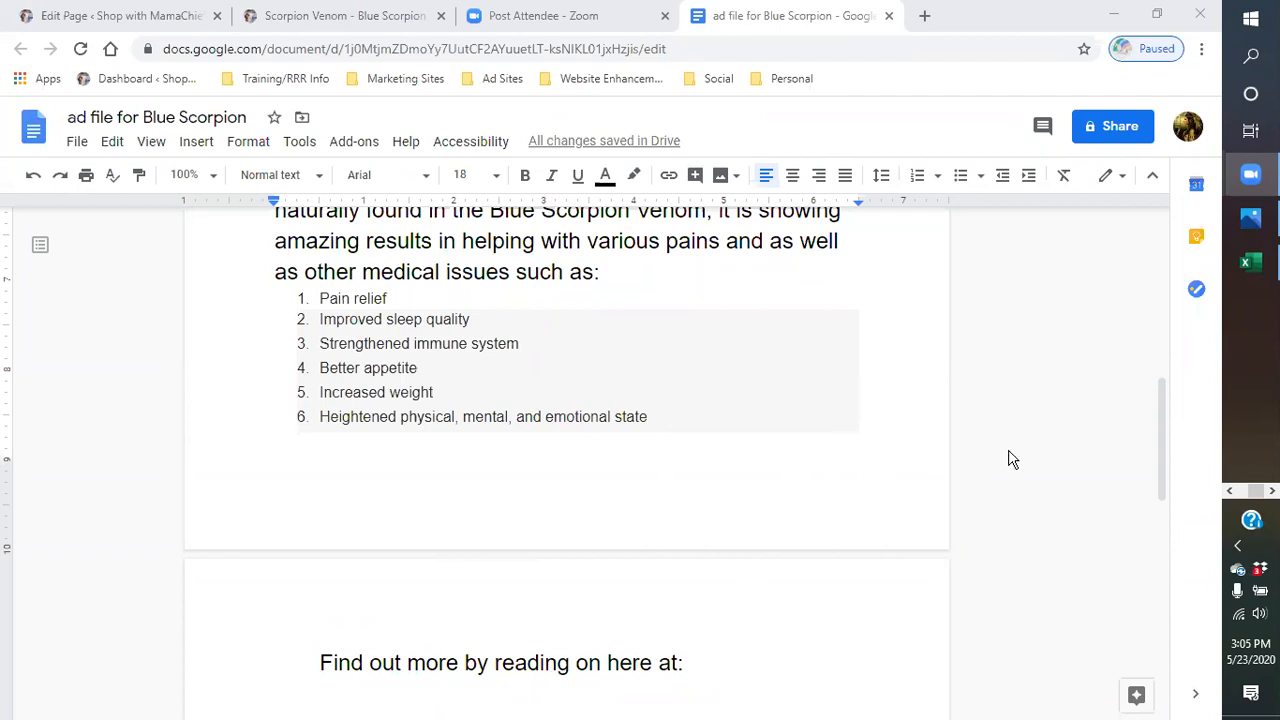
pyautogui.scroll(1, 1010, 458)
pyautogui.scroll(1, 1010, 458)
pyautogui.scroll(-2, 937, 489)
pyautogui.scroll(-4, 785, 476)
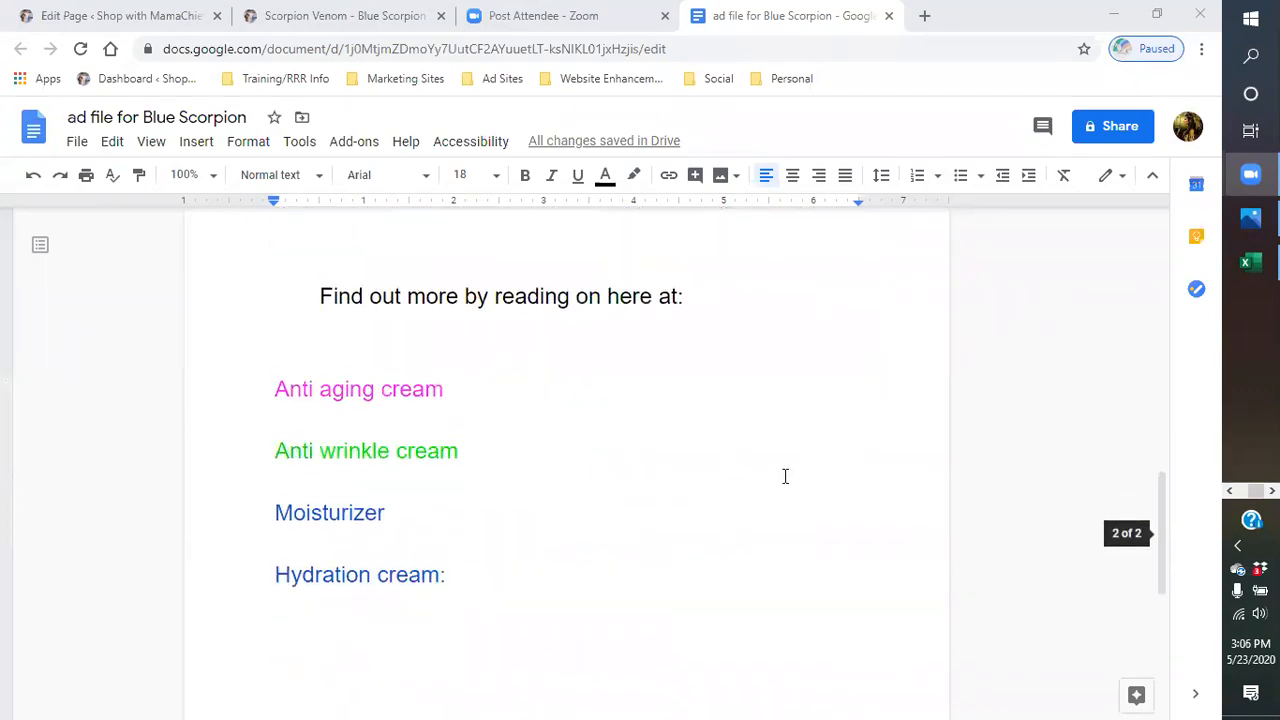
pyautogui.scroll(8, 785, 476)
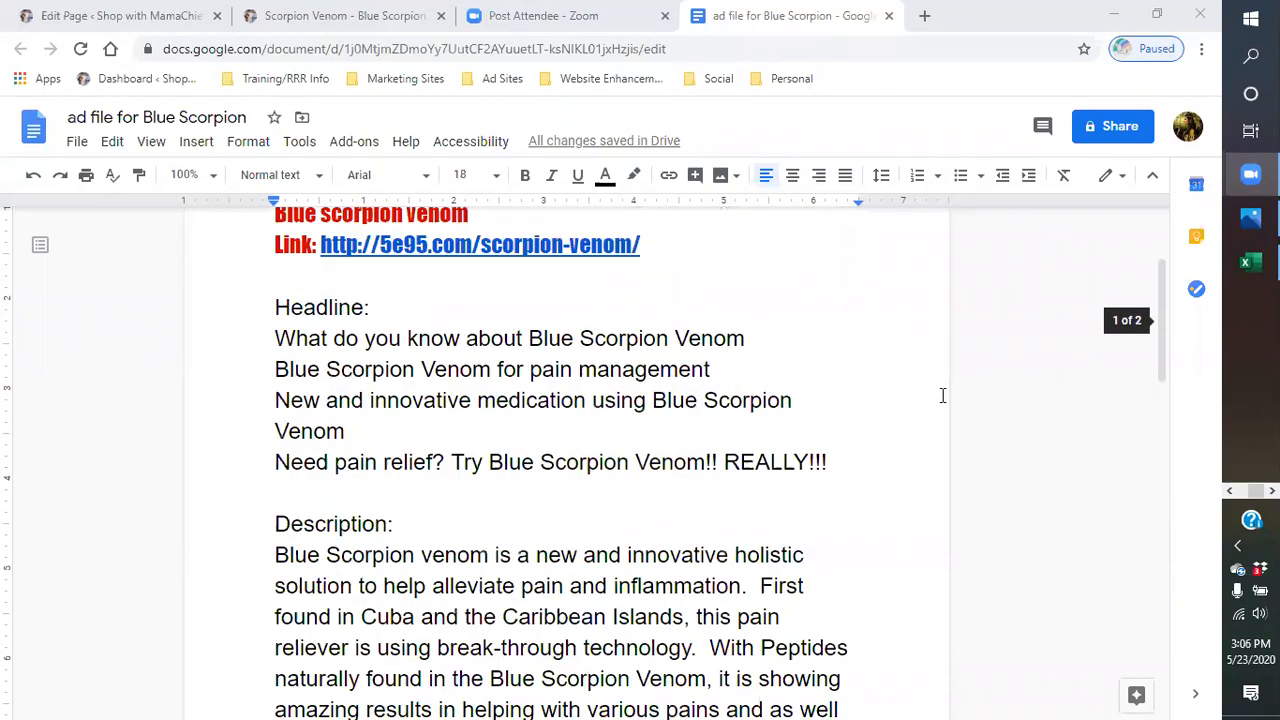
pyautogui.scroll(2, 942, 395)
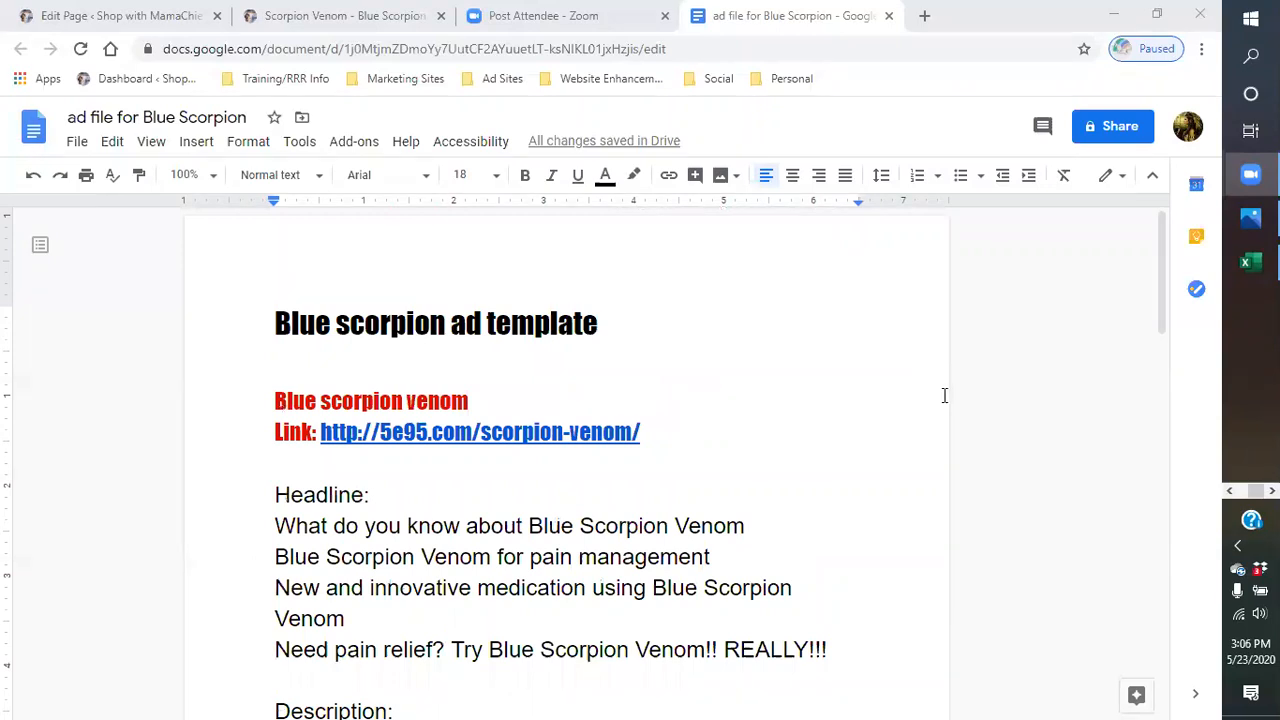
pyautogui.scroll(-2, 891, 429)
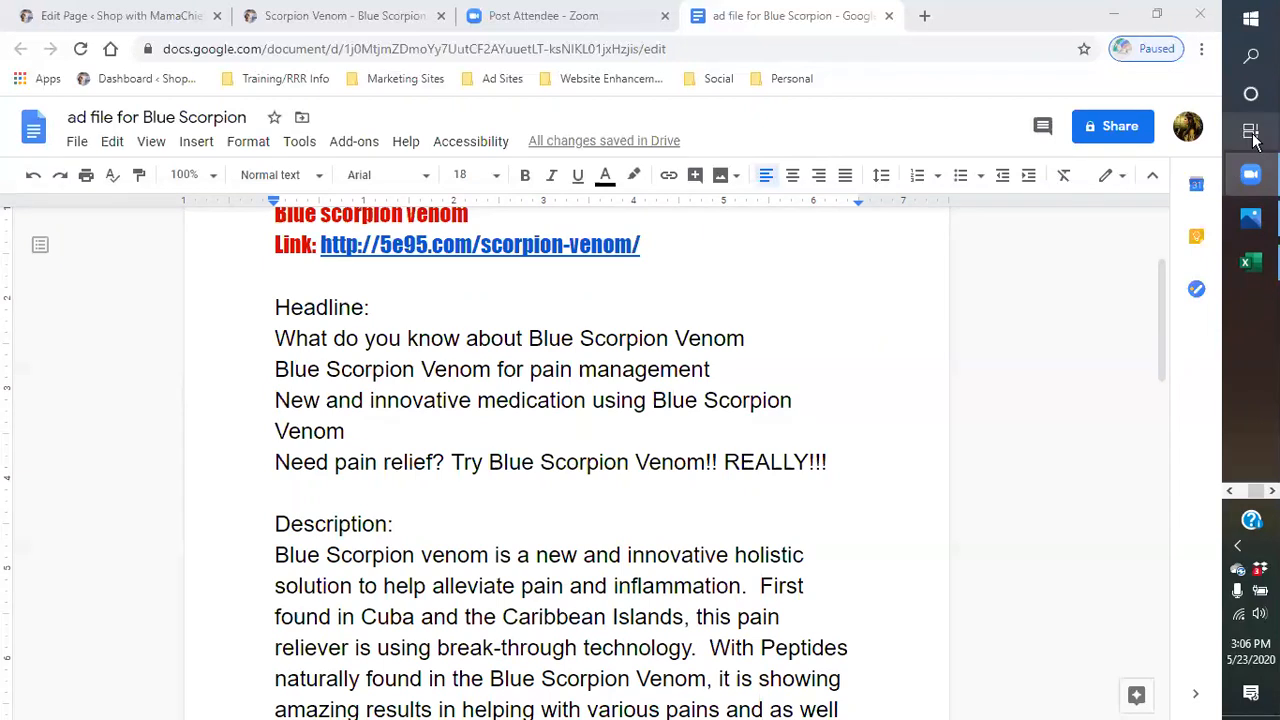
# - Switch to the New student information sheet-2 Word document
pyautogui.click(1230, 490)
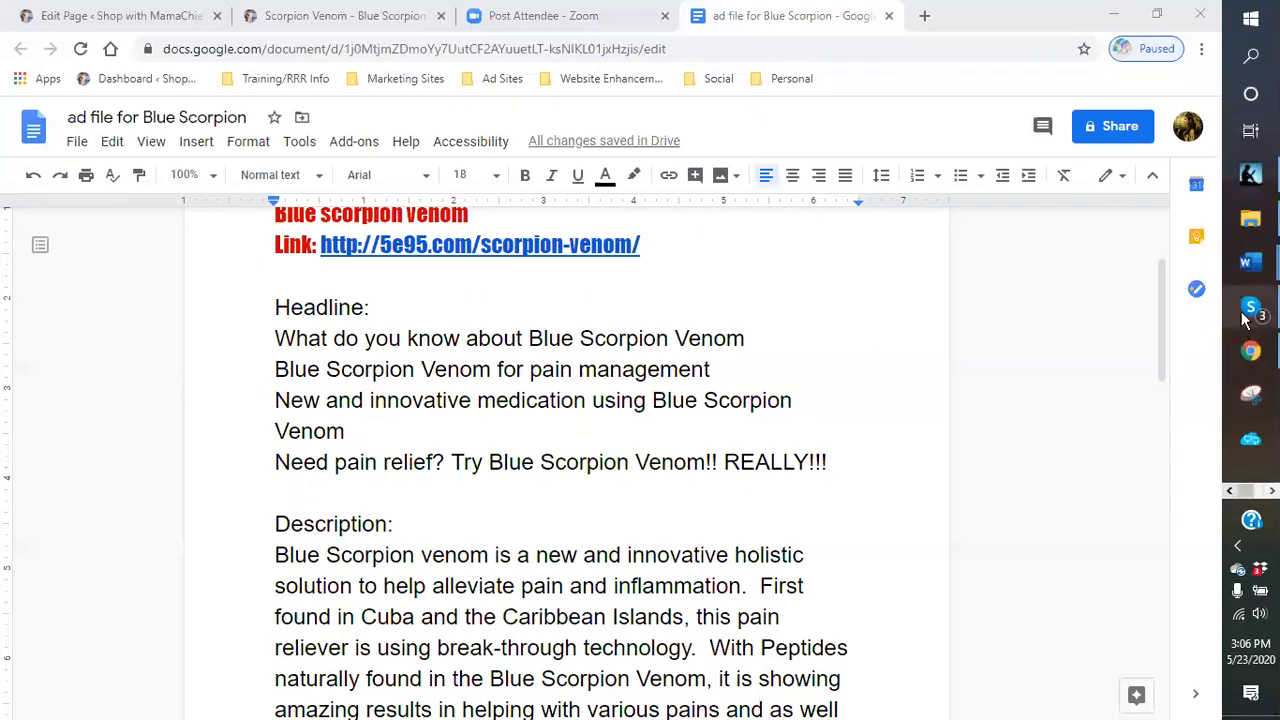
pyautogui.moveTo(1252, 262)
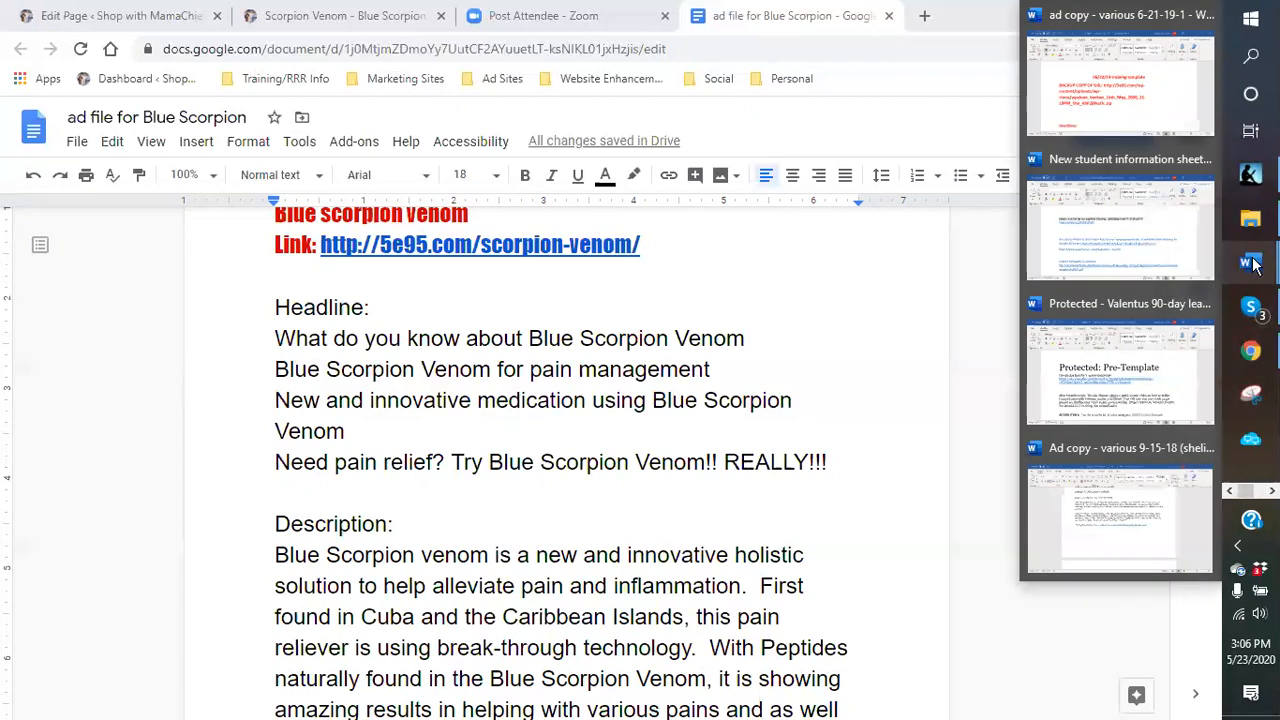
pyautogui.moveTo(1211, 242)
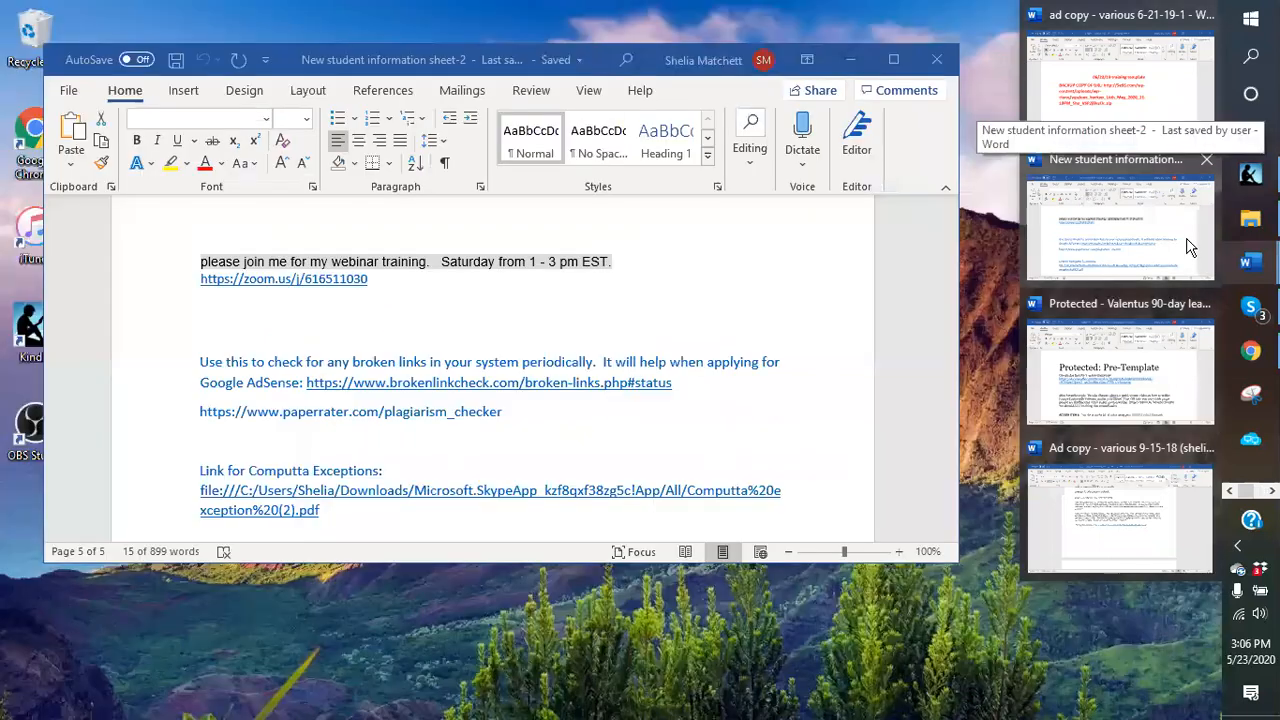
pyautogui.click(1190, 247)
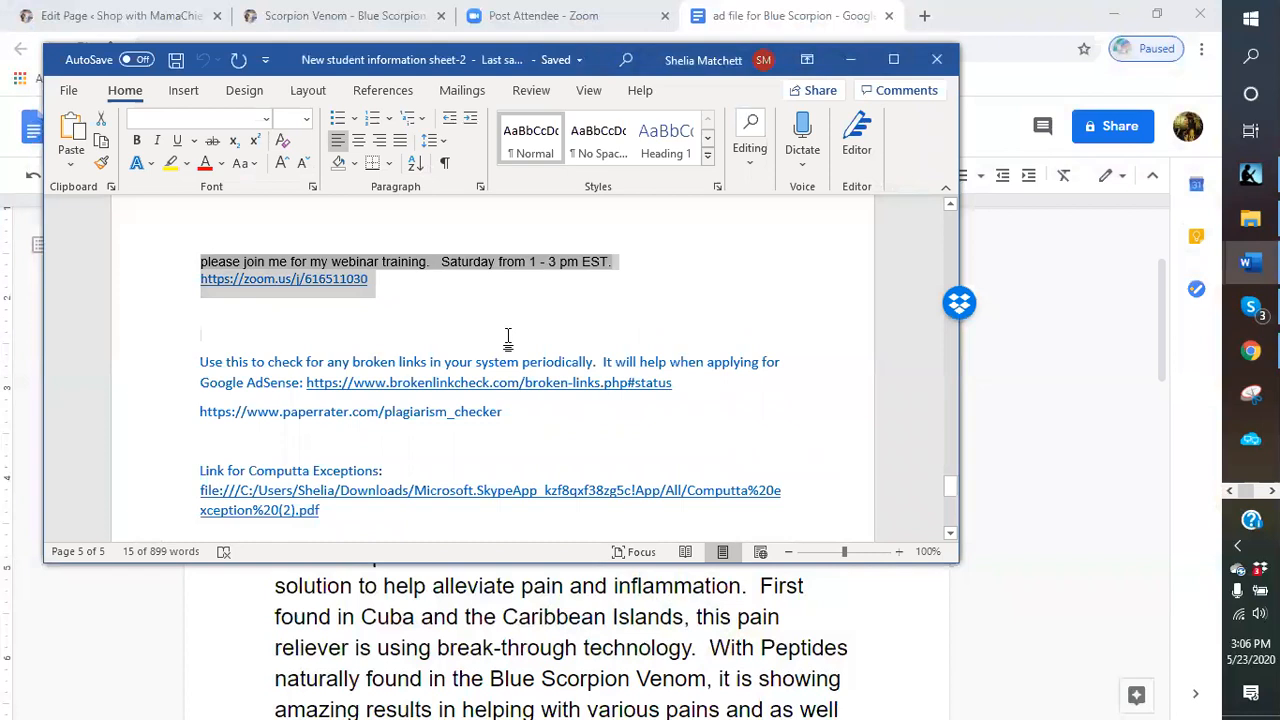
# - Copy the YouTube channel link from the Word document and minimize Word
pyautogui.click(694, 443)
pyautogui.scroll(5, 690, 441)
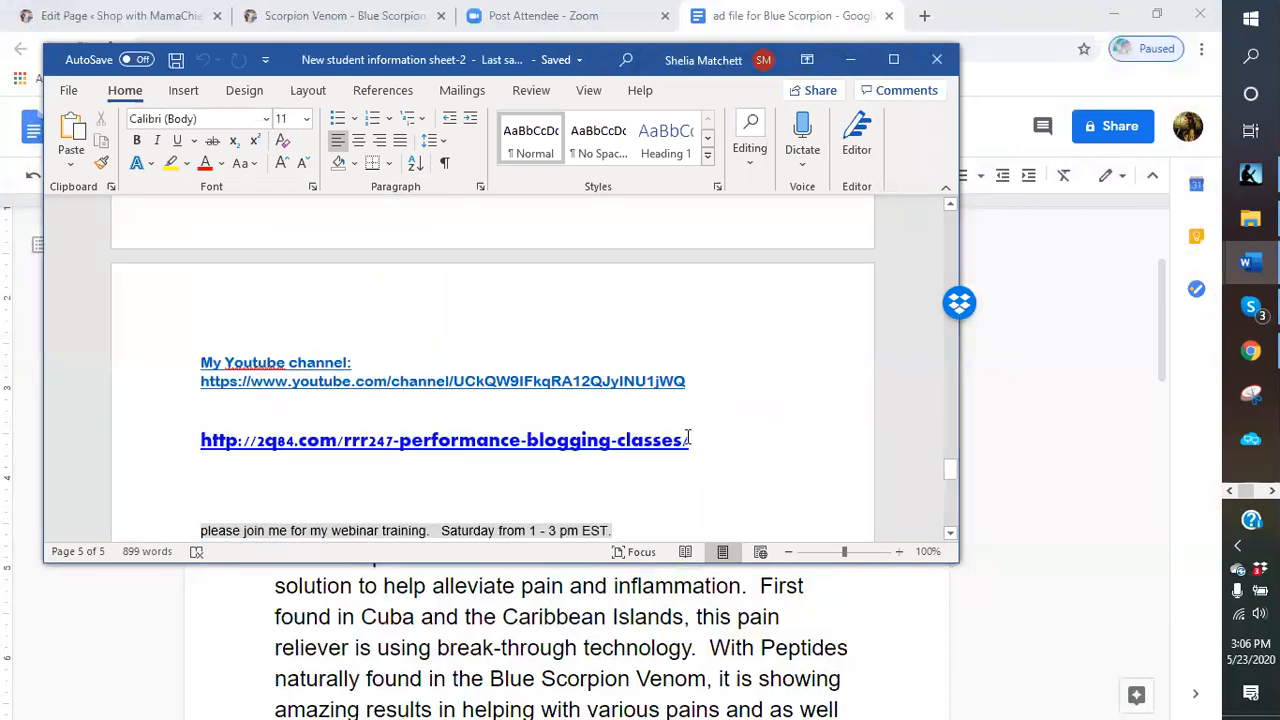
pyautogui.moveTo(204, 362); pyautogui.dragTo(677, 382)
pyautogui.rightClick(677, 381)
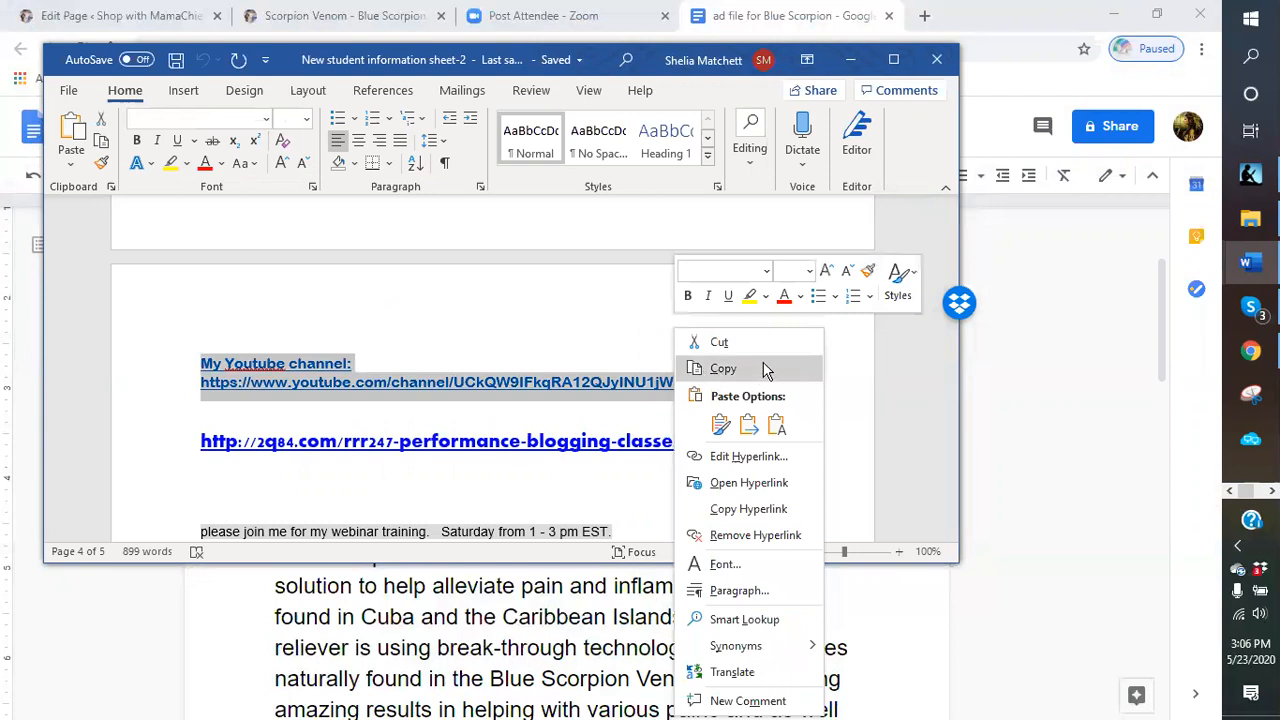
pyautogui.click(724, 369)
pyautogui.click(850, 59)
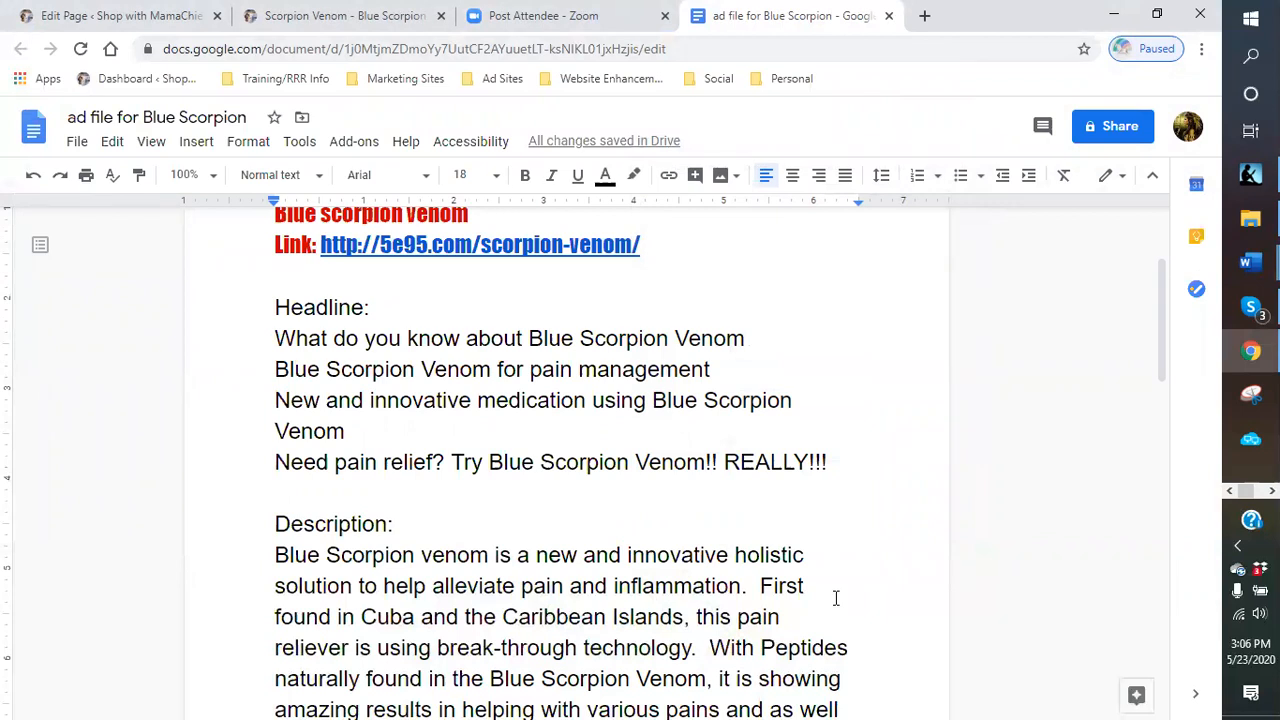
pyautogui.scroll(-2, 671, 663)
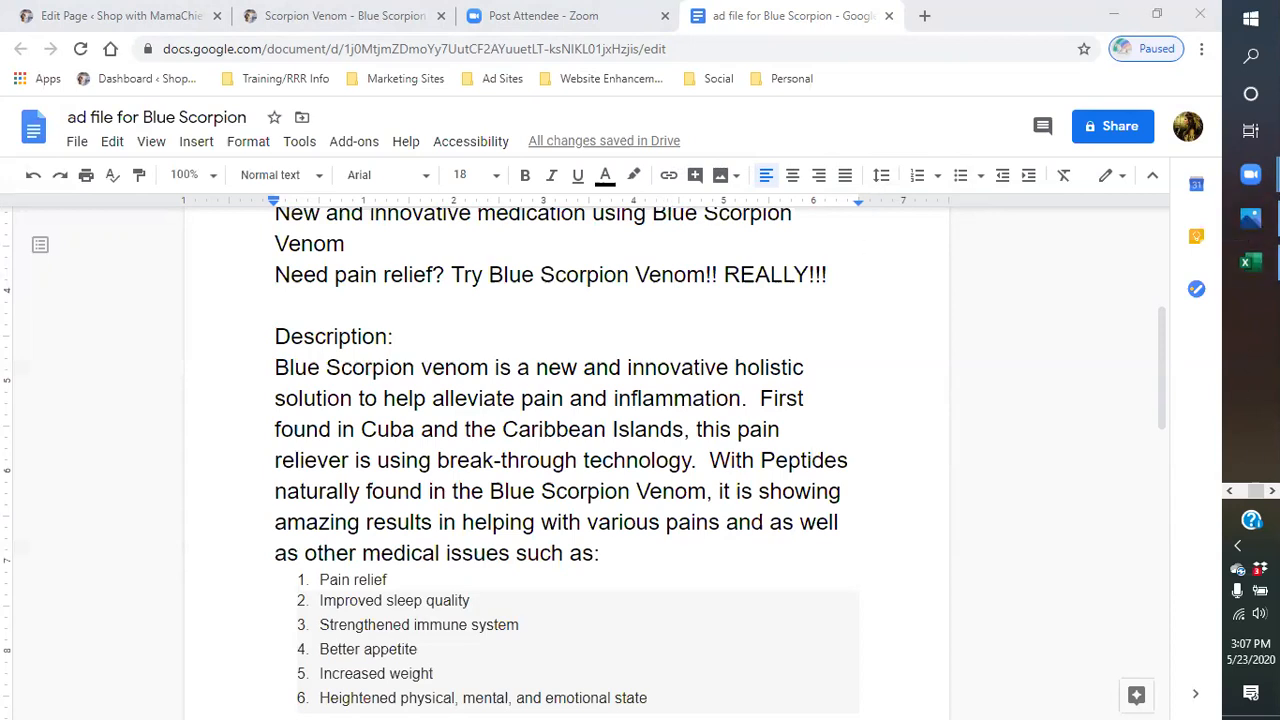
pyautogui.click(1229, 490)
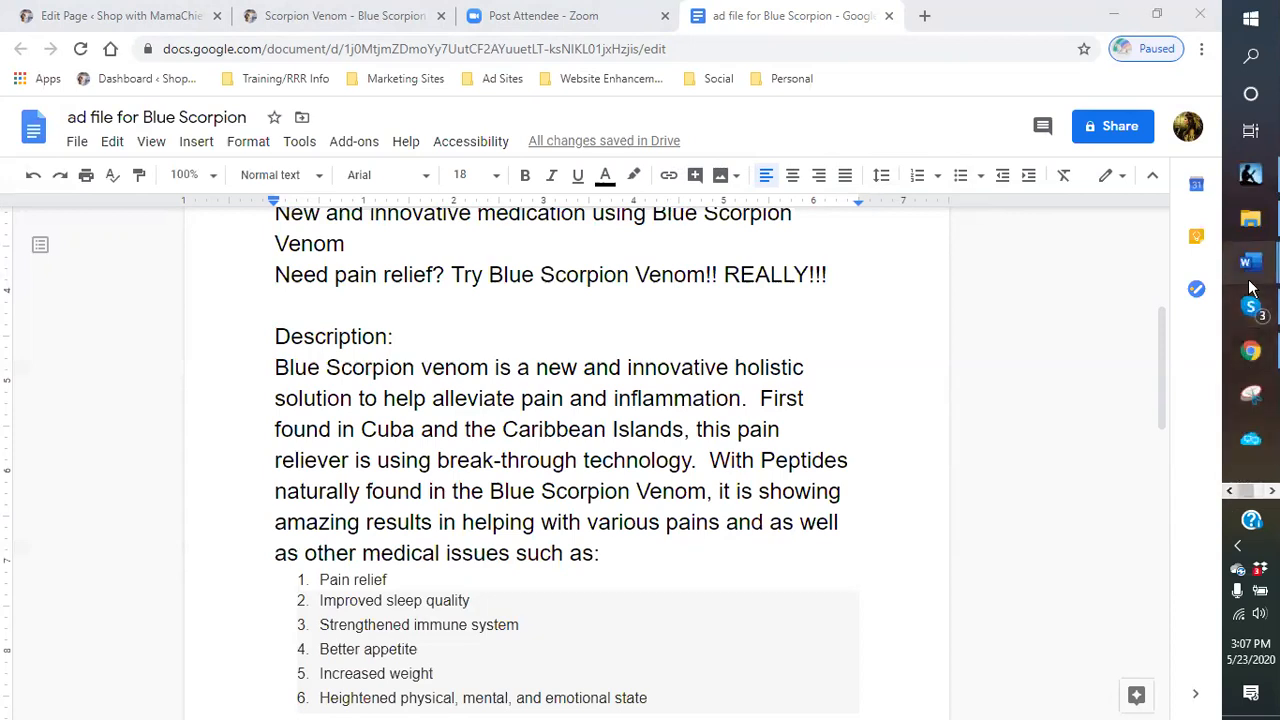
pyautogui.moveTo(1250, 315)
pyautogui.click(1132, 330)
pyautogui.click(1112, 343)
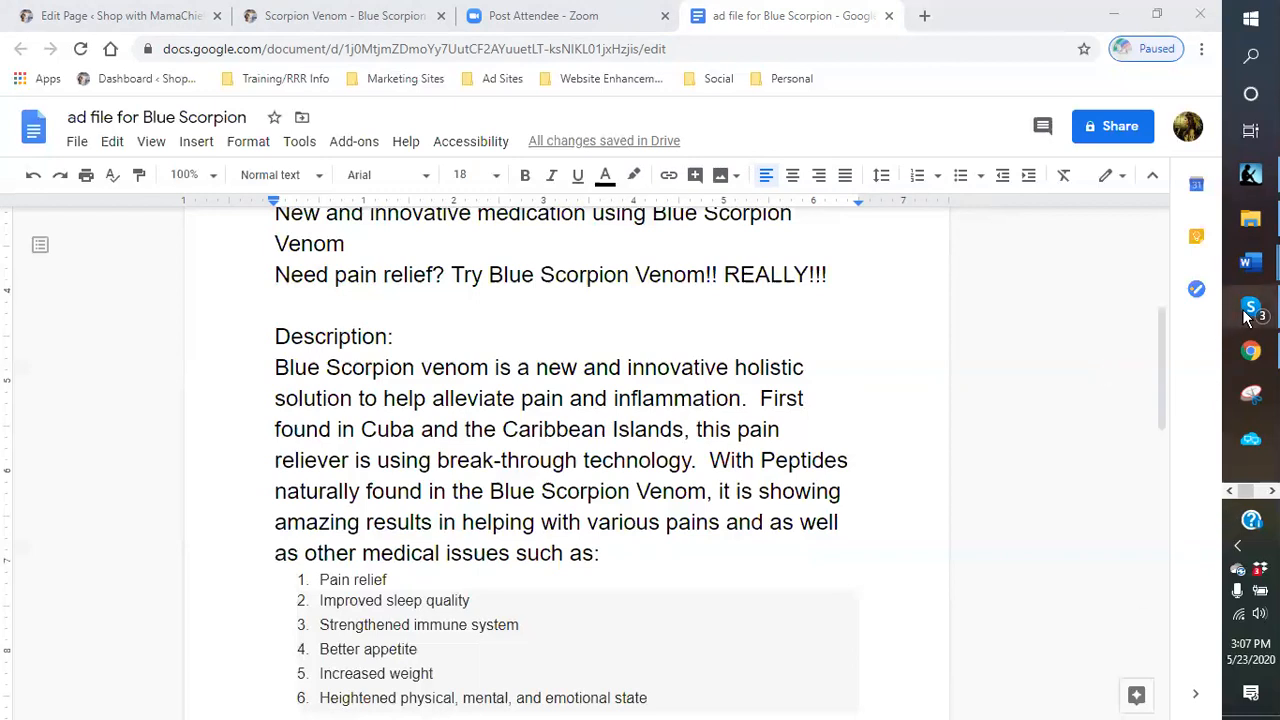
pyautogui.moveTo(1250, 318)
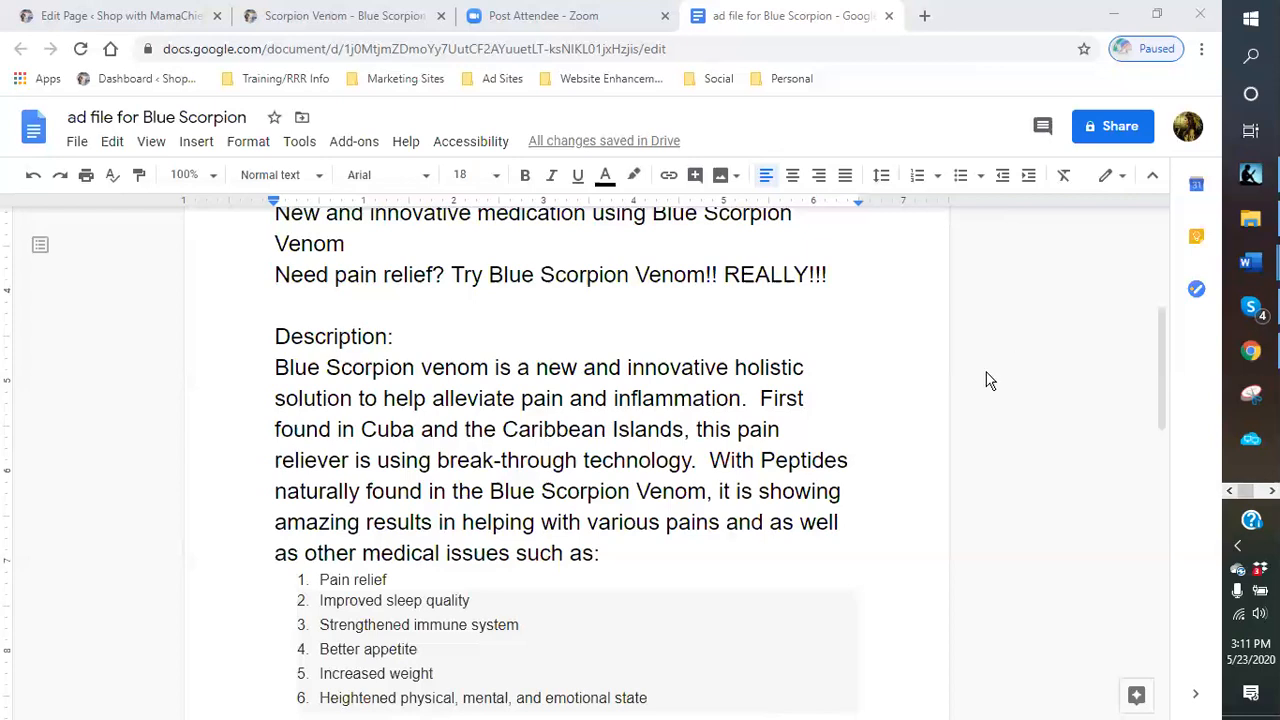
# - Open the bookmarked Suforia Earn Money page from Marketing Sites in a new tab
pyautogui.click(924, 16)
pyautogui.click(395, 80)
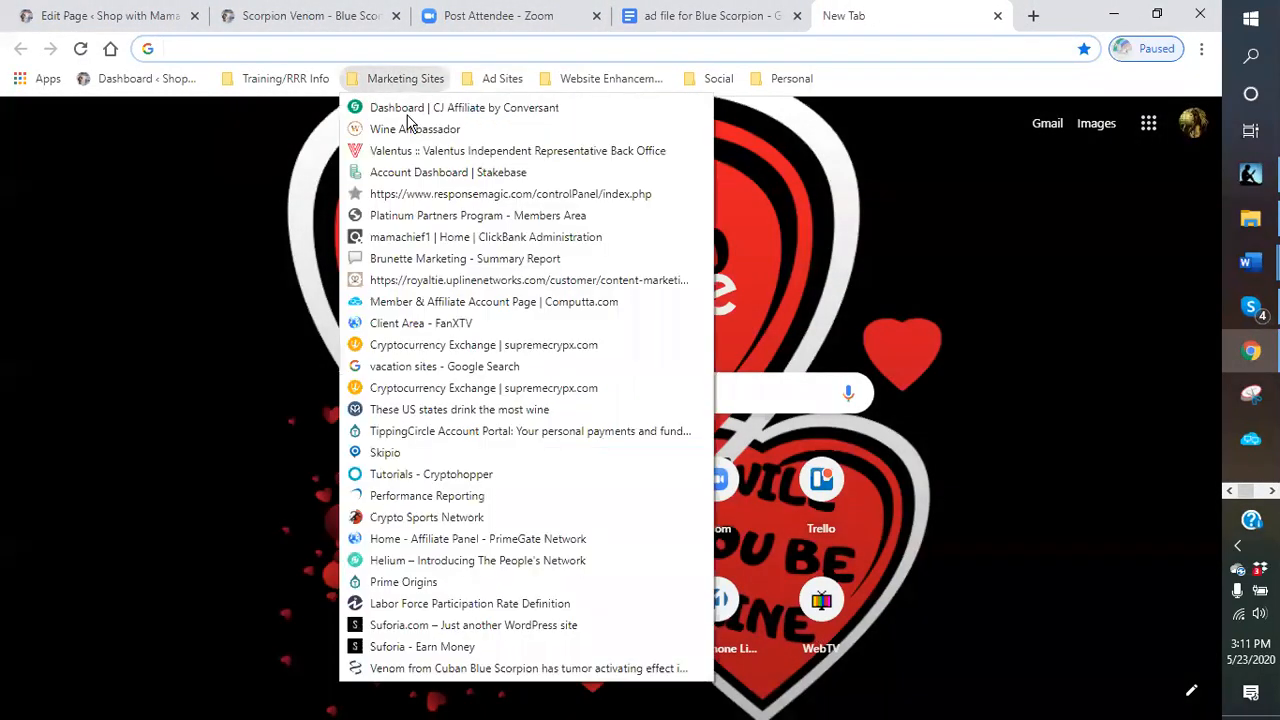
pyautogui.click(423, 648)
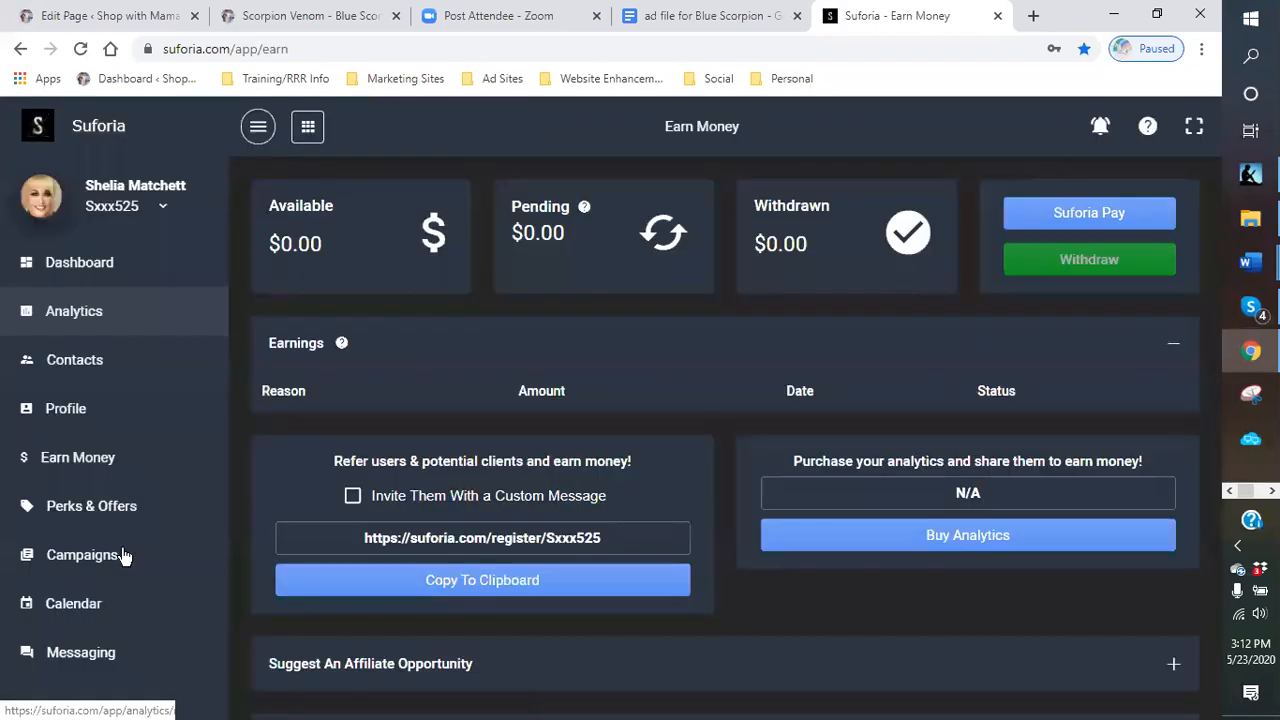
# - Review the MRVL Health Immune Support campaign's details and affiliate link among Suforia's in-progress campaigns
pyautogui.click(76, 550)
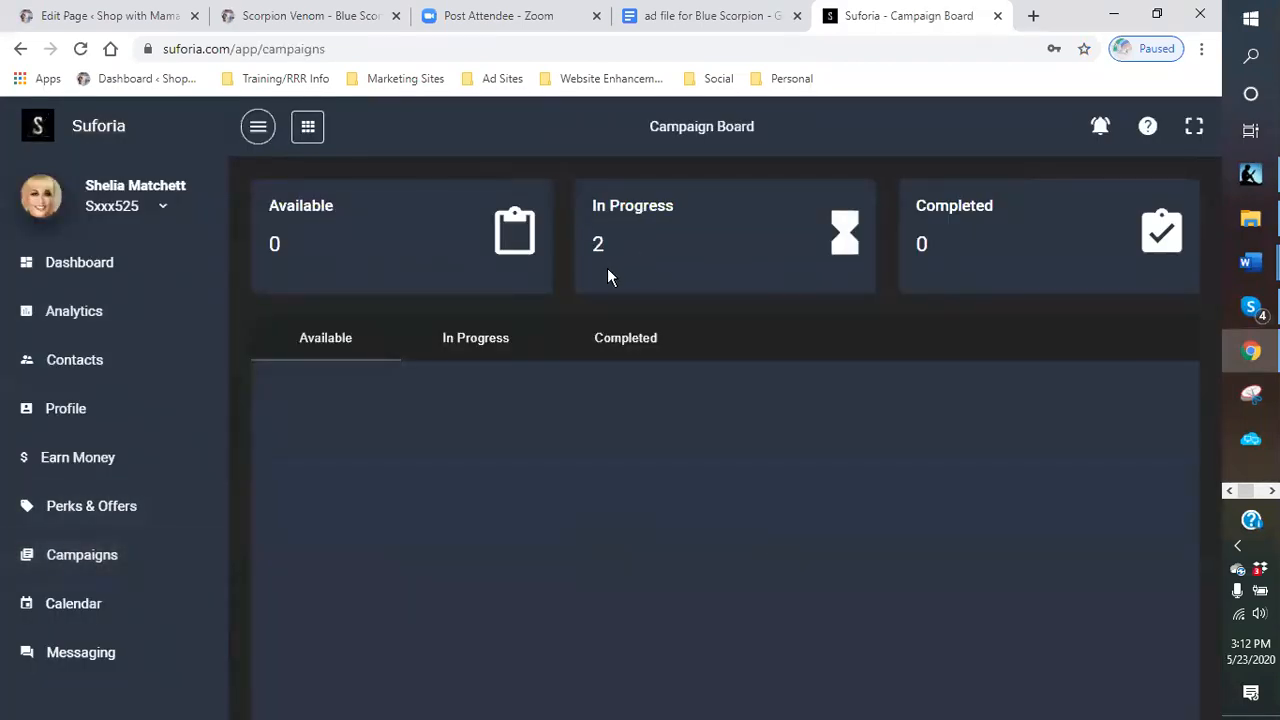
pyautogui.click(489, 350)
pyautogui.scroll(-3, 491, 470)
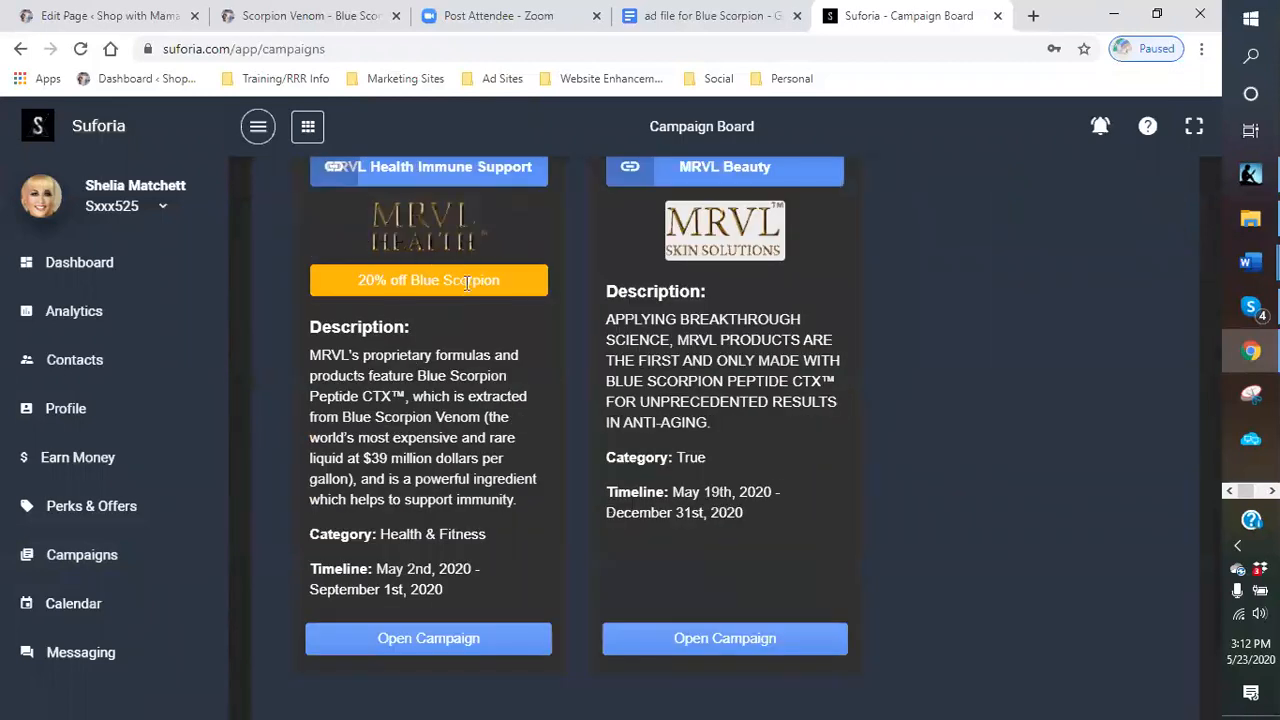
pyautogui.scroll(-1, 450, 494)
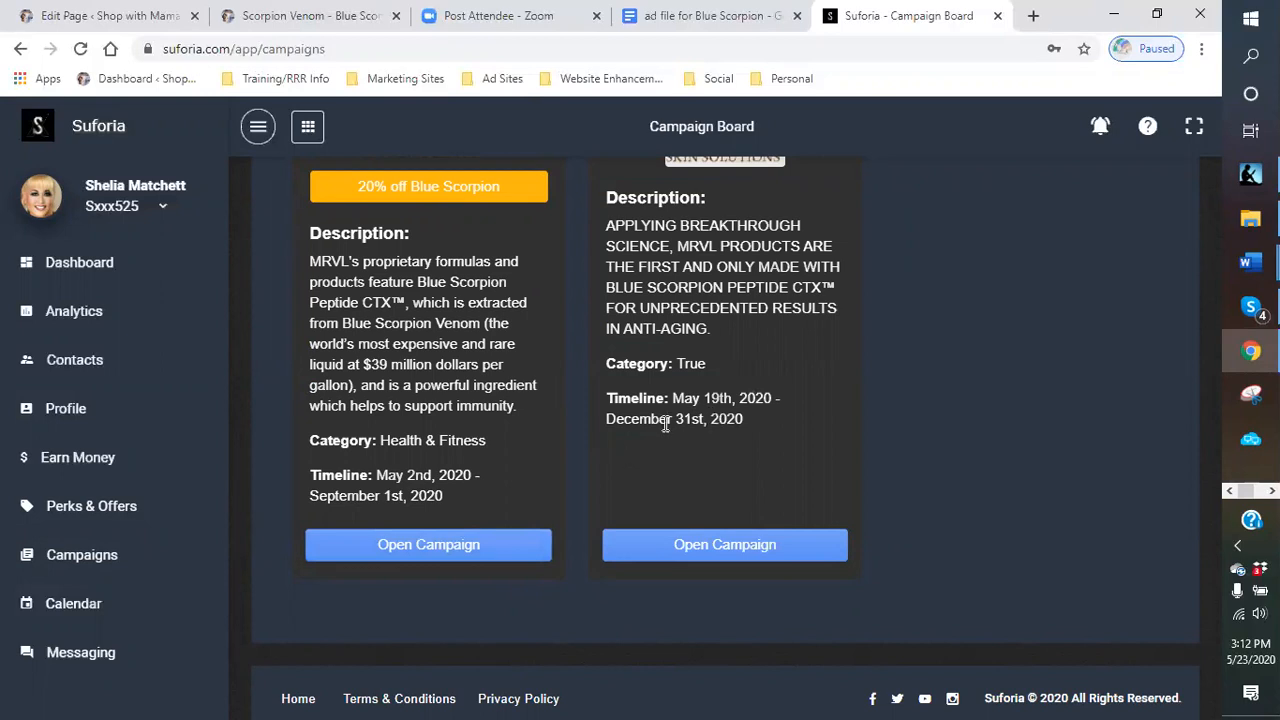
pyautogui.scroll(2, 731, 391)
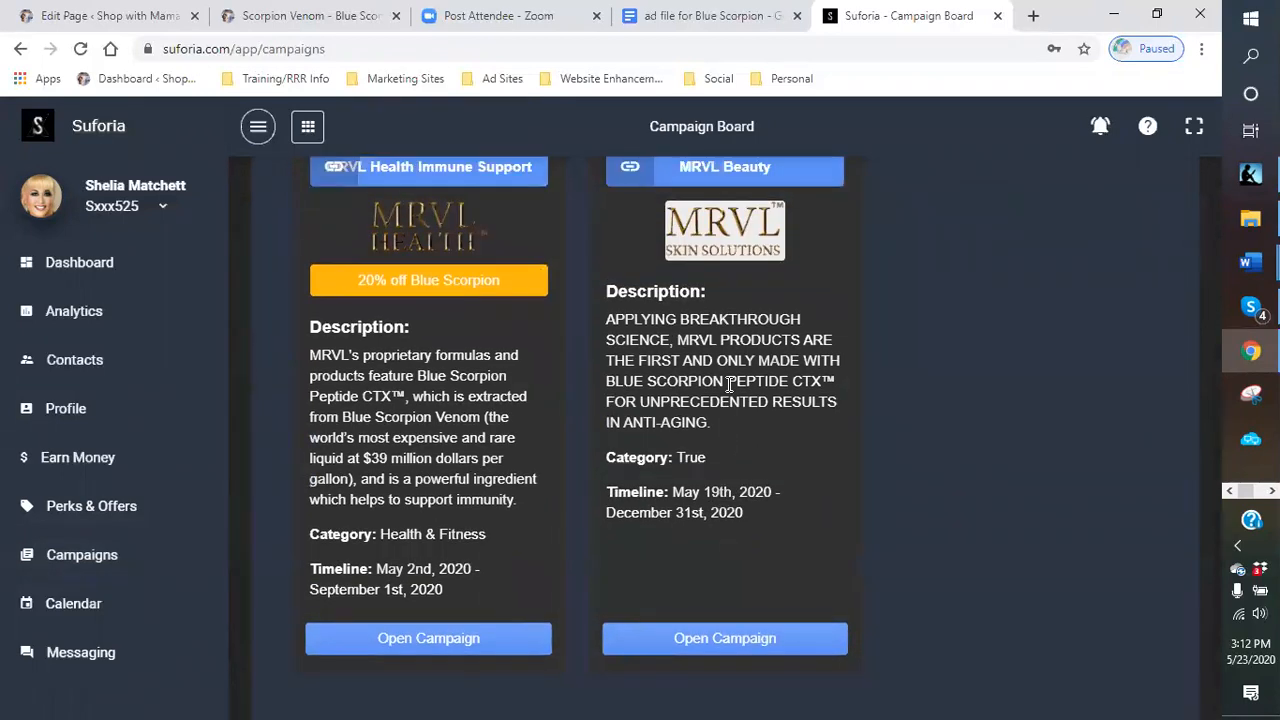
pyautogui.scroll(-2, 700, 410)
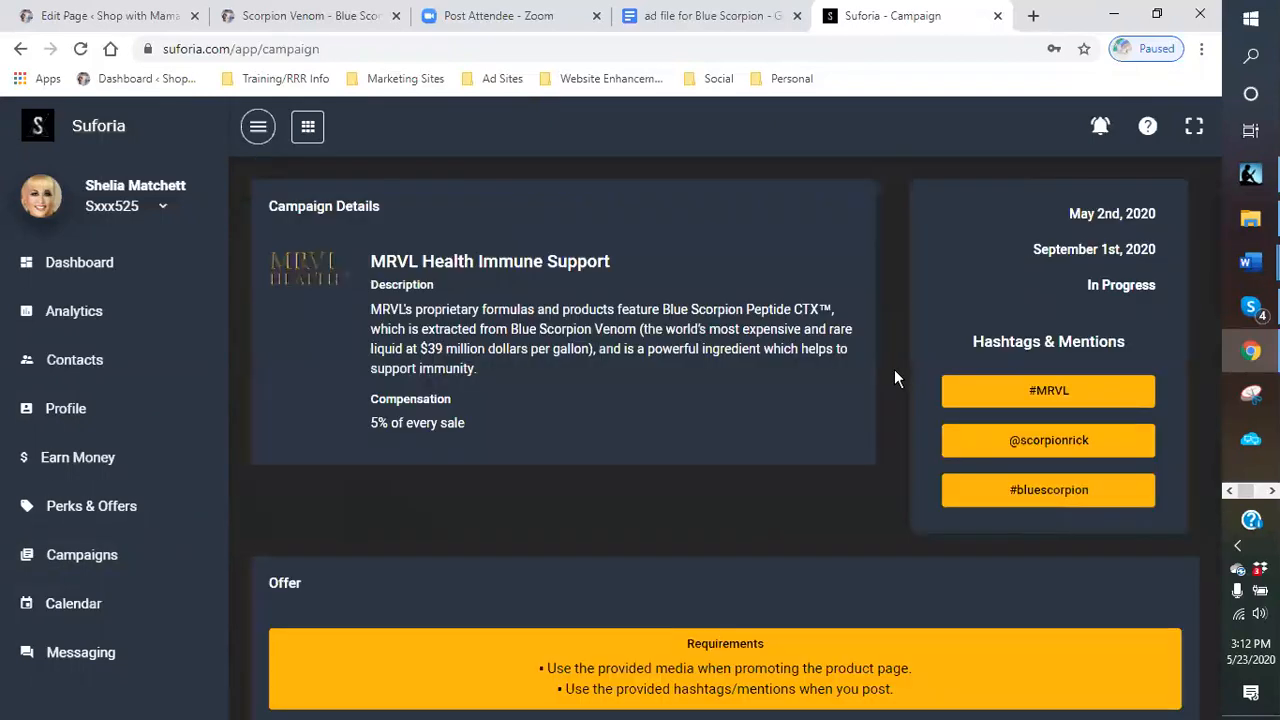
pyautogui.scroll(-3, 766, 372)
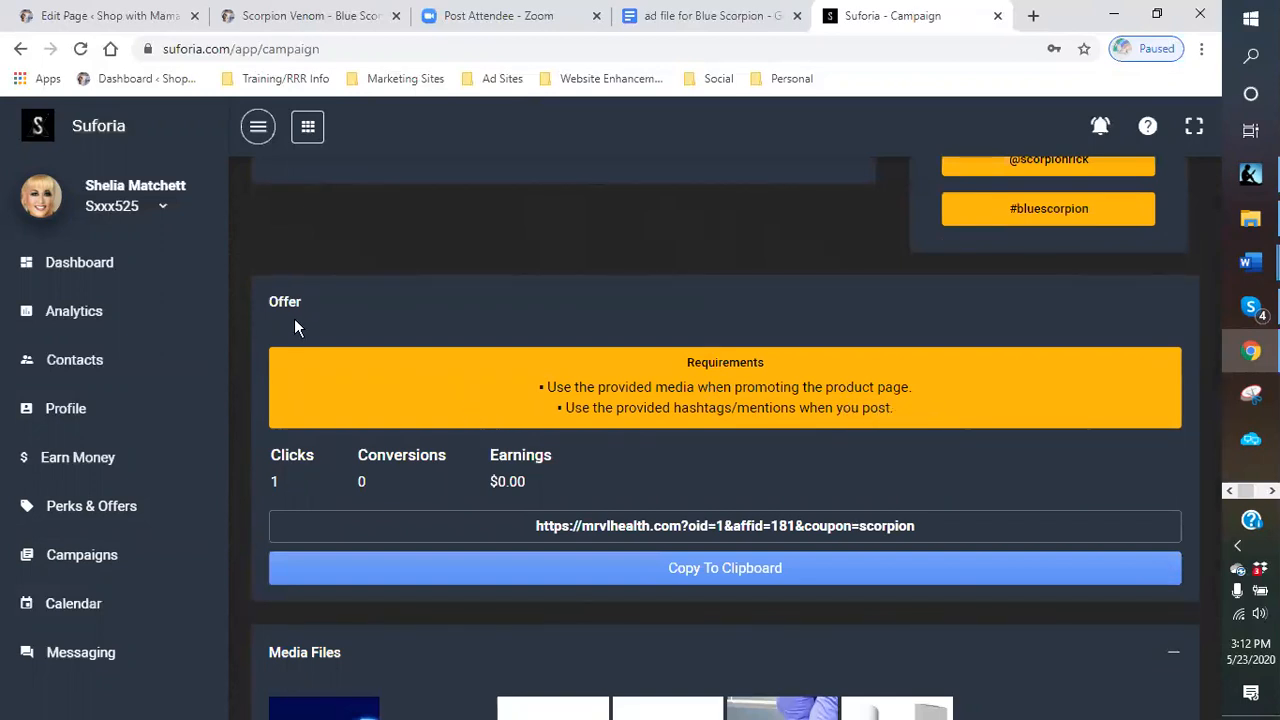
pyautogui.scroll(3, 290, 330)
pyautogui.click(146, 554)
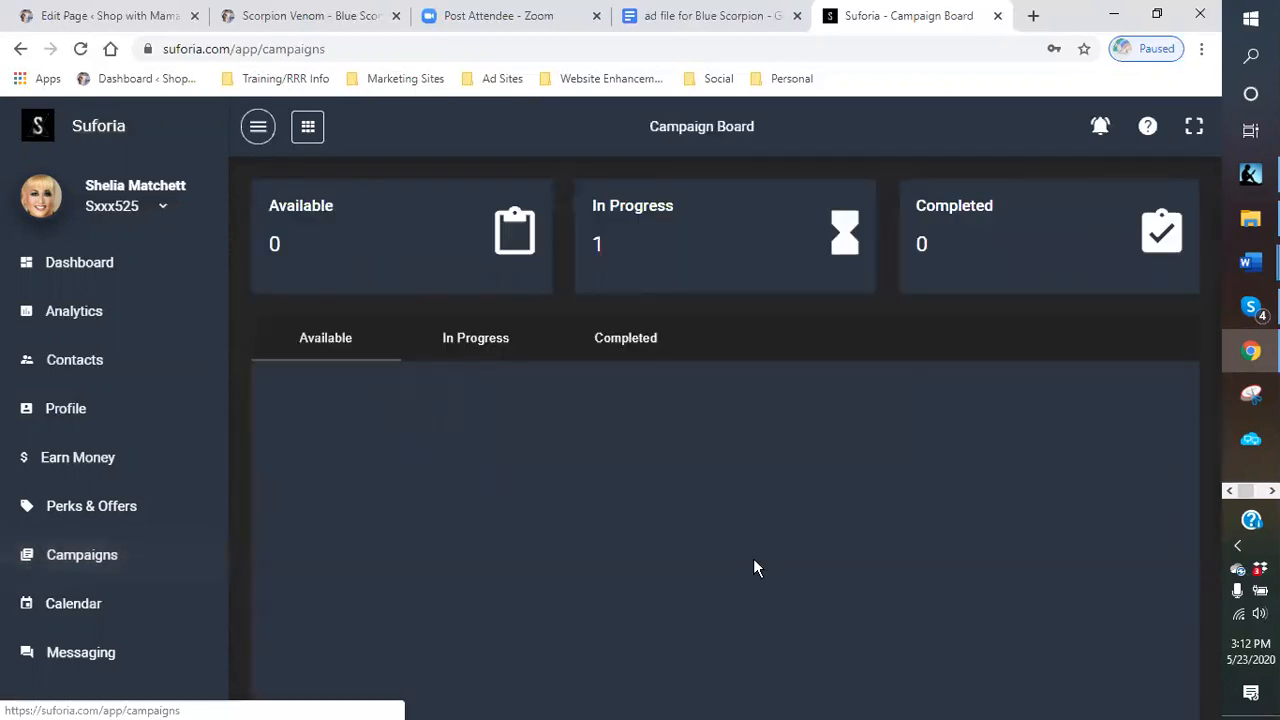
# - Open the MRVL Beauty in-progress campaign and read its description, hashtags, requirements and affiliate link
pyautogui.click(518, 343)
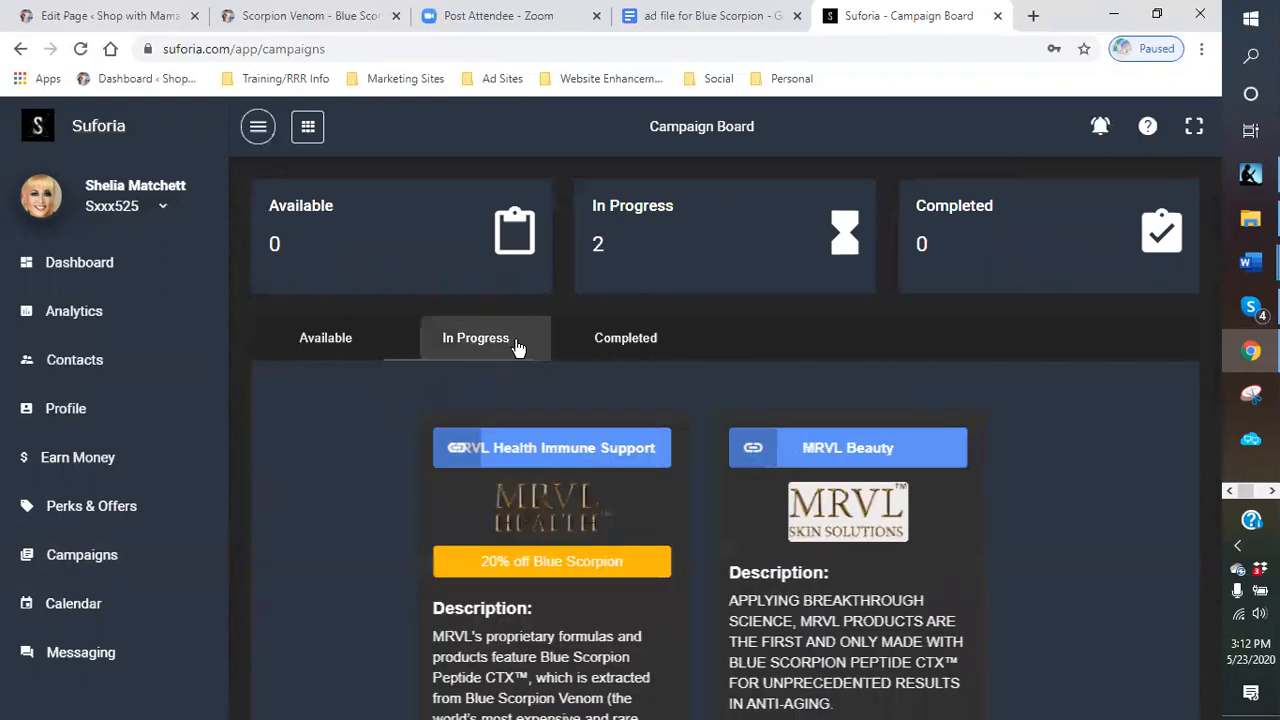
pyautogui.scroll(-1, 737, 500)
pyautogui.scroll(-3, 737, 500)
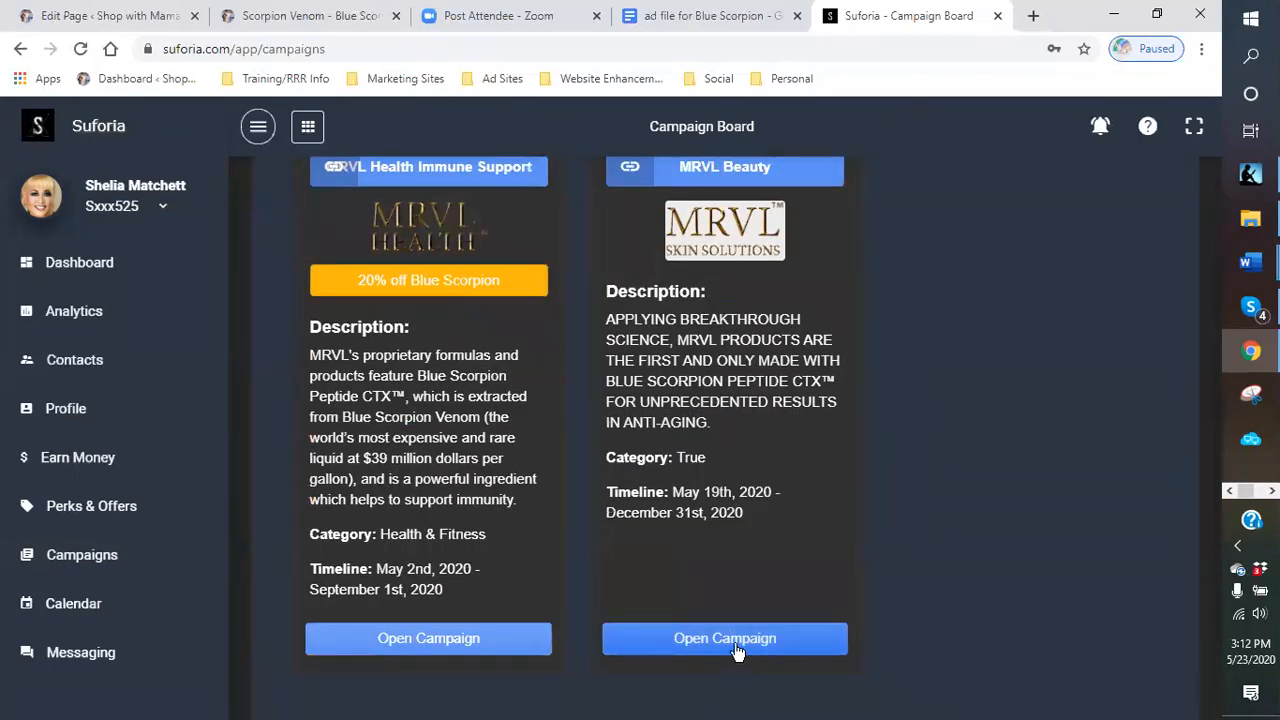
pyautogui.click(734, 640)
pyautogui.scroll(-2, 710, 481)
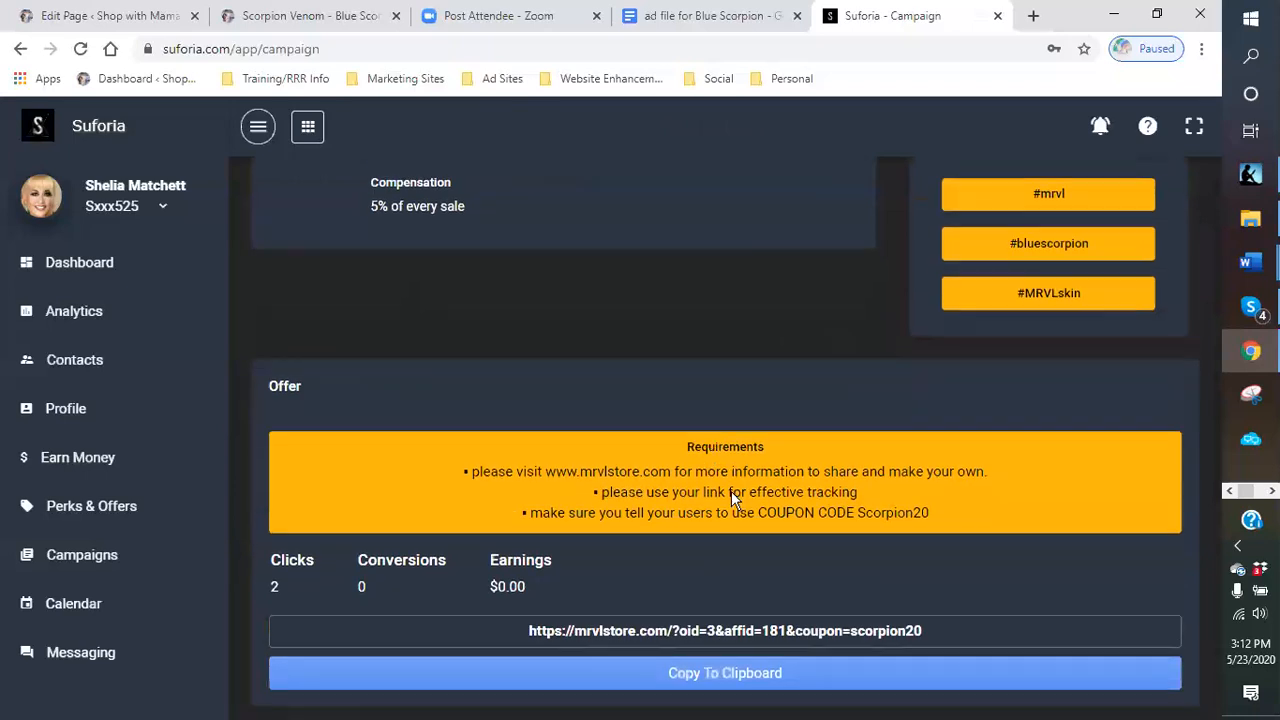
pyautogui.scroll(-2, 745, 420)
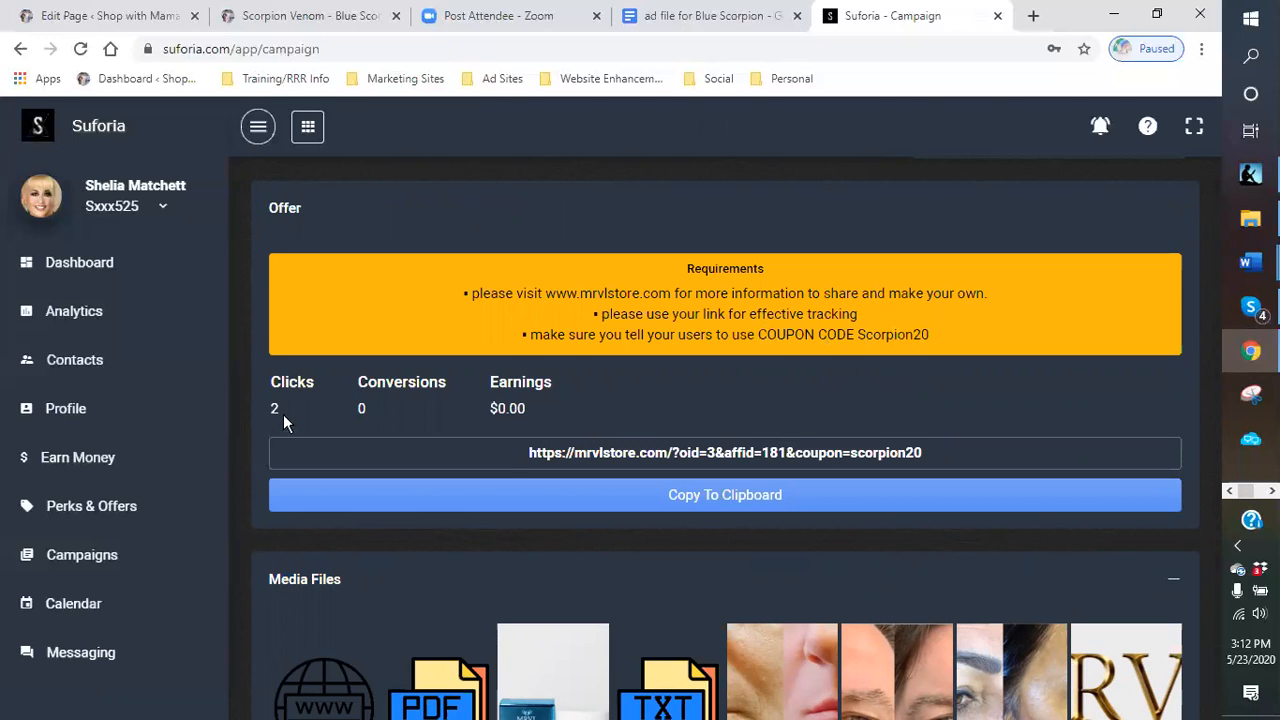
pyautogui.scroll(2, 646, 404)
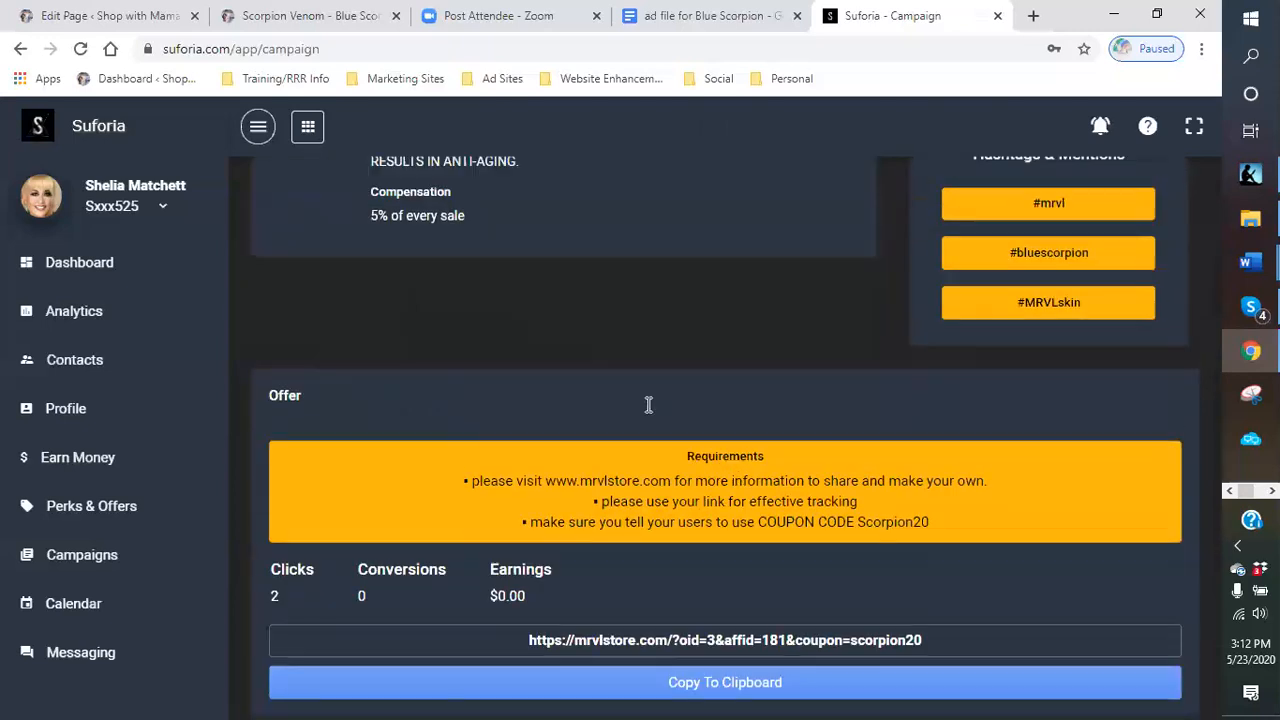
pyautogui.scroll(2, 646, 404)
pyautogui.scroll(-2, 600, 410)
pyautogui.scroll(2, 656, 395)
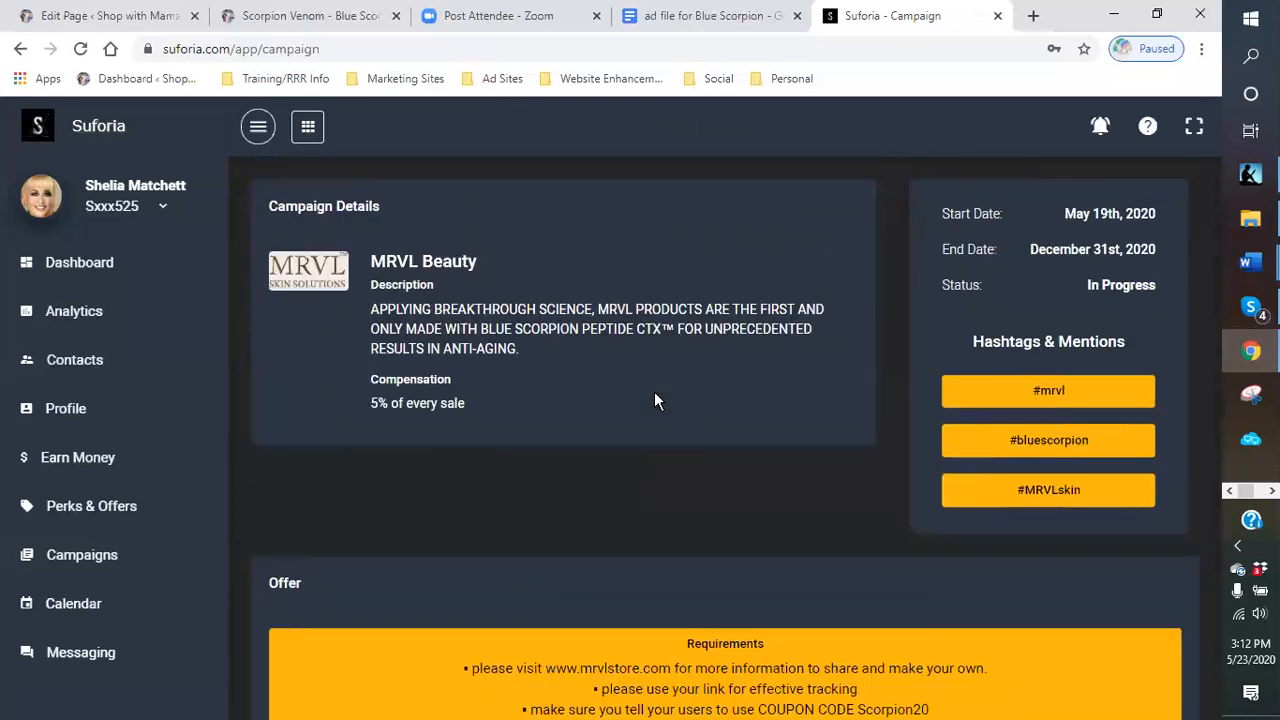
pyautogui.scroll(-2, 645, 395)
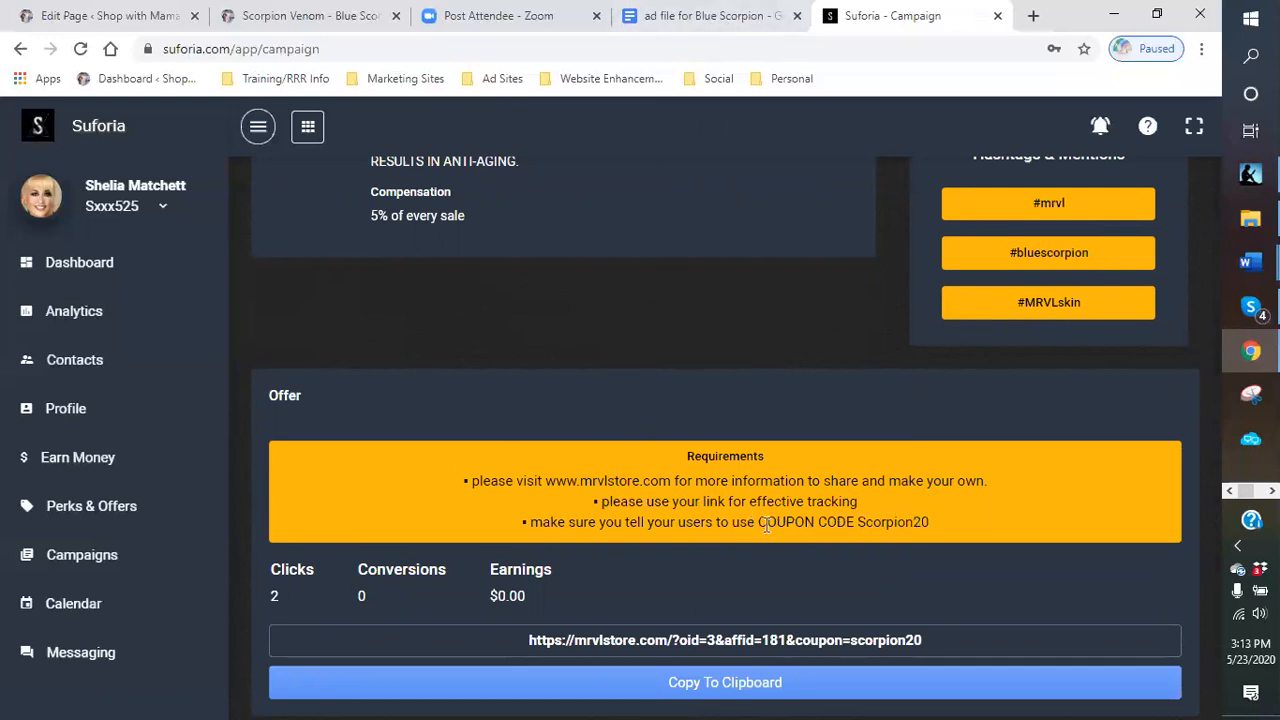
pyautogui.scroll(1, 607, 321)
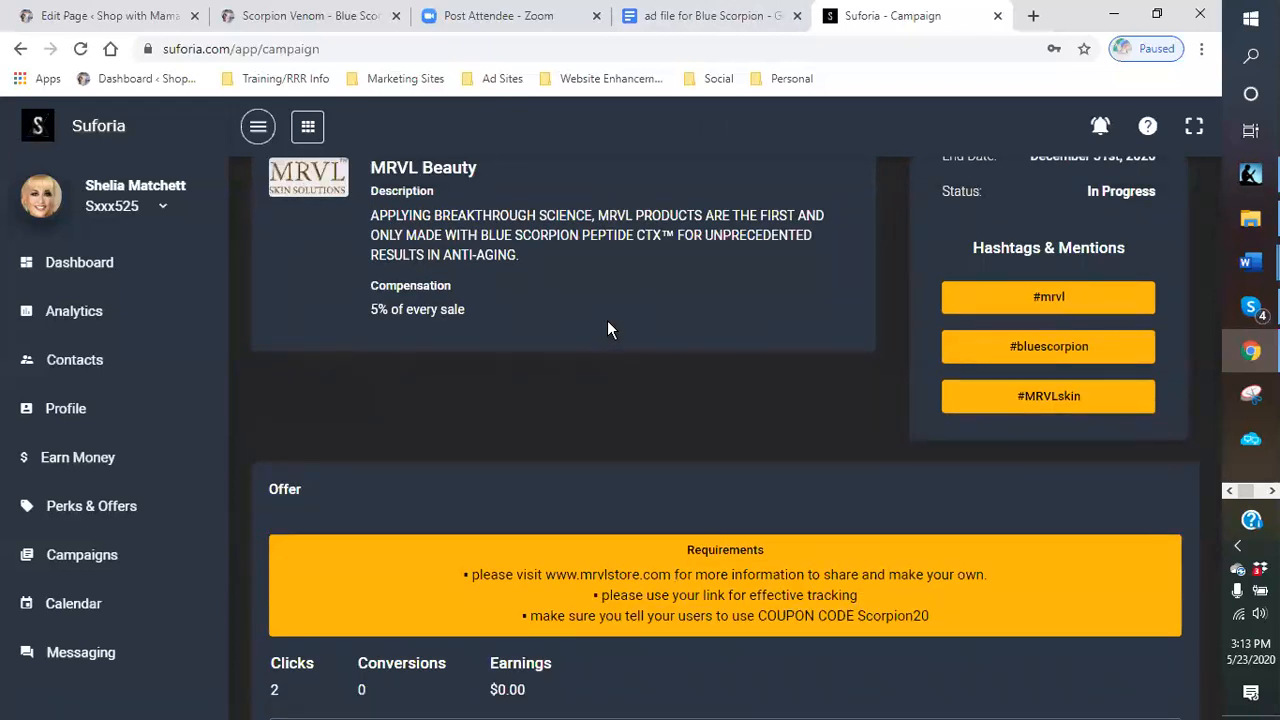
pyautogui.scroll(1, 607, 321)
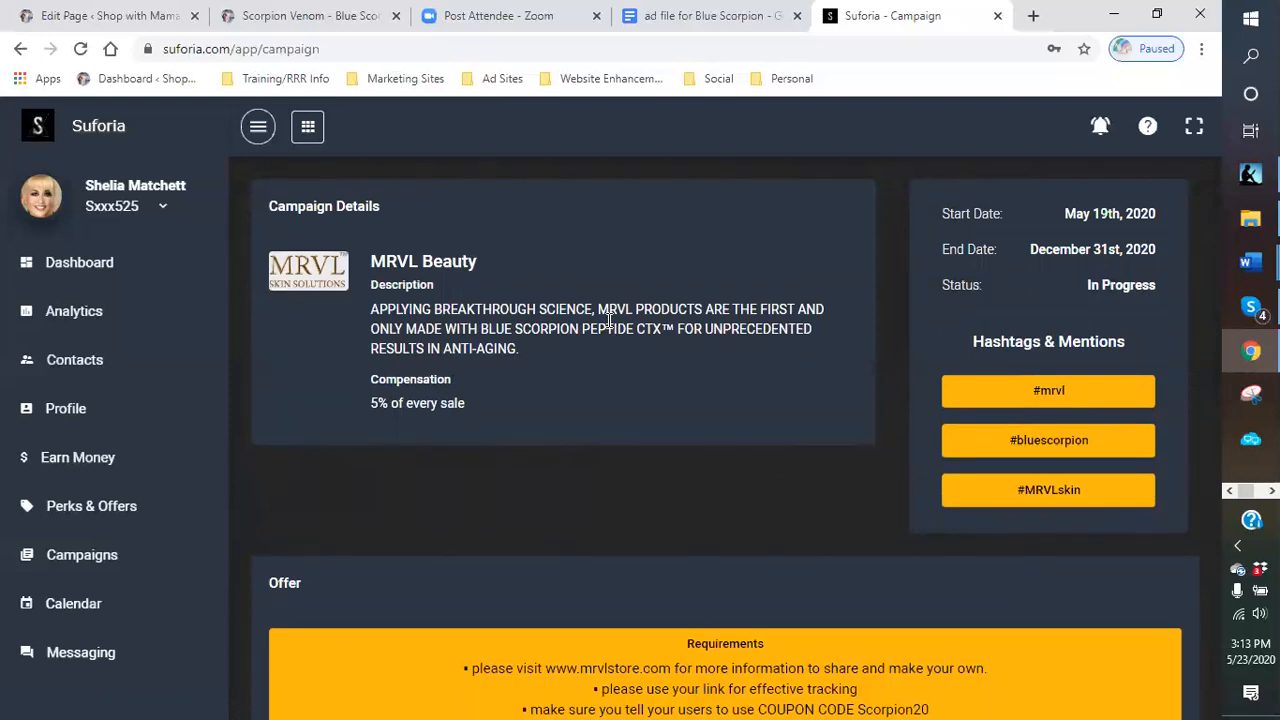
pyautogui.scroll(-2, 610, 325)
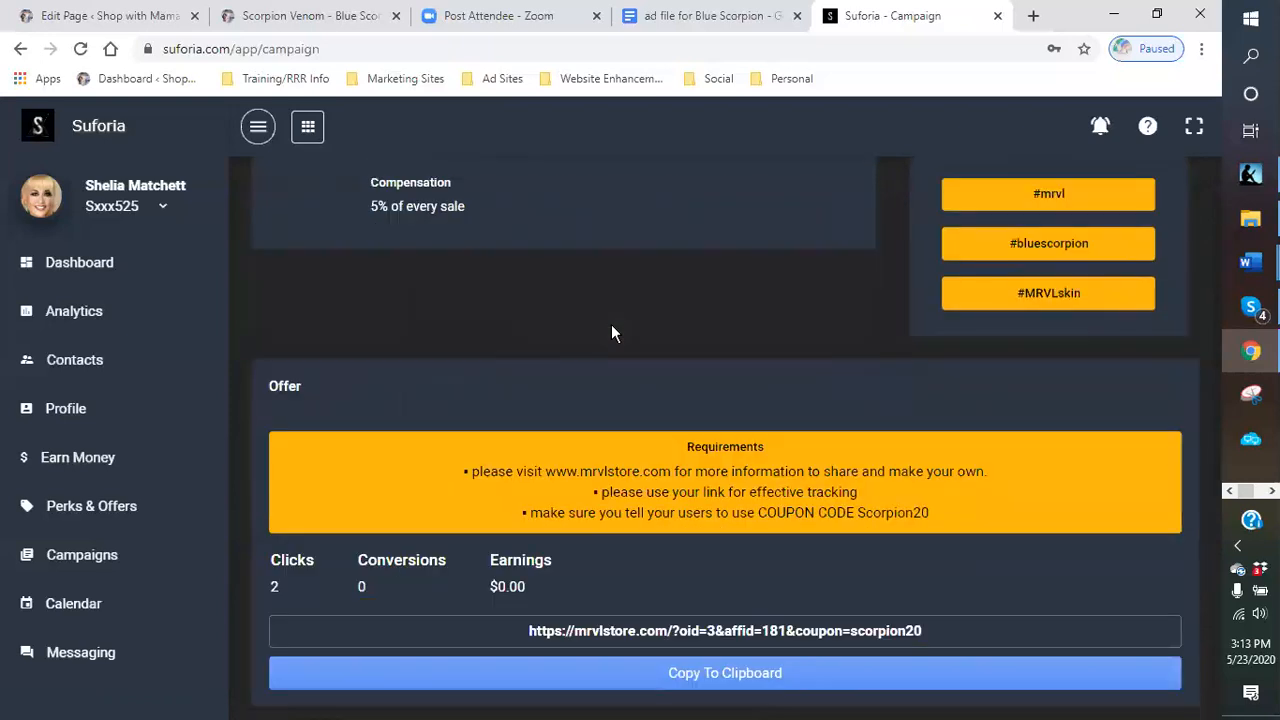
pyautogui.scroll(-1, 612, 327)
pyautogui.scroll(2, 612, 327)
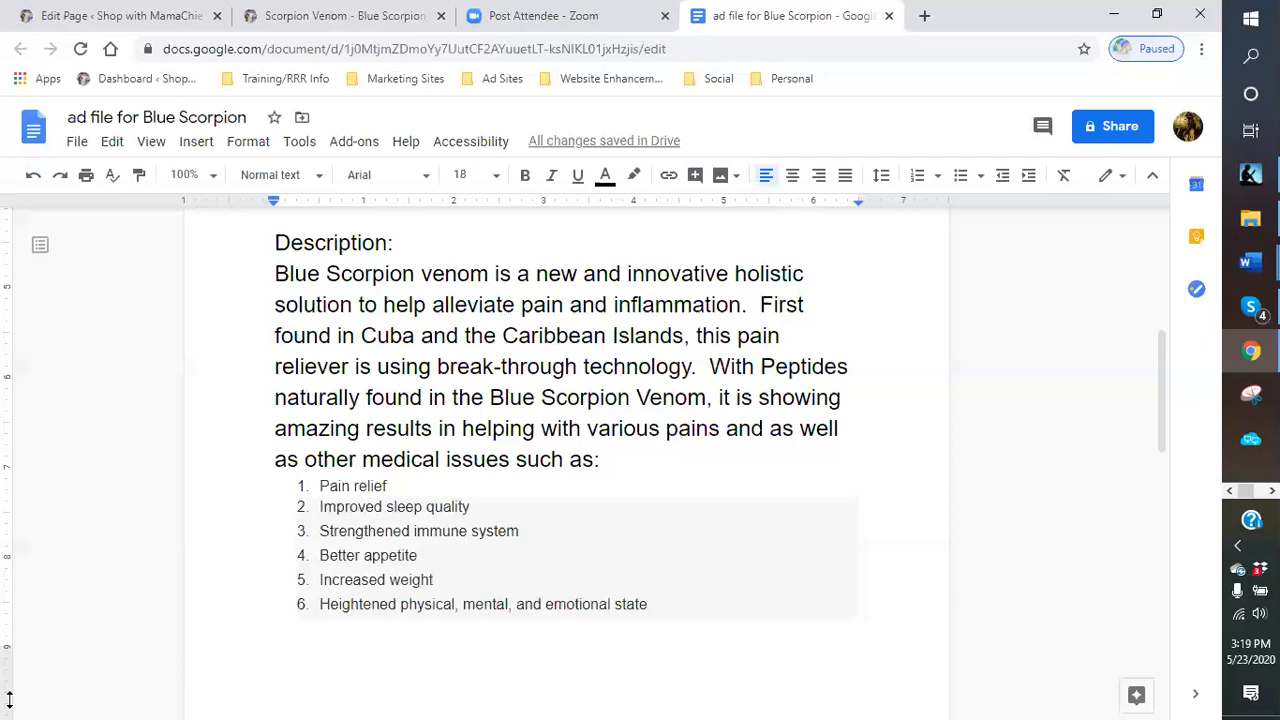
# - Scroll through the ad template's benefit list and closing cream product lines
pyautogui.scroll(-5, 897, 531)
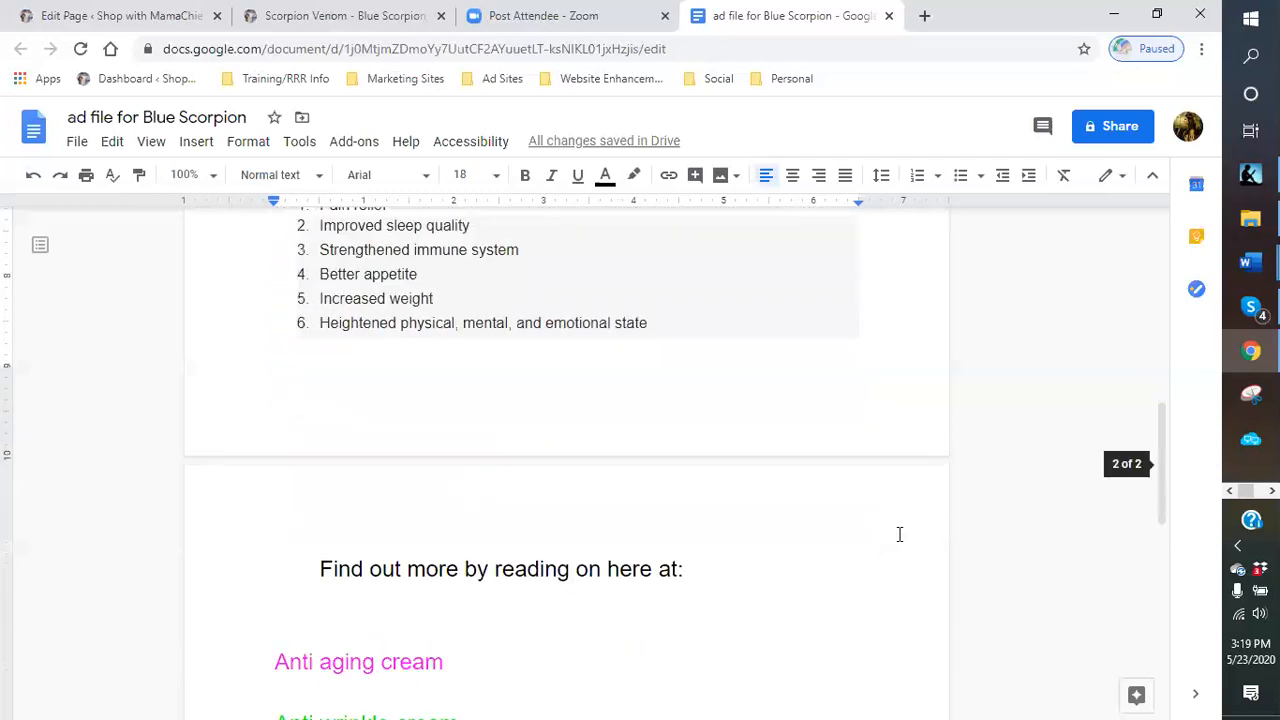
pyautogui.scroll(-2, 899, 534)
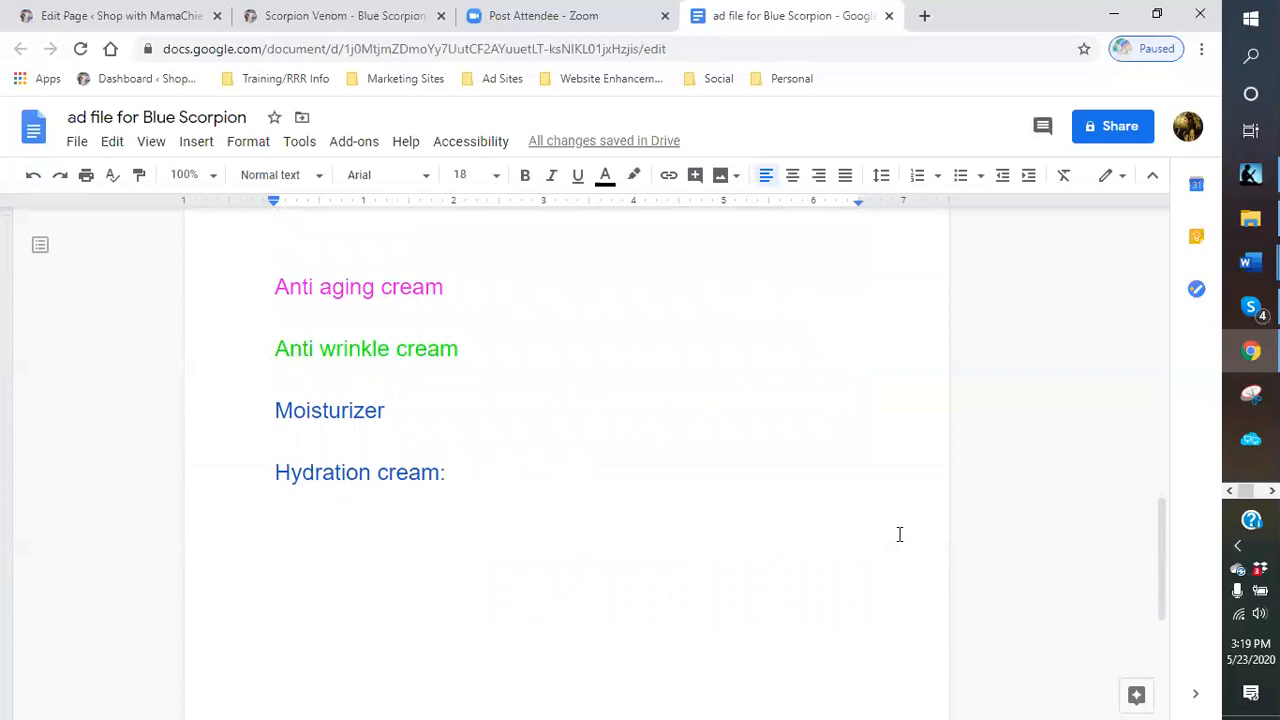
pyautogui.scroll(6, 899, 534)
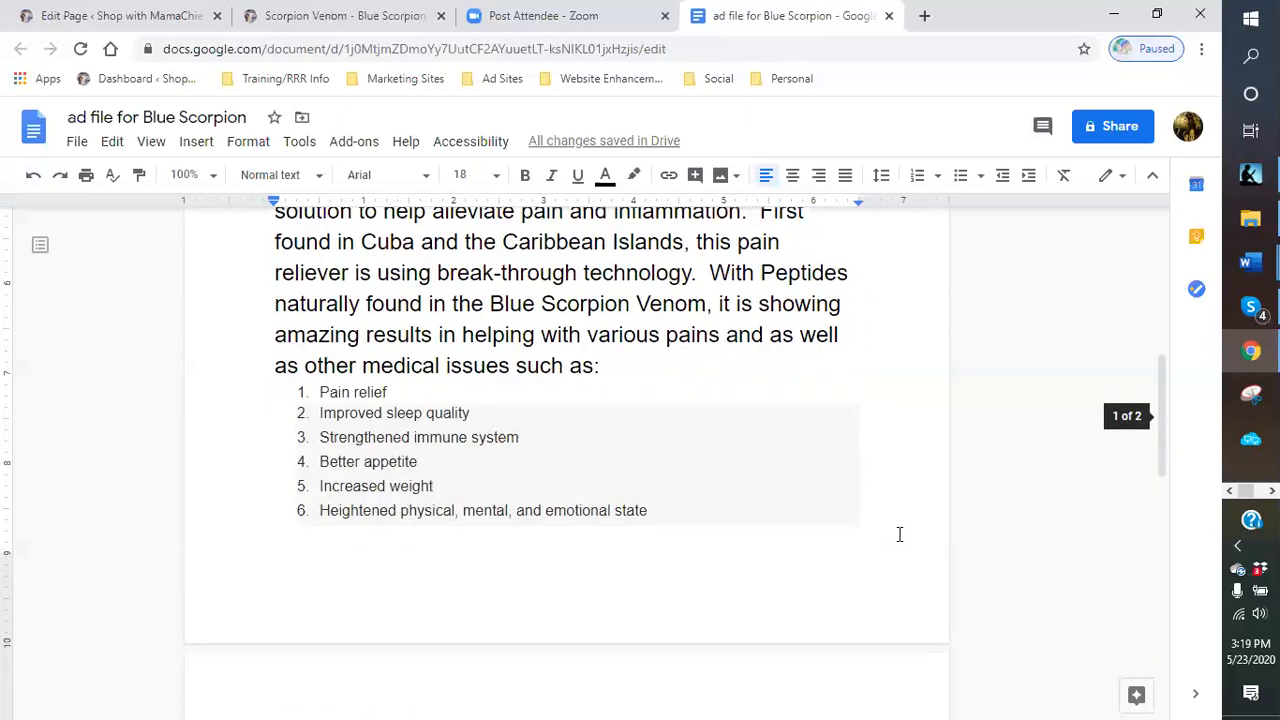
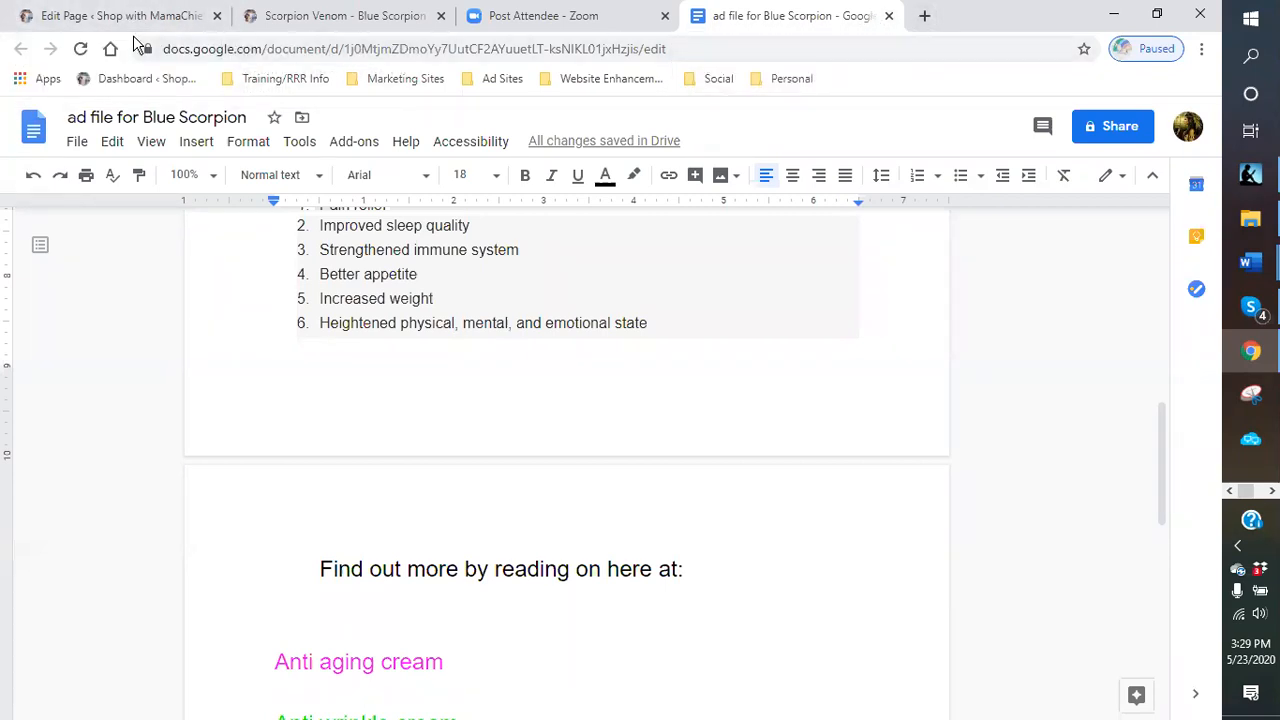
# - Go to the WordPress Posts list and quick-edit the sticky 'Thank you for Stopping By' post, then update it
pyautogui.click(138, 16)
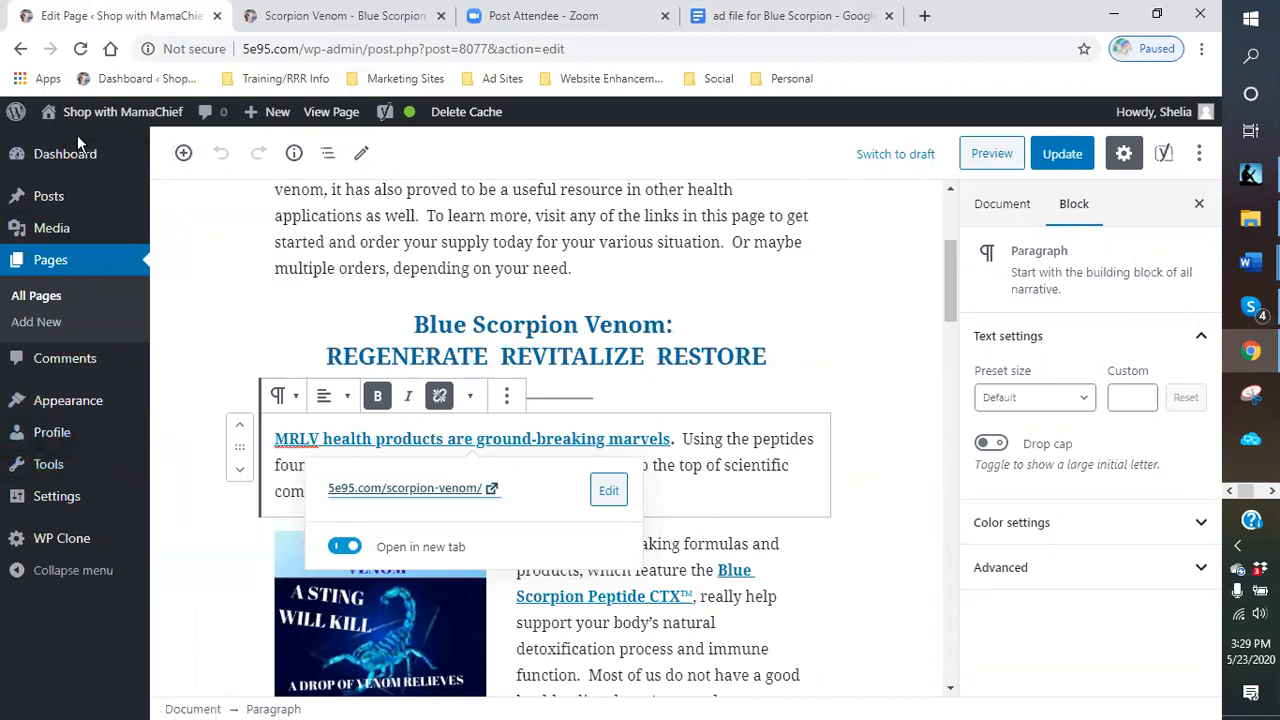
pyautogui.click(54, 206)
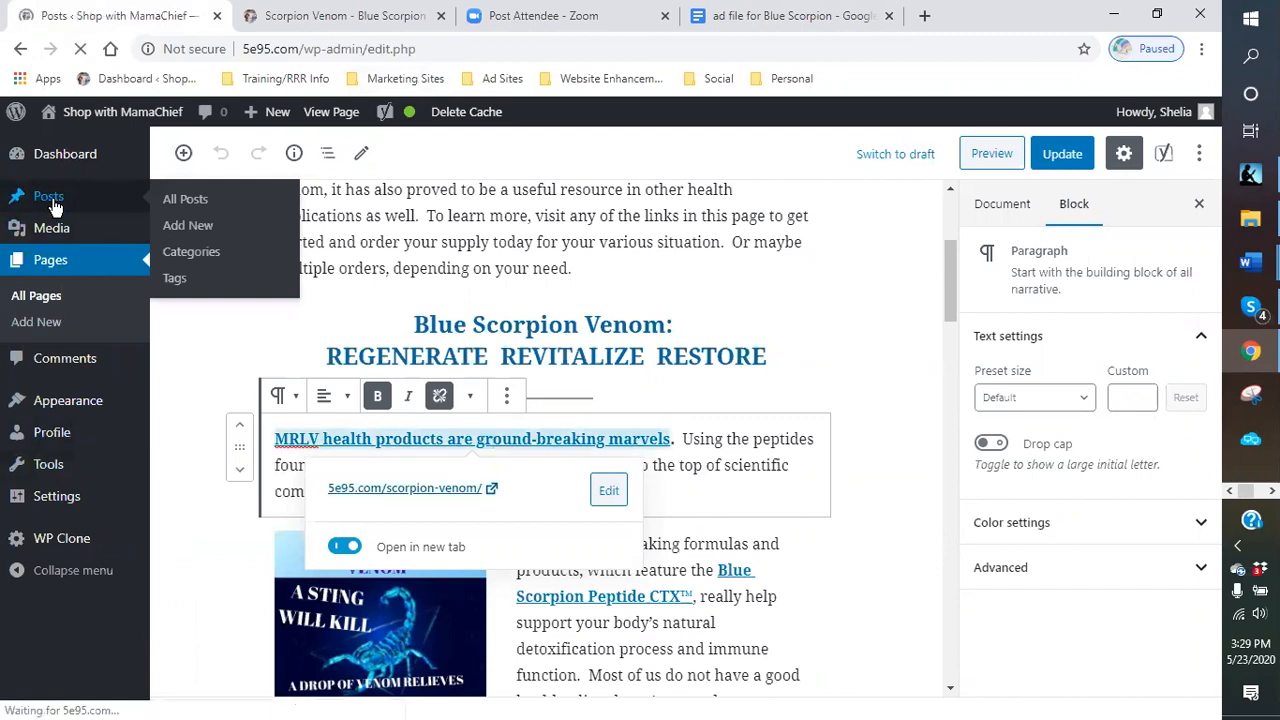
pyautogui.scroll(-2, 429, 358)
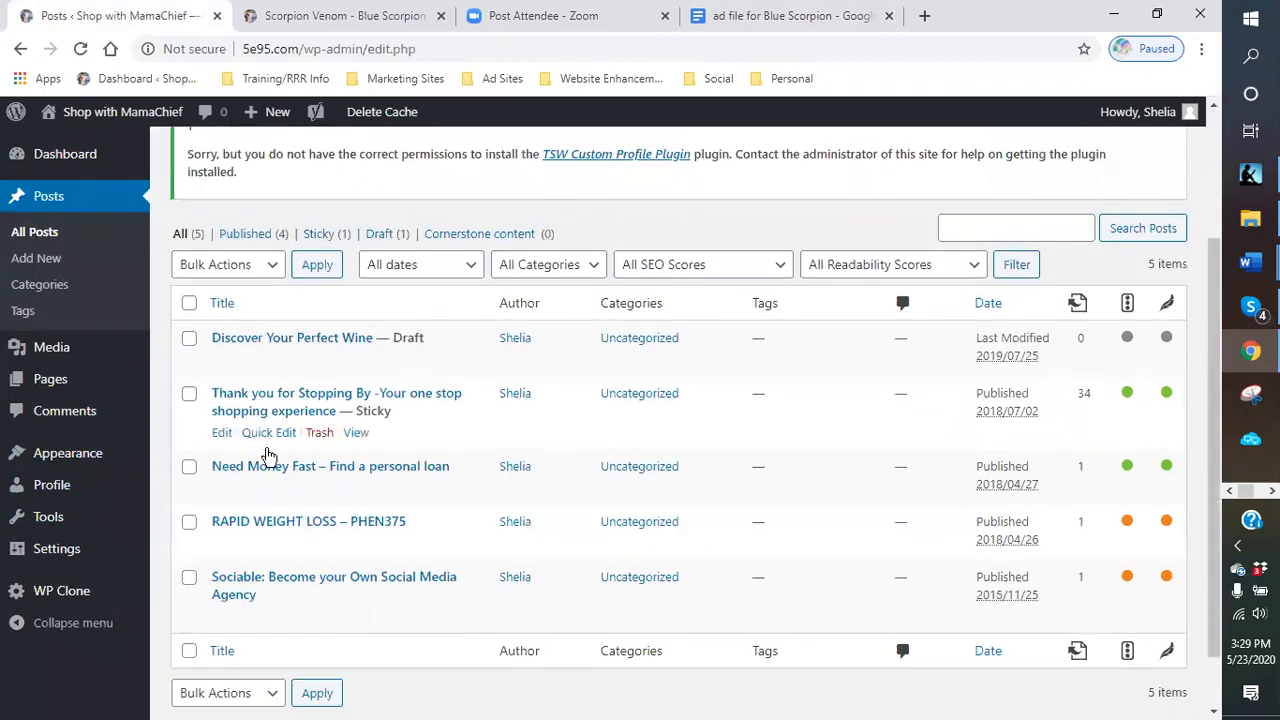
pyautogui.scroll(-1, 308, 405)
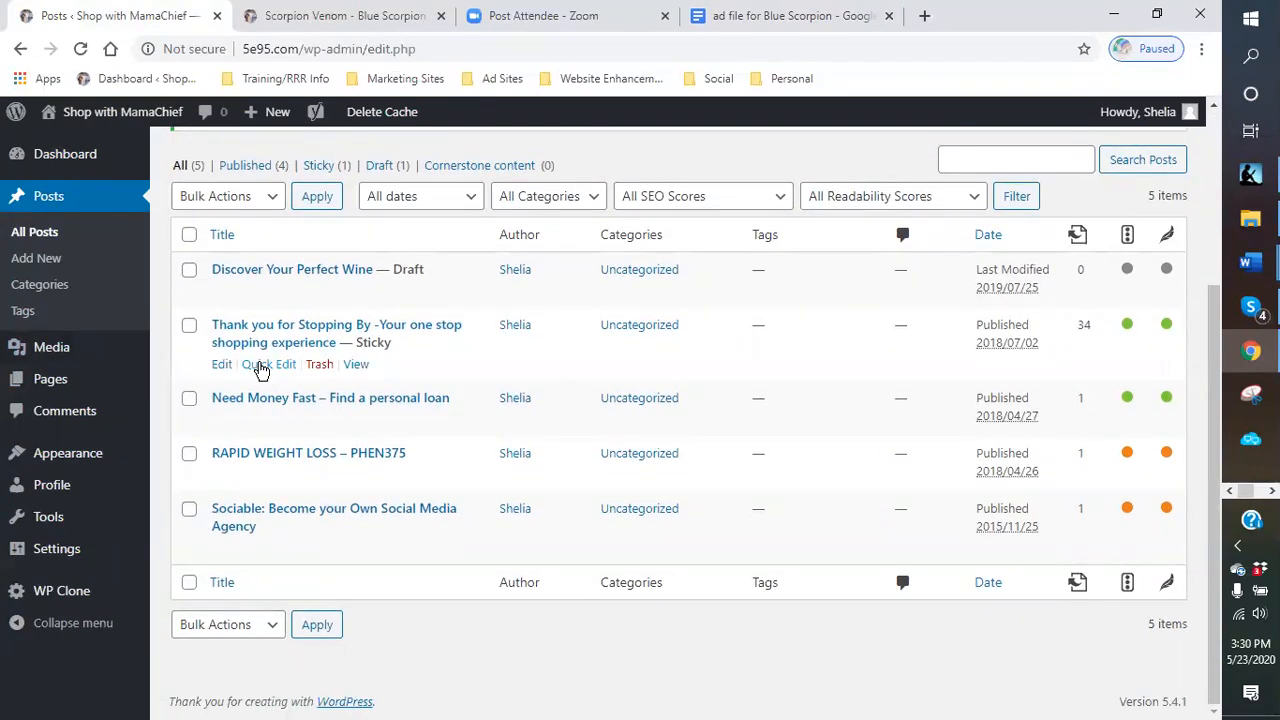
pyautogui.click(262, 365)
pyautogui.scroll(-1, 700, 430)
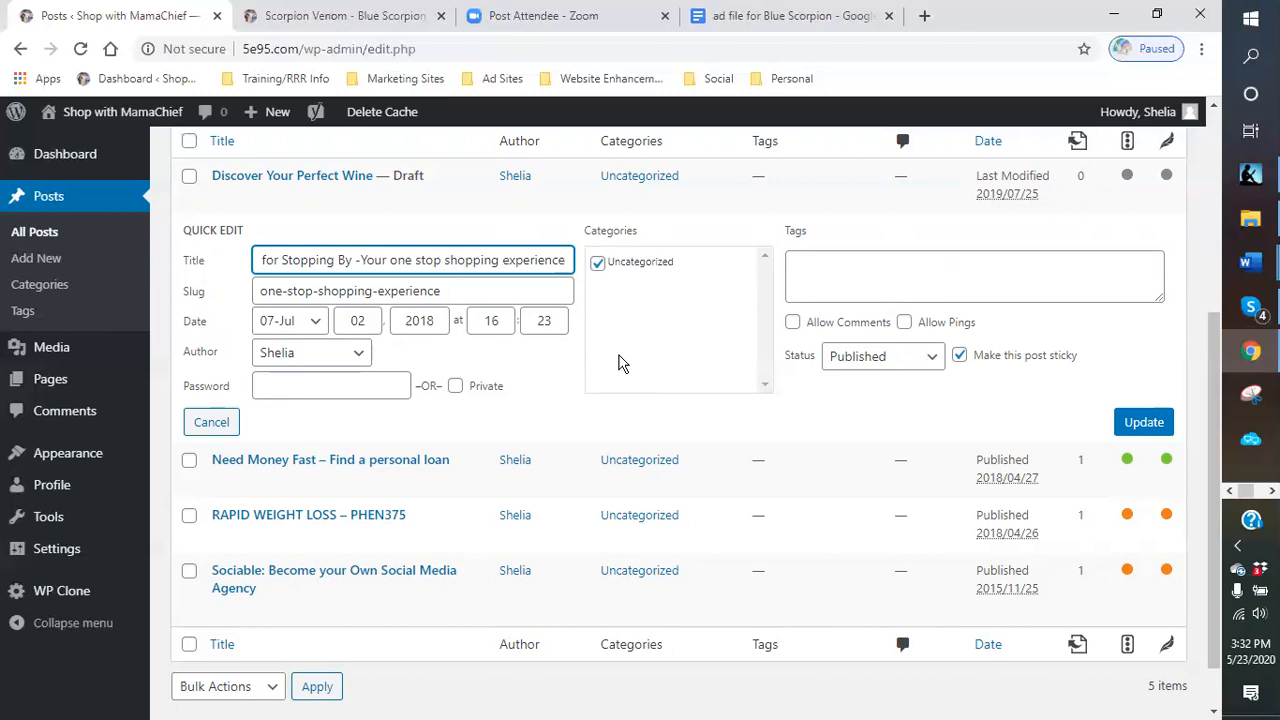
pyautogui.scroll(2, 620, 363)
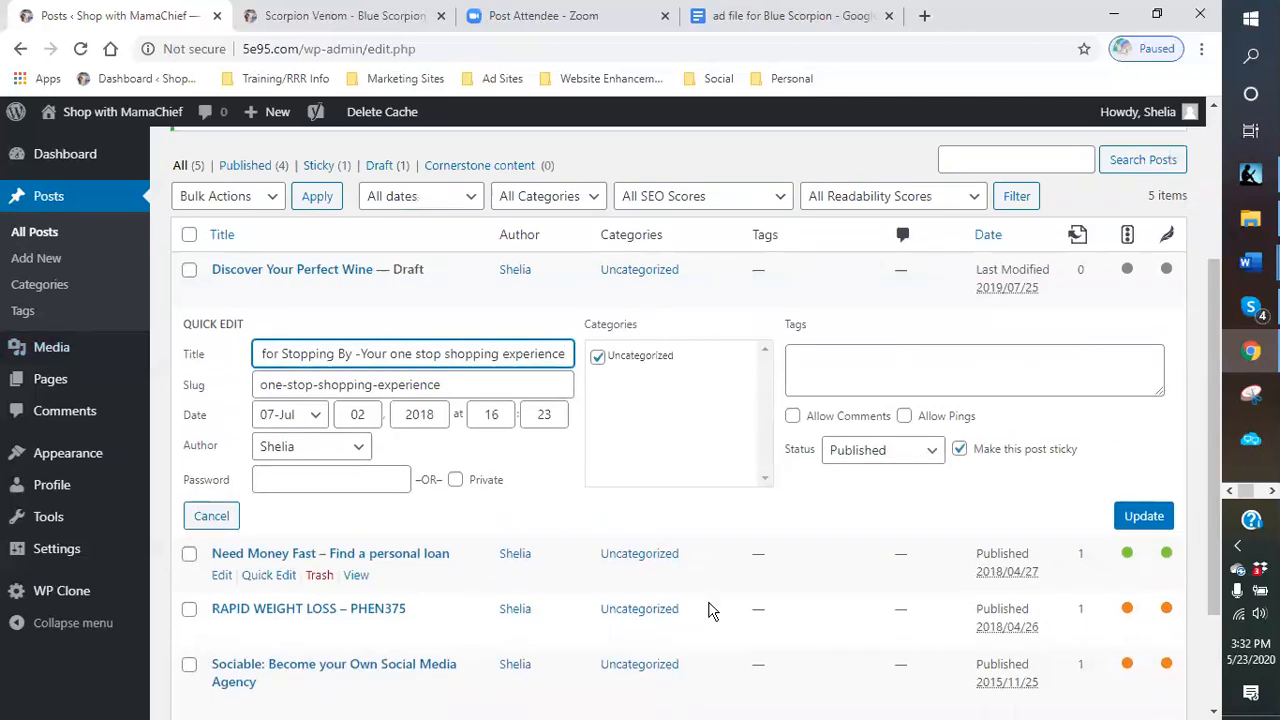
pyautogui.click(1158, 527)
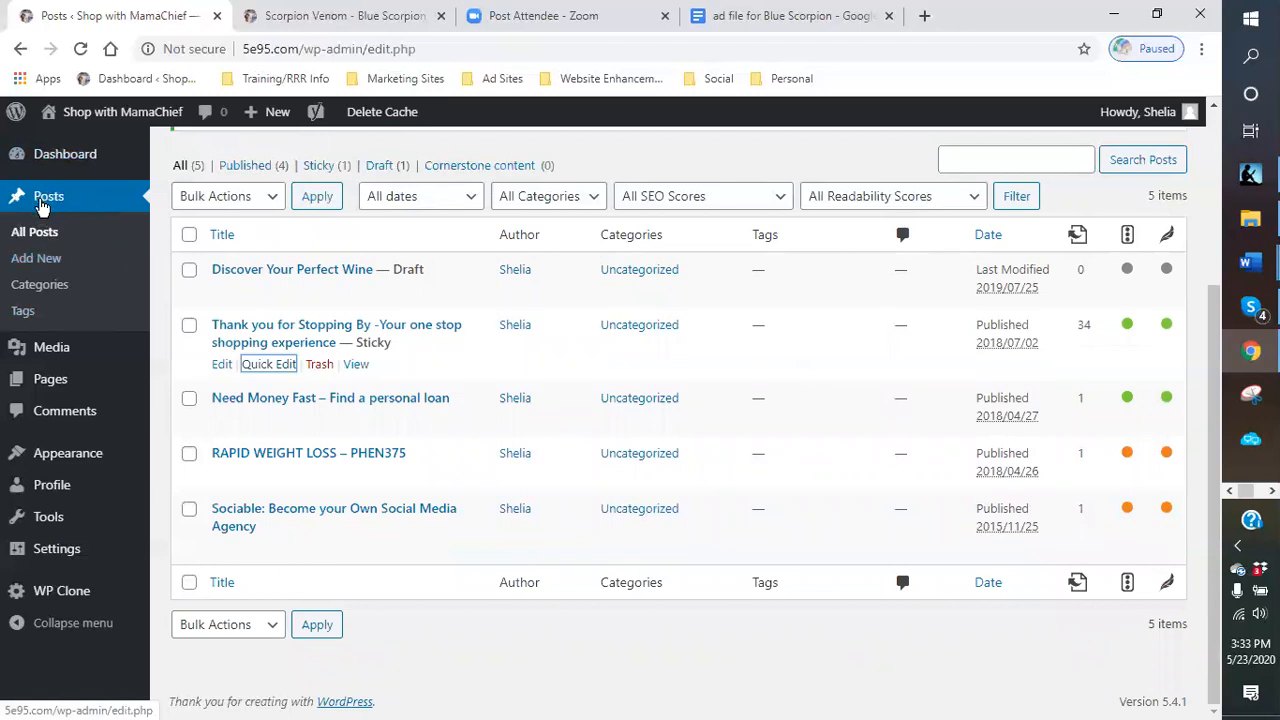
# - Reload the Posts list, reopen Quick Edit on the 'Thank you for Stopping By' post and update it again
pyautogui.click(38, 233)
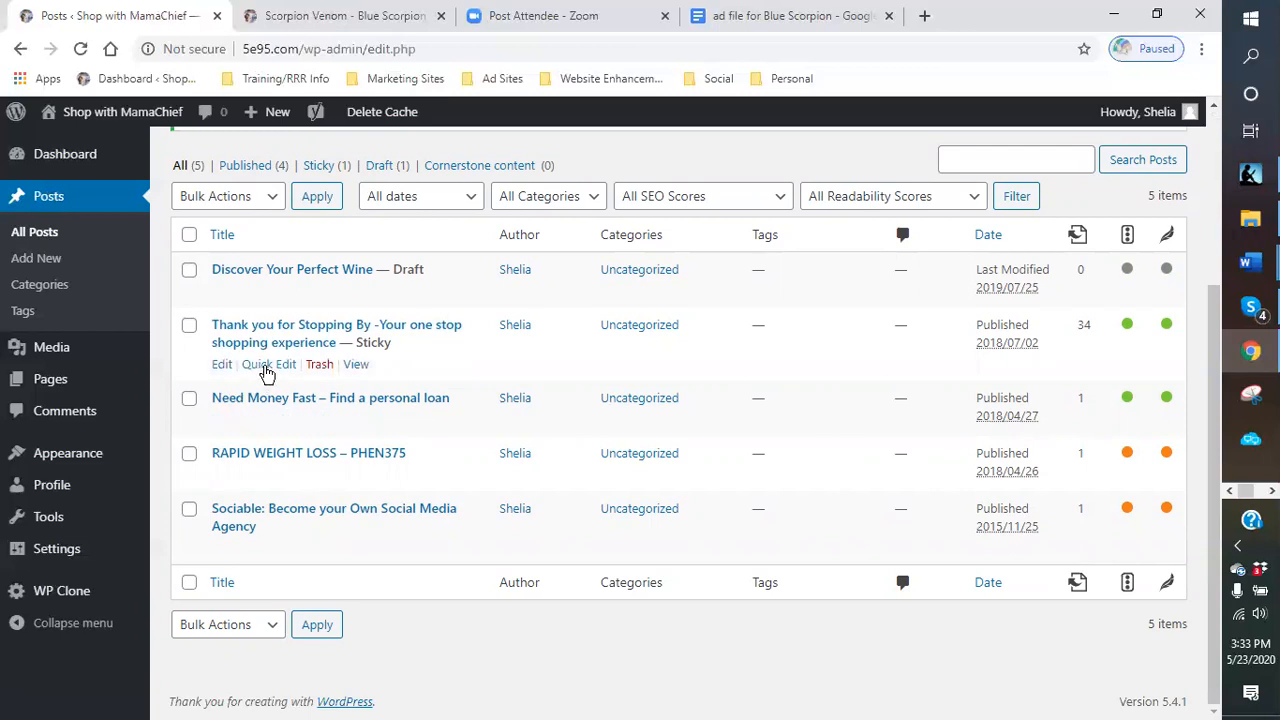
pyautogui.click(269, 365)
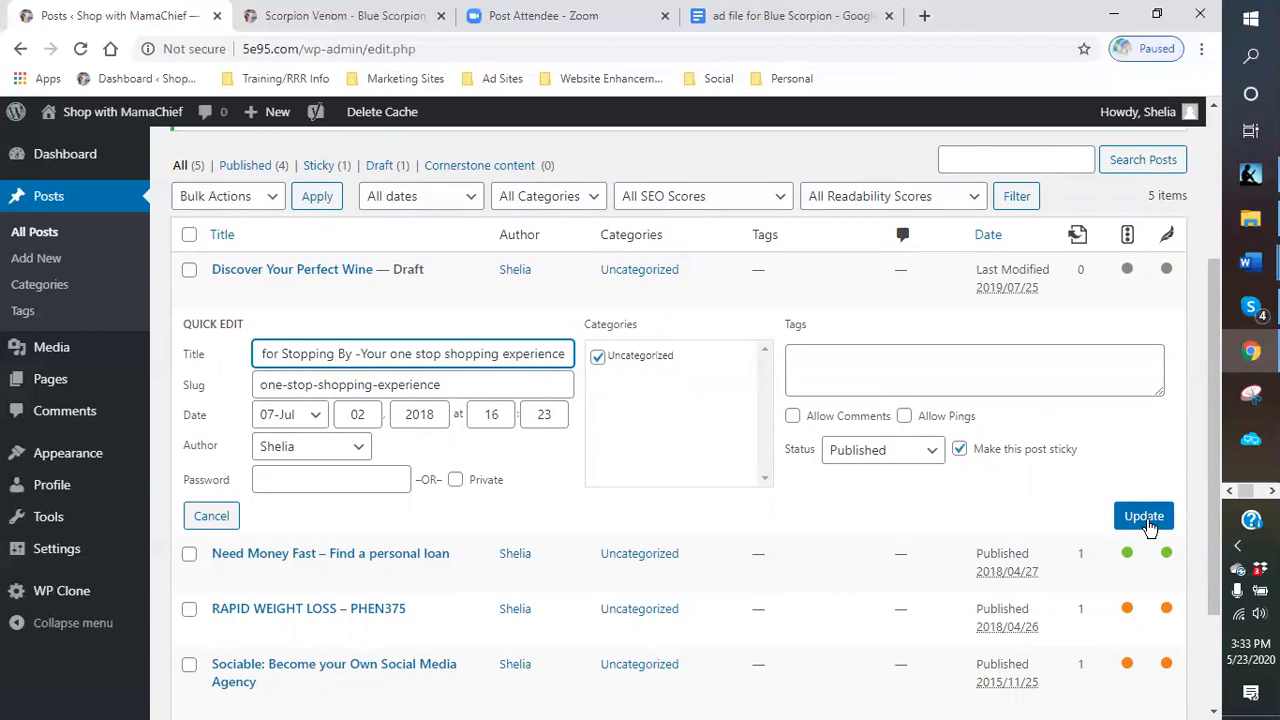
pyautogui.click(1146, 527)
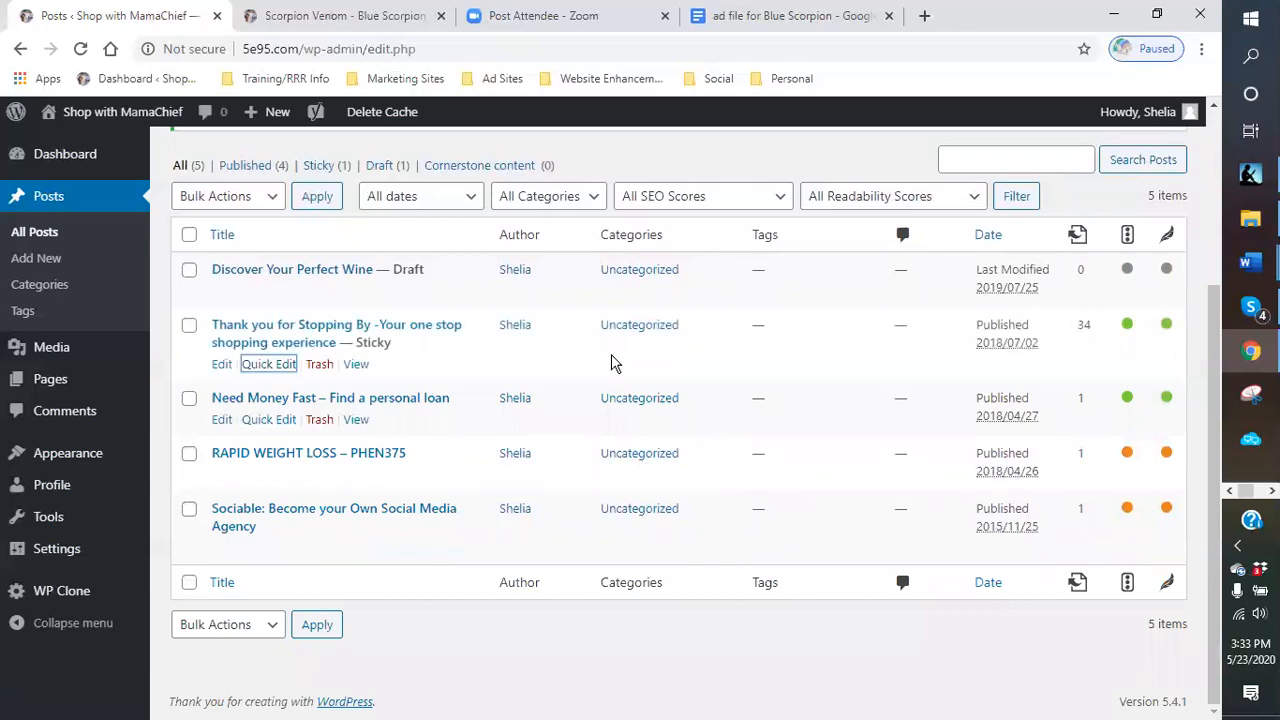
# - Visit the live Shop with MamaChief site and scroll through the homepage's featured 'Thank you for Stopping By' post
pyautogui.moveTo(82, 114)
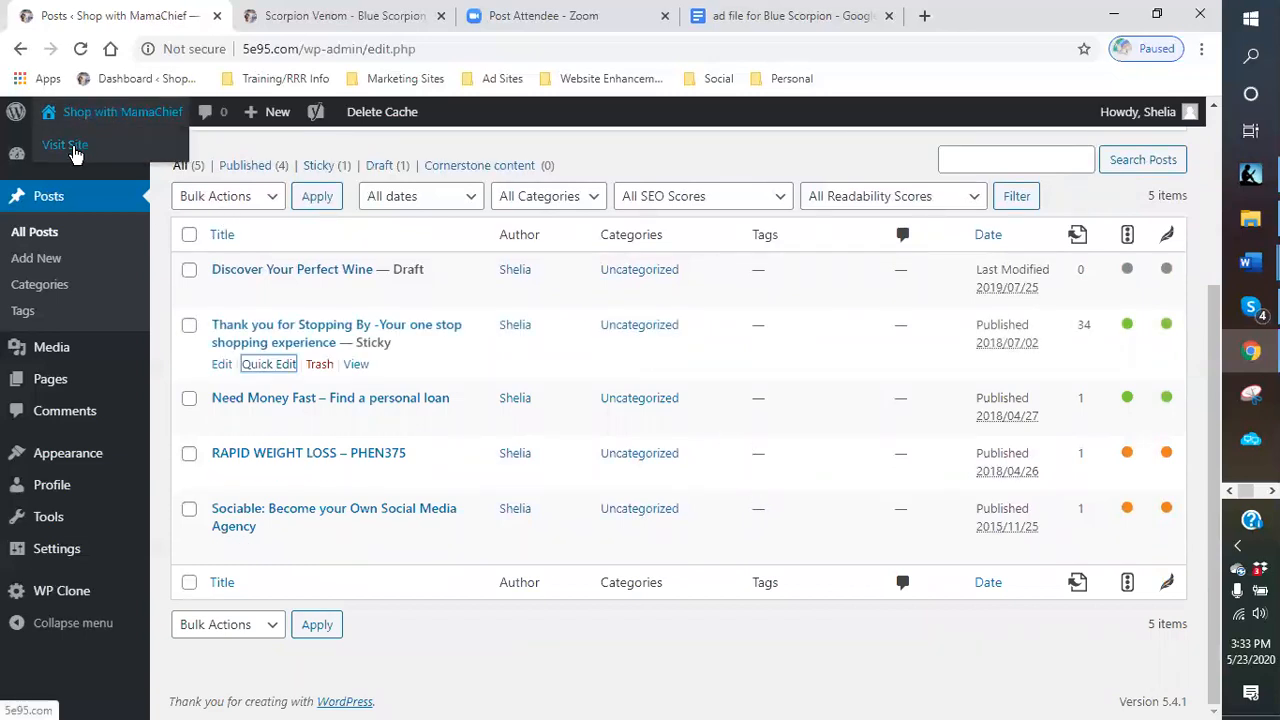
pyautogui.click(72, 149)
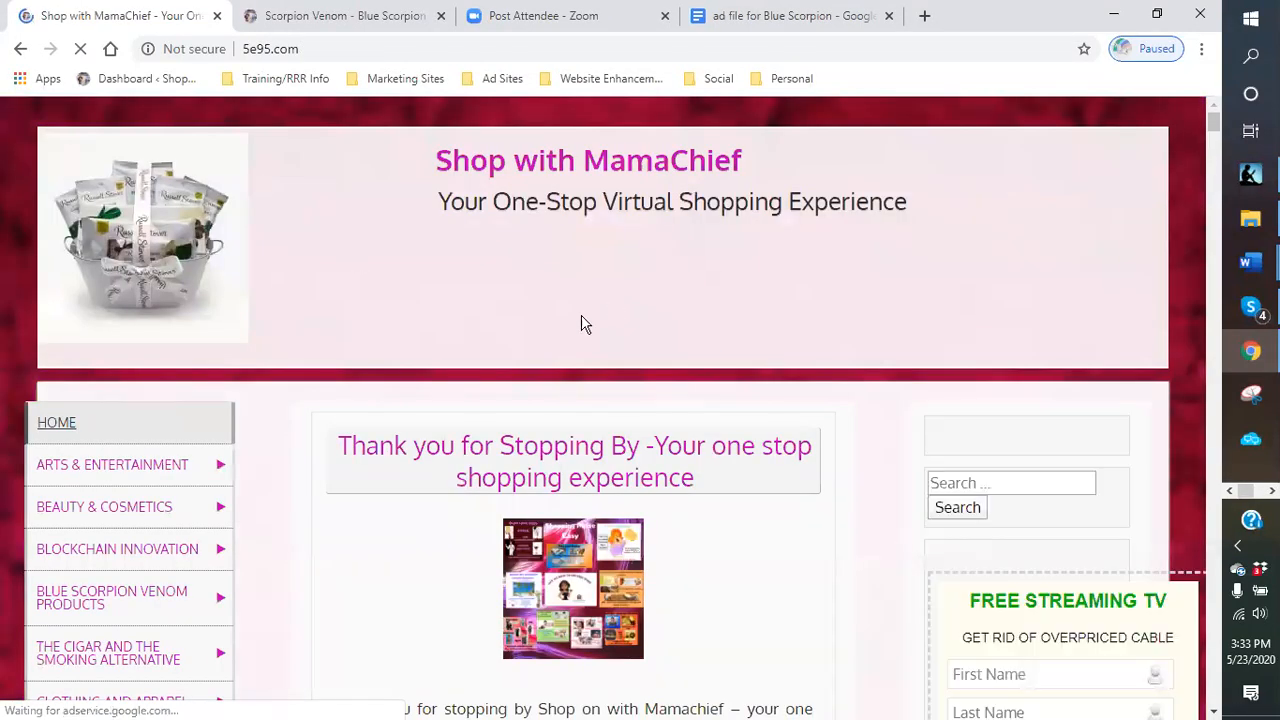
pyautogui.scroll(-3, 423, 343)
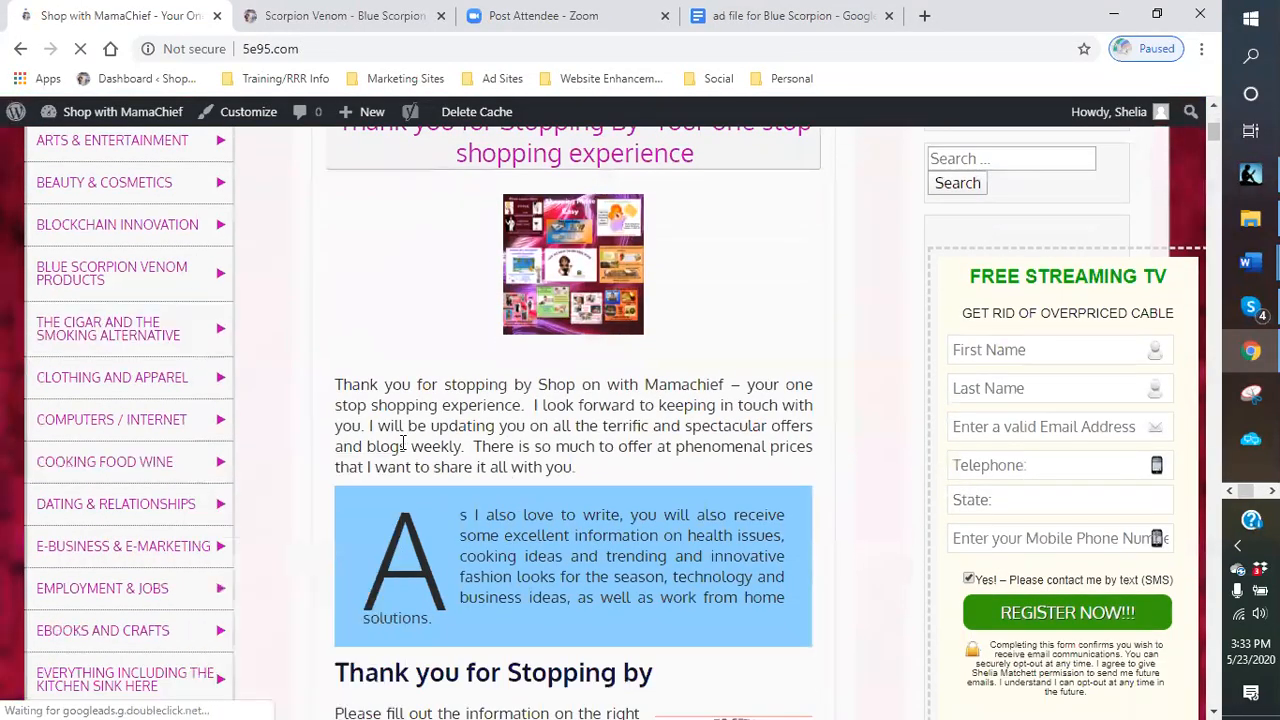
pyautogui.scroll(2, 354, 314)
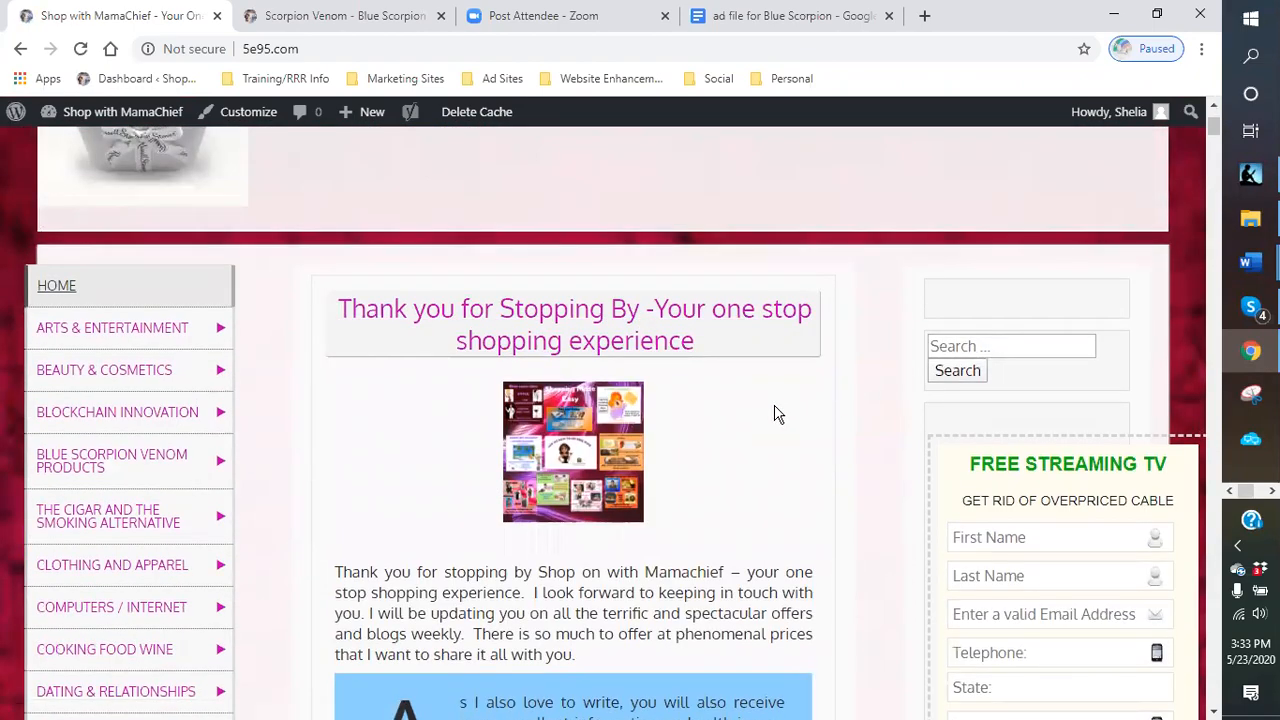
pyautogui.scroll(-15, 778, 414)
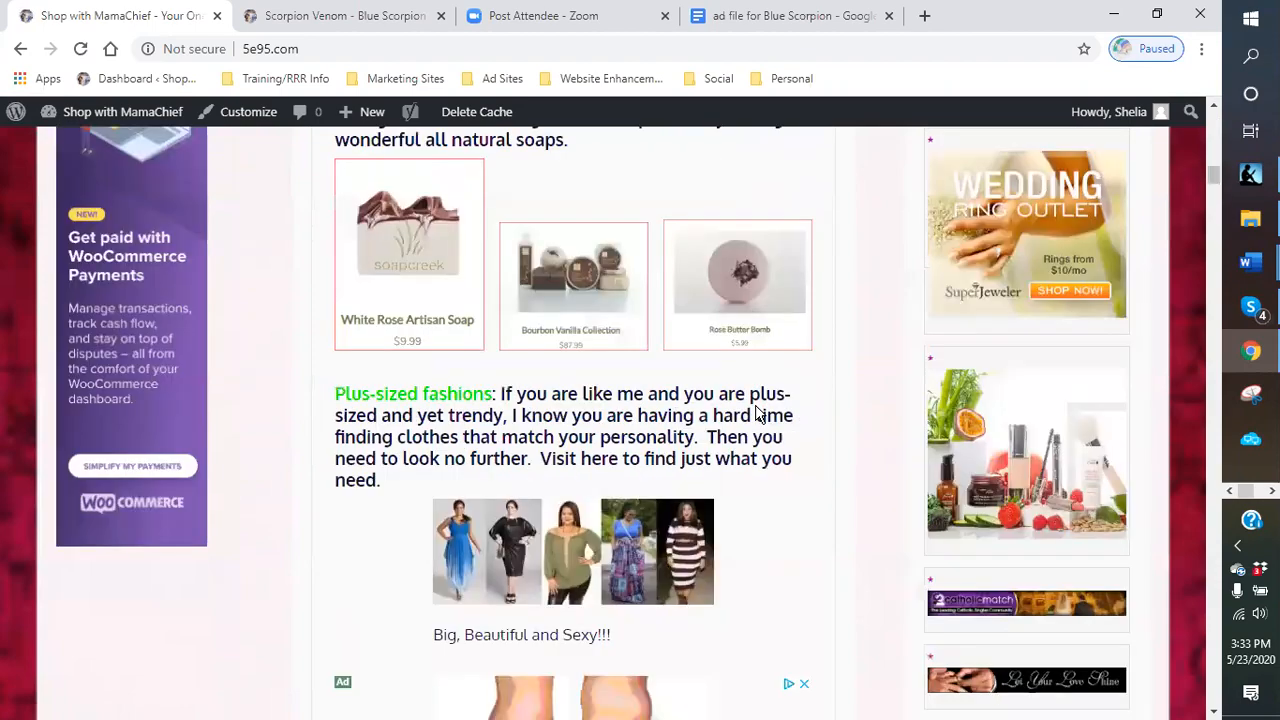
pyautogui.scroll(12, 757, 414)
pyautogui.scroll(4, 757, 400)
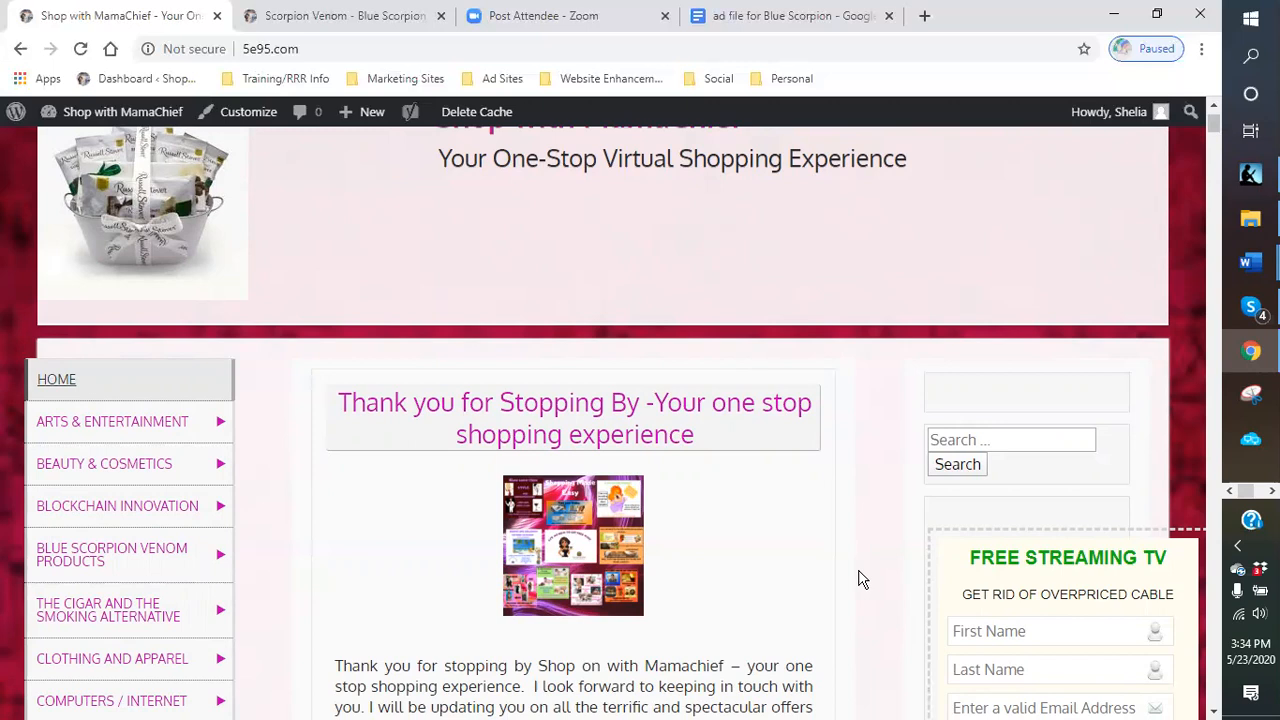
pyautogui.scroll(-2, 862, 579)
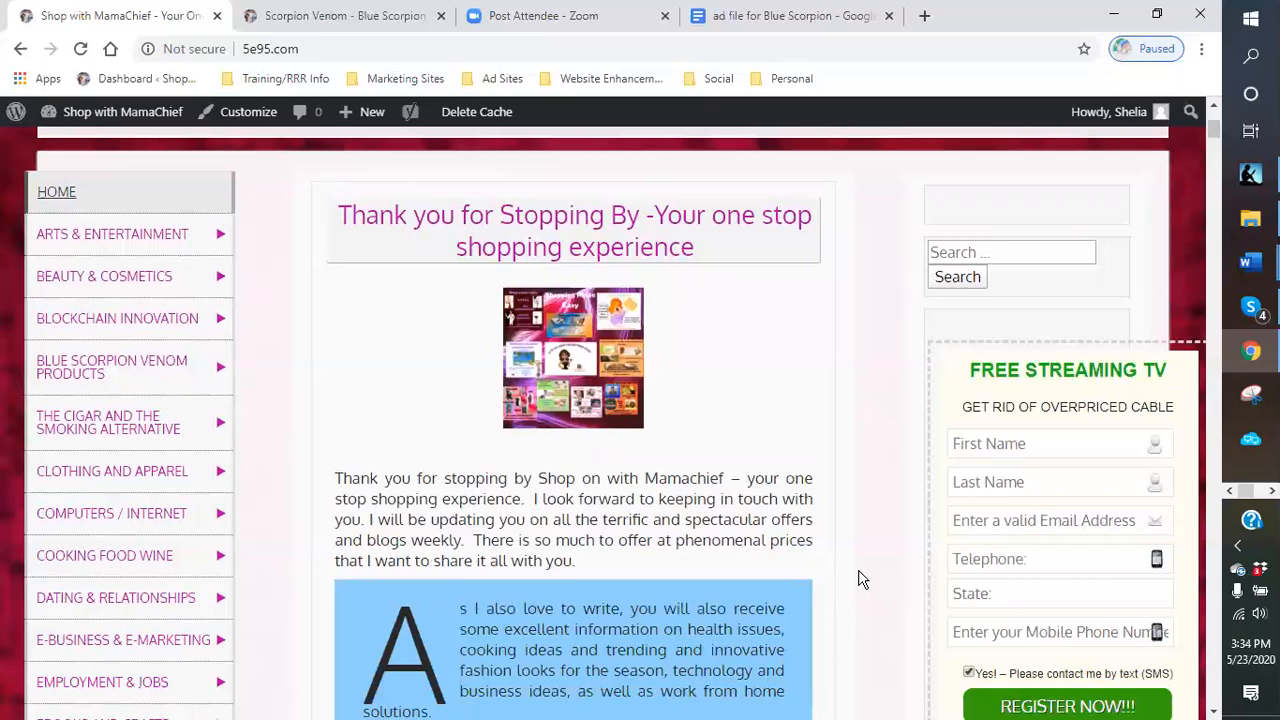
pyautogui.scroll(2, 862, 579)
pyautogui.scroll(-2, 862, 579)
pyautogui.scroll(2, 862, 579)
pyautogui.scroll(-1, 857, 579)
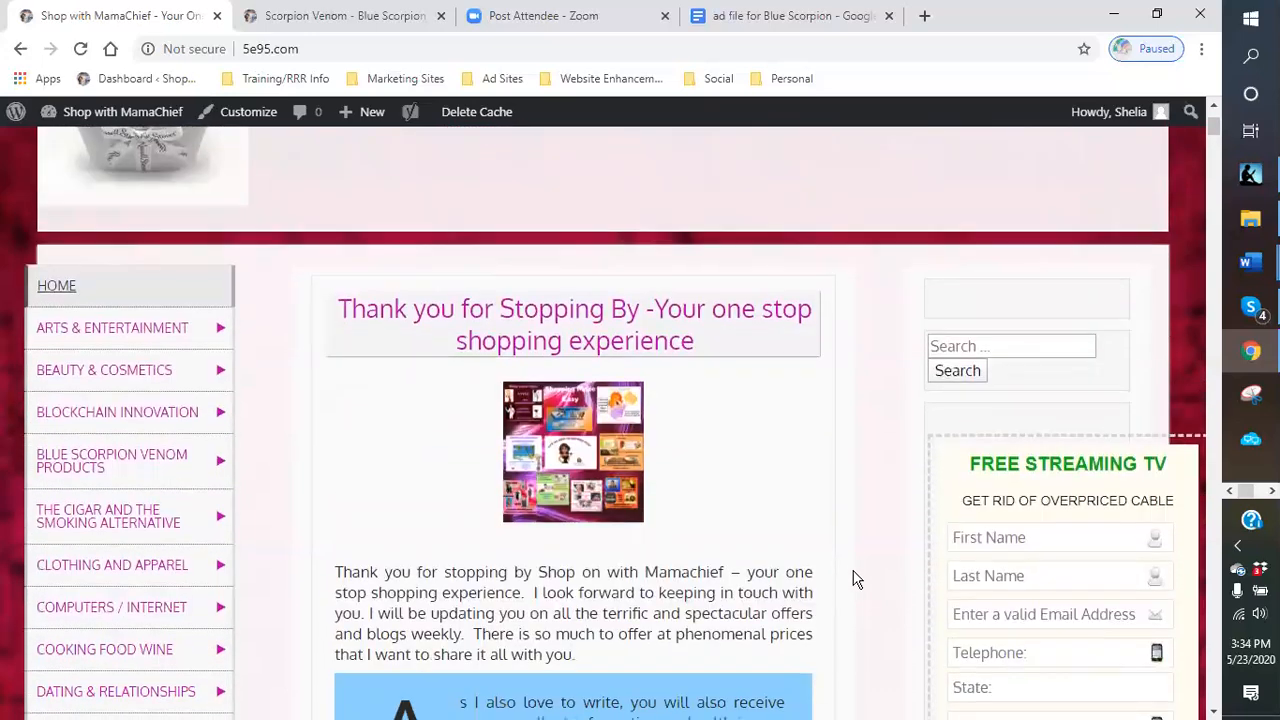